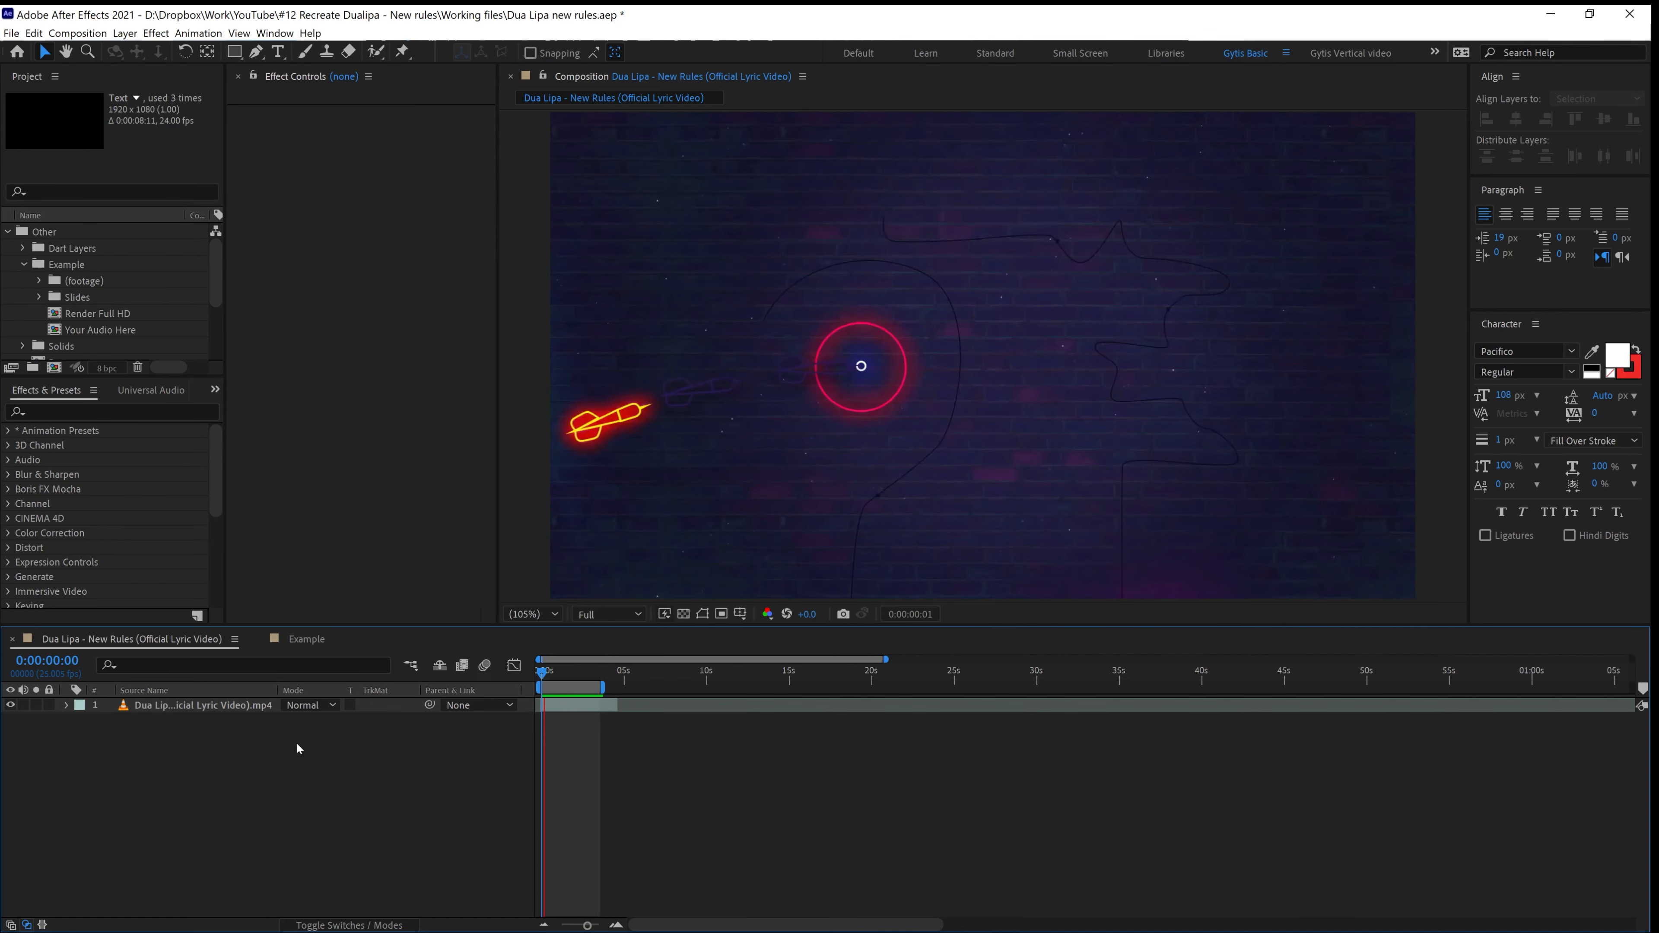
Preview the original lyric video composition and play the Example composition from its start
{"action": "left_click_drag", "start_coordinate": [545, 672], "coordinate": [563, 673]}
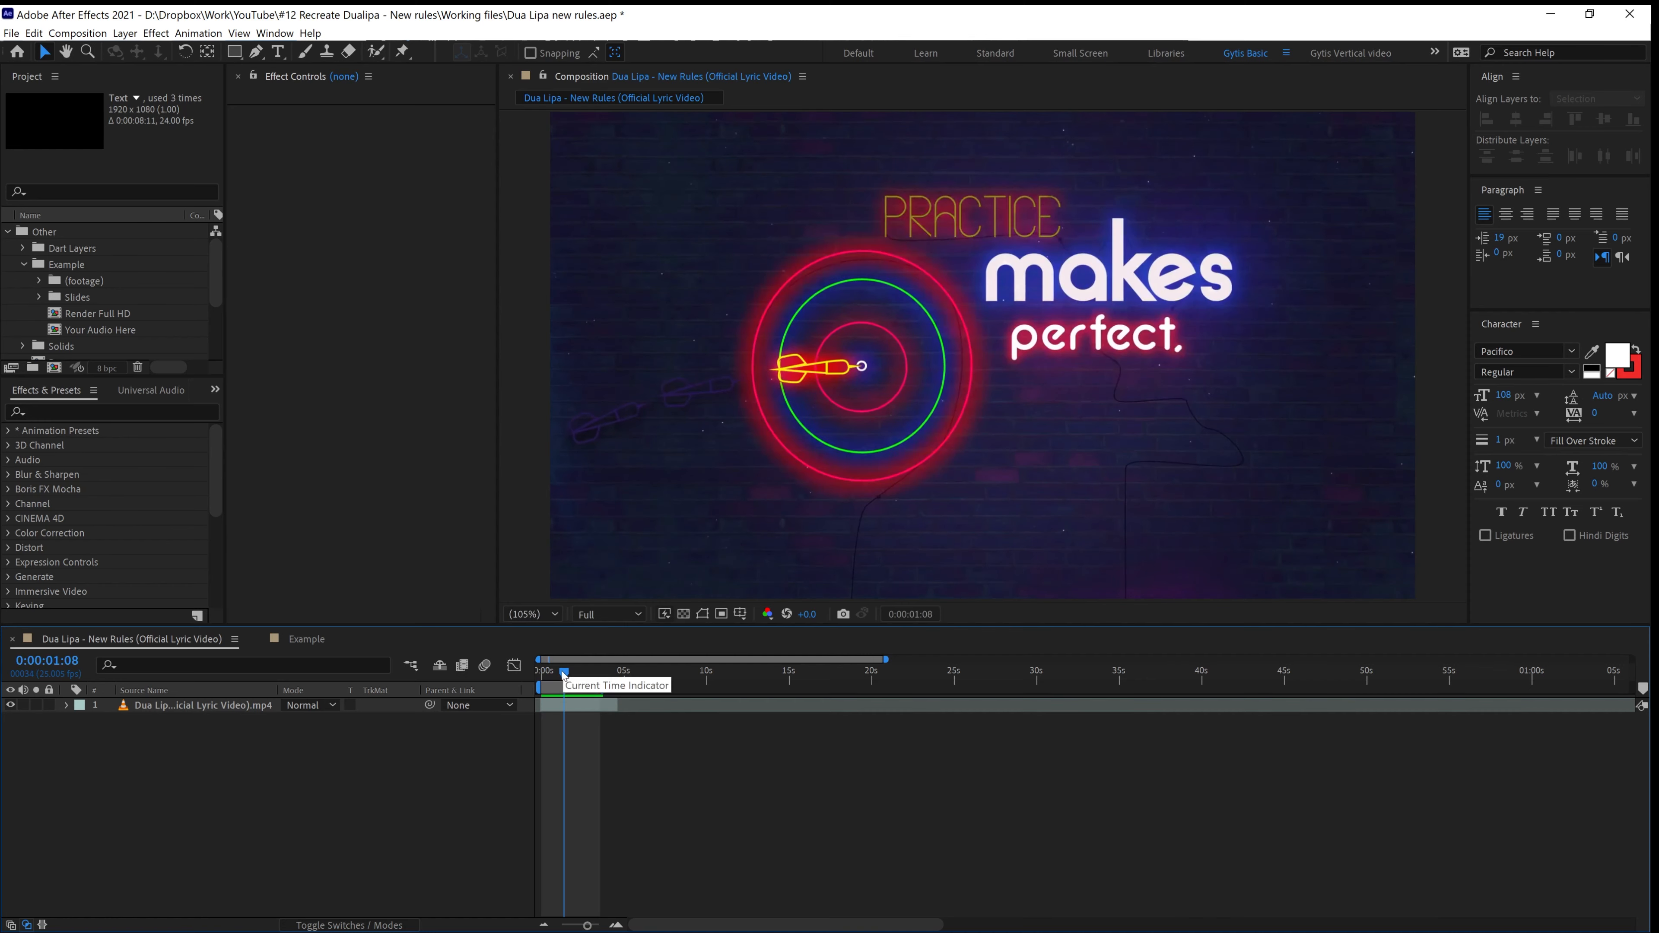
{"action": "left_click", "coordinate": [304, 640]}
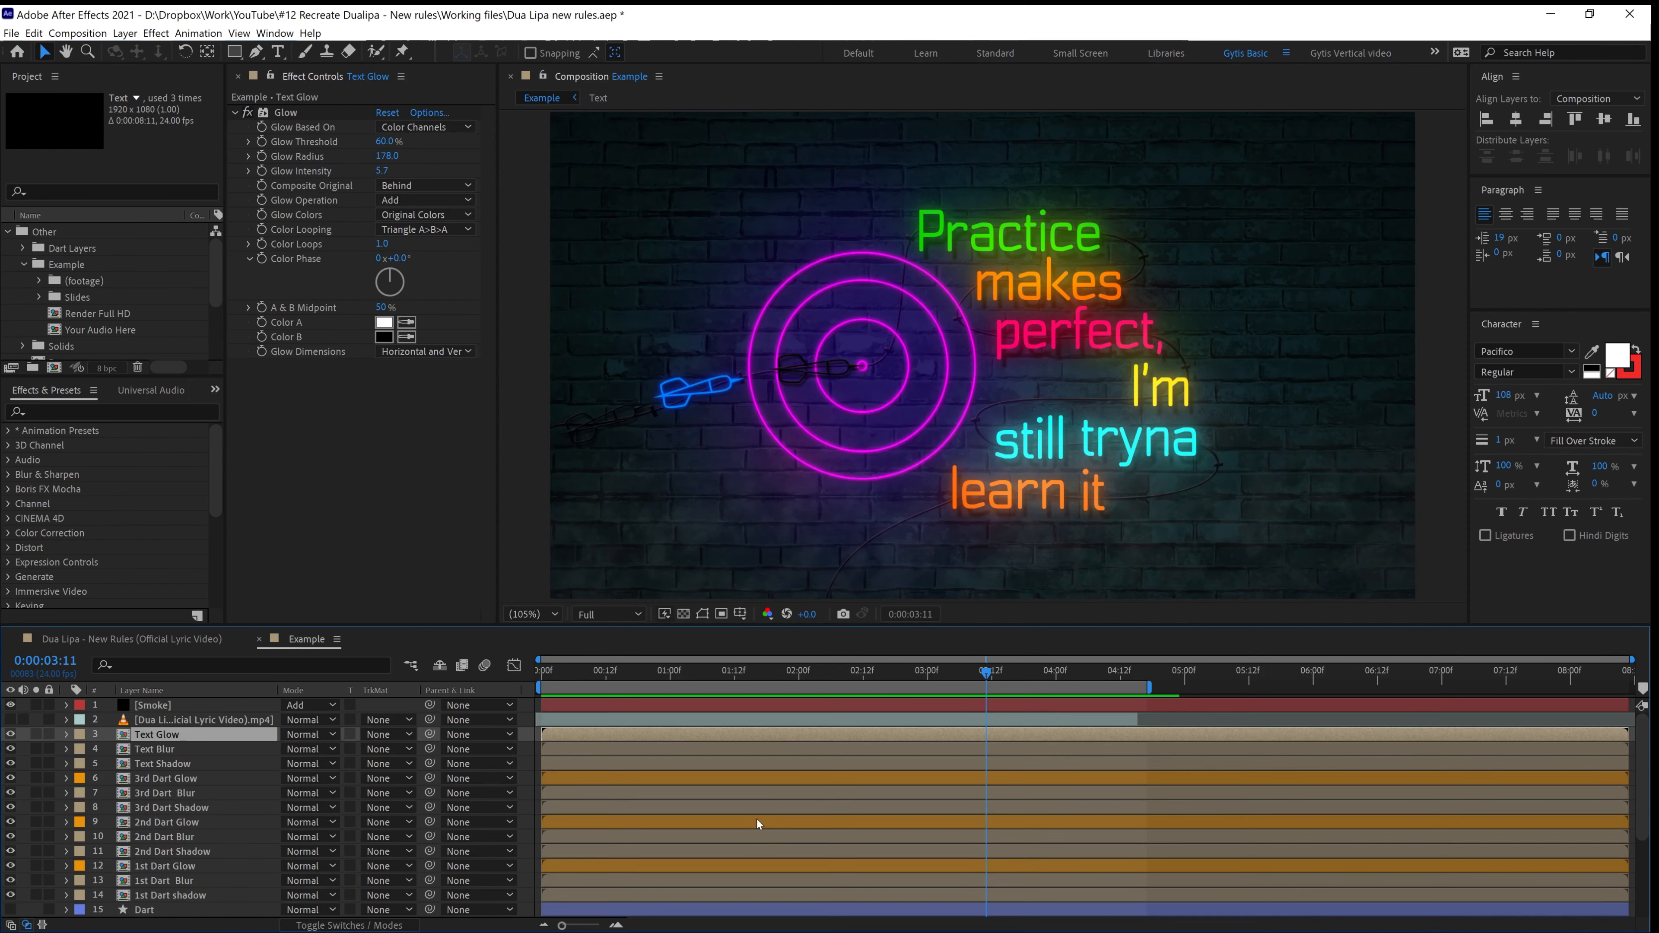
{"action": "left_click_drag", "start_coordinate": [549, 672], "coordinate": [528, 680]}
{"action": "key", "text": "space"}
Create a new composition with the HDTV 1080 25 preset and a duration of 20 seconds
{"action": "left_click", "coordinate": [77, 33]}
{"action": "left_click", "coordinate": [99, 54]}
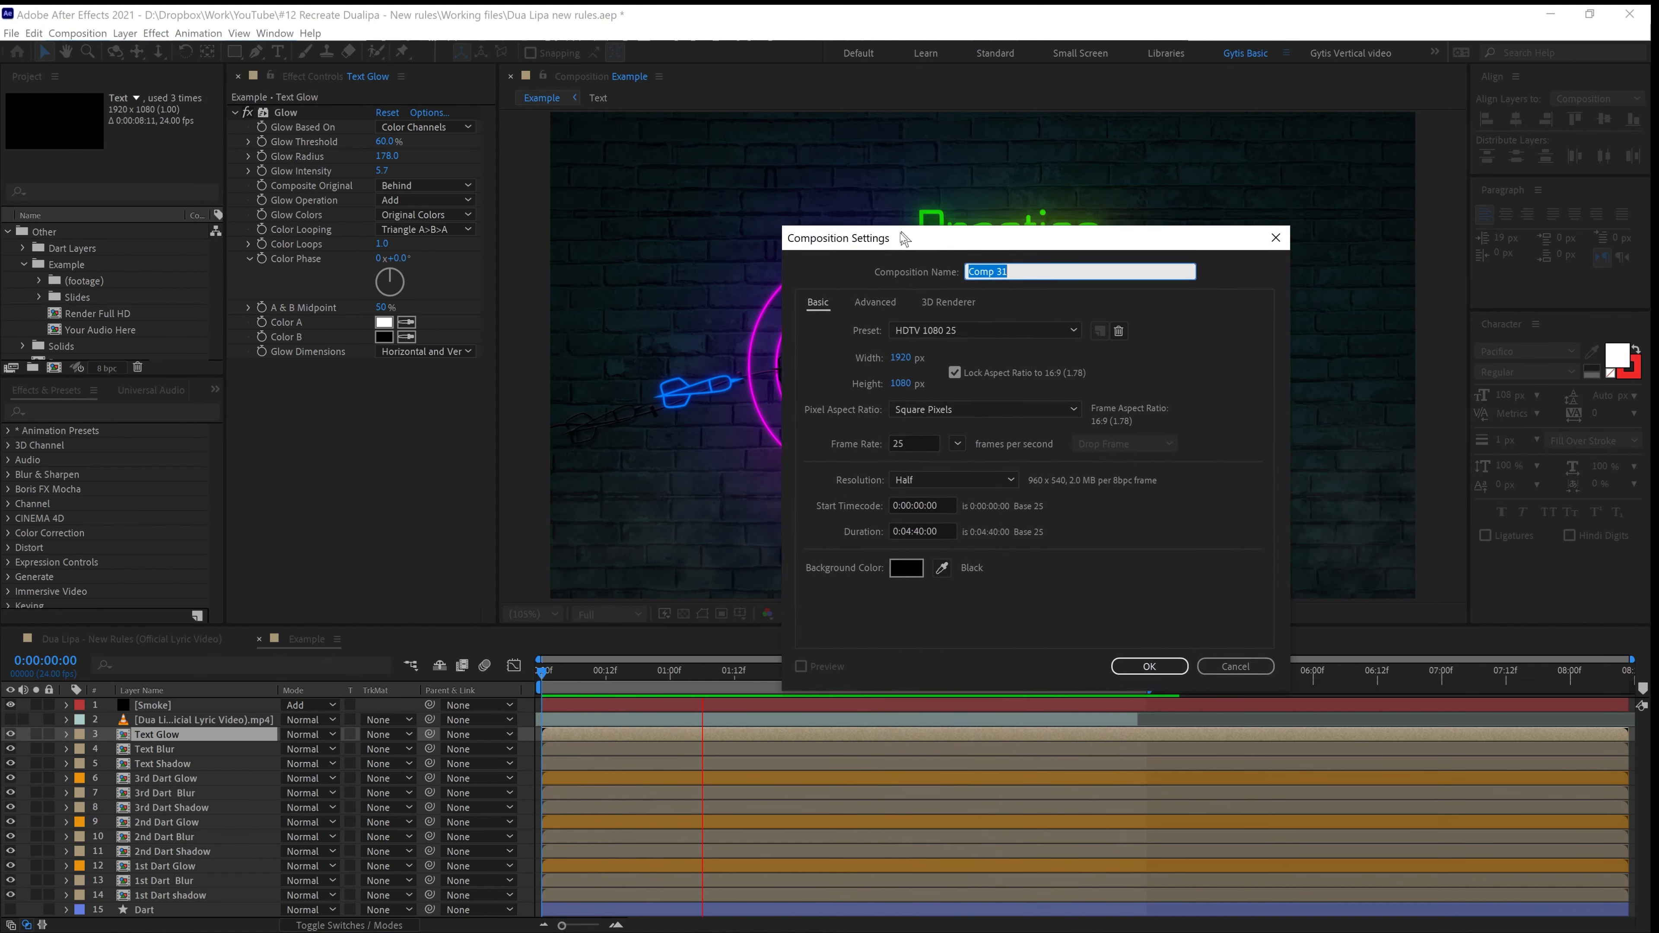
{"action": "left_click", "coordinate": [935, 338]}
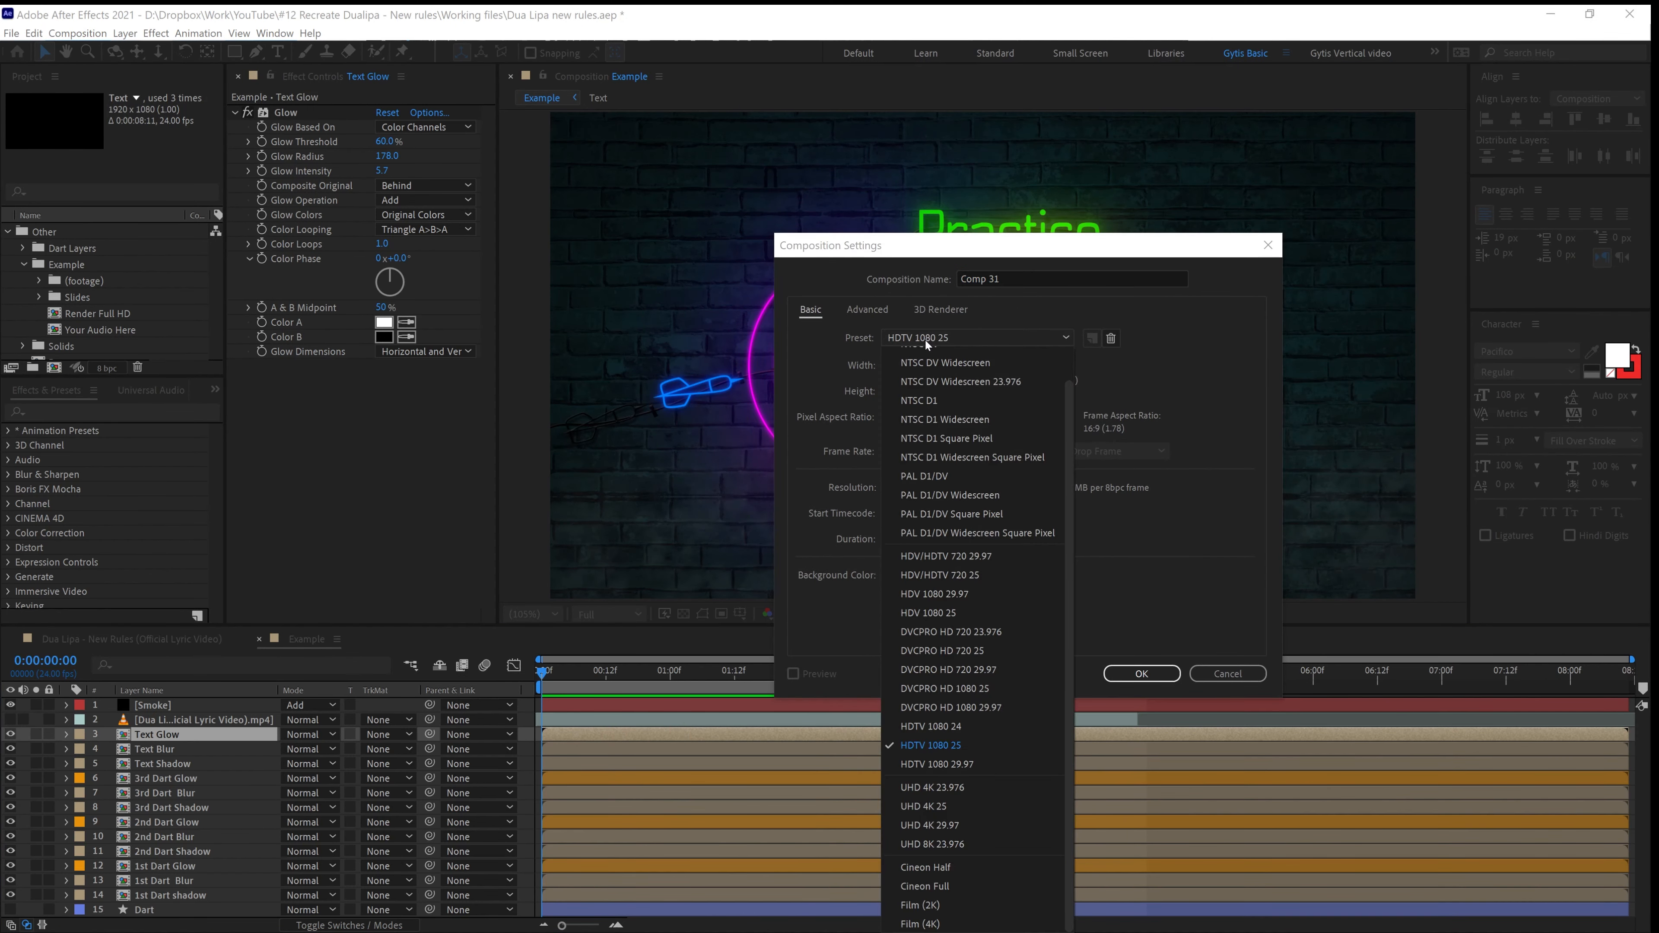
{"action": "left_click", "coordinate": [950, 746]}
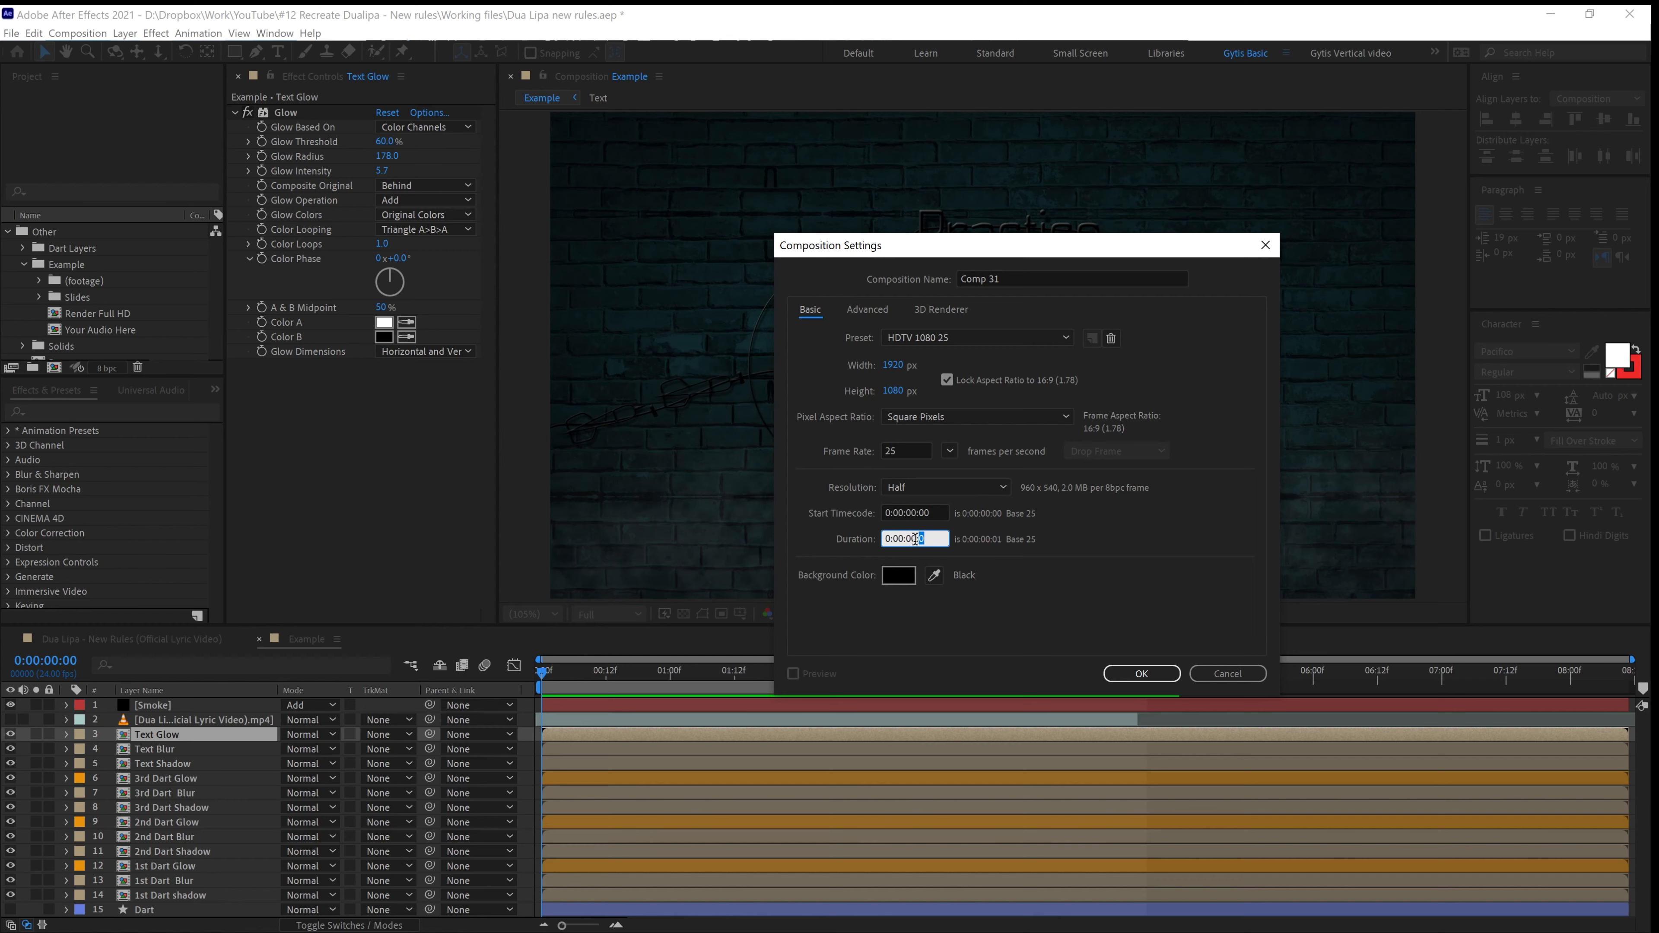
{"action": "left_click", "coordinate": [920, 538]}
{"action": "type", "text": "2"}
{"action": "key", "text": "Return"}
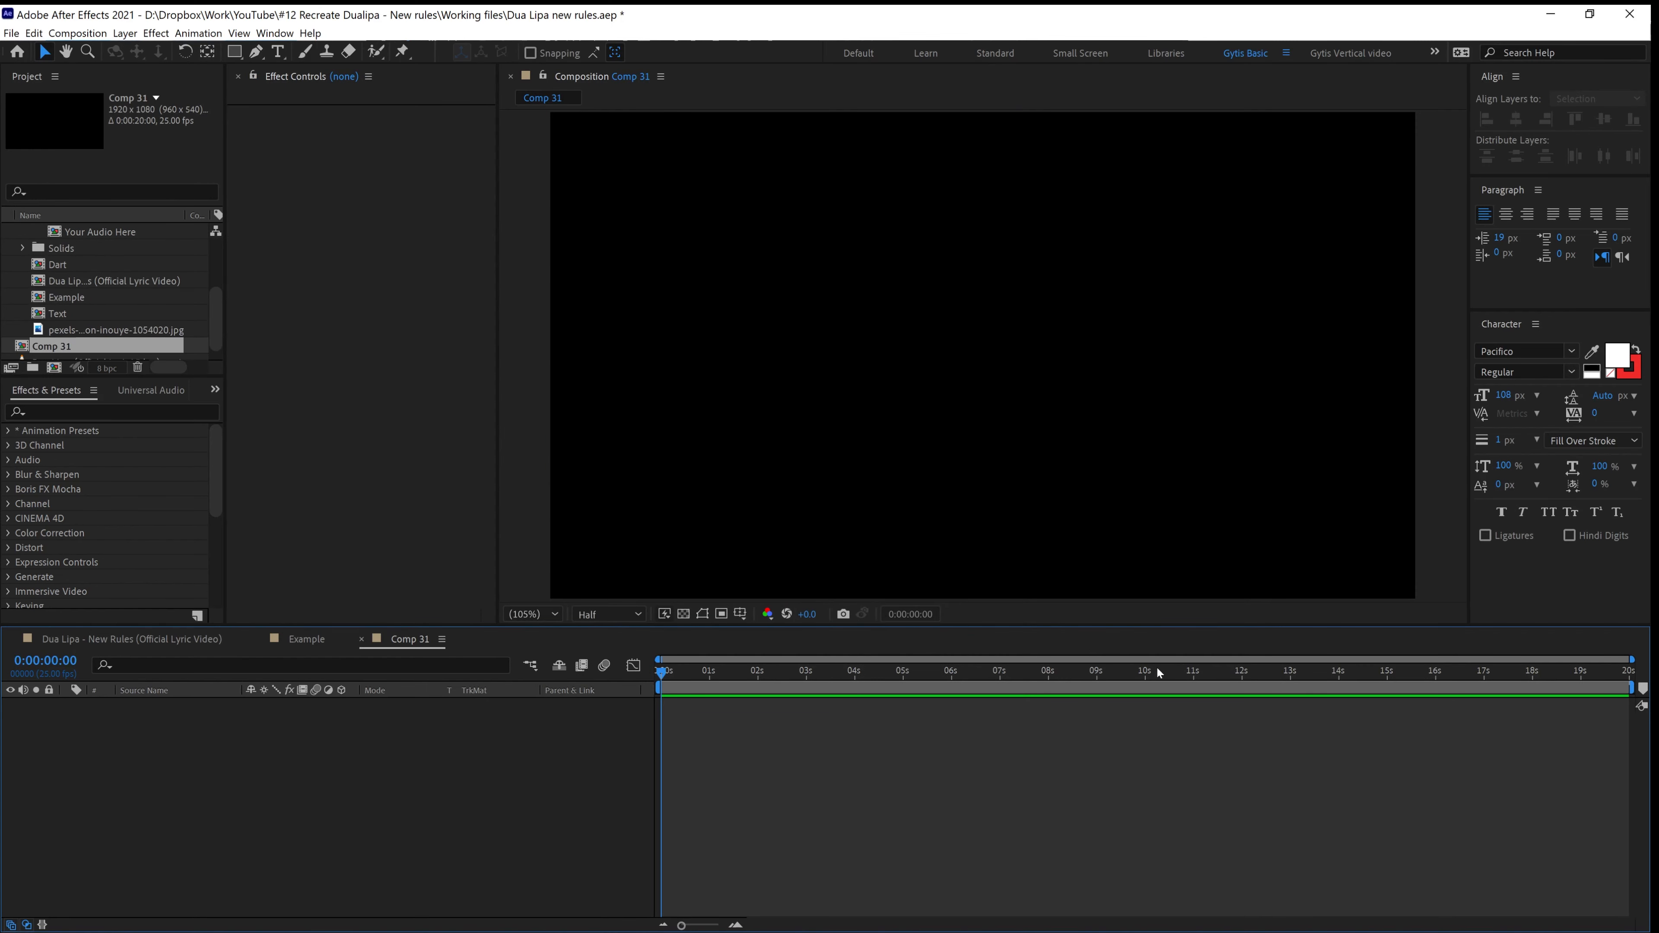
{"action": "left_click_drag", "start_coordinate": [720, 678], "coordinate": [495, 718]}
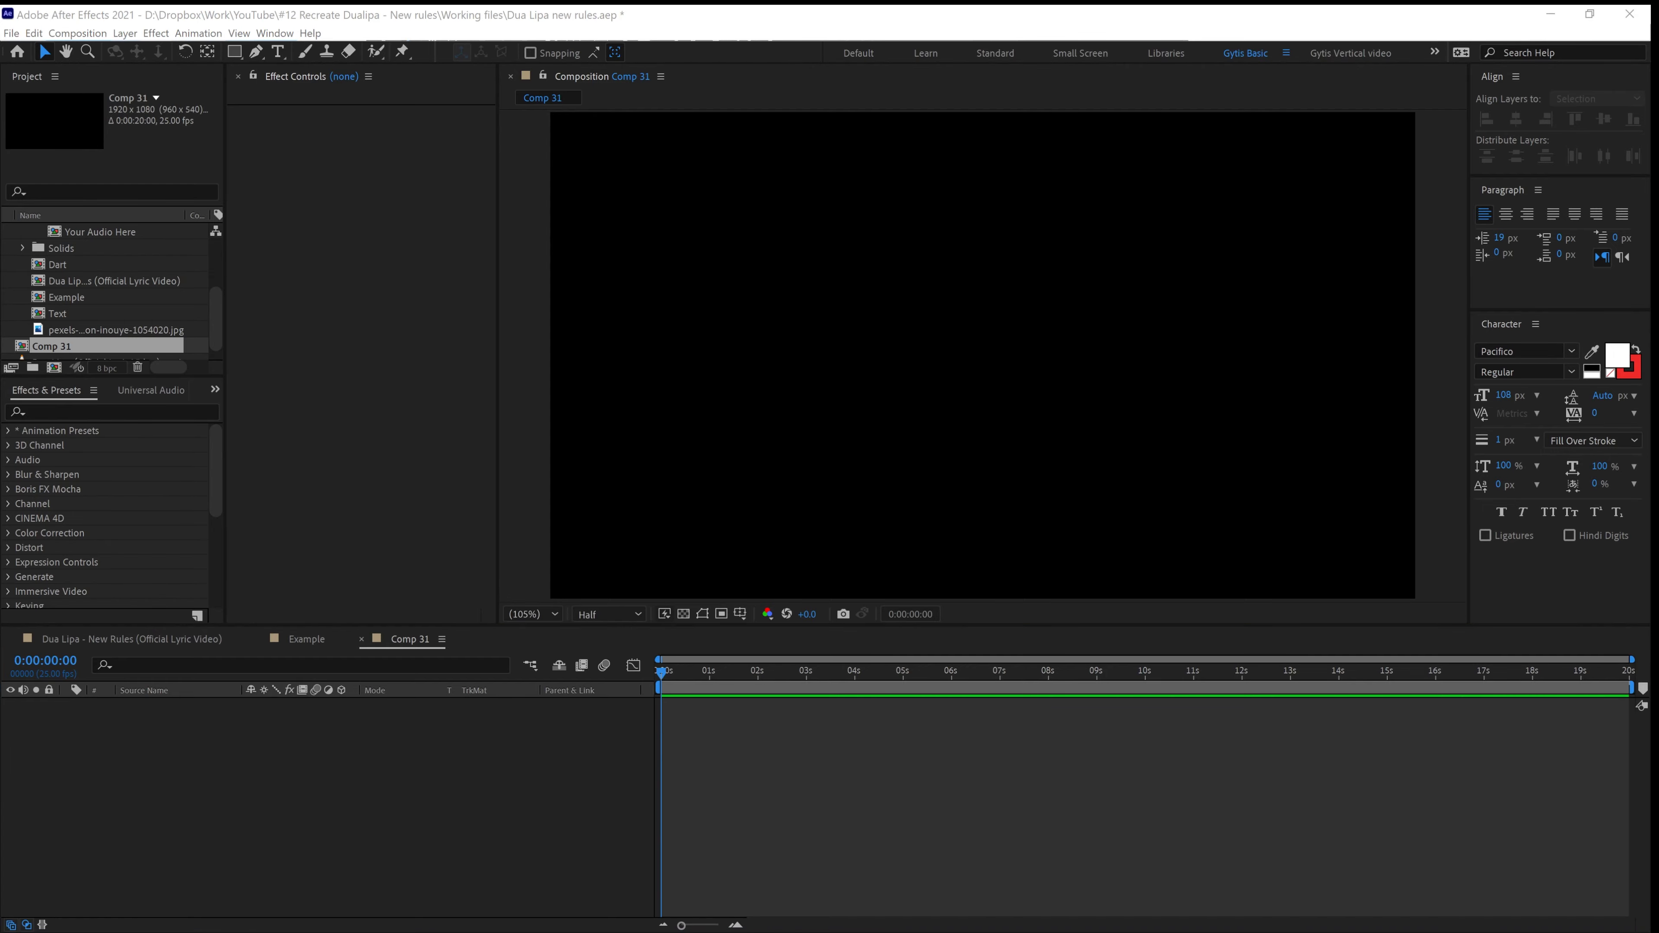
Switch to the browser and download the brown and grey brick wall photo from its Pexels page
{"action": "left_click_drag", "start_coordinate": [1651, 125], "coordinate": [344, 5]}
{"action": "scroll", "coordinate": [592, 455], "scroll_direction": "down", "scroll_amount": 5}
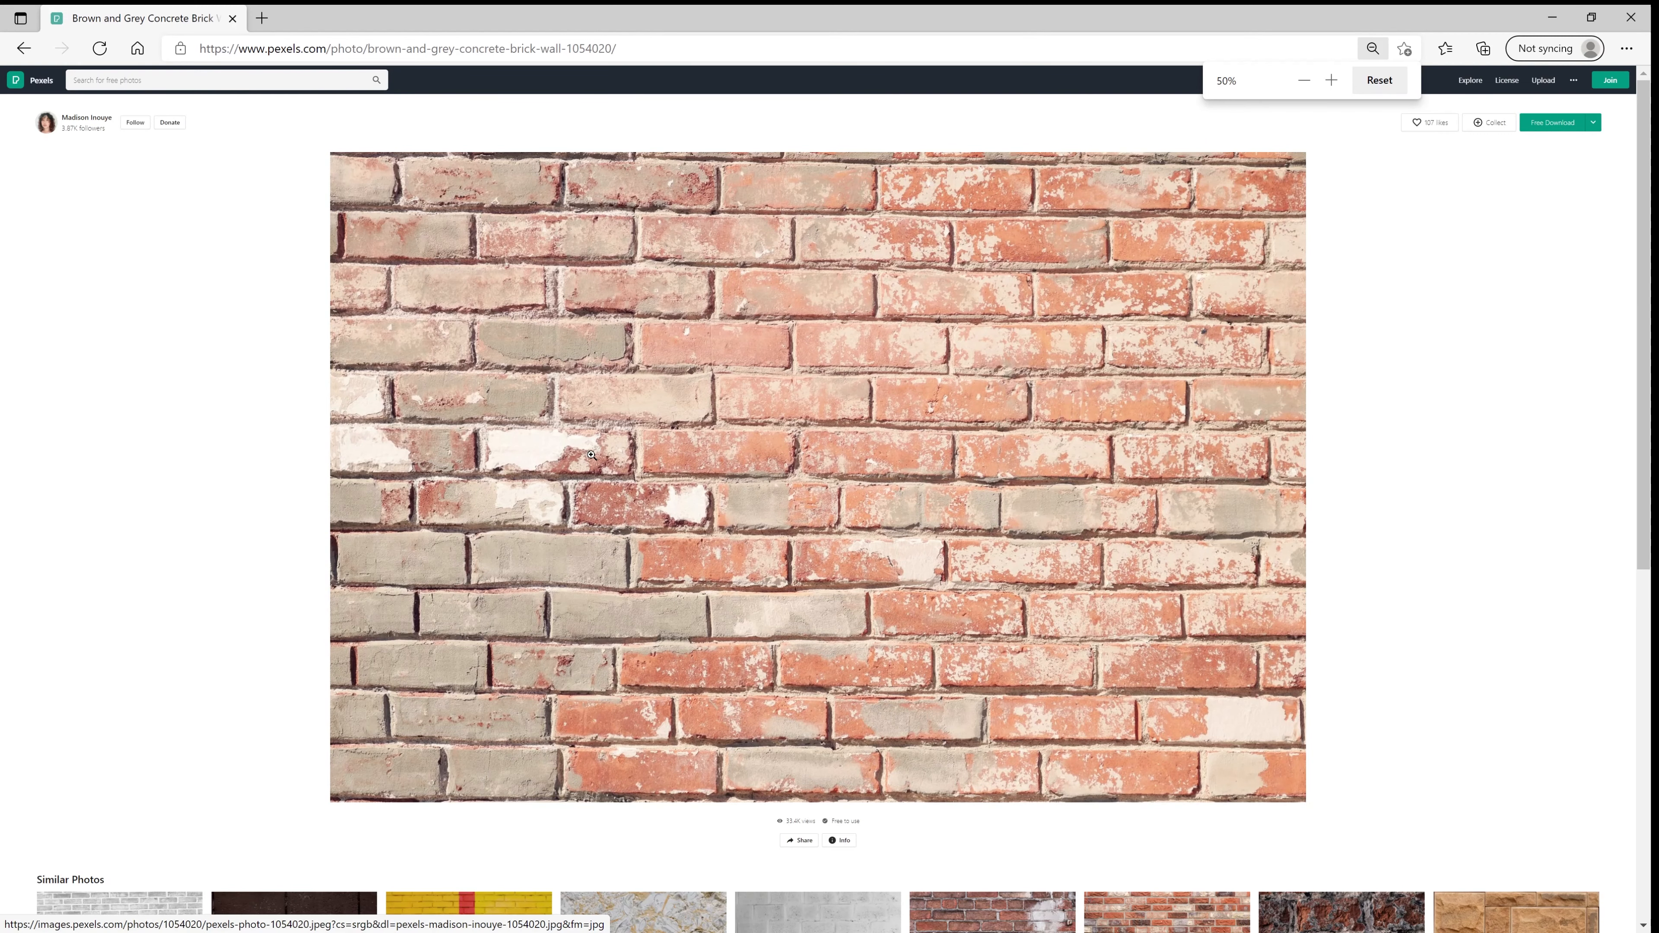
{"action": "scroll", "coordinate": [1191, 372], "scroll_direction": "up", "scroll_amount": 5}
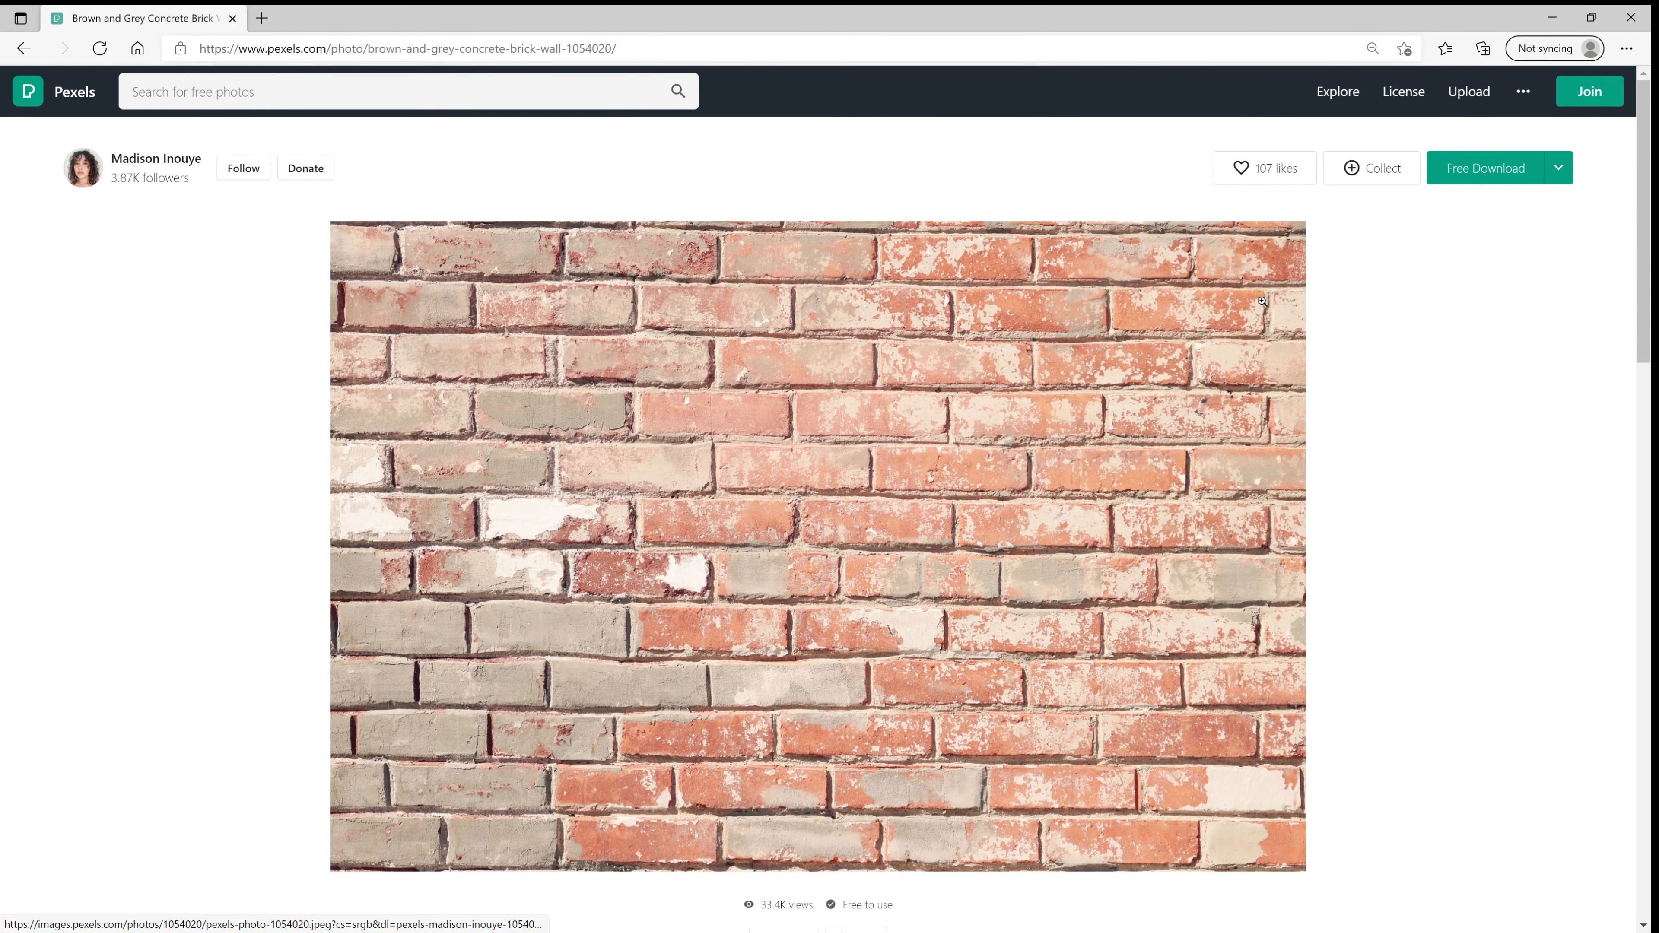
{"action": "scroll", "coordinate": [1176, 372], "scroll_direction": "down", "scroll_amount": 4}
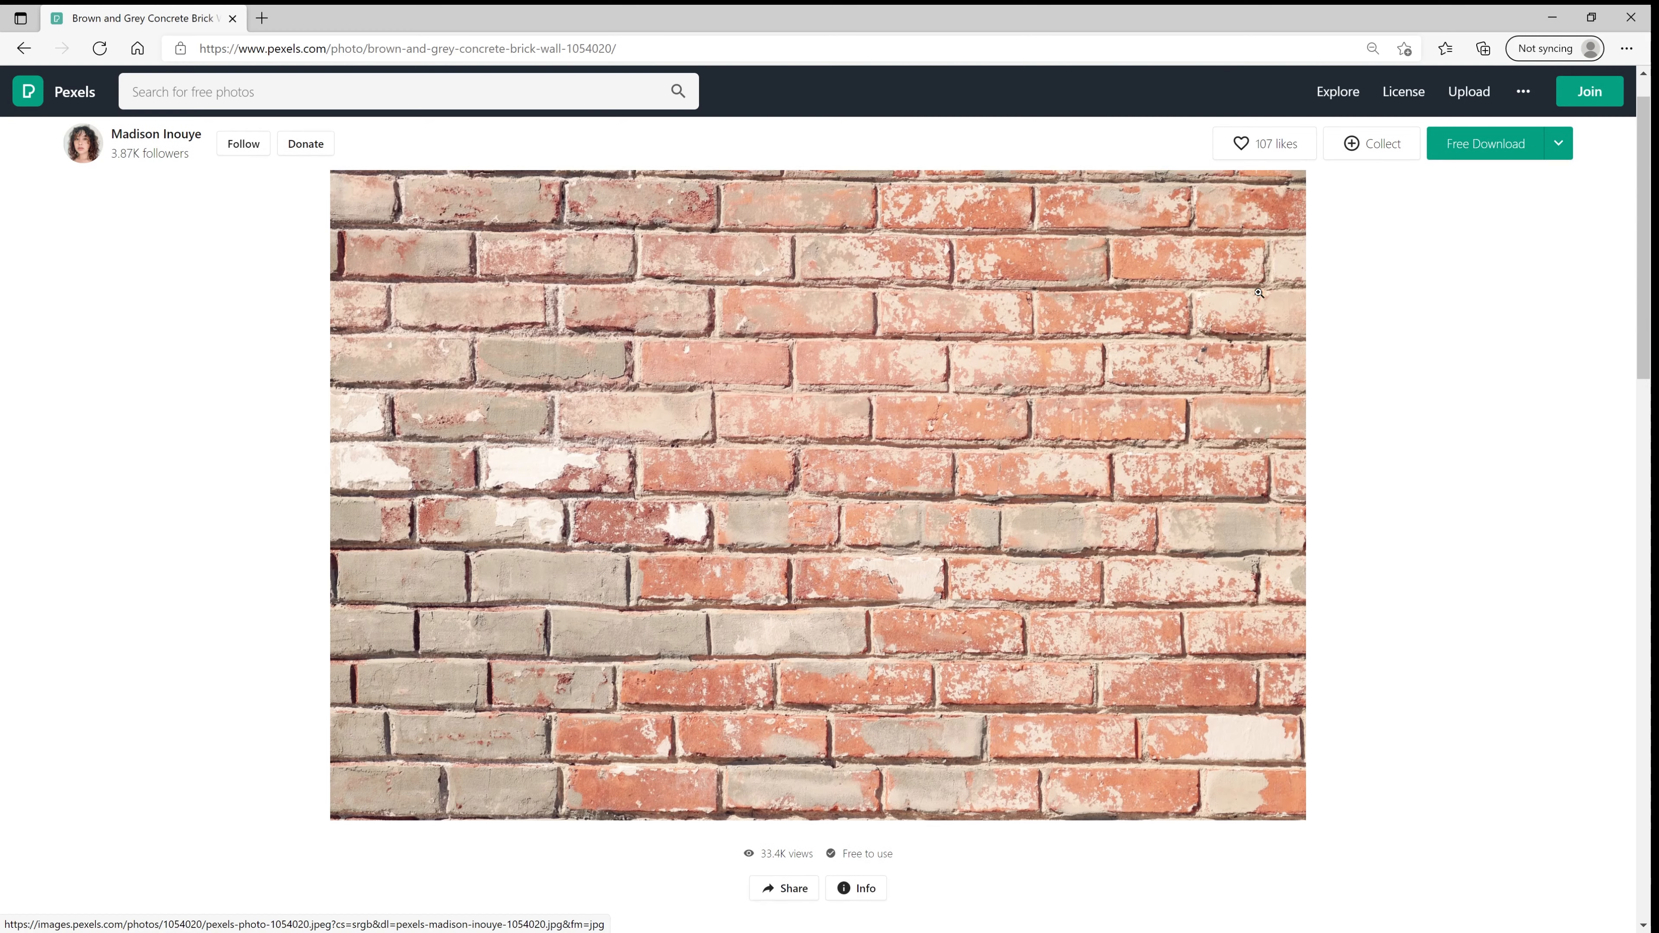
{"action": "scroll", "coordinate": [1090, 453], "scroll_direction": "up", "scroll_amount": 2}
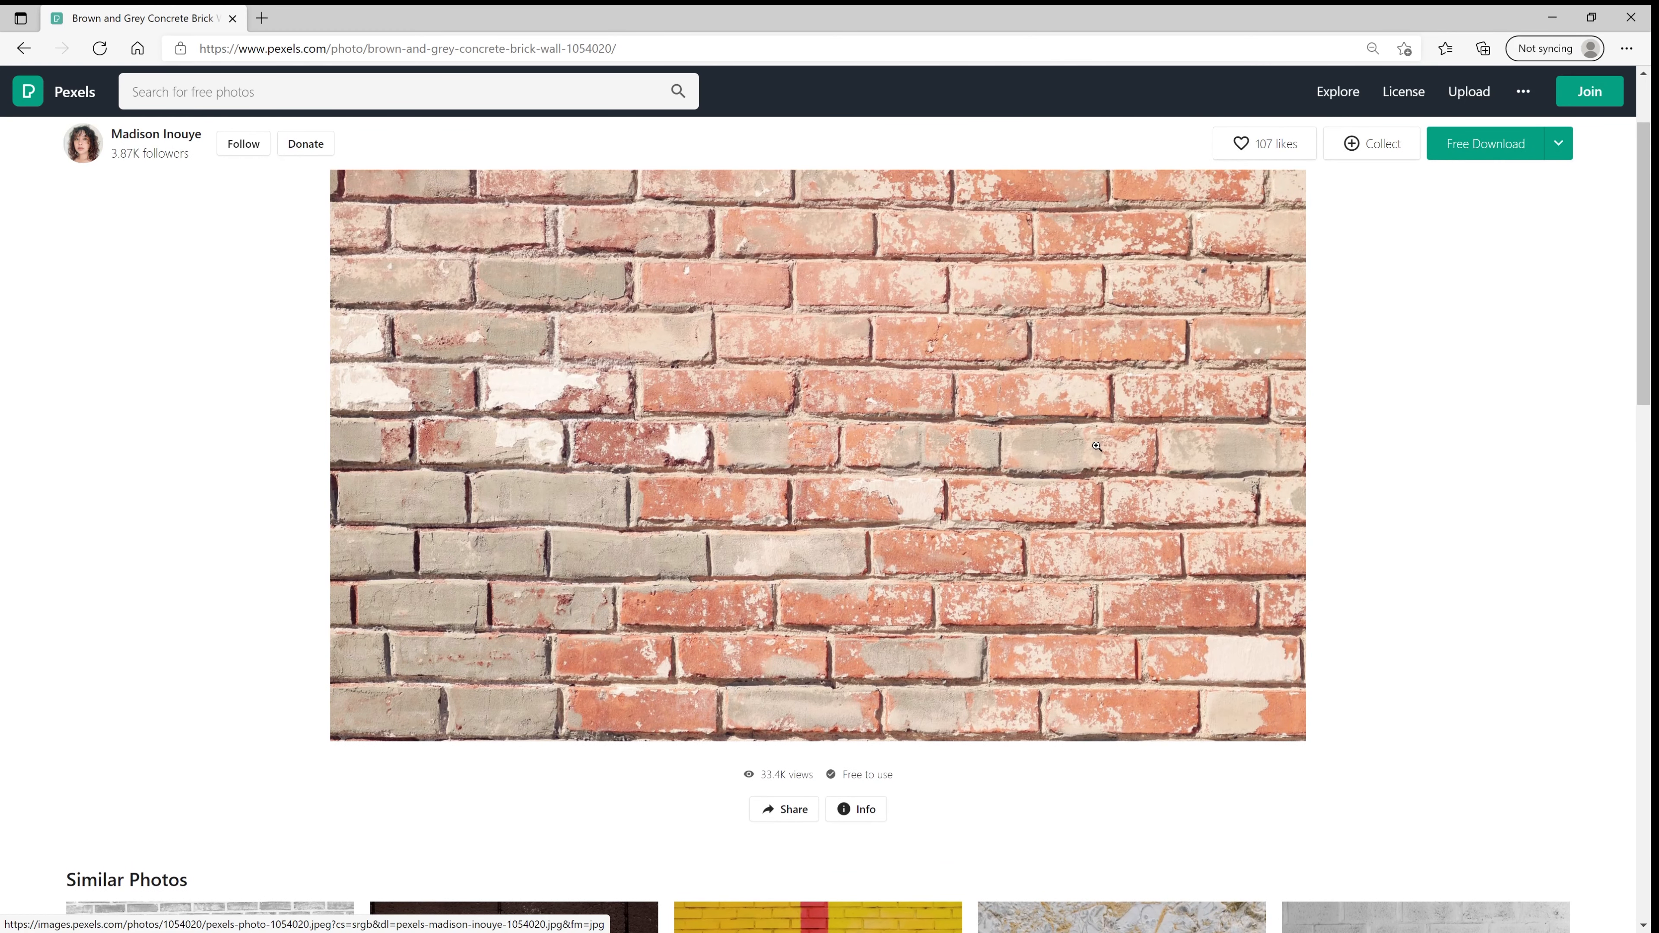
{"action": "left_click", "coordinate": [1485, 143]}
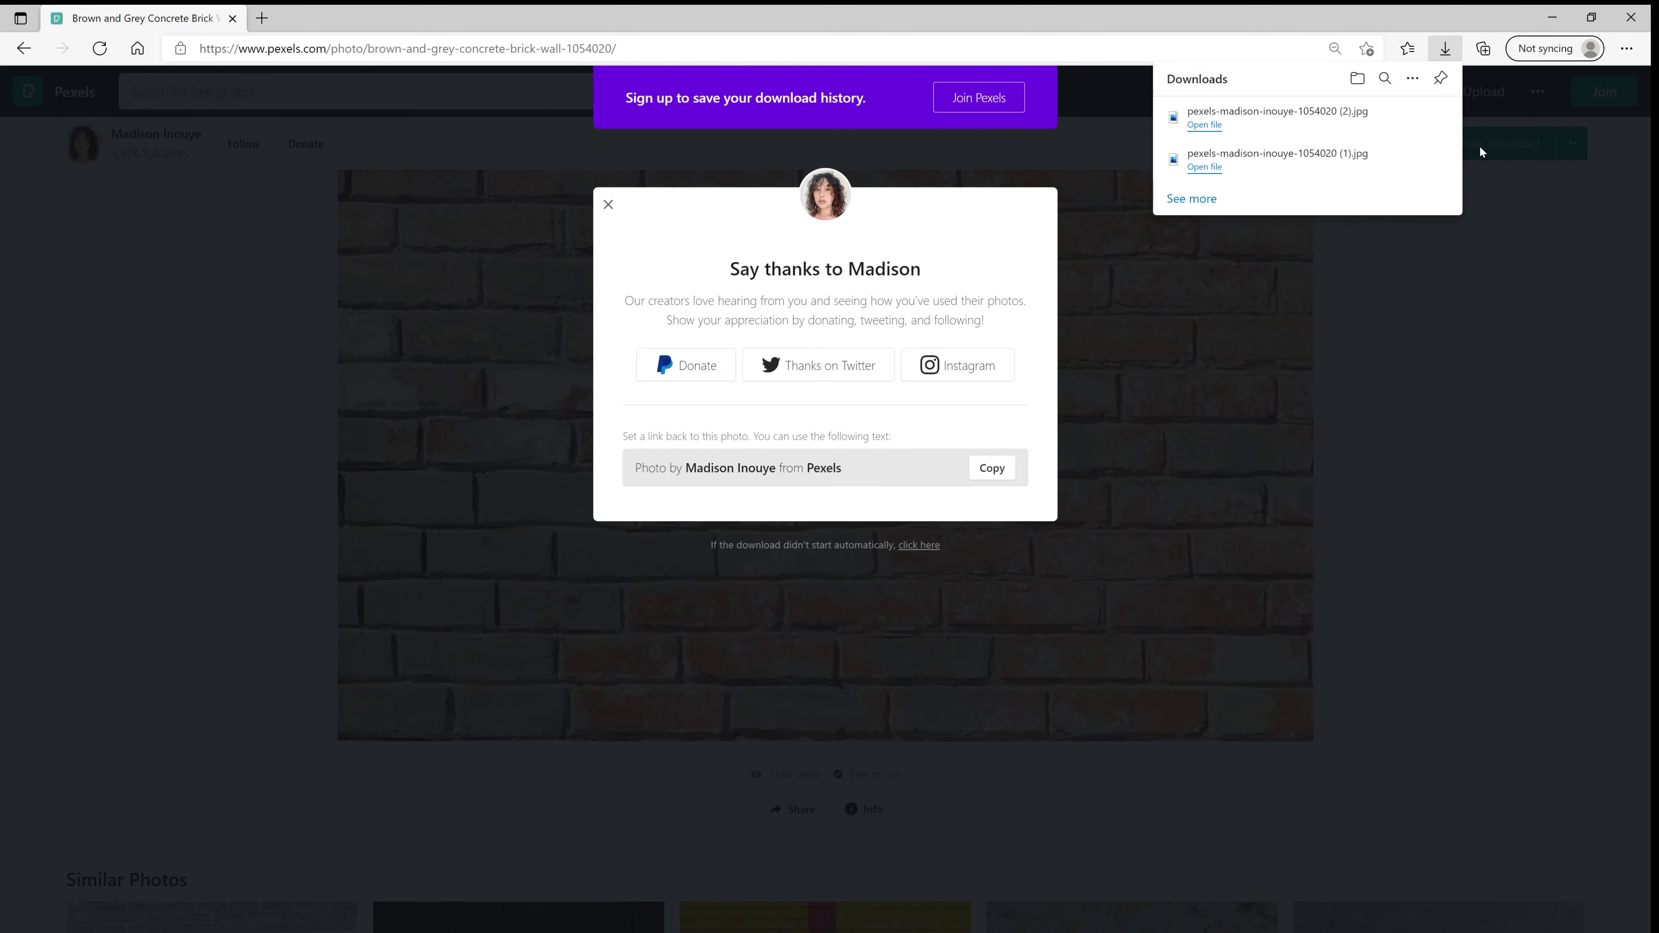
Back in After Effects, add the downloaded brick wall photo to the new composition and rename the composition "Main comp"
{"action": "left_click", "coordinate": [1552, 17]}
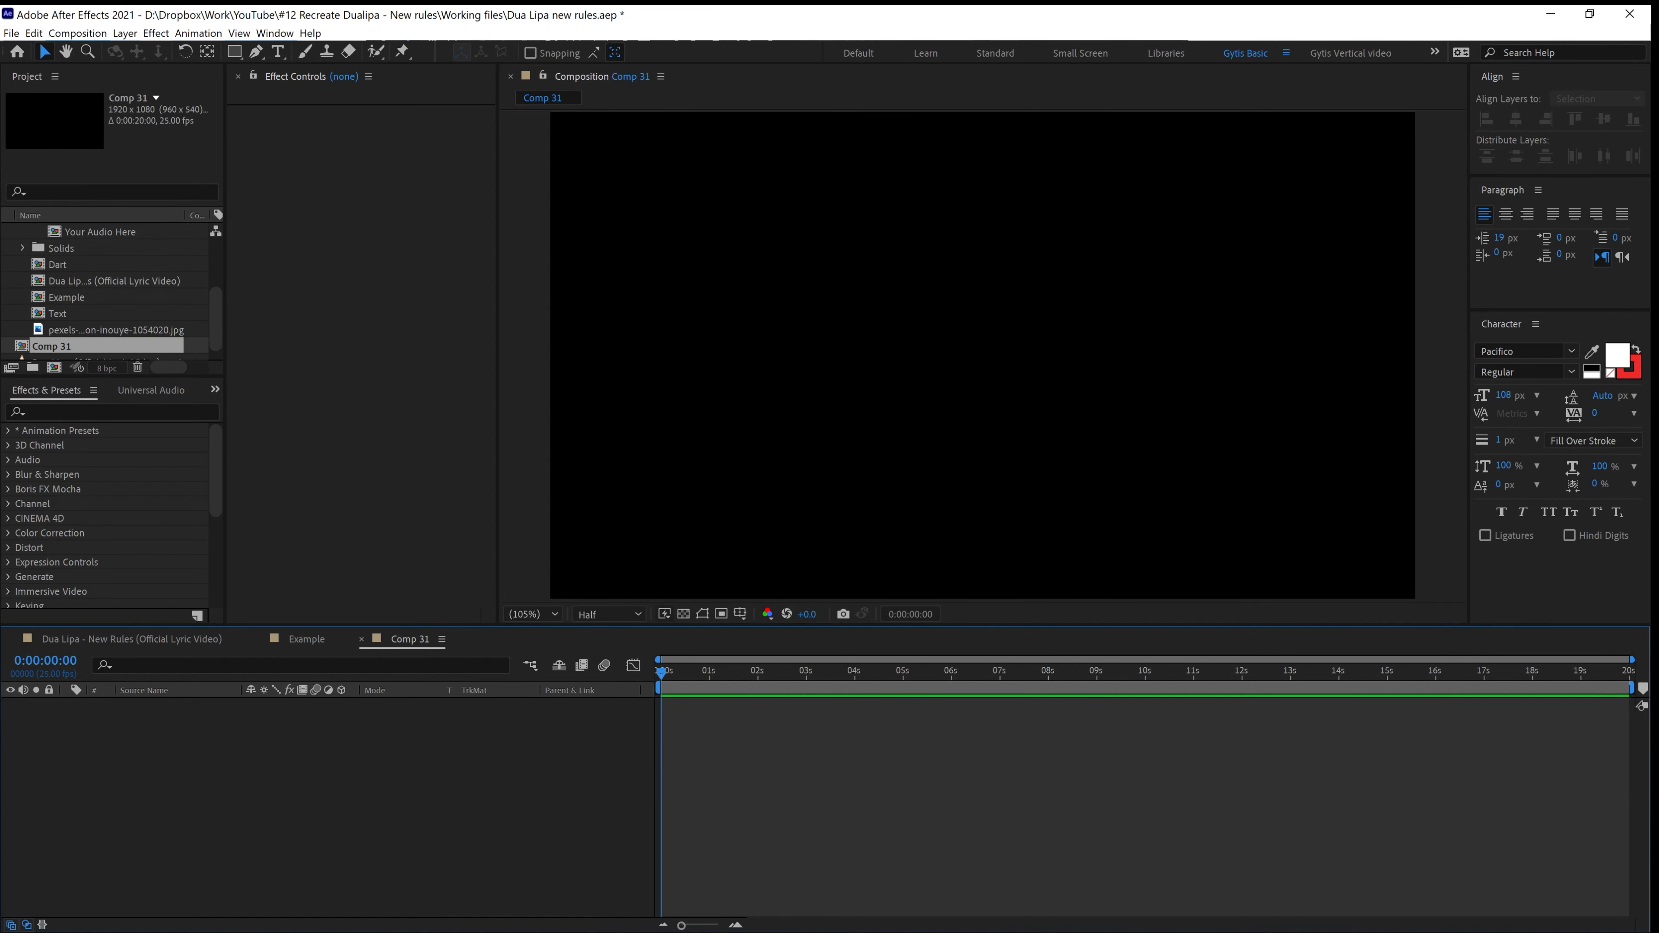
{"action": "left_click_drag", "start_coordinate": [425, 597], "coordinate": [383, 808]}
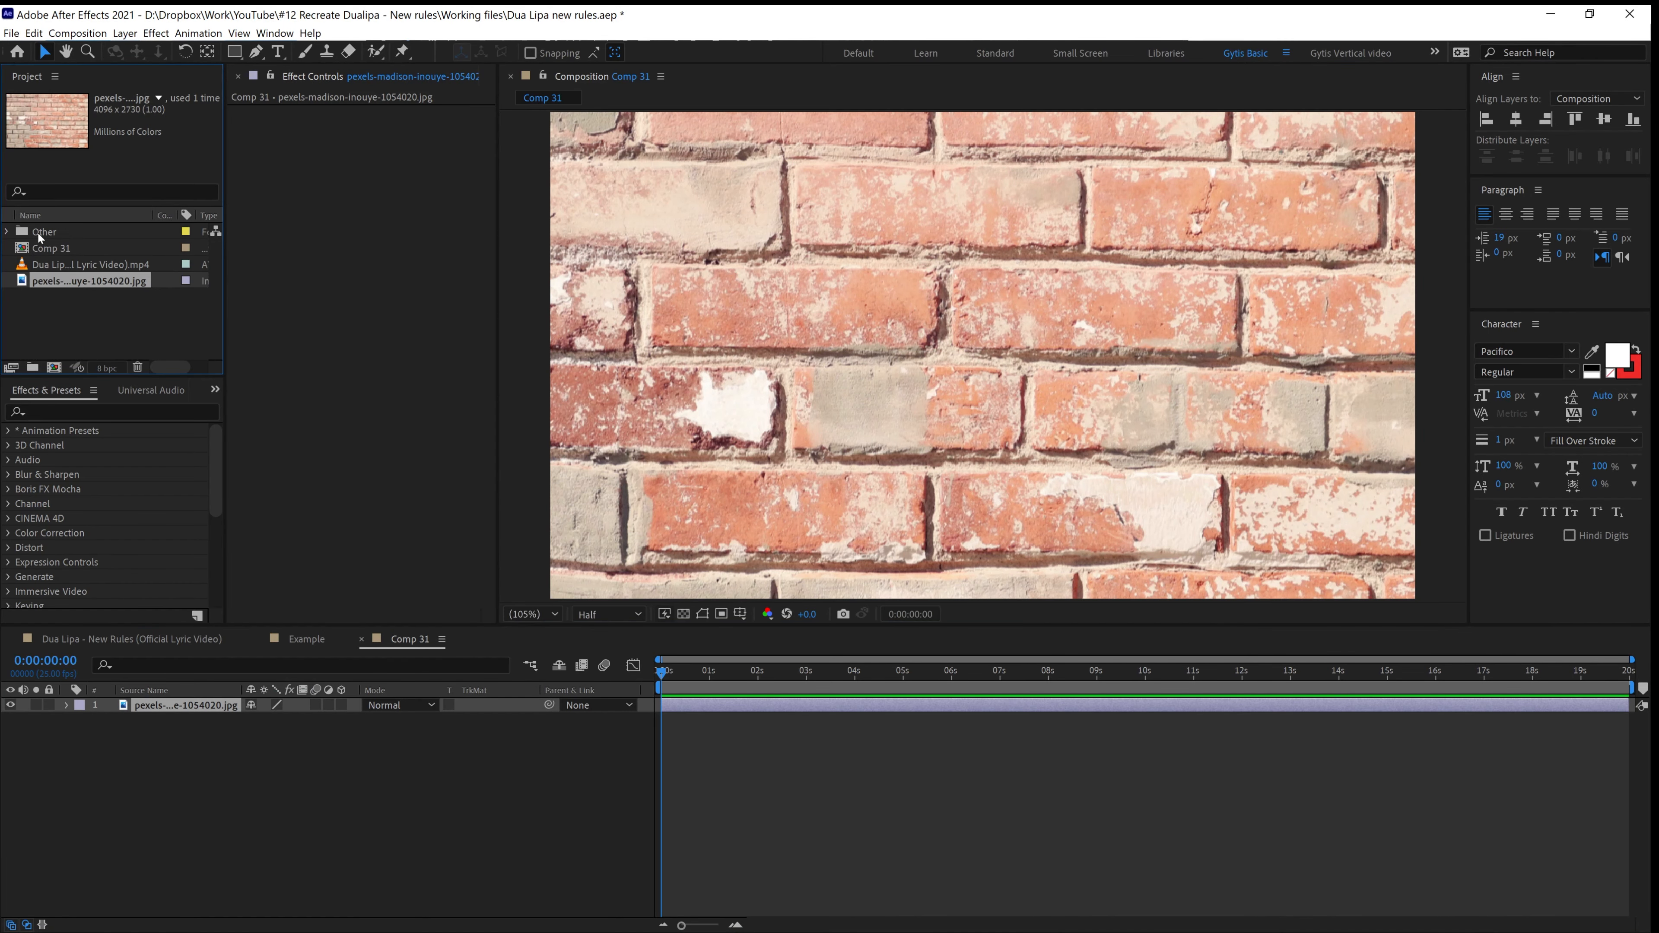
{"action": "right_click", "coordinate": [39, 234]}
{"action": "left_click", "coordinate": [33, 247]}
{"action": "right_click", "coordinate": [34, 247]}
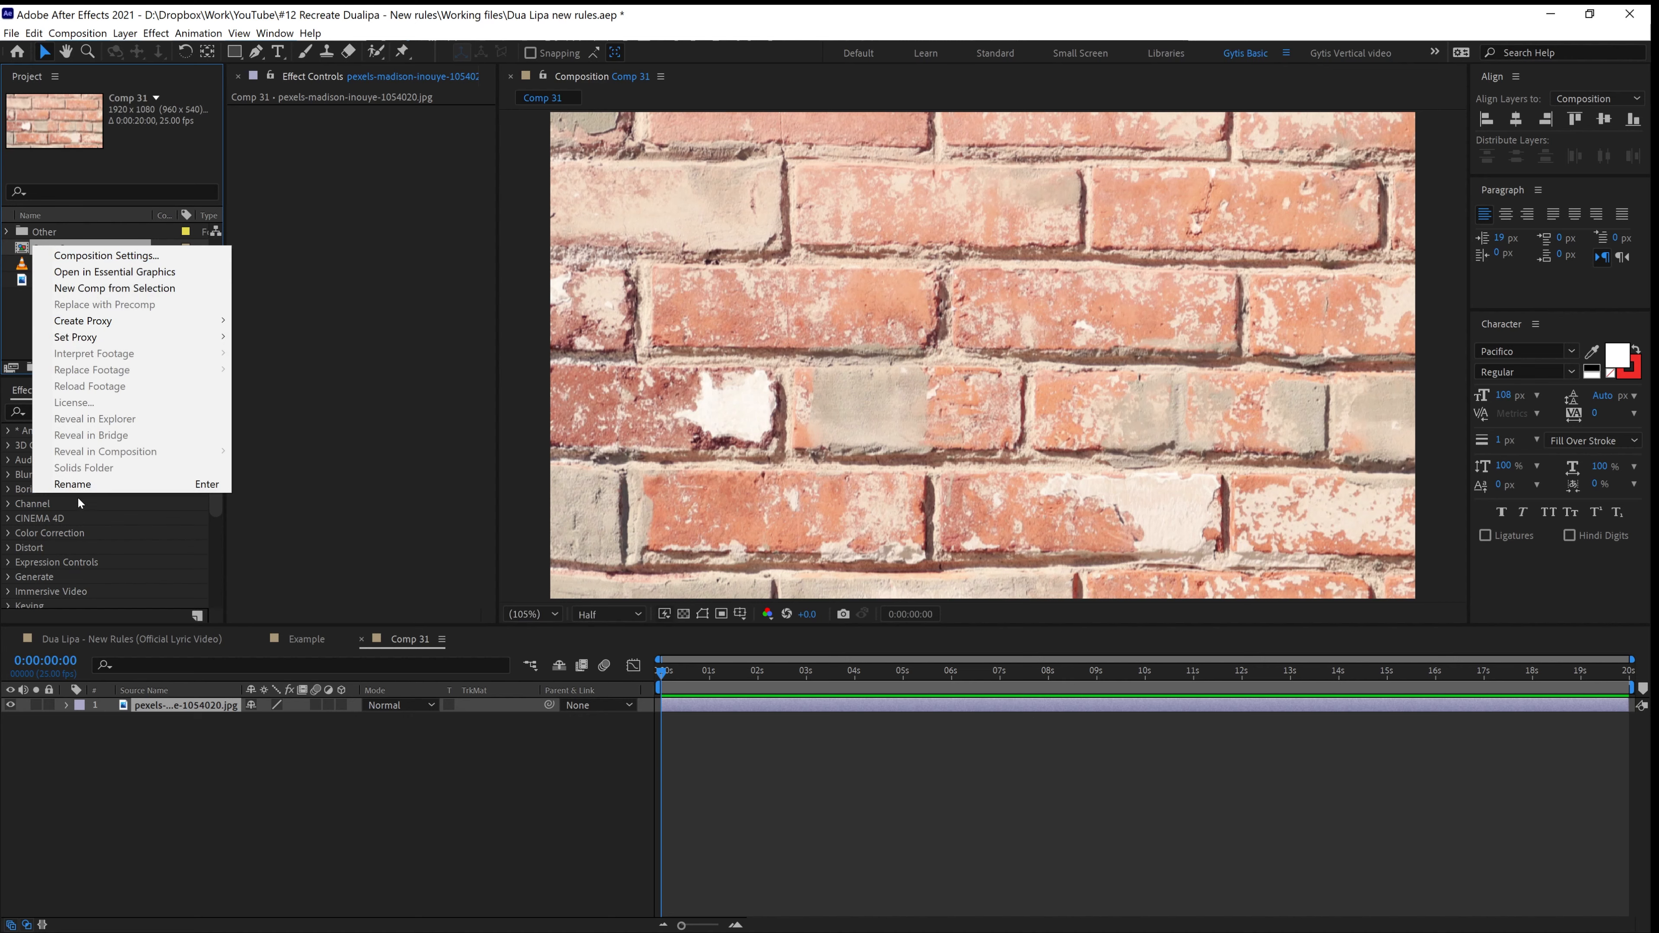
{"action": "left_click", "coordinate": [73, 486]}
{"action": "type", "text": "Main com"}
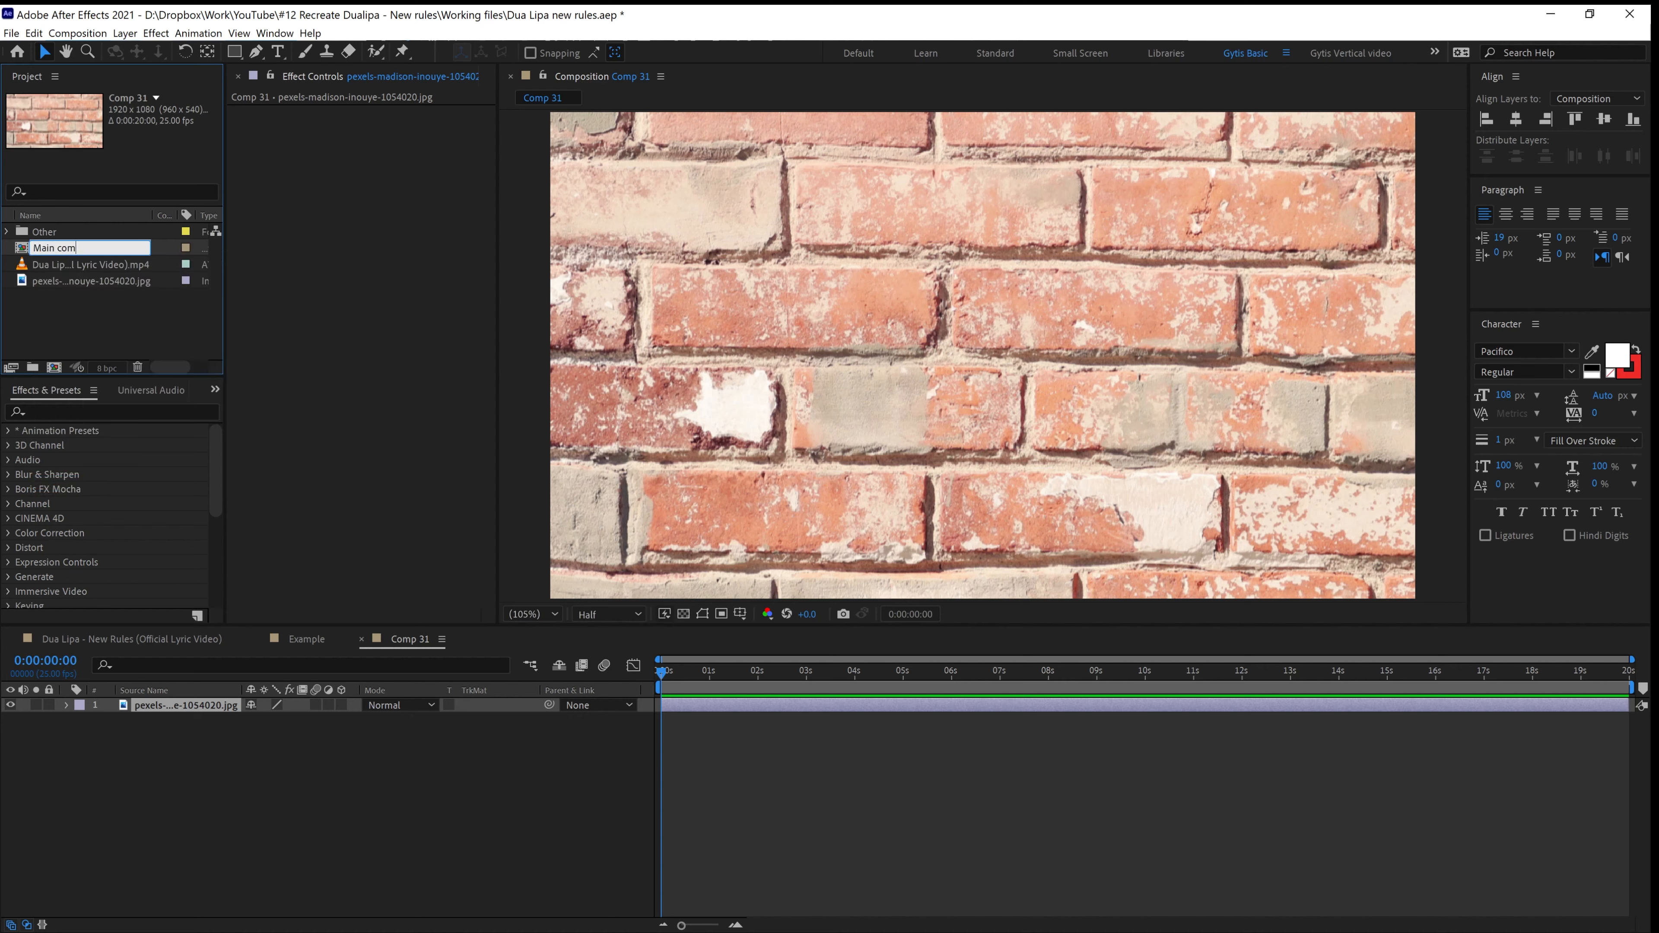
{"action": "key", "text": "Return"}
Scale the brick wall layer to 48% so it fits the frame, with layer controls shown
{"action": "scroll", "coordinate": [877, 363], "scroll_direction": "down", "scroll_amount": 3}
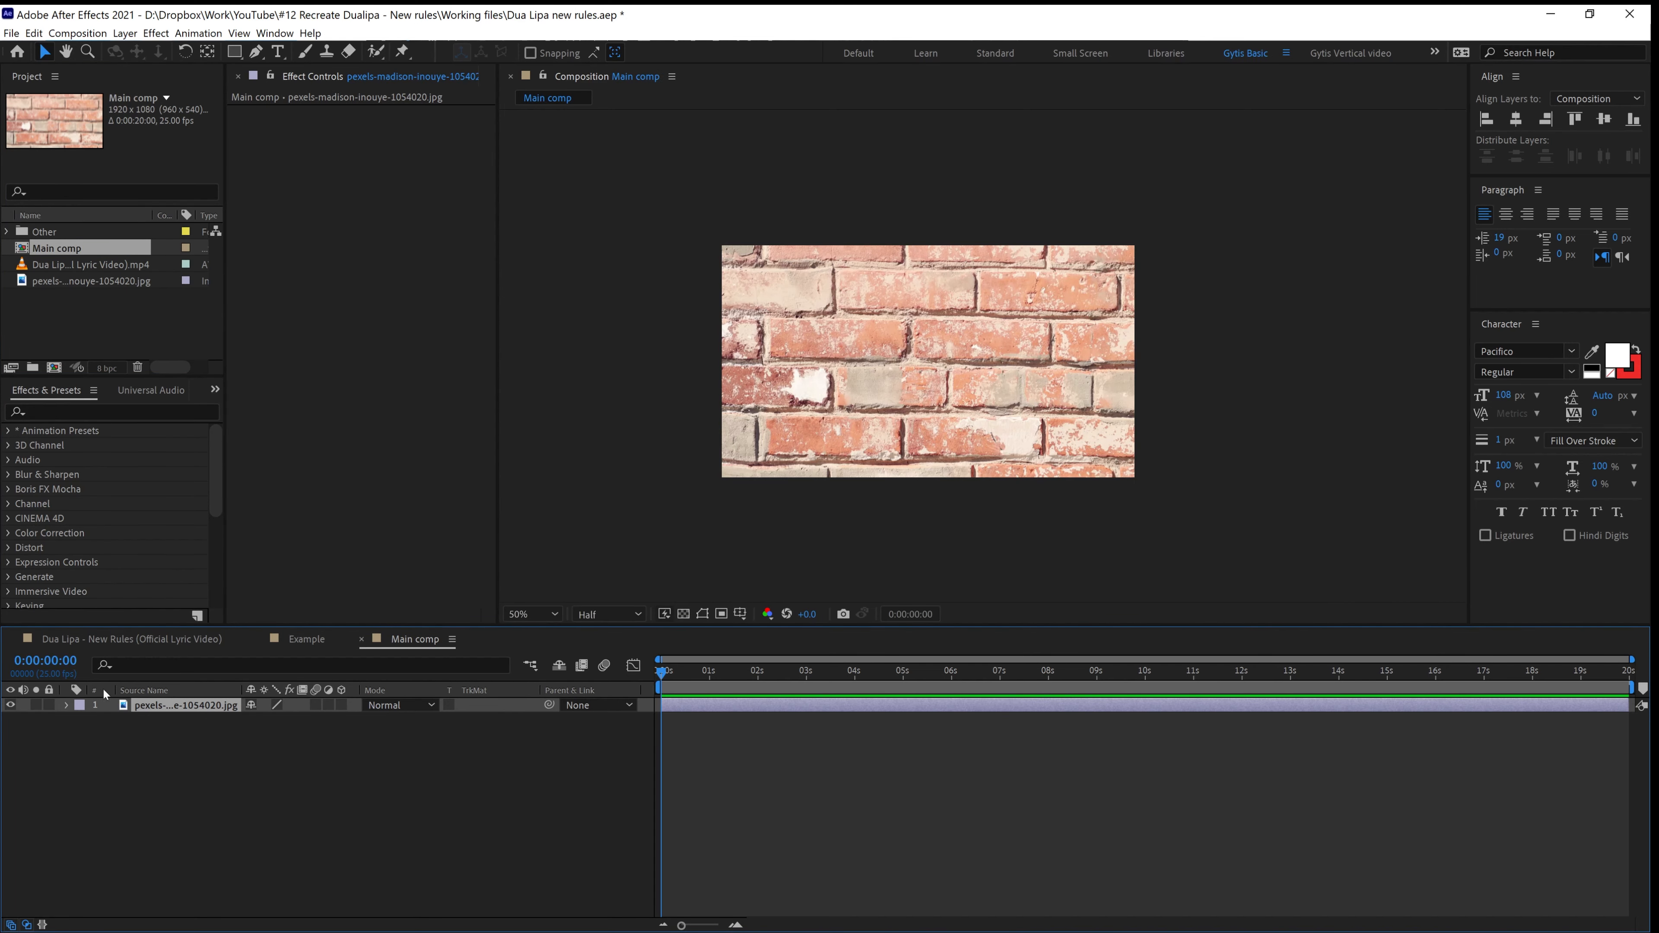
{"action": "key", "text": "a"}
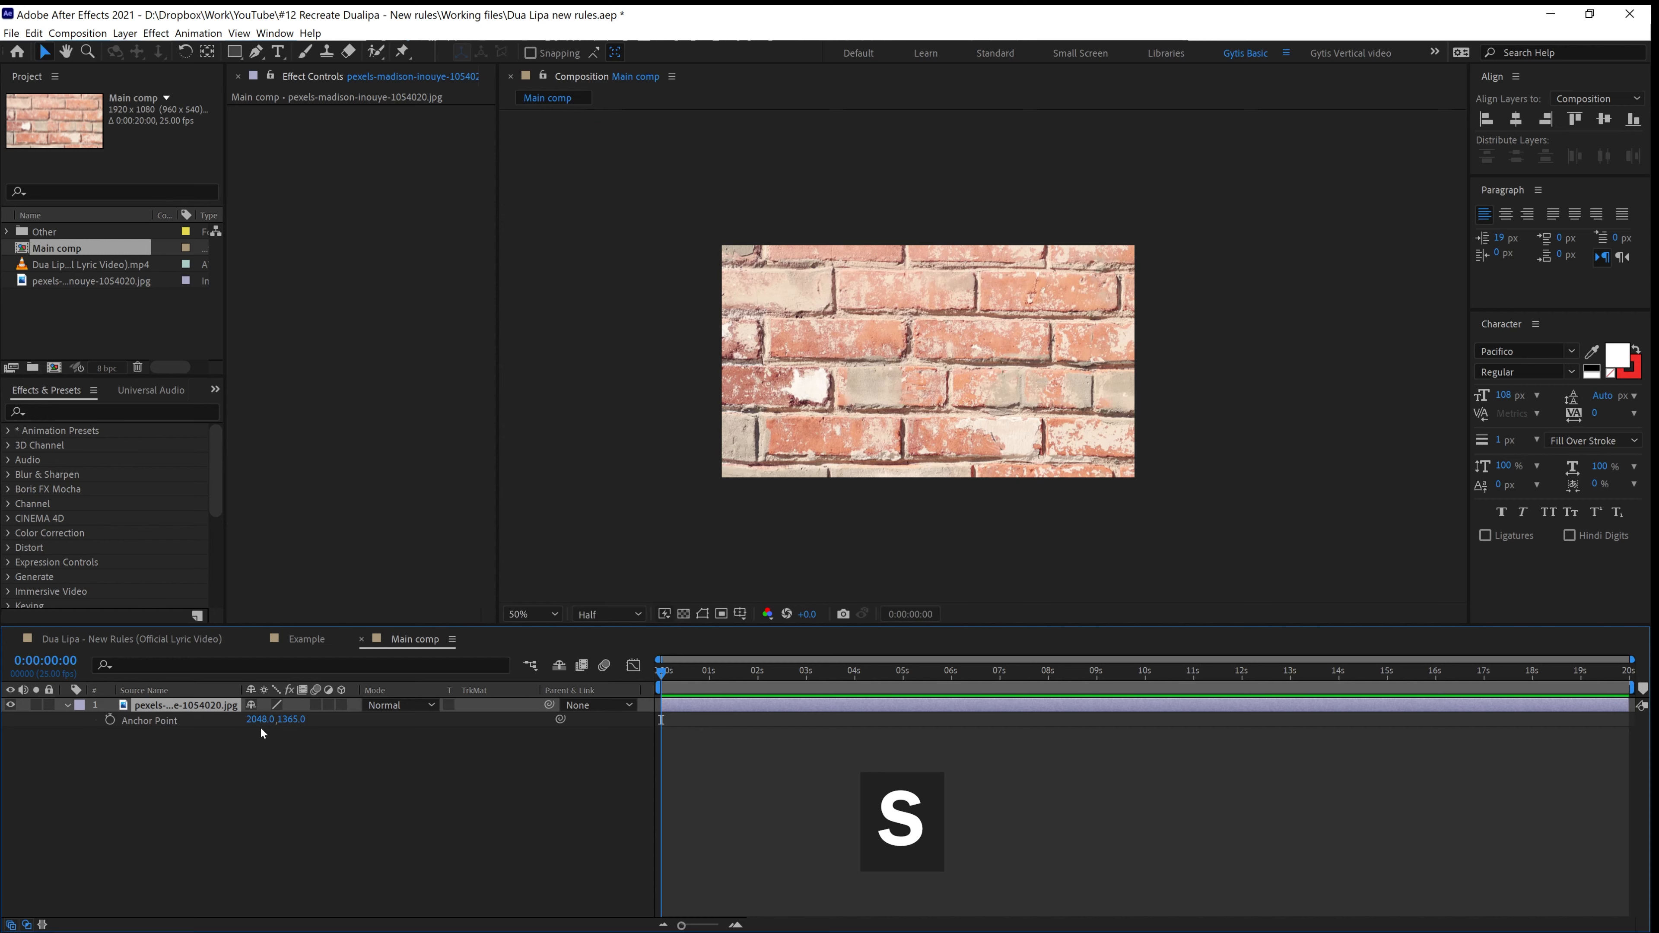
{"action": "key", "text": "s"}
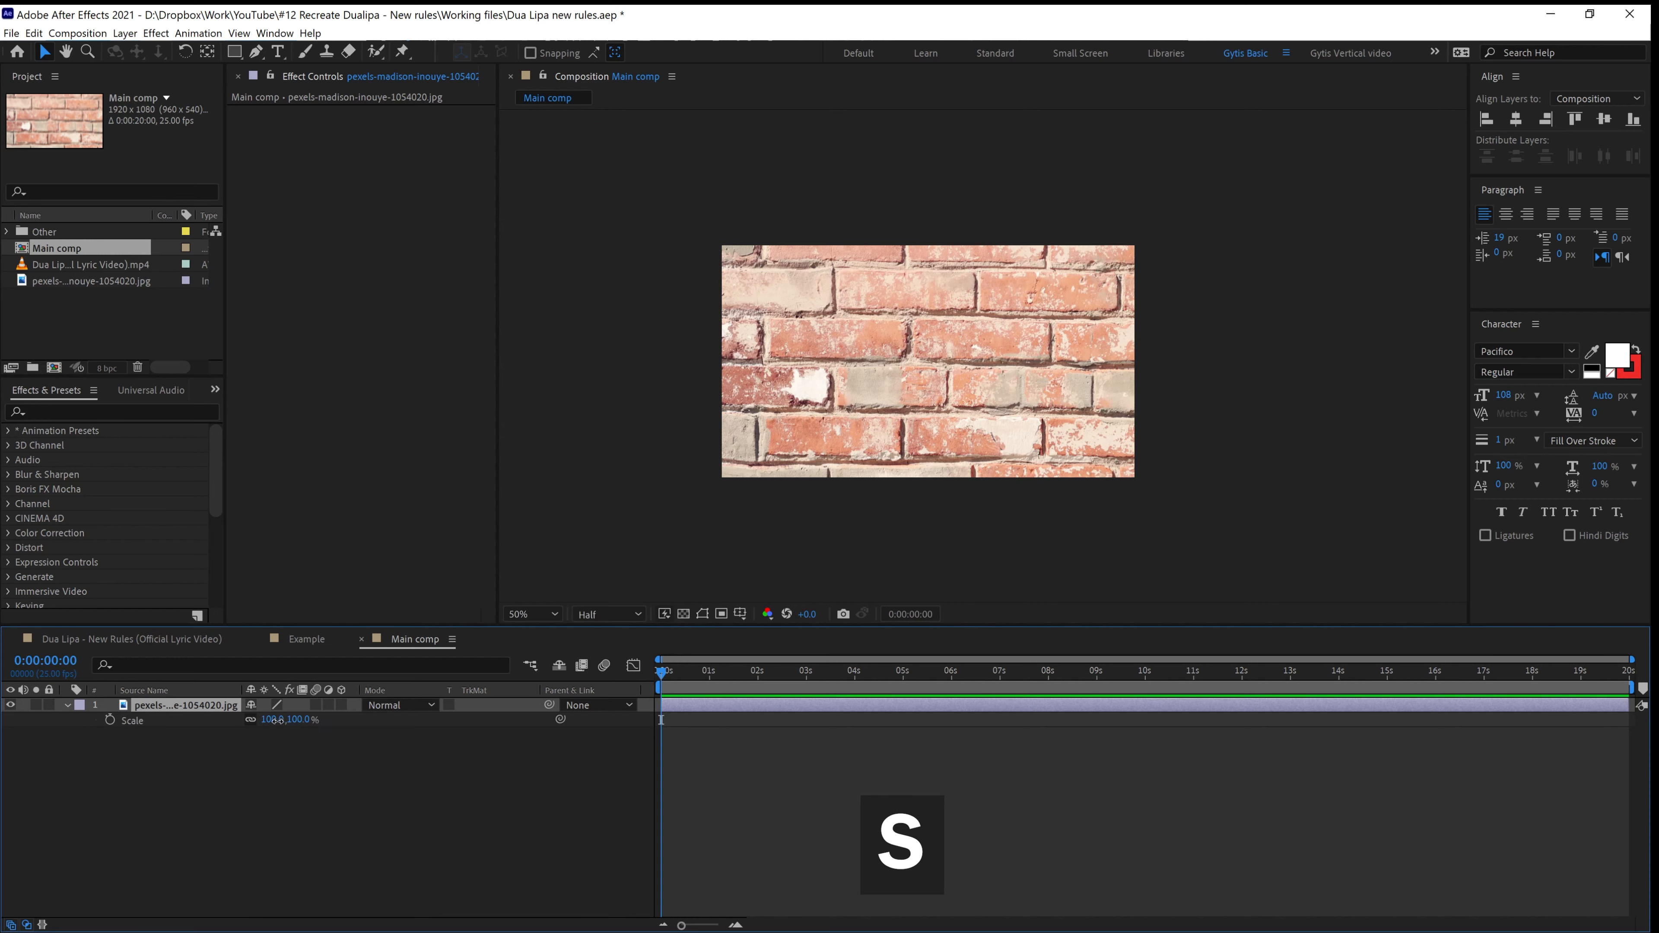
{"action": "left_click_drag", "start_coordinate": [276, 720], "coordinate": [261, 722]}
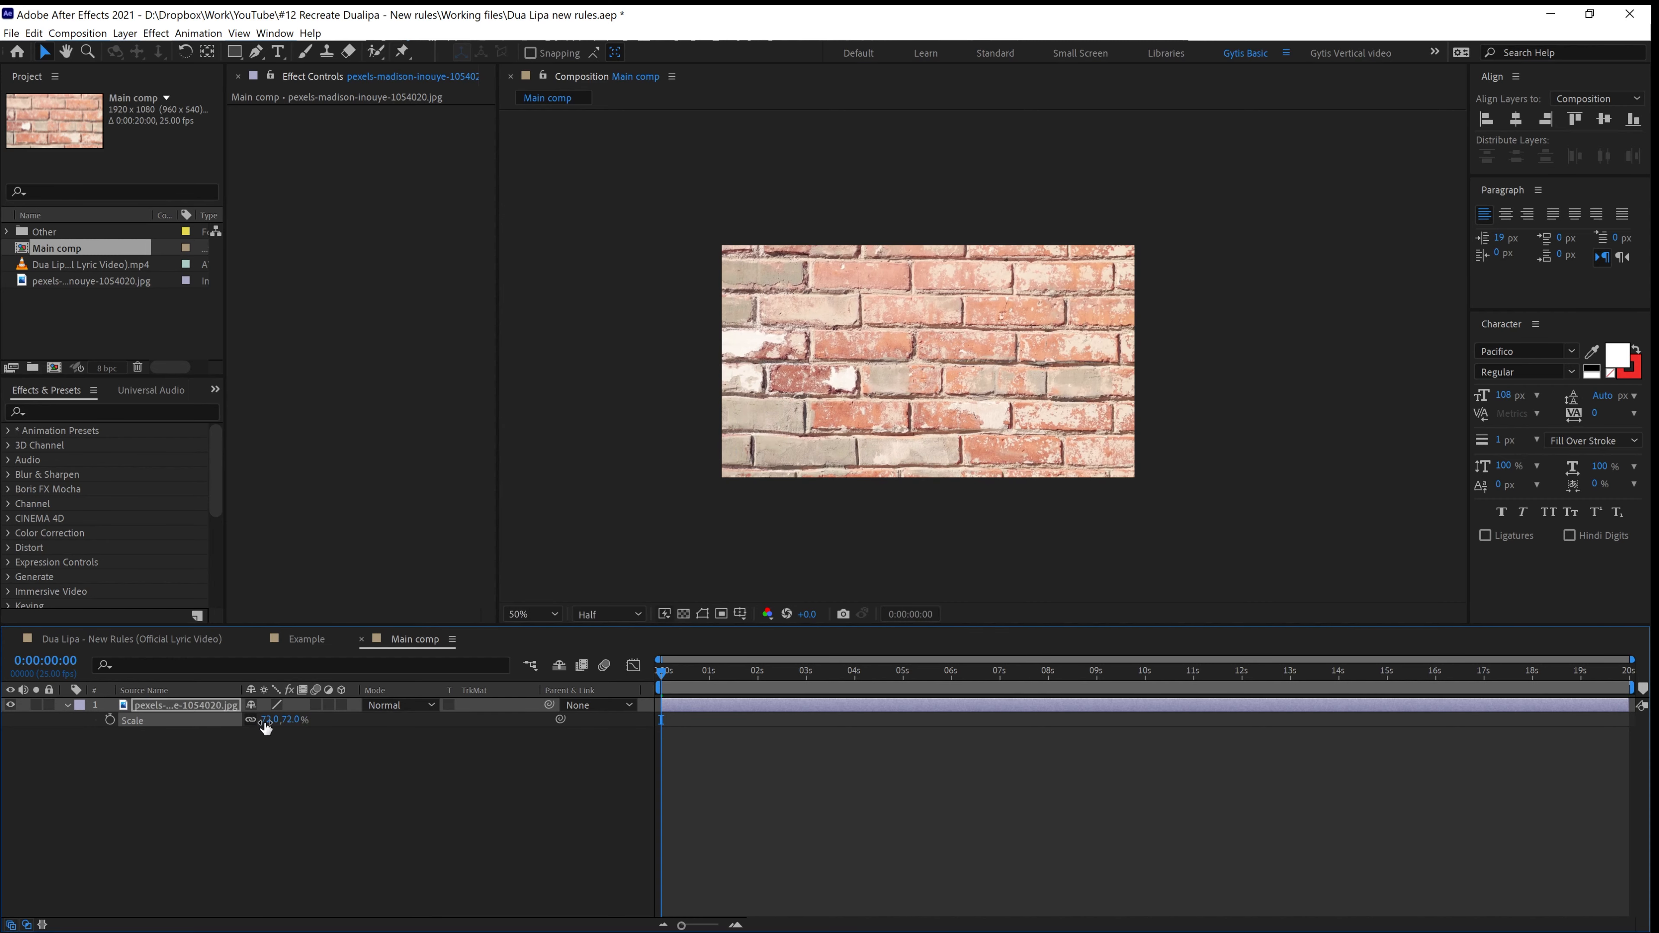
{"action": "left_click", "coordinate": [703, 615]}
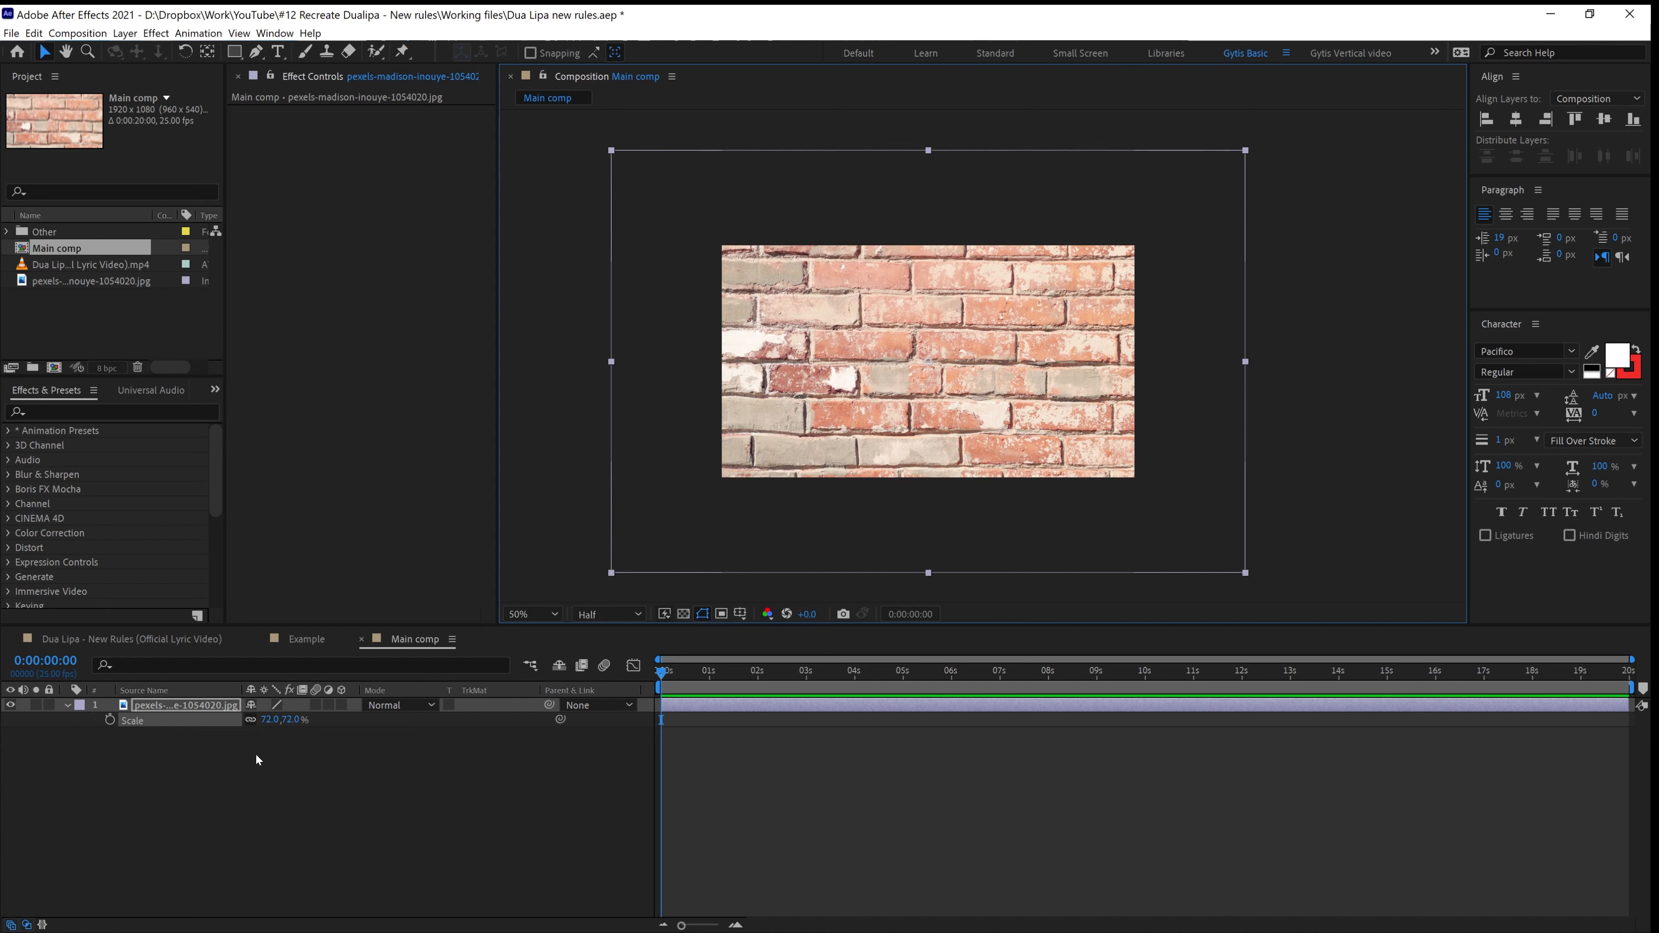
{"action": "left_click_drag", "start_coordinate": [269, 719], "coordinate": [254, 721]}
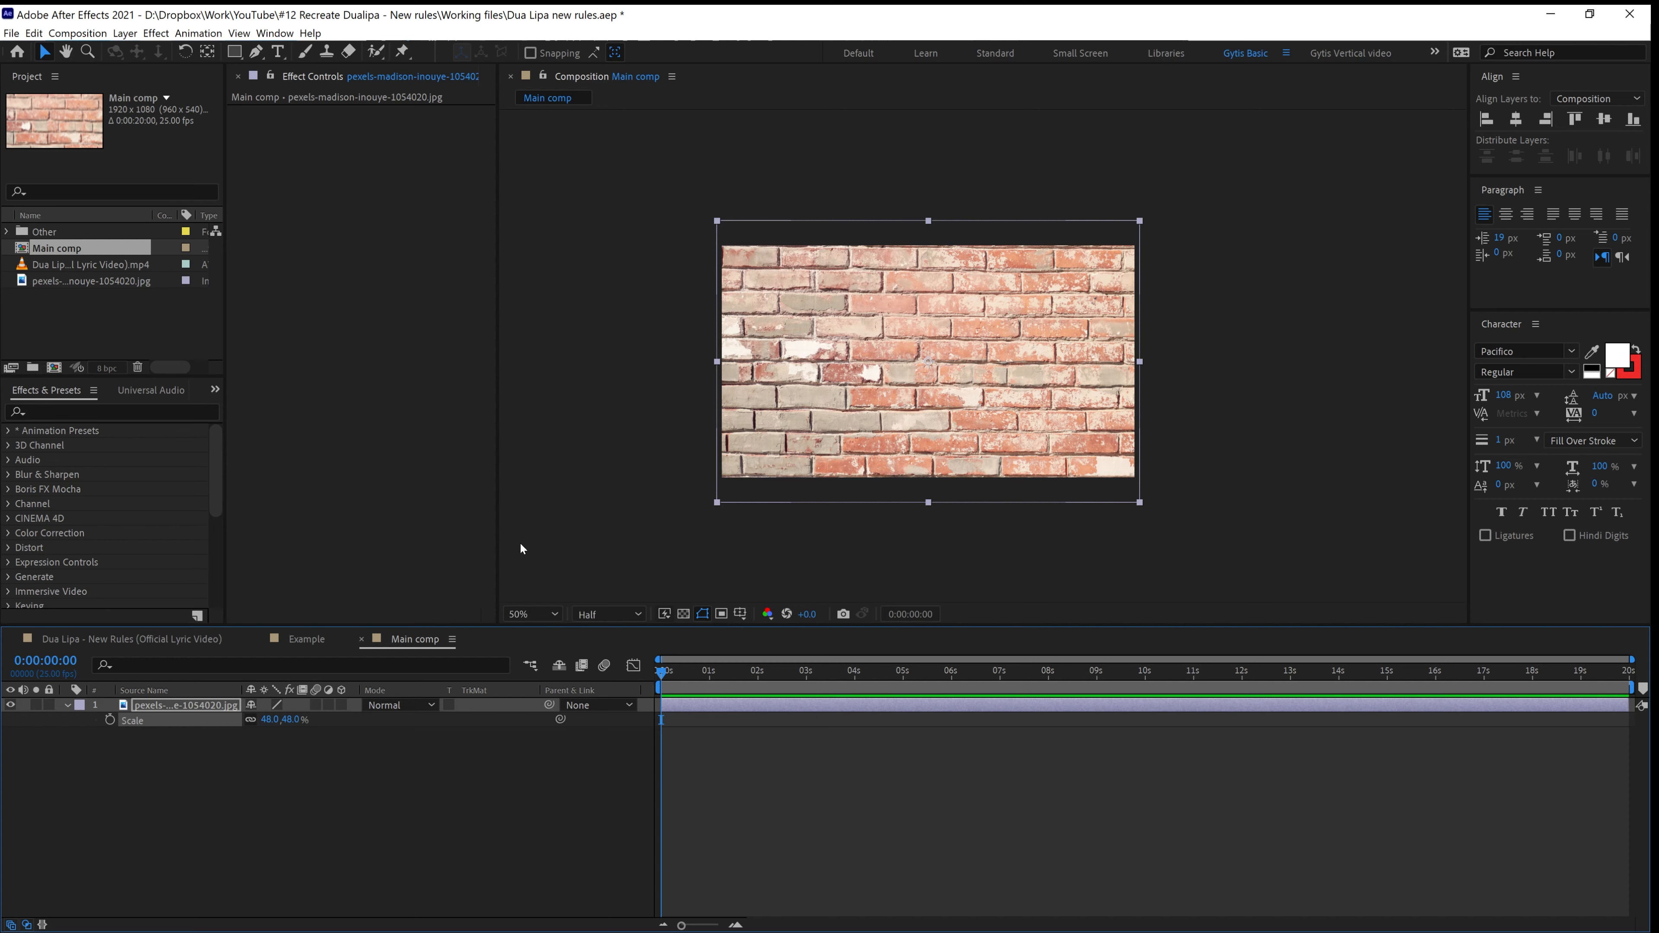
Create a black 1920 x 1080 px solid layer named "Vignette" above the brick wall
{"action": "left_click", "coordinate": [179, 806]}
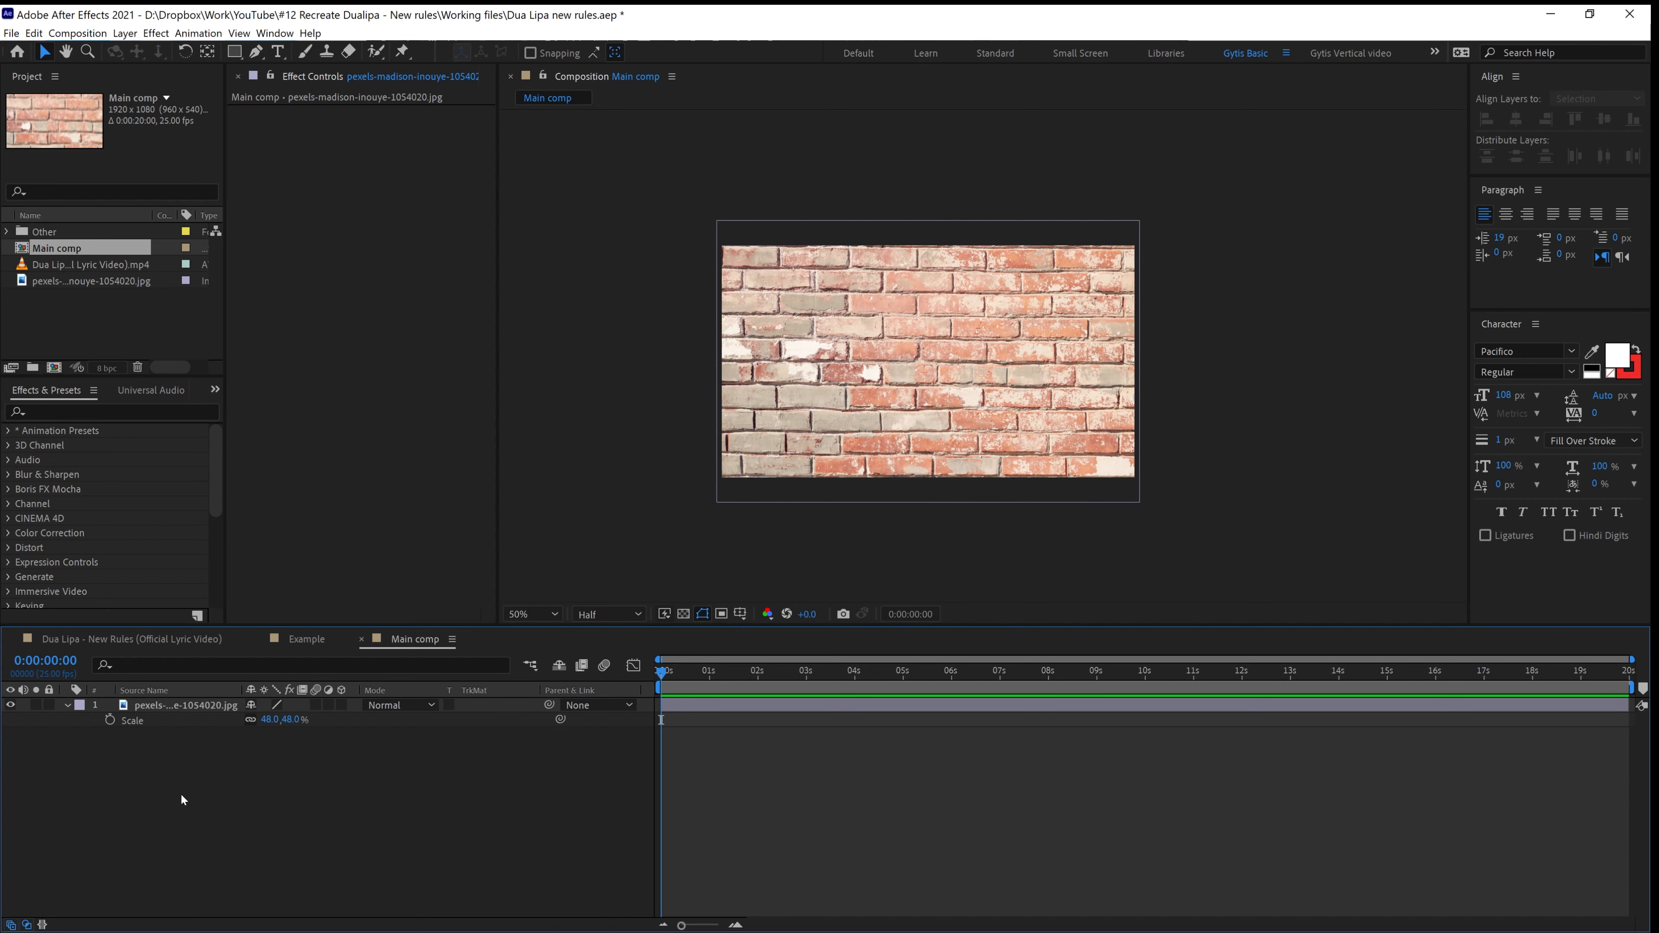
{"action": "right_click", "coordinate": [180, 793]}
{"action": "mouse_move", "coordinate": [244, 636]}
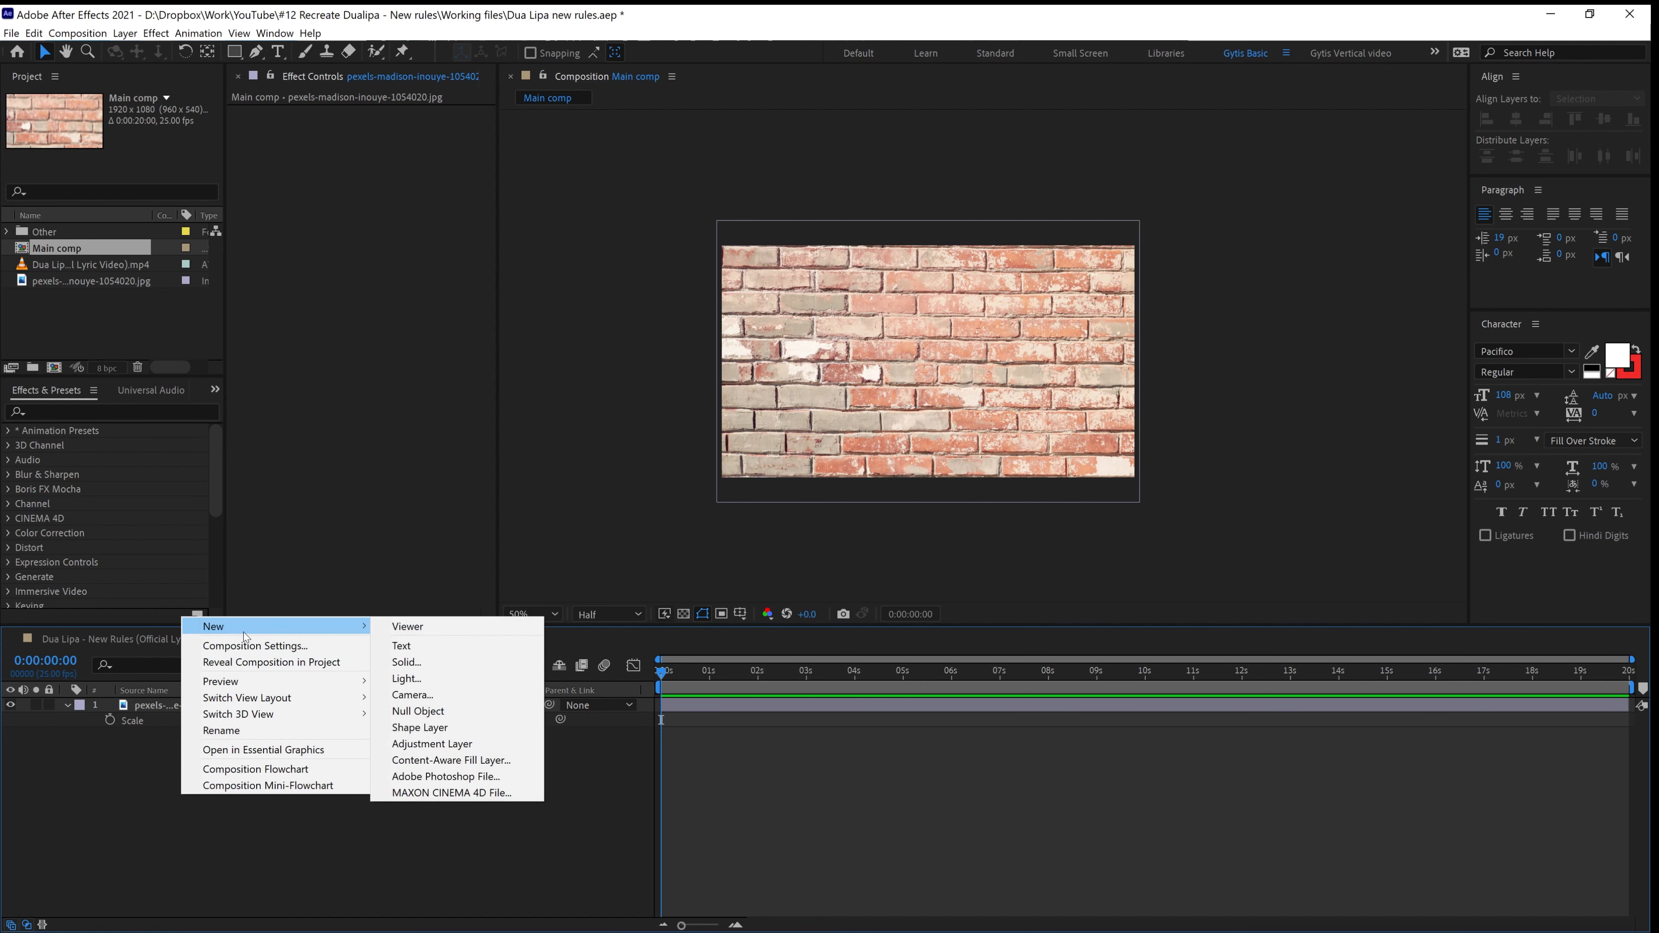
{"action": "left_click", "coordinate": [466, 662]}
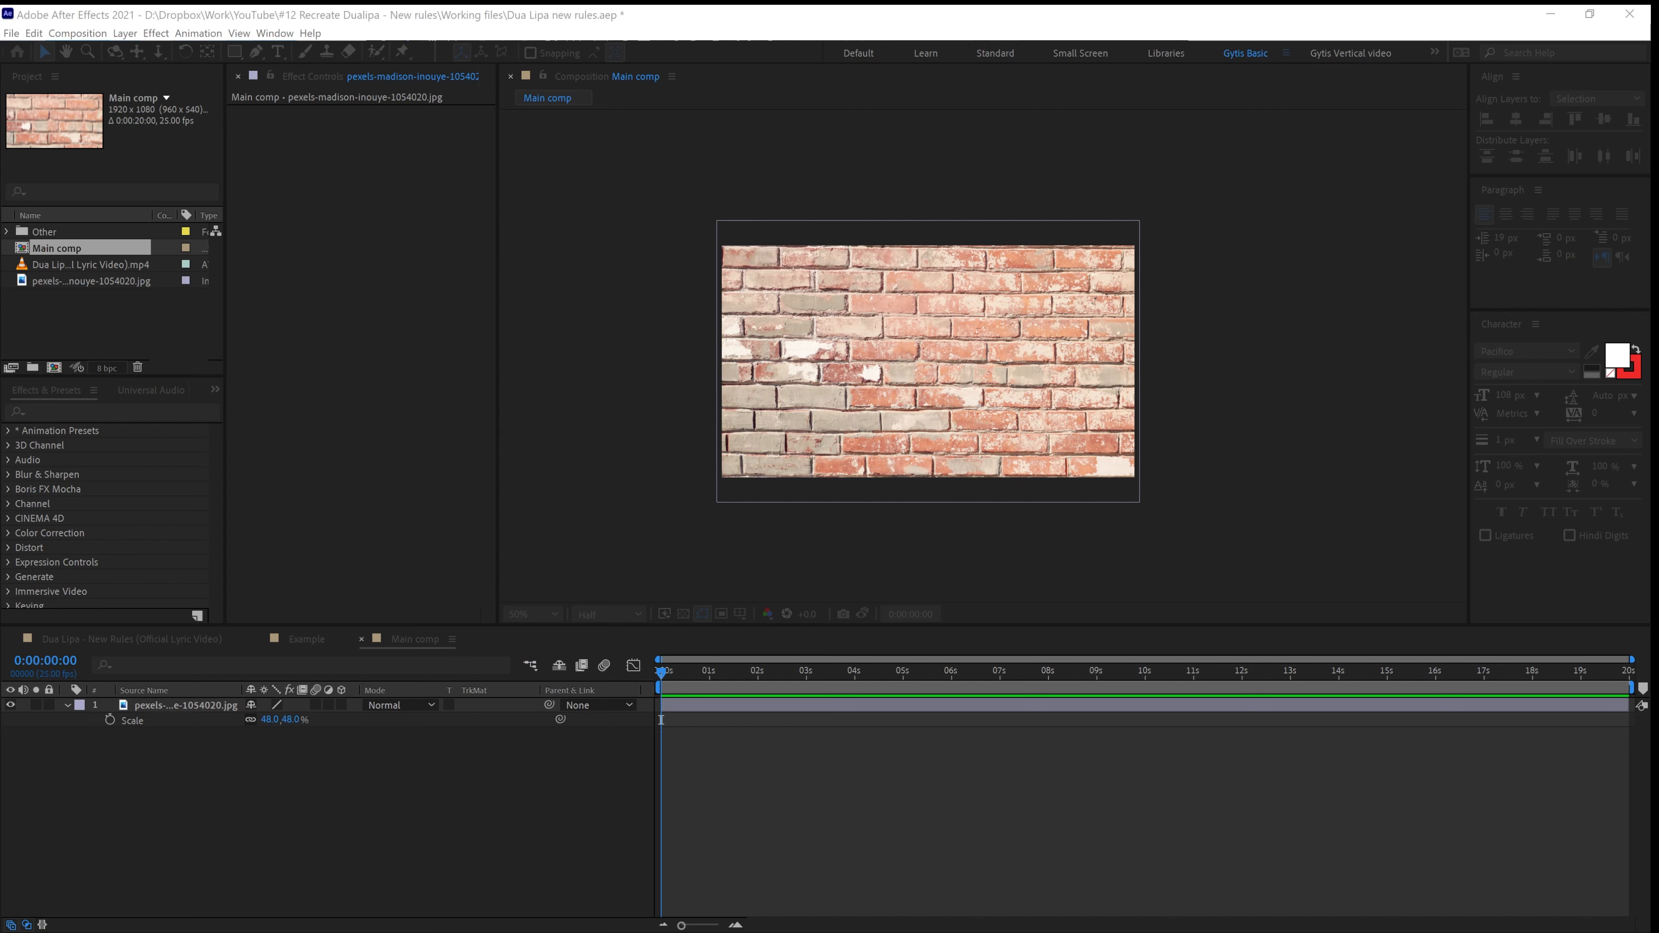
{"action": "left_click_drag", "start_coordinate": [660, 304], "coordinate": [611, 293]}
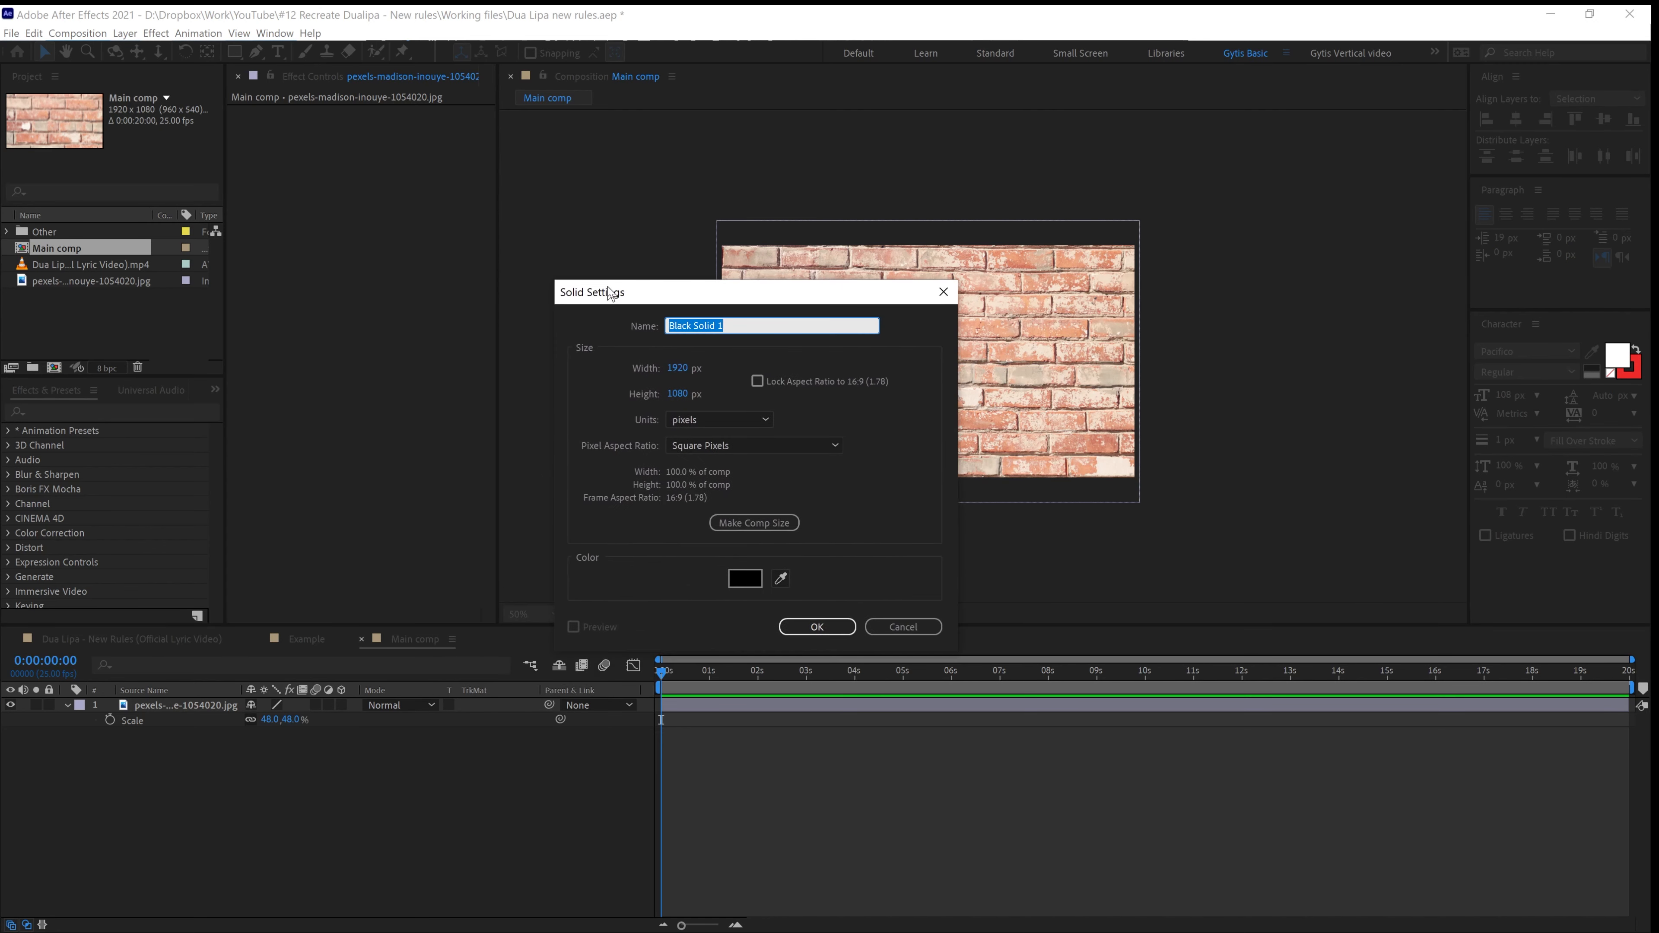
{"action": "type", "text": "Vignette"}
{"action": "left_click", "coordinate": [817, 626]}
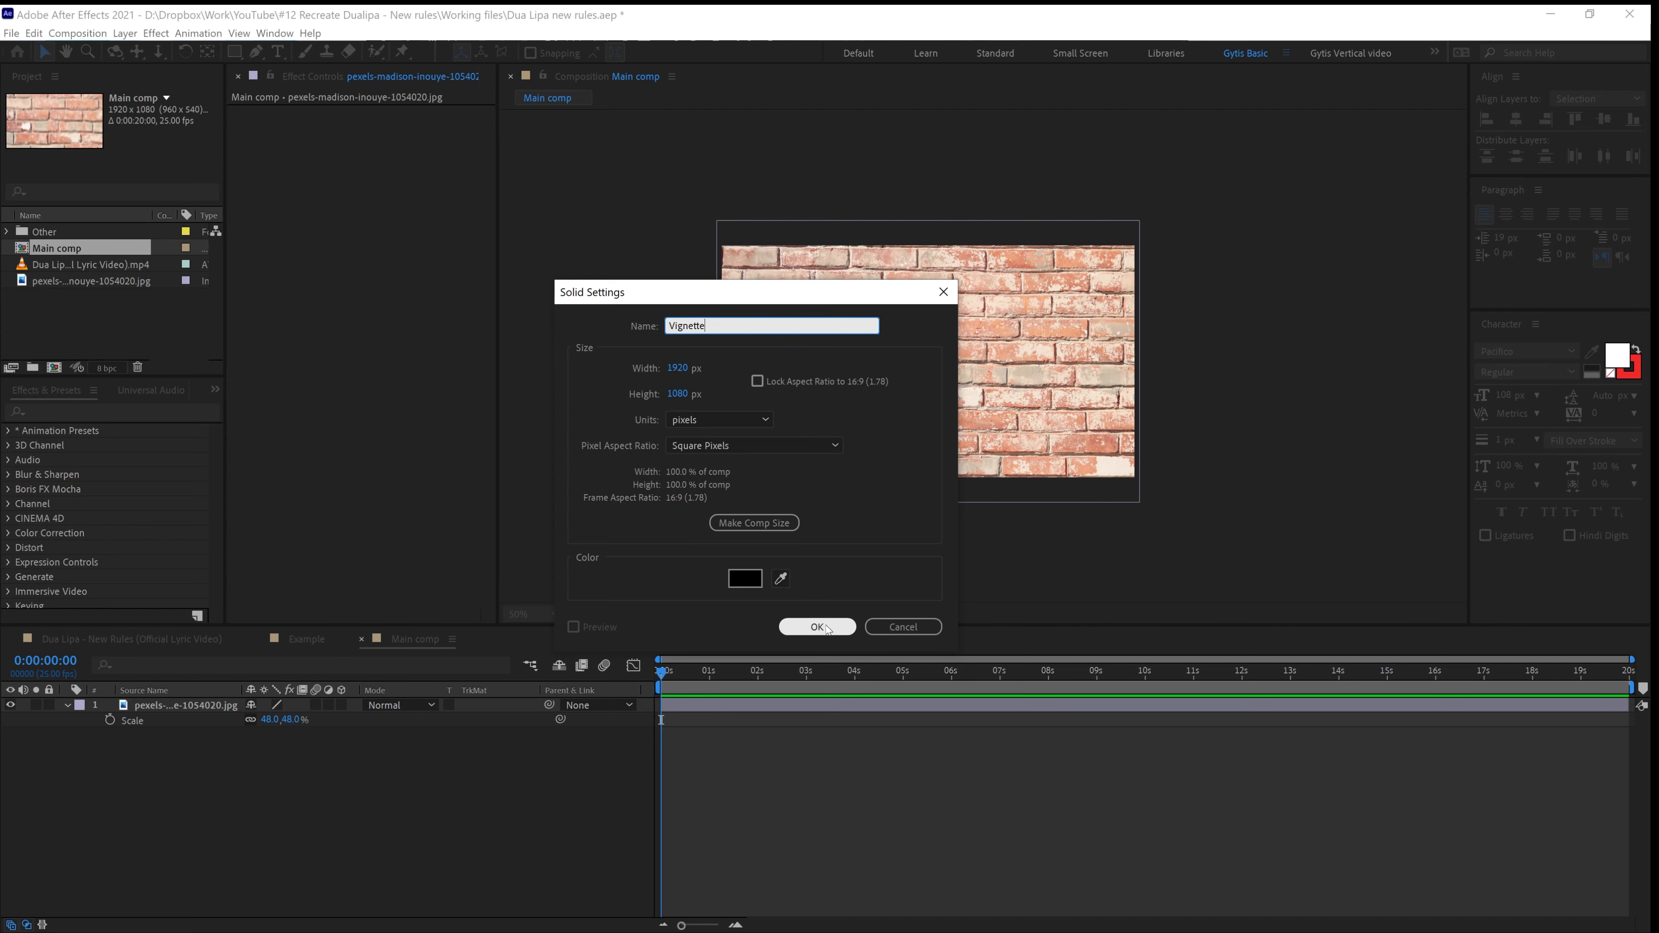
Add an elliptical mask filling the whole Vignette layer and return to the Selection tool
{"action": "left_click", "coordinate": [236, 52]}
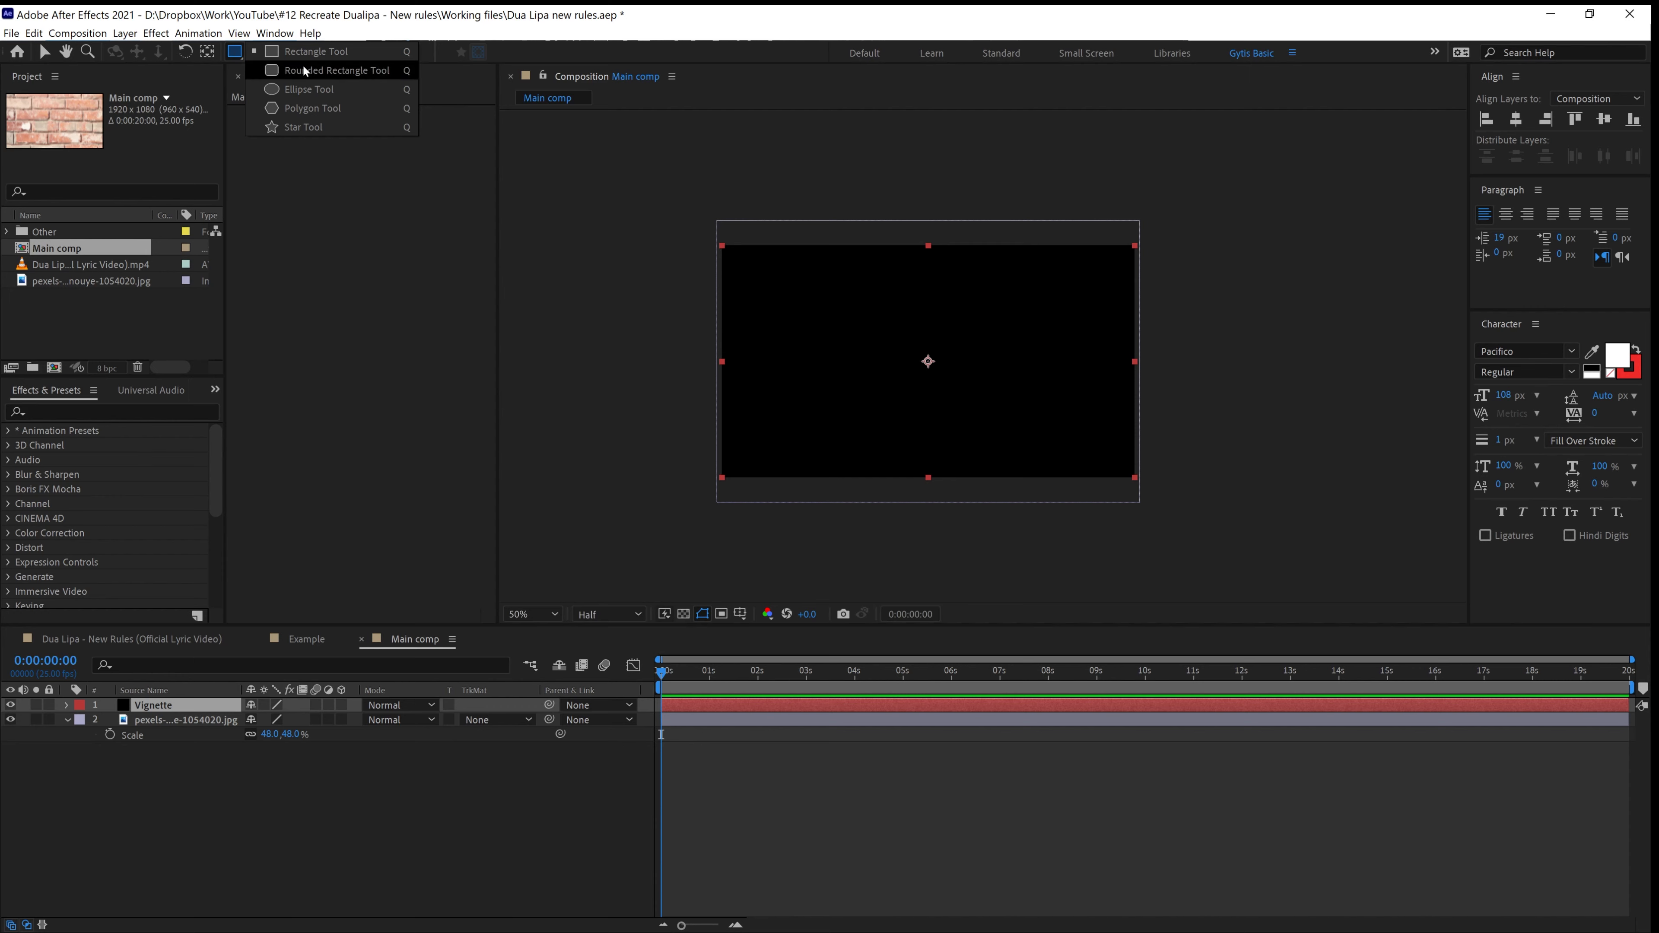
{"action": "left_click", "coordinate": [323, 96]}
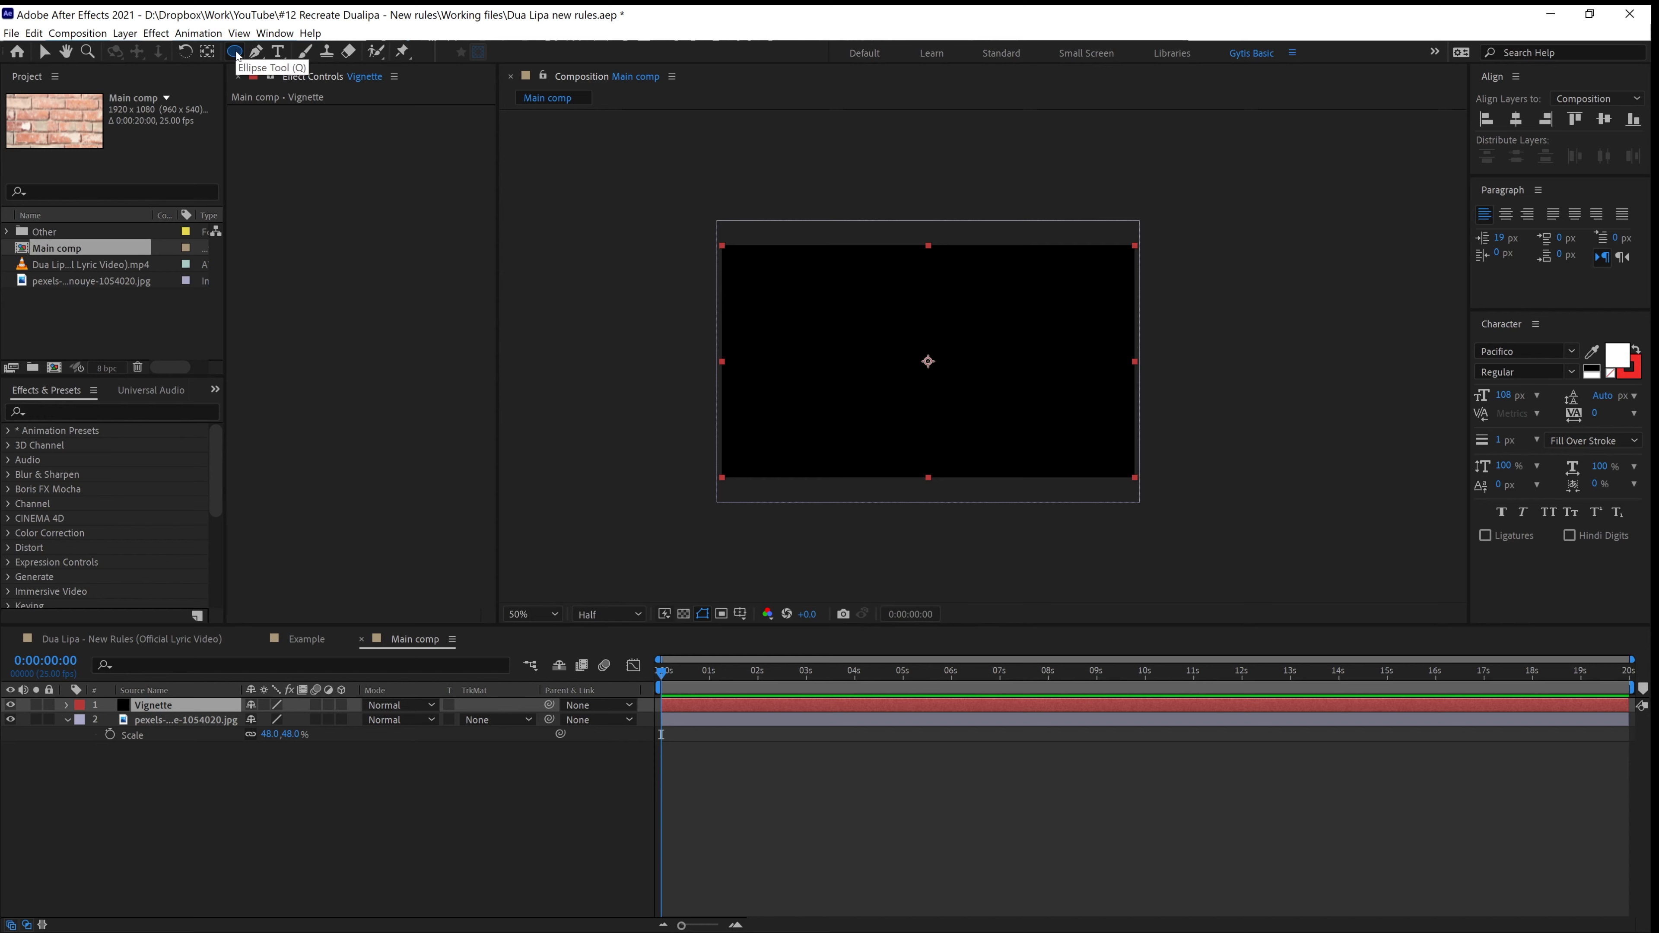
{"action": "double_click", "coordinate": [236, 53]}
{"action": "key", "text": "v"}
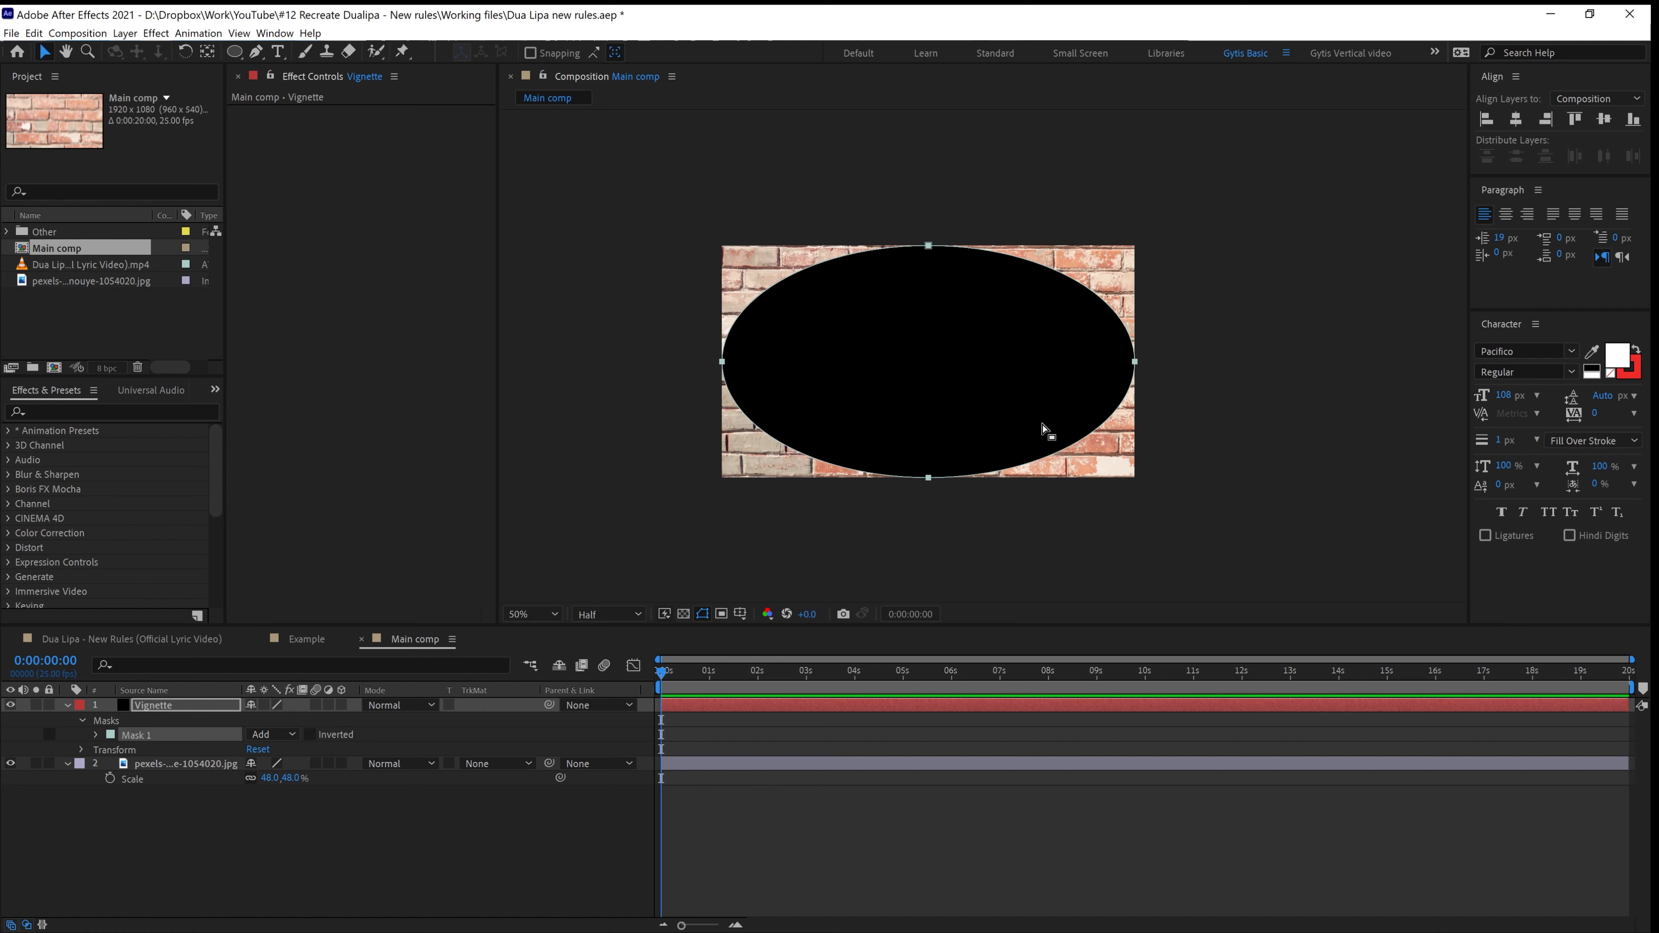
Set the Vignette mask's mode to Subtract, leaving Inverted off
{"action": "left_click", "coordinate": [311, 734]}
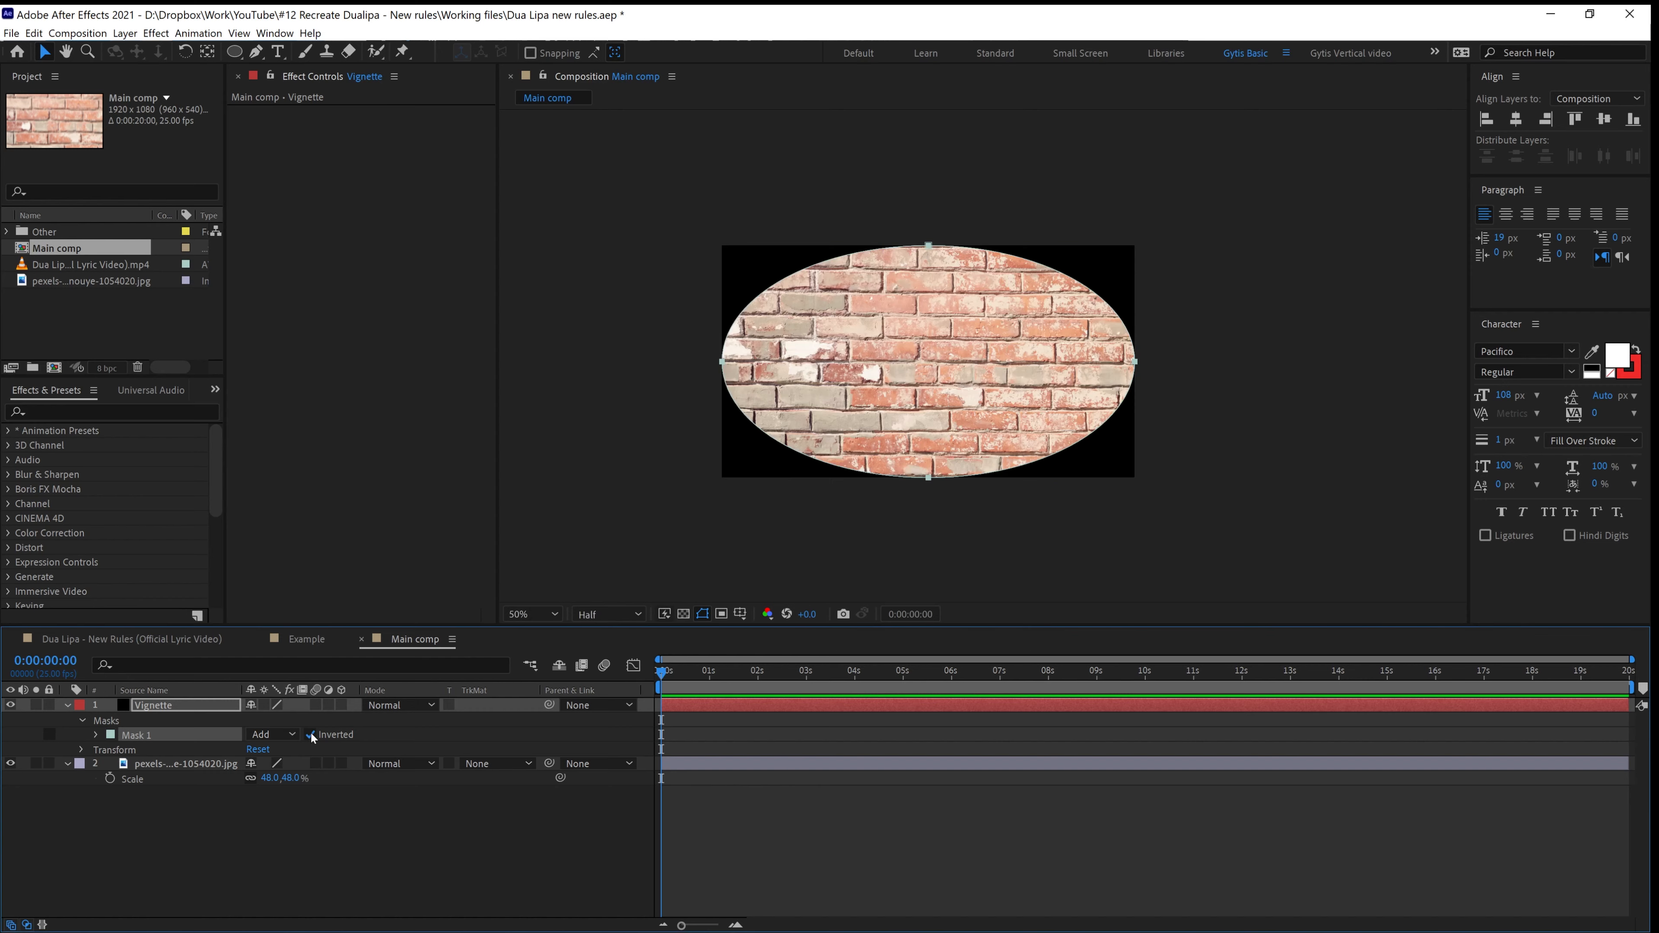
{"action": "left_click", "coordinate": [311, 735]}
{"action": "left_click", "coordinate": [273, 735]}
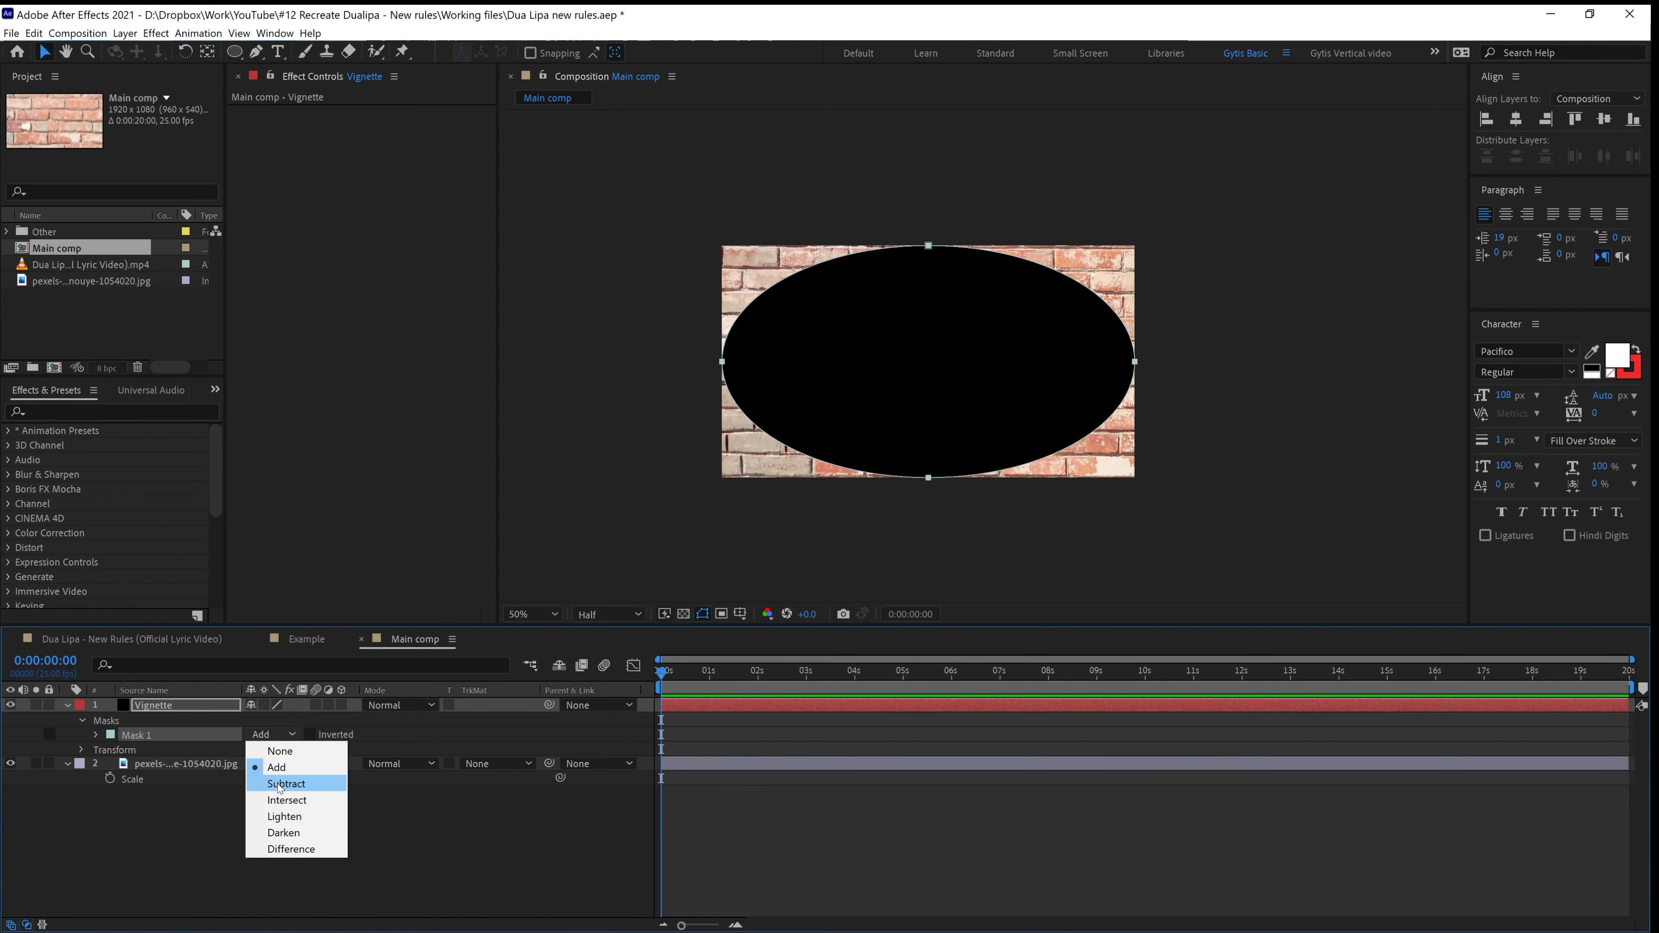
{"action": "left_click", "coordinate": [279, 784]}
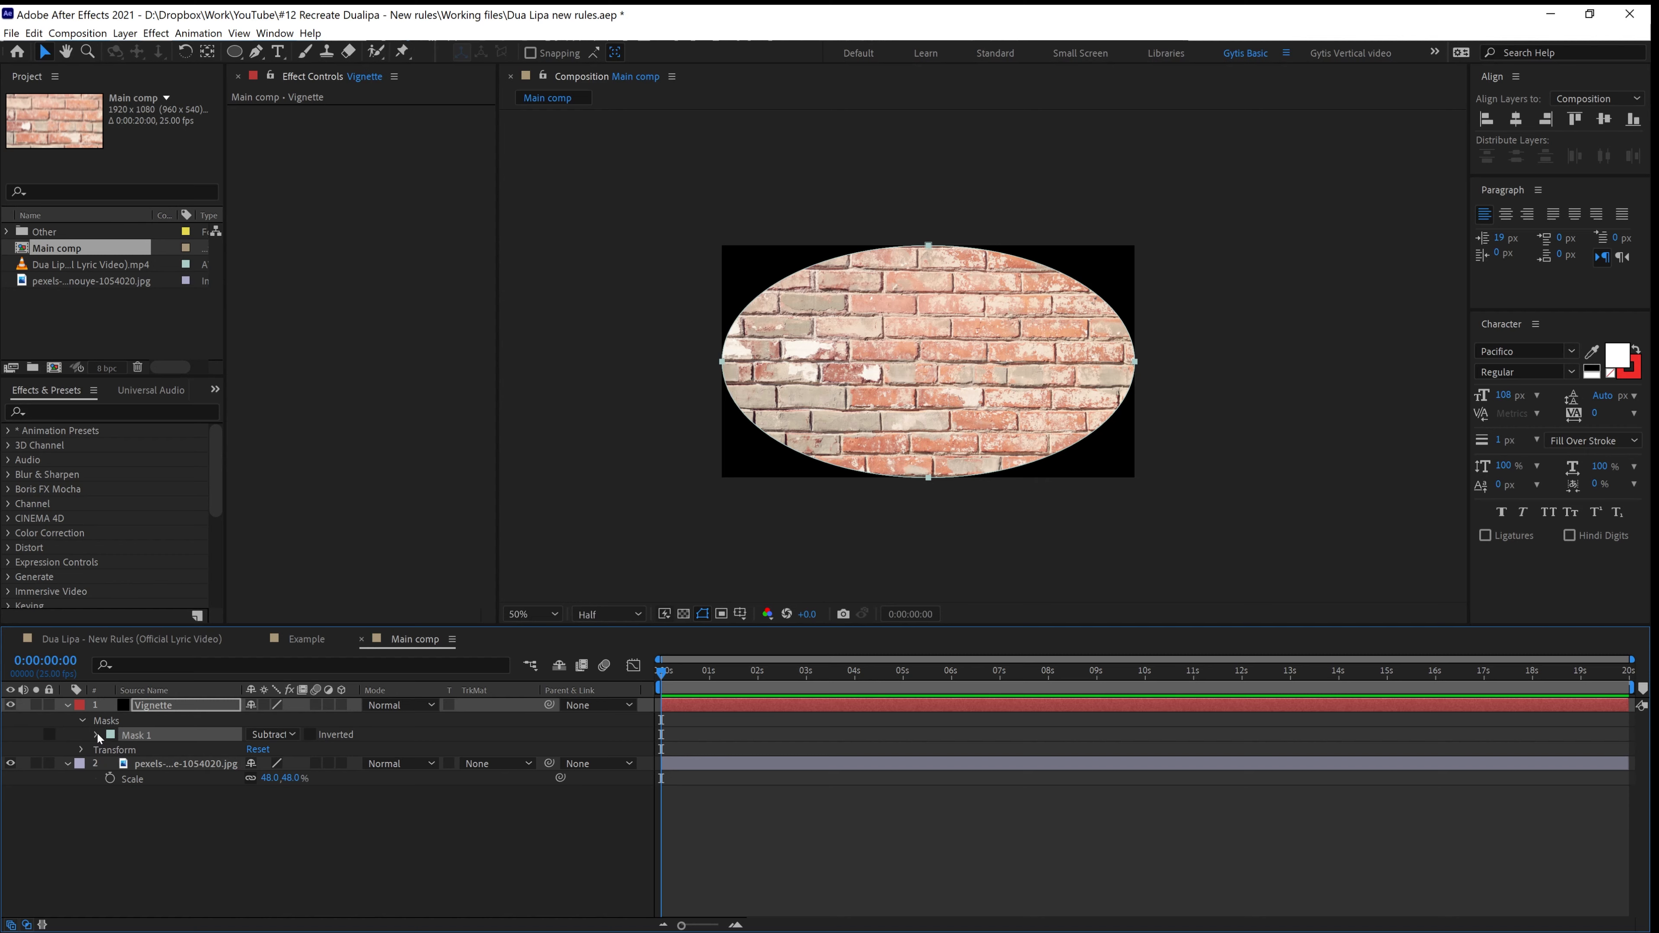
Feather the Vignette layer's mask by 503 pixels for a soft dark edge around the brick wall
{"action": "left_click", "coordinate": [161, 709]}
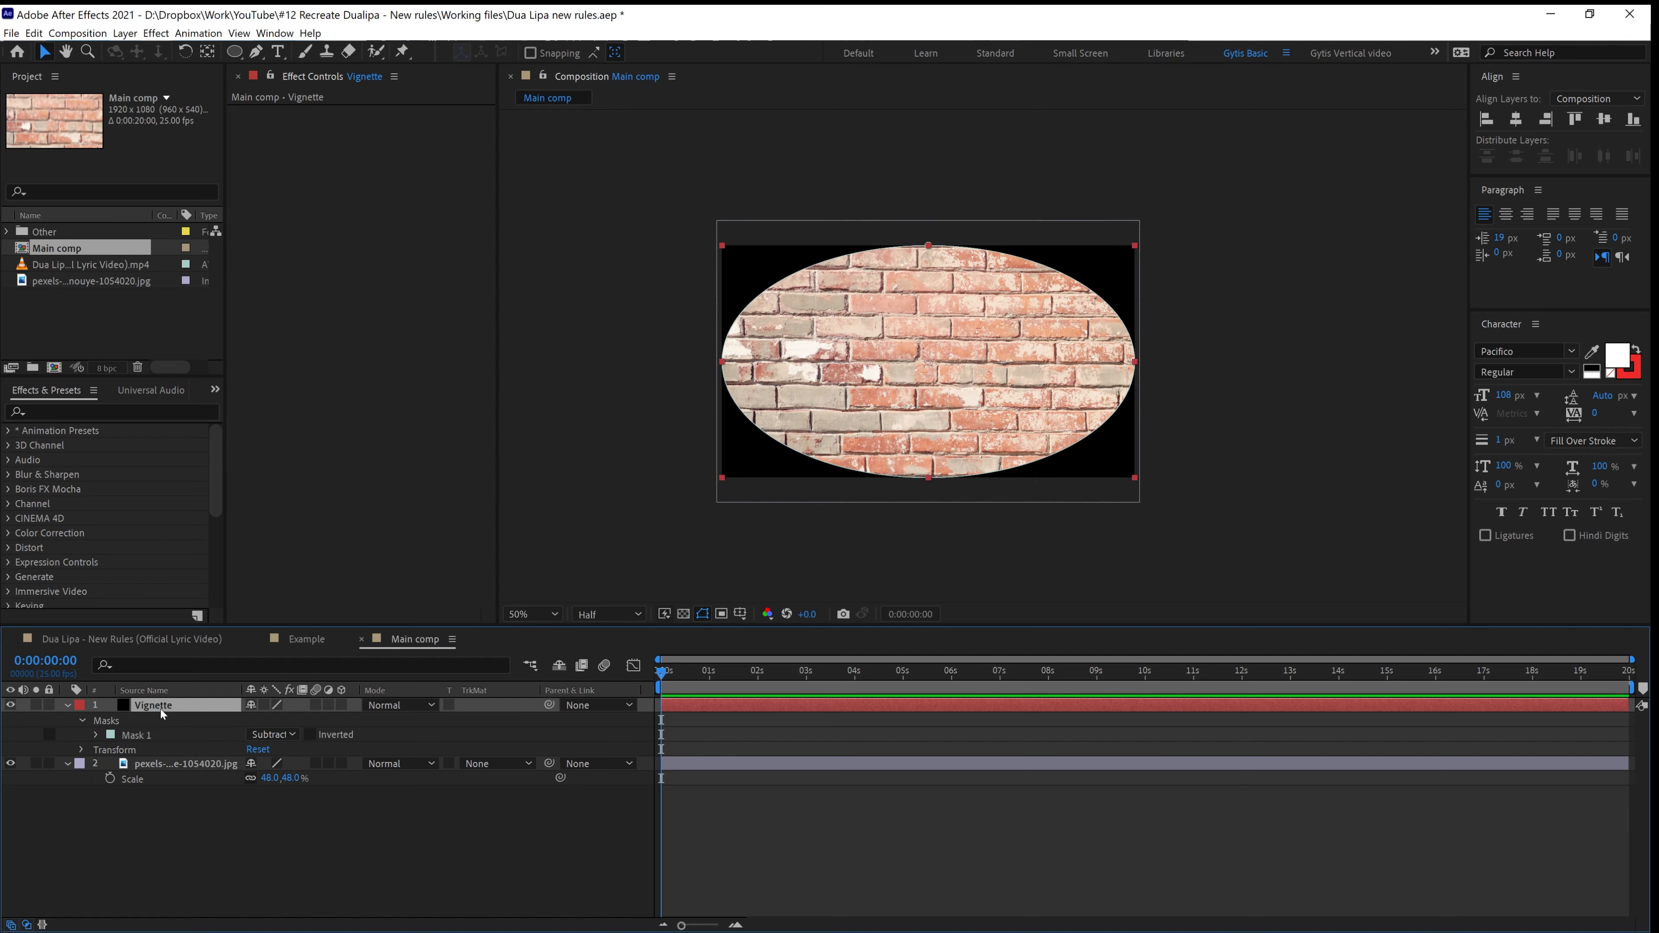
{"action": "key", "text": "f"}
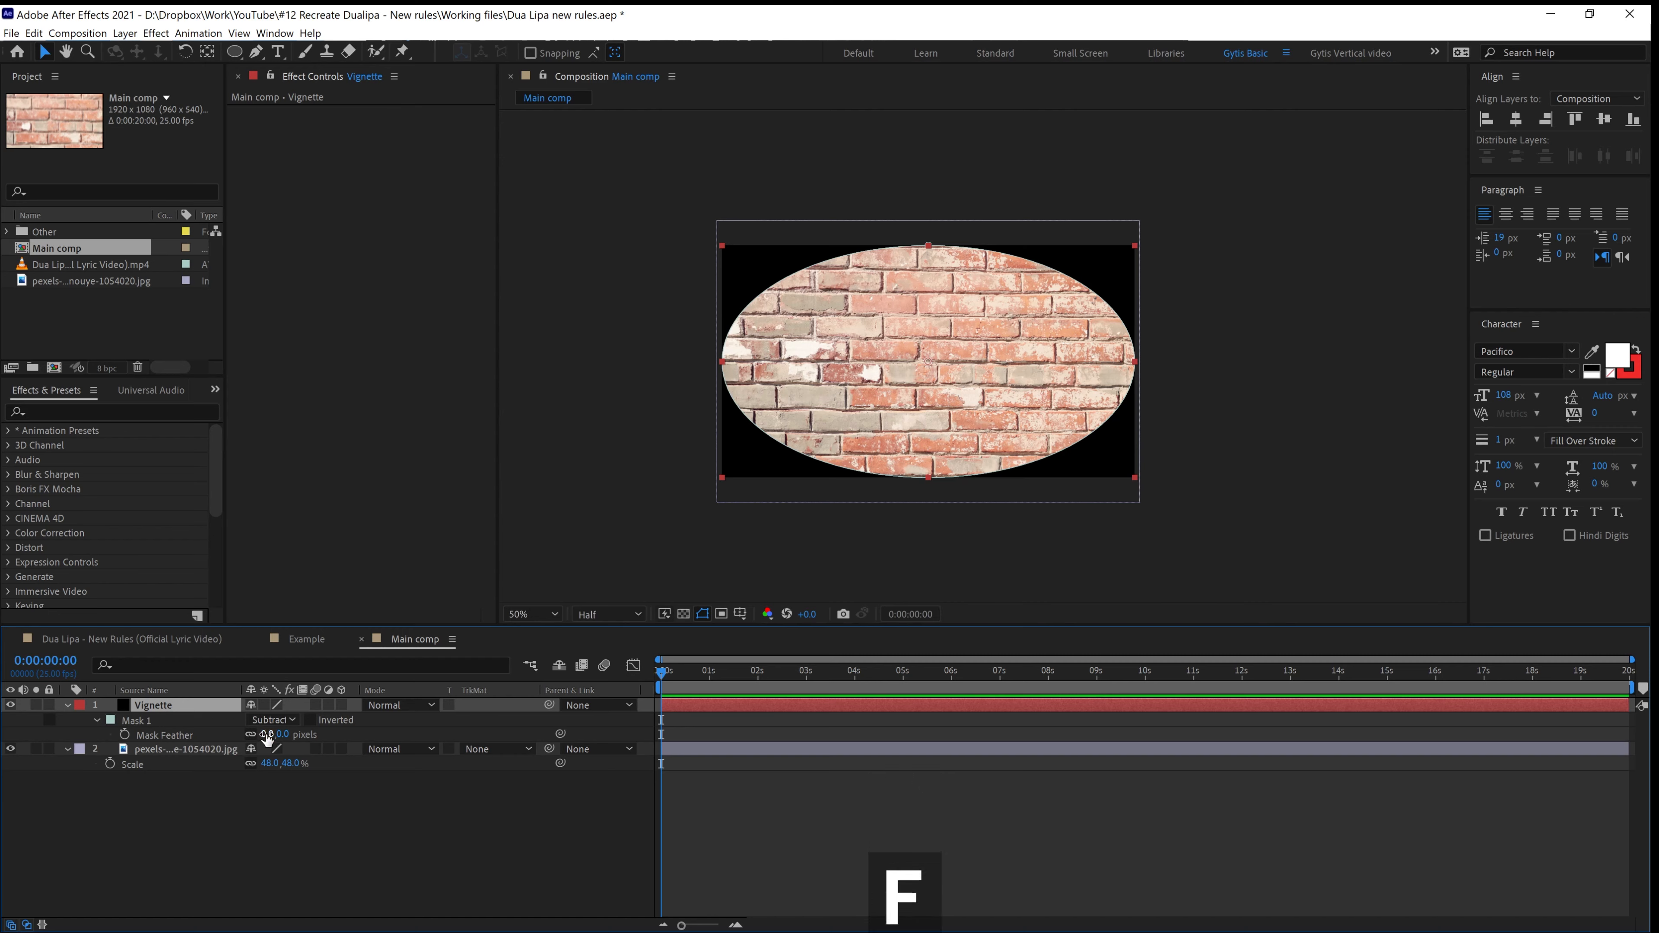
{"action": "left_click_drag", "start_coordinate": [265, 734], "coordinate": [677, 708]}
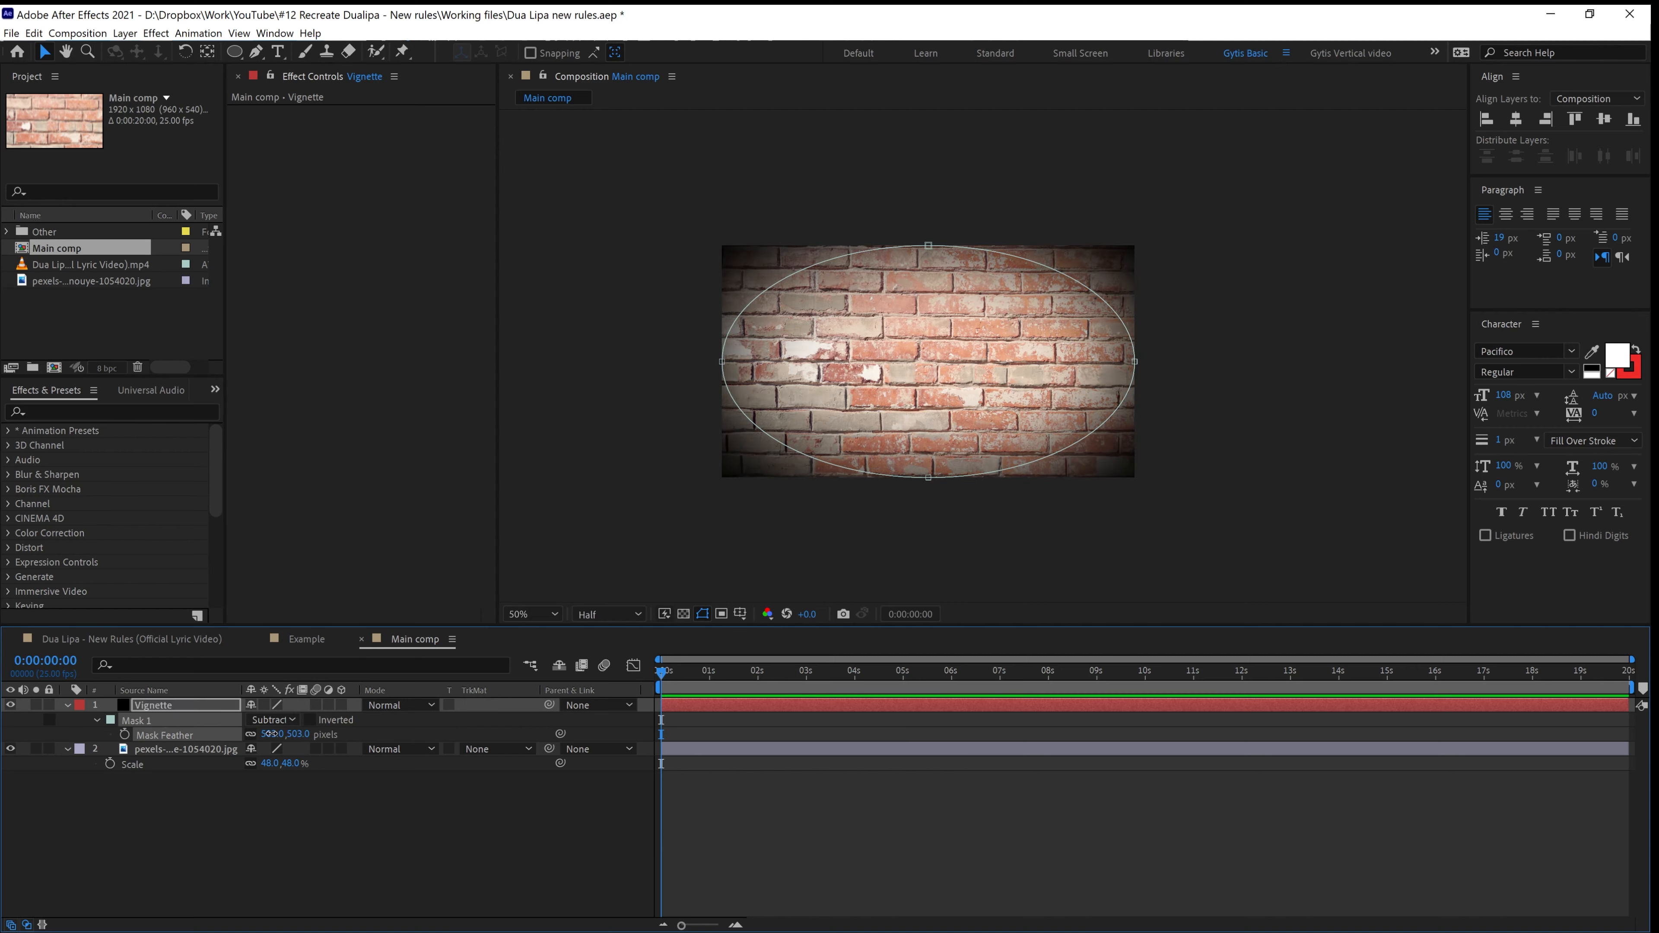
{"action": "left_click", "coordinate": [340, 877]}
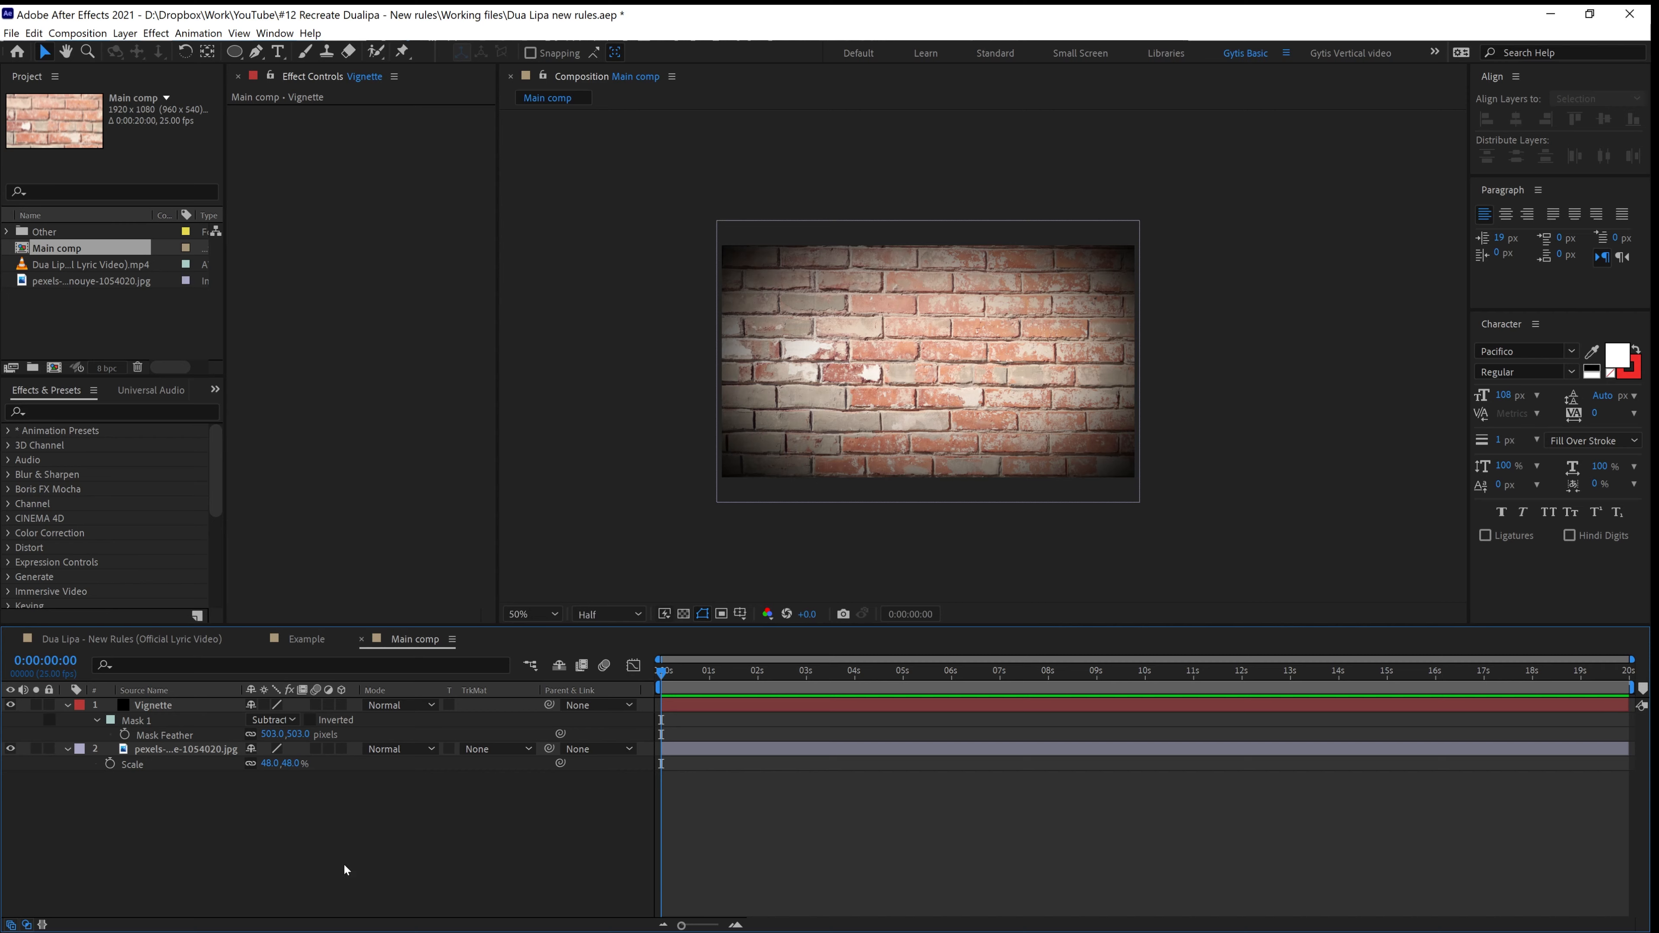
Apply the Tint effect to the brick wall layer
{"action": "left_click", "coordinate": [152, 751]}
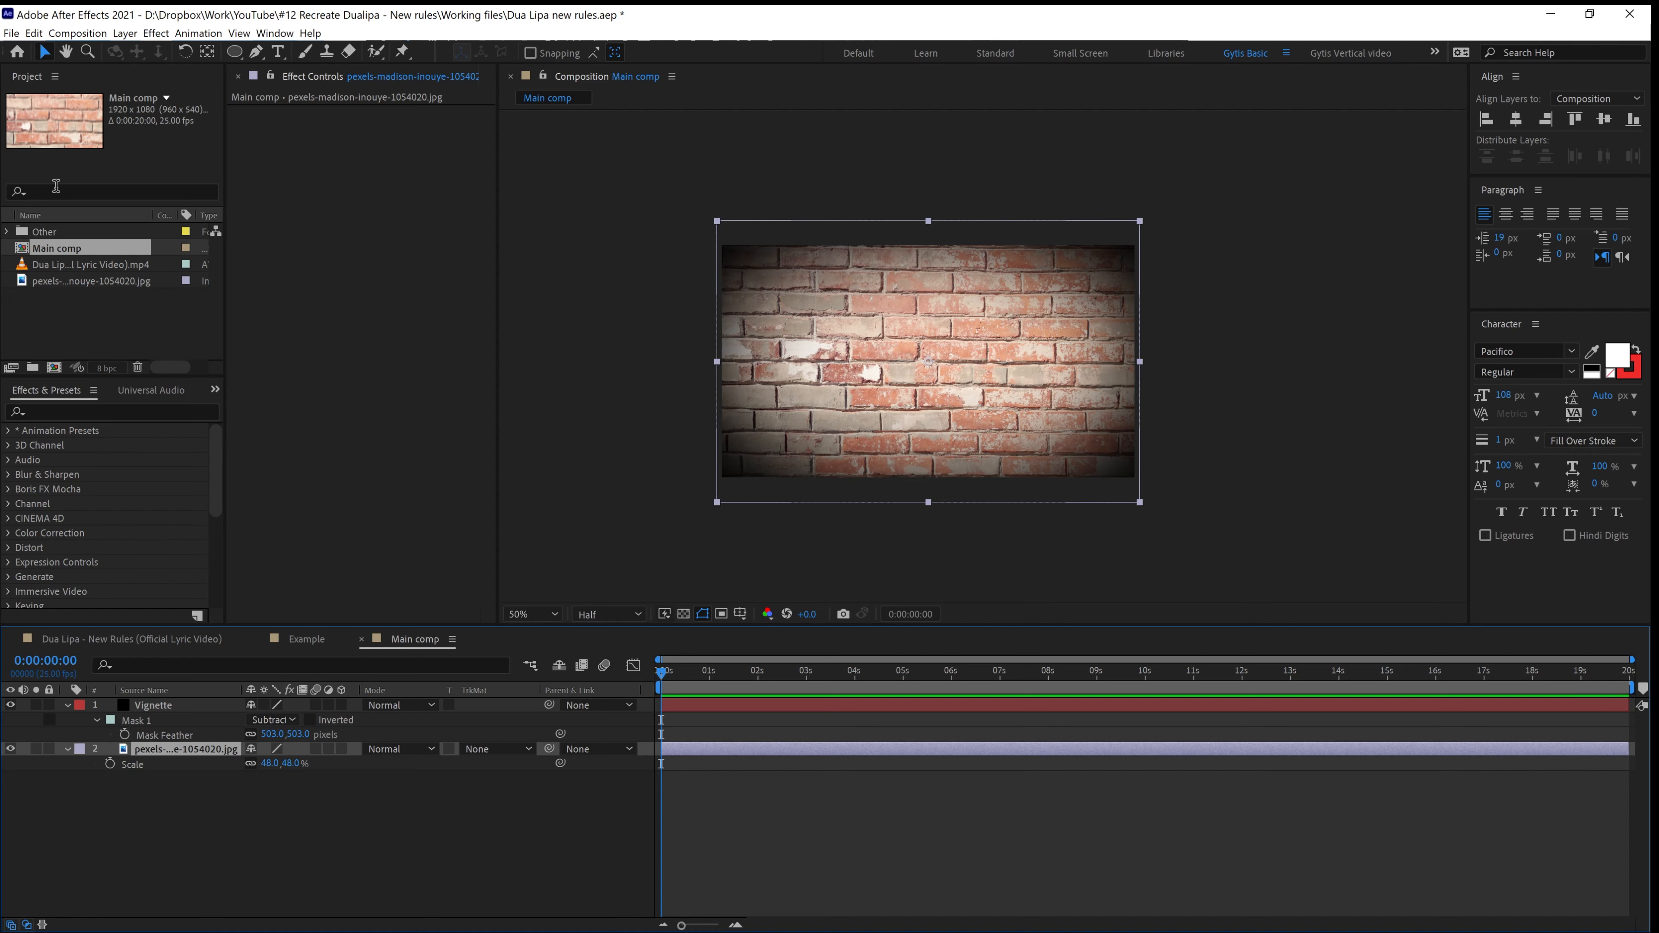
{"action": "left_click", "coordinate": [51, 415]}
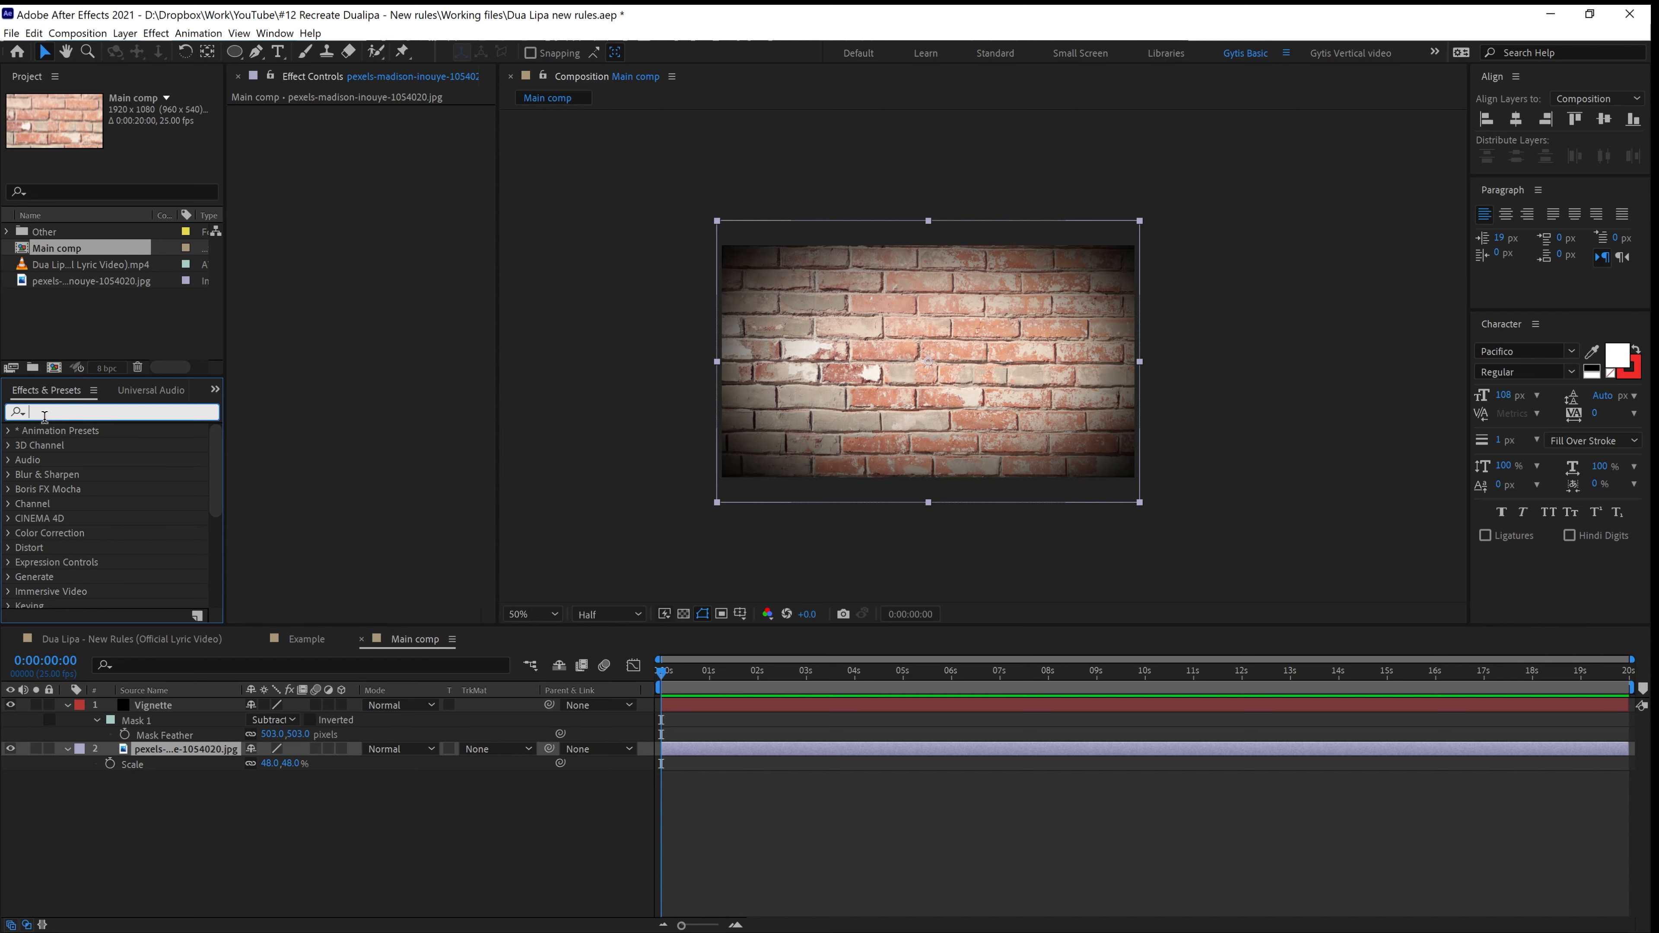
{"action": "type", "text": "tint"}
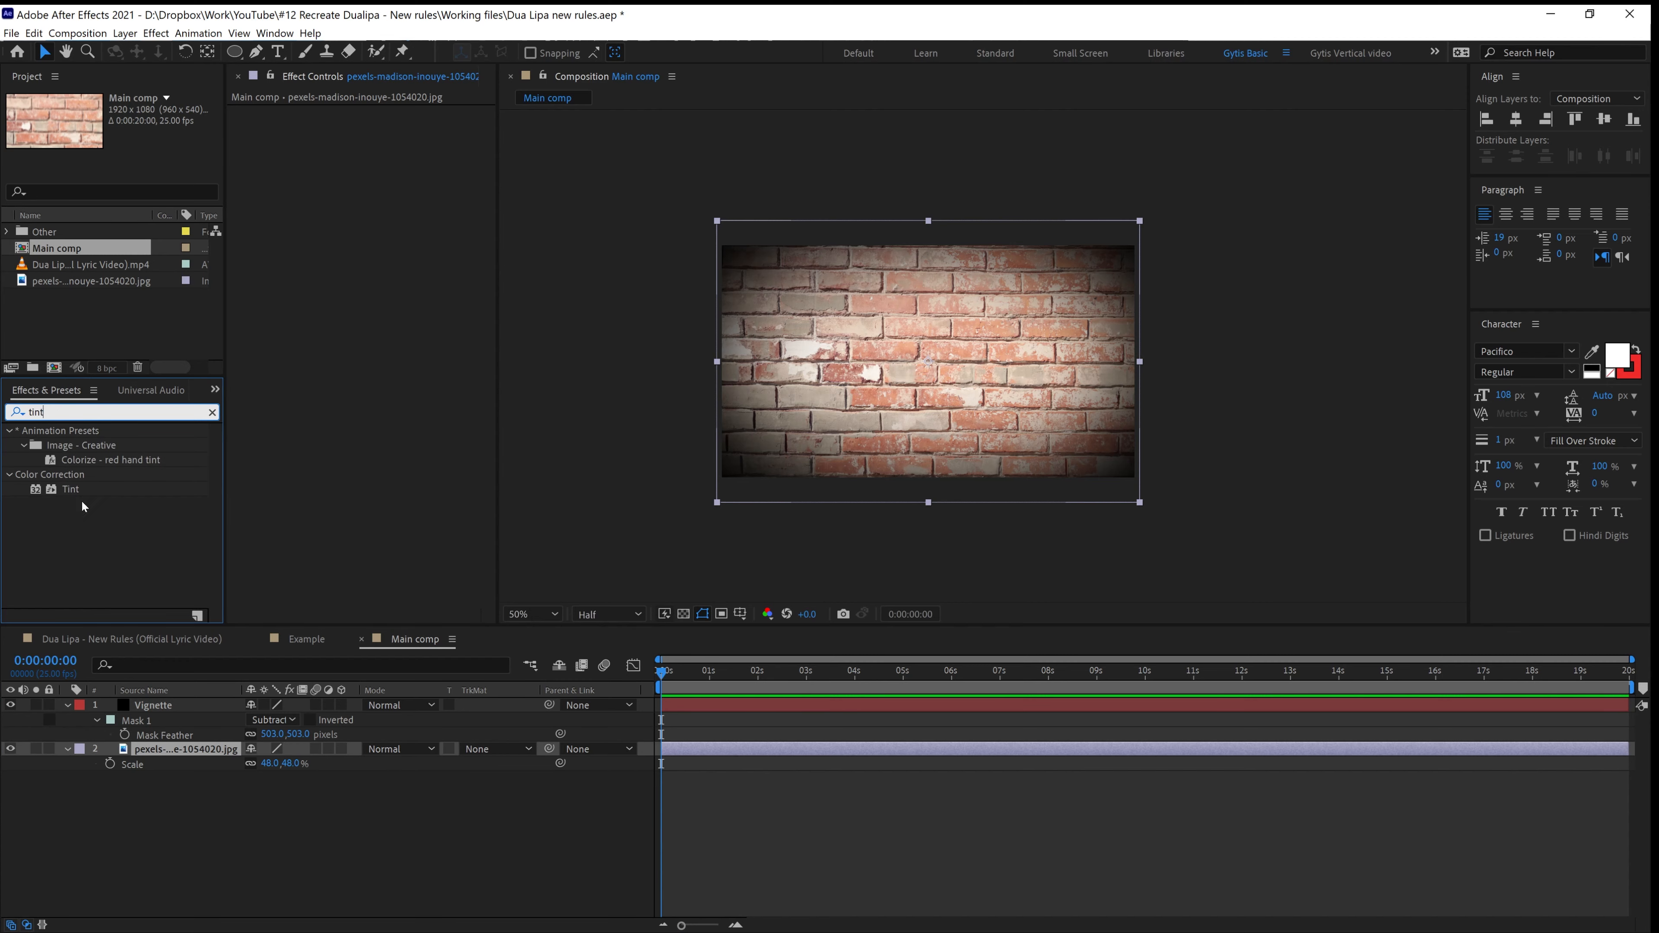
{"action": "double_click", "coordinate": [70, 489]}
Set the Tint effect's Map White To color to a dark, muted blue
{"action": "left_click", "coordinate": [383, 142]}
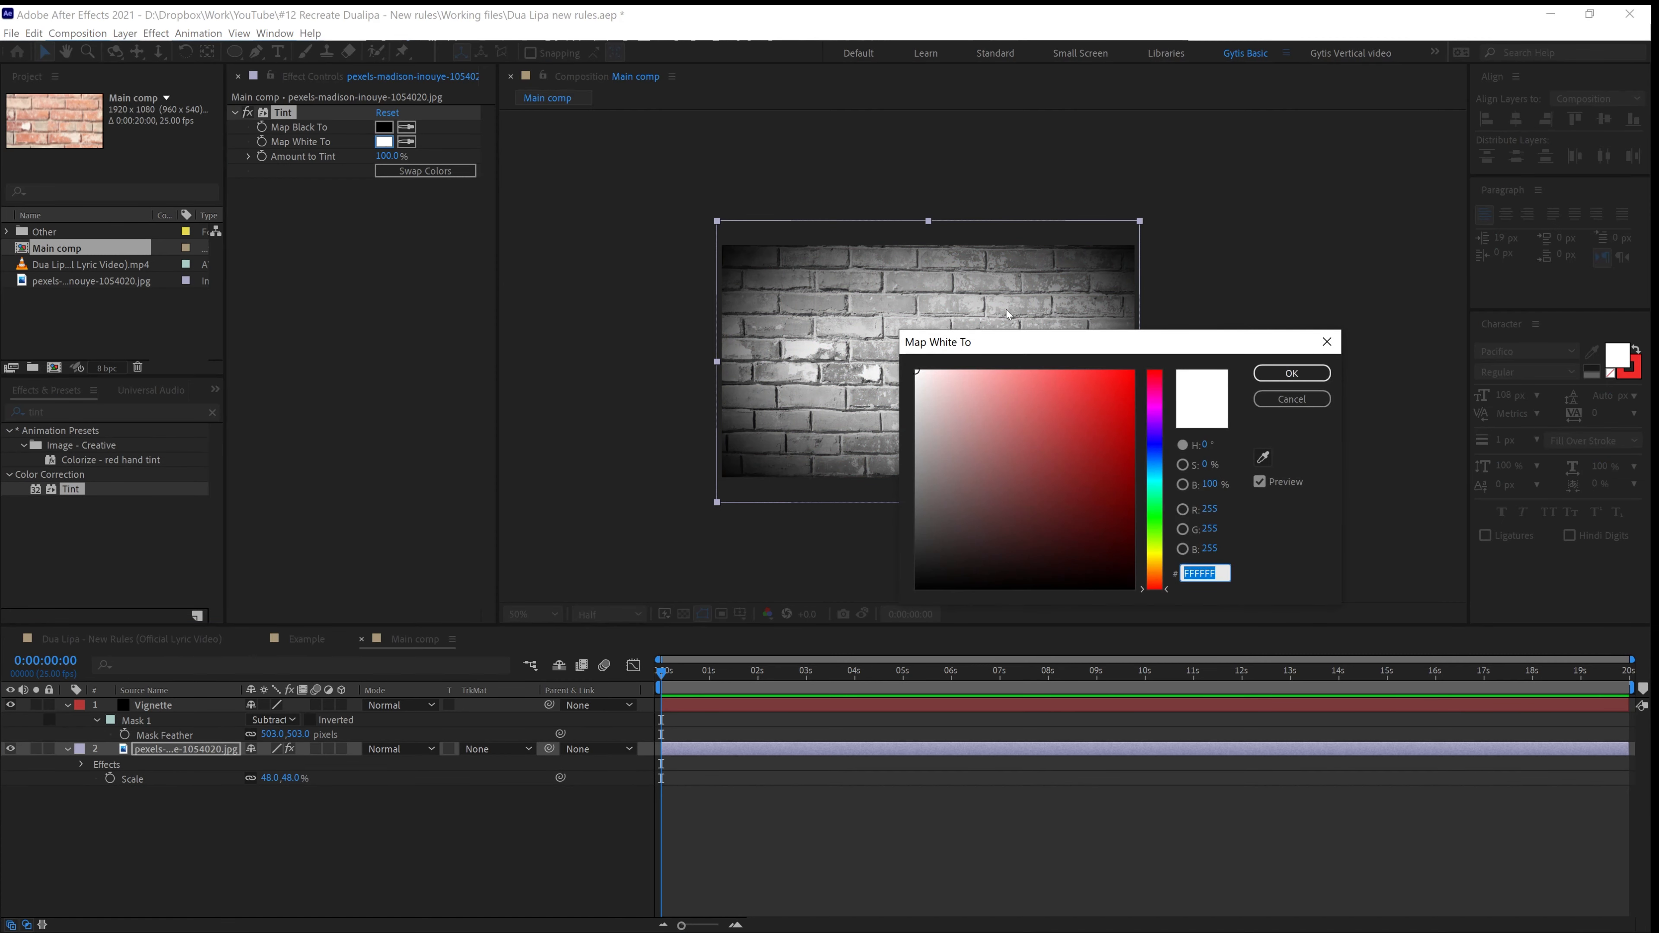
{"action": "left_click_drag", "start_coordinate": [1169, 450], "coordinate": [1167, 489]}
{"action": "left_click", "coordinate": [1055, 477]}
{"action": "mouse_move", "coordinate": [1060, 479]}
{"action": "left_mouse_down"}
{"action": "mouse_move", "coordinate": [1067, 501]}
{"action": "mouse_move", "coordinate": [1055, 494]}
{"action": "left_mouse_up"}
{"action": "left_click", "coordinate": [1157, 471]}
{"action": "left_click", "coordinate": [1054, 501]}
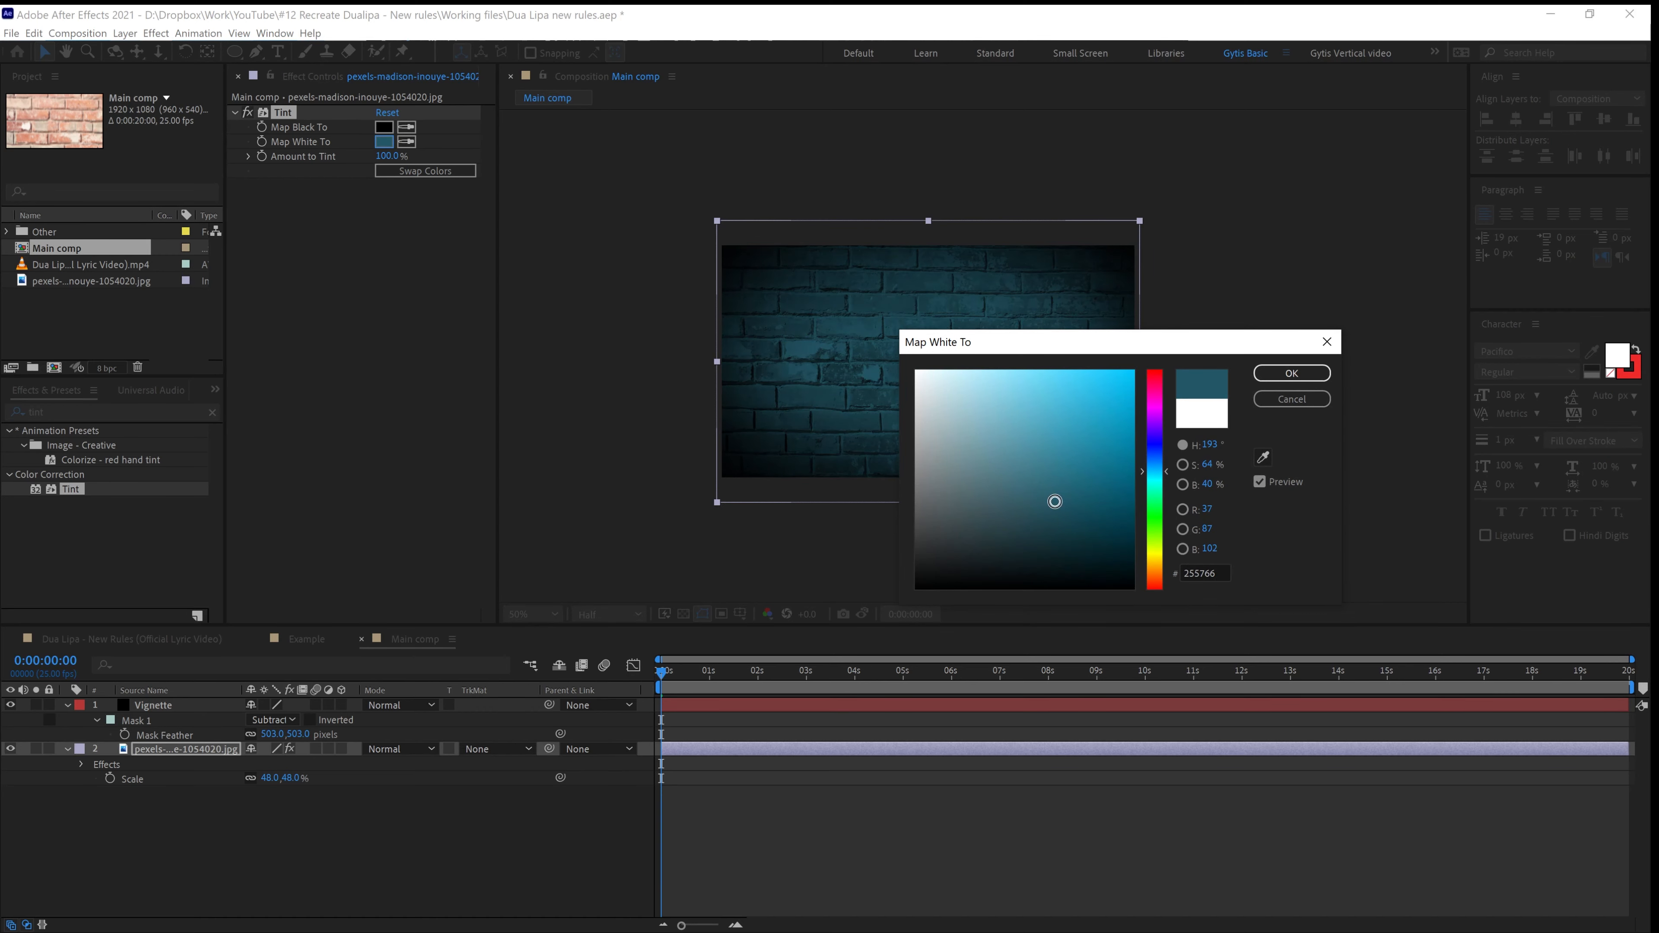
{"action": "left_click_drag", "start_coordinate": [1161, 474], "coordinate": [1180, 460]}
{"action": "left_click", "coordinate": [1281, 375]}
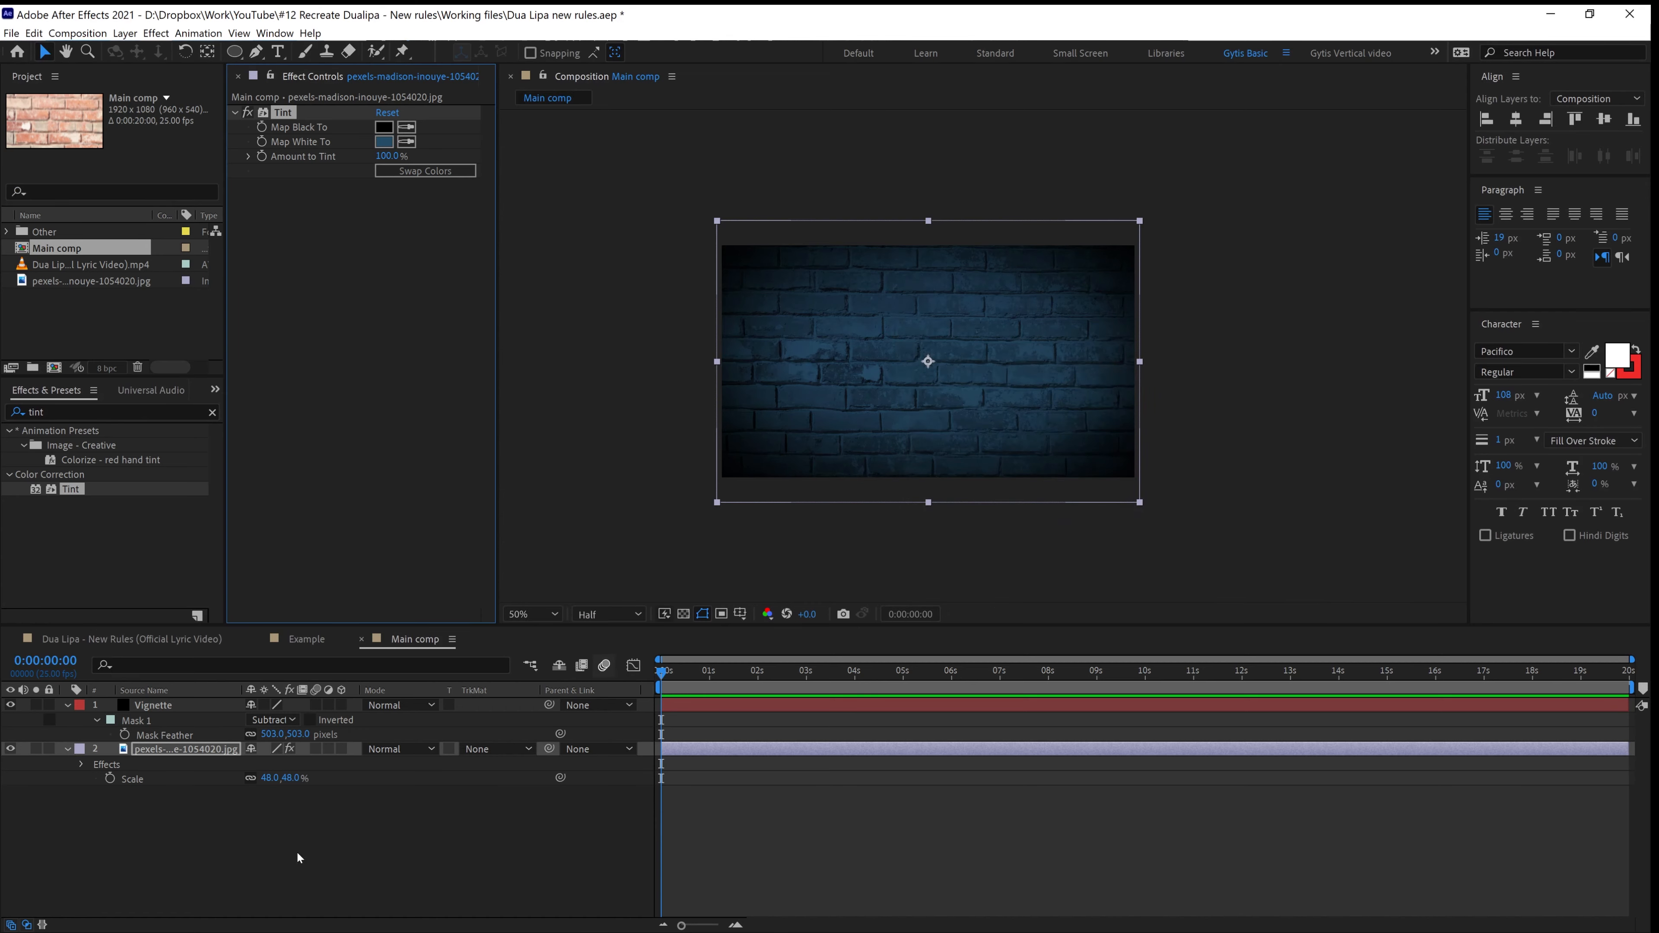
Add the Brightness & Contrast effect to the brick wall layer and set its Contrast to 100
{"action": "left_click", "coordinate": [213, 412]}
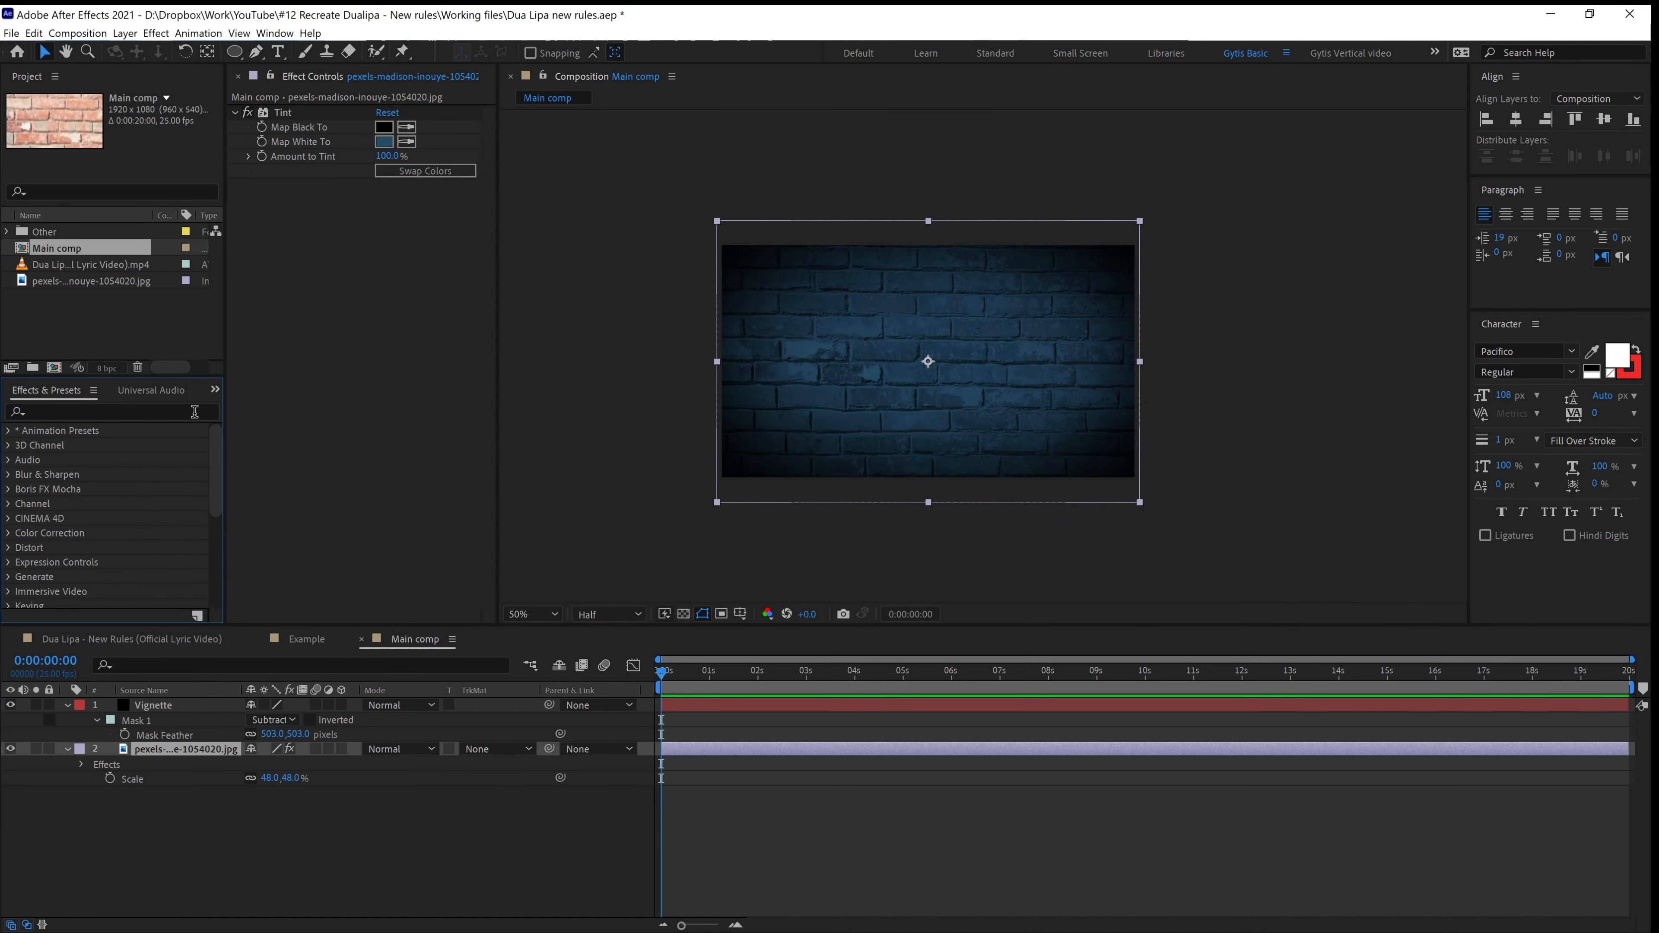
{"action": "left_click", "coordinate": [116, 412]}
{"action": "type", "text": "bri"}
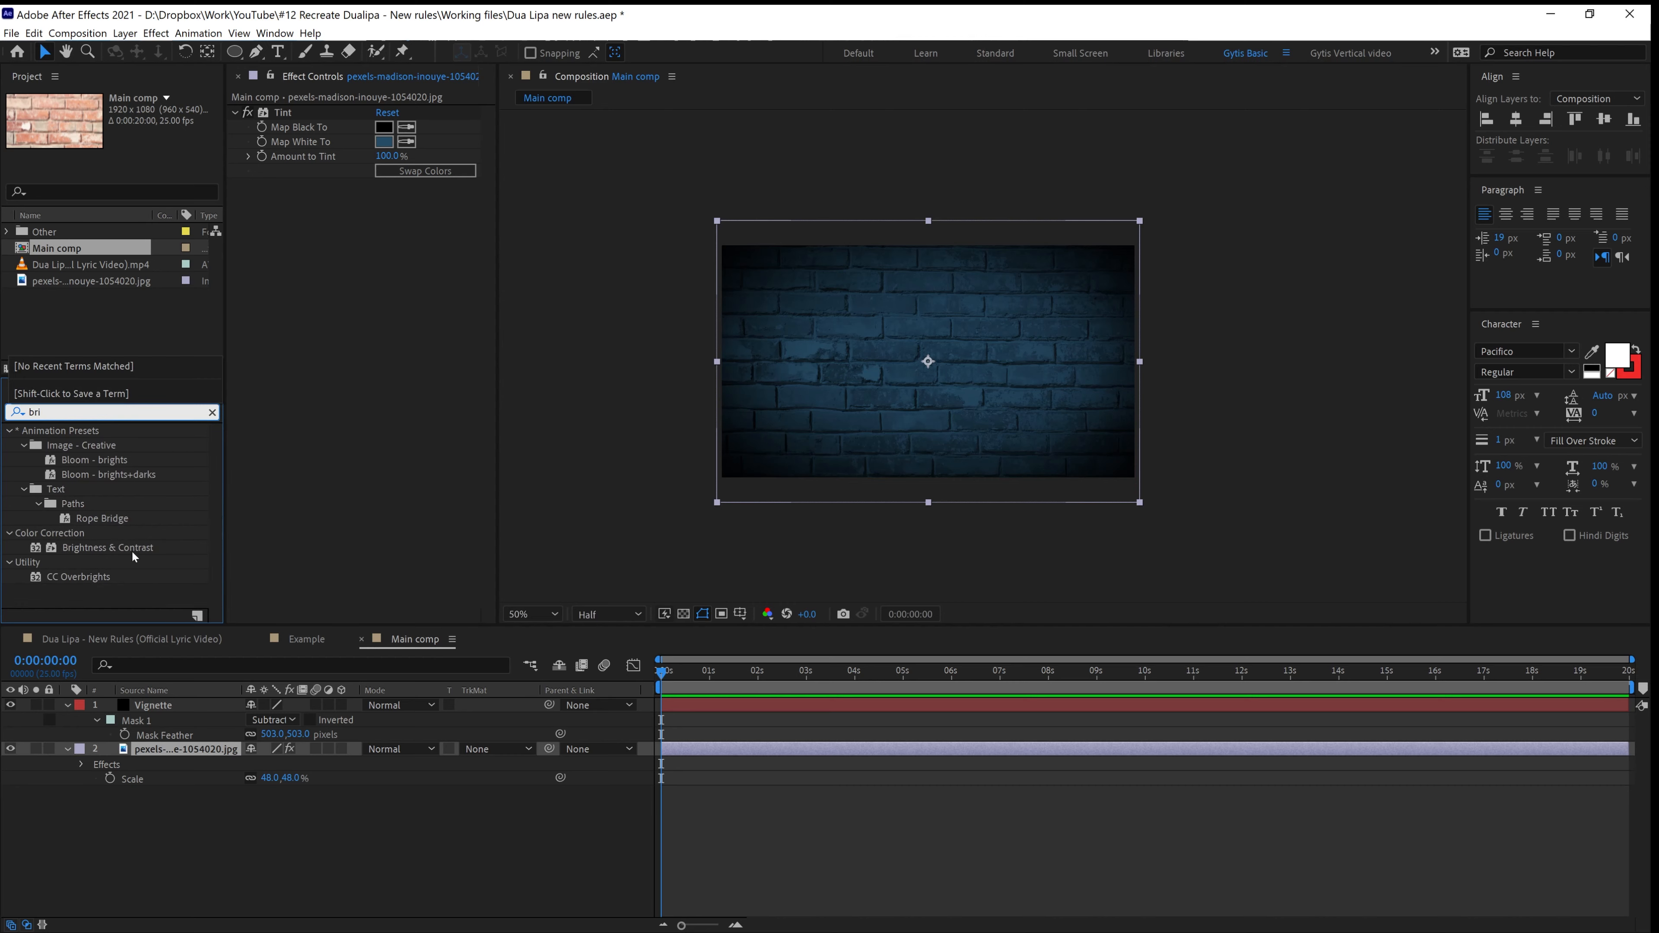
{"action": "double_click", "coordinate": [131, 549]}
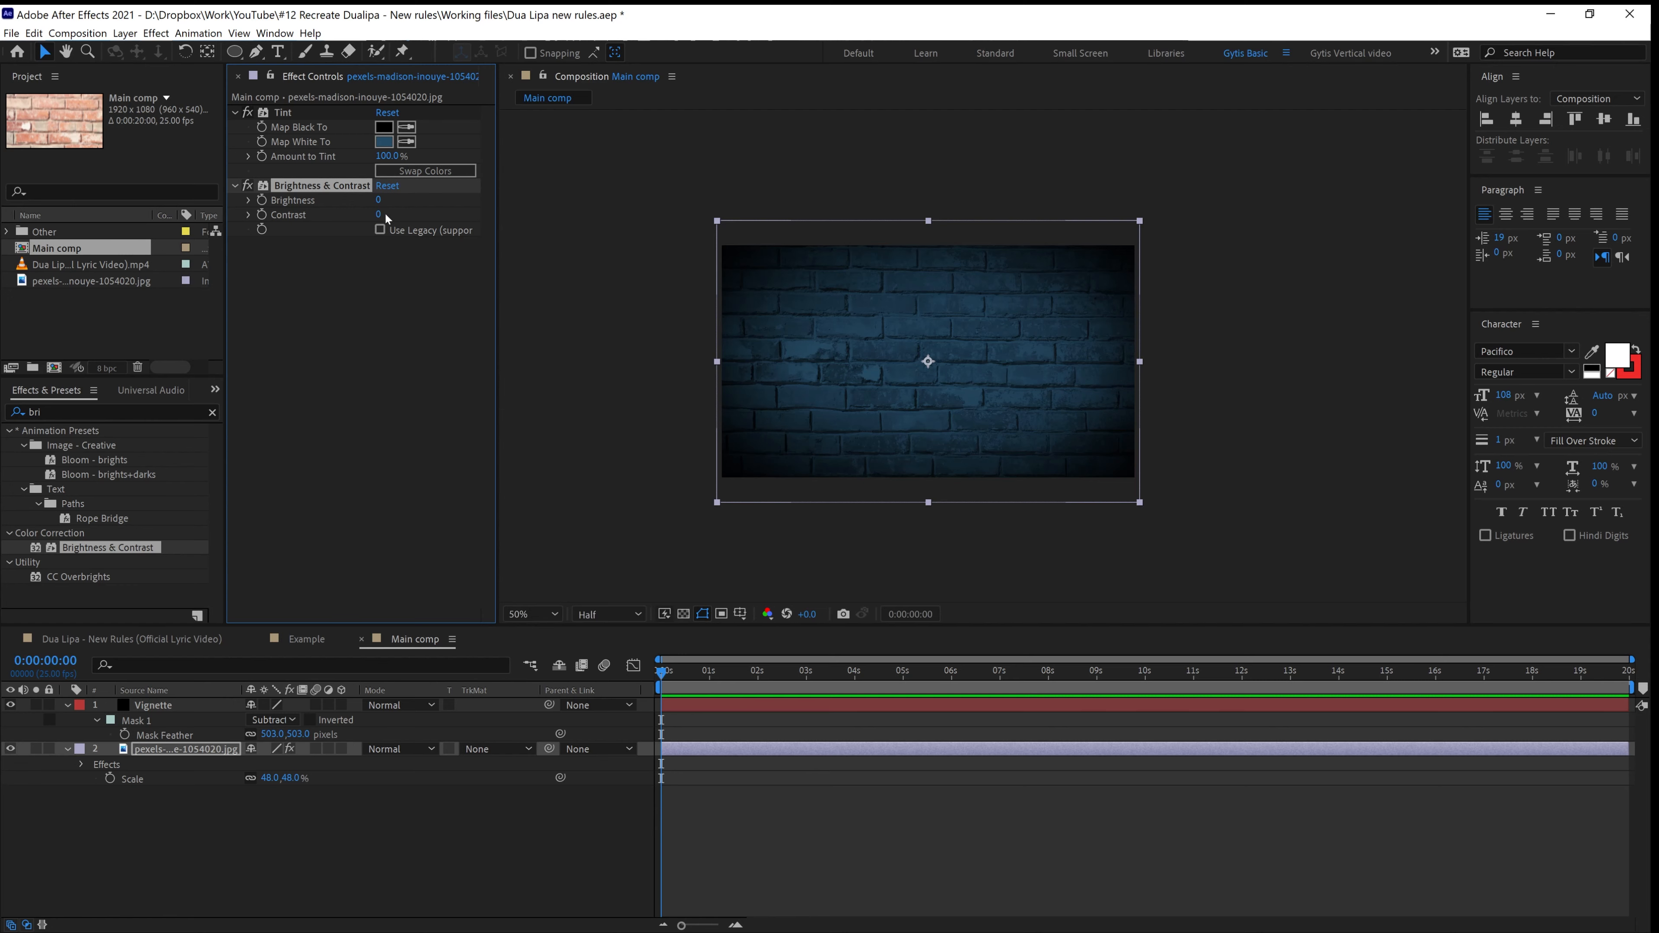
{"action": "left_click_drag", "start_coordinate": [382, 214], "coordinate": [499, 197]}
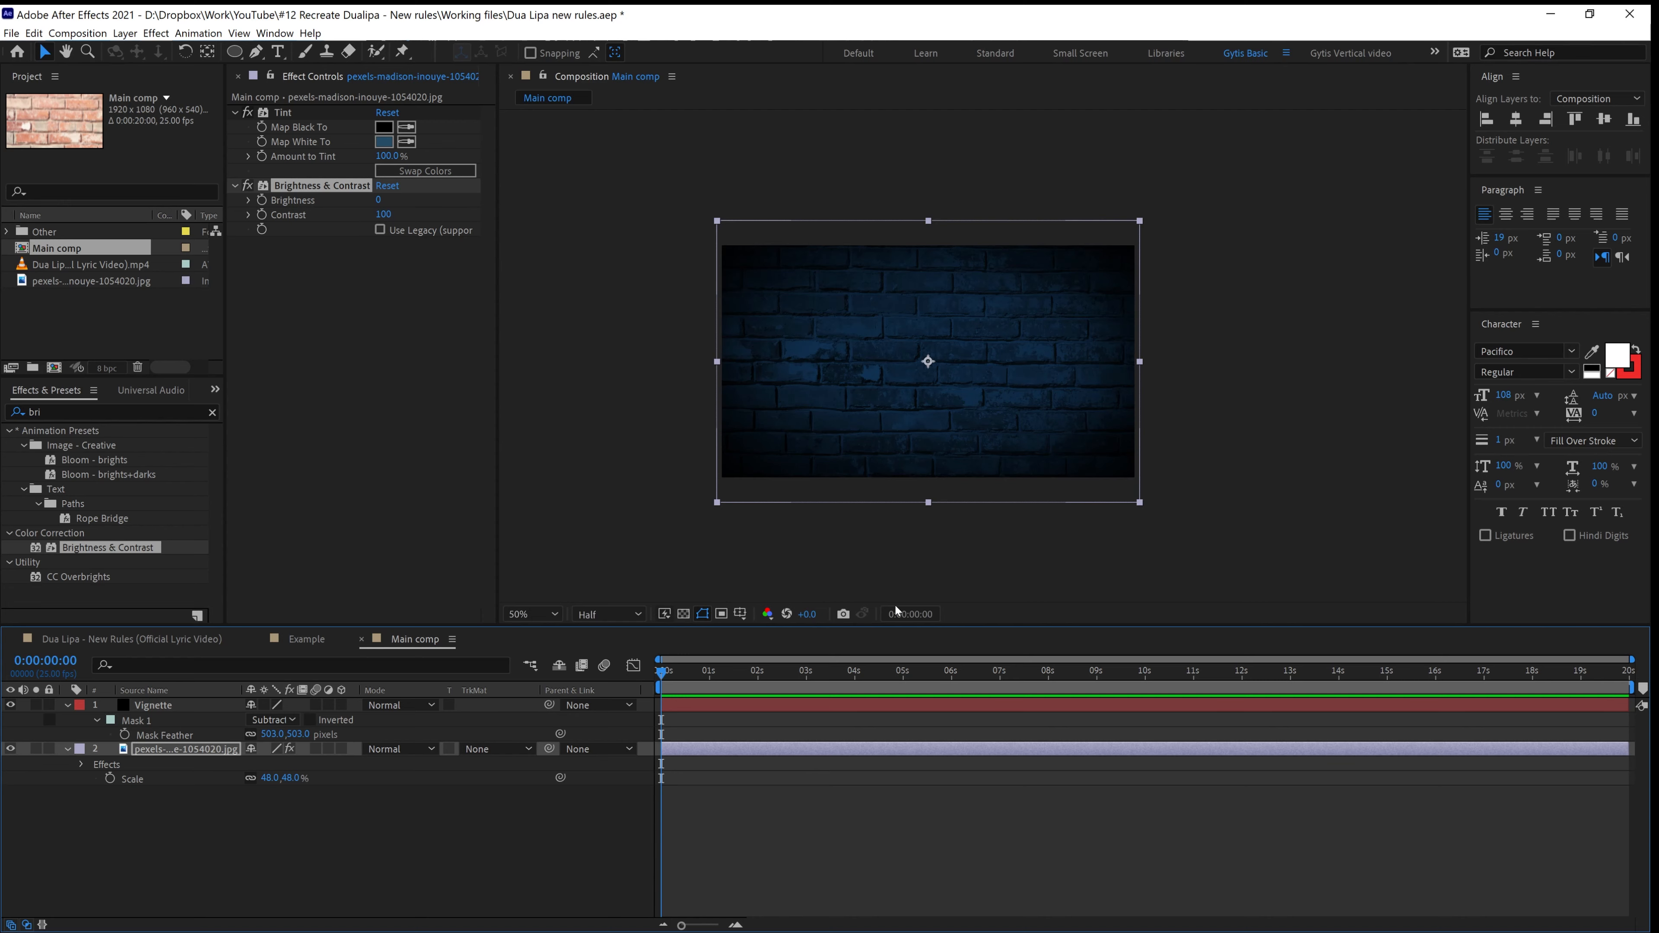
Scale the brick wall layer to 17% and apply the CC RepeTile effect to it
{"action": "left_click", "coordinate": [161, 751]}
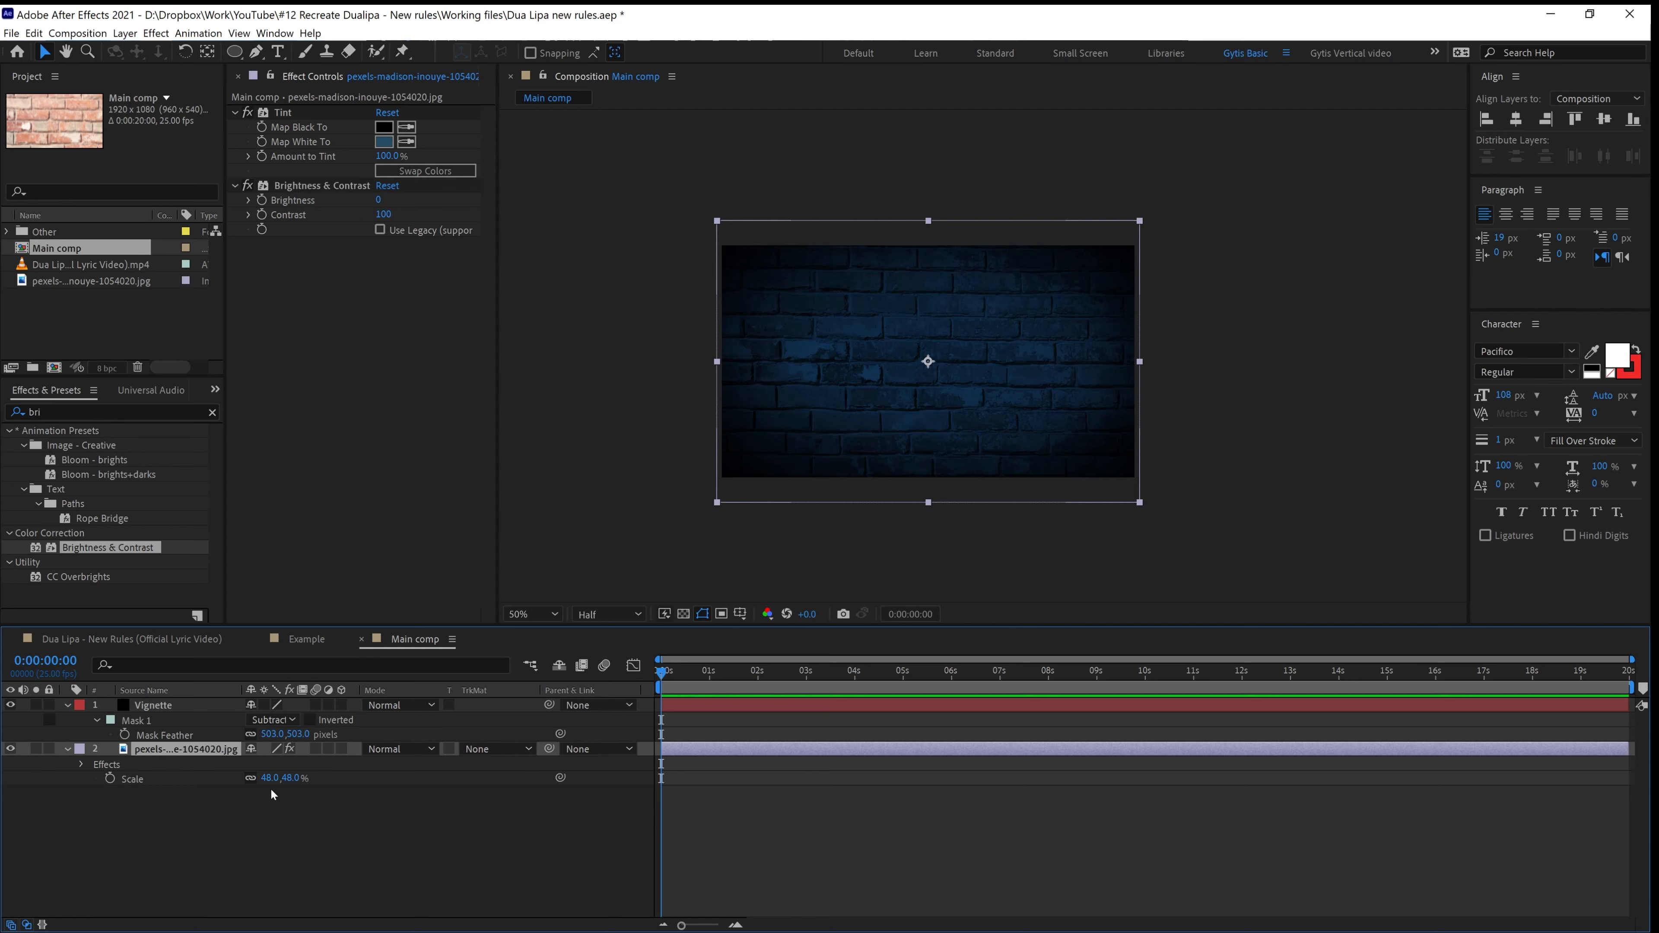
{"action": "left_click_drag", "start_coordinate": [270, 777], "coordinate": [249, 783]}
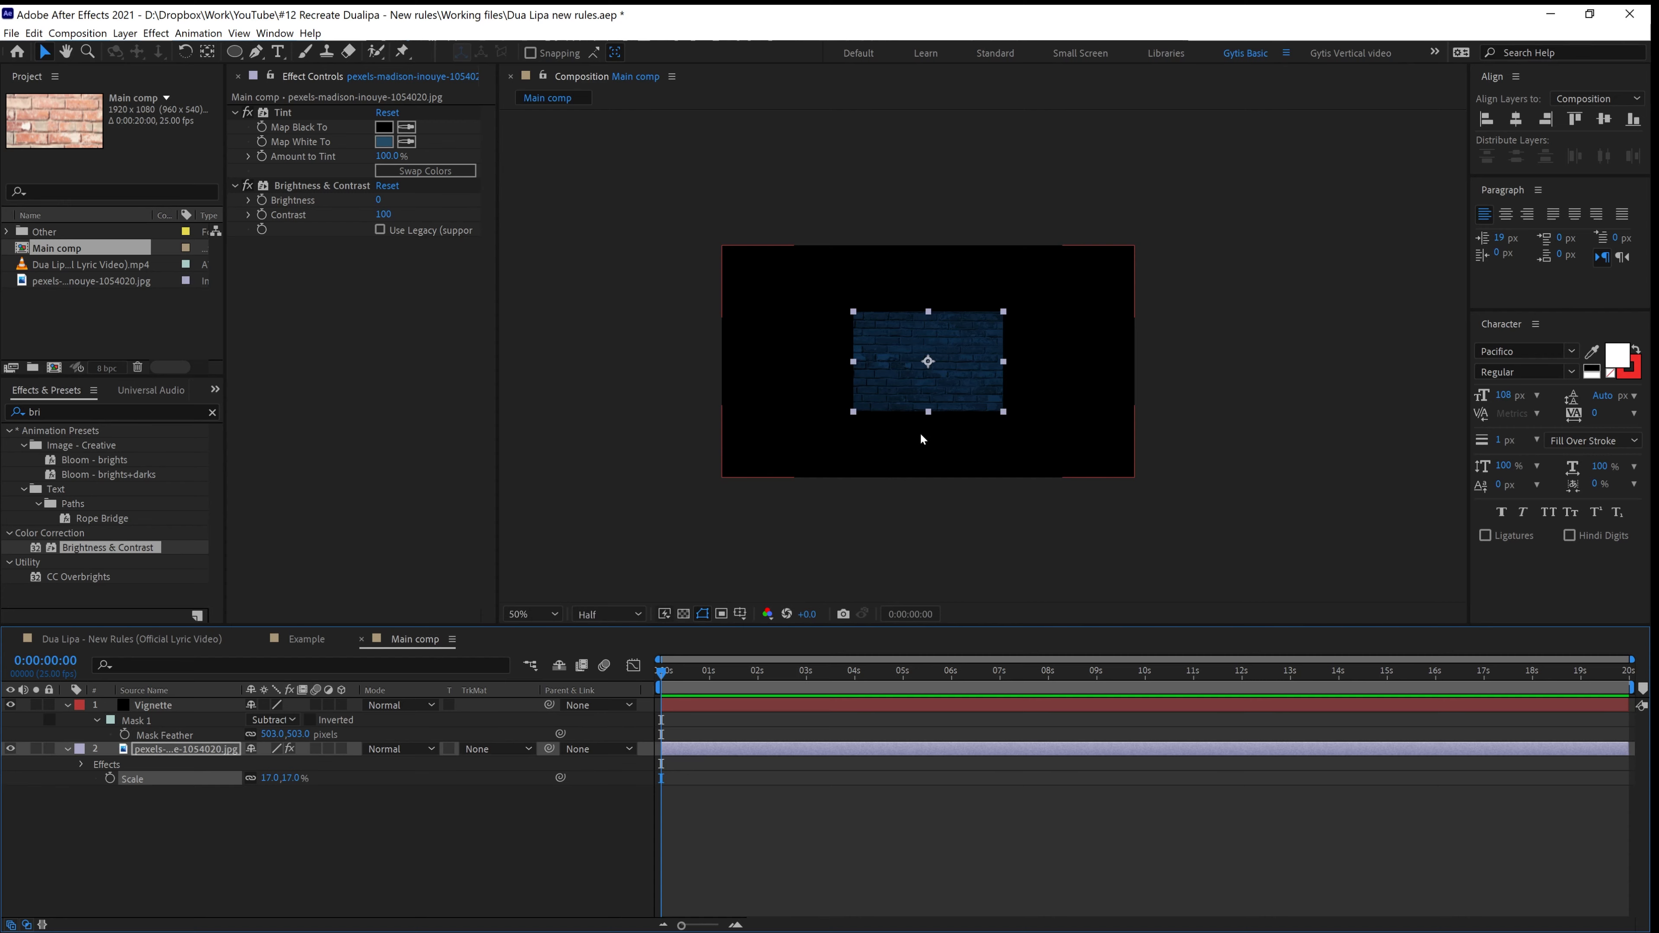
{"action": "left_click", "coordinate": [160, 749]}
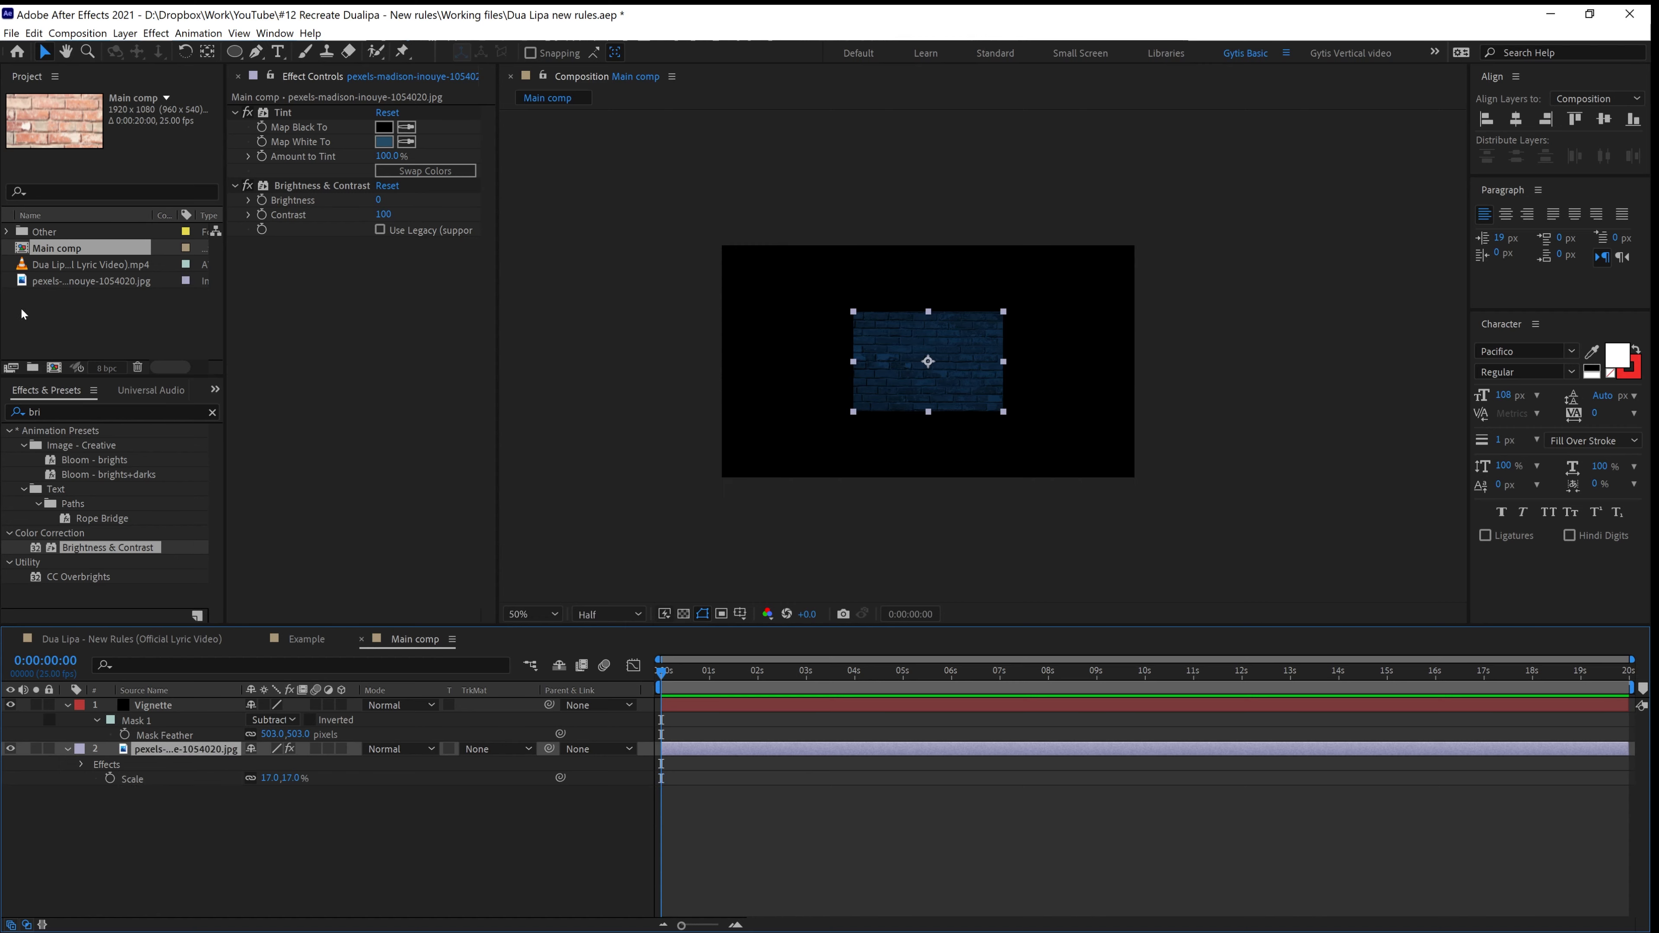
{"action": "left_click", "coordinate": [47, 412]}
{"action": "type", "text": "rep"}
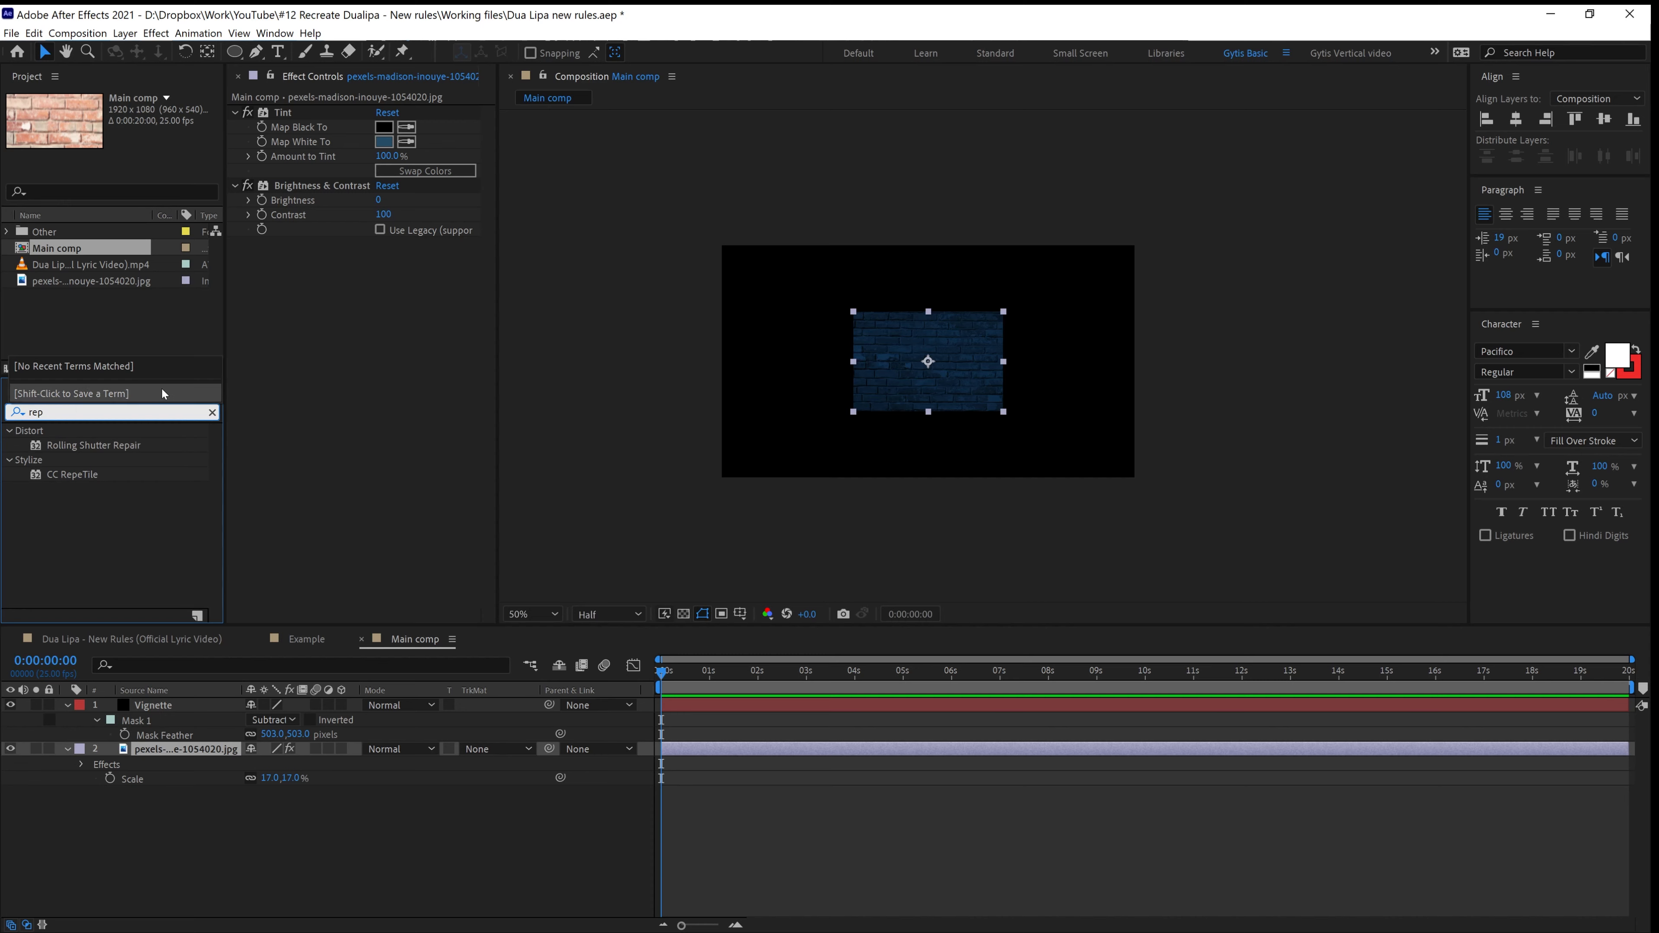
{"action": "double_click", "coordinate": [93, 472]}
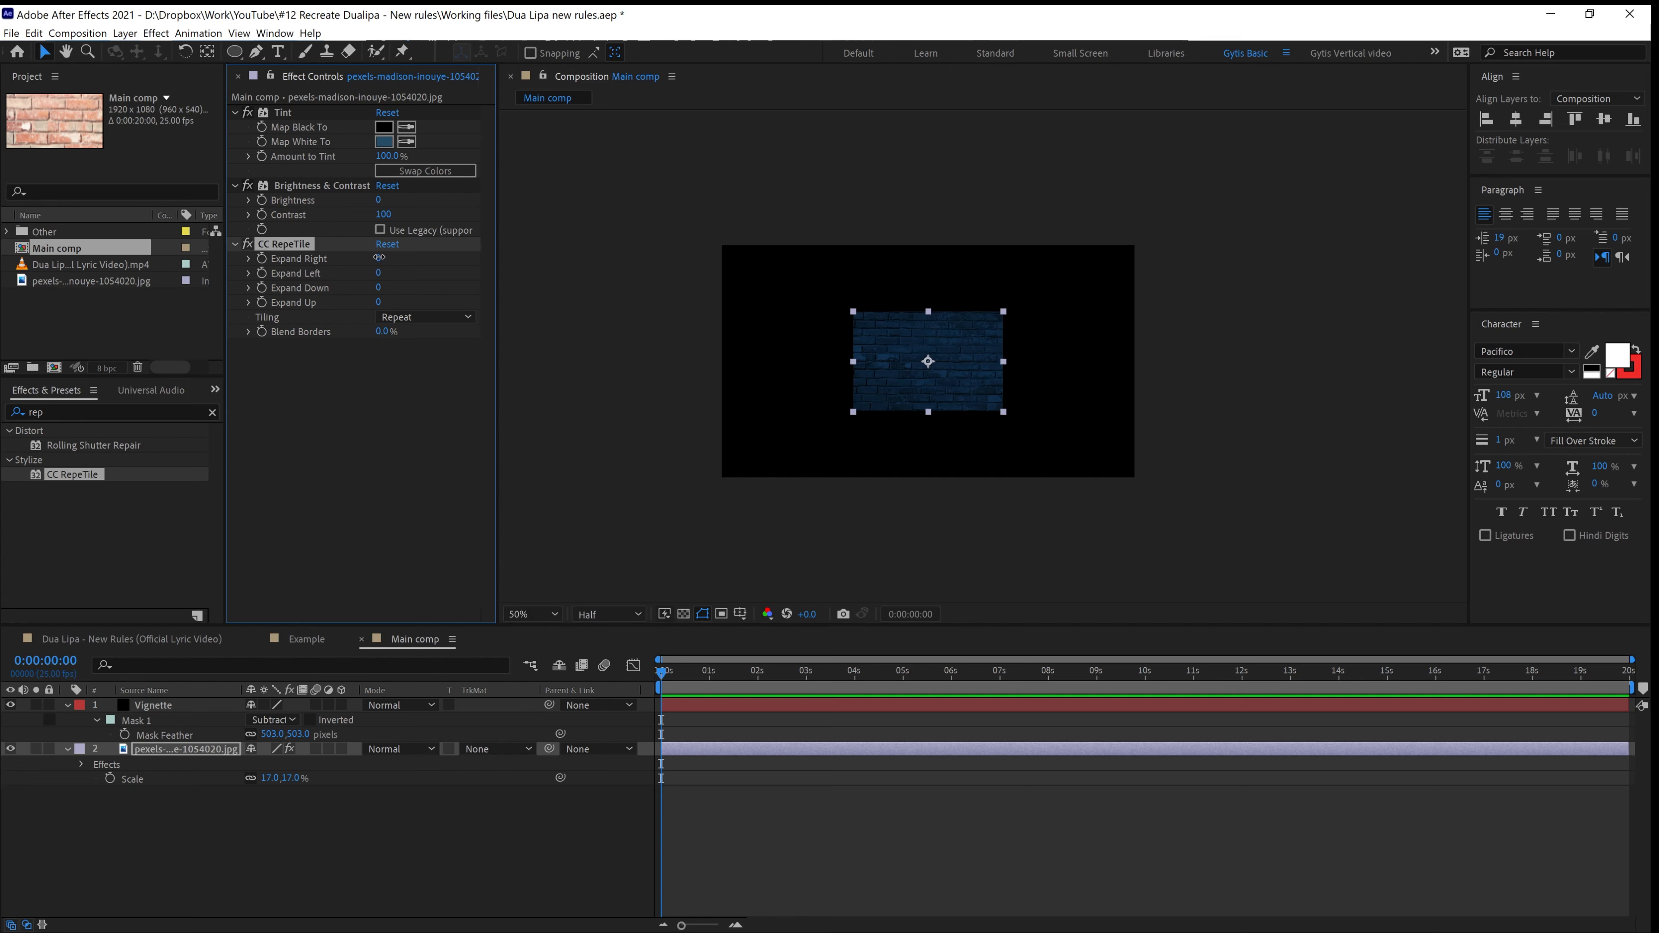
Set CC RepeTile's Expand Right to 4164 and its Tiling to Unfold
{"action": "left_click_drag", "start_coordinate": [379, 257], "coordinate": [1251, 244]}
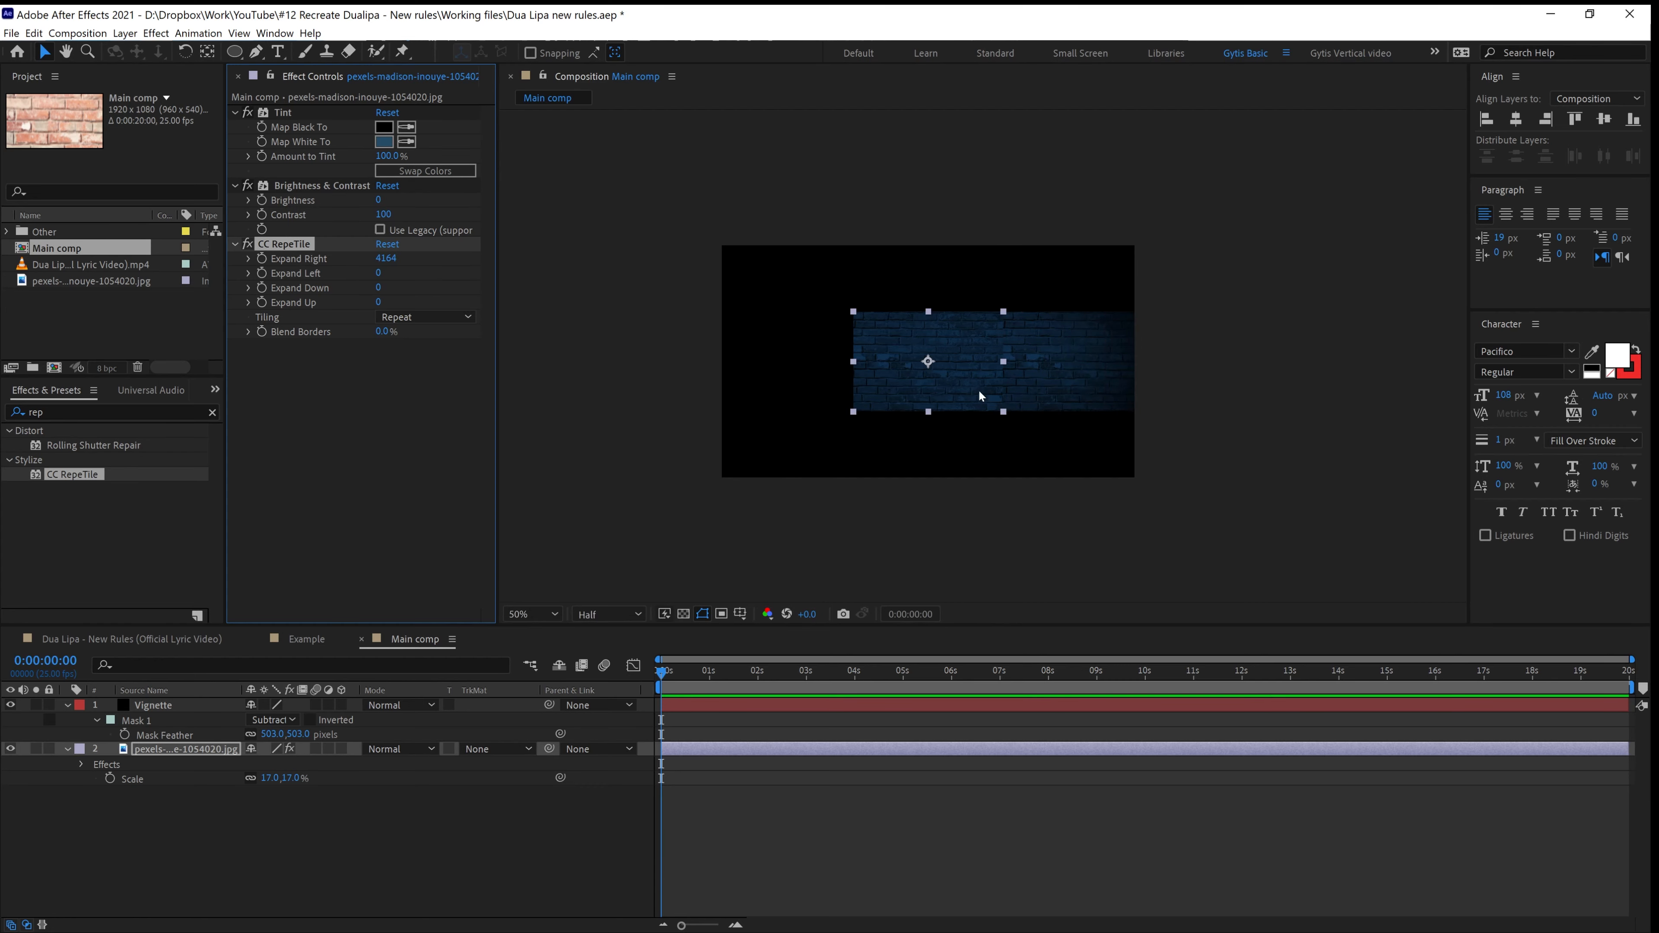
{"action": "scroll", "coordinate": [980, 395], "scroll_direction": "up", "scroll_amount": 2}
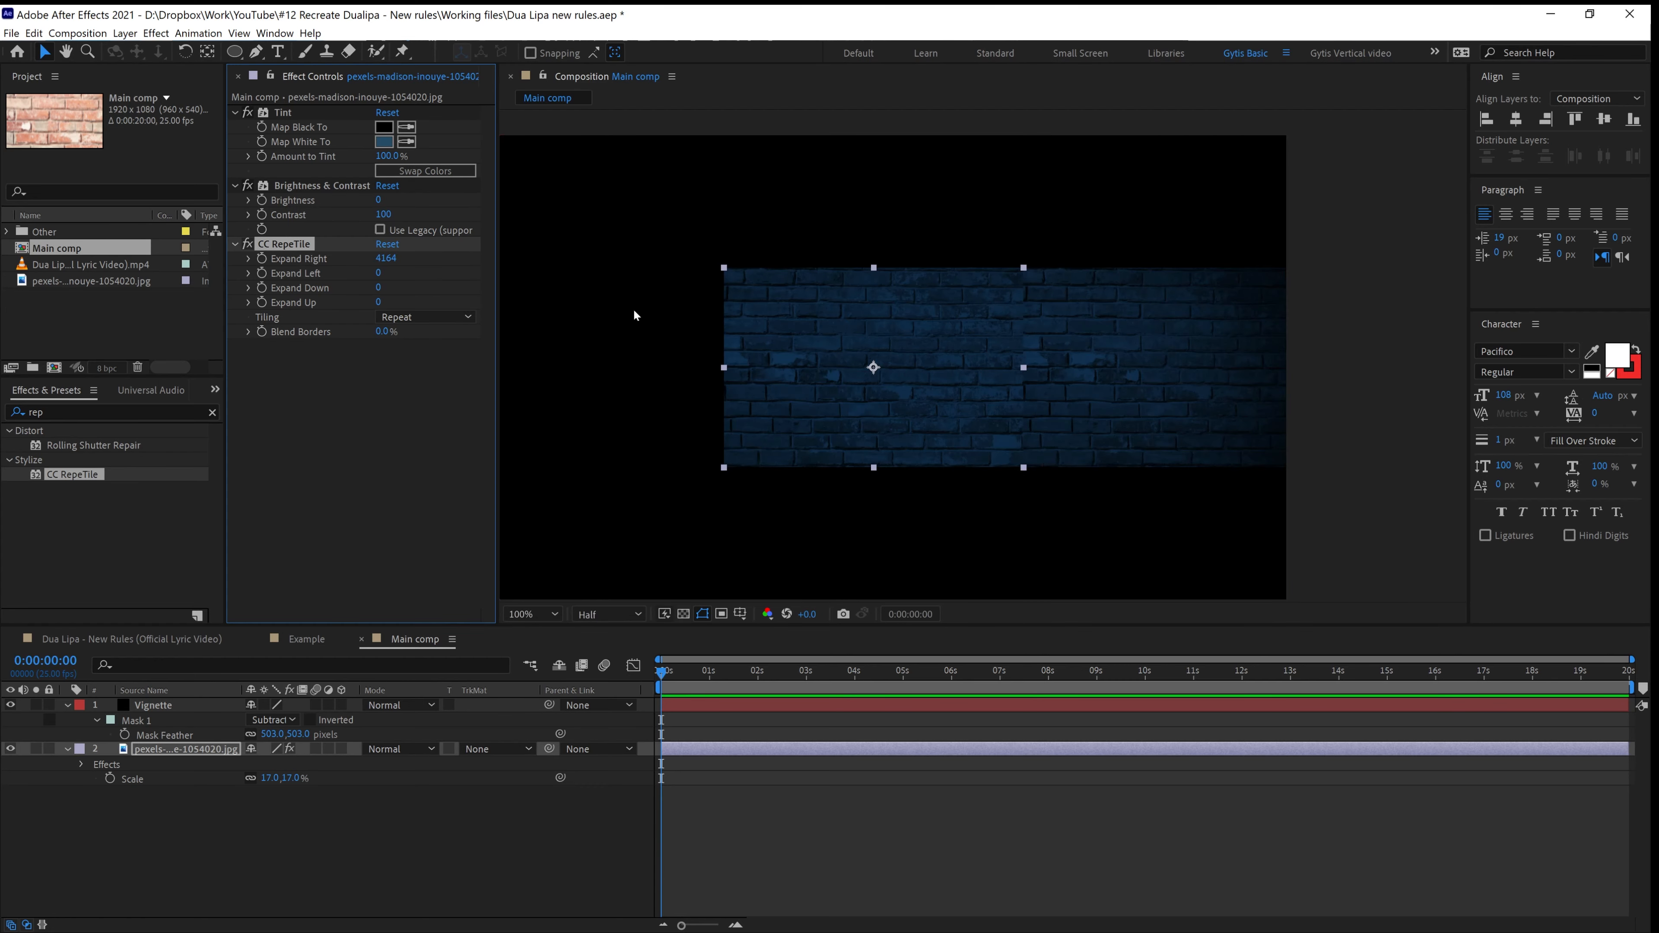
{"action": "left_click", "coordinate": [399, 322]}
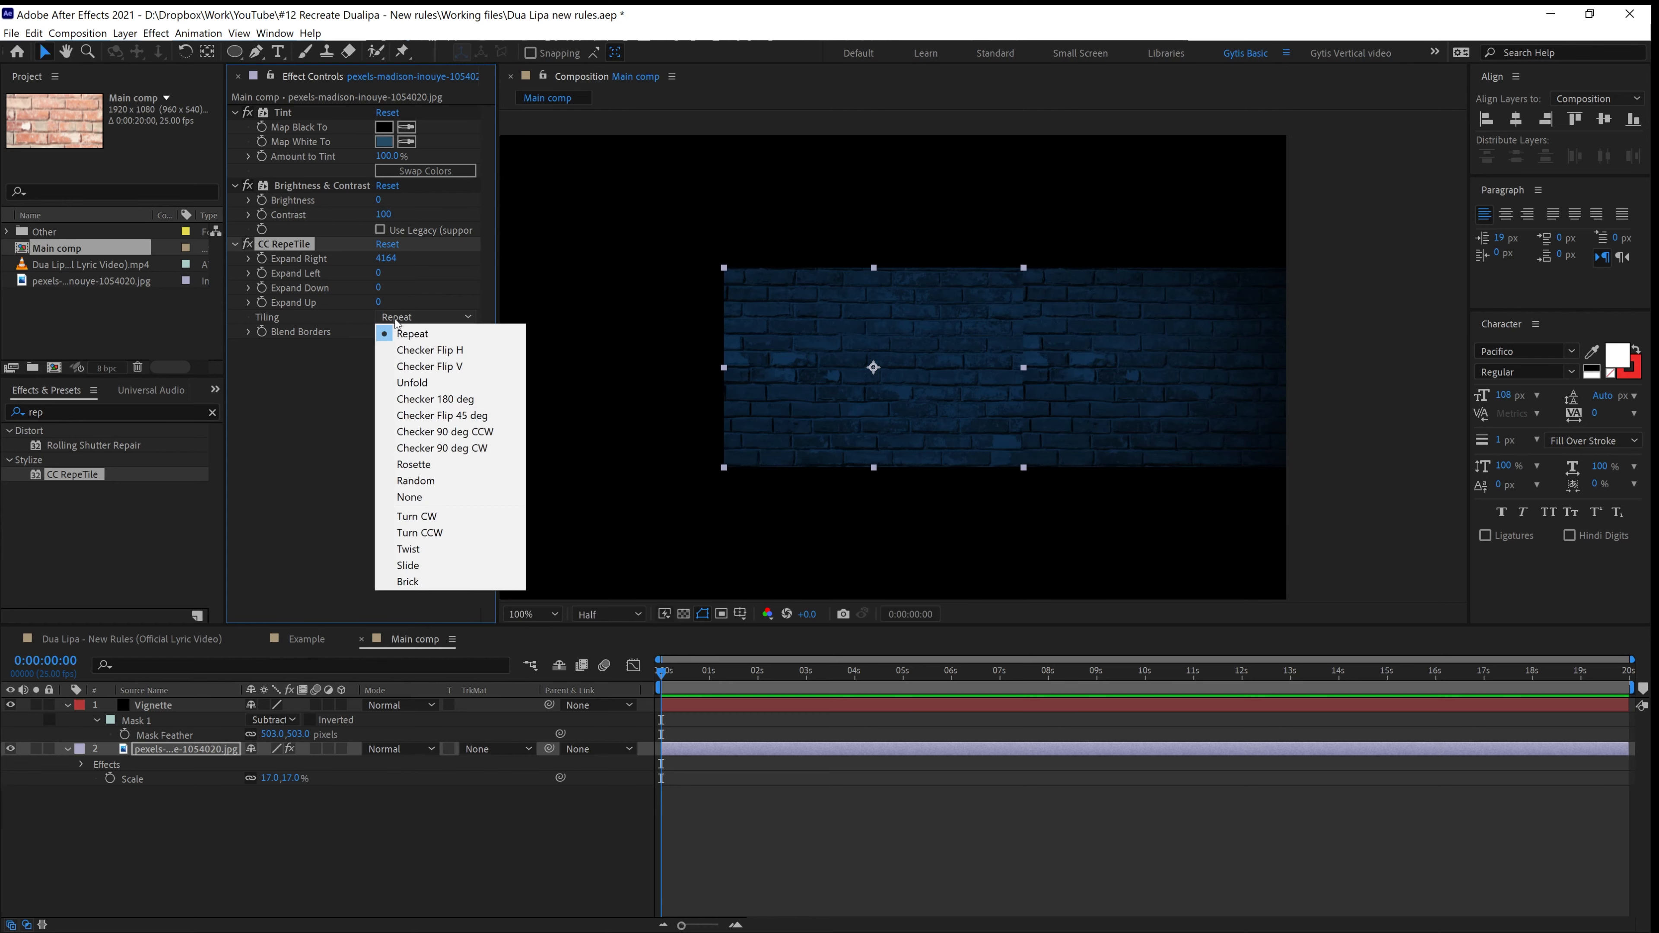
{"action": "left_click", "coordinate": [426, 384]}
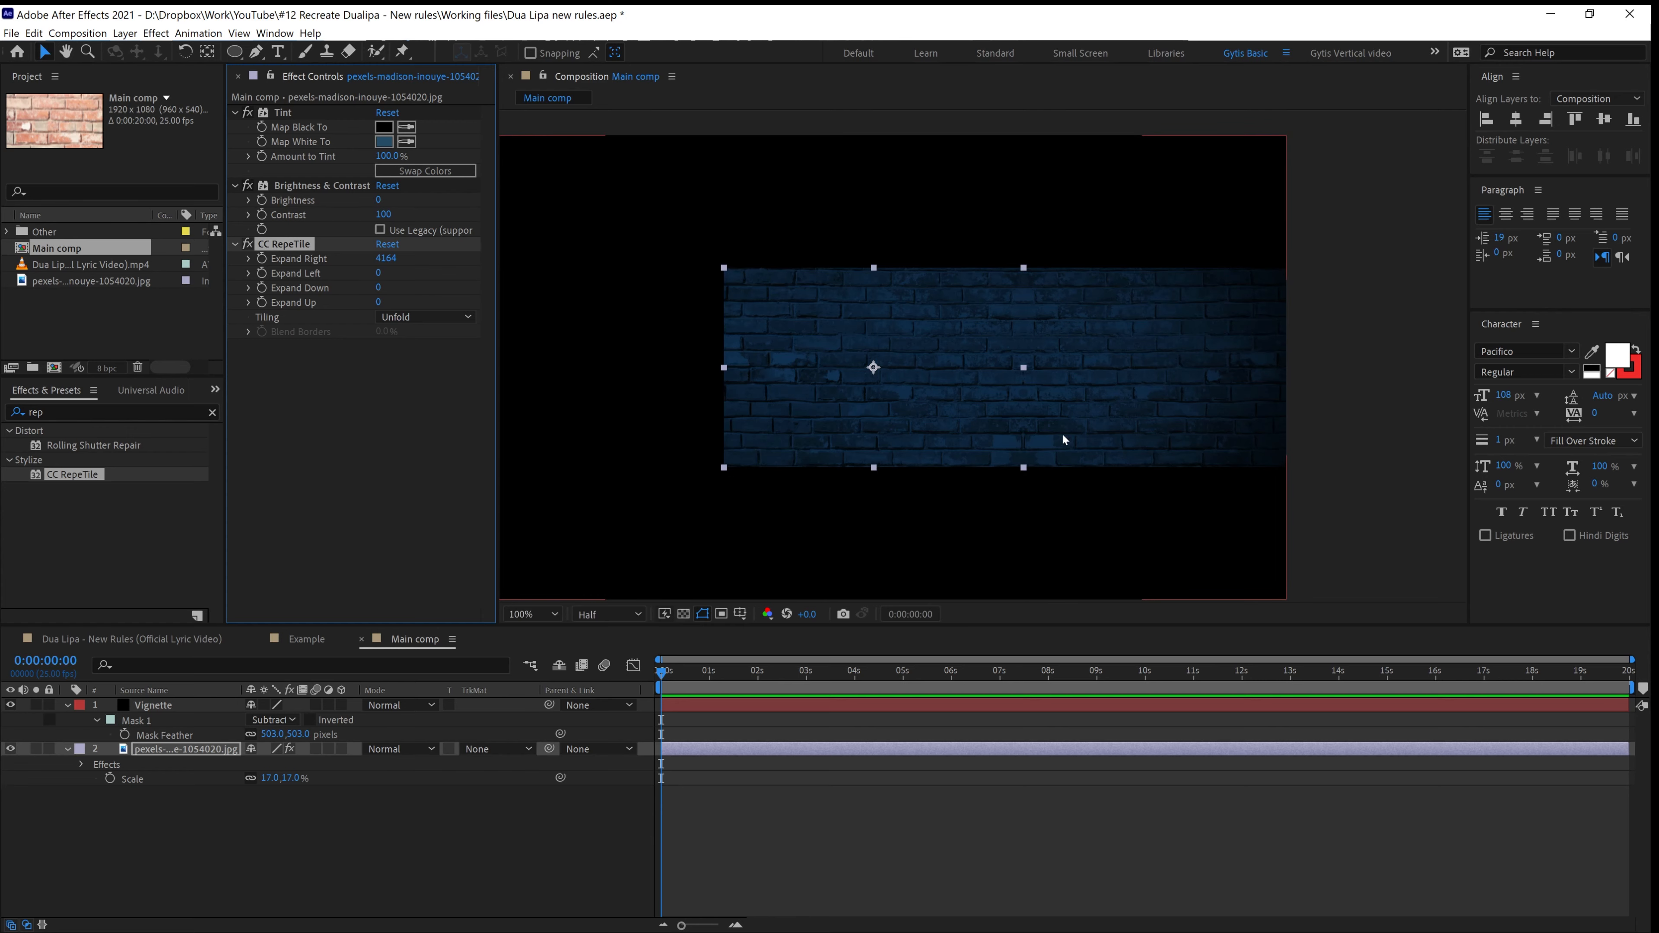
{"action": "key", "text": "comma"}
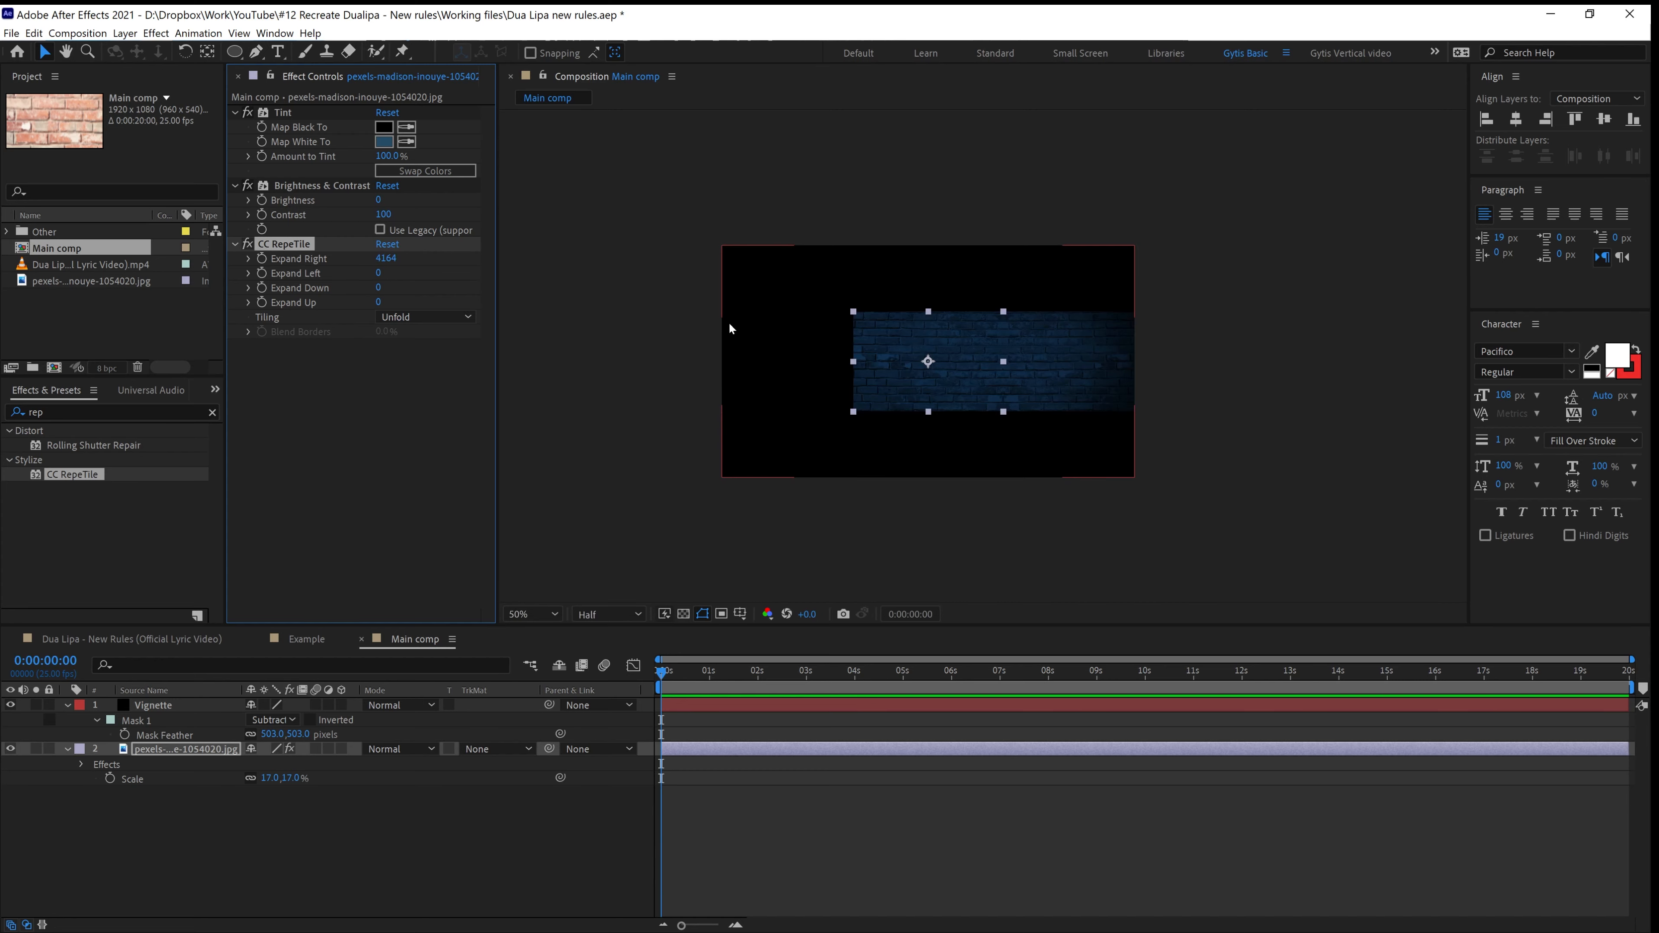
Fill the frame with bricks by setting CC RepeTile's Expand Left to 4245, Expand Down to 1935 and Expand Up to 1988, and deselect the layer
{"action": "left_click_drag", "start_coordinate": [379, 278], "coordinate": [552, 356]}
{"action": "left_click_drag", "start_coordinate": [379, 289], "coordinate": [644, 291]}
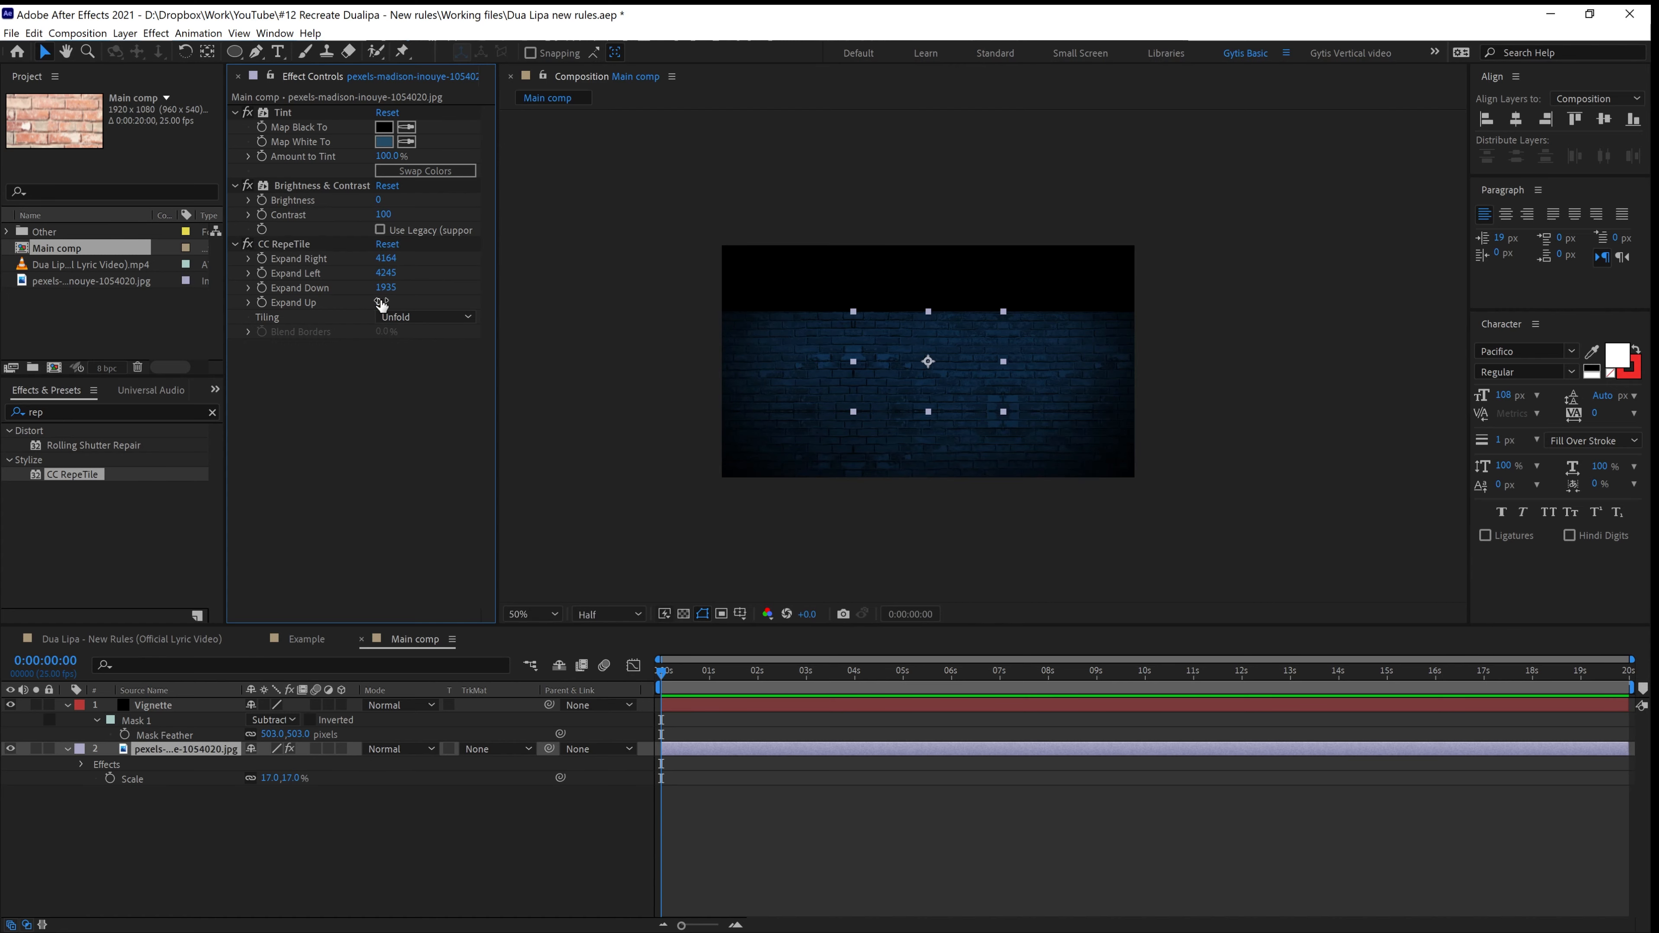
{"action": "left_click_drag", "start_coordinate": [382, 303], "coordinate": [843, 319]}
{"action": "left_click", "coordinate": [991, 475]}
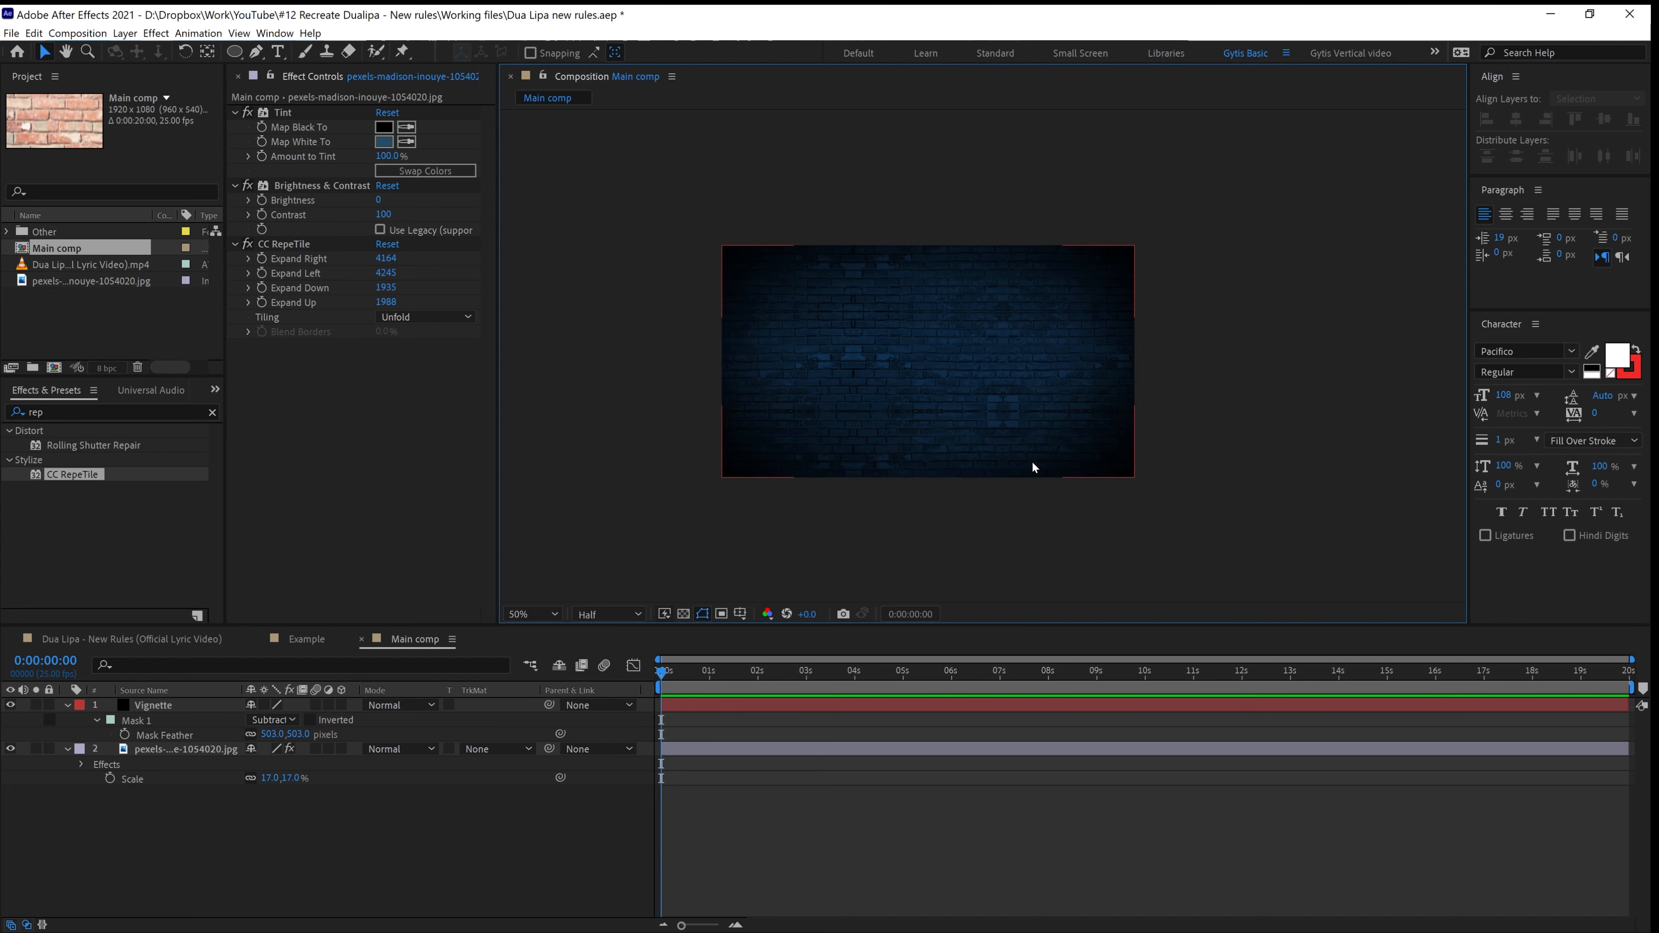
{"action": "scroll", "coordinate": [819, 315], "scroll_direction": "up", "scroll_amount": 2}
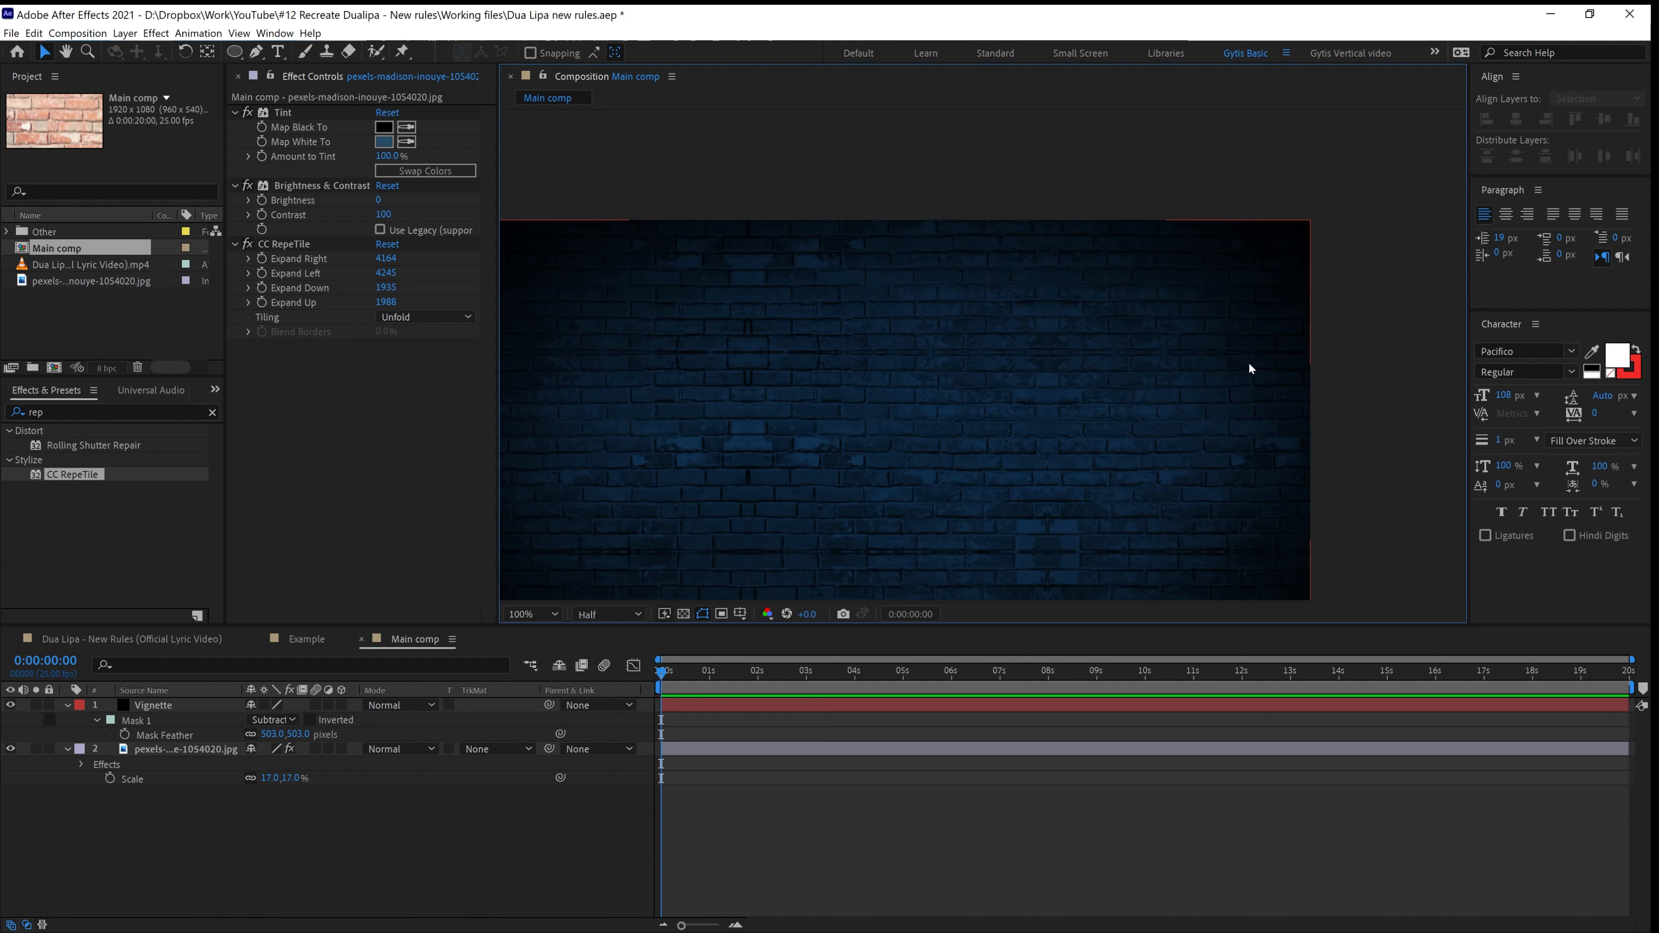
{"action": "left_click_drag", "start_coordinate": [1042, 511], "coordinate": [1131, 373]}
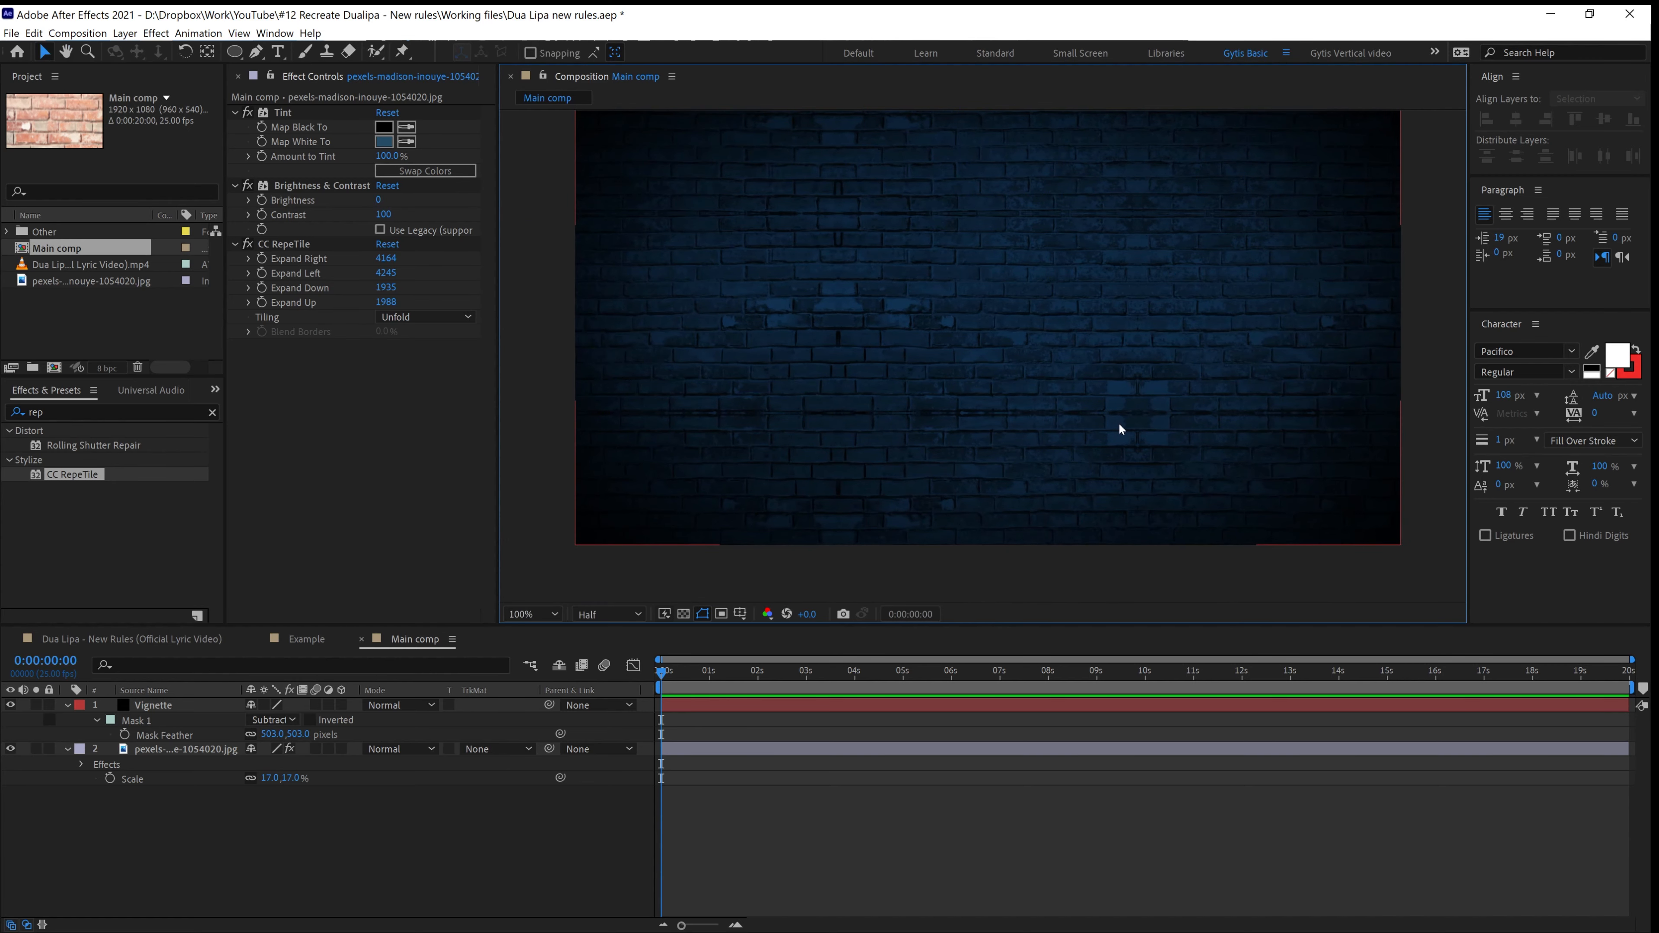
{"action": "key", "text": "comma"}
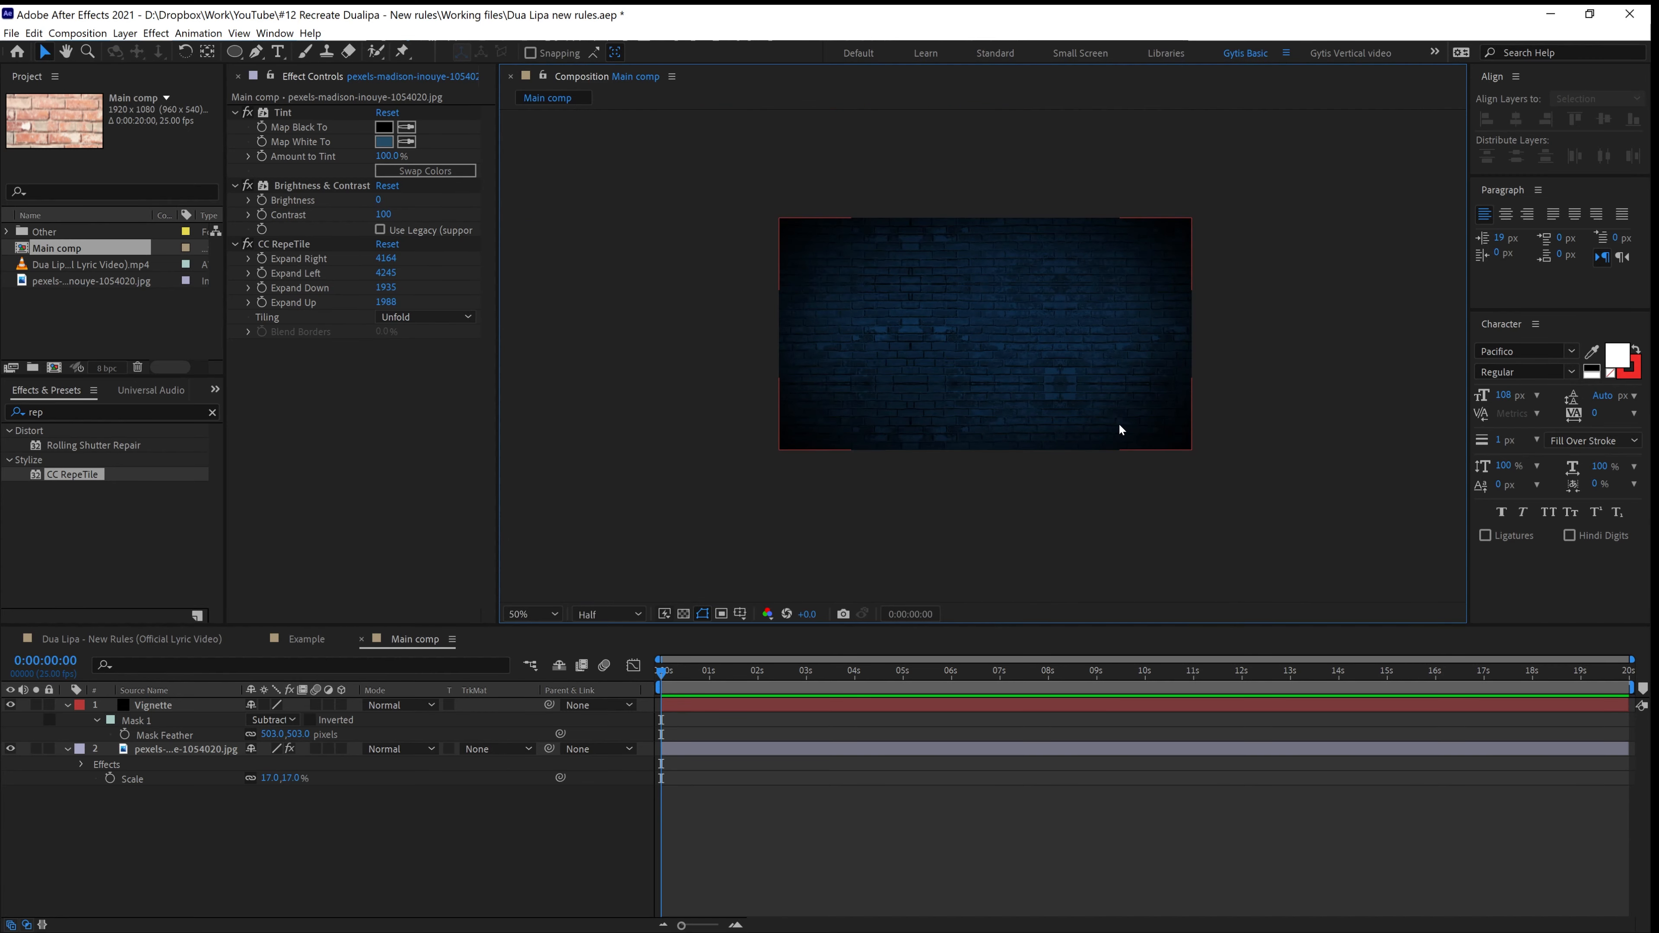
{"action": "left_click_drag", "start_coordinate": [1119, 412], "coordinate": [1077, 476]}
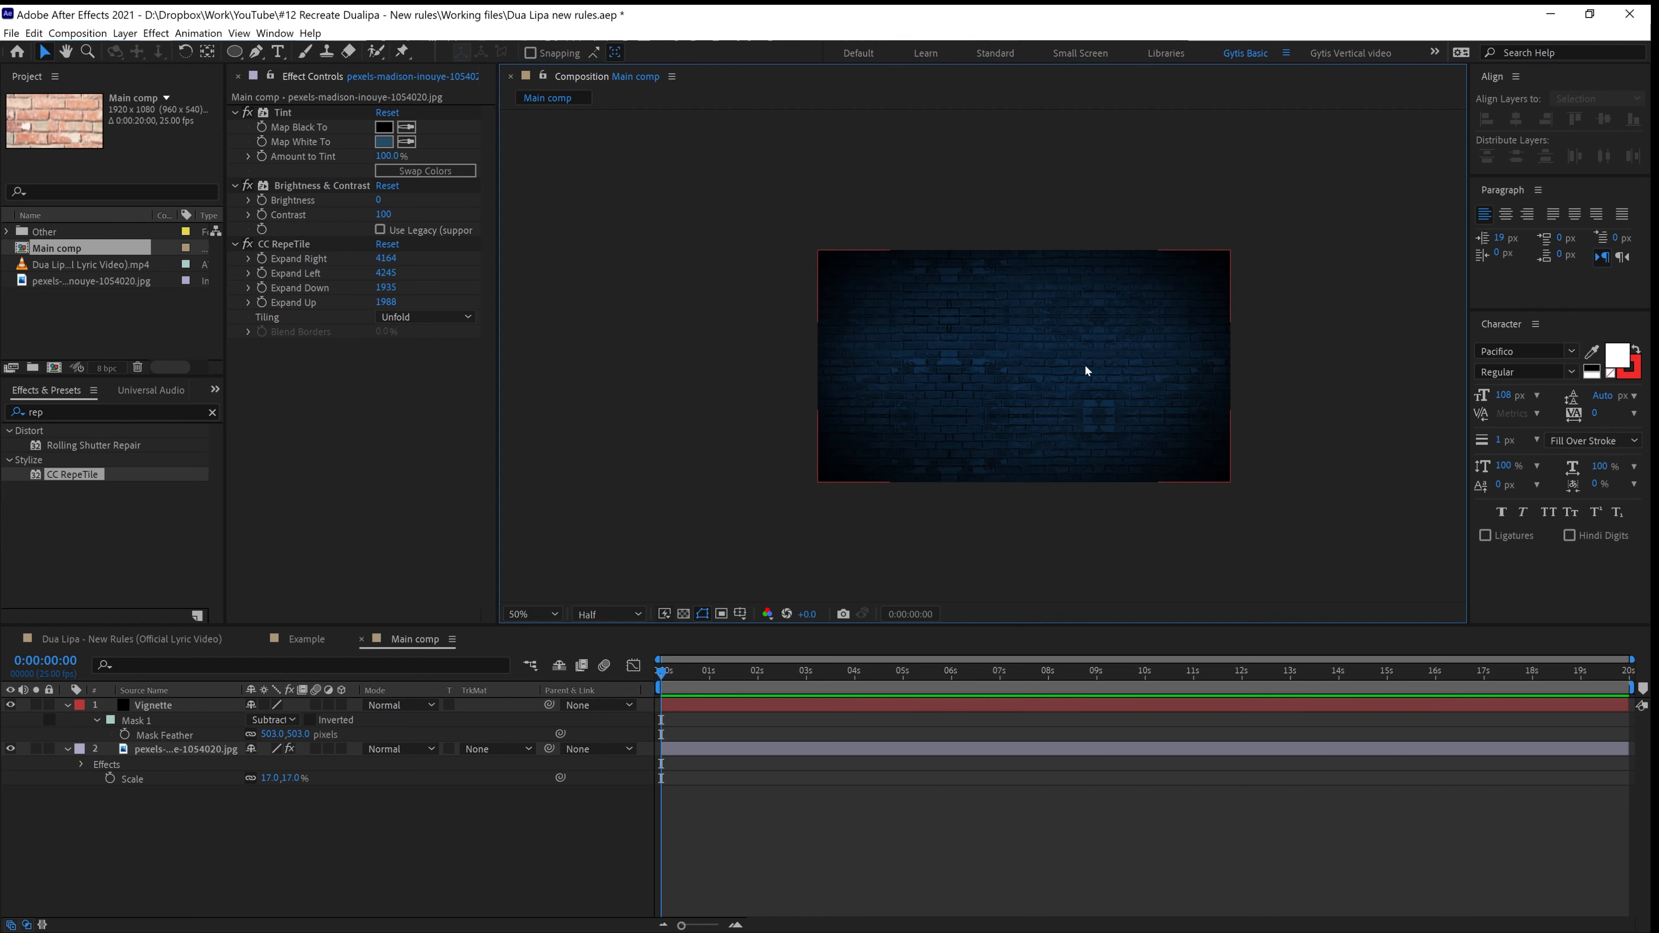
{"action": "left_click", "coordinate": [717, 508]}
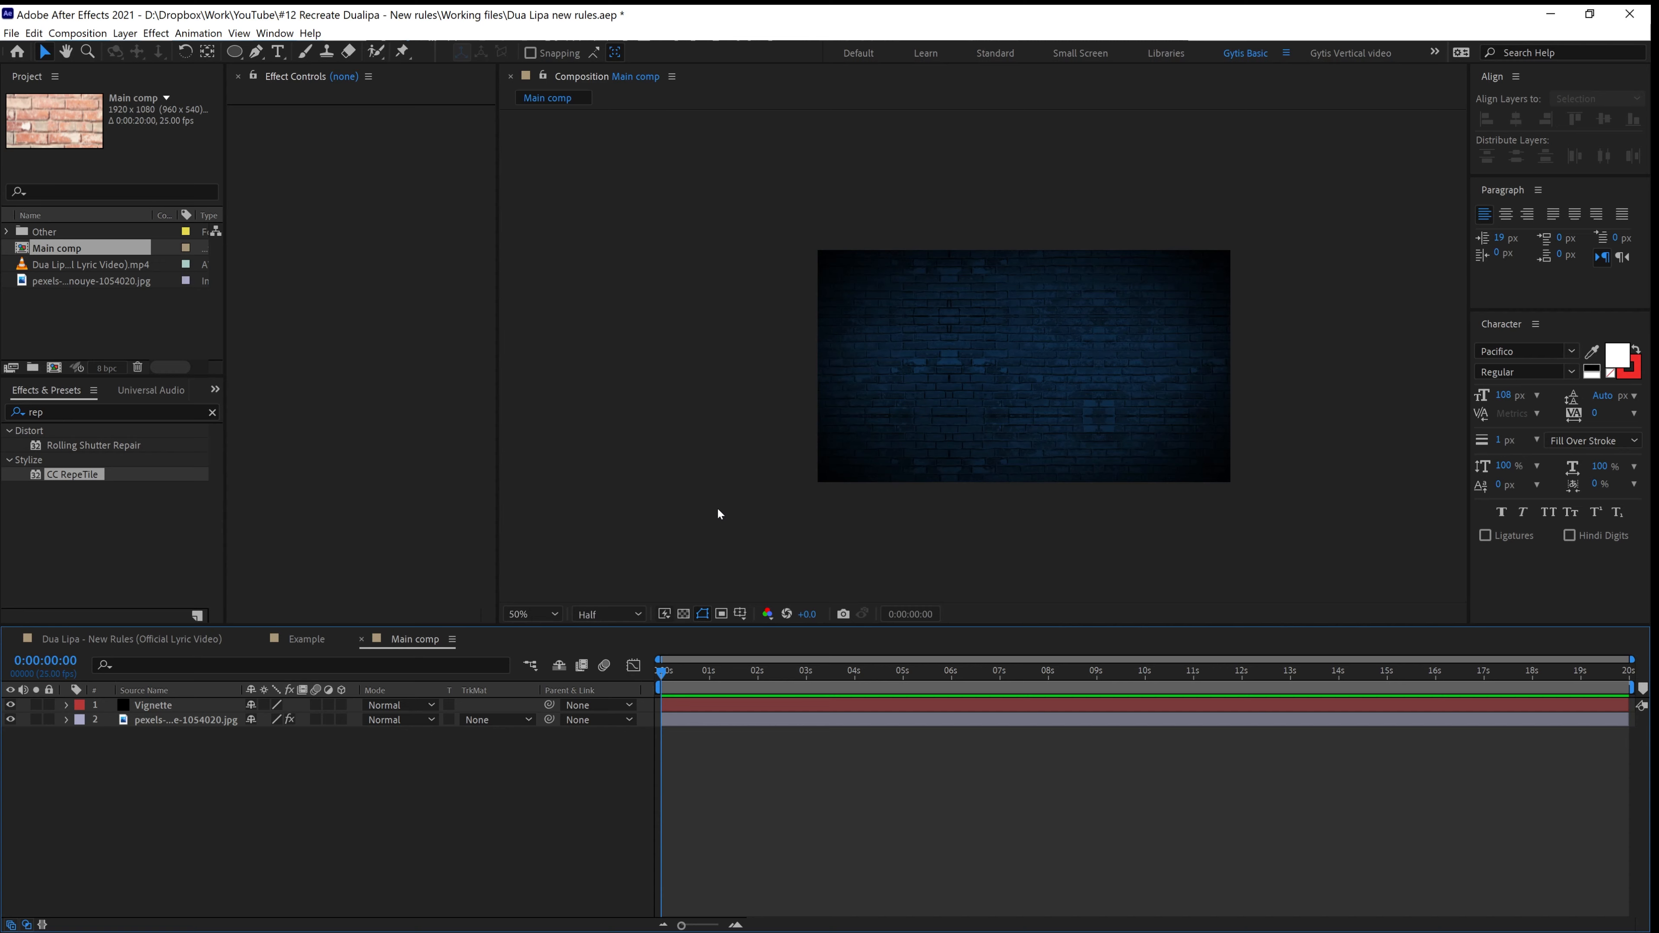
Examine the glowing dart board and lyrics in the Example composition up close at 0:00:01:22
{"action": "scroll", "coordinate": [971, 437], "scroll_direction": "up", "scroll_amount": 2}
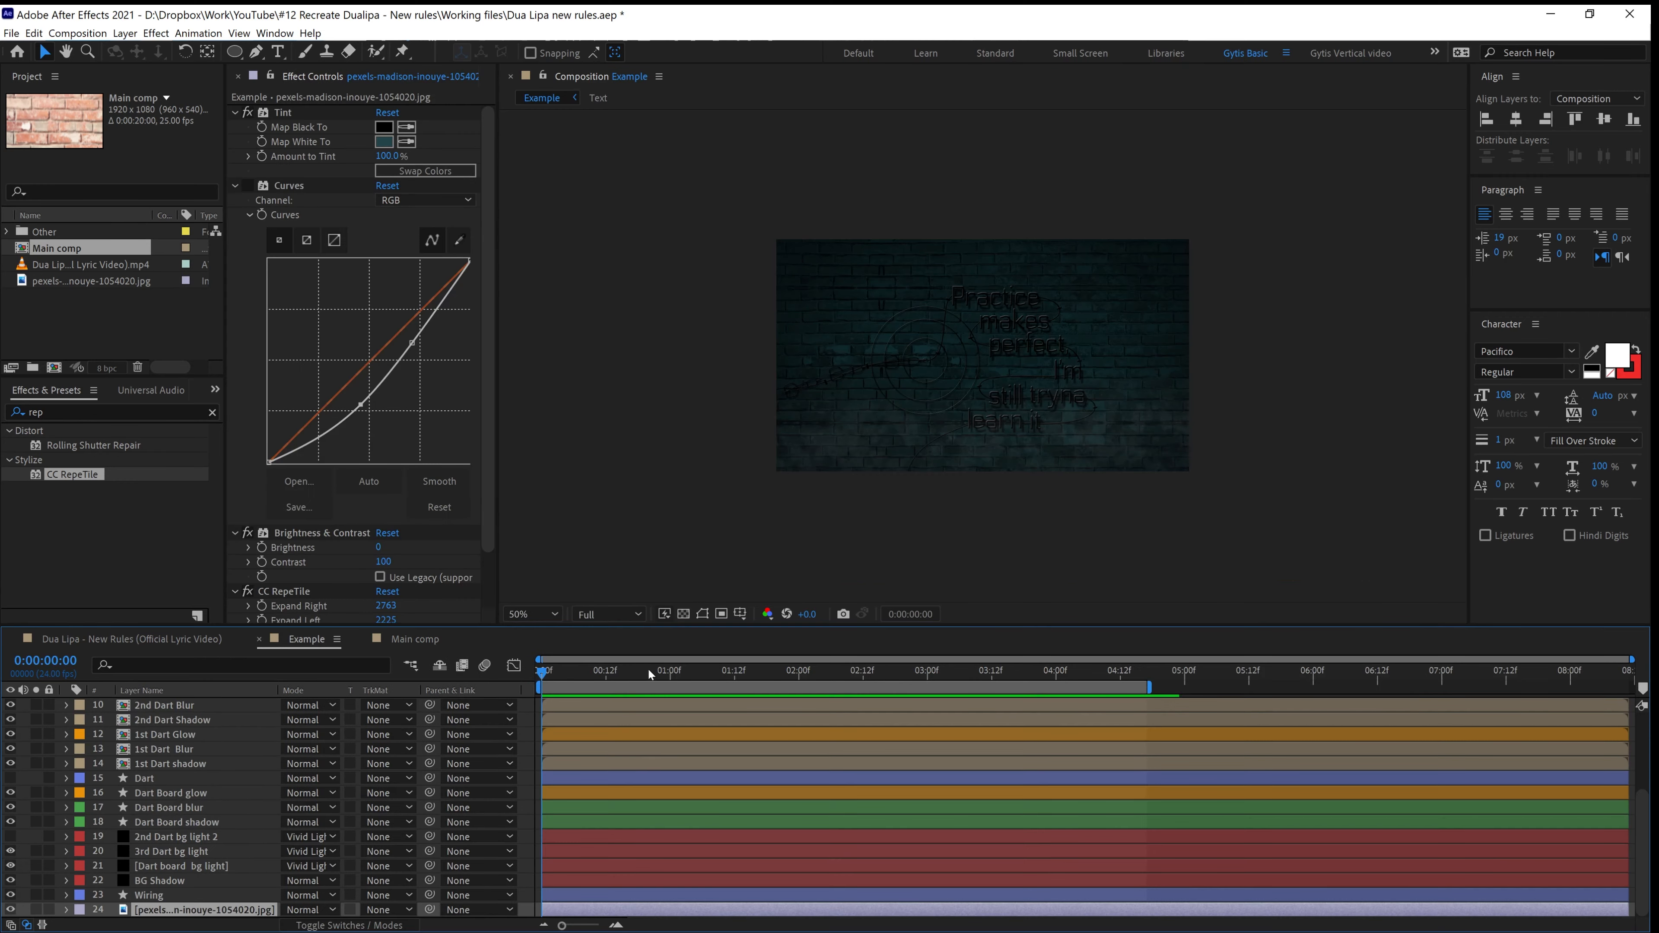
{"action": "left_click_drag", "start_coordinate": [649, 668], "coordinate": [790, 675]}
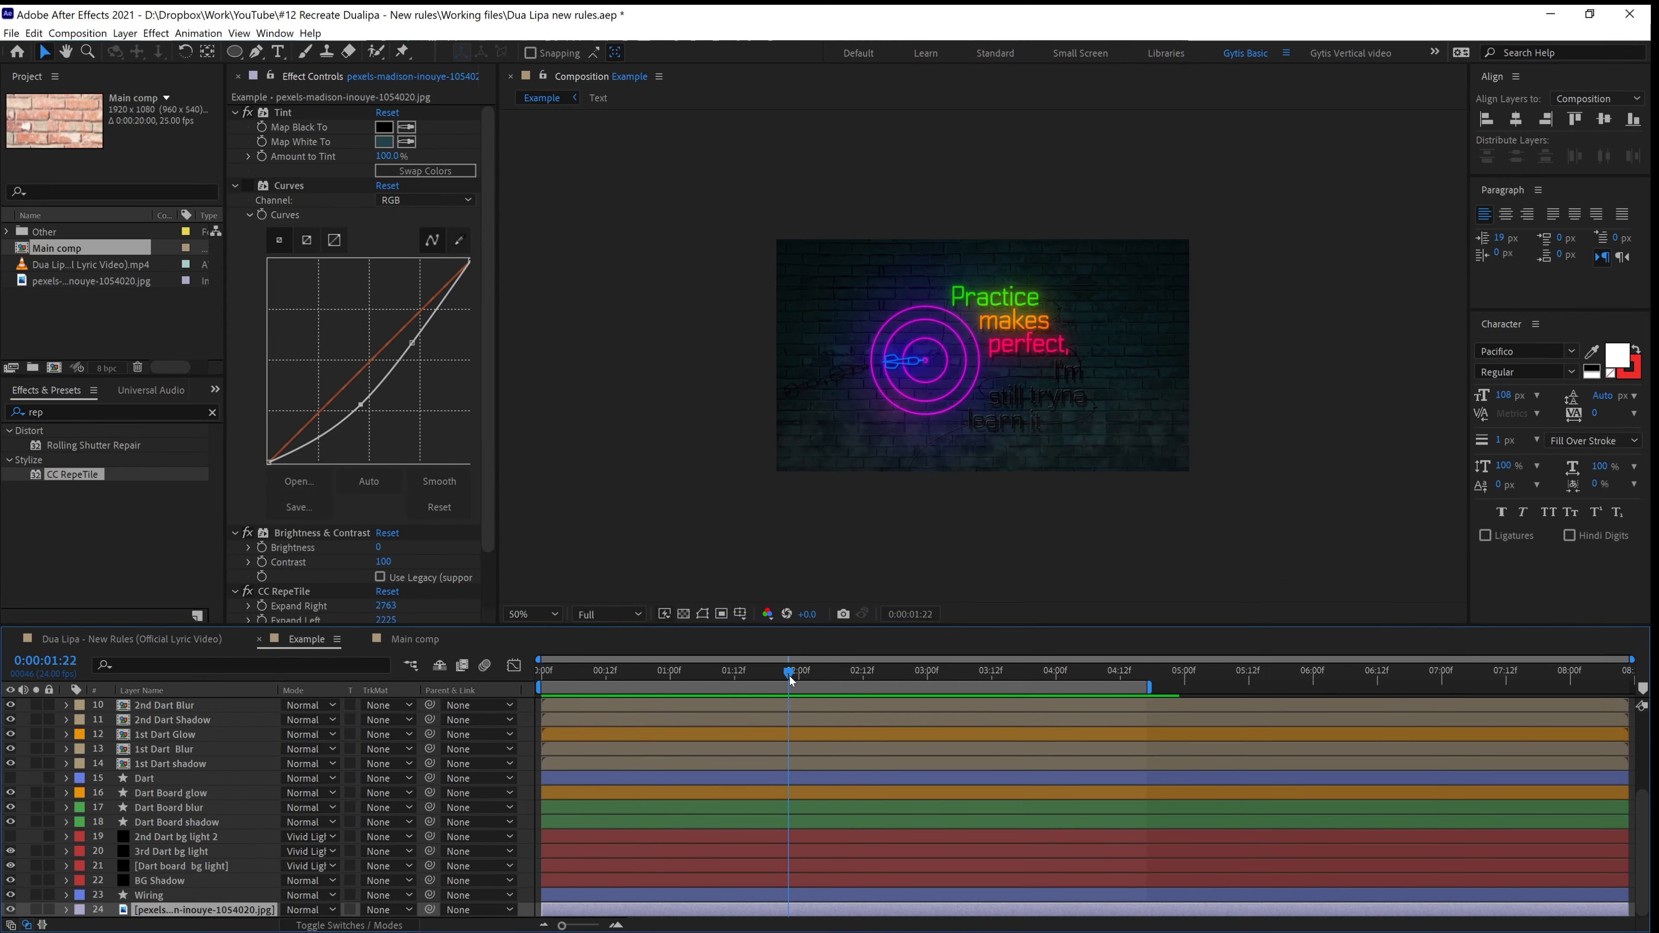
{"action": "scroll", "coordinate": [844, 431], "scroll_direction": "up", "scroll_amount": 3}
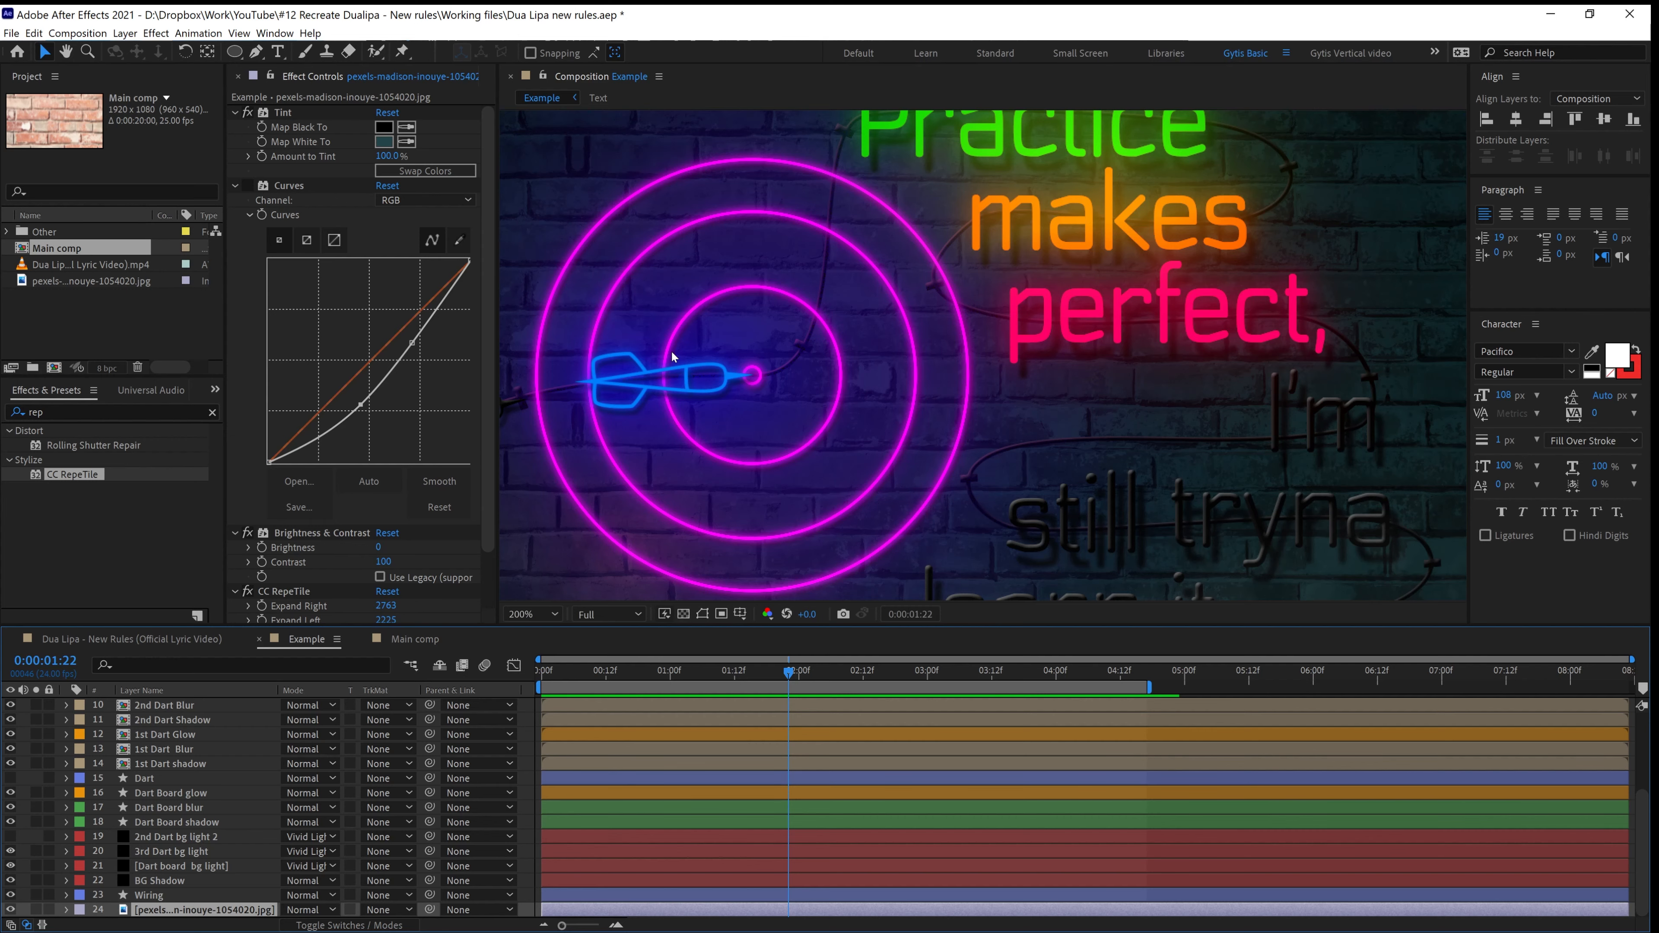
{"action": "scroll", "coordinate": [673, 351], "scroll_direction": "down", "scroll_amount": 1}
{"action": "left_click_drag", "start_coordinate": [722, 412], "coordinate": [818, 397]}
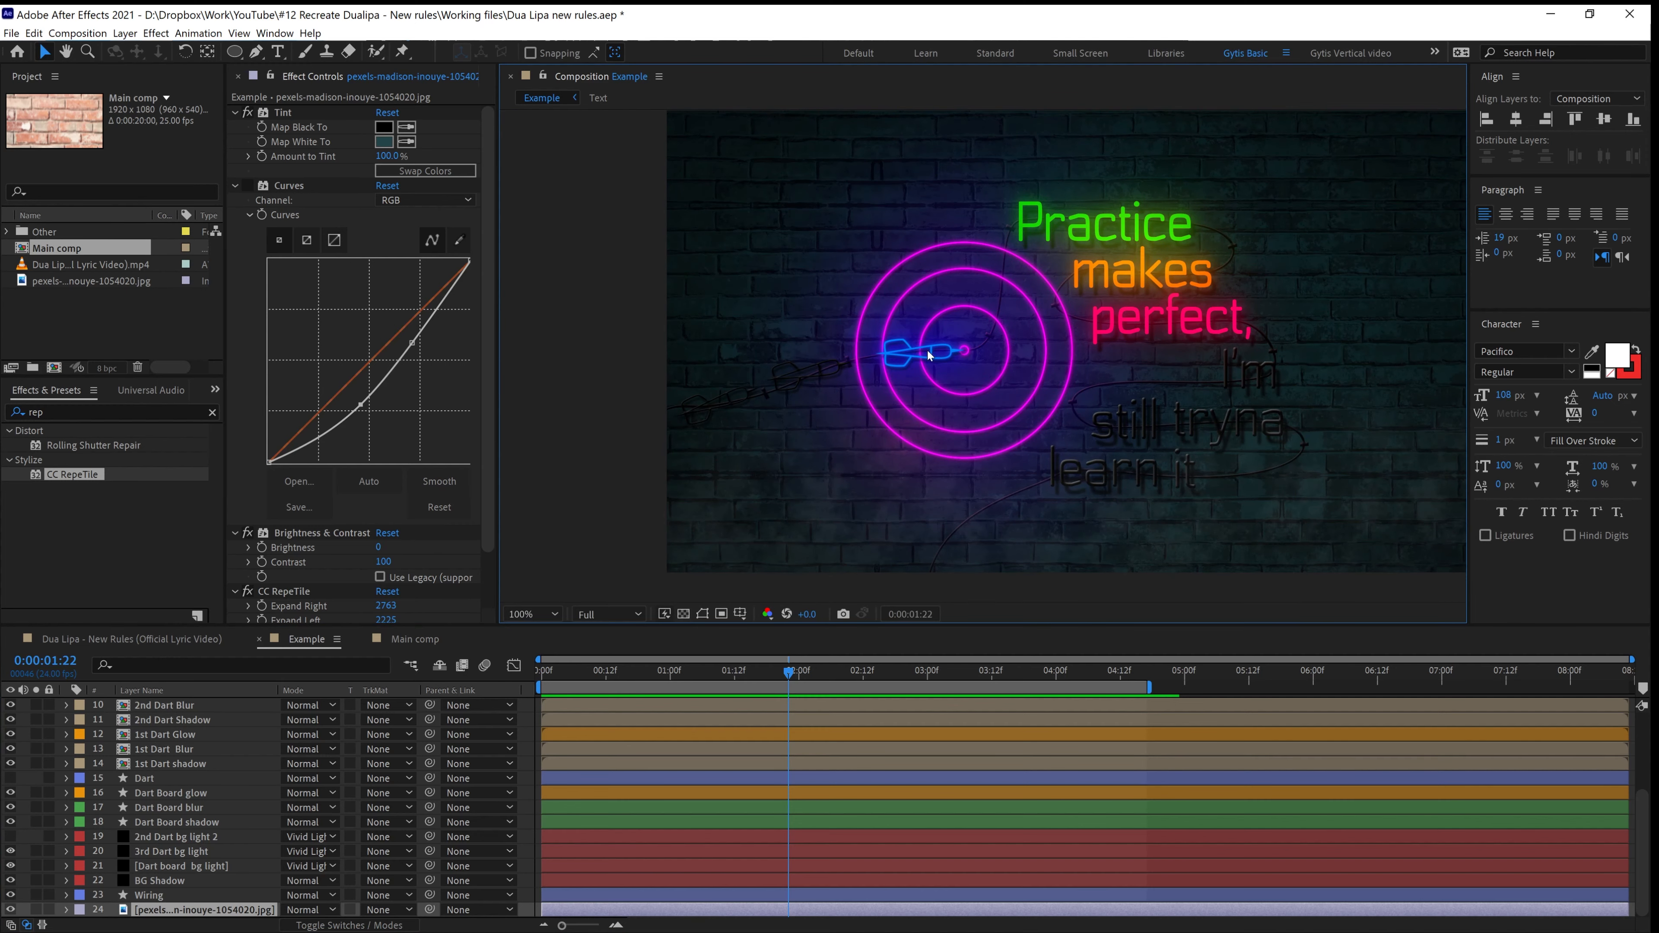
Draw a small circle with the Ellipse tool left of centre on the brick wall in the Main comp composition
{"action": "scroll", "coordinate": [919, 352], "scroll_direction": "up", "scroll_amount": 1}
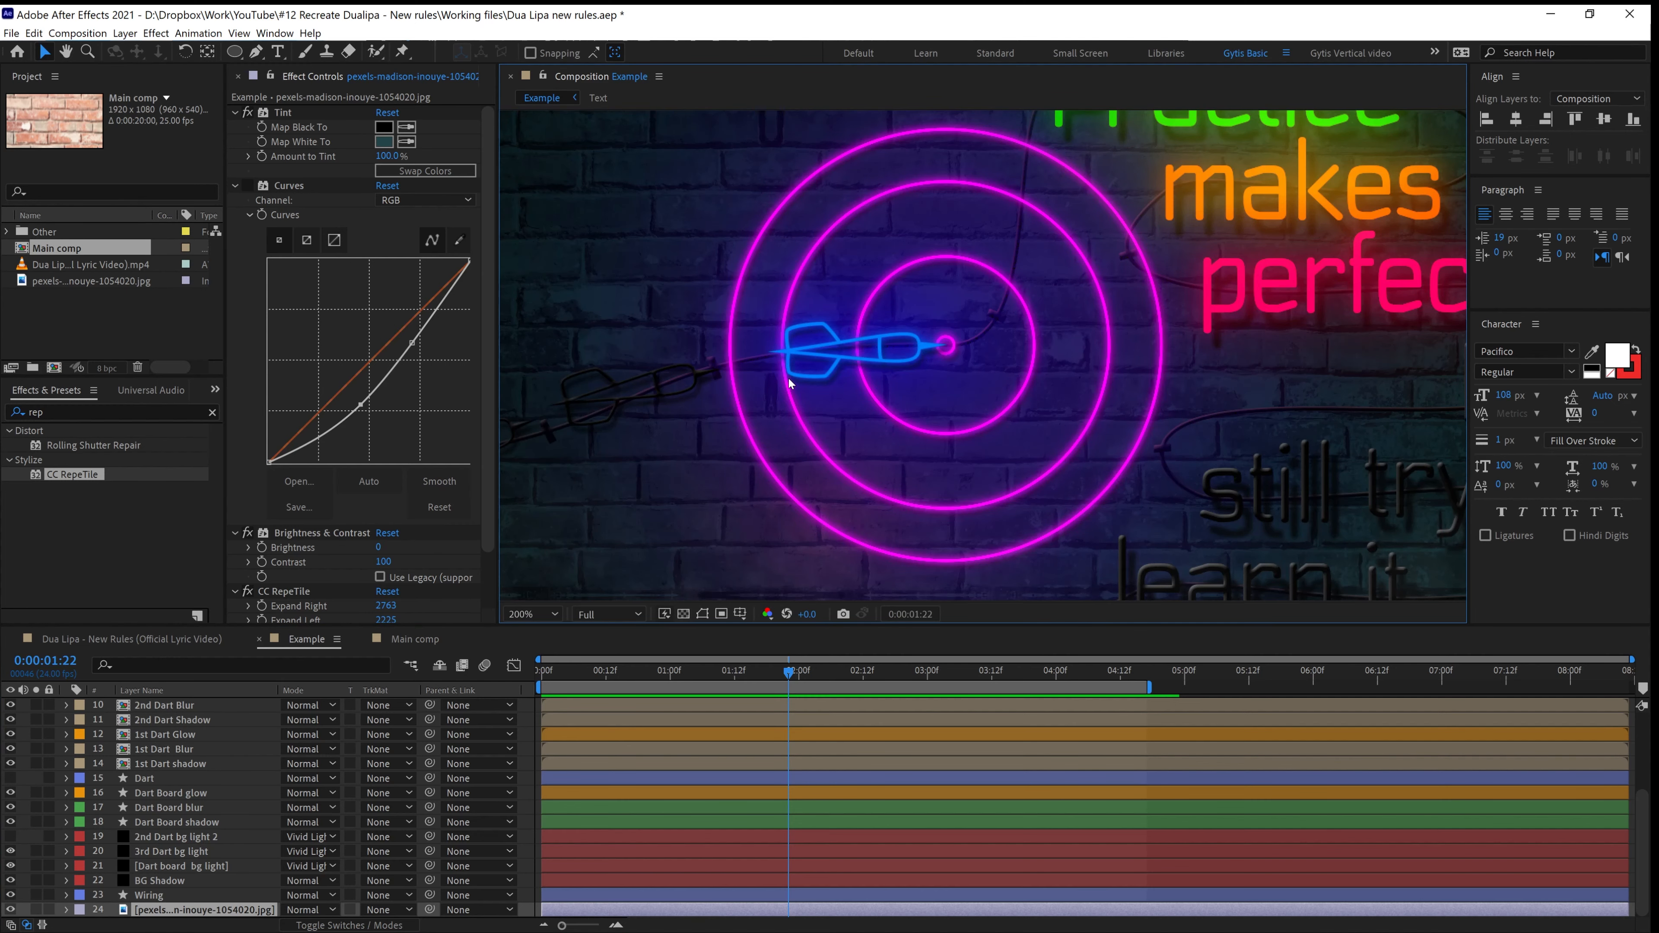
{"action": "left_click", "coordinate": [414, 640]}
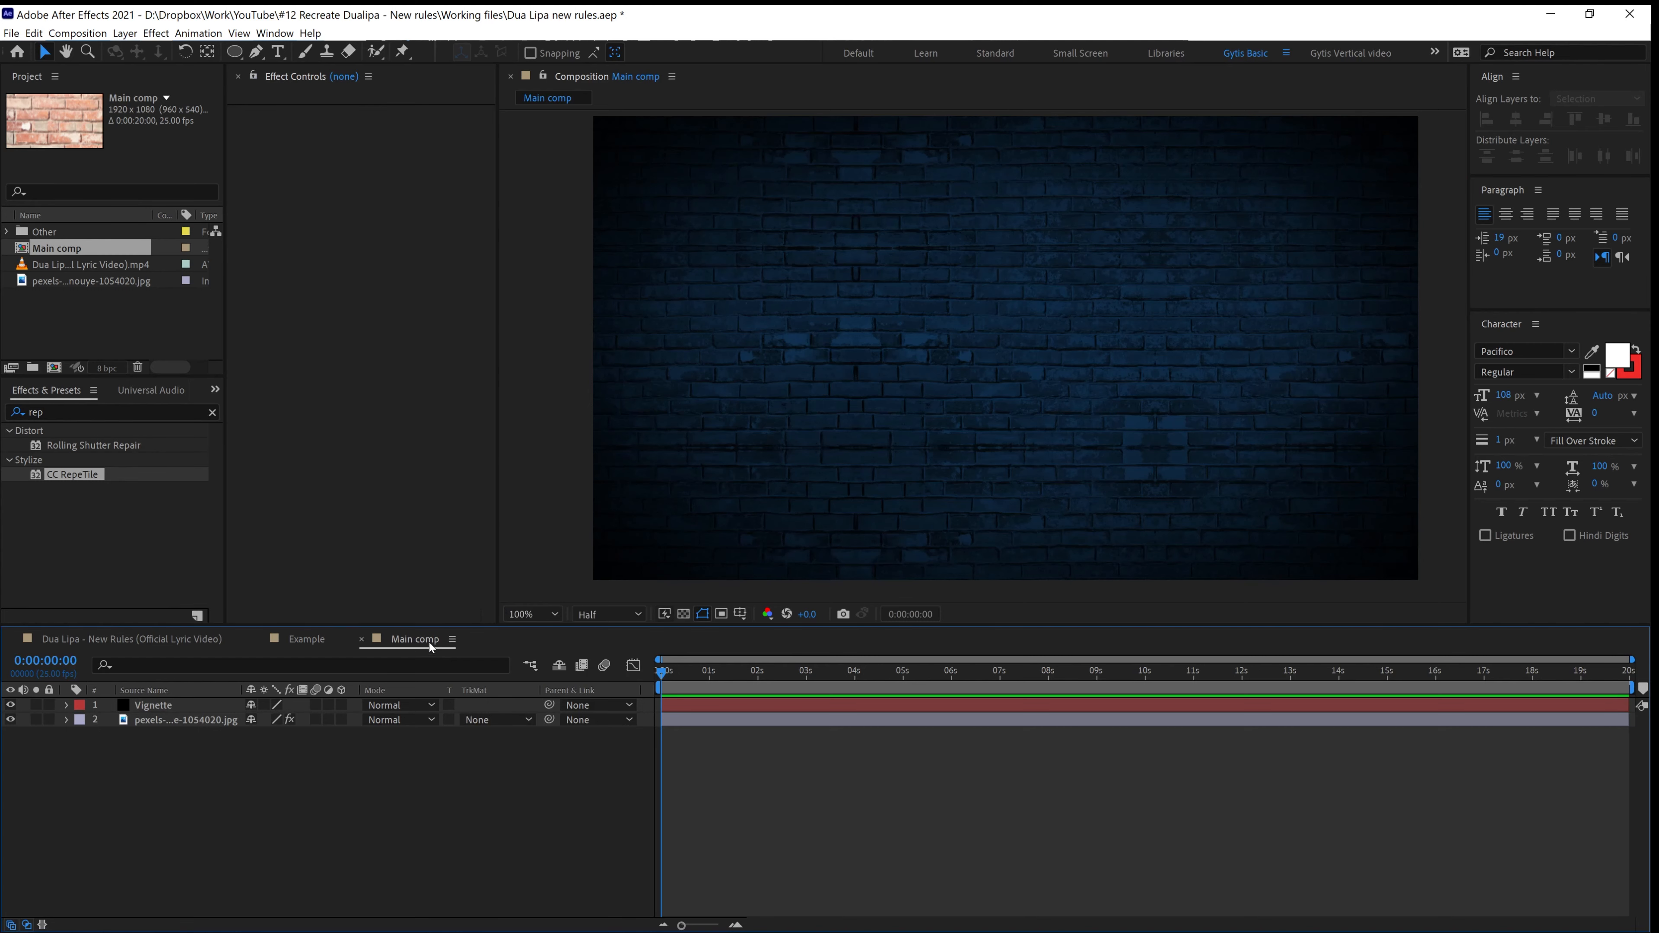
{"action": "left_click_drag", "start_coordinate": [1069, 480], "coordinate": [1047, 482]}
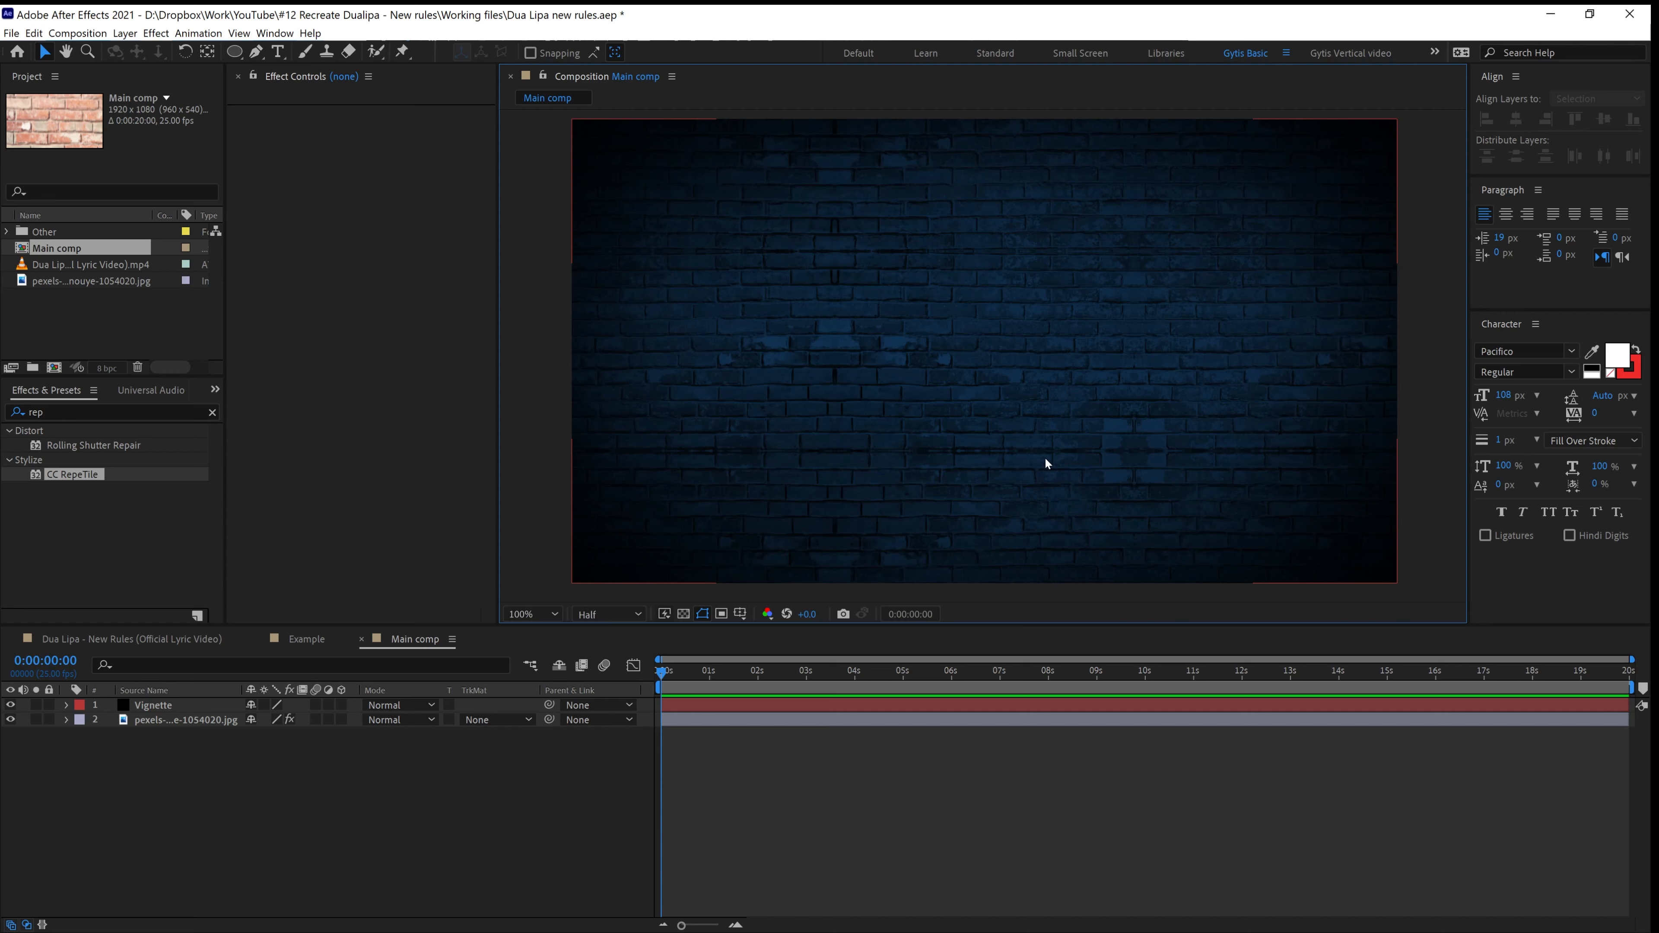
{"action": "left_click", "coordinate": [240, 53]}
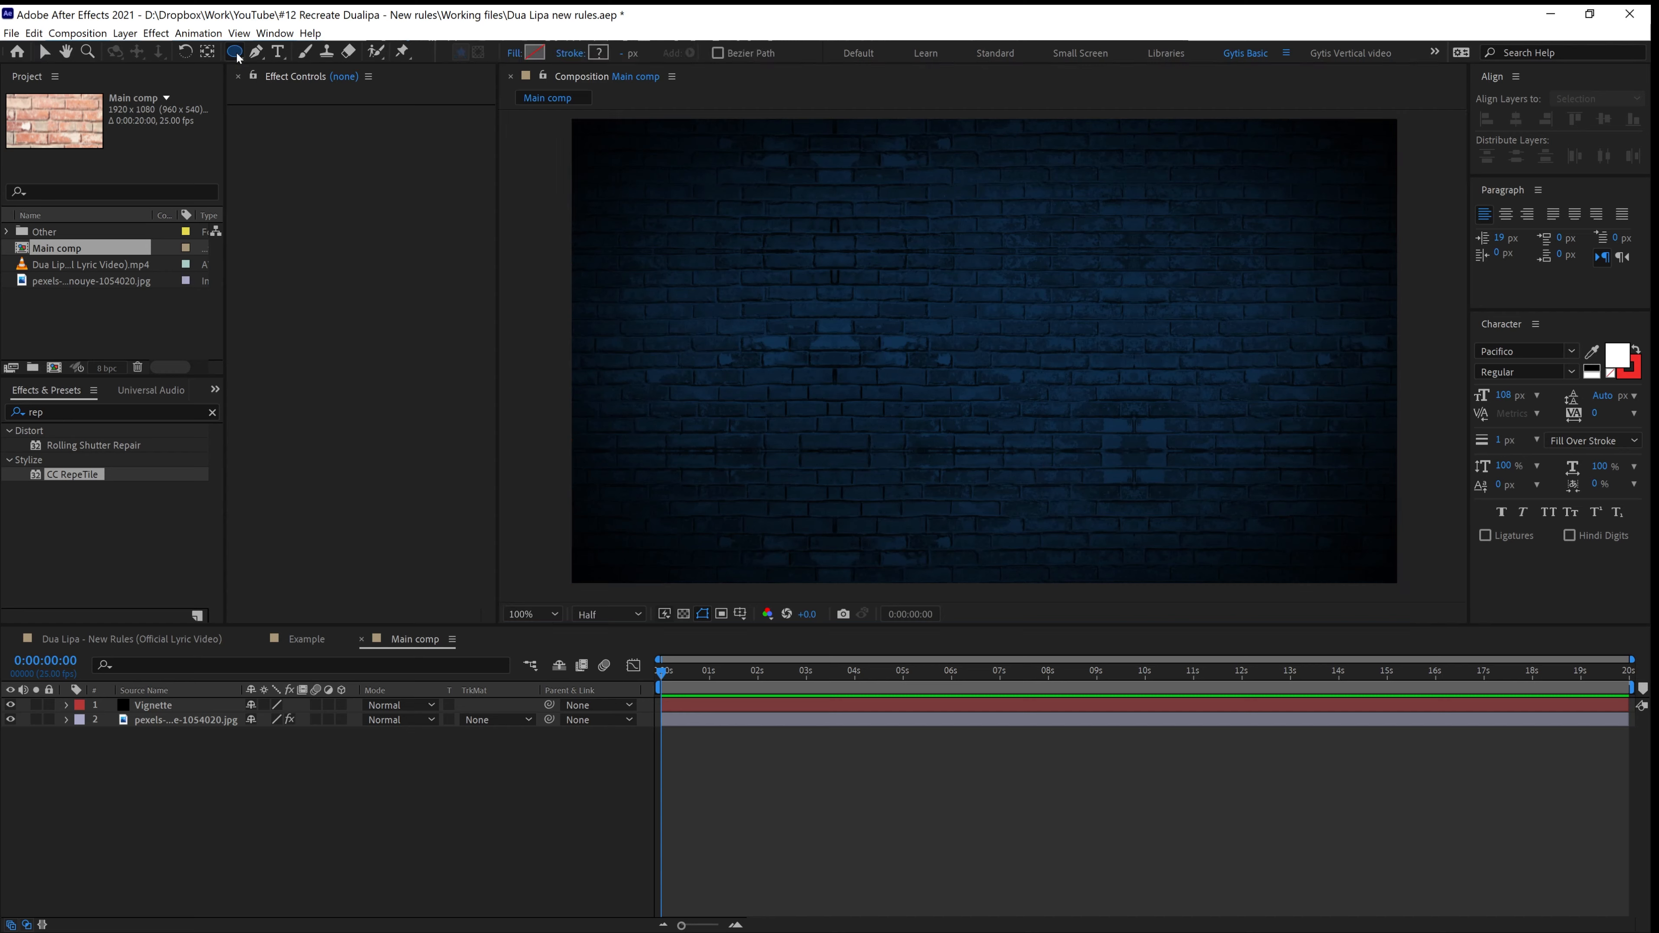
{"action": "left_click", "coordinate": [238, 54]}
{"action": "left_click", "coordinate": [304, 89]}
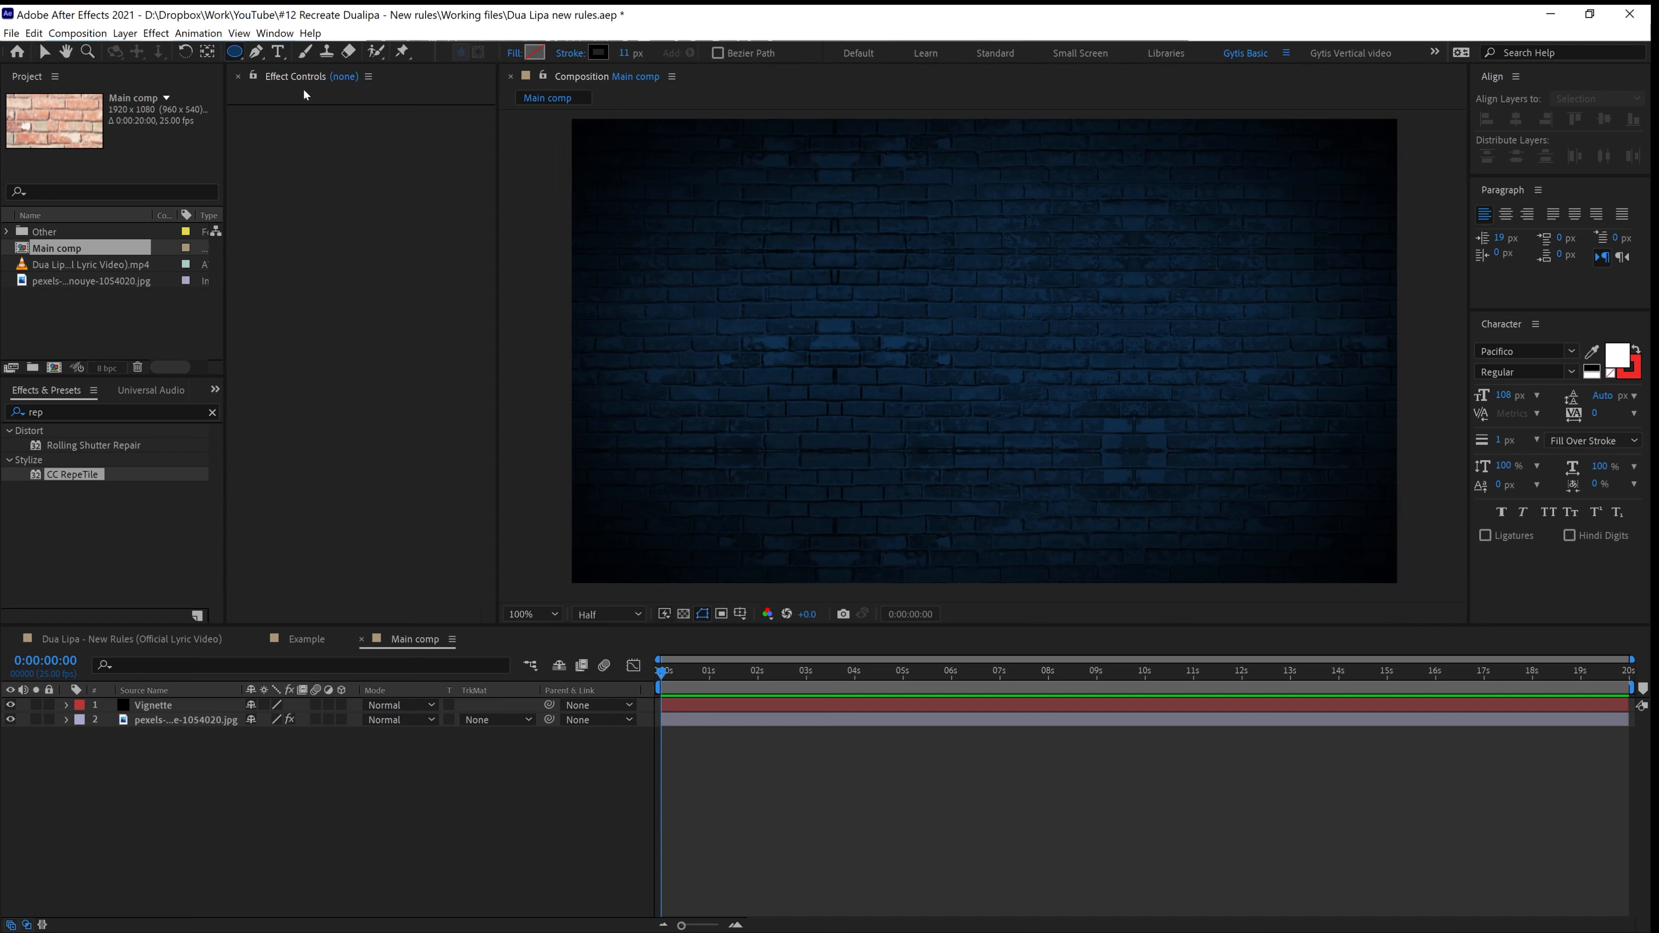
{"action": "scroll", "coordinate": [834, 408], "scroll_direction": "down", "scroll_amount": 2}
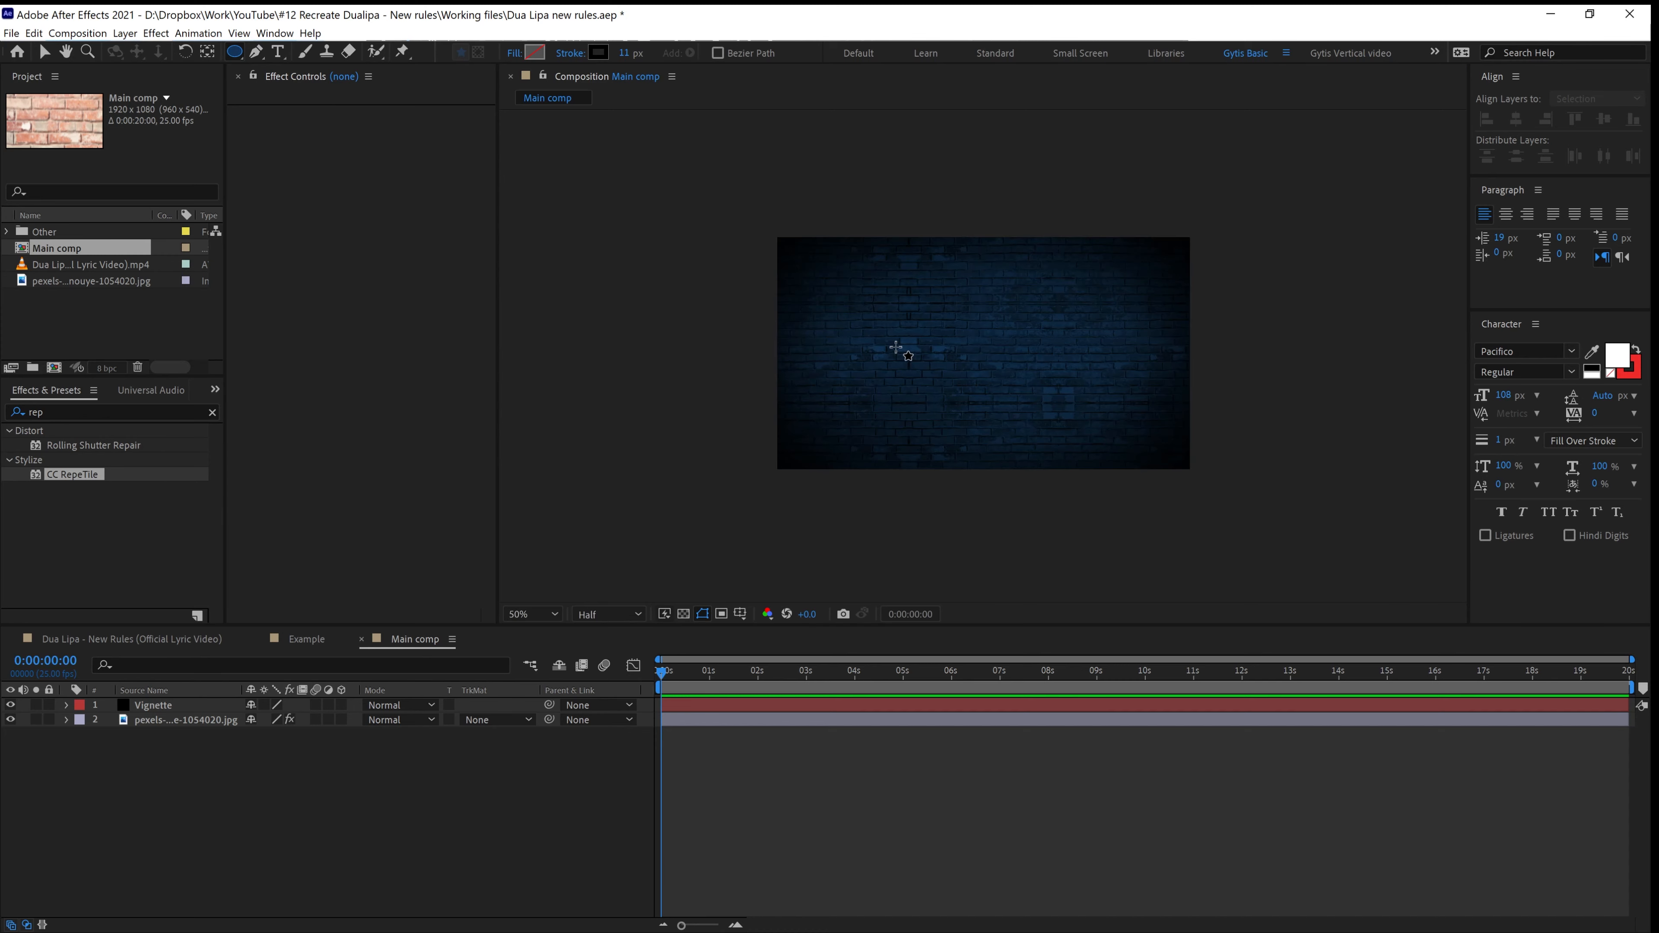
{"action": "left_click_drag", "start_coordinate": [895, 348], "coordinate": [906, 357]}
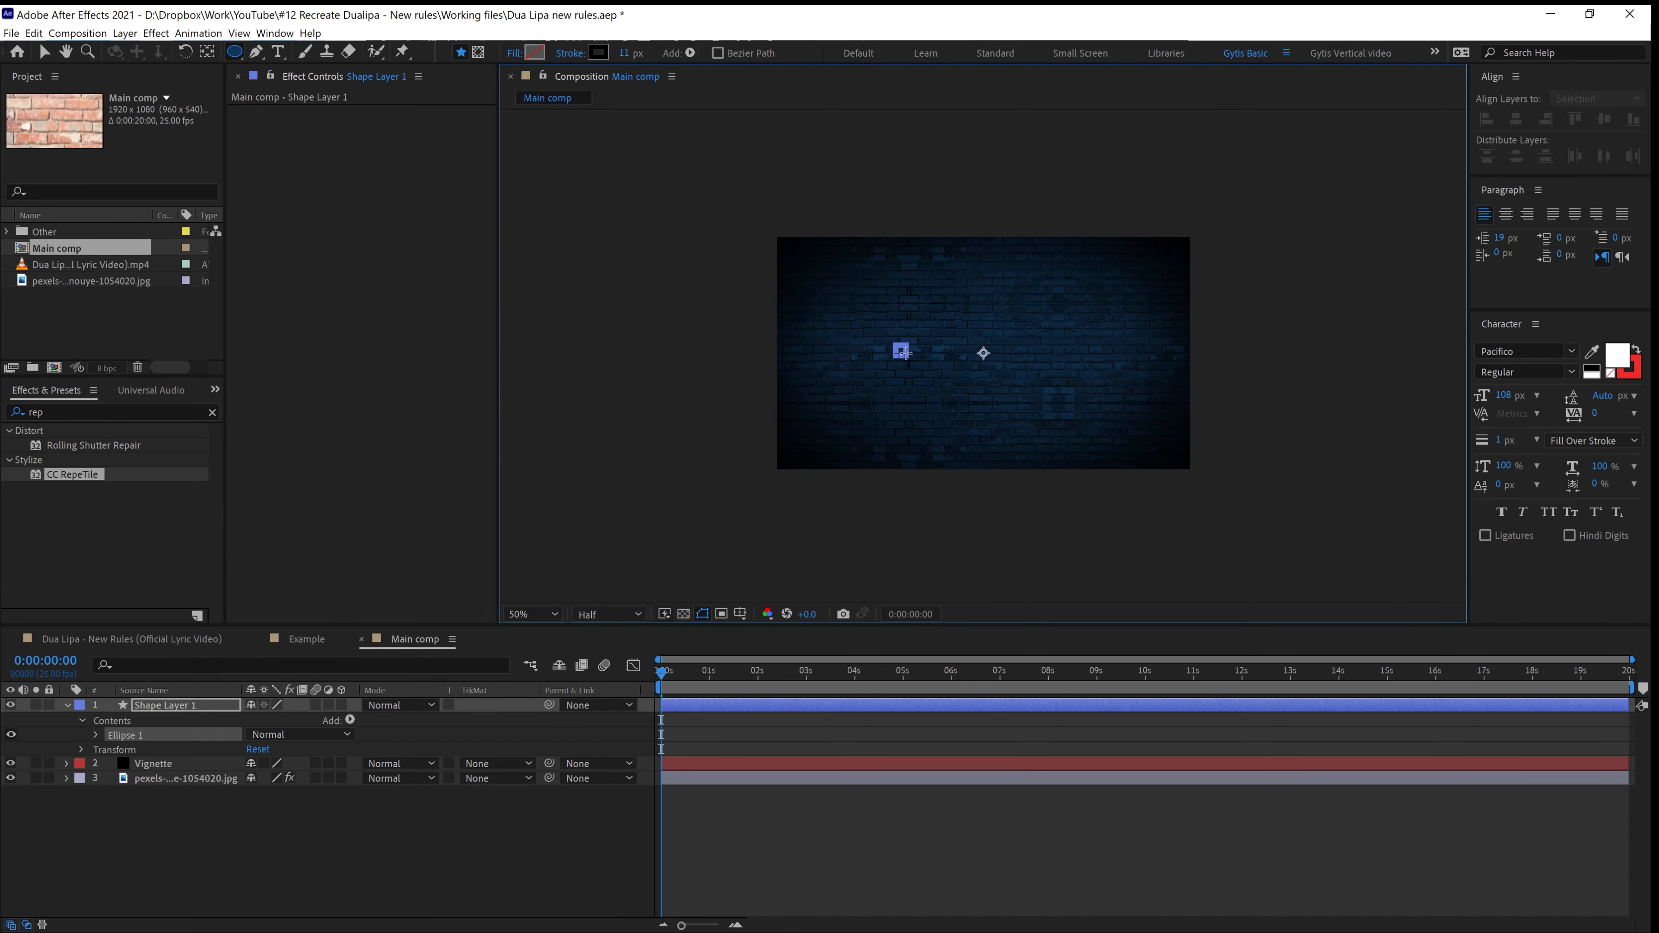
{"action": "scroll", "coordinate": [905, 353], "scroll_direction": "up", "scroll_amount": 2}
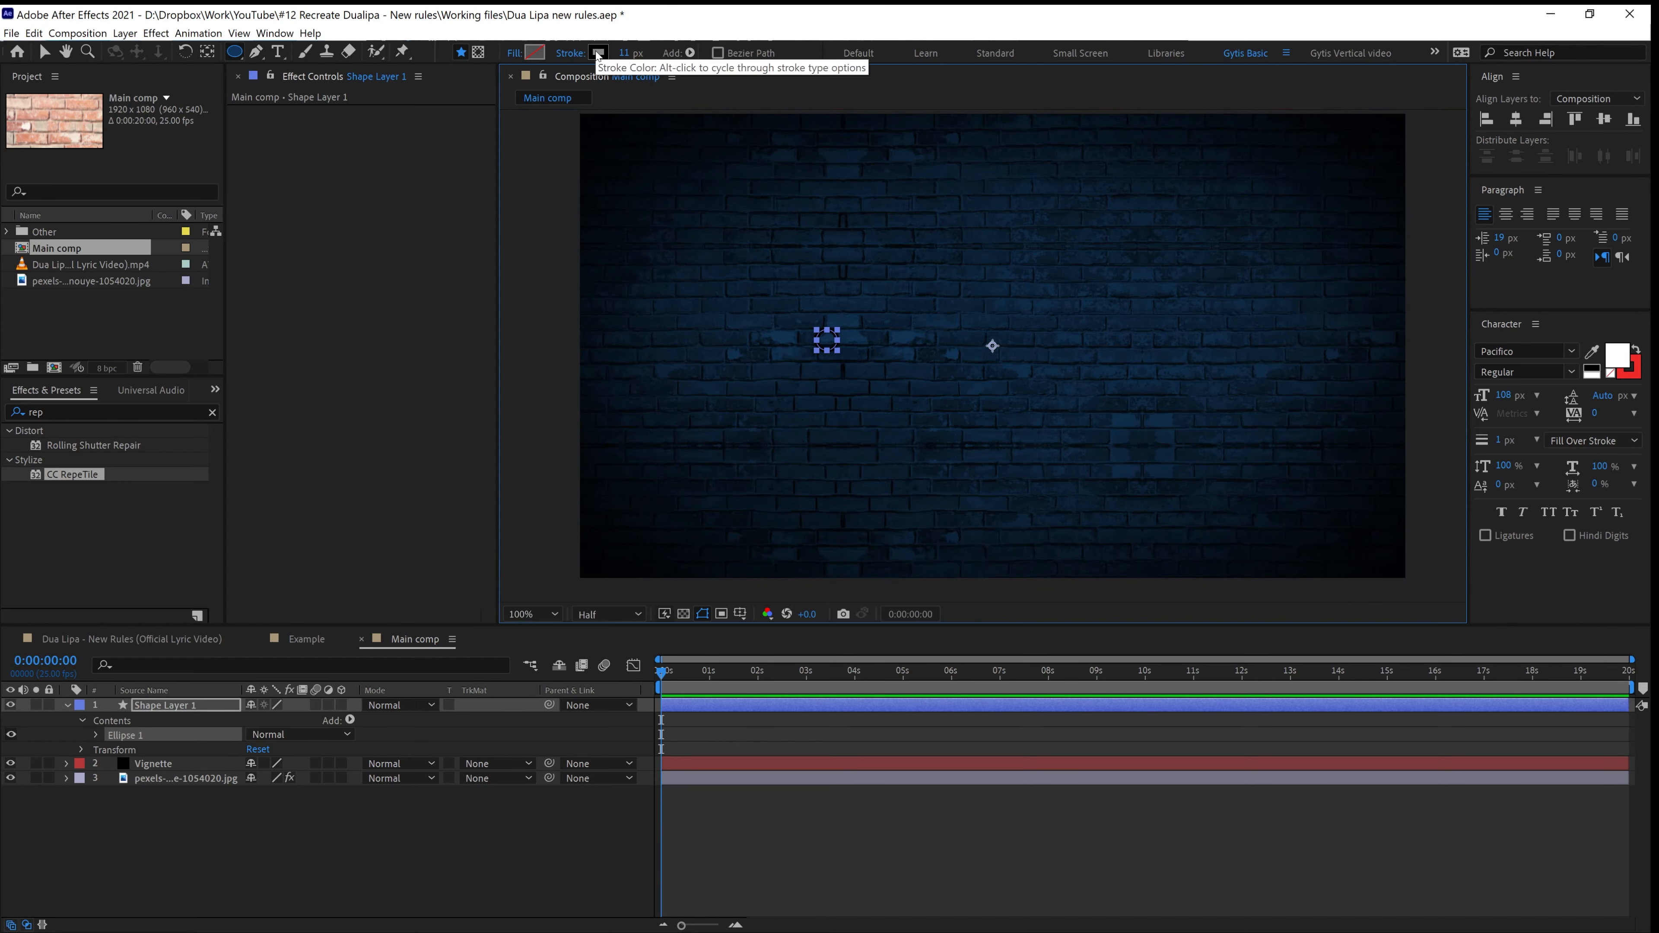
Set the circle's stroke colour to red FF0000 and its stroke width to 6 px
{"action": "left_click", "coordinate": [597, 55]}
{"action": "left_click_drag", "start_coordinate": [1098, 395], "coordinate": [1175, 343]}
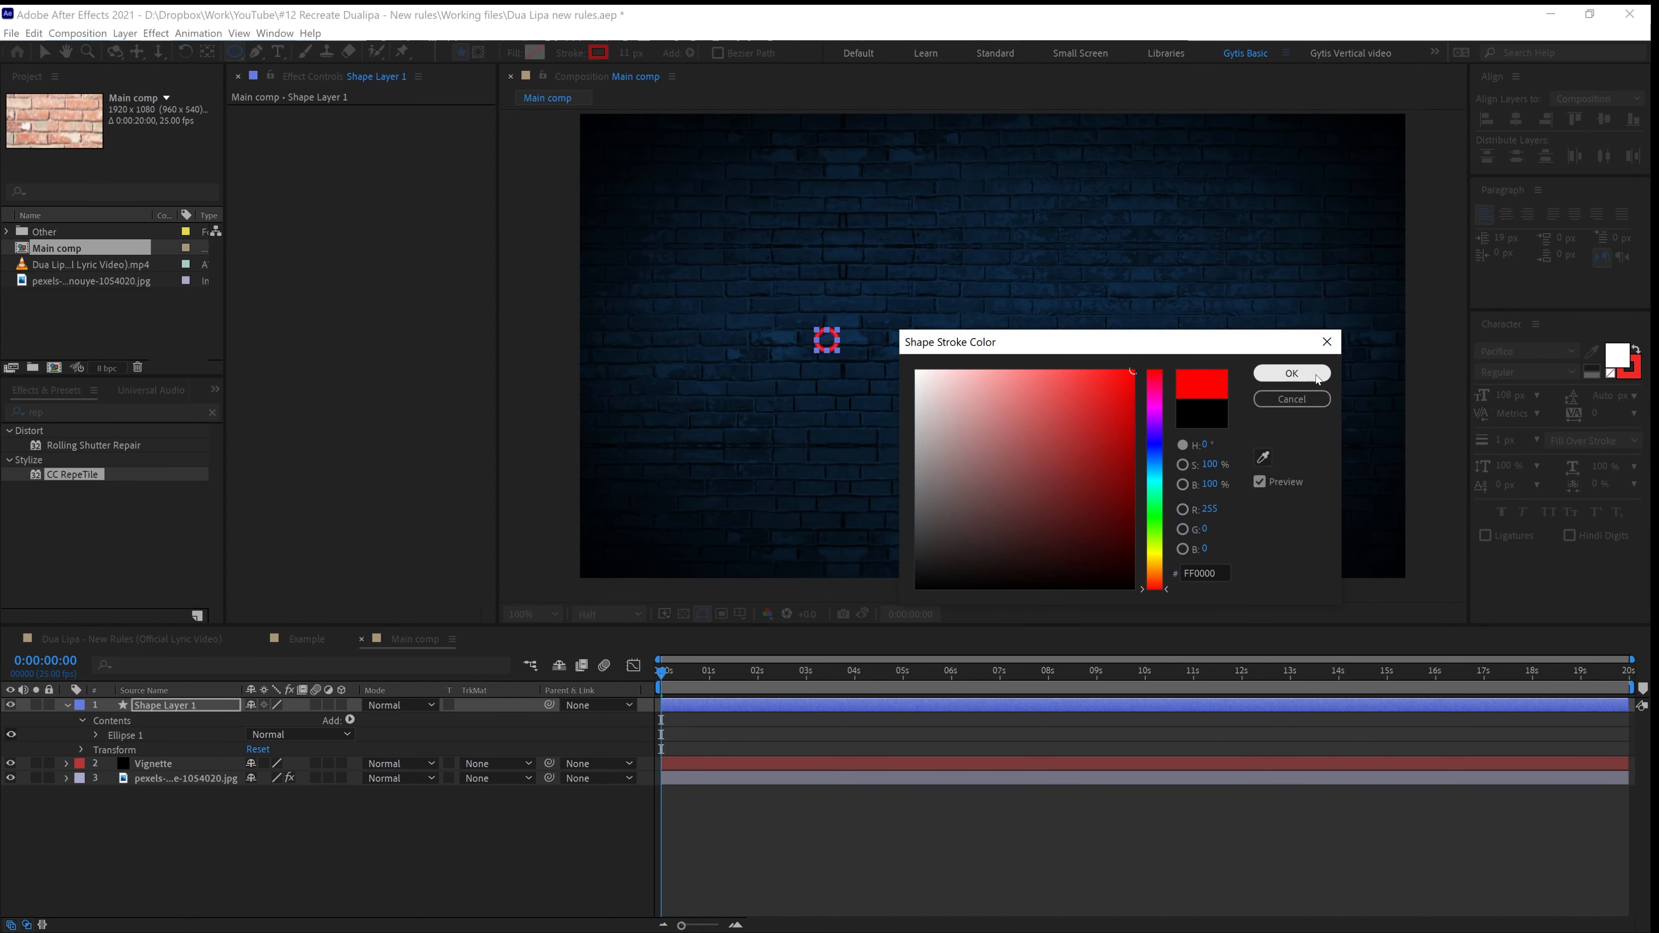
{"action": "left_click", "coordinate": [1291, 373]}
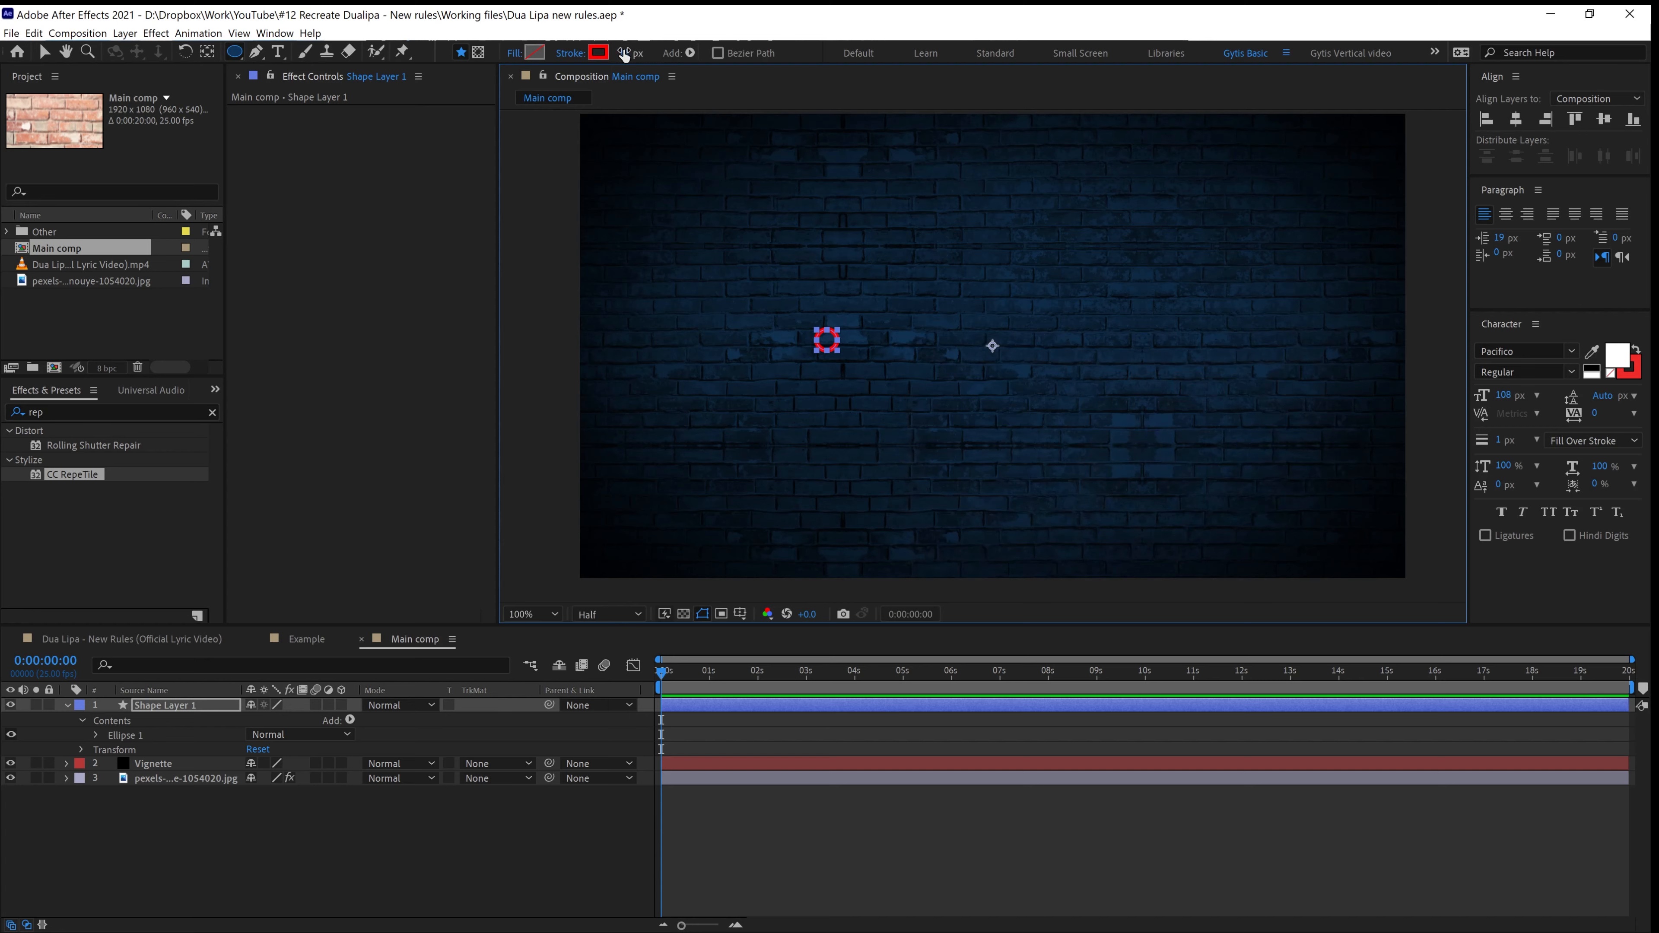
{"action": "left_click_drag", "start_coordinate": [629, 52], "coordinate": [616, 52]}
Rename the circle's shape layer as Dart board and return to the Selection tool
{"action": "left_click", "coordinate": [168, 703]}
{"action": "key", "text": "Return"}
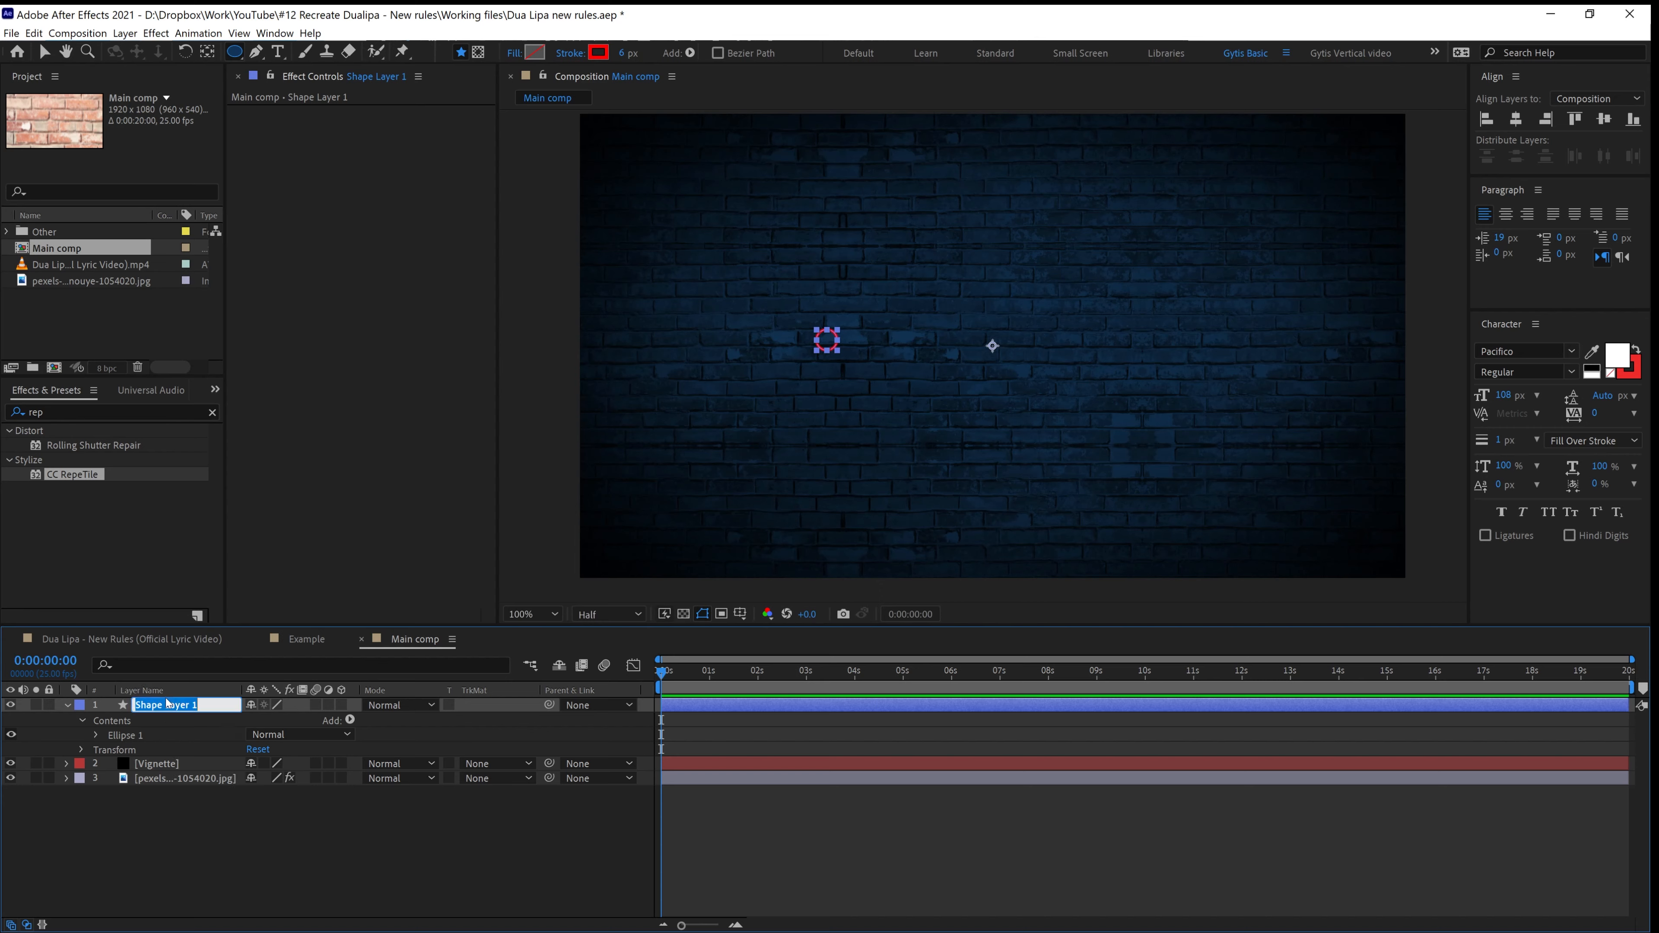
{"action": "type", "text": "Dart"}
{"action": "type", "text": " boe"}
{"action": "type", "text": "rd"}
{"action": "key", "text": "Return"}
{"action": "key", "text": "v"}
{"action": "left_click_drag", "start_coordinate": [826, 346], "coordinate": [851, 361]}
{"action": "scroll", "coordinate": [972, 407], "scroll_direction": "up", "scroll_amount": 2}
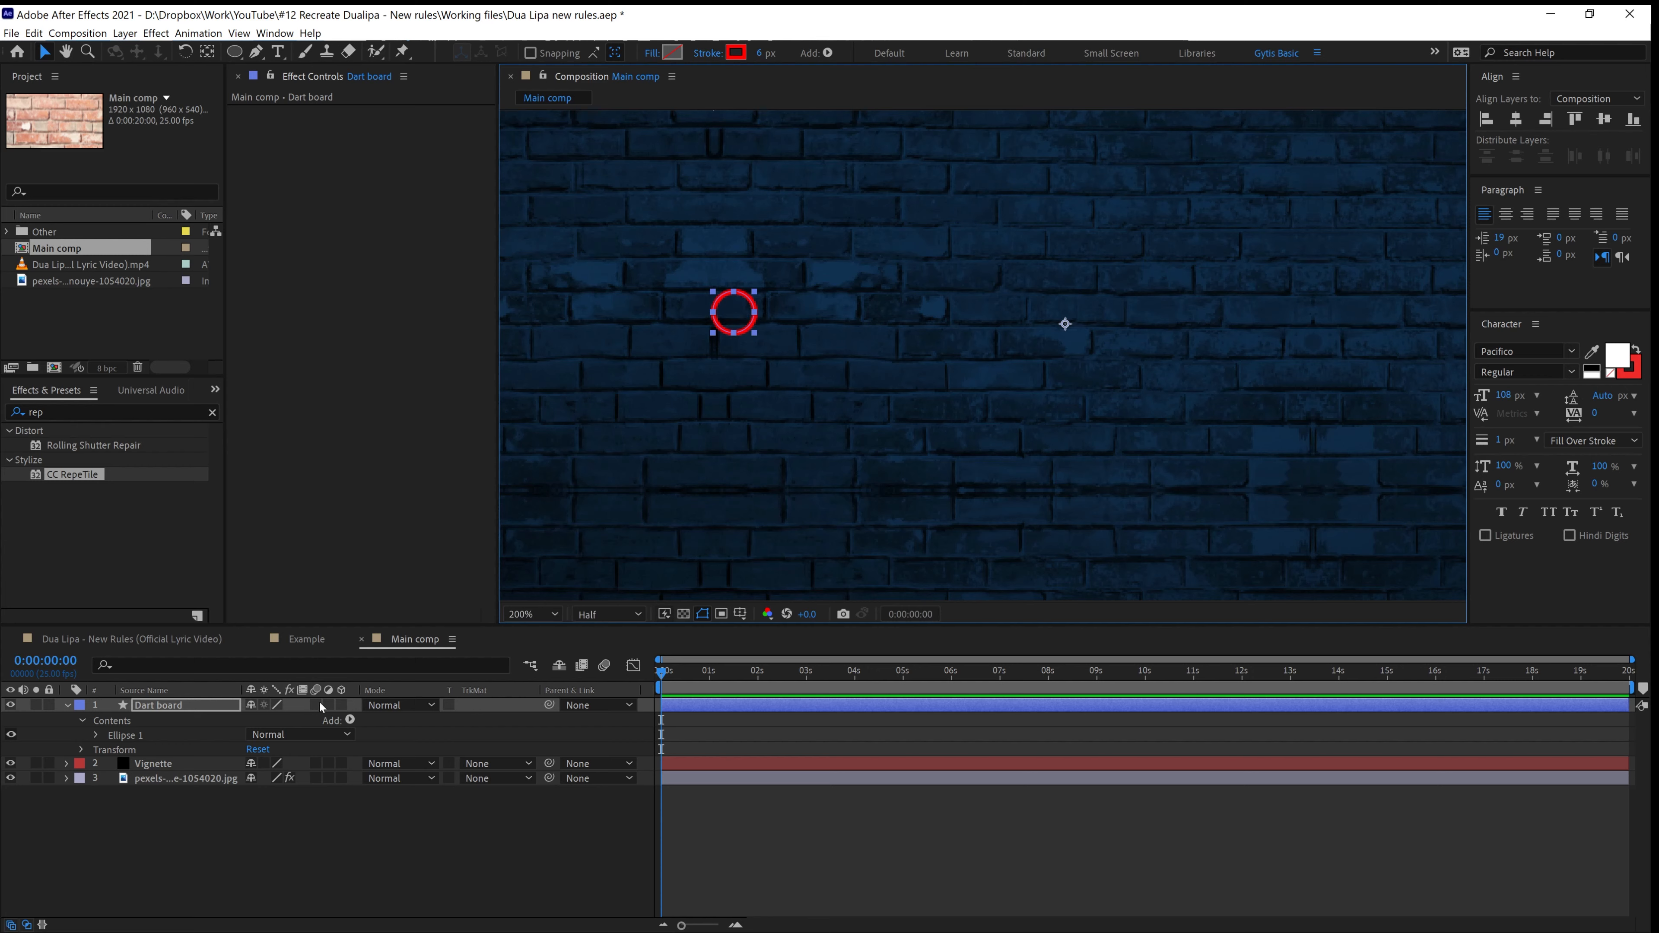
Try to enlarge a duplicate of the Dart board layer to 119% scale, then undo the scaling and the duplicate
{"action": "left_click", "coordinate": [163, 705]}
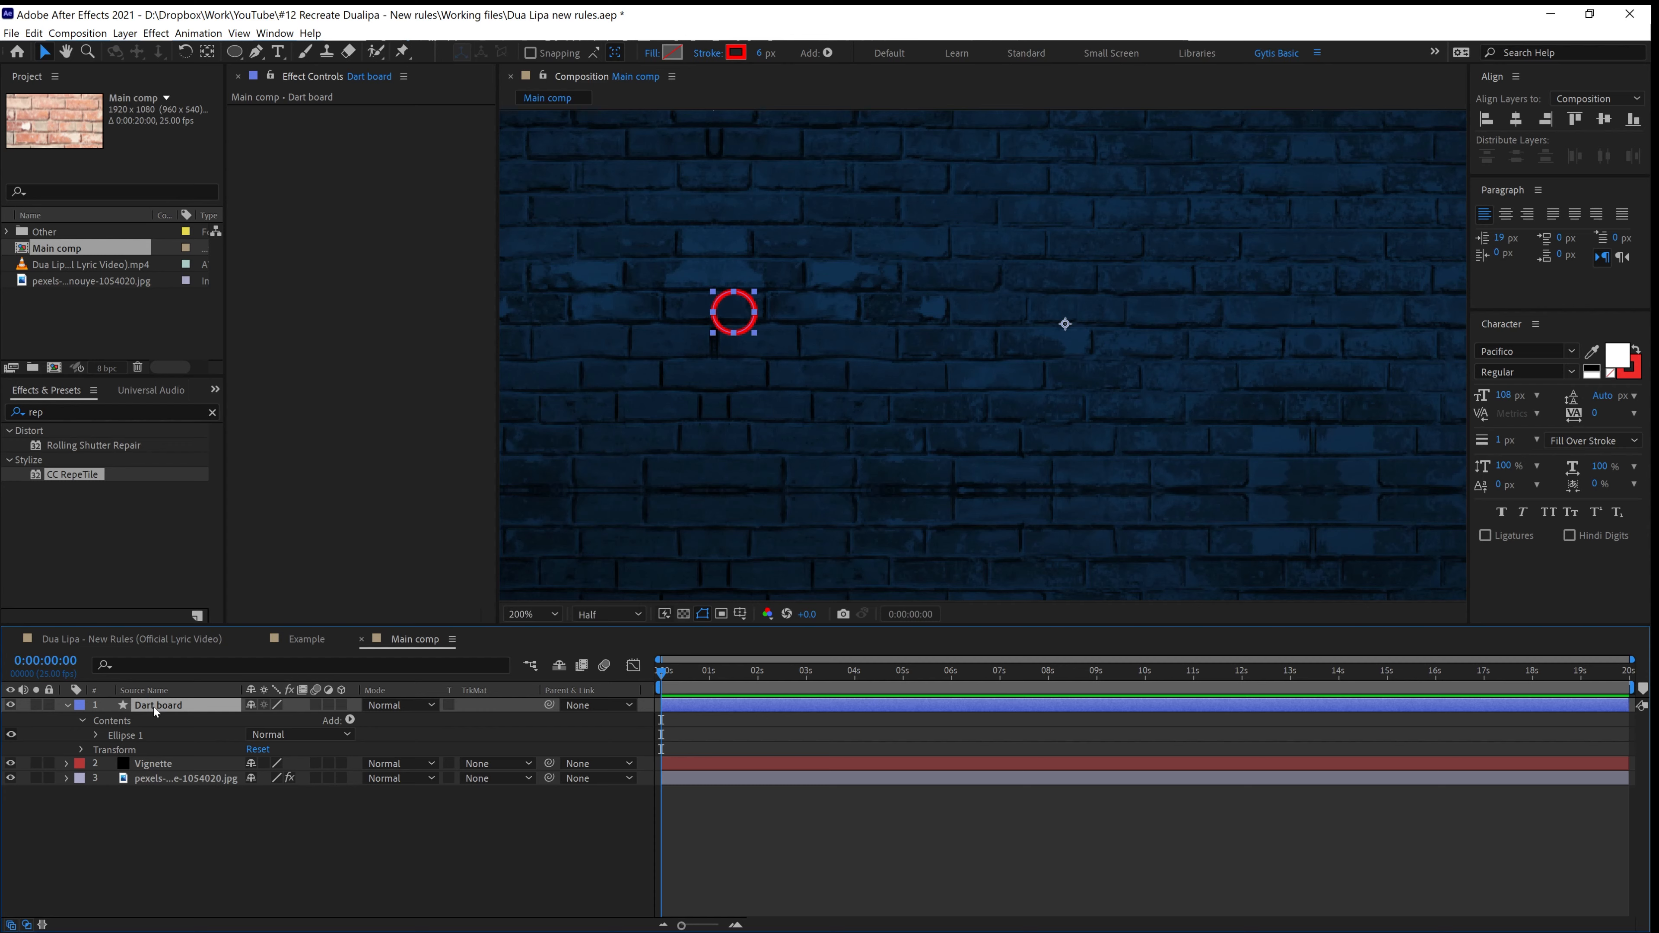
{"action": "key", "text": "ctrl+d"}
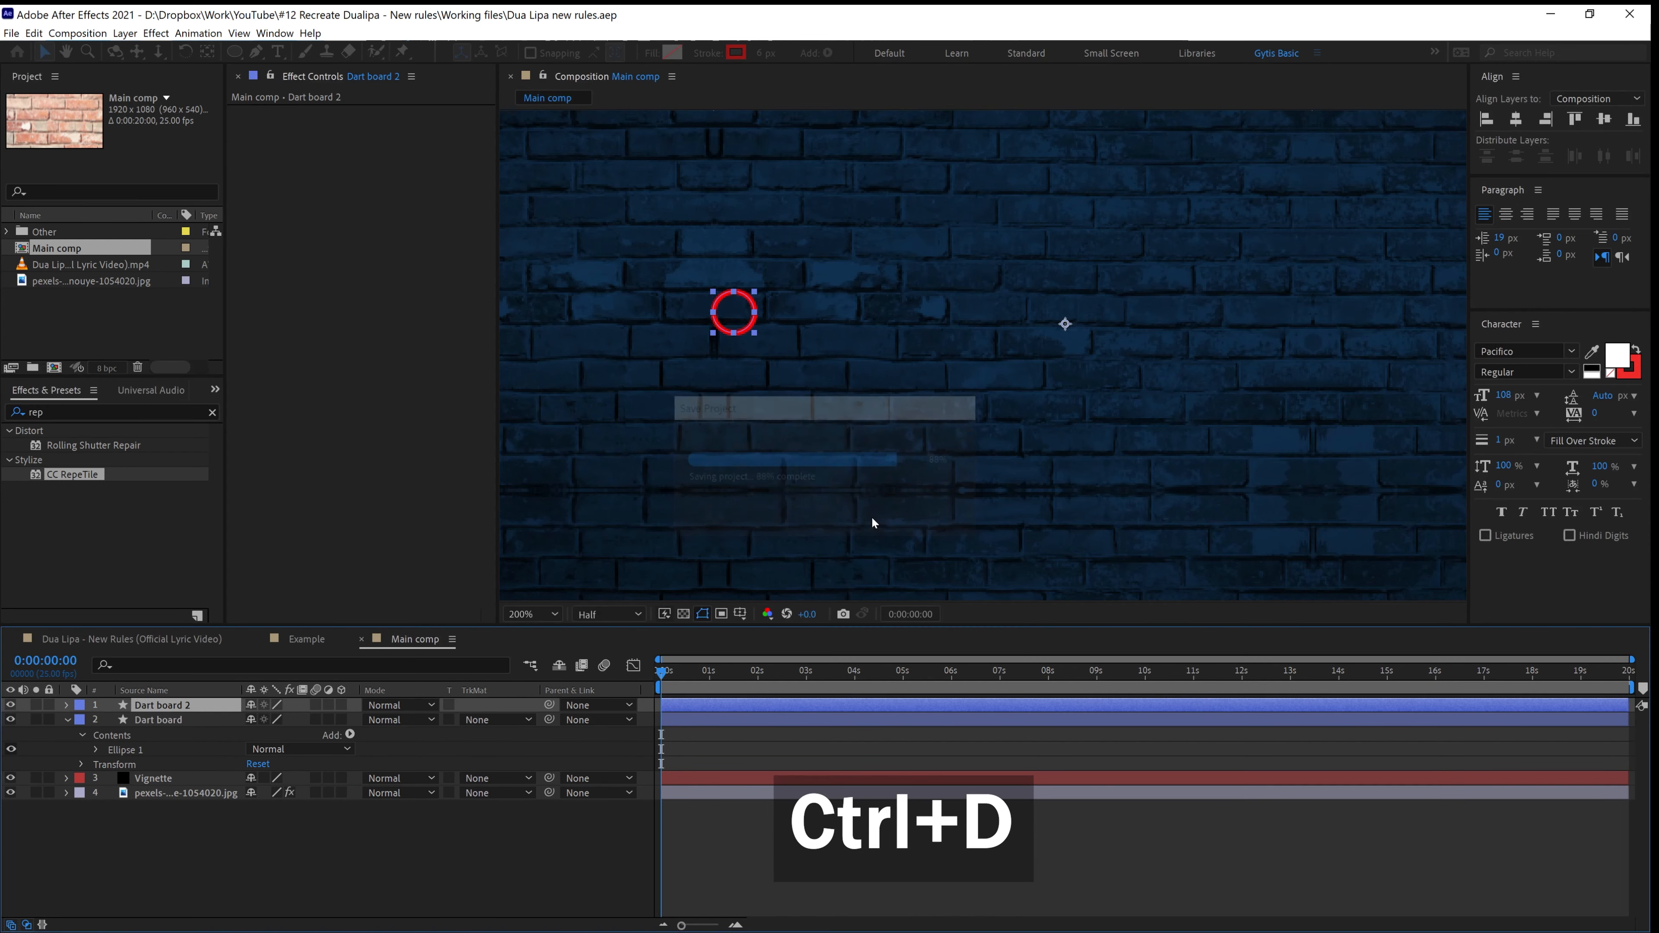
{"action": "key", "text": "s"}
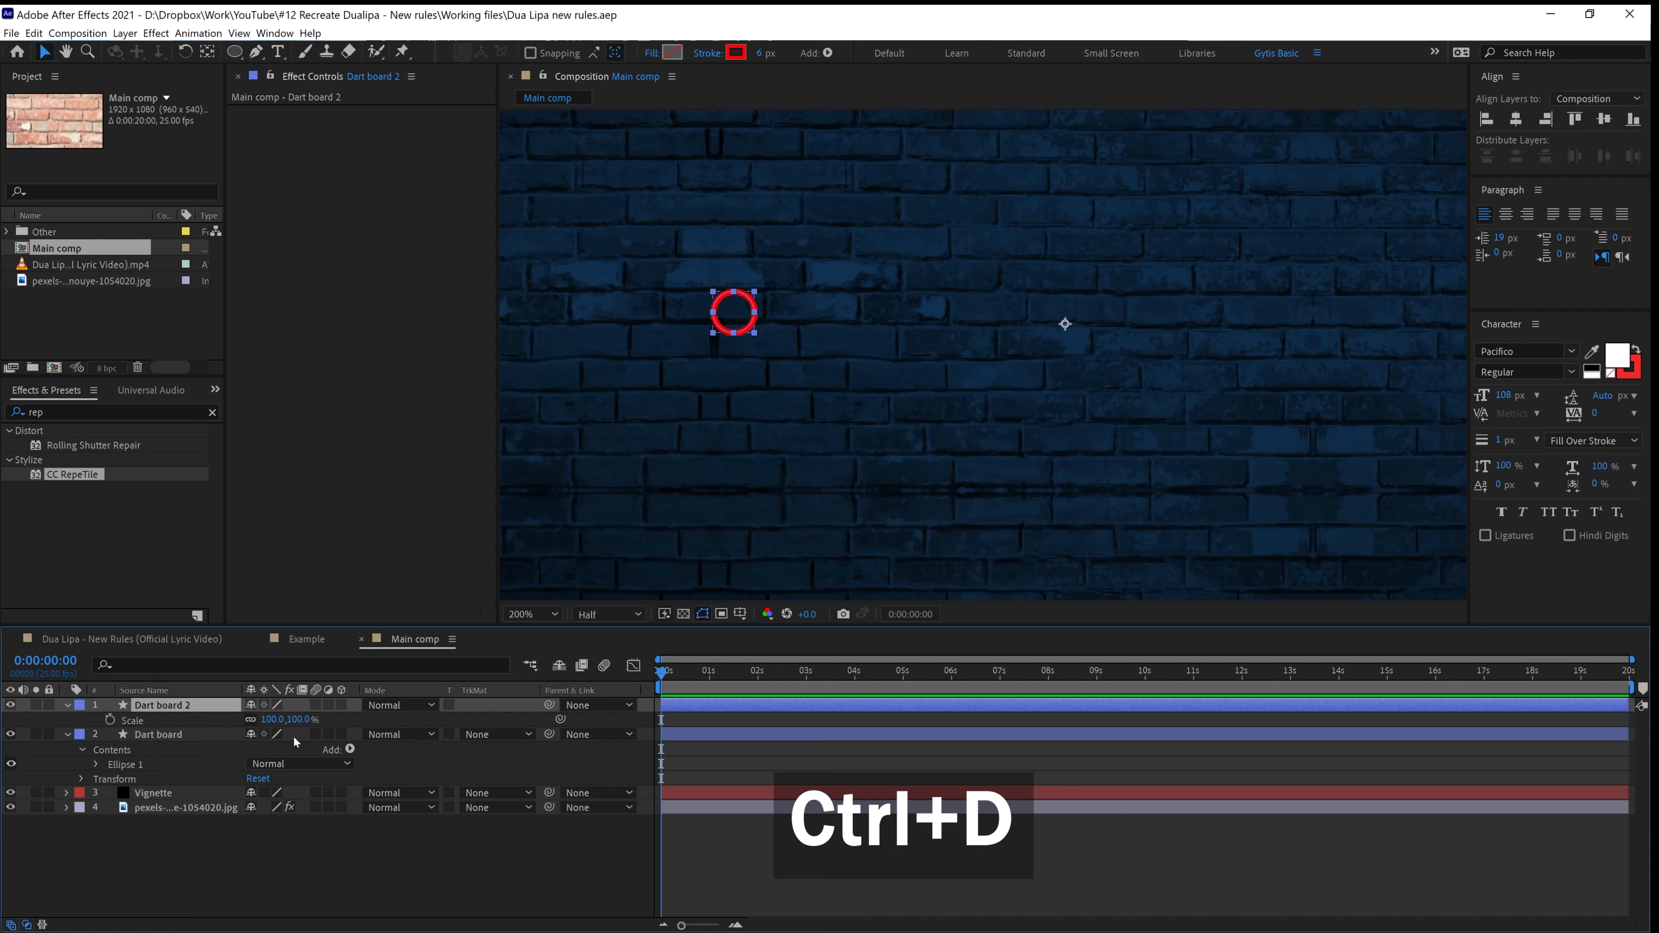
{"action": "mouse_move", "coordinate": [273, 719]}
{"action": "left_mouse_down"}
{"action": "mouse_move", "coordinate": [306, 718]}
{"action": "mouse_move", "coordinate": [285, 719]}
{"action": "left_mouse_up"}
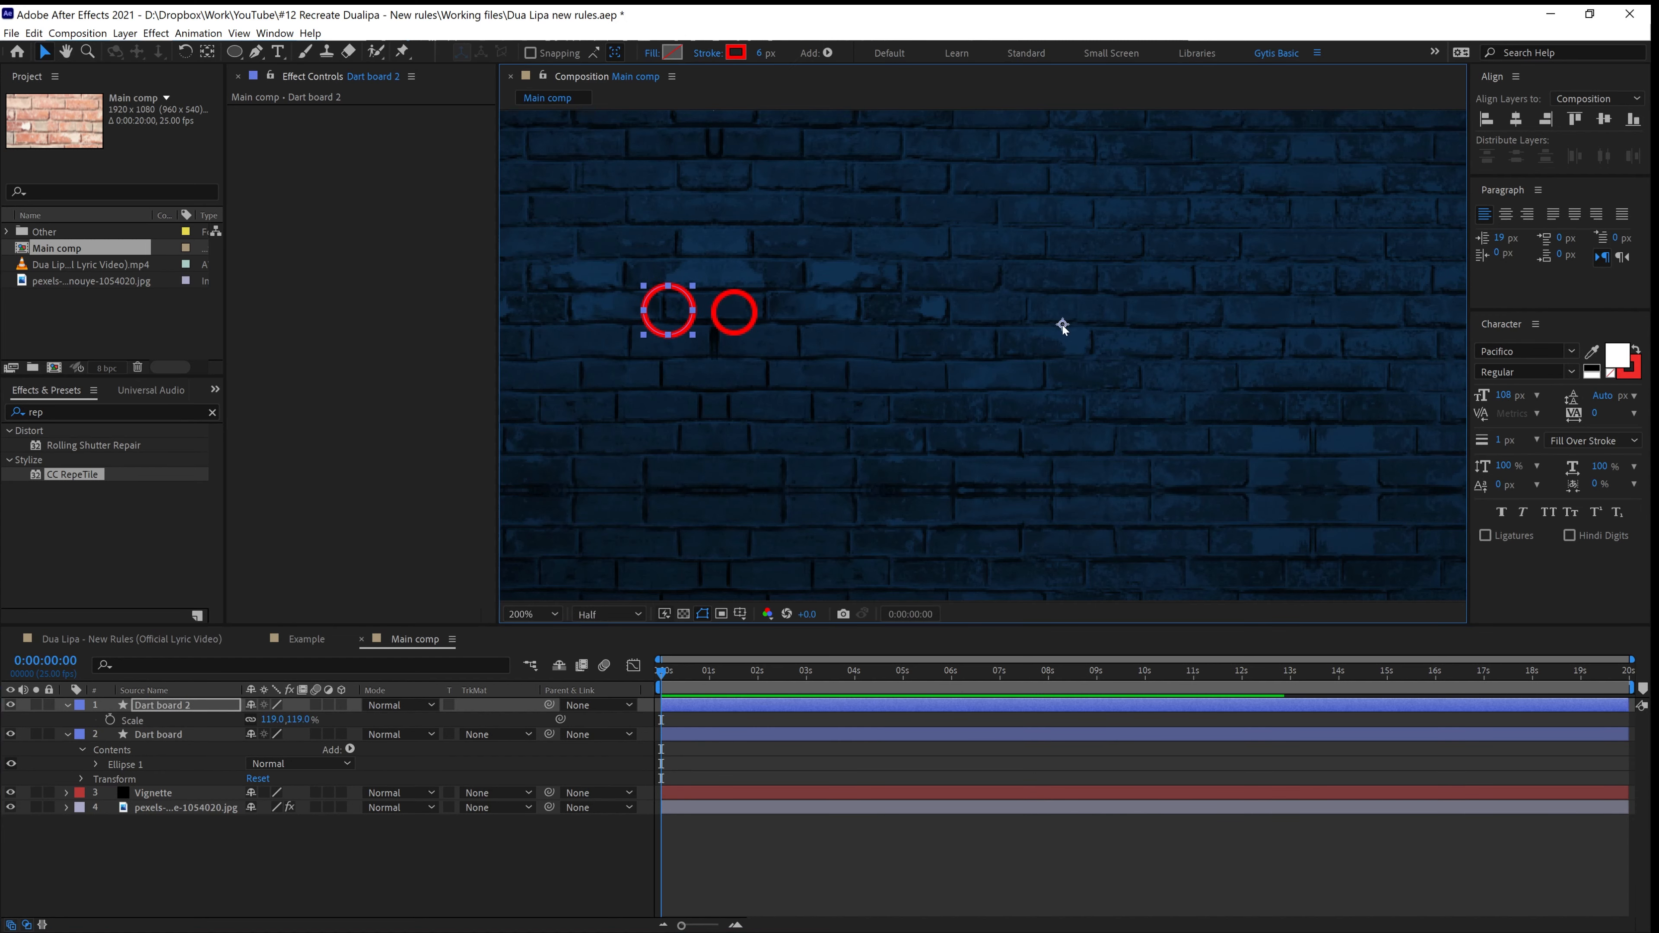
{"action": "key", "text": "ctrl+z"}
{"action": "key", "text": "ctrl+z"}
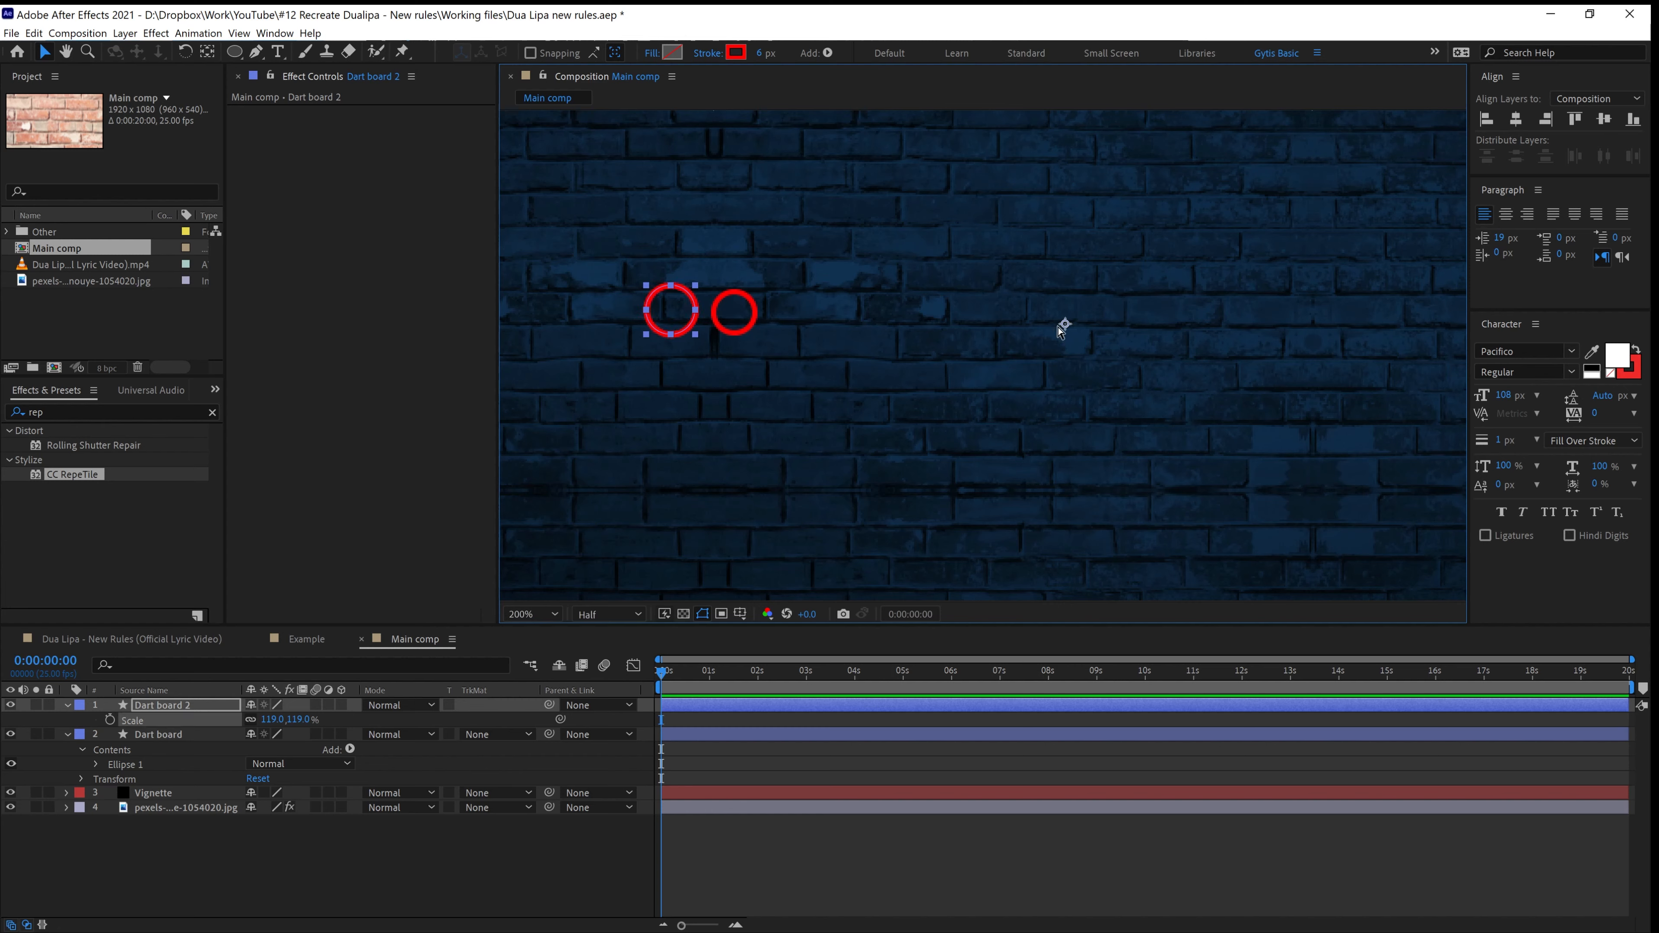
{"action": "key", "text": "ctrl+z"}
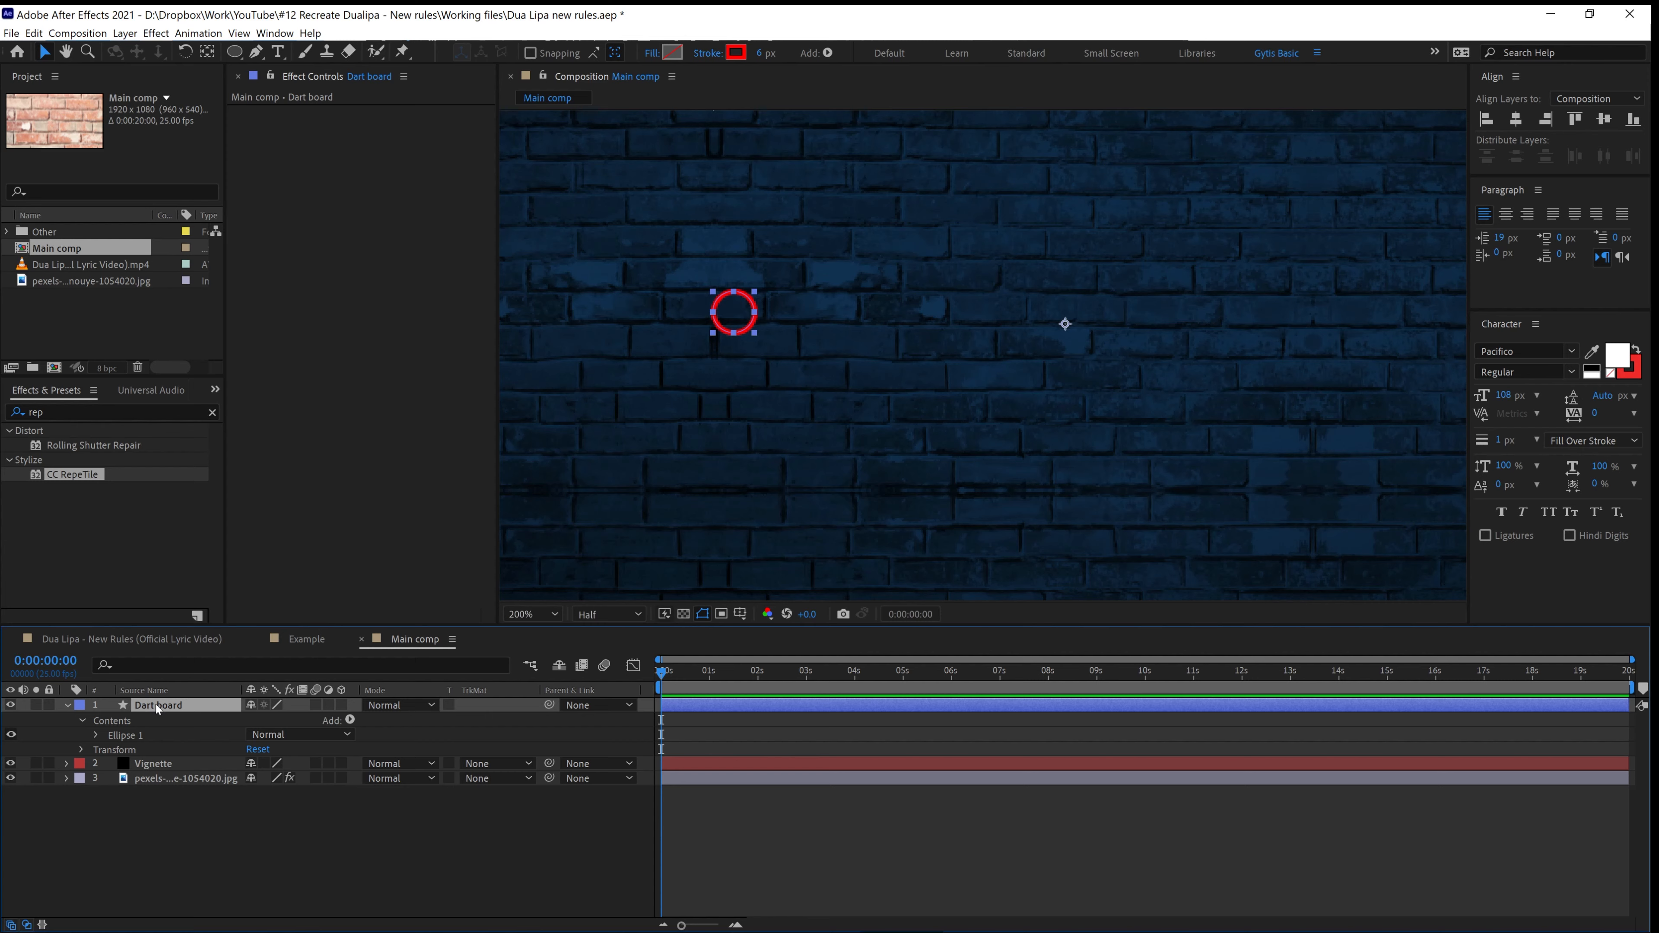
Move the Dart board layer's anchor point to the exact centre of the red circle with the Pan Behind tool
{"action": "key", "text": "y"}
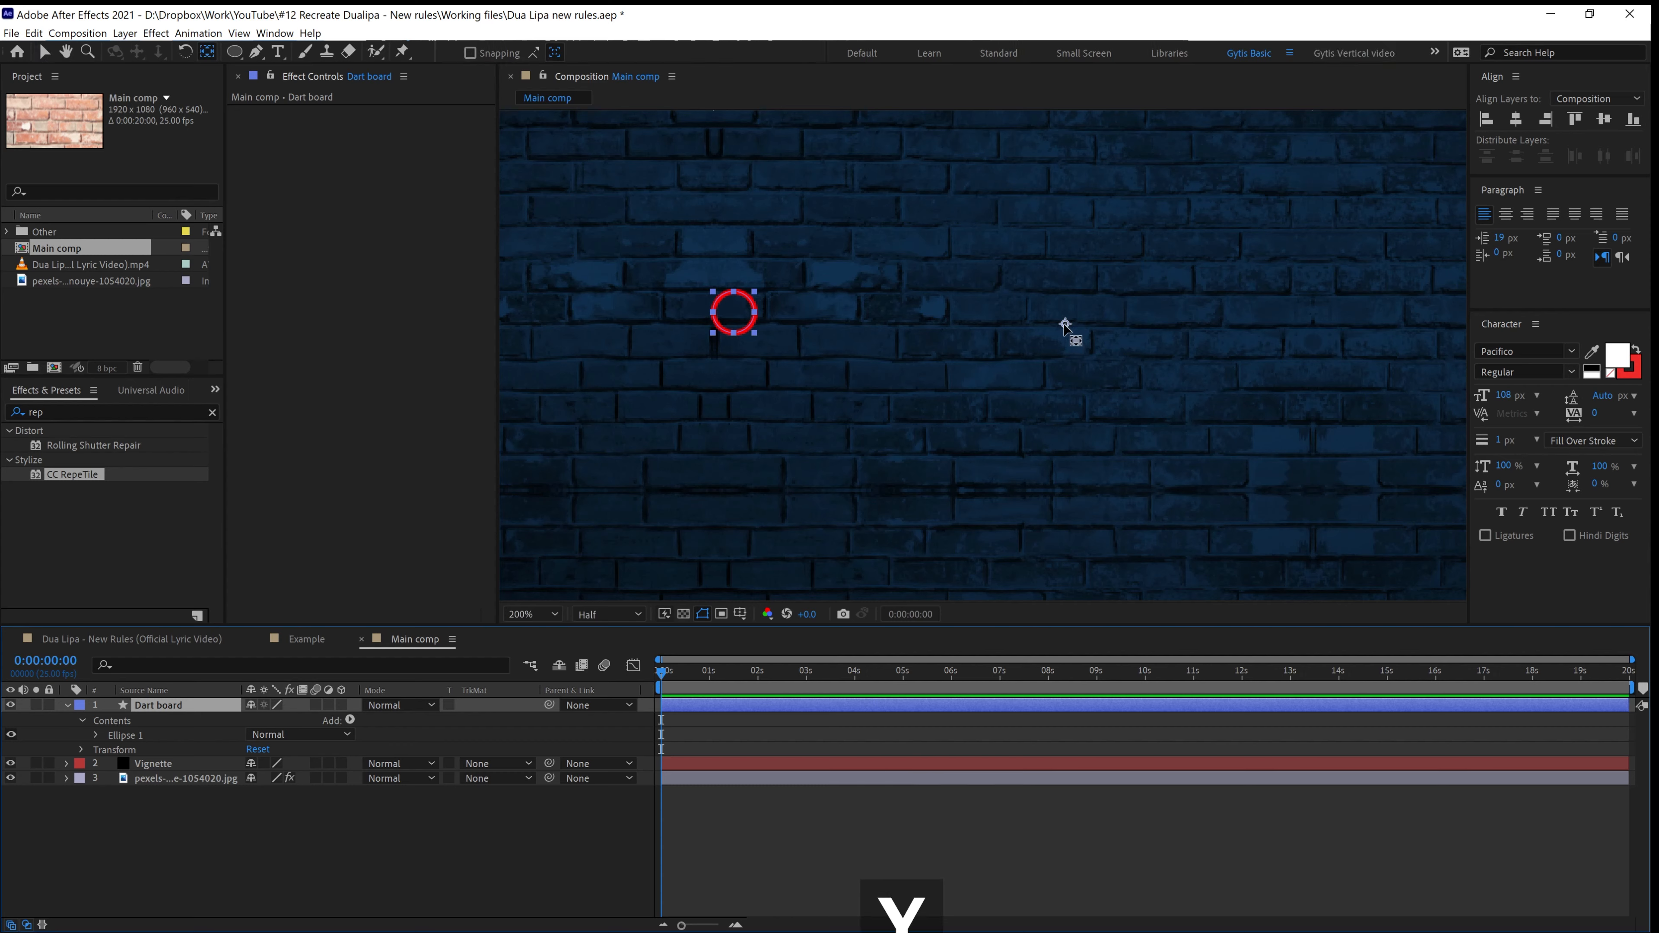
{"action": "left_click_drag", "start_coordinate": [1065, 326], "coordinate": [823, 318]}
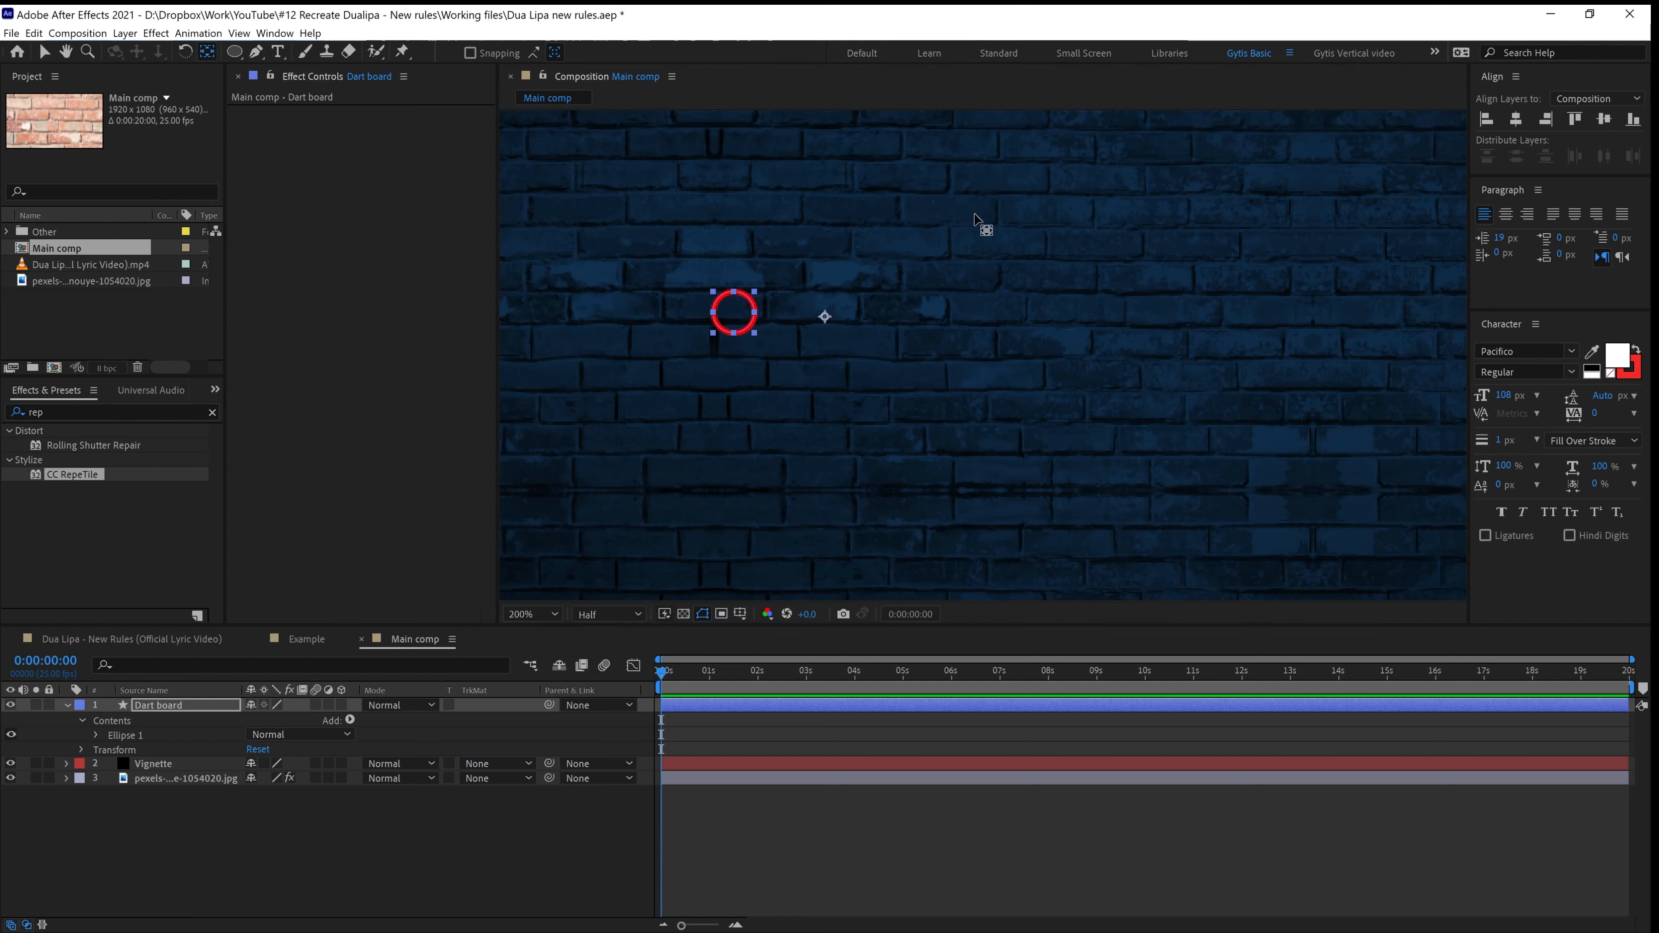
{"action": "left_click_drag", "start_coordinate": [825, 319], "coordinate": [732, 320]}
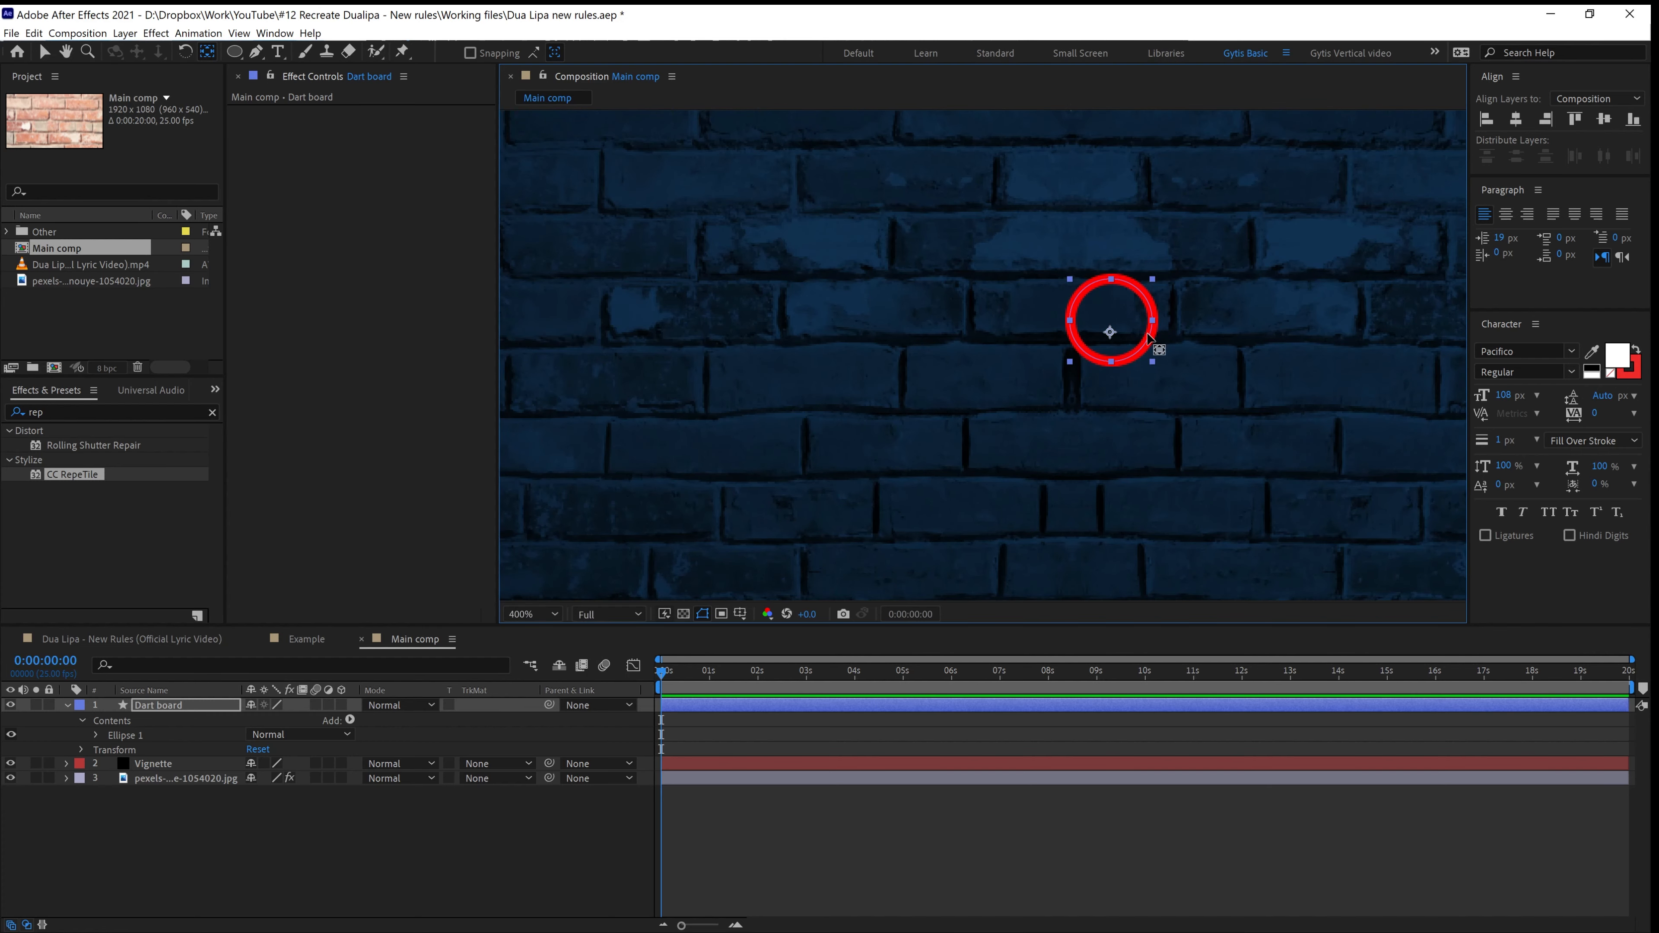
{"action": "mouse_move", "coordinate": [1110, 333]}
{"action": "left_mouse_down"}
{"action": "mouse_move", "coordinate": [1112, 318]}
{"action": "mouse_move", "coordinate": [1069, 320]}
{"action": "mouse_move", "coordinate": [1152, 321]}
{"action": "mouse_move", "coordinate": [1143, 287]}
{"action": "mouse_move", "coordinate": [1114, 282]}
{"action": "mouse_move", "coordinate": [1115, 324]}
{"action": "left_mouse_up"}
{"action": "key", "text": "comma"}
Rename the ellipse group in the Dart board layer's contents as Center
{"action": "left_click", "coordinate": [68, 705]}
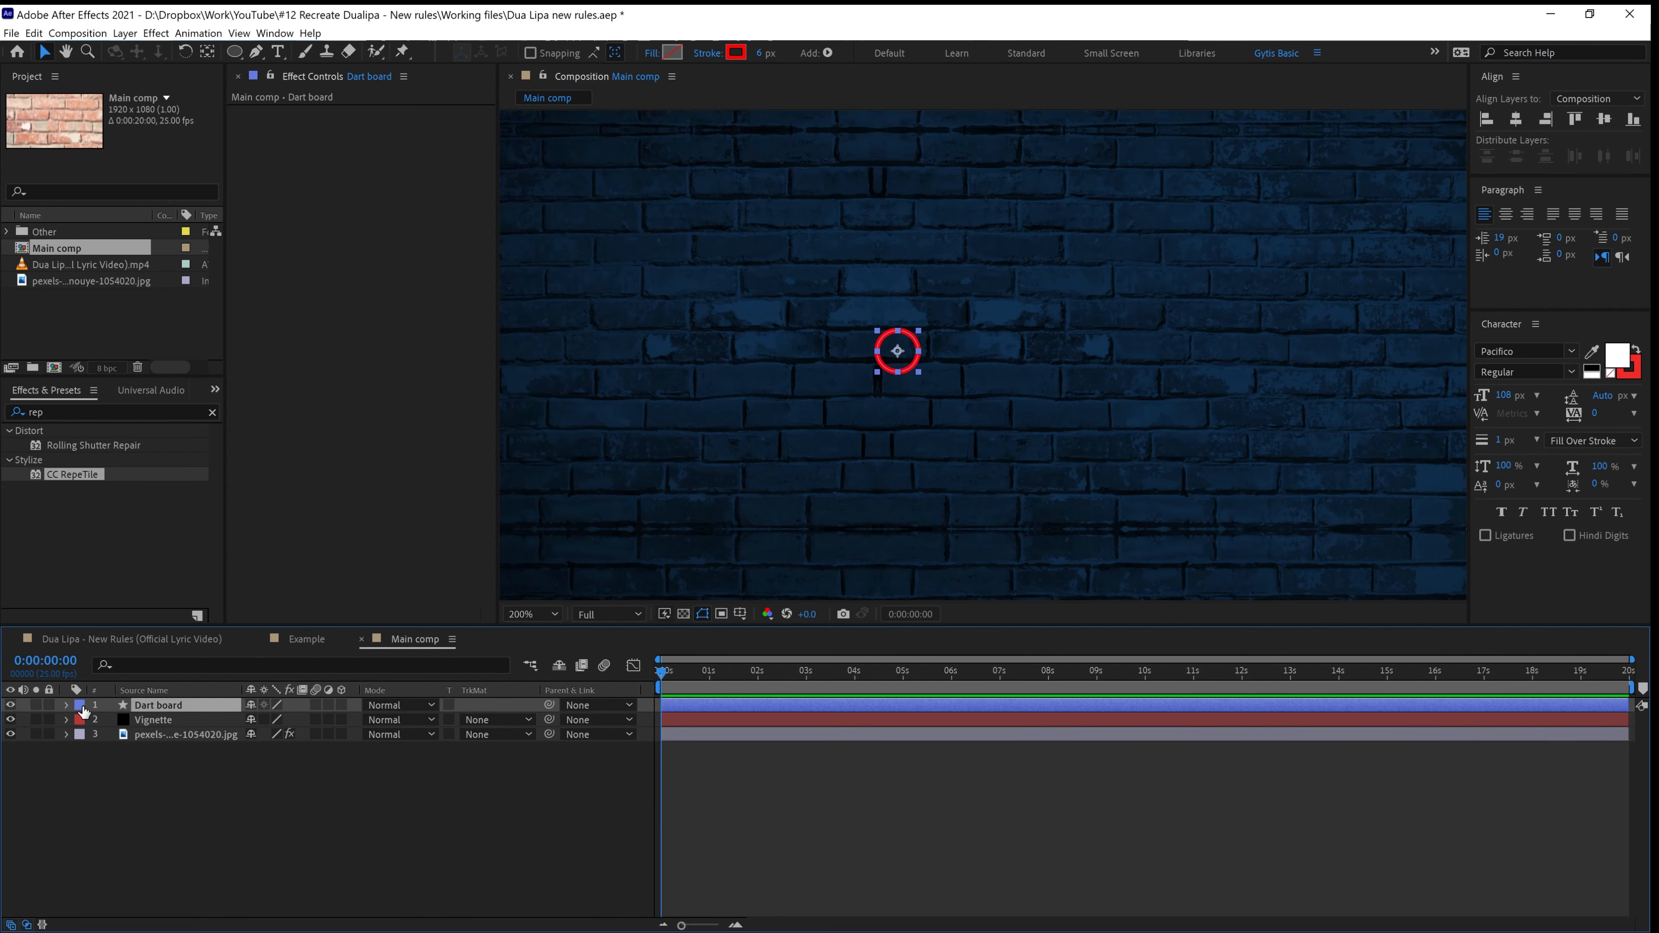
{"action": "left_click", "coordinate": [68, 705]}
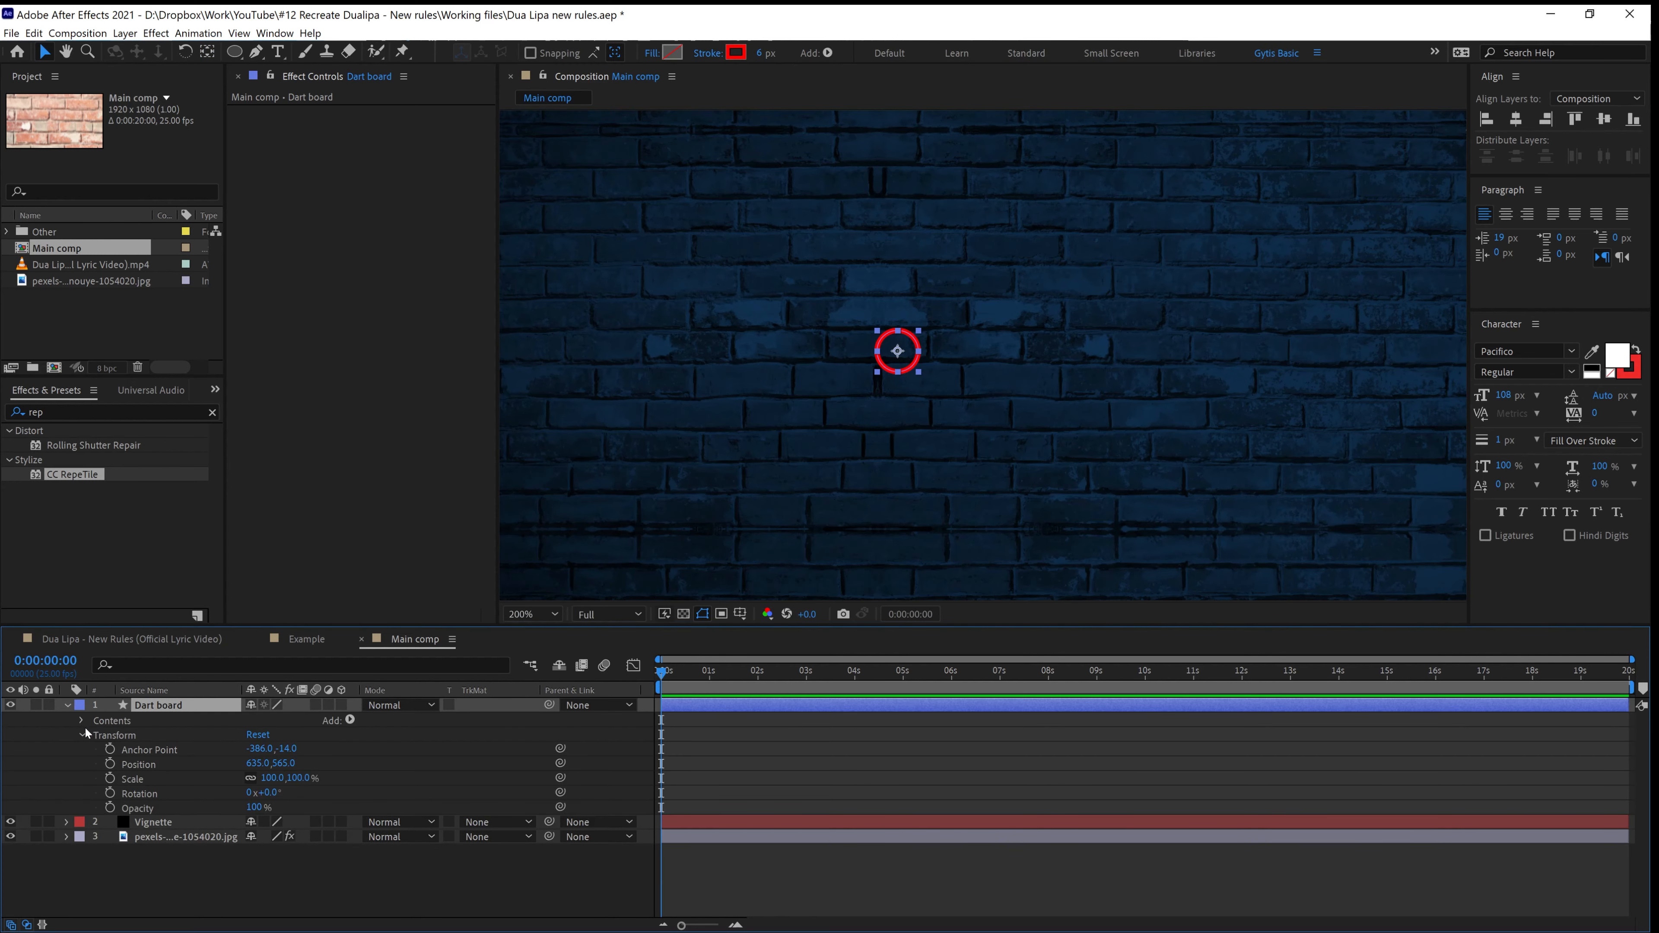
{"action": "left_click", "coordinate": [80, 720]}
{"action": "left_click", "coordinate": [115, 734]}
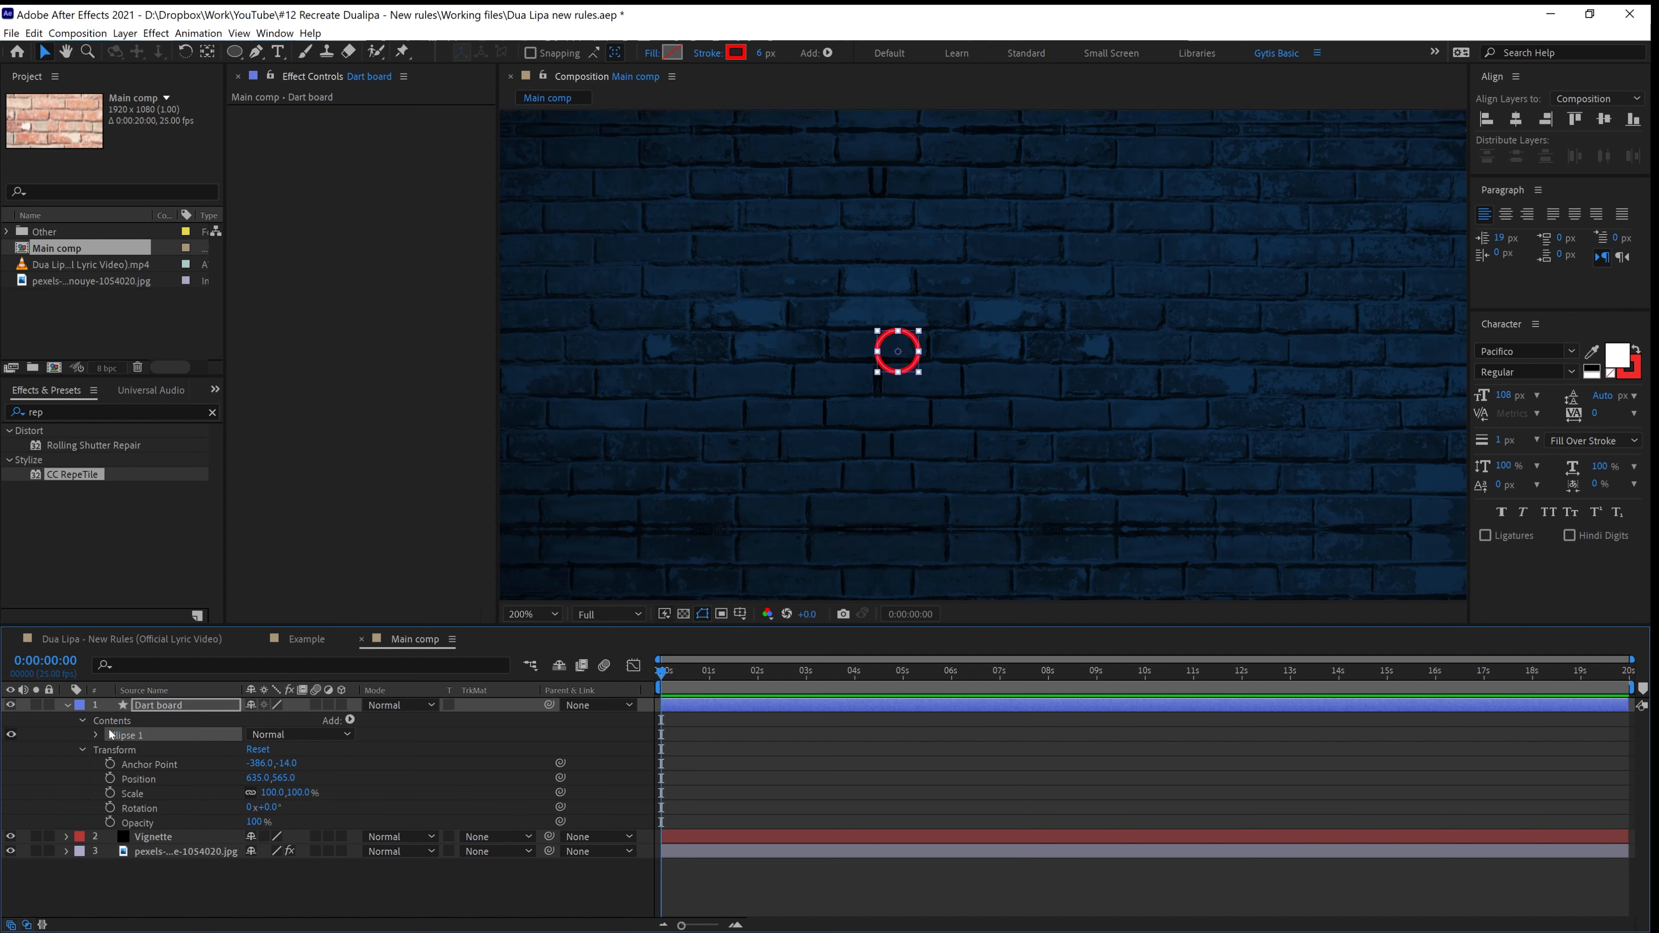
{"action": "key", "text": "Return"}
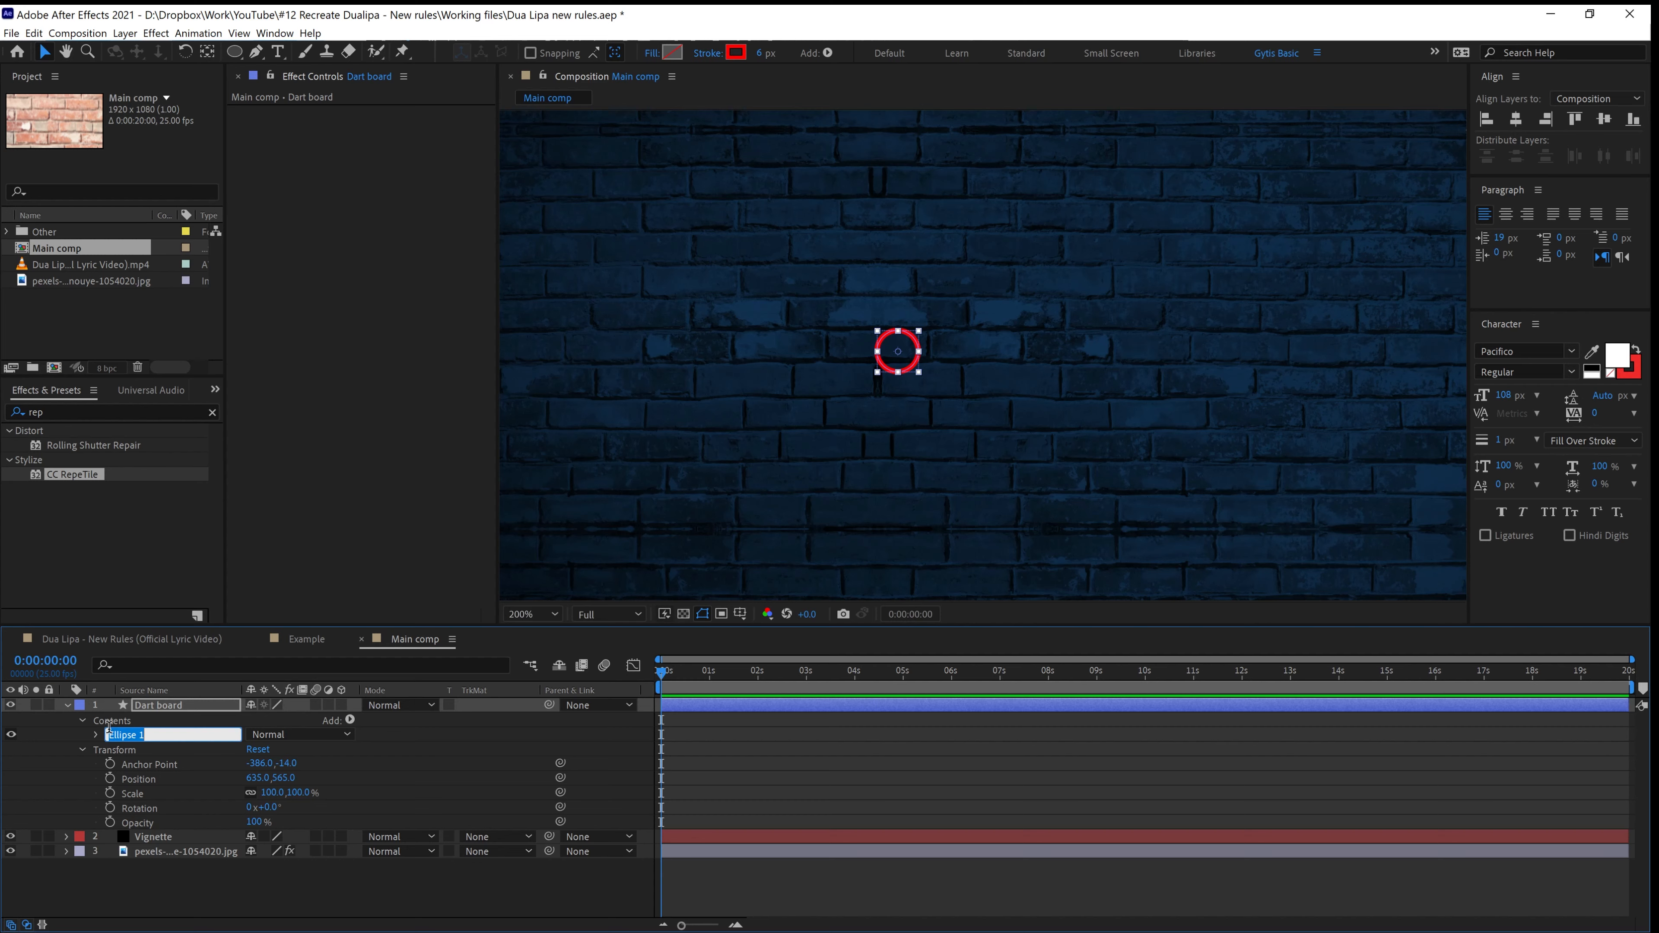
{"action": "type", "text": "Center"}
Scale the Center group down to 63% in its own transform properties and deselect the layer
{"action": "left_click", "coordinate": [95, 734]}
{"action": "left_click", "coordinate": [113, 795]}
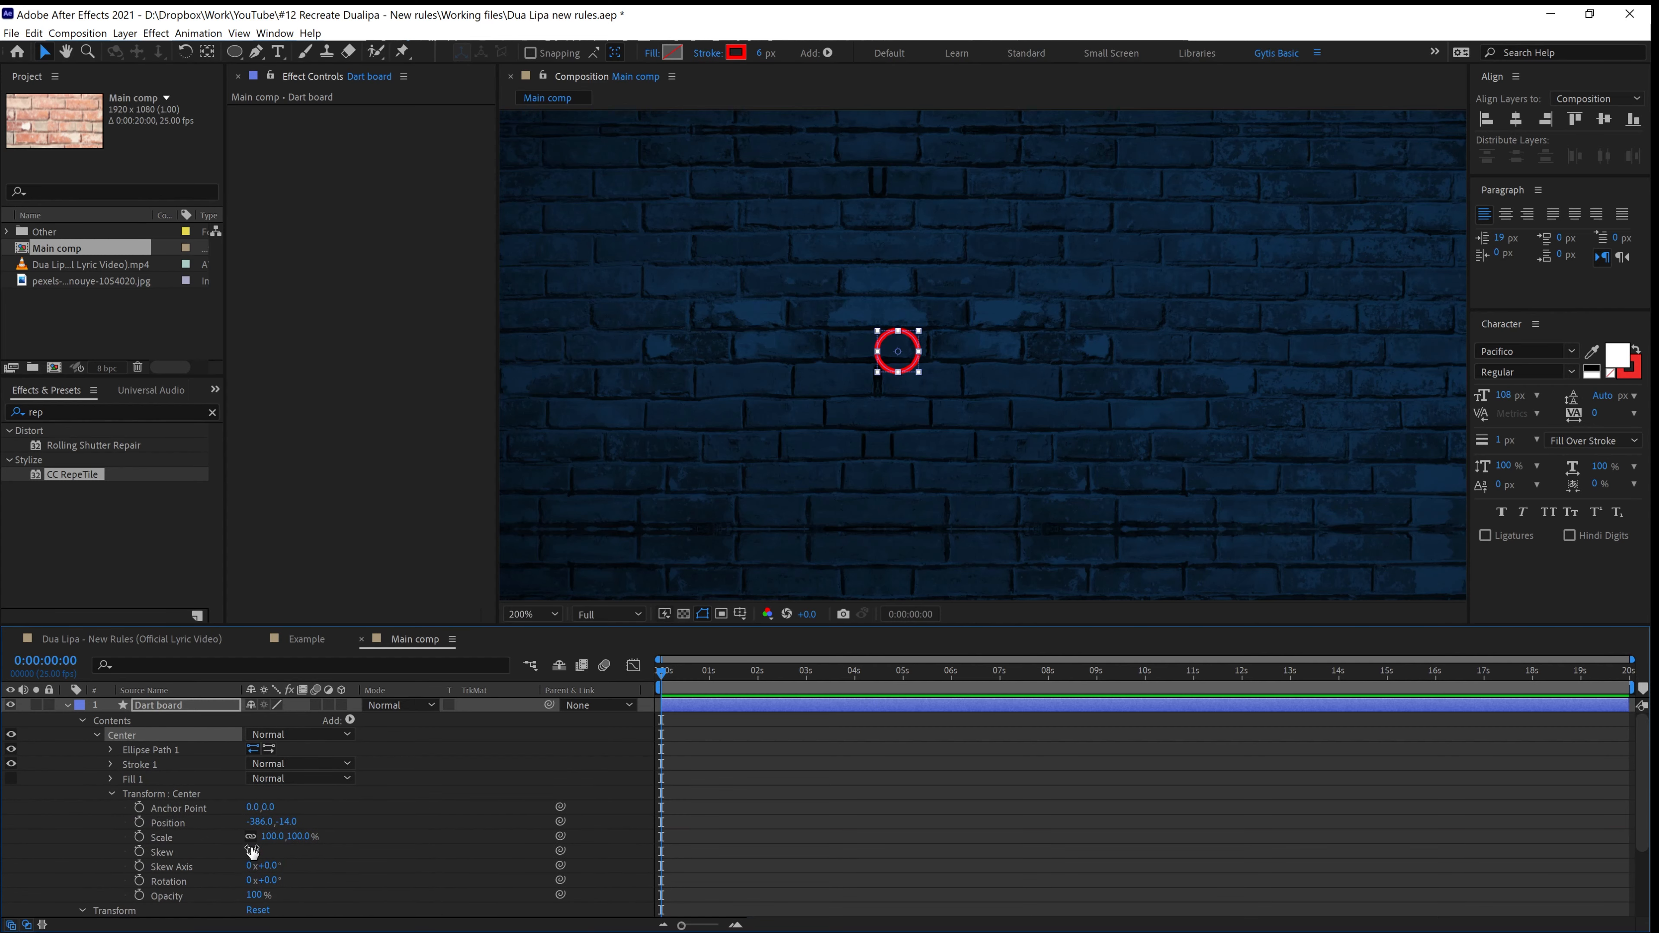
{"action": "left_click_drag", "start_coordinate": [270, 838], "coordinate": [246, 841]}
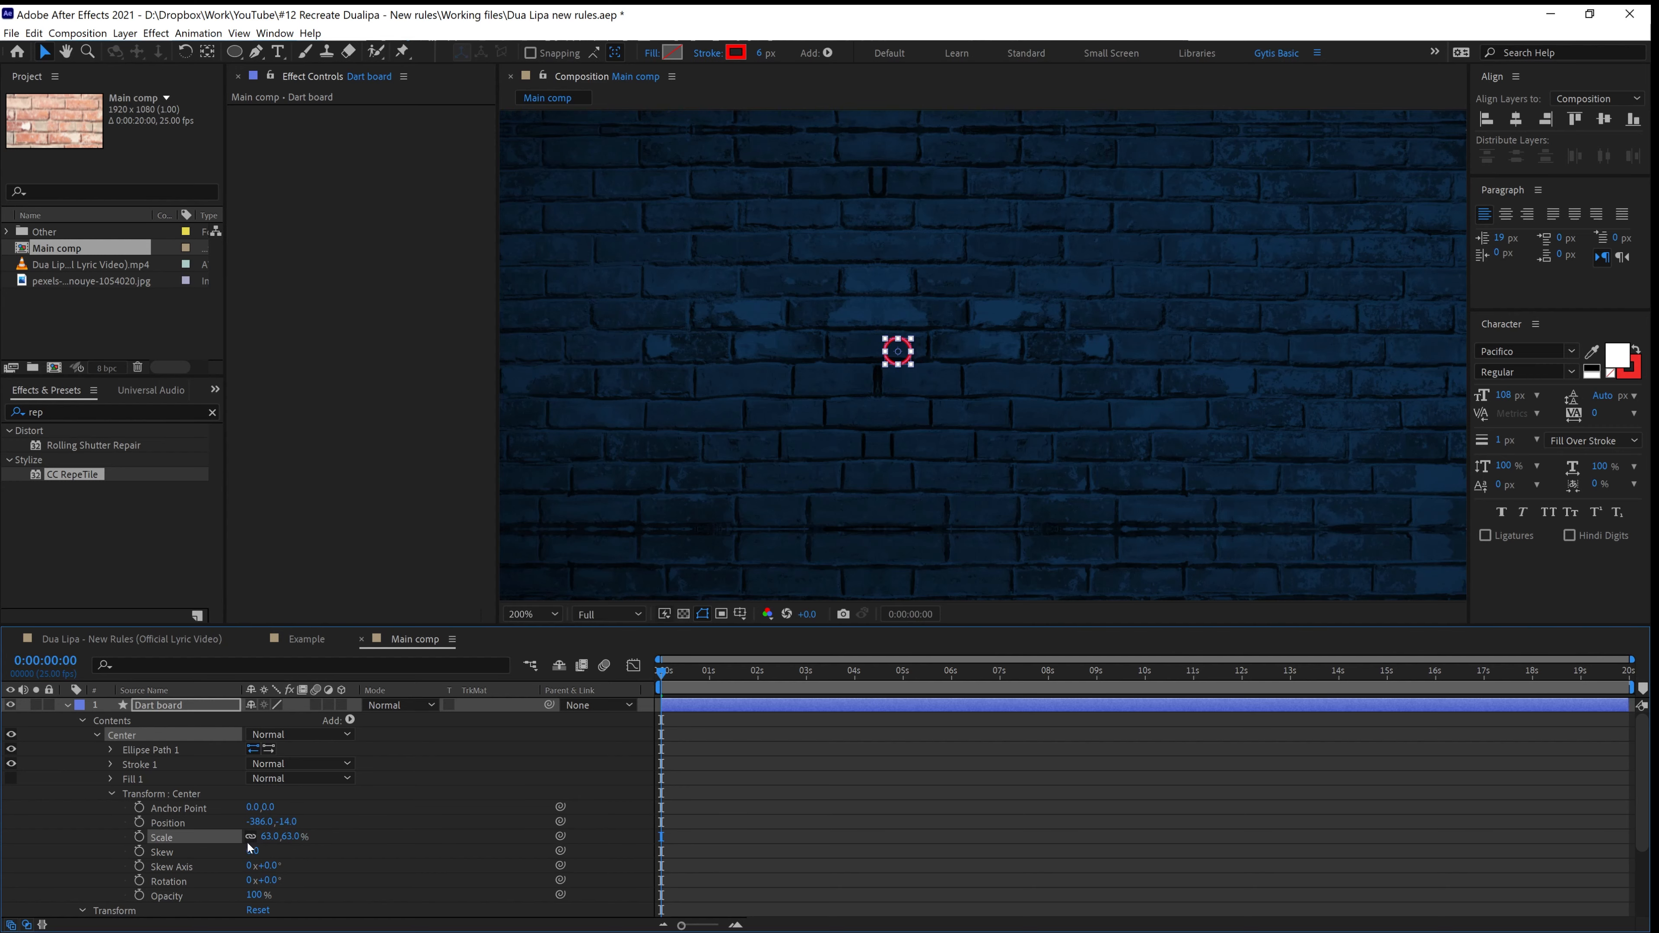
{"action": "scroll", "coordinate": [832, 505], "scroll_direction": "down", "scroll_amount": 1}
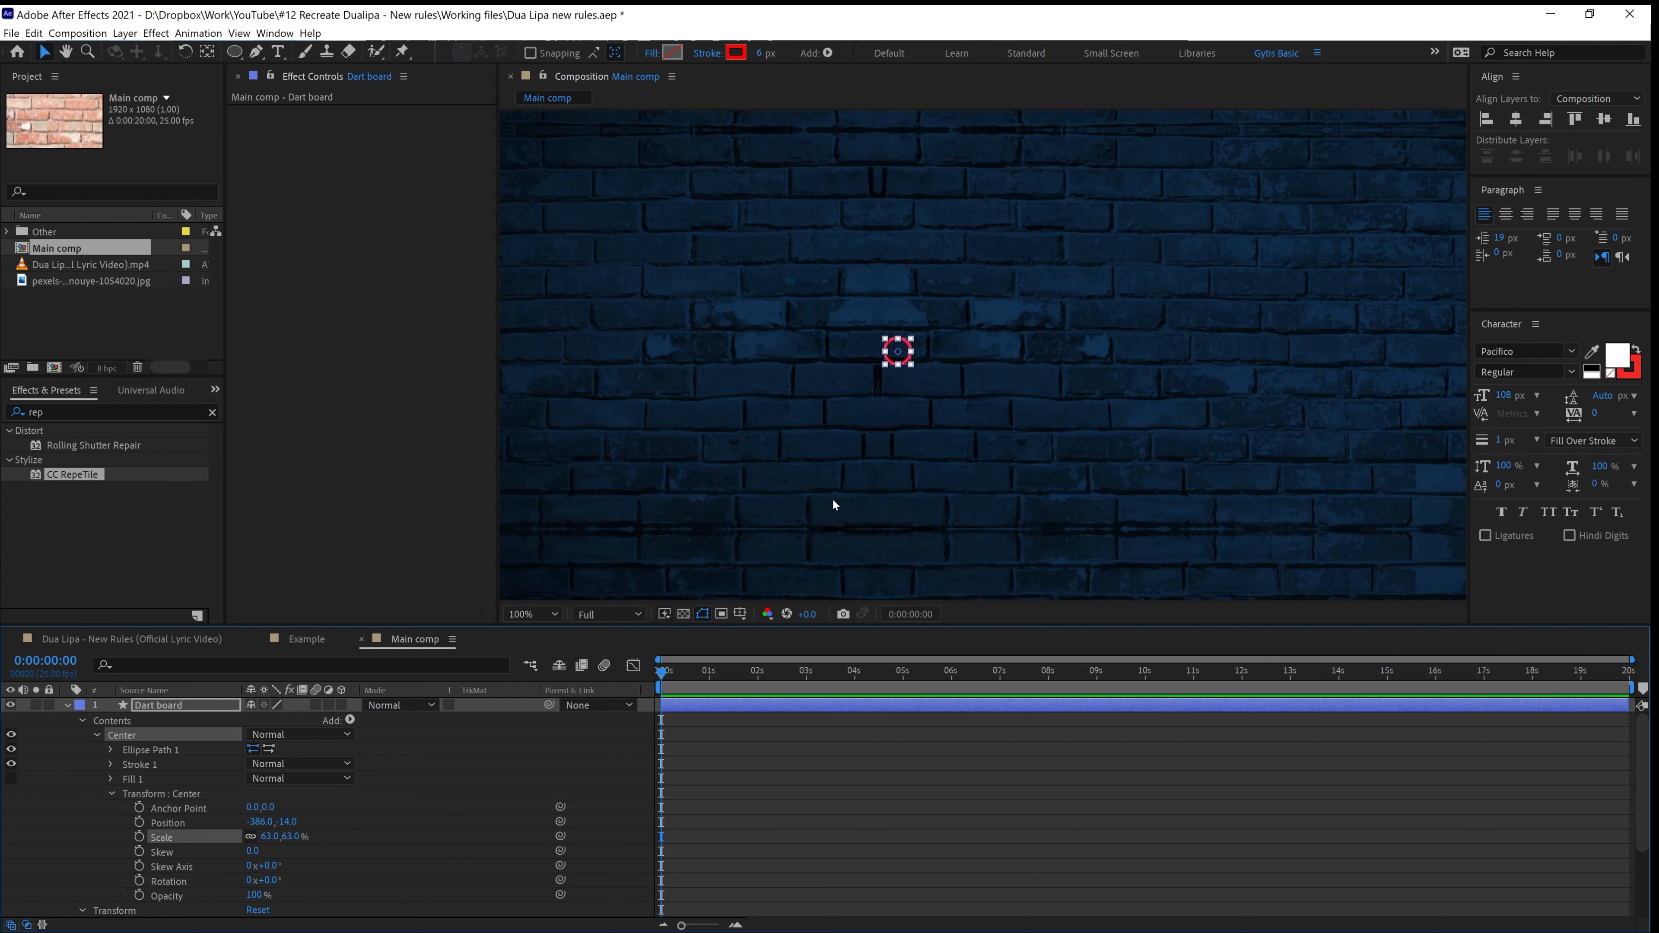
{"action": "left_click", "coordinate": [848, 852]}
{"action": "scroll", "coordinate": [963, 406], "scroll_direction": "down", "scroll_amount": 2}
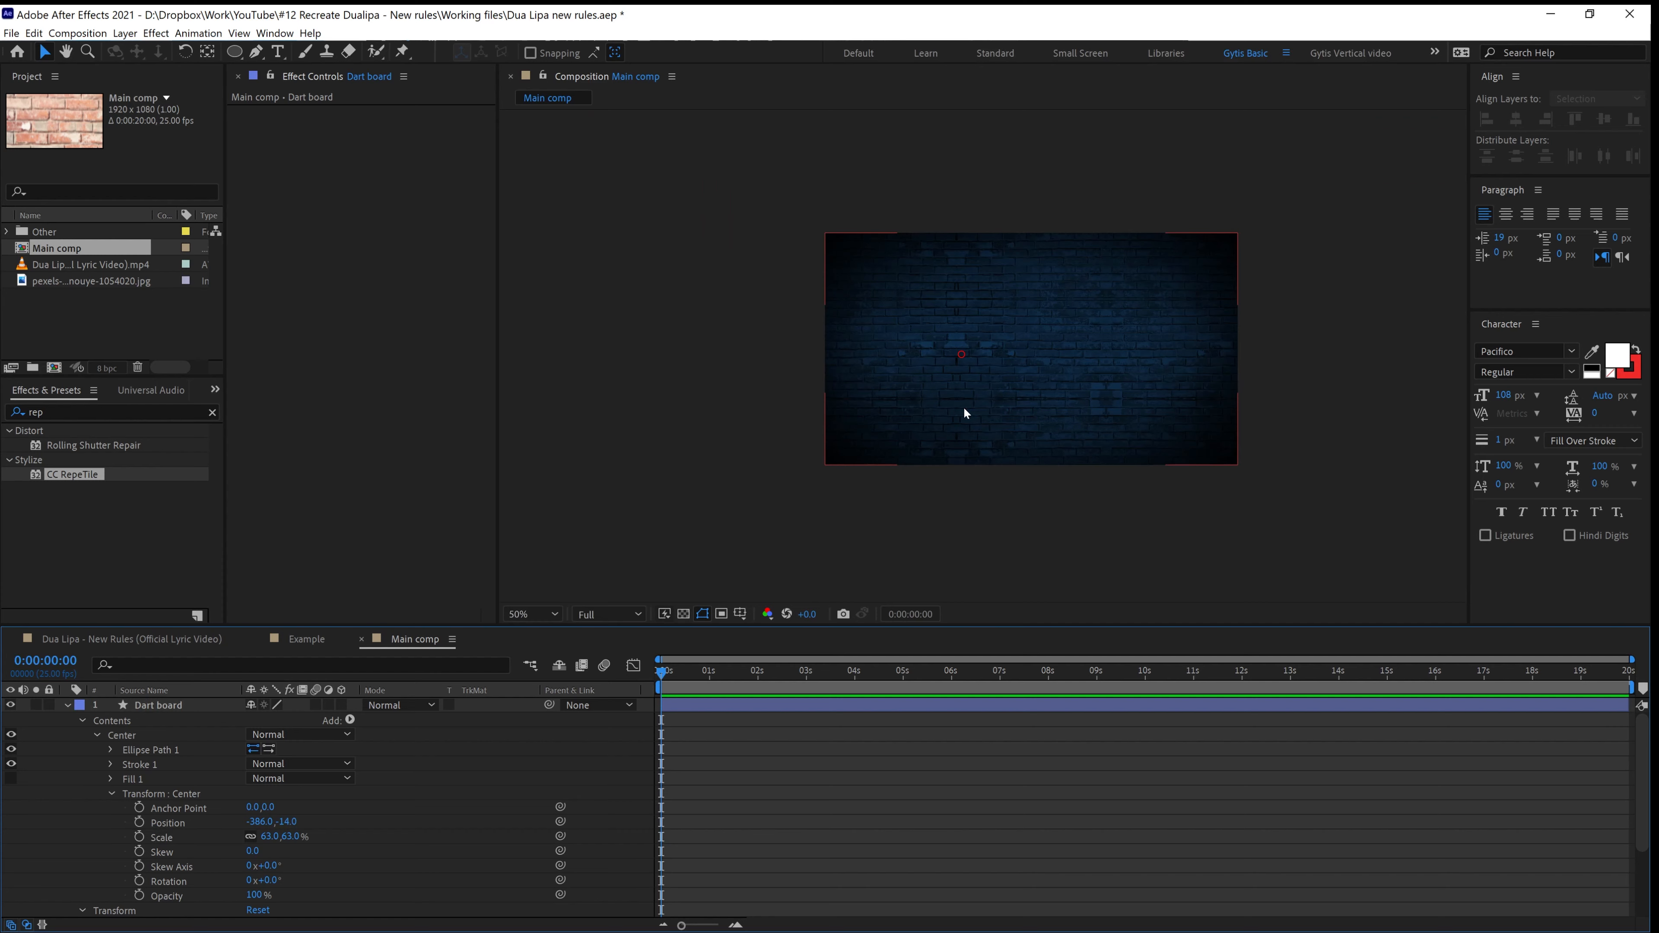
{"action": "scroll", "coordinate": [963, 407], "scroll_direction": "up", "scroll_amount": 2}
Duplicate the Center group and scale the copy to 169% to form a larger ring around it
{"action": "left_click", "coordinate": [133, 736]}
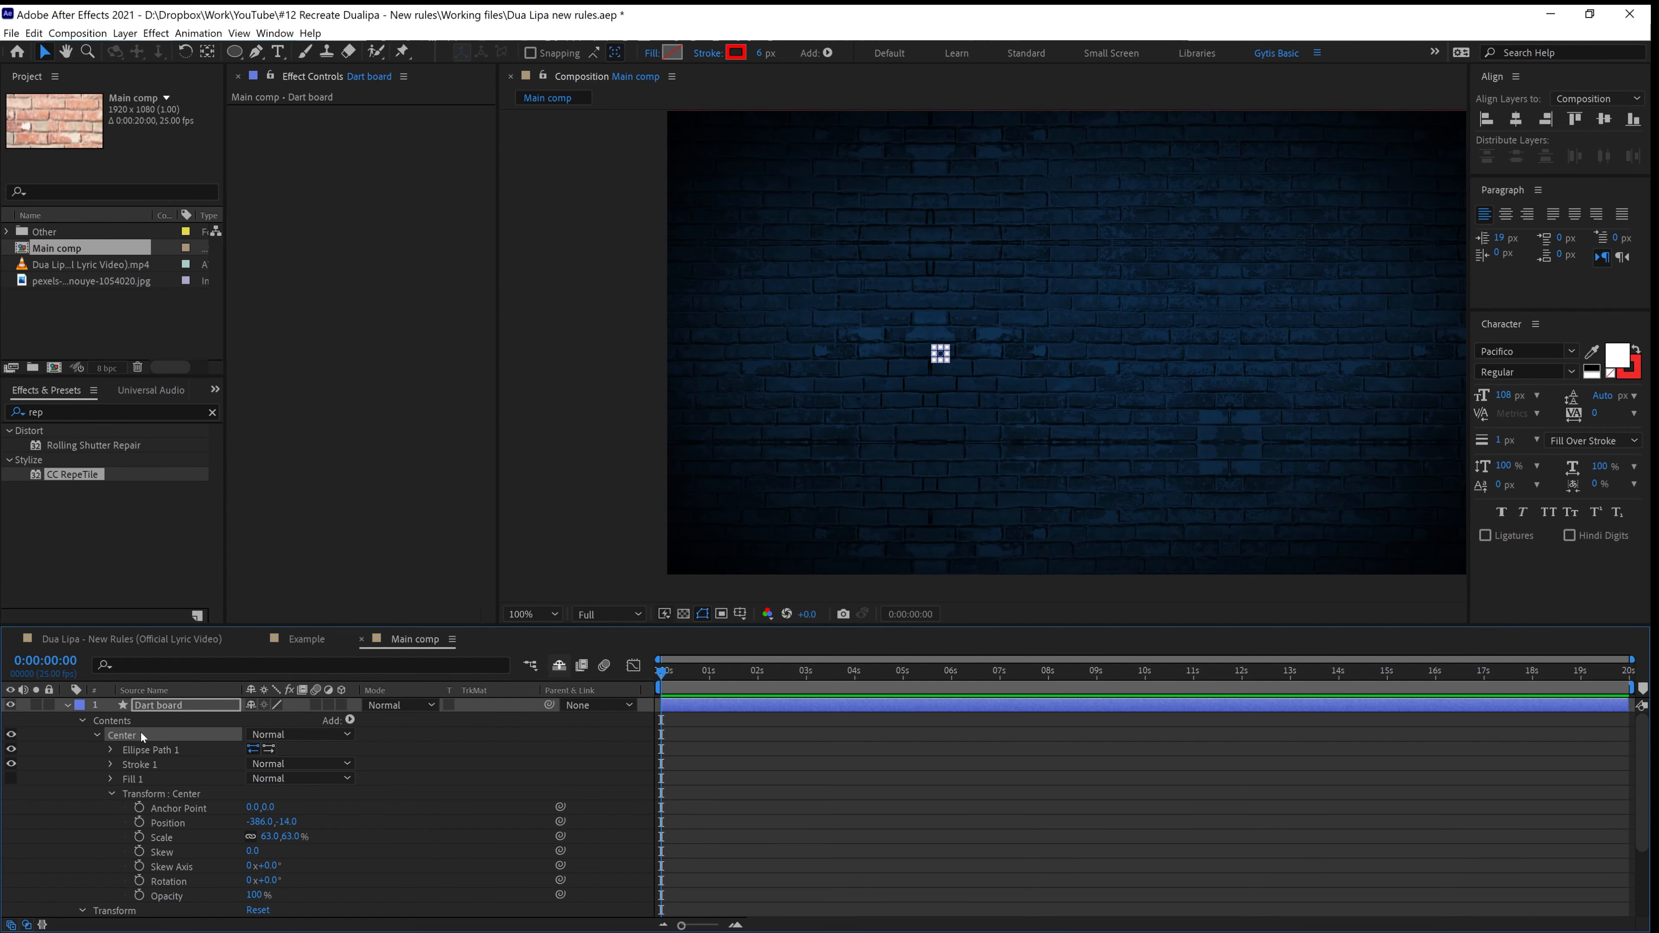
{"action": "key", "text": "ctrl+d"}
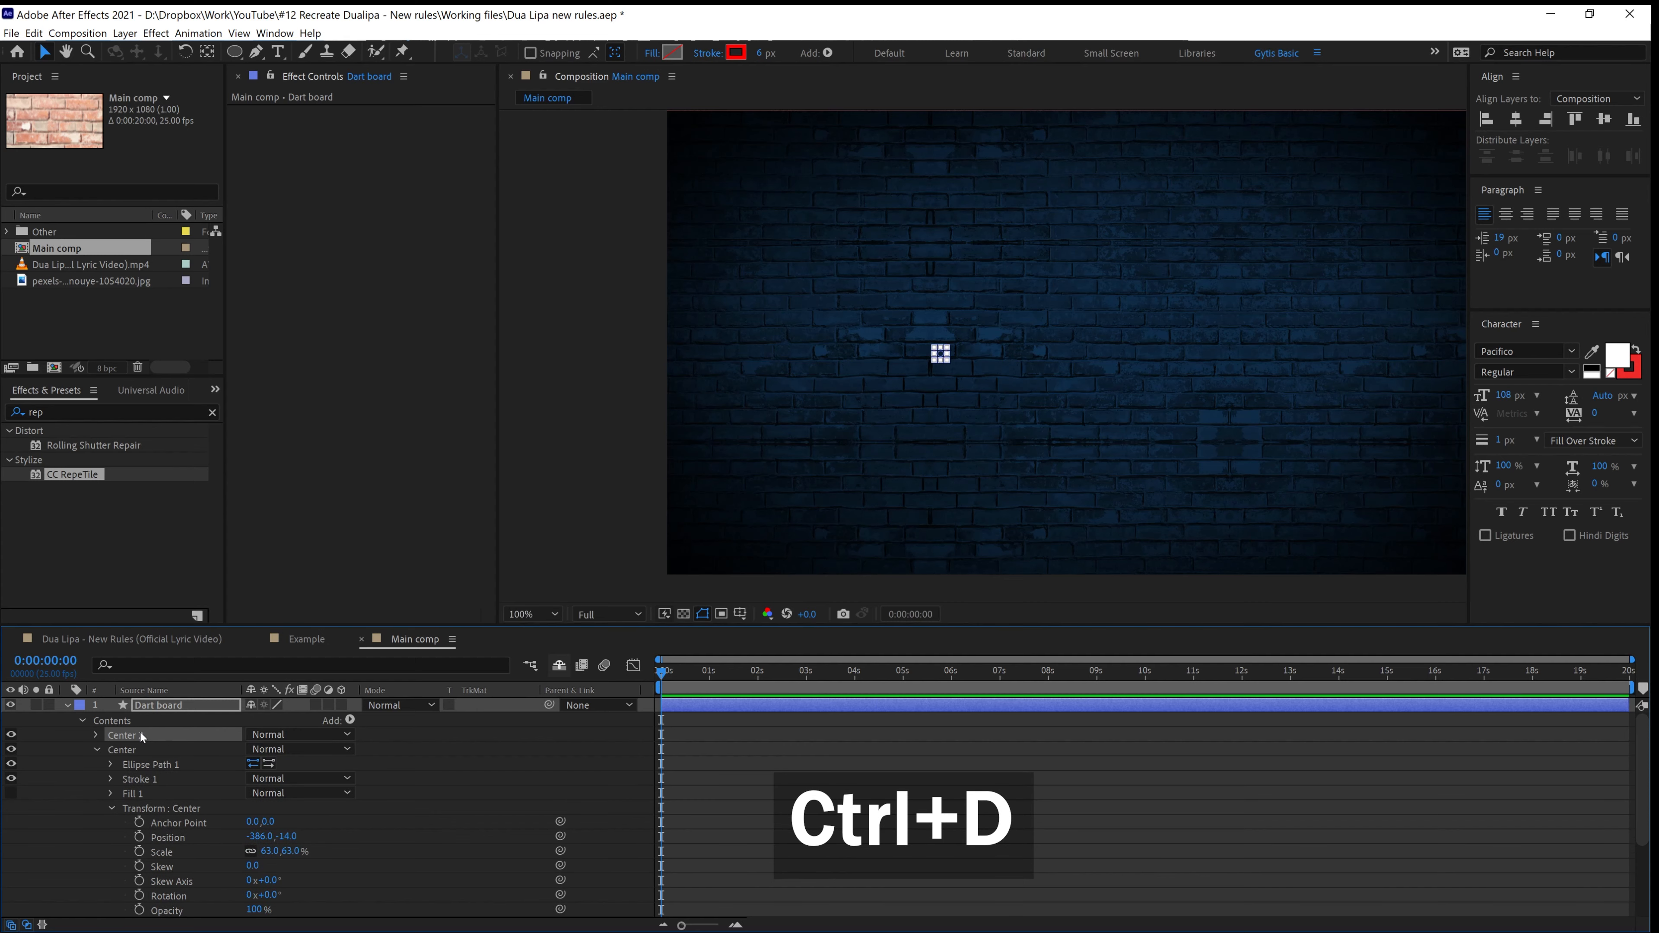
{"action": "scroll", "coordinate": [896, 315], "scroll_direction": "up", "scroll_amount": 1}
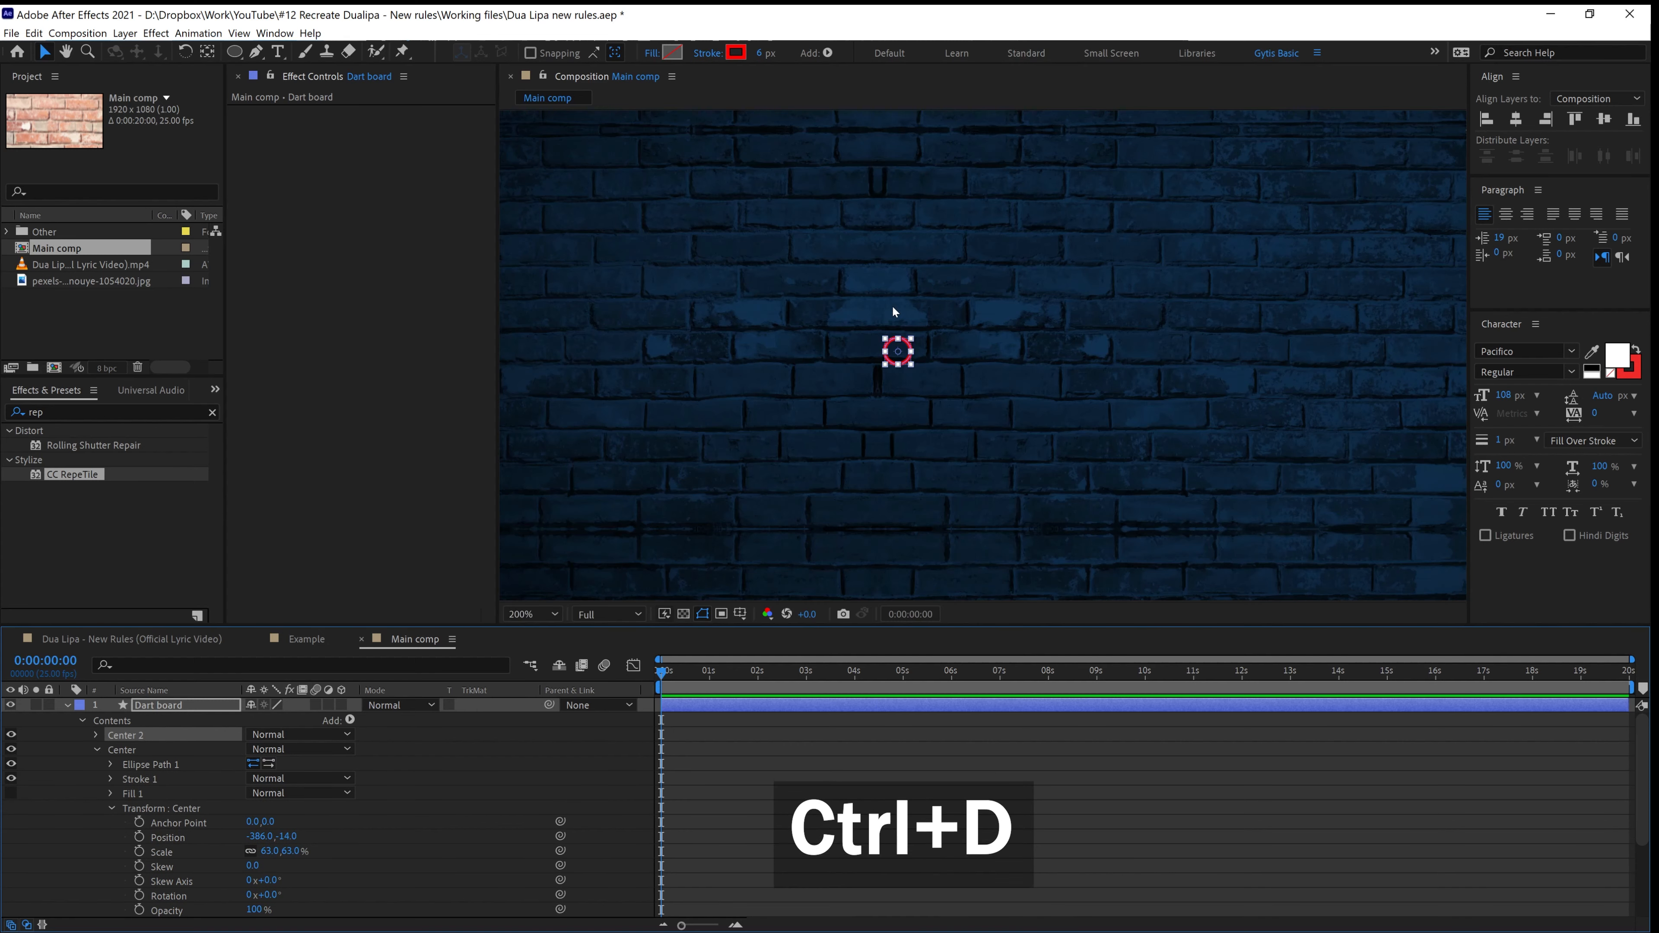
{"action": "left_click", "coordinate": [92, 738]}
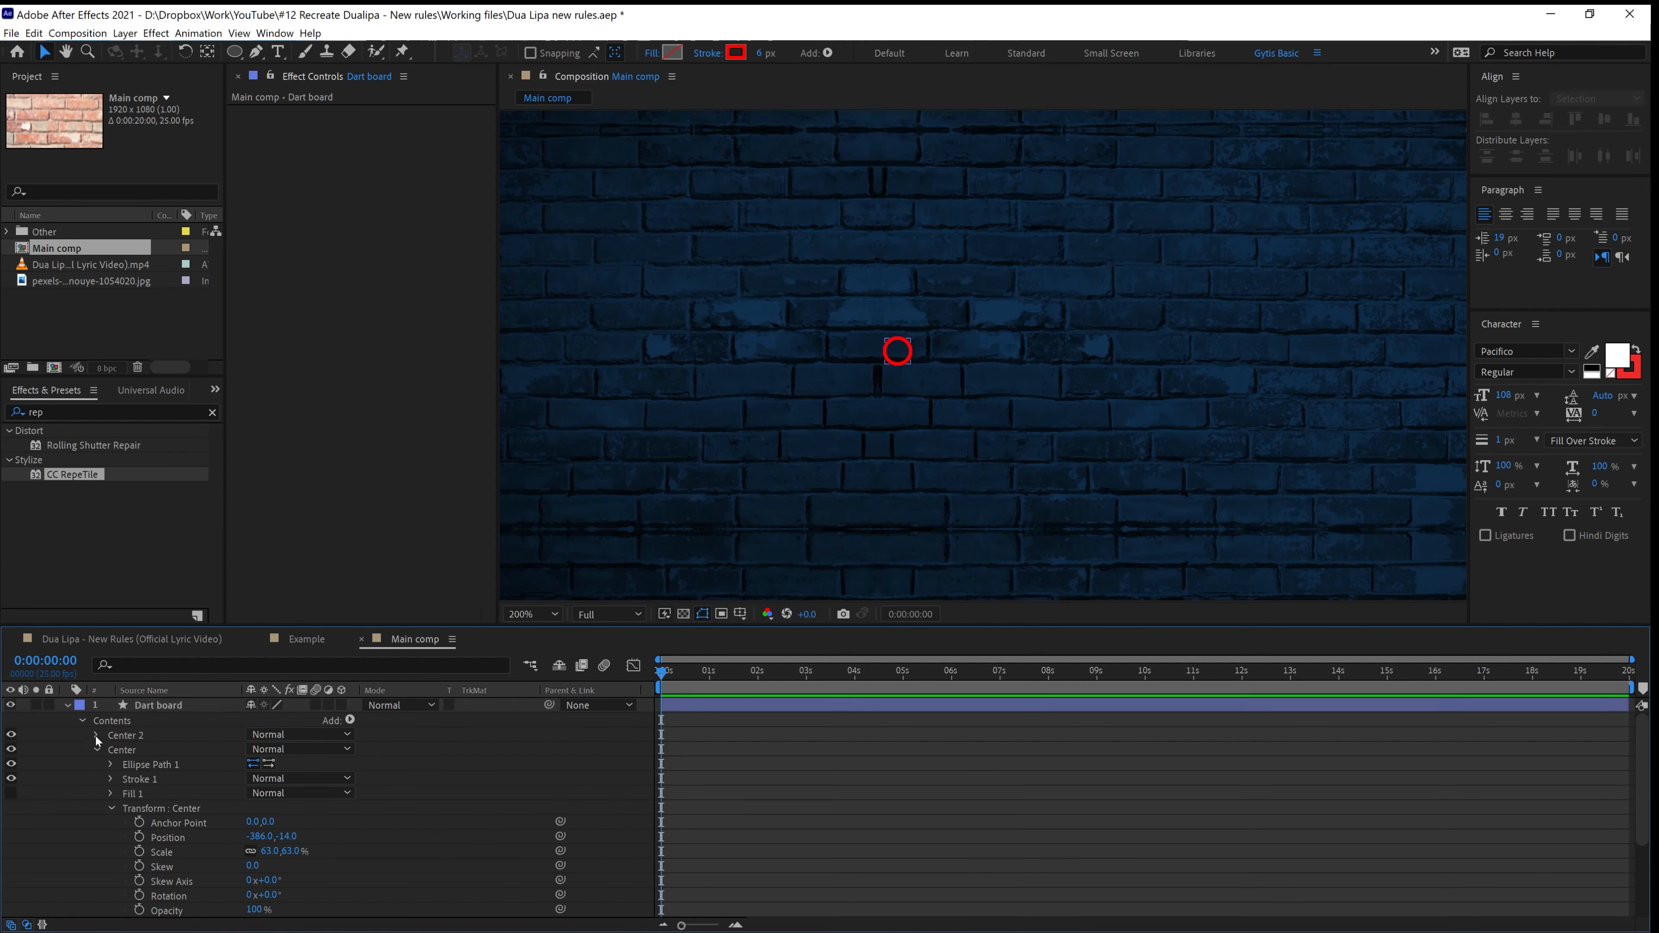
{"action": "left_click", "coordinate": [96, 736]}
{"action": "left_click", "coordinate": [111, 794]}
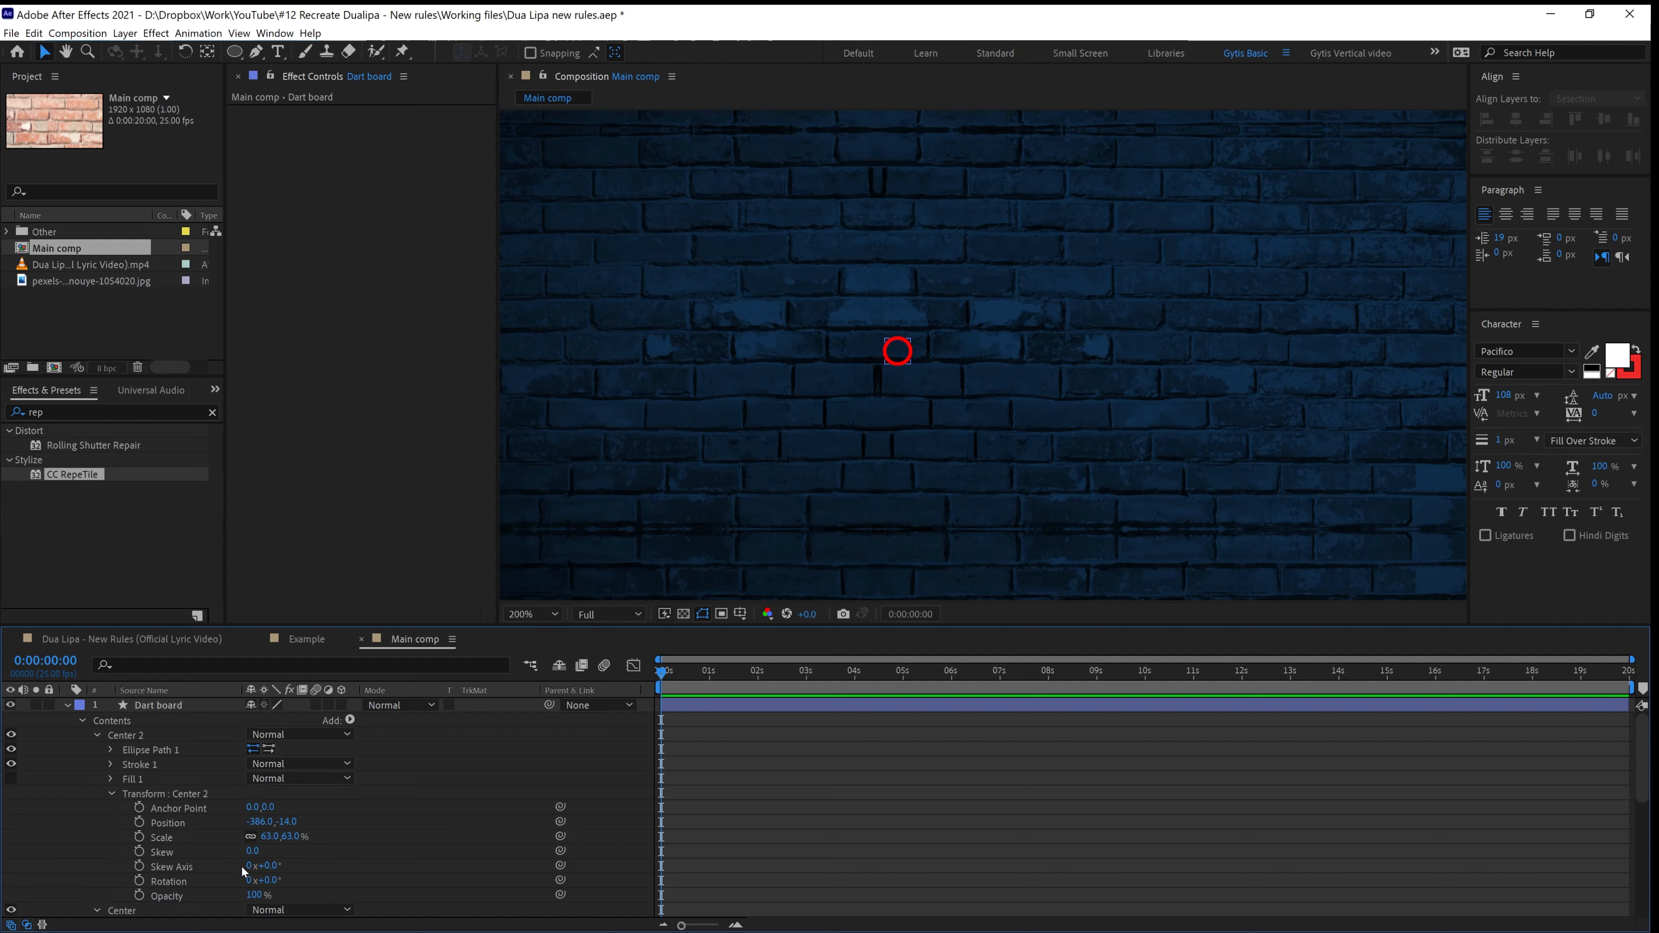
{"action": "left_click", "coordinate": [161, 838]}
{"action": "left_click_drag", "start_coordinate": [278, 836], "coordinate": [348, 820]}
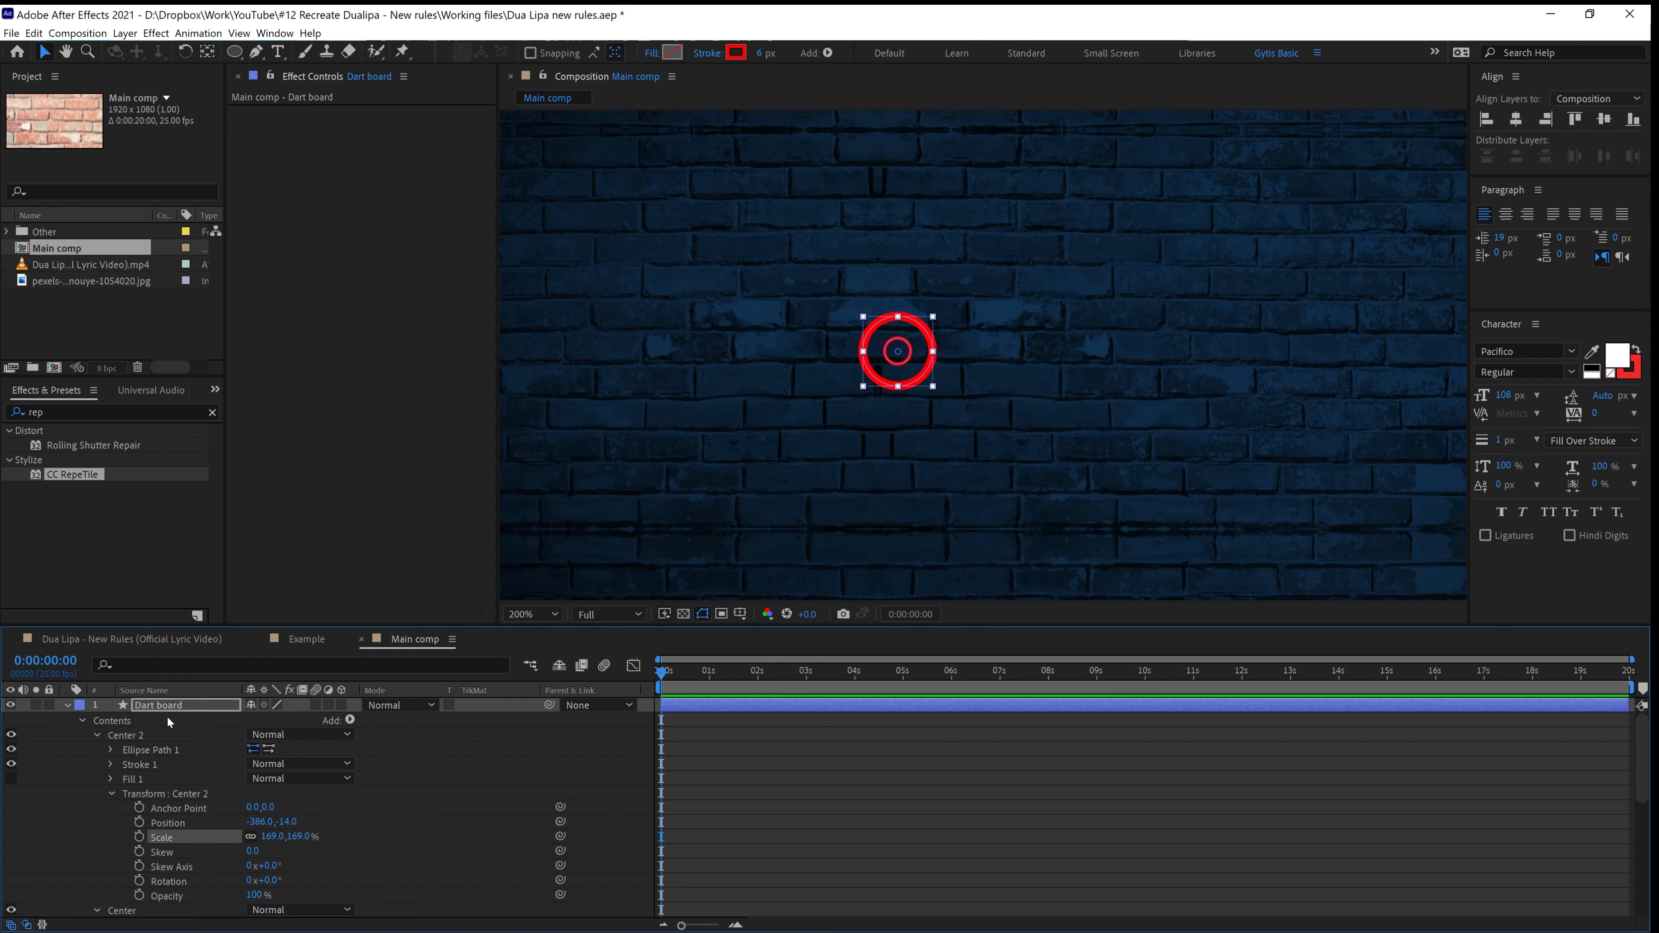
Rename the Center 2 group in the Dart board layer's contents as Circle and deselect it
{"action": "left_click", "coordinate": [197, 736]}
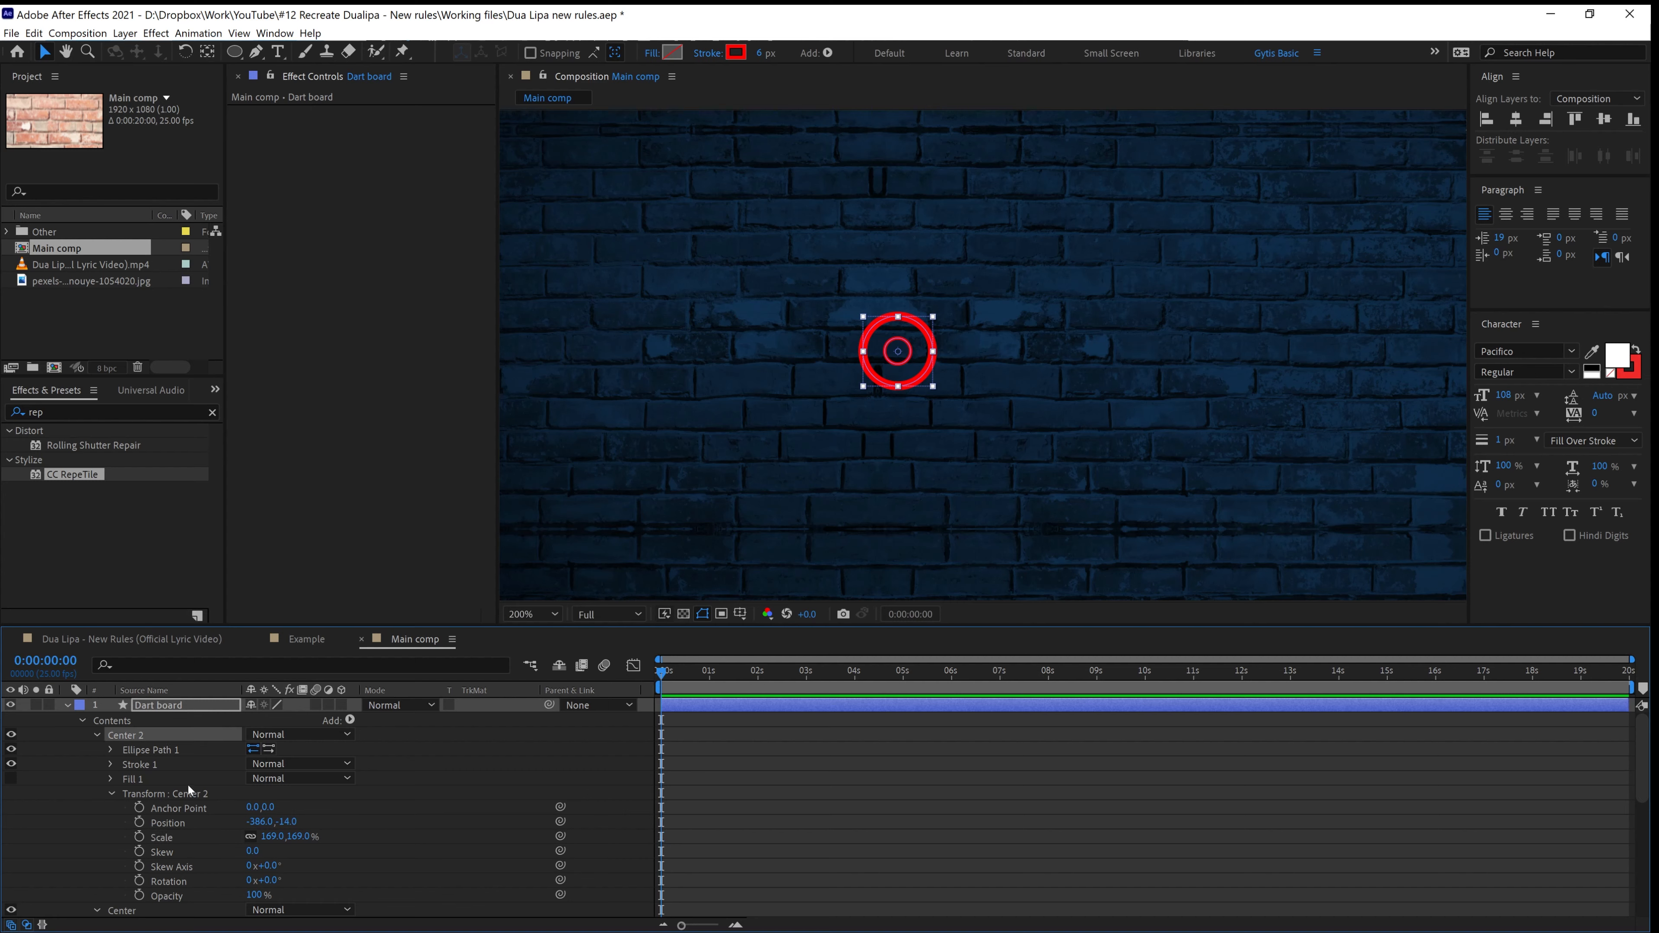
{"action": "key", "text": "Return"}
{"action": "type", "text": "Circle"}
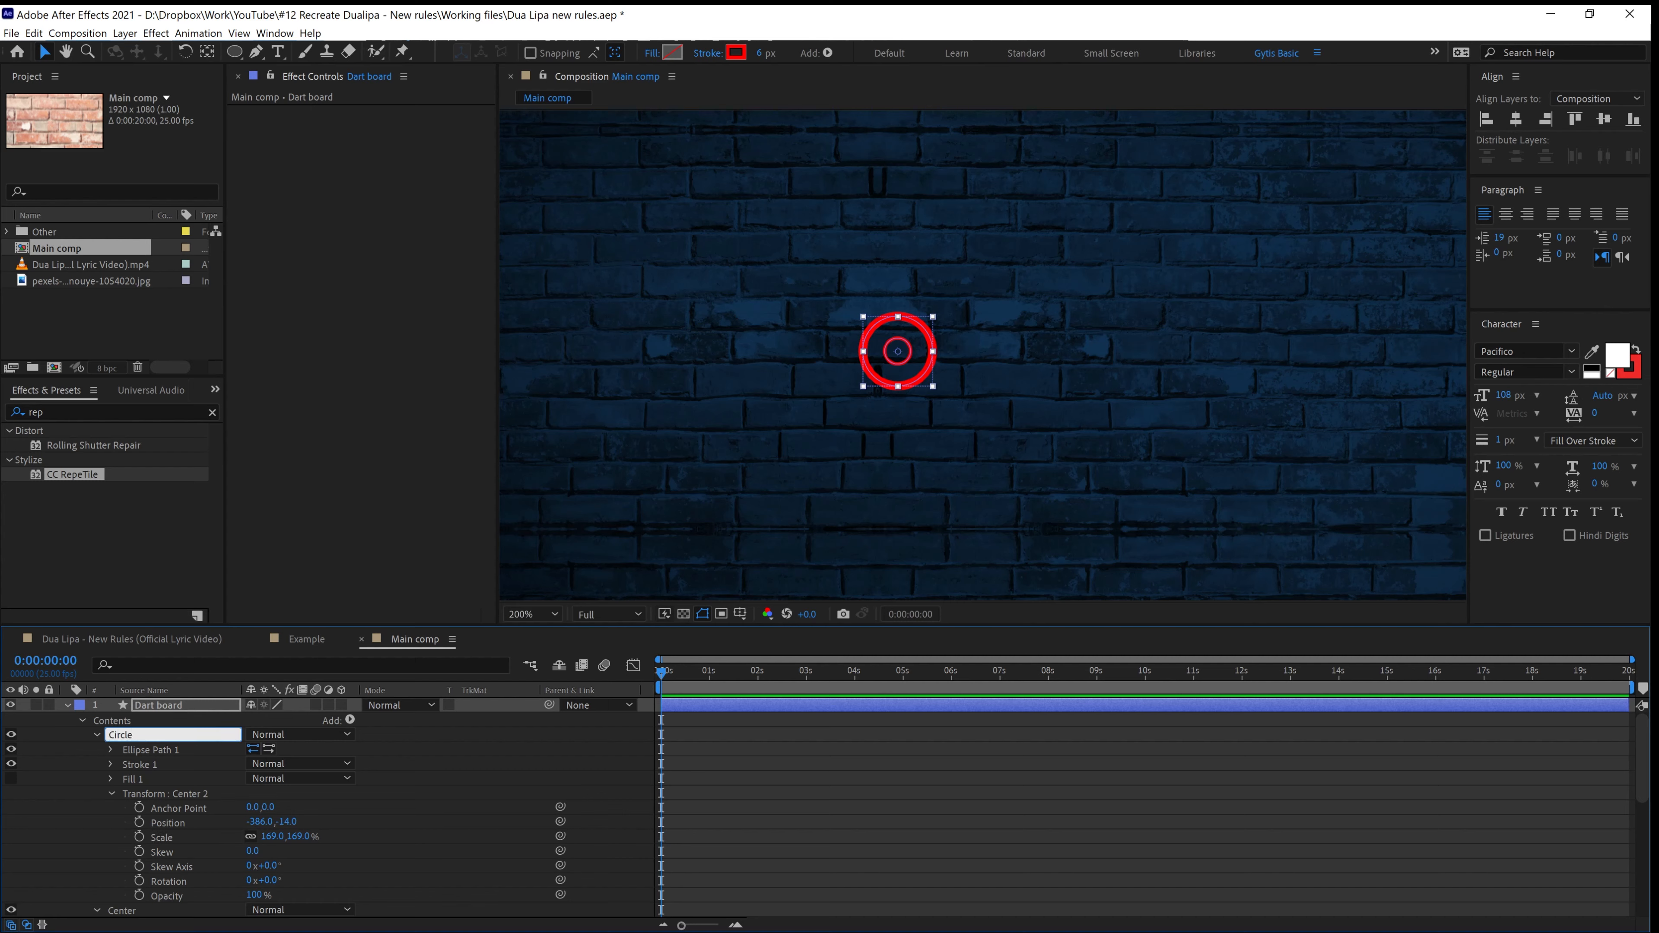
{"action": "left_click", "coordinate": [413, 766]}
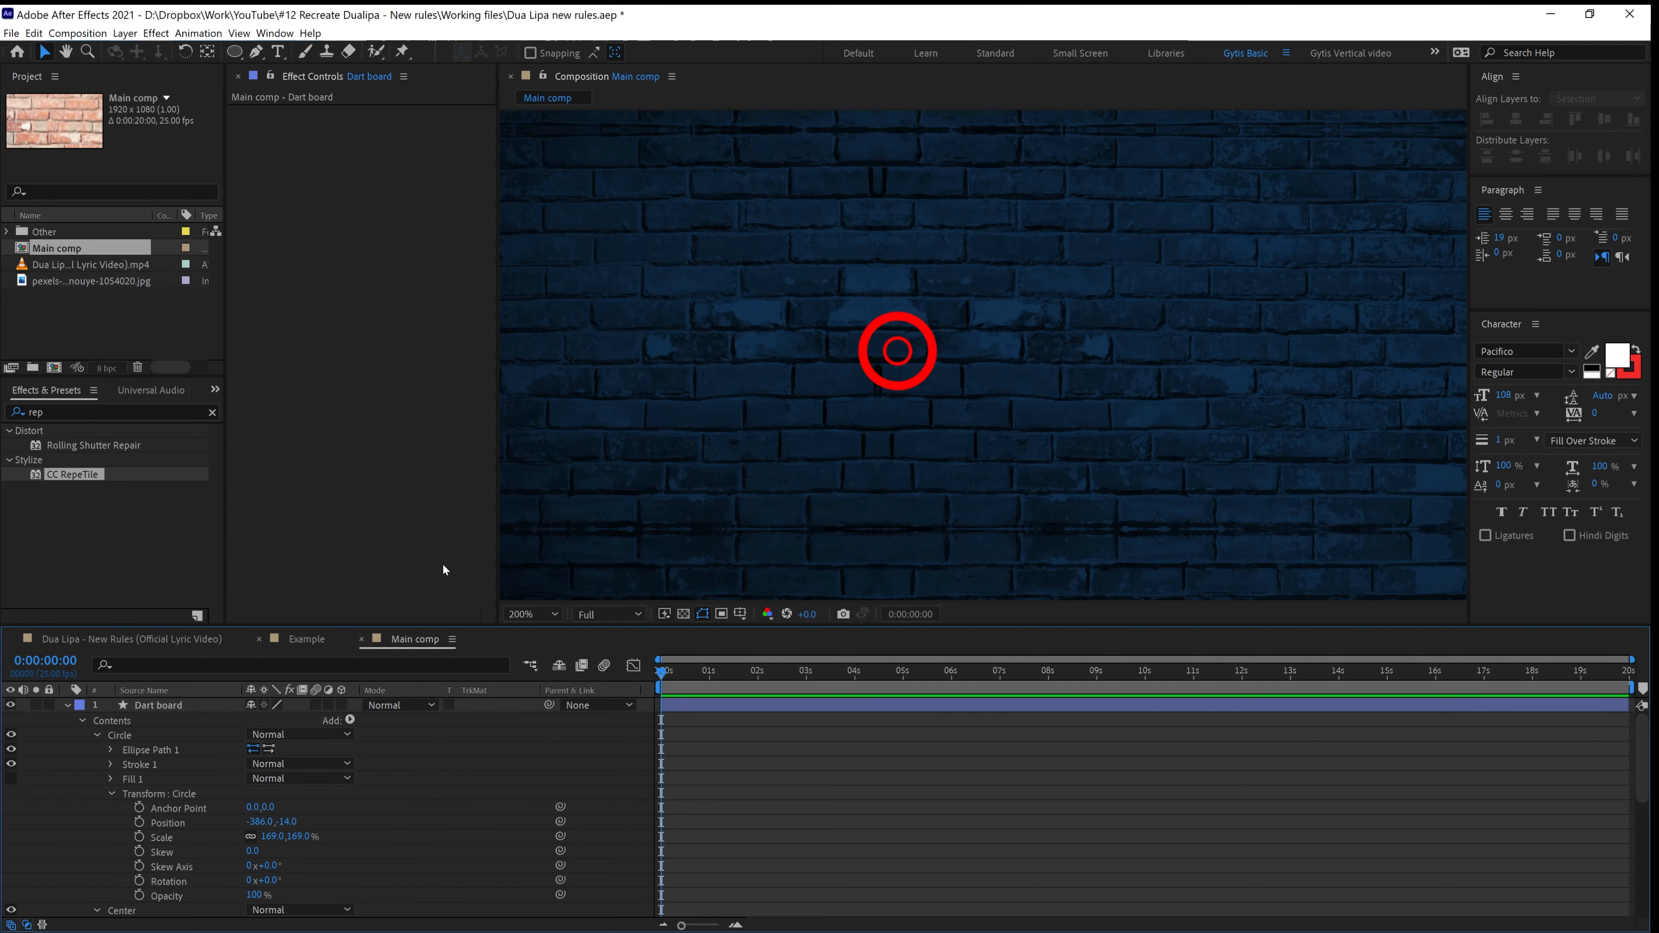
Enlarge the timeline area and delete the extra Stroke 2 from the Circle group
{"action": "left_click", "coordinate": [163, 735]}
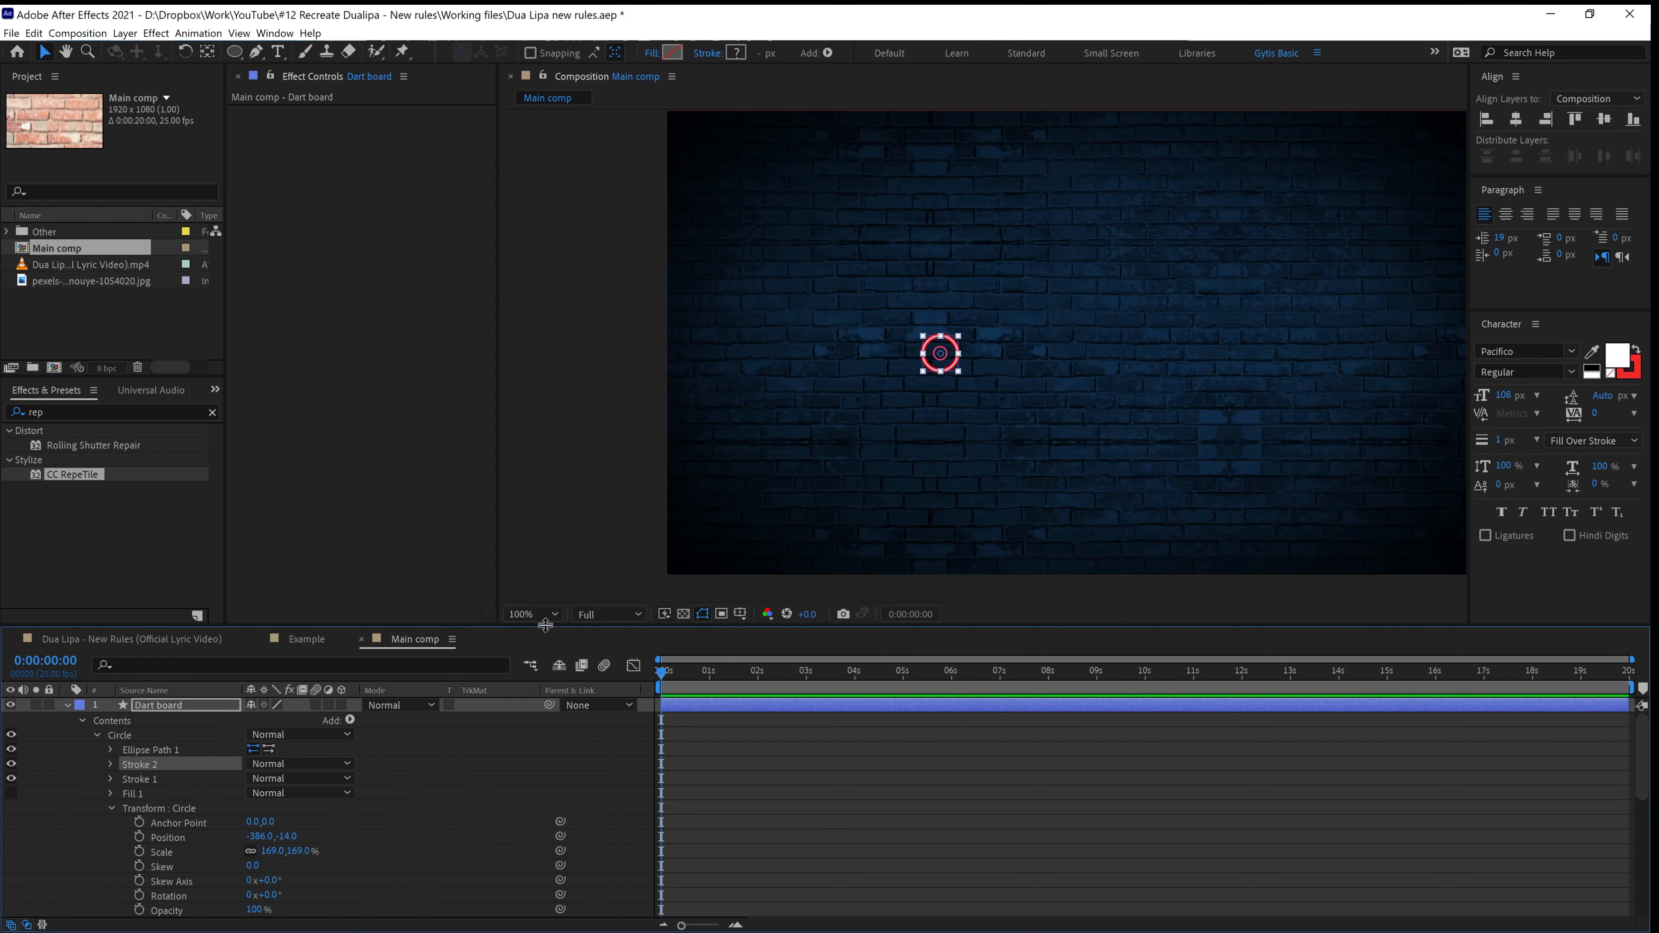
{"action": "left_click_drag", "start_coordinate": [546, 626], "coordinate": [573, 478]}
{"action": "key", "text": "Delete"}
Collapse the Circle and Center groups, and add a shared stroke directly to the Dart board layer's contents
{"action": "left_click", "coordinate": [97, 588]}
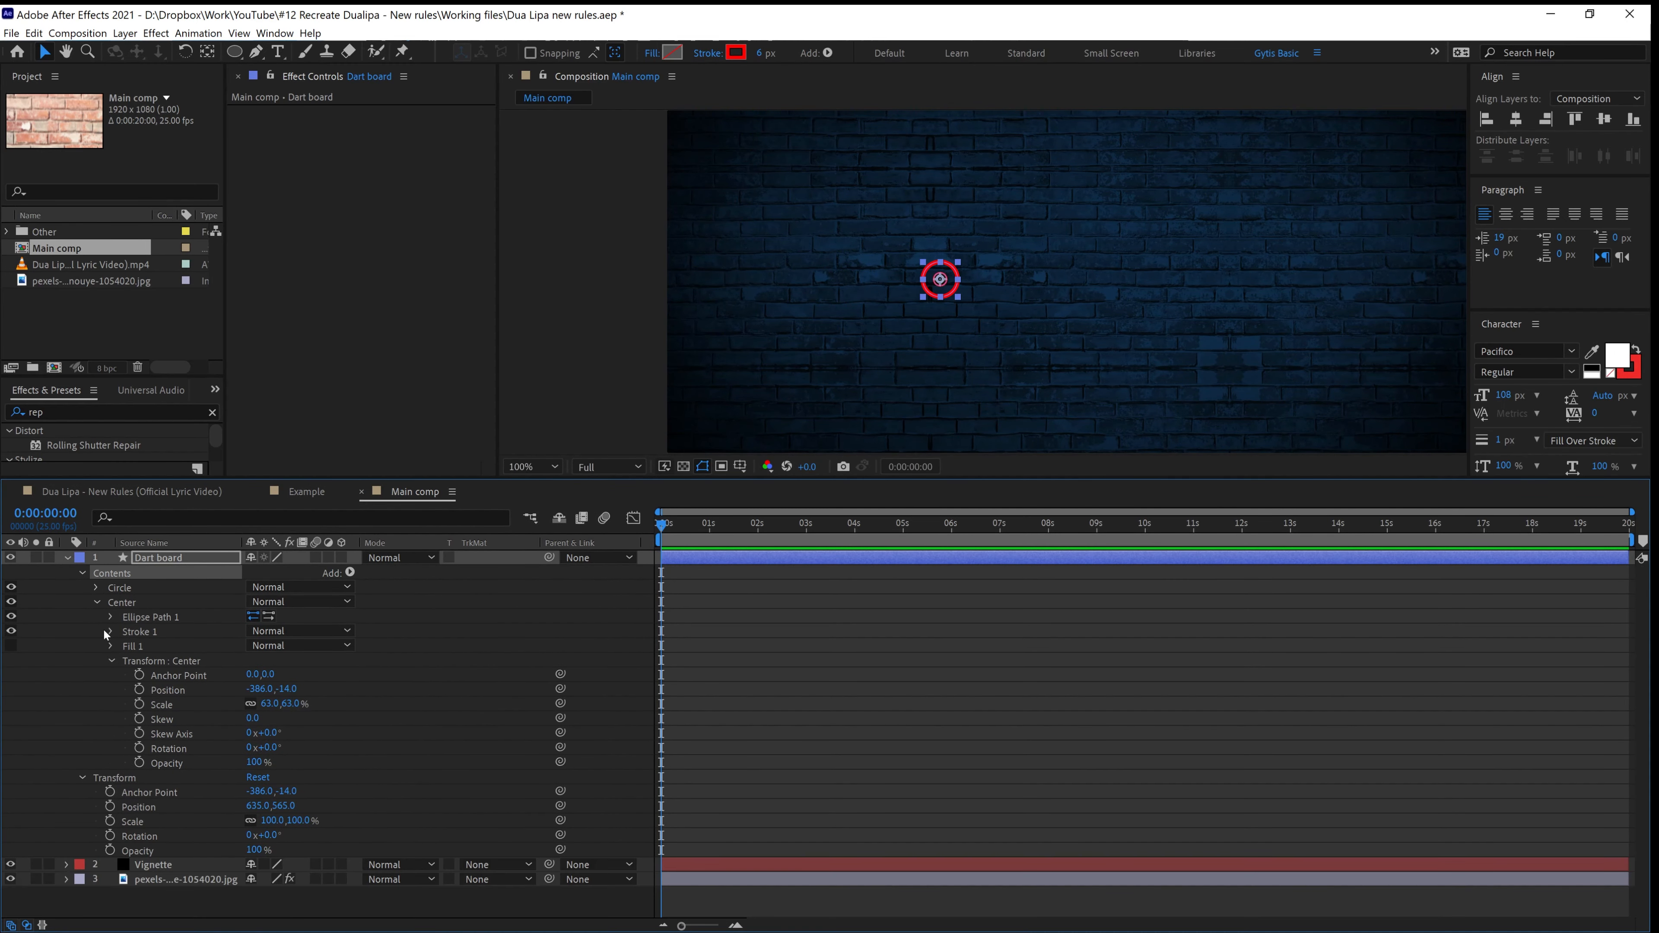
{"action": "left_click", "coordinate": [96, 602]}
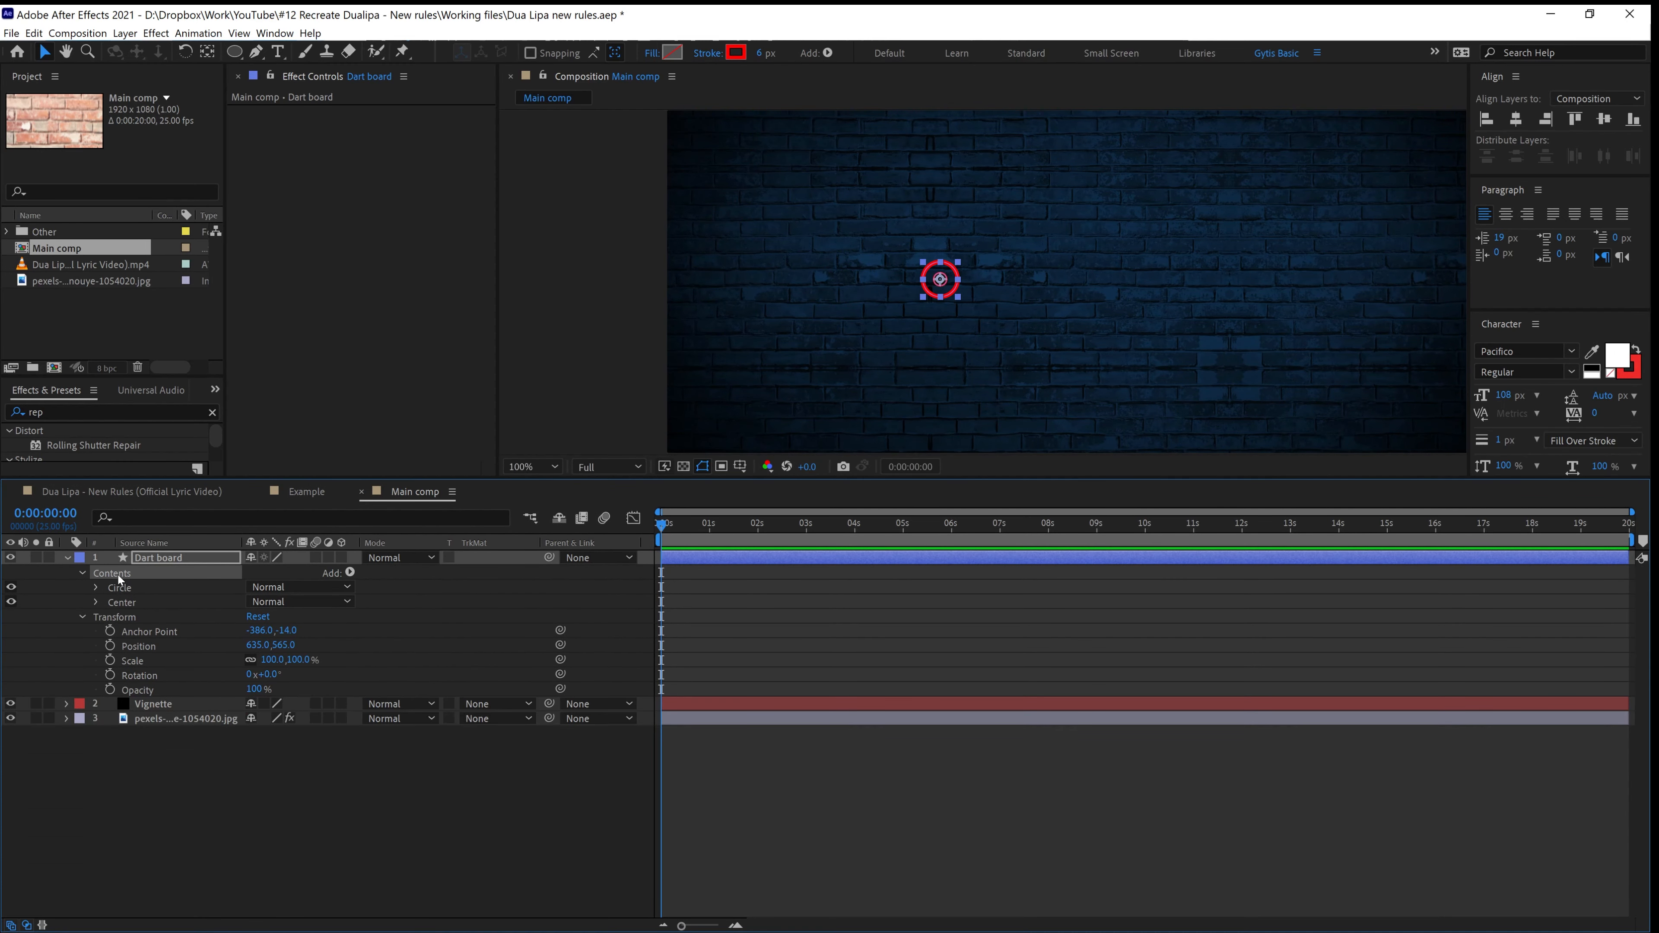
{"action": "left_click", "coordinate": [351, 572]}
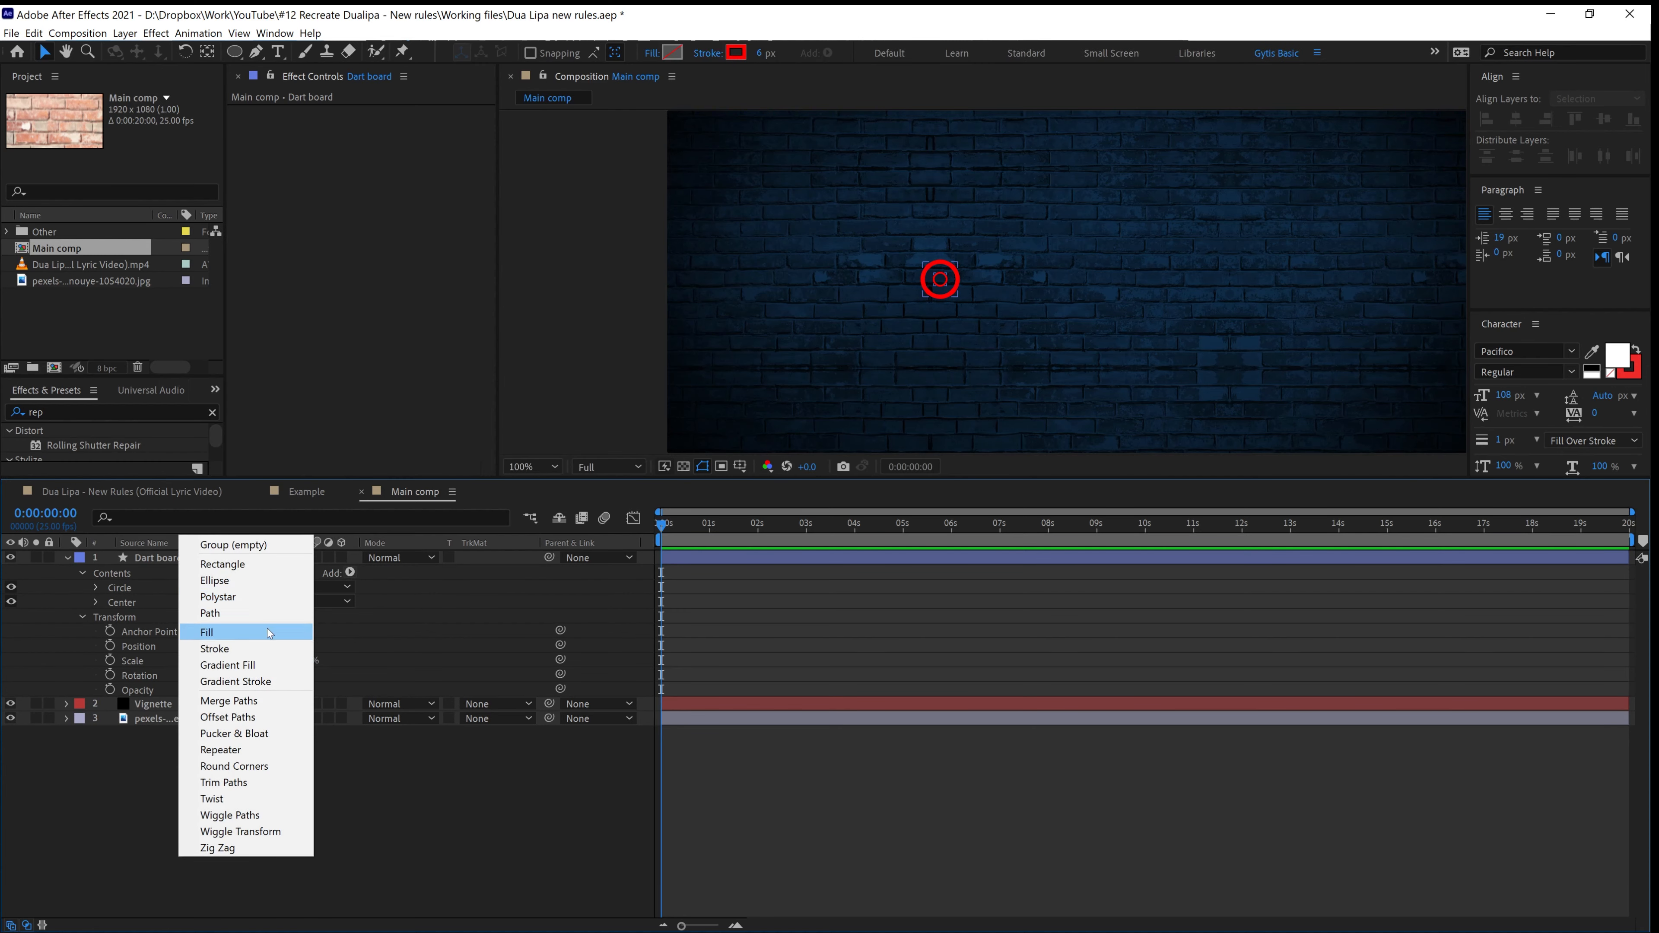
{"action": "left_click", "coordinate": [251, 654]}
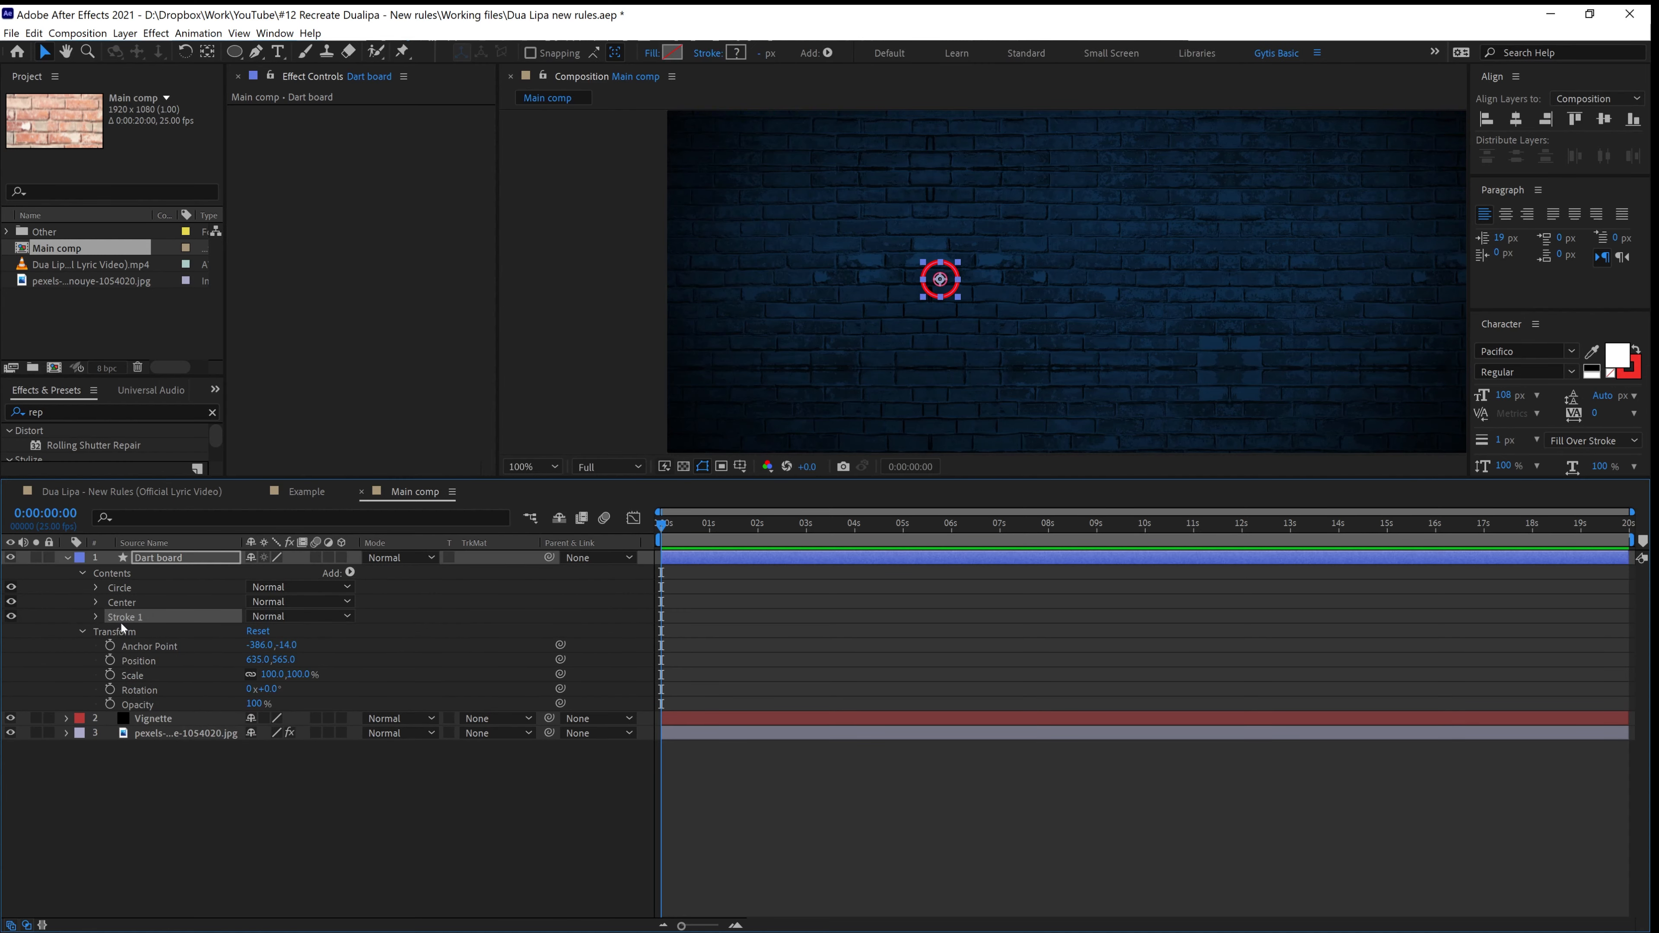
{"action": "left_click", "coordinate": [96, 616]}
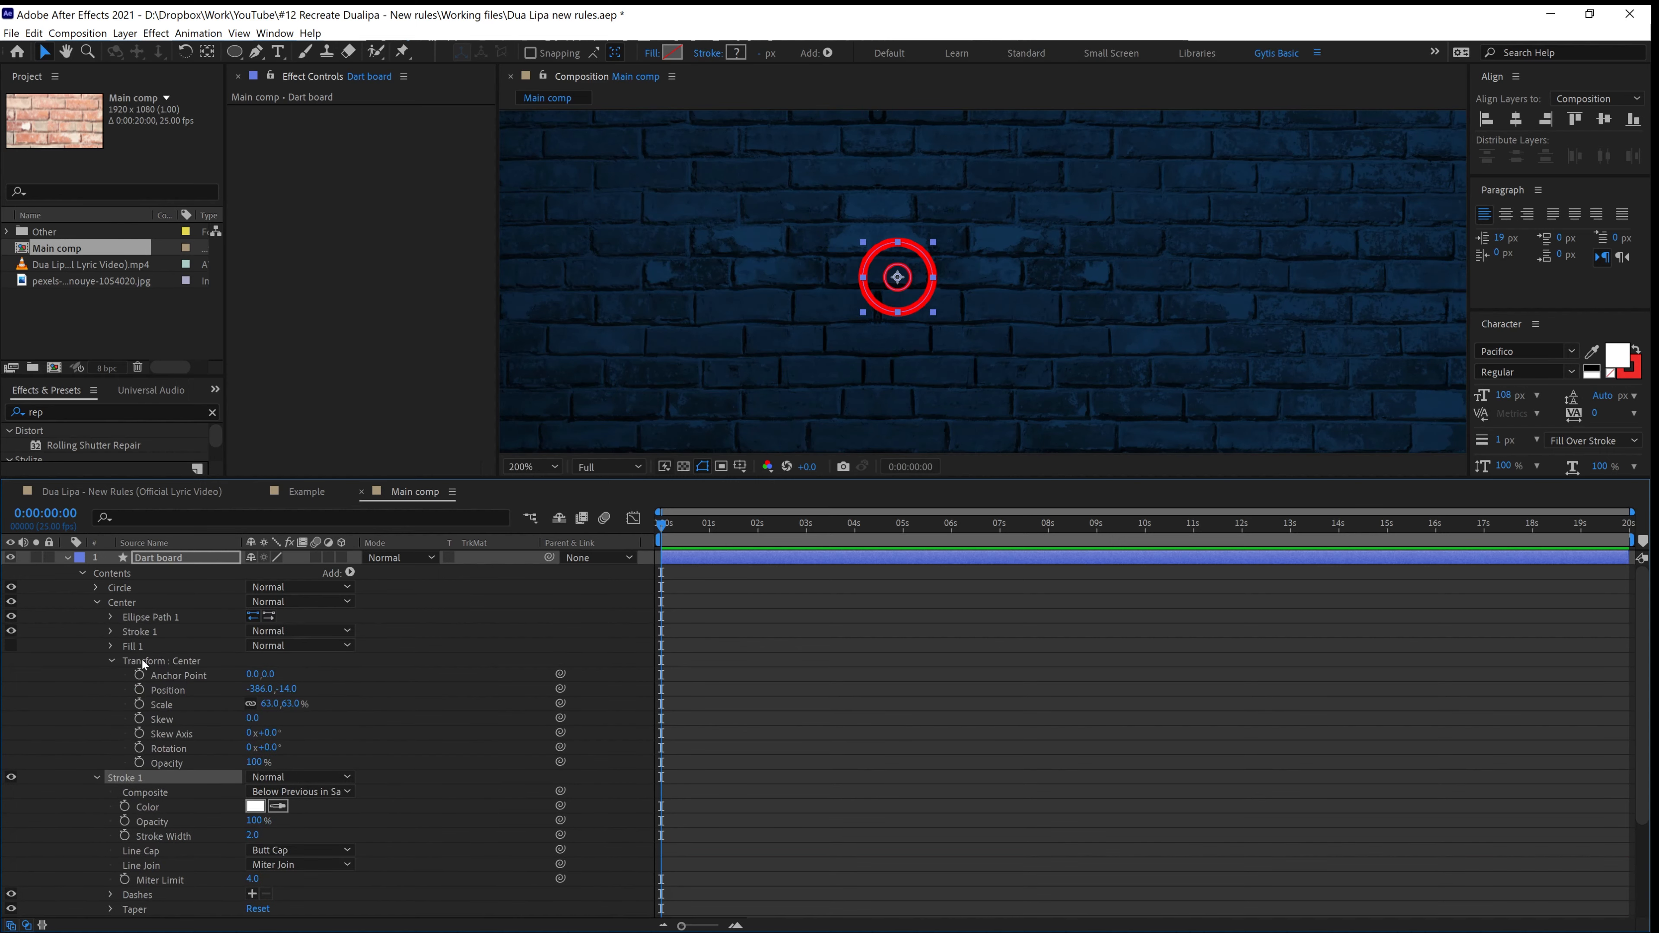
Remove the individual Stroke 1 from both the Center group and the Circle group
{"action": "left_click", "coordinate": [137, 631]}
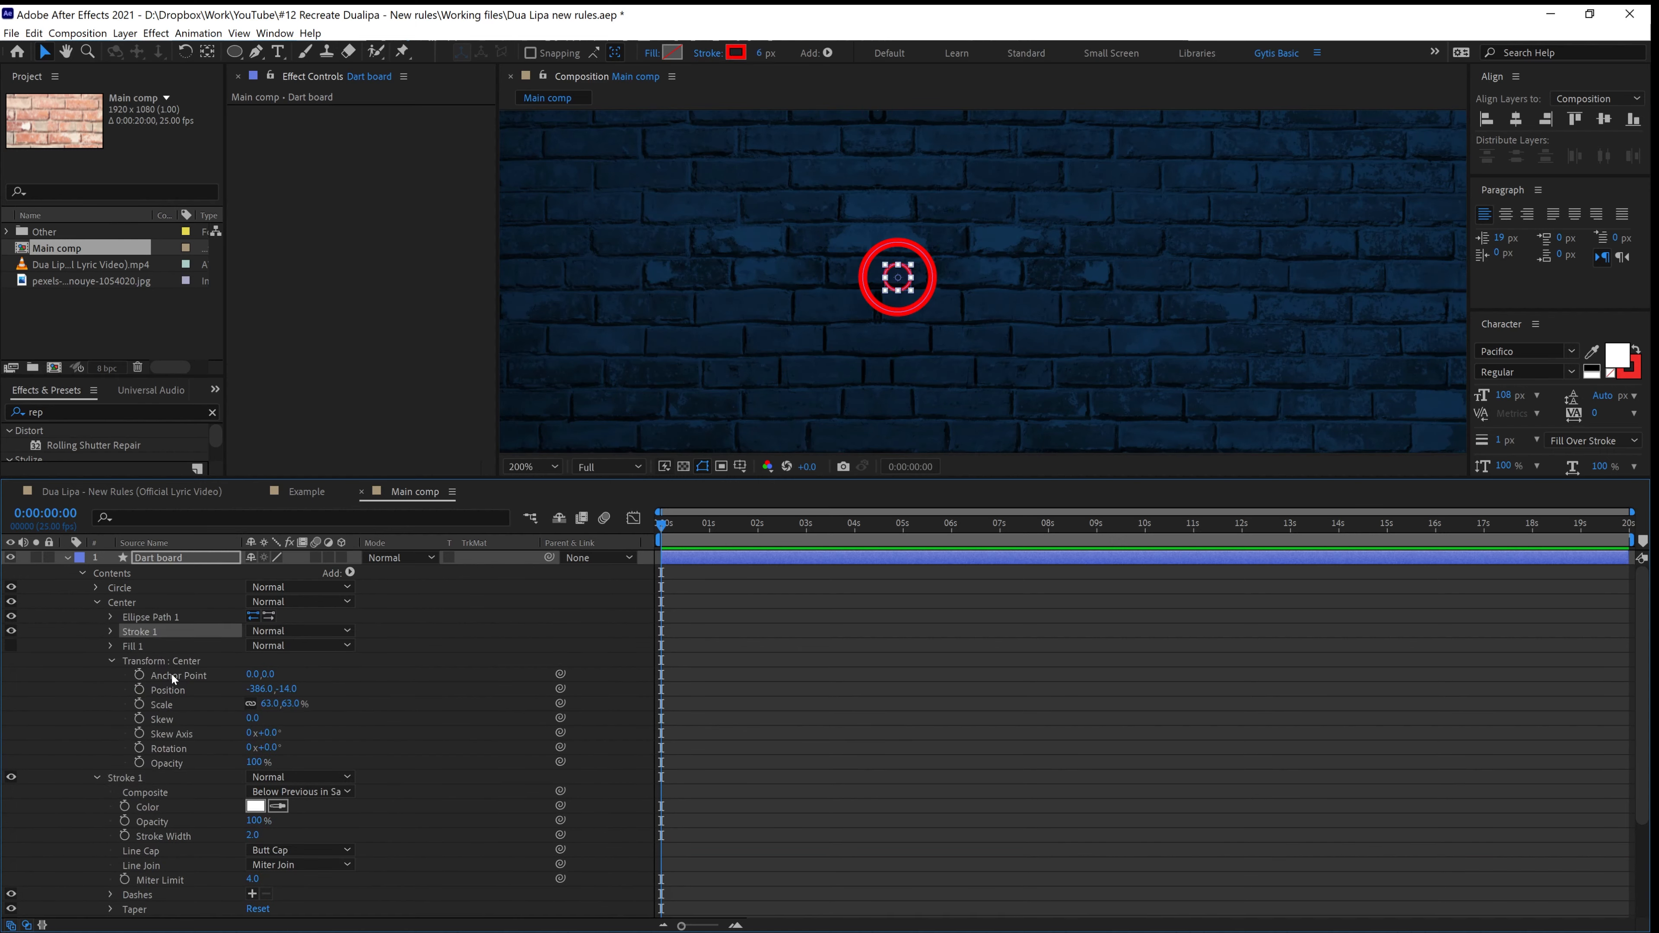
{"action": "right_click", "coordinate": [140, 633]}
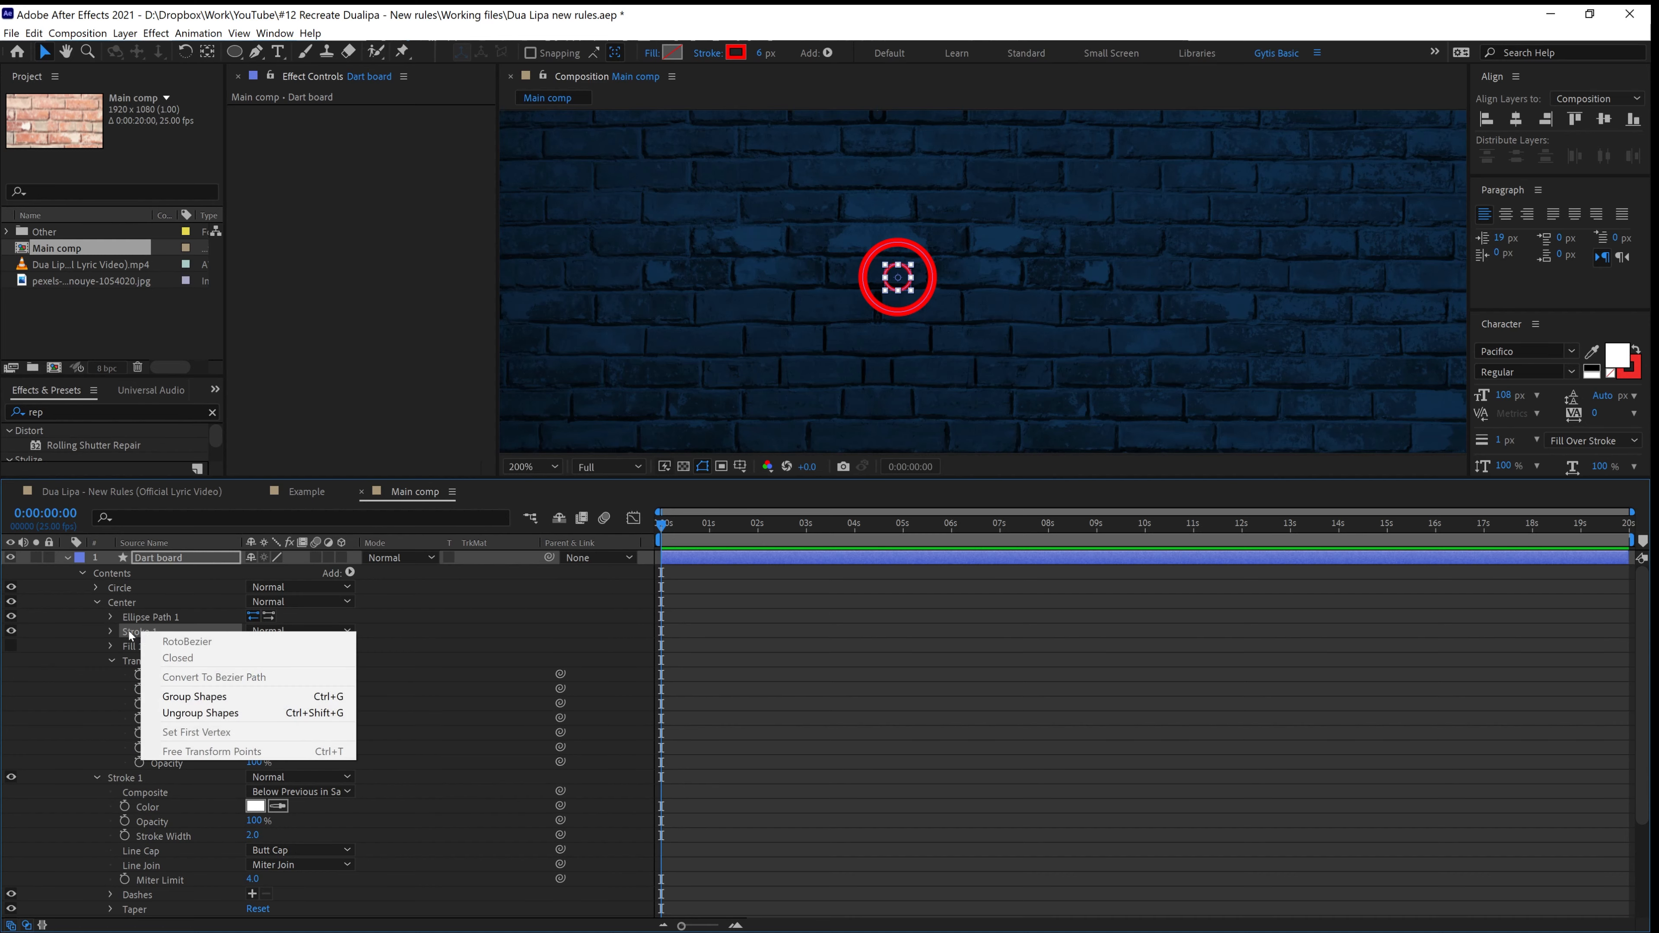
{"action": "left_click", "coordinate": [127, 630]}
{"action": "key", "text": "Delete"}
{"action": "left_click", "coordinate": [94, 588]}
{"action": "left_click", "coordinate": [133, 616]}
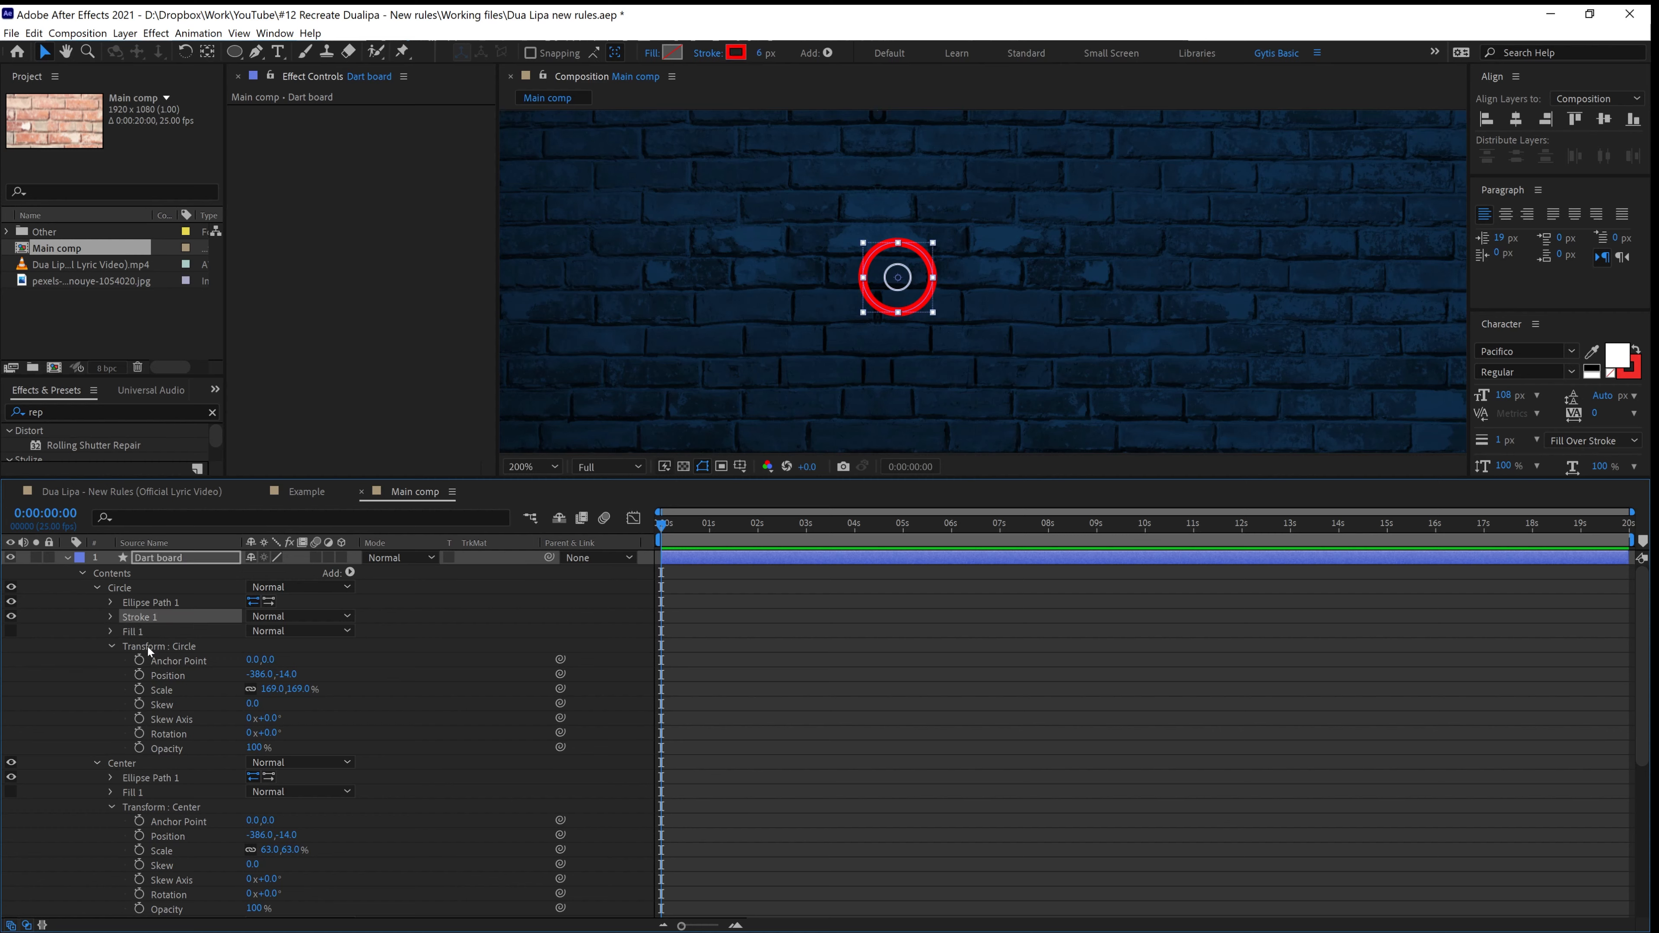
{"action": "key", "text": "ctrl+x"}
{"action": "key", "text": "ctrl+v"}
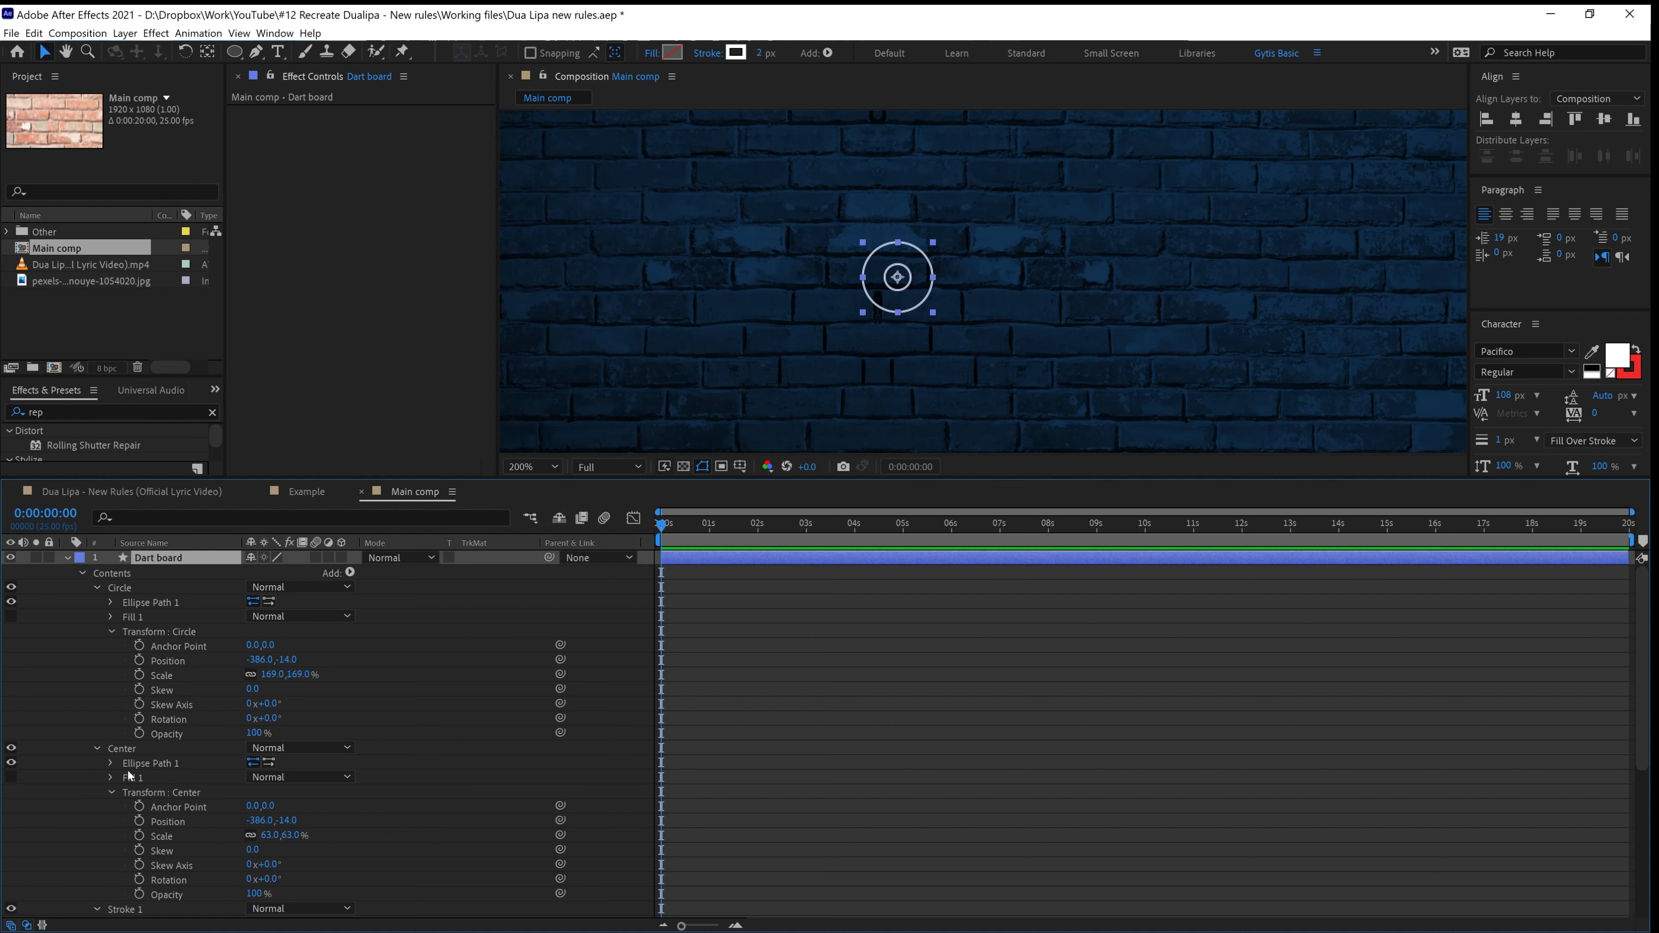
Set the shared stroke's colour to red FF0000 and its width to 6, then deselect the layer
{"action": "scroll", "coordinate": [162, 892], "scroll_direction": "down", "scroll_amount": 5}
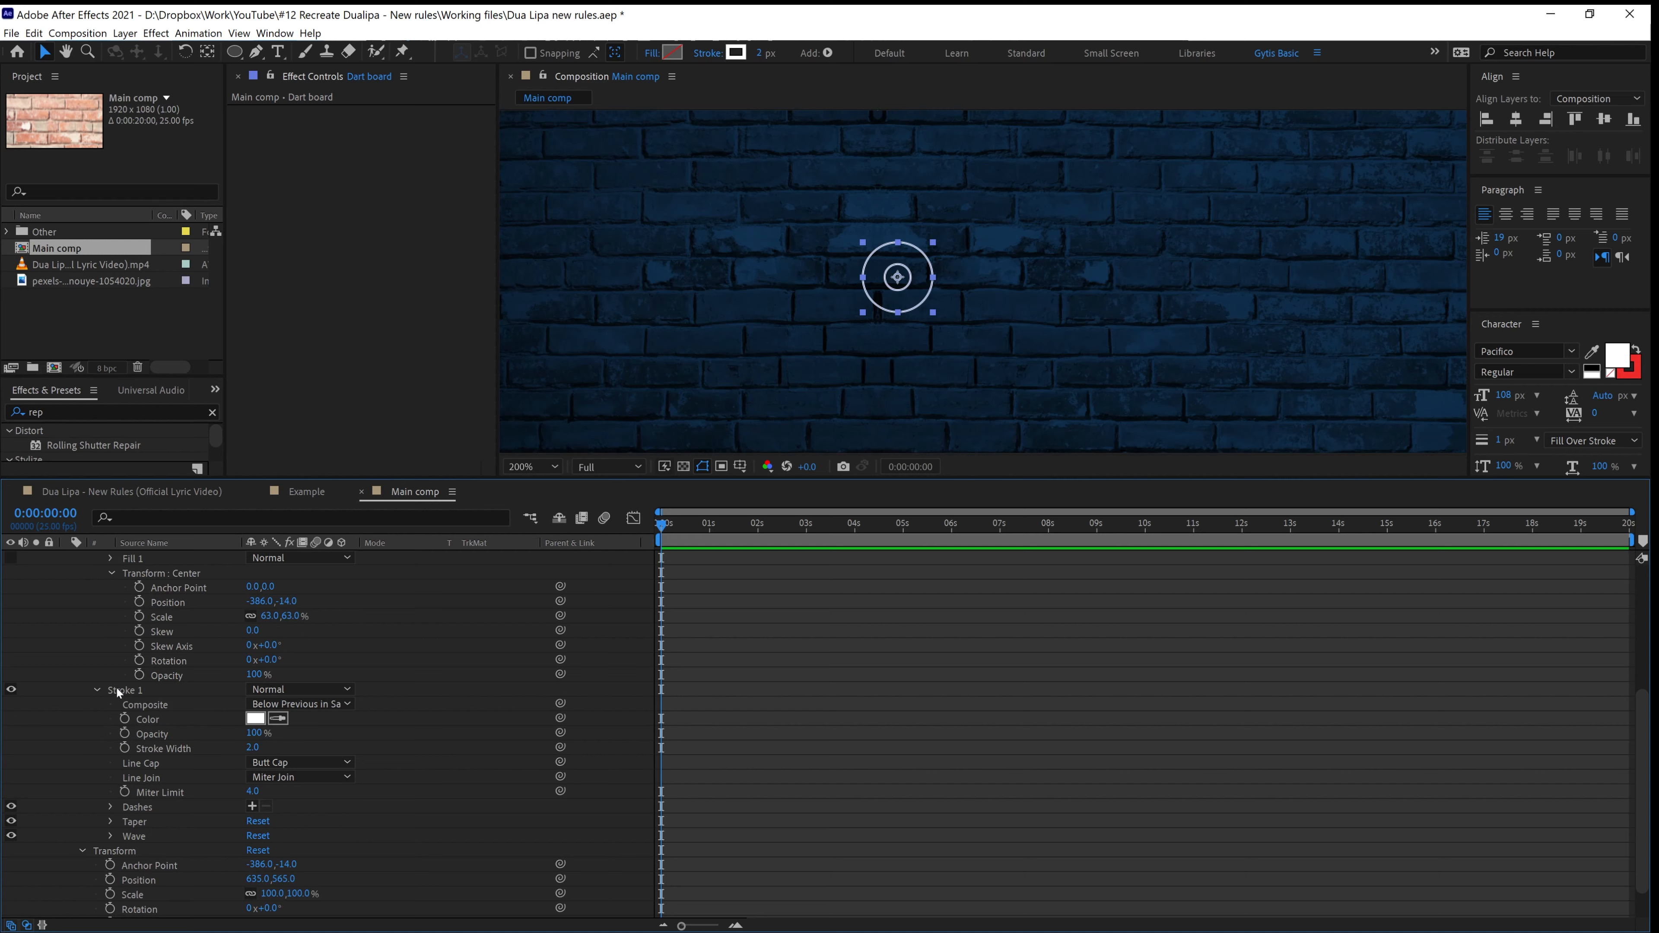
{"action": "left_click", "coordinate": [115, 688]}
{"action": "left_click", "coordinate": [255, 719]}
{"action": "left_click", "coordinate": [1133, 371]}
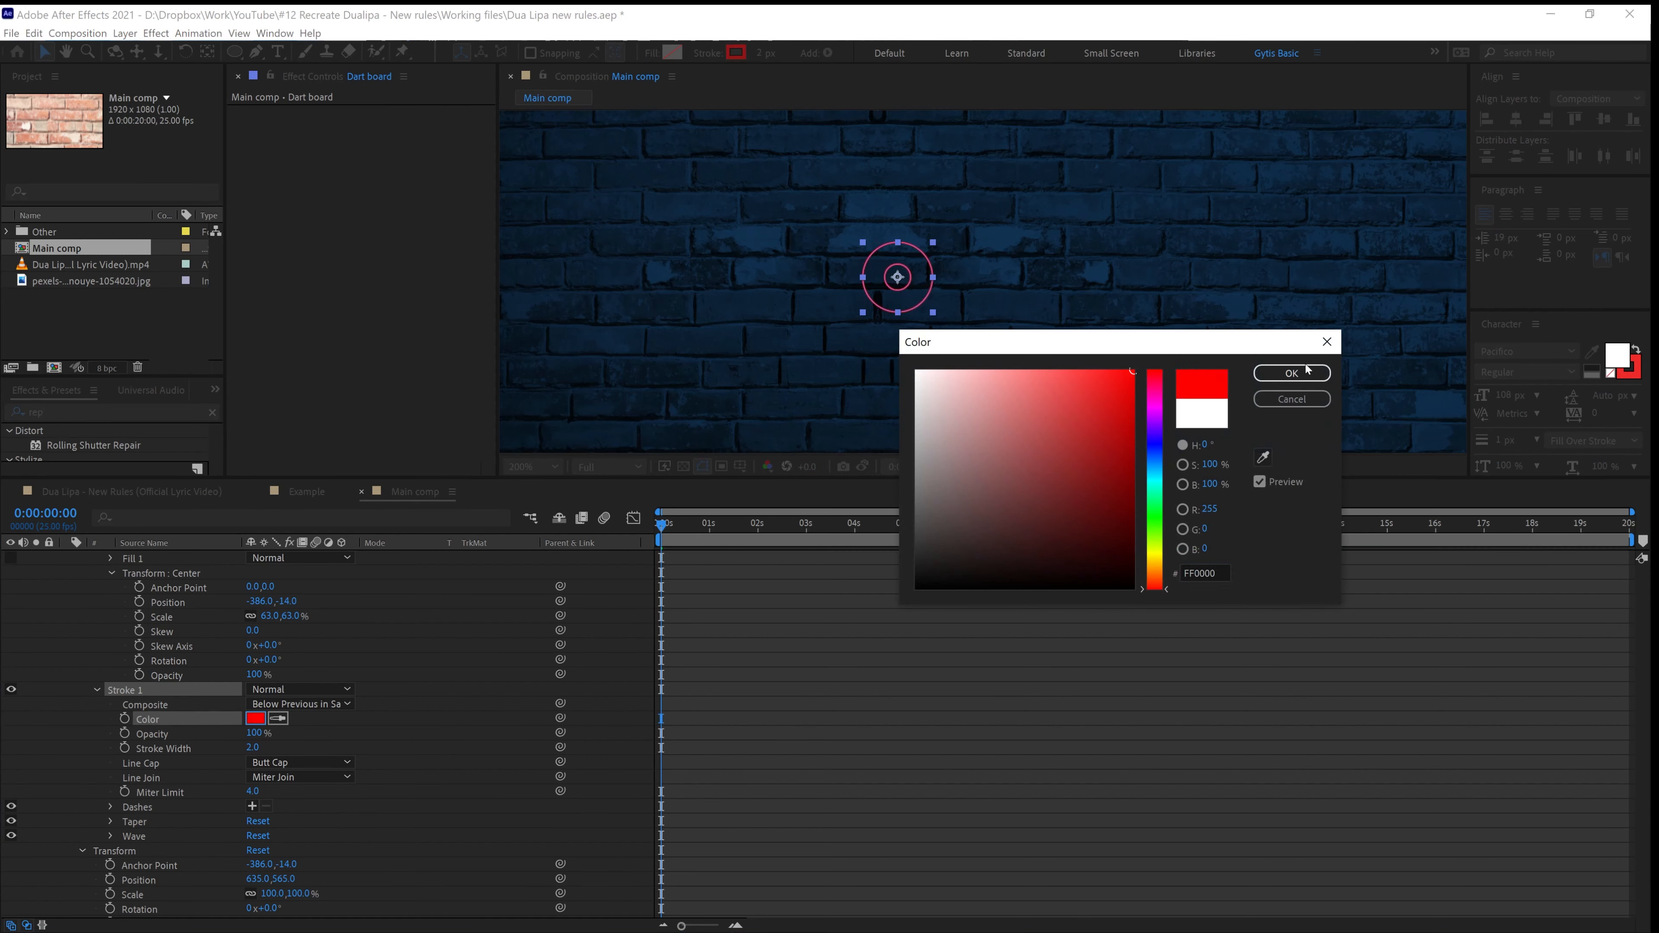
{"action": "left_click", "coordinate": [1305, 371]}
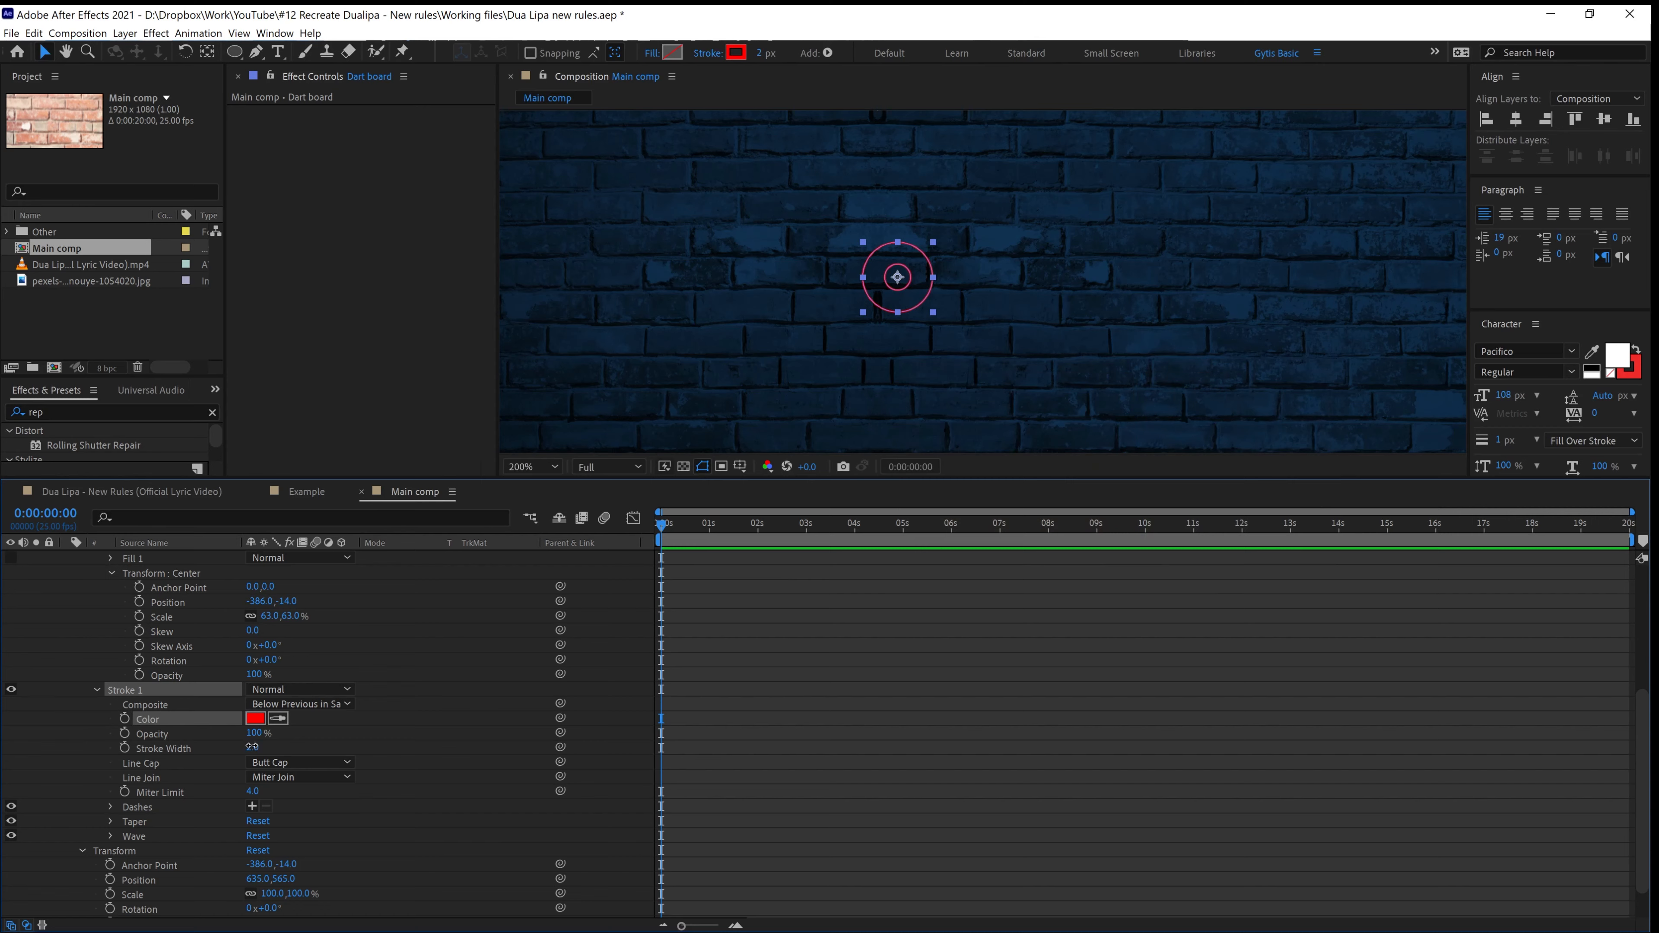
{"action": "left_click_drag", "start_coordinate": [252, 746], "coordinate": [255, 749]}
{"action": "left_click", "coordinate": [138, 759]}
Collapse the Circle and Center groups, duplicate the Circle group and scale the copy to 324%
{"action": "scroll", "coordinate": [138, 758], "scroll_direction": "up", "scroll_amount": 4}
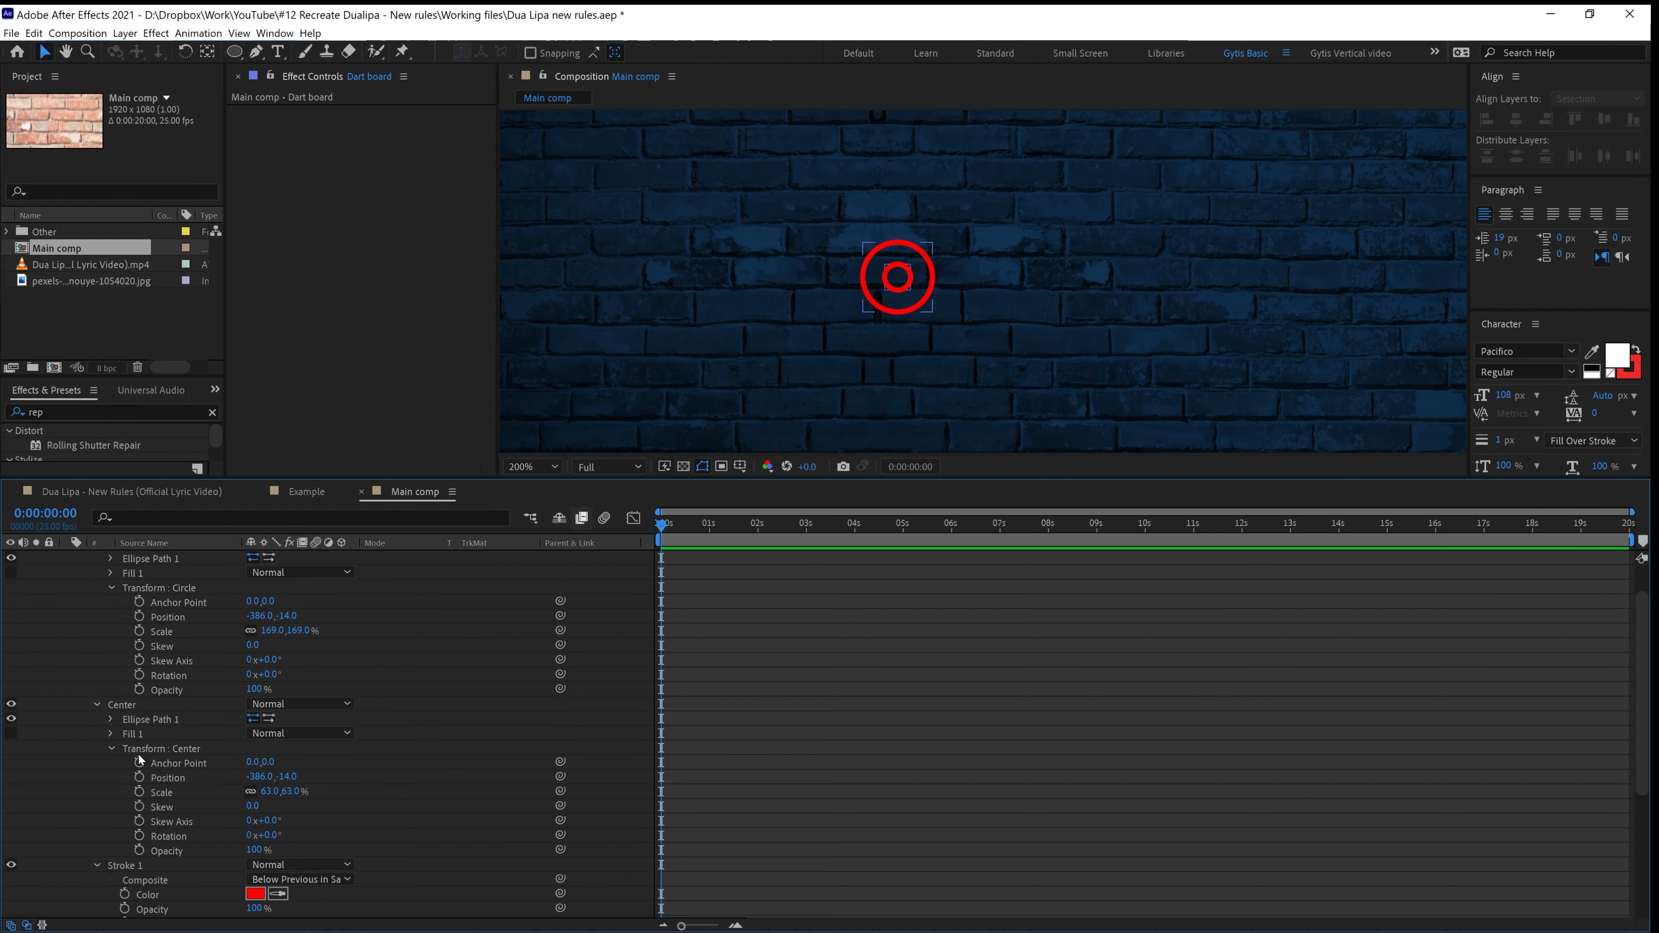
{"action": "scroll", "coordinate": [167, 752], "scroll_direction": "up", "scroll_amount": 1}
{"action": "left_click", "coordinate": [135, 616]}
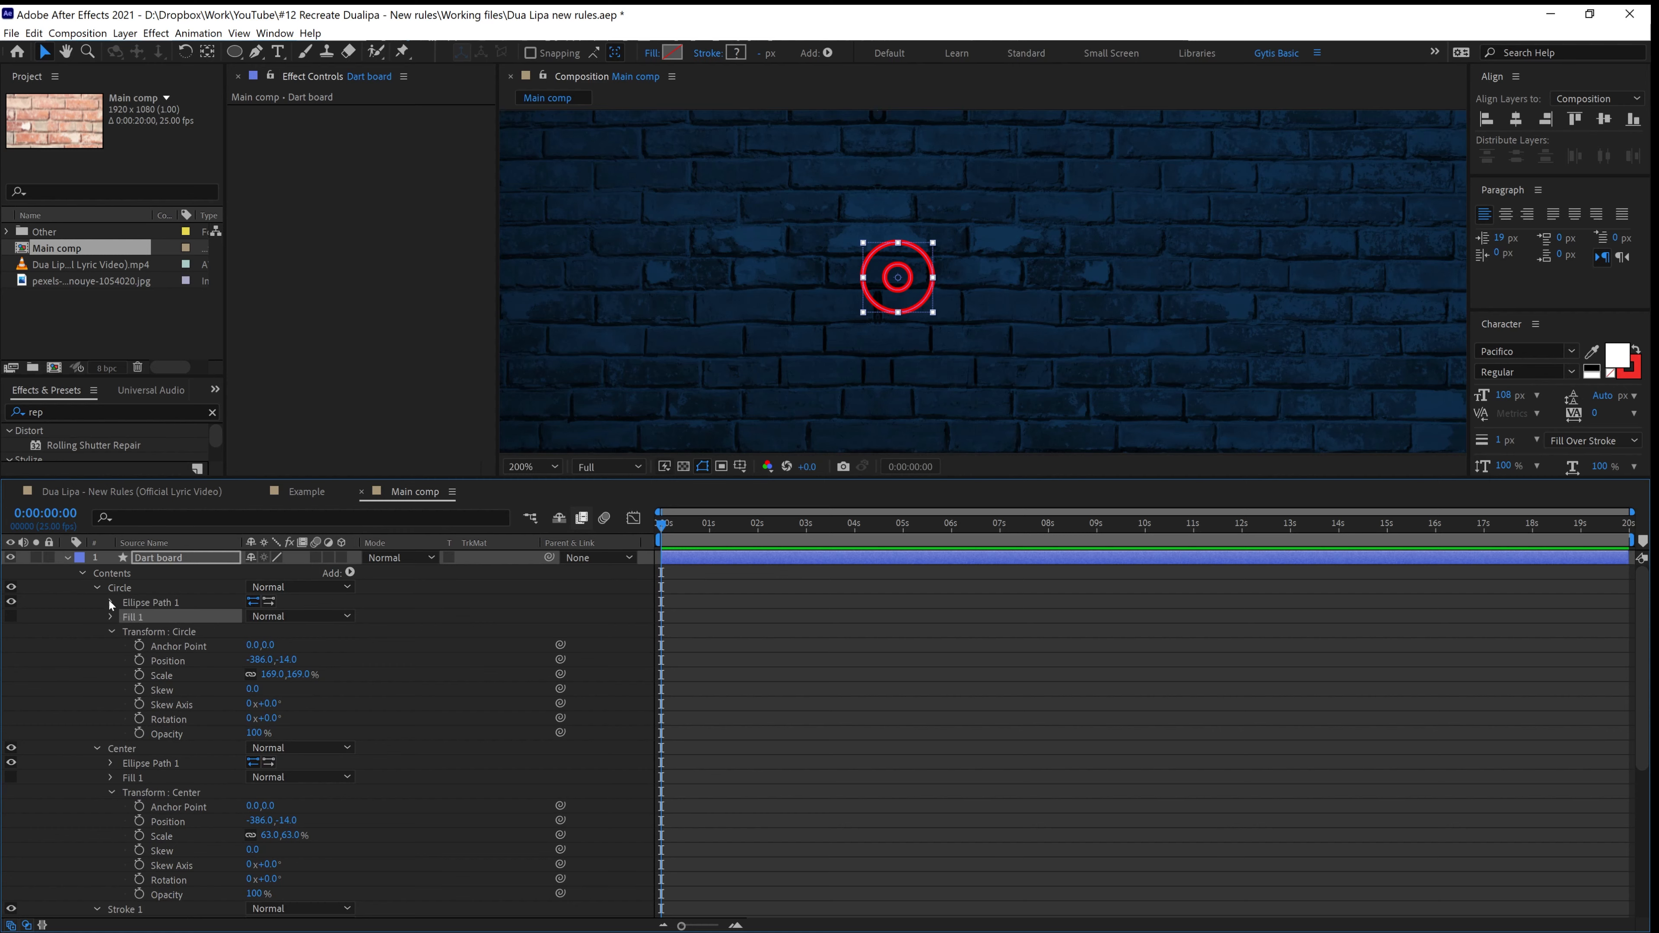
{"action": "left_click", "coordinate": [93, 590]}
{"action": "left_click", "coordinate": [96, 589]}
{"action": "left_click", "coordinate": [95, 603]}
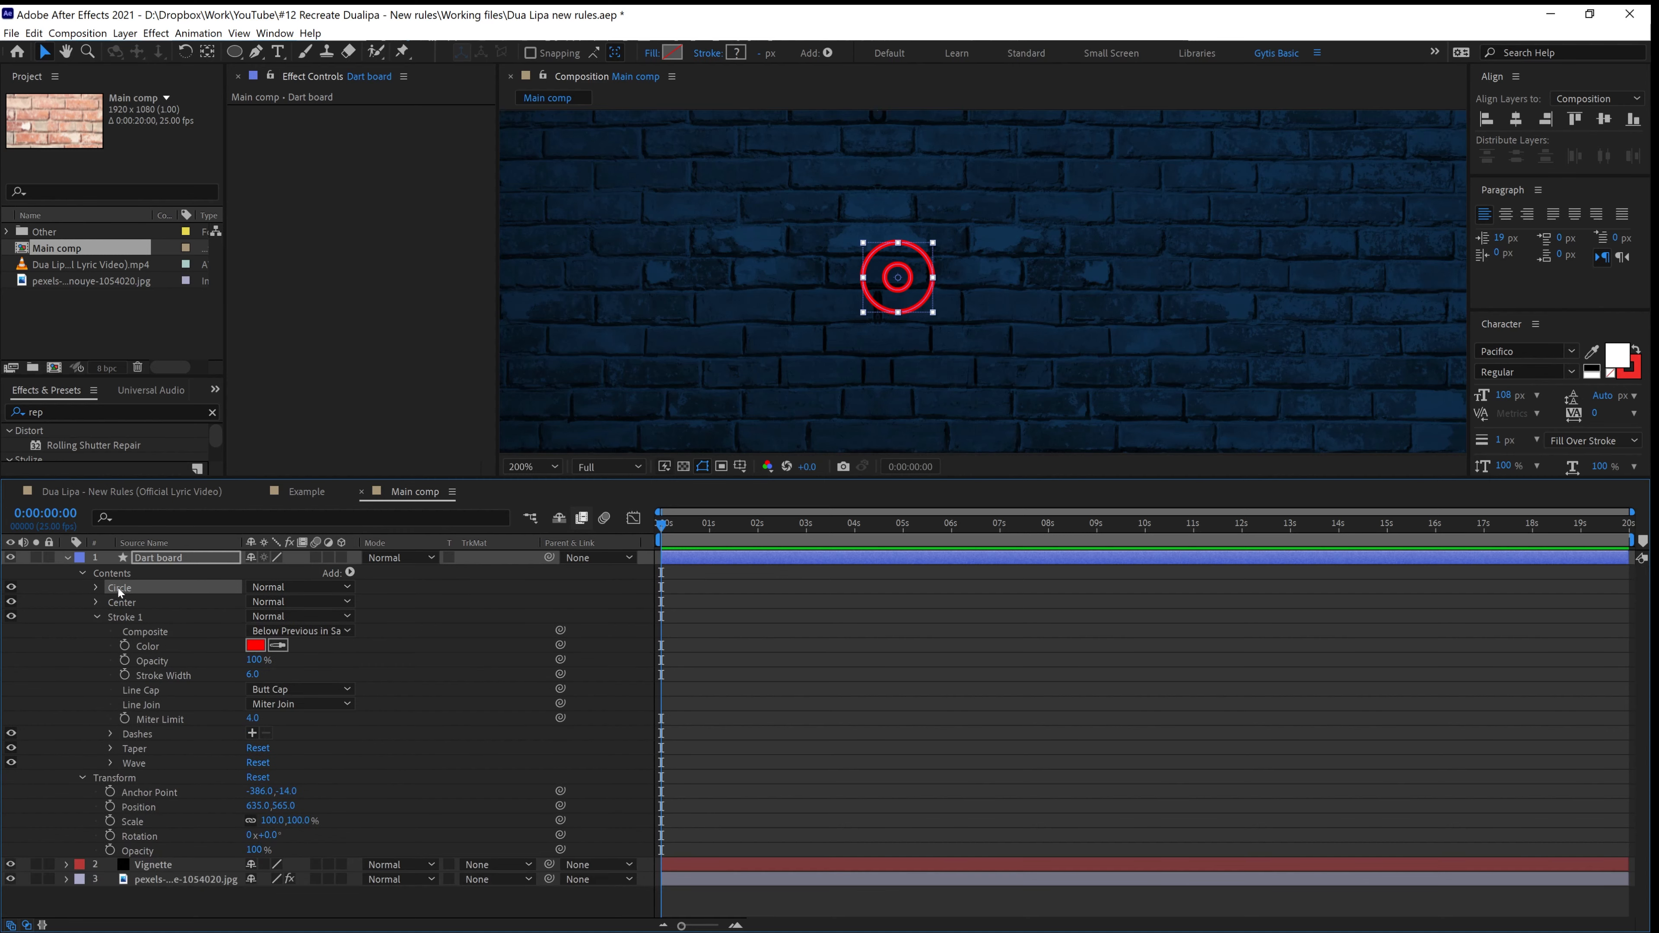
{"action": "key", "text": "ctrl+d"}
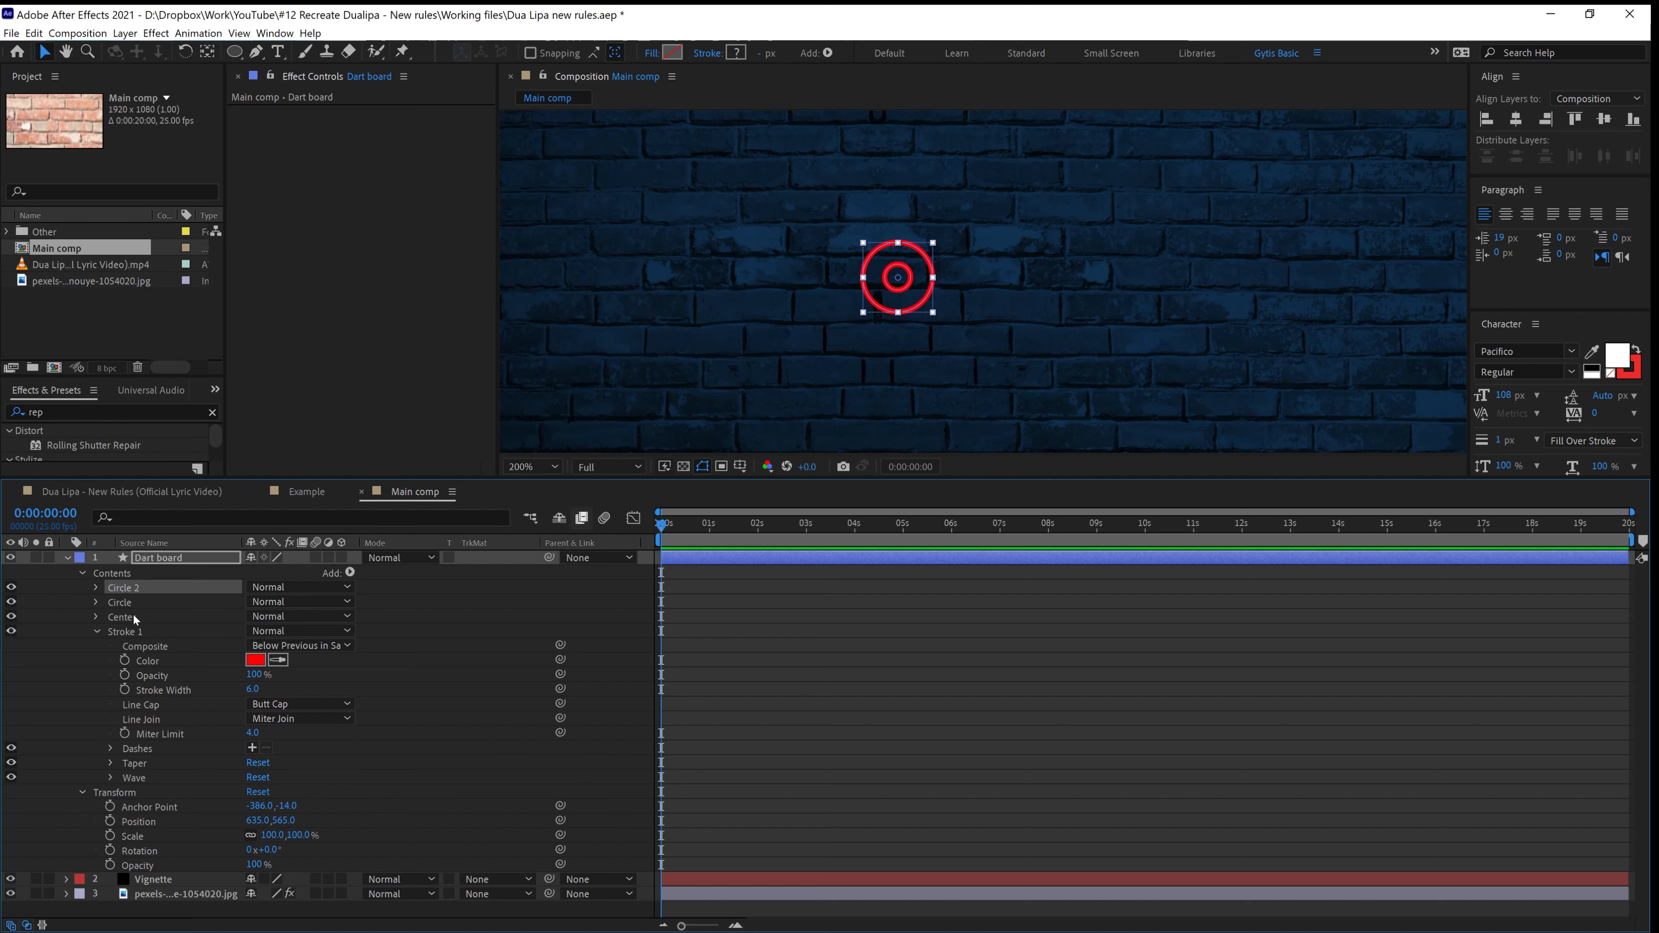
{"action": "left_click", "coordinate": [97, 588]}
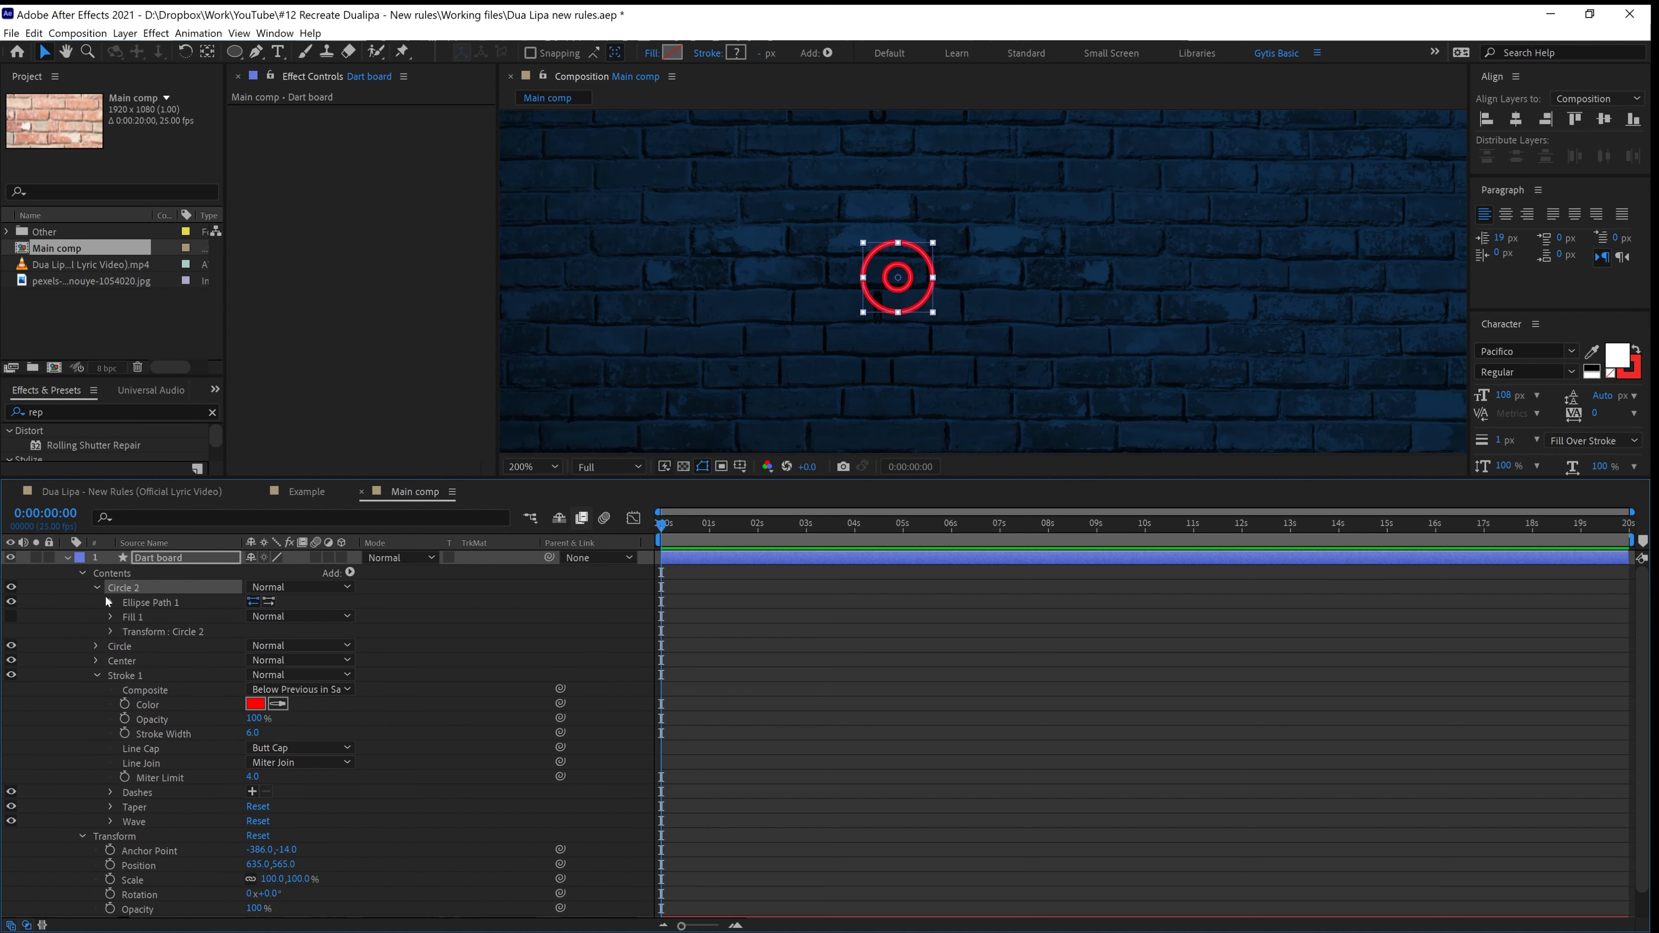
{"action": "left_click", "coordinate": [110, 631]}
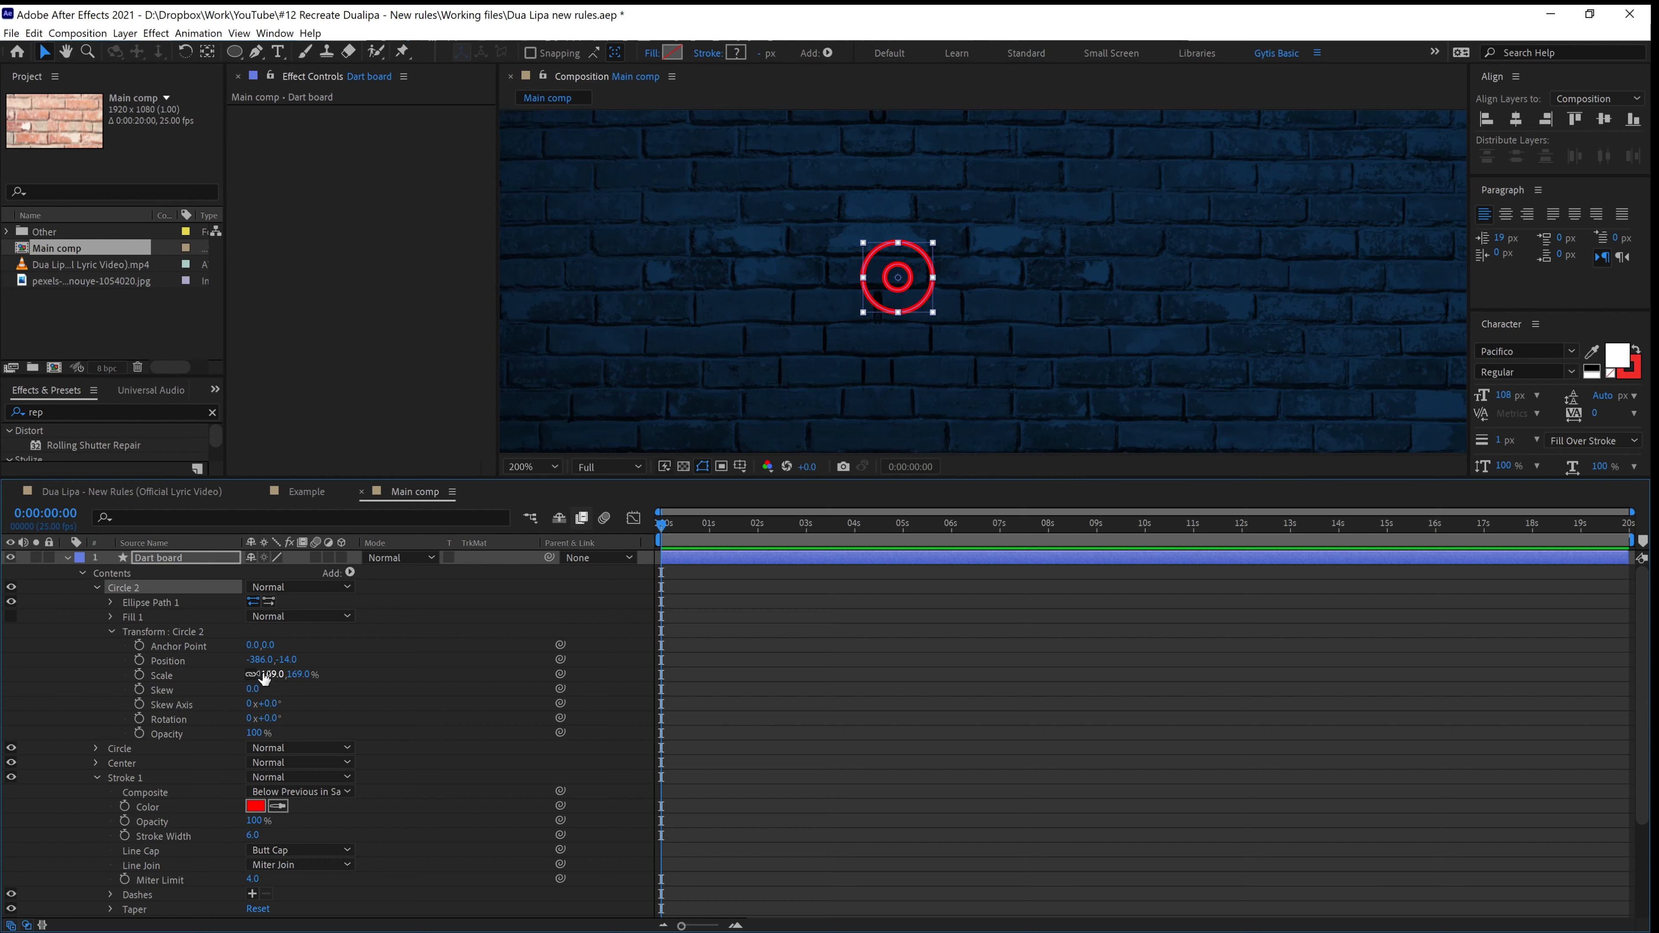
{"action": "left_click_drag", "start_coordinate": [264, 680], "coordinate": [400, 662]}
{"action": "key", "text": "comma"}
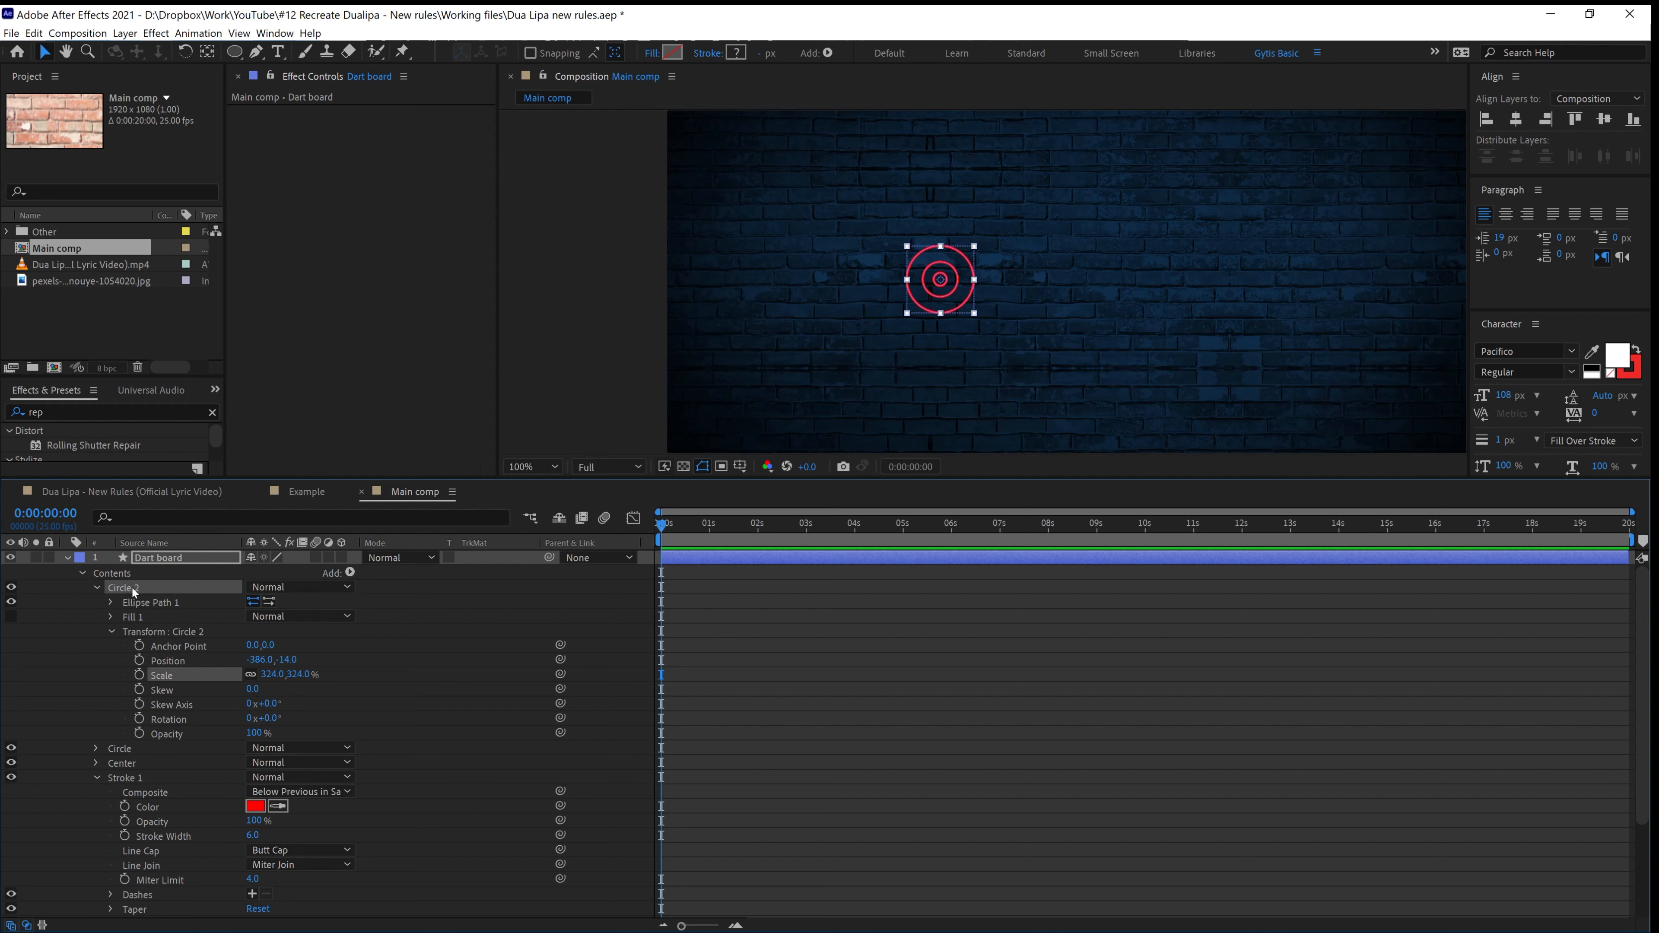
Duplicate the Circle 2 group and scale the copy to 588% as the outermost ring
{"action": "key", "text": "ctrl+d"}
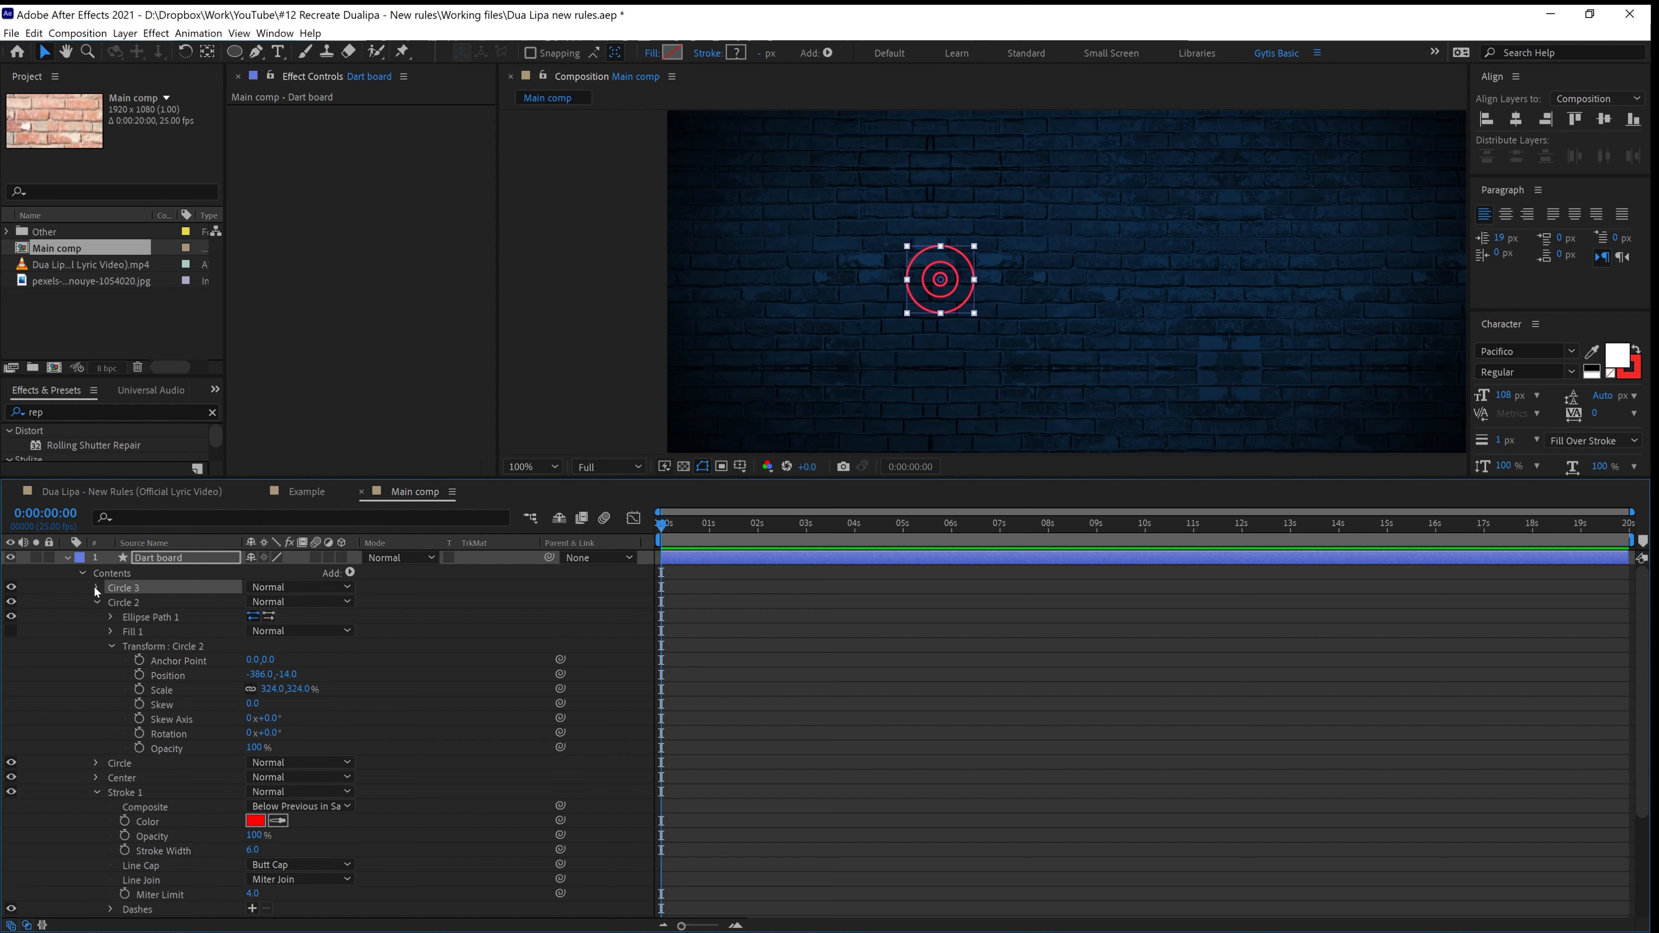
{"action": "left_click", "coordinate": [96, 588]}
{"action": "left_click", "coordinate": [111, 631]}
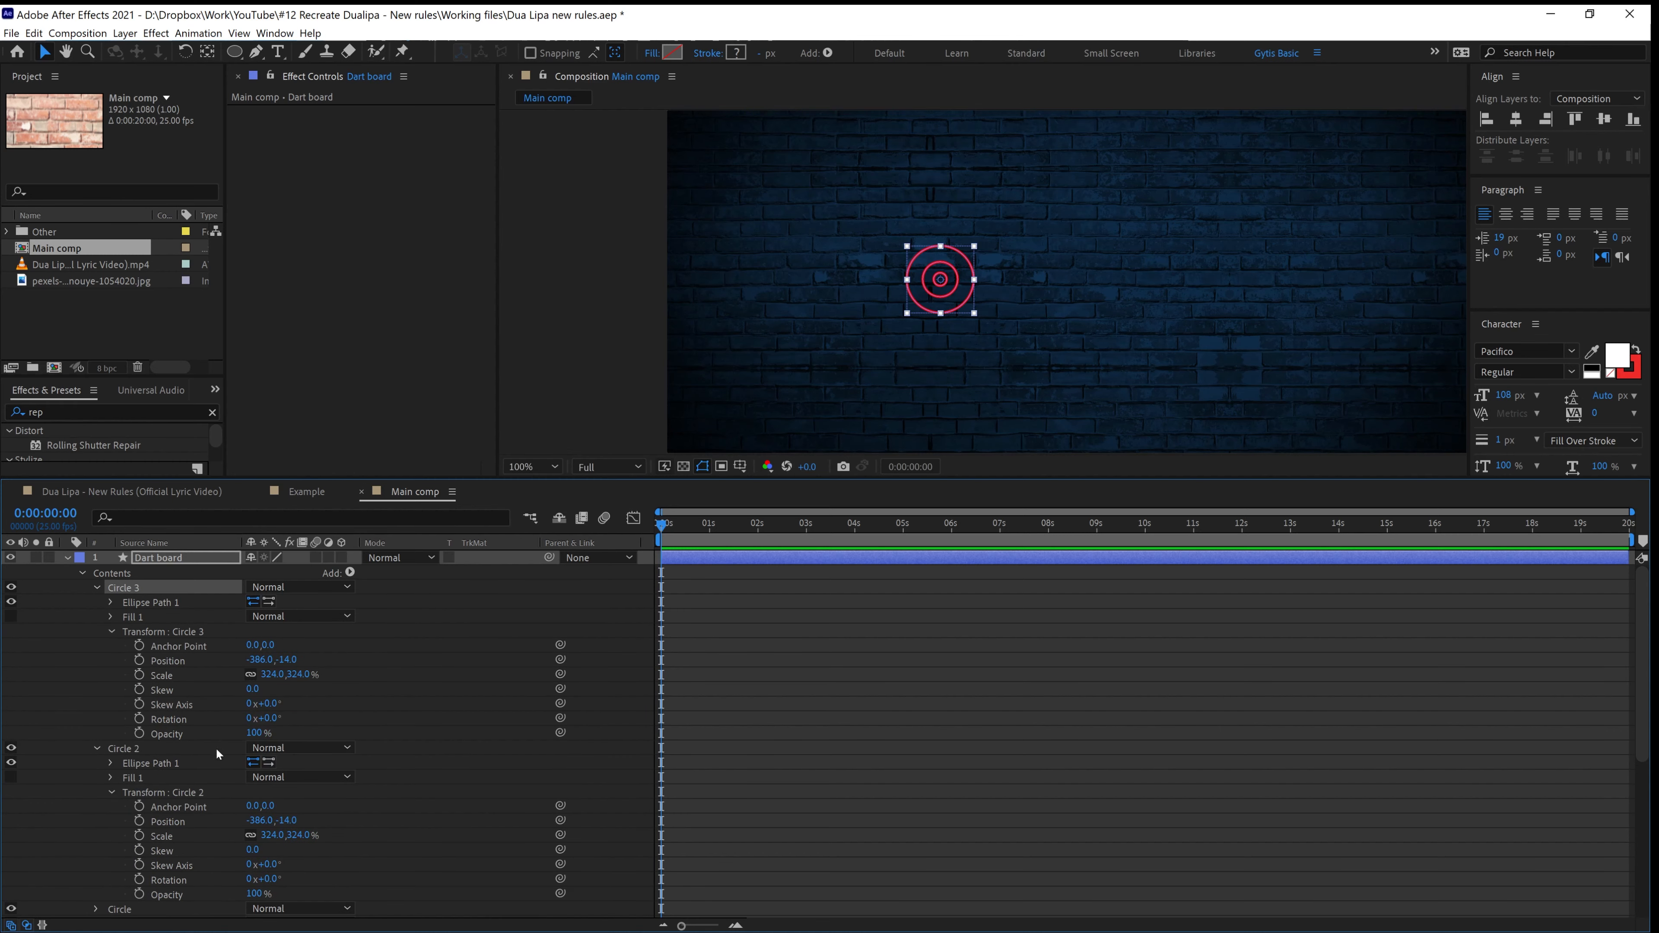
{"action": "left_click_drag", "start_coordinate": [278, 674], "coordinate": [490, 661]}
{"action": "scroll", "coordinate": [843, 392], "scroll_direction": "up", "scroll_amount": 1}
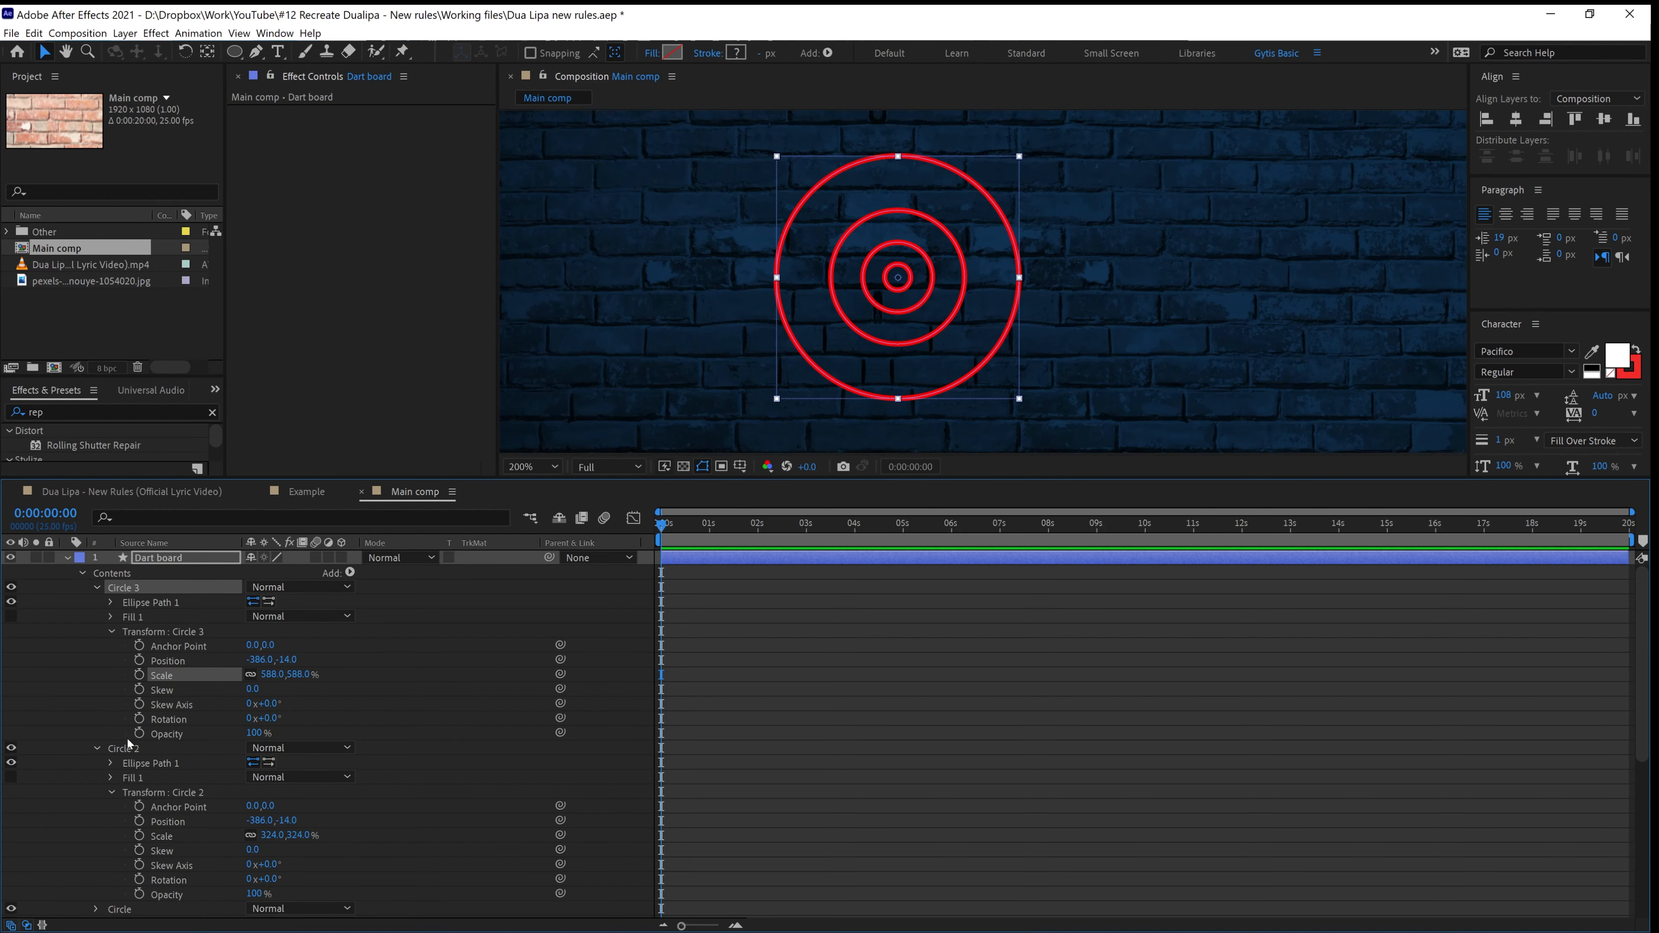
Even out the ring spacing by scaling the Circle 2 group to 398% and the Circle group to 217%
{"action": "left_click", "coordinate": [123, 749]}
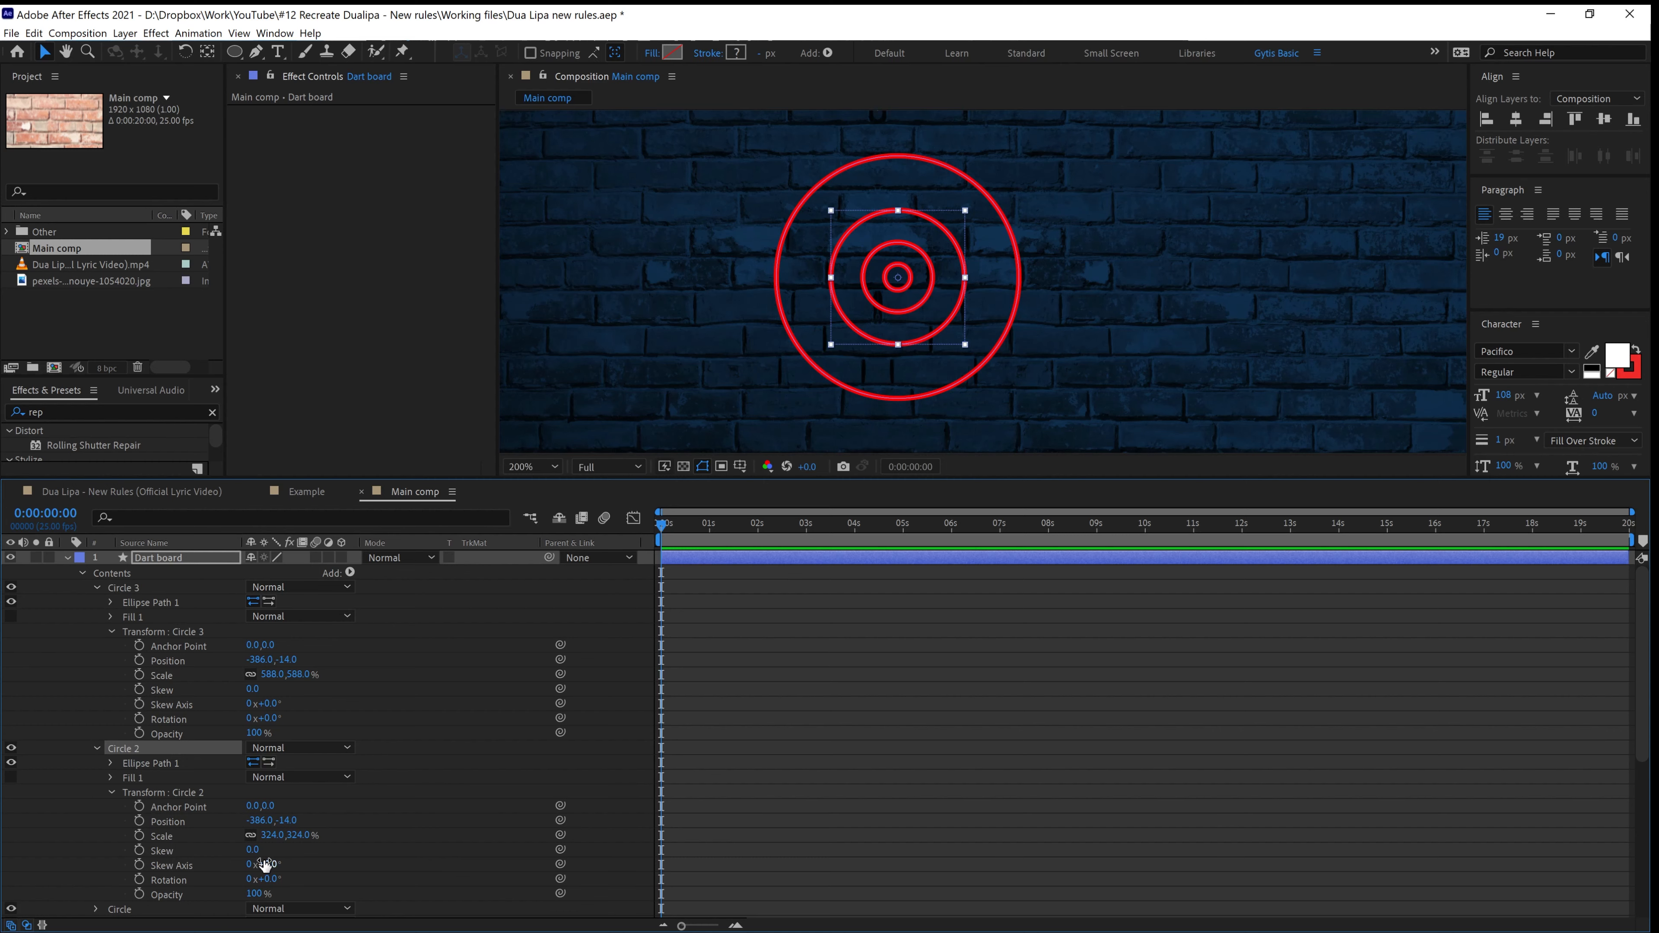
{"action": "left_click_drag", "start_coordinate": [252, 849], "coordinate": [322, 827]}
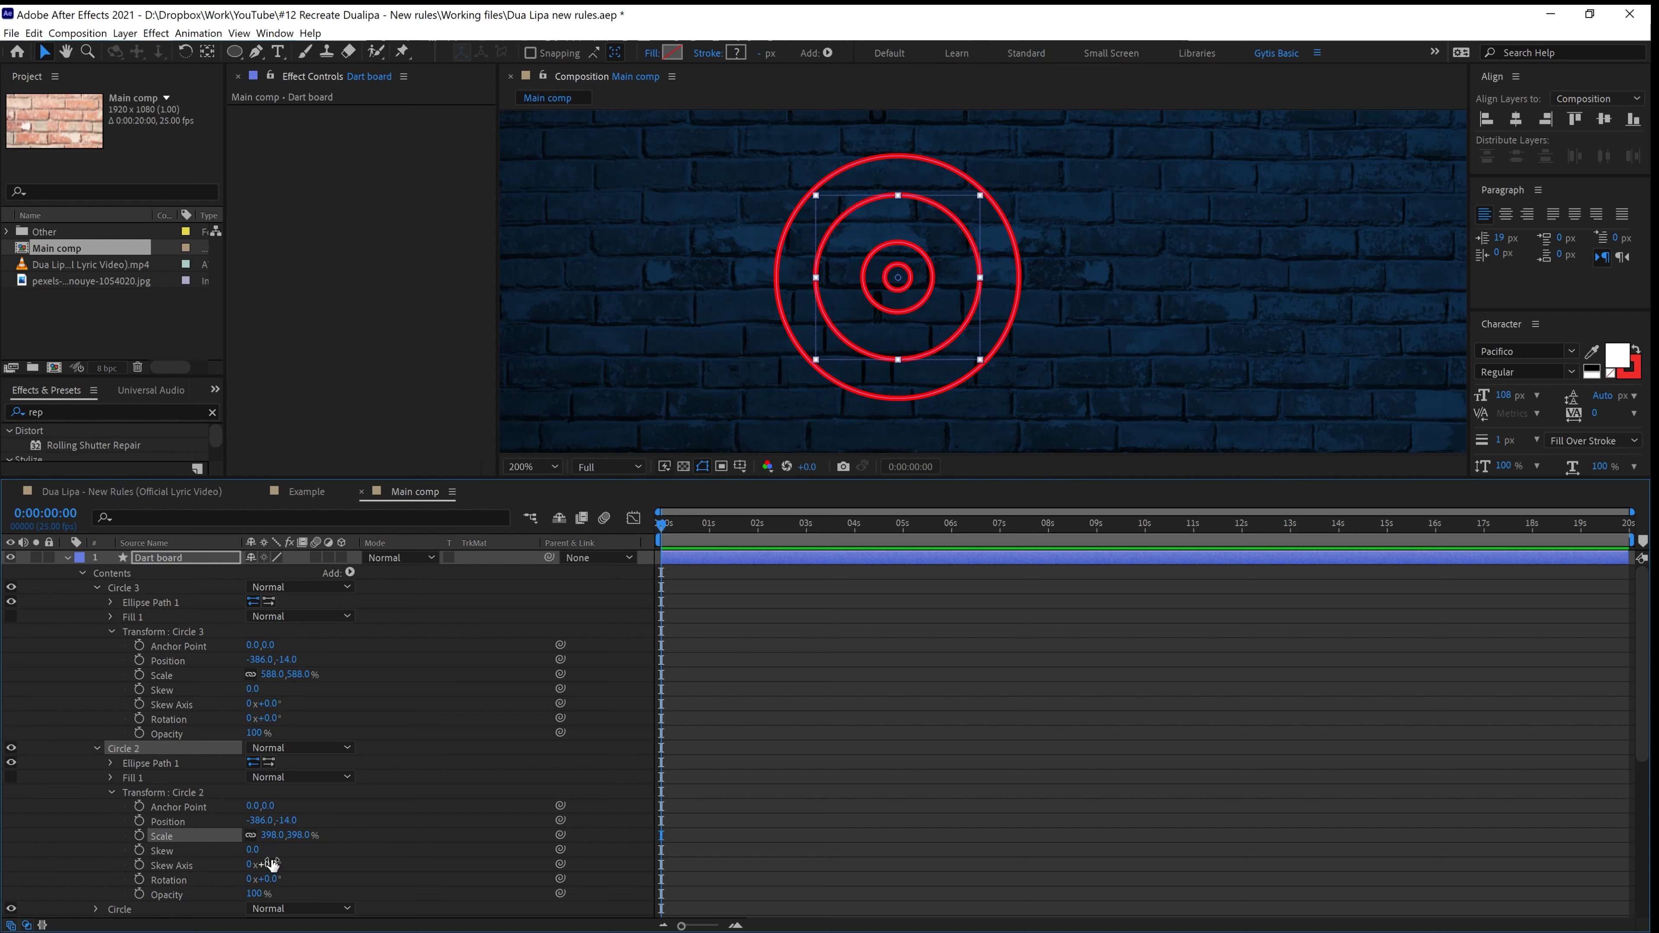
{"action": "scroll", "coordinate": [238, 857], "scroll_direction": "down", "scroll_amount": 4}
{"action": "left_click", "coordinate": [106, 733]}
{"action": "left_click", "coordinate": [95, 734]}
{"action": "left_click_drag", "start_coordinate": [287, 821], "coordinate": [312, 807]}
{"action": "scroll", "coordinate": [978, 362], "scroll_direction": "down", "scroll_amount": 4}
{"action": "left_click", "coordinate": [978, 362]}
Scale the Center group down to 42%, then deselect and collapse the Dart board layer
{"action": "scroll", "coordinate": [224, 817], "scroll_direction": "down", "scroll_amount": 3}
{"action": "left_click", "coordinate": [84, 850]}
{"action": "left_click", "coordinate": [96, 850]}
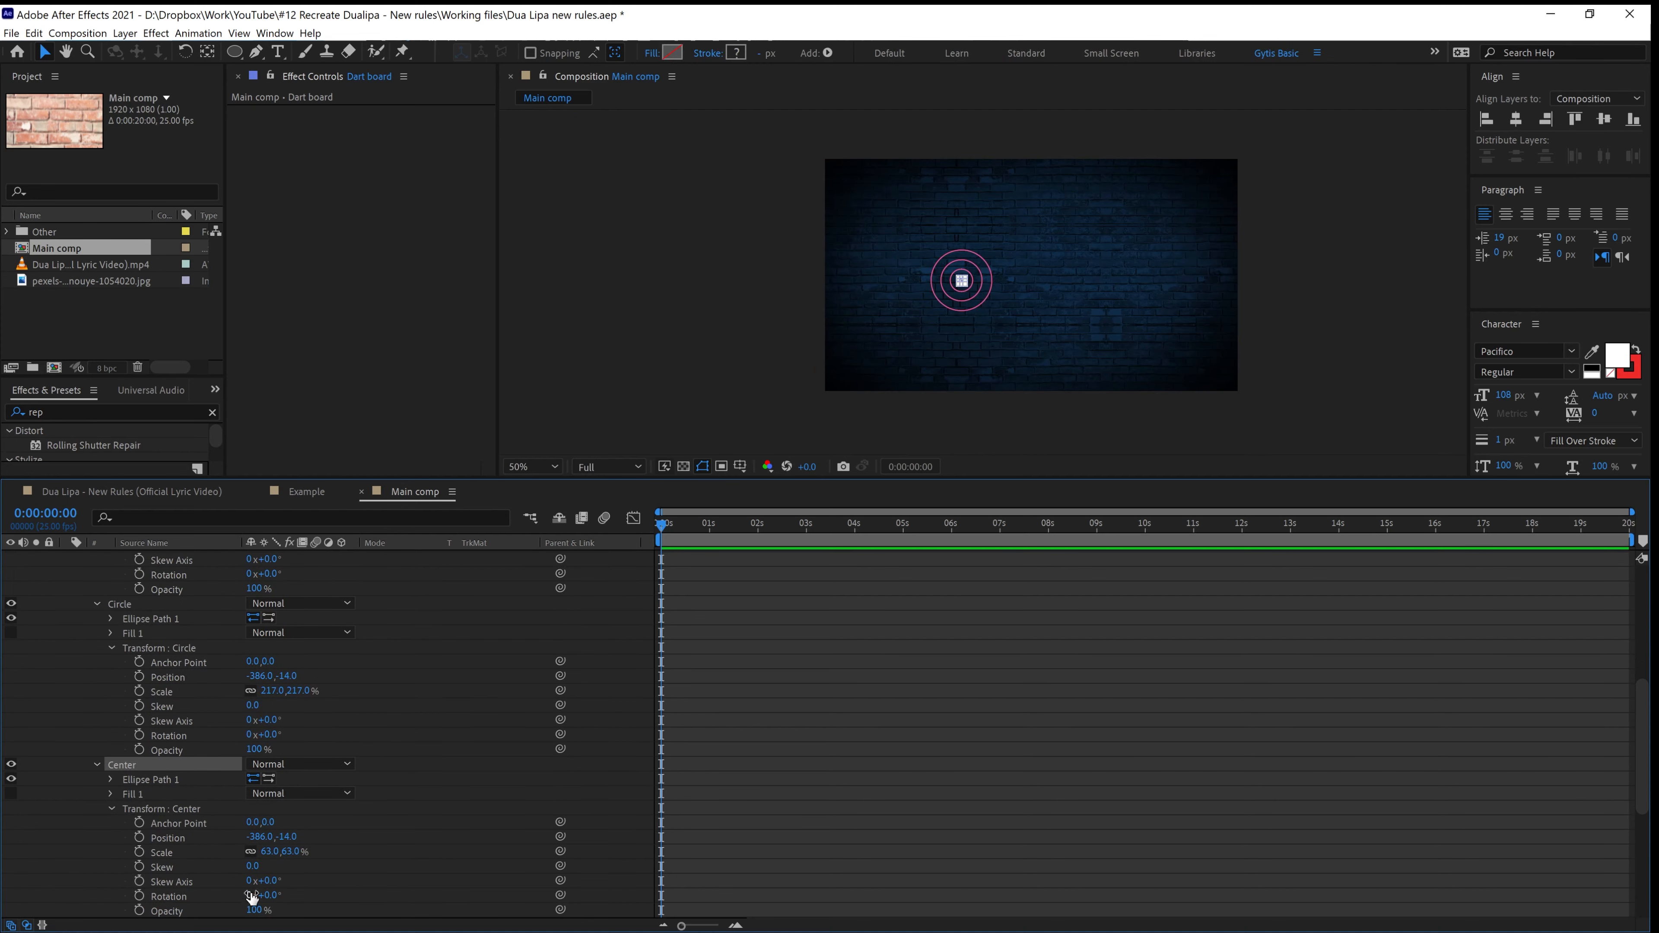
{"action": "scroll", "coordinate": [196, 863], "scroll_direction": "down", "scroll_amount": 3}
{"action": "left_click_drag", "start_coordinate": [275, 813], "coordinate": [267, 813]}
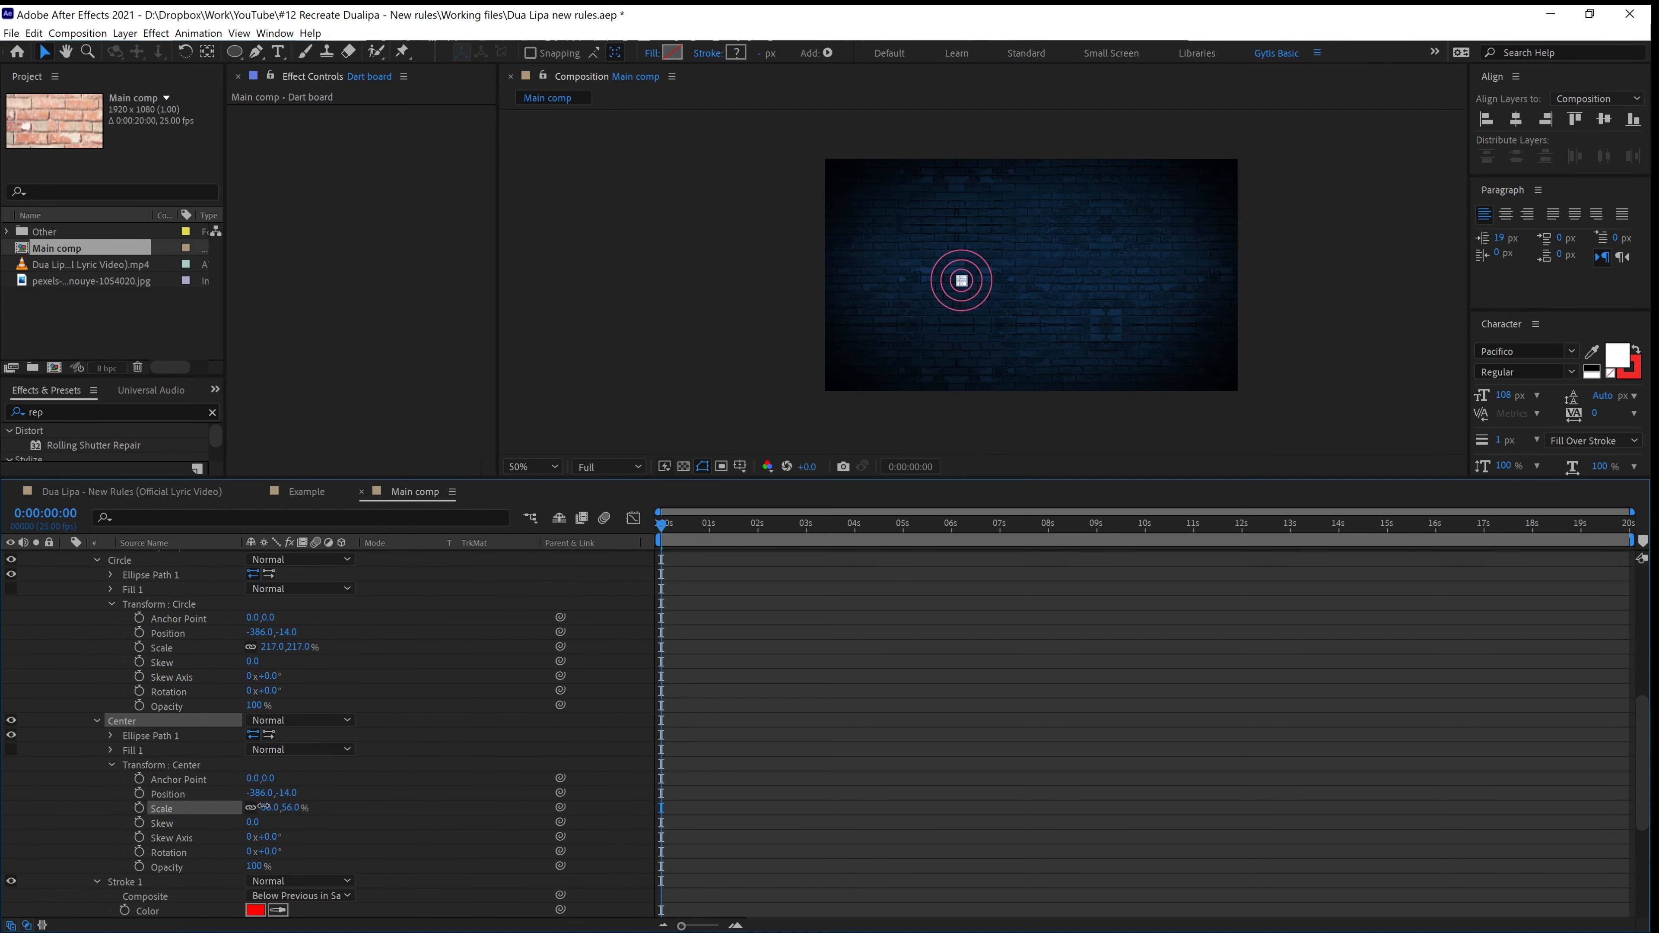
{"action": "scroll", "coordinate": [1102, 208], "scroll_direction": "up", "scroll_amount": 4}
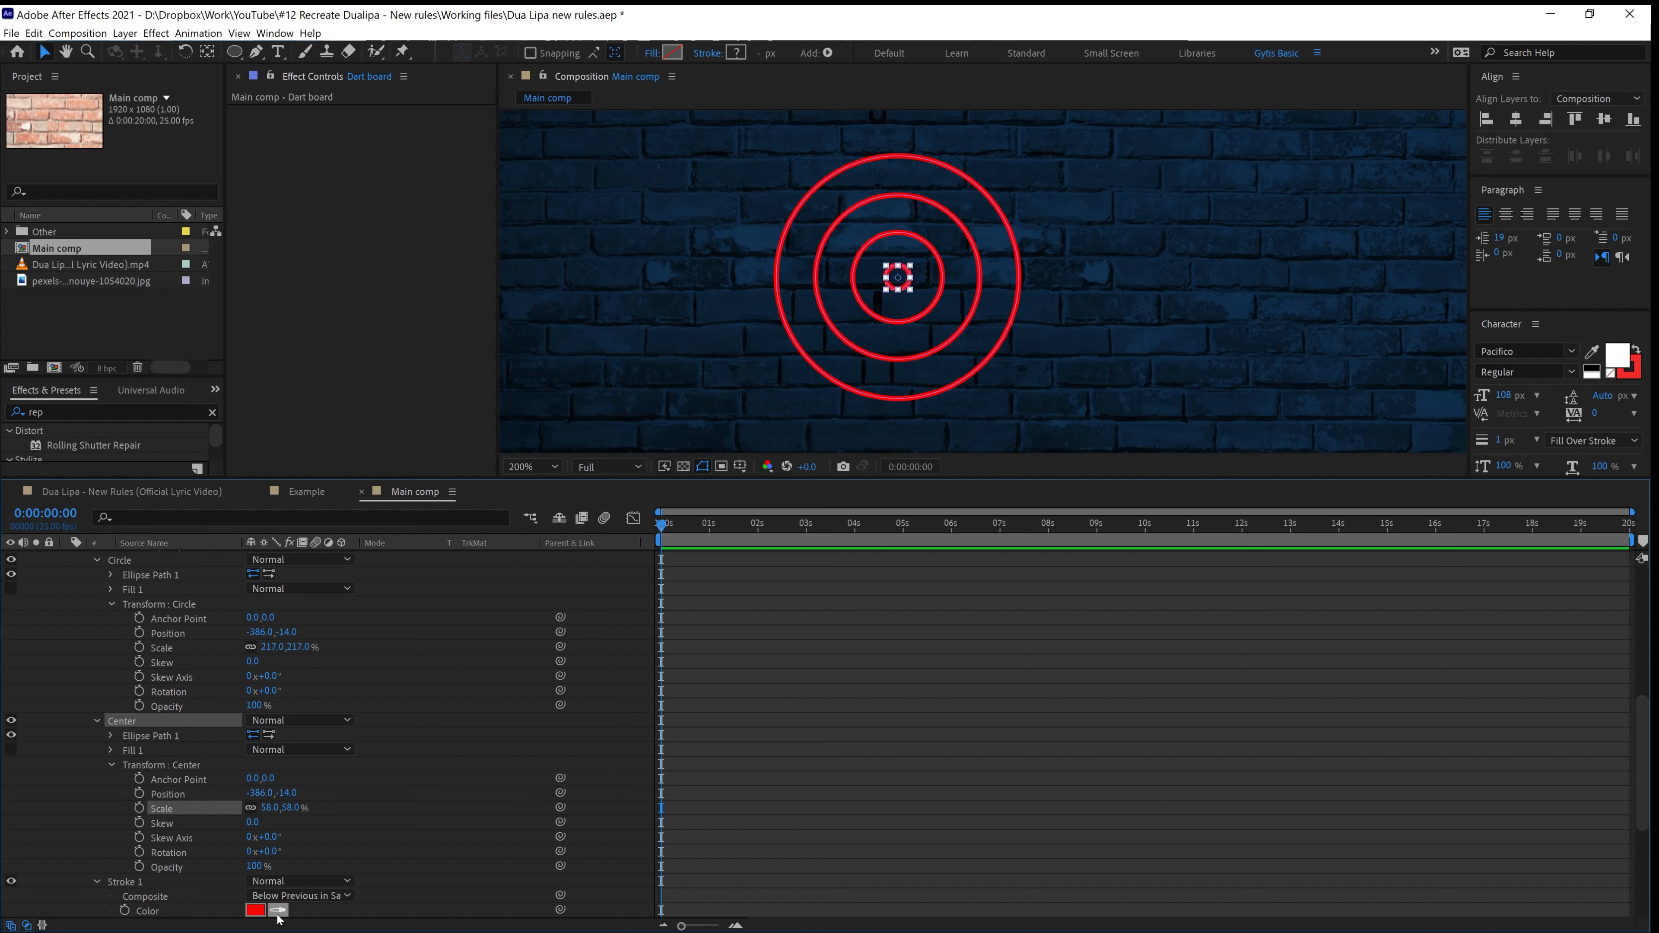
{"action": "left_click_drag", "start_coordinate": [270, 807], "coordinate": [261, 807]}
{"action": "left_click", "coordinate": [887, 773]}
{"action": "scroll", "coordinate": [918, 377], "scroll_direction": "down", "scroll_amount": 1}
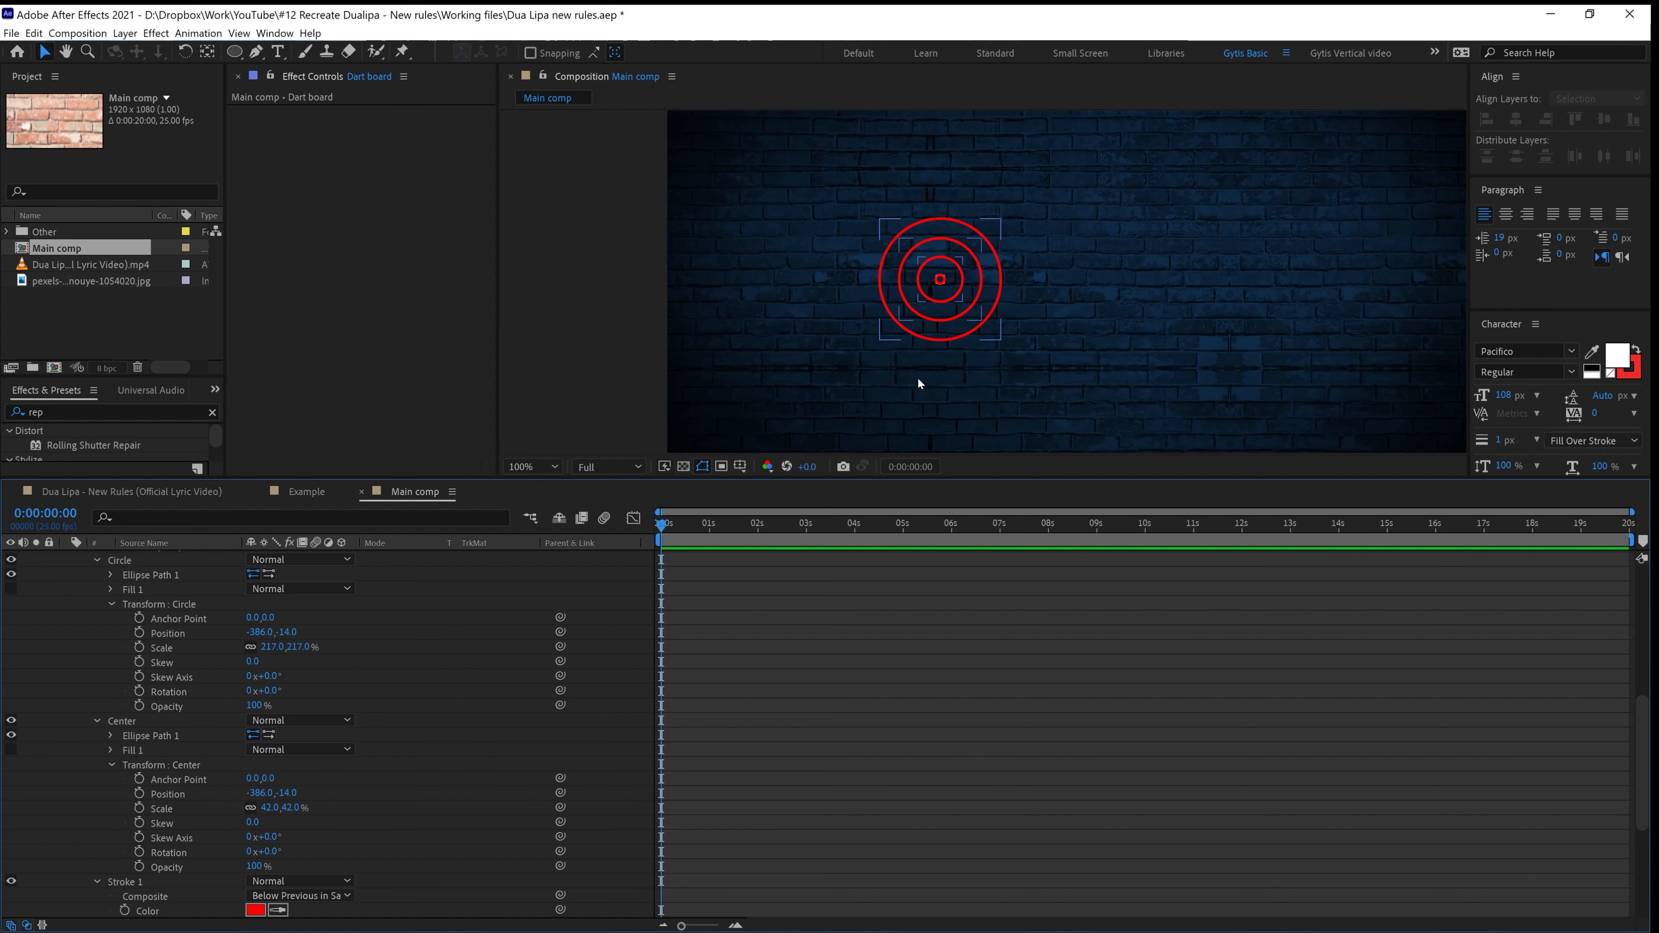
{"action": "scroll", "coordinate": [237, 704], "scroll_direction": "up", "scroll_amount": 6}
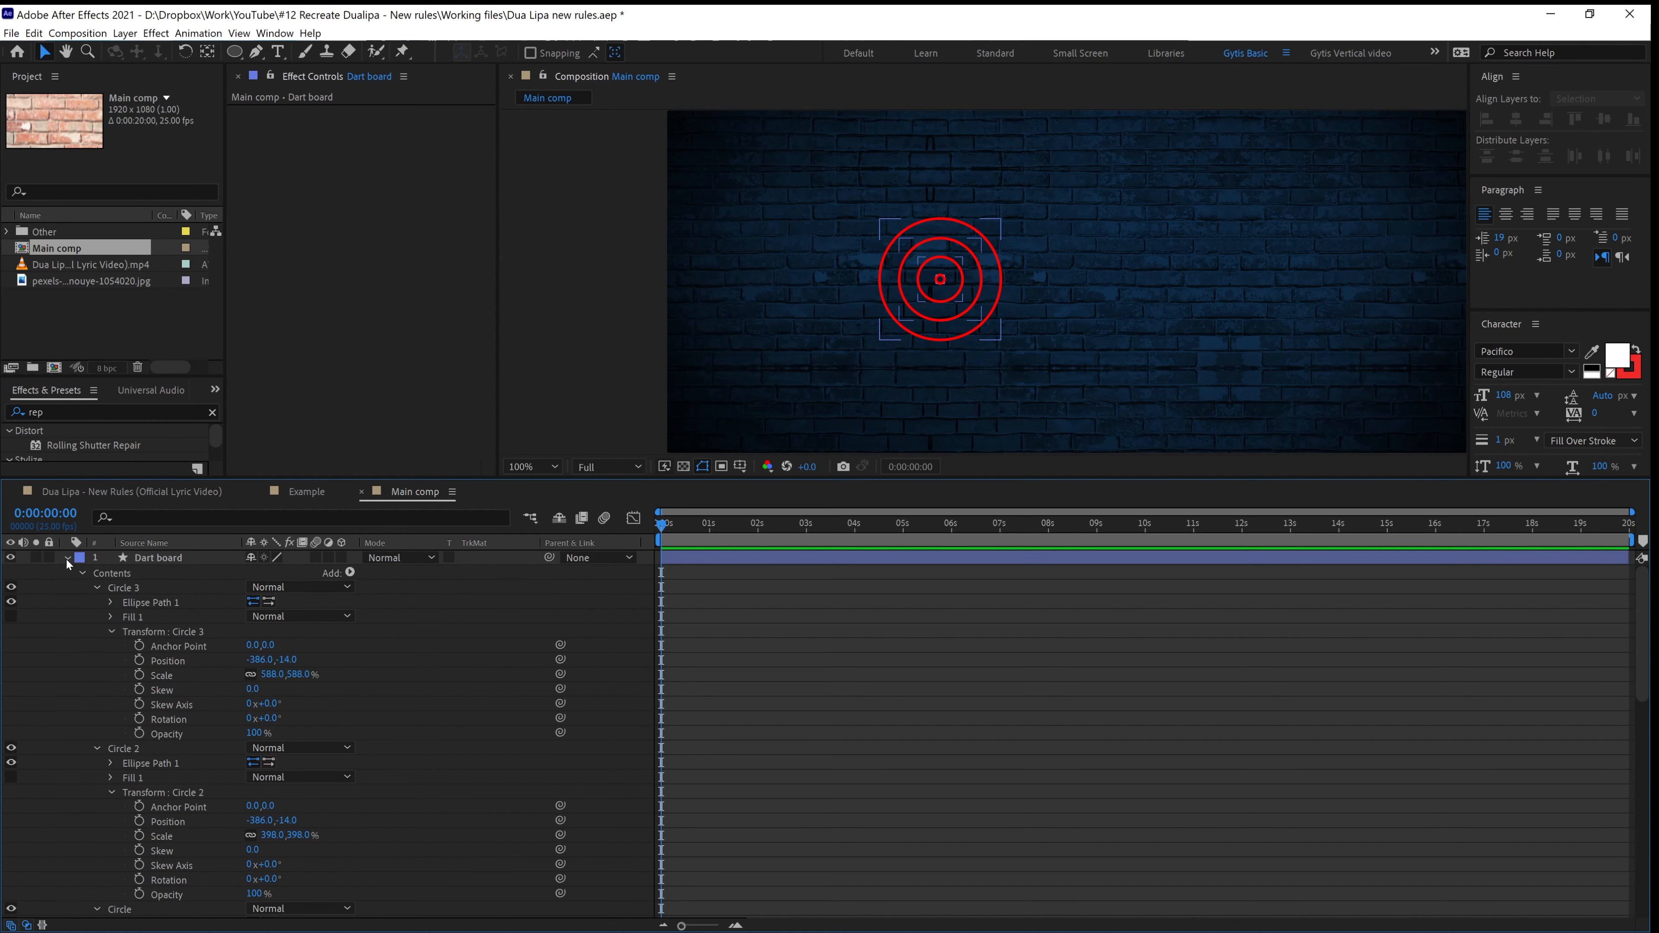
{"action": "left_click", "coordinate": [66, 559]}
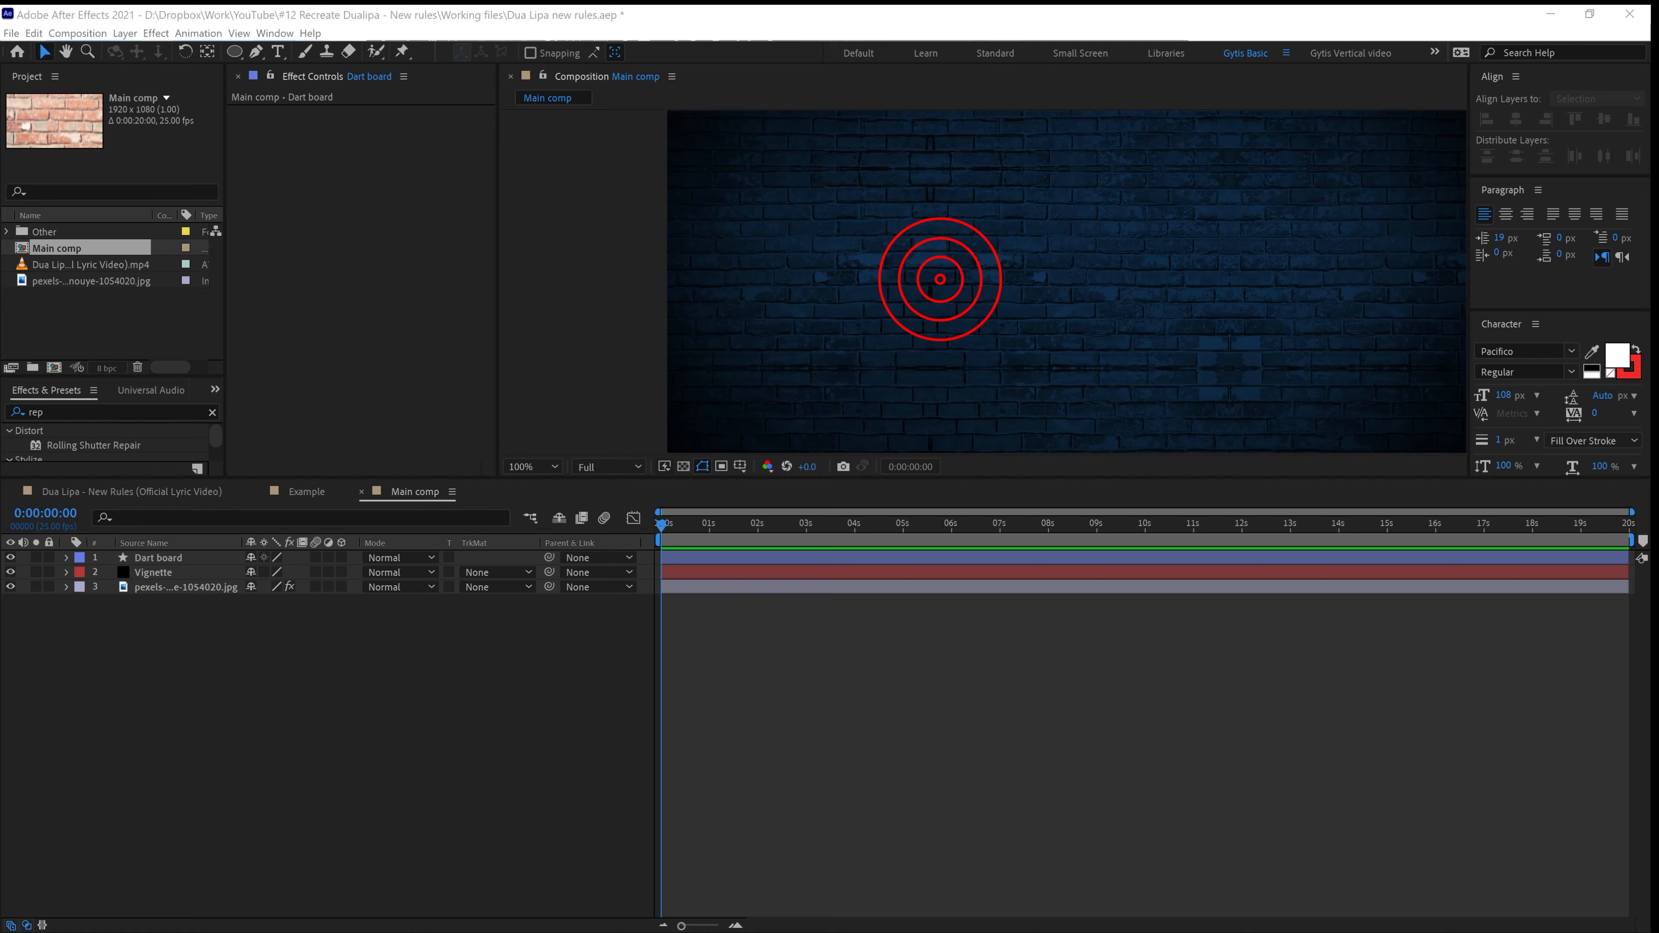
Import Dart.ai as merged-layer footage and add it above the Dart board layer in Main comp
{"action": "left_click_drag", "start_coordinate": [13, 354], "coordinate": [110, 312]}
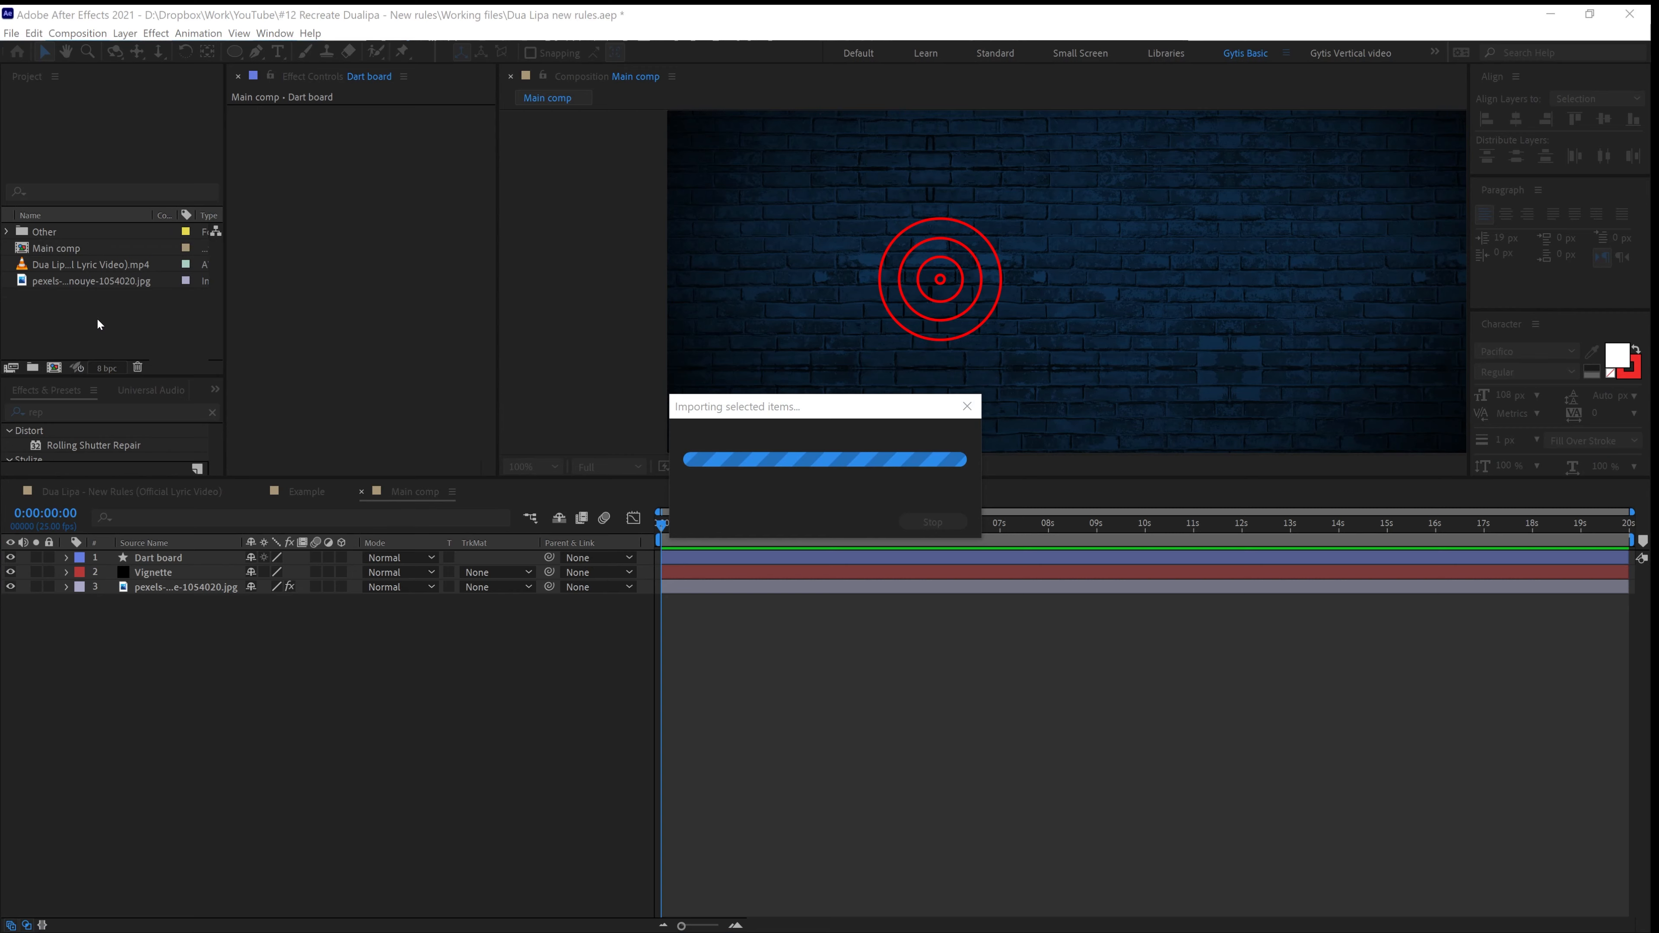
{"action": "left_click_drag", "start_coordinate": [1077, 384], "coordinate": [555, 391]}
{"action": "left_click", "coordinate": [667, 566]}
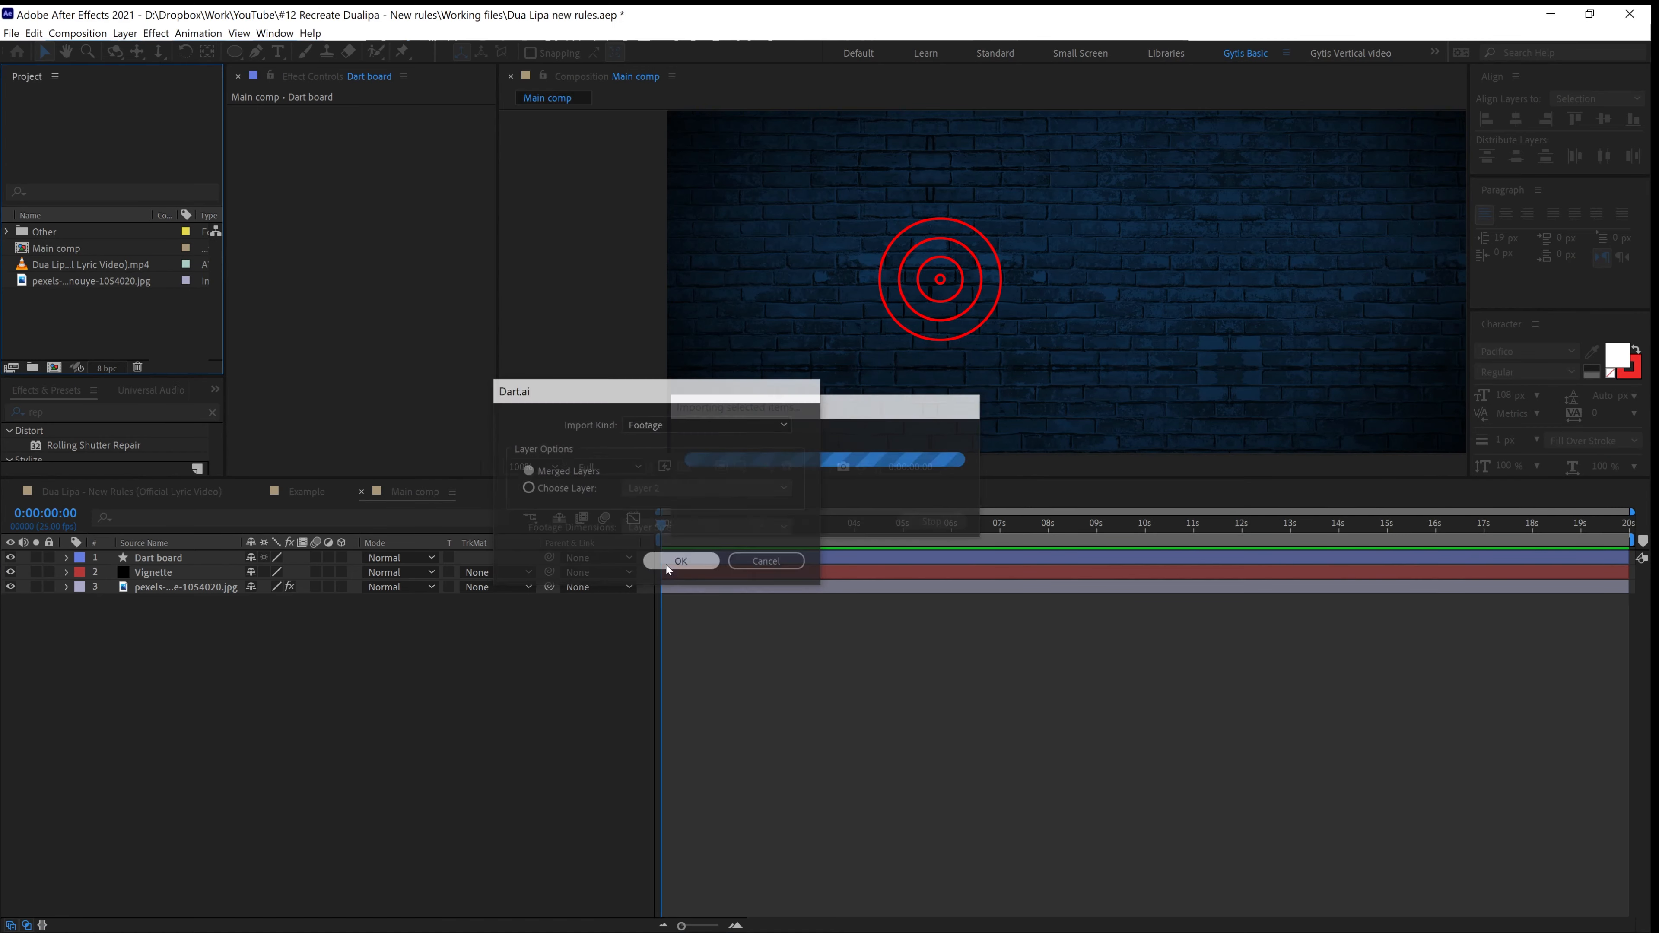
{"action": "left_click_drag", "start_coordinate": [47, 270], "coordinate": [157, 557]}
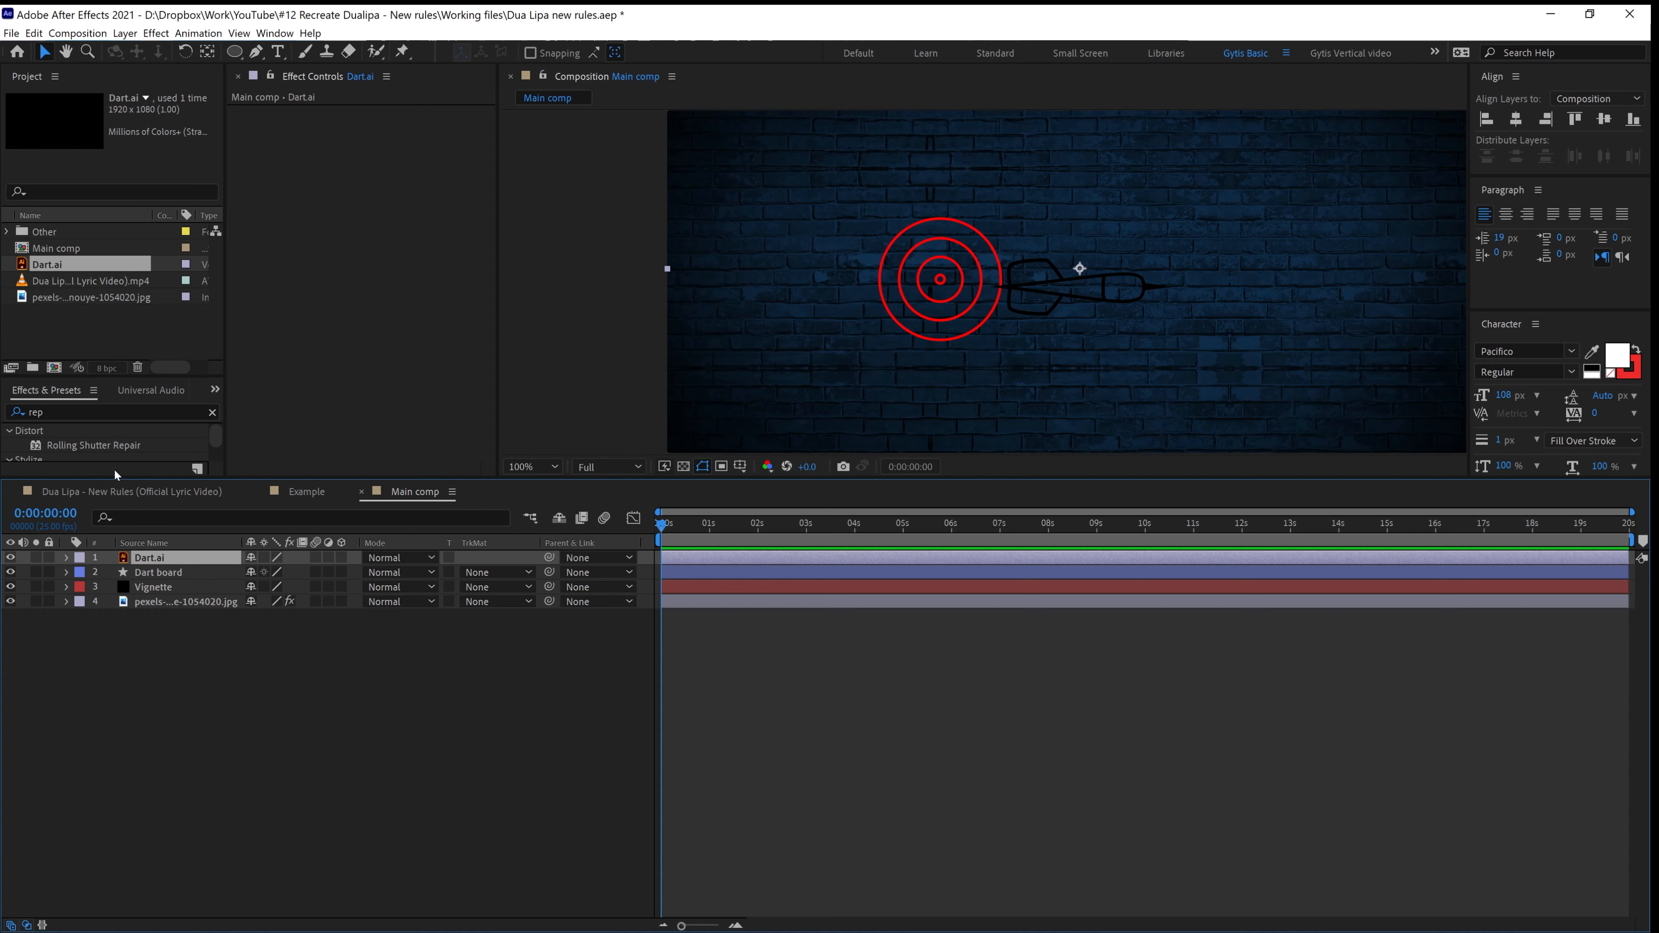
Apply the Fill effect to the Dart.ai layer and set its color to bright blue 00AEFF
{"action": "left_click_drag", "start_coordinate": [114, 468], "coordinate": [115, 646]}
{"action": "left_click", "coordinate": [51, 408]}
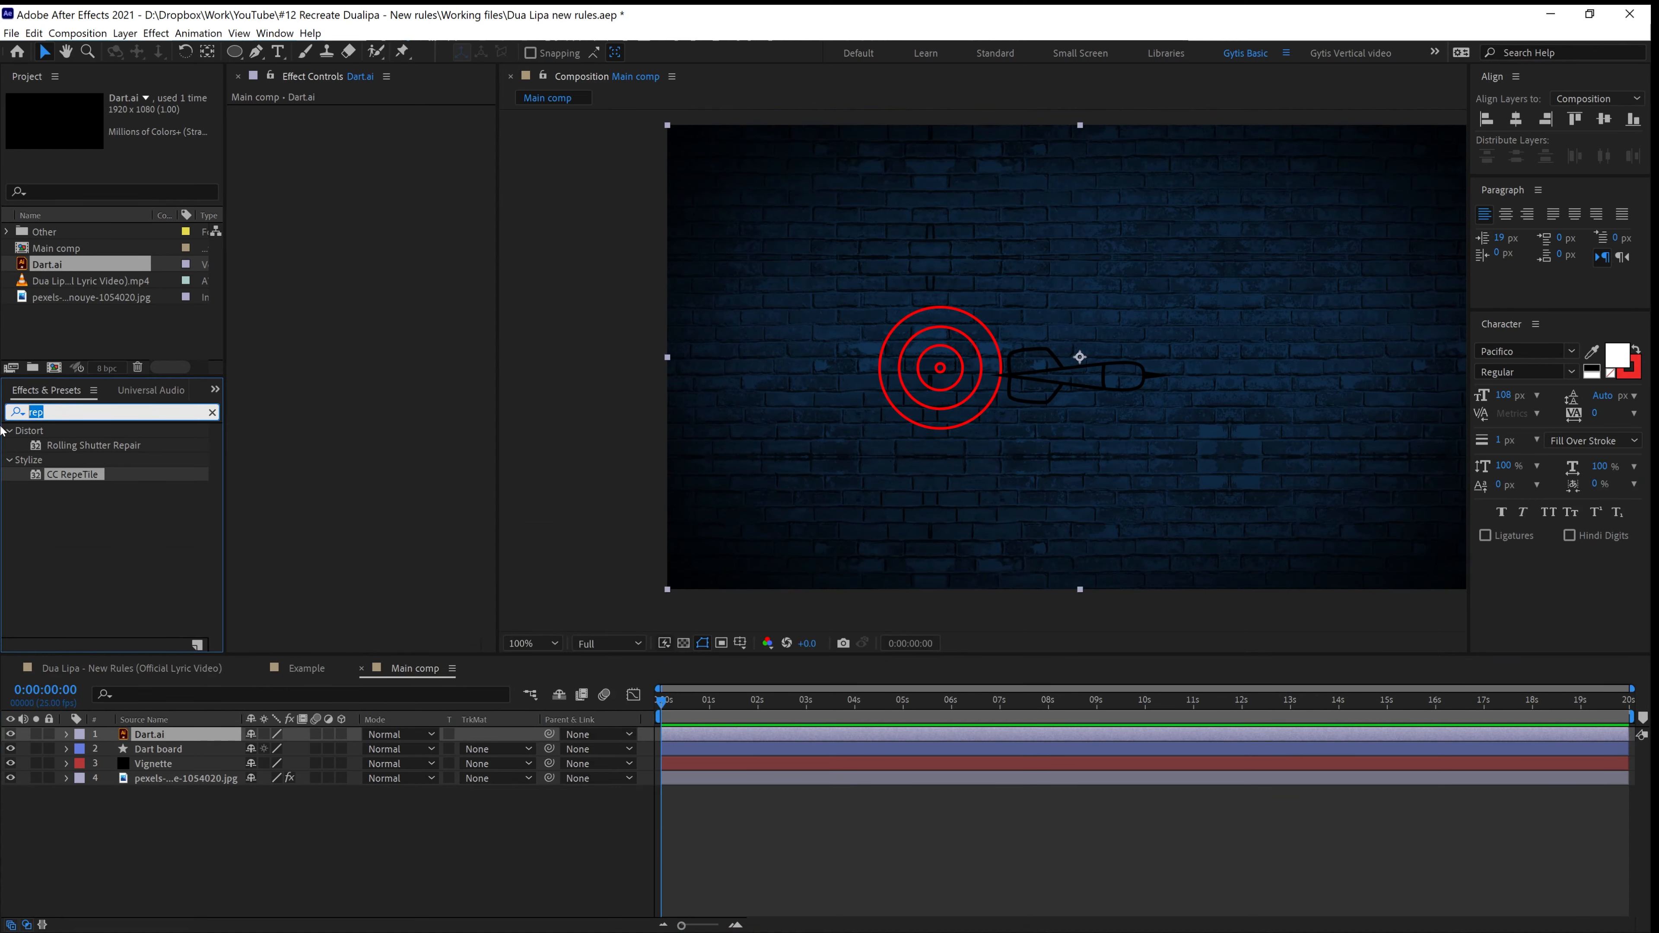
{"action": "type", "text": "fil"}
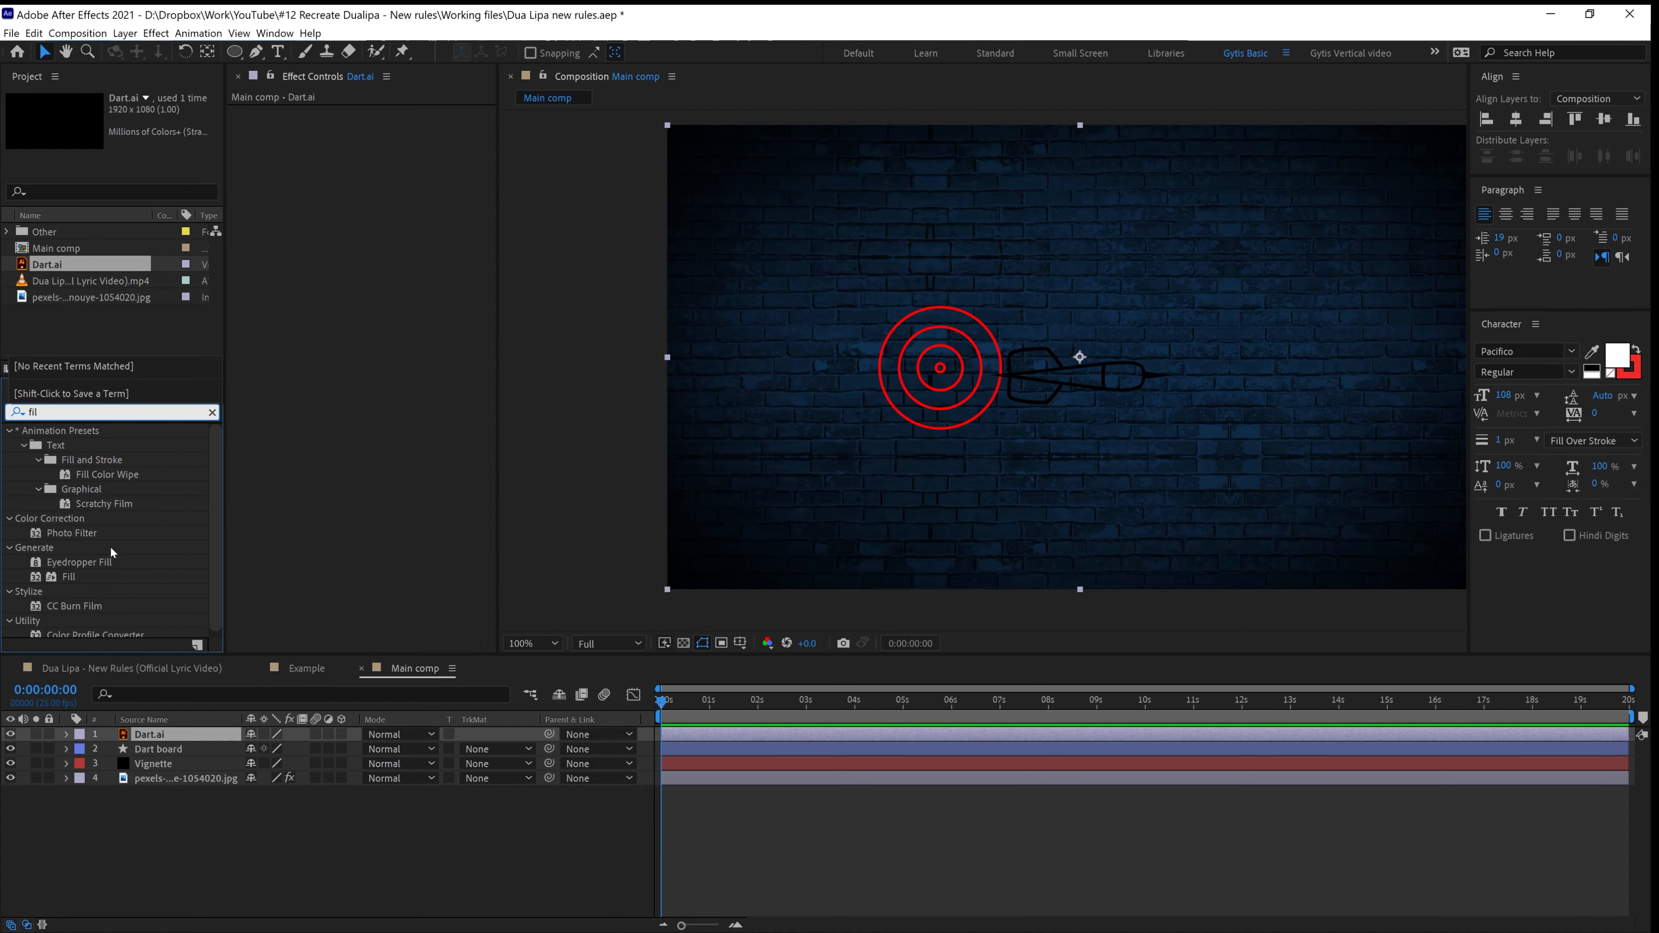
{"action": "double_click", "coordinate": [69, 575]}
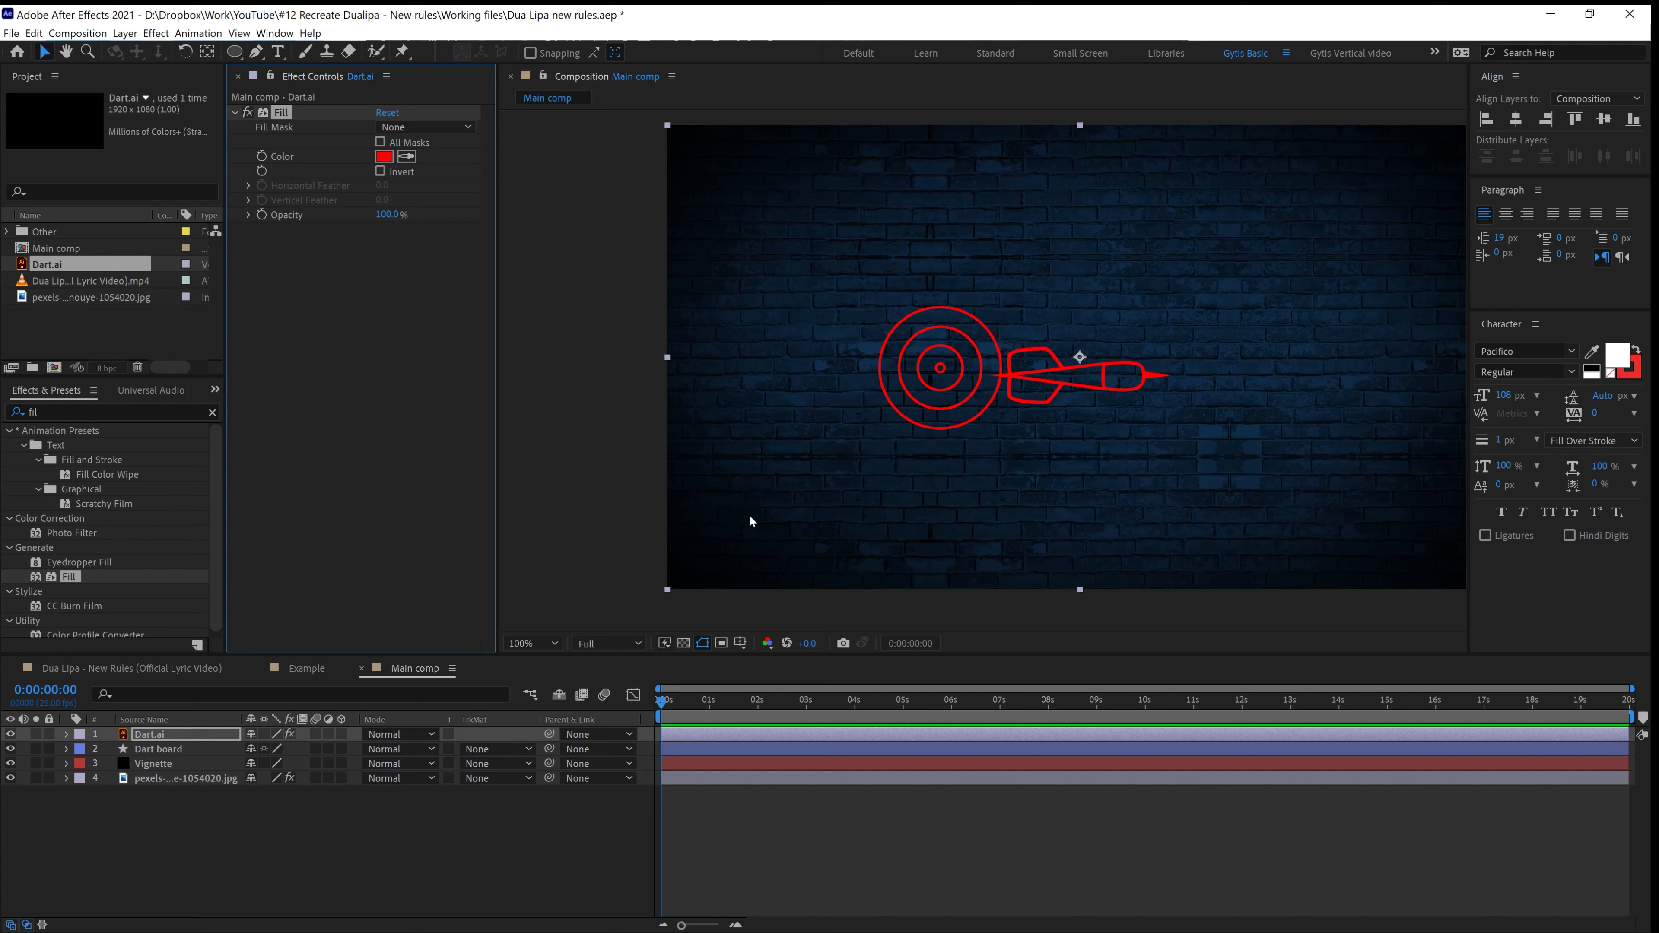
{"action": "left_click", "coordinate": [385, 157]}
{"action": "left_click", "coordinate": [1152, 470]}
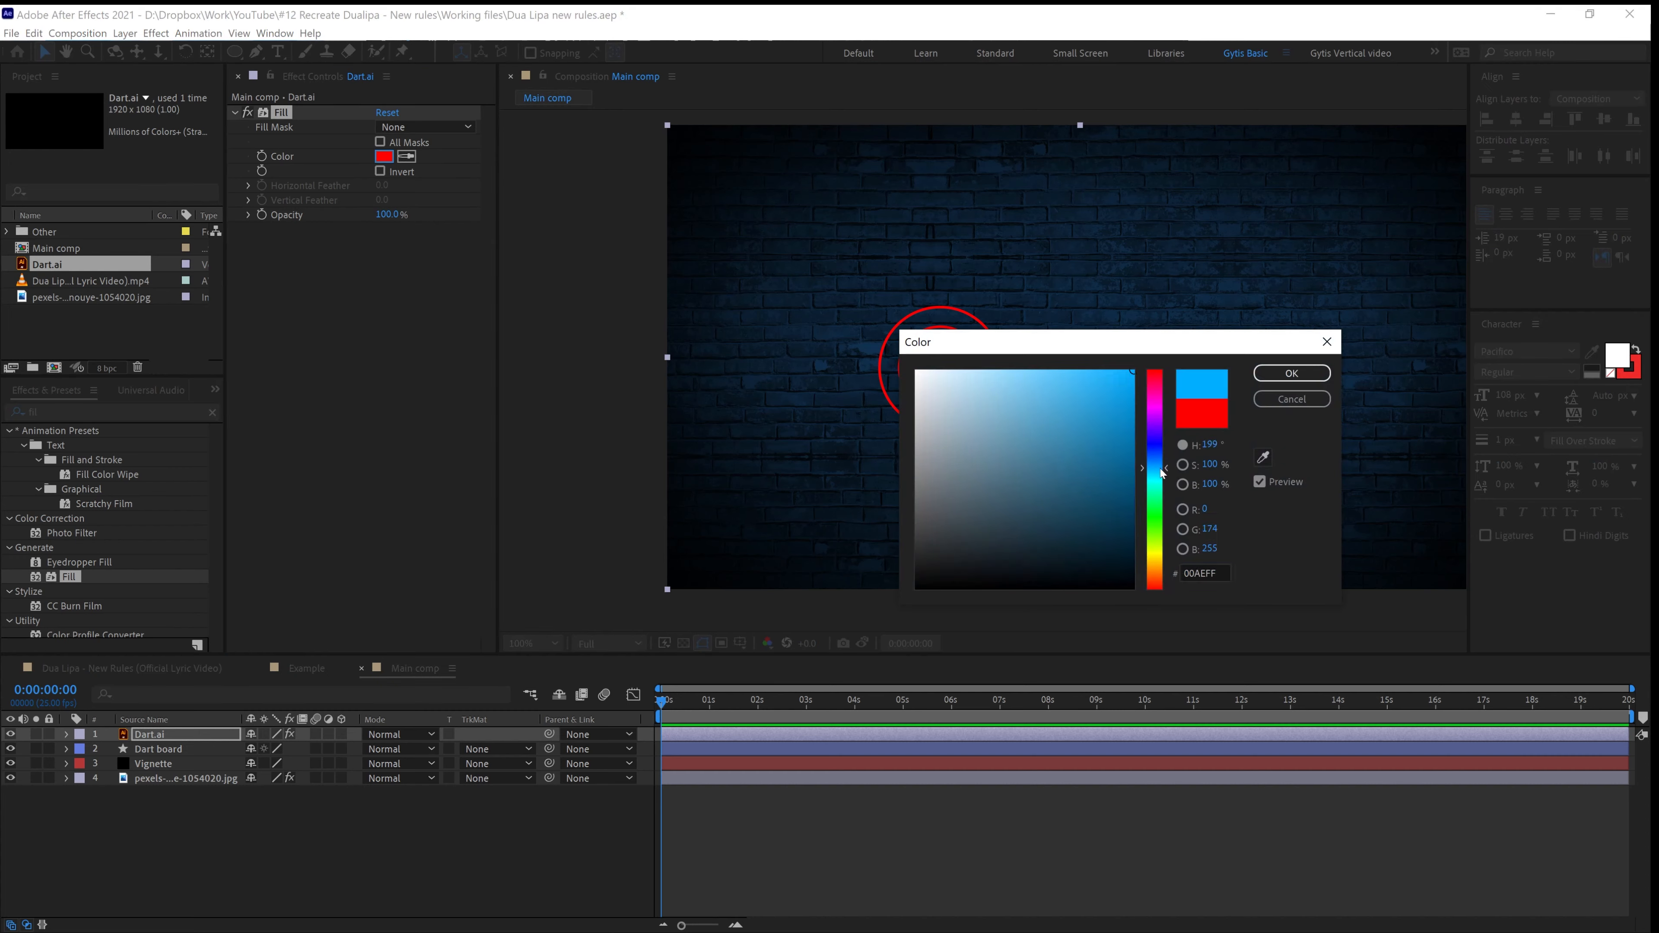
{"action": "left_click", "coordinate": [1296, 373]}
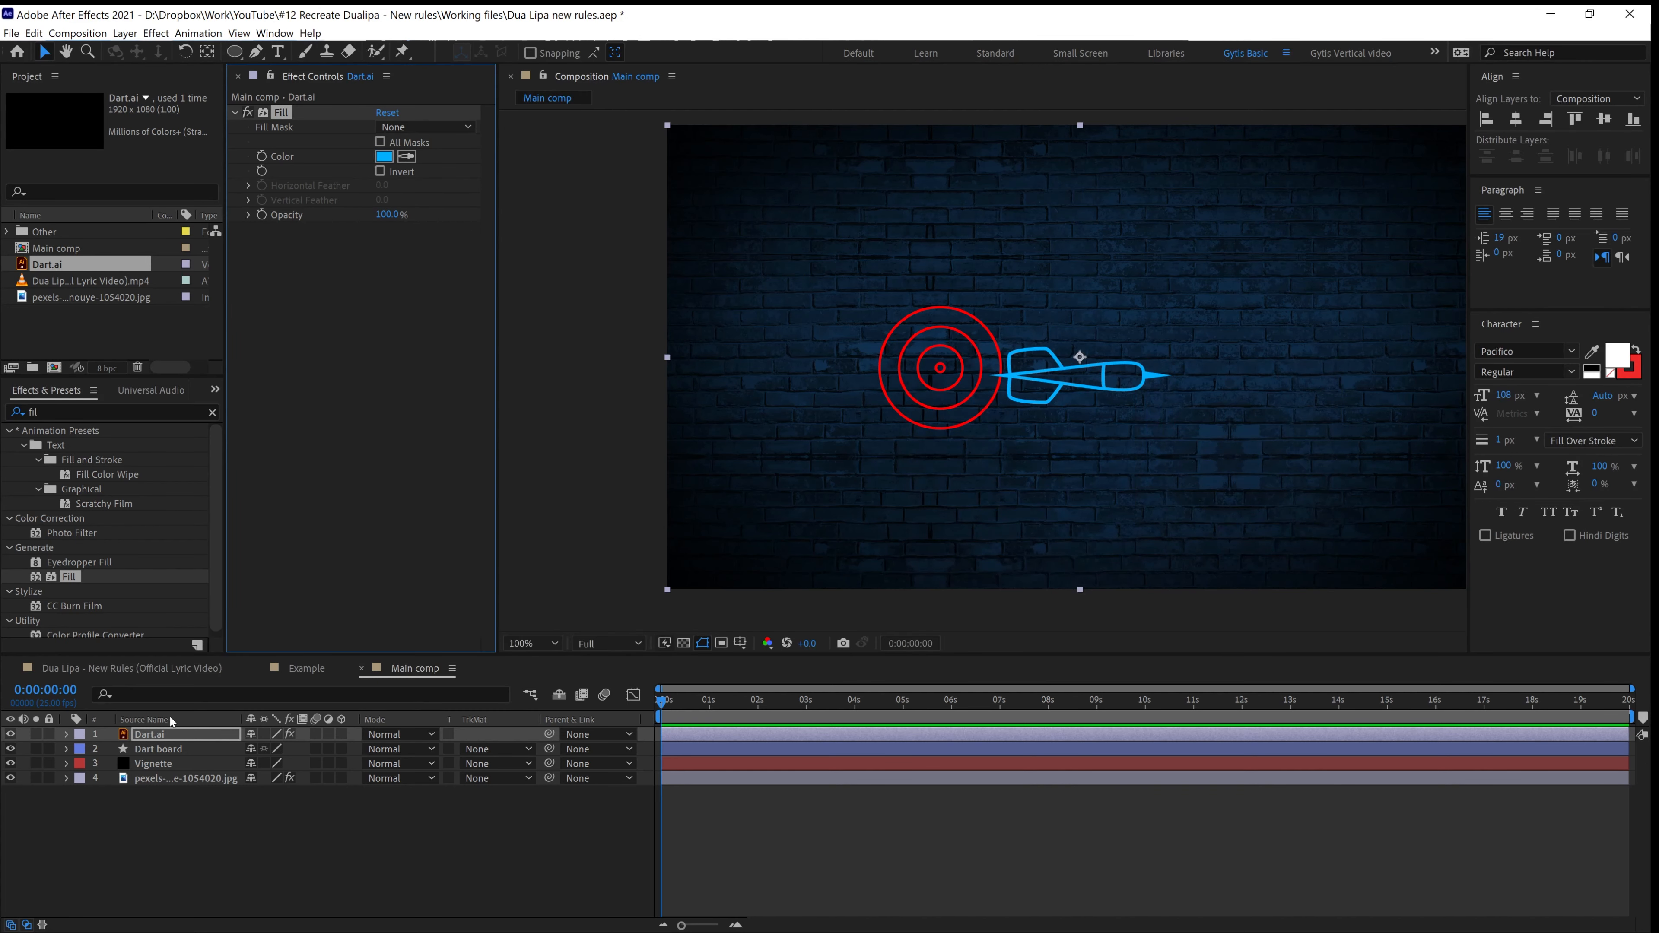
Scale the dart down and move it onto the dart board with its tip near the bullseye
{"action": "key", "text": "s"}
{"action": "left_click_drag", "start_coordinate": [271, 749], "coordinate": [228, 762]}
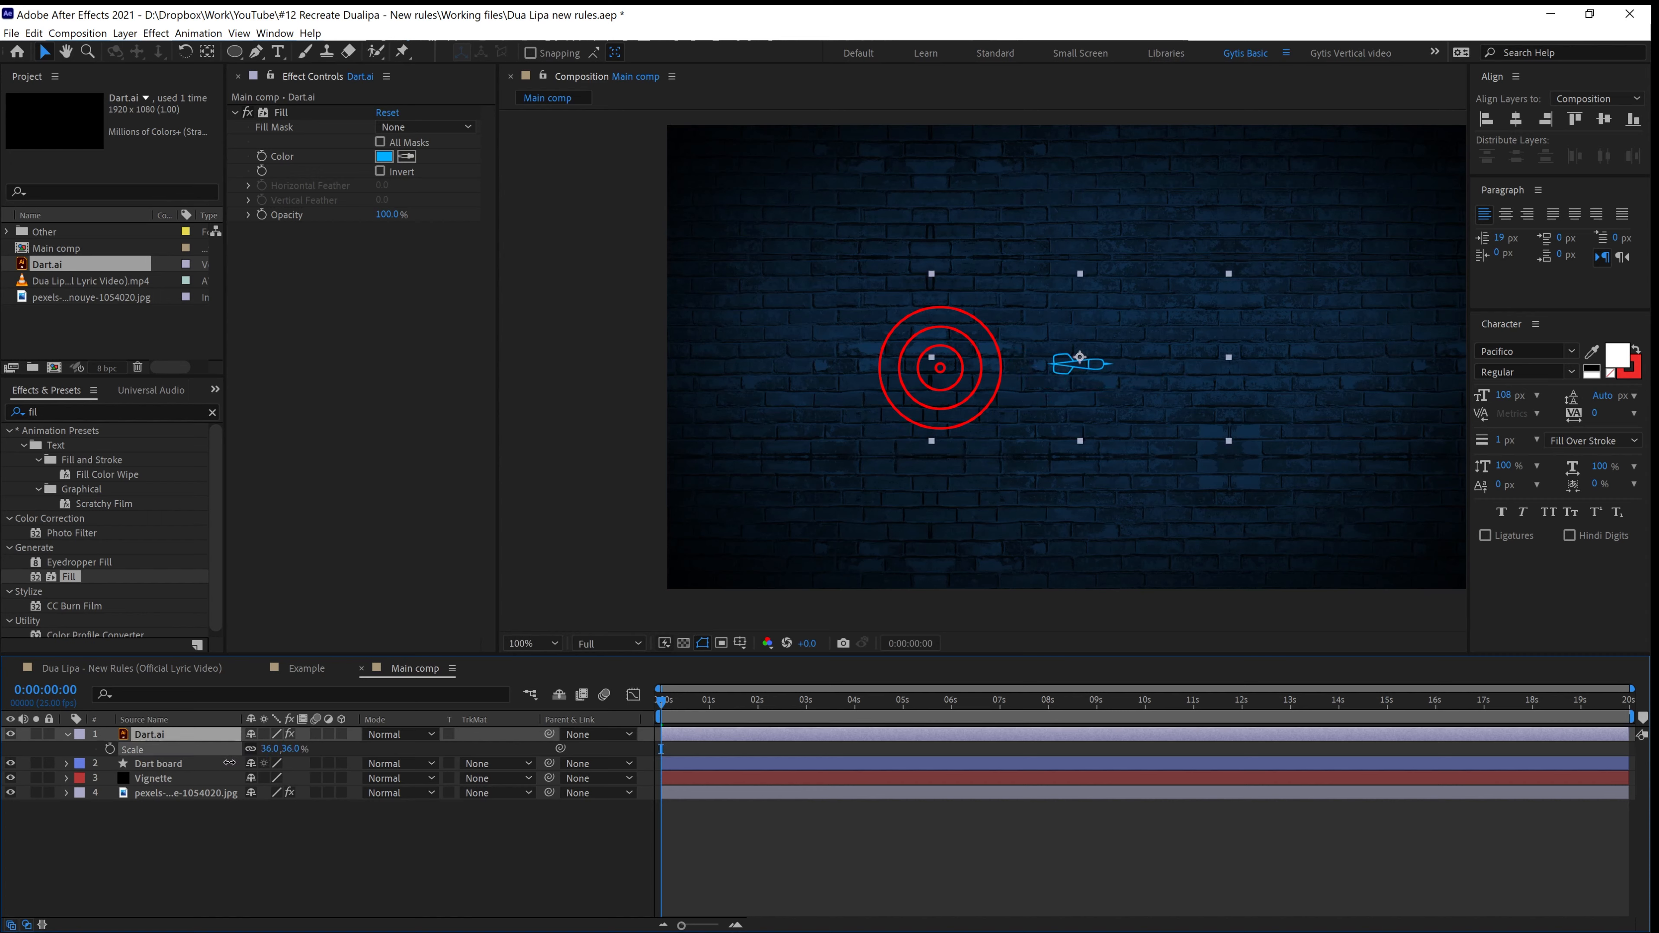
{"action": "left_click_drag", "start_coordinate": [1077, 365], "coordinate": [912, 380]}
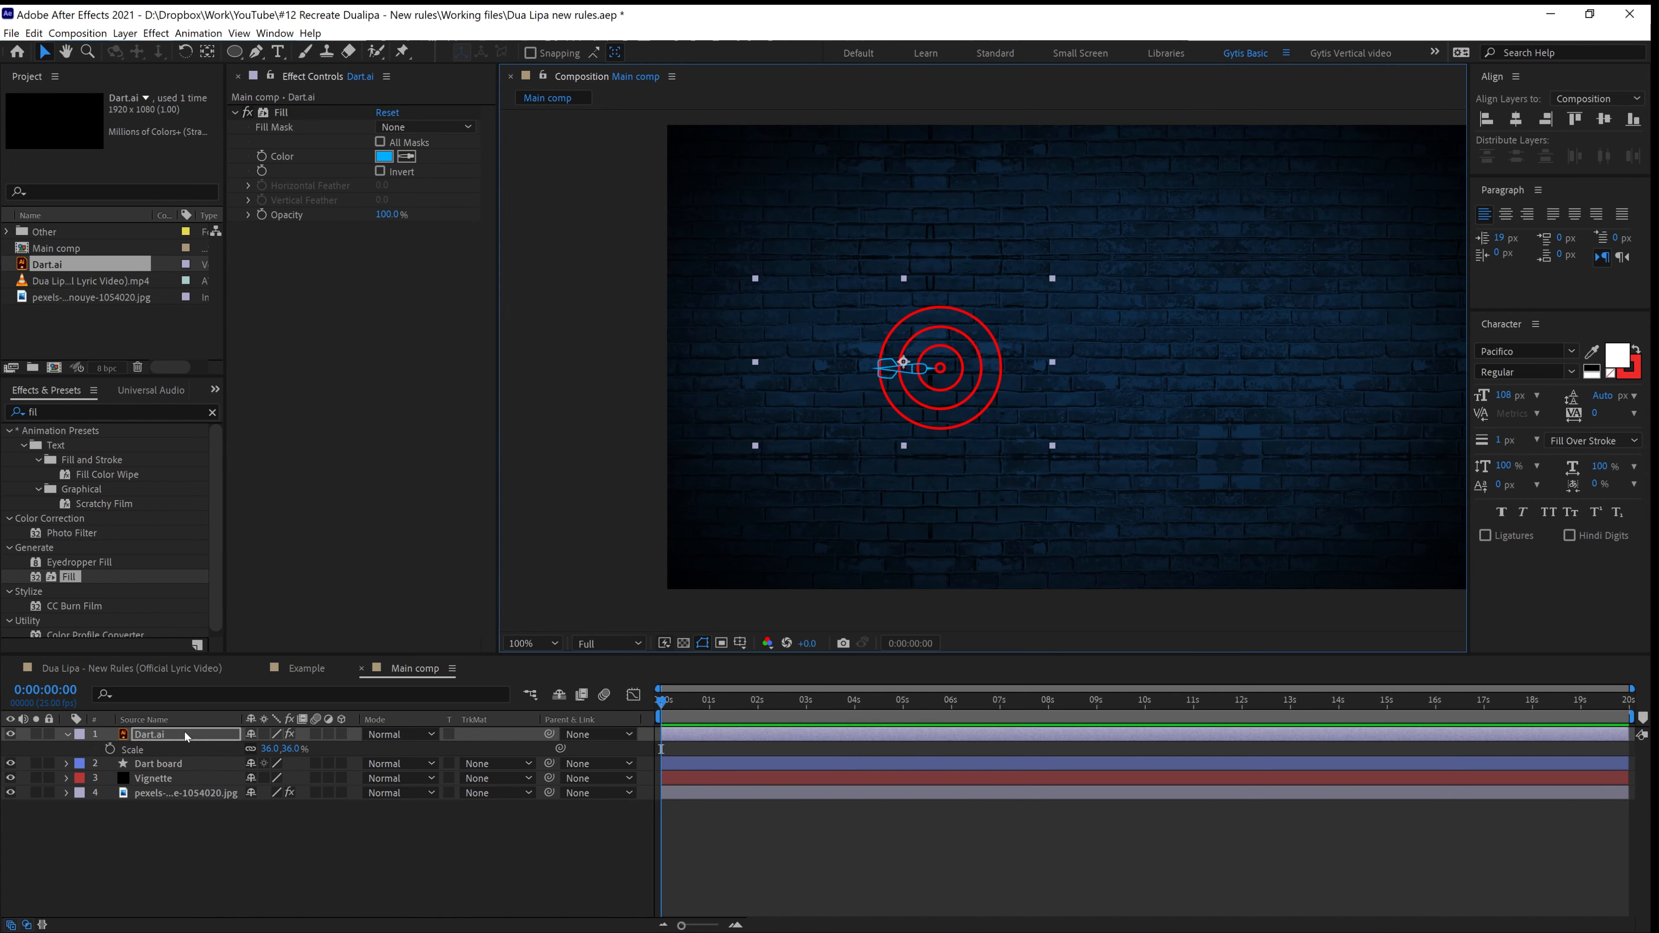
{"action": "left_click_drag", "start_coordinate": [271, 750], "coordinate": [265, 751]}
{"action": "left_click_drag", "start_coordinate": [902, 371], "coordinate": [913, 374]}
Rotate the dart to -8° and nudge its tip back onto the bullseye
{"action": "key", "text": "r"}
{"action": "left_click_drag", "start_coordinate": [266, 749], "coordinate": [262, 748]}
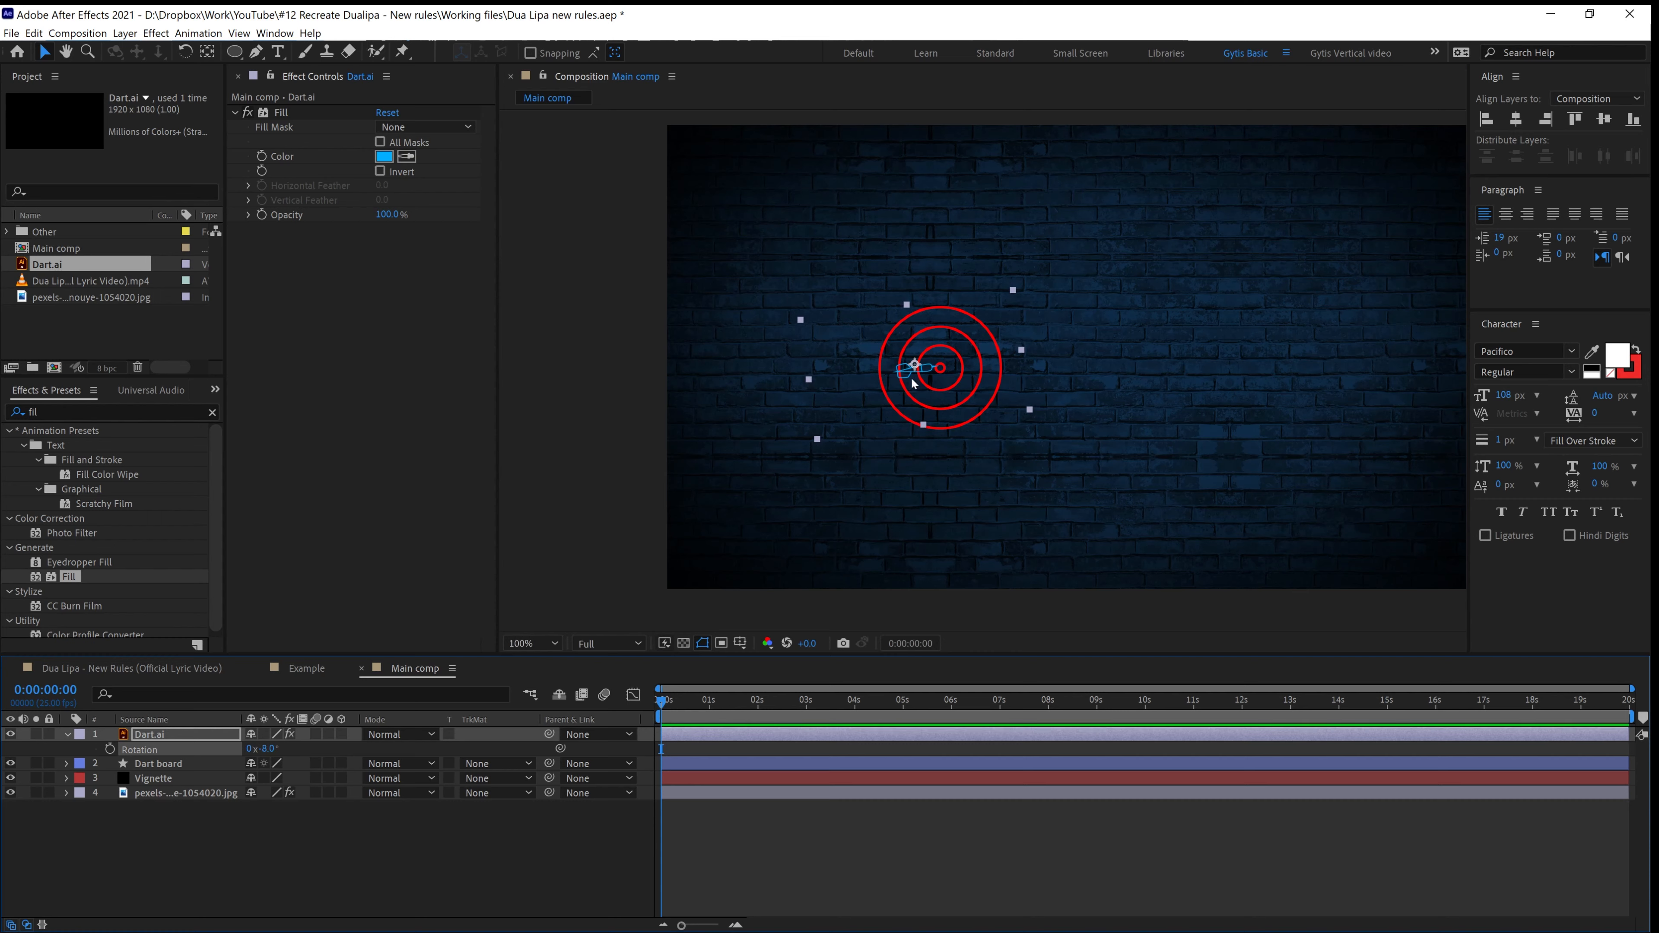
{"action": "left_click_drag", "start_coordinate": [912, 379], "coordinate": [912, 381]}
Duplicate the Dart.ai layer twice and move a copy to the lower left of the dart board
{"action": "left_click", "coordinate": [142, 733]}
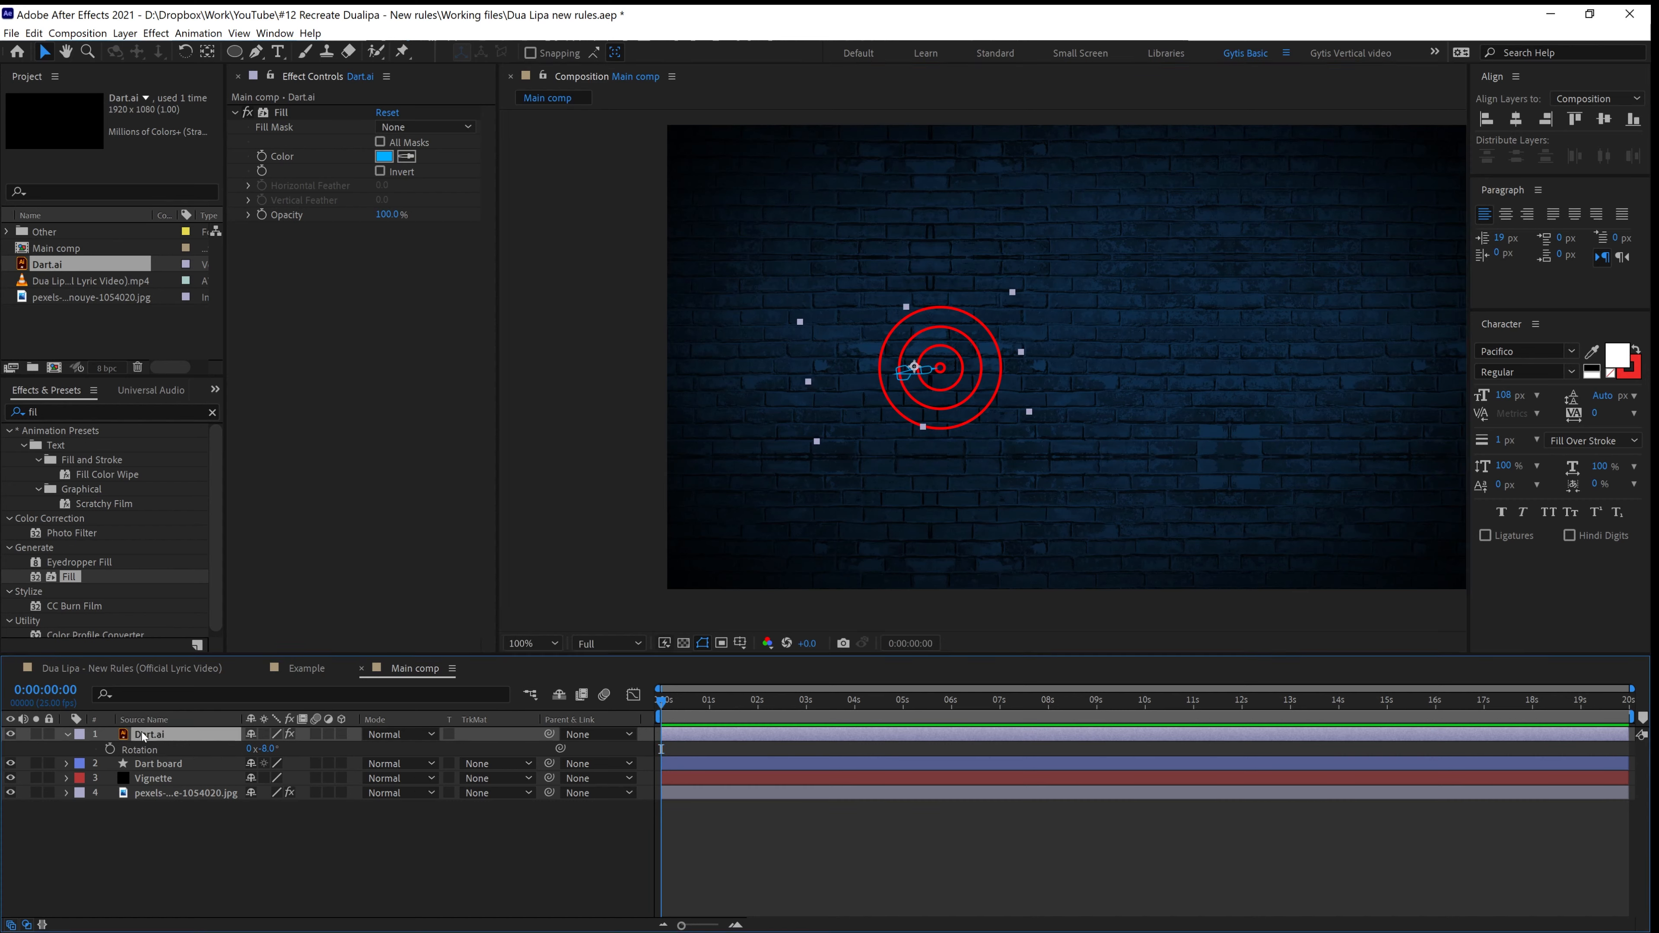
{"action": "key", "text": "ctrl+d"}
{"action": "key", "text": "ctrl+d"}
{"action": "left_click", "coordinate": [149, 749]}
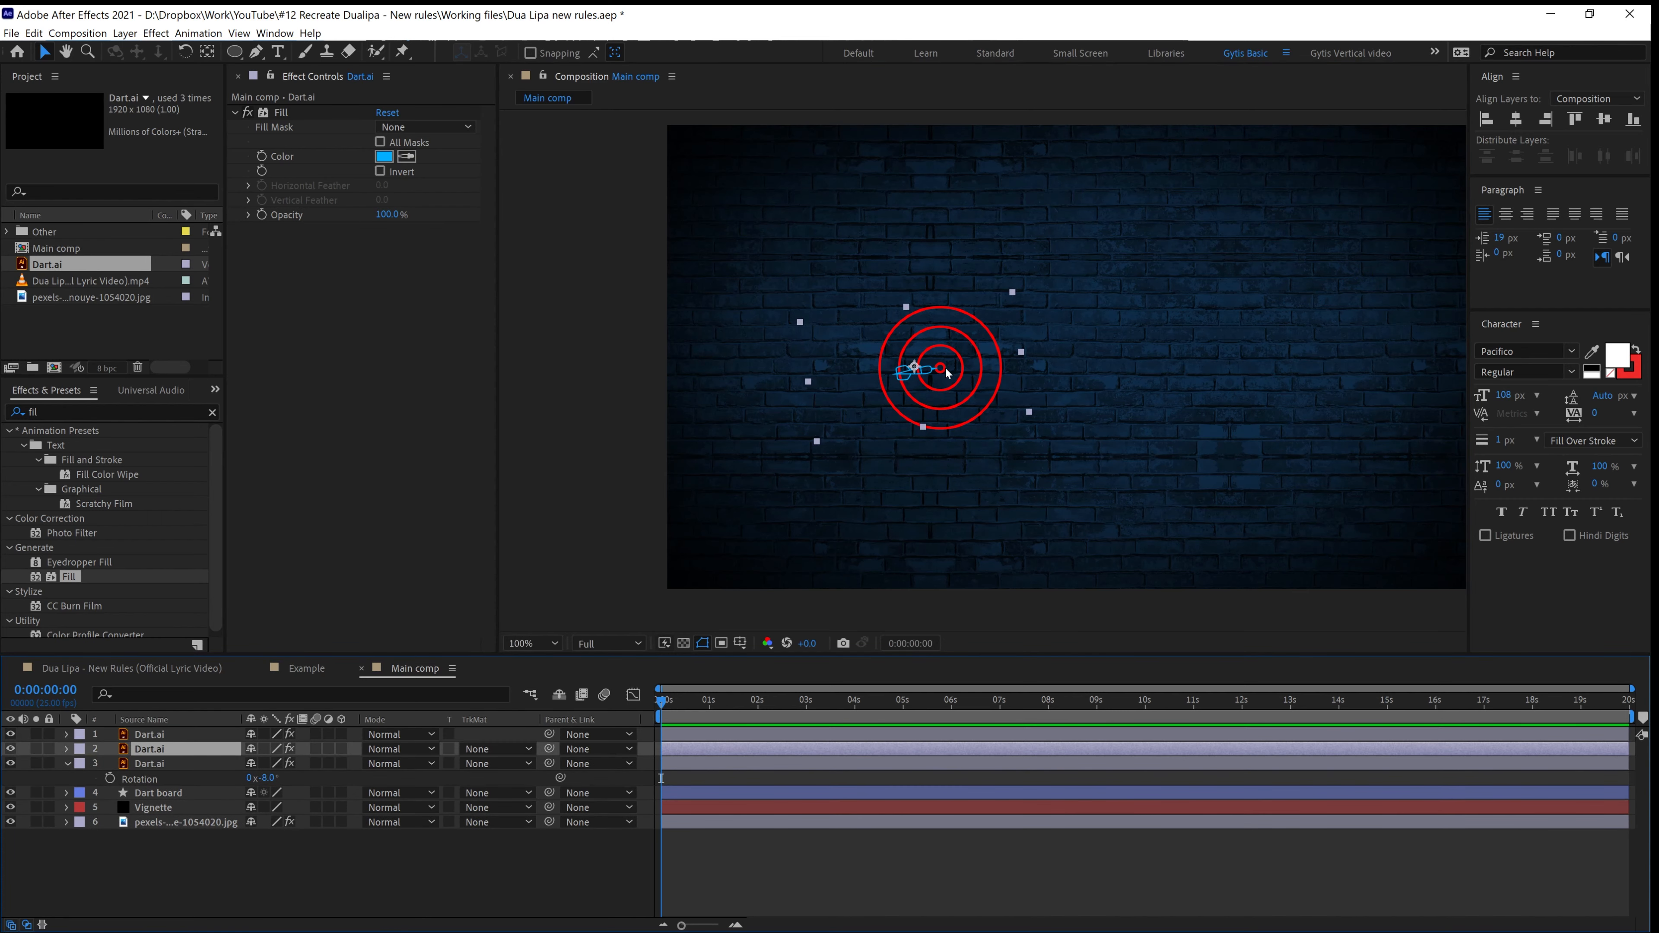
{"action": "left_click_drag", "start_coordinate": [917, 383], "coordinate": [797, 410]}
Rotate the top Dart.ai copy to -18° and arrange the two copies as a rising trail left of the board
{"action": "left_click", "coordinate": [167, 736]}
{"action": "key", "text": "r"}
{"action": "left_click_drag", "start_coordinate": [268, 751], "coordinate": [262, 751]}
{"action": "left_click_drag", "start_coordinate": [791, 402], "coordinate": [851, 376]}
Rotate the dart at the bullseye to -1° and realign its tip with the board's center
{"action": "left_click", "coordinate": [177, 763]}
{"action": "left_click", "coordinate": [152, 779]}
{"action": "left_click_drag", "start_coordinate": [267, 793], "coordinate": [271, 793]}
{"action": "left_click_drag", "start_coordinate": [936, 392], "coordinate": [939, 385]}
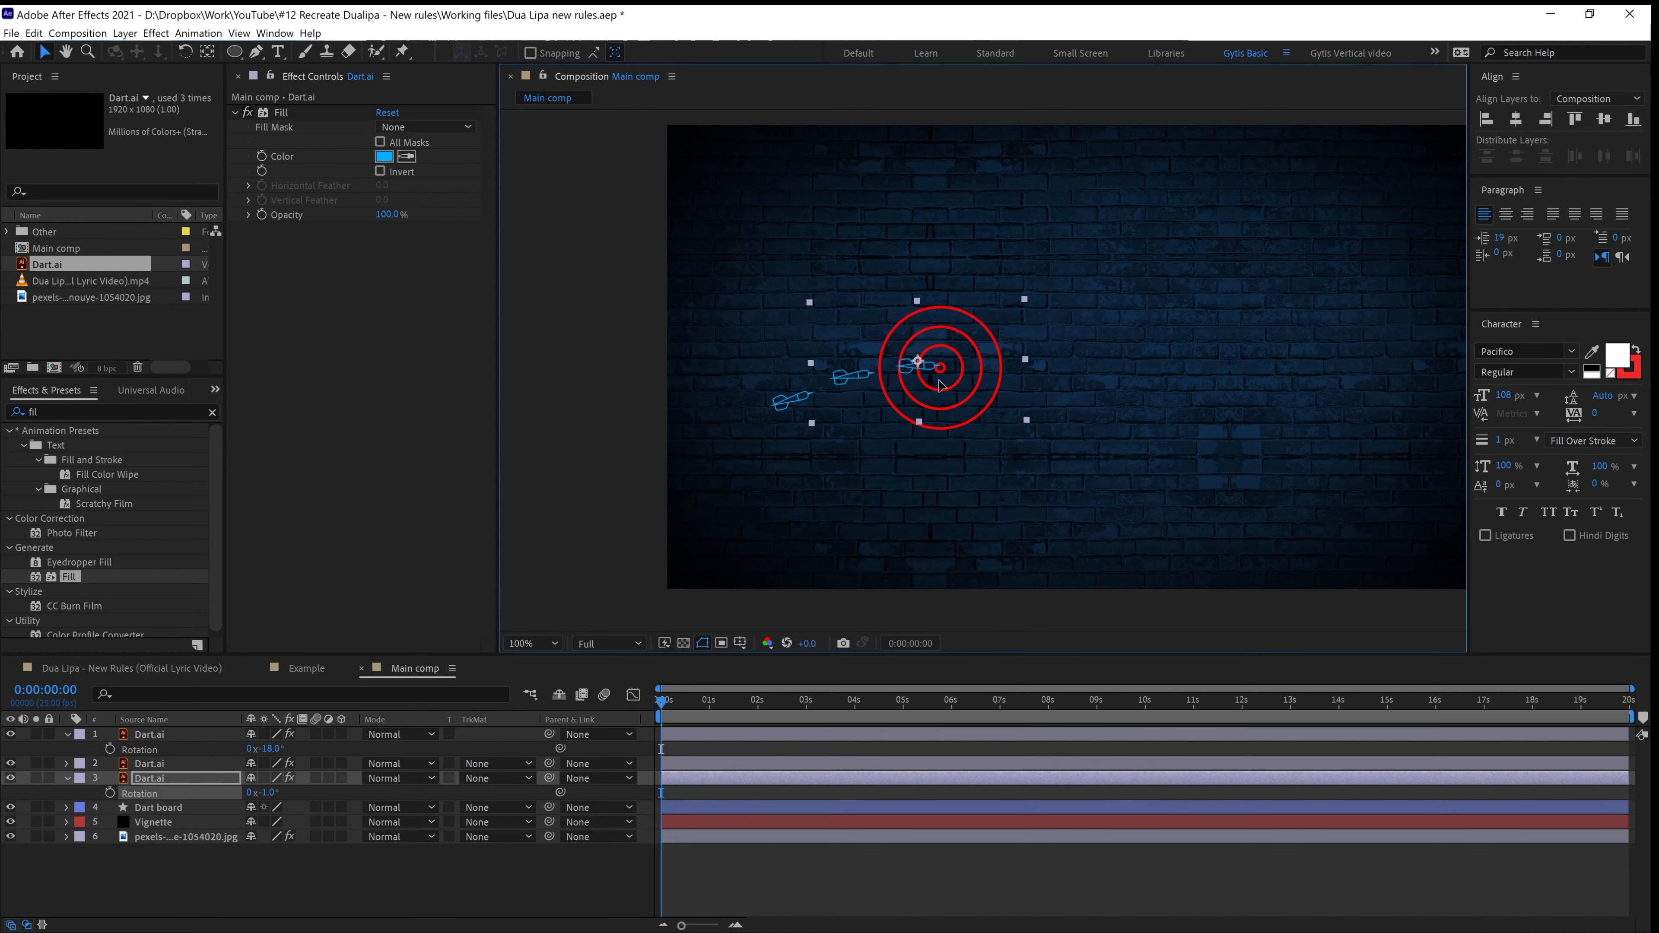
Scale the dart board and all three darts up together, bringing the Dart board layer to 153%
{"action": "key", "text": "comma"}
{"action": "left_click", "coordinate": [140, 809]}
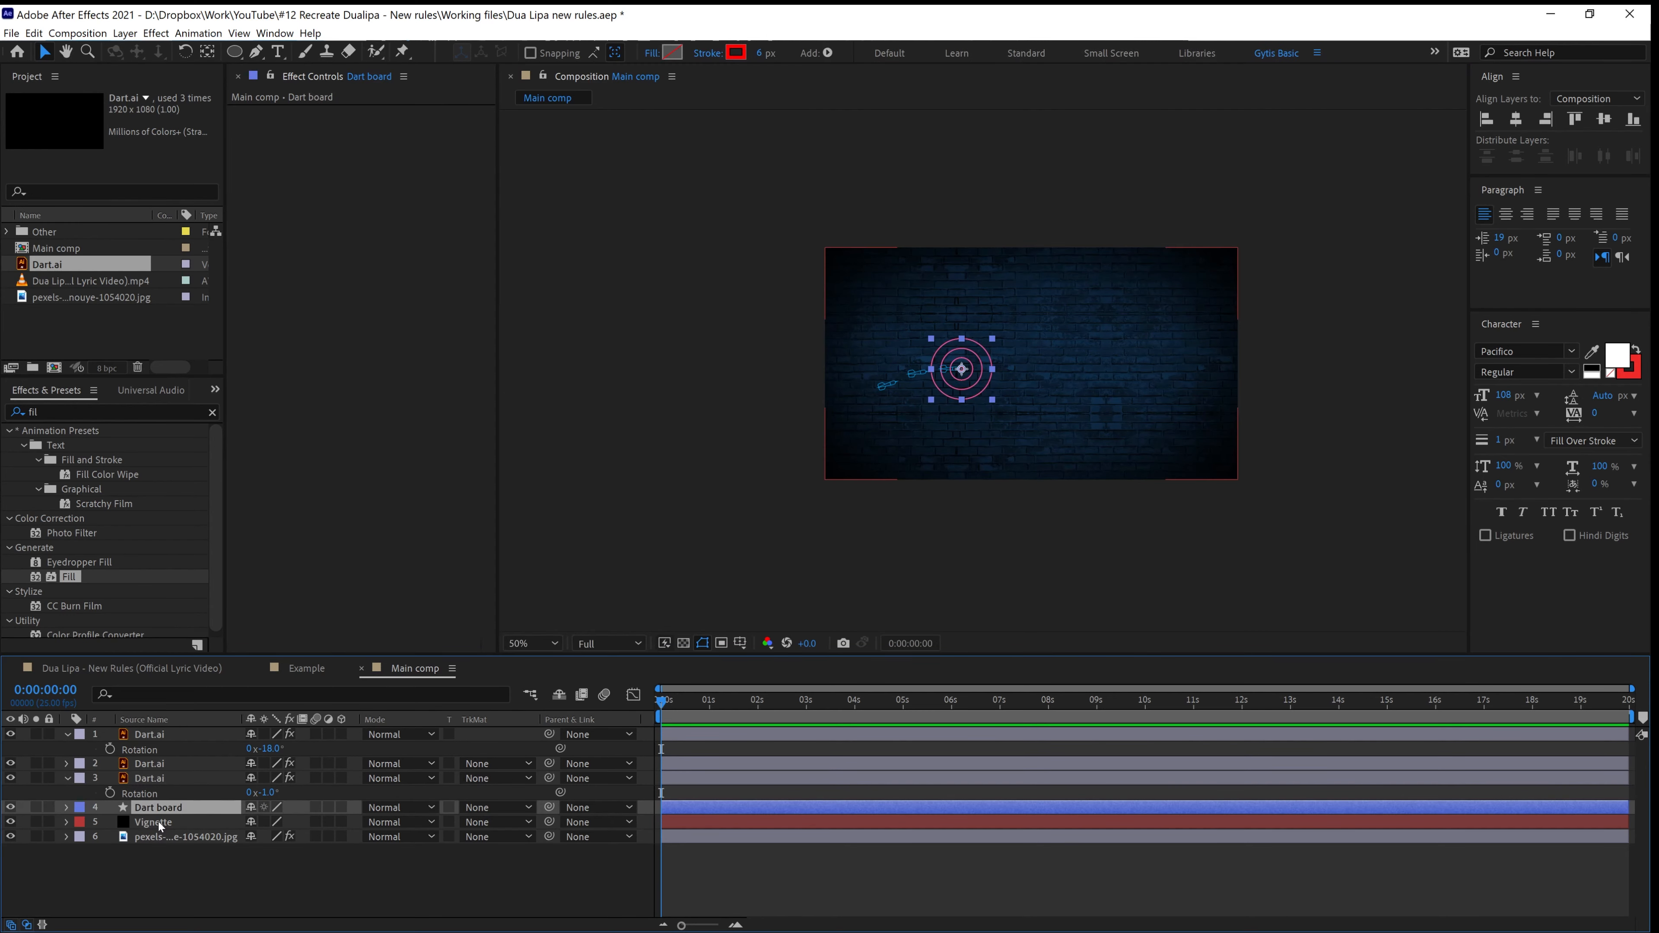
{"action": "left_click", "coordinate": [158, 735], "text": "shift"}
{"action": "key", "text": "s"}
{"action": "left_click_drag", "start_coordinate": [294, 749], "coordinate": [330, 734]}
{"action": "left_click", "coordinate": [216, 807]}
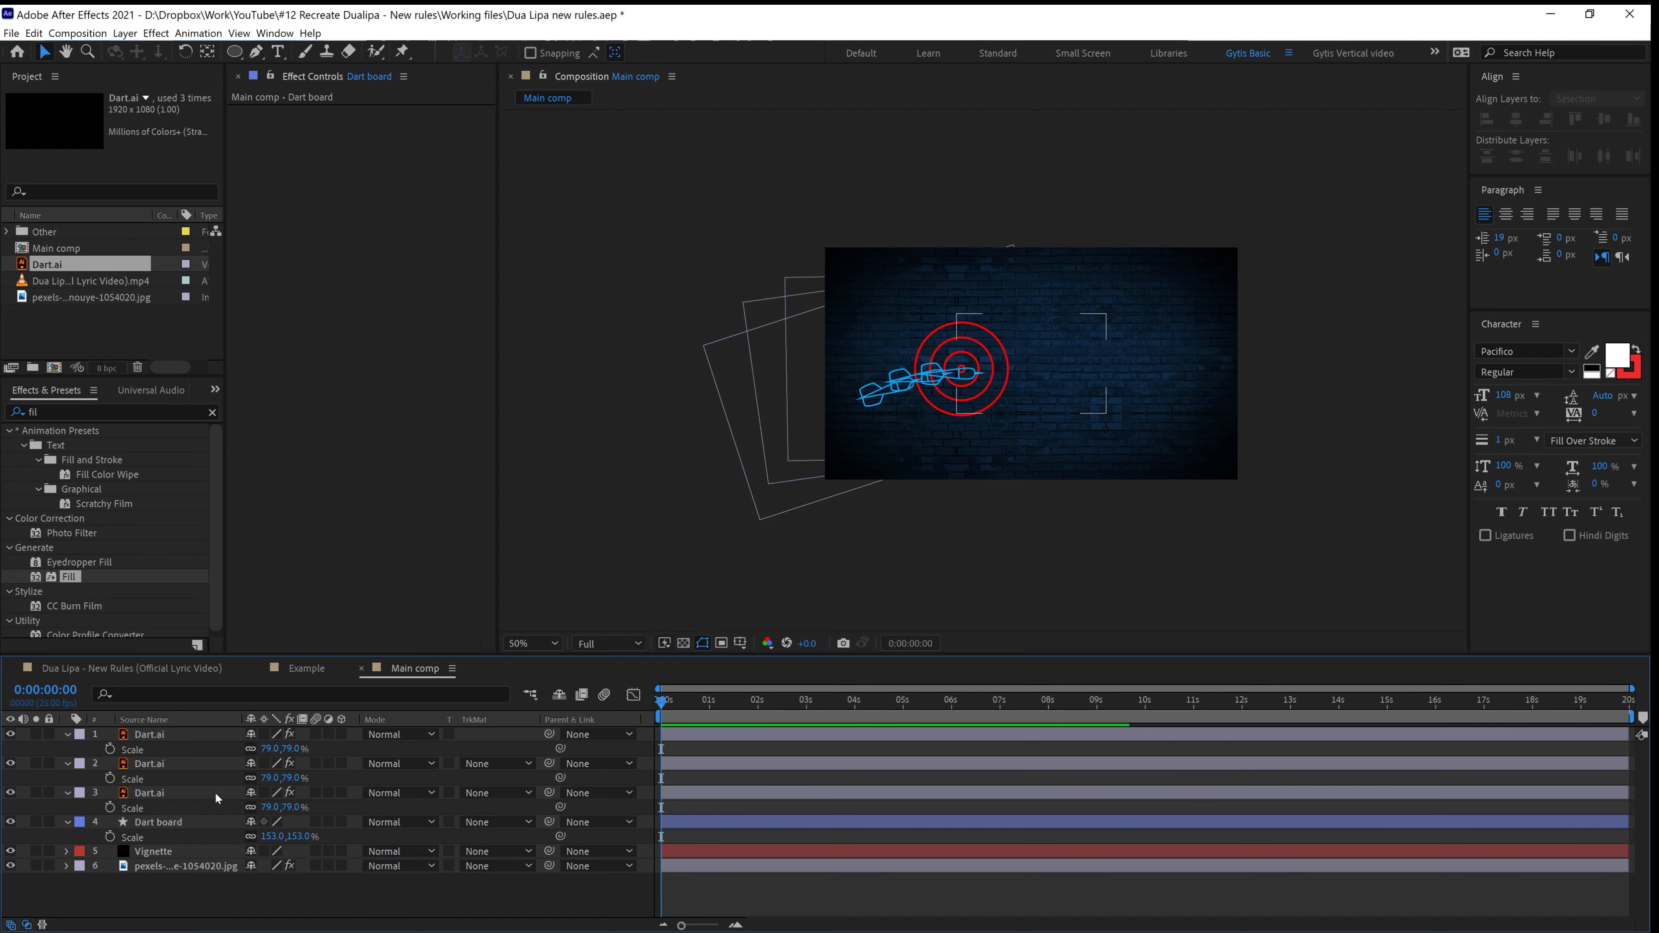
Set the scale of the three Dart.ai layers to 38%
{"action": "left_click", "coordinate": [145, 721]}
{"action": "left_click", "coordinate": [143, 735]}
{"action": "left_click", "coordinate": [152, 793], "text": "shift"}
{"action": "left_click_drag", "start_coordinate": [281, 807], "coordinate": [254, 808]}
{"action": "left_click", "coordinate": [854, 568]}
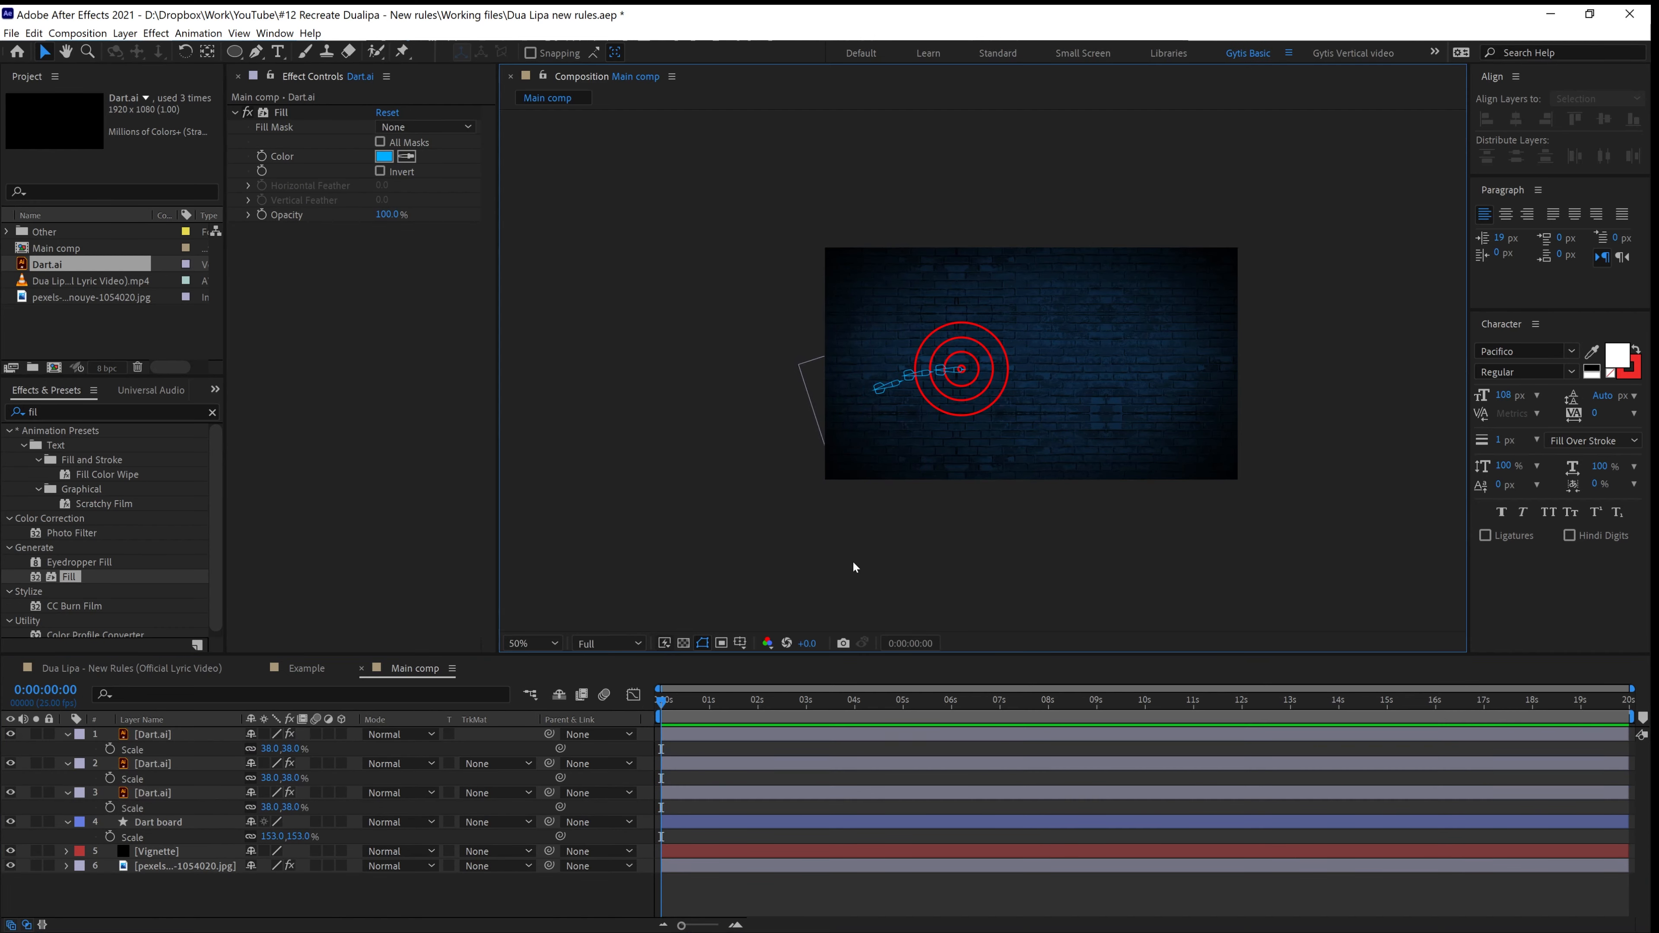
Space the middle and outermost darts farther apart along the trail left of the bullseye
{"action": "key", "text": "period"}
{"action": "left_click", "coordinate": [813, 384]}
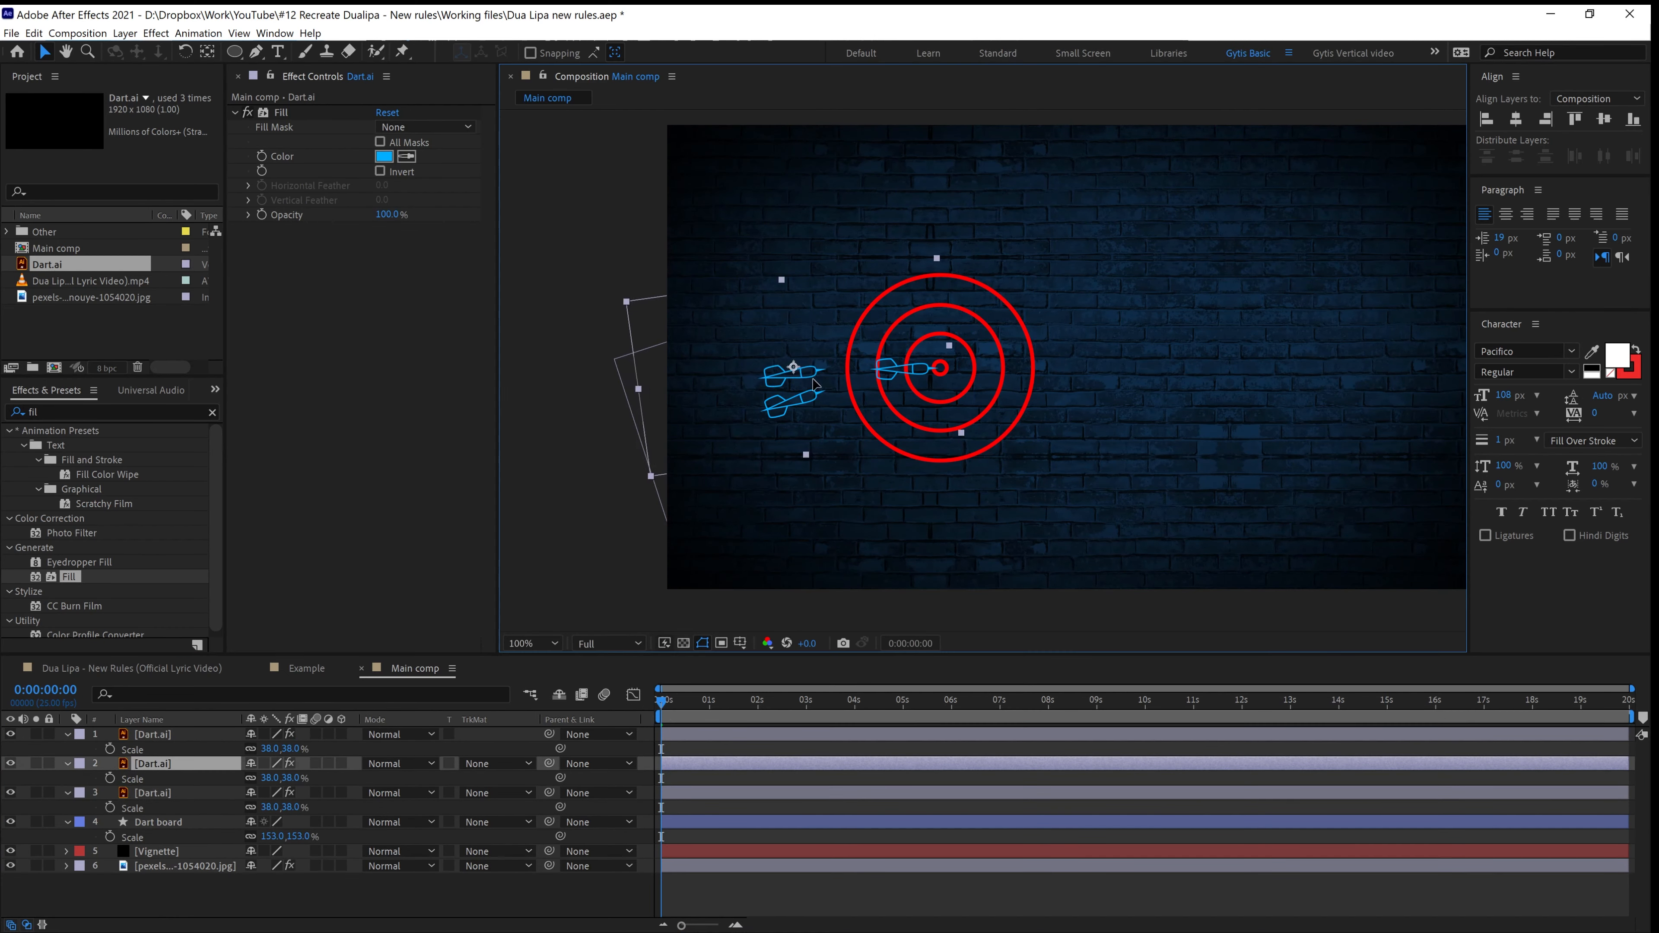
{"action": "left_click_drag", "start_coordinate": [814, 384], "coordinate": [738, 401]}
{"action": "left_click", "coordinate": [160, 733]}
{"action": "scroll", "coordinate": [1021, 556], "scroll_direction": "down", "scroll_amount": 2}
{"action": "scroll", "coordinate": [1033, 566], "scroll_direction": "up", "scroll_amount": 1}
{"action": "left_click", "coordinate": [1047, 580]}
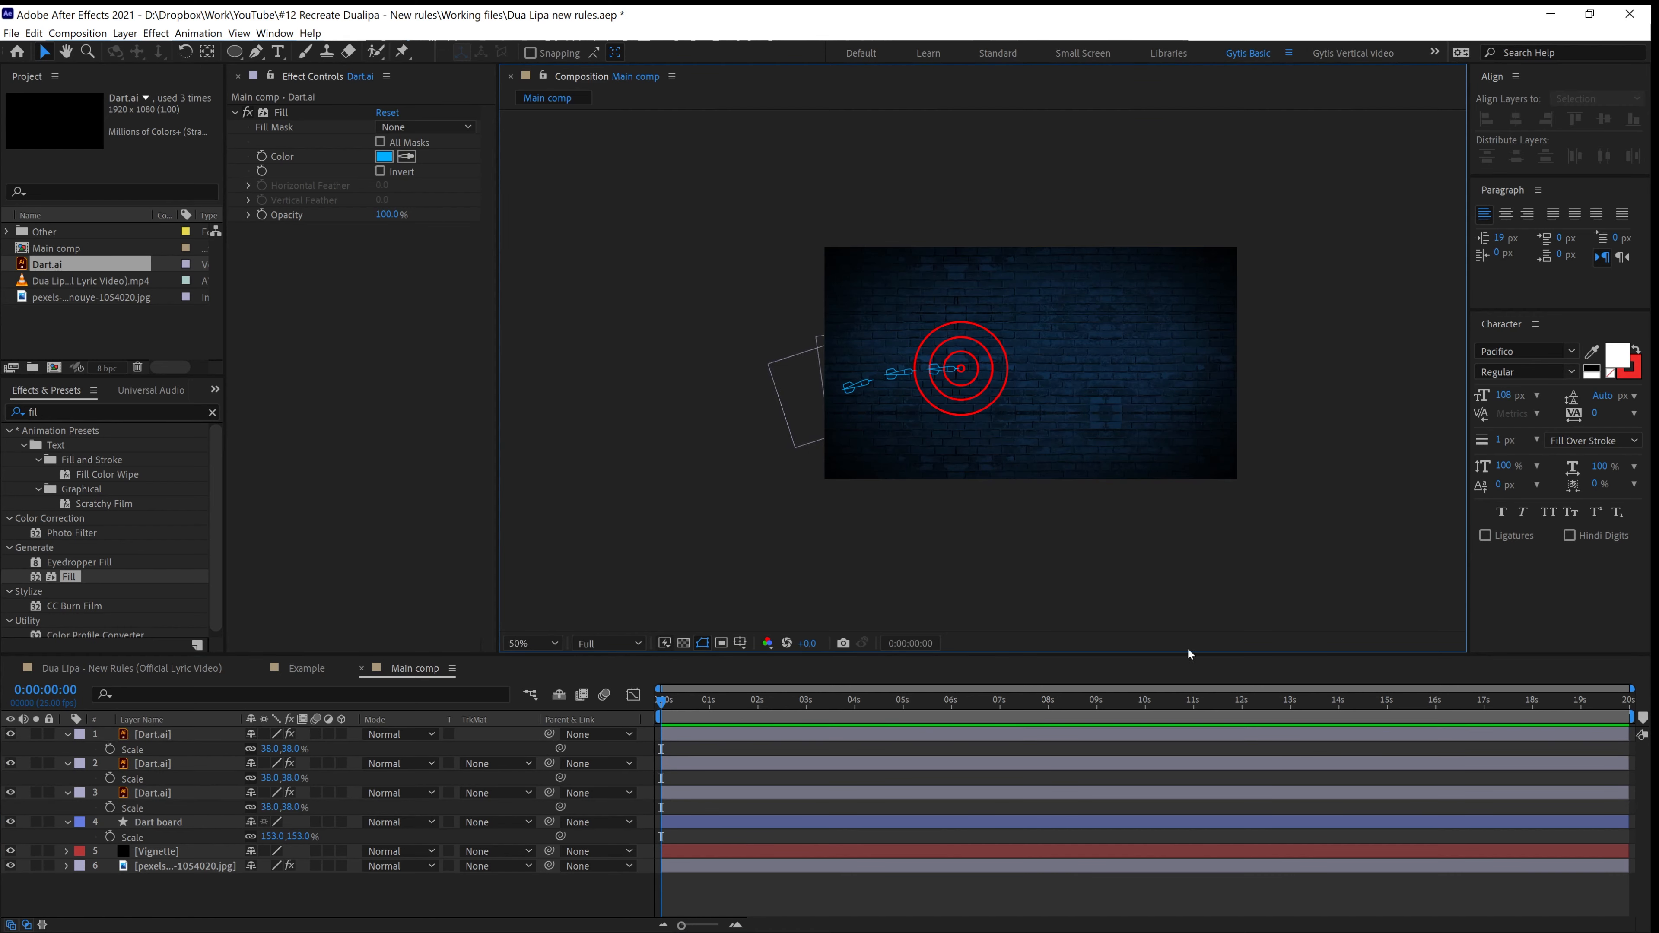
Nudge the outermost dart slightly up and closer to the other two
{"action": "left_click", "coordinate": [147, 736]}
{"action": "left_click_drag", "start_coordinate": [857, 387], "coordinate": [862, 384]}
{"action": "left_click", "coordinate": [148, 764]}
{"action": "left_click", "coordinate": [149, 793]}
{"action": "left_click", "coordinate": [147, 721]}
{"action": "left_click", "coordinate": [149, 735]}
{"action": "scroll", "coordinate": [984, 466], "scroll_direction": "up", "scroll_amount": 1}
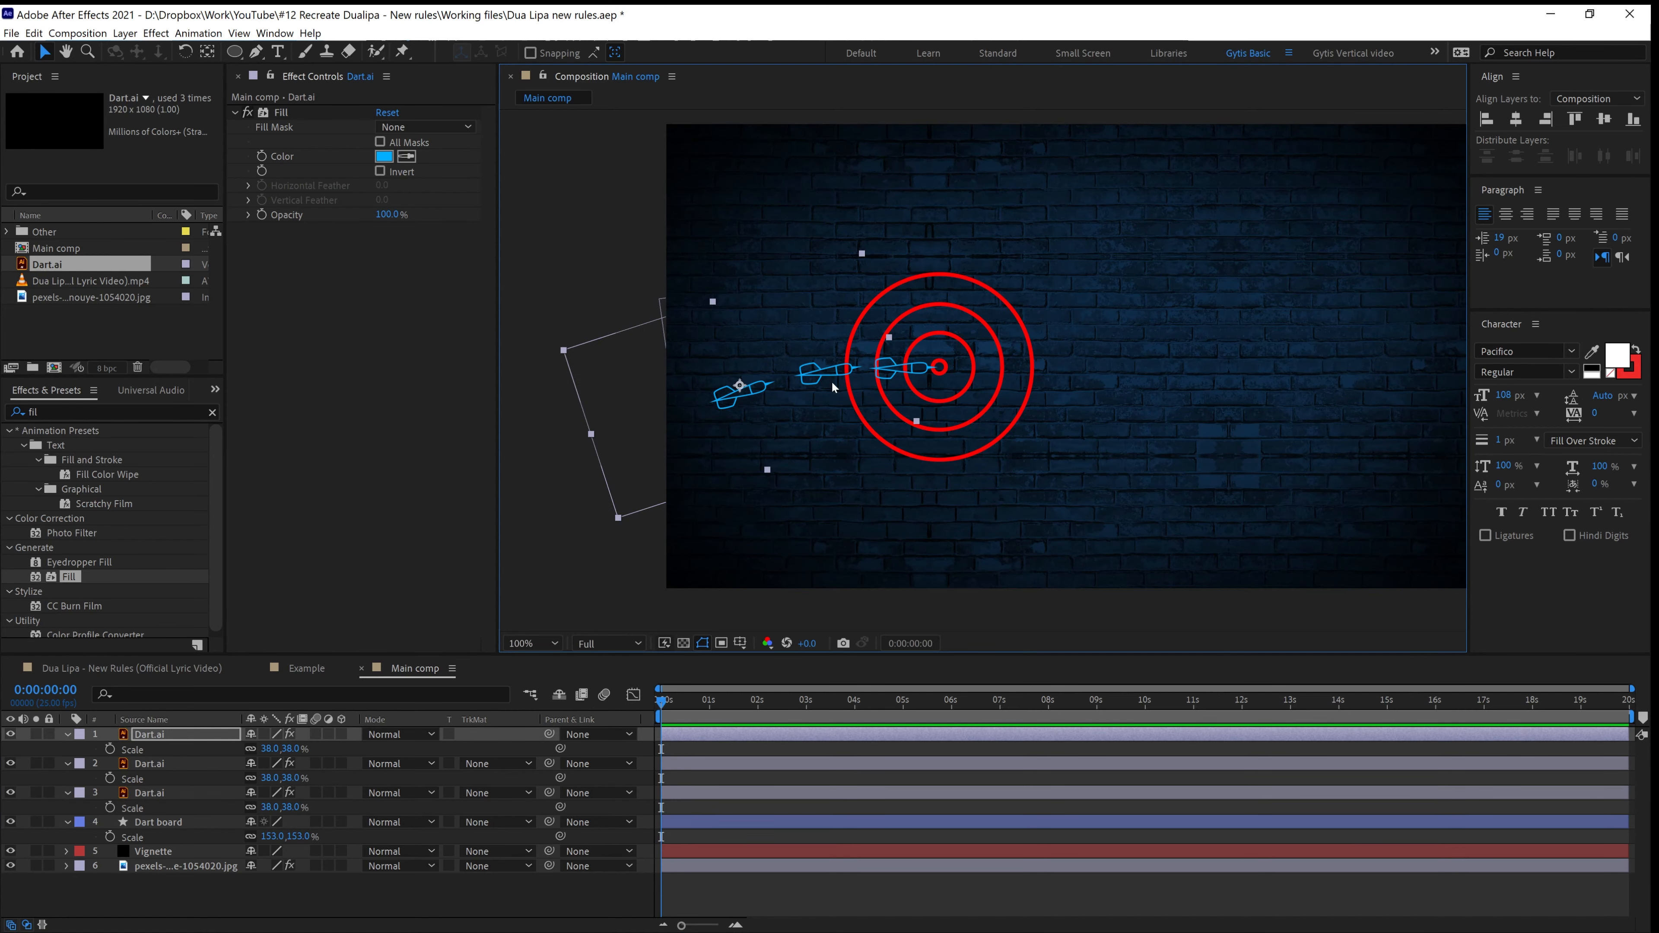
{"action": "scroll", "coordinate": [826, 432], "scroll_direction": "down", "scroll_amount": 1}
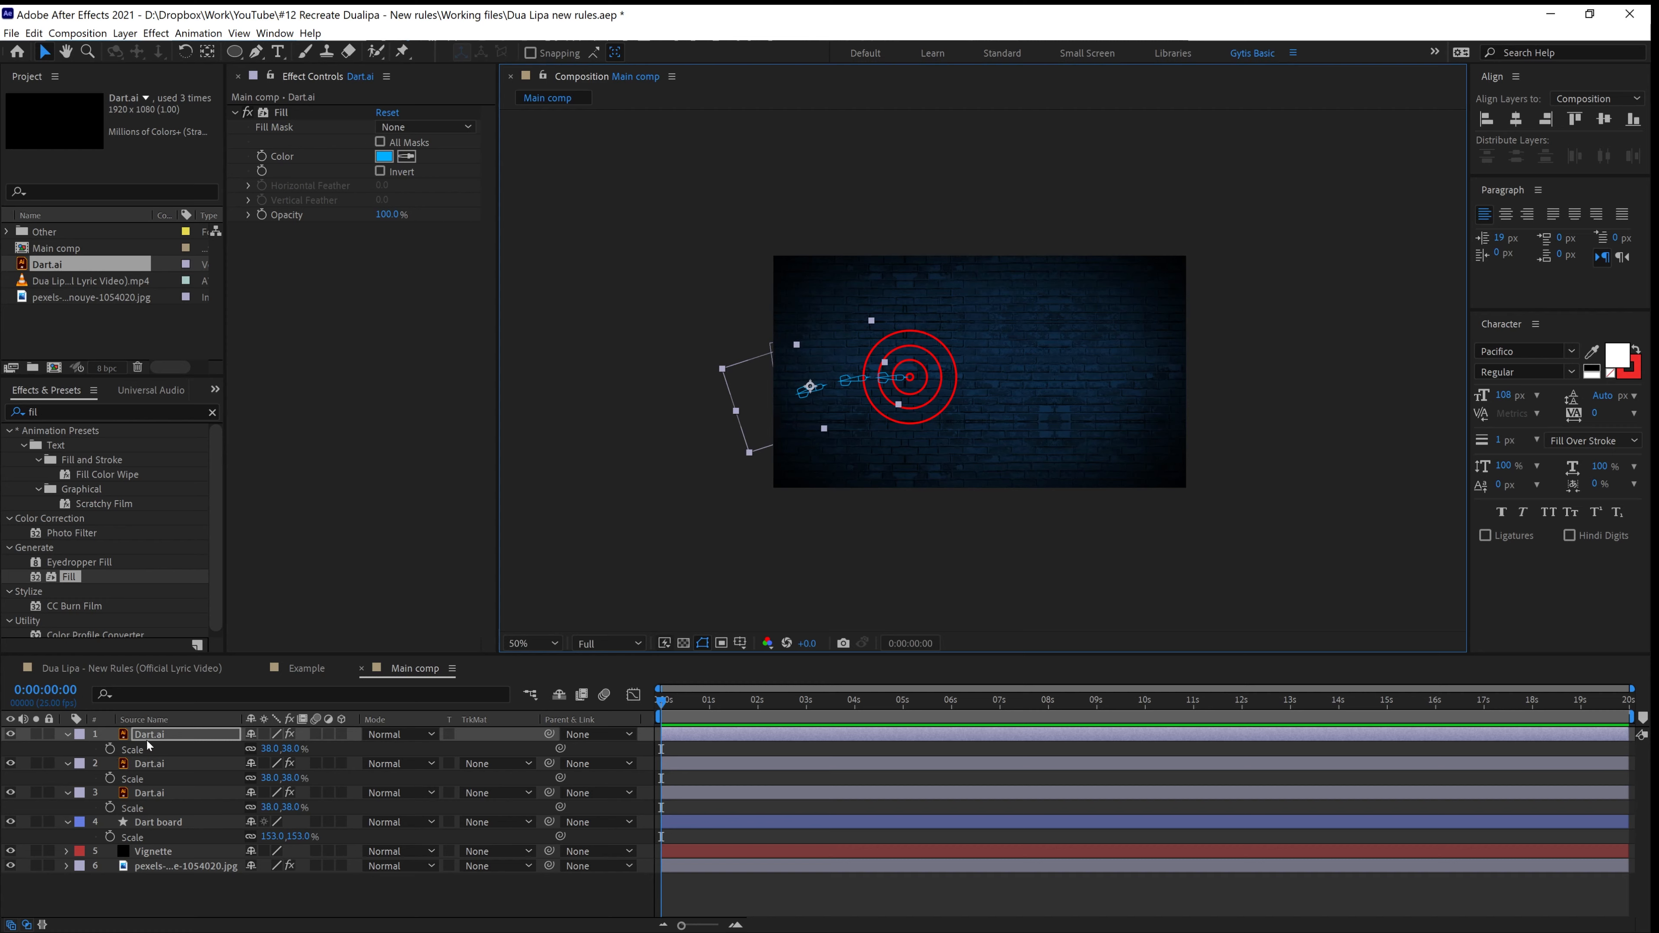
Create a new text layer reading "Practice"
{"action": "right_click", "coordinate": [207, 887]}
{"action": "mouse_move", "coordinate": [270, 719]}
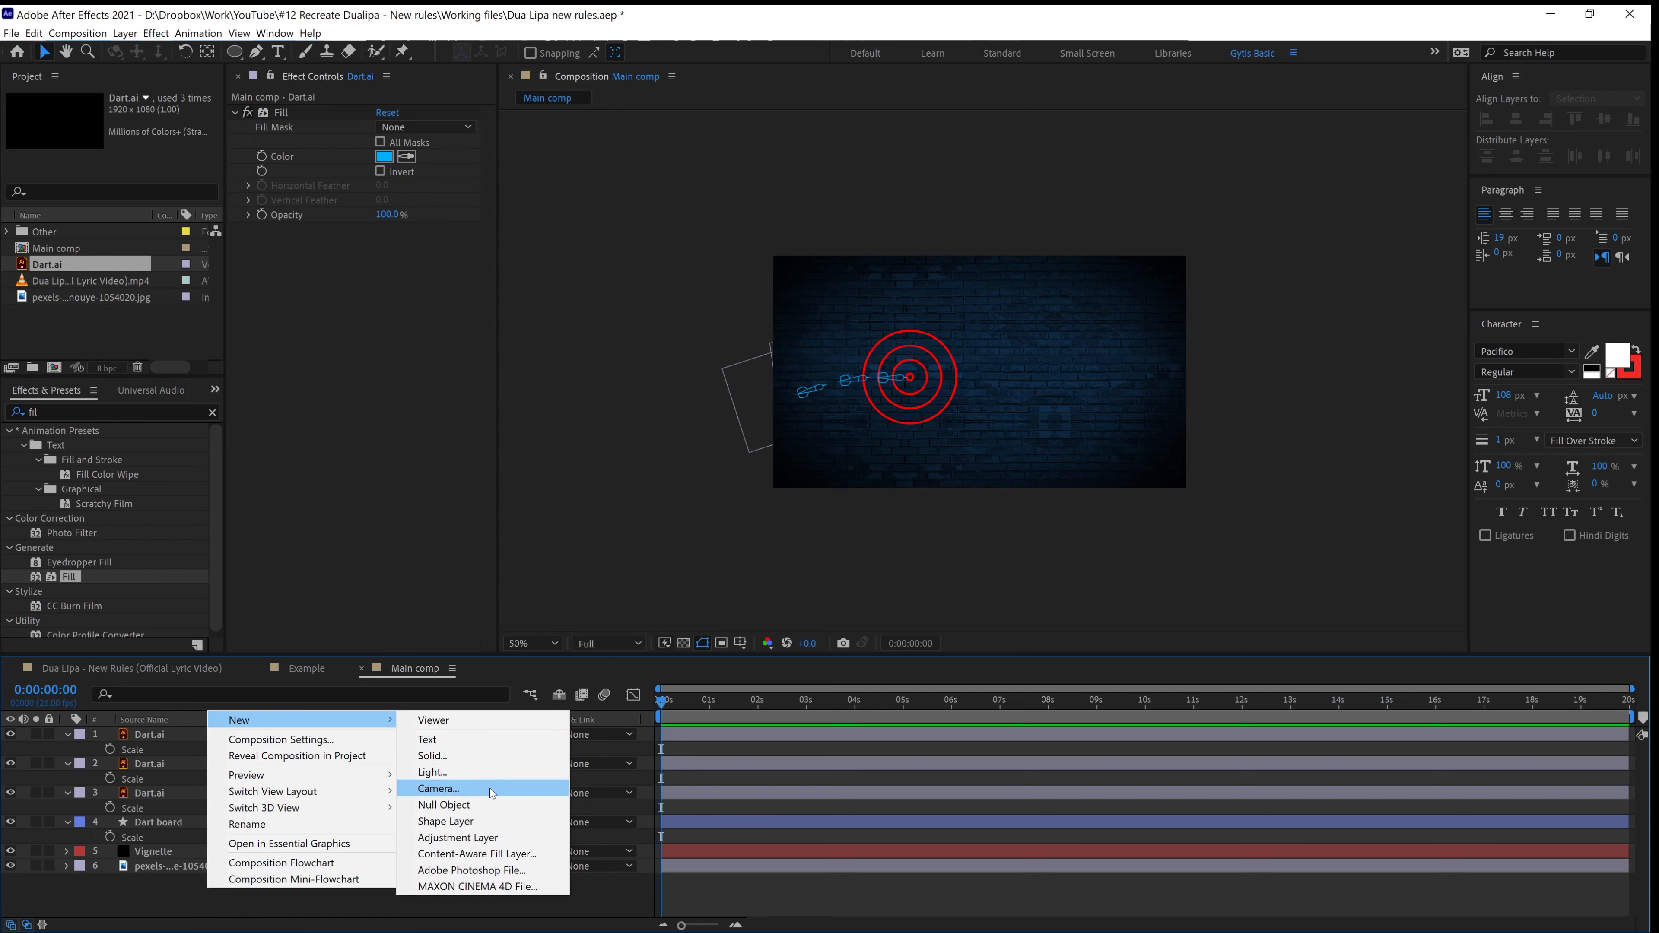
{"action": "left_click", "coordinate": [445, 738]}
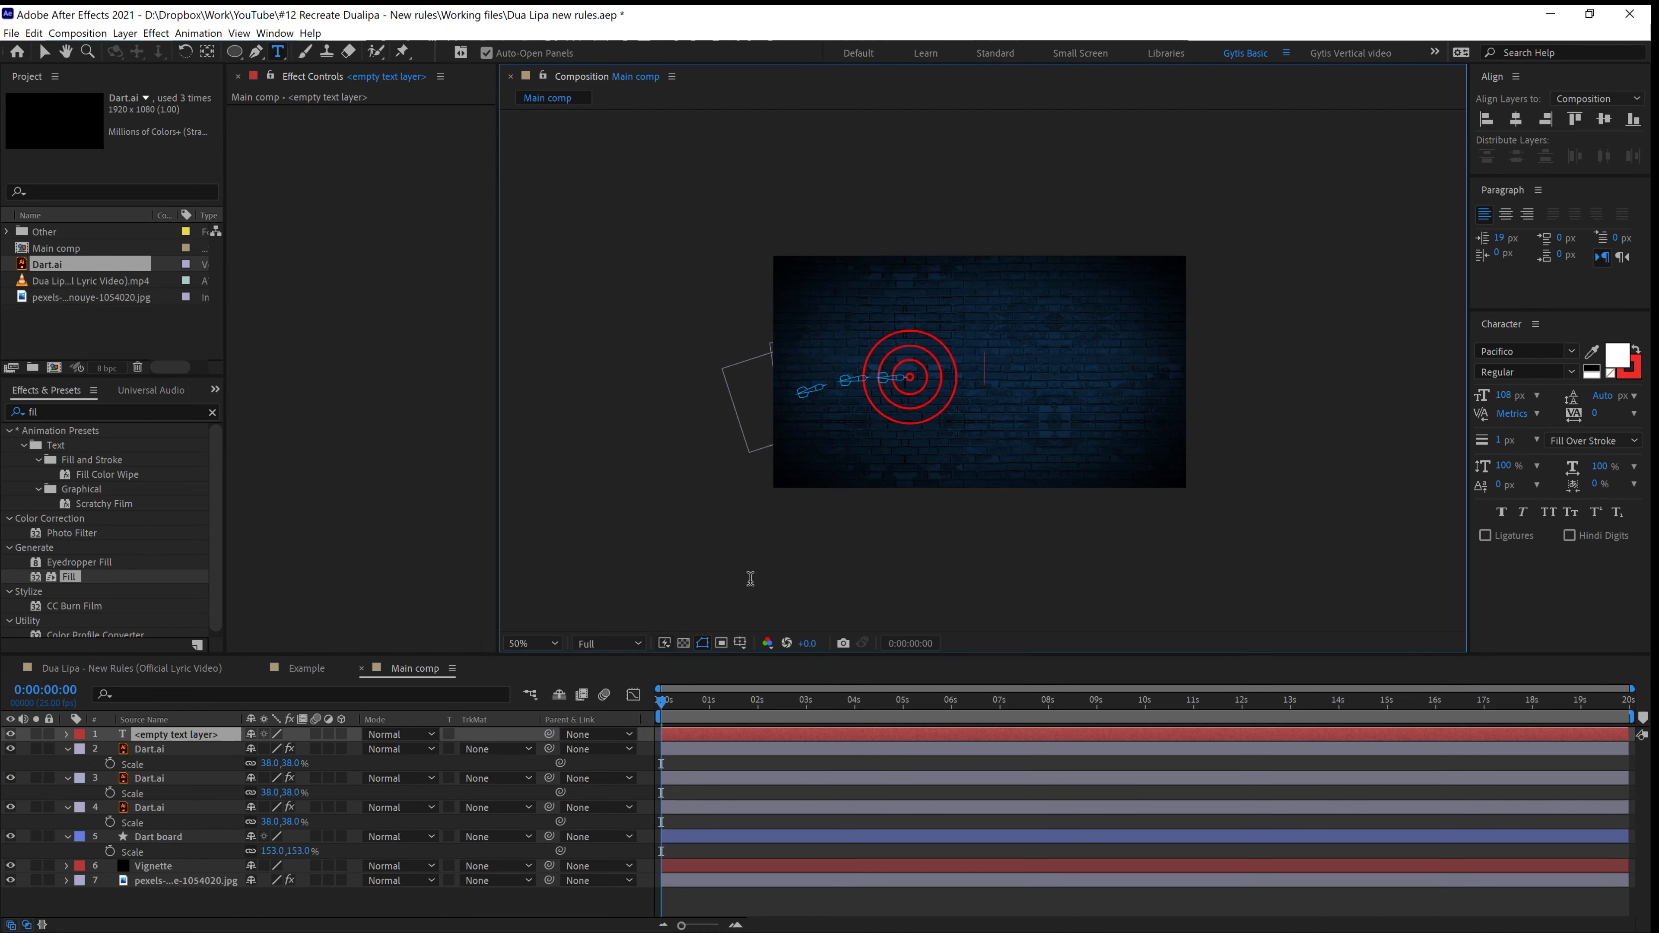
{"action": "left_click", "coordinate": [415, 669]}
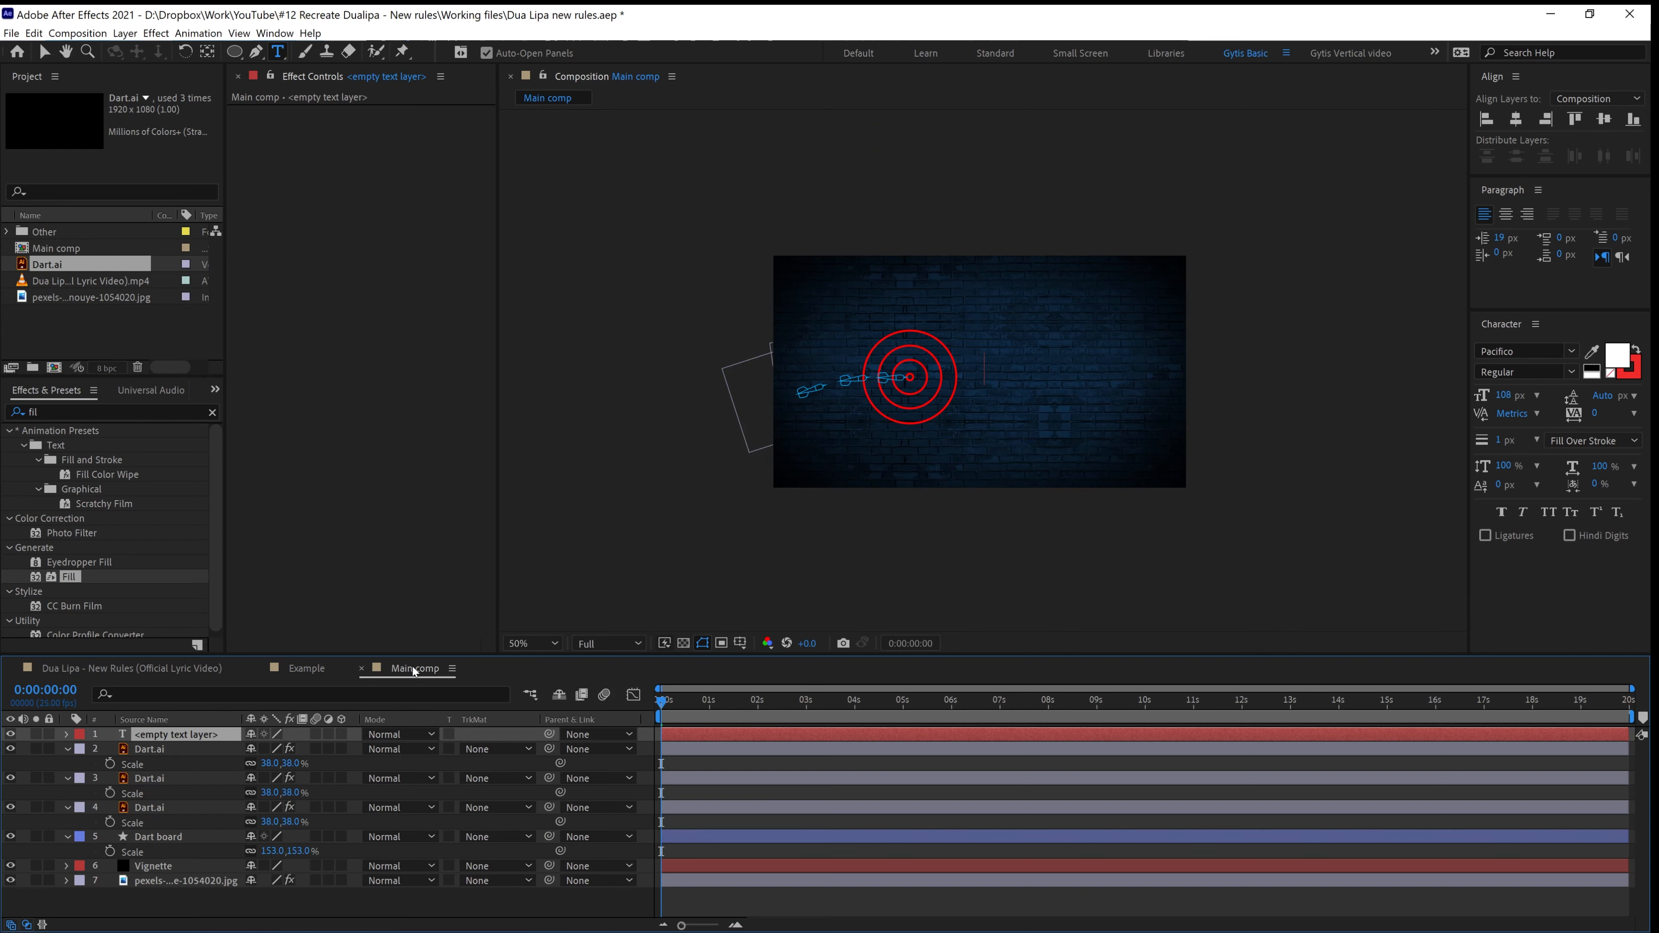
{"action": "type", "text": "Practice"}
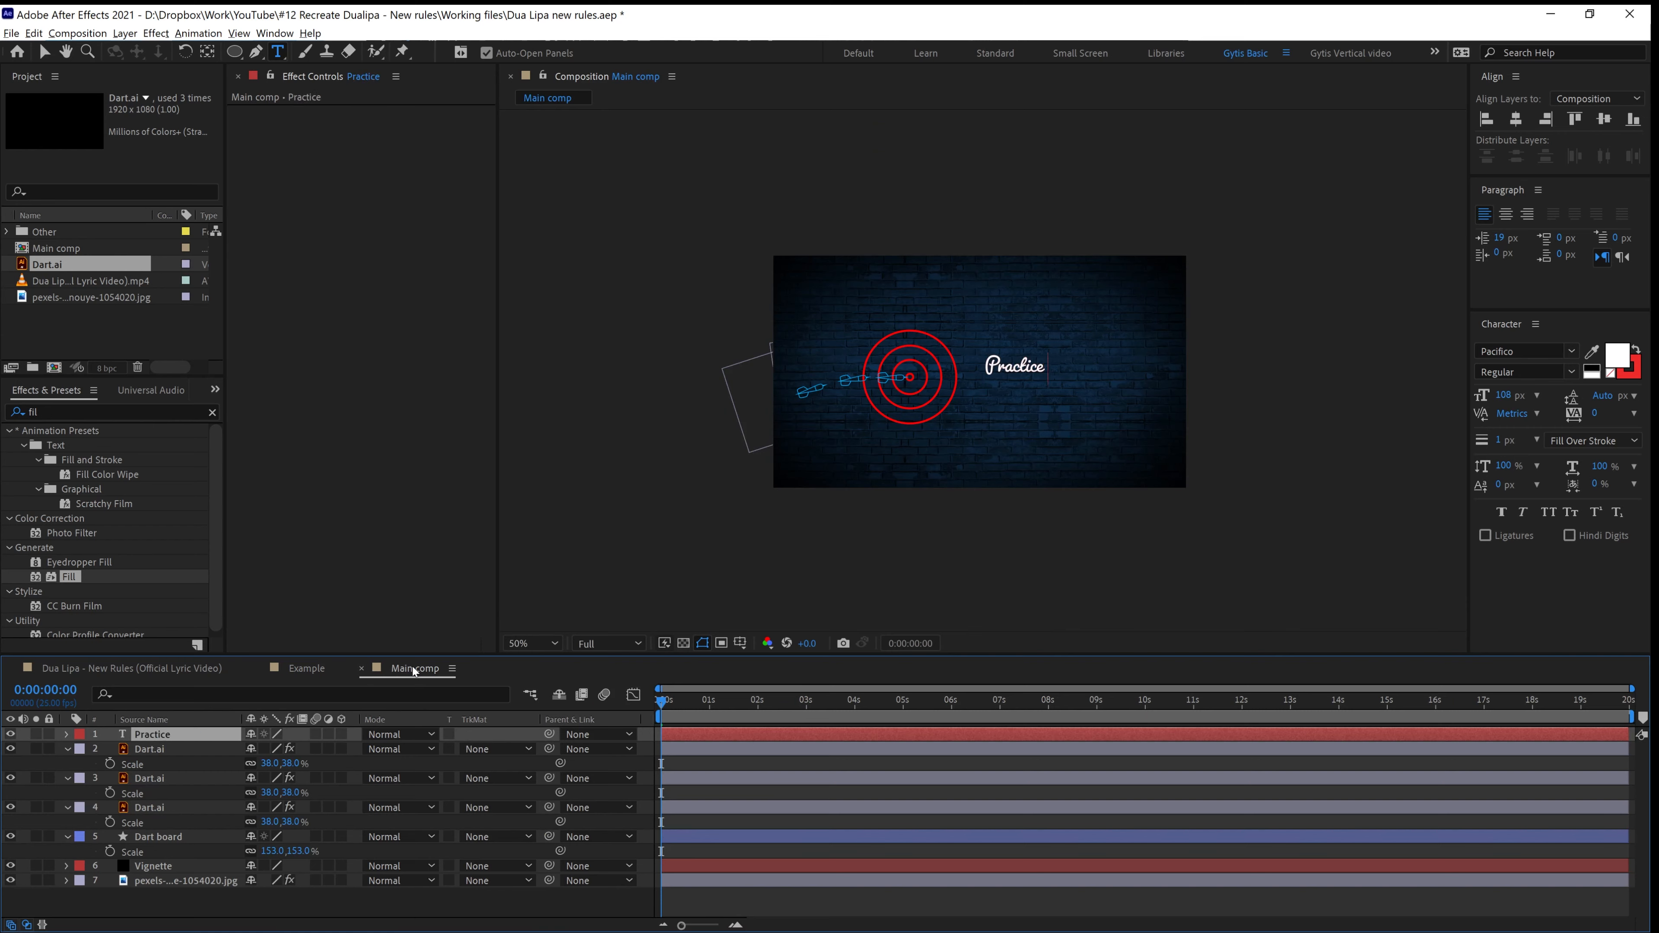
{"action": "key", "text": "Escape"}
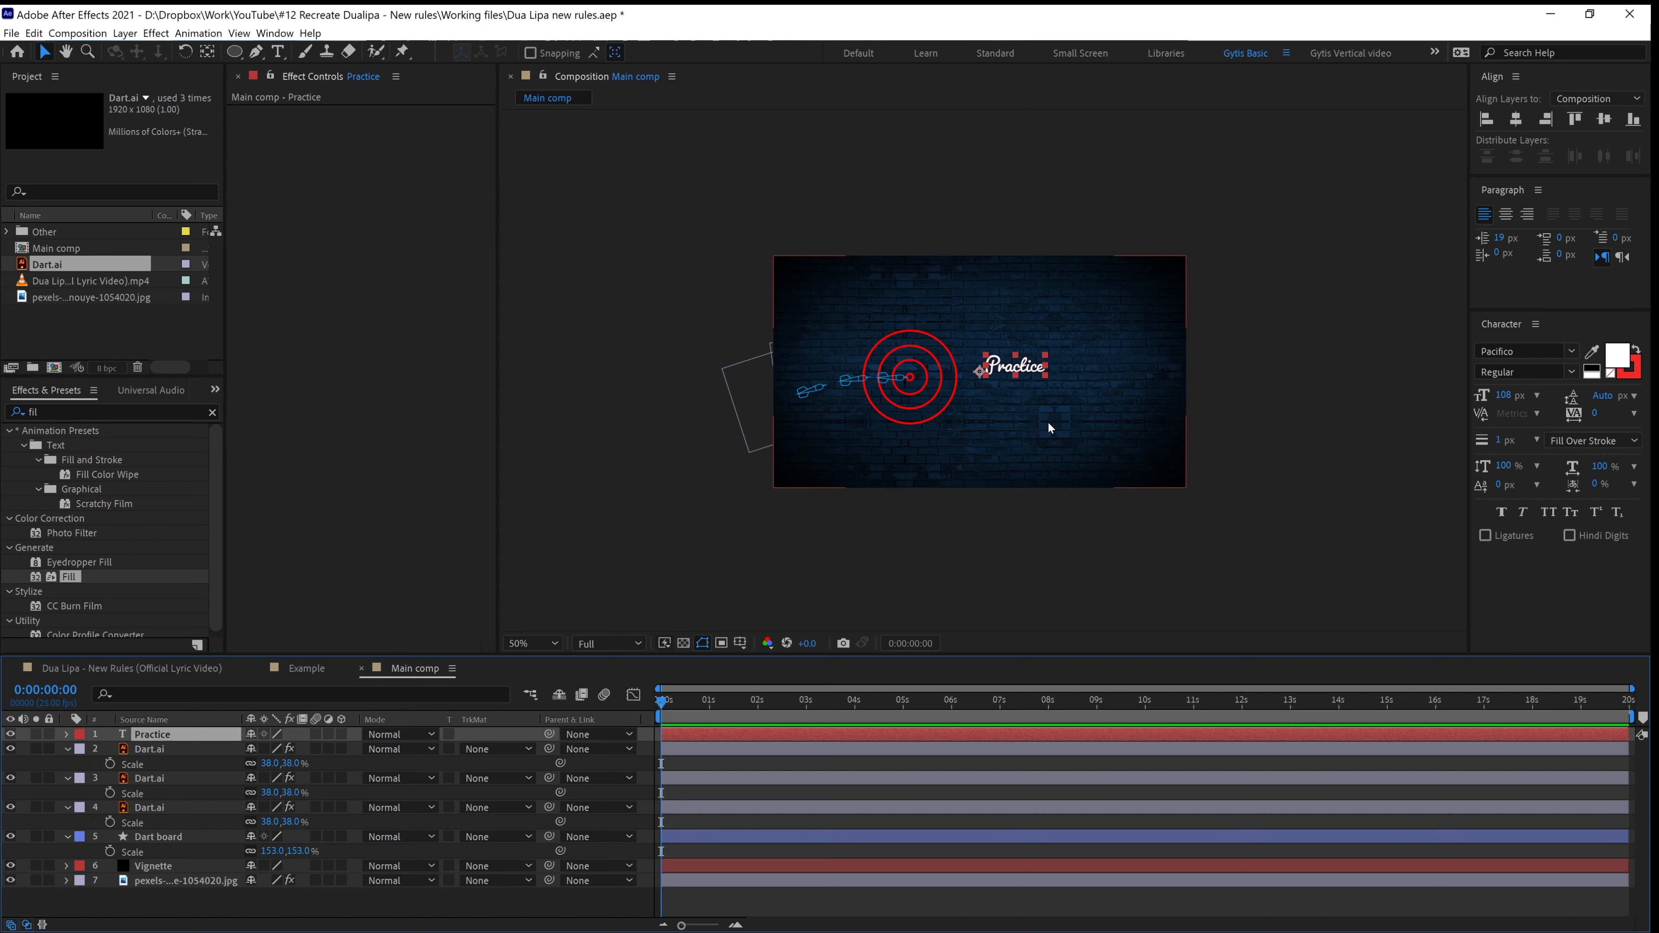
Change the font of the Practice text to Transmute Regular
{"action": "scroll", "coordinate": [947, 374], "scroll_direction": "up", "scroll_amount": 1}
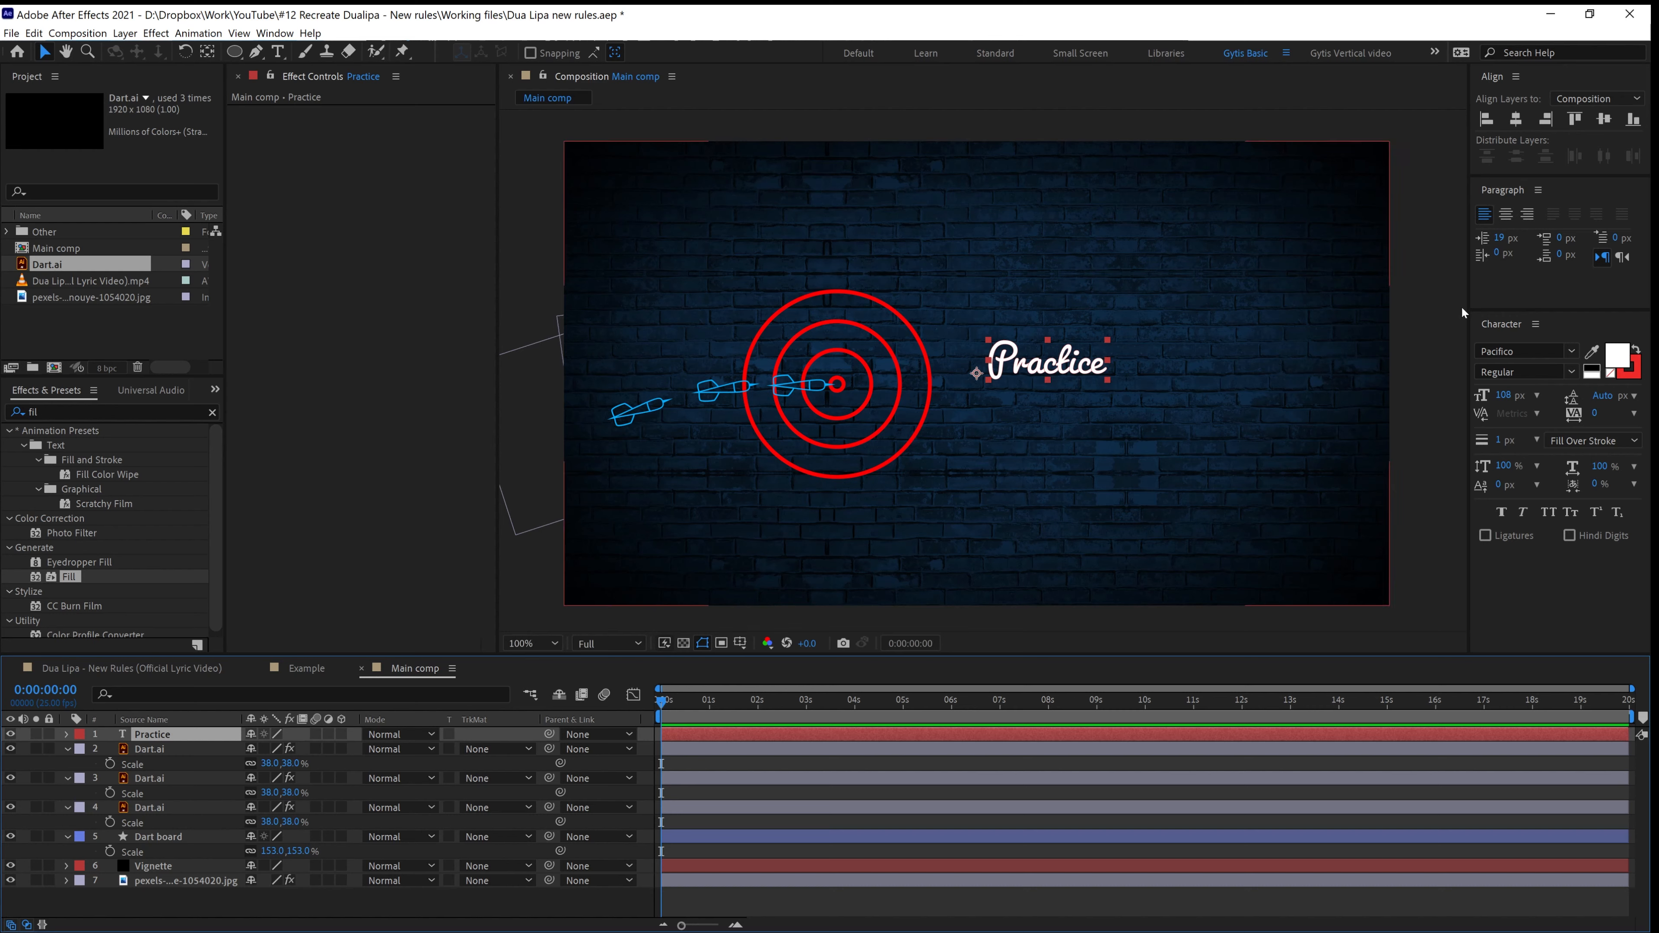
{"action": "double_click", "coordinate": [141, 737]}
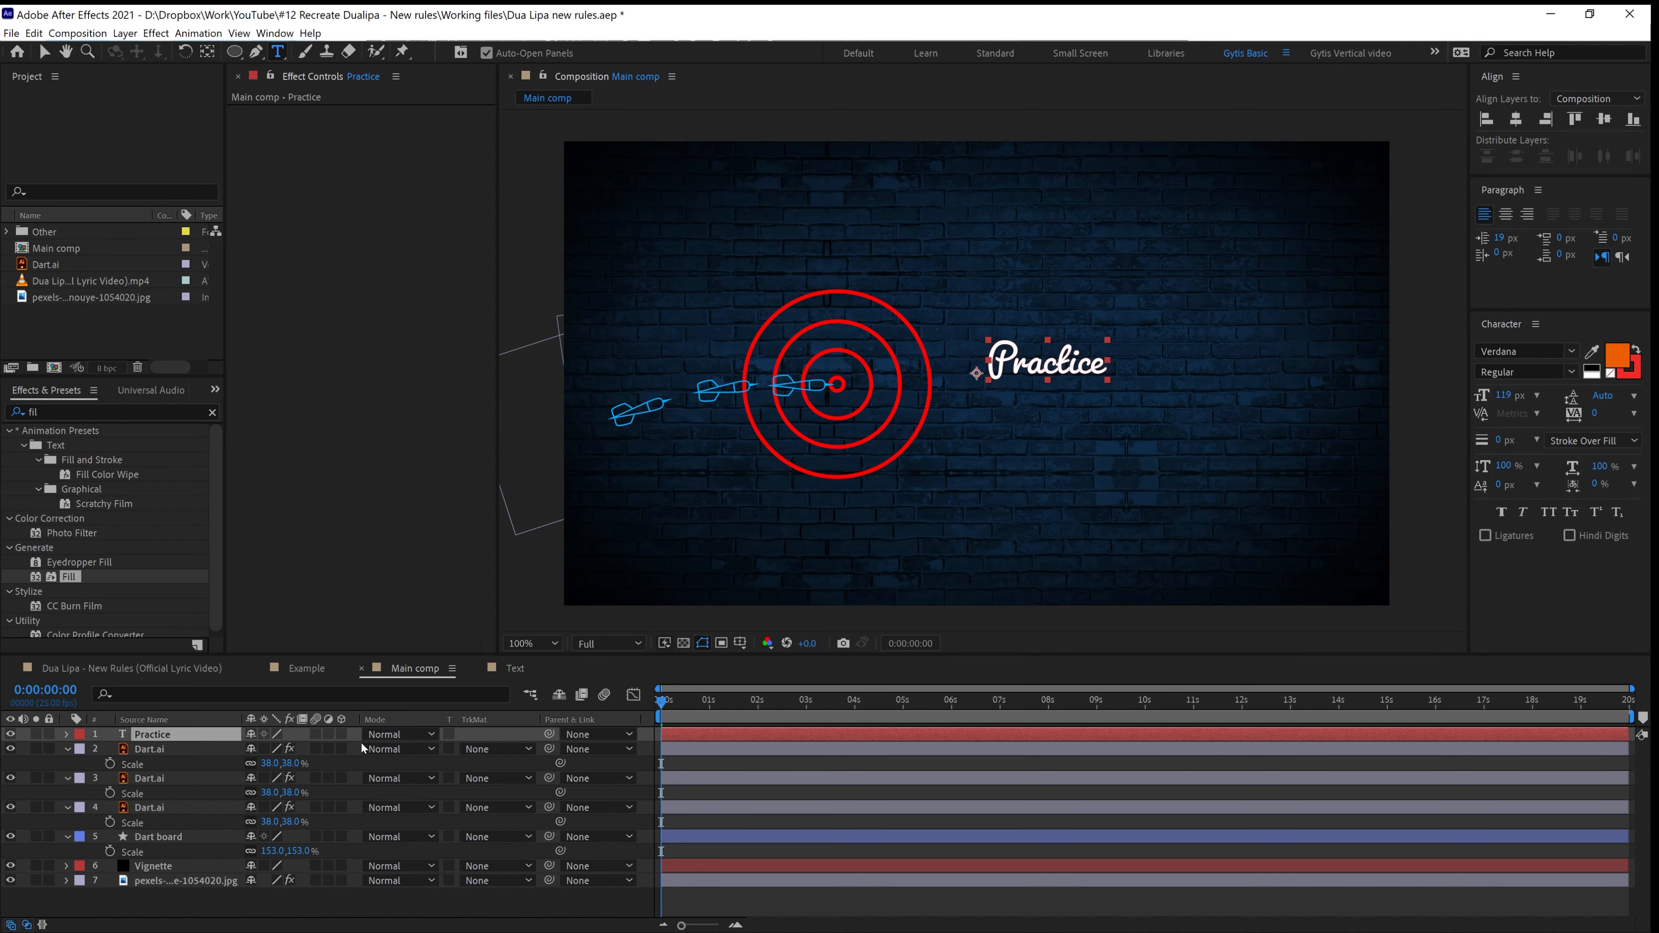
{"action": "double_click", "coordinate": [135, 735]}
{"action": "left_click", "coordinate": [1522, 351]}
{"action": "type", "text": "tra"}
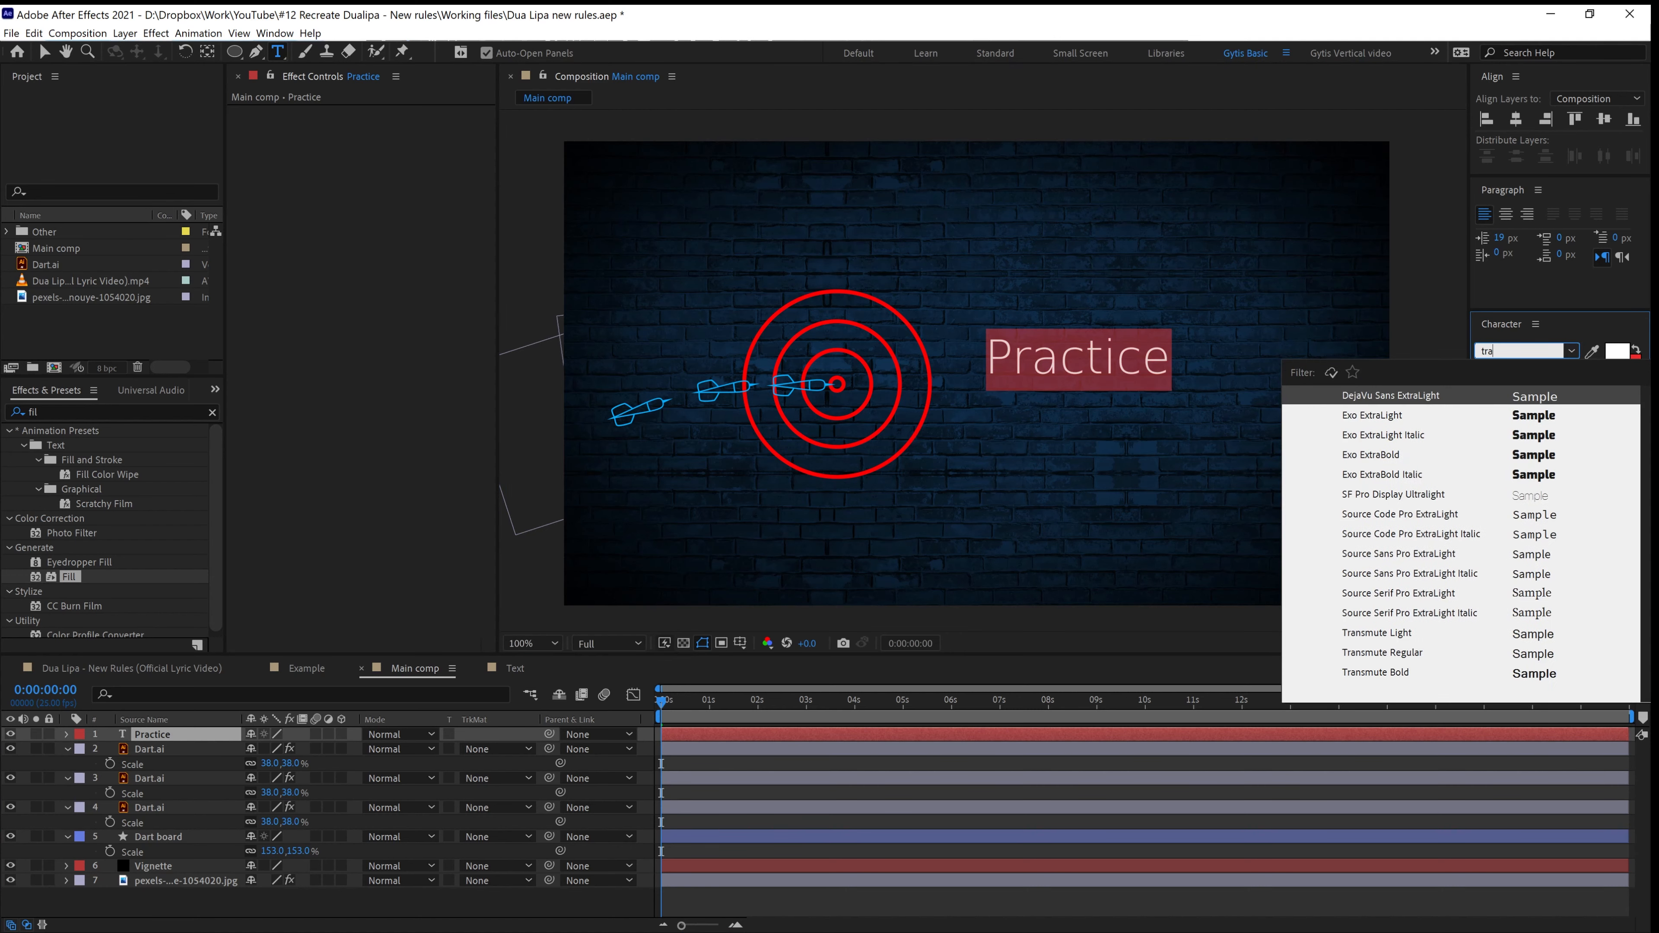
{"action": "type", "text": "n"}
{"action": "left_click", "coordinate": [1469, 416]}
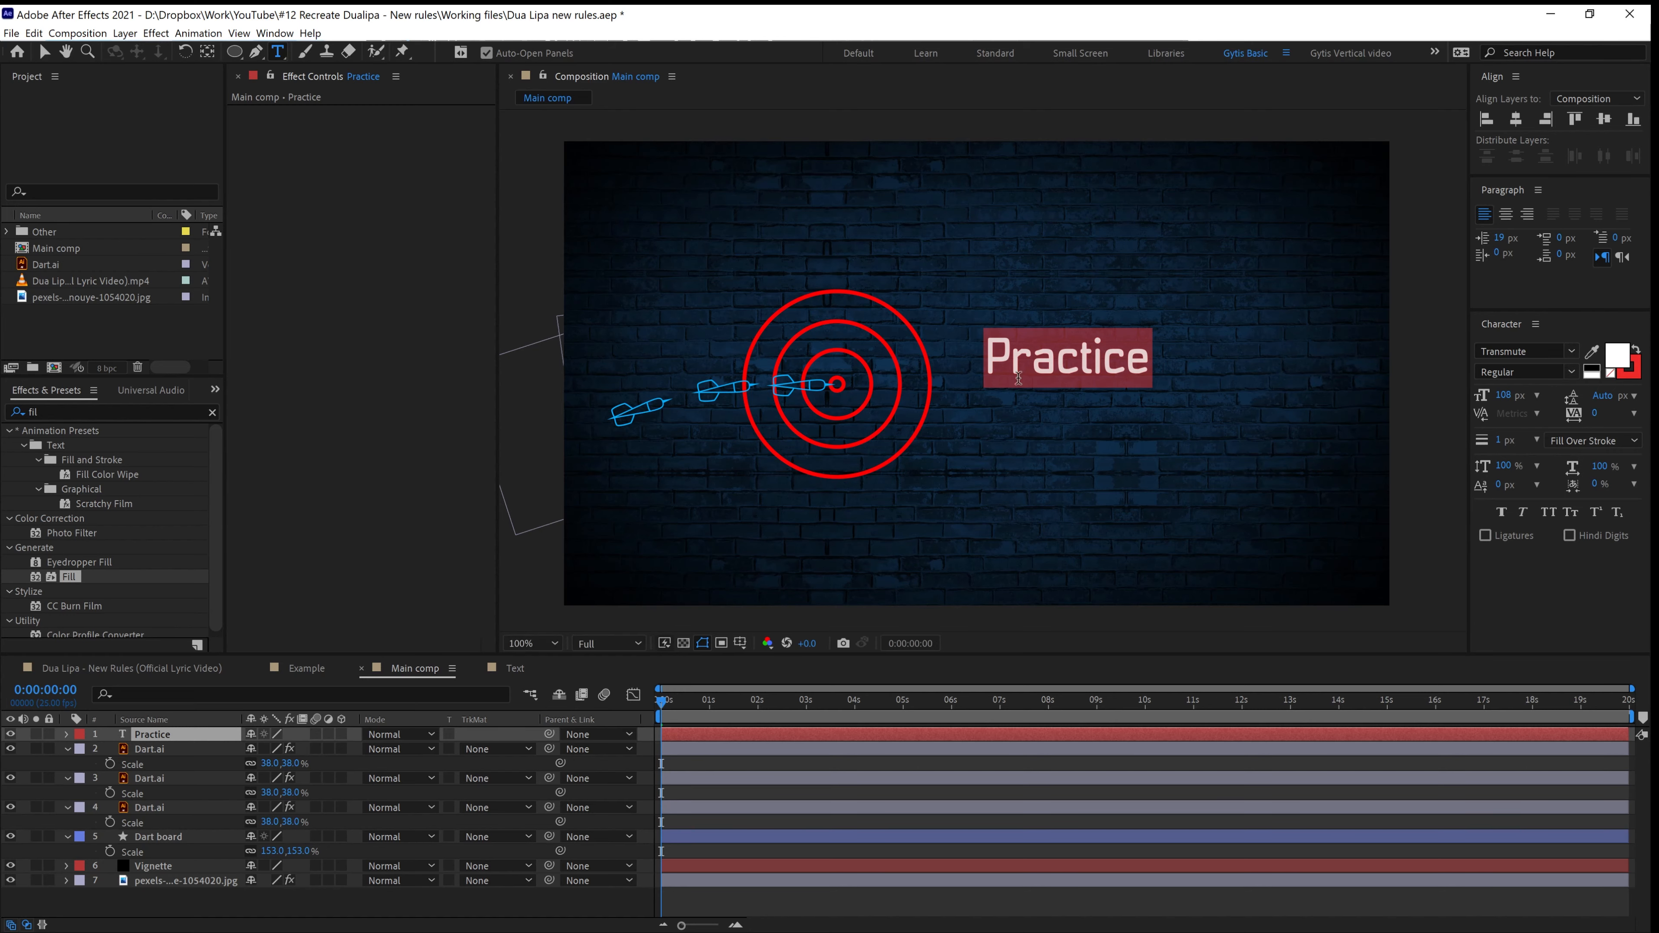
Move the Practice text up so it sits just above and right of the dart board
{"action": "left_click_drag", "start_coordinate": [1019, 408], "coordinate": [1001, 397]}
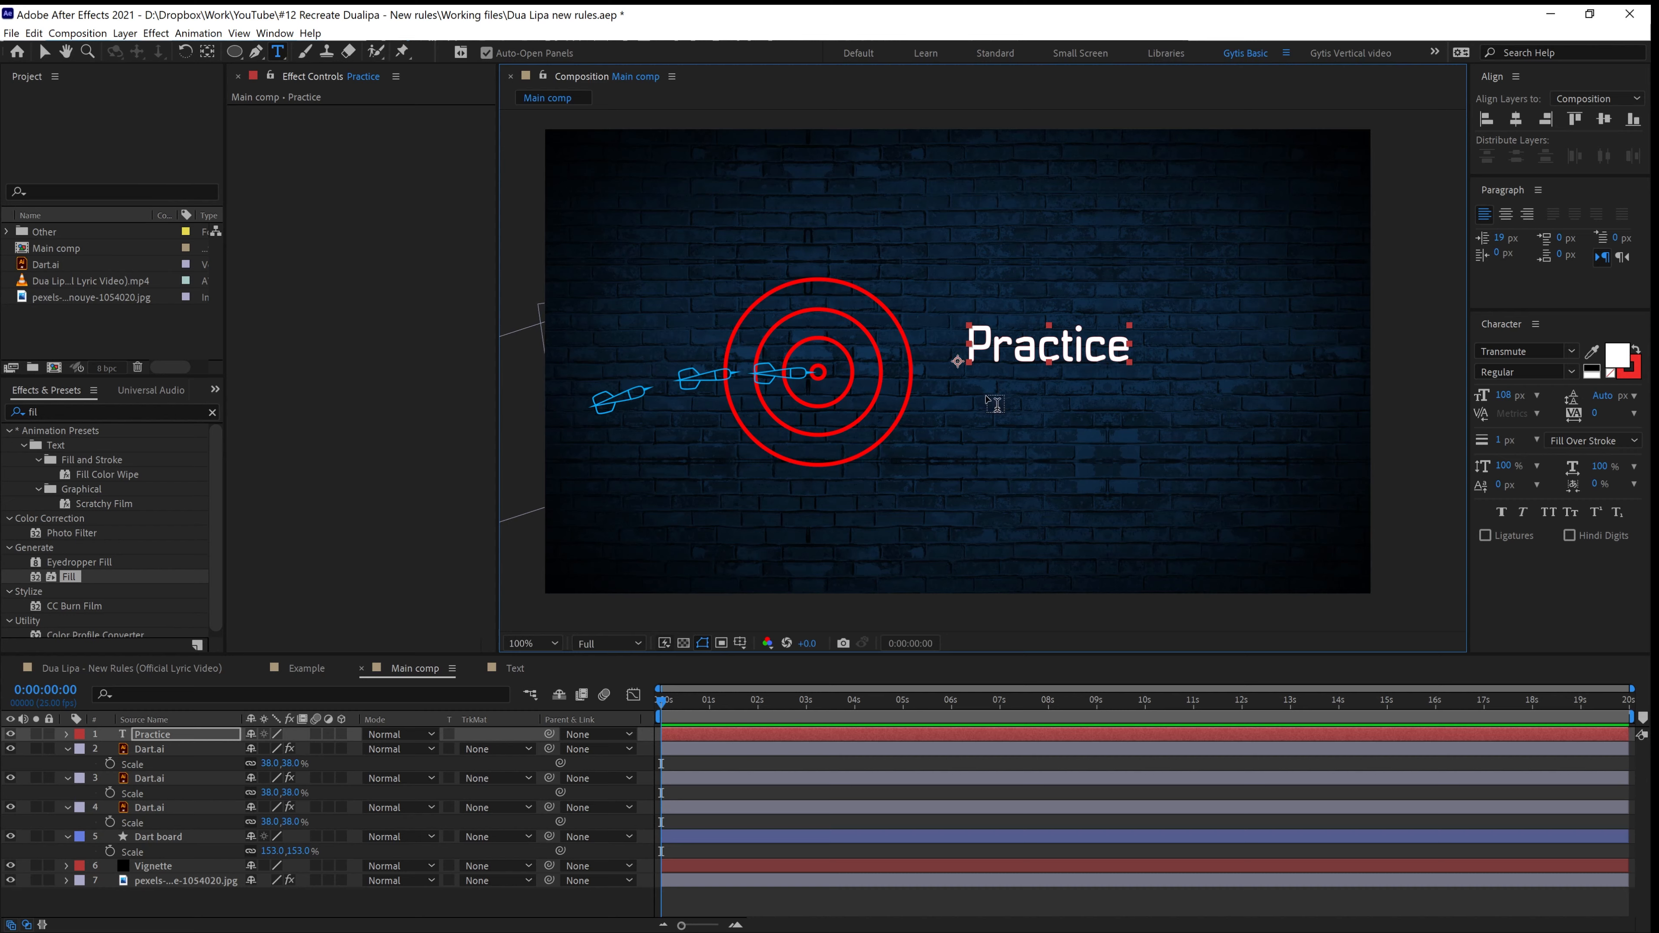
{"action": "key", "text": "v"}
{"action": "left_click_drag", "start_coordinate": [988, 350], "coordinate": [910, 249]}
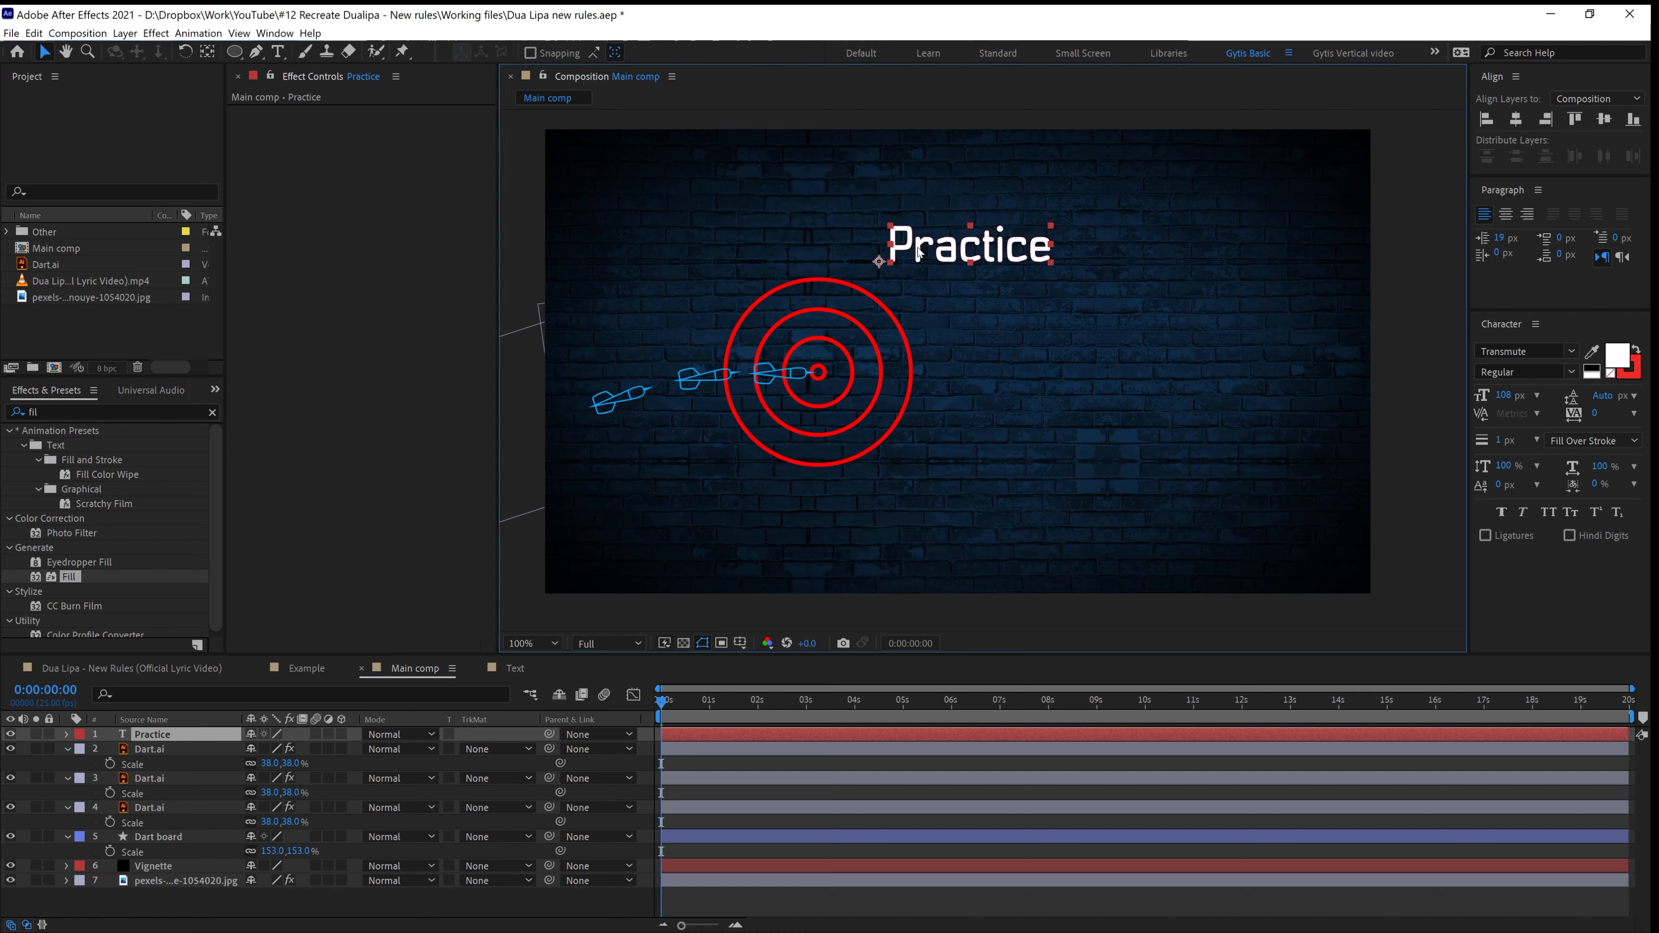
Duplicate the Practice text for the words "makes" and "perfect" and stack them in a staggered column beneath it
{"action": "left_click", "coordinate": [144, 735]}
{"action": "key", "text": "ctrl+d"}
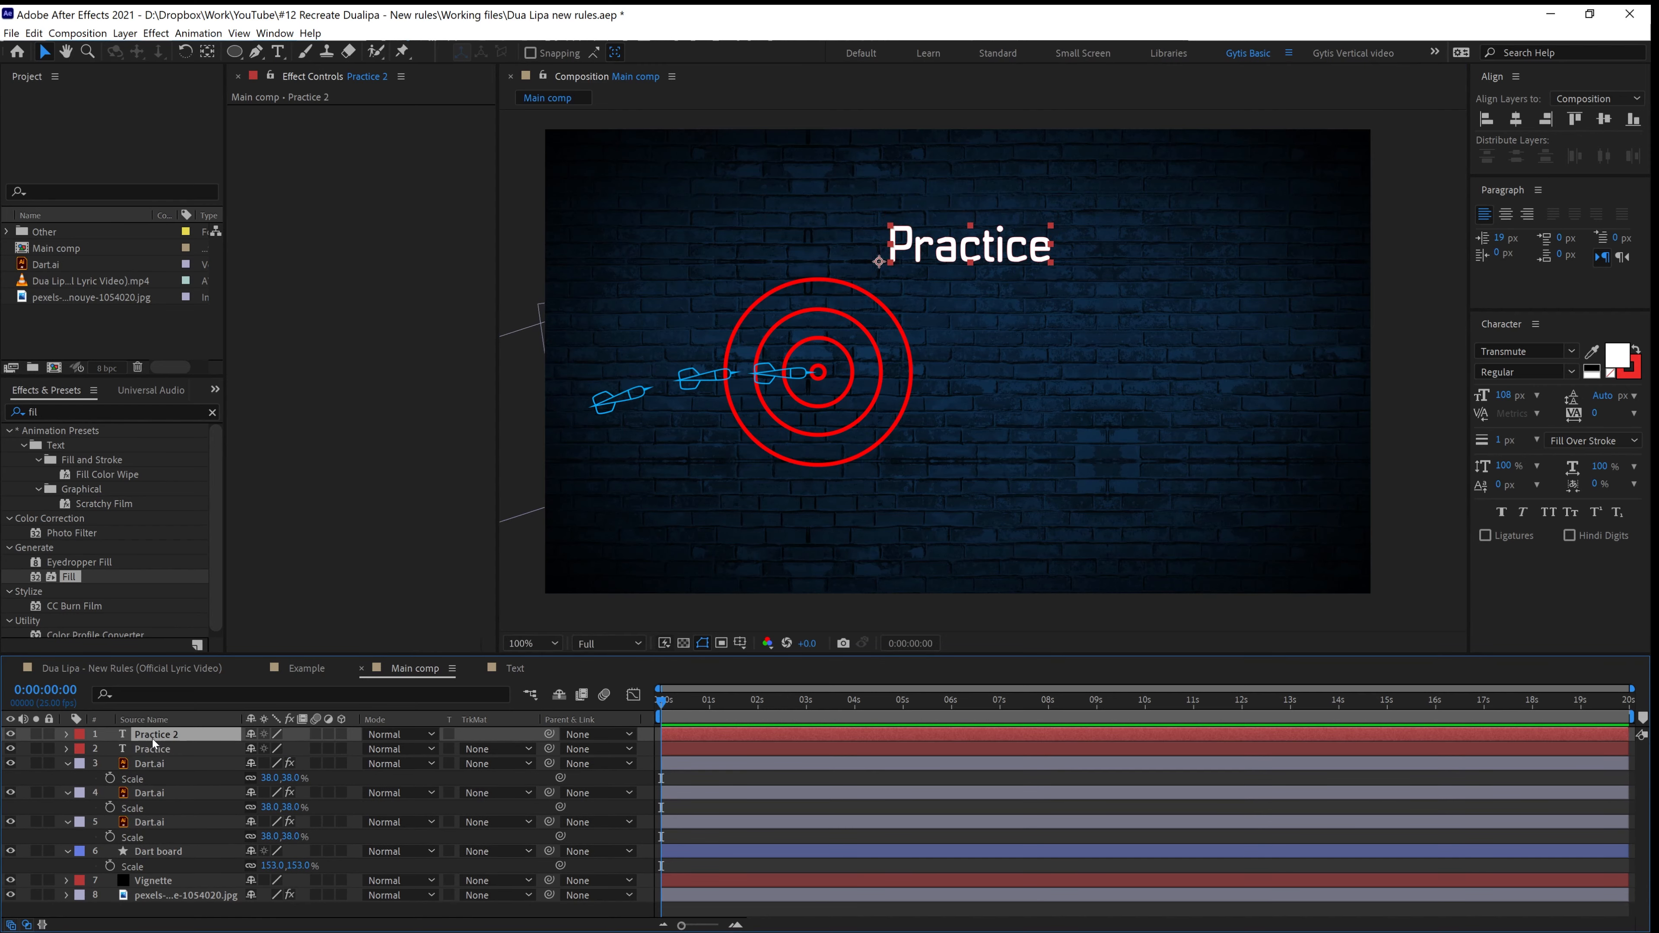
{"action": "double_click", "coordinate": [163, 737]}
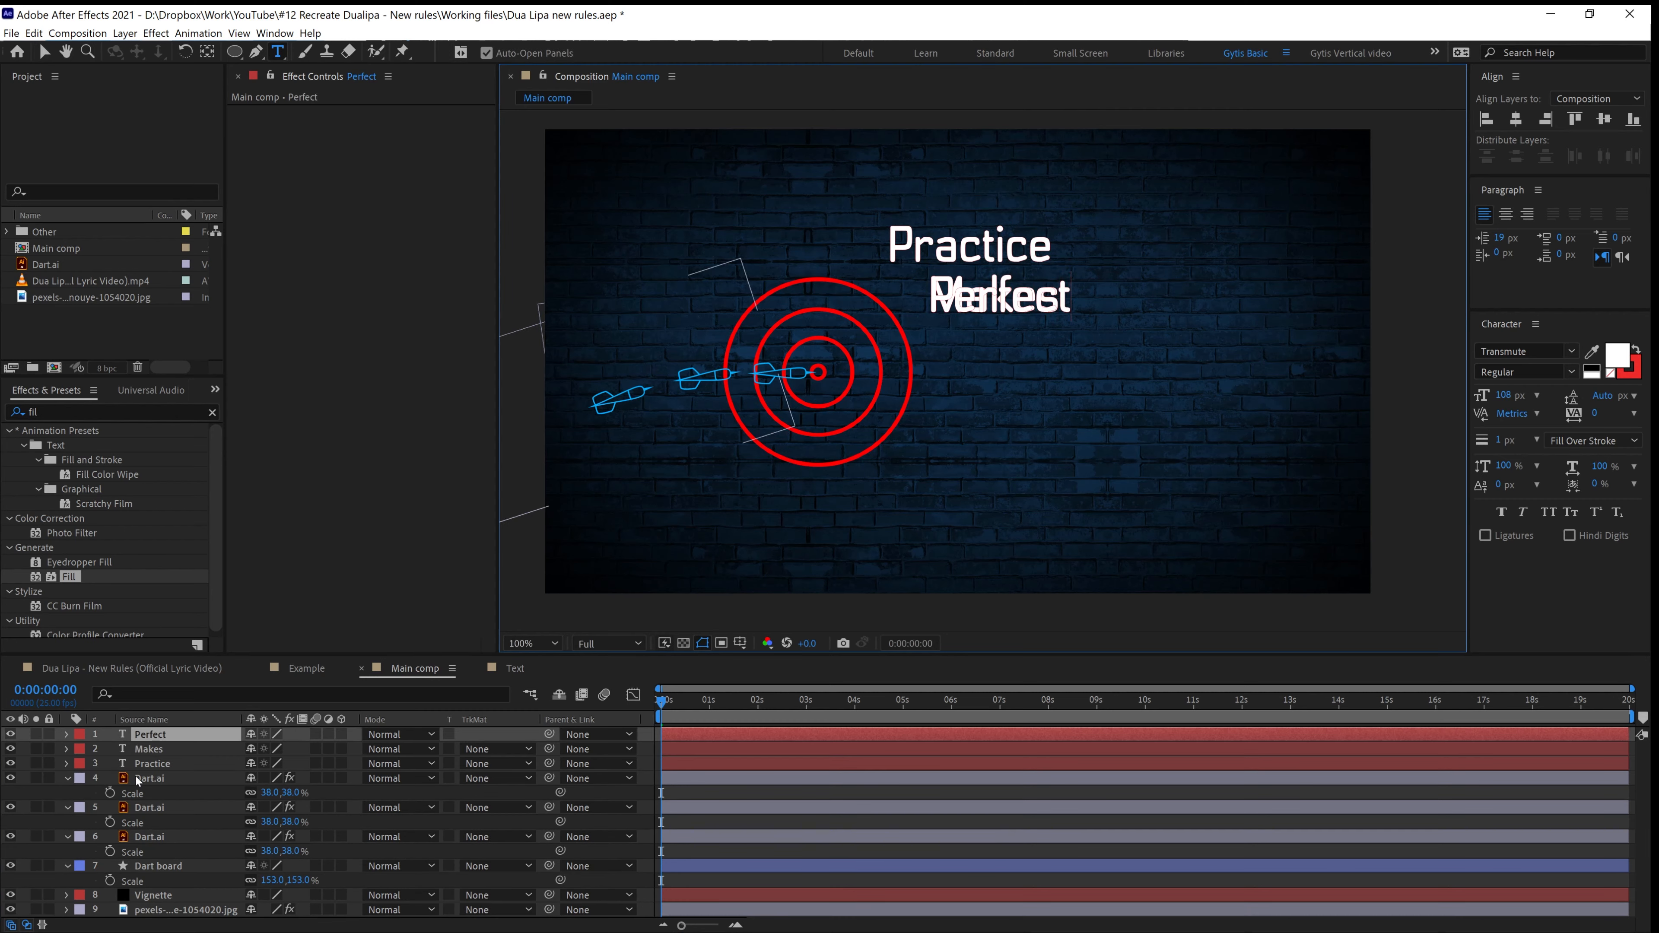
{"action": "left_click_drag", "start_coordinate": [906, 303], "coordinate": [931, 355]}
{"action": "type", "text": "perfect"}
{"action": "left_click_drag", "start_coordinate": [963, 296], "coordinate": [911, 306]}
{"action": "type", "text": "m"}
Add duplicated text layers reading "I'm" and "still" and place them below "perfect"
{"action": "left_click", "coordinate": [151, 736]}
{"action": "key", "text": "ctrl+d"}
{"action": "double_click", "coordinate": [157, 737]}
{"action": "type", "text": "I'm"}
{"action": "left_click_drag", "start_coordinate": [941, 392], "coordinate": [1061, 446]}
{"action": "type", "text": "ll"}
Duplicate the "still" text layer and change the copy to "tryna", placed below "I'm"
{"action": "key", "text": "ctrl+d"}
{"action": "double_click", "coordinate": [149, 737]}
{"action": "type", "text": "tryna"}
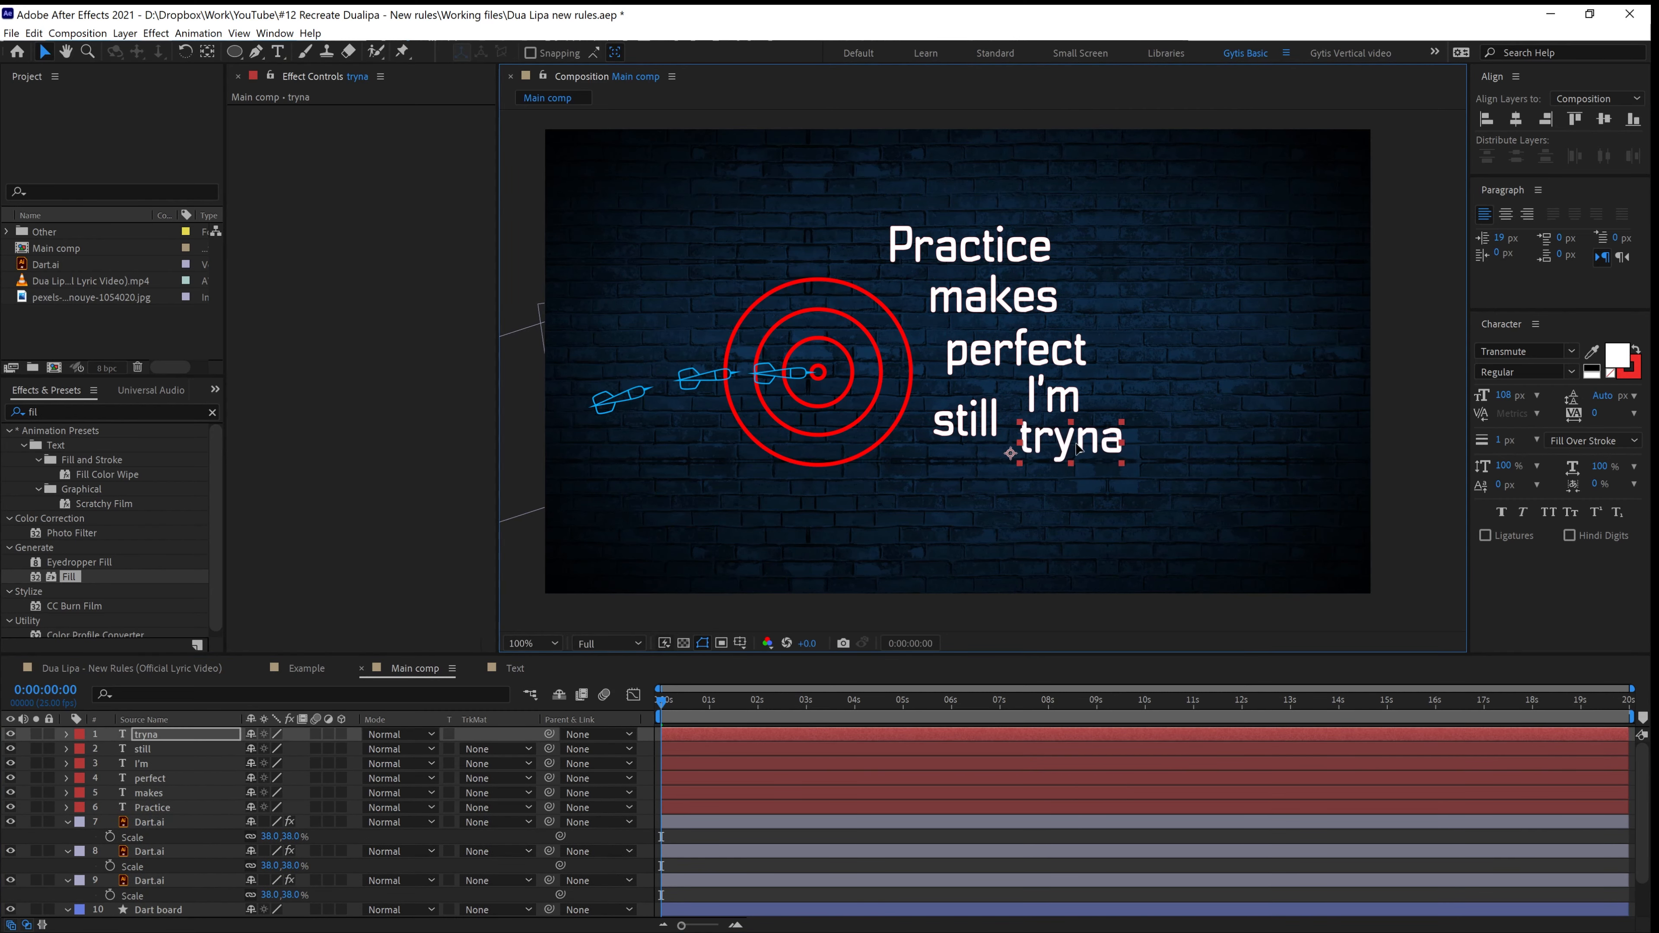
Duplicate the "tryna" text layer for the words "learn" and "it" and place them as the bottom line
{"action": "key", "text": "ctrl+d"}
{"action": "mouse_move", "coordinate": [965, 428]}
{"action": "left_mouse_down"}
{"action": "mouse_move", "coordinate": [969, 451]}
{"action": "mouse_move", "coordinate": [877, 494]}
{"action": "mouse_move", "coordinate": [989, 490]}
{"action": "mouse_move", "coordinate": [944, 440]}
{"action": "left_mouse_up"}
{"action": "double_click", "coordinate": [184, 737]}
{"action": "type", "text": "learn"}
{"action": "key", "text": "ctrl+d"}
{"action": "double_click", "coordinate": [157, 736]}
{"action": "type", "text": "iit"}
{"action": "double_click", "coordinate": [869, 489]}
{"action": "type", "text": "it"}
Shift the lyric words into a curve around the dart board, with "tryna" beside "still" and "learn it" beneath them
{"action": "left_click_drag", "start_coordinate": [1065, 445], "coordinate": [1039, 437]}
{"action": "left_click_drag", "start_coordinate": [912, 491], "coordinate": [993, 478]}
{"action": "left_click_drag", "start_coordinate": [1017, 351], "coordinate": [1006, 353]}
{"action": "left_click_drag", "start_coordinate": [1001, 297], "coordinate": [992, 302]}
{"action": "left_click_drag", "start_coordinate": [980, 245], "coordinate": [973, 253]}
{"action": "scroll", "coordinate": [974, 253], "scroll_direction": "down", "scroll_amount": 1}
{"action": "left_click_drag", "start_coordinate": [984, 336], "coordinate": [1004, 334]}
{"action": "left_click_drag", "start_coordinate": [994, 360], "coordinate": [1011, 358]}
{"action": "left_click_drag", "start_coordinate": [1019, 382], "coordinate": [1020, 401]}
{"action": "scroll", "coordinate": [1020, 402], "scroll_direction": "up", "scroll_amount": 1}
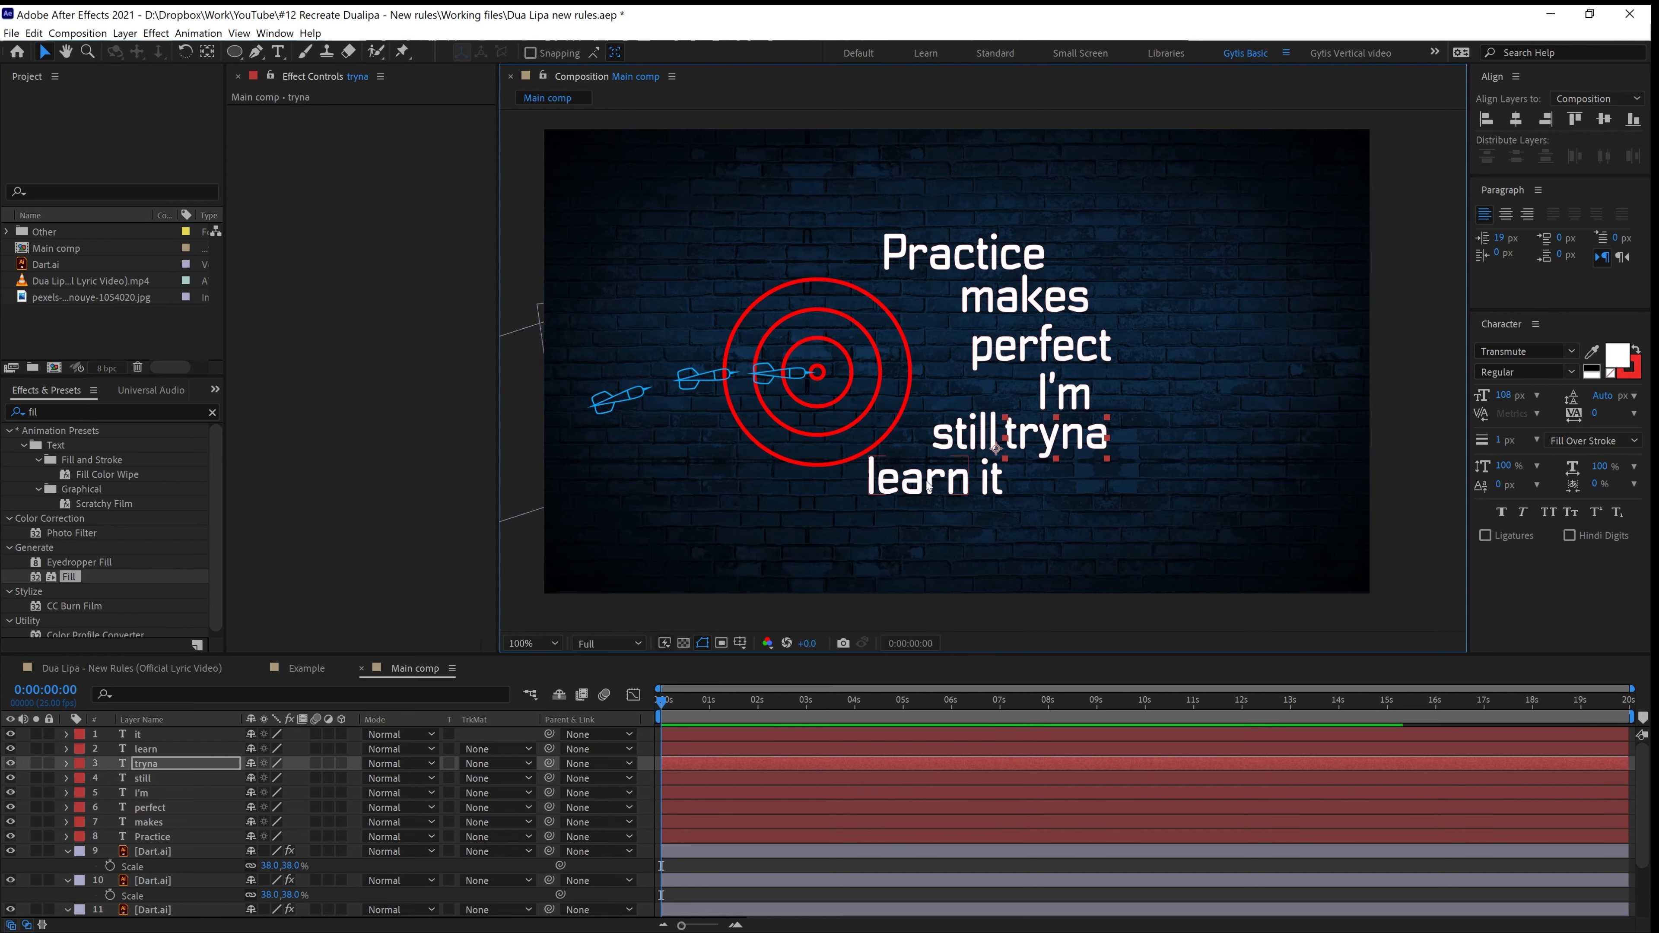
Move the playhead to 0:00:04:15 and fine-tune the spacing of the lyric words beside the dart board
{"action": "scroll", "coordinate": [1006, 431], "scroll_direction": "down", "scroll_amount": 1}
{"action": "left_click", "coordinate": [998, 748]}
{"action": "left_click", "coordinate": [884, 700]}
{"action": "left_click_drag", "start_coordinate": [973, 312], "coordinate": [1005, 358]}
{"action": "left_click_drag", "start_coordinate": [1025, 381], "coordinate": [1016, 381]}
{"action": "left_click_drag", "start_coordinate": [1020, 402], "coordinate": [1055, 433]}
{"action": "scroll", "coordinate": [993, 411], "scroll_direction": "up", "scroll_amount": 1}
{"action": "scroll", "coordinate": [1056, 434], "scroll_direction": "down", "scroll_amount": 1}
Set all eight lyric text layers to the Light font style at 124 px
{"action": "left_click", "coordinate": [157, 734]}
{"action": "left_click", "coordinate": [156, 837], "text": "shift"}
{"action": "left_click_drag", "start_coordinate": [1505, 396], "coordinate": [1516, 396]}
{"action": "left_click", "coordinate": [1522, 372]}
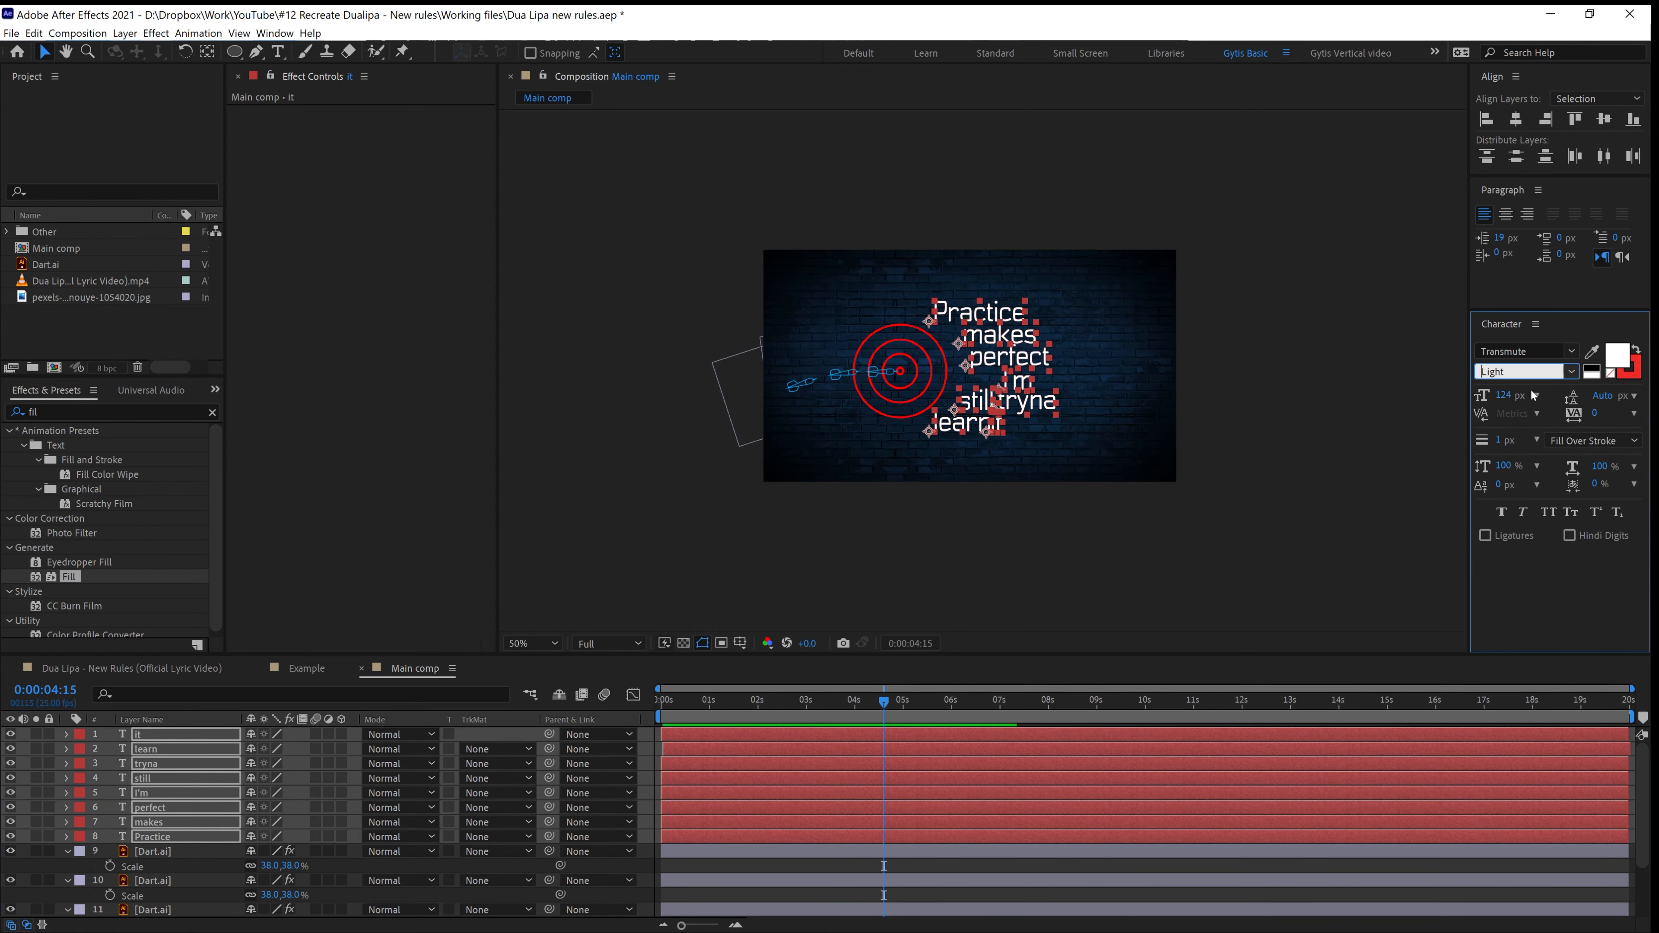
Respace the enlarged lyric lines vertically so they no longer overlap and still curve around the dart board
{"action": "left_click_drag", "start_coordinate": [953, 260], "coordinate": [956, 240]}
{"action": "left_click_drag", "start_coordinate": [1013, 302], "coordinate": [1005, 292]}
{"action": "left_click_drag", "start_coordinate": [1036, 347], "coordinate": [1031, 342]}
{"action": "left_click_drag", "start_coordinate": [1053, 394], "coordinate": [1080, 440]}
{"action": "left_click_drag", "start_coordinate": [938, 477], "coordinate": [1014, 500]}
{"action": "scroll", "coordinate": [1014, 500], "scroll_direction": "down", "scroll_amount": 1}
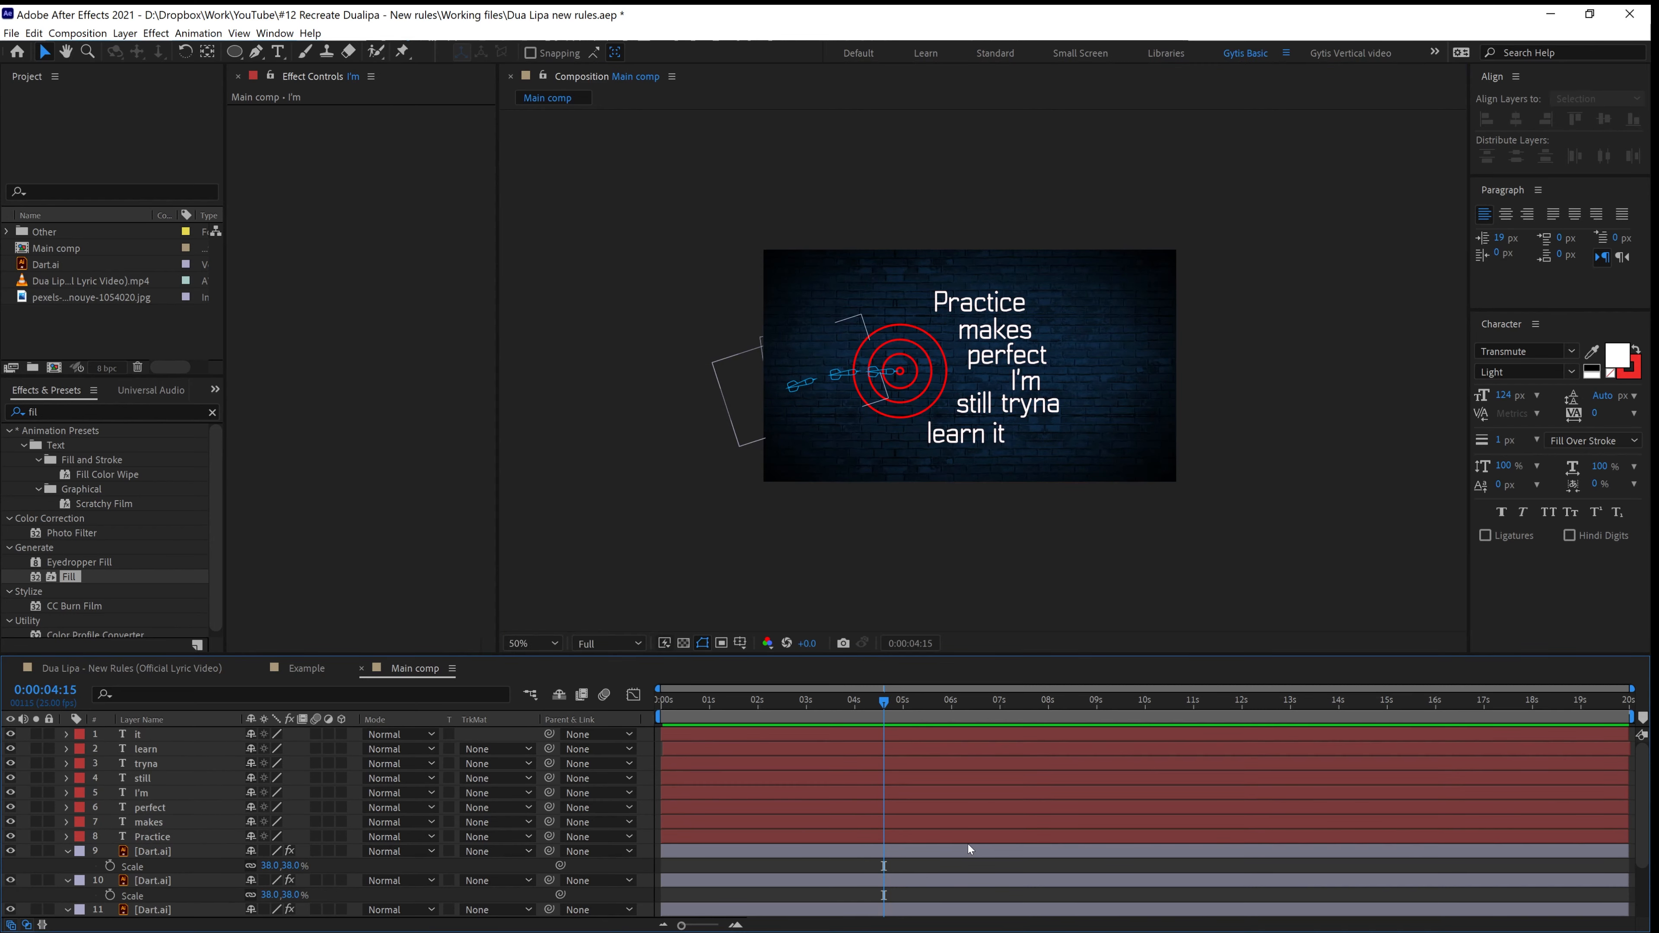
Nudge "learn it" slightly up and right, and move "I'm" slightly right
{"action": "left_click", "coordinate": [157, 749], "text": "shift"}
{"action": "left_click_drag", "start_coordinate": [899, 505], "coordinate": [909, 497]}
{"action": "left_click", "coordinate": [813, 782]}
{"action": "left_click", "coordinate": [898, 854]}
{"action": "left_click_drag", "start_coordinate": [1071, 394], "coordinate": [1080, 394]}
Nudge the two trailing darts slightly down and scale all three Dart.ai layers to 46%
{"action": "left_click", "coordinate": [1133, 850]}
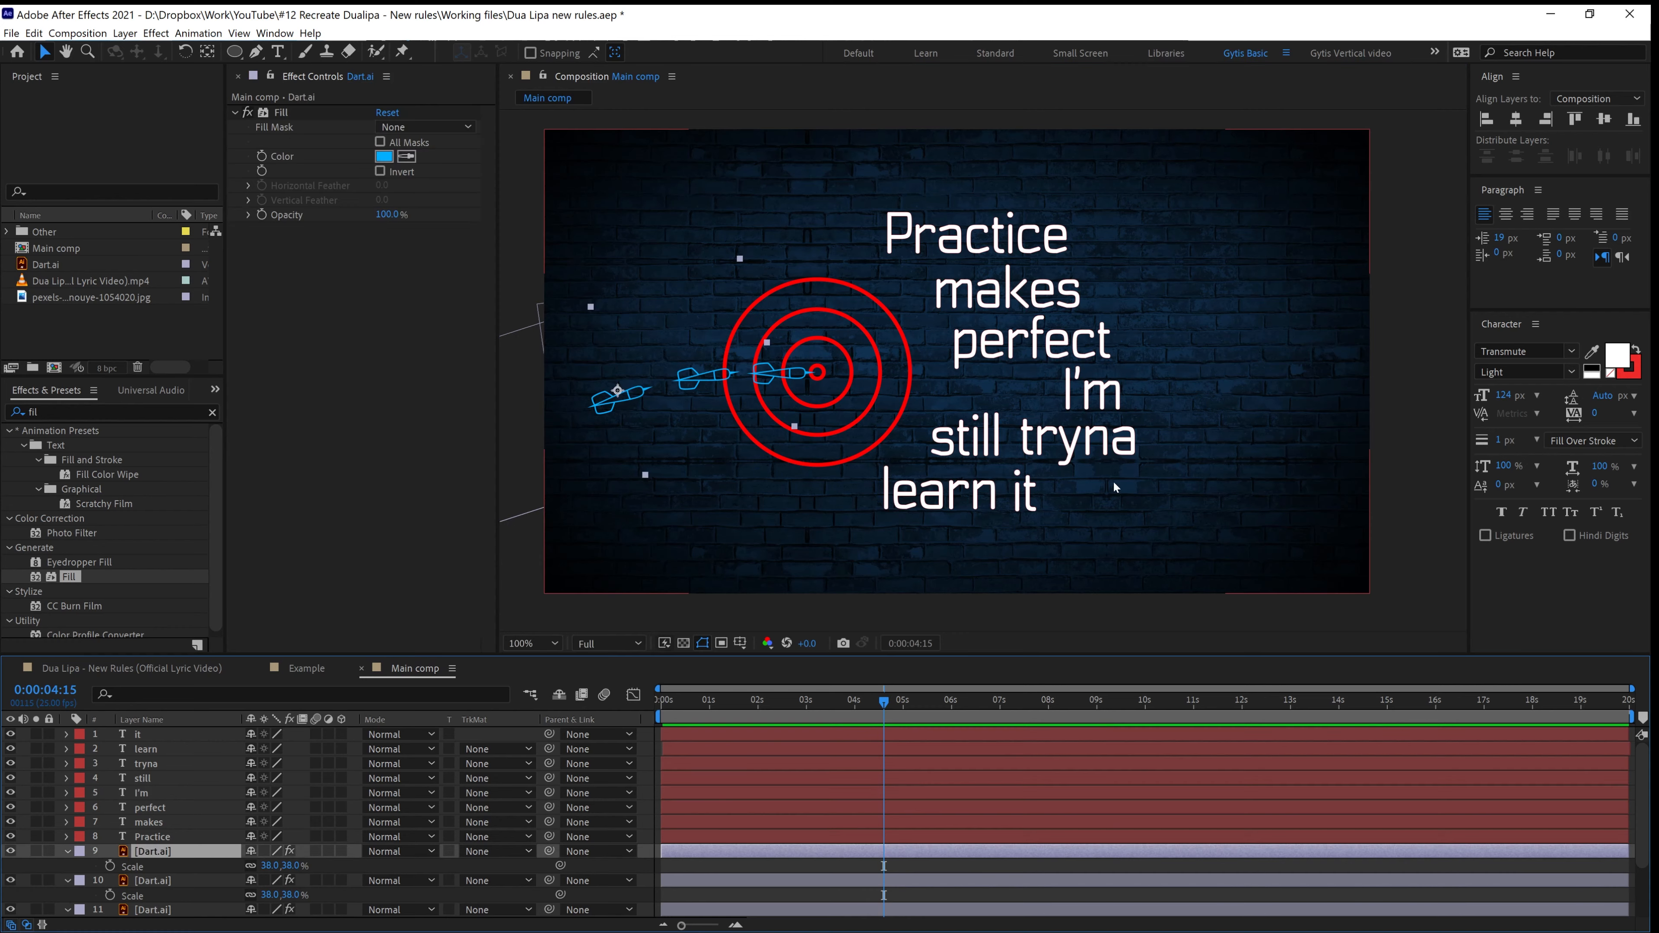
{"action": "left_click_drag", "start_coordinate": [704, 379], "coordinate": [702, 384]}
{"action": "left_click_drag", "start_coordinate": [618, 400], "coordinate": [622, 409]}
{"action": "scroll", "coordinate": [816, 372], "scroll_direction": "down", "scroll_amount": 1}
{"action": "left_click", "coordinate": [154, 910], "text": "shift"}
{"action": "left_click_drag", "start_coordinate": [269, 866], "coordinate": [274, 866]}
{"action": "scroll", "coordinate": [817, 373], "scroll_direction": "up", "scroll_amount": 1}
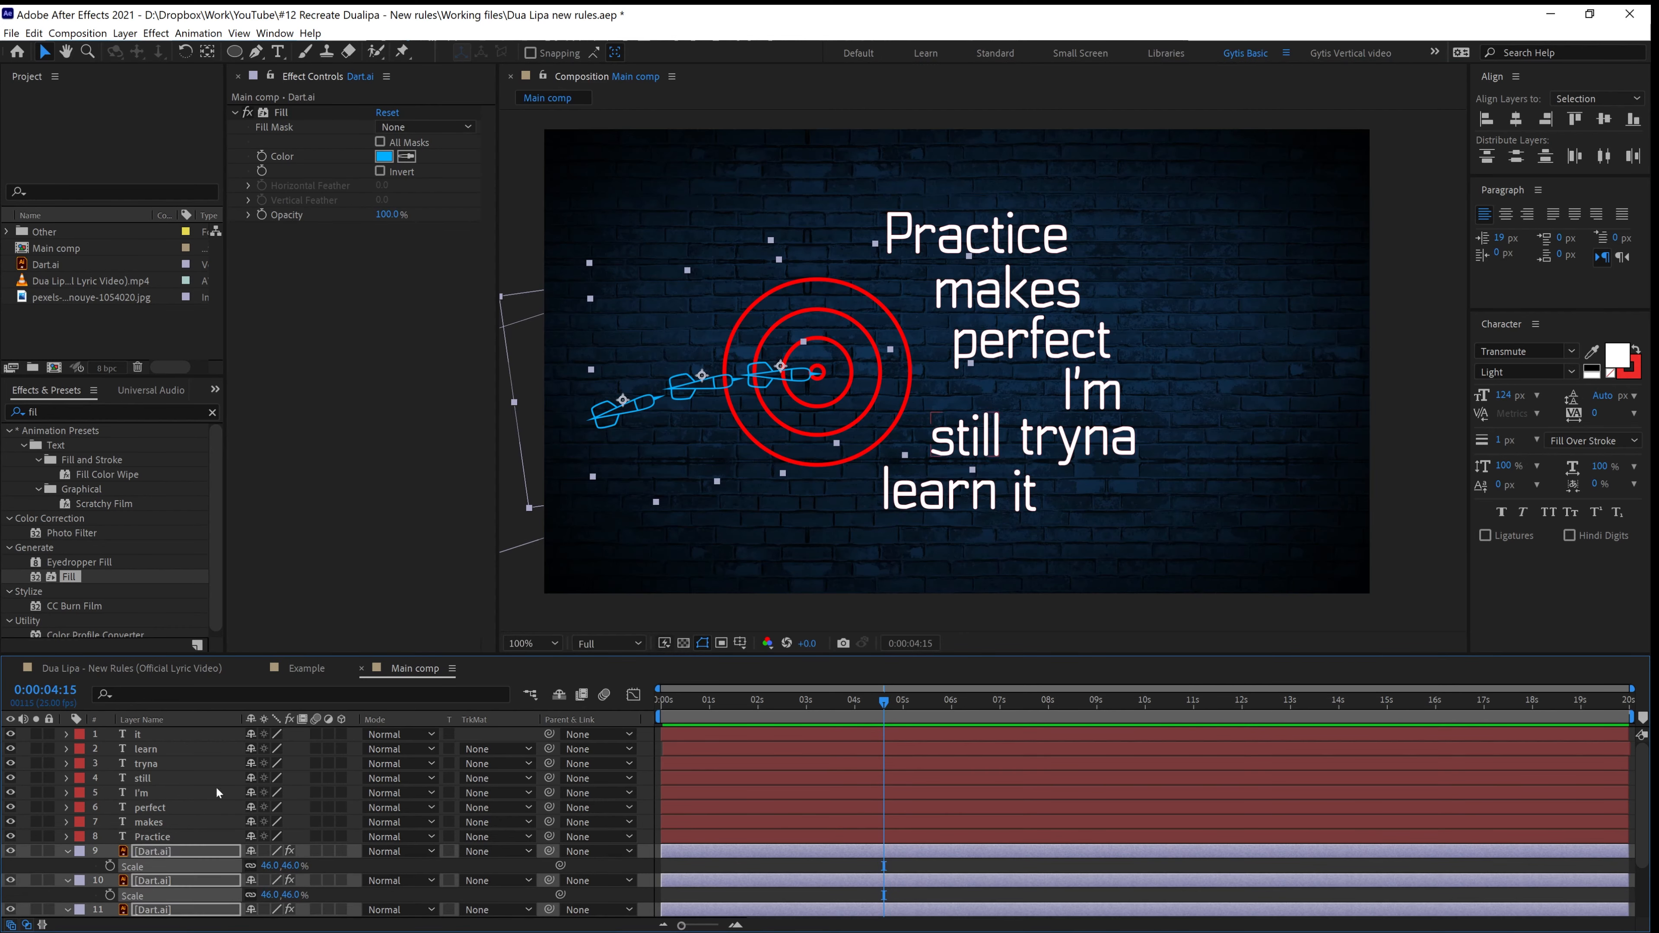
Move the middle and rear darts further left to widen the gaps between the three darts
{"action": "scroll", "coordinate": [176, 850], "scroll_direction": "down", "scroll_amount": 2}
{"action": "left_click", "coordinate": [163, 809]}
{"action": "left_click_drag", "start_coordinate": [702, 384], "coordinate": [677, 387]}
{"action": "left_click_drag", "start_coordinate": [622, 409], "coordinate": [583, 416]}
Shift the dart board, darts and all lyric text together to the right to centre the layout in the frame
{"action": "scroll", "coordinate": [588, 416], "scroll_direction": "down", "scroll_amount": 1}
{"action": "left_click", "coordinate": [158, 866]}
{"action": "scroll", "coordinate": [160, 850], "scroll_direction": "up", "scroll_amount": 2}
{"action": "left_click", "coordinate": [147, 735], "text": "shift"}
{"action": "left_click_drag", "start_coordinate": [915, 373], "coordinate": [943, 372]}
{"action": "left_click", "coordinate": [954, 579]}
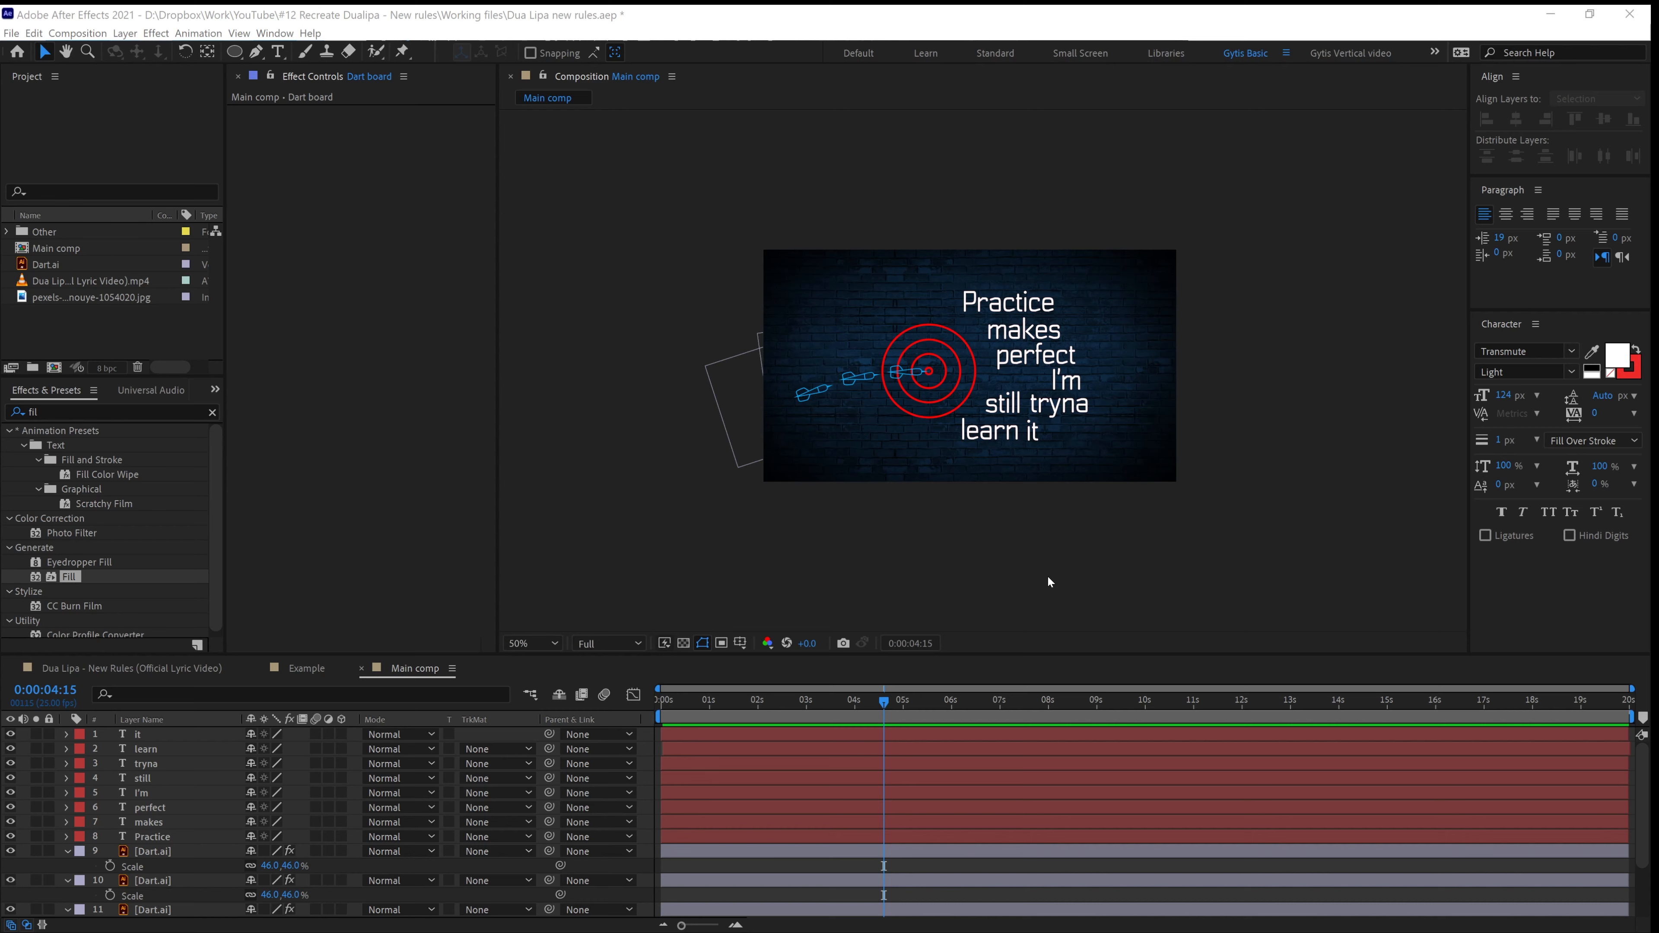
{"action": "left_click", "coordinate": [921, 376]}
{"action": "scroll", "coordinate": [784, 811], "scroll_direction": "down", "scroll_amount": 3}
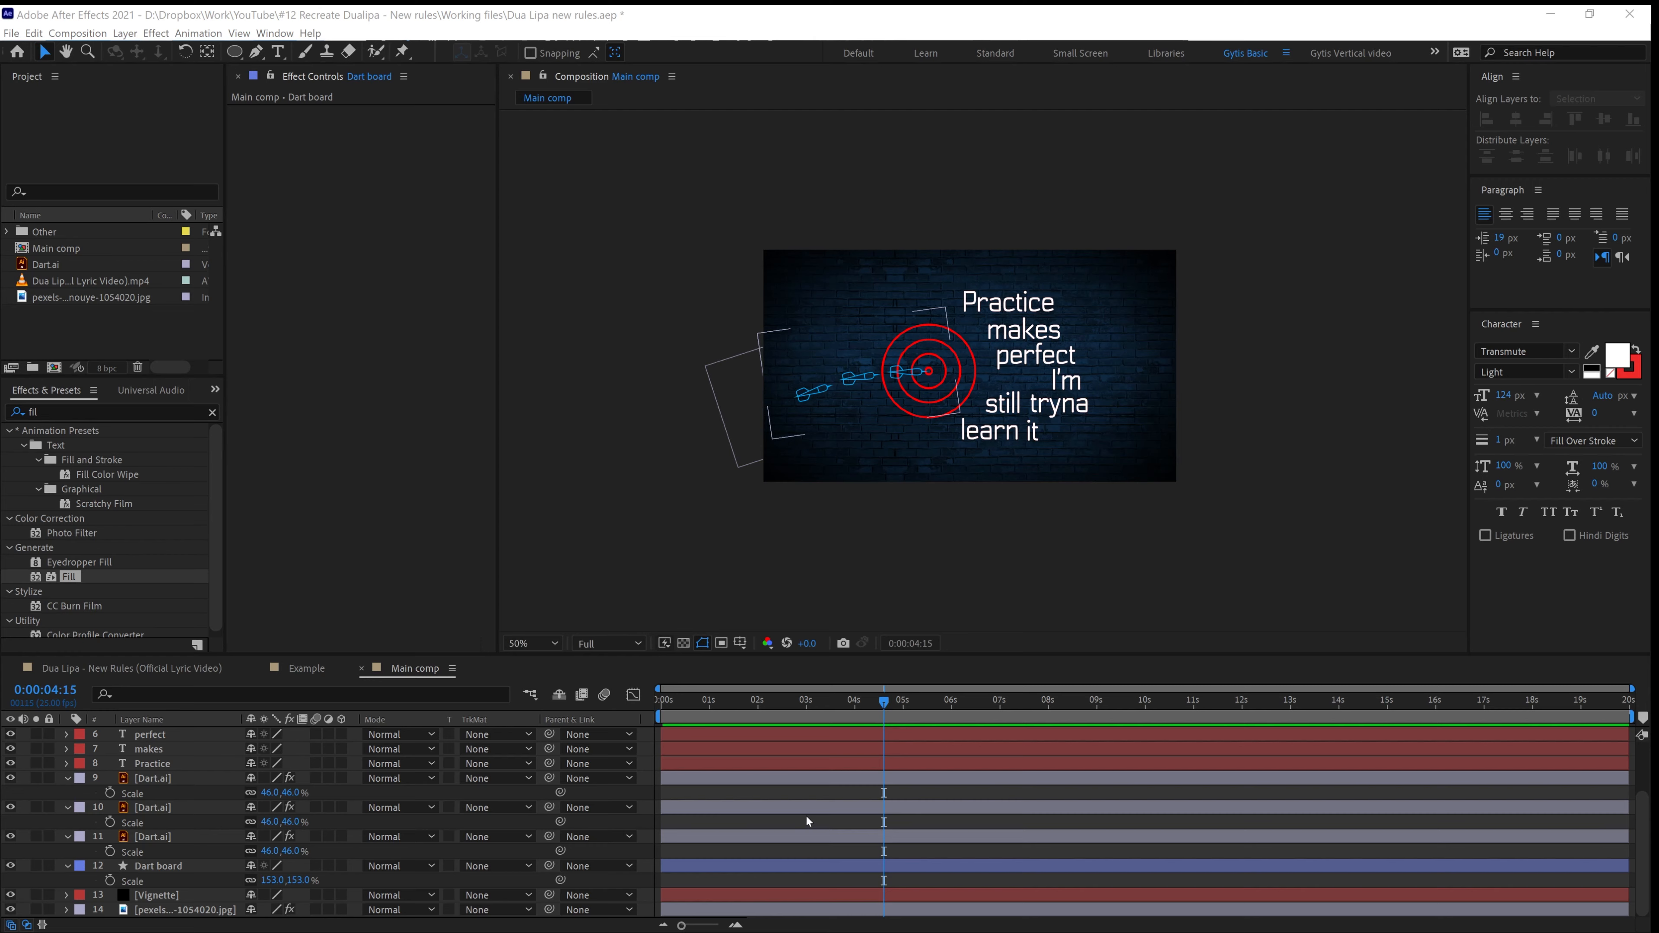
Duplicate the Dart board layer twice to make three stacked copies
{"action": "left_click", "coordinate": [154, 865]}
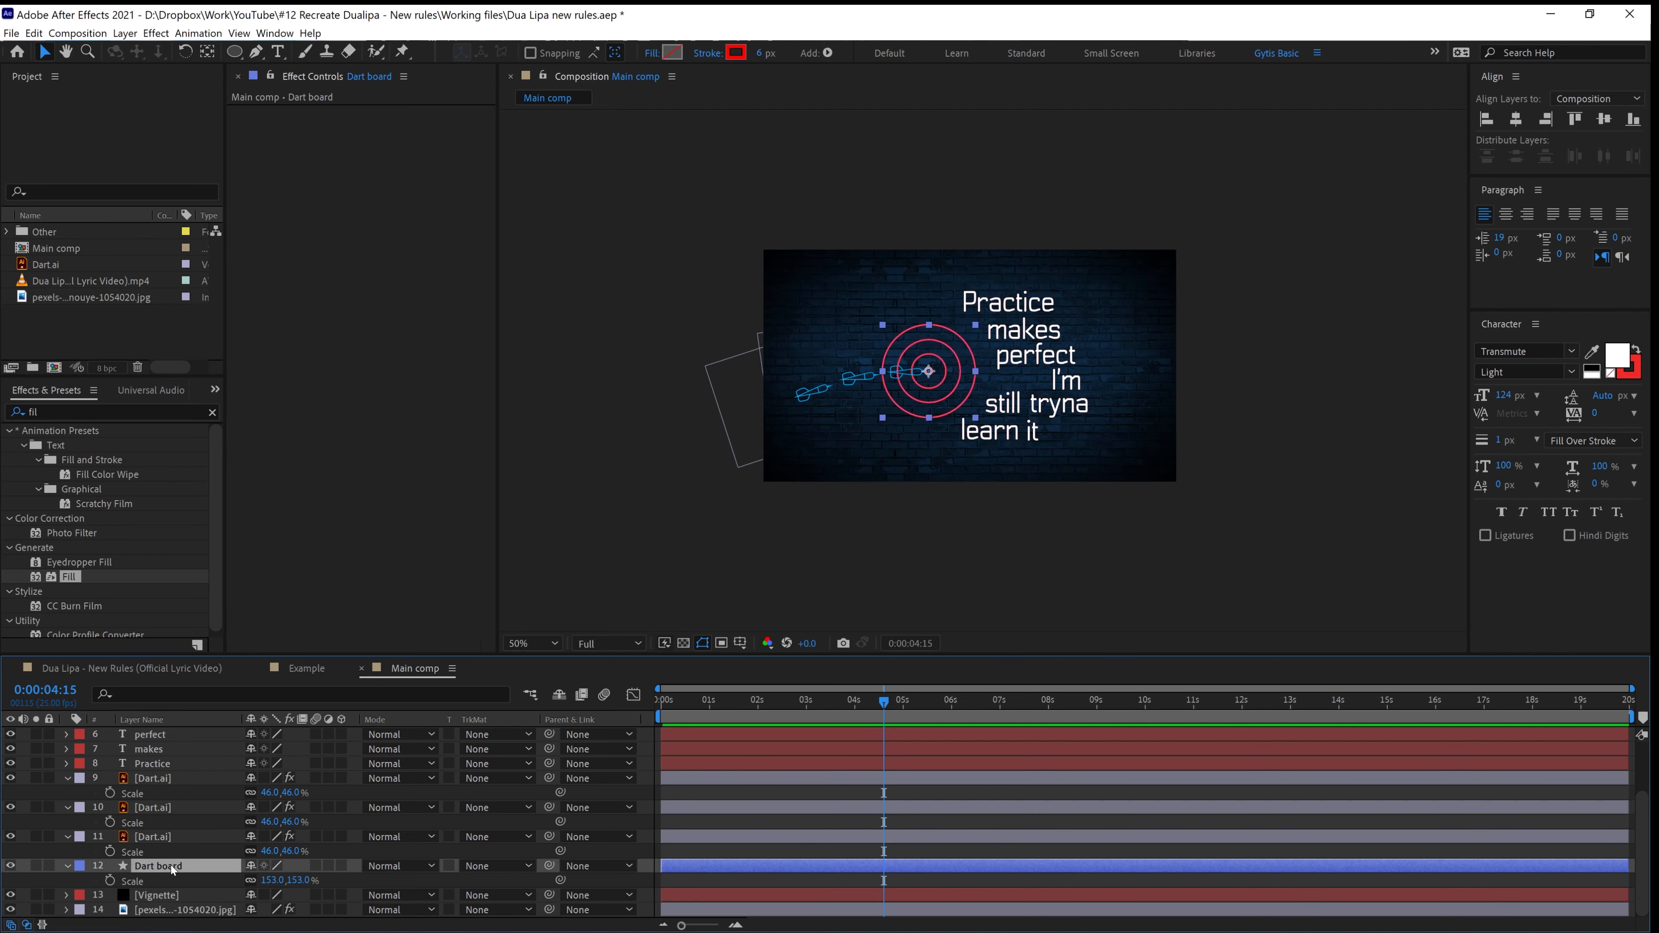
{"action": "key", "text": "period"}
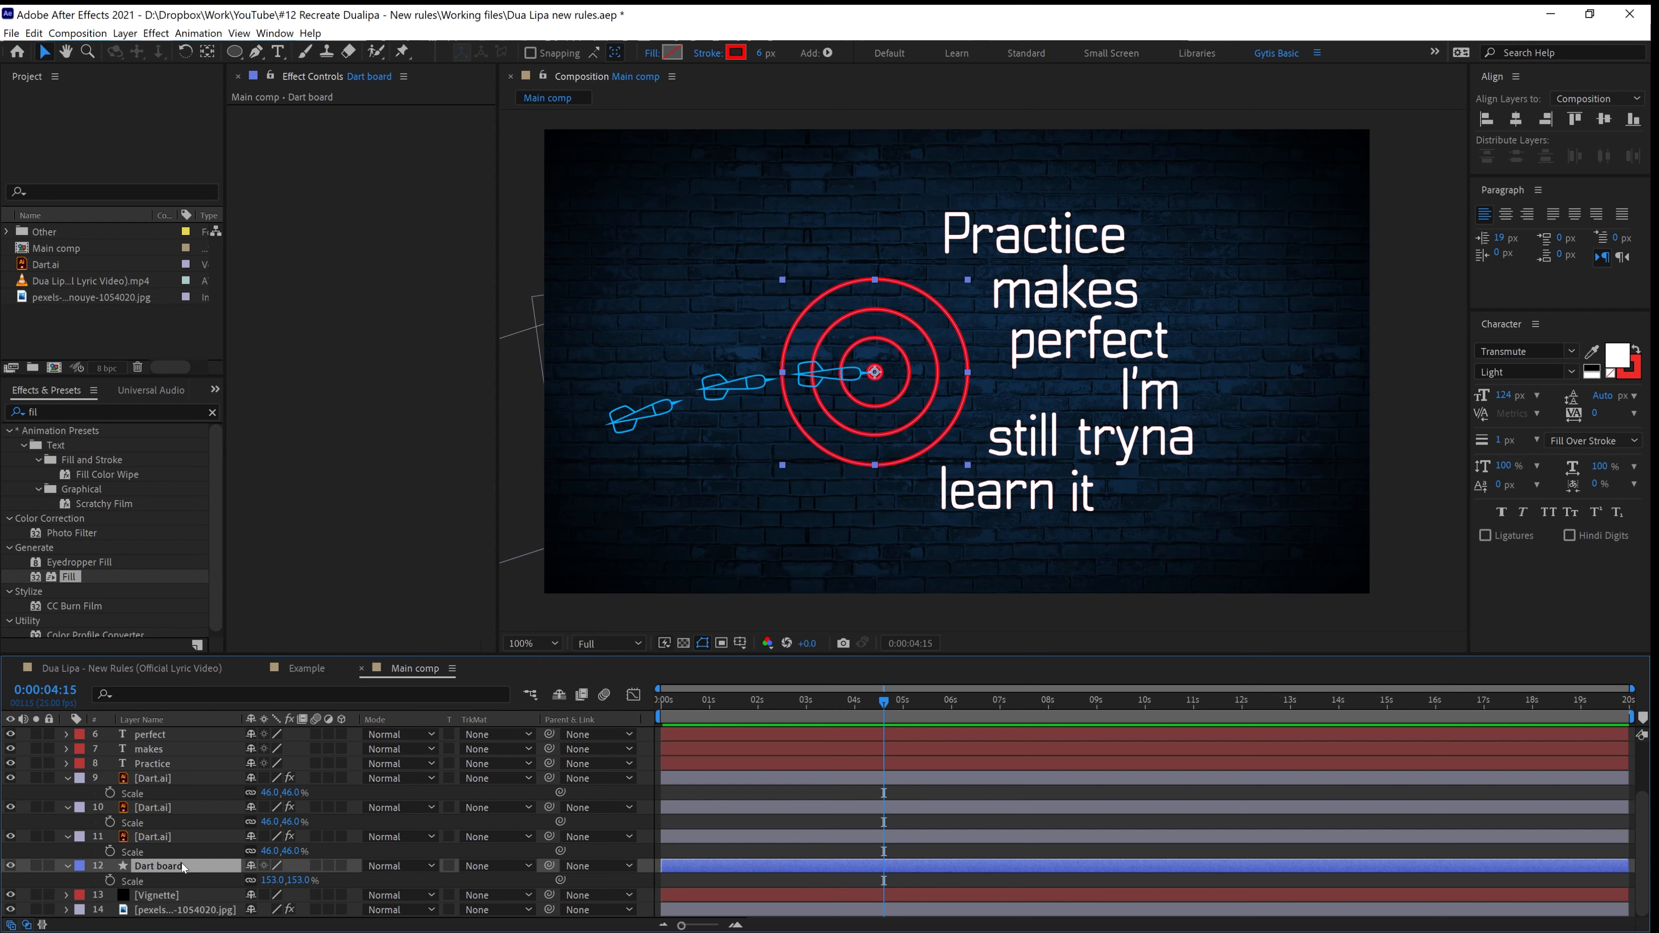
{"action": "key", "text": "ctrl+d"}
{"action": "key", "text": "ctrl+d"}
{"action": "scroll", "coordinate": [185, 858], "scroll_direction": "down", "scroll_amount": 1}
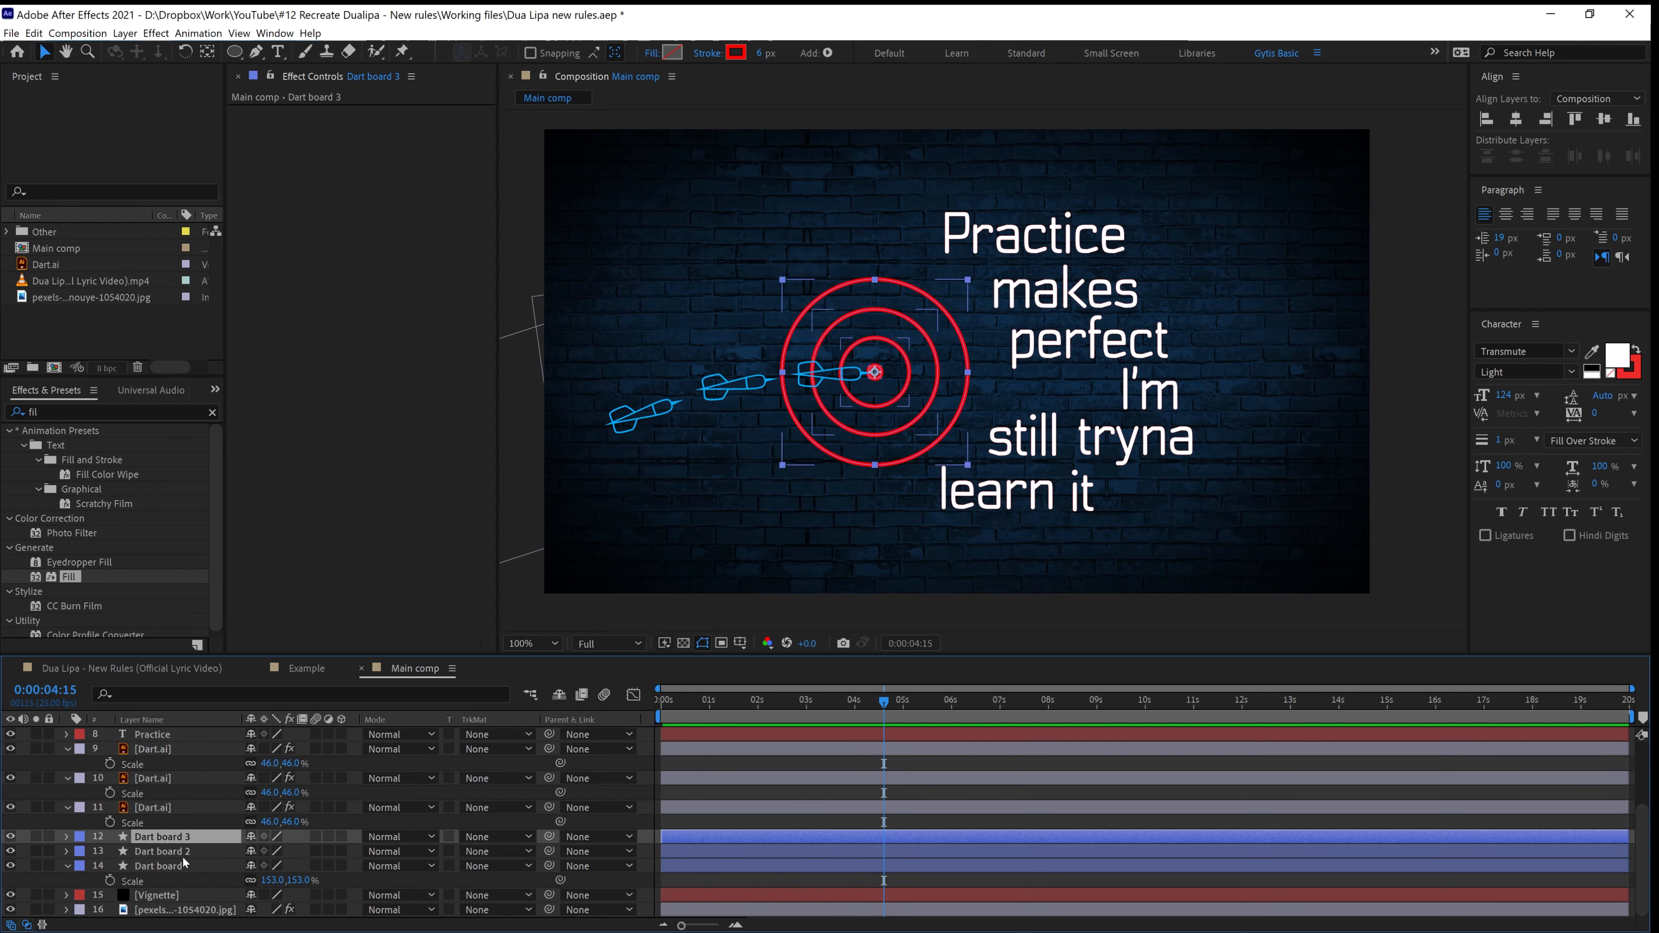
Rename the three dart board layers, from bottom to top, Dart board Shadow, Dart board Blur and Dart board Glow
{"action": "left_click", "coordinate": [170, 869]}
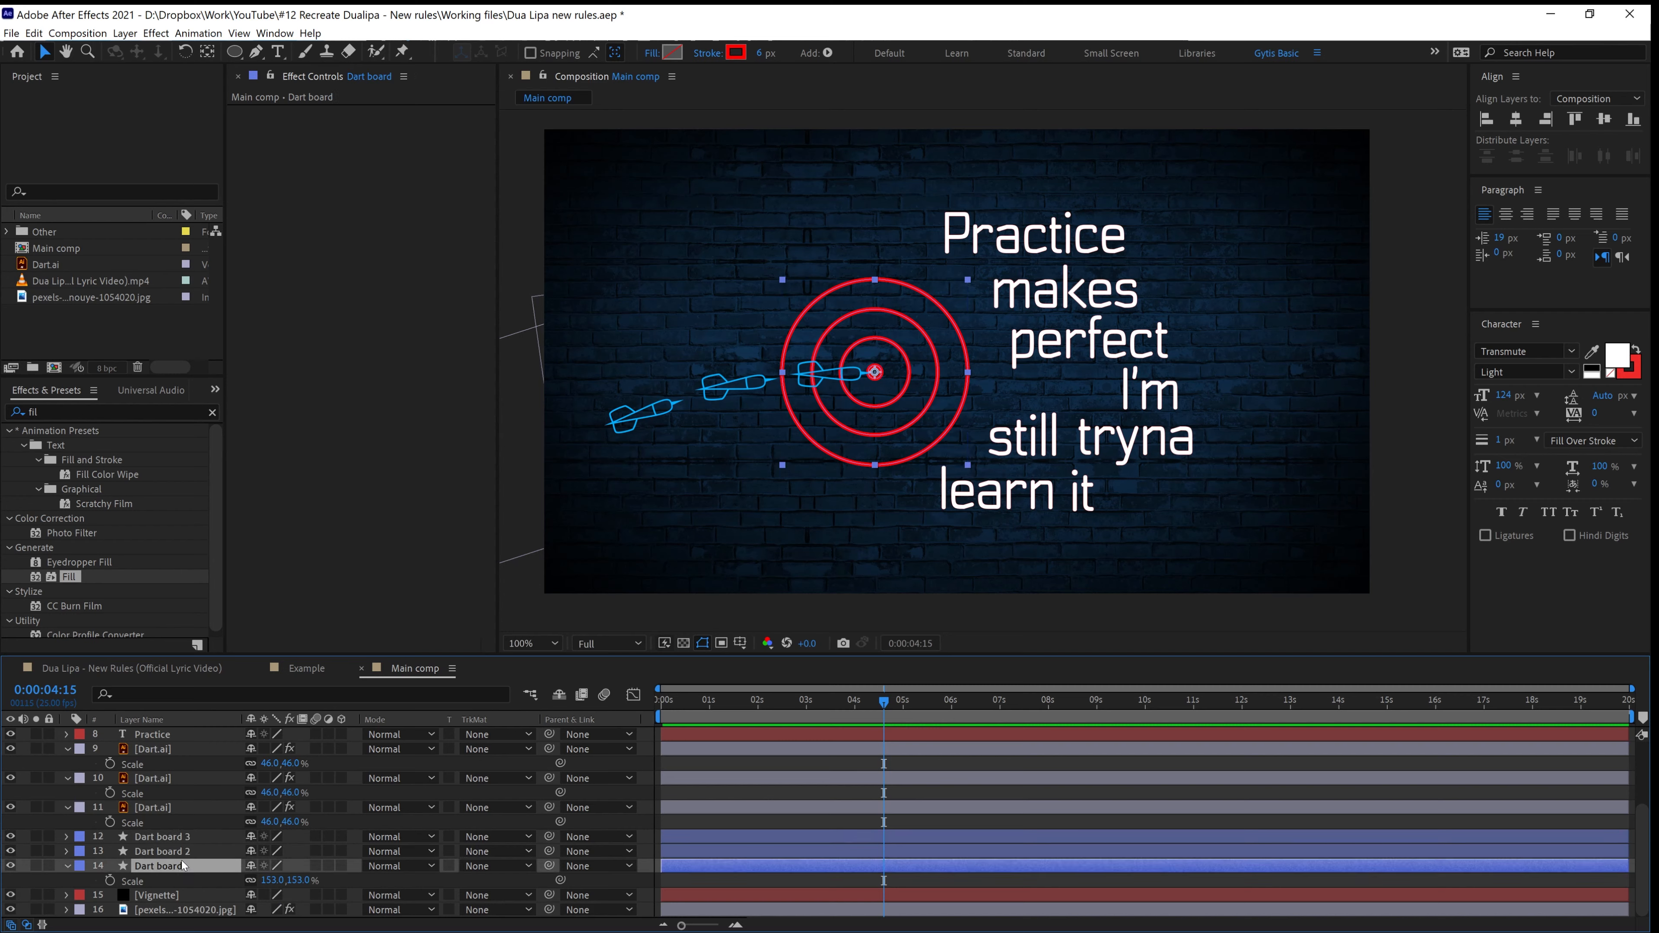
{"action": "key", "text": "Return"}
{"action": "type", "text": "hadow"}
{"action": "key", "text": "Return"}
{"action": "key", "text": "ctrl+Up"}
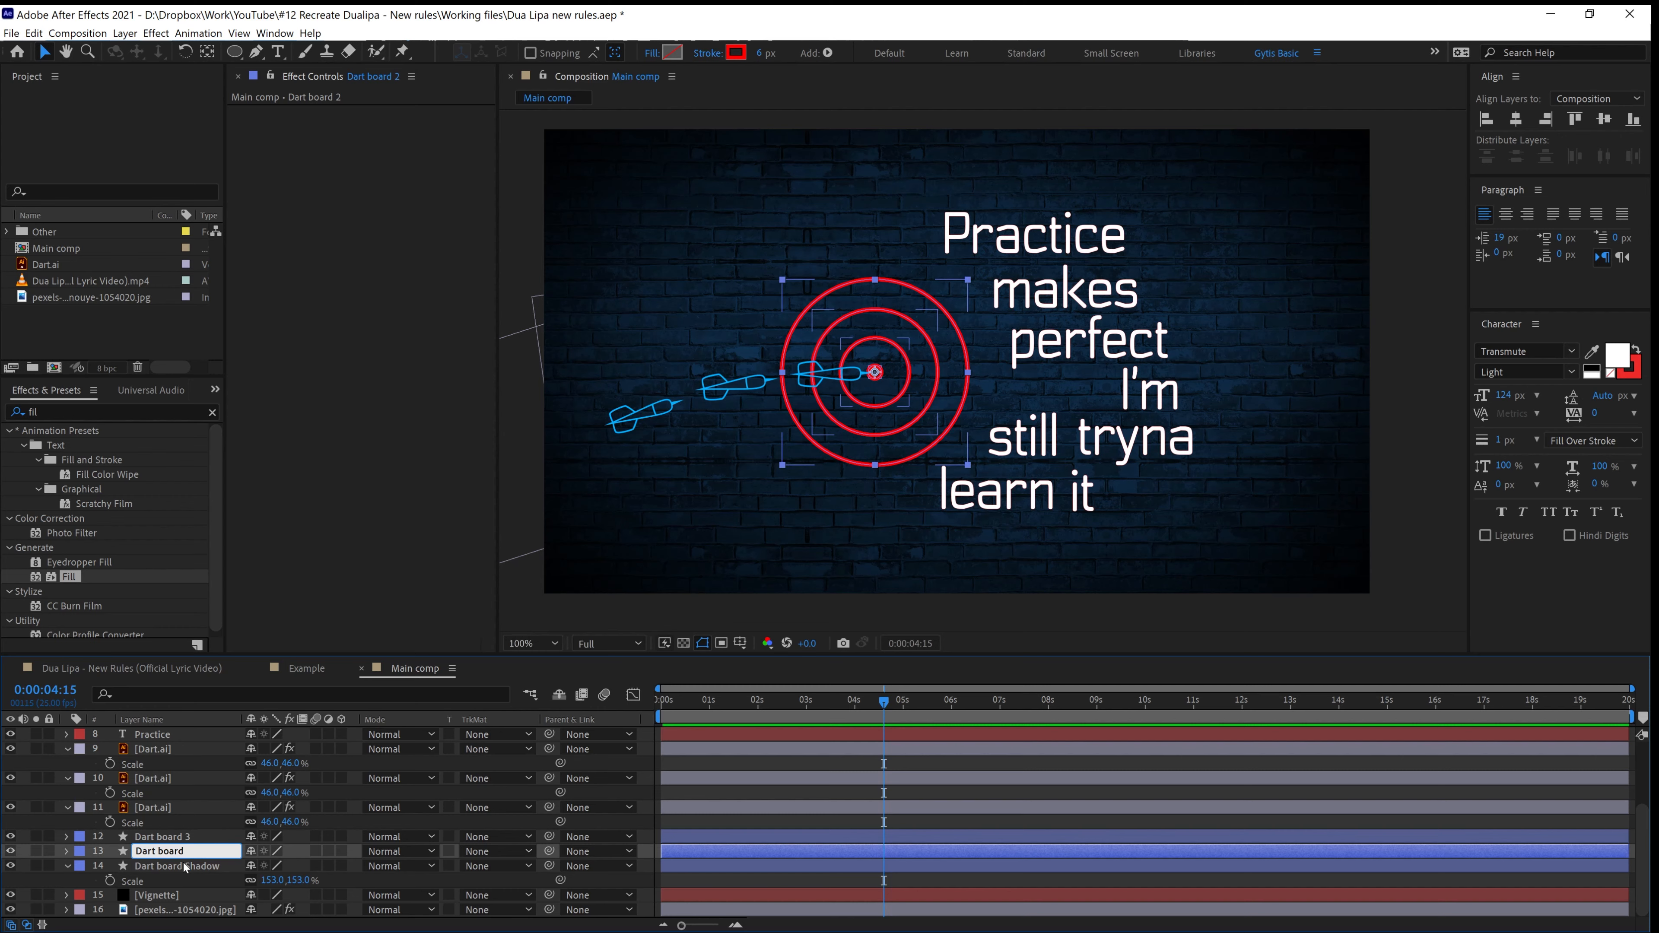
{"action": "type", "text": "Blur"}
{"action": "left_click", "coordinate": [167, 838]}
{"action": "key", "text": "Return"}
{"action": "key", "text": "End"}
{"action": "key", "text": "BackSpace"}
{"action": "type", "text": "Glow"}
Hide the Dart board Glow and Dart board Blur layers
{"action": "left_click", "coordinate": [158, 862]}
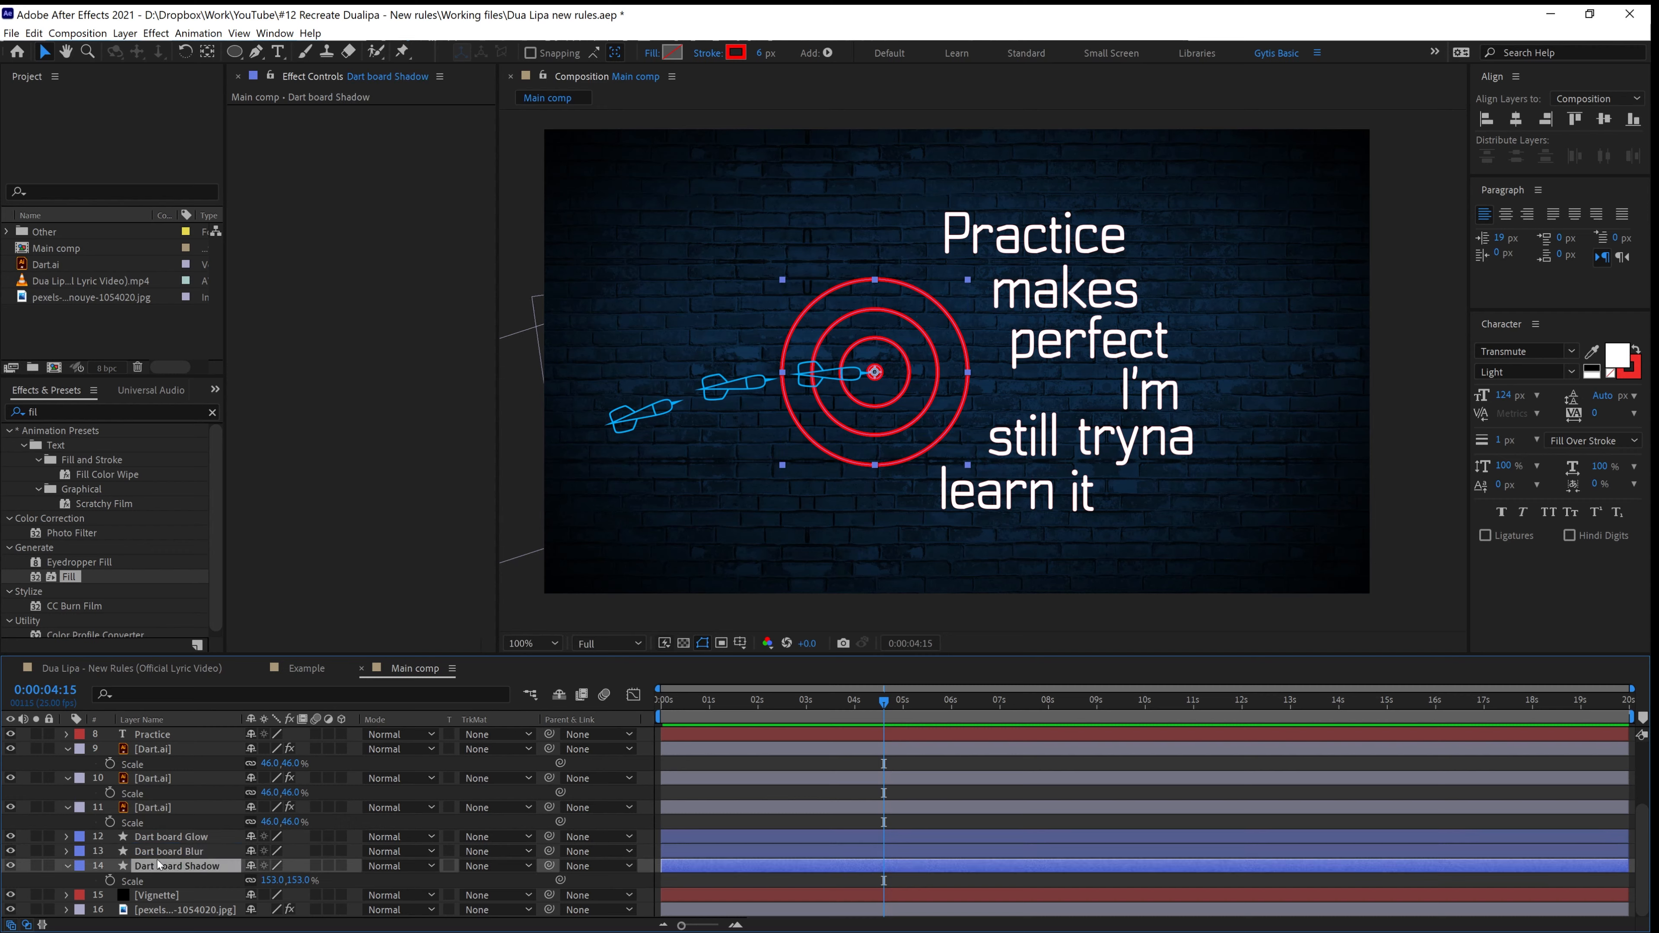
{"action": "left_click", "coordinate": [155, 851]}
{"action": "left_click", "coordinate": [148, 840], "text": "shift"}
{"action": "left_click_drag", "start_coordinate": [10, 839], "coordinate": [10, 852]}
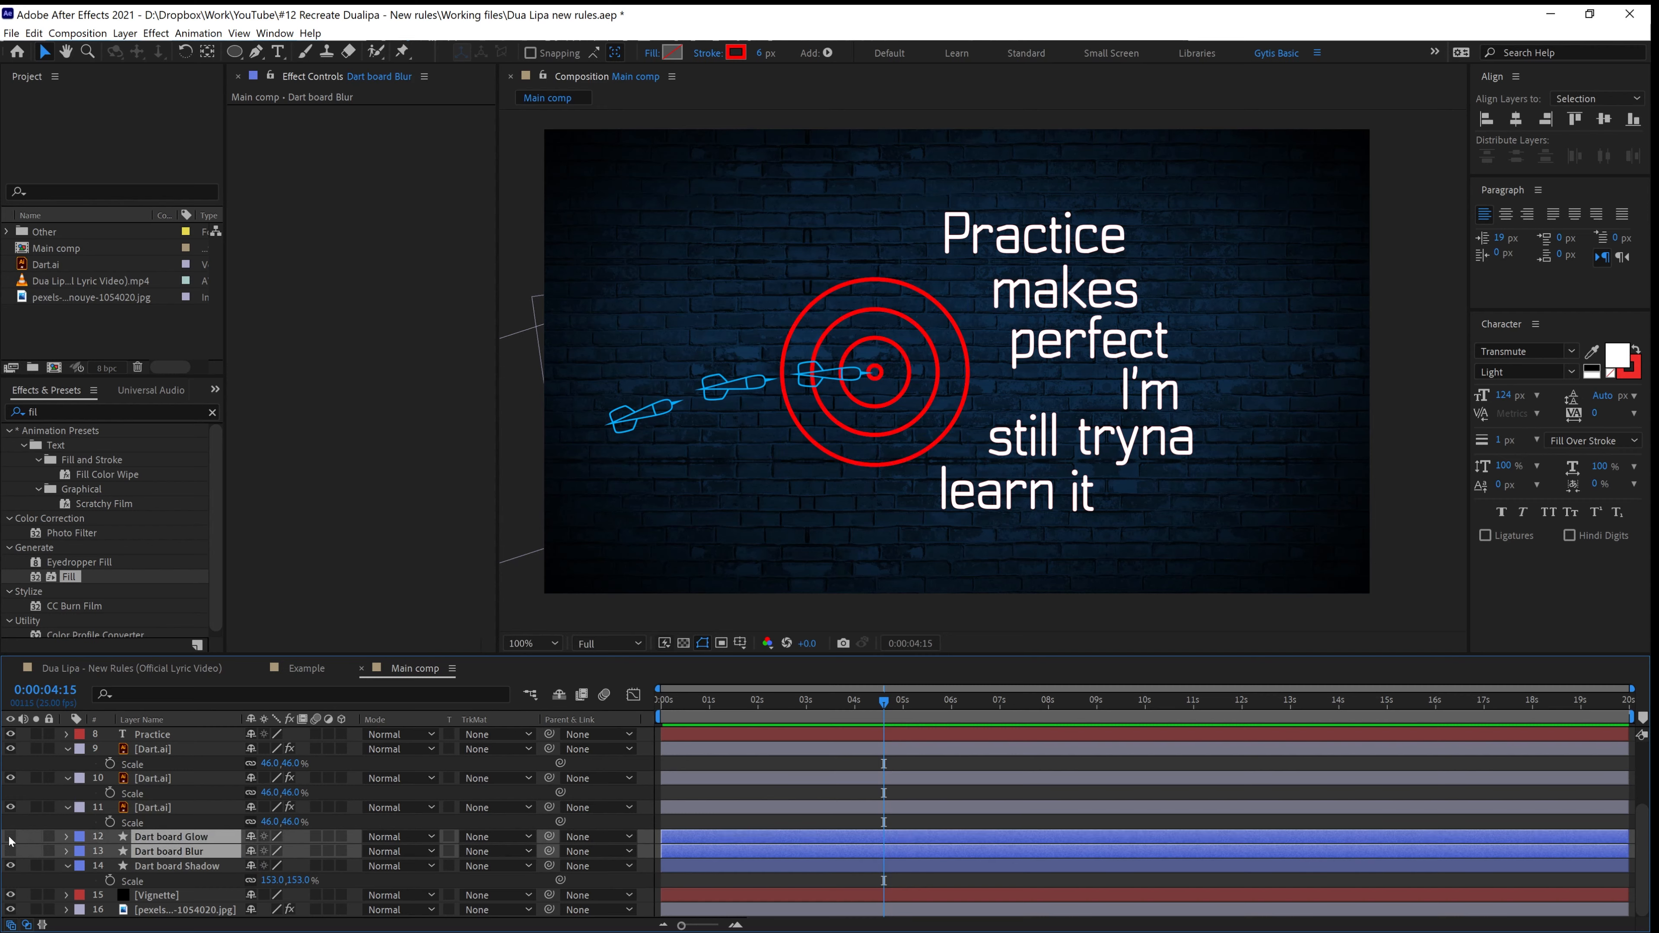
Apply a black Fill effect to the Dart board Shadow layer and hide the shape path outlines in the viewer
{"action": "left_click", "coordinate": [196, 868]}
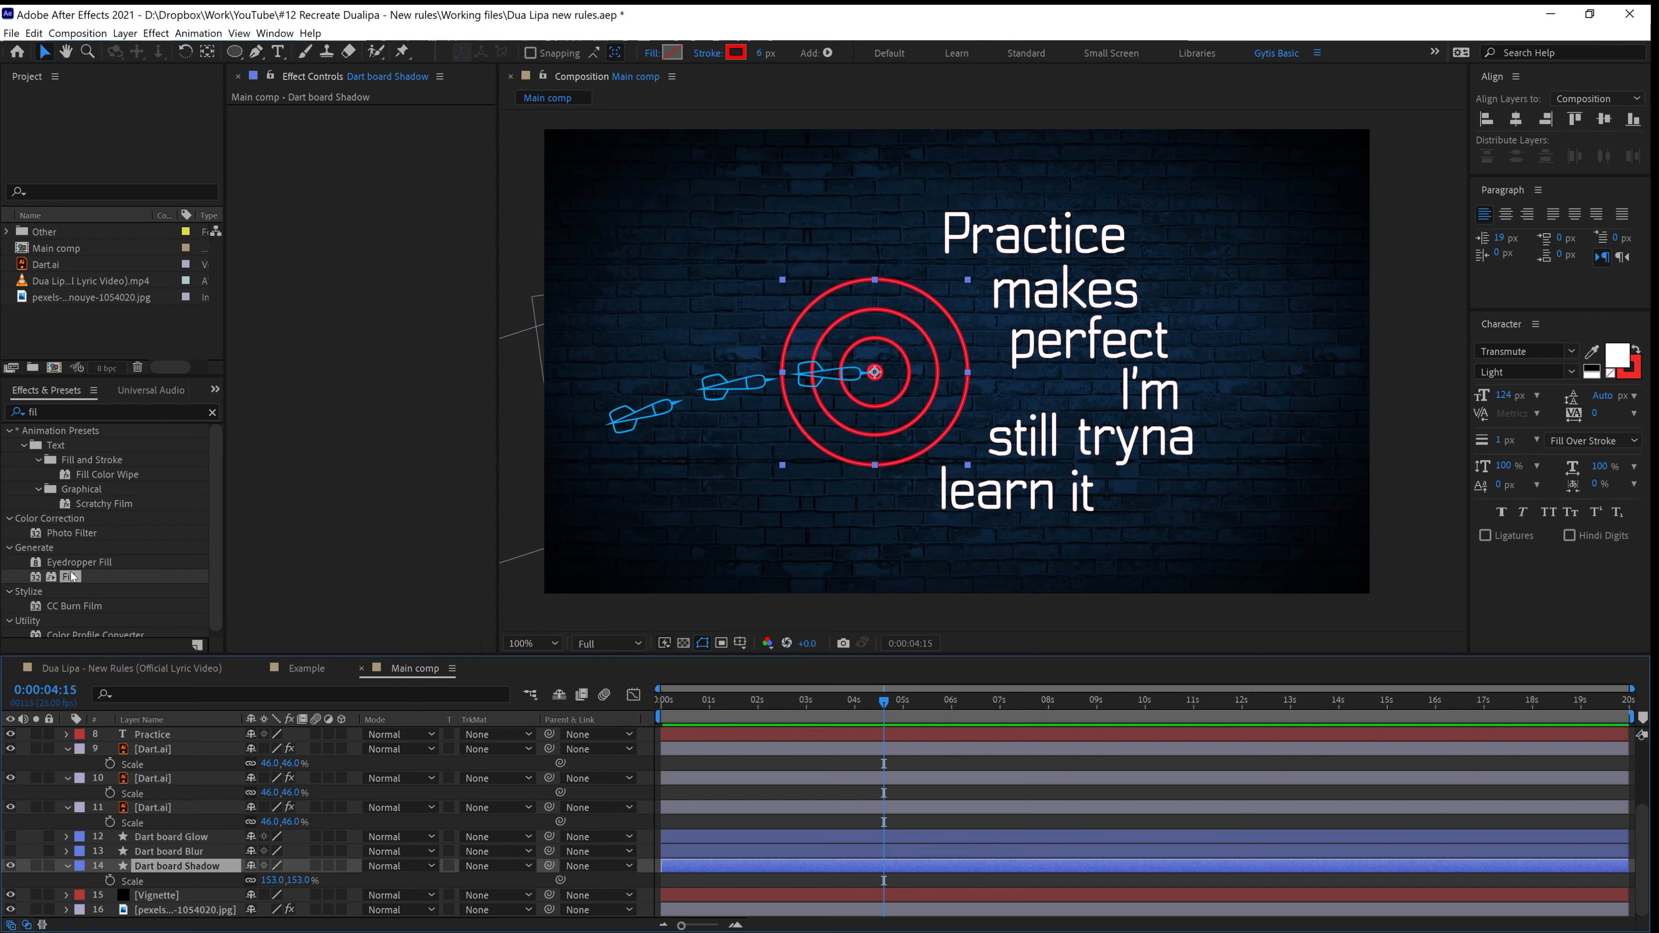
{"action": "left_click_drag", "start_coordinate": [70, 577], "coordinate": [329, 242]}
{"action": "left_click", "coordinate": [384, 157]}
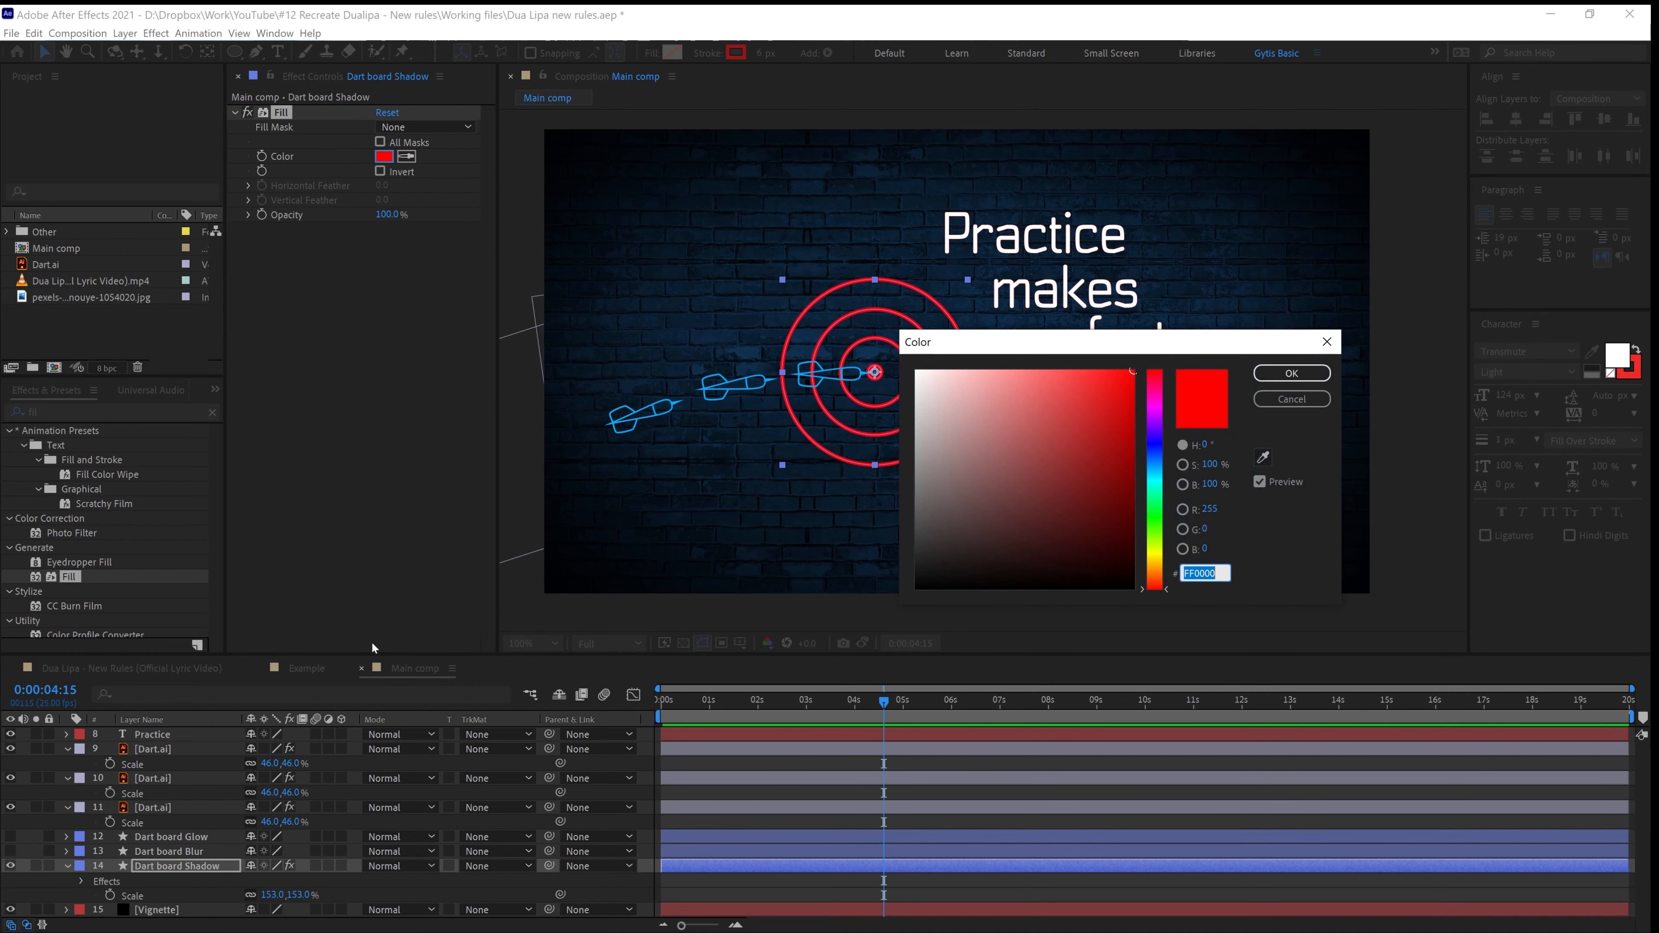
{"action": "left_click_drag", "start_coordinate": [955, 559], "coordinate": [915, 588]}
{"action": "left_click", "coordinate": [1299, 377]}
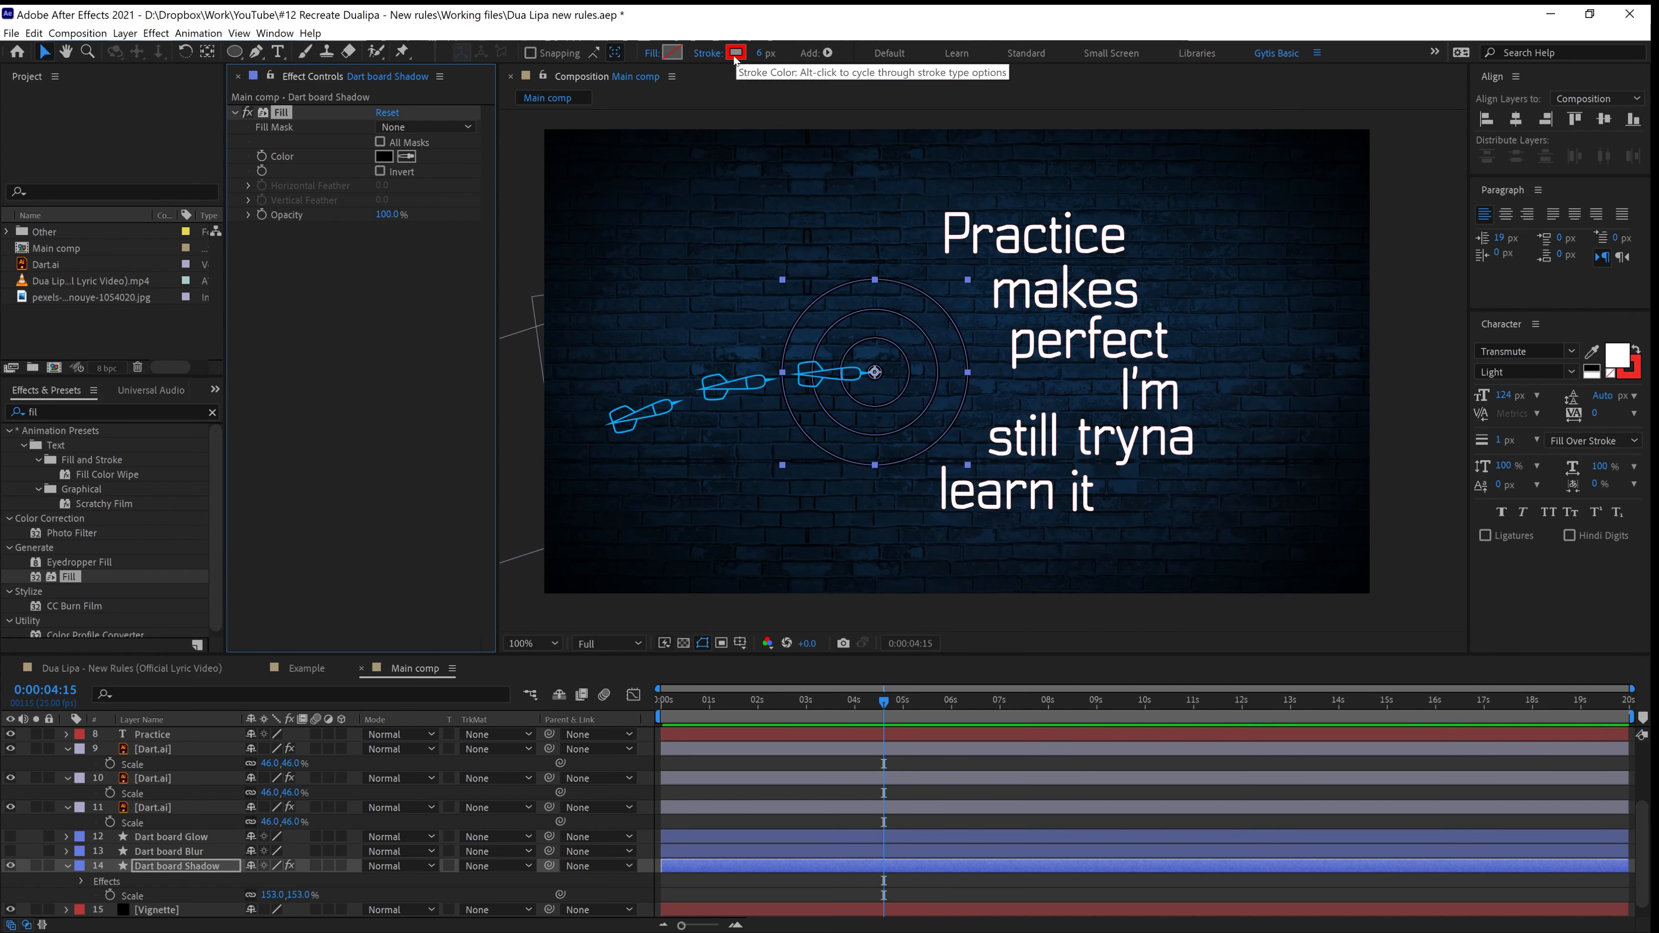
{"action": "left_click", "coordinate": [703, 644]}
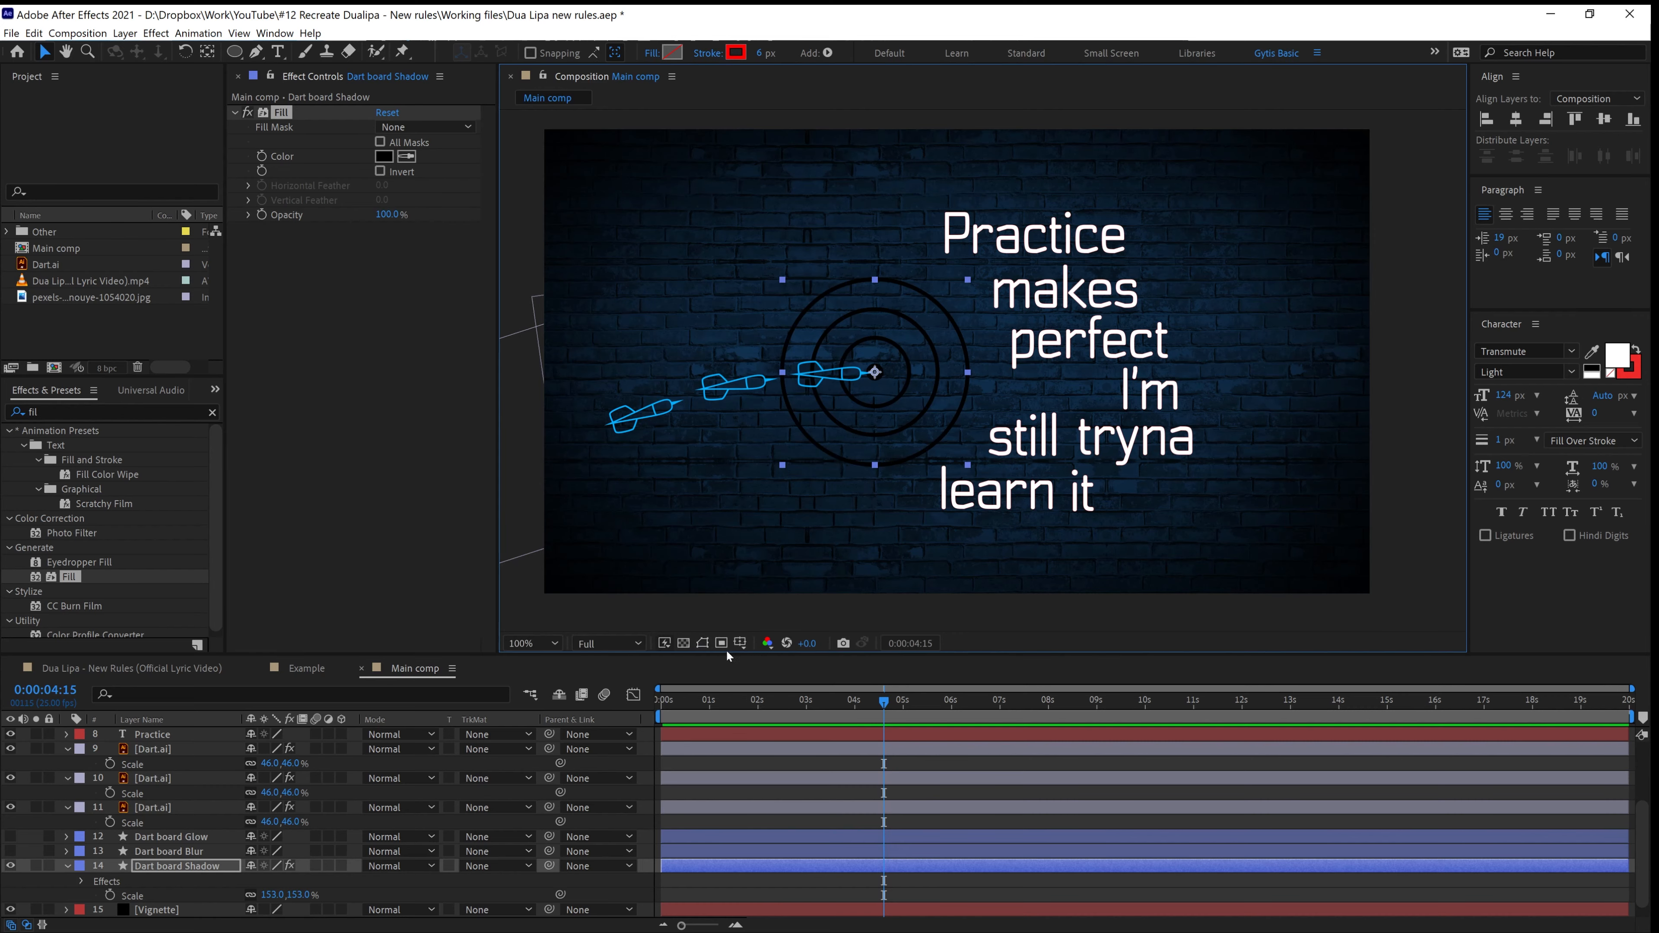
Add a Bevel and Emboss layer style to Dart board Shadow and check the rings up close
{"action": "key", "text": "period"}
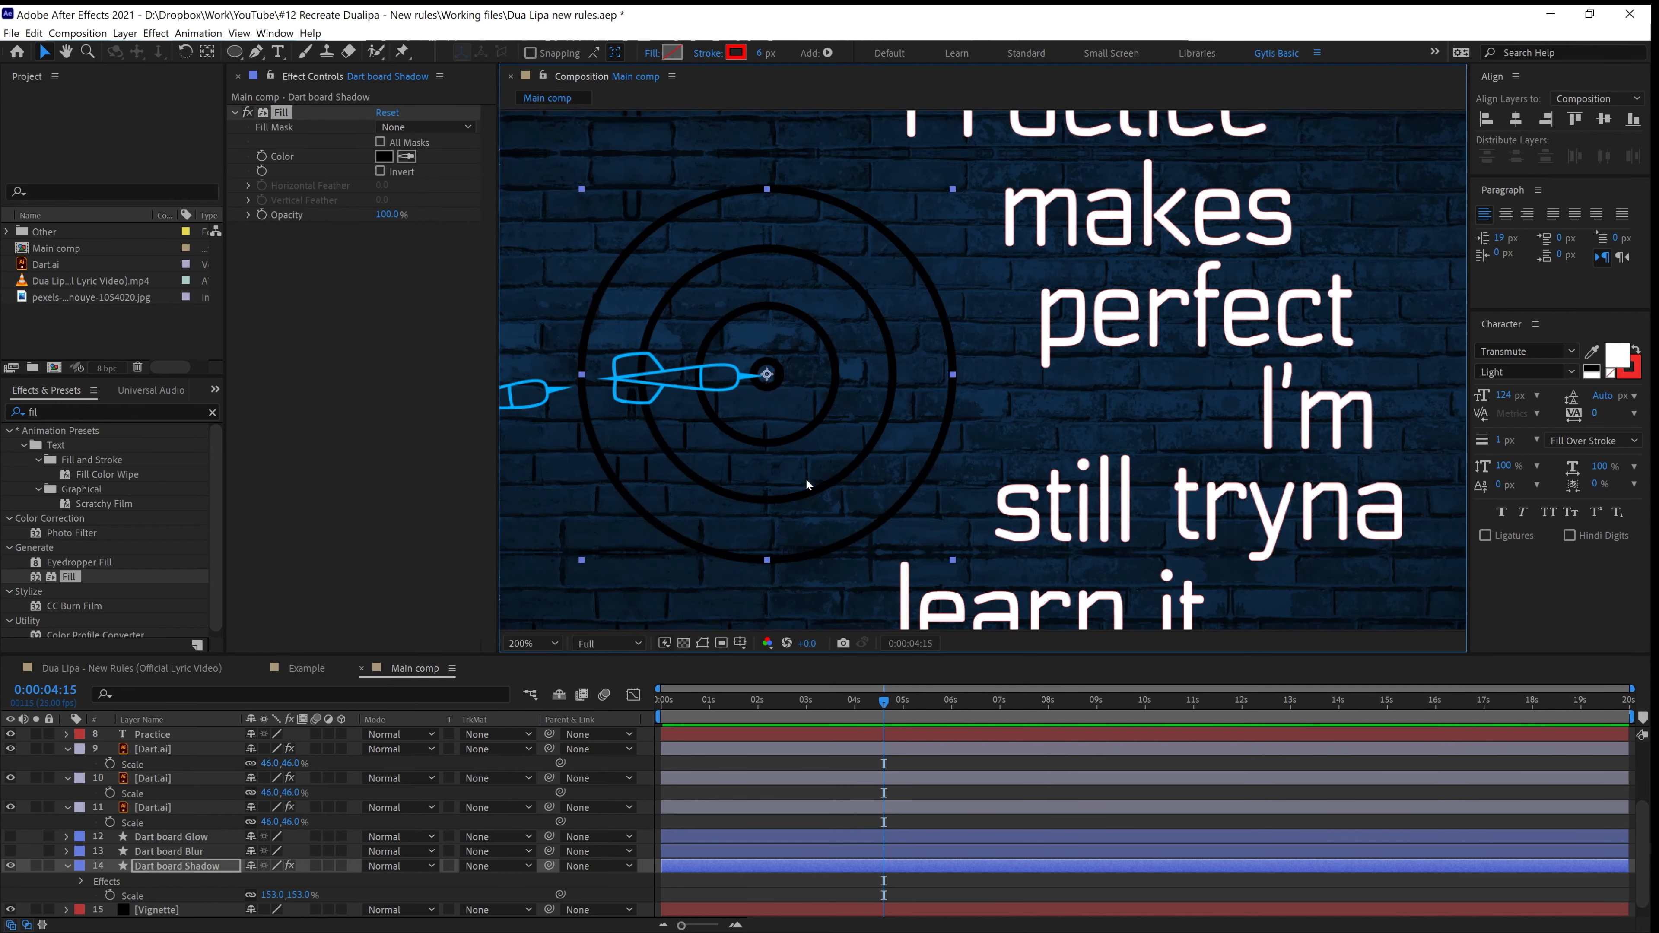
{"action": "left_click_drag", "start_coordinate": [756, 511], "coordinate": [893, 487]}
{"action": "right_click", "coordinate": [190, 885]}
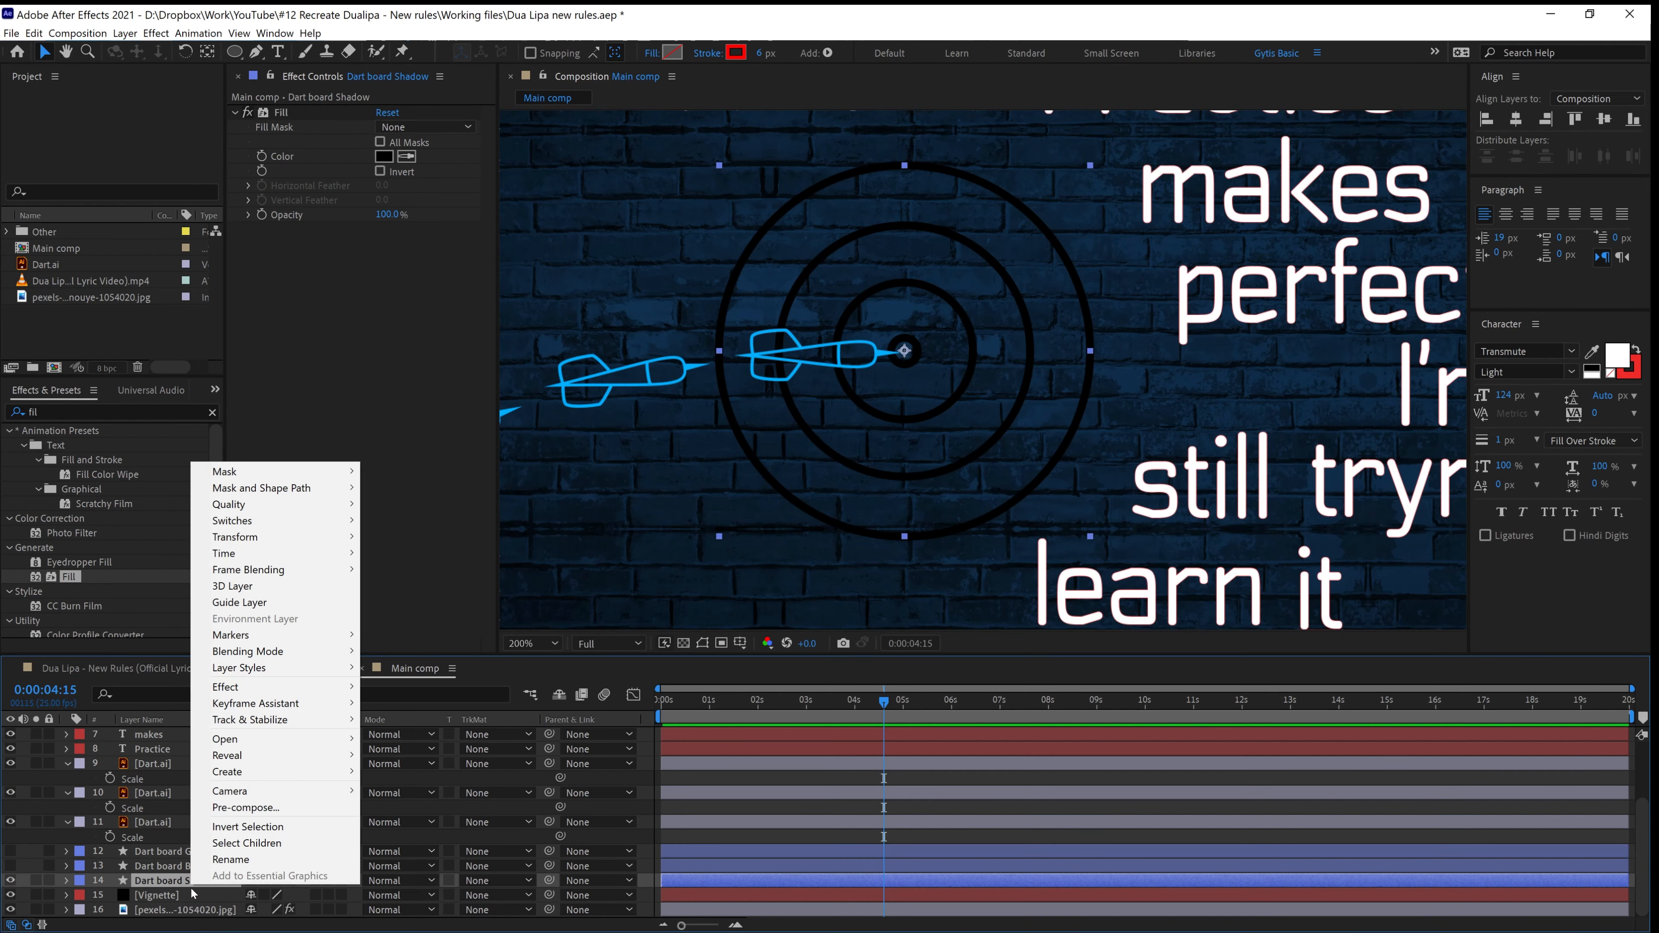
{"action": "mouse_move", "coordinate": [260, 654]}
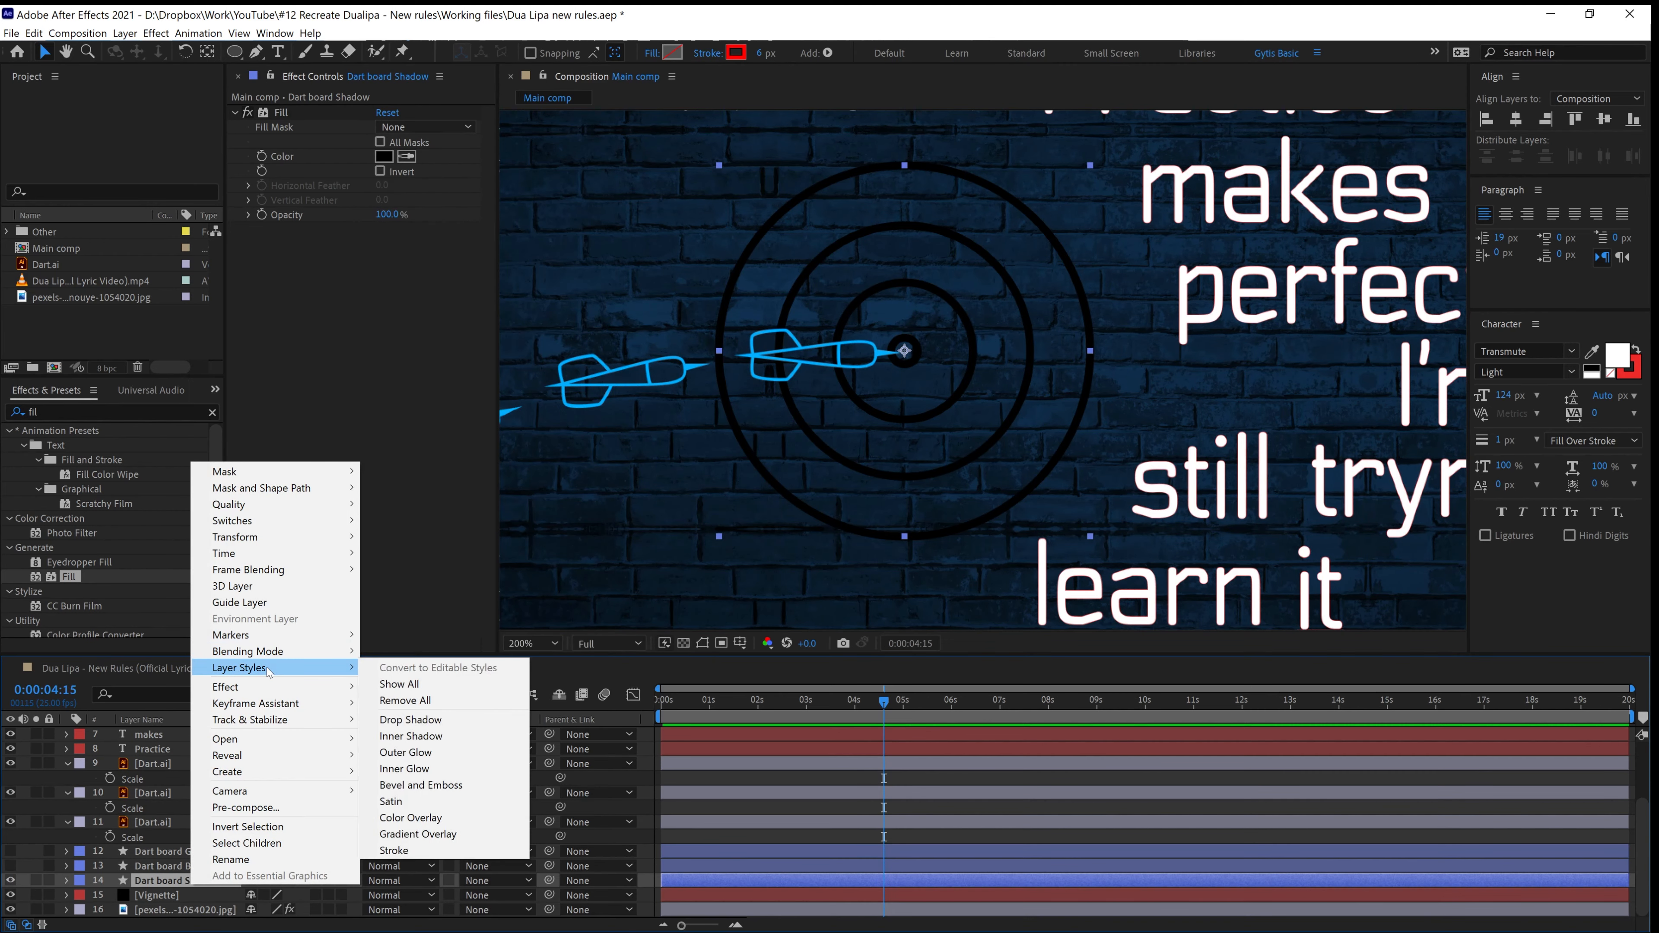
{"action": "left_click", "coordinate": [418, 791]}
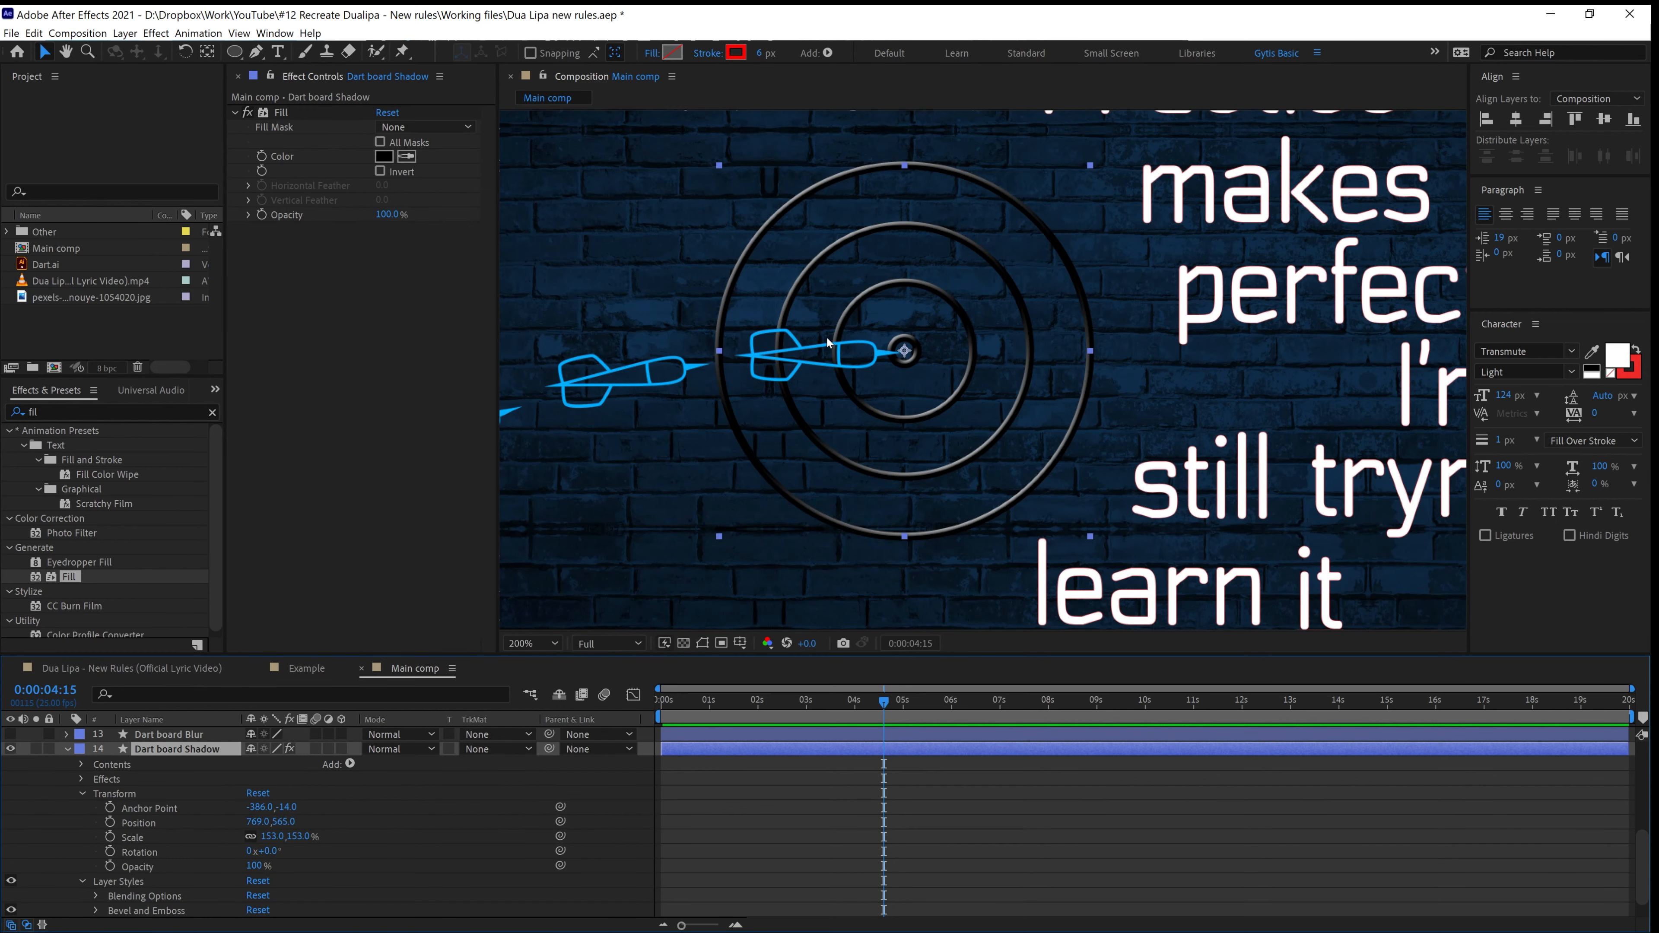
{"action": "scroll", "coordinate": [831, 345], "scroll_direction": "down", "scroll_amount": 2}
{"action": "scroll", "coordinate": [860, 373], "scroll_direction": "up", "scroll_amount": 2}
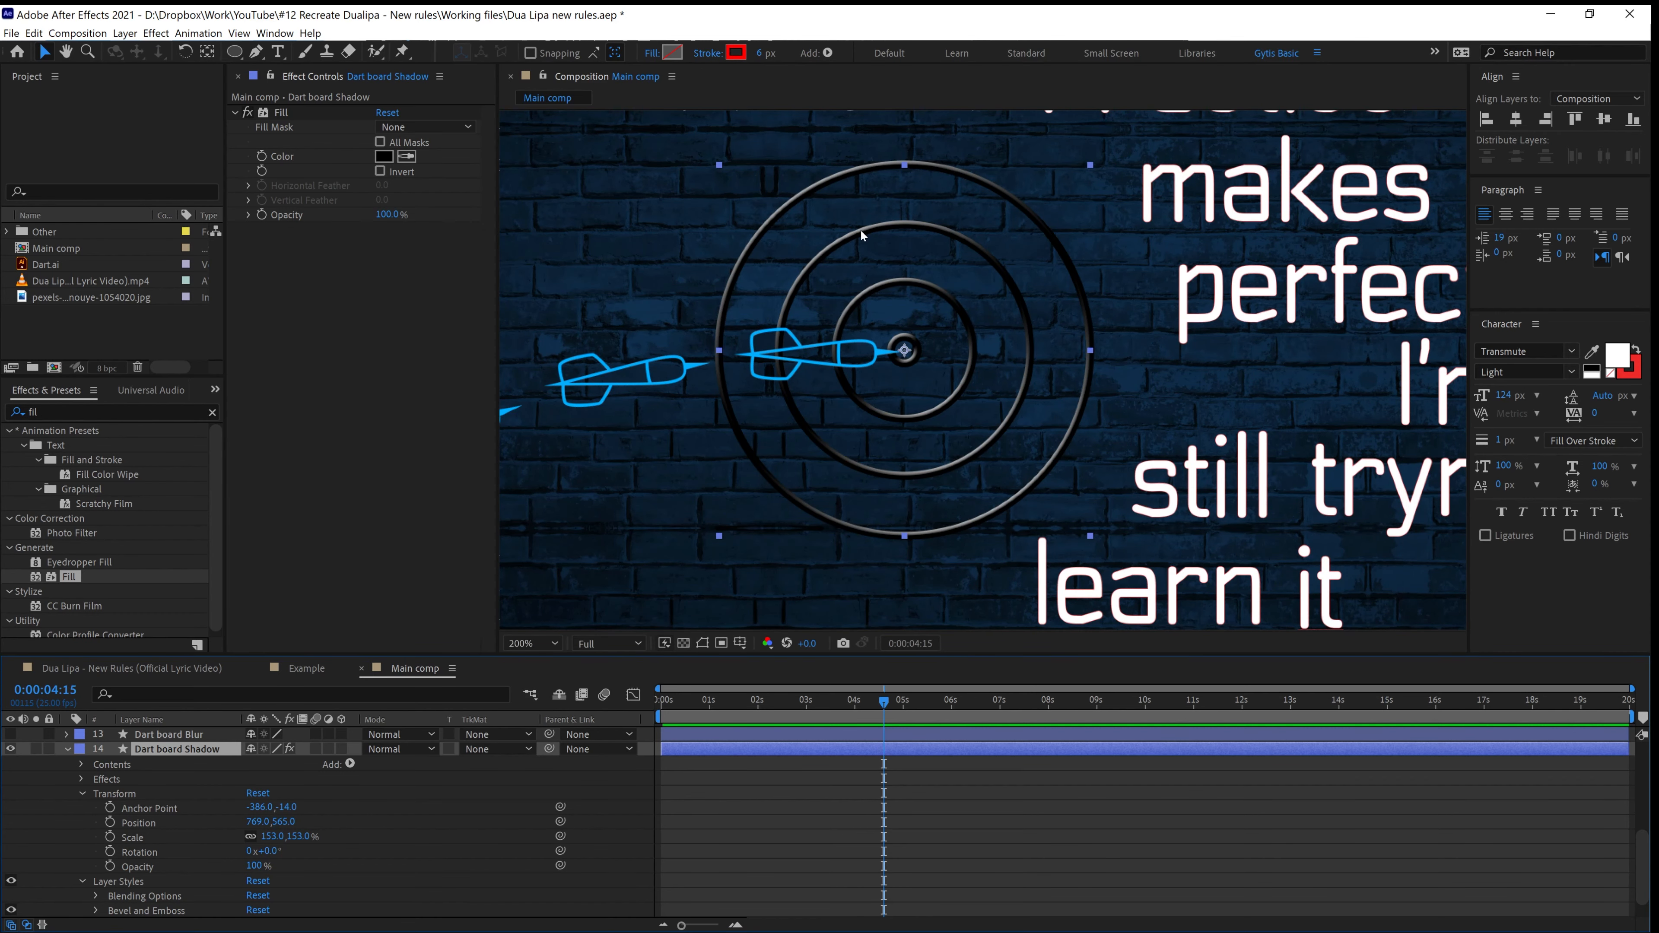
{"action": "scroll", "coordinate": [862, 229], "scroll_direction": "down", "scroll_amount": 2}
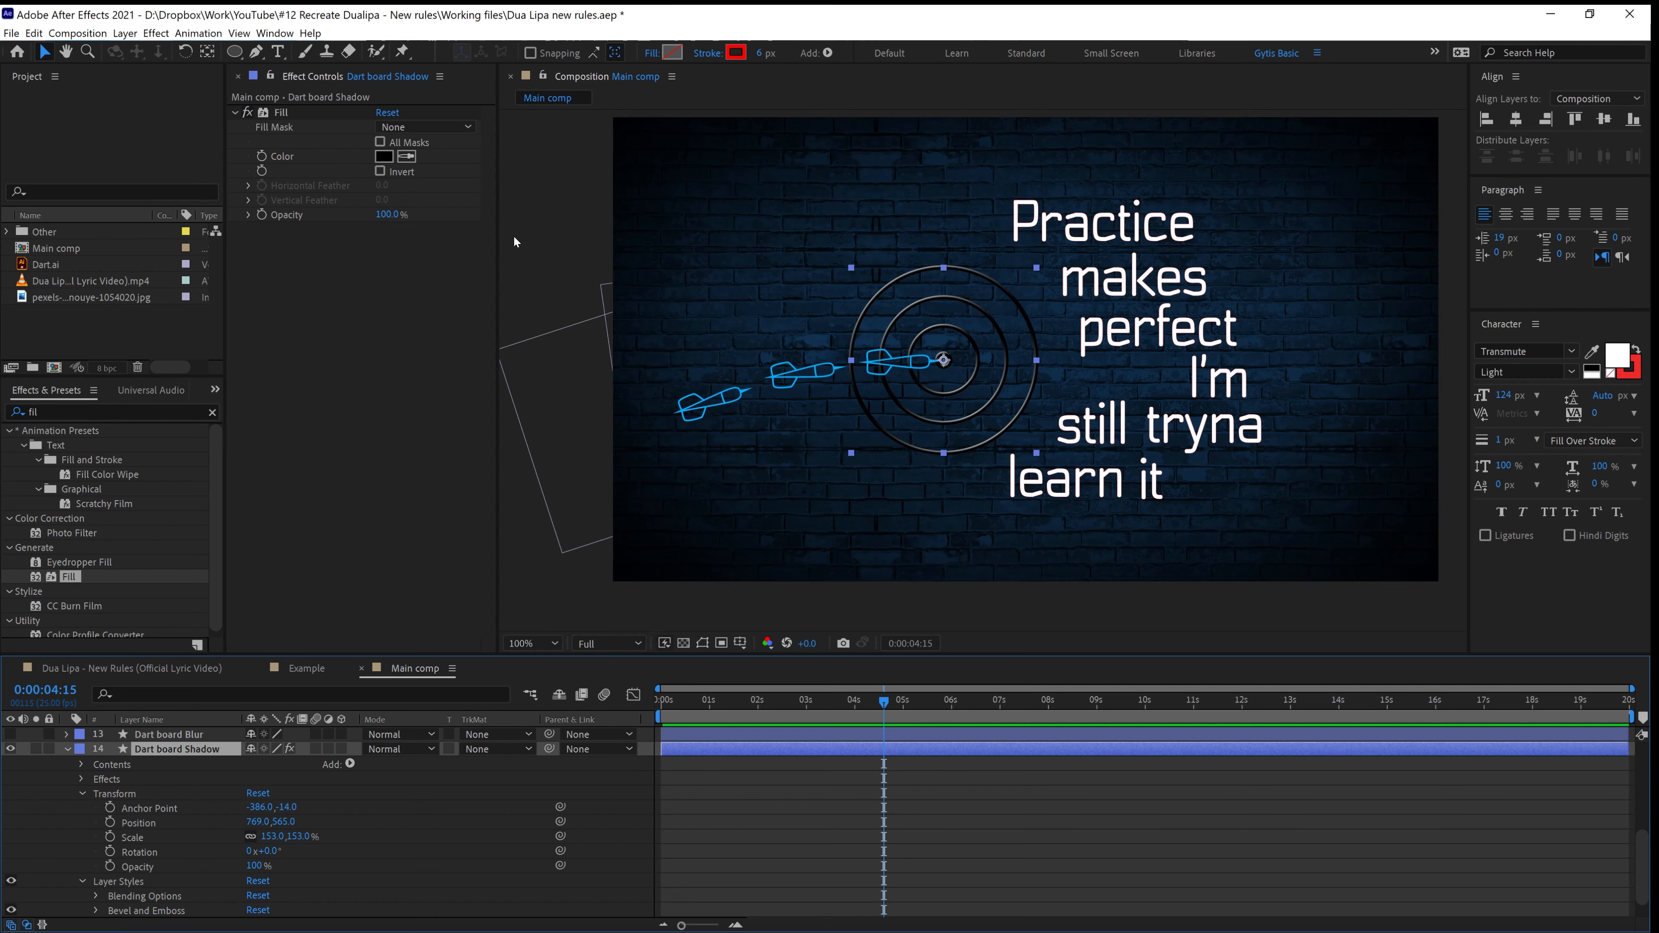
Try a Drop Shadow effect with increased opacity on the Dart board Shadow layer
{"action": "left_click_drag", "start_coordinate": [49, 411], "coordinate": [2, 417]}
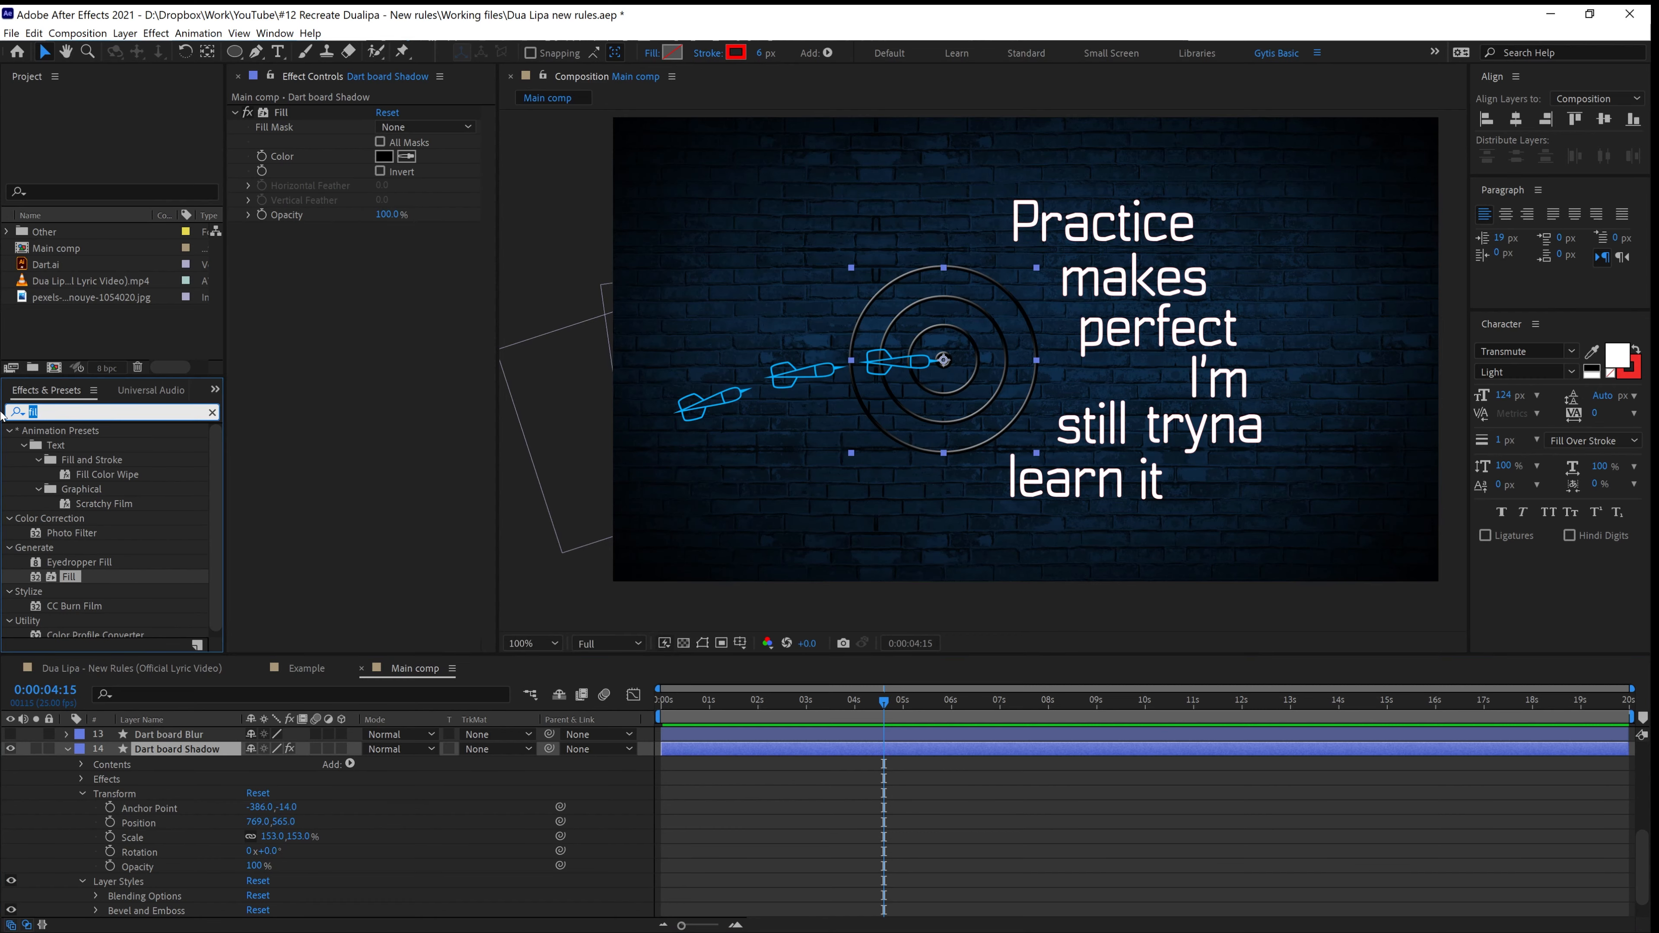
{"action": "type", "text": "drop"}
{"action": "double_click", "coordinate": [91, 620]}
{"action": "key", "text": "period"}
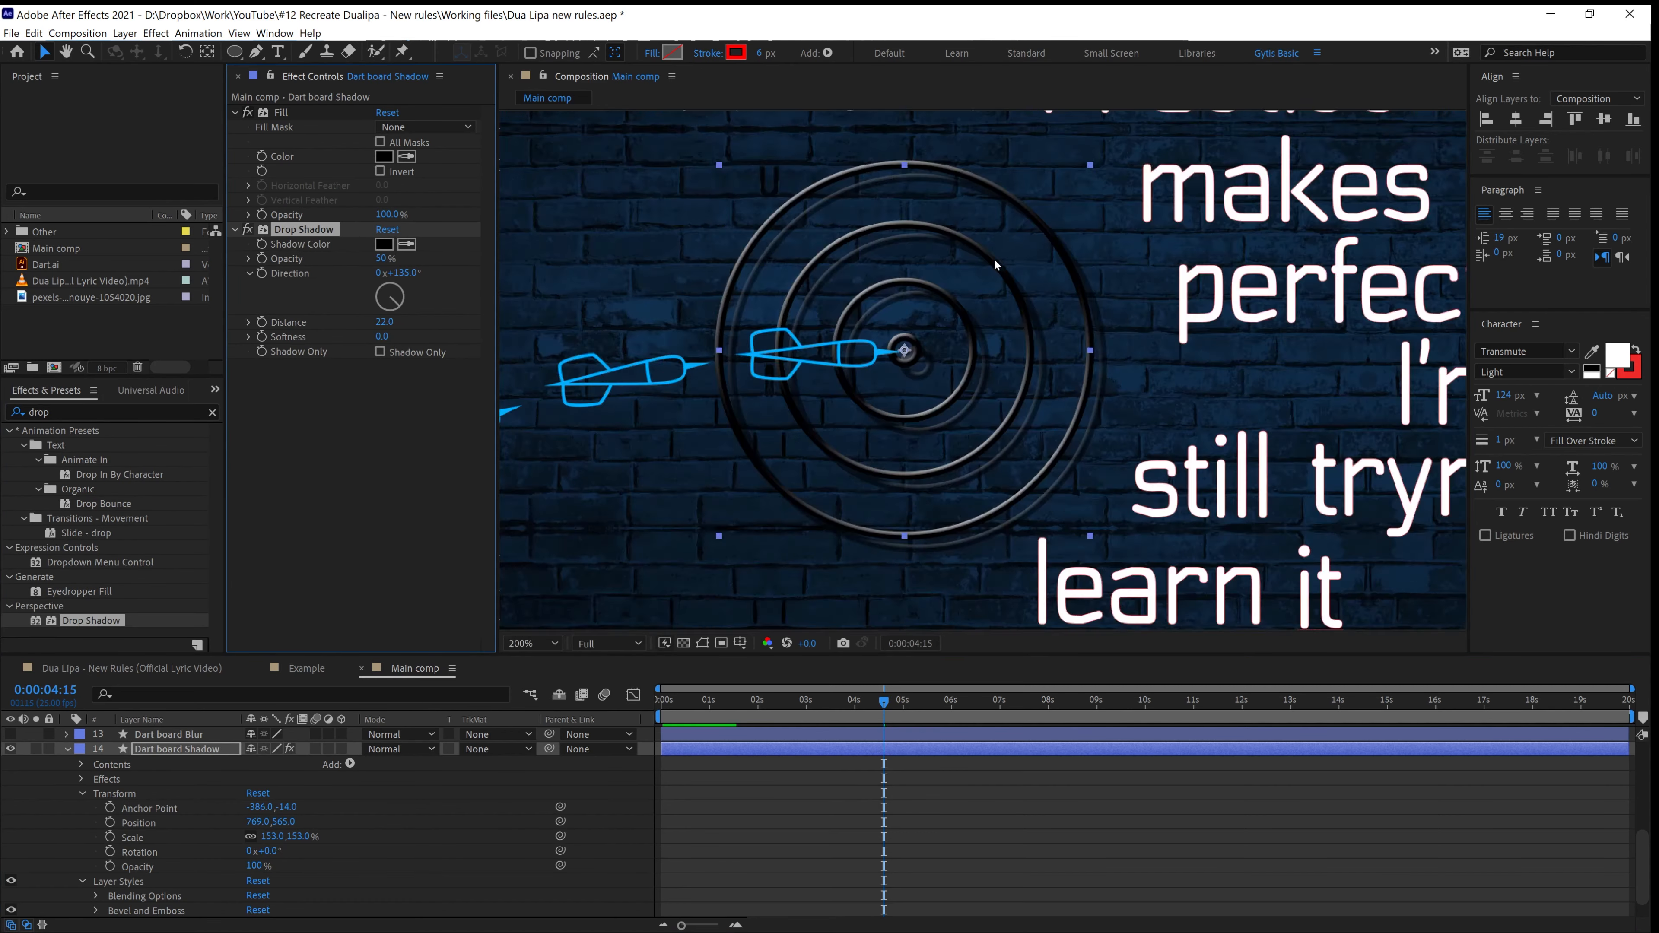
{"action": "left_click_drag", "start_coordinate": [379, 260], "coordinate": [953, 309]}
{"action": "left_click_drag", "start_coordinate": [384, 259], "coordinate": [359, 262]}
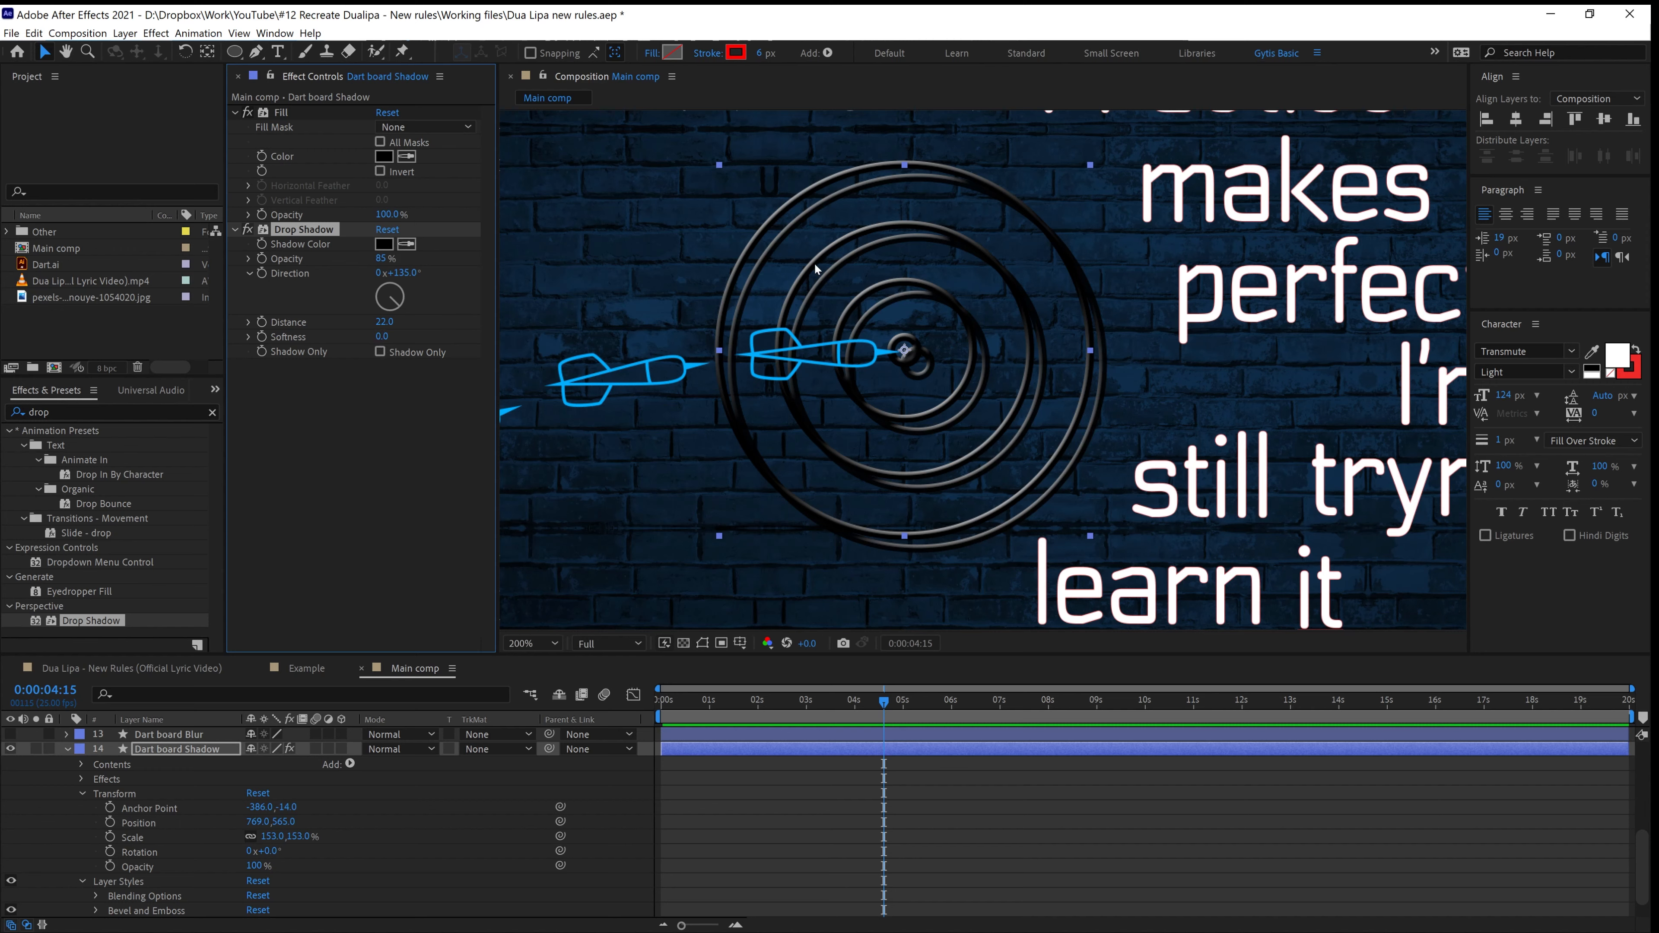
{"action": "left_click", "coordinate": [157, 912]}
{"action": "scroll", "coordinate": [216, 826], "scroll_direction": "down", "scroll_amount": 1}
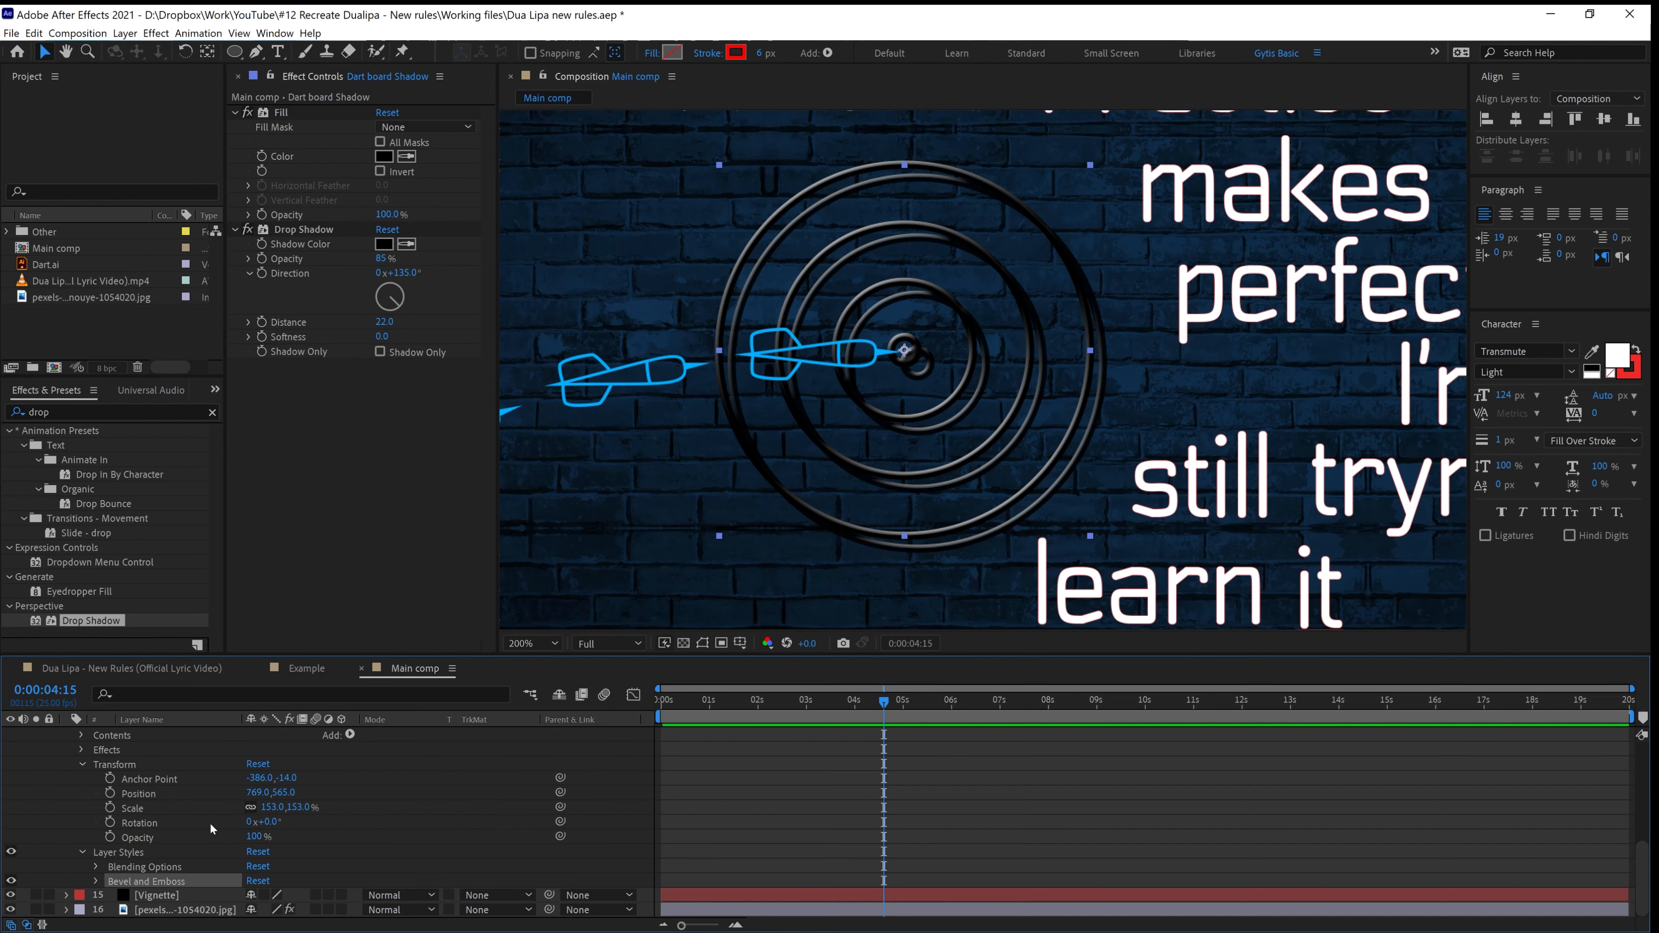
Delete the Drop Shadow effect from the Dart board Shadow layer
{"action": "left_click", "coordinate": [291, 230]}
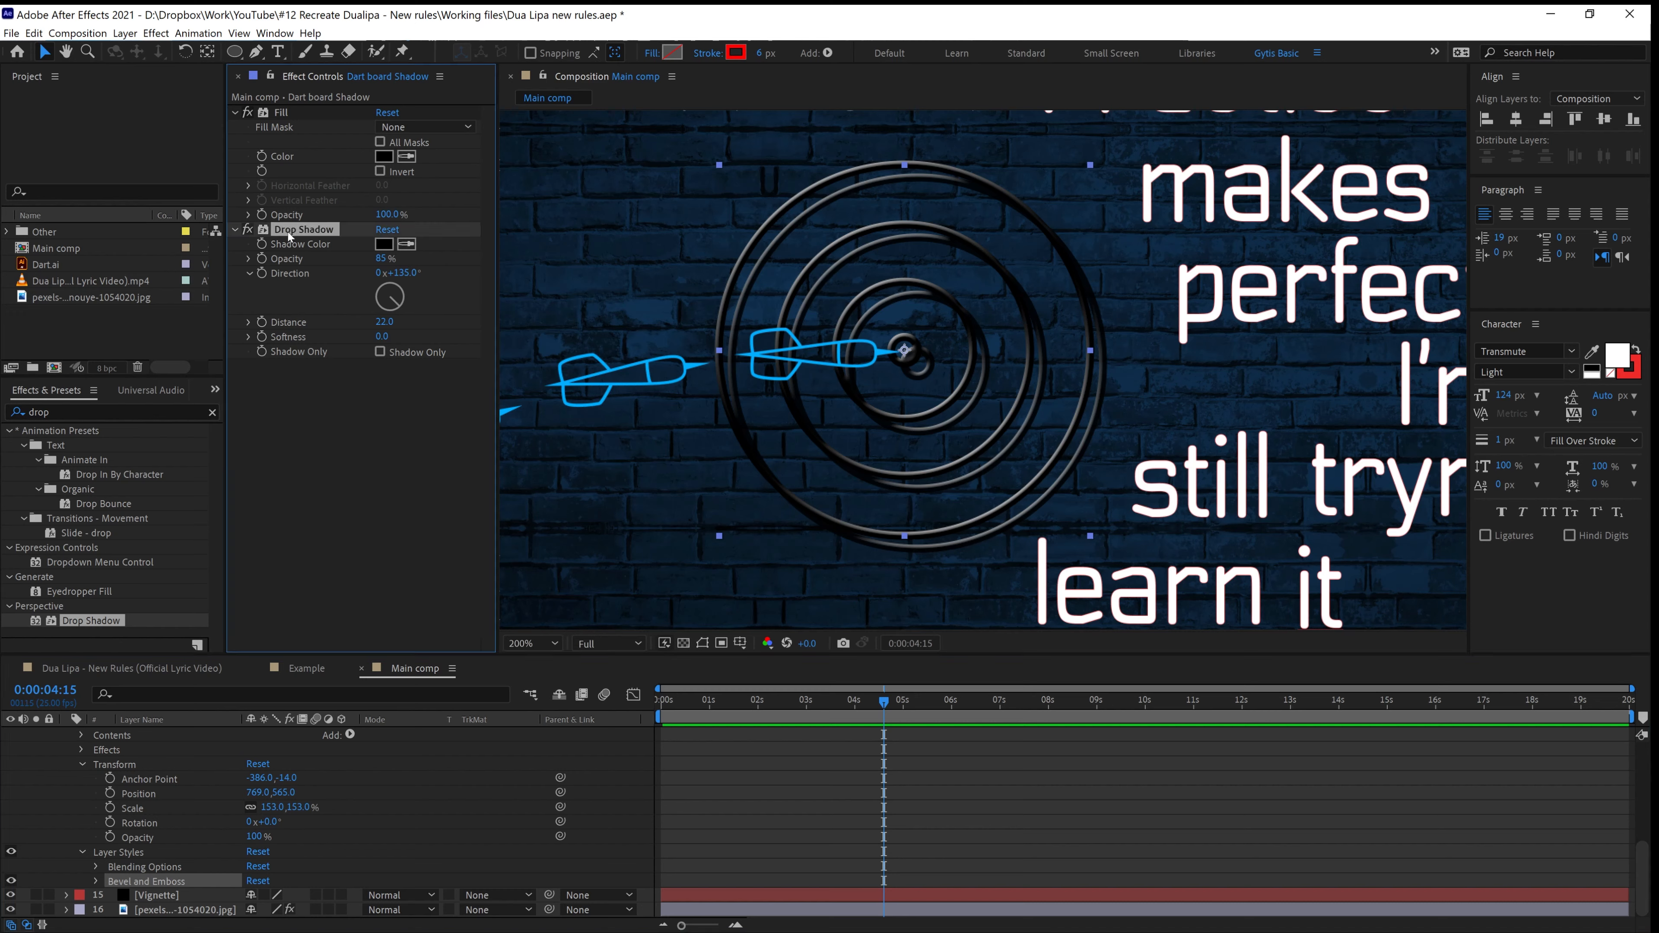
{"action": "key", "text": "Delete"}
{"action": "scroll", "coordinate": [188, 800], "scroll_direction": "up", "scroll_amount": 1}
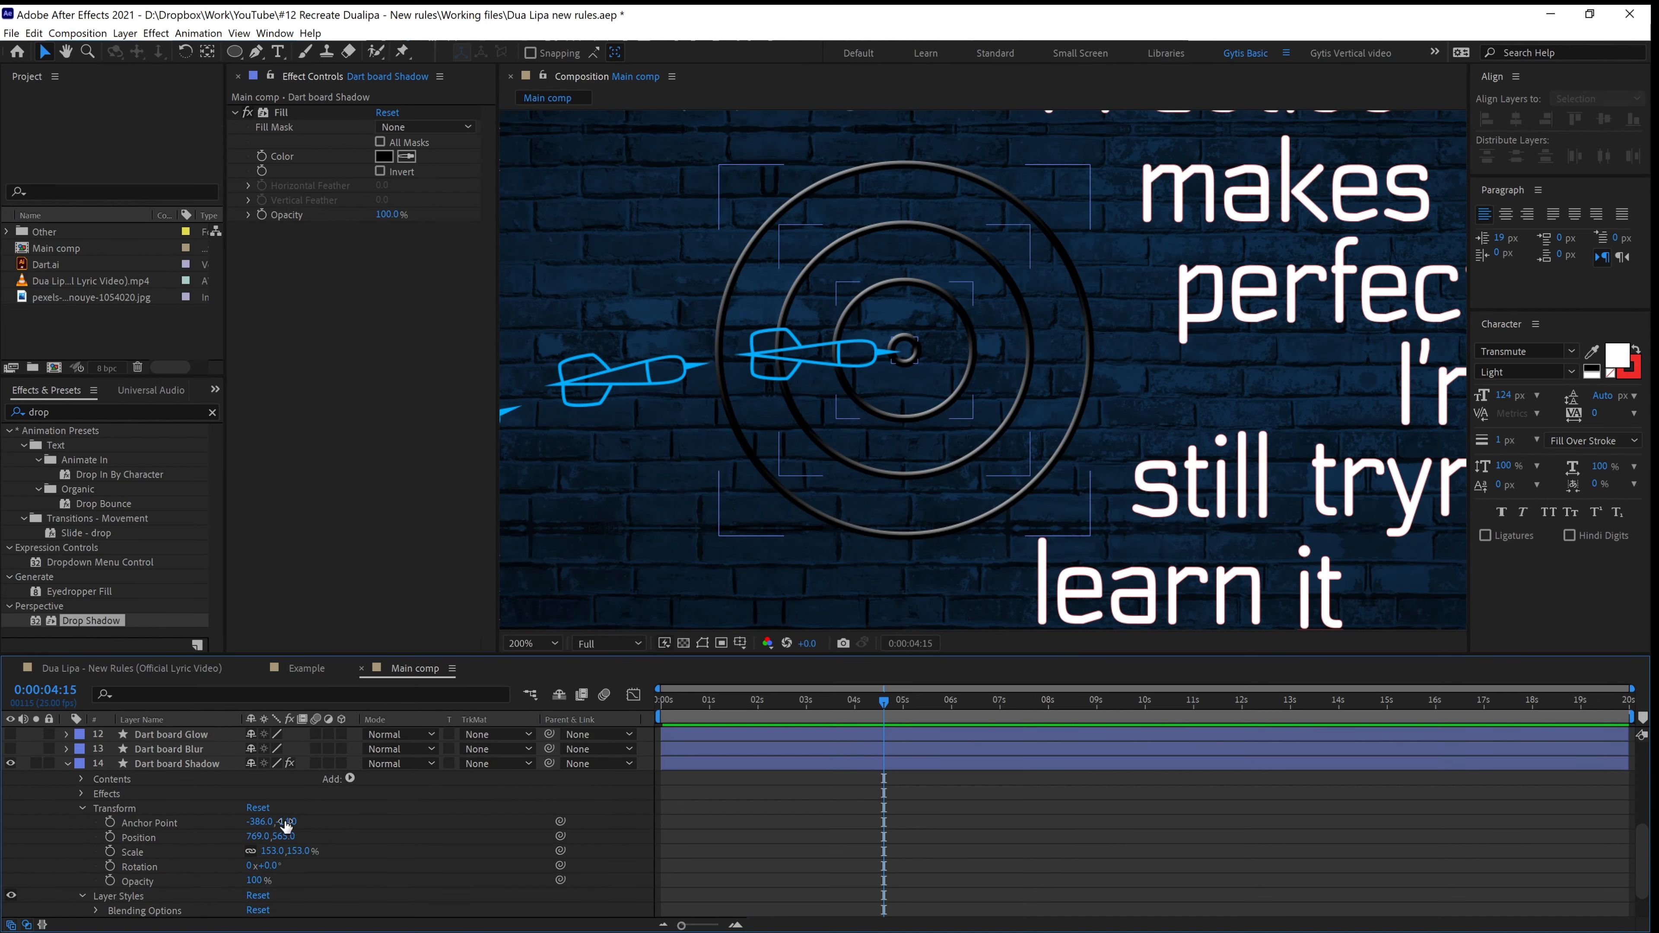
Add a Drop Shadow layer style to the Dart board Shadow layer
{"action": "right_click", "coordinate": [173, 765]}
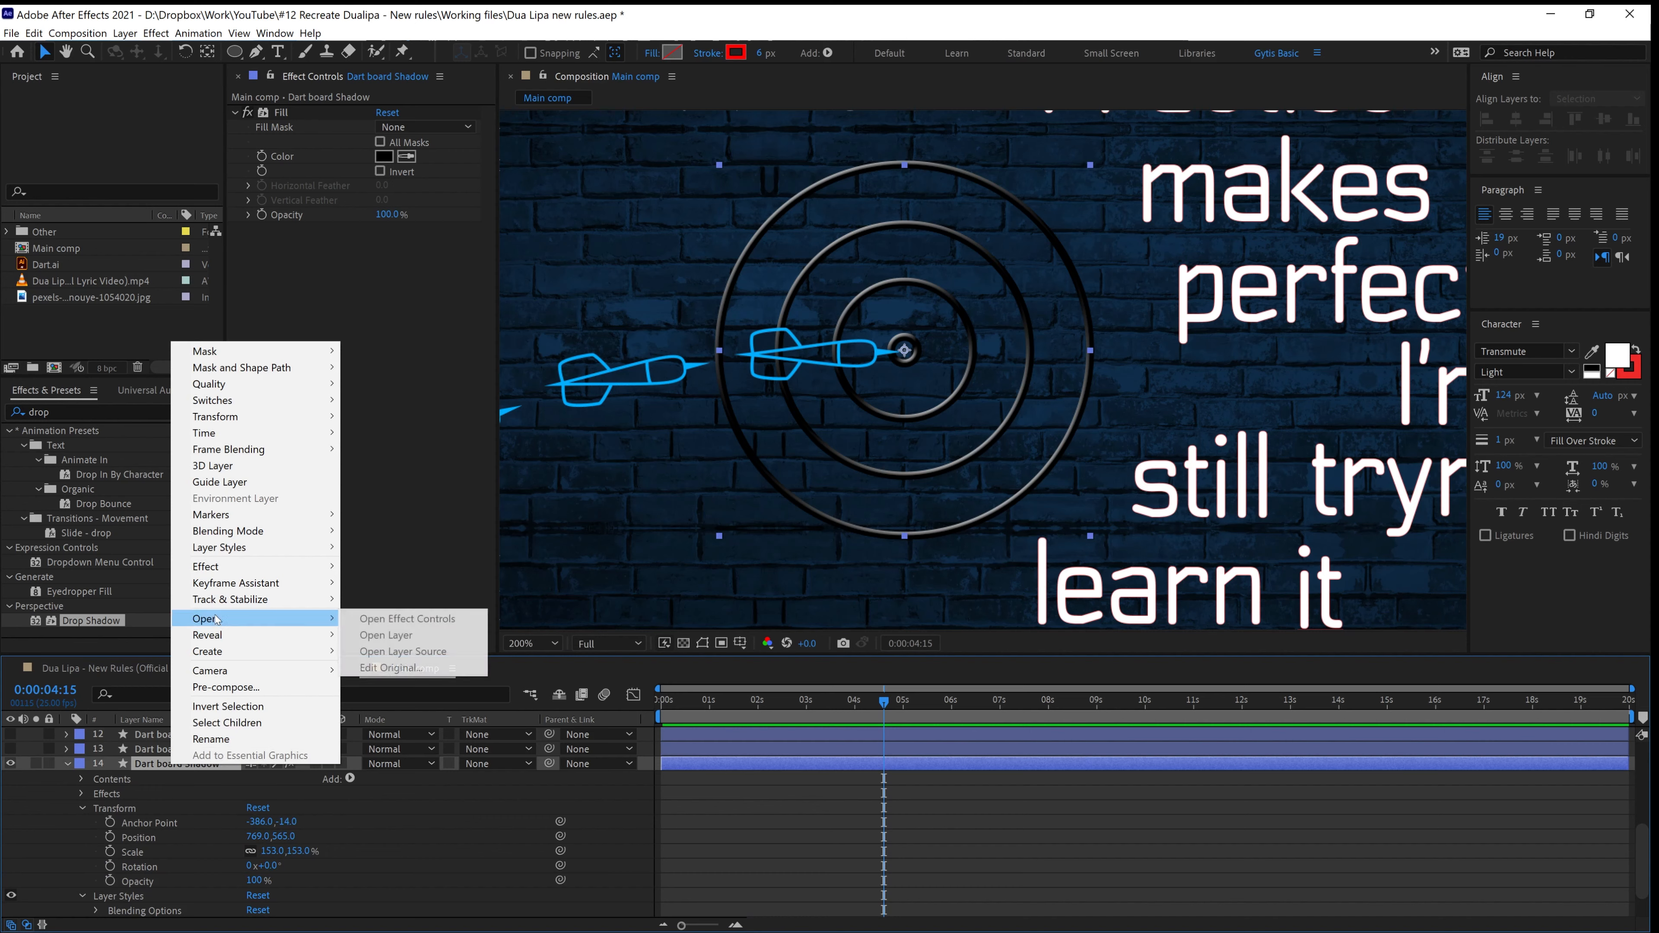
{"action": "right_click", "coordinate": [140, 763]}
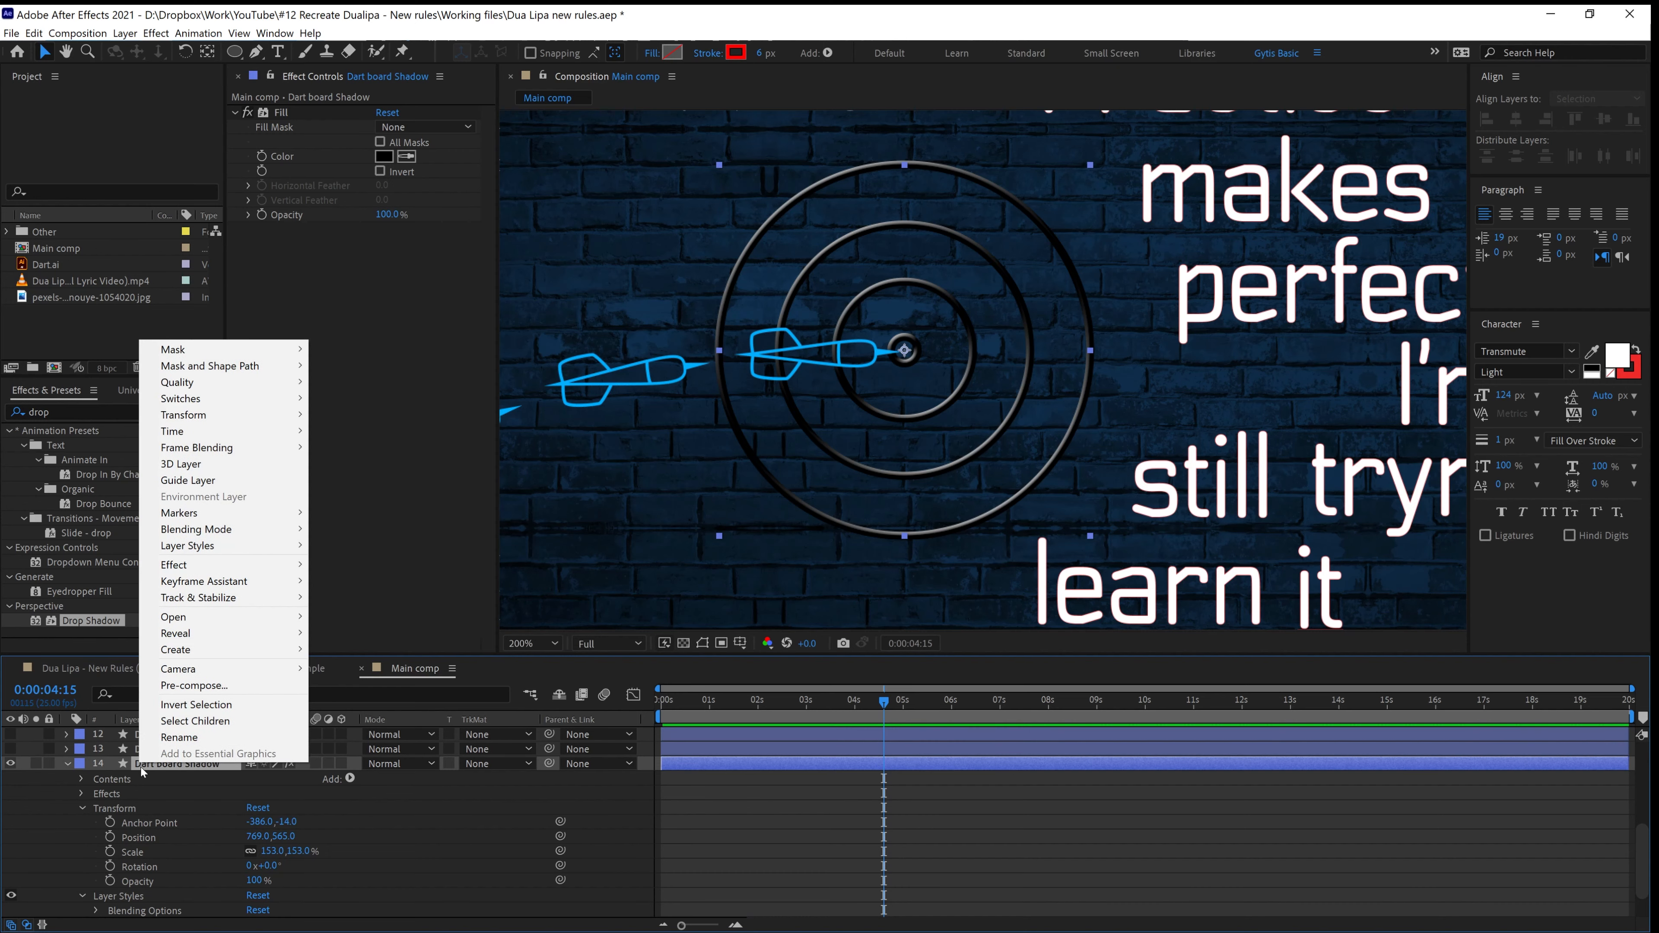
{"action": "mouse_move", "coordinate": [183, 546]}
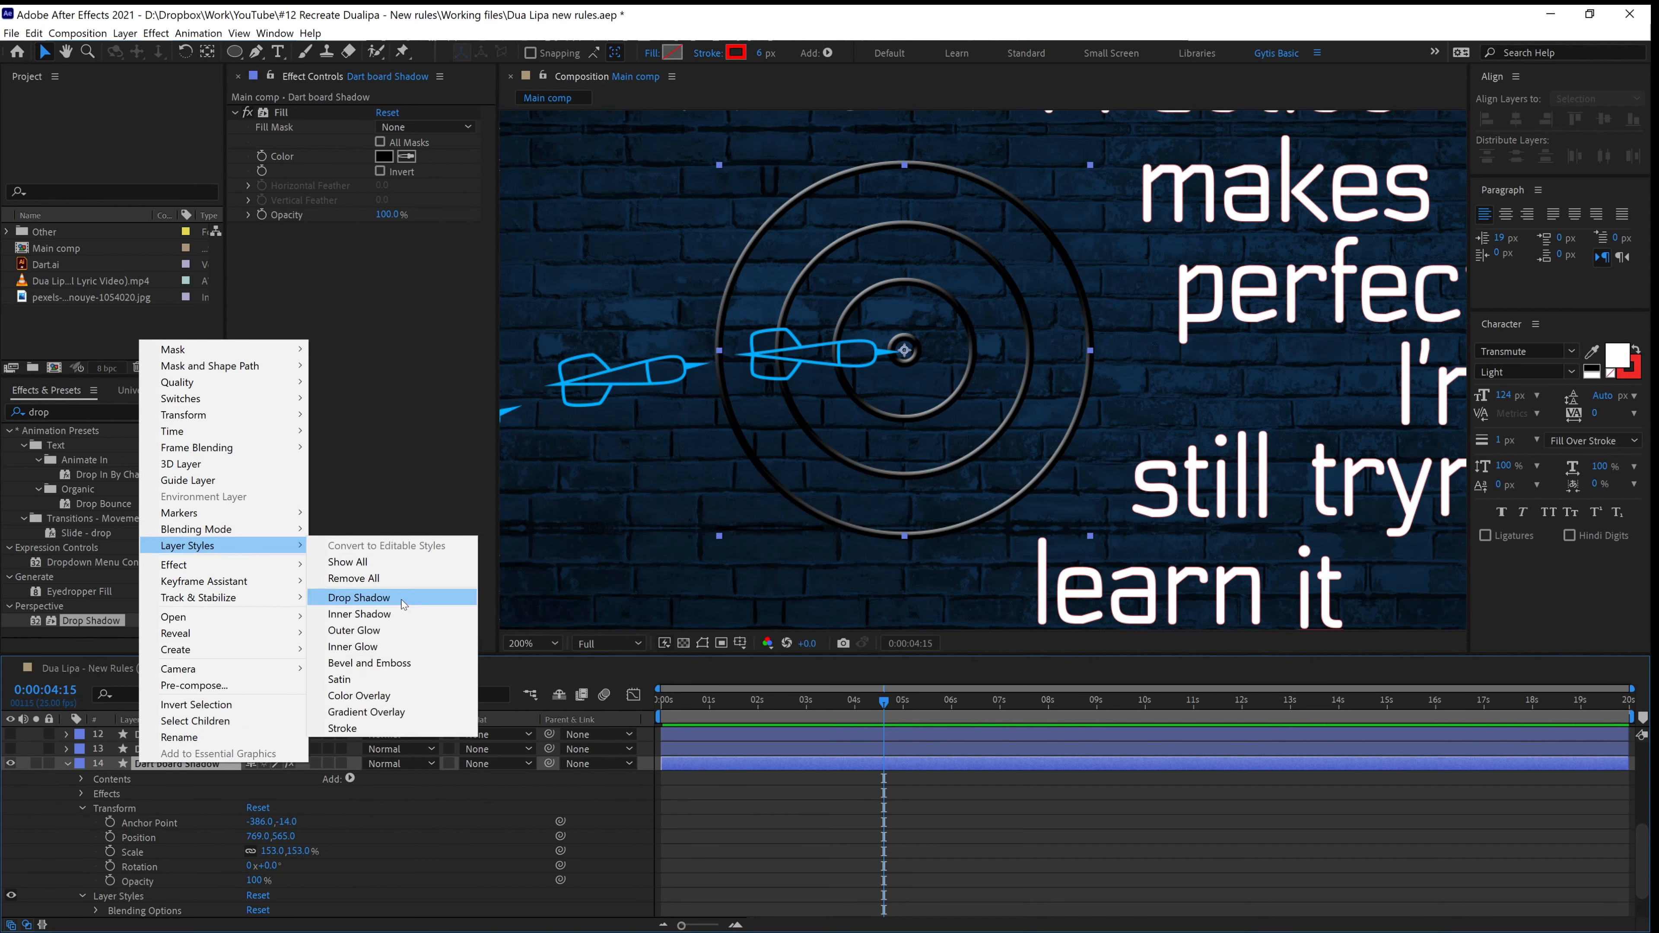
{"action": "left_click", "coordinate": [389, 596]}
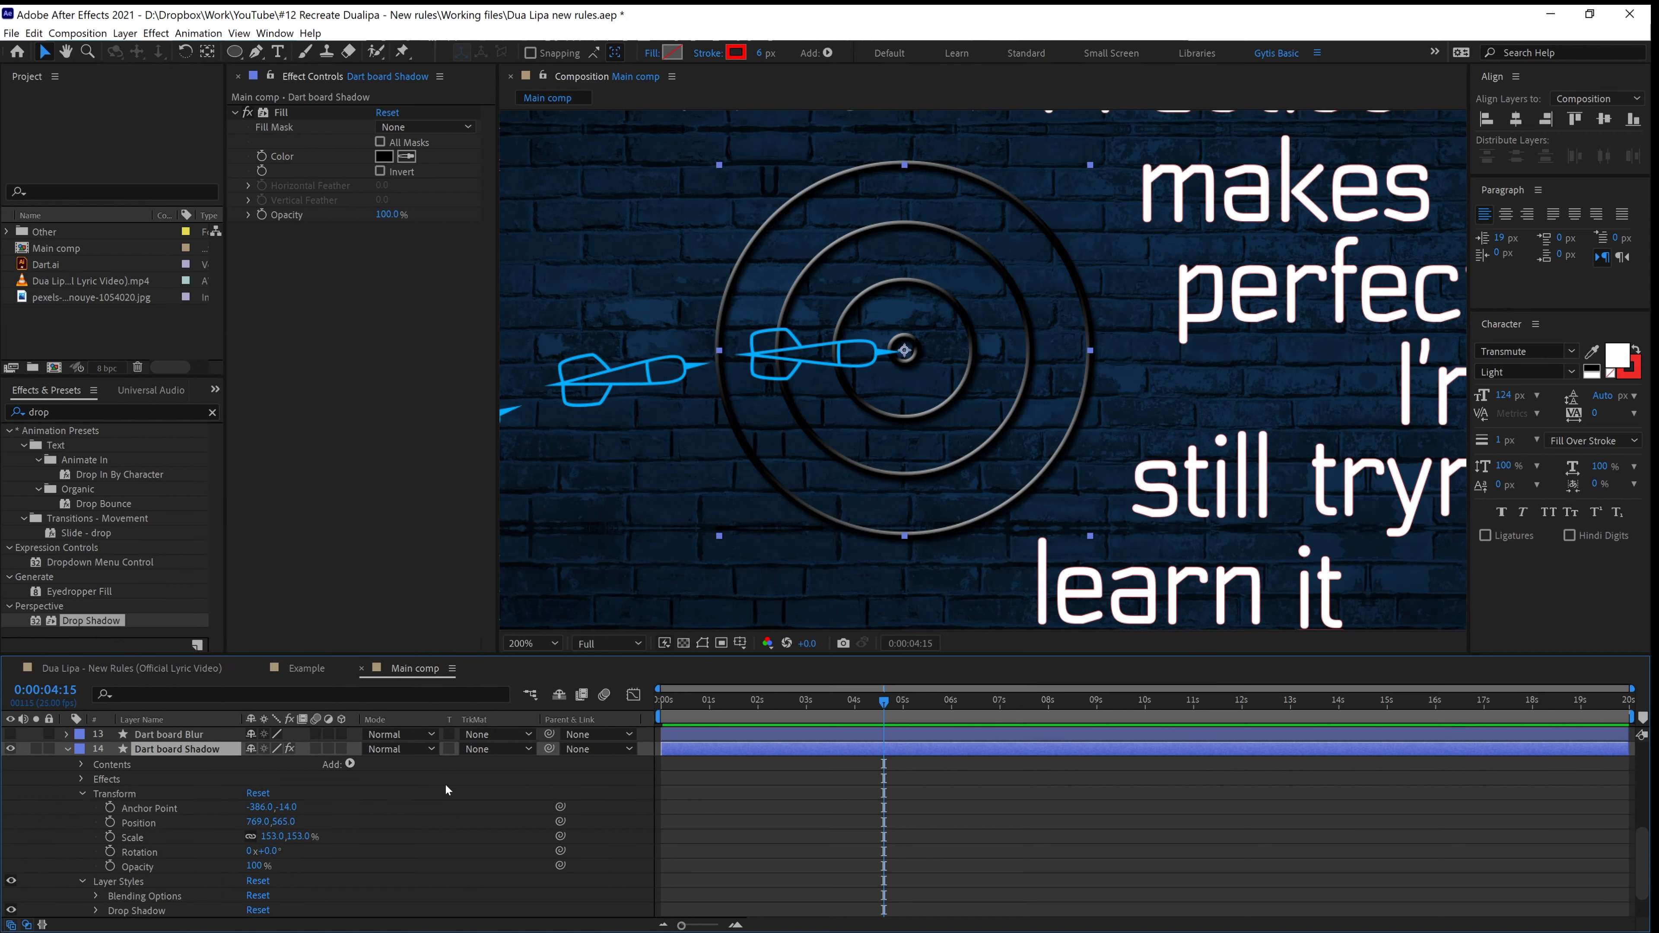
{"action": "scroll", "coordinate": [426, 803], "scroll_direction": "down", "scroll_amount": 1}
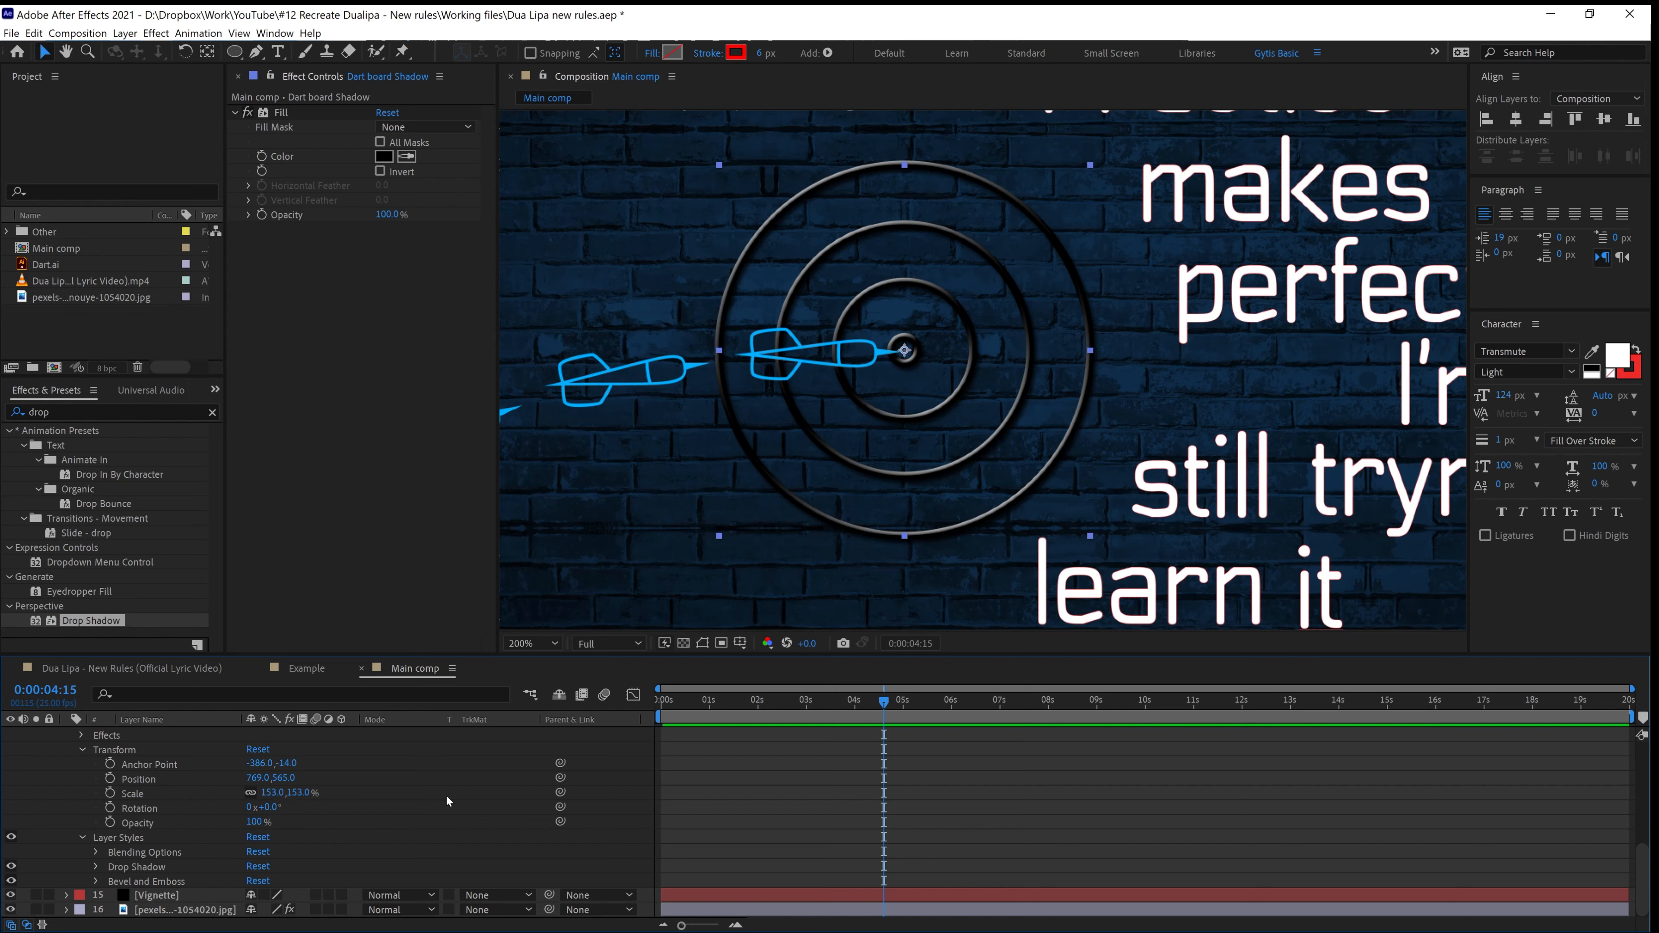
Set the Drop Shadow layer style on Dart board Shadow to distance 18, size 9 and opacity 100%
{"action": "left_click", "coordinate": [126, 853]}
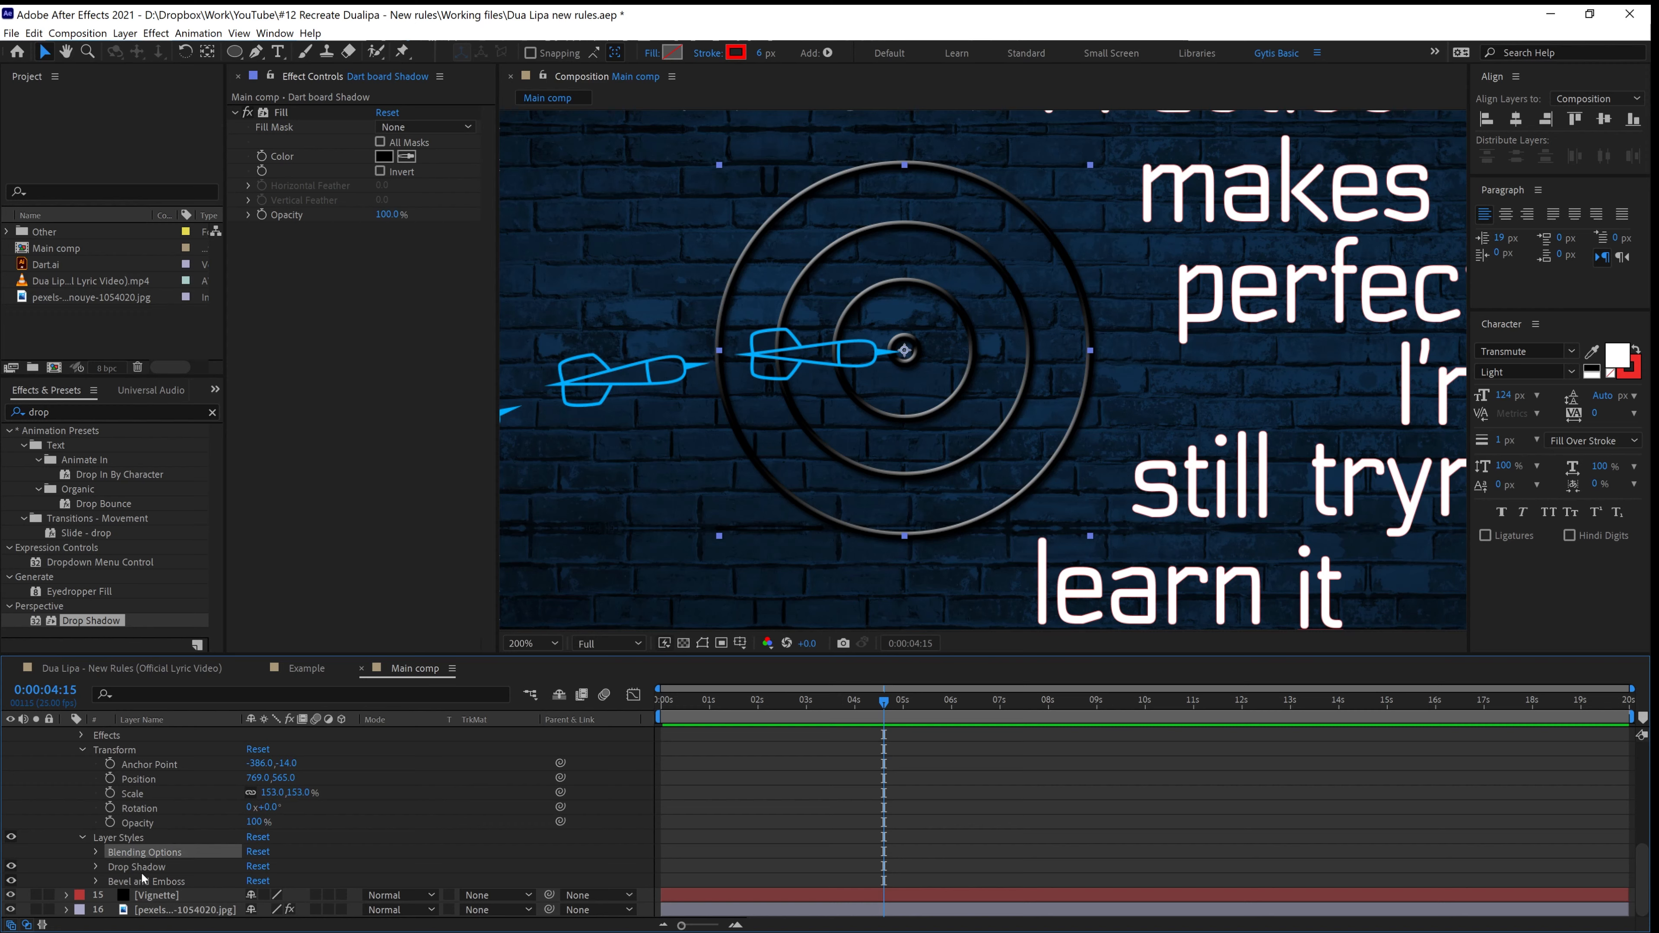
{"action": "left_click", "coordinate": [96, 871]}
{"action": "left_click_drag", "start_coordinate": [252, 851], "coordinate": [260, 853]}
{"action": "key", "text": "comma"}
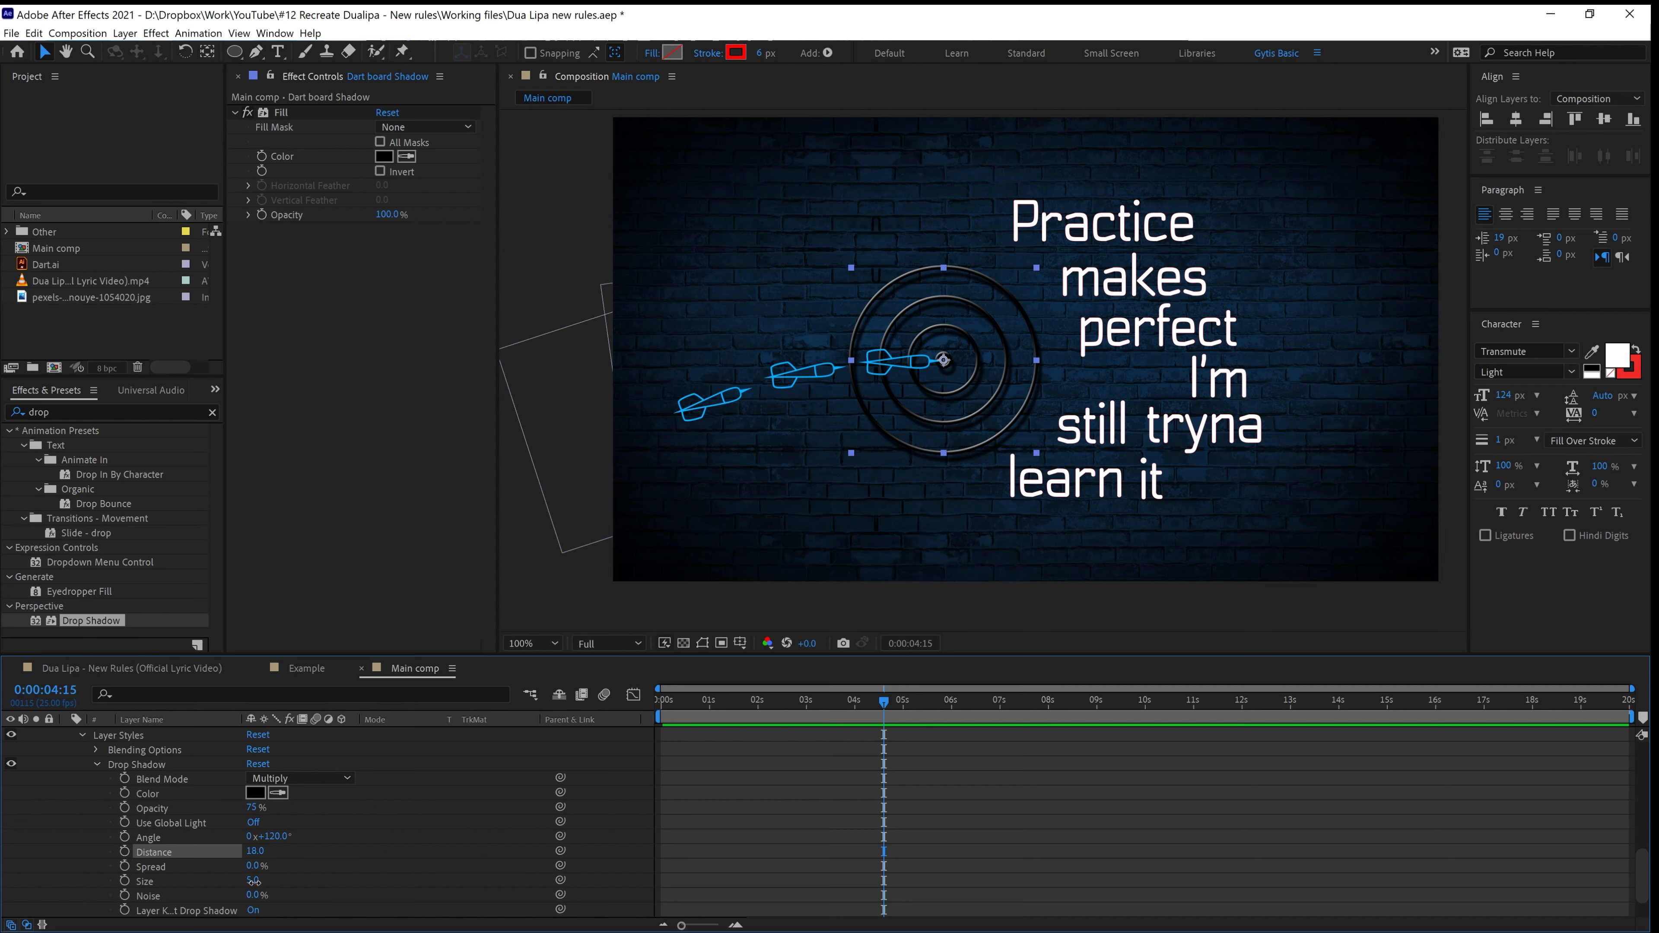
{"action": "left_click_drag", "start_coordinate": [253, 881], "coordinate": [258, 882]}
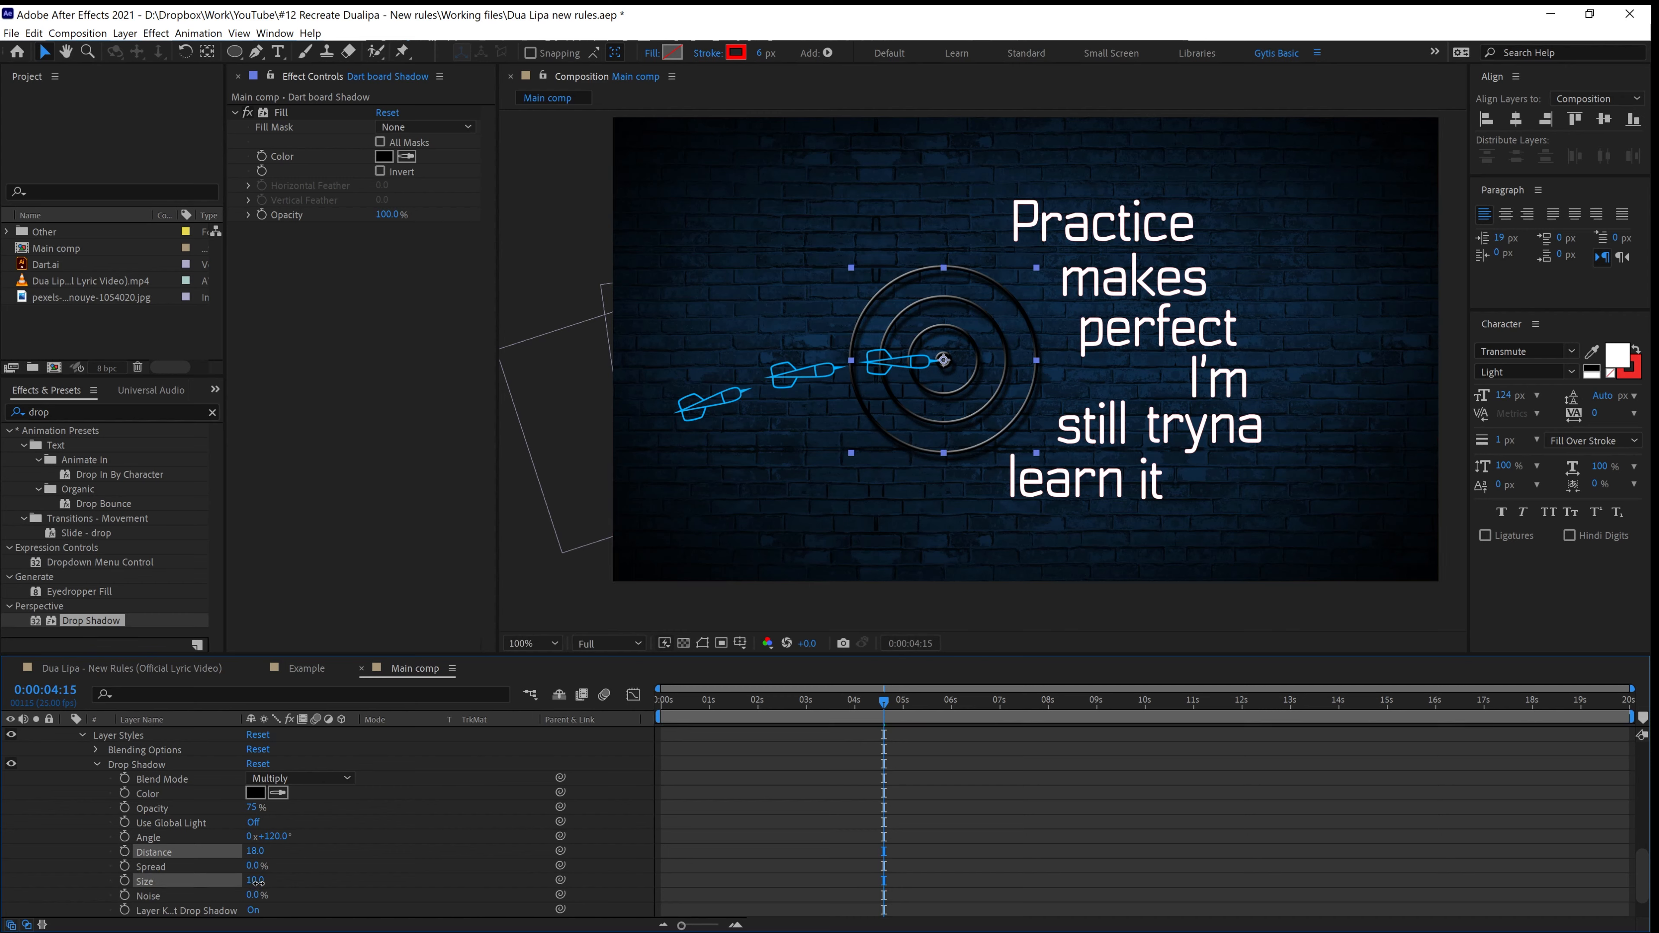
{"action": "key", "text": "period"}
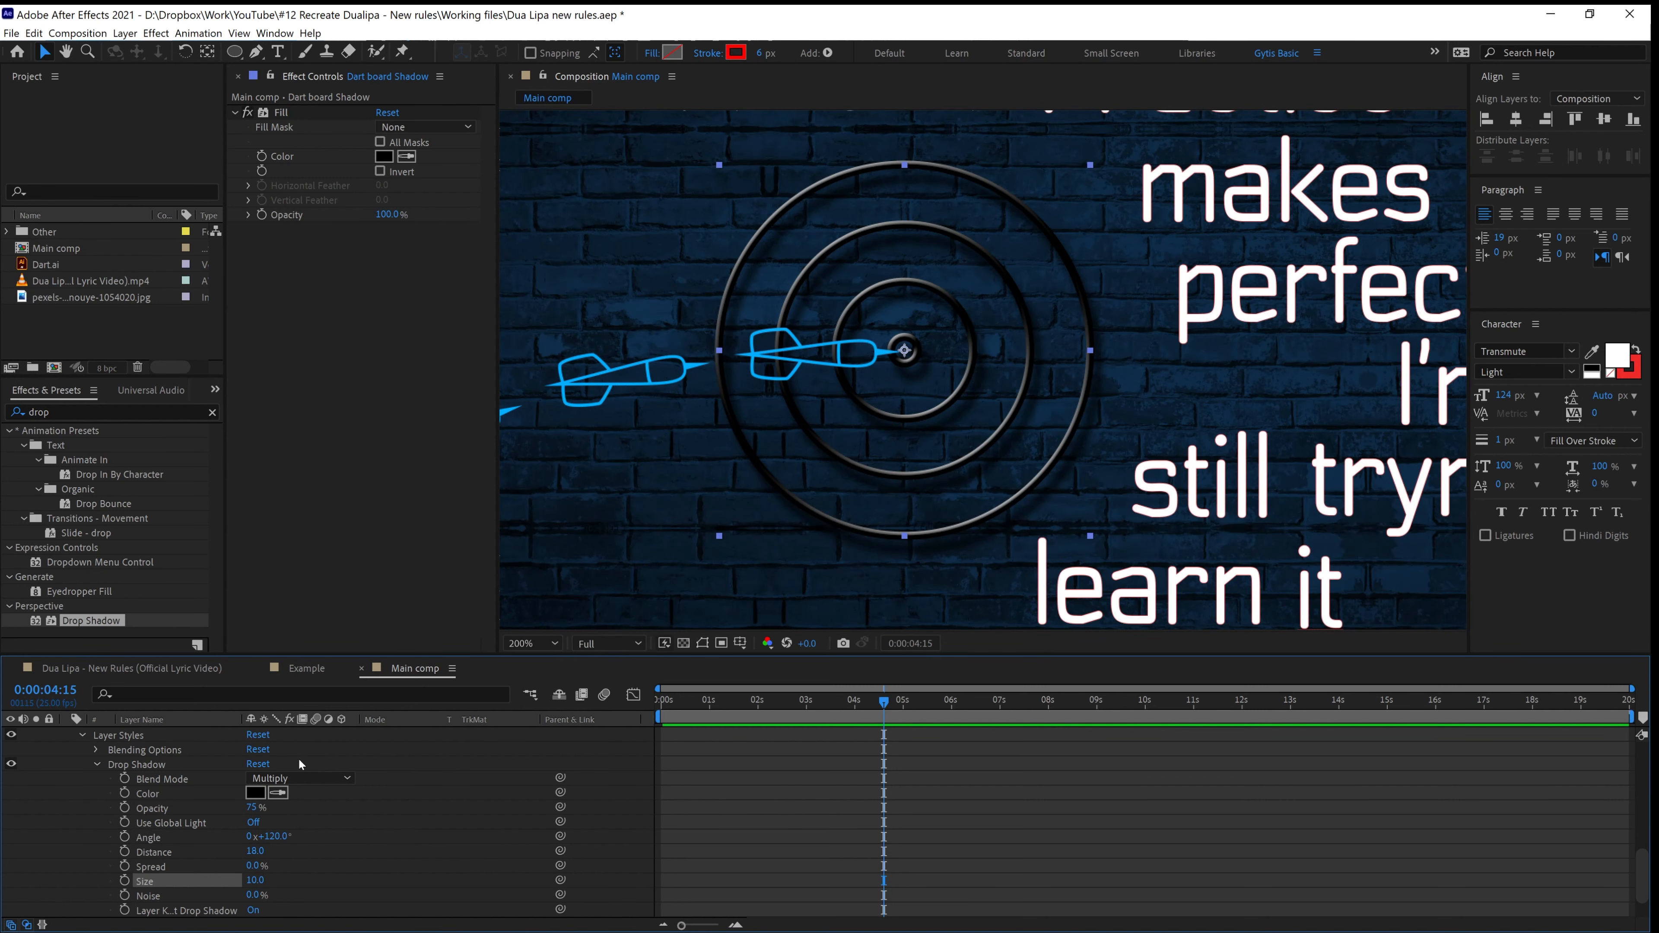
{"action": "left_click_drag", "start_coordinate": [253, 808], "coordinate": [307, 808]}
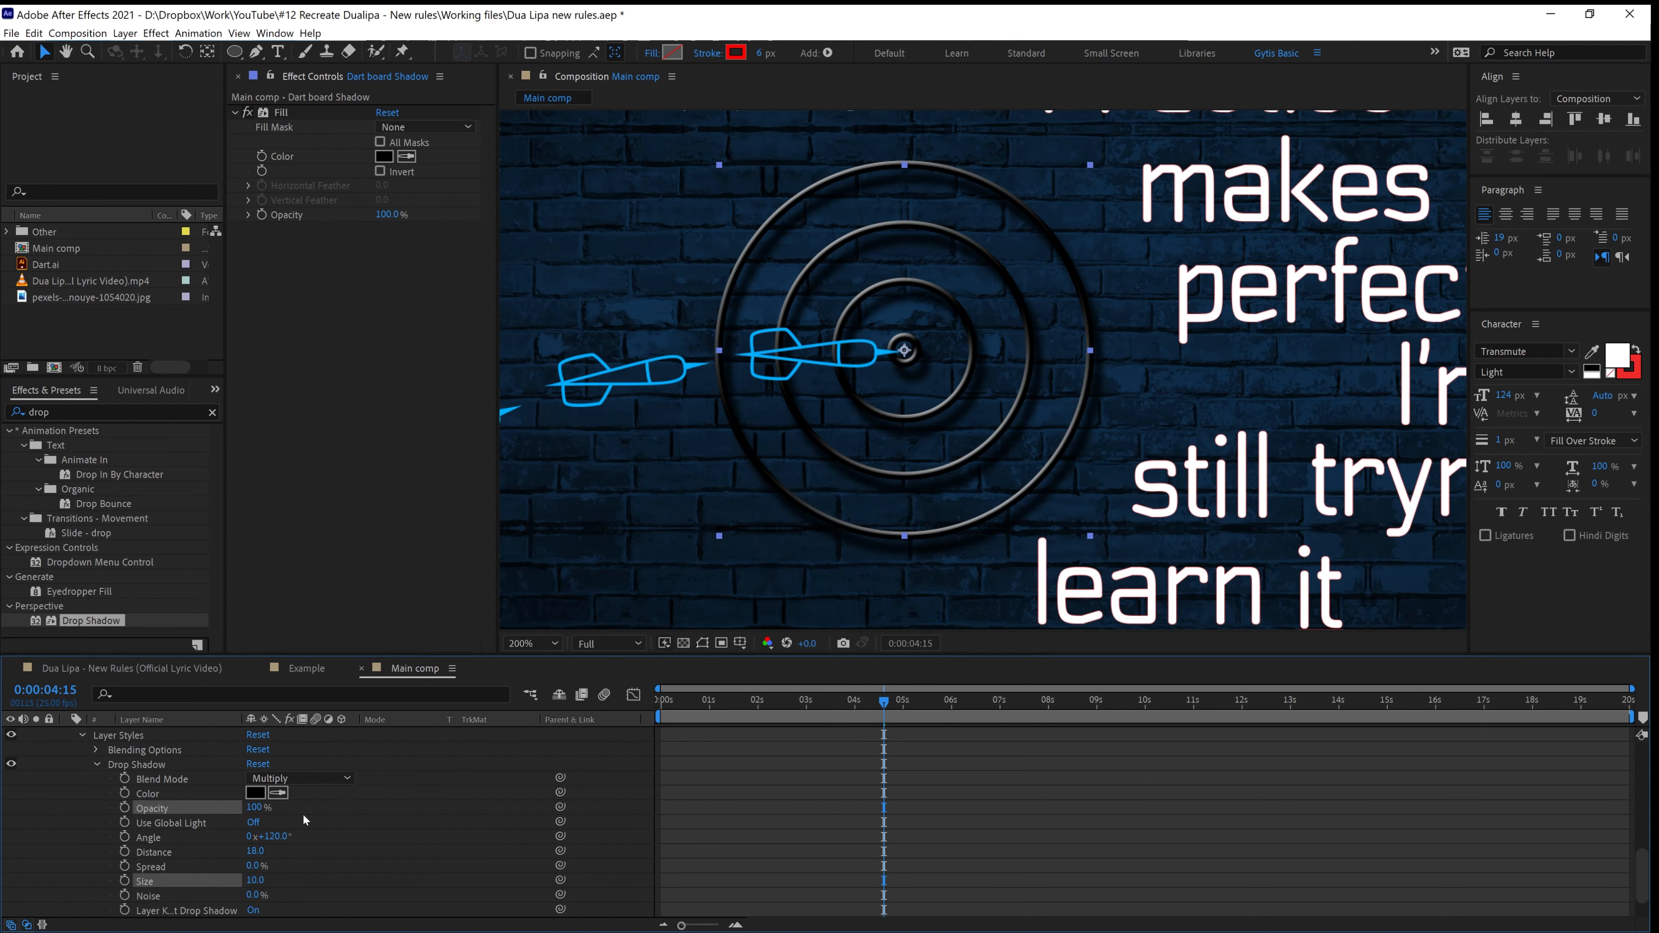
{"action": "left_click", "coordinate": [255, 881]}
{"action": "left_click_drag", "start_coordinate": [258, 881], "coordinate": [255, 880]}
{"action": "scroll", "coordinate": [889, 426], "scroll_direction": "down", "scroll_amount": 1}
{"action": "left_click", "coordinate": [1071, 884]}
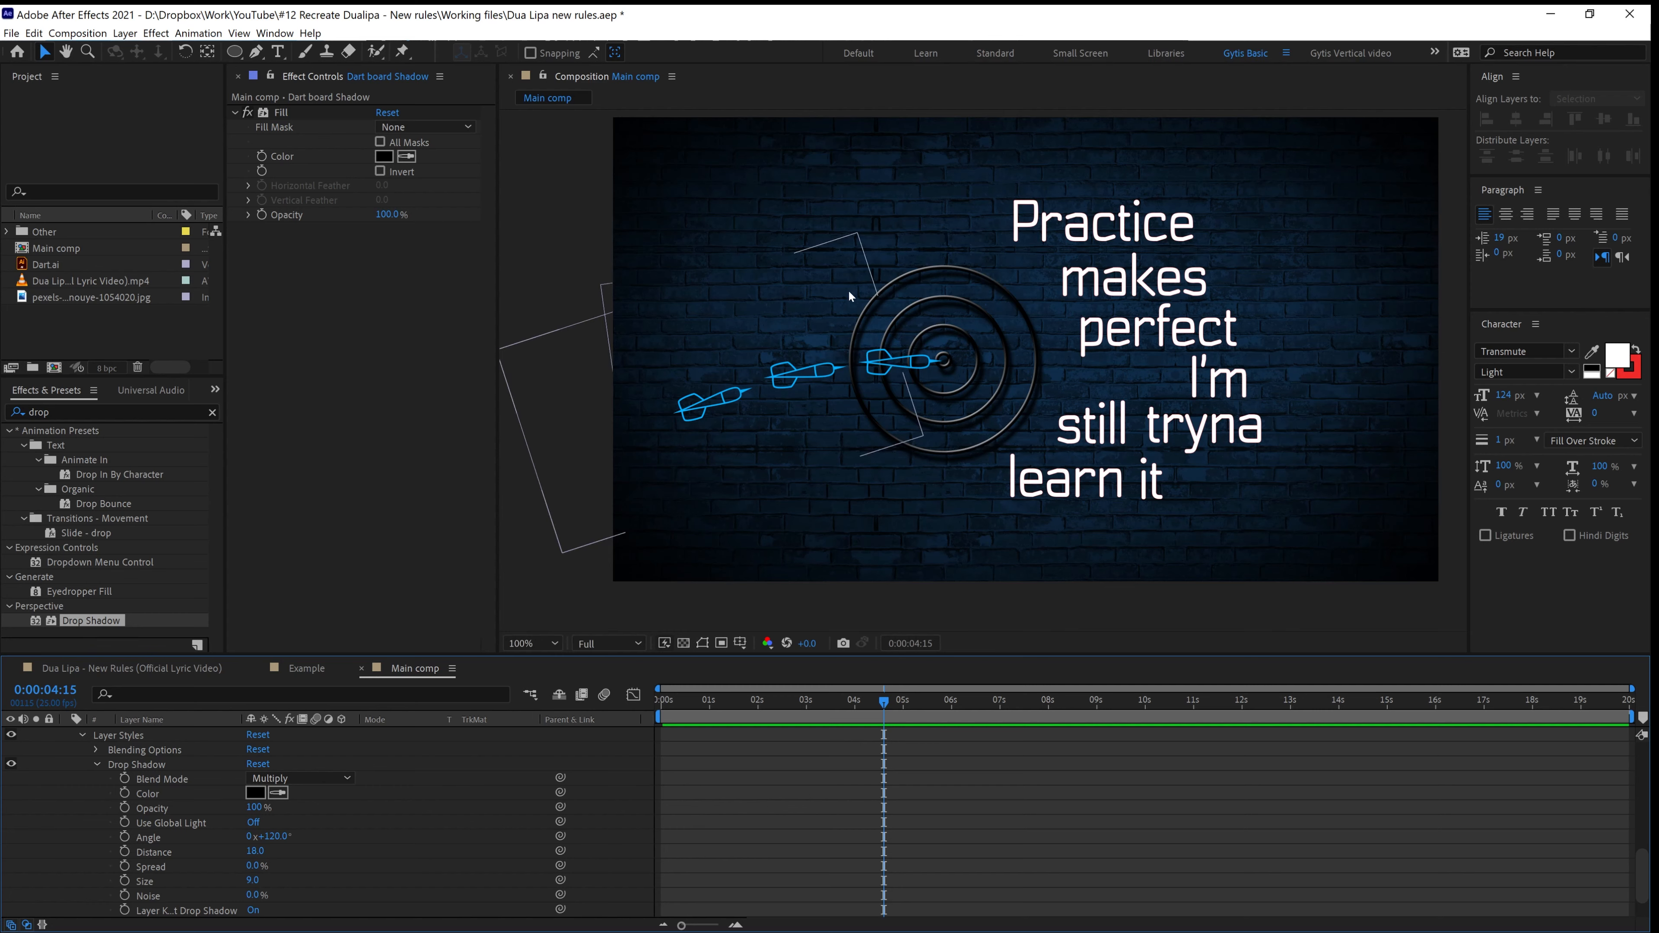
Make the Dart board Blur layer visible and change its stroke colour to purple 9600FF
{"action": "left_click", "coordinate": [886, 372]}
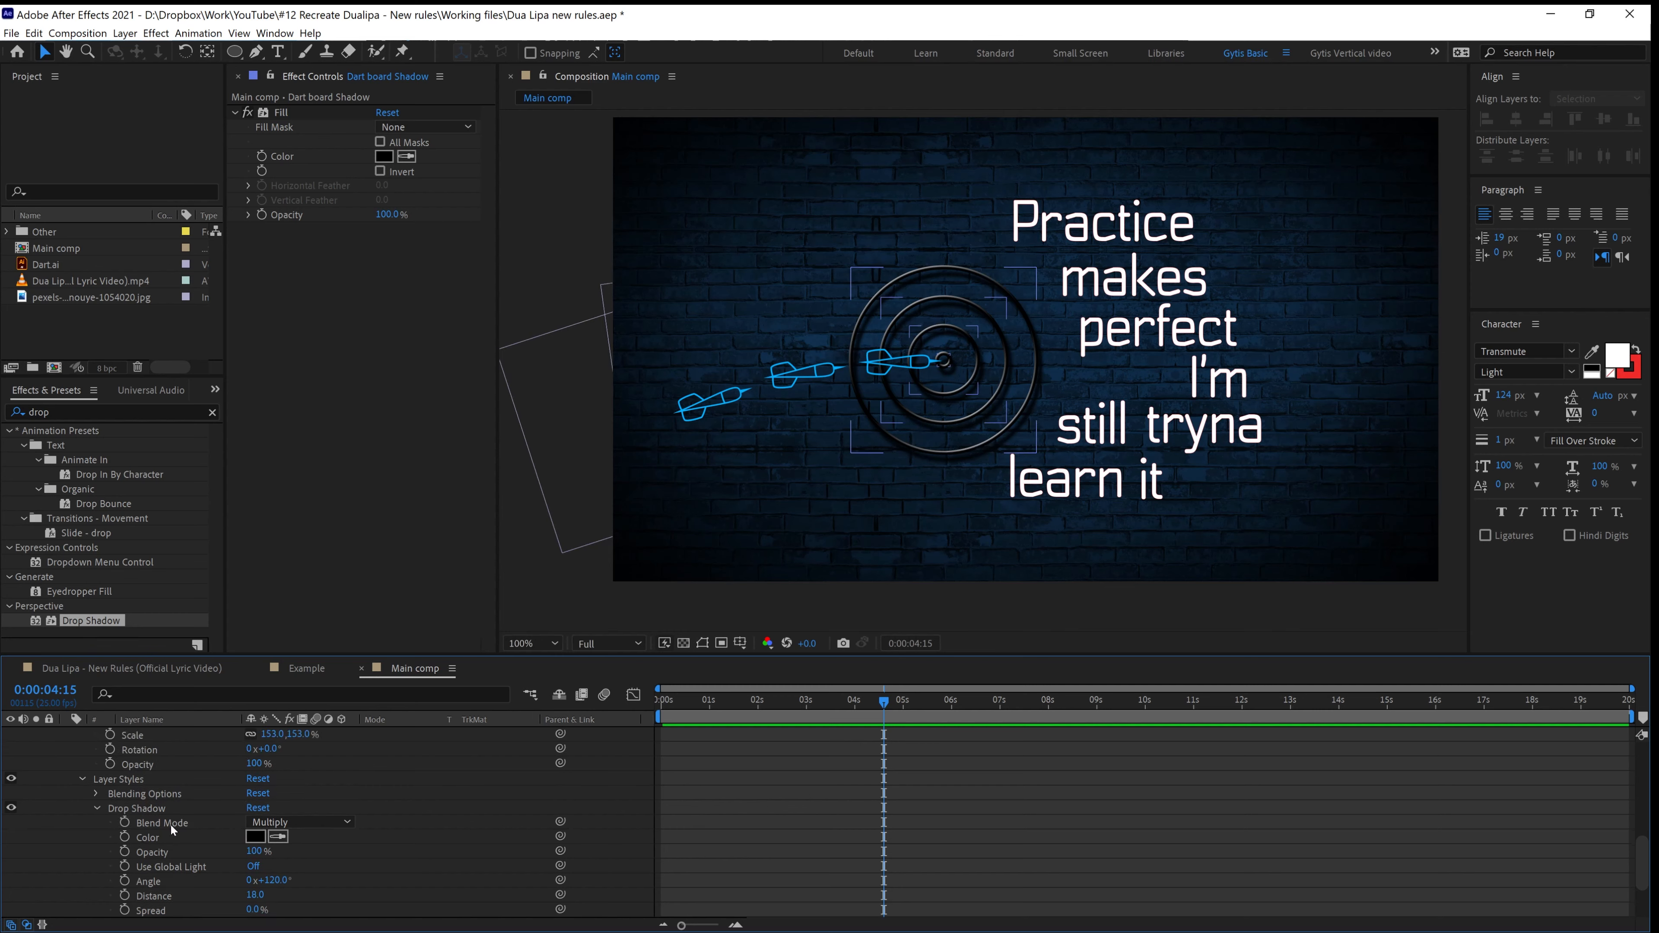
{"action": "scroll", "coordinate": [130, 797], "scroll_direction": "up", "scroll_amount": 4}
{"action": "left_click", "coordinate": [68, 779]}
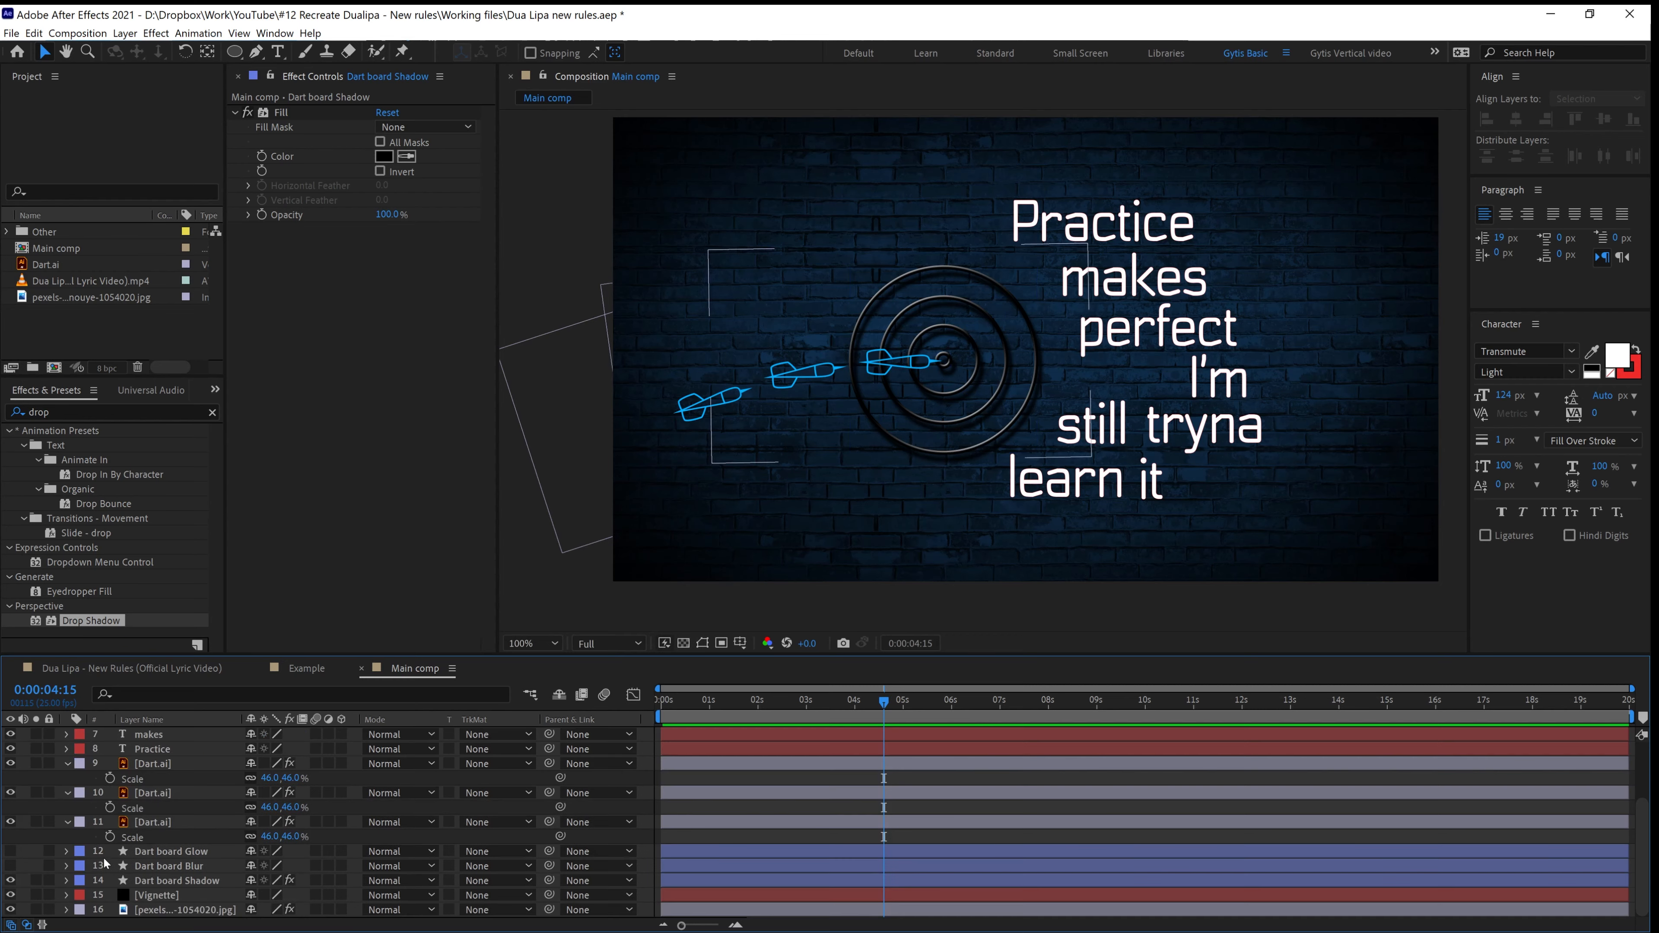
{"action": "left_click", "coordinate": [157, 881]}
{"action": "left_click", "coordinate": [149, 868]}
{"action": "left_click", "coordinate": [11, 866]}
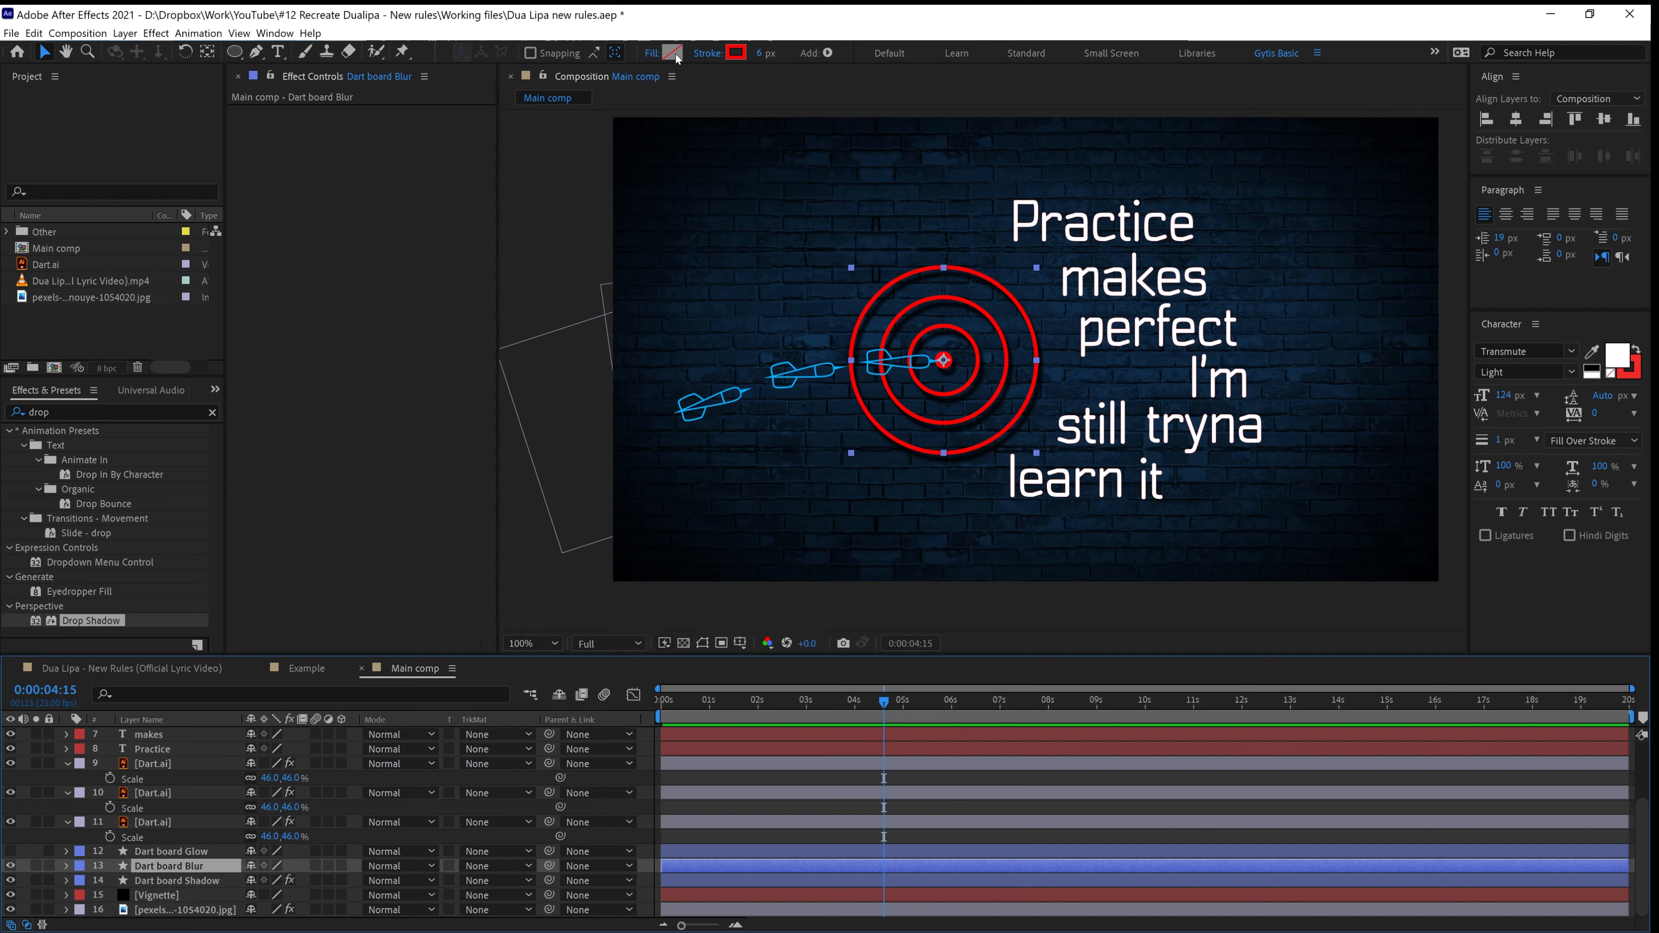
{"action": "left_click", "coordinate": [736, 54]}
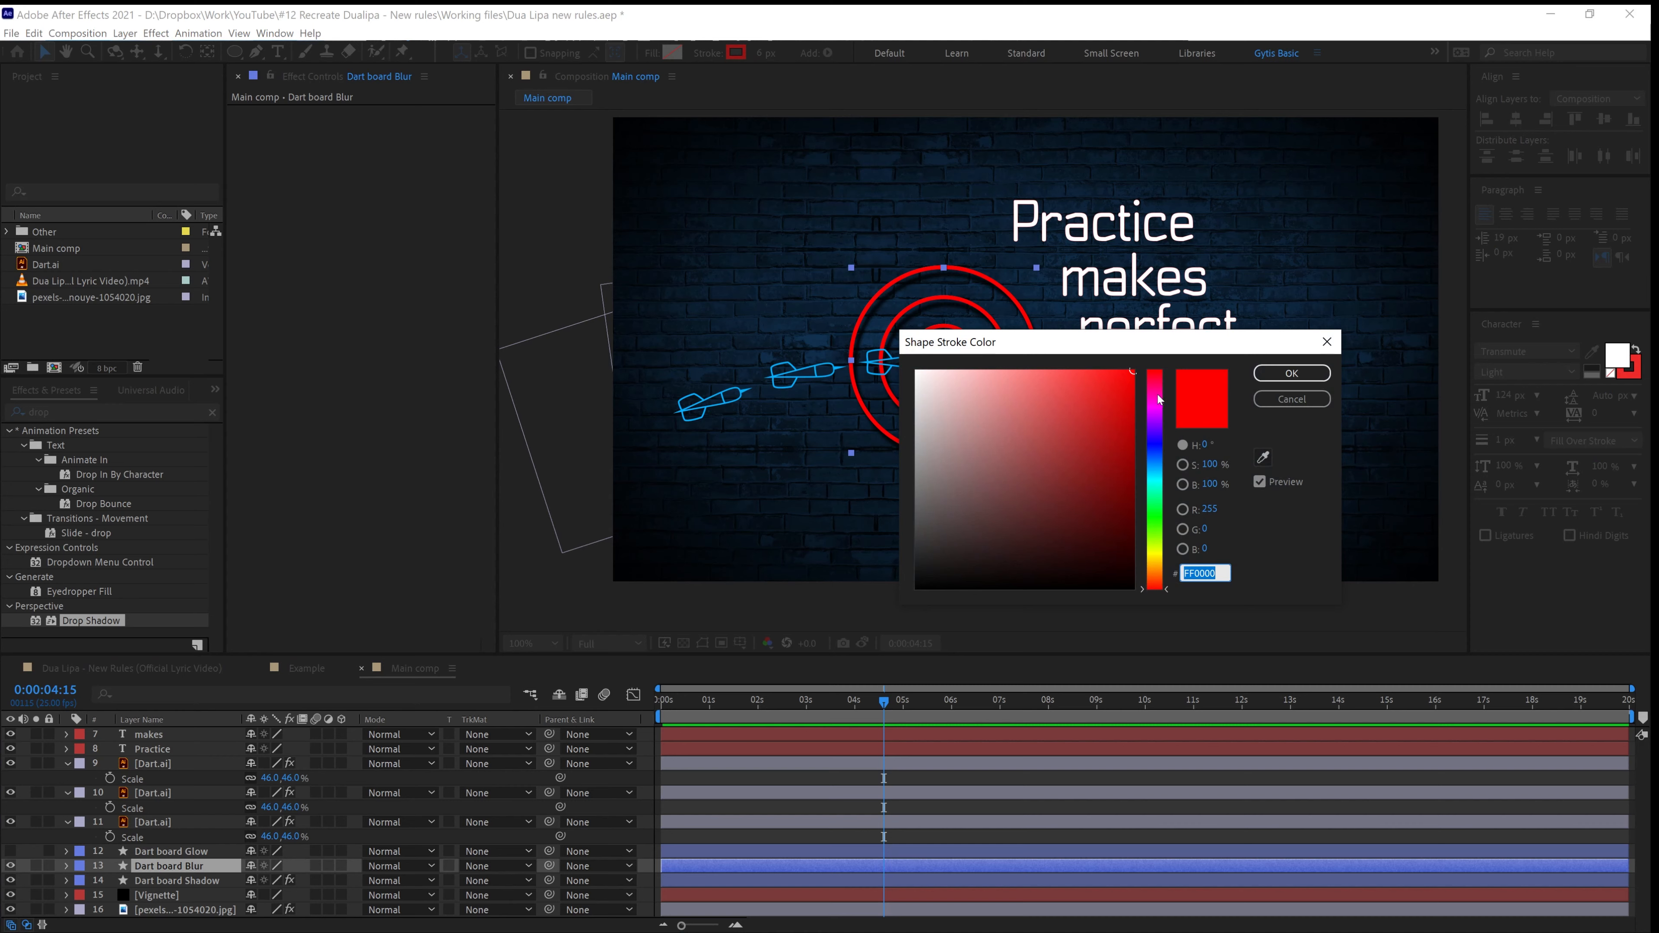
{"action": "left_click_drag", "start_coordinate": [1158, 400], "coordinate": [1158, 428]}
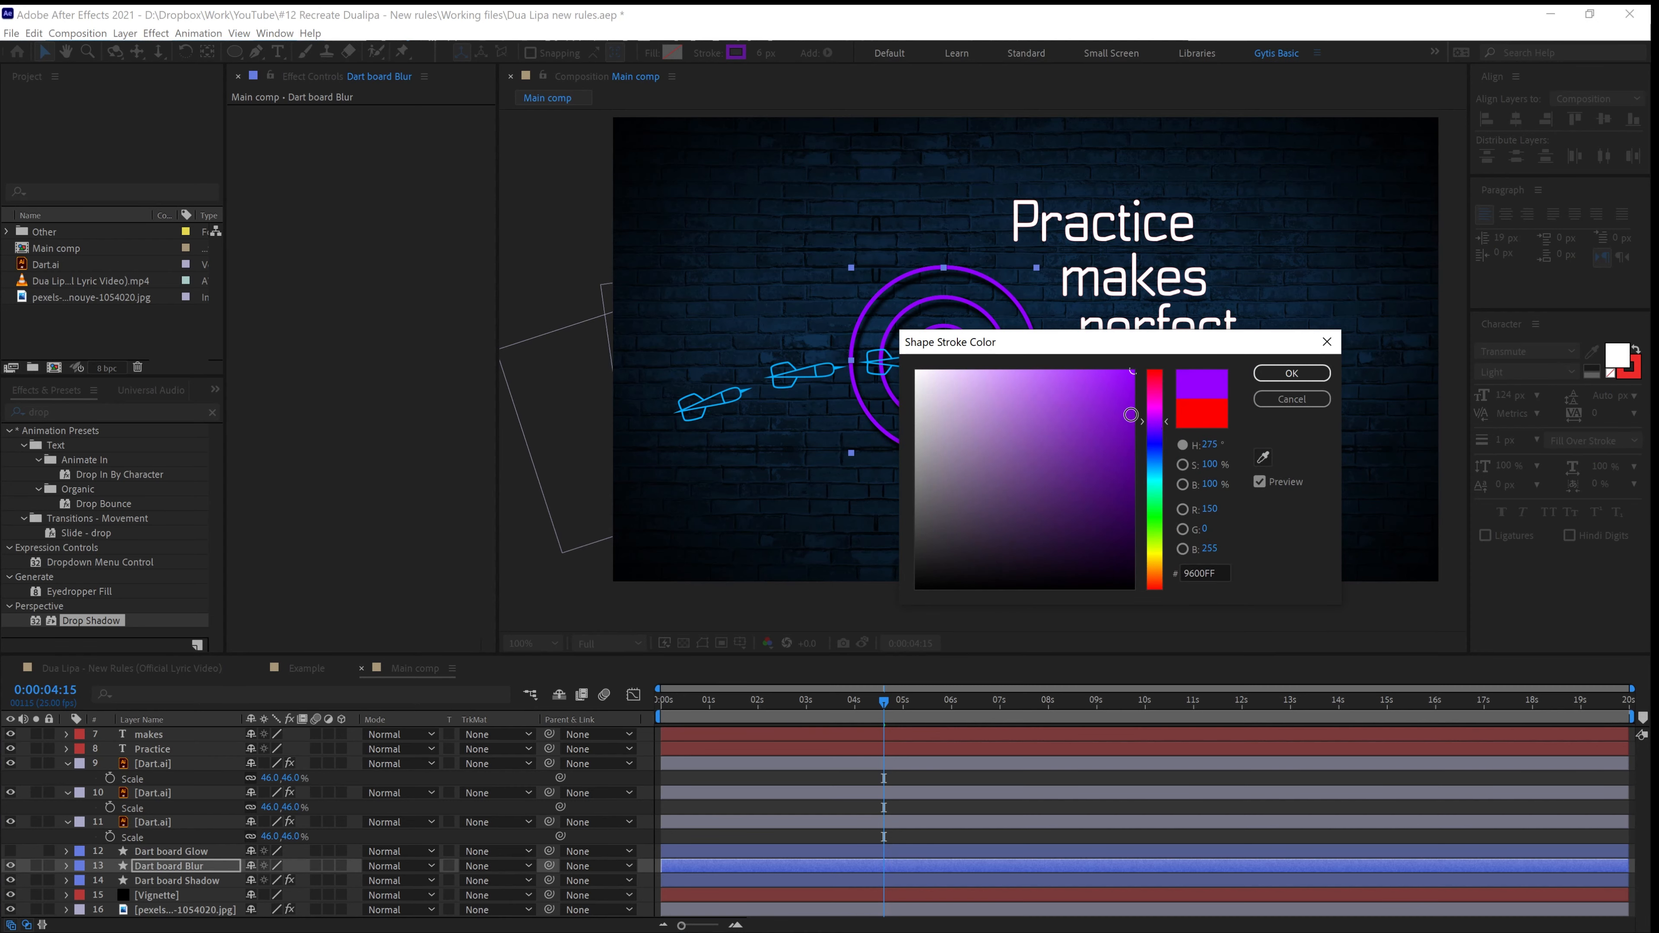
{"action": "left_click", "coordinate": [1292, 374]}
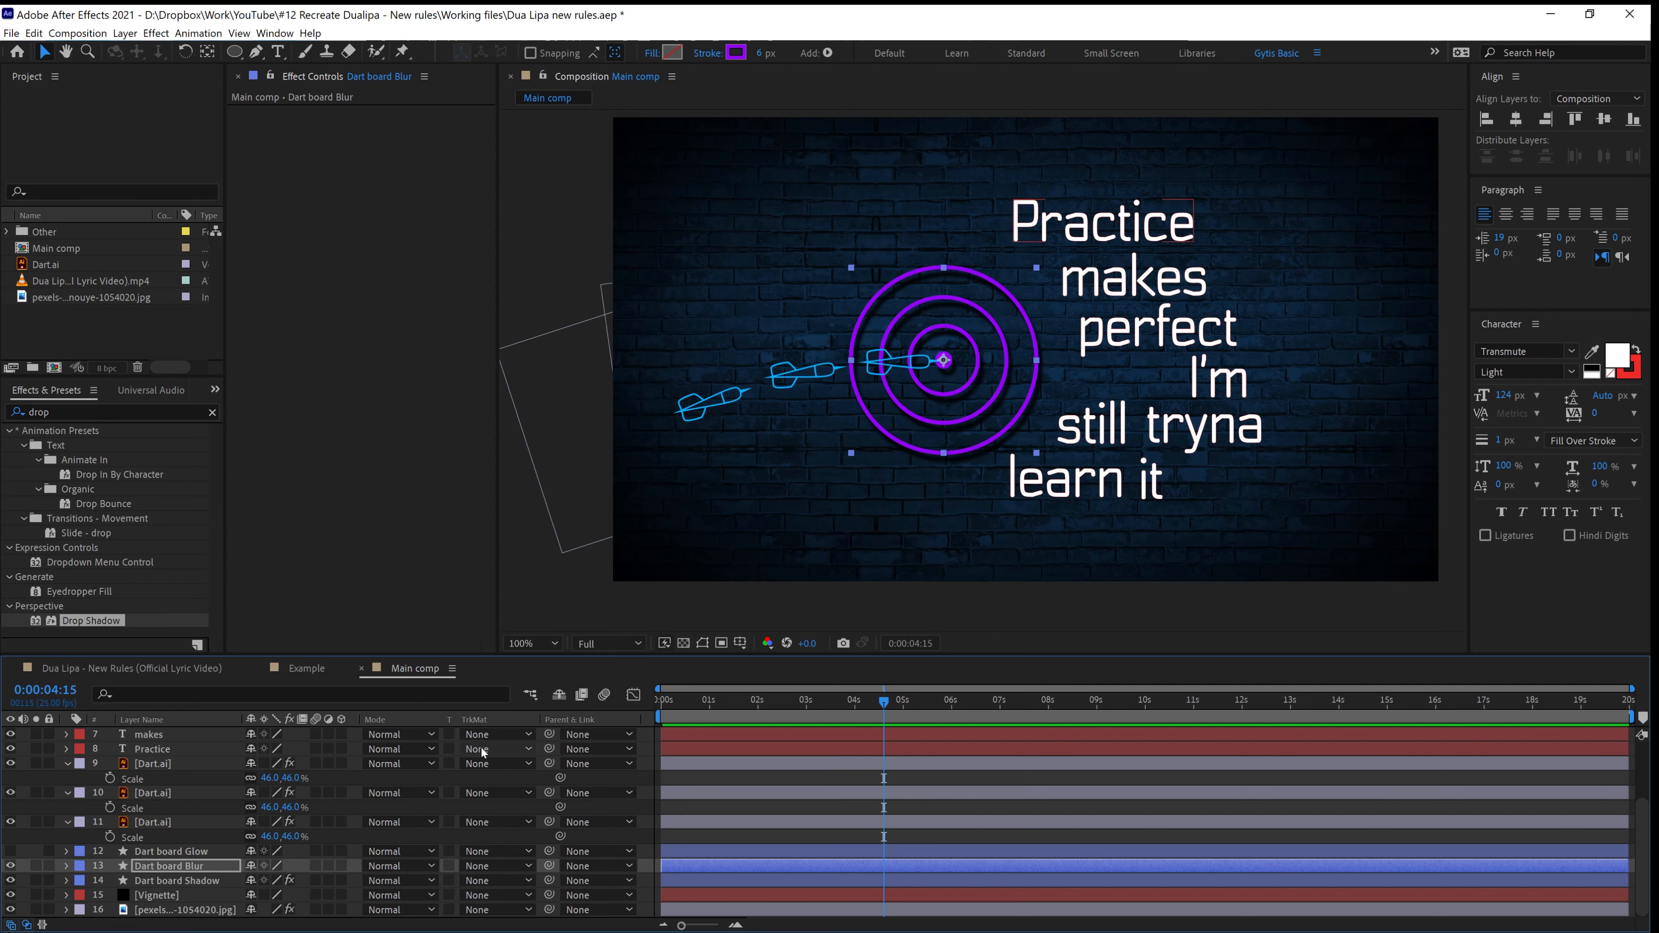
Apply a Gaussian Blur effect to the Dart board Blur layer with Blurriness 73.1
{"action": "scroll", "coordinate": [982, 358], "scroll_direction": "up", "scroll_amount": 1}
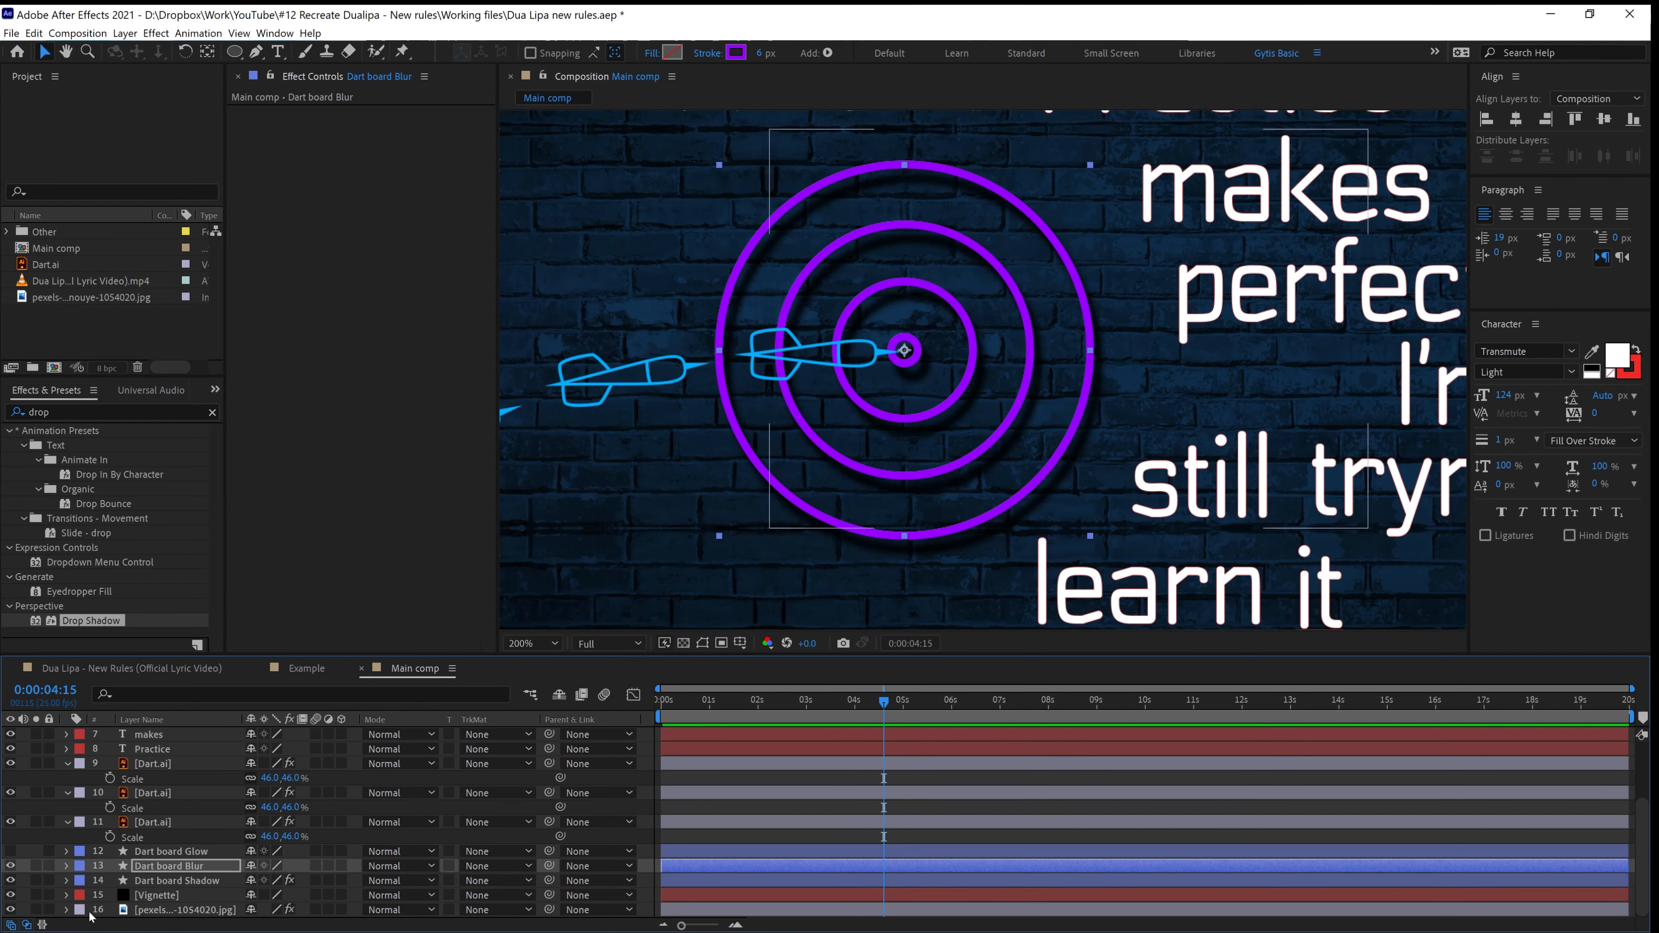
{"action": "left_click", "coordinate": [164, 867]}
{"action": "left_click", "coordinate": [69, 412]}
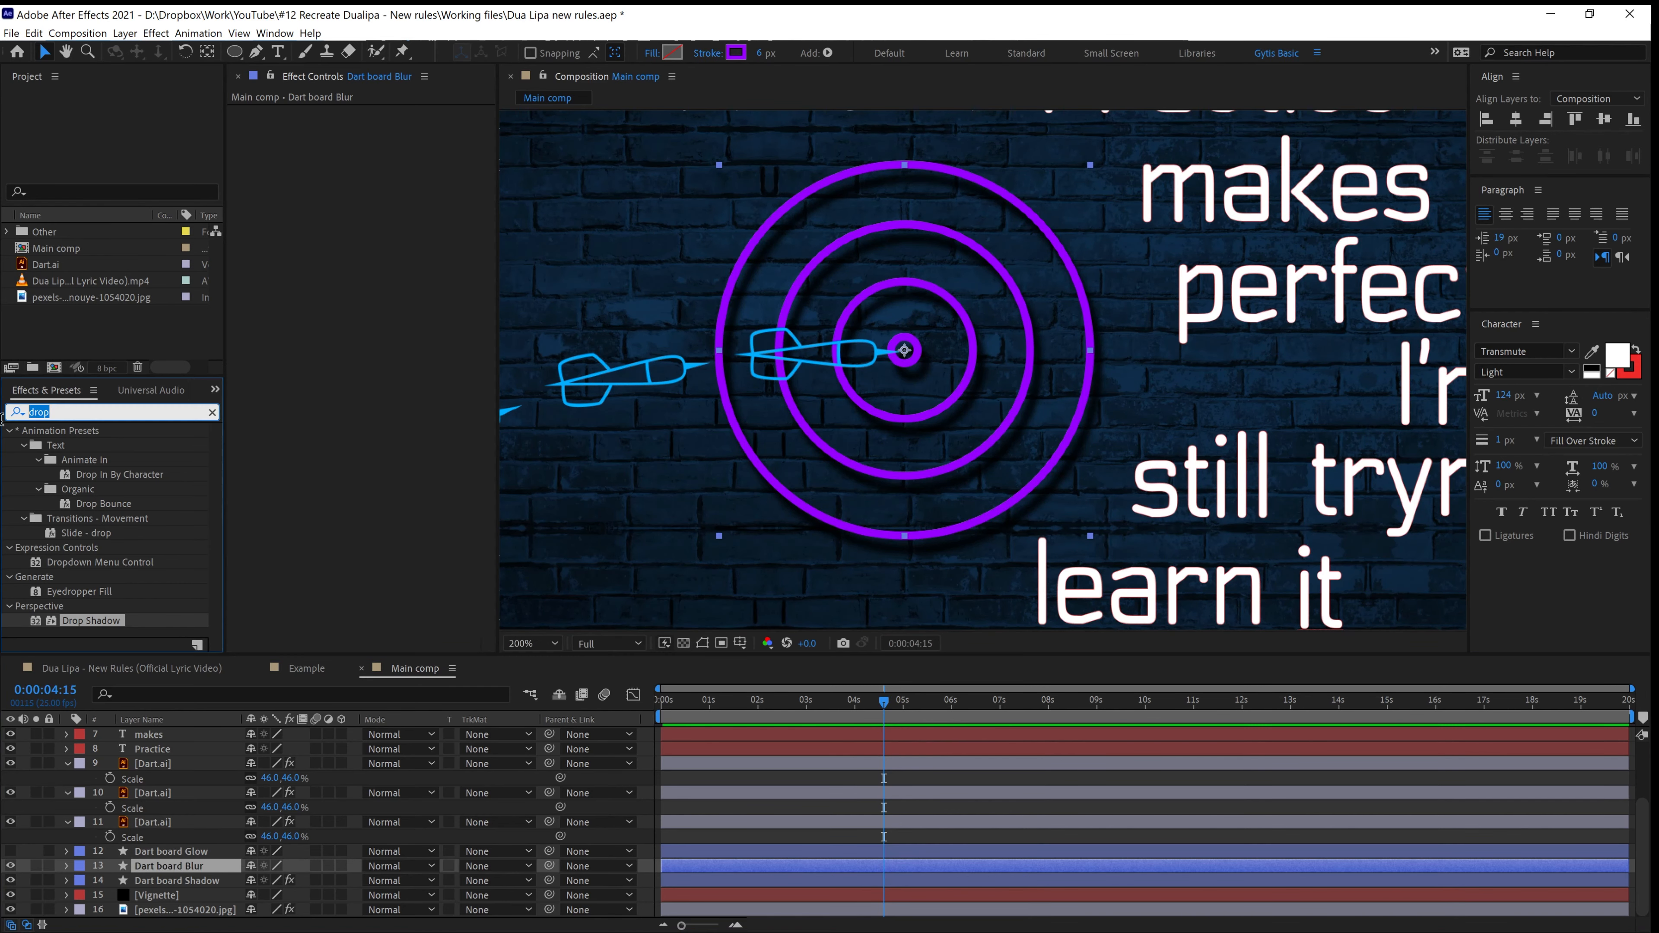
{"action": "type", "text": "gaus"}
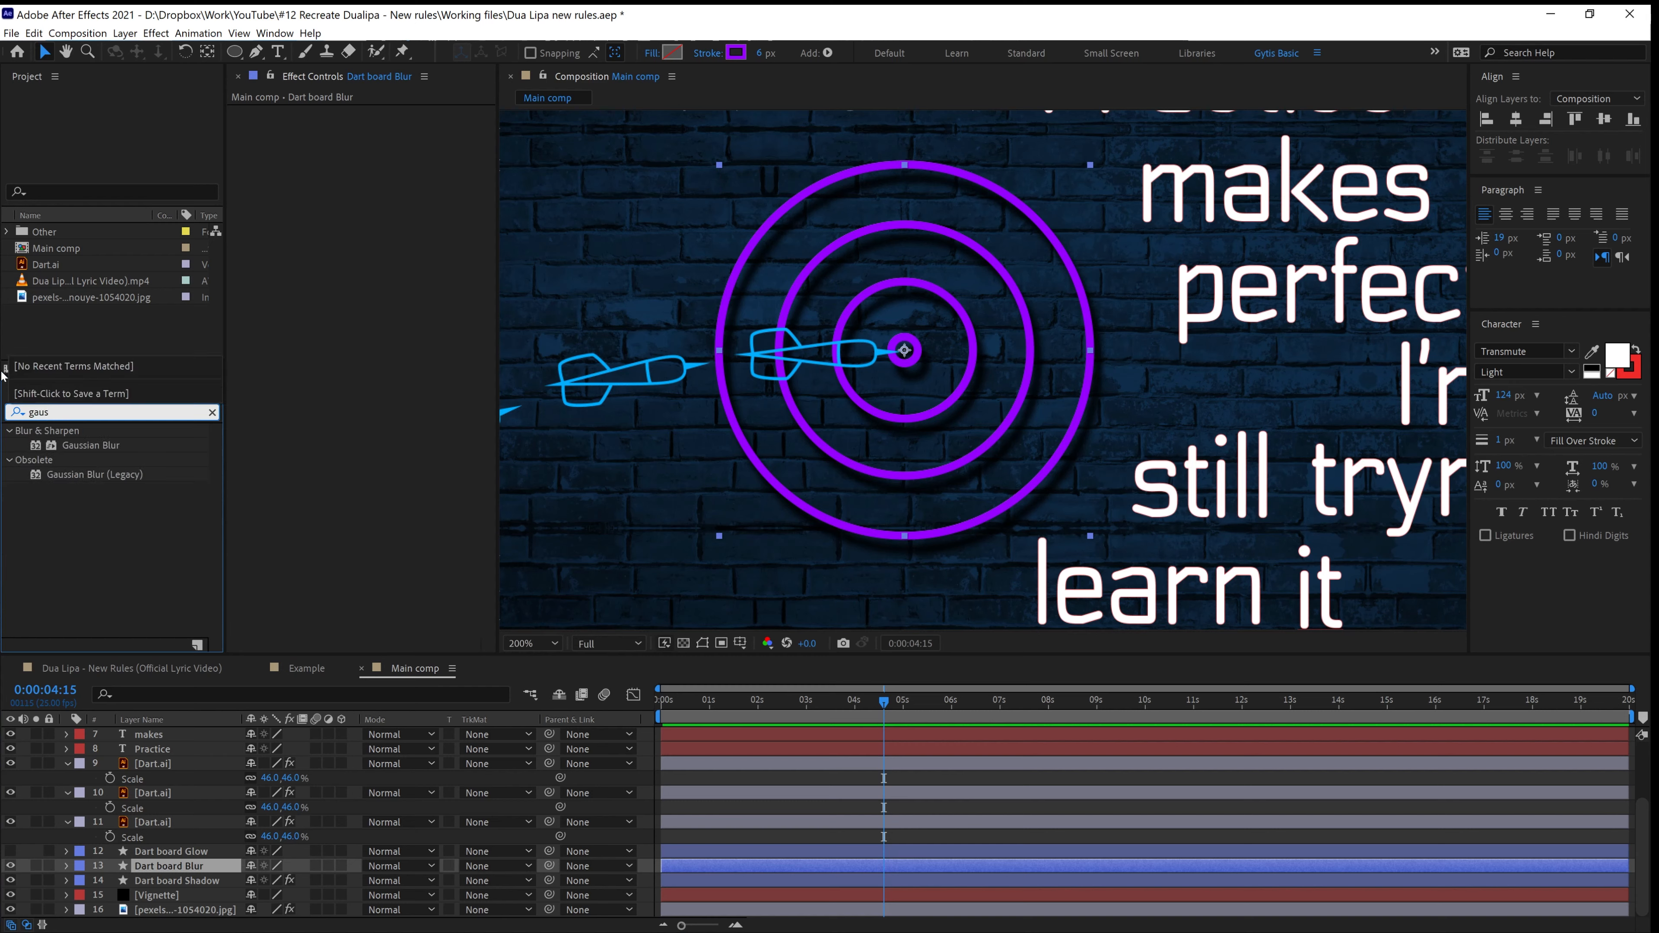
{"action": "left_click", "coordinate": [117, 446]}
{"action": "double_click", "coordinate": [117, 446]}
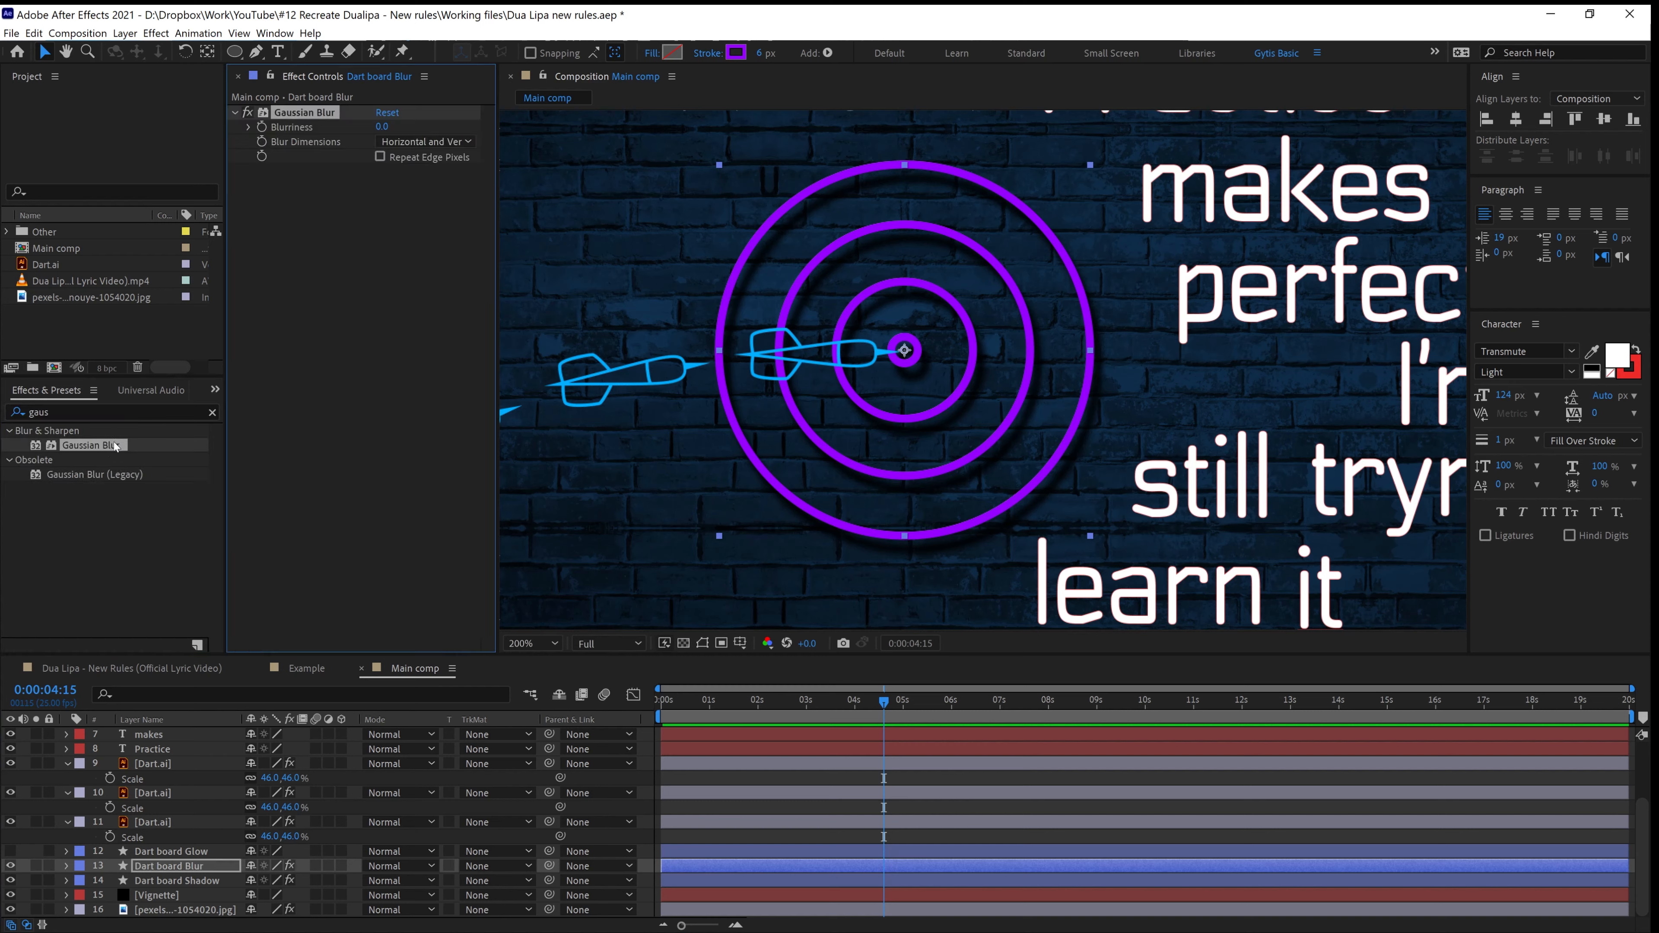
{"action": "left_click_drag", "start_coordinate": [387, 127], "coordinate": [699, 157]}
{"action": "left_click_drag", "start_coordinate": [831, 159], "coordinate": [1032, 149]}
{"action": "key", "text": "comma"}
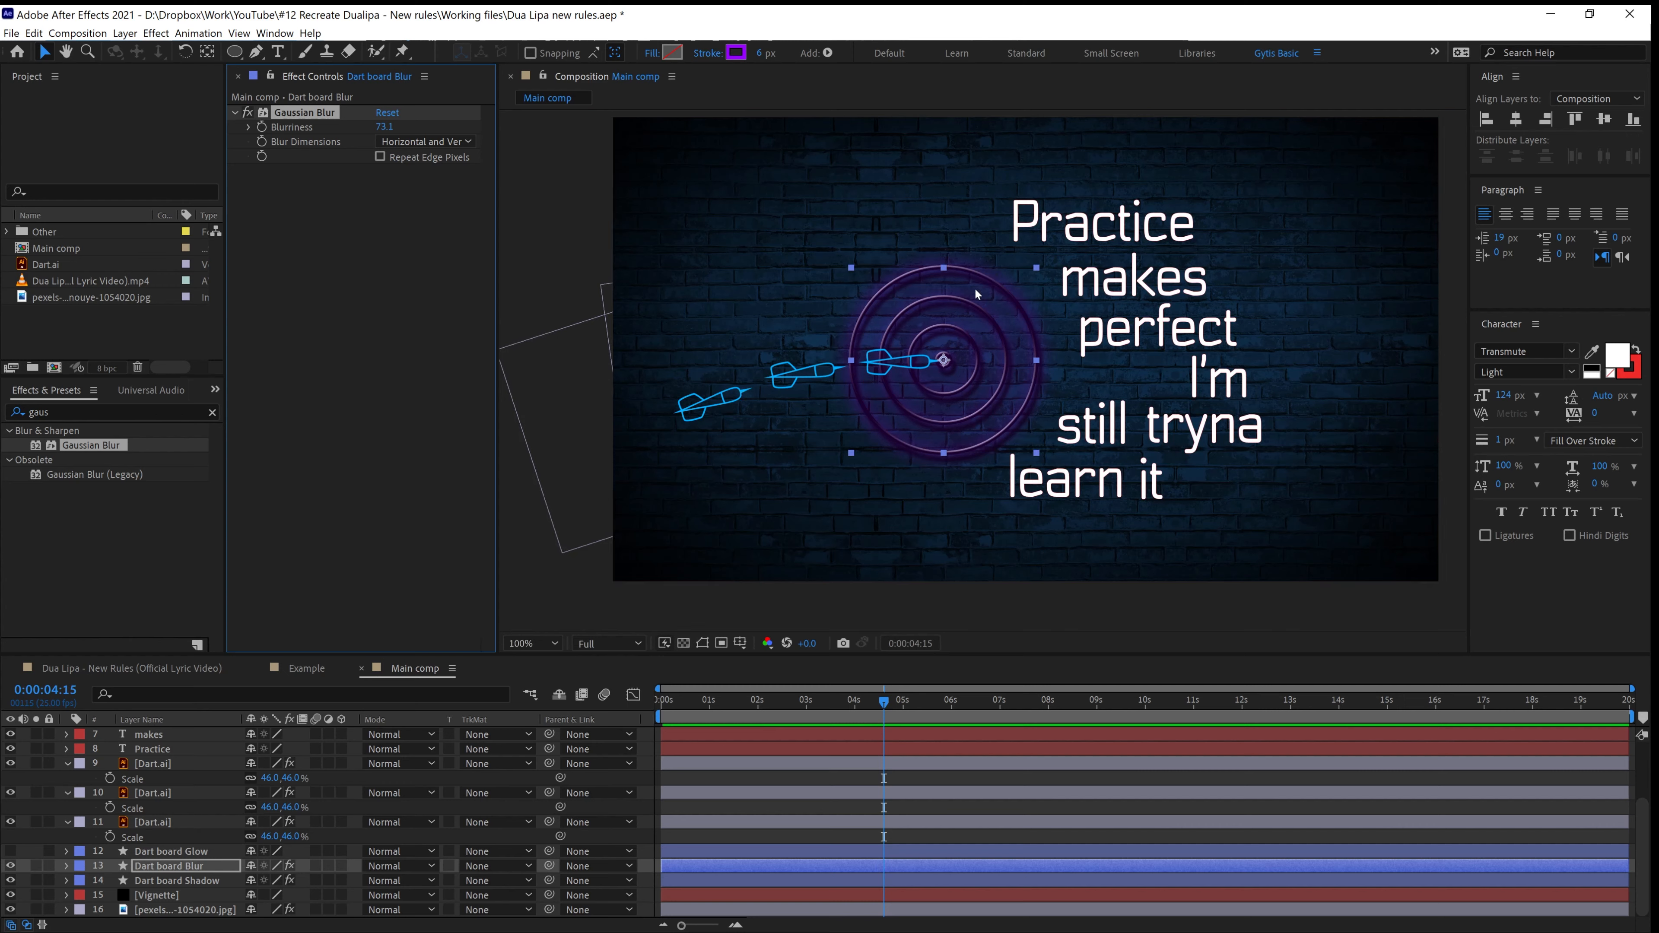
Make the Dart board Glow layer visible and match its stroke to the Blur layer's purple, 9600FF
{"action": "left_click", "coordinate": [157, 851]}
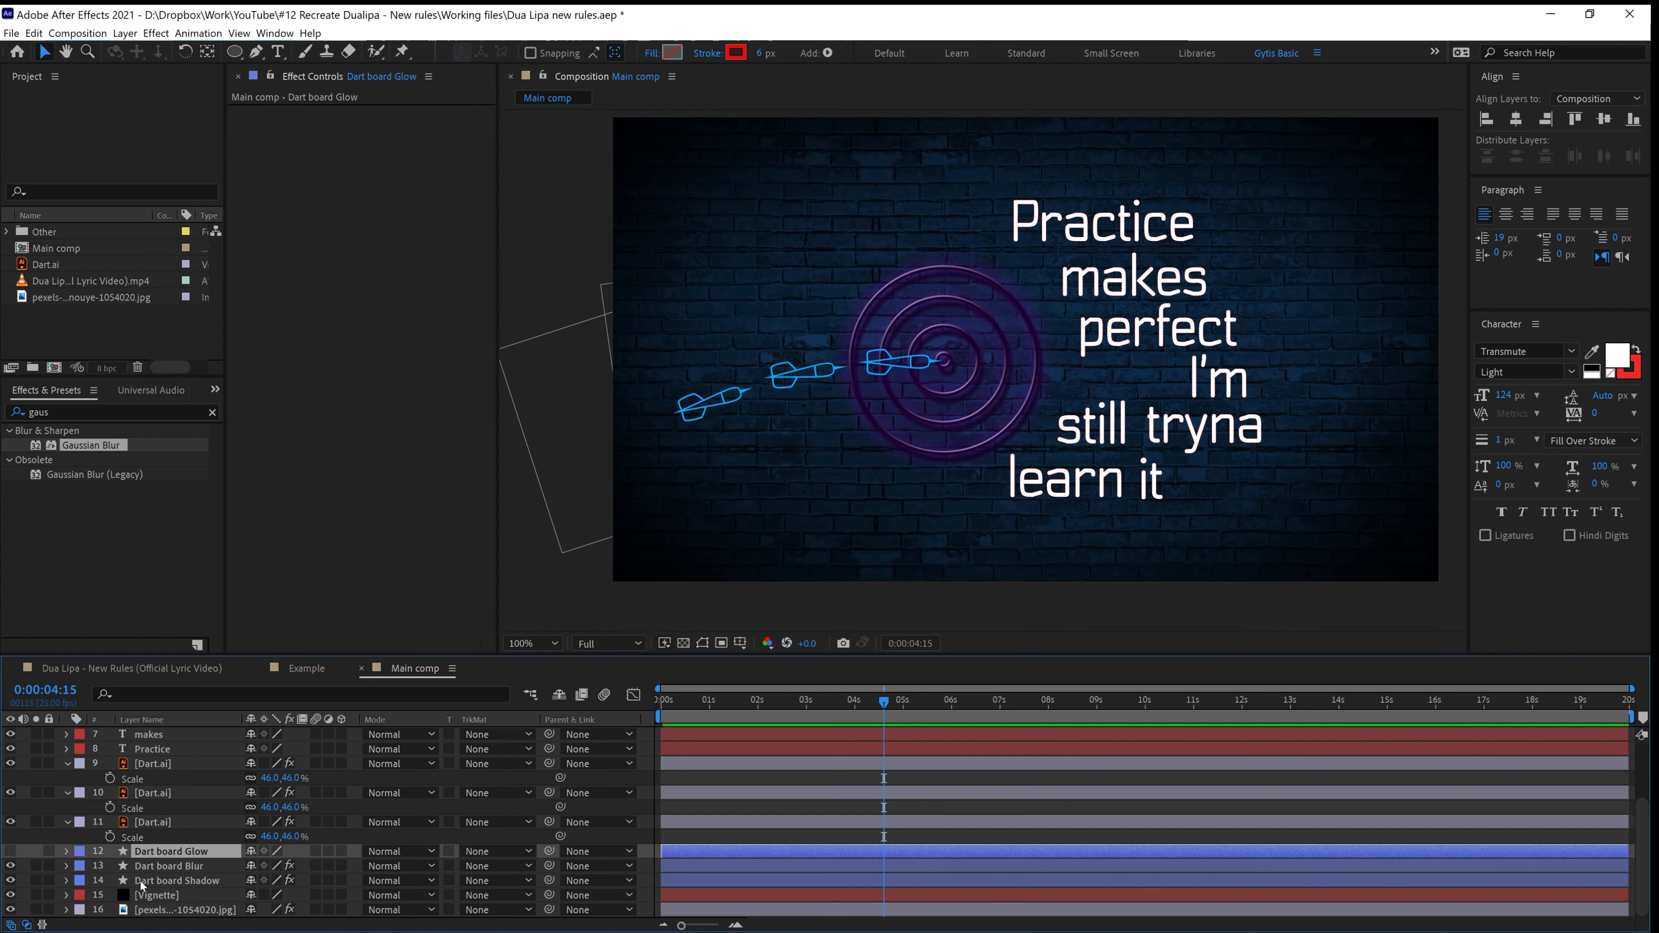
{"action": "left_click", "coordinate": [11, 851]}
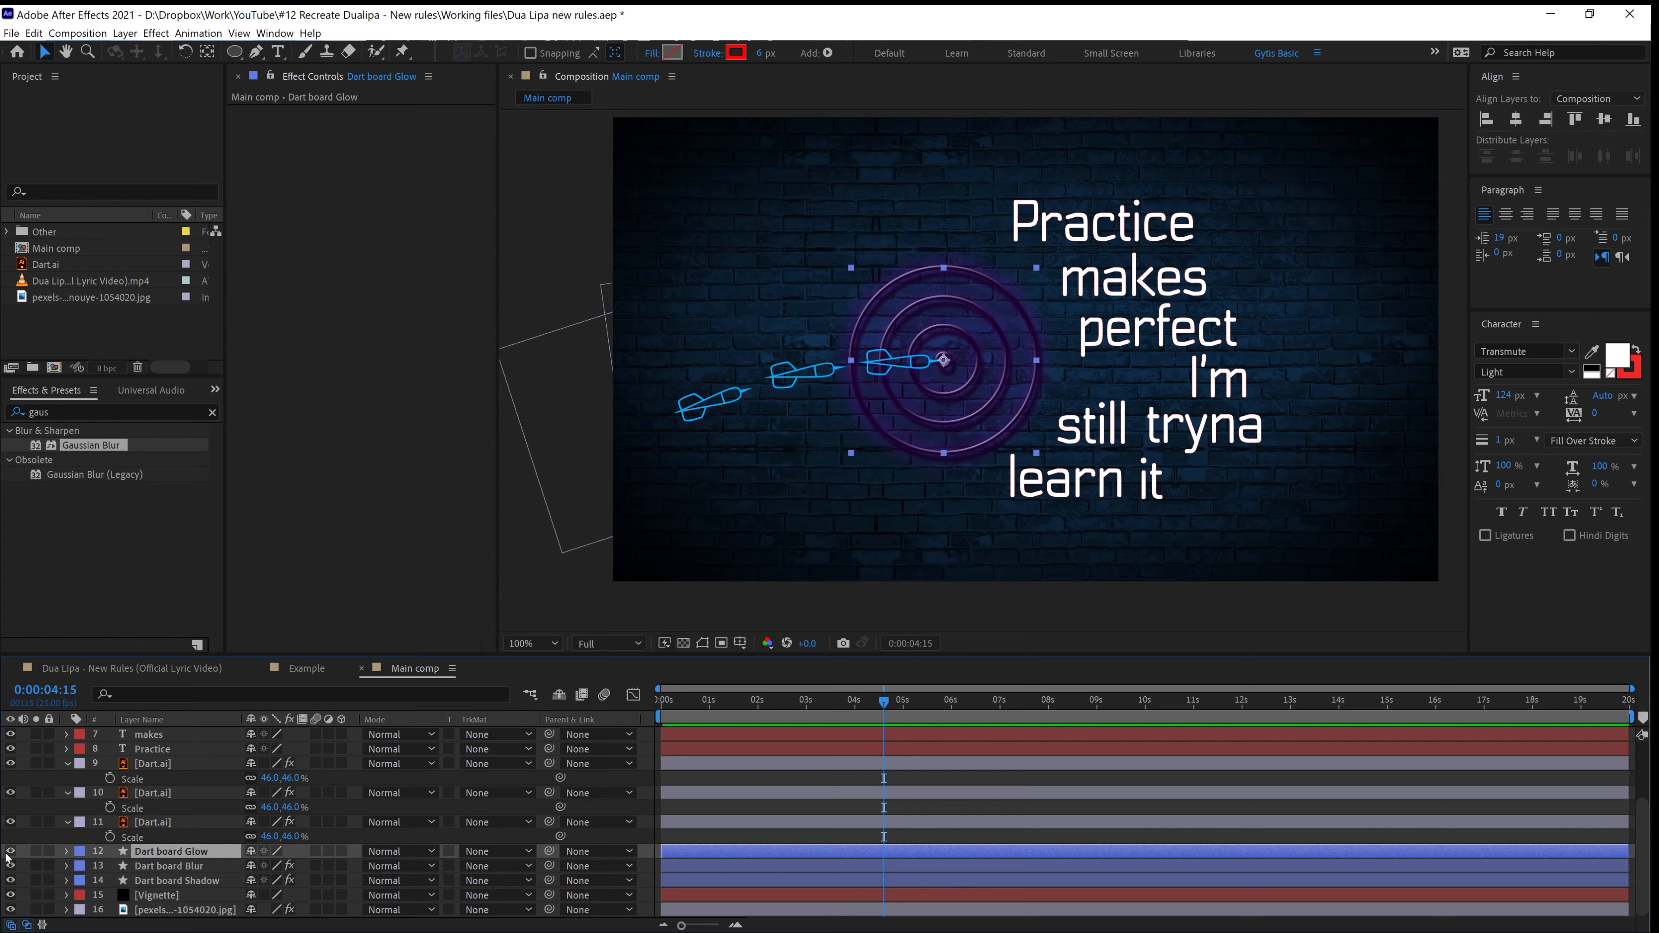
{"action": "left_click", "coordinate": [165, 865]}
{"action": "left_click", "coordinate": [736, 52]}
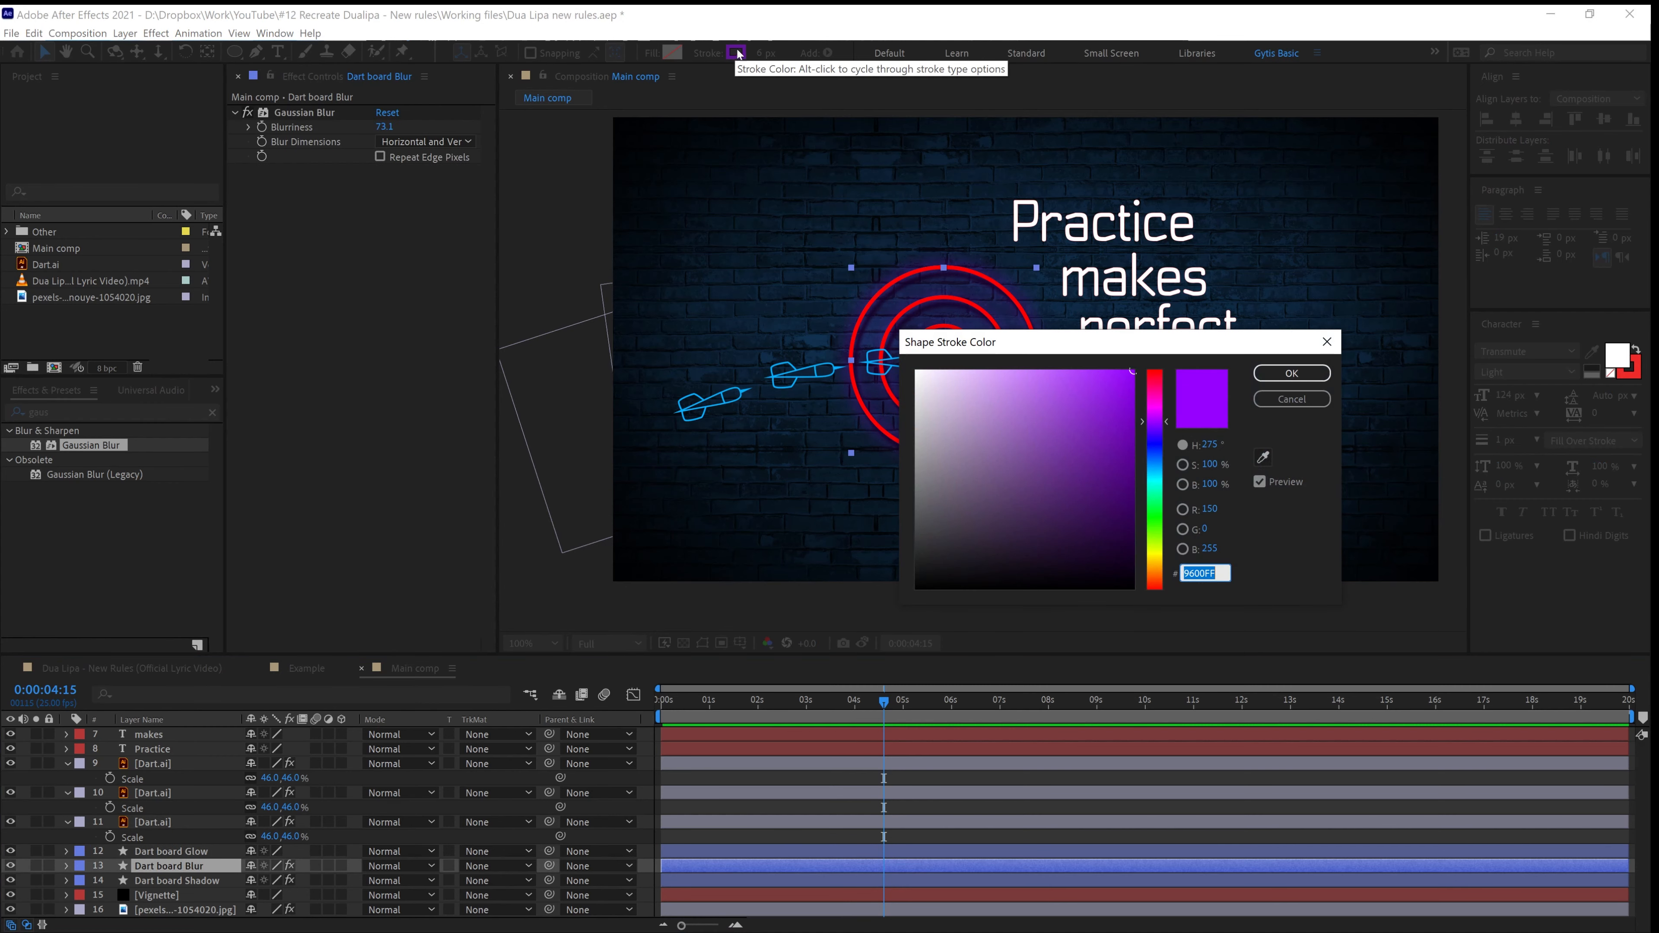
{"action": "left_click", "coordinate": [1292, 372]}
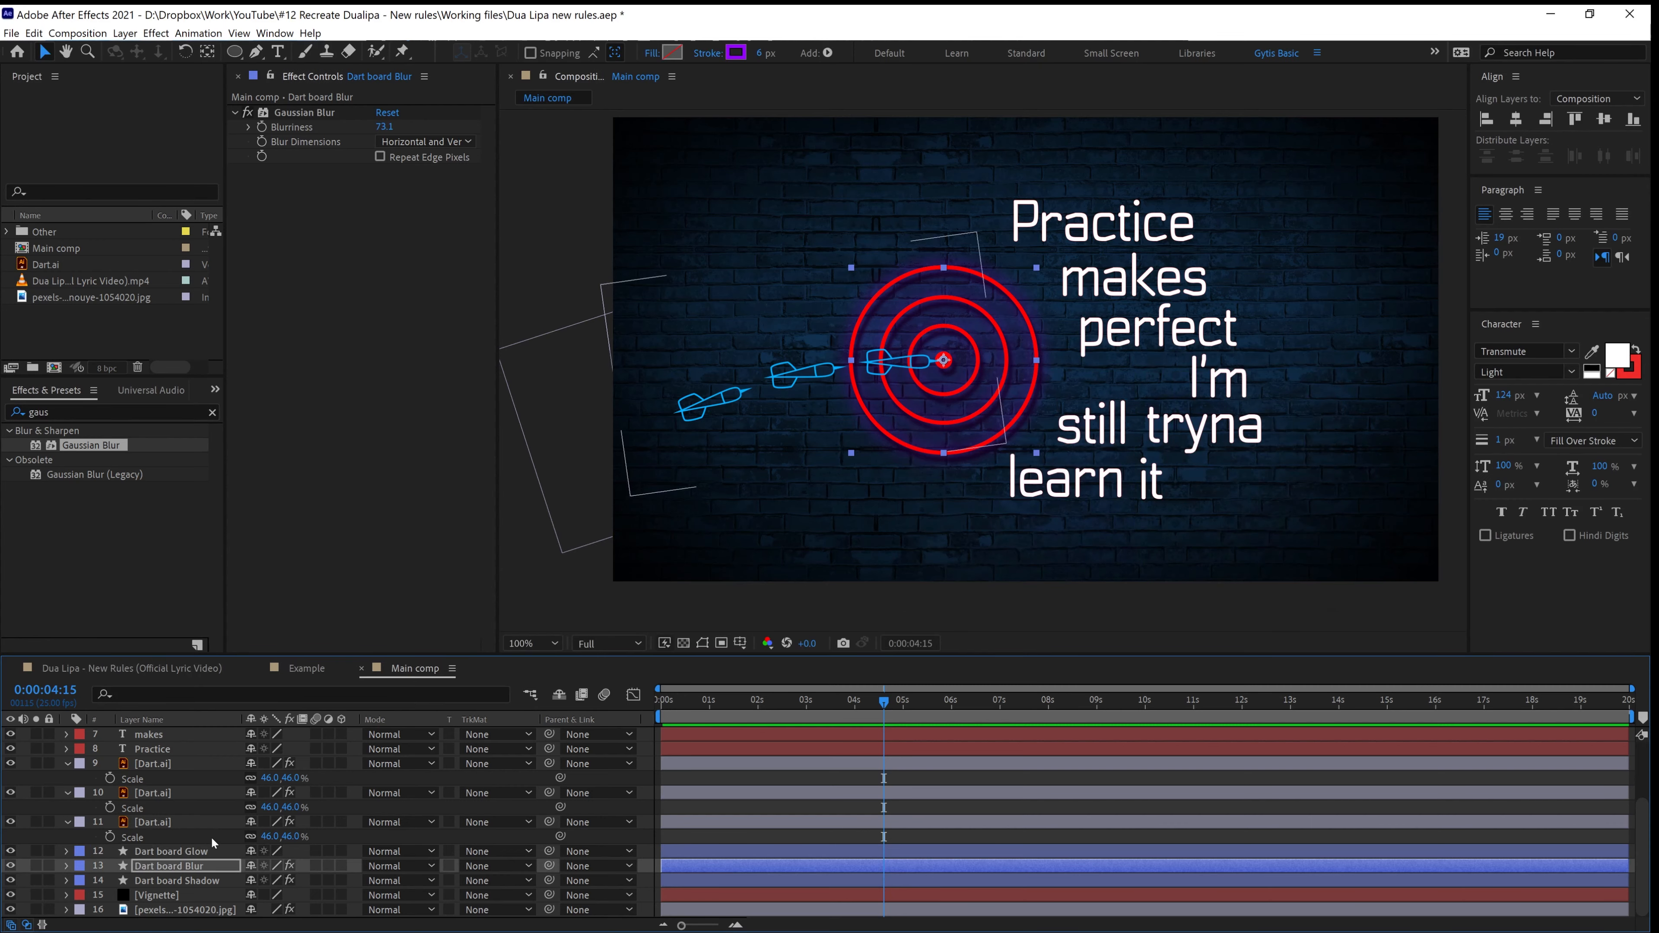
{"action": "left_click", "coordinate": [195, 852]}
{"action": "left_click", "coordinate": [737, 52]}
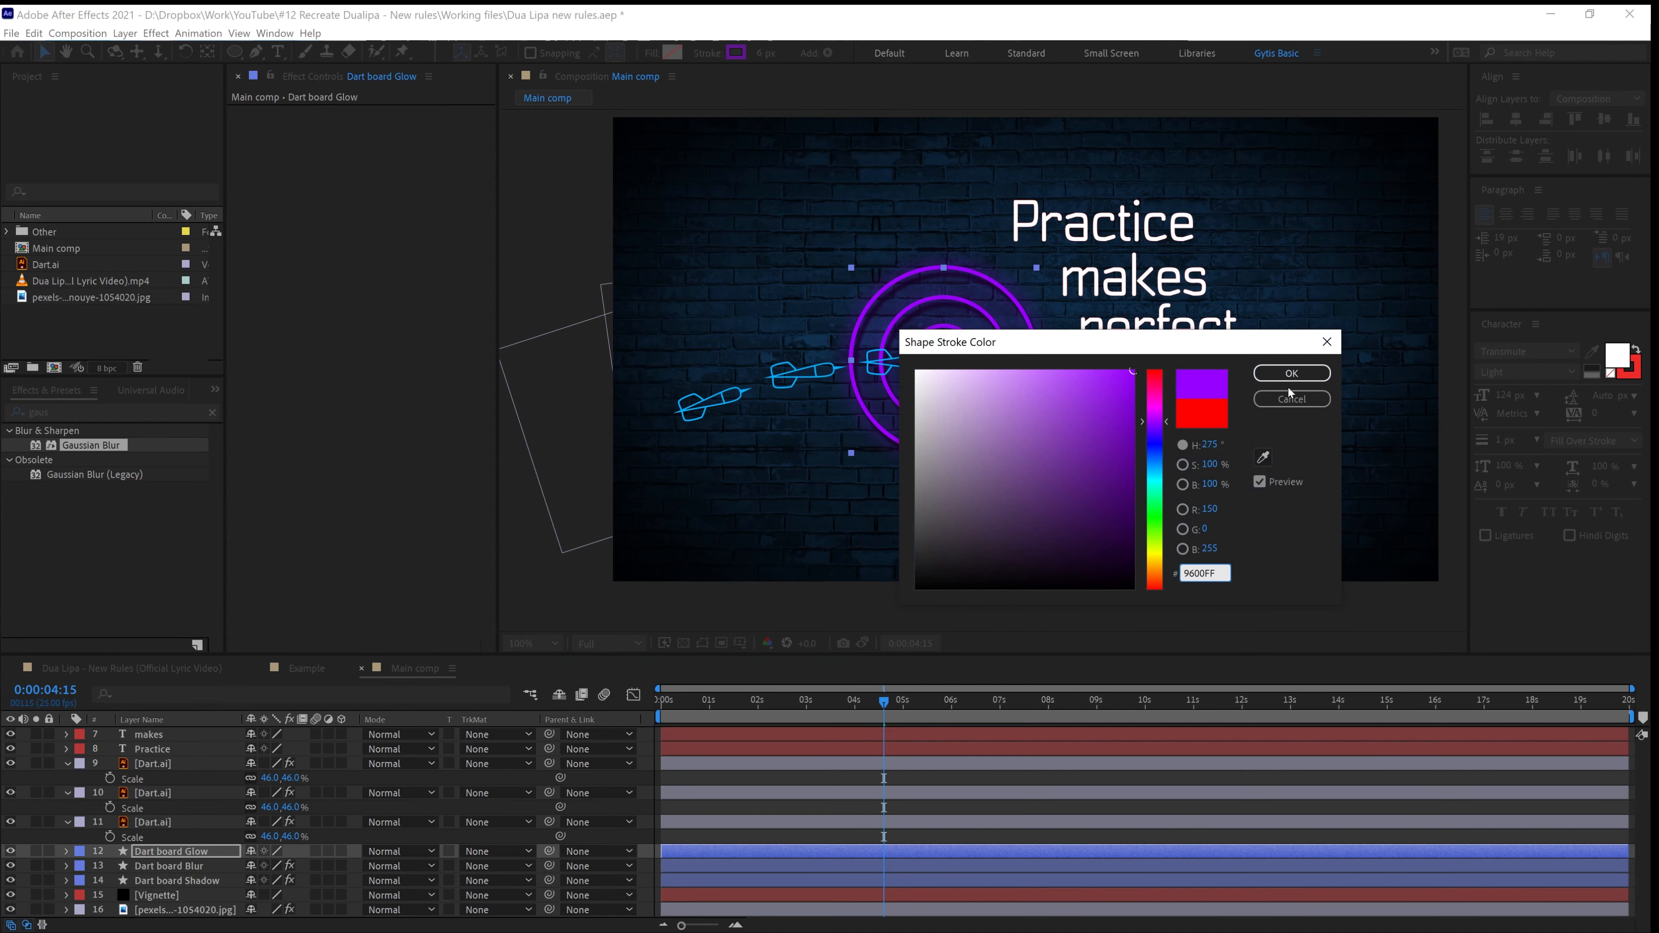
{"action": "left_click", "coordinate": [1291, 374]}
Apply the Stylize Glow effect to Dart board Glow with Glow Intensity 4.9 and Glow Radius 20
{"action": "left_click", "coordinate": [7, 411]}
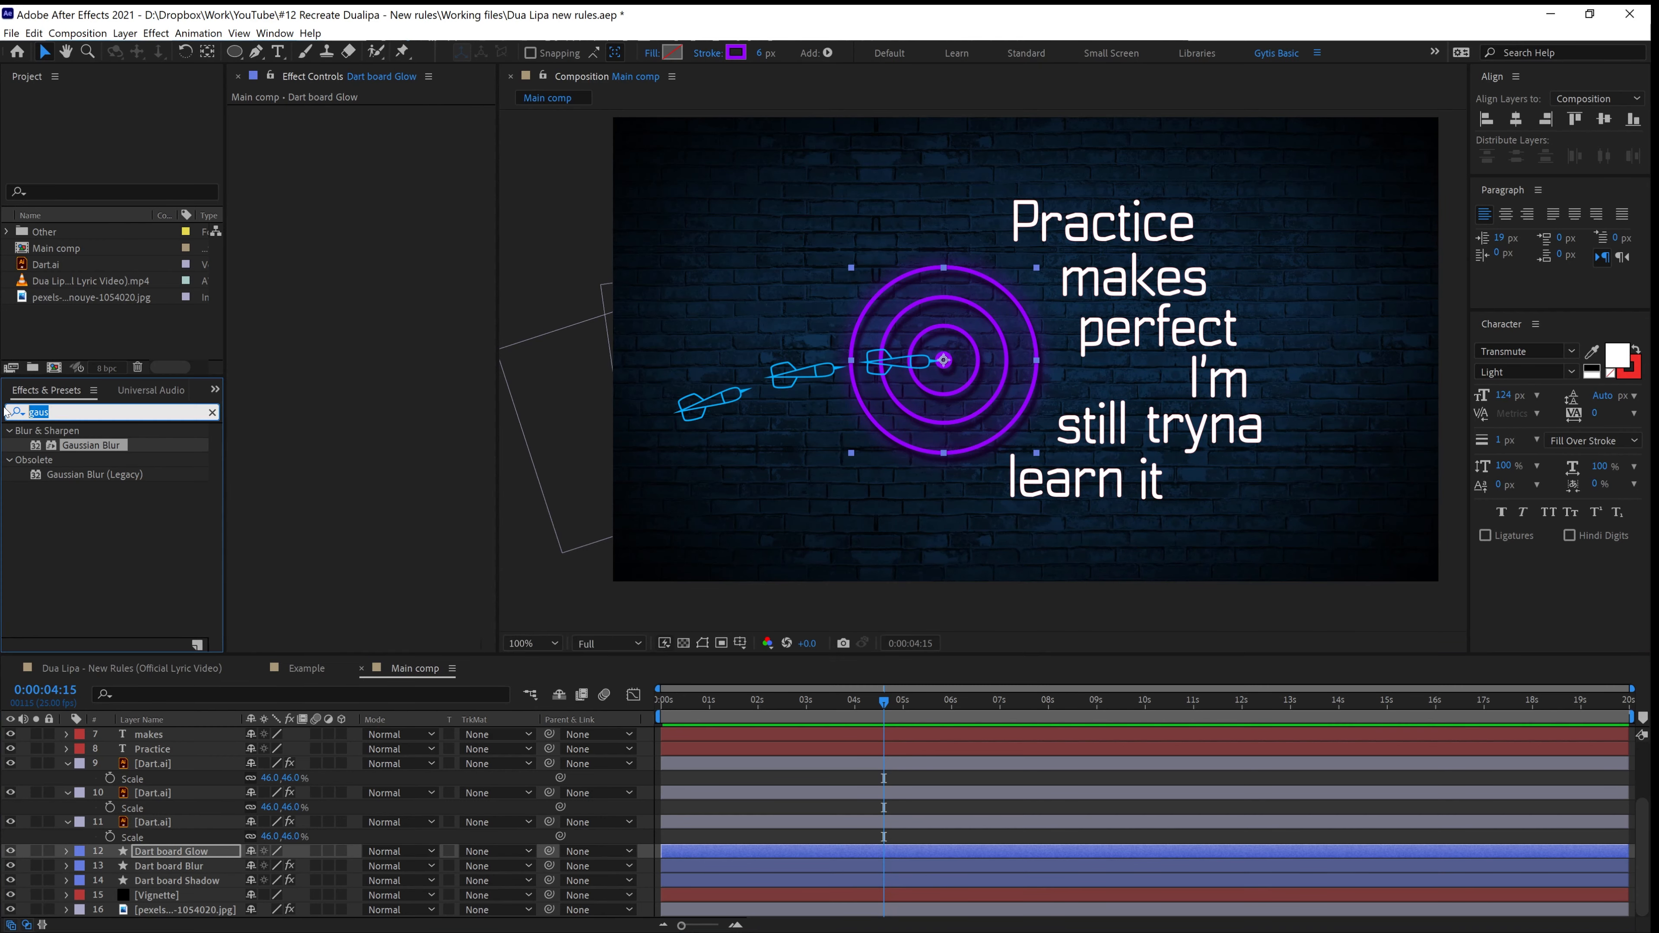
{"action": "type", "text": "glow"}
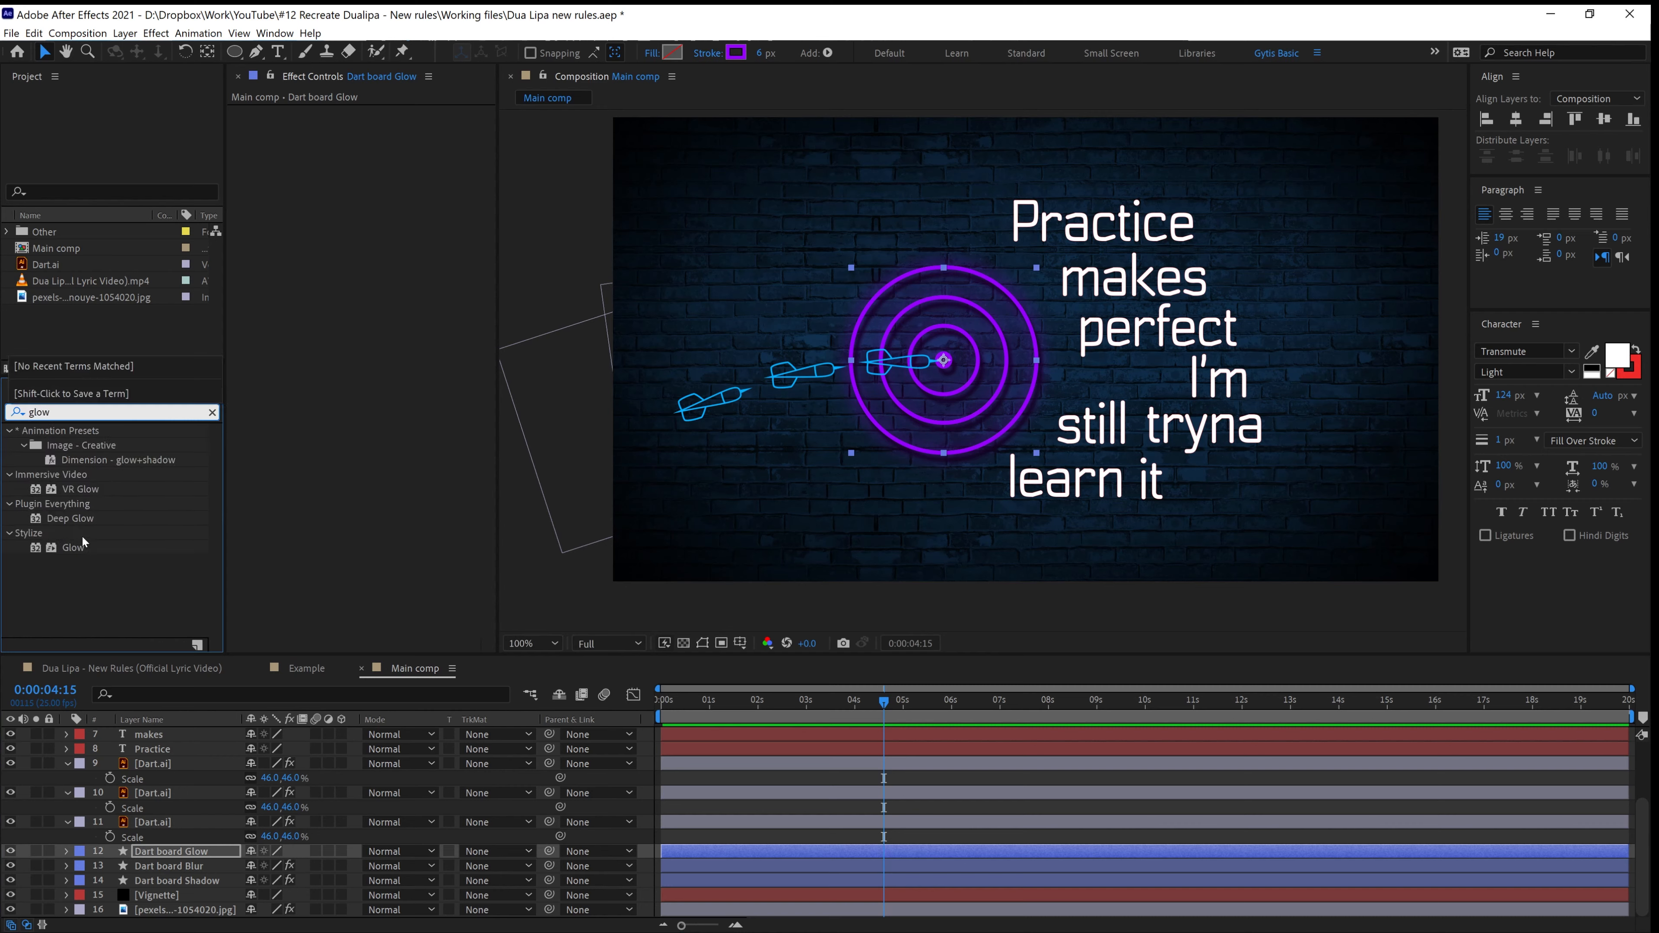
{"action": "double_click", "coordinate": [76, 546]}
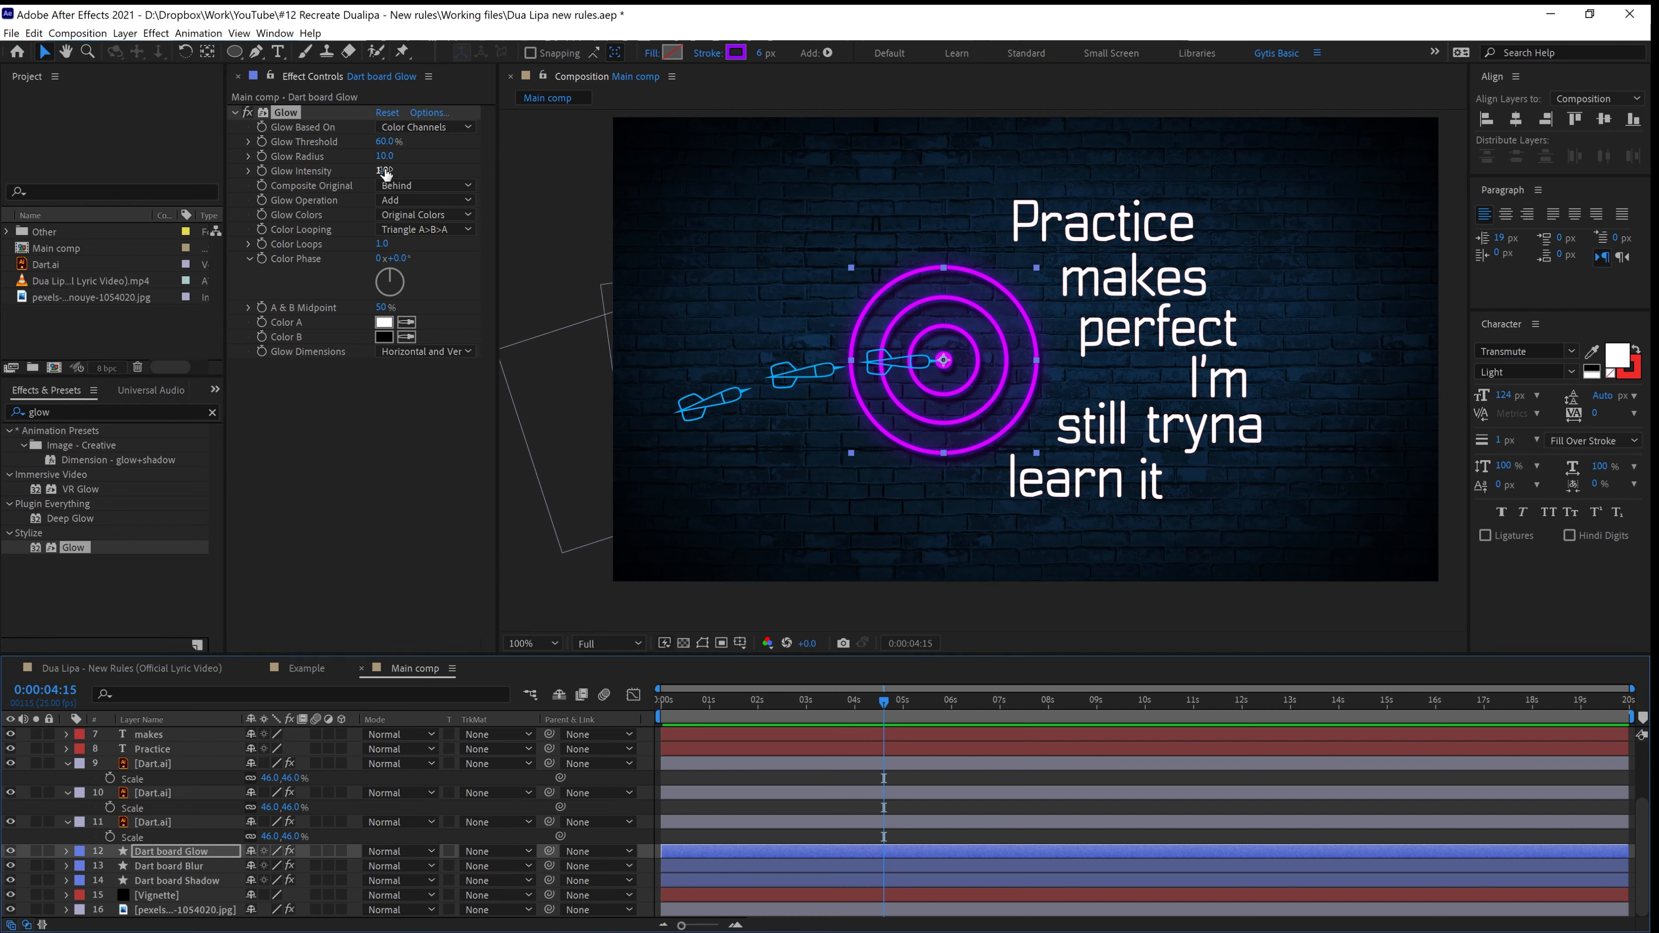
{"action": "left_click_drag", "start_coordinate": [384, 171], "coordinate": [735, 191]}
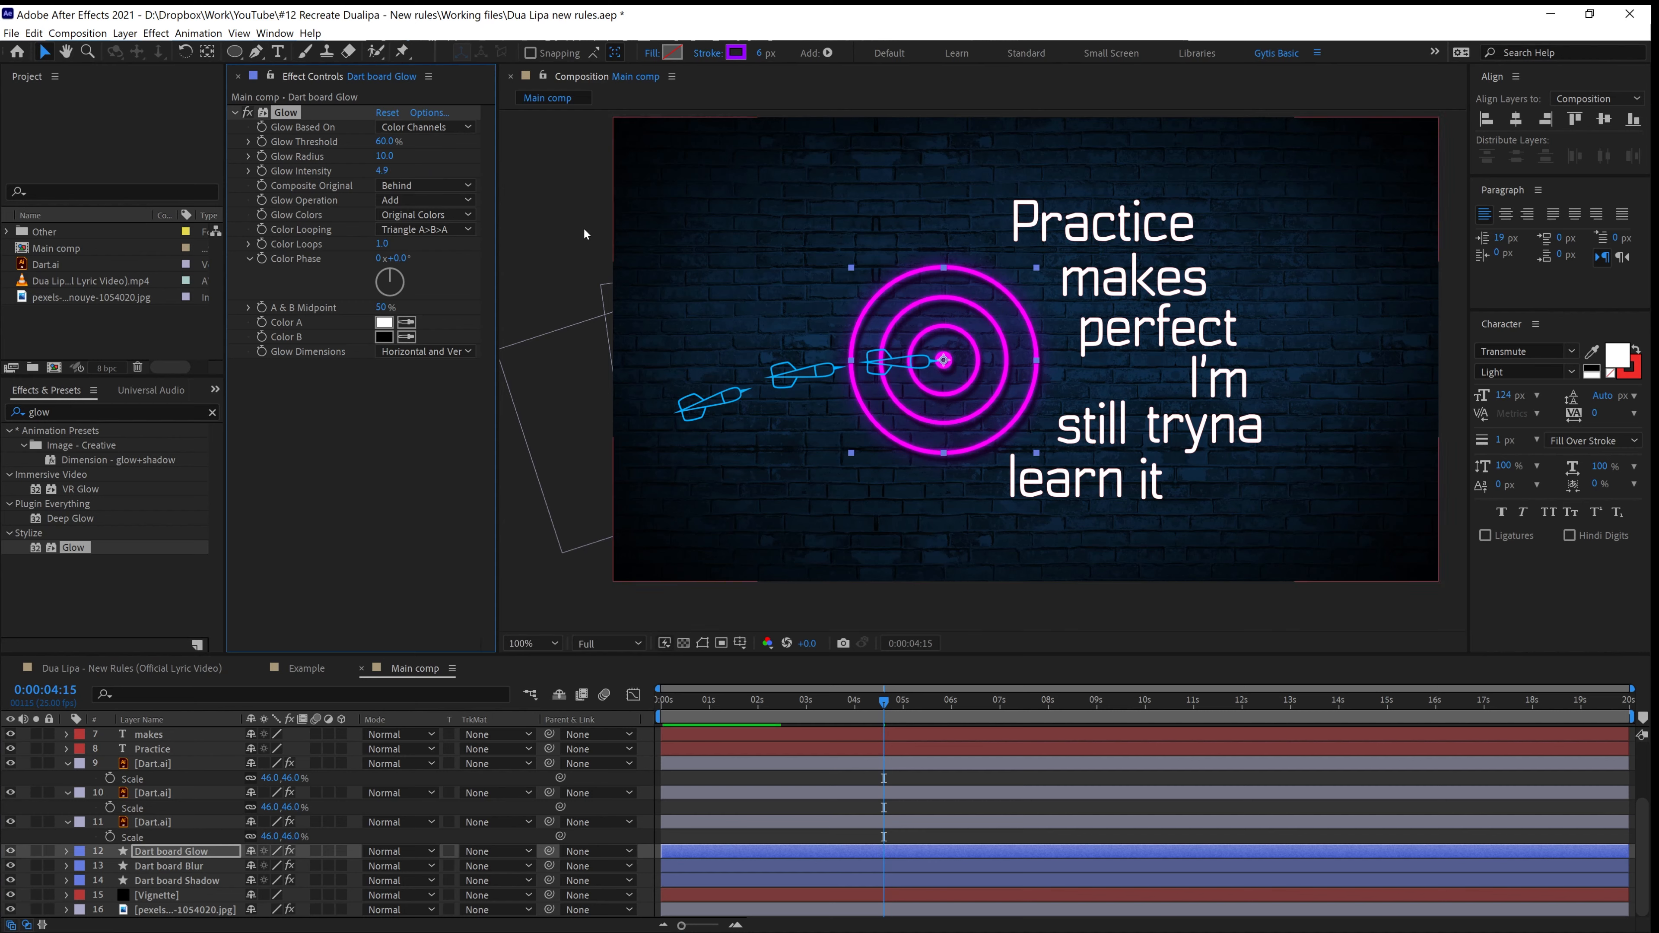
{"action": "mouse_move", "coordinate": [384, 155]}
{"action": "left_mouse_down"}
{"action": "mouse_move", "coordinate": [414, 151]}
{"action": "mouse_move", "coordinate": [400, 153]}
{"action": "left_mouse_up"}
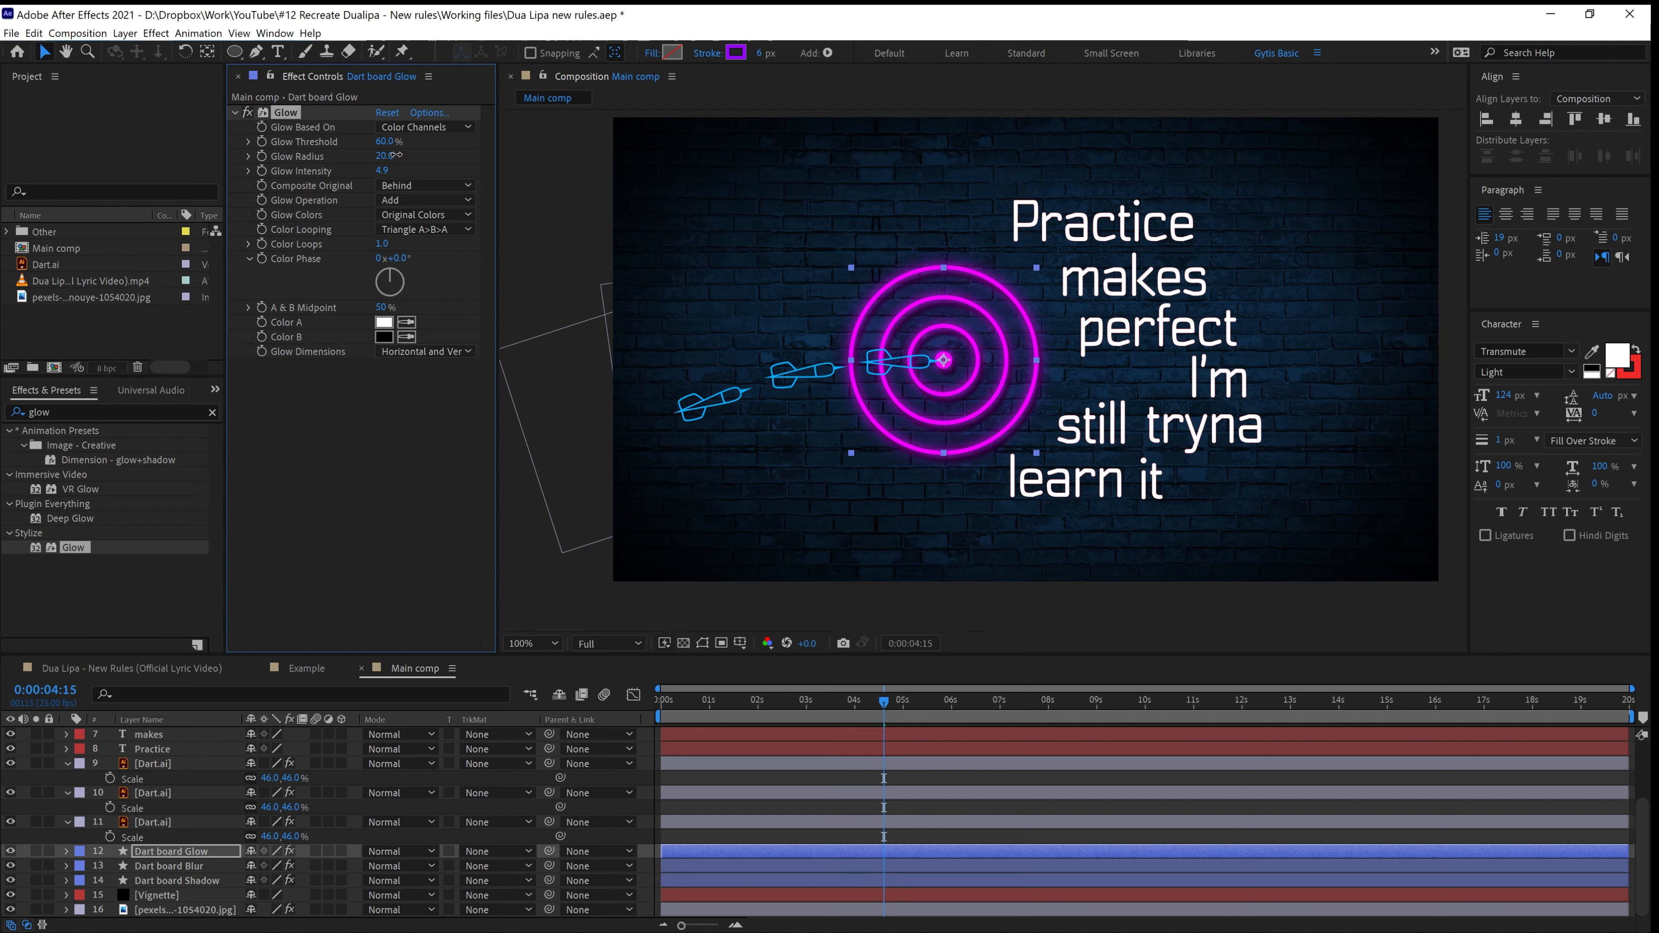
{"action": "key", "text": "period"}
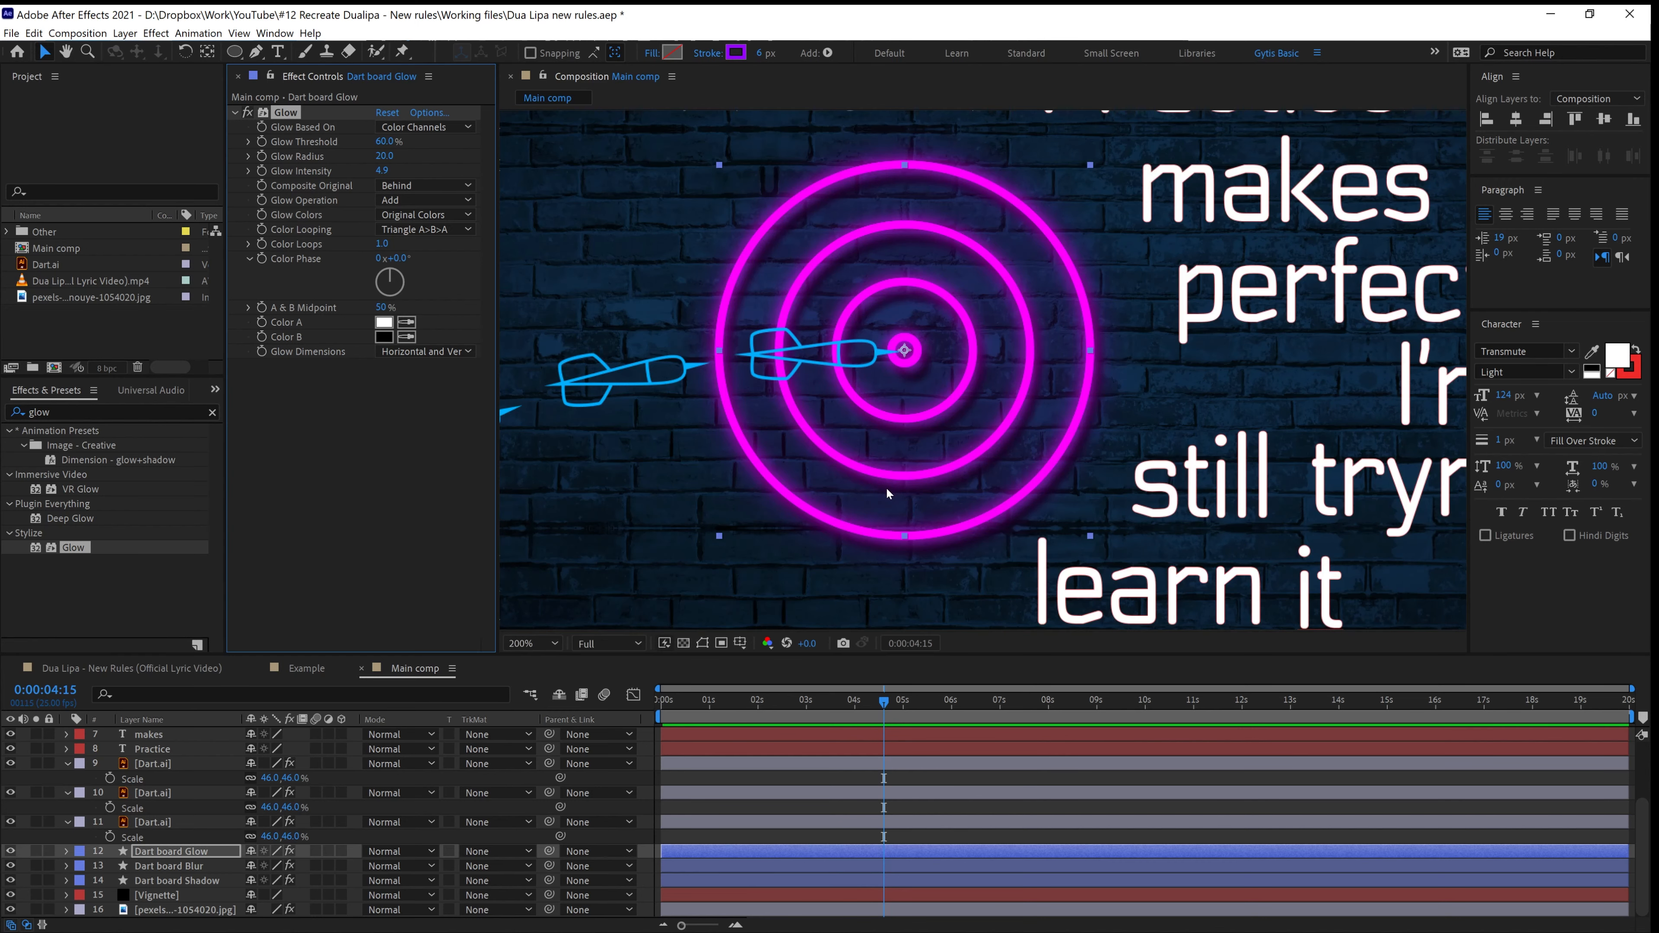
{"action": "key", "text": "comma"}
{"action": "left_click", "coordinate": [168, 862]}
{"action": "left_click", "coordinate": [167, 857]}
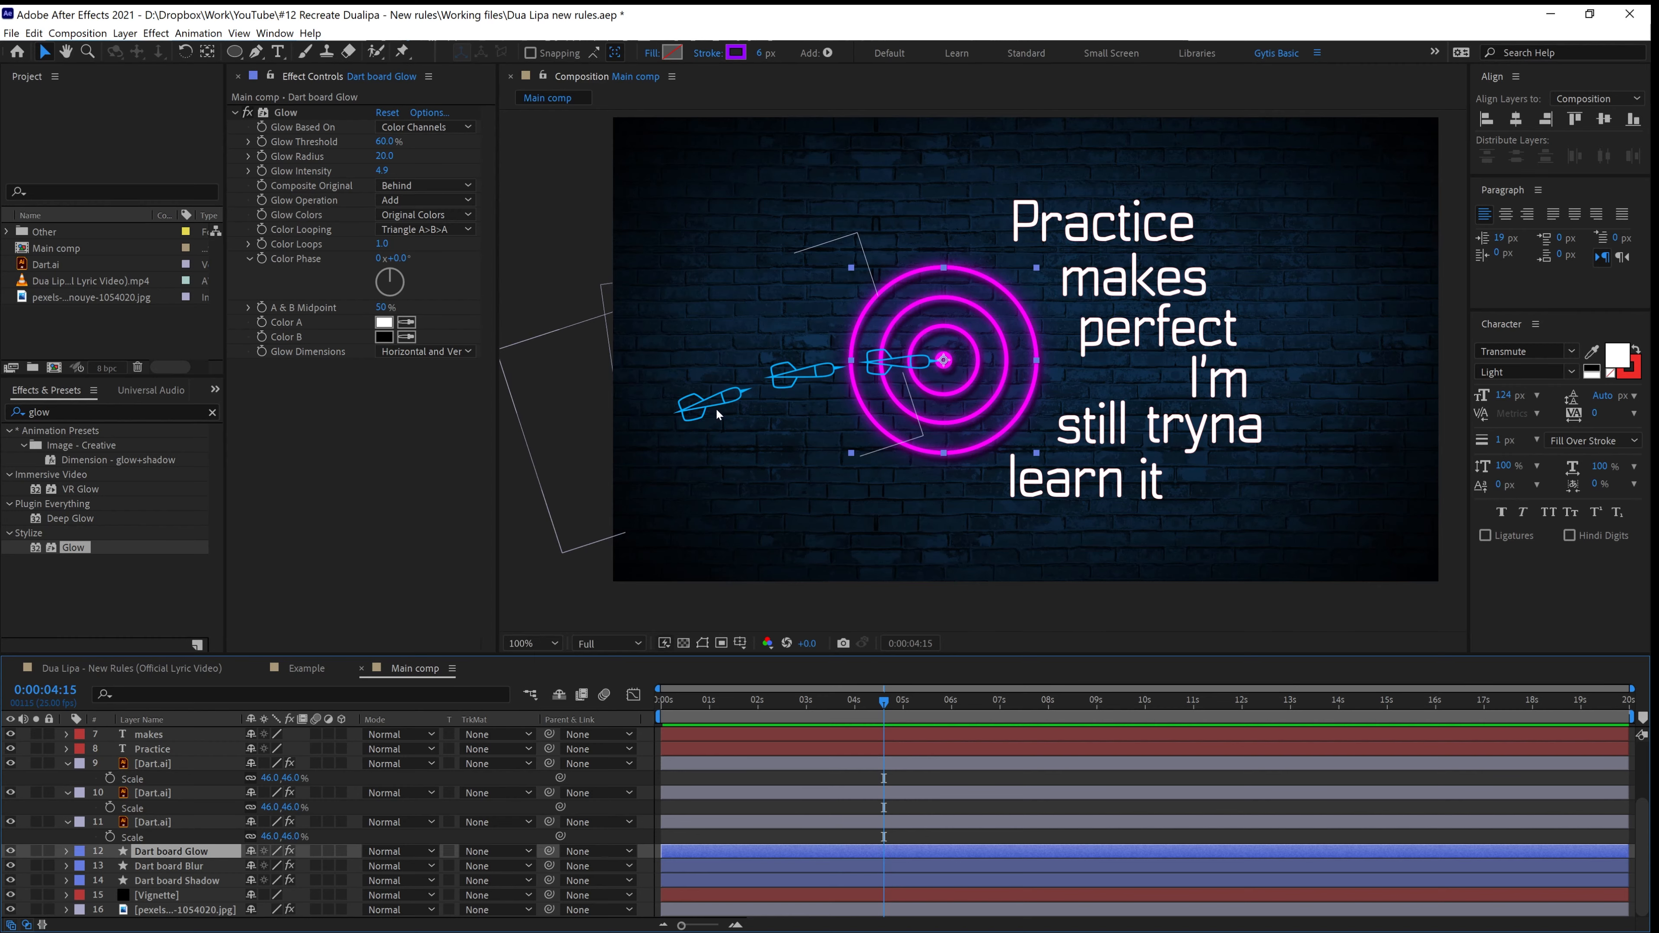
Rename the three dart layers, from the lowest up, as 1st_Dart.ai, 2nd_Dart.ai and 3rd_Dart.ai
{"action": "left_click", "coordinate": [135, 826]}
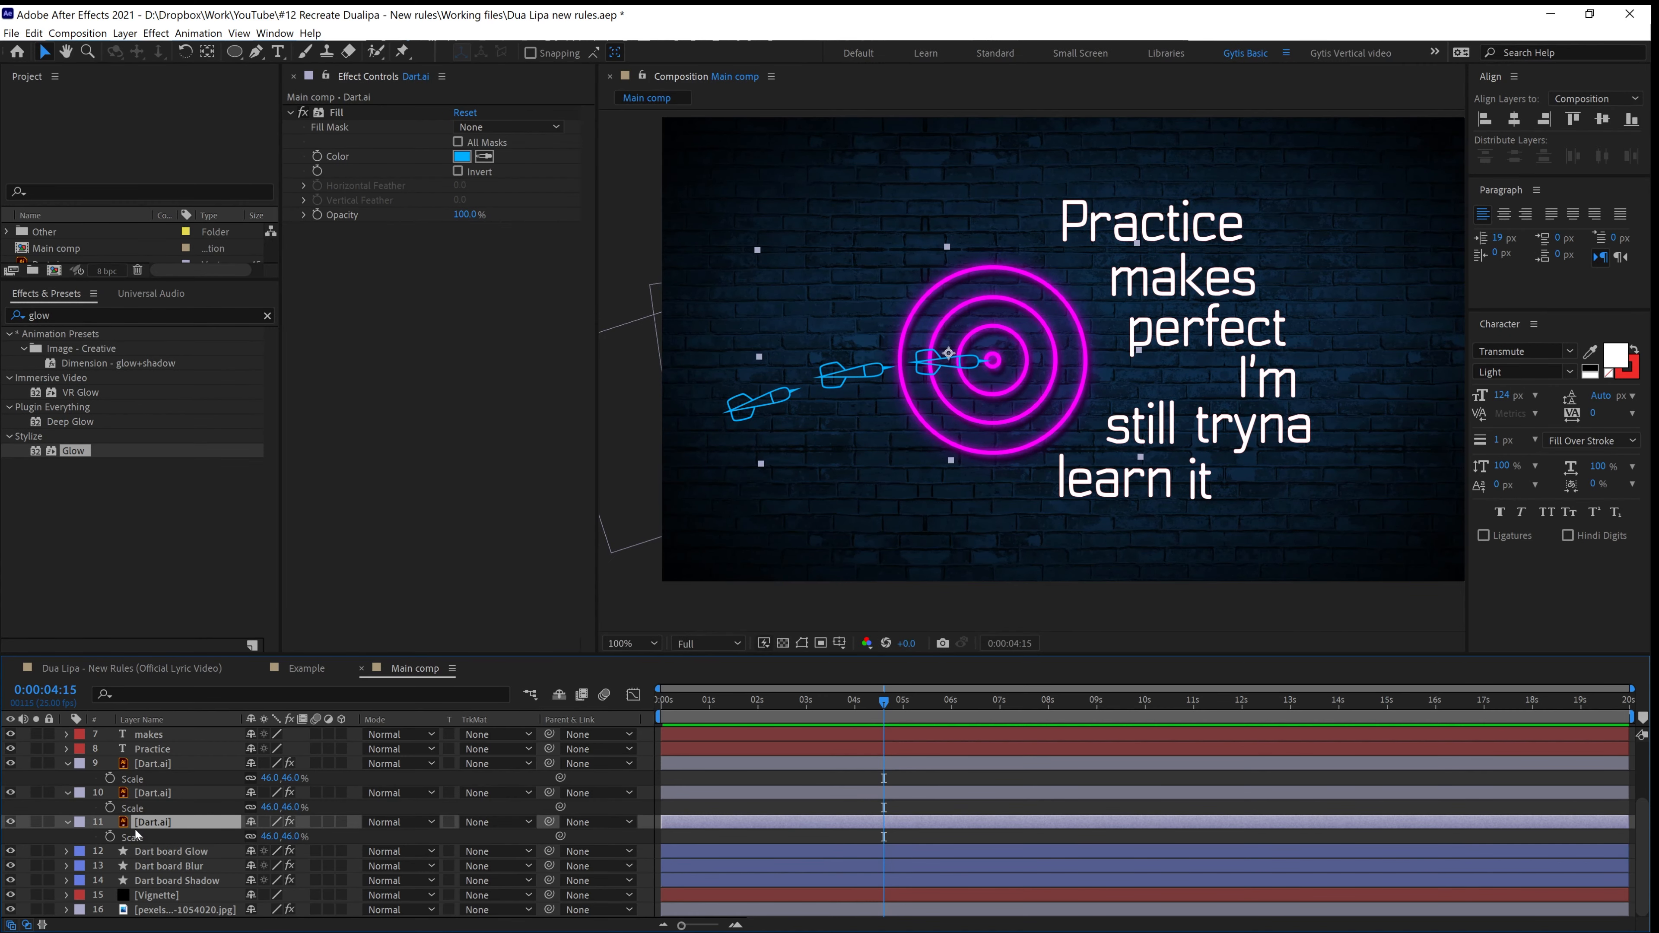
{"action": "key", "text": "Return"}
{"action": "key", "text": "Home"}
{"action": "type", "text": "1st_"}
{"action": "left_click", "coordinate": [148, 792]}
{"action": "key", "text": "Return"}
{"action": "key", "text": "Home"}
{"action": "type", "text": "2nd_"}
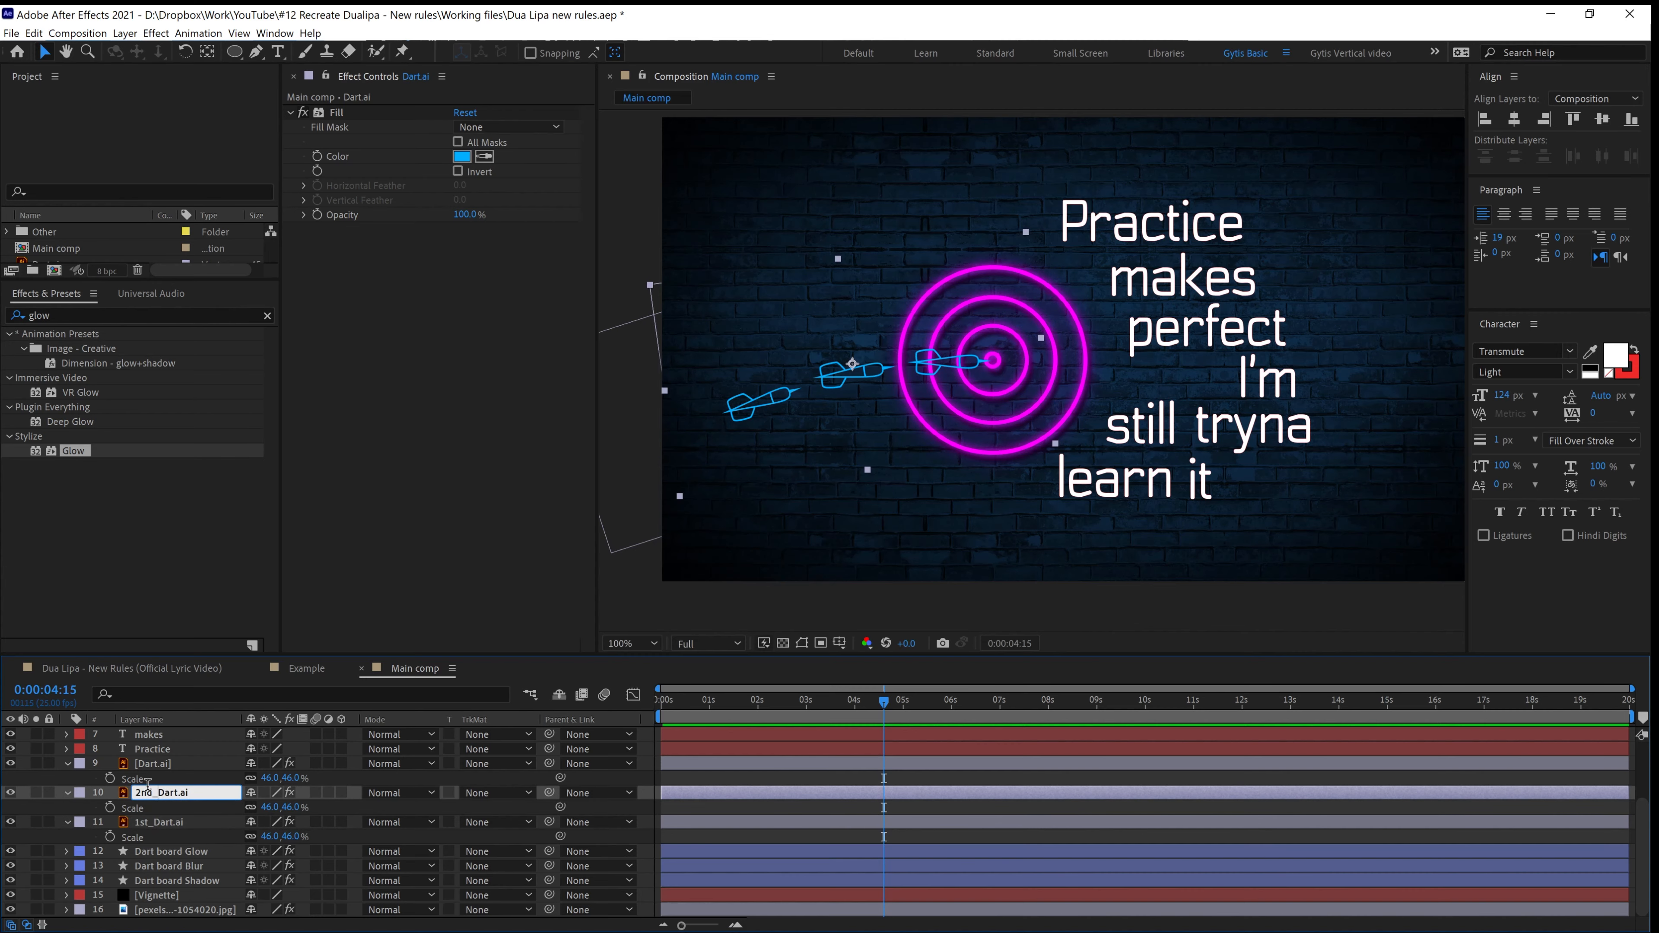
{"action": "double_click", "coordinate": [148, 764]}
{"action": "key", "text": "Return"}
{"action": "key", "text": "Home"}
{"action": "type", "text": "3rd_"}
Duplicate the 1st_Dart.ai layer twice
{"action": "left_click", "coordinate": [165, 823]}
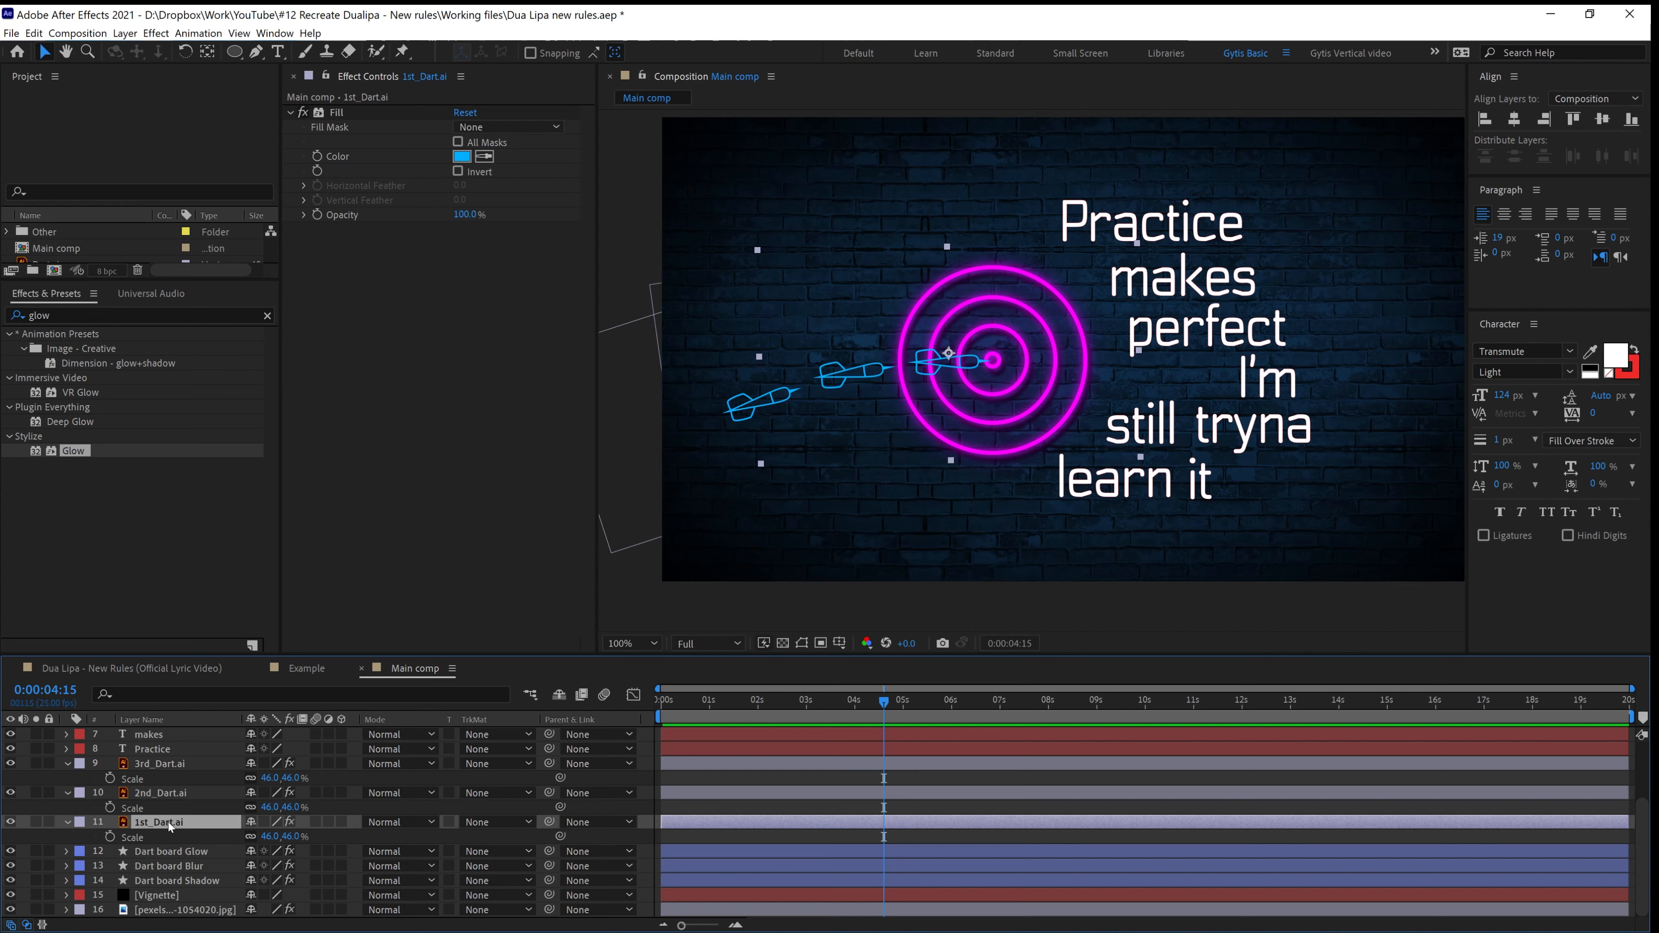
{"action": "key", "text": "ctrl+d"}
{"action": "key", "text": "ctrl+d"}
{"action": "left_click", "coordinate": [160, 843]}
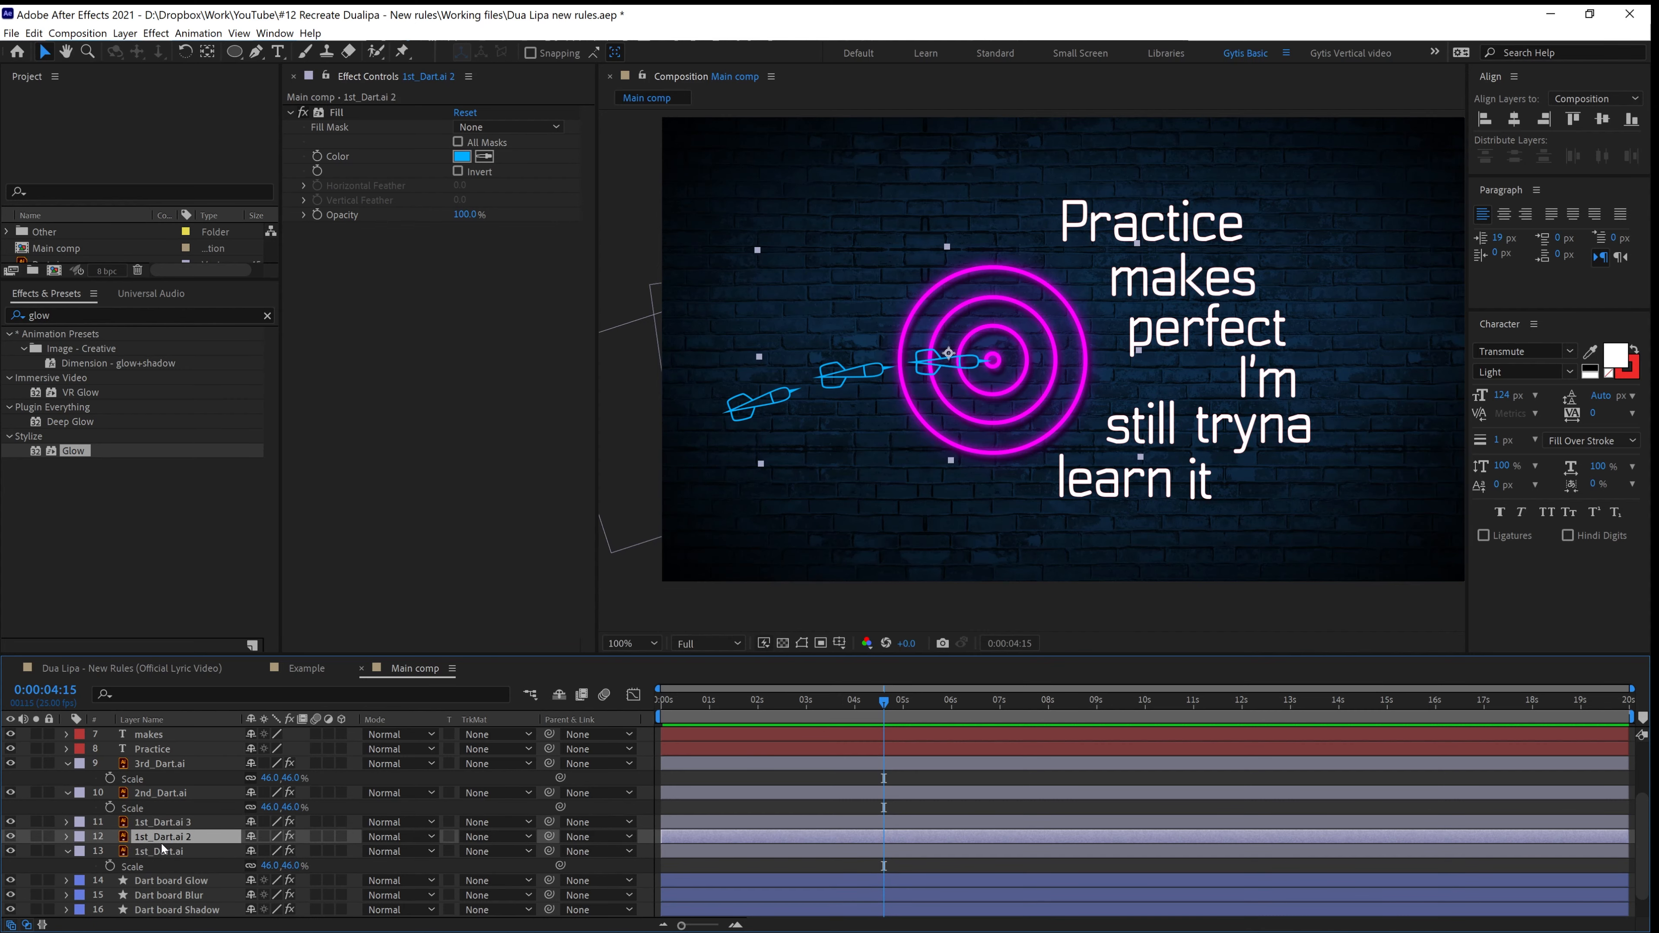
Rename the lowest first-dart layer, 1st_Dart.ai, as 1st_Dart Sharow
{"action": "left_click", "coordinate": [158, 851]}
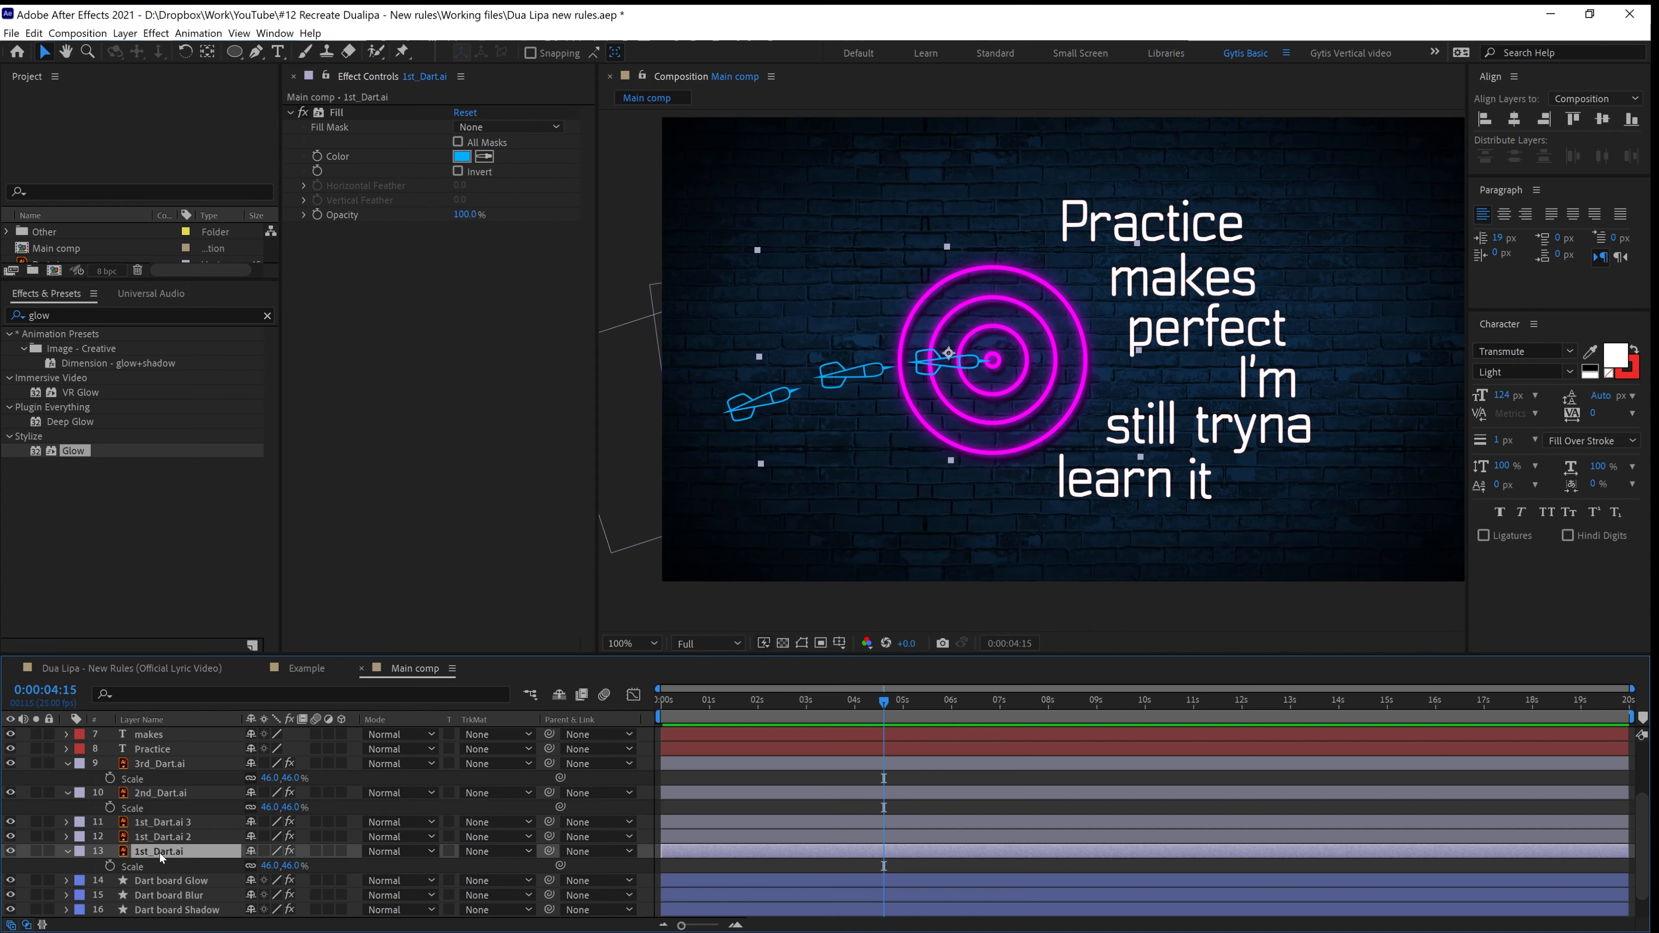
{"action": "key", "text": "Return"}
{"action": "key", "text": "Right"}
{"action": "key", "text": "BackSpace"}
{"action": "key", "text": "BackSpace"}
{"action": "key", "text": "BackSpace"}
{"action": "type", "text": "Sharow"}
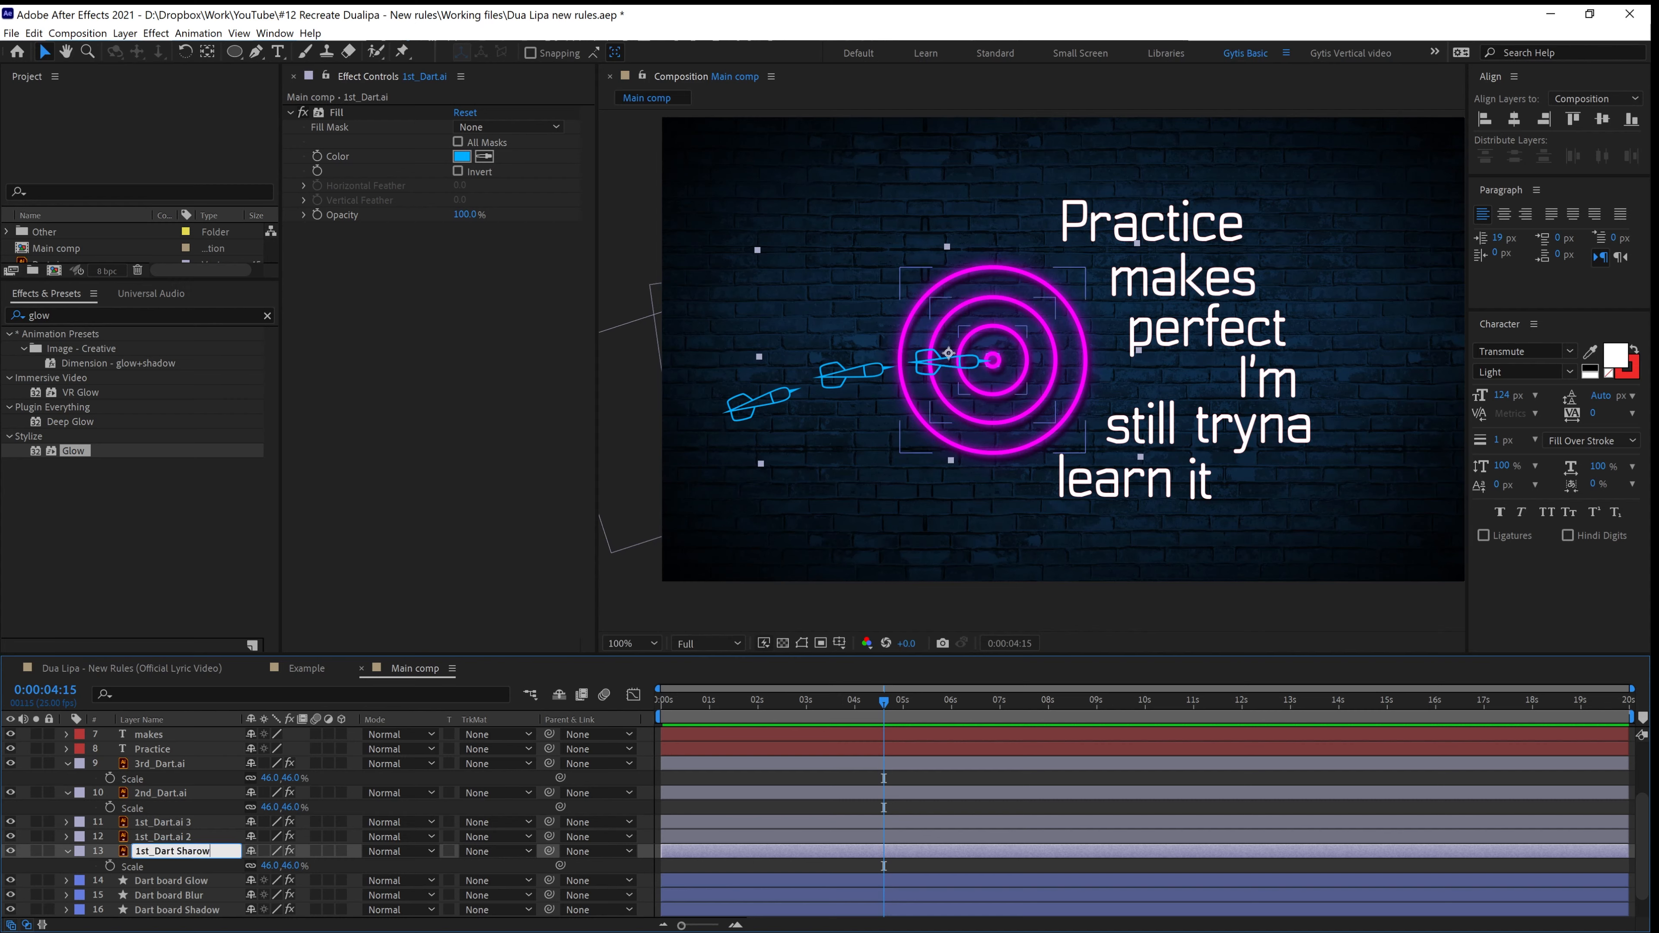
Rename the 1st_Dart.ai 2 layer as 1st_Dart Blur
{"action": "left_click", "coordinate": [183, 838]}
{"action": "key", "text": "Return"}
{"action": "left_click", "coordinate": [218, 836]}
{"action": "key", "text": "BackSpace"}
{"action": "key", "text": "BackSpace"}
{"action": "key", "text": "BackSpace"}
{"action": "key", "text": "BackSpace"}
{"action": "key", "text": "BackSpace"}
{"action": "type", "text": "Blur"}
Rename the 1st_Dart.ai 3 layer as 1st_Dart Glow
{"action": "left_click", "coordinate": [188, 823]}
{"action": "key", "text": "Return"}
{"action": "left_click", "coordinate": [191, 823]}
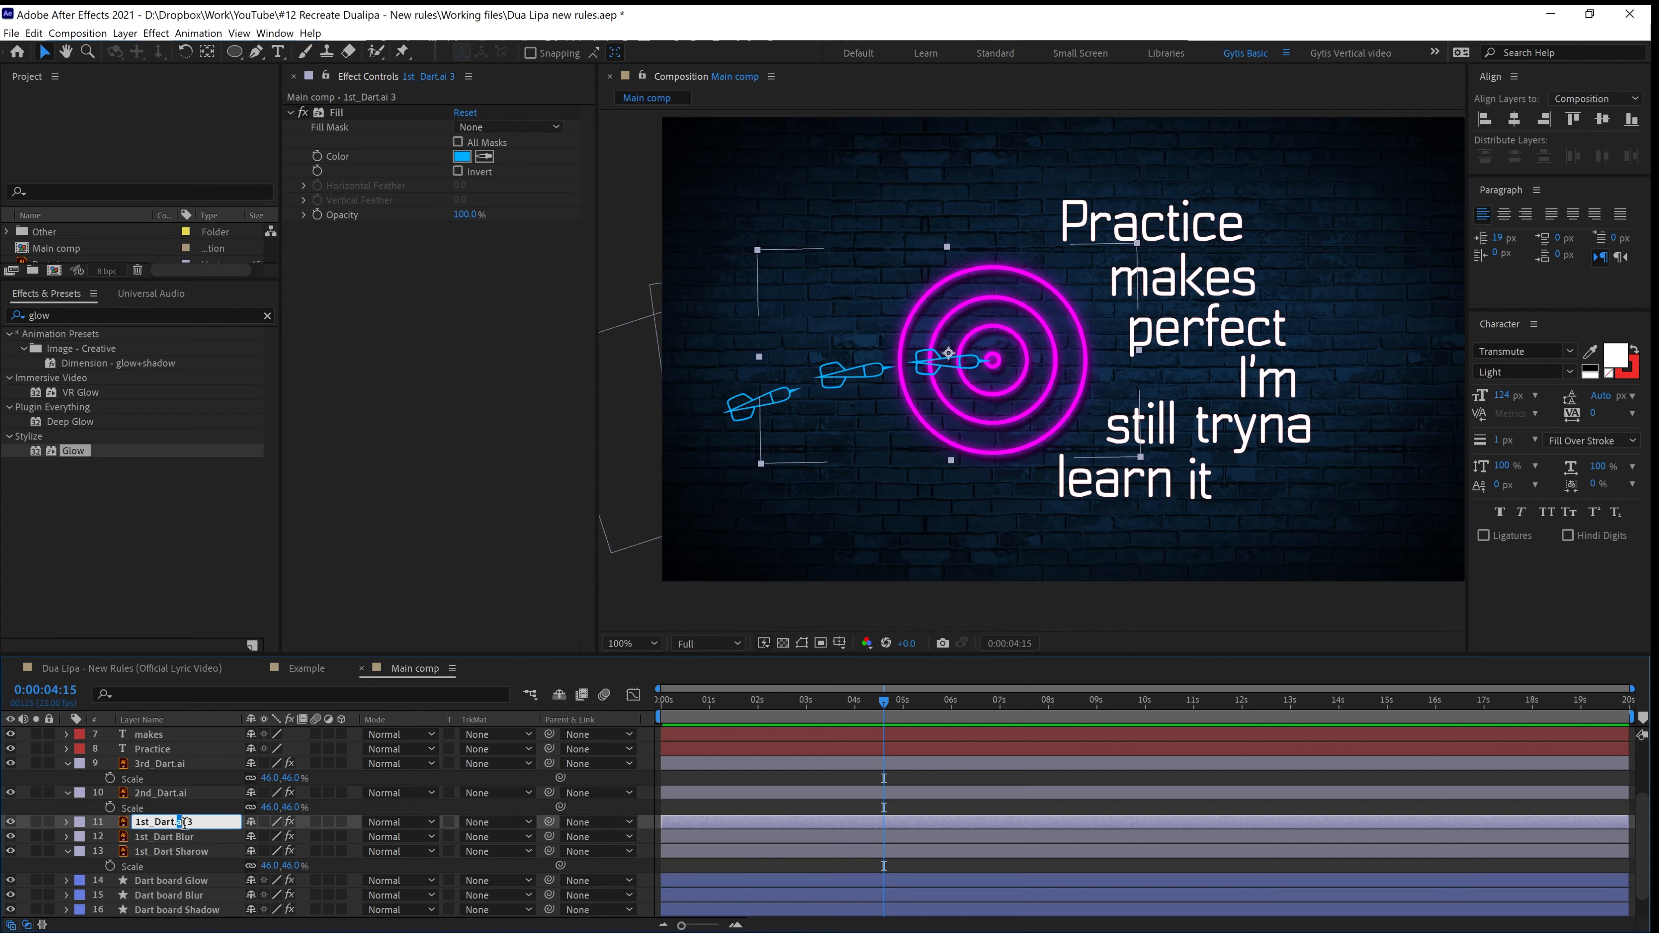
{"action": "key", "text": "BackSpace"}
{"action": "key", "text": "BackSpace"}
{"action": "key", "text": "BackSpace"}
{"action": "key", "text": "BackSpace"}
{"action": "key", "text": "BackSpace"}
{"action": "type", "text": "Glow"}
Duplicate the 2nd_Dart.ai layer twice
{"action": "left_click", "coordinate": [174, 794]}
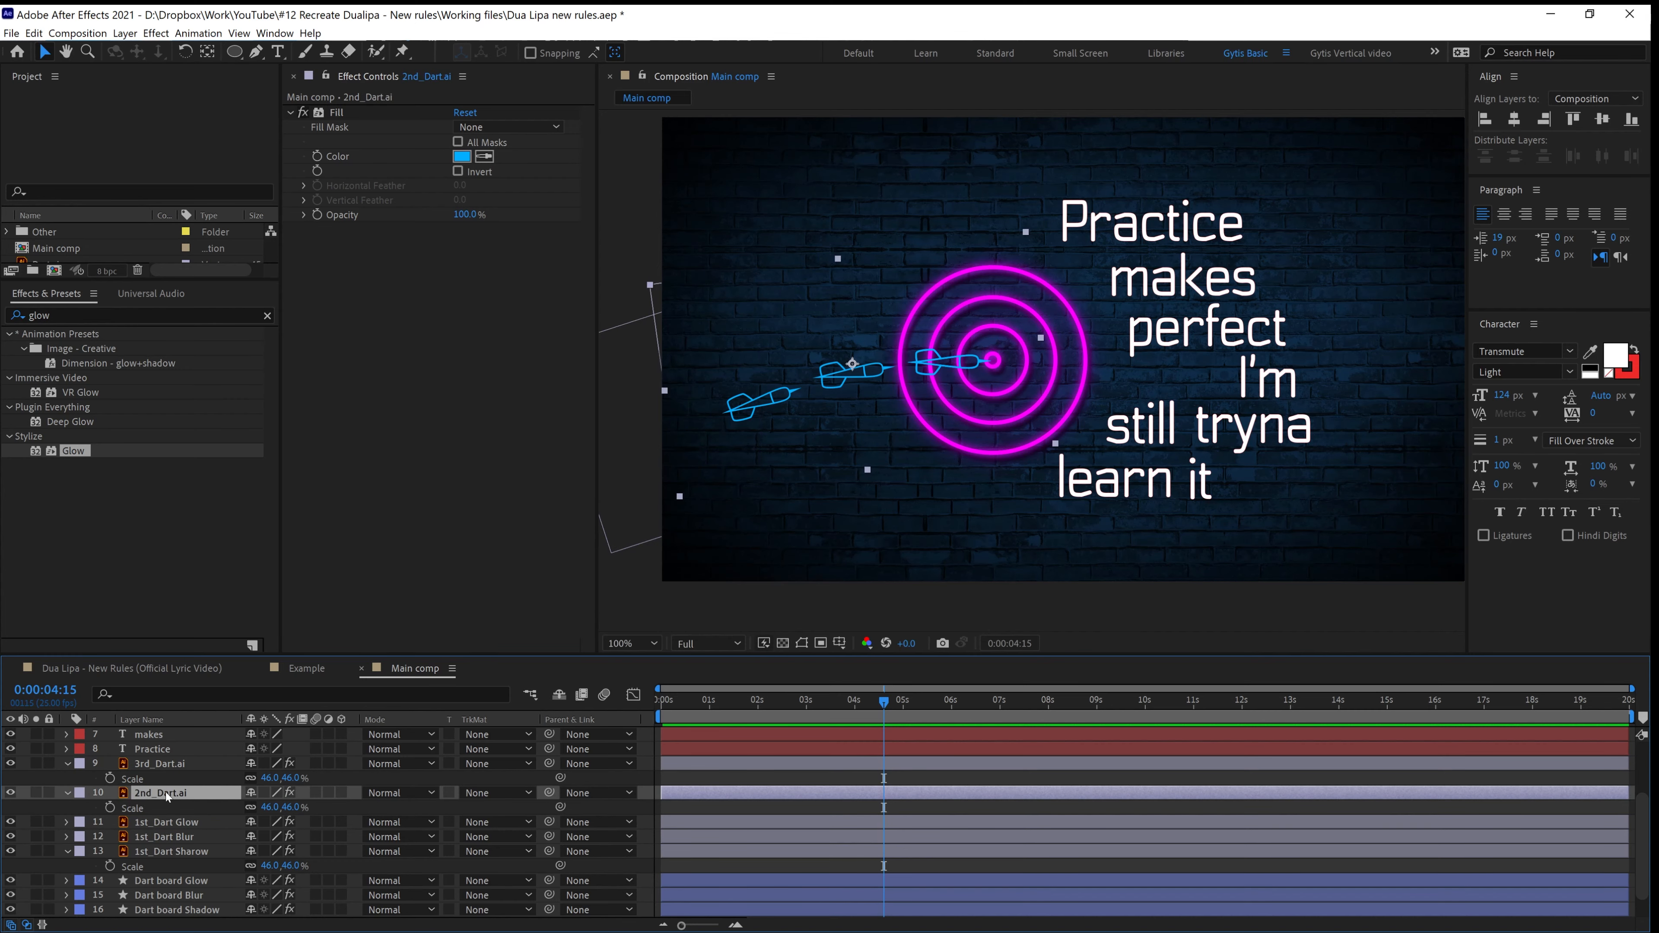
{"action": "key", "text": "Return"}
{"action": "key", "text": "Return"}
{"action": "key", "text": "ctrl+d"}
{"action": "key", "text": "ctrl+d"}
Rename the lowest second-dart layer, 2nd_Dart.ai, as 2nd_Dart Shadow
{"action": "left_click", "coordinate": [195, 821]}
{"action": "key", "text": "Return"}
{"action": "left_click", "coordinate": [196, 822]}
{"action": "key", "text": "BackSpace"}
{"action": "key", "text": "BackSpace"}
{"action": "key", "text": "BackSpace"}
{"action": "type", "text": "Shawow"}
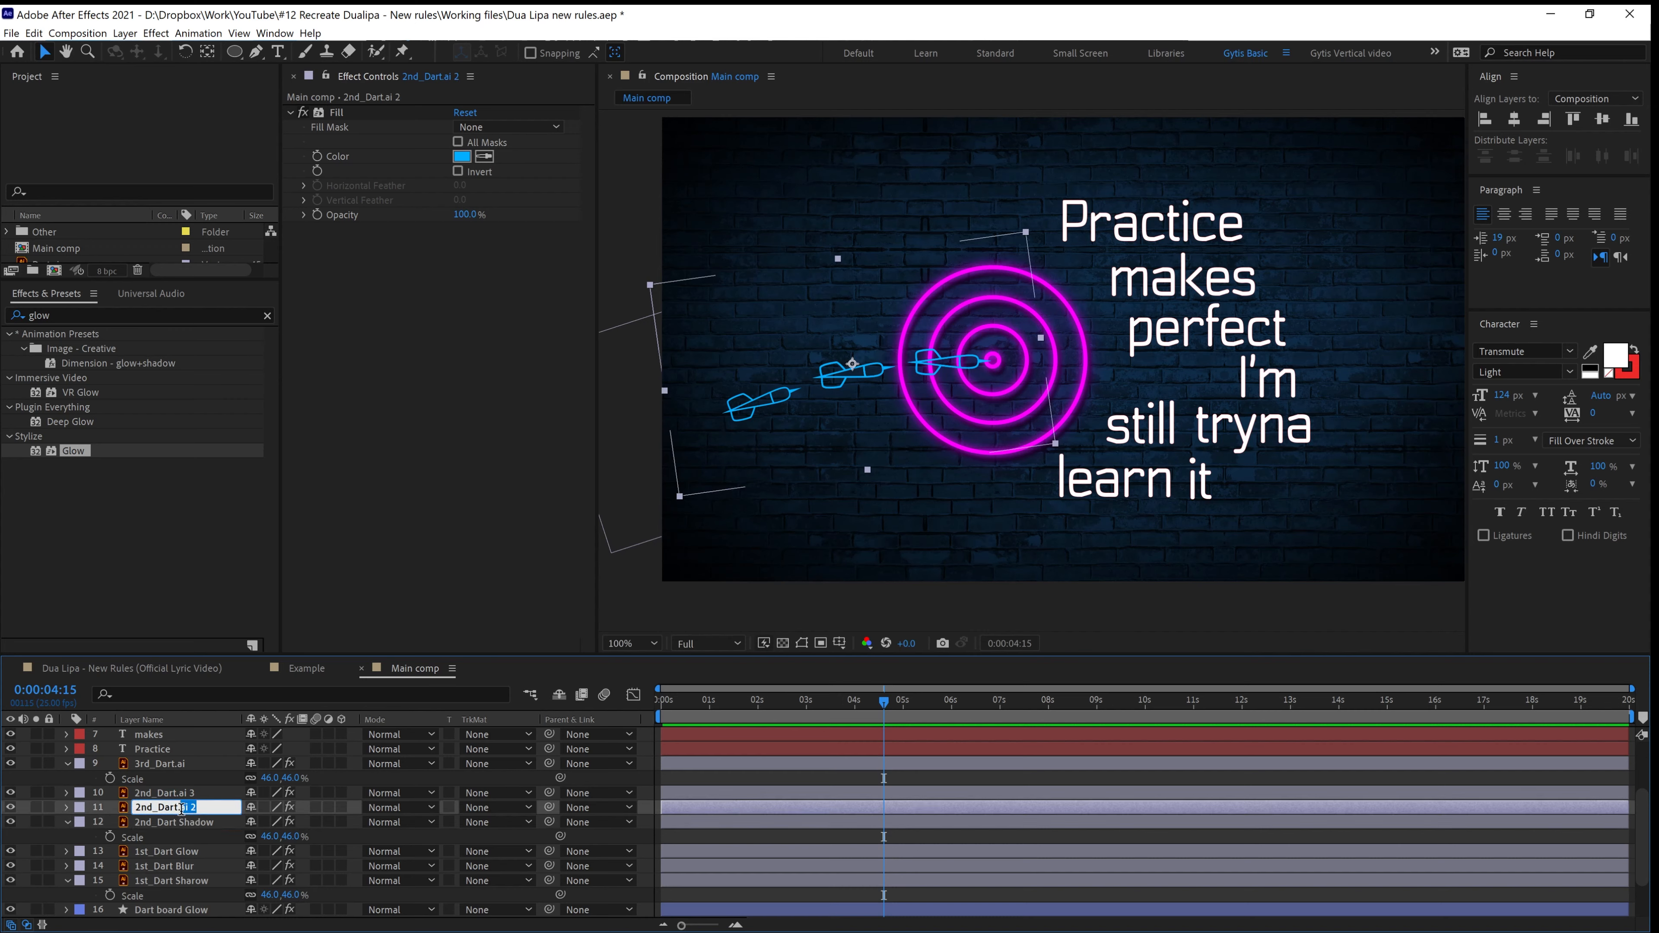
Duplicate the 3rd_Dart.ai layer twice and rename the lowest of the three as 3rd_Dart Shadow
{"action": "left_click", "coordinate": [163, 764]}
{"action": "key", "text": "ctrl+d"}
{"action": "key", "text": "ctrl+d"}
{"action": "key", "text": "Return"}
{"action": "key", "text": "BackSpace"}
{"action": "key", "text": "BackSpace"}
{"action": "key", "text": "BackSpace"}
{"action": "type", "text": "Shadow"}
{"action": "key", "text": "Return"}
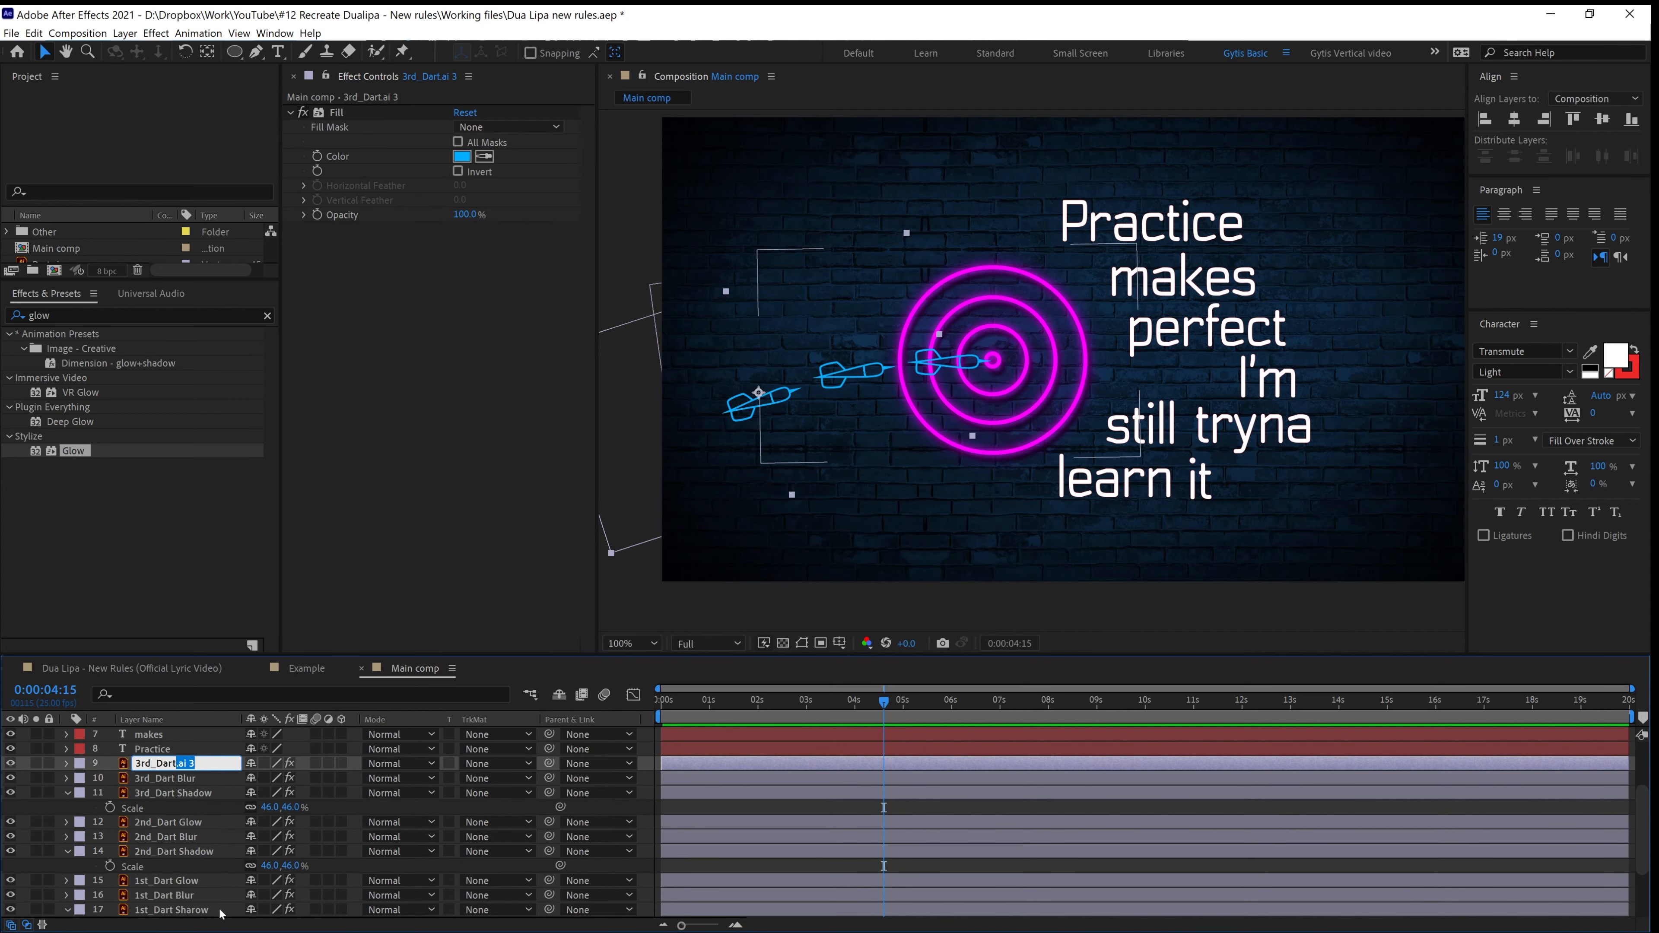
Copy the black Fill effect from Dart board Shadow and paste it onto the 1st_Dart Sharow layer
{"action": "scroll", "coordinate": [168, 831], "scroll_direction": "down", "scroll_amount": 3}
{"action": "left_click", "coordinate": [168, 807]}
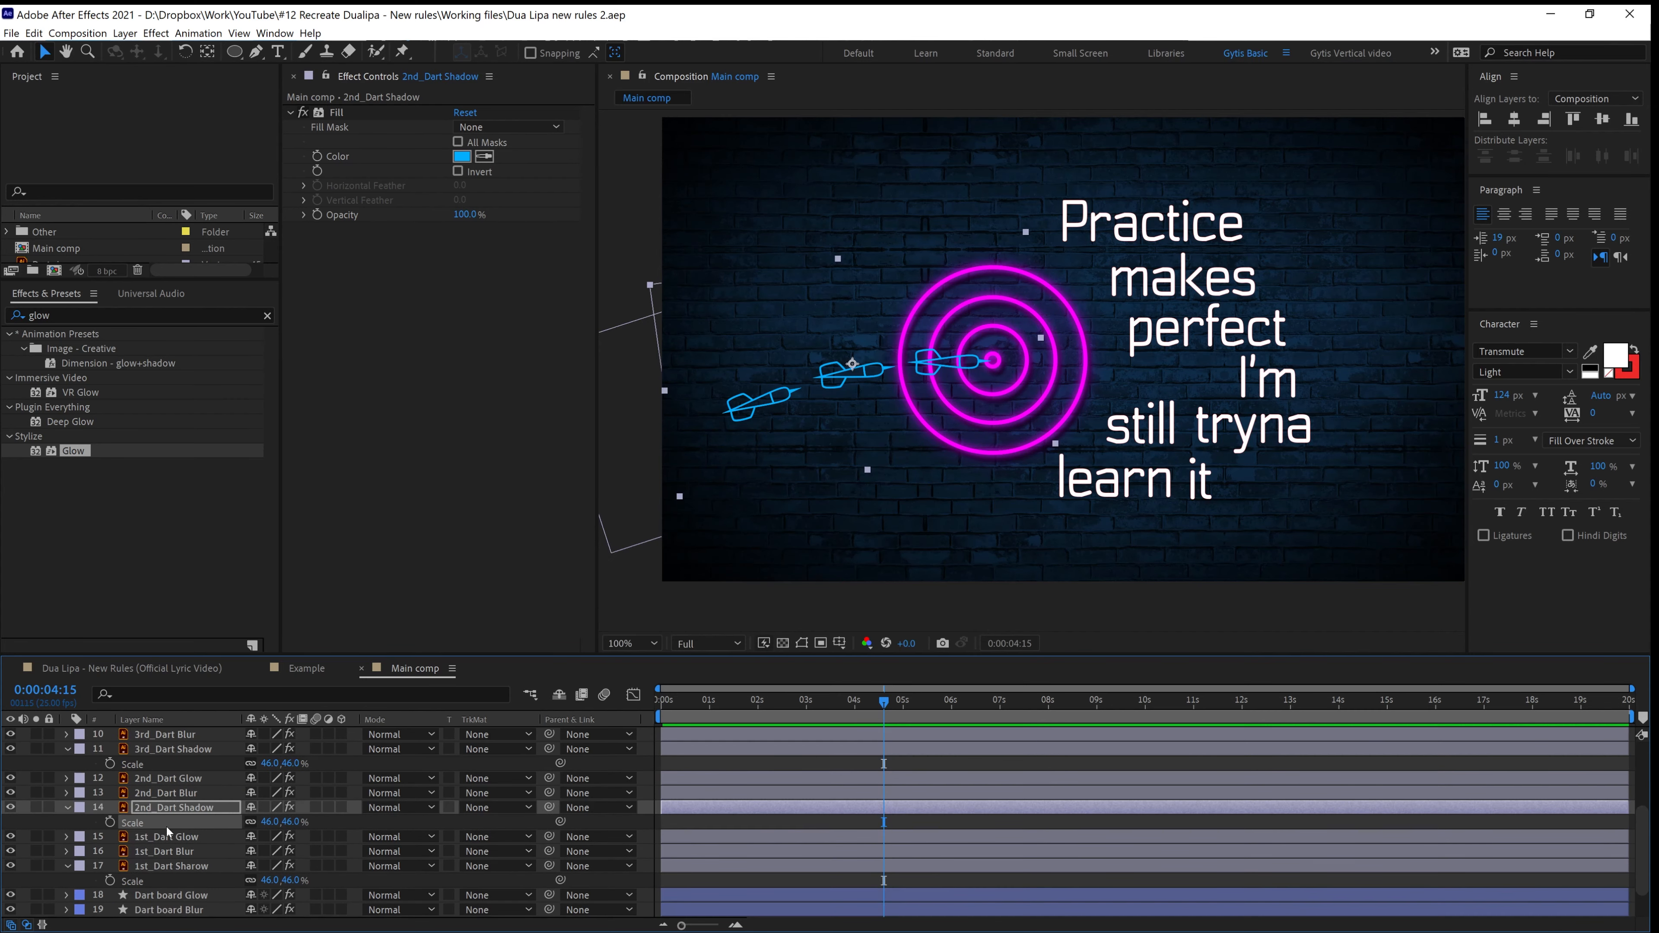
{"action": "left_click", "coordinate": [168, 866]}
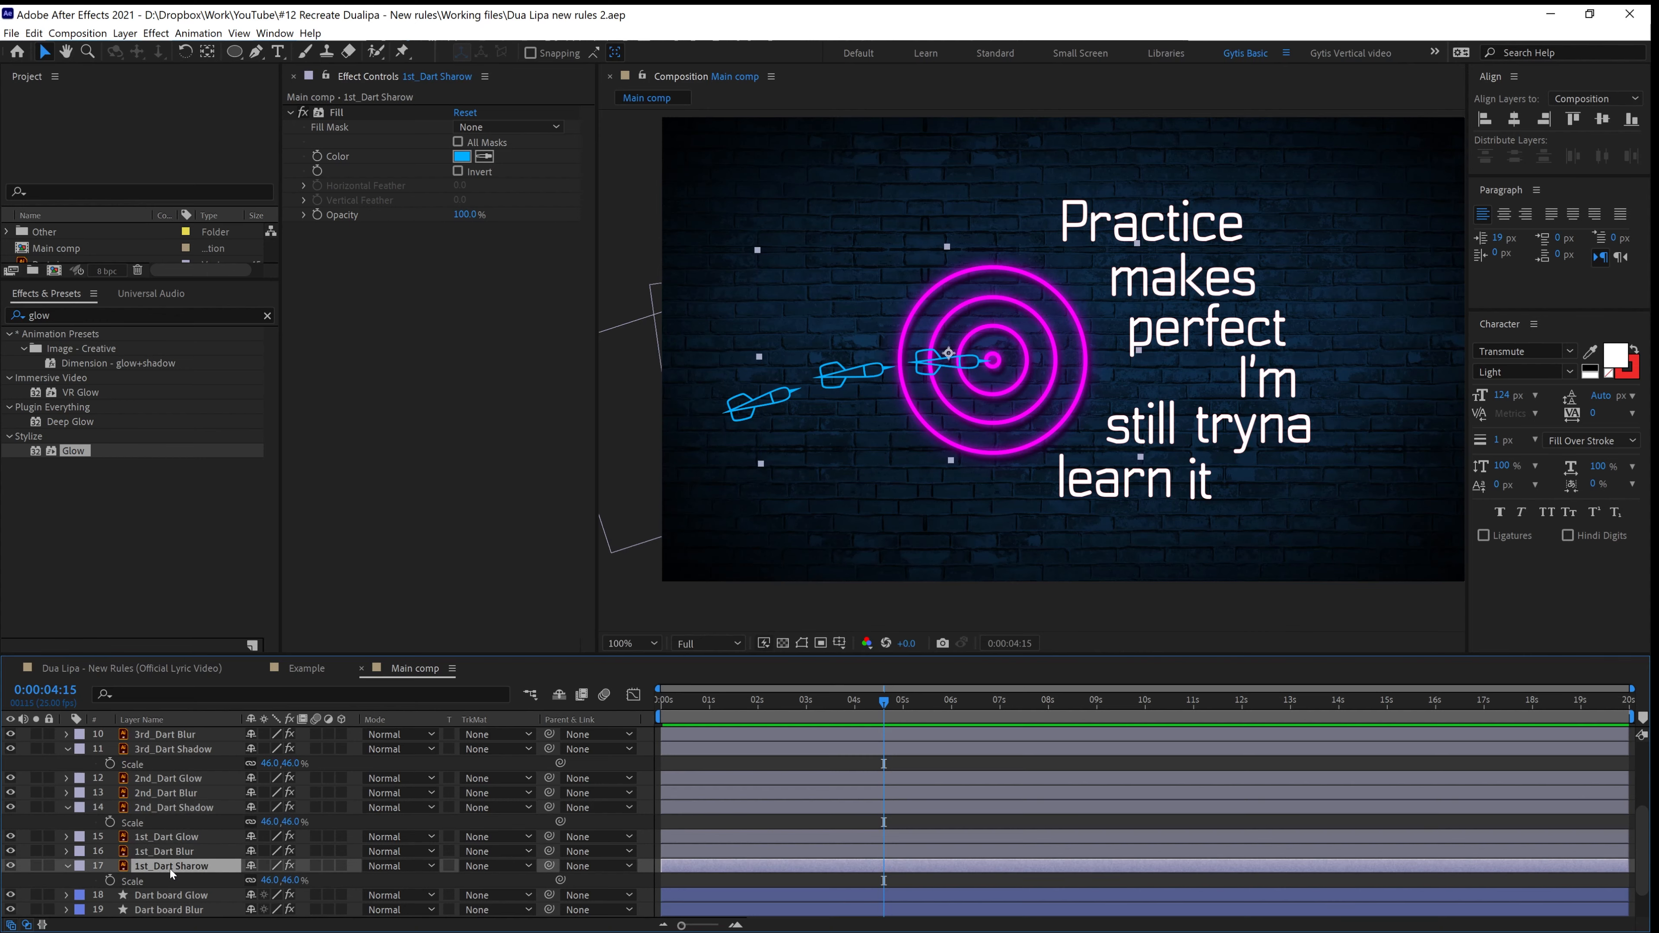
{"action": "scroll", "coordinate": [165, 902], "scroll_direction": "down", "scroll_amount": 3}
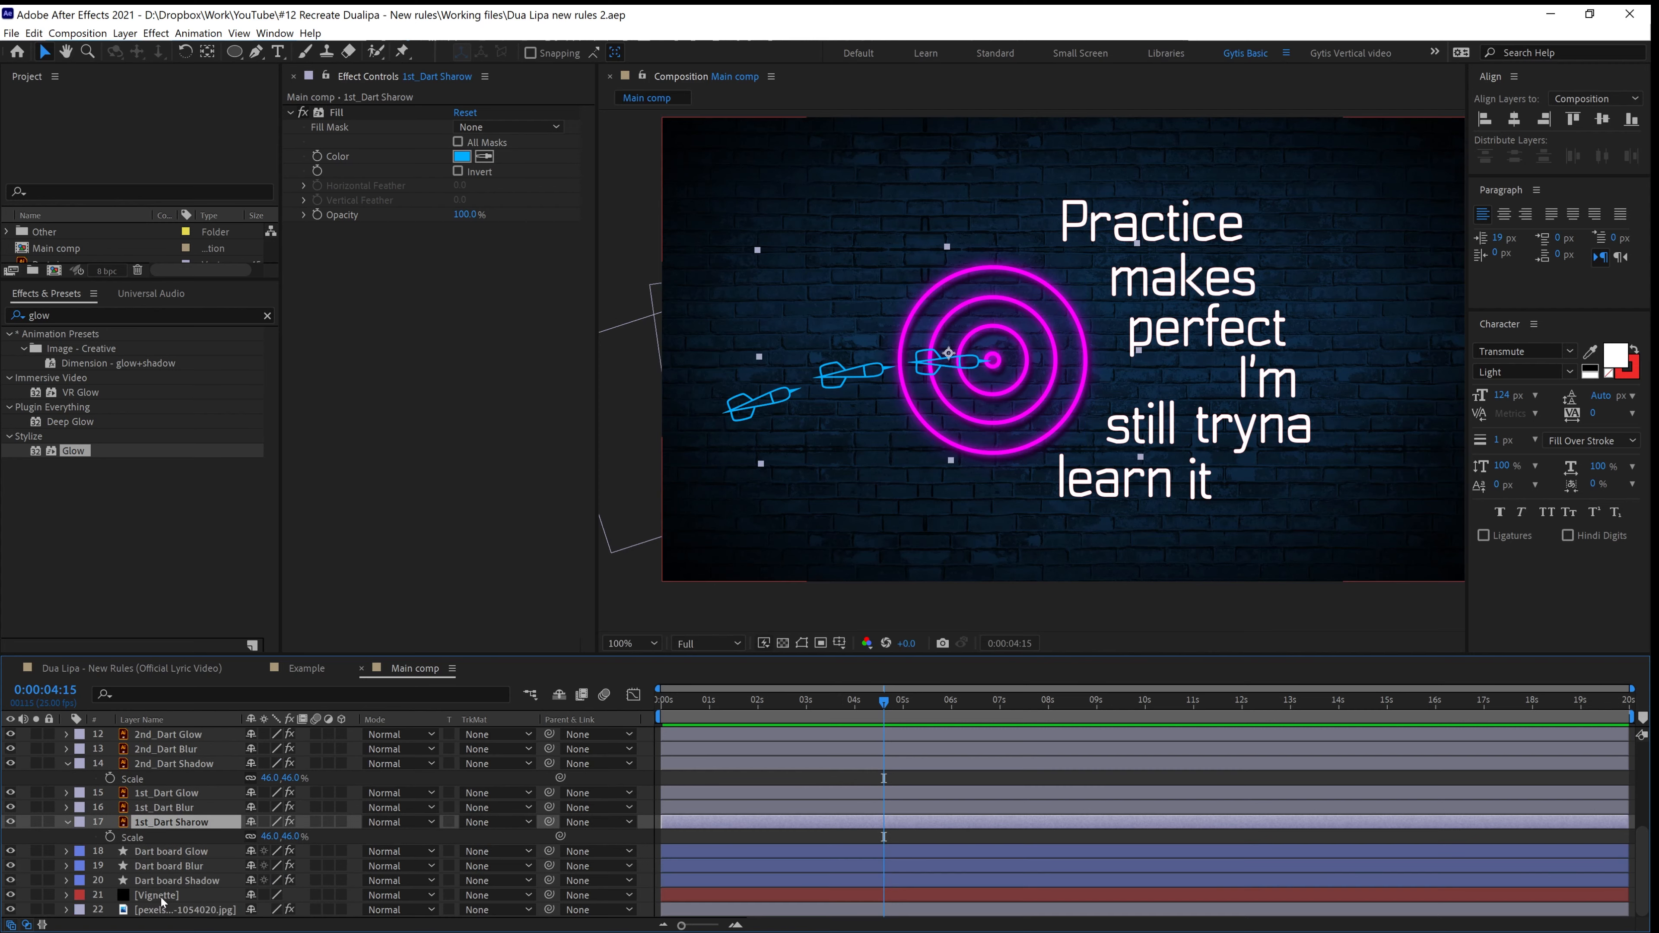
{"action": "left_click", "coordinate": [167, 881]}
{"action": "left_click", "coordinate": [344, 114]}
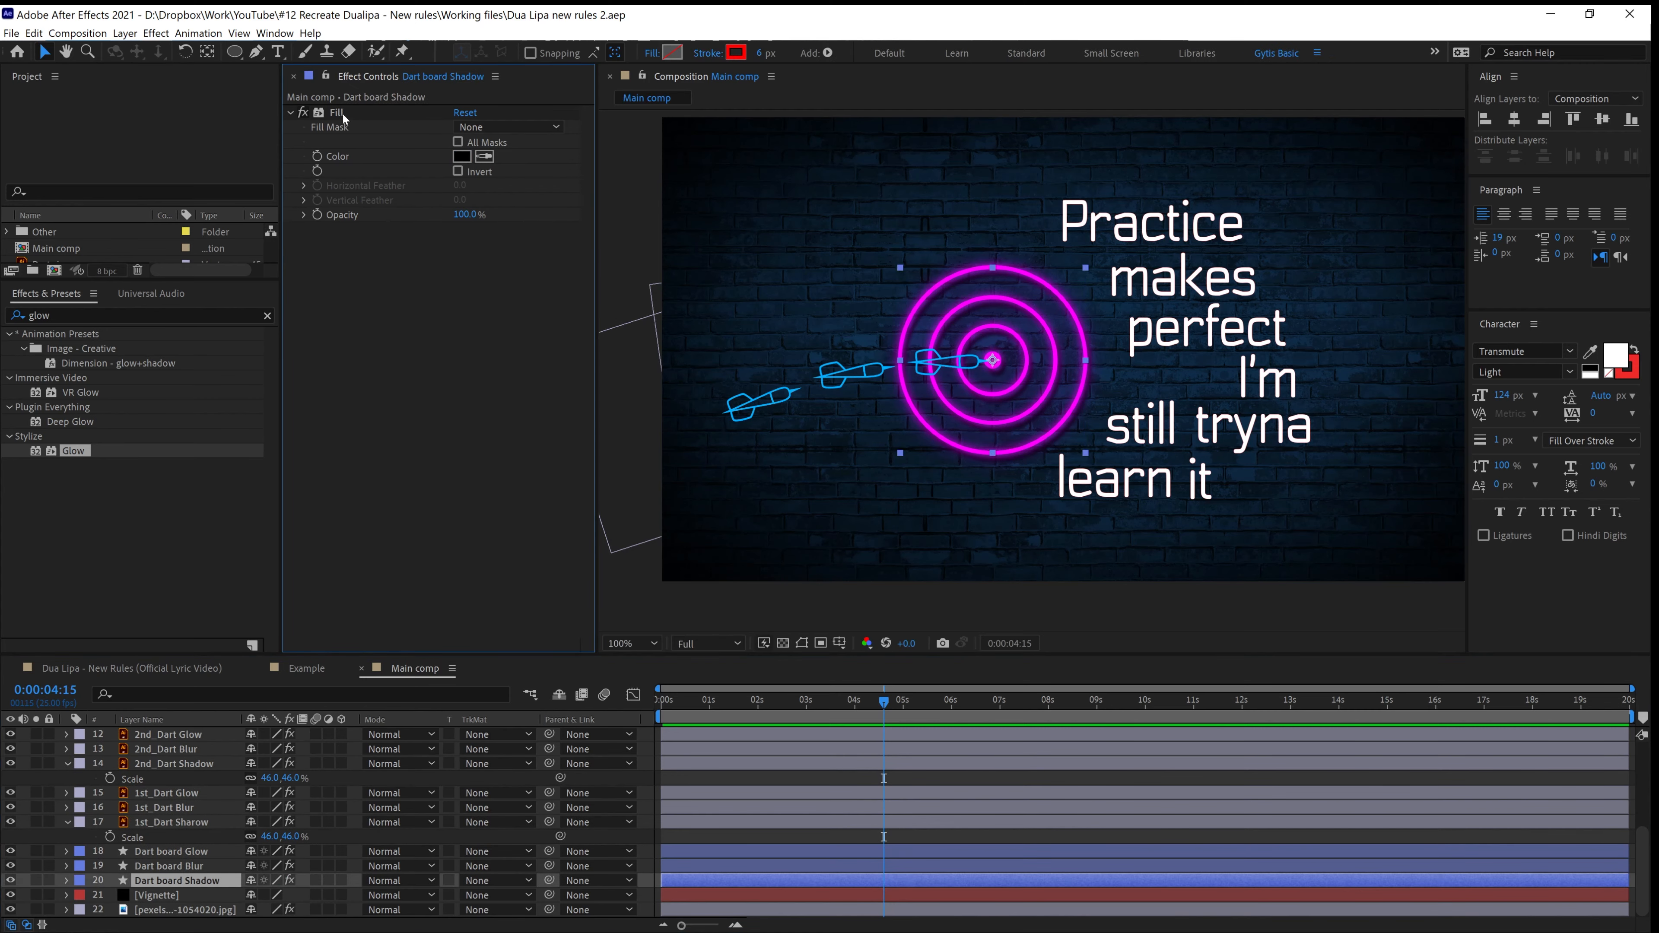
{"action": "left_click", "coordinate": [341, 114]}
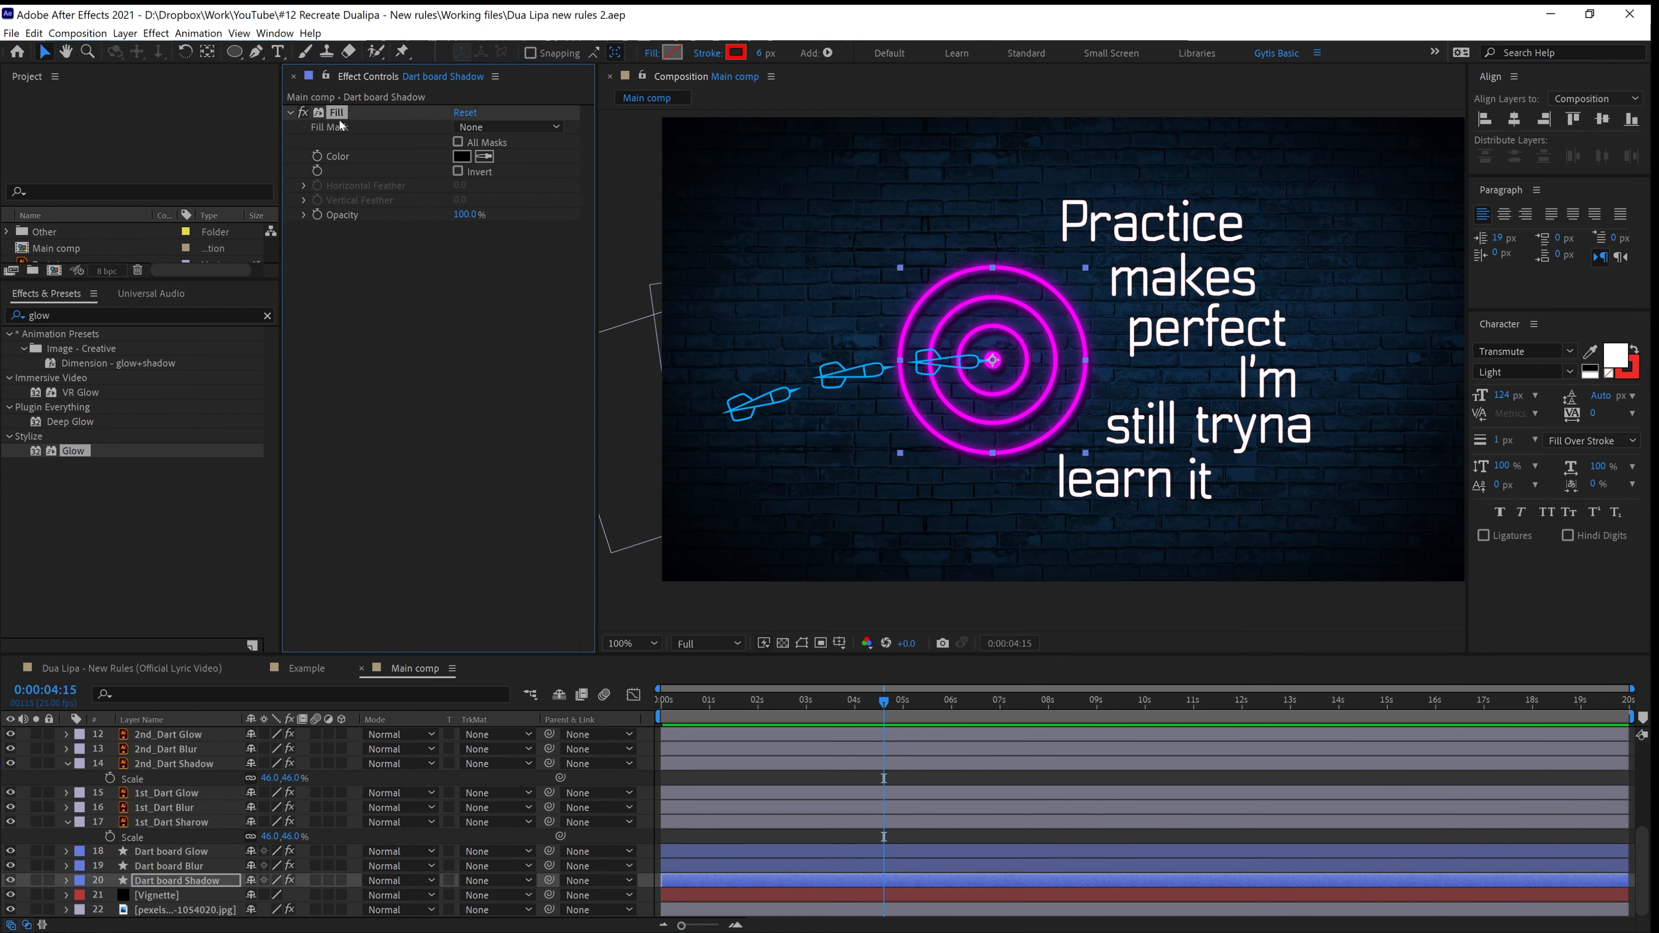
{"action": "left_click", "coordinate": [172, 822]}
{"action": "key", "text": "ctrl+v"}
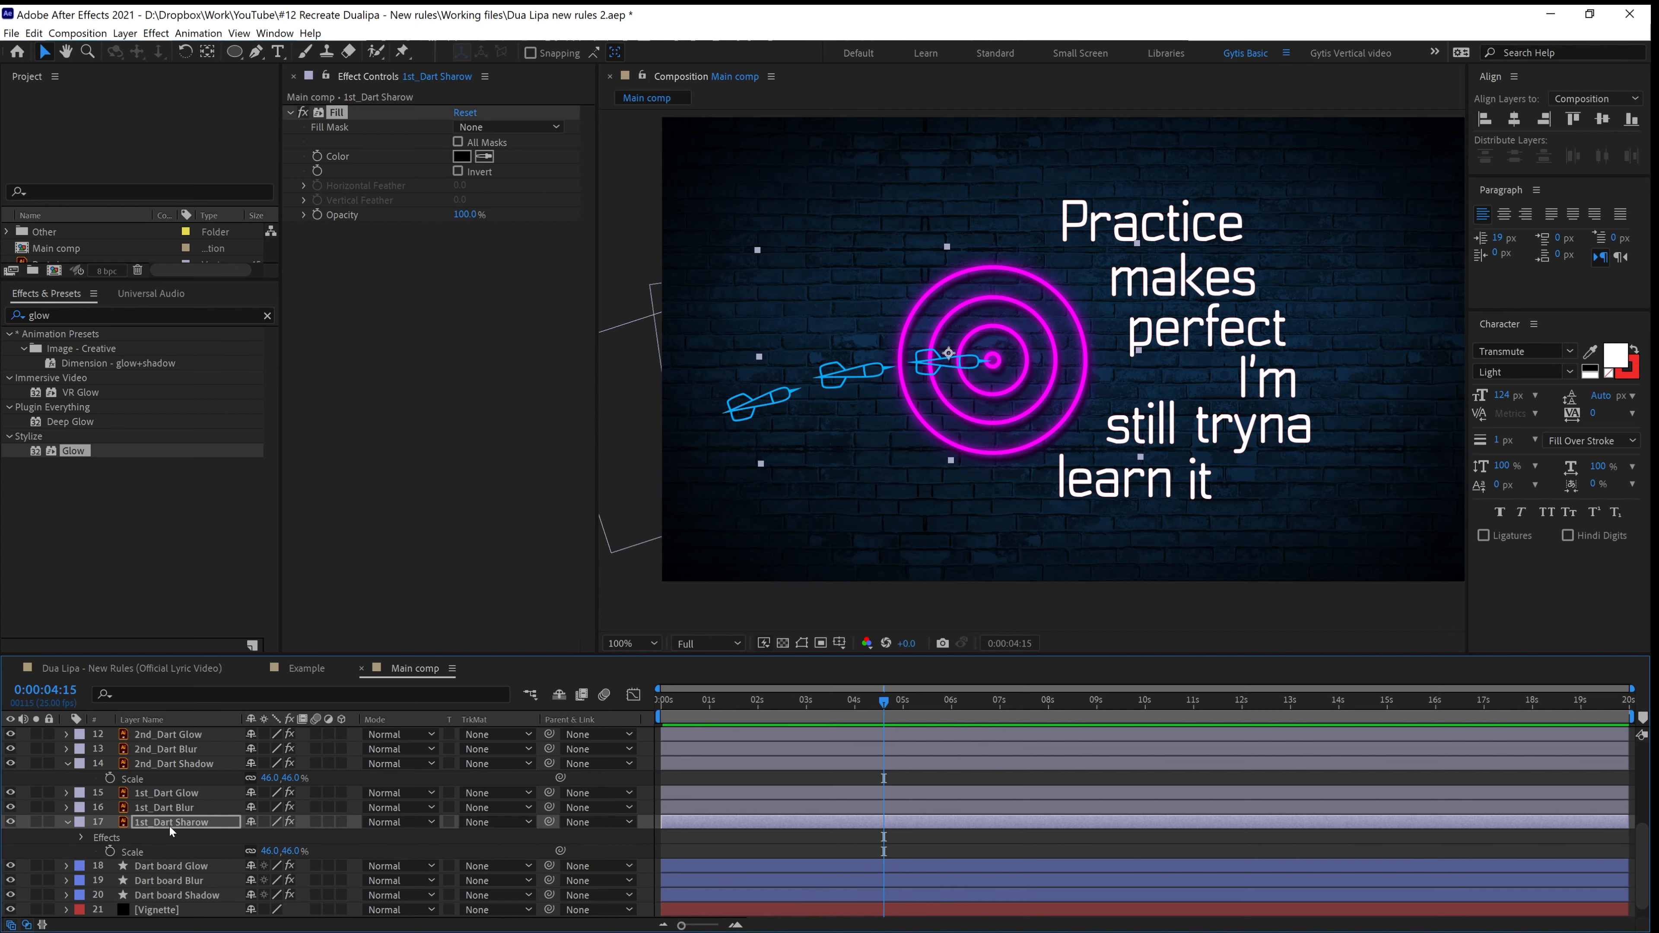
Paste the black Fill effect onto the 2nd_Dart Shadow and 3rd_Dart Shadow layers
{"action": "left_click", "coordinate": [174, 763]}
{"action": "key", "text": "ctrl+v"}
{"action": "scroll", "coordinate": [178, 778], "scroll_direction": "up", "scroll_amount": 1}
{"action": "left_click", "coordinate": [172, 747]}
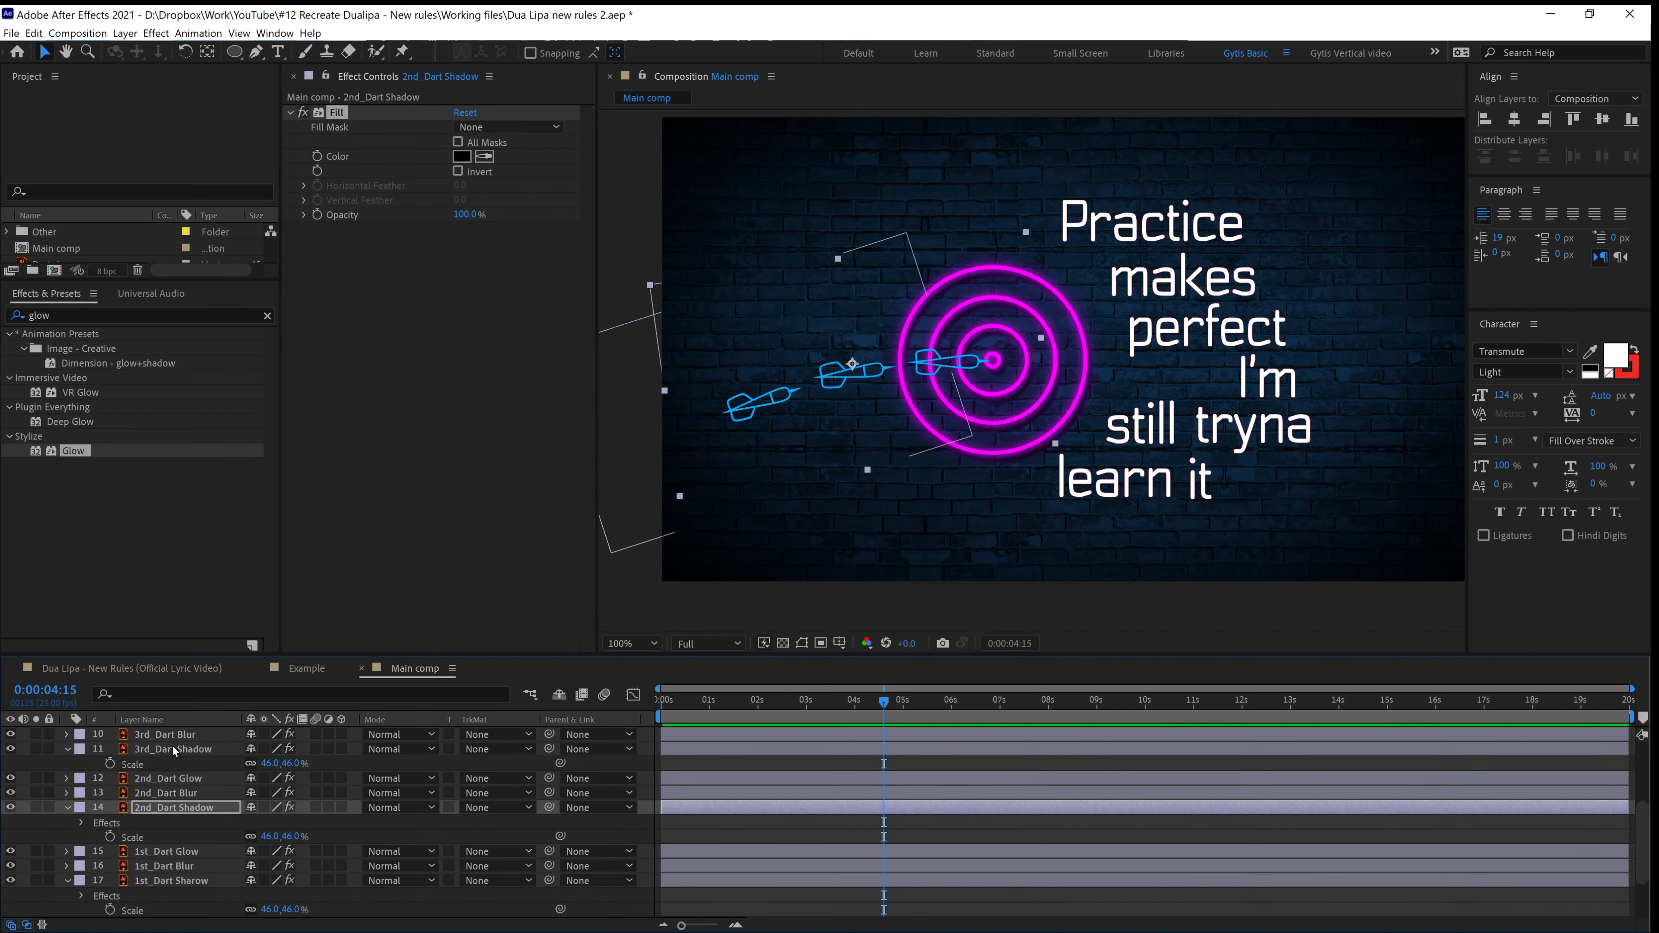
{"action": "key", "text": "ctrl+v"}
Expand the layer styles of Dart board Shadow and copy its Blending Options and Drop Shadow
{"action": "scroll", "coordinate": [179, 765], "scroll_direction": "down", "scroll_amount": 2}
{"action": "left_click", "coordinate": [174, 808]}
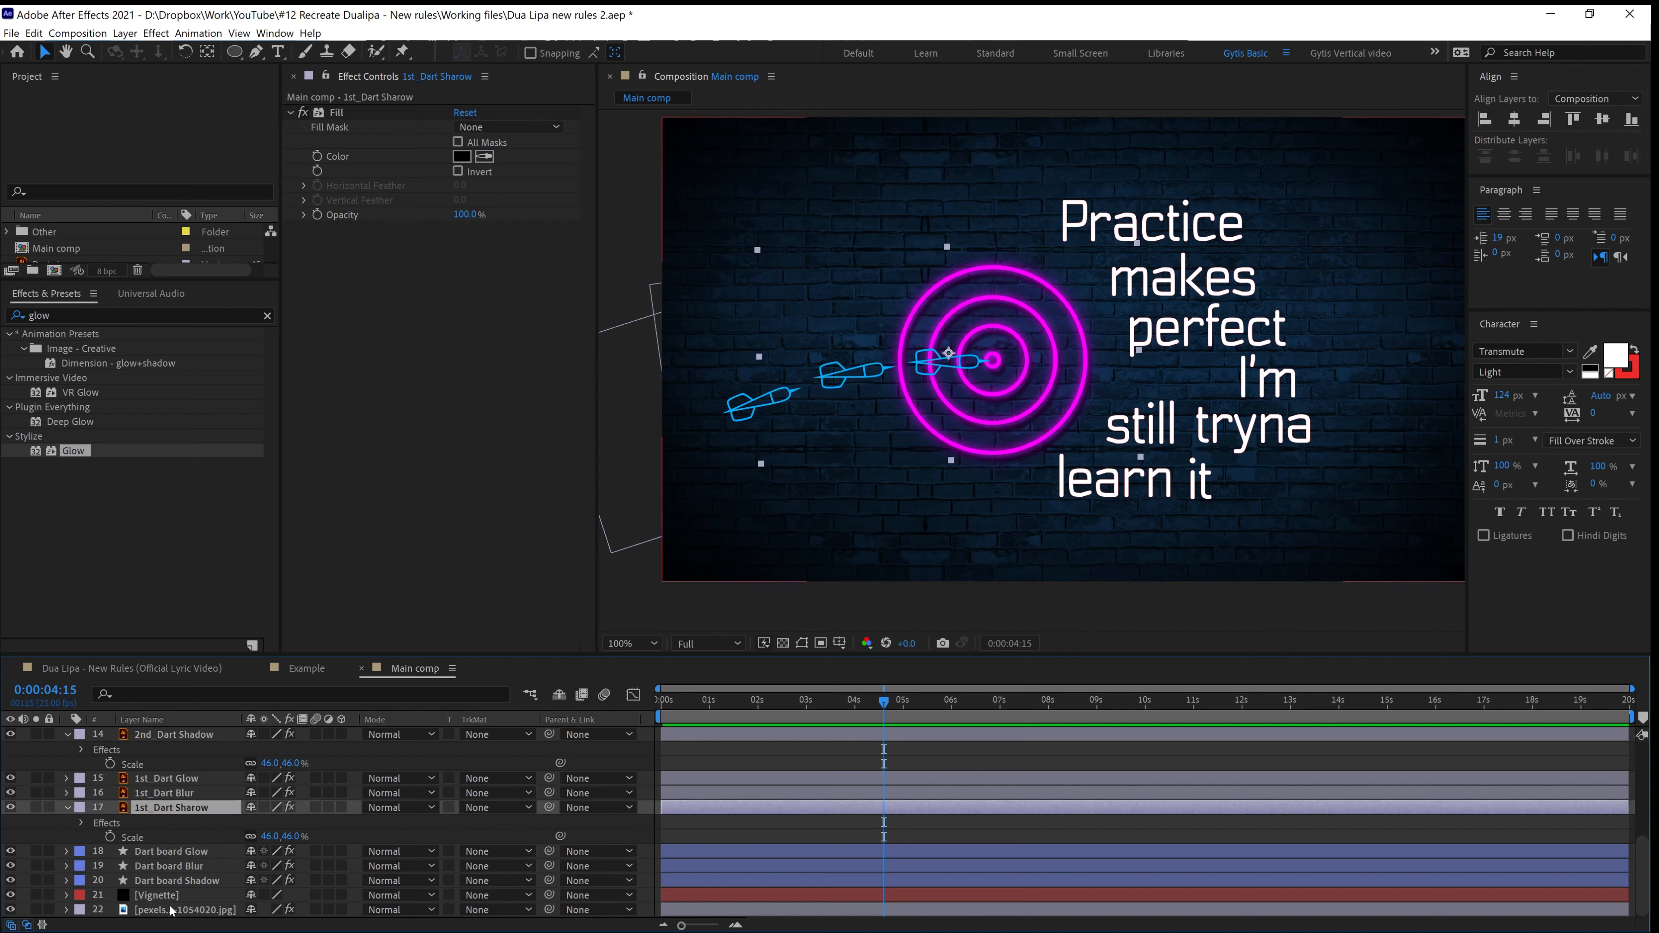
{"action": "left_click", "coordinate": [162, 882]}
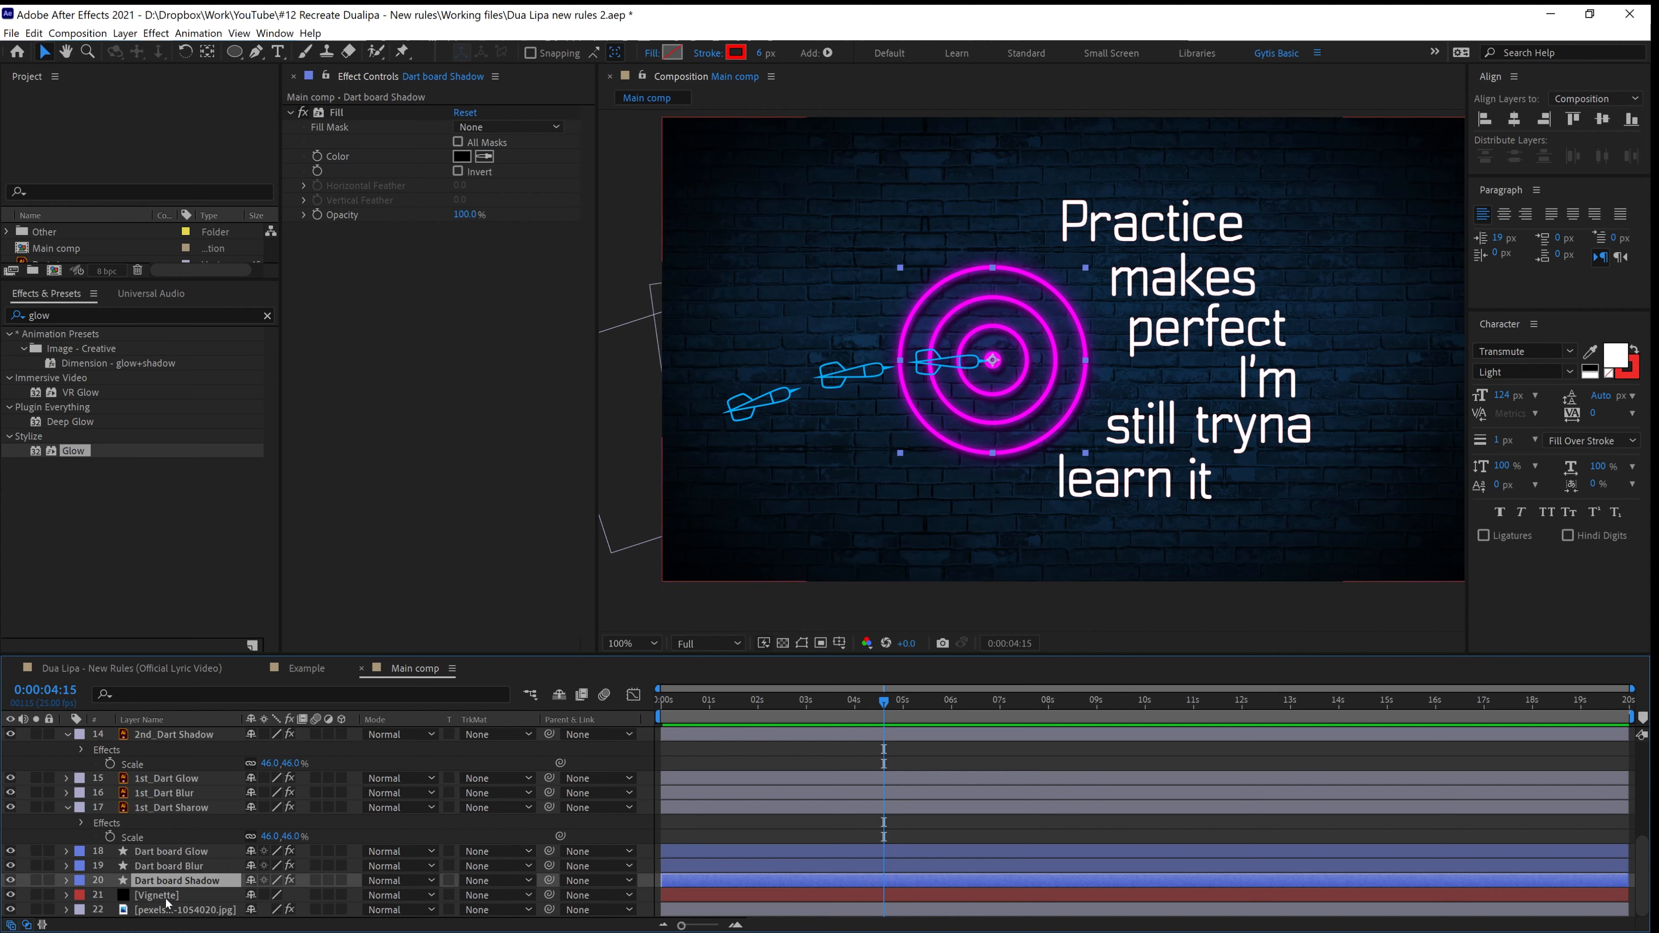
{"action": "left_click", "coordinate": [67, 880]}
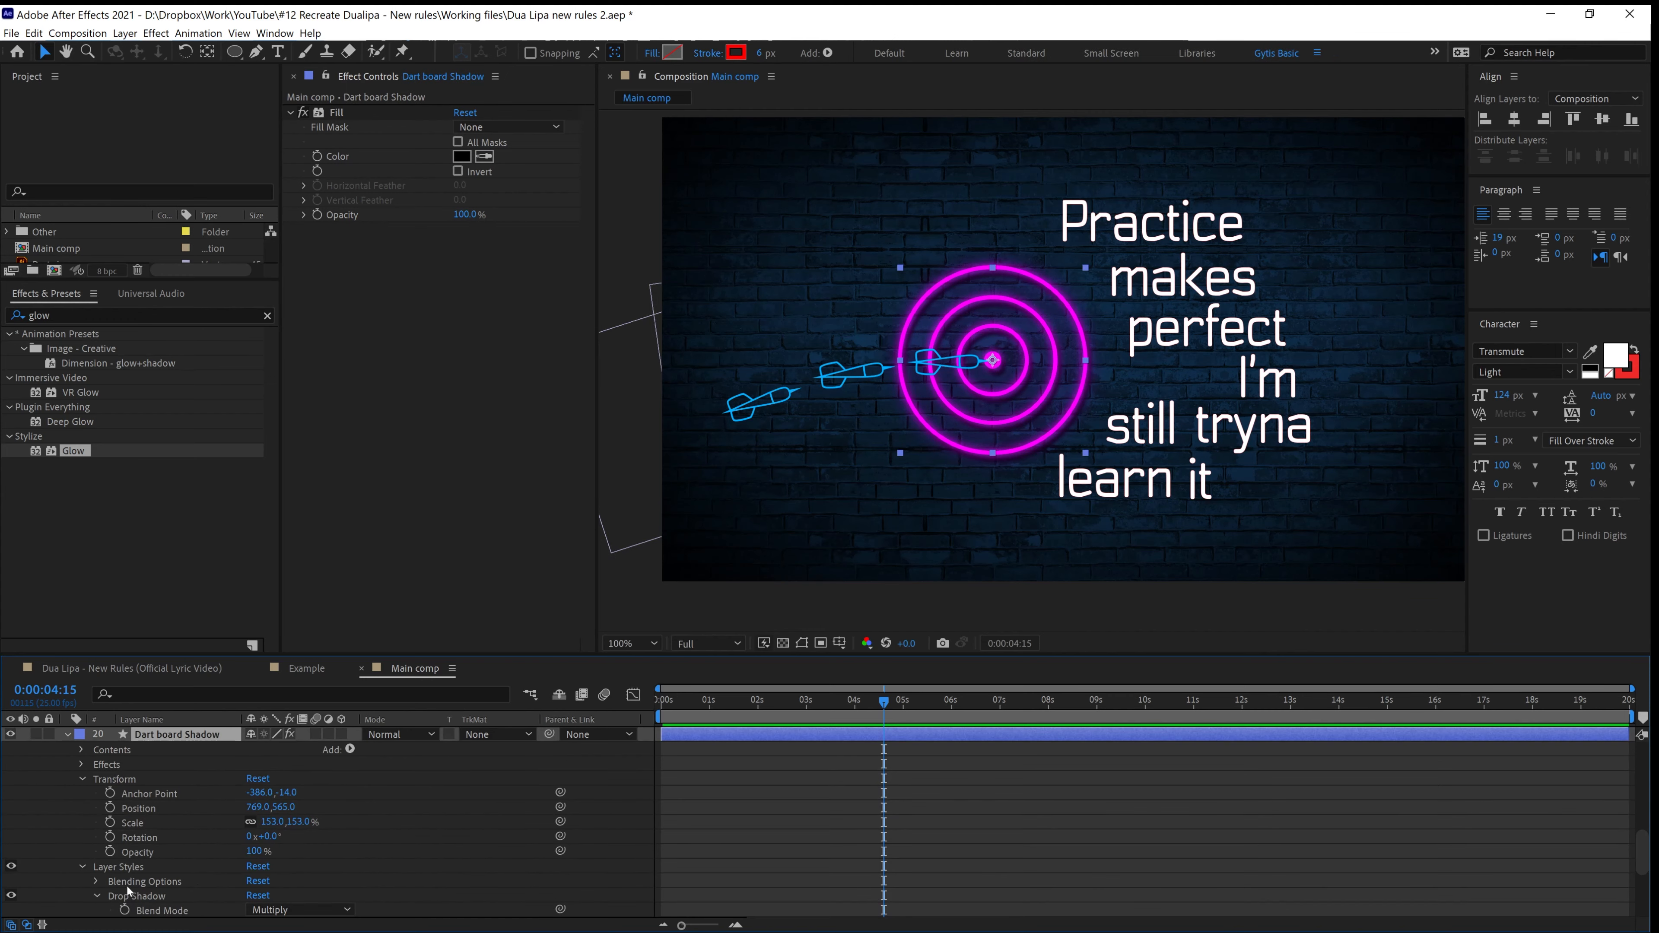
{"action": "scroll", "coordinate": [114, 873], "scroll_direction": "down", "scroll_amount": 3}
{"action": "left_click", "coordinate": [82, 777]}
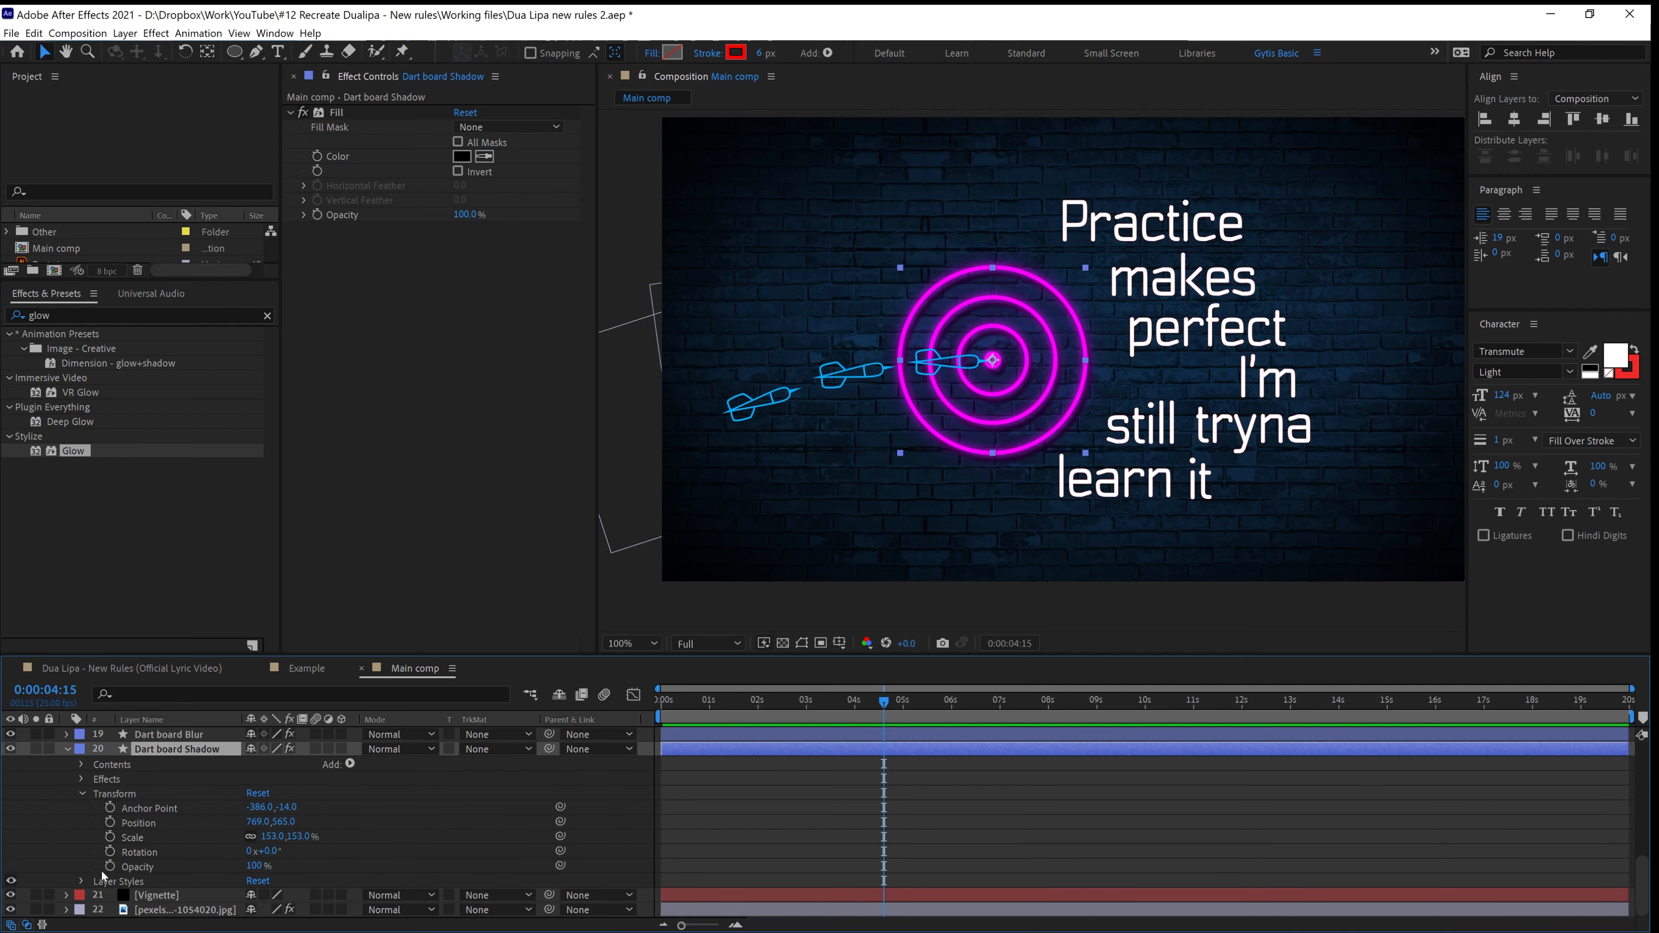
{"action": "left_click", "coordinate": [81, 880]}
{"action": "scroll", "coordinate": [123, 884], "scroll_direction": "down", "scroll_amount": 4}
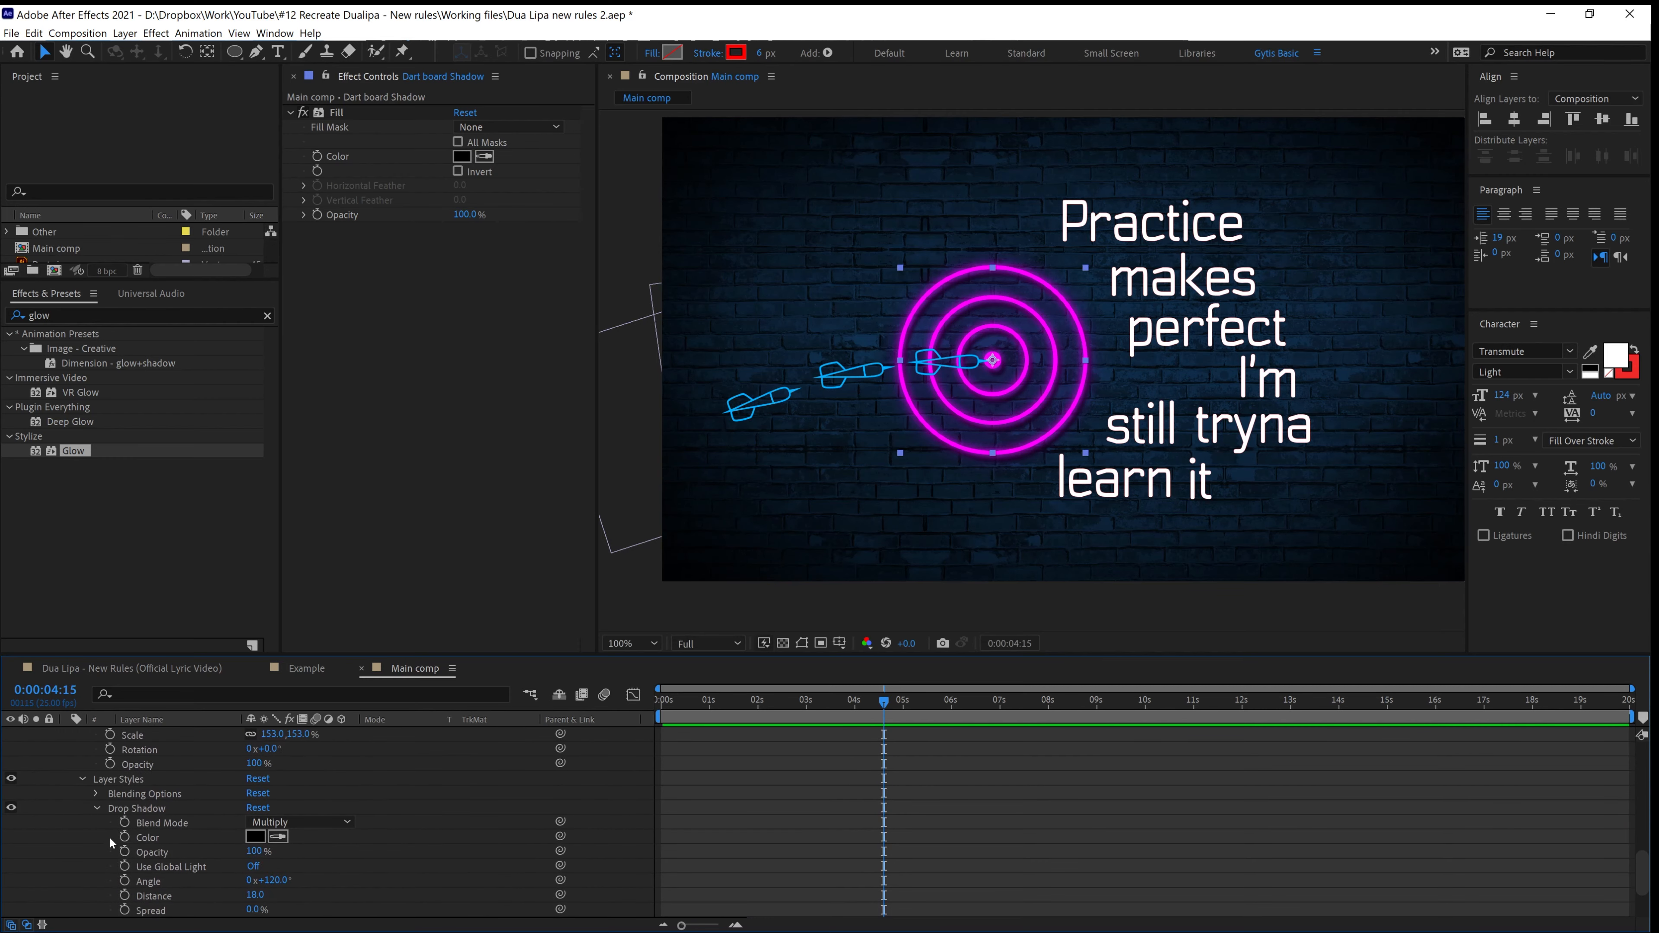
{"action": "left_click", "coordinate": [125, 794]}
{"action": "left_click", "coordinate": [124, 807], "text": "shift"}
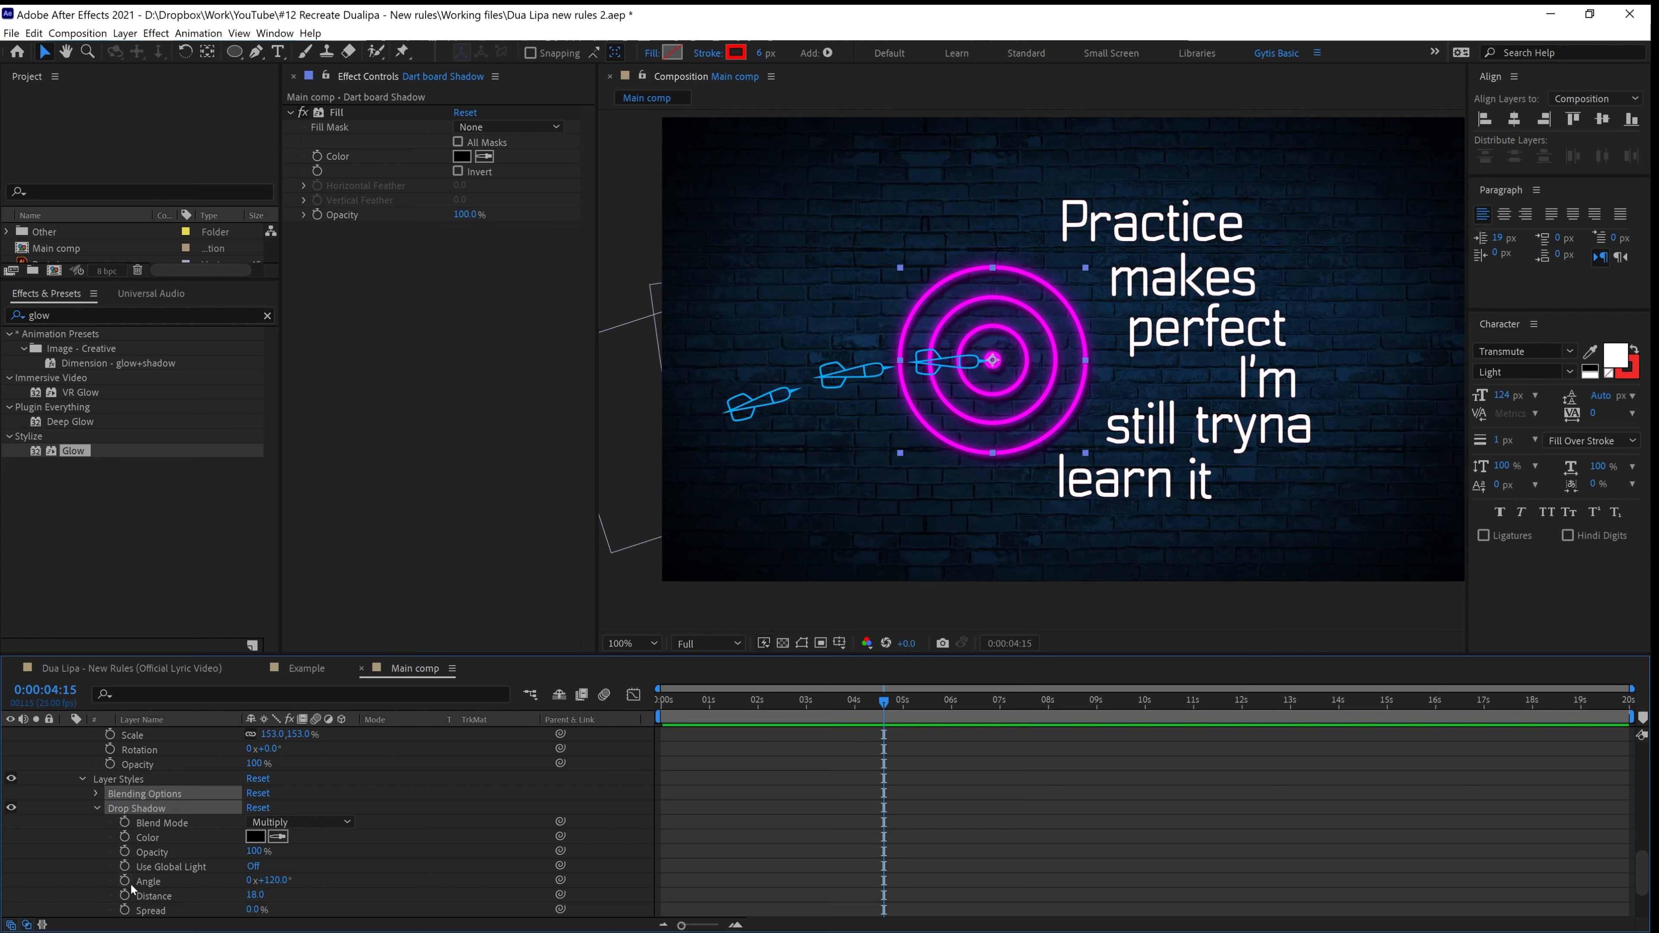
Hide the 1st_Dart Glow and 1st_Dart Blur layers
{"action": "scroll", "coordinate": [130, 888], "scroll_direction": "up", "scroll_amount": 5}
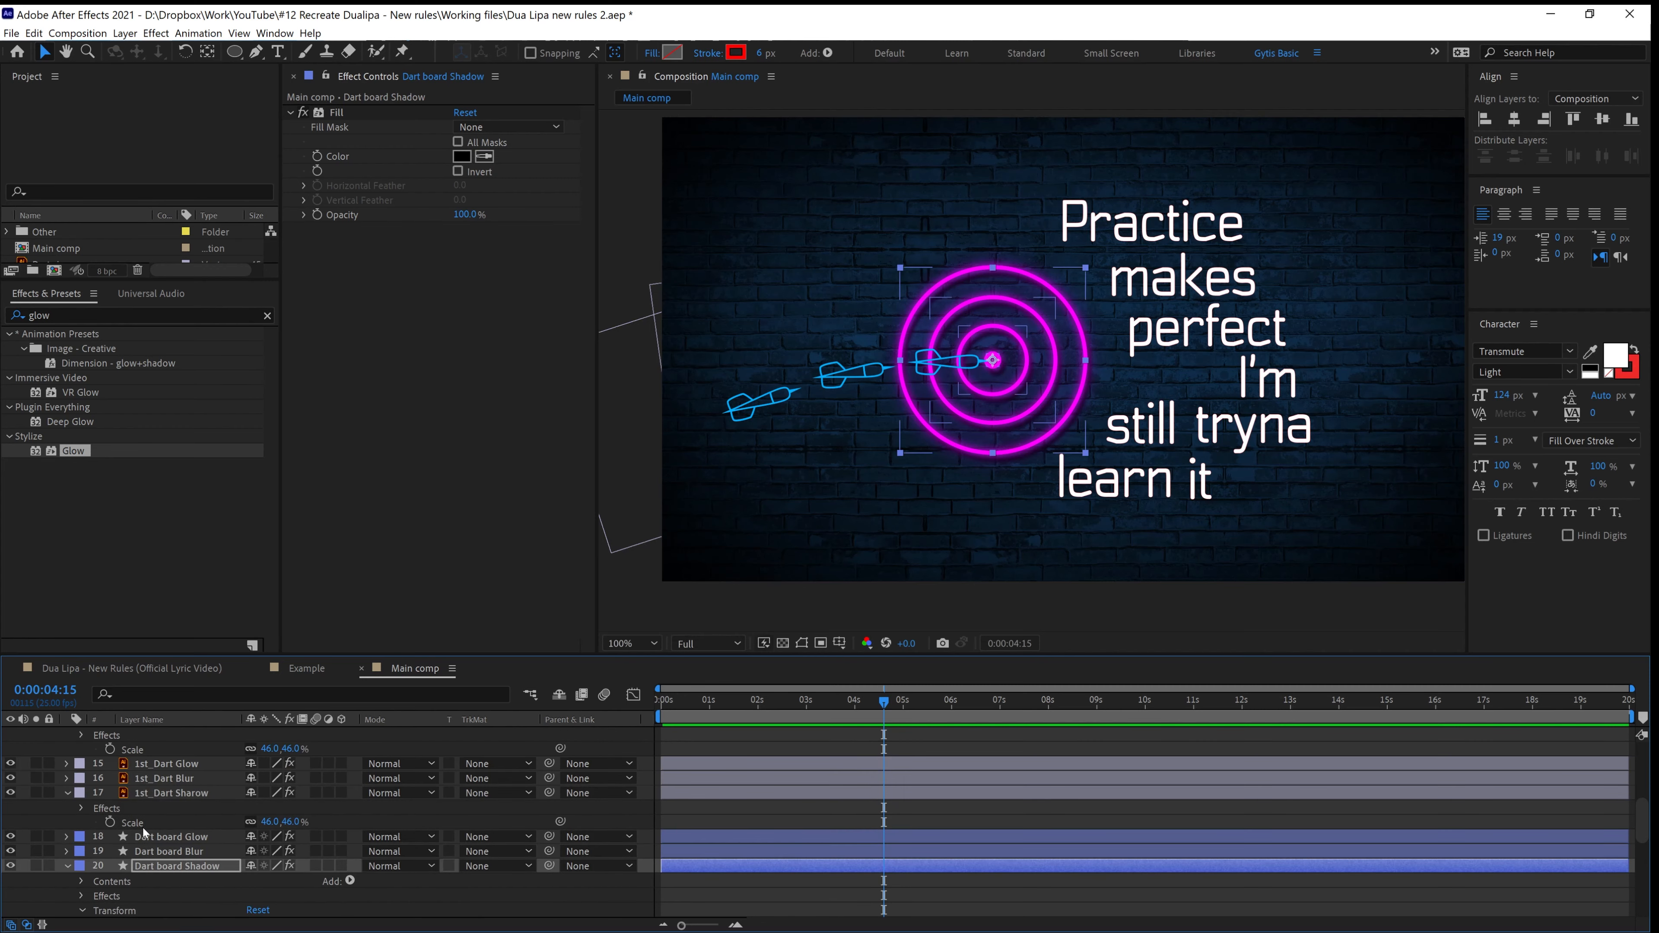
{"action": "left_click", "coordinate": [137, 792]}
{"action": "left_click", "coordinate": [146, 780]}
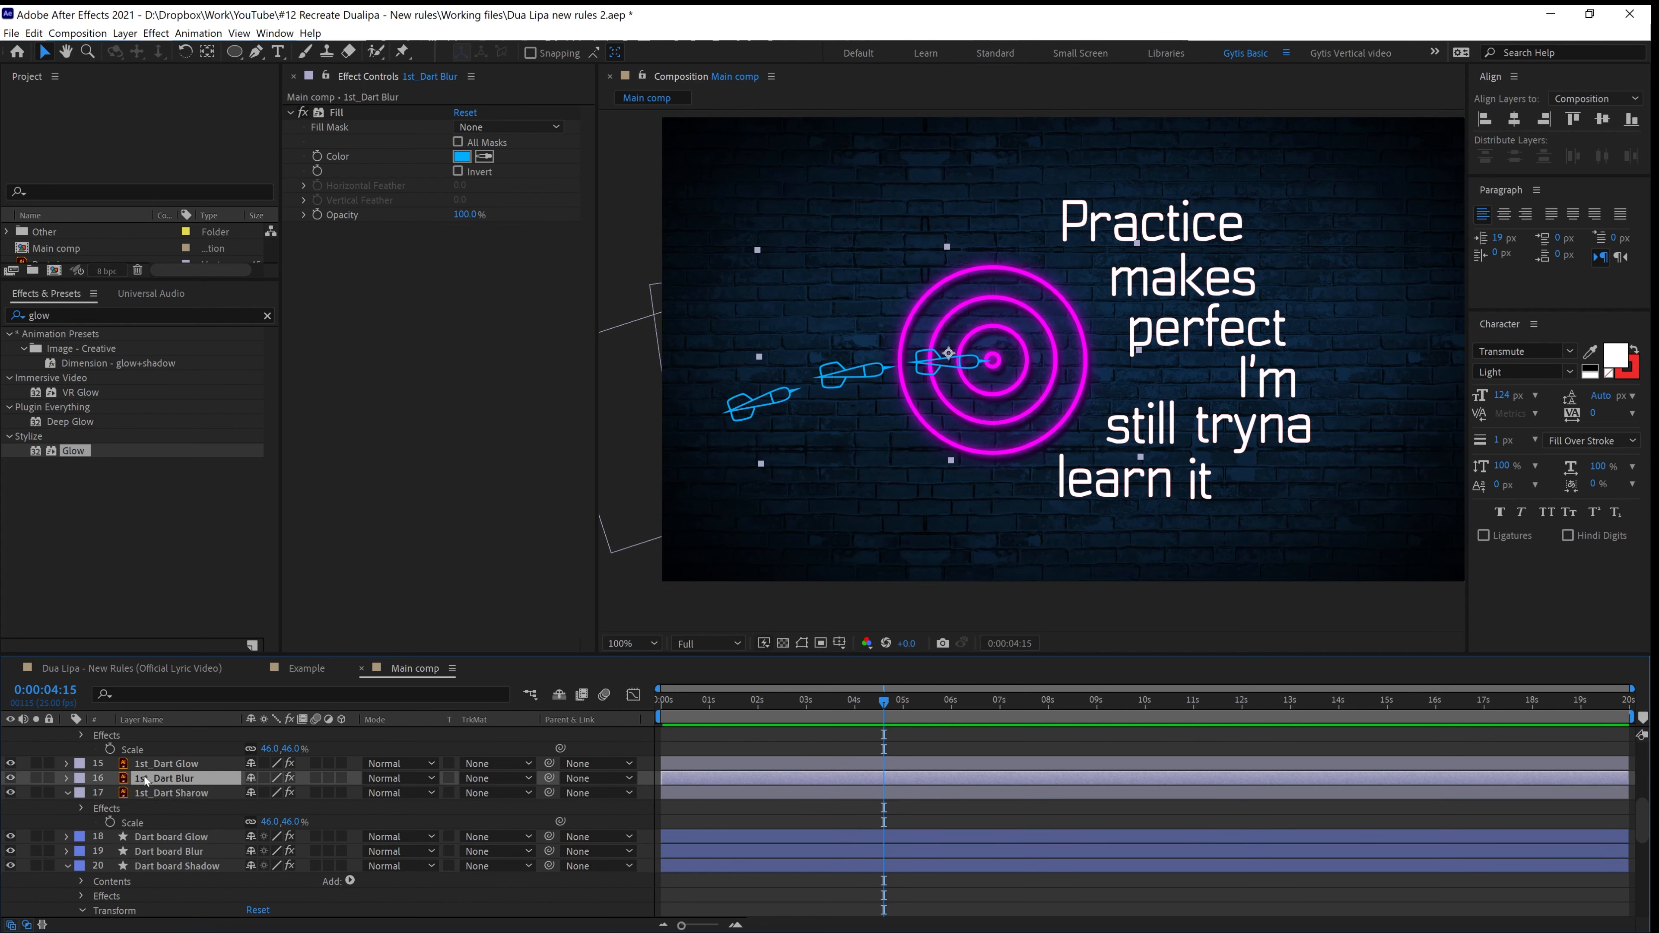
{"action": "scroll", "coordinate": [250, 823], "scroll_direction": "up", "scroll_amount": 1}
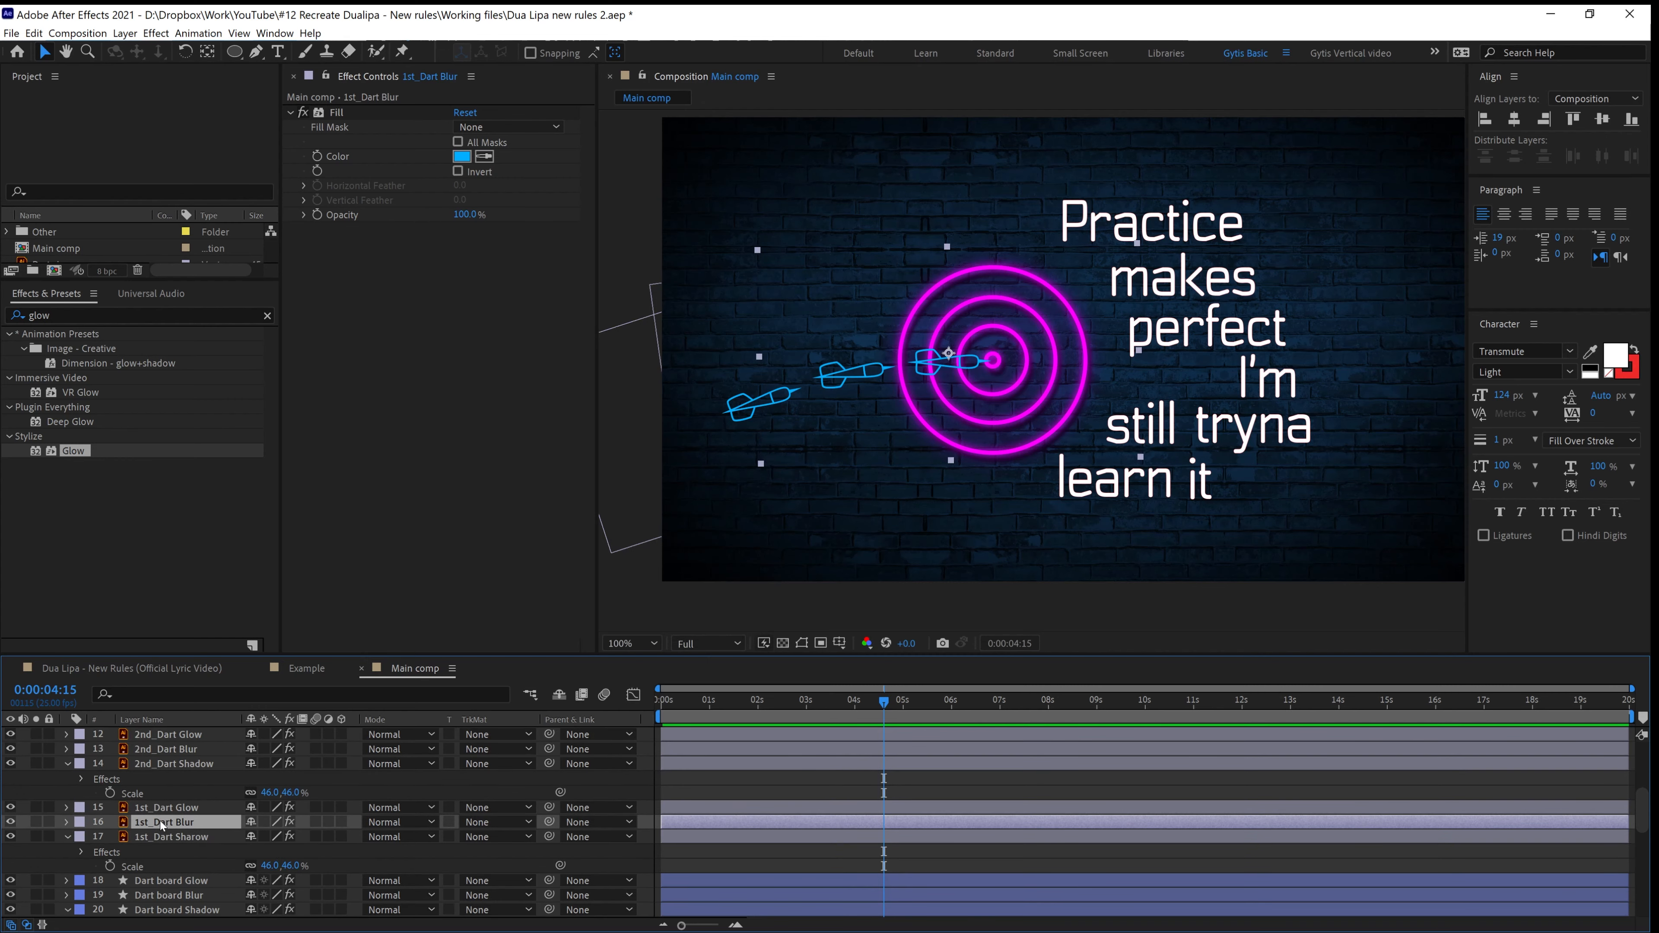
{"action": "left_click", "coordinate": [163, 808], "text": "ctrl"}
{"action": "left_click_drag", "start_coordinate": [10, 808], "coordinate": [10, 823]}
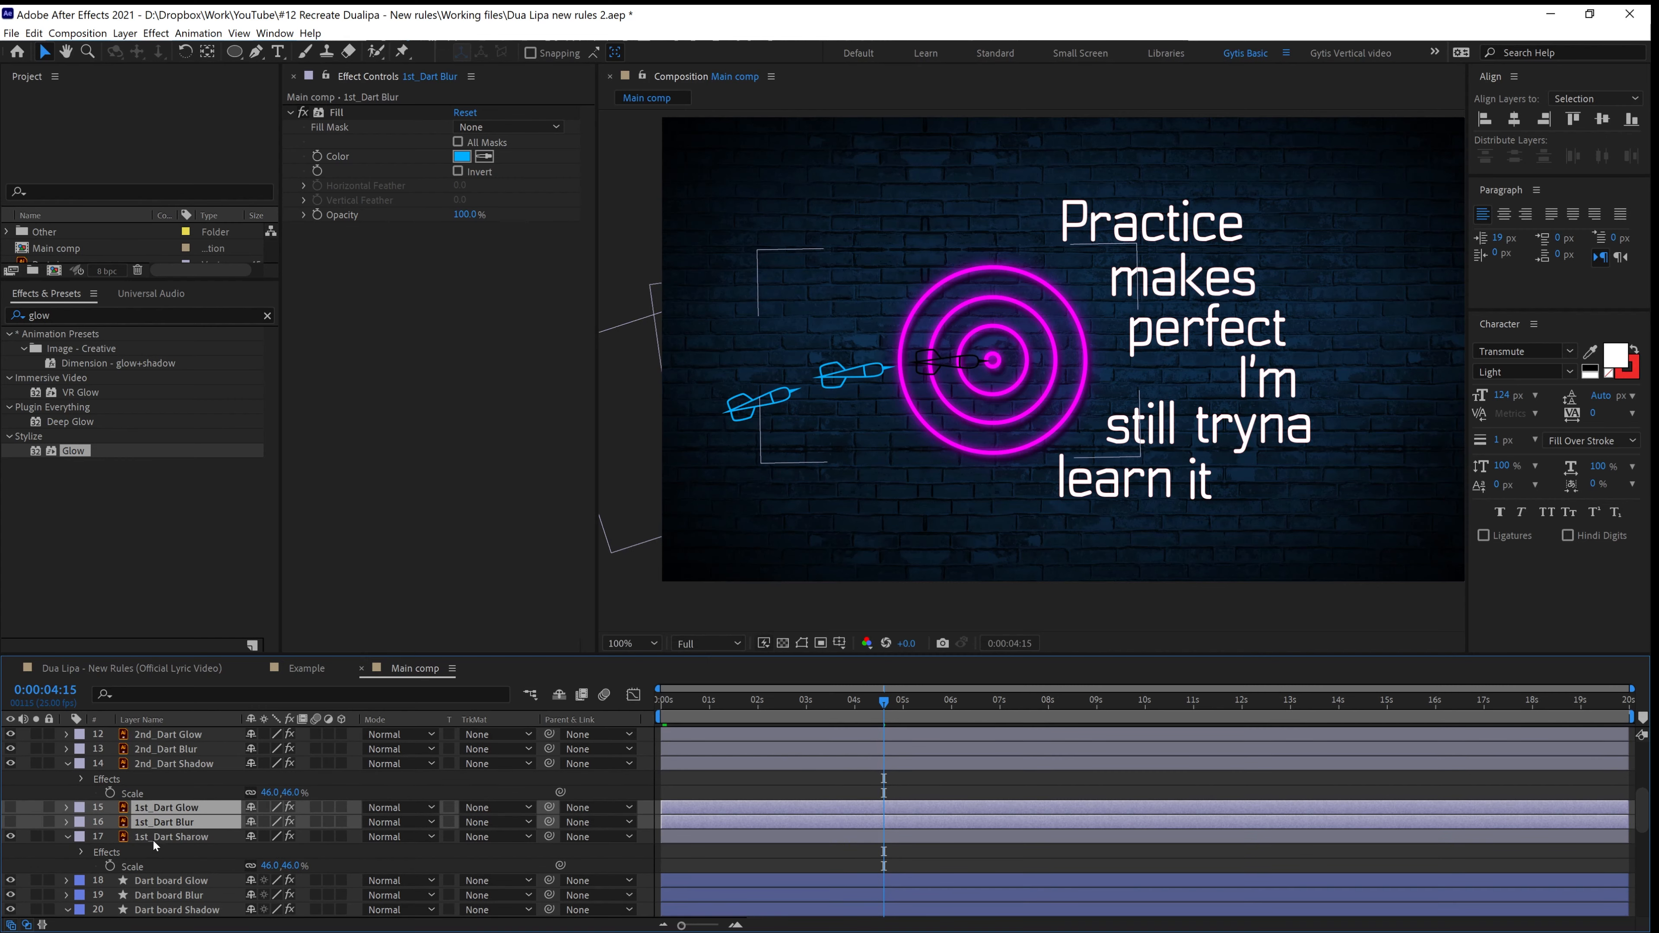
Paste the copied Blending Options and Drop Shadow onto 1st_Dart Sharow and expand its layer styles
{"action": "left_click", "coordinate": [156, 838]}
{"action": "key", "text": "ctrl+v"}
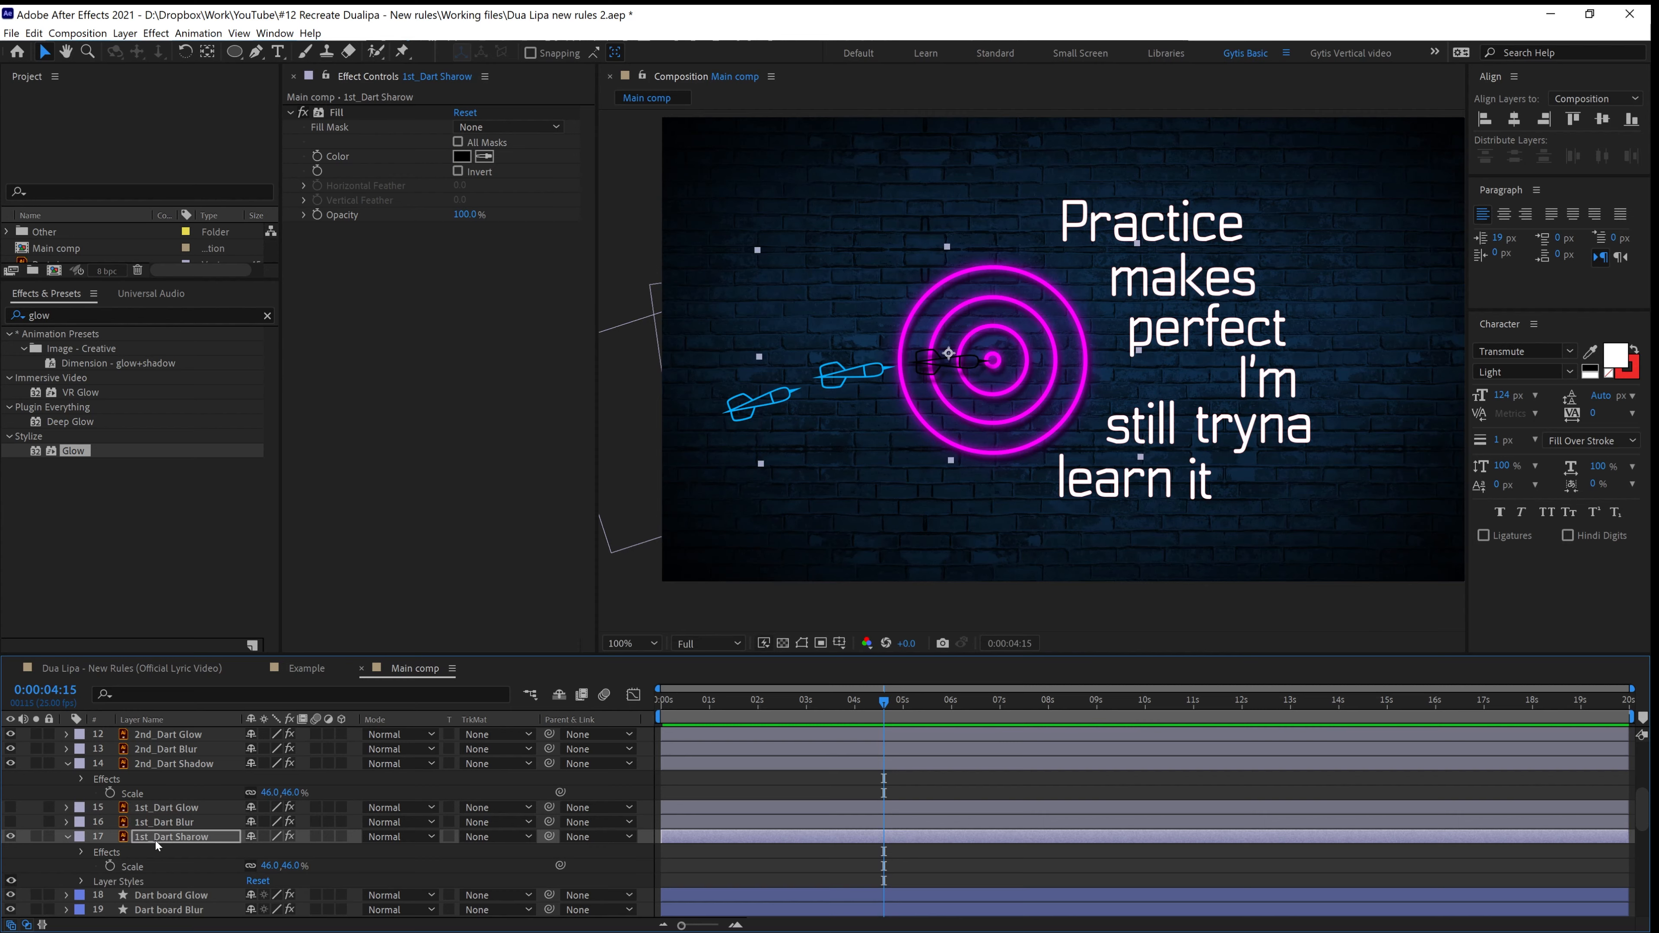
{"action": "scroll", "coordinate": [866, 480], "scroll_direction": "up", "scroll_amount": 1}
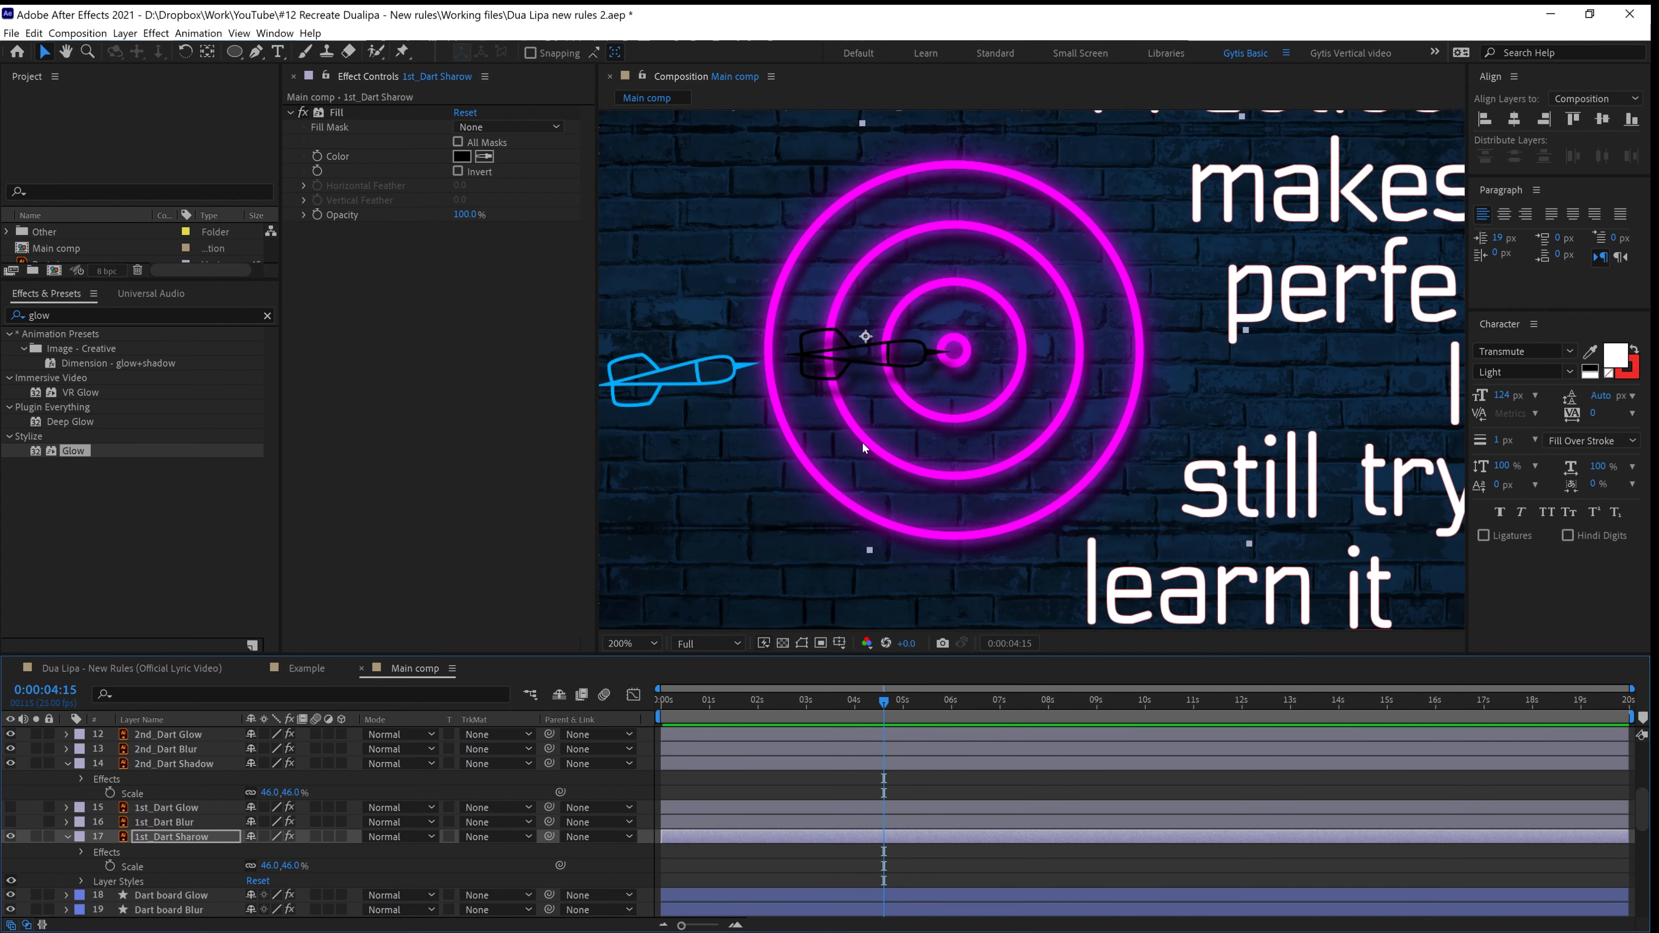
{"action": "left_click", "coordinate": [81, 882]}
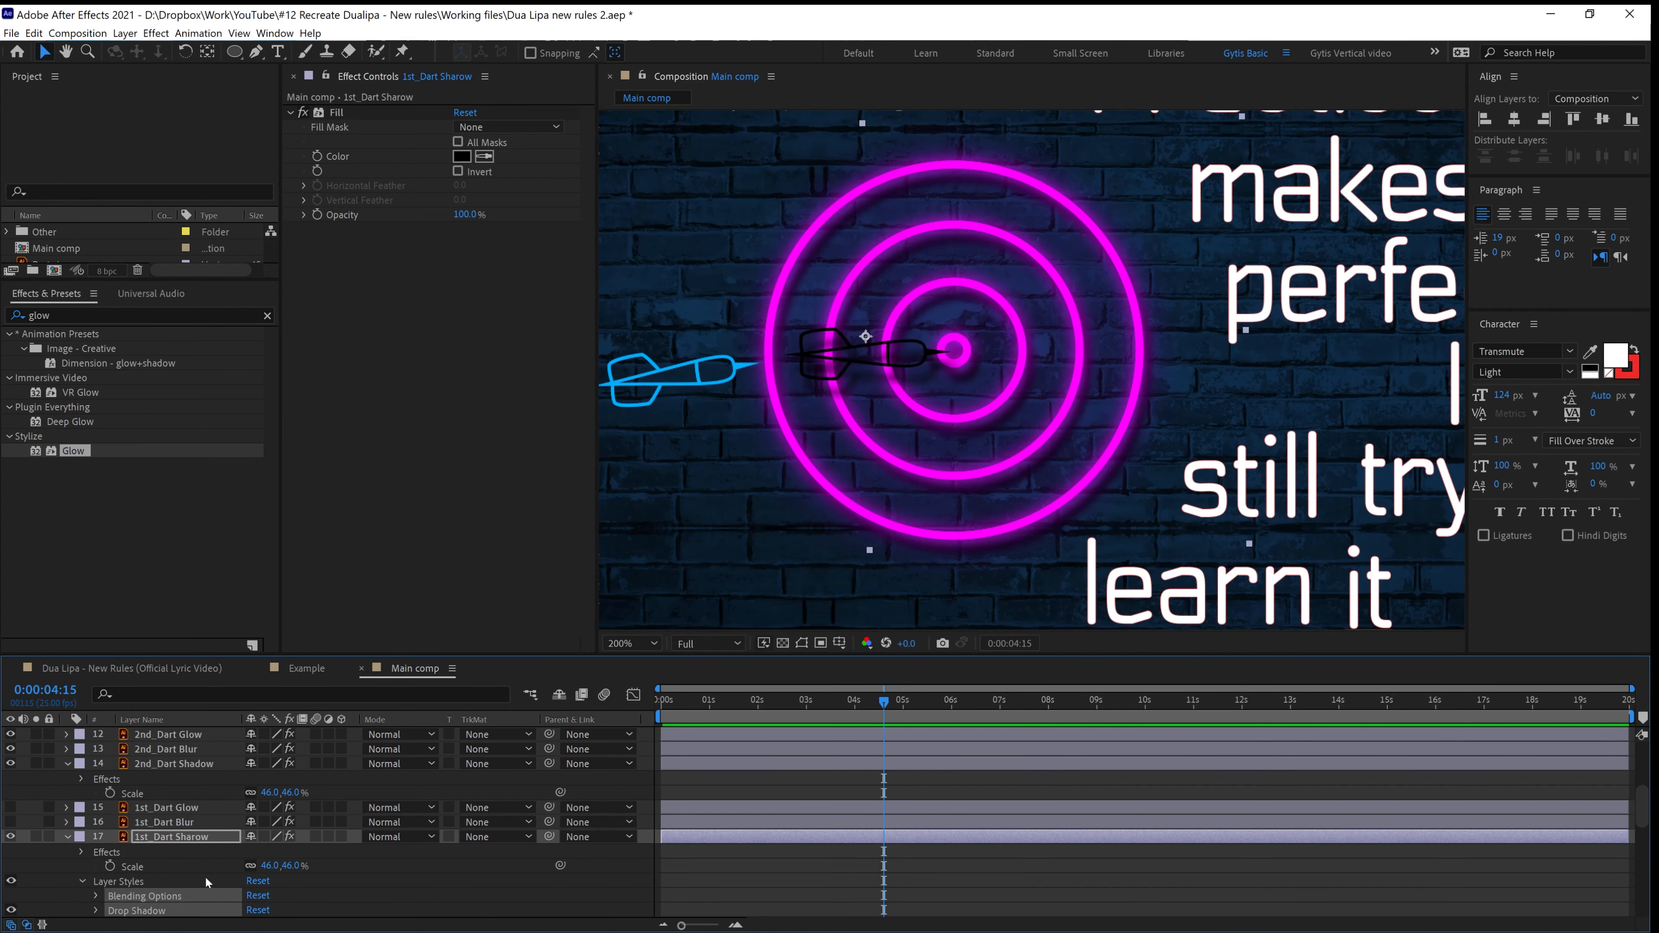
{"action": "scroll", "coordinate": [207, 883], "scroll_direction": "down", "scroll_amount": 2}
{"action": "left_click", "coordinate": [365, 815]}
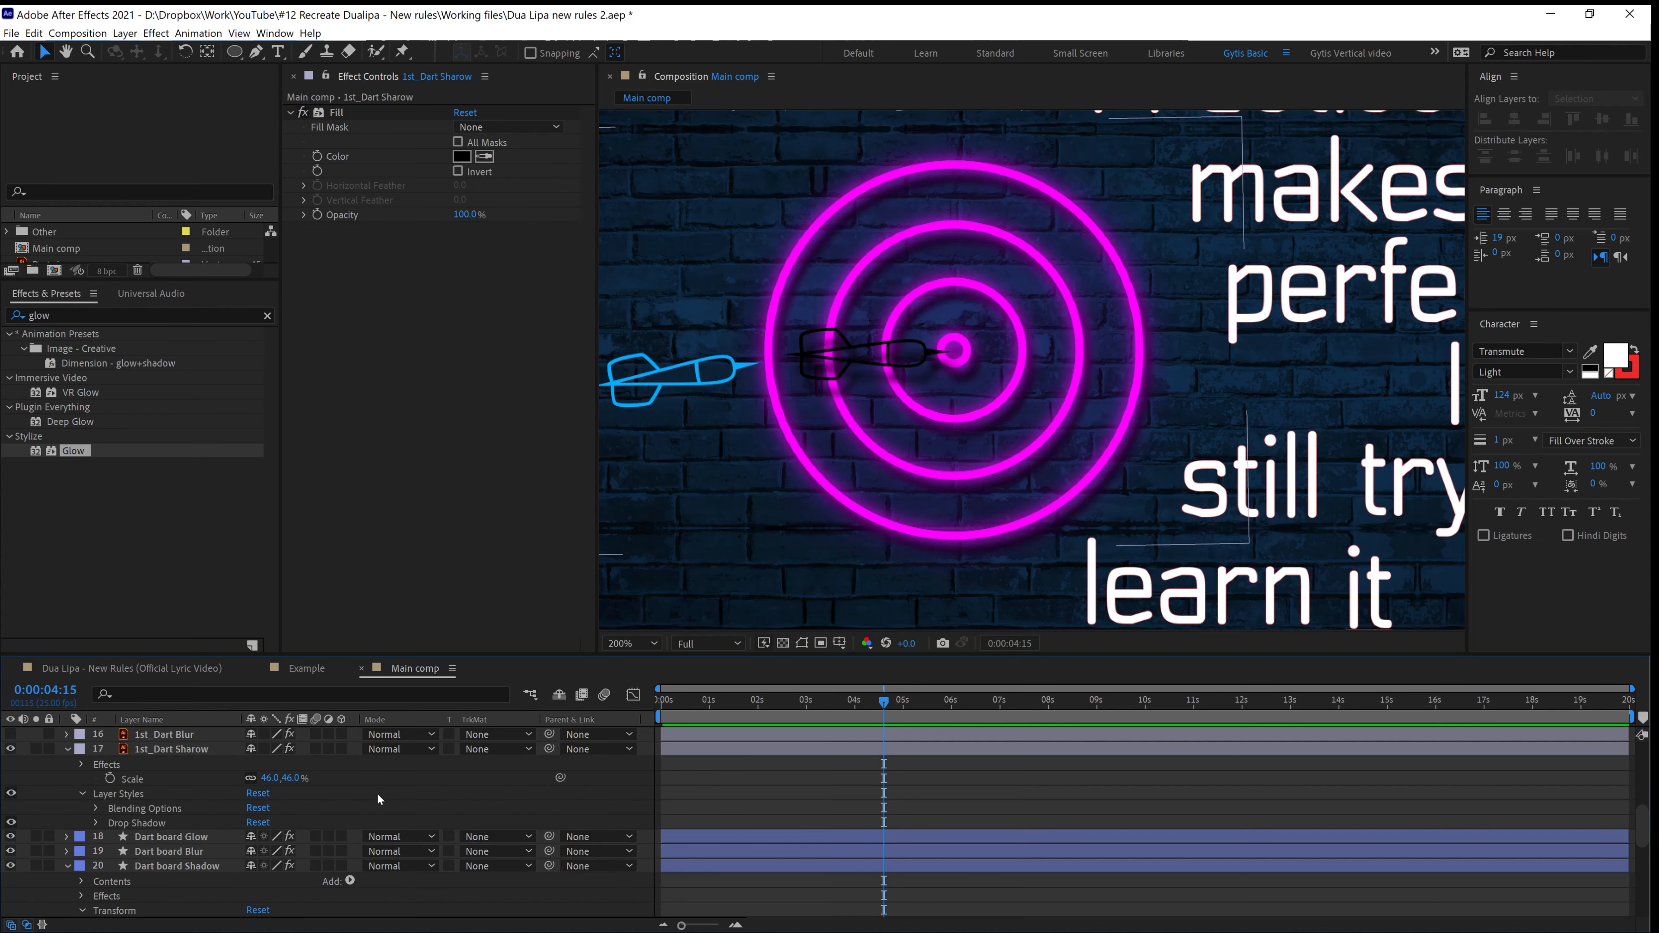
Copy the Bevel and Emboss style from Dart board Shadow and paste it onto 1st_Dart Sharow
{"action": "scroll", "coordinate": [918, 332], "scroll_direction": "up", "scroll_amount": 1}
{"action": "left_click_drag", "start_coordinate": [798, 382], "coordinate": [1010, 405]}
{"action": "left_click", "coordinate": [137, 866]}
{"action": "scroll", "coordinate": [137, 866], "scroll_direction": "down", "scroll_amount": 5}
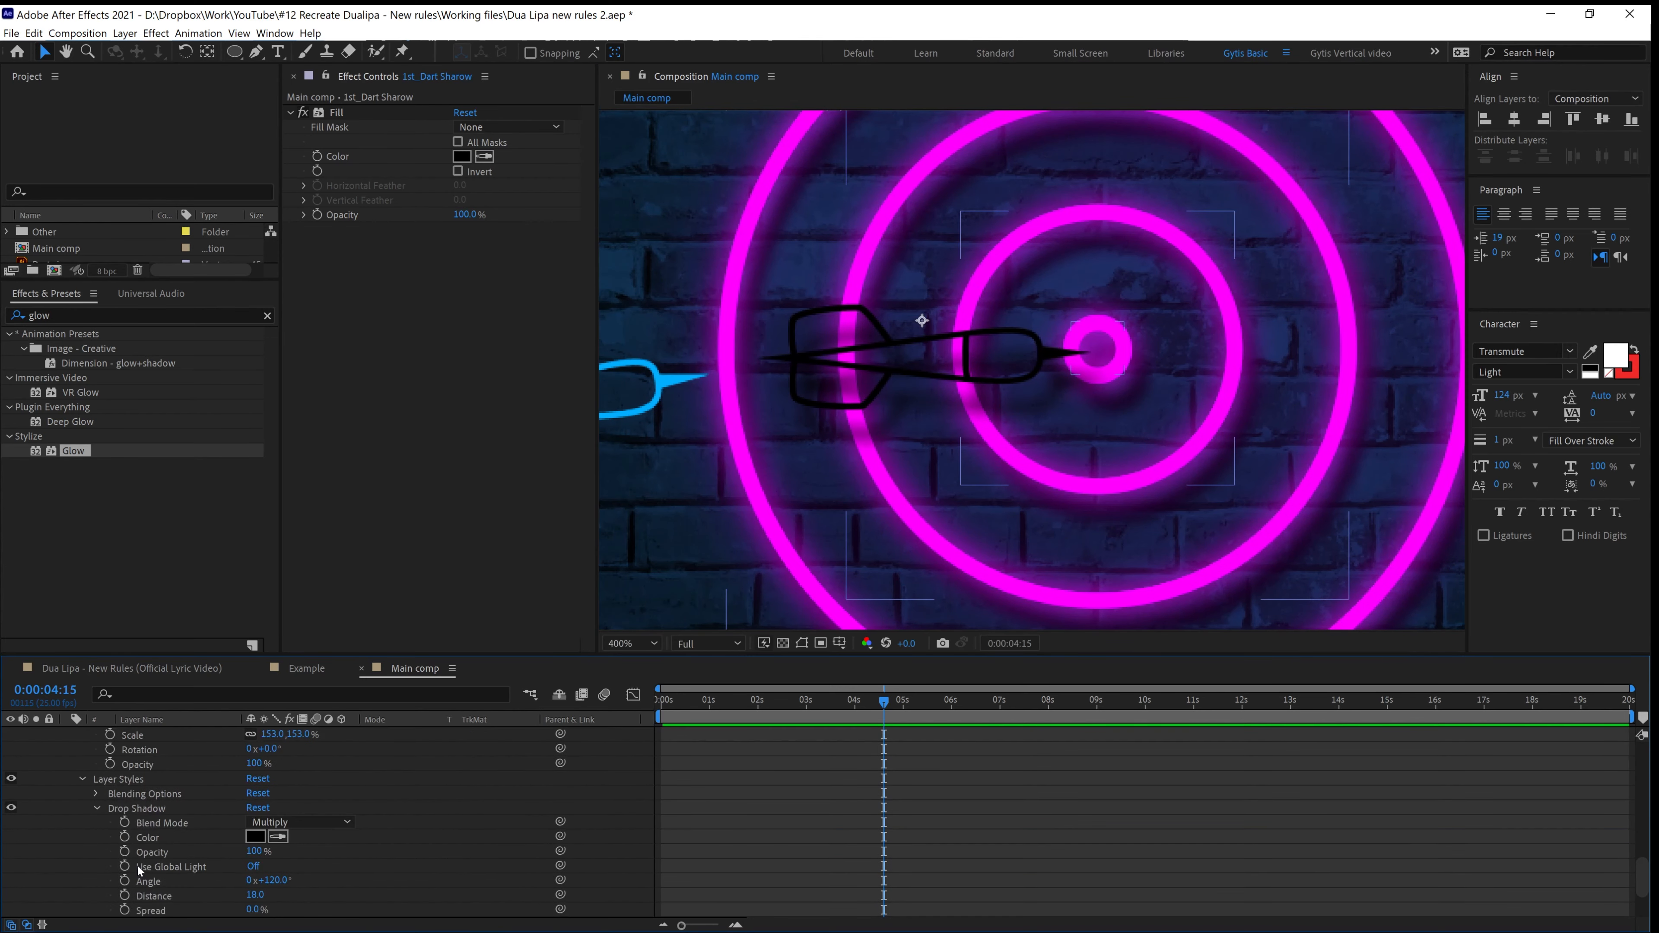
{"action": "scroll", "coordinate": [137, 866], "scroll_direction": "down", "scroll_amount": 2}
{"action": "left_click", "coordinate": [142, 882]}
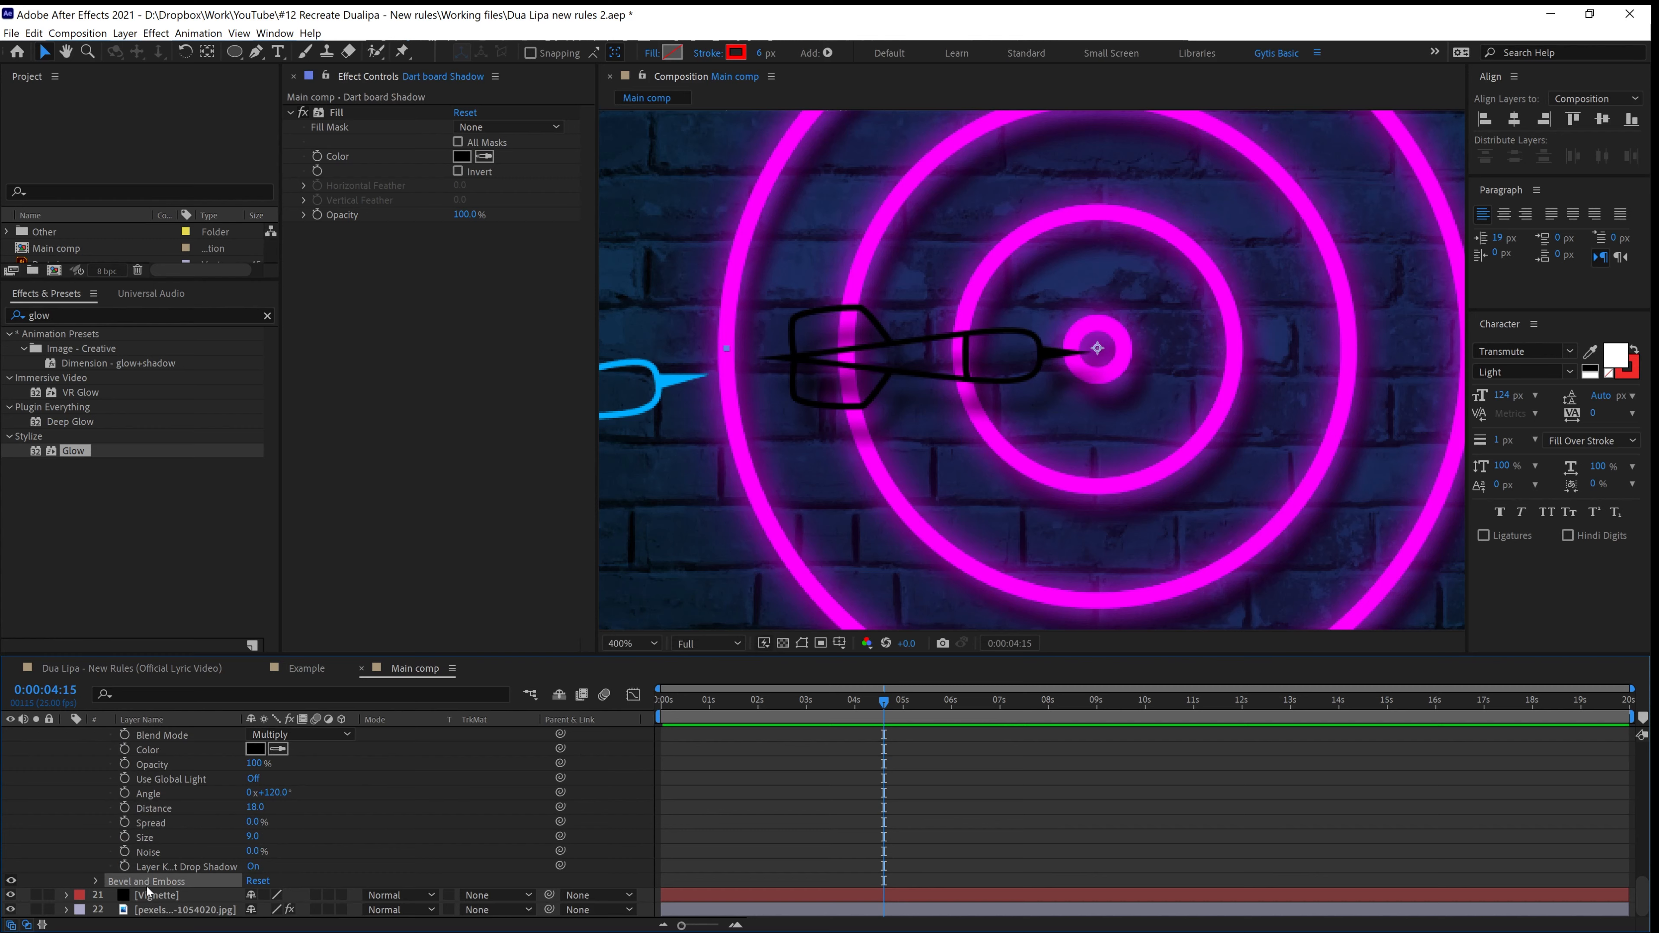
{"action": "scroll", "coordinate": [143, 886], "scroll_direction": "up", "scroll_amount": 6}
{"action": "scroll", "coordinate": [140, 841], "scroll_direction": "up", "scroll_amount": 3}
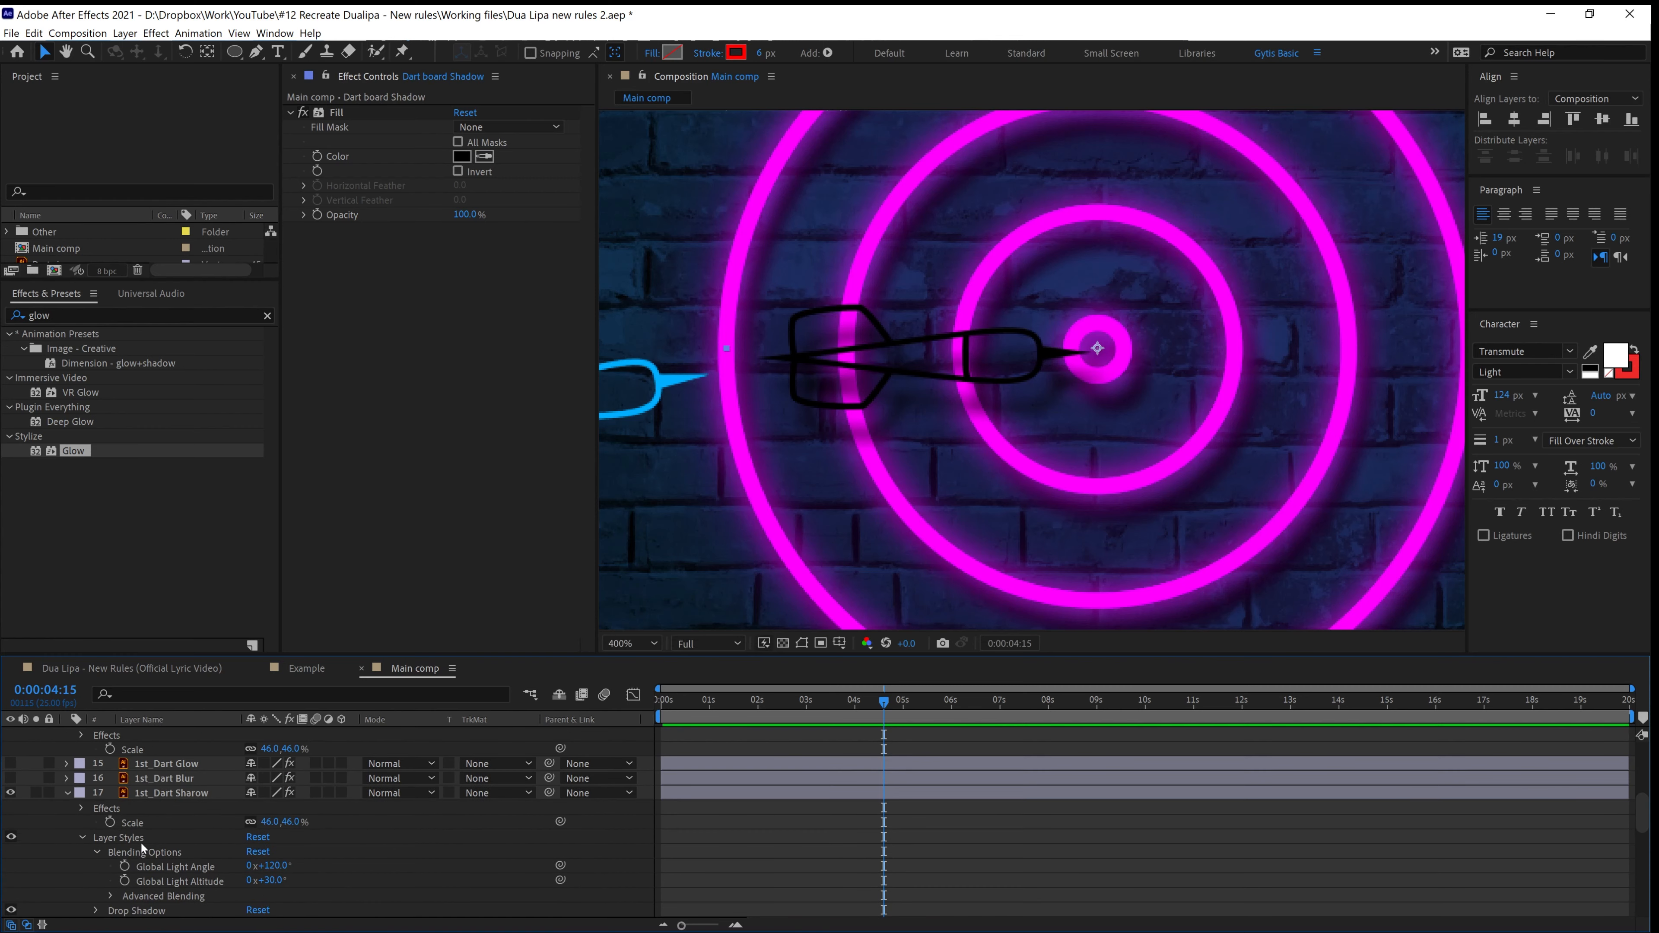
{"action": "left_click", "coordinate": [140, 793]}
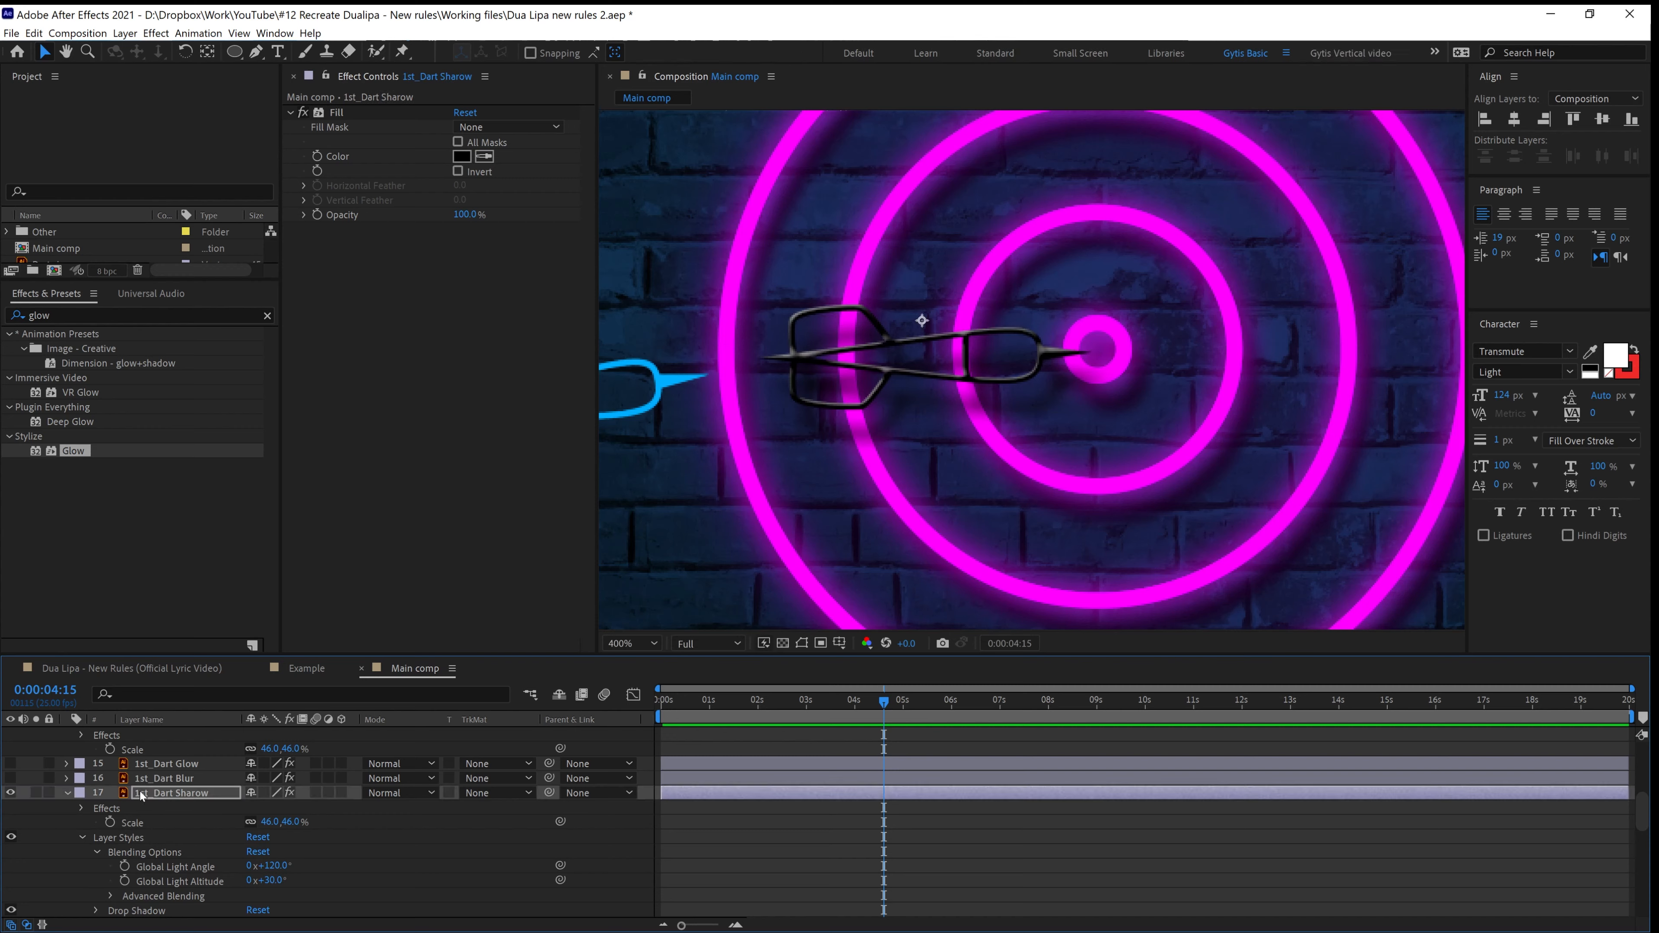
Select the Drop Shadow and Bevel and Emboss styles of 1st_Dart Sharow and expand the Drop Shadow settings
{"action": "left_click", "coordinate": [96, 852]}
{"action": "scroll", "coordinate": [98, 848], "scroll_direction": "down", "scroll_amount": 2}
{"action": "left_click", "coordinate": [124, 781]}
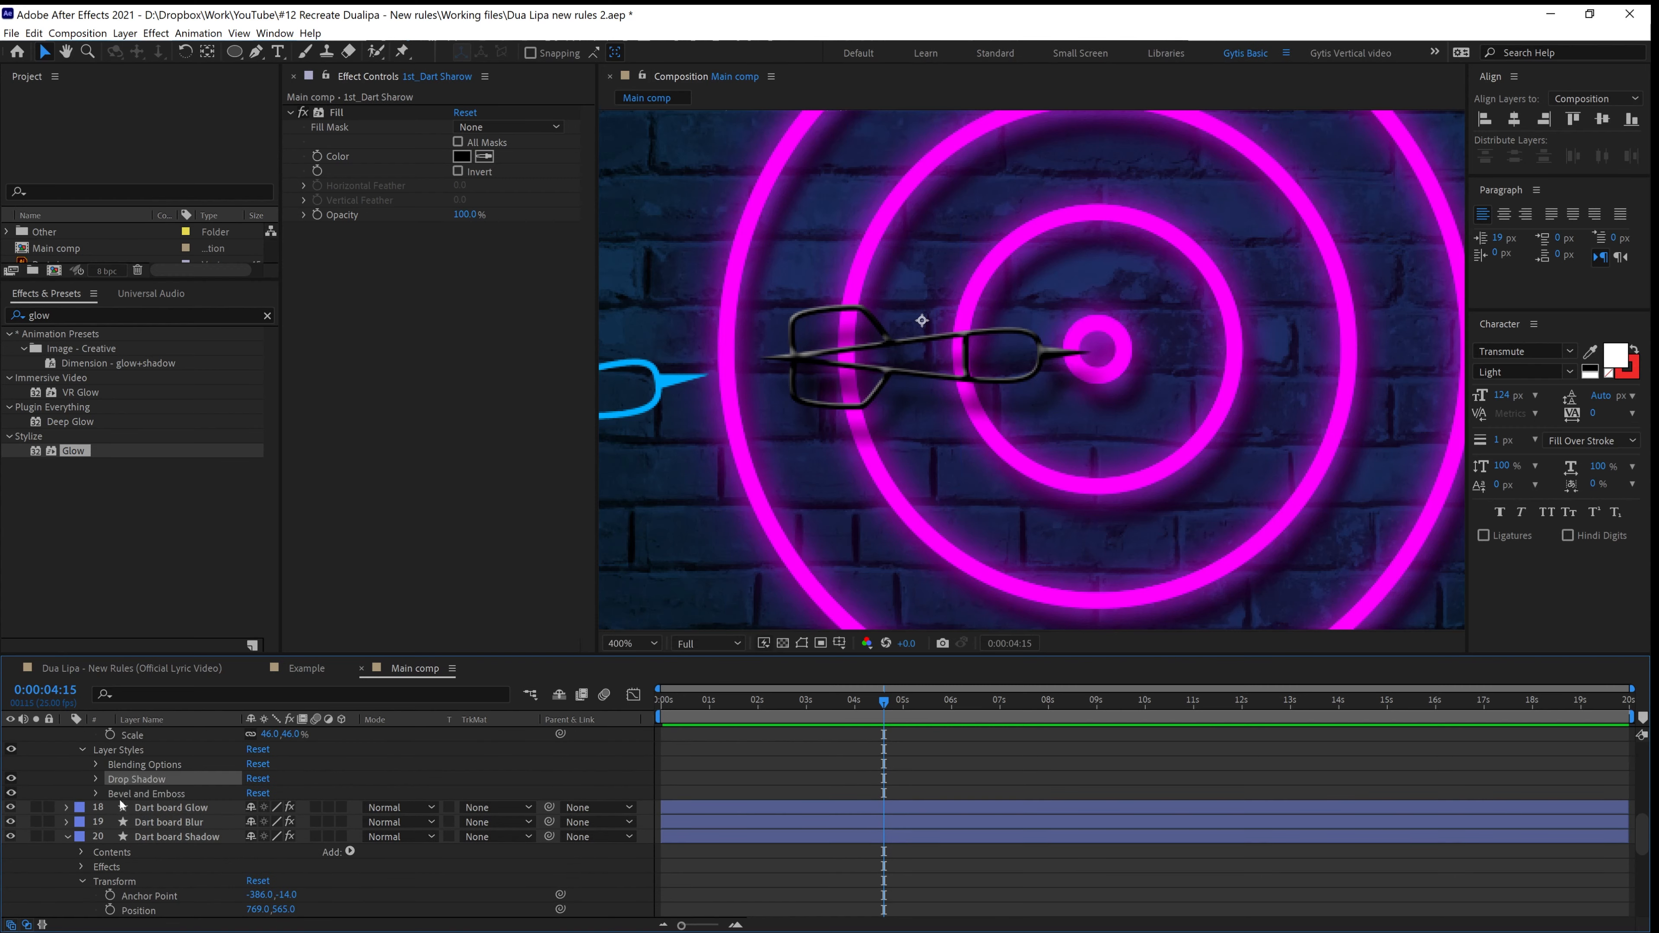
{"action": "left_click", "coordinate": [135, 793], "text": "shift"}
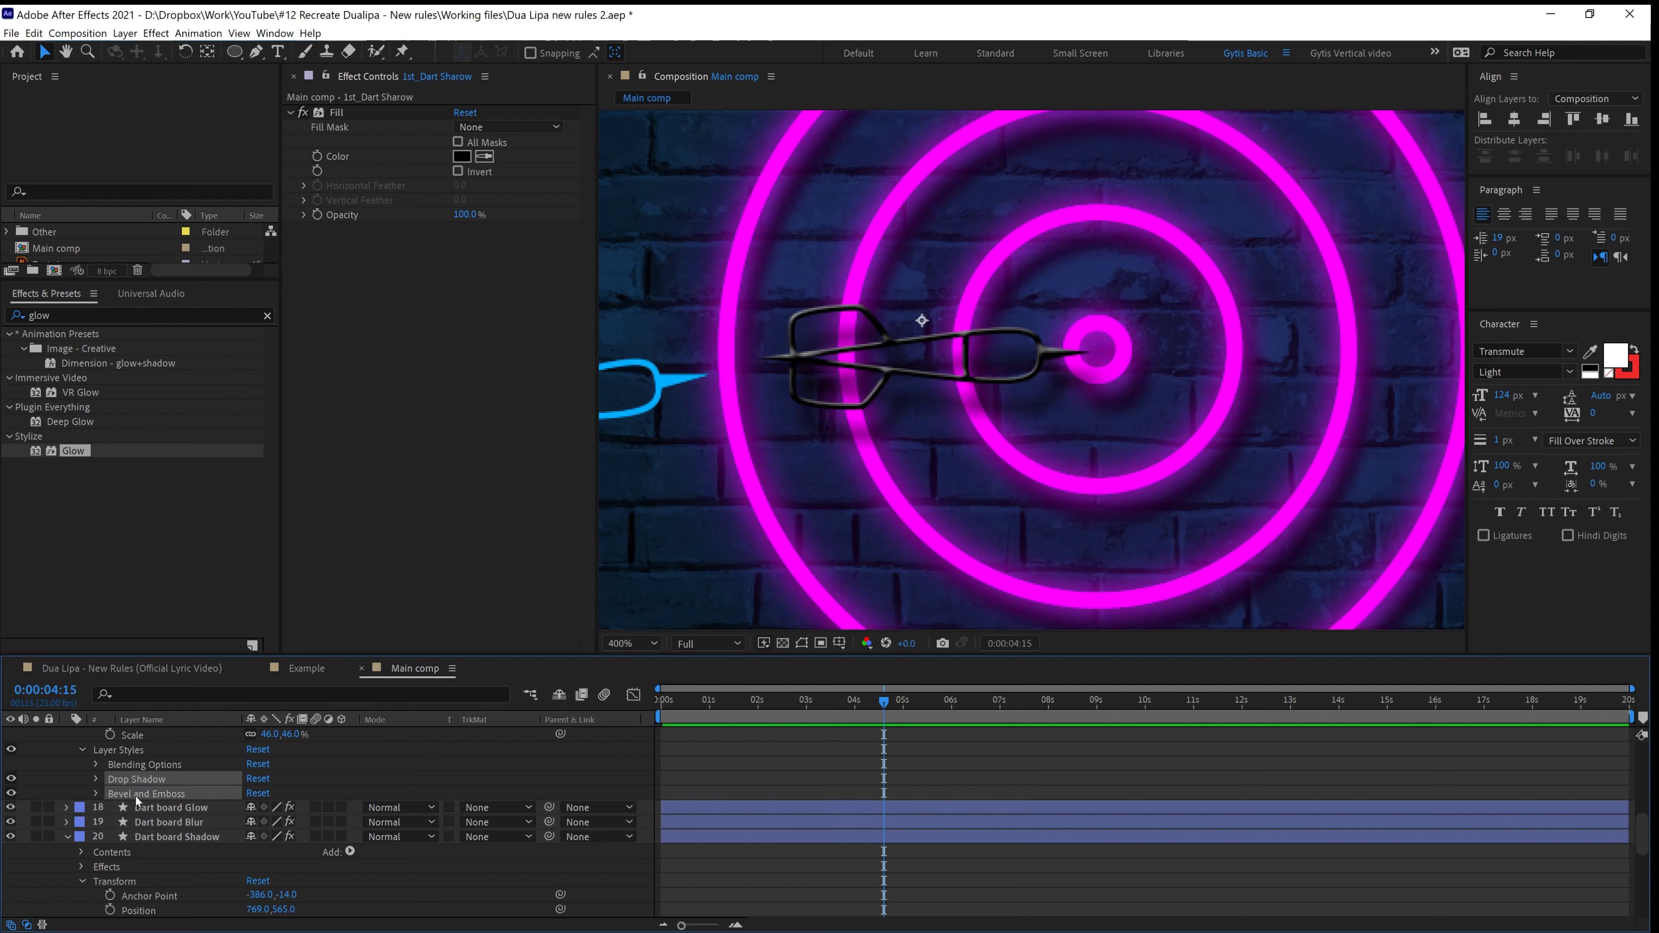
{"action": "left_click", "coordinate": [96, 780]}
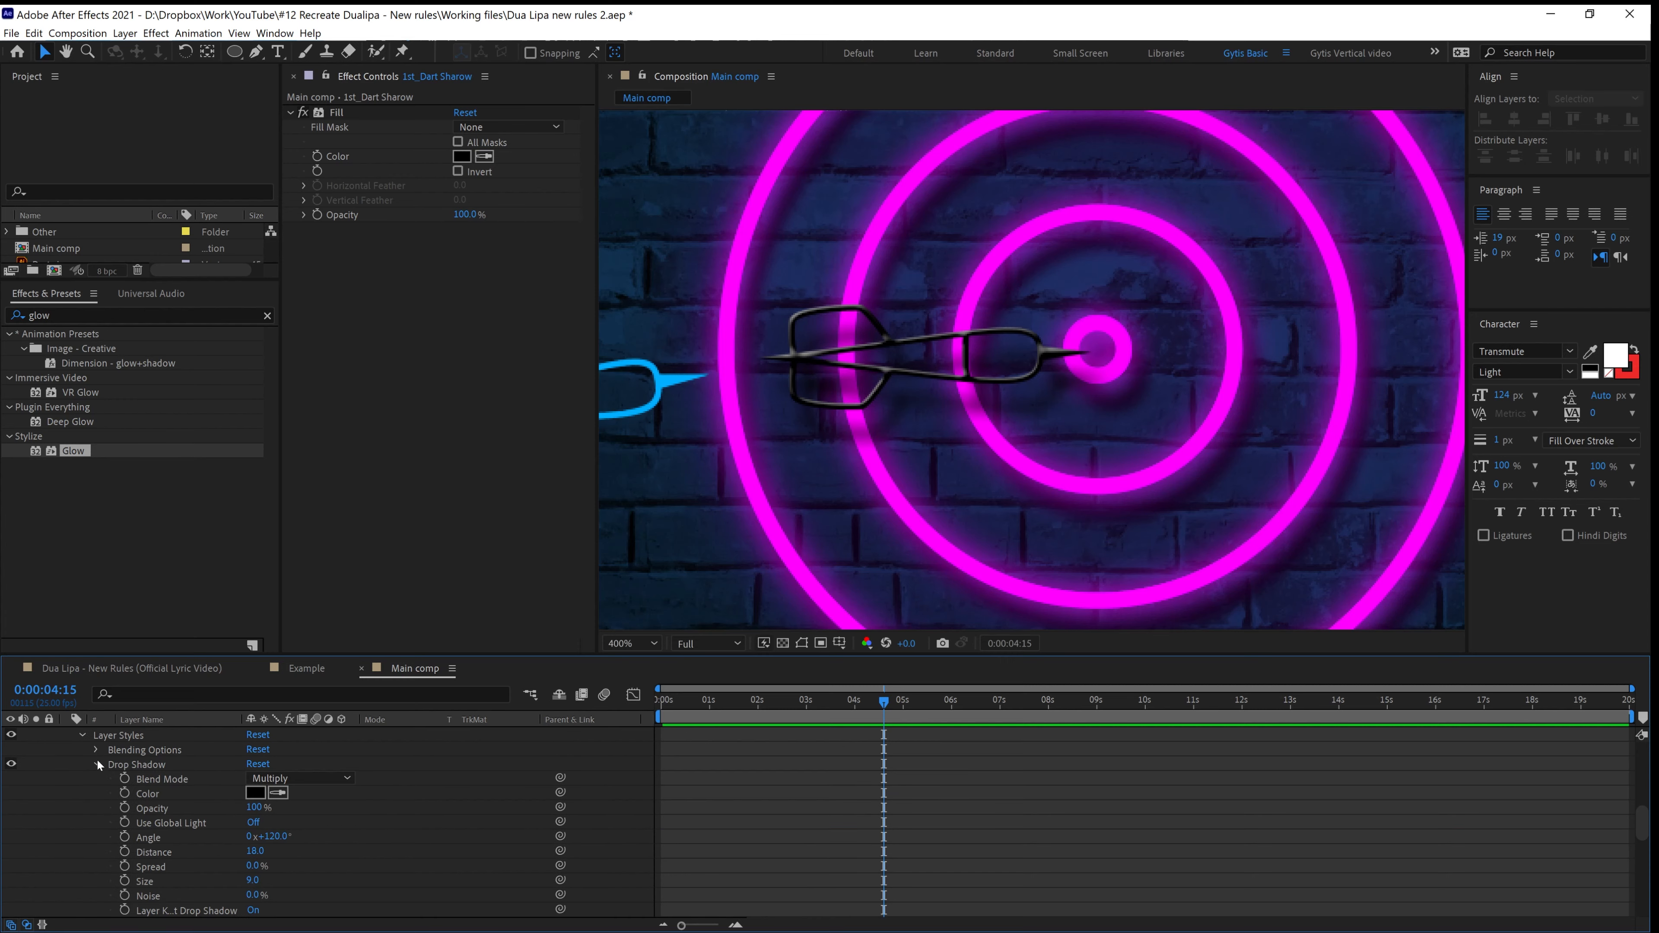
Hide the Dart board Glow and Dart board Blur layers, leaving the Dart board Shadow layer on
{"action": "left_click", "coordinate": [96, 765]}
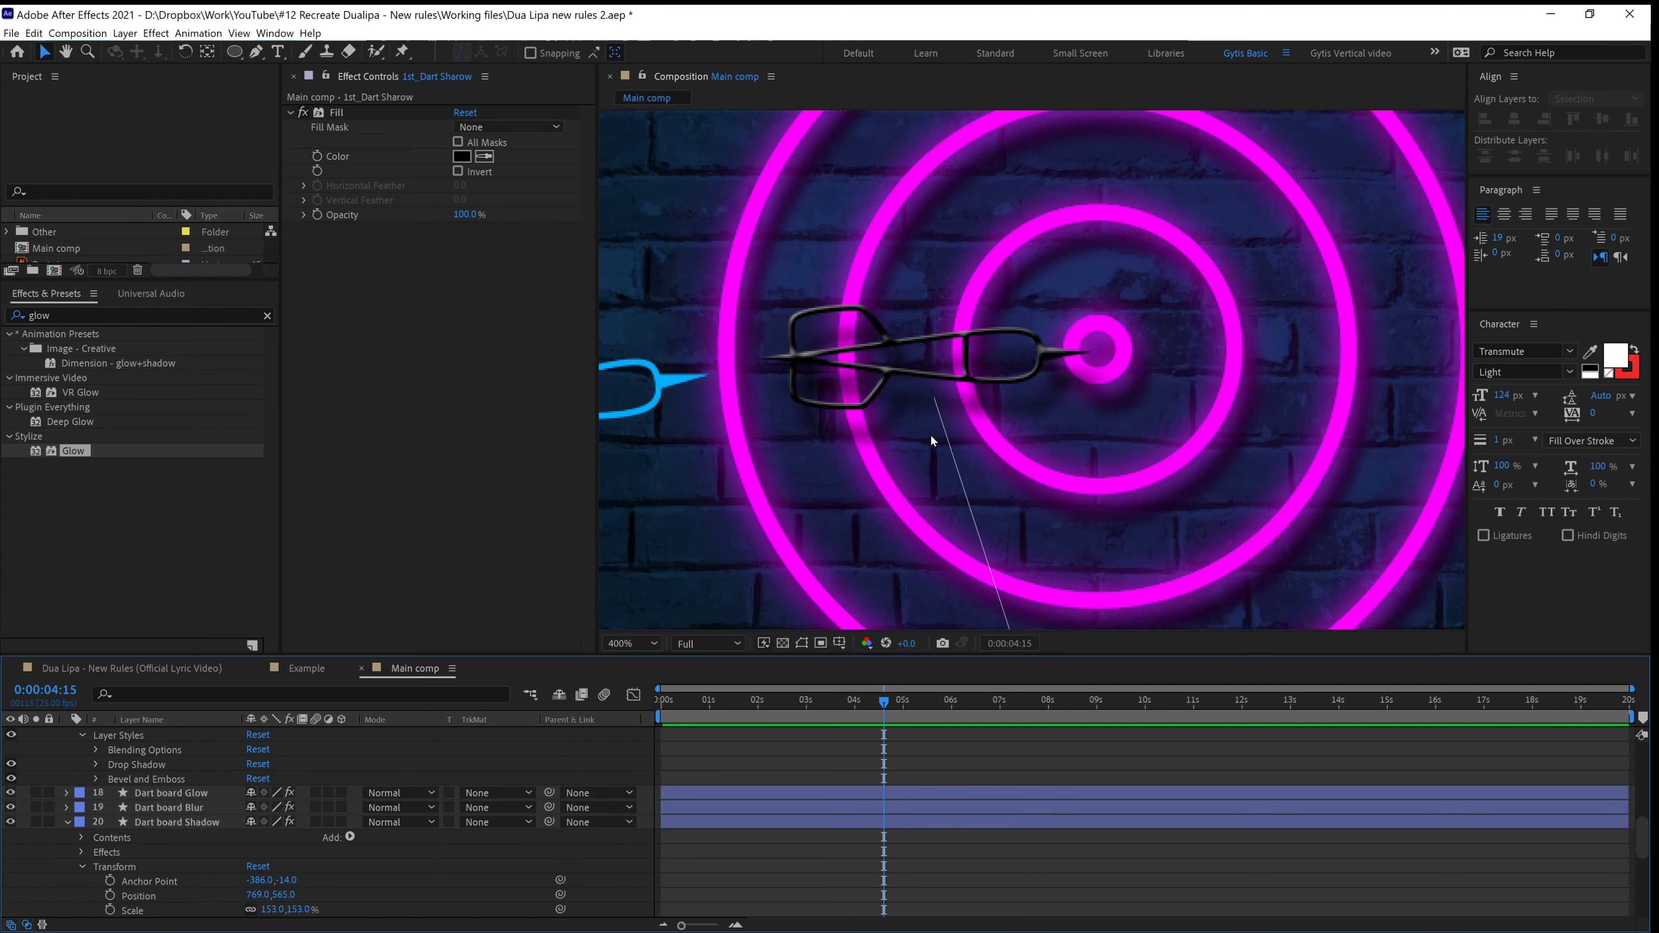
{"action": "scroll", "coordinate": [932, 456], "scroll_direction": "down", "scroll_amount": 1}
{"action": "scroll", "coordinate": [924, 461], "scroll_direction": "up", "scroll_amount": 1}
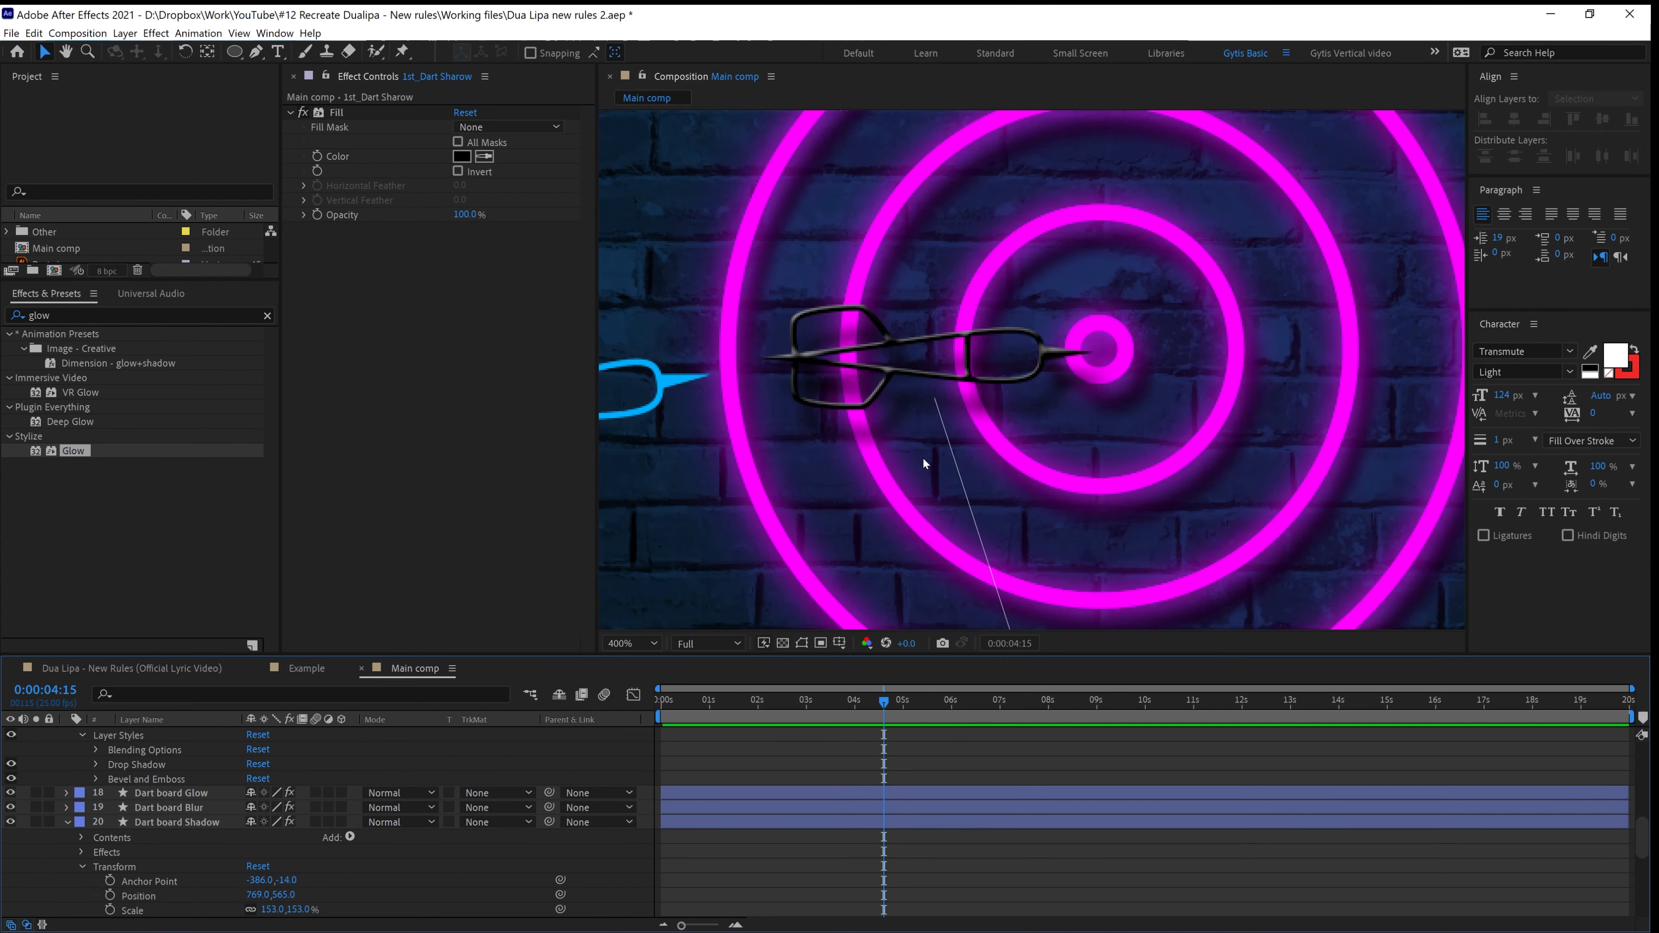
{"action": "left_click", "coordinate": [141, 796]}
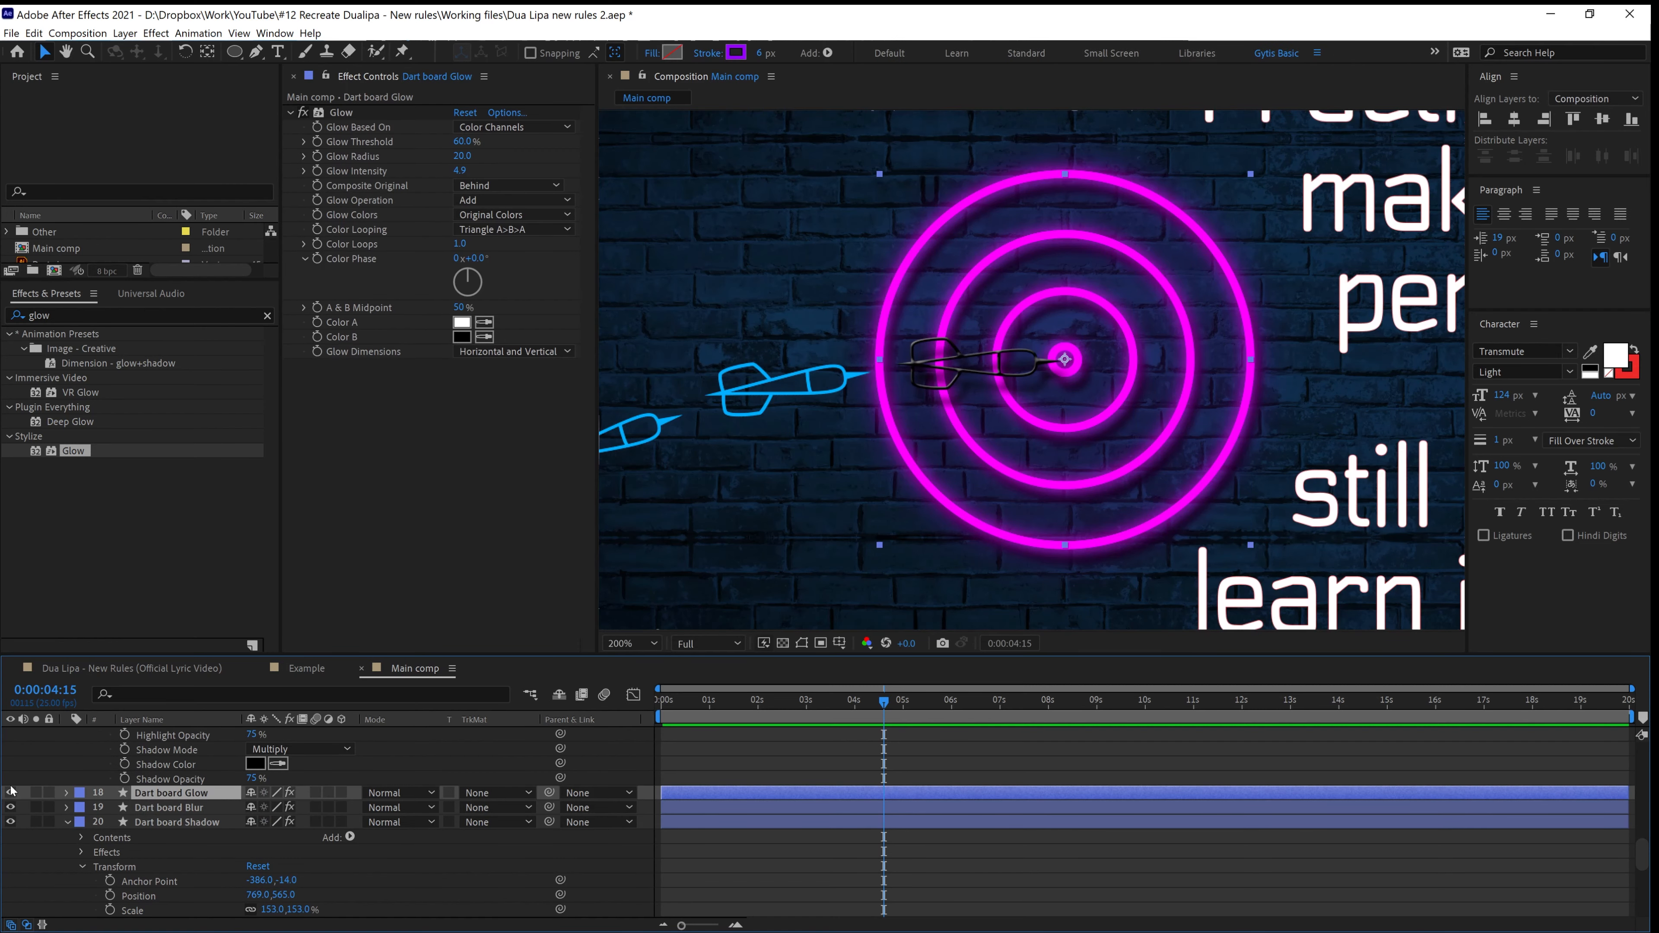
{"action": "left_click_drag", "start_coordinate": [10, 793], "coordinate": [10, 810]}
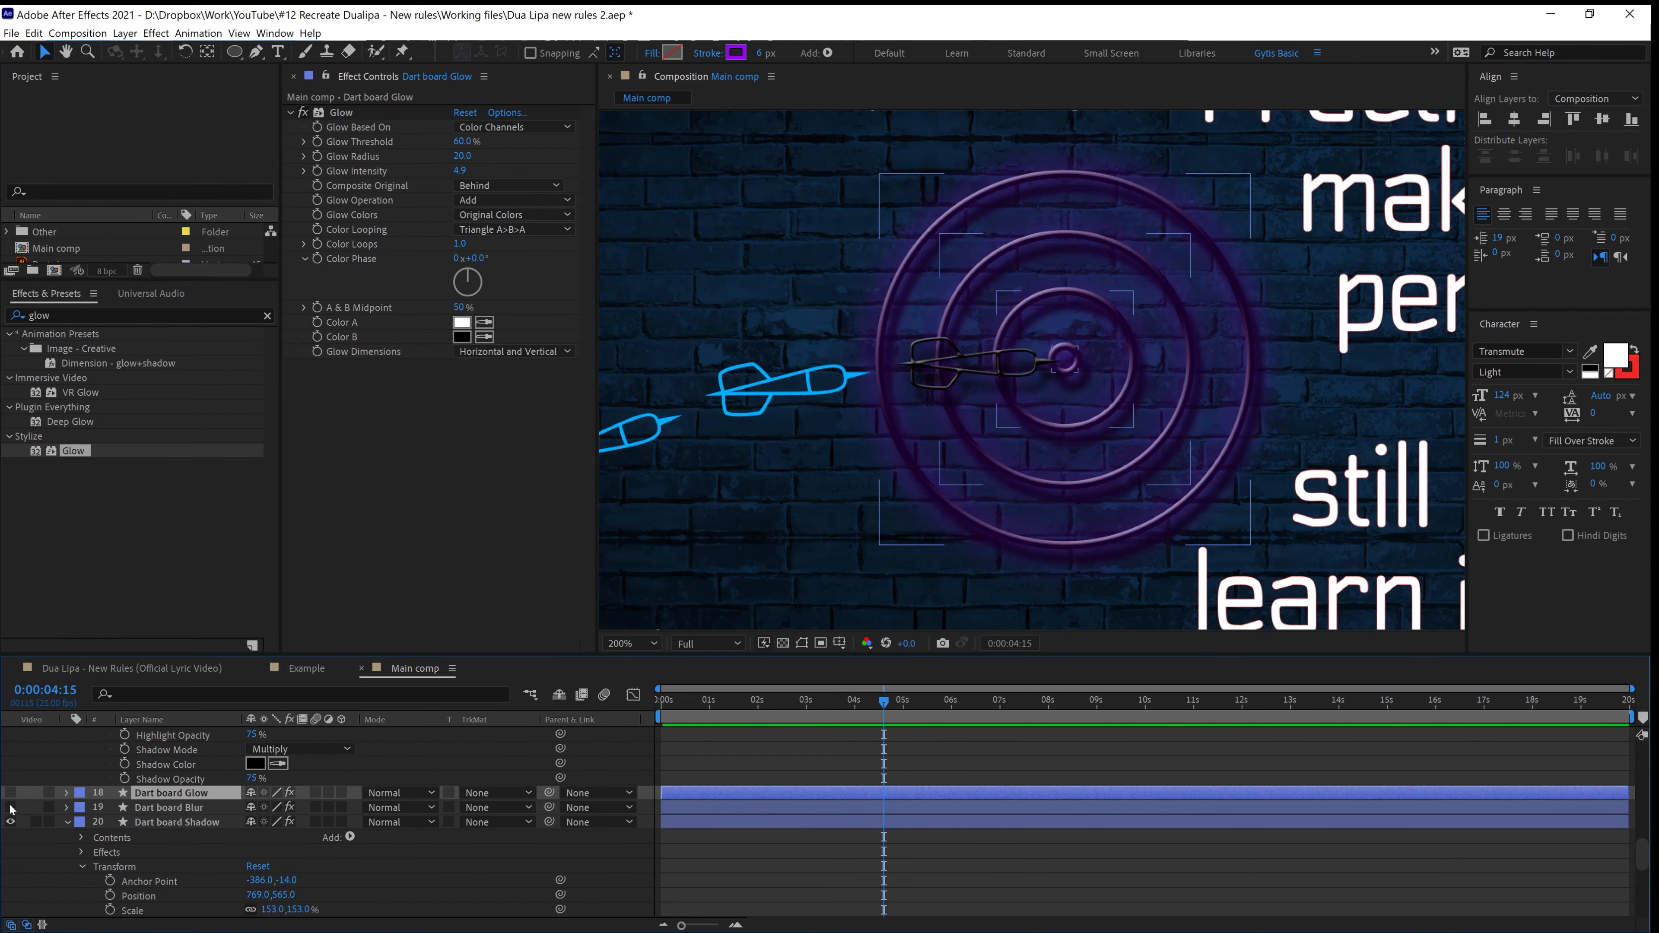
{"action": "scroll", "coordinate": [1156, 391], "scroll_direction": "up", "scroll_amount": 1}
{"action": "scroll", "coordinate": [1127, 389], "scroll_direction": "down", "scroll_amount": 1}
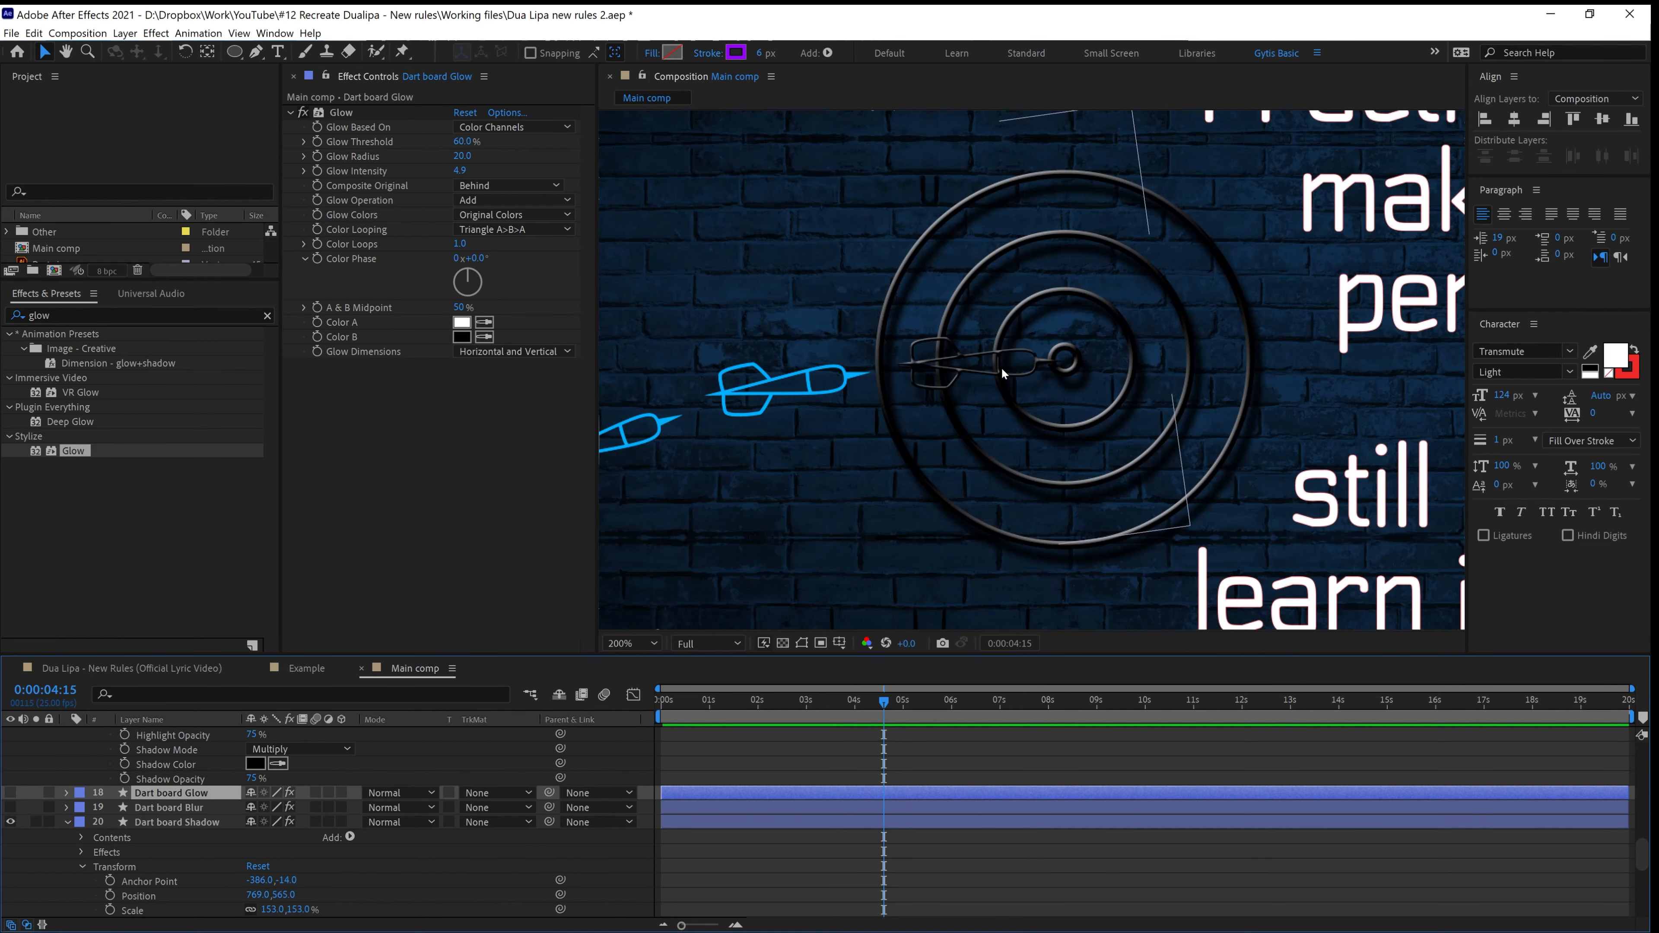
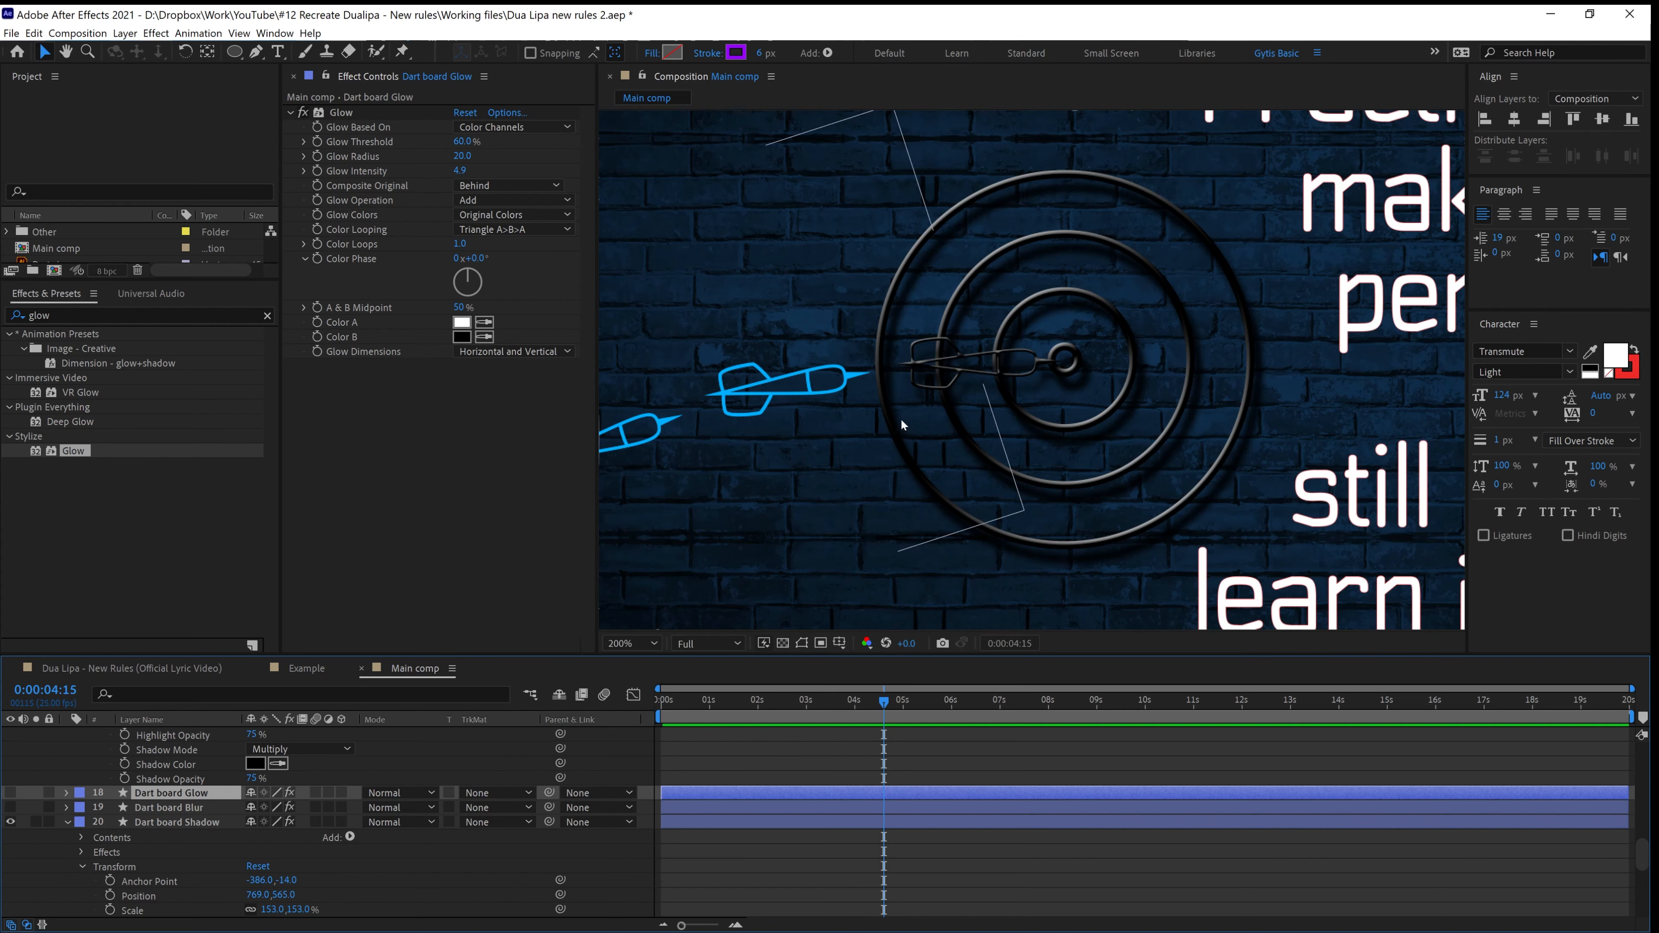
Set the Bevel and Emboss depth of the 1st_Dart Sharow layer to 39%
{"action": "key", "text": "period"}
{"action": "scroll", "coordinate": [302, 810], "scroll_direction": "up", "scroll_amount": 4}
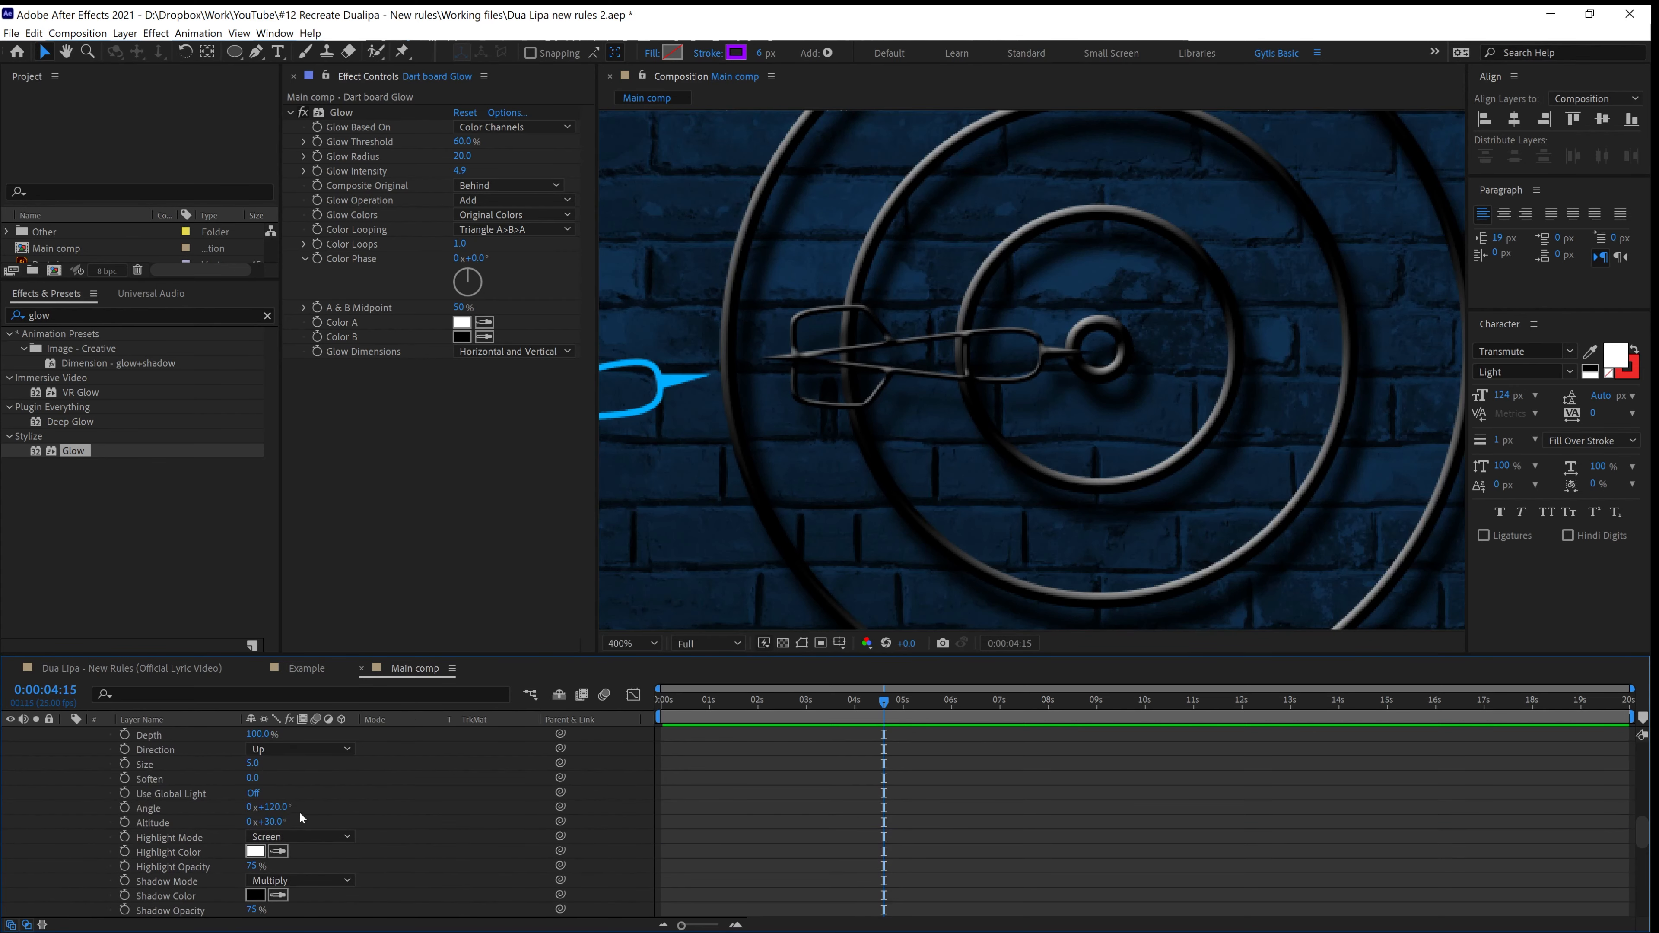
{"action": "scroll", "coordinate": [301, 807], "scroll_direction": "up", "scroll_amount": 1}
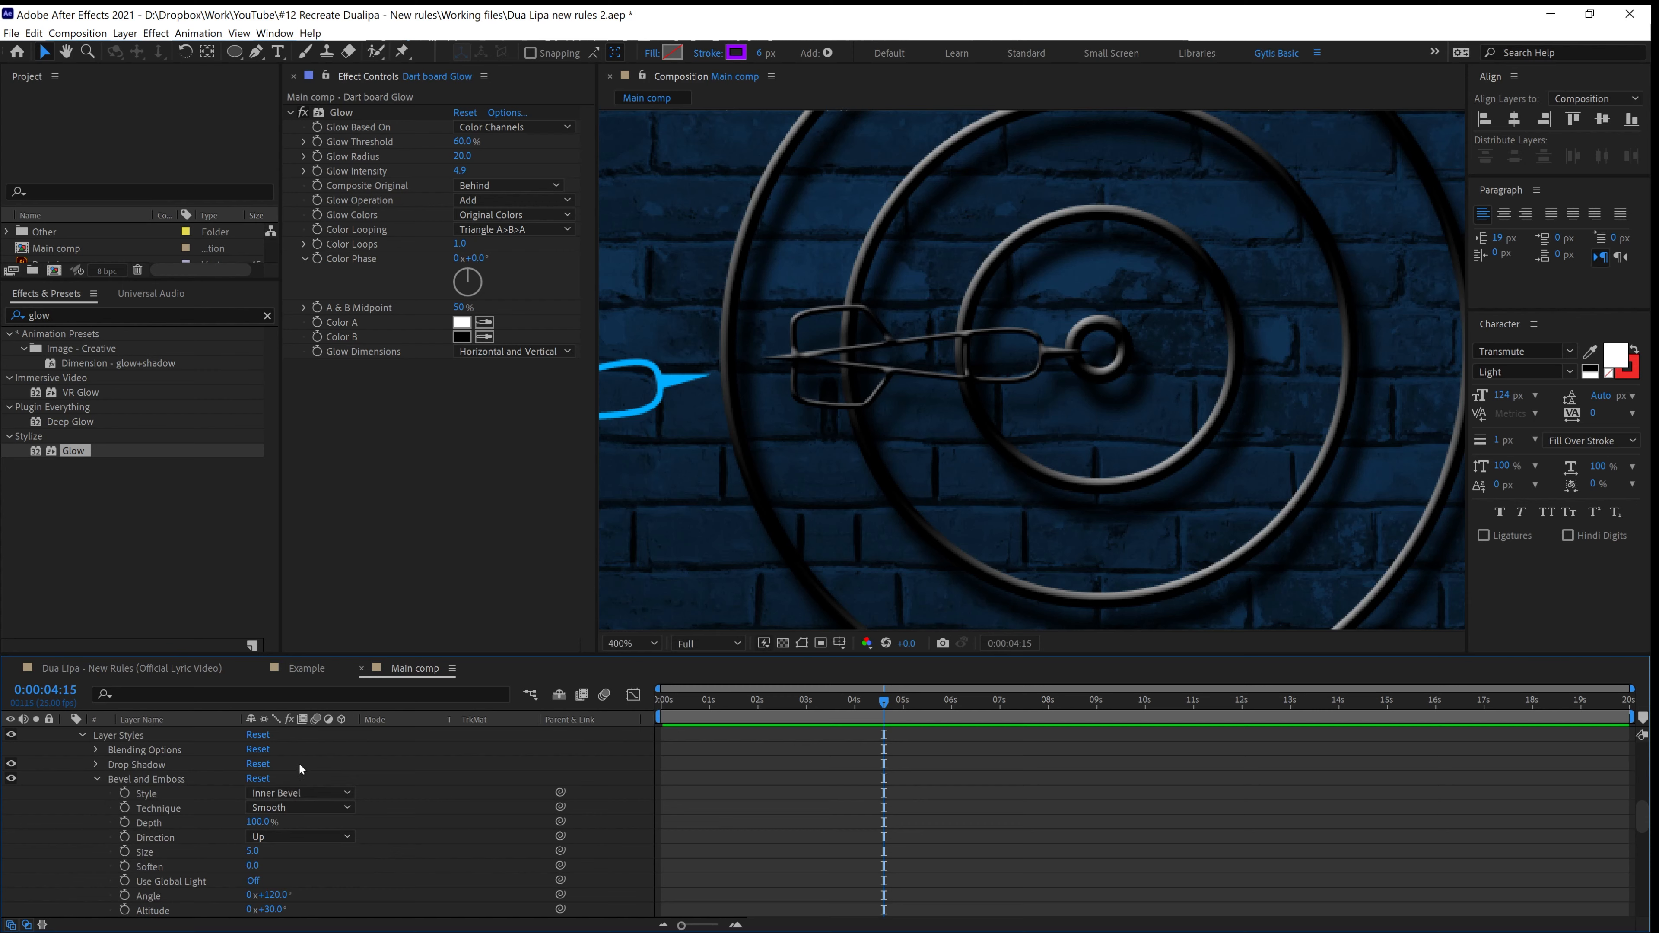
{"action": "left_click", "coordinate": [127, 783]}
{"action": "scroll", "coordinate": [120, 785], "scroll_direction": "up", "scroll_amount": 1}
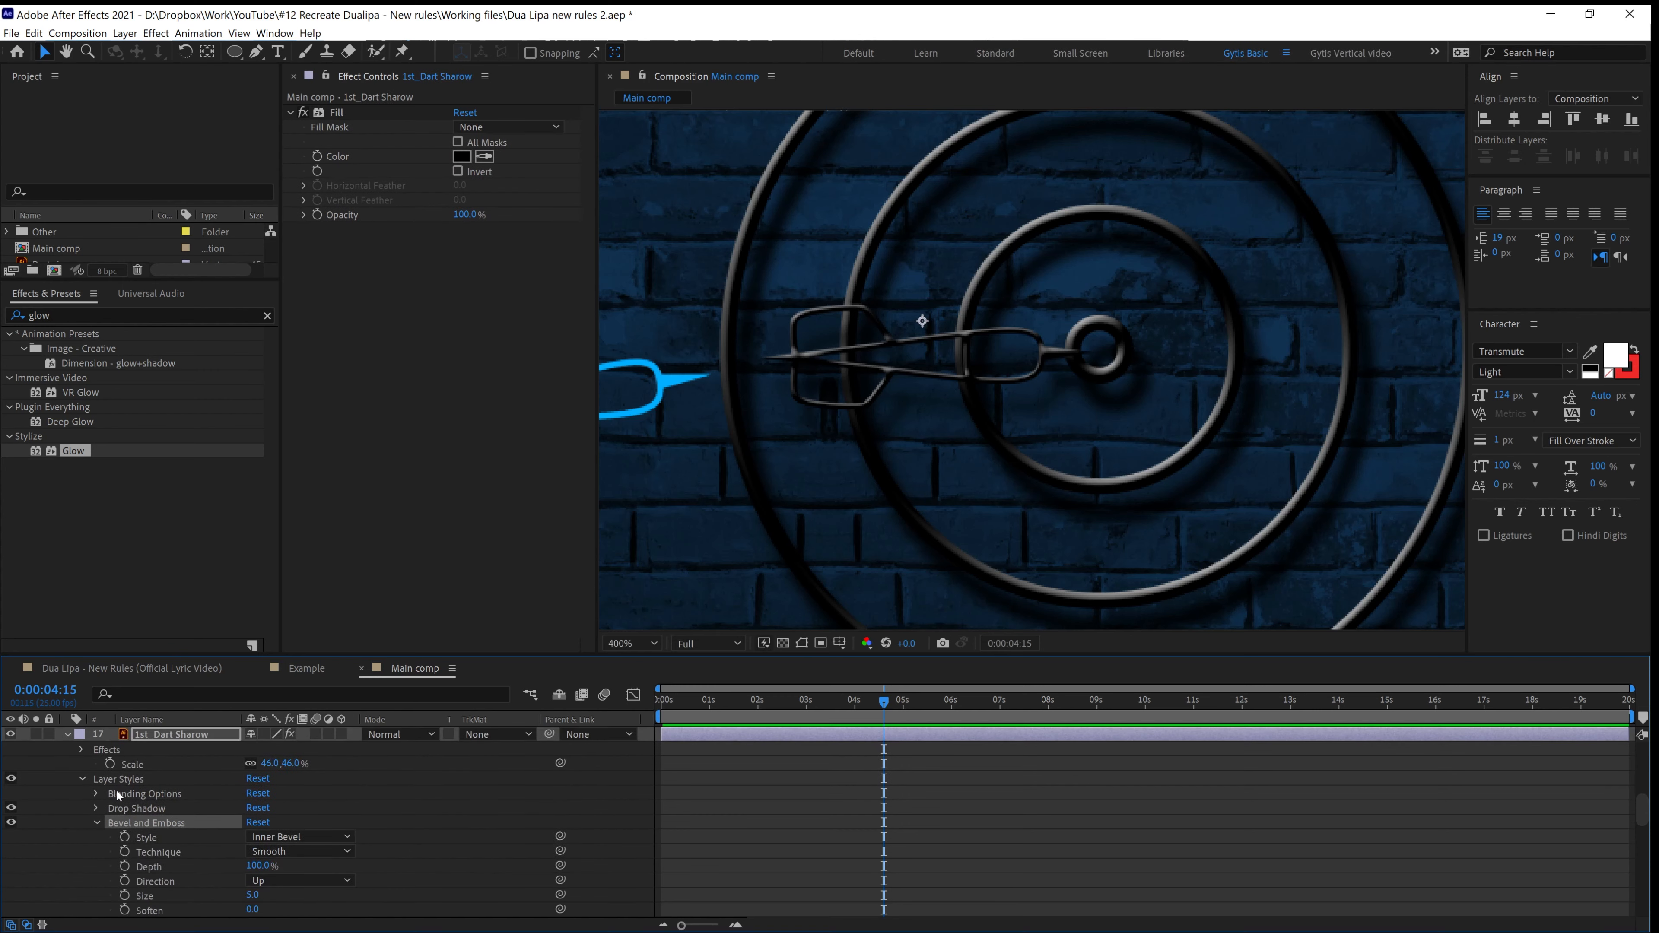
{"action": "scroll", "coordinate": [118, 796], "scroll_direction": "down", "scroll_amount": 1}
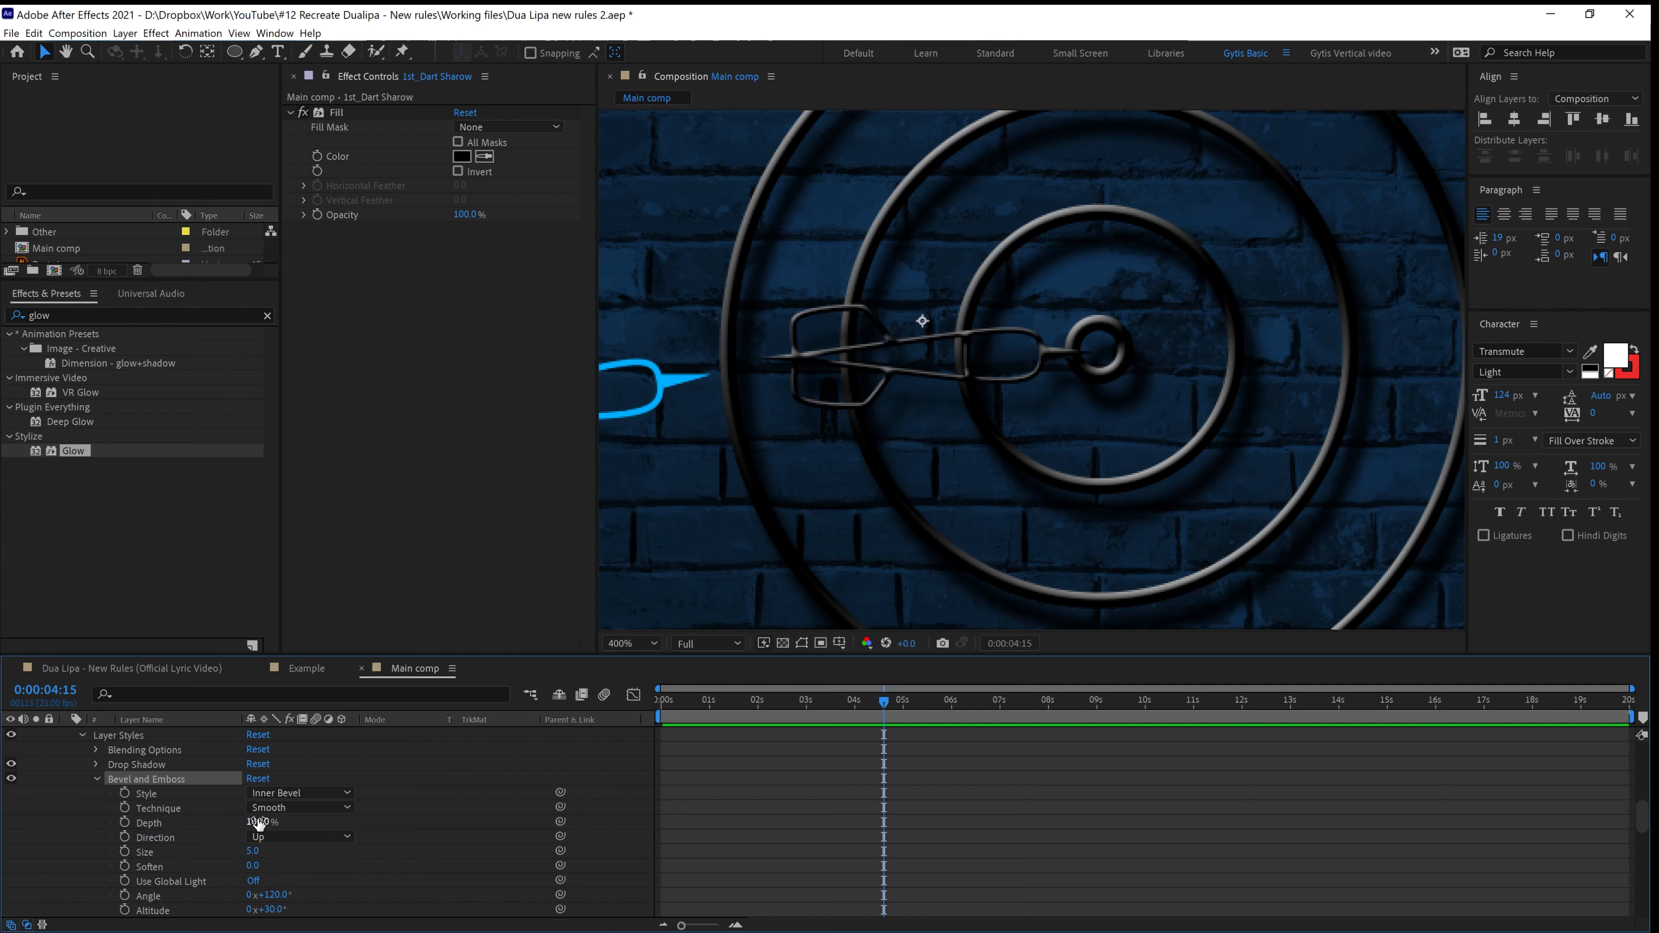
{"action": "left_click_drag", "start_coordinate": [259, 822], "coordinate": [219, 829]}
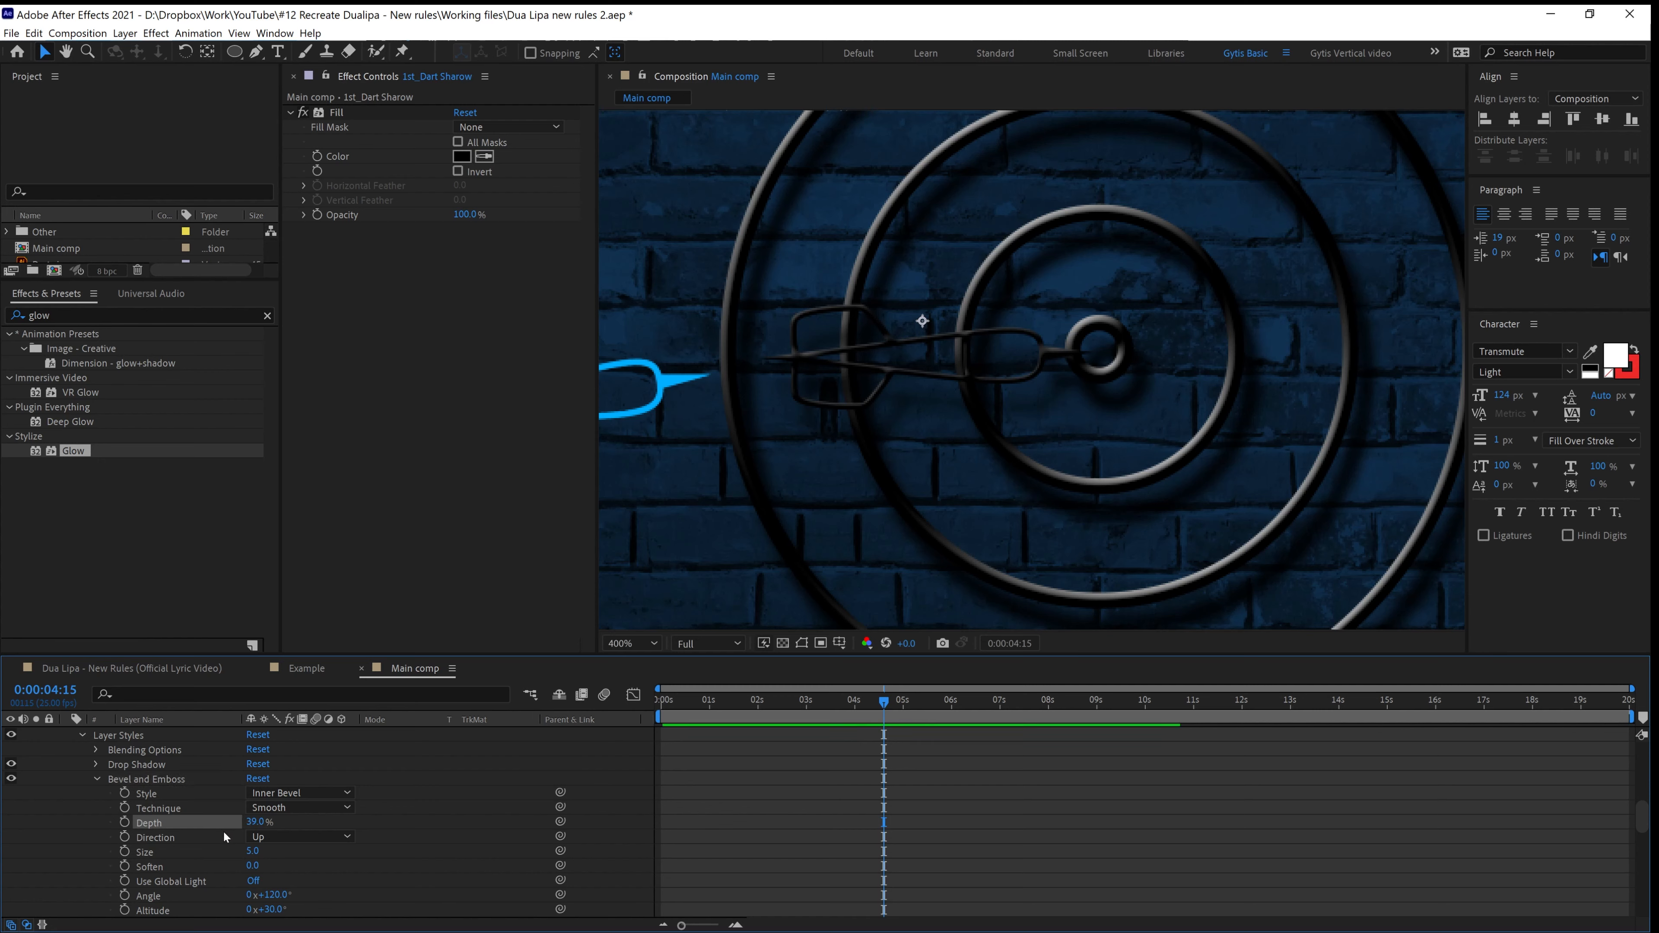
Copy the first dart's Drop Shadow and Bevel and Emboss styles onto 2nd_Dart Shadow, hiding the second dart's Glow and Blur layers
{"action": "left_click", "coordinate": [130, 778]}
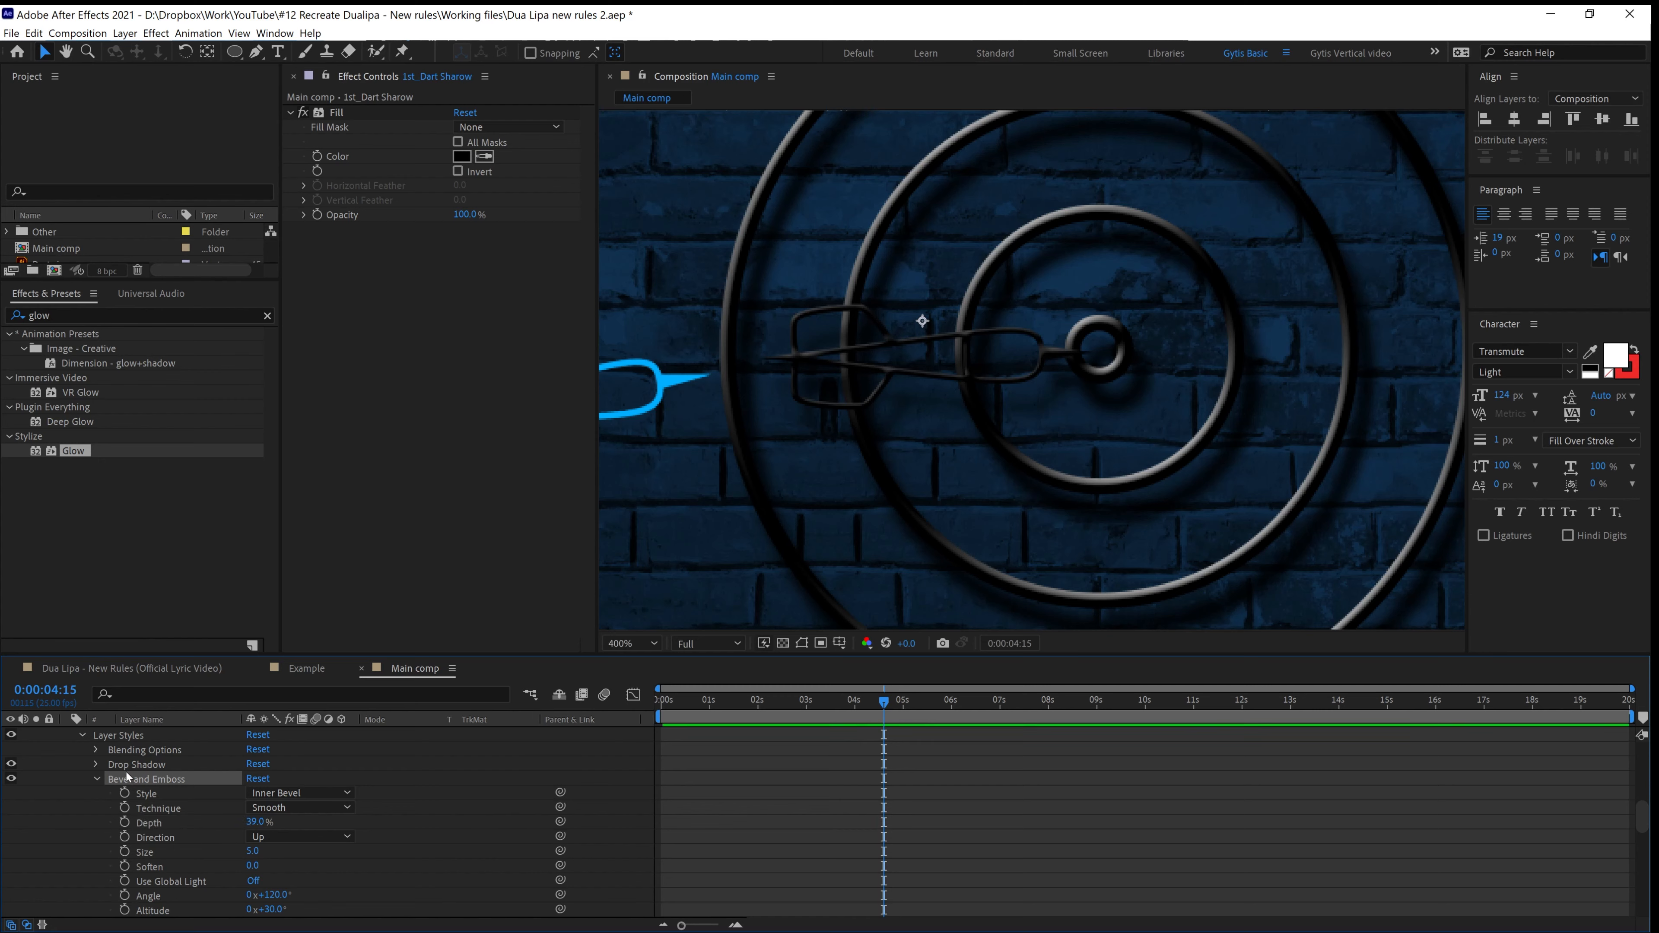
{"action": "left_click", "coordinate": [123, 768], "text": "ctrl"}
{"action": "scroll", "coordinate": [150, 795], "scroll_direction": "up", "scroll_amount": 4}
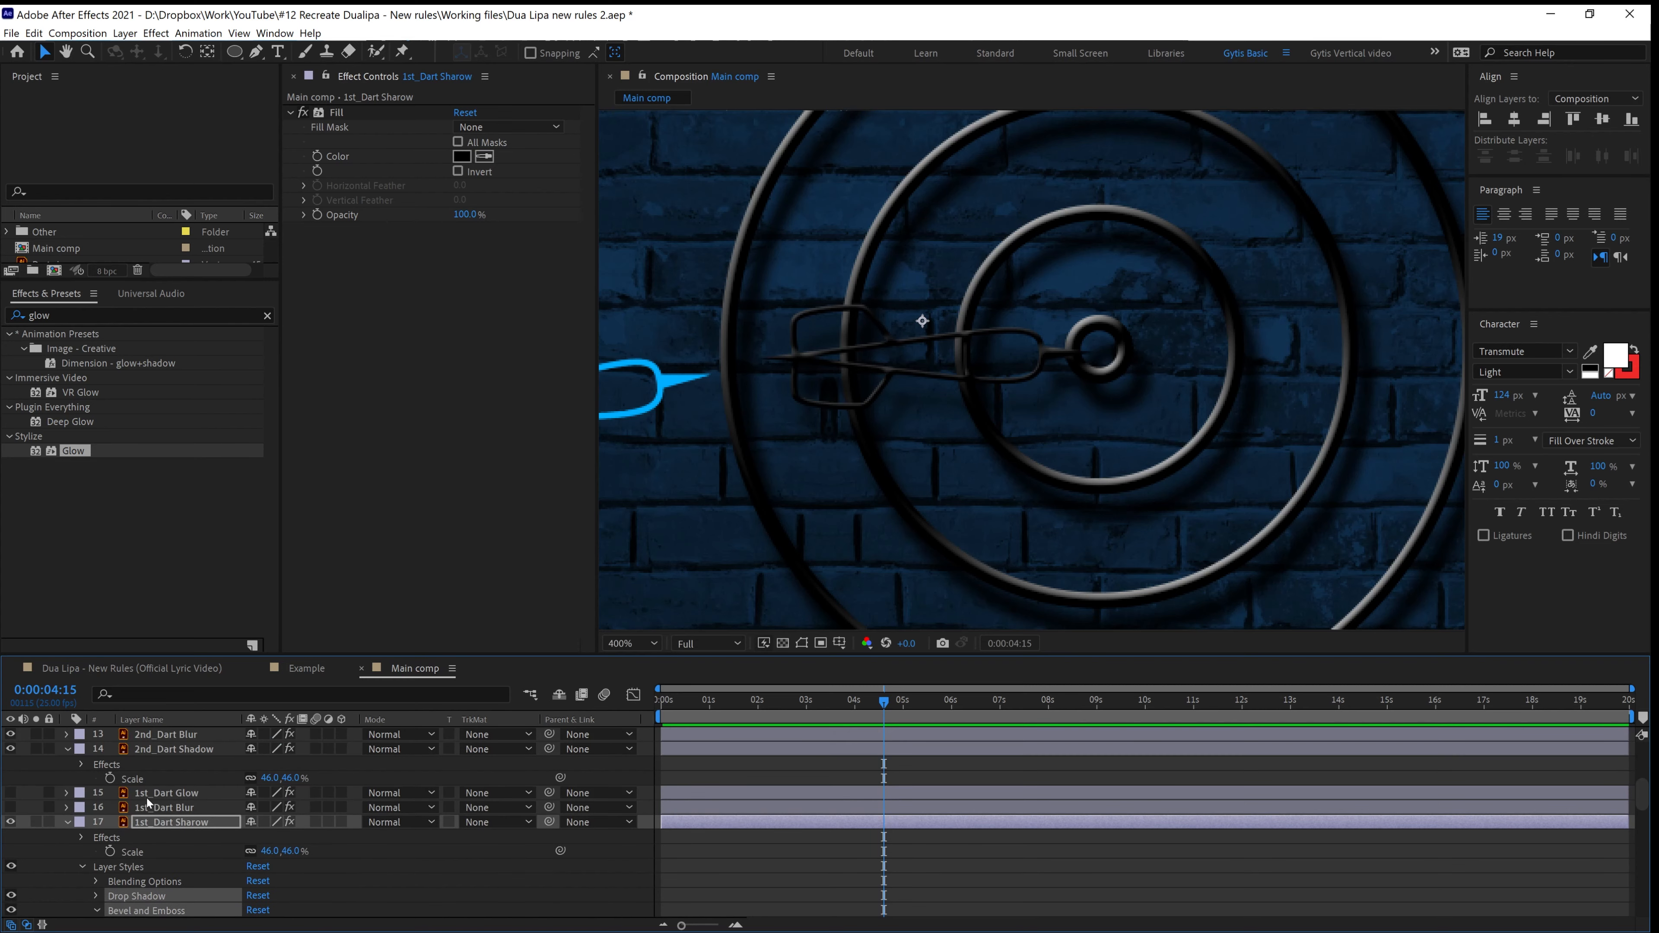
{"action": "left_click", "coordinate": [148, 791]}
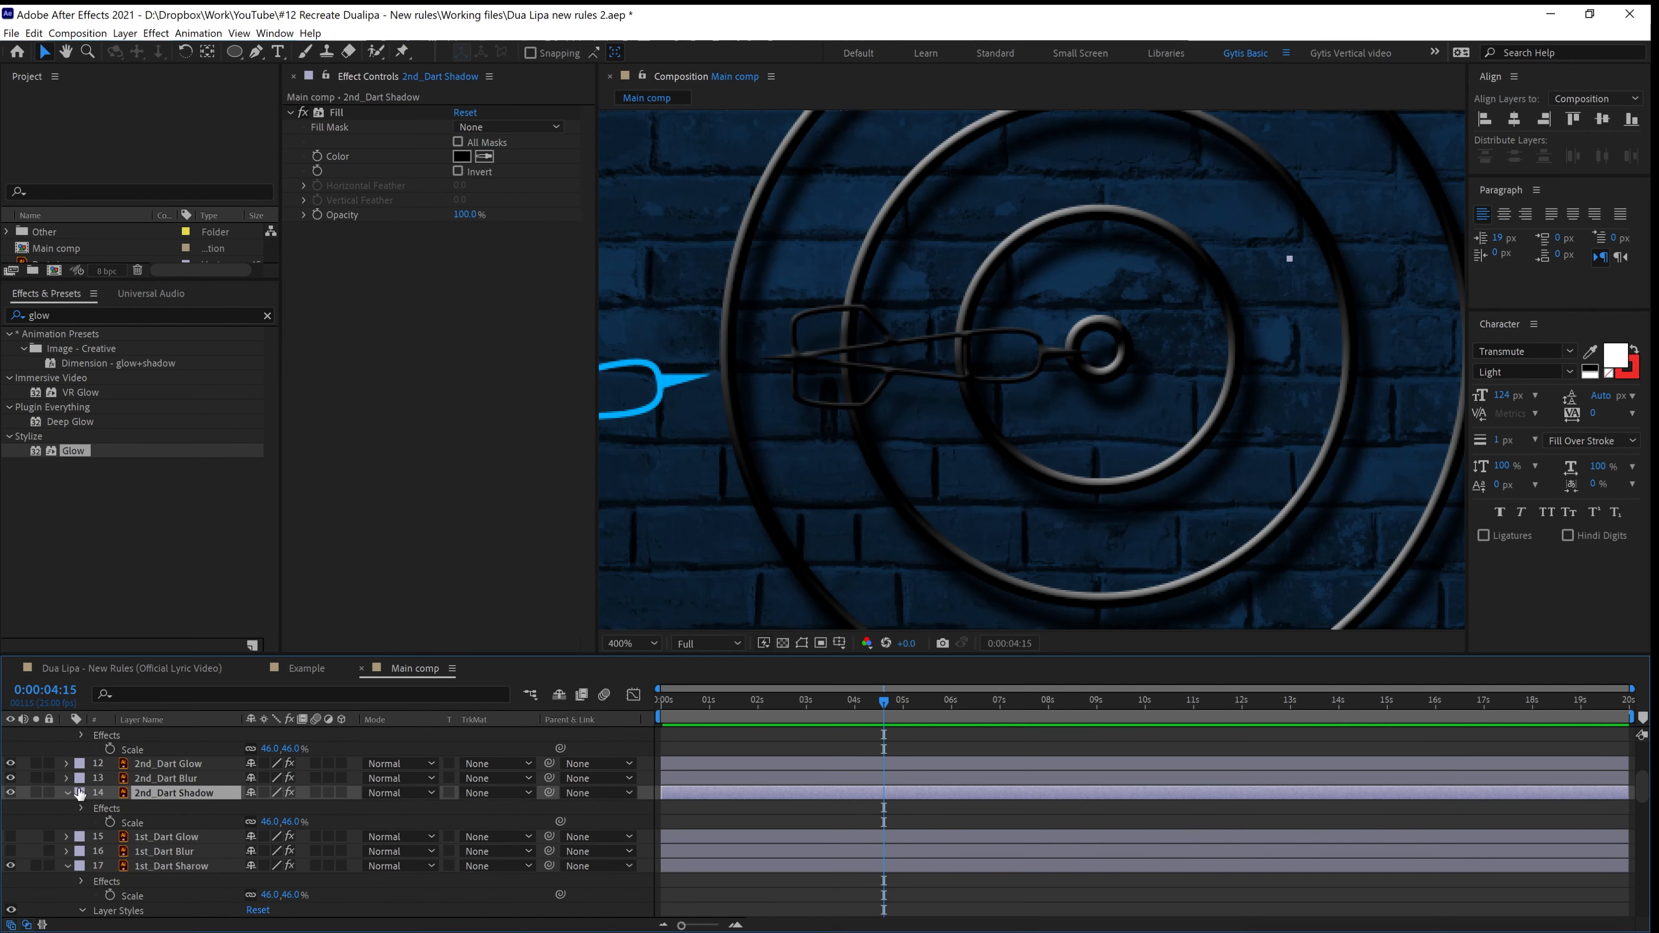
{"action": "left_click", "coordinate": [11, 778]}
{"action": "left_click", "coordinate": [11, 763]}
{"action": "key", "text": "ctrl+v"}
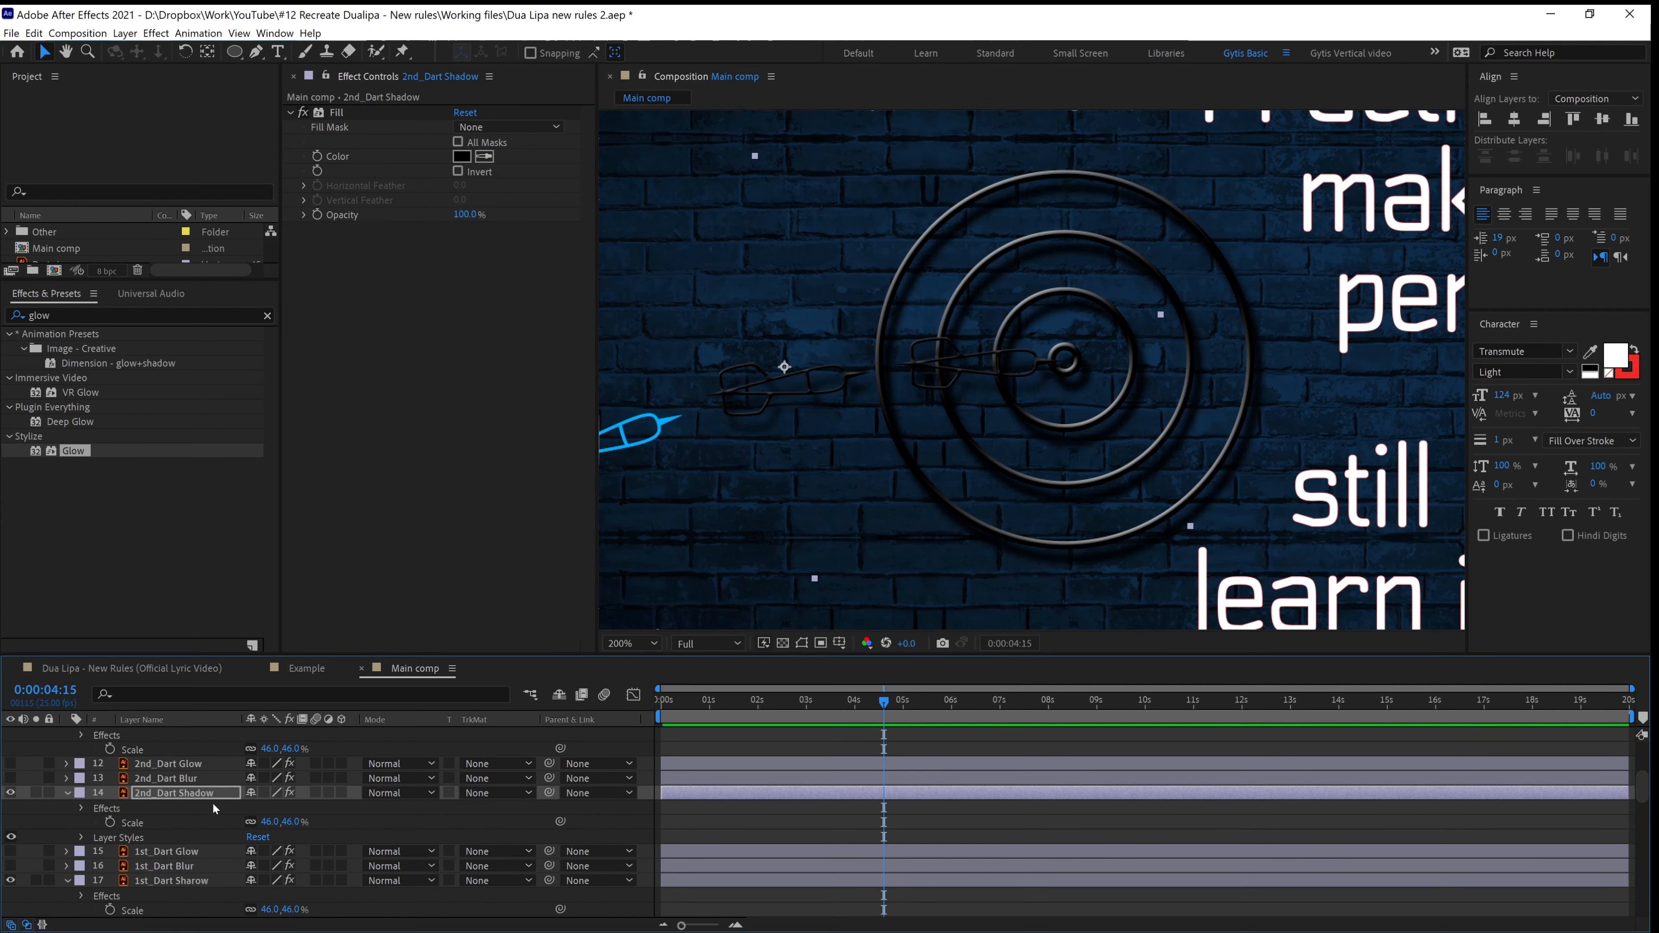
Hide the third dart's Glow and Blur layers and paste the copied layer styles onto 3rd_Dart Shadow
{"action": "scroll", "coordinate": [208, 802], "scroll_direction": "up", "scroll_amount": 1}
{"action": "left_click", "coordinate": [150, 749]}
{"action": "left_click", "coordinate": [11, 734]}
{"action": "left_click", "coordinate": [10, 749]}
{"action": "left_click", "coordinate": [145, 764]}
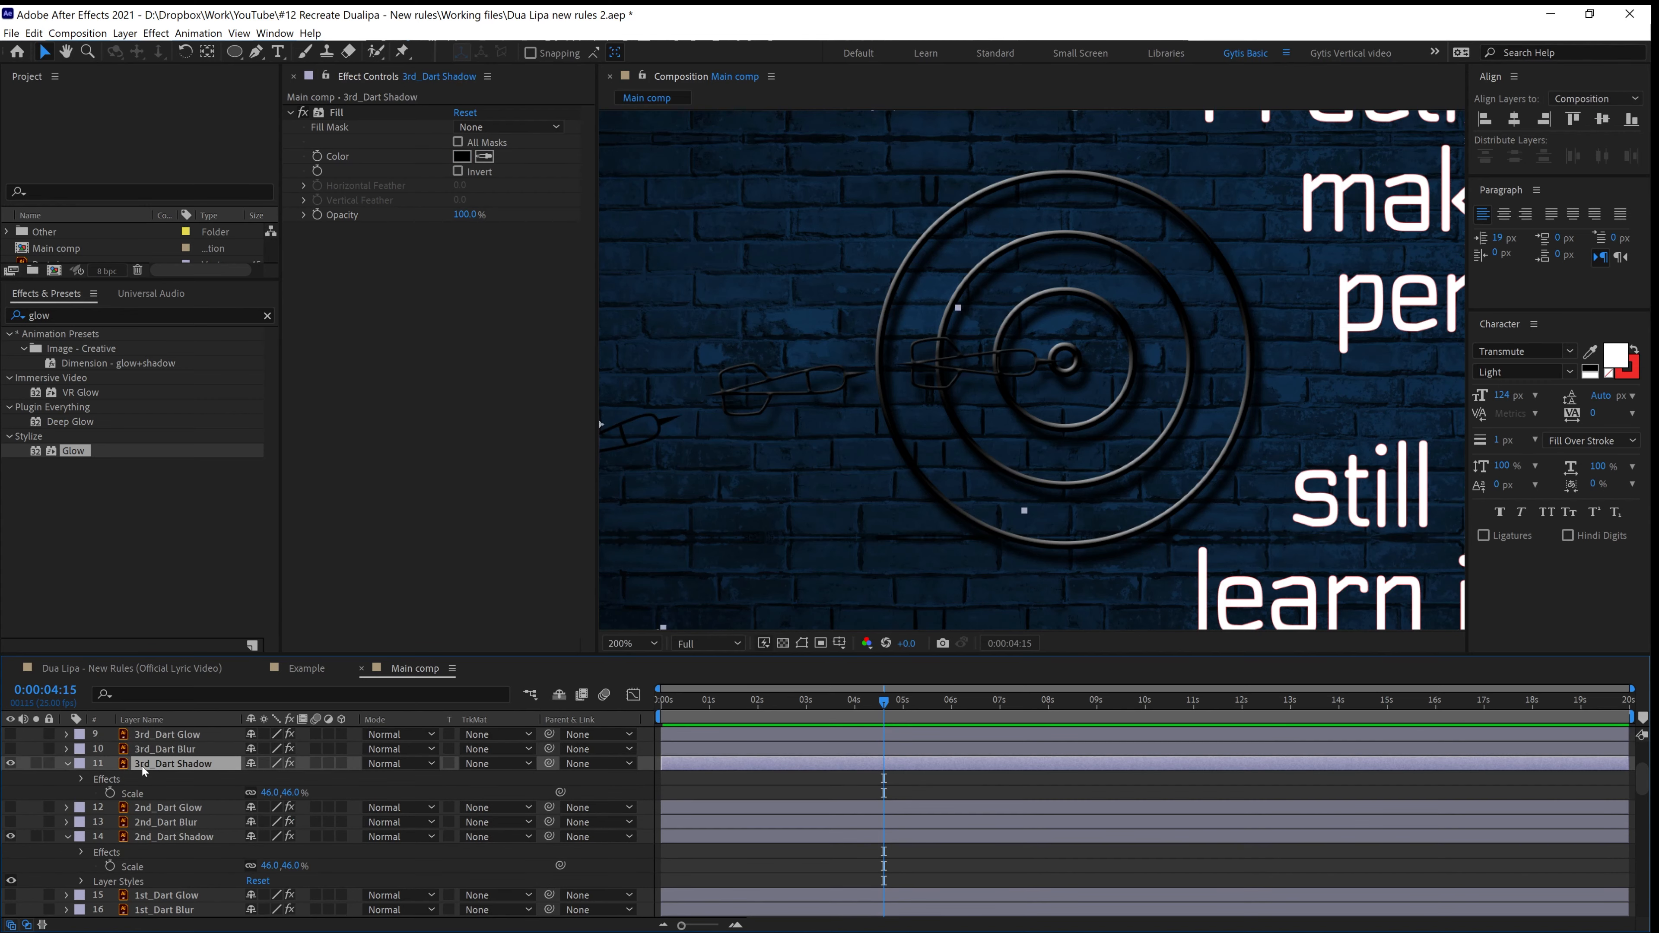
{"action": "key", "text": "ctrl+v"}
{"action": "scroll", "coordinate": [904, 481], "scroll_direction": "down", "scroll_amount": 2}
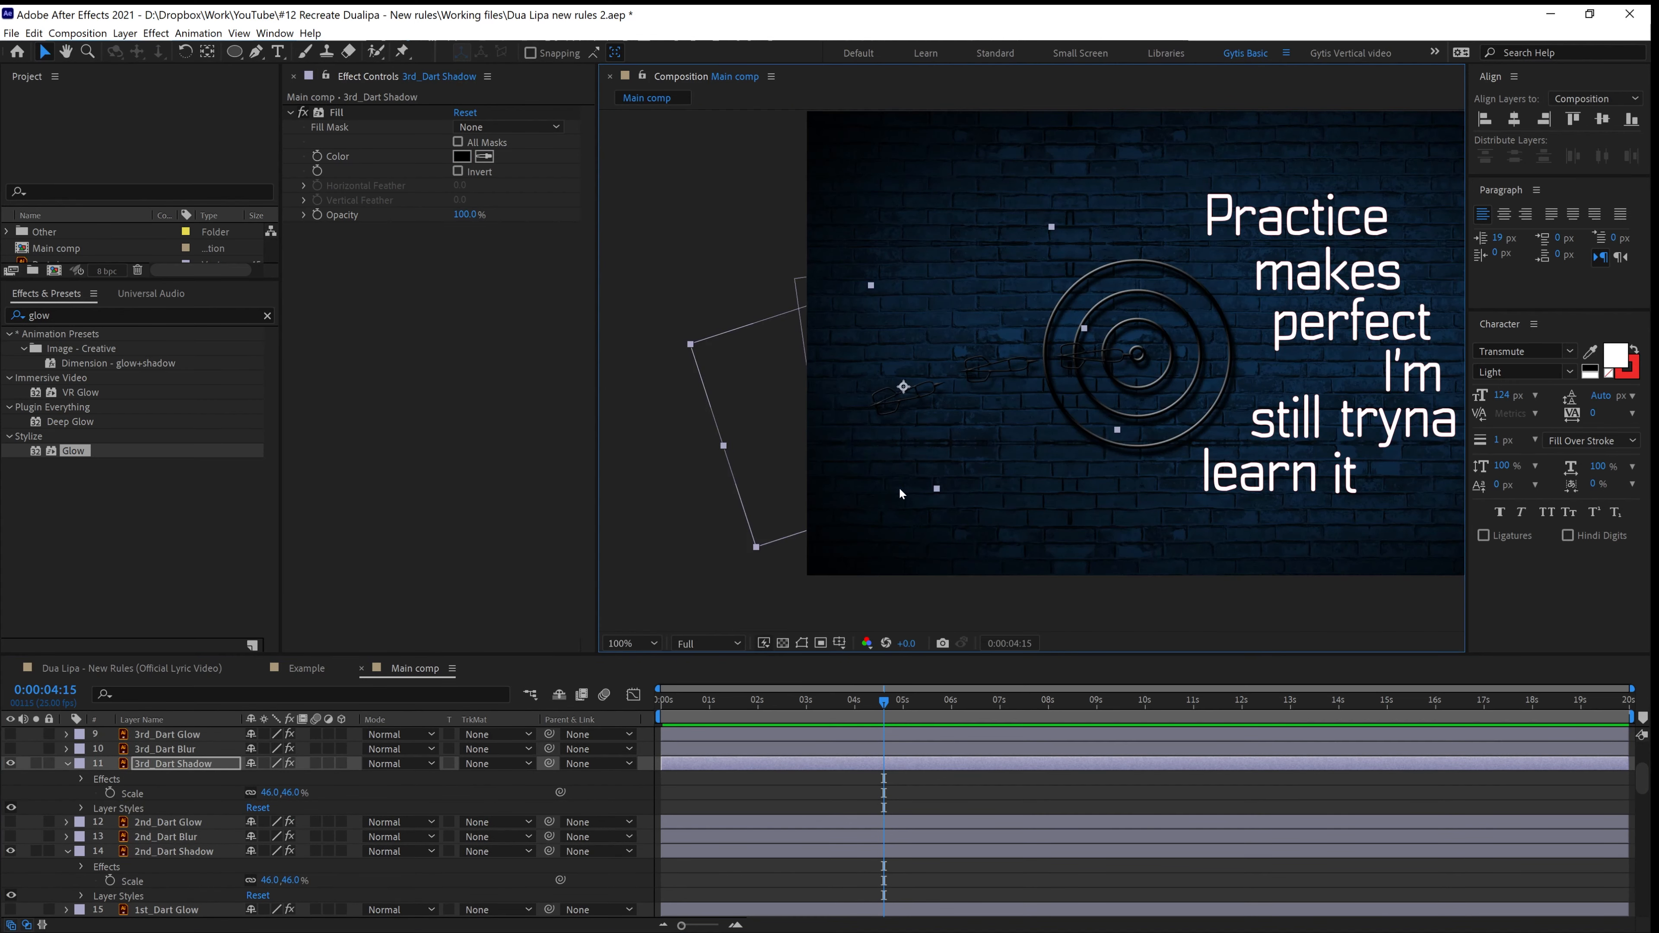
{"action": "scroll", "coordinate": [913, 449], "scroll_direction": "up", "scroll_amount": 2}
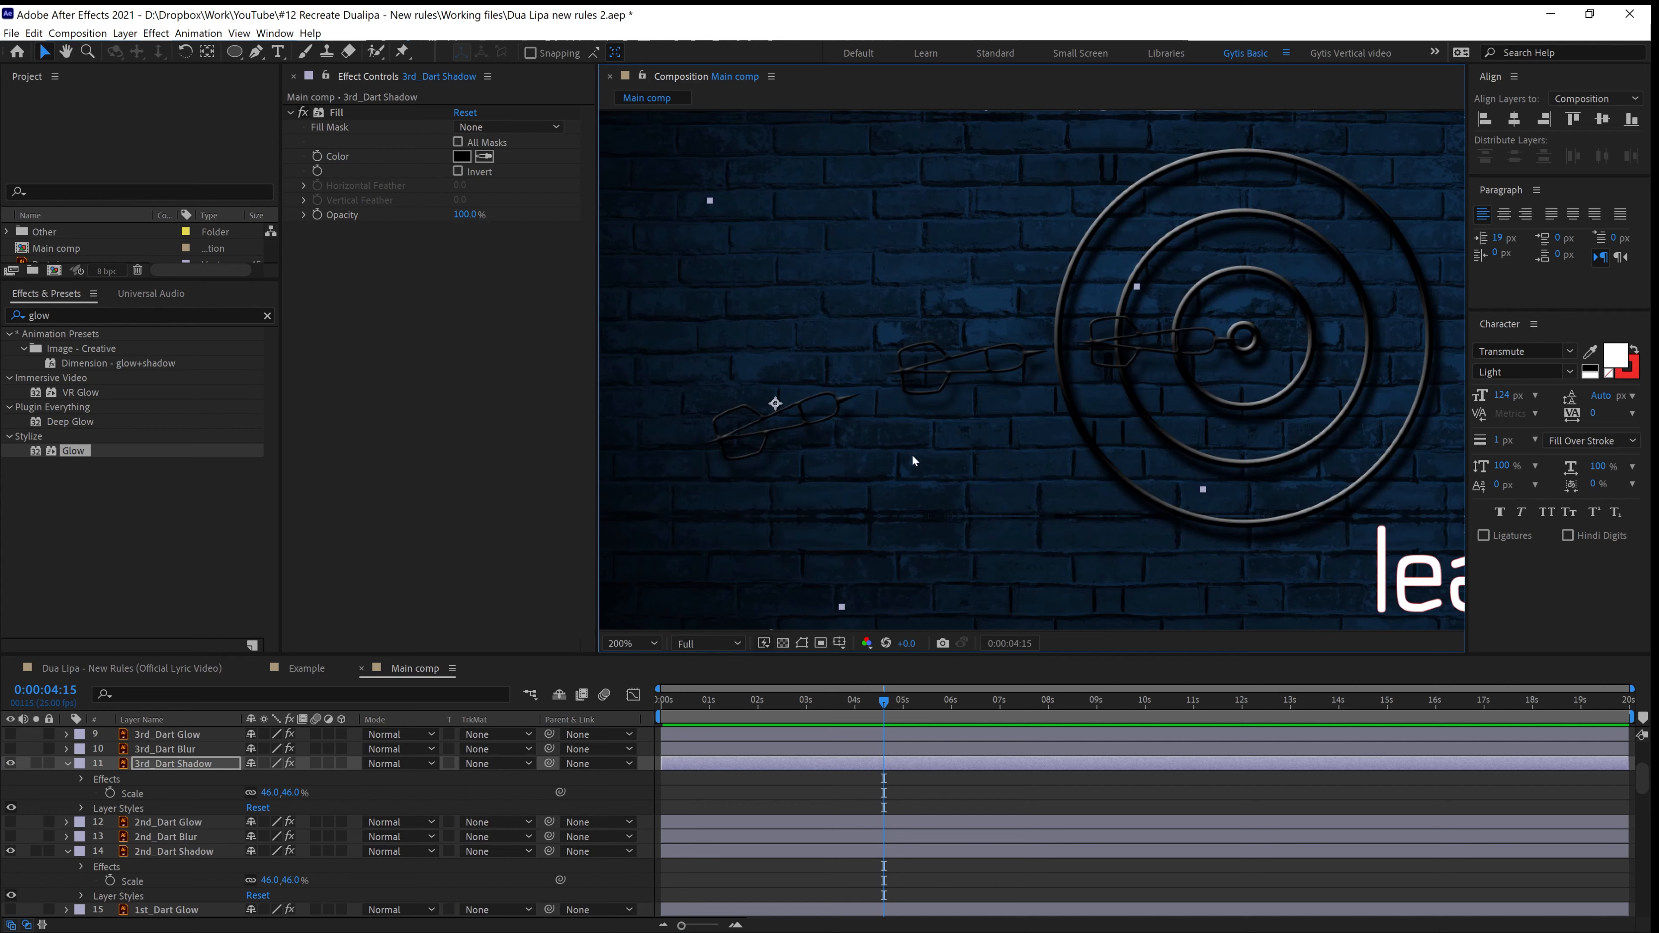
Turn the Blur layers of all three darts back on, keeping their Glow layers hidden
{"action": "left_click", "coordinate": [108, 779]}
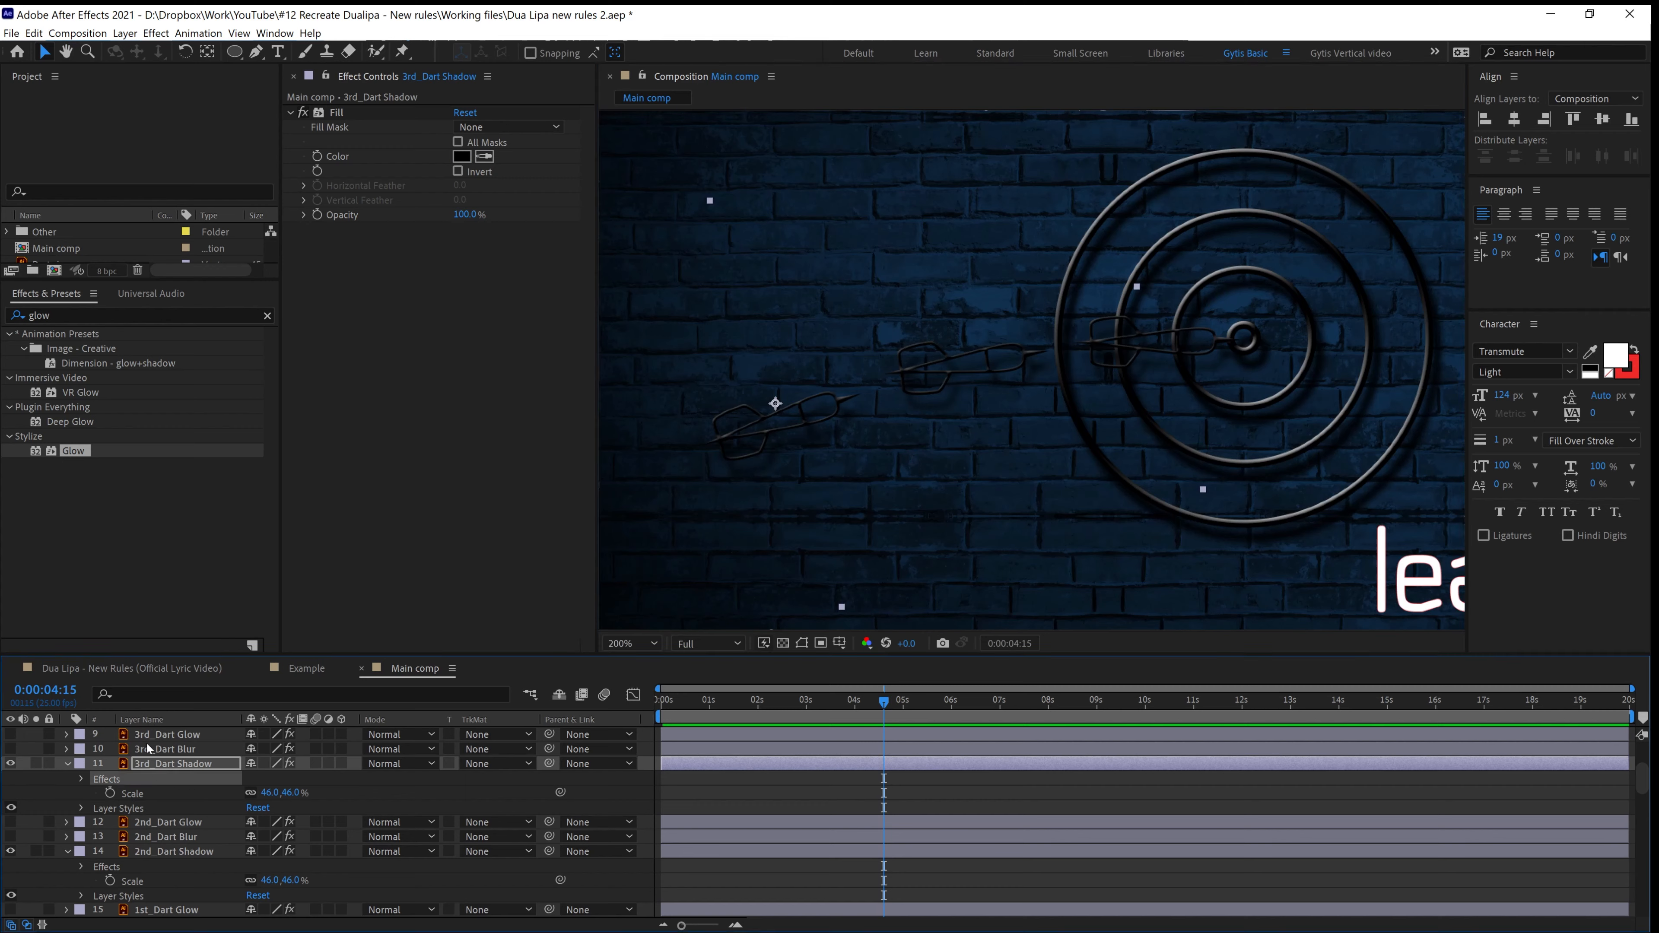
{"action": "left_click", "coordinate": [150, 749]}
{"action": "left_click", "coordinate": [46, 798]}
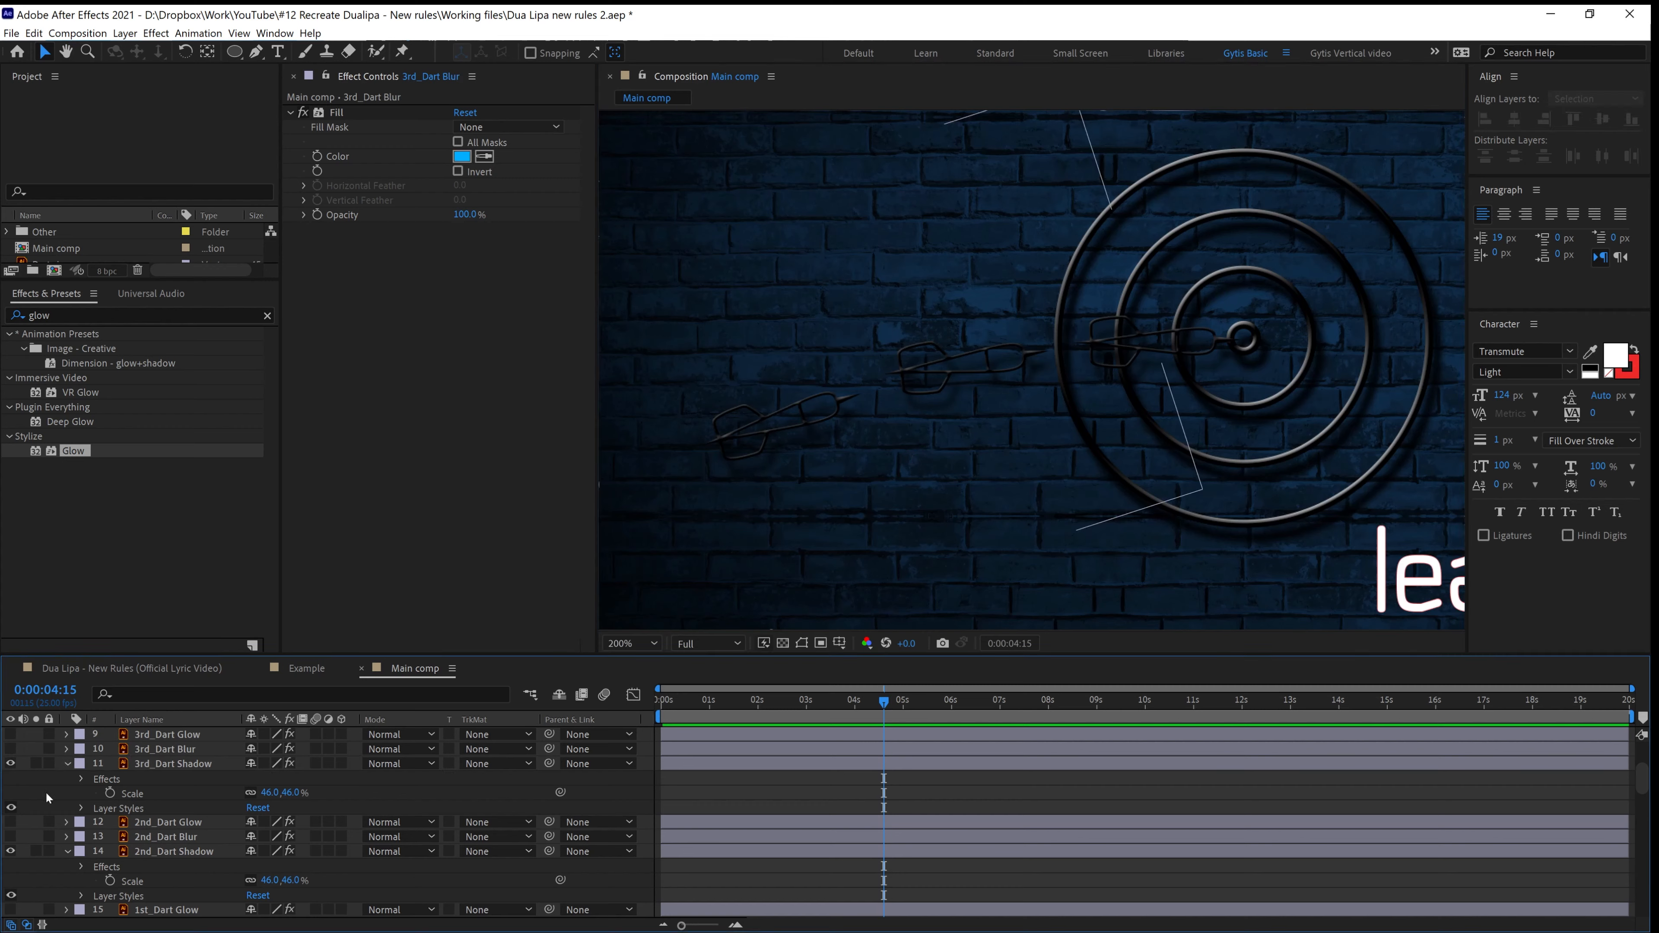
{"action": "left_click", "coordinate": [10, 749]}
{"action": "left_click", "coordinate": [16, 837]}
{"action": "left_click", "coordinate": [11, 837]}
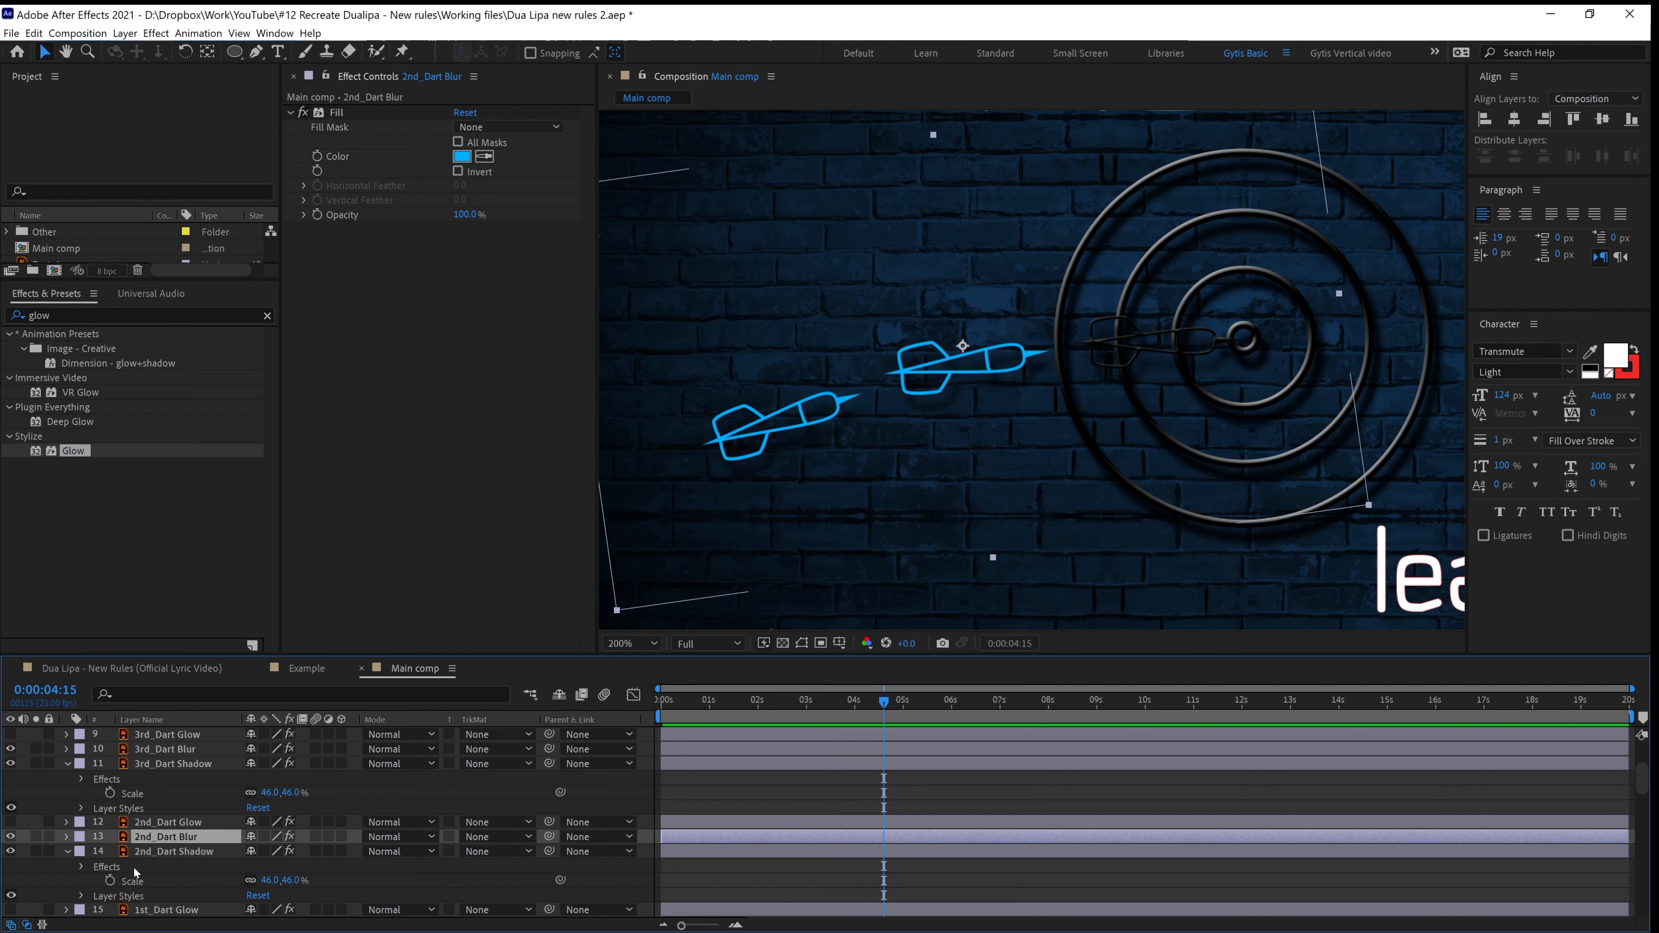
{"action": "scroll", "coordinate": [174, 857], "scroll_direction": "down", "scroll_amount": 2}
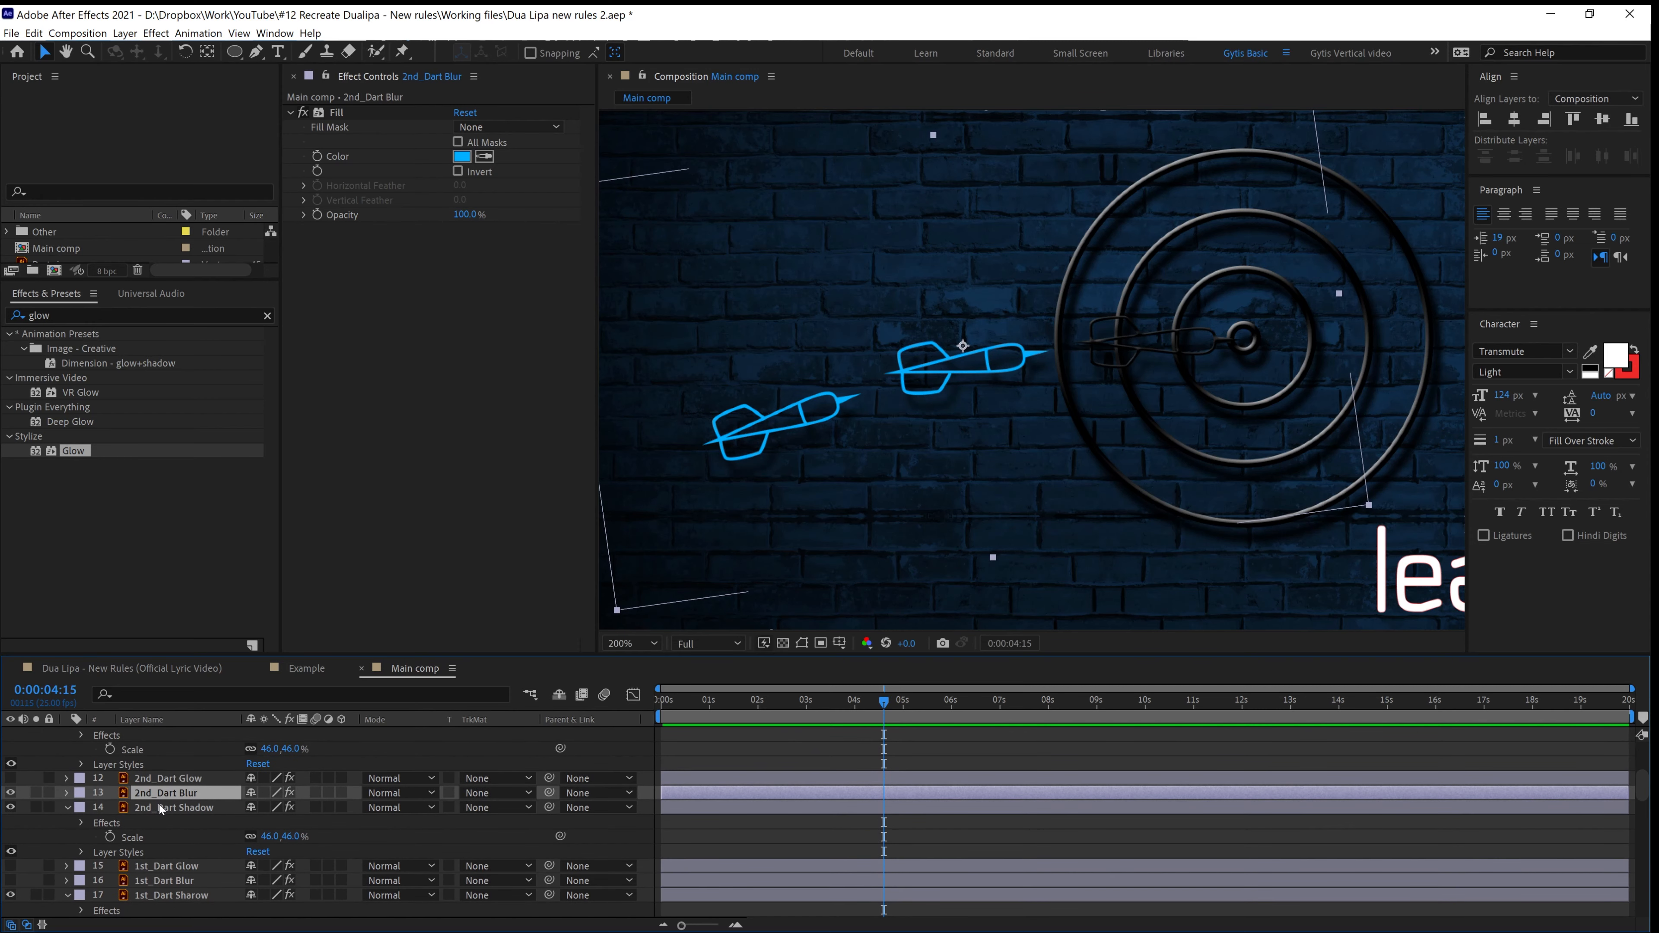
{"action": "left_click", "coordinate": [157, 880]}
{"action": "left_click", "coordinate": [10, 880]}
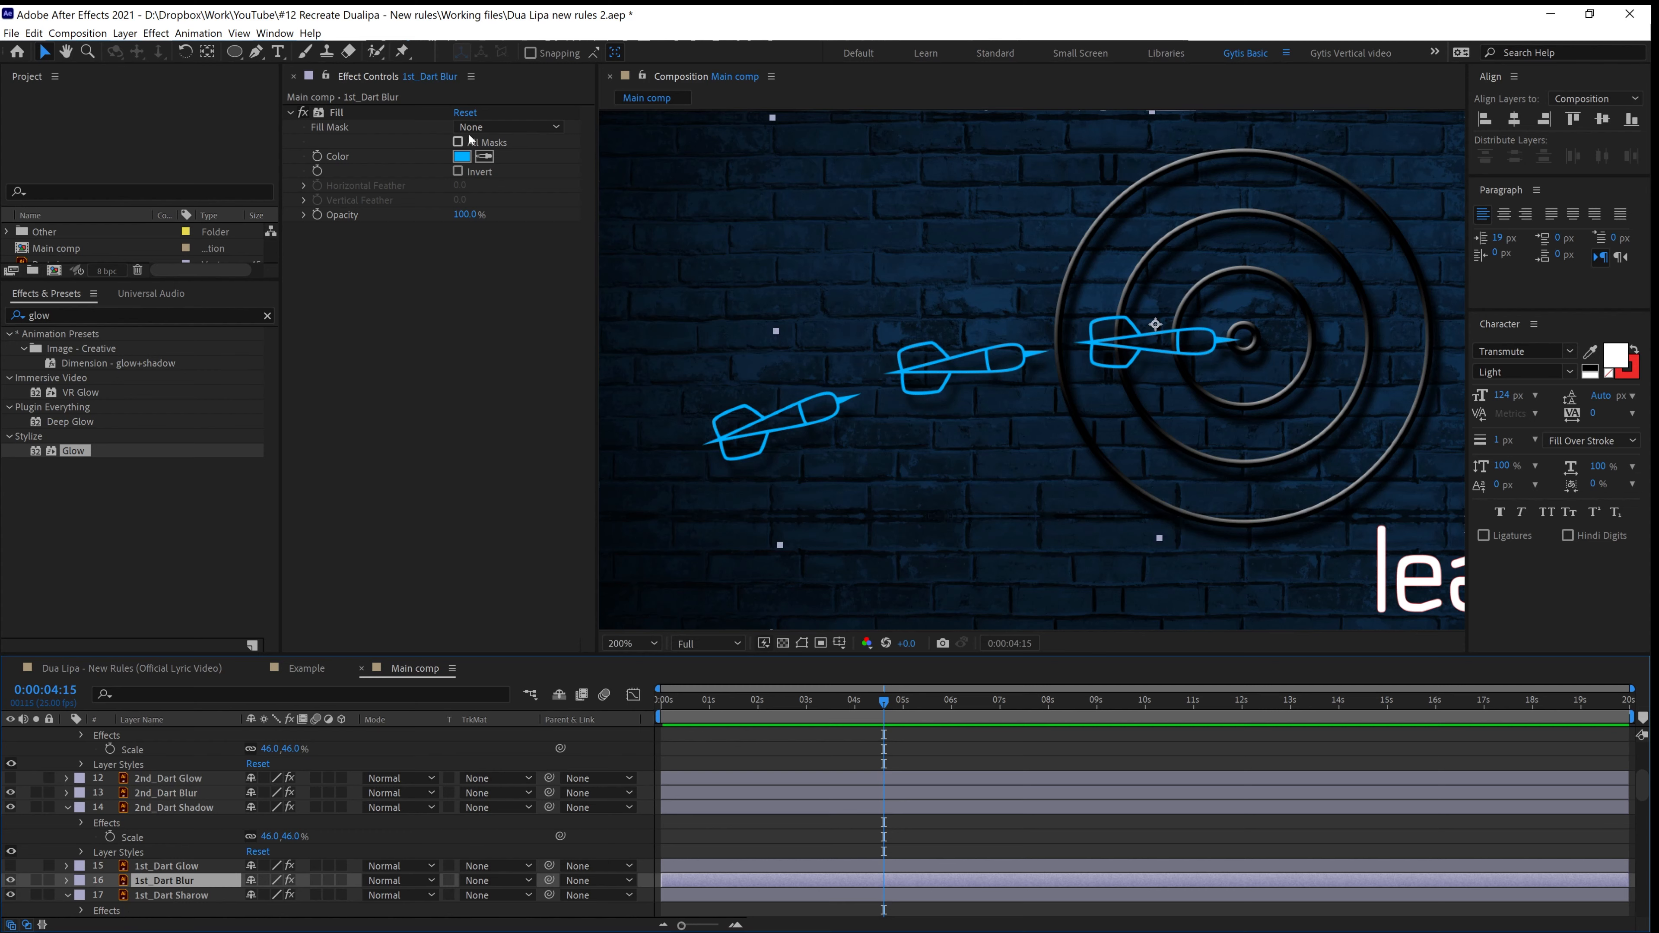
Change the Fill effect color of the 1st_Dart Blur layer to a deeper, darker blue
{"action": "left_click", "coordinate": [462, 157]}
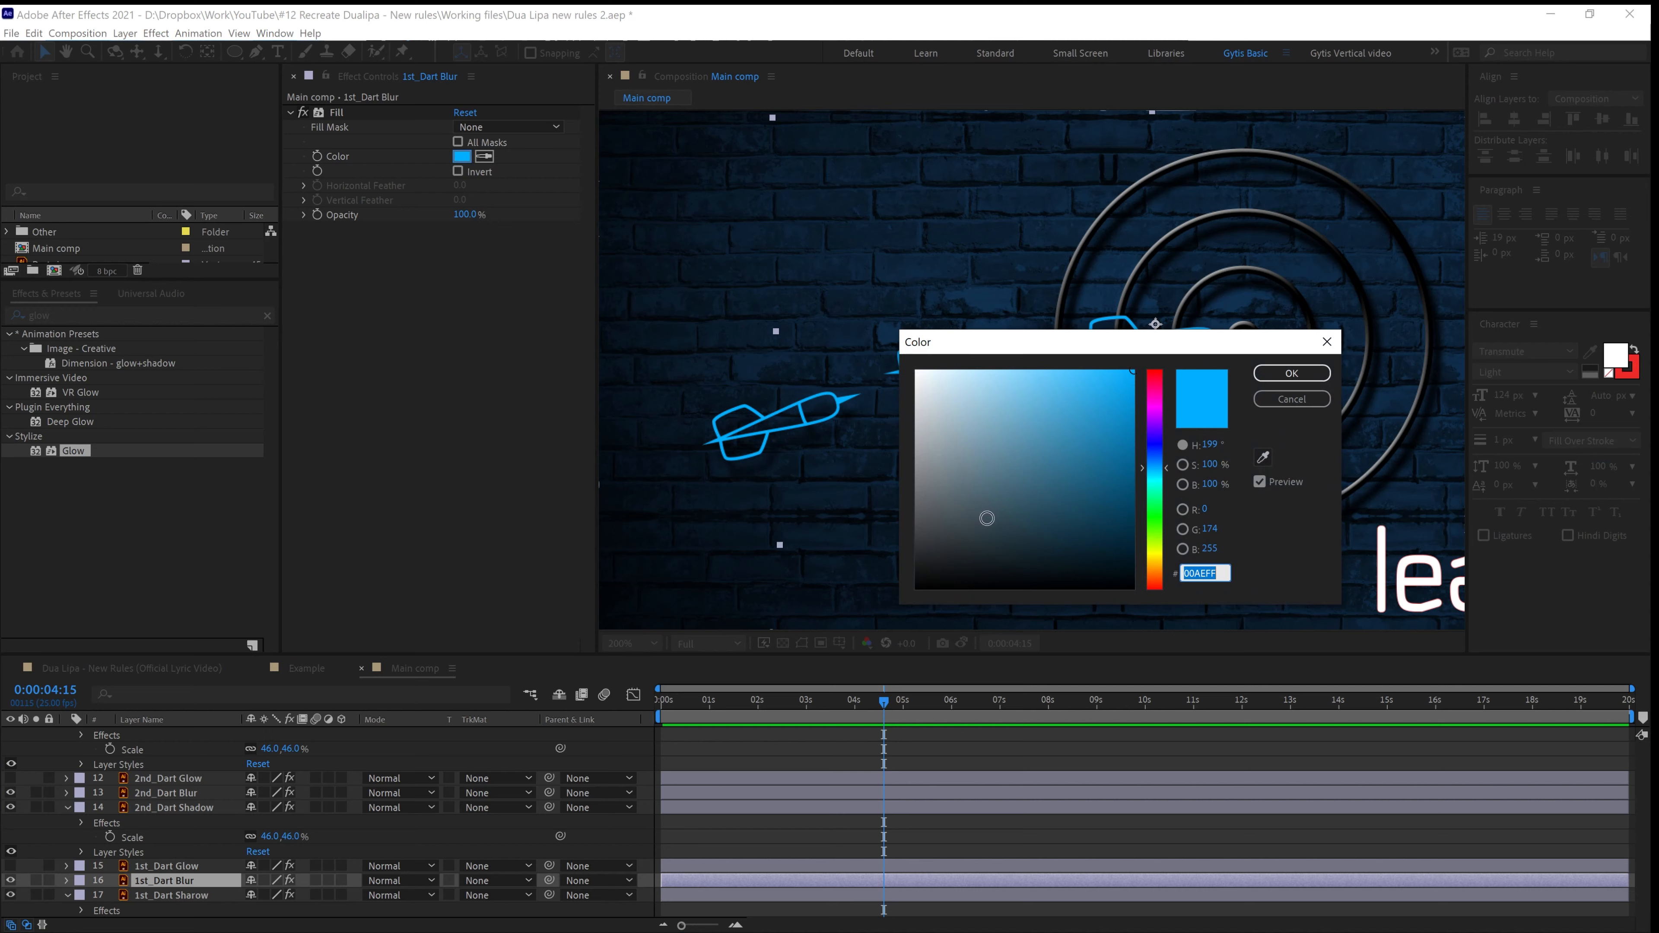
{"action": "left_click_drag", "start_coordinate": [1144, 344], "coordinate": [1423, 333]}
{"action": "mouse_move", "coordinate": [1426, 455]}
{"action": "left_mouse_down"}
{"action": "mouse_move", "coordinate": [1440, 441]}
{"action": "mouse_move", "coordinate": [1403, 399]}
{"action": "left_mouse_up"}
{"action": "left_click", "coordinate": [1568, 362]}
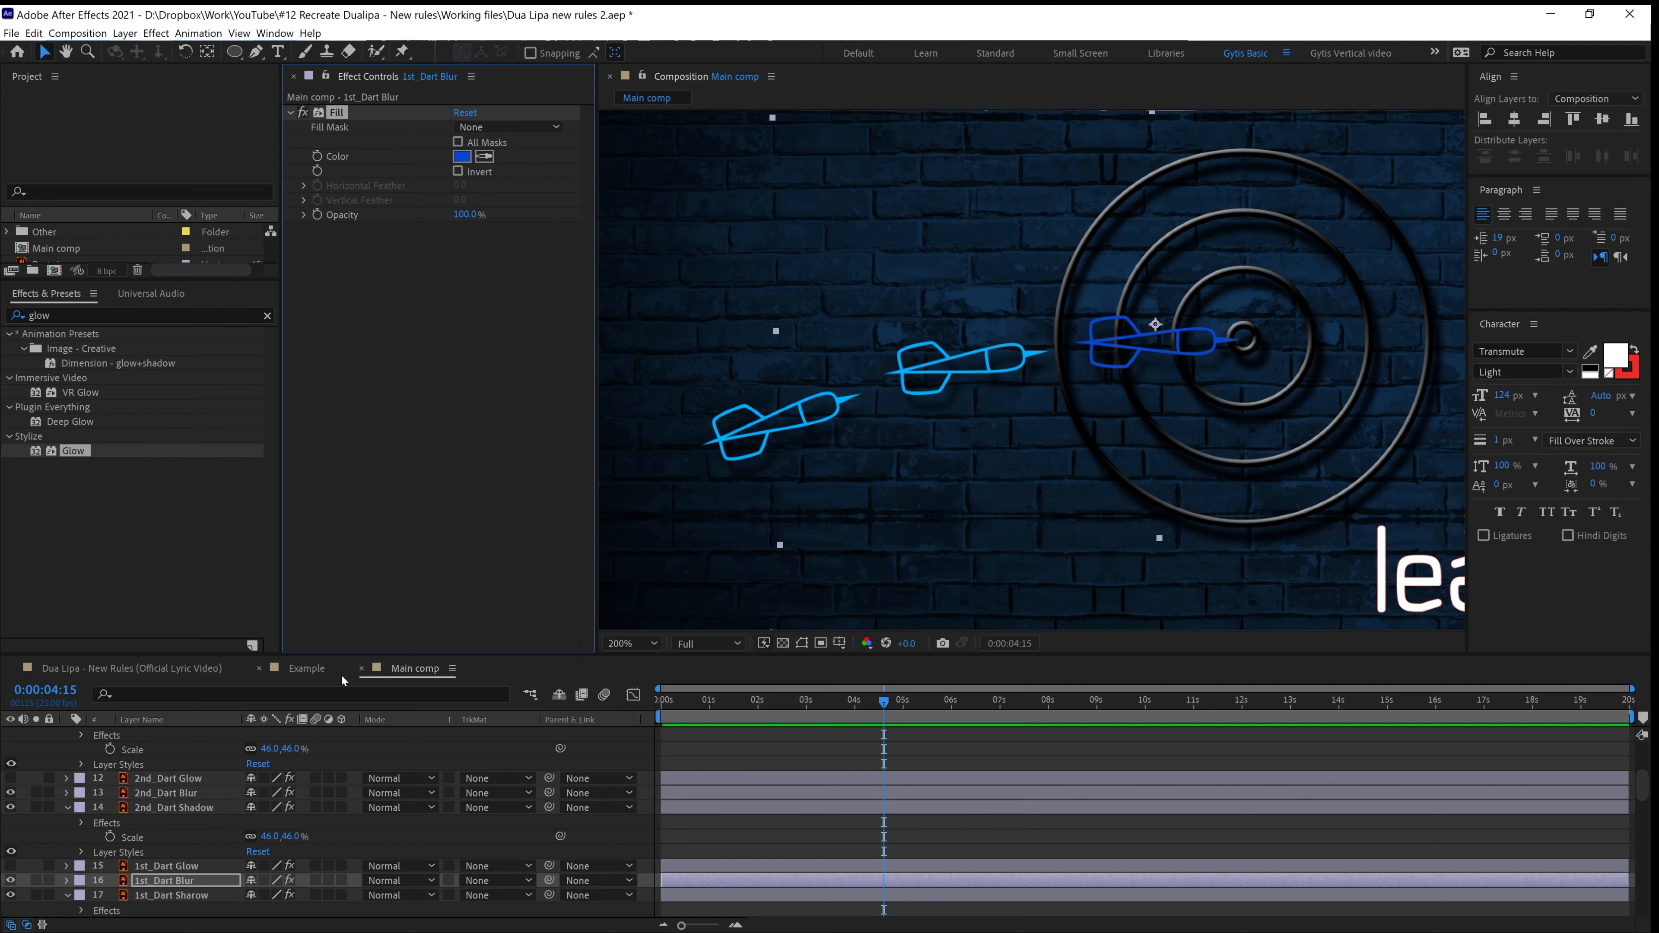
Paste the darker blue Fill effect onto the 2nd_Dart Blur and 3rd_Dart Blur layers
{"action": "left_click", "coordinate": [168, 793]}
{"action": "scroll", "coordinate": [172, 805], "scroll_direction": "up", "scroll_amount": 3}
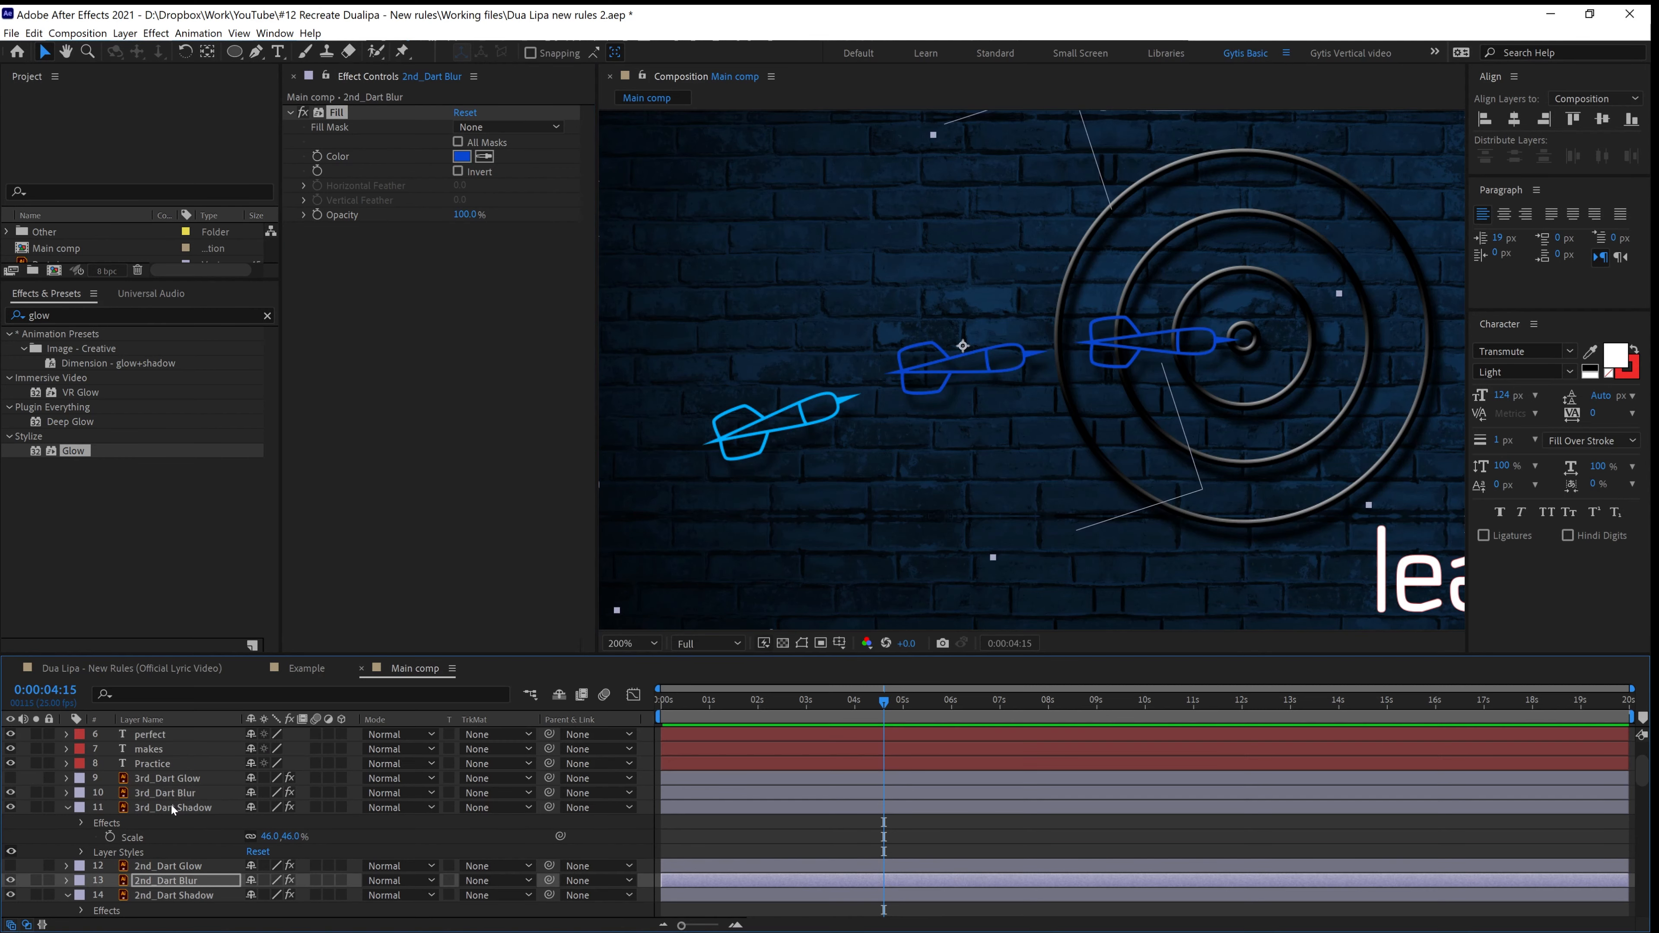
{"action": "left_click", "coordinate": [168, 794]}
{"action": "scroll", "coordinate": [169, 793], "scroll_direction": "down", "scroll_amount": 3}
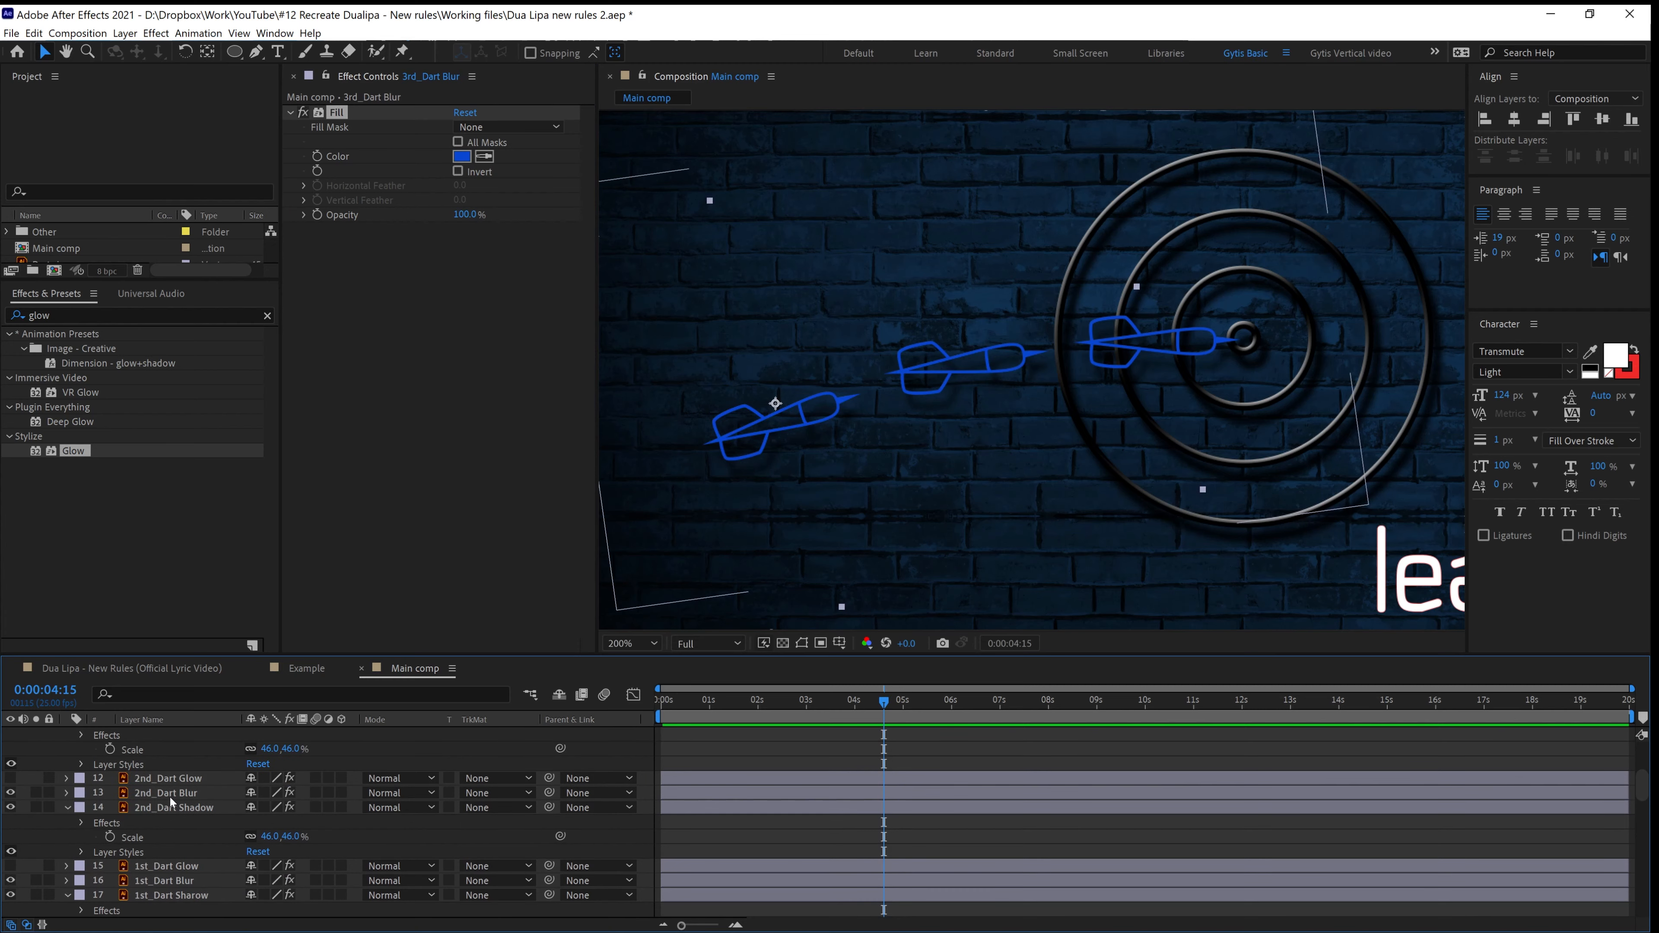
Find the Gaussian Blur effect by searching for "gaus" and apply it to the 1st_Dart Blur layer
{"action": "scroll", "coordinate": [214, 859], "scroll_direction": "down", "scroll_amount": 2}
{"action": "scroll", "coordinate": [209, 857], "scroll_direction": "up", "scroll_amount": 2}
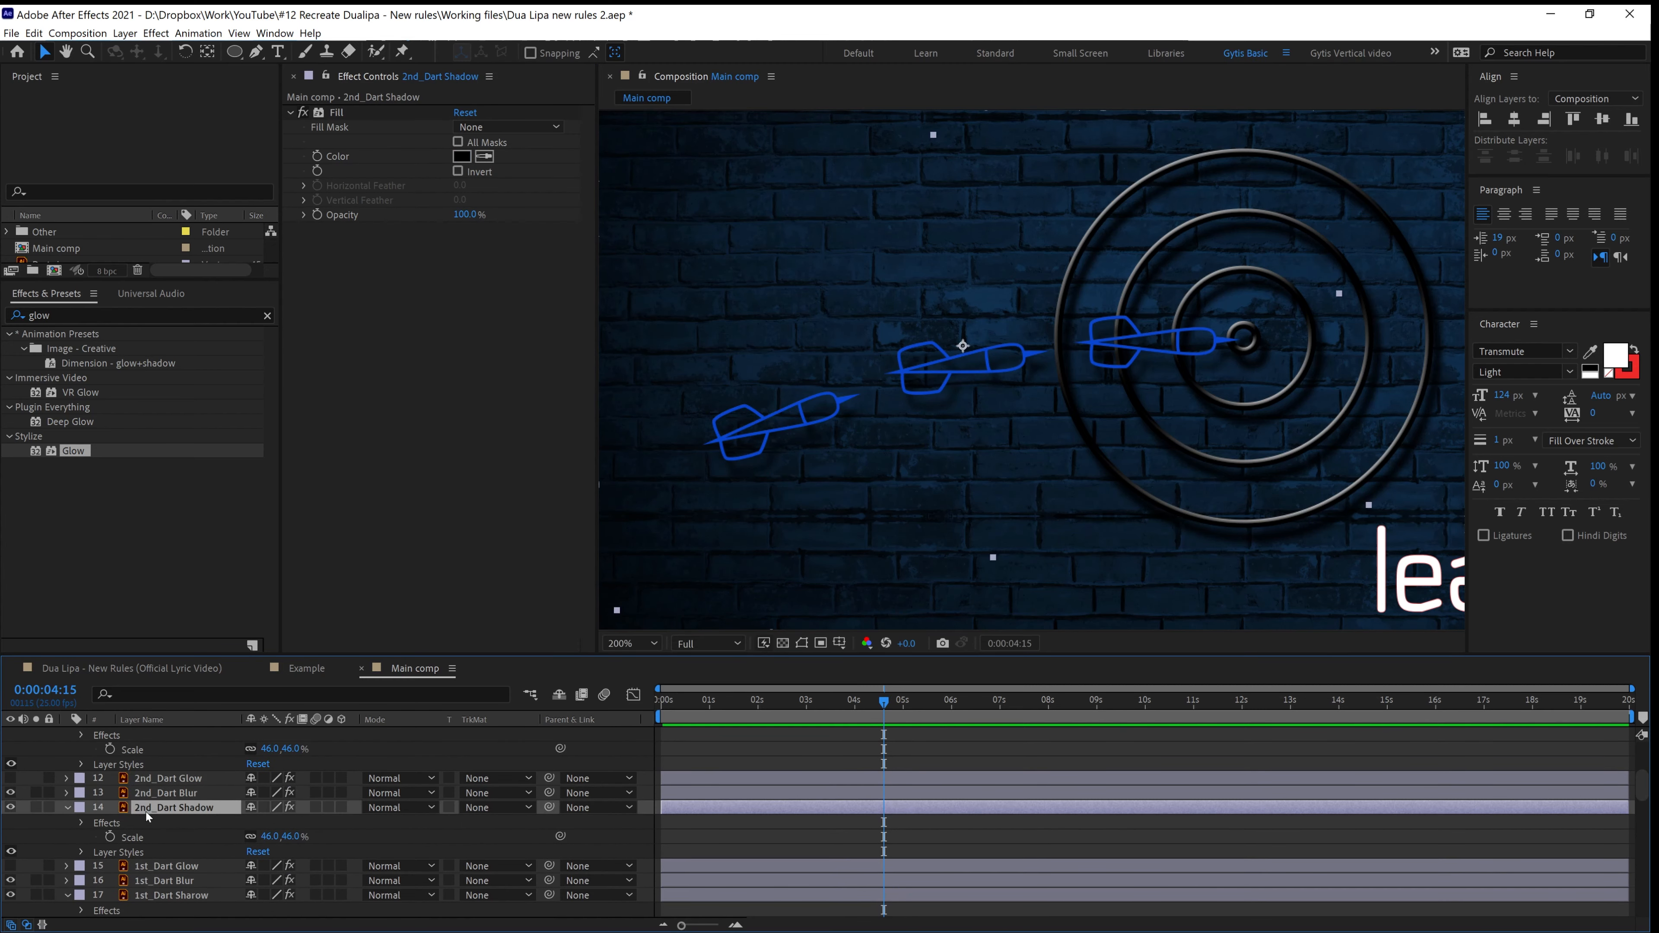
{"action": "left_click", "coordinate": [167, 793]}
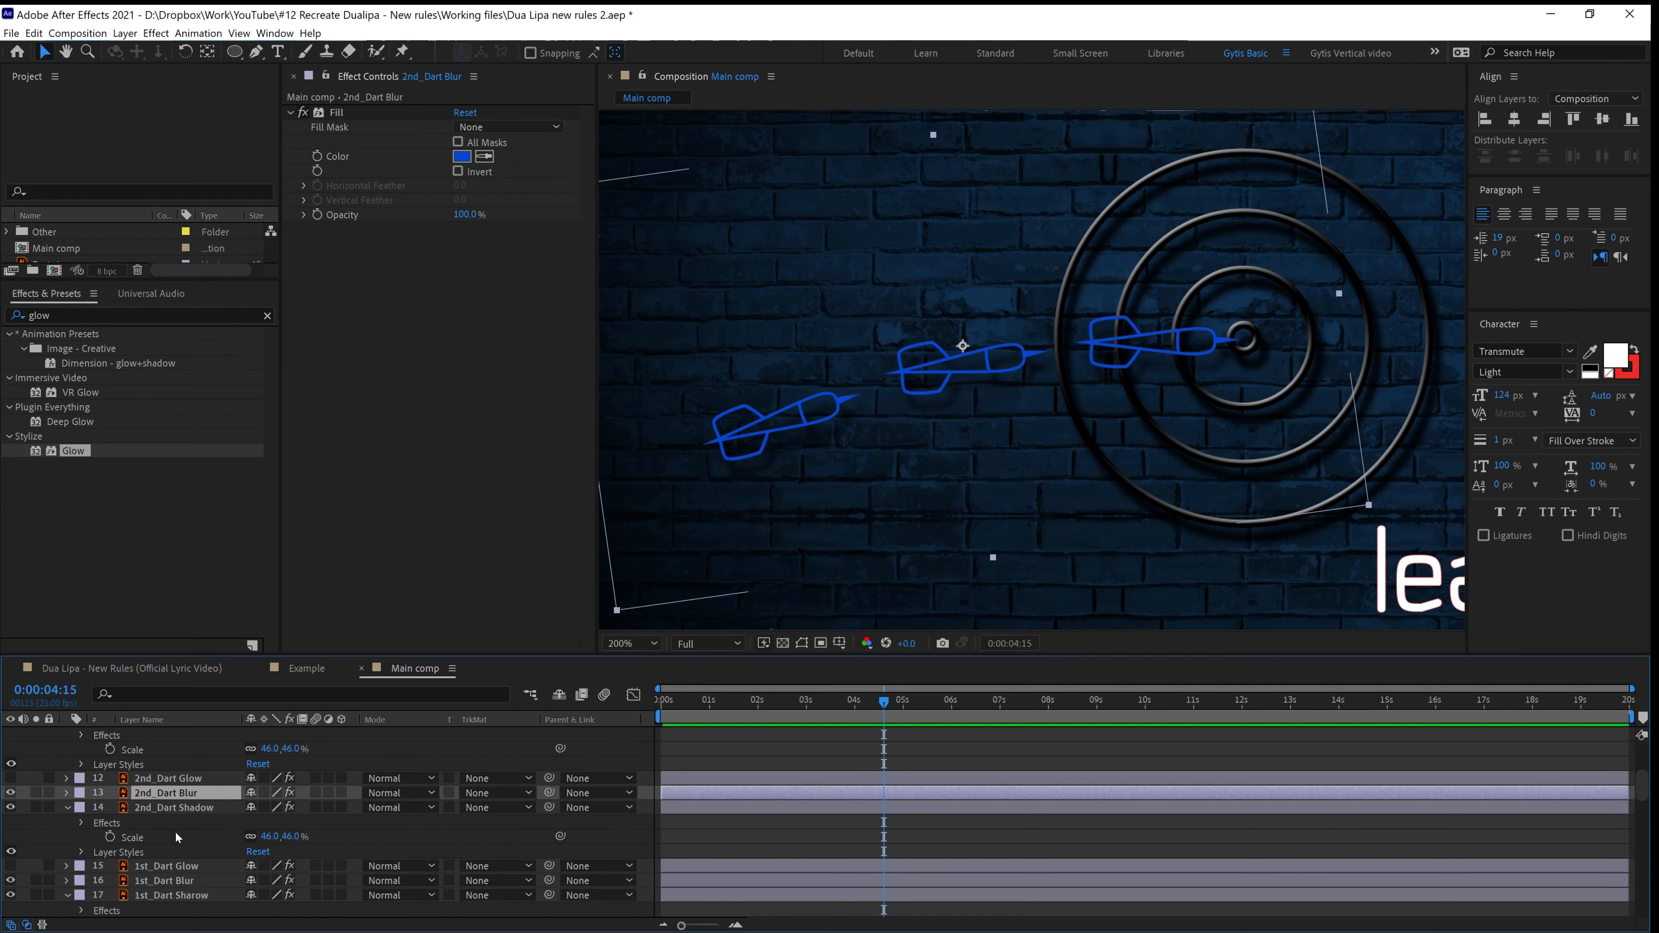
{"action": "left_click", "coordinate": [168, 881]}
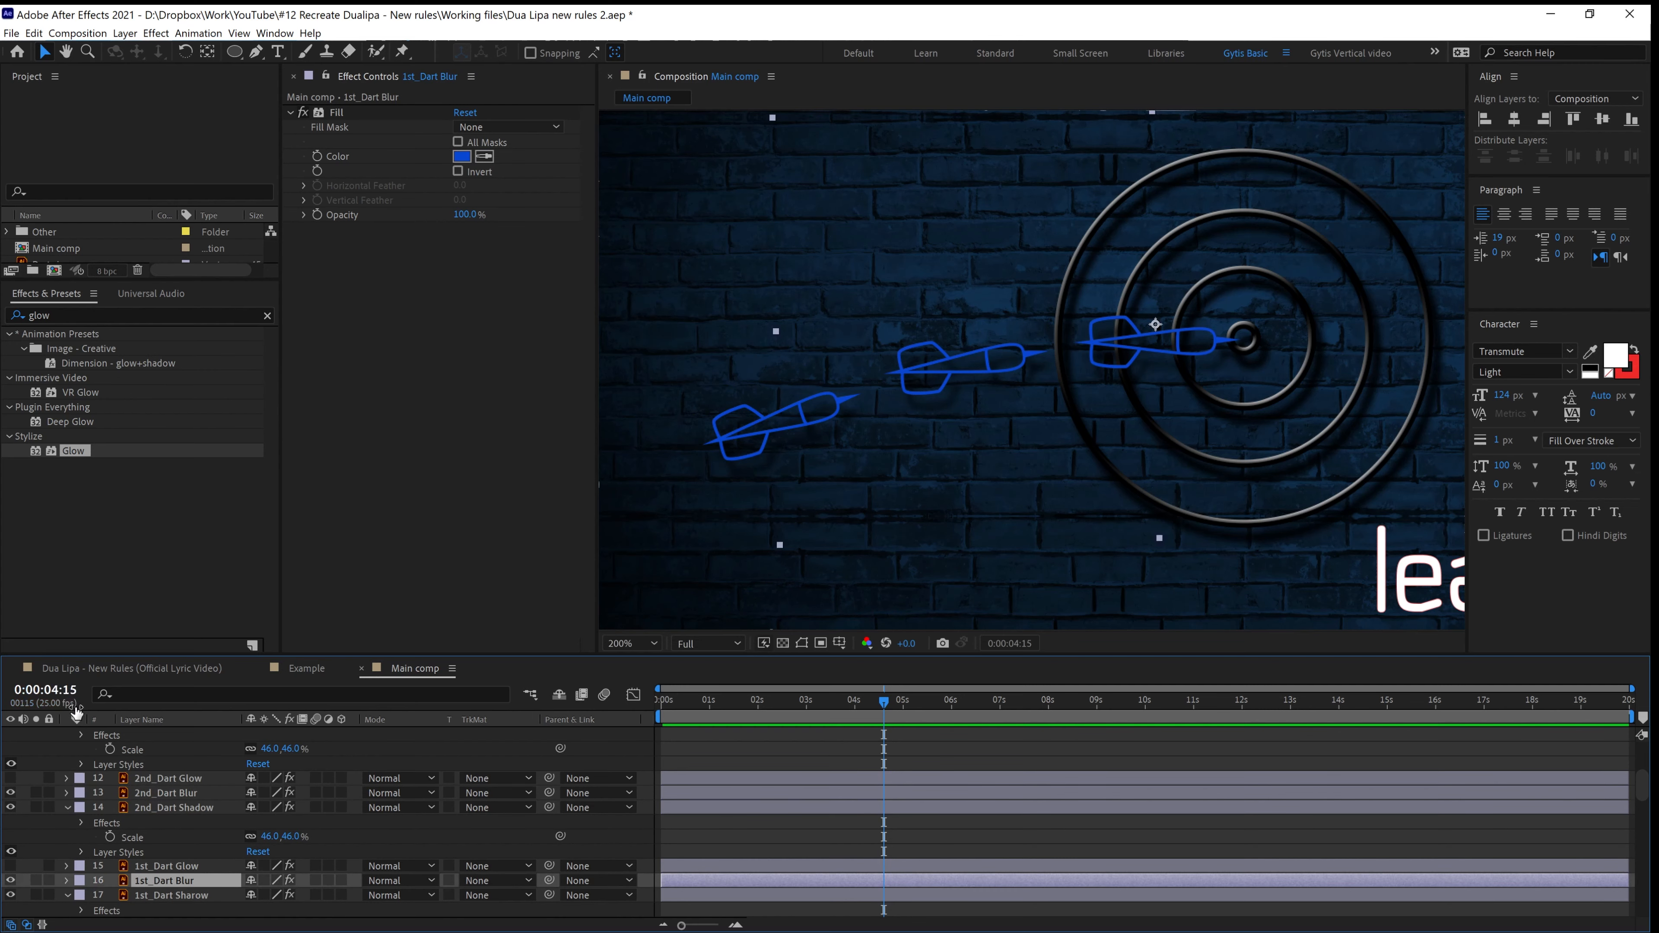
{"action": "left_click", "coordinate": [2, 318]}
{"action": "left_click", "coordinate": [56, 315]}
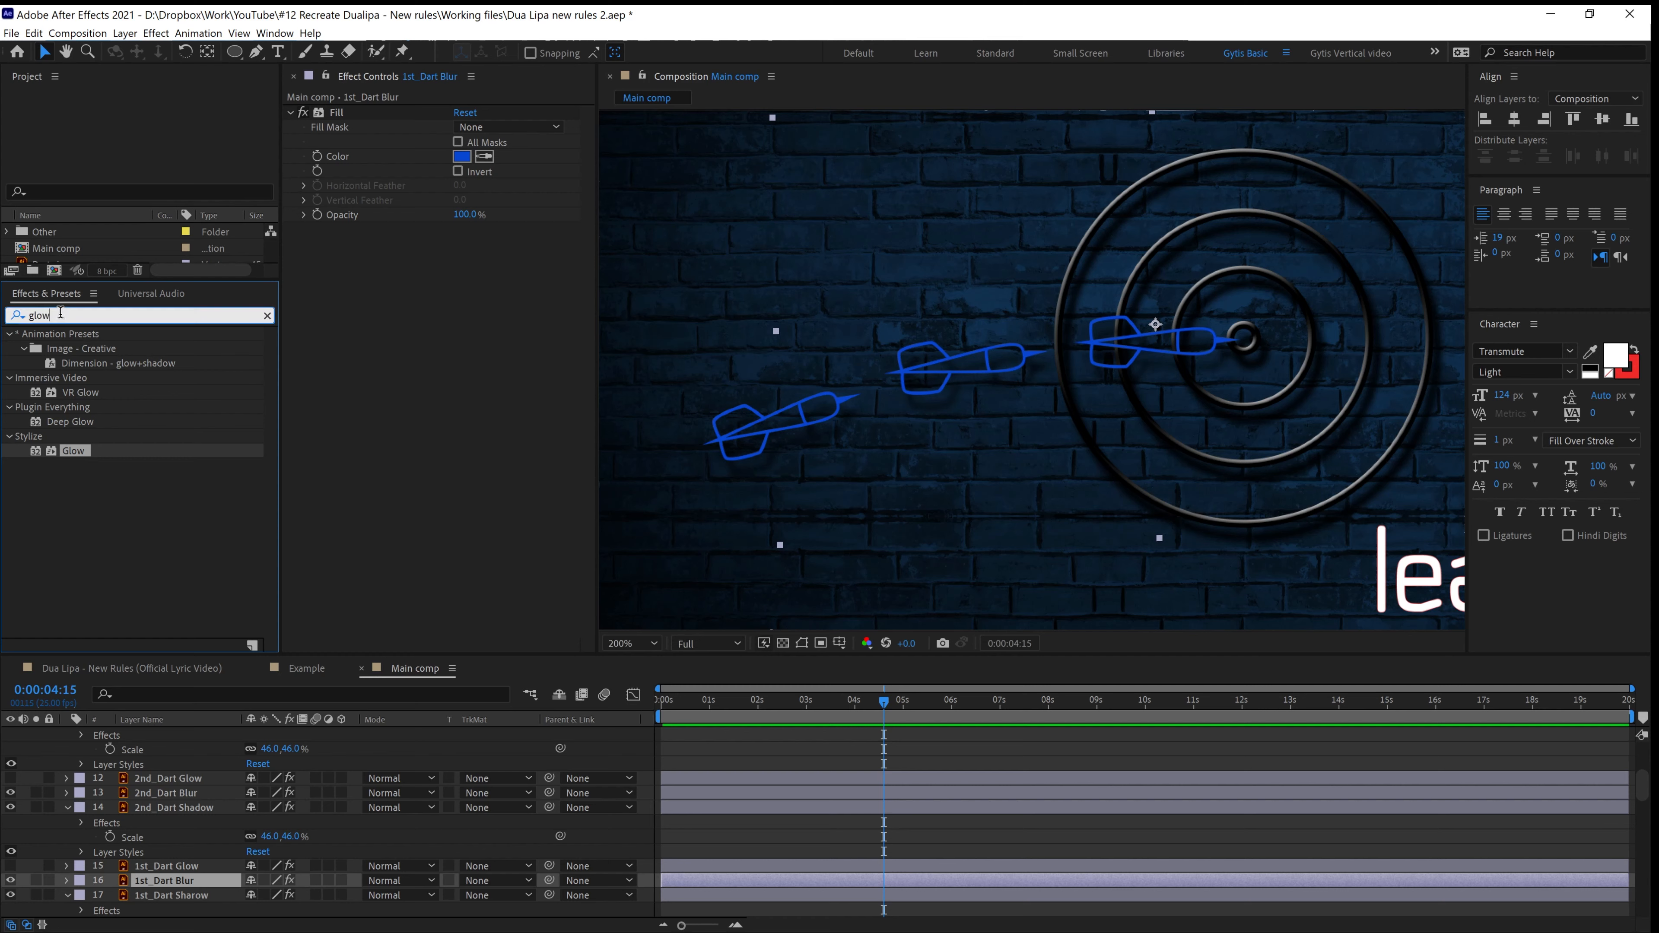
{"action": "type", "text": "gaus"}
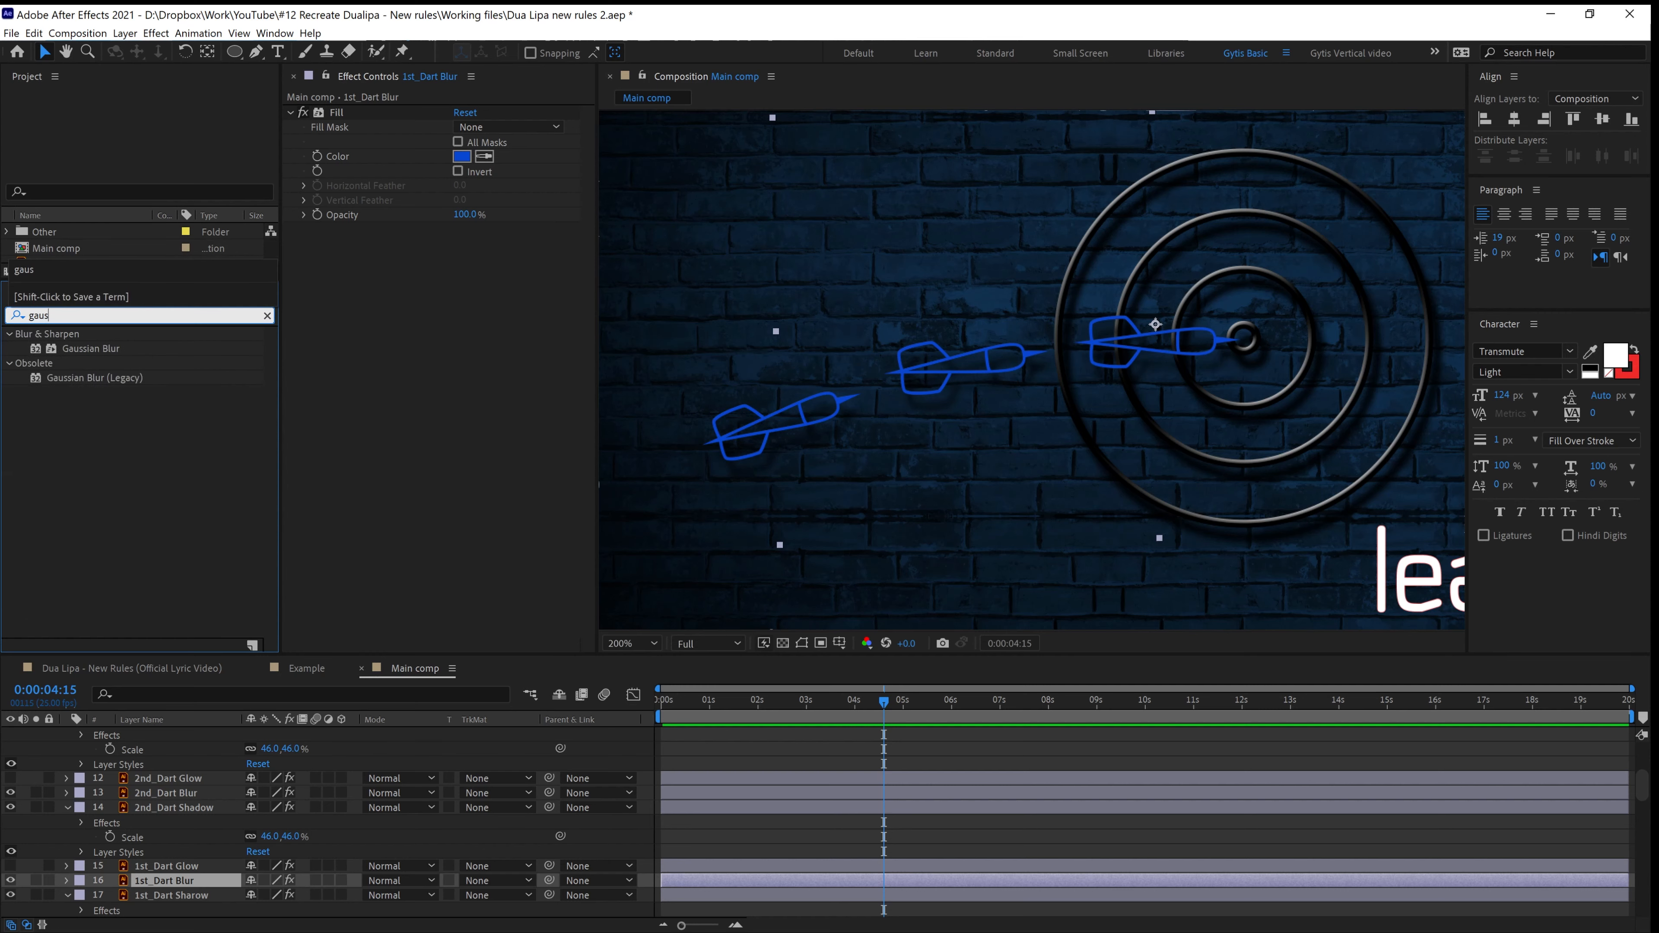
{"action": "double_click", "coordinate": [109, 349]}
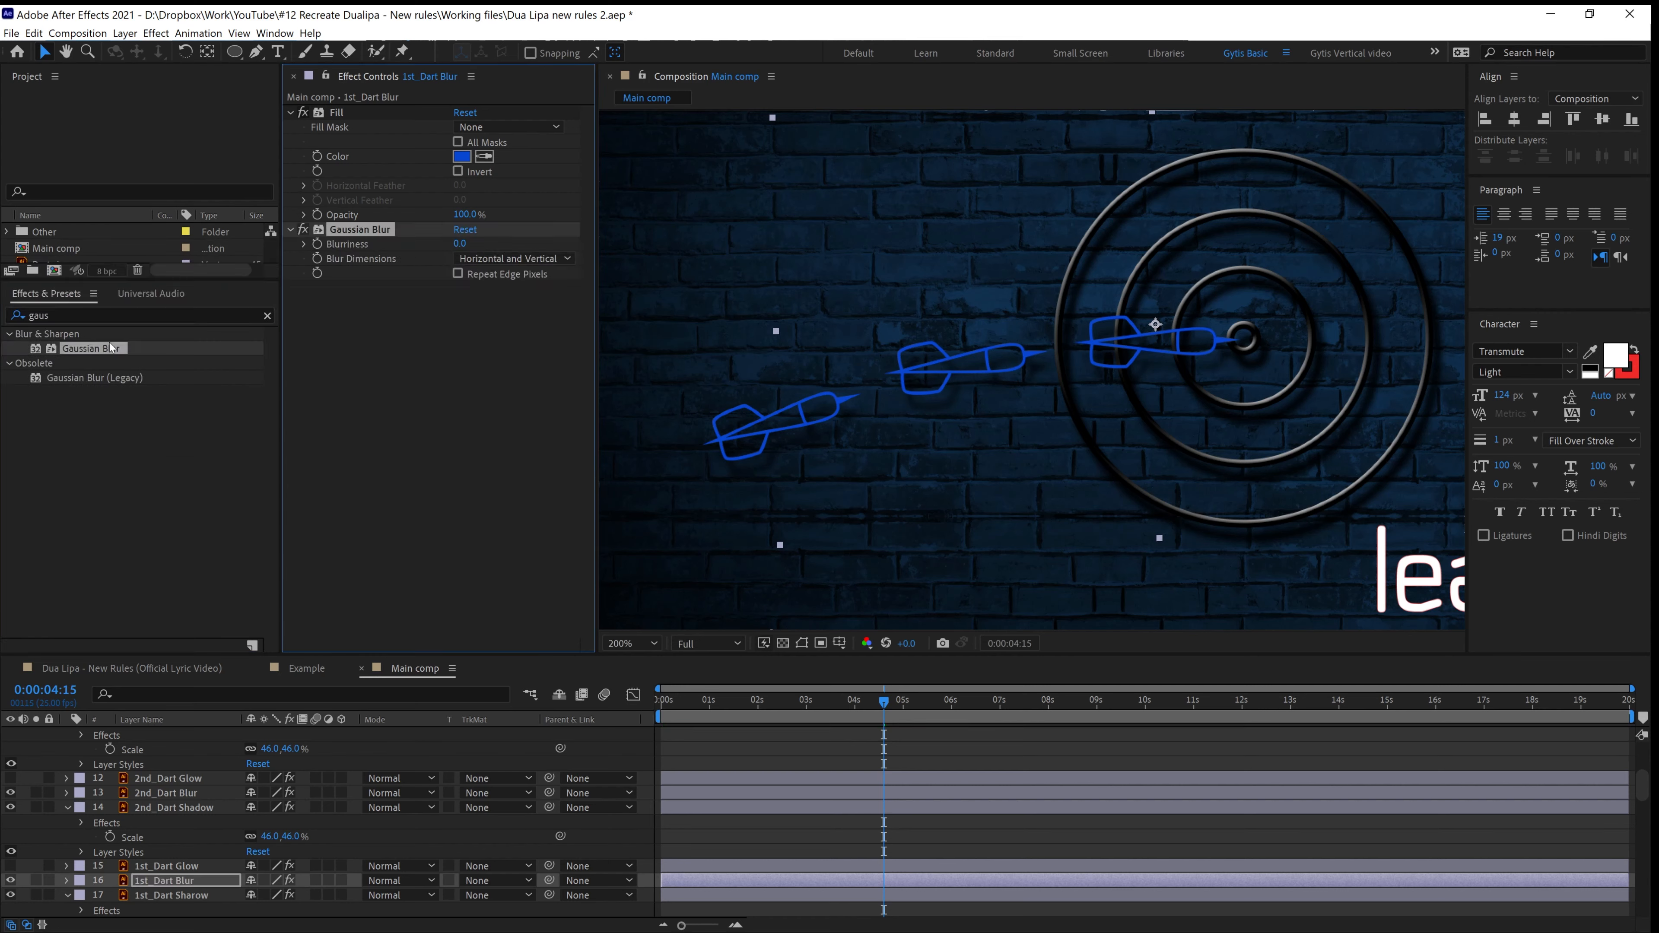
Increase the Gaussian Blur blurriness on 1st_Dart Blur until the dart outline softens into a faint blue haze
{"action": "left_click", "coordinate": [452, 242]}
{"action": "left_click_drag", "start_coordinate": [461, 244], "coordinate": [882, 242]}
{"action": "left_click_drag", "start_coordinate": [675, 233], "coordinate": [812, 245]}
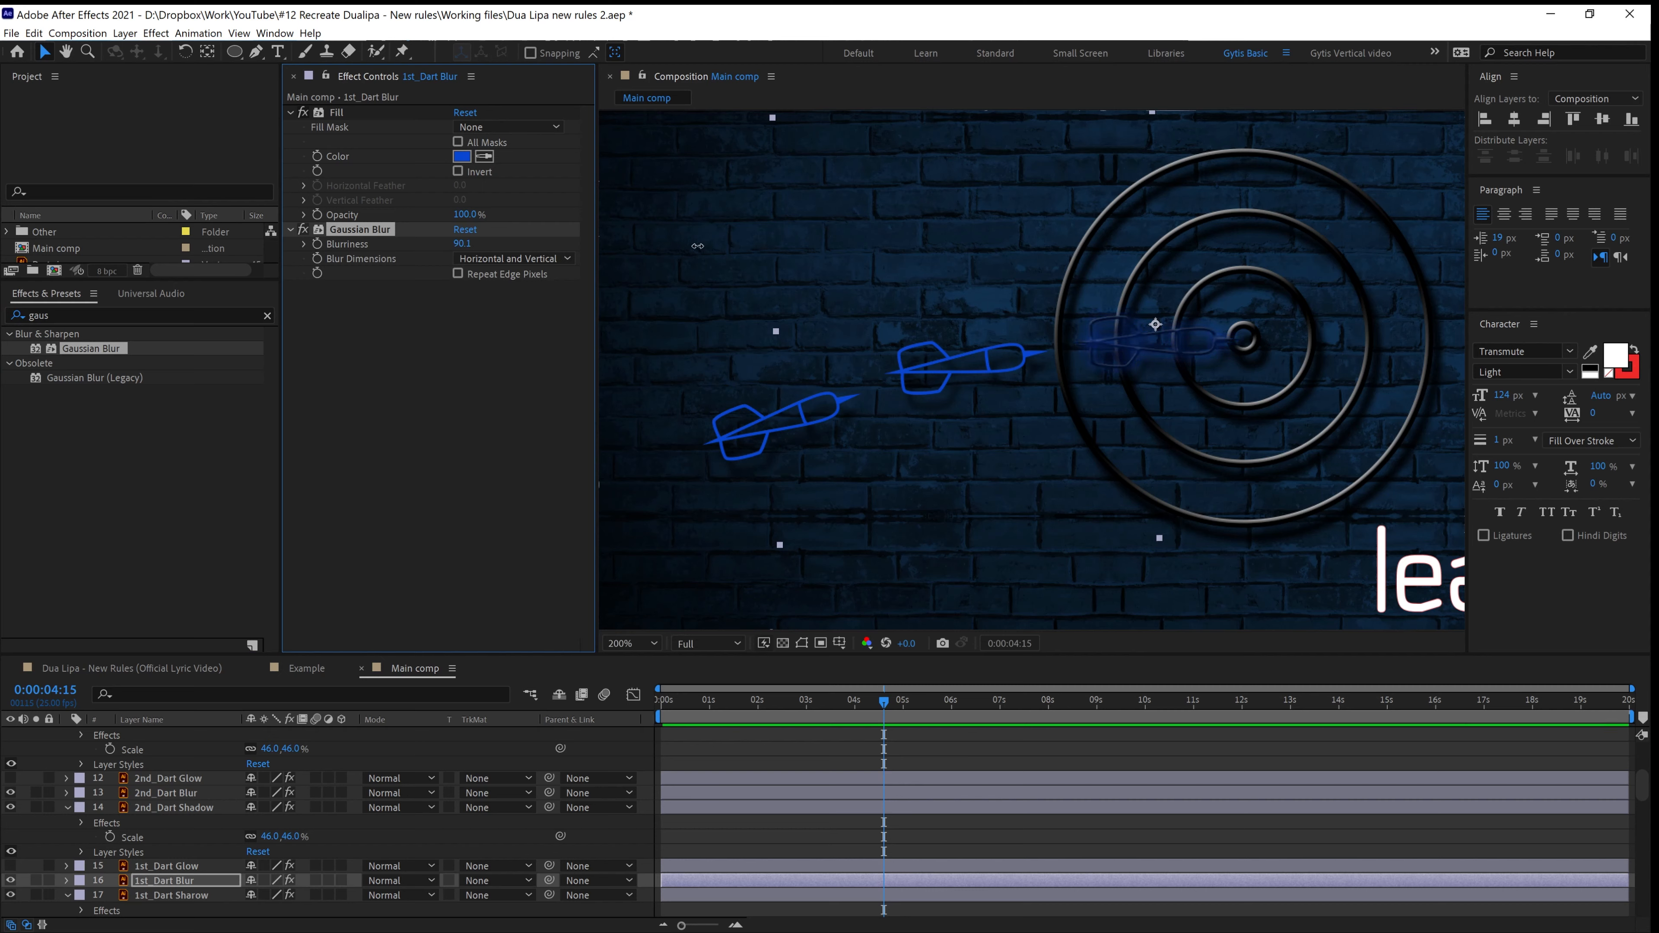
{"action": "left_click_drag", "start_coordinate": [562, 253], "coordinate": [433, 253]}
Paste the Gaussian Blur effect onto the 2nd_Dart Blur and 3rd_Dart Blur layers
{"action": "left_click", "coordinate": [155, 795]}
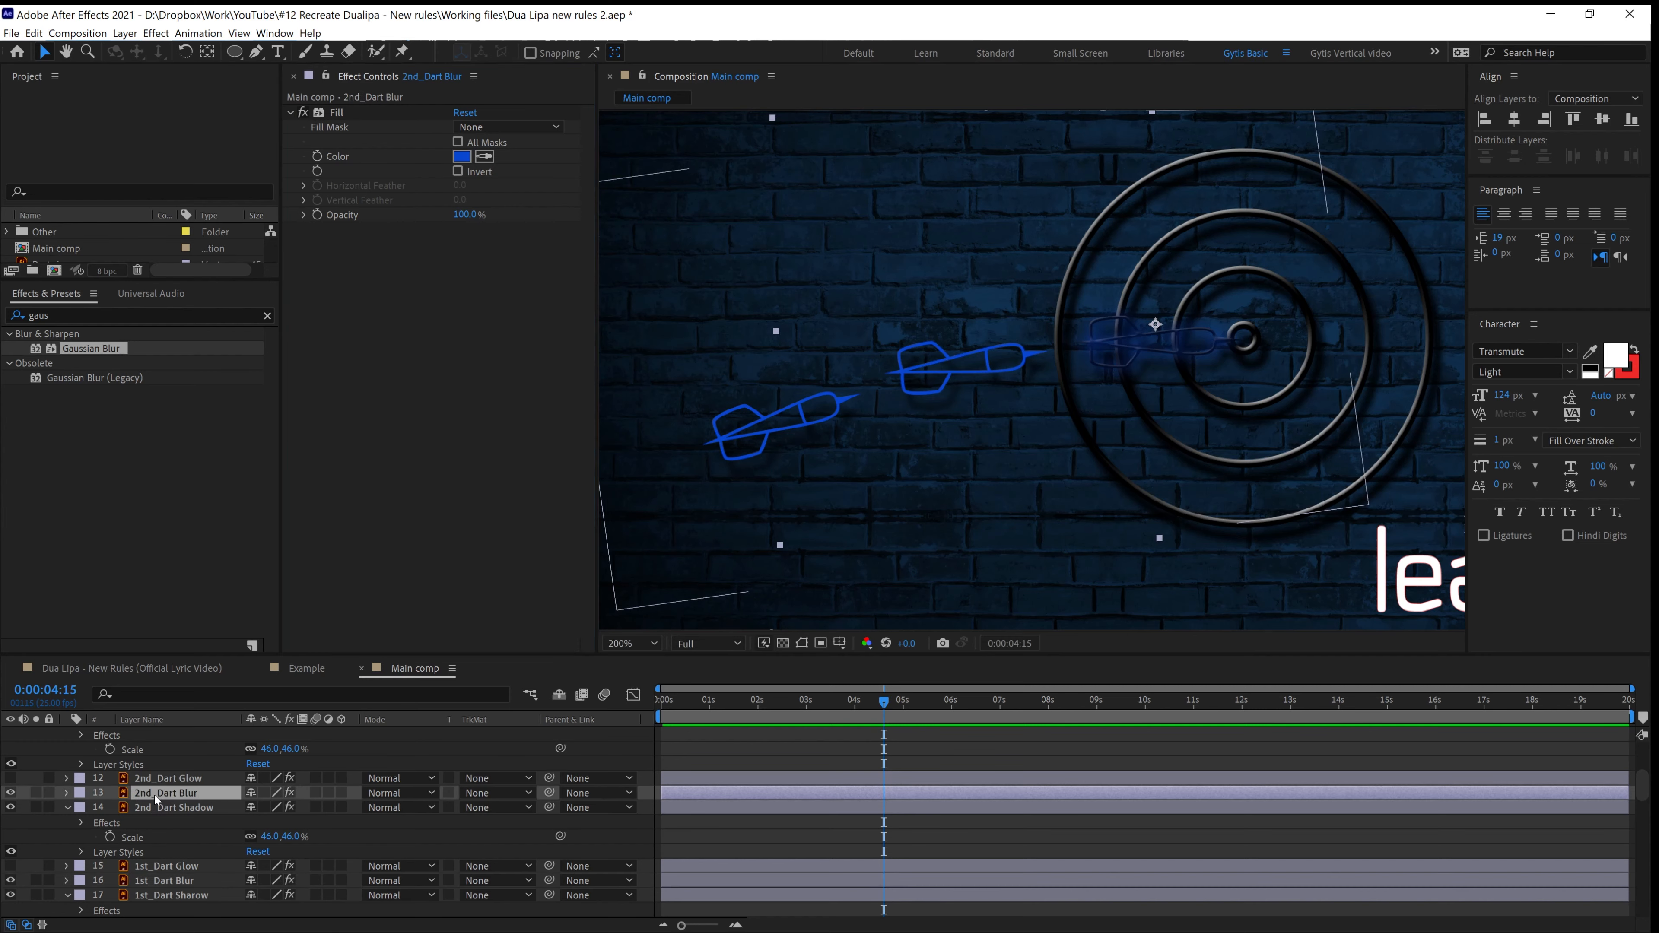
{"action": "key", "text": "ctrl+v"}
{"action": "scroll", "coordinate": [187, 845], "scroll_direction": "up", "scroll_amount": 3}
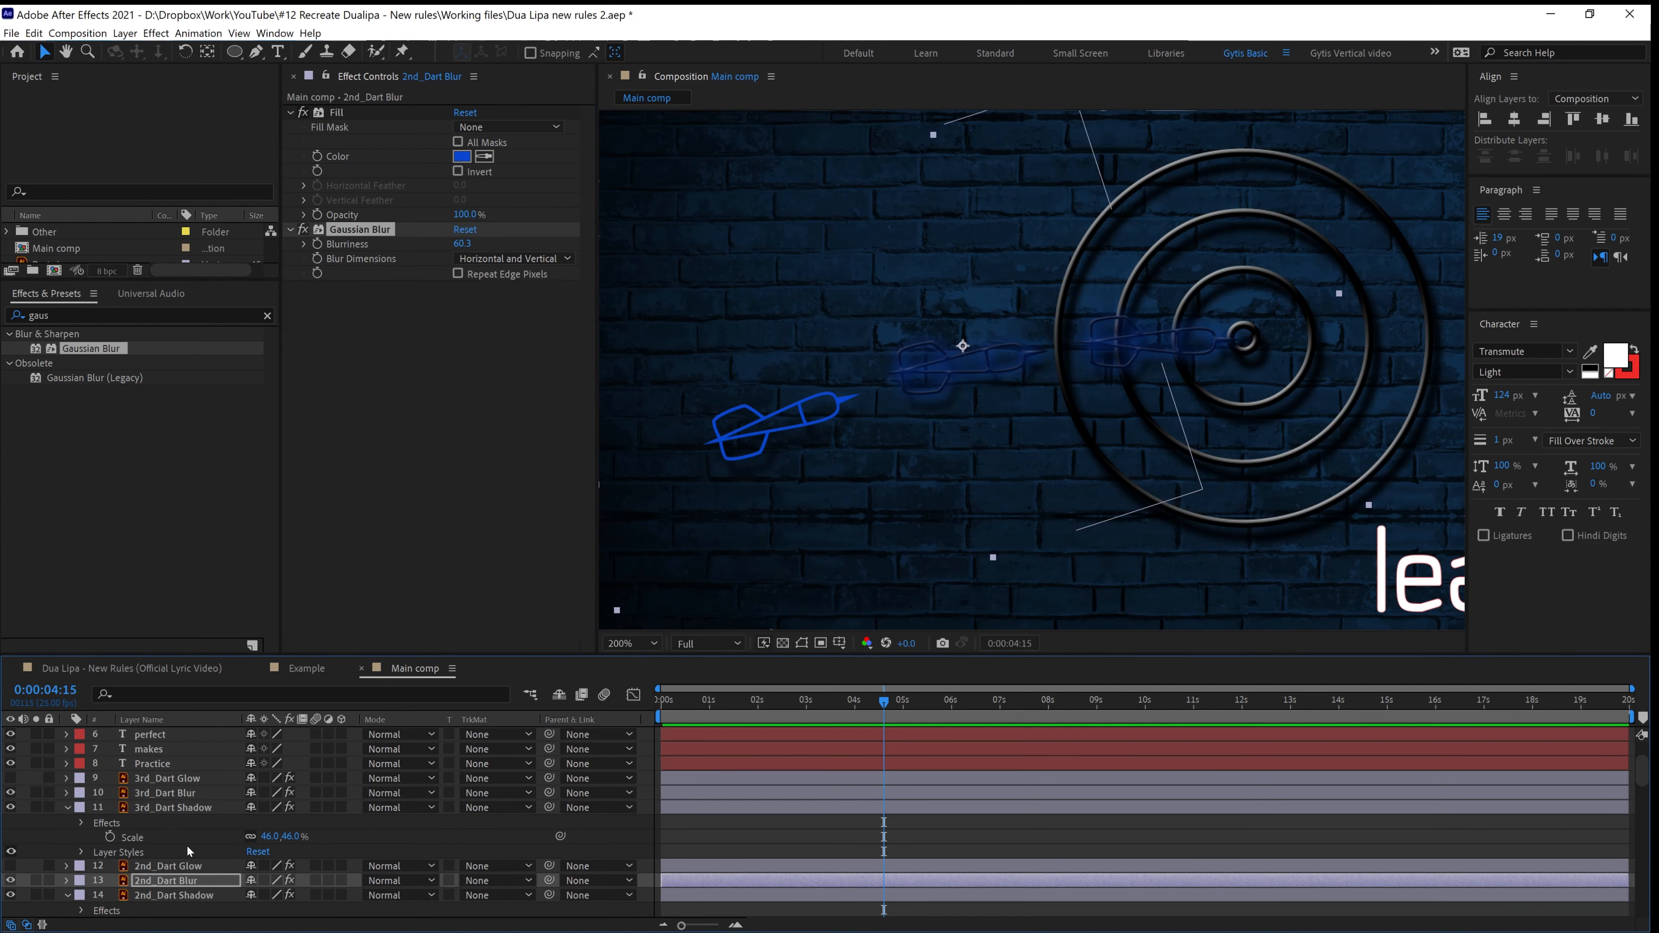
{"action": "left_click", "coordinate": [149, 794]}
{"action": "key", "text": "ctrl+v"}
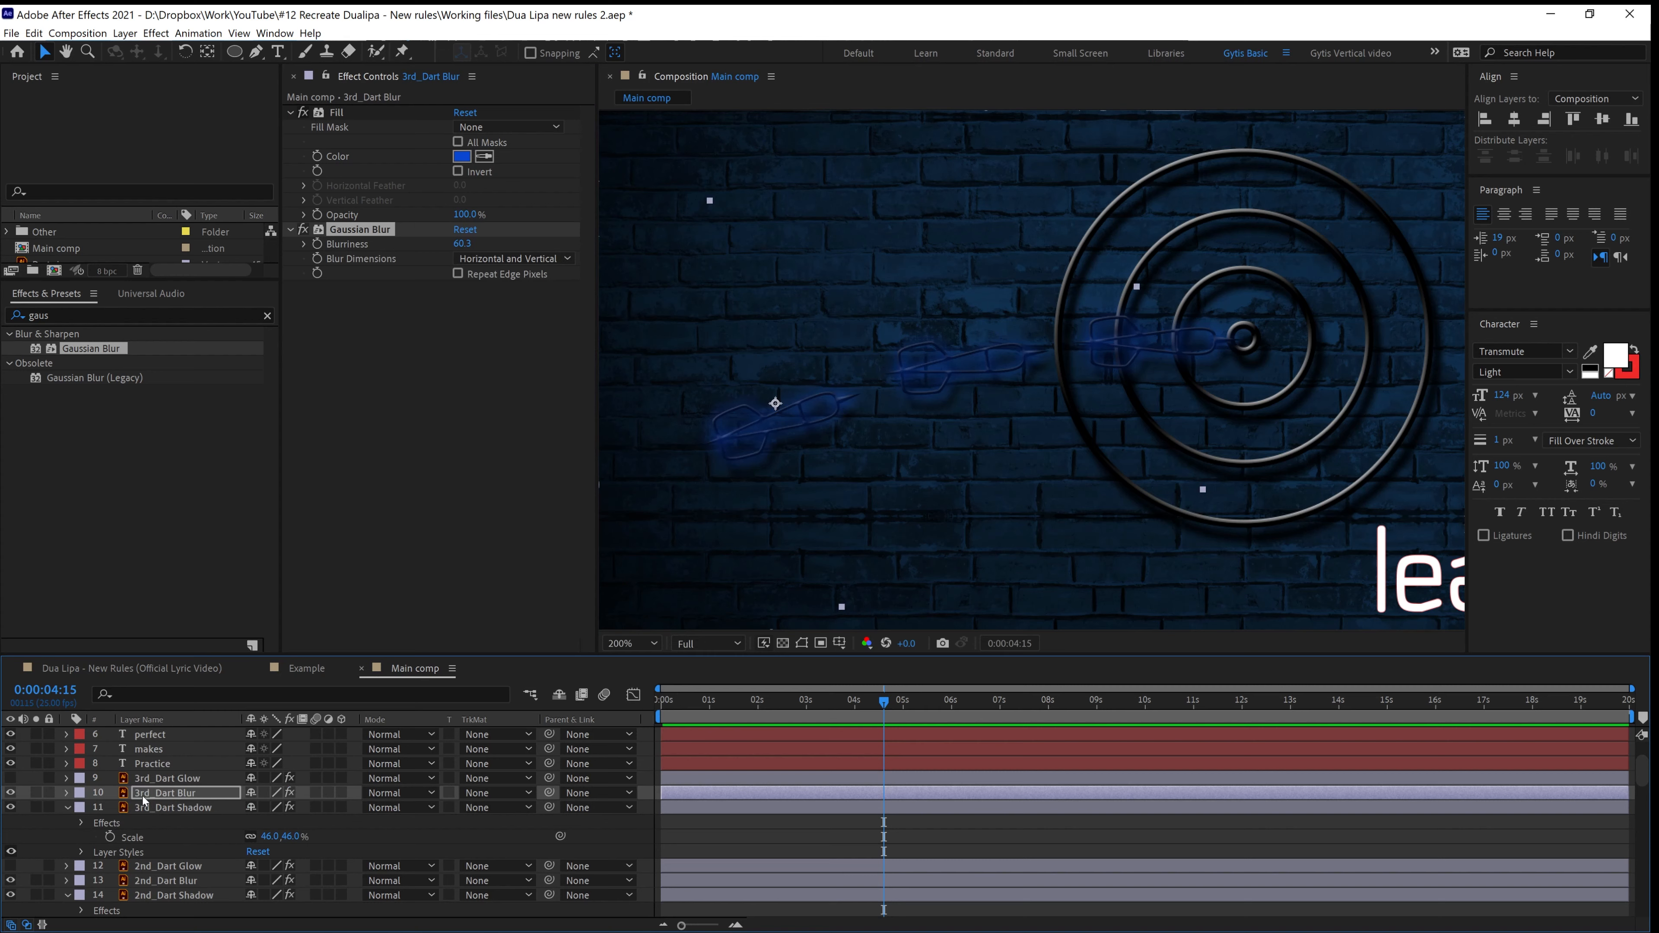
Turn on the visibility of the 3rd_Dart Glow, 2nd_Dart Glow and 1st_Dart Glow layers
{"action": "left_click", "coordinate": [155, 779]}
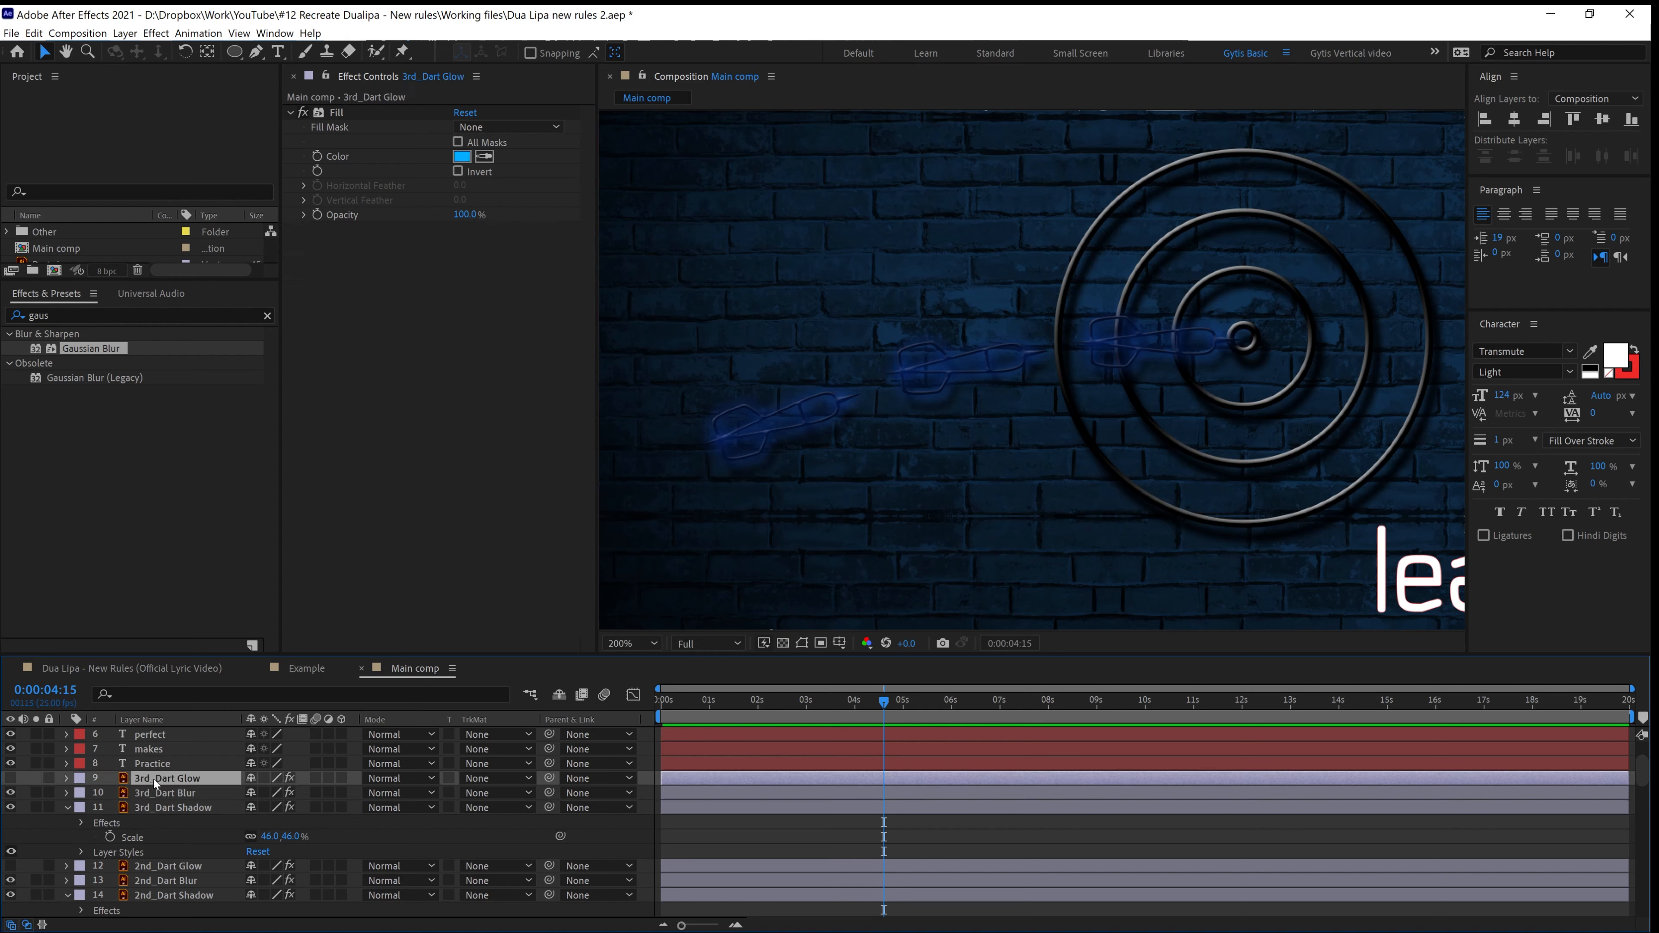
{"action": "left_click", "coordinate": [10, 778]}
{"action": "left_click", "coordinate": [11, 866]}
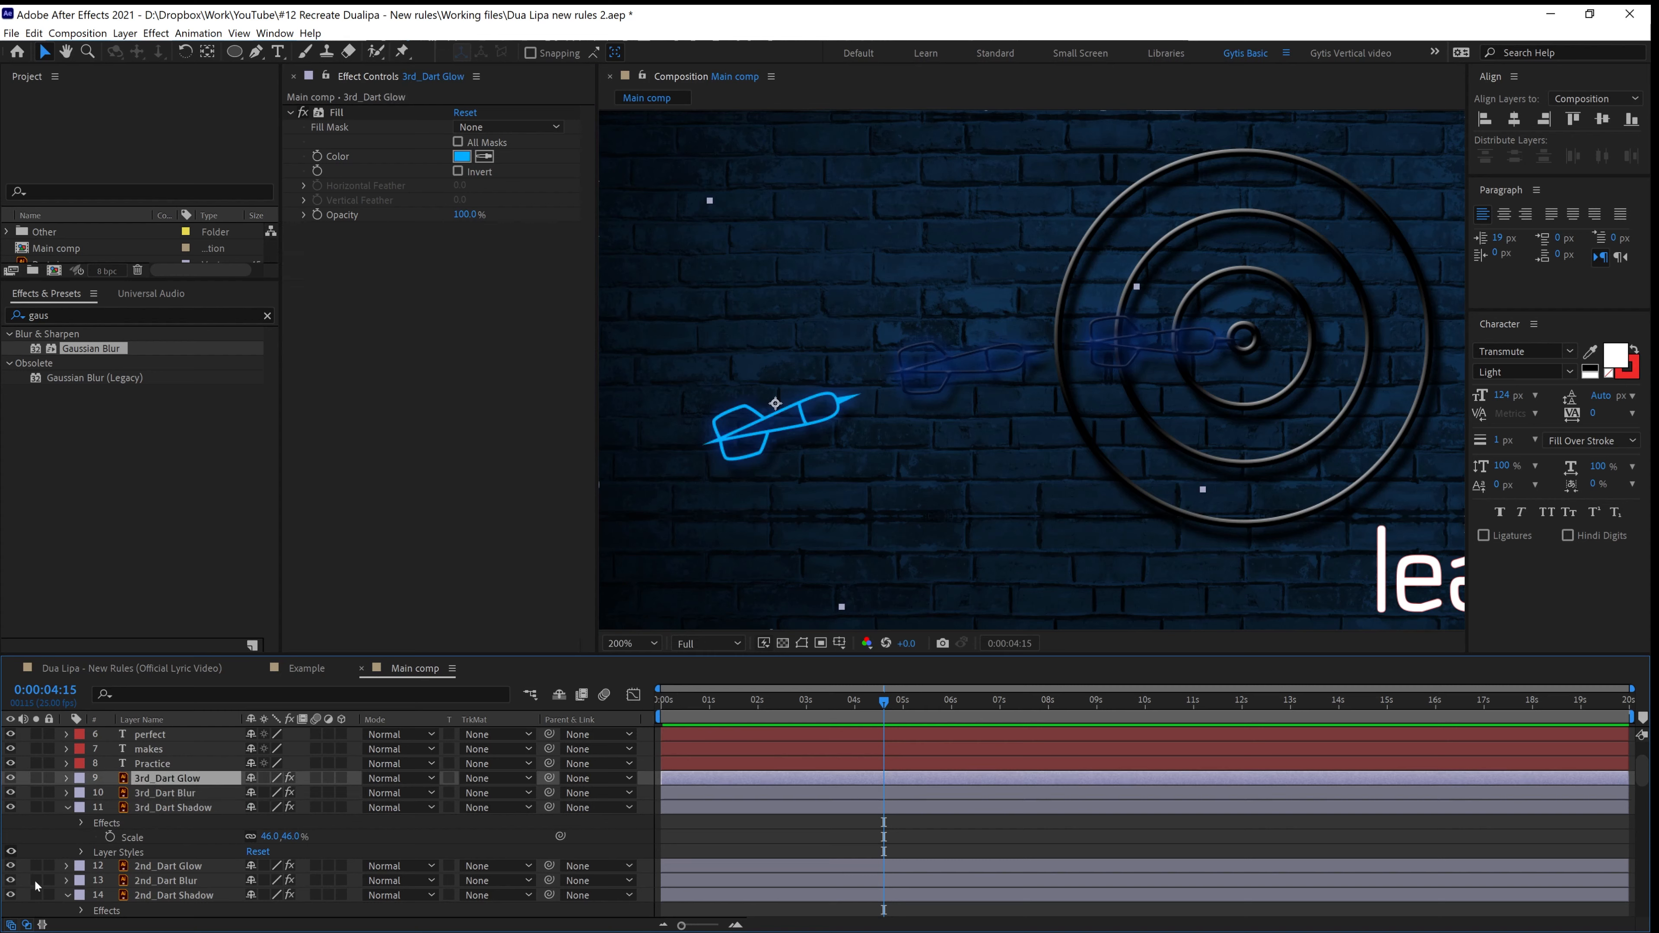
{"action": "scroll", "coordinate": [52, 882], "scroll_direction": "down", "scroll_amount": 2}
{"action": "left_click", "coordinate": [10, 865]}
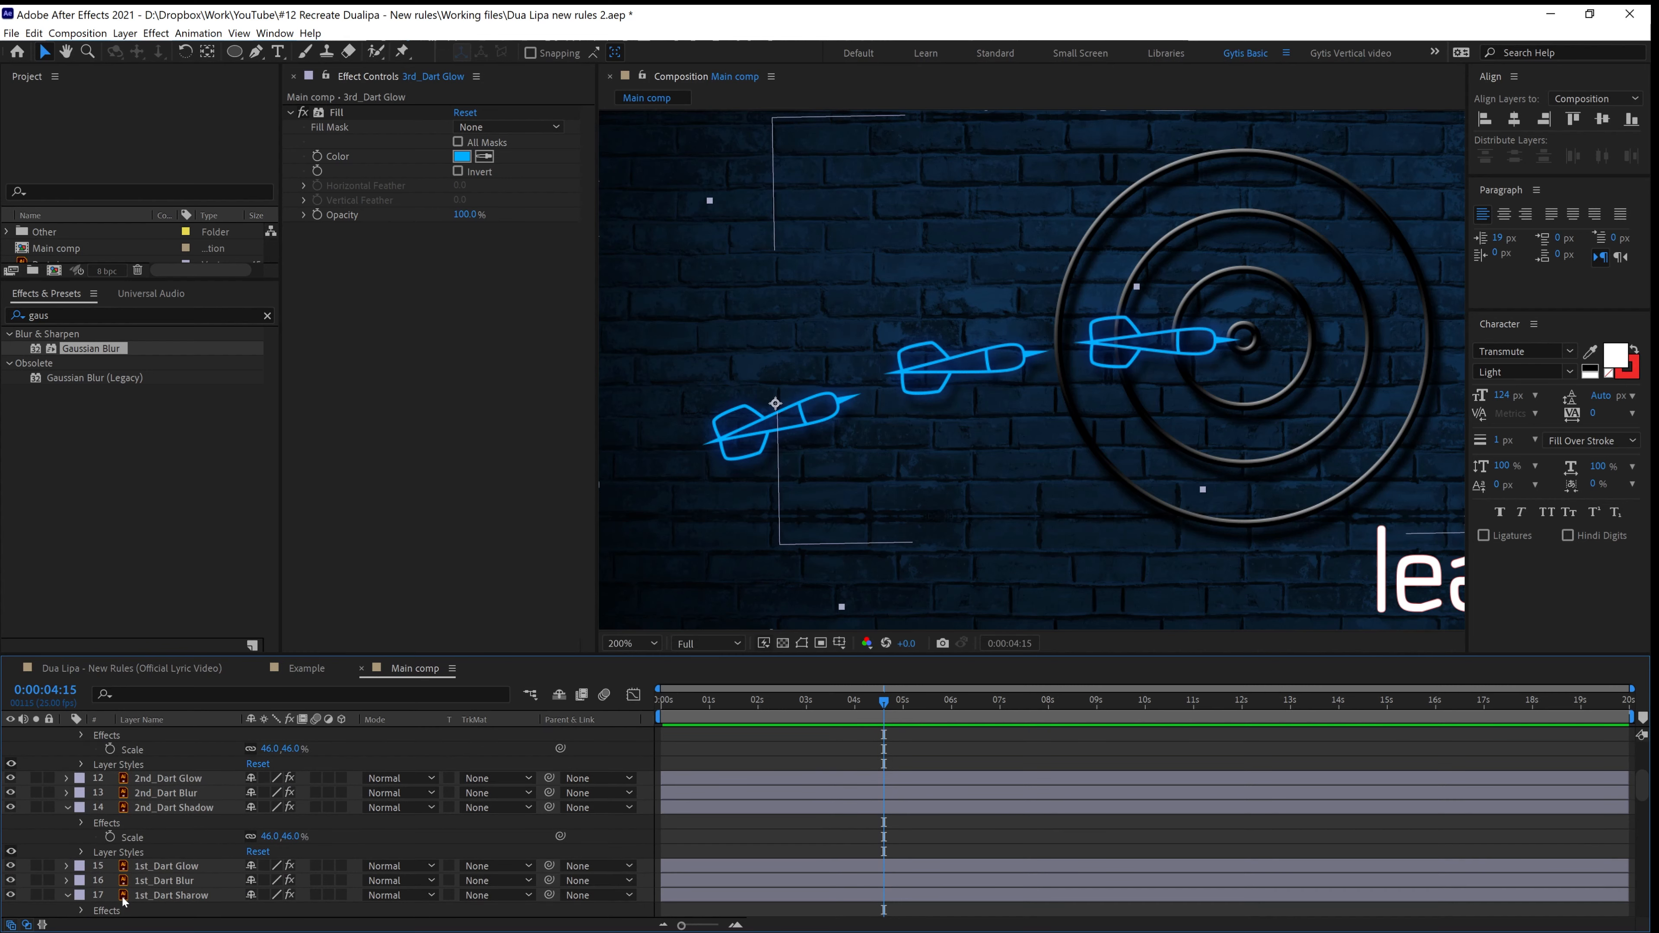
Collapse the 1st dart's shadow layer and make the Dart board Glow and Dart board Blur layers visible
{"action": "scroll", "coordinate": [124, 882], "scroll_direction": "down", "scroll_amount": 1}
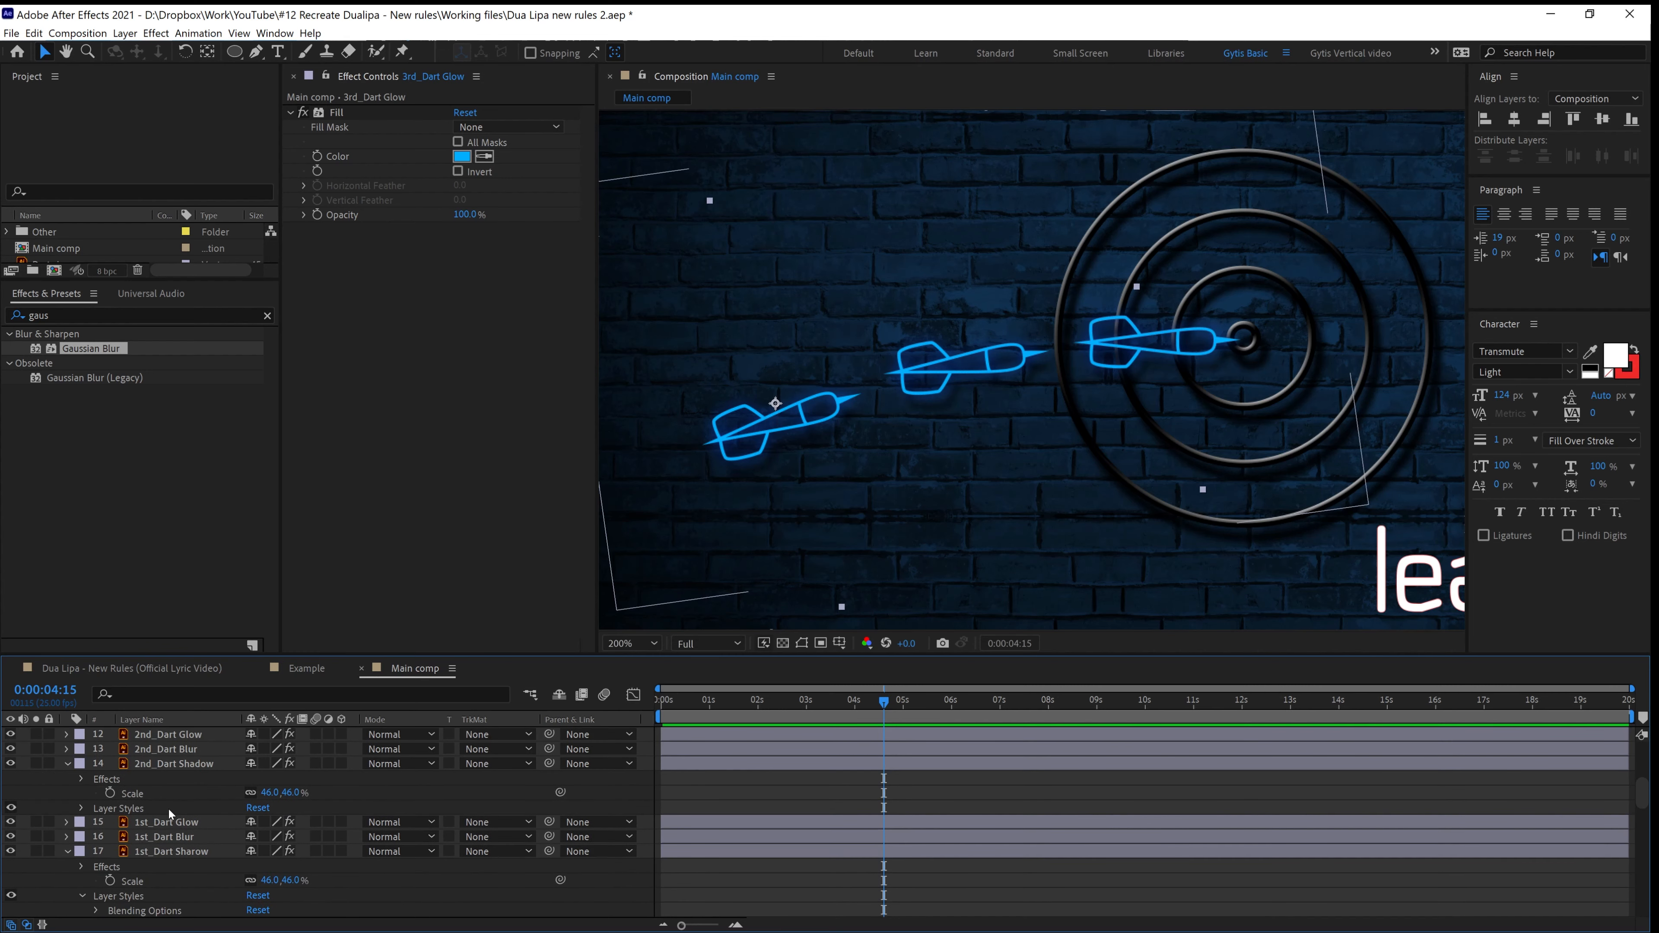
{"action": "left_click", "coordinate": [168, 739]}
{"action": "left_click", "coordinate": [166, 823]}
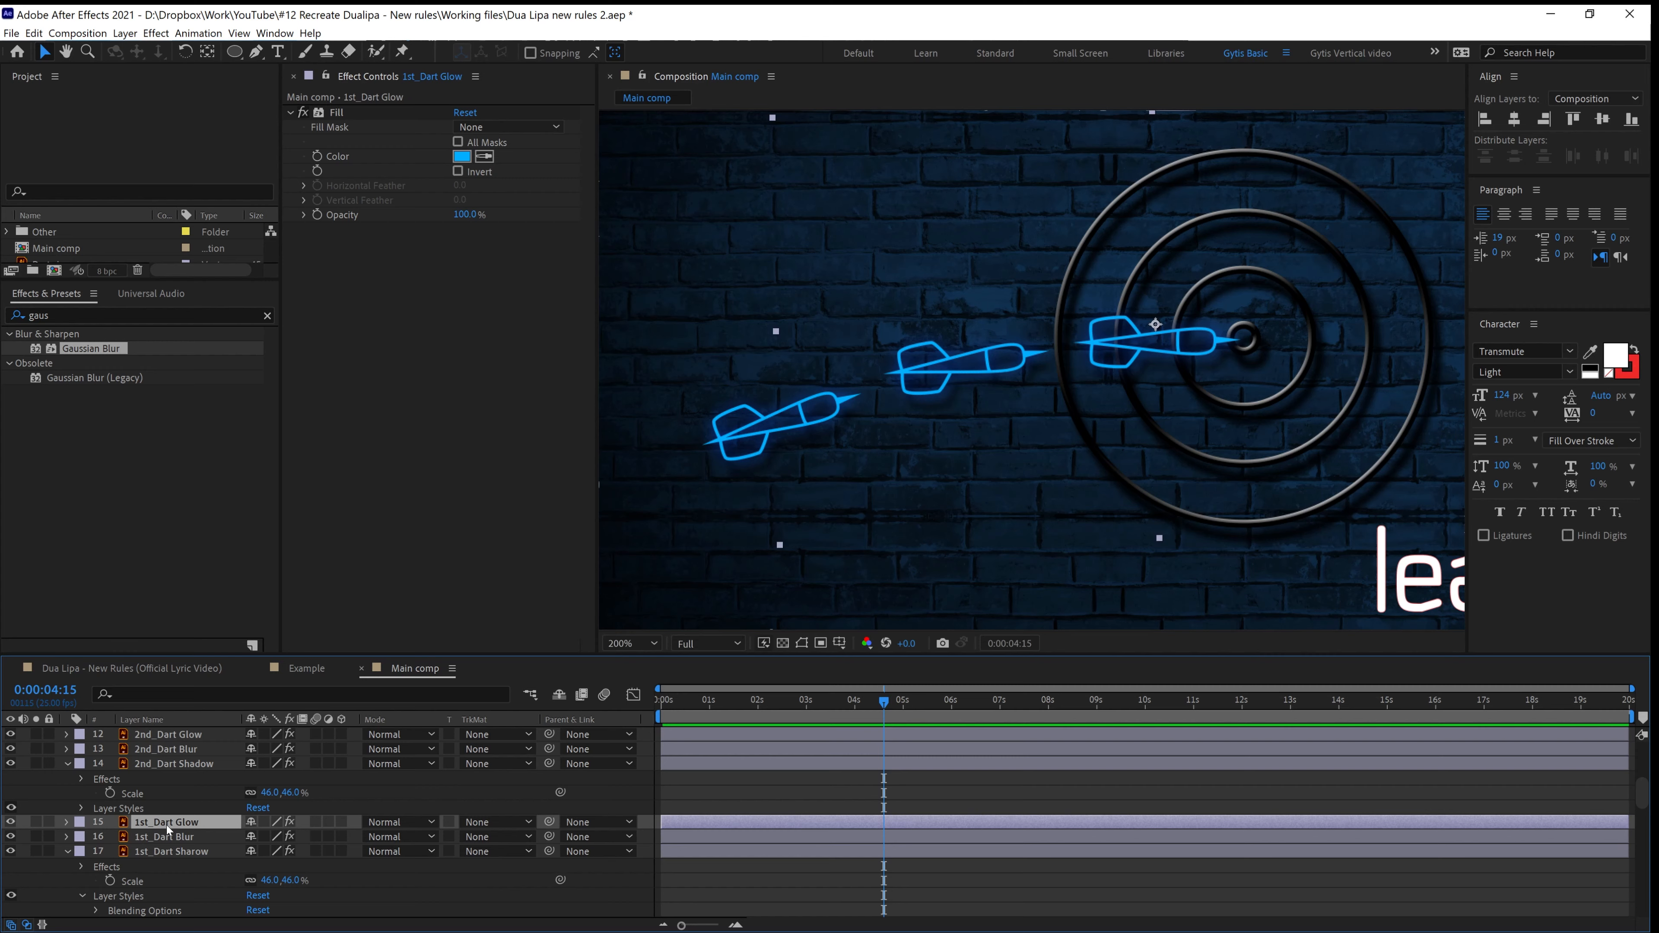
{"action": "scroll", "coordinate": [167, 827], "scroll_direction": "down", "scroll_amount": 3}
{"action": "scroll", "coordinate": [159, 829], "scroll_direction": "up", "scroll_amount": 1}
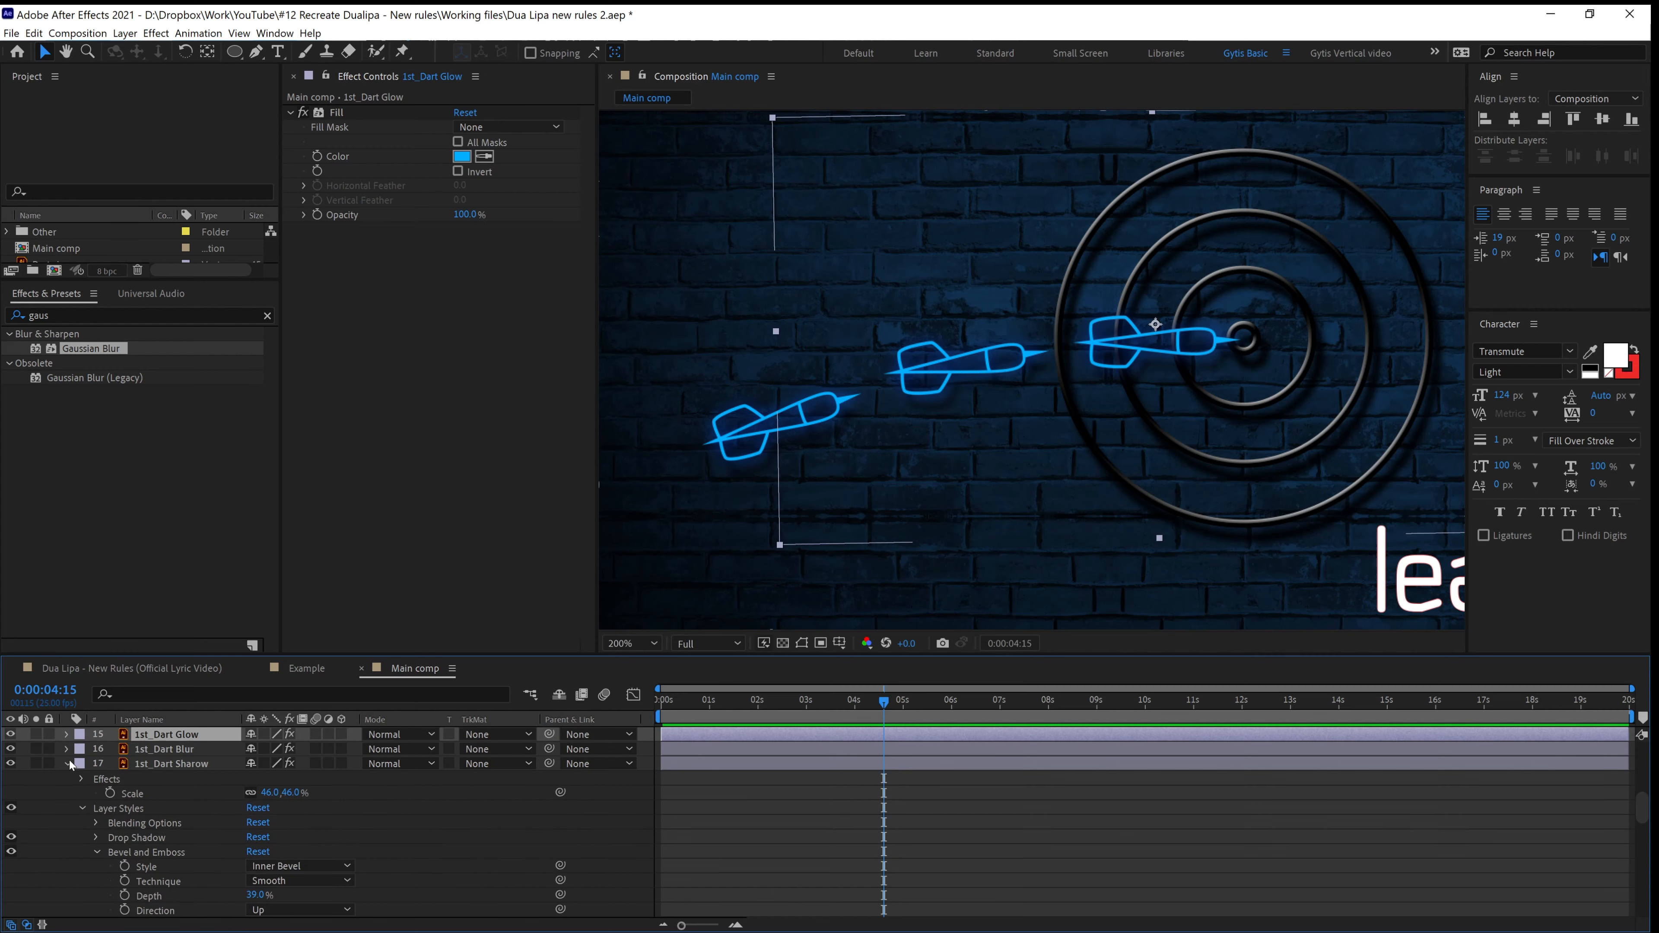
{"action": "left_click", "coordinate": [68, 764]}
{"action": "left_click", "coordinate": [162, 779]}
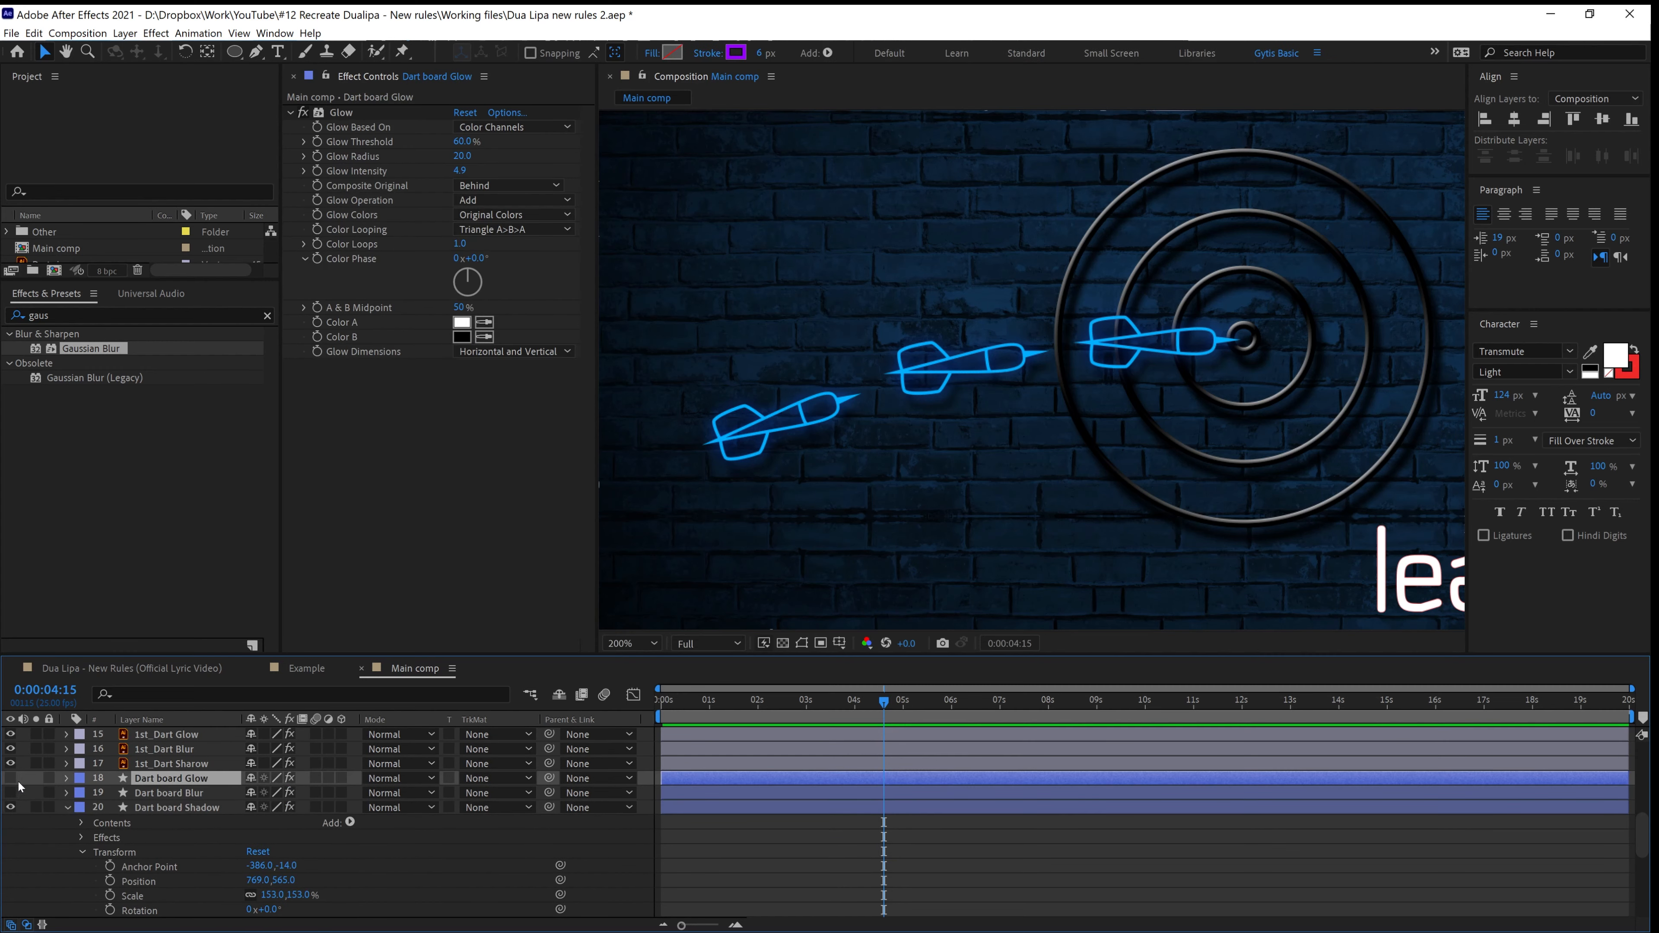
{"action": "left_click", "coordinate": [11, 777]}
{"action": "left_click", "coordinate": [10, 792]}
Copy the Glow effect from the Dart board Glow layer and paste it onto 1st_Dart Glow
{"action": "left_click", "coordinate": [169, 792]}
{"action": "left_click", "coordinate": [356, 115]}
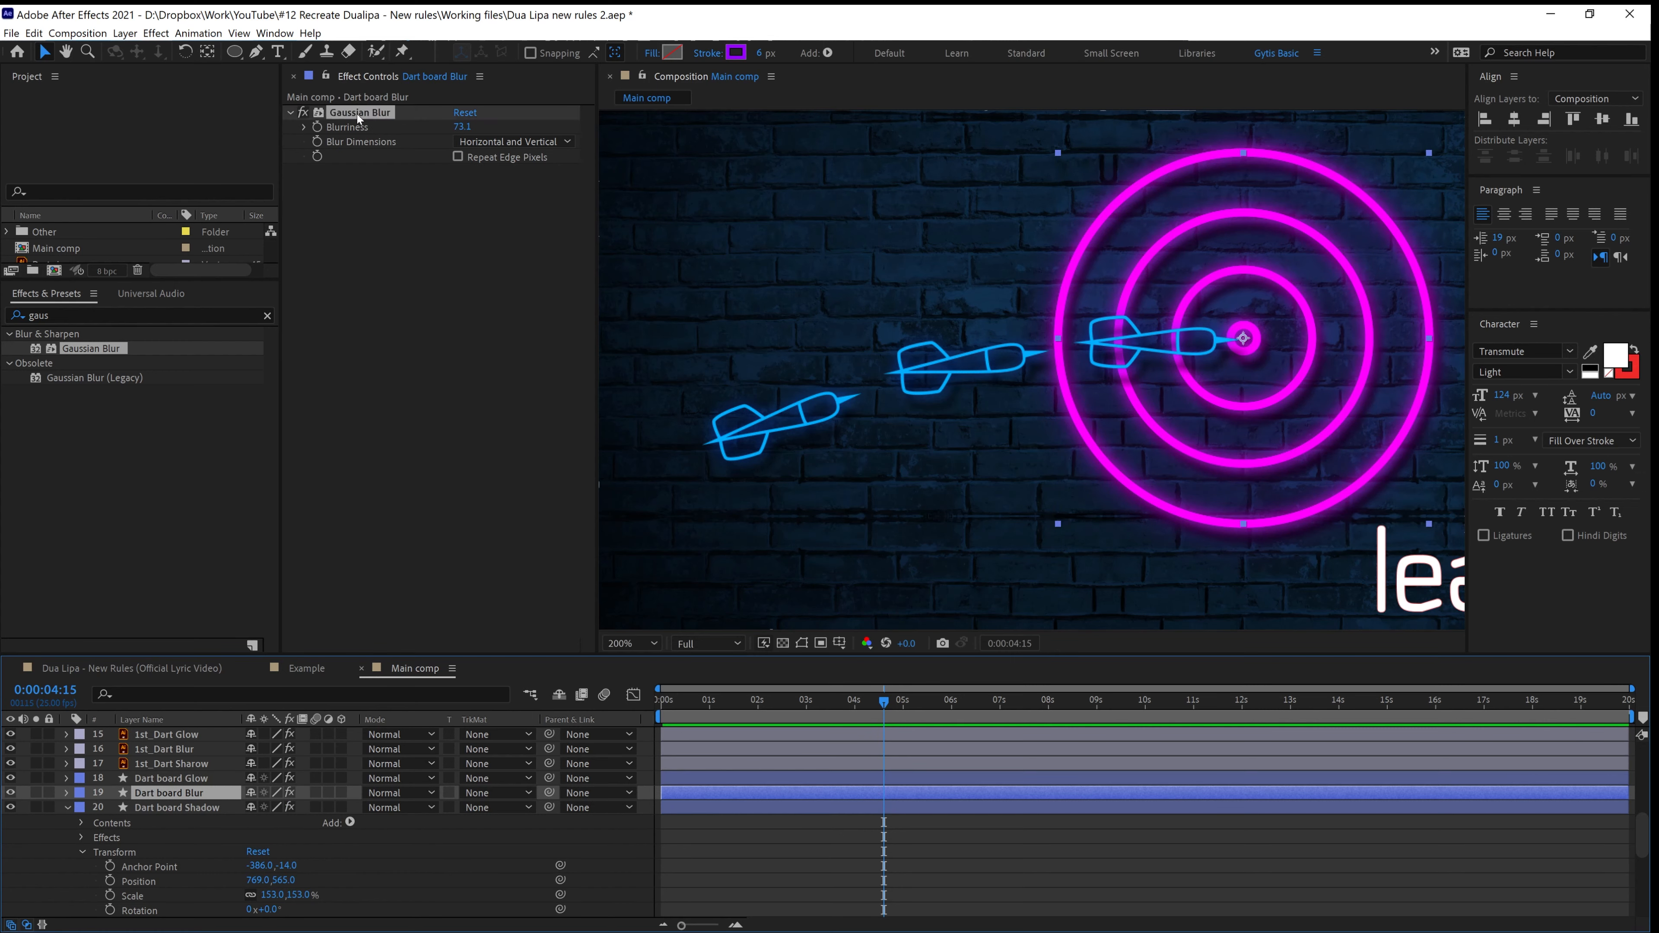
{"action": "key", "text": "ctrl+Up"}
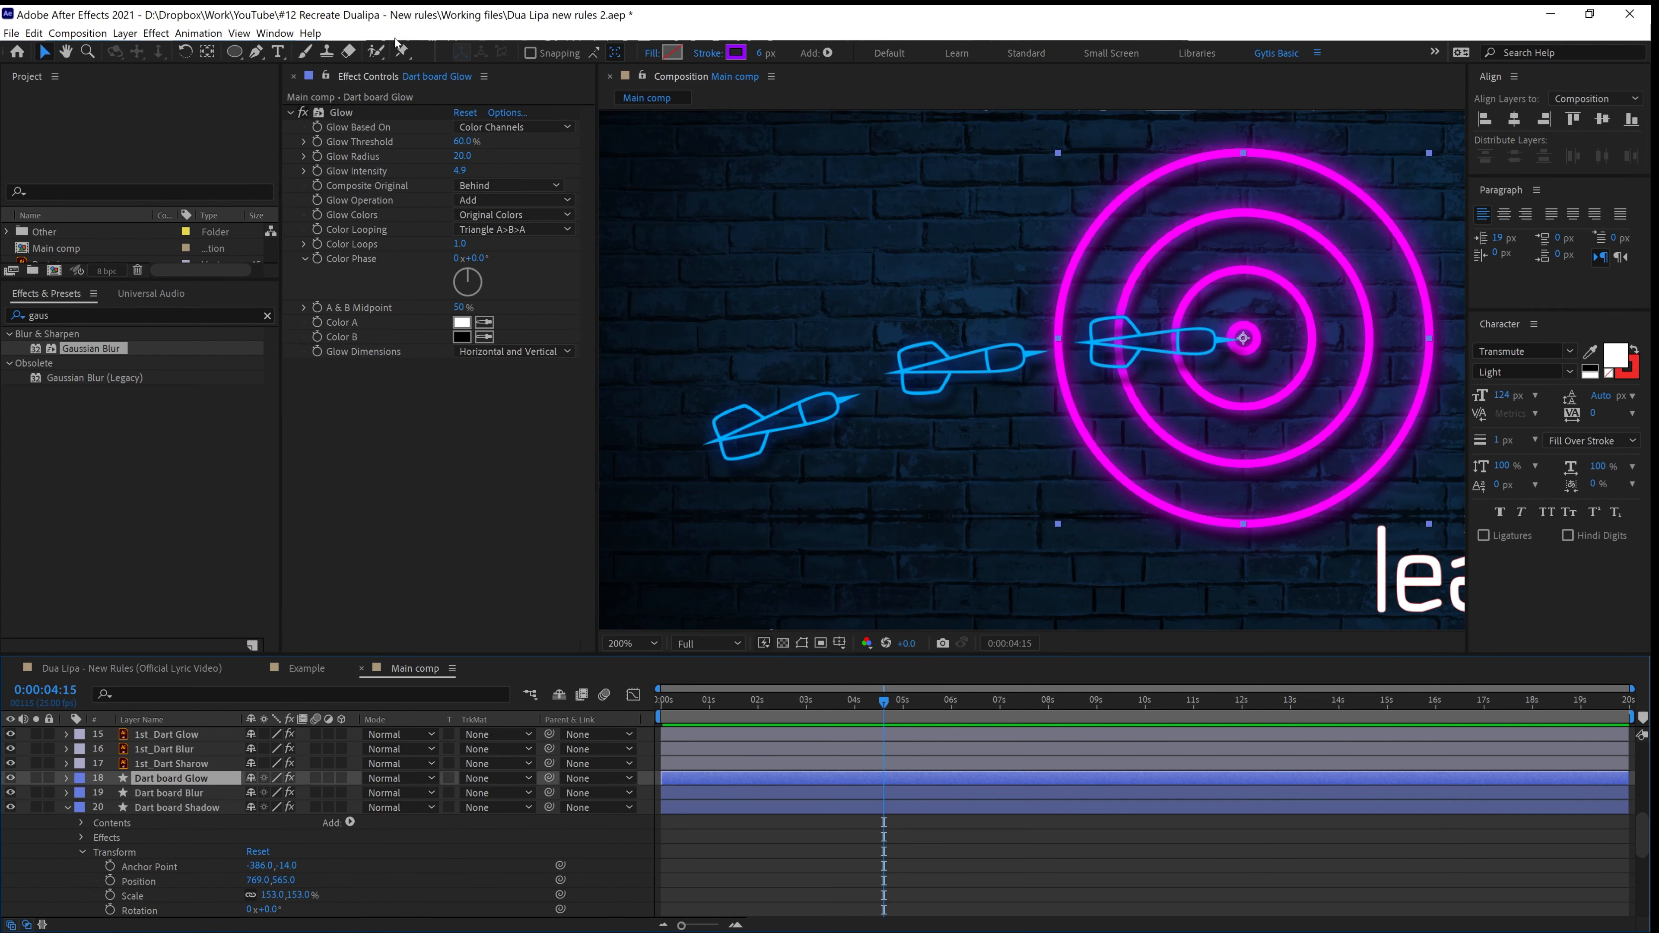
{"action": "left_click", "coordinate": [337, 113]}
{"action": "scroll", "coordinate": [172, 811], "scroll_direction": "up", "scroll_amount": 3}
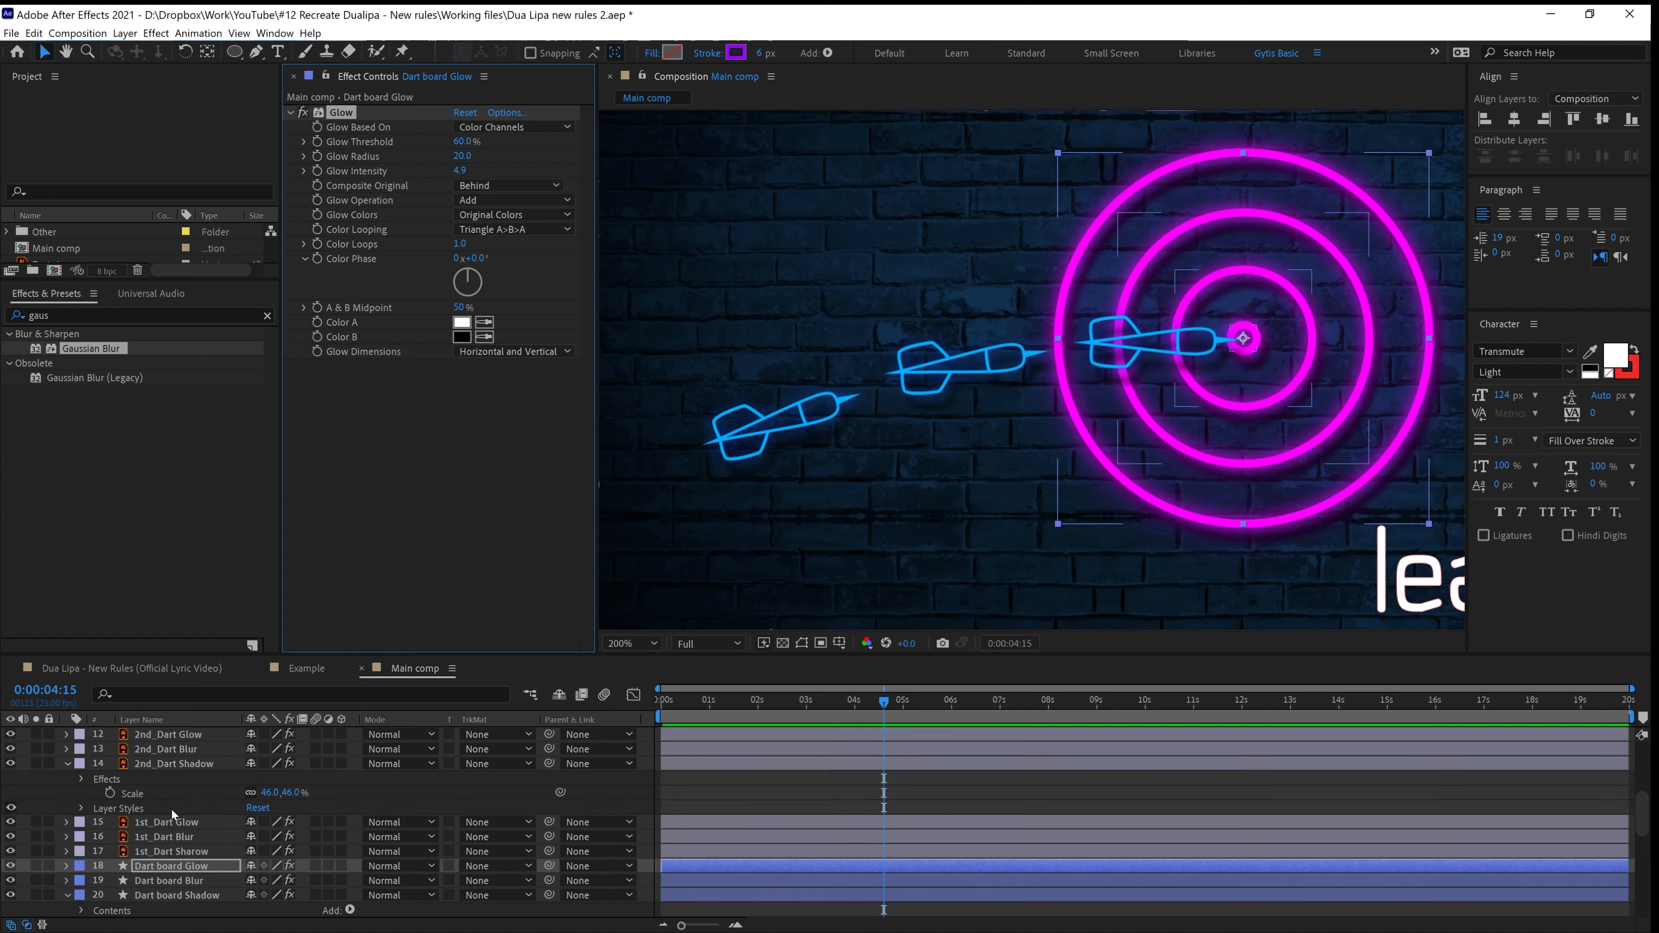
{"action": "scroll", "coordinate": [159, 765], "scroll_direction": "up", "scroll_amount": 2}
{"action": "left_click", "coordinate": [160, 765]}
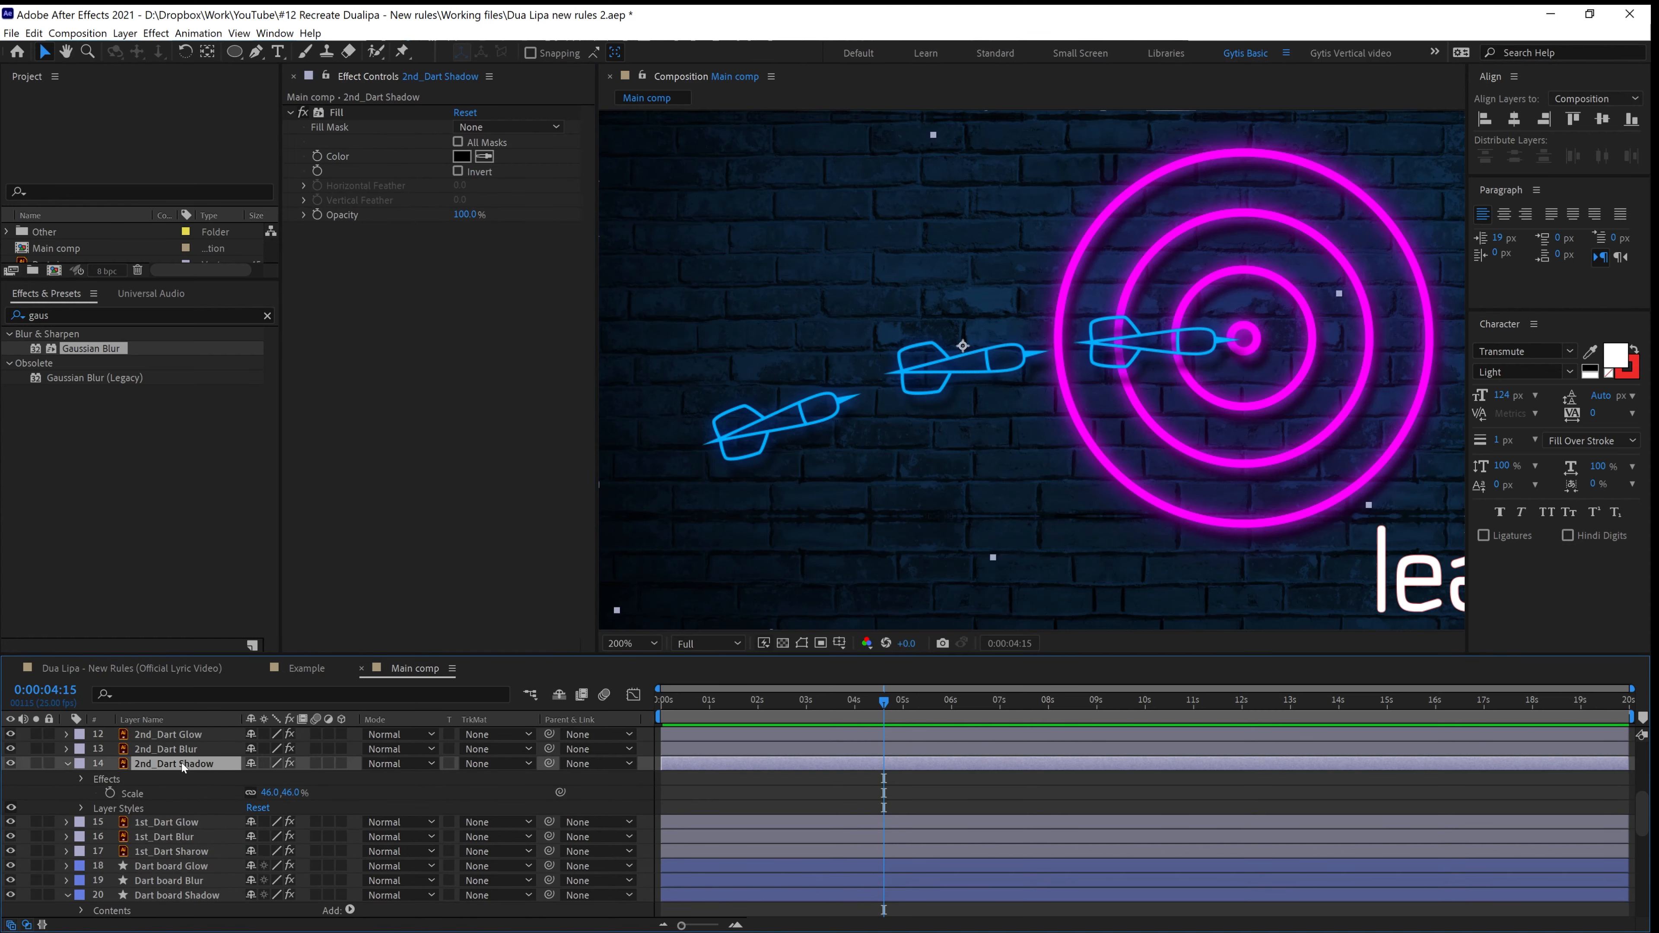
{"action": "scroll", "coordinate": [168, 791], "scroll_direction": "up", "scroll_amount": 1}
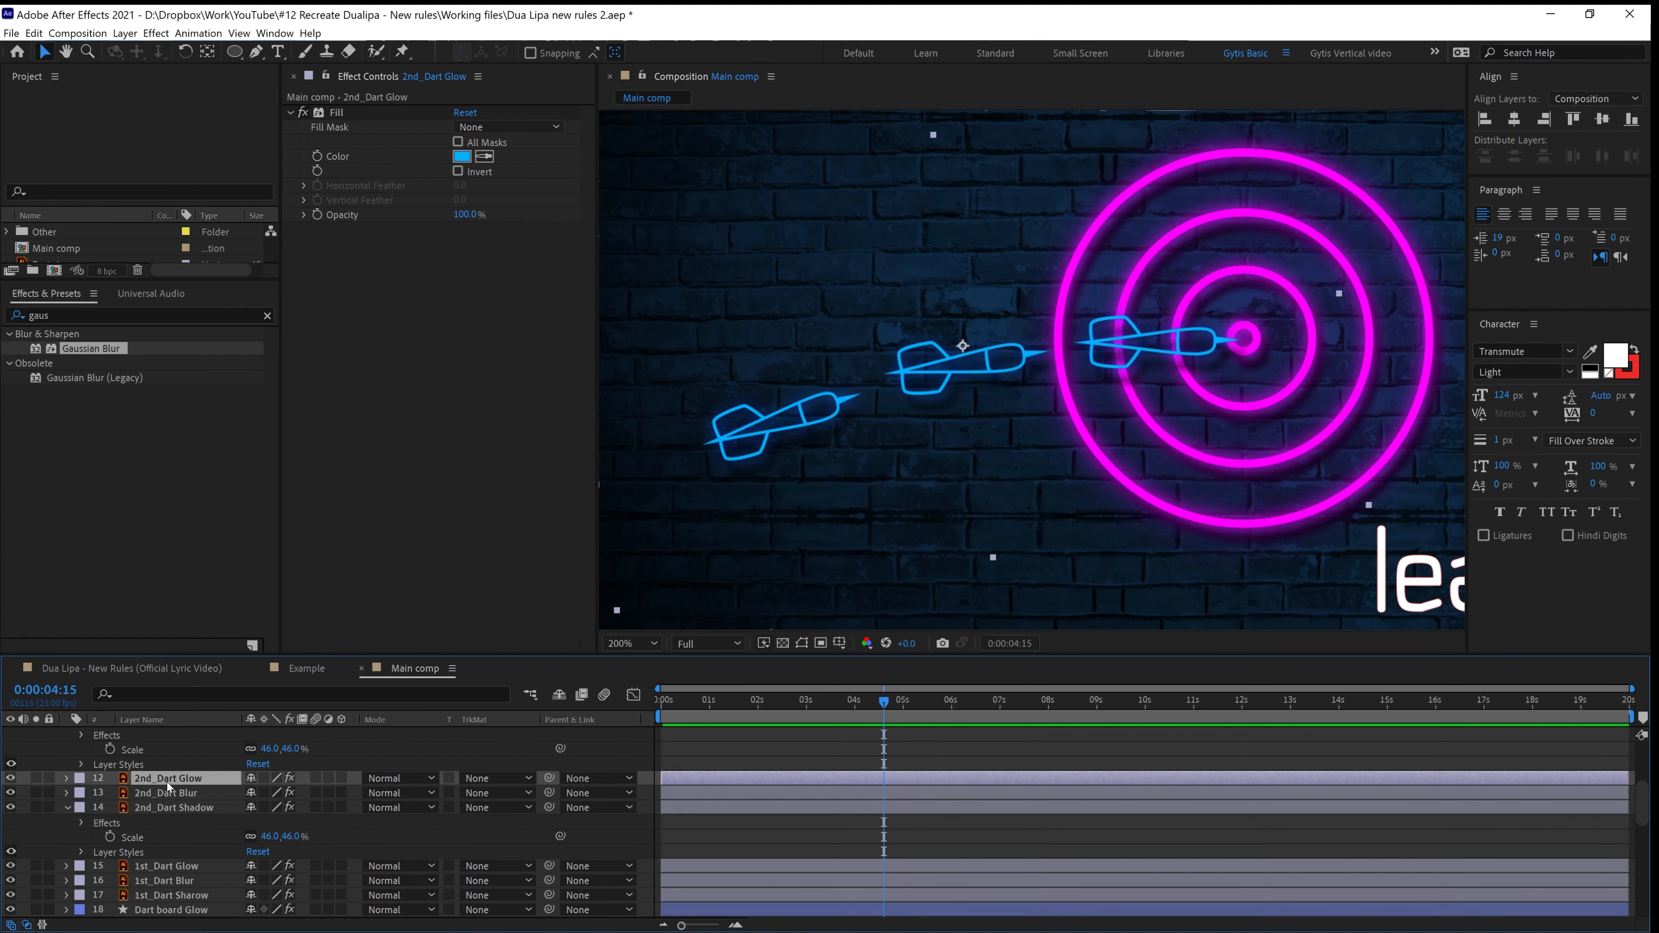
{"action": "left_click", "coordinate": [186, 869]}
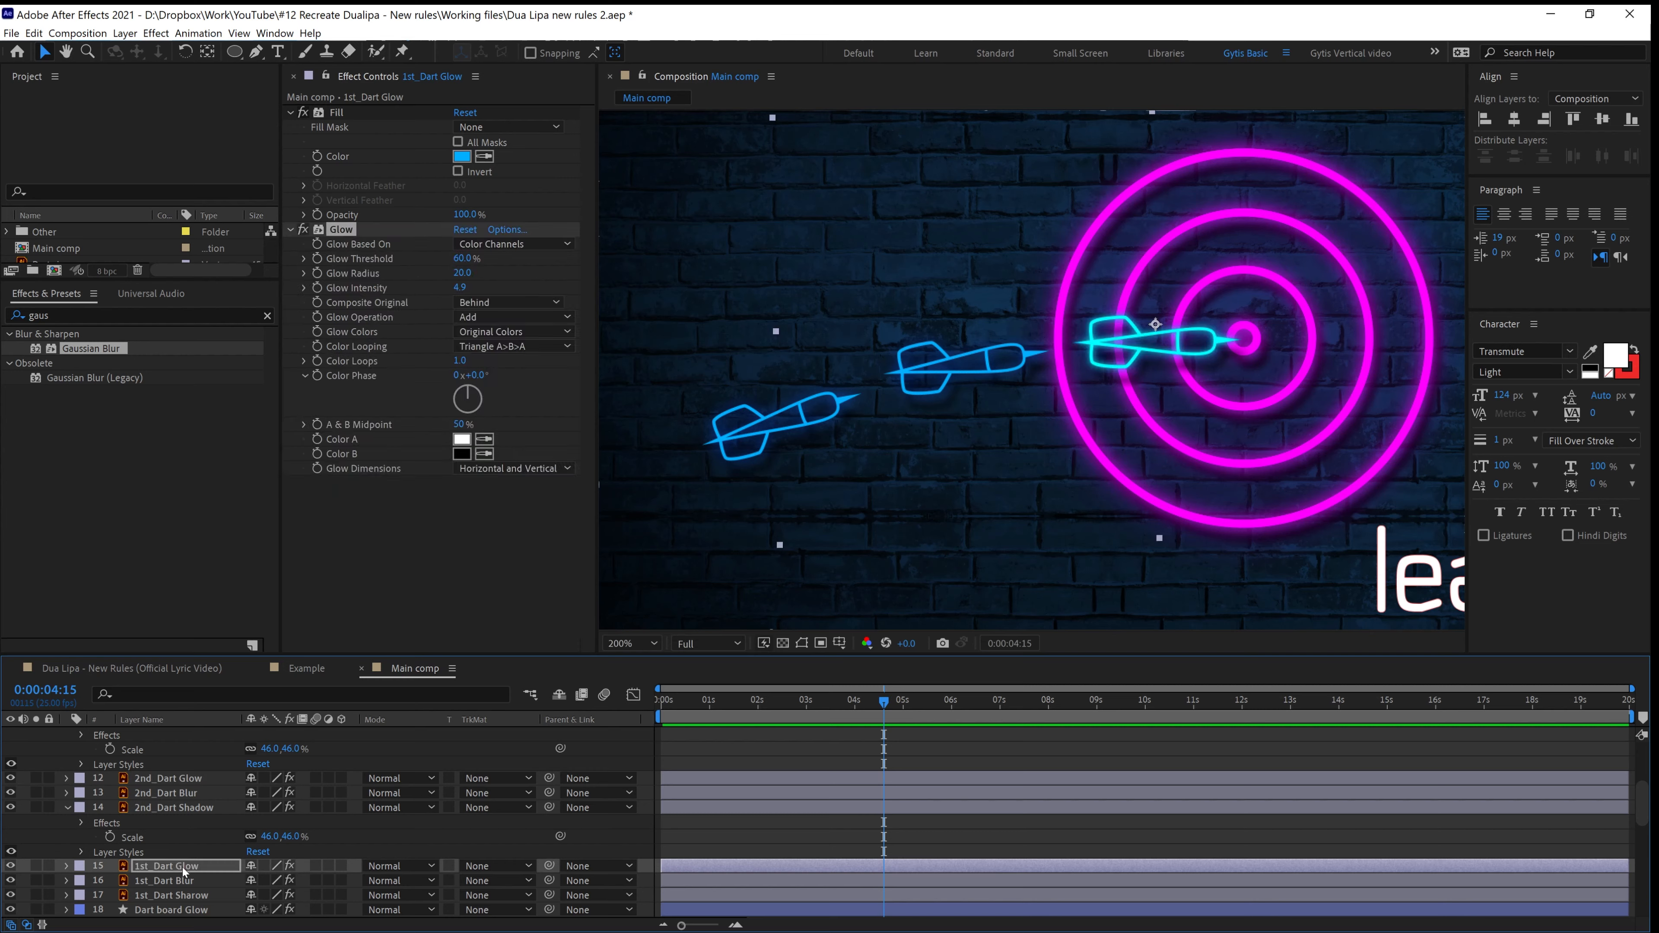
Paste the same Glow effect onto the 2nd_Dart Glow and 3rd_Dart Glow layers
{"action": "scroll", "coordinate": [182, 850], "scroll_direction": "up", "scroll_amount": 3}
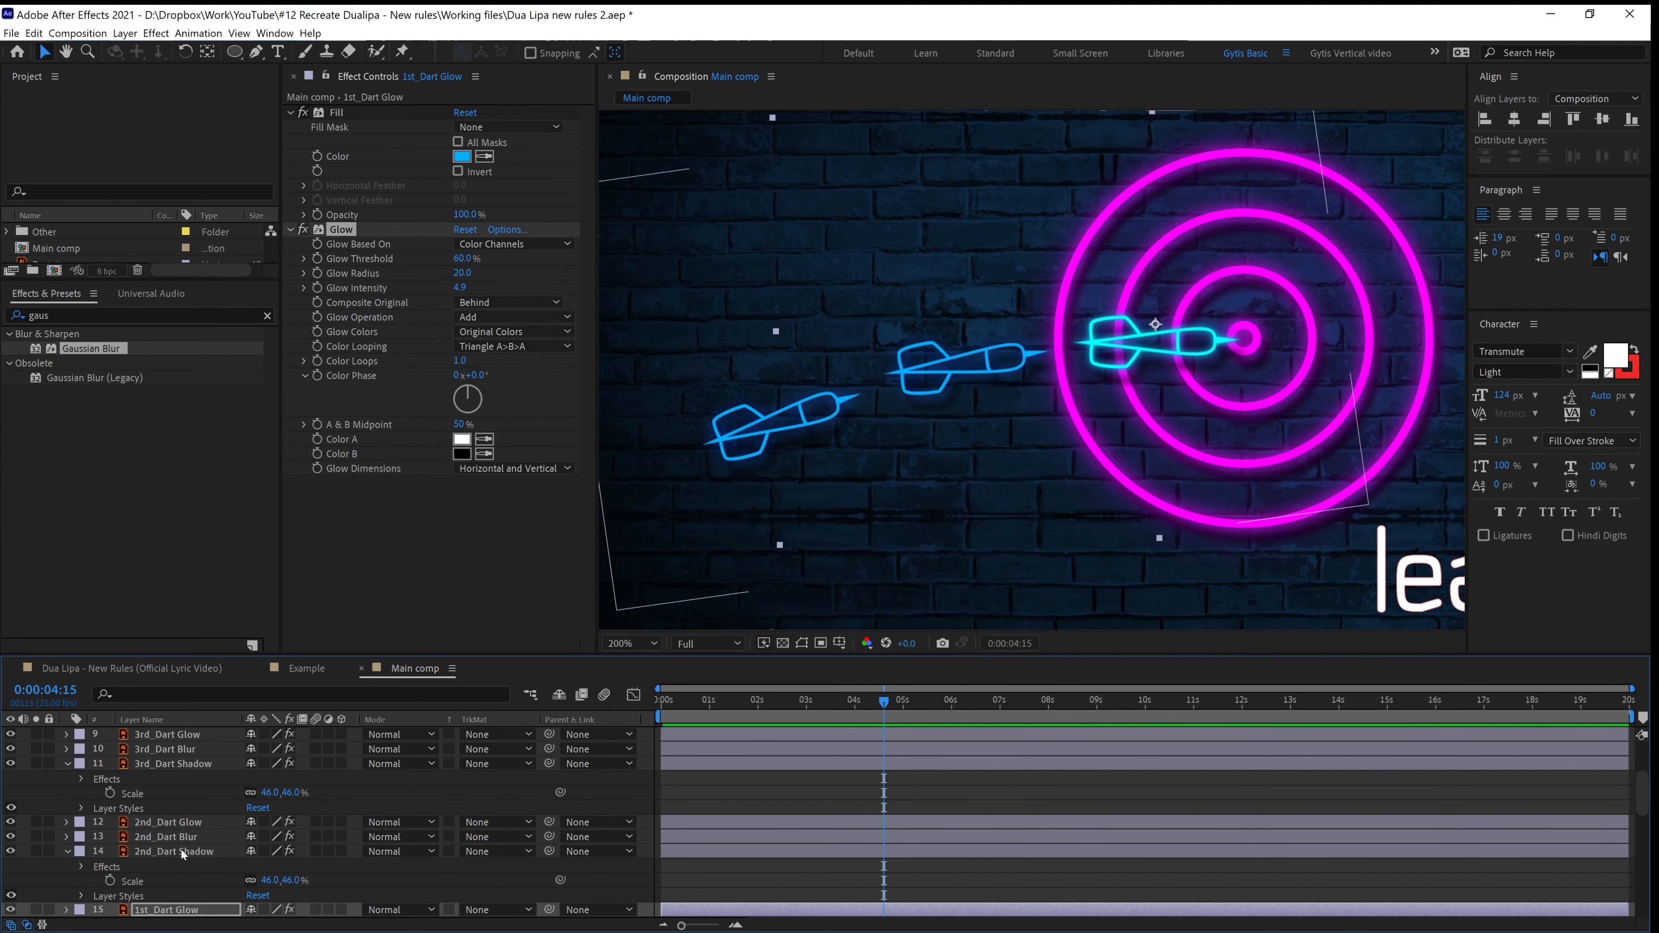
{"action": "left_click", "coordinate": [177, 822]}
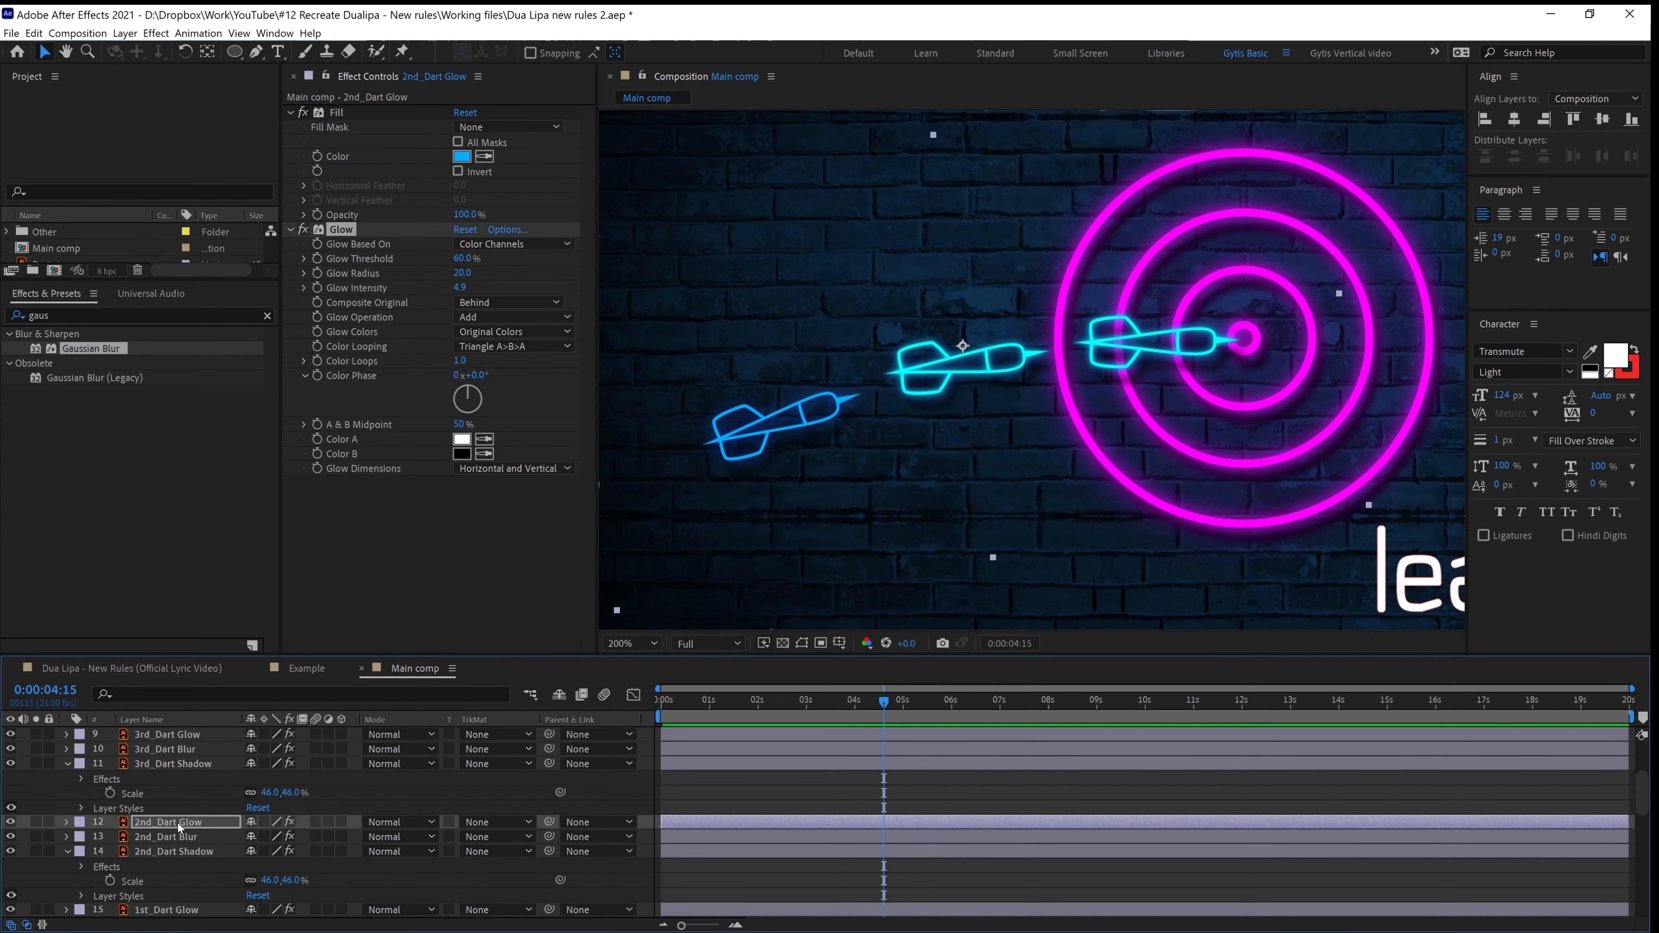
{"action": "scroll", "coordinate": [177, 824], "scroll_direction": "up", "scroll_amount": 3}
{"action": "left_click", "coordinate": [174, 824]}
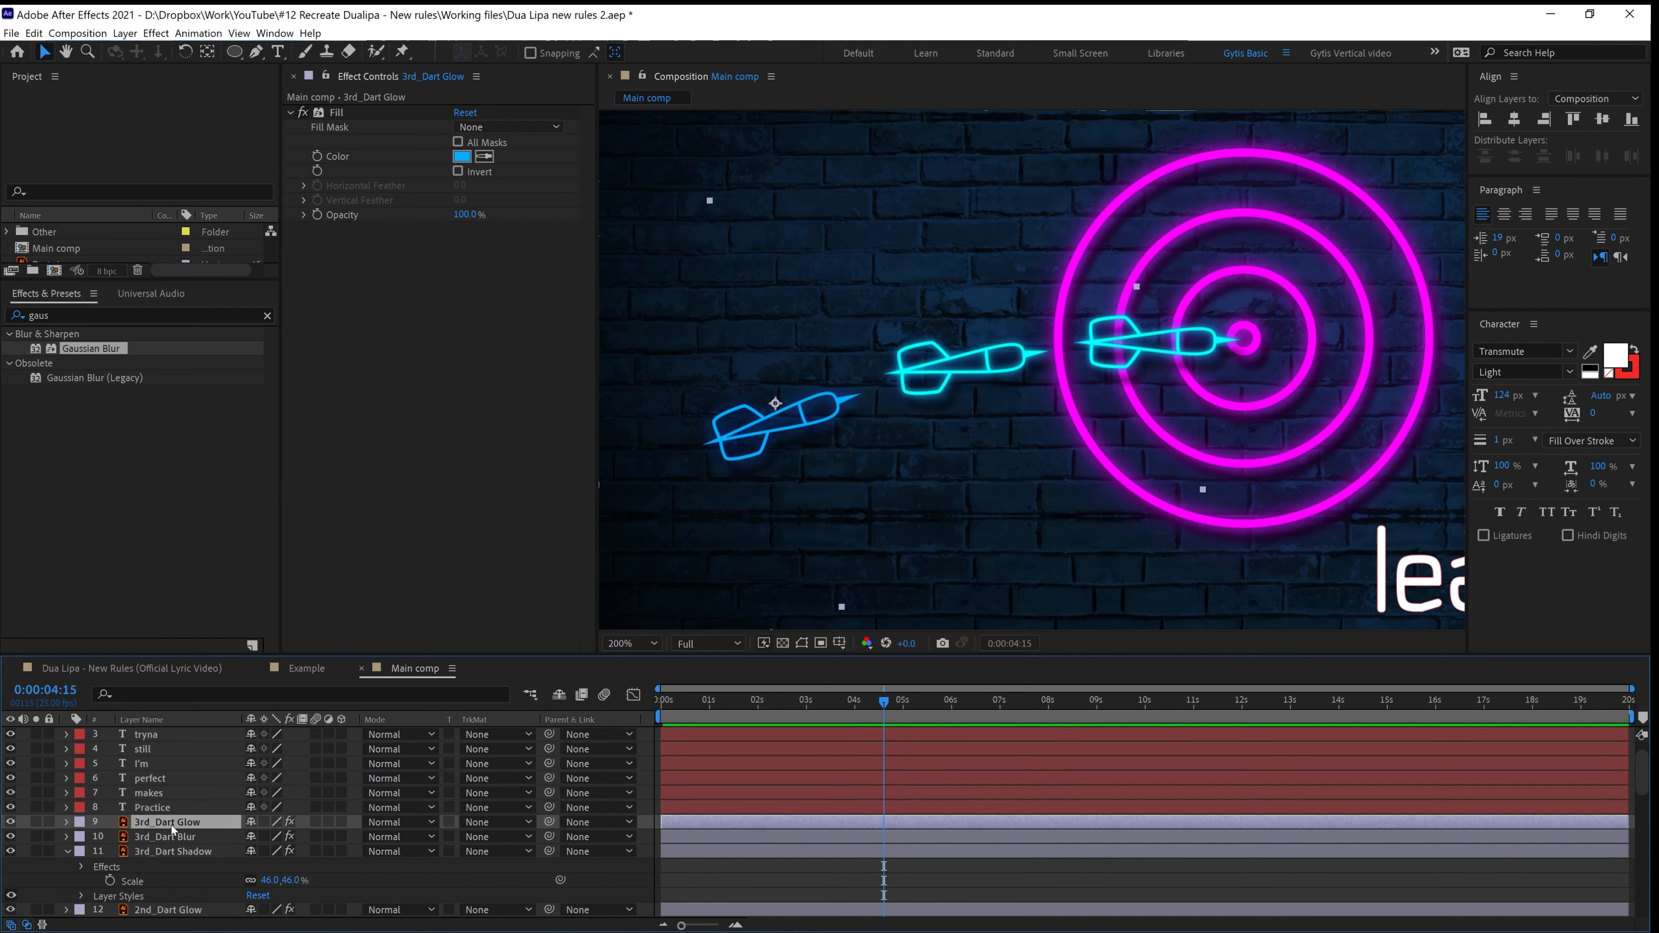
{"action": "scroll", "coordinate": [999, 421], "scroll_direction": "down", "scroll_amount": 2}
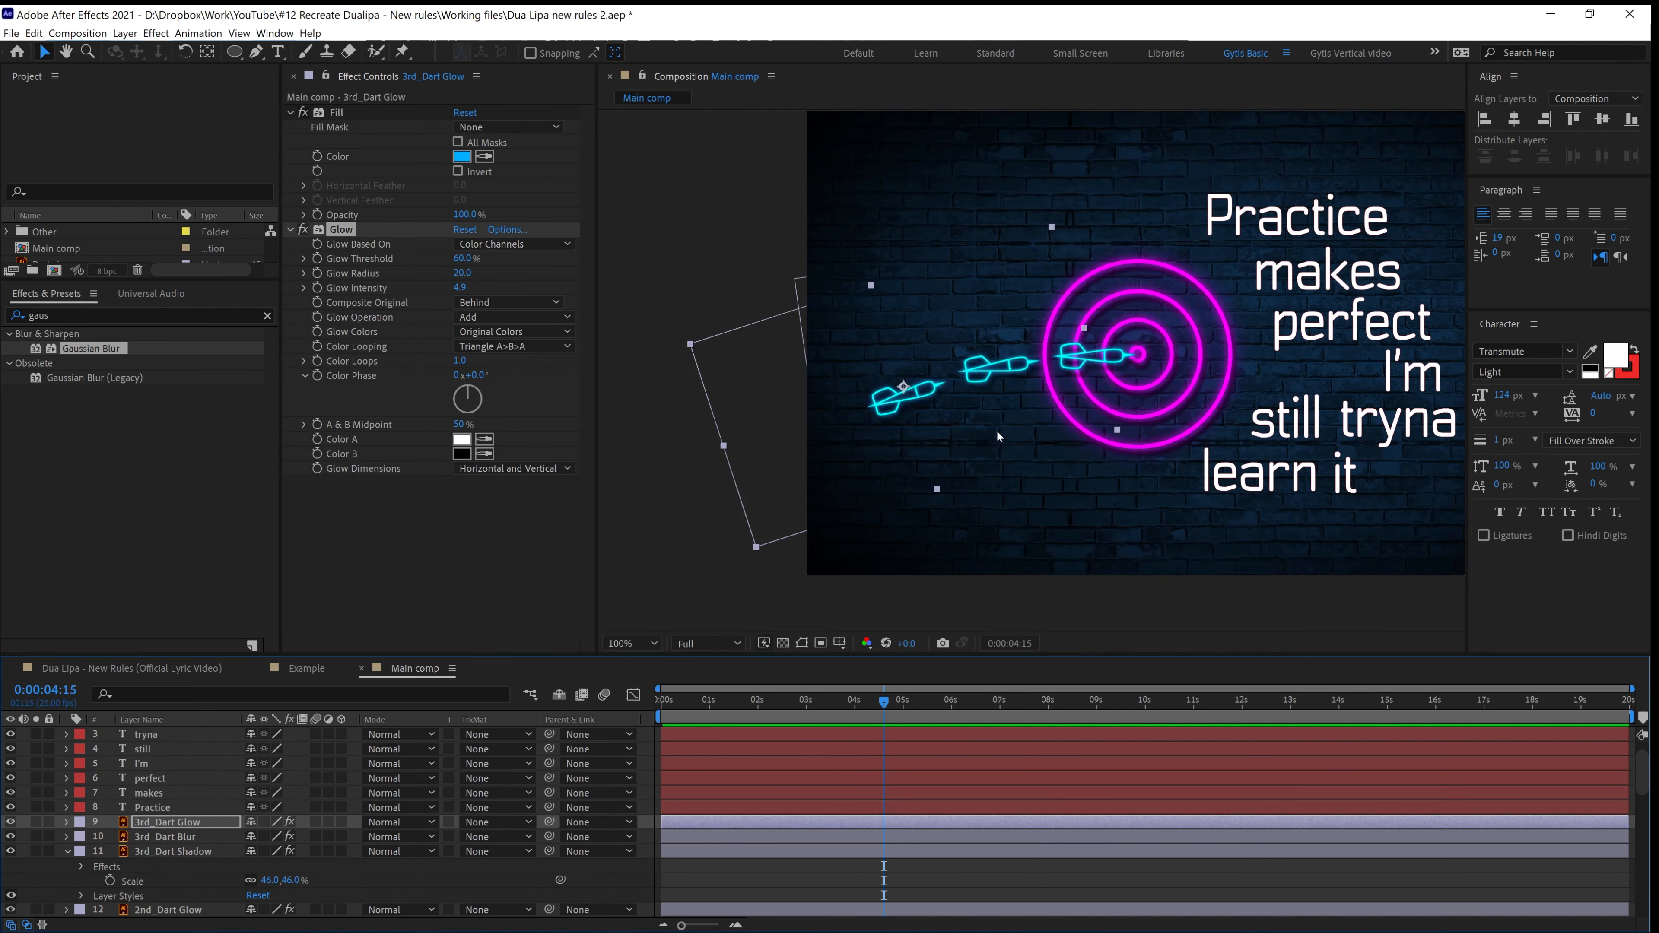
{"action": "left_click_drag", "start_coordinate": [934, 481], "coordinate": [766, 472]}
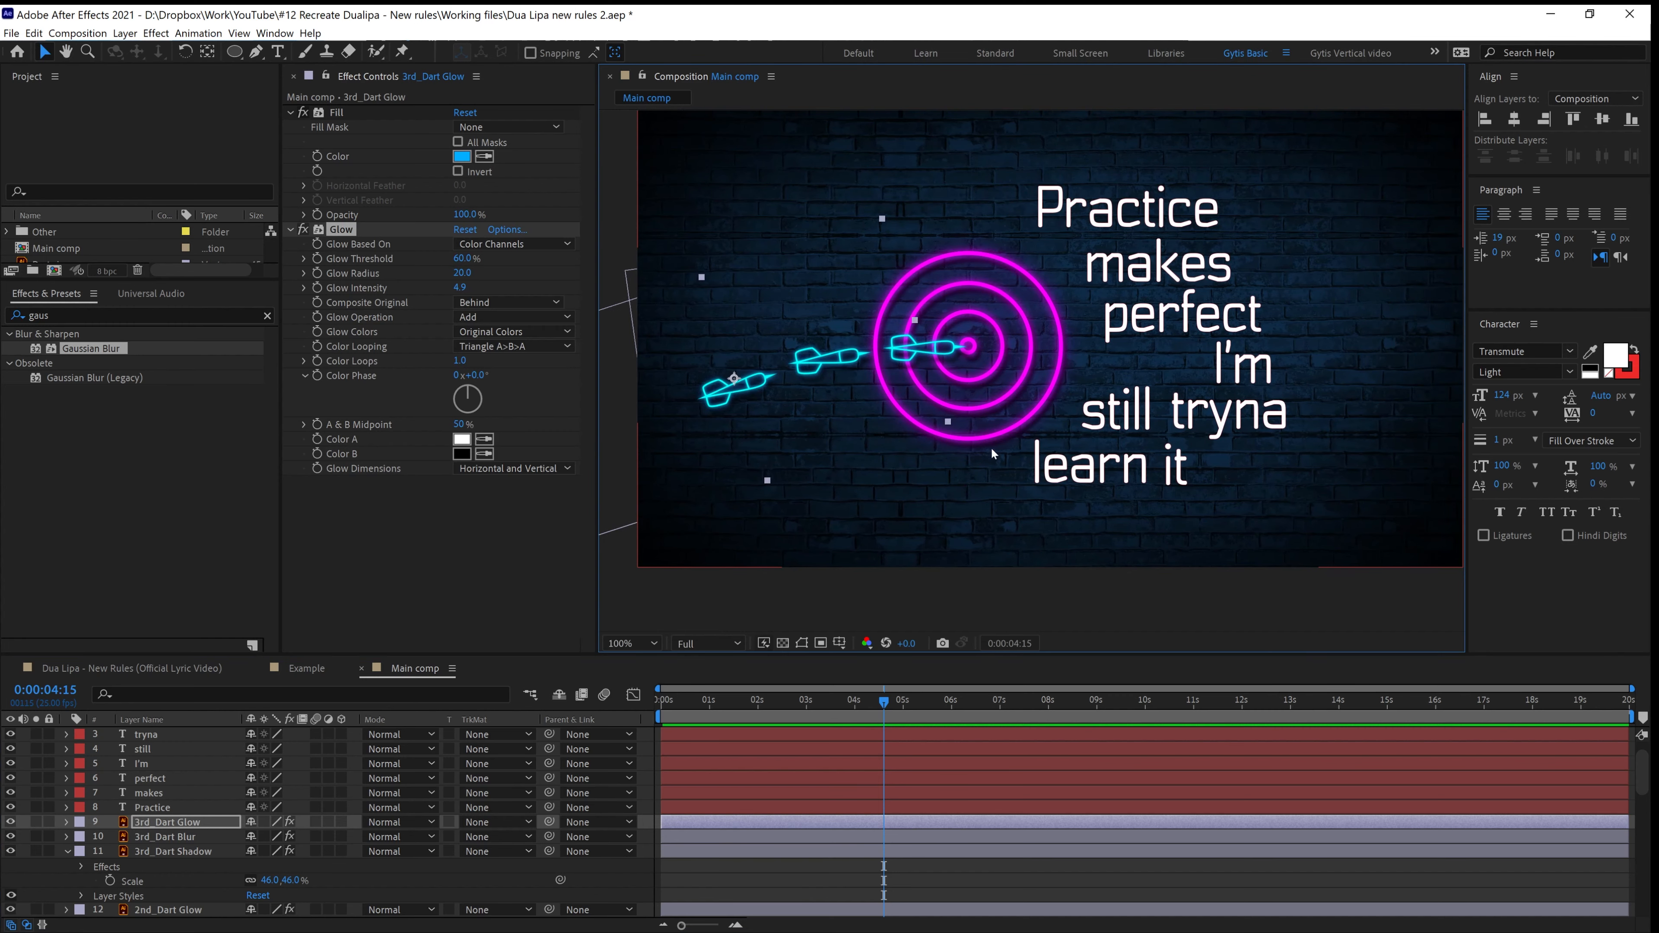
Pre-compose all eight text layers, from "it" to "Practice", into a new composition named Text
{"action": "scroll", "coordinate": [153, 817], "scroll_direction": "up", "scroll_amount": 1}
{"action": "left_click", "coordinate": [153, 838]}
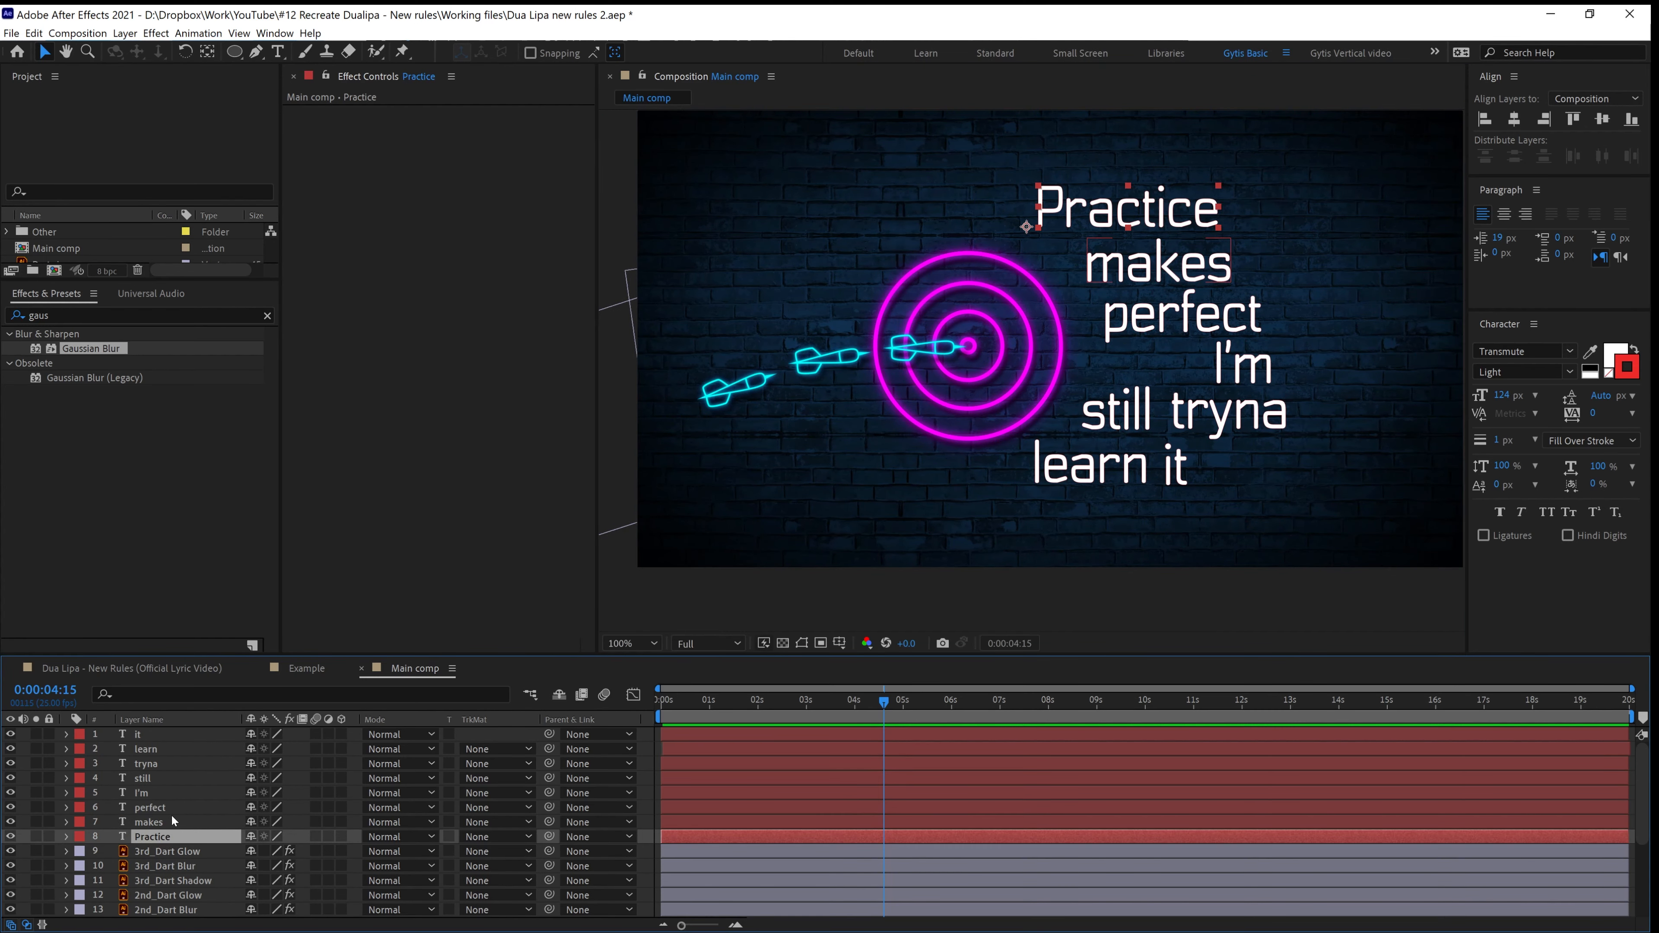
{"action": "left_click", "coordinate": [143, 733]}
{"action": "left_click", "coordinate": [144, 750]}
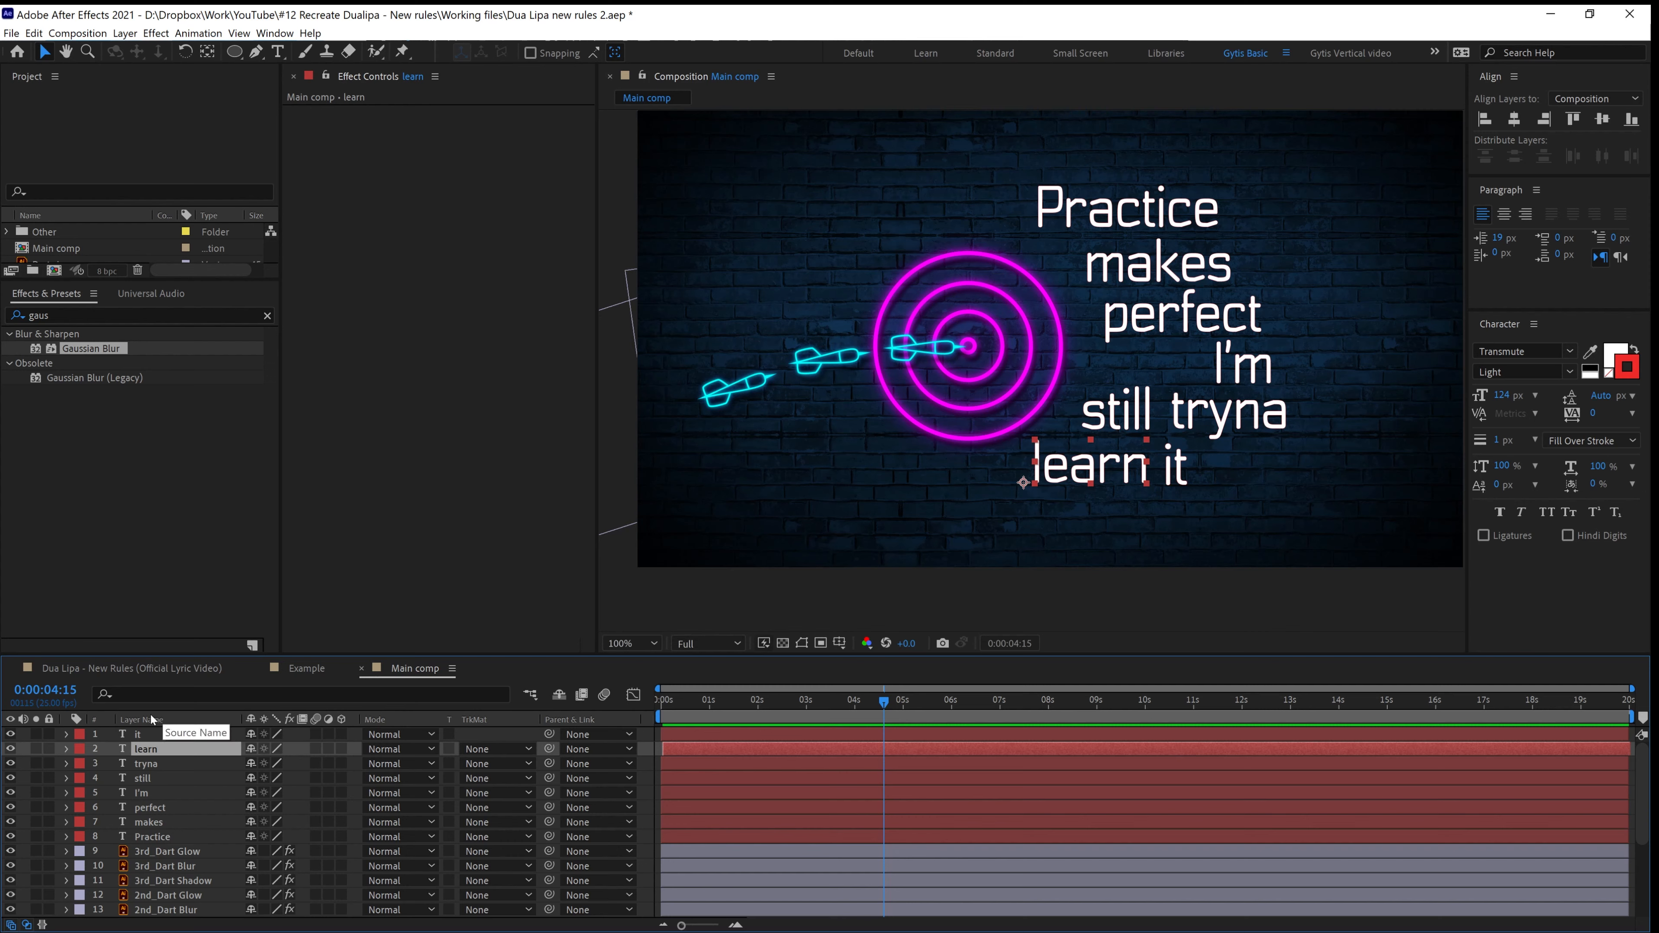
{"action": "left_click", "coordinate": [152, 736]}
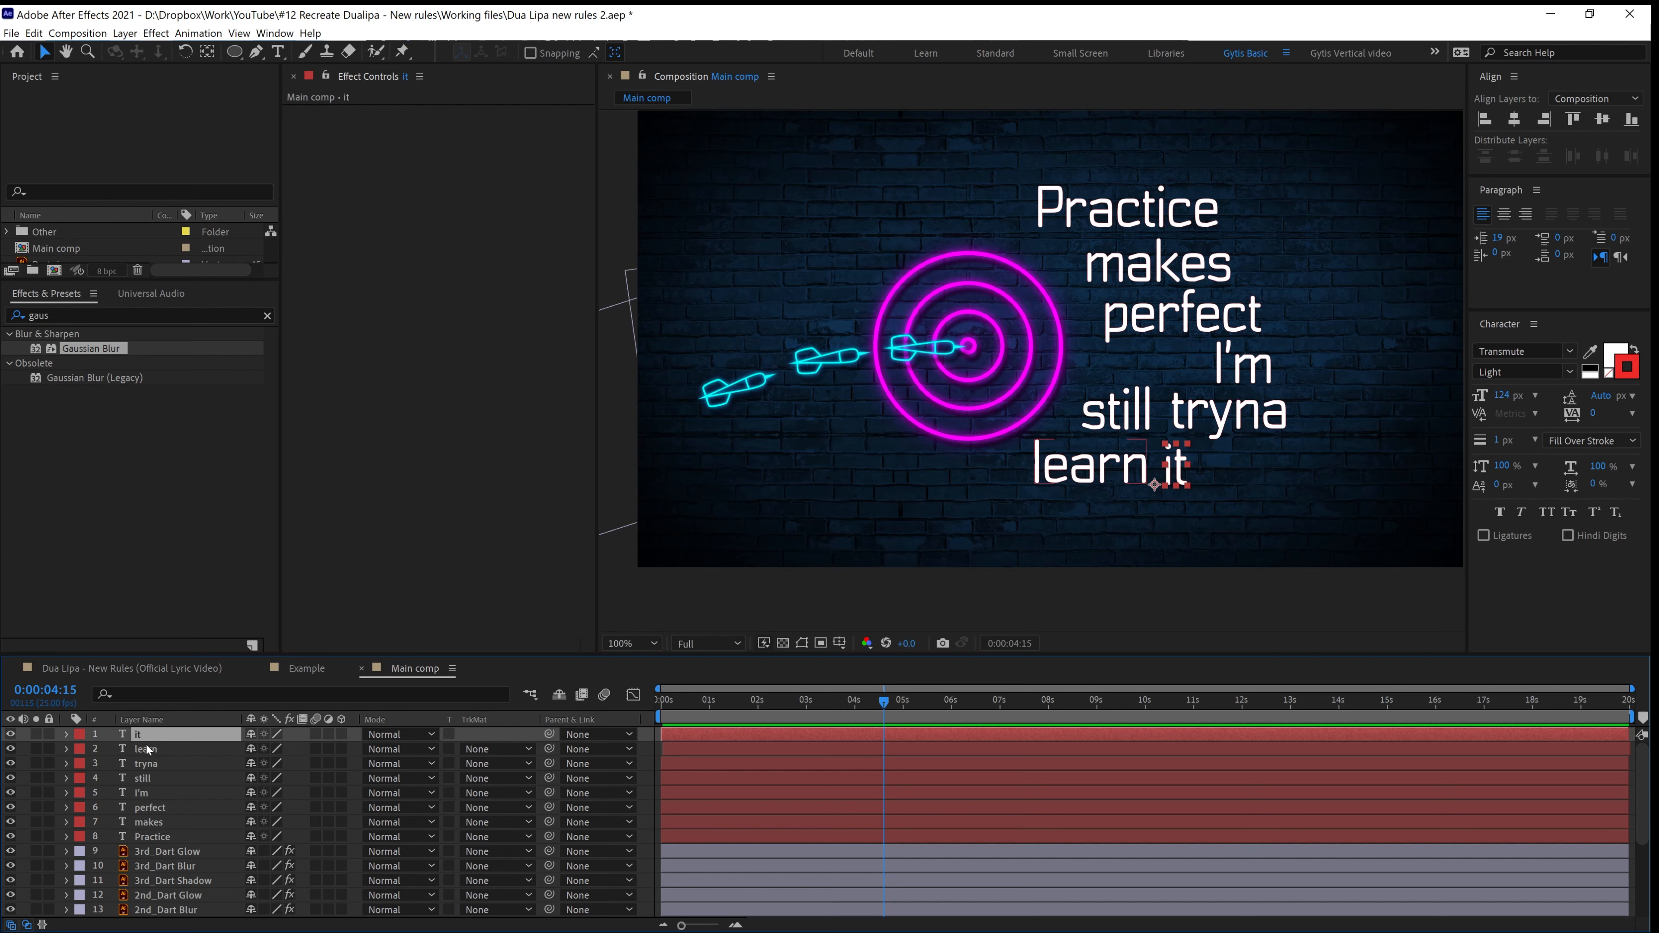
{"action": "left_click", "coordinate": [150, 837], "text": "shift"}
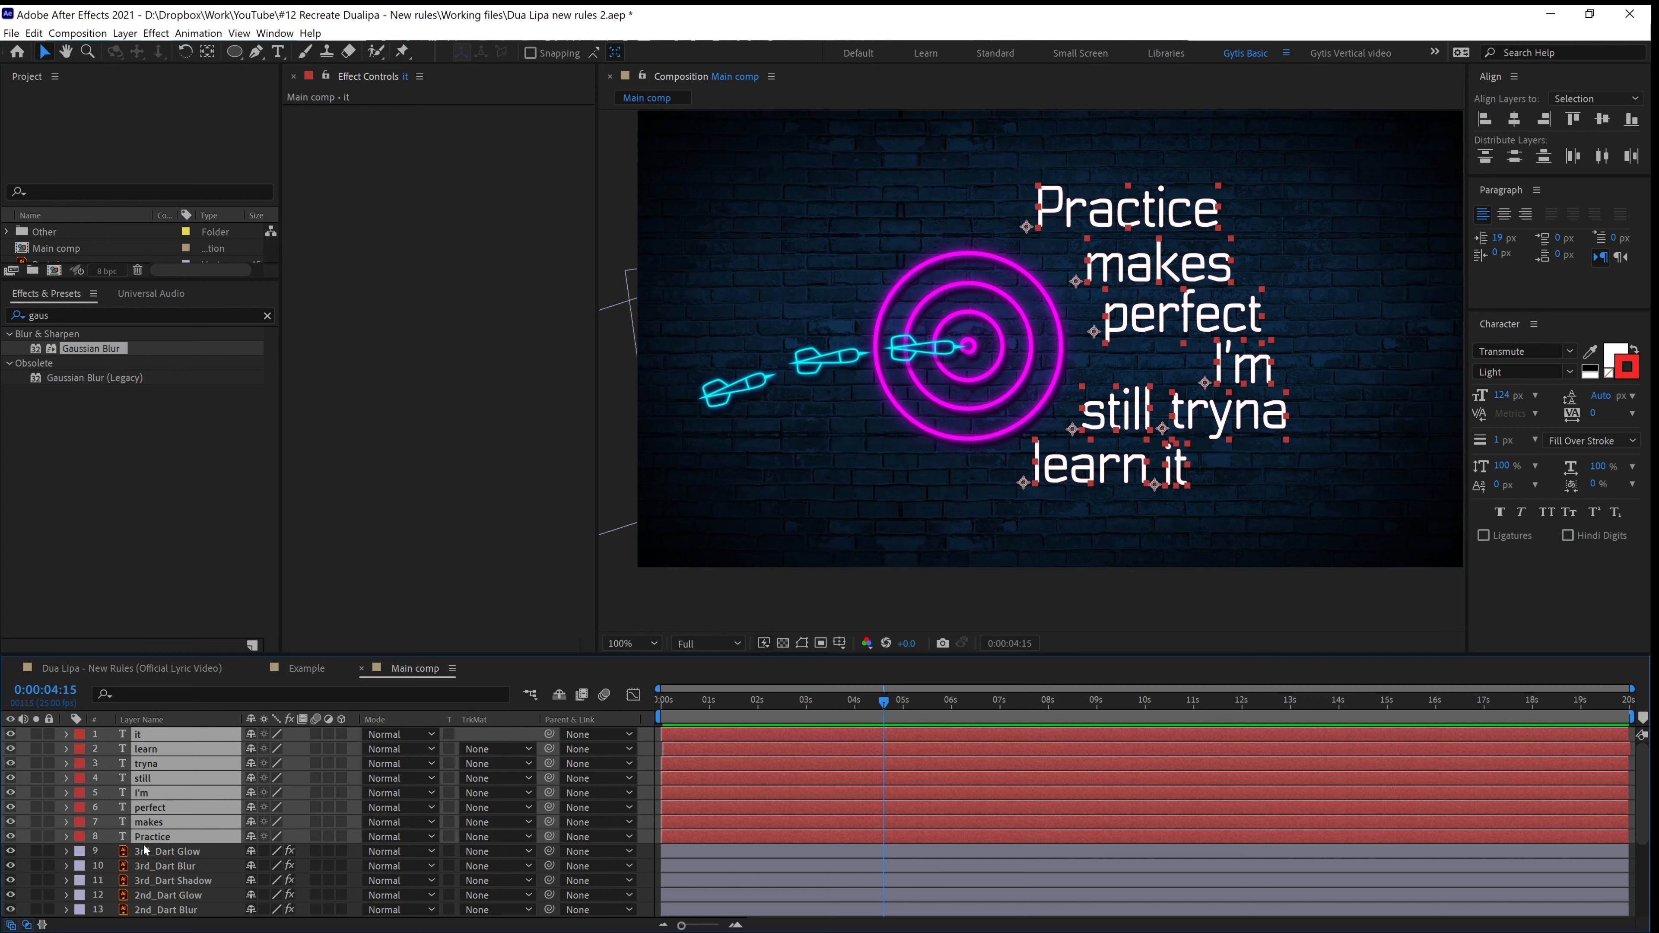
{"action": "right_click", "coordinate": [143, 823]}
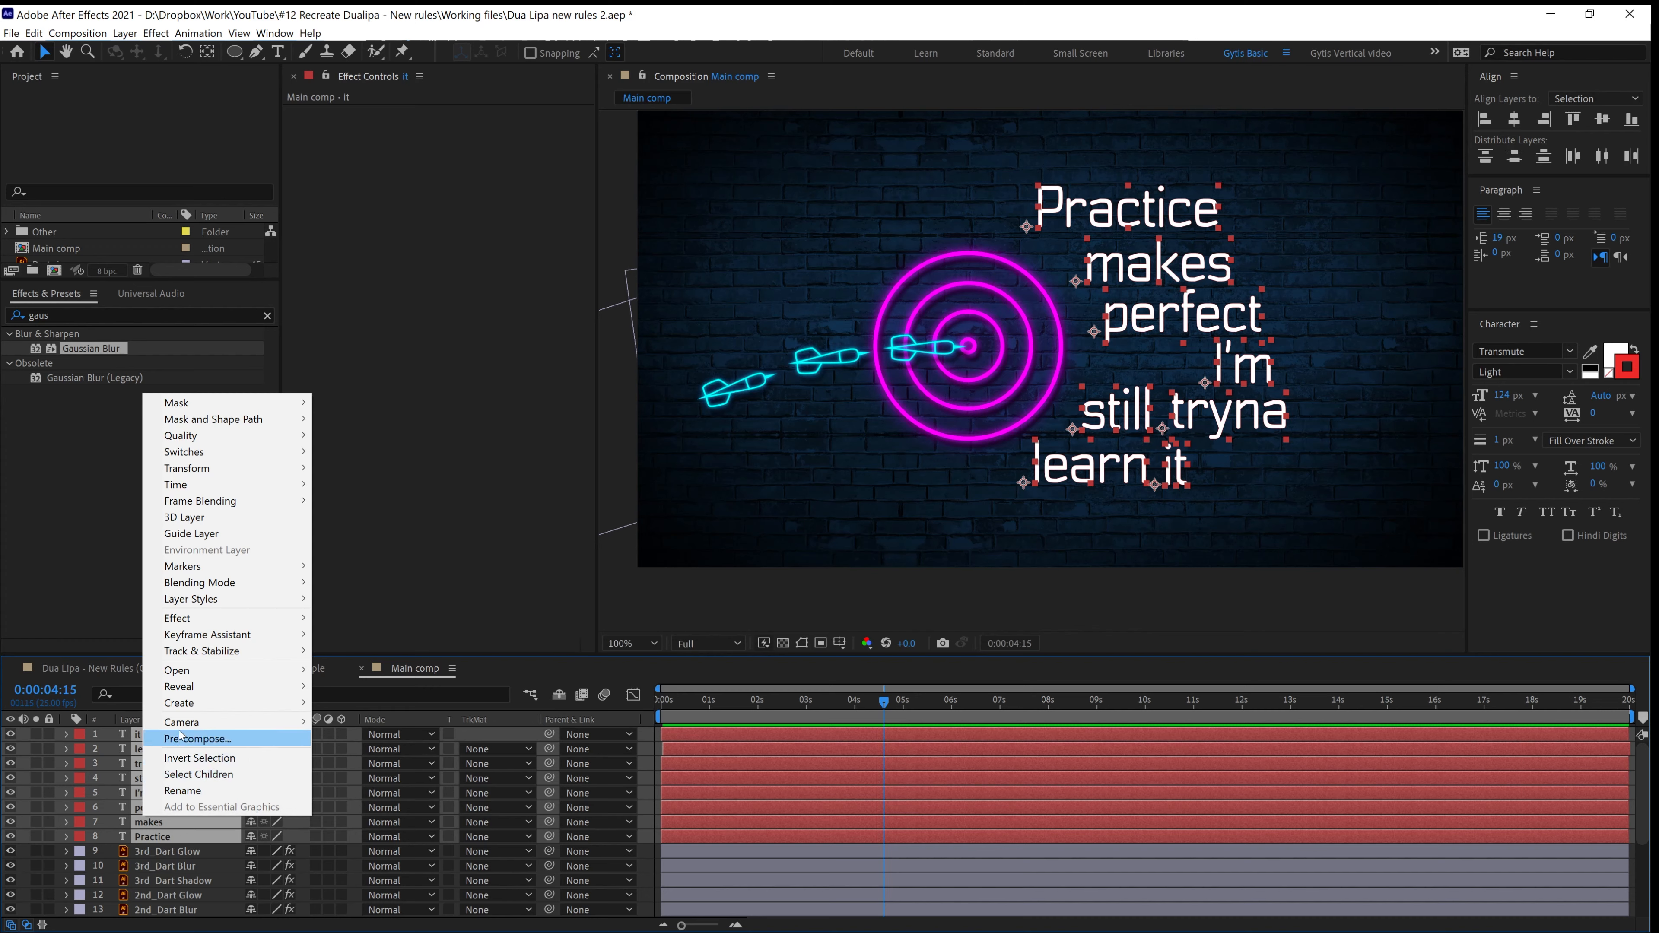
{"action": "right_click", "coordinate": [136, 749]}
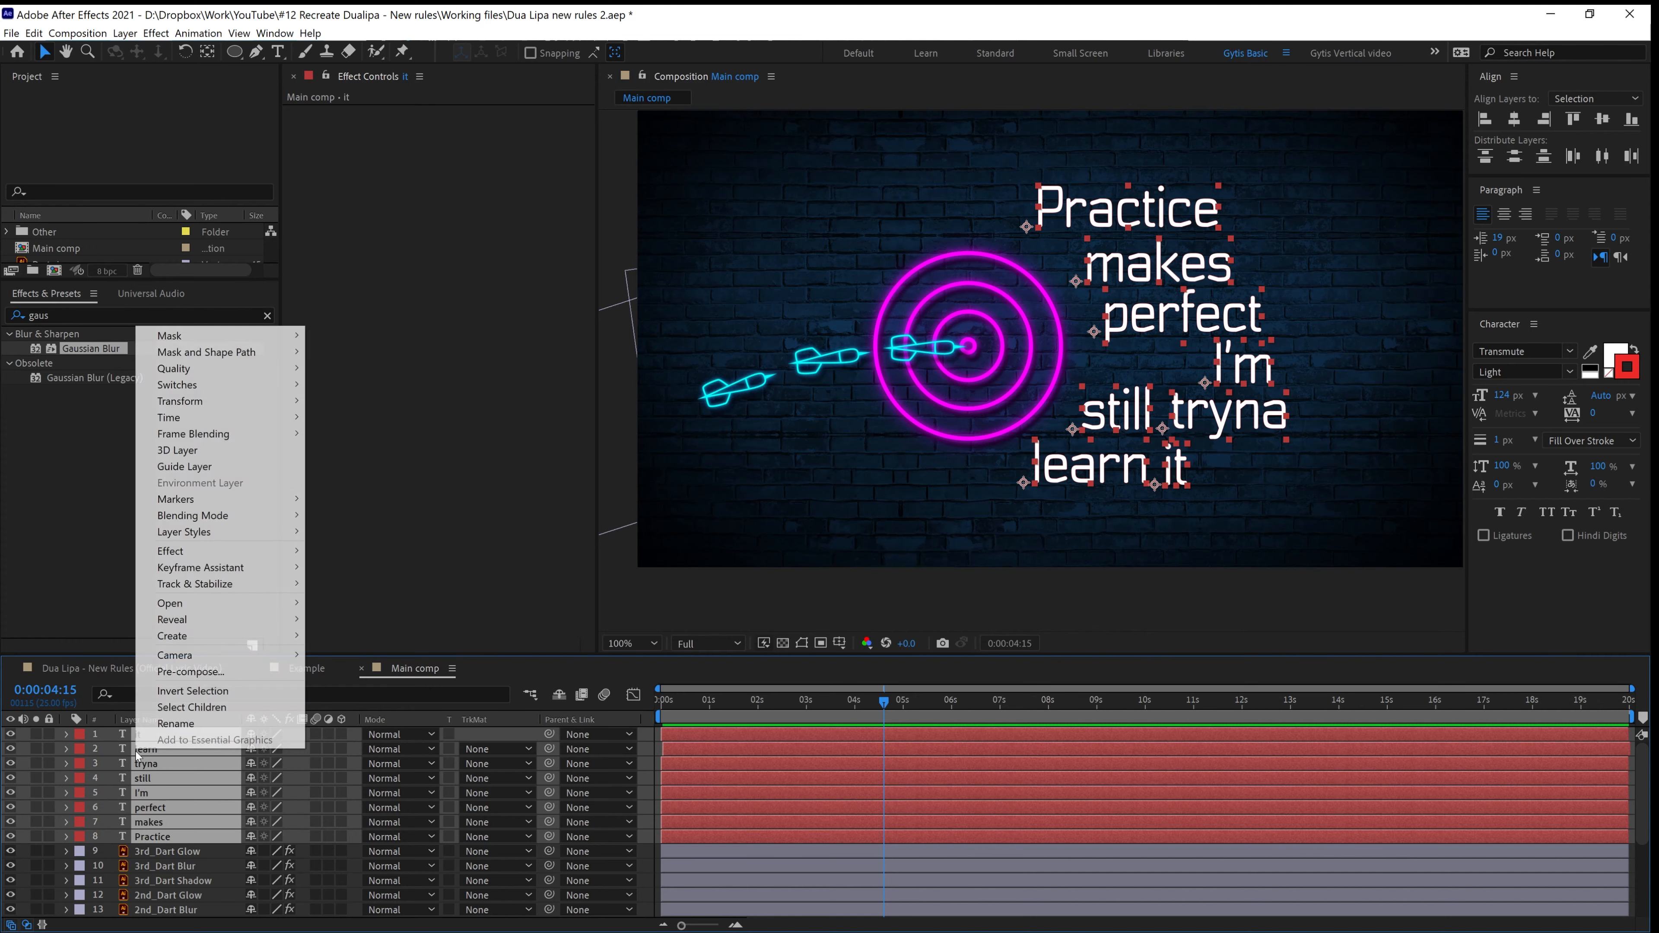
{"action": "left_click", "coordinate": [189, 671]}
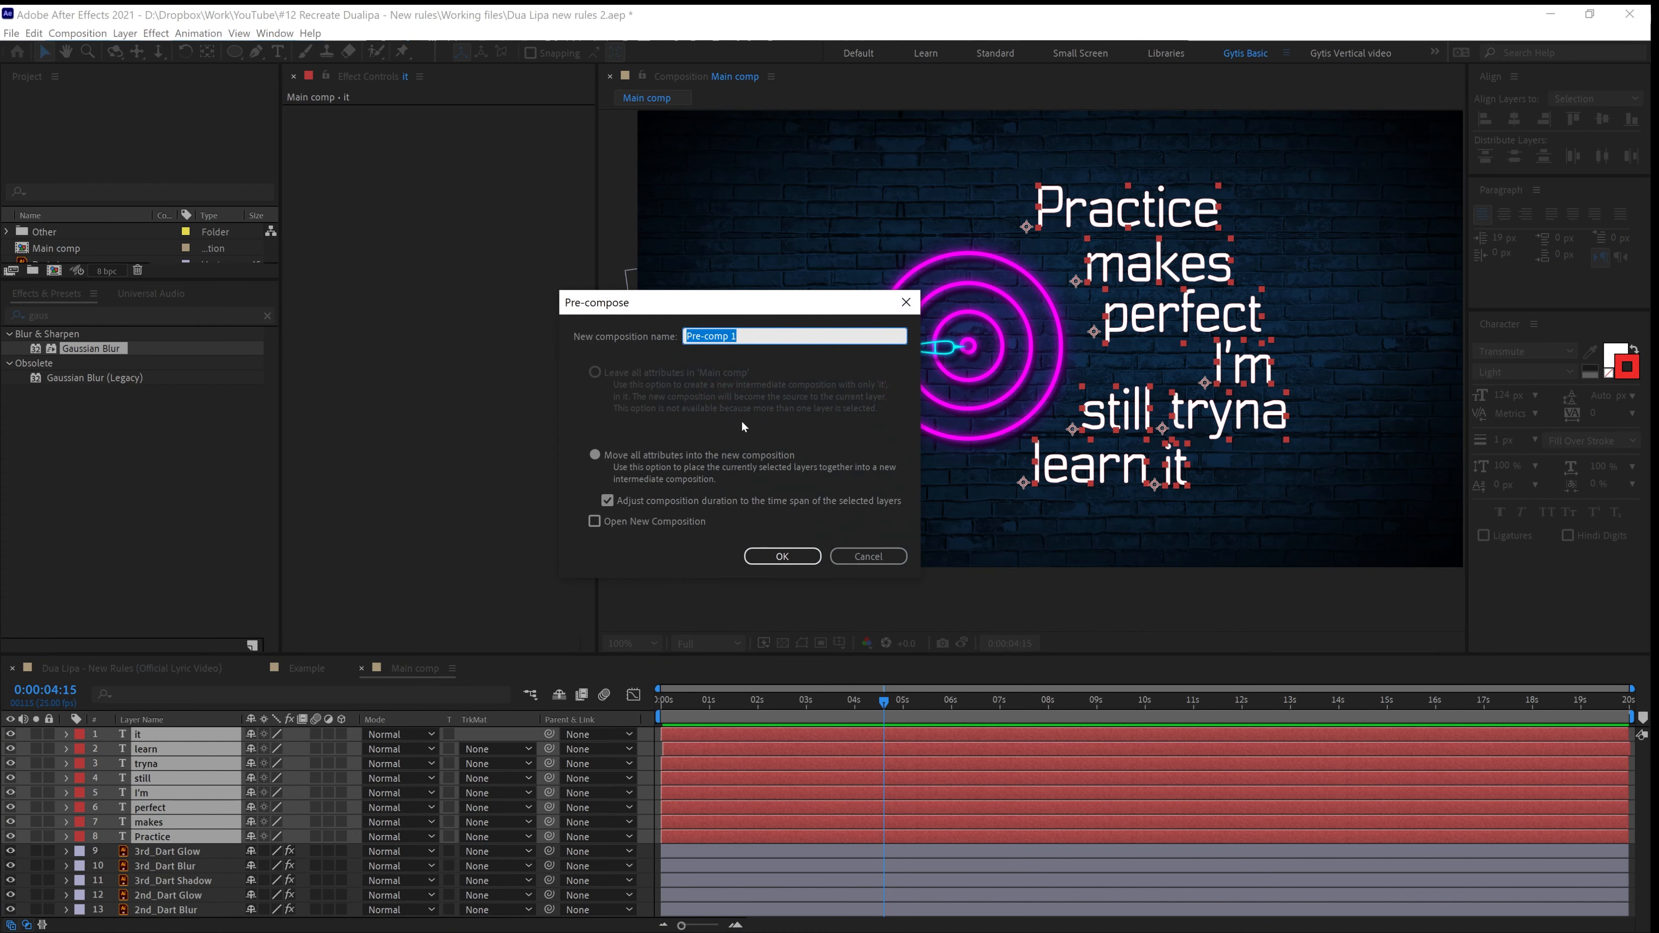
{"action": "type", "text": "Ta"}
{"action": "left_click", "coordinate": [782, 556]}
Open the Text composition and select all of its text layers
{"action": "left_click", "coordinate": [157, 748]}
{"action": "left_click", "coordinate": [152, 735]}
{"action": "double_click", "coordinate": [152, 735]}
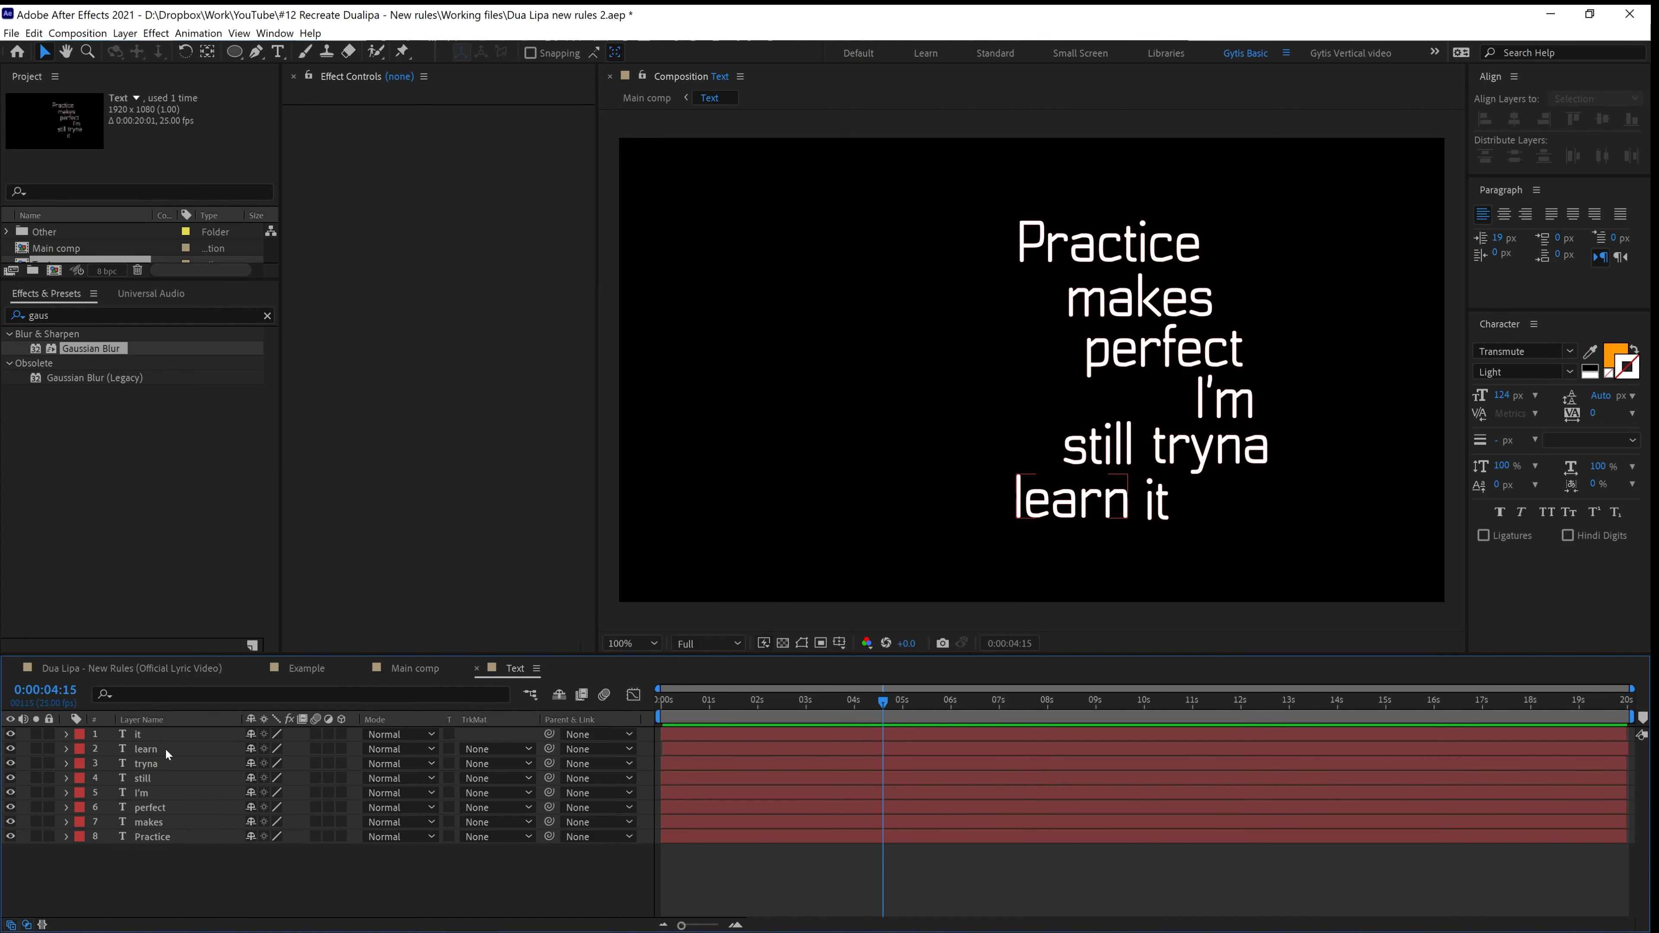
{"action": "left_click_drag", "start_coordinate": [161, 898], "coordinate": [101, 708]}
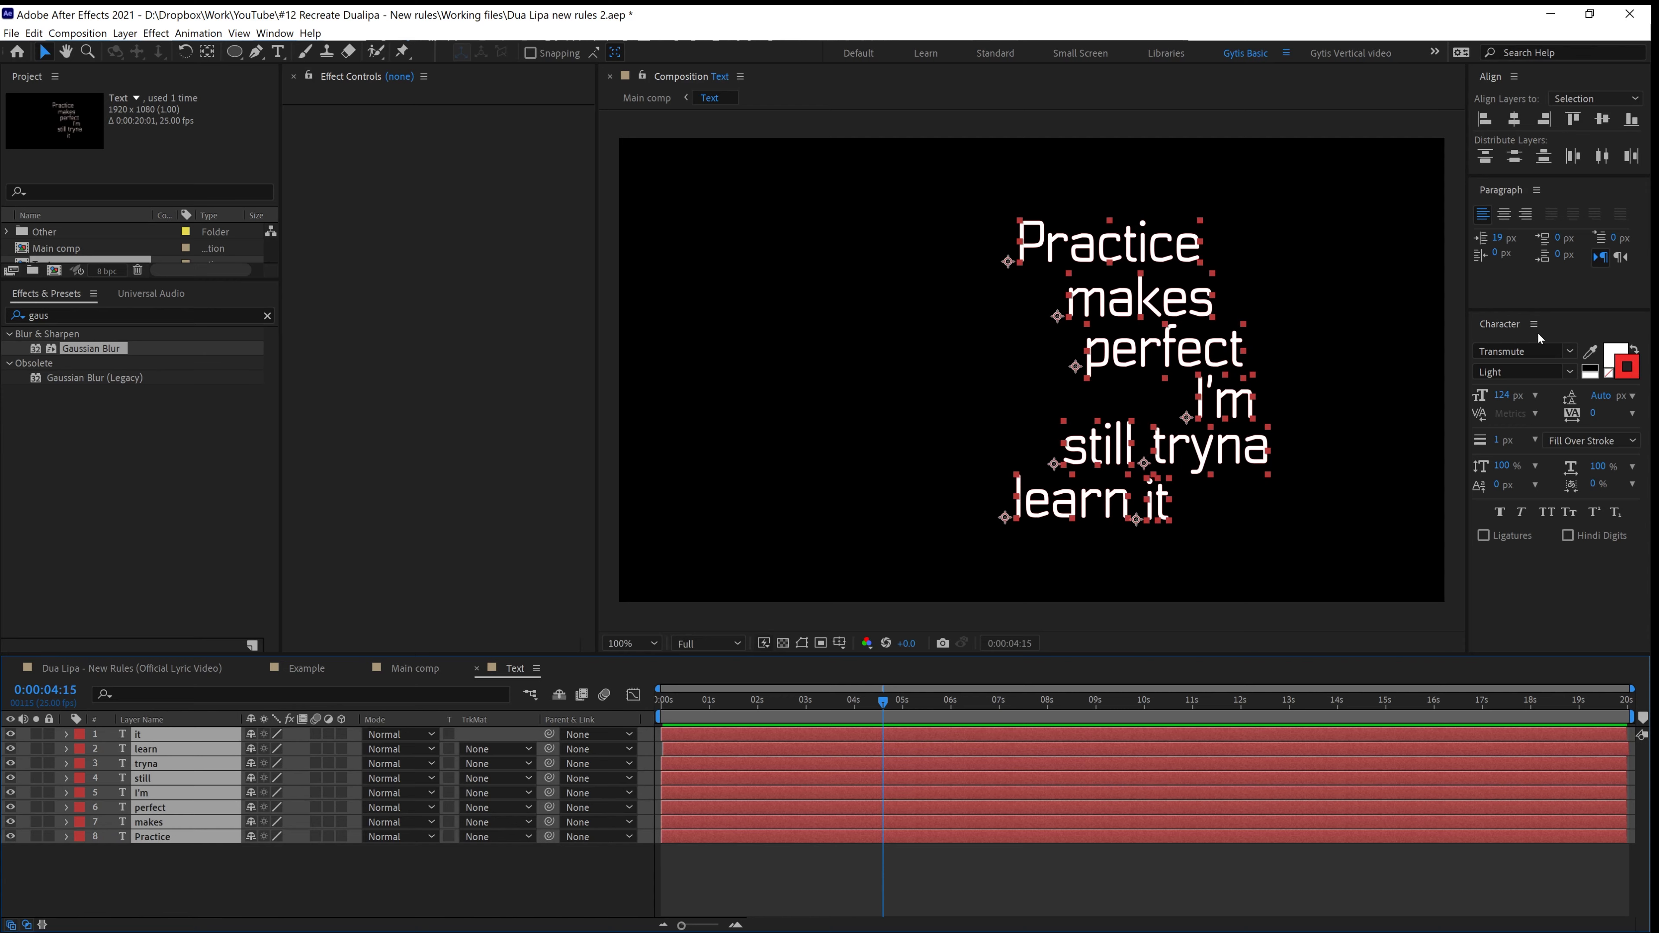
Examine the outline of the selected lettering up close and check its stroke color setting
{"action": "left_click", "coordinate": [1625, 370]}
{"action": "left_click", "coordinate": [1604, 332]}
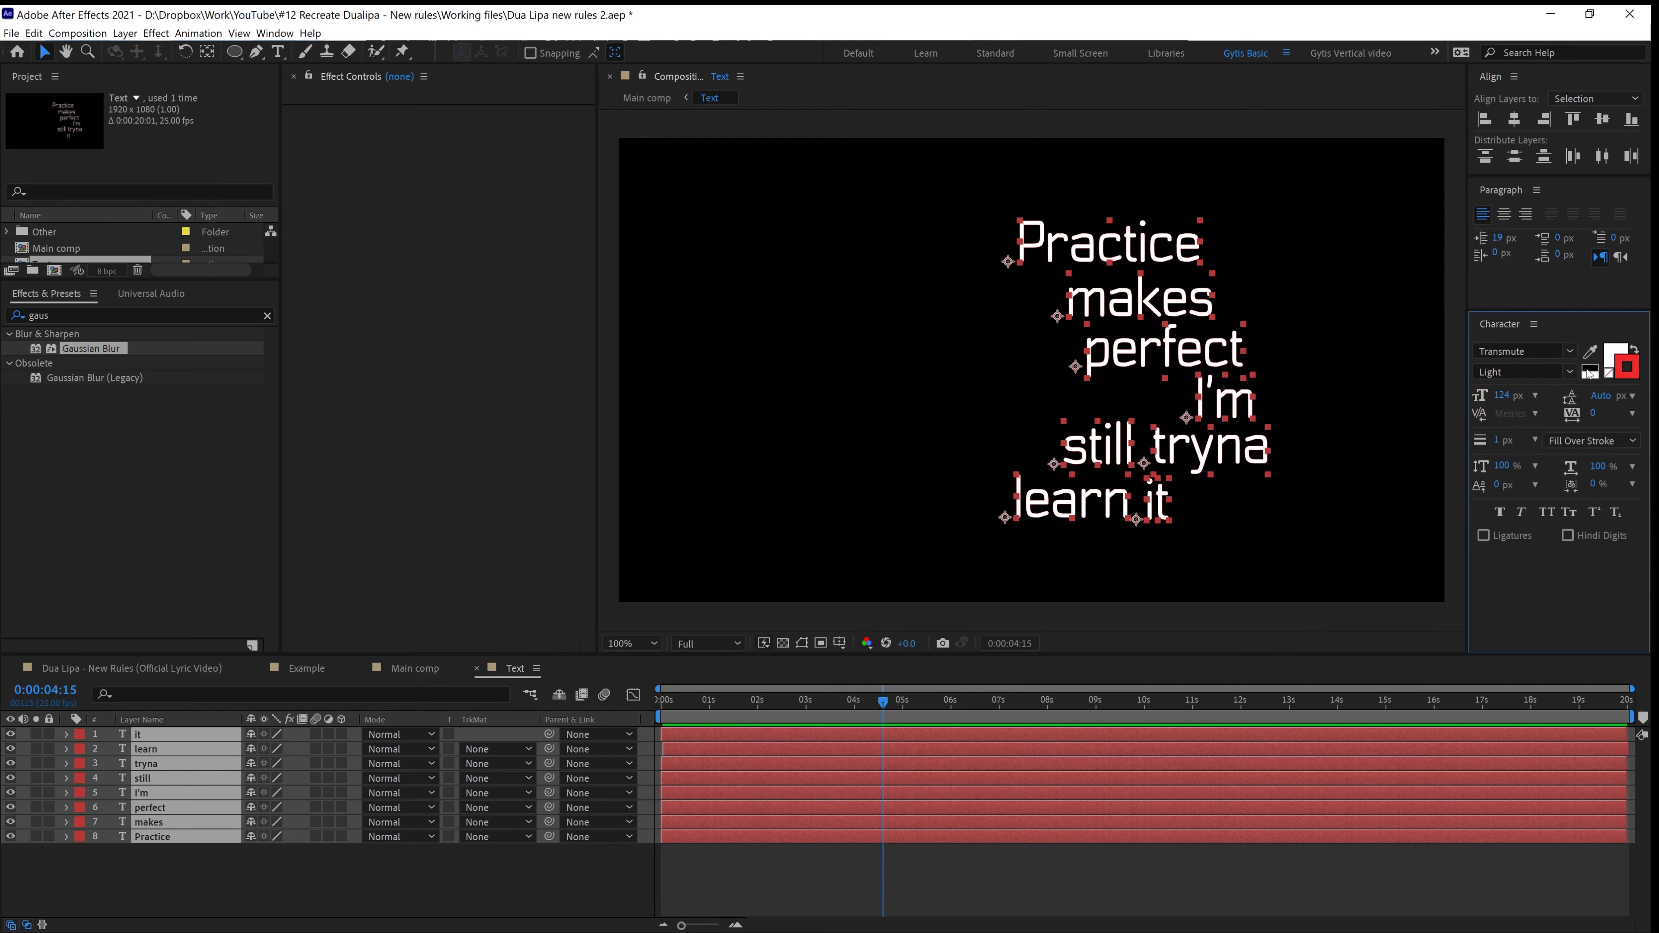
{"action": "scroll", "coordinate": [945, 396], "scroll_direction": "up", "scroll_amount": 4}
{"action": "scroll", "coordinate": [1266, 317], "scroll_direction": "down", "scroll_amount": 3}
{"action": "scroll", "coordinate": [1108, 351], "scroll_direction": "up", "scroll_amount": 8}
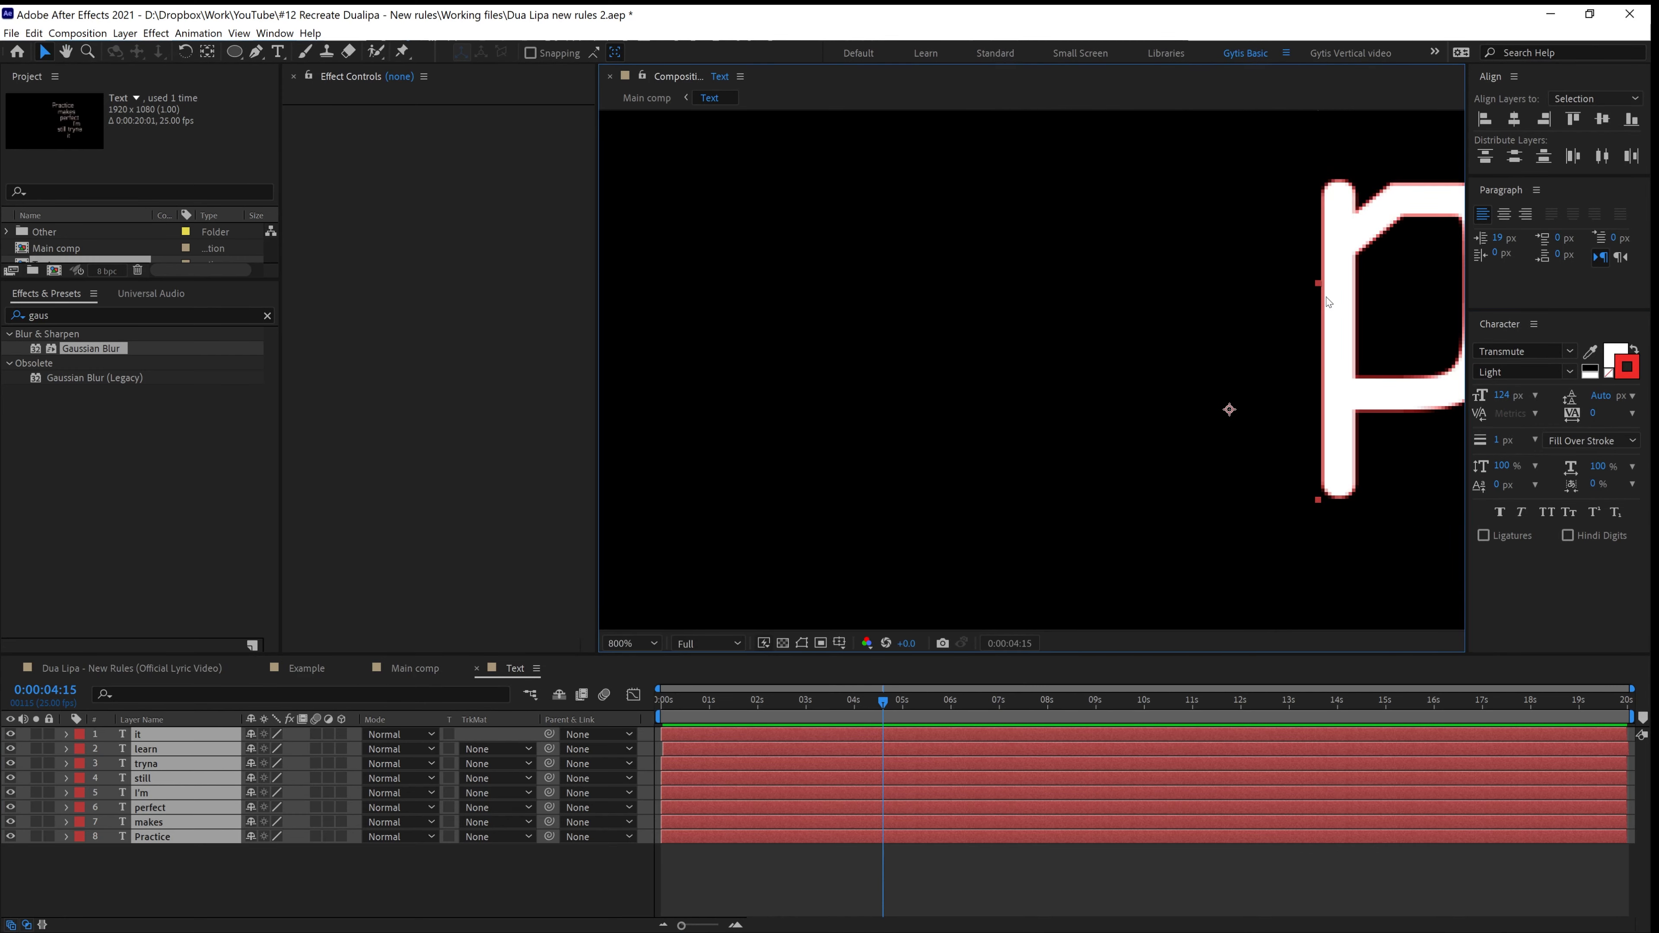
{"action": "scroll", "coordinate": [1319, 314], "scroll_direction": "down", "scroll_amount": 8}
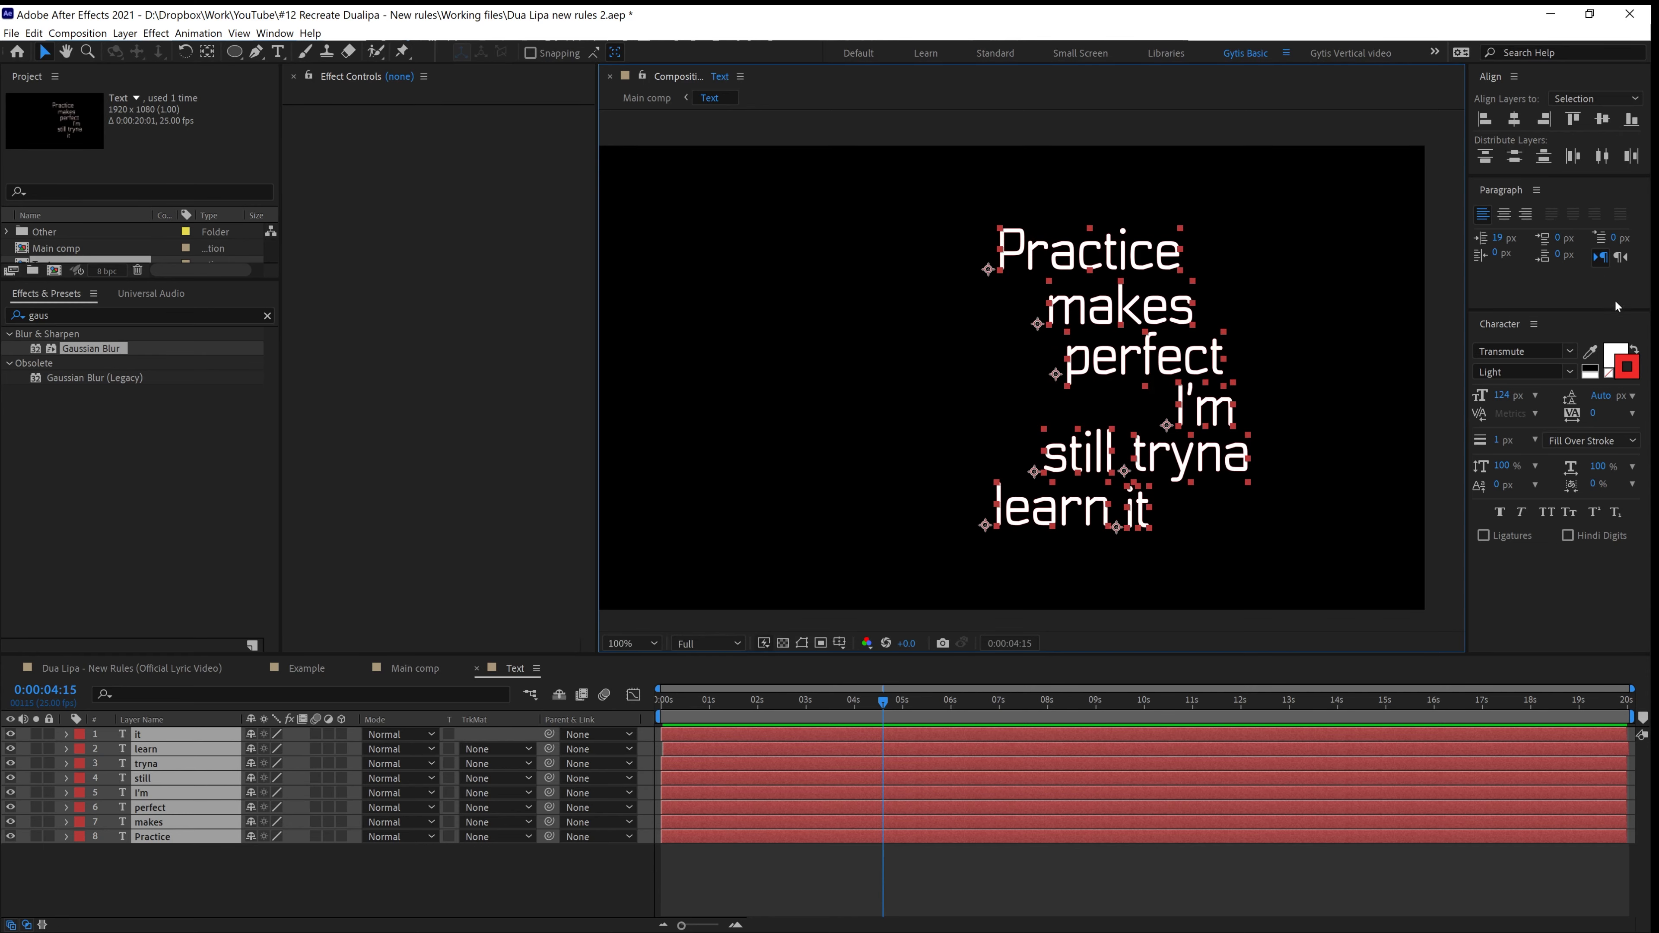
{"action": "left_click", "coordinate": [1621, 376]}
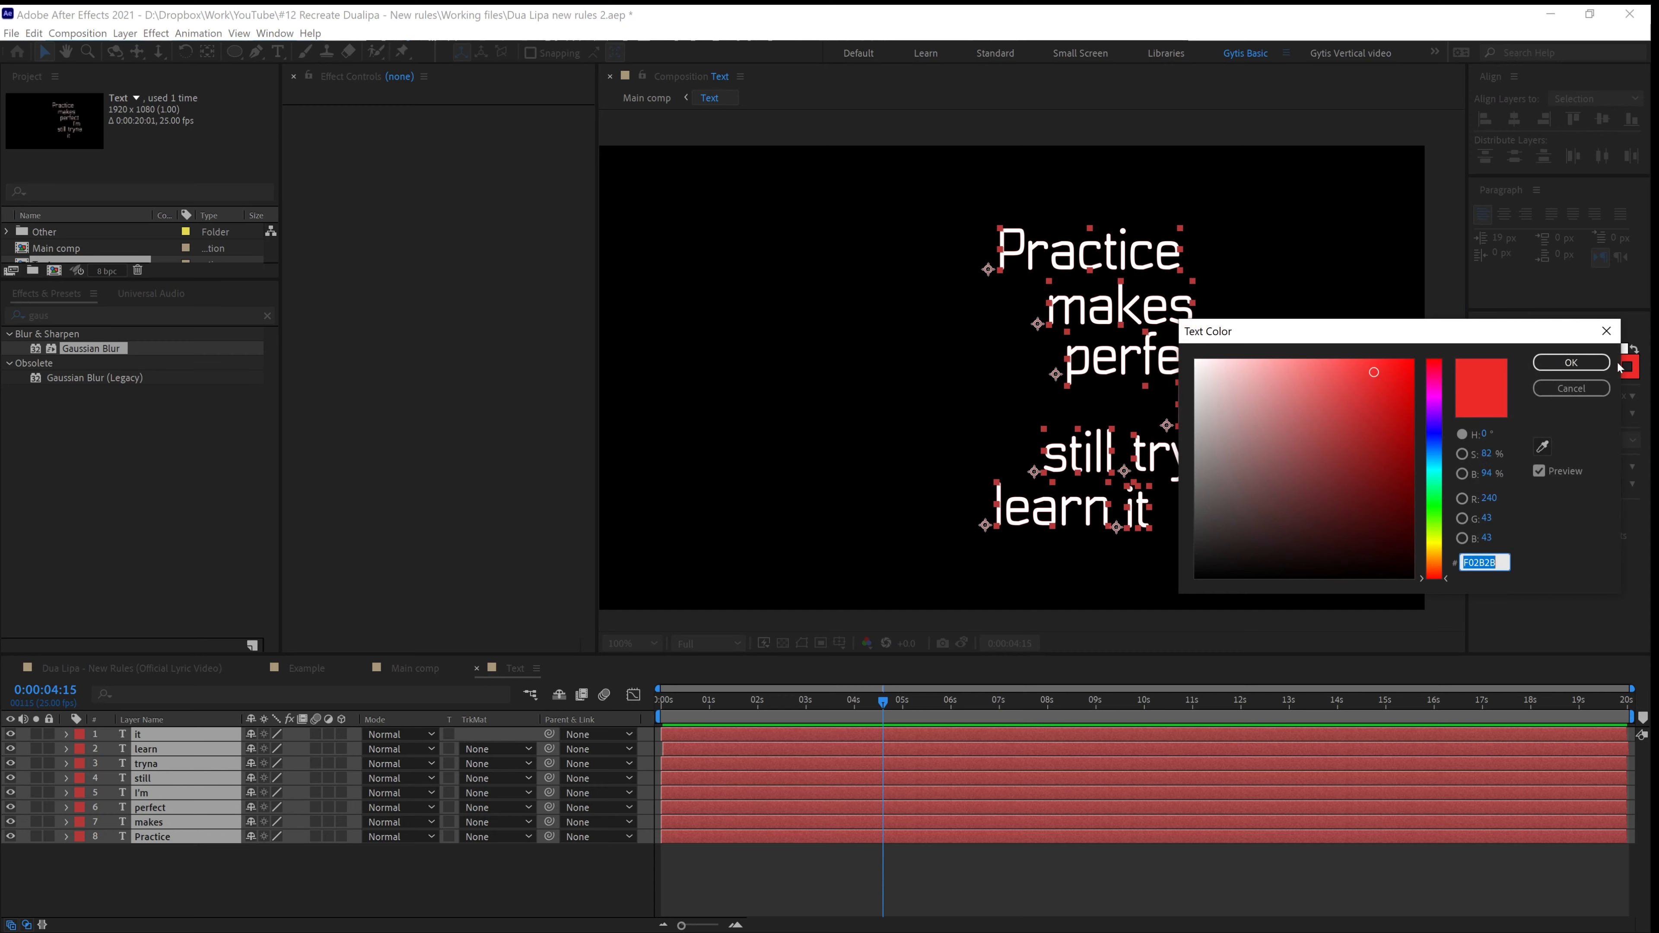
{"action": "key", "text": "Escape"}
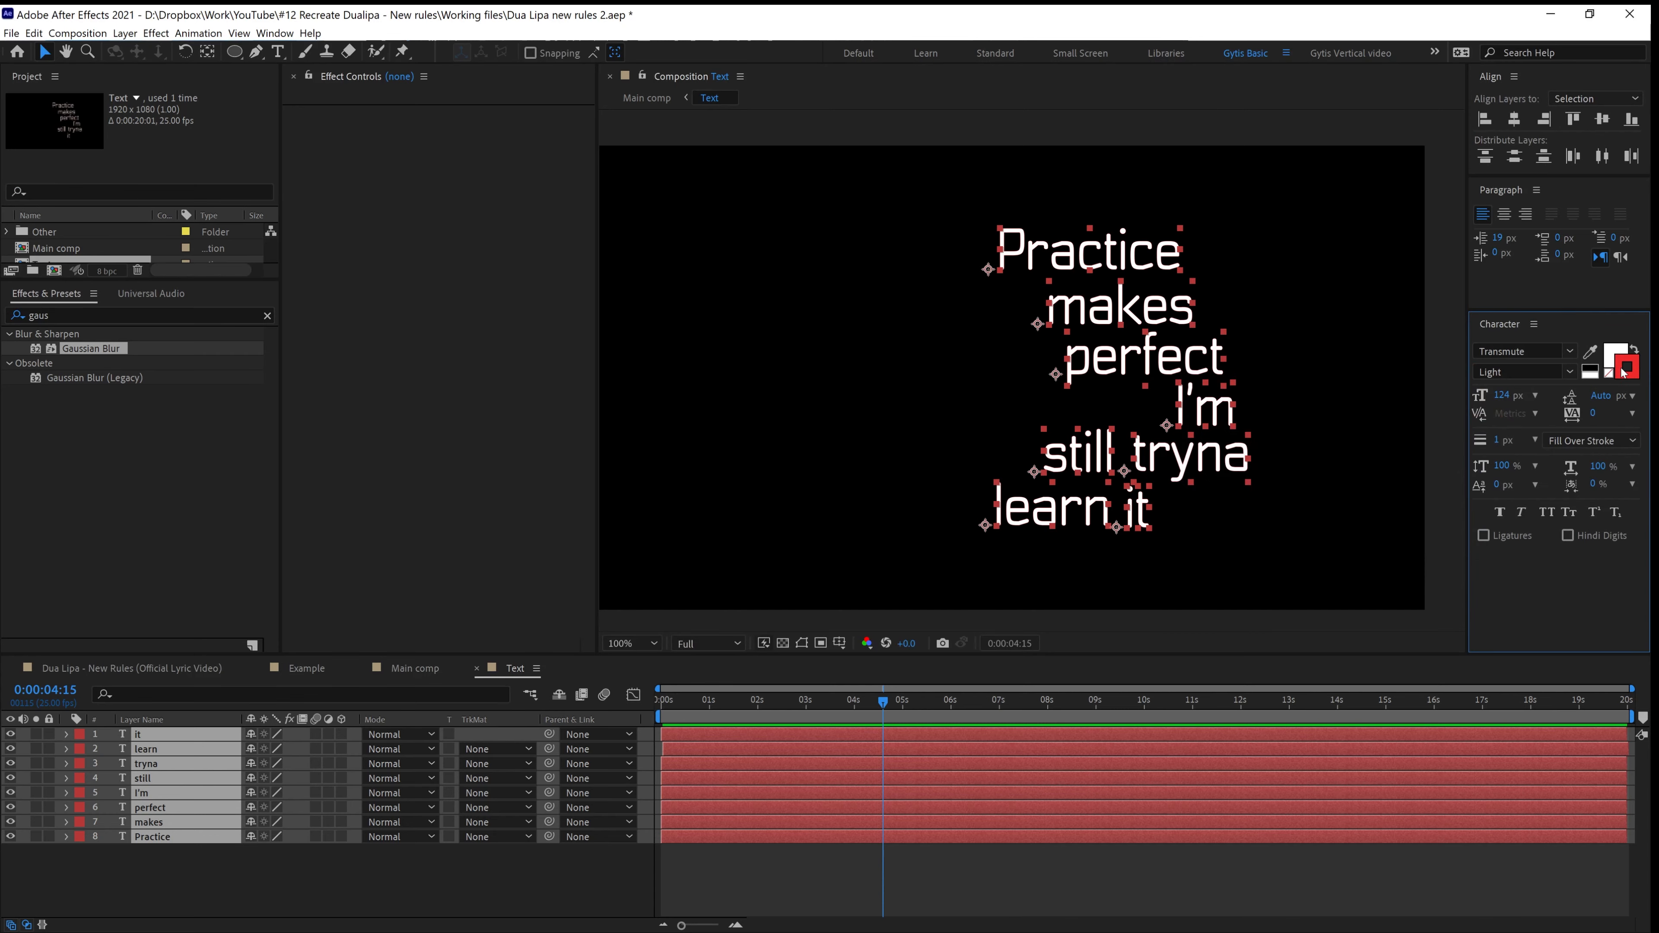
Remove the stroke from all the selected text layers in the Text composition
{"action": "left_click", "coordinate": [1625, 373]}
{"action": "key", "text": "Escape"}
{"action": "left_click", "coordinate": [1611, 377]}
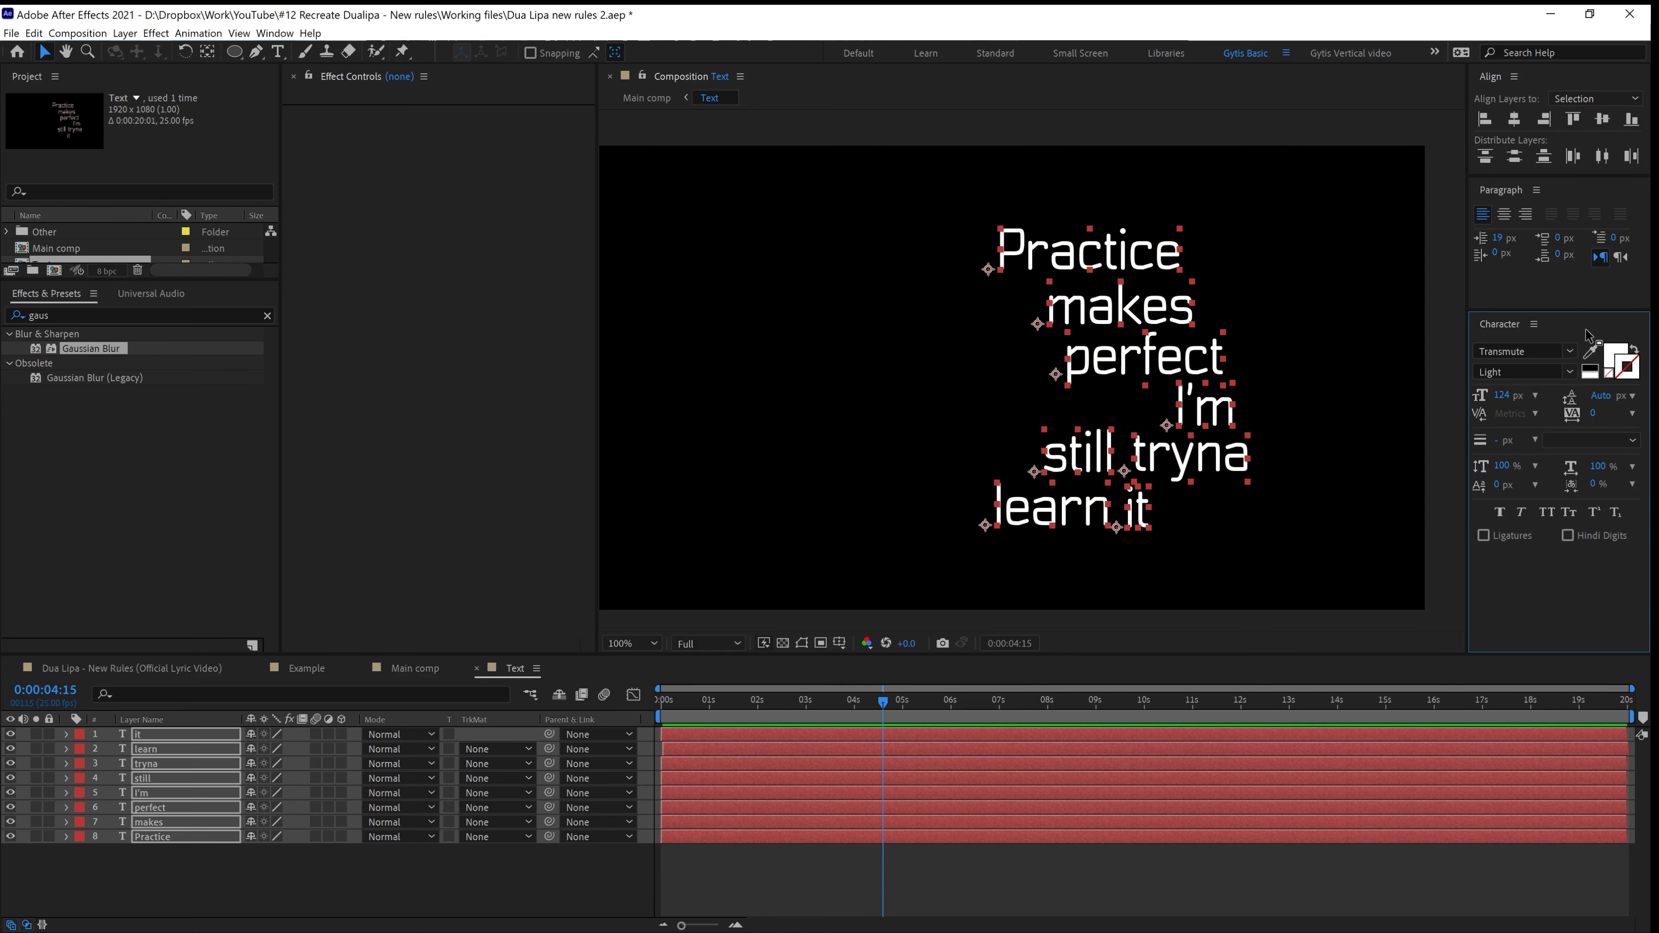
{"action": "scroll", "coordinate": [1159, 401], "scroll_direction": "up", "scroll_amount": 1}
{"action": "scroll", "coordinate": [1159, 407], "scroll_direction": "down", "scroll_amount": 1}
Set the fill color of all the text layers to bright orange EA6100 and check it in Main comp
{"action": "left_click", "coordinate": [1616, 357]}
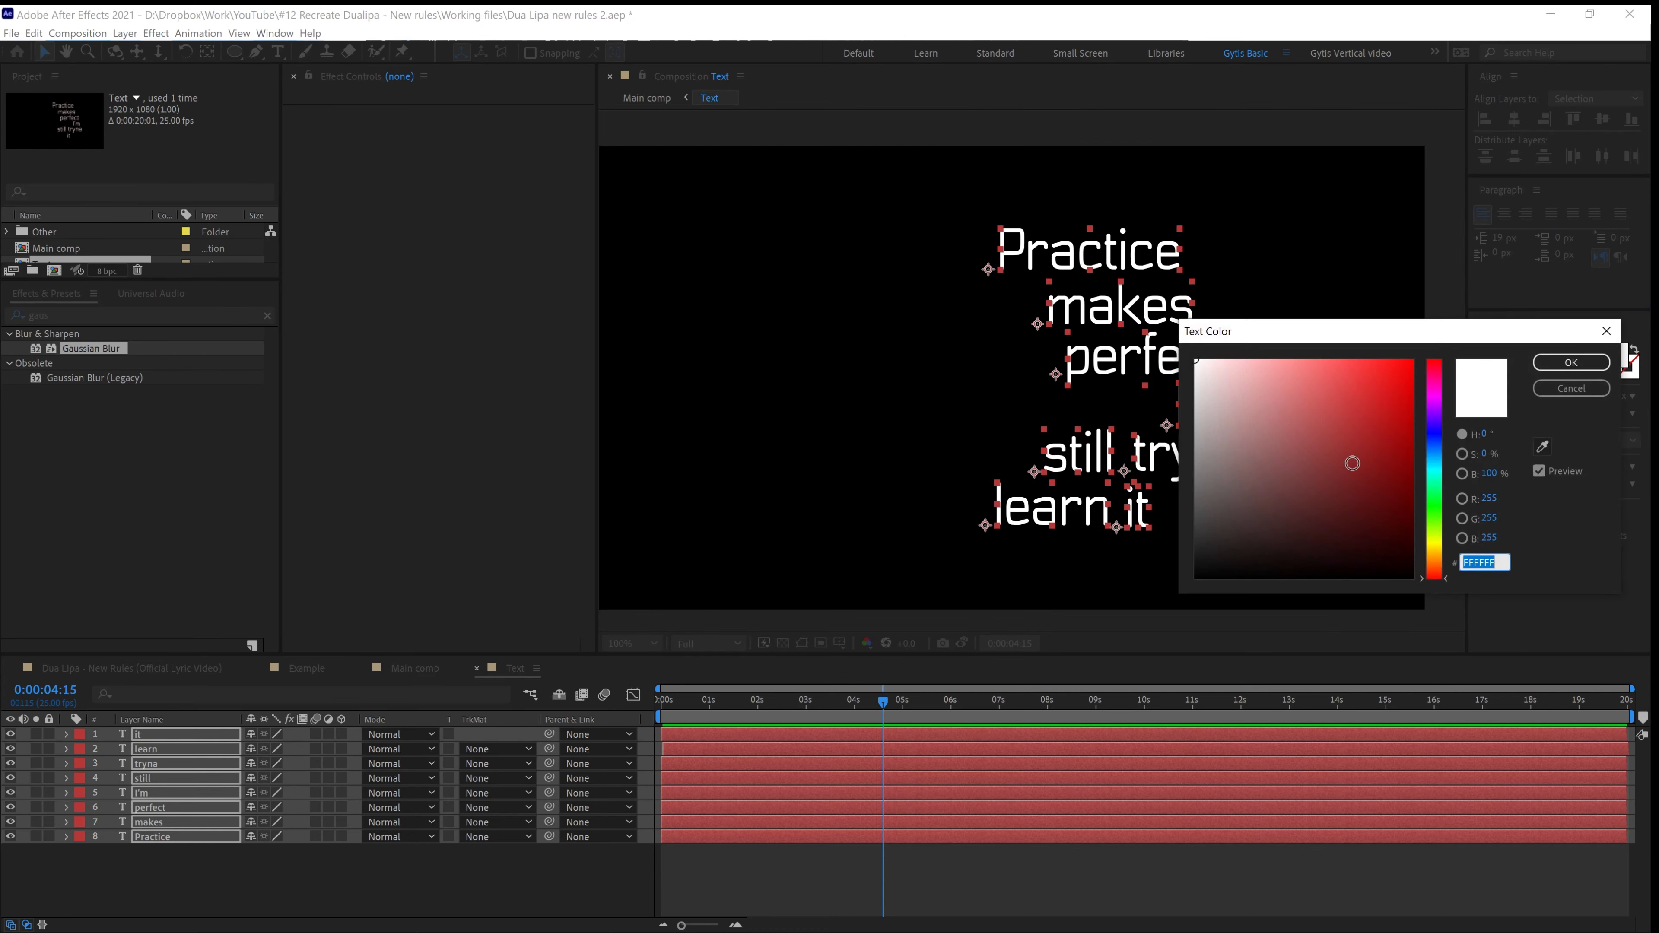
{"action": "mouse_move", "coordinate": [1431, 551]}
{"action": "left_mouse_down"}
{"action": "mouse_move", "coordinate": [1430, 578]}
{"action": "mouse_move", "coordinate": [1428, 560]}
{"action": "left_mouse_up"}
{"action": "left_click", "coordinate": [1380, 510]}
{"action": "left_click", "coordinate": [1412, 510]}
{"action": "mouse_move", "coordinate": [1395, 387]}
{"action": "left_mouse_down"}
{"action": "mouse_move", "coordinate": [1411, 357]}
{"action": "mouse_move", "coordinate": [1434, 383]}
{"action": "mouse_move", "coordinate": [1417, 377]}
{"action": "left_mouse_up"}
{"action": "left_click", "coordinate": [1572, 362]}
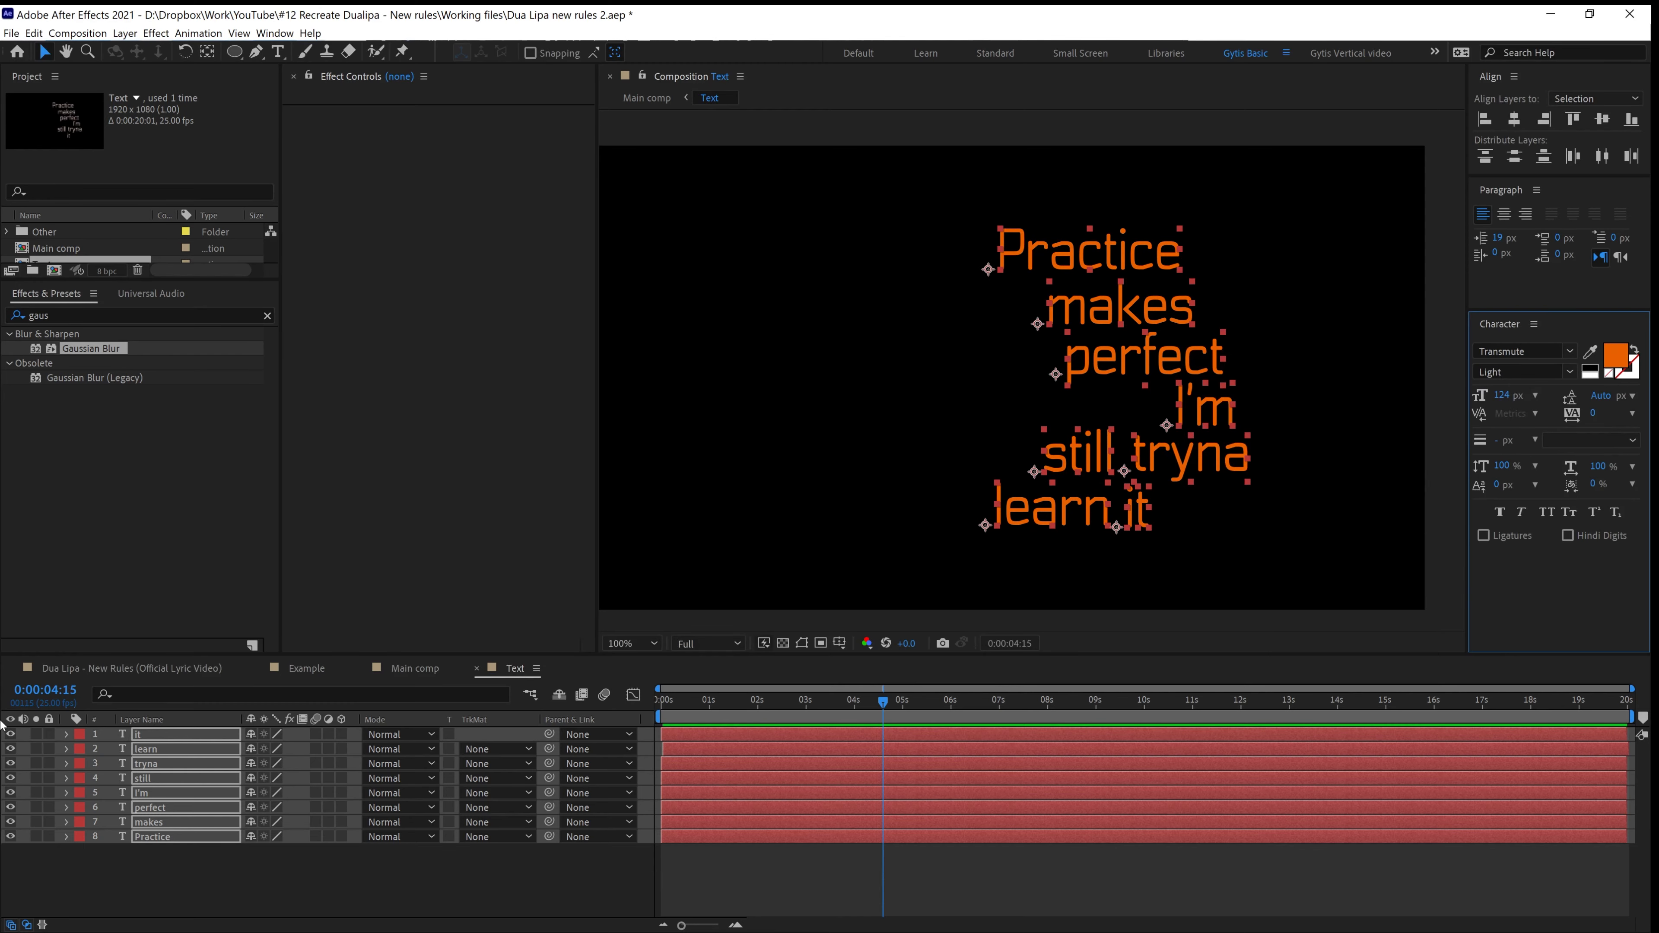
{"action": "left_click", "coordinate": [411, 668]}
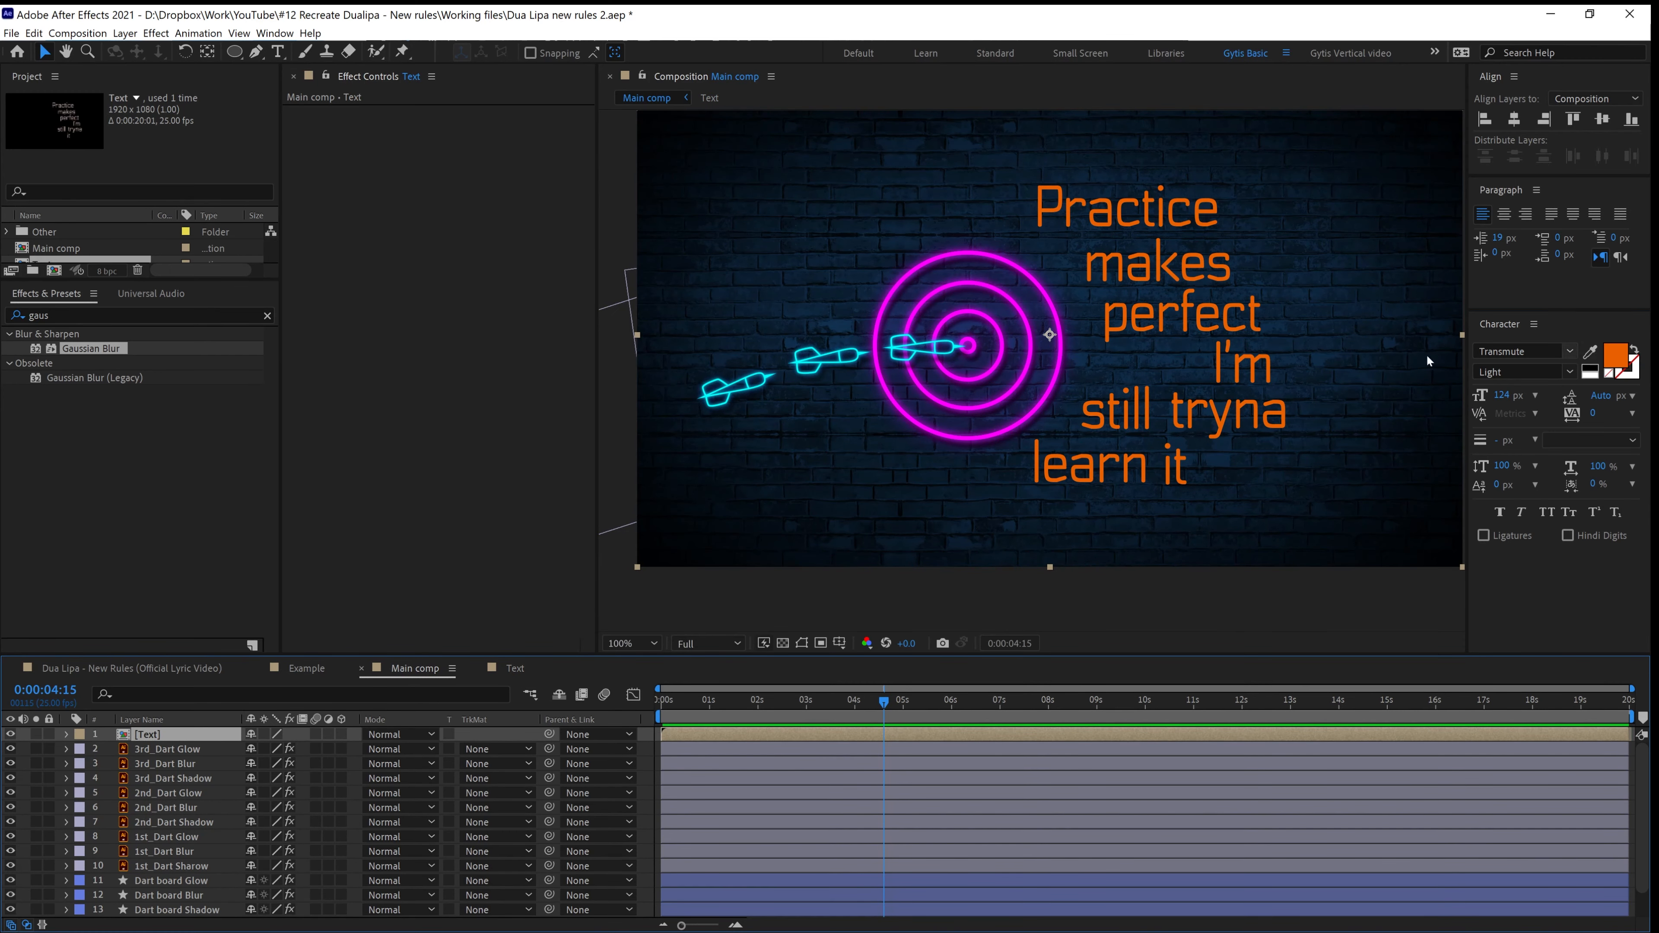
Recolor all text layers in the Text composition to a darker amber orange with hue 33°, and return to Main comp
{"action": "double_click", "coordinate": [143, 734]}
{"action": "left_click", "coordinate": [1623, 371]}
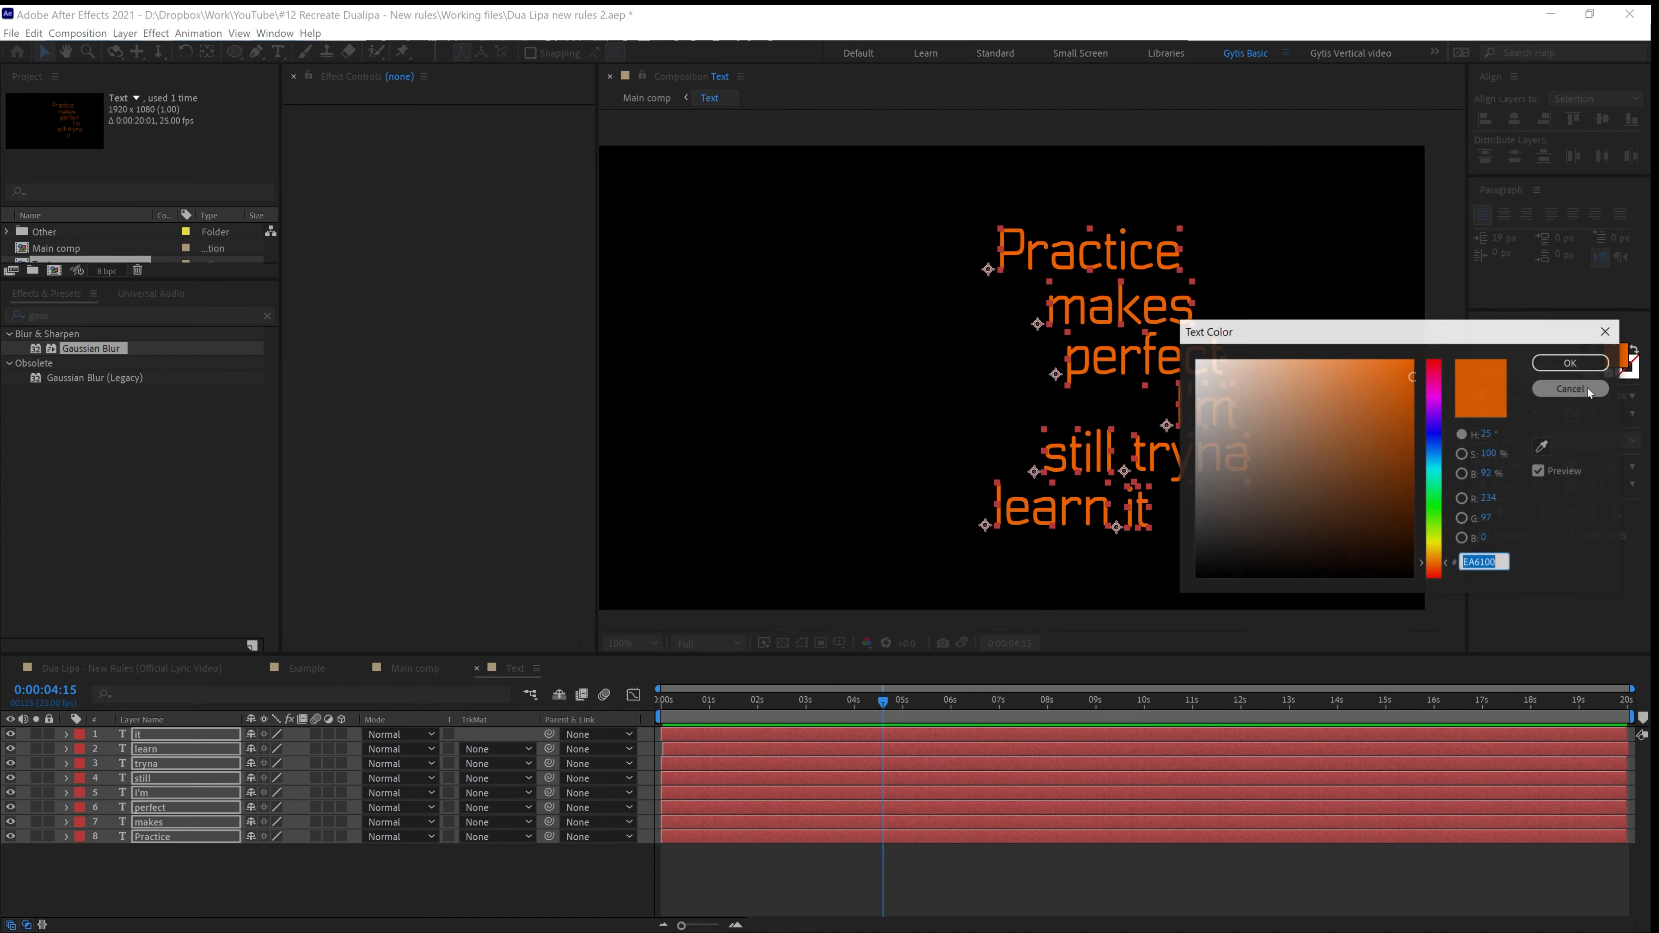
{"action": "left_click", "coordinate": [1413, 390]}
{"action": "mouse_move", "coordinate": [1413, 389]}
{"action": "left_mouse_down"}
{"action": "mouse_move", "coordinate": [1352, 371]}
{"action": "mouse_move", "coordinate": [1413, 420]}
{"action": "left_mouse_up"}
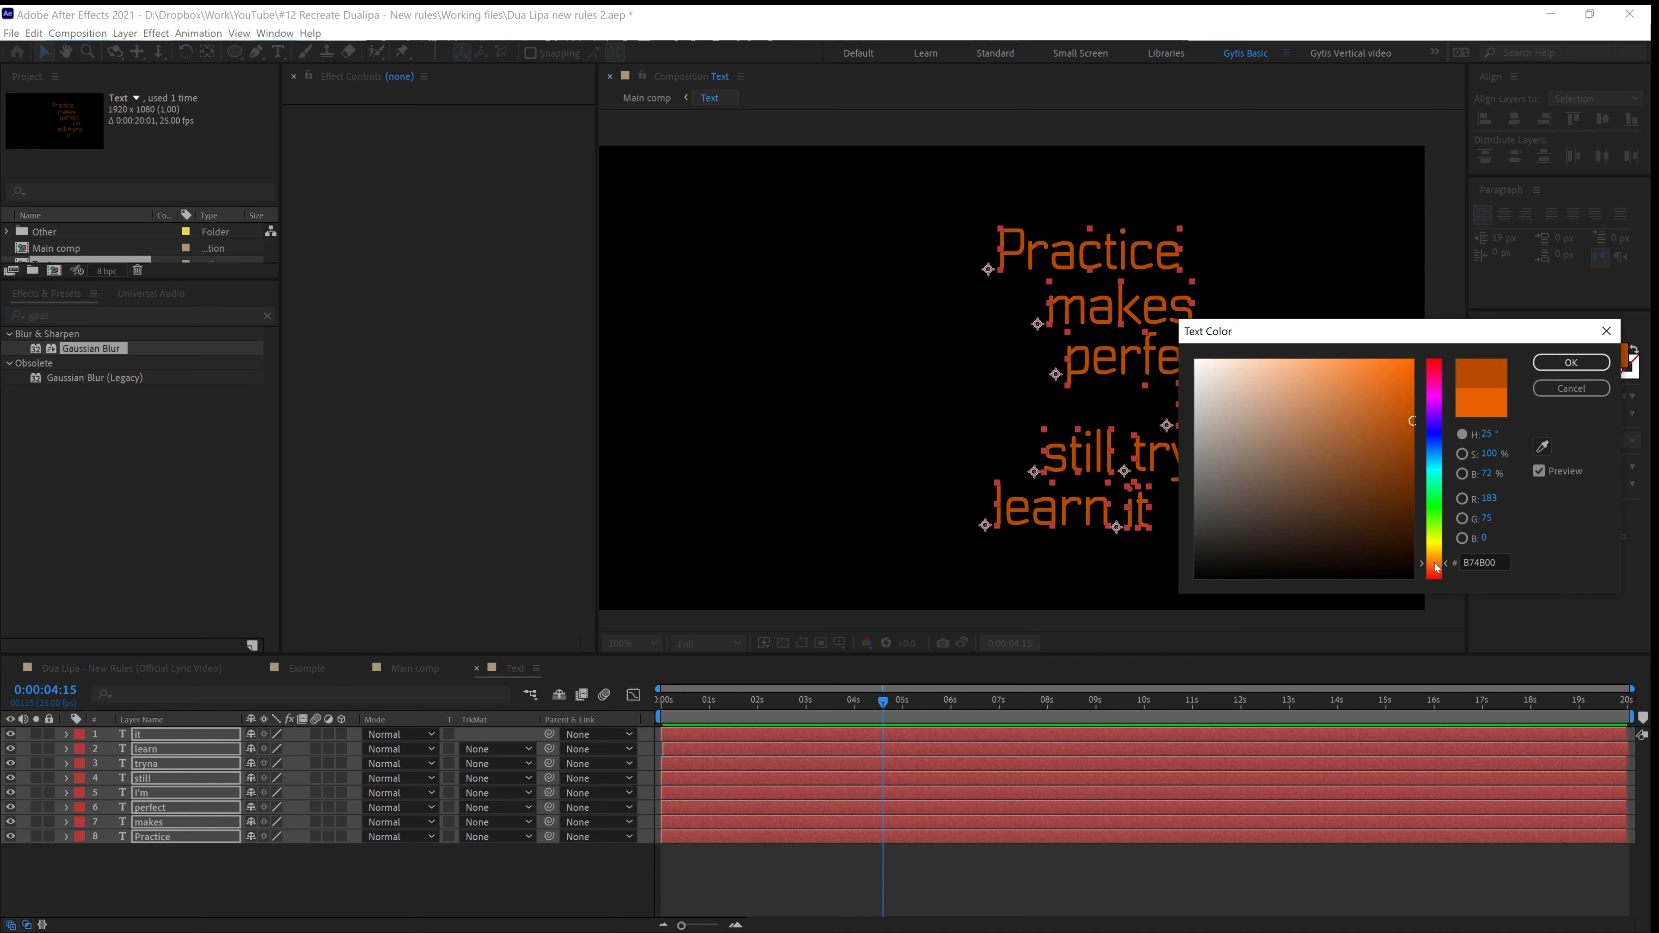
{"action": "left_click_drag", "start_coordinate": [1437, 564], "coordinate": [1440, 561]}
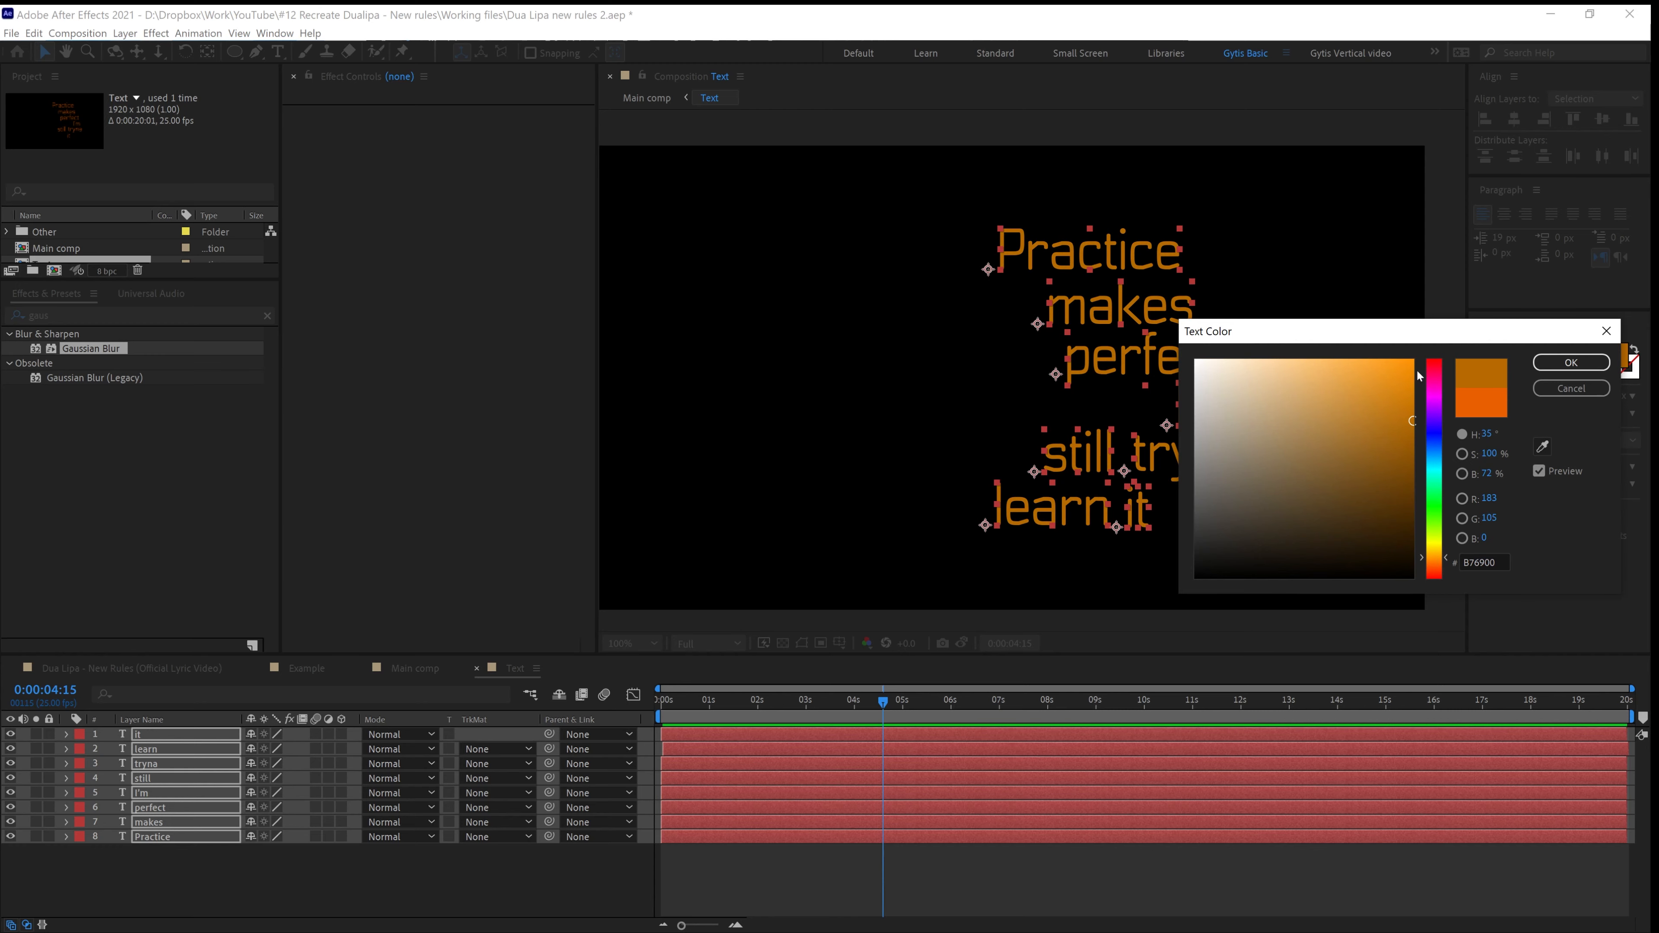
{"action": "left_click", "coordinate": [1412, 405]}
{"action": "left_click", "coordinate": [1571, 362]}
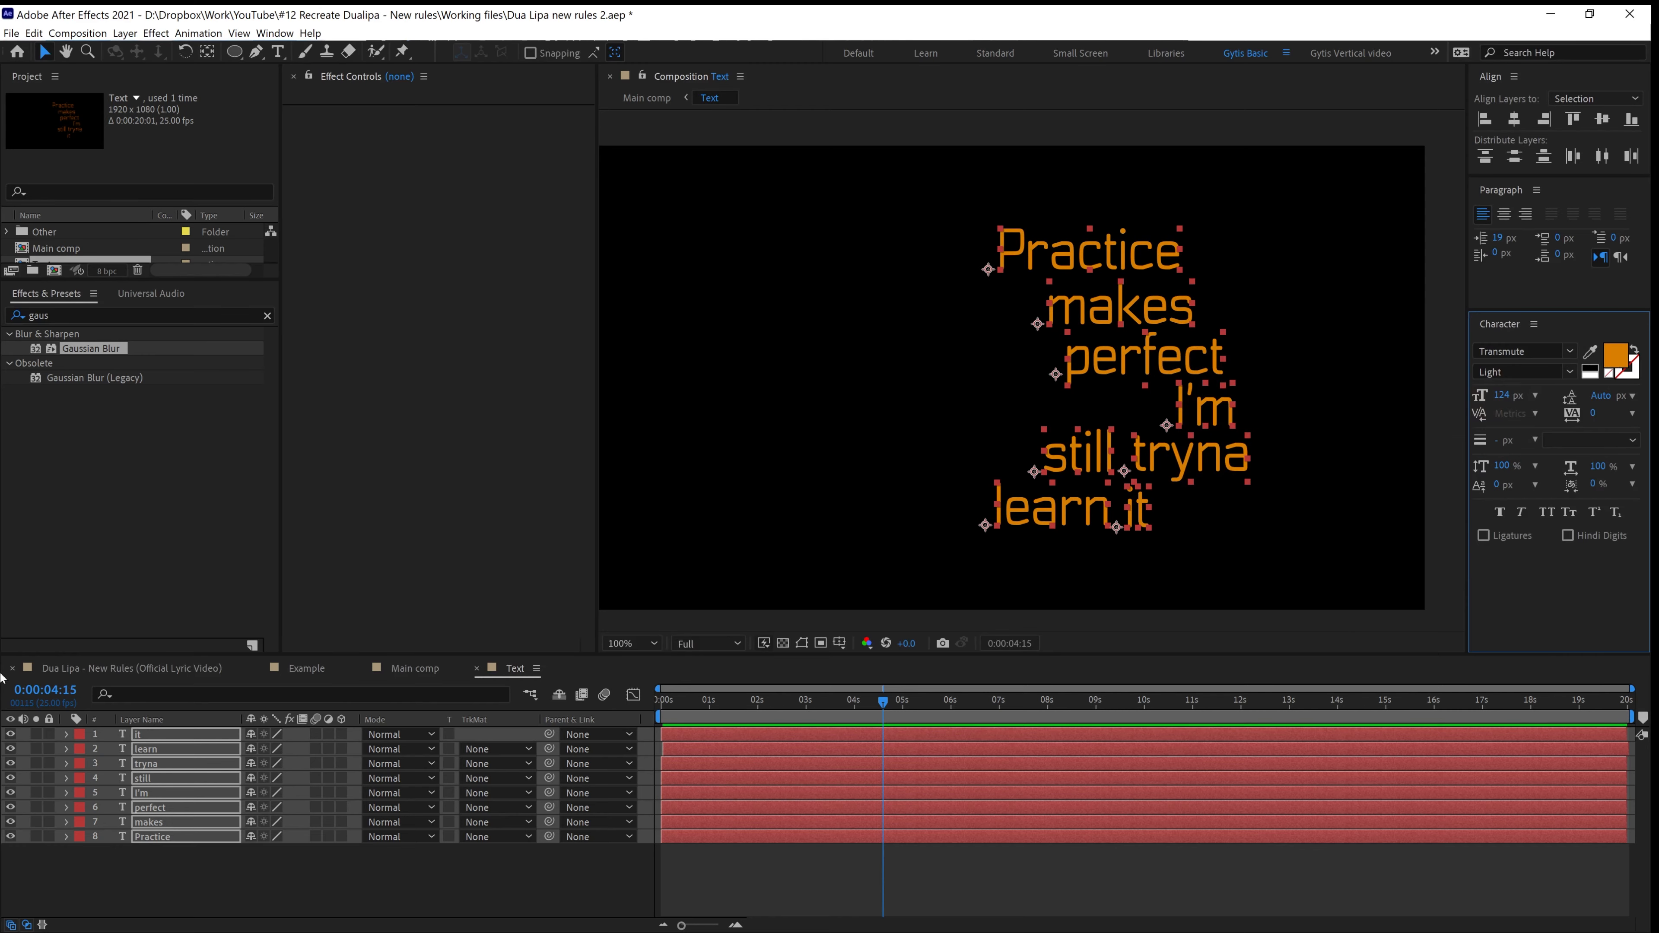
{"action": "left_click", "coordinate": [421, 673]}
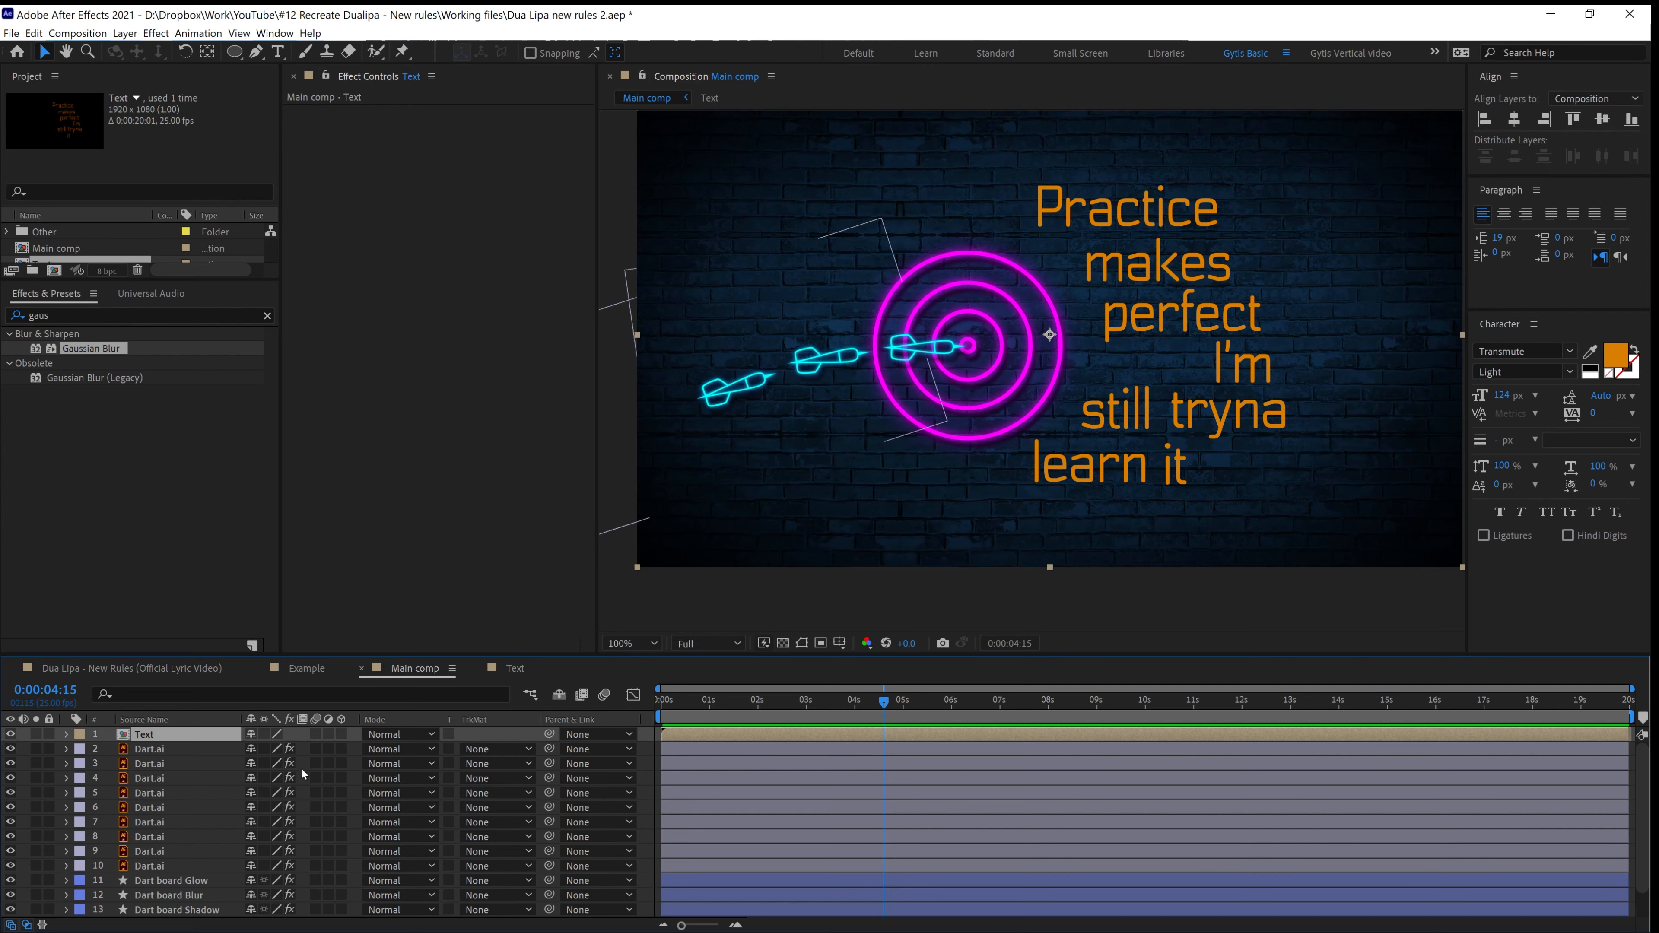
{"action": "double_click", "coordinate": [152, 732]}
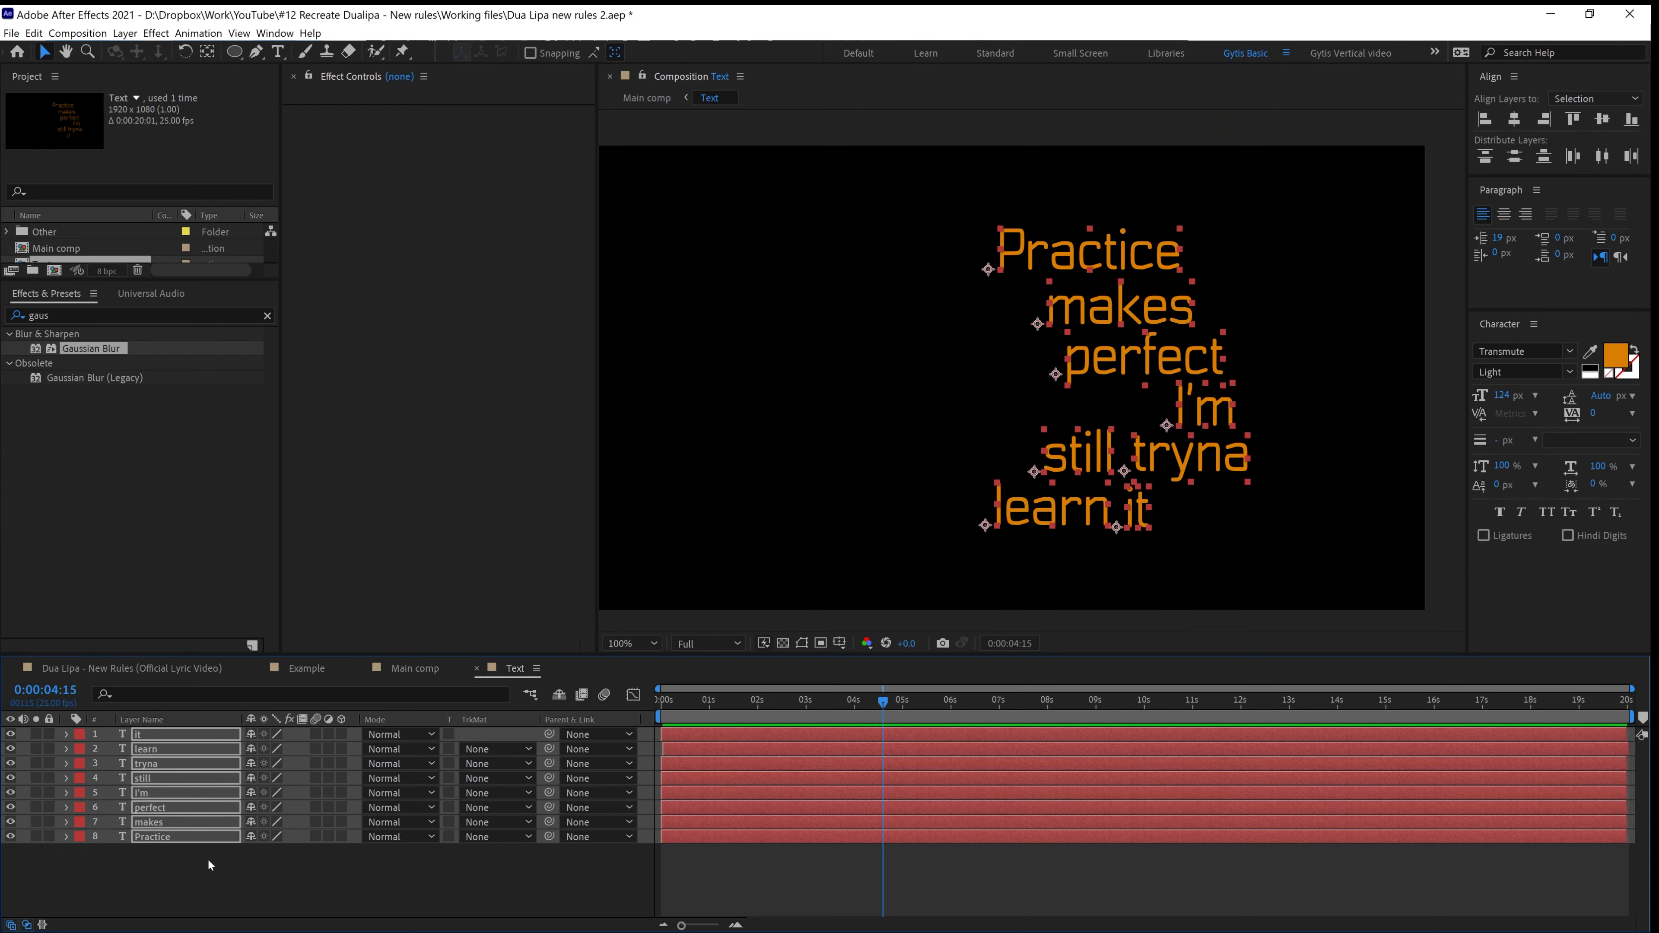
{"action": "left_click", "coordinate": [389, 672]}
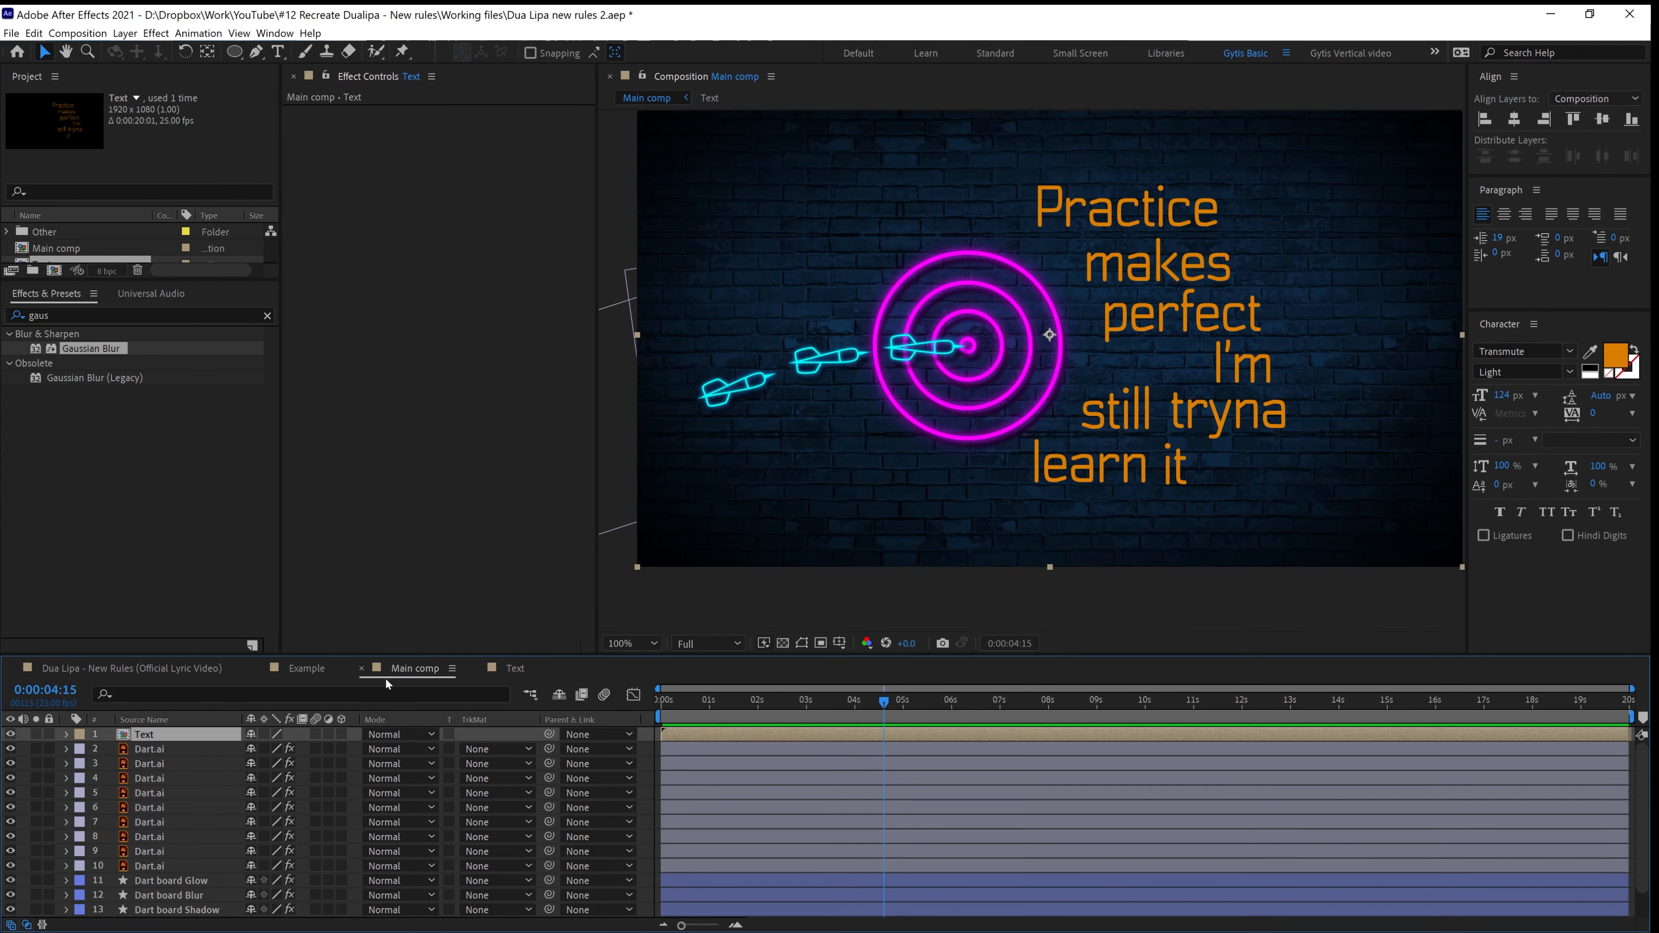
{"action": "left_click", "coordinate": [145, 719]}
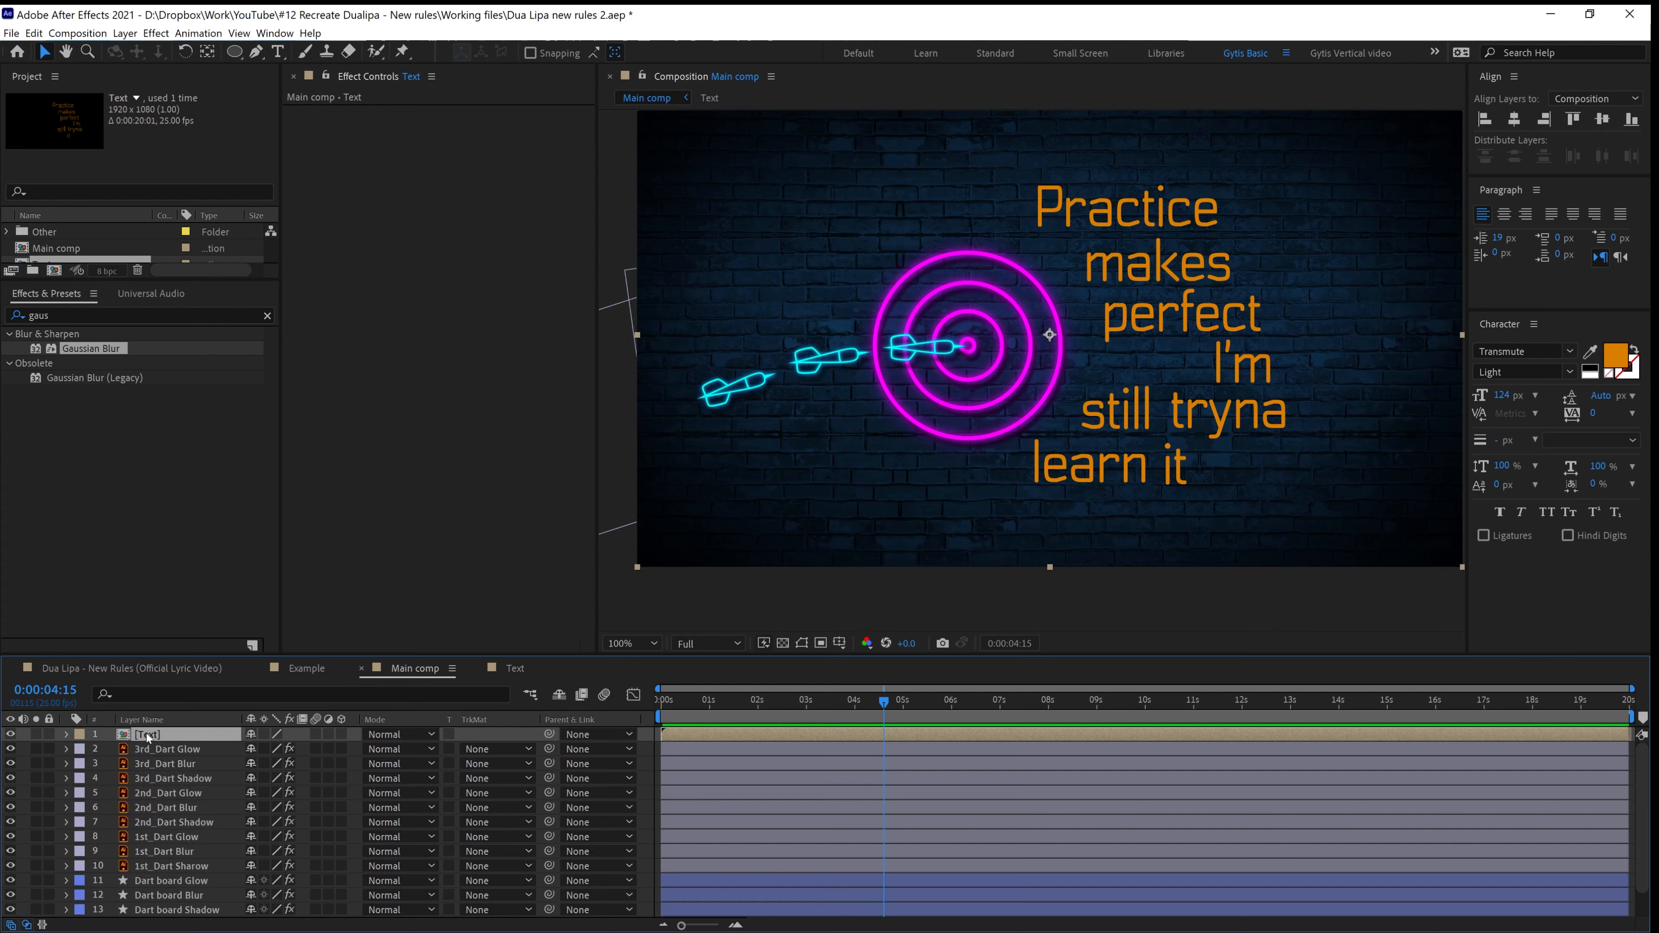
{"action": "left_click", "coordinate": [152, 719]}
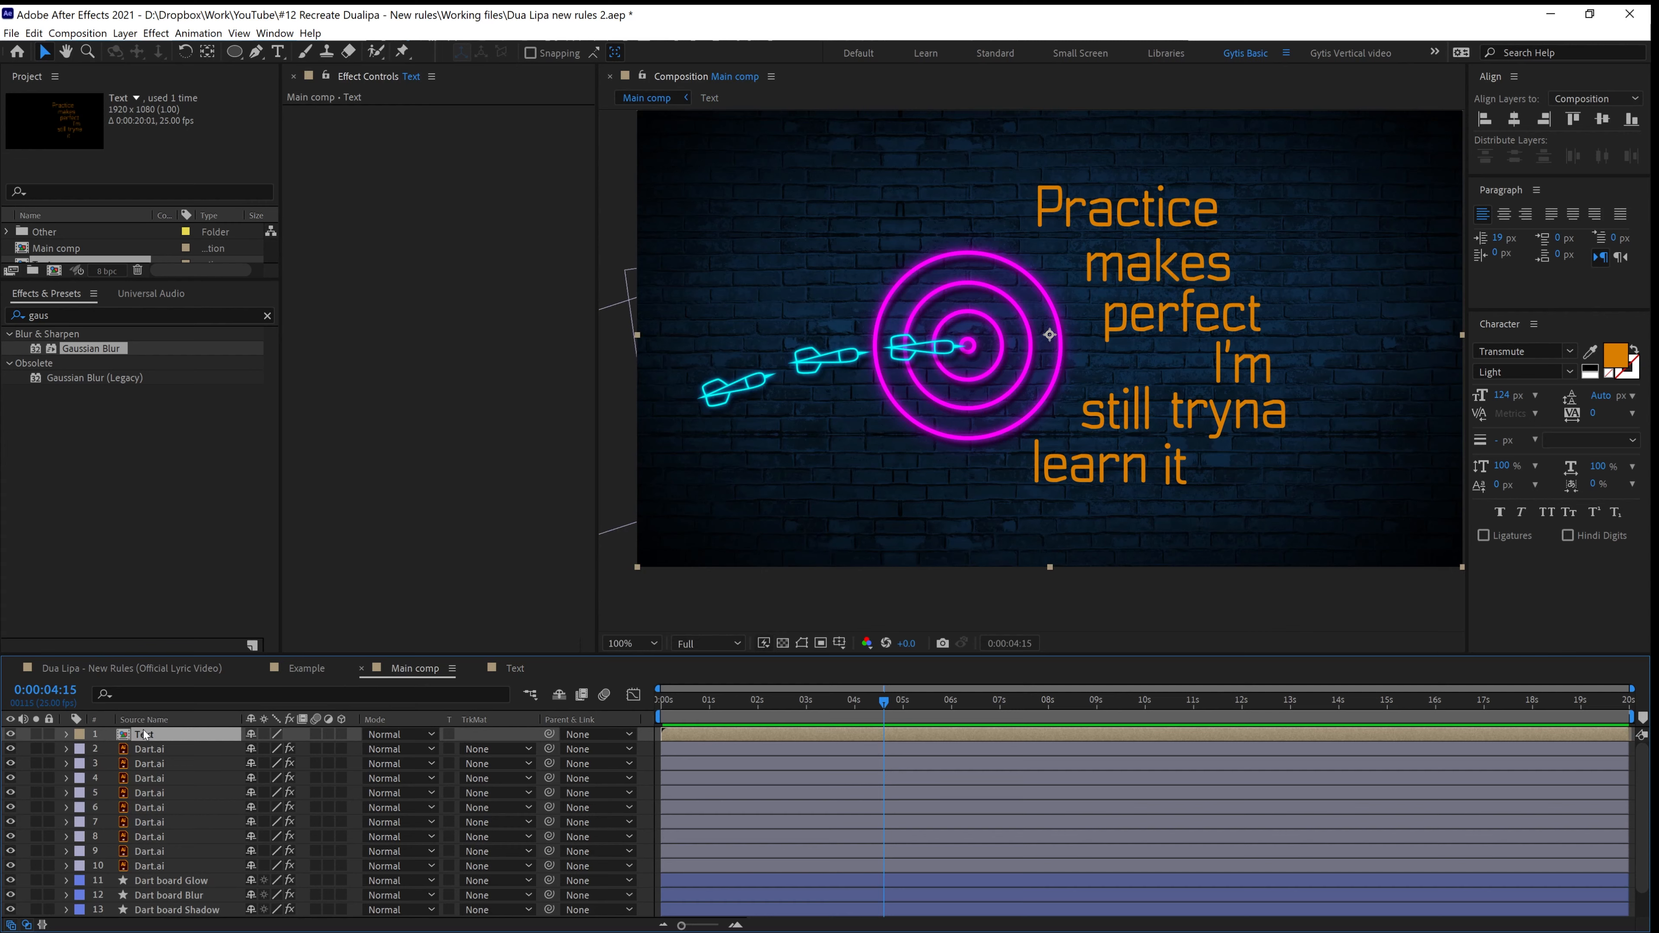
Duplicate the Text layer twice in Main comp and rename the lowest of the three Text Shadow
{"action": "key", "text": "ctrl+d"}
{"action": "key", "text": "ctrl+d"}
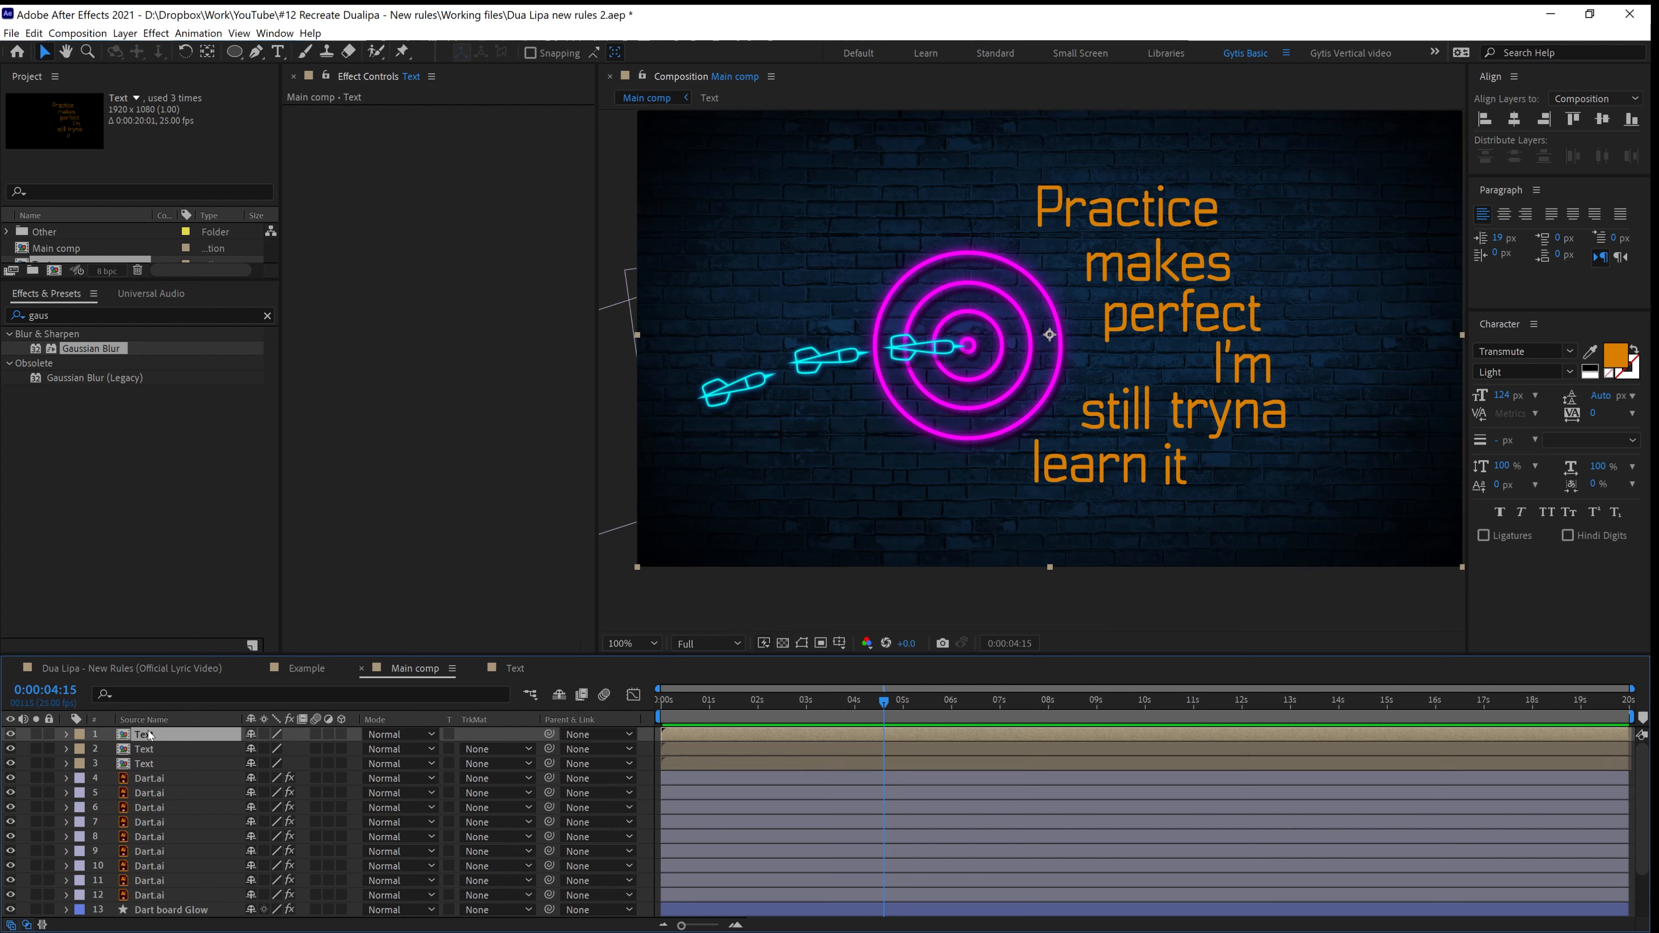
{"action": "left_click", "coordinate": [142, 764]}
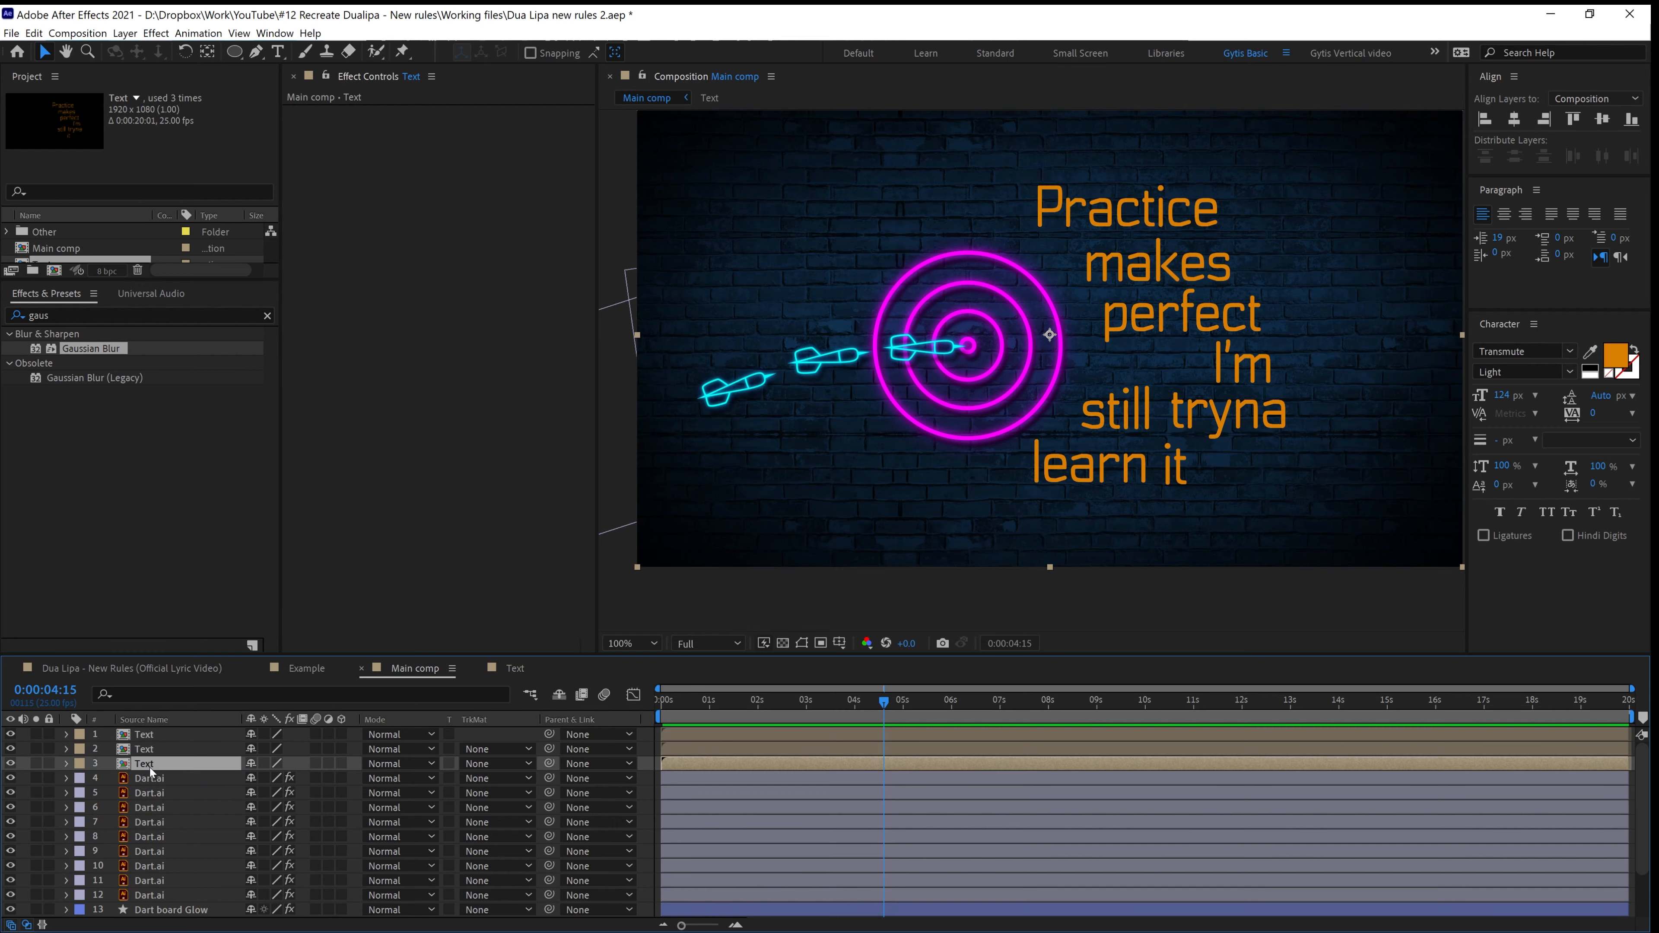
{"action": "key", "text": "Return"}
{"action": "left_click", "coordinate": [169, 766]}
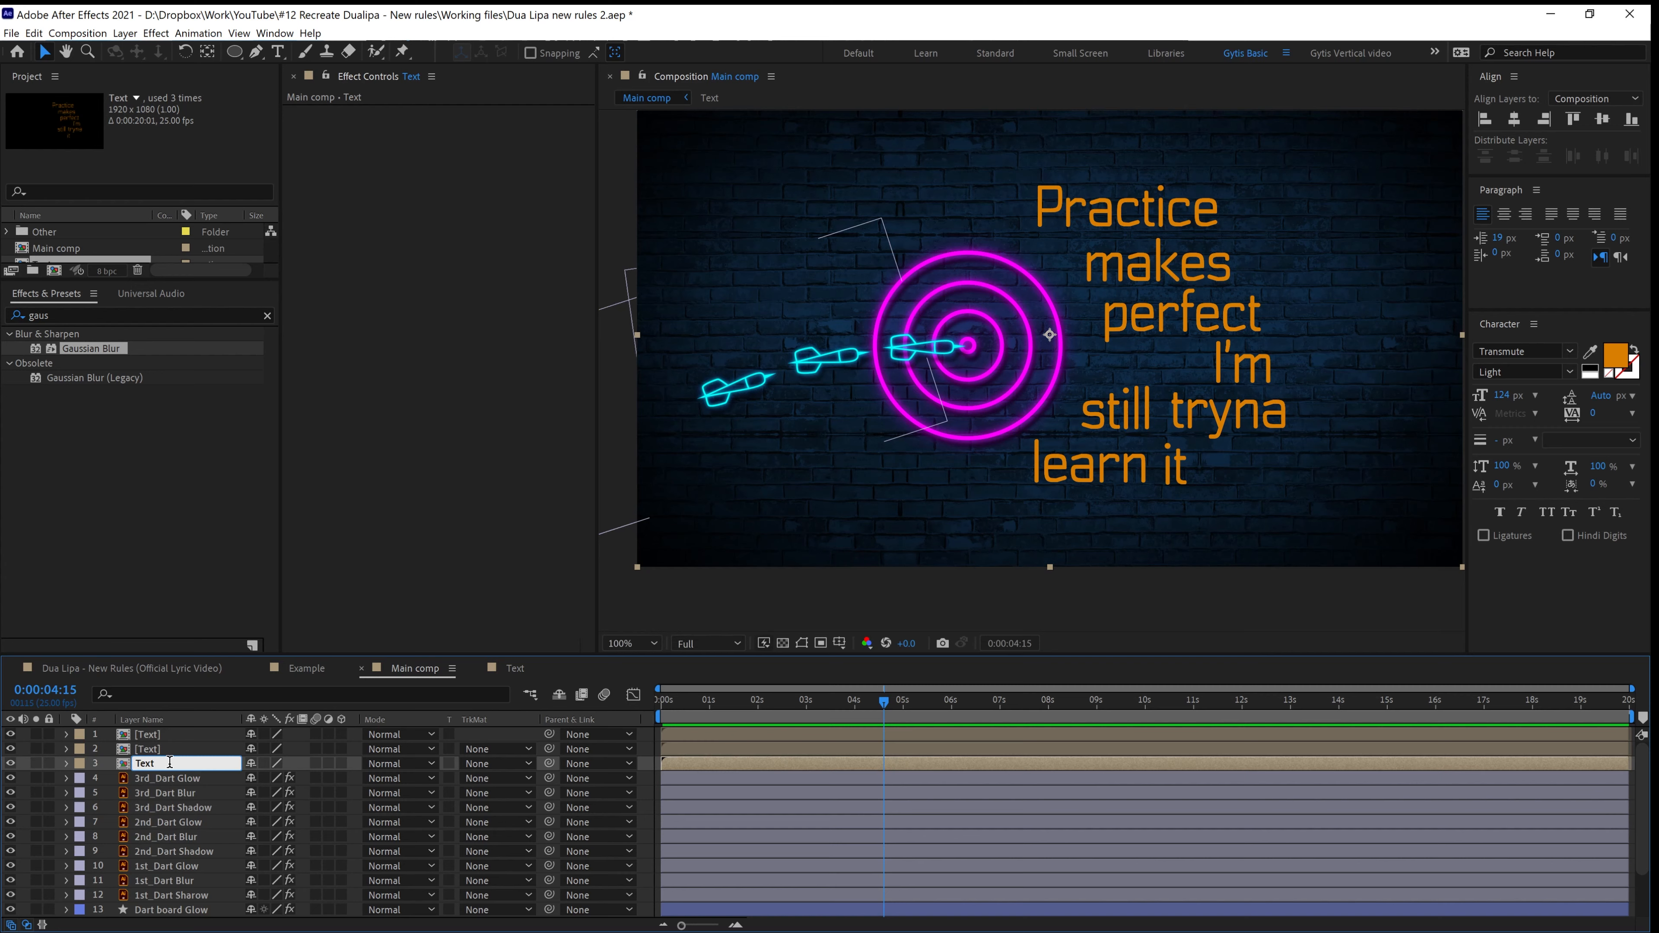
{"action": "type", "text": "Shadow"}
{"action": "right_click", "coordinate": [188, 738]}
Rename the middle text copy Text Blur and the uppermost one Text Glow
{"action": "left_click", "coordinate": [149, 751]}
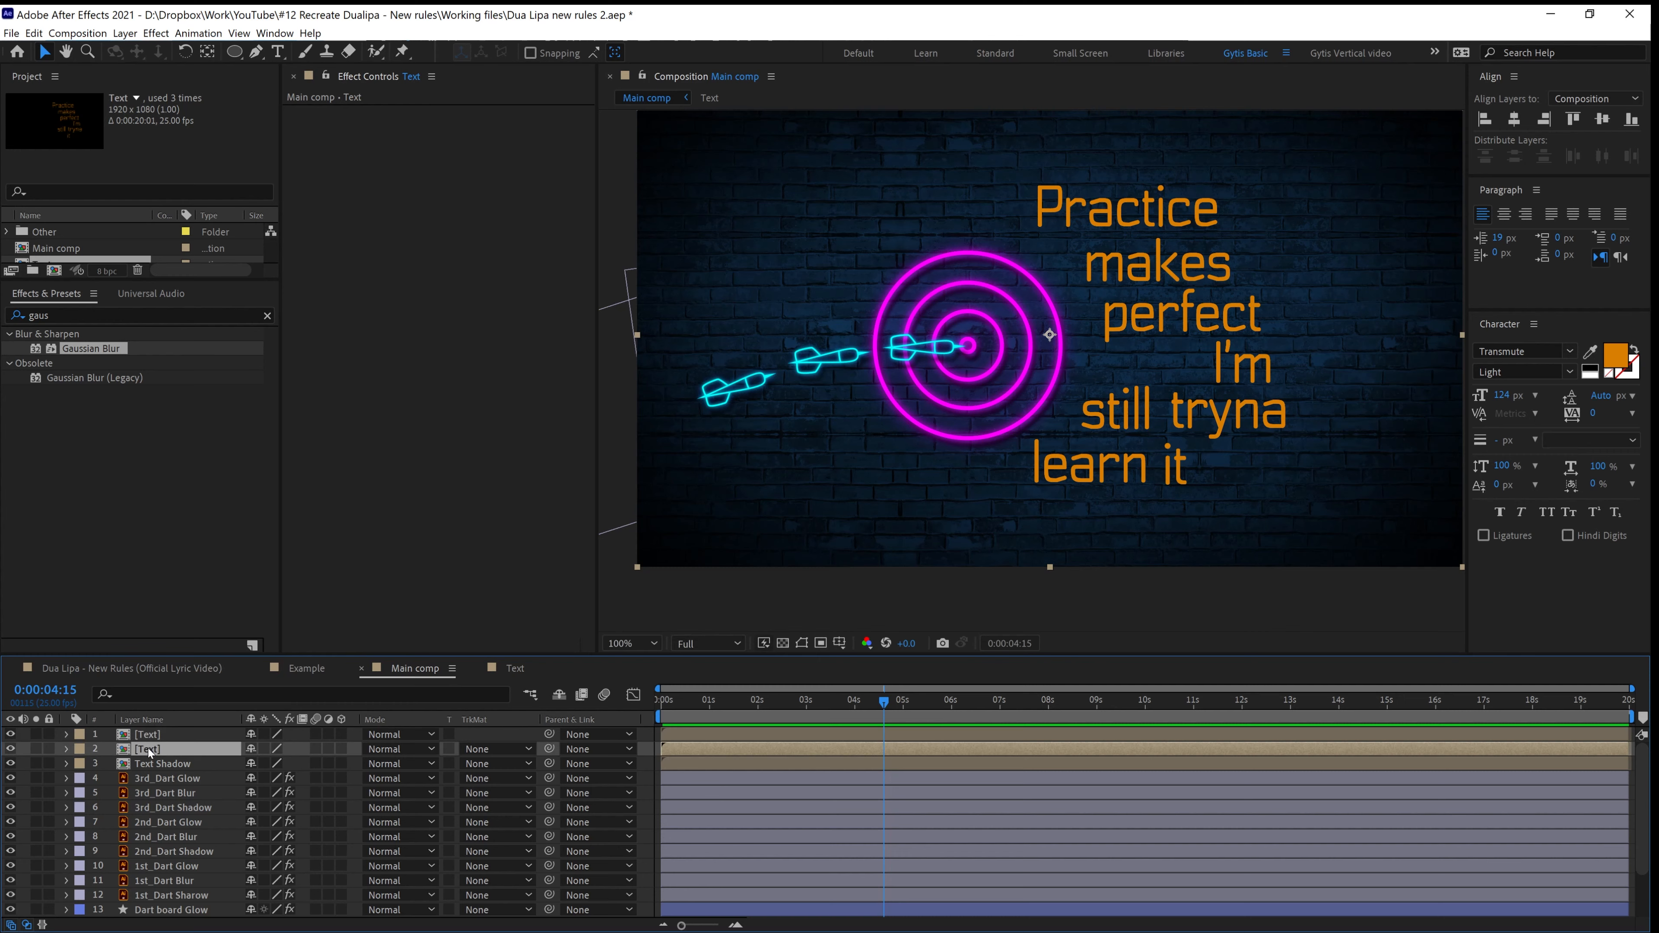
{"action": "key", "text": "Return"}
{"action": "left_click", "coordinate": [149, 749]}
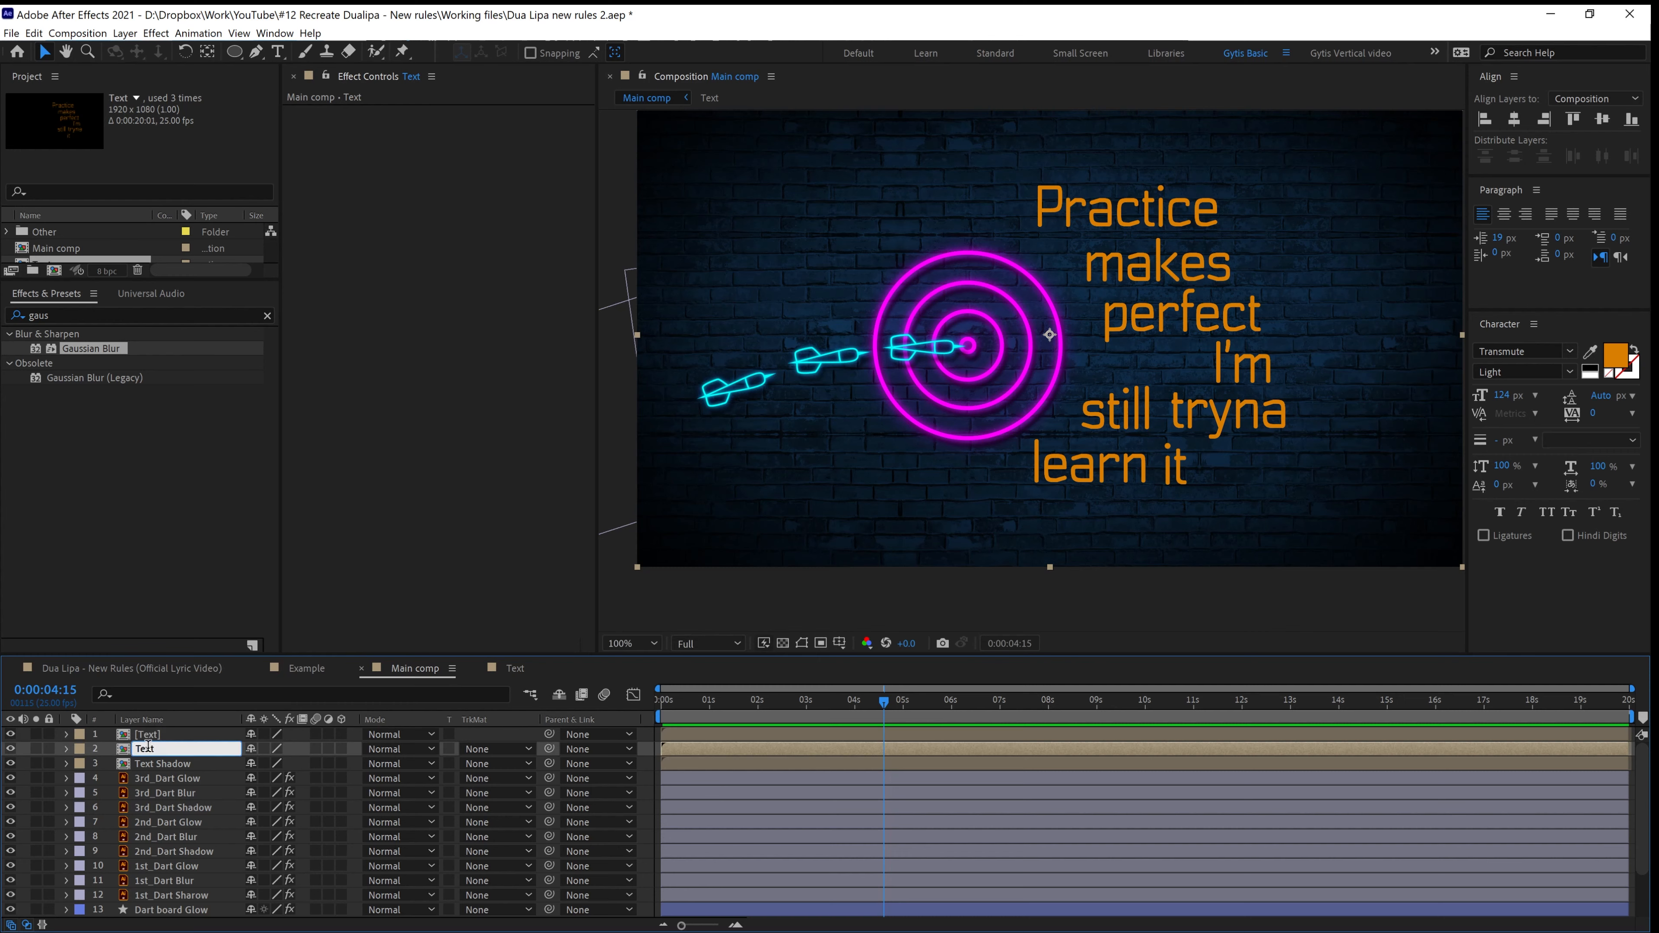
{"action": "type", "text": "Blur"}
{"action": "left_click", "coordinate": [149, 735]}
{"action": "key", "text": "Return"}
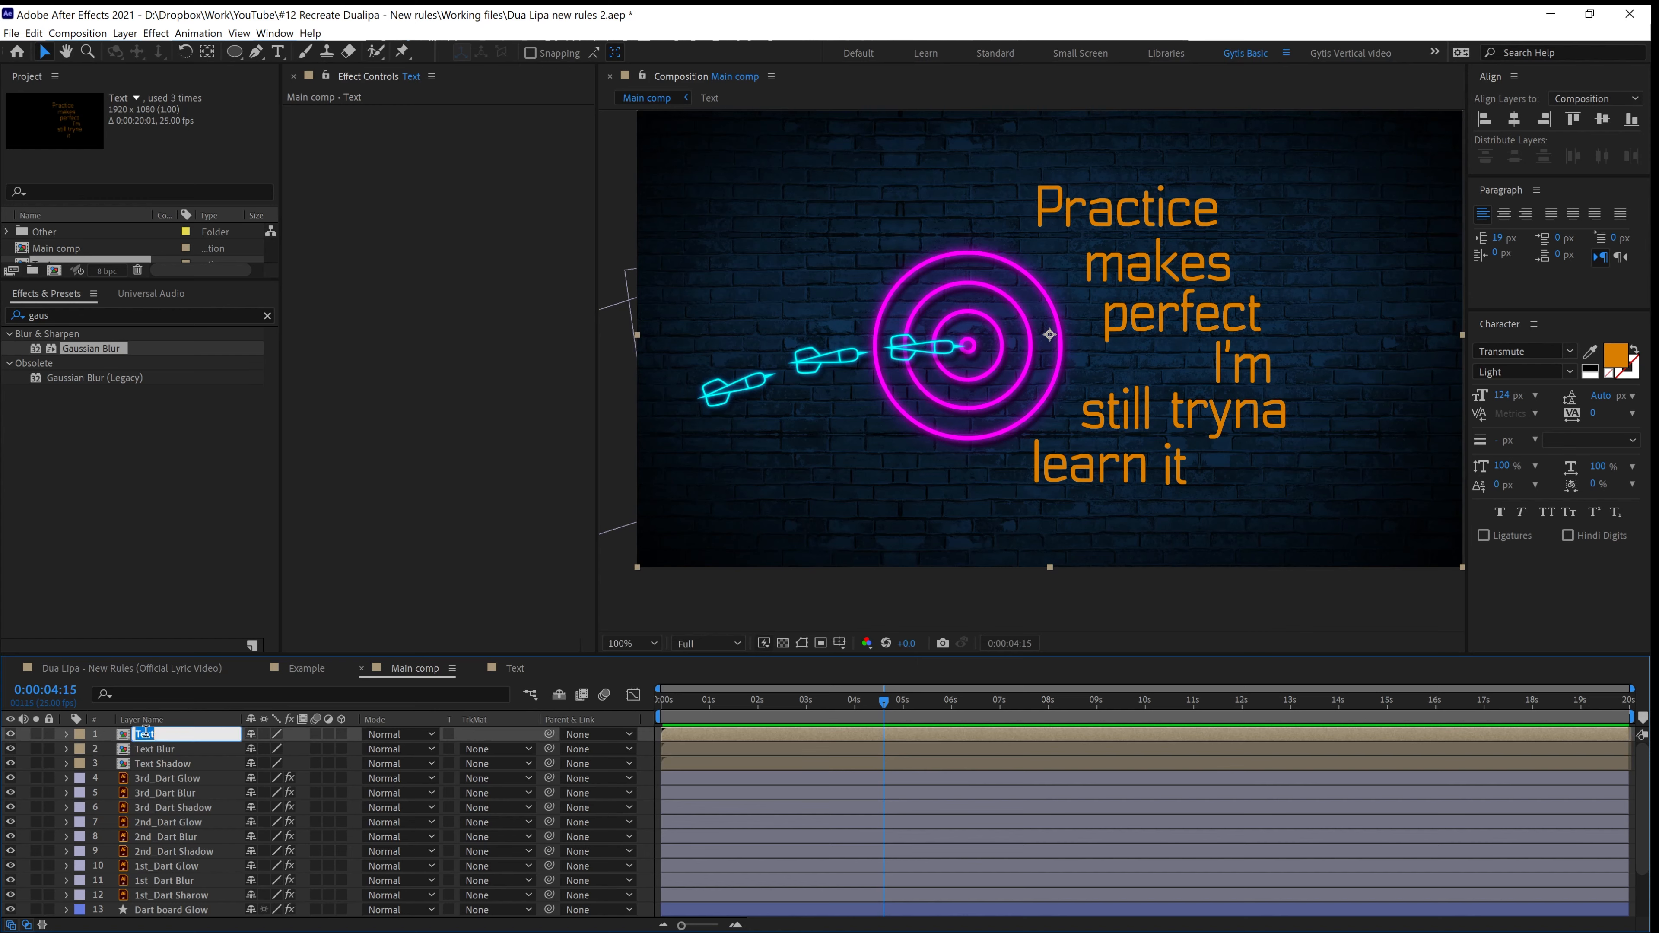
{"action": "type", "text": "Text Glow"}
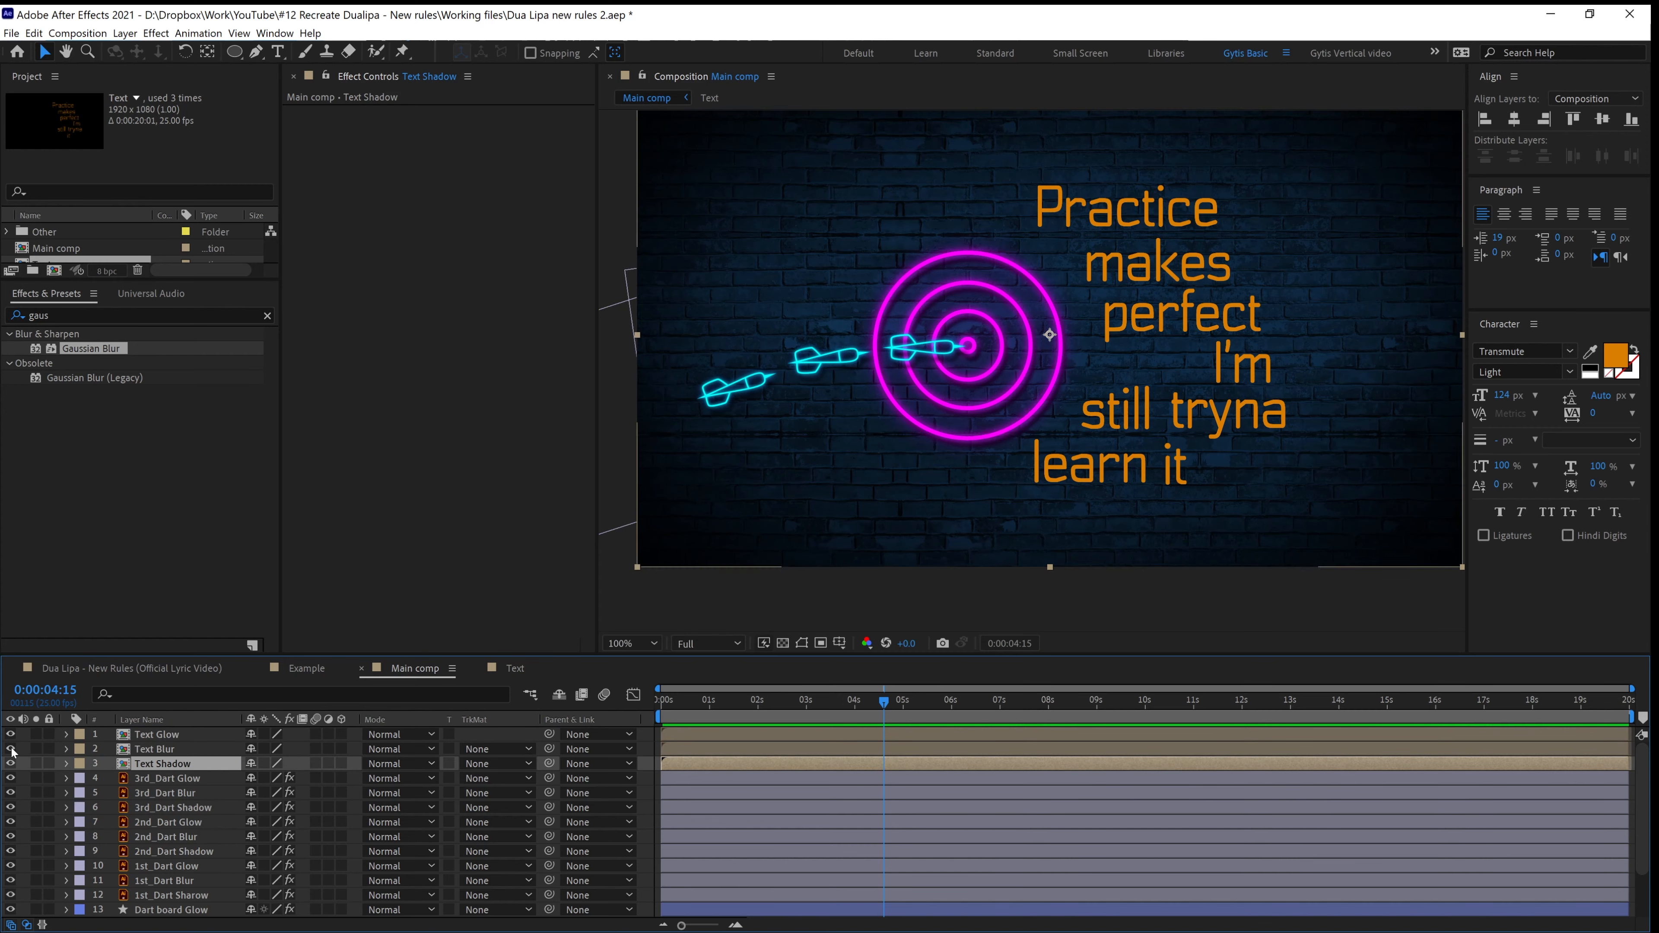
Hide the Text Blur and Text Glow layers and check which effects and styles the 3rd_Dart Shadow layer uses
{"action": "left_click_drag", "start_coordinate": [10, 749], "coordinate": [10, 735]}
{"action": "left_click", "coordinate": [172, 808]}
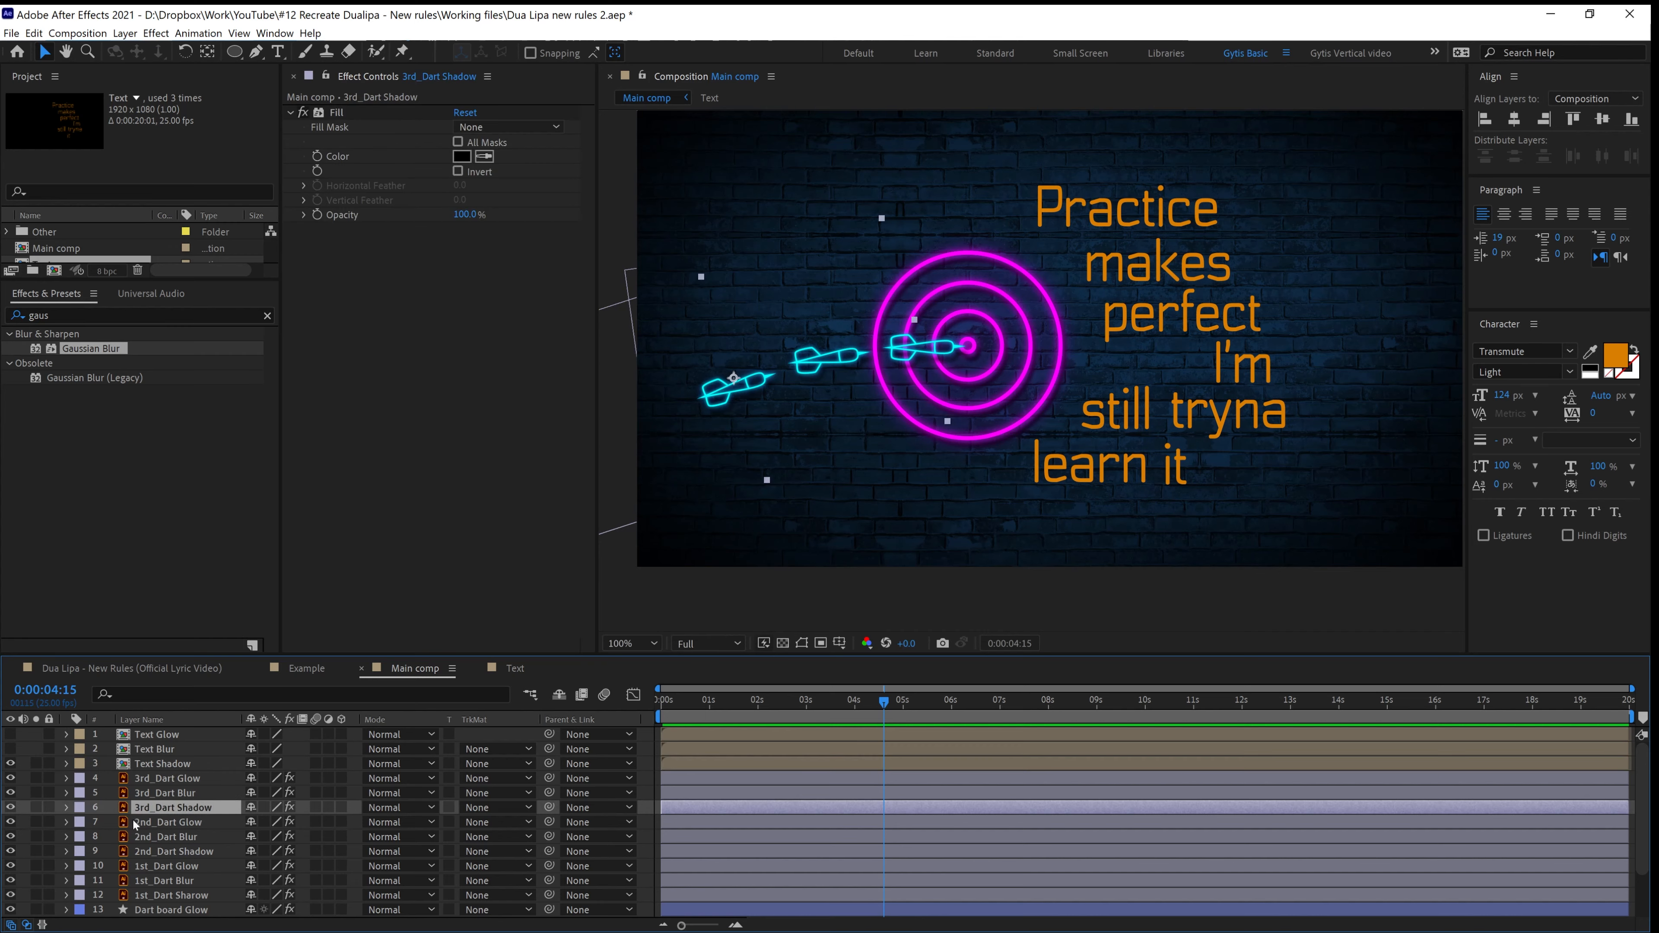
{"action": "left_click", "coordinate": [66, 808]}
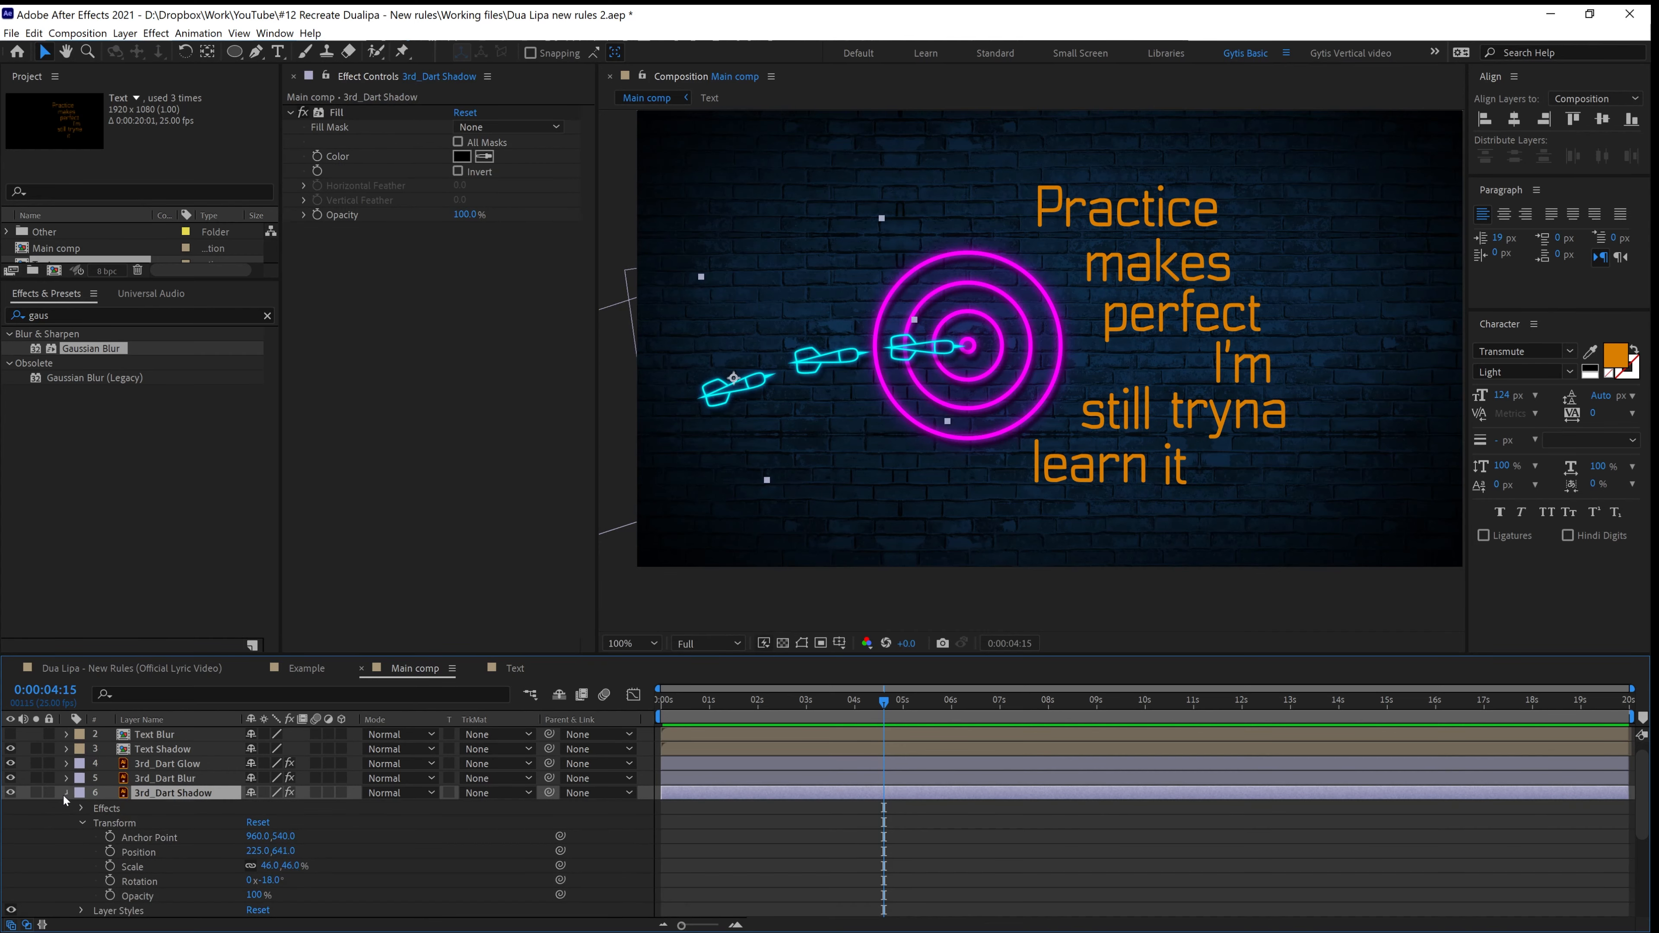
{"action": "left_click", "coordinate": [65, 794]}
{"action": "scroll", "coordinate": [100, 761], "scroll_direction": "up", "scroll_amount": 1}
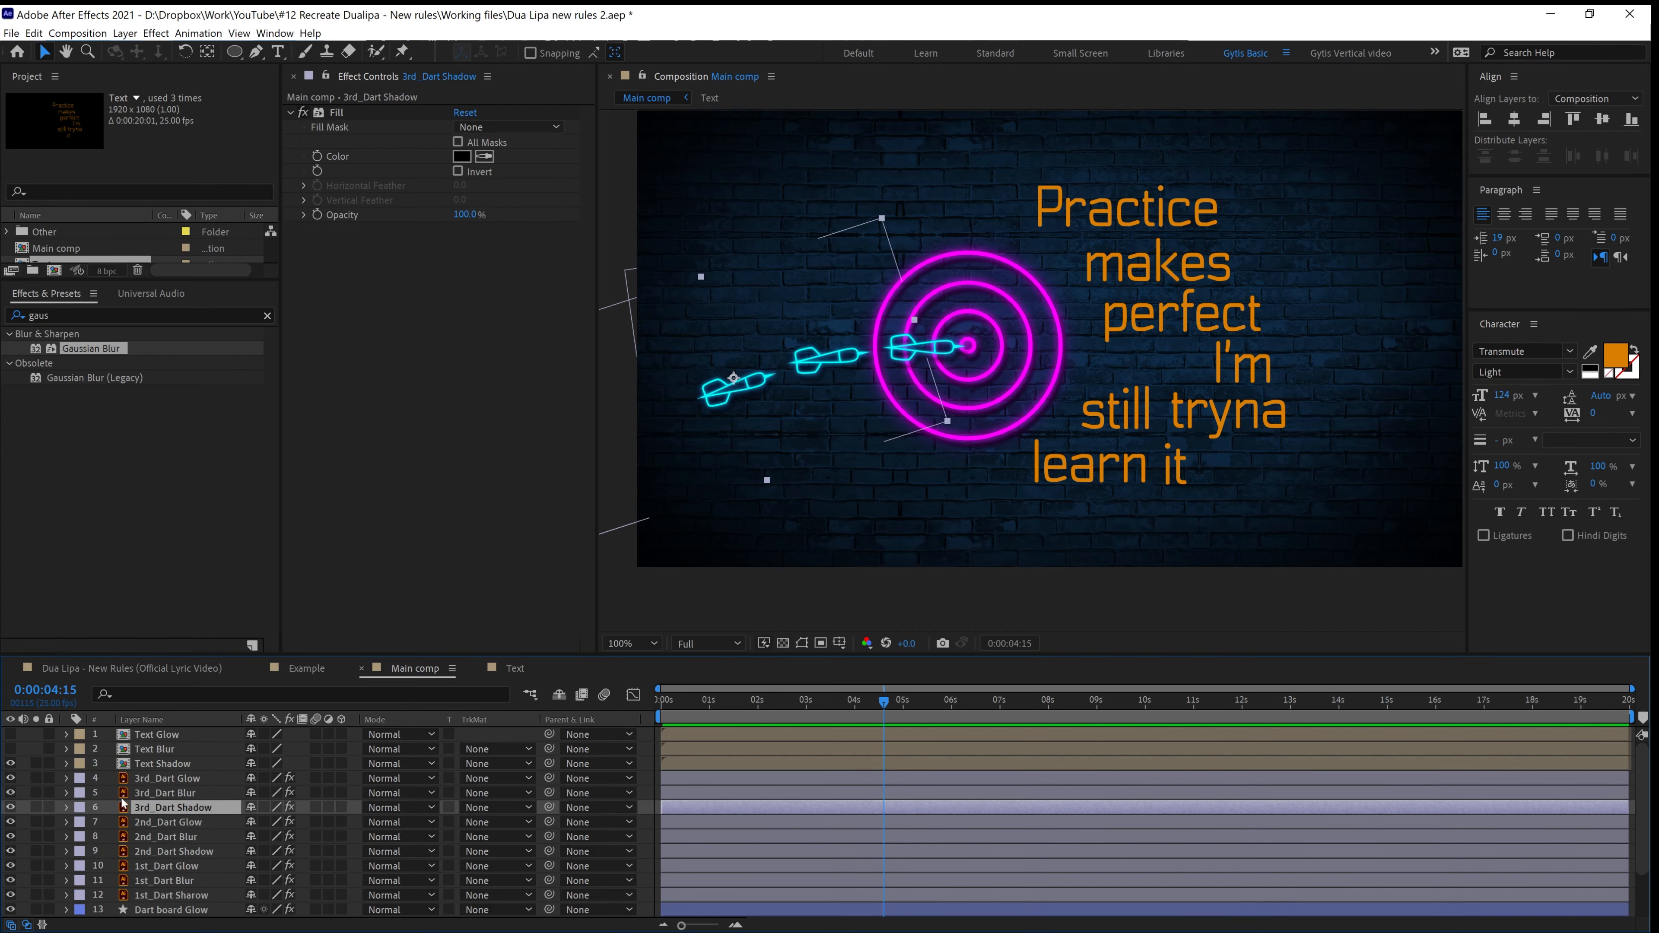
Add a Bevel and Emboss layer style to the Text Shadow layer
{"action": "left_click", "coordinate": [161, 749]}
{"action": "left_click", "coordinate": [160, 766]}
{"action": "right_click", "coordinate": [162, 764]}
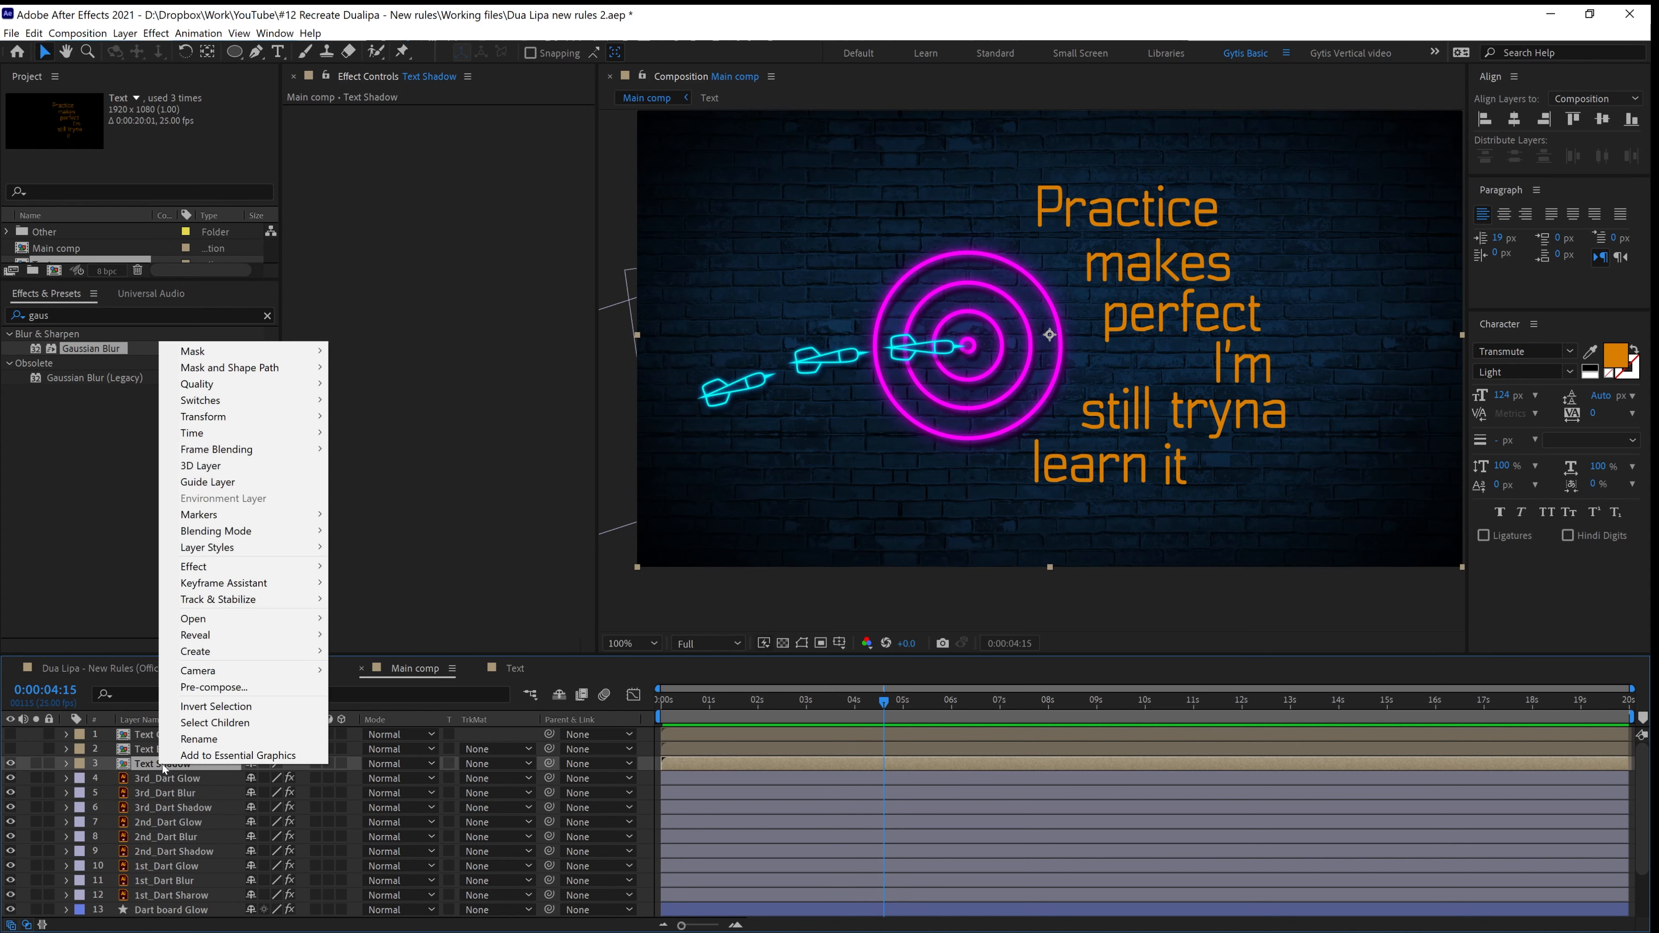
{"action": "mouse_move", "coordinate": [232, 551]}
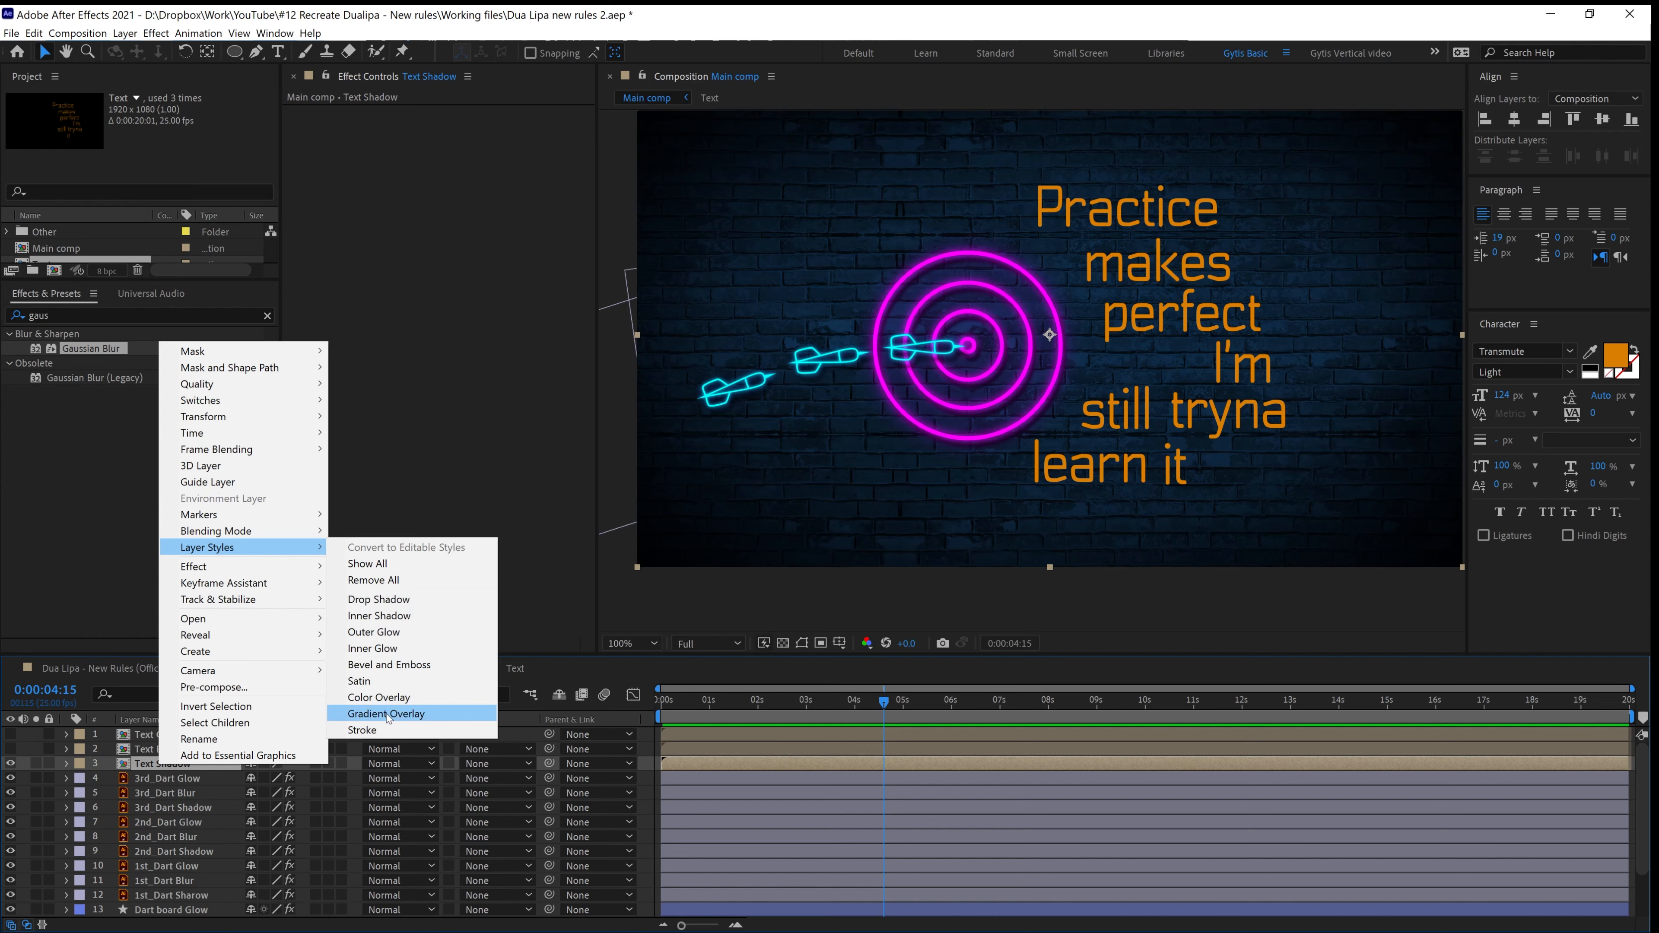
{"action": "left_click", "coordinate": [379, 665]}
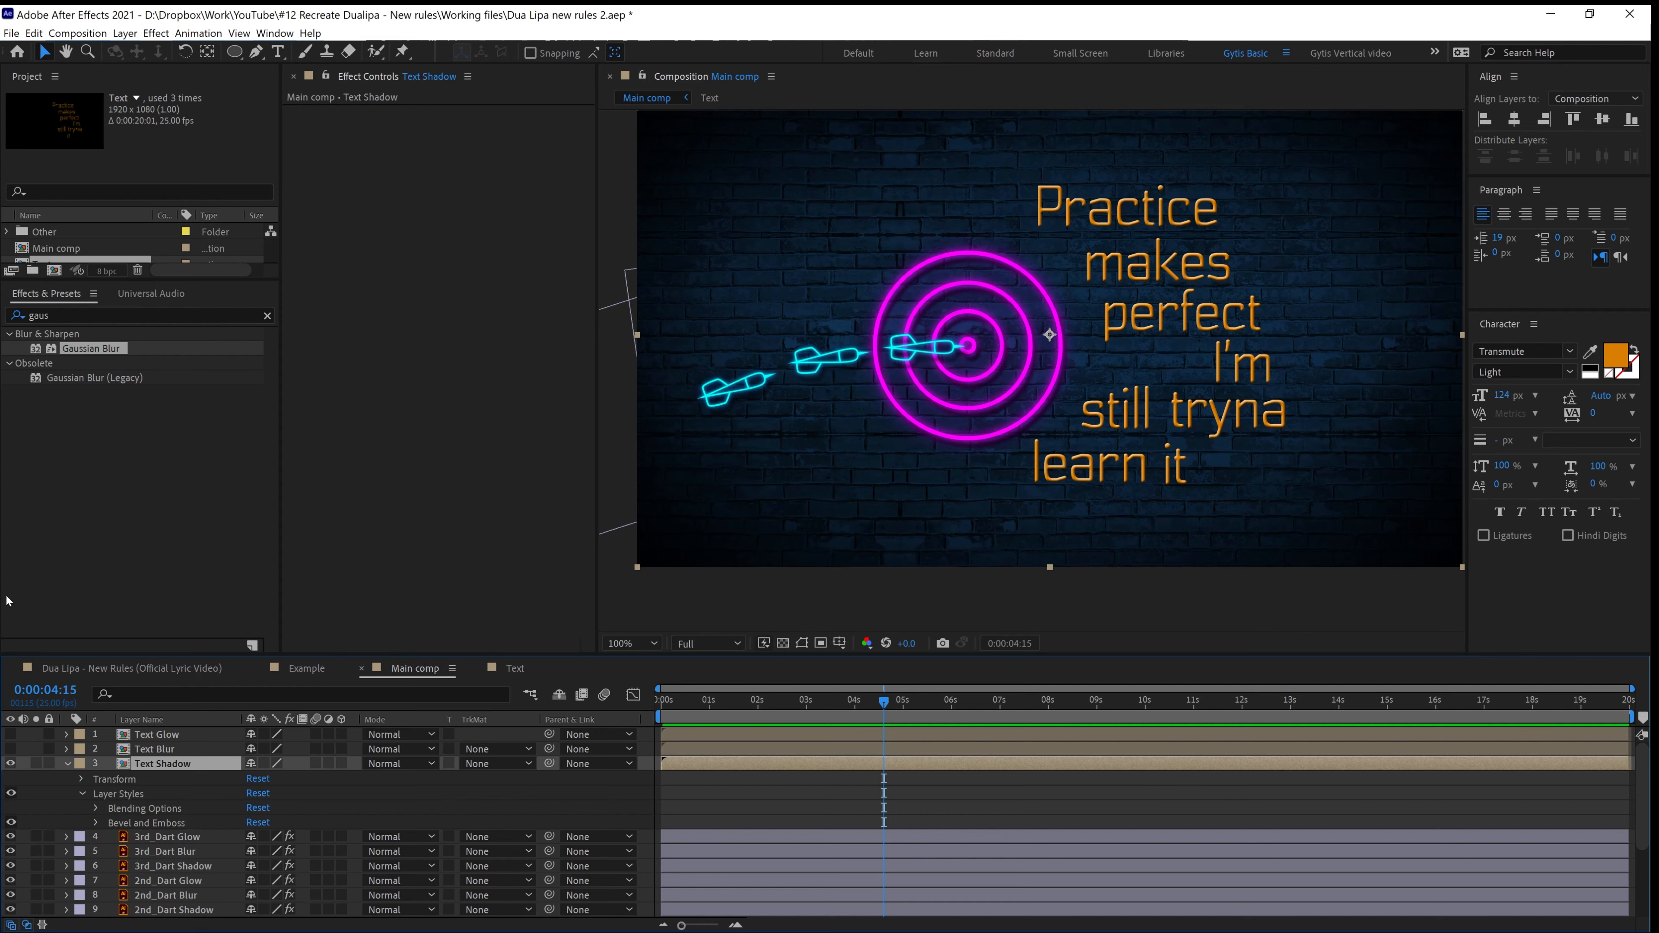
Apply the Fill effect to the Text Shadow layer and set its color to black
{"action": "left_click", "coordinate": [66, 316]}
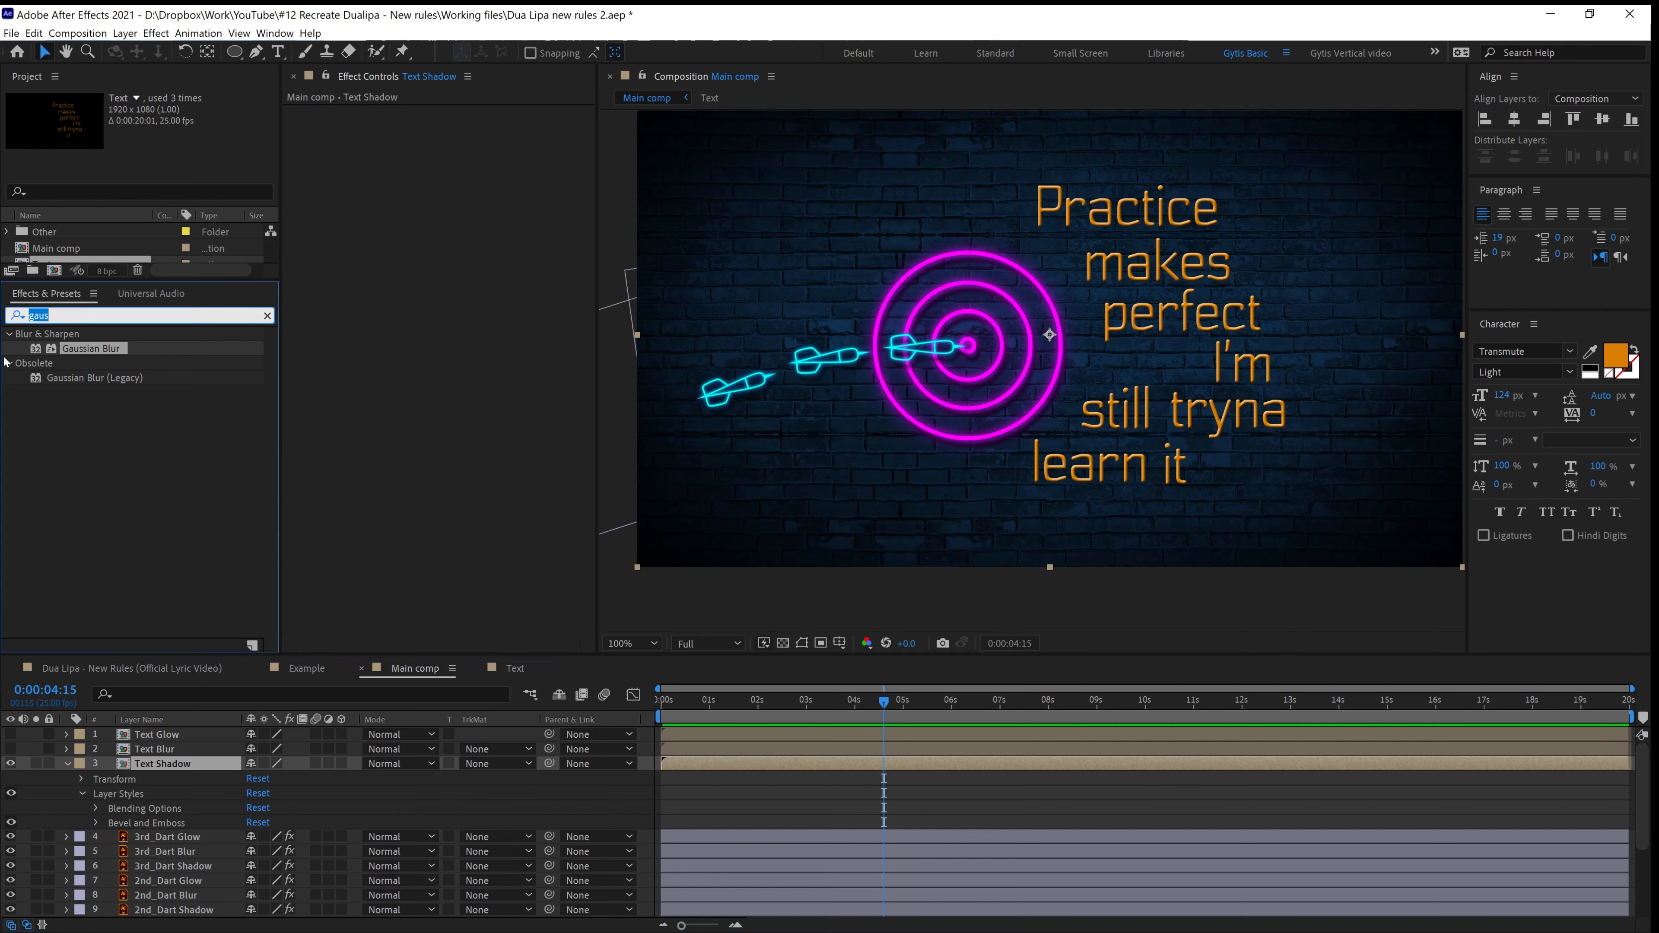
{"action": "type", "text": "fill"}
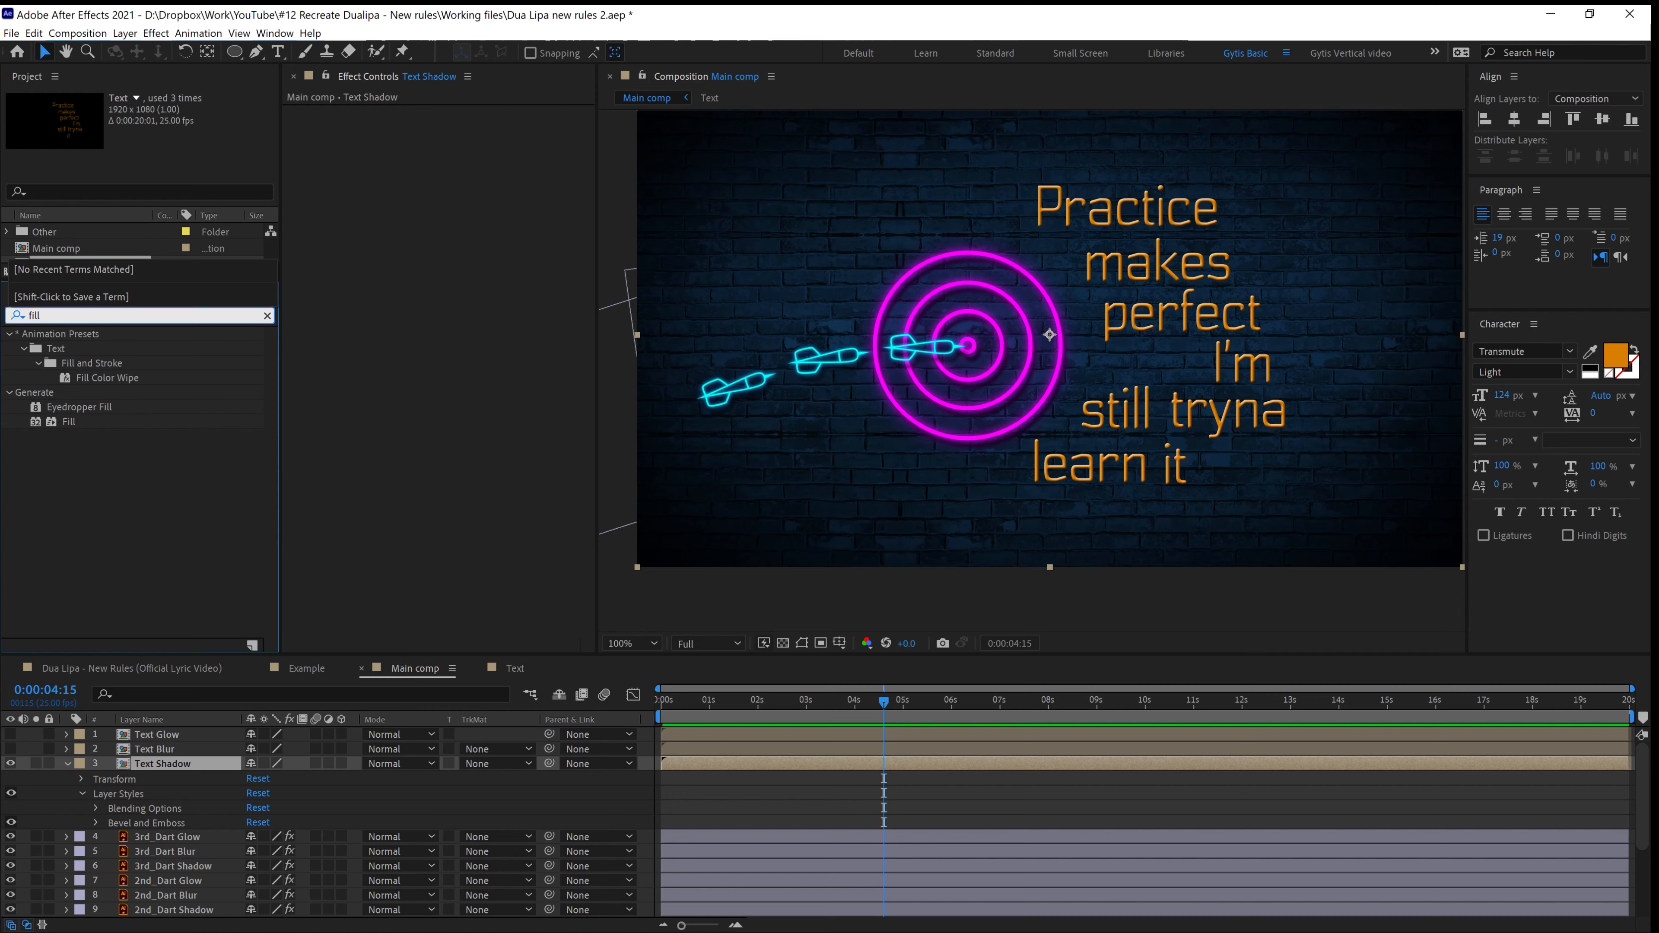
{"action": "left_click", "coordinate": [69, 423]}
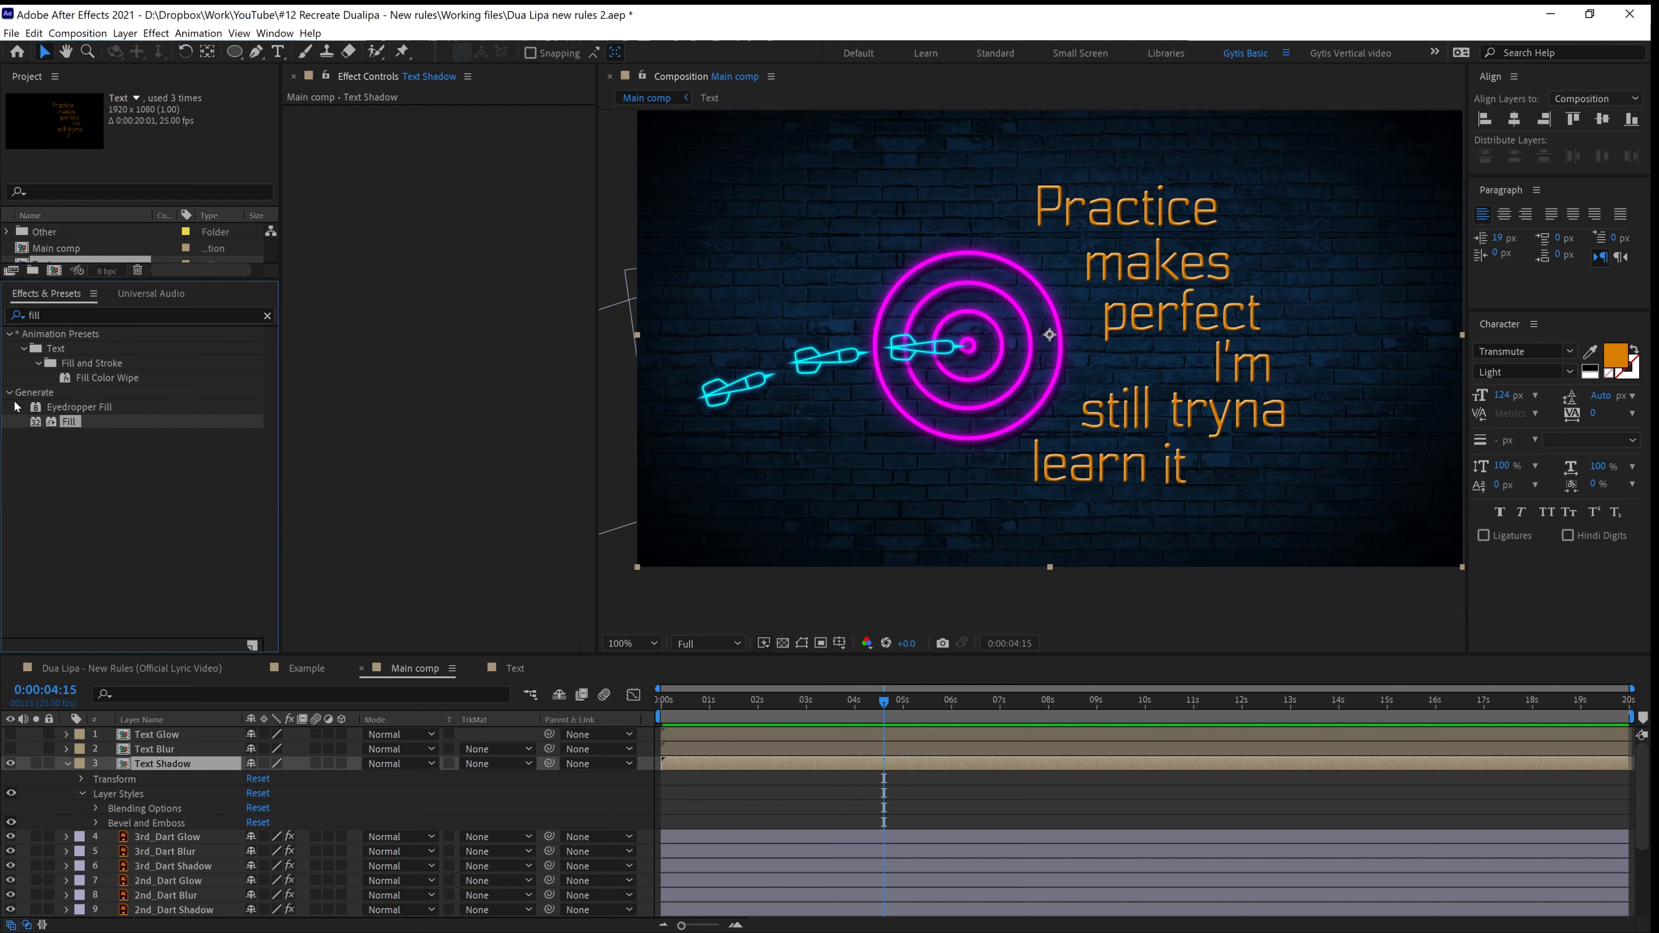
{"action": "double_click", "coordinate": [67, 422]}
{"action": "left_click", "coordinate": [462, 156]}
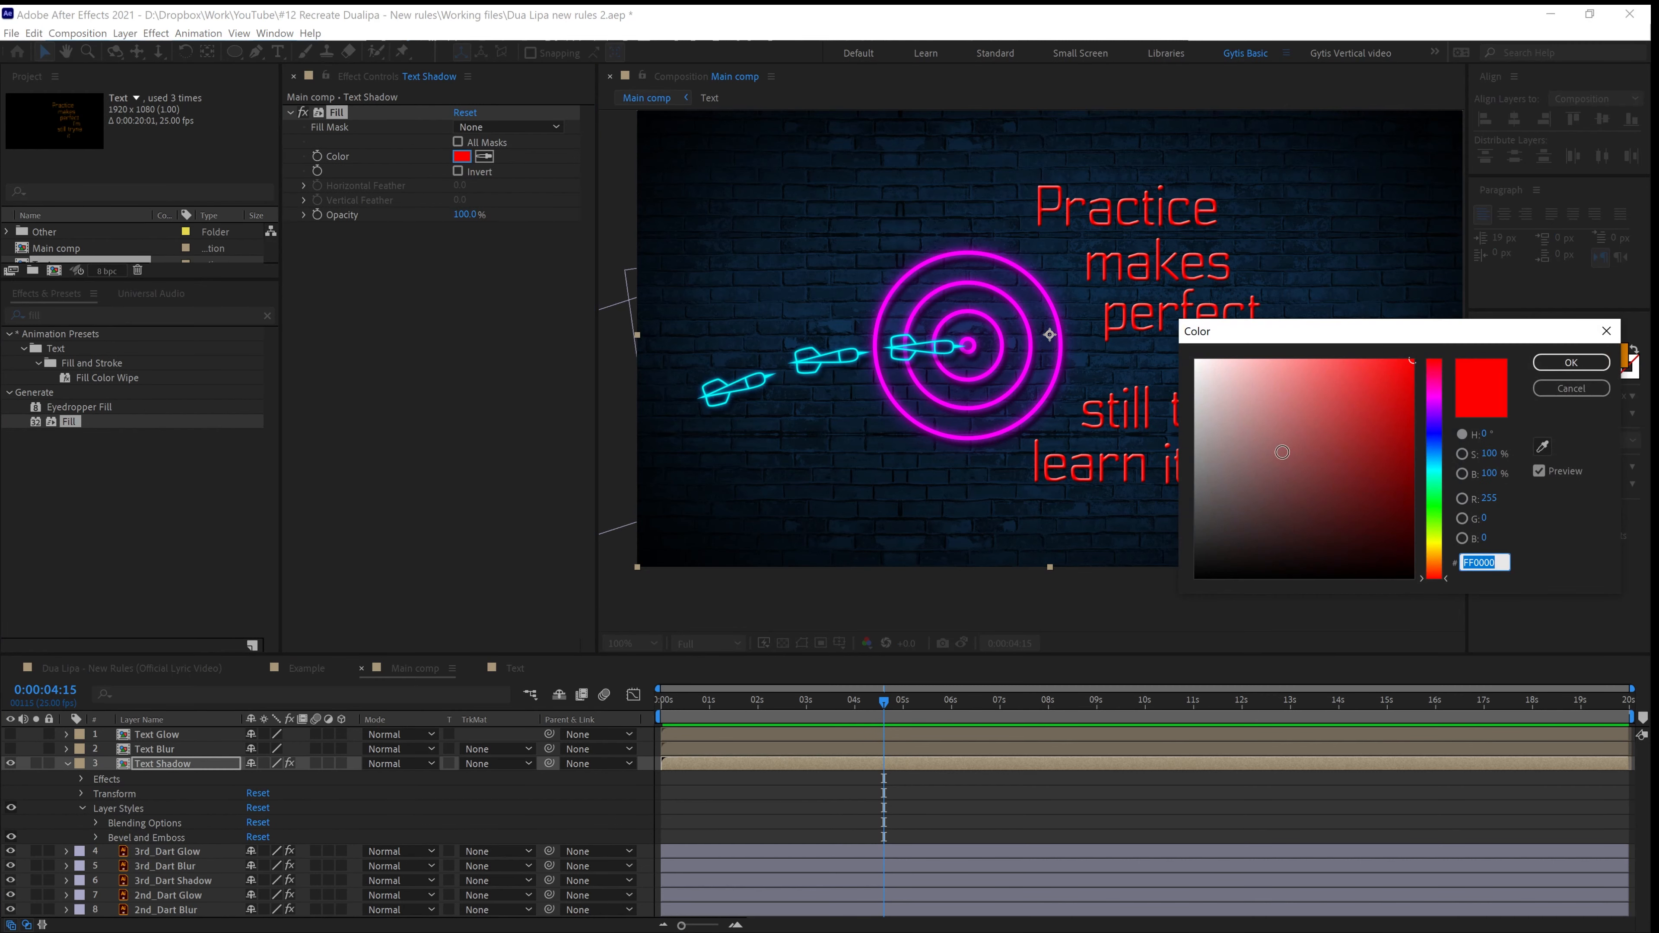
{"action": "left_click_drag", "start_coordinate": [1287, 451], "coordinate": [1159, 607]}
{"action": "left_click", "coordinate": [1577, 366]}
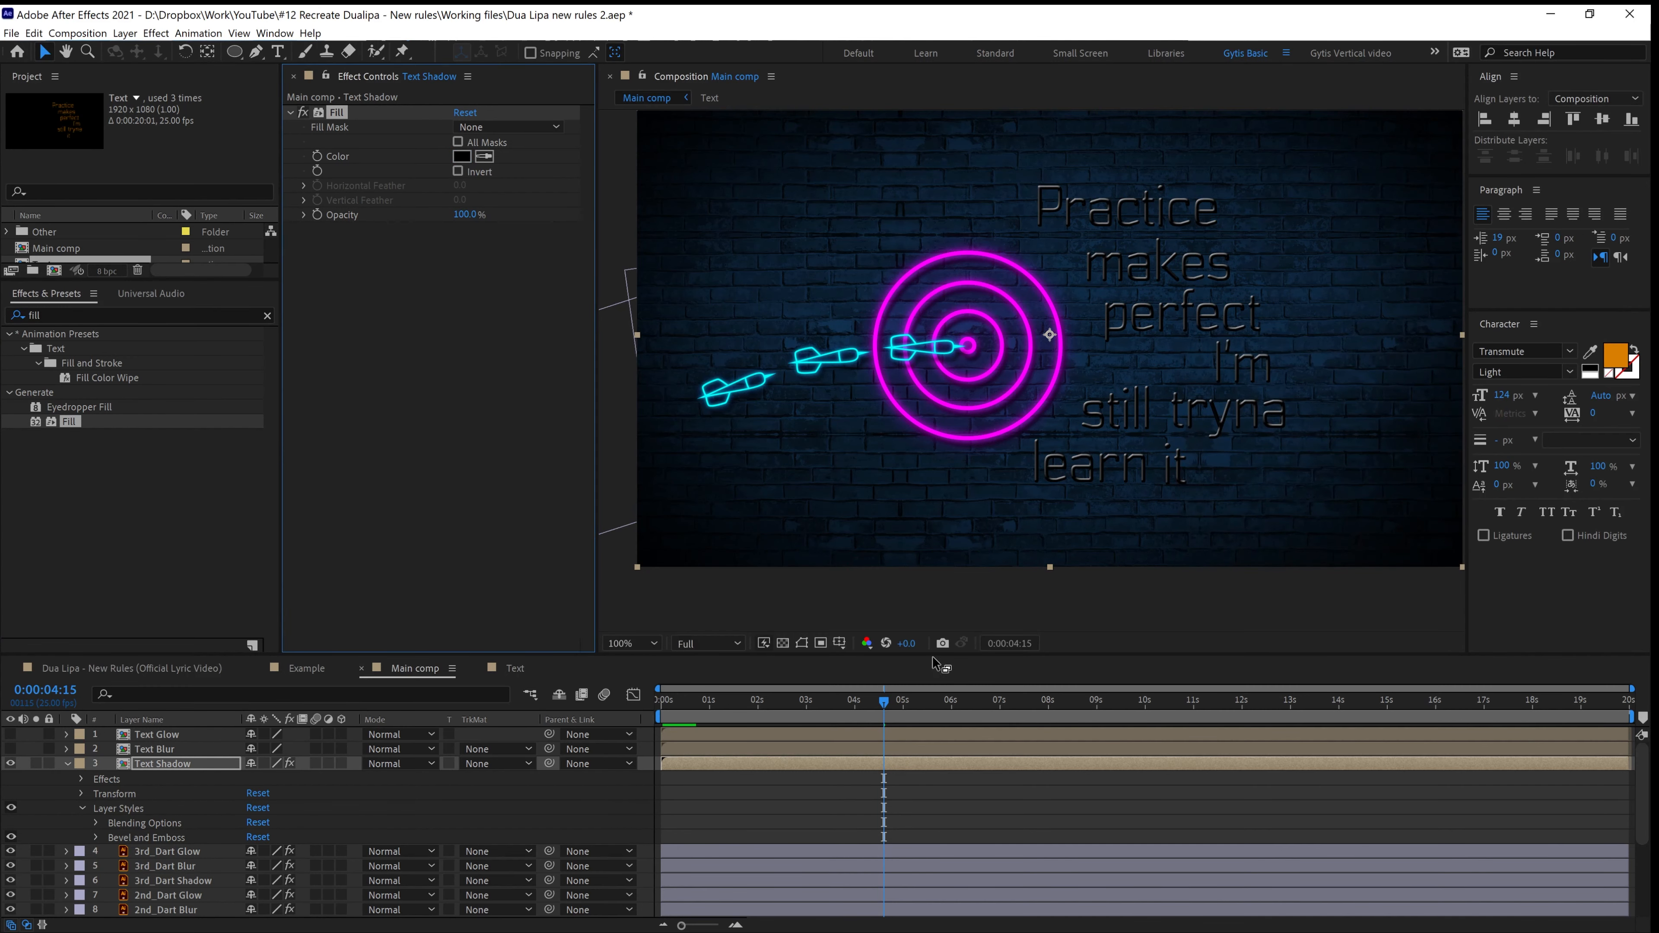
Set the Depth of the Text Shadow layer's Bevel and Emboss style to 44%
{"action": "scroll", "coordinate": [1102, 422], "scroll_direction": "up", "scroll_amount": 1}
{"action": "left_click_drag", "start_coordinate": [1146, 404], "coordinate": [735, 531]}
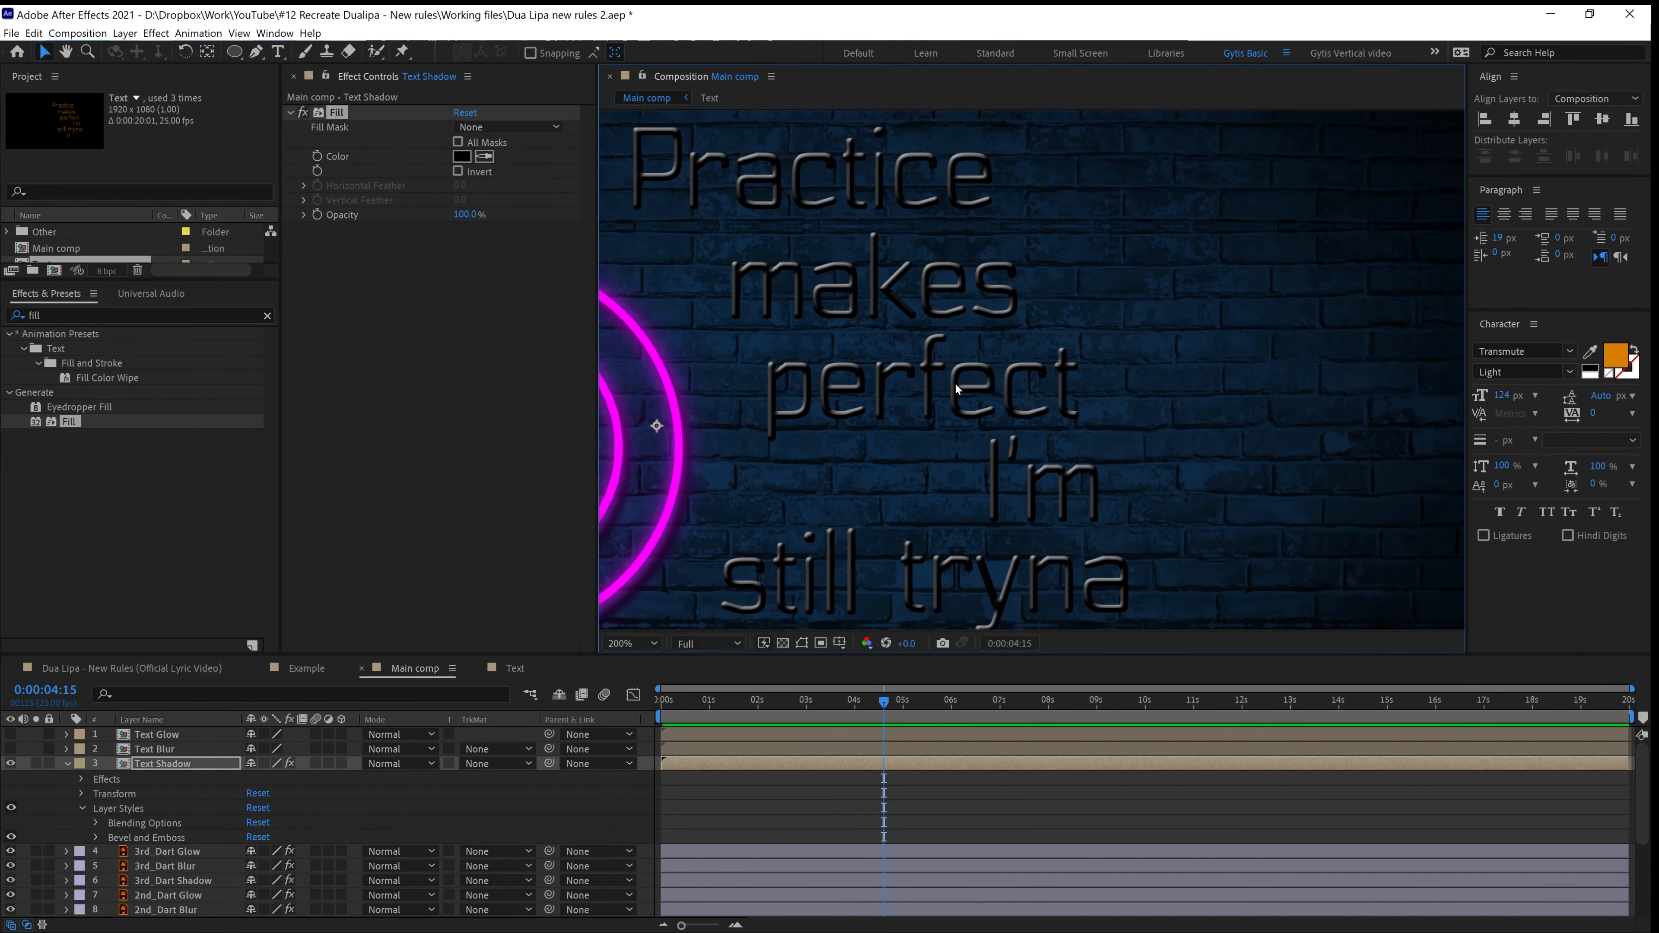
{"action": "scroll", "coordinate": [958, 392], "scroll_direction": "down", "scroll_amount": 2}
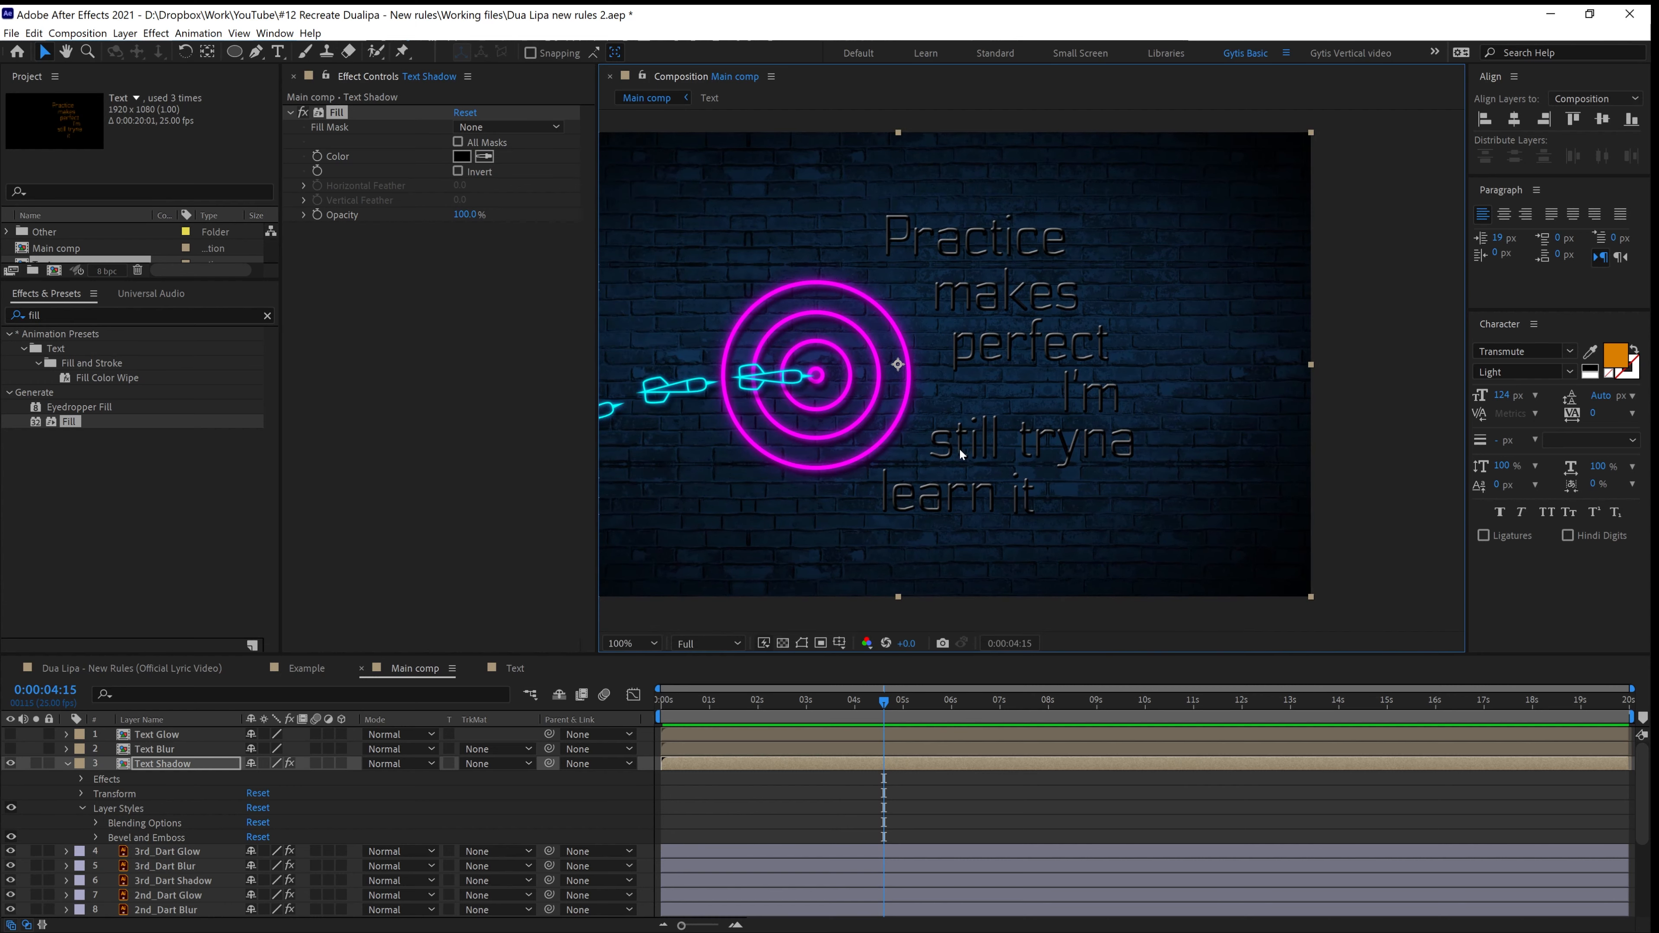
{"action": "scroll", "coordinate": [960, 419], "scroll_direction": "up", "scroll_amount": 1}
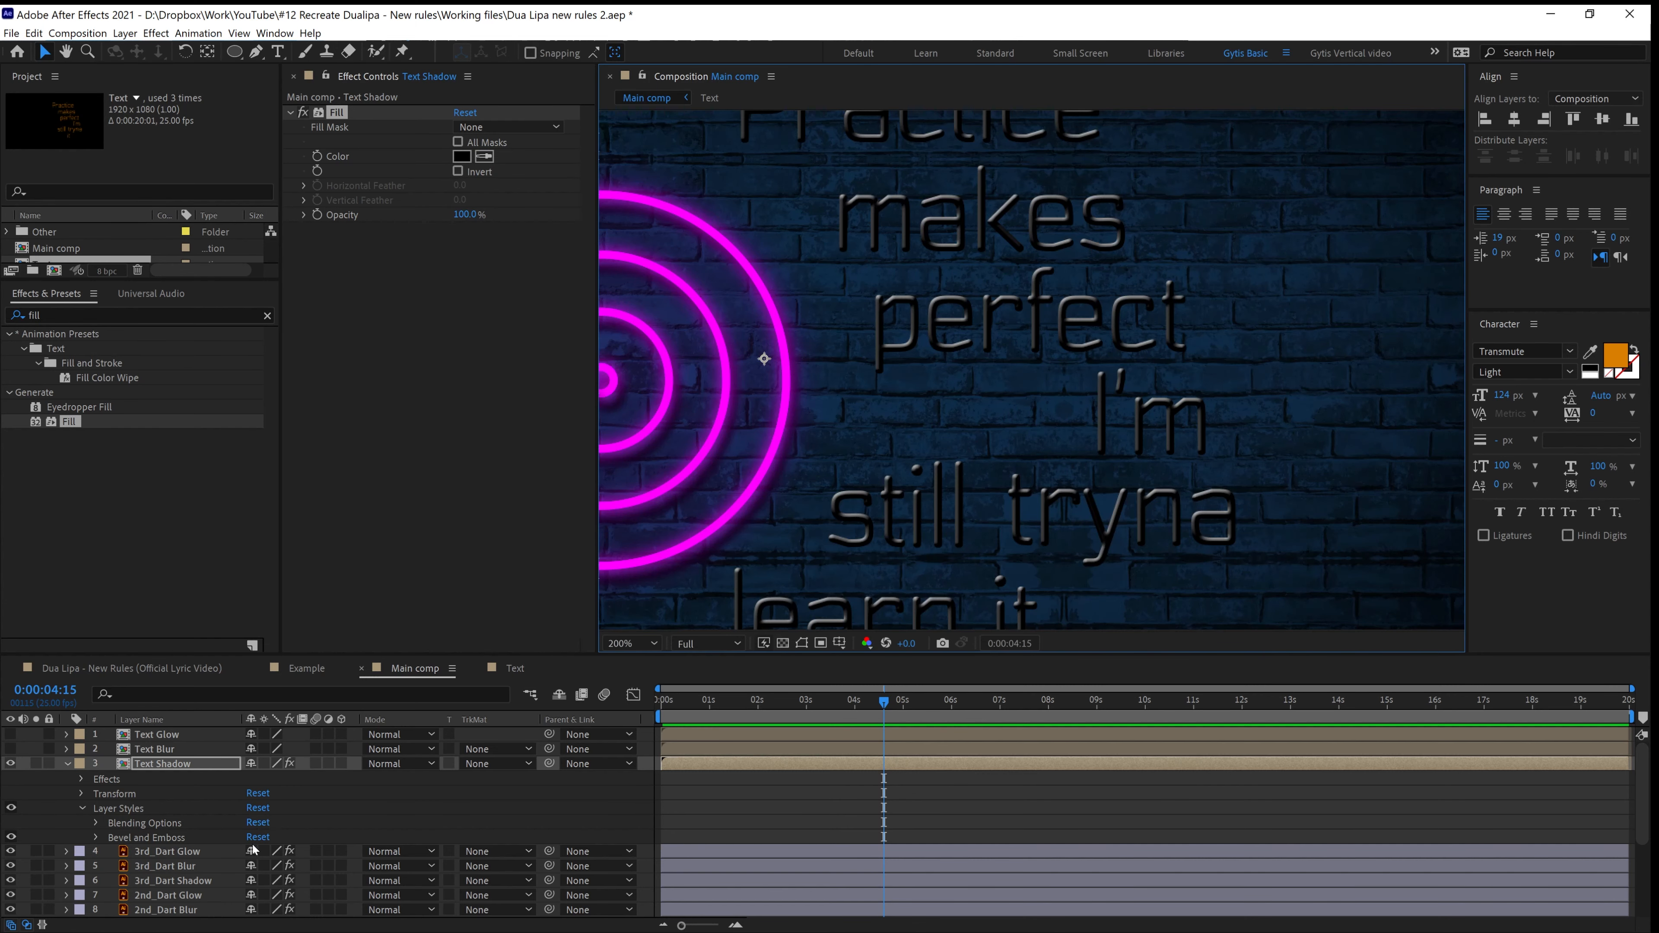
{"action": "left_click", "coordinate": [96, 837]}
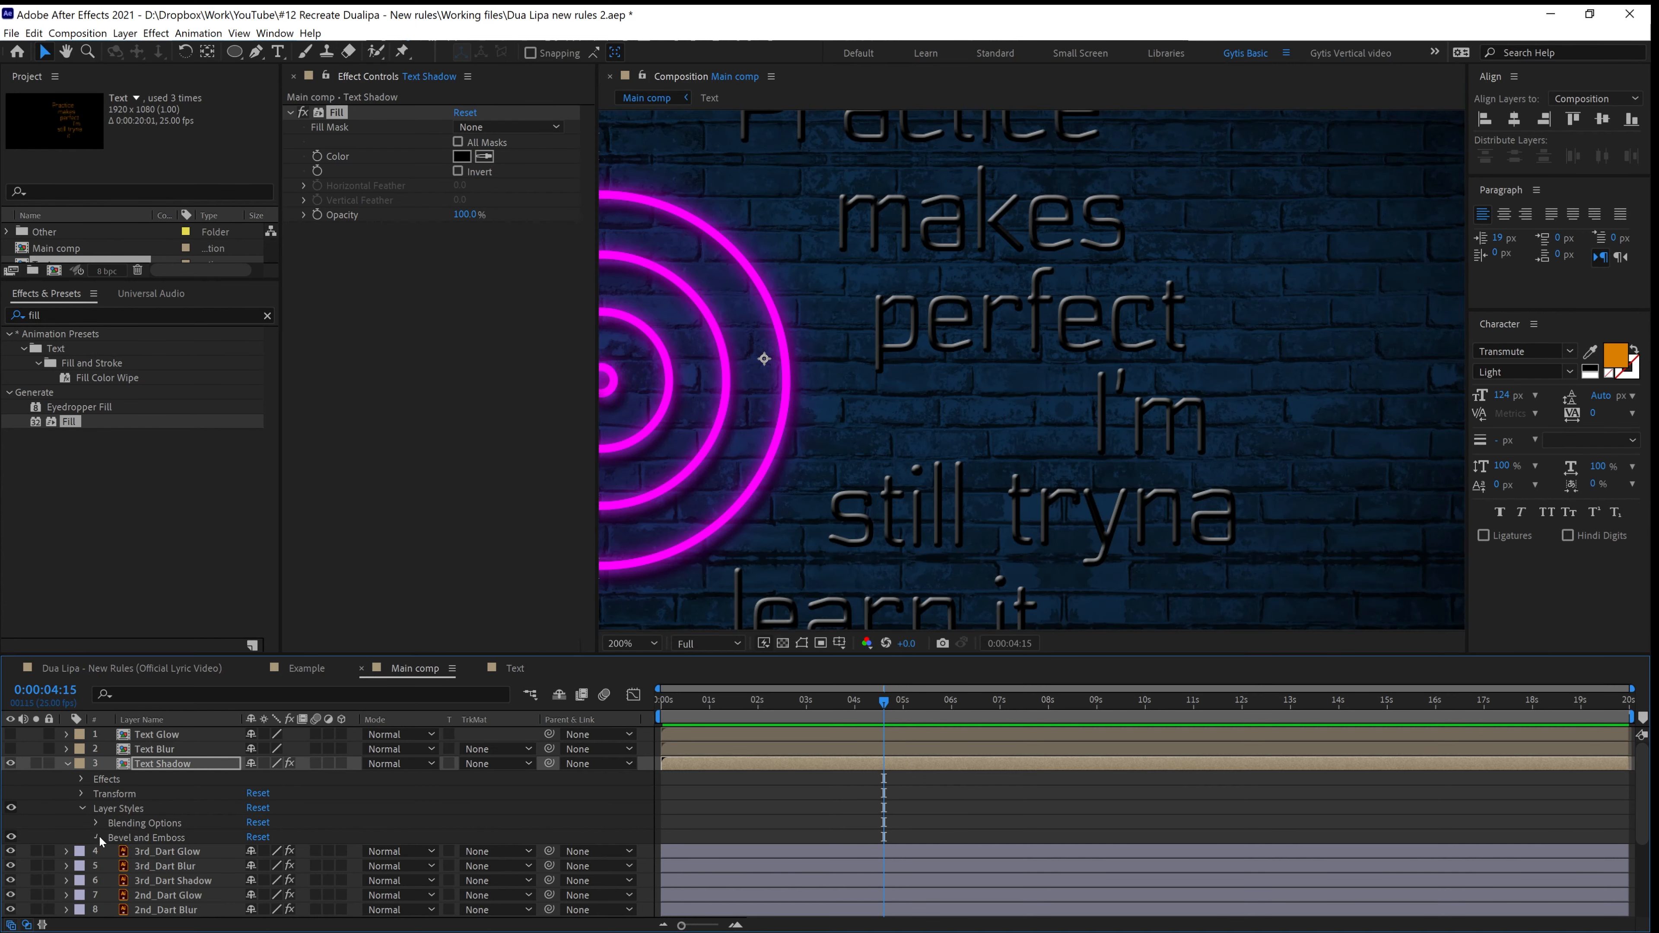
{"action": "scroll", "coordinate": [261, 863], "scroll_direction": "down", "scroll_amount": 3}
{"action": "left_click_drag", "start_coordinate": [258, 779], "coordinate": [223, 789]}
{"action": "scroll", "coordinate": [1151, 334], "scroll_direction": "down", "scroll_amount": 2}
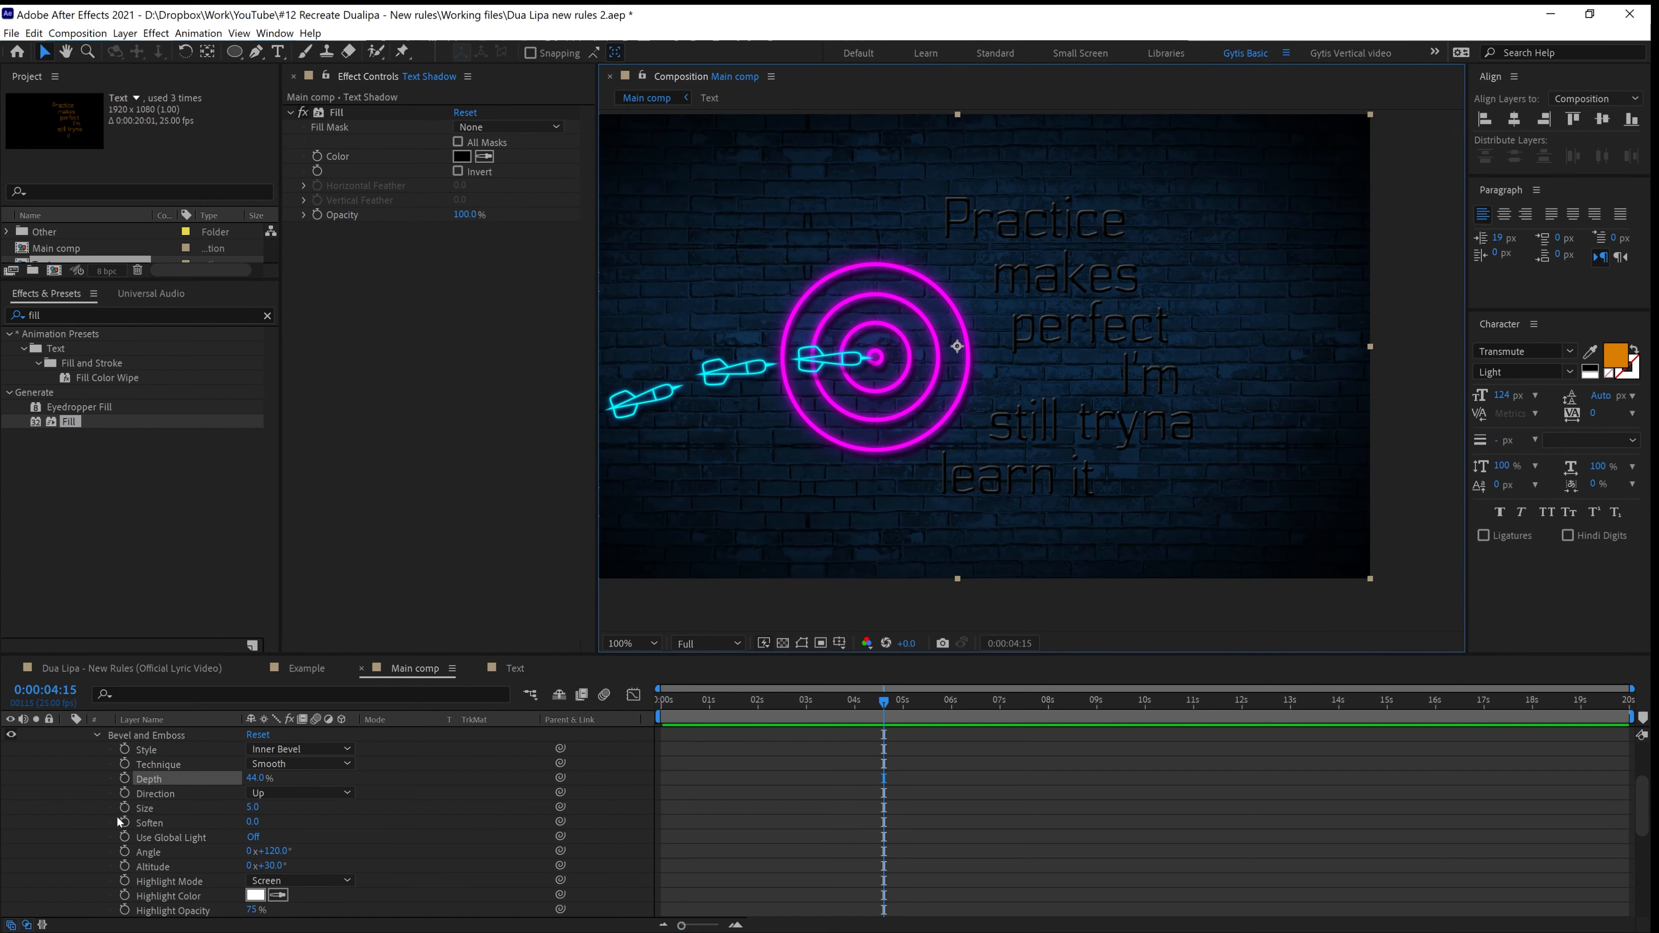
Add a Drop Shadow layer style to the Text Shadow layer and set its opacity to 100%
{"action": "scroll", "coordinate": [180, 851], "scroll_direction": "up", "scroll_amount": 3}
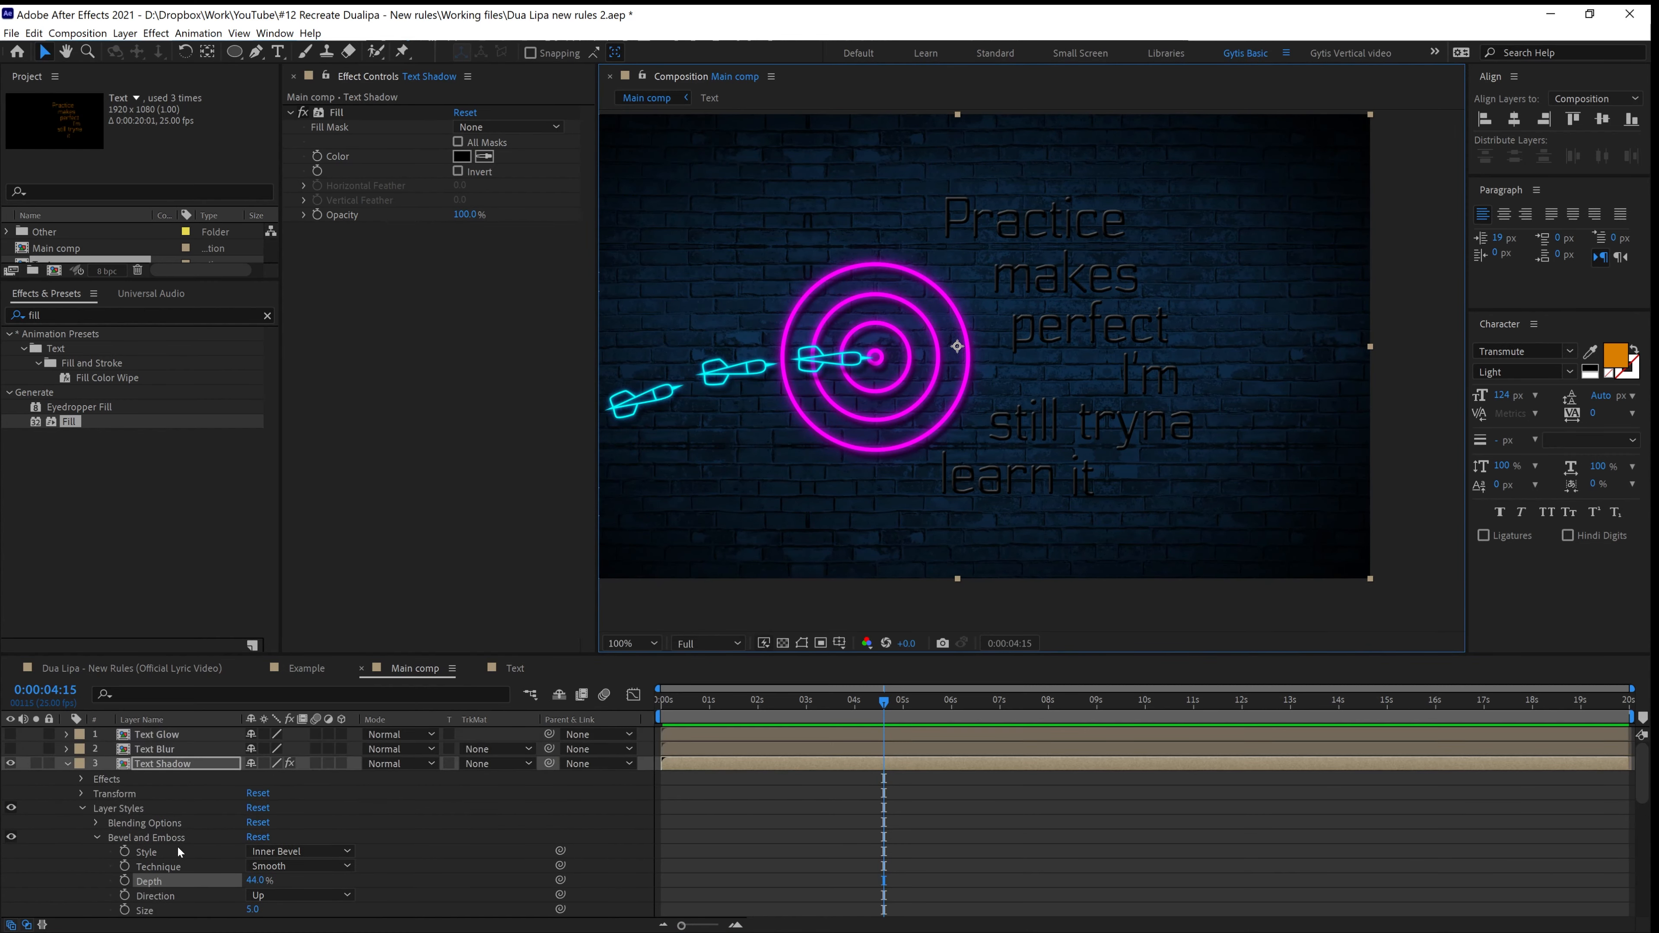
{"action": "right_click", "coordinate": [121, 813]}
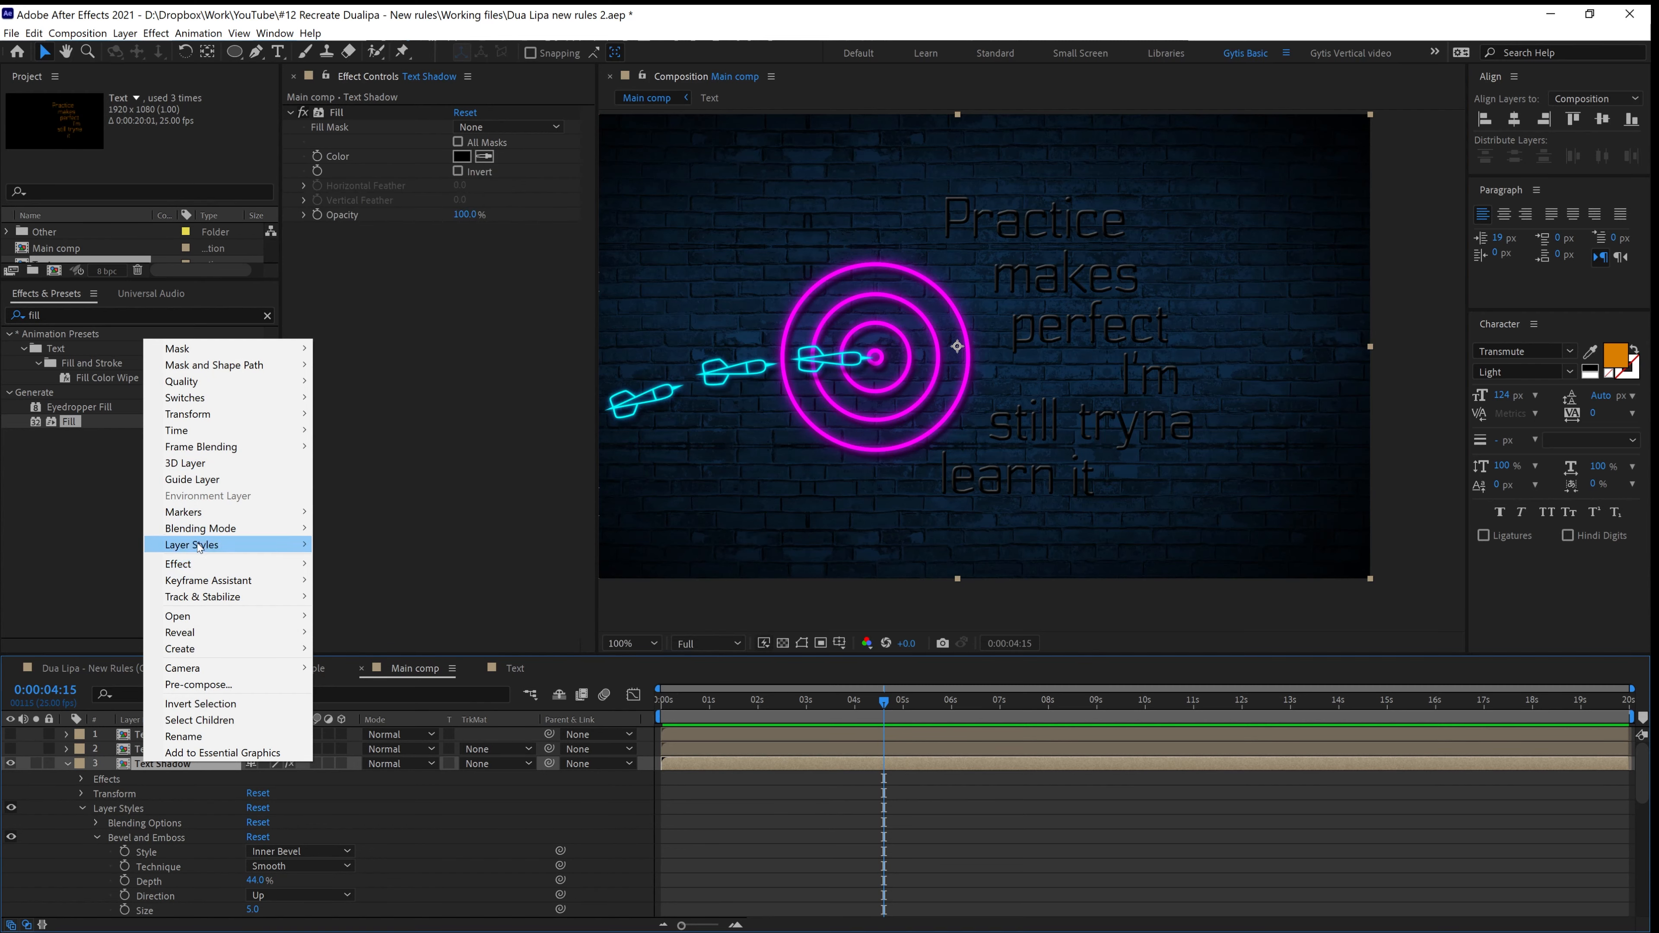
{"action": "left_click", "coordinate": [392, 597]}
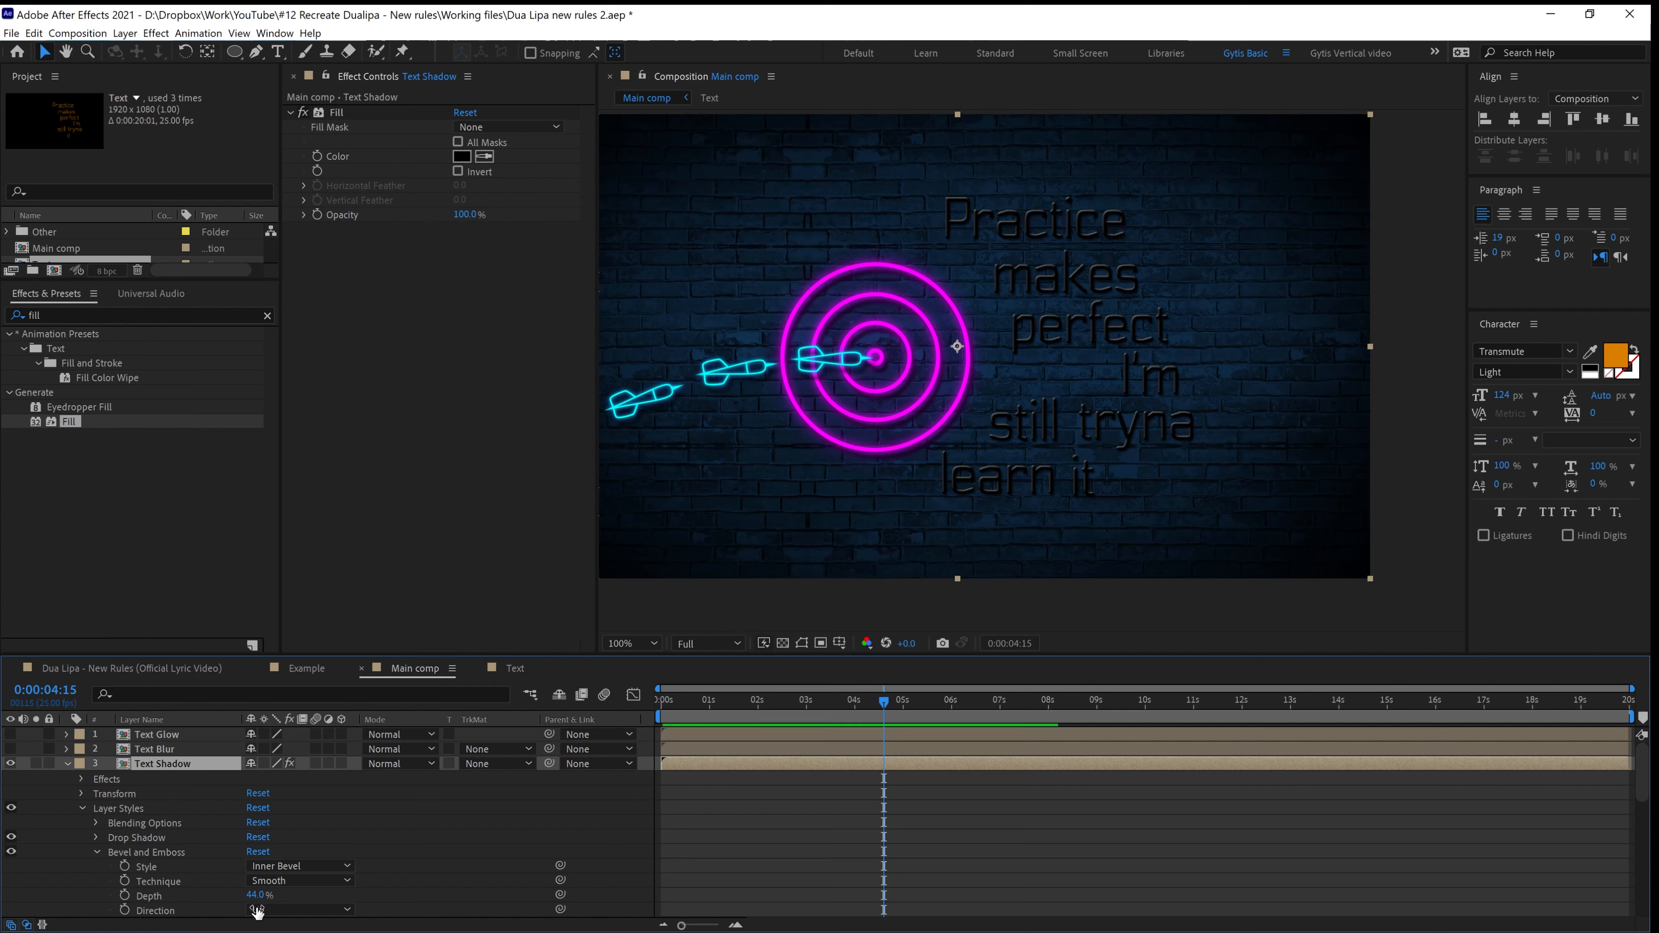
{"action": "scroll", "coordinate": [128, 850], "scroll_direction": "down", "scroll_amount": 2}
{"action": "left_click", "coordinate": [97, 795]}
{"action": "scroll", "coordinate": [181, 829], "scroll_direction": "down", "scroll_amount": 1}
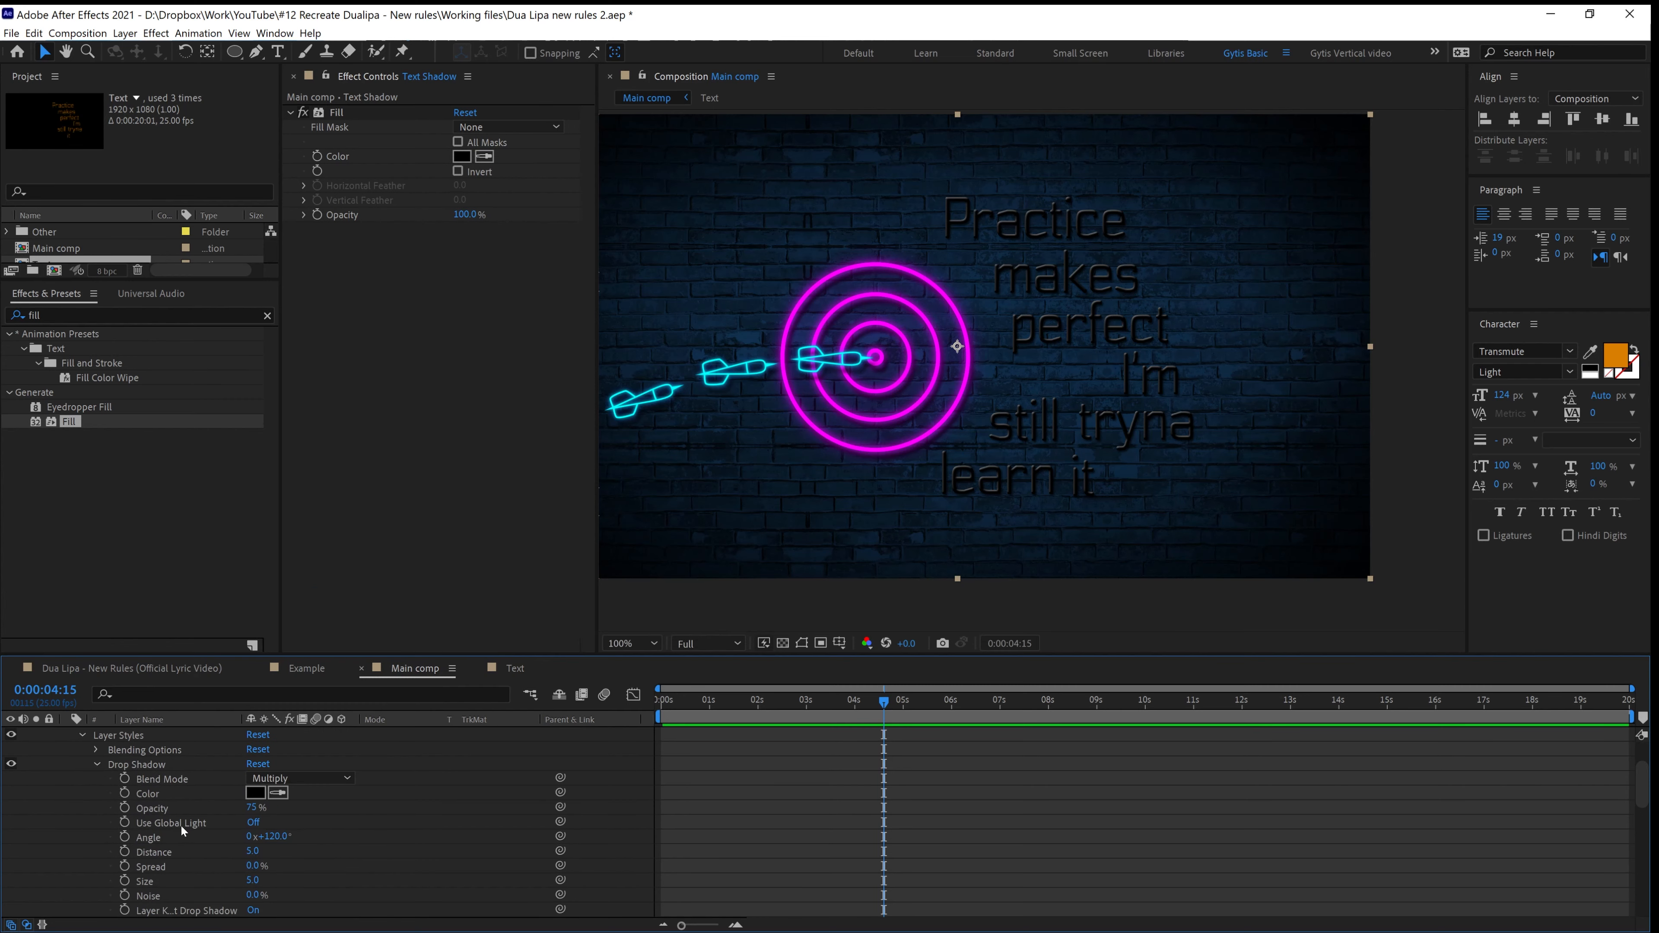
{"action": "left_click_drag", "start_coordinate": [252, 808], "coordinate": [425, 808]}
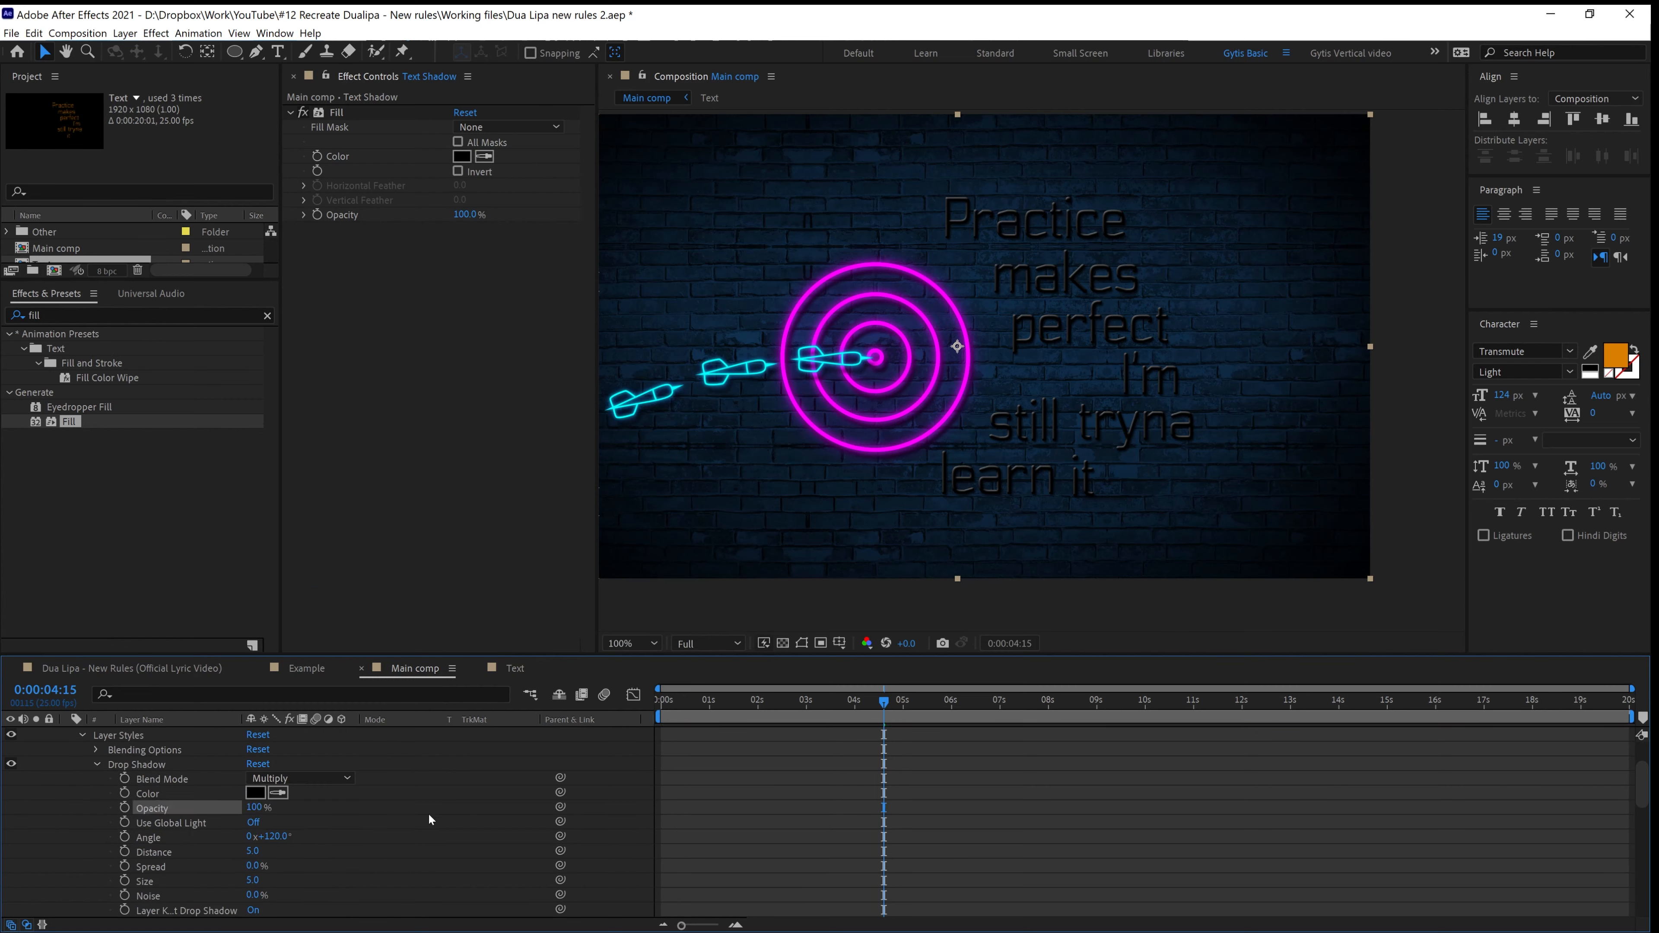
{"action": "key", "text": "period"}
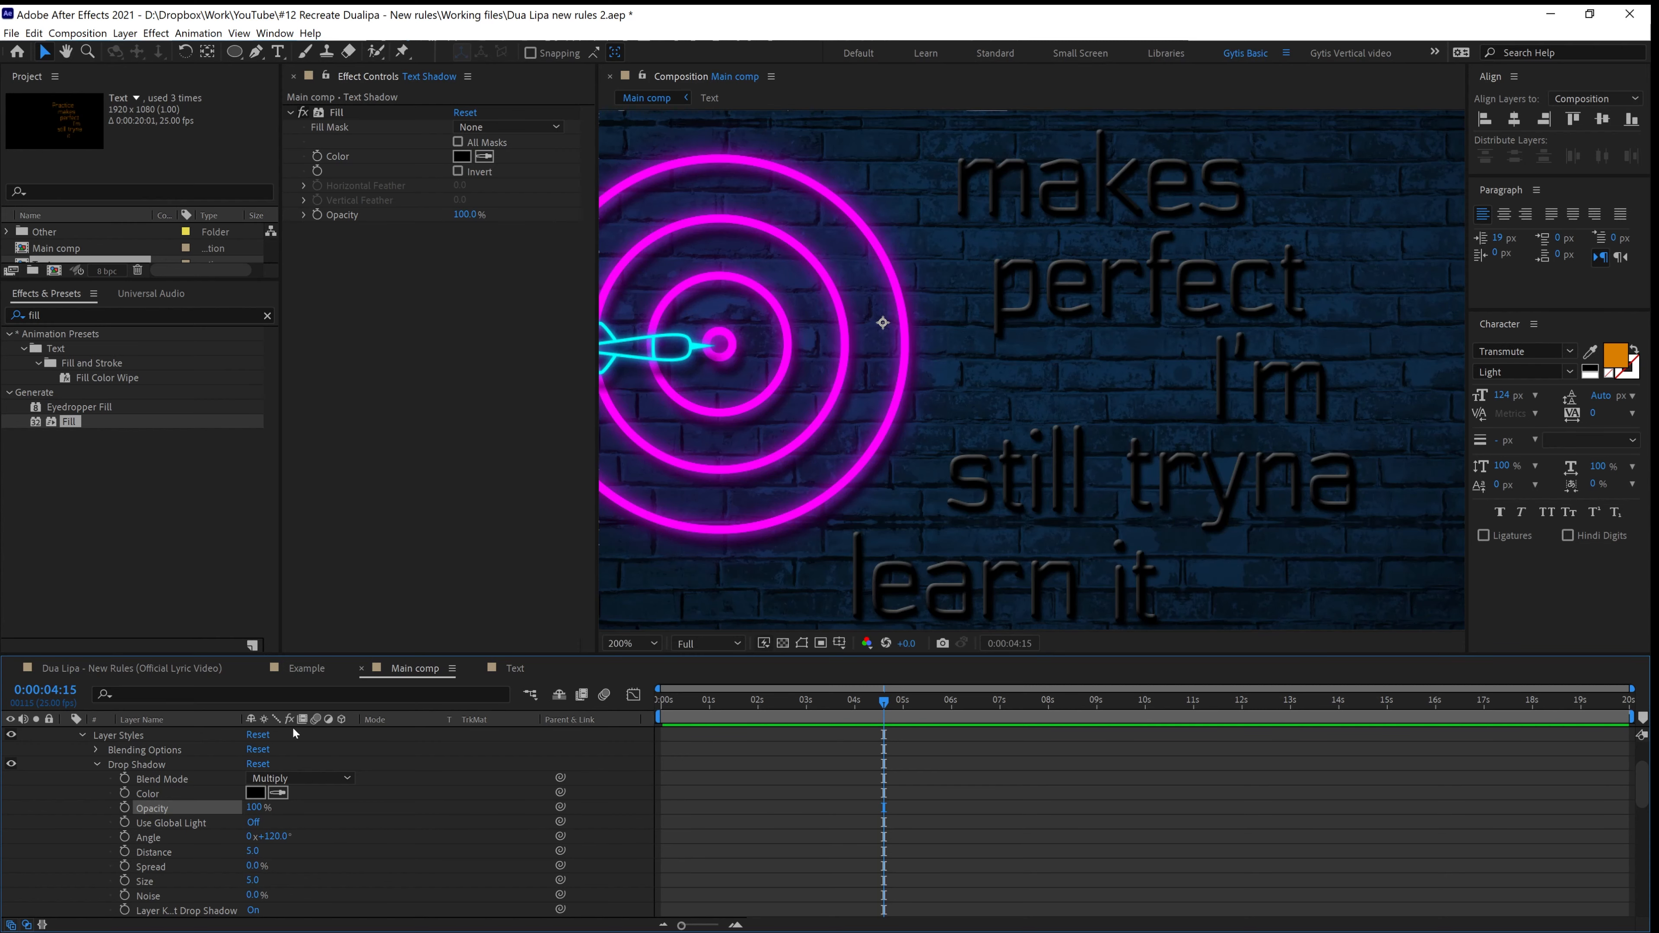
Set the Text Shadow layer's drop shadow Distance to 15 and Size to 10
{"action": "left_click_drag", "start_coordinate": [254, 851], "coordinate": [260, 852]}
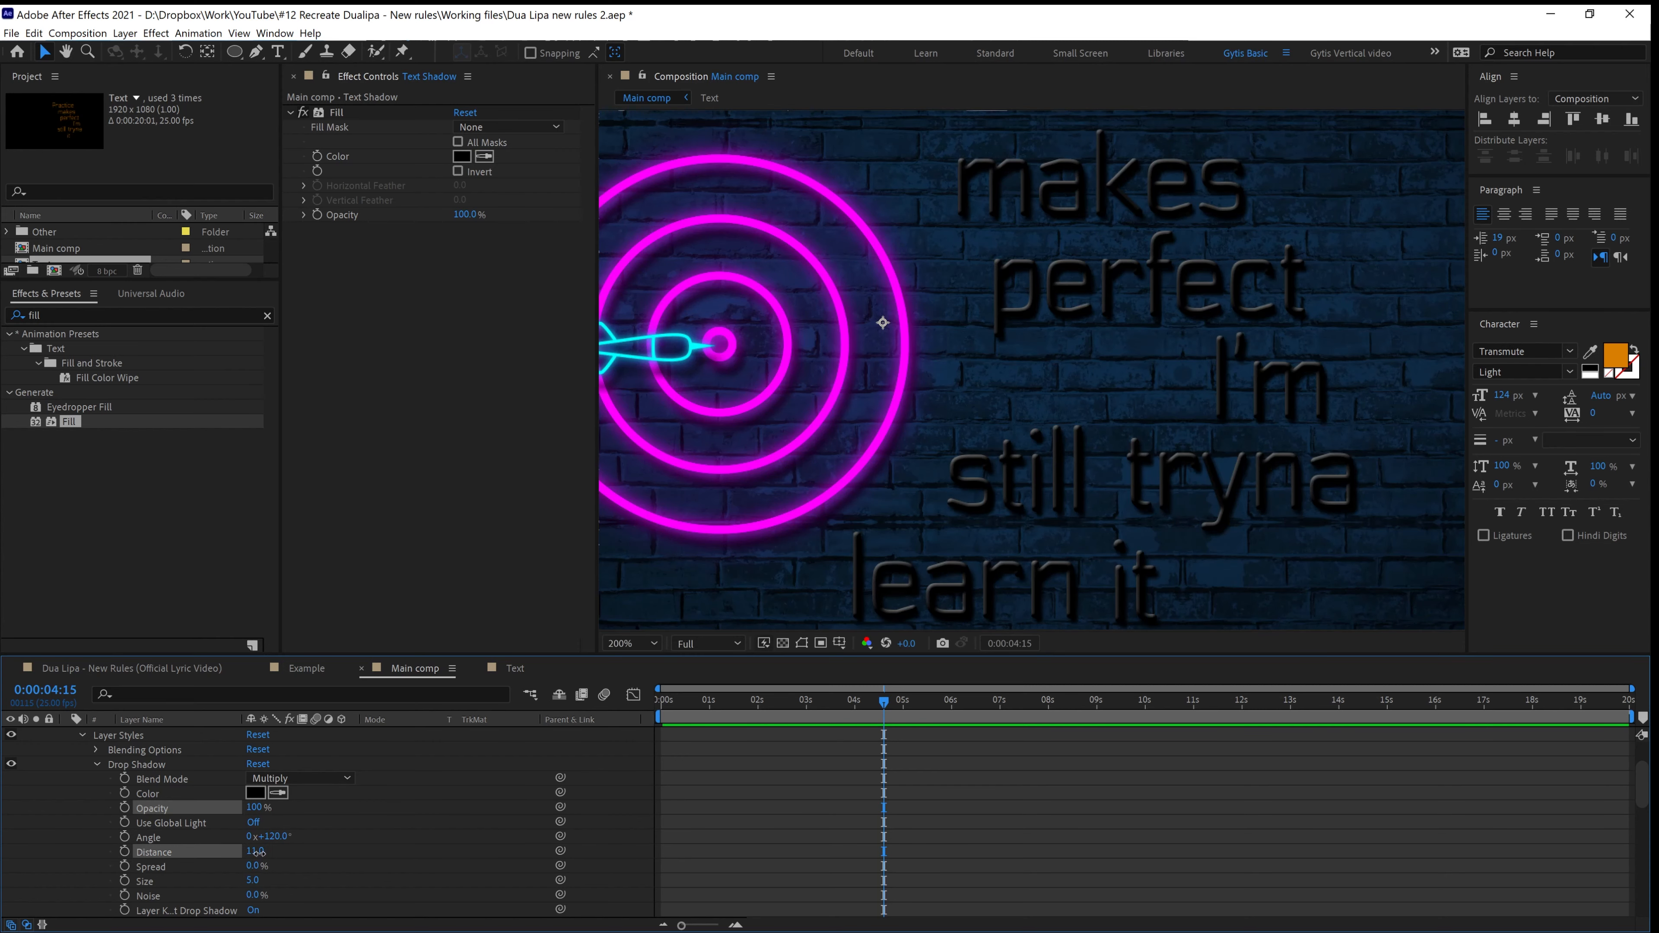
{"action": "right_click", "coordinate": [261, 859]}
{"action": "left_click", "coordinate": [231, 852]}
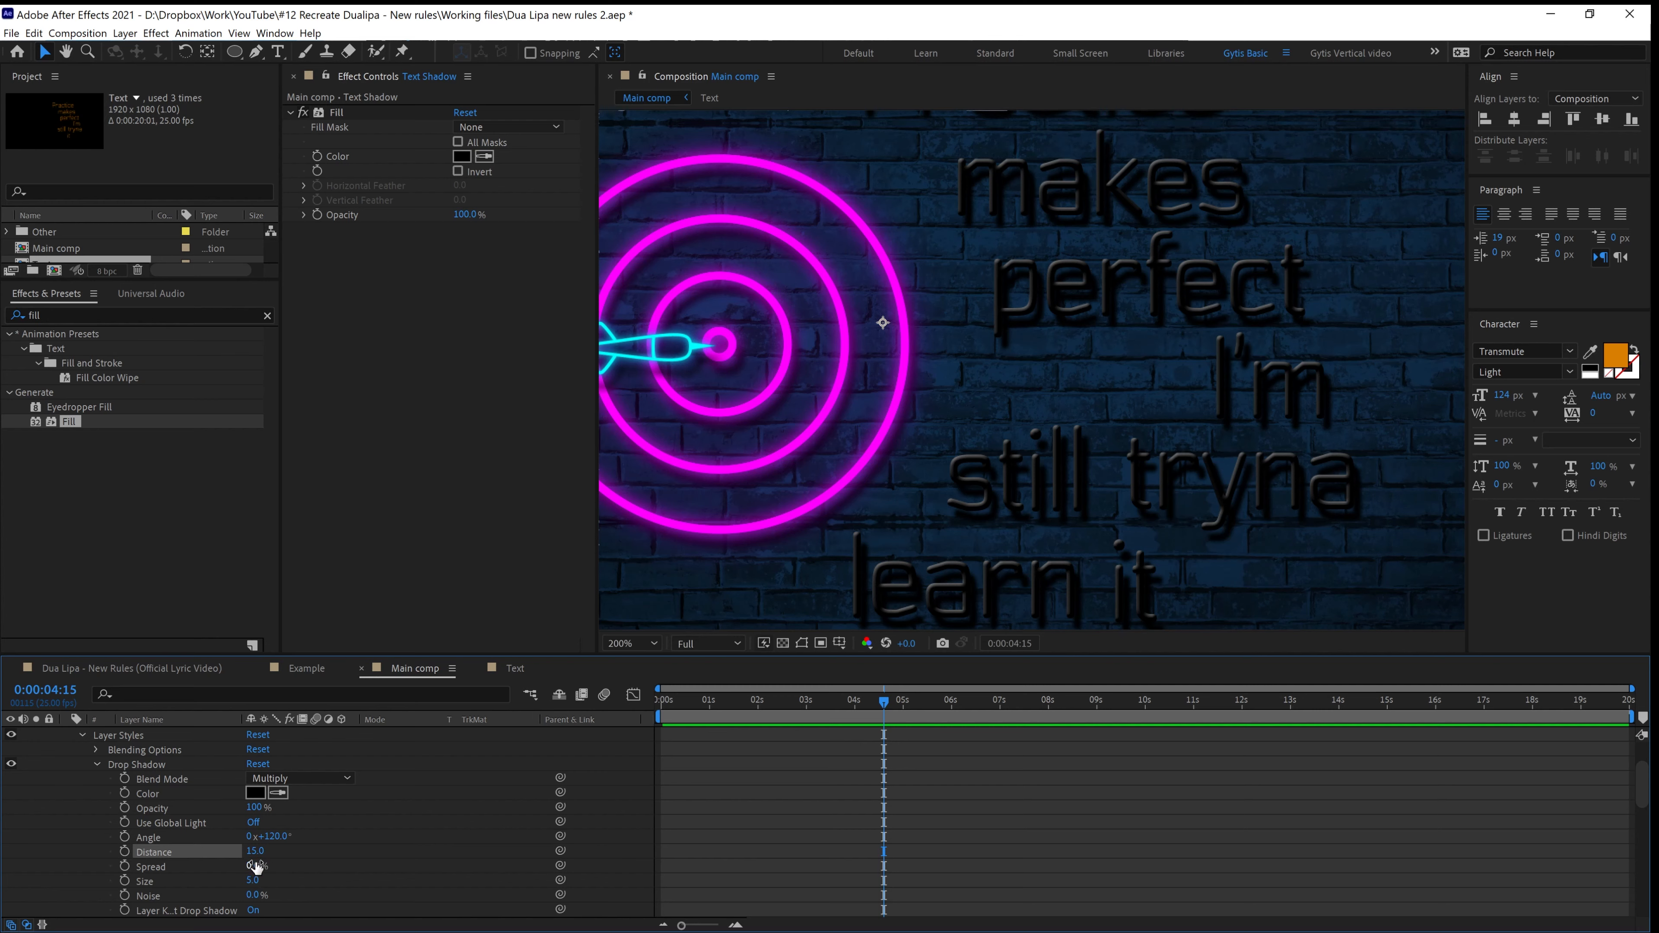
{"action": "left_click_drag", "start_coordinate": [253, 866], "coordinate": [274, 867]}
{"action": "key", "text": "ctrl+z"}
{"action": "left_click_drag", "start_coordinate": [256, 880], "coordinate": [256, 880]}
{"action": "scroll", "coordinate": [1016, 458], "scroll_direction": "down", "scroll_amount": 1}
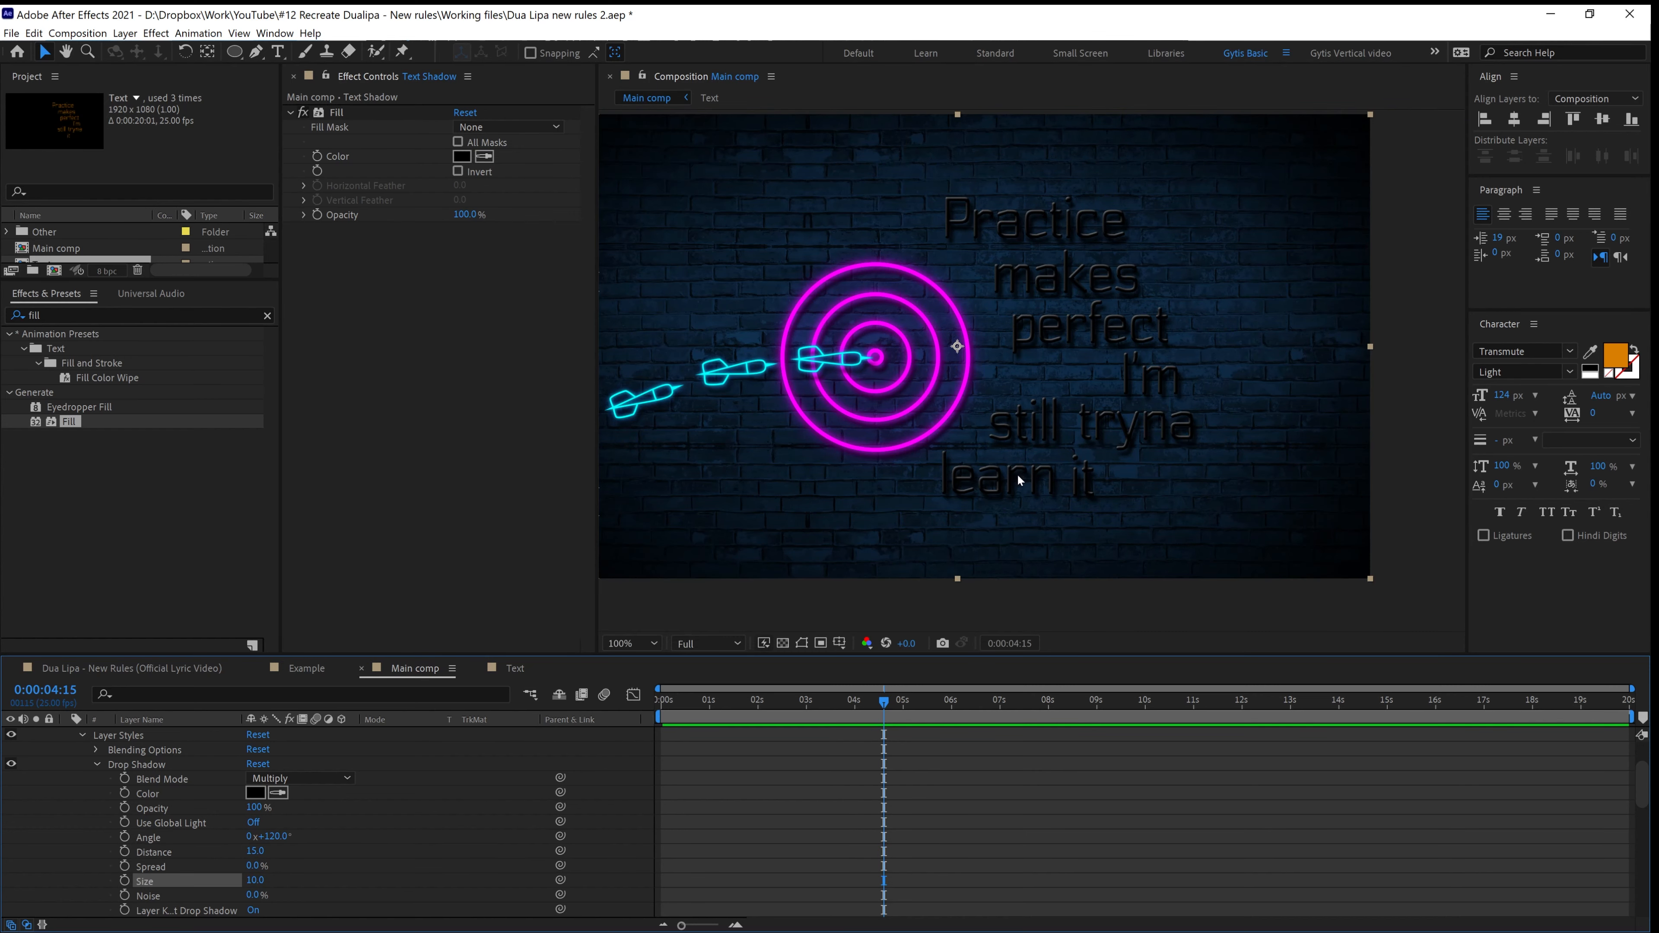
{"action": "scroll", "coordinate": [174, 771], "scroll_direction": "up", "scroll_amount": 3}
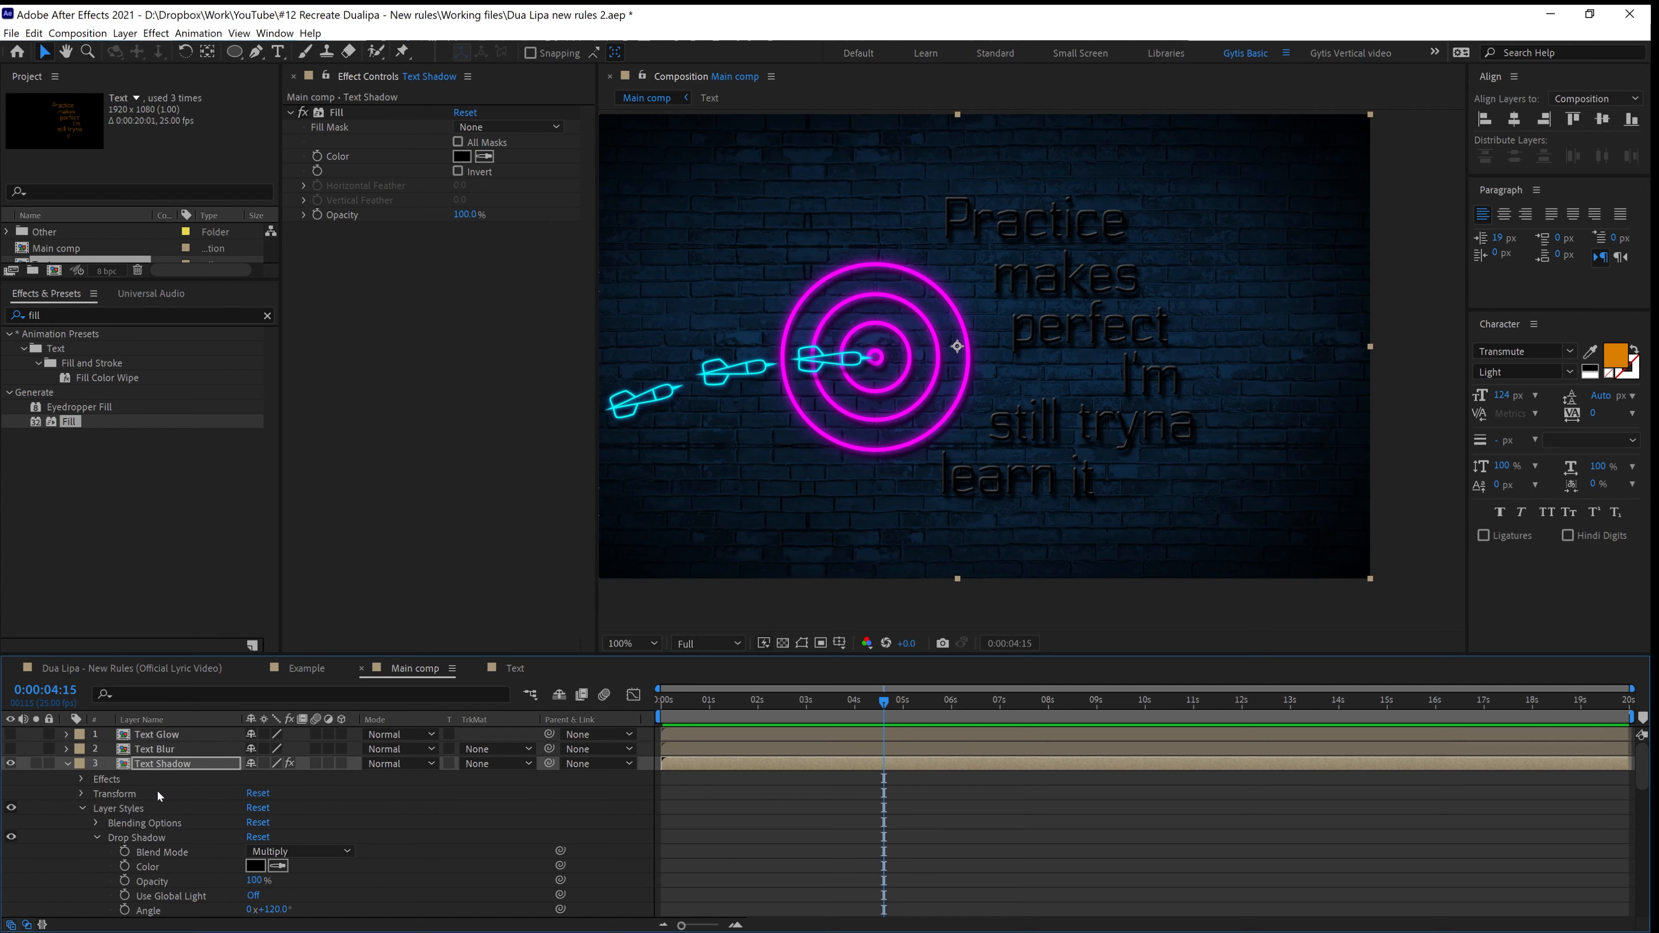
Show the Text Blur layer and apply a Gaussian Blur effect with Blurriness 93 to it
{"action": "left_click", "coordinate": [68, 763]}
{"action": "left_click", "coordinate": [137, 752]}
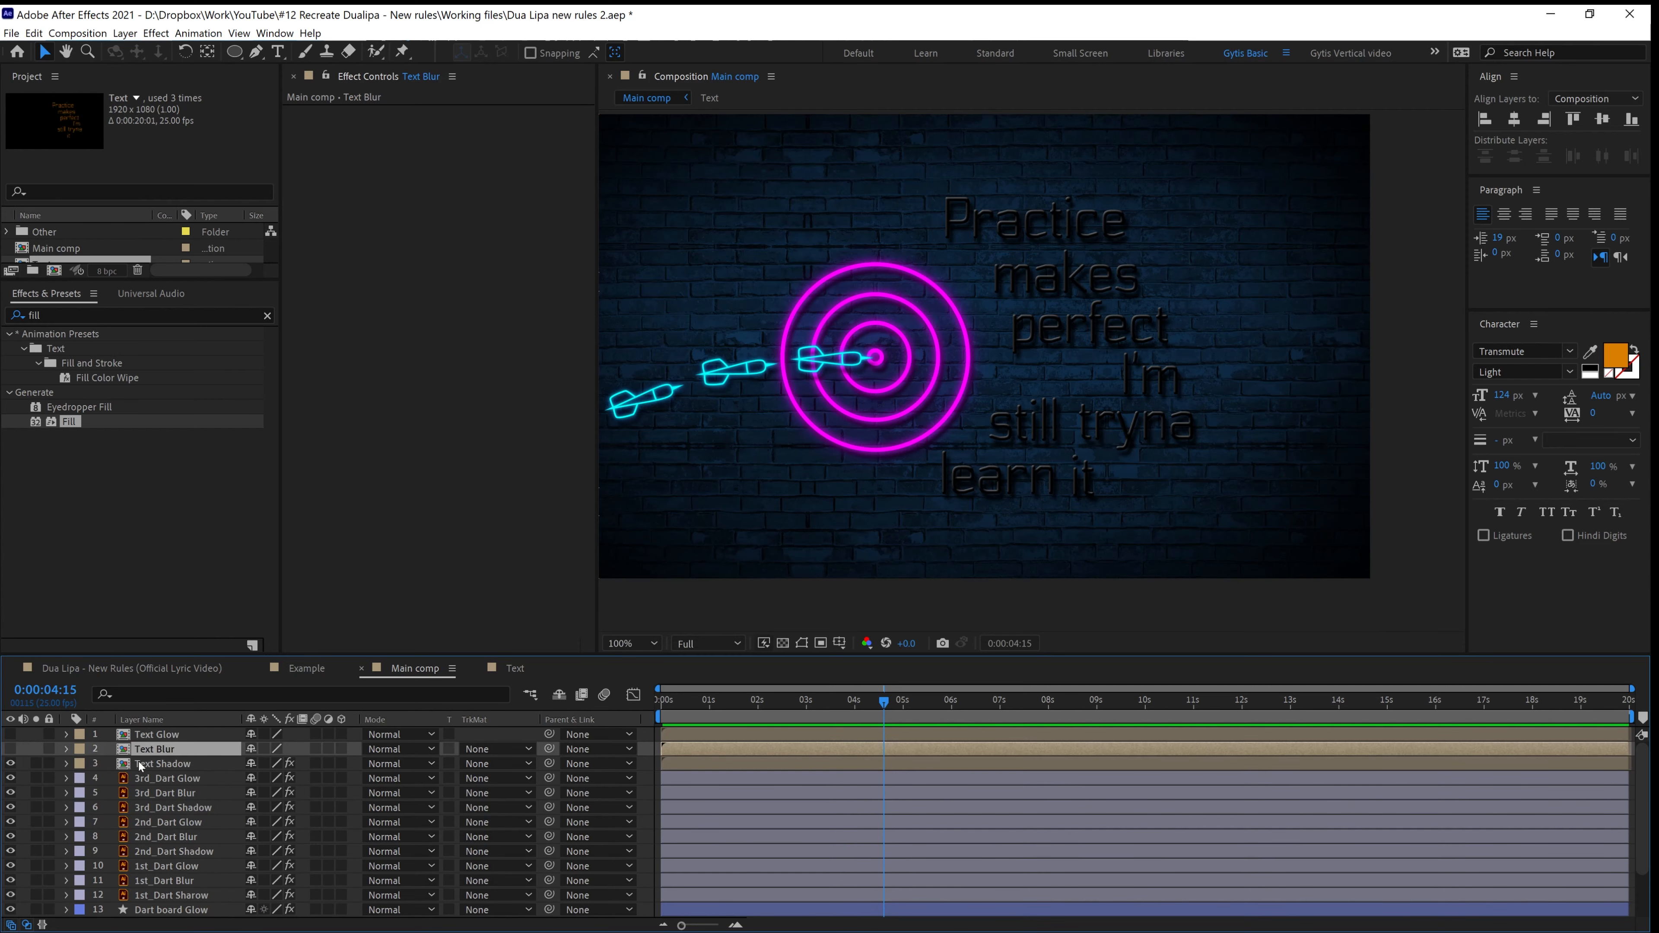
{"action": "left_click", "coordinate": [11, 749]}
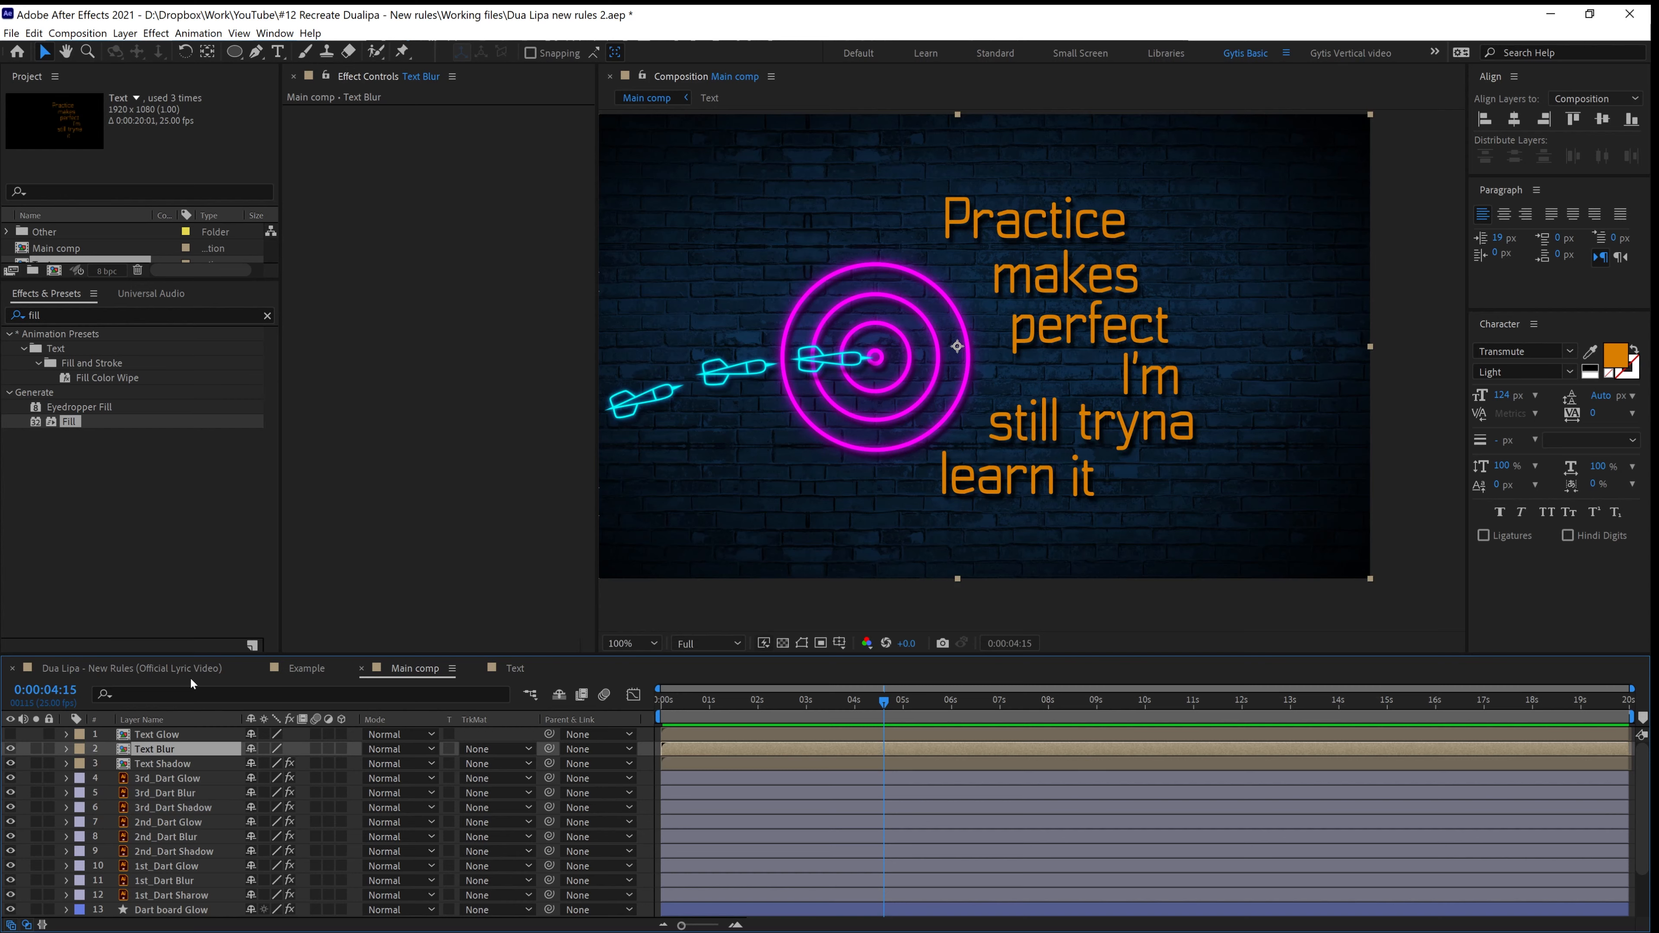
{"action": "left_click", "coordinate": [58, 314]}
{"action": "type", "text": "gau"}
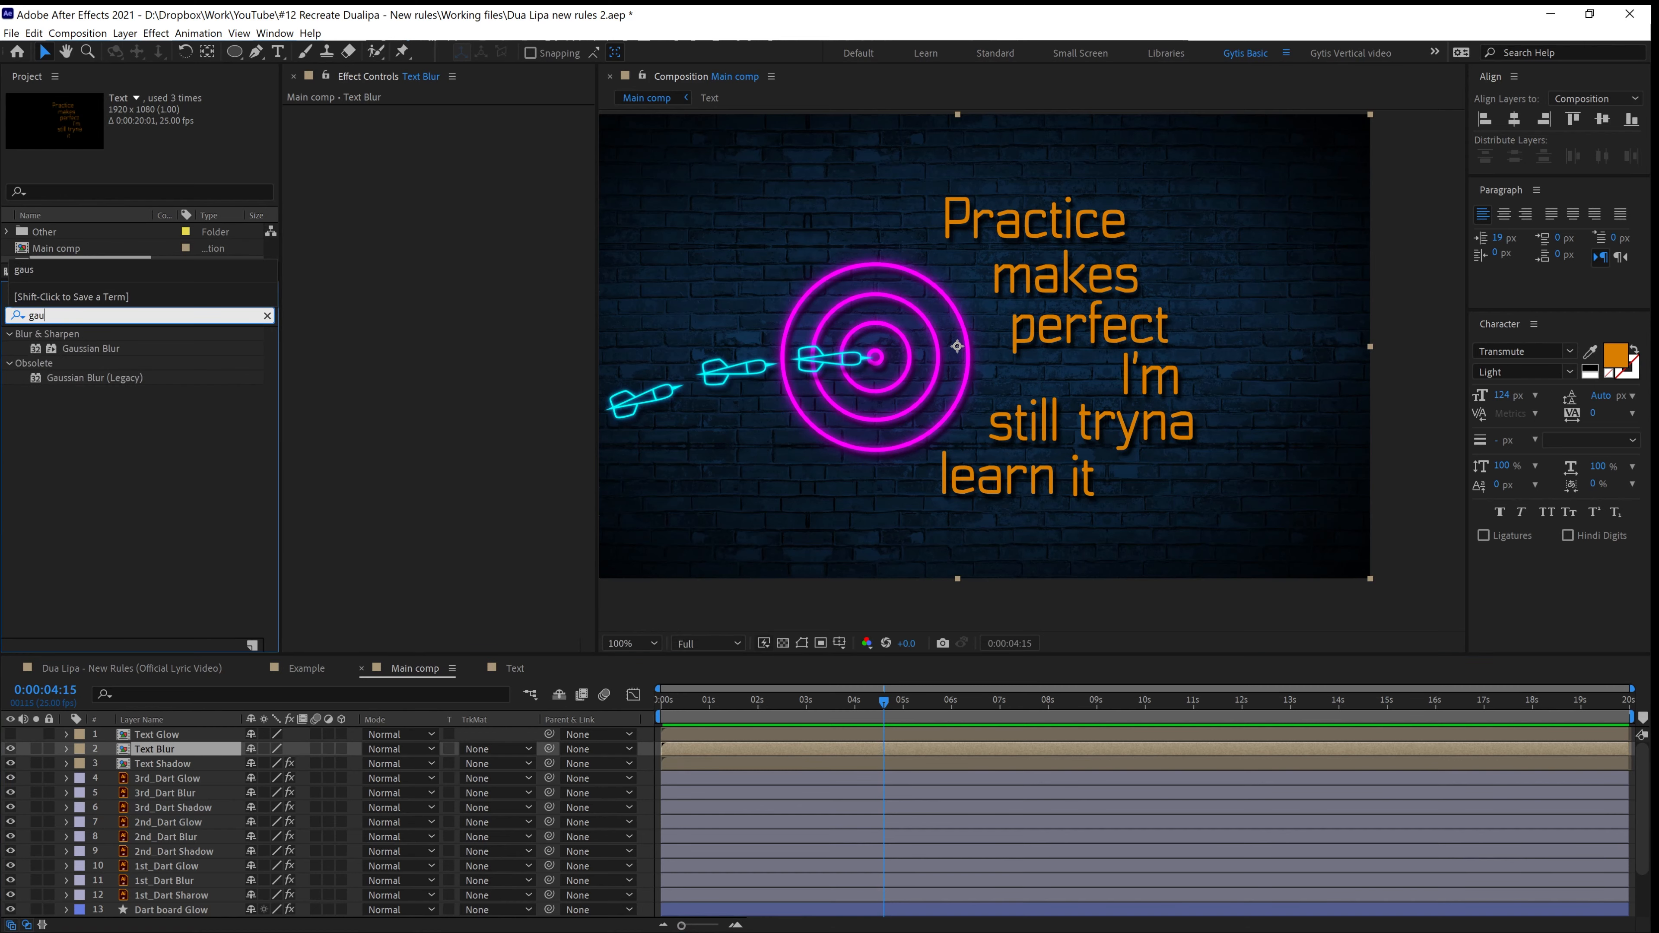
{"action": "type", "text": "s"}
{"action": "double_click", "coordinate": [70, 346]}
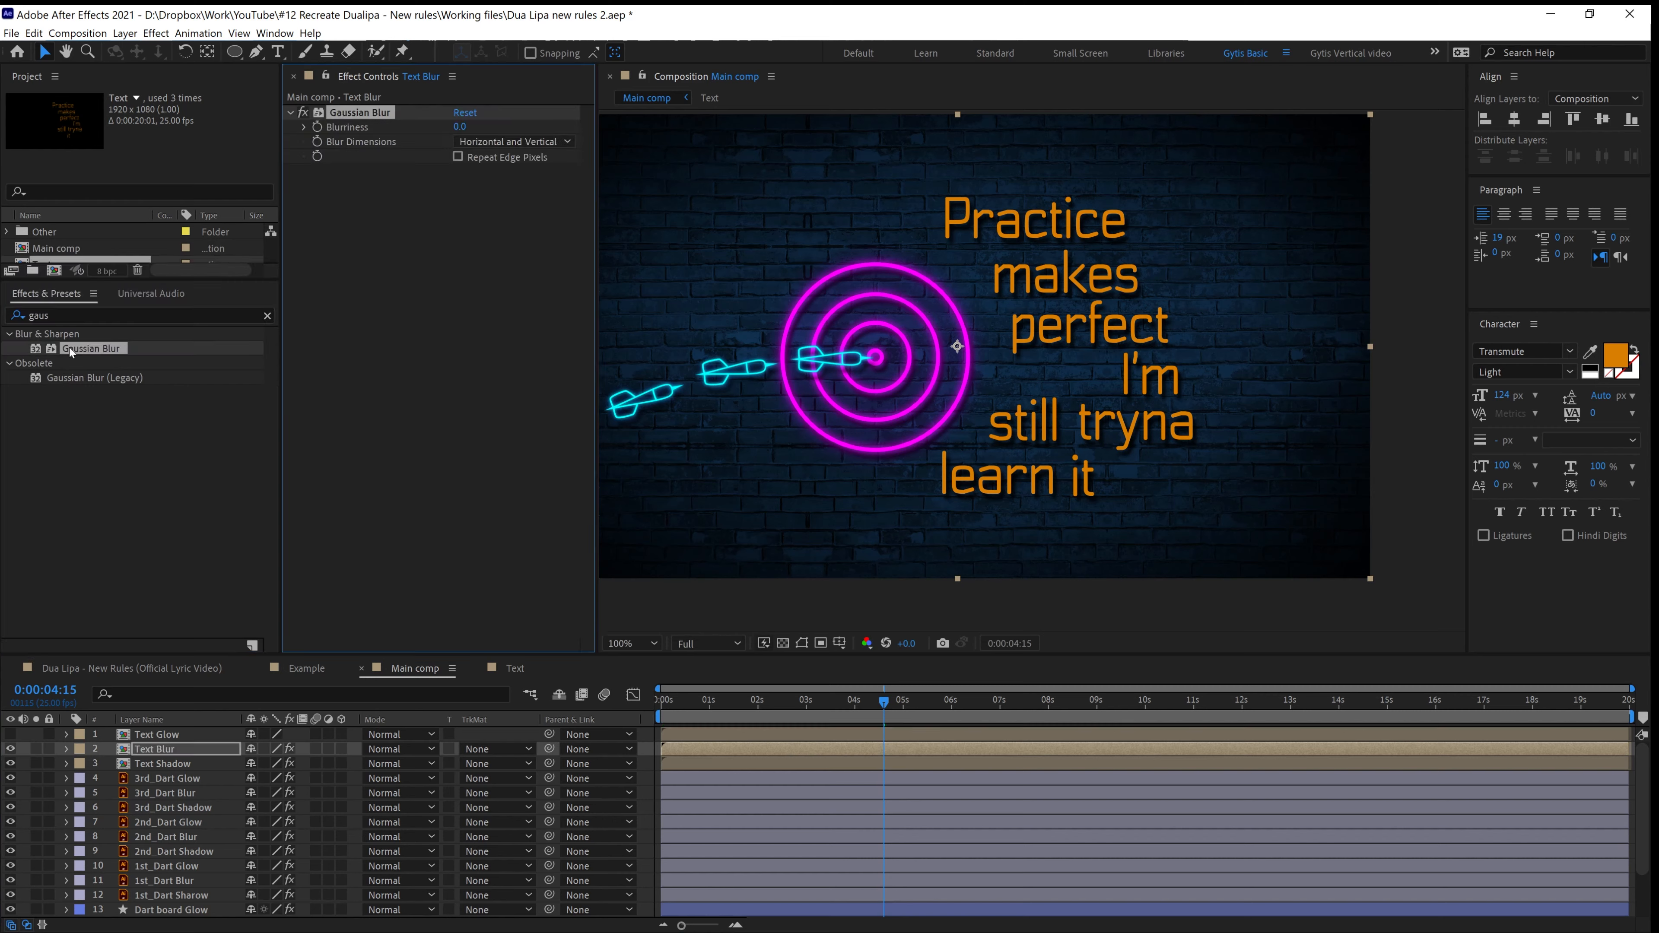
{"action": "left_click_drag", "start_coordinate": [460, 127], "coordinate": [1284, 152]}
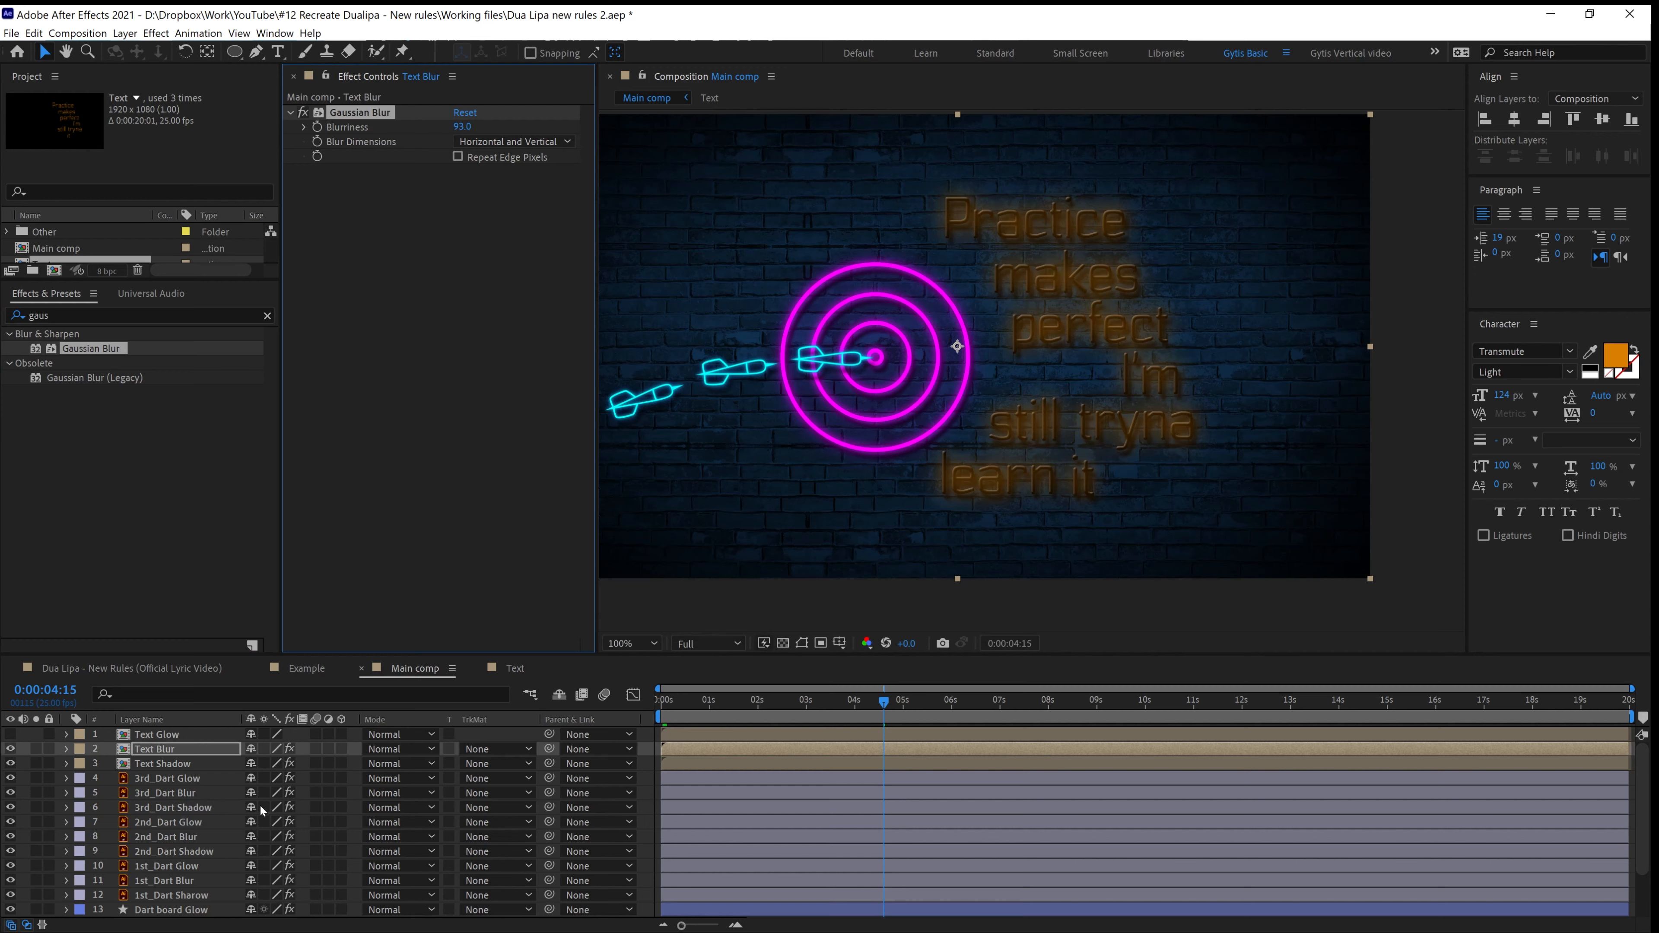
Show the Text Glow layer and apply the Stylize Glow effect to it
{"action": "left_click", "coordinate": [152, 735]}
{"action": "left_click", "coordinate": [10, 735]}
{"action": "left_click", "coordinate": [157, 719]}
{"action": "left_click", "coordinate": [77, 303]}
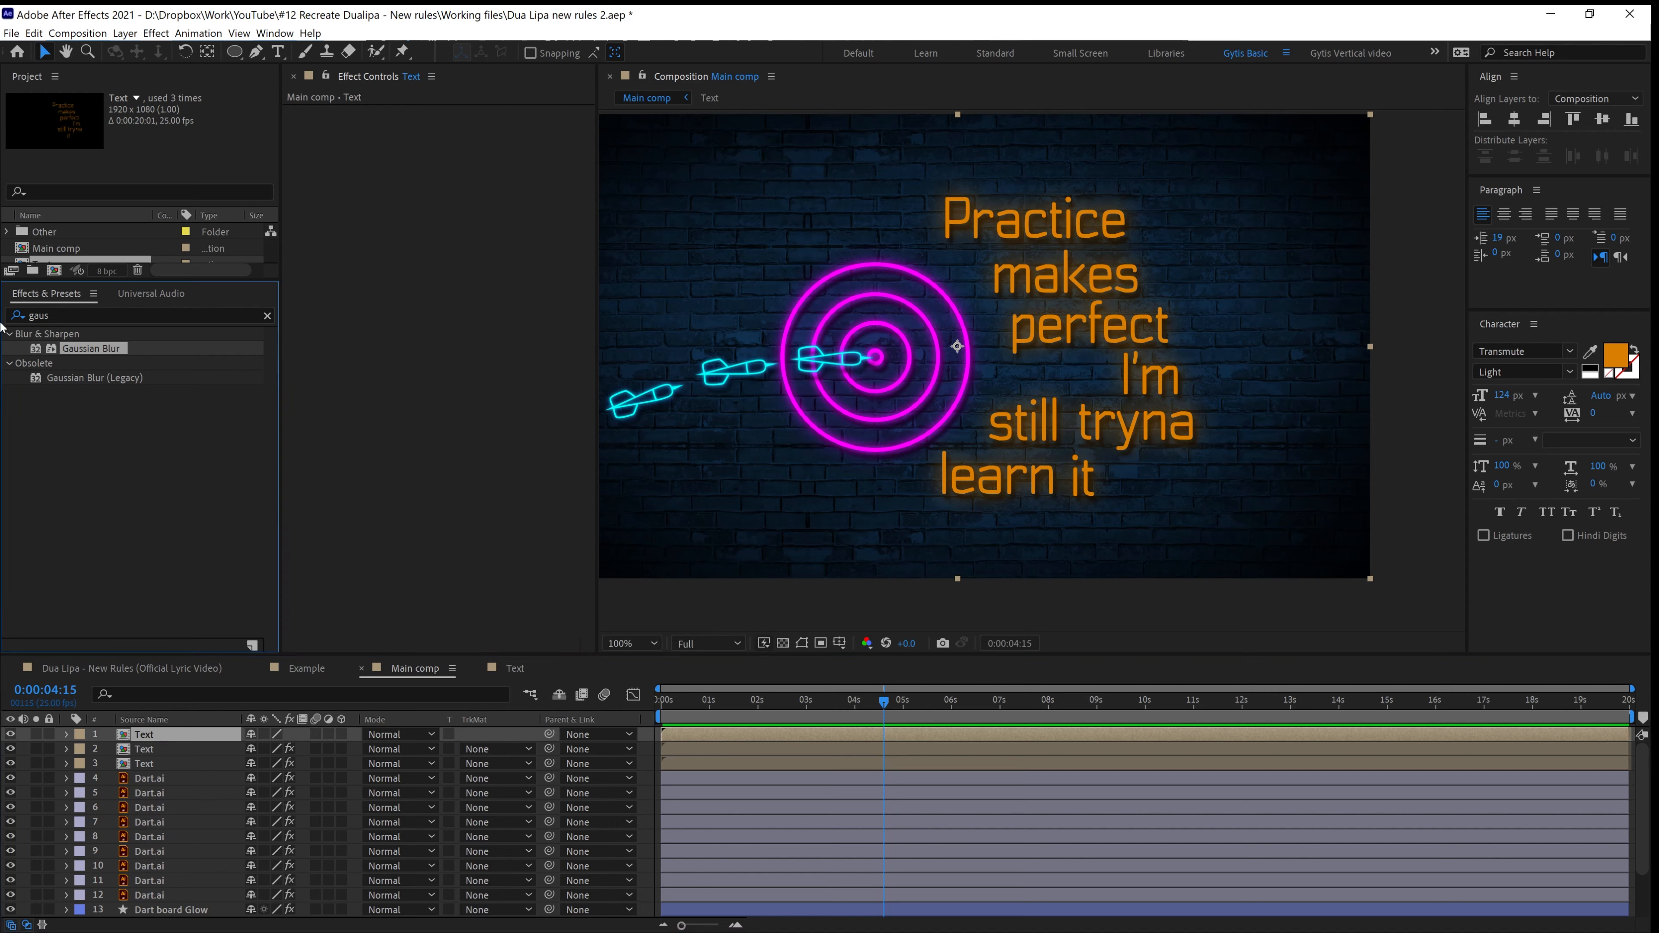
{"action": "left_click", "coordinate": [56, 315]}
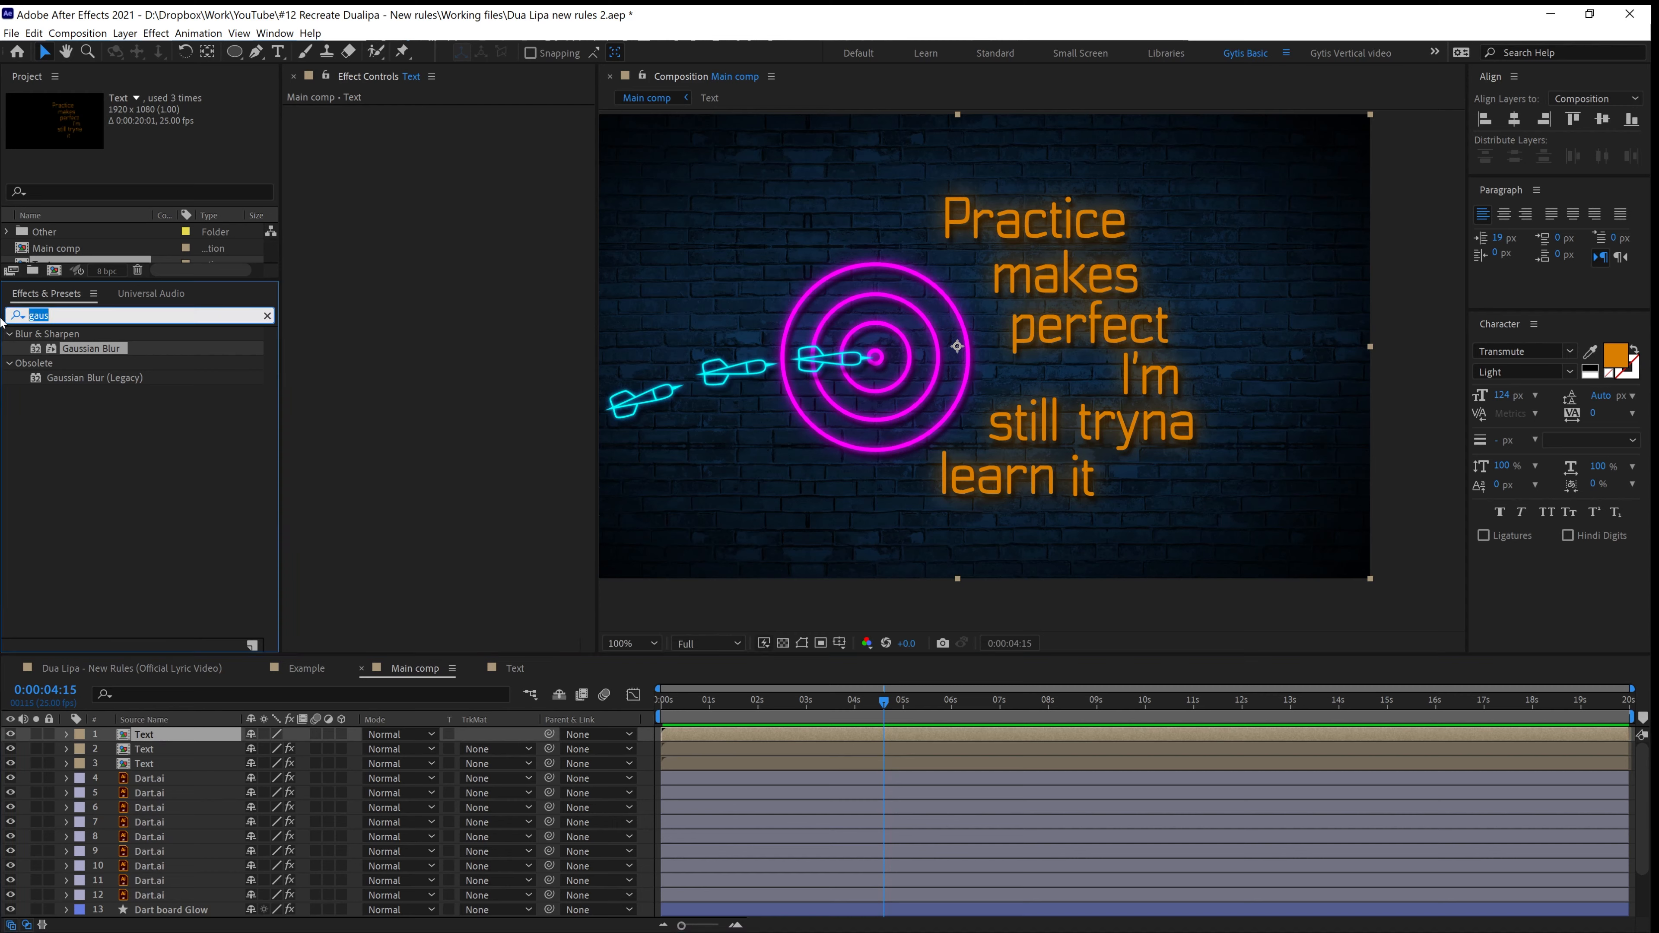
{"action": "type", "text": "glow"}
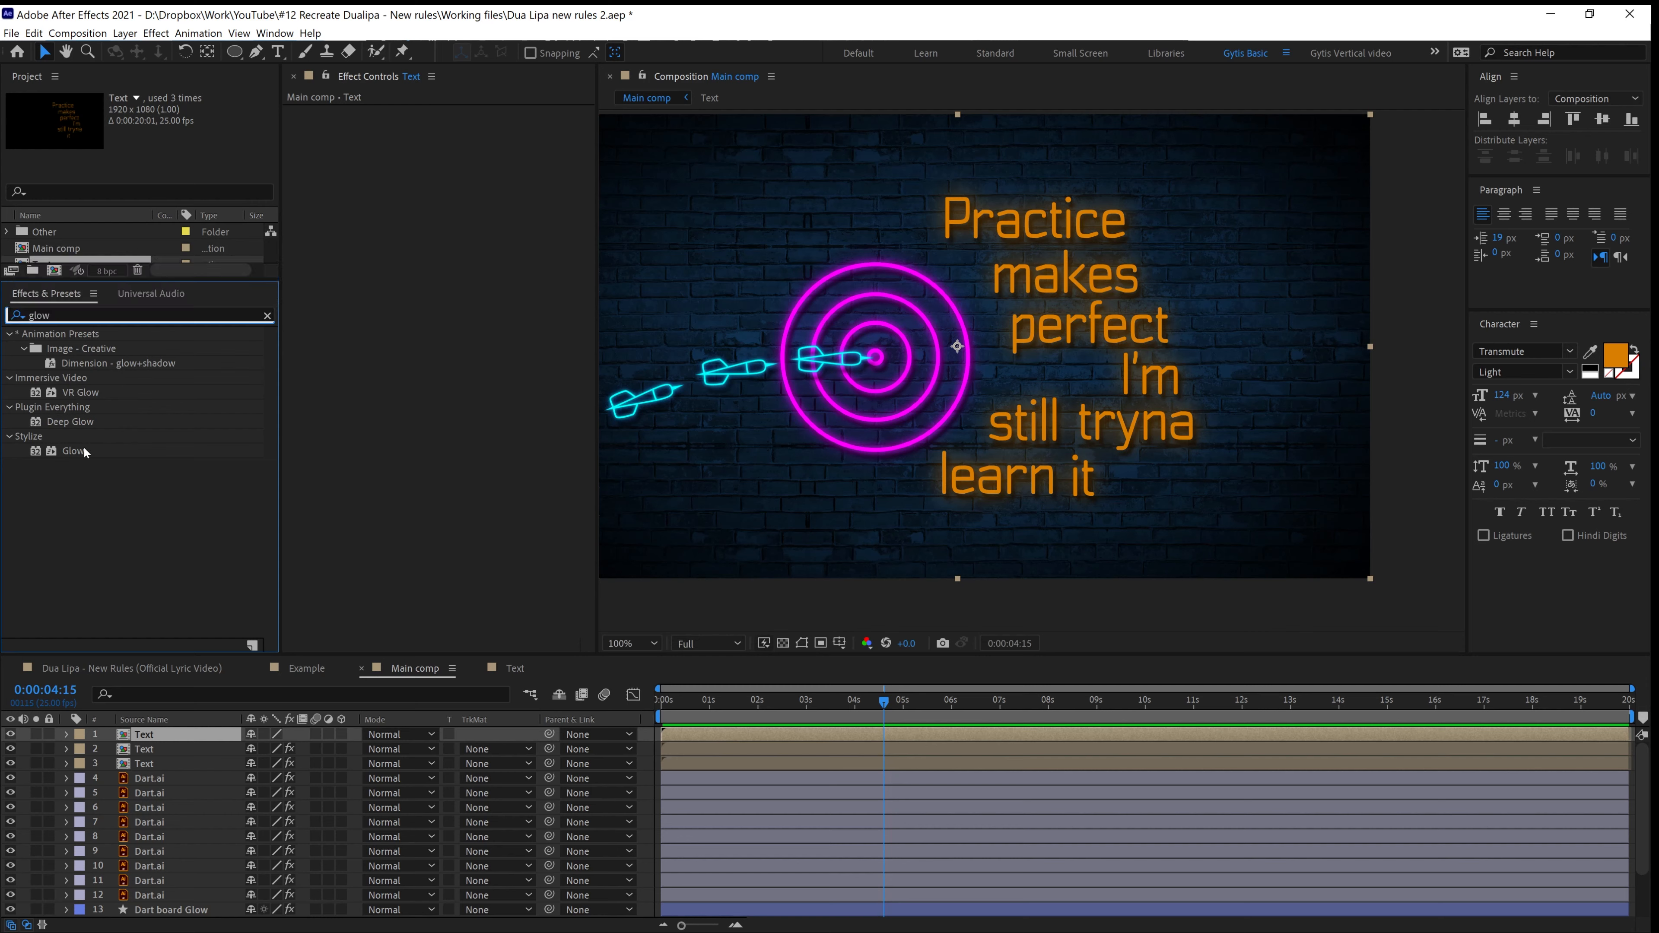
{"action": "double_click", "coordinate": [84, 448]}
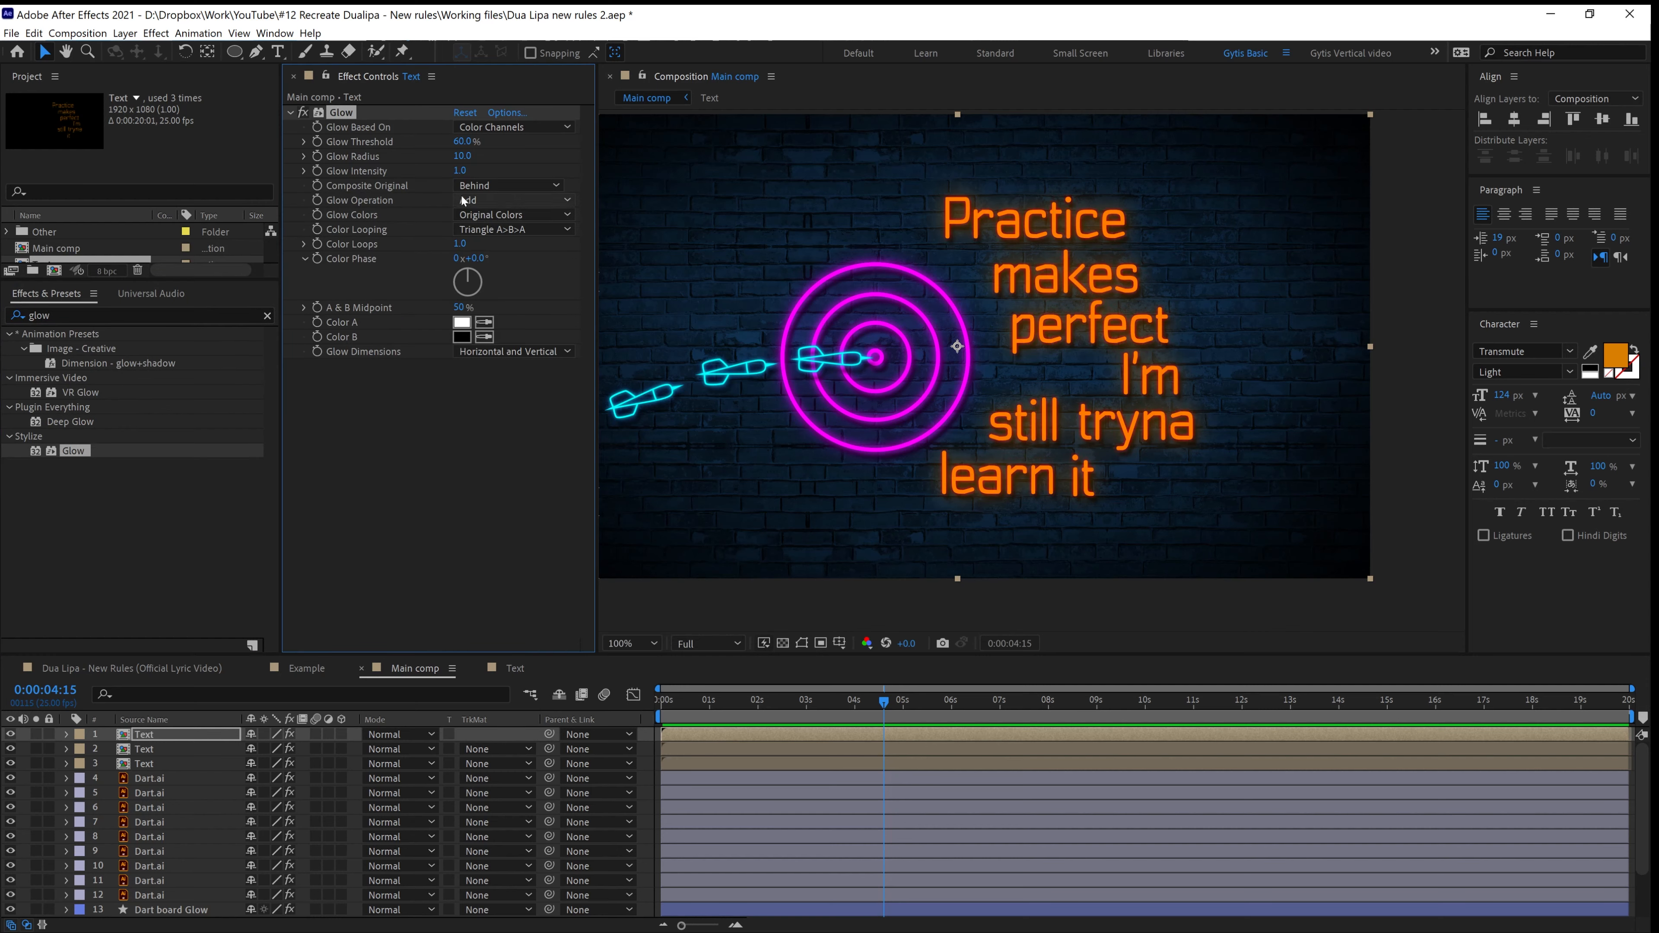
{"action": "scroll", "coordinate": [1095, 274], "scroll_direction": "up", "scroll_amount": 4}
{"action": "scroll", "coordinate": [1088, 278], "scroll_direction": "down", "scroll_amount": 2}
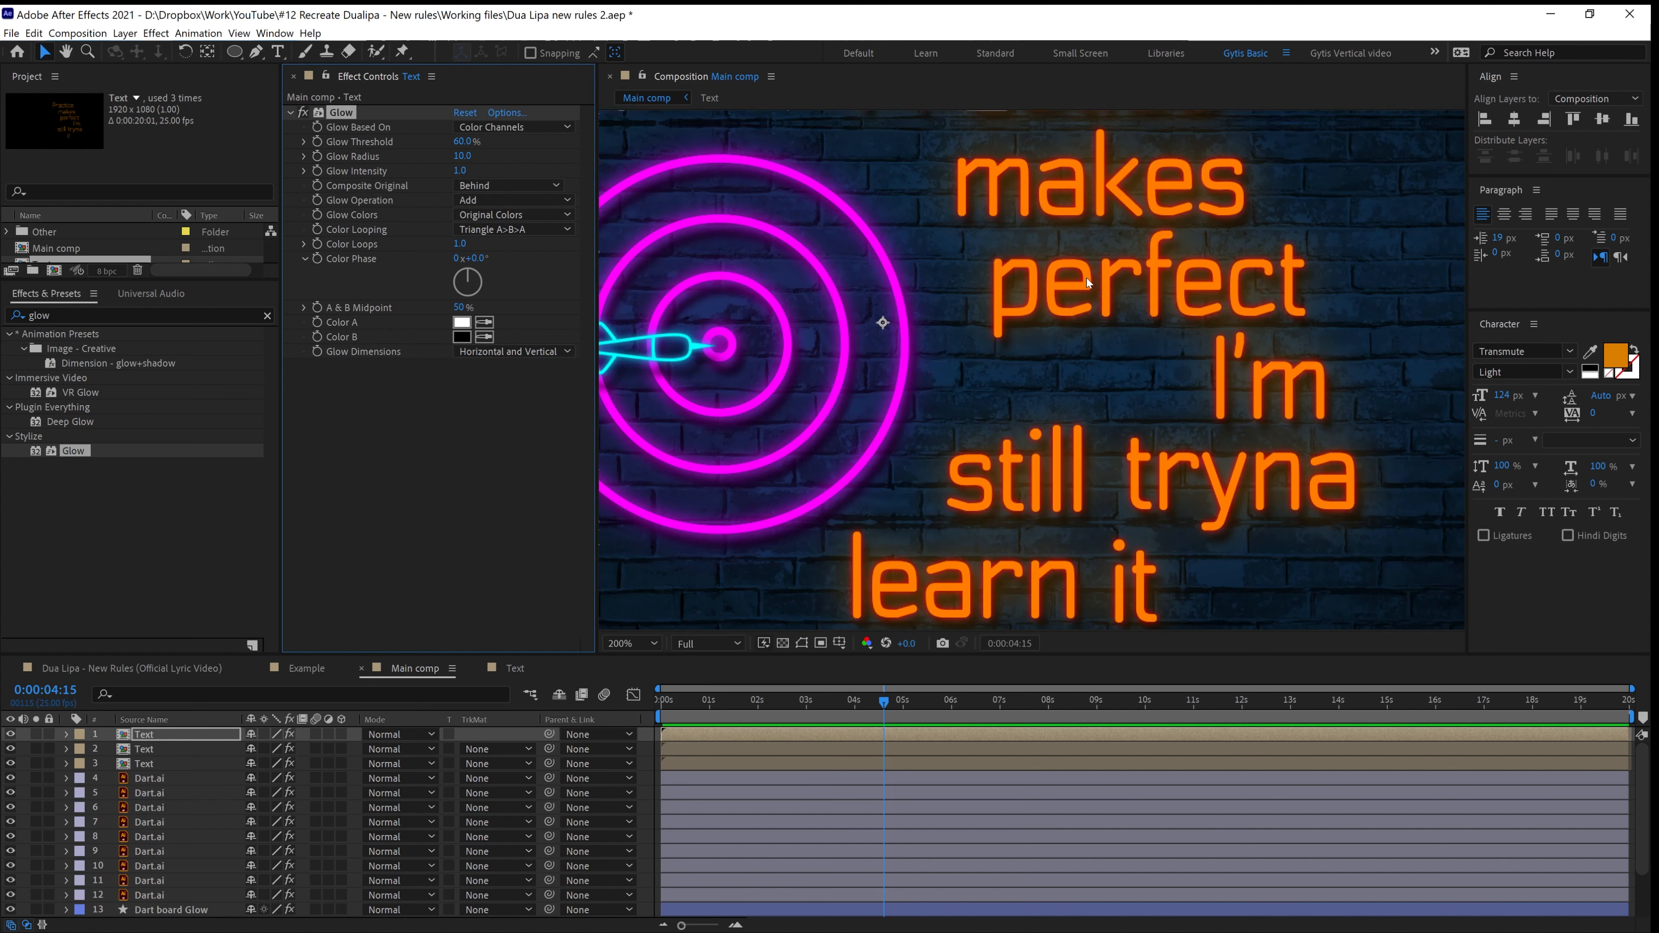
Check the word layers inside the Text precomposition and return to Main comp
{"action": "double_click", "coordinate": [145, 736]}
{"action": "key", "text": "period"}
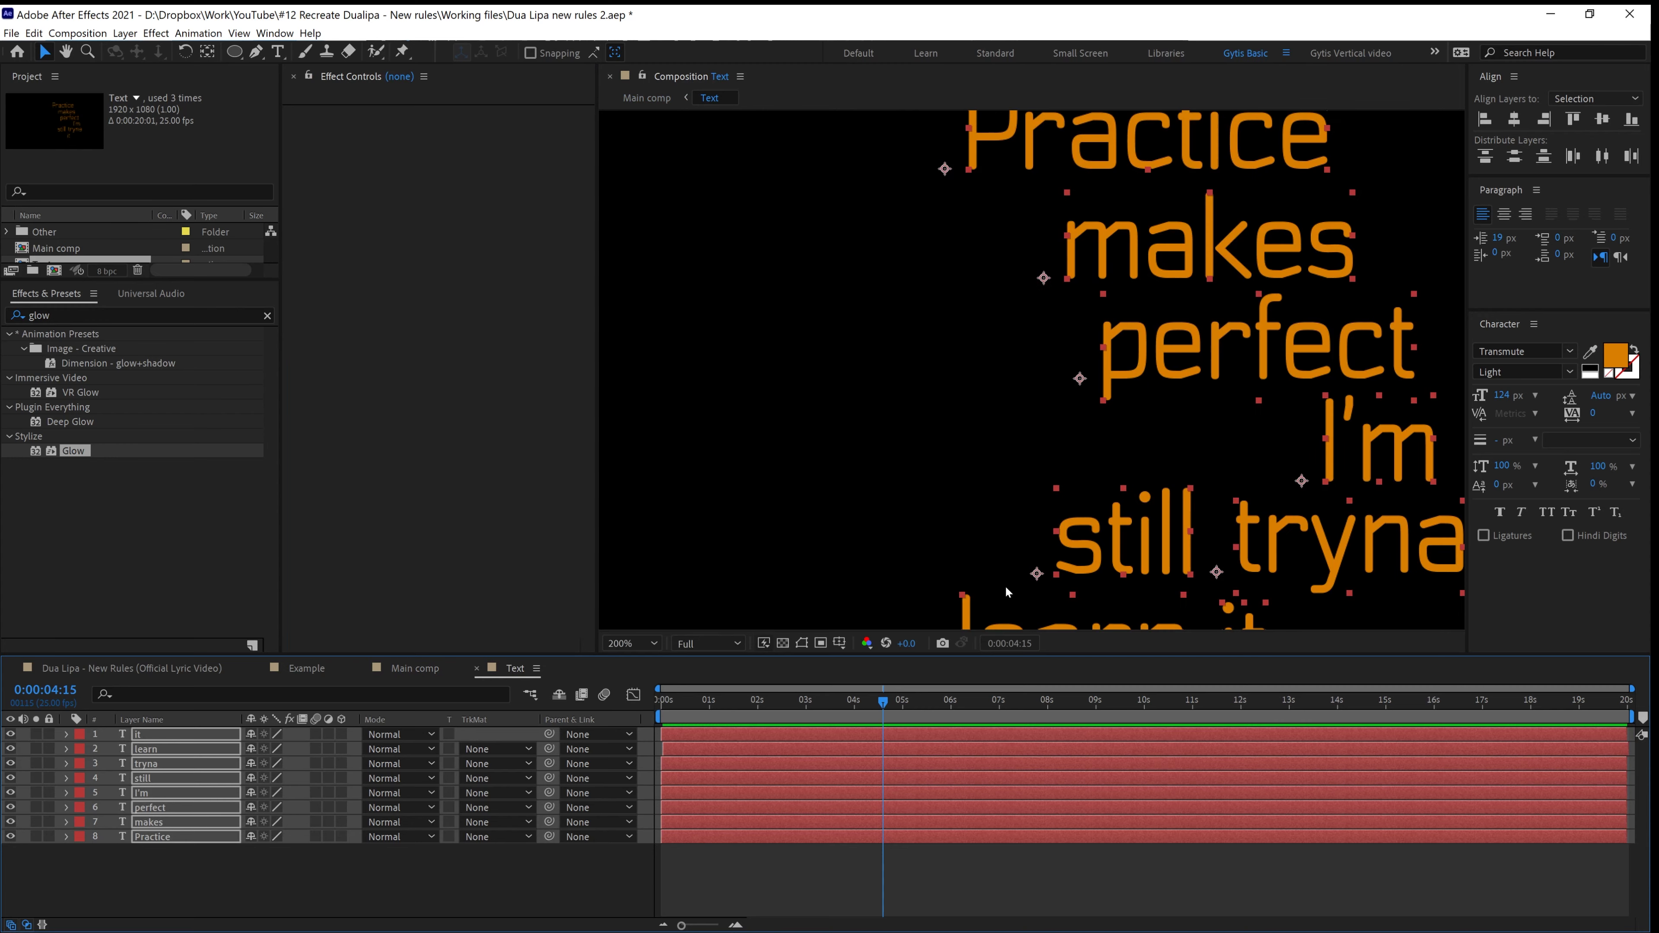
{"action": "left_click", "coordinate": [424, 668]}
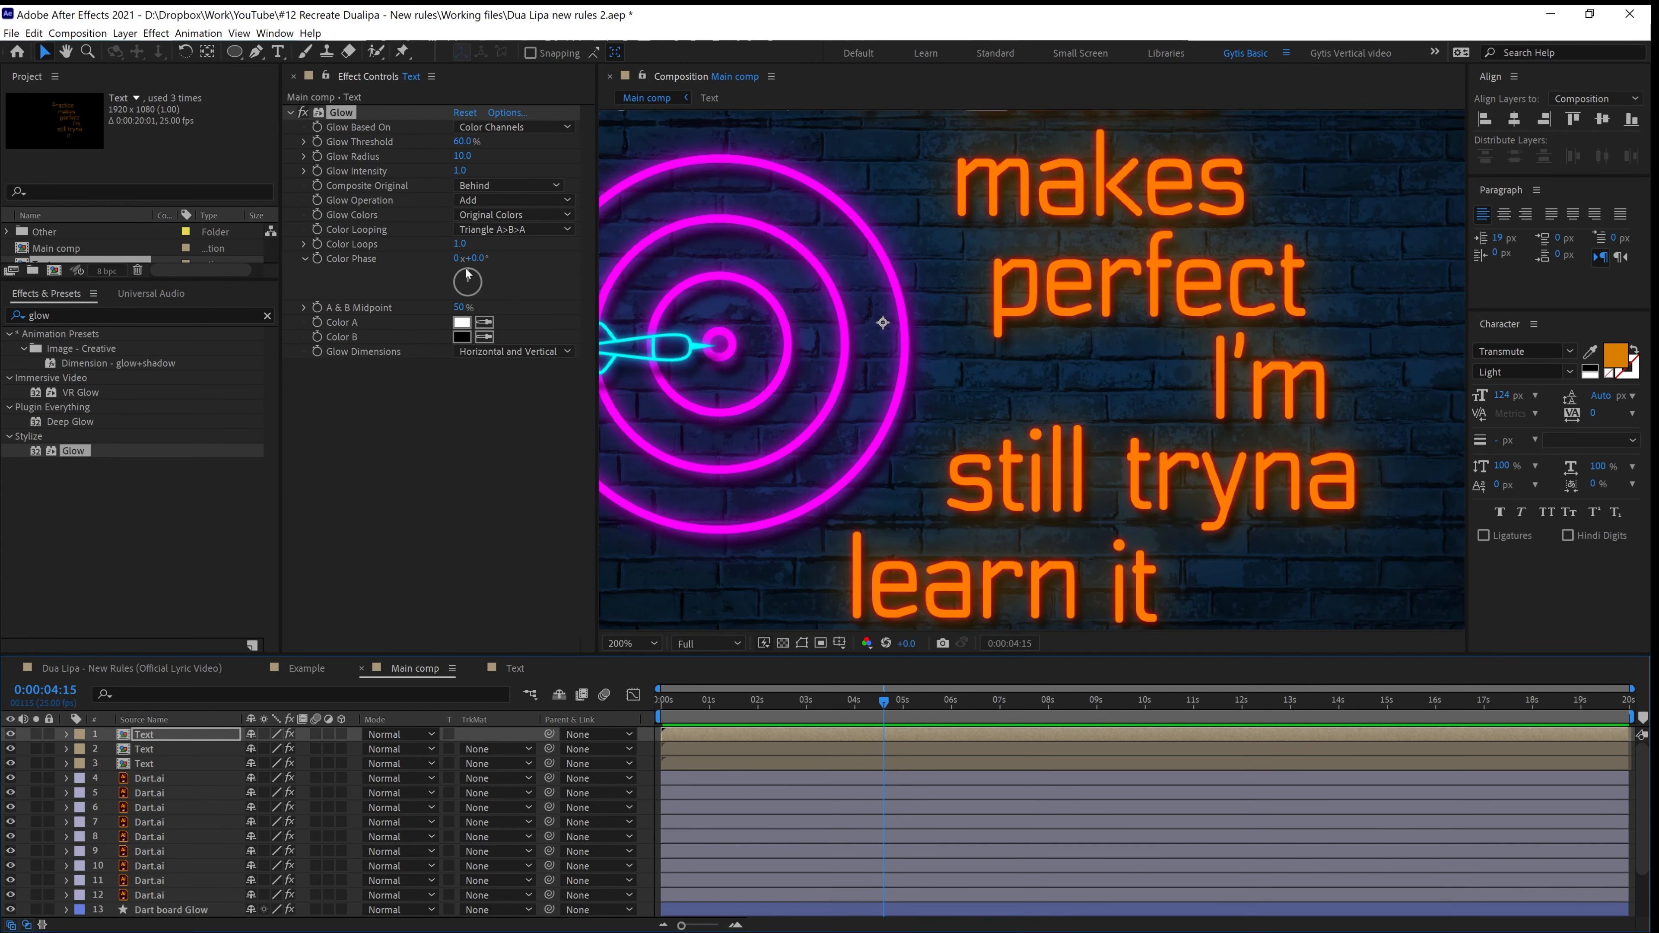
Set the uppermost text layer's Glow Intensity to 5.2 and Glow Radius to 48
{"action": "left_click_drag", "start_coordinate": [461, 170], "coordinate": [955, 186]}
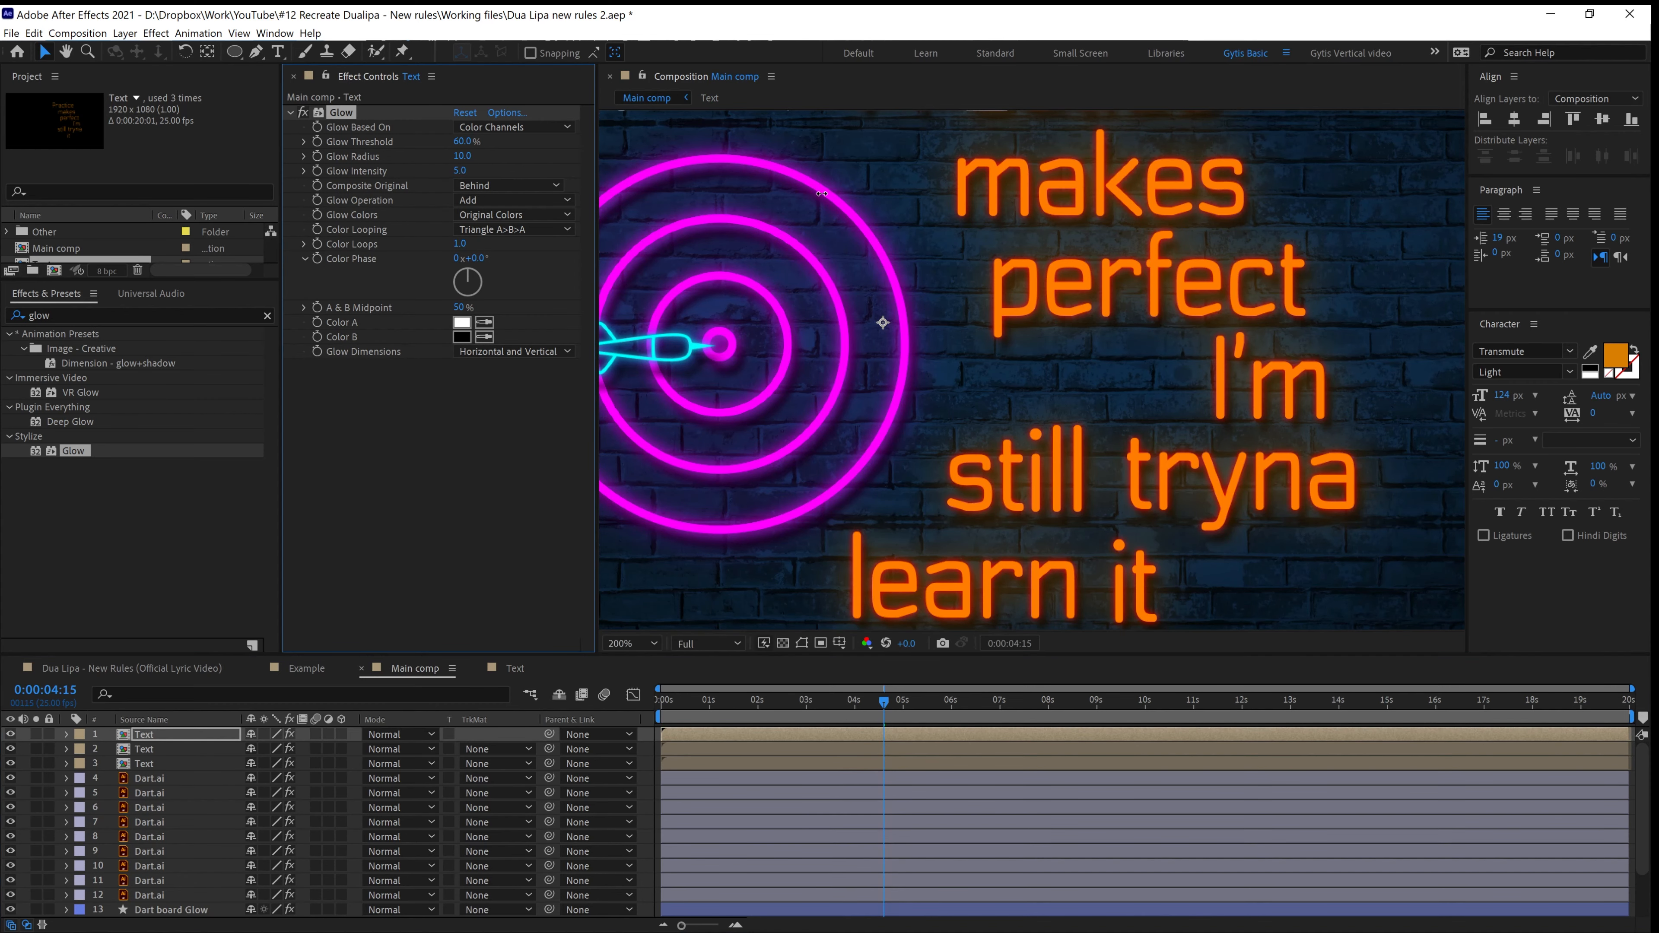
{"action": "left_click_drag", "start_coordinate": [828, 192], "coordinate": [837, 193]}
{"action": "scroll", "coordinate": [1216, 360], "scroll_direction": "down", "scroll_amount": 1}
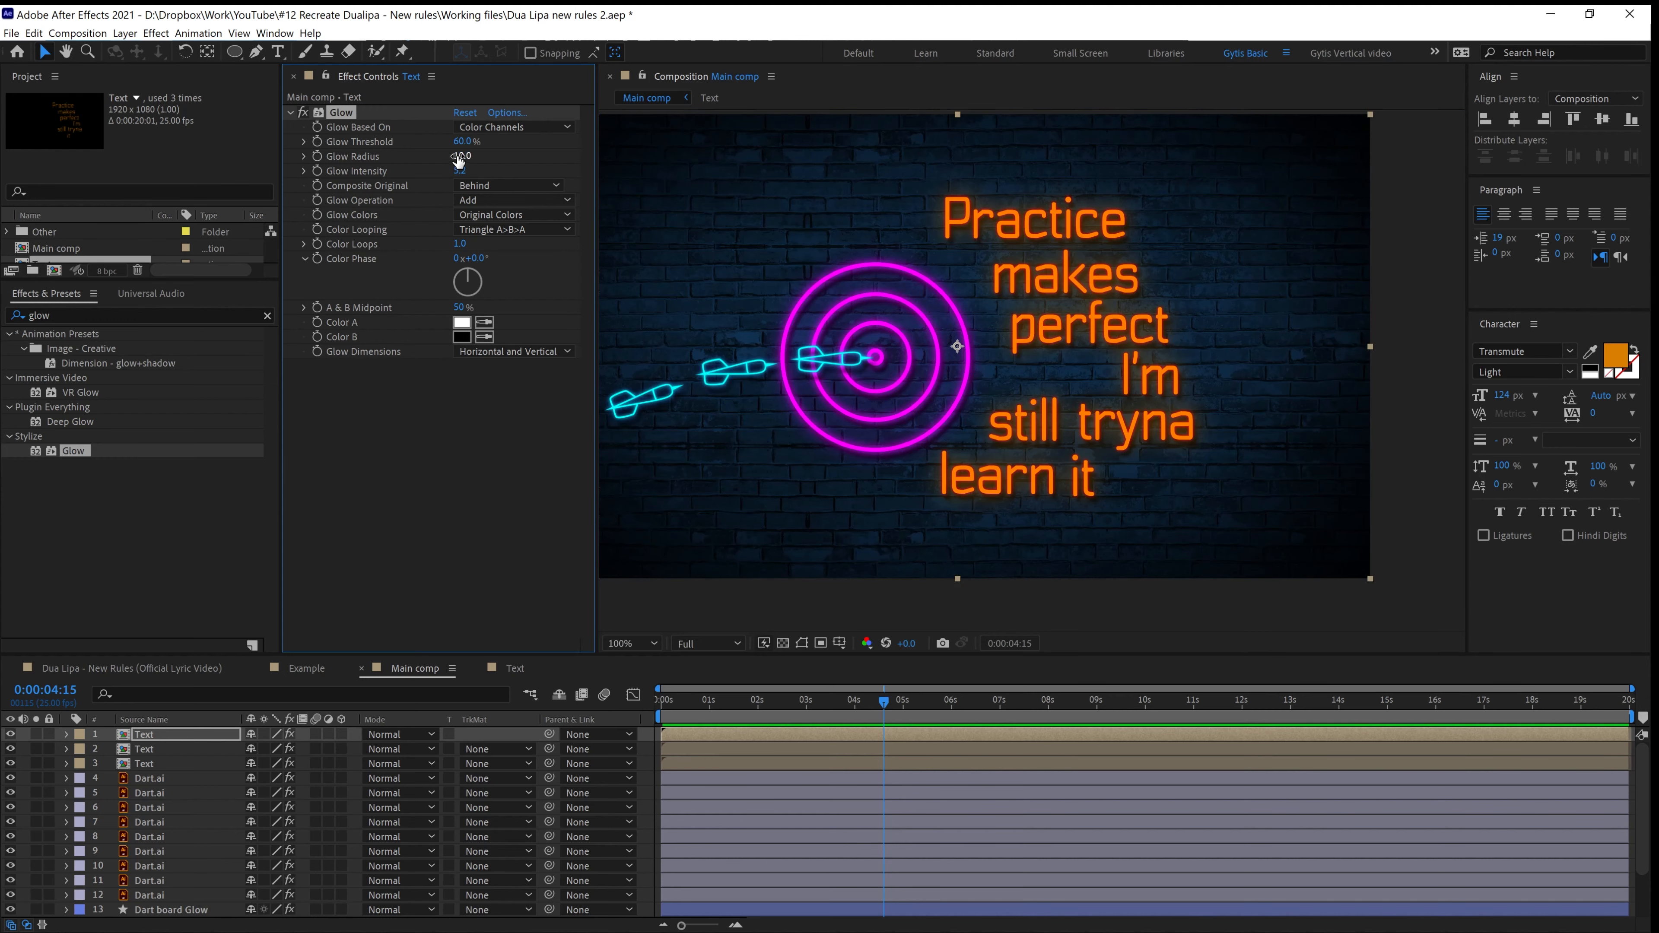
{"action": "left_click_drag", "start_coordinate": [463, 155], "coordinate": [490, 153]}
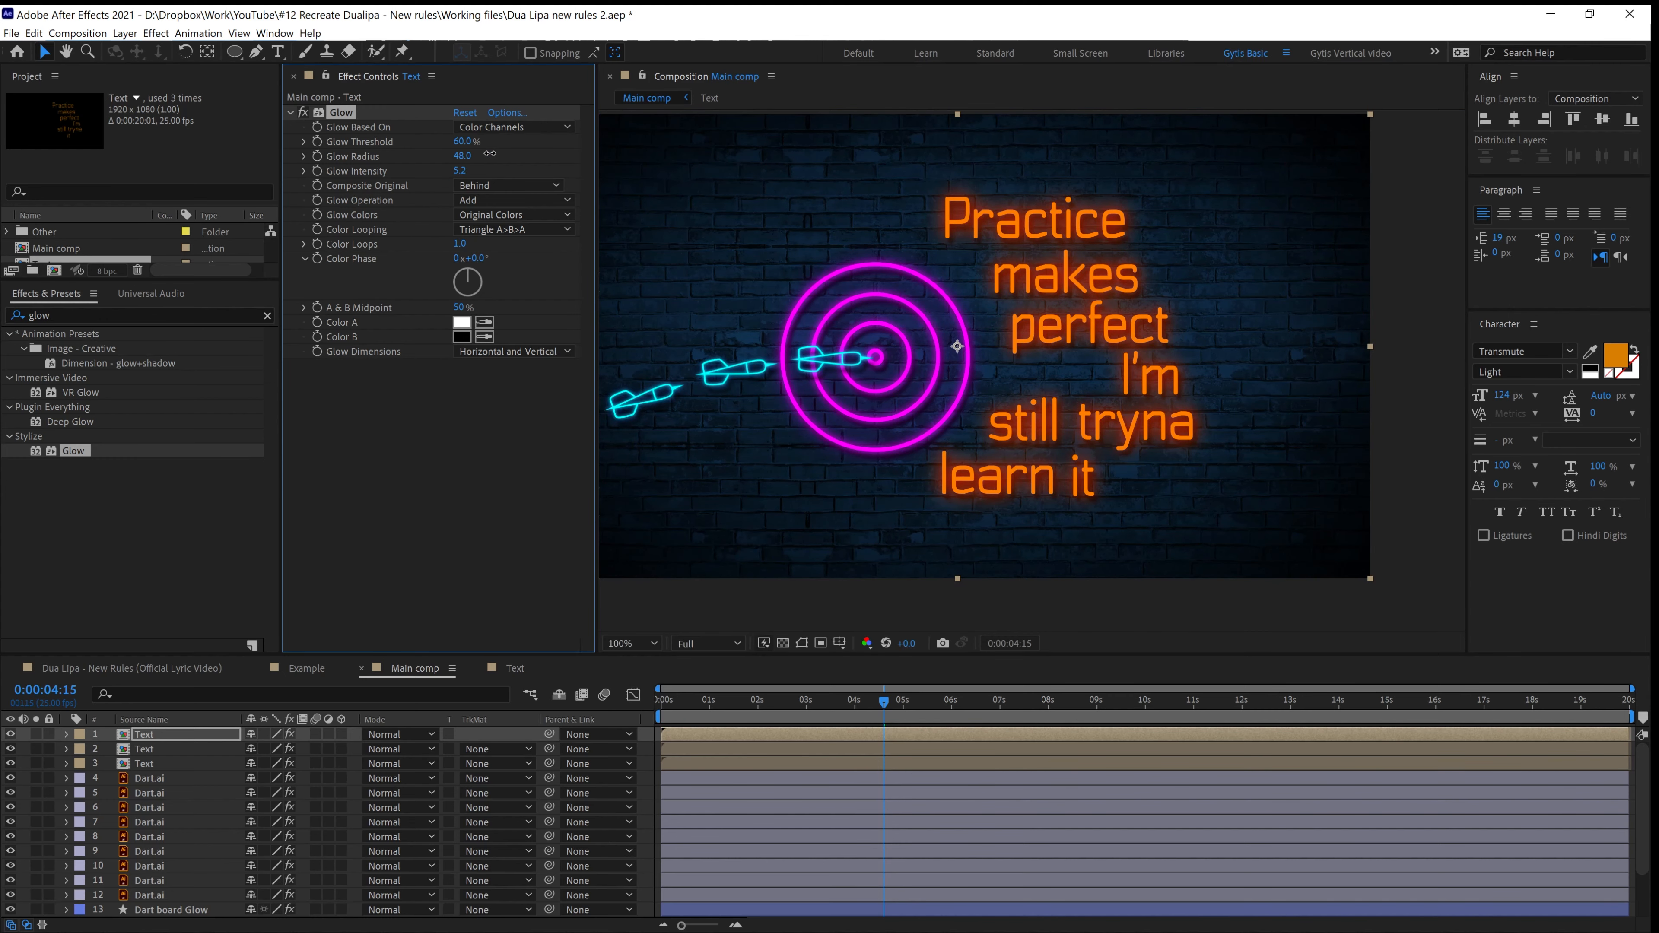
{"action": "scroll", "coordinate": [937, 473], "scroll_direction": "down", "scroll_amount": 1}
{"action": "scroll", "coordinate": [938, 474], "scroll_direction": "up", "scroll_amount": 1}
{"action": "scroll", "coordinate": [938, 473], "scroll_direction": "down", "scroll_amount": 1}
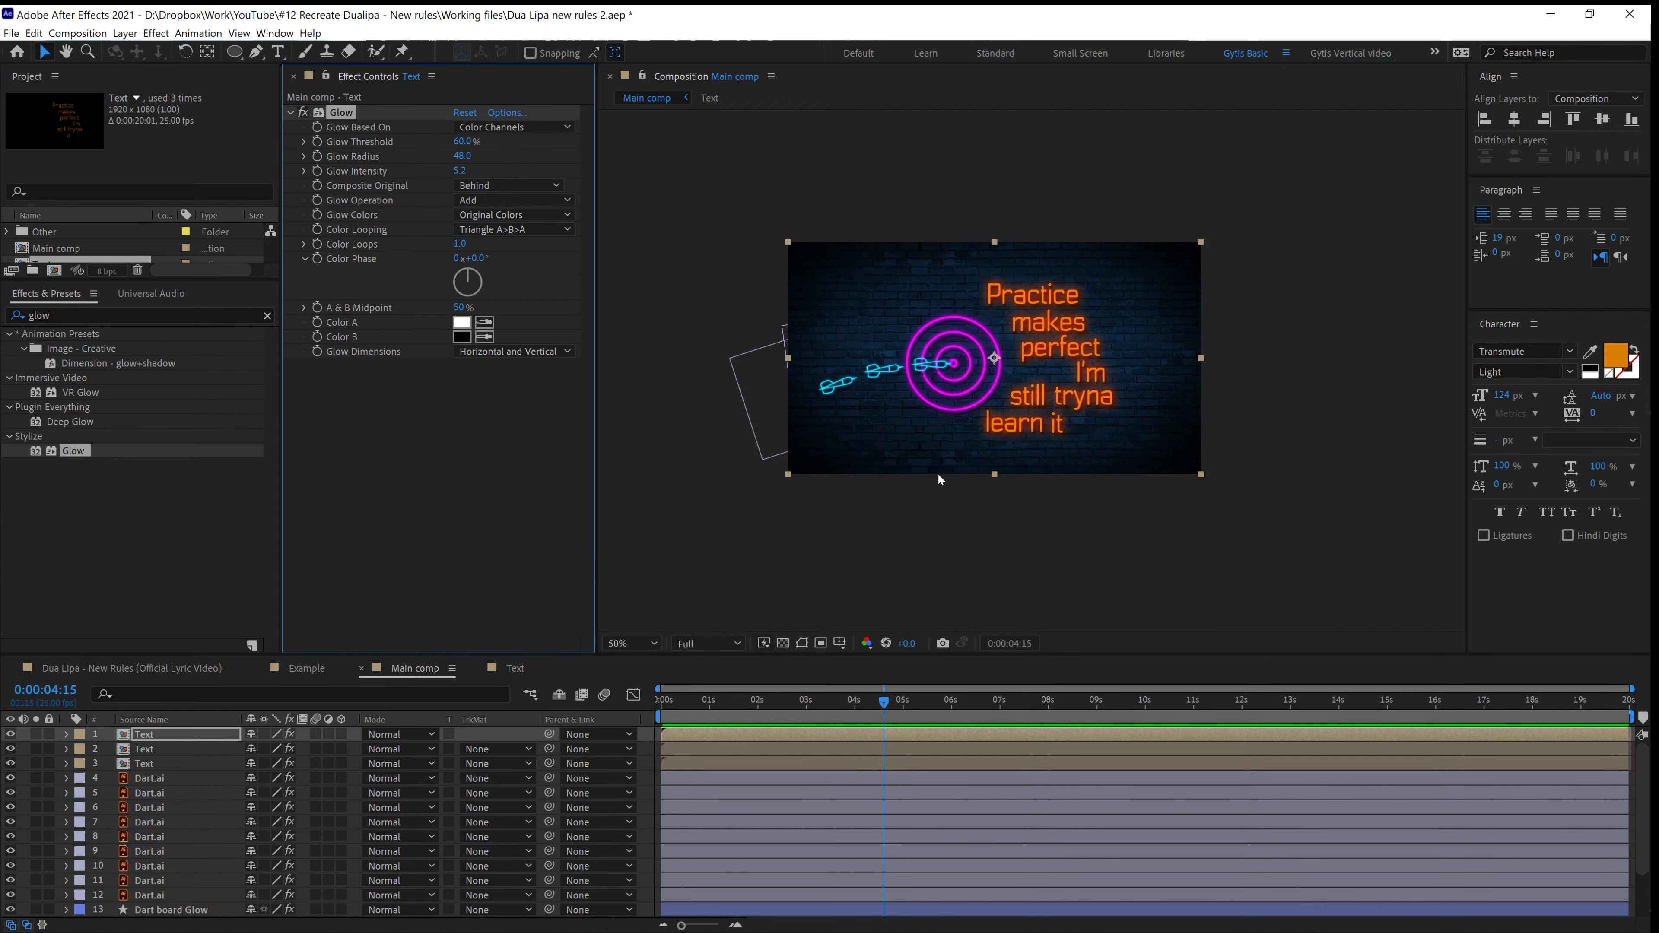
{"action": "left_click_drag", "start_coordinate": [919, 504], "coordinate": [1032, 511]}
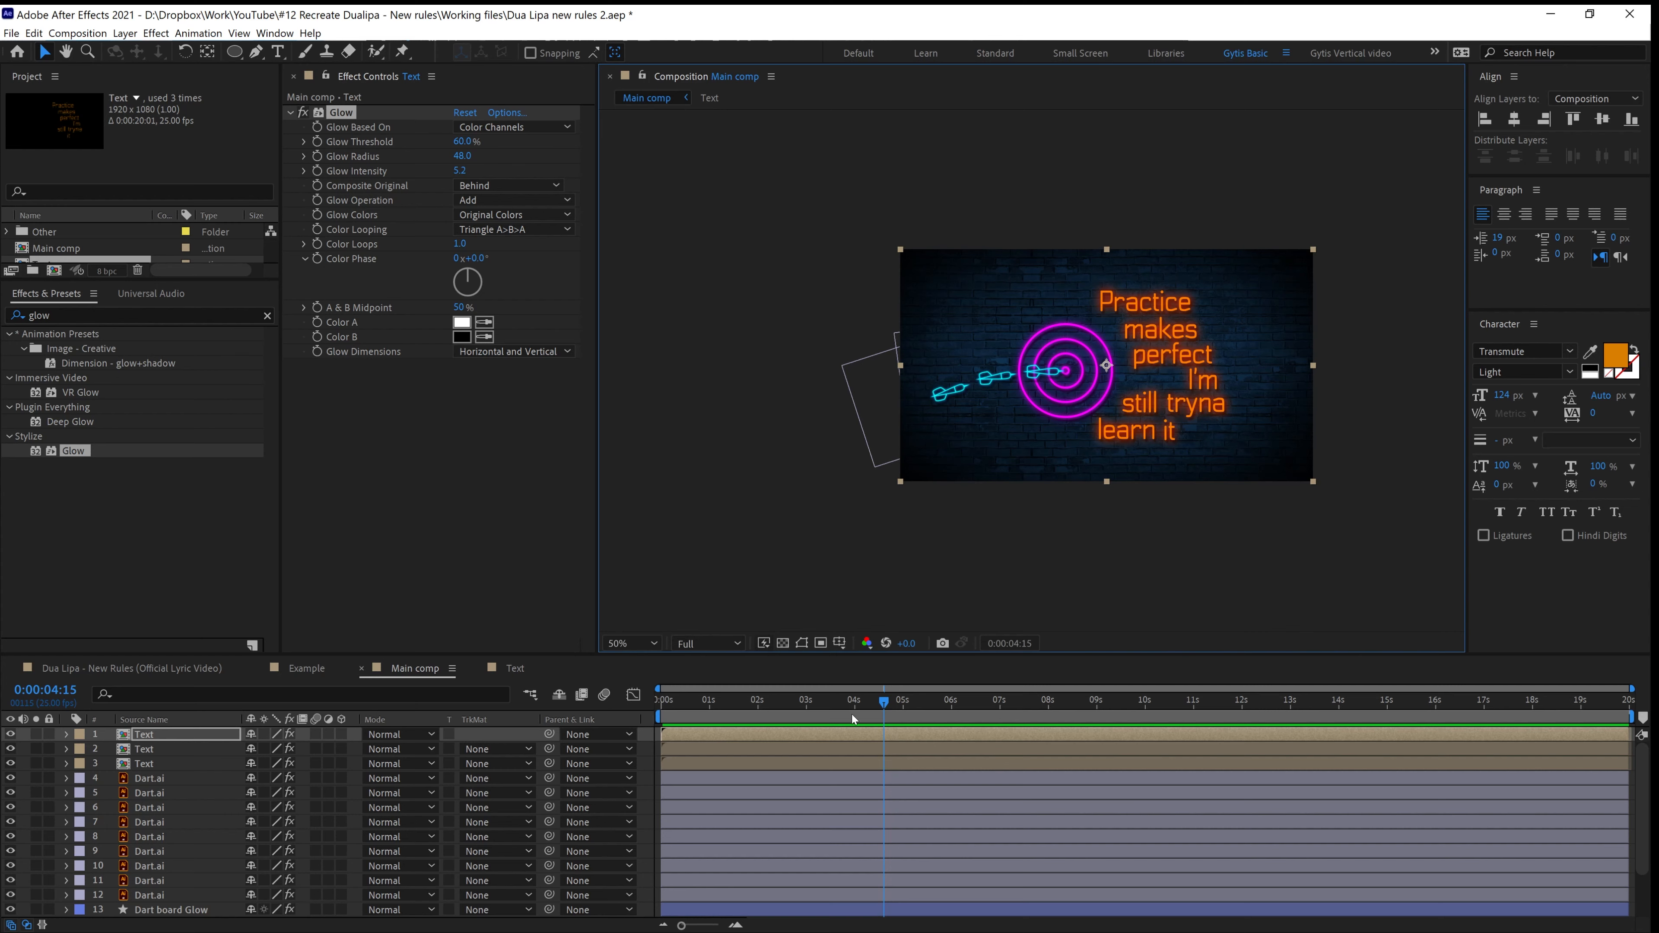
End the Main comp work area at 0:00:04:00 and preview the composition from near its start
{"action": "left_click_drag", "start_coordinate": [882, 698], "coordinate": [860, 738]}
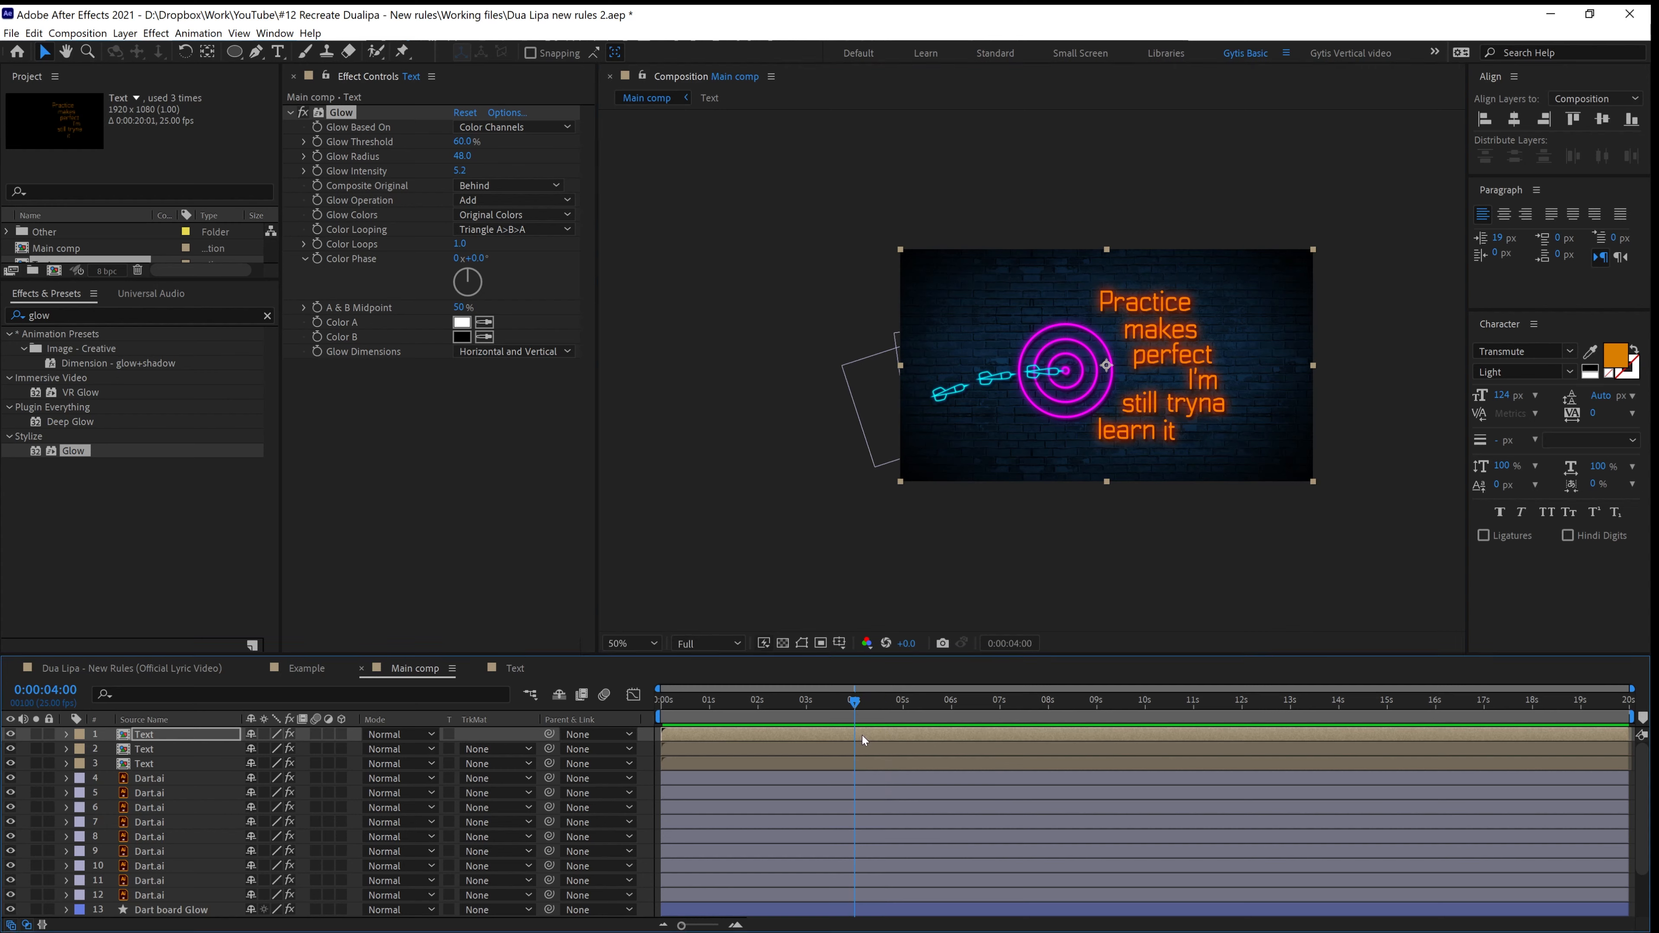
{"action": "left_click", "coordinate": [854, 709]}
{"action": "left_click", "coordinate": [857, 705]}
{"action": "key", "text": "n"}
{"action": "left_click_drag", "start_coordinate": [857, 704], "coordinate": [683, 701]}
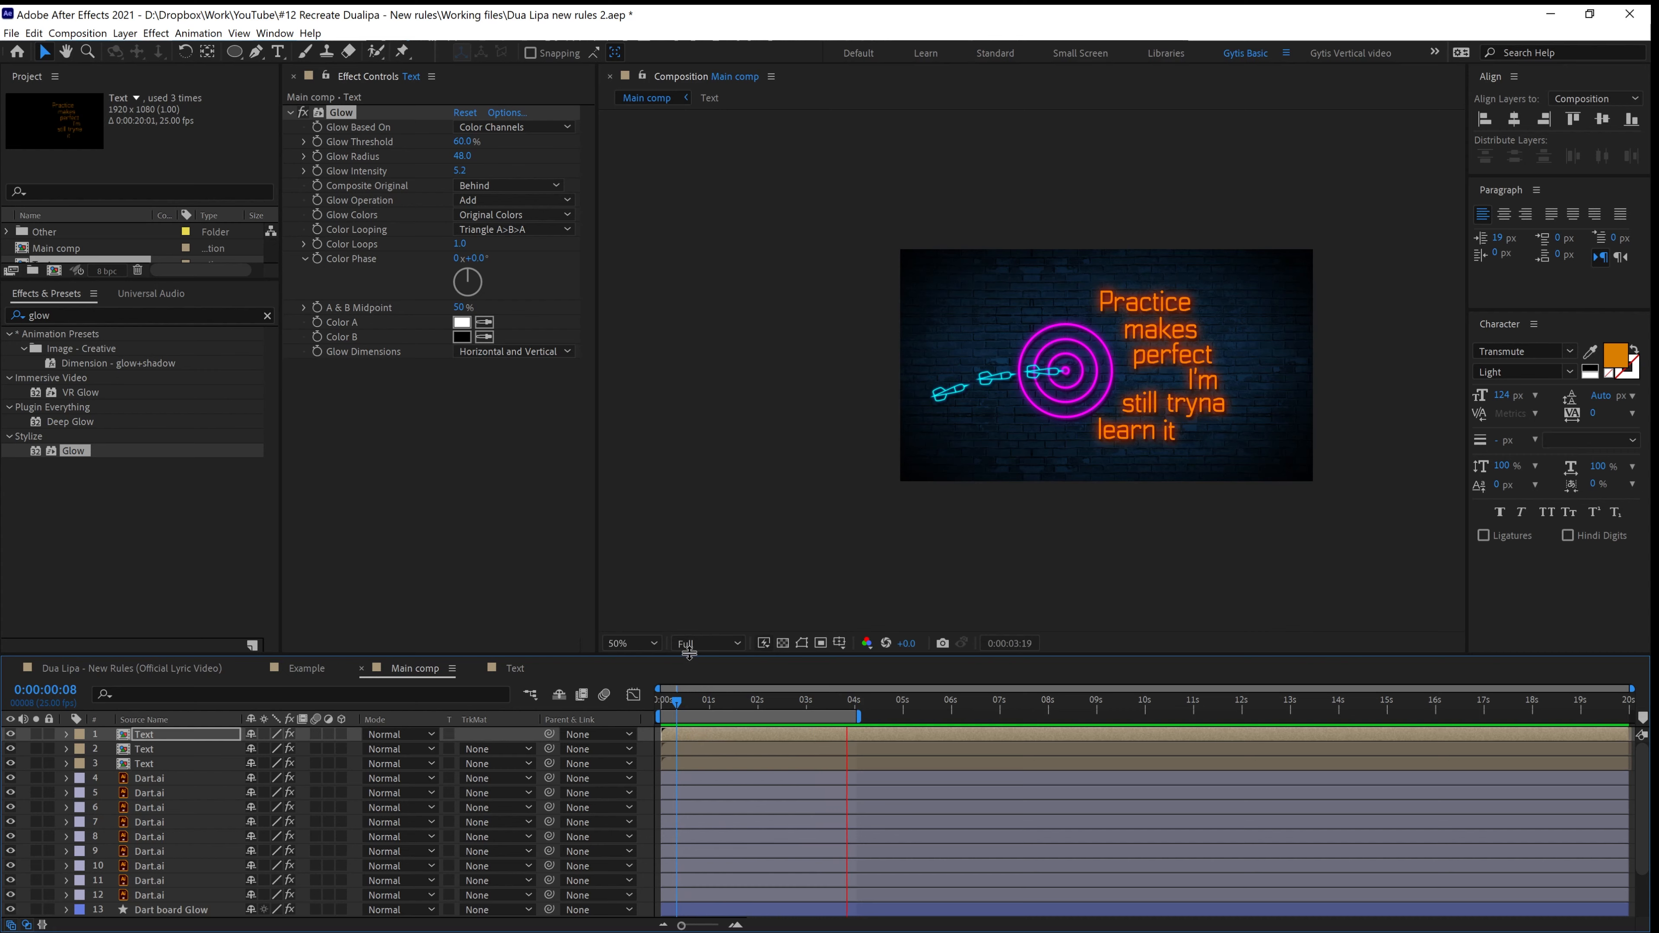
{"action": "key", "text": "space"}
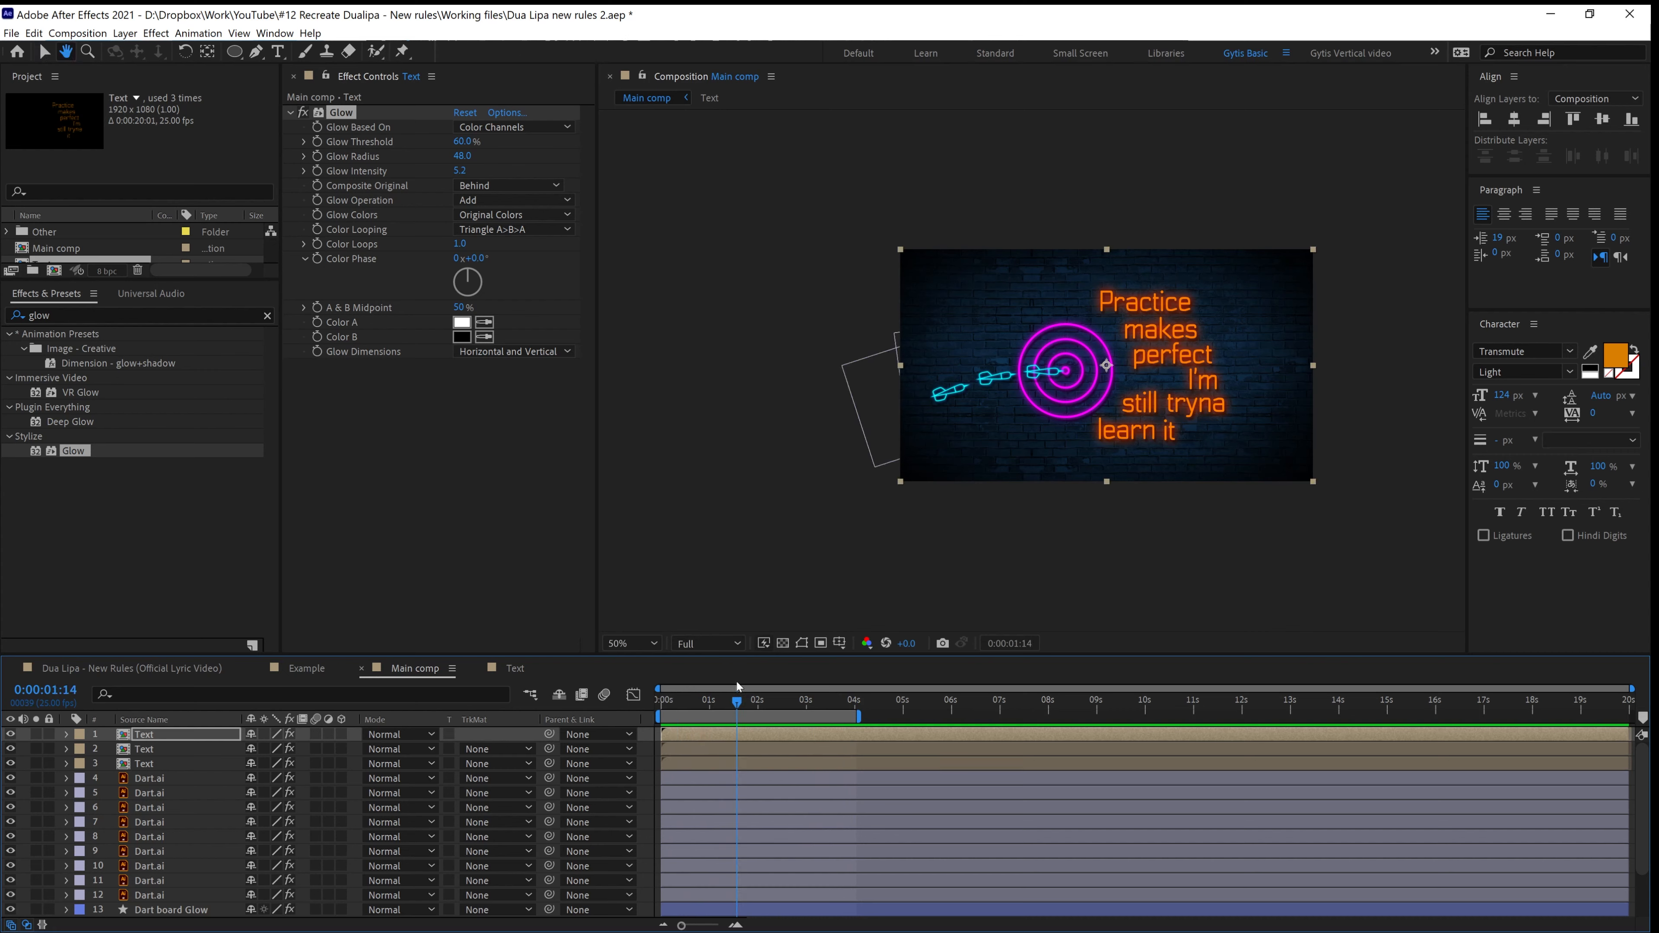
Open the Text precomposition and end its work area at 0:00:04:00
{"action": "left_click", "coordinate": [144, 763]}
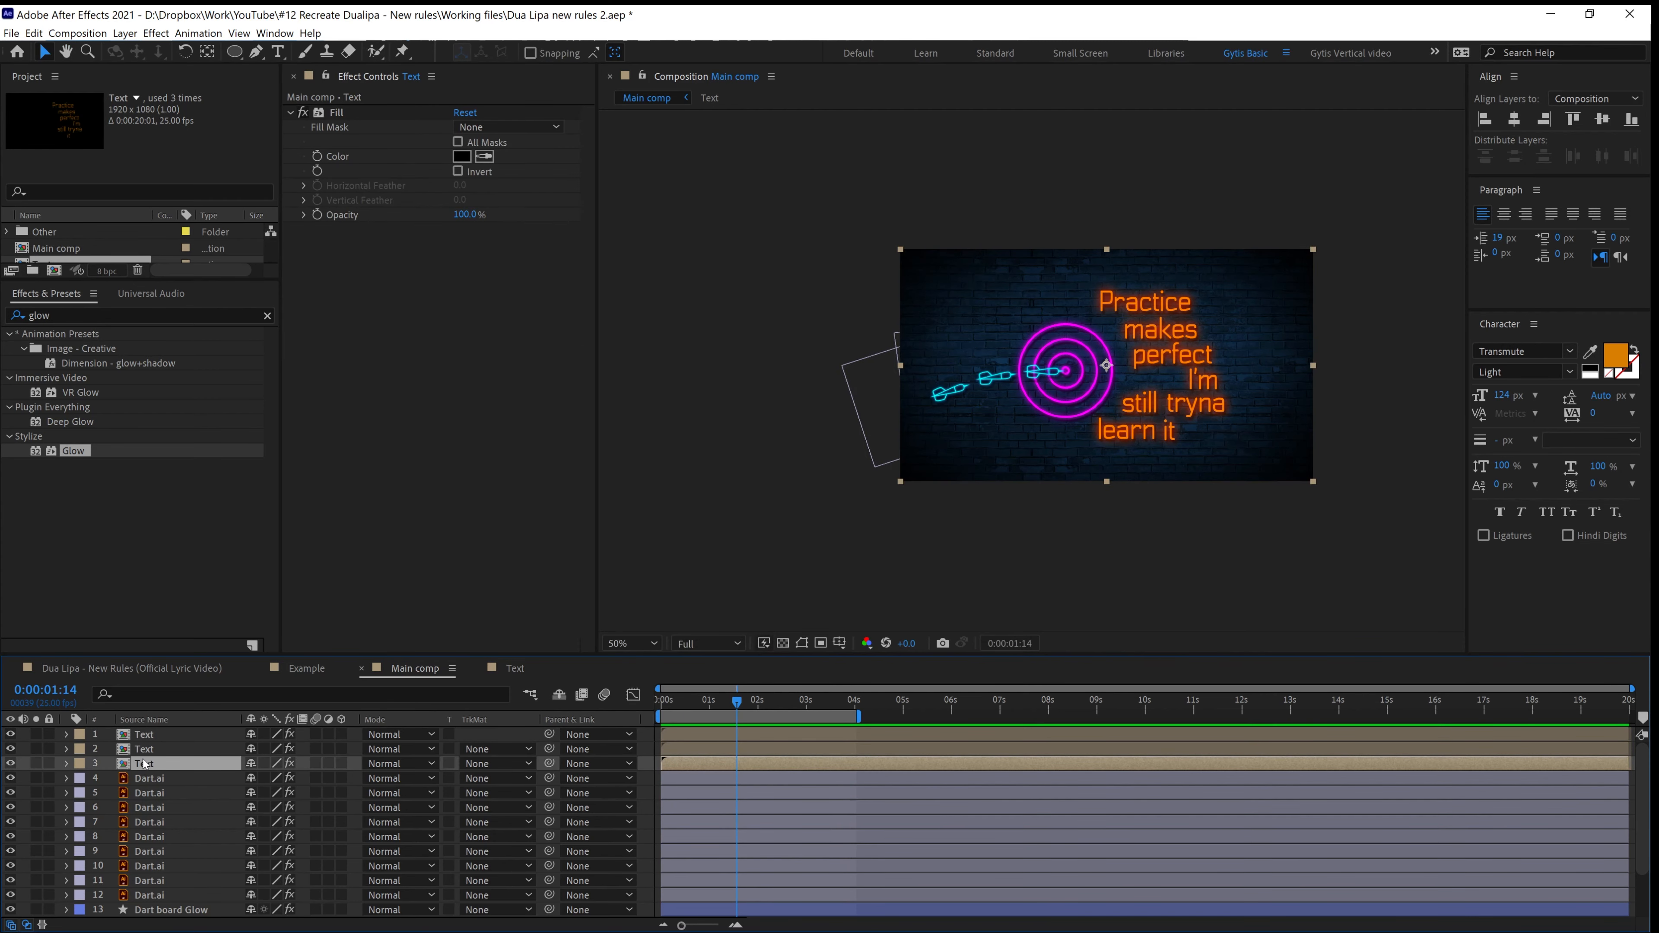
{"action": "double_click", "coordinate": [144, 764]}
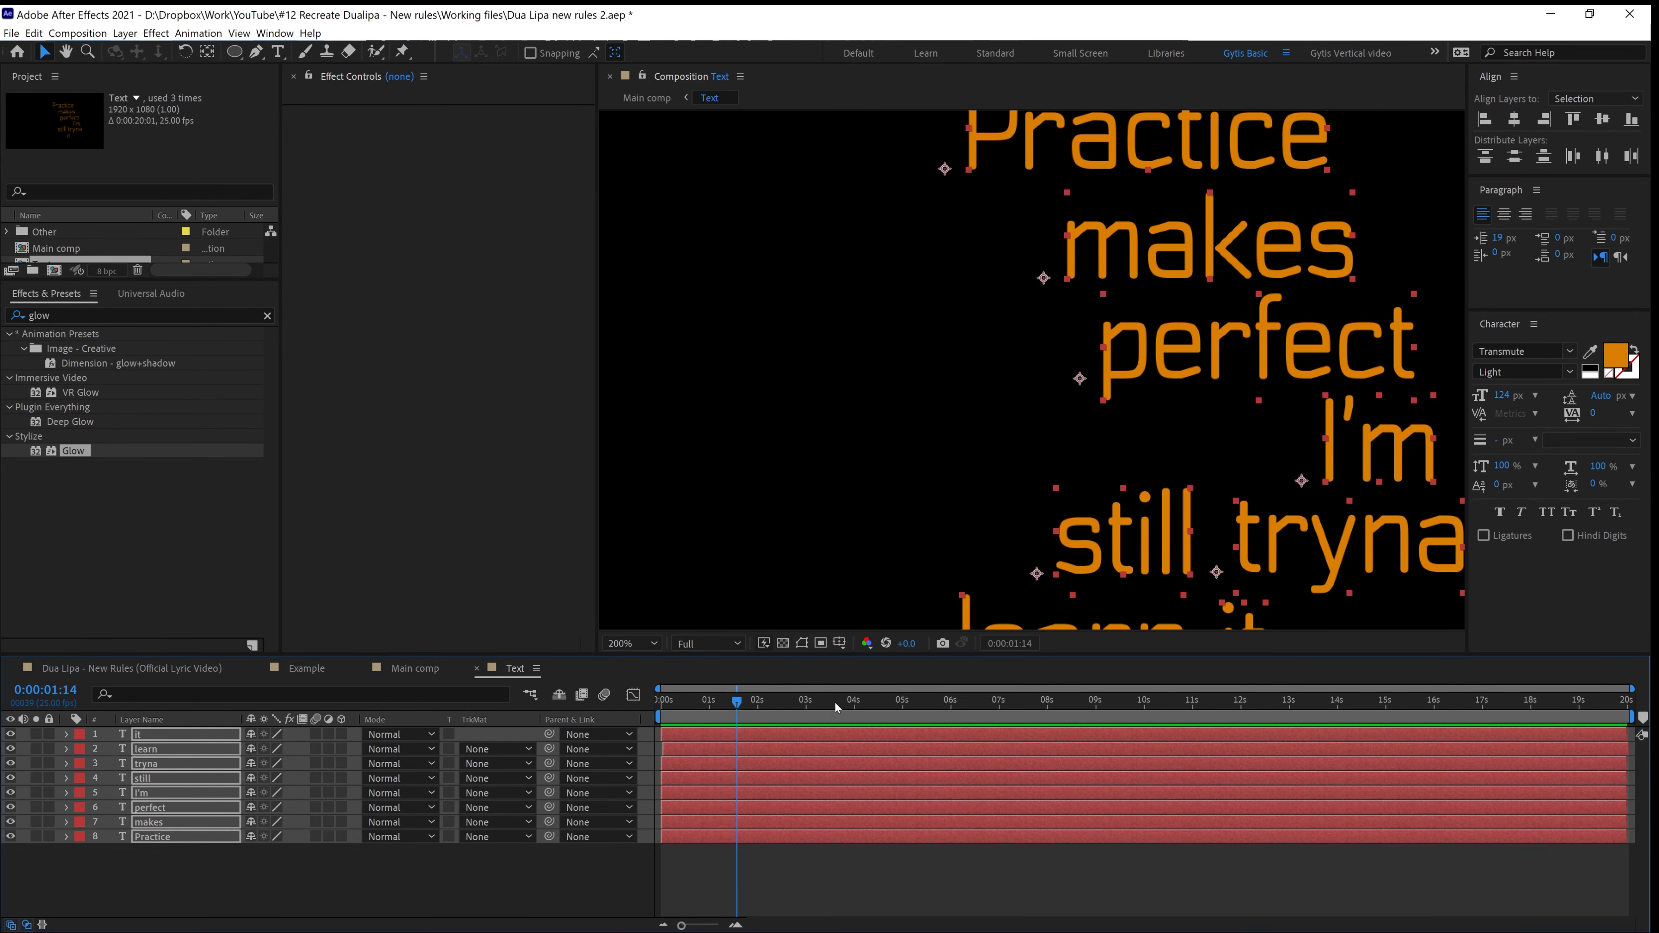
{"action": "left_click", "coordinate": [855, 703]}
{"action": "key", "text": "n"}
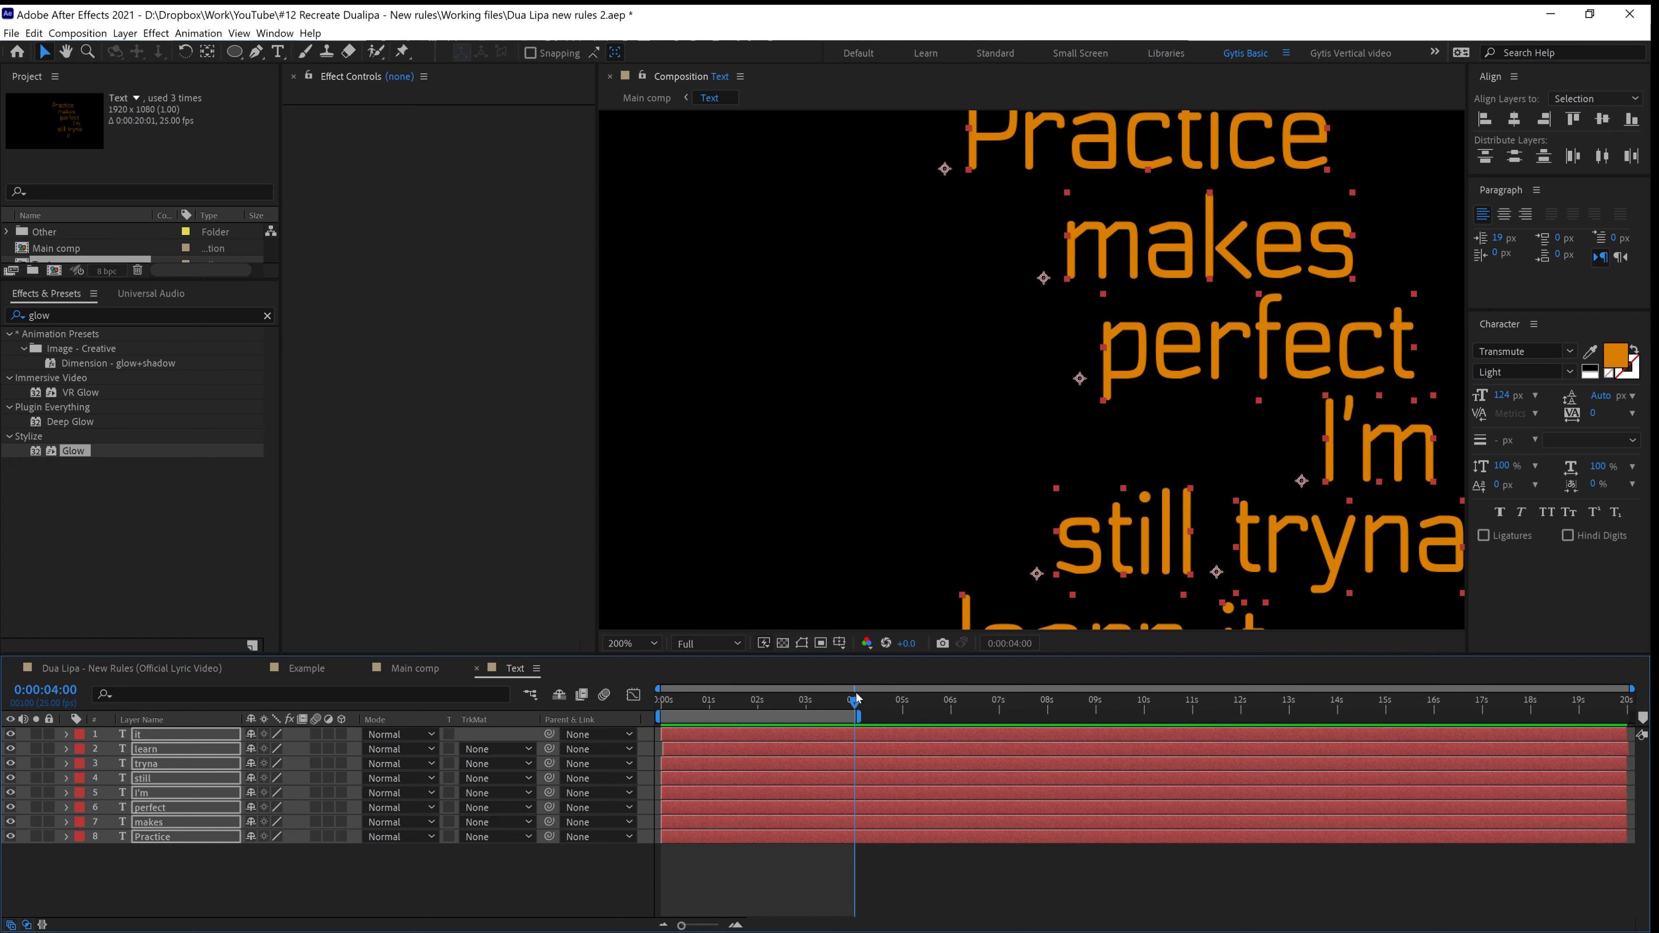
Stagger the word layers in lyric order so that each one starts after the previous, with Practice starting at the composition's beginning
{"action": "left_click_drag", "start_coordinate": [855, 699], "coordinate": [659, 701]}
{"action": "scroll", "coordinate": [1035, 475], "scroll_direction": "down", "scroll_amount": 1}
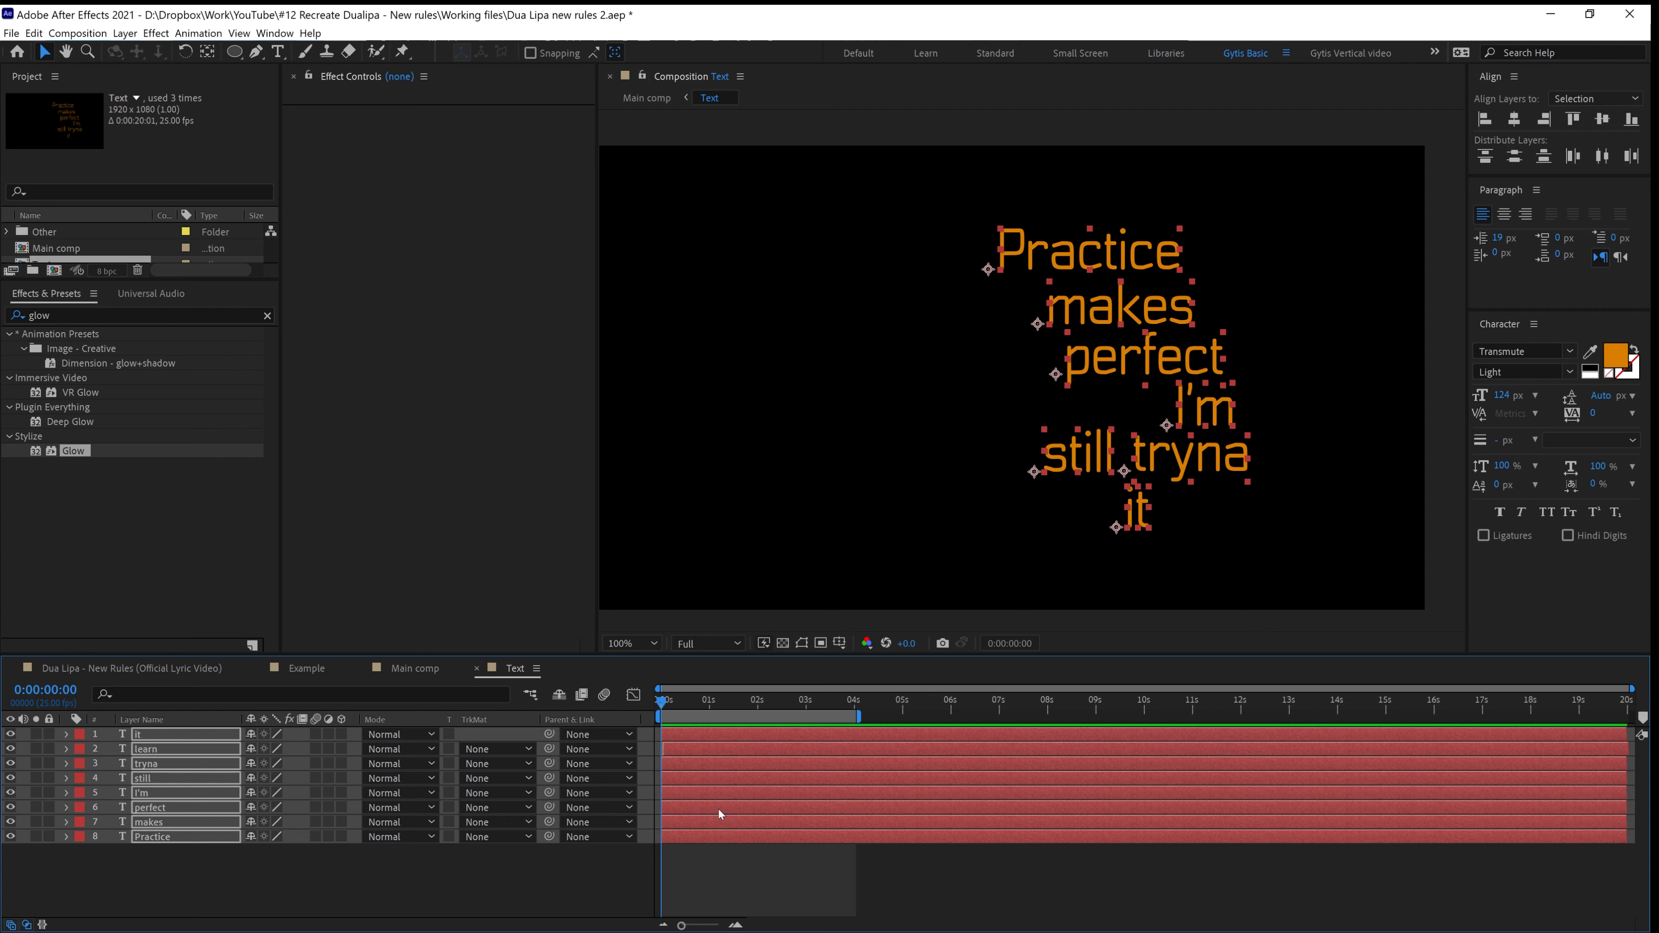
{"action": "left_click", "coordinate": [725, 869]}
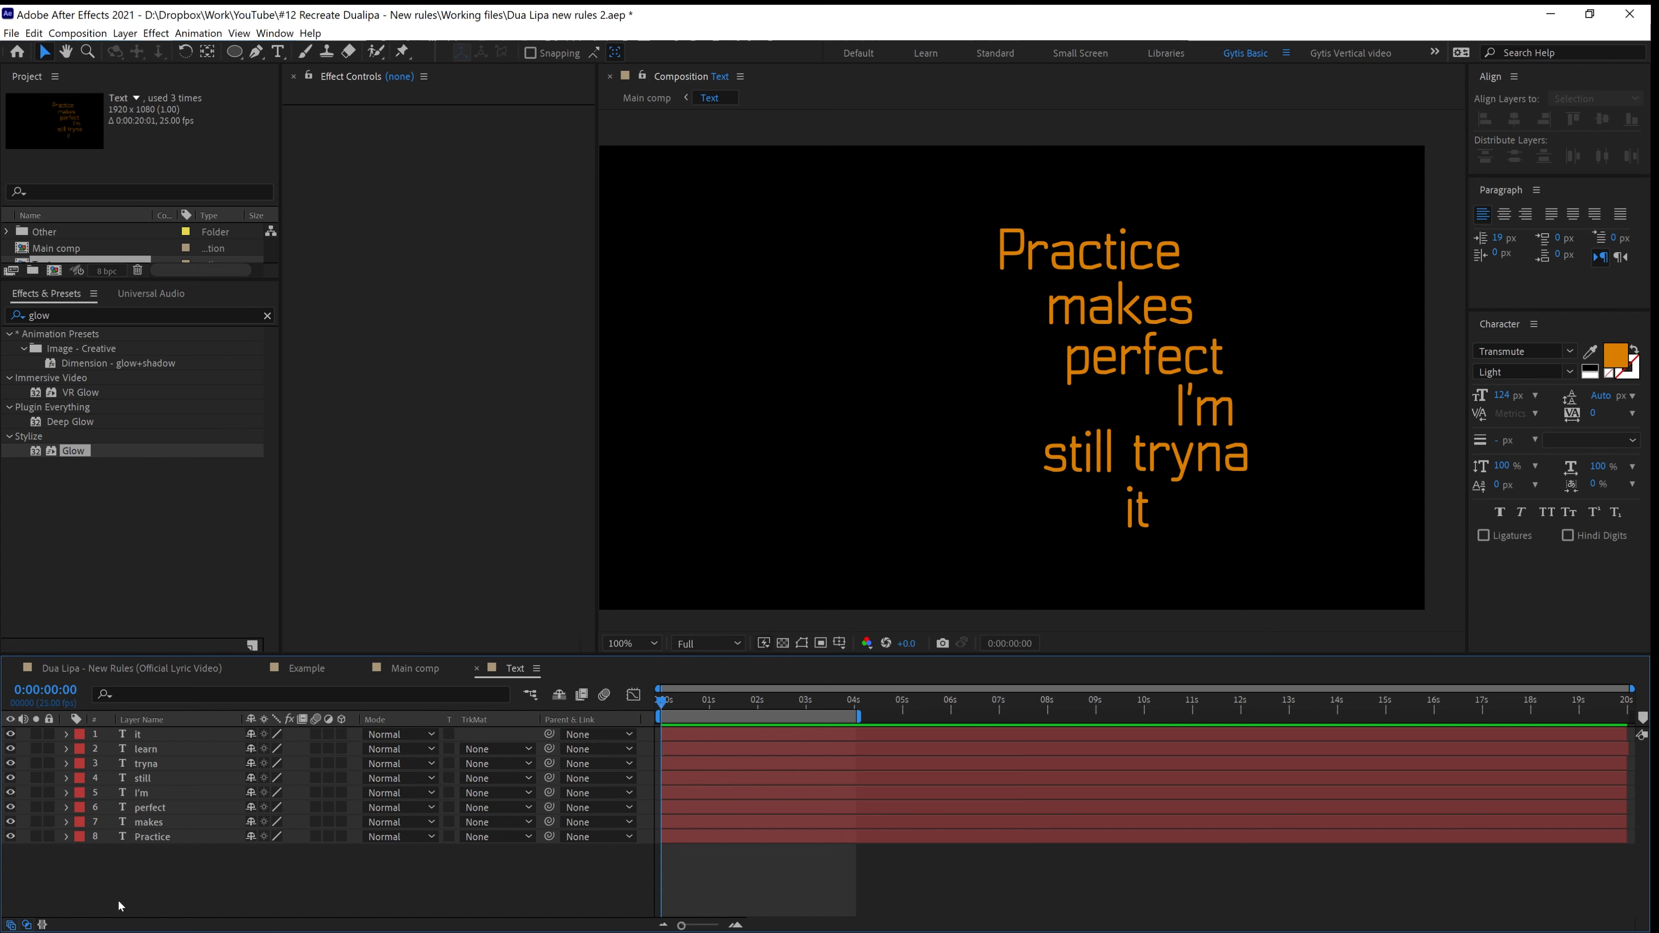
{"action": "left_click", "coordinate": [687, 820], "text": "shift"}
{"action": "left_click_drag", "start_coordinate": [686, 820], "coordinate": [695, 767]}
{"action": "left_click_drag", "start_coordinate": [715, 771], "coordinate": [766, 752]}
Play the Text composition from its start to check the timing of the words
{"action": "key", "text": "space"}
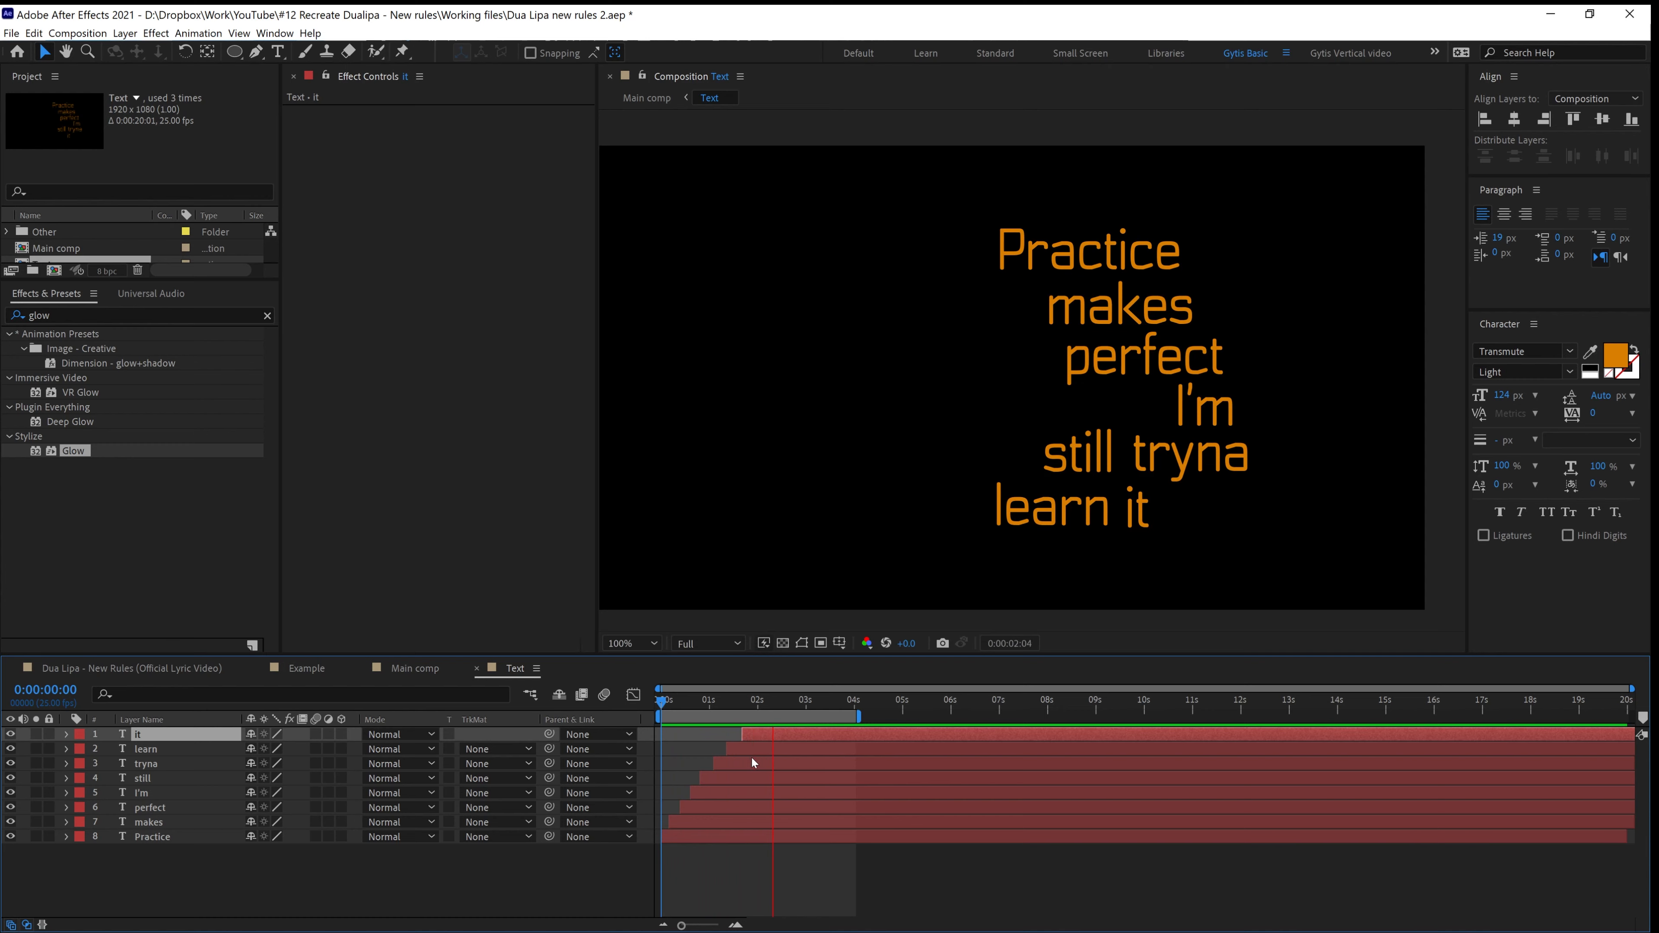
{"action": "key", "text": "space"}
{"action": "left_click_drag", "start_coordinate": [670, 699], "coordinate": [630, 708]}
{"action": "key", "text": "space"}
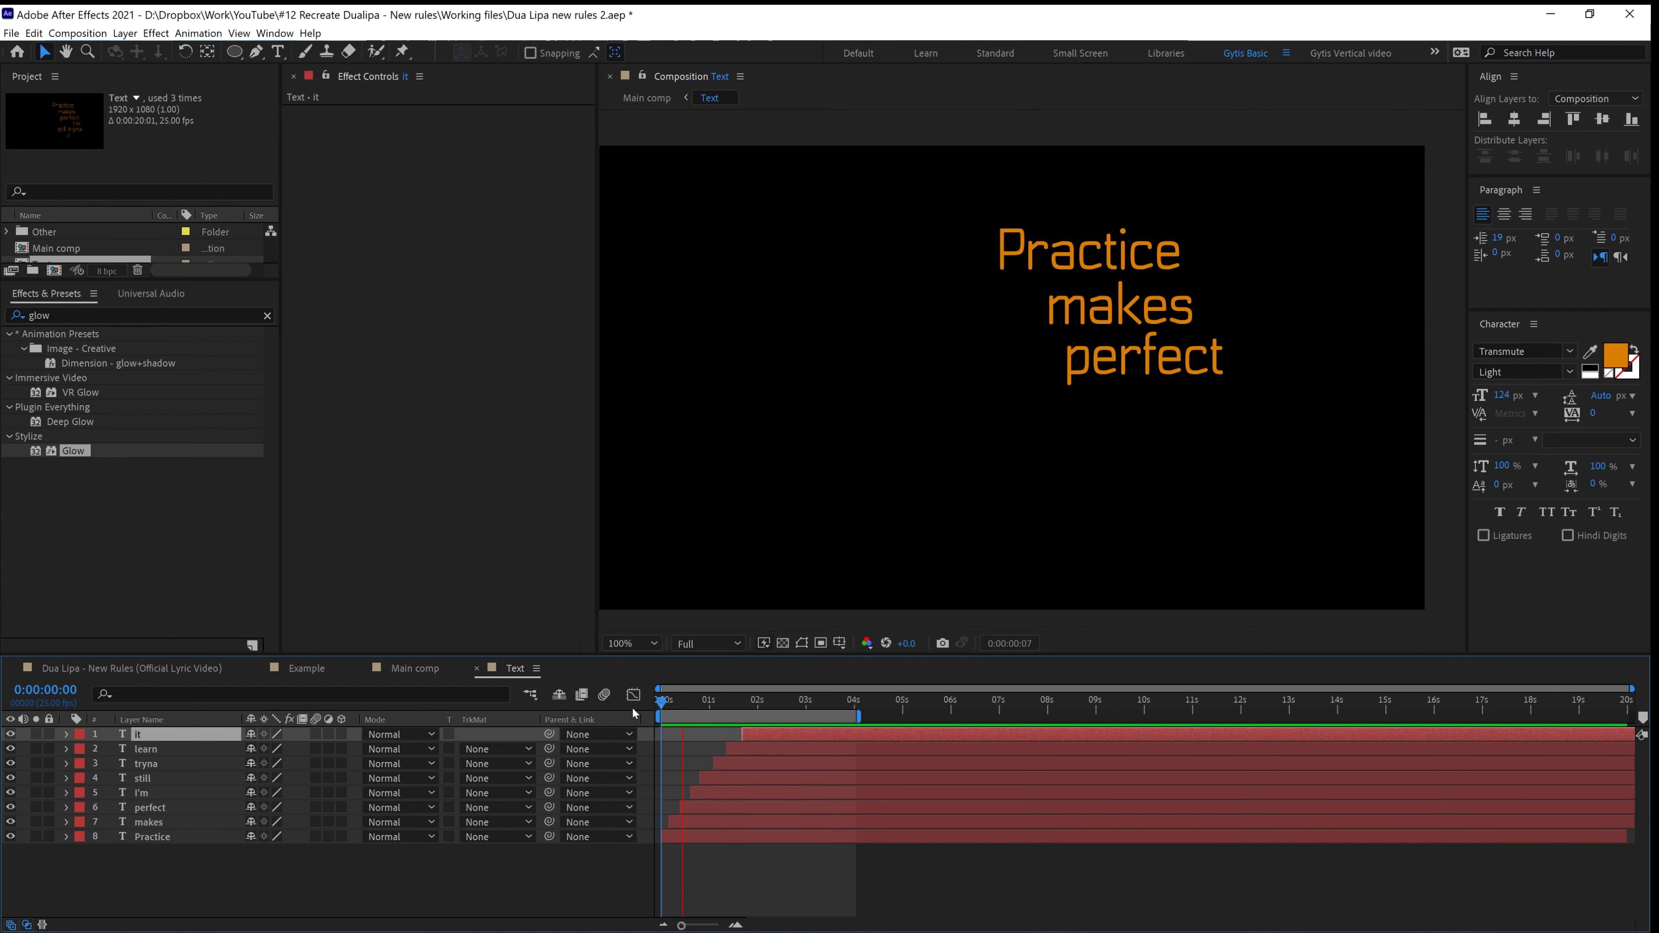
{"action": "key", "text": "space"}
Delay the Practice layer to start at 0:00:00:06, shift the other word layers later to follow it, and preview the timing
{"action": "left_click_drag", "start_coordinate": [685, 837], "coordinate": [691, 838]}
{"action": "left_click", "coordinate": [688, 825]}
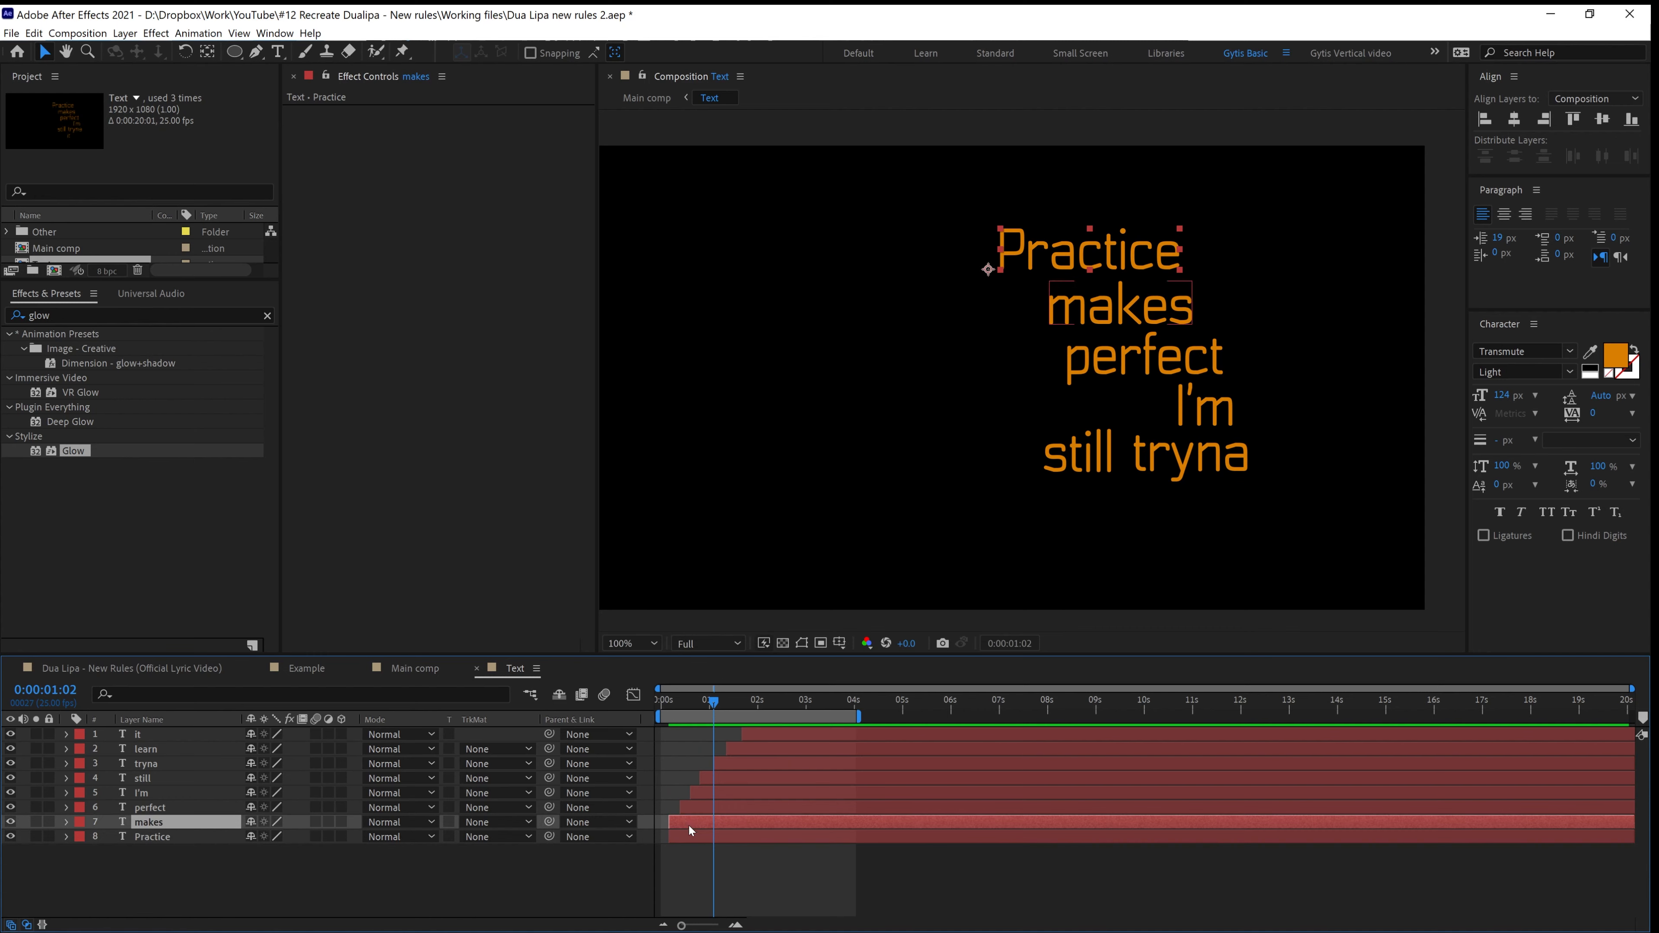
{"action": "left_click", "coordinate": [761, 735], "text": "shift"}
{"action": "left_click_drag", "start_coordinate": [728, 809], "coordinate": [736, 825]}
{"action": "left_click", "coordinate": [736, 836]}
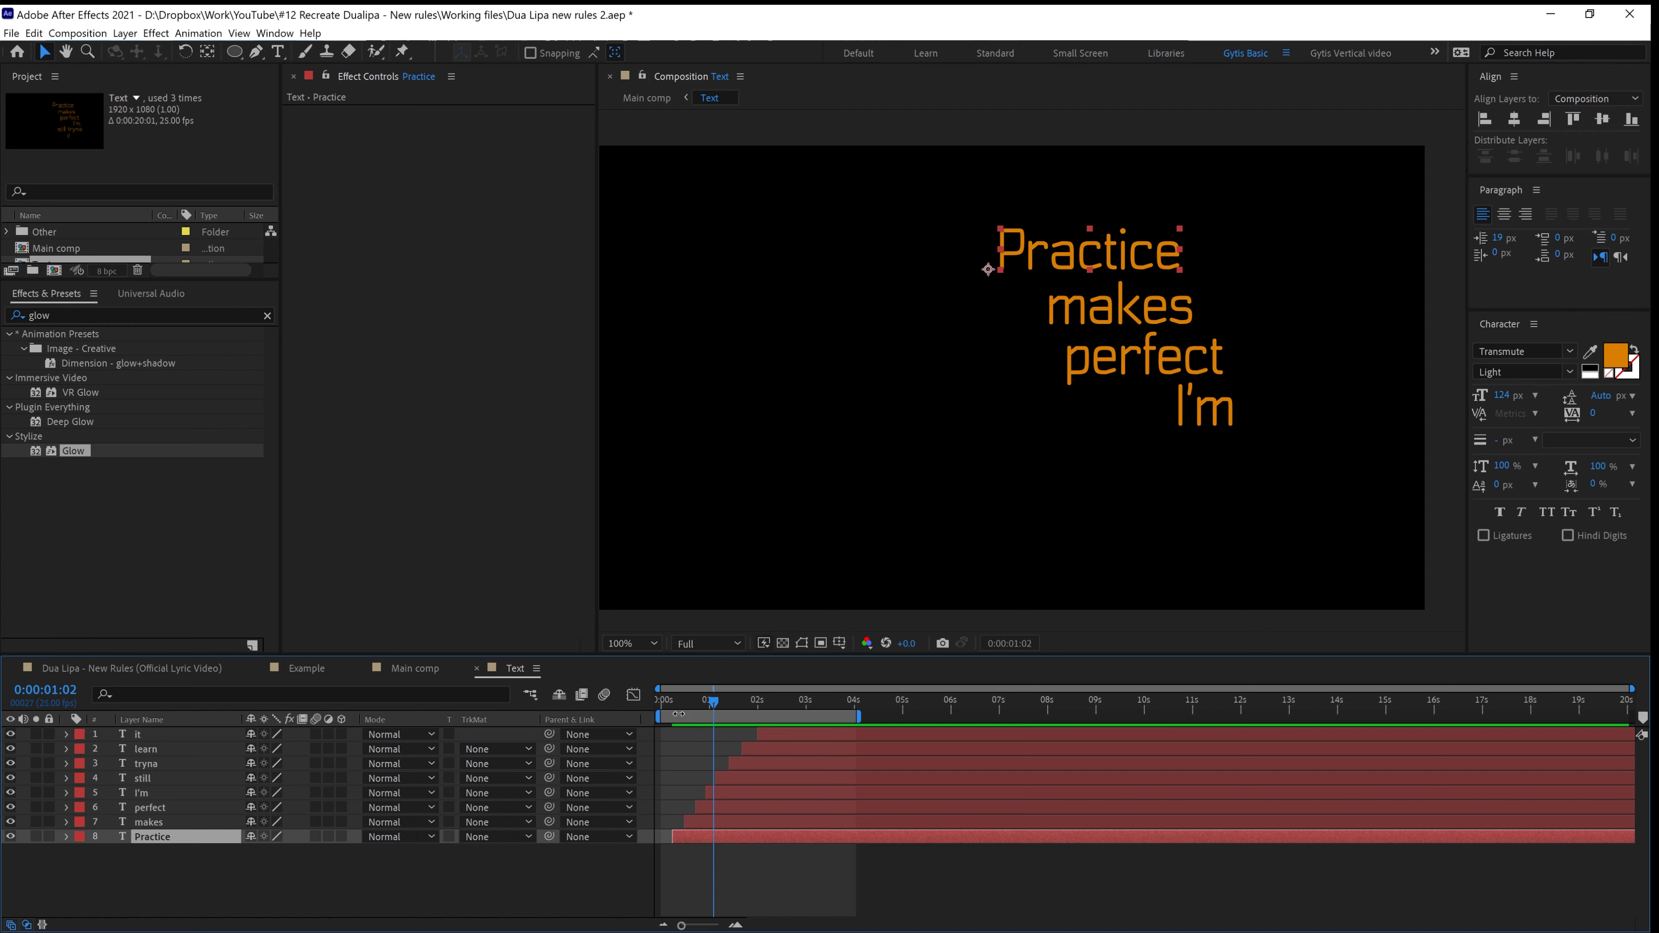
{"action": "left_click_drag", "start_coordinate": [671, 699], "coordinate": [632, 696]}
{"action": "key", "text": "space"}
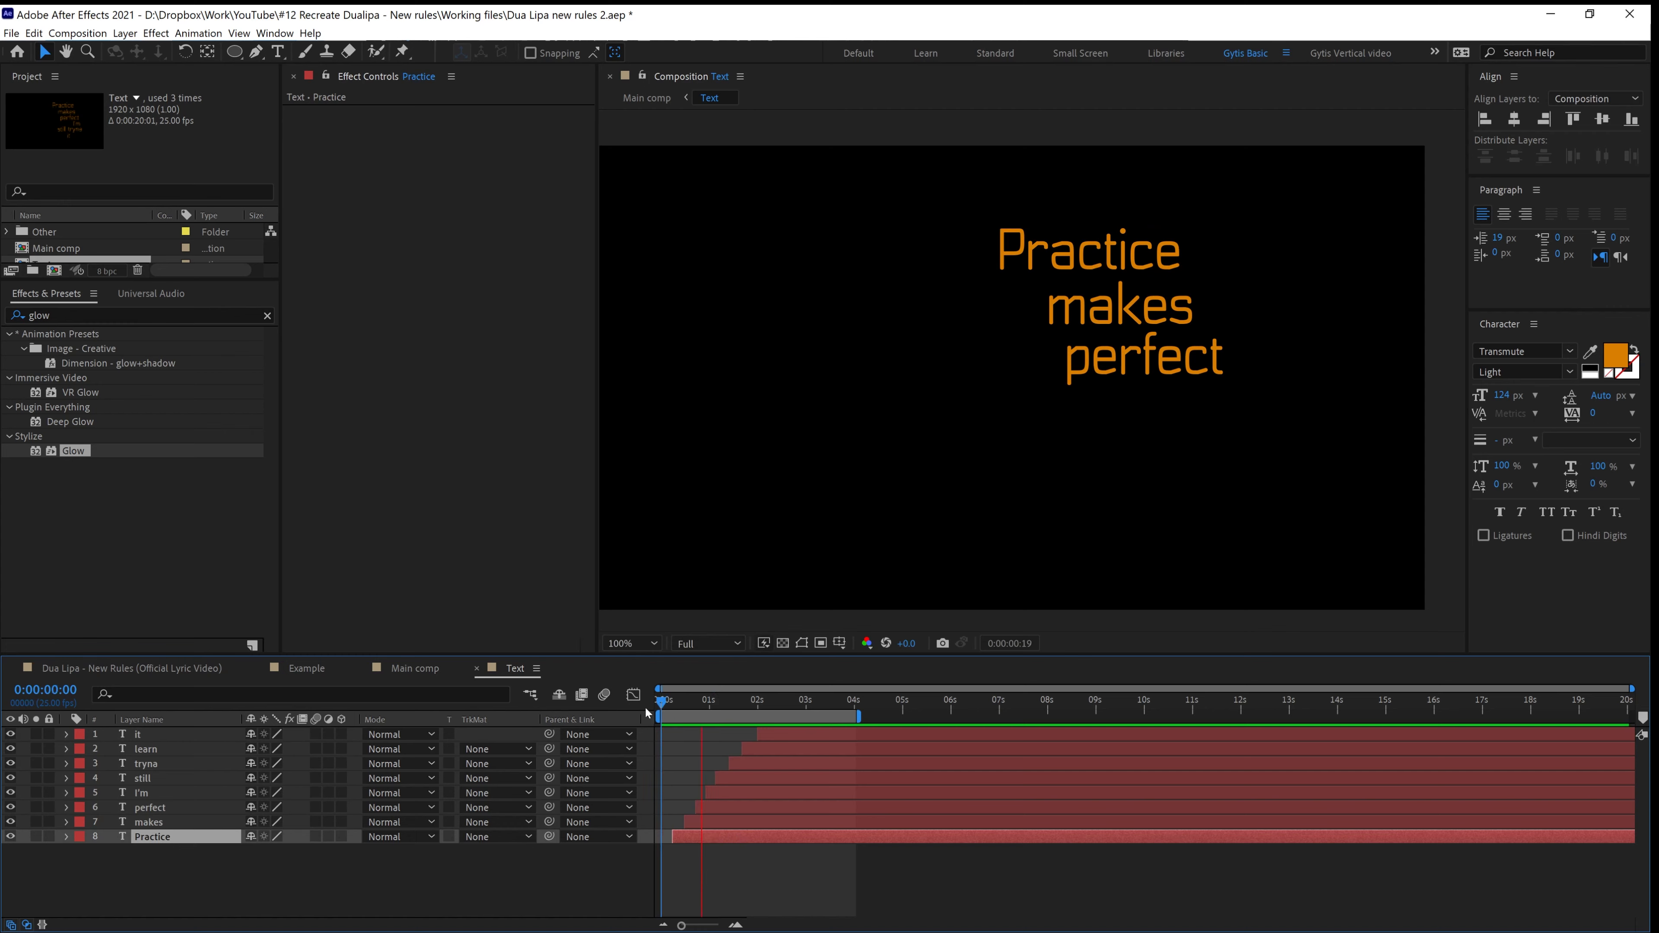
{"action": "key", "text": "space"}
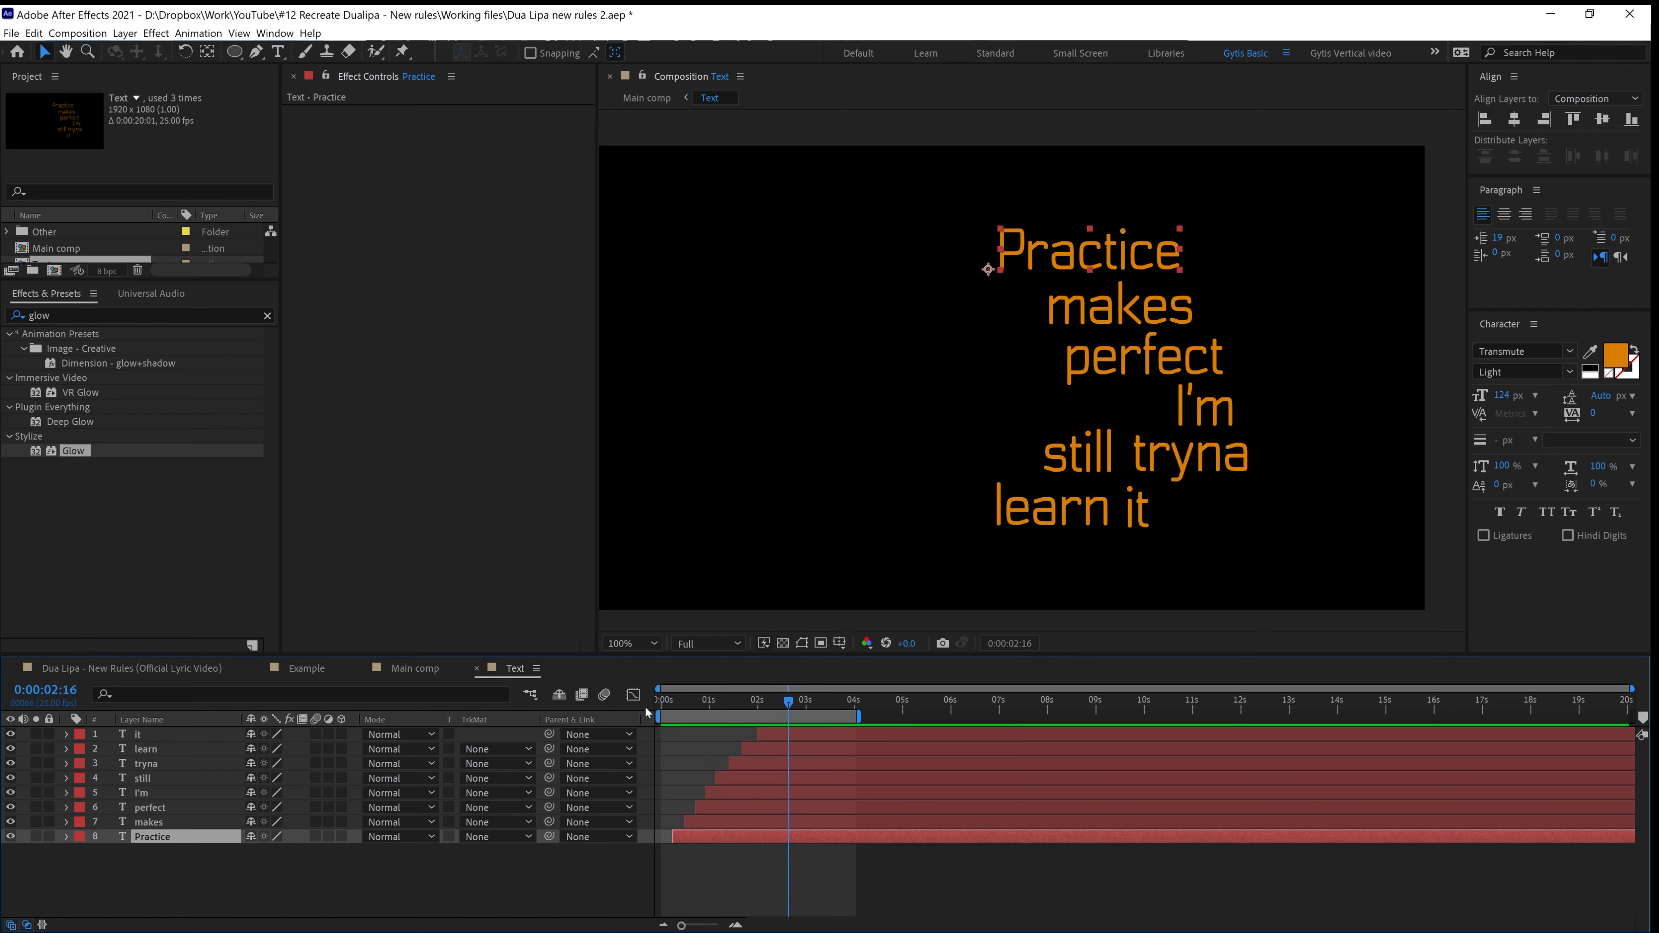
{"action": "left_click", "coordinate": [382, 893]}
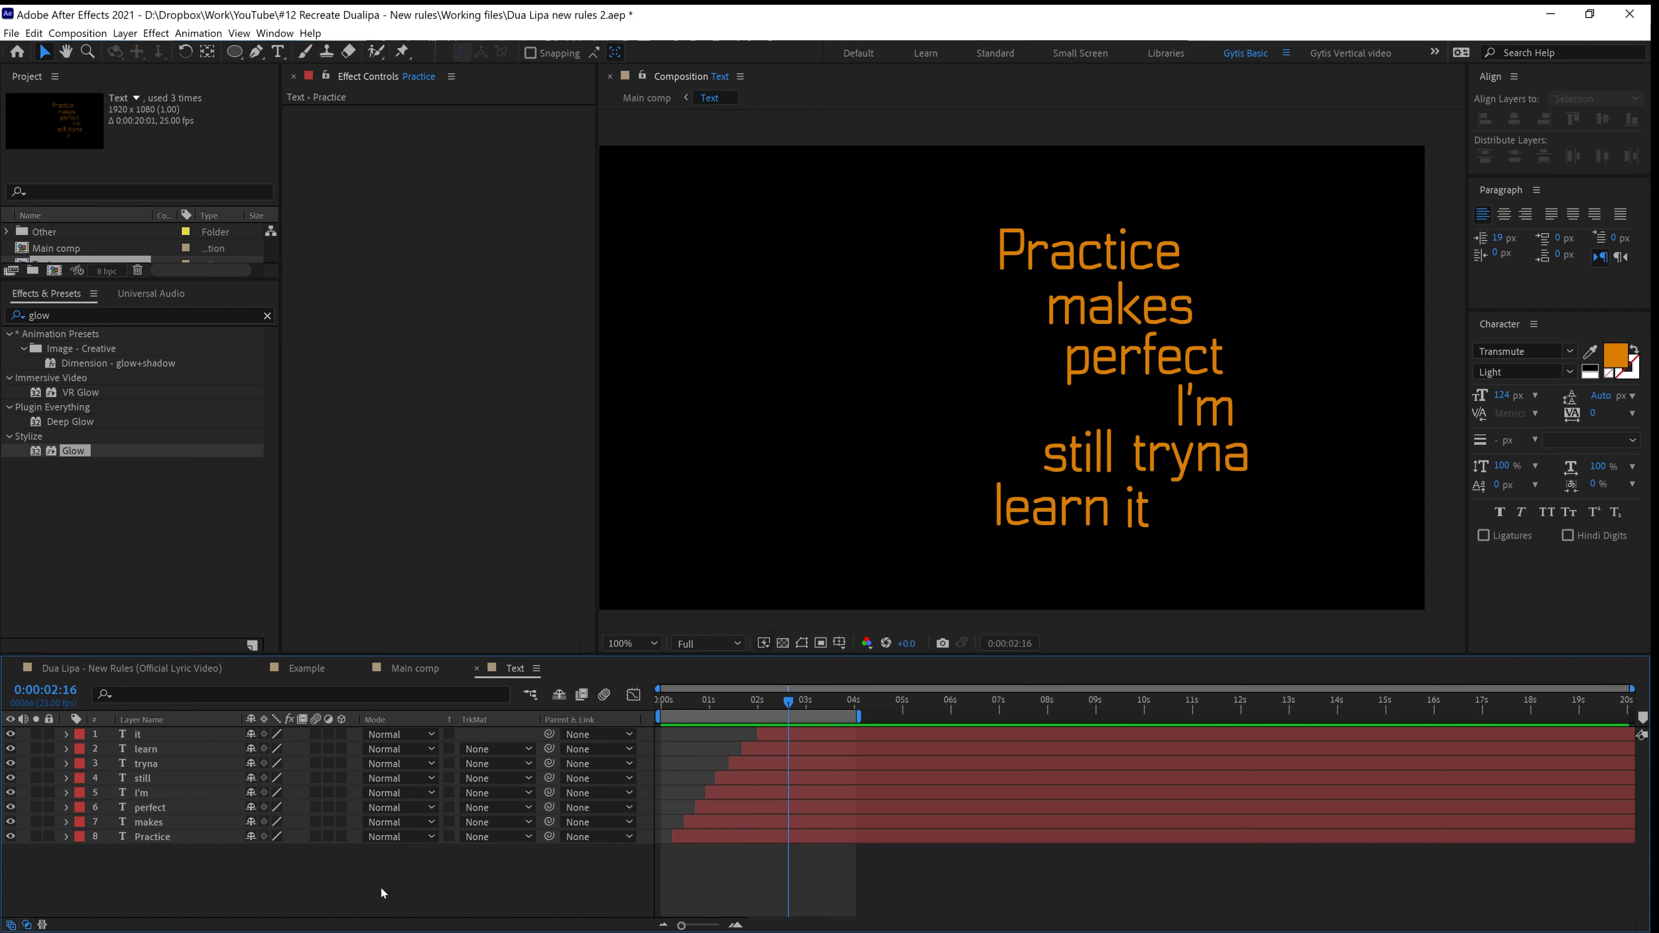
Return to Main comp, preview it and look closely at the glowing text
{"action": "left_click", "coordinate": [427, 668]}
{"action": "key", "text": "space"}
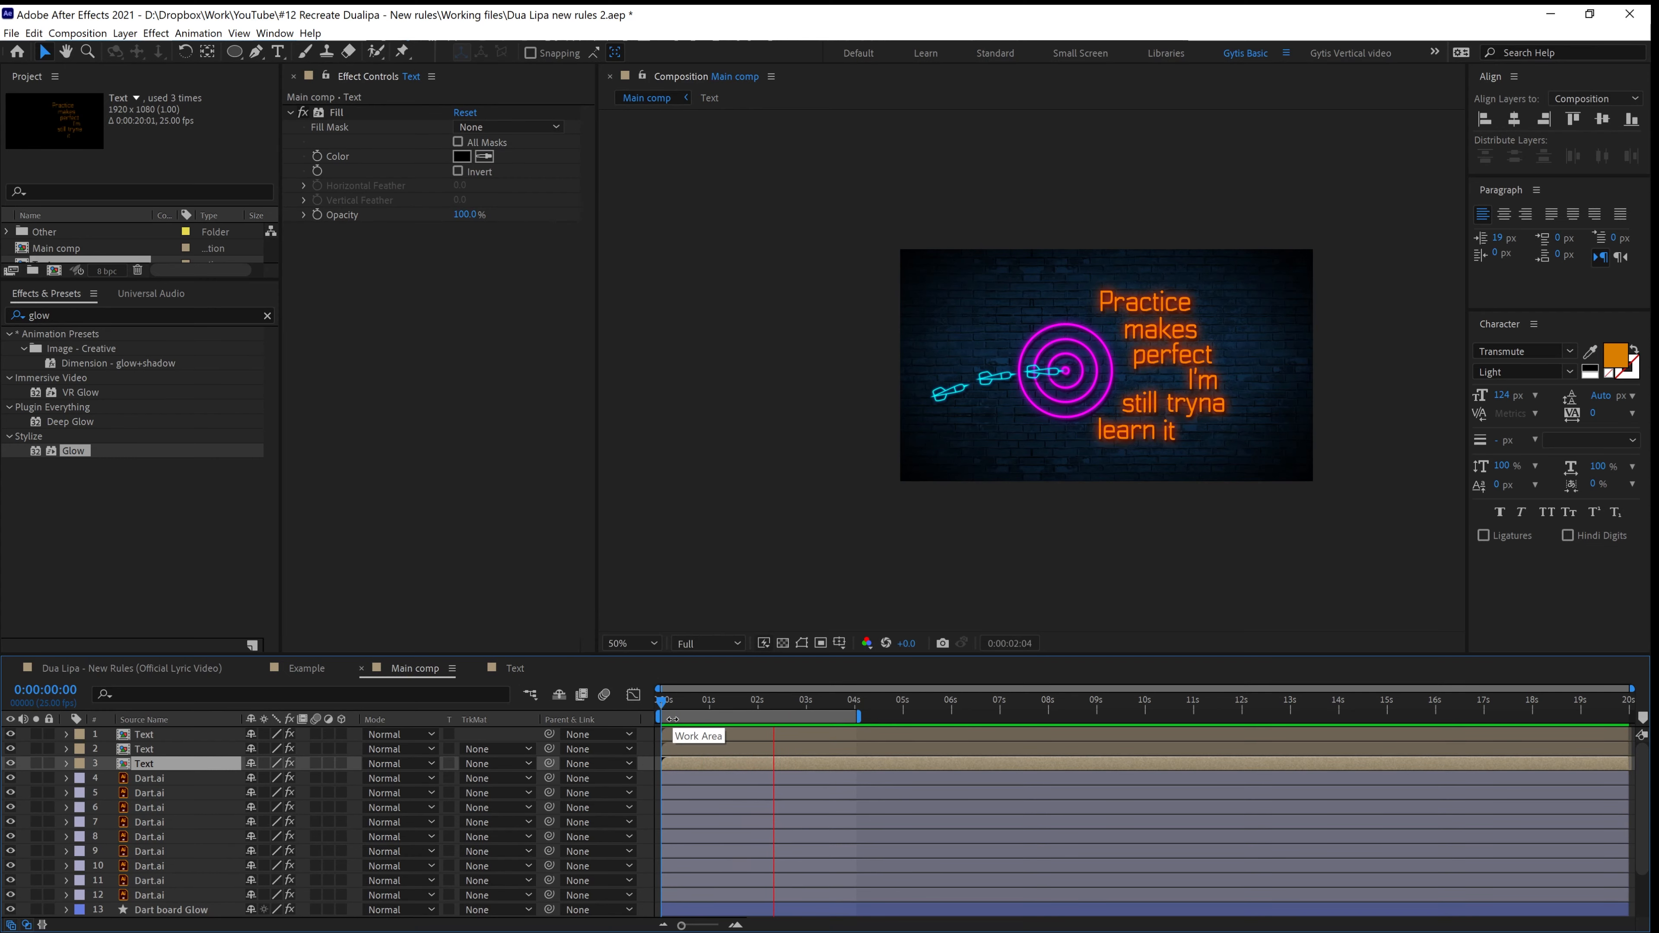
{"action": "key", "text": "space"}
{"action": "scroll", "coordinate": [1070, 460], "scroll_direction": "up", "scroll_amount": 1}
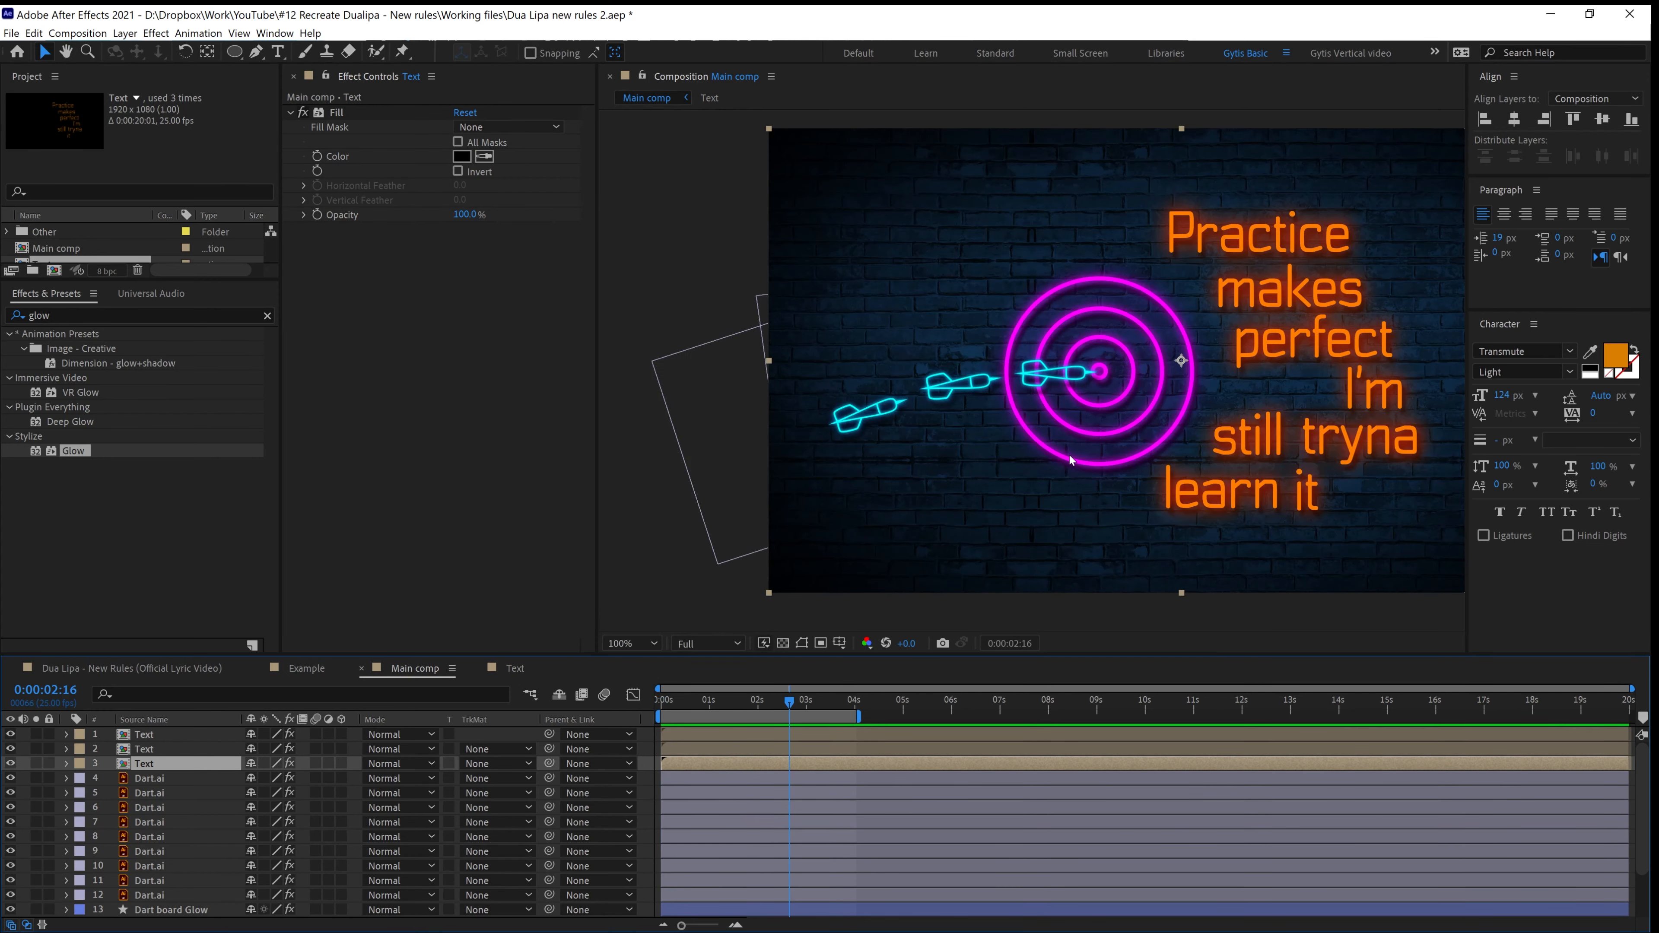
Reopen the Text precomposition and add a 100% Opacity keyframe to the Practice layer at 0:00:00:07
{"action": "double_click", "coordinate": [159, 764]}
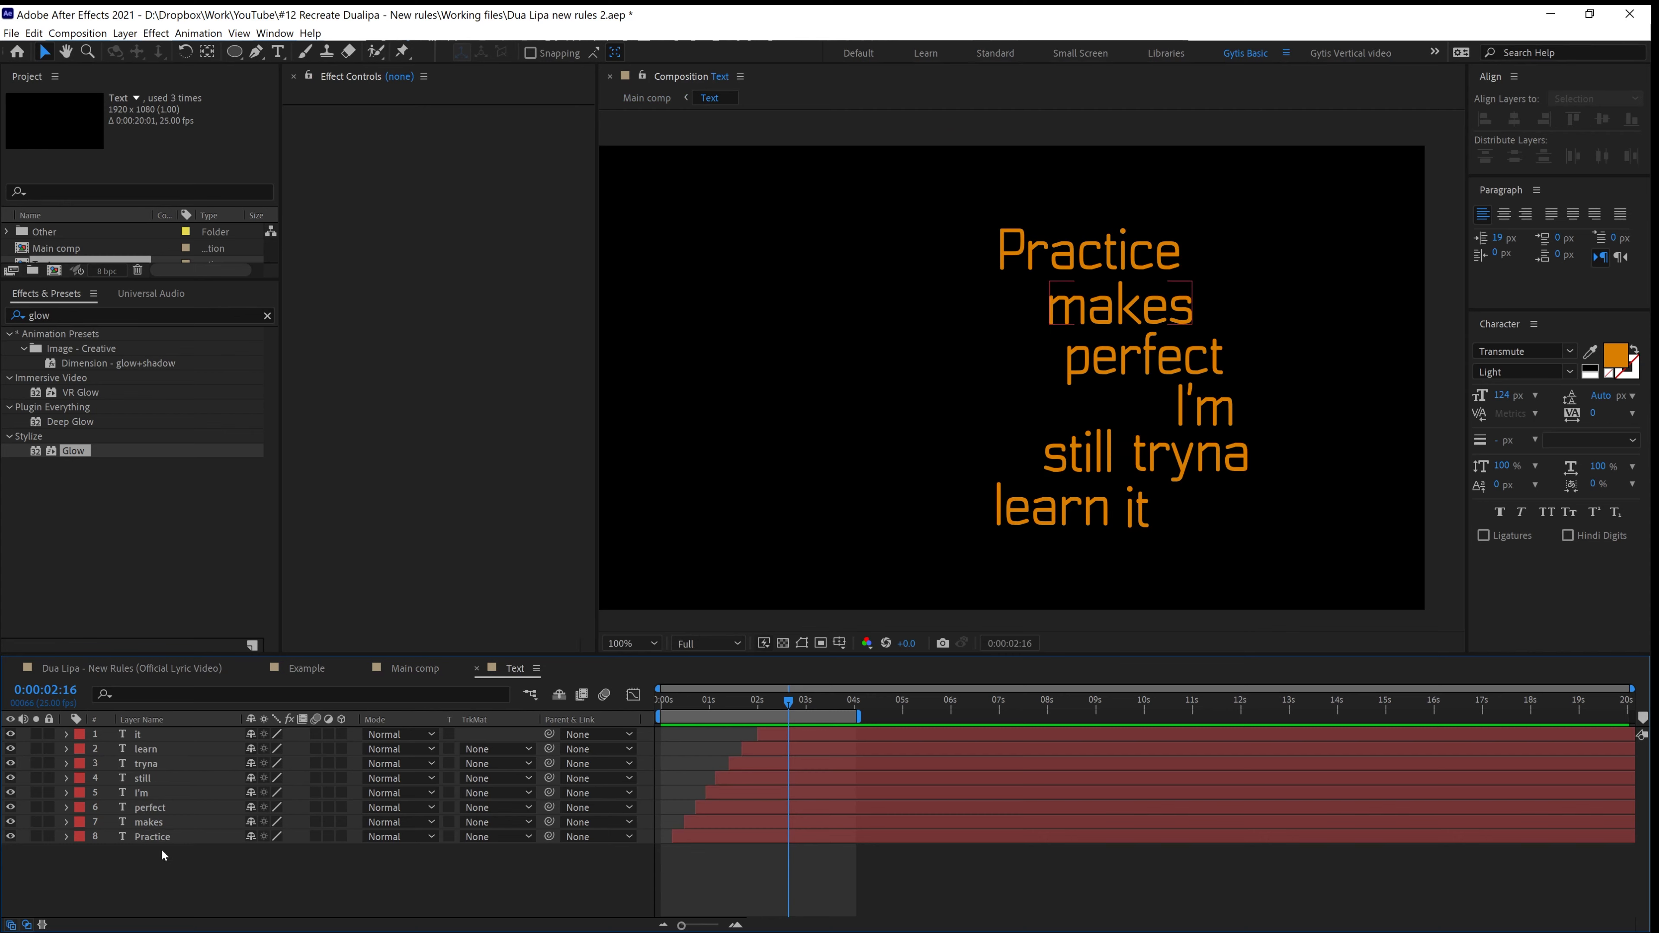
{"action": "left_click", "coordinate": [155, 838]}
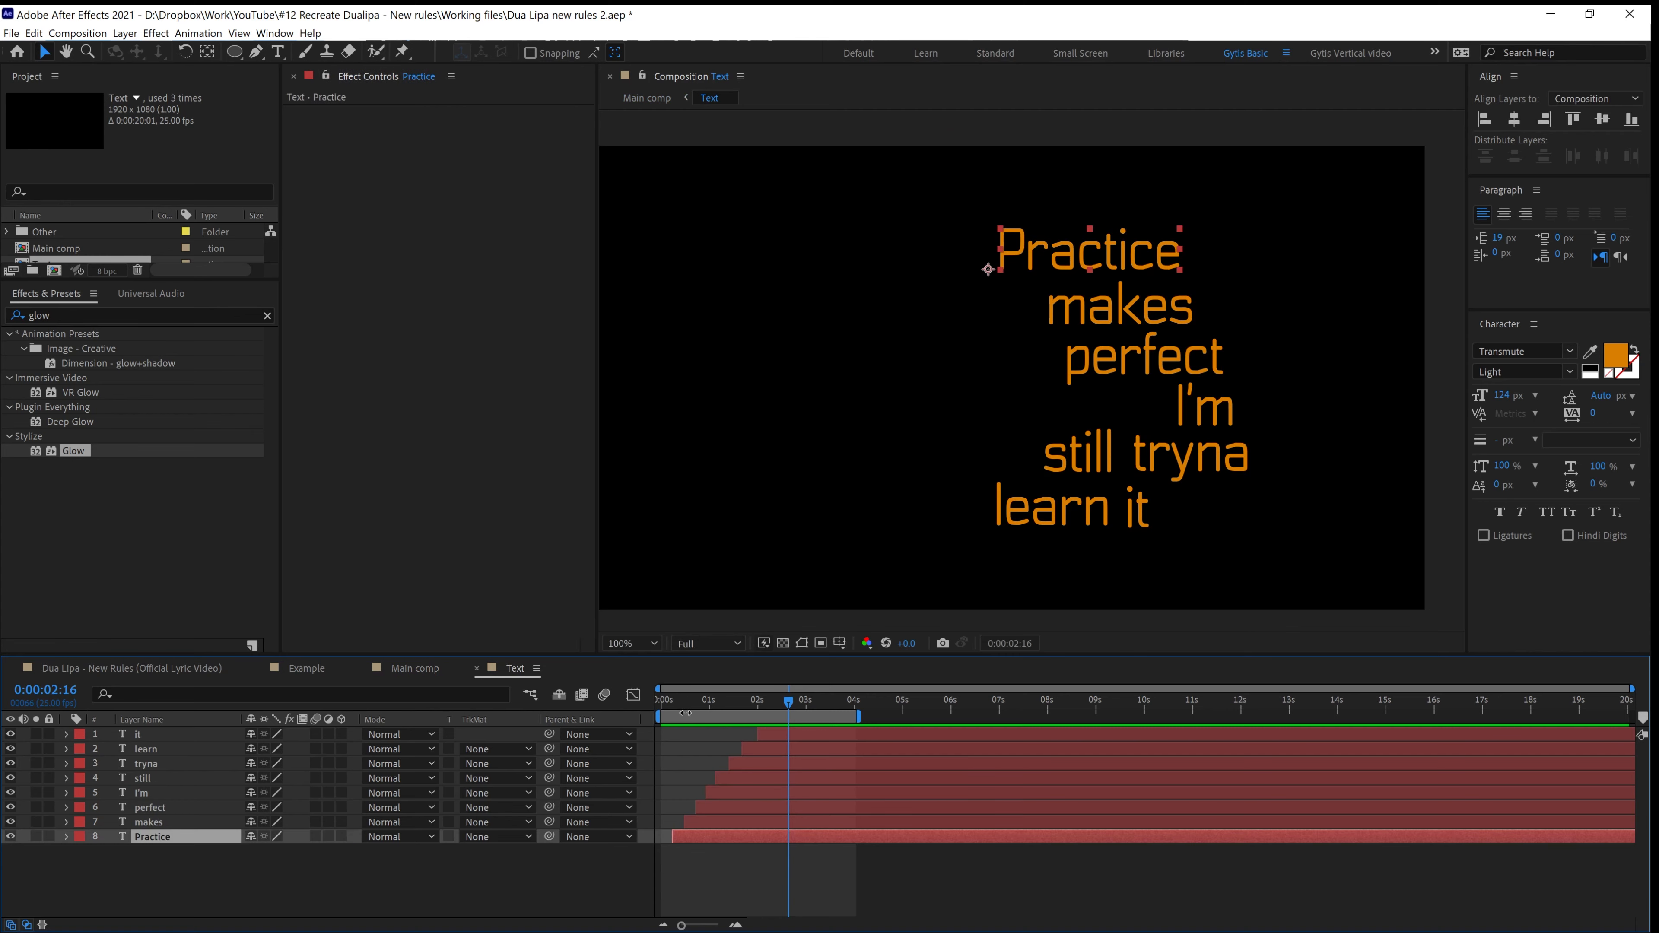
{"action": "left_click_drag", "start_coordinate": [670, 702], "coordinate": [673, 704]}
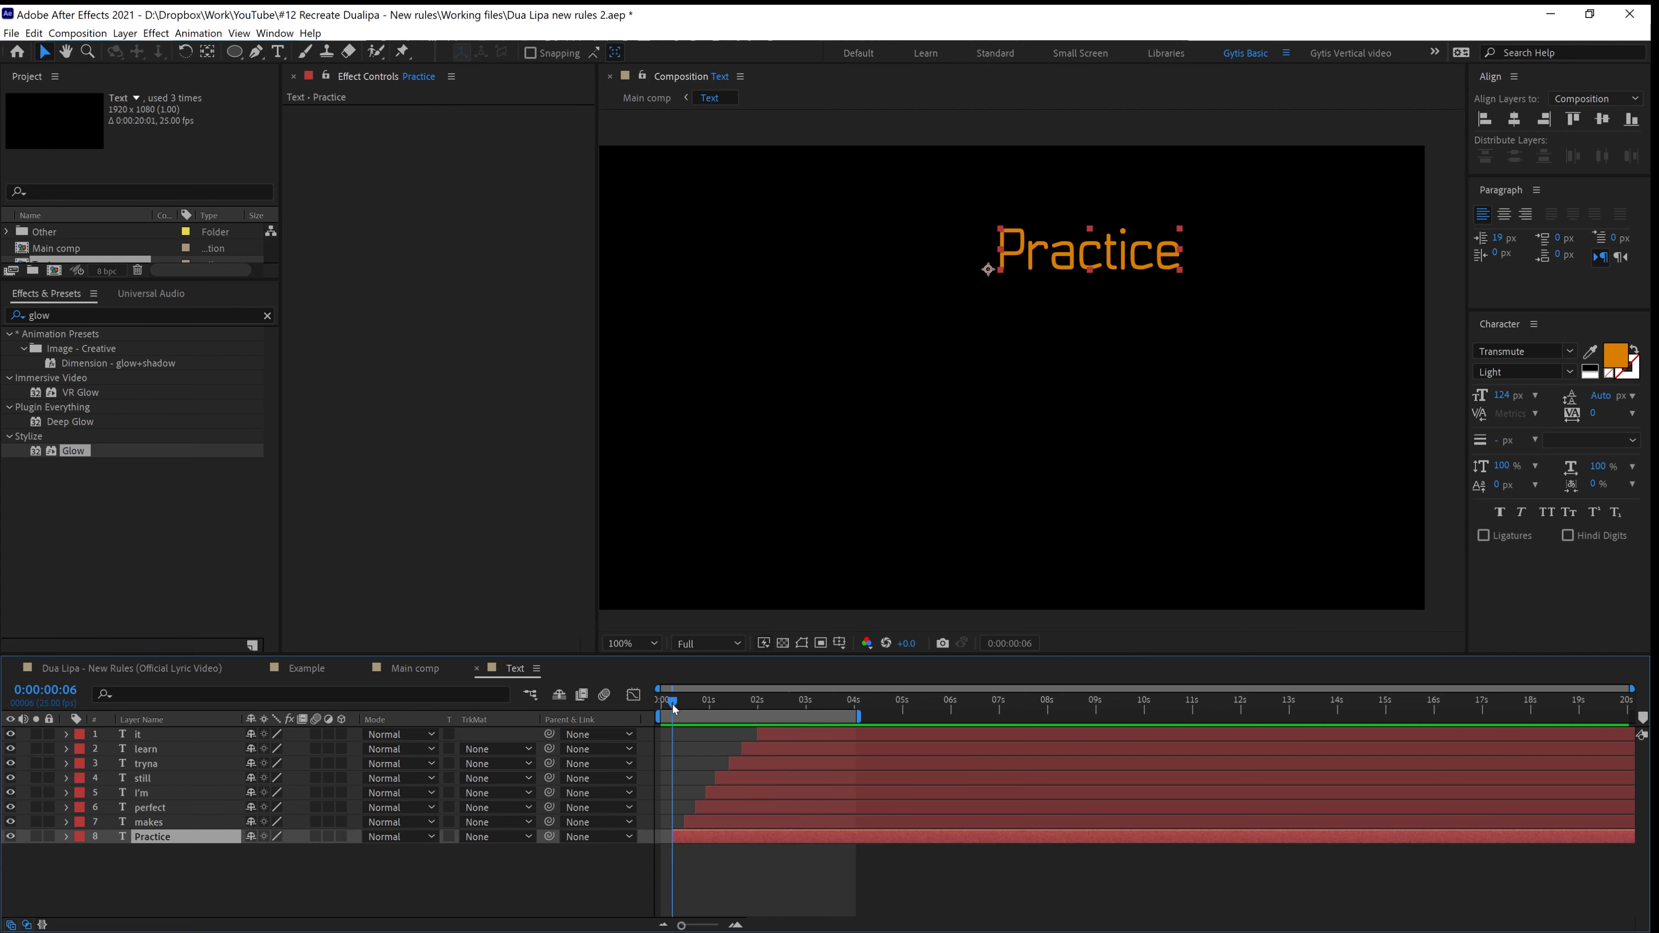
{"action": "left_click", "coordinate": [734, 926]}
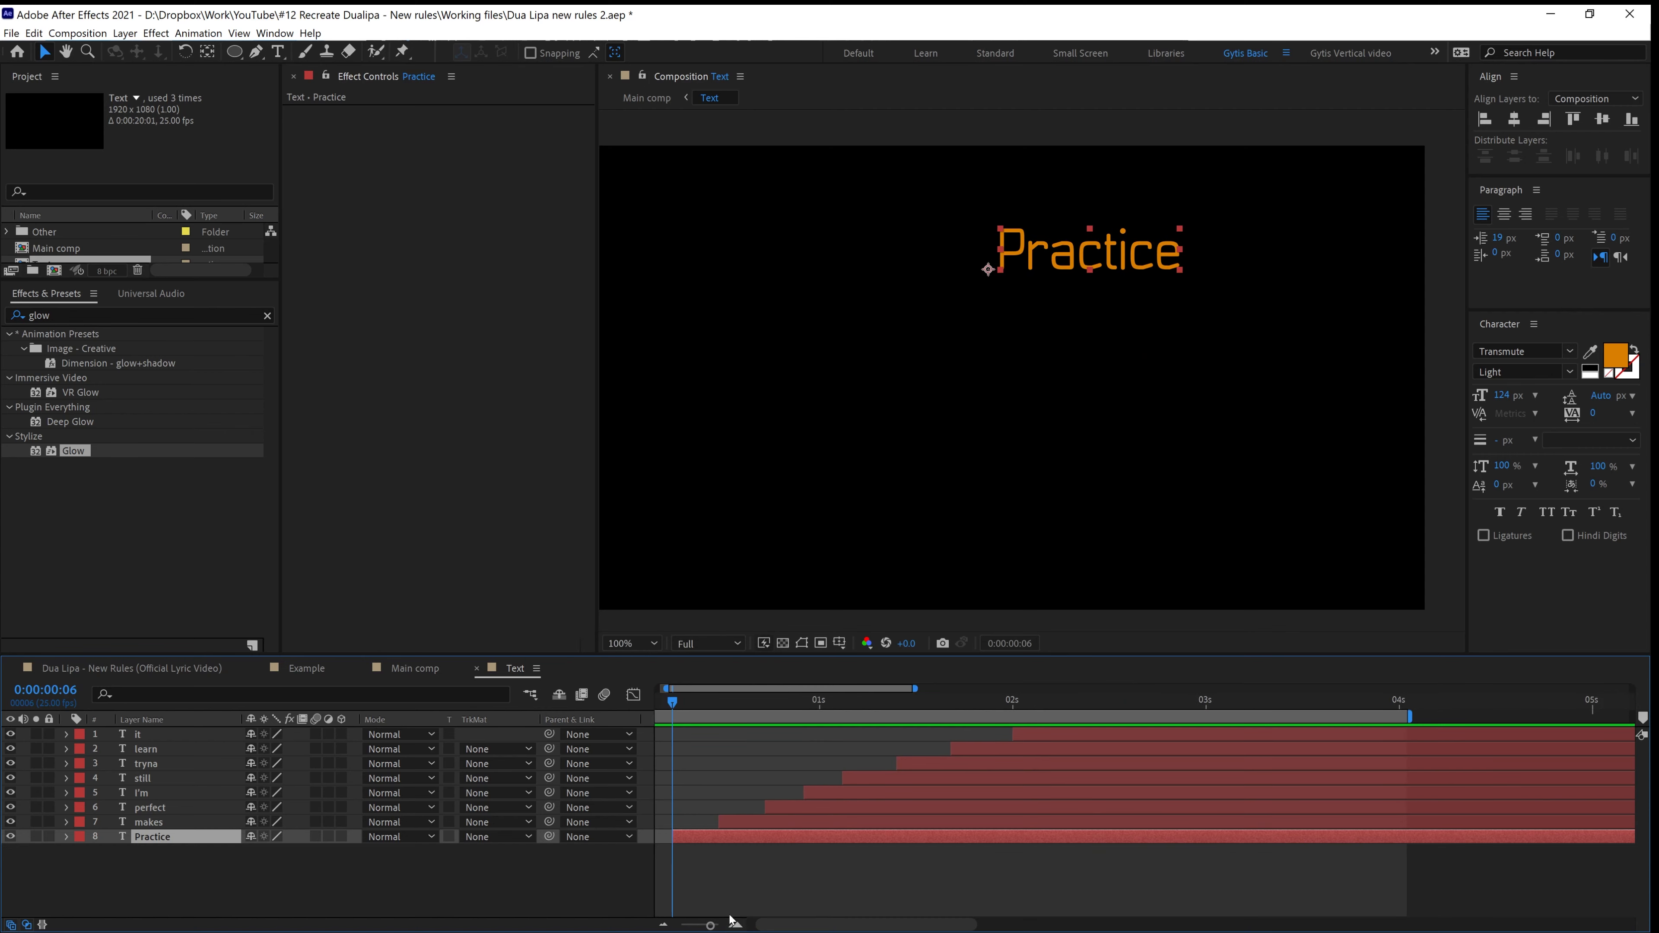
{"action": "key", "text": "t"}
{"action": "left_click", "coordinate": [141, 851]}
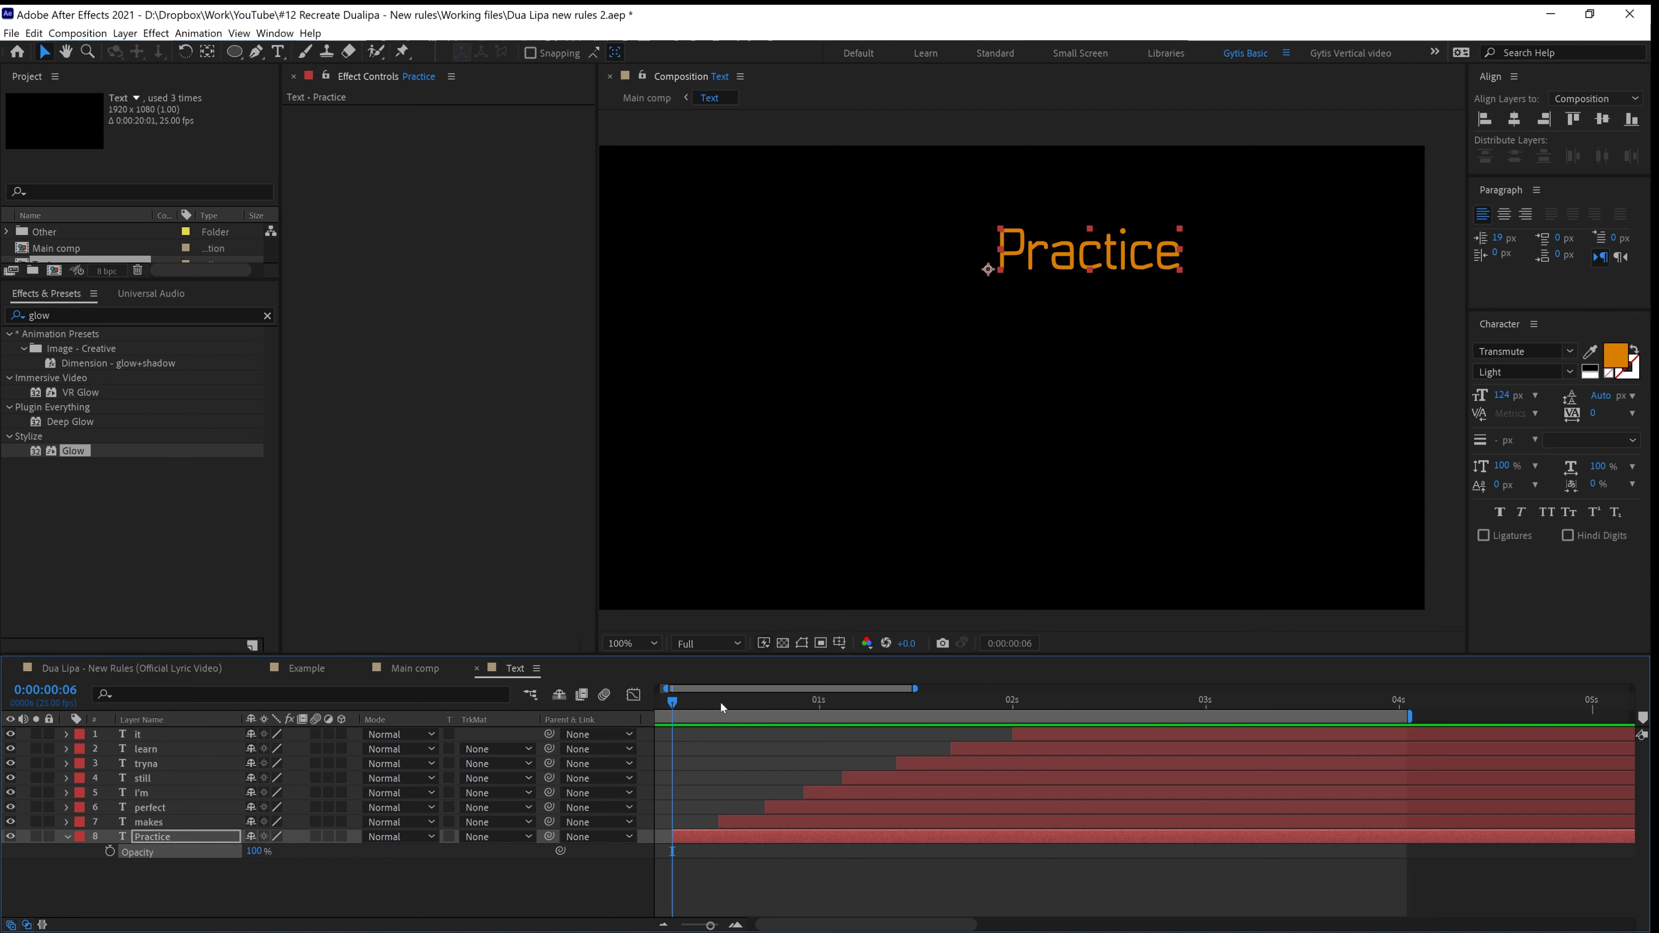
{"action": "left_click_drag", "start_coordinate": [674, 701], "coordinate": [679, 703]}
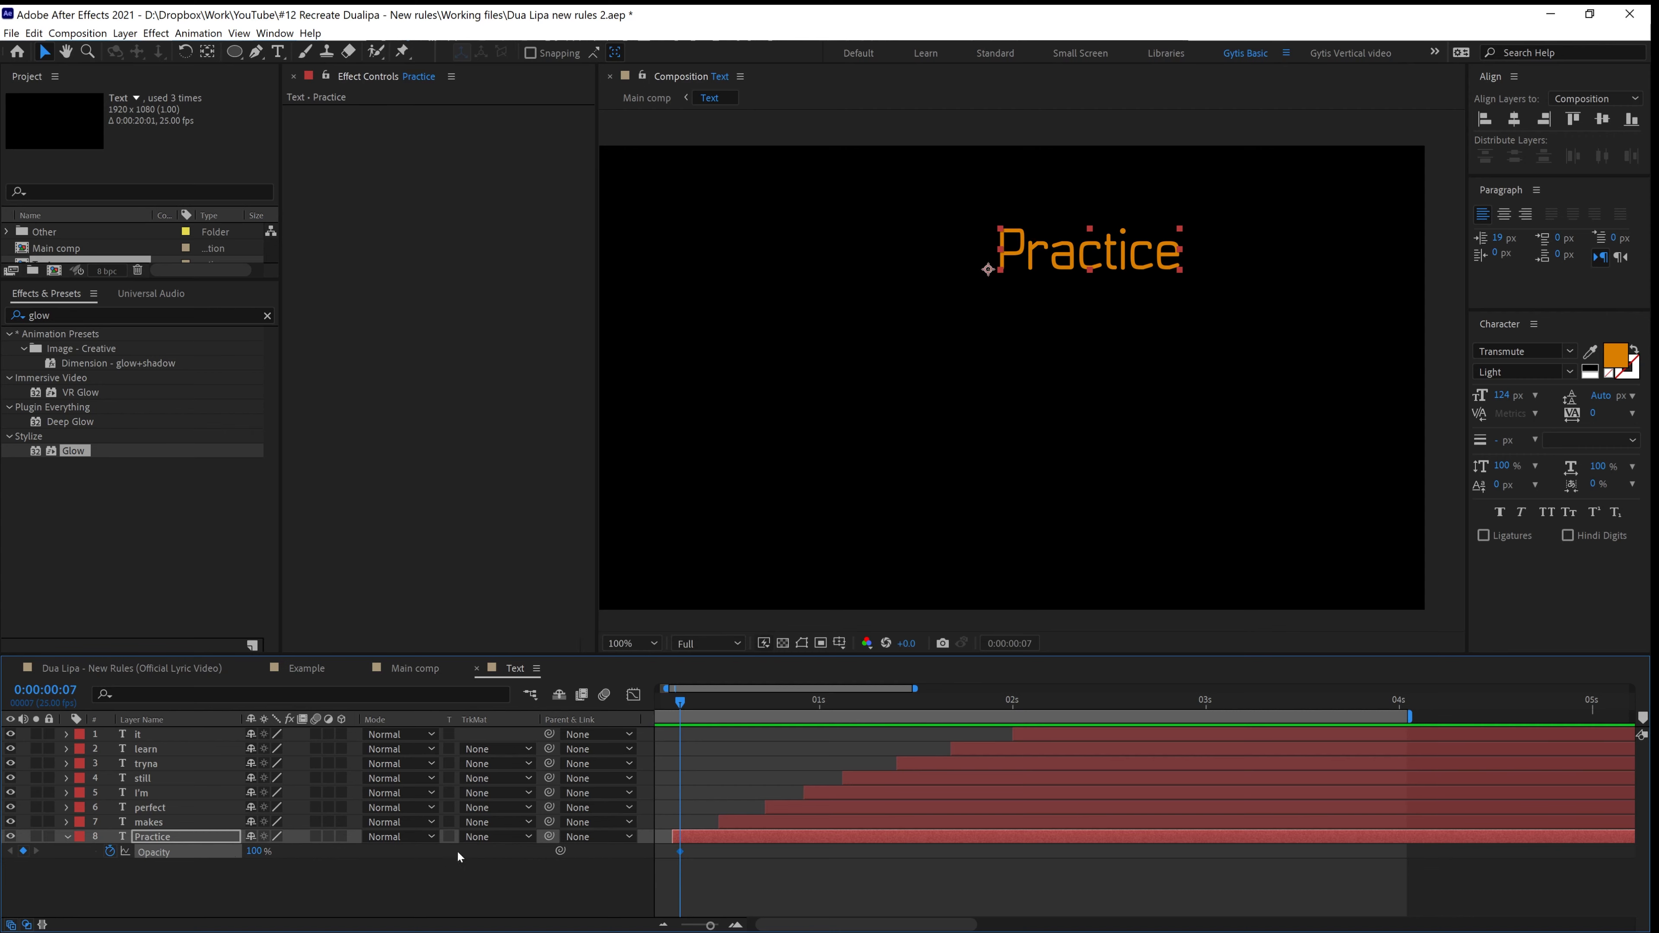
{"action": "left_click_drag", "start_coordinate": [678, 706], "coordinate": [675, 706]}
{"action": "left_click_drag", "start_coordinate": [255, 852], "coordinate": [162, 854]}
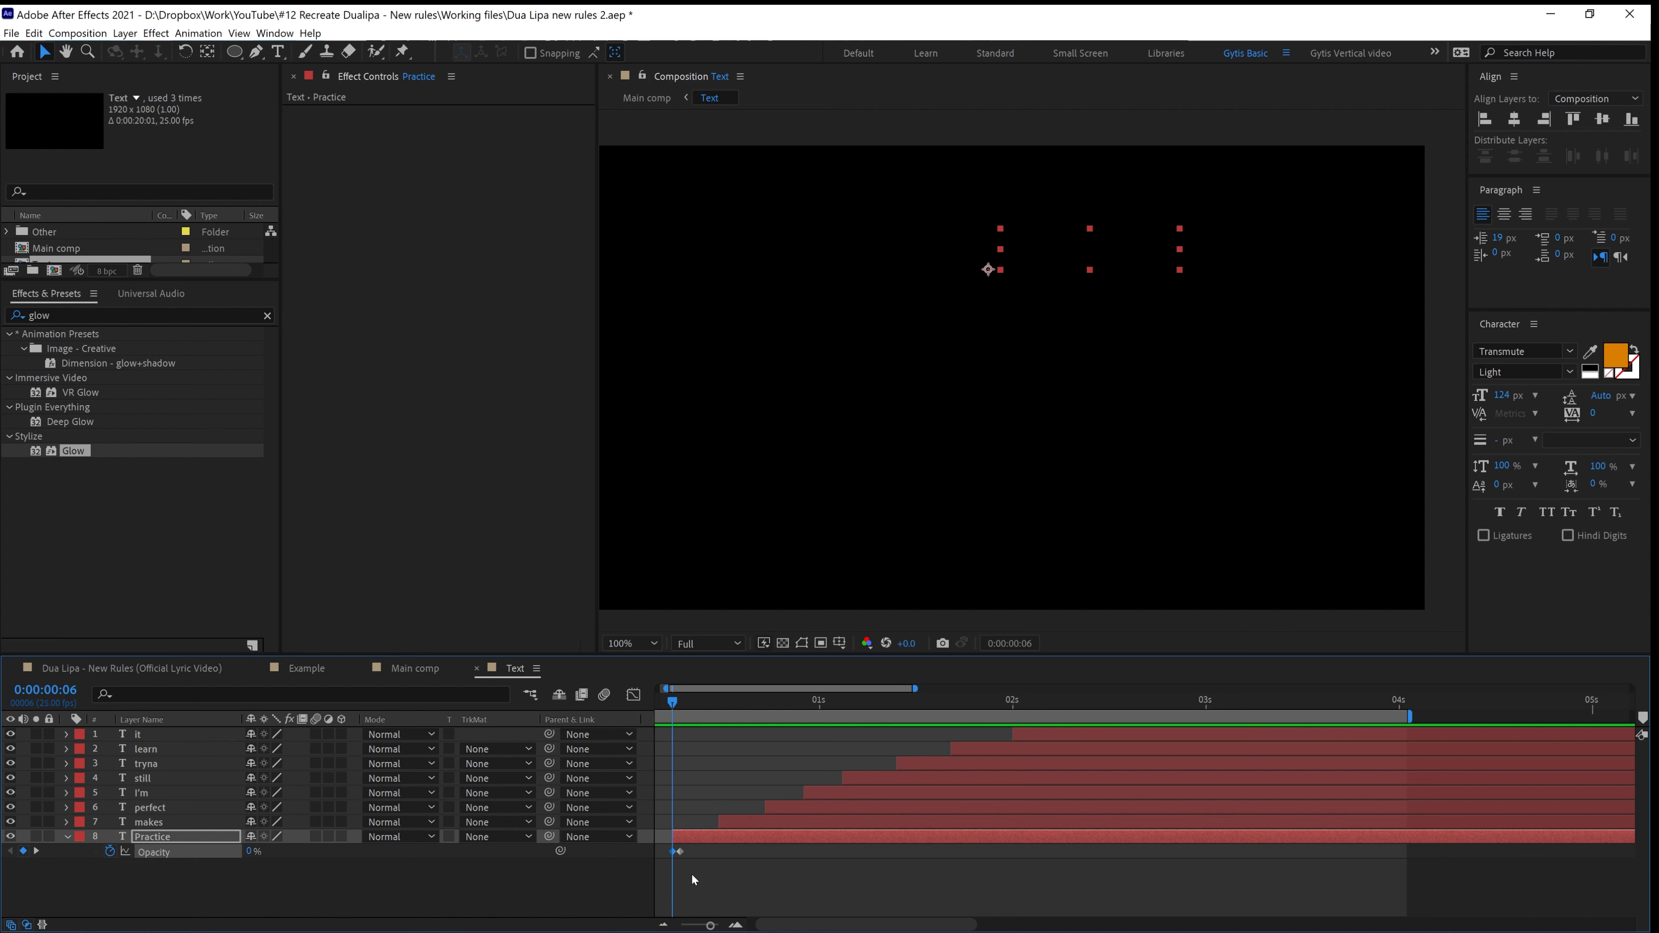
{"action": "key", "text": "Delete"}
Move the Practice layer's 100% Opacity keyframe to 0:00:00:06 and add a 0% keyframe at 0:00:00:07
{"action": "left_click_drag", "start_coordinate": [683, 854], "coordinate": [674, 852]}
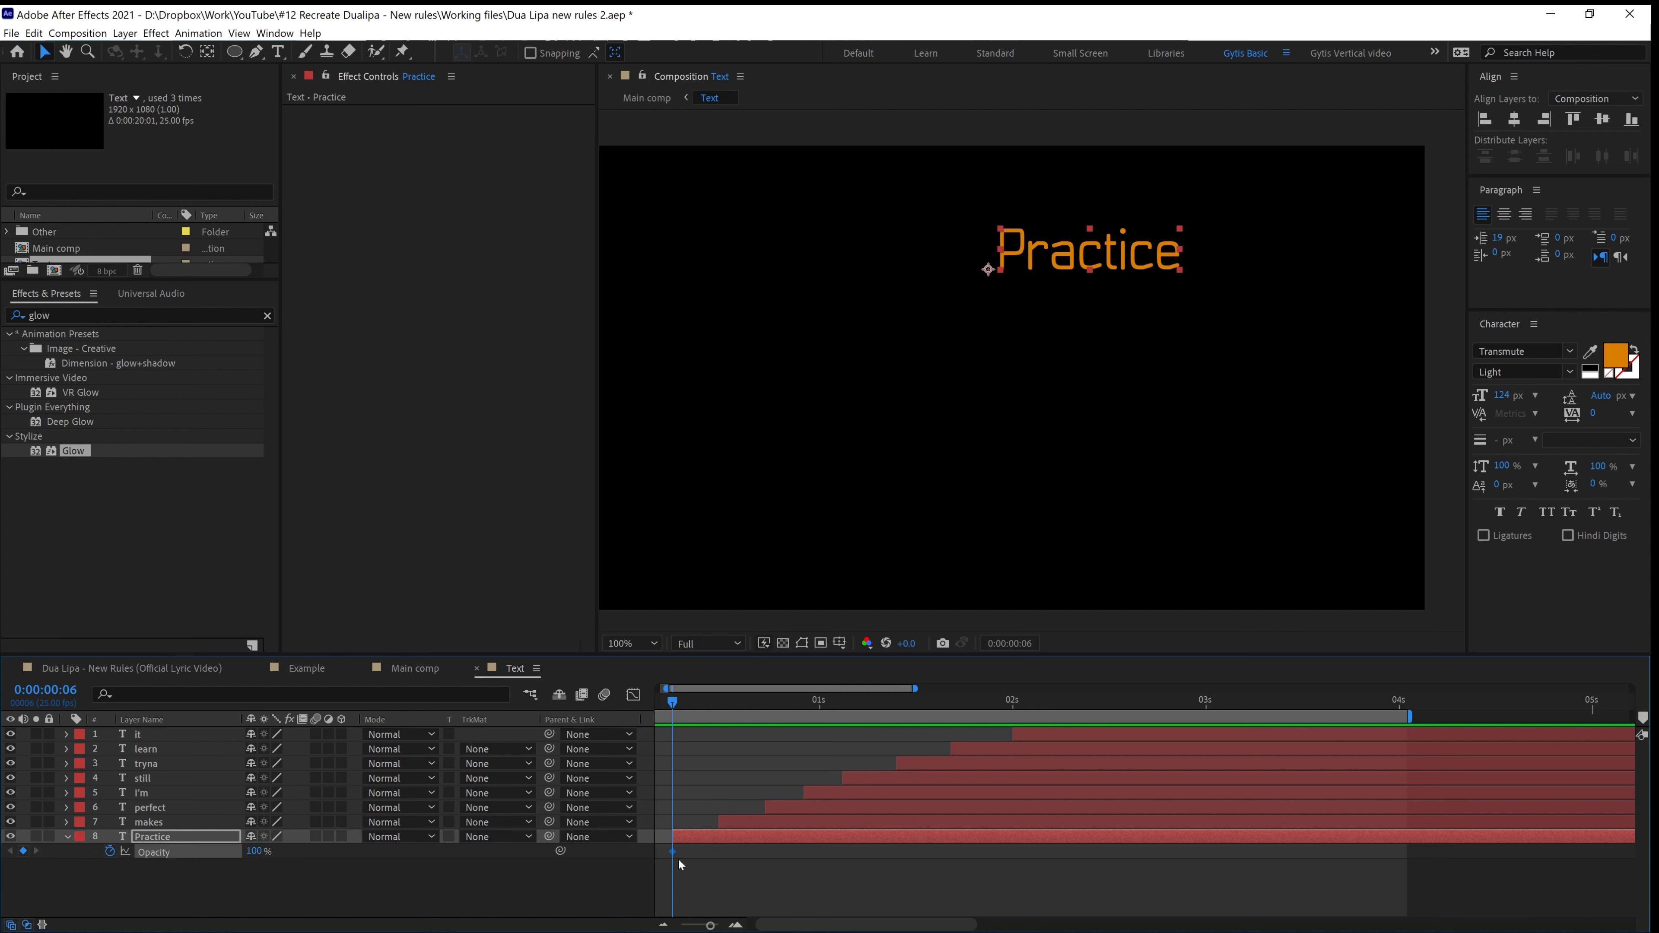
{"action": "left_click_drag", "start_coordinate": [672, 702], "coordinate": [679, 705]}
{"action": "left_click_drag", "start_coordinate": [252, 851], "coordinate": [3, 882]}
{"action": "left_click_drag", "start_coordinate": [250, 852], "coordinate": [236, 861]}
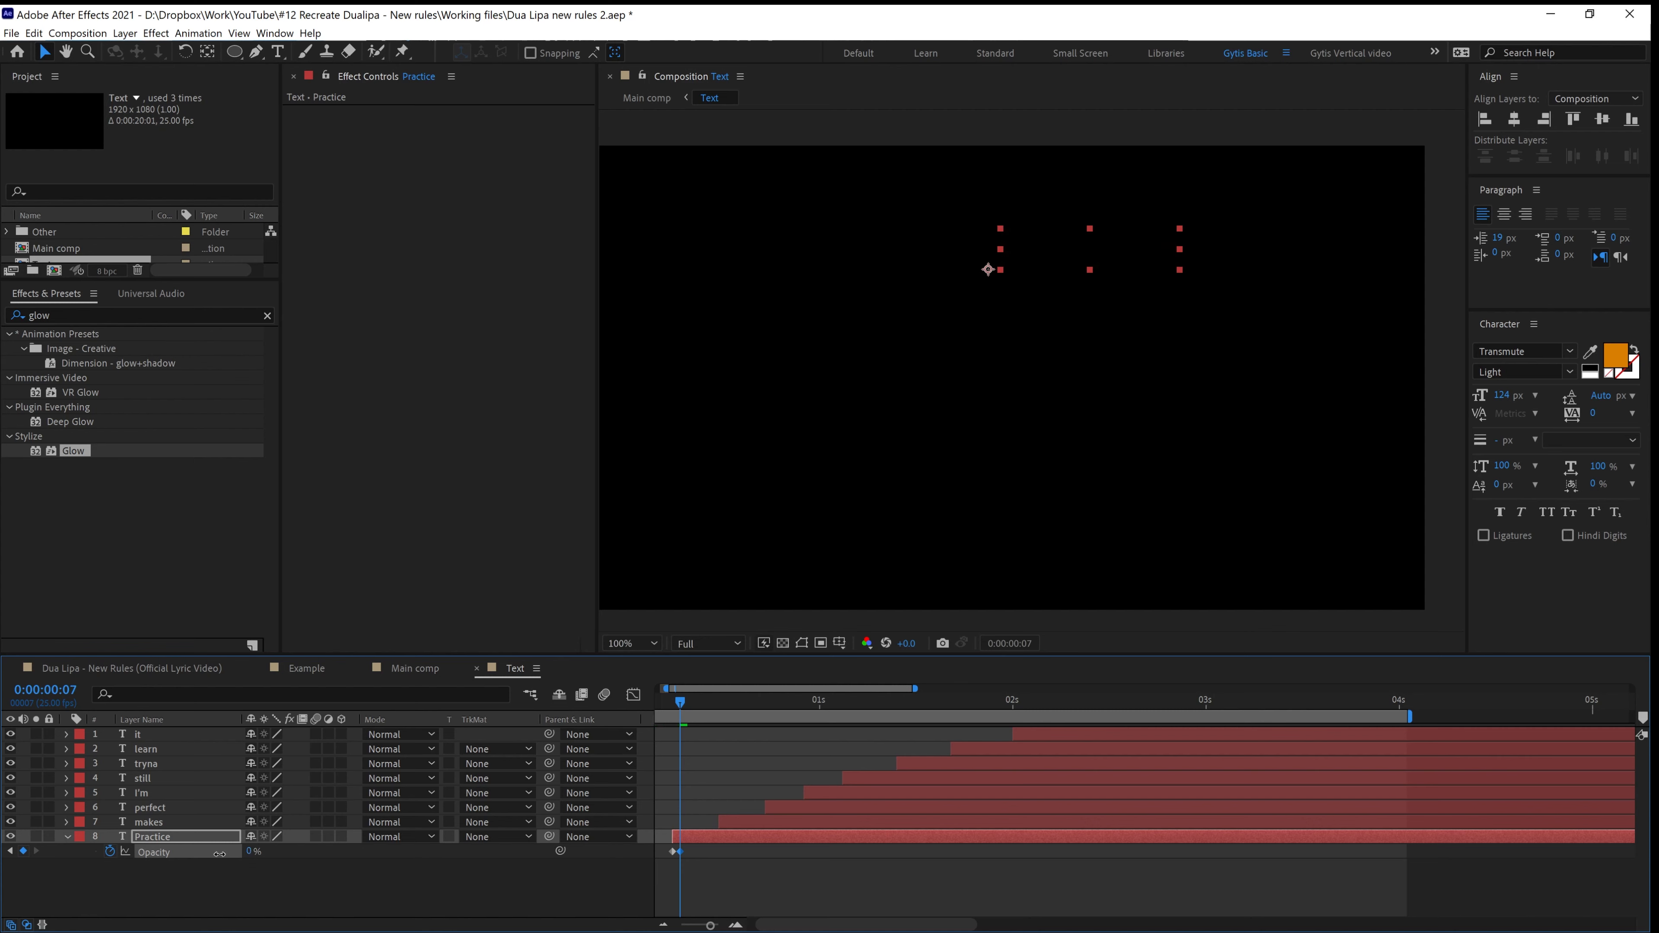
{"action": "left_click", "coordinate": [684, 703]}
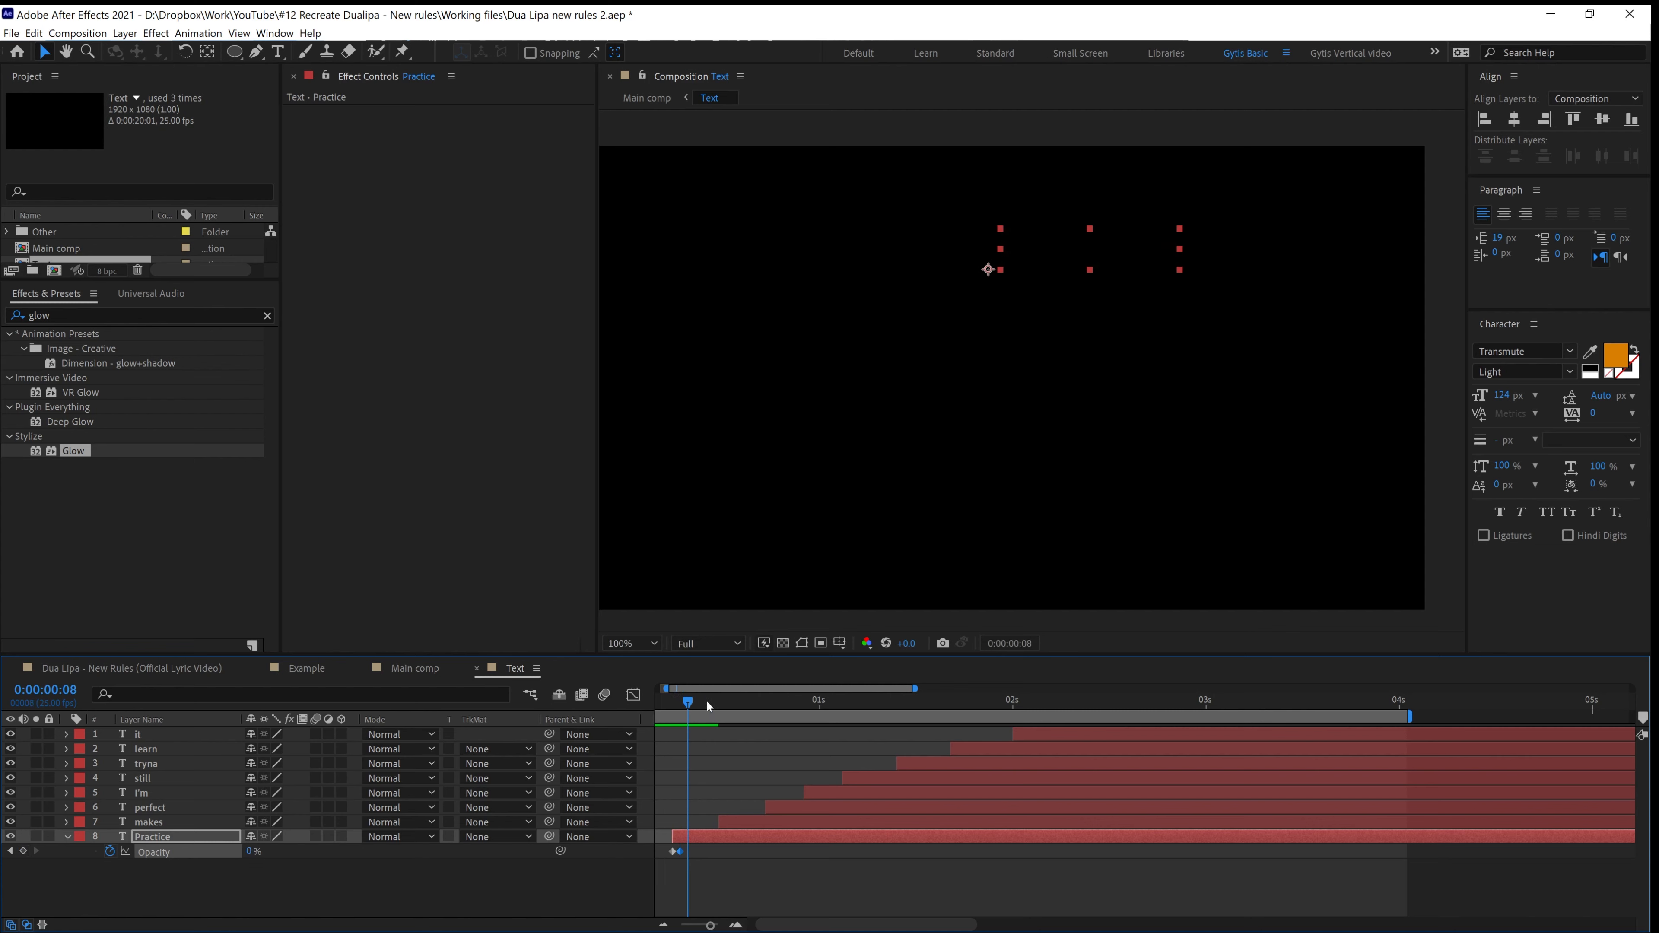
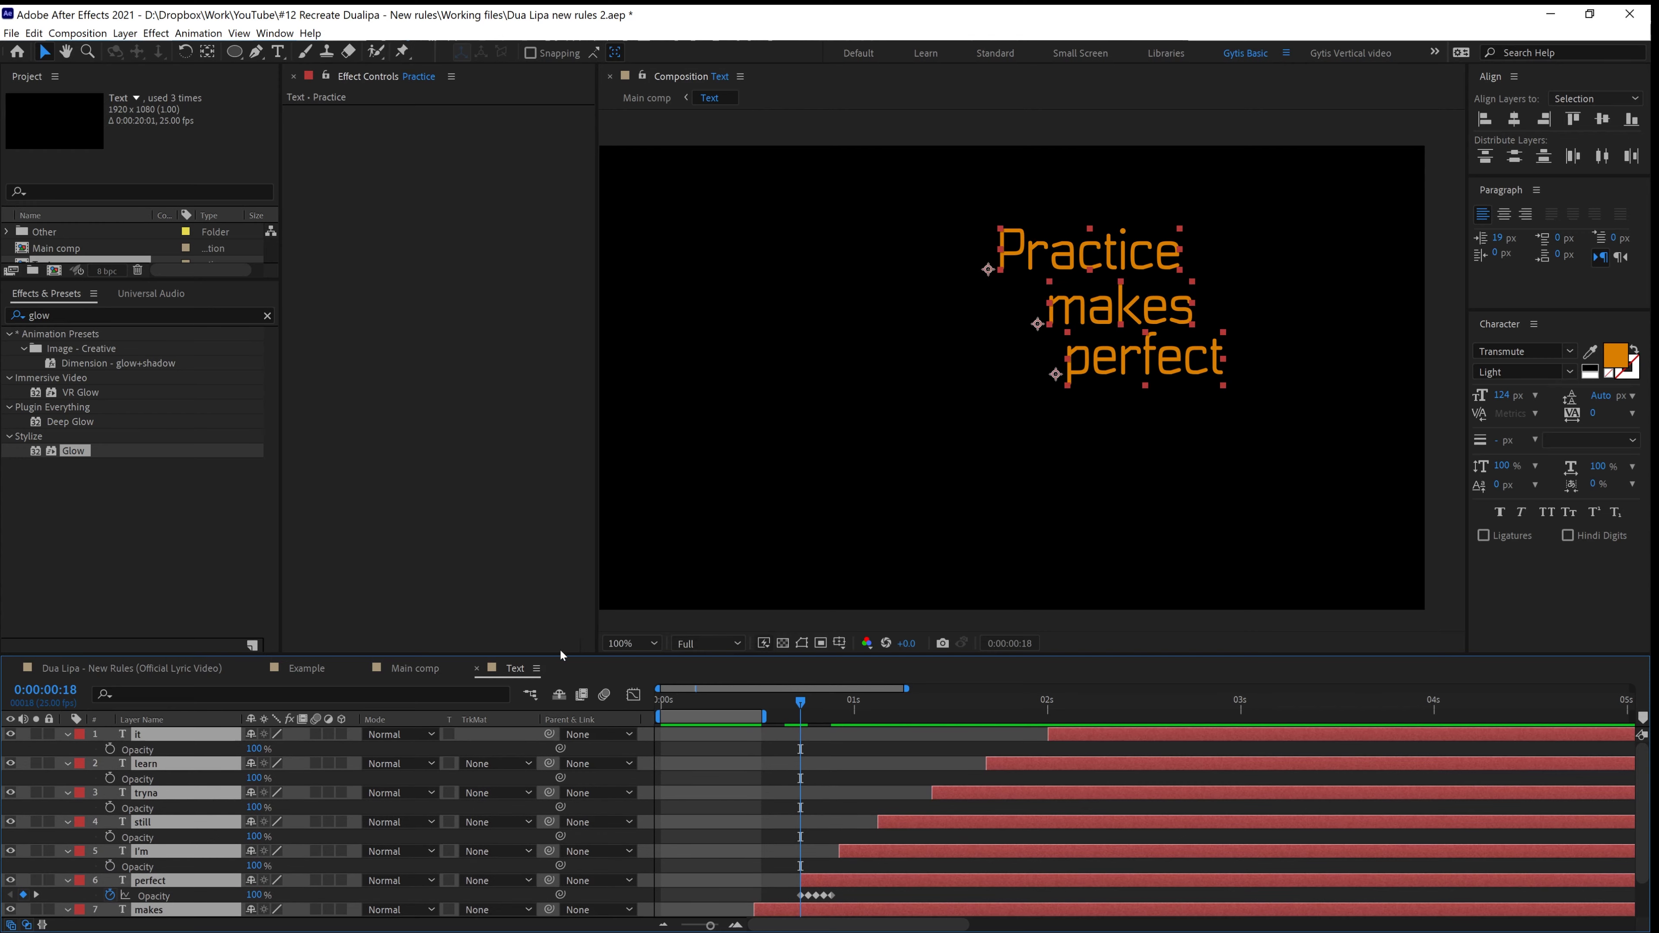
Copy the Practice layer's Opacity keyframes and paste them onto the I'm layer at its start, 0:00:00:23
{"action": "left_click_drag", "start_coordinate": [608, 655], "coordinate": [649, 460]}
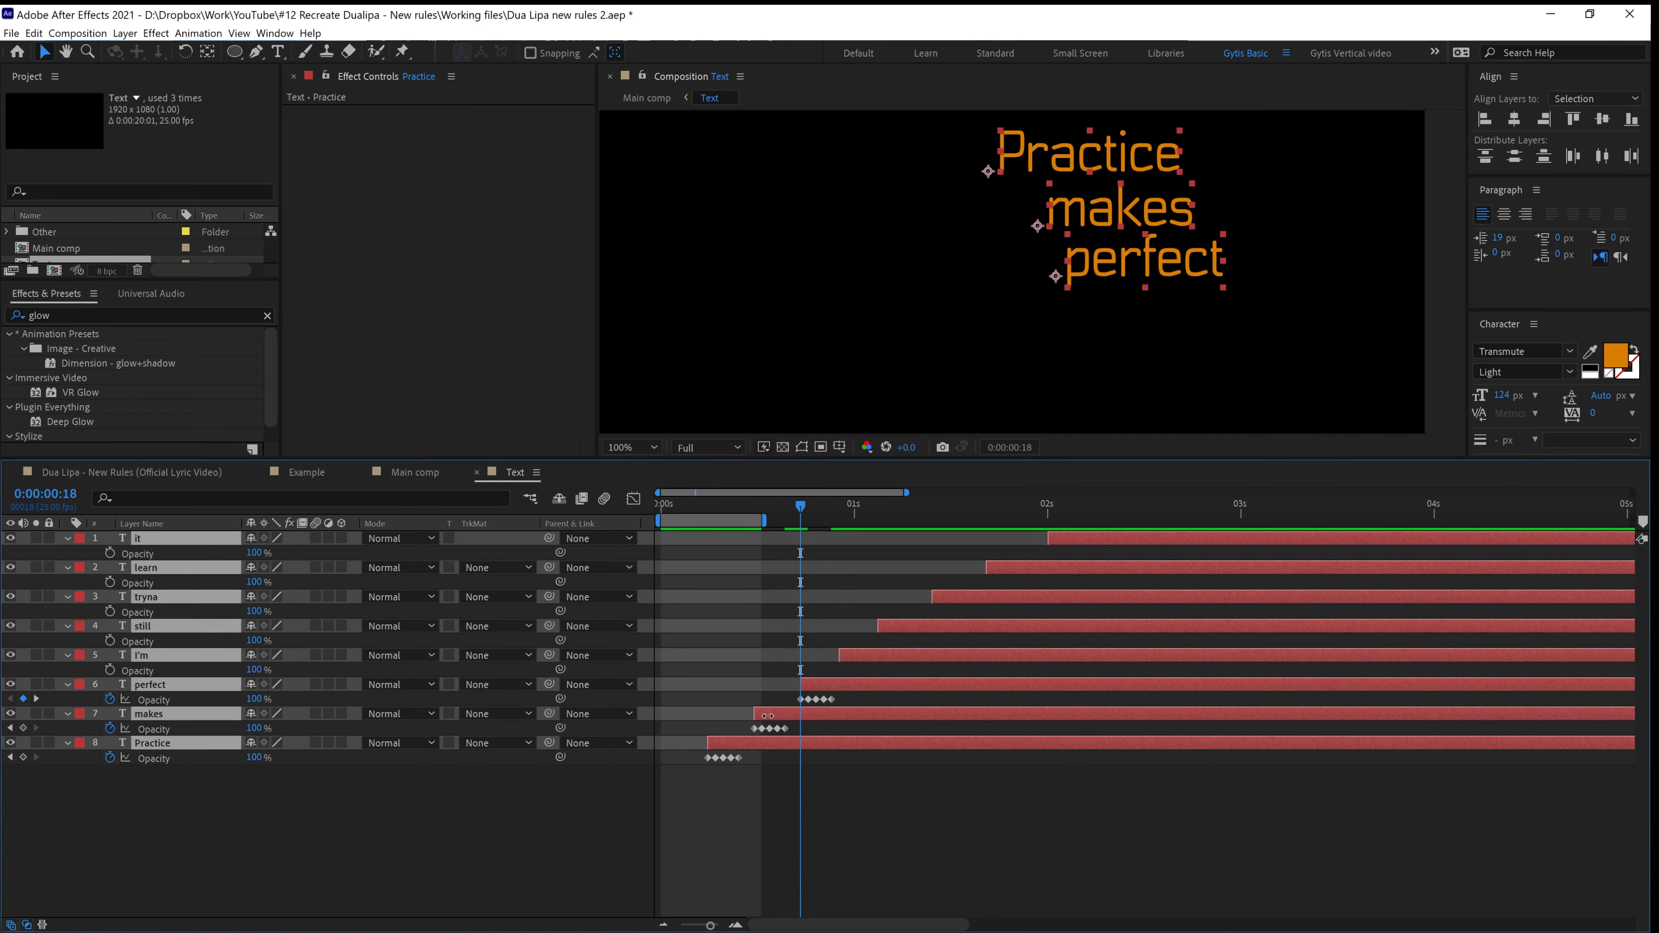
{"action": "left_click", "coordinate": [837, 506]}
{"action": "left_click_drag", "start_coordinate": [753, 755], "coordinate": [610, 786]}
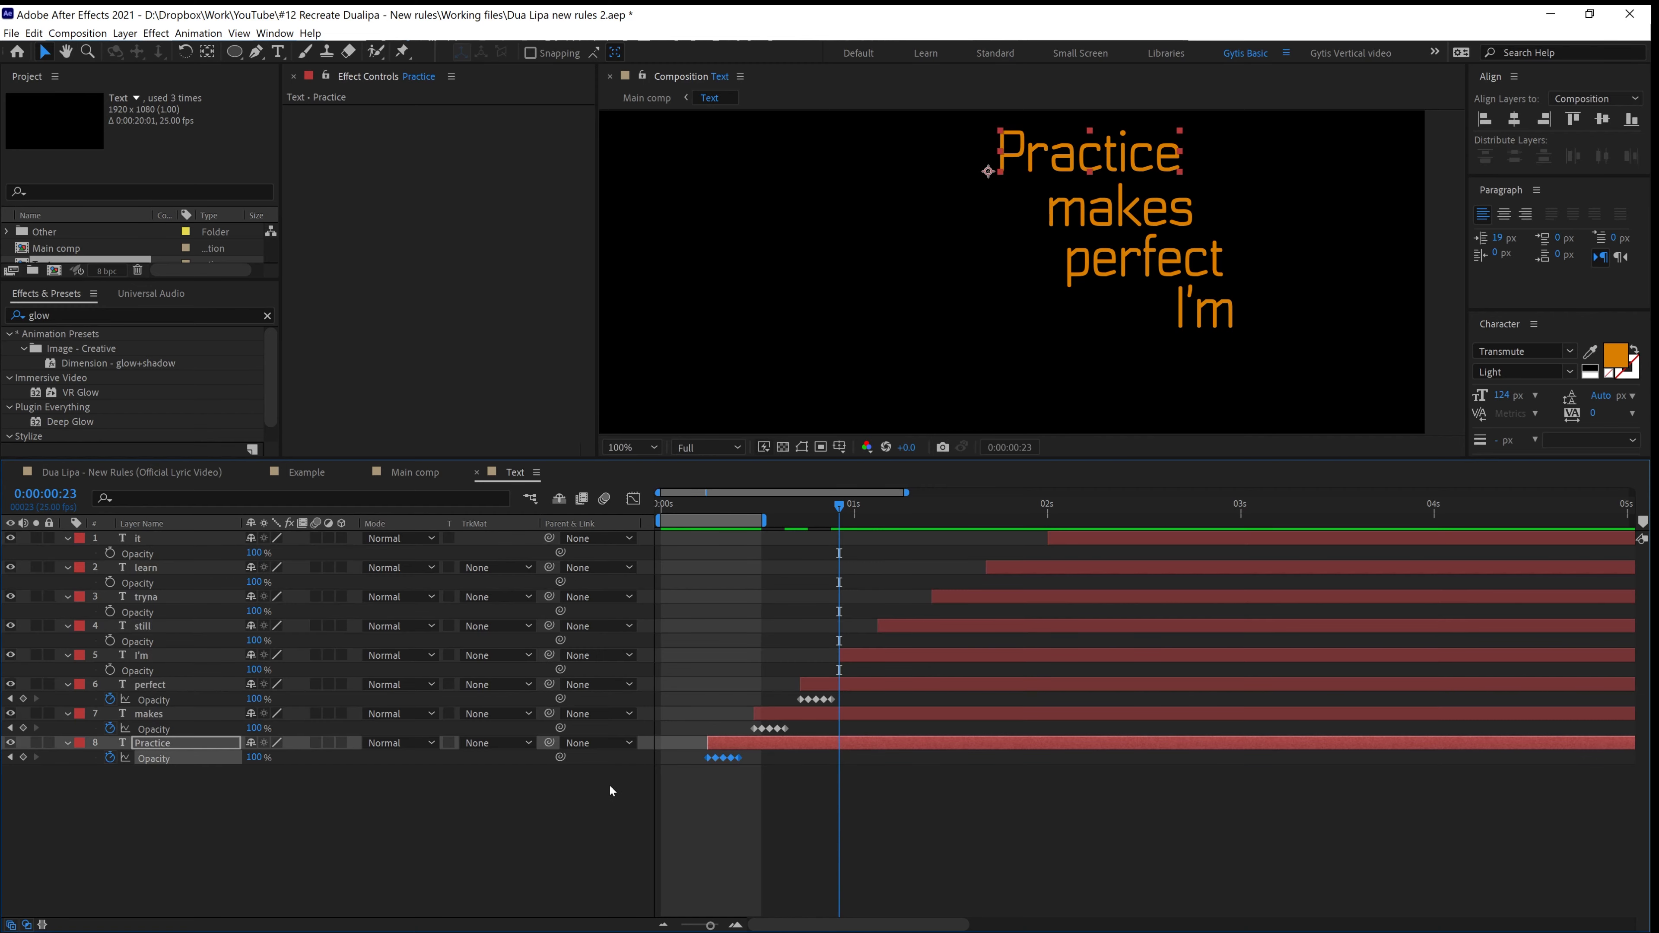
{"action": "left_click", "coordinate": [851, 653]}
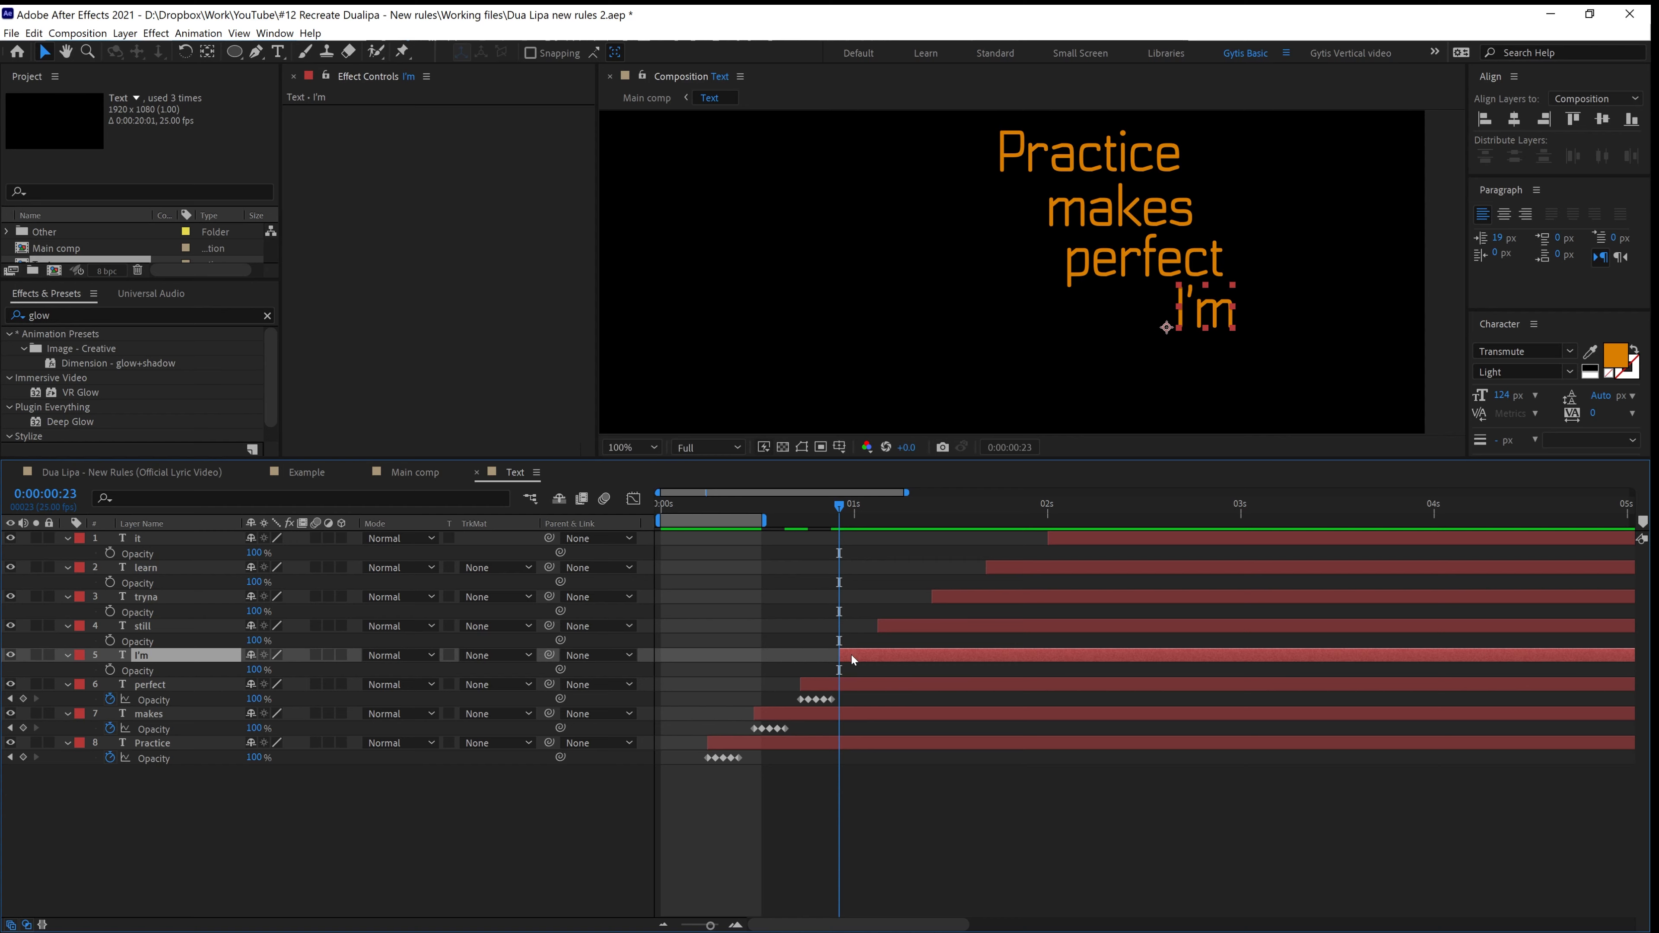
{"action": "key", "text": "ctrl+v"}
Paste the copied Opacity keyframes onto the still layer at its start and onto the tryna layer at 0:00:01:10
{"action": "left_click_drag", "start_coordinate": [878, 523], "coordinate": [932, 507]}
{"action": "left_click", "coordinate": [912, 625]}
{"action": "key", "text": "ctrl+v"}
{"action": "left_click", "coordinate": [955, 595]}
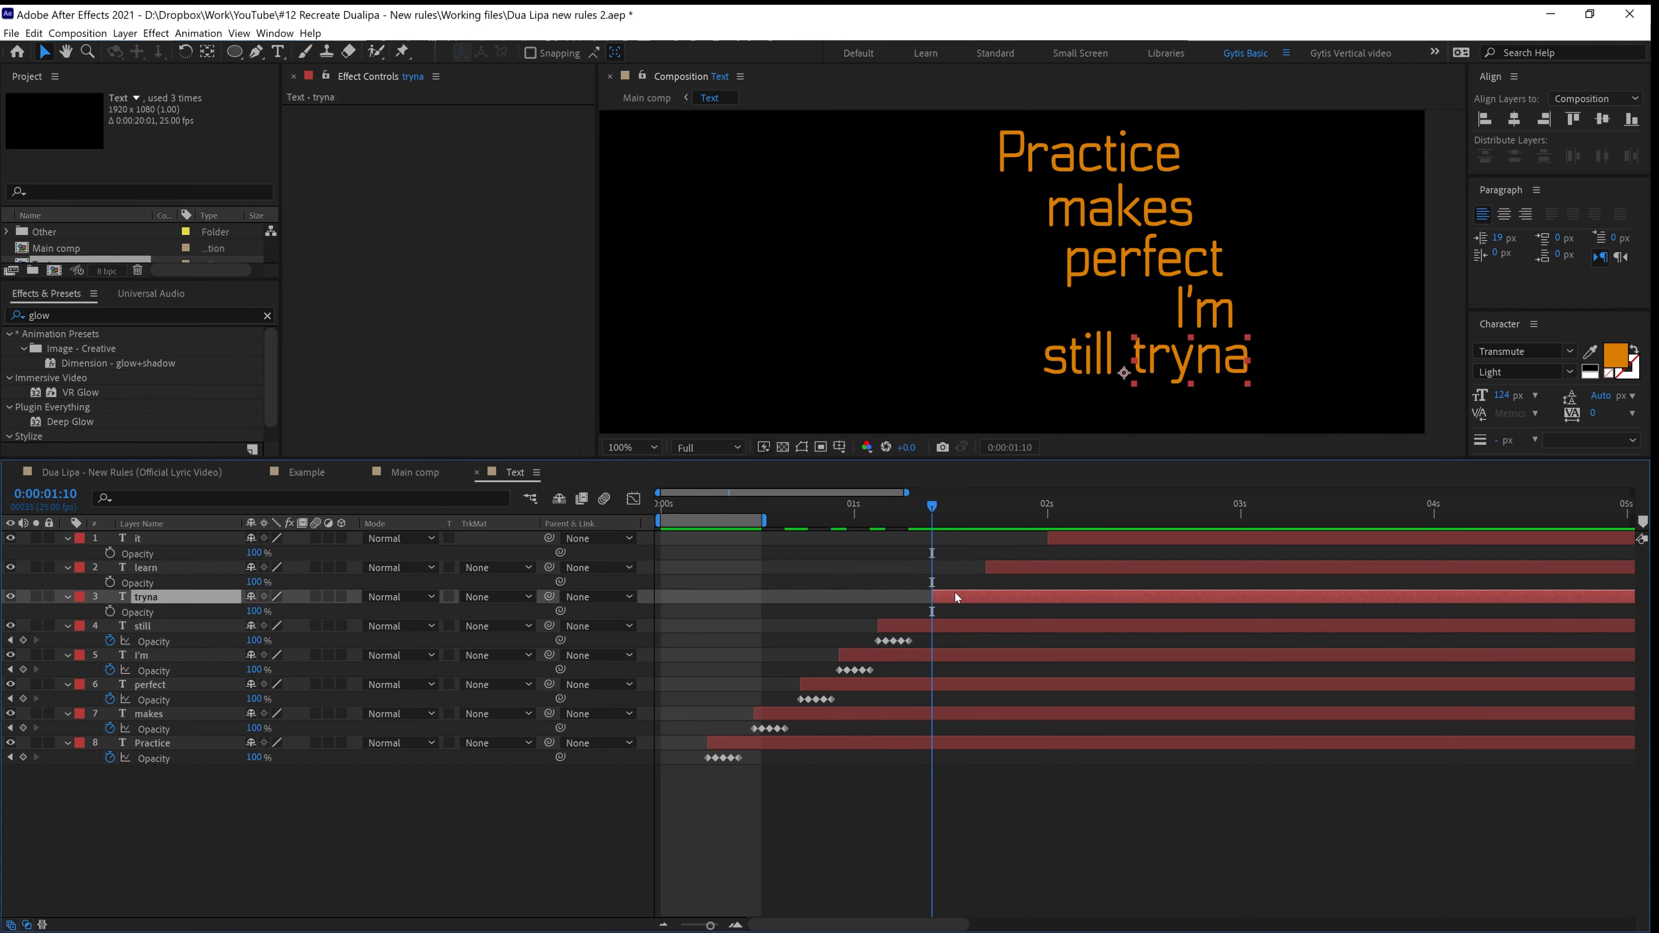
{"action": "key", "text": "ctrl+v"}
Paste the same flicker keyframes onto the learn layer at 0:00:01:17 and onto the it layer at 0:00:02:00
{"action": "left_click", "coordinate": [985, 516]}
{"action": "left_click", "coordinate": [1018, 568]}
{"action": "key", "text": "ctrl+v"}
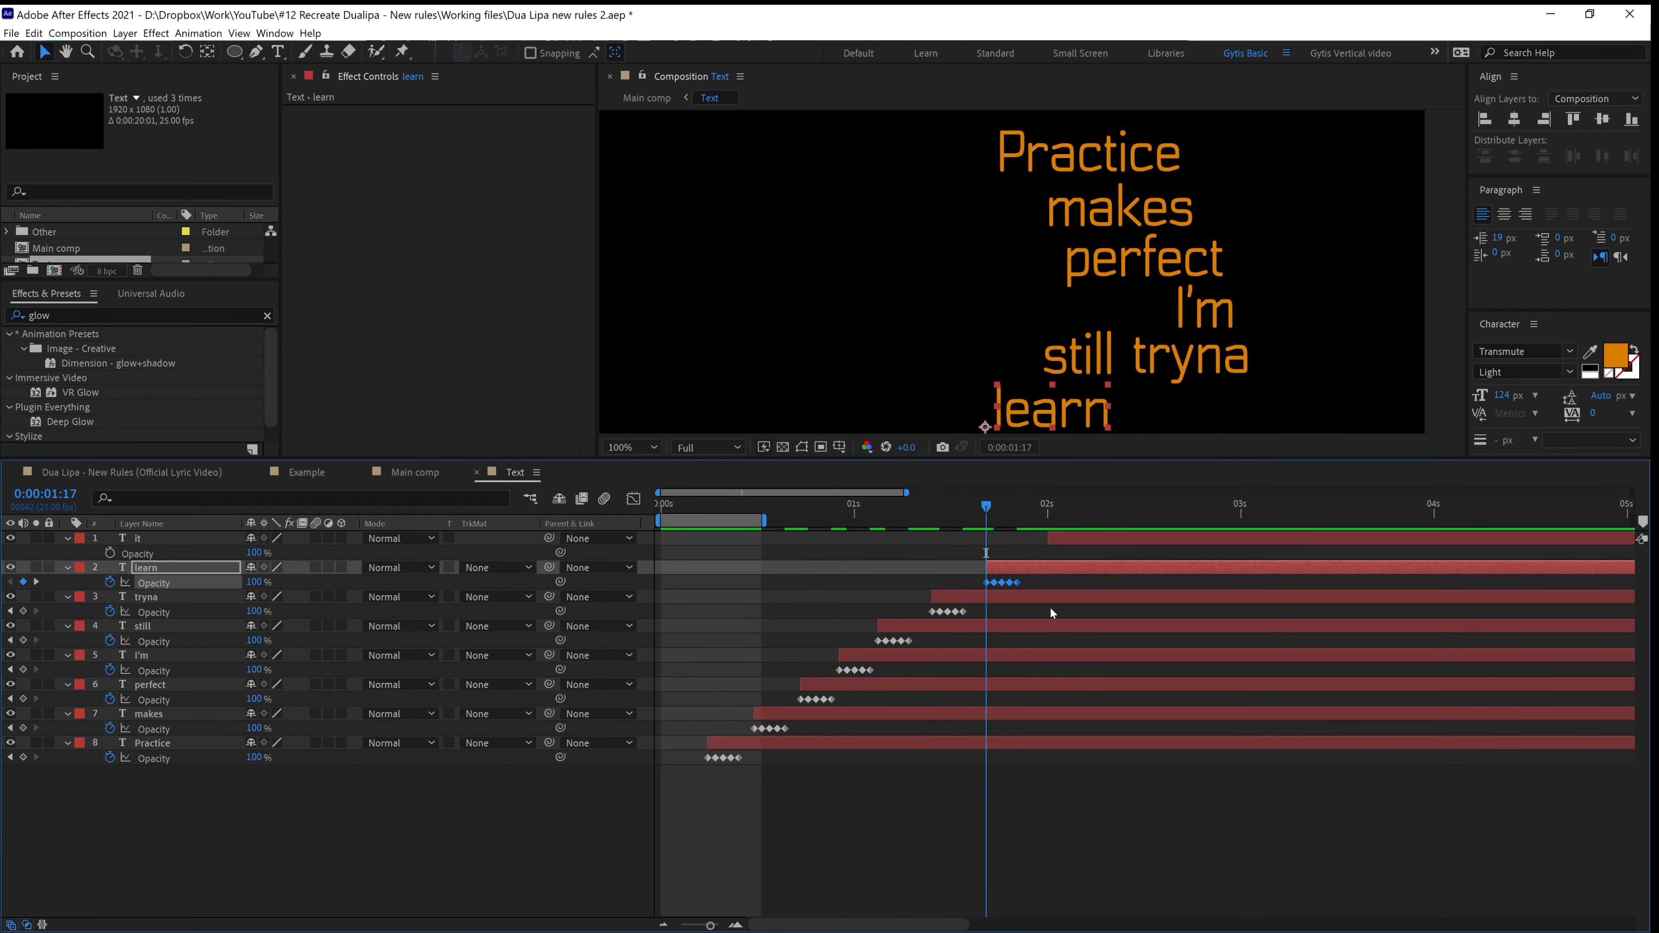
{"action": "left_click_drag", "start_coordinate": [1039, 509], "coordinate": [1048, 518]}
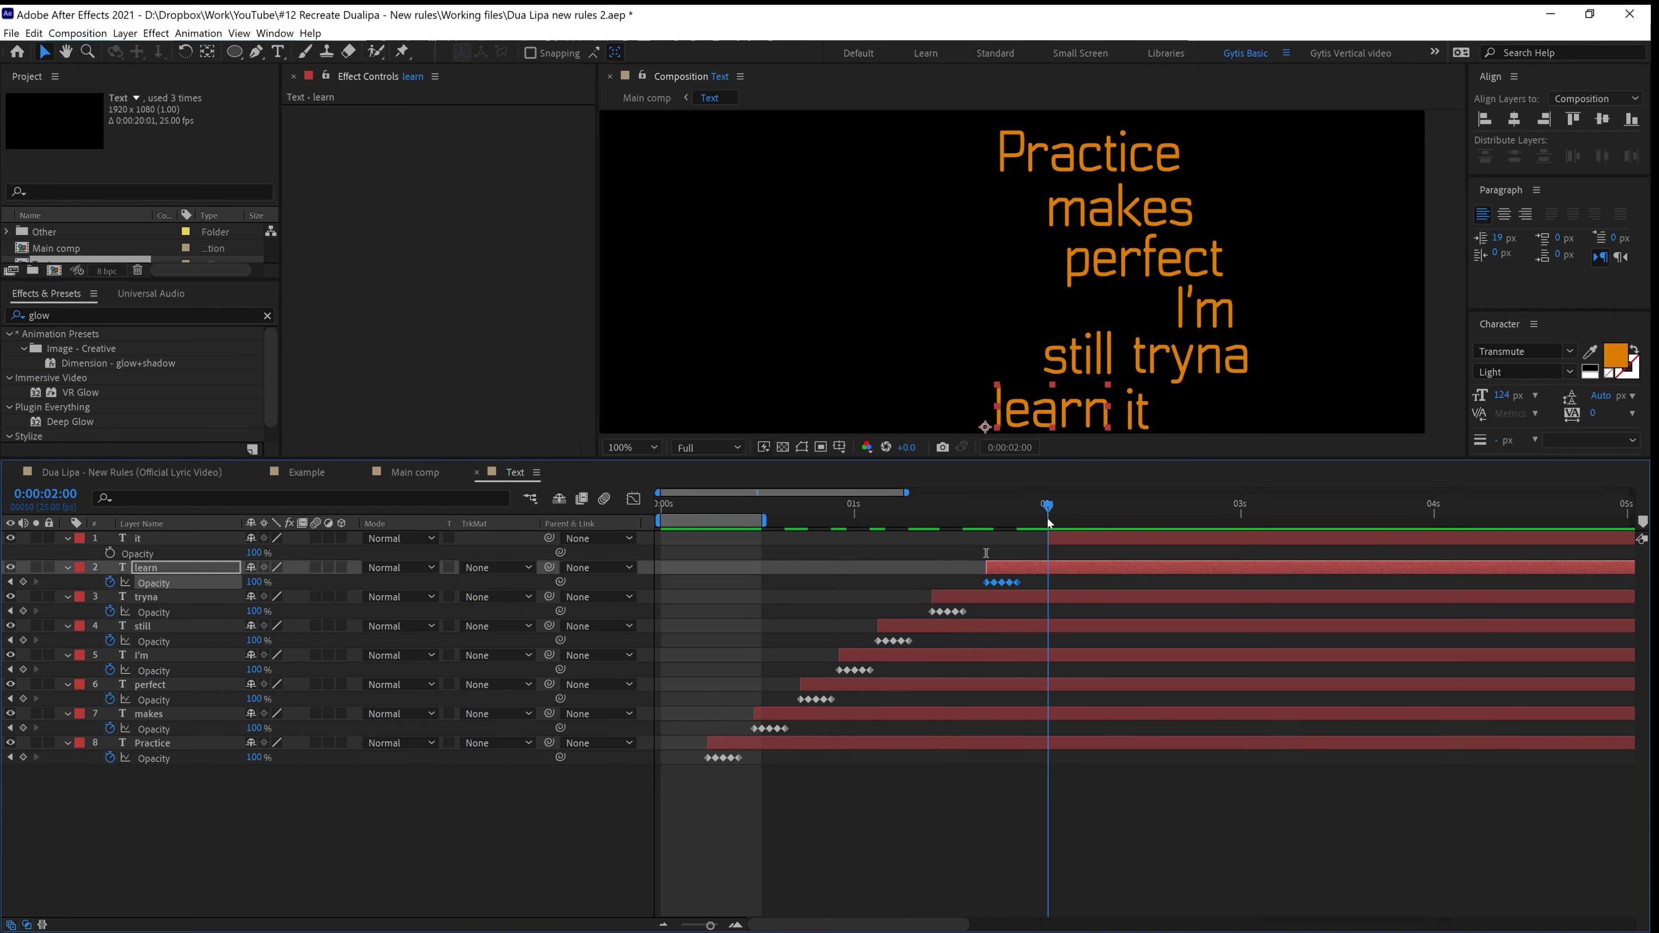
{"action": "left_click", "coordinate": [1063, 542]}
{"action": "key", "text": "ctrl+v"}
Extend the Text composition's work area to end at about 4 seconds, preview the flickering words and go to 0:00:02:04
{"action": "scroll", "coordinate": [1072, 395], "scroll_direction": "down", "scroll_amount": 2}
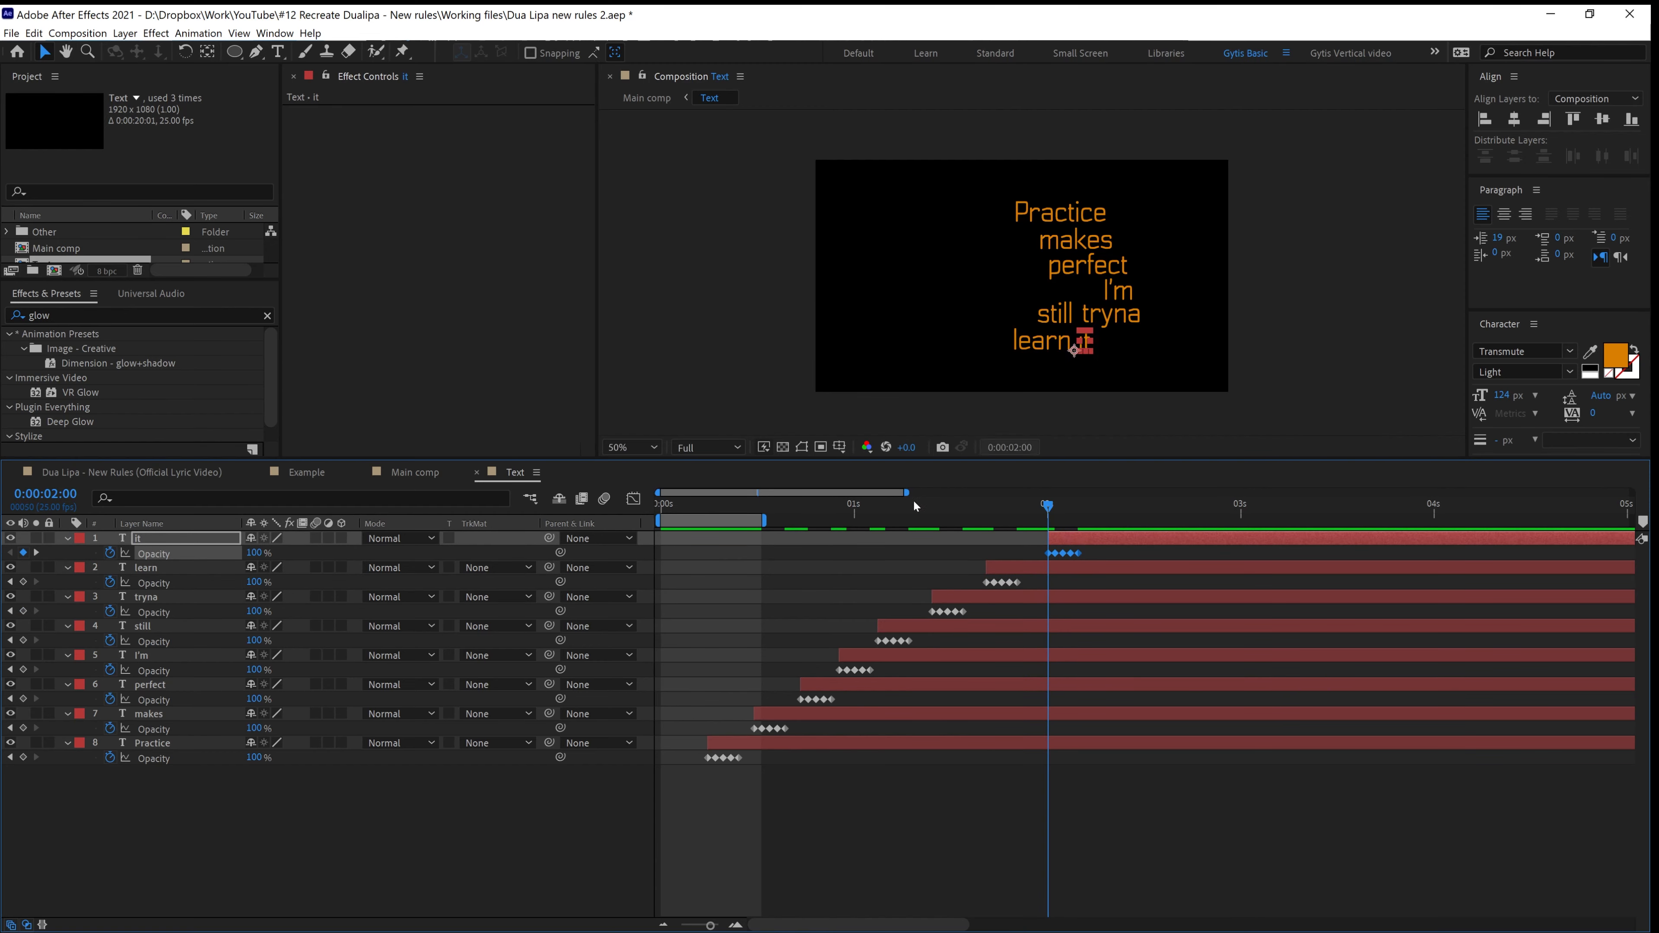
{"action": "mouse_move", "coordinate": [768, 518]}
{"action": "left_mouse_down"}
{"action": "mouse_move", "coordinate": [1434, 522]}
{"action": "mouse_move", "coordinate": [1437, 542]}
{"action": "left_mouse_up"}
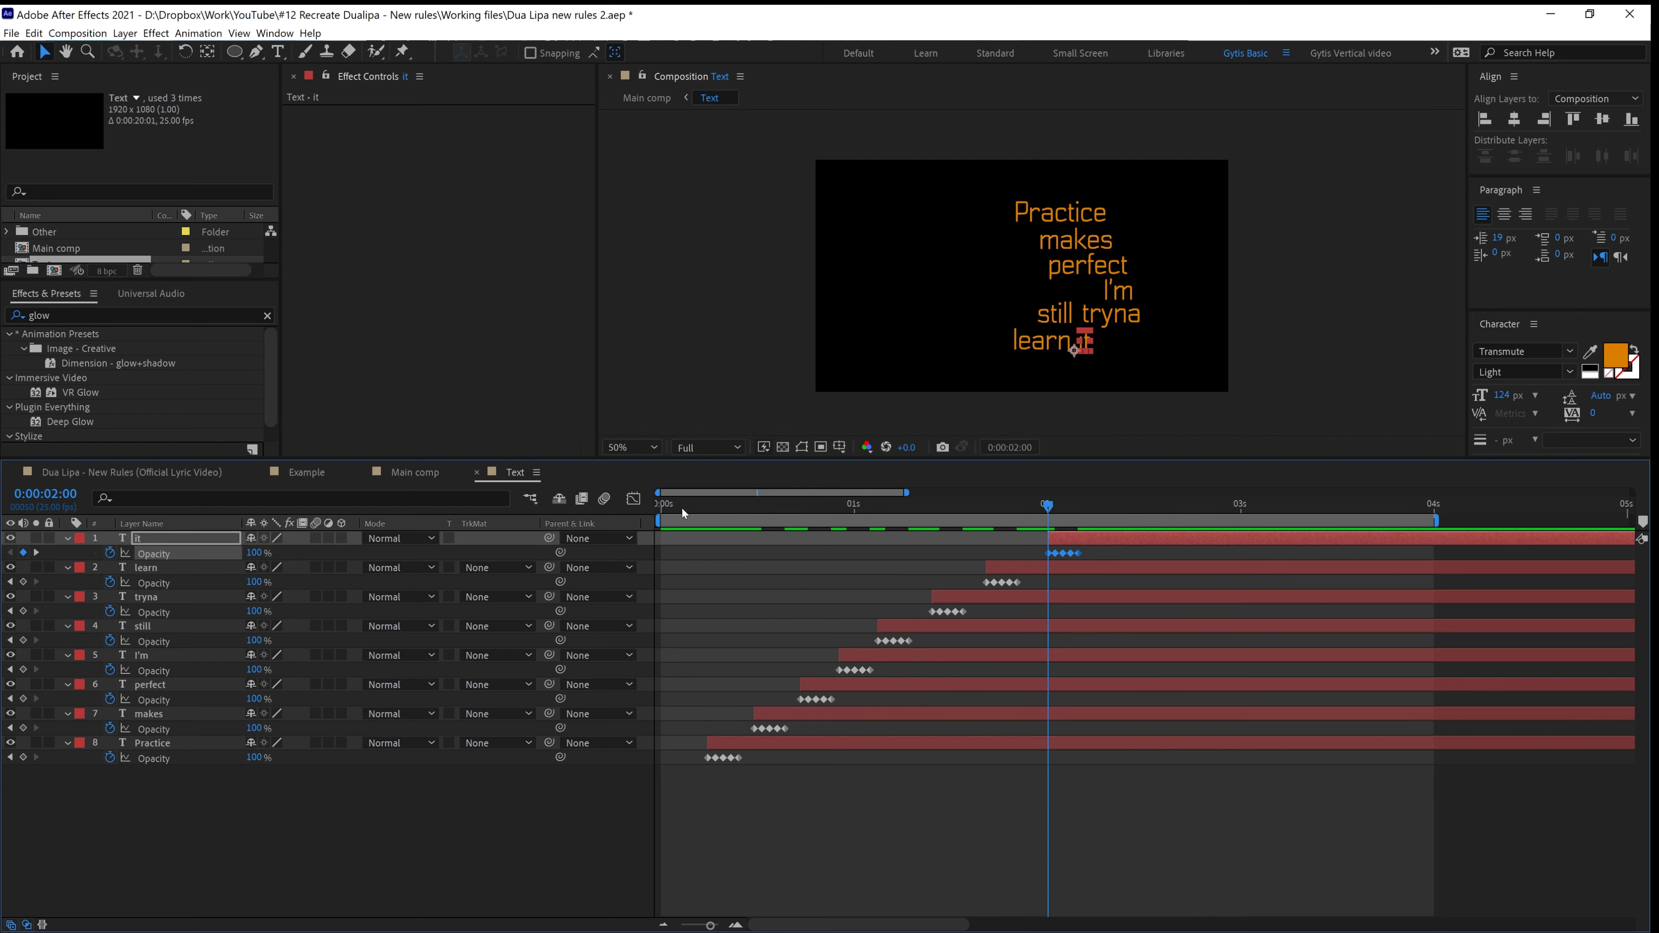
{"action": "left_click_drag", "start_coordinate": [681, 509], "coordinate": [439, 513]}
{"action": "key", "text": "space"}
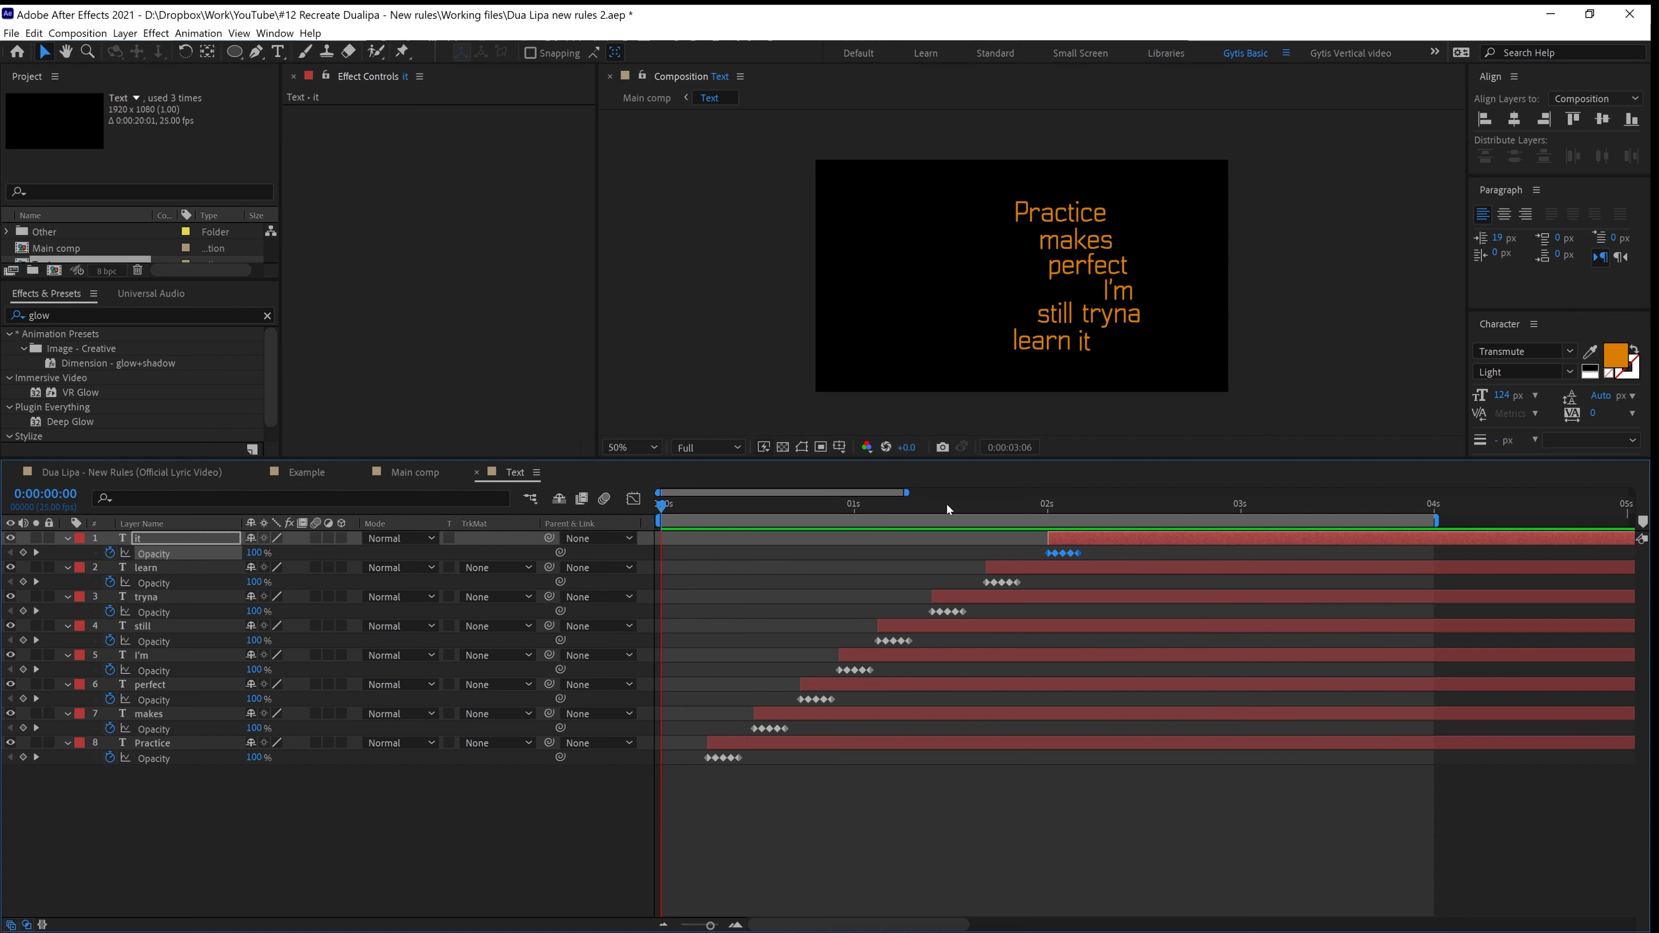
{"action": "left_click_drag", "start_coordinate": [947, 505], "coordinate": [1079, 520]}
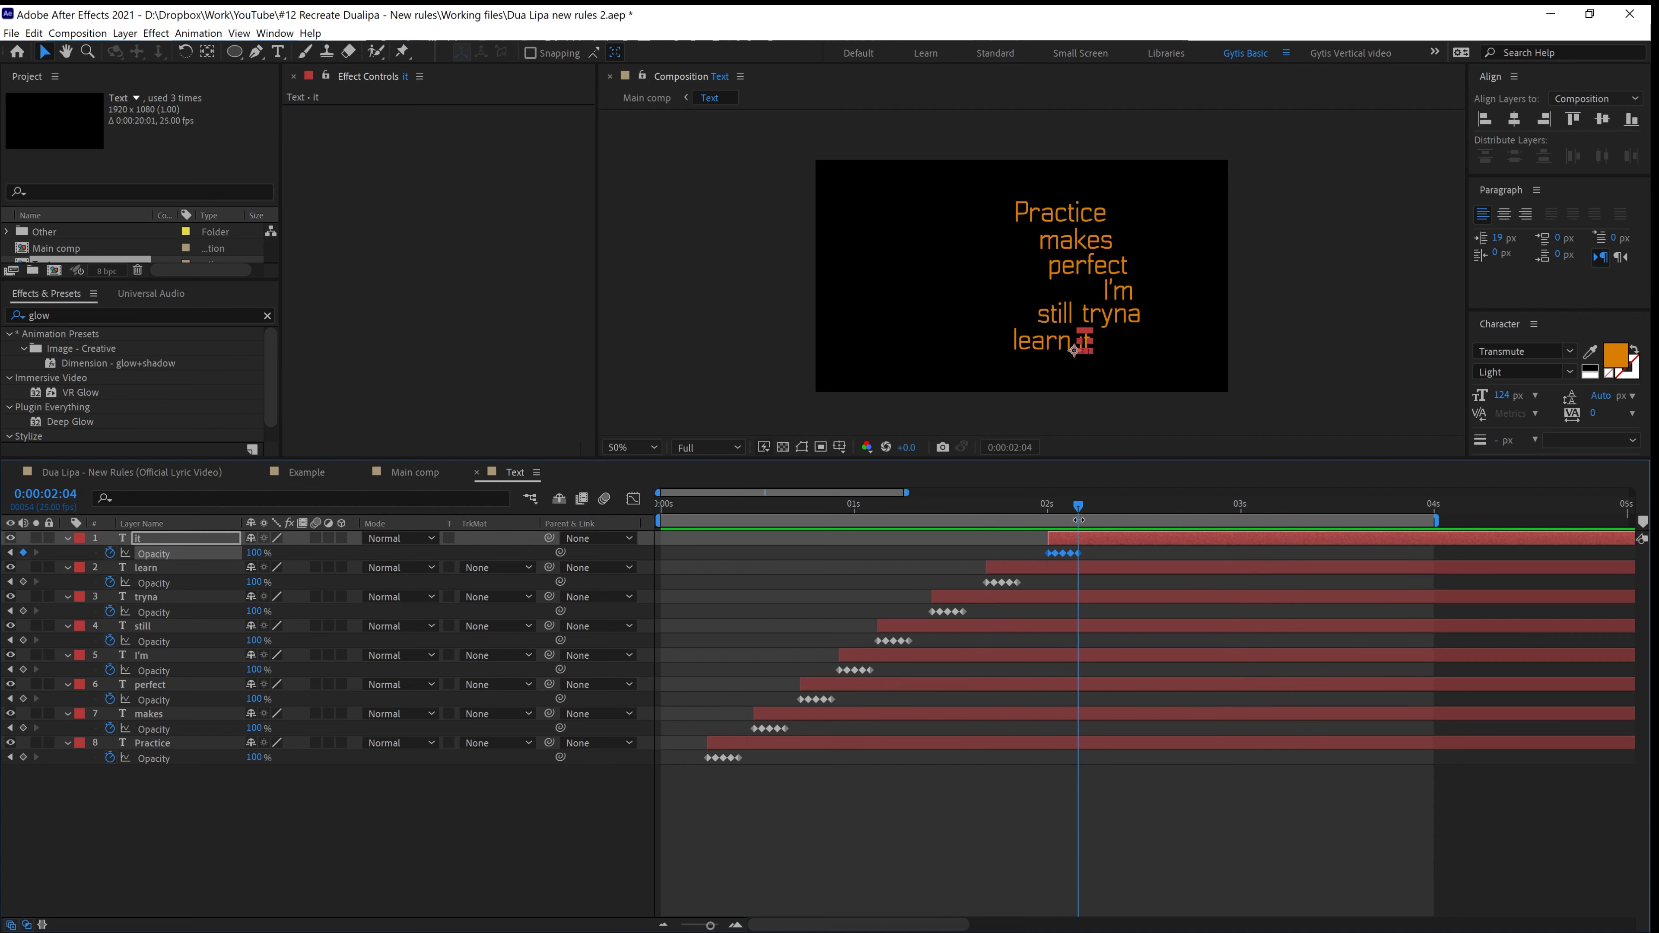
Paste the copied flicker keyframes onto the Practice layer at 0:00:02:04 and onto the makes layer at 0:00:01:21
{"action": "left_click", "coordinate": [1036, 739]}
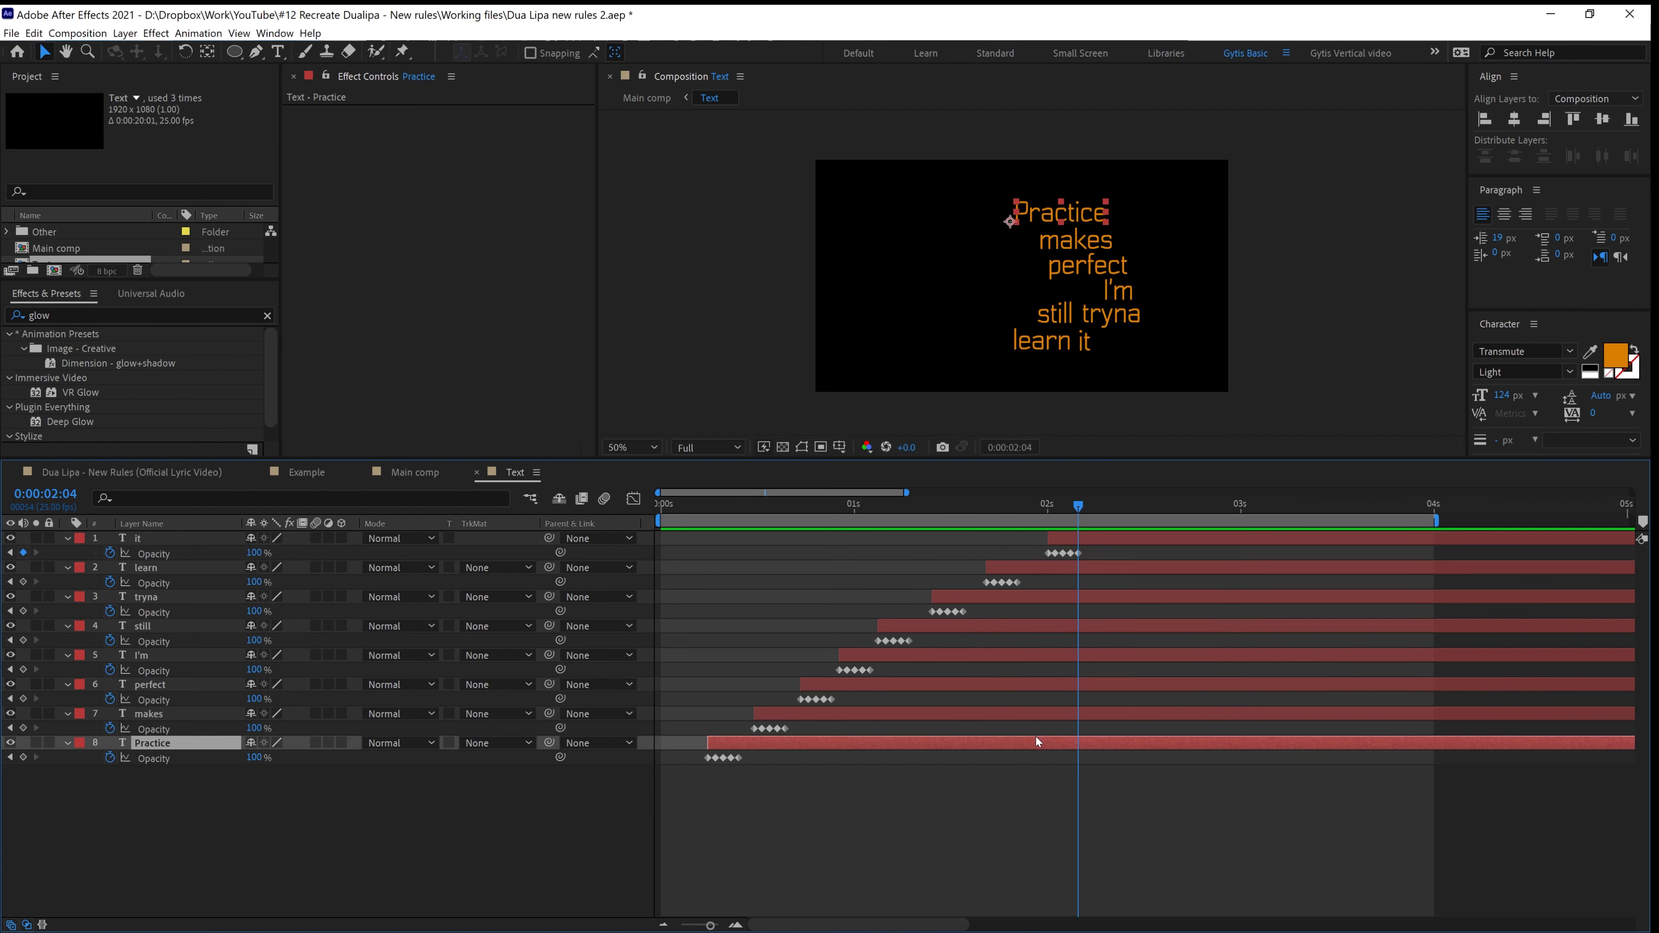
{"action": "key", "text": "ctrl+v"}
{"action": "key", "text": "j"}
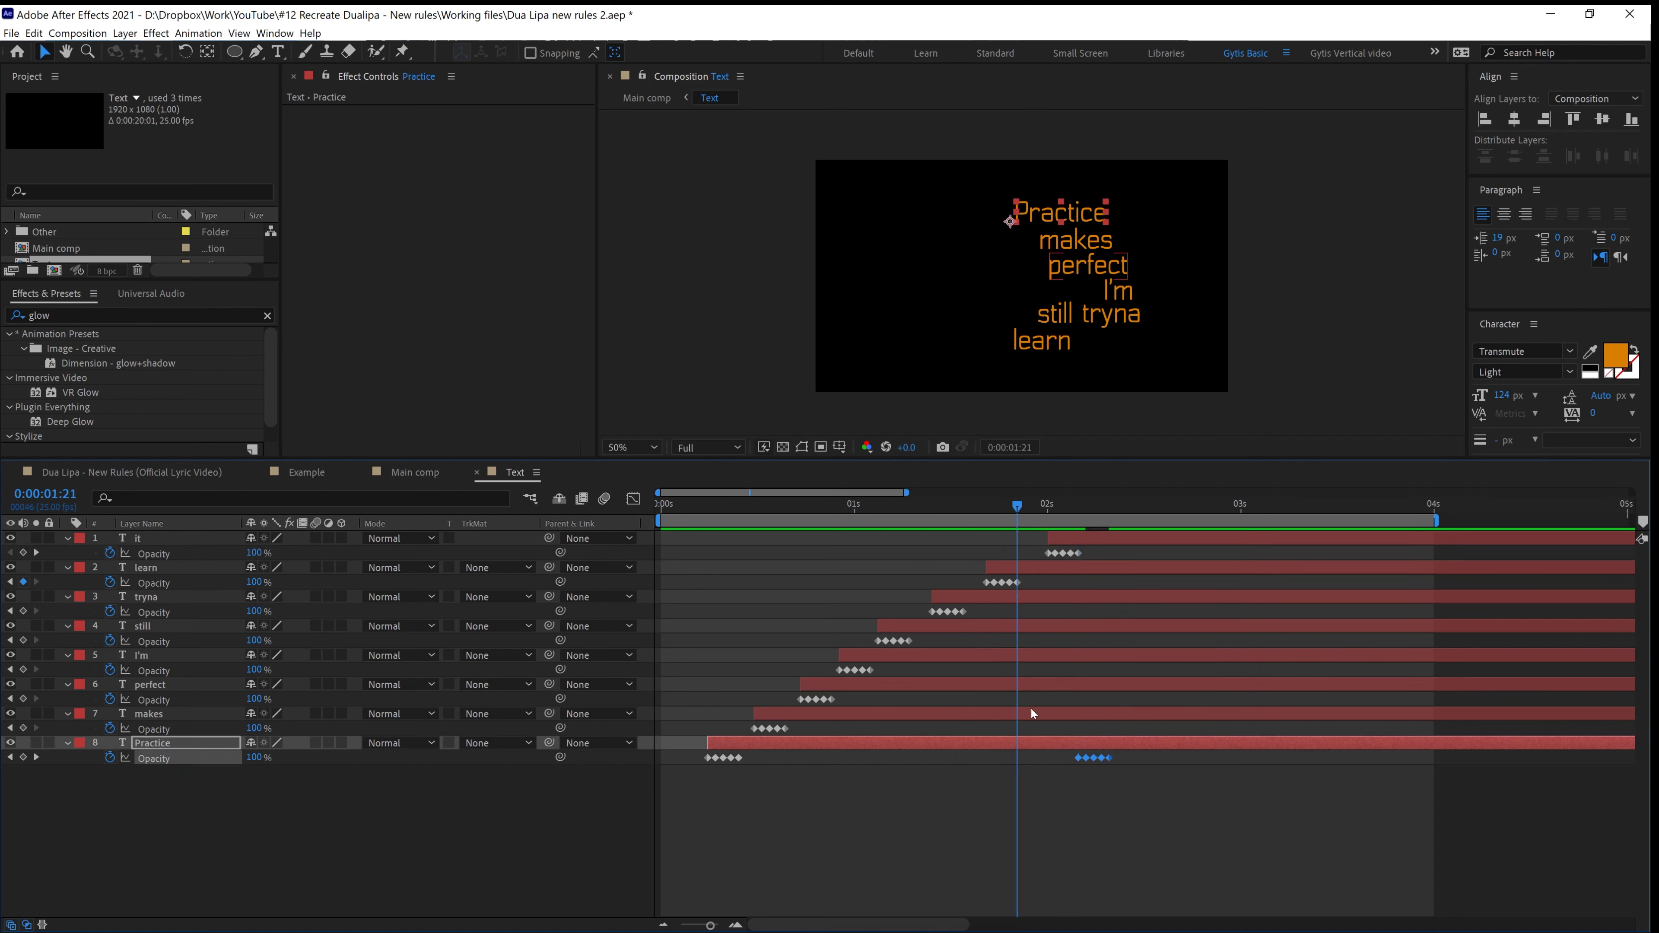
{"action": "left_click", "coordinate": [1032, 711]}
{"action": "key", "text": "ctrl+v"}
Paste the flicker keyframes onto the perfect layer at 0:00:02:18 and onto the I'm layer at 0:00:02:10
{"action": "left_click", "coordinate": [1186, 504]}
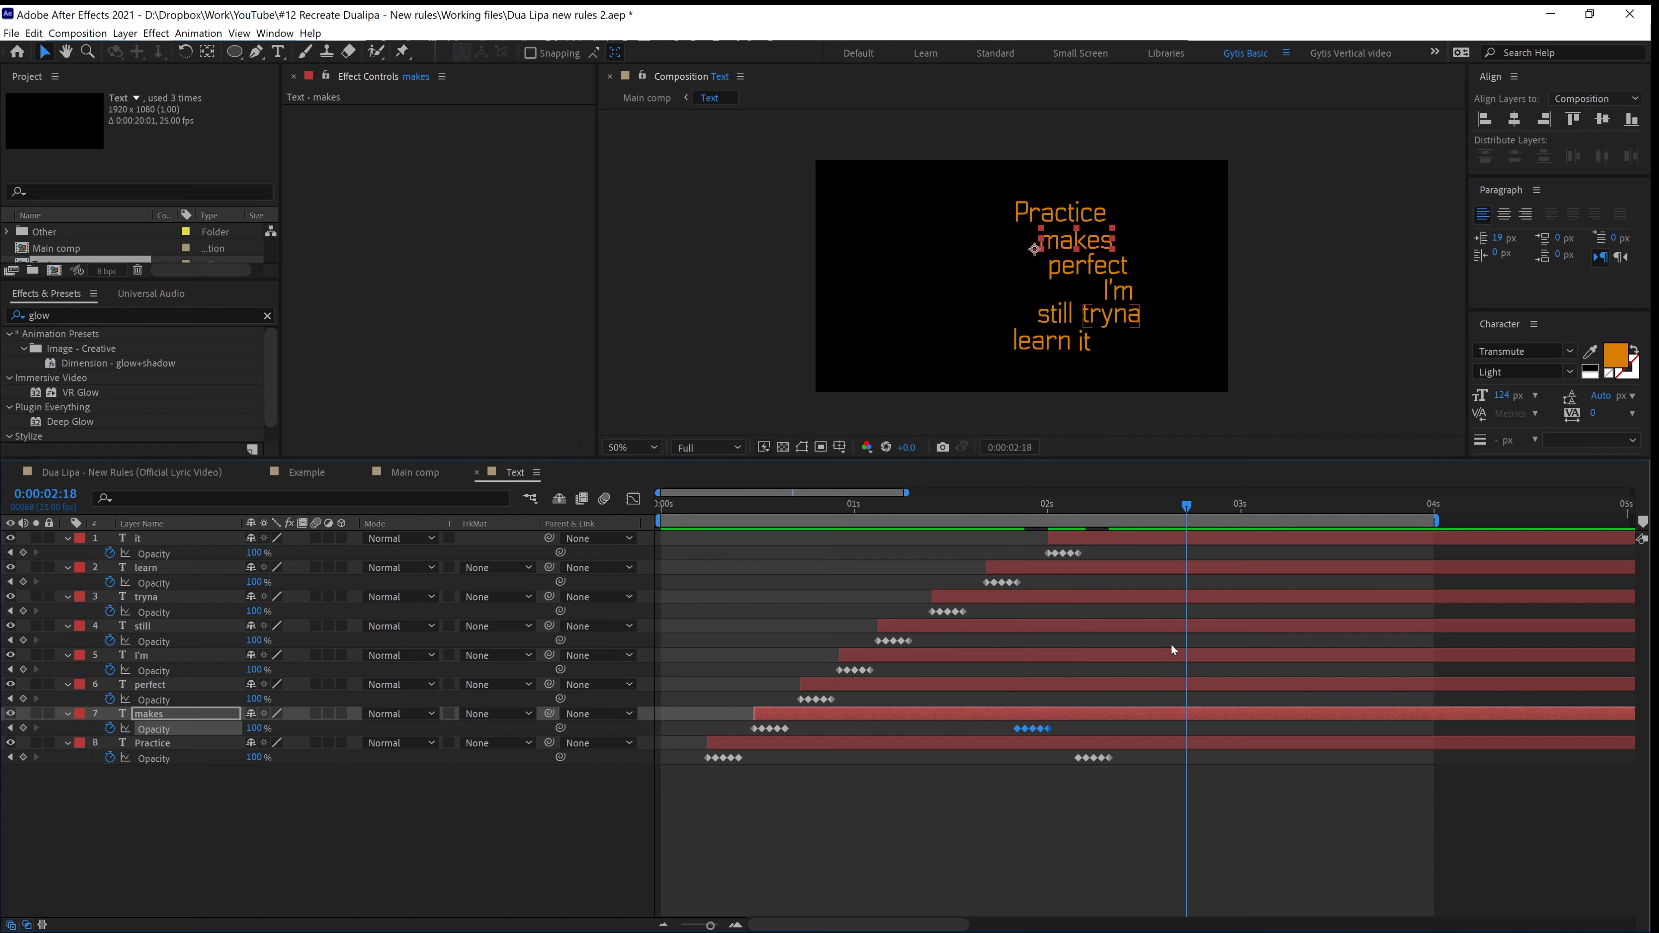
{"action": "left_click", "coordinate": [1189, 686]}
{"action": "key", "text": "ctrl+v"}
{"action": "left_click", "coordinate": [1125, 508]}
{"action": "left_click", "coordinate": [1147, 655]}
{"action": "key", "text": "ctrl+v"}
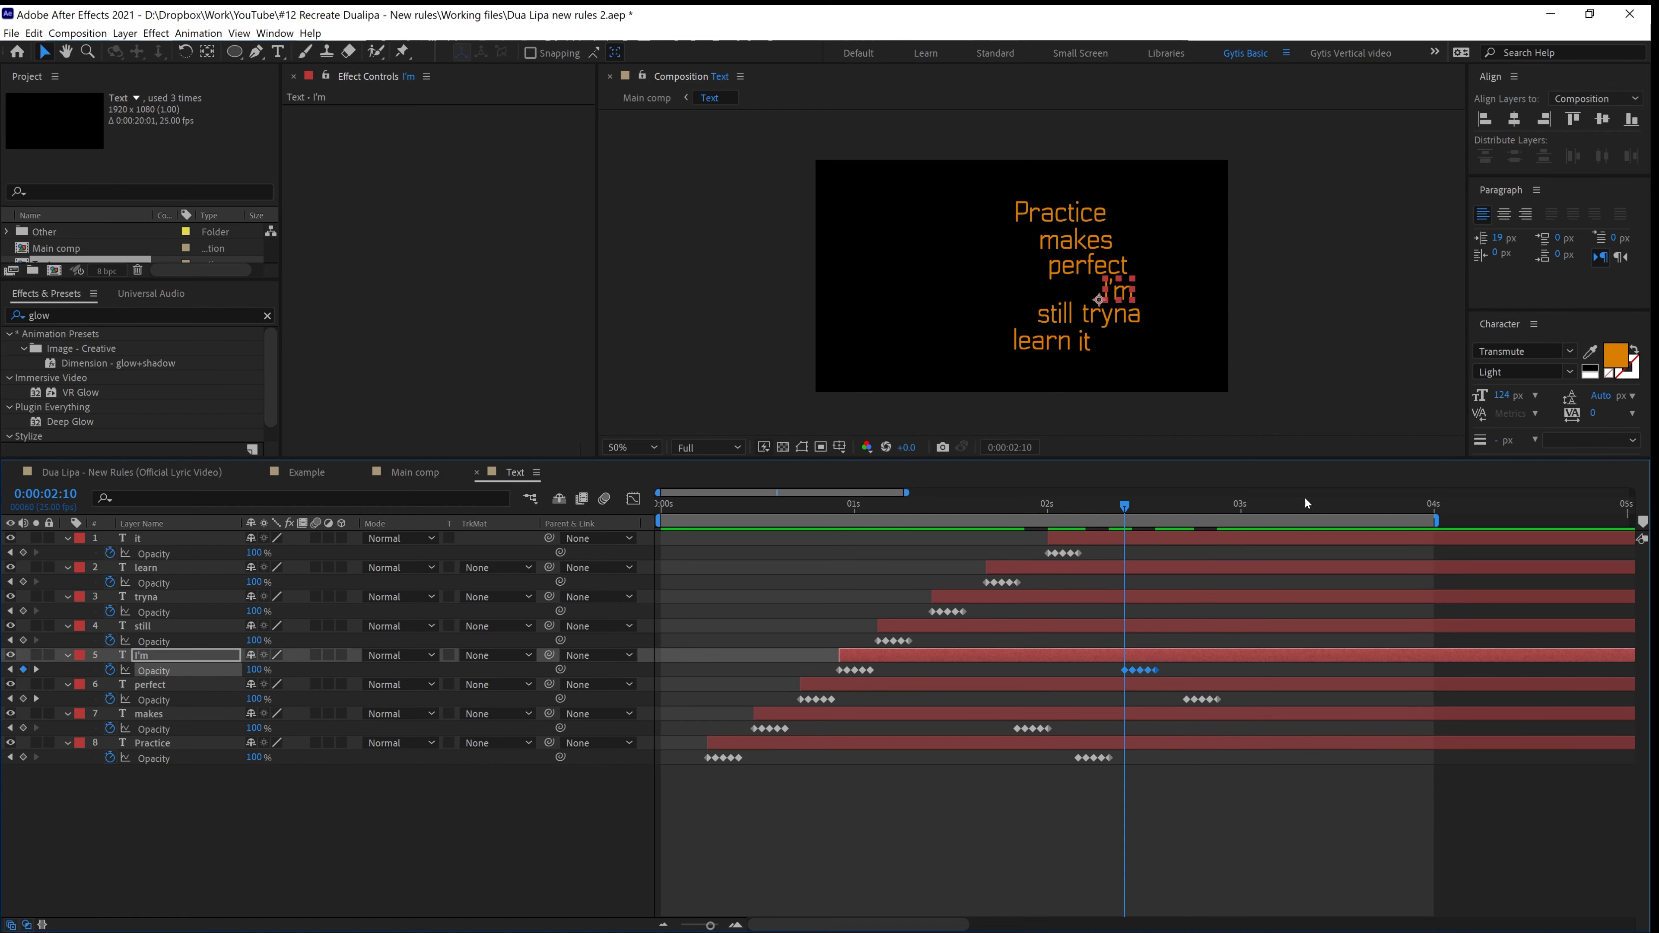
Paste the flicker keyframes onto the still layer at about 3.3 seconds and onto the tryna layer at 0:00:03:03
{"action": "left_click", "coordinate": [1303, 504]}
{"action": "left_click", "coordinate": [1300, 626]}
{"action": "key", "text": "ctrl+v"}
{"action": "left_click", "coordinate": [1264, 504]}
{"action": "left_click", "coordinate": [1255, 595]}
{"action": "key", "text": "ctrl+v"}
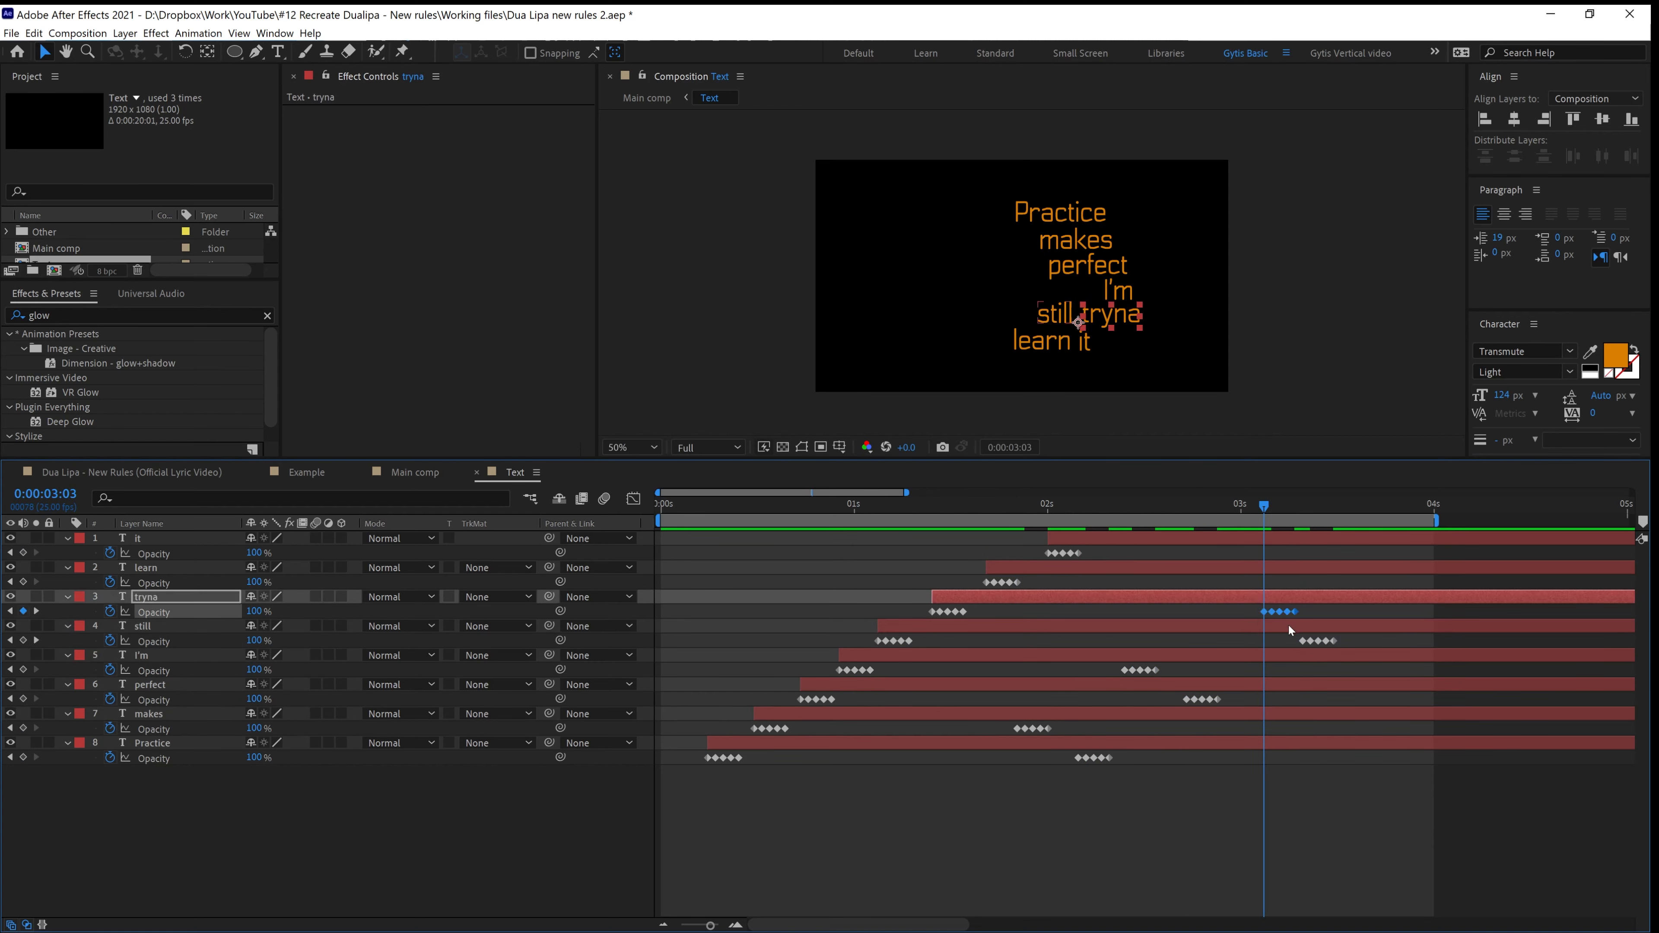
Paste the flicker keyframes onto the learn layer at 0:00:02:24 and preview the text animation from the start
{"action": "left_click", "coordinate": [1234, 513]}
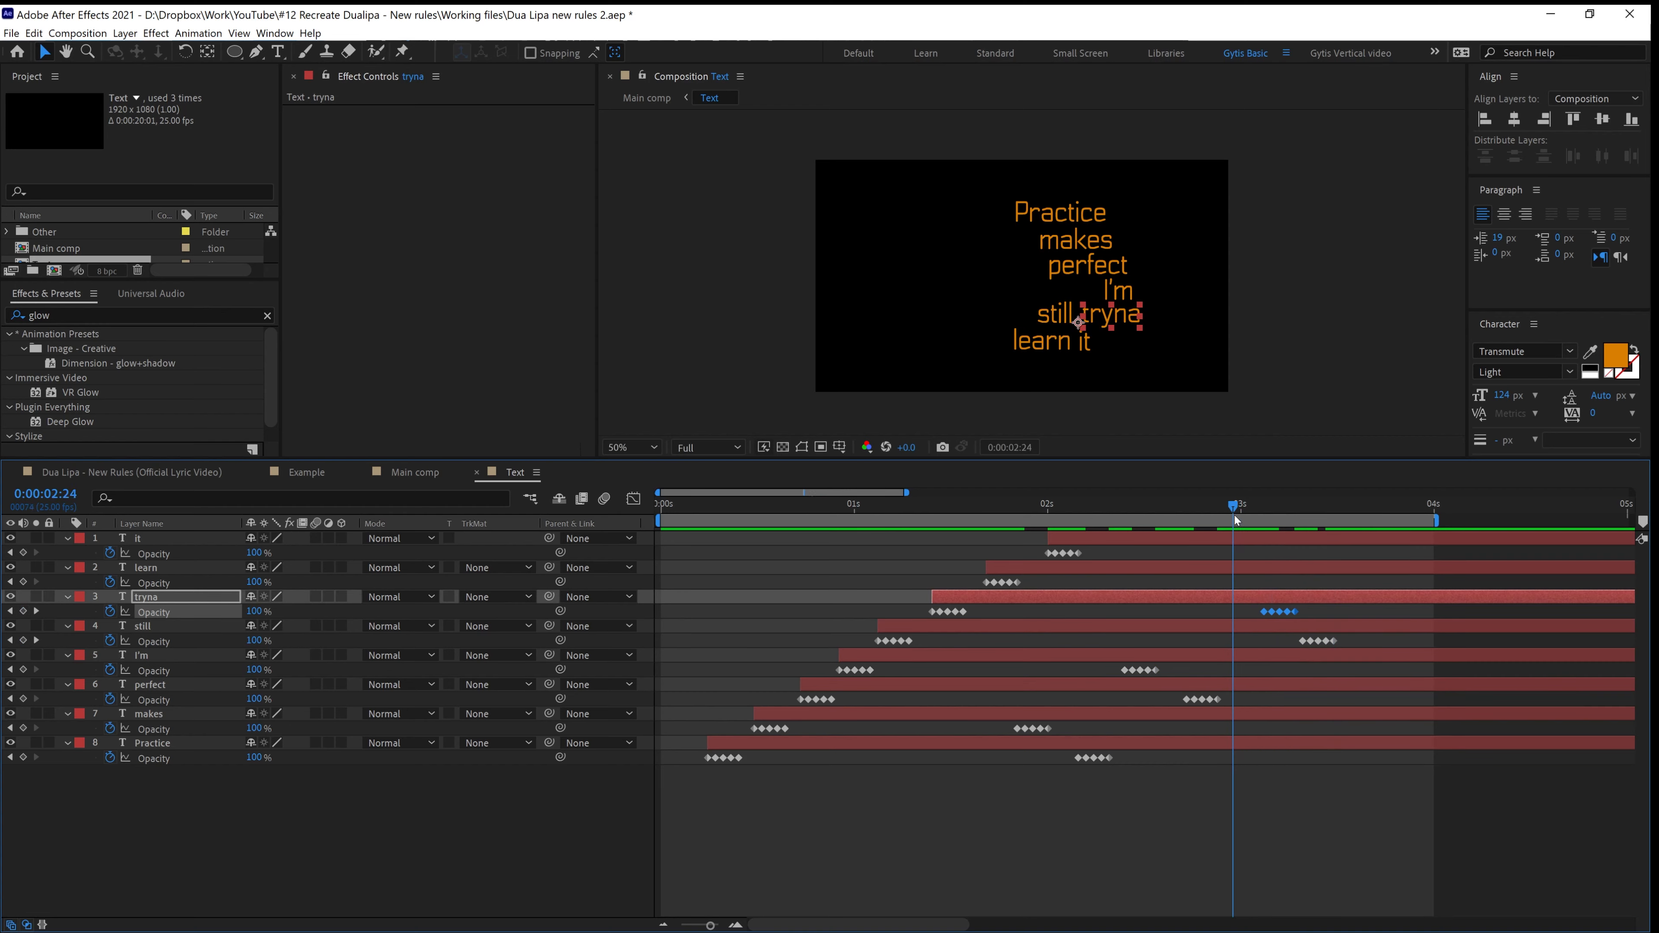
{"action": "left_click", "coordinate": [1224, 567]}
{"action": "key", "text": "ctrl+v"}
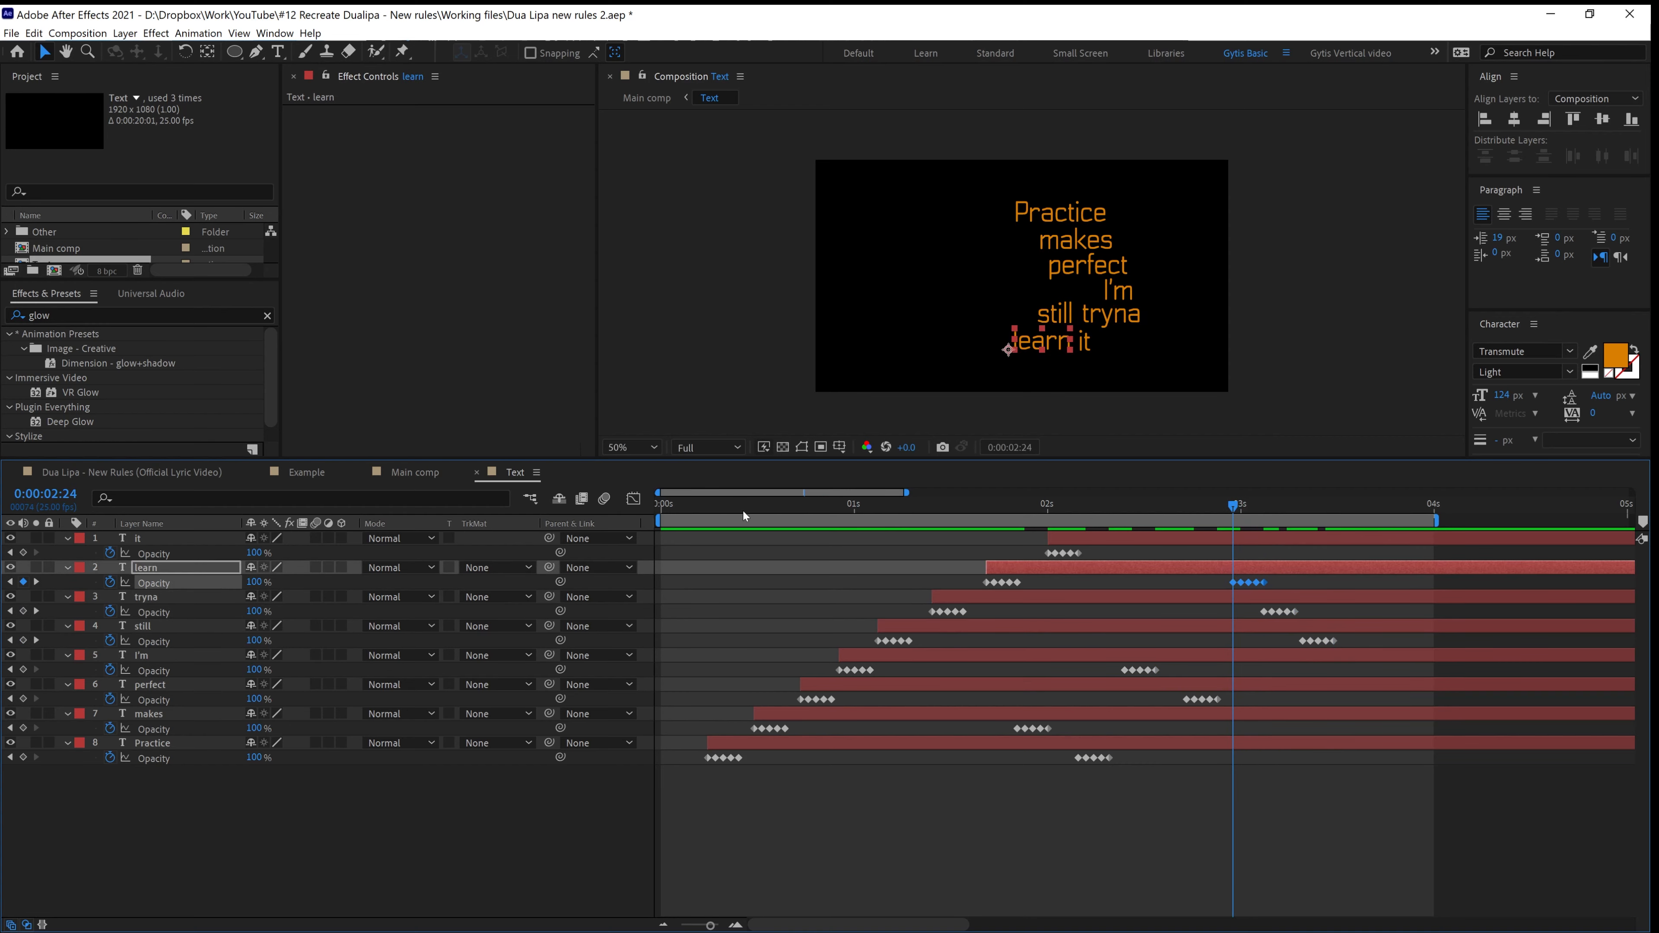
{"action": "key", "text": "Home"}
{"action": "key", "text": "space"}
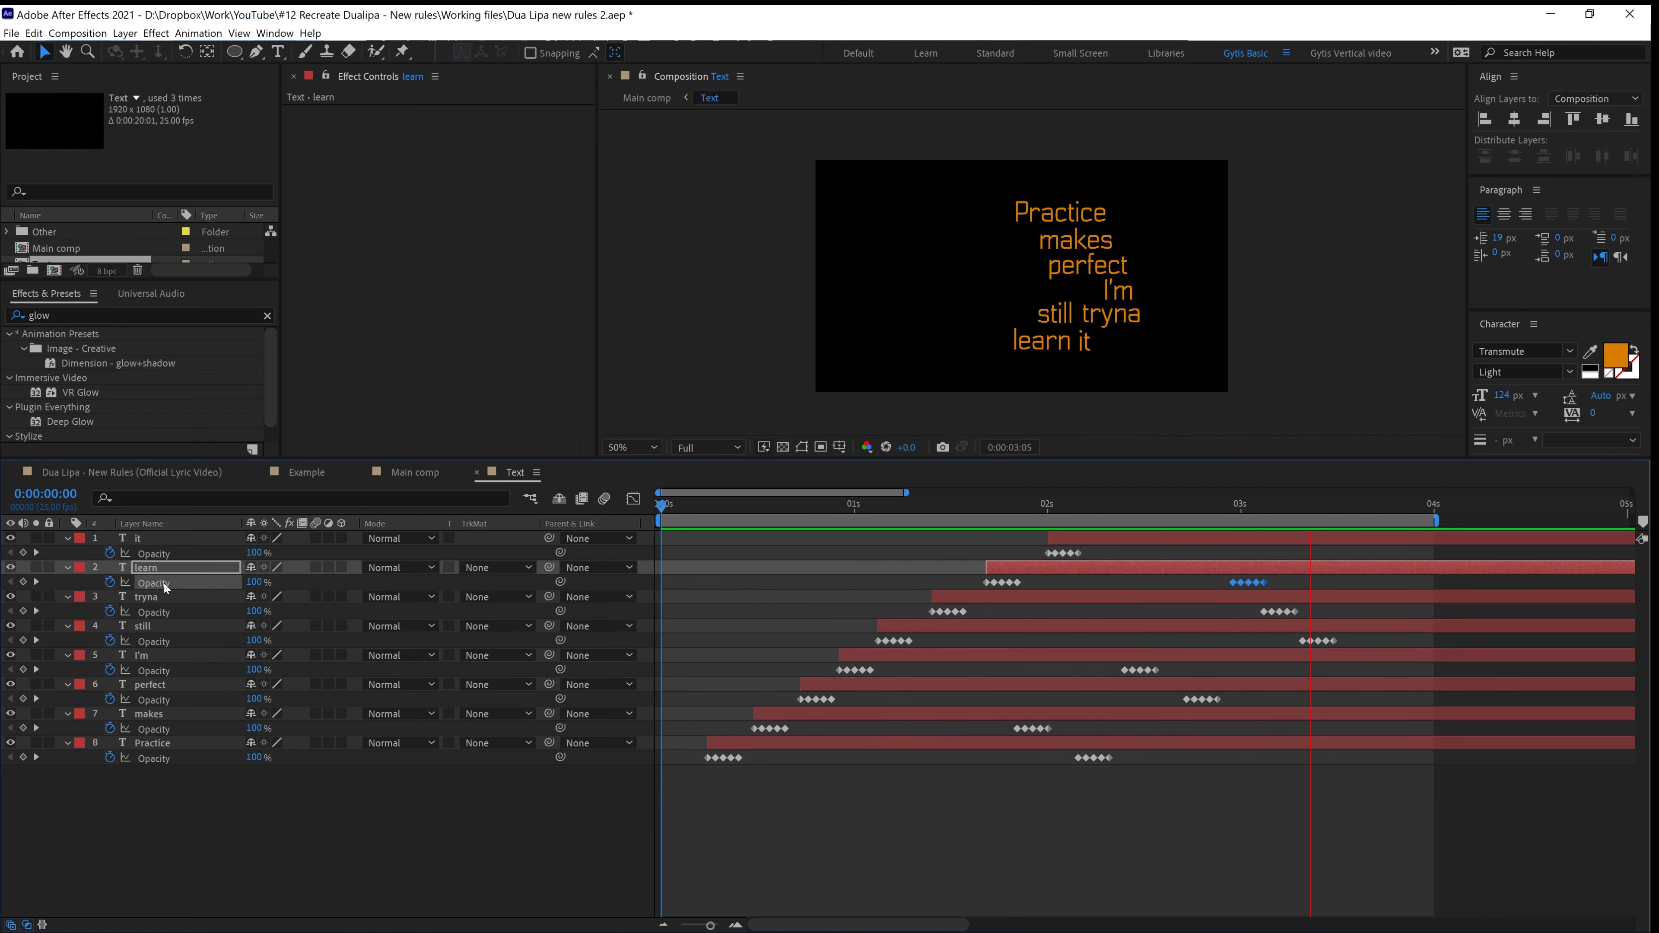
Enable time remapping on the black-filled Text layer, layer 3, in the Main comp
{"action": "left_click", "coordinate": [415, 472]}
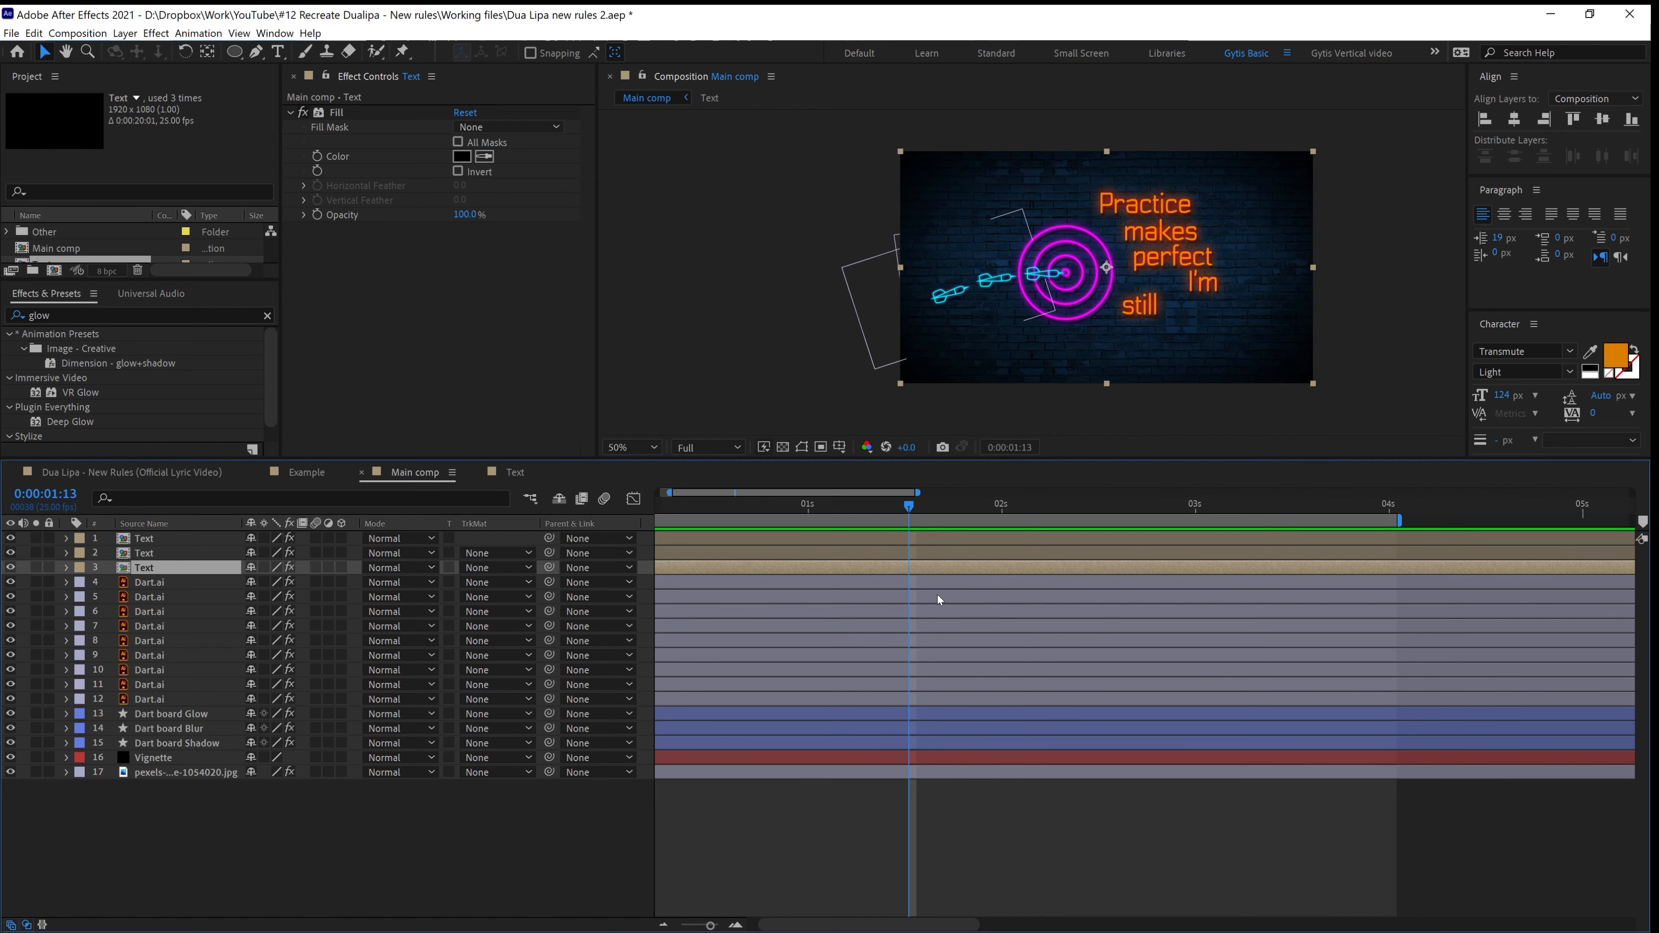
{"action": "left_click", "coordinate": [662, 925]}
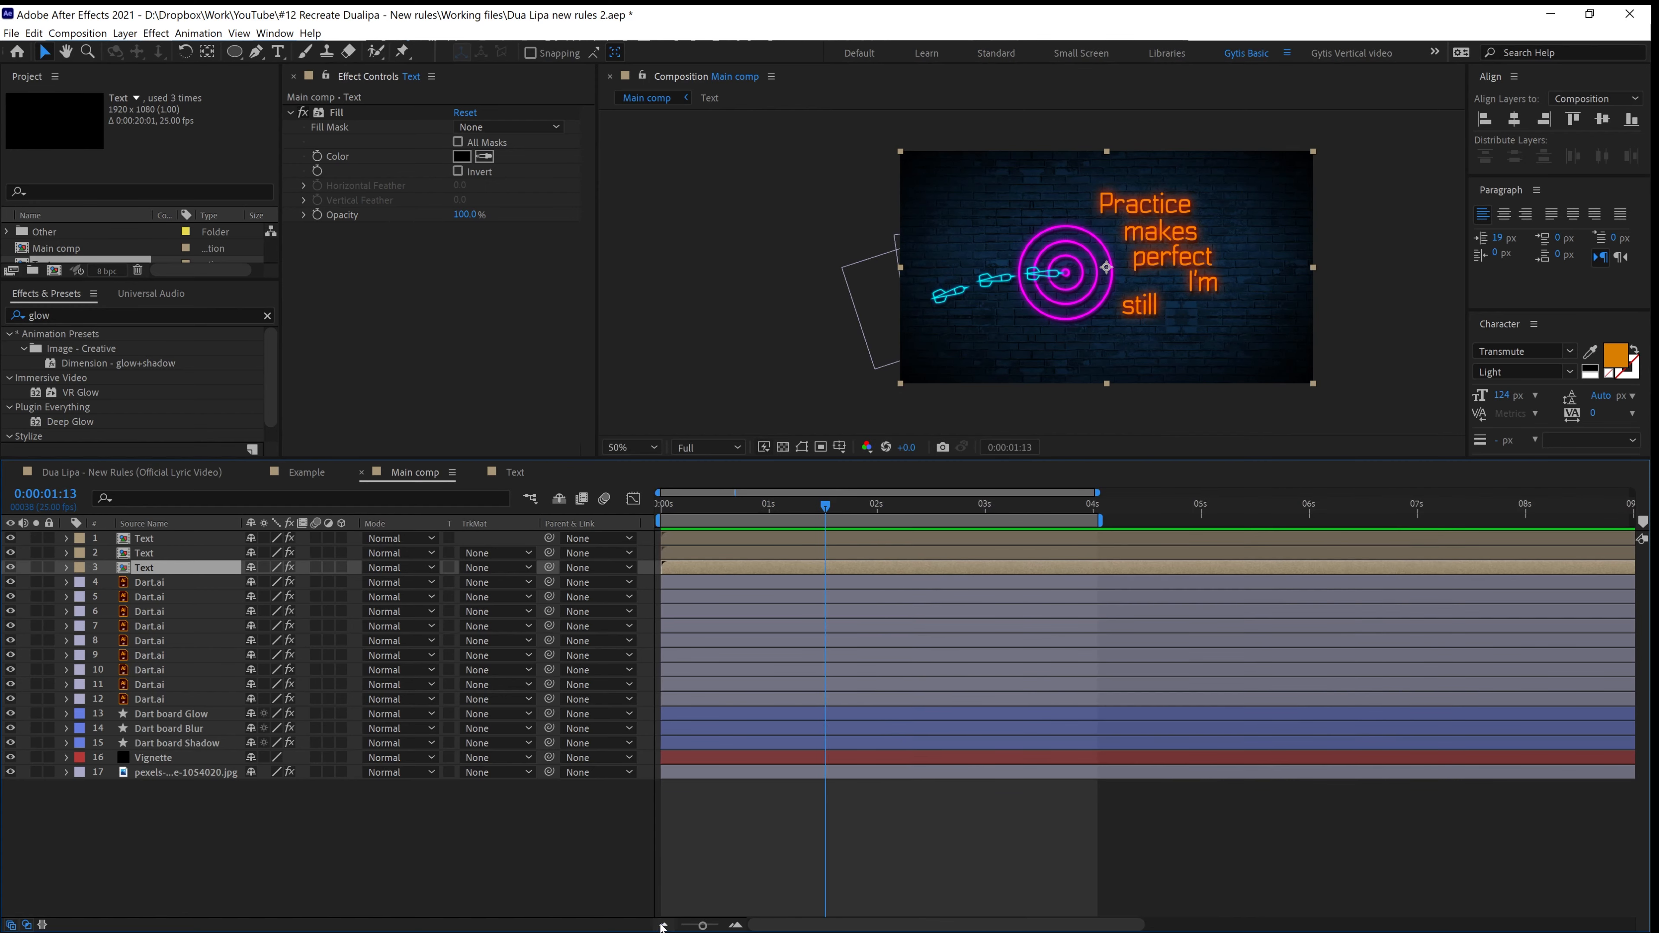
{"action": "left_click", "coordinate": [663, 926]}
{"action": "left_click", "coordinate": [663, 926]}
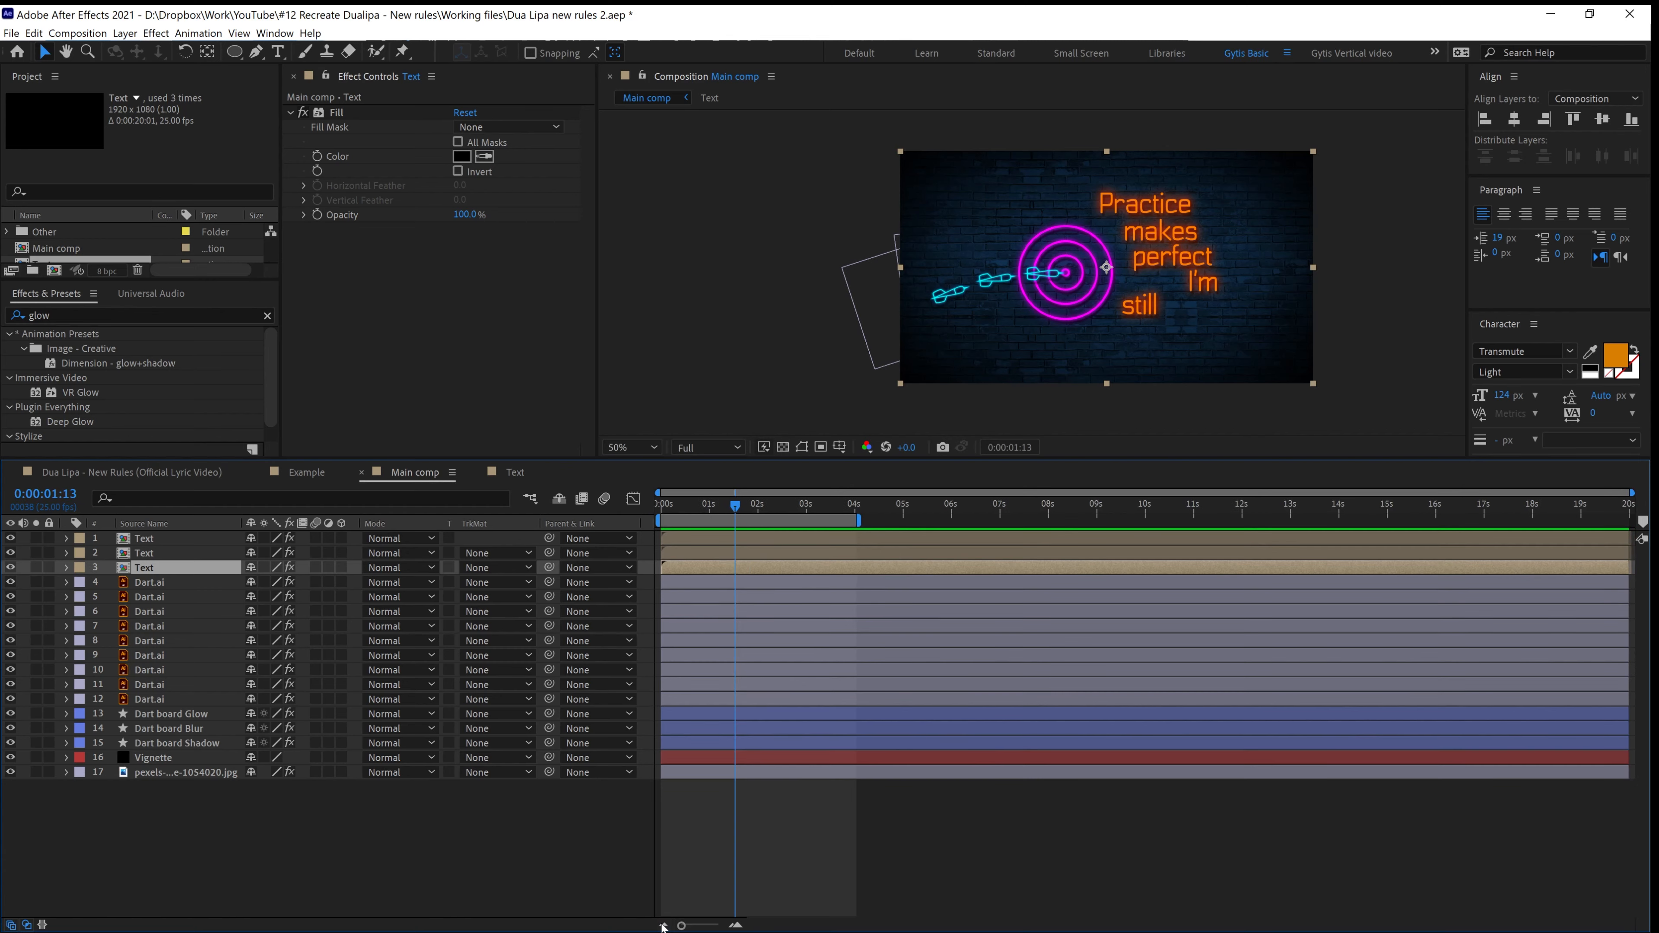
{"action": "left_click", "coordinate": [922, 510]}
{"action": "right_click", "coordinate": [949, 565]}
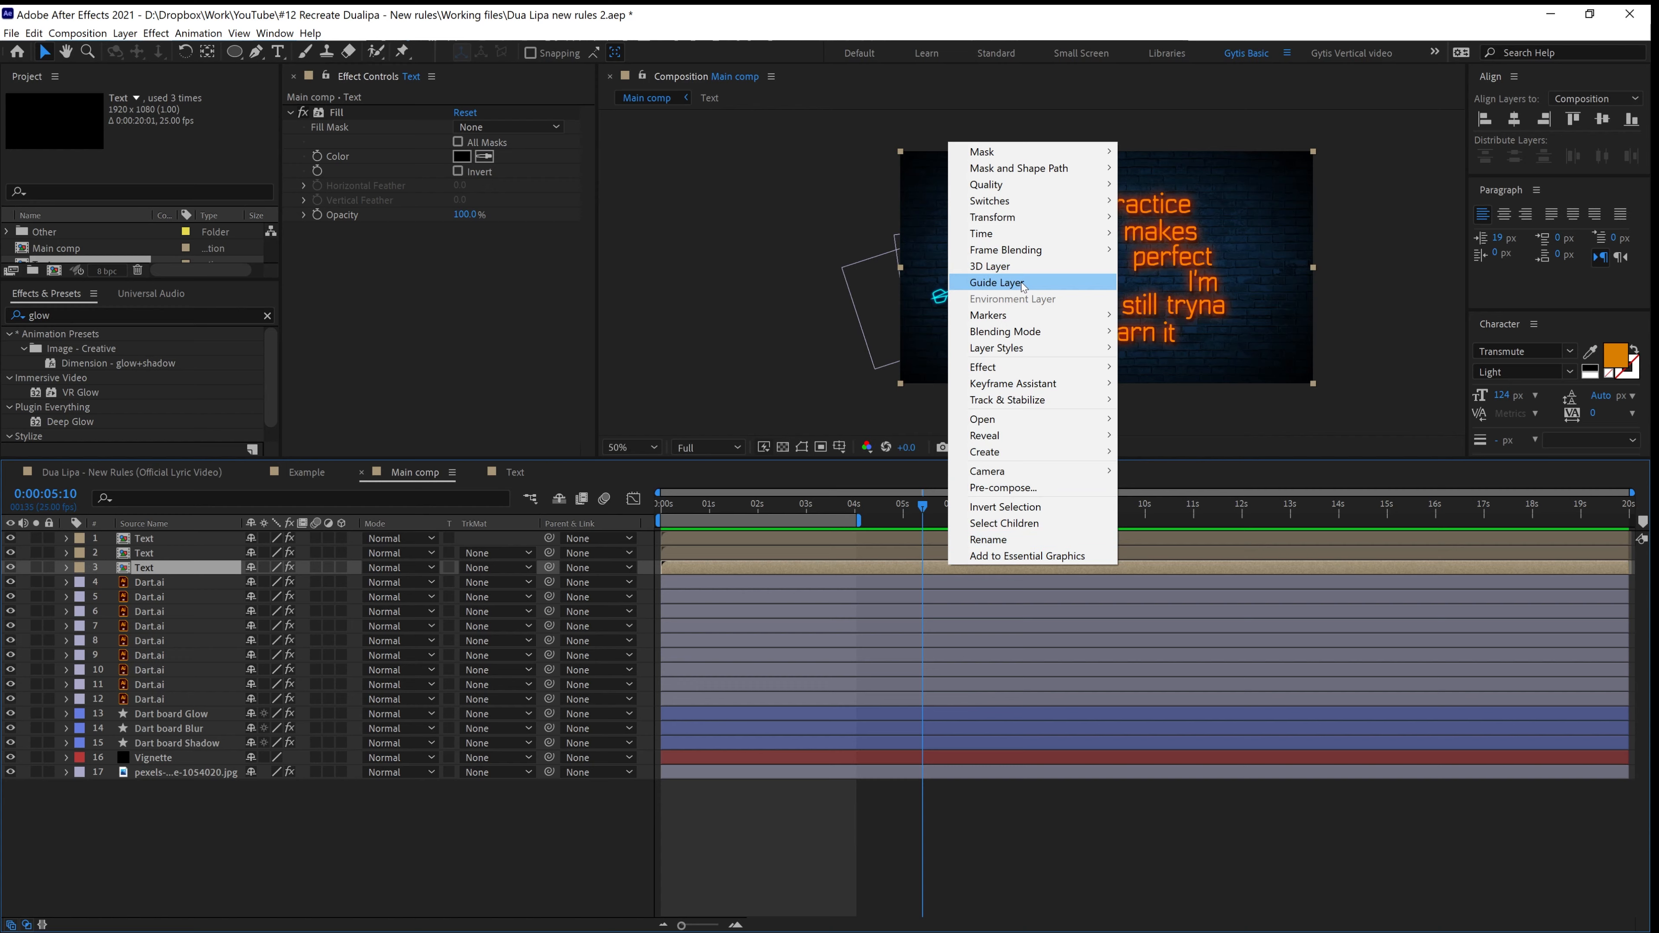
{"action": "mouse_move", "coordinate": [981, 239]}
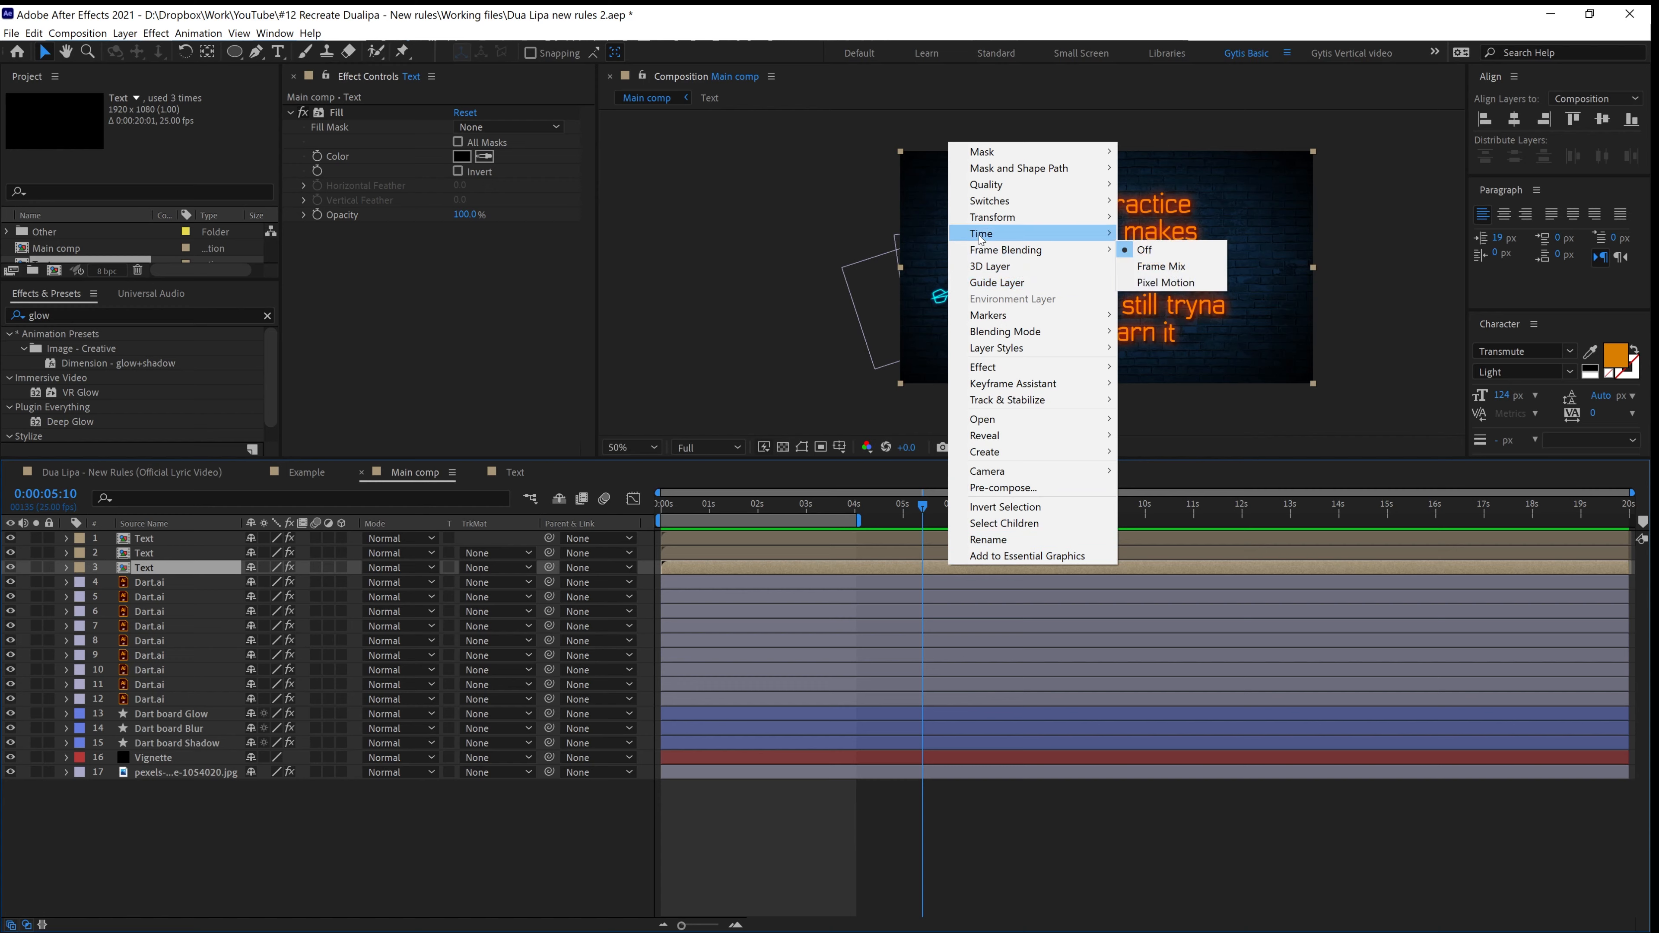
{"action": "left_click", "coordinate": [1200, 235]}
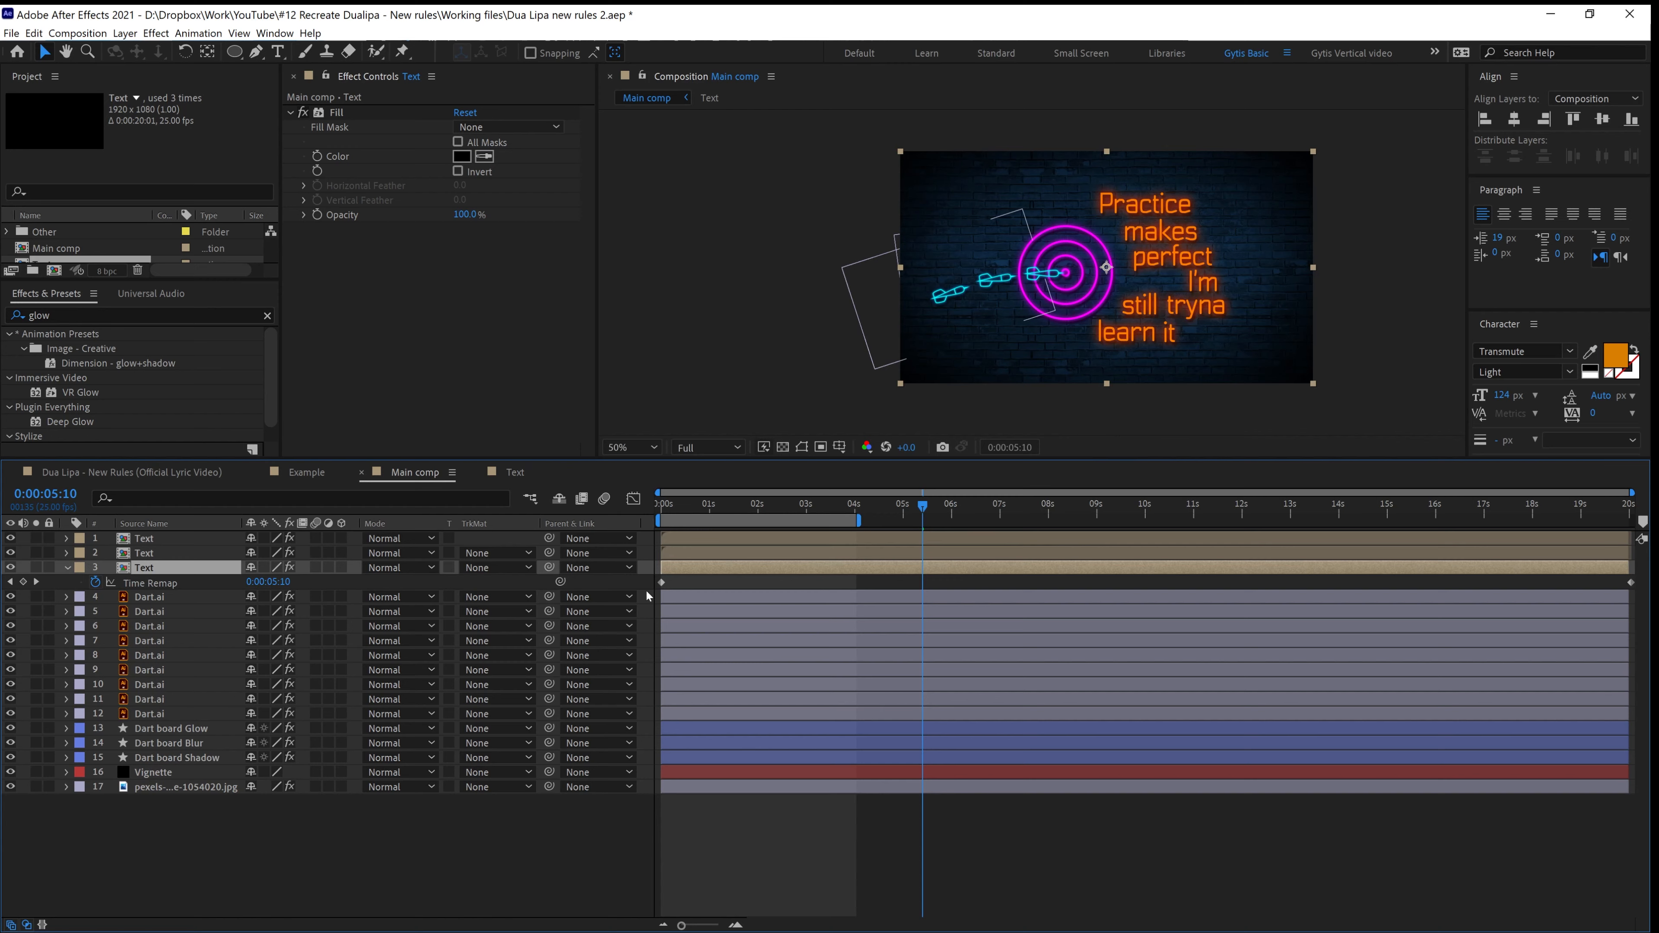
Delete the black Text layer's first Time Remap keyframe, check the unlit lettering over time and return to the start
{"action": "left_click", "coordinate": [663, 583]}
{"action": "key", "text": "Delete"}
{"action": "key", "text": "space"}
{"action": "left_click_drag", "start_coordinate": [789, 507], "coordinate": [747, 510]}
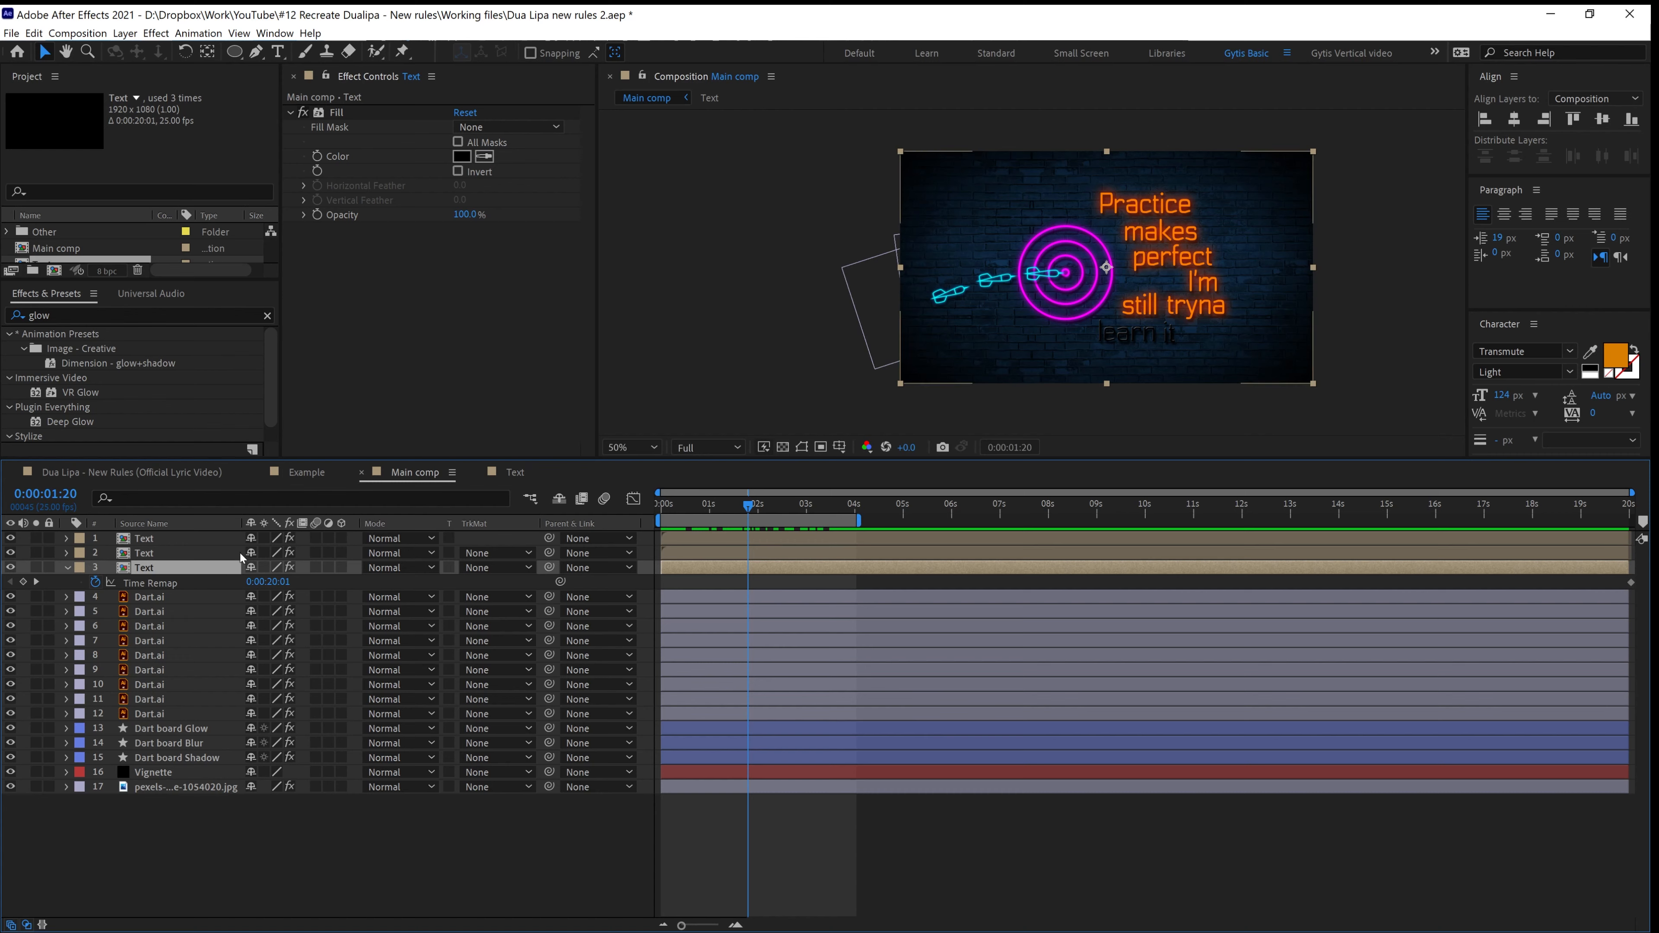
{"action": "key", "text": "Home"}
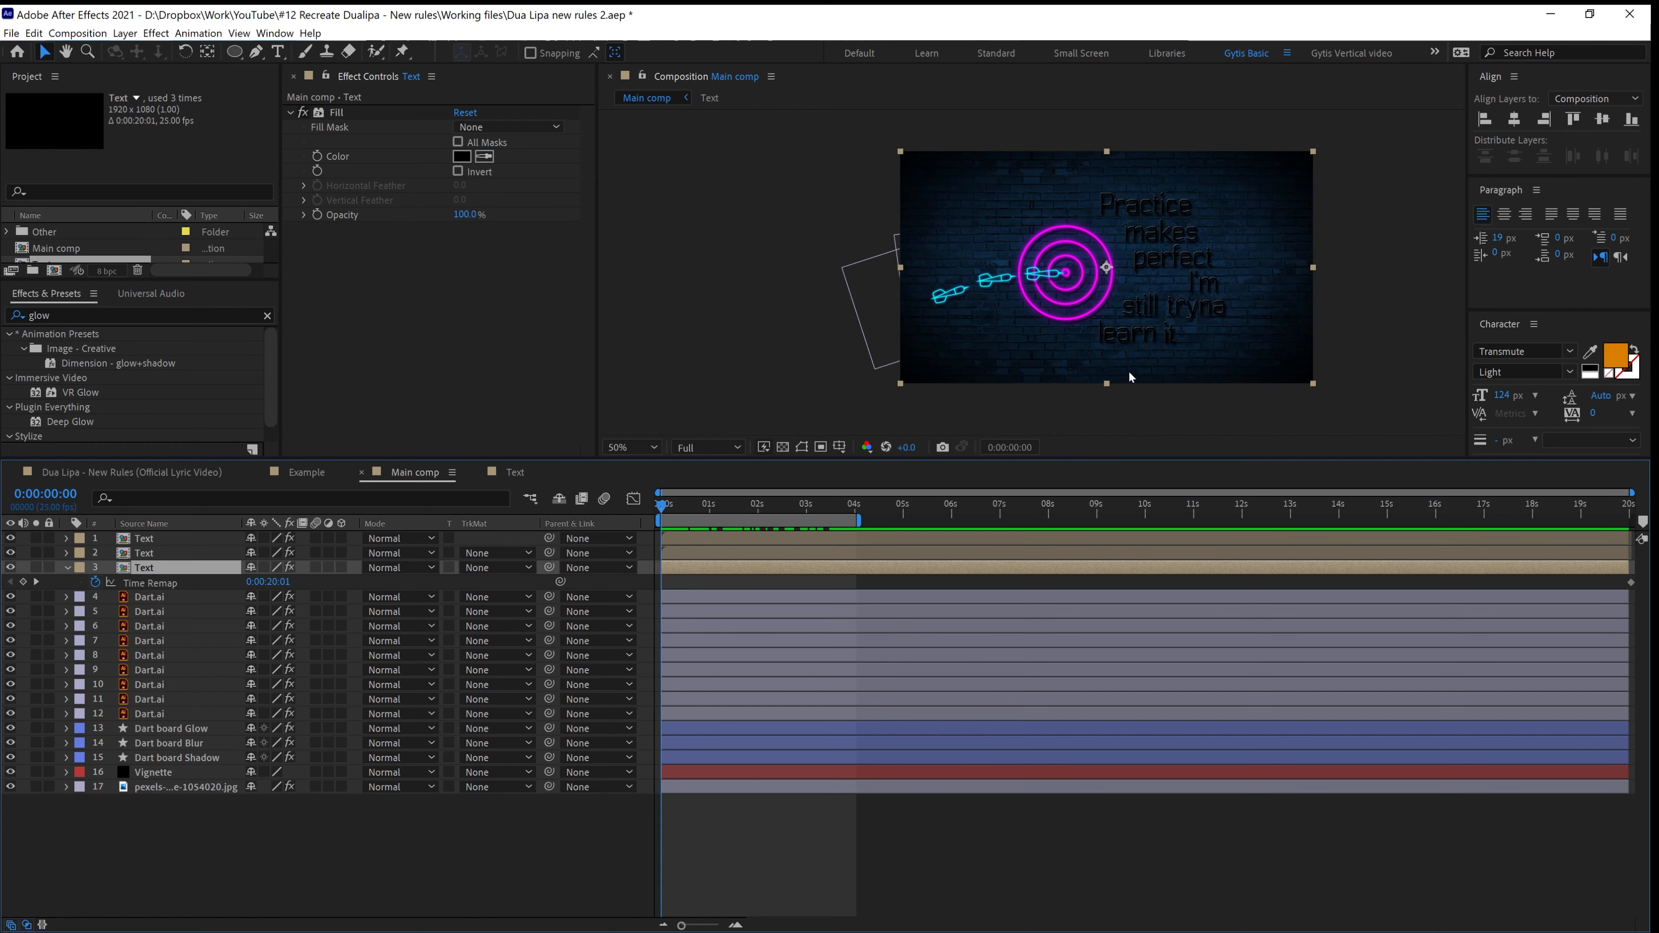
Examine the Text composition's final frame at 0:00:20:00 and compare it with the lettering in the Main comp
{"action": "double_click", "coordinate": [955, 567]}
{"action": "left_click_drag", "start_coordinate": [1611, 509], "coordinate": [1650, 512]}
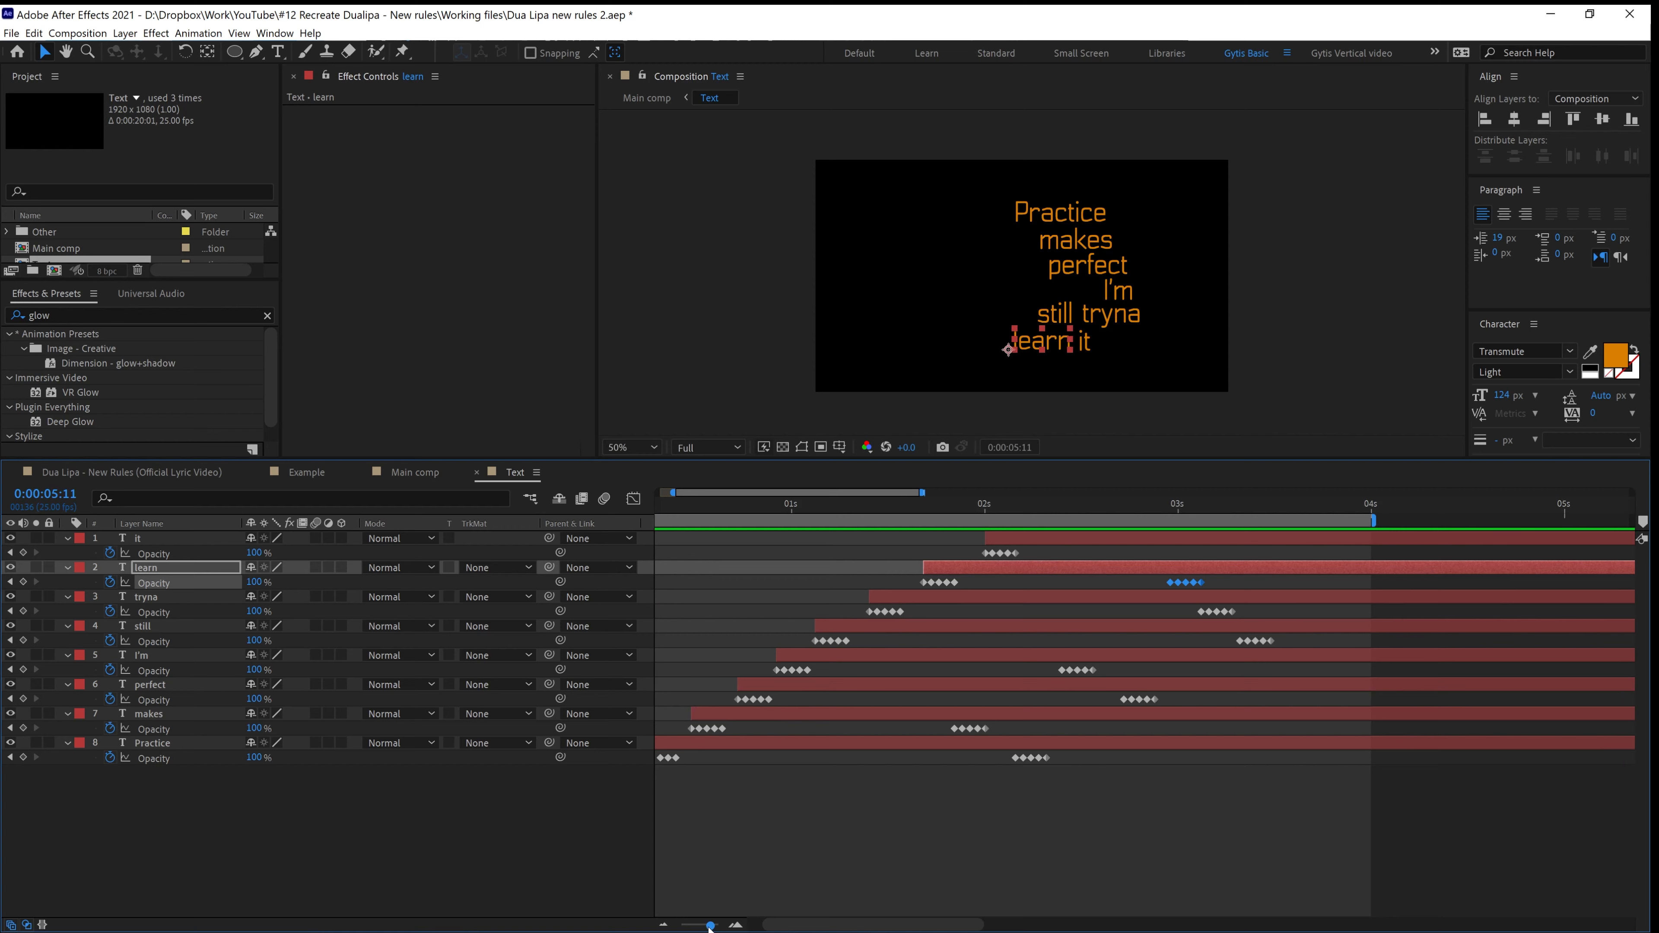
{"action": "left_click_drag", "start_coordinate": [710, 927], "coordinate": [682, 926]}
{"action": "left_click_drag", "start_coordinate": [1602, 517], "coordinate": [1645, 519]}
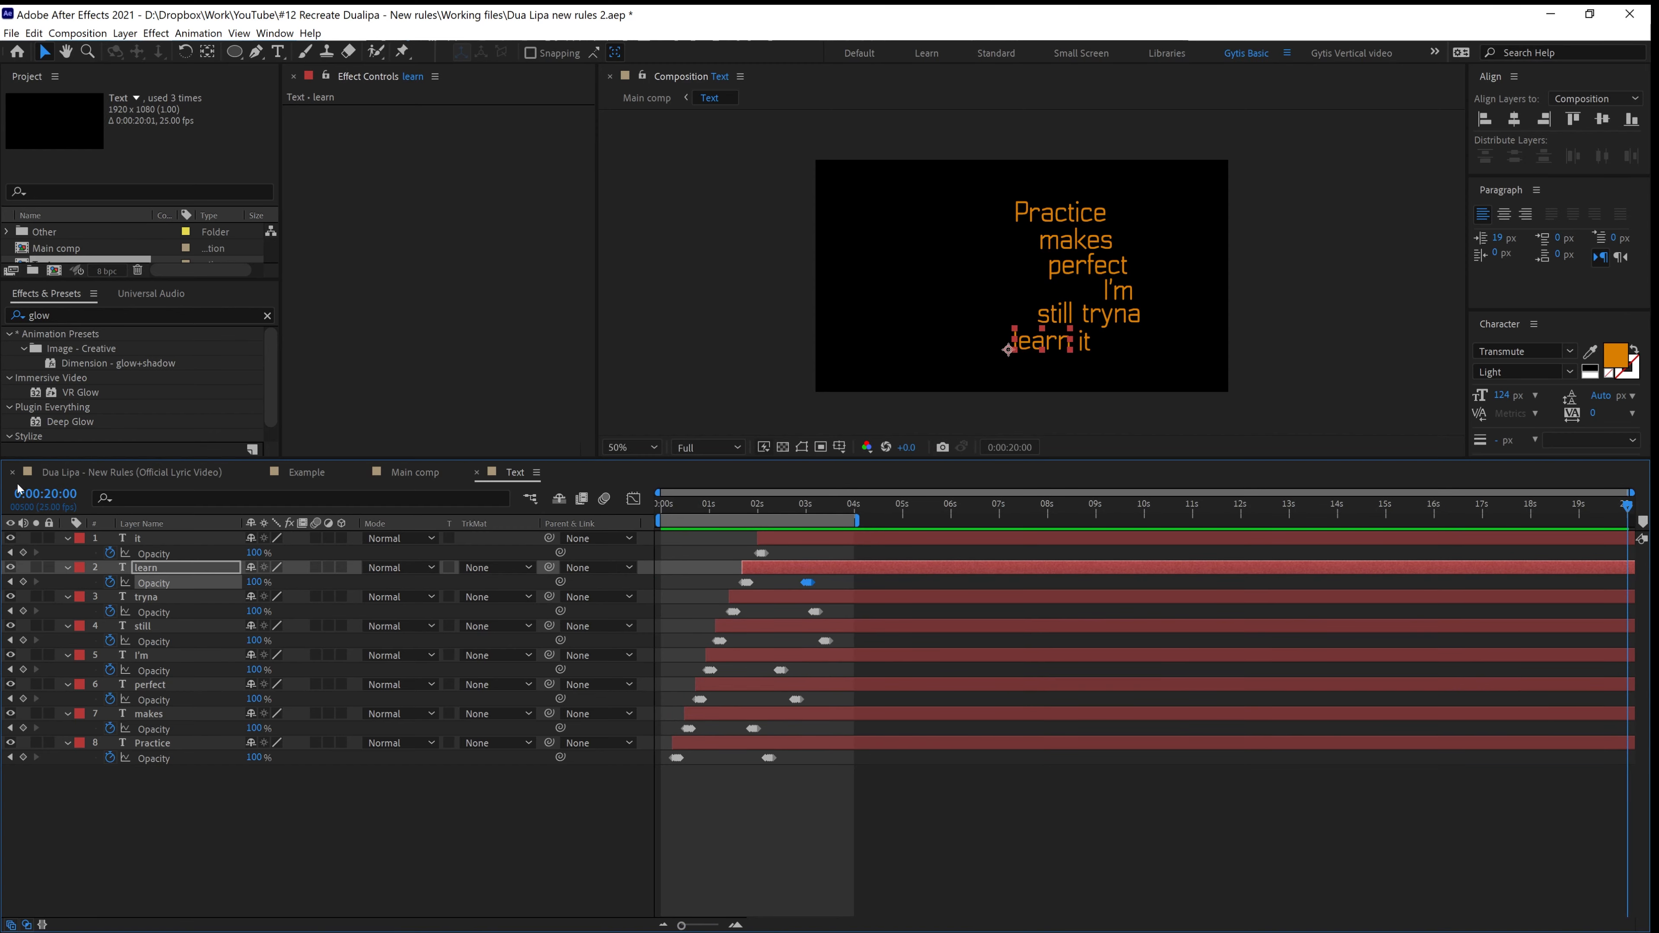
{"action": "left_click_drag", "start_coordinate": [784, 515], "coordinate": [687, 554]}
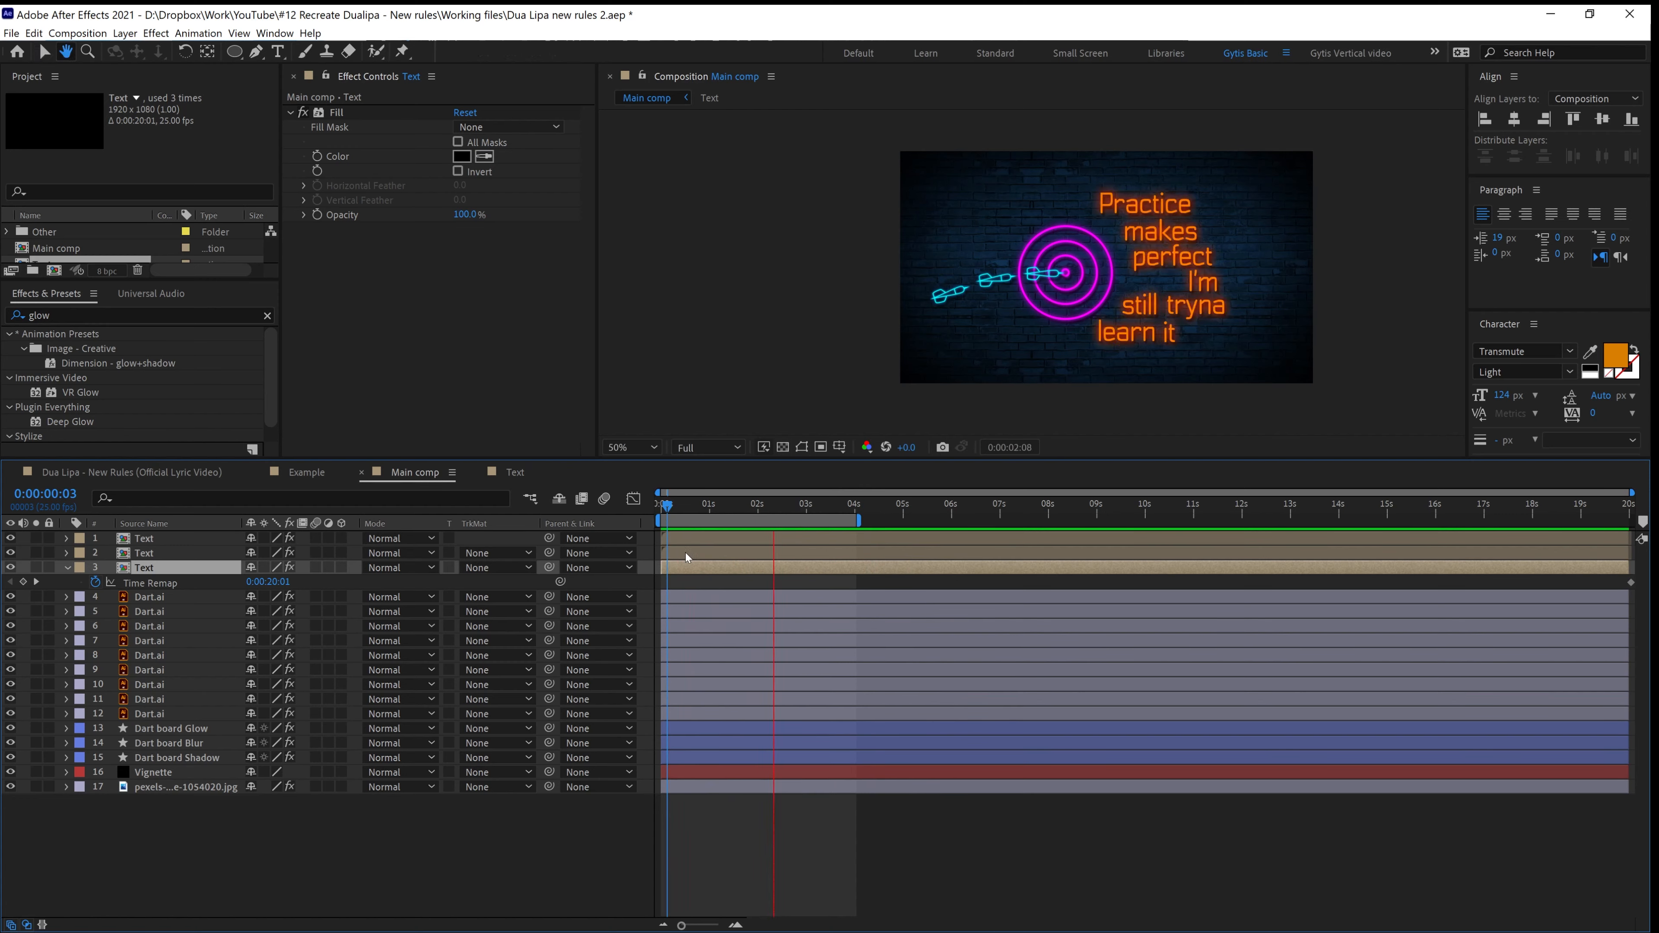
Open the Text composition and recolor the word learn red, D82900
{"action": "double_click", "coordinate": [746, 560]}
{"action": "left_click", "coordinate": [822, 567]}
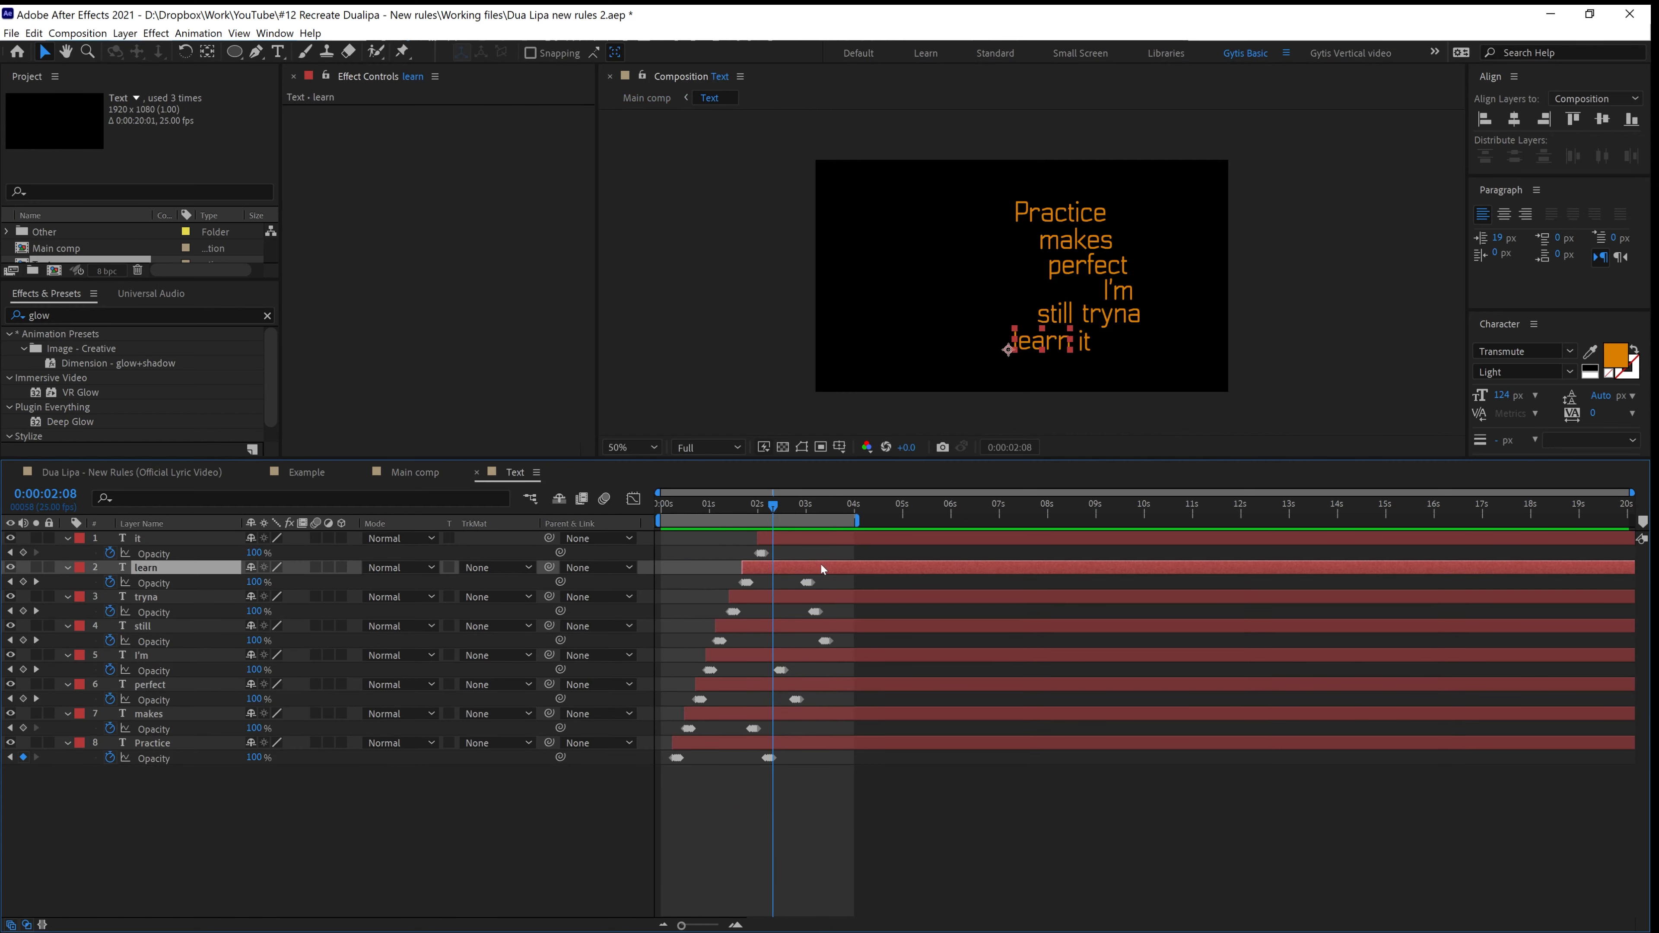
{"action": "double_click", "coordinate": [822, 568]}
{"action": "left_click", "coordinate": [1616, 355]}
{"action": "left_click", "coordinate": [1434, 571]}
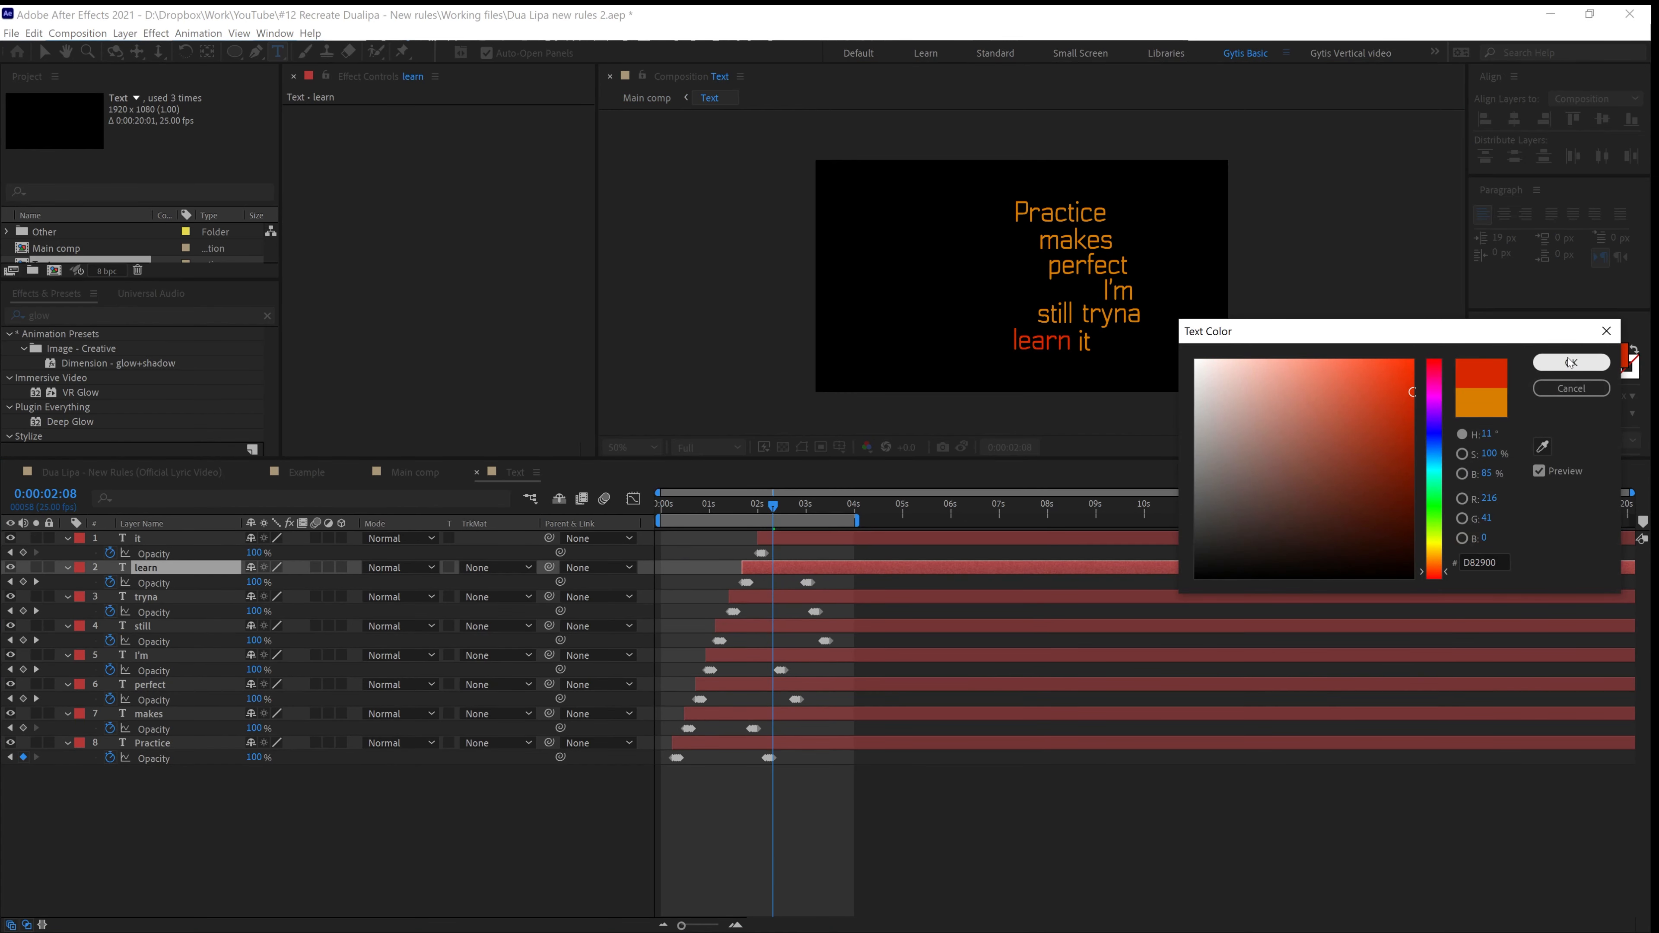
{"action": "left_click", "coordinate": [1571, 362]}
Recolor the word perfect blue, 0D00D8, and check the new neon colors in the Main comp
{"action": "double_click", "coordinate": [771, 687]}
{"action": "left_click", "coordinate": [1626, 356]}
{"action": "left_click", "coordinate": [1437, 434]}
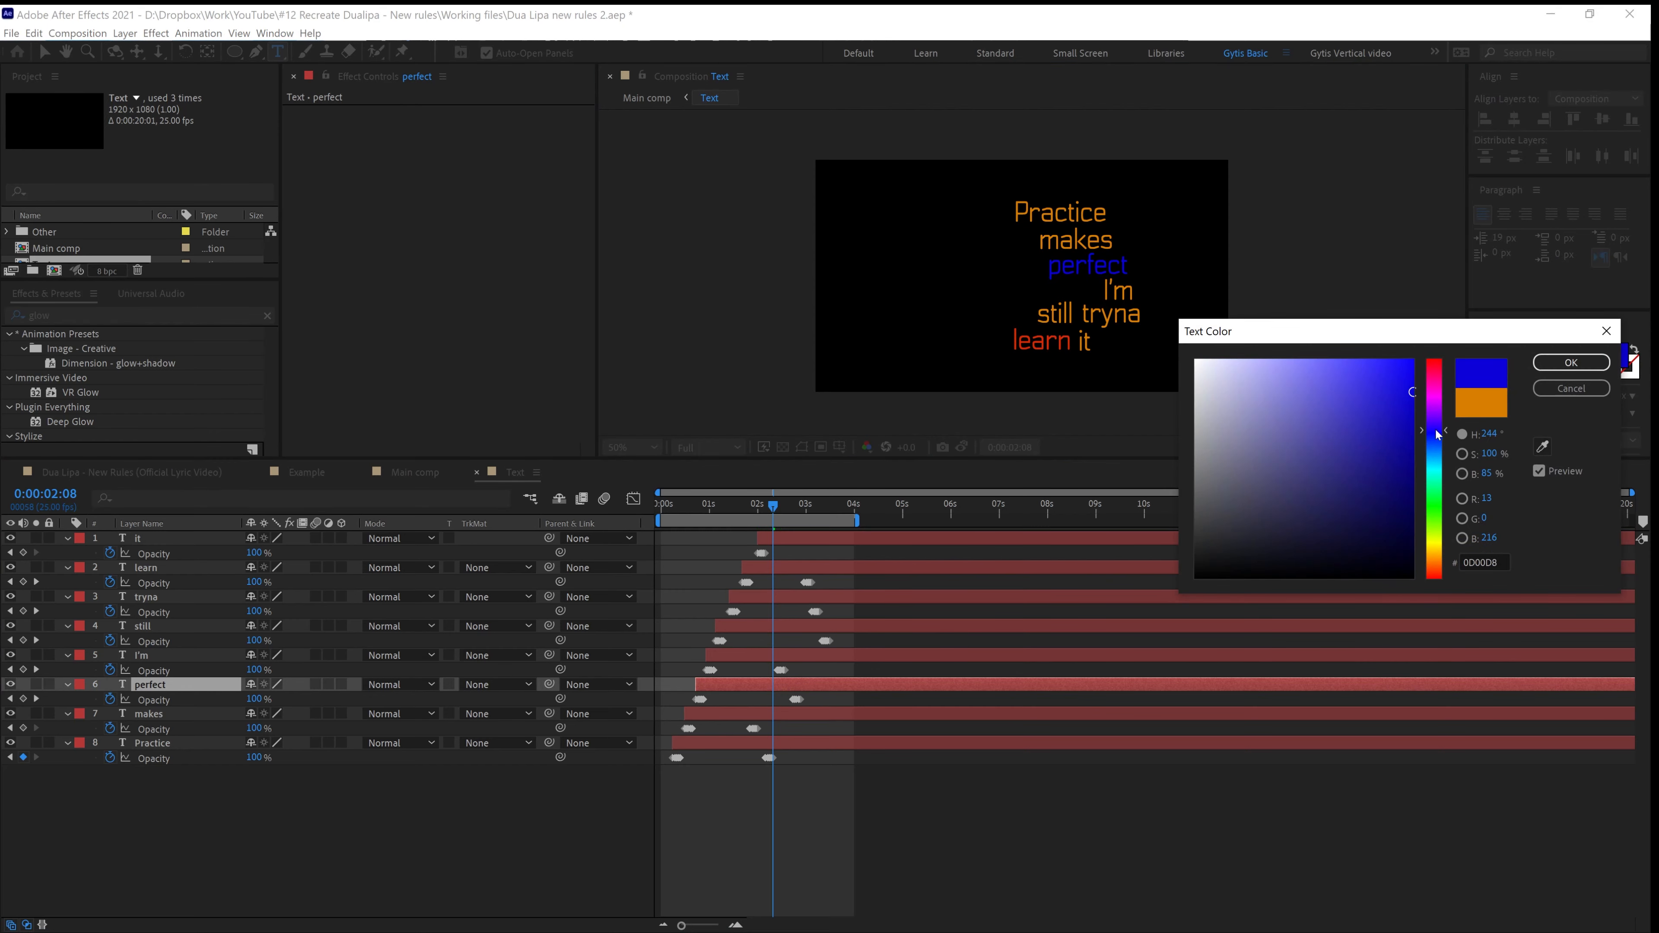
{"action": "key", "text": "Return"}
{"action": "left_click", "coordinate": [403, 472]}
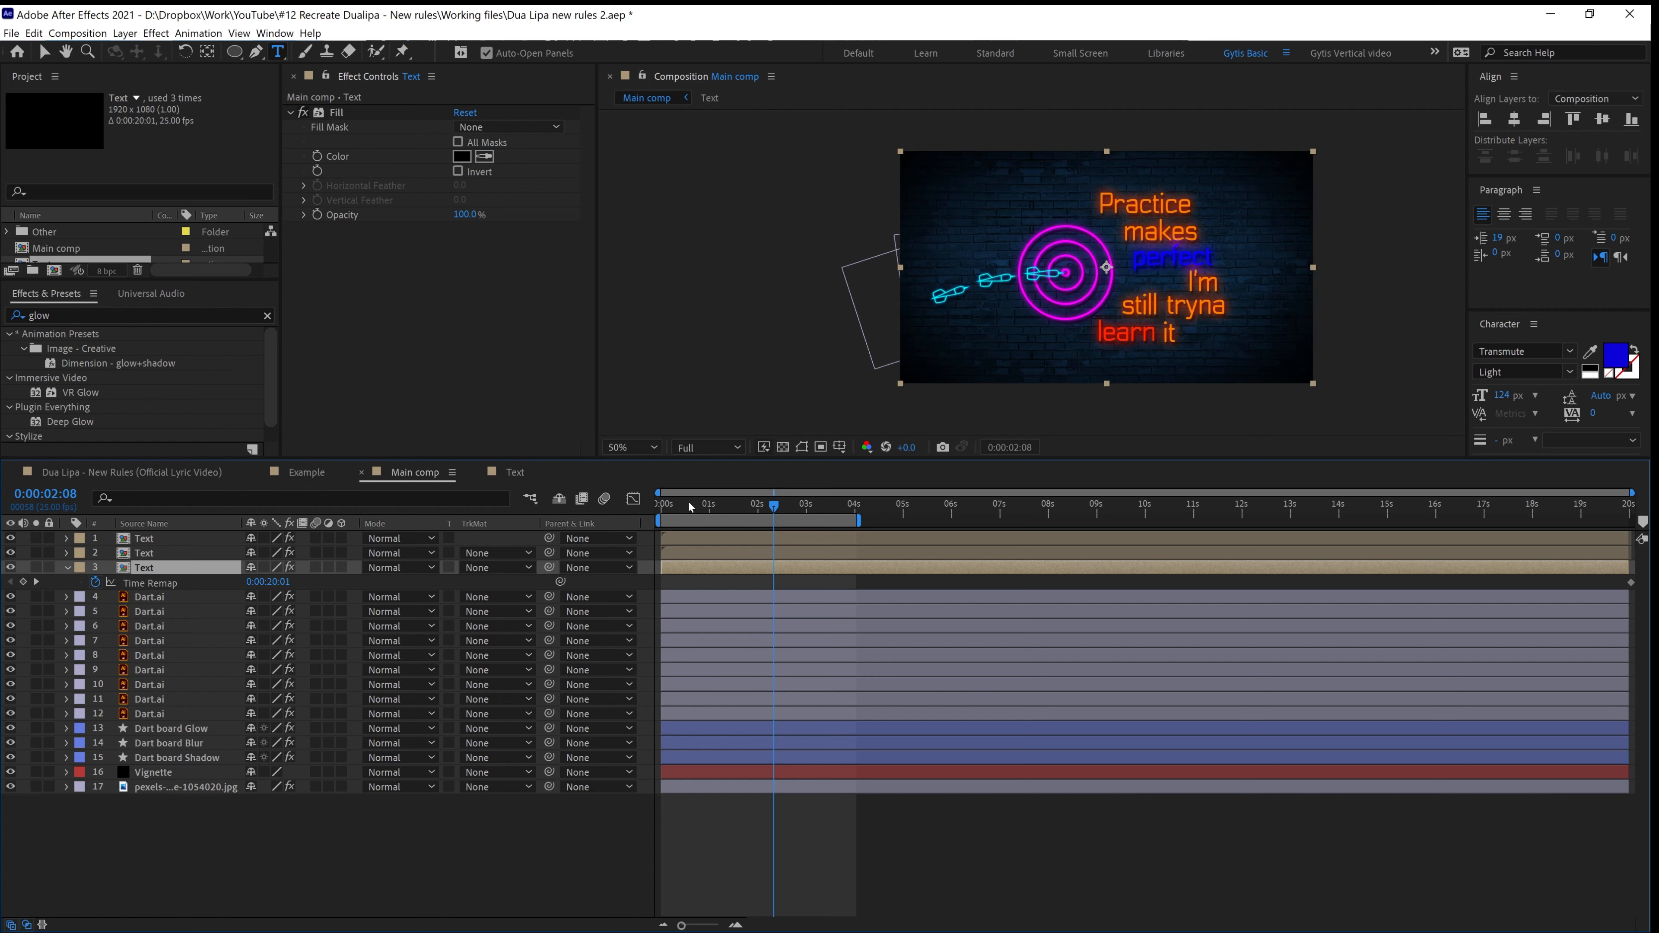
{"action": "left_click_drag", "start_coordinate": [690, 507], "coordinate": [803, 491]}
{"action": "key", "text": "v"}
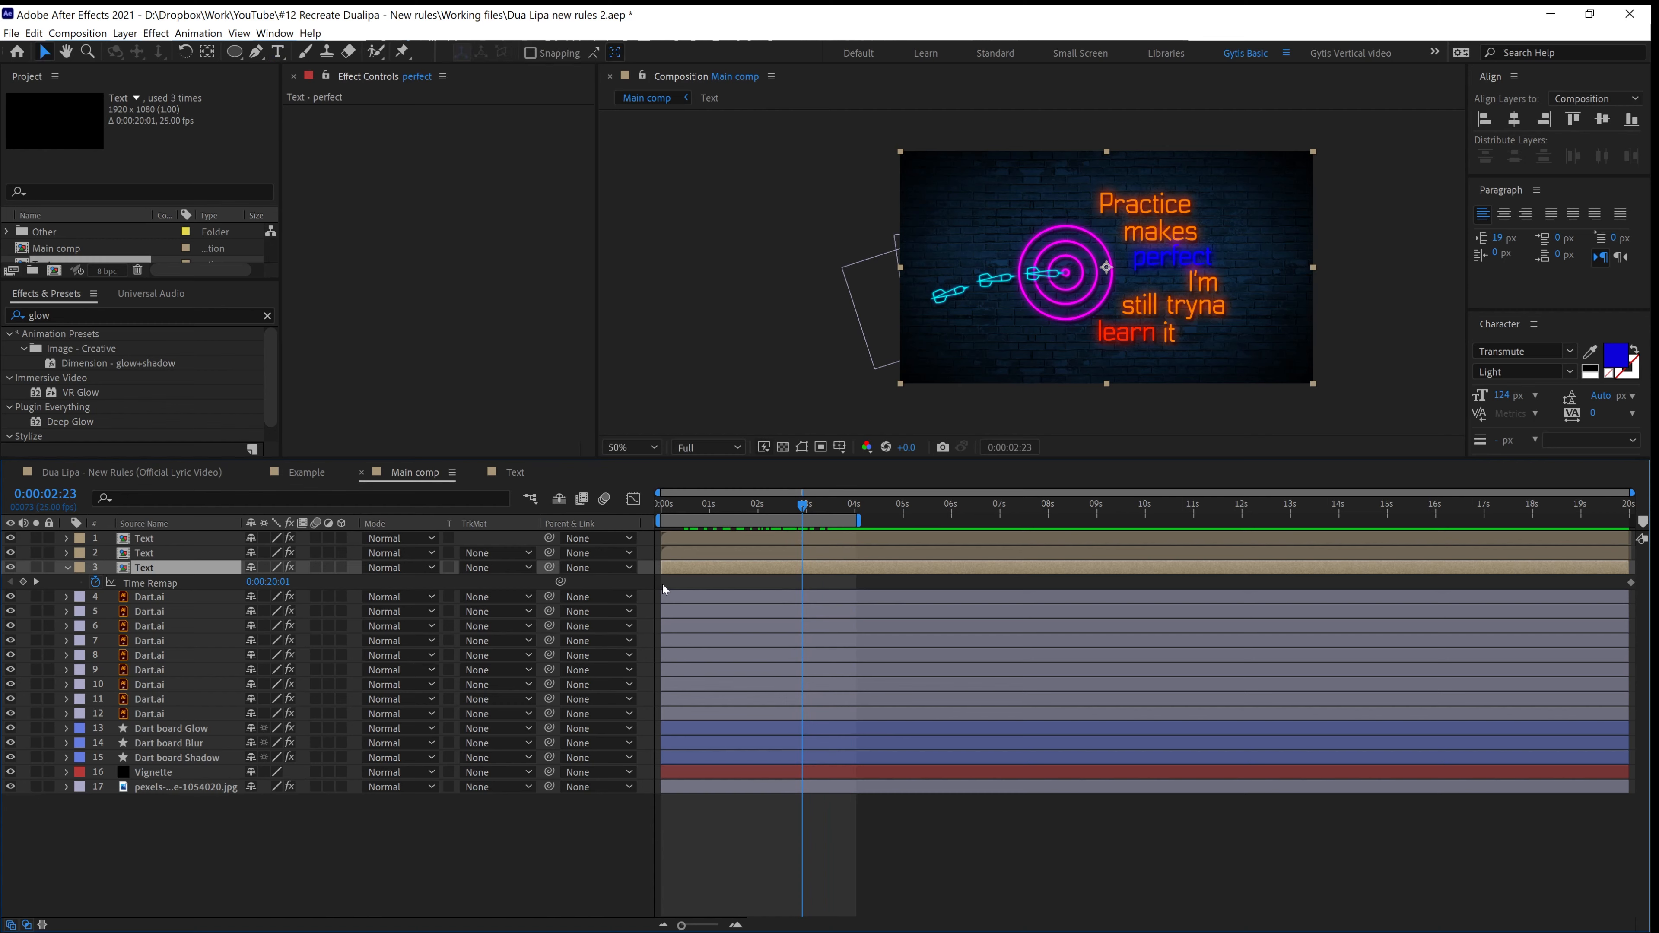
Copy the Practice layer's first group of Opacity flicker keyframes from the Text composition and return to the Main comp
{"action": "left_click", "coordinate": [515, 478]}
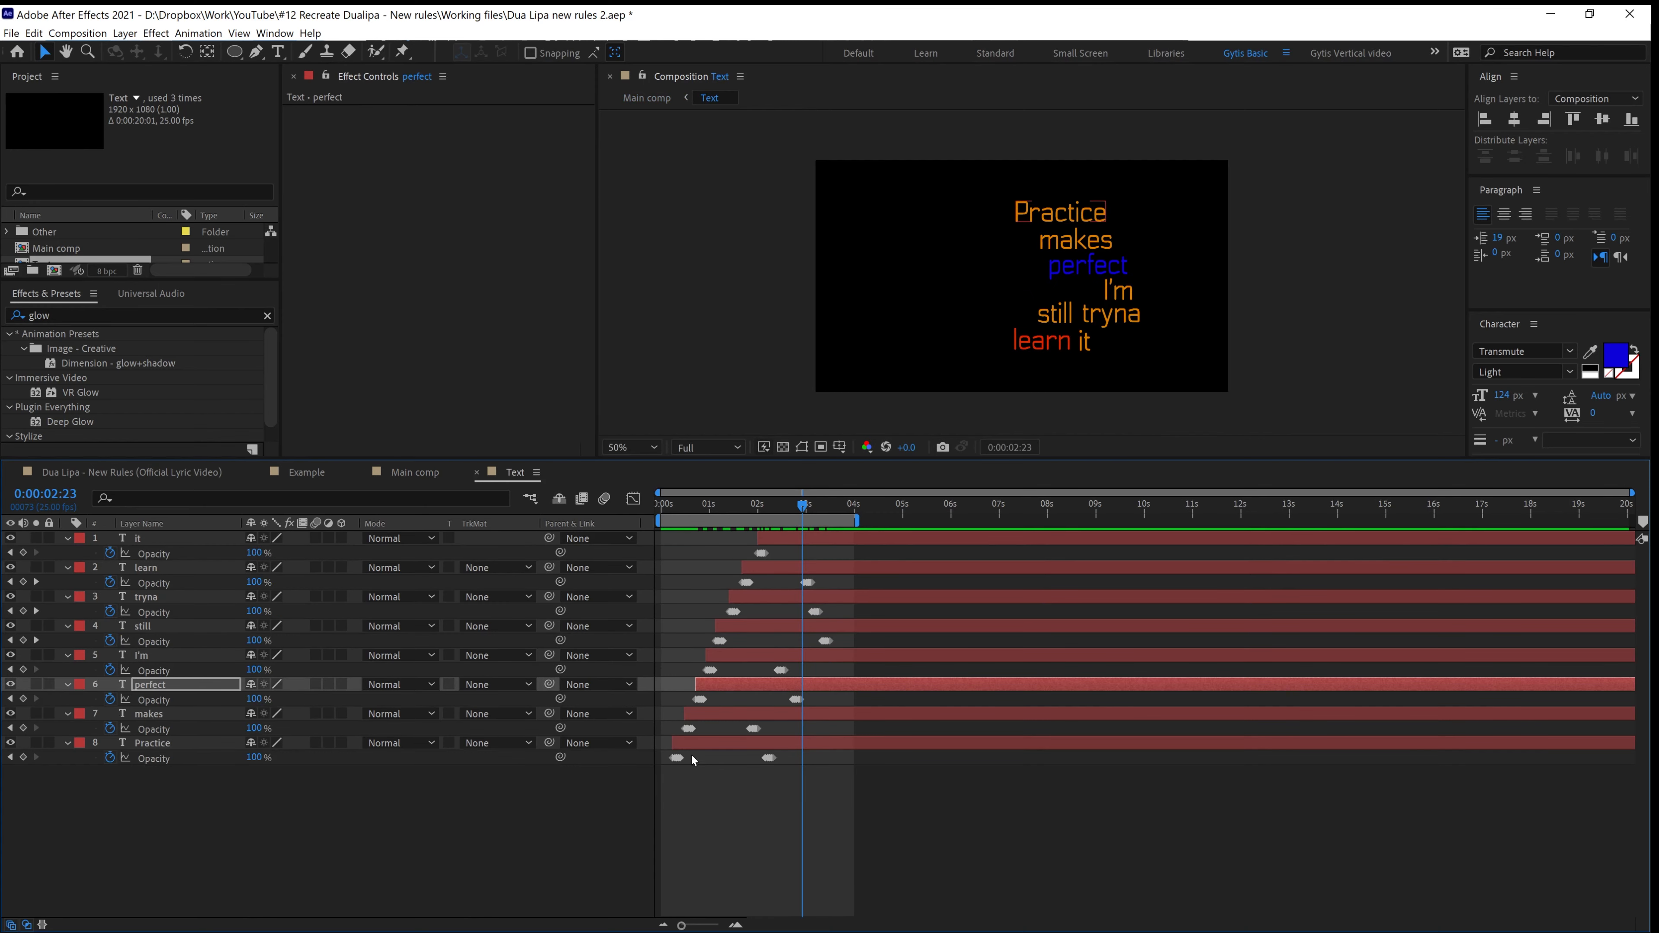
{"action": "left_click", "coordinate": [678, 757]}
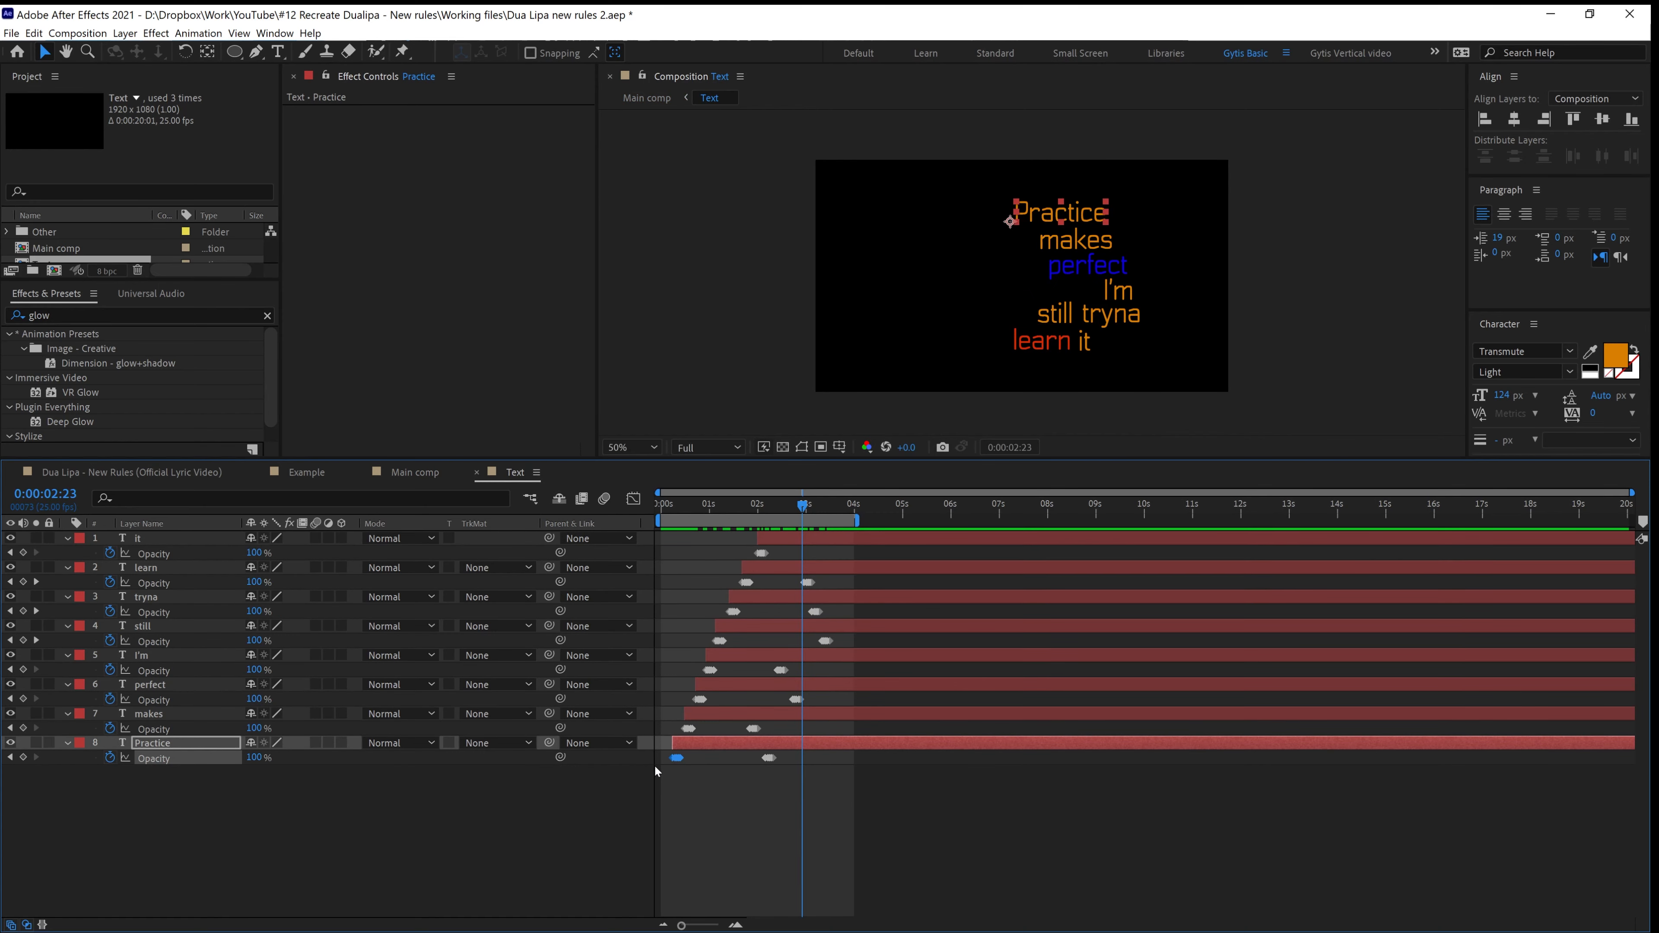
{"action": "left_click", "coordinate": [398, 473]}
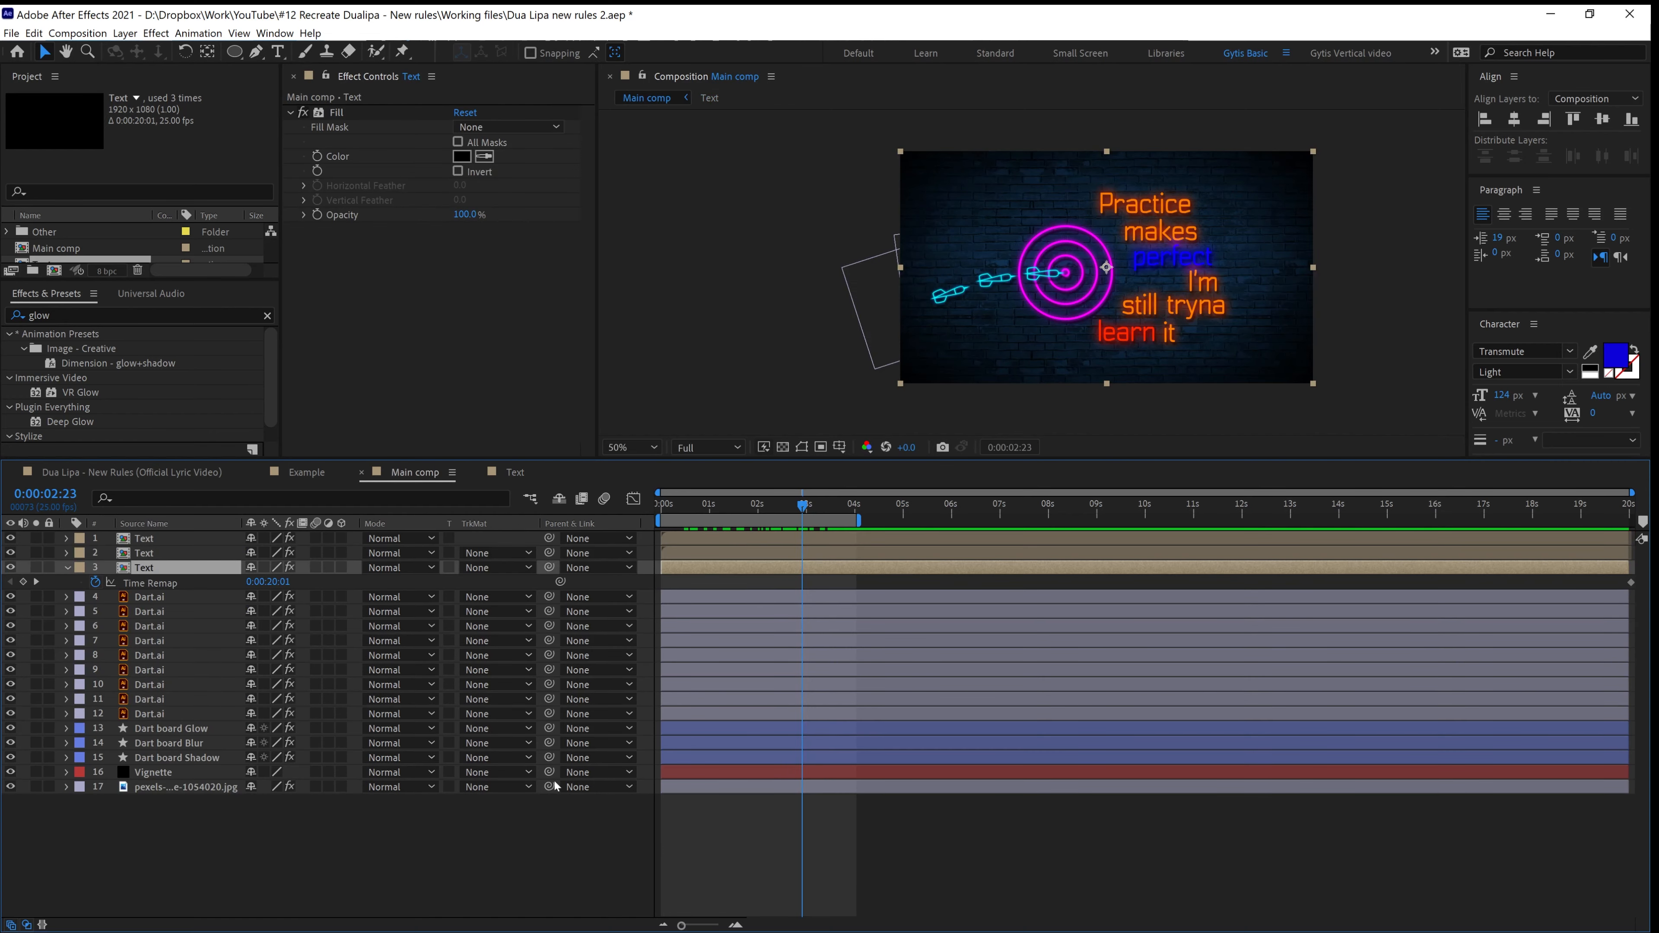
Trim the Dart board Glow layer to start at 0:00:00:02, paste the Opacity flicker keyframes there and check the first frame
{"action": "left_click", "coordinate": [107, 727]}
{"action": "key", "text": "="}
{"action": "left_click_drag", "start_coordinate": [679, 507], "coordinate": [670, 506]}
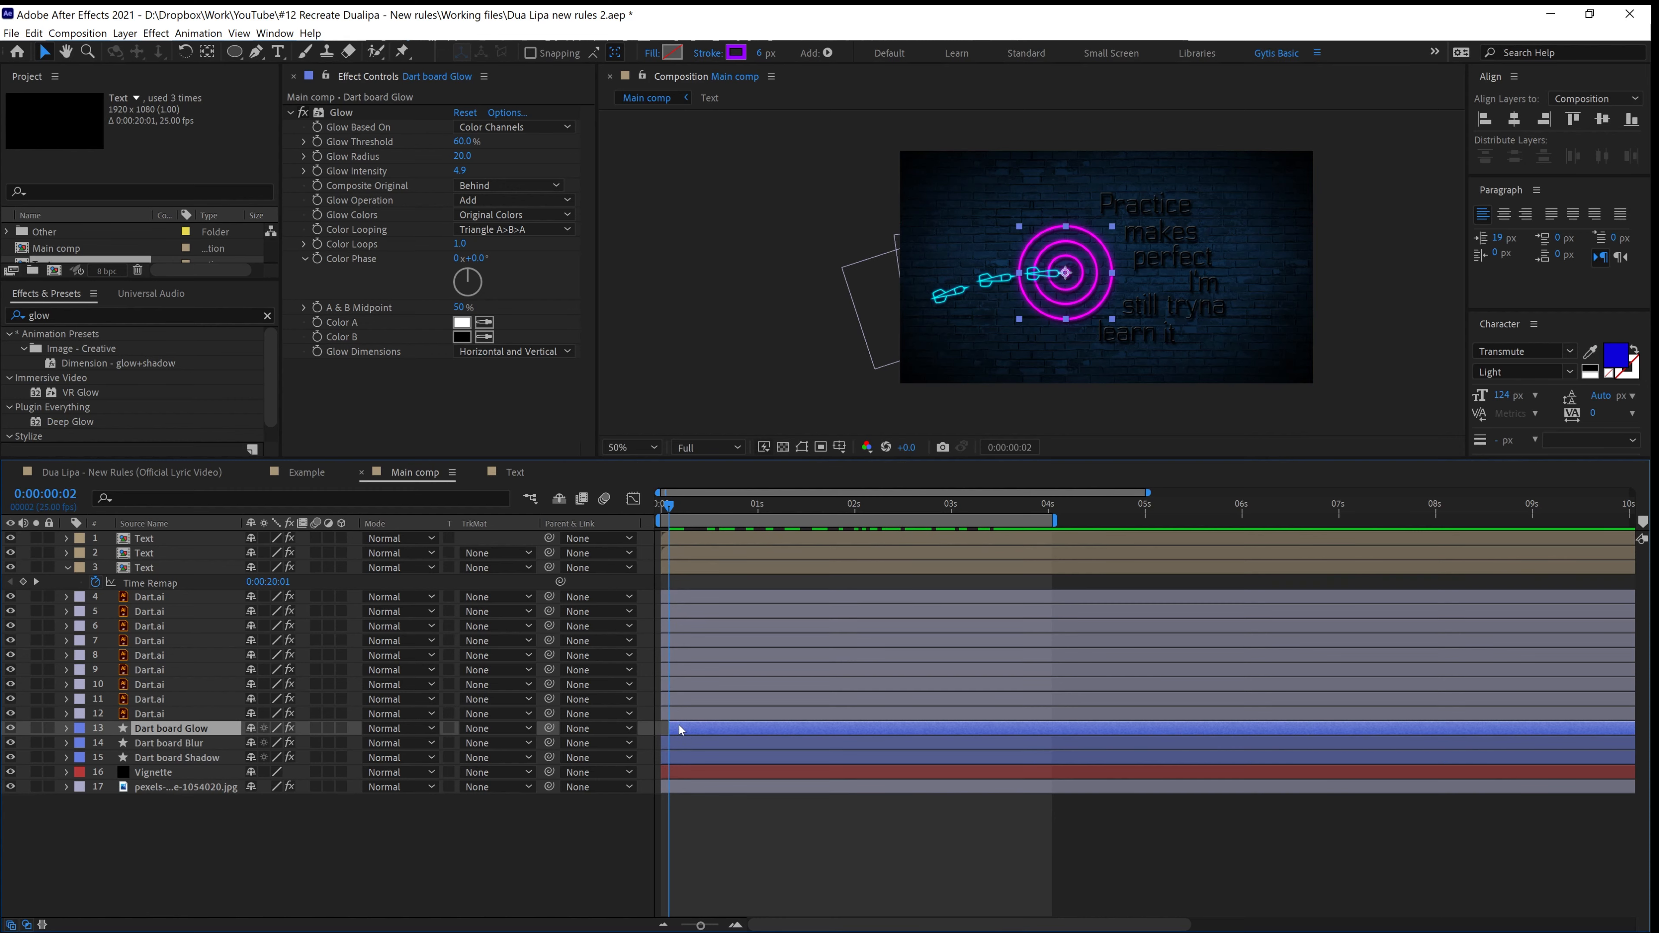
{"action": "key", "text": "t"}
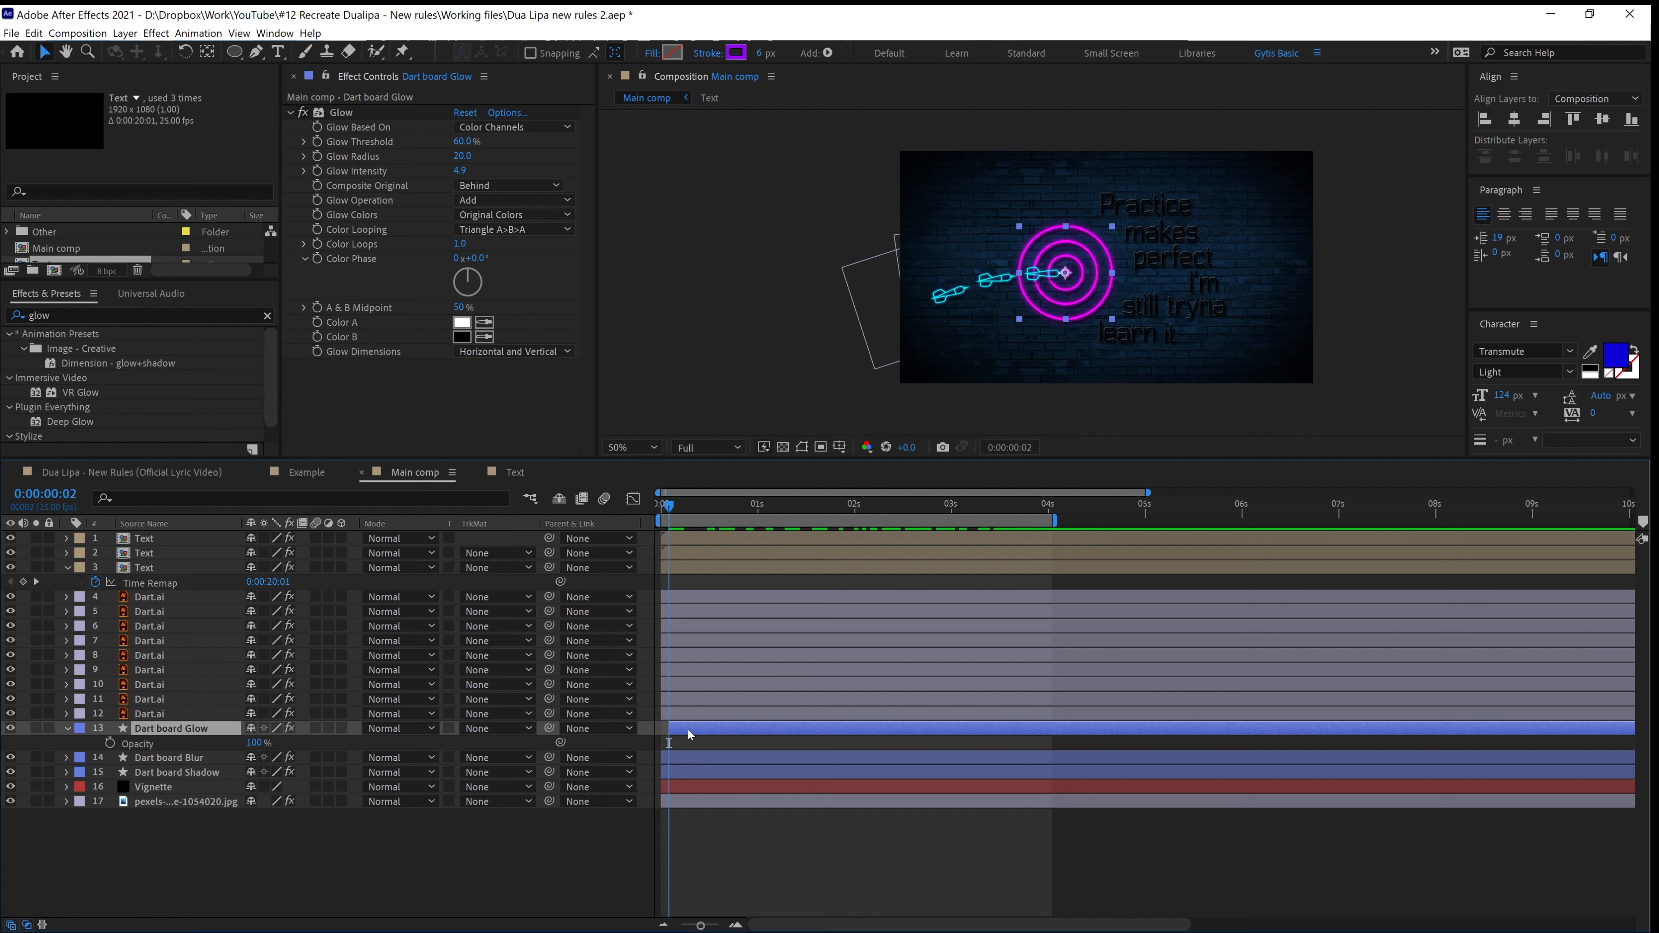
{"action": "key", "text": "alt+shift+t"}
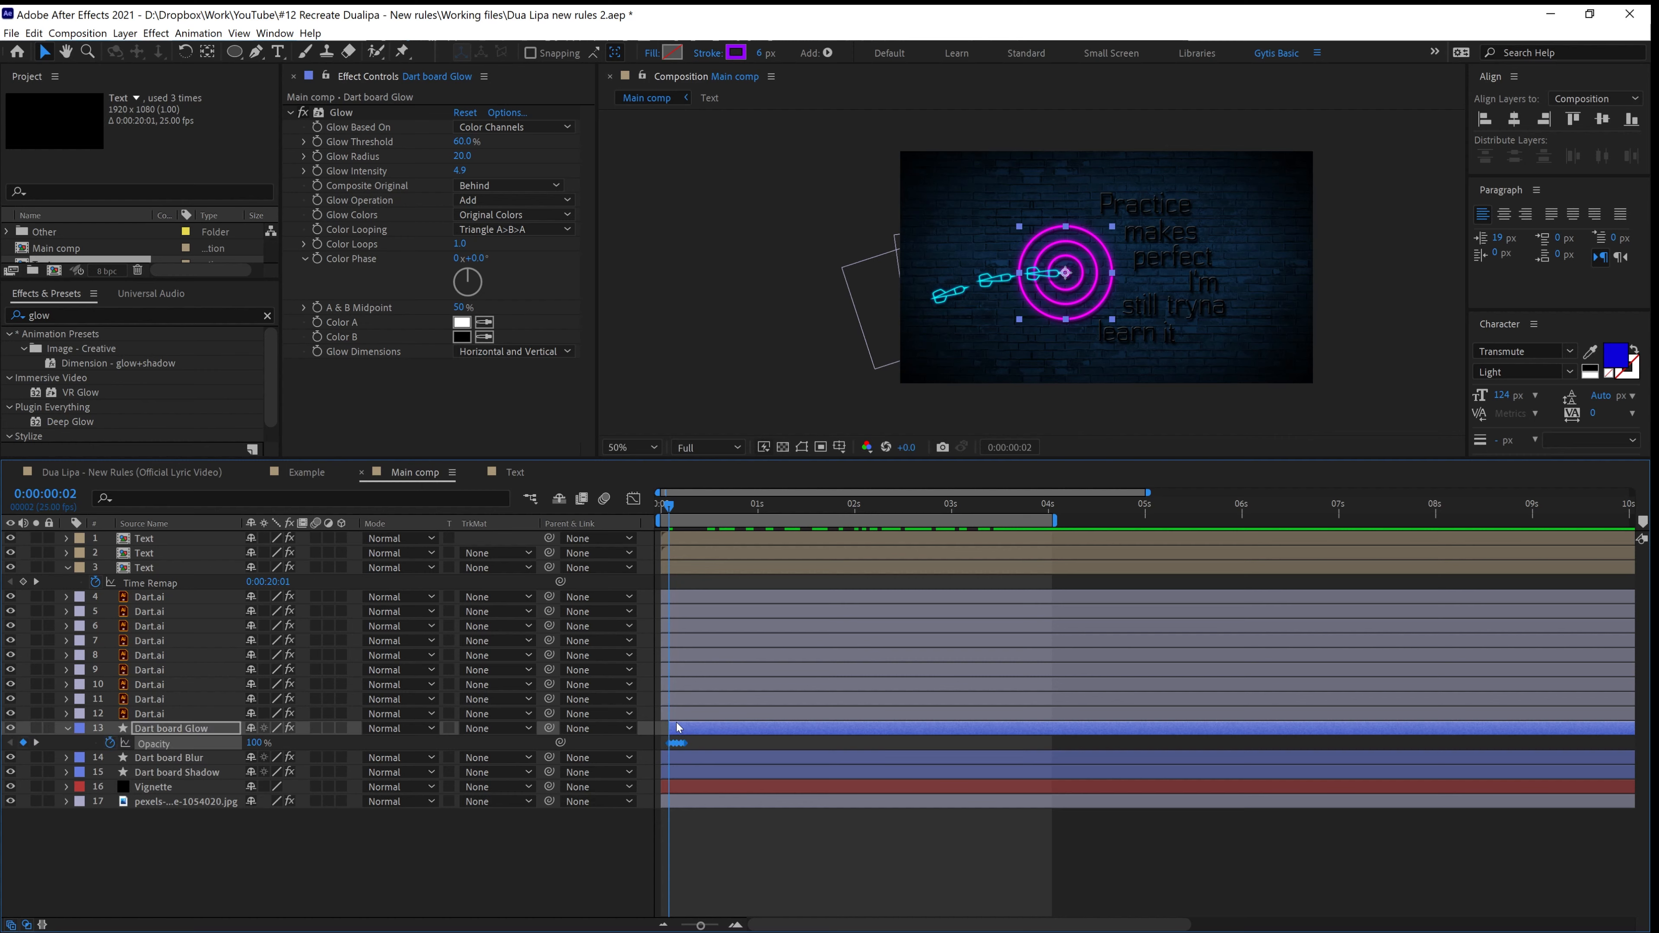
{"action": "mouse_move", "coordinate": [670, 509]}
{"action": "left_mouse_down"}
{"action": "mouse_move", "coordinate": [714, 513]}
{"action": "mouse_move", "coordinate": [661, 518]}
{"action": "left_mouse_up"}
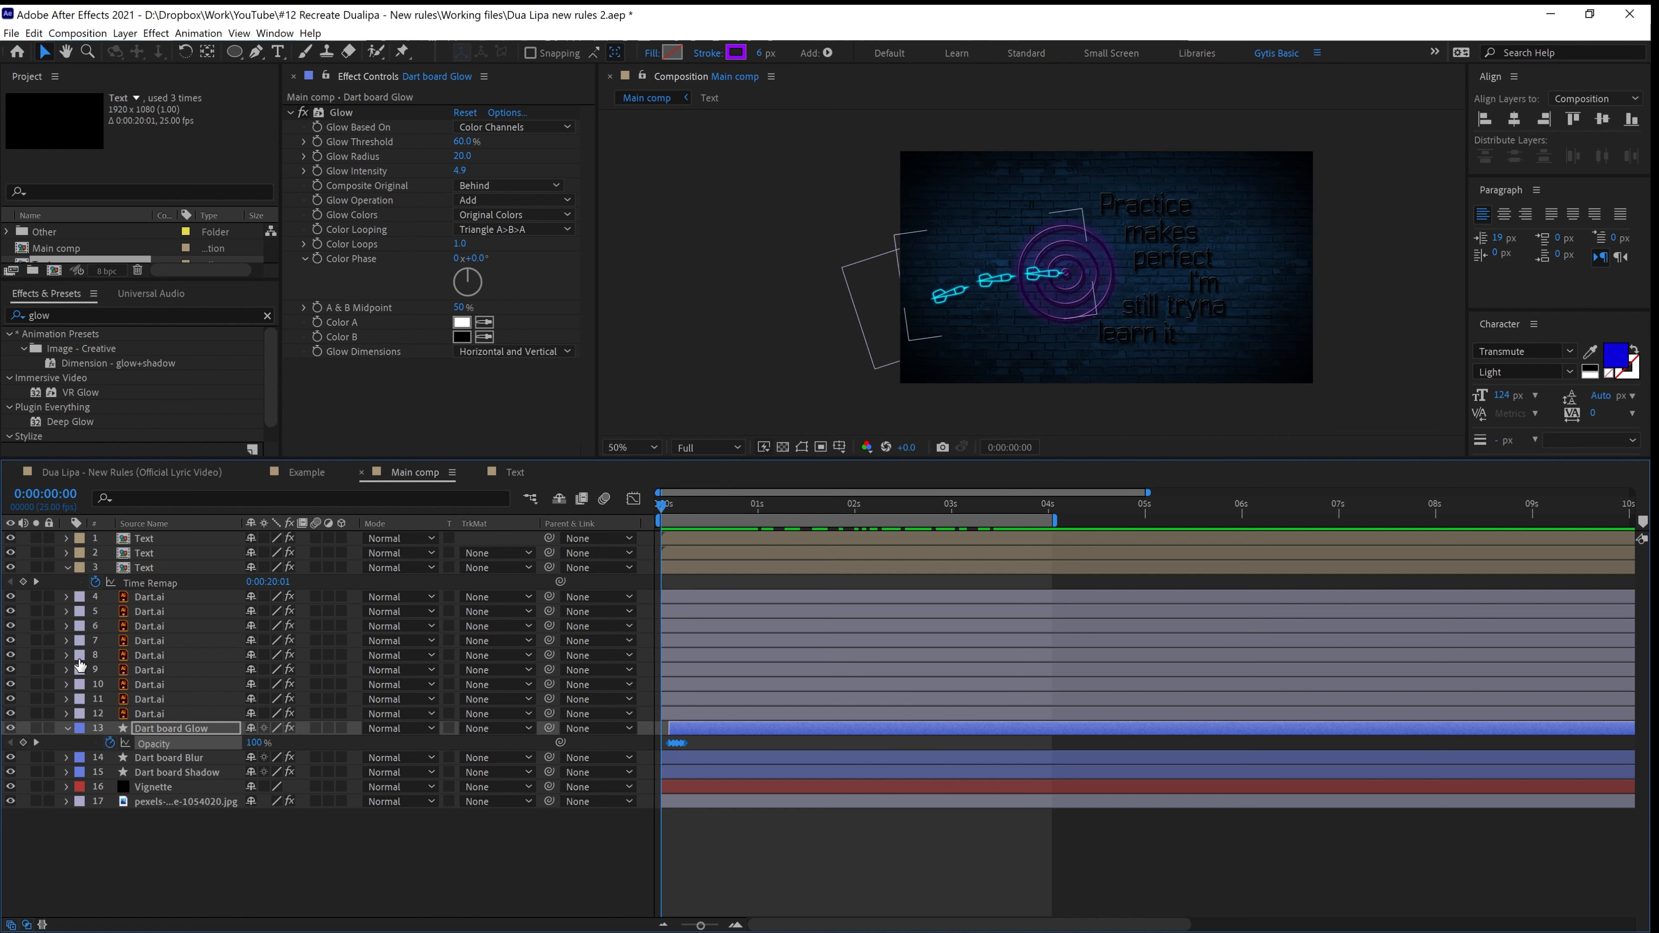
Trim the Dart board Blur layer to start at 0:00:00:02 and go to that frame
{"action": "left_click", "coordinate": [139, 729]}
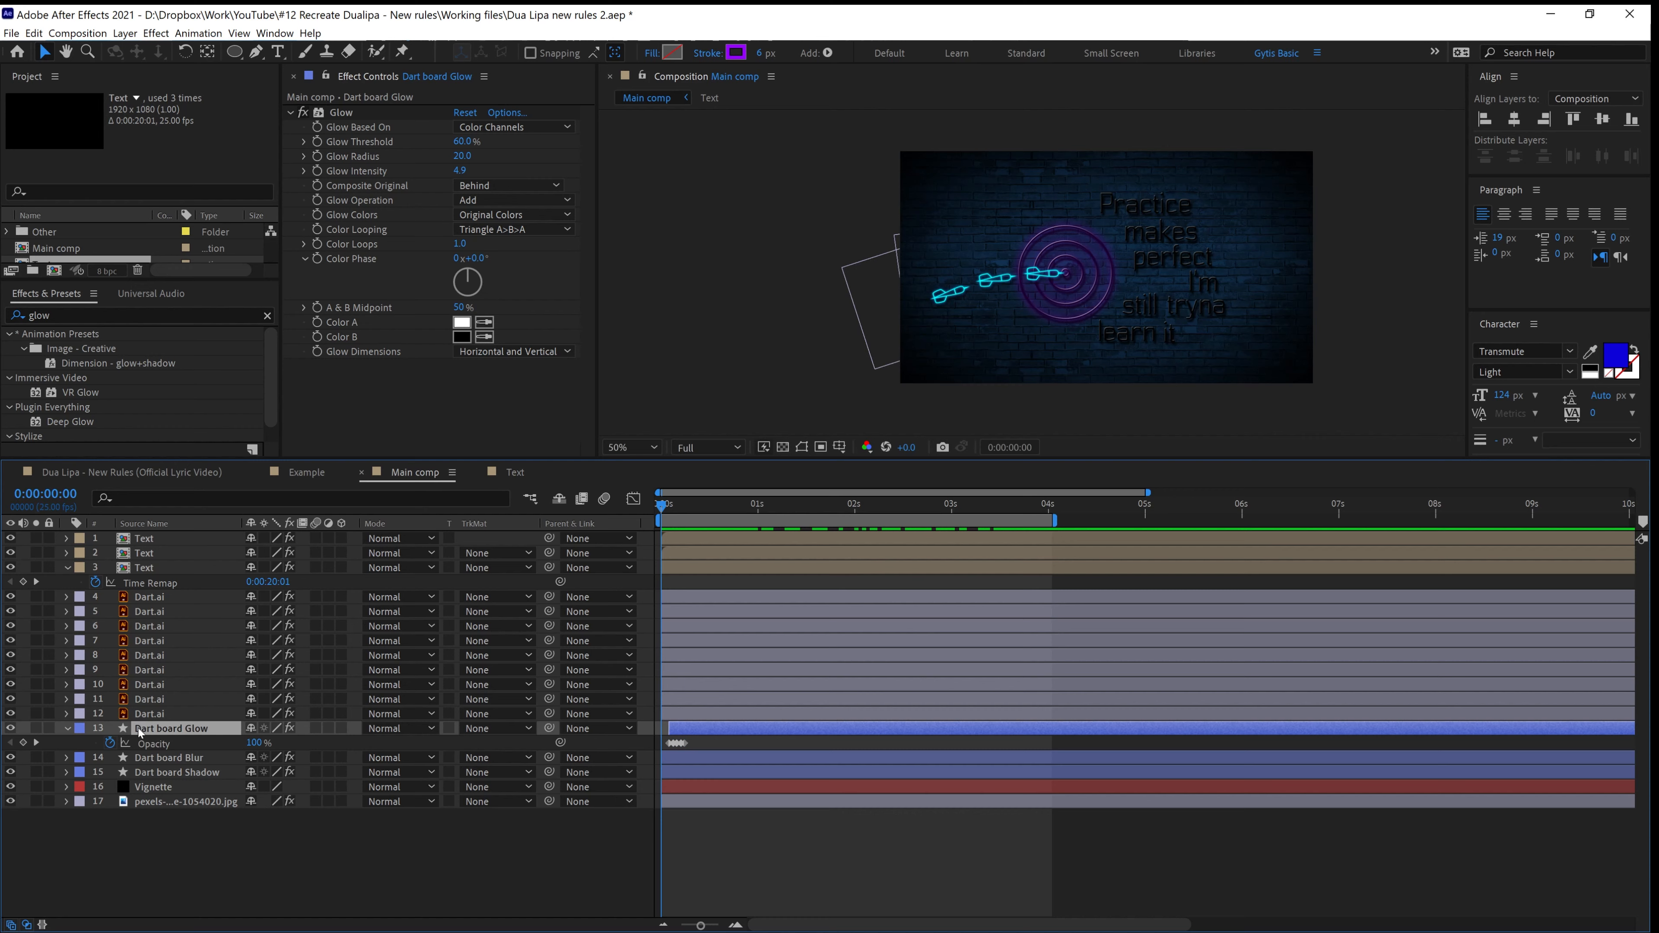
{"action": "left_click", "coordinate": [165, 760]}
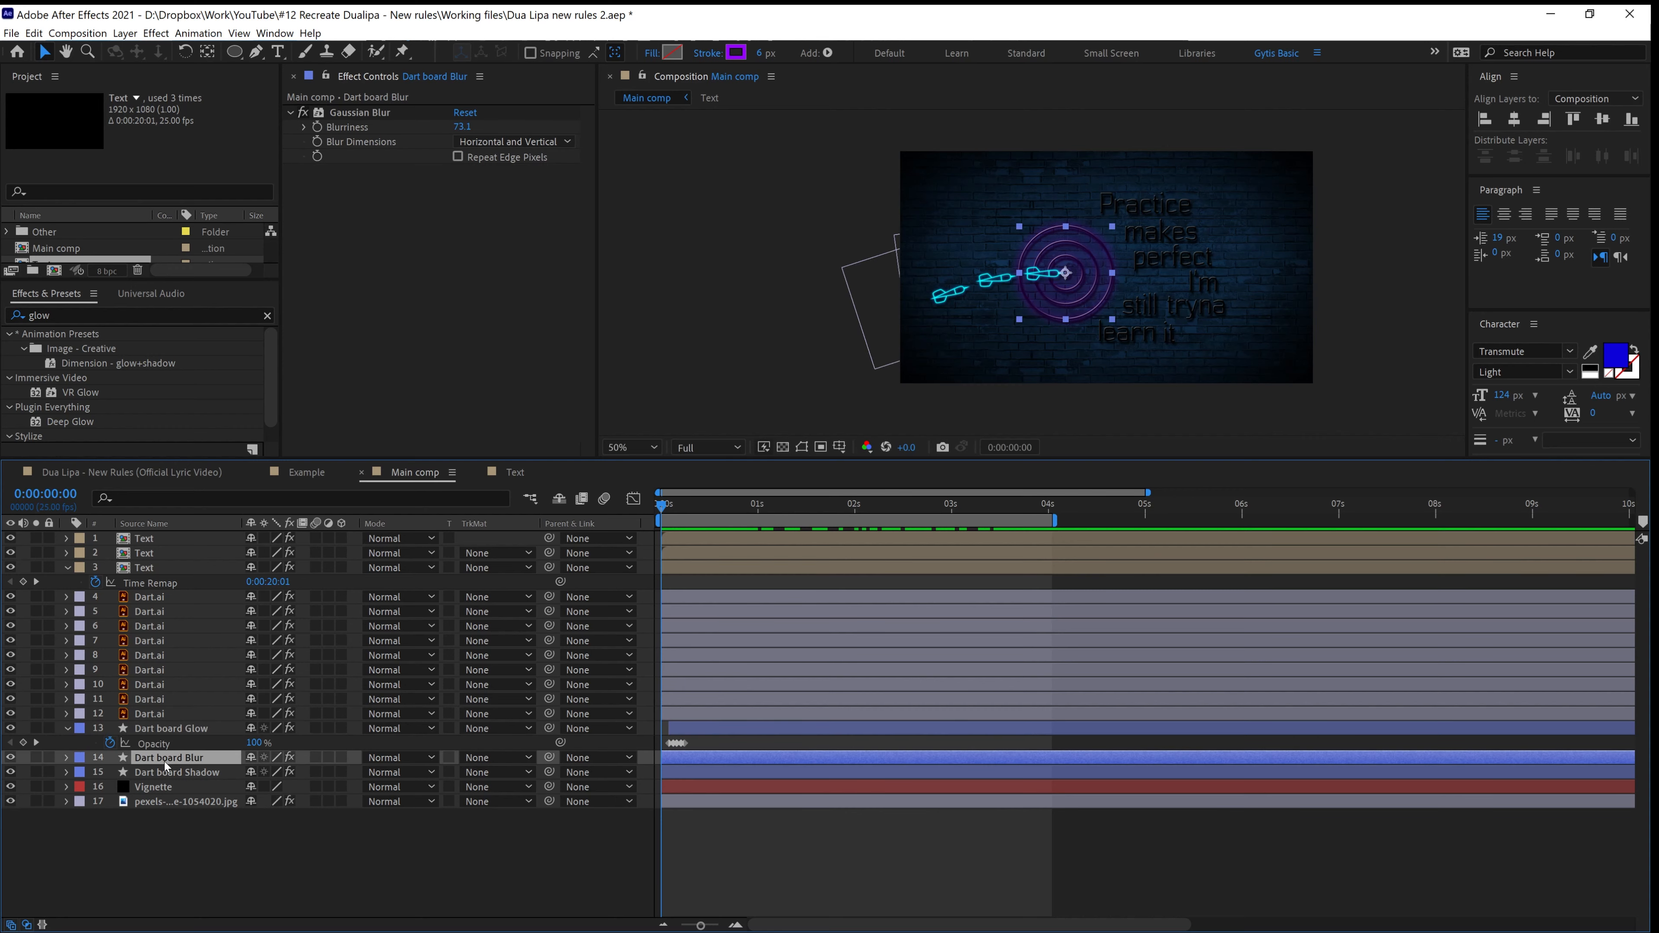
{"action": "left_click_drag", "start_coordinate": [659, 754], "coordinate": [689, 758]}
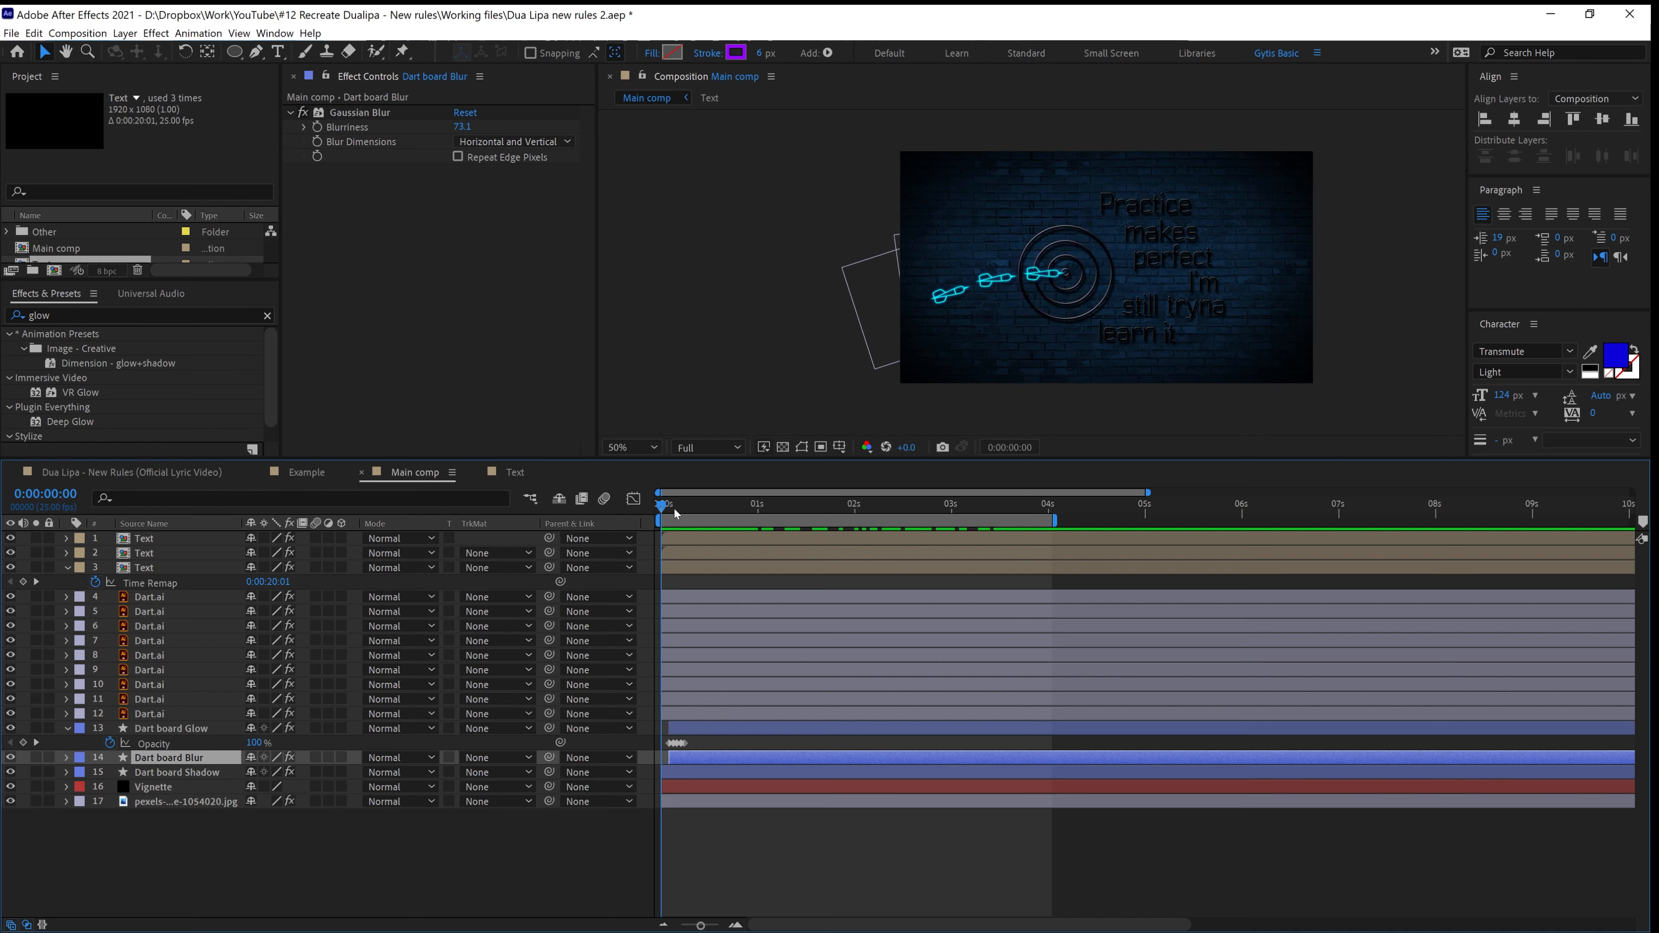
{"action": "left_click_drag", "start_coordinate": [673, 510], "coordinate": [669, 510]}
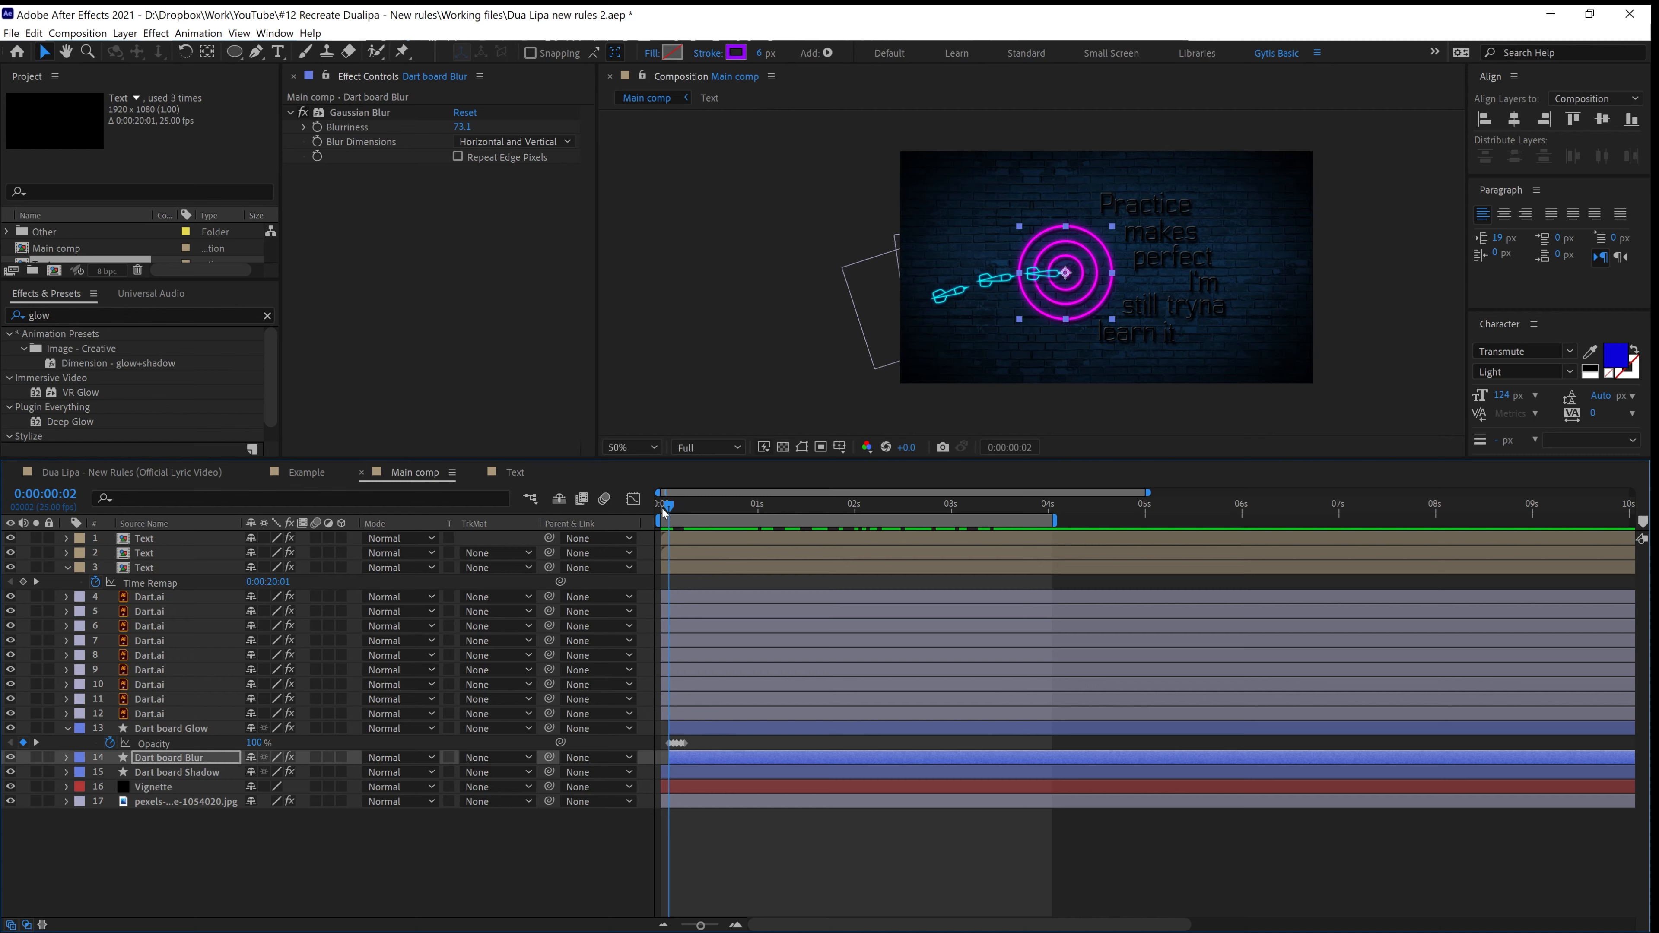
Copy the Dart board Glow layer's Opacity flicker keyframes onto the Dart board Blur layer and check the result at 0:00:00:23
{"action": "left_click_drag", "start_coordinate": [669, 510], "coordinate": [625, 523]}
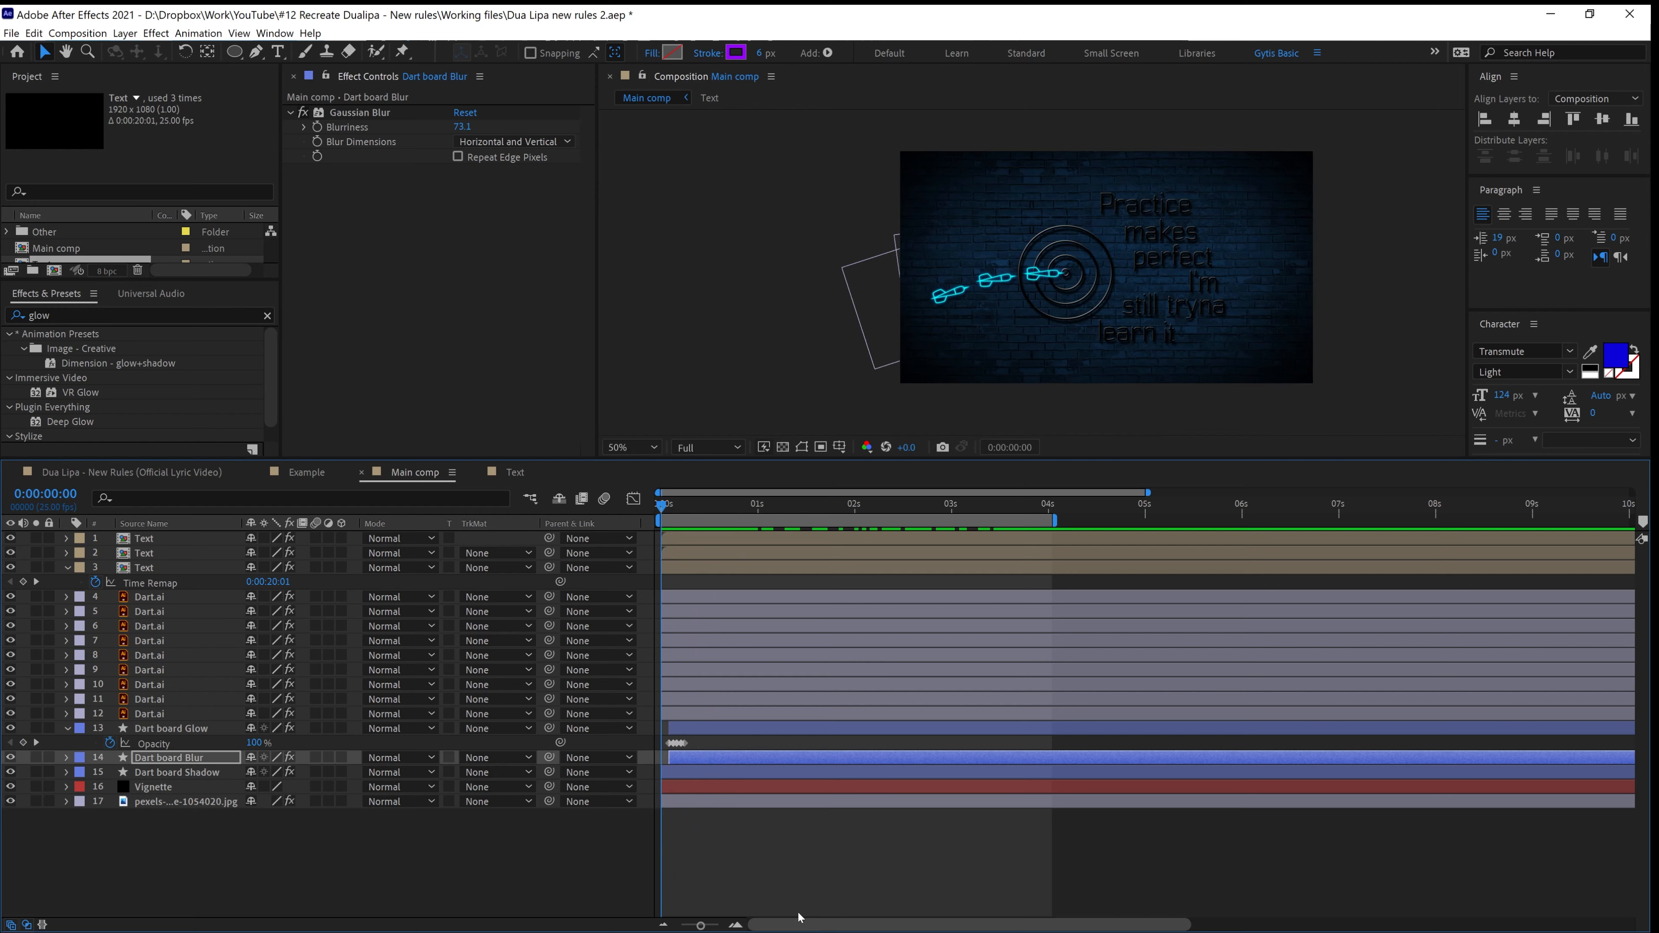
{"action": "left_click", "coordinate": [738, 925]}
{"action": "left_click", "coordinate": [738, 925]}
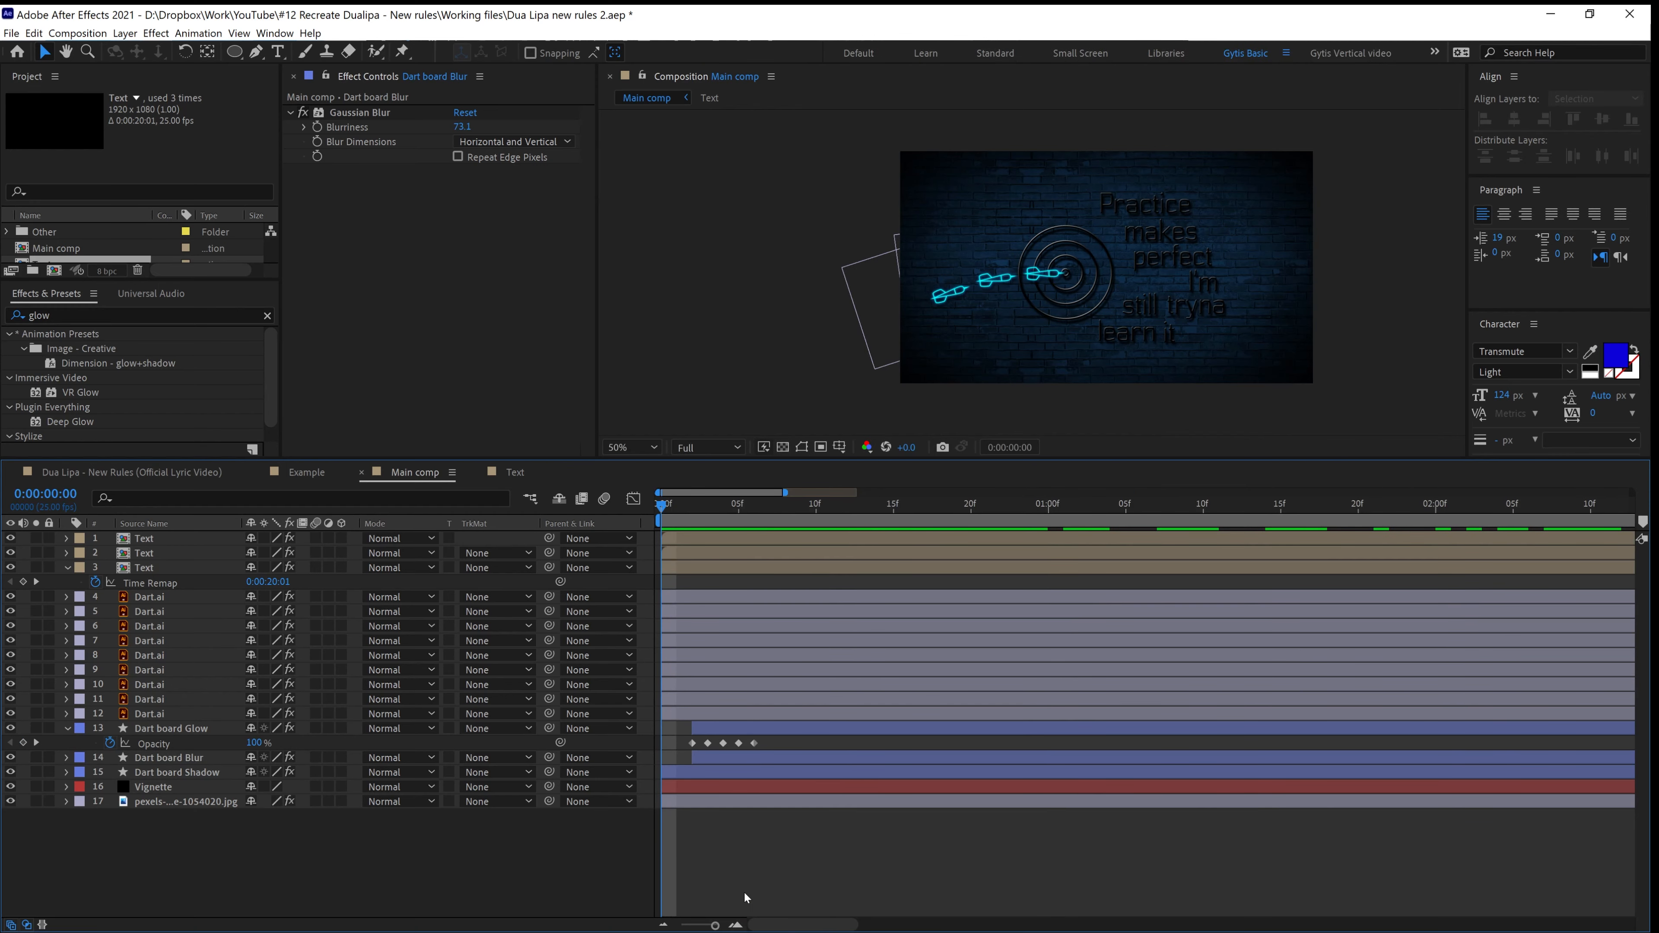
{"action": "left_click", "coordinate": [724, 741]}
{"action": "key", "text": "ctrl+c"}
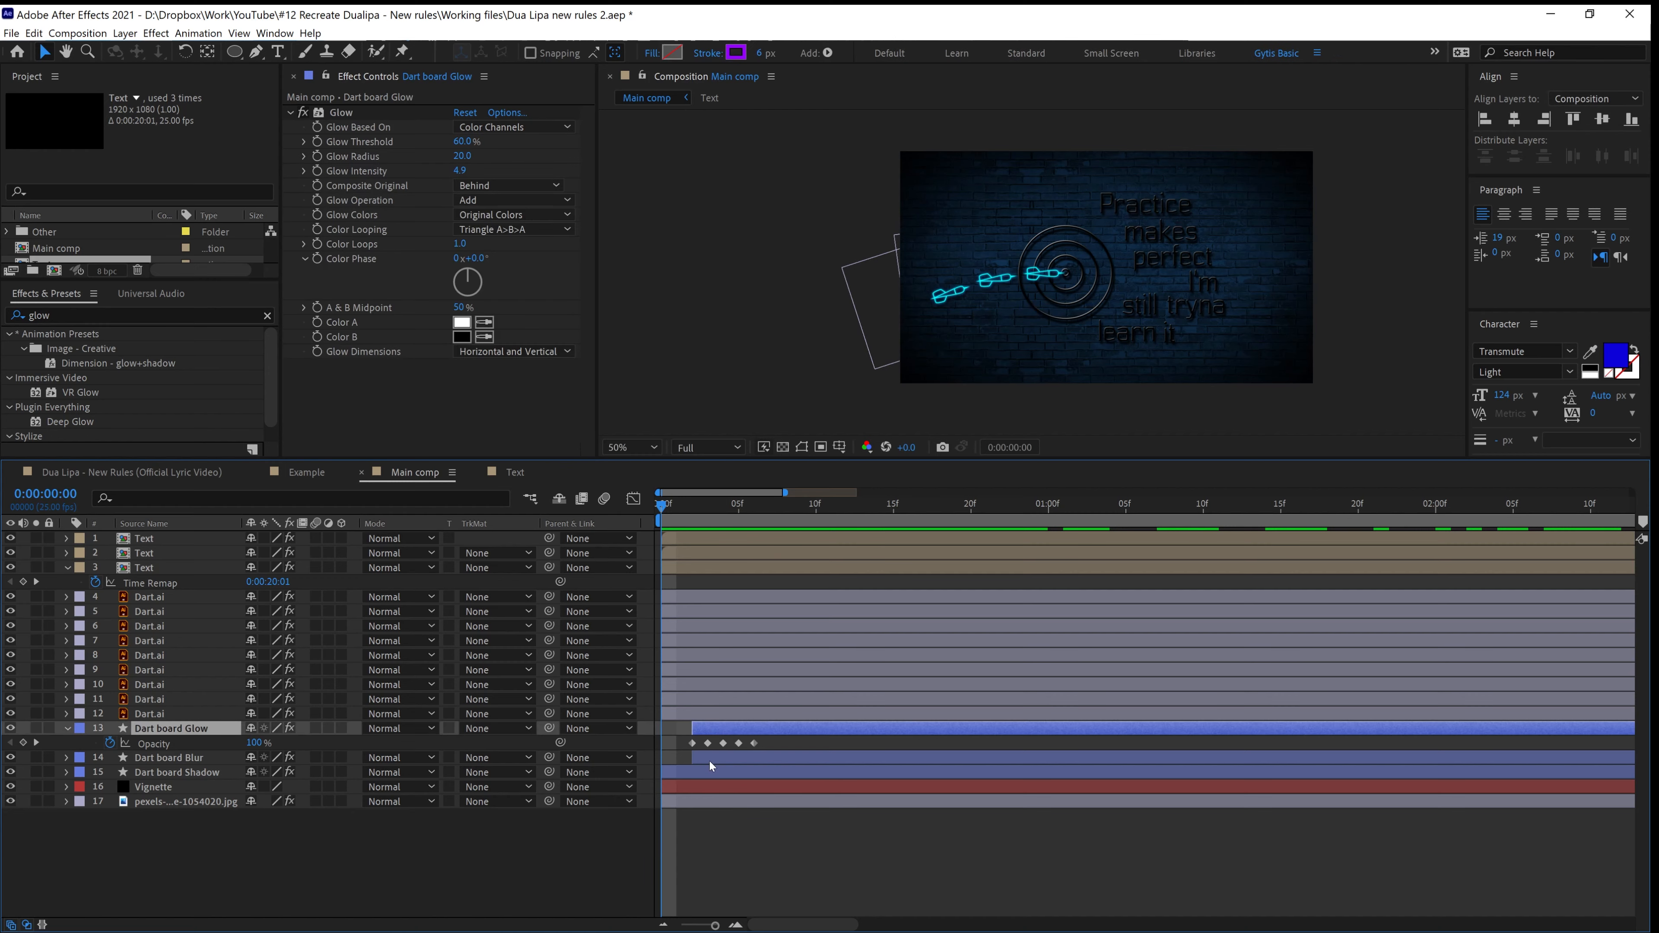
{"action": "left_click", "coordinate": [714, 758]}
{"action": "key", "text": "ctrl+v"}
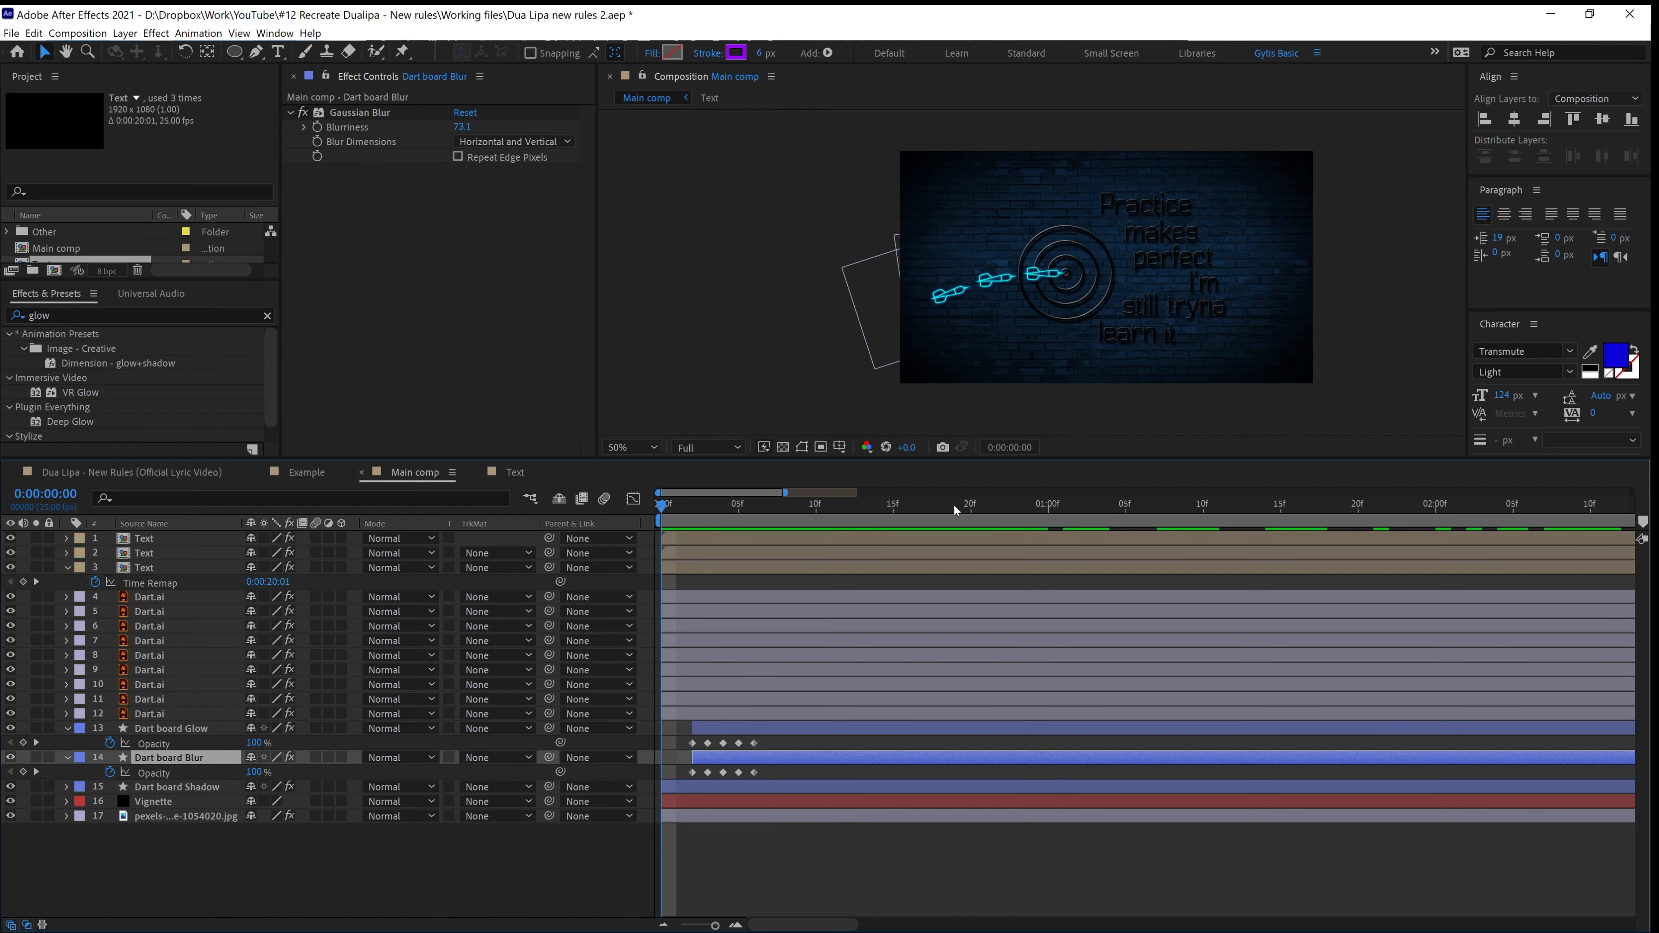
{"action": "left_click", "coordinate": [1017, 507]}
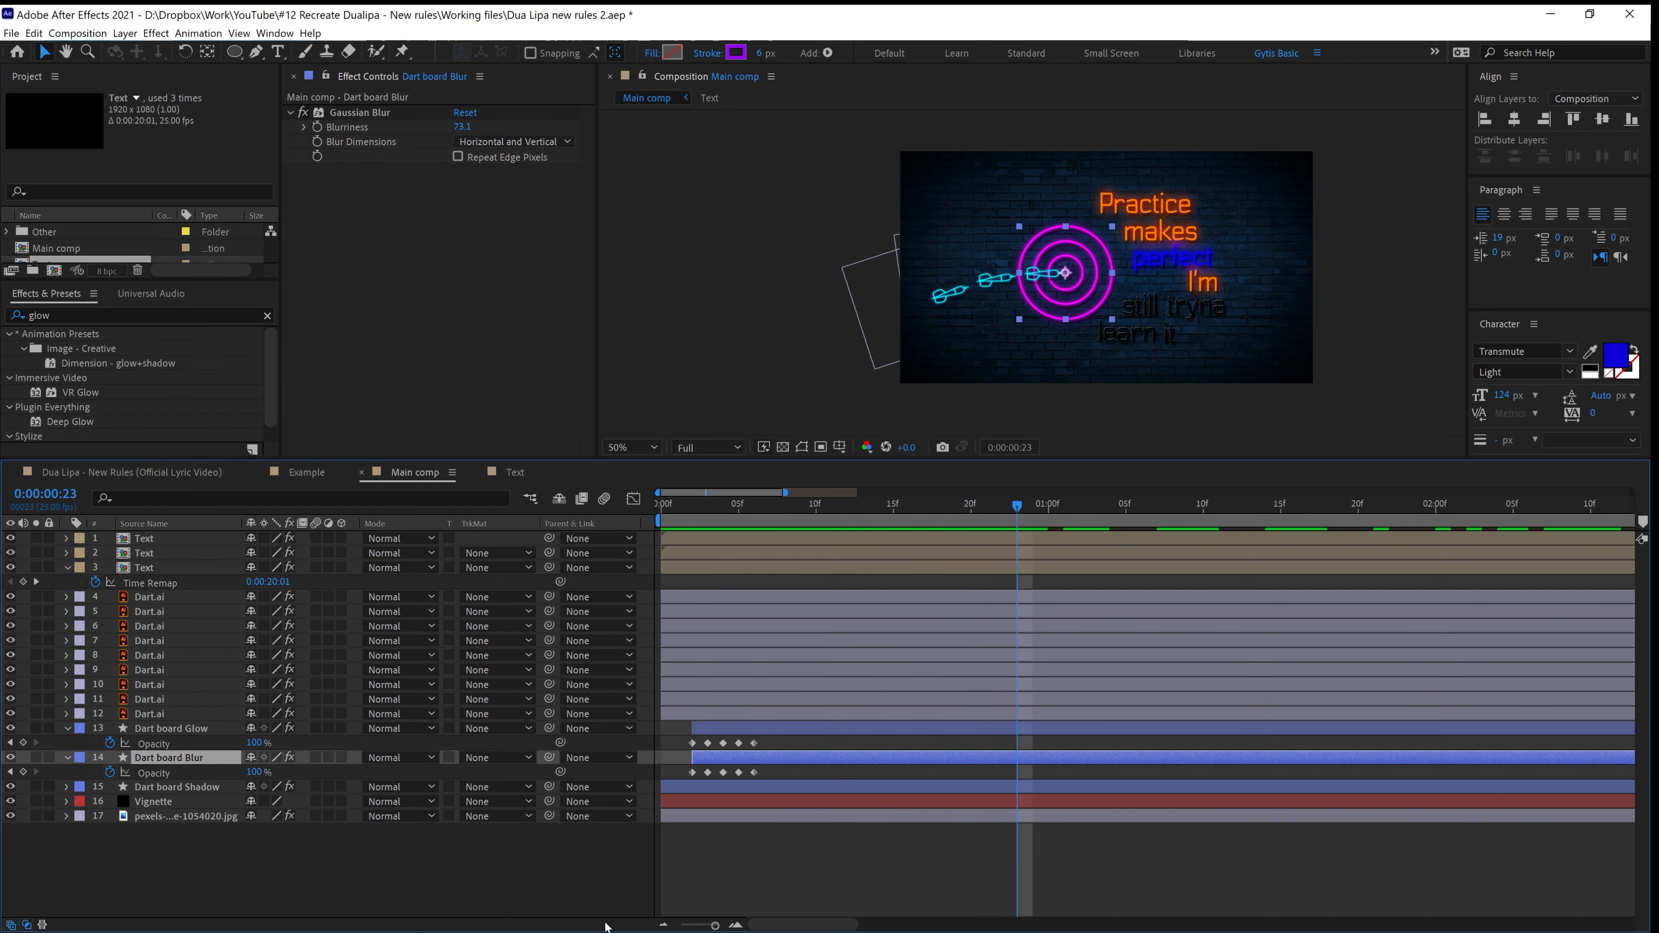
{"action": "left_click", "coordinate": [662, 927]}
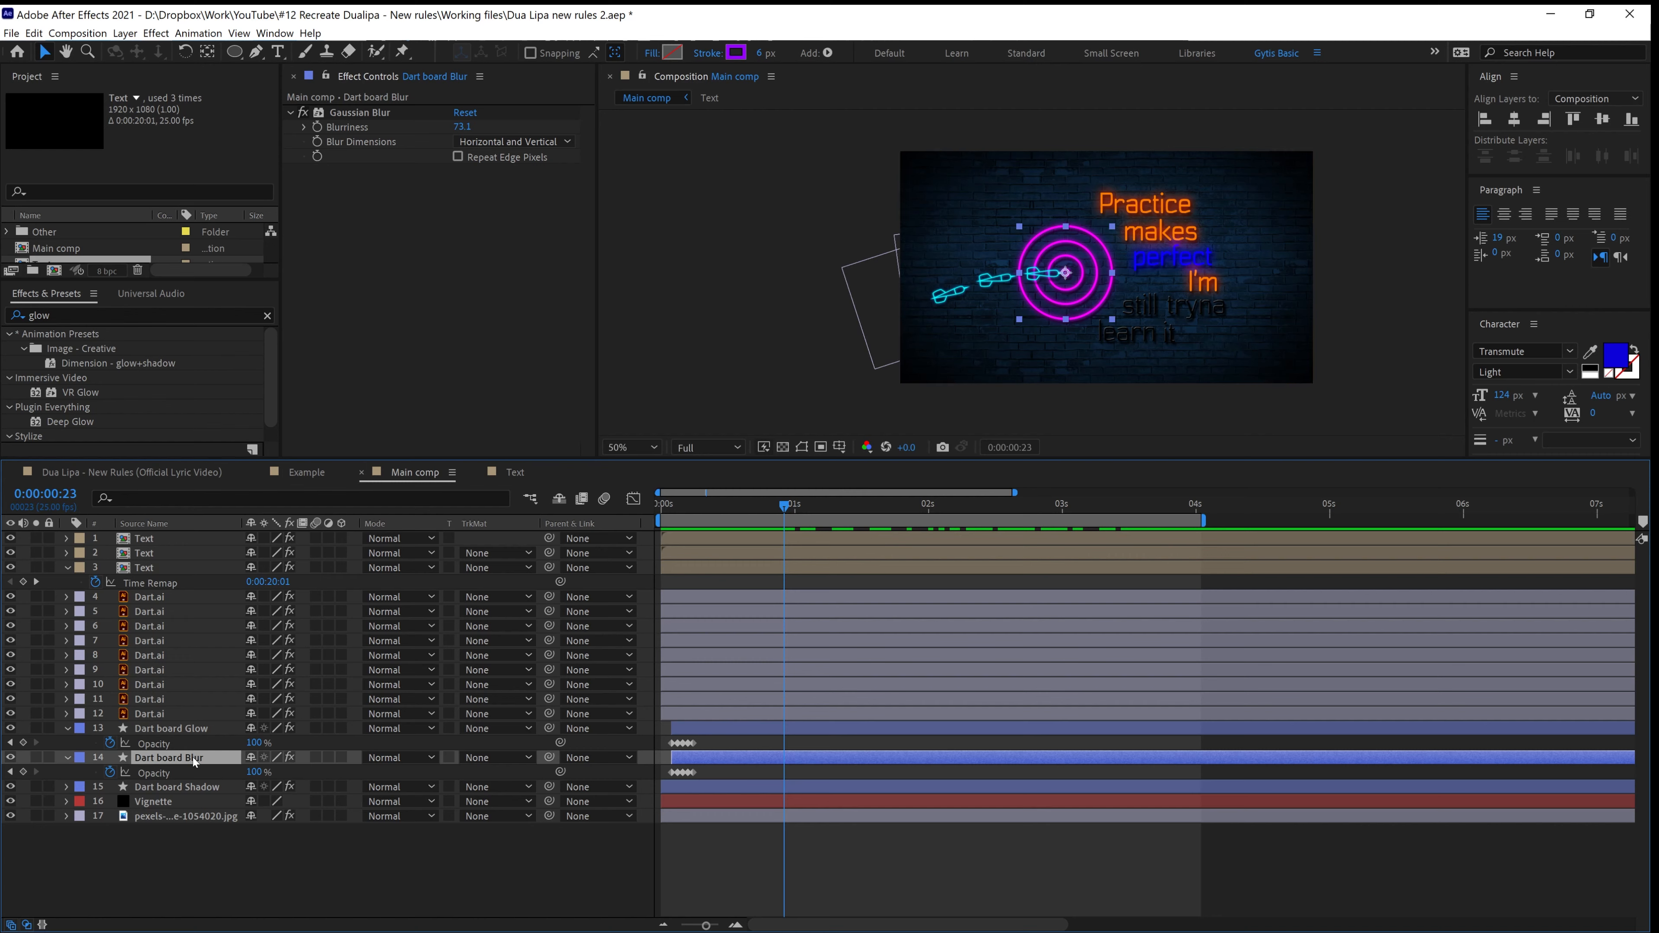
Remove the Dart board Blur layer's Opacity keyframes, link its Opacity to the Dart board Glow layer's Opacity and check the link at 0:00:00:04
{"action": "left_click", "coordinate": [110, 772]}
{"action": "left_click", "coordinate": [694, 507]}
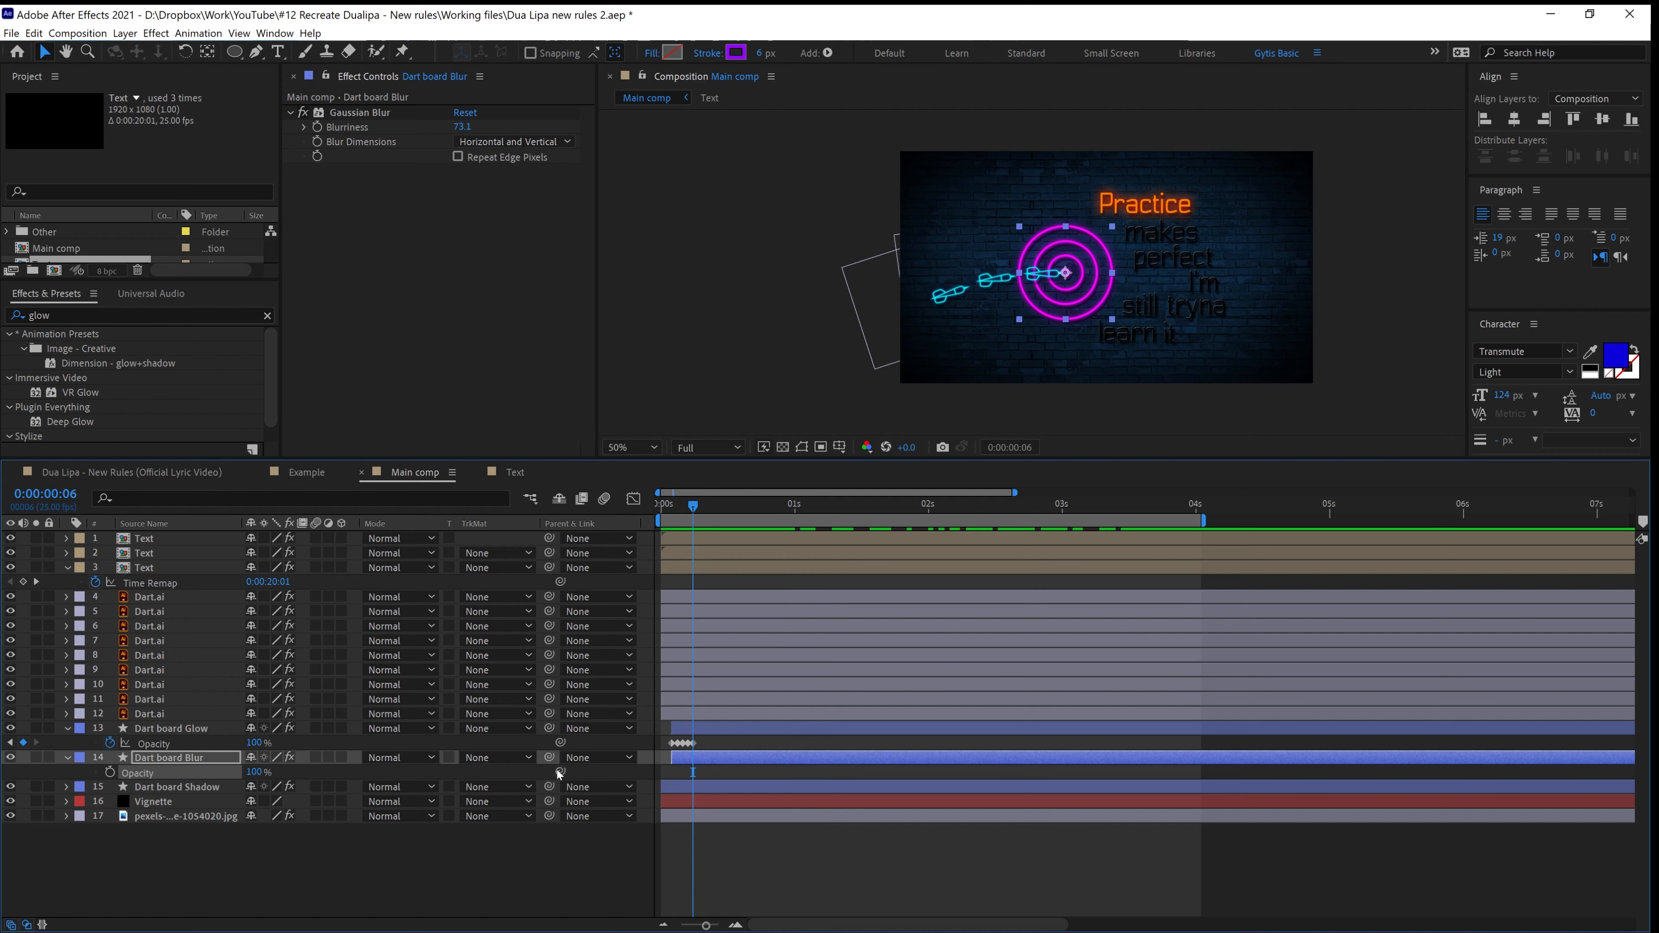
{"action": "left_click_drag", "start_coordinate": [562, 774], "coordinate": [155, 747]}
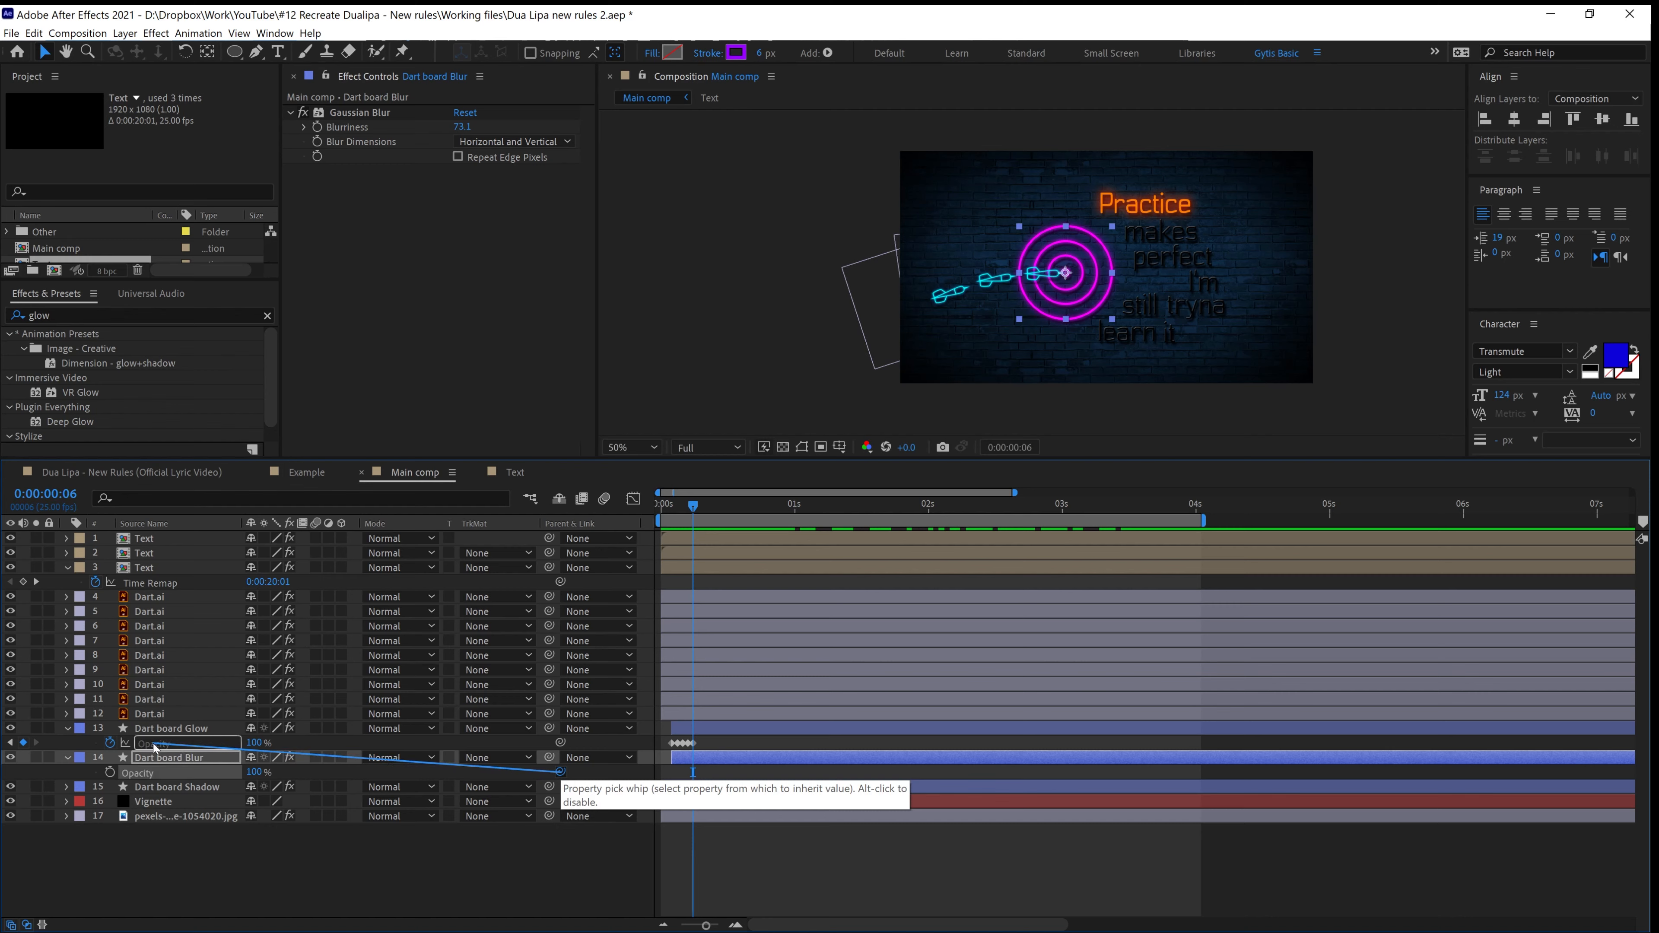
{"action": "left_click_drag", "start_coordinate": [155, 747], "coordinate": [155, 748]}
{"action": "left_click_drag", "start_coordinate": [693, 508], "coordinate": [683, 513]}
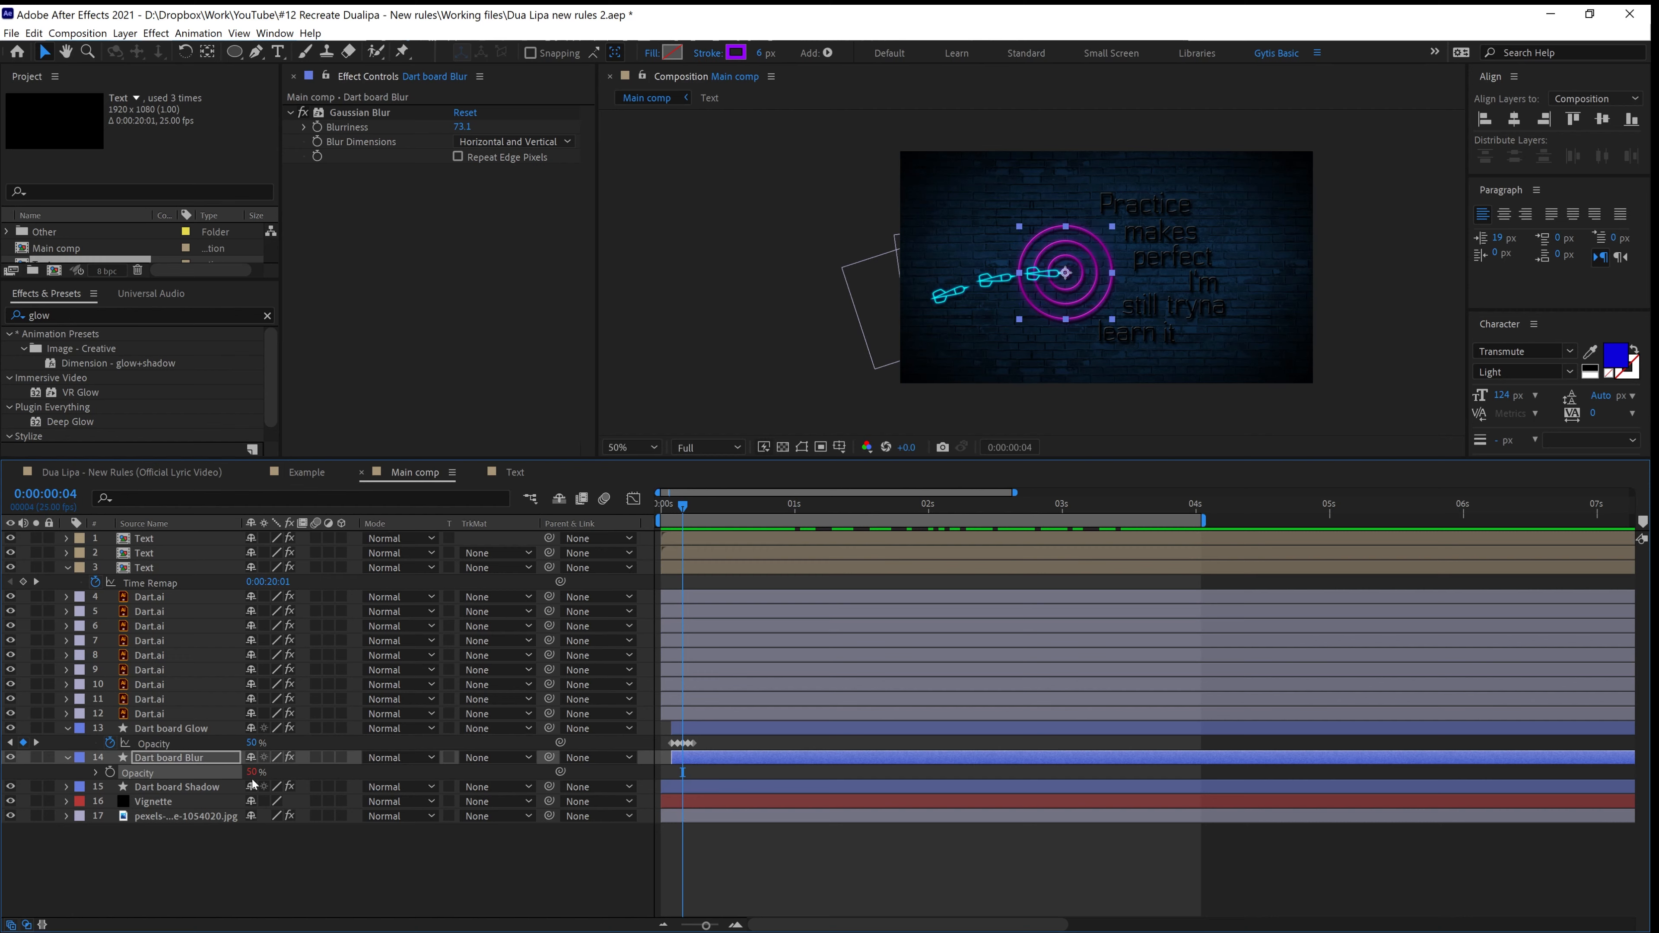
Repeat the Dart board Glow layer's Opacity flicker keyframes at 0:00:00:24, 0:00:02:06 and 0:00:03:20
{"action": "left_click_drag", "start_coordinate": [663, 512], "coordinate": [786, 509]}
{"action": "left_click_drag", "start_coordinate": [705, 741], "coordinate": [657, 751]}
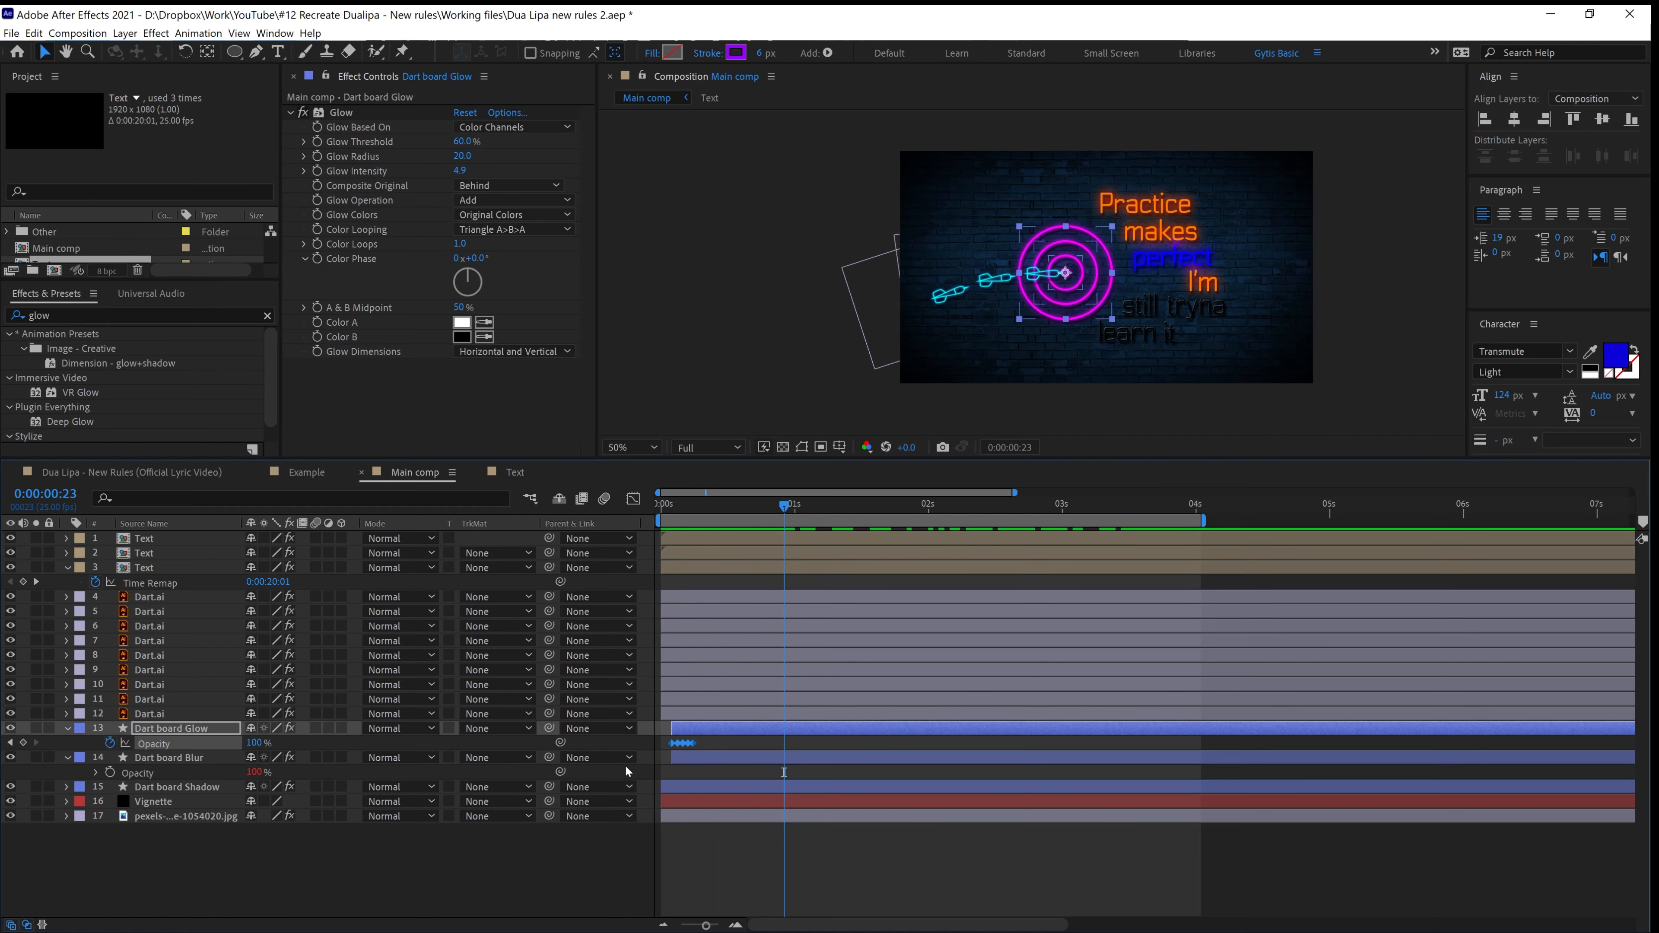
{"action": "key", "text": "Page_Down"}
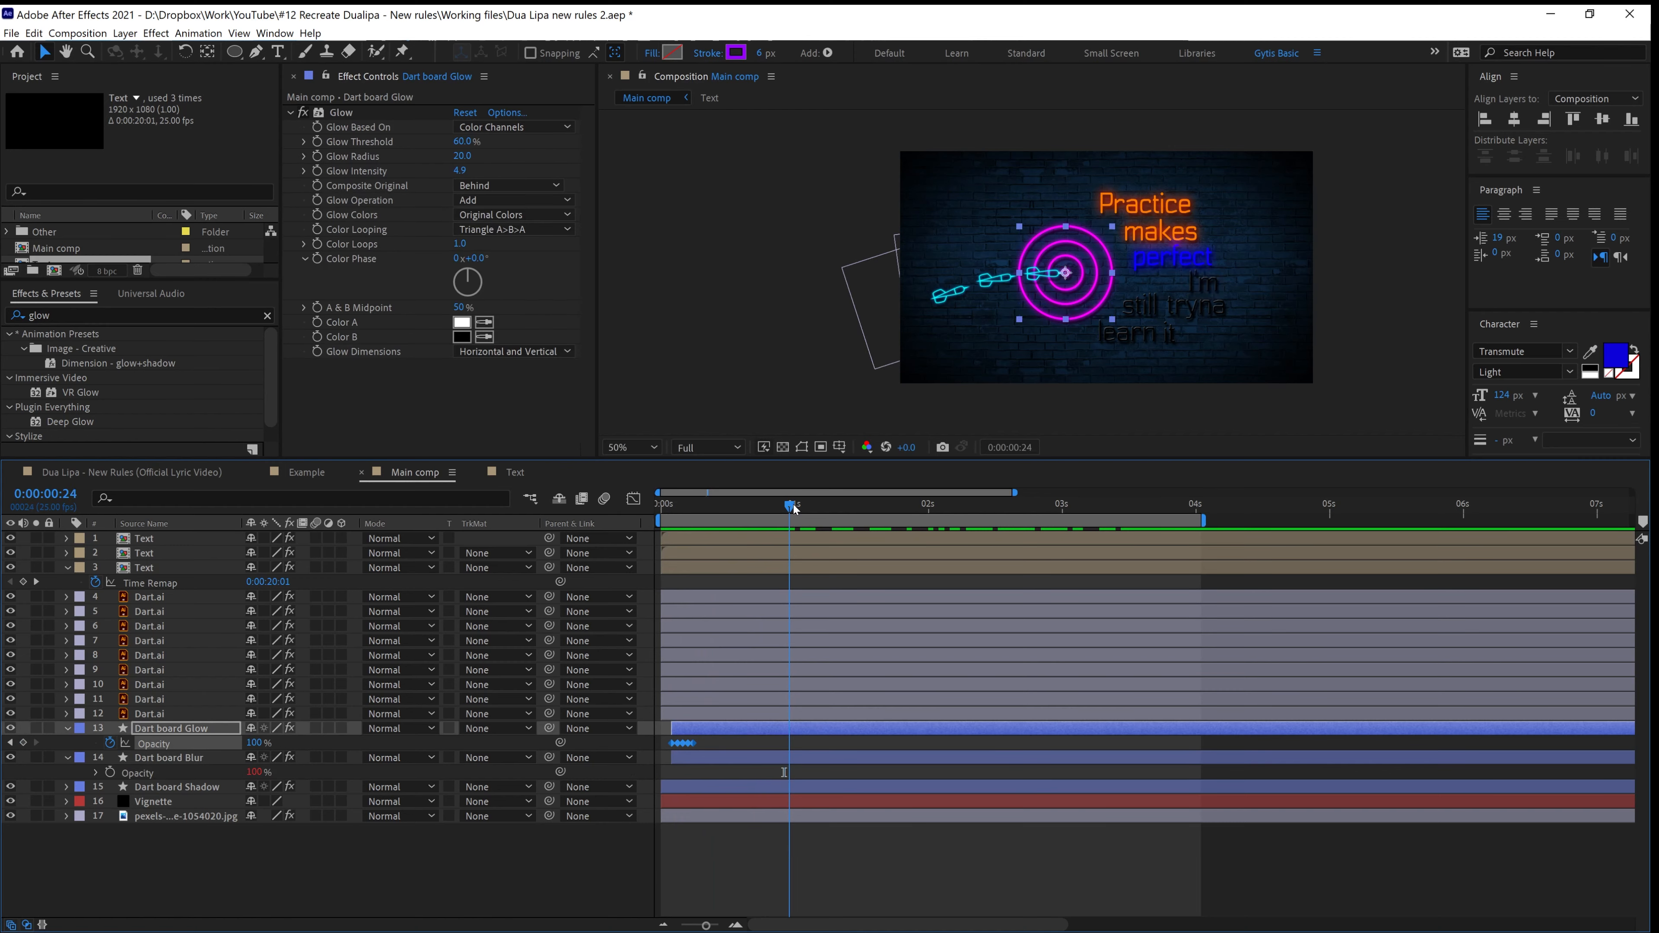
{"action": "key", "text": "ctrl+v"}
{"action": "left_click_drag", "start_coordinate": [790, 510], "coordinate": [757, 527]}
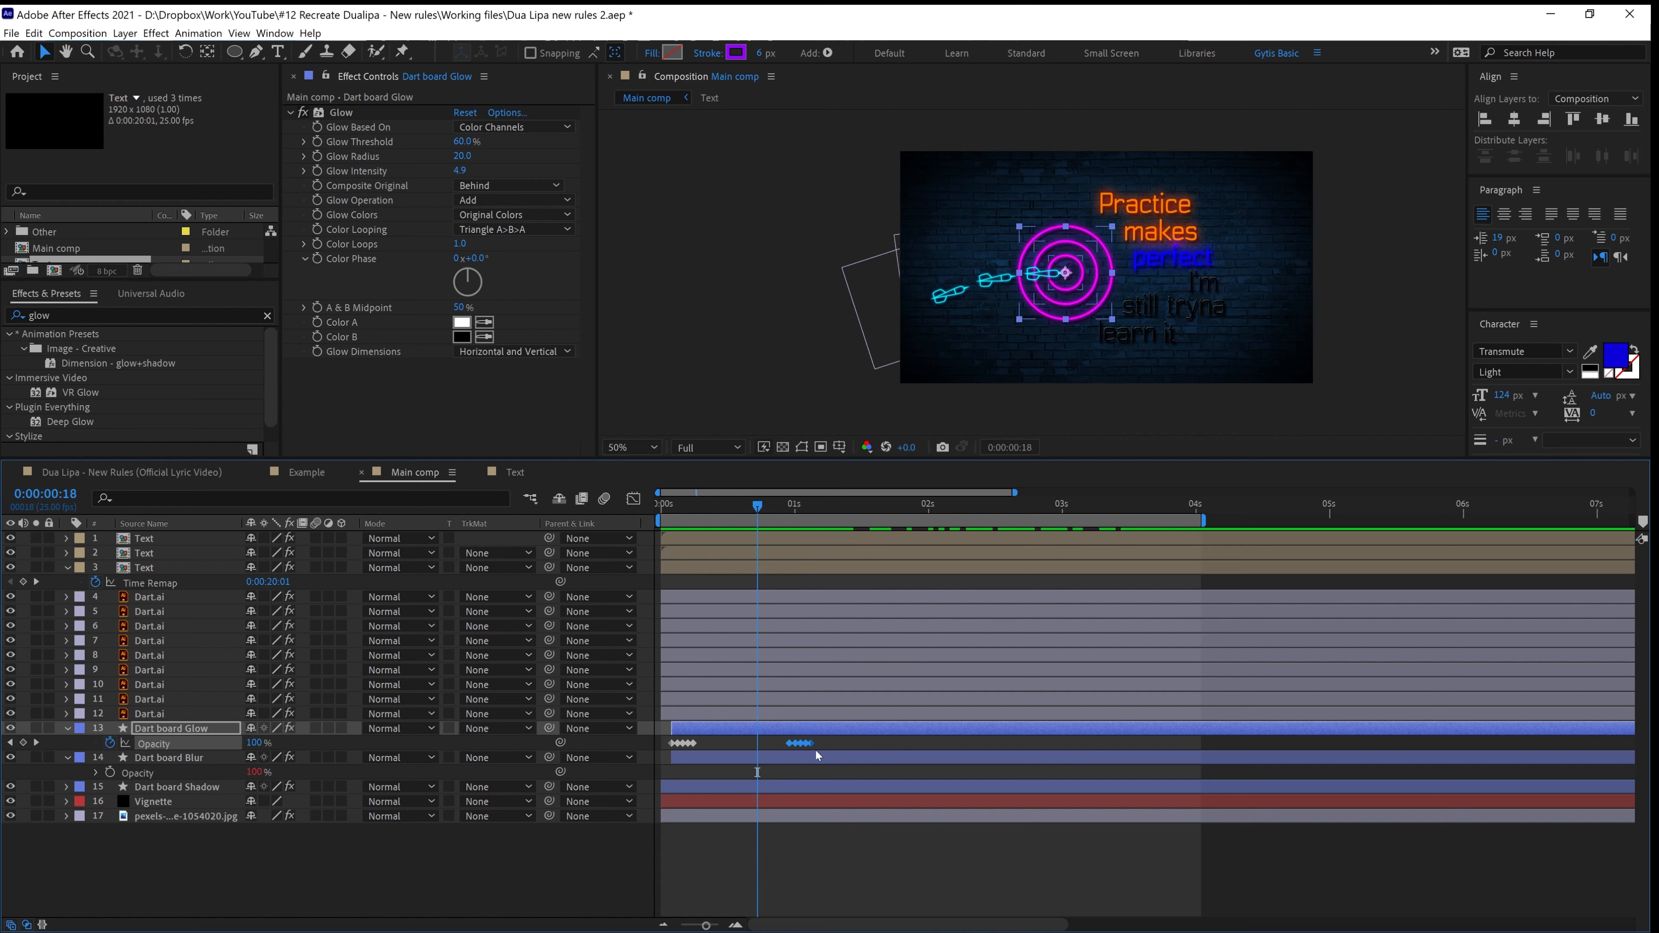
{"action": "left_click", "coordinate": [960, 504]}
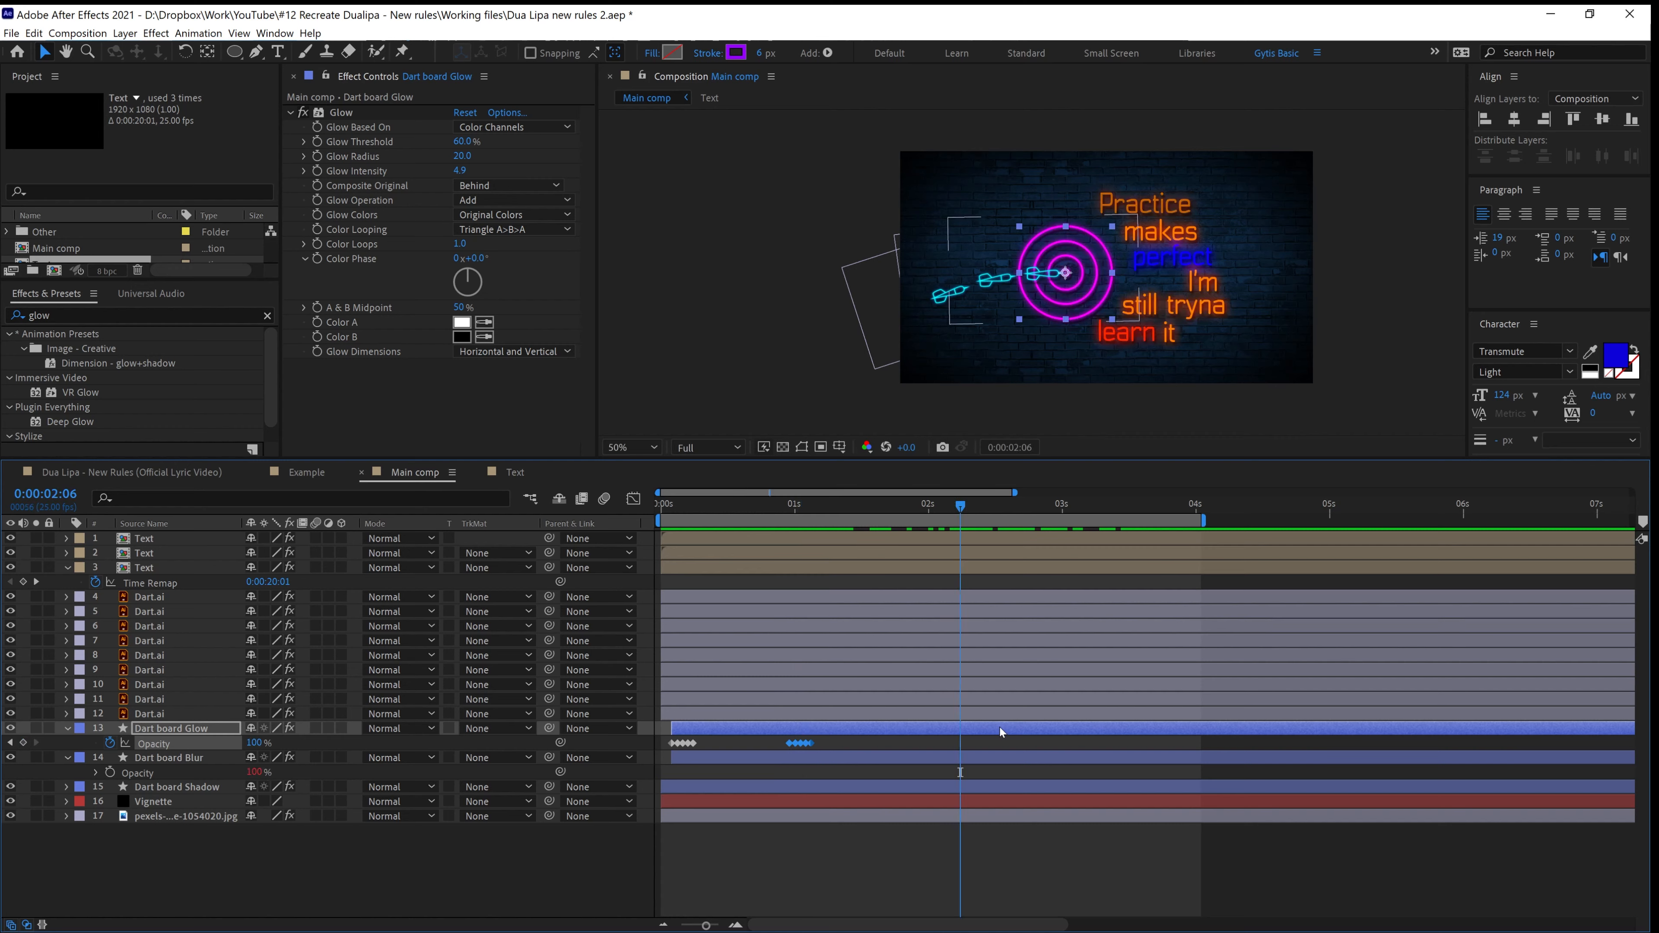
{"action": "left_click", "coordinate": [984, 730]}
{"action": "key", "text": "ctrl+v"}
{"action": "left_click", "coordinate": [1170, 505]}
{"action": "key", "text": "ctrl+v"}
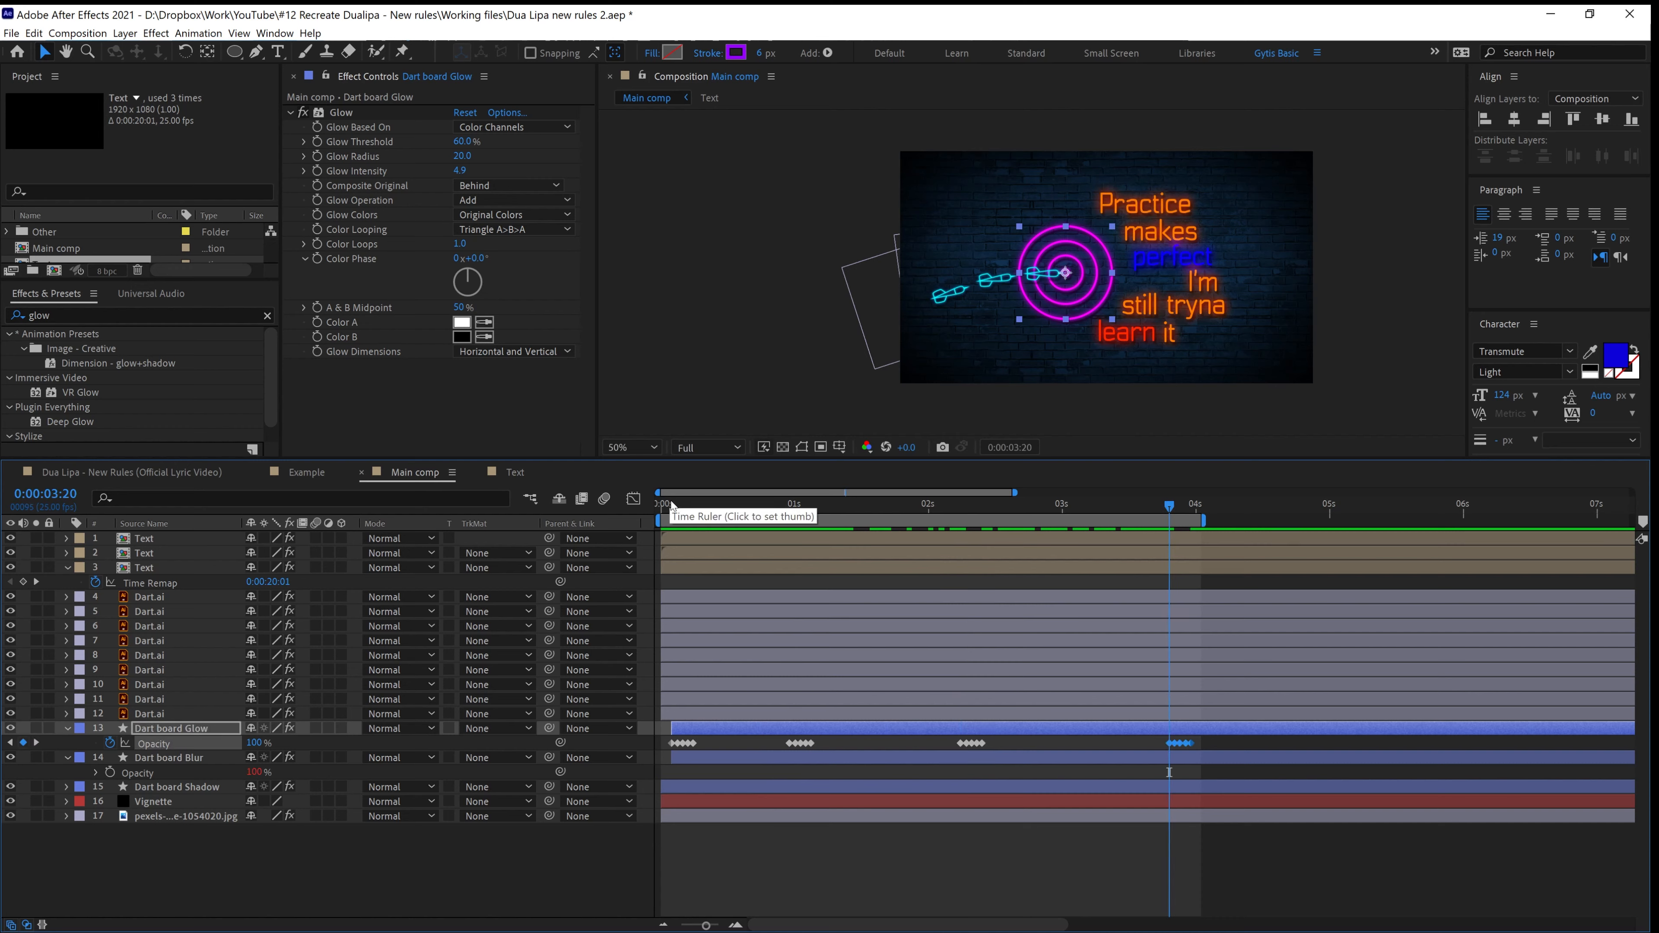
Play the Main comp from the first frame to check the repeated dartboard flicker
{"action": "left_click_drag", "start_coordinate": [672, 505], "coordinate": [600, 518]}
{"action": "key", "text": "space"}
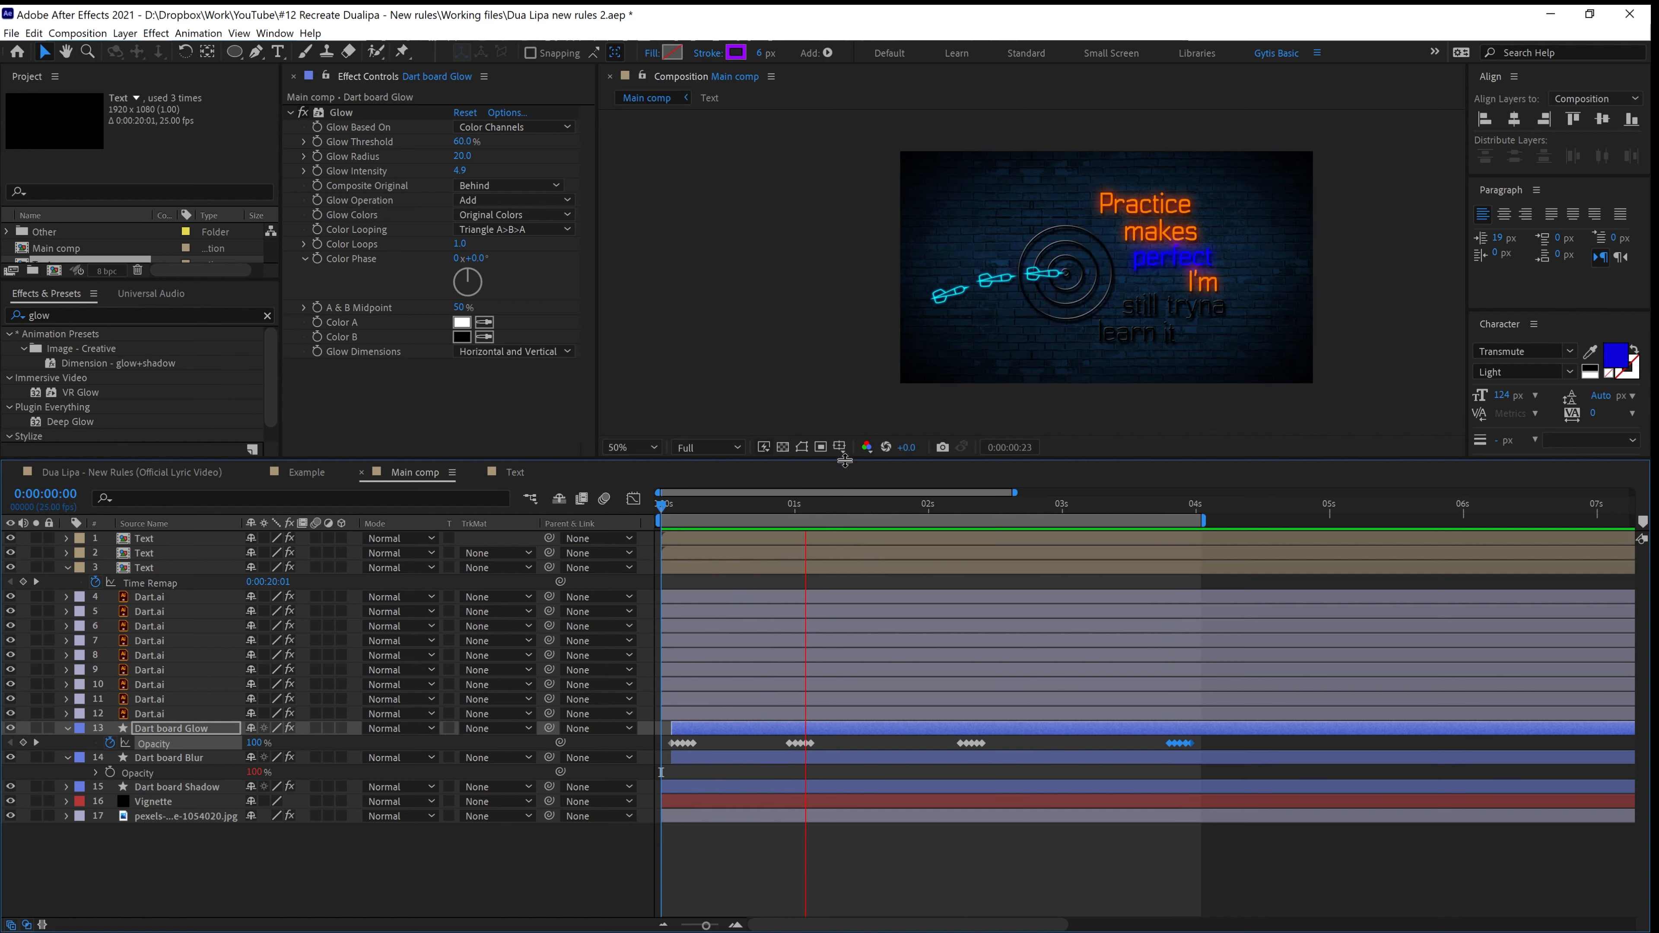
{"action": "key", "text": "space"}
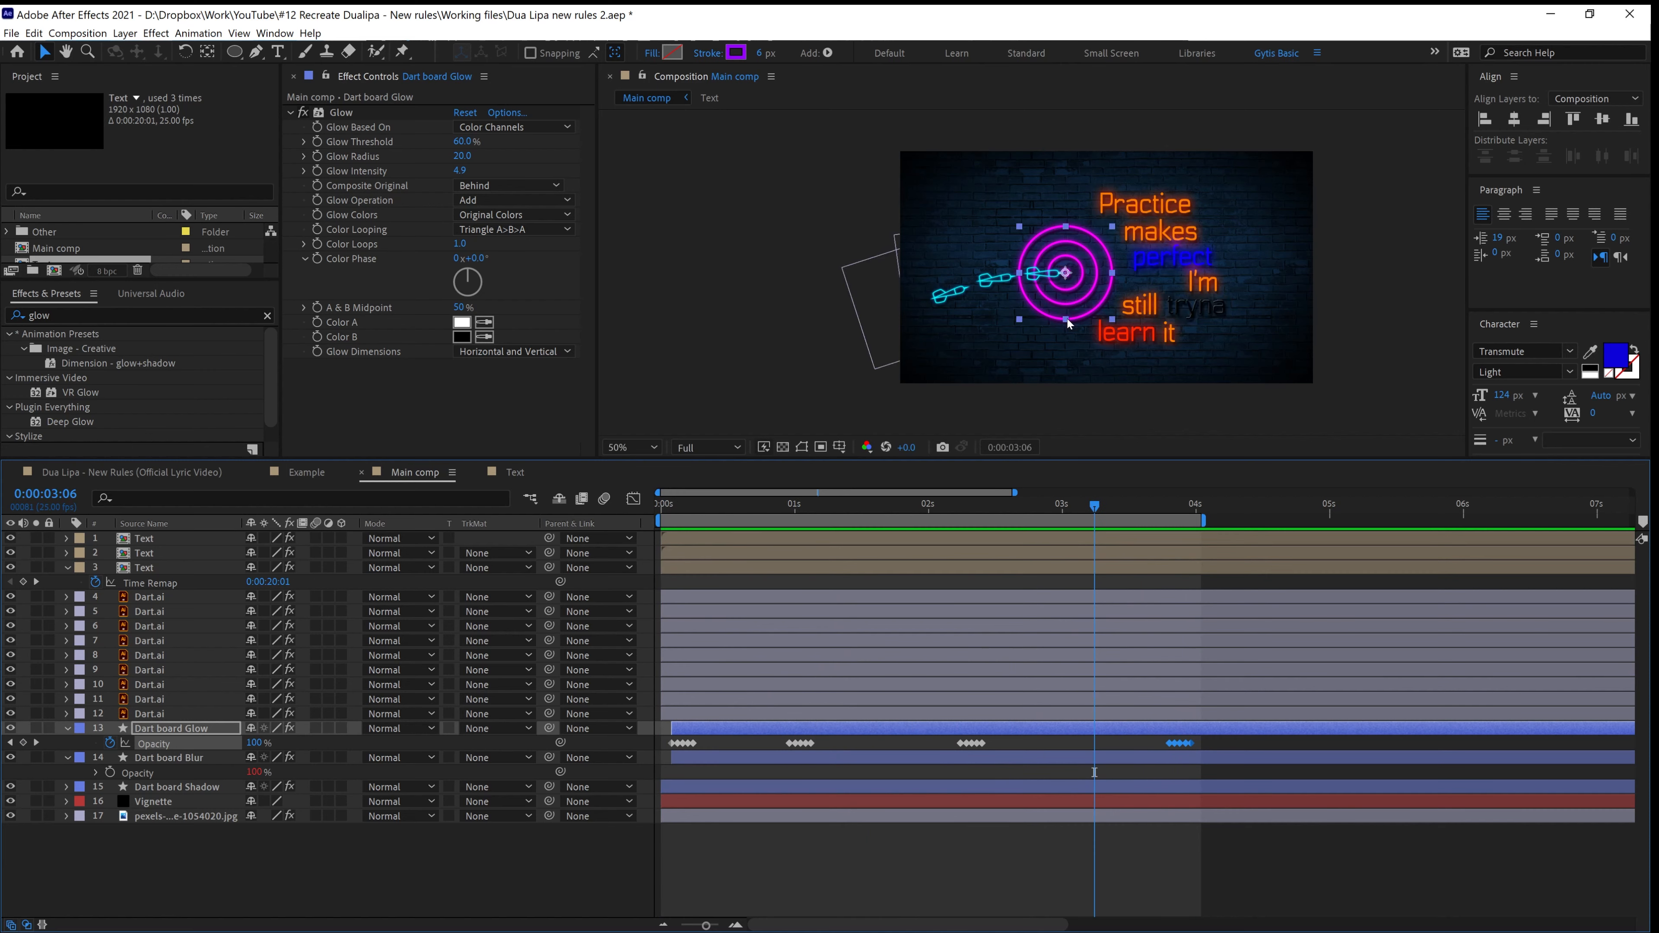
Set the label color of the 1st_Dart Glow and Dart board Glow layers to Orange
{"action": "key", "text": "slash"}
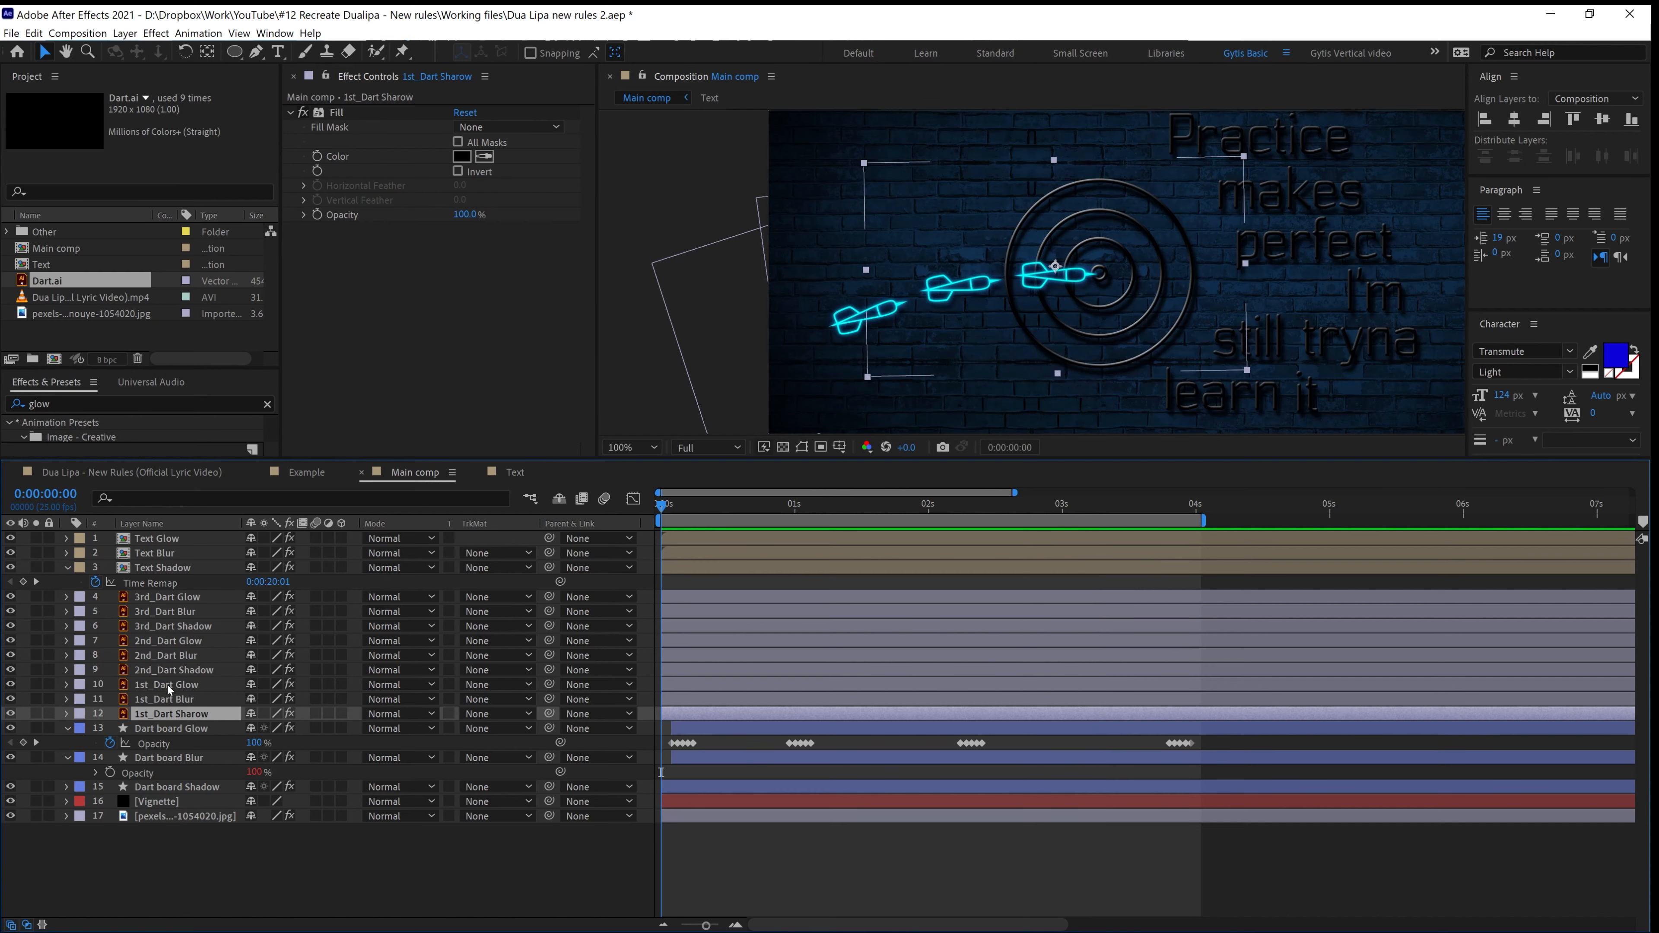
{"action": "left_click", "coordinate": [171, 685]}
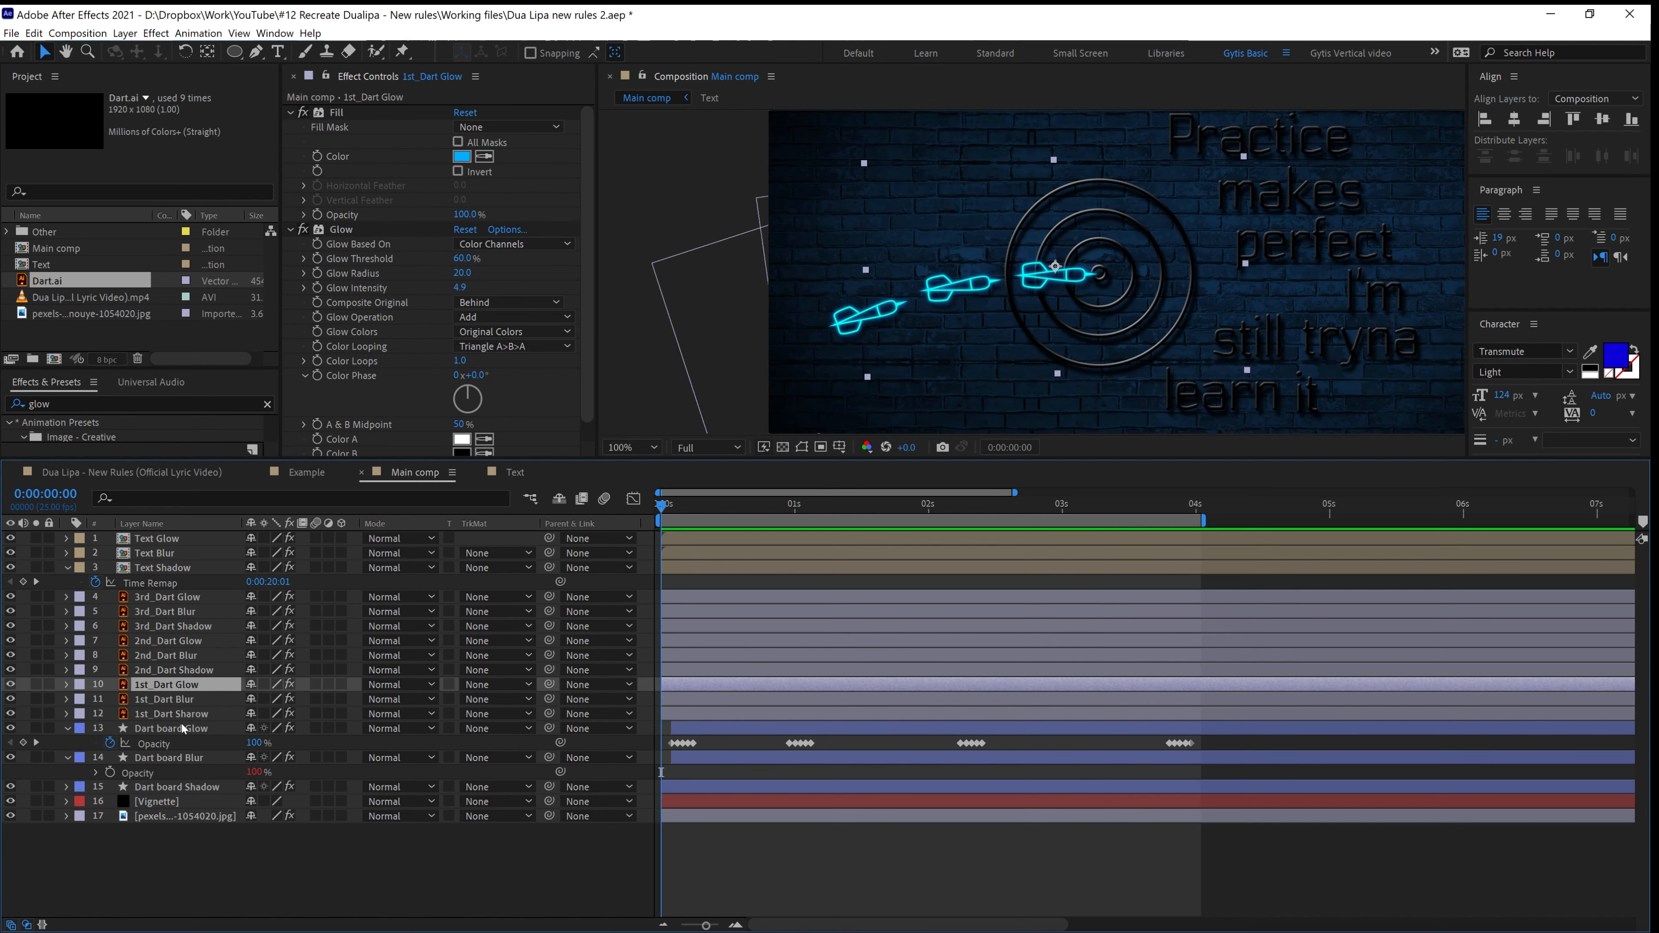
{"action": "left_click", "coordinate": [79, 685]}
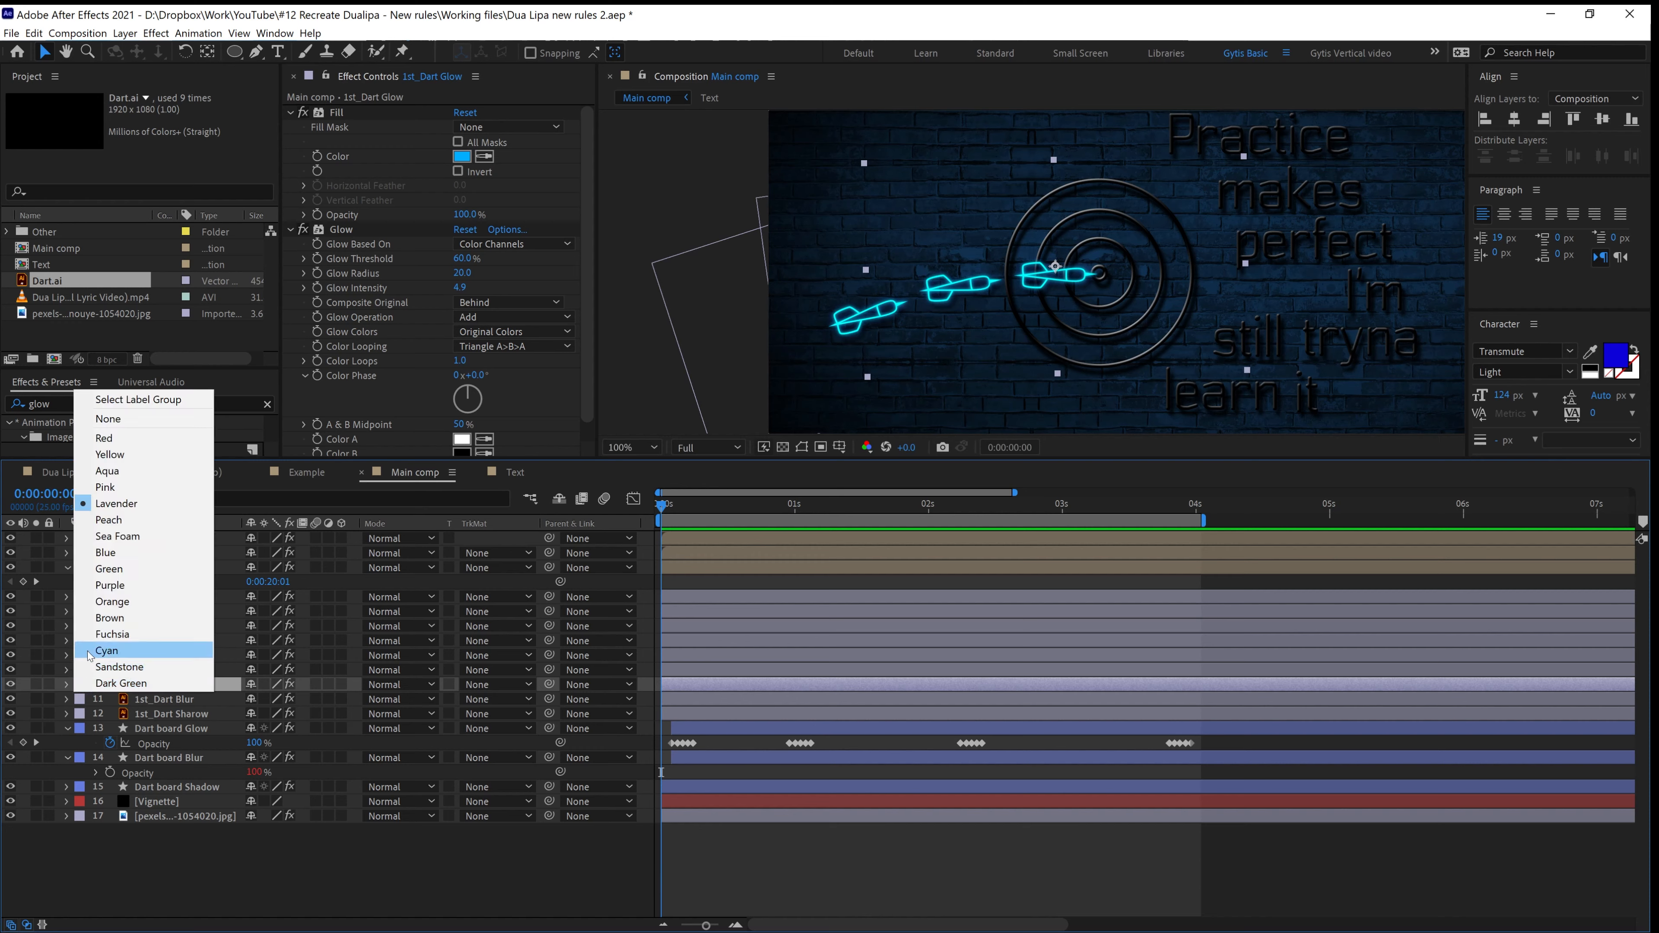
{"action": "left_click", "coordinate": [111, 601]}
{"action": "left_click", "coordinate": [161, 731]}
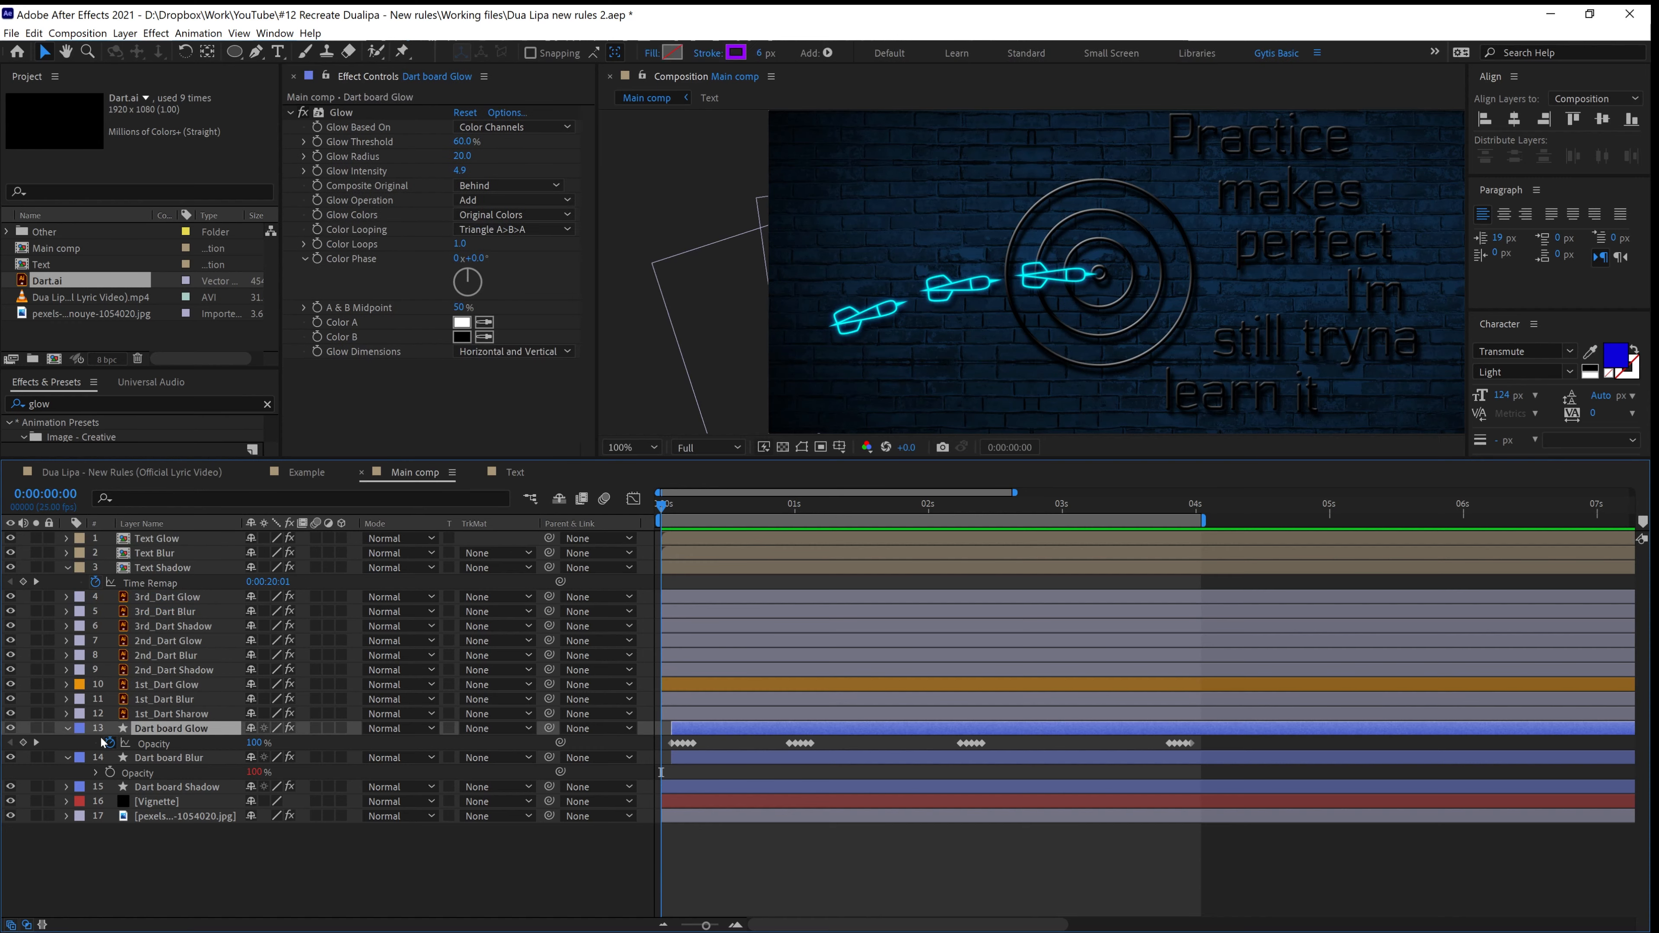
{"action": "left_click", "coordinate": [79, 728]}
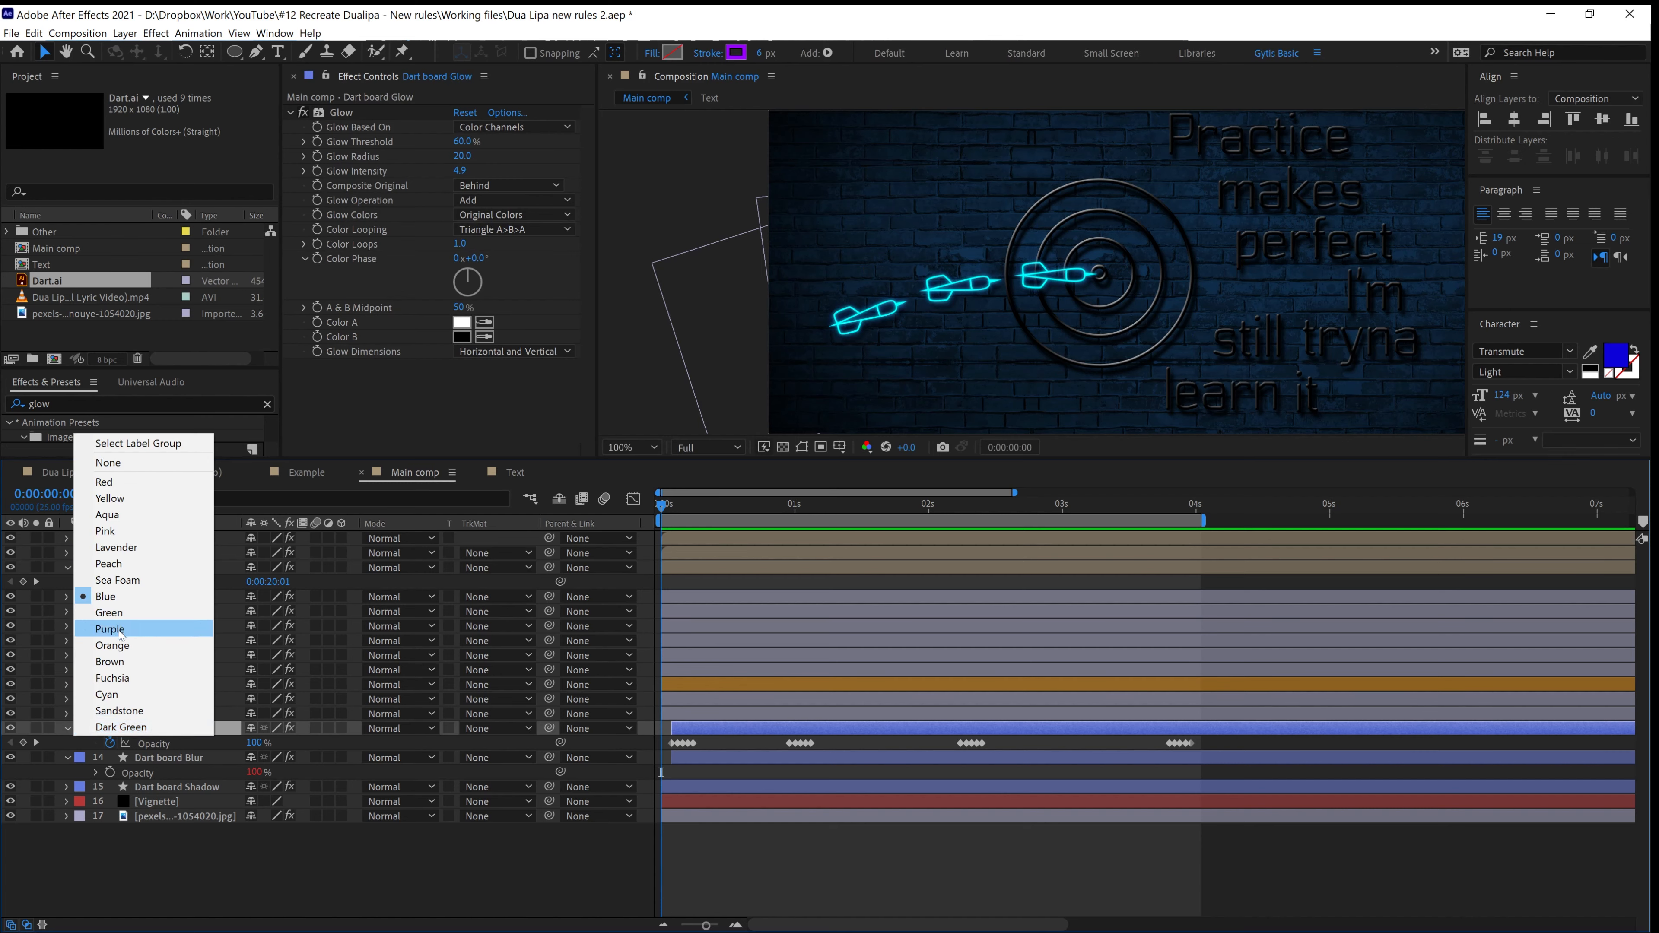
{"action": "left_click", "coordinate": [121, 646]}
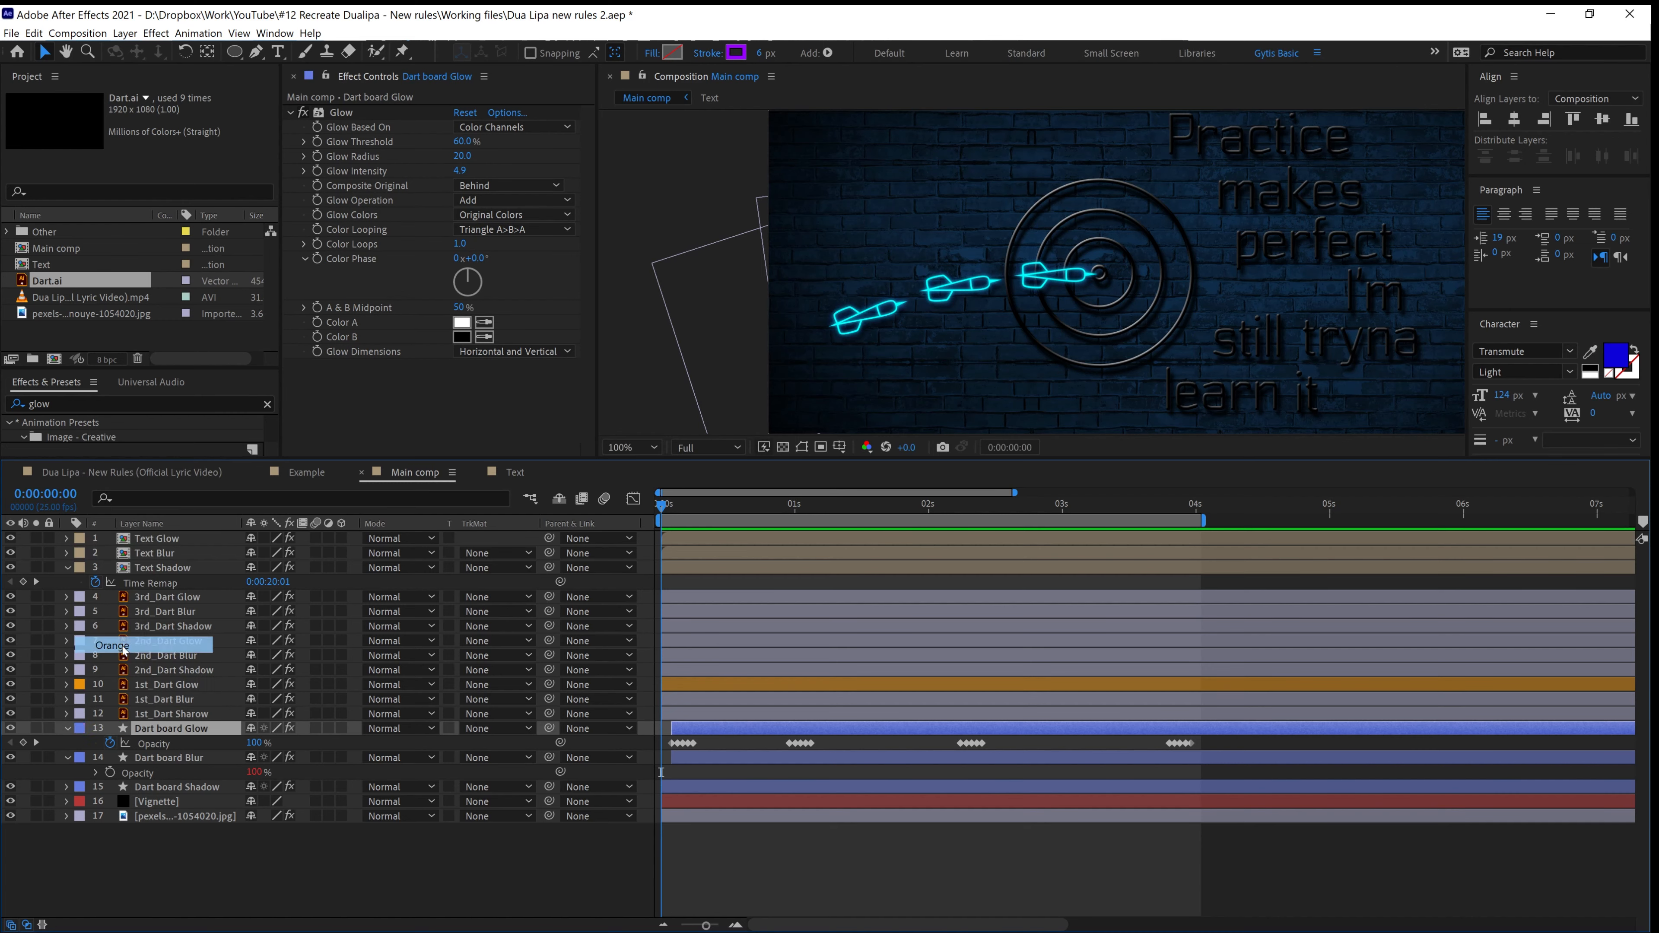
Set the label color of the 2nd_Dart Glow and 3rd_Dart Glow layers to Orange
{"action": "left_click", "coordinate": [168, 641]}
{"action": "left_click", "coordinate": [80, 642]}
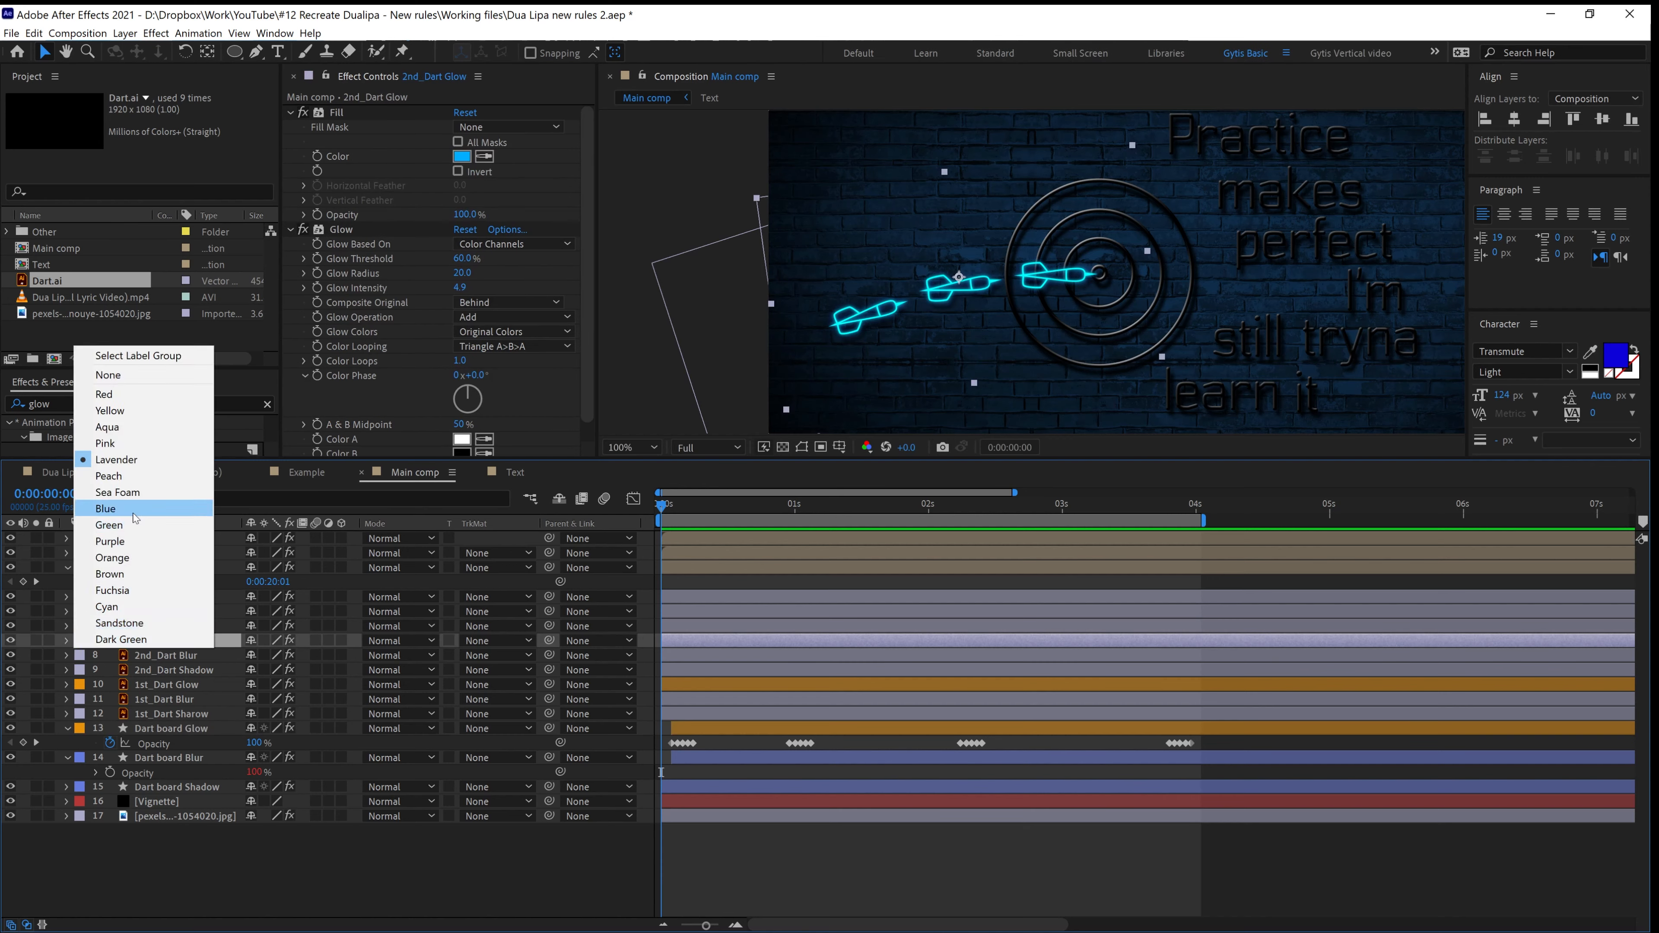
{"action": "left_click", "coordinate": [134, 558]}
{"action": "left_click", "coordinate": [160, 597]}
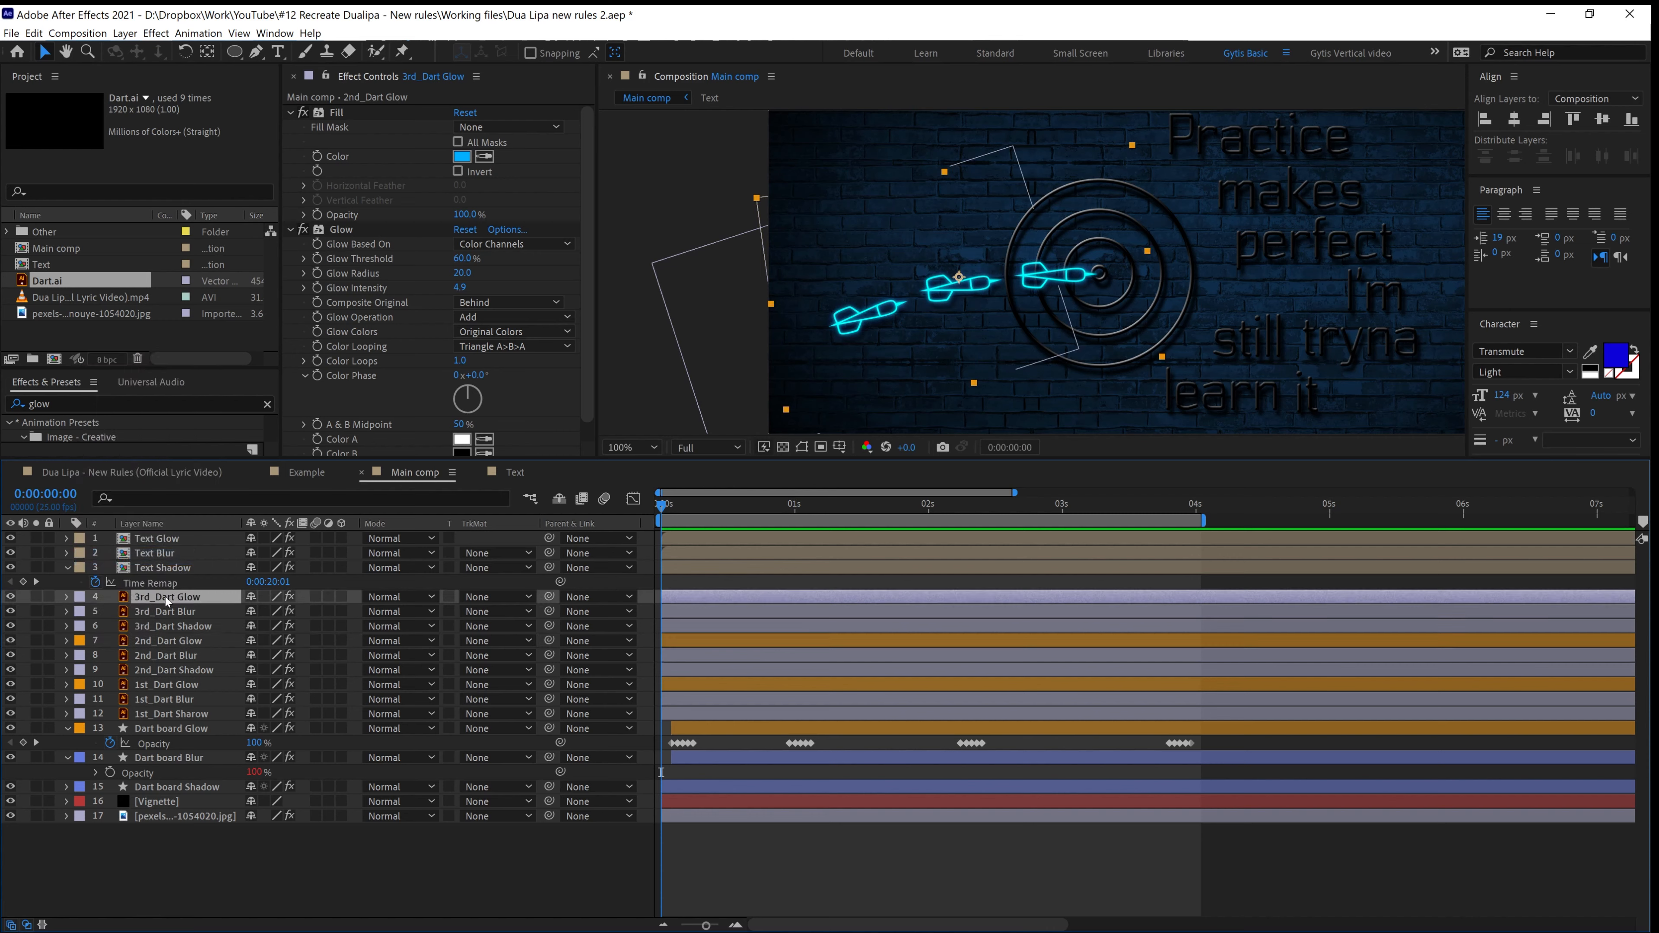
{"action": "left_click", "coordinate": [79, 597]}
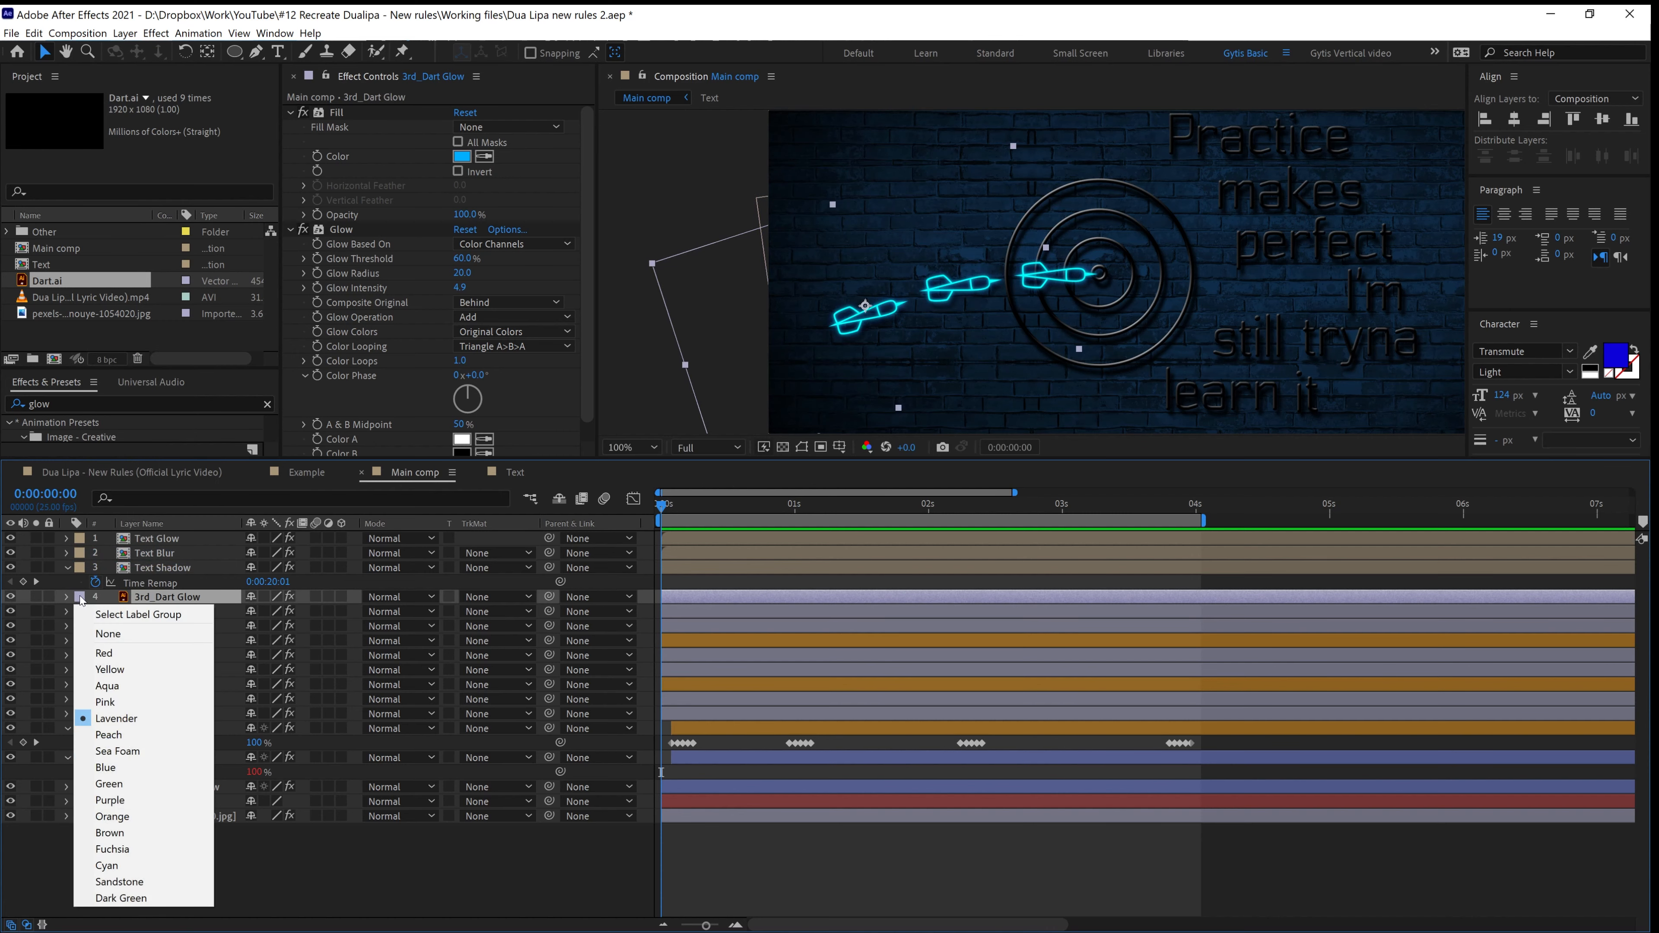
{"action": "left_click", "coordinate": [130, 819]}
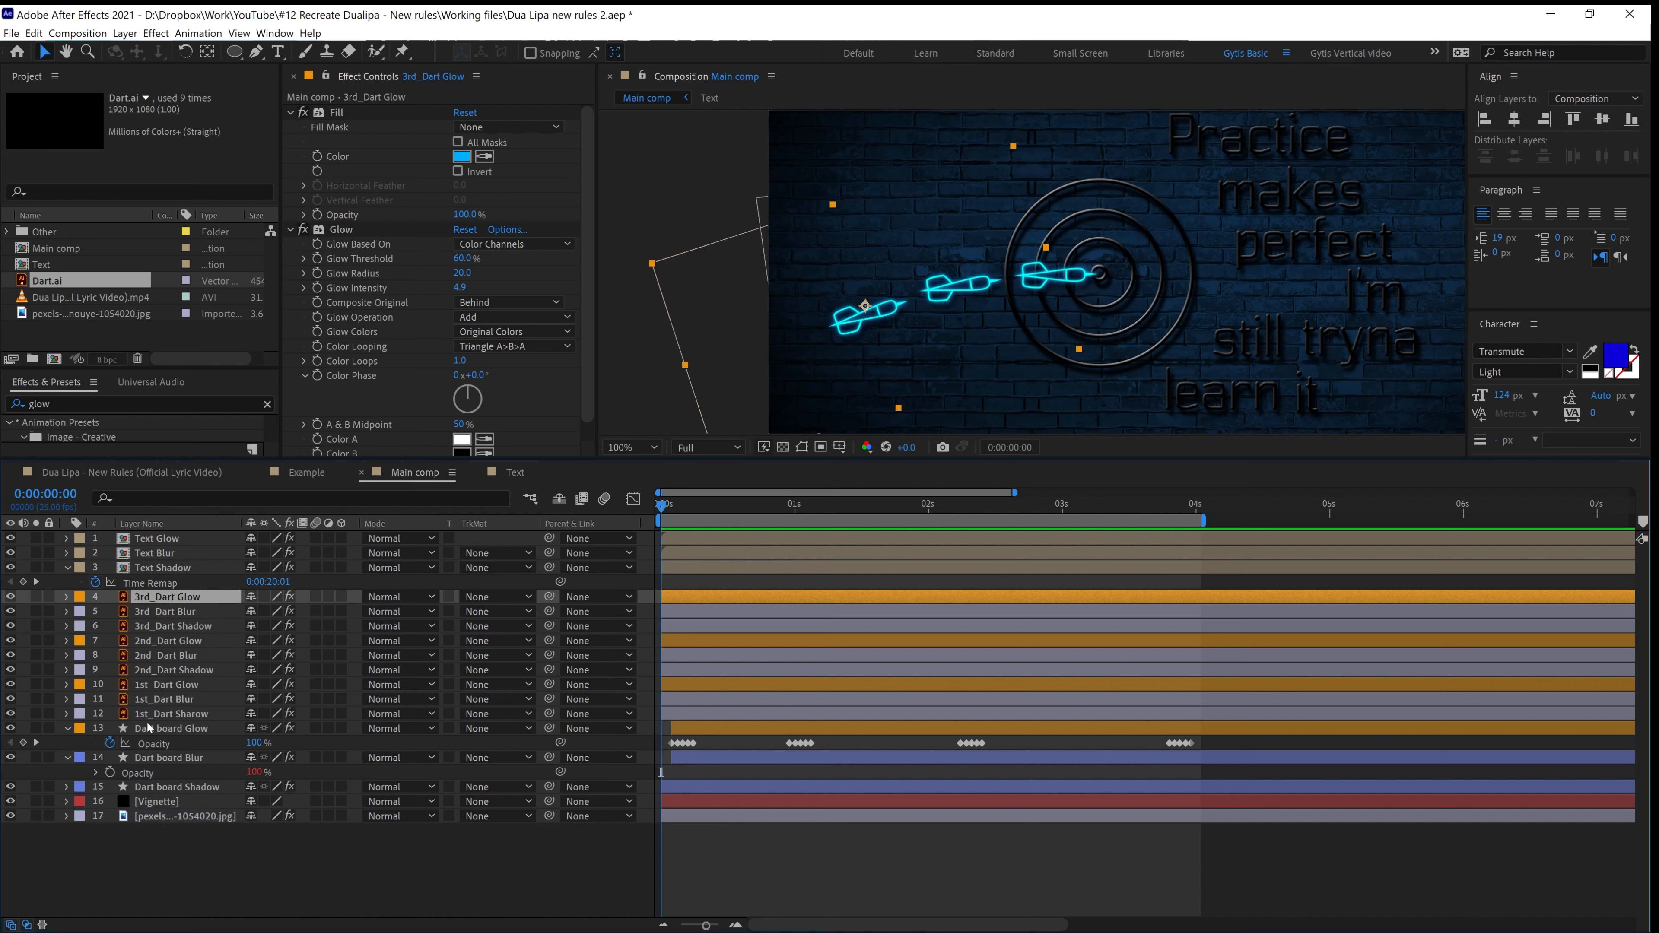
{"action": "left_click", "coordinate": [153, 613]}
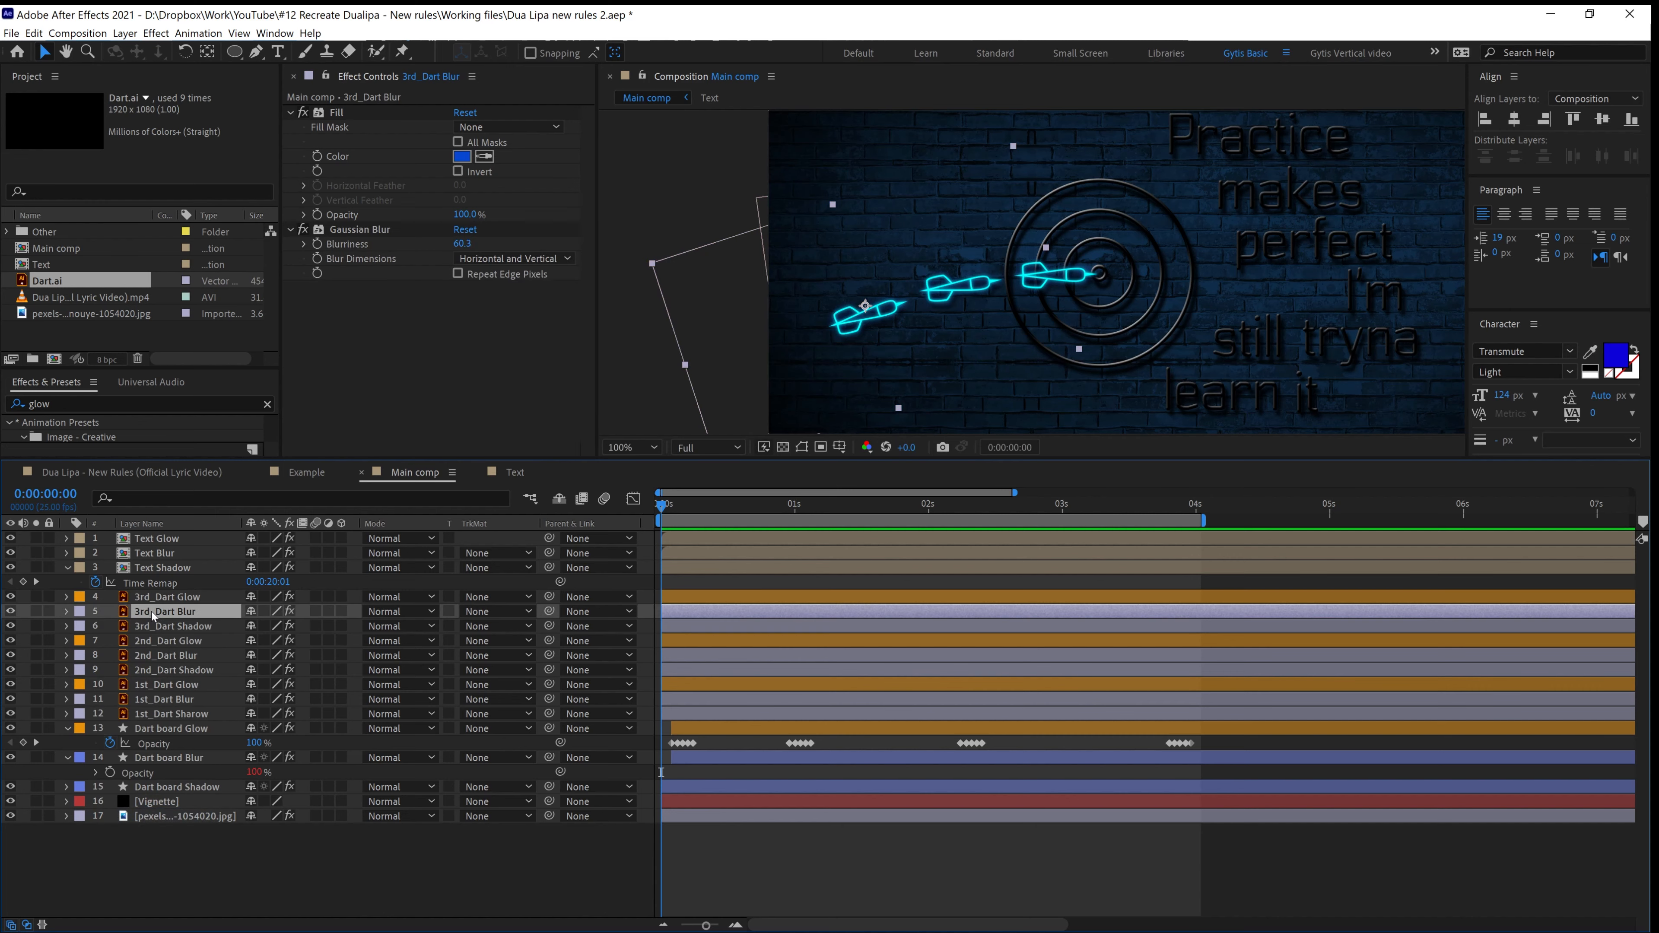
{"action": "left_click", "coordinate": [164, 597]}
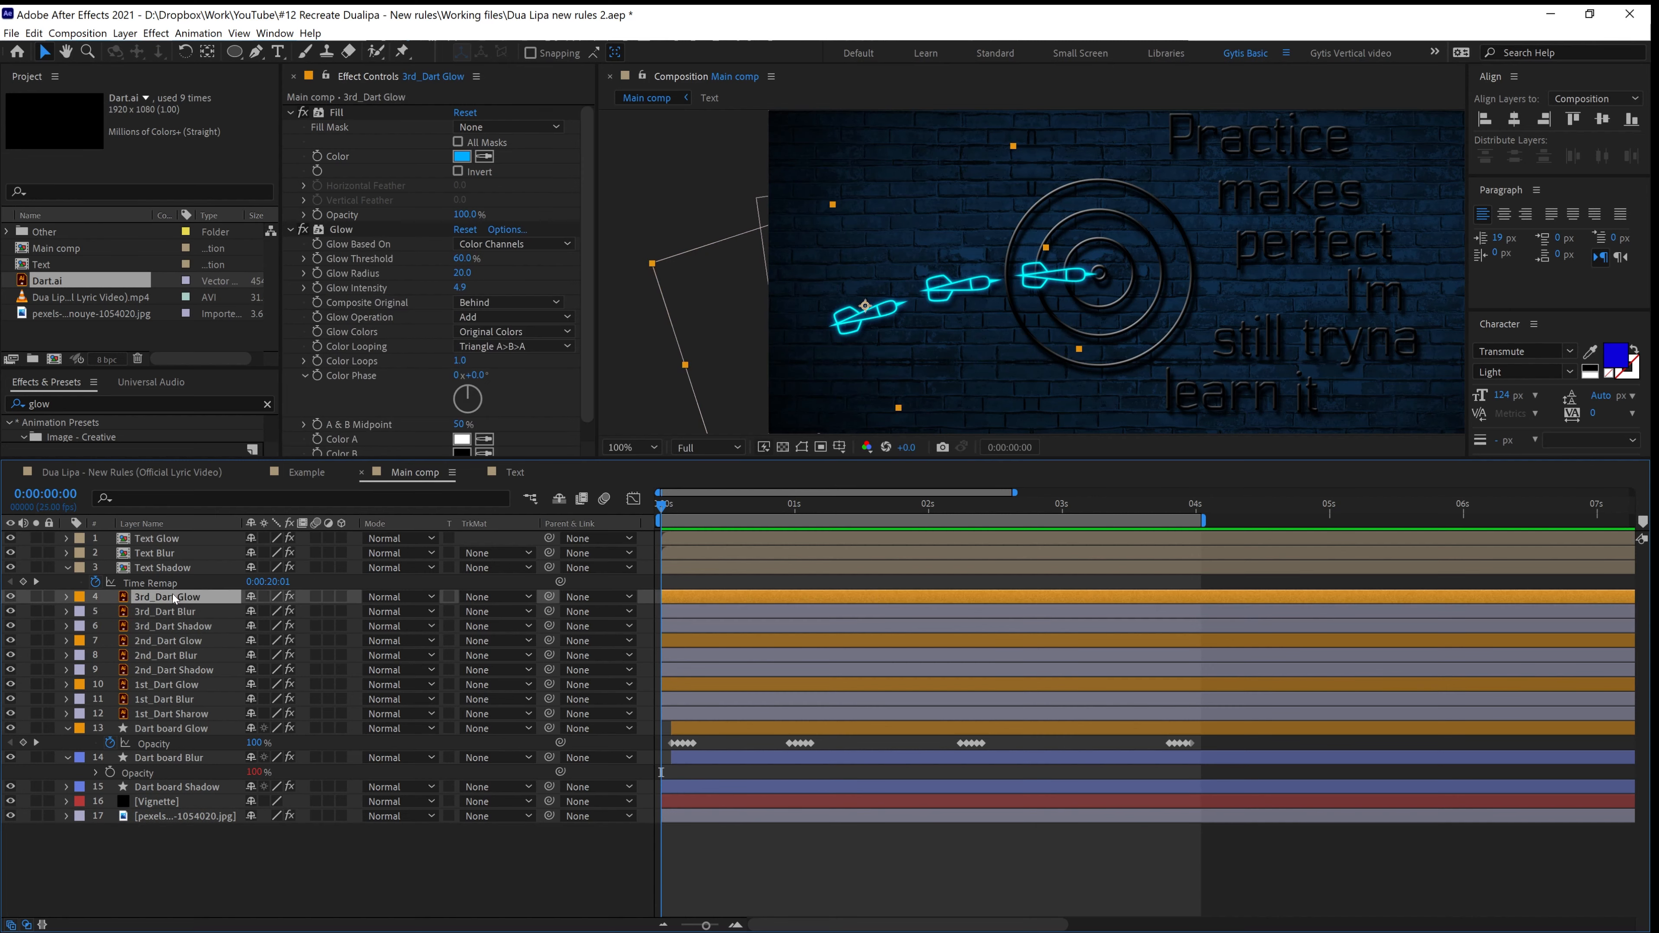
{"action": "left_click", "coordinate": [818, 682]}
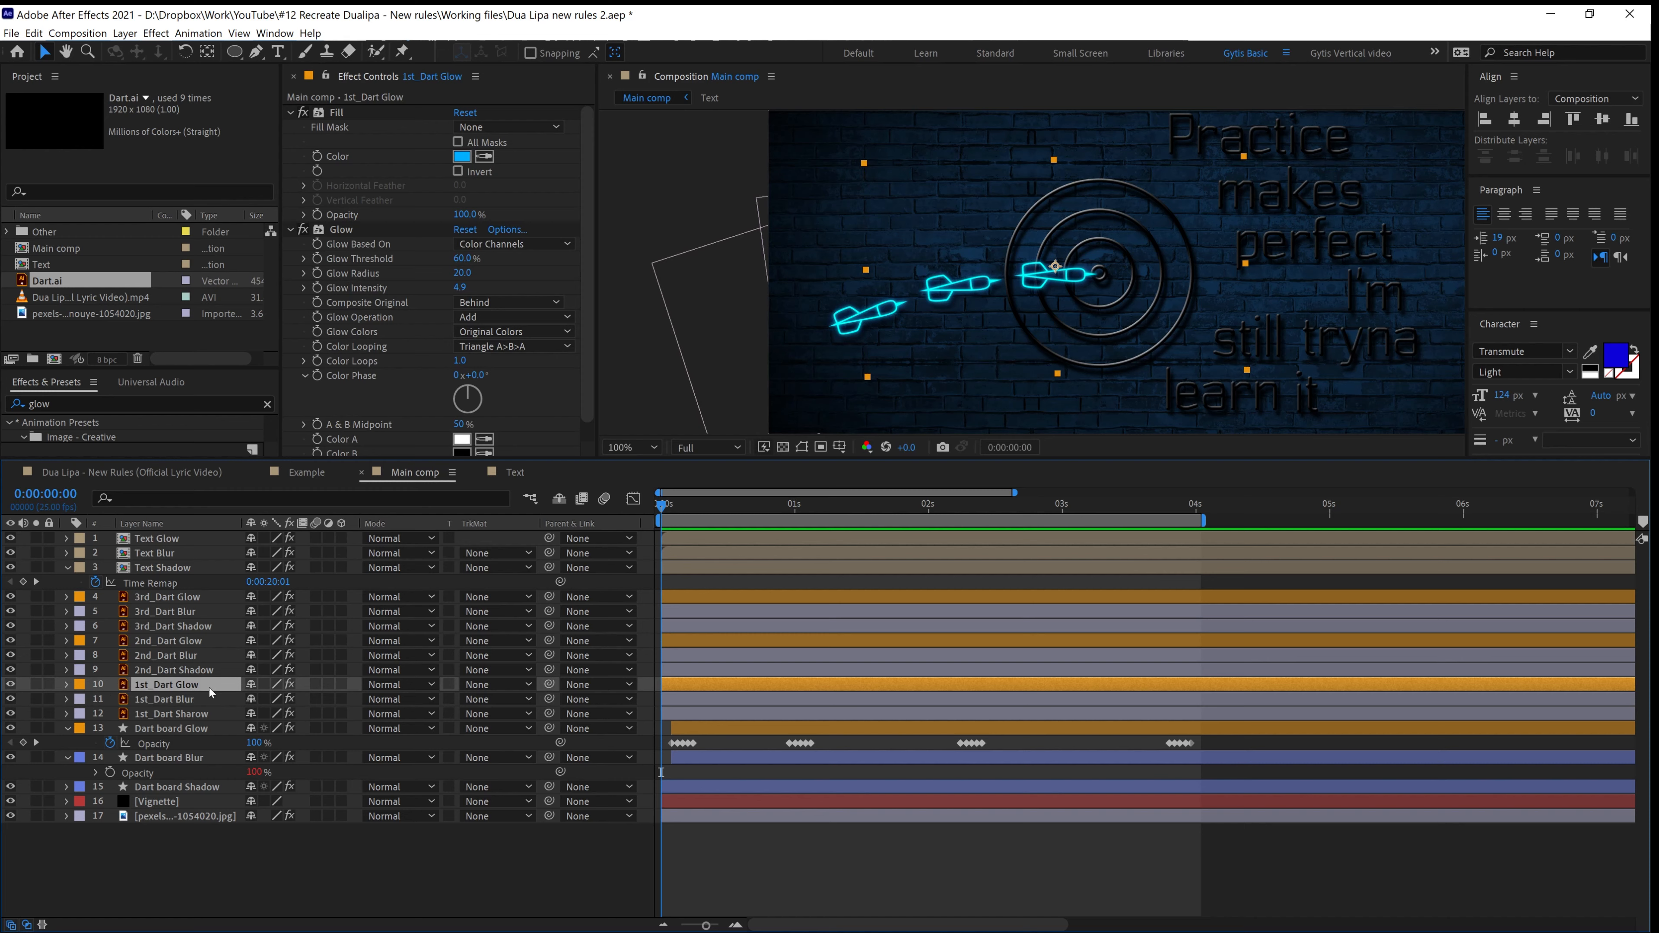
{"action": "left_click", "coordinate": [36, 684]}
{"action": "left_click", "coordinate": [36, 684]}
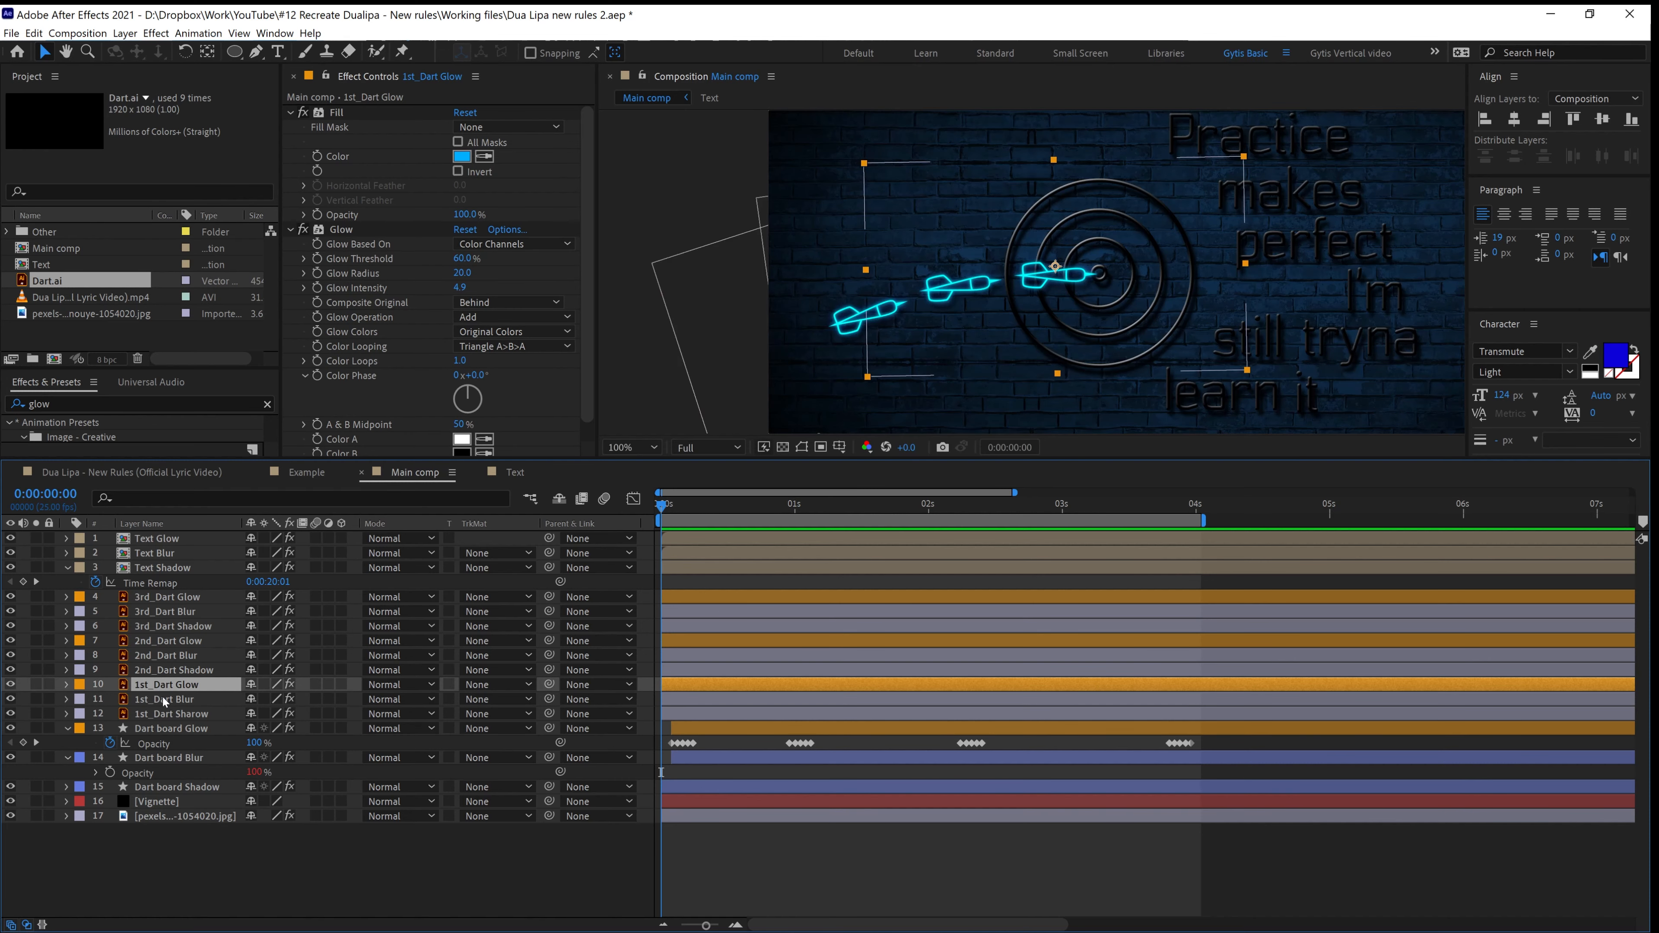
Shift the 3rd_Dart Glow and 3rd_Dart Blur layers to start at 0:00:00:01 and go to that frame
{"action": "left_click", "coordinate": [144, 599]}
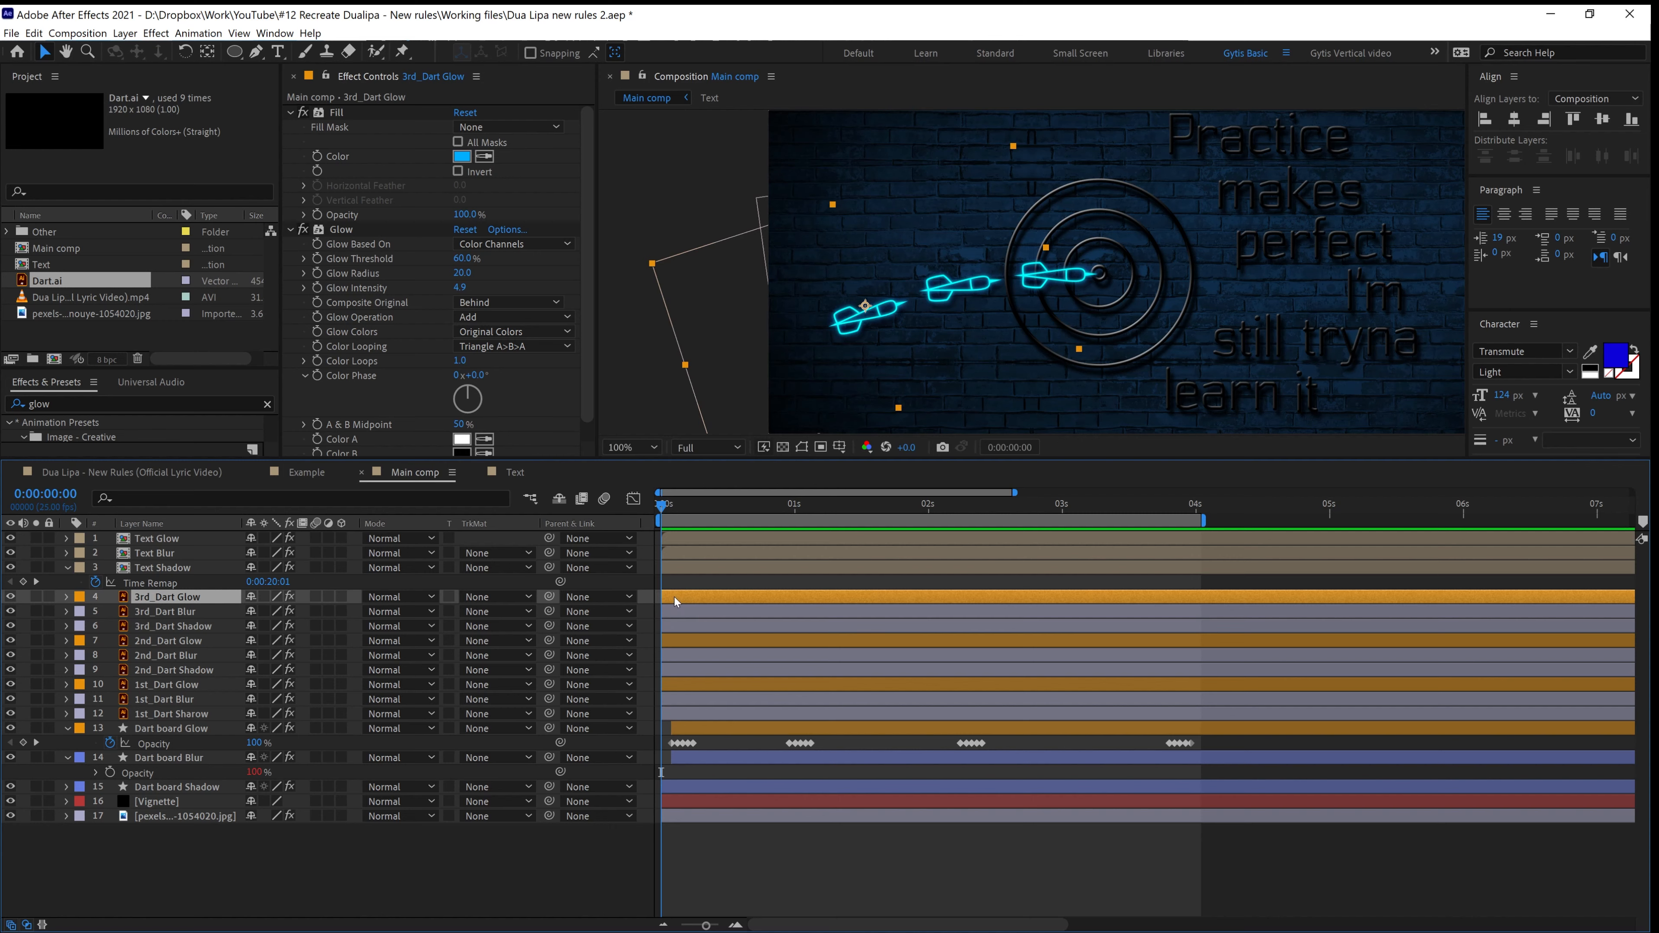
{"action": "left_click", "coordinate": [678, 625], "text": "shift"}
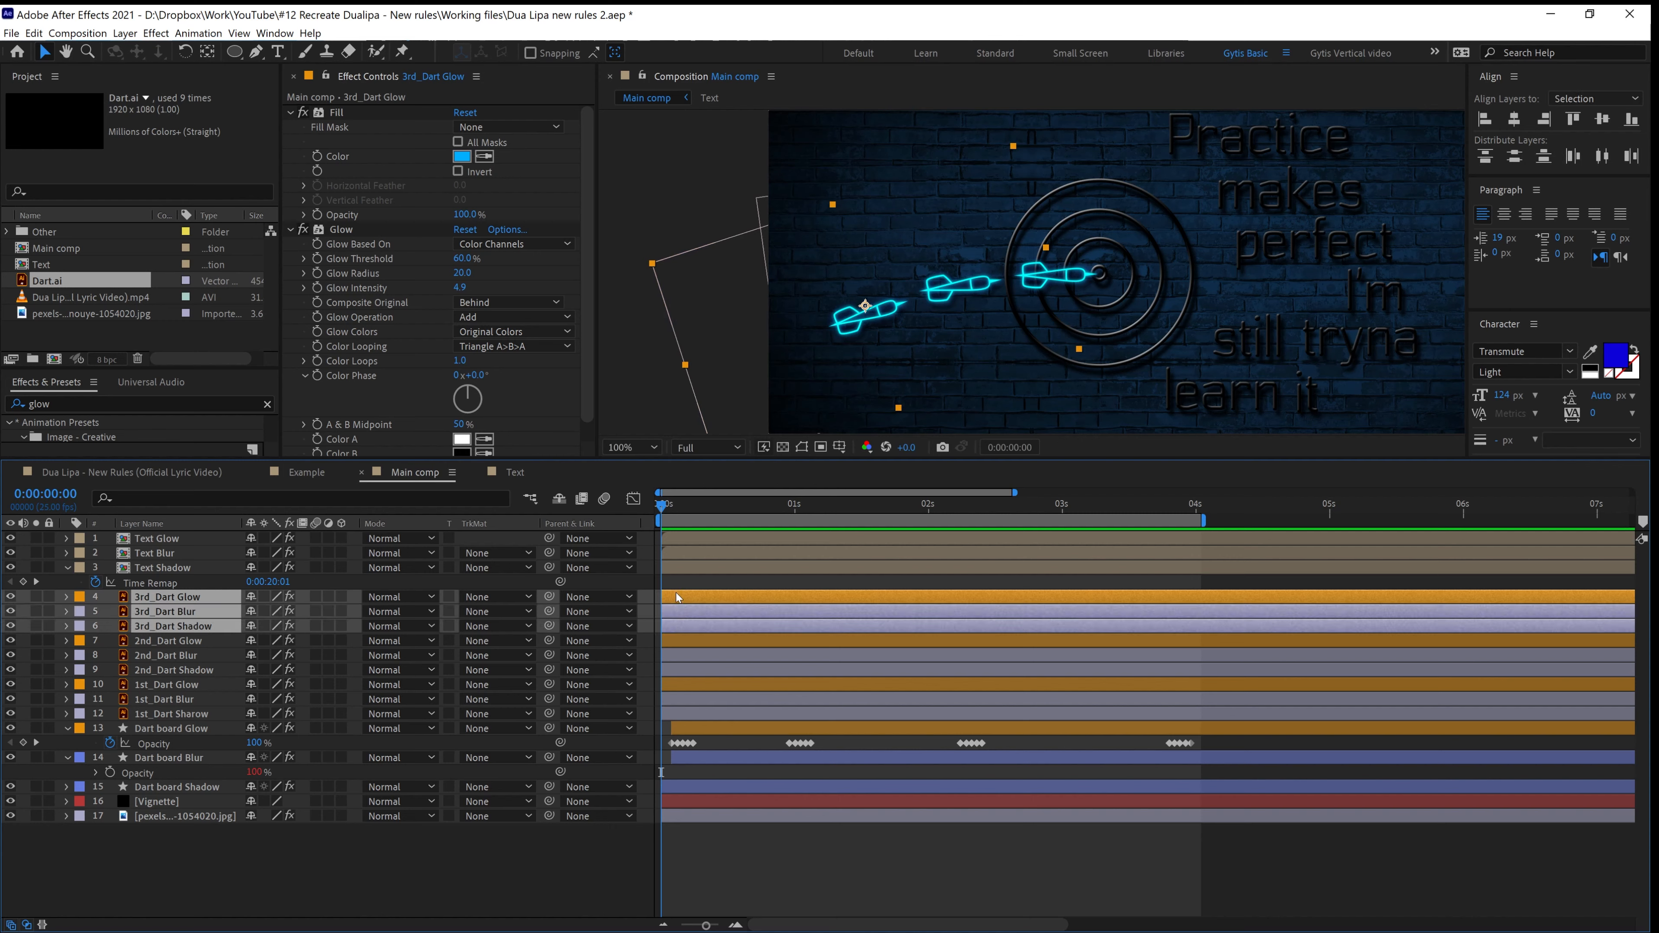
{"action": "key", "text": "ctrl+shift+a"}
{"action": "left_click", "coordinate": [675, 595]}
{"action": "left_click", "coordinate": [674, 609], "text": "shift"}
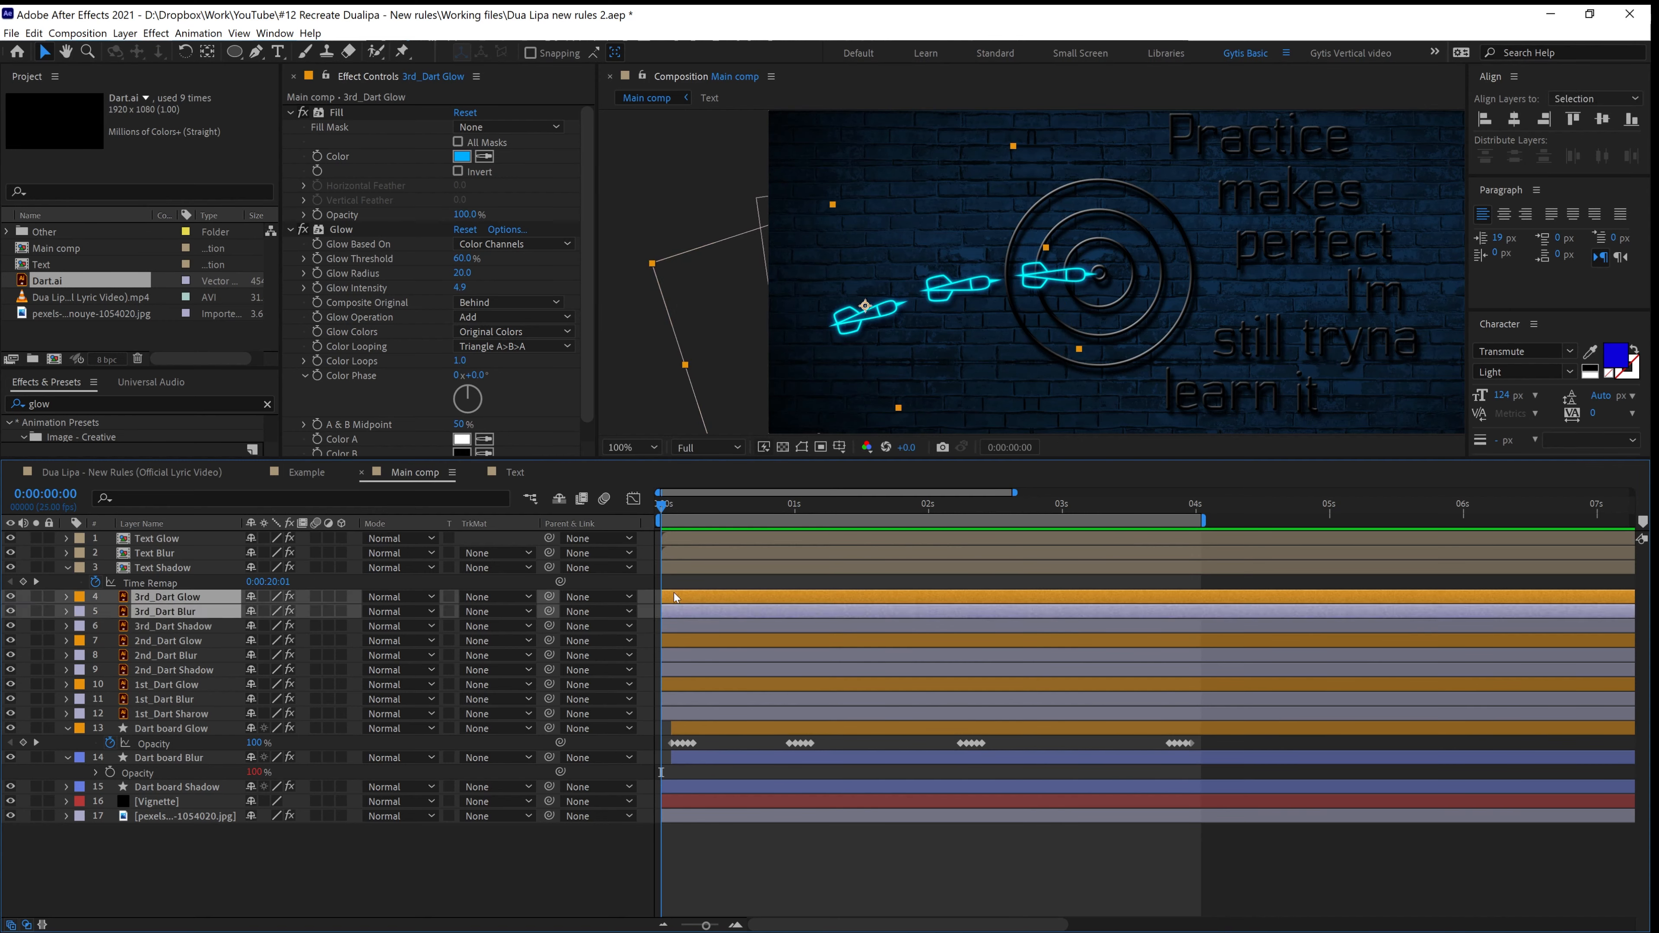
{"action": "left_click_drag", "start_coordinate": [674, 593], "coordinate": [682, 597]}
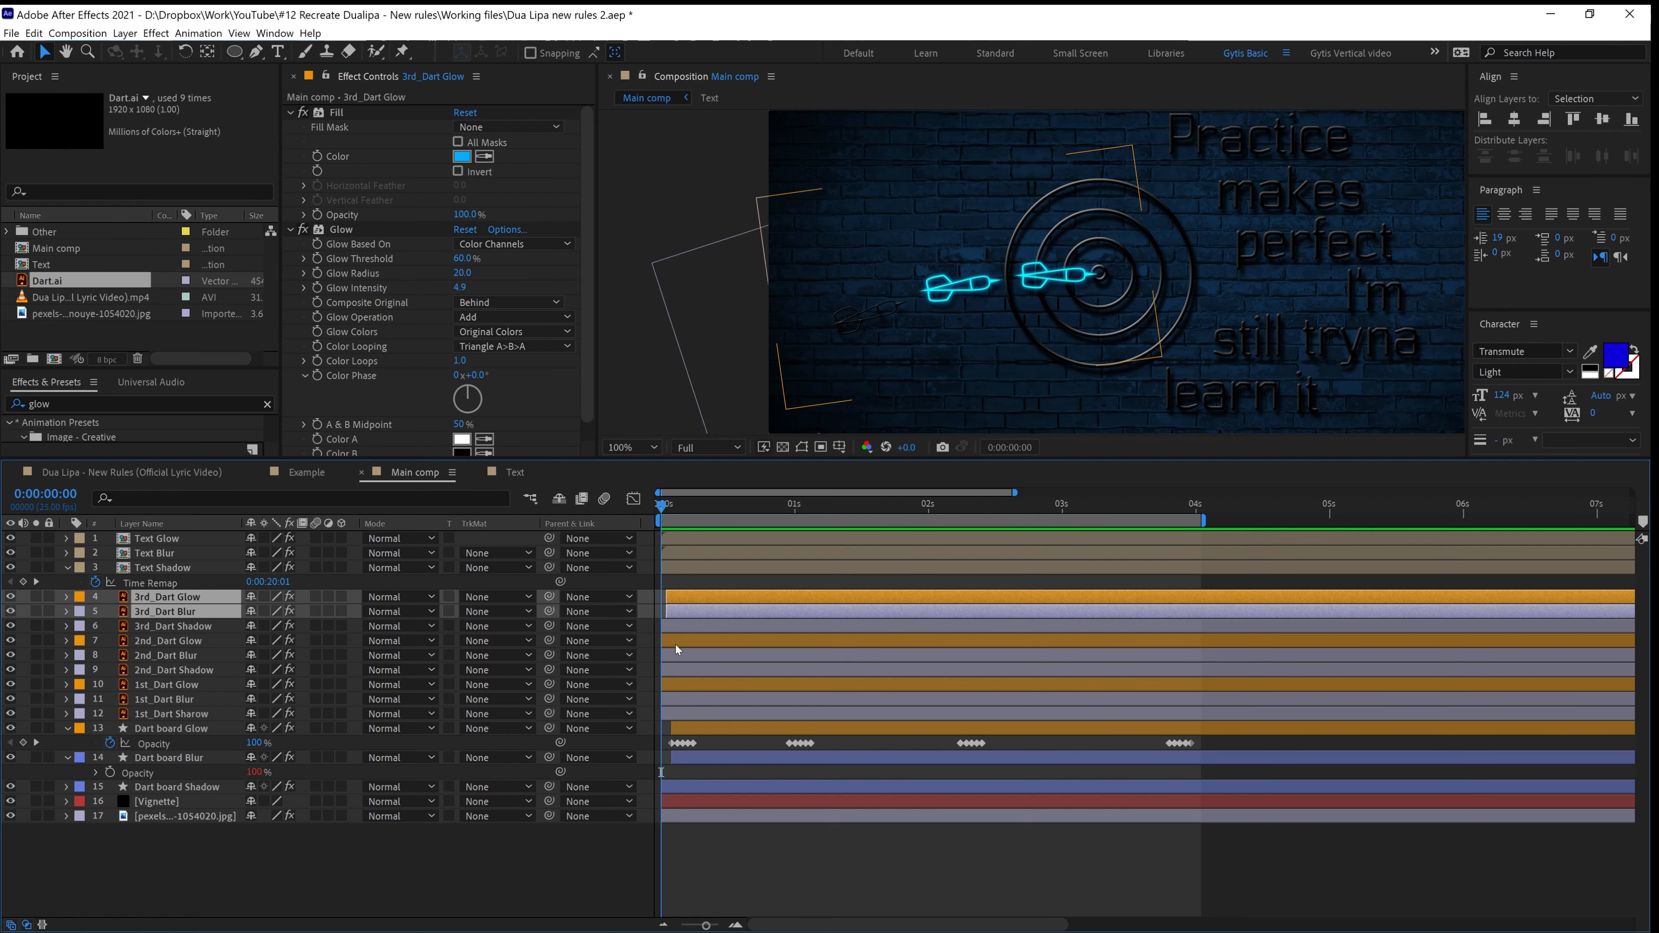
{"action": "left_click", "coordinate": [668, 505]}
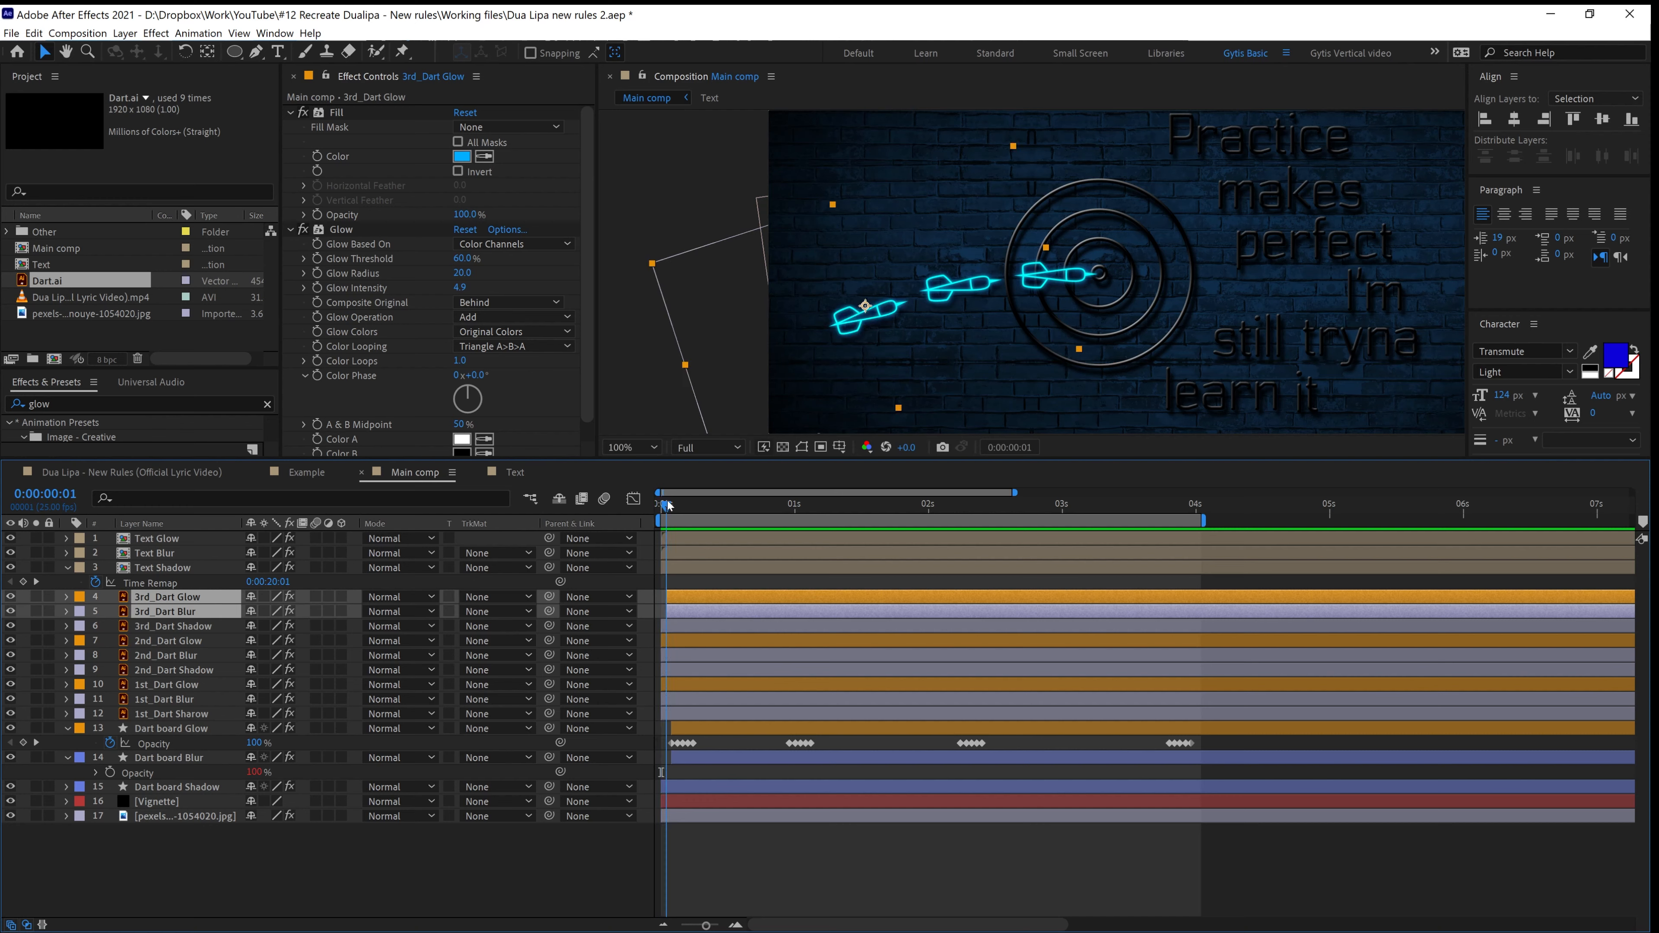
Copy the first group of flicker Opacity keyframes from Dart board Glow to the 3rd_Dart Glow layer at 0:00:00:01
{"action": "left_click", "coordinate": [672, 597]}
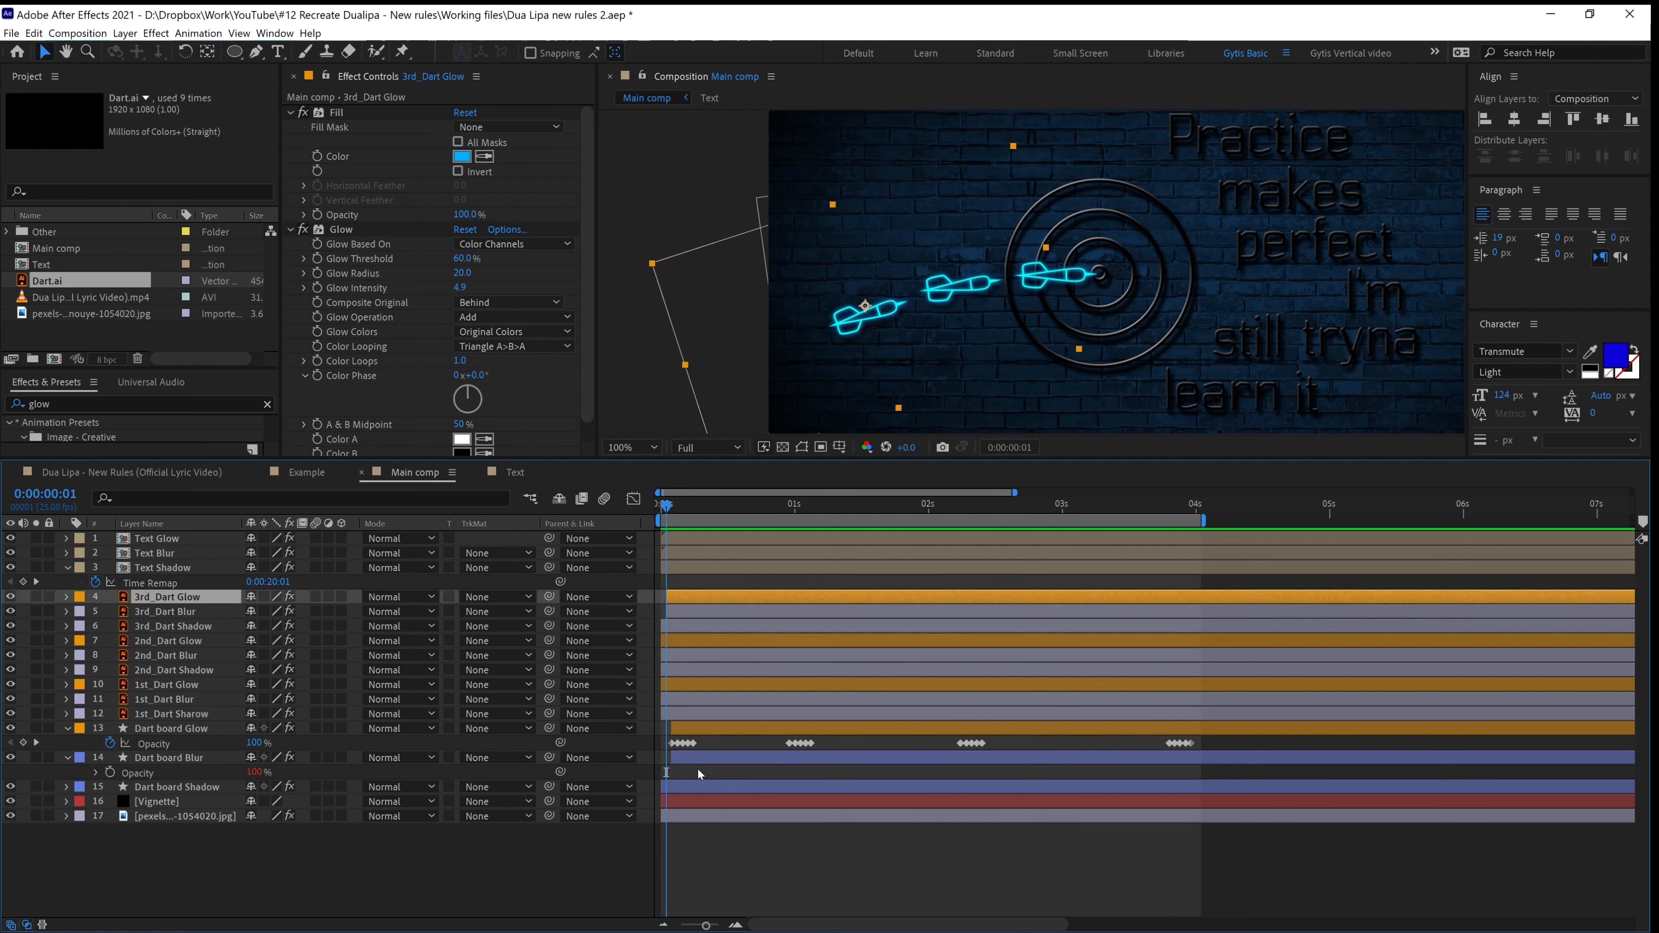
{"action": "left_click_drag", "start_coordinate": [702, 741], "coordinate": [615, 750]}
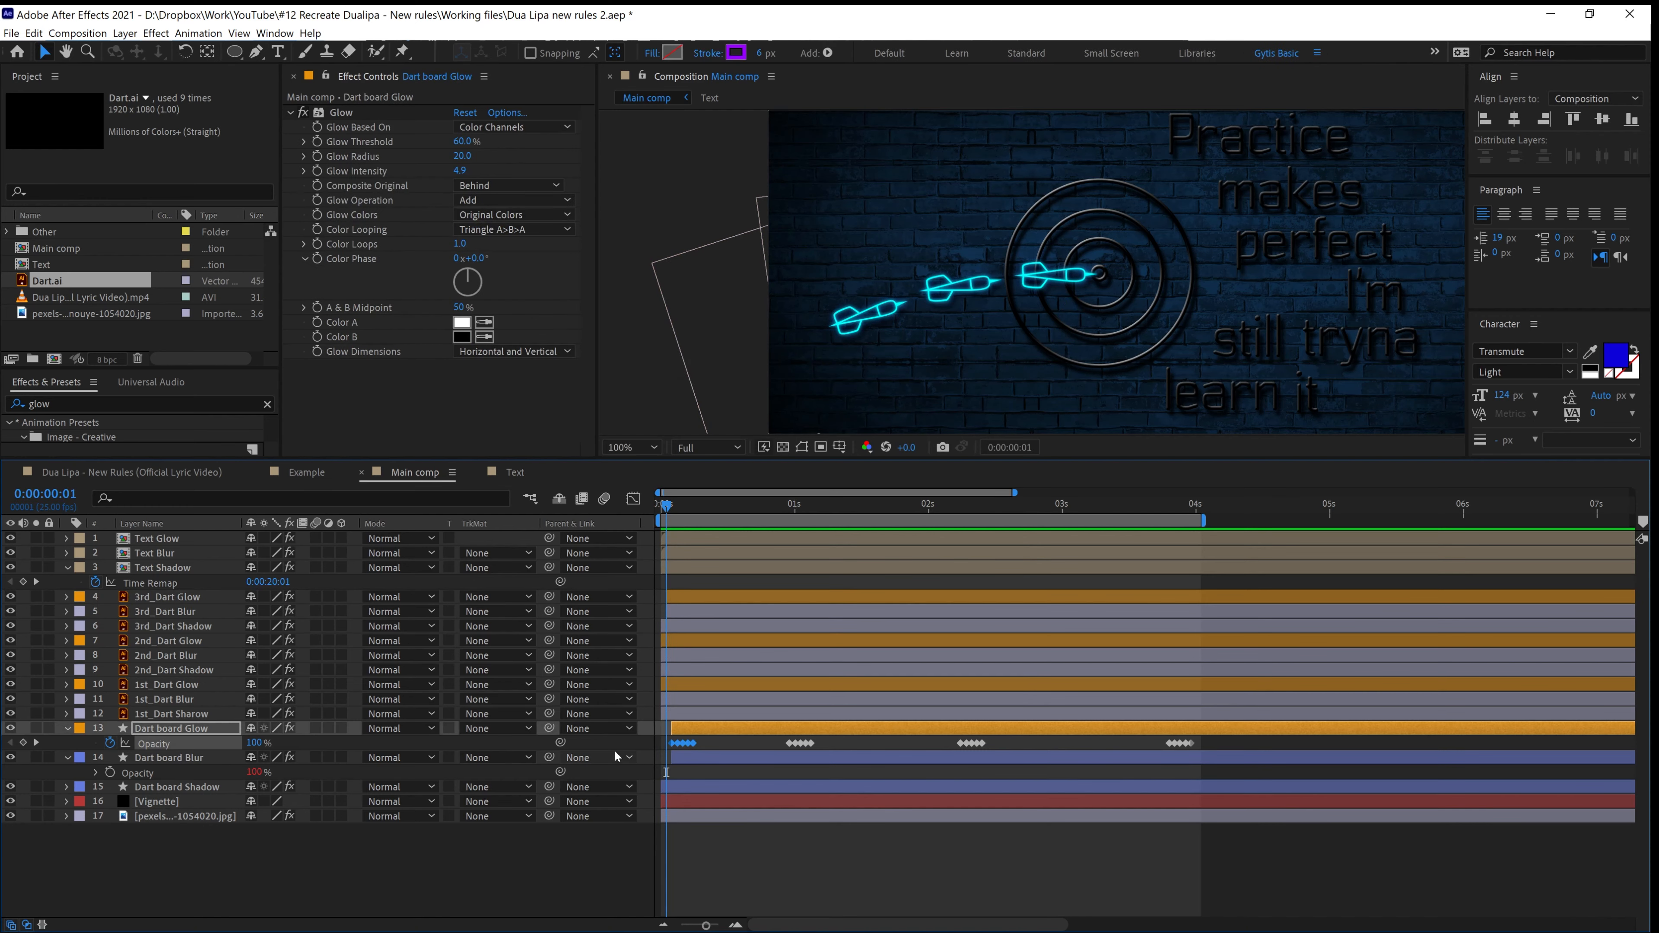
{"action": "left_click", "coordinate": [681, 599]}
{"action": "key", "text": "Return"}
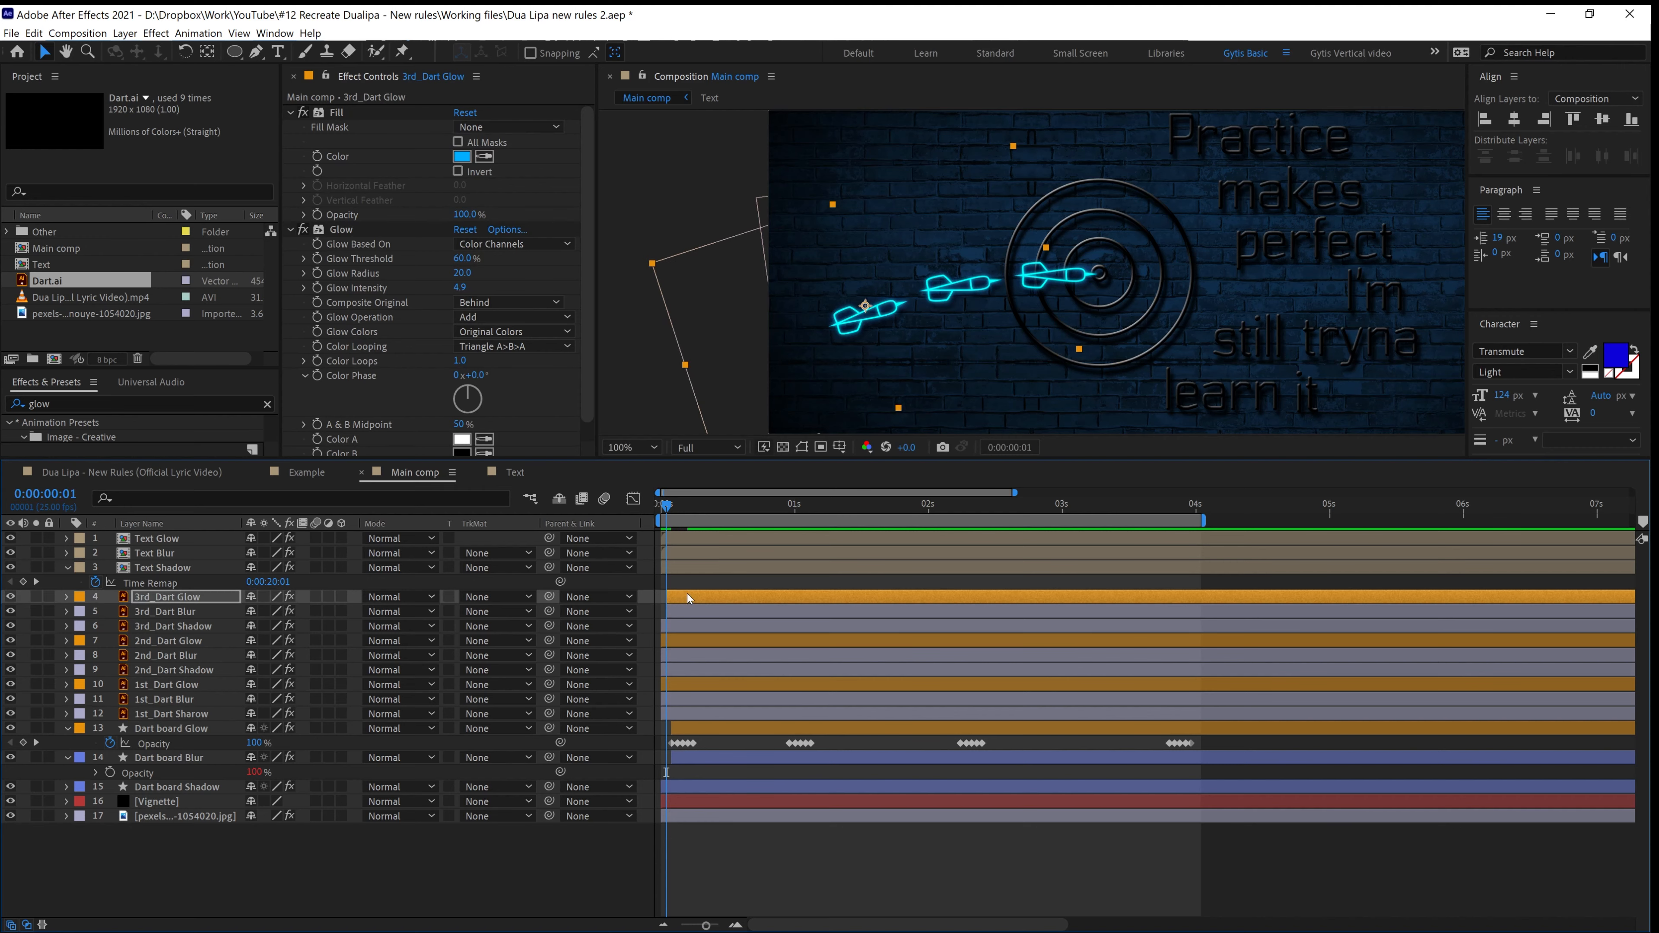
{"action": "key", "text": "ctrl+v"}
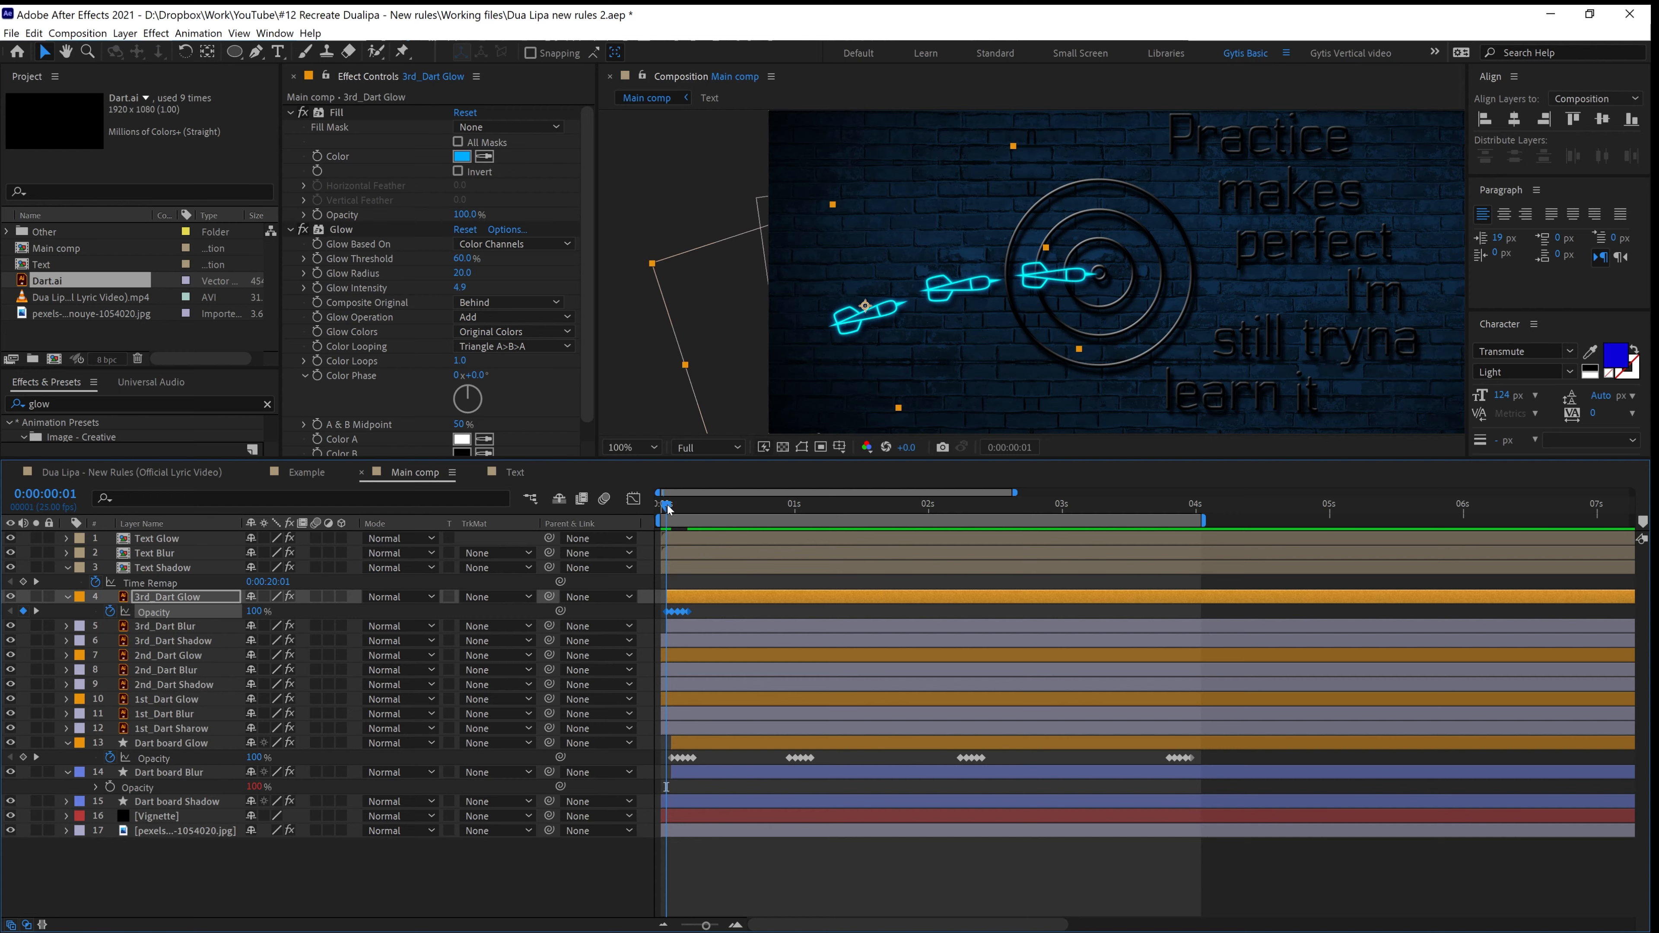
Link the Opacity of the 3rd_Dart Blur layer to the Opacity of 3rd_Dart Glow
{"action": "mouse_move", "coordinate": [668, 509]}
{"action": "left_mouse_down"}
{"action": "mouse_move", "coordinate": [703, 505]}
{"action": "mouse_move", "coordinate": [687, 506]}
{"action": "left_mouse_up"}
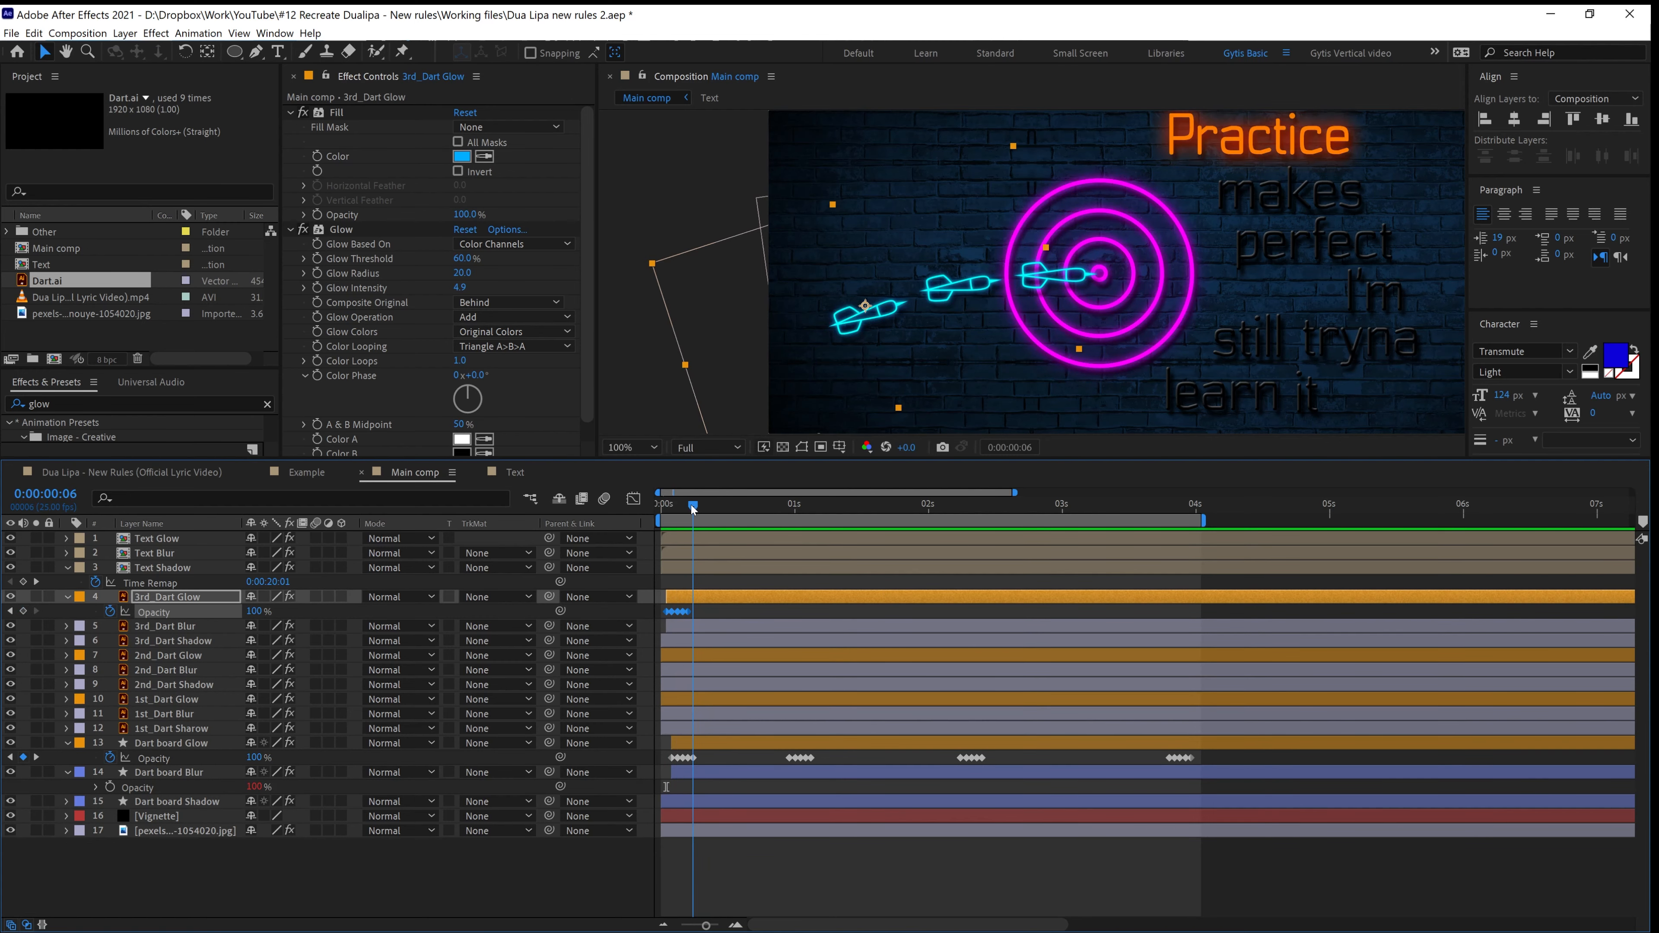
{"action": "left_click", "coordinate": [737, 925]}
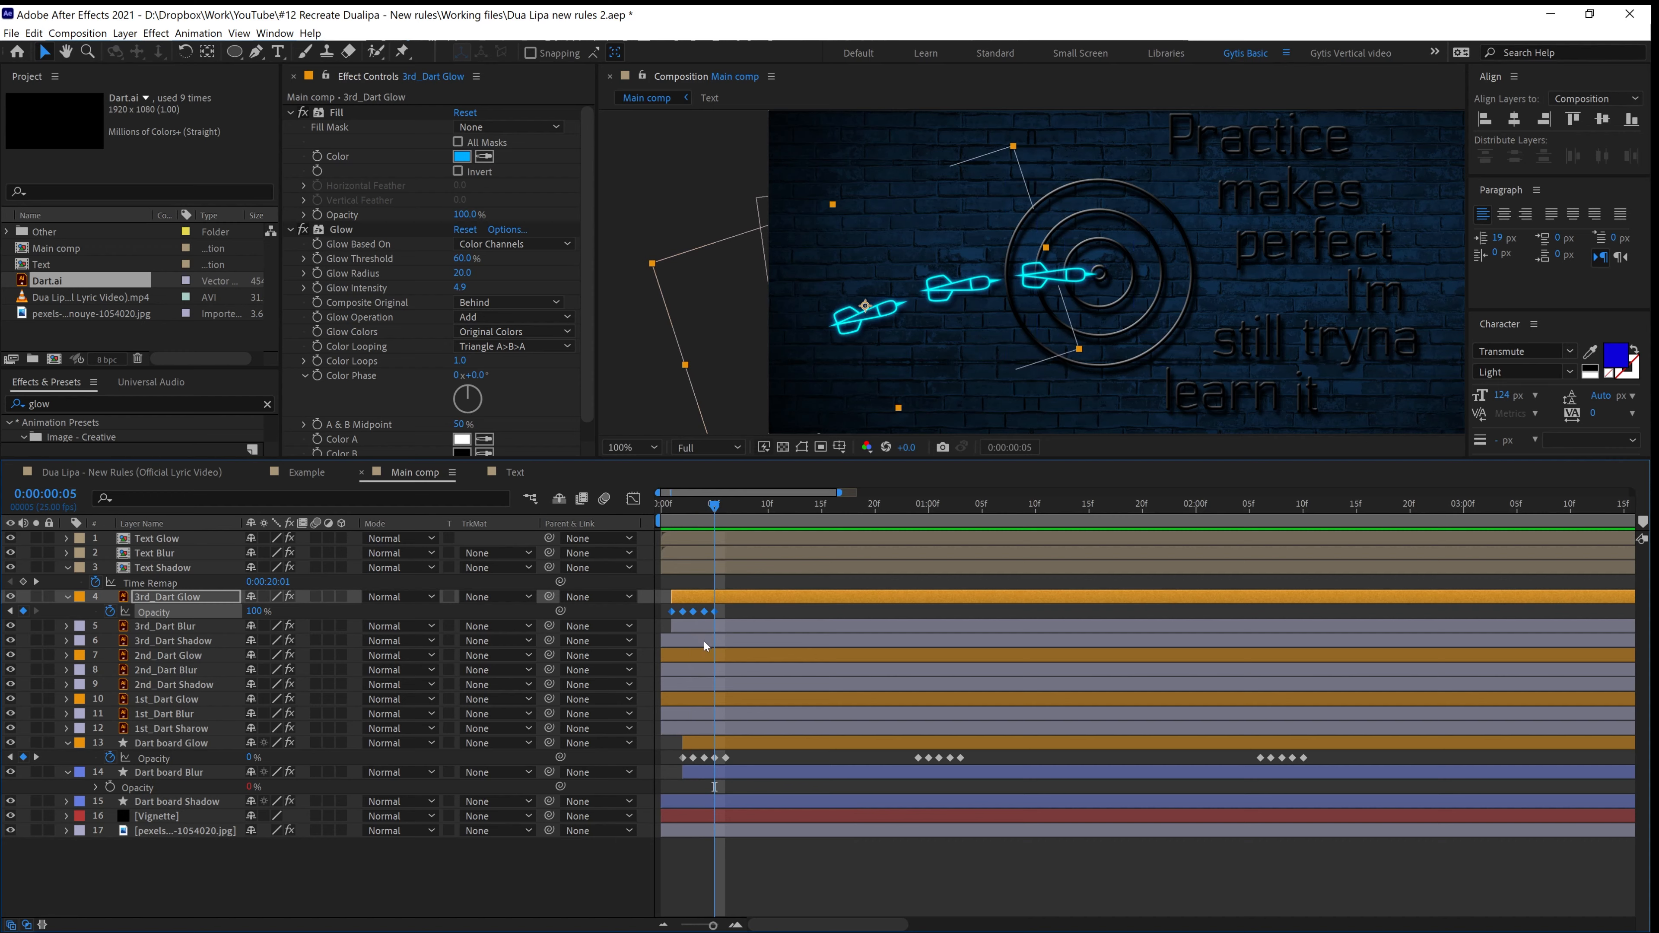
{"action": "left_click", "coordinate": [145, 626]}
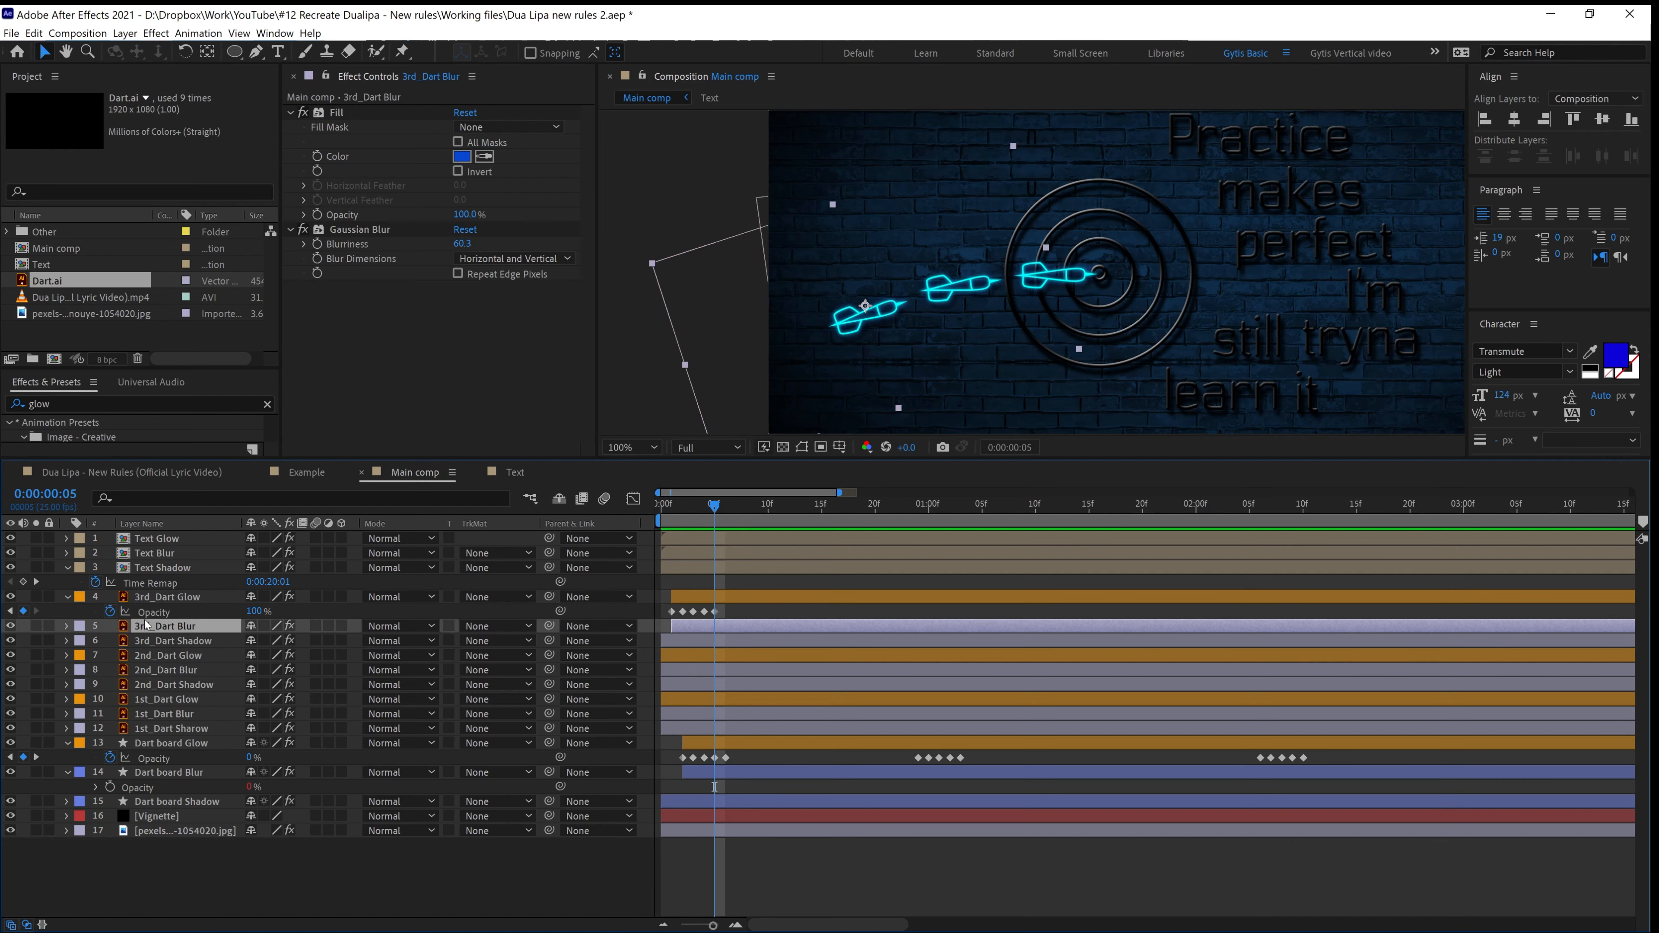
{"action": "key", "text": "t"}
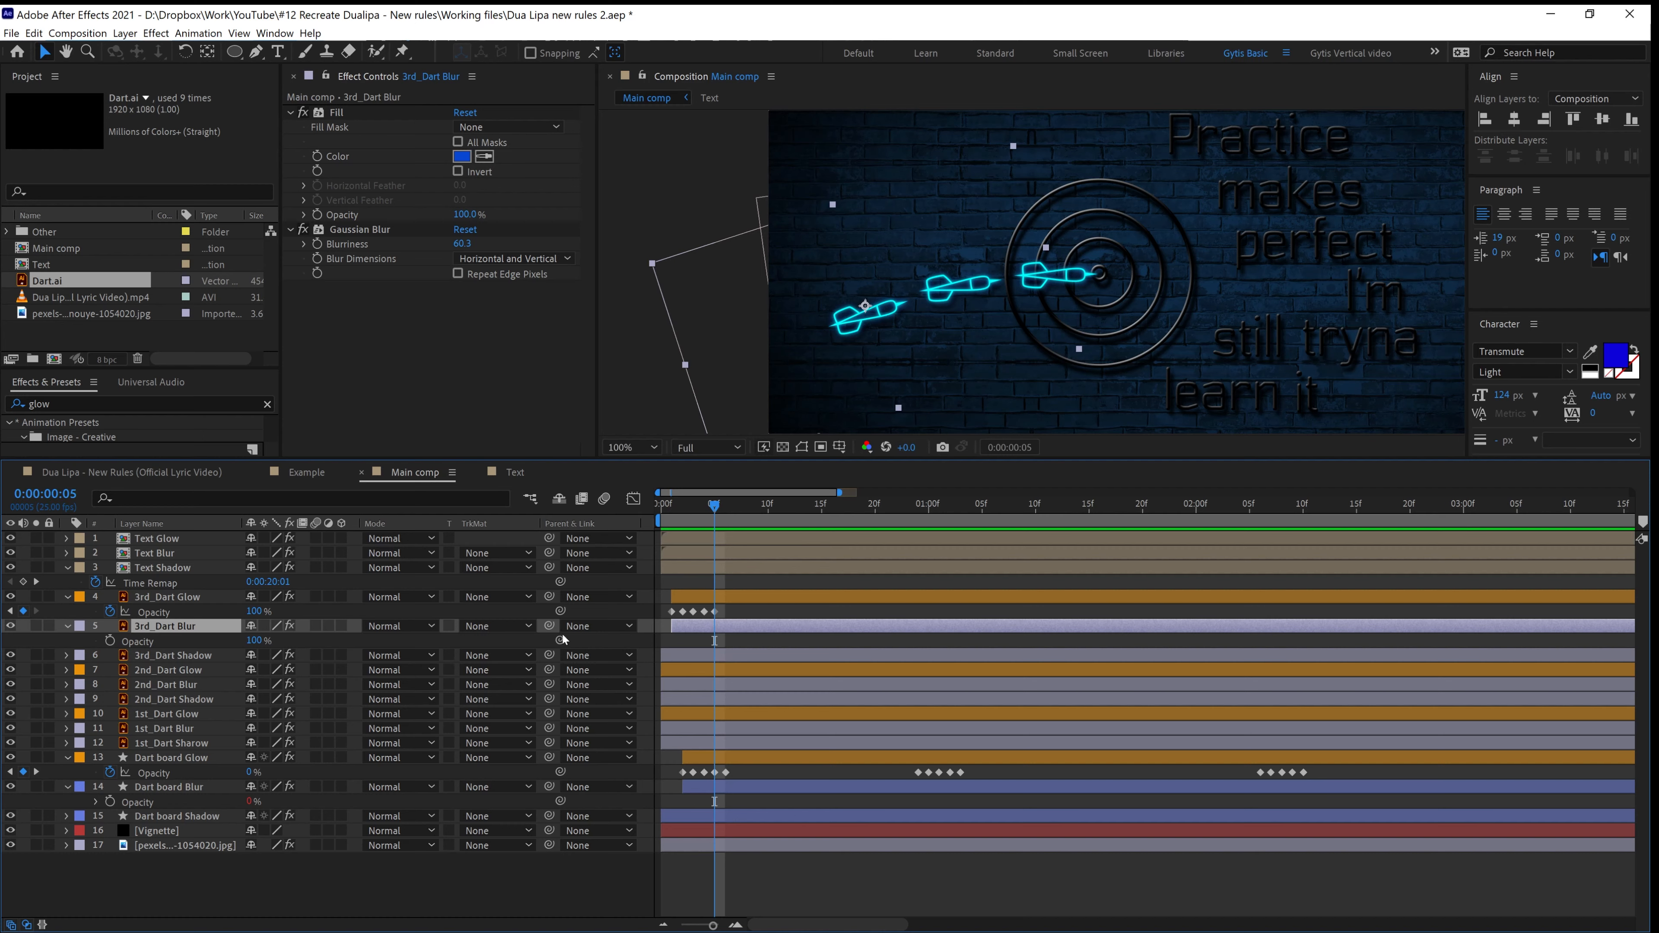
{"action": "left_click_drag", "start_coordinate": [563, 640], "coordinate": [153, 619]}
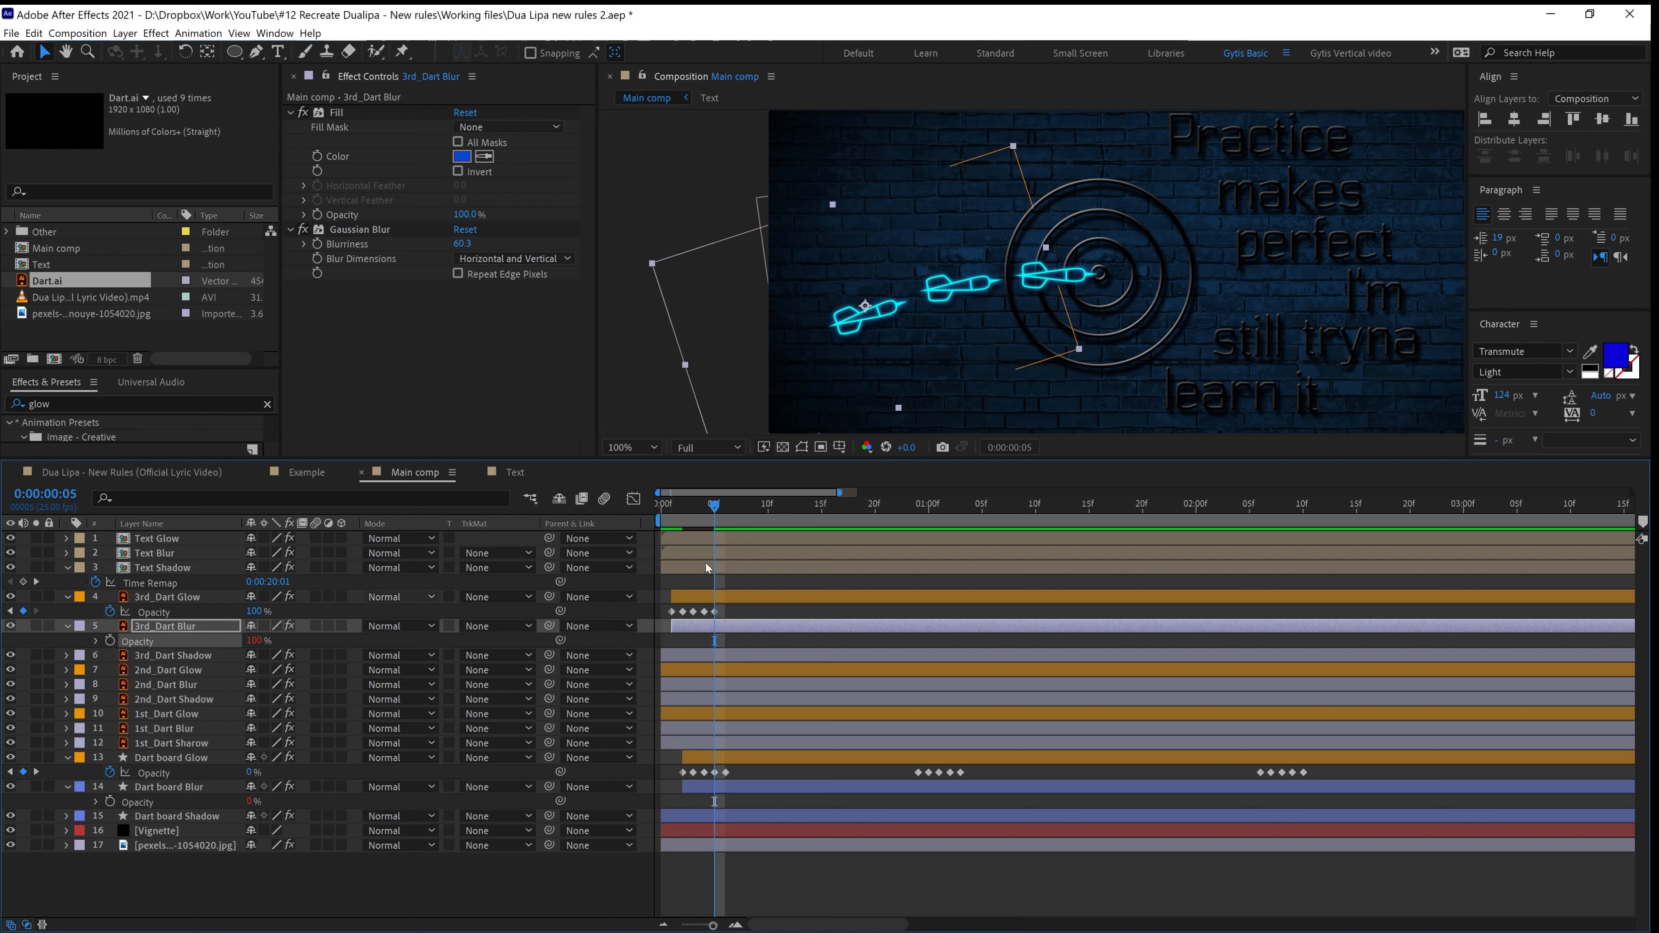
Keyframe a switch-off flicker on 3rd_Dart Glow's Opacity: 100% at 0:00:00:12, 0% at 0:00:00:13, 44% at 0:00:00:14 and 0% at 0:00:00:15, and preview it
{"action": "left_click", "coordinate": [694, 512]}
{"action": "left_click", "coordinate": [713, 518]}
{"action": "left_click_drag", "start_coordinate": [725, 519], "coordinate": [794, 520]}
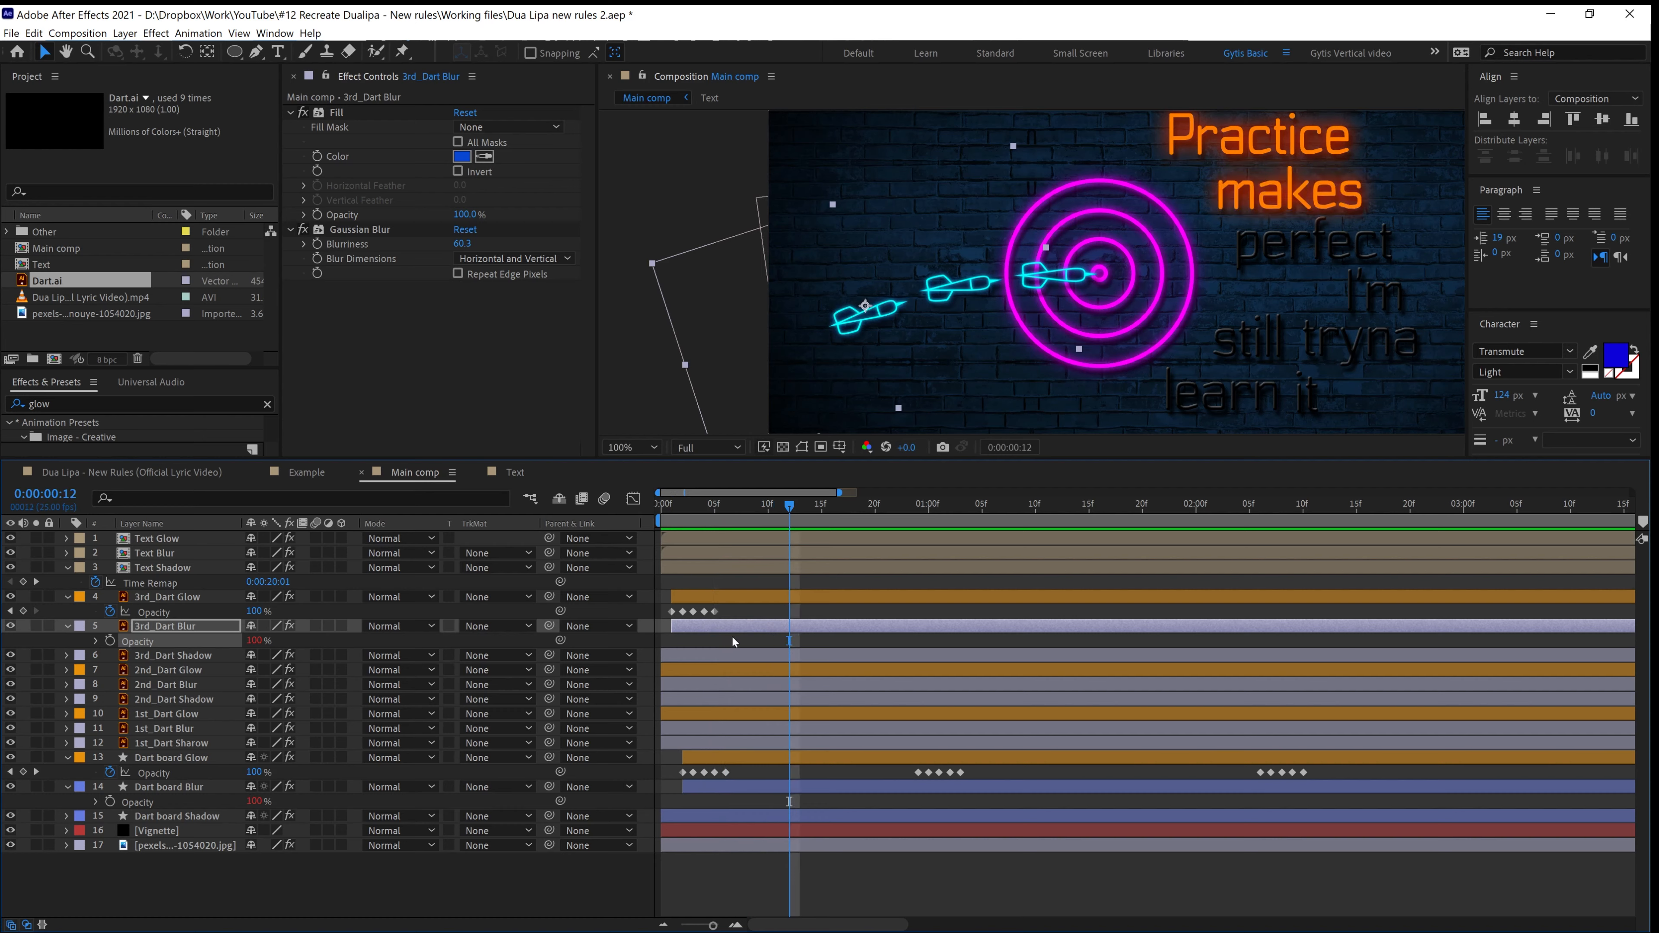
{"action": "left_click", "coordinate": [22, 611]}
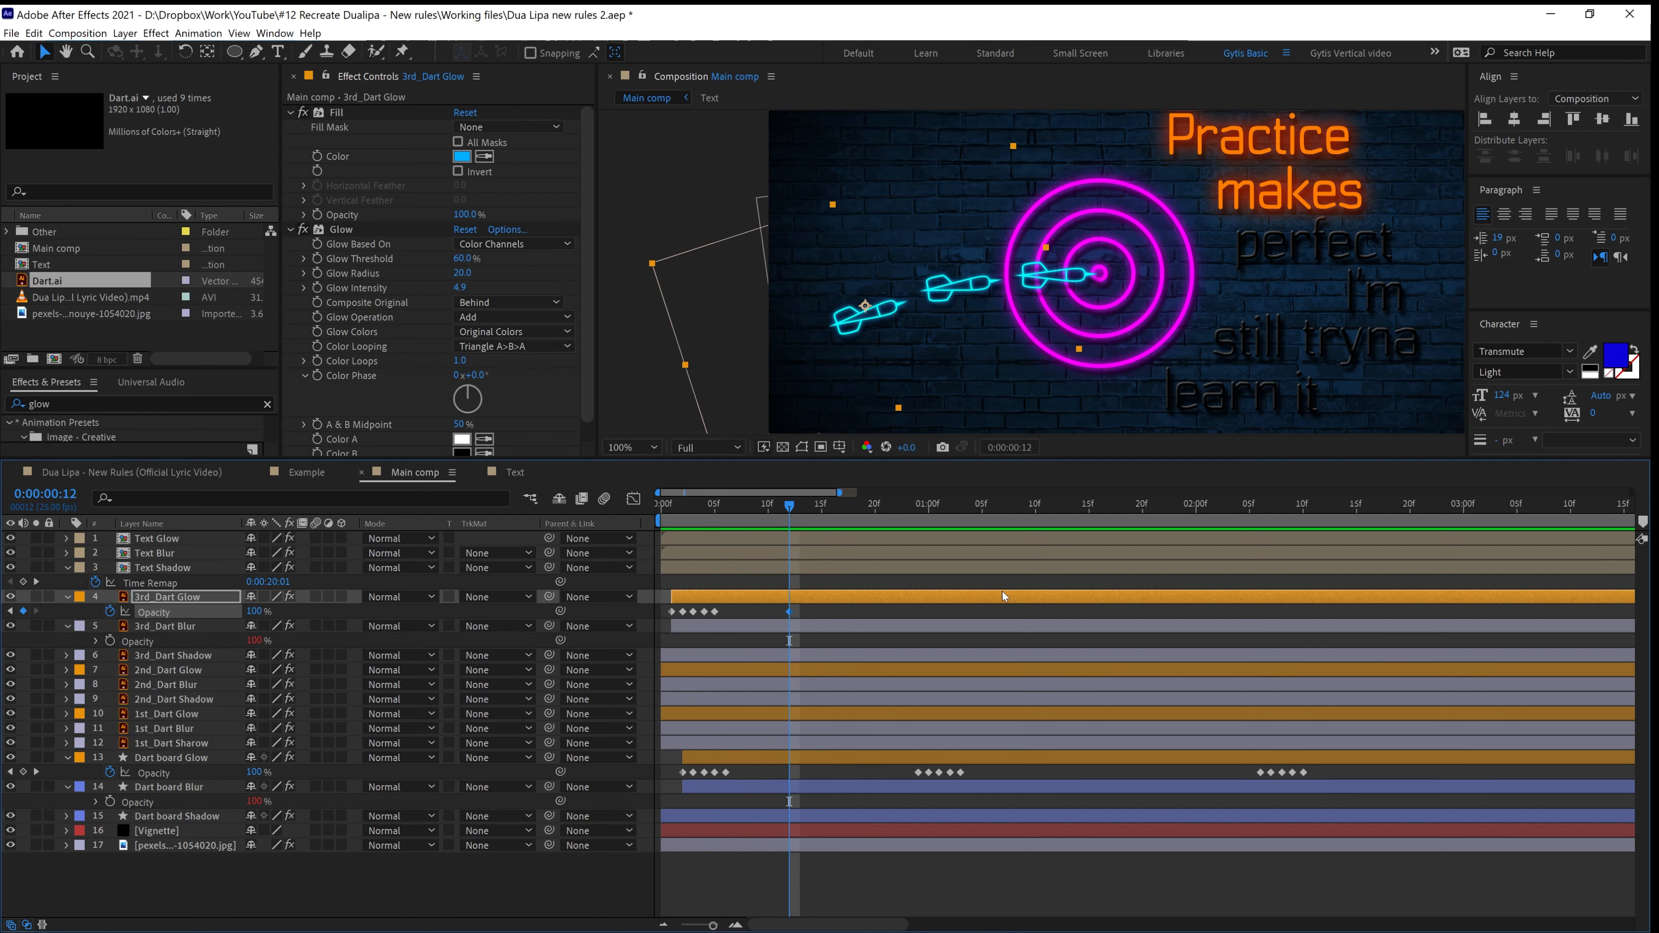
{"action": "left_click_drag", "start_coordinate": [790, 508], "coordinate": [797, 507]}
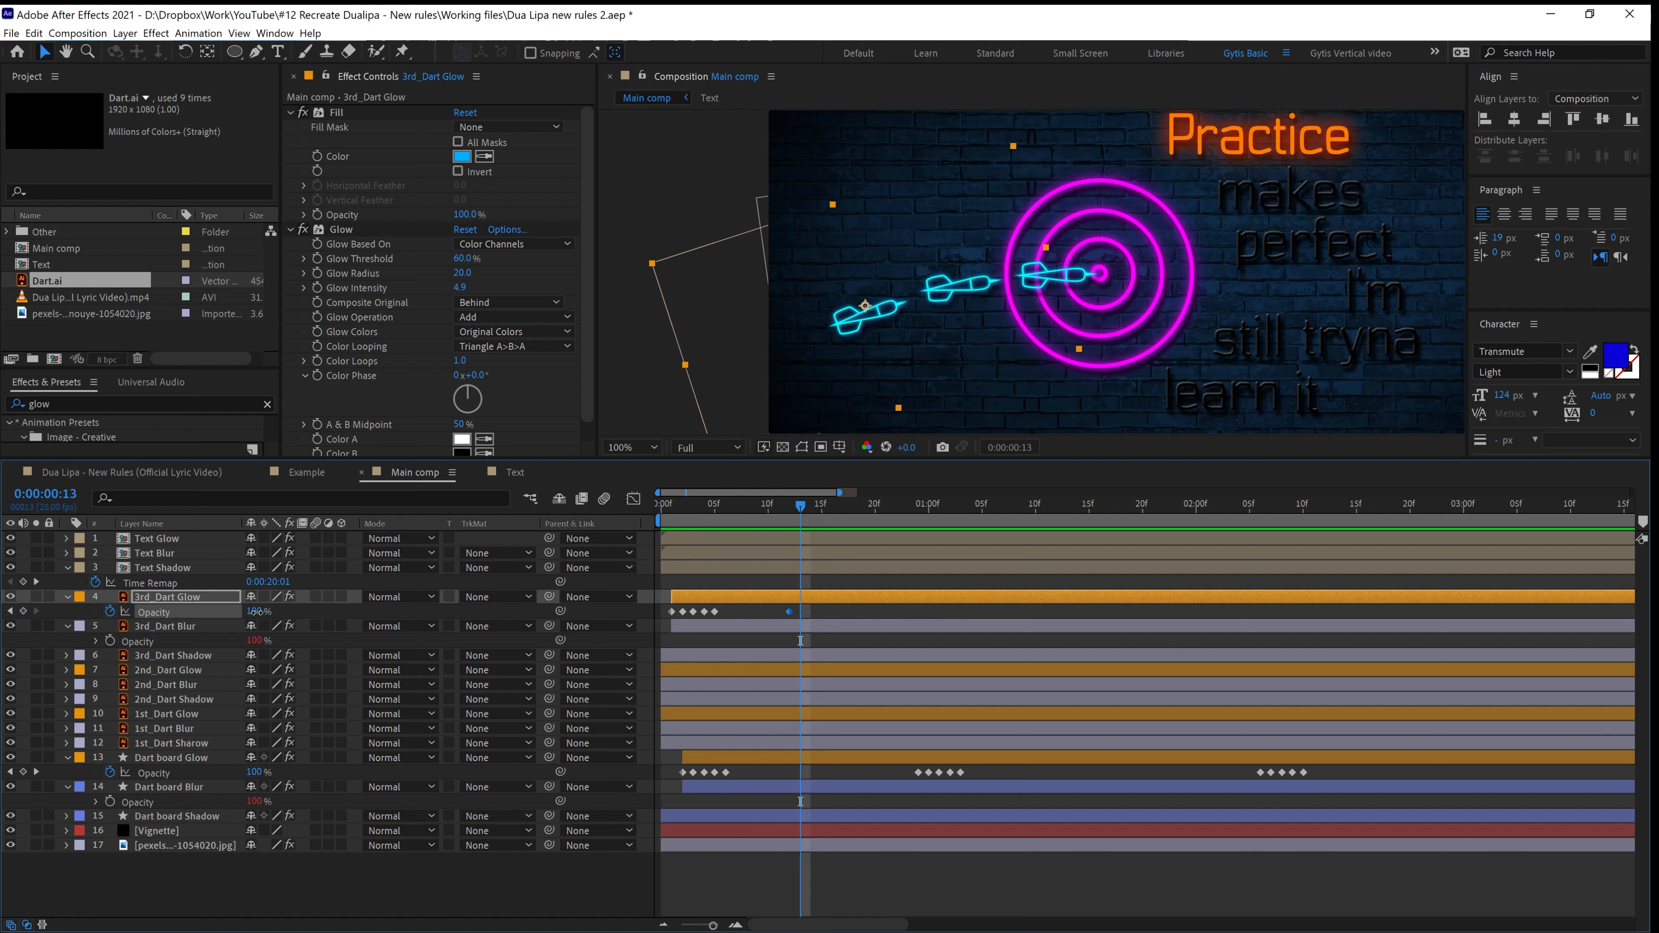
{"action": "left_click_drag", "start_coordinate": [255, 611], "coordinate": [209, 612]}
{"action": "left_click_drag", "start_coordinate": [805, 510], "coordinate": [810, 508]}
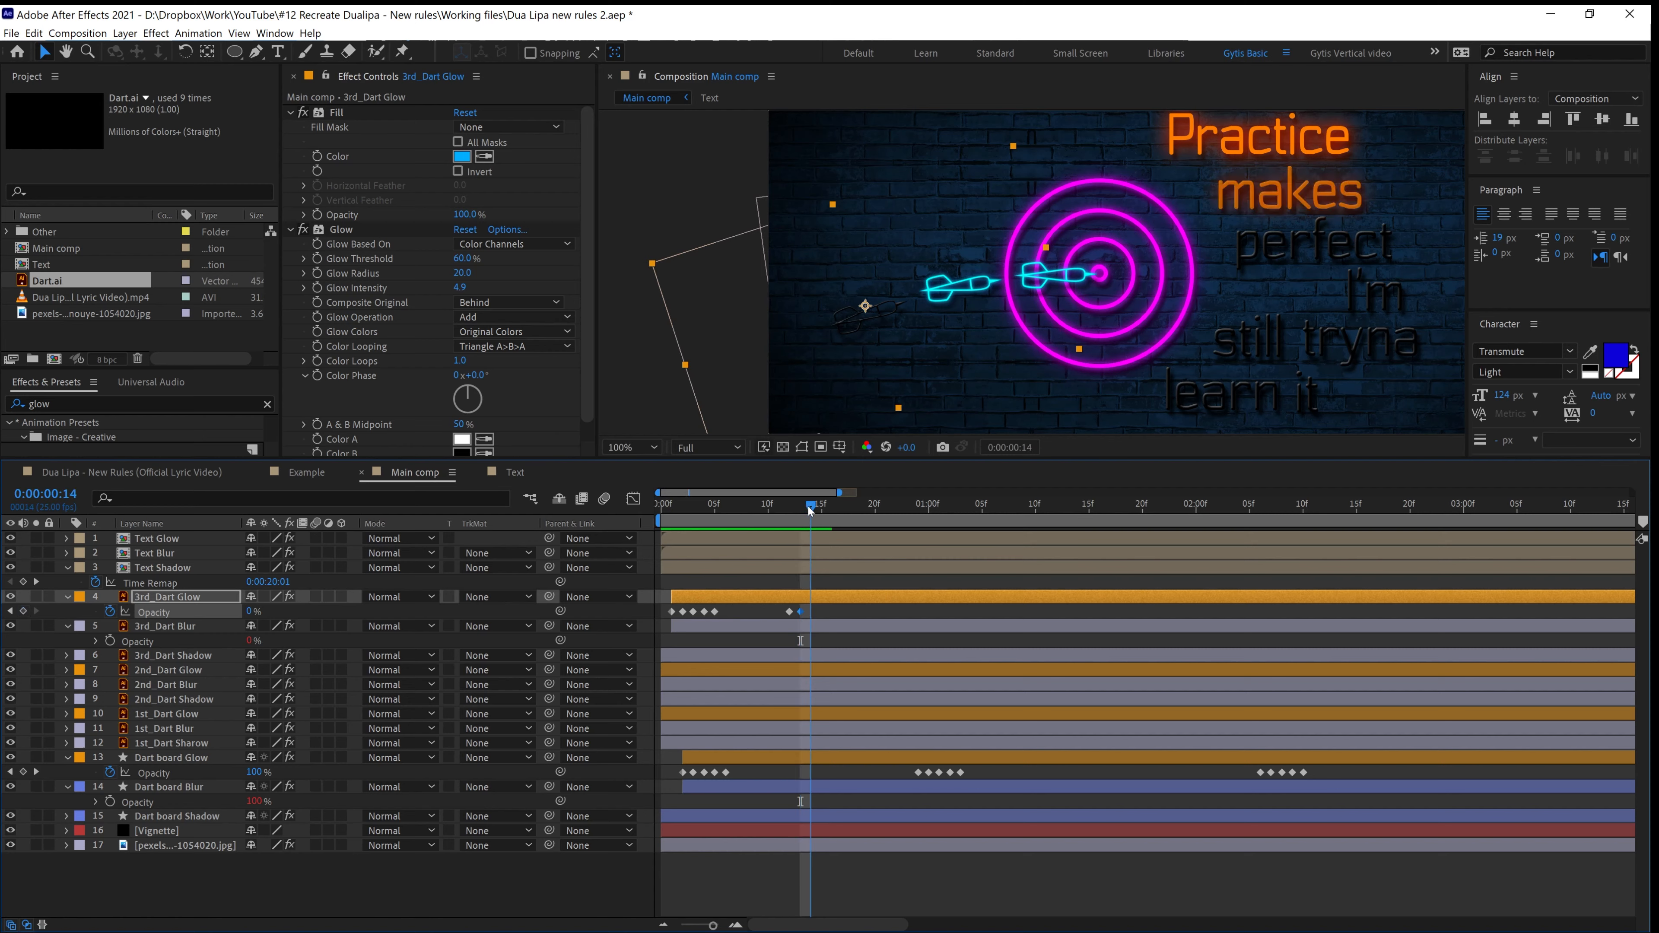
{"action": "left_click_drag", "start_coordinate": [247, 611], "coordinate": [302, 622]}
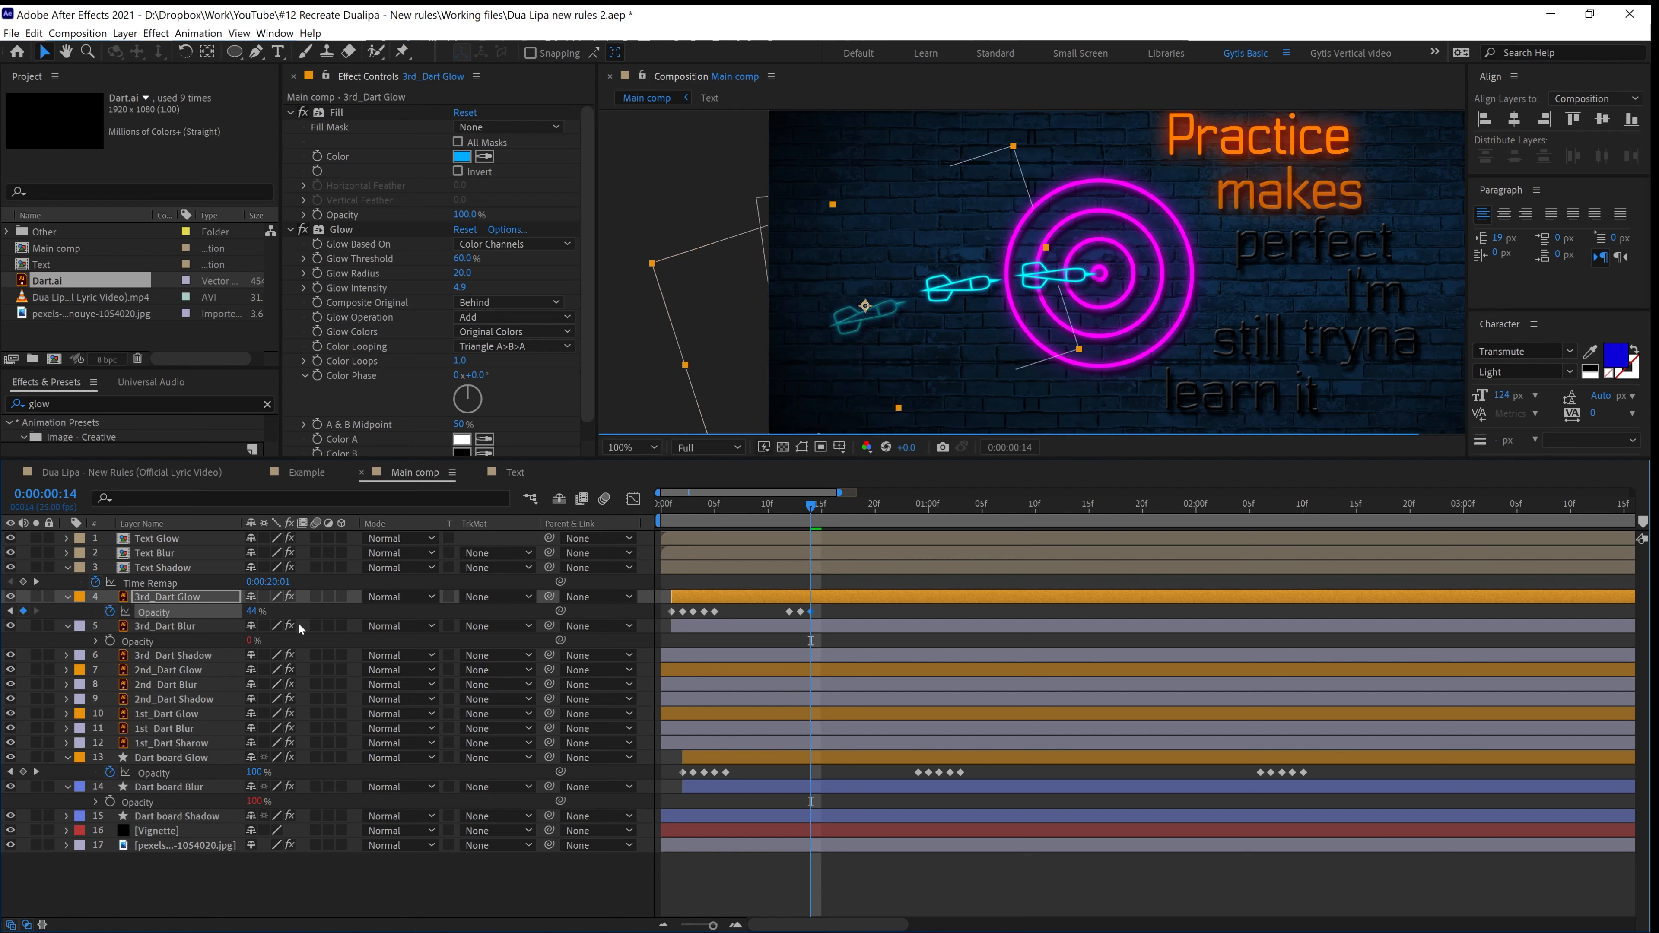
{"action": "left_click", "coordinate": [820, 509]}
{"action": "left_click", "coordinate": [251, 612]}
{"action": "type", "text": "0"}
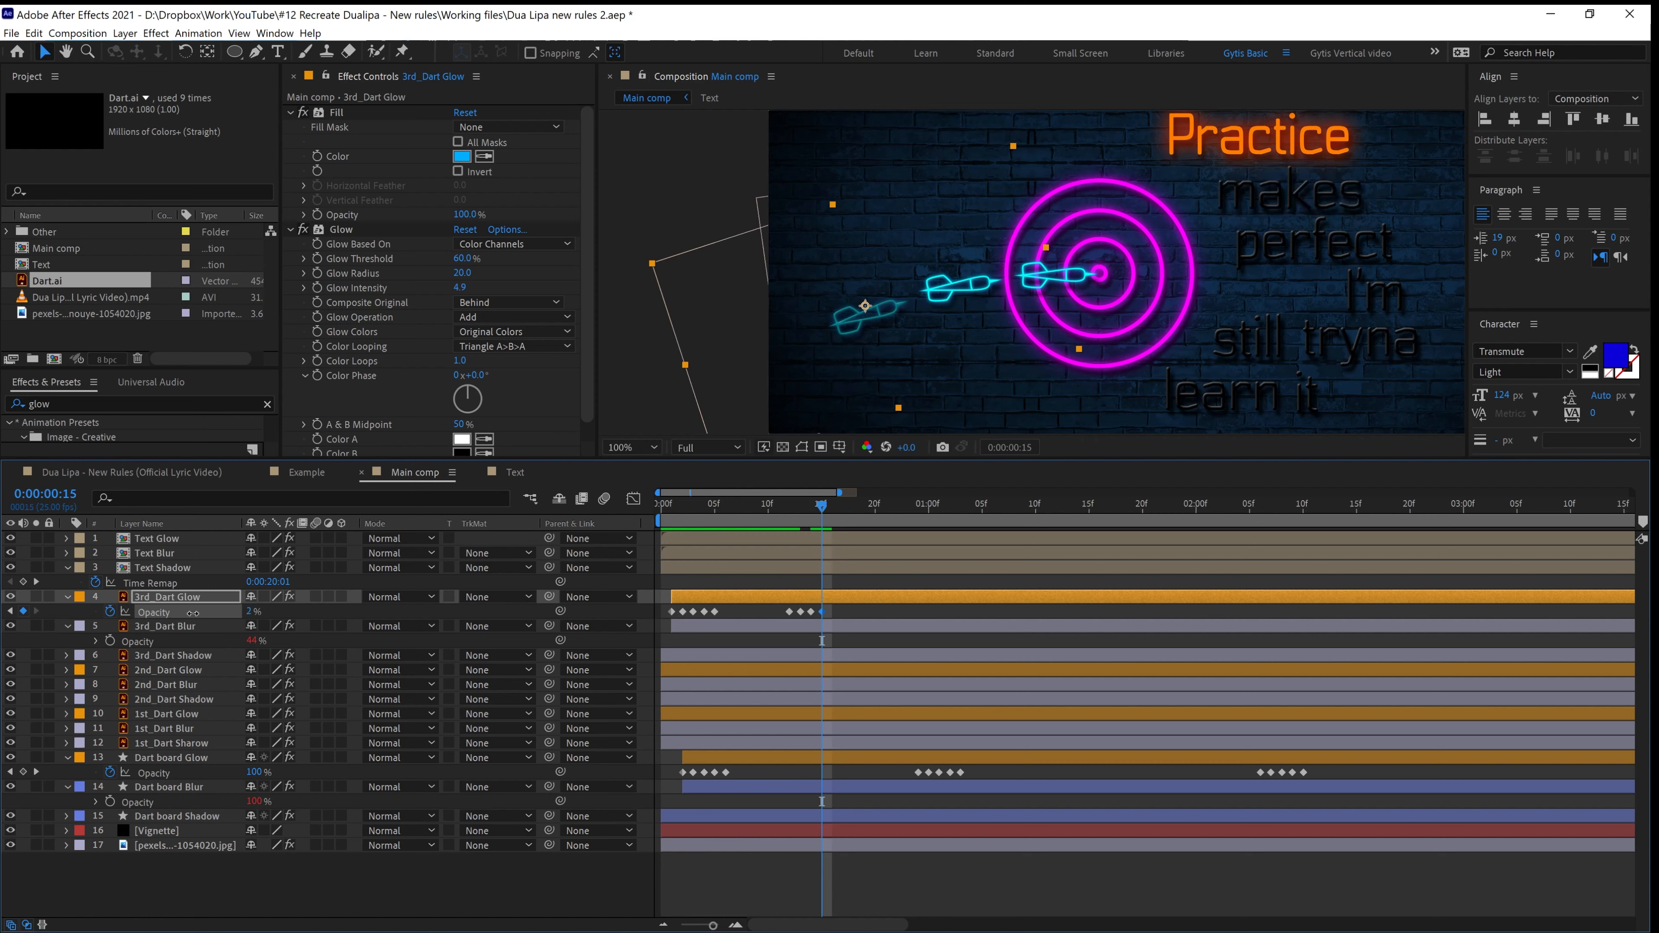
{"action": "key", "text": "Return"}
{"action": "left_click", "coordinate": [779, 506]}
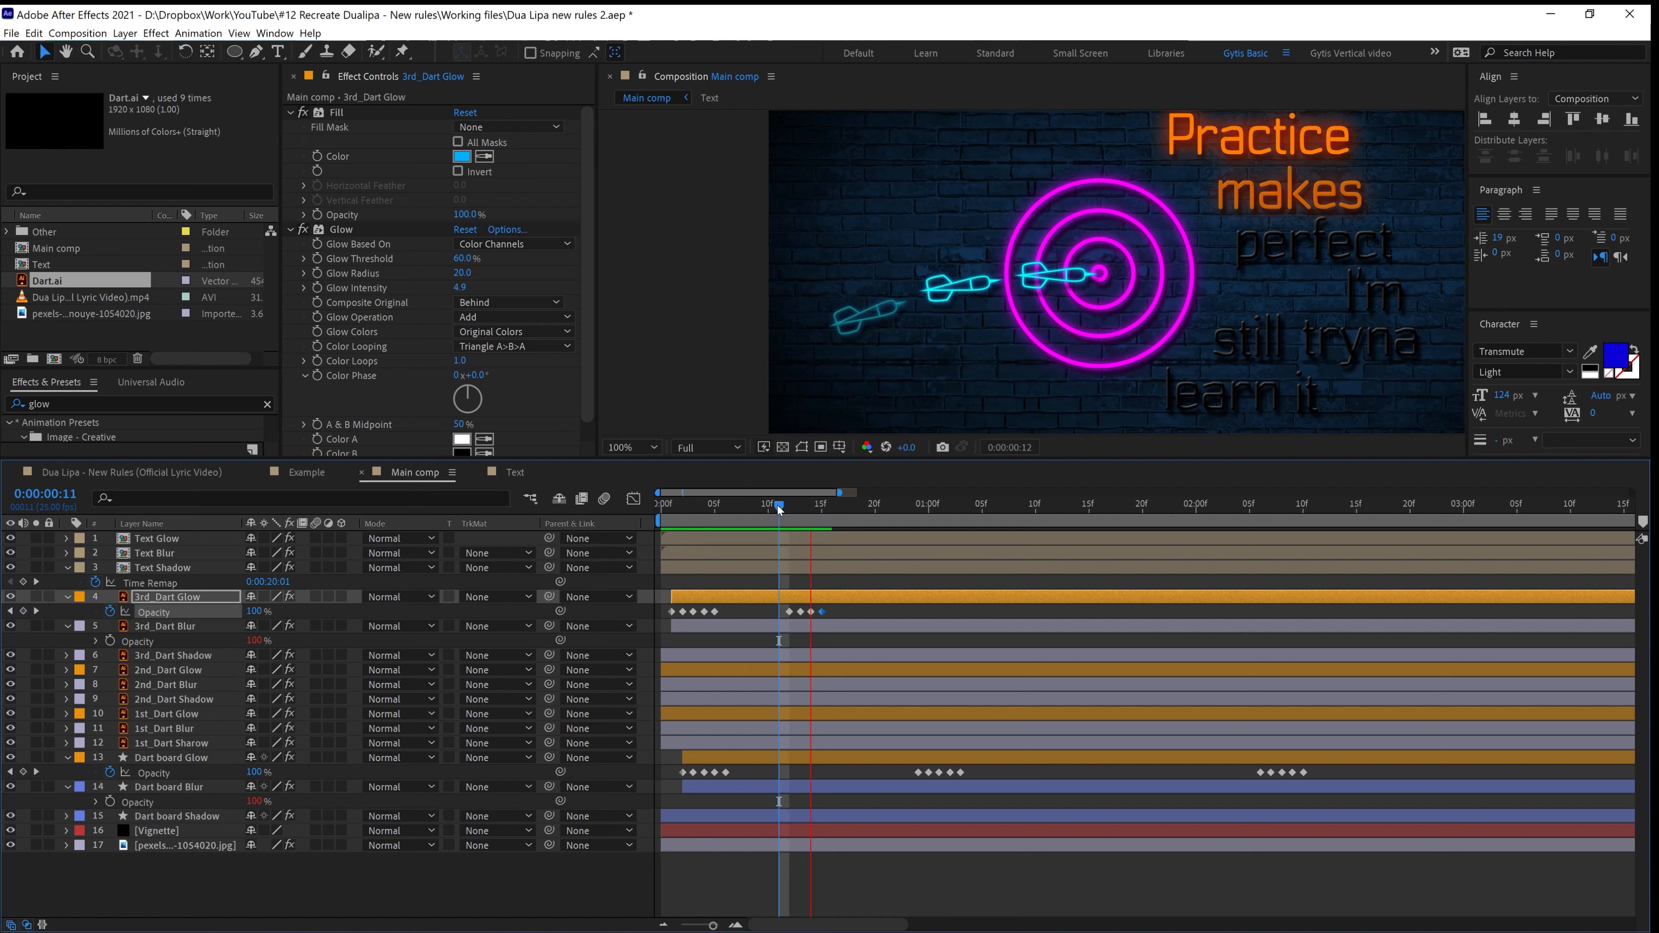
Copy all Opacity keyframes of 3rd_Dart Glow and shift the 2nd_Dart Glow and 2nd_Dart Blur layers to start at 0:00:00:12
{"action": "mouse_move", "coordinate": [779, 510]}
{"action": "left_mouse_down"}
{"action": "mouse_move", "coordinate": [827, 507]}
{"action": "mouse_move", "coordinate": [774, 521]}
{"action": "mouse_move", "coordinate": [790, 524]}
{"action": "left_mouse_up"}
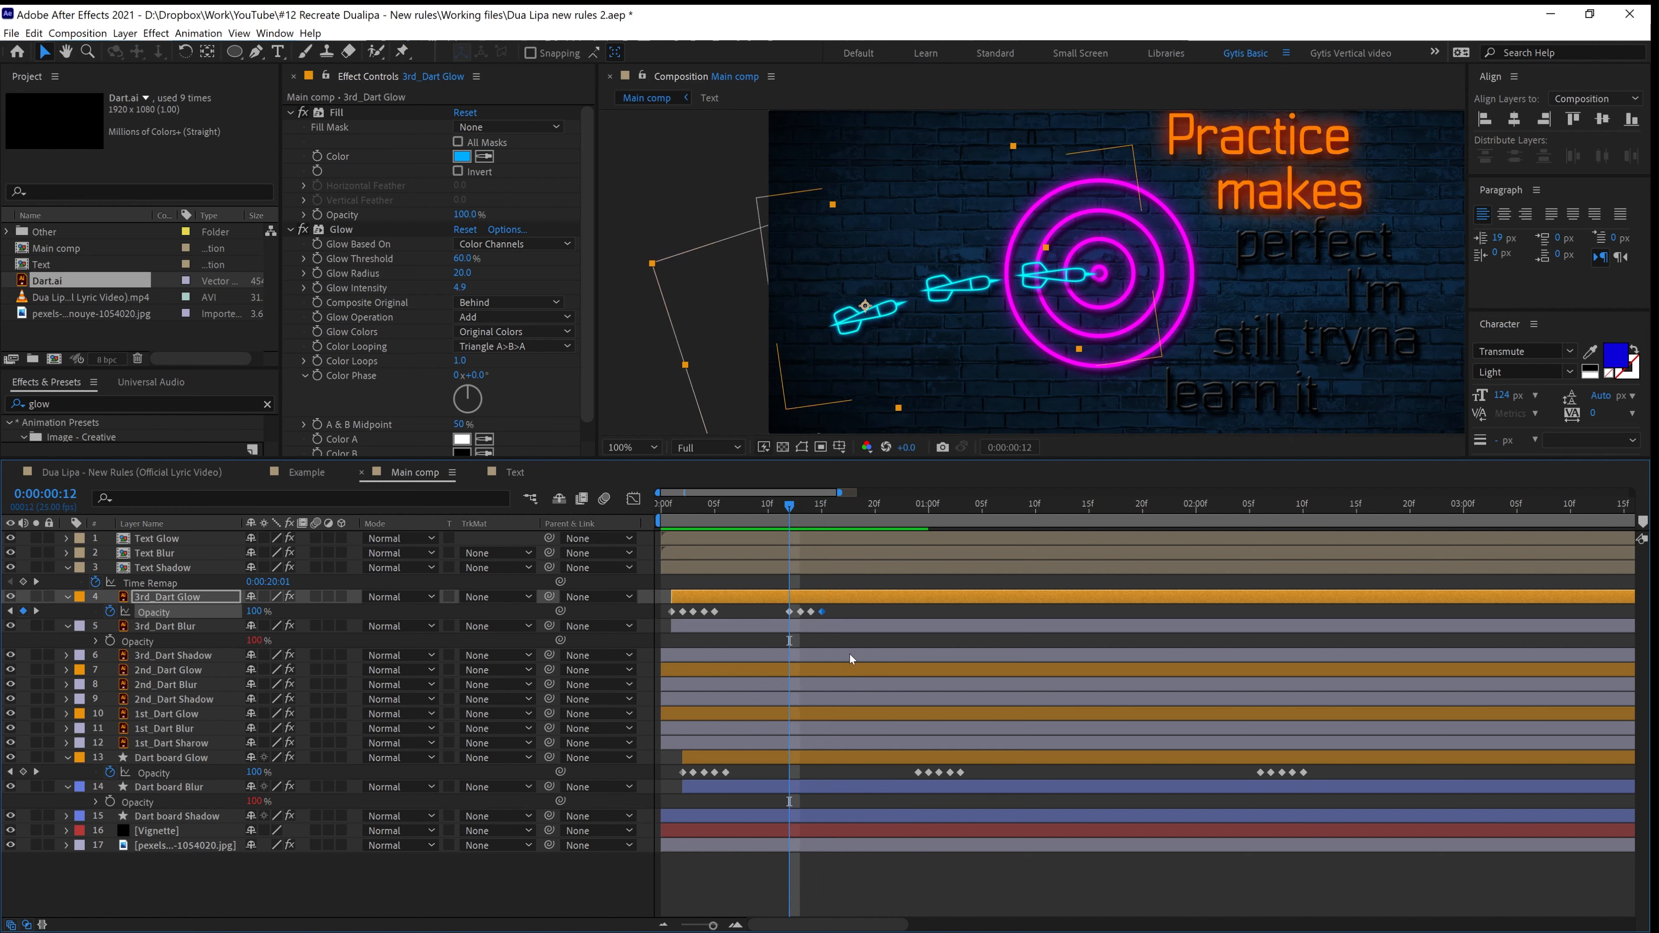
{"action": "left_click_drag", "start_coordinate": [827, 605], "coordinate": [662, 621]}
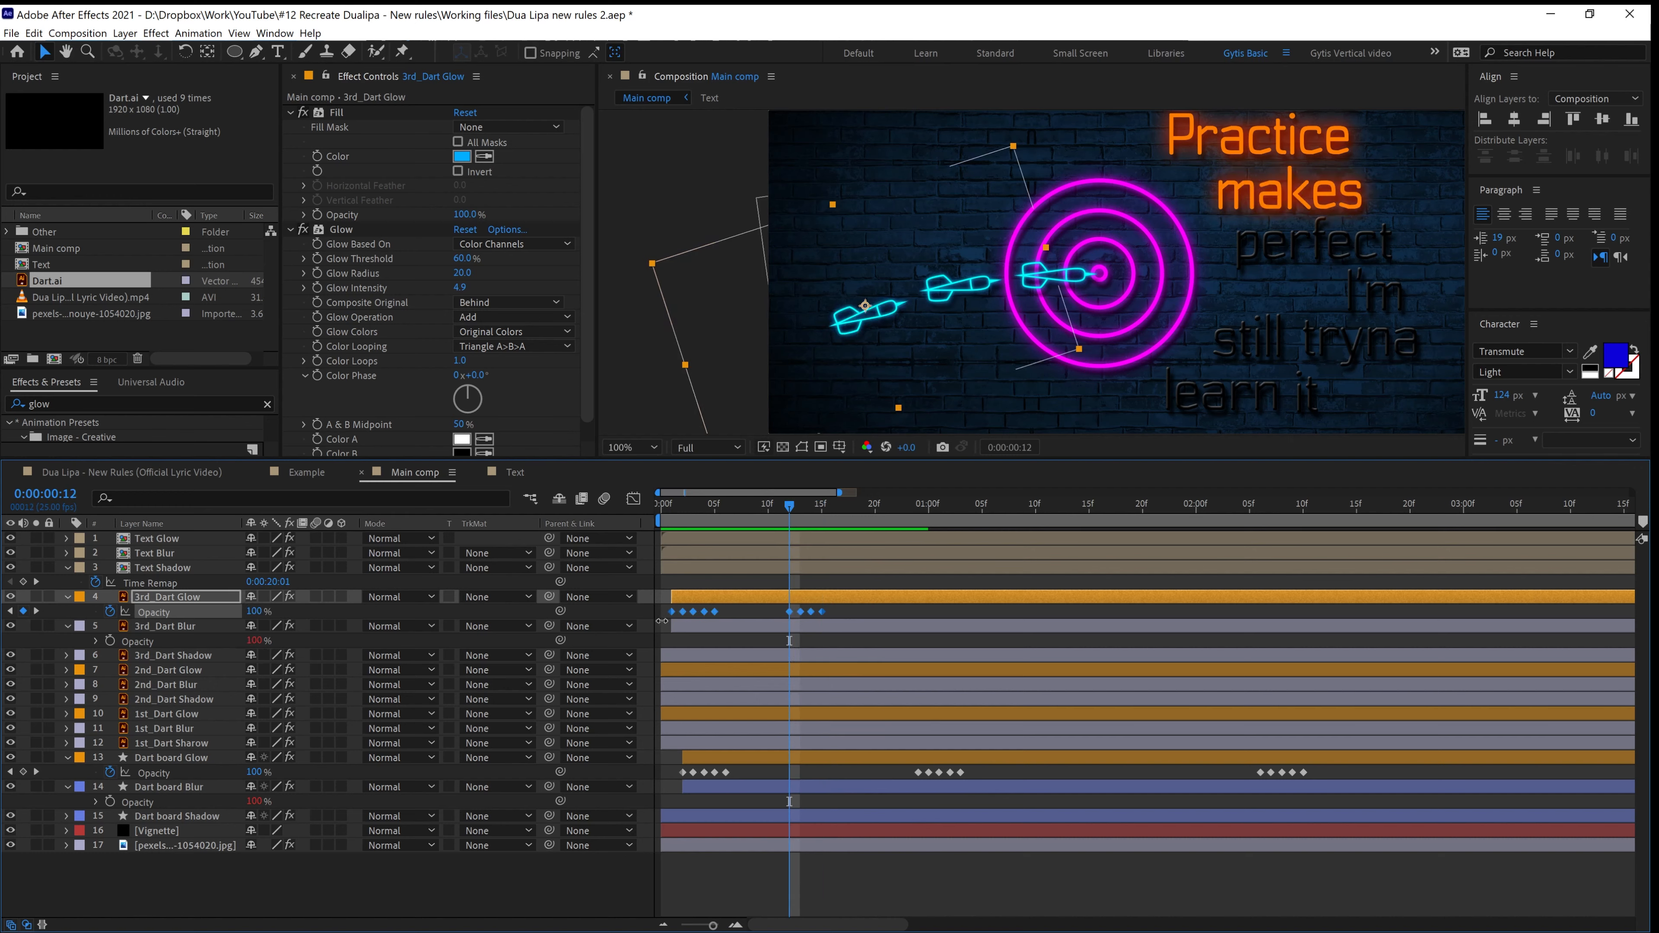
{"action": "left_click", "coordinate": [156, 671]}
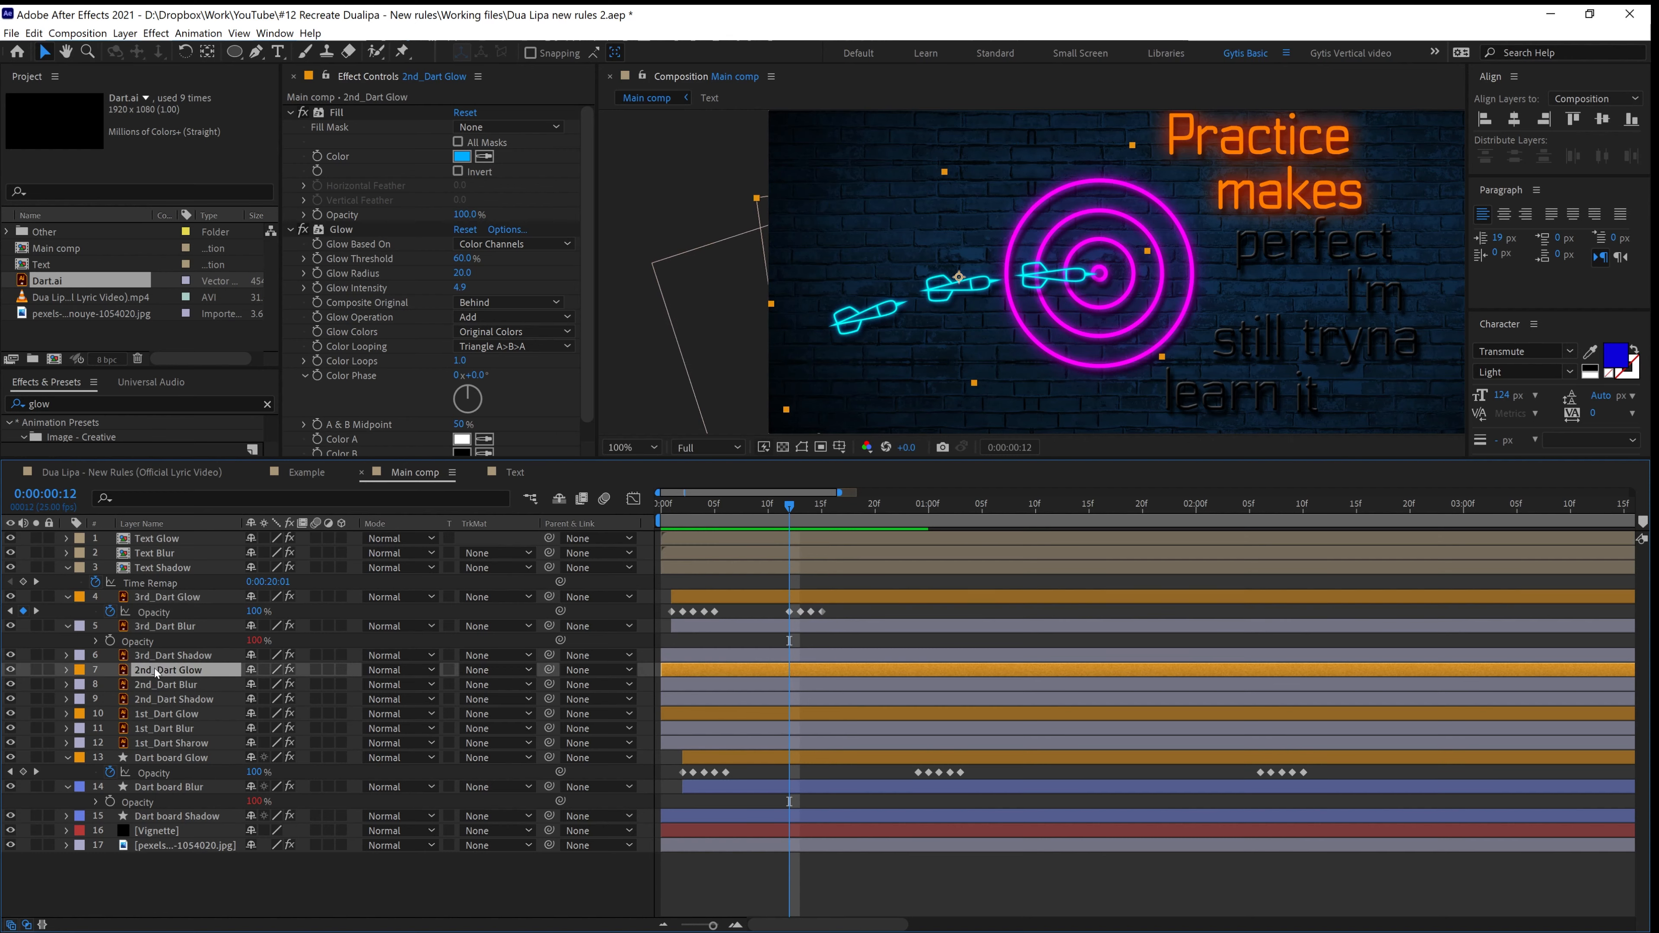
{"action": "left_click", "coordinate": [163, 684], "text": "ctrl"}
{"action": "left_click_drag", "start_coordinate": [673, 674], "coordinate": [799, 690]}
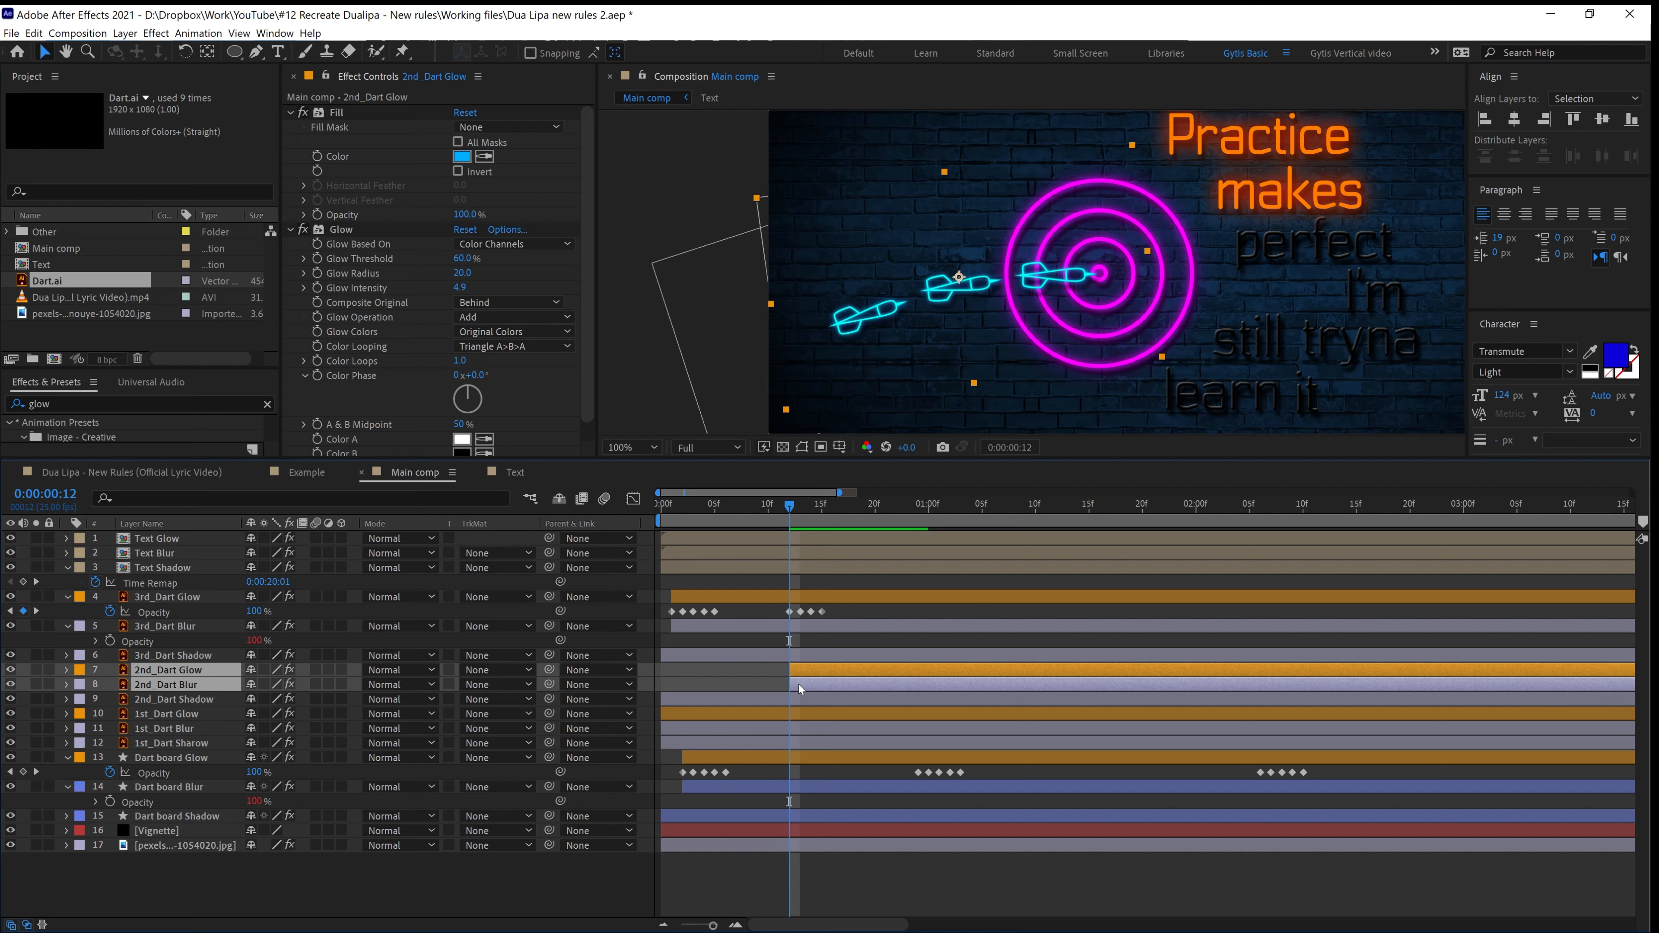
{"action": "left_click", "coordinate": [756, 682]}
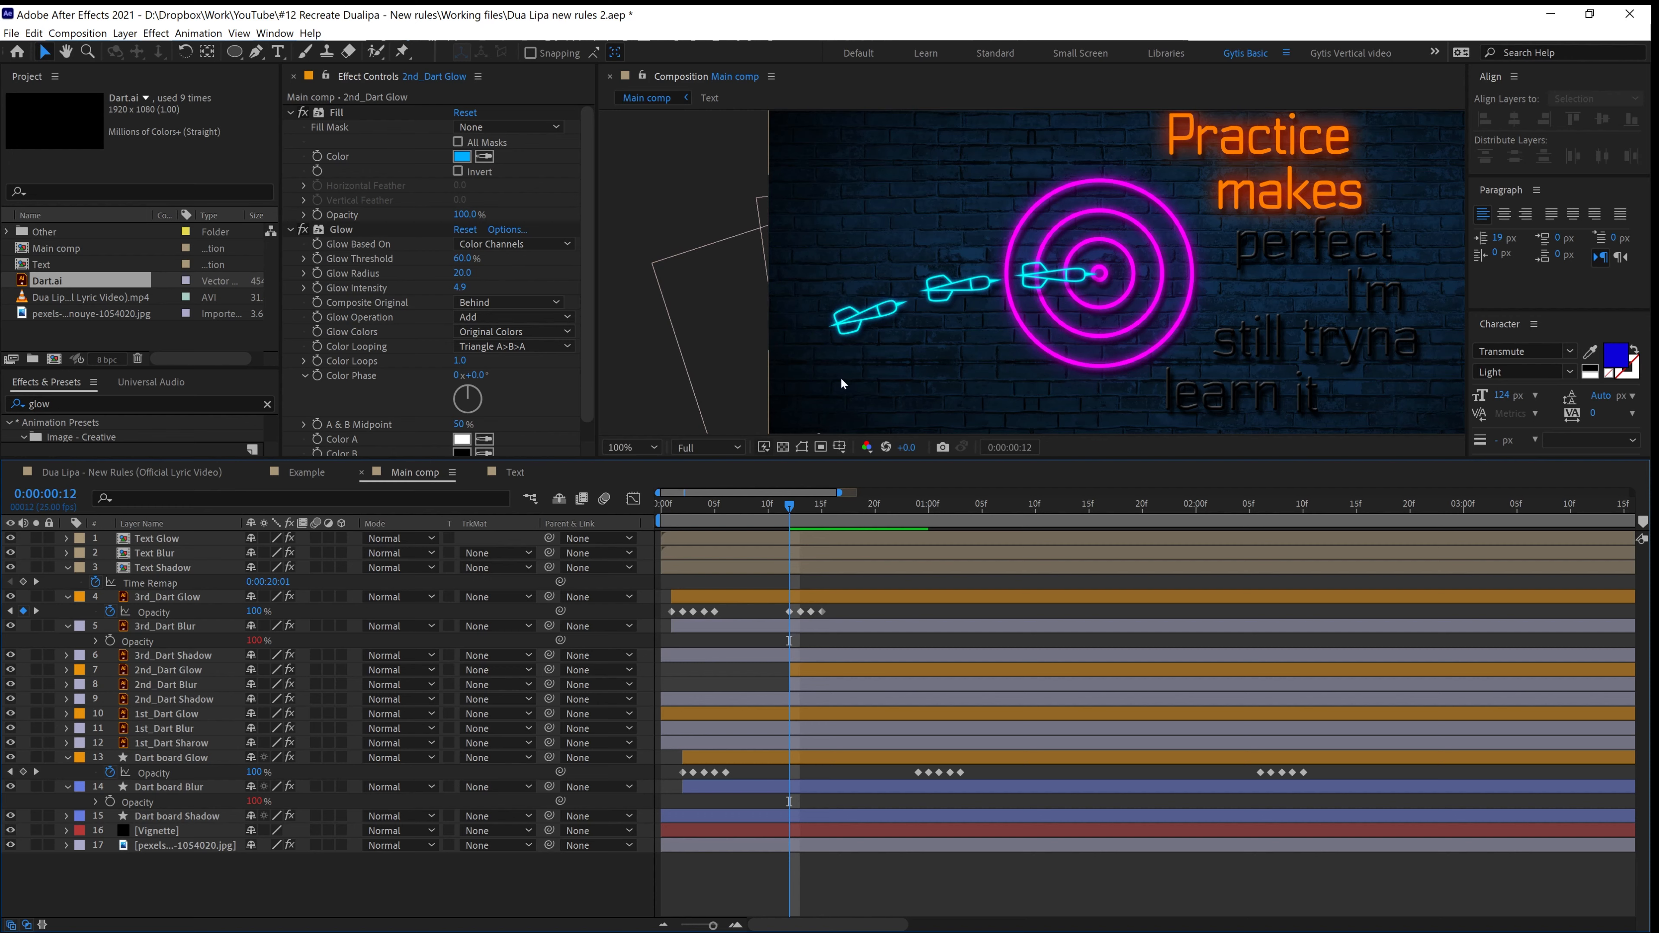
Paste the copied Opacity keyframes onto the 2nd_Dart Glow layer at 0:00:00:12 and scrub through the change
{"action": "left_click", "coordinate": [835, 670]}
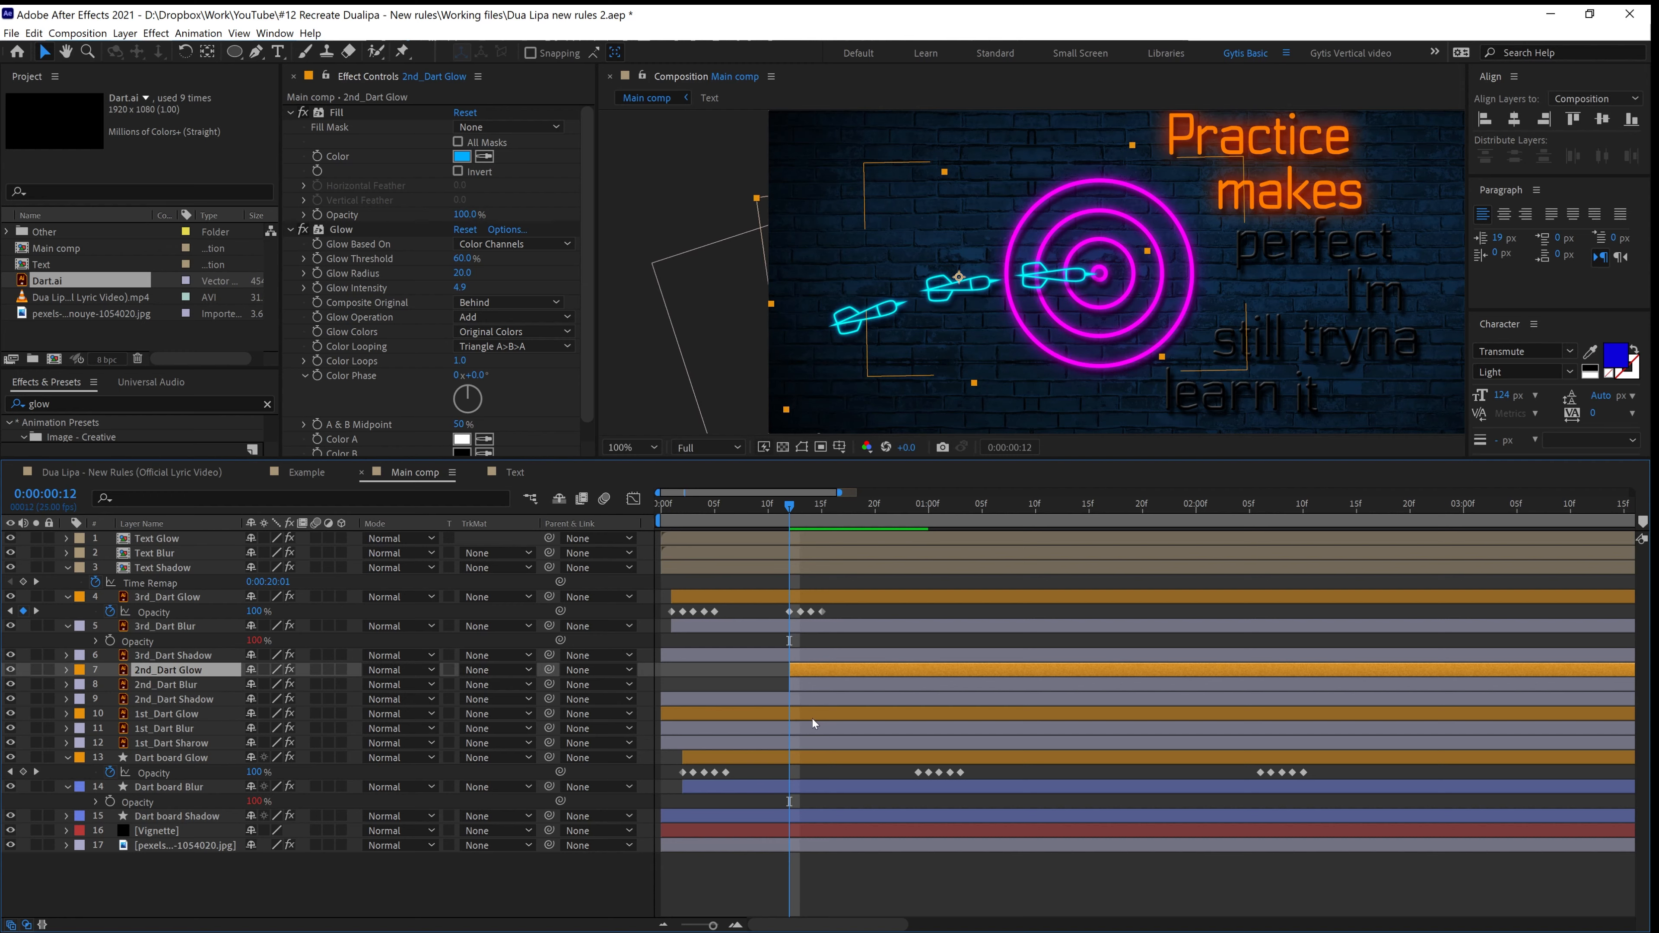
{"action": "key", "text": "t"}
{"action": "key", "text": "ctrl+v"}
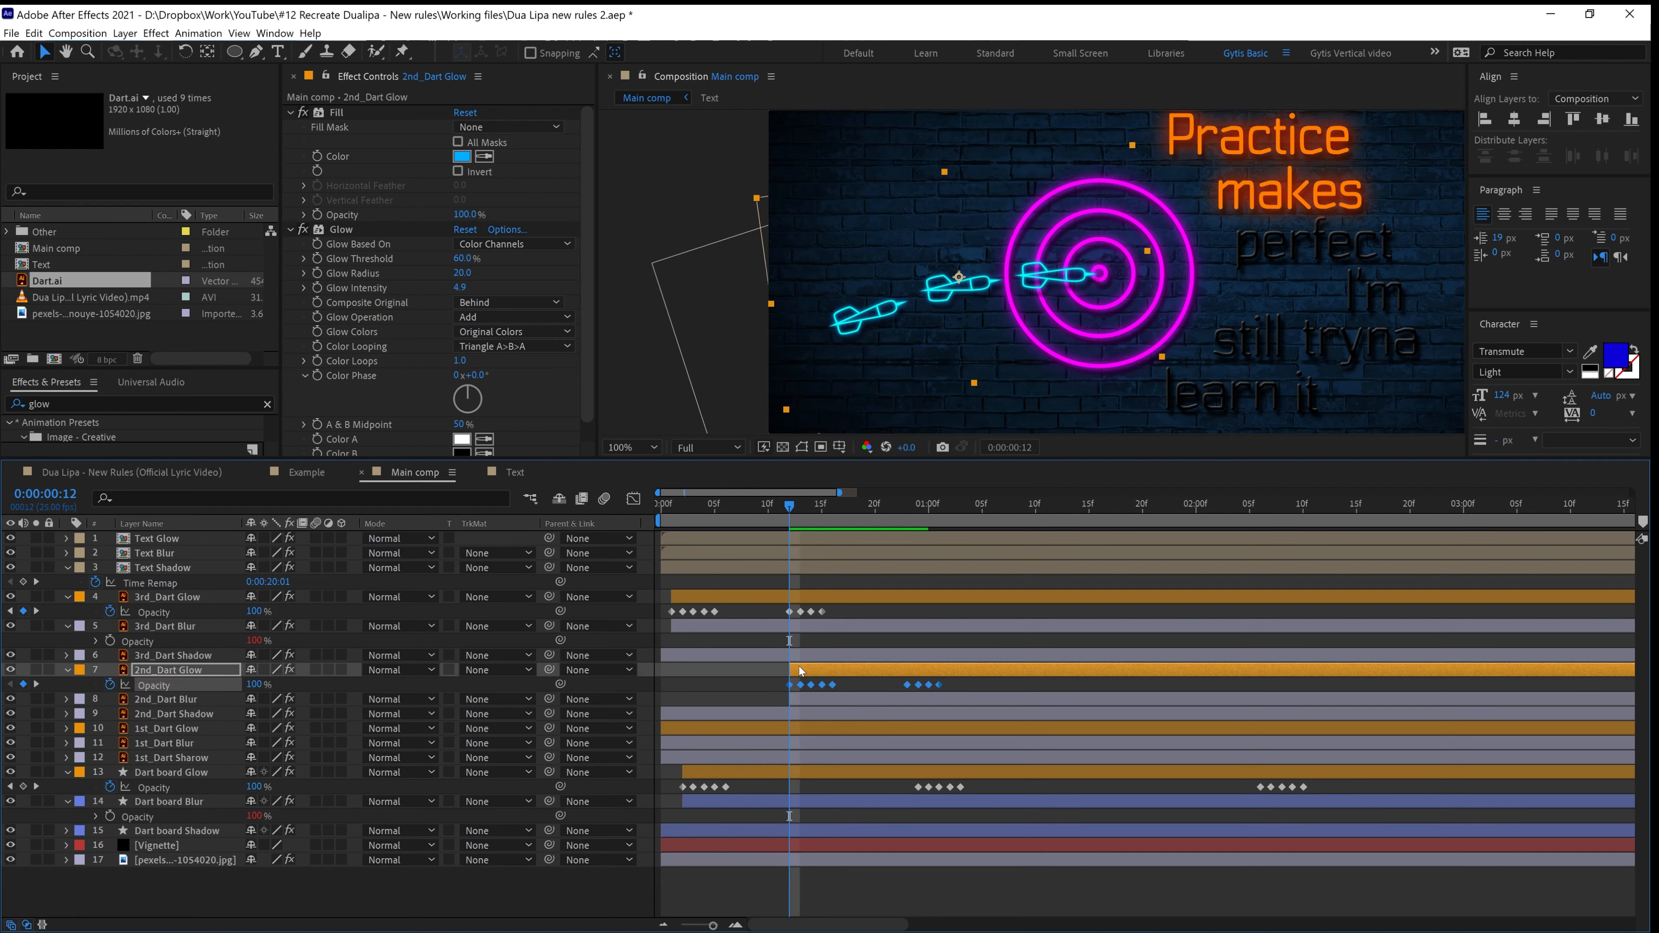
{"action": "mouse_move", "coordinate": [788, 513]}
{"action": "left_mouse_down"}
{"action": "mouse_move", "coordinate": [816, 511]}
{"action": "mouse_move", "coordinate": [673, 539]}
{"action": "mouse_move", "coordinate": [782, 525]}
{"action": "left_mouse_up"}
{"action": "mouse_move", "coordinate": [810, 532]}
{"action": "left_mouse_down"}
{"action": "mouse_move", "coordinate": [875, 533]}
{"action": "mouse_move", "coordinate": [786, 549]}
{"action": "left_mouse_up"}
Link the Opacity of the 2nd_Dart Blur layer to the Opacity of 2nd_Dart Glow
{"action": "left_click", "coordinate": [807, 699]}
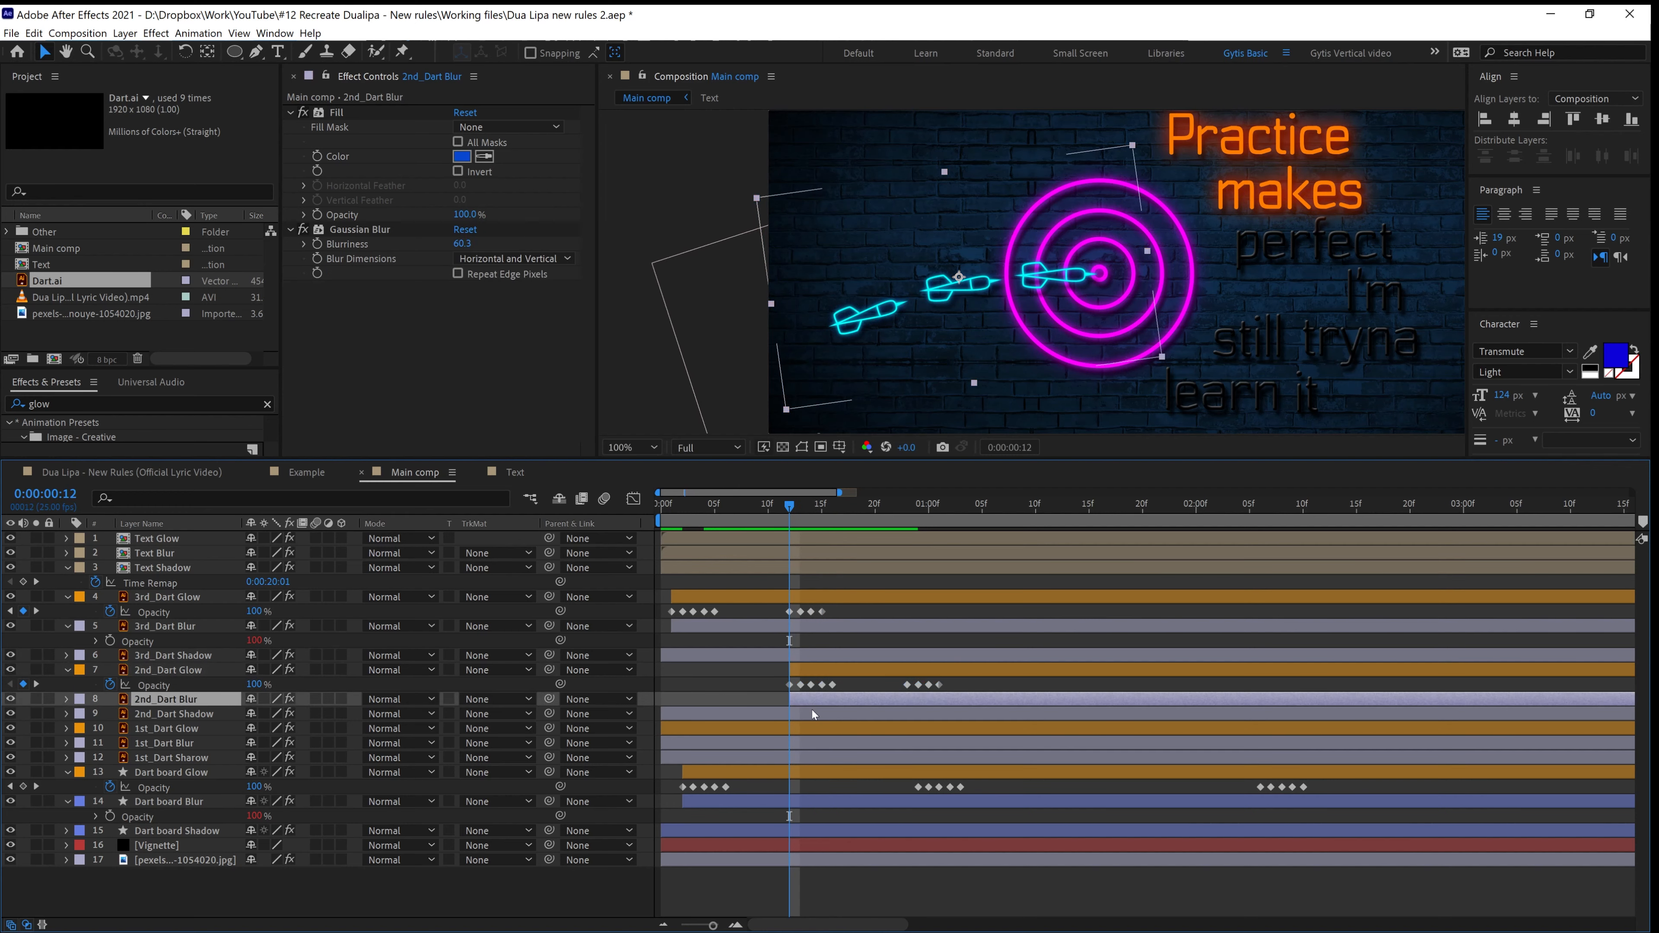
{"action": "key", "text": "t"}
{"action": "left_click_drag", "start_coordinate": [552, 713], "coordinate": [200, 690]}
Shift the 2nd_Dart Shadow and 1st_Dart Glow layers to start at 0:00:00:23 and go to that frame
{"action": "left_click", "coordinate": [725, 728]}
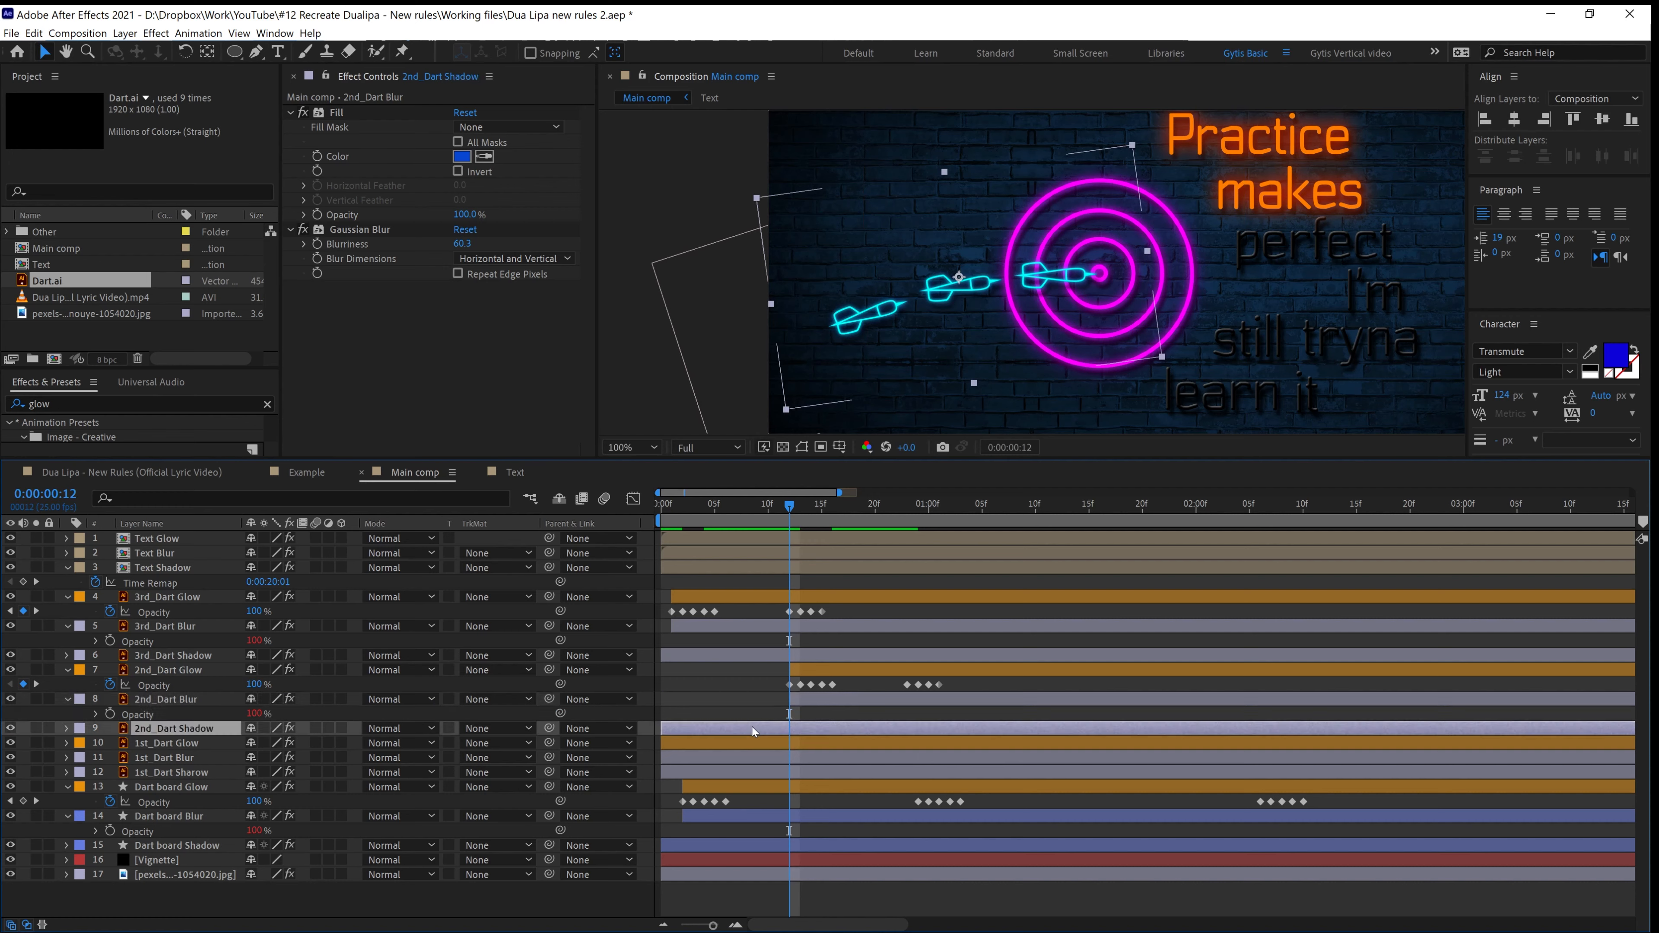
{"action": "left_click", "coordinate": [723, 745], "text": "shift"}
{"action": "left_click_drag", "start_coordinate": [689, 735], "coordinate": [933, 743]}
{"action": "left_click_drag", "start_coordinate": [918, 507], "coordinate": [906, 508]}
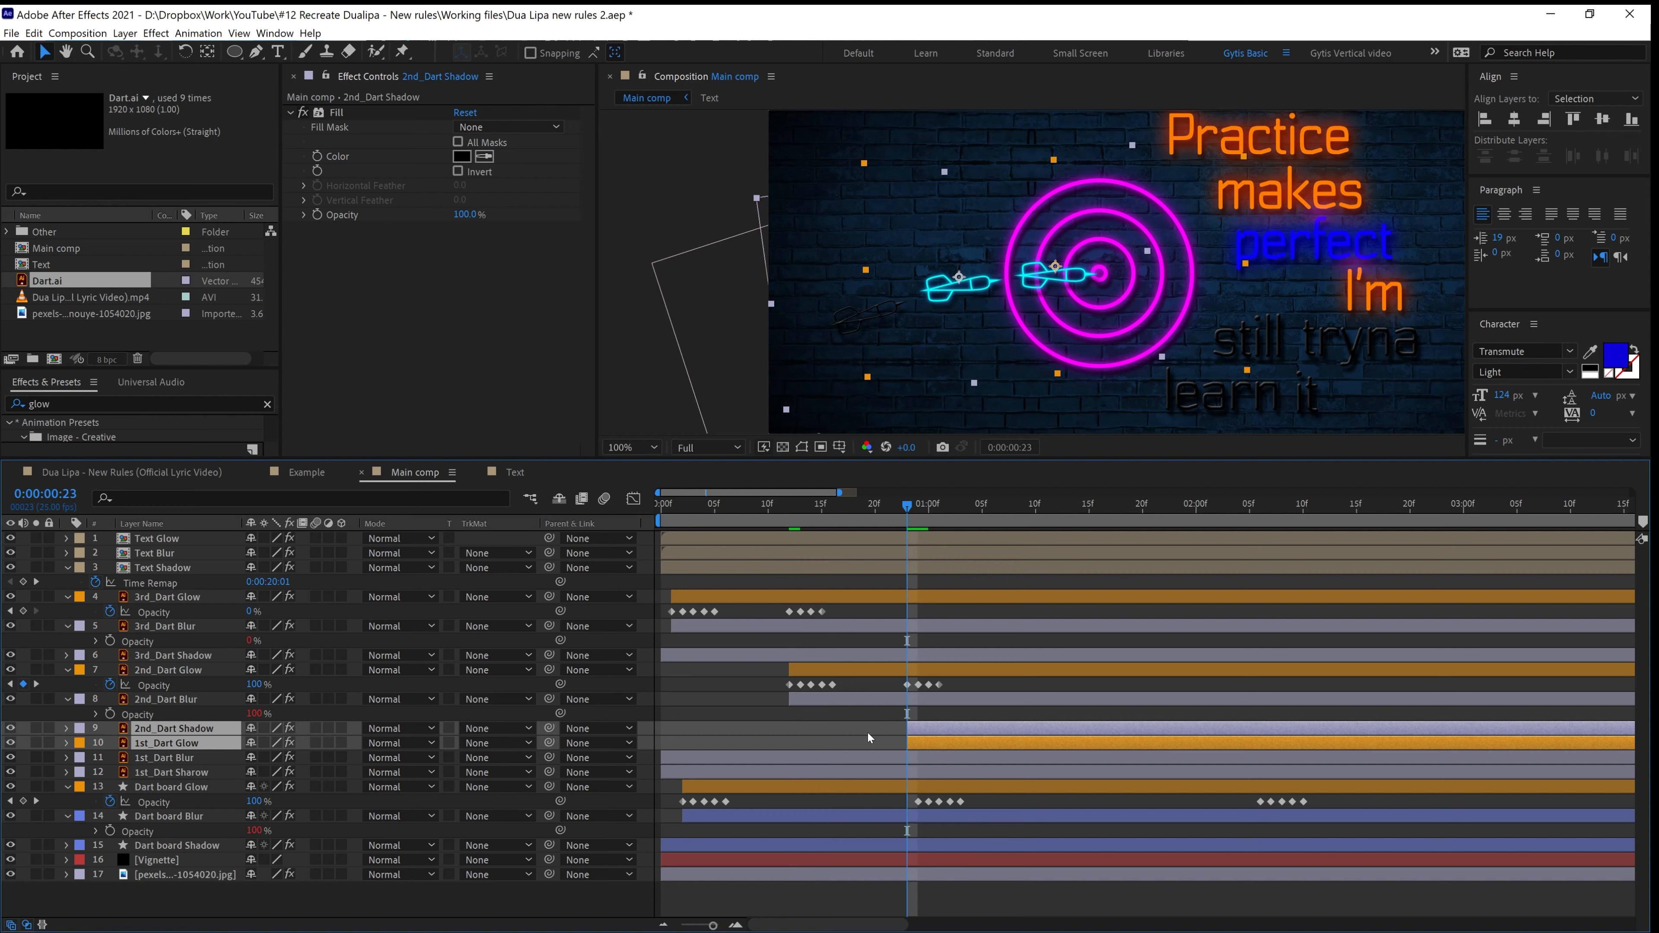
Paste the copied Opacity keyframes onto the 2nd_Dart Shadow layer at 0:00:00:23
{"action": "left_click", "coordinate": [923, 735]}
{"action": "key", "text": "t"}
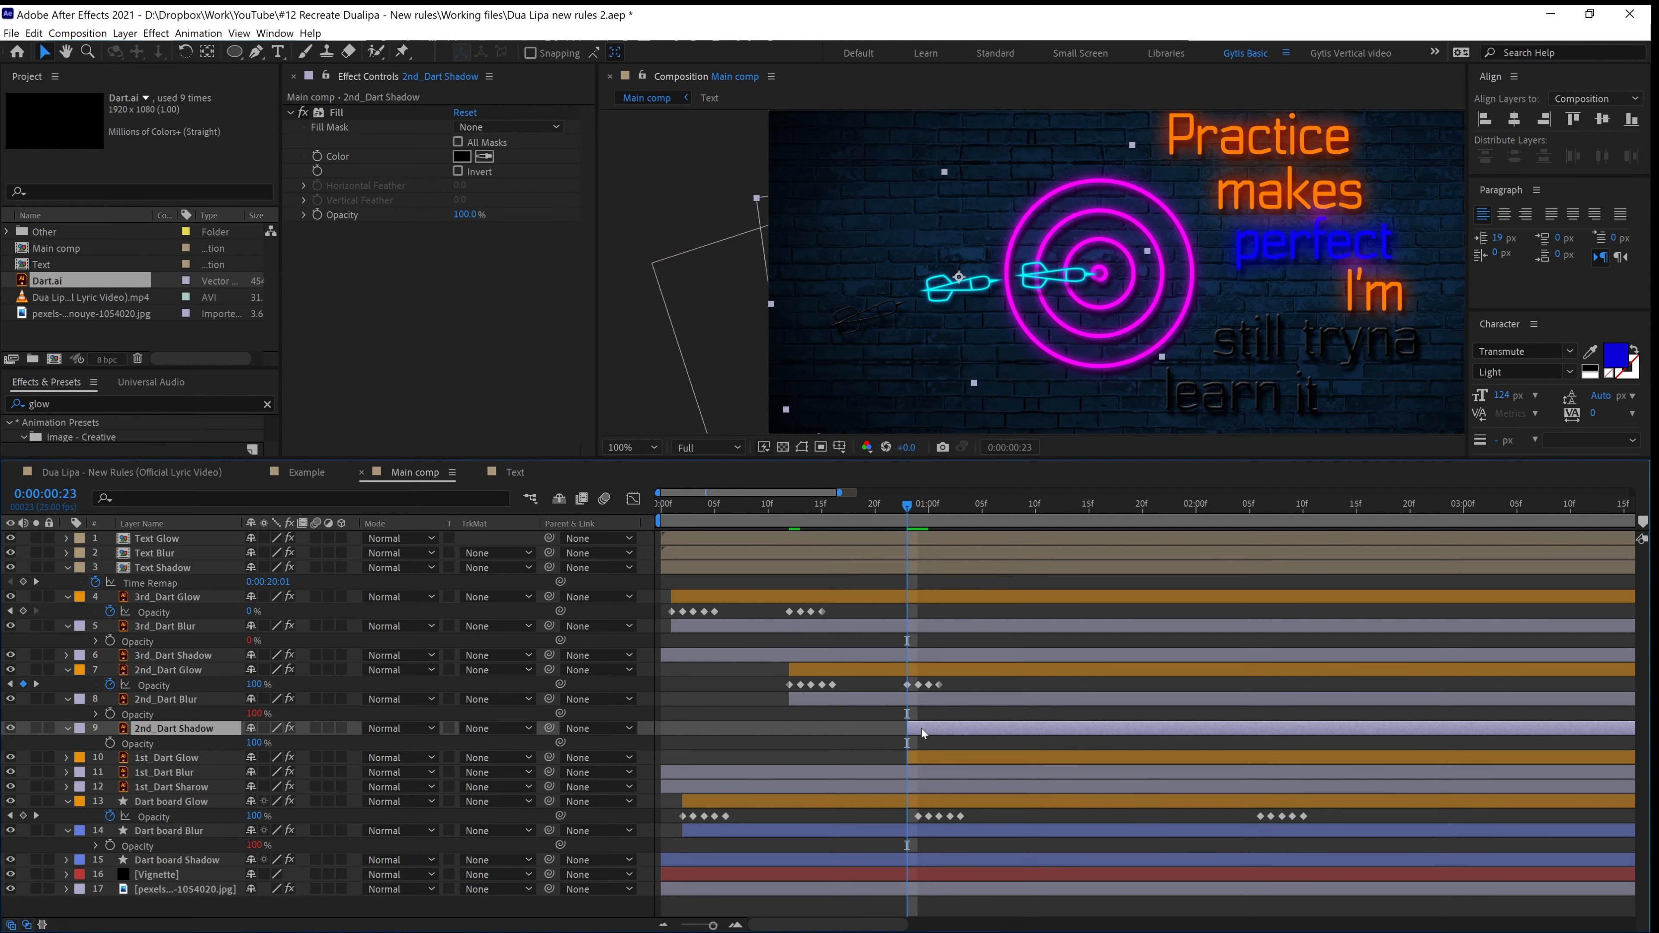
{"action": "key", "text": "ctrl+v"}
Link the Opacity of the 1st_Dart Glow layer to the Opacity of 2nd_Dart Shadow
{"action": "key", "text": "ctrl+Down"}
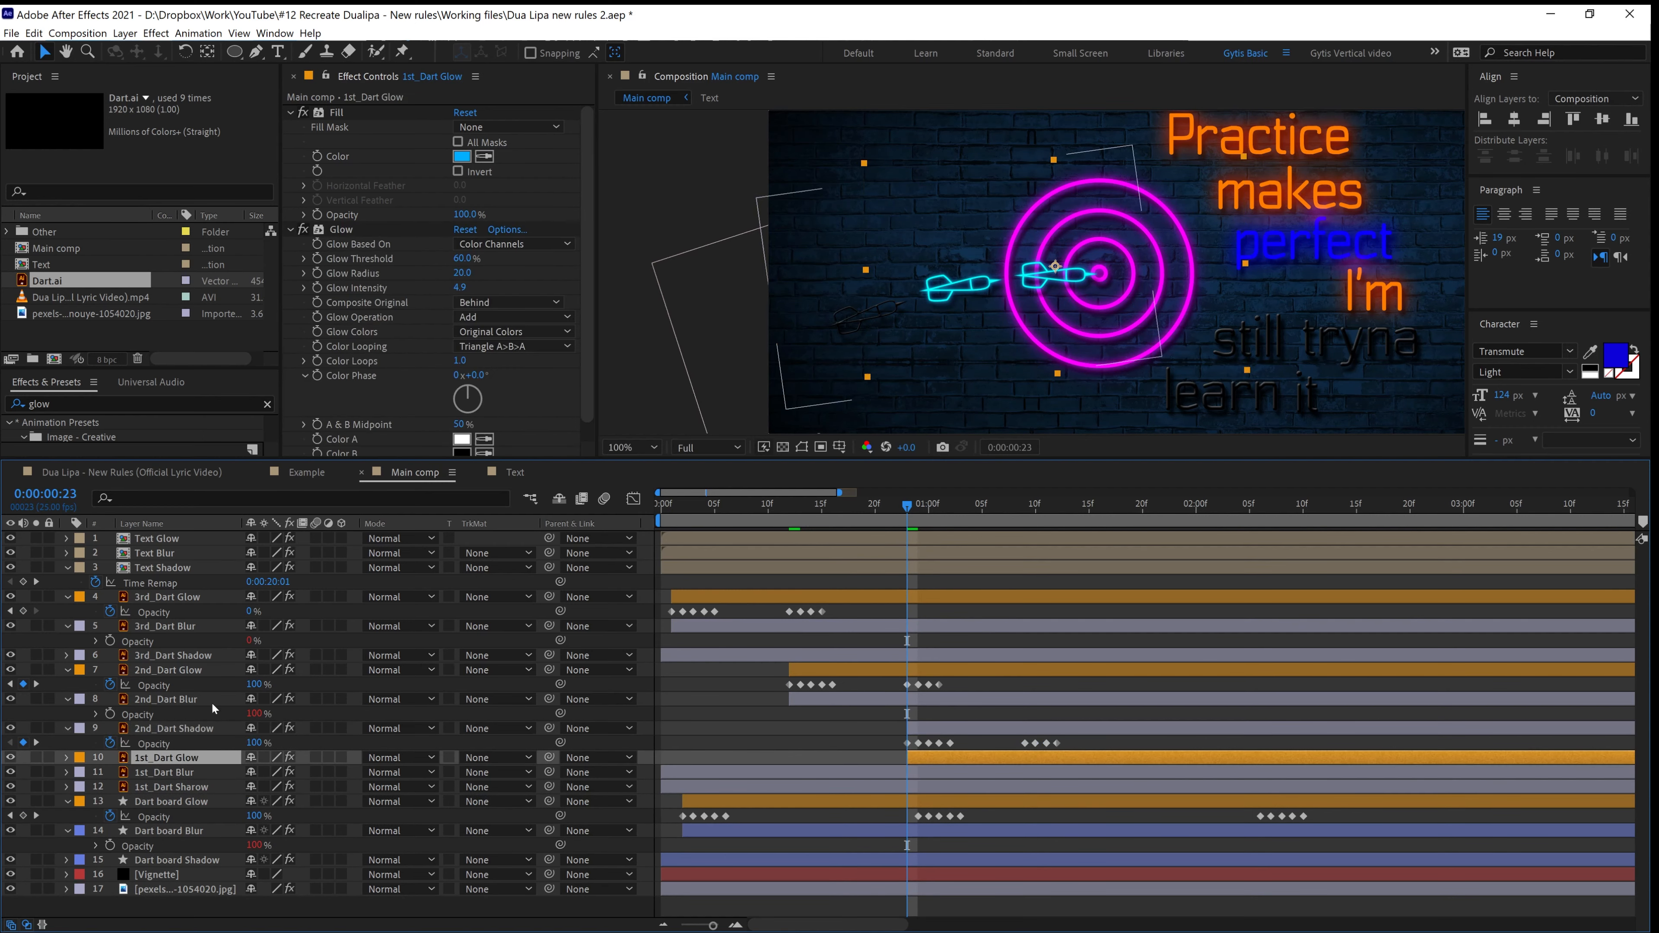
{"action": "key", "text": "t"}
{"action": "left_click_drag", "start_coordinate": [560, 772], "coordinate": [157, 744]}
End the work area at 0:00:01:12, undoing the mistaken change to its start
{"action": "mouse_move", "coordinate": [1038, 513]}
{"action": "left_mouse_down"}
{"action": "mouse_move", "coordinate": [1077, 512]}
{"action": "mouse_move", "coordinate": [1054, 512]}
{"action": "left_mouse_up"}
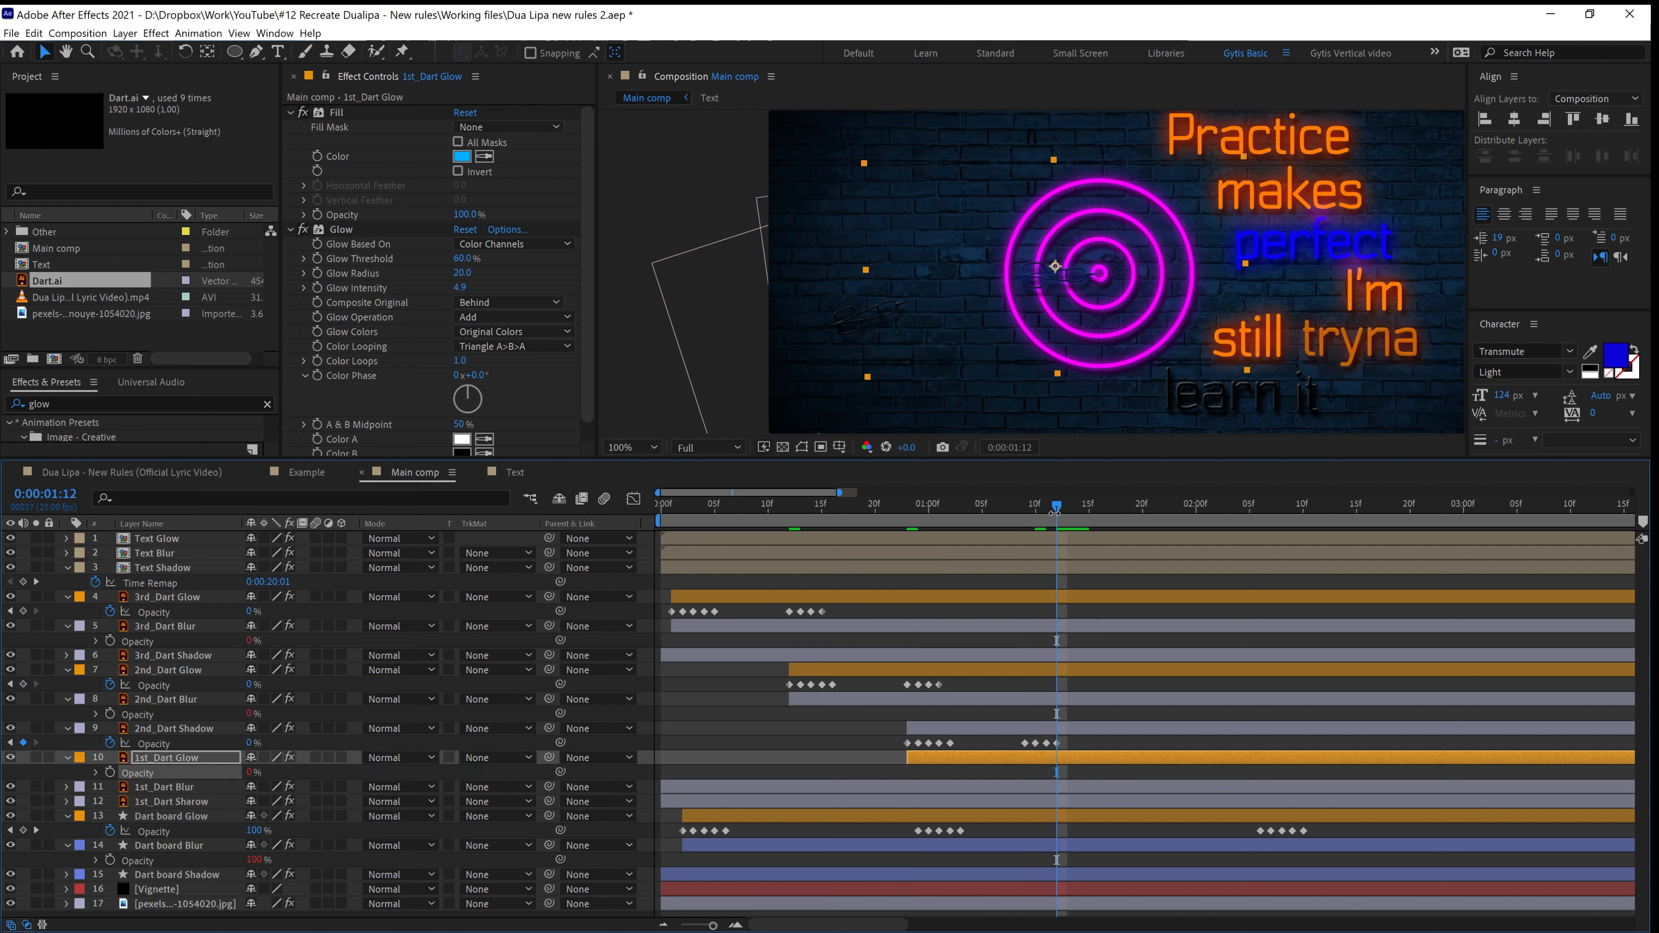
{"action": "key", "text": "b"}
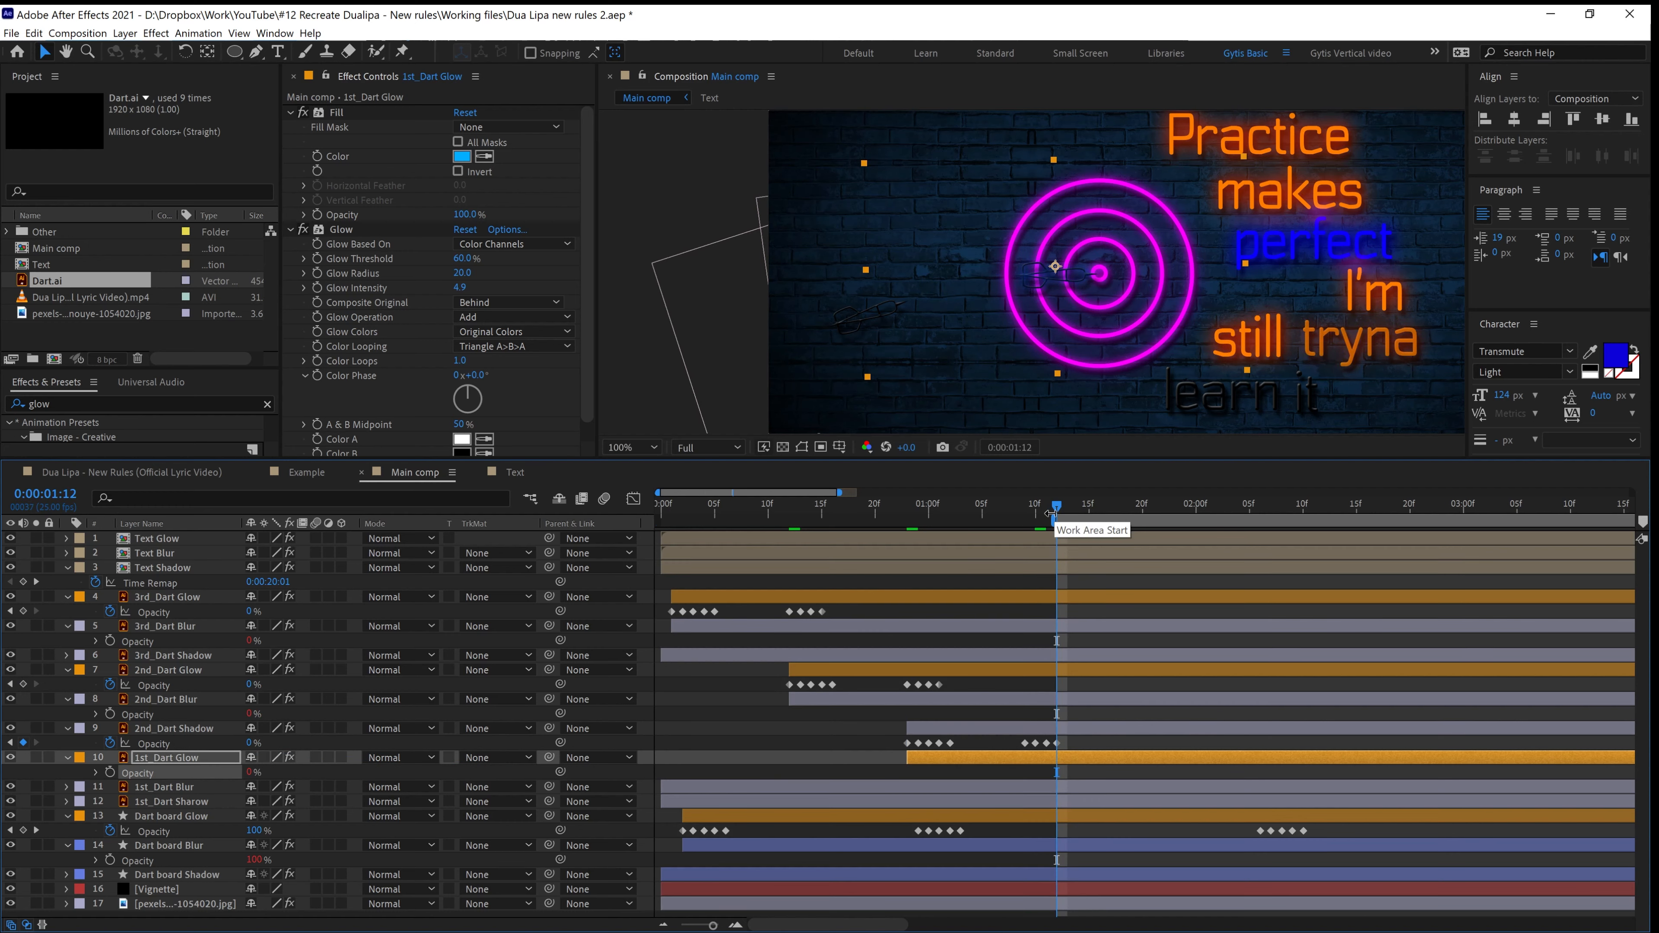
{"action": "key", "text": "ctrl+z"}
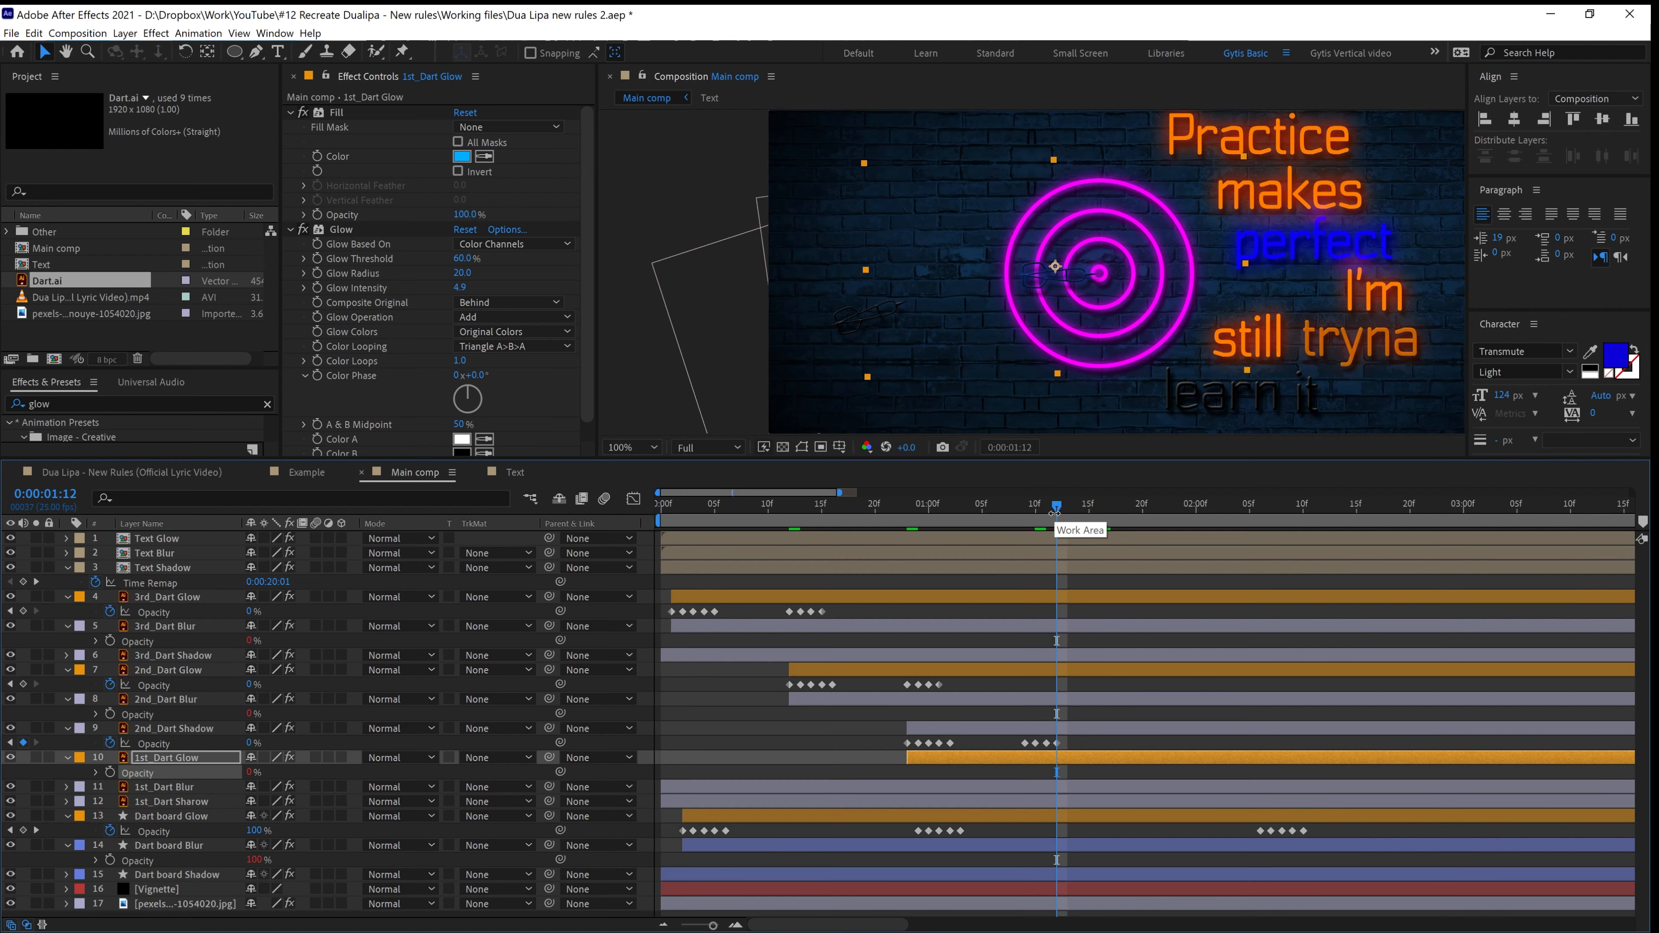
{"action": "key", "text": "n"}
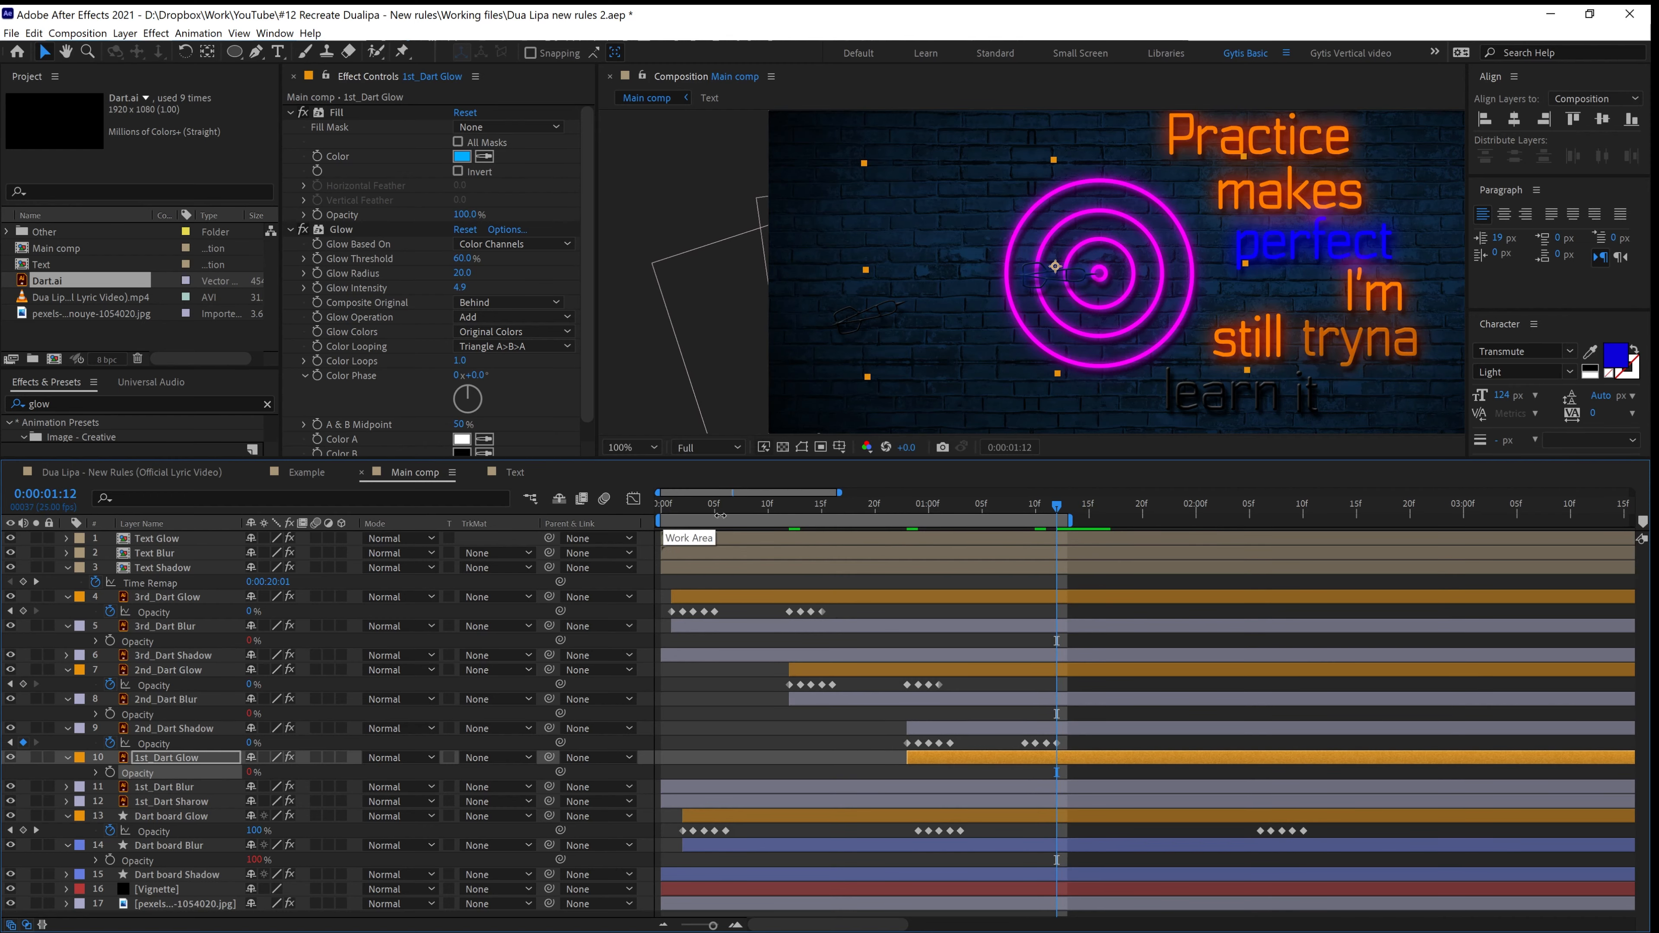
Play the Main comp from the first frame at 50% magnification to check the dart flicker sequence
{"action": "key", "text": "Home"}
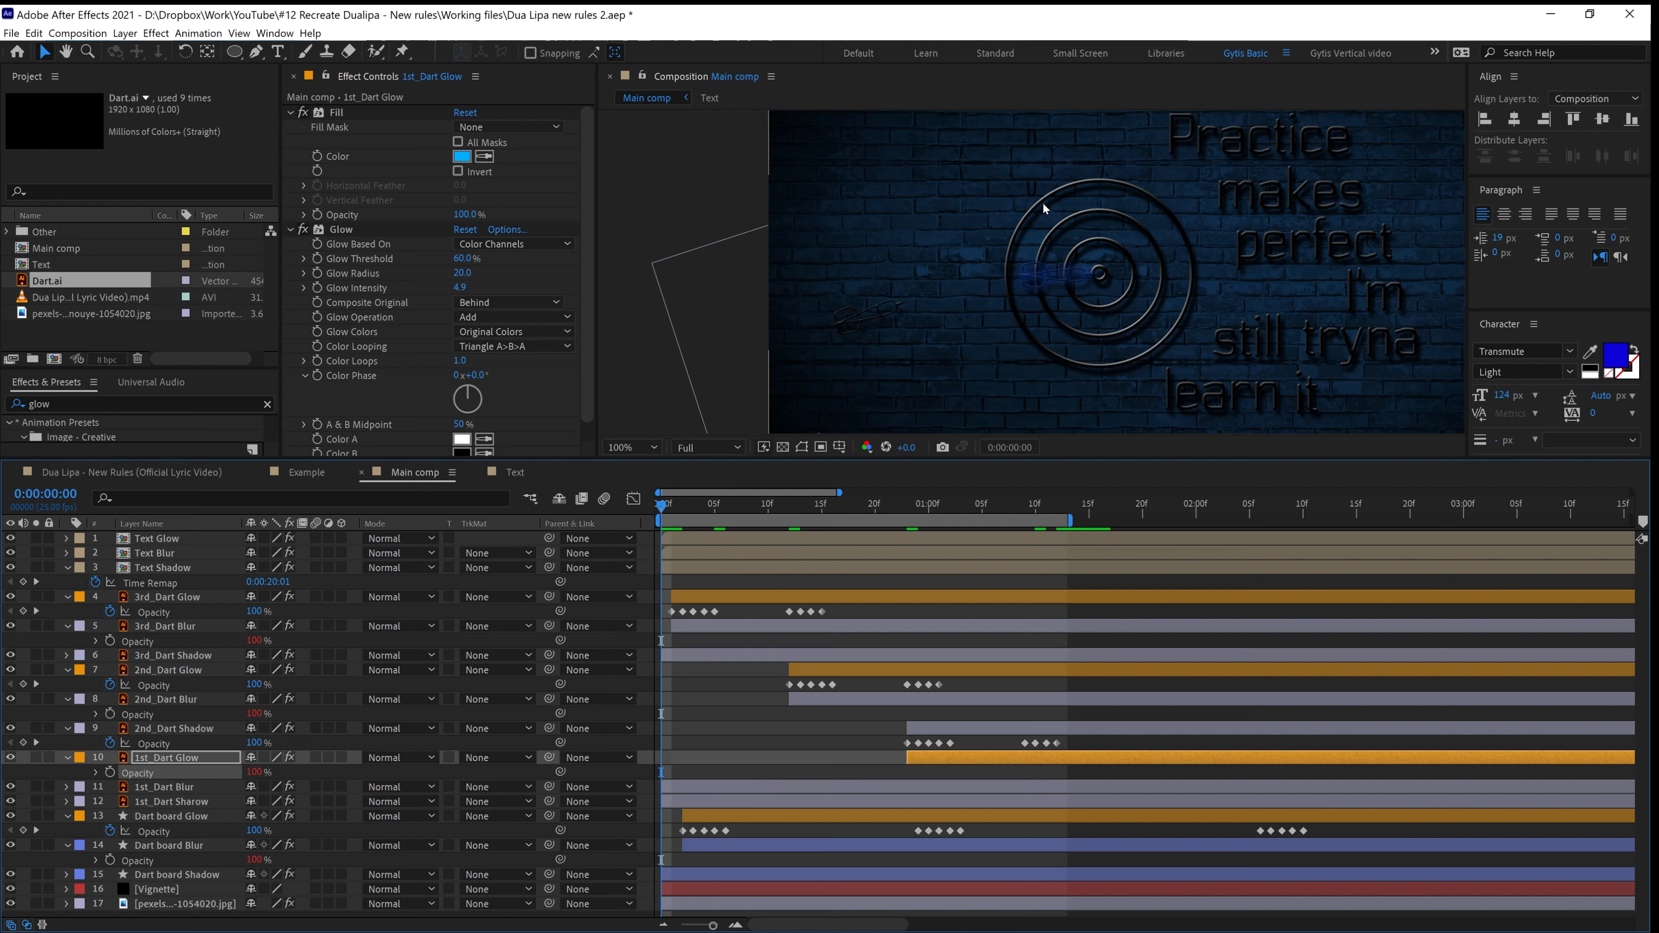
{"action": "key", "text": "comma"}
{"action": "key", "text": "space"}
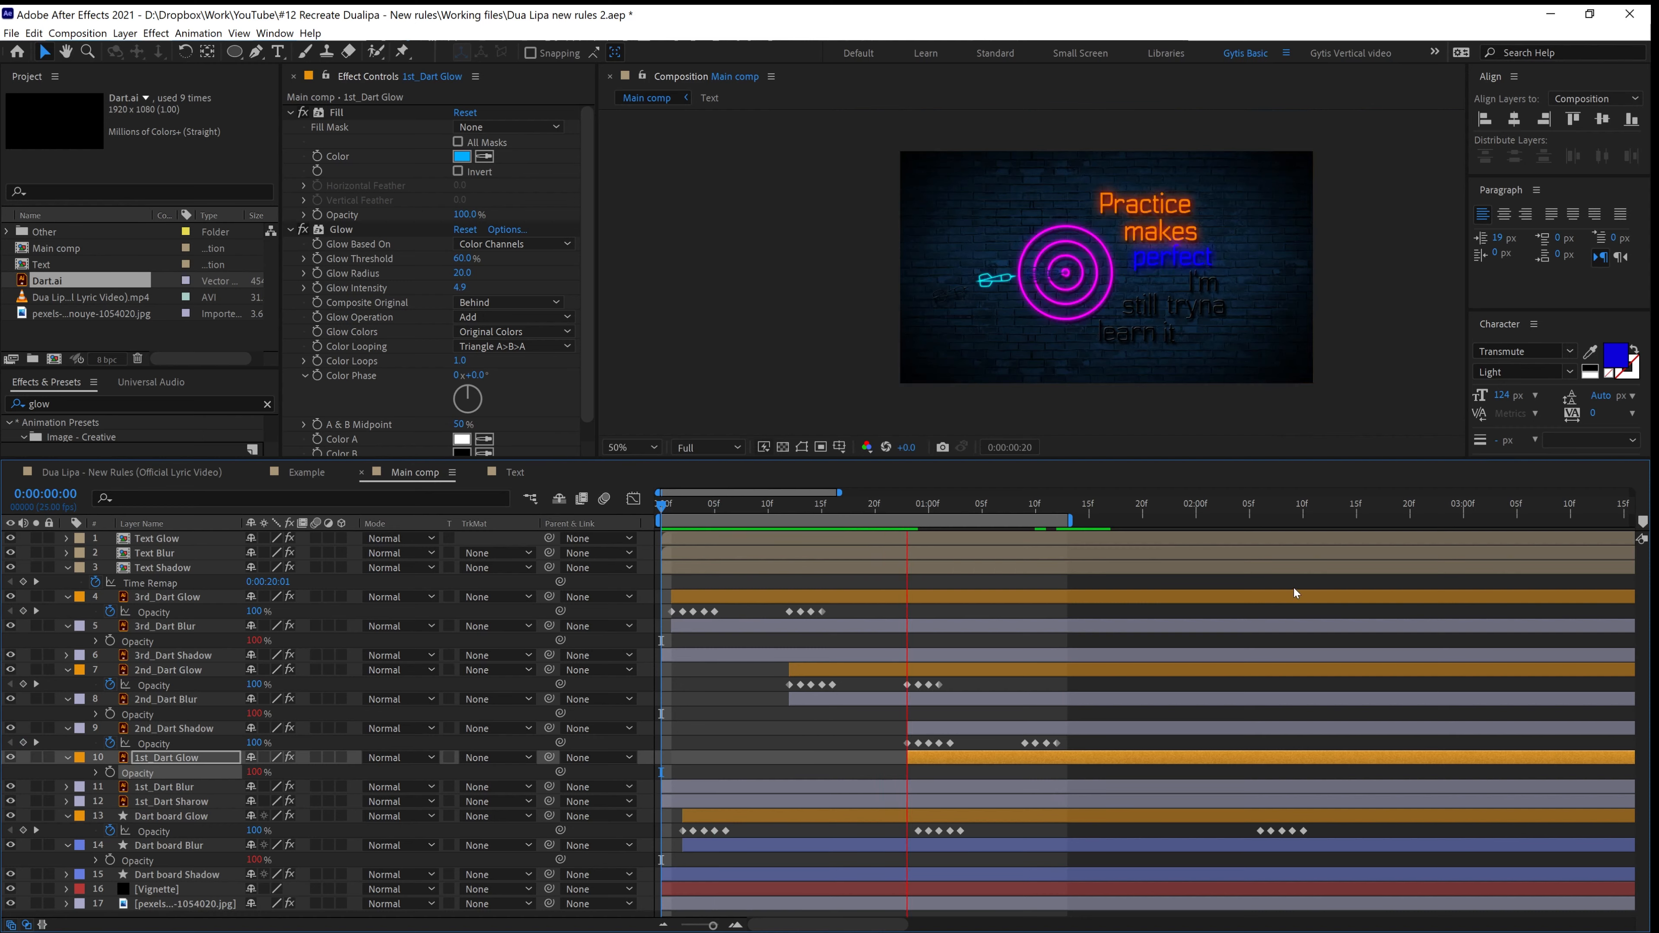
{"action": "key", "text": "space"}
{"action": "left_click", "coordinate": [941, 763]}
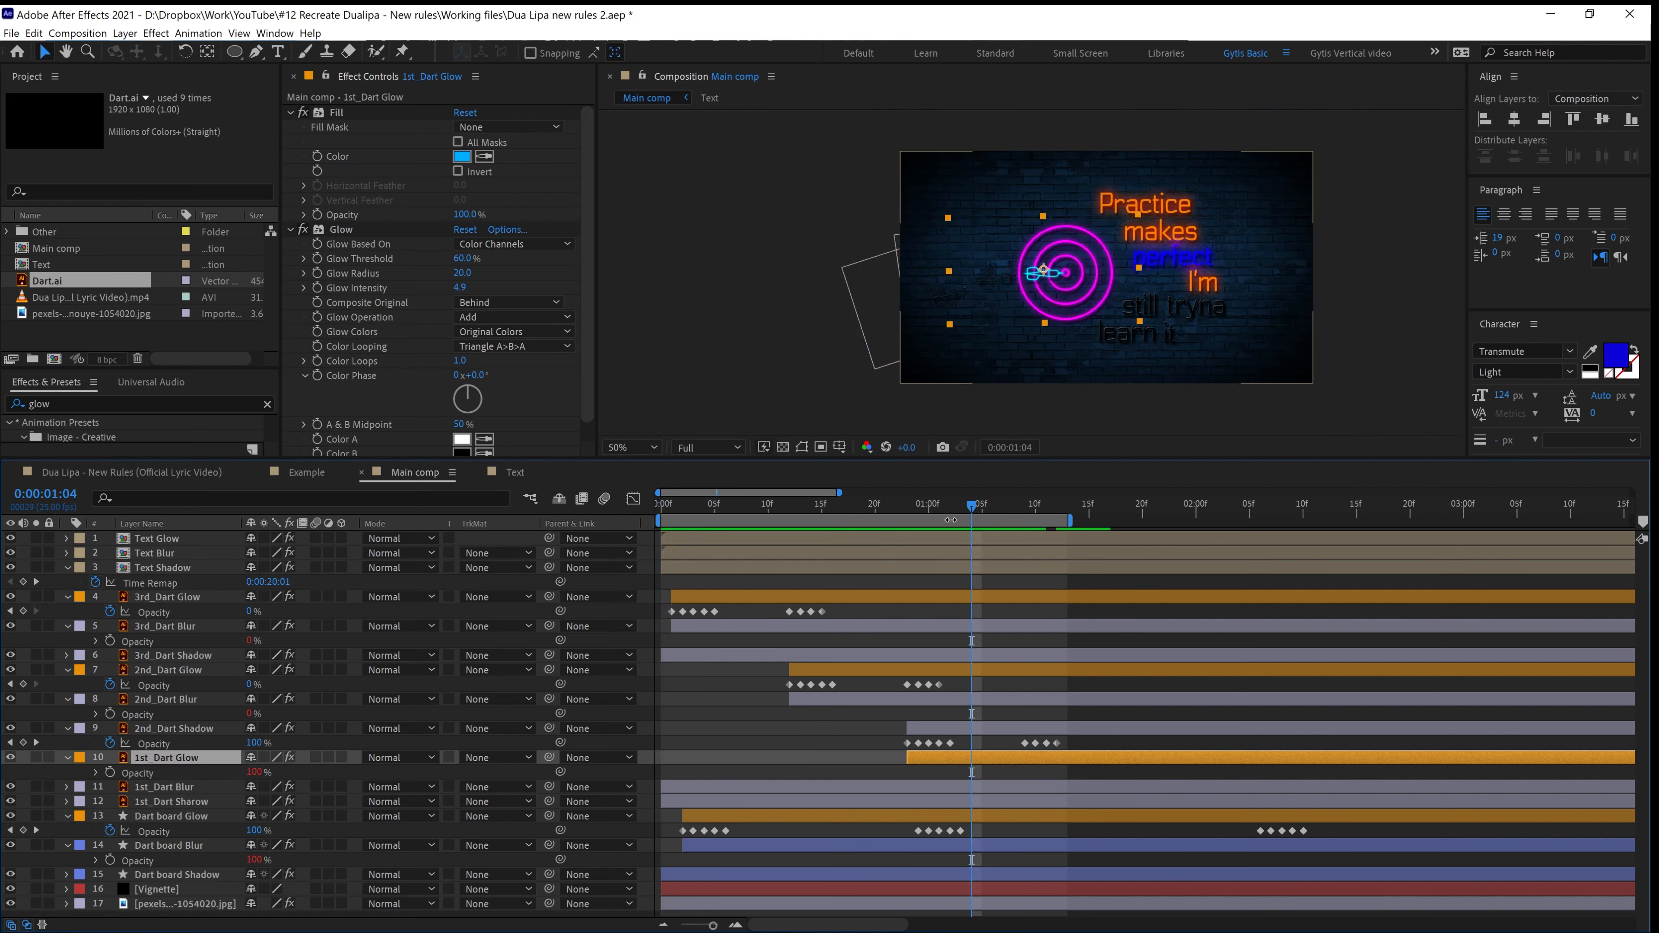
Slide the 1st_Dart Blur layer to start at 0:00:00:23, matching 1st_Dart Glow, and reveal its Opacity
{"action": "left_click_drag", "start_coordinate": [972, 506], "coordinate": [870, 526]}
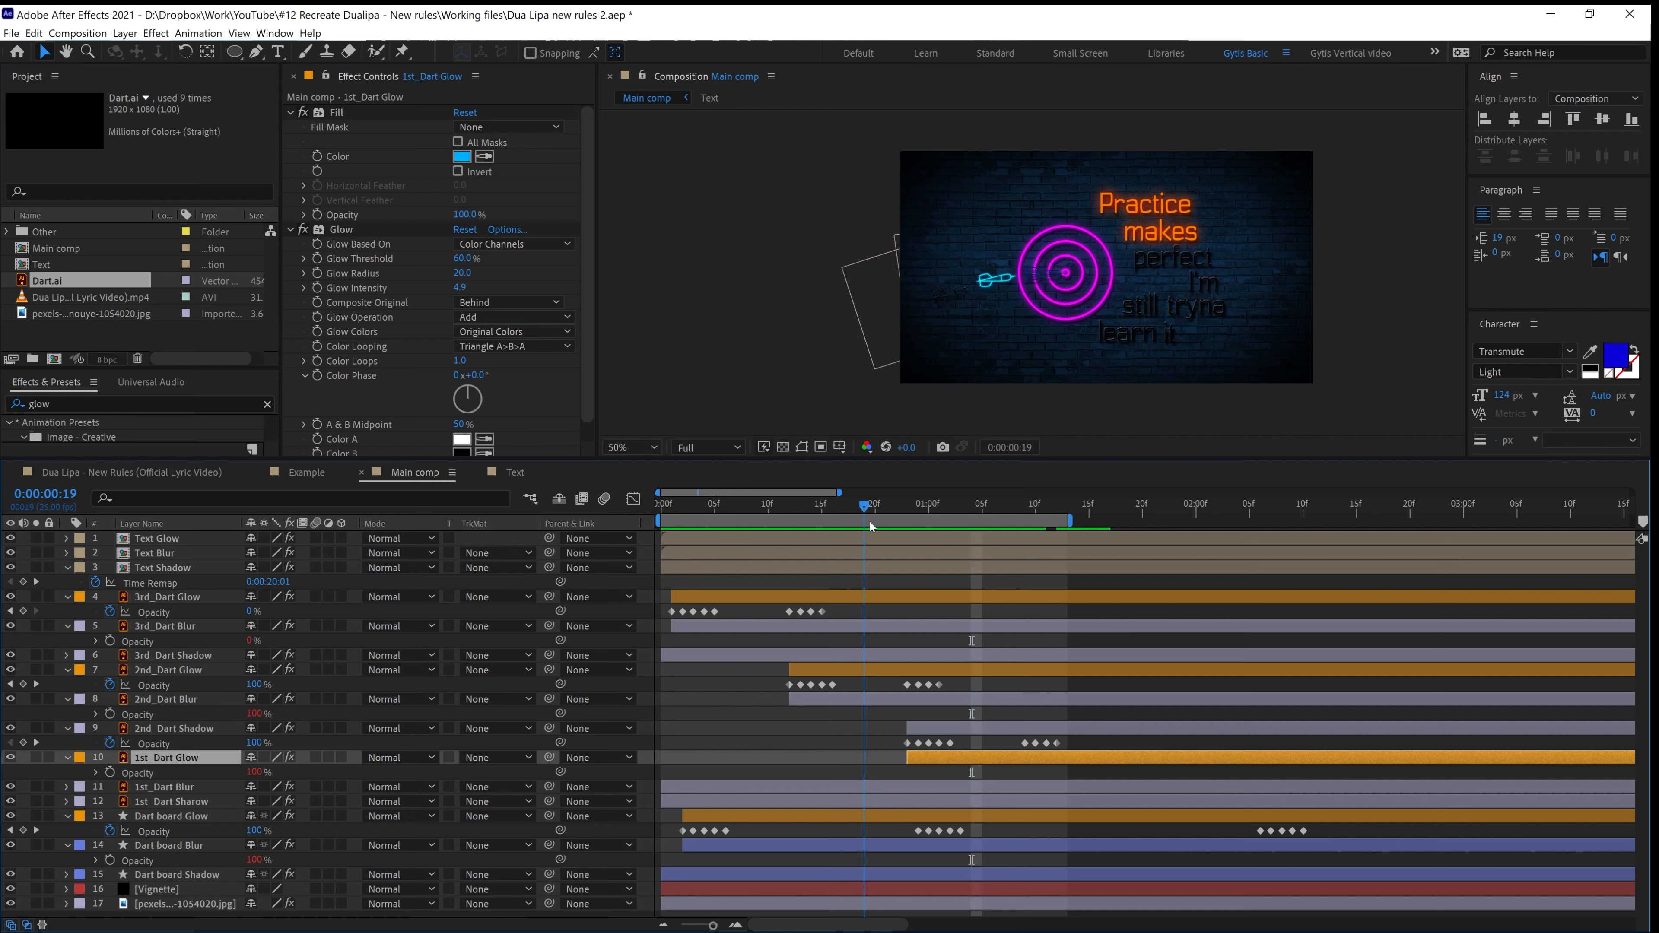
{"action": "left_click_drag", "start_coordinate": [814, 788], "coordinate": [1053, 800]}
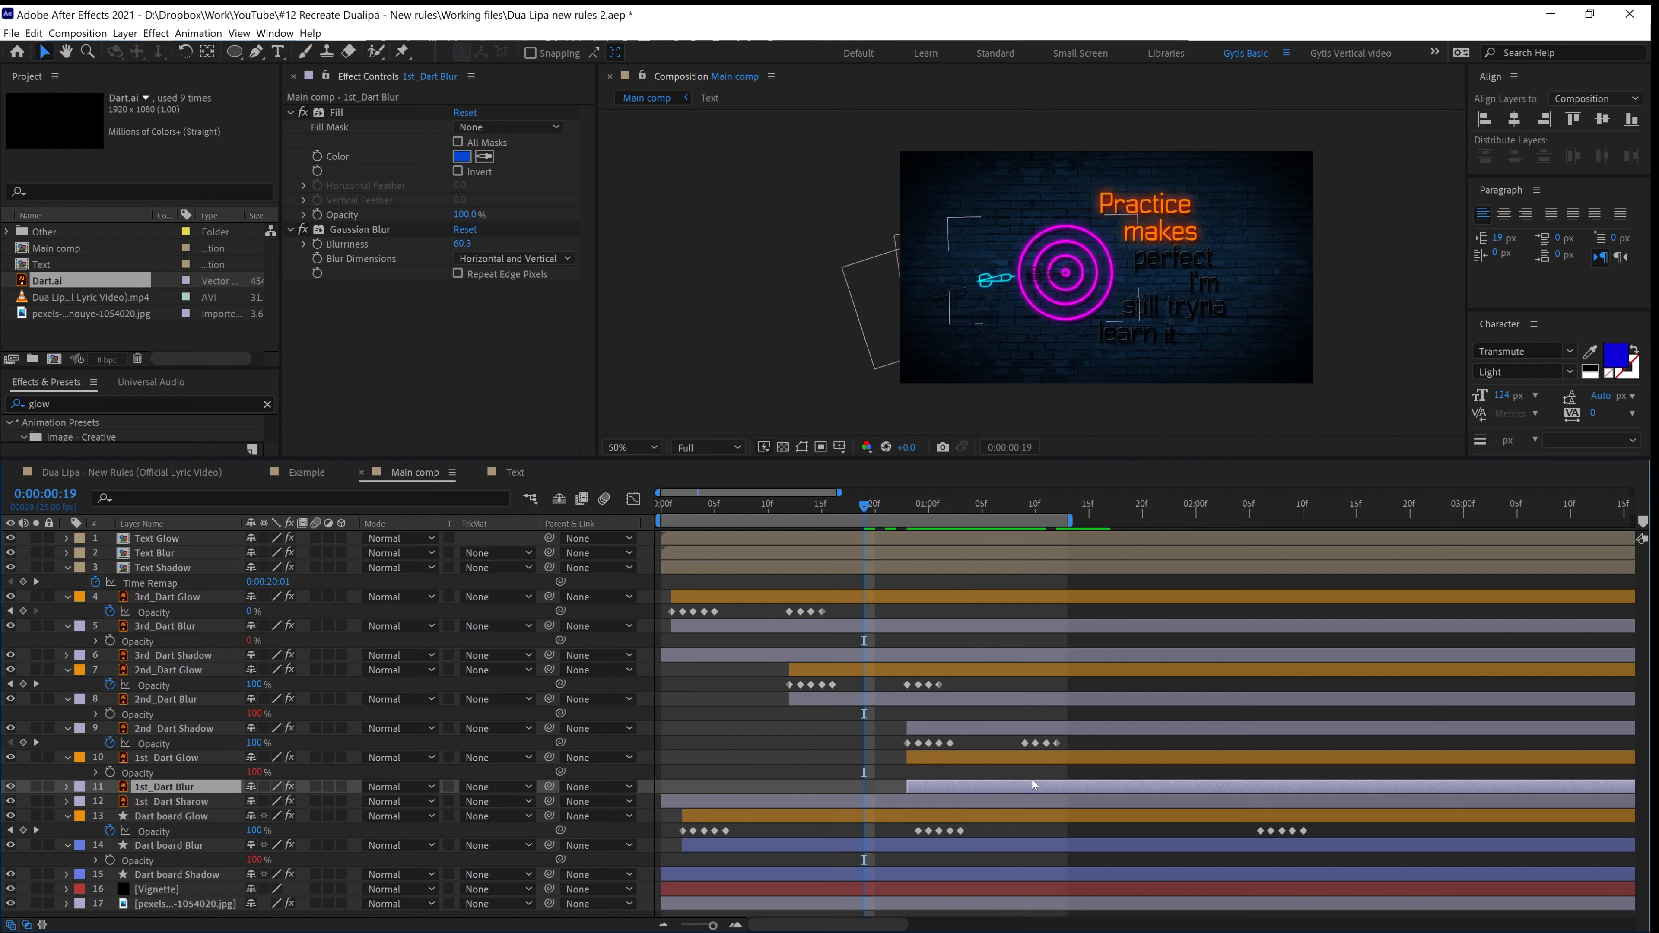
{"action": "left_click", "coordinate": [950, 510]}
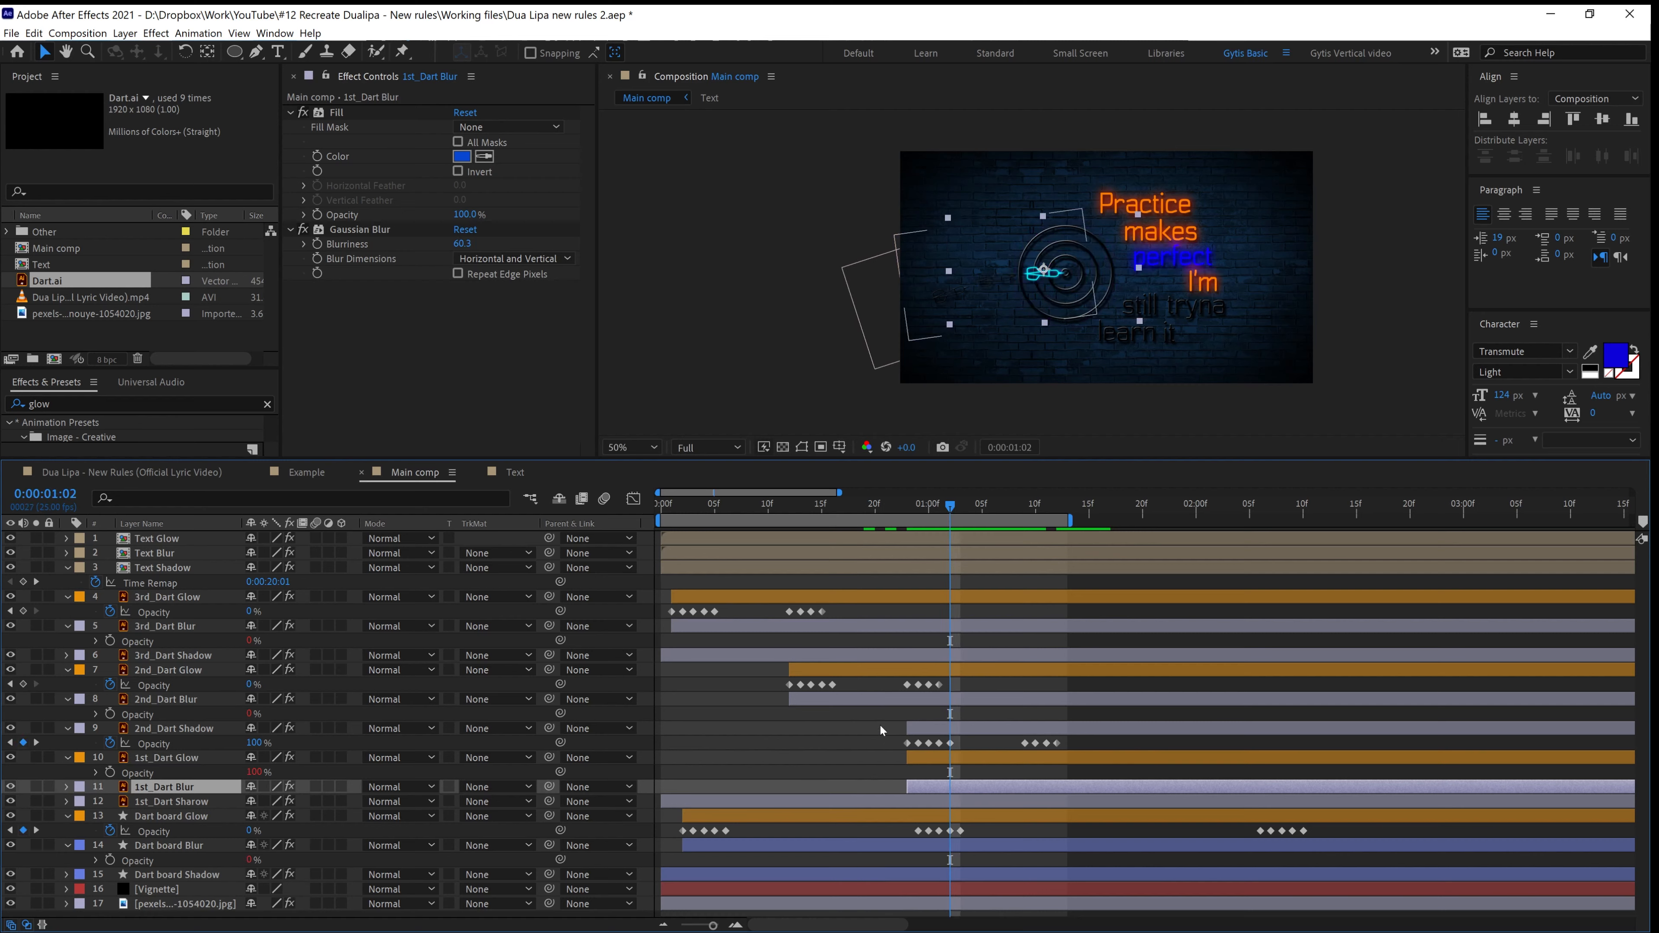
{"action": "left_click", "coordinate": [926, 760]}
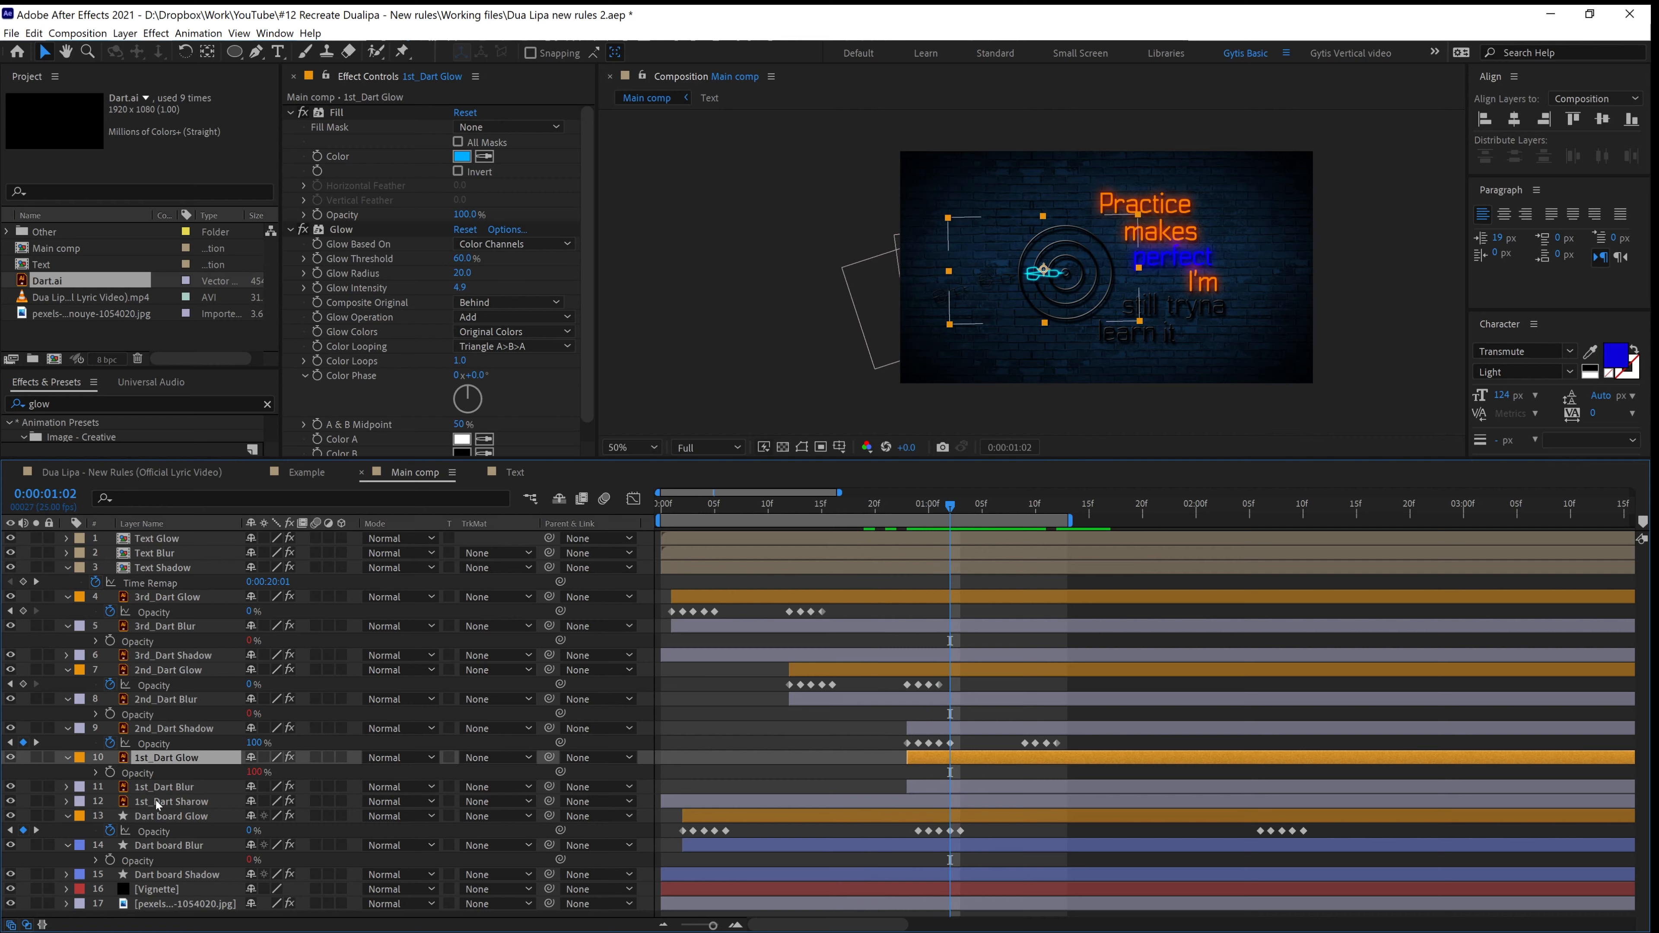
{"action": "left_click", "coordinate": [165, 790]}
{"action": "key", "text": "t"}
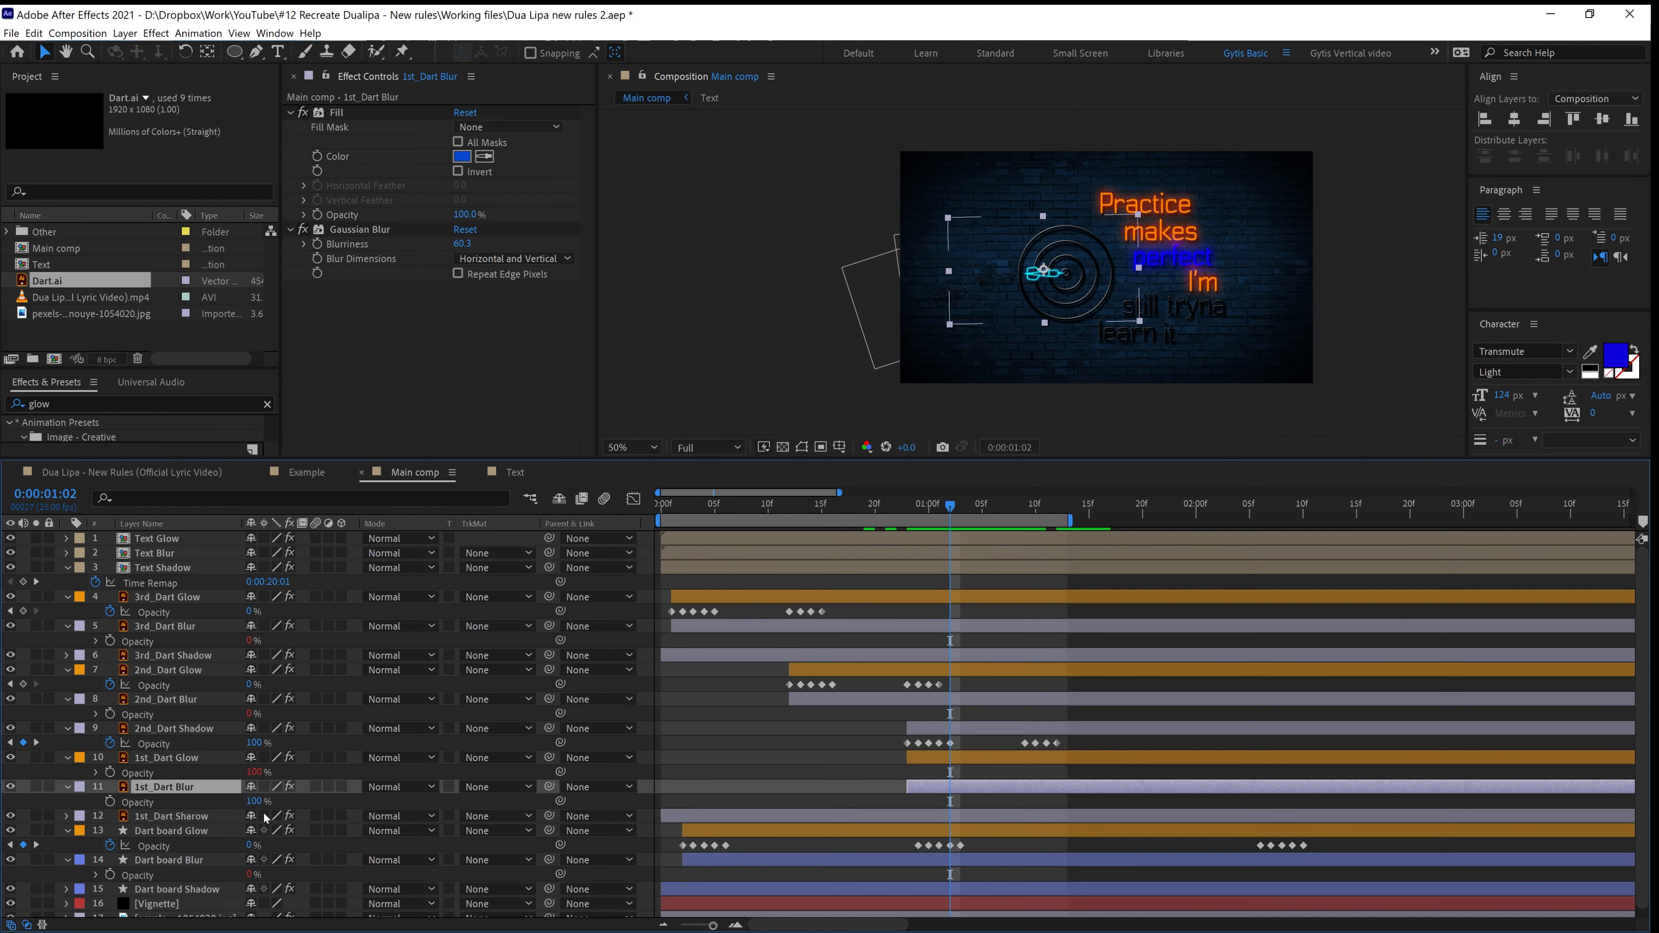
Cut the Opacity keyframes from 2nd_Dart Shadow and slide that layer to start level with 2nd_Dart Blur
{"action": "left_click", "coordinate": [152, 759]}
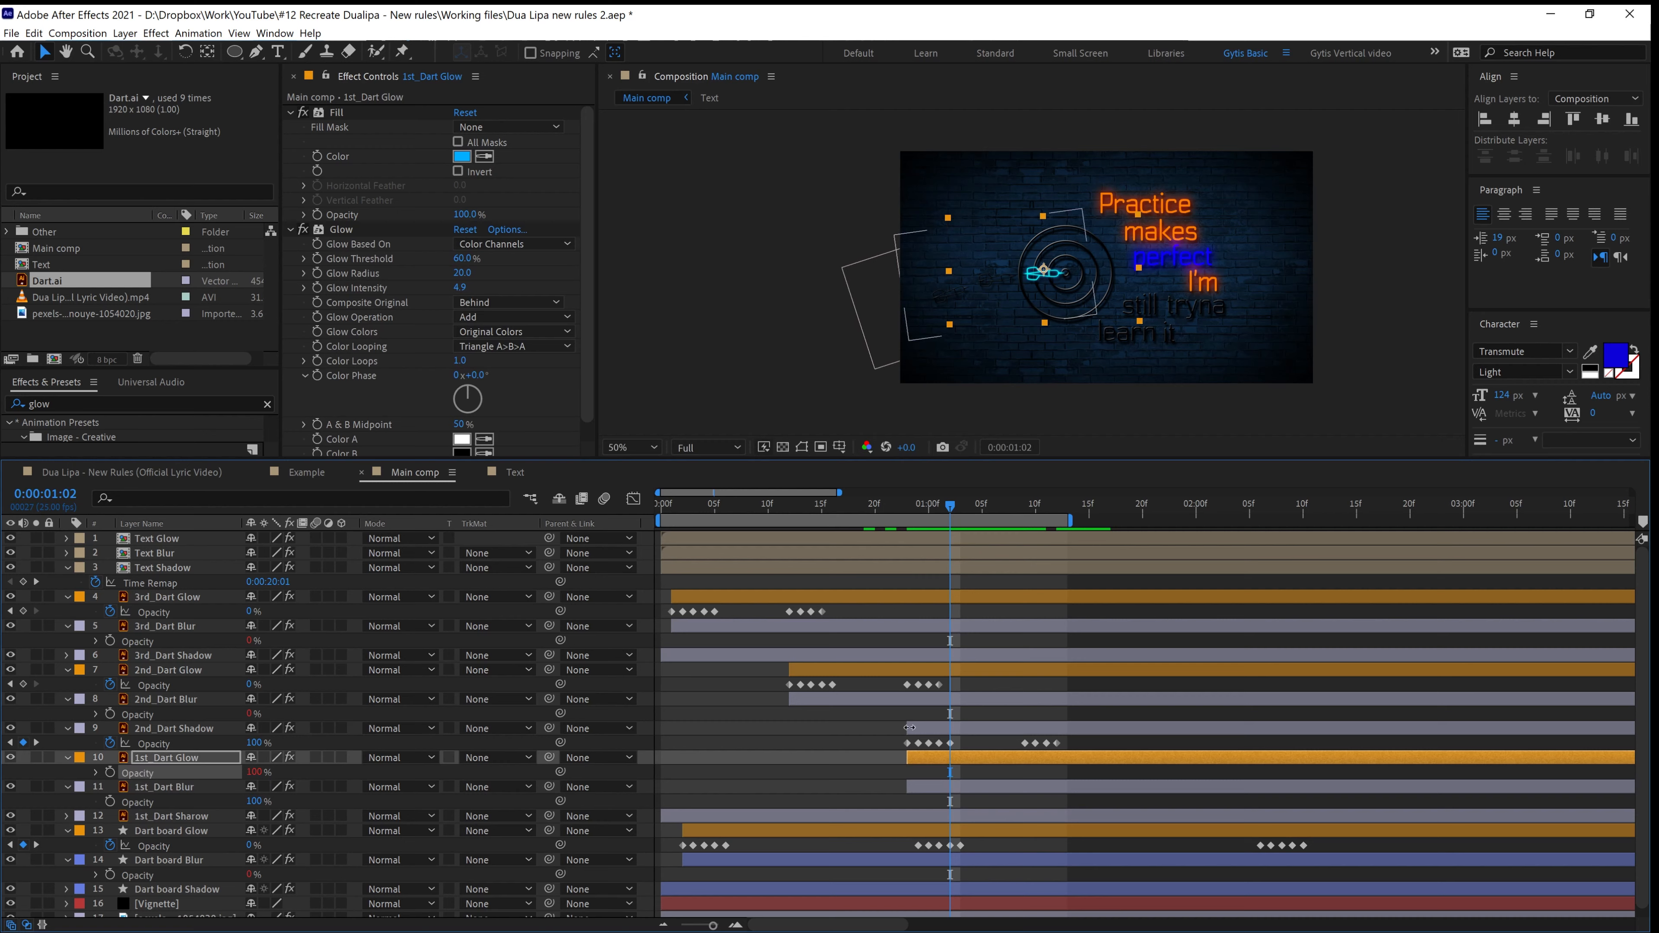
{"action": "left_click_drag", "start_coordinate": [1100, 749], "coordinate": [812, 765]}
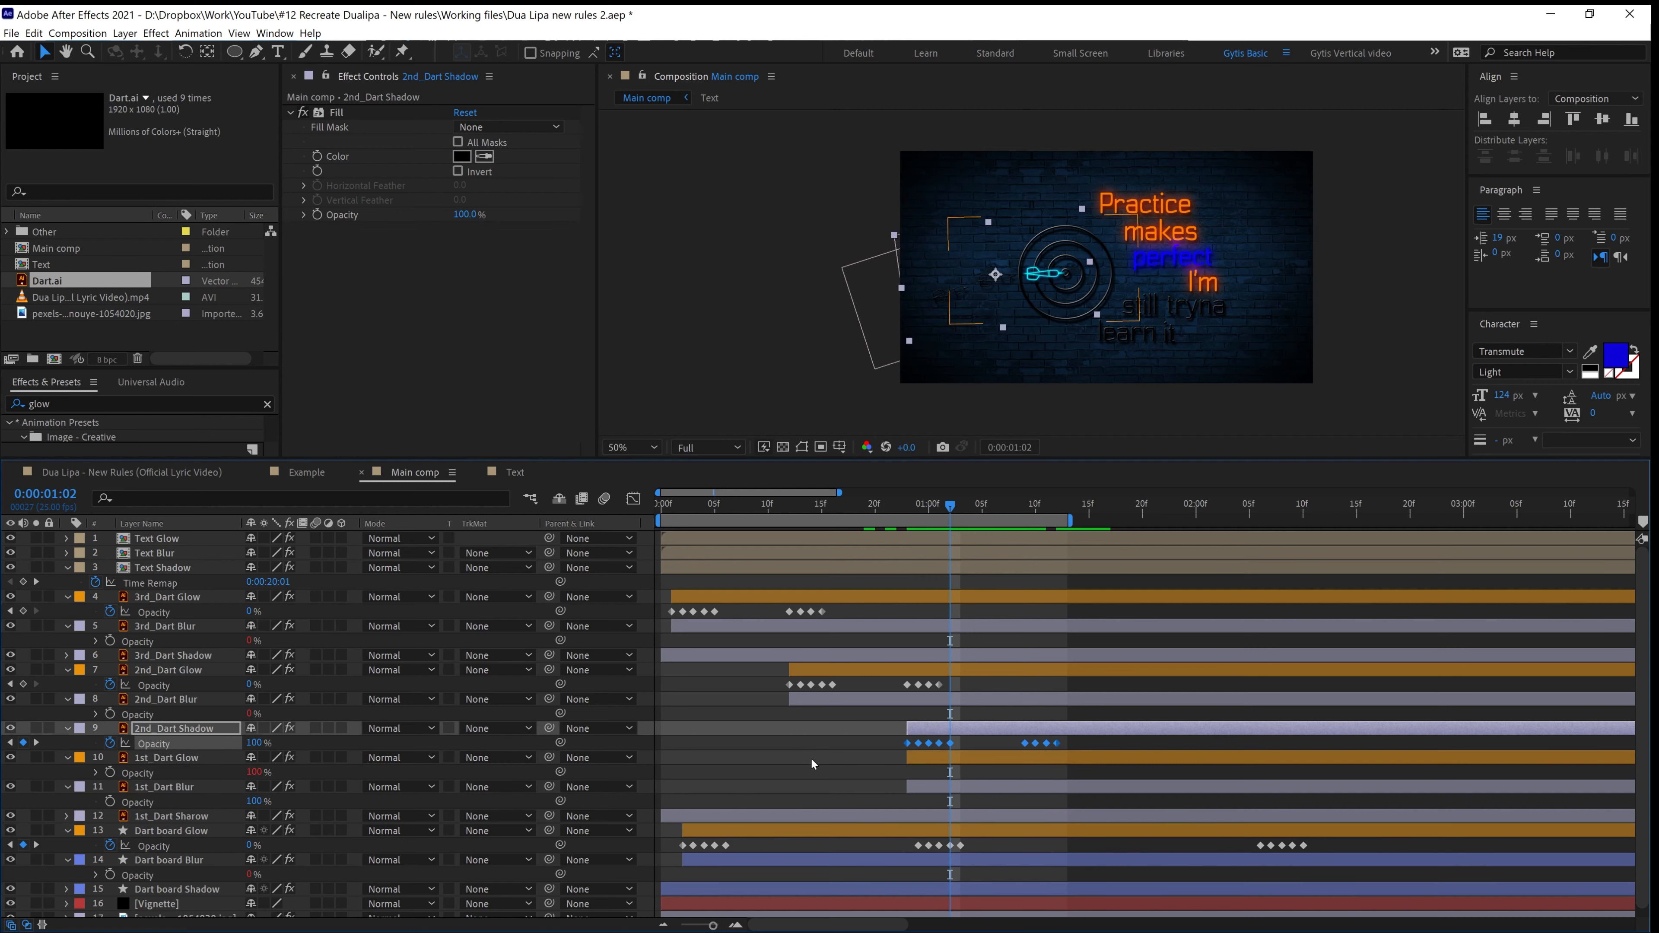
{"action": "left_click_drag", "start_coordinate": [928, 728], "coordinate": [810, 728]}
Paste the cut Opacity keyframes onto the 1st_Dart Glow layer at 0:00:00:23
{"action": "left_click", "coordinate": [813, 757]}
{"action": "left_click", "coordinate": [907, 509]}
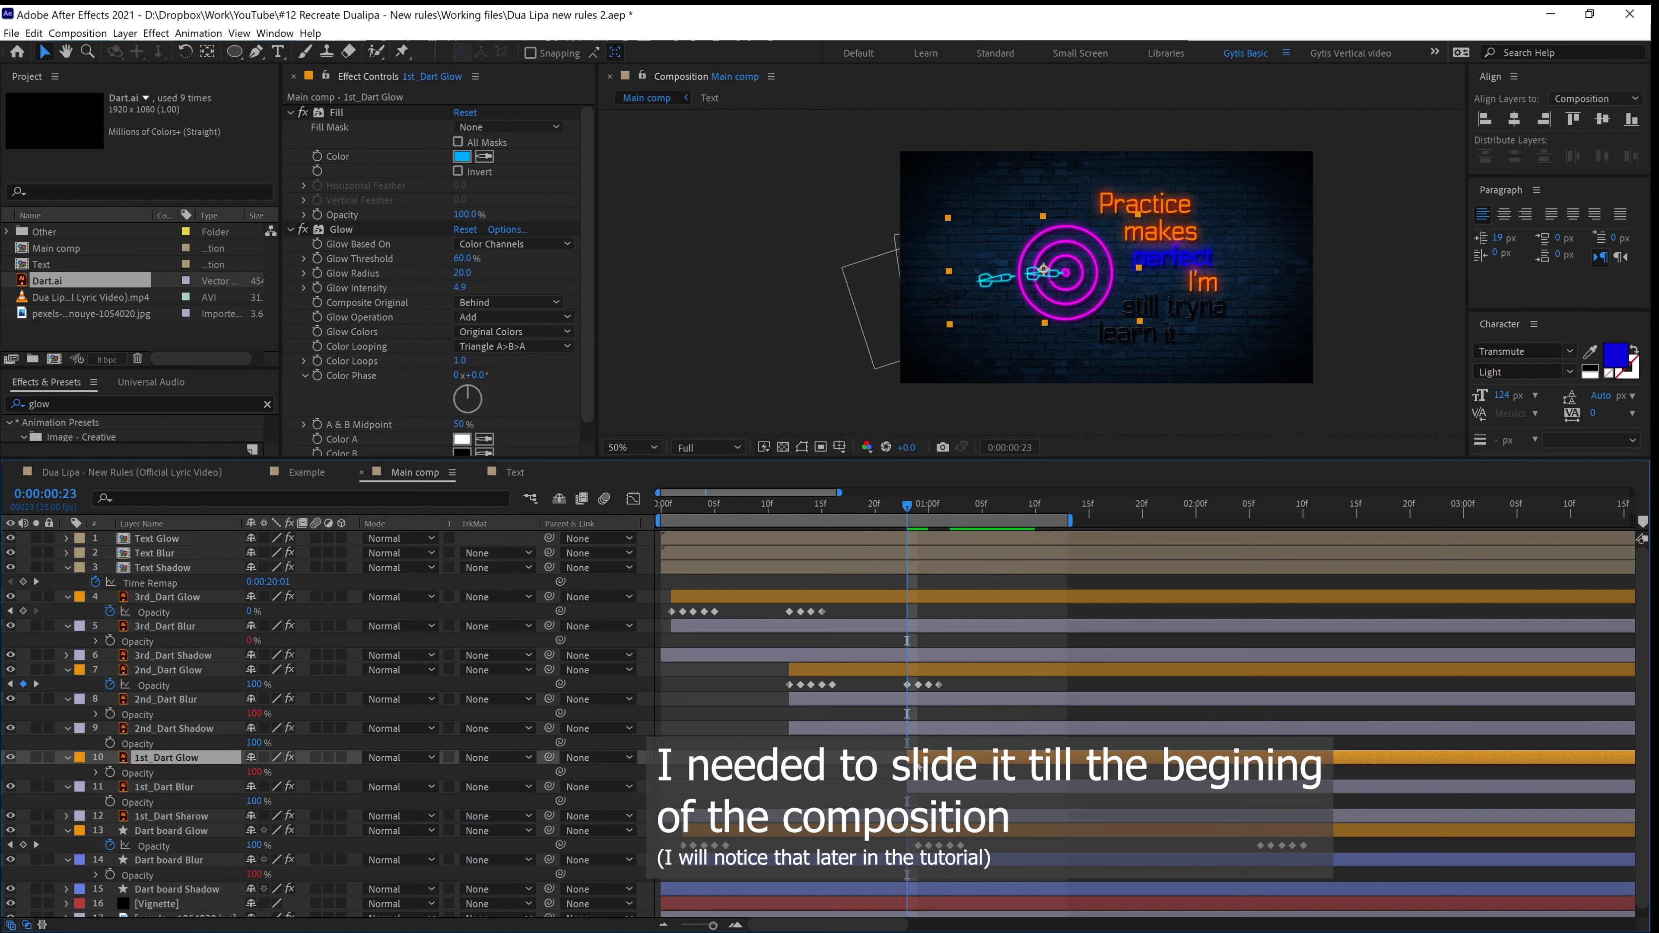
{"action": "key", "text": "ctrl+v"}
Link the Opacity of 1st_Dart Blur to the Opacity of 1st_Dart Glow and preview the animation
{"action": "left_click", "coordinate": [171, 787]}
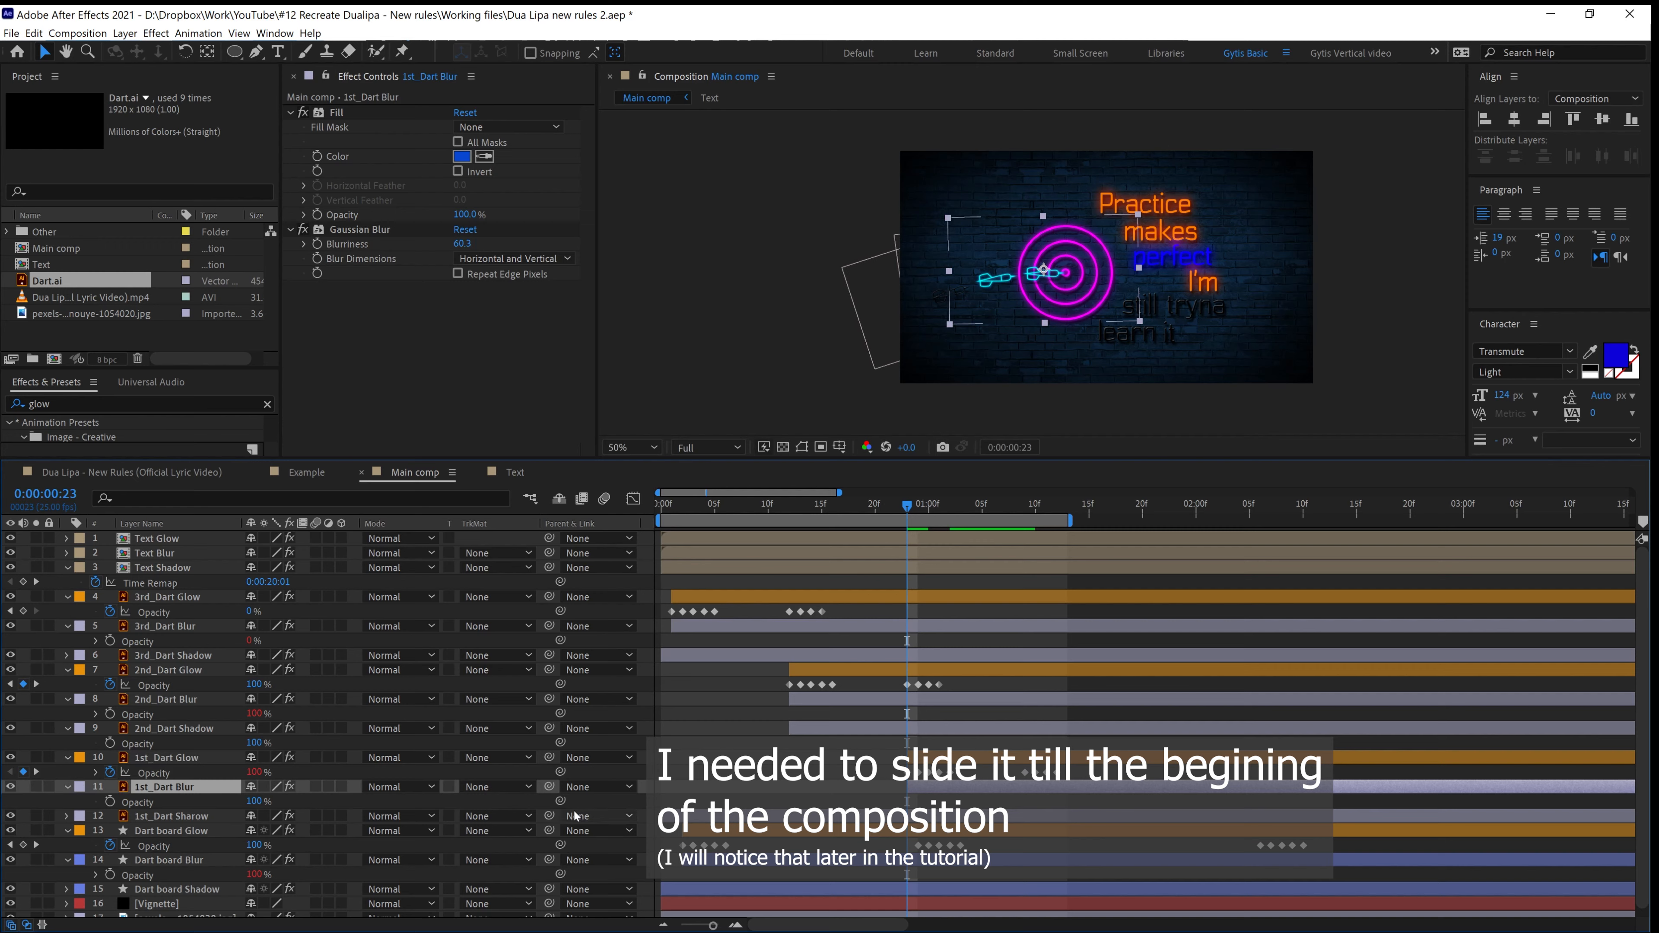
{"action": "left_click_drag", "start_coordinate": [560, 801], "coordinate": [150, 775]}
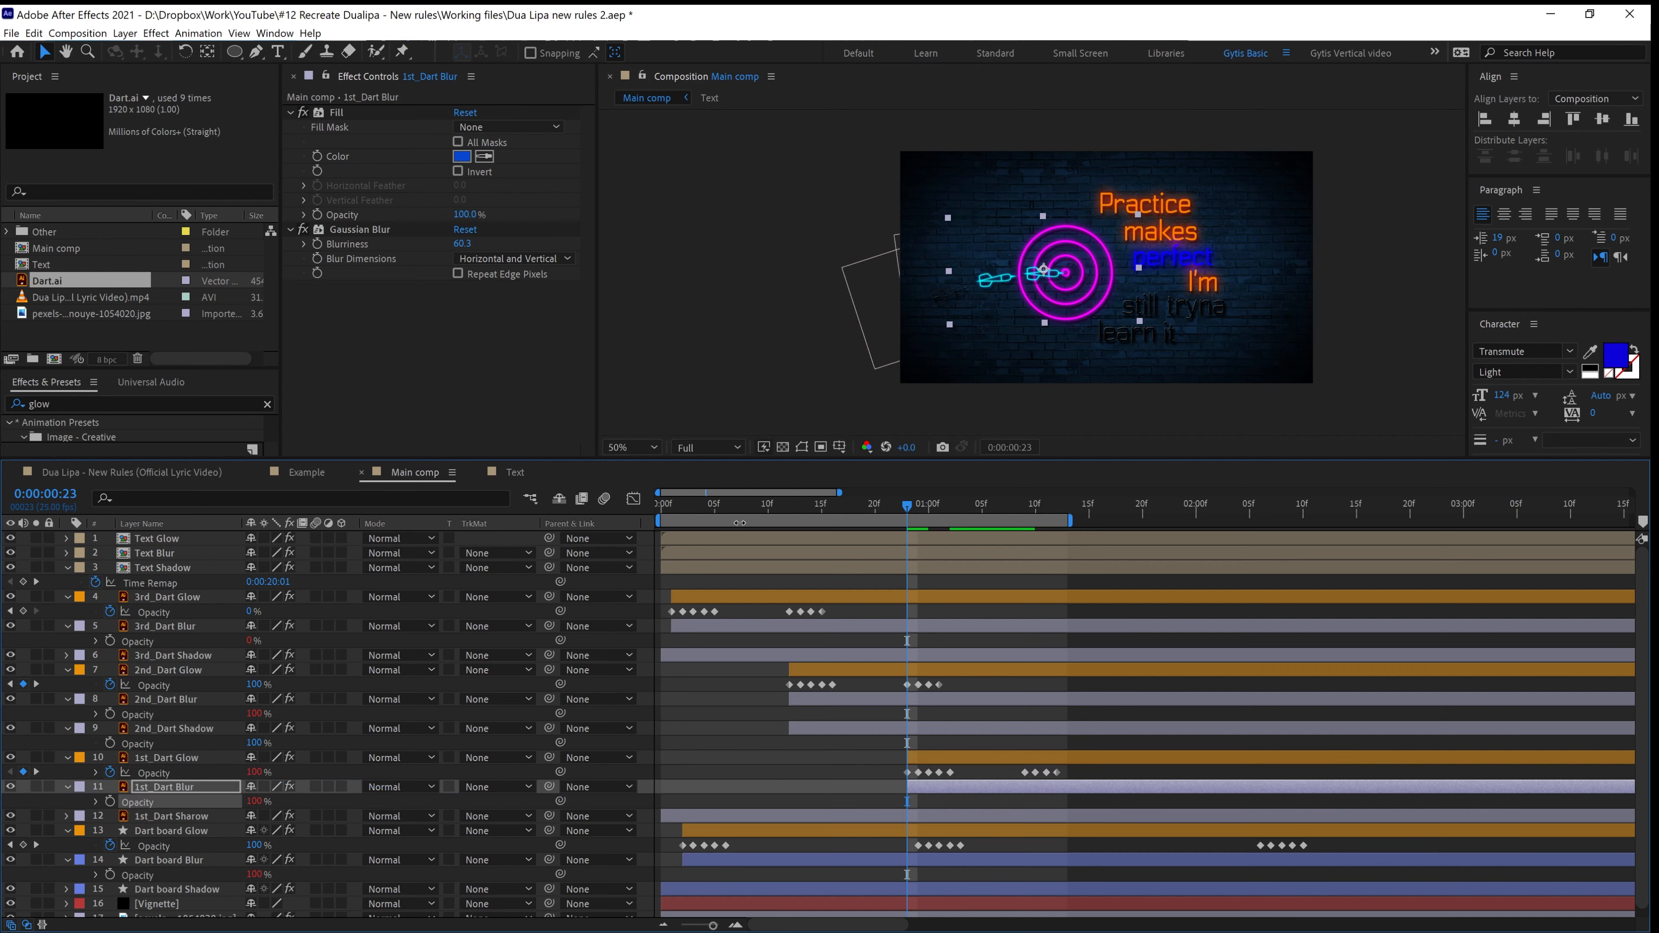
{"action": "key", "text": "space"}
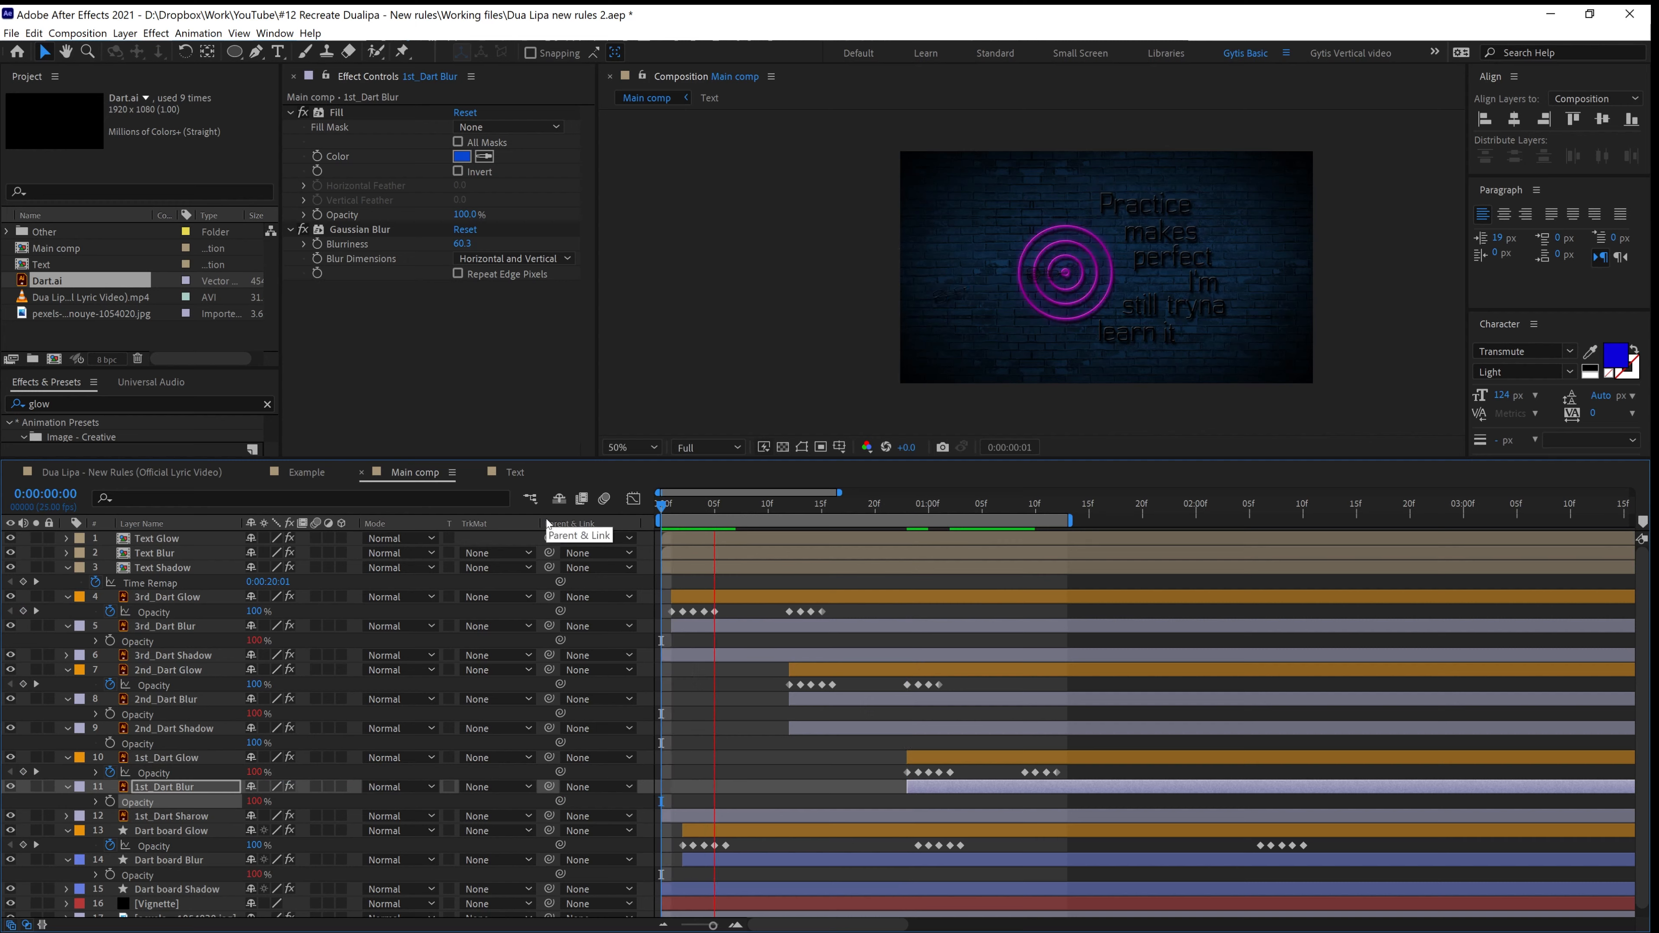
{"action": "key", "text": "space"}
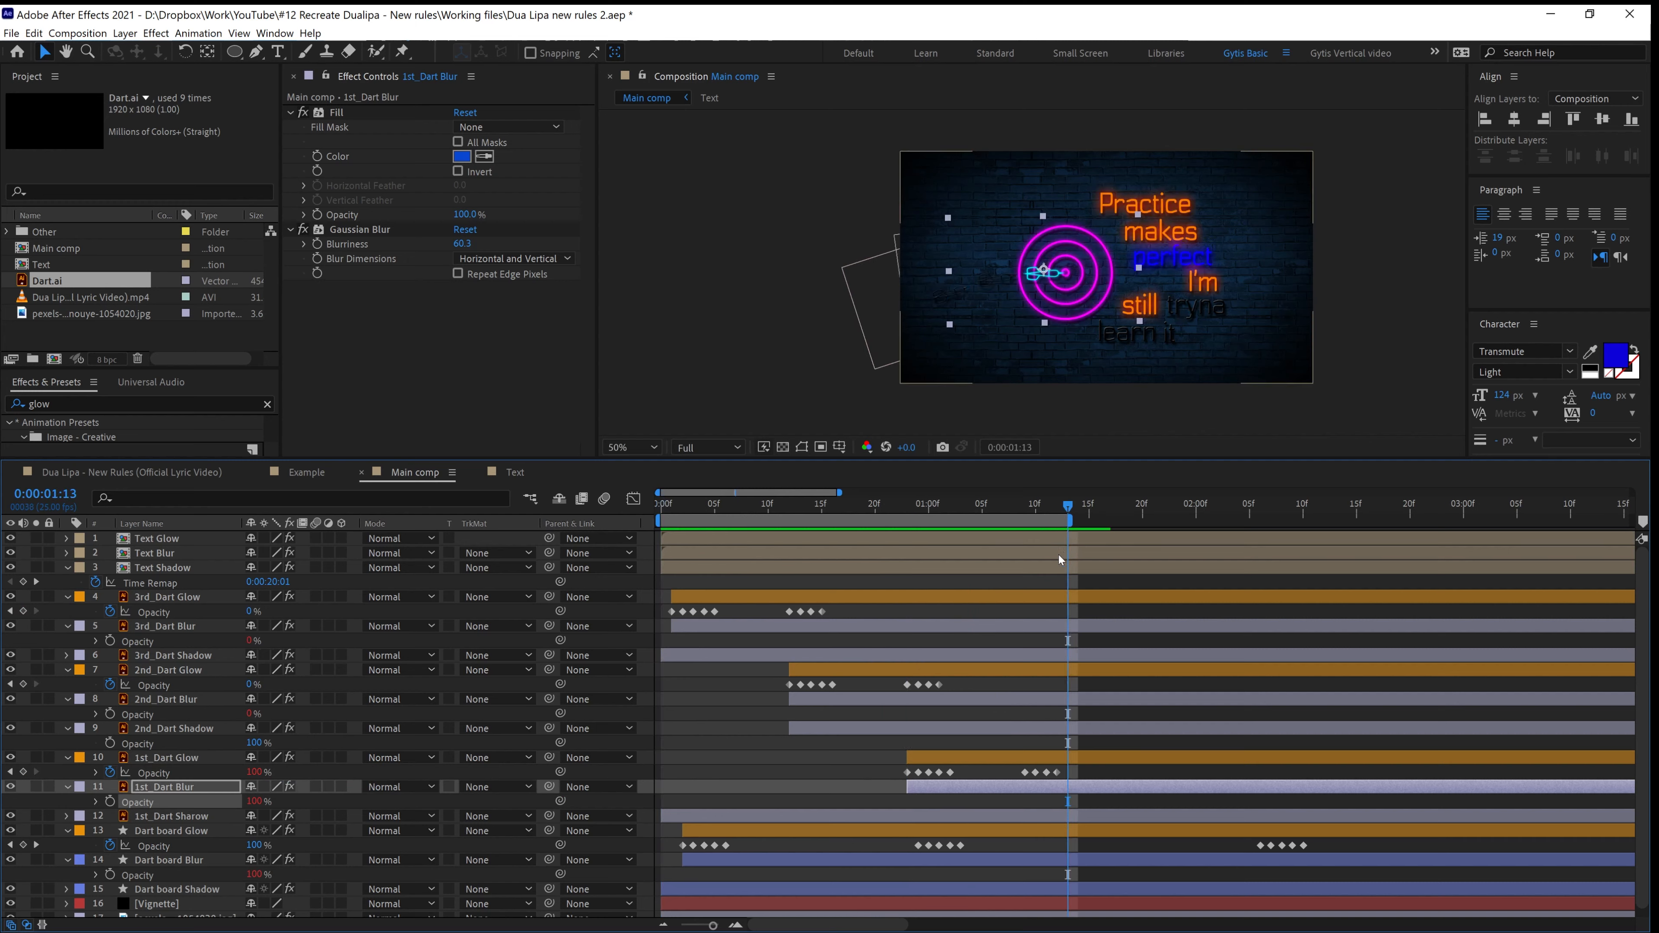
Set the end of the work area to 0:00:04:00
{"action": "left_click", "coordinate": [663, 926]}
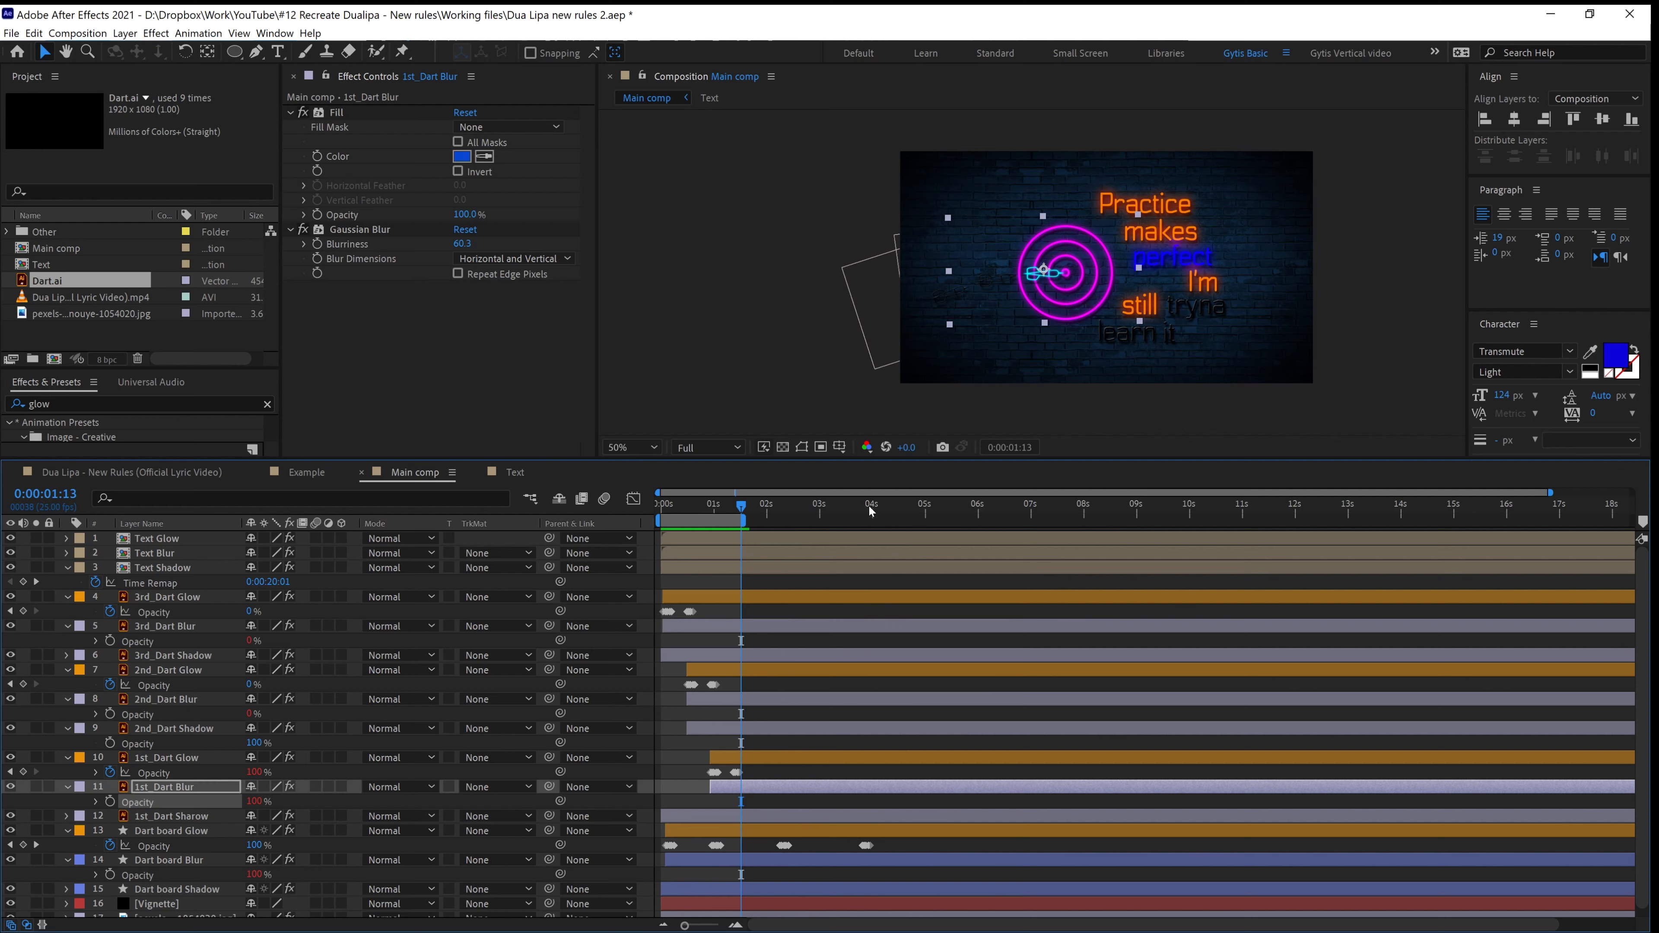
{"action": "left_click", "coordinate": [872, 508]}
{"action": "key", "text": "n"}
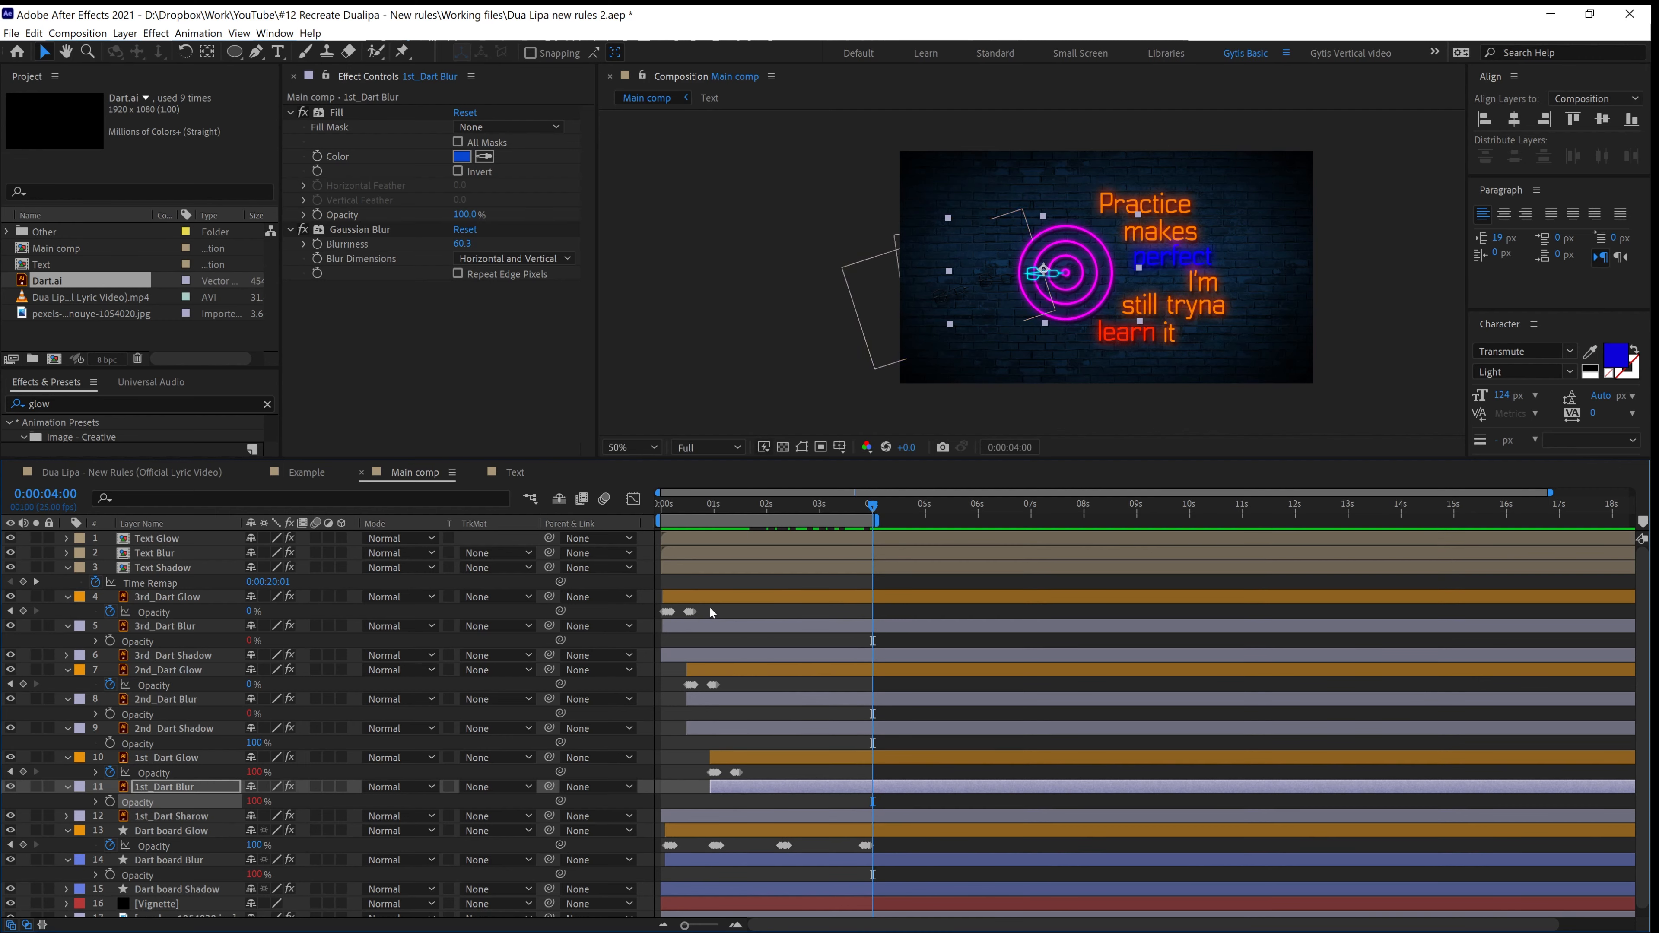
Trim all the dart layers, from 3rd_Dart Glow through 1st_Dart Sharow, to end at 0:00:01:12
{"action": "left_click", "coordinate": [766, 785]}
{"action": "left_click", "coordinate": [780, 818], "text": "shift"}
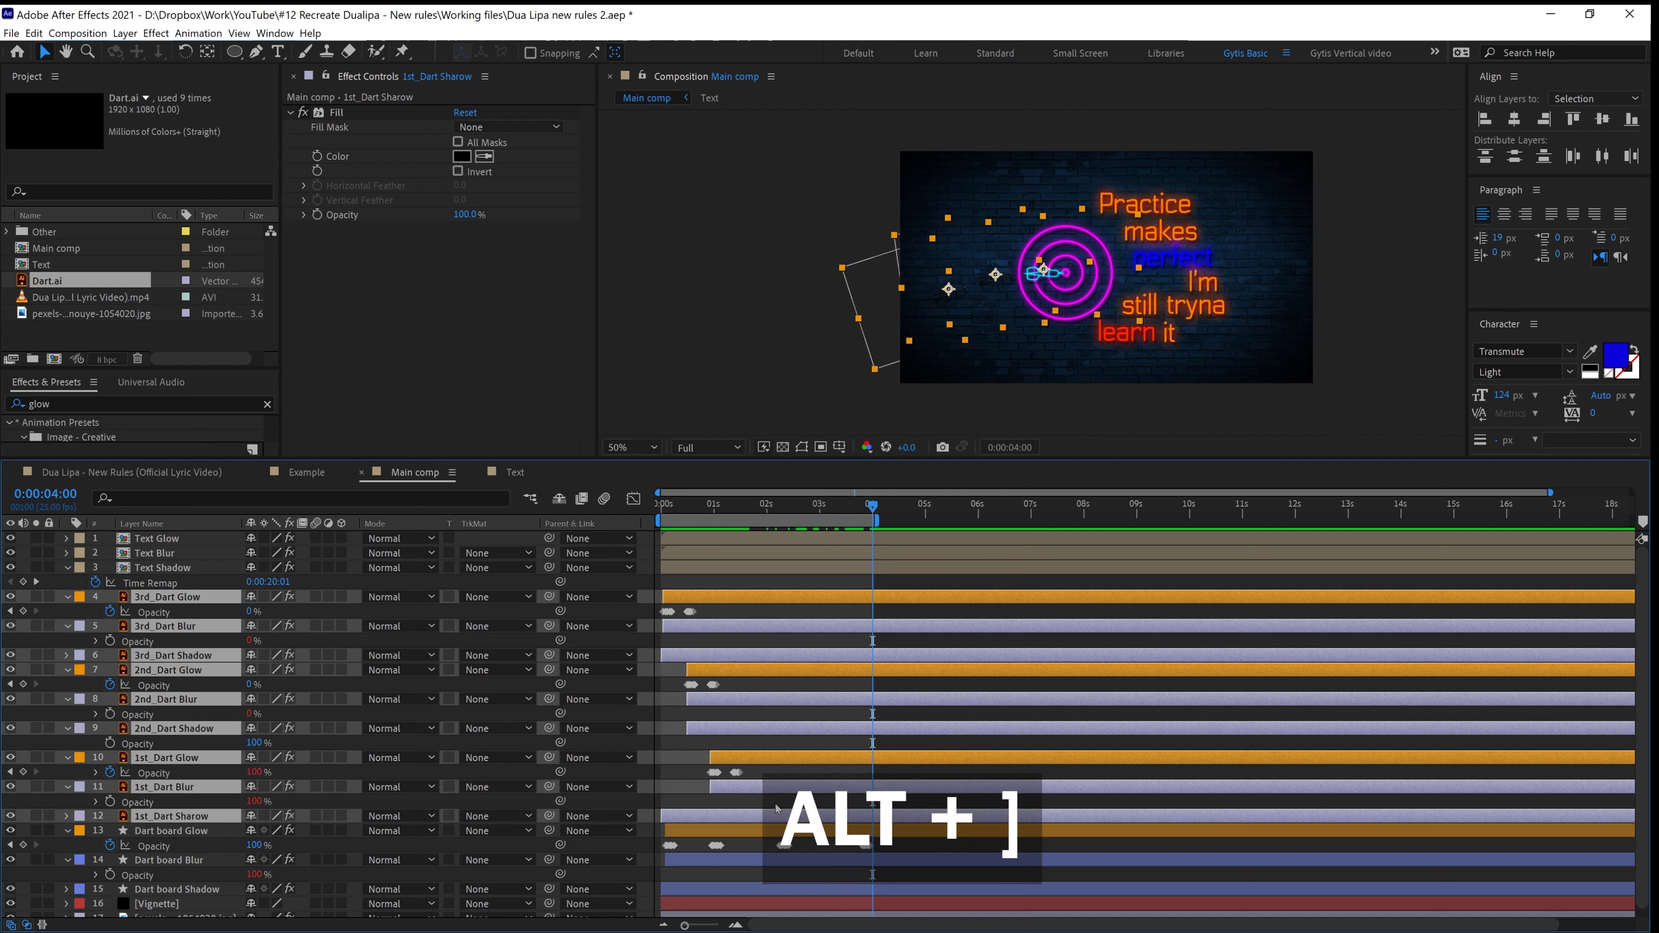
{"action": "key", "text": "alt+bracketright"}
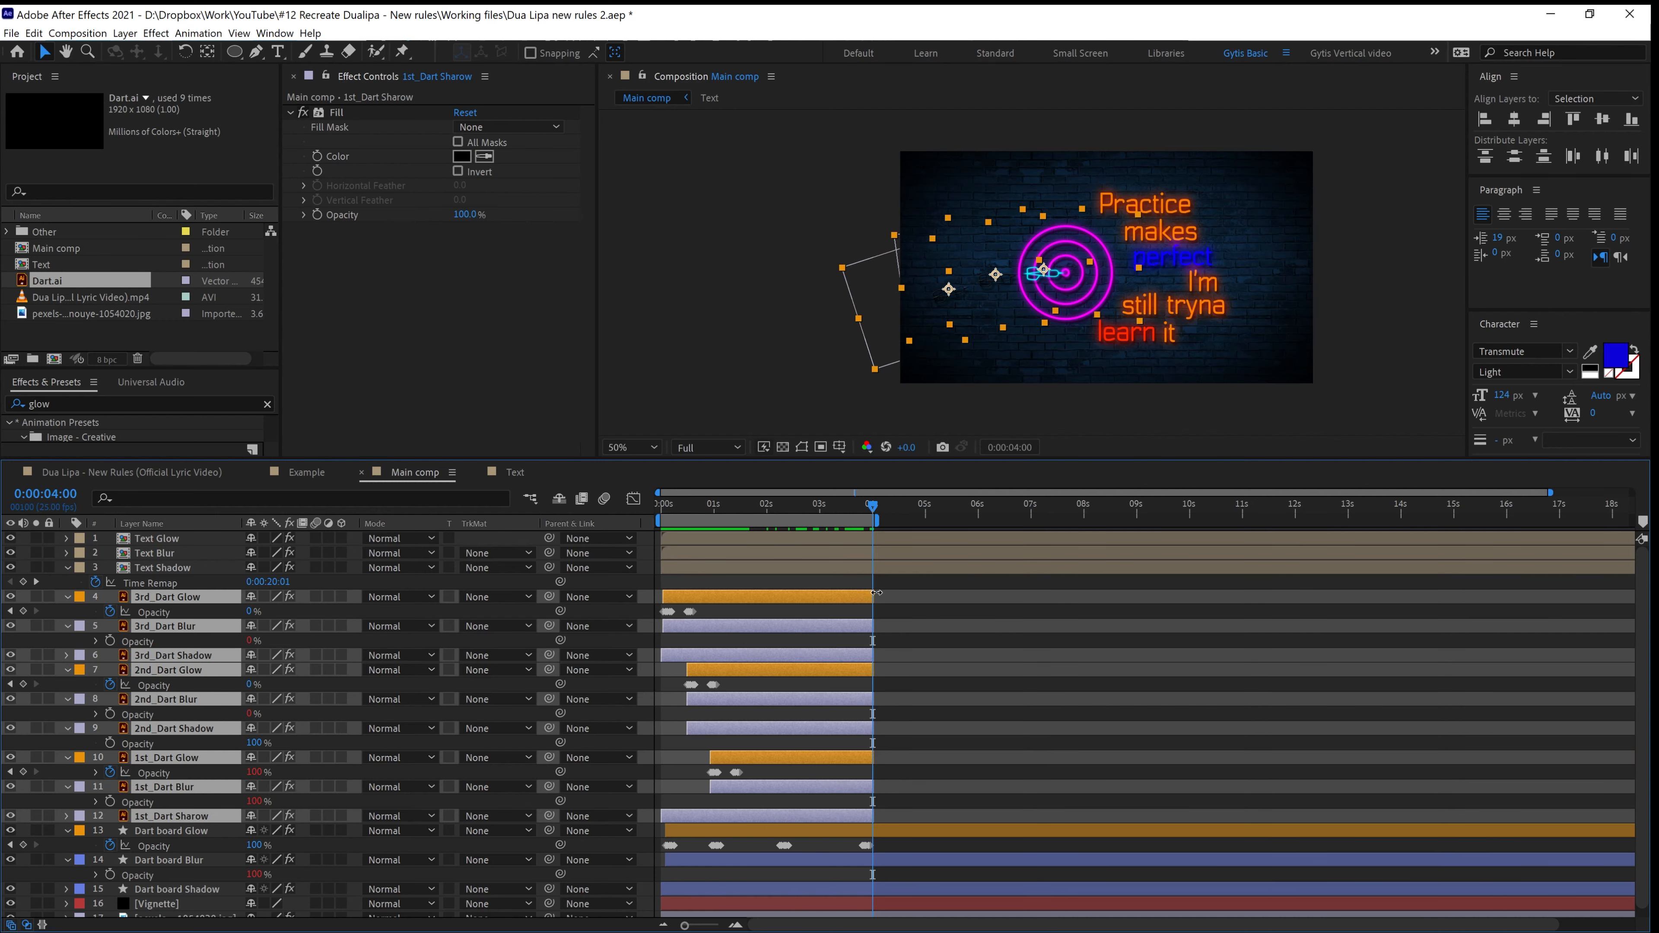
{"action": "left_click_drag", "start_coordinate": [871, 611], "coordinate": [746, 613]}
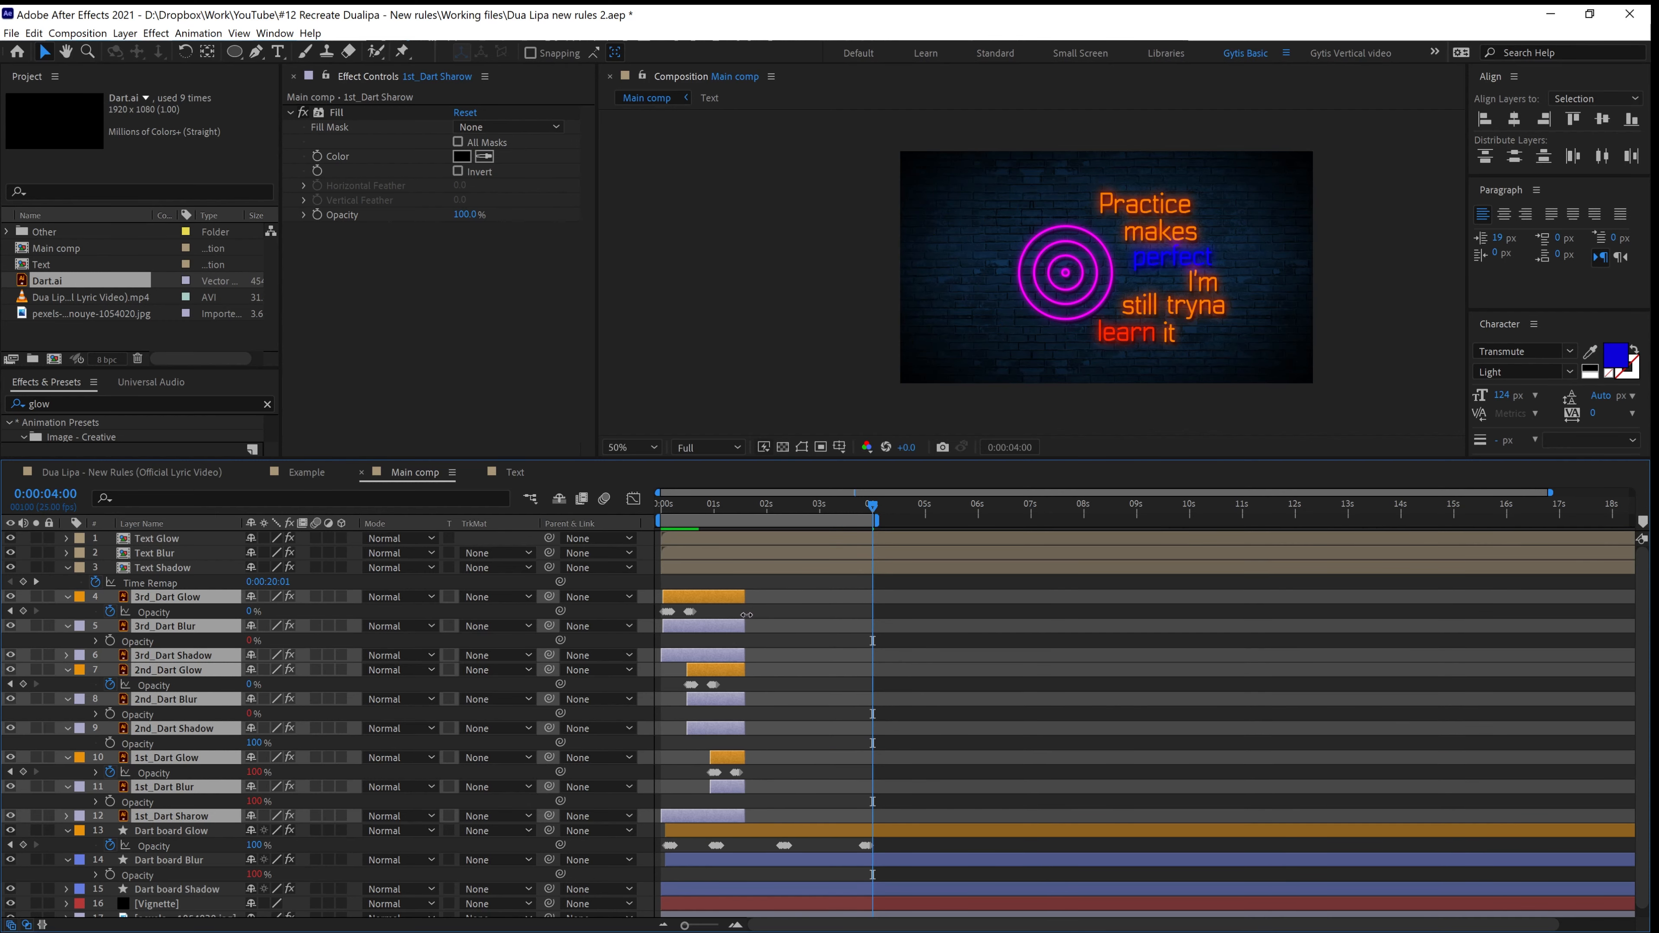
{"action": "key", "text": "o"}
{"action": "left_click", "coordinate": [734, 926]}
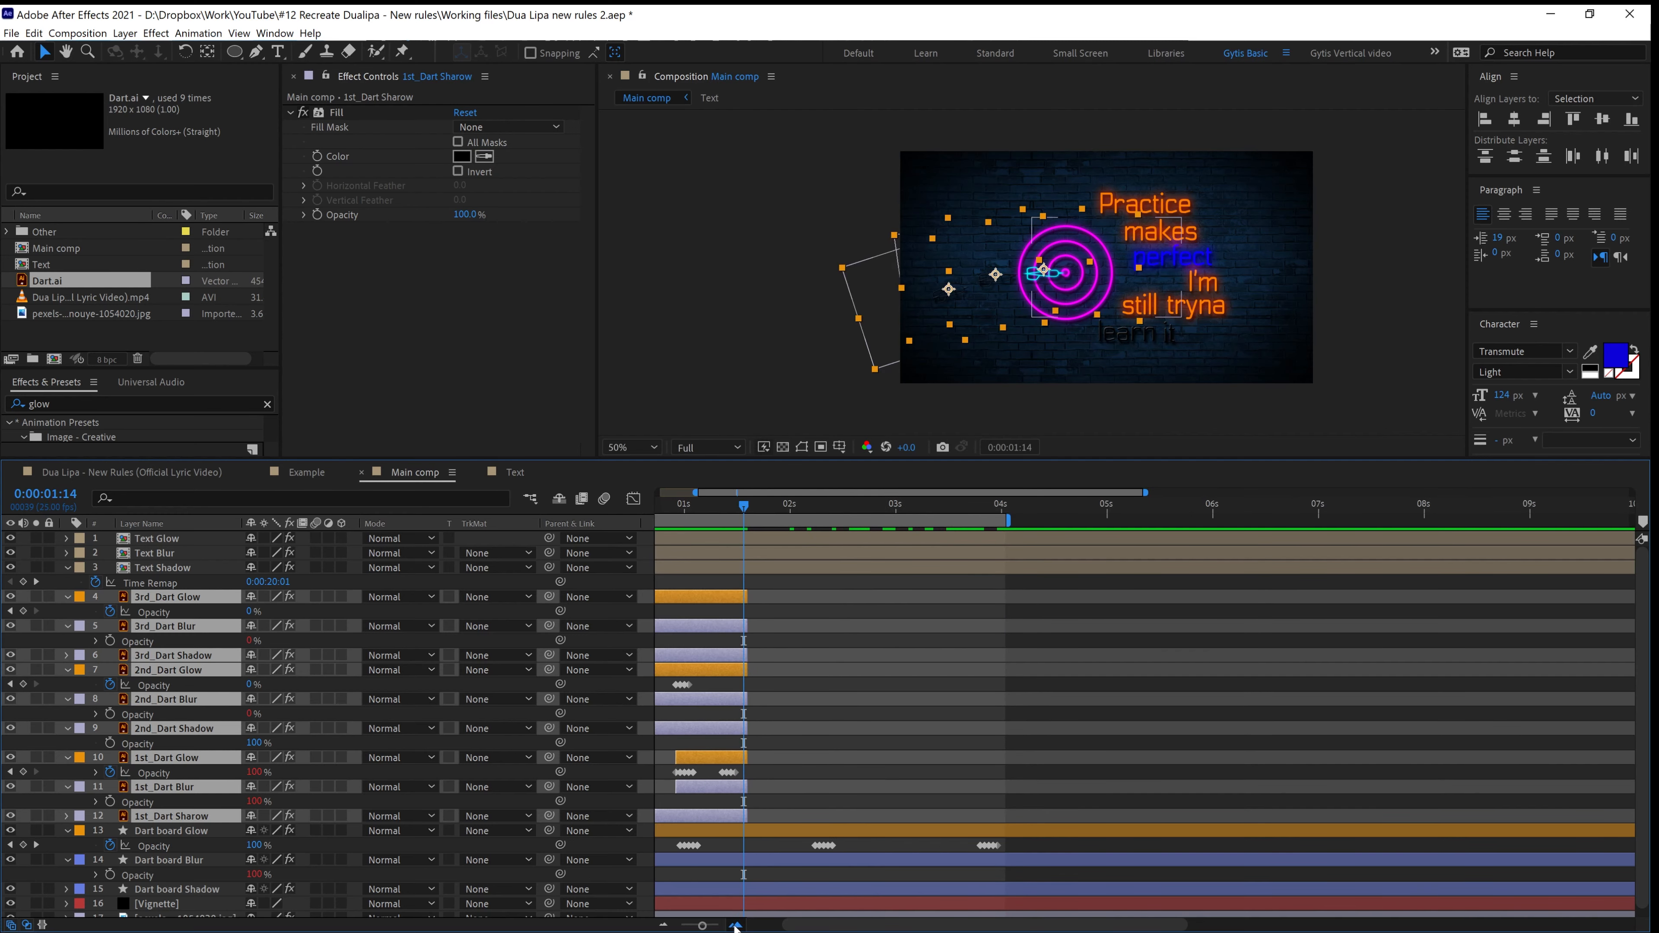
{"action": "left_click", "coordinate": [735, 926]}
{"action": "left_click", "coordinate": [734, 926]}
{"action": "scroll", "coordinate": [816, 849], "scroll_direction": "left", "scroll_amount": 2}
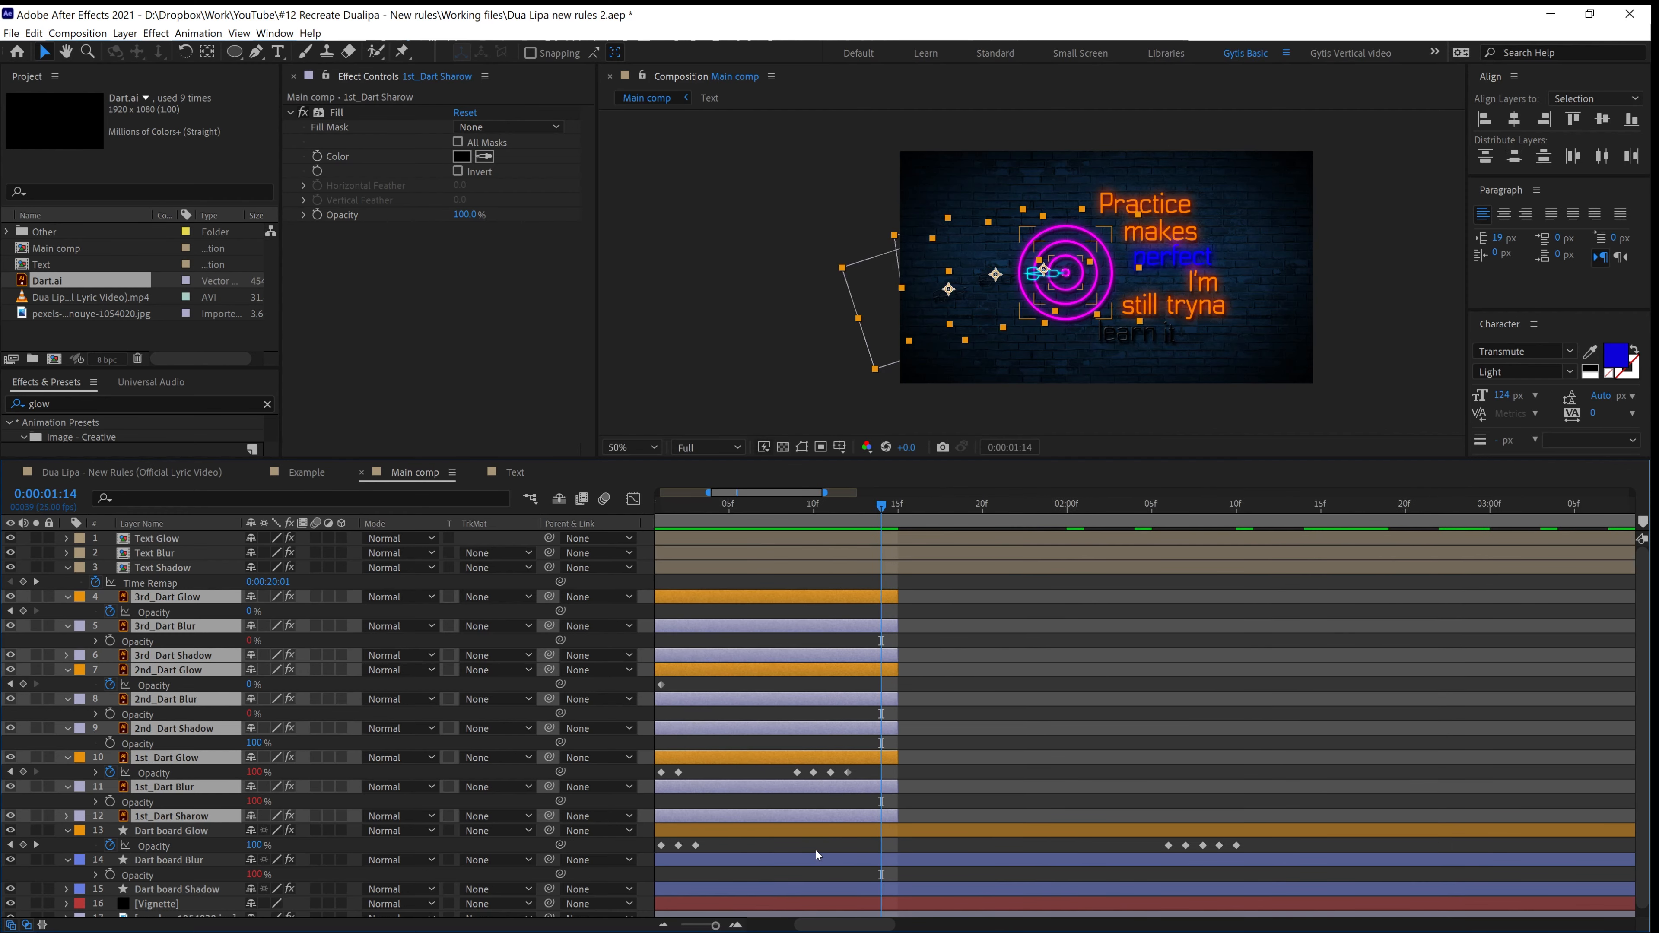
{"action": "left_click", "coordinate": [978, 514]}
{"action": "left_click_drag", "start_coordinate": [1017, 601], "coordinate": [985, 601]}
Disable the expression on the Opacity of 1st_Dart Glow and check the dart's flicker at 0:00:01:10
{"action": "left_click_drag", "start_coordinate": [987, 511], "coordinate": [950, 520]}
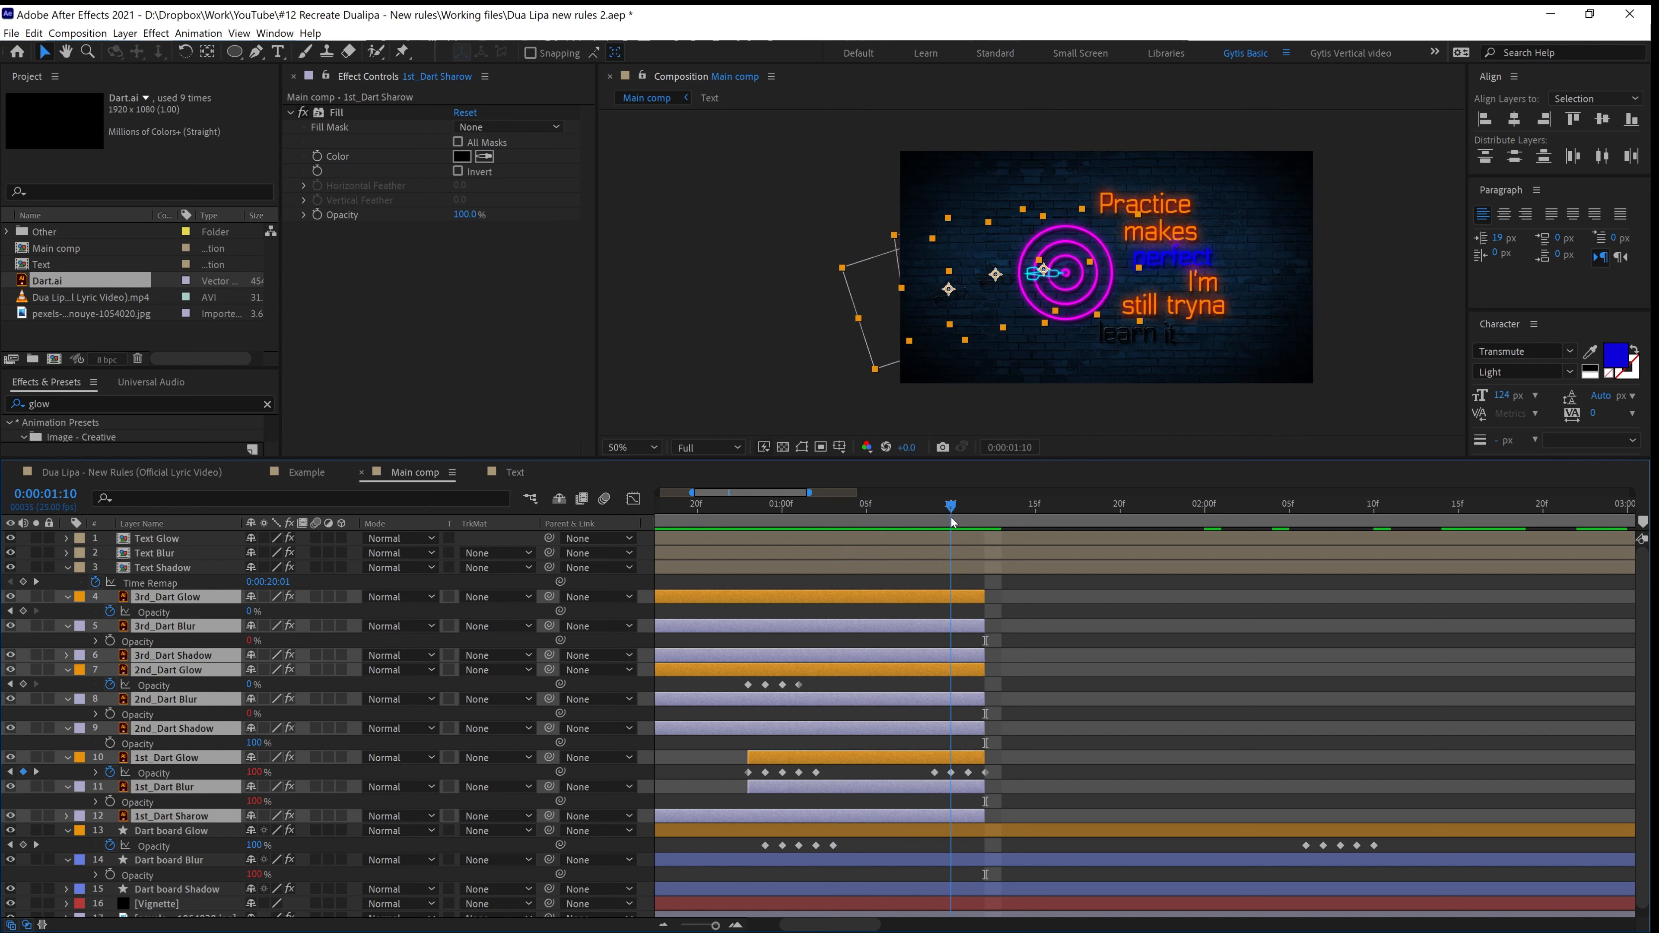
{"action": "left_click", "coordinate": [1047, 795]}
{"action": "left_click", "coordinate": [940, 757]}
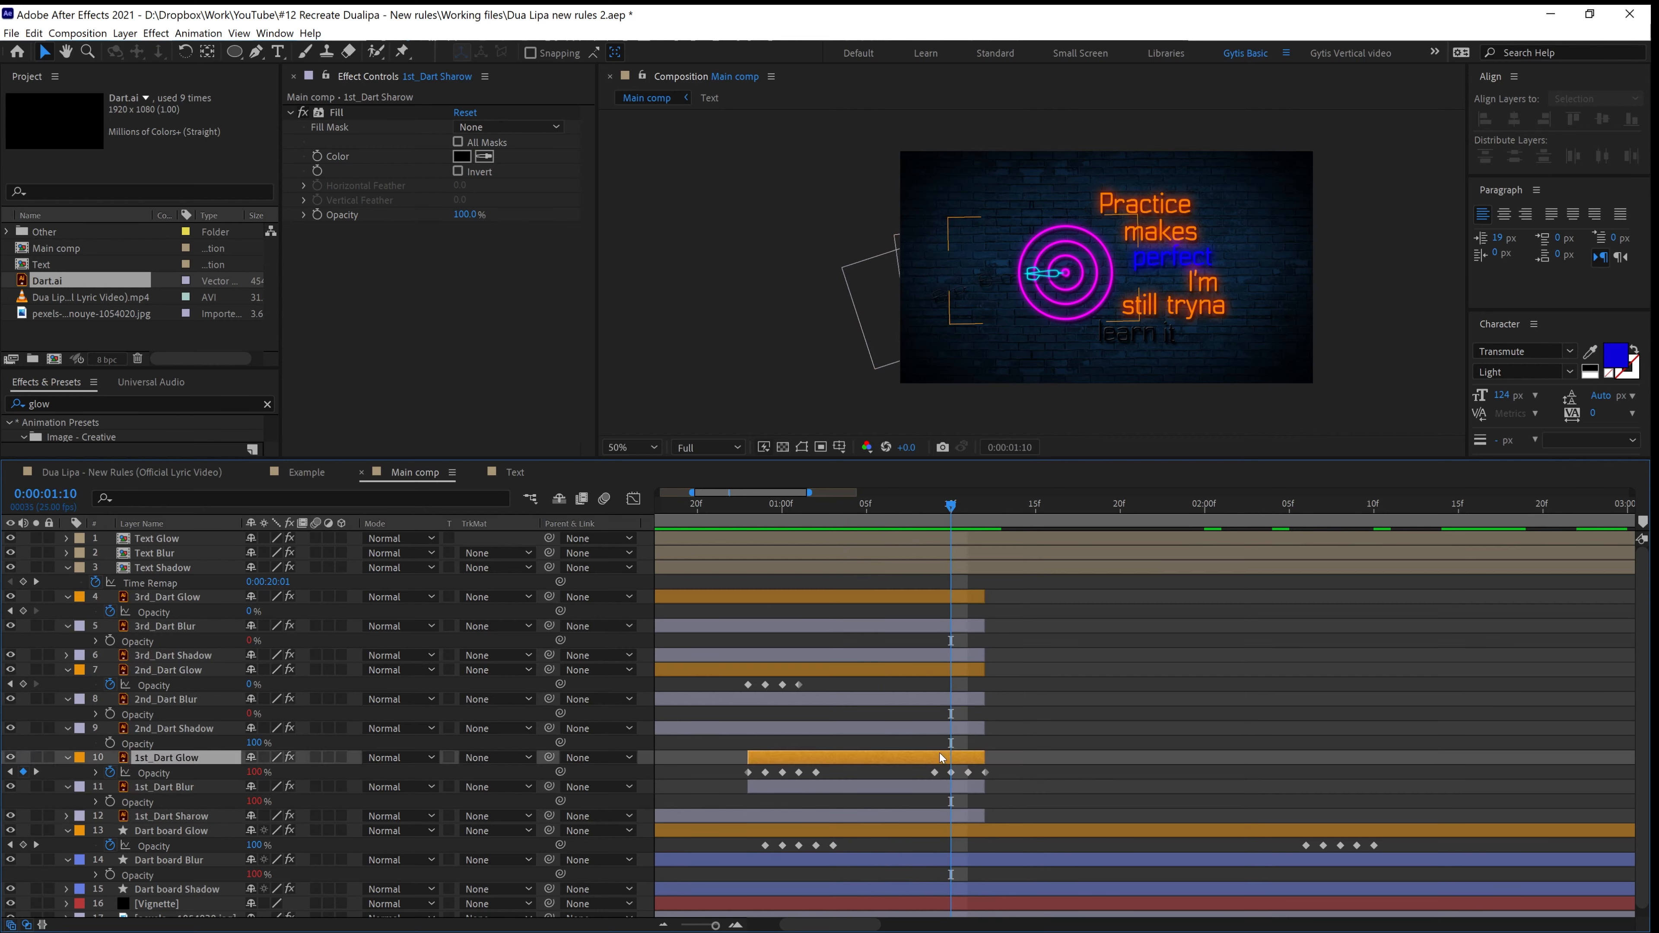
{"action": "left_click_drag", "start_coordinate": [960, 520], "coordinate": [935, 521]}
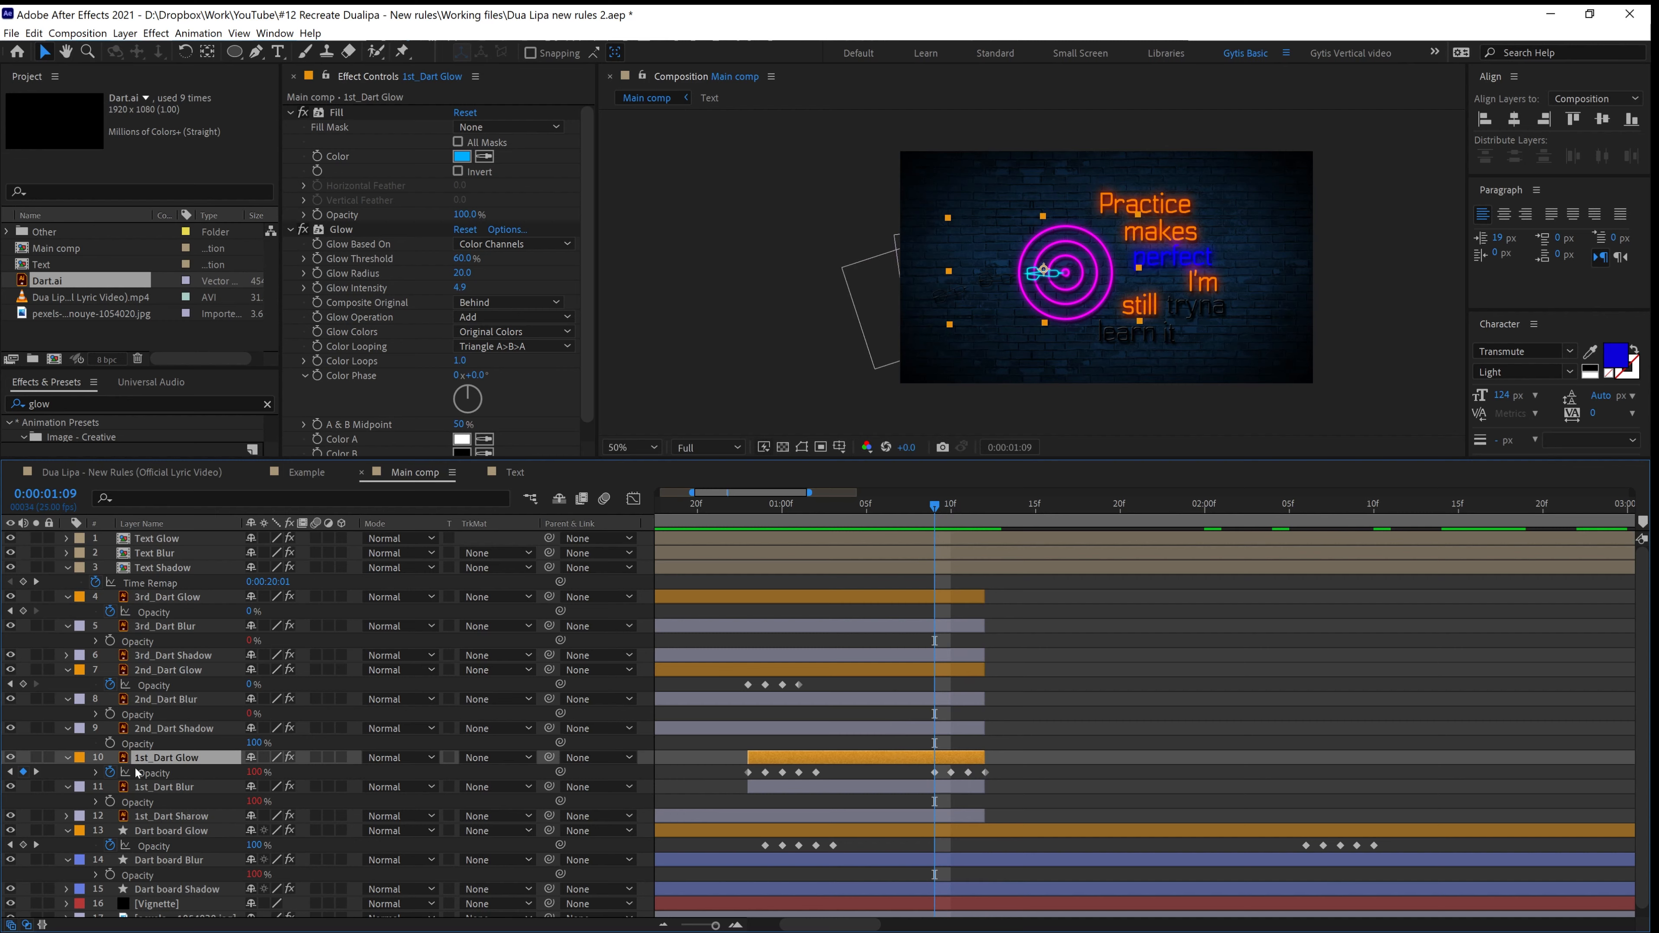
{"action": "left_click", "coordinate": [96, 773]}
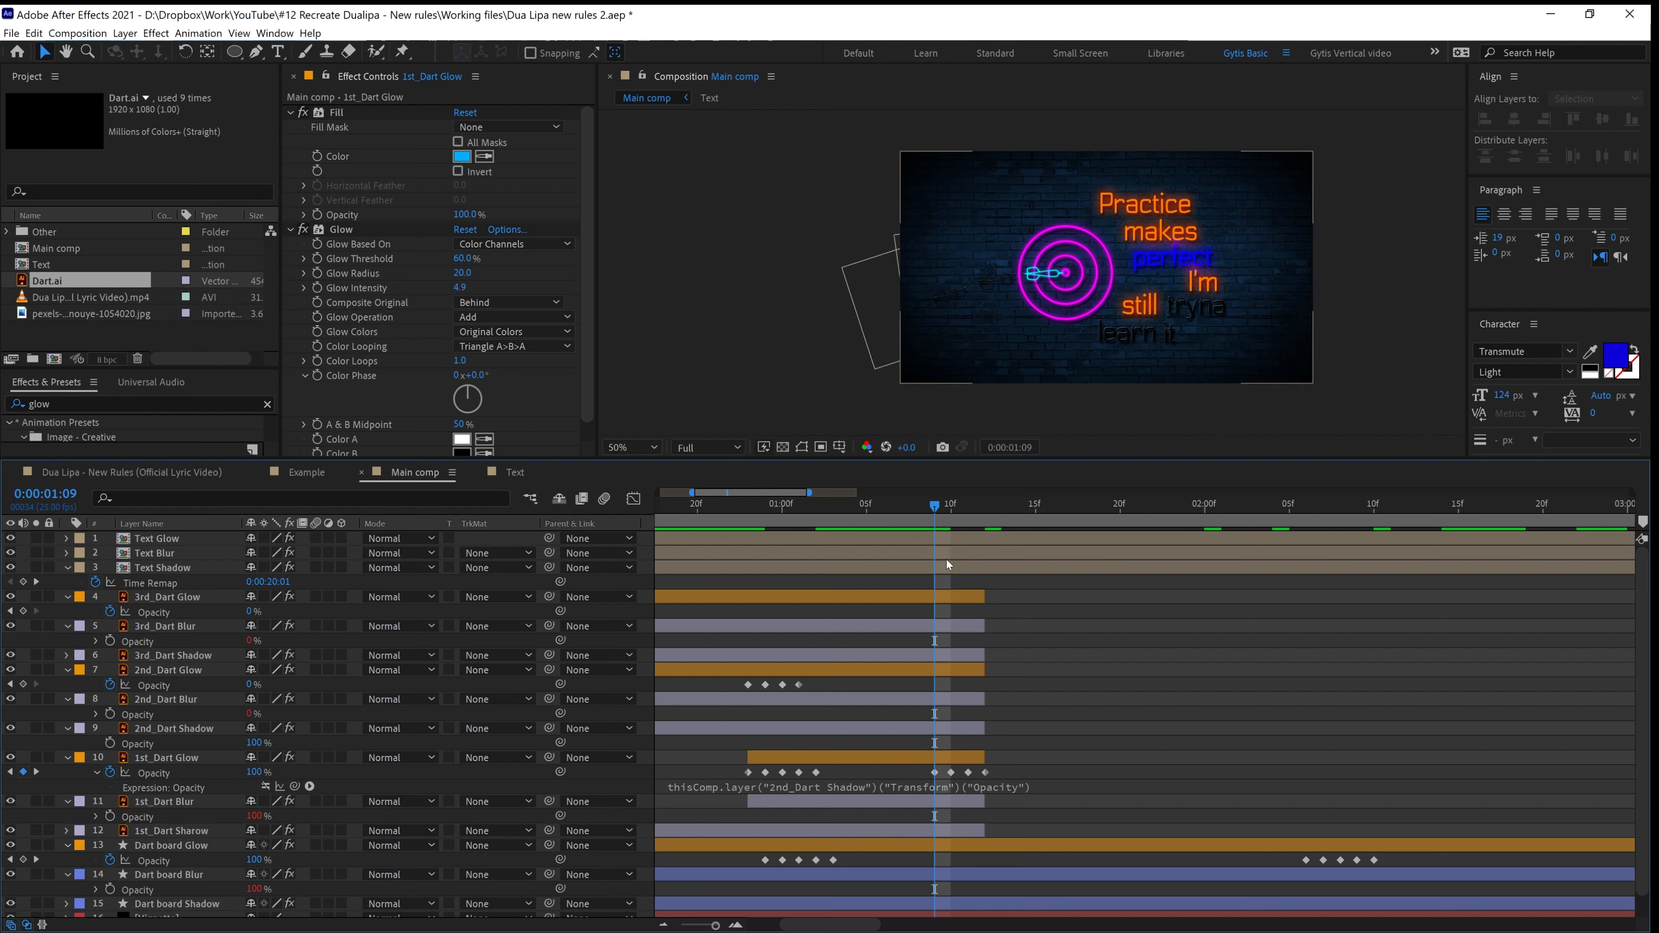
{"action": "left_click", "coordinate": [949, 506]}
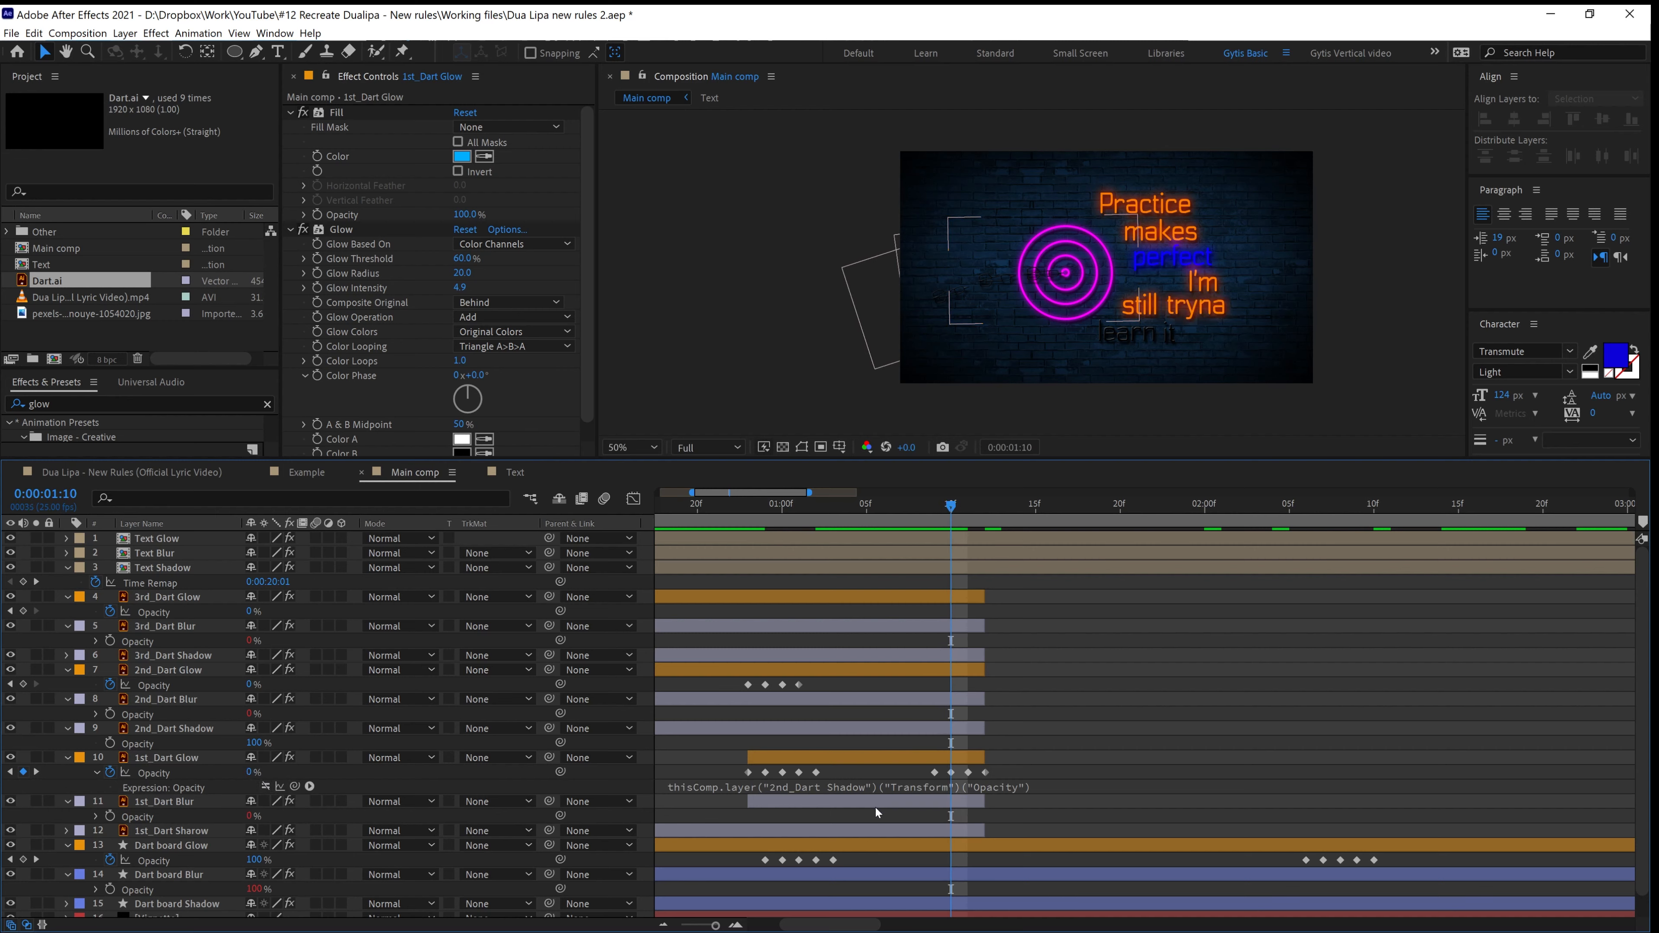
Paste flicker-out Opacity keyframes onto the 3rd_Dart Glow layer at 0:00:01:09 and check the dart's fade
{"action": "left_click", "coordinate": [856, 790]}
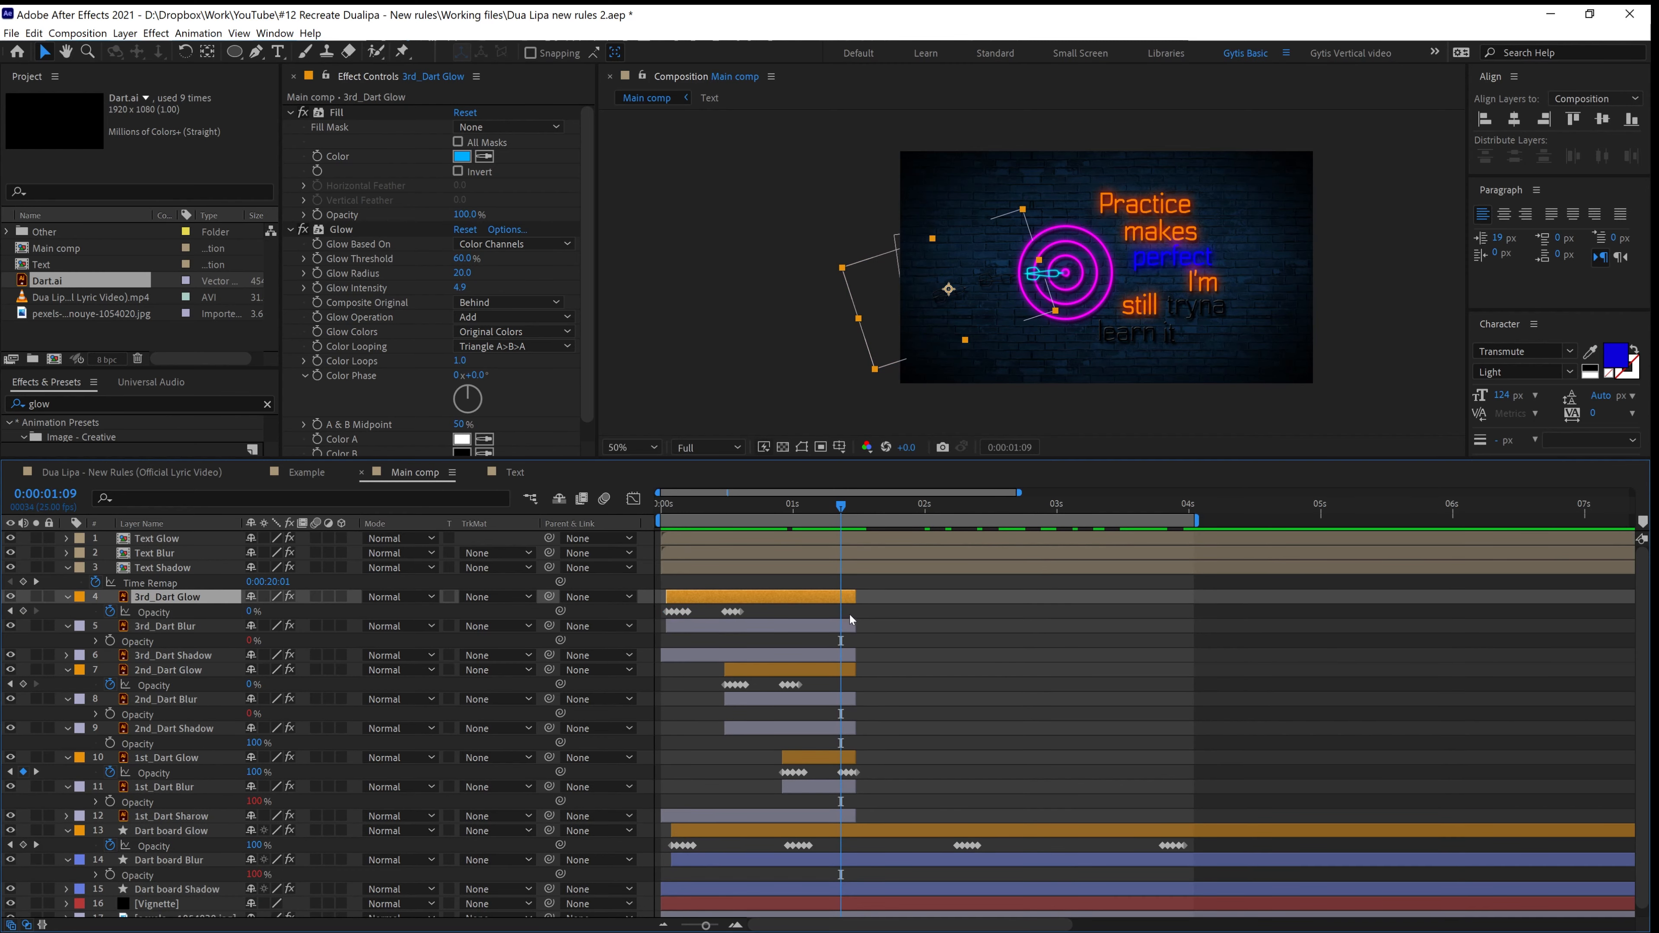
{"action": "key", "text": "ctrl+v"}
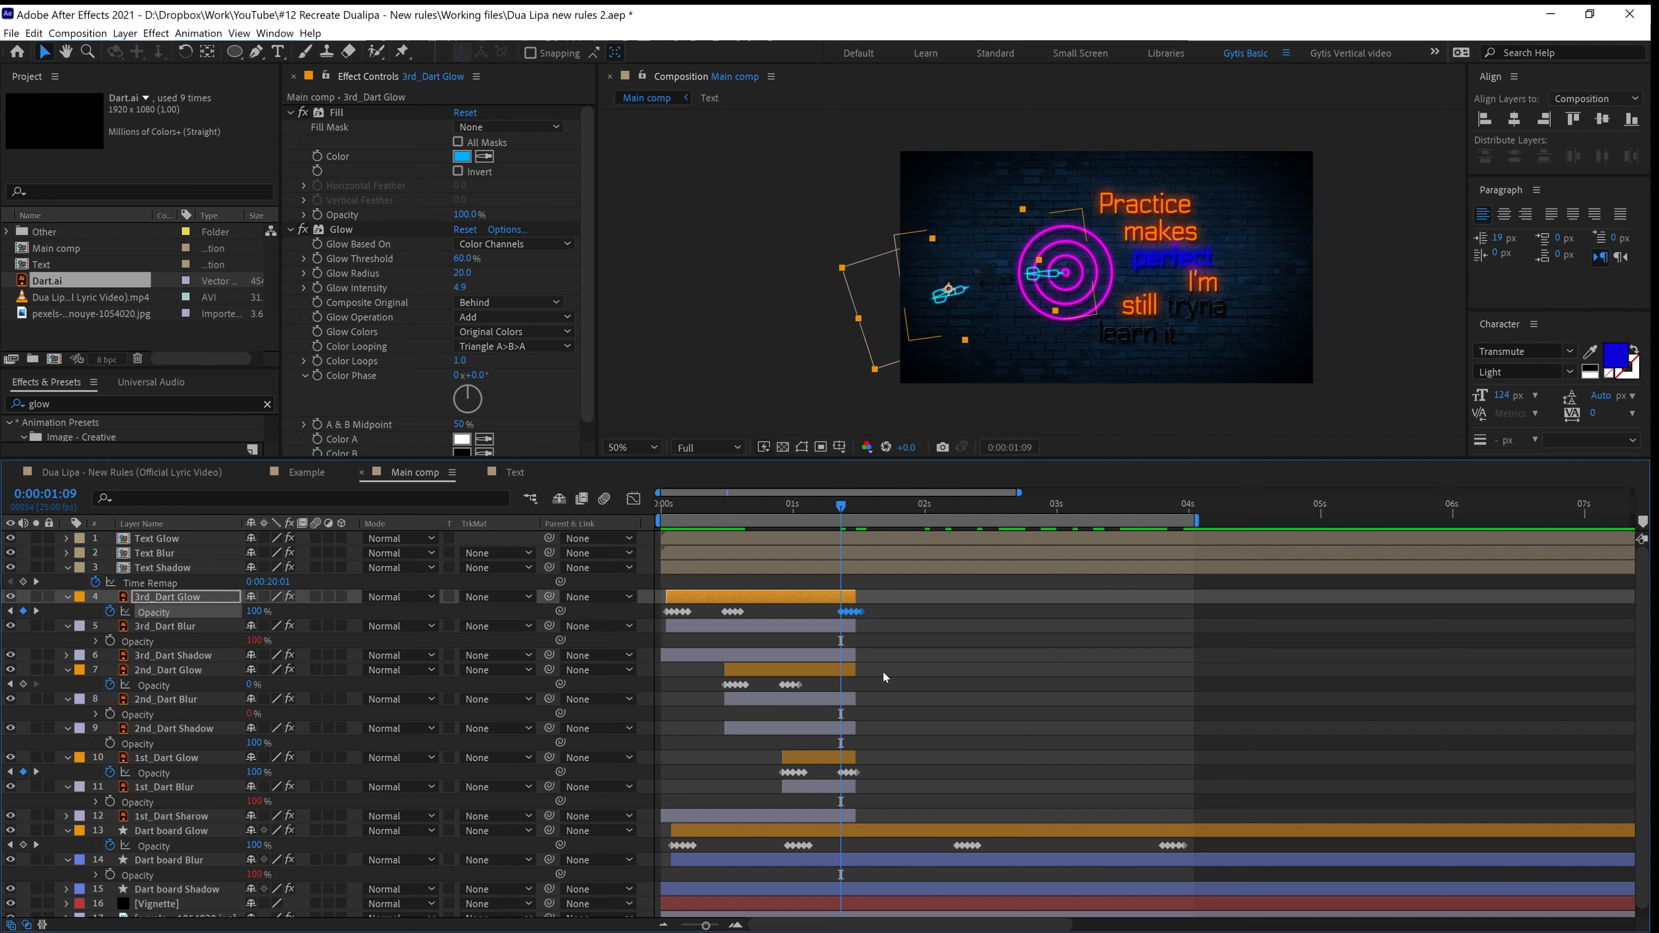
{"action": "left_click_drag", "start_coordinate": [844, 508], "coordinate": [856, 512]}
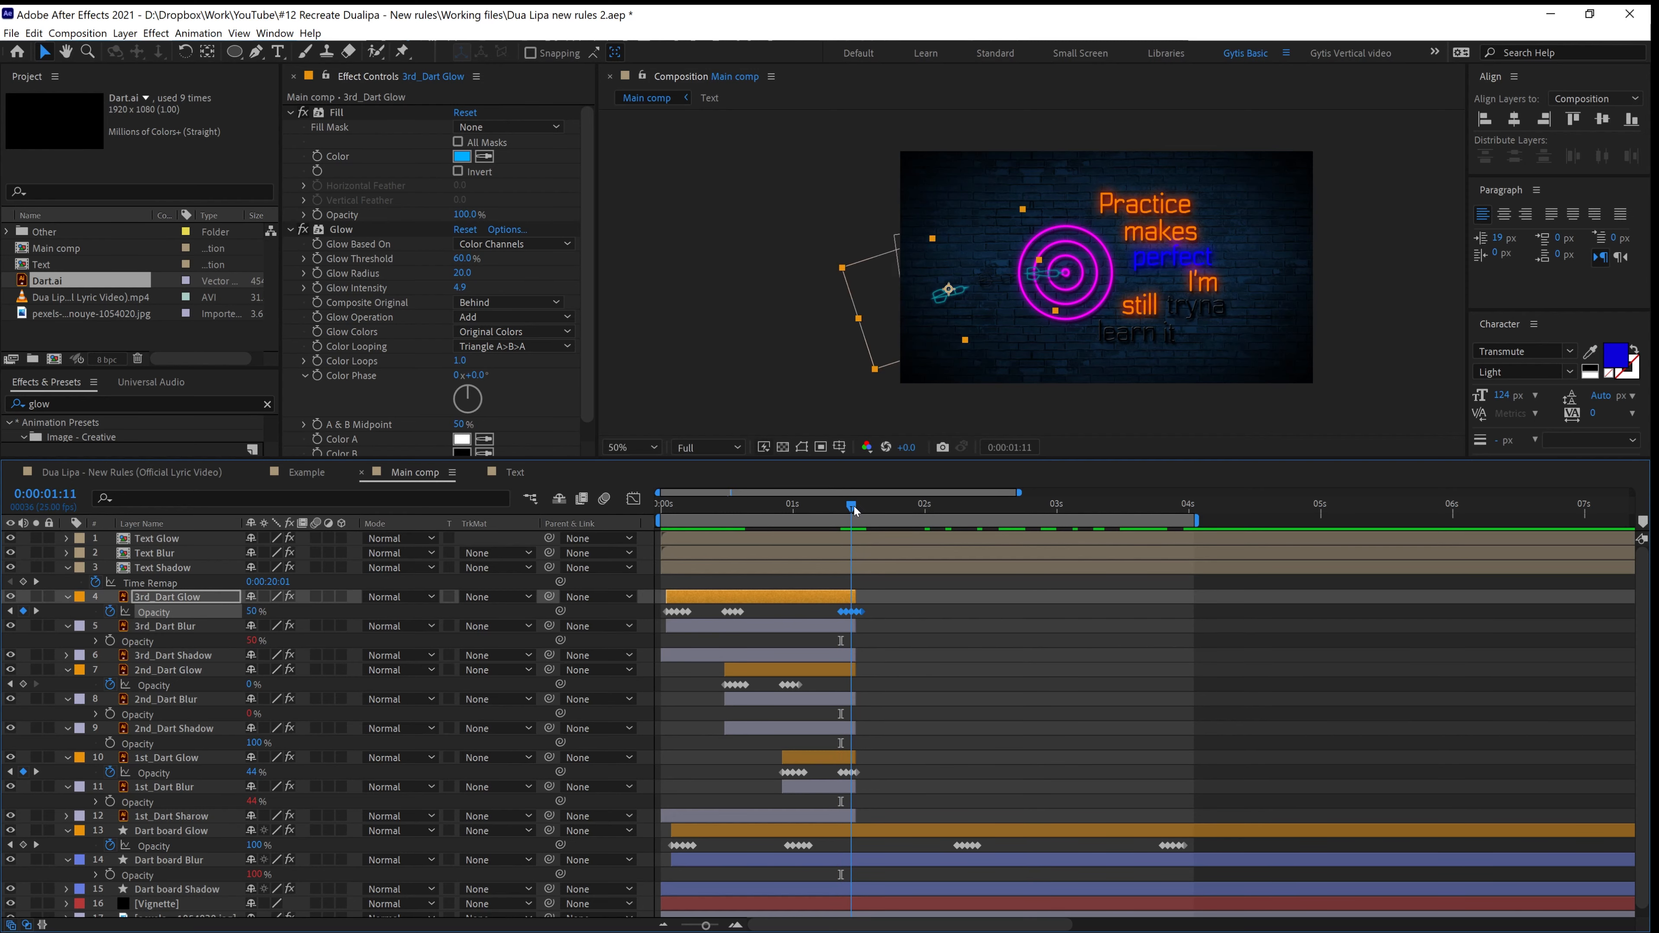
Pre-compose all the dart layers, from 3rd_Dart Glow through 1st_Dart Sharow, into a composition named Darts
{"action": "left_click", "coordinate": [172, 816], "text": "shift"}
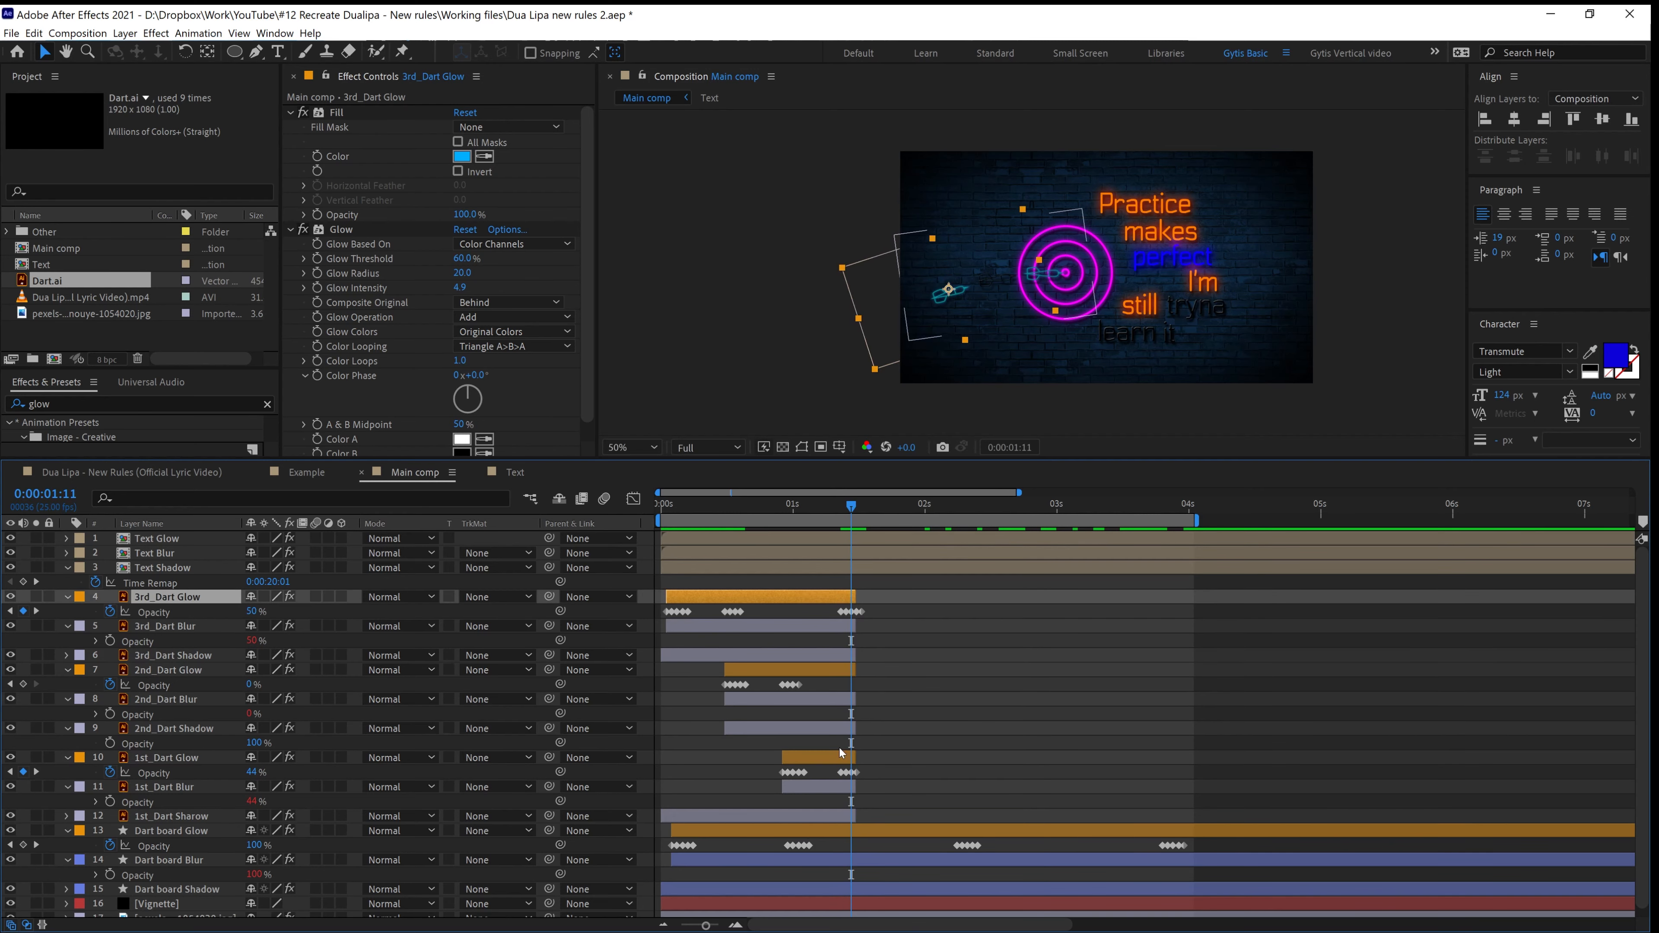
{"action": "right_click", "coordinate": [832, 816]}
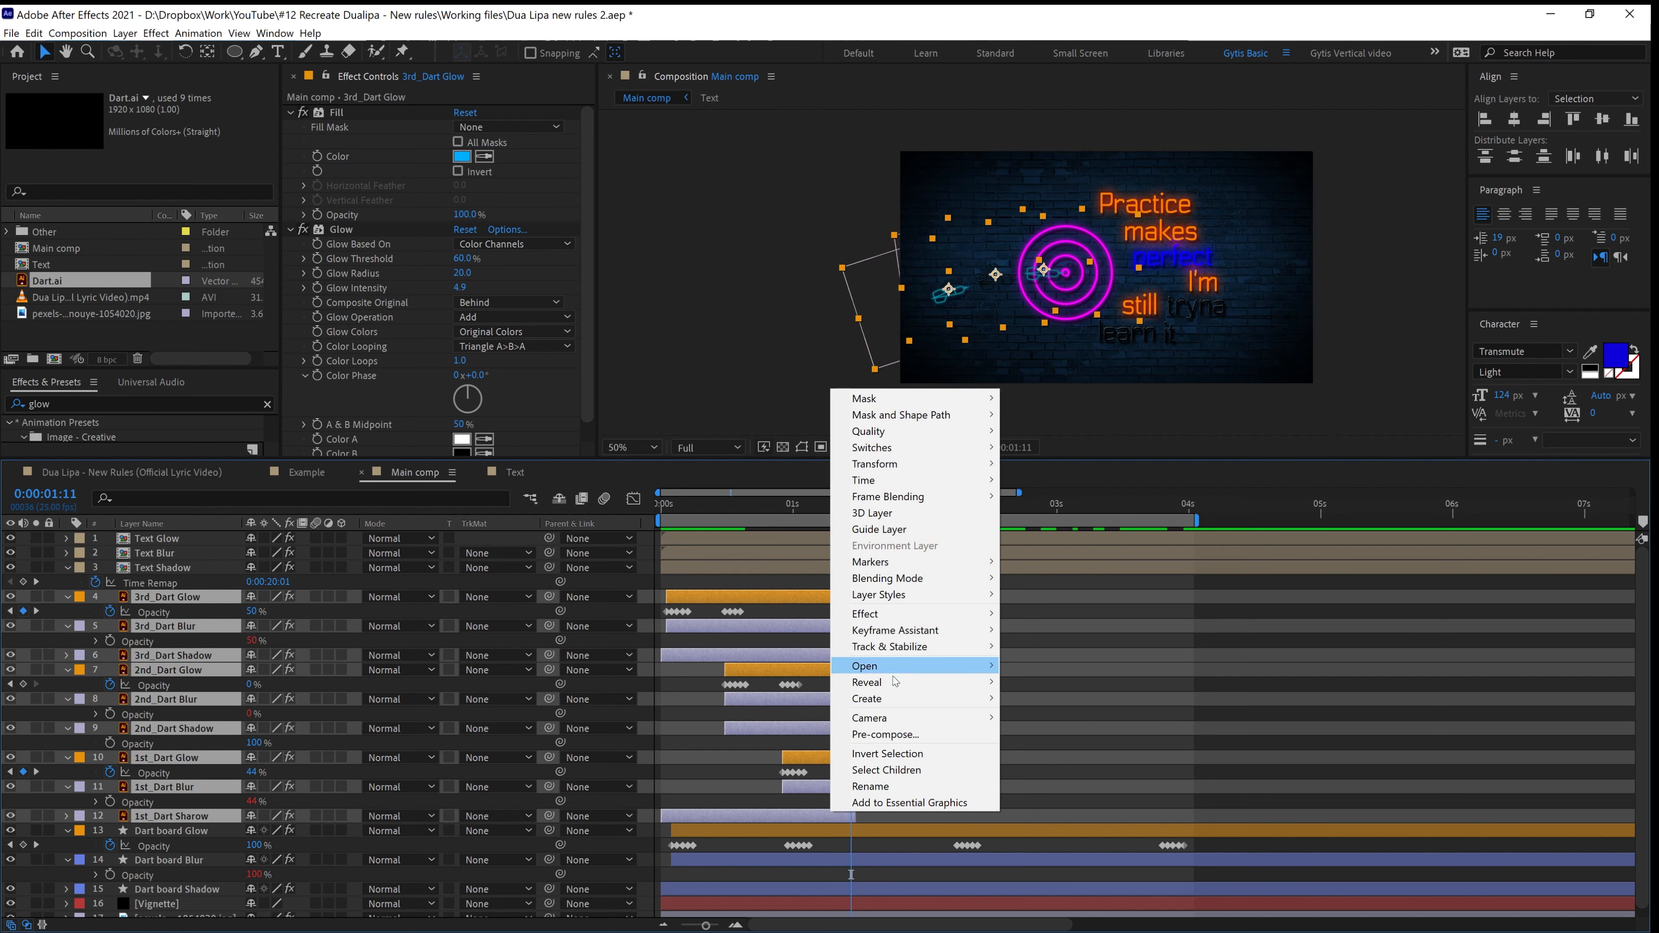
{"action": "left_click", "coordinate": [886, 734]}
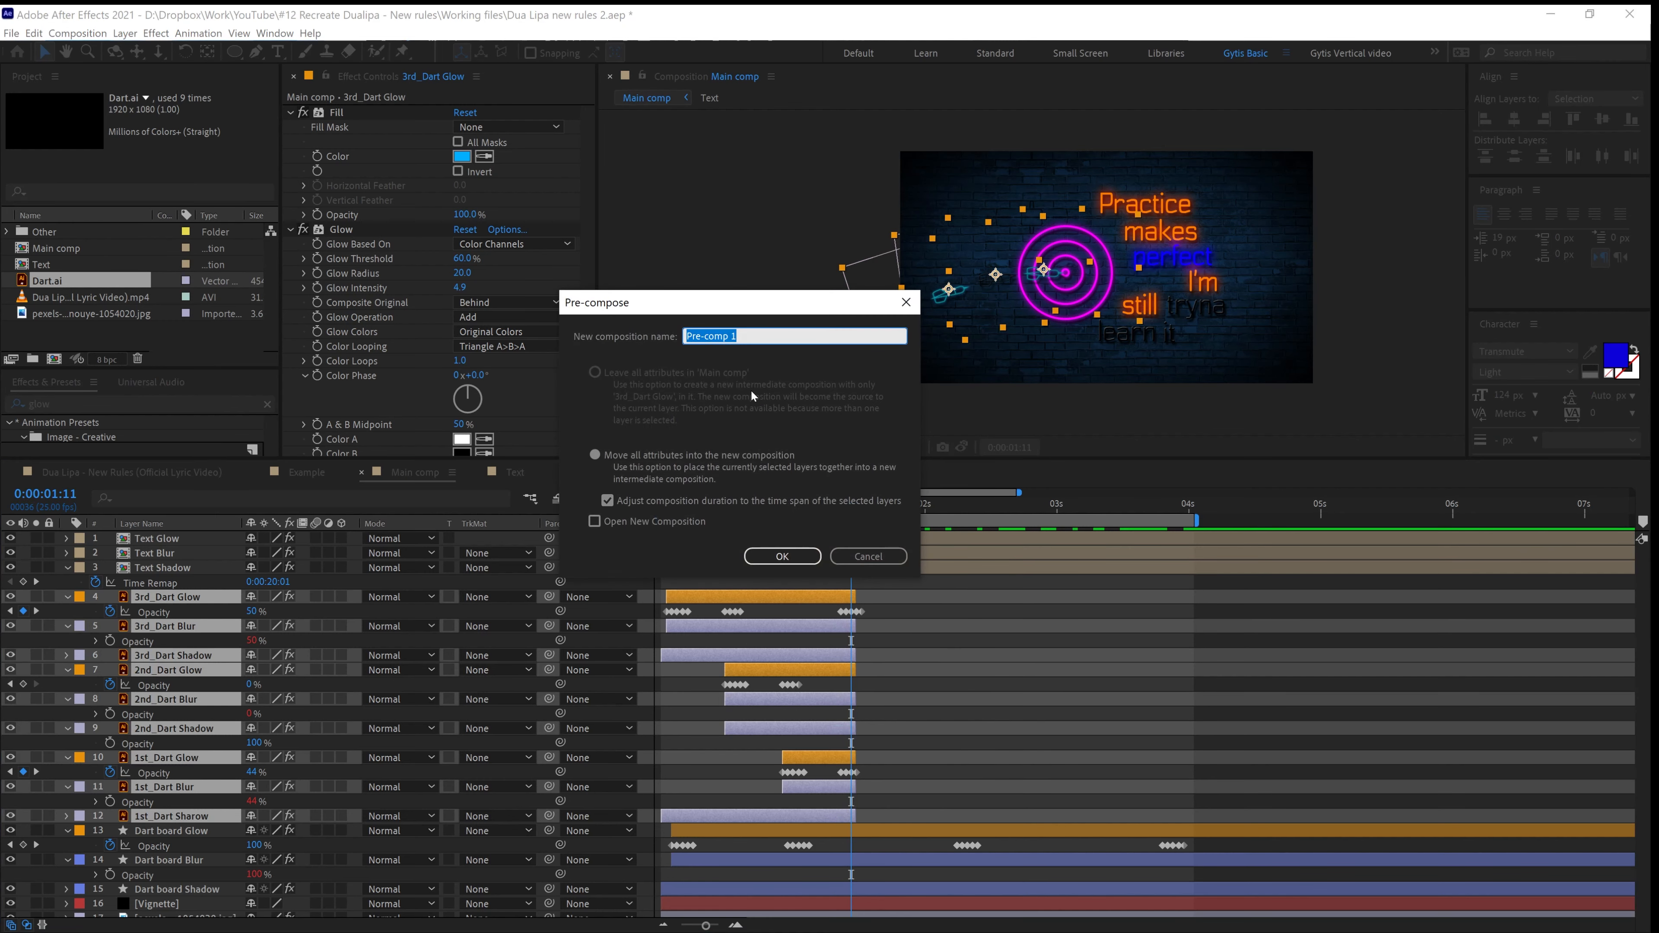
{"action": "type", "text": "Darts"}
{"action": "left_click", "coordinate": [783, 556]}
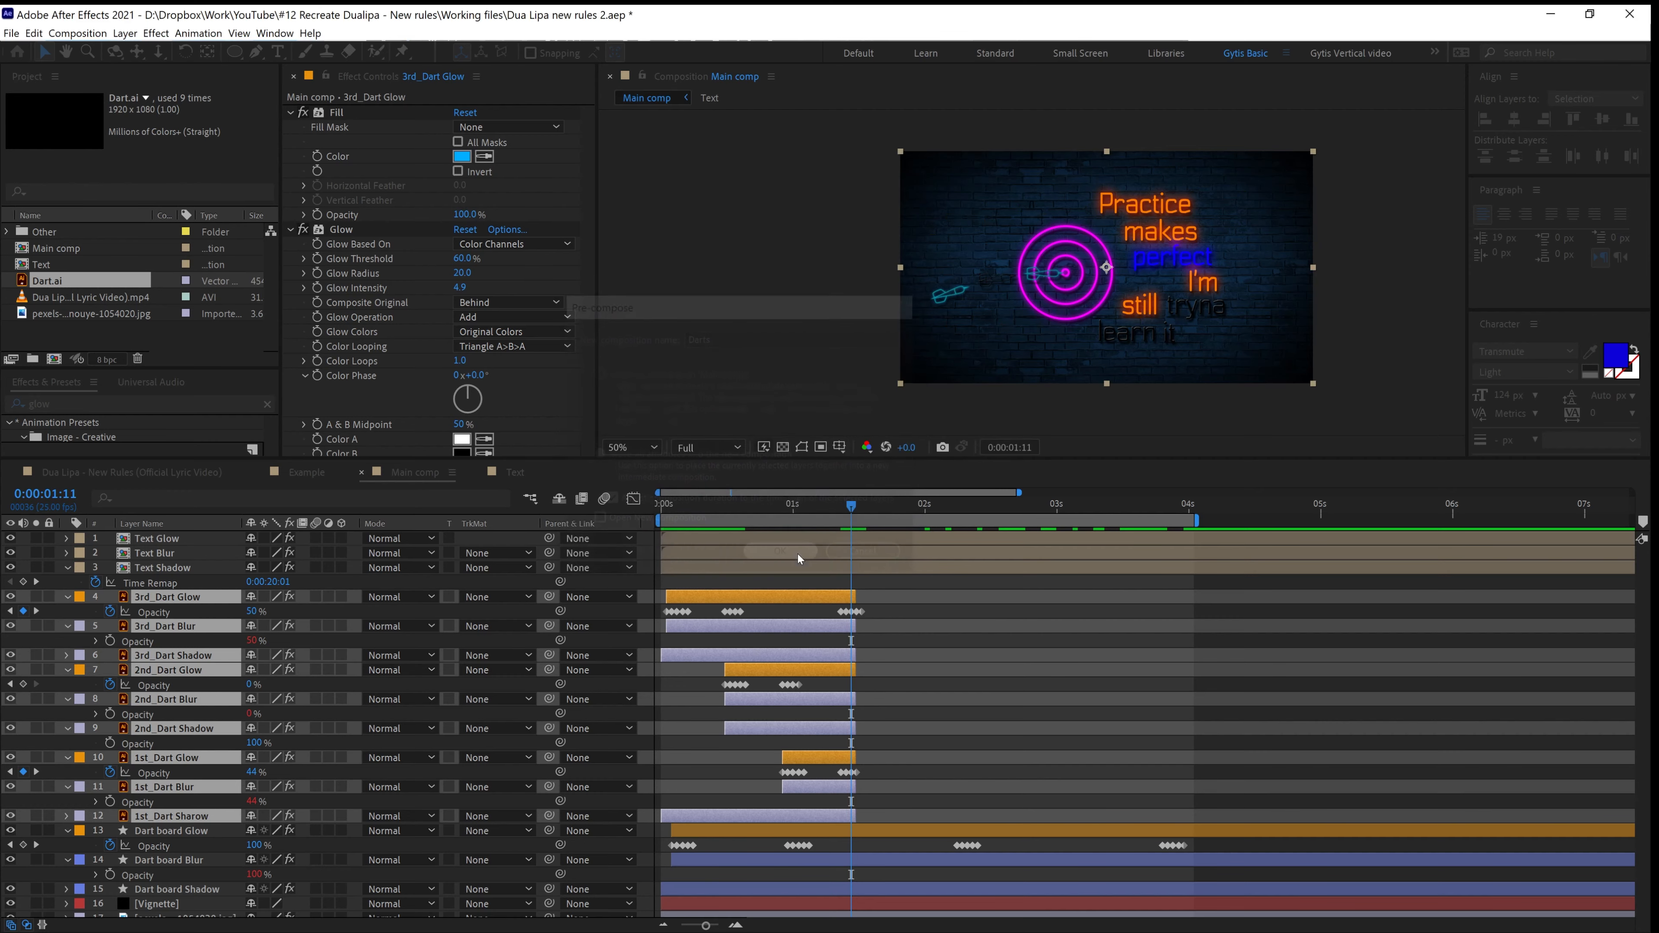
Enable time remapping on the Darts layer and extend its out point to match the other layers
{"action": "left_click_drag", "start_coordinate": [714, 505], "coordinate": [845, 531]}
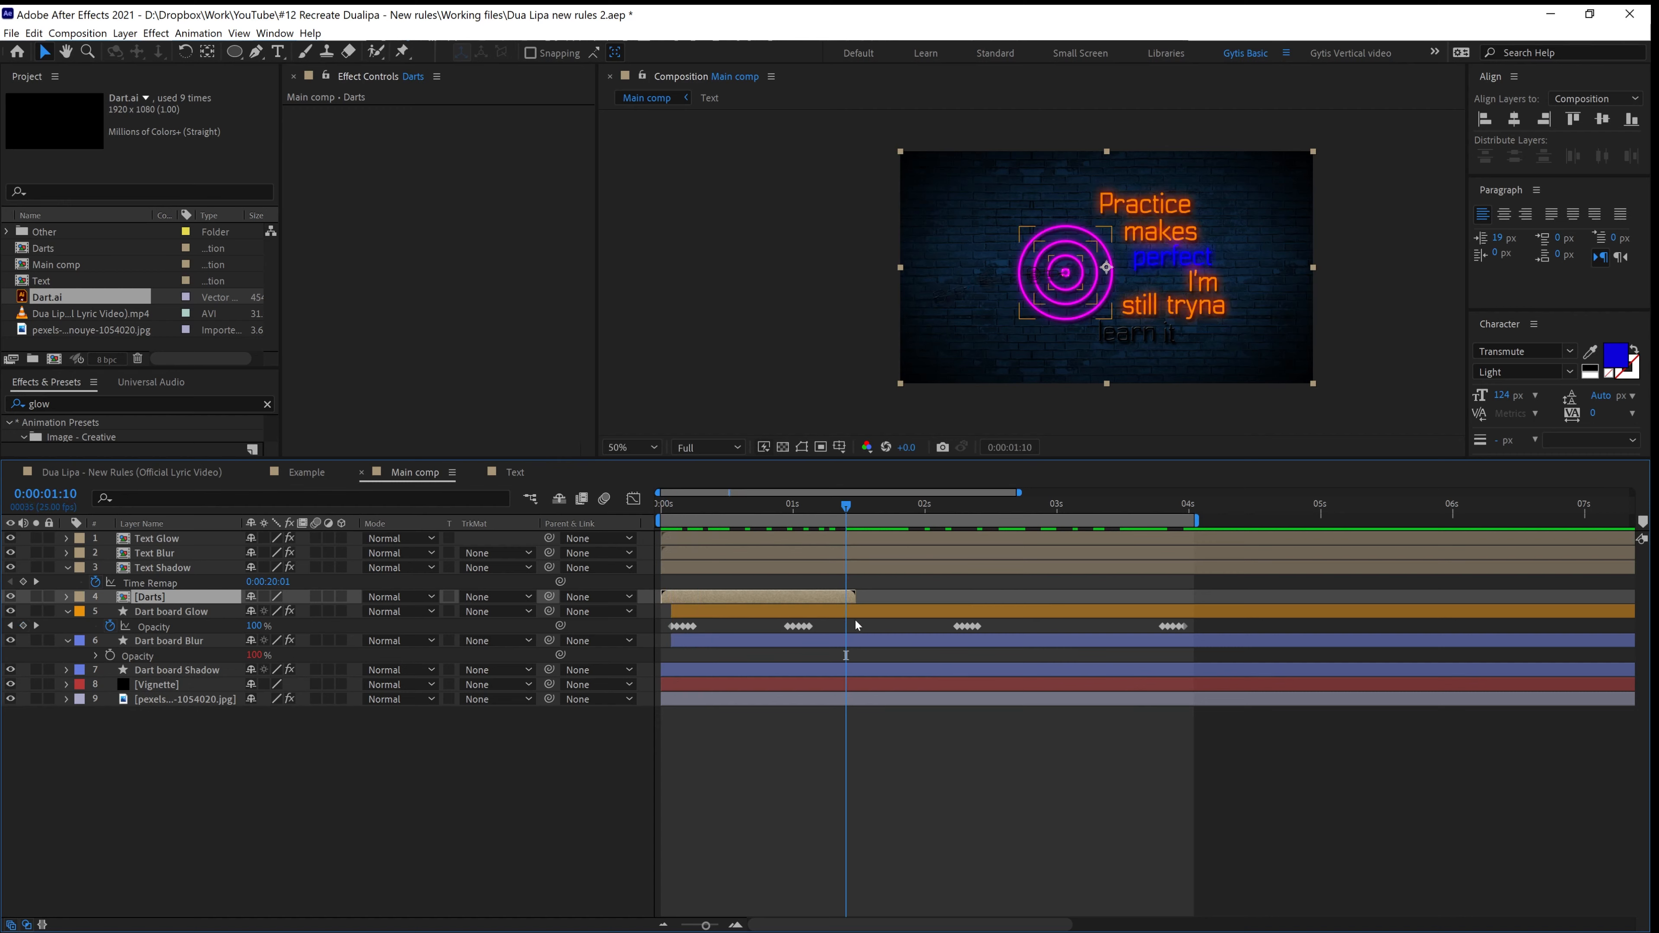
{"action": "right_click", "coordinate": [834, 598]}
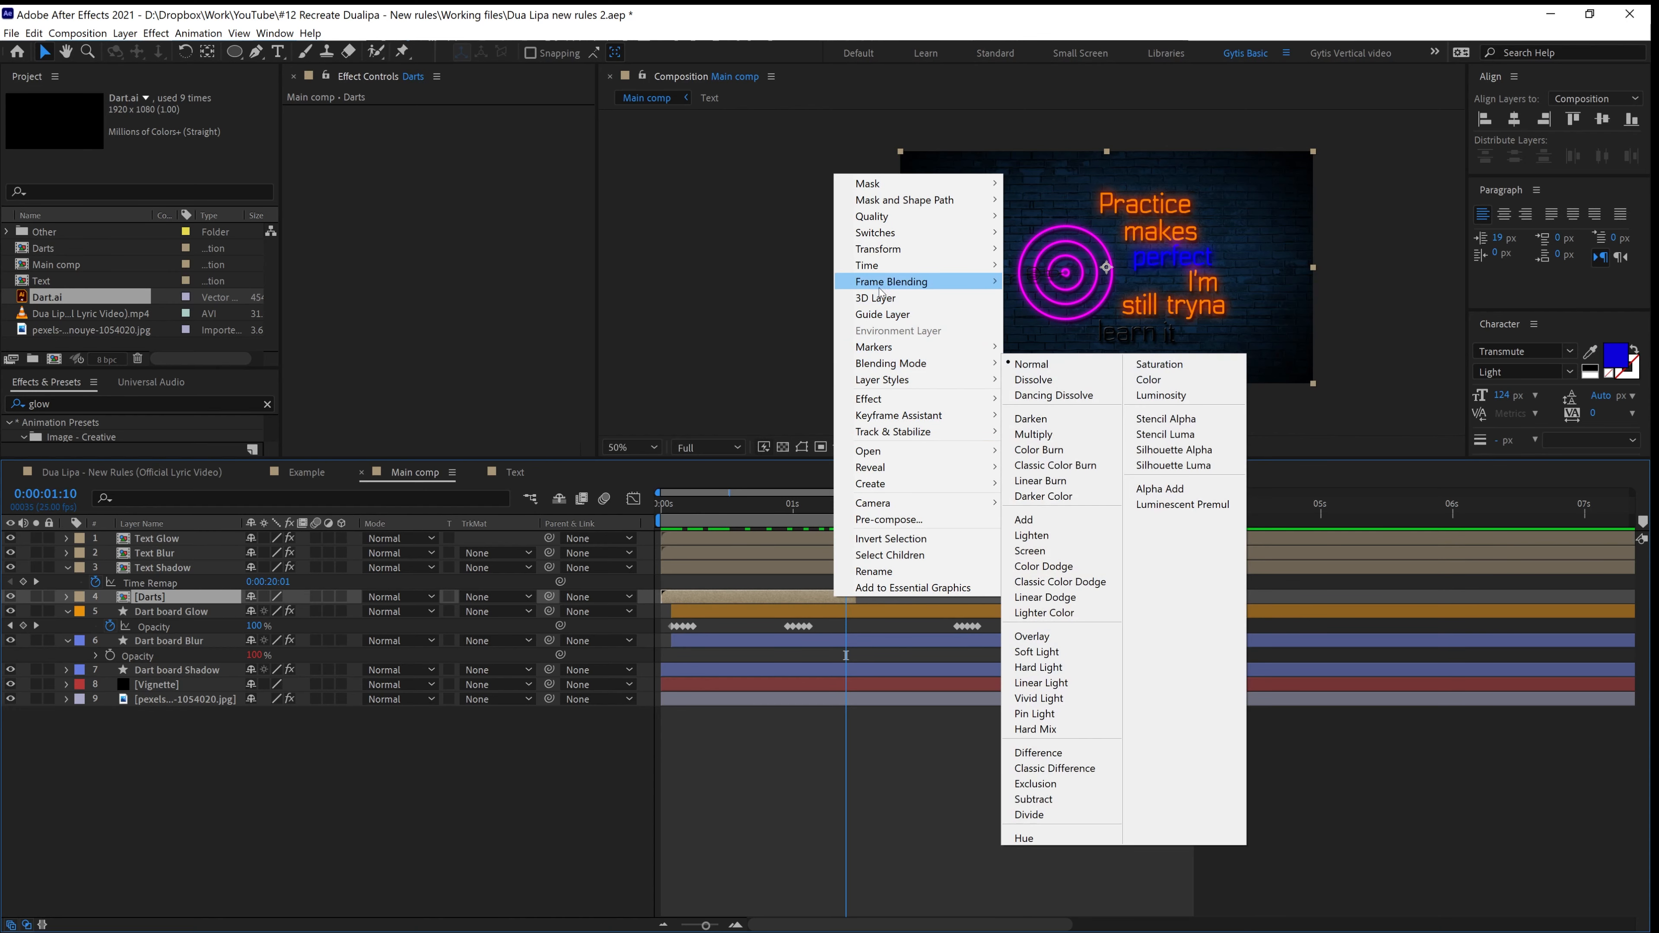
{"action": "mouse_move", "coordinate": [915, 265]}
{"action": "left_click", "coordinate": [1069, 267]}
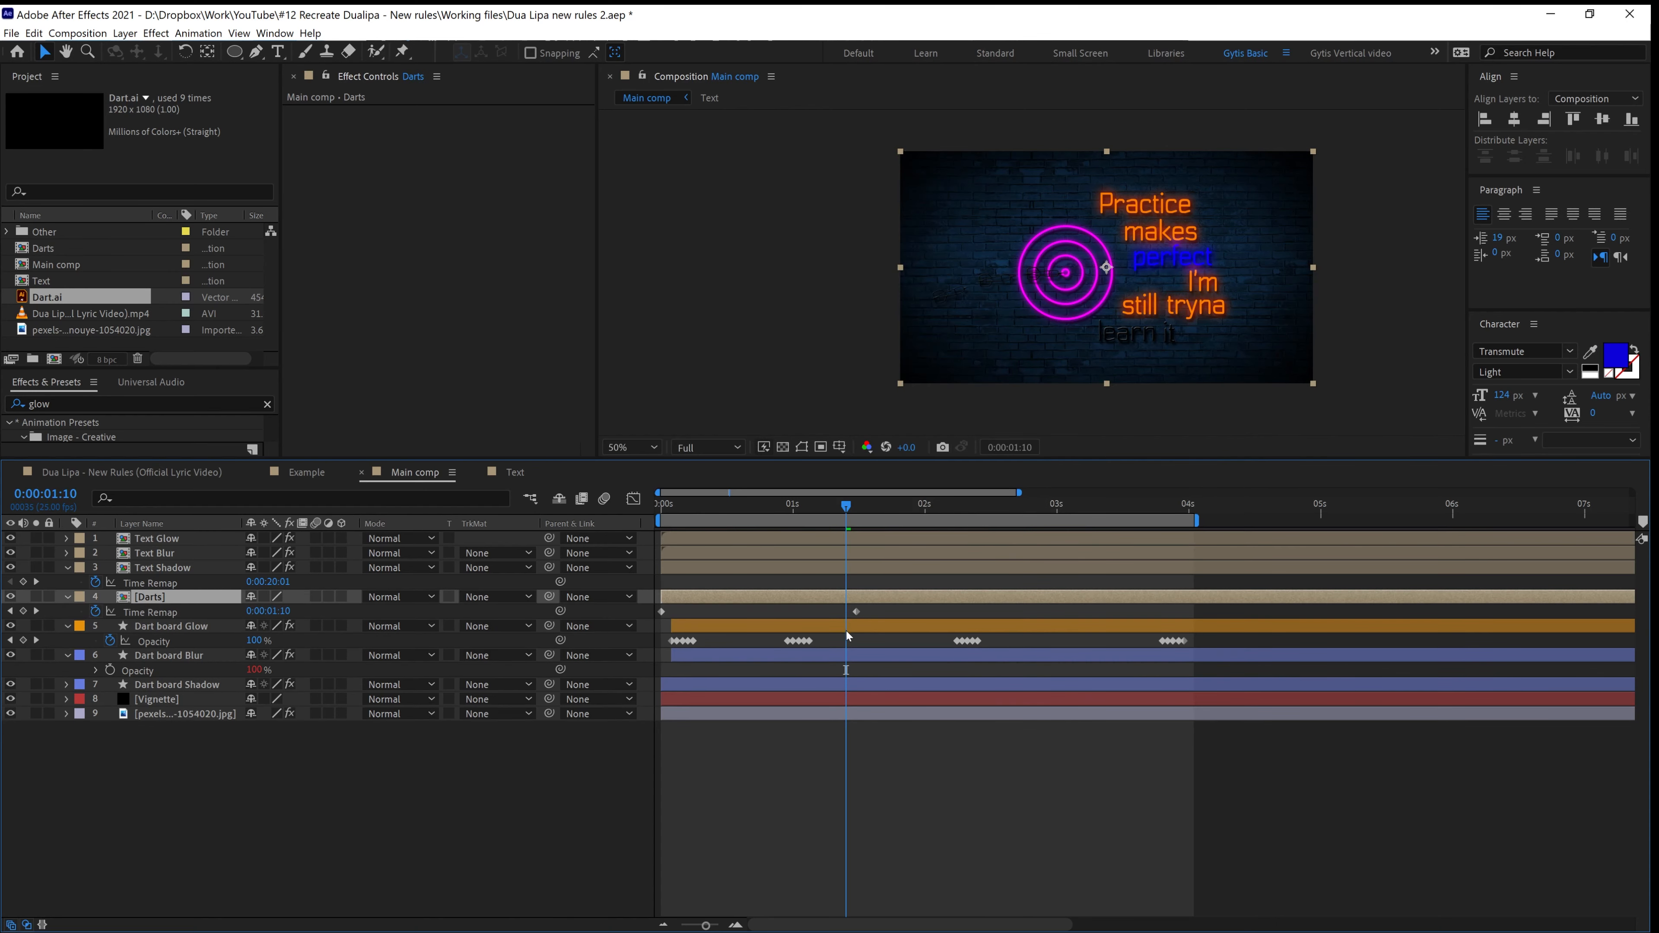
Add a loopOut() expression to the Time Remap of the Darts layer and preview the animation from the start
{"action": "left_click", "coordinate": [96, 612], "text": "alt"}
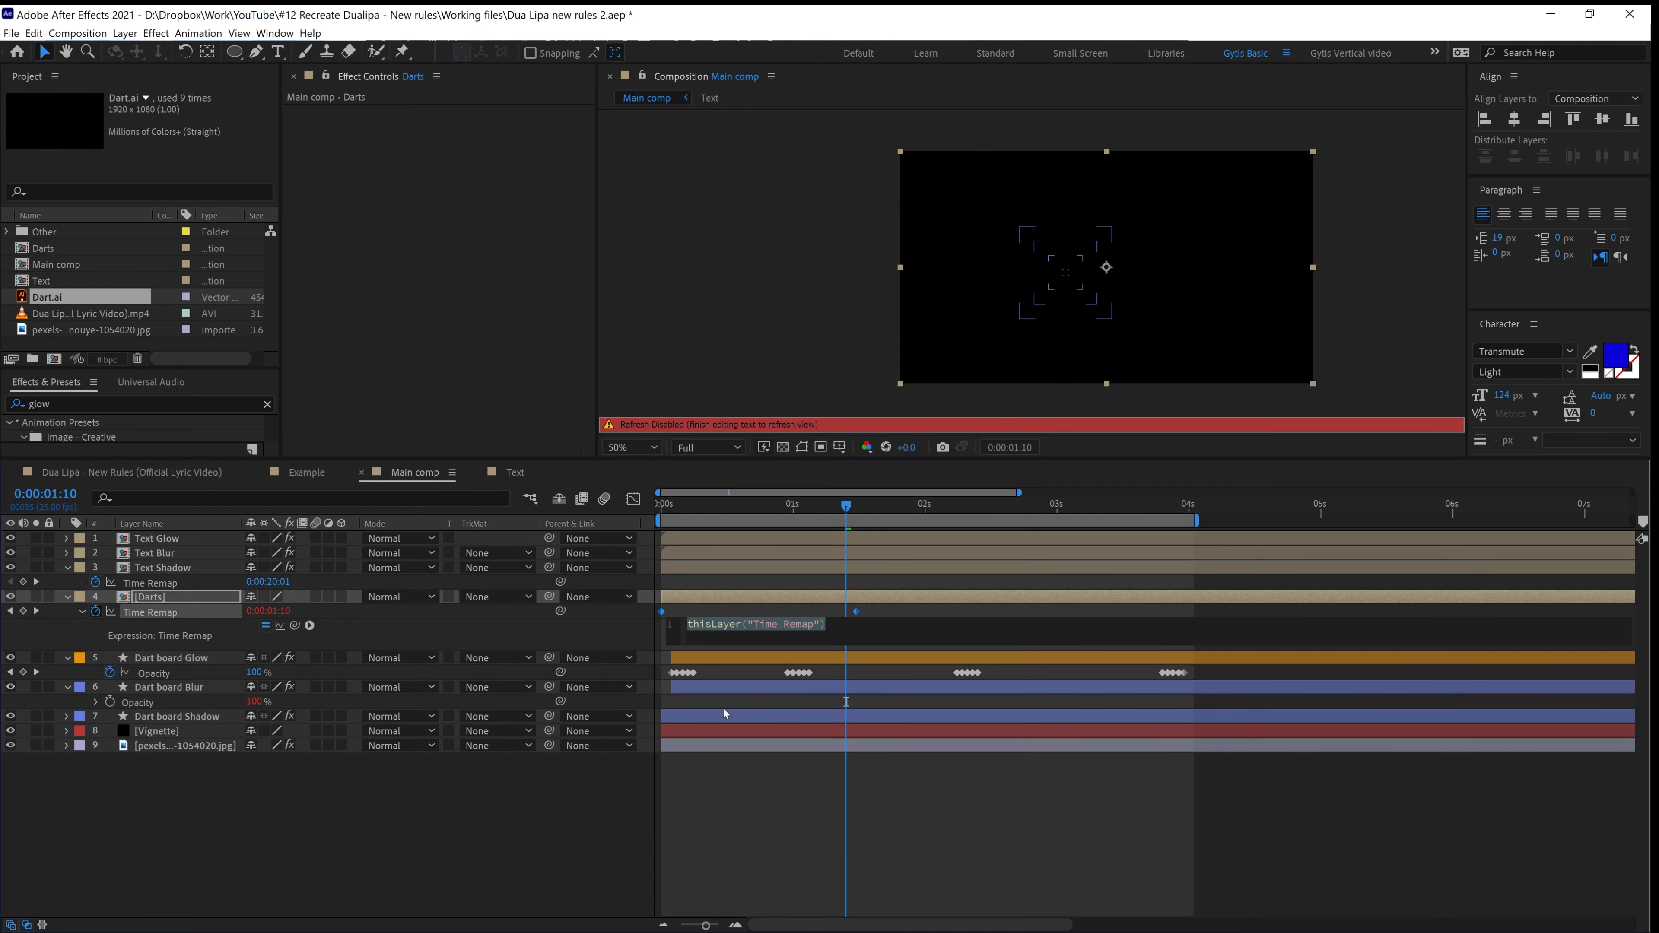
{"action": "type", "text": "loop"}
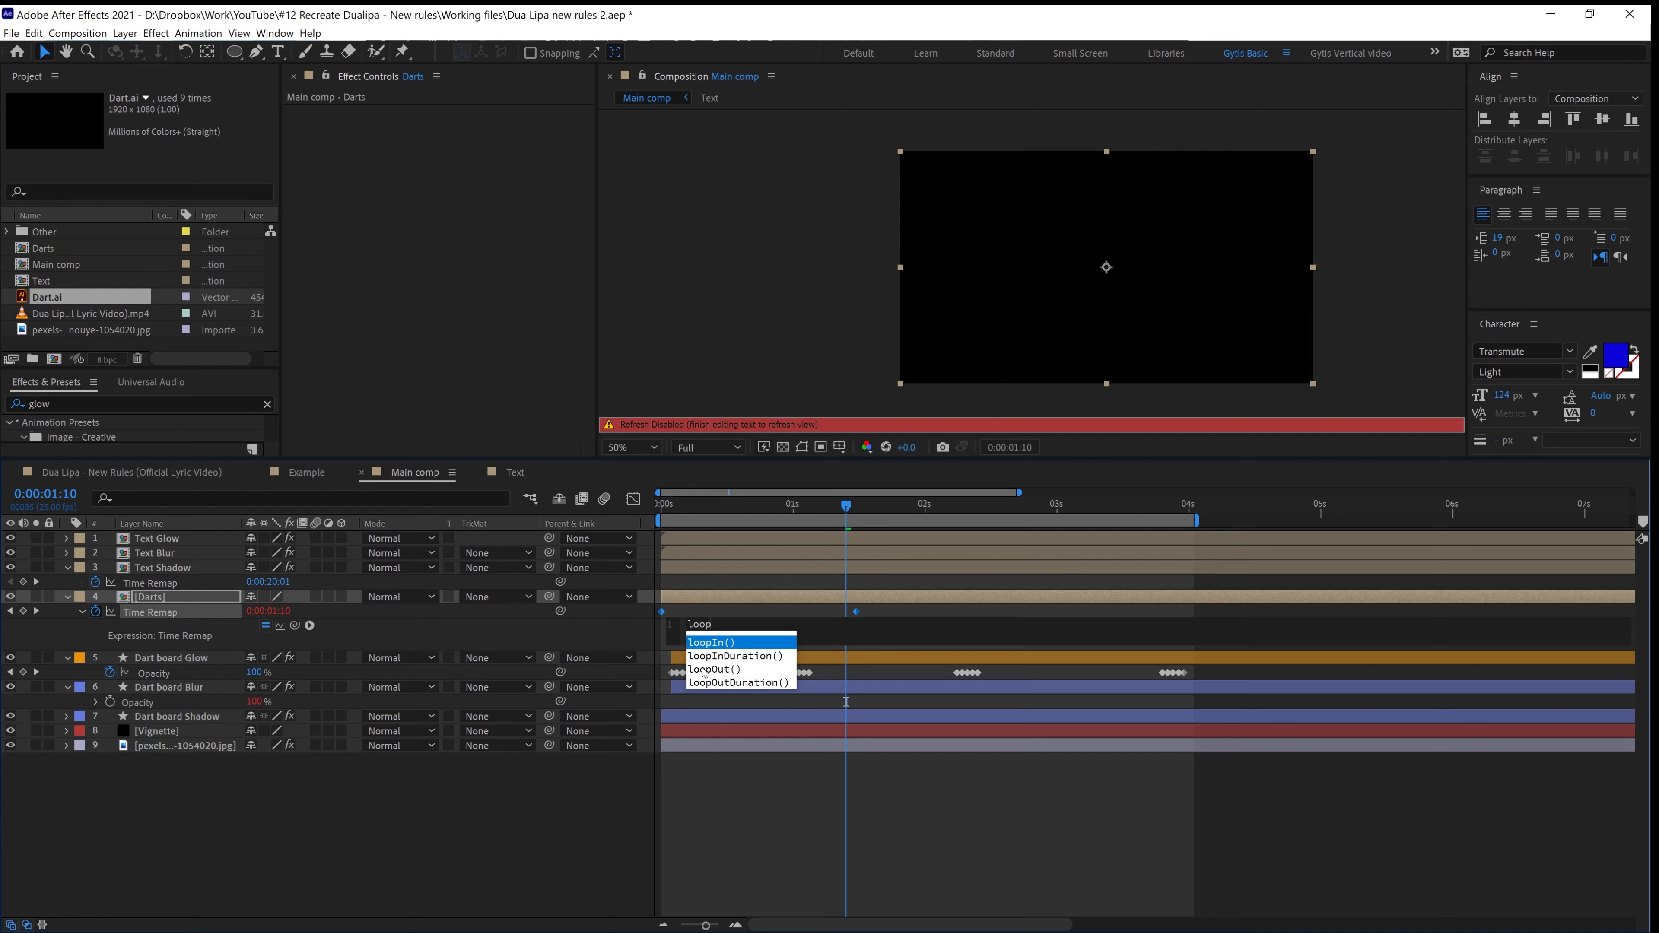
{"action": "left_click", "coordinate": [709, 670]}
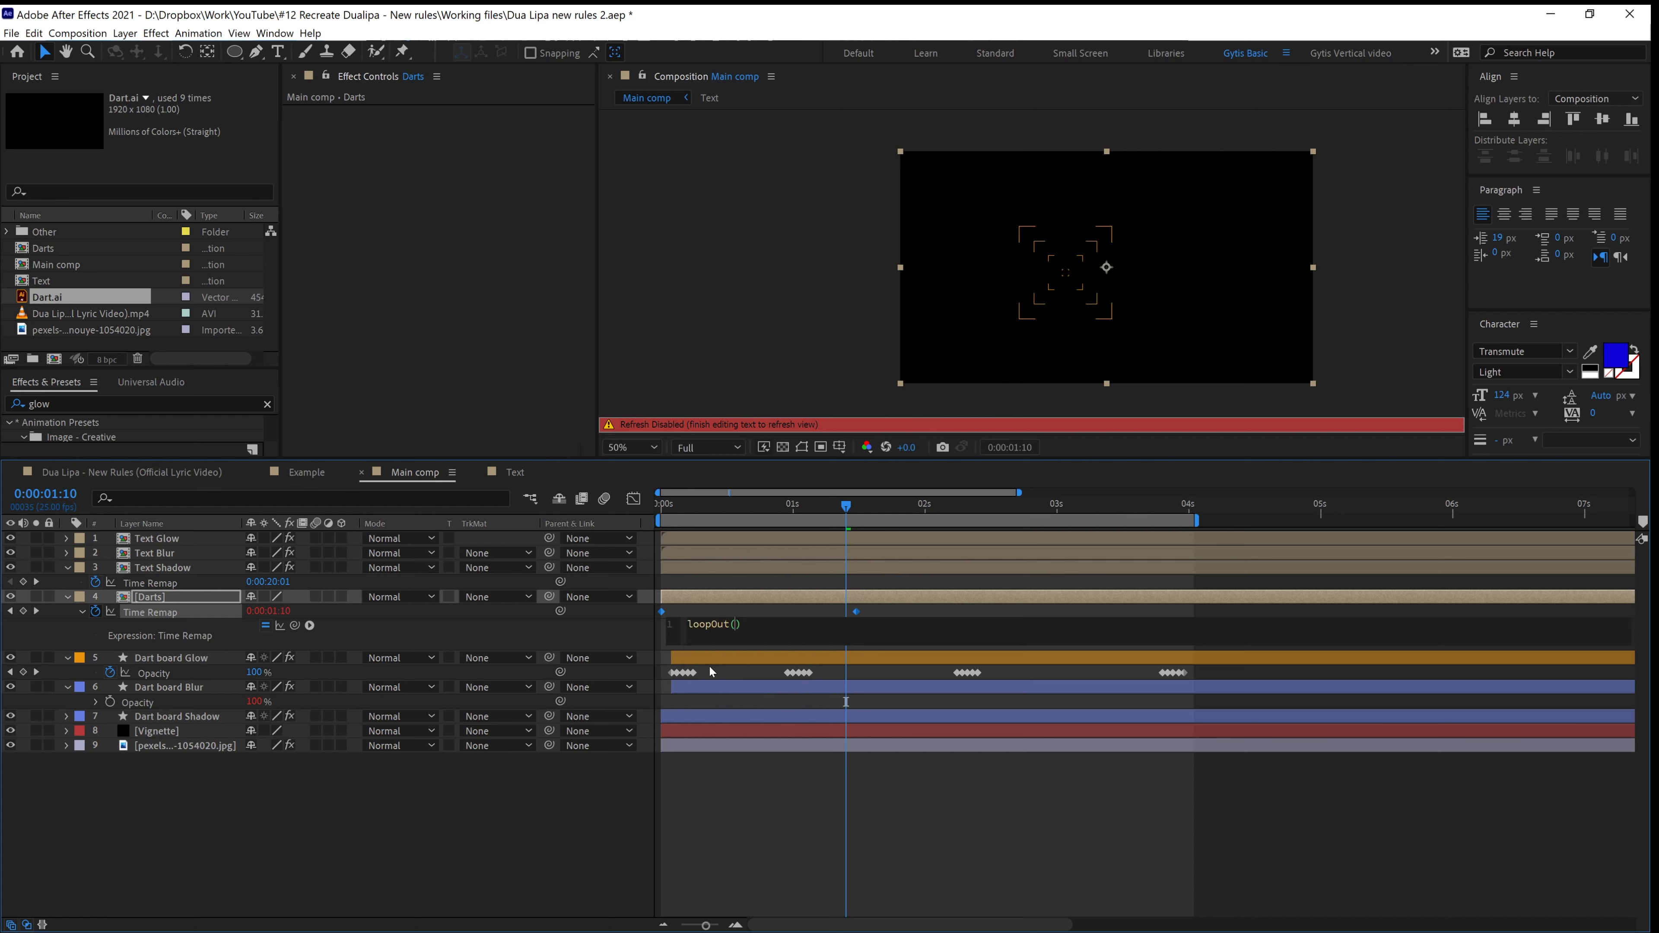
{"action": "left_click", "coordinate": [919, 617]}
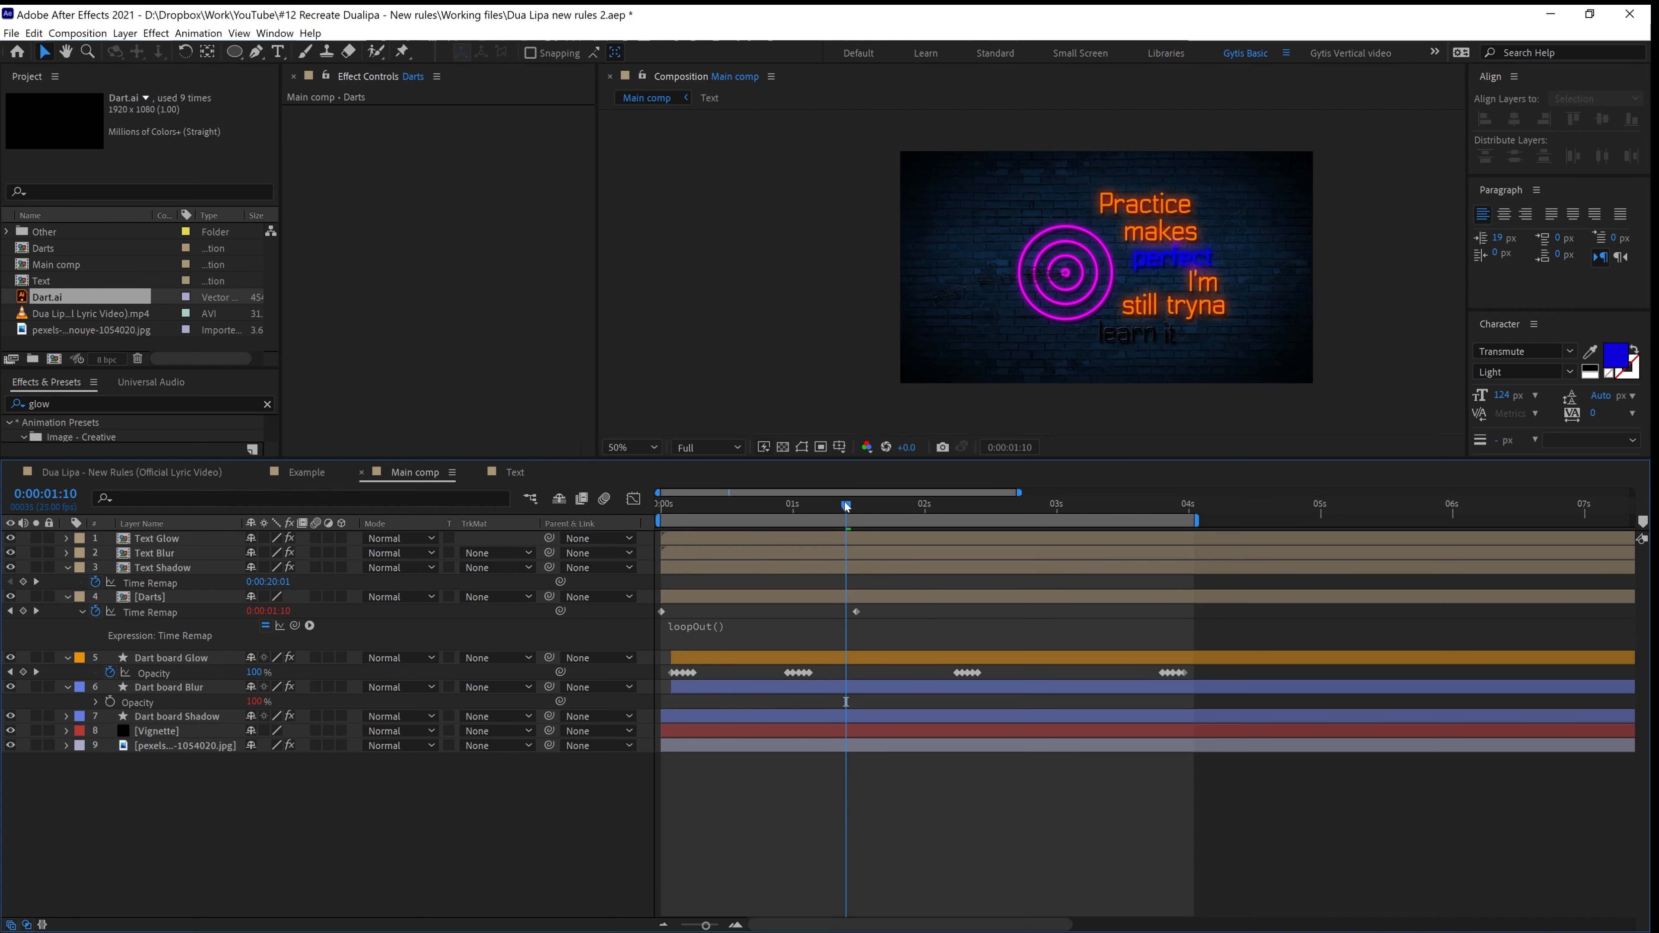
{"action": "left_click_drag", "start_coordinate": [846, 512], "coordinate": [655, 527]}
{"action": "key", "text": "space"}
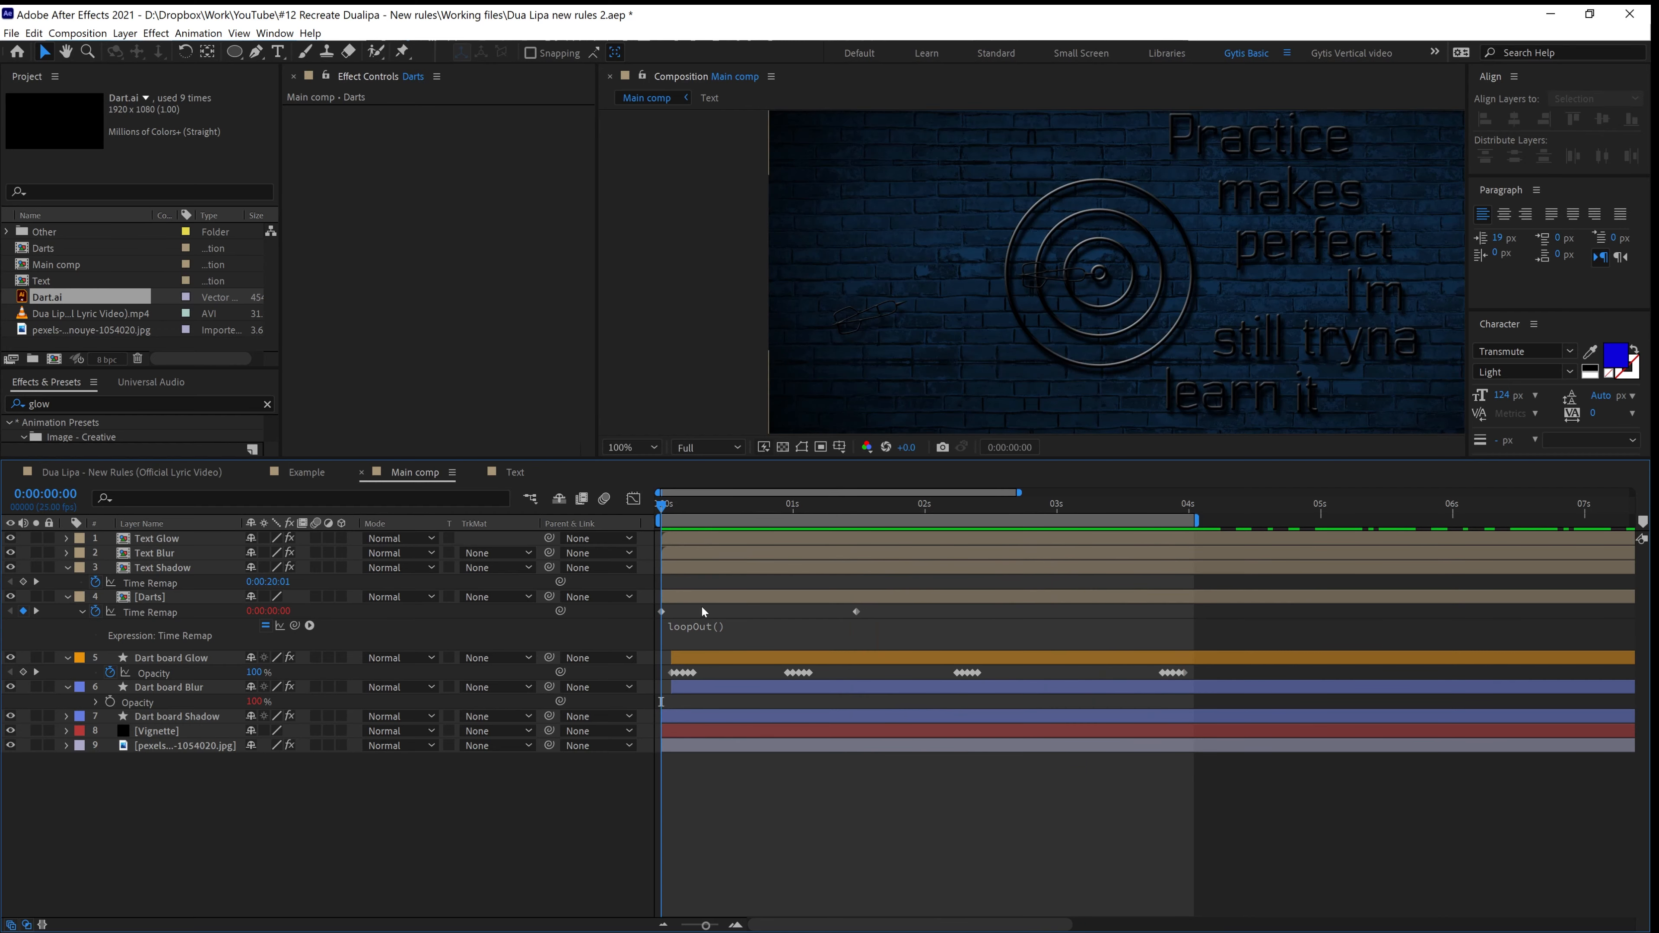
Extend the 2nd_Dart Shadow layer over the full length of the Darts composition and check the darts up to 0:00:01:05
{"action": "double_click", "coordinate": [688, 596]}
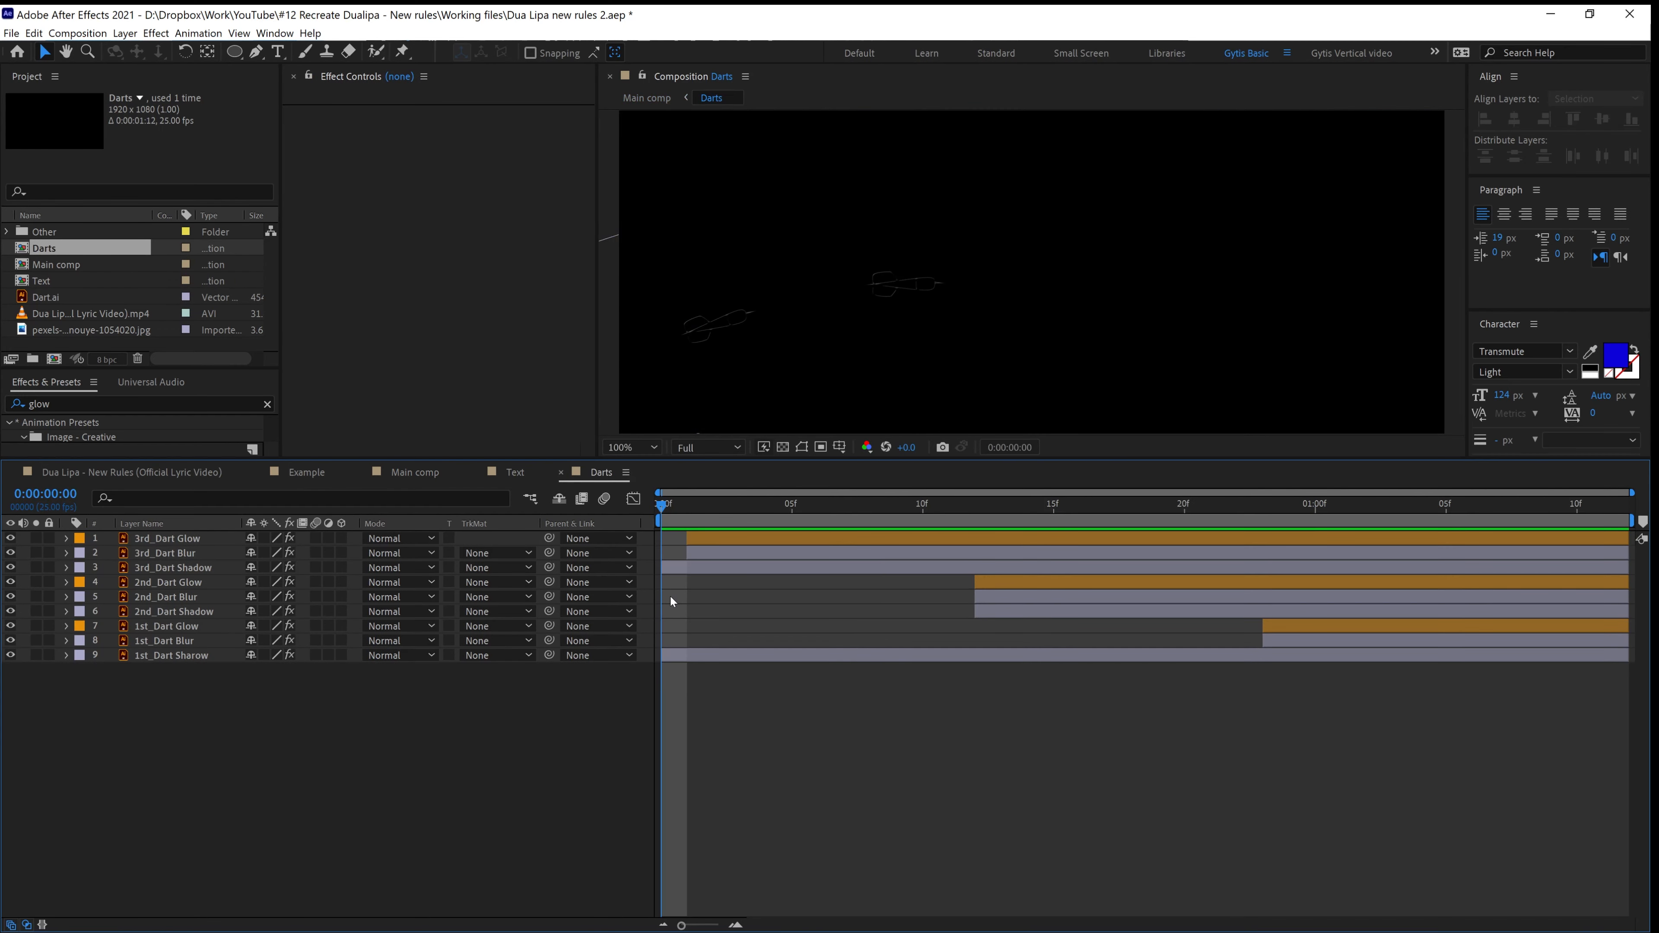
{"action": "scroll", "coordinate": [923, 261], "scroll_direction": "down", "scroll_amount": 1}
{"action": "left_click", "coordinate": [692, 570]}
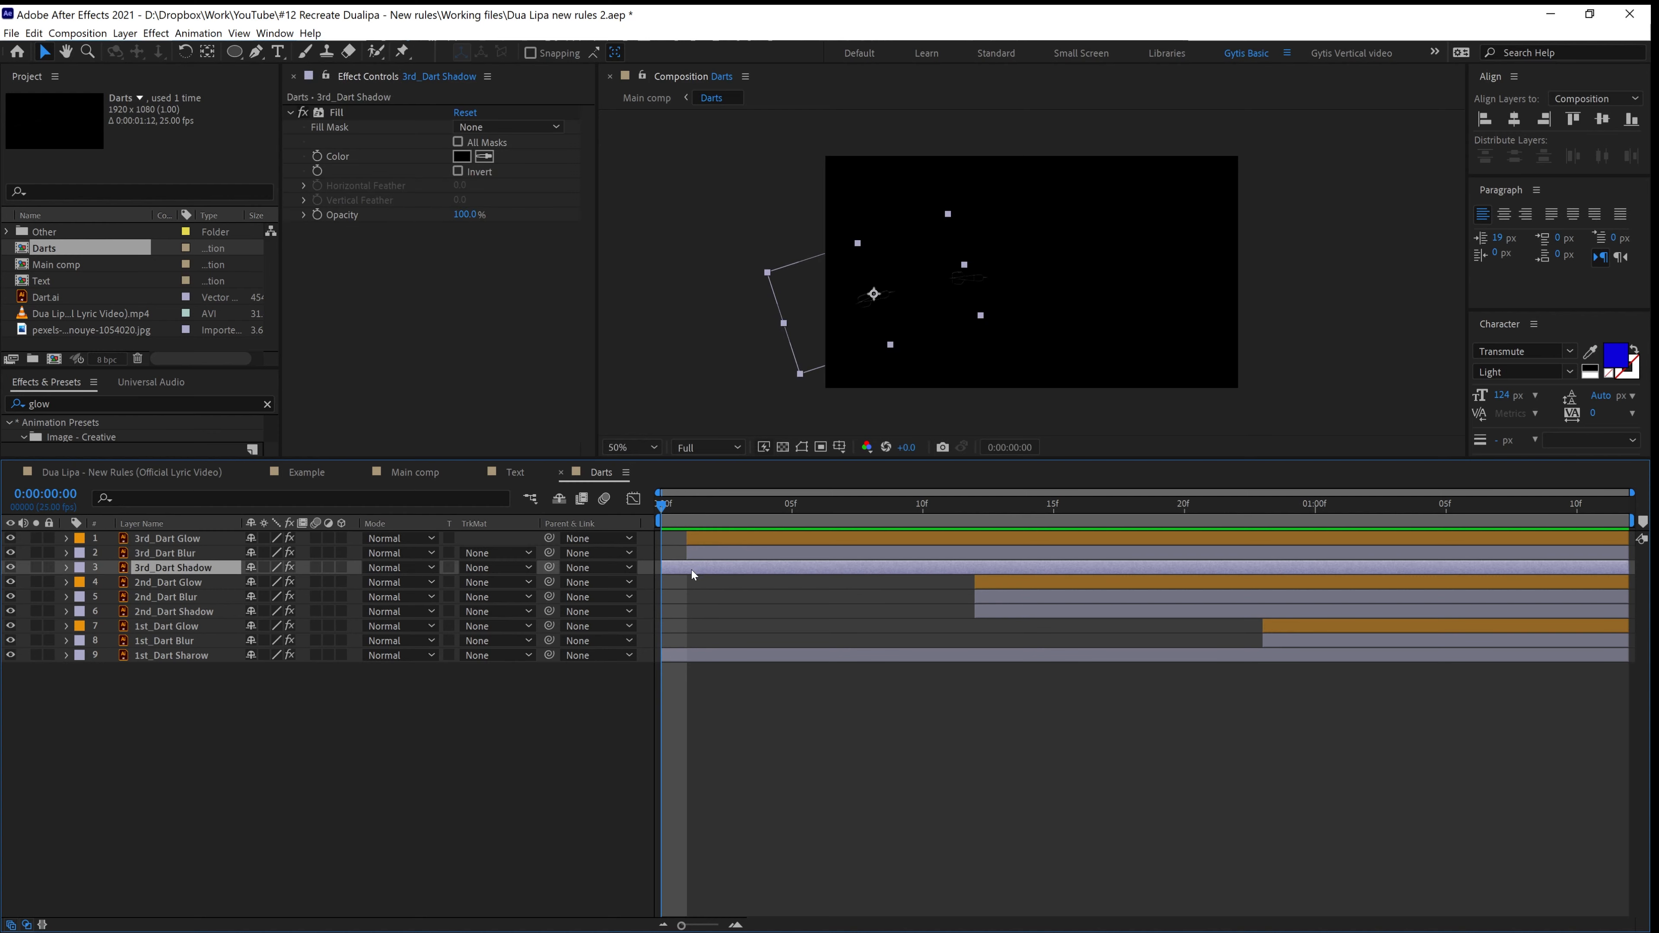
{"action": "left_click_drag", "start_coordinate": [985, 607], "coordinate": [674, 637]}
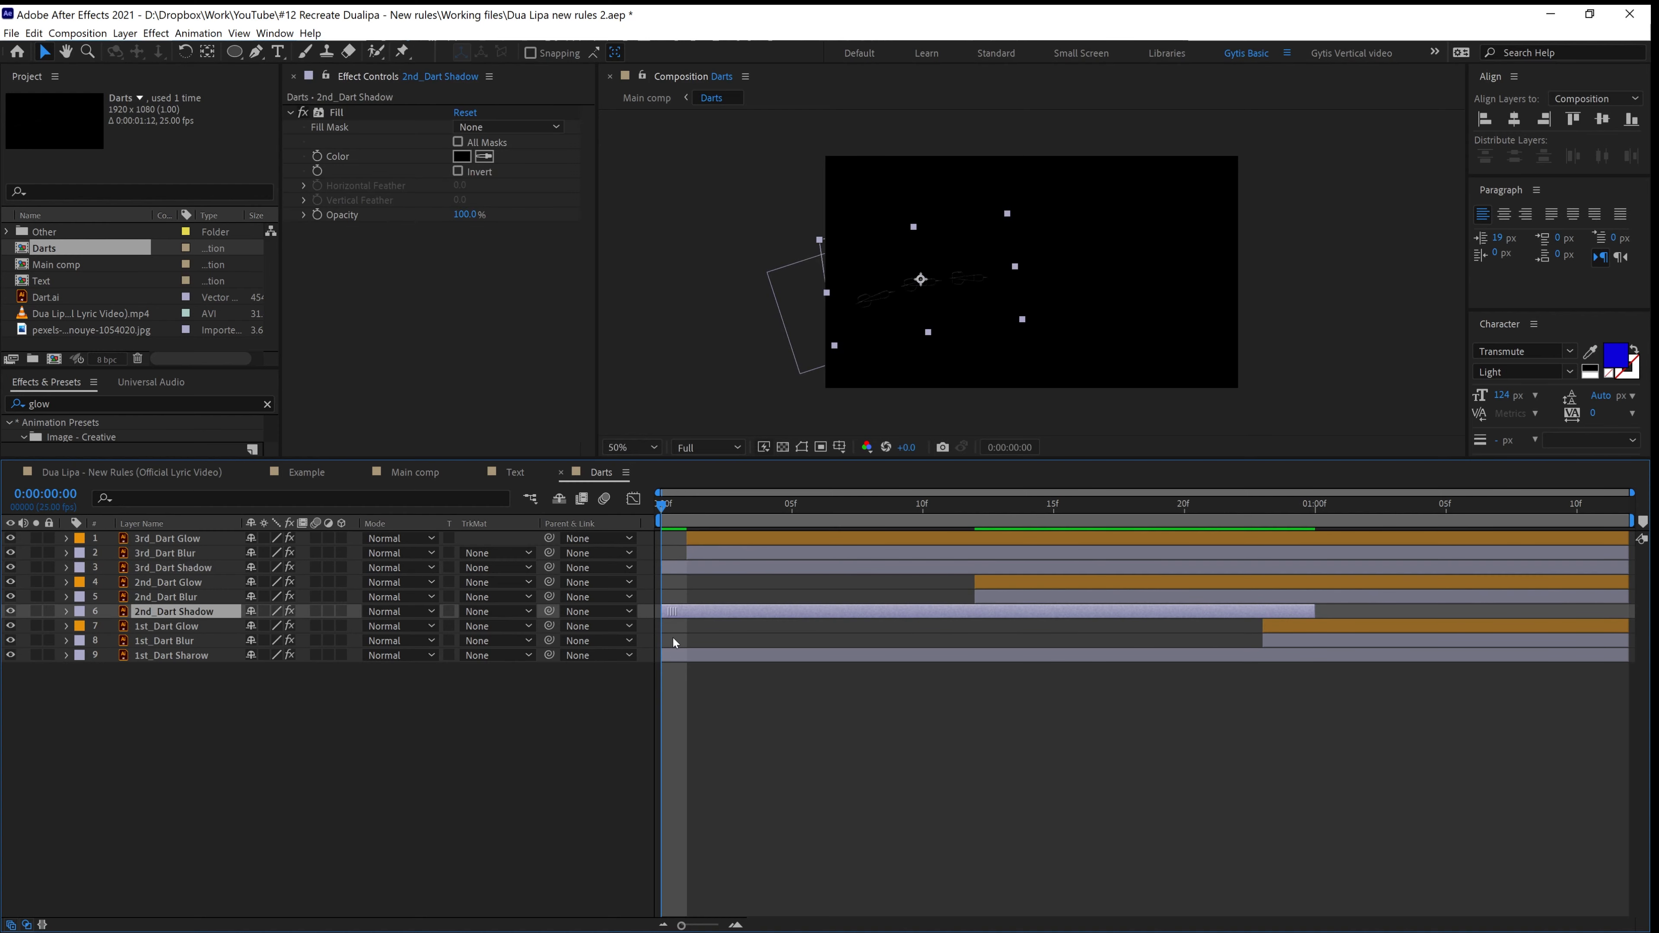
{"action": "left_click_drag", "start_coordinate": [1315, 611], "coordinate": [1630, 611]}
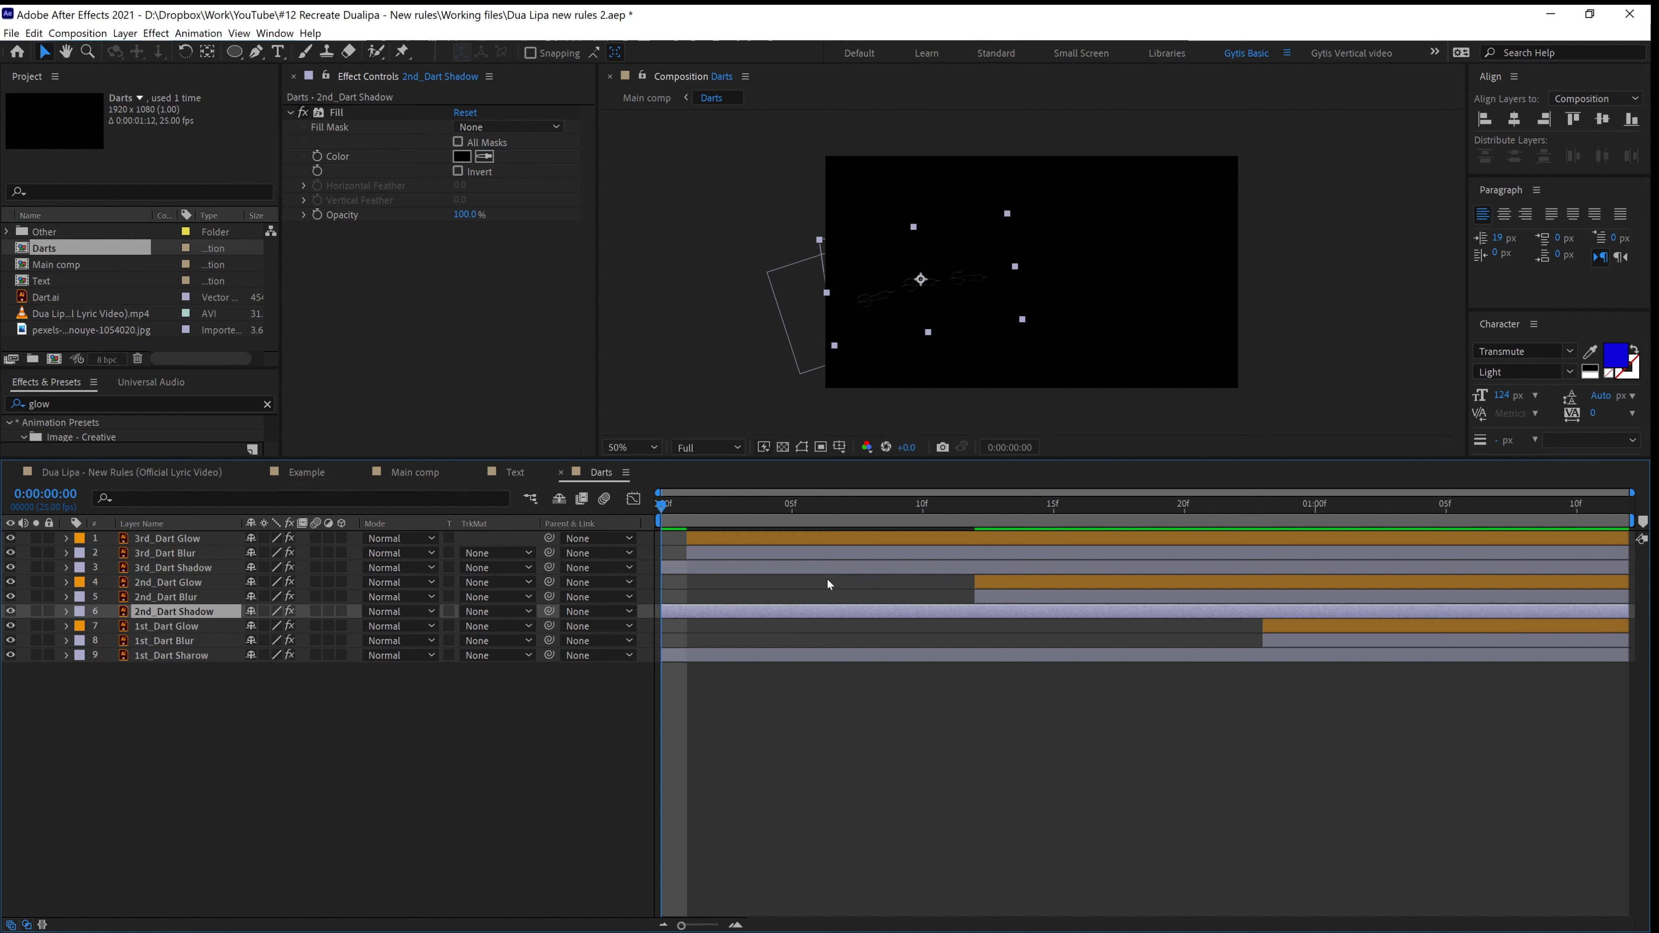
{"action": "left_click_drag", "start_coordinate": [658, 506], "coordinate": [998, 508]}
{"action": "left_click_drag", "start_coordinate": [953, 514], "coordinate": [1441, 531]}
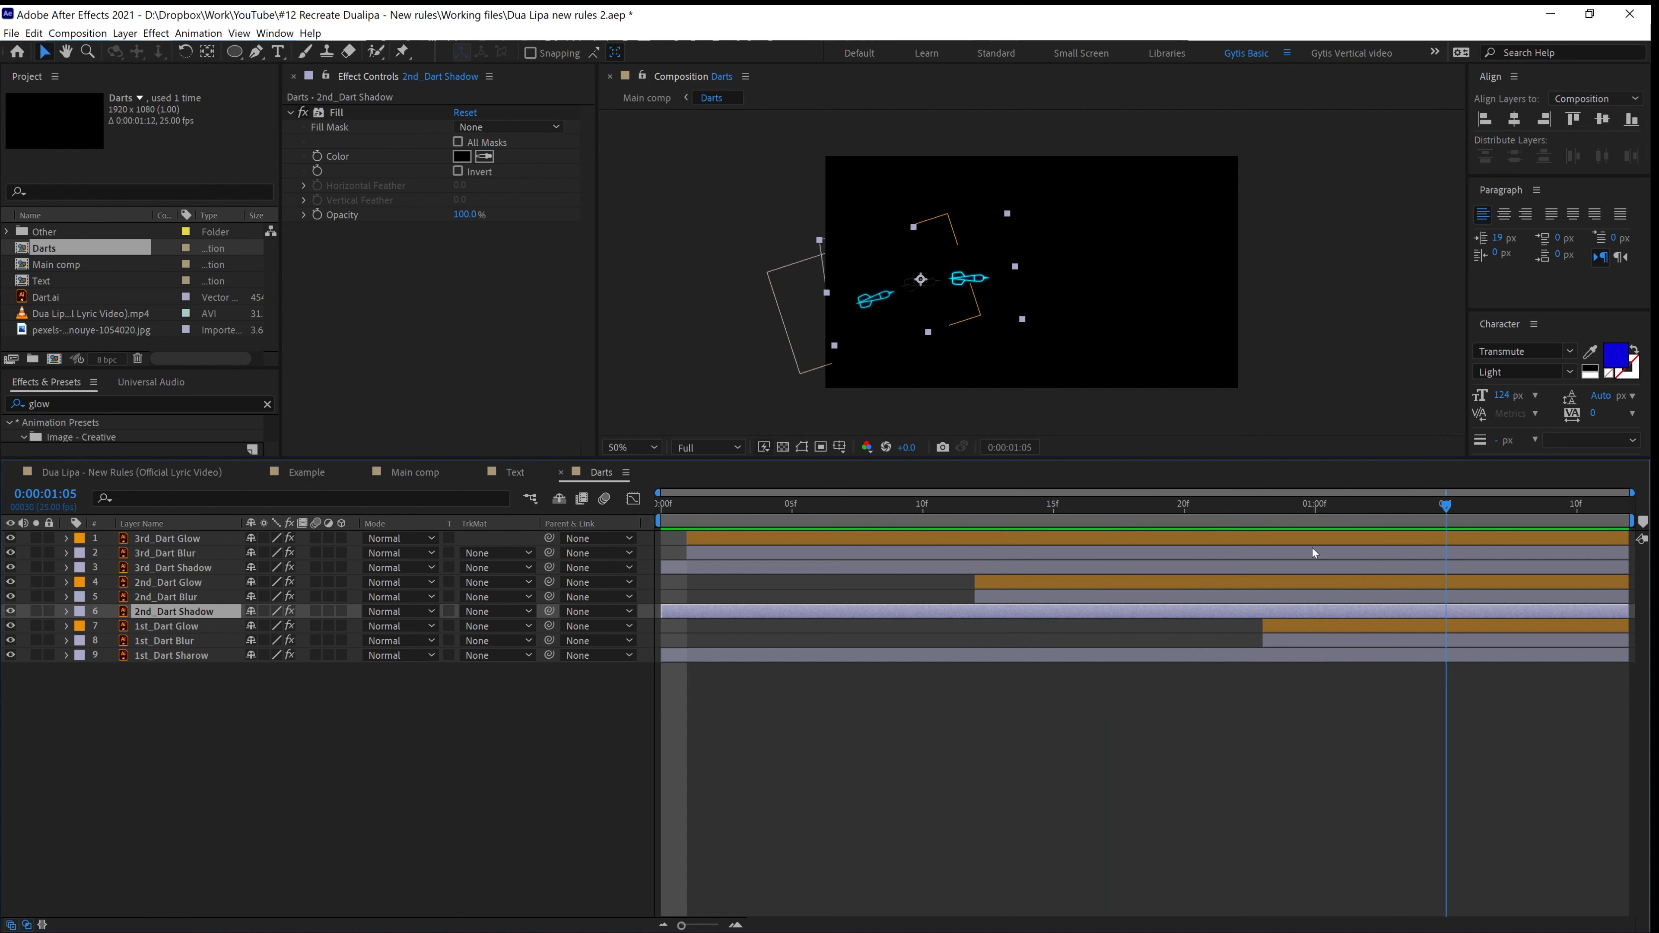
Set the Opacity of 3rd_Dart Glow to 0% at 0:00:01:08 in the Darts composition
{"action": "left_click", "coordinate": [719, 566]}
{"action": "left_click", "coordinate": [719, 553]}
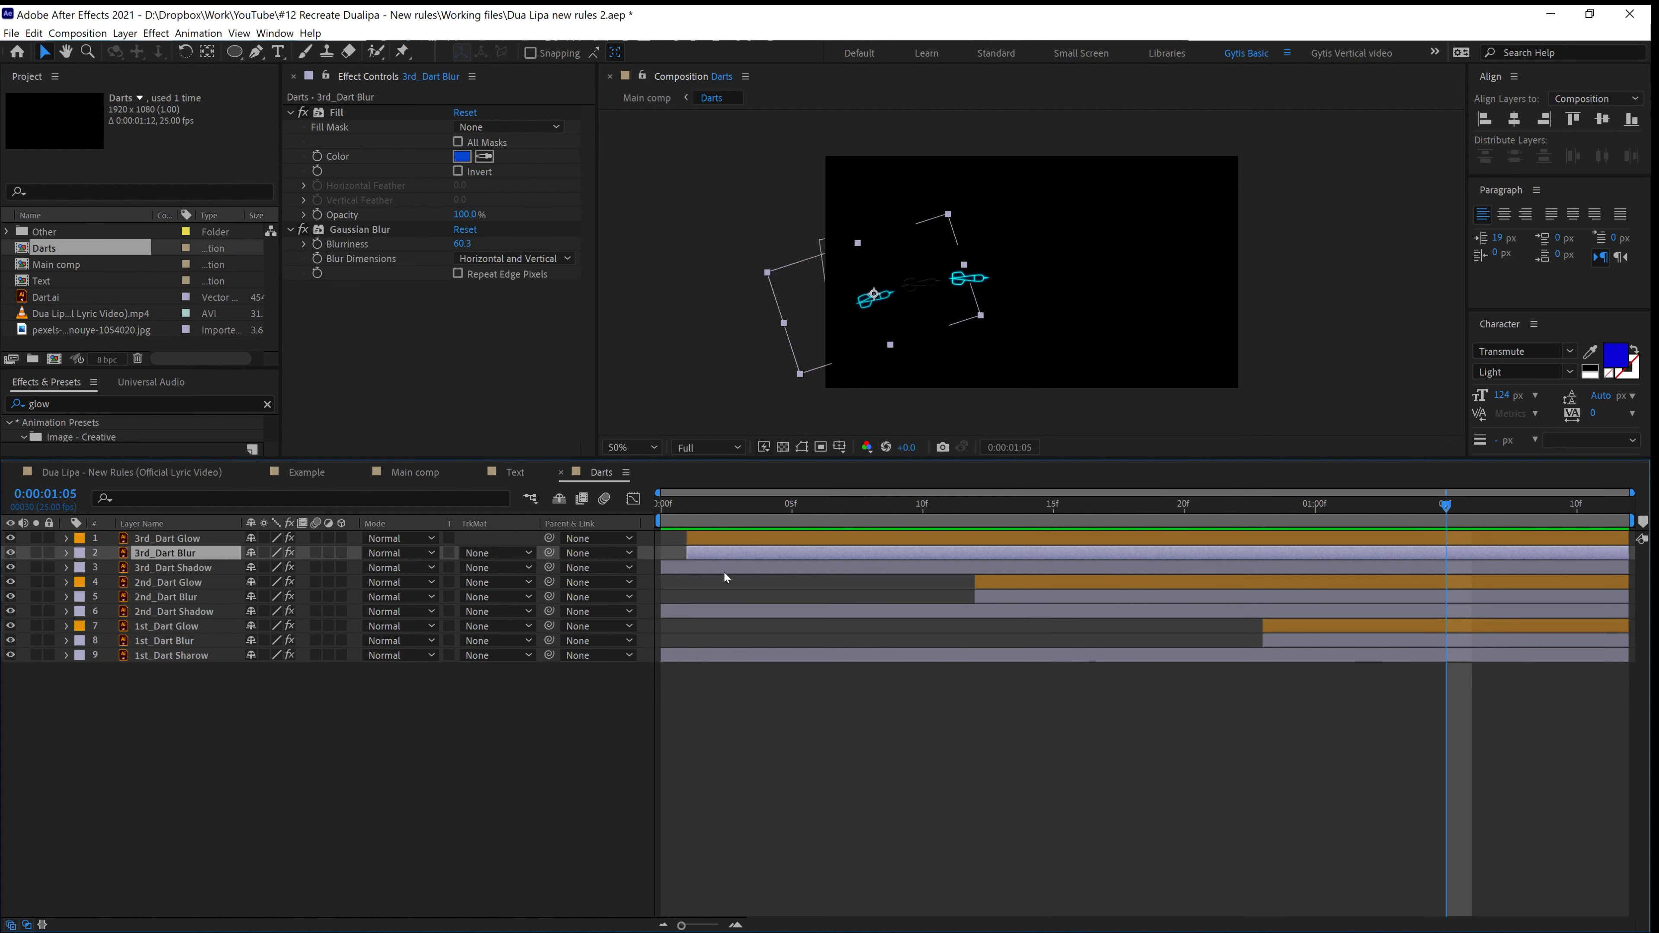
{"action": "key", "text": "t"}
{"action": "left_click", "coordinate": [779, 538]}
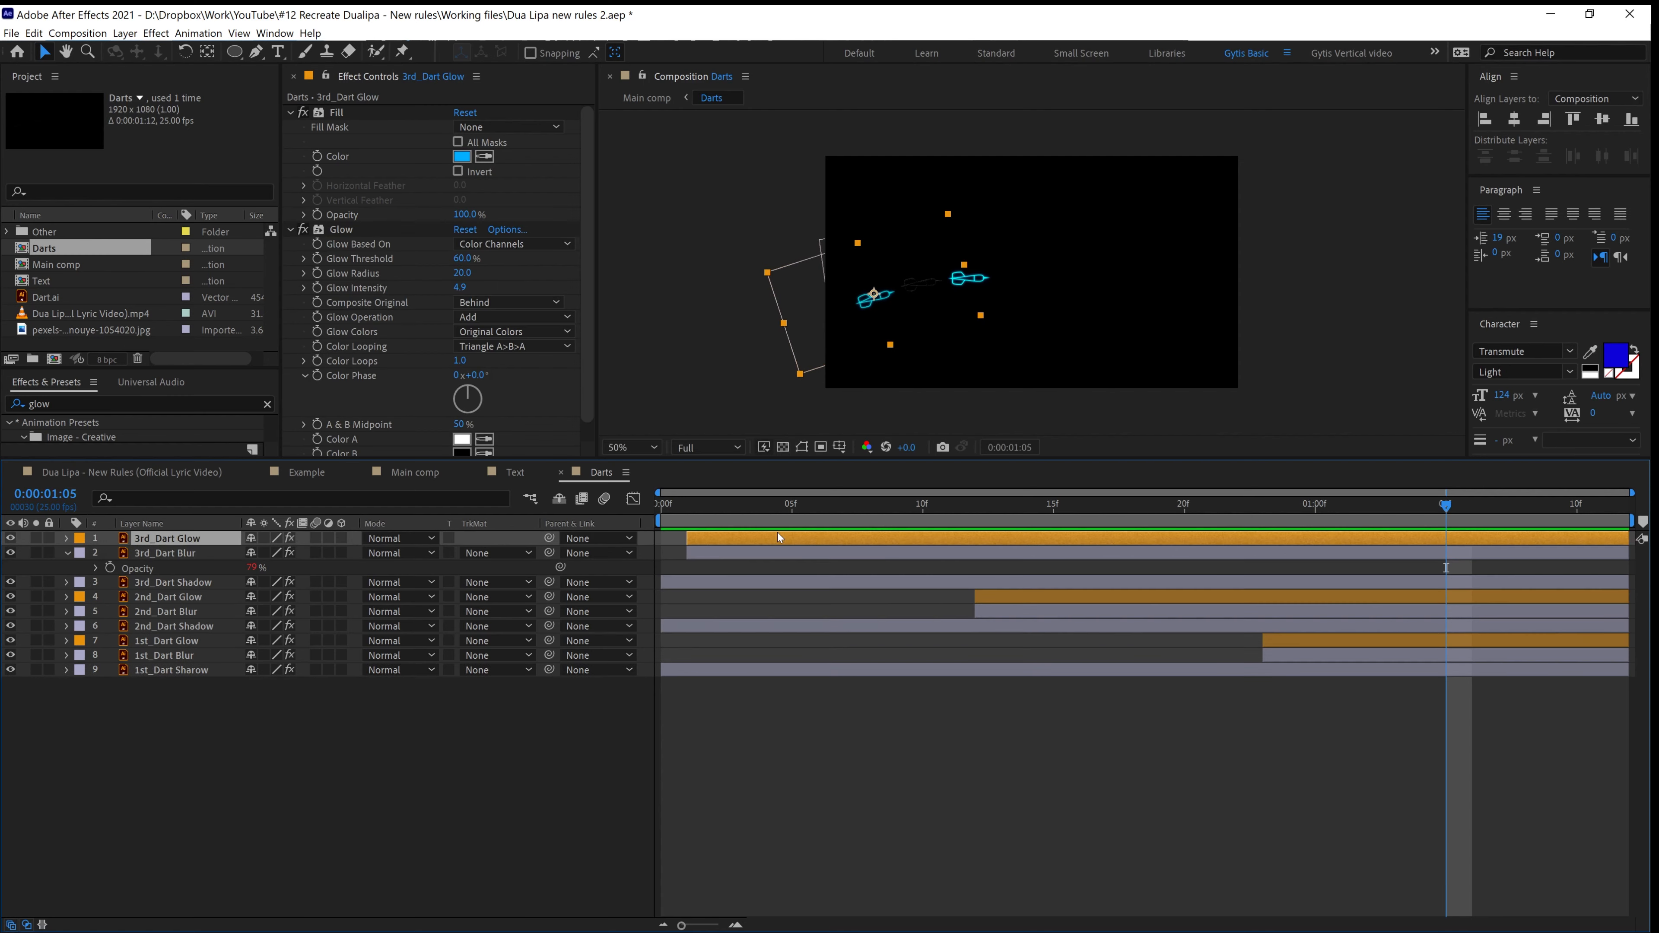
{"action": "key", "text": "t"}
{"action": "left_click_drag", "start_coordinate": [1446, 508], "coordinate": [1532, 504]}
{"action": "left_click", "coordinate": [251, 553]}
{"action": "type", "text": "0"}
{"action": "key", "text": "Return"}
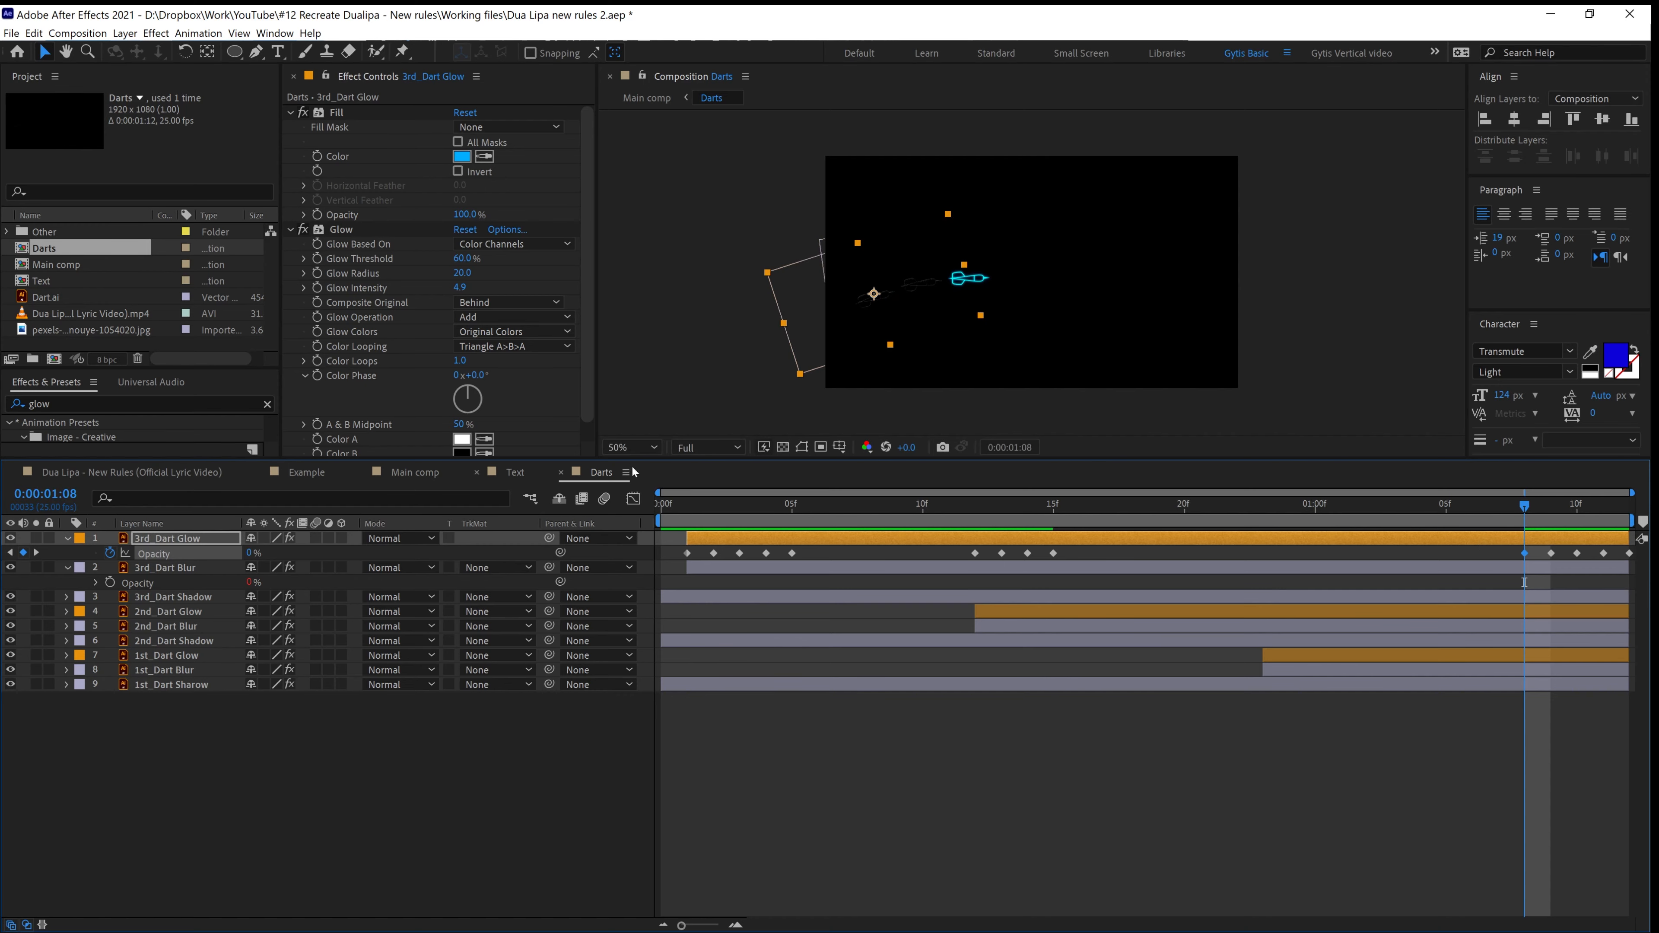
Preview the looping darts in Main comp and set the work area to end at about 4 seconds
{"action": "left_click", "coordinate": [415, 473]}
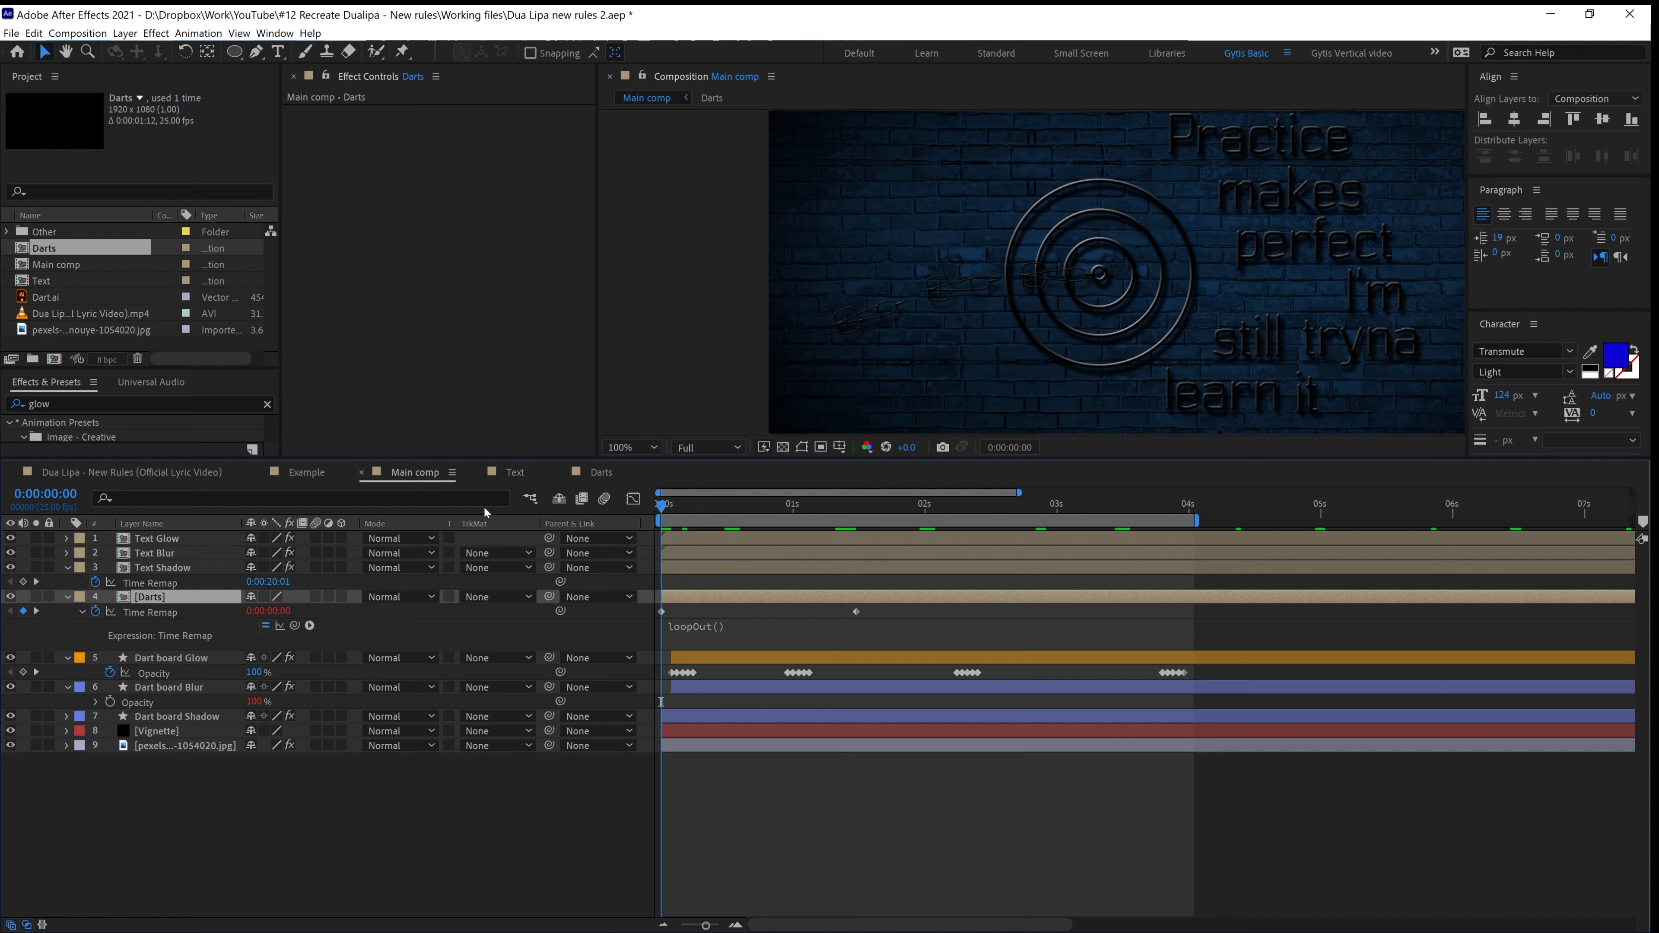
{"action": "key", "text": "space"}
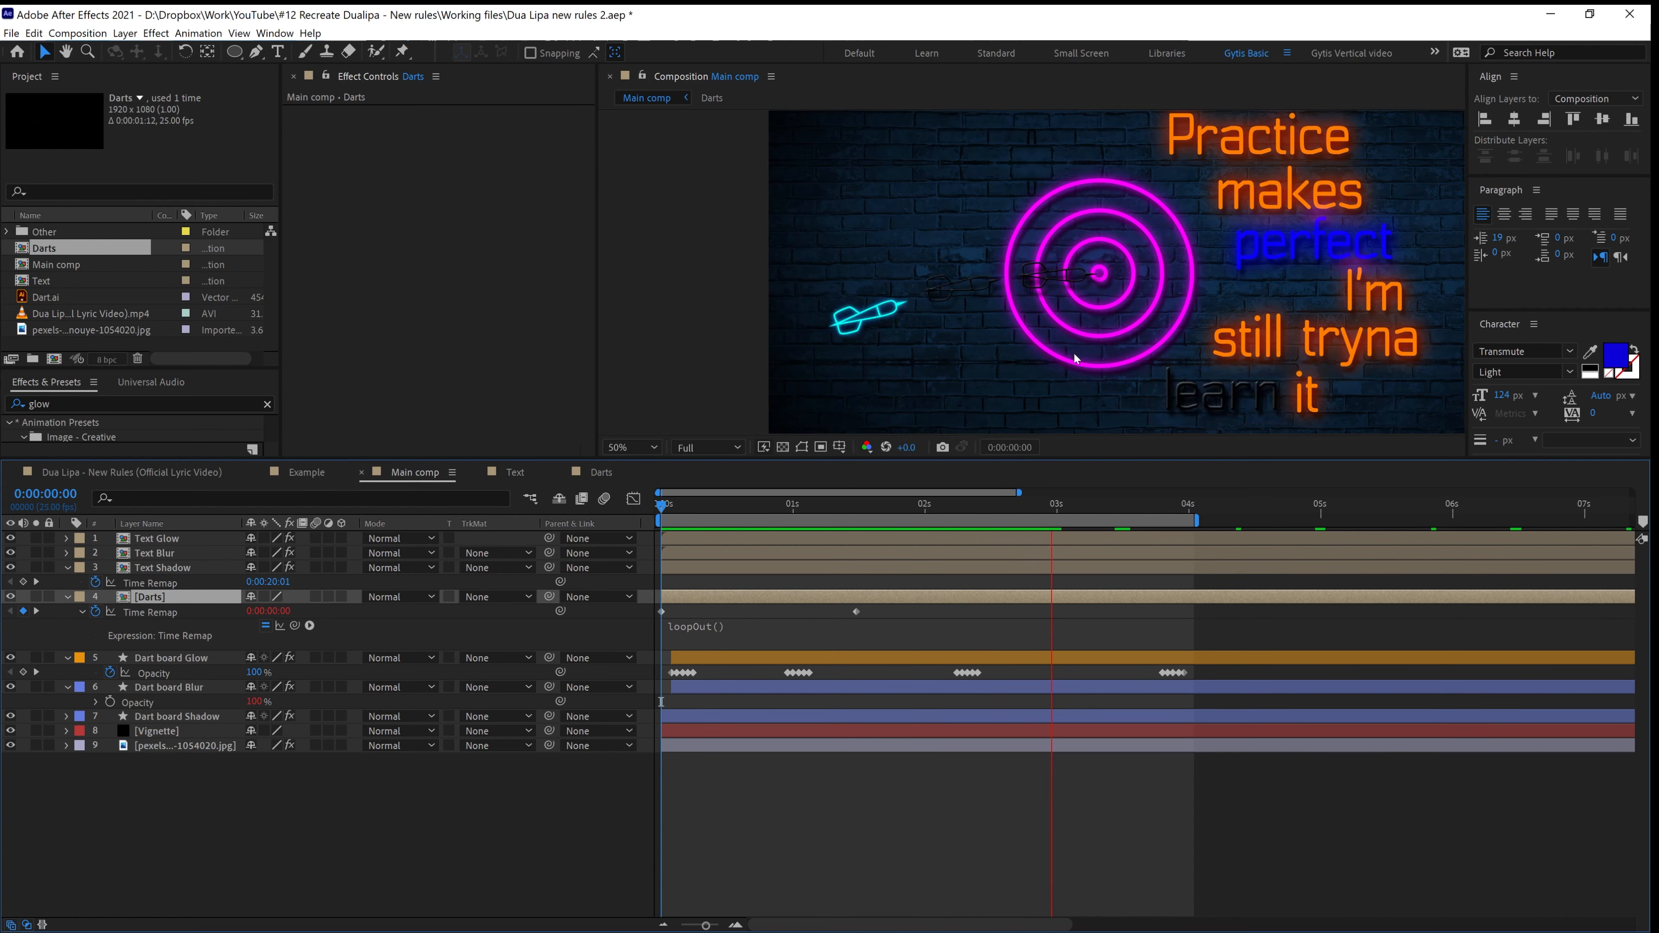
{"action": "scroll", "coordinate": [1075, 354], "scroll_direction": "down", "scroll_amount": 1}
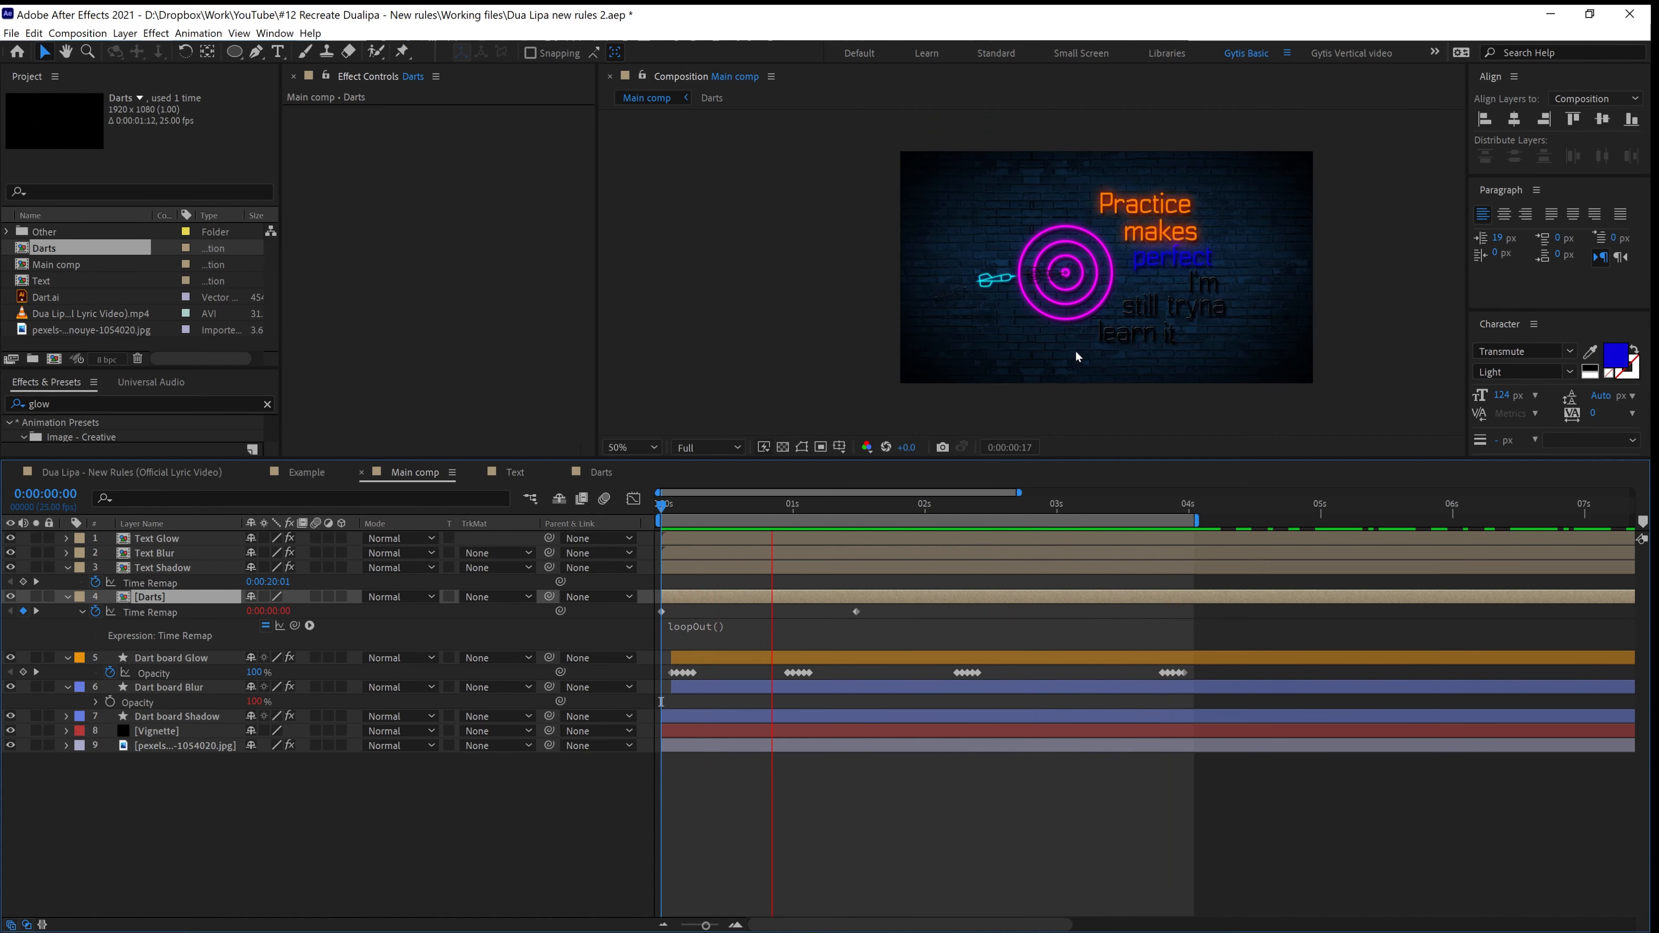
{"action": "key", "text": "space"}
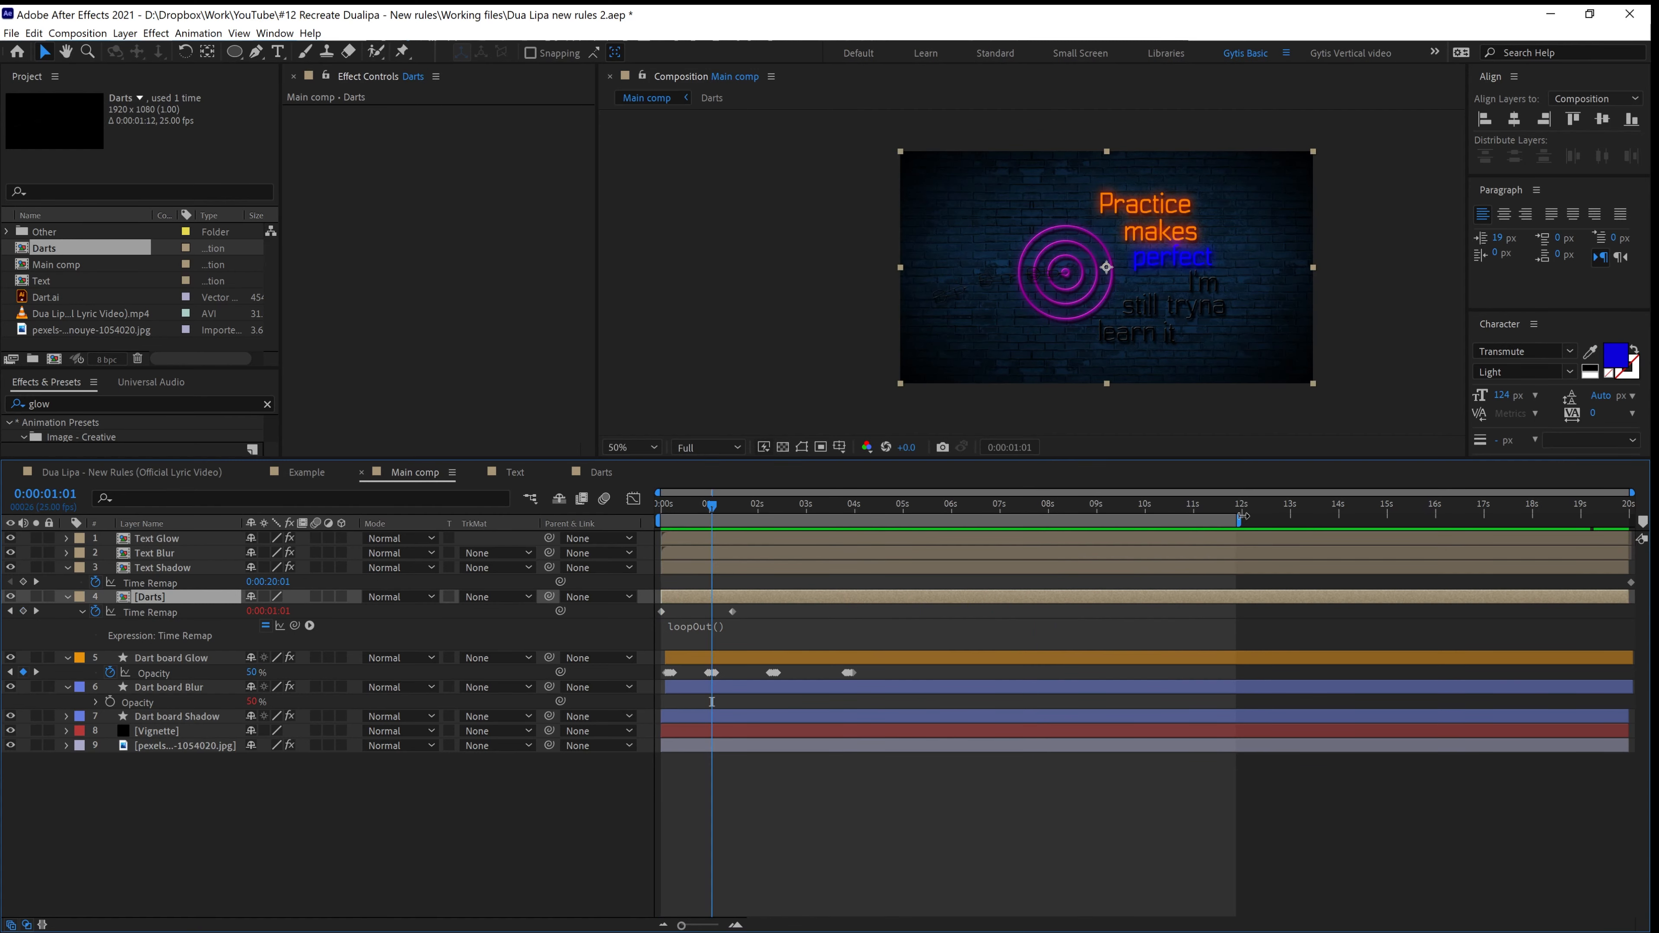
{"action": "left_click_drag", "start_coordinate": [1238, 522], "coordinate": [852, 542]}
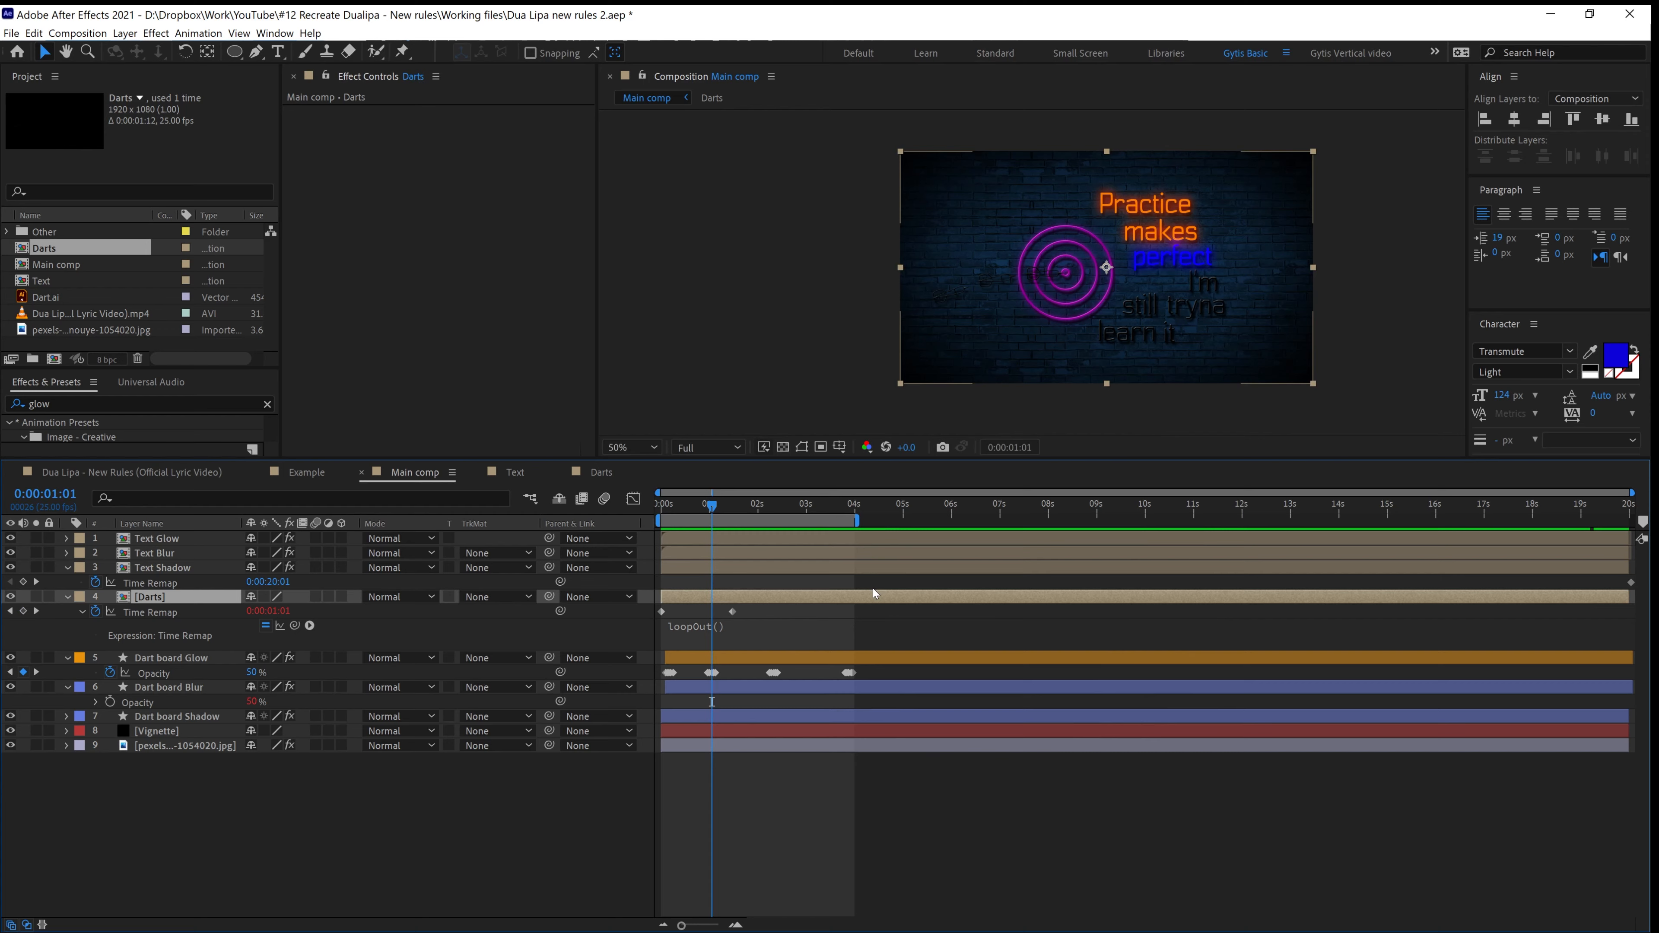
Reveal the animated properties of all dart layers in the Darts composition to inspect their keyframes
{"action": "double_click", "coordinate": [150, 598]}
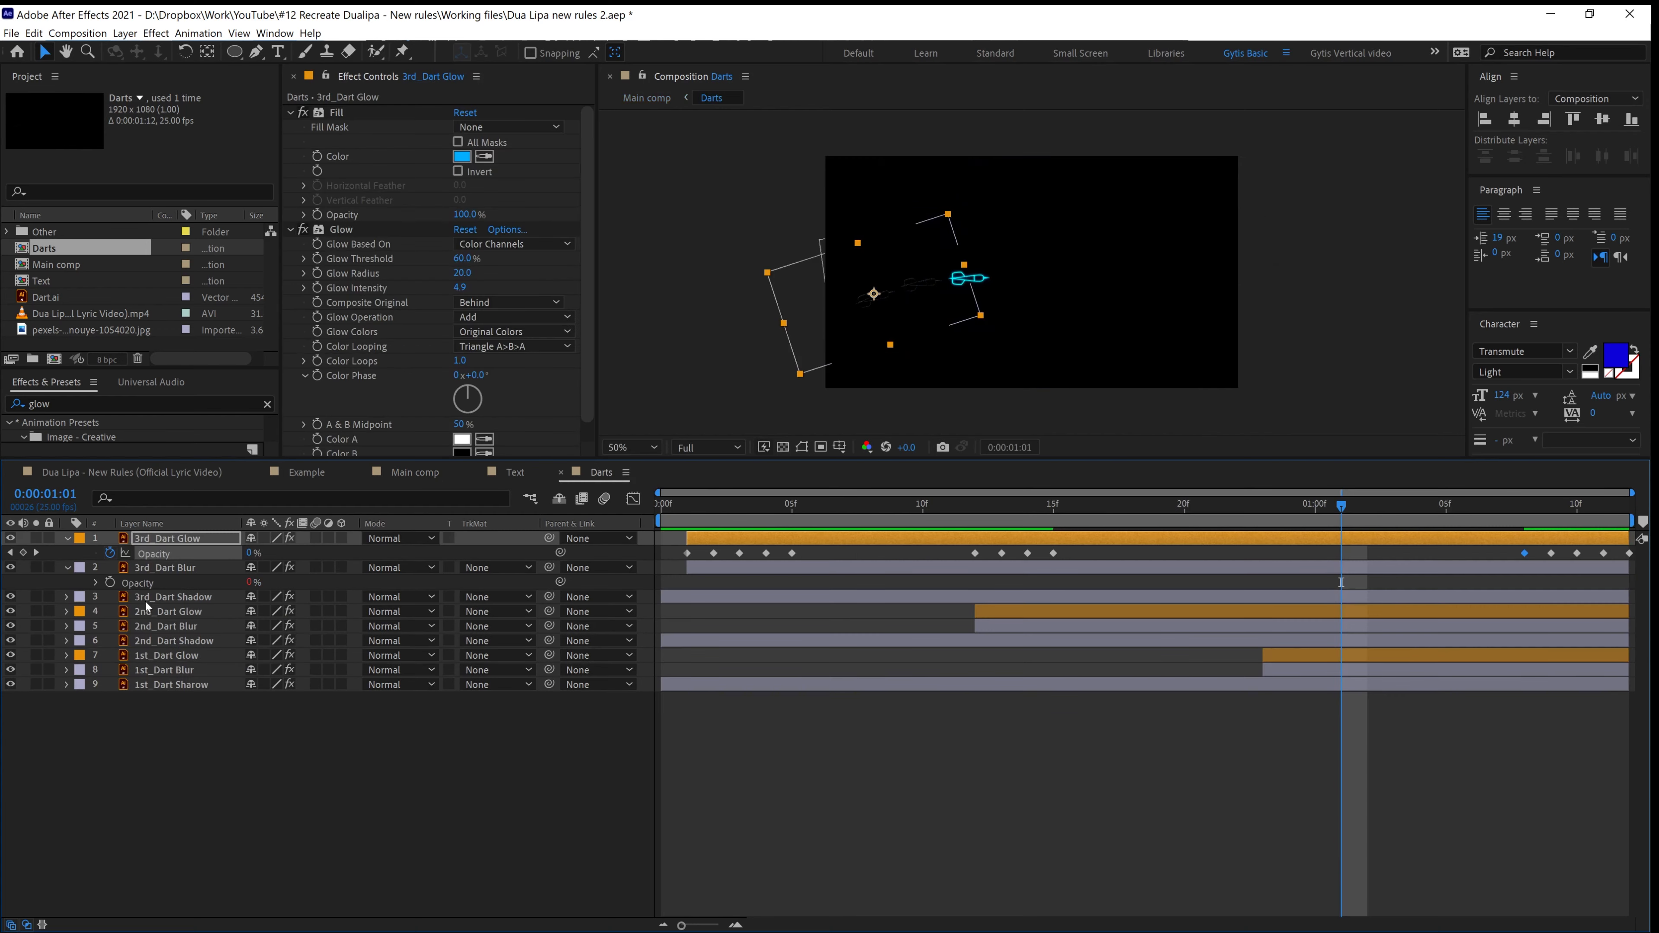
{"action": "key", "text": "ctrl+a"}
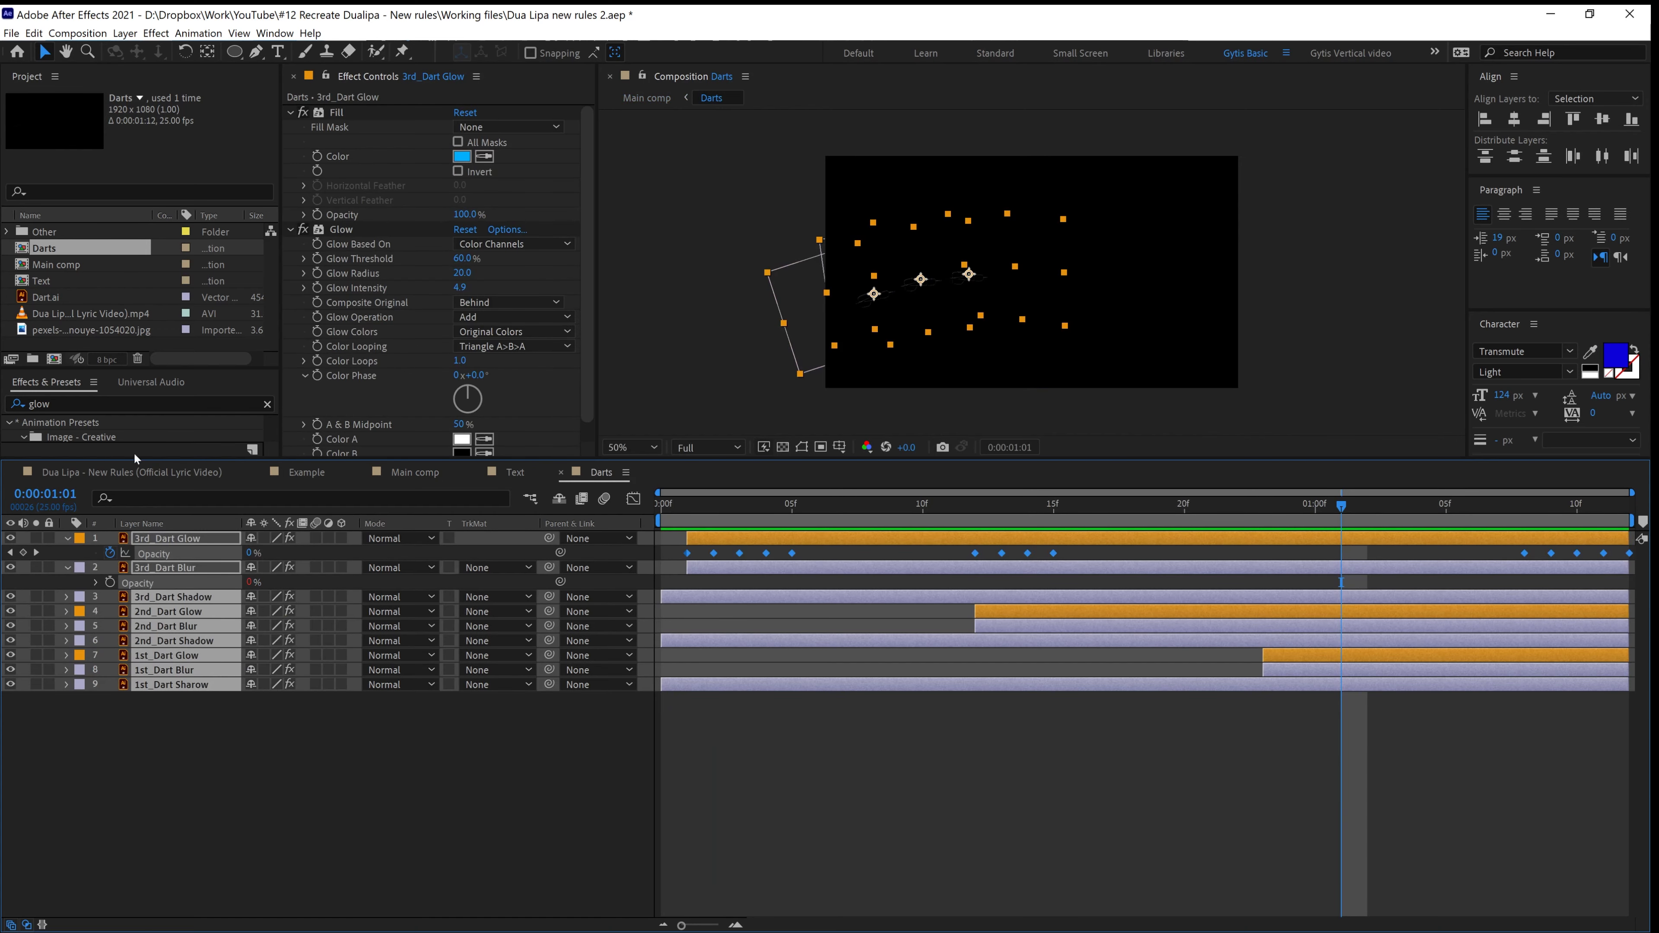
{"action": "key", "text": "u"}
{"action": "key", "text": "u"}
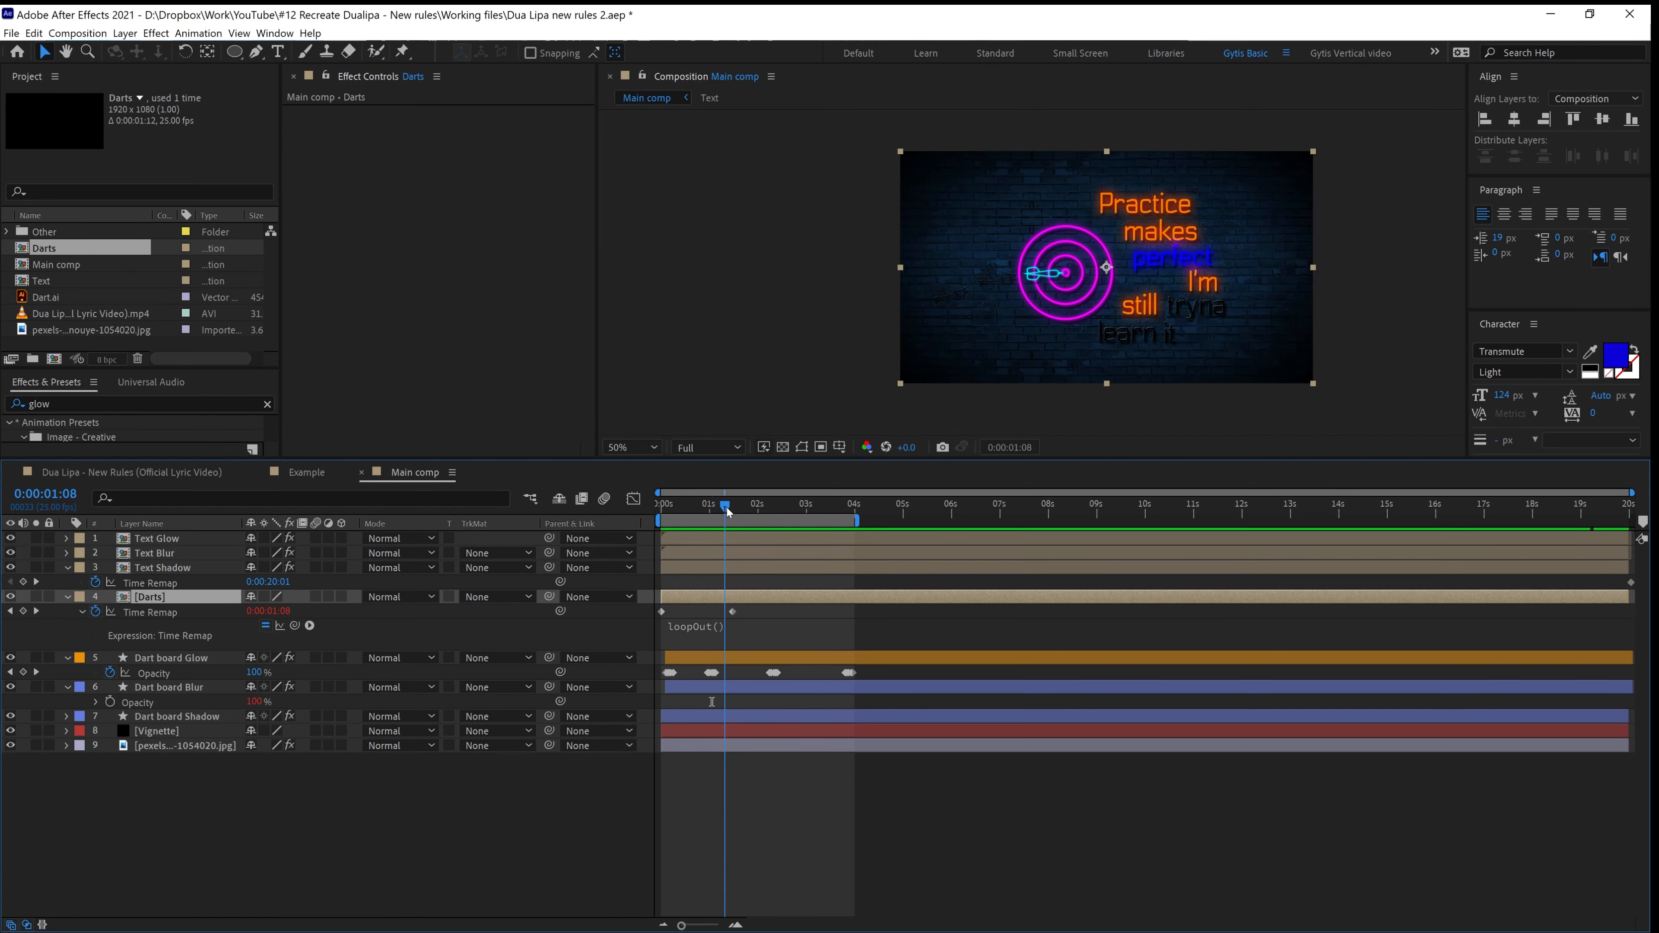
Add a Time Remap keyframe to the Darts layer in Main comp at 0:00:01:11
{"action": "left_click_drag", "start_coordinate": [724, 507], "coordinate": [734, 512]}
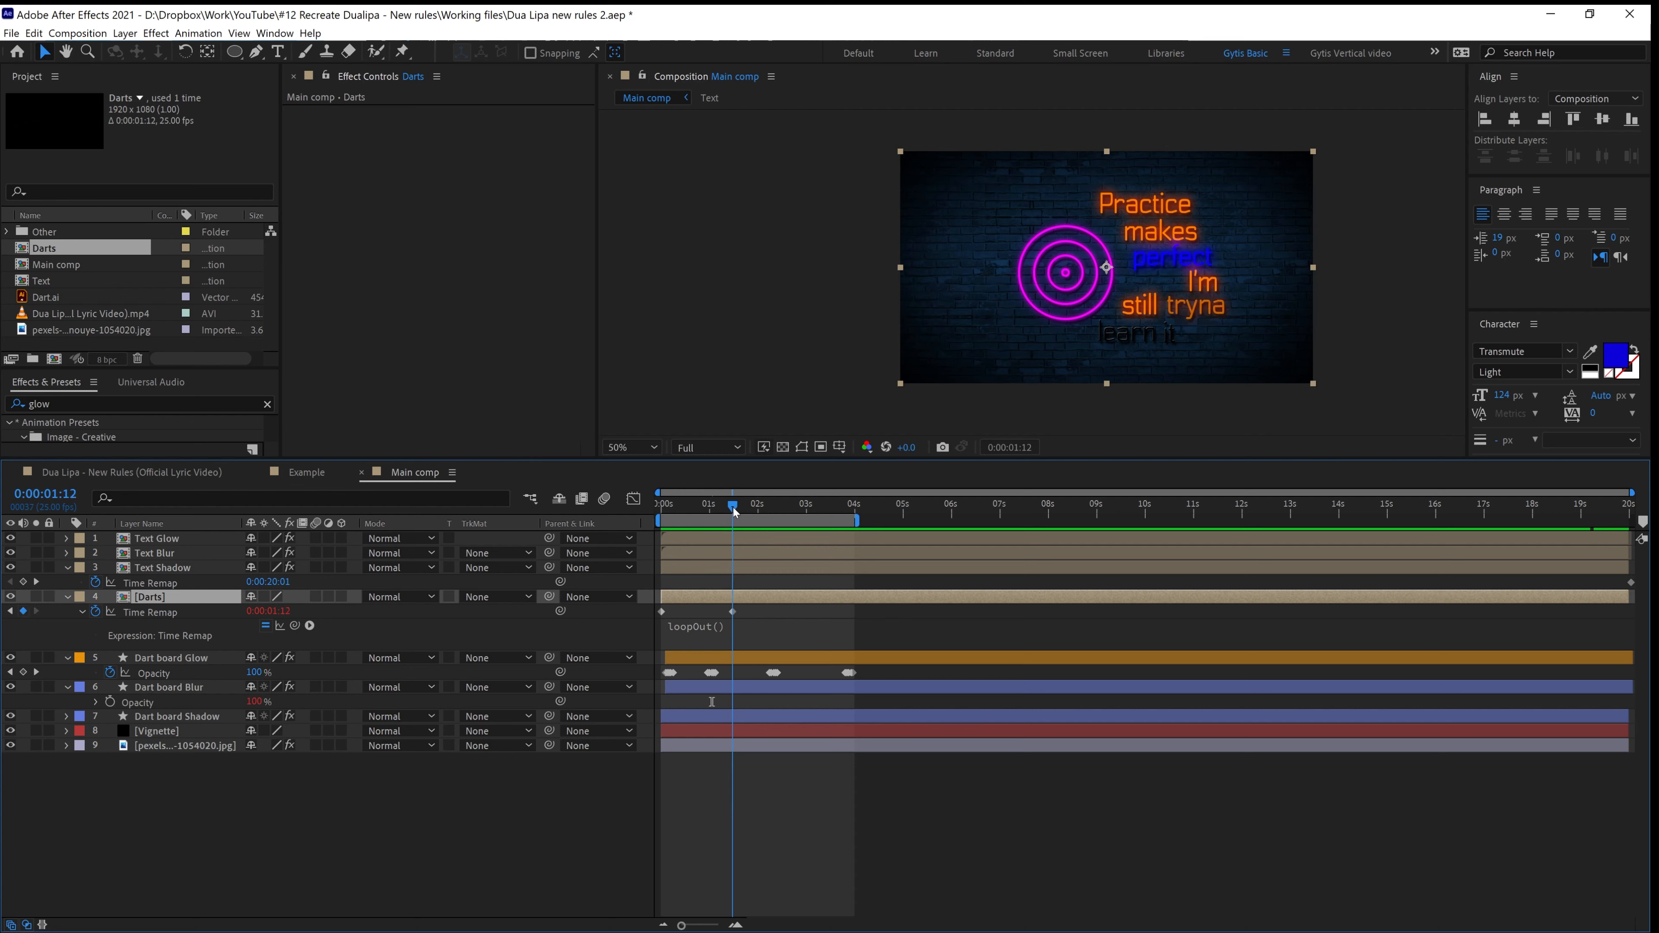
{"action": "key", "text": "slash"}
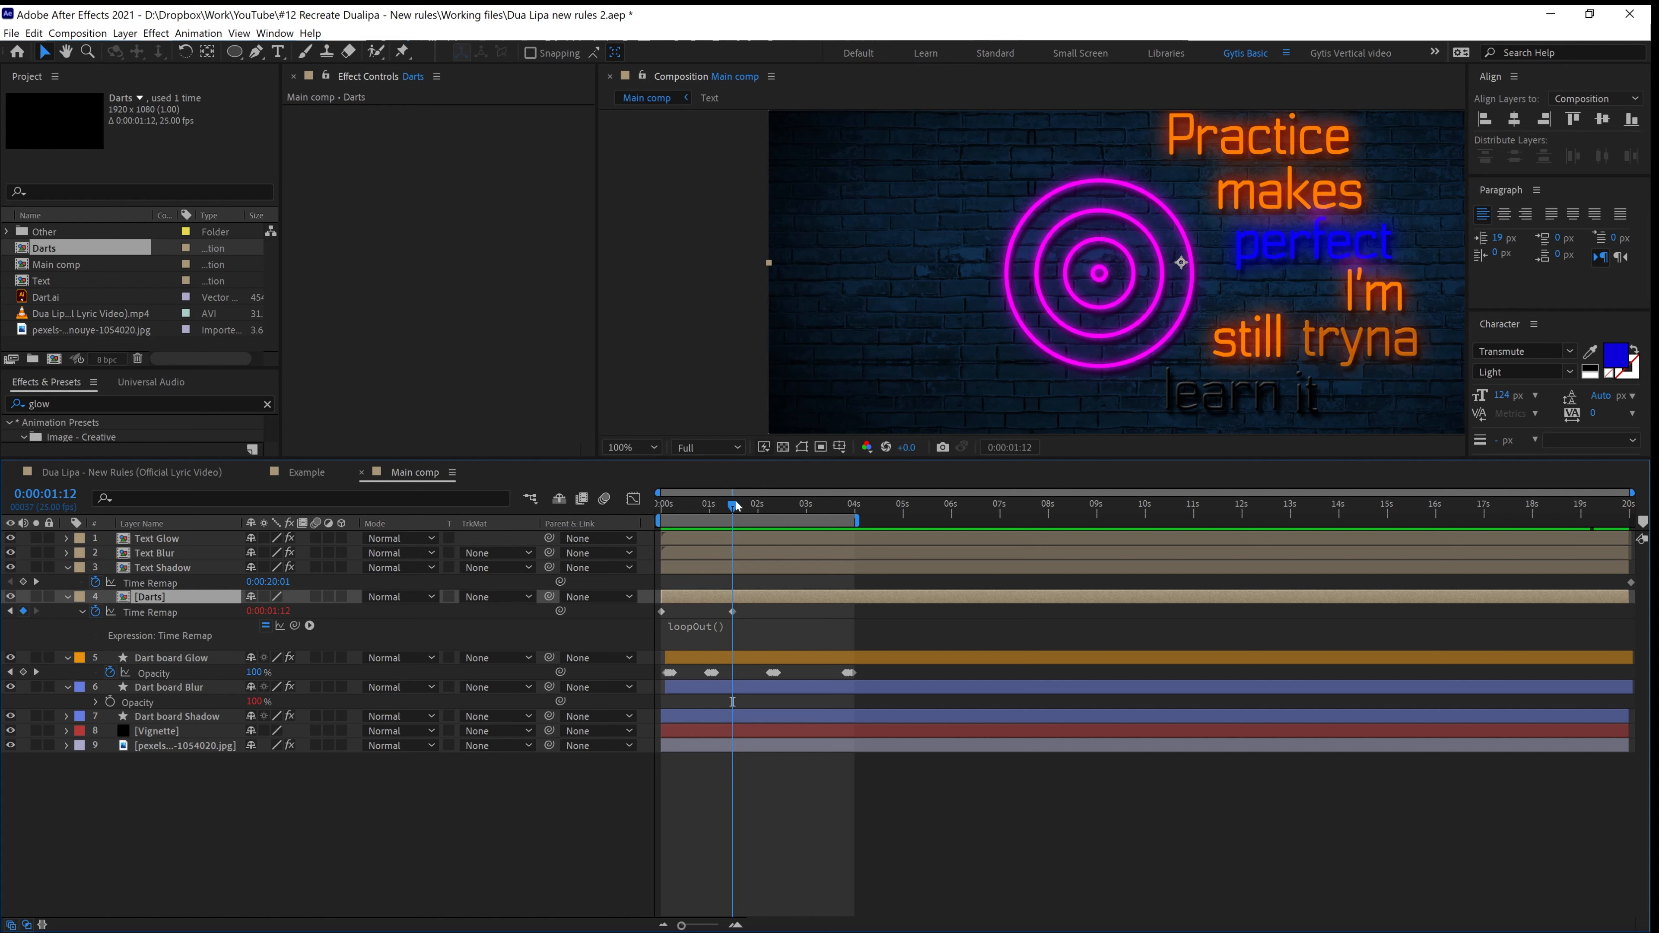
{"action": "left_click", "coordinate": [734, 926]}
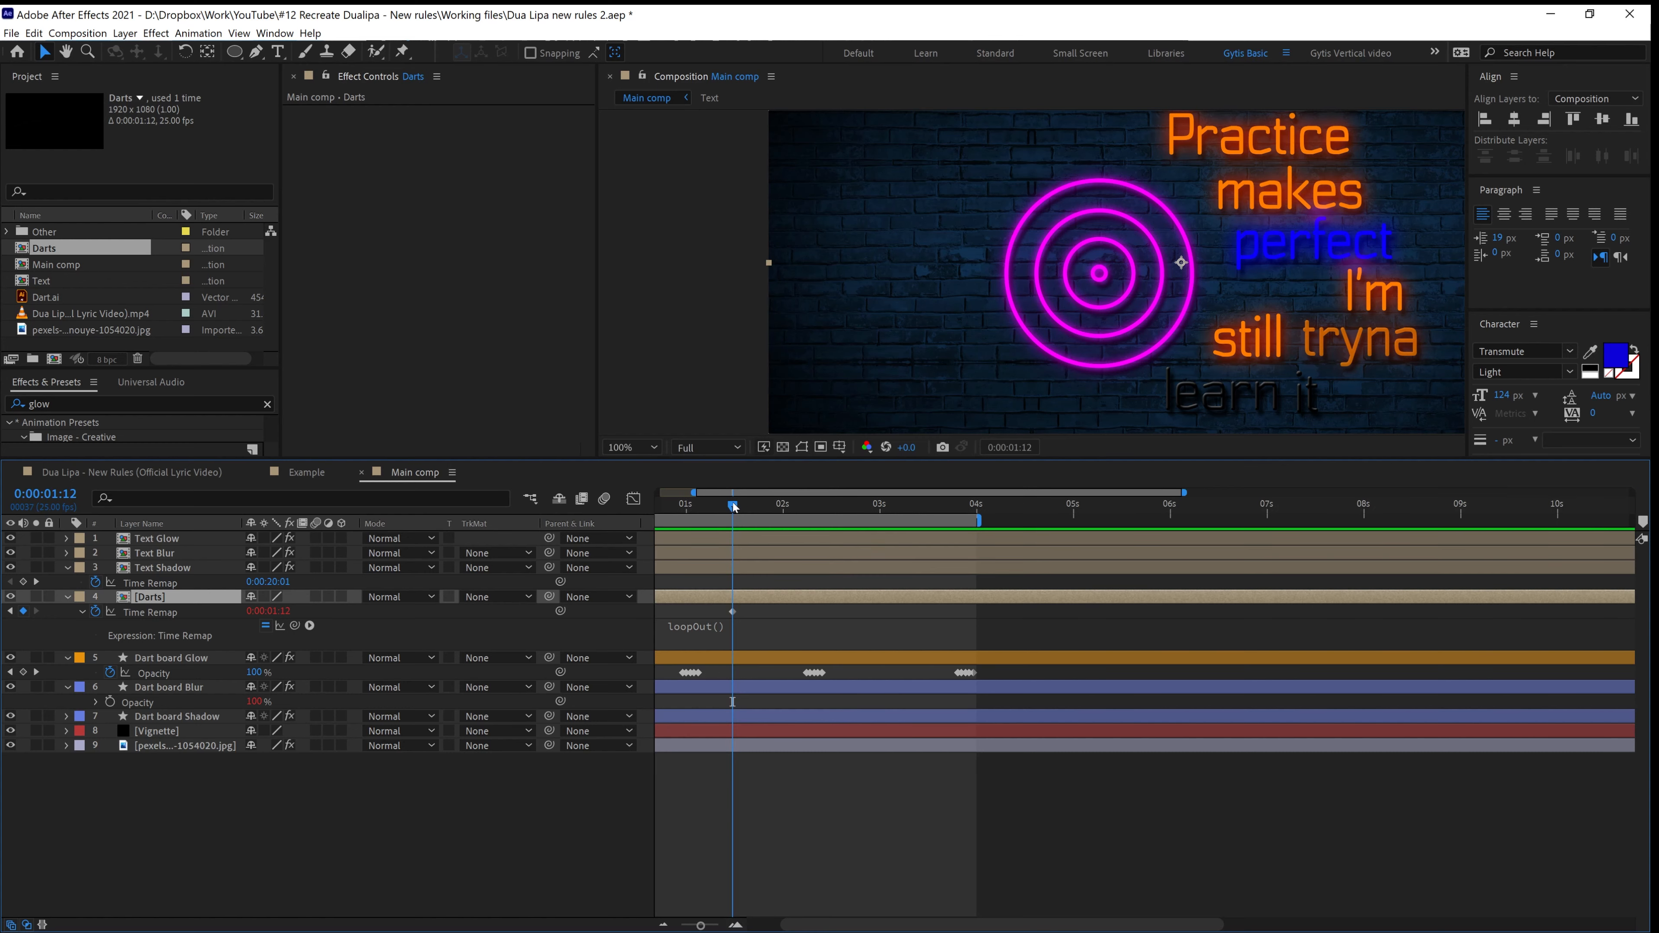
{"action": "left_click_drag", "start_coordinate": [733, 503], "coordinate": [730, 508]}
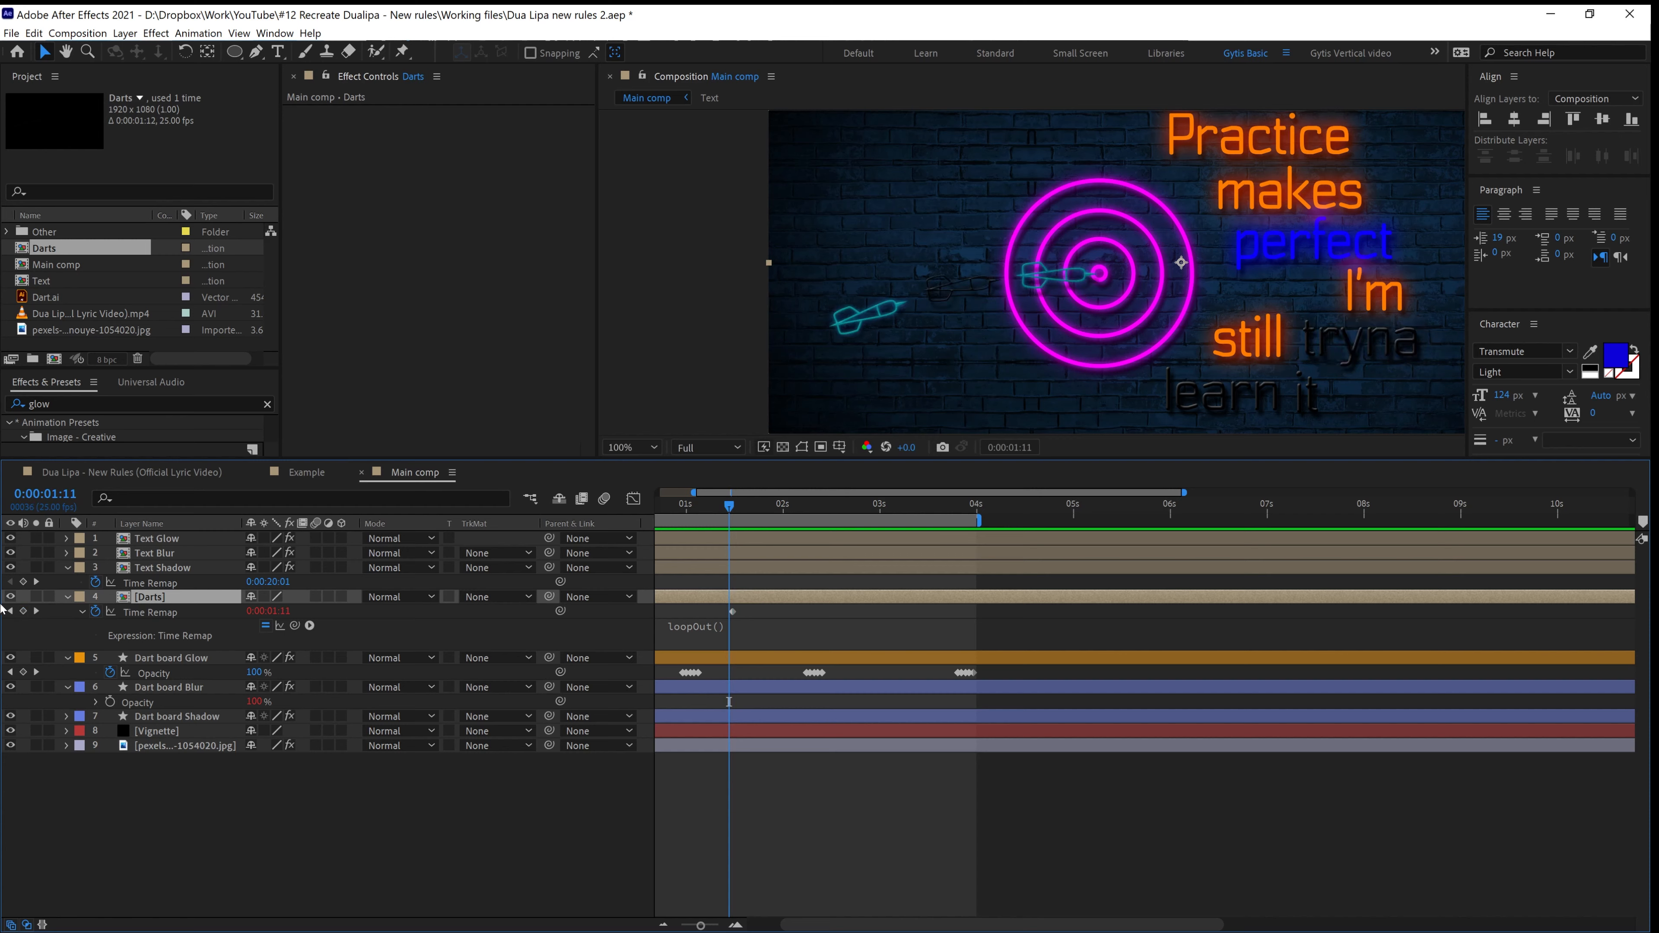
{"action": "left_click", "coordinate": [23, 611]}
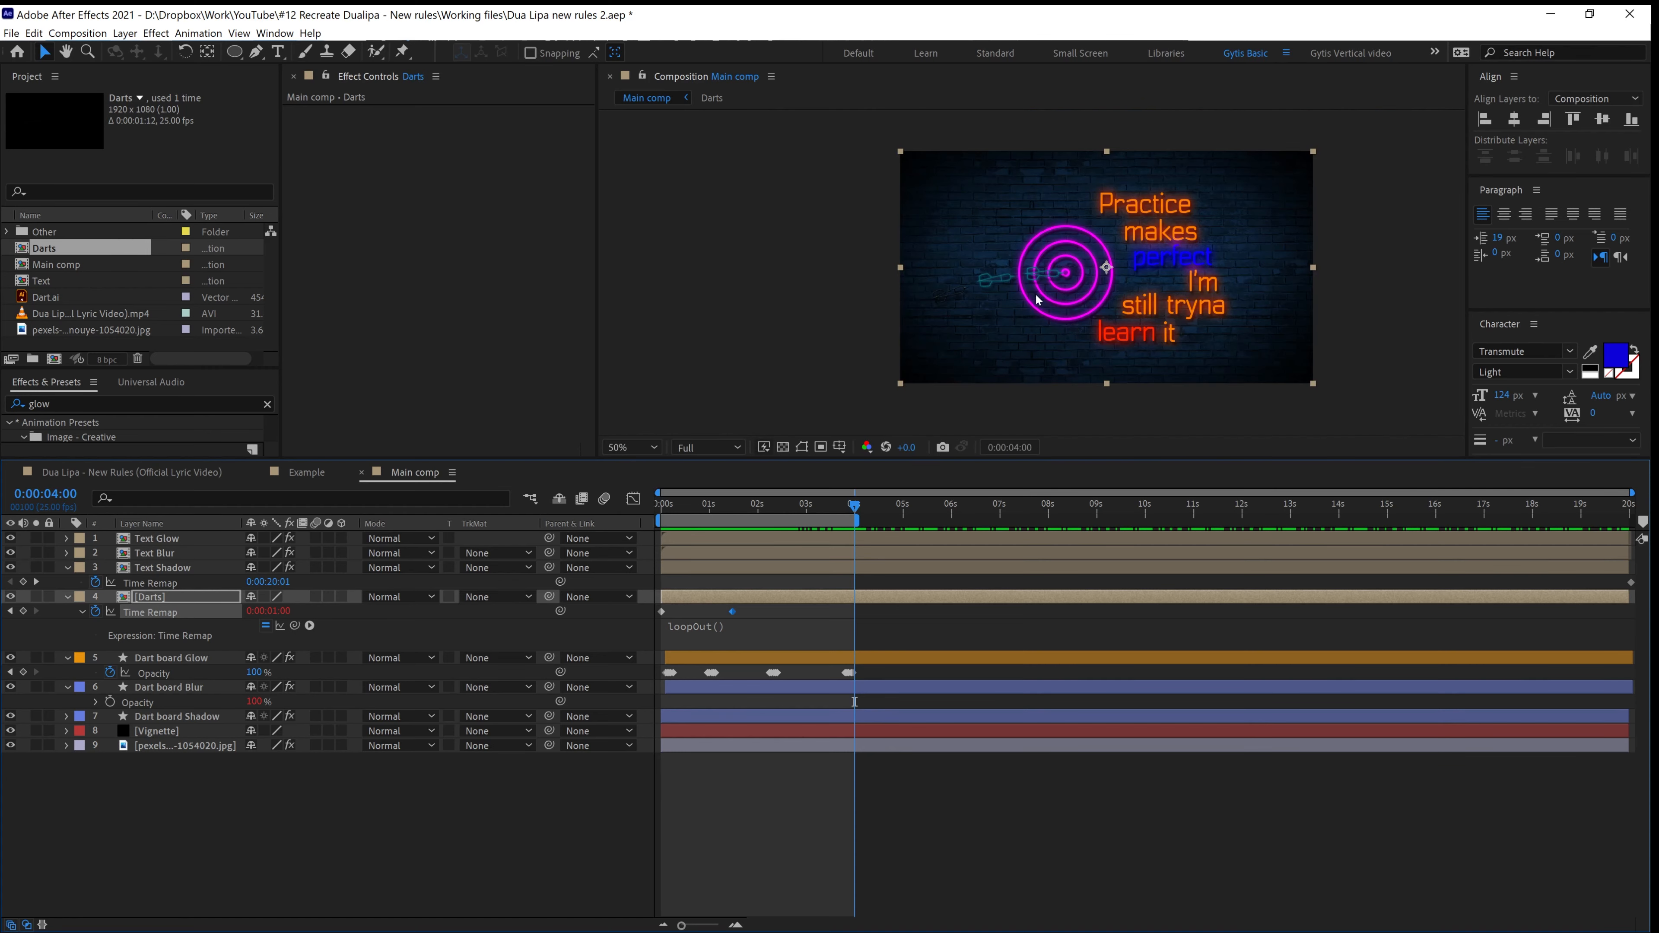
{"action": "key", "text": "period"}
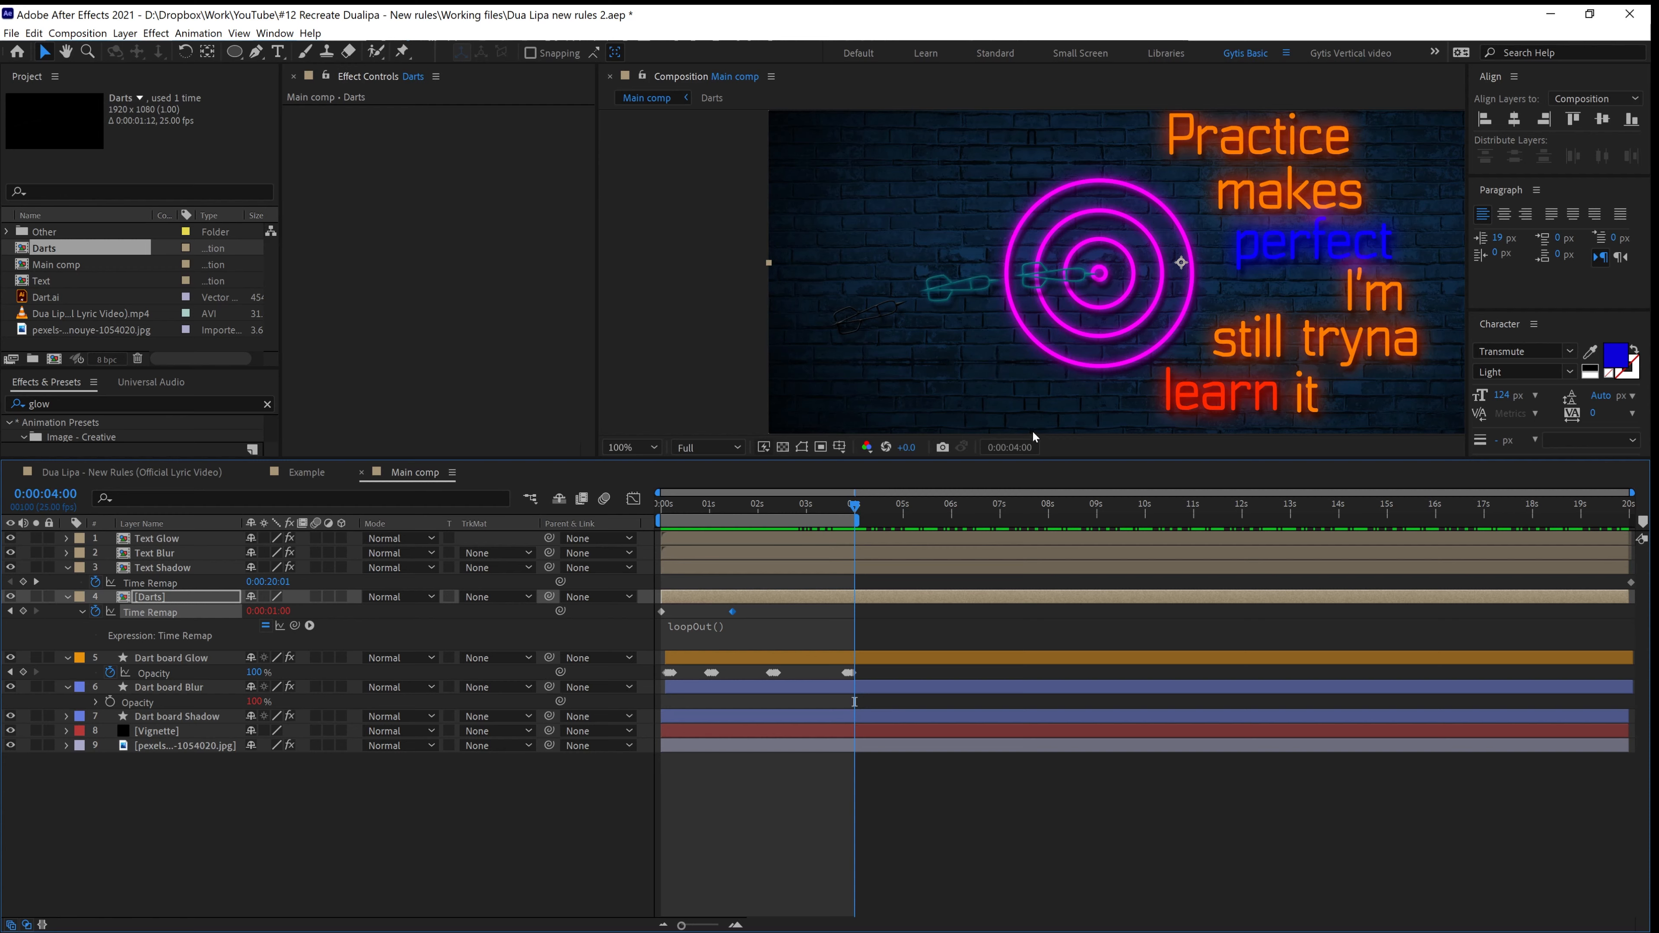
{"action": "key", "text": "comma"}
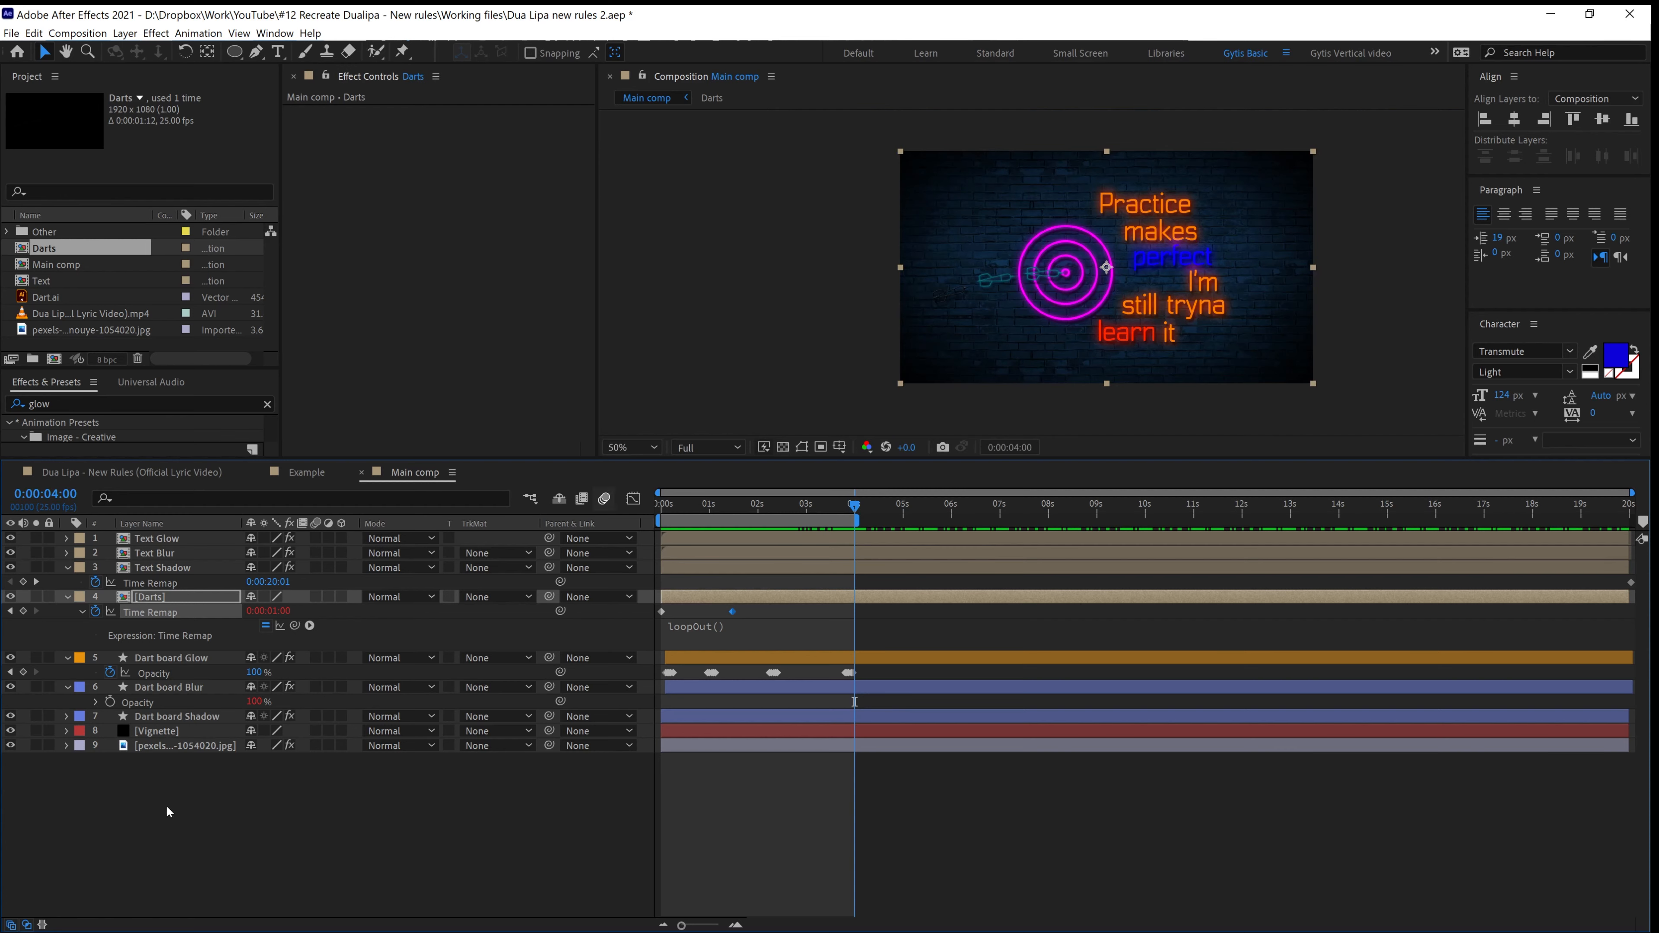
Create a black 1920 × 1080 solid named BG light and place it directly above the Vignette layer
{"action": "right_click", "coordinate": [177, 625]}
{"action": "mouse_move", "coordinate": [215, 632]}
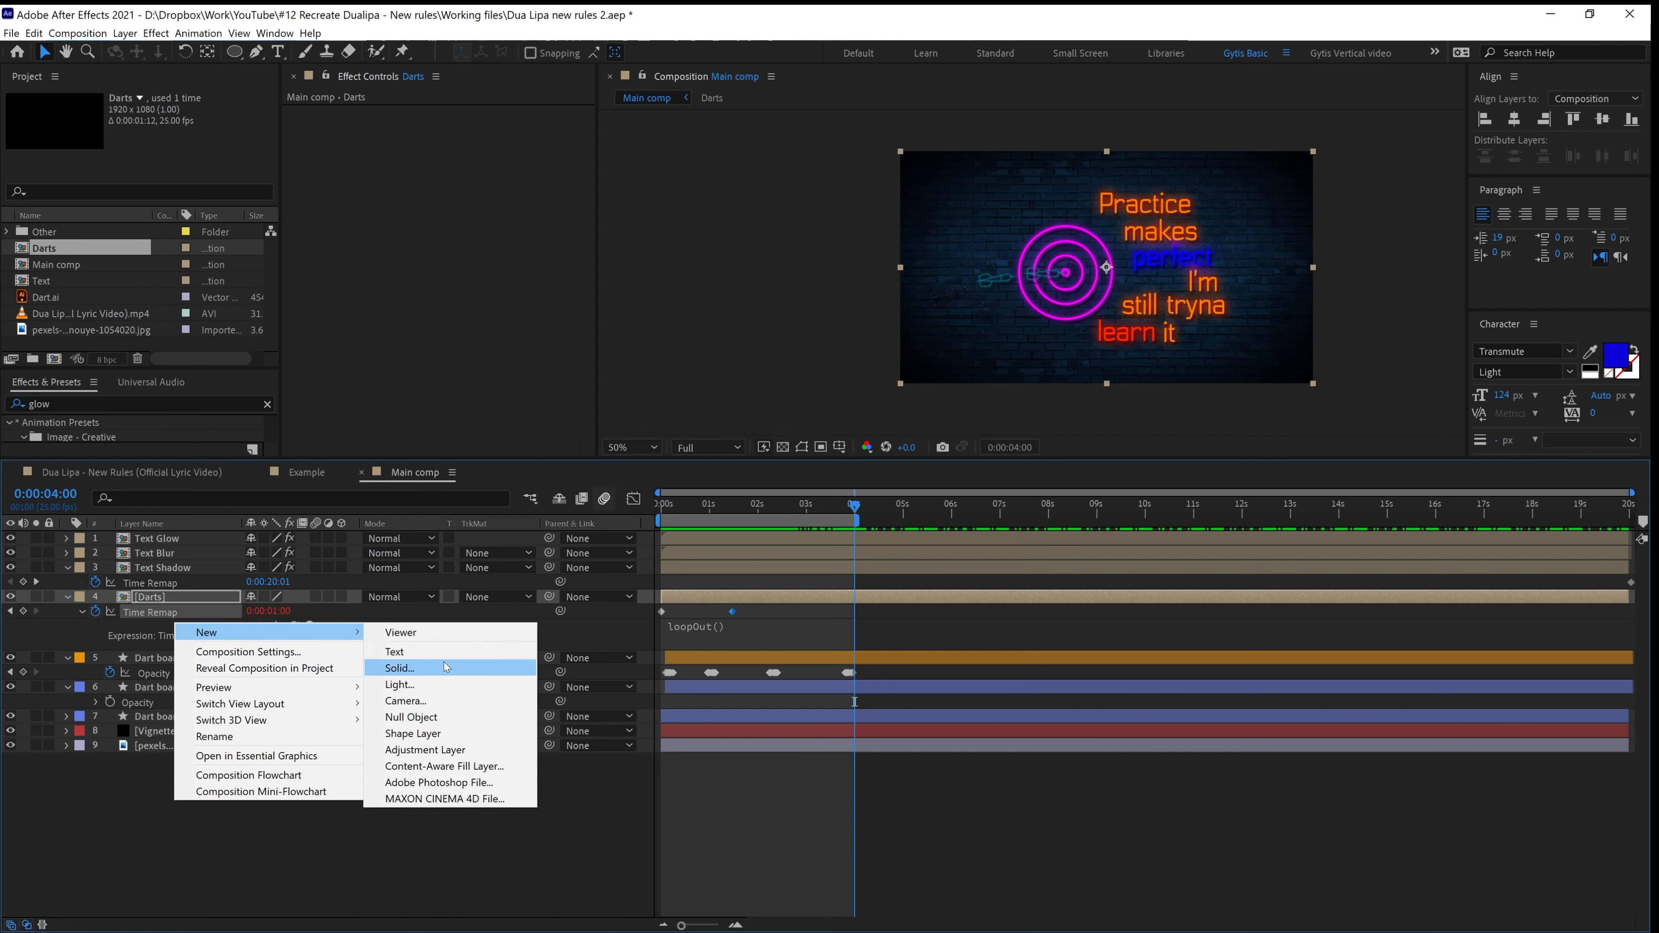
{"action": "left_click", "coordinate": [457, 668]}
{"action": "type", "text": "BG l"}
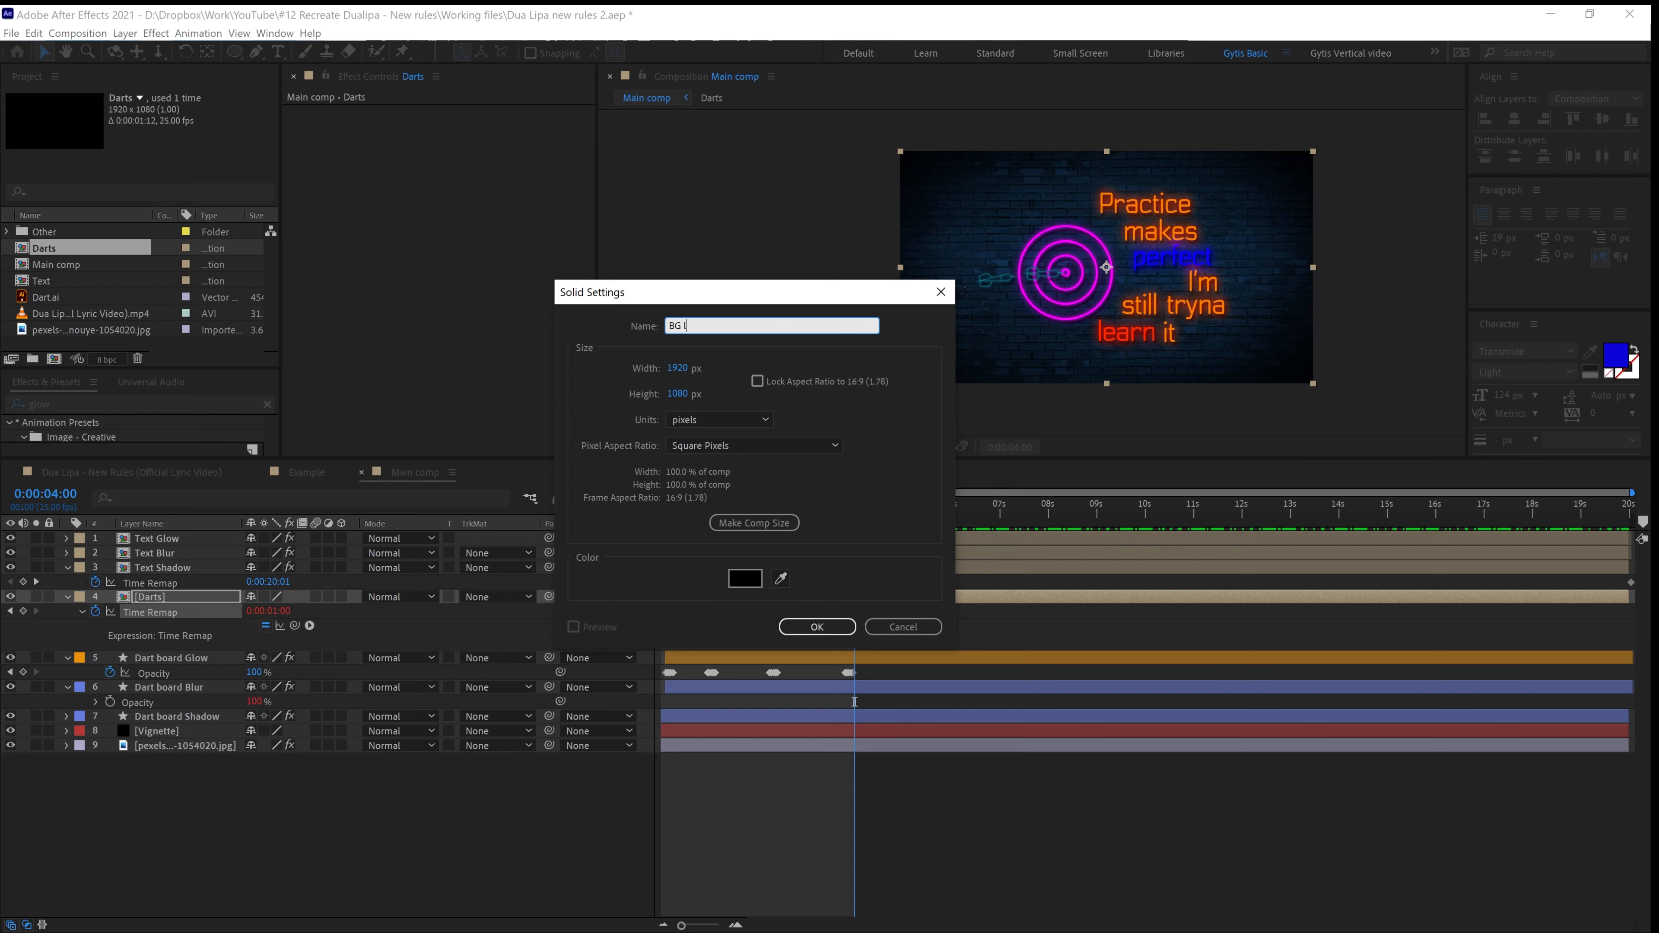
{"action": "type", "text": "ight"}
{"action": "left_click", "coordinate": [816, 626]}
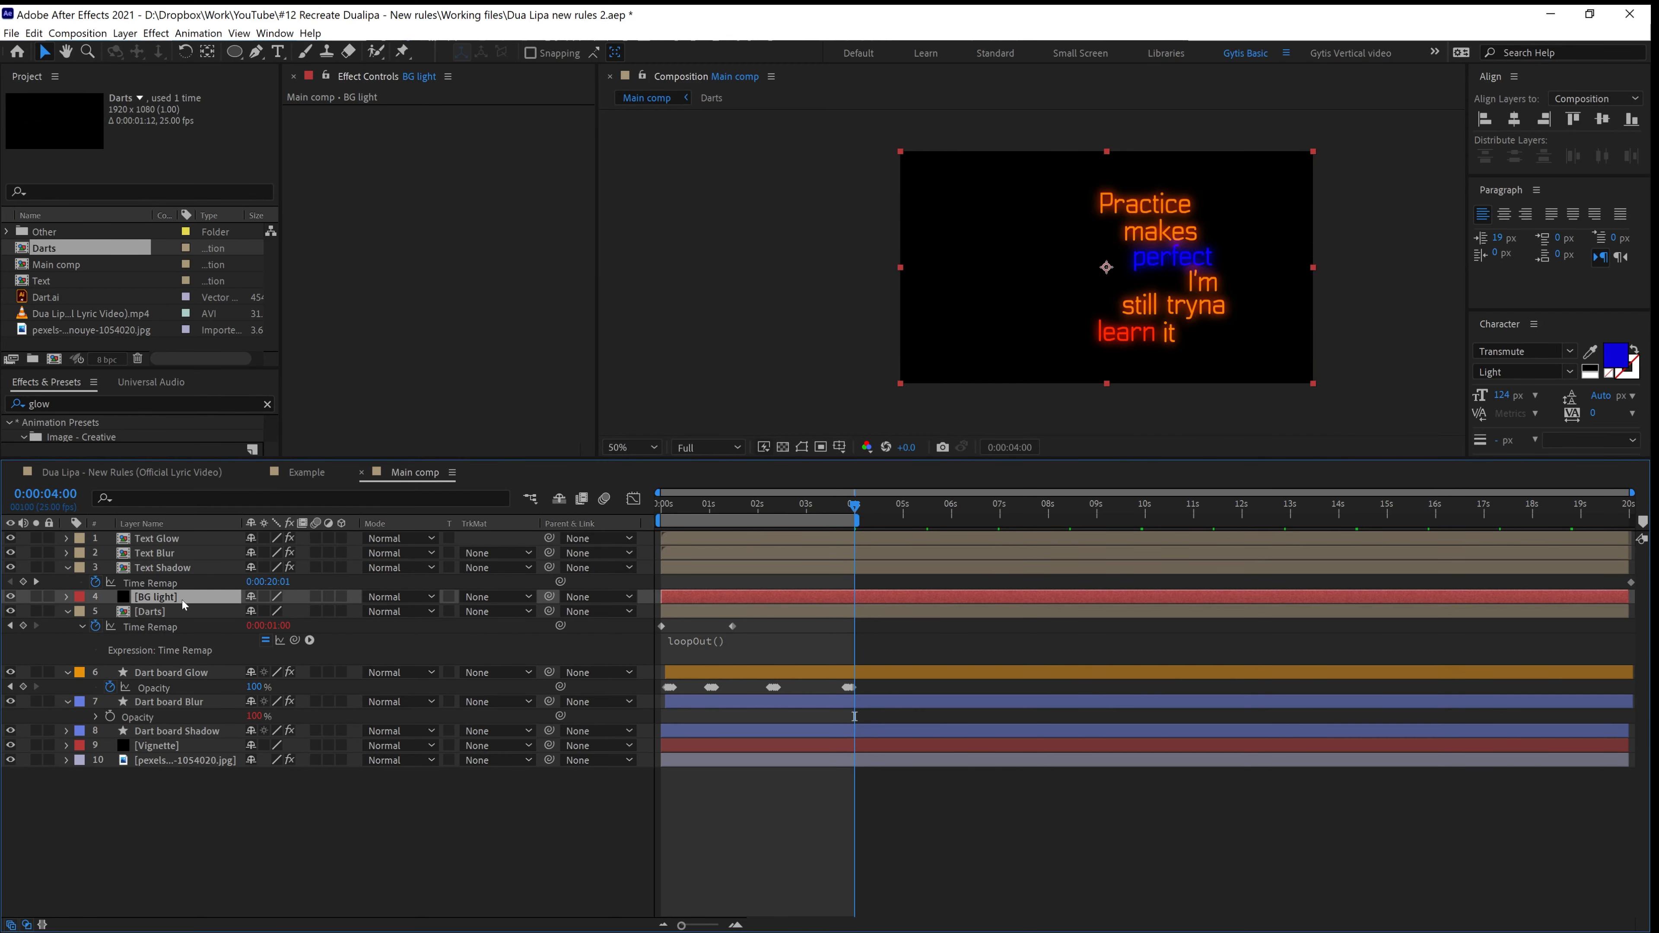
{"action": "left_click_drag", "start_coordinate": [184, 604], "coordinate": [175, 749]}
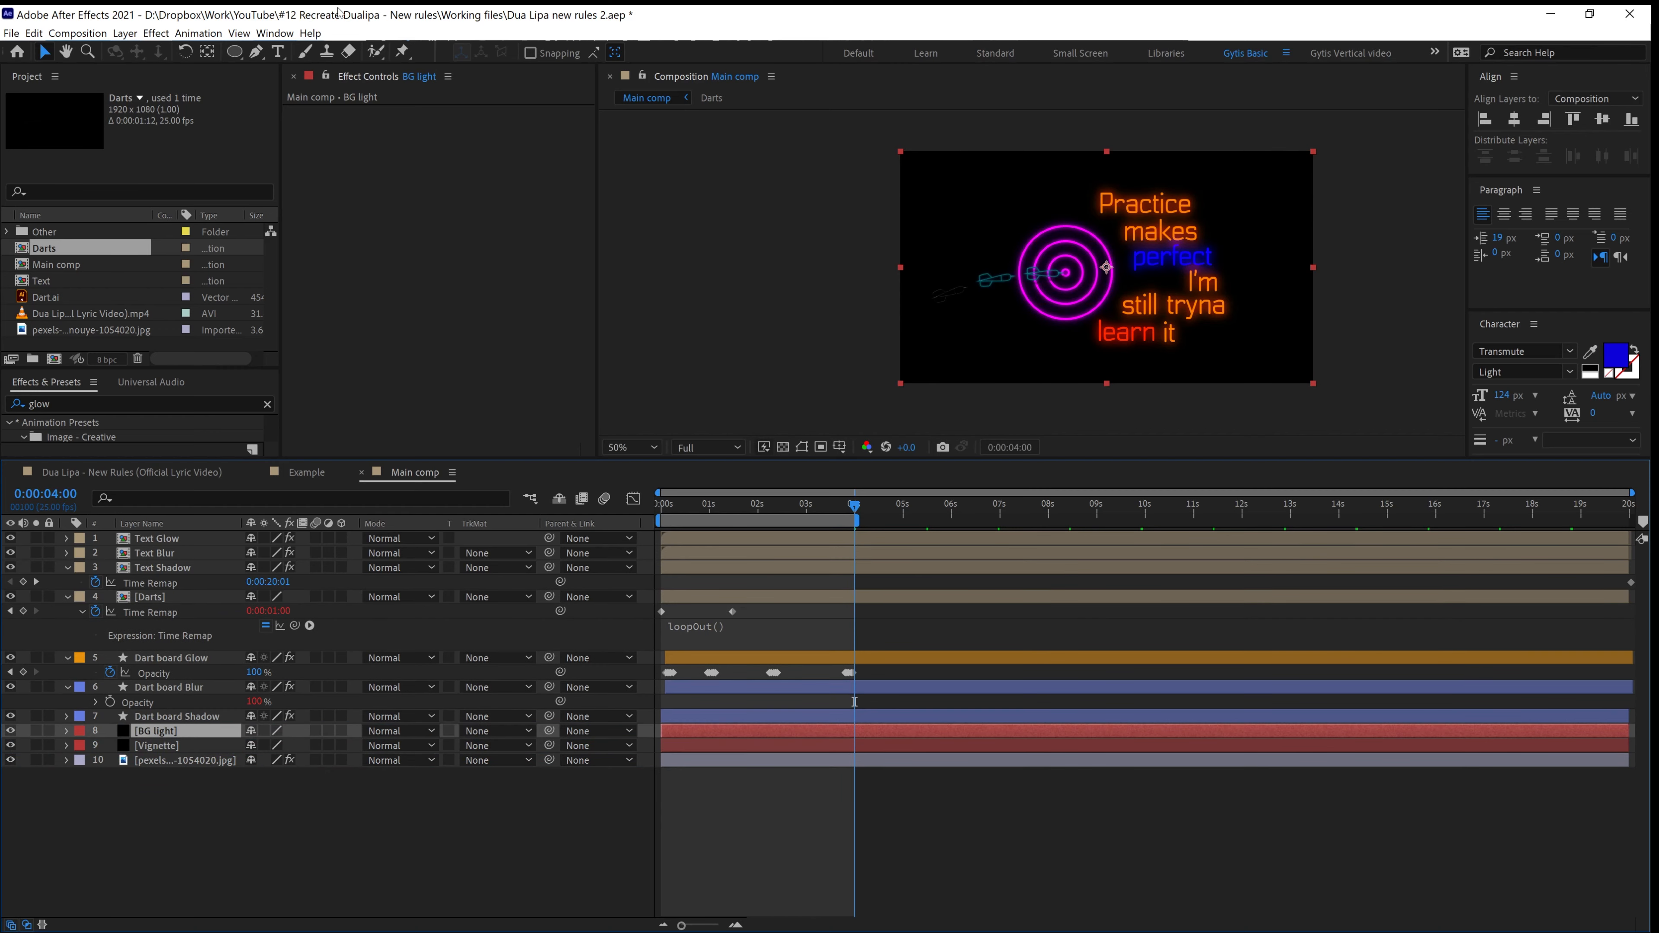
Draw a closed seven-point Pen tool mask around the dart board on the BG light layer and adjust its lower point
{"action": "left_click", "coordinate": [256, 52]}
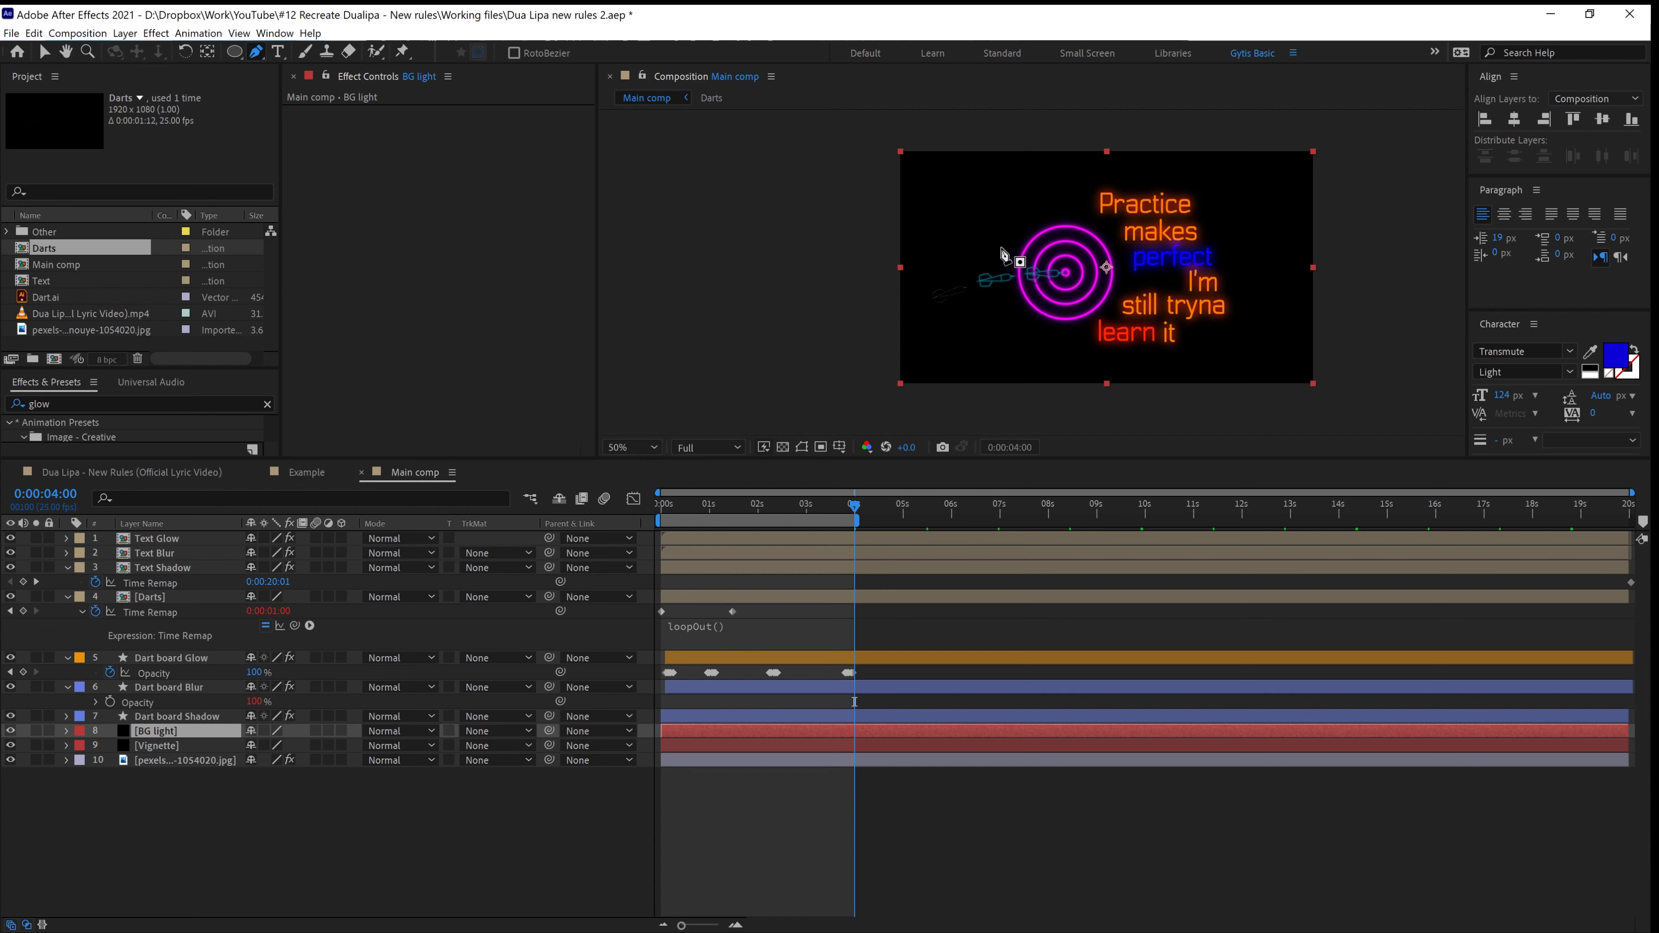
{"action": "left_click", "coordinate": [1017, 205]}
{"action": "left_click", "coordinate": [986, 241]}
{"action": "left_click", "coordinate": [1003, 313]}
{"action": "left_click", "coordinate": [1050, 360]}
{"action": "left_click", "coordinate": [1150, 299]}
{"action": "left_click", "coordinate": [1125, 226]}
{"action": "left_click", "coordinate": [1057, 196]}
{"action": "left_click_drag", "start_coordinate": [1017, 205], "coordinate": [1040, 198]}
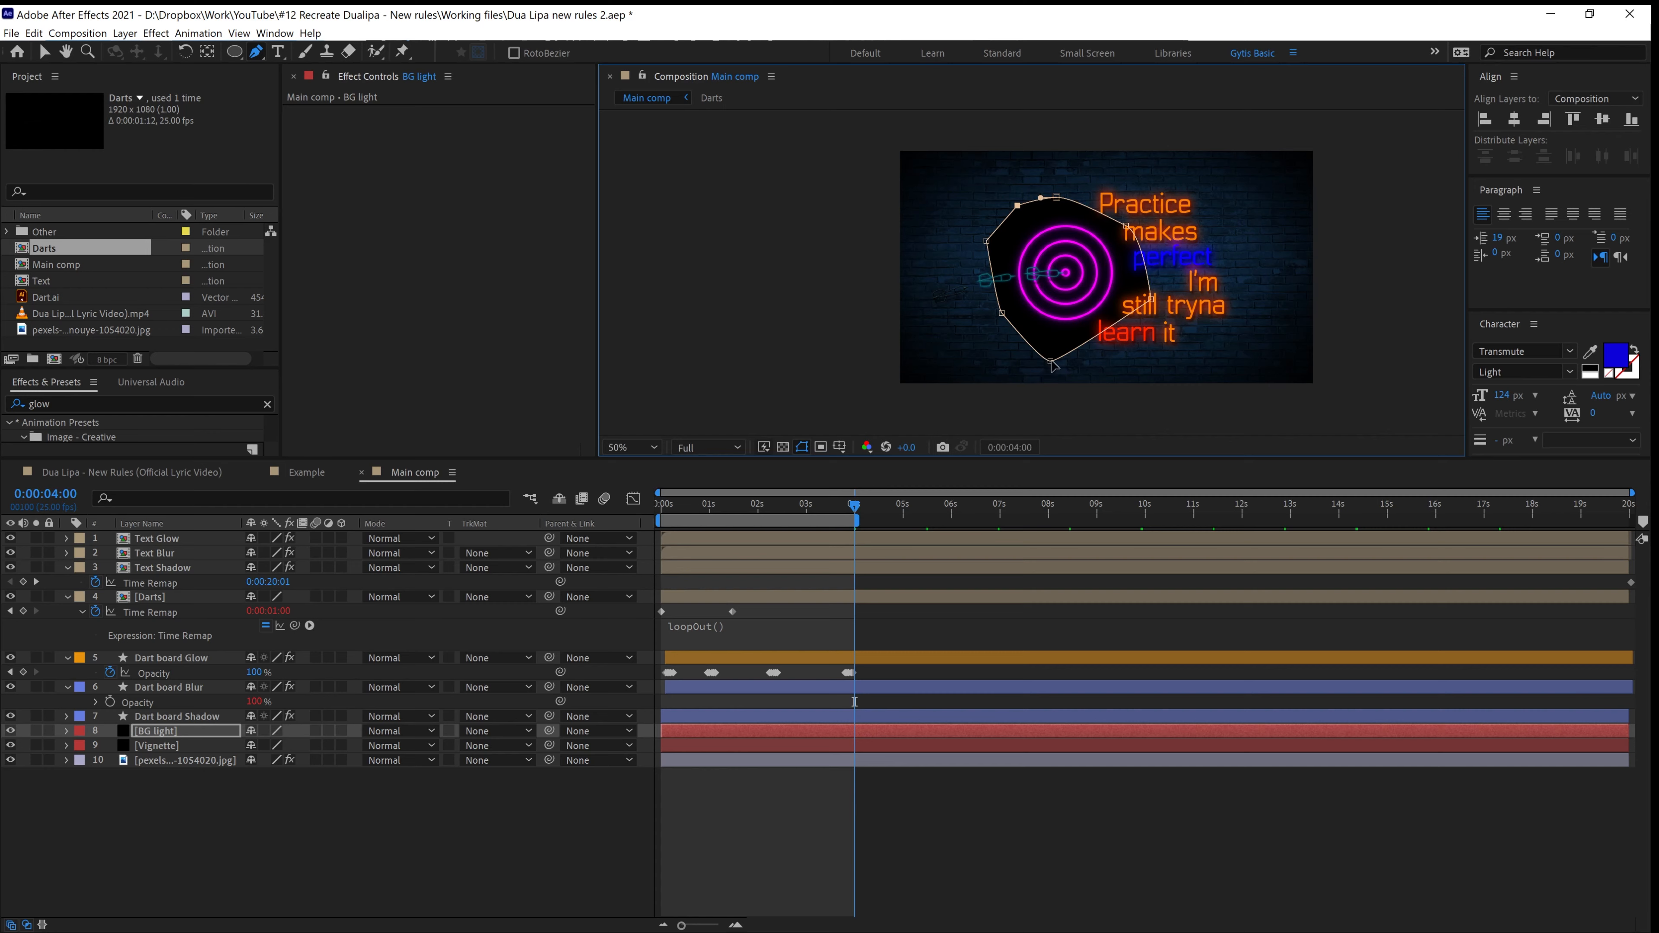
{"action": "left_click_drag", "start_coordinate": [1050, 361], "coordinate": [1084, 356]}
{"action": "left_click", "coordinate": [1152, 299]}
{"action": "left_click", "coordinate": [157, 735]}
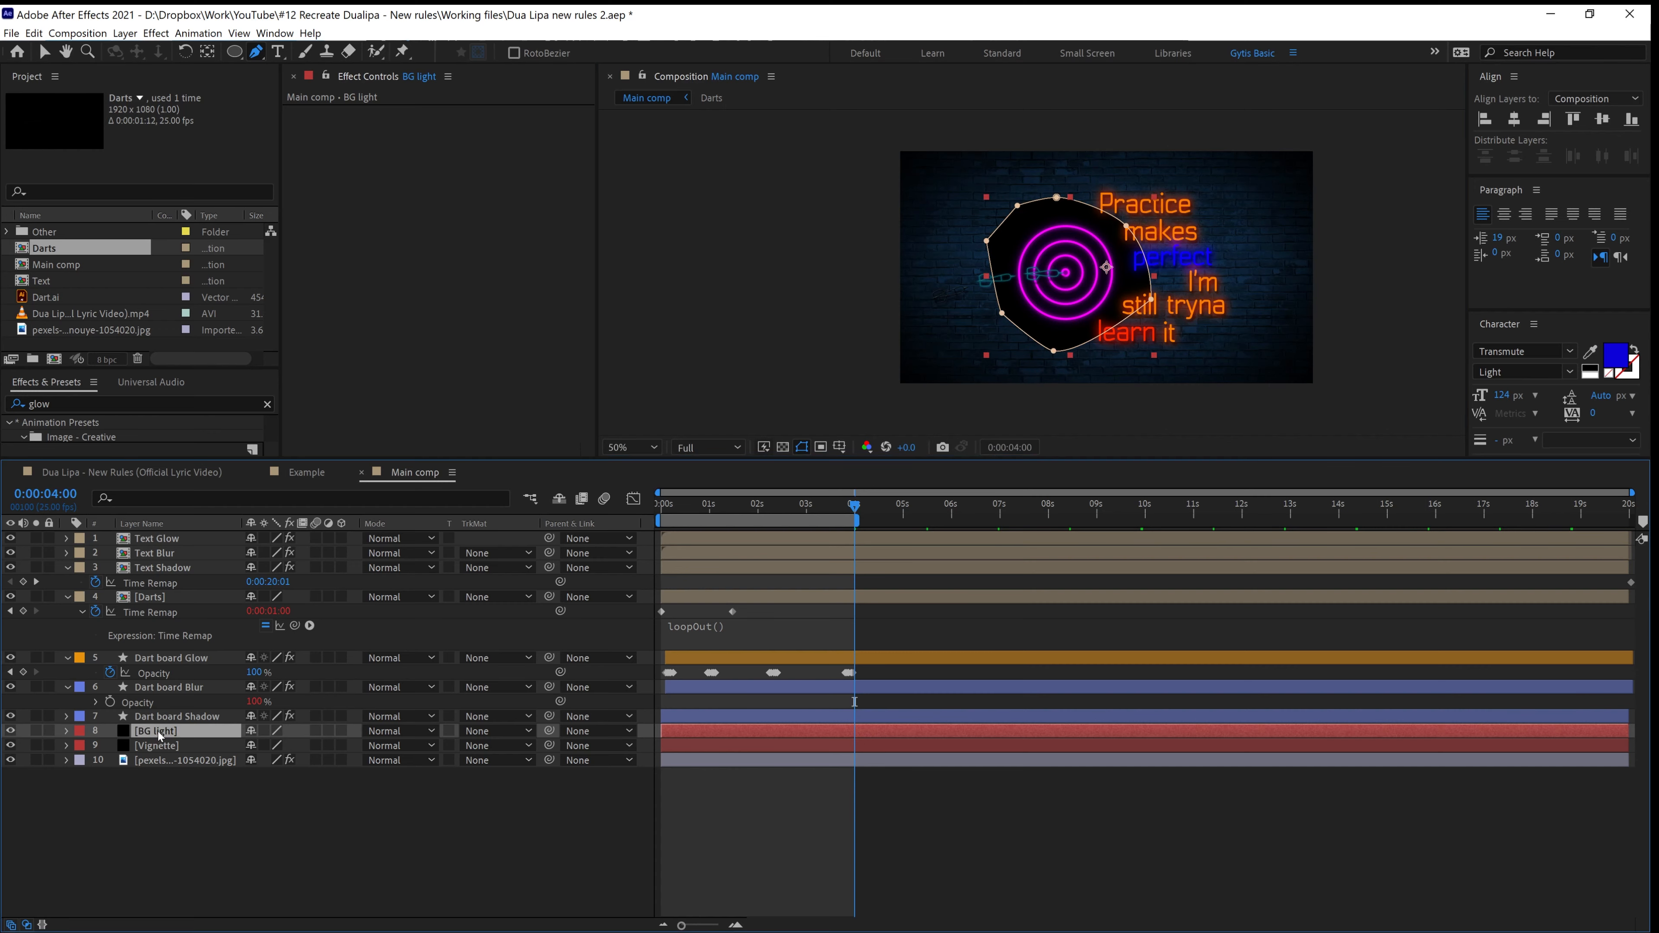
Feather the BG light layer's mask to 769 pixels
{"action": "key", "text": "f"}
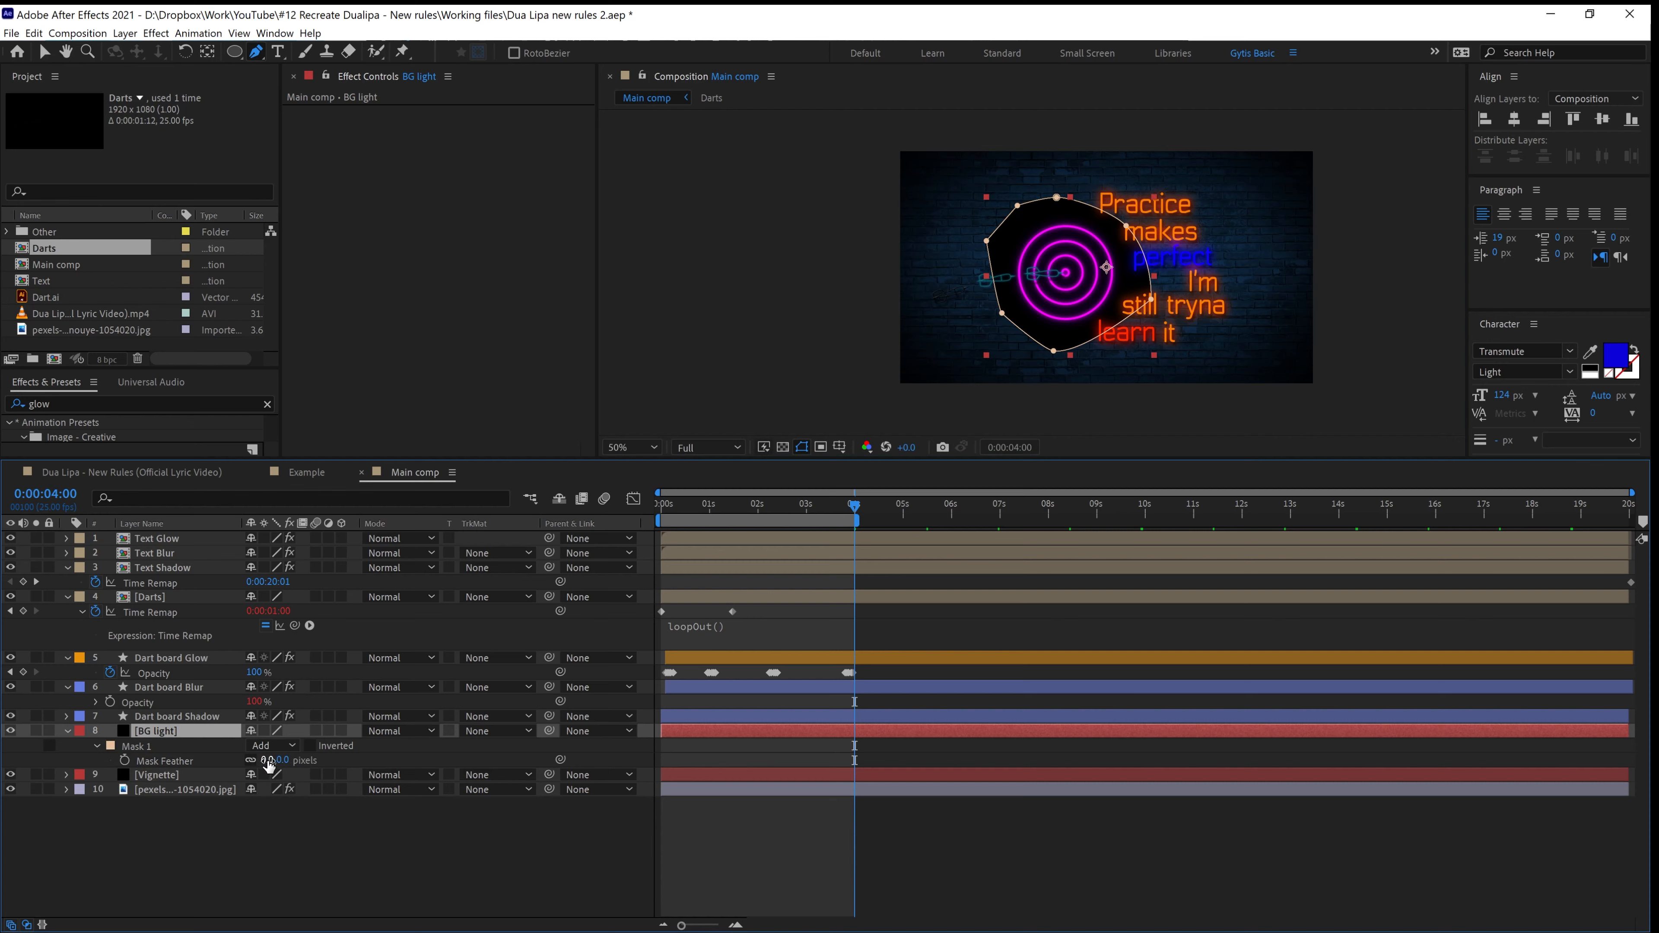
{"action": "left_click_drag", "start_coordinate": [268, 760], "coordinate": [343, 760]}
{"action": "left_click_drag", "start_coordinate": [560, 736], "coordinate": [695, 730]}
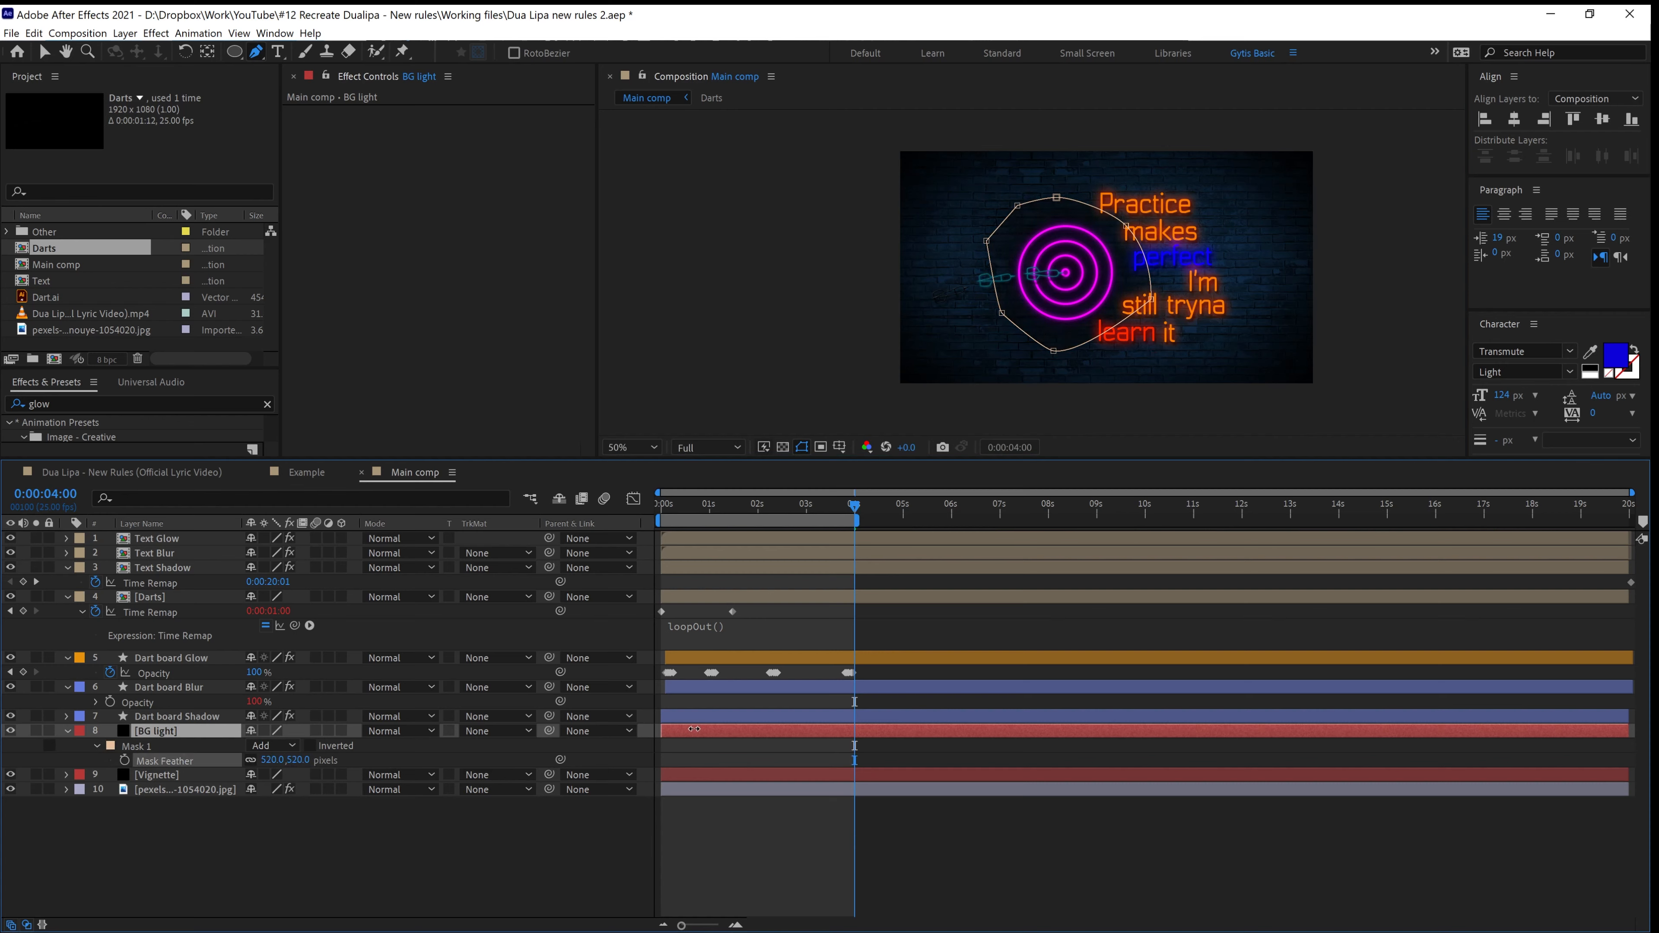
{"action": "left_click", "coordinate": [152, 738]}
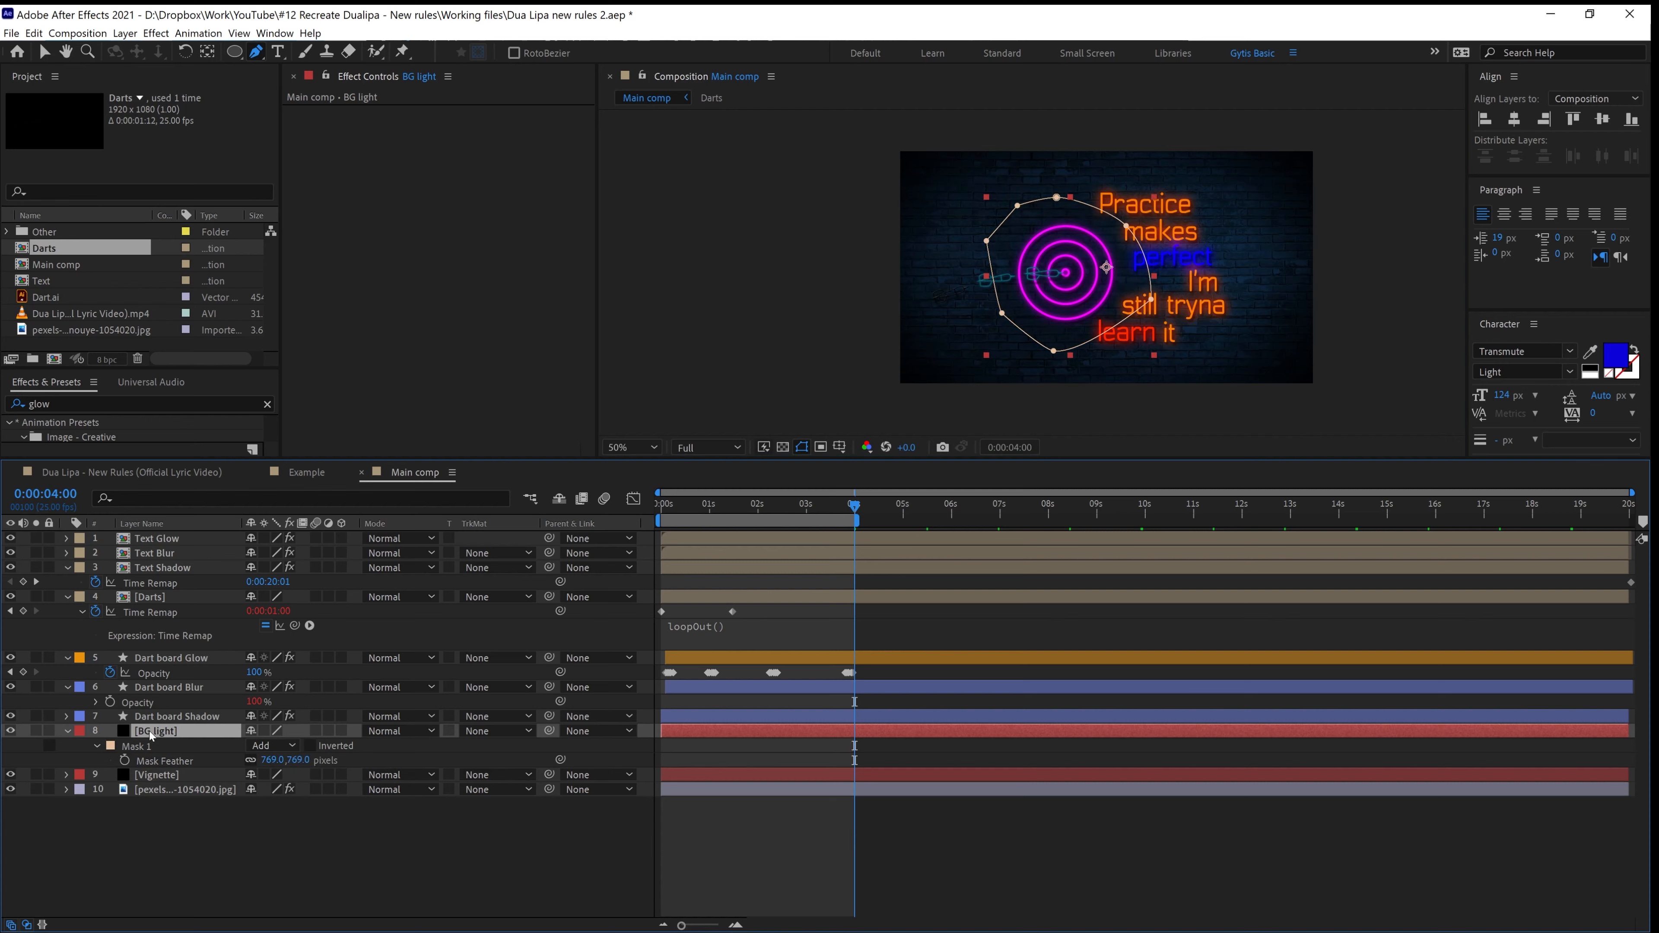
Find the 4-Color Gradient effect and apply it to the BG light layer
{"action": "left_click_drag", "start_coordinate": [154, 458], "coordinate": [154, 612]}
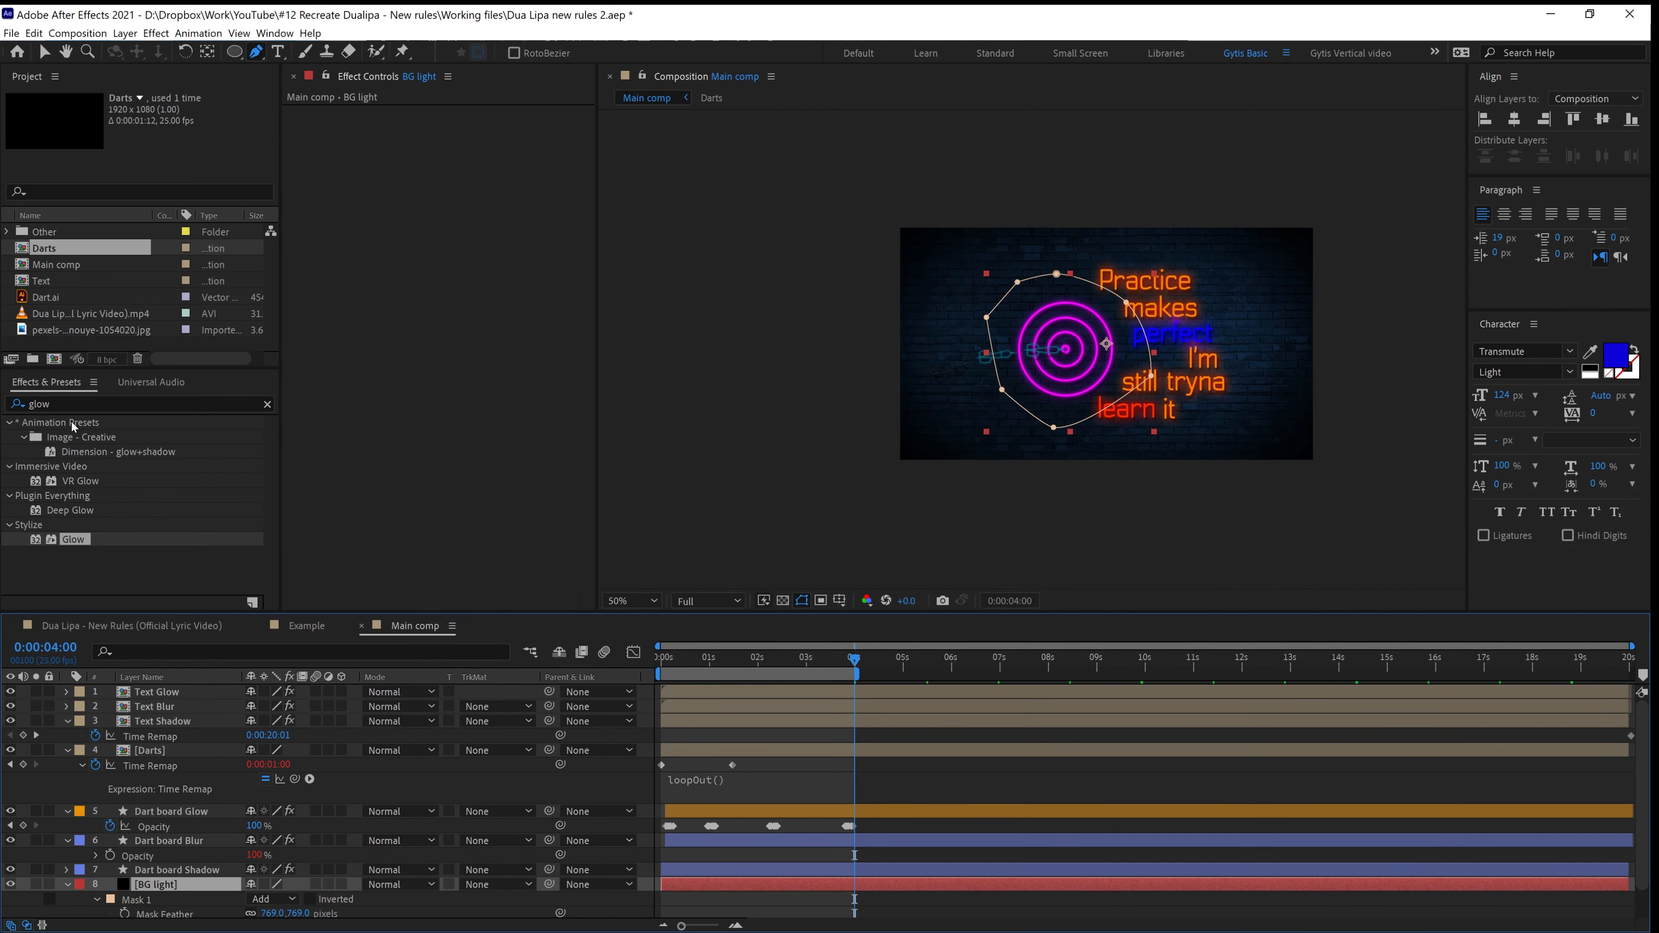
{"action": "left_click_drag", "start_coordinate": [65, 401], "coordinate": [2, 418]}
{"action": "type", "text": "4"}
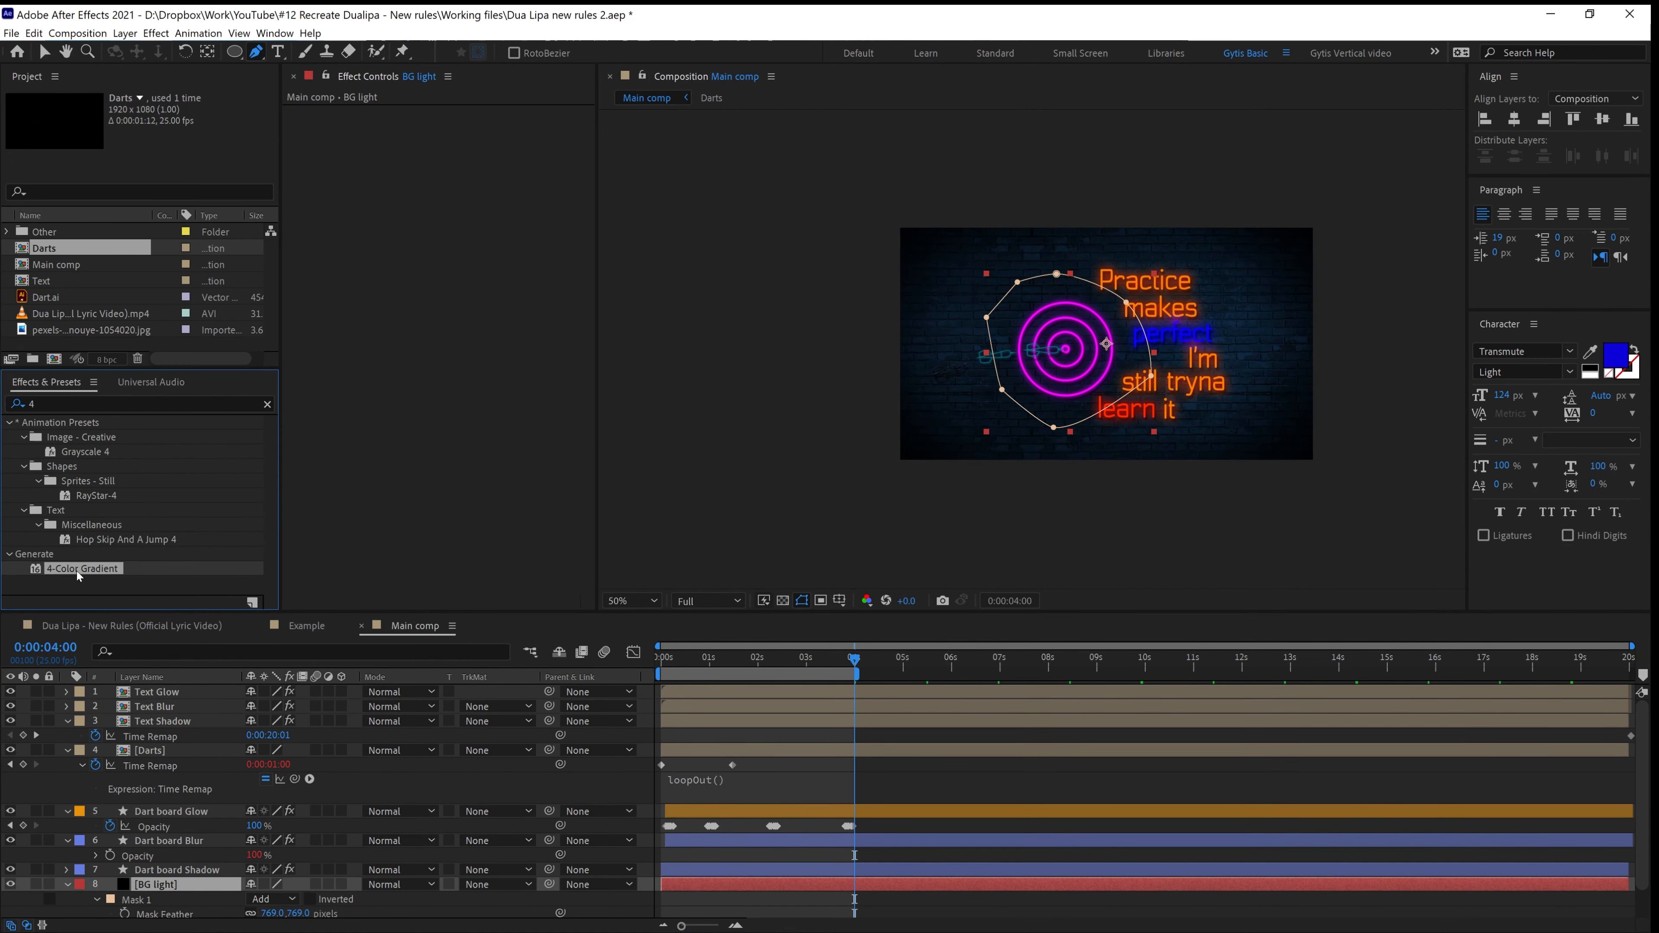
{"action": "double_click", "coordinate": [78, 569]}
{"action": "key", "text": "v"}
{"action": "scroll", "coordinate": [1145, 407], "scroll_direction": "up", "scroll_amount": 1}
{"action": "scroll", "coordinate": [1145, 407], "scroll_direction": "down", "scroll_amount": 1}
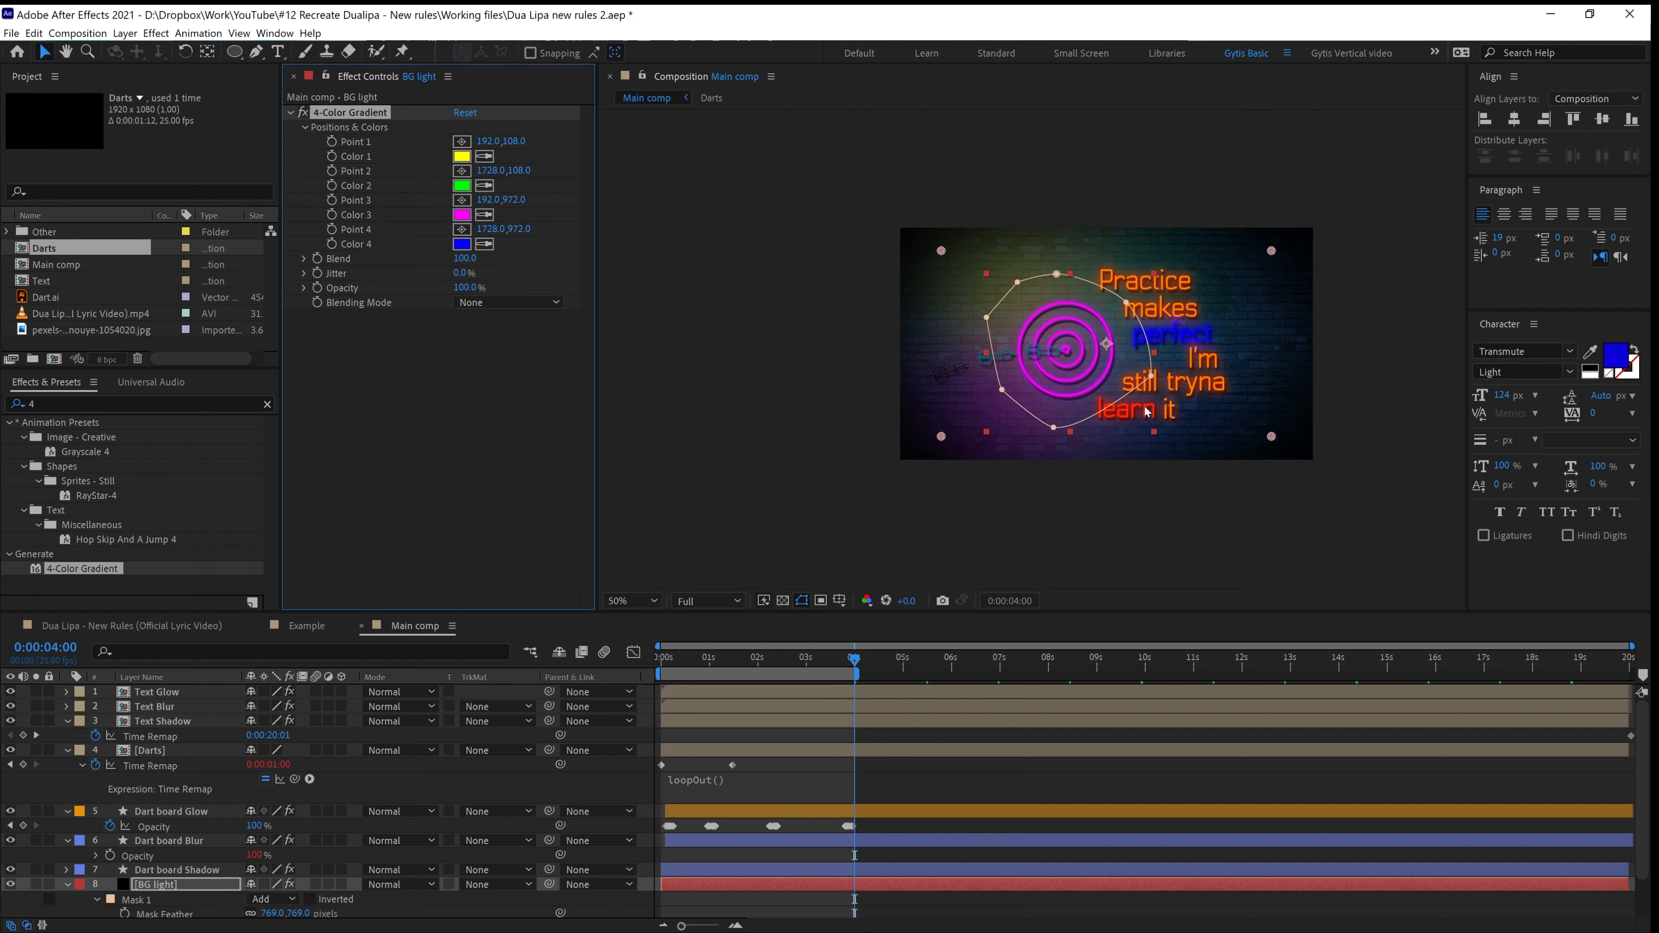
Move the gradient's Point 1 to about 572, 390 beside the dart board and set Color 2 to purple D800FF
{"action": "scroll", "coordinate": [1144, 397], "scroll_direction": "up", "scroll_amount": 1}
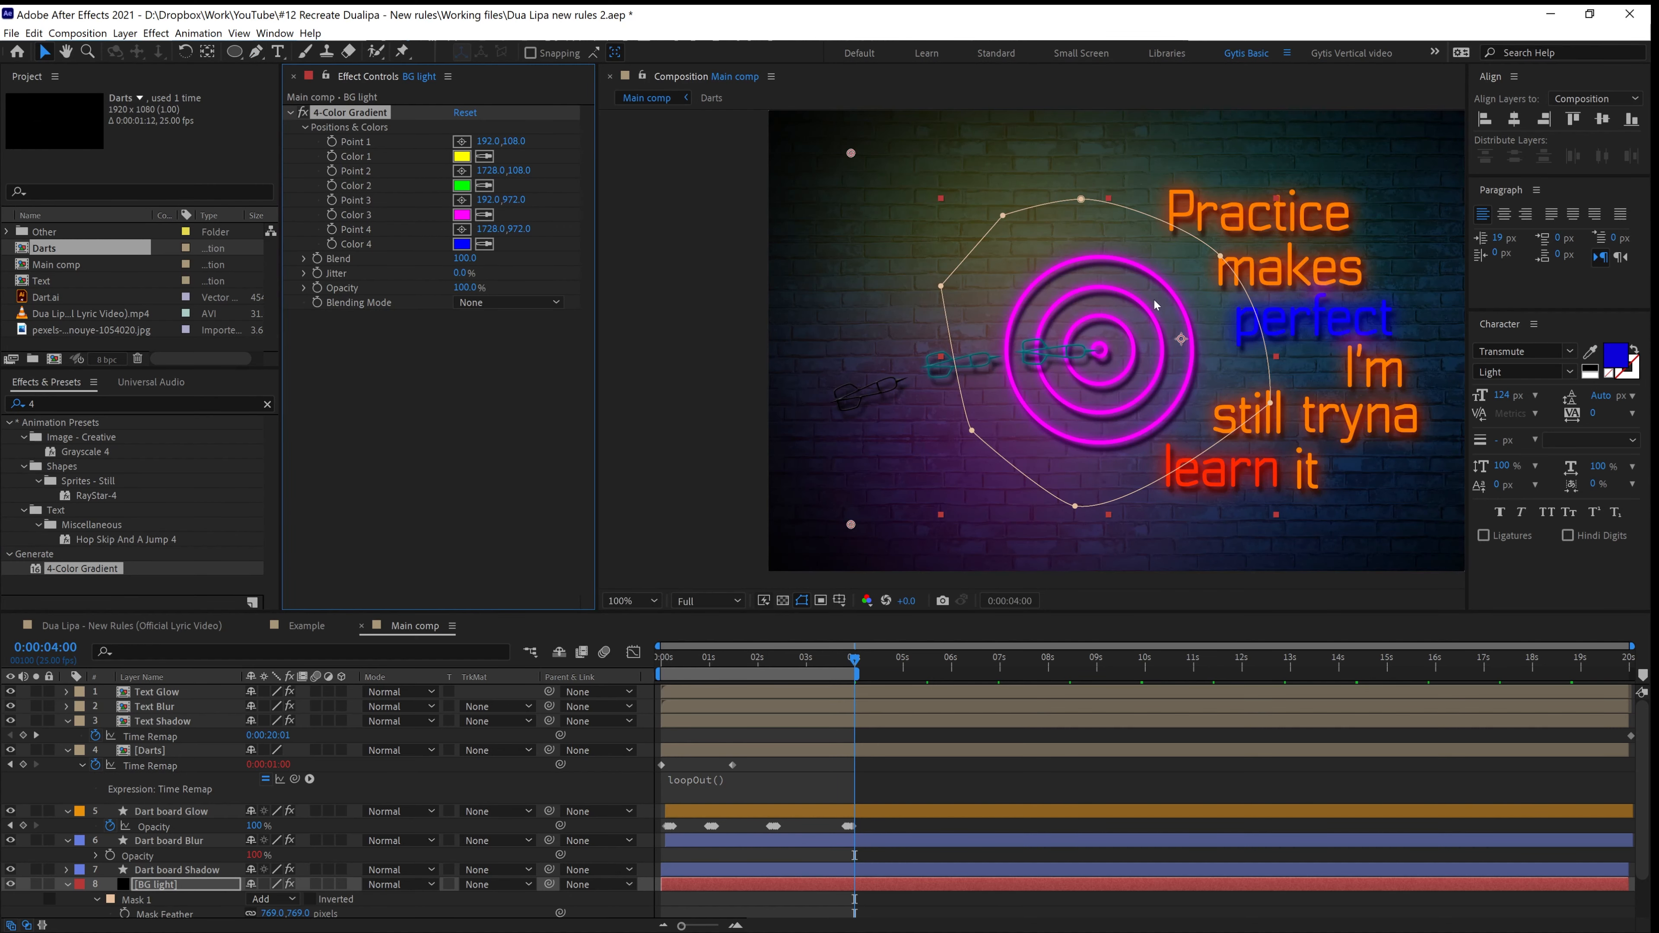
{"action": "left_click_drag", "start_coordinate": [851, 153], "coordinate": [1014, 277]}
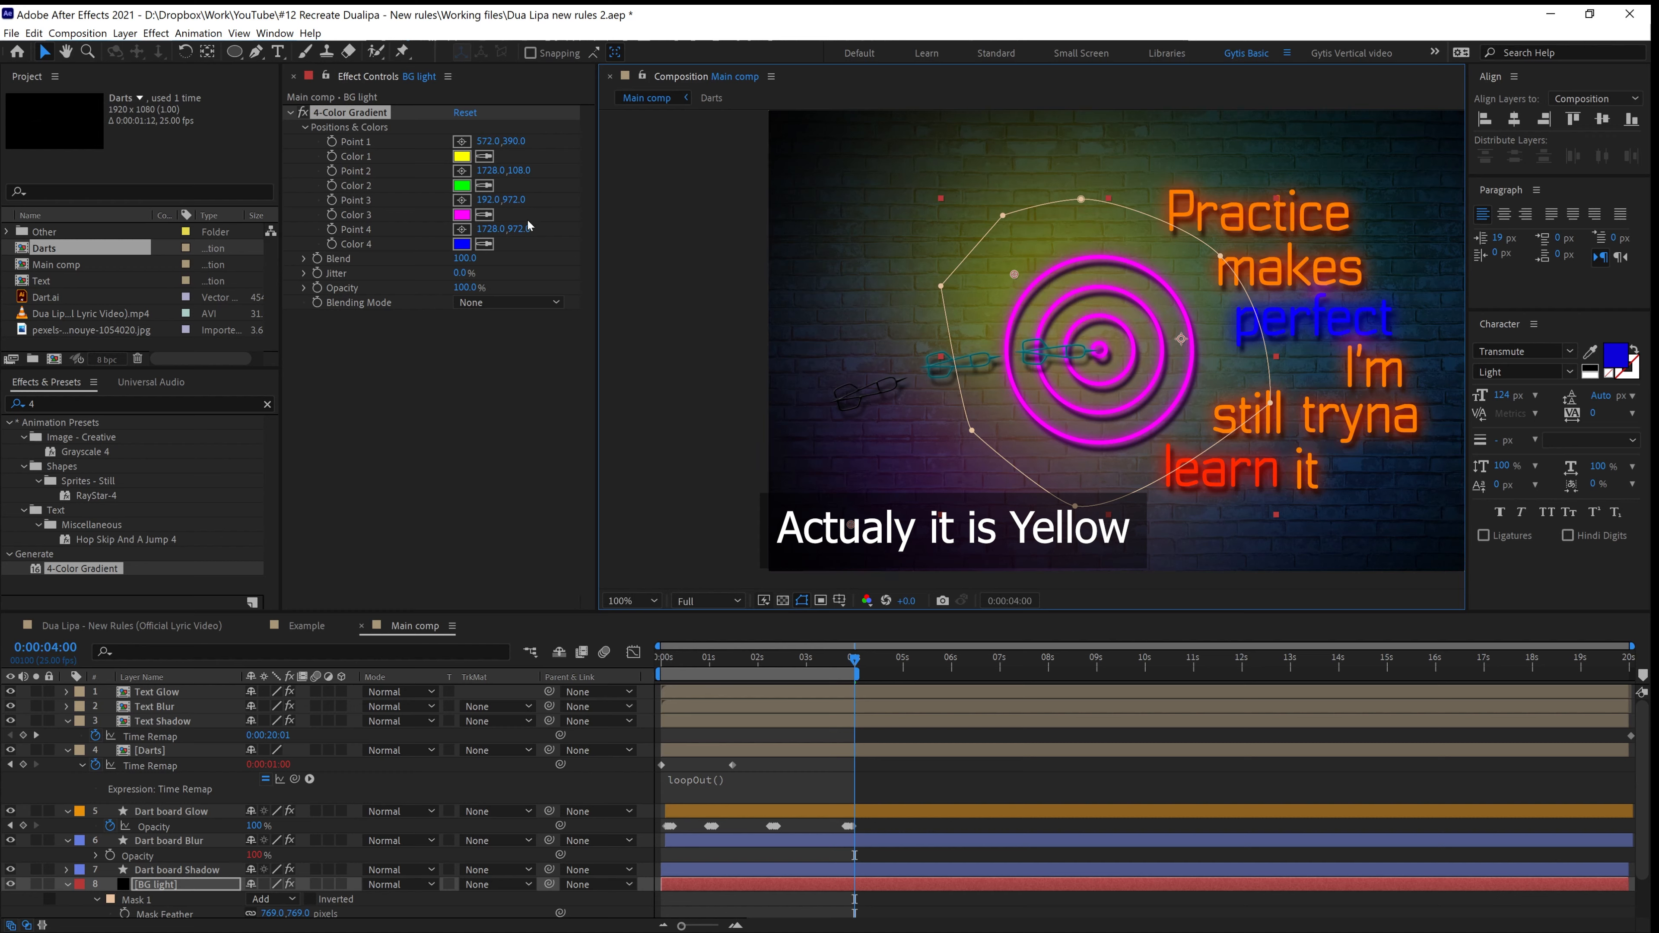
{"action": "left_click", "coordinate": [463, 189]}
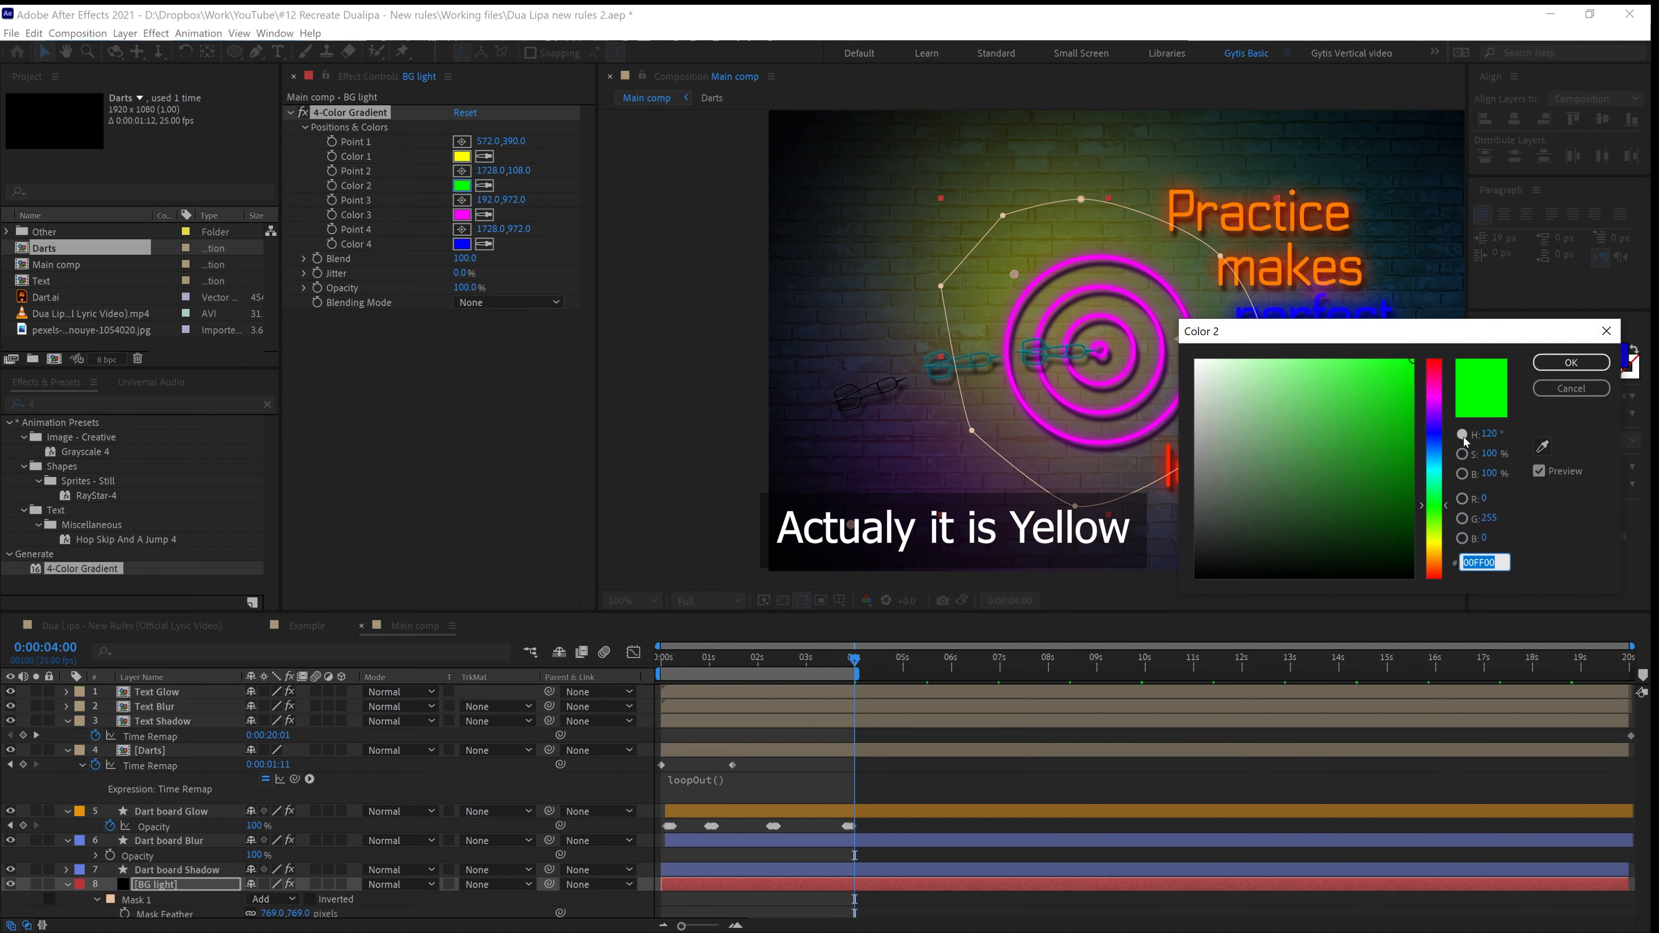
{"action": "left_click", "coordinate": [1436, 400]}
{"action": "left_click", "coordinate": [1572, 362]}
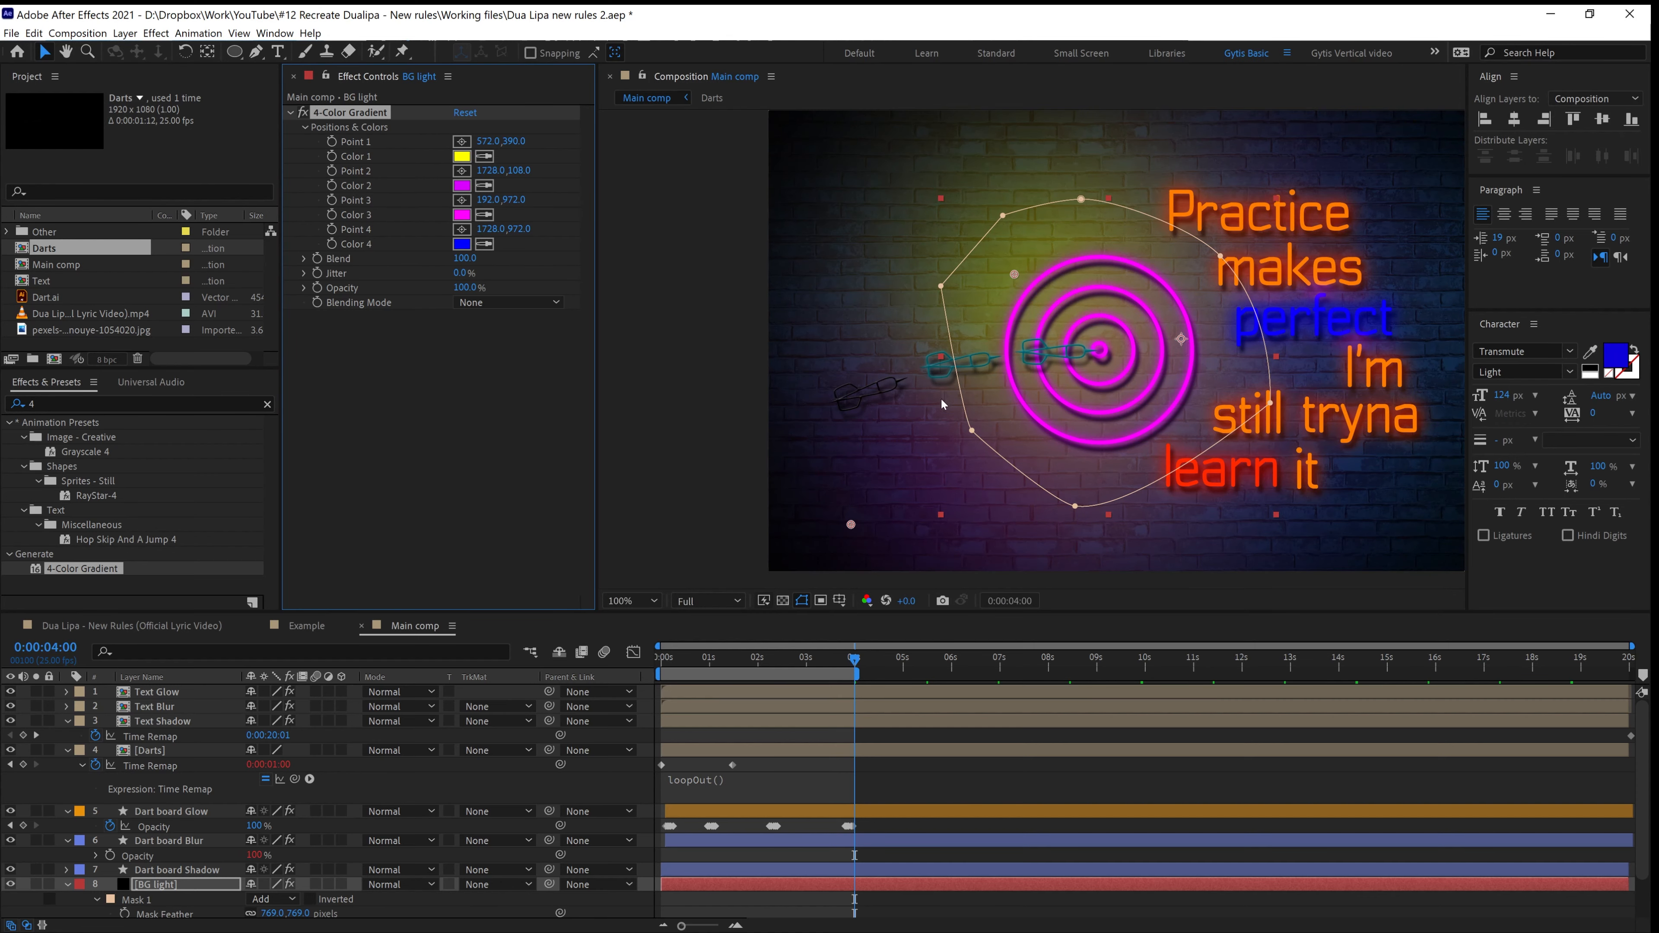
Move the gradient's Point 3 to about 276, 690 and set Color 3 to blue 004BFF
{"action": "scroll", "coordinate": [934, 425], "scroll_direction": "down", "scroll_amount": 2}
{"action": "left_click_drag", "start_coordinate": [942, 439], "coordinate": [969, 377]}
{"action": "left_click", "coordinate": [462, 215]}
{"action": "left_click_drag", "start_coordinate": [1436, 425], "coordinate": [1436, 445]}
{"action": "left_click", "coordinate": [1572, 362]}
Move the gradient's Point 1 to about 536, 406 and set Color 1 to magenta
{"action": "mouse_move", "coordinate": [1023, 311]}
{"action": "left_mouse_down"}
{"action": "mouse_move", "coordinate": [975, 265]}
{"action": "mouse_move", "coordinate": [1014, 312]}
{"action": "left_mouse_up"}
{"action": "left_click", "coordinate": [462, 157]}
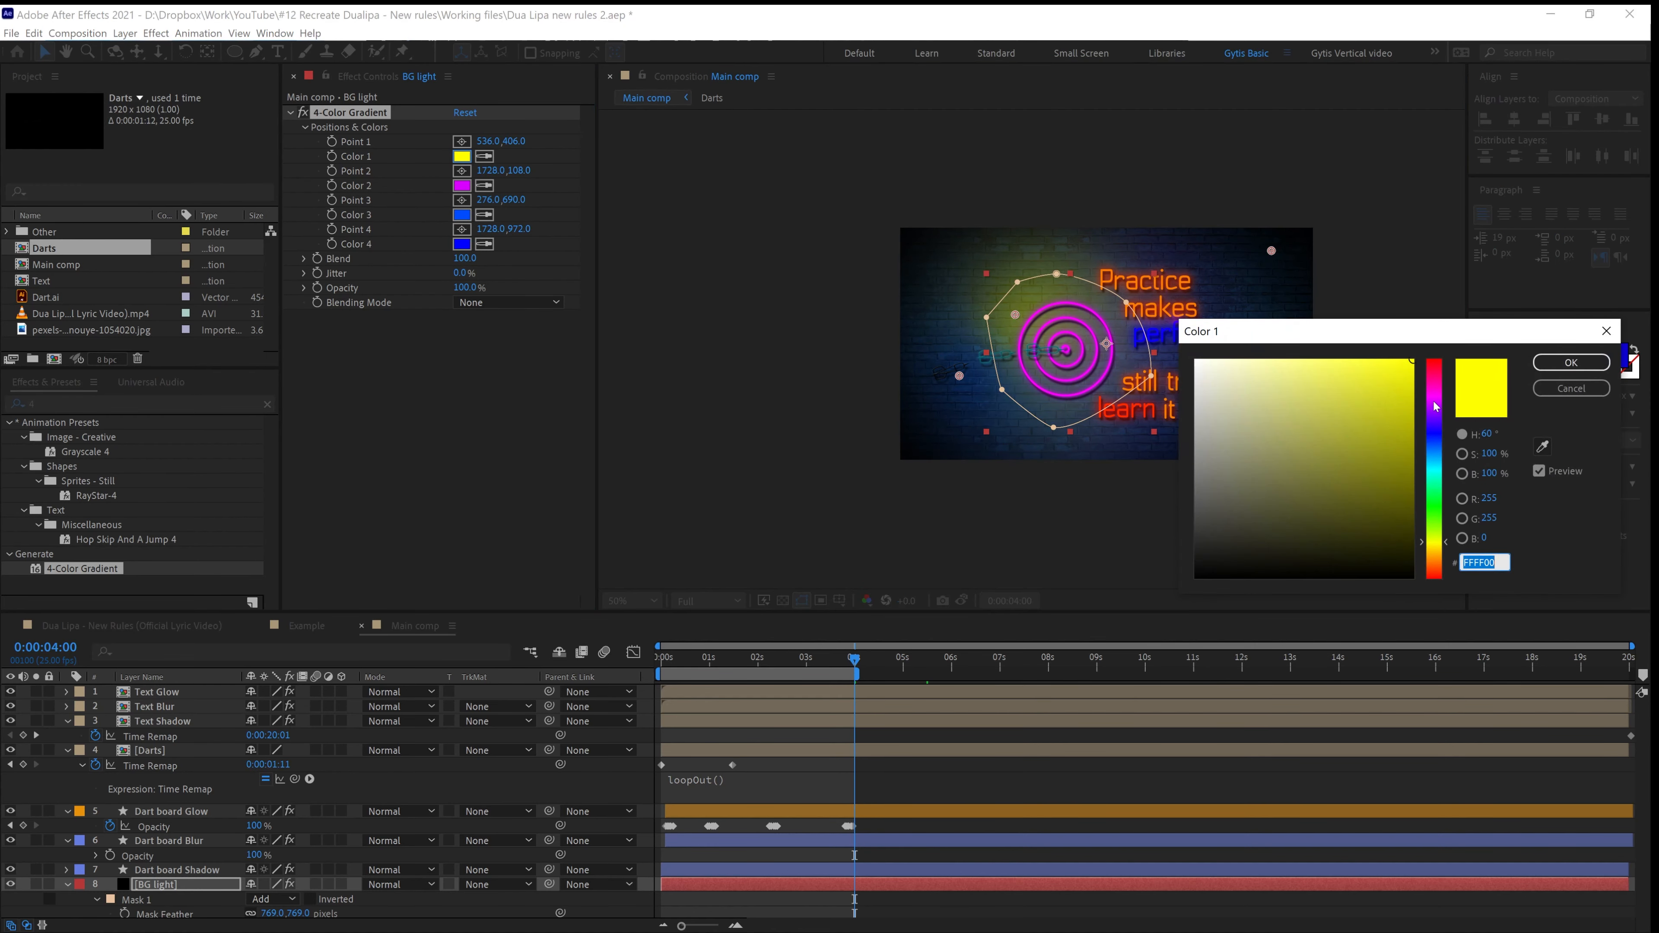
{"action": "left_click", "coordinate": [1436, 399]}
{"action": "left_click", "coordinate": [1572, 362]}
{"action": "scroll", "coordinate": [981, 400], "scroll_direction": "up", "scroll_amount": 1}
{"action": "scroll", "coordinate": [1091, 286], "scroll_direction": "down", "scroll_amount": 1}
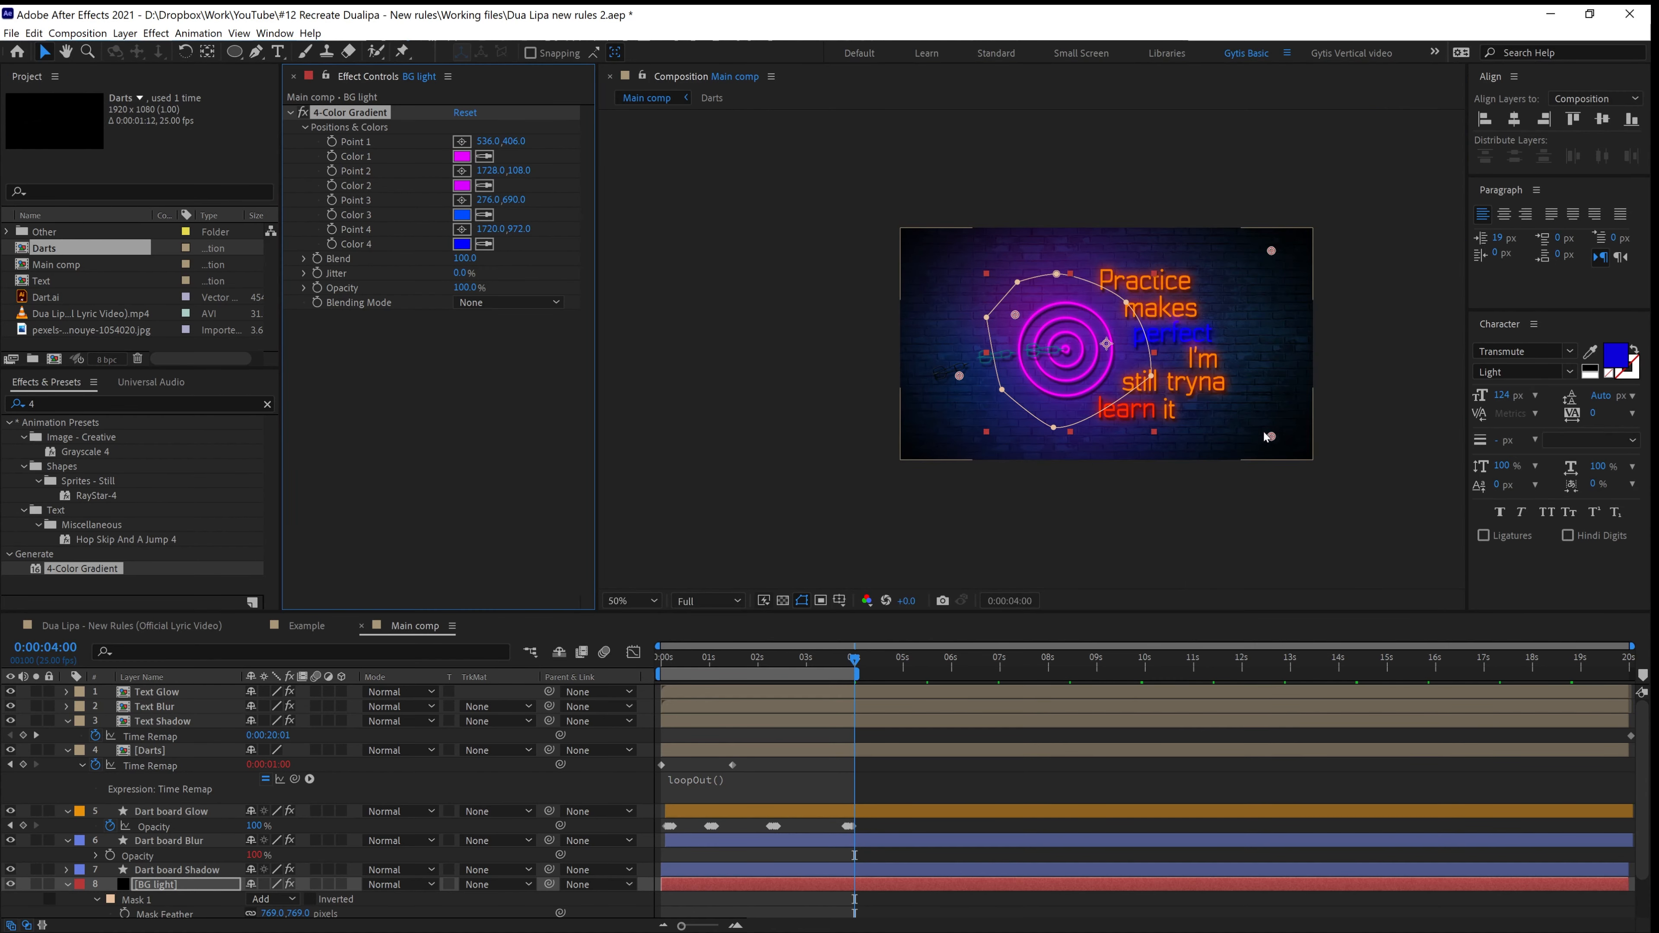
Move the gradient's Point 4 to about 1000, 778 below the dart board and set Color 3 to orange
{"action": "left_click_drag", "start_coordinate": [1268, 439], "coordinate": [1114, 388]}
{"action": "left_click", "coordinate": [462, 215]}
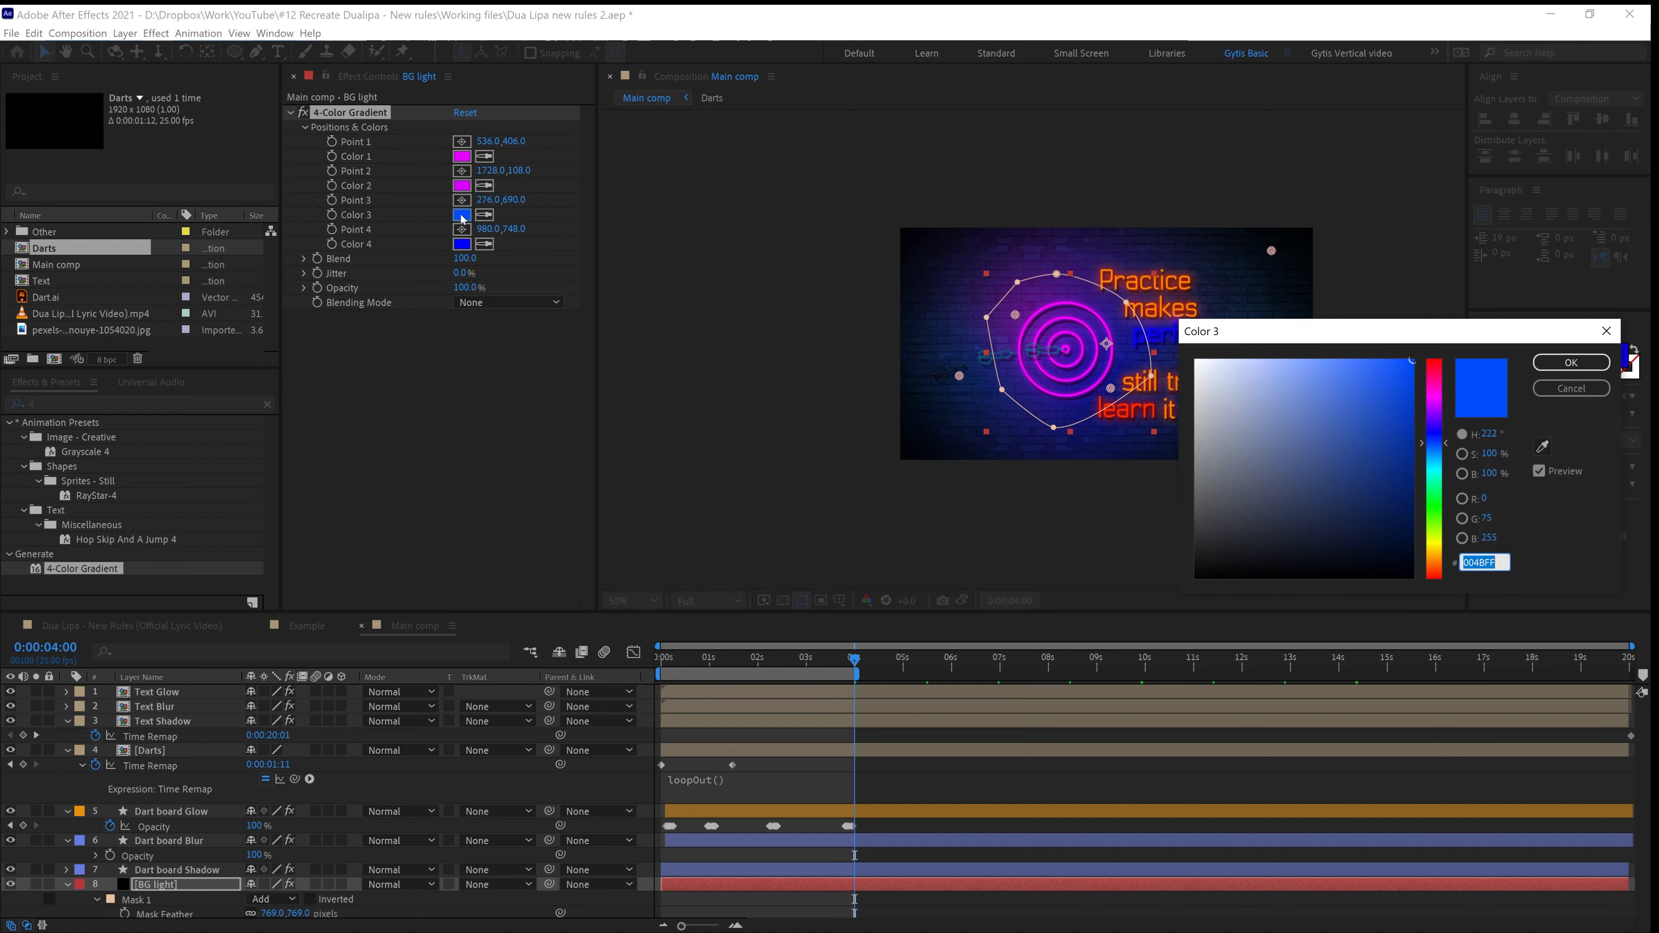
{"action": "left_click_drag", "start_coordinate": [1436, 565], "coordinate": [1435, 554]}
{"action": "left_click", "coordinate": [1571, 363]}
{"action": "left_click_drag", "start_coordinate": [1112, 388], "coordinate": [1116, 395]}
Move the gradient's Point 2 to about 1332, 252 near the word Practice and set Color 2 to yellow
{"action": "left_click_drag", "start_coordinate": [1272, 251], "coordinate": [1153, 293]}
{"action": "left_click", "coordinate": [462, 186]}
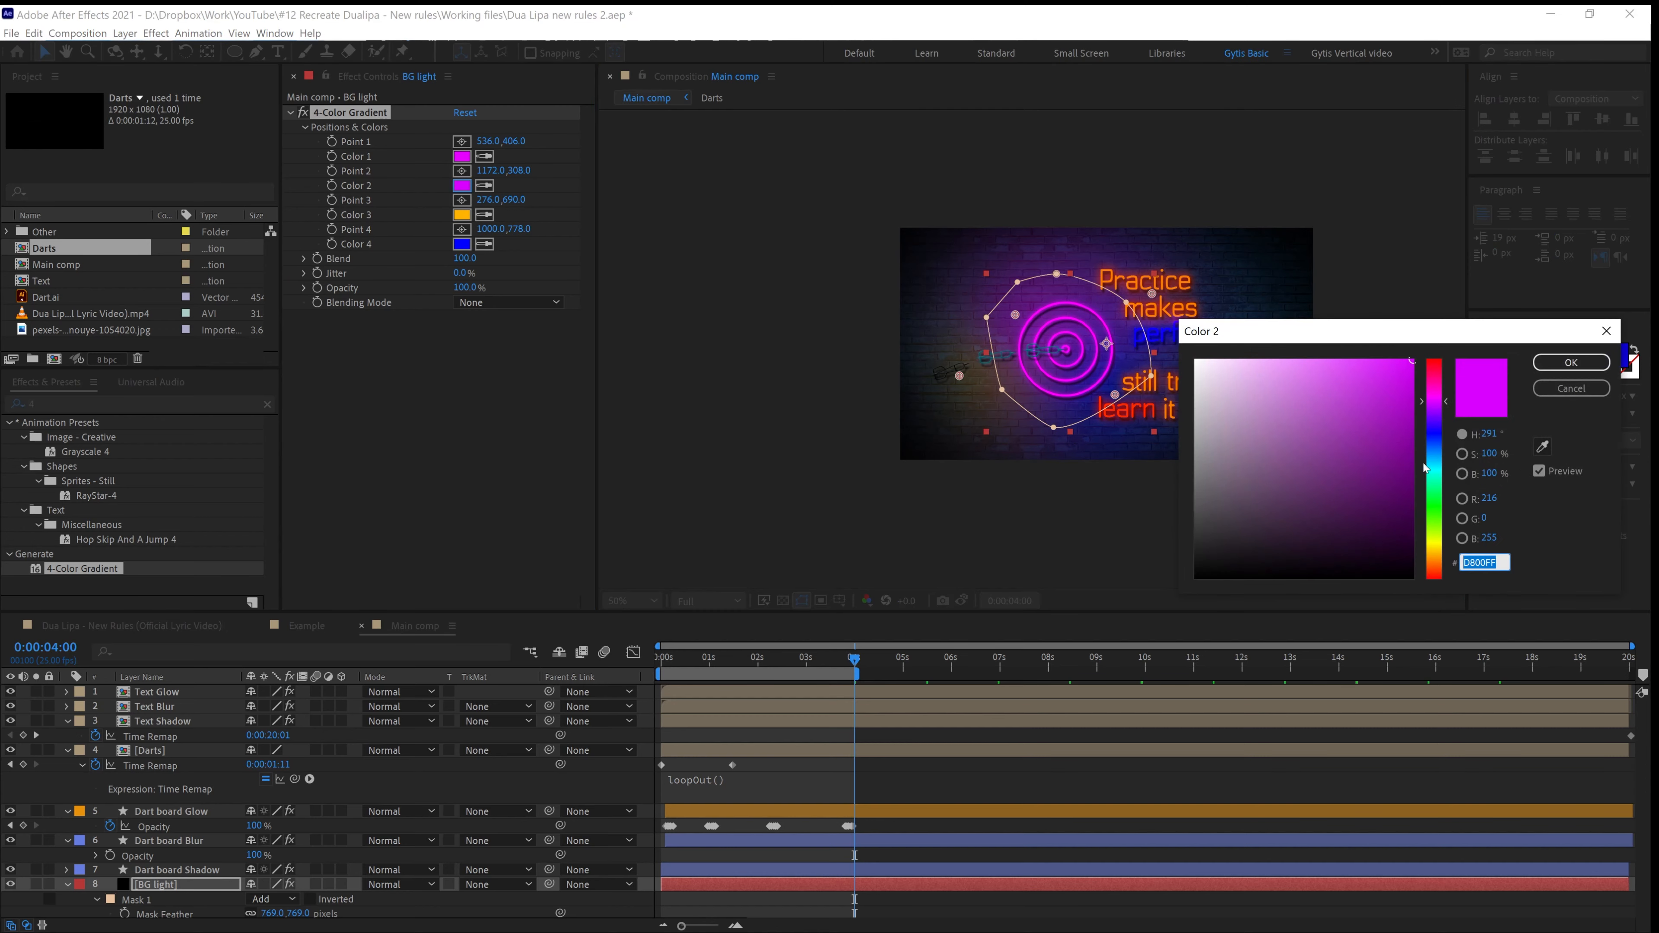
{"action": "left_click_drag", "start_coordinate": [1435, 395], "coordinate": [1435, 550]}
{"action": "left_click", "coordinate": [1571, 363]}
{"action": "left_click_drag", "start_coordinate": [1152, 293], "coordinate": [1186, 282]}
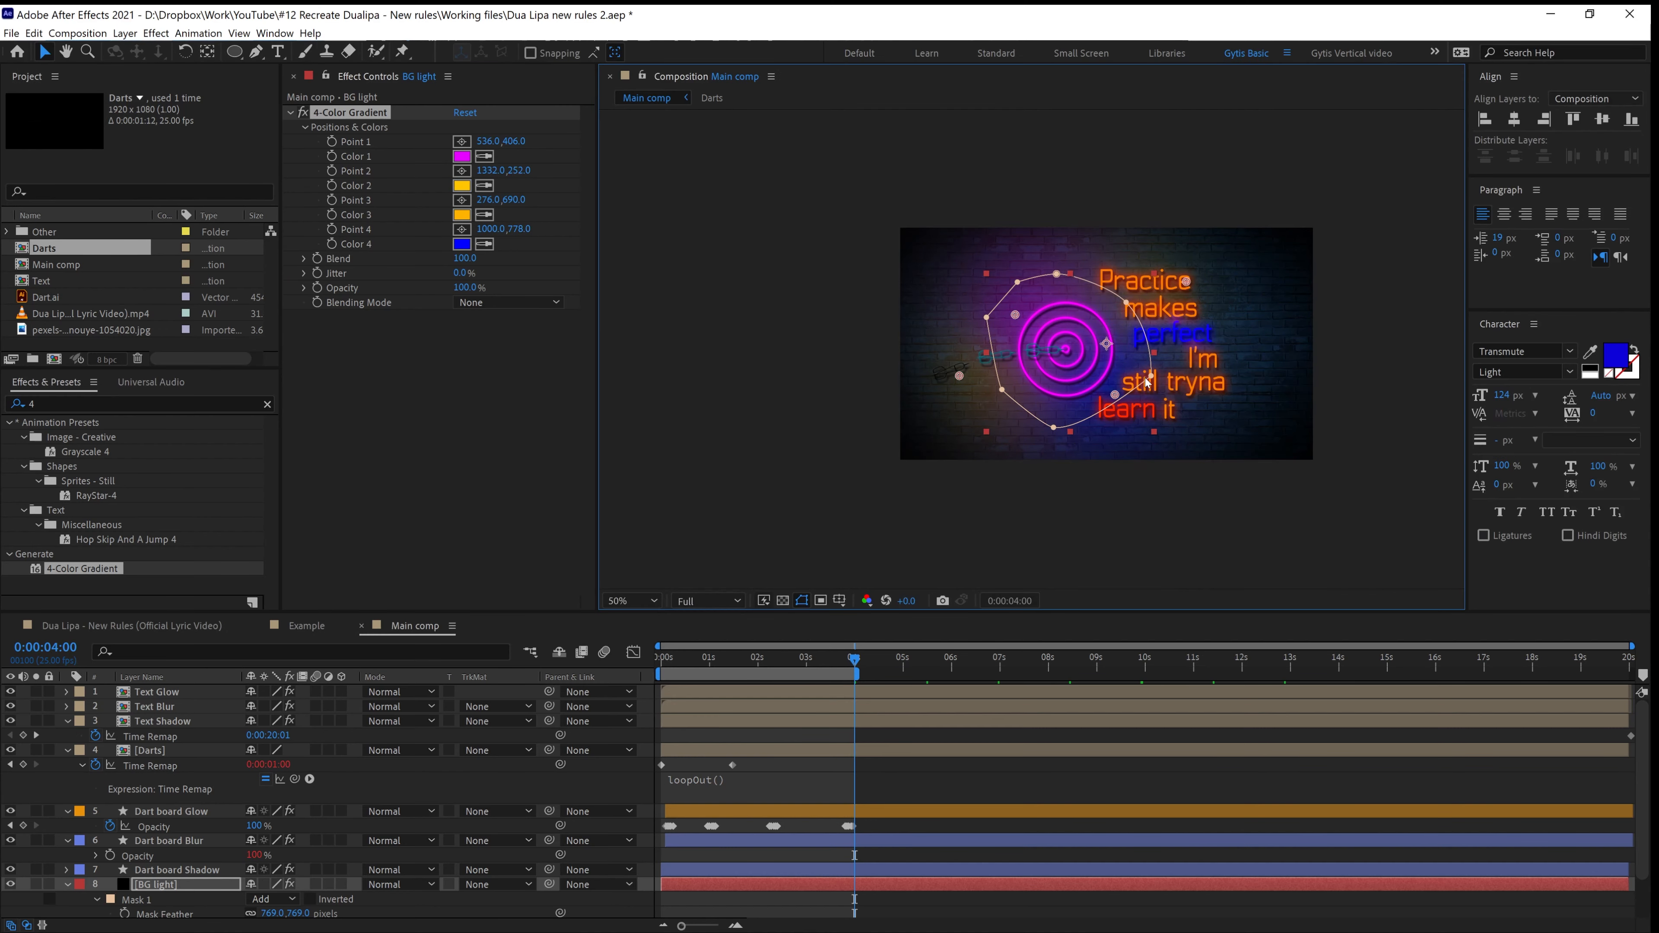
With the mask outline hidden, move the gradient's Point 3 to about 305, 714 and set Color 3 to blue
{"action": "left_click", "coordinate": [803, 601]}
{"action": "scroll", "coordinate": [1082, 426], "scroll_direction": "up", "scroll_amount": 1}
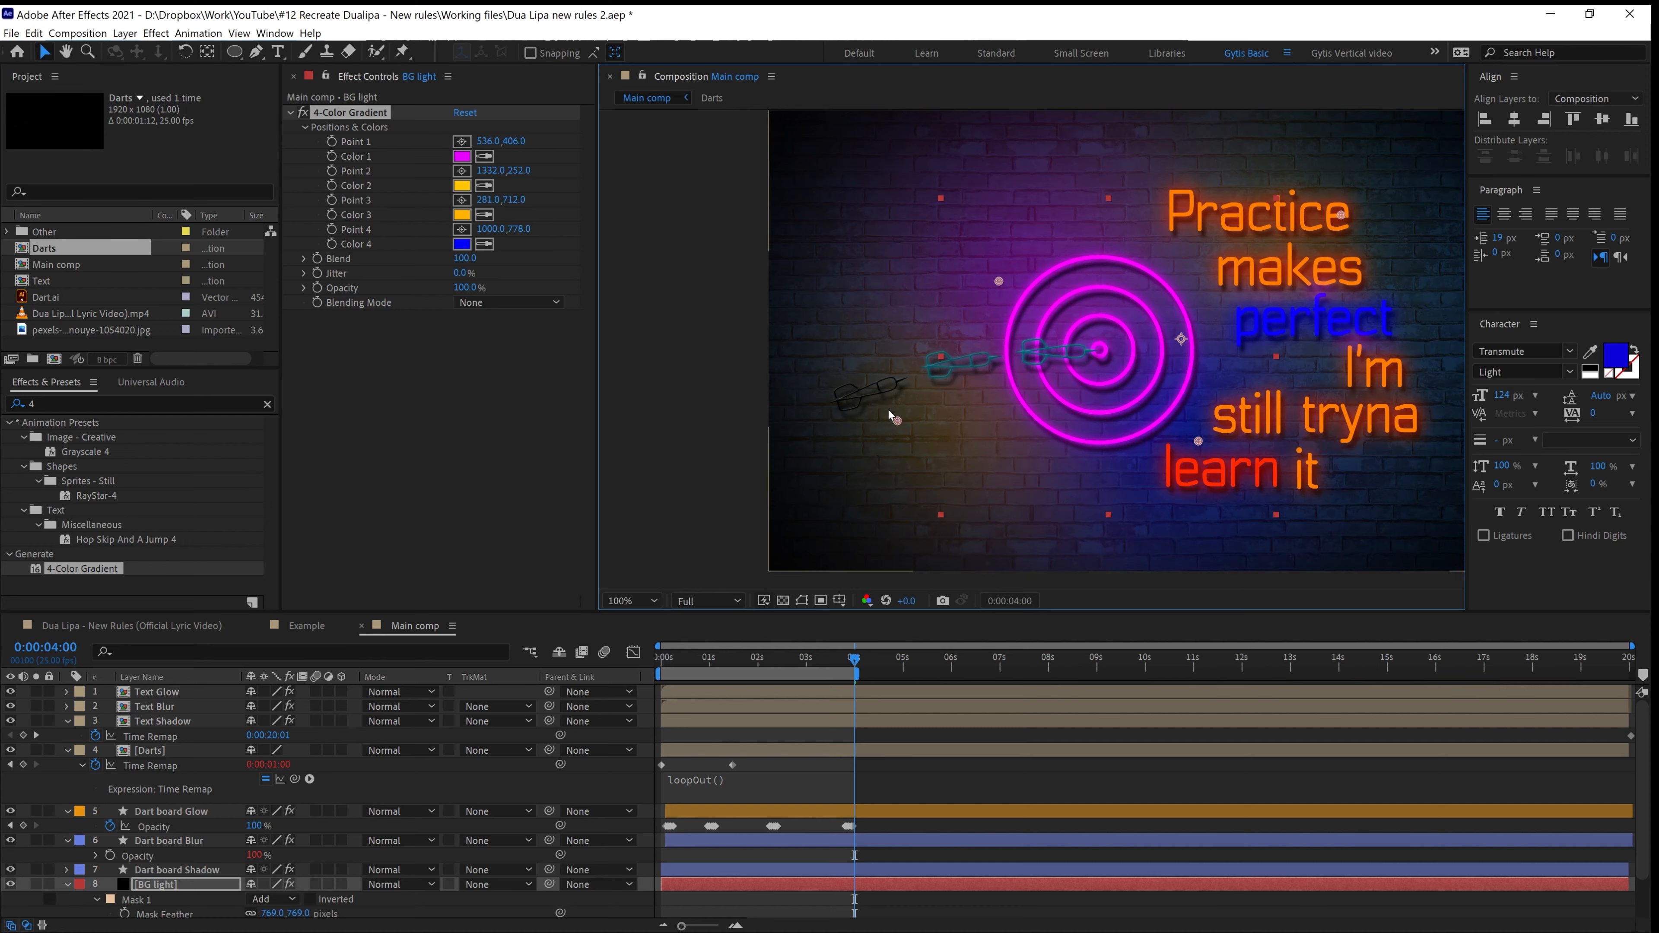
{"action": "left_click_drag", "start_coordinate": [887, 403], "coordinate": [899, 414]}
{"action": "left_click", "coordinate": [462, 186]}
{"action": "left_click_drag", "start_coordinate": [1435, 551], "coordinate": [1435, 432]}
{"action": "left_click", "coordinate": [1571, 363]}
{"action": "left_click", "coordinate": [462, 215]}
{"action": "left_click_drag", "start_coordinate": [1436, 550], "coordinate": [1435, 442]}
{"action": "left_click", "coordinate": [1572, 362]}
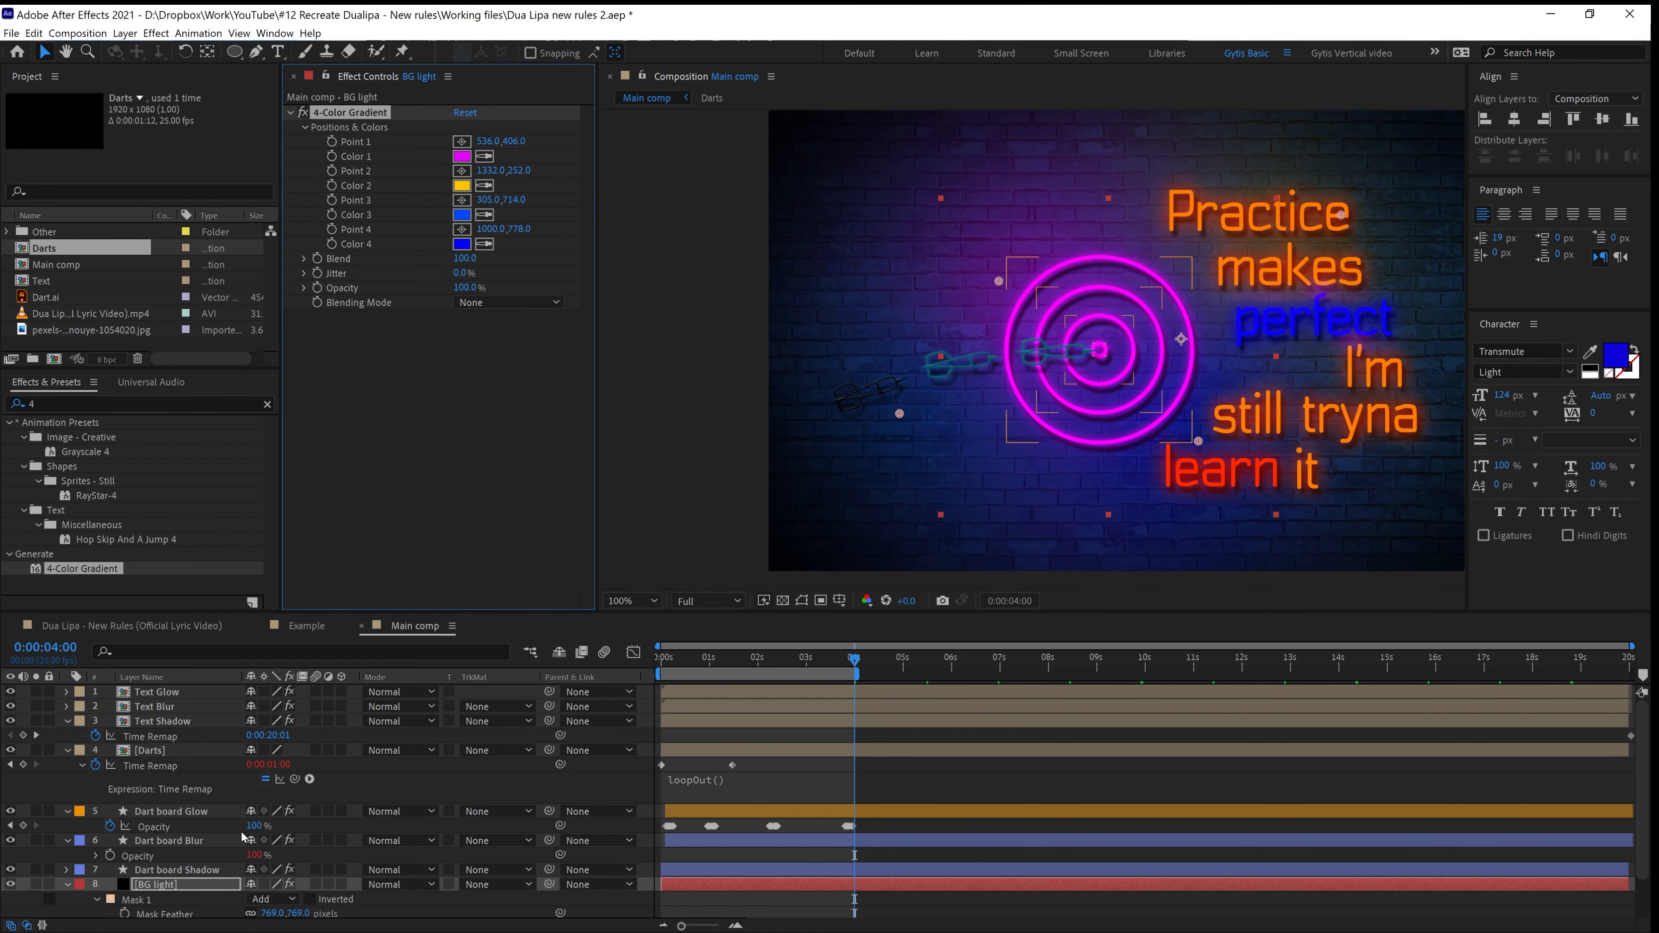
Set the BG light layer's blending mode to Vivid Light
{"action": "left_click", "coordinate": [365, 885]}
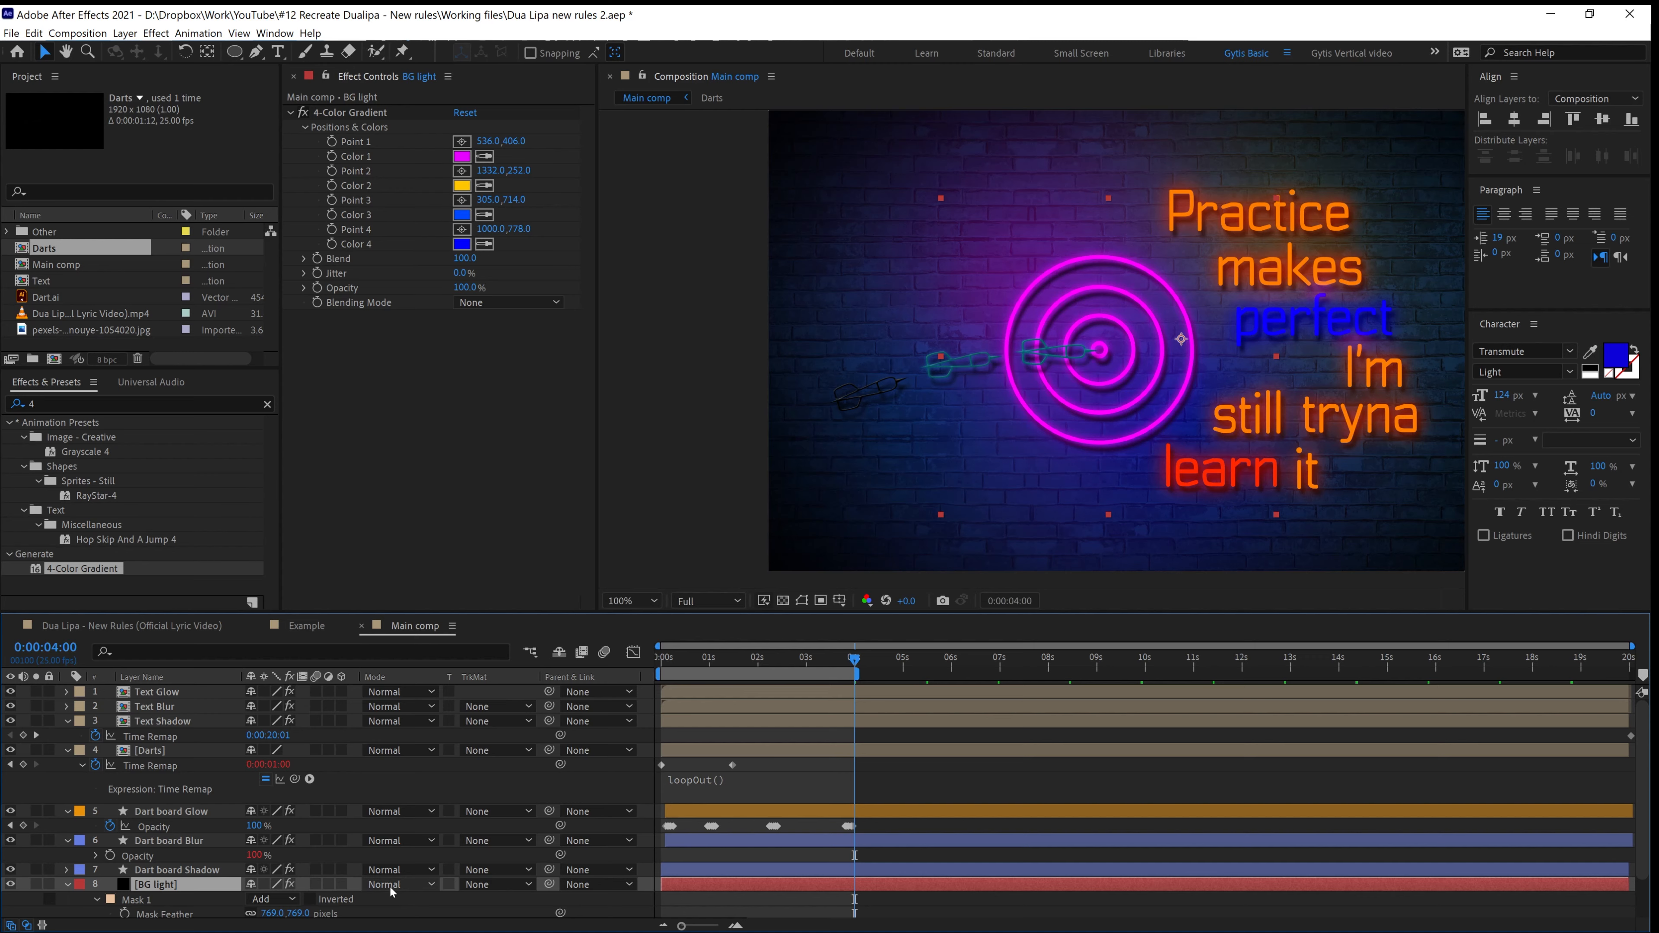
{"action": "key", "text": "F4"}
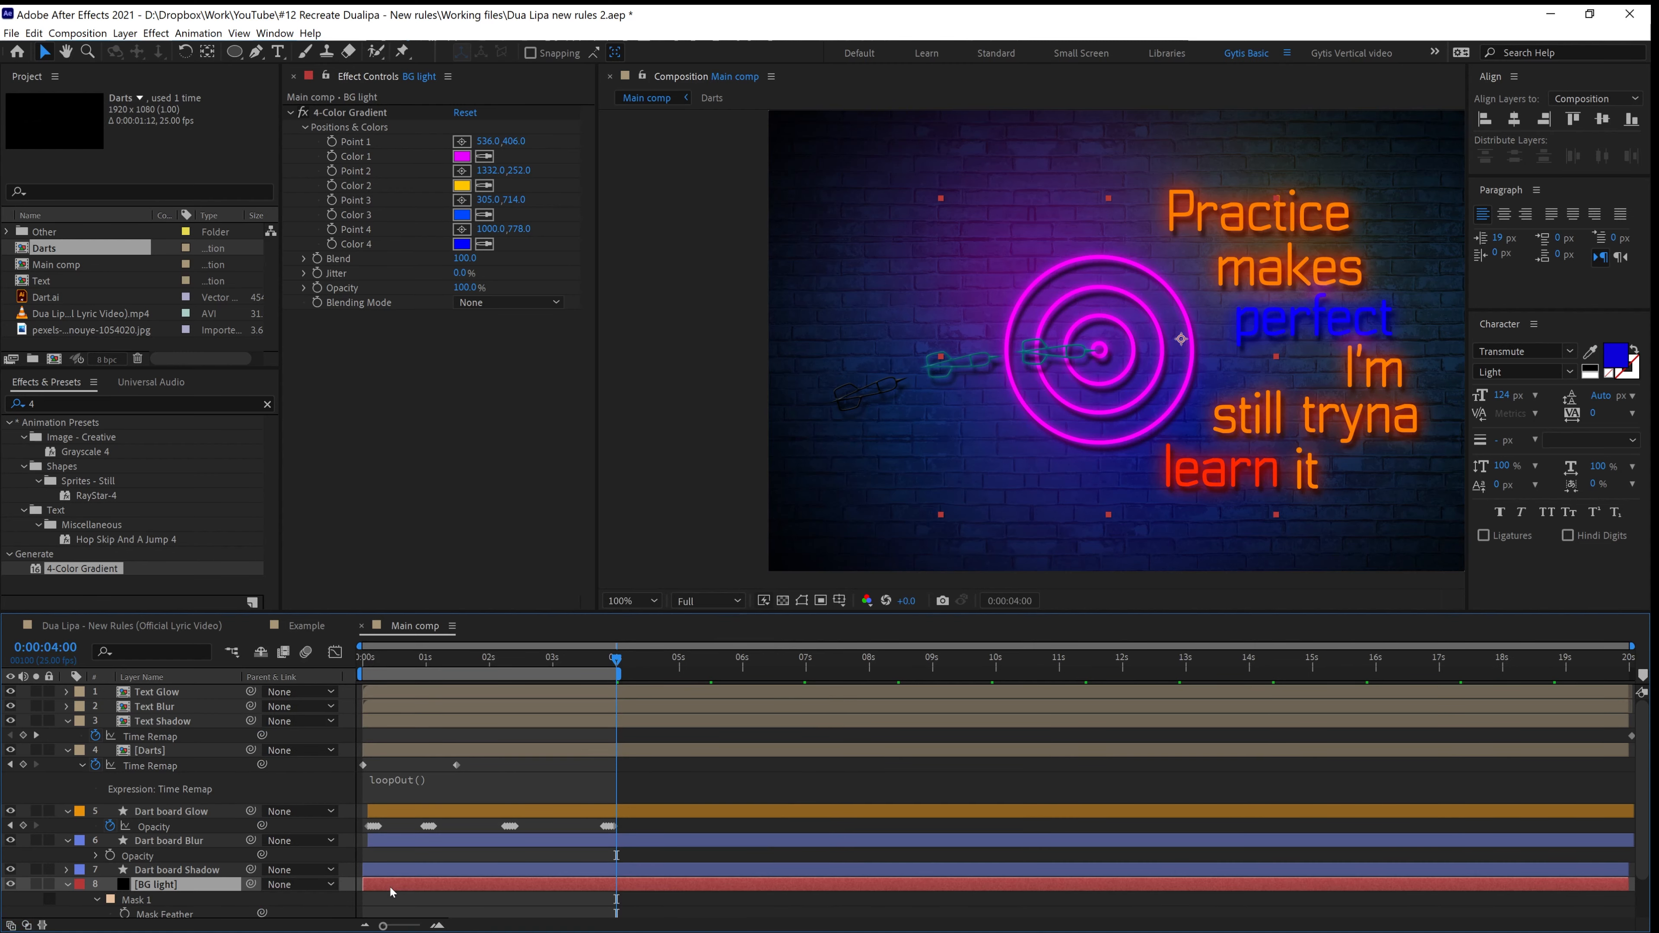
{"action": "key", "text": "F4"}
{"action": "key", "text": "F4"}
{"action": "key", "text": "F4"}
{"action": "left_click", "coordinate": [389, 885]}
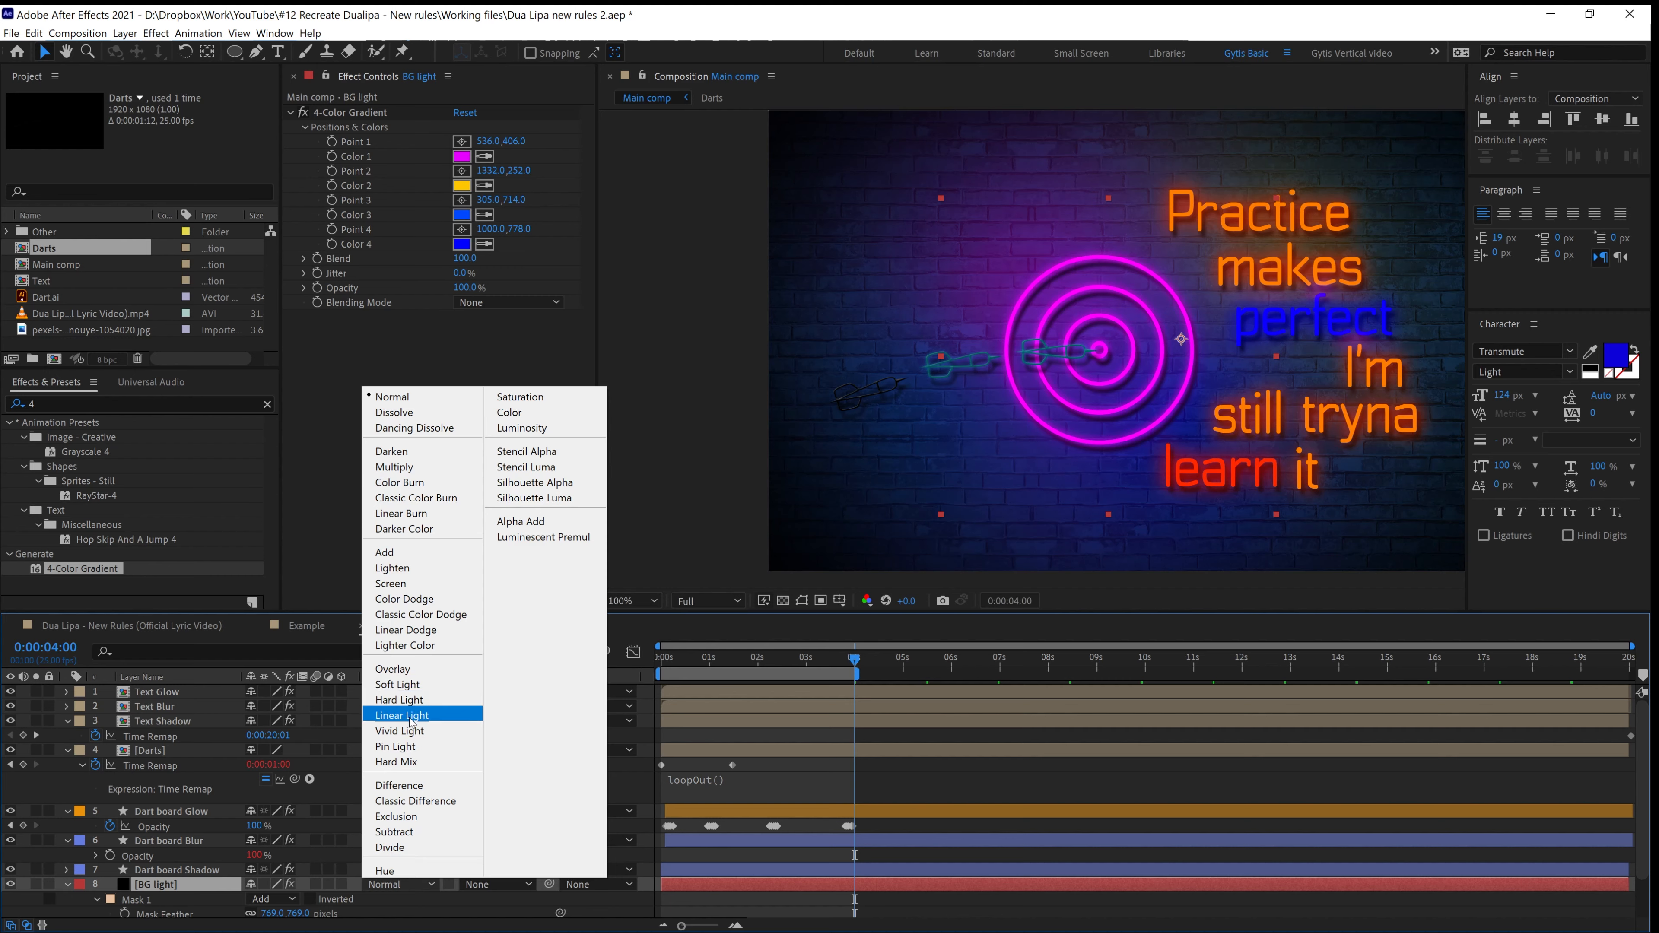
{"action": "left_click", "coordinate": [415, 732]}
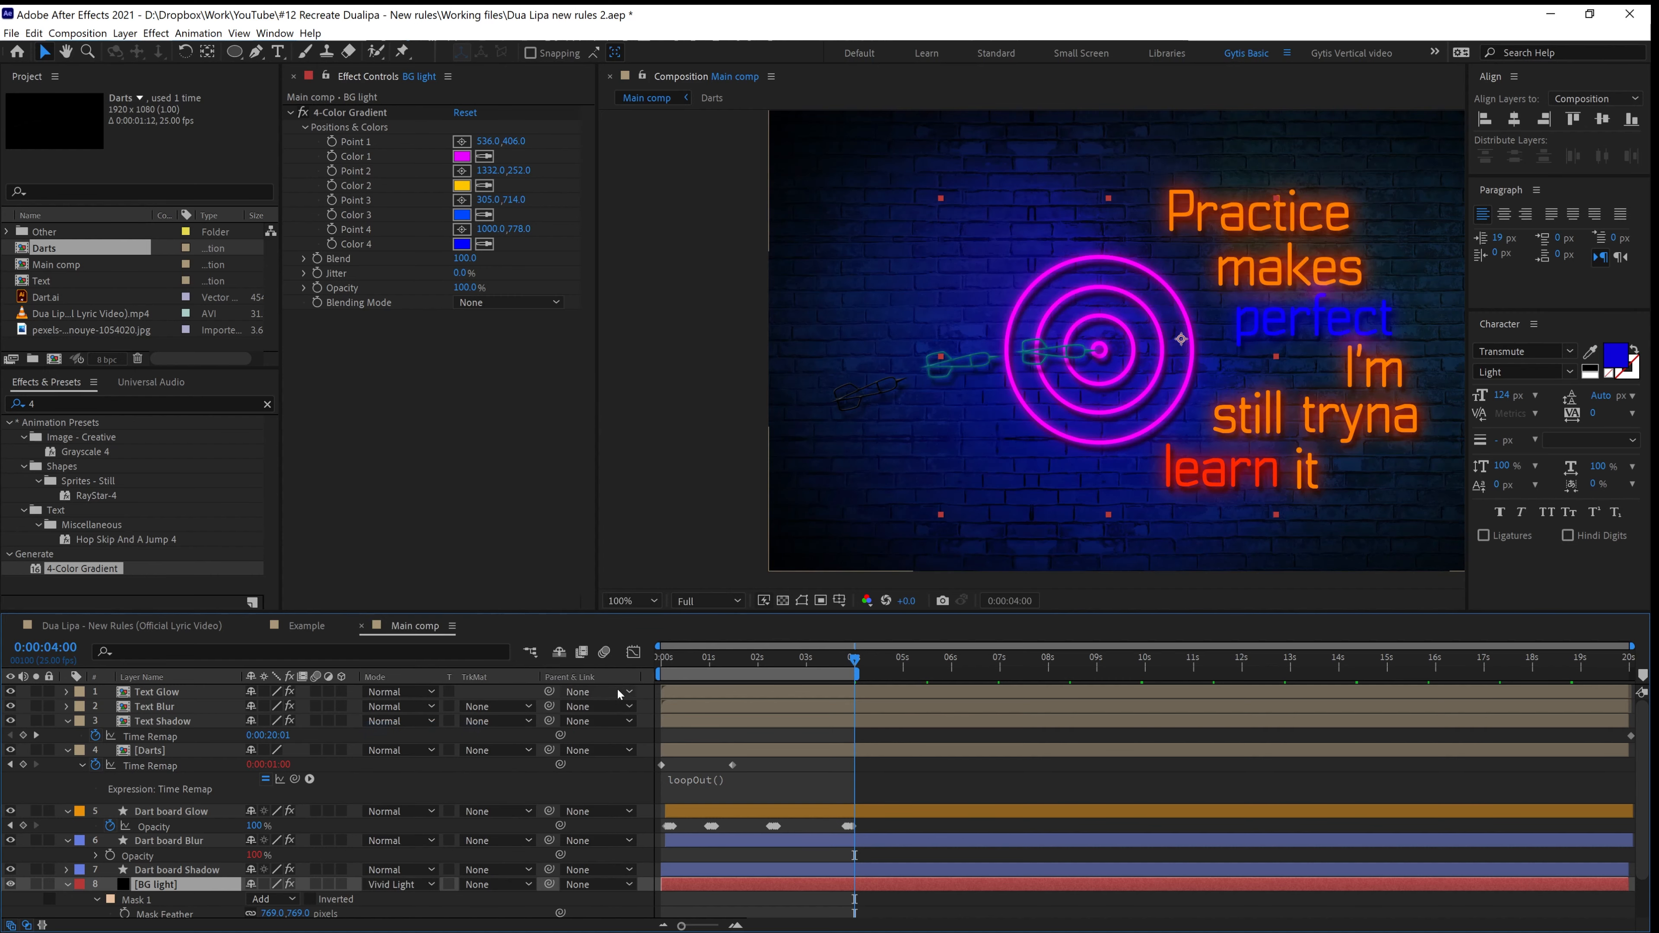
Set the BG light layer's opacity to 45% and compare the scene with the layer hidden and shown
{"action": "key", "text": "comma"}
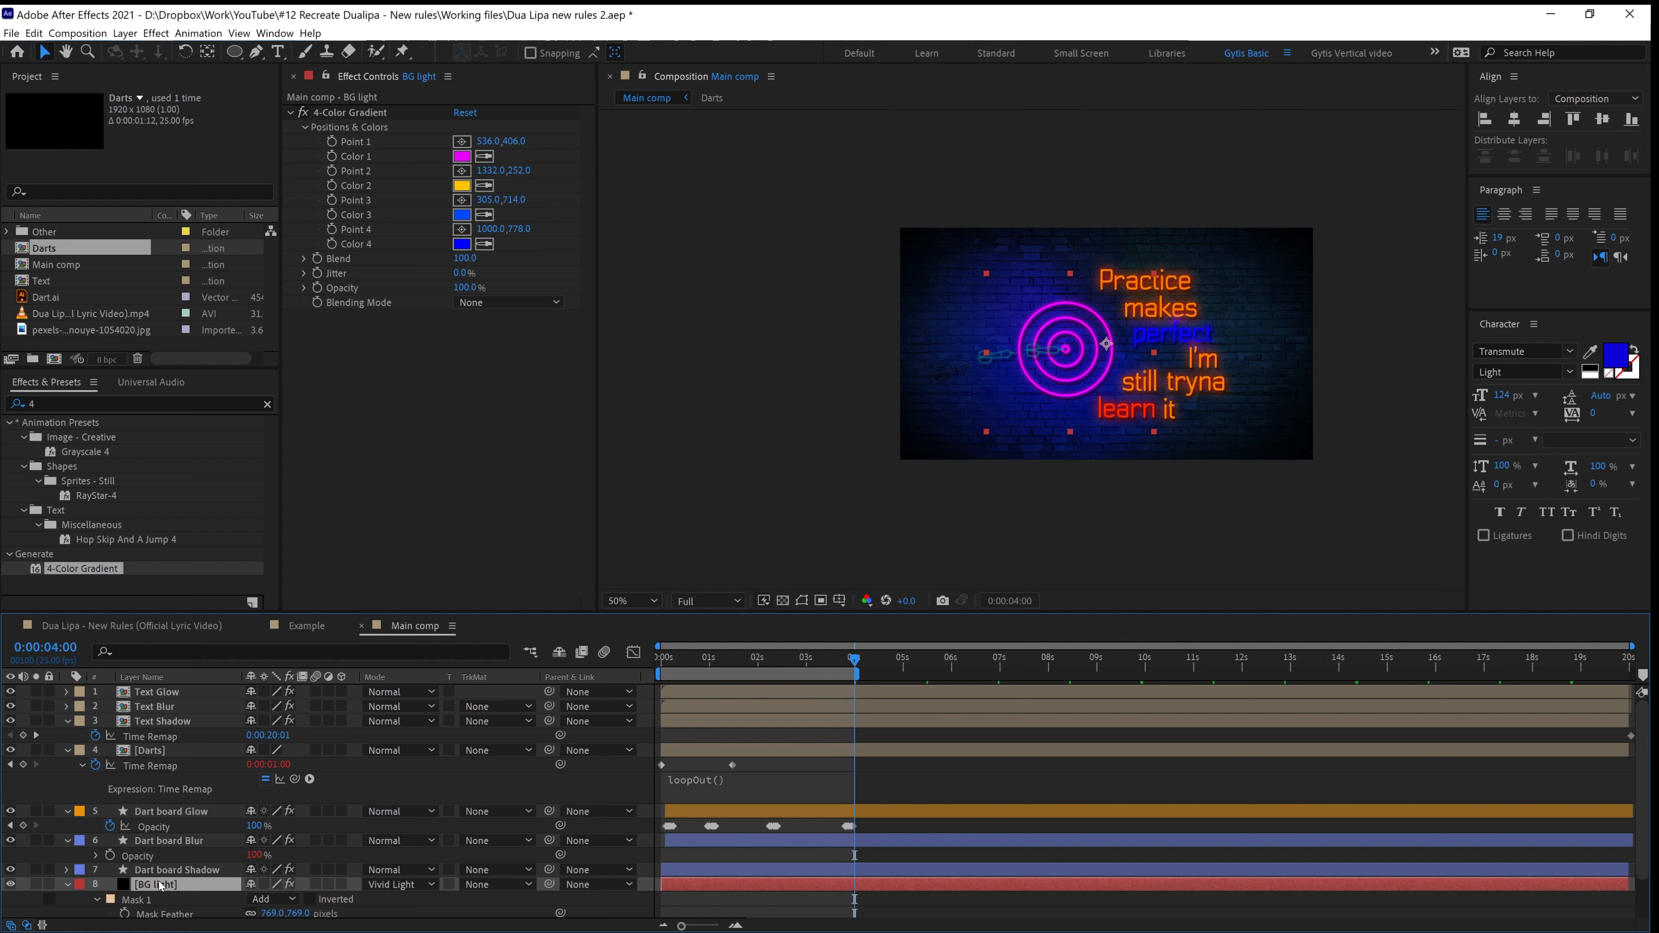
{"action": "key", "text": "t"}
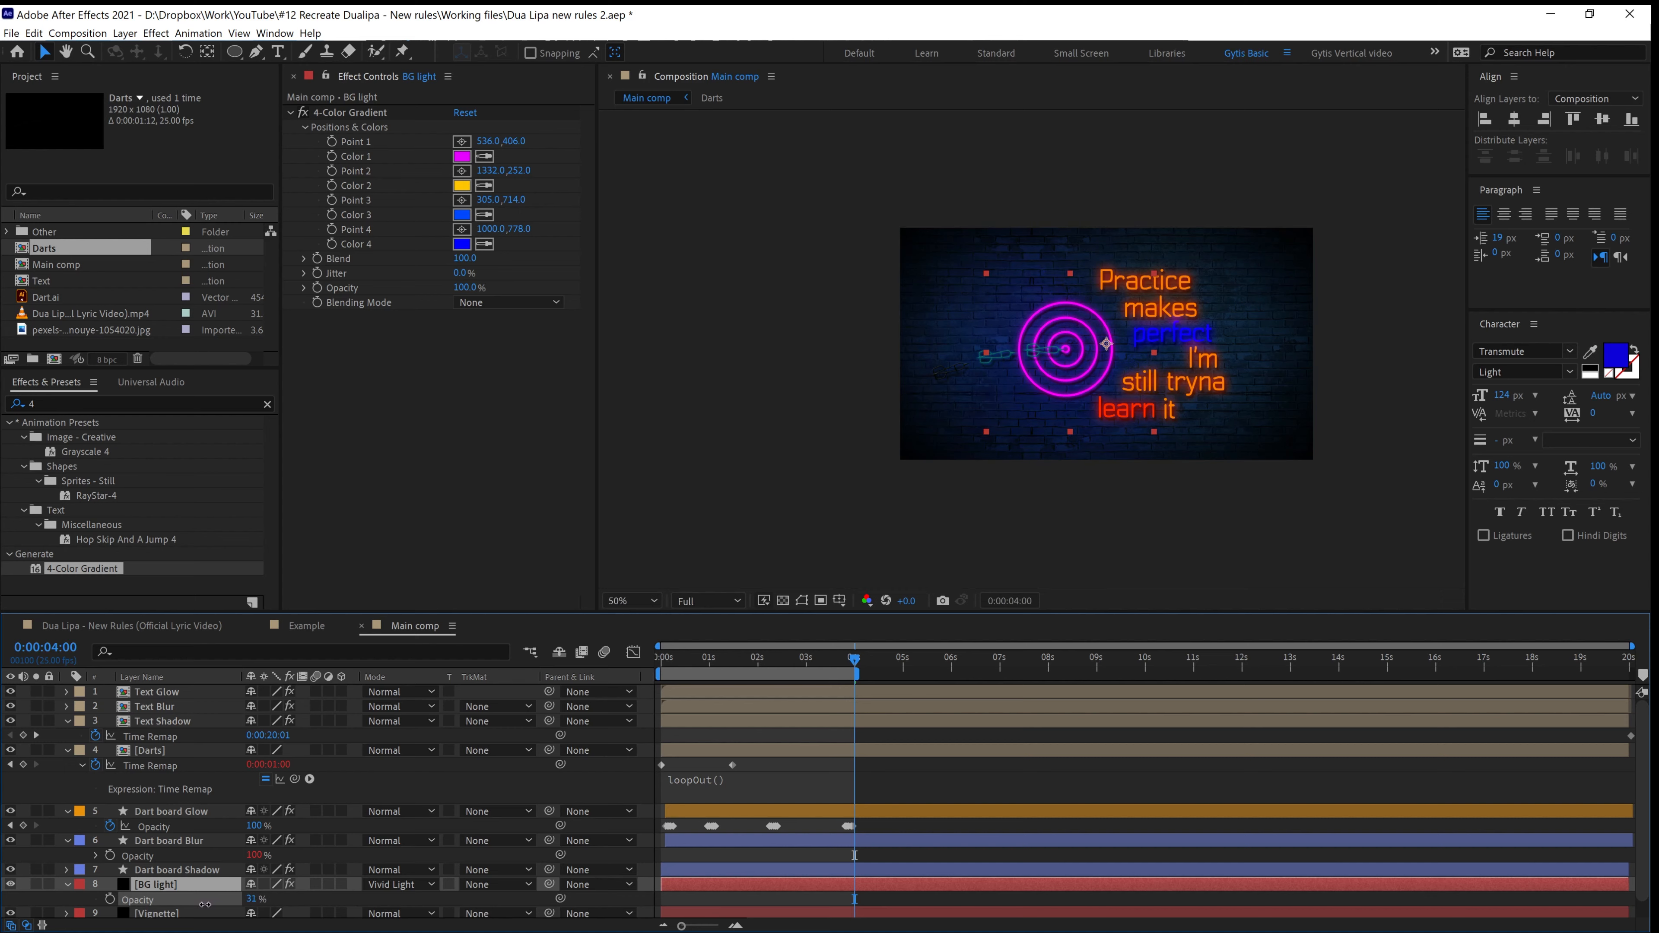
{"action": "mouse_move", "coordinate": [207, 906]}
{"action": "left_mouse_down"}
{"action": "mouse_move", "coordinate": [186, 909]}
{"action": "mouse_move", "coordinate": [229, 912]}
{"action": "left_mouse_up"}
{"action": "left_click", "coordinate": [1060, 533]}
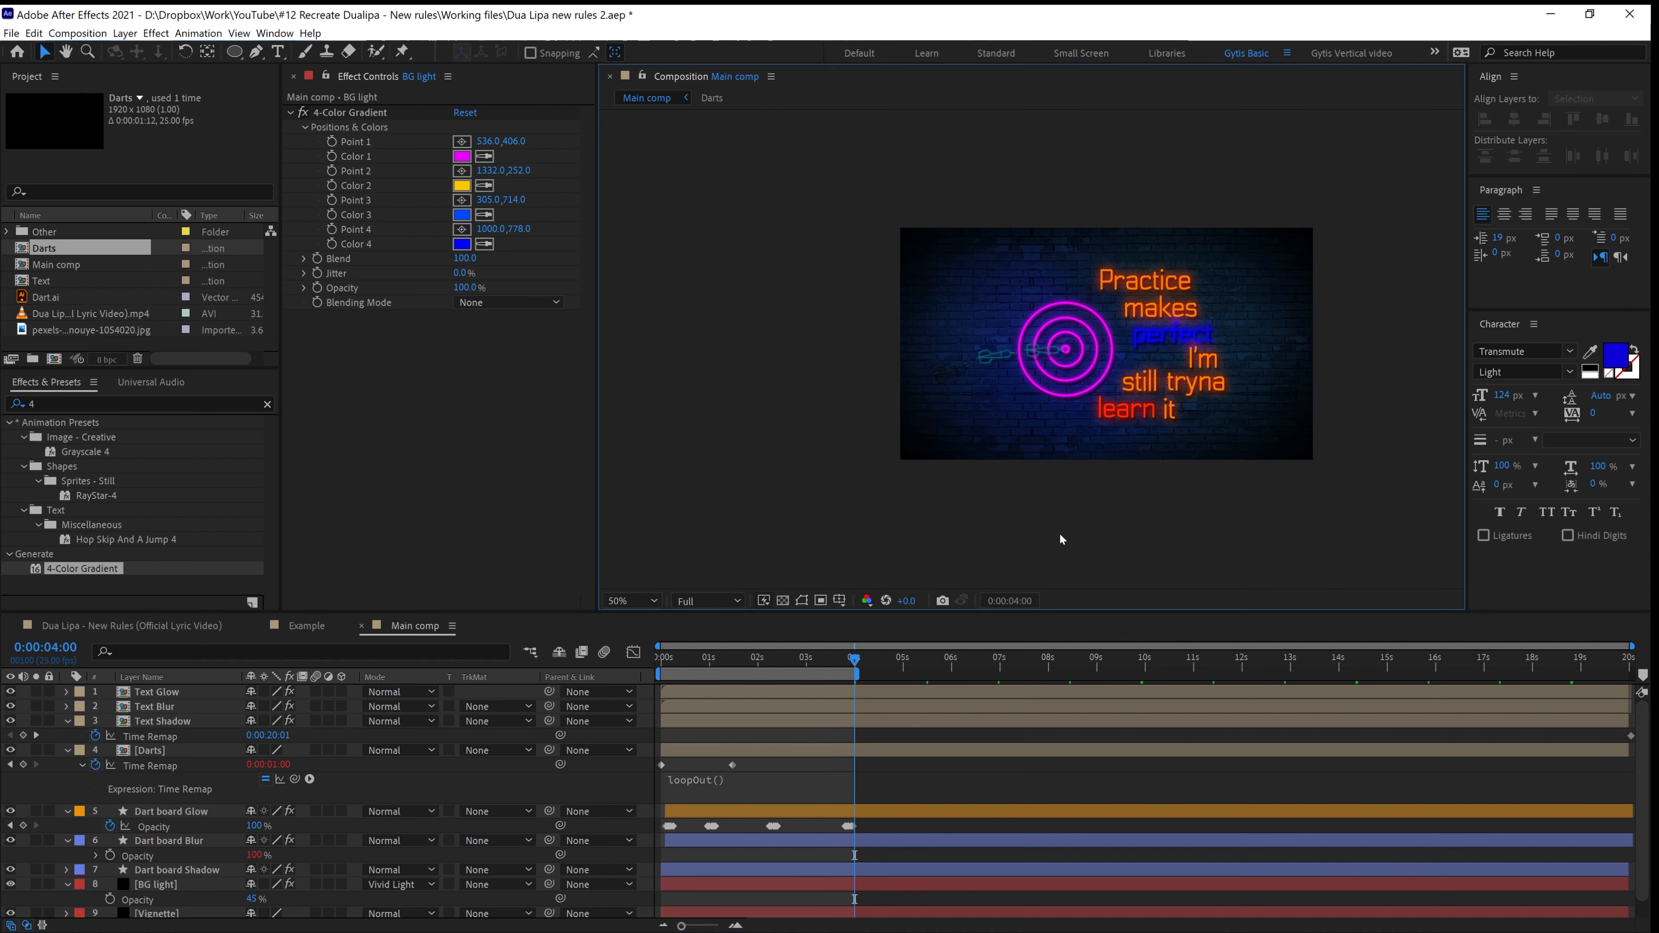
{"action": "left_click", "coordinate": [151, 885]}
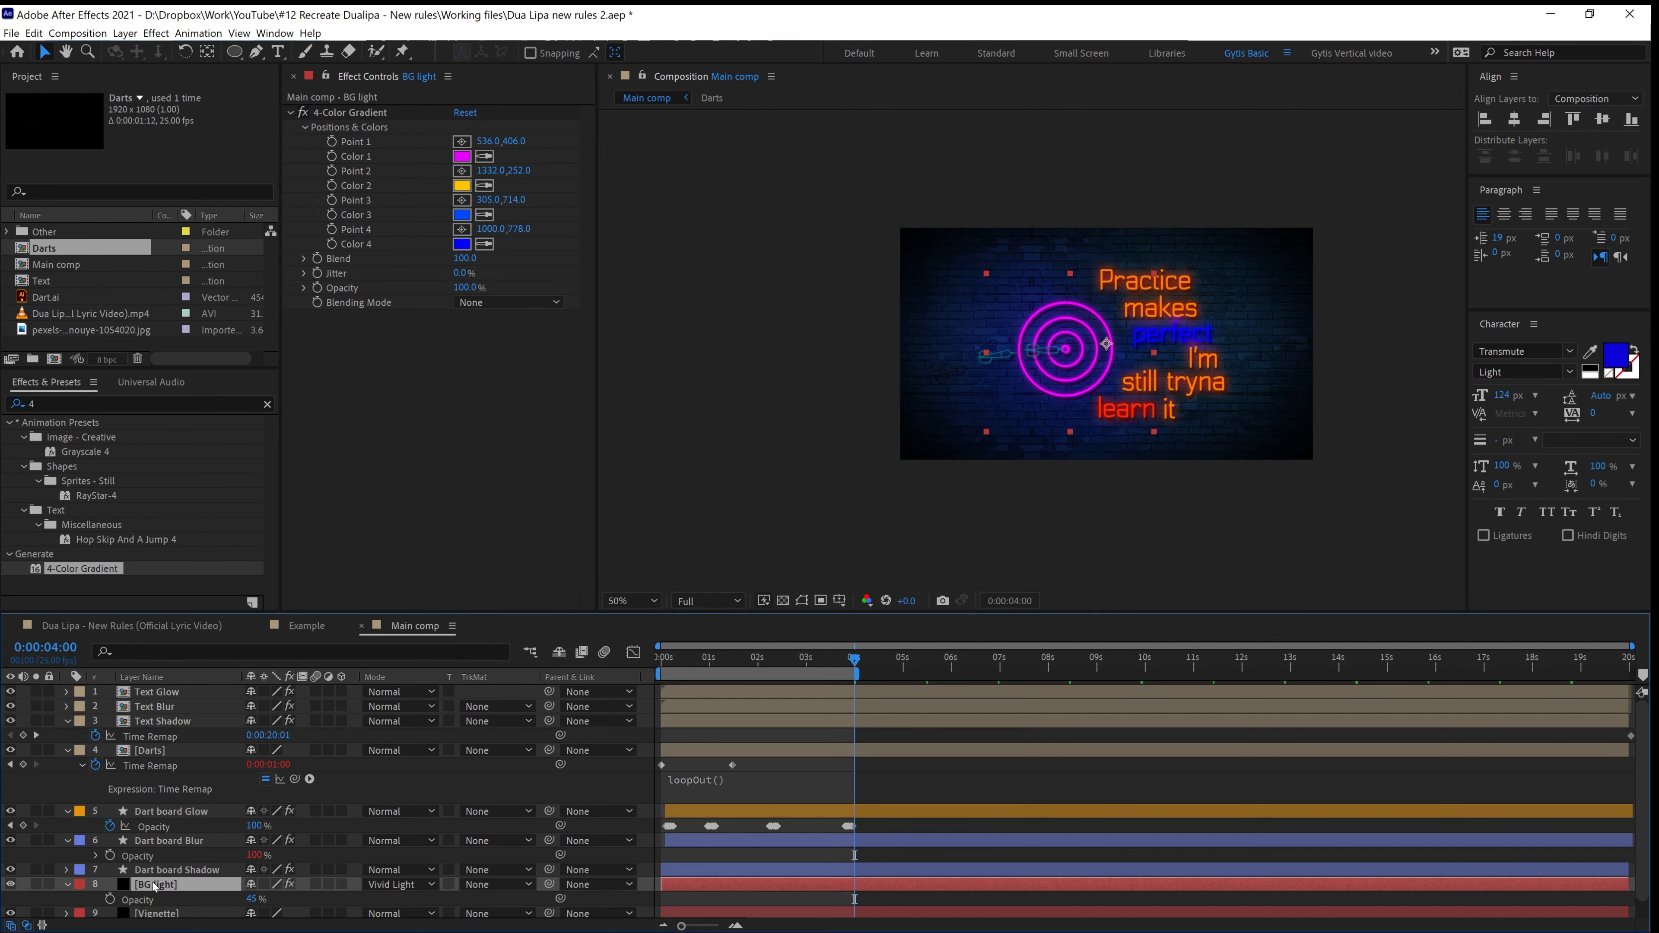
{"action": "left_click", "coordinate": [10, 885]}
{"action": "left_click", "coordinate": [10, 885]}
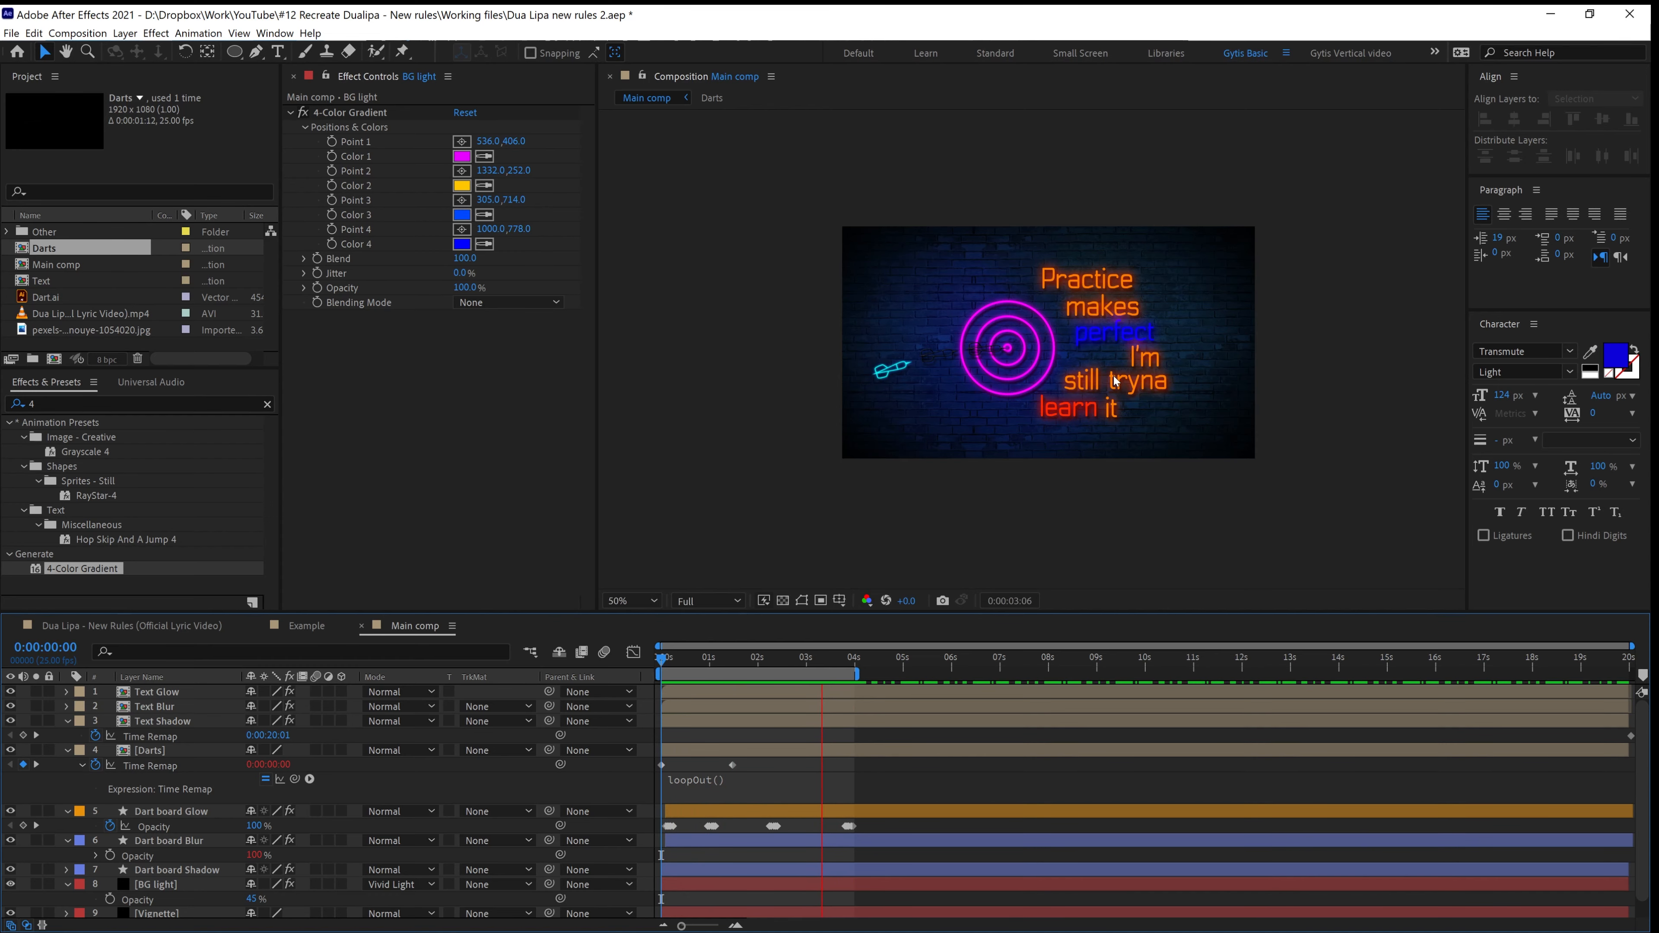
Select every layer in Main comp, from Text Glow to the brick background image, and collapse their expanded properties
{"action": "left_click", "coordinate": [151, 696]}
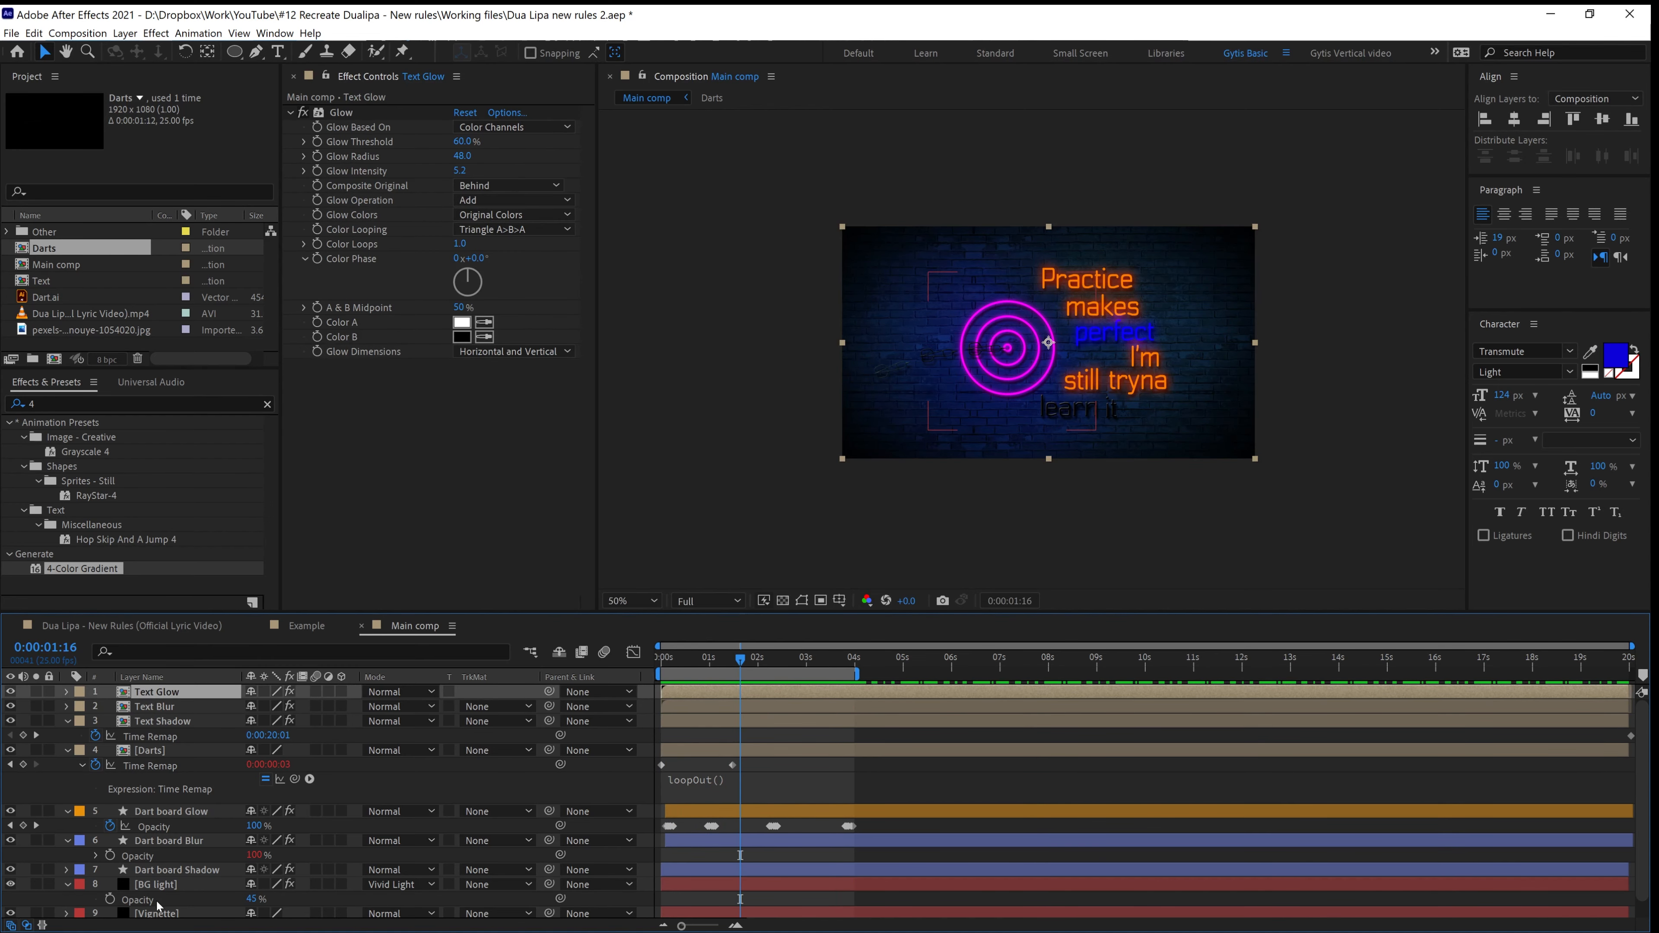
{"action": "scroll", "coordinate": [161, 909], "scroll_direction": "down", "scroll_amount": 1}
{"action": "left_click", "coordinate": [155, 915], "text": "shift"}
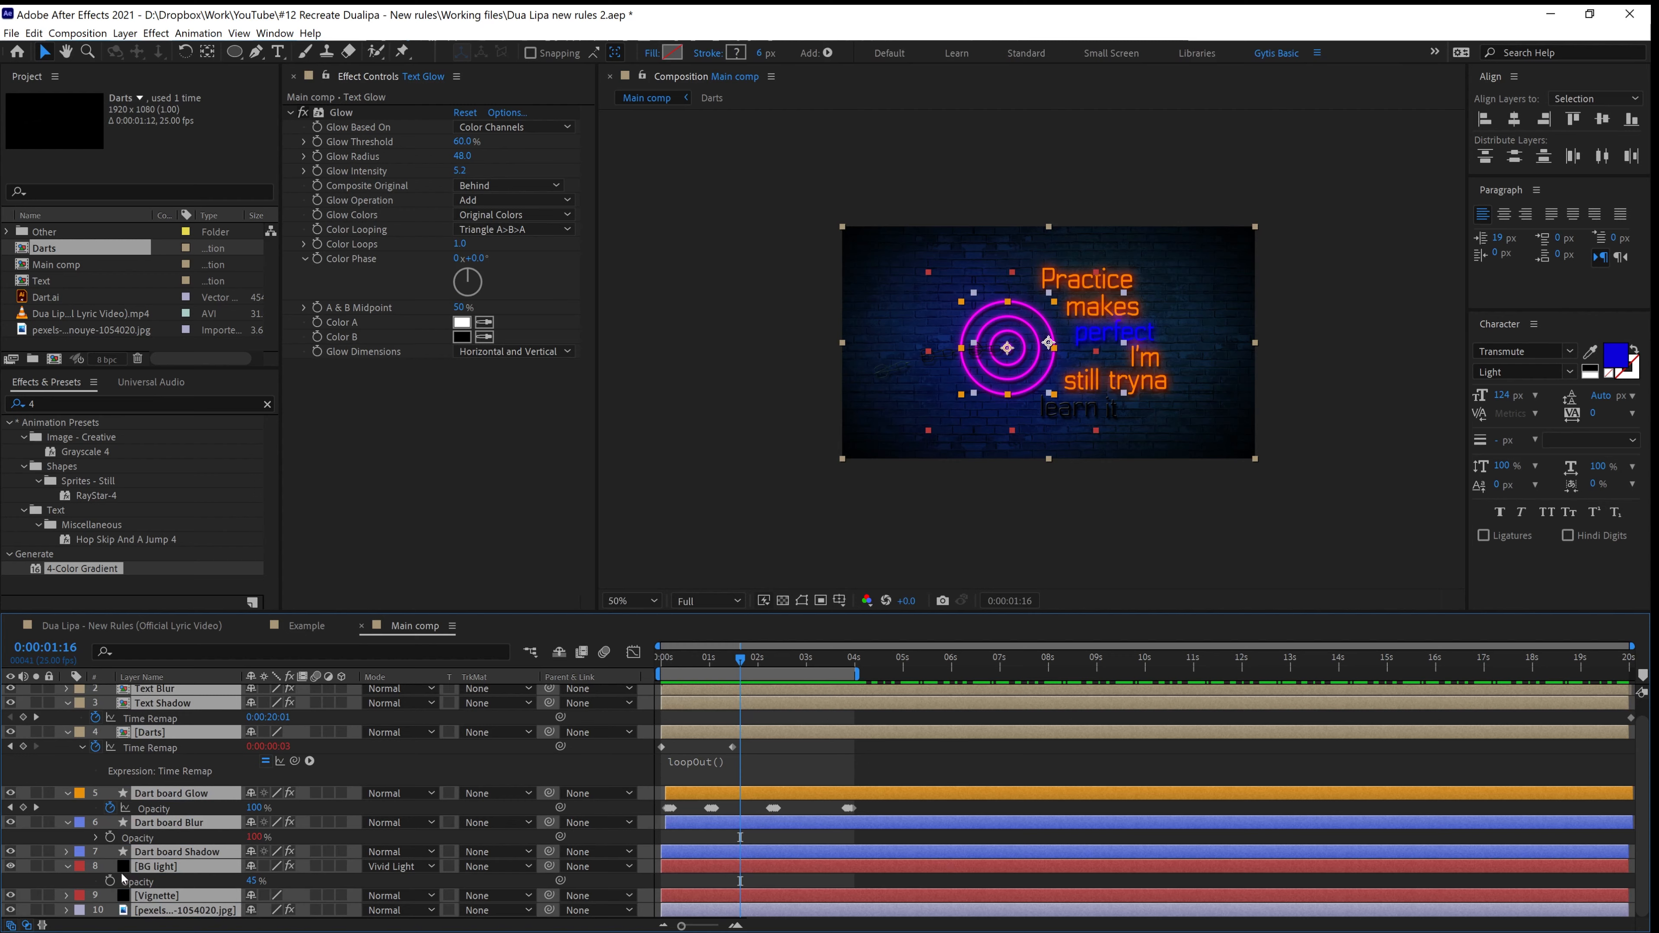
{"action": "left_click", "coordinate": [79, 864], "text": "ctrl"}
{"action": "left_click", "coordinate": [124, 895]}
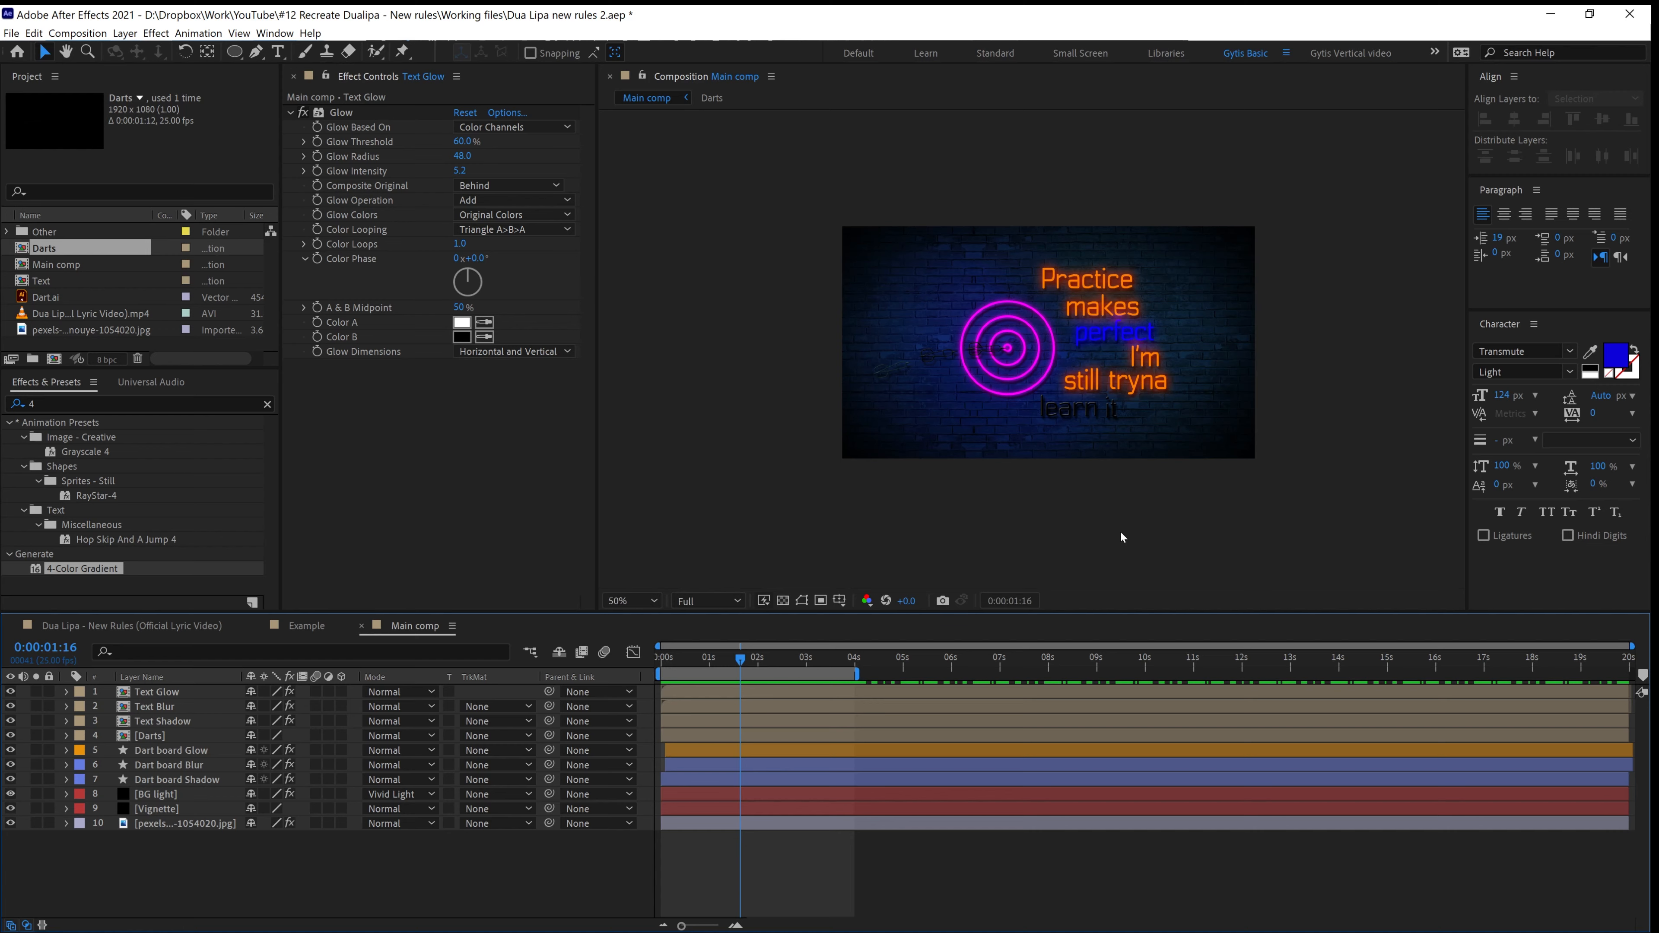
Create a black 1920 × 1080 solid named Smoke above all other layers in Main comp
{"action": "right_click", "coordinate": [454, 896]}
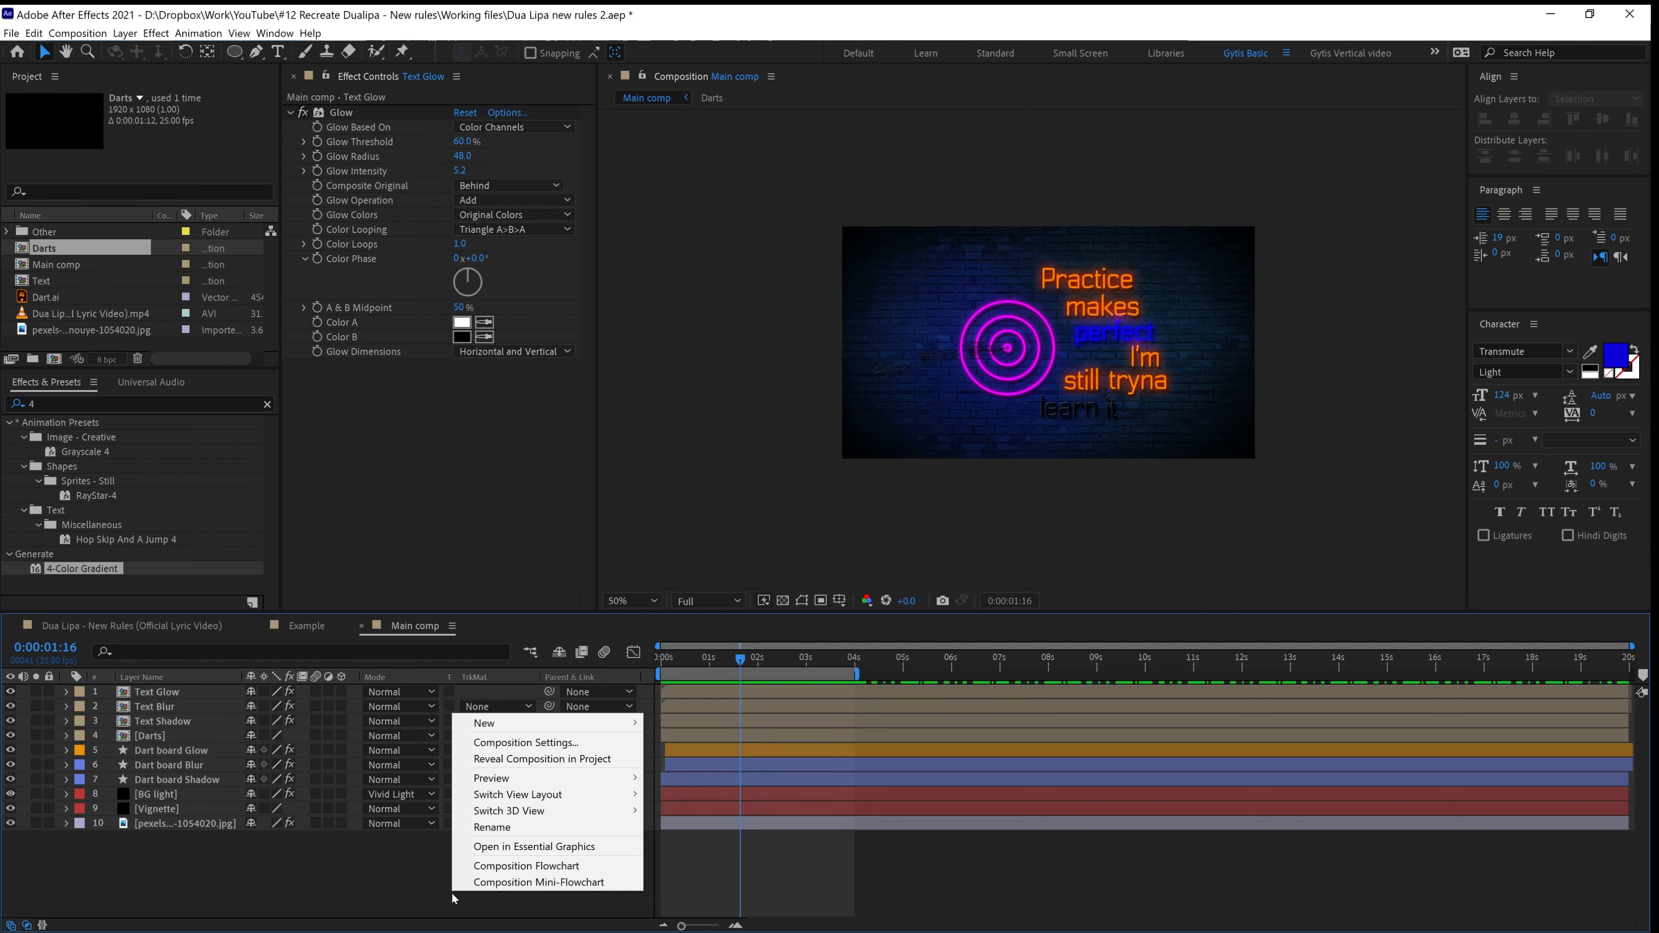
{"action": "mouse_move", "coordinate": [574, 723]}
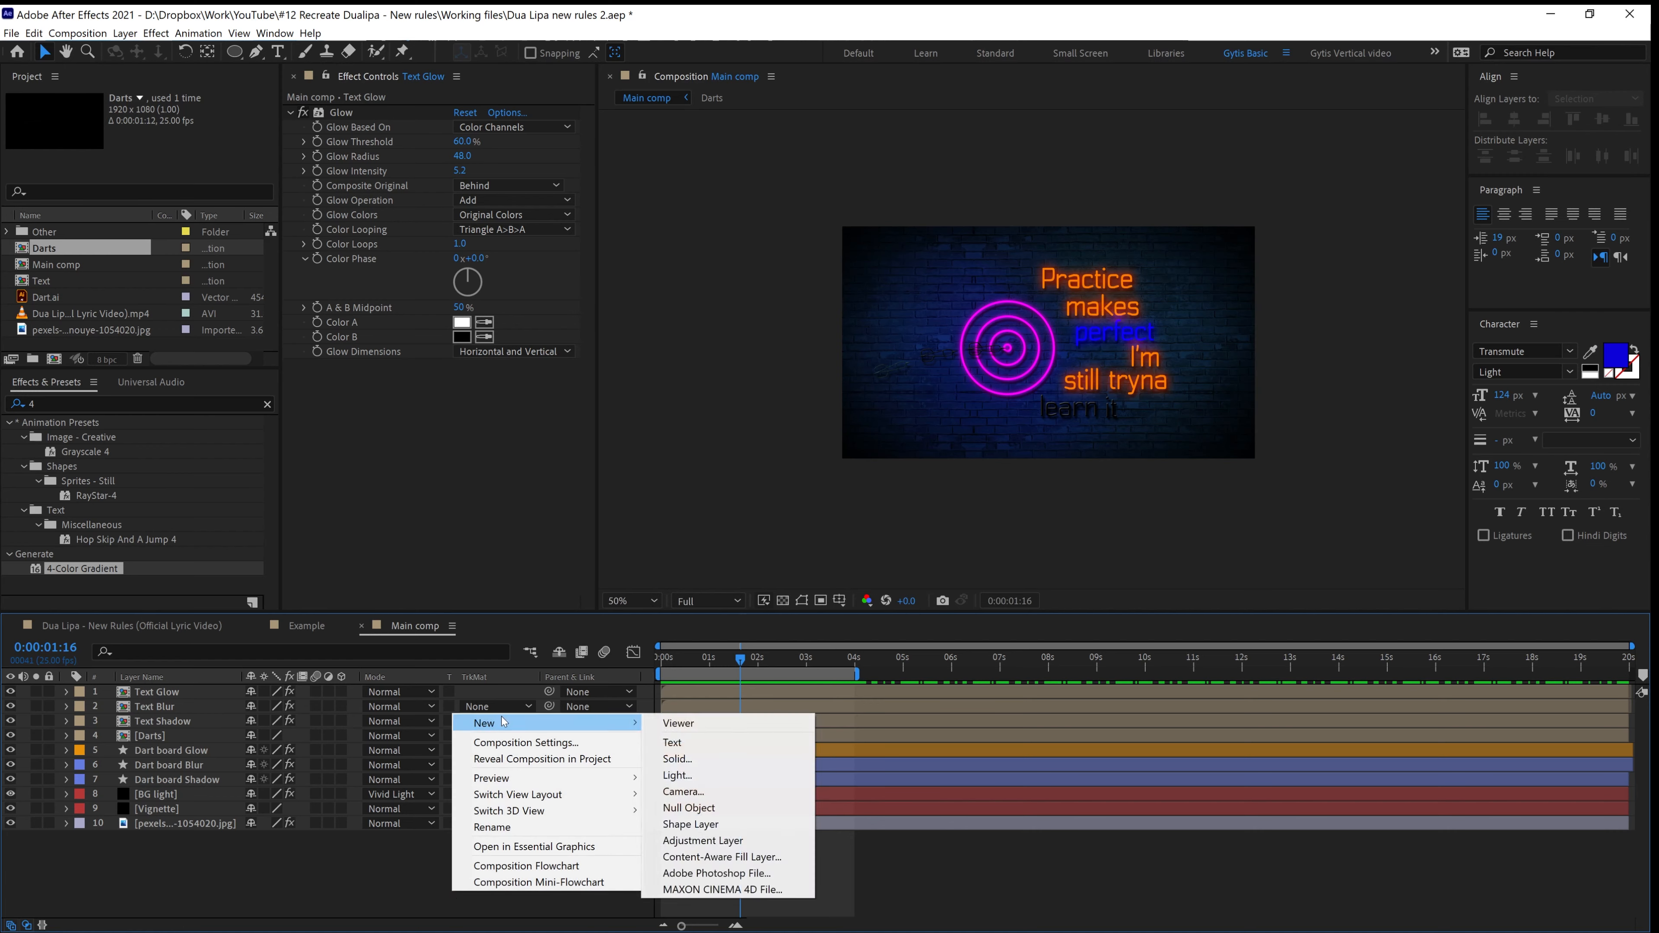
{"action": "left_click", "coordinate": [688, 759]}
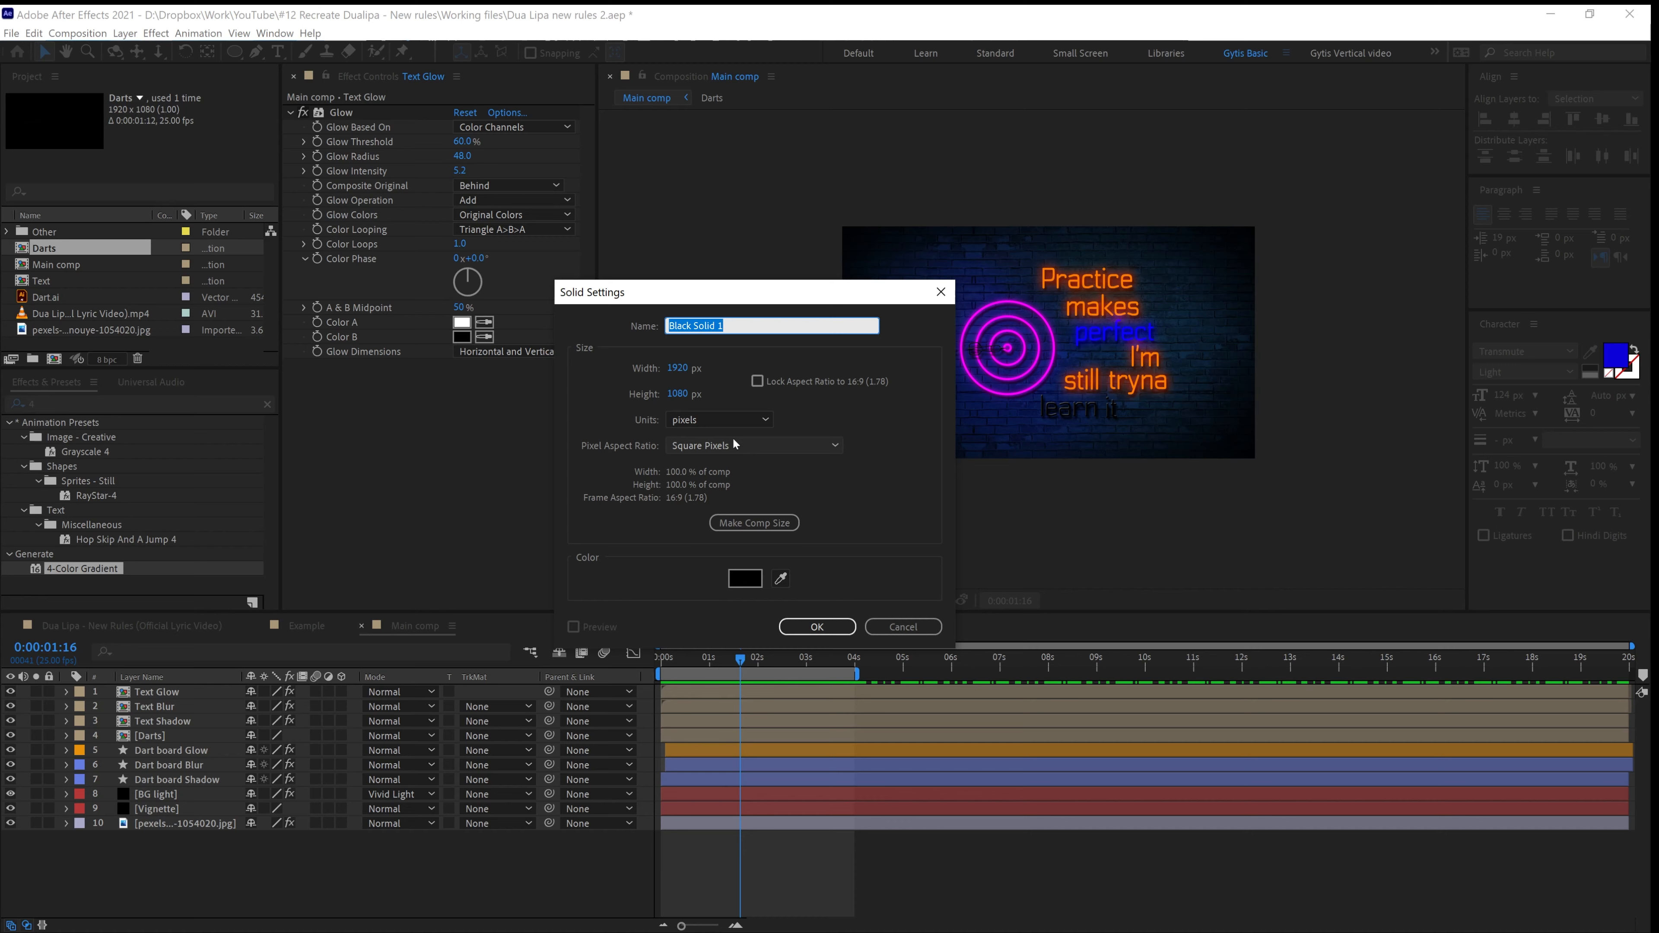
{"action": "type", "text": "Sma"}
{"action": "type", "text": "ke"}
{"action": "key", "text": "Return"}
Apply the Fractal Noise effect to the Smoke layer
{"action": "left_click", "coordinate": [8, 403]}
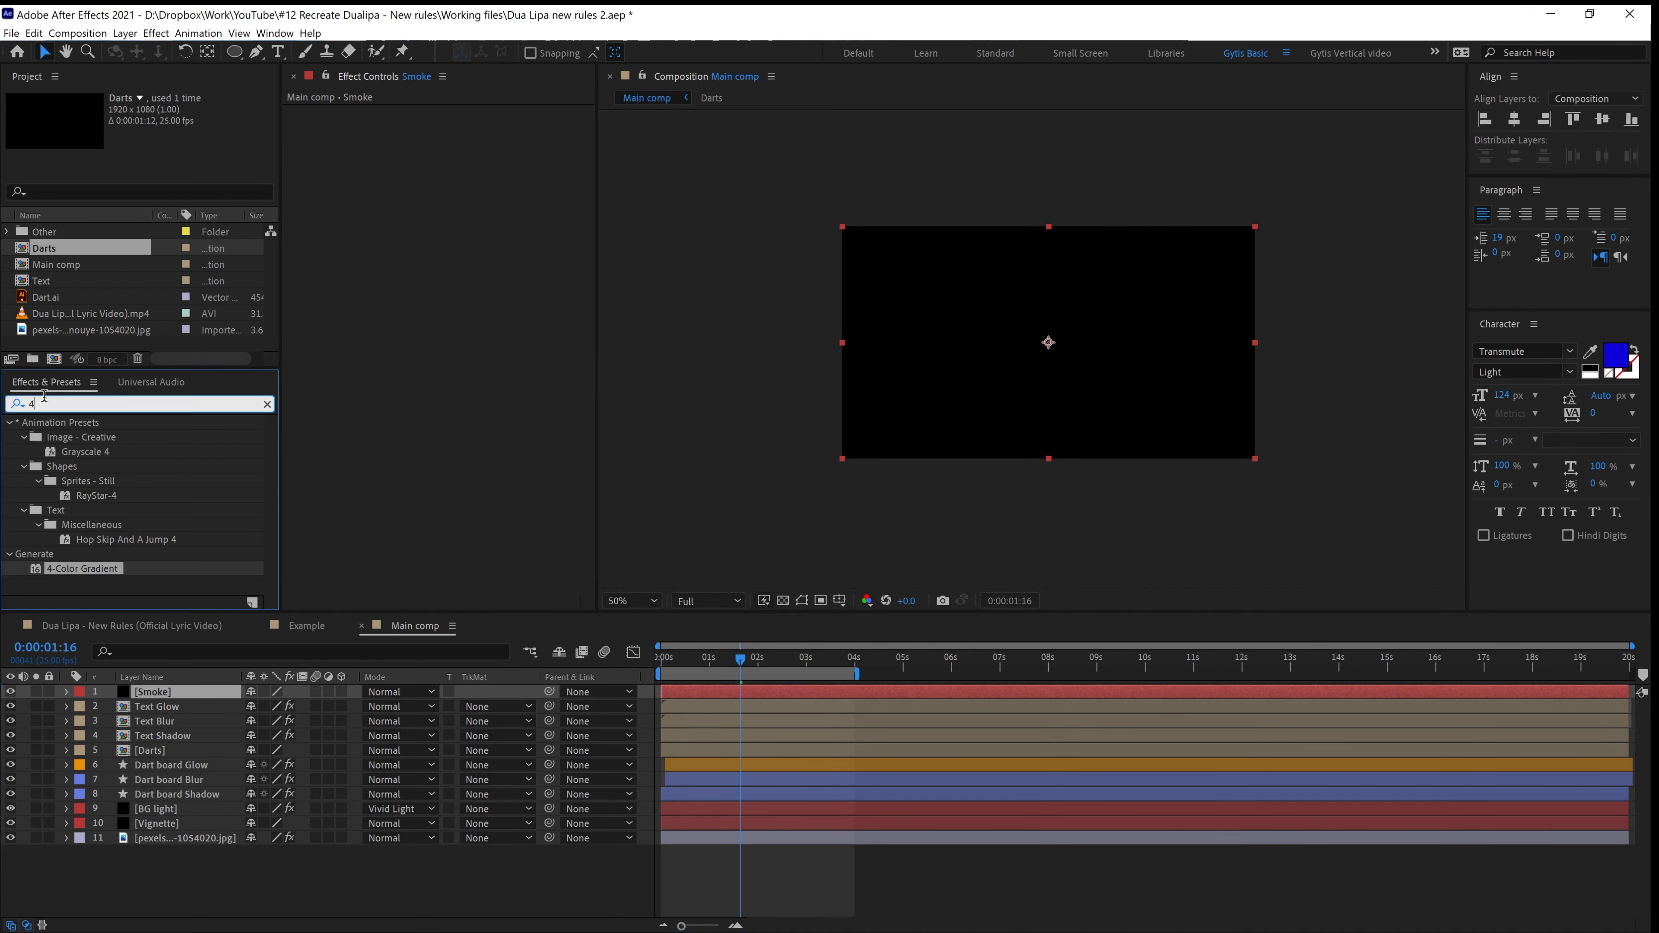
{"action": "type", "text": "fra"}
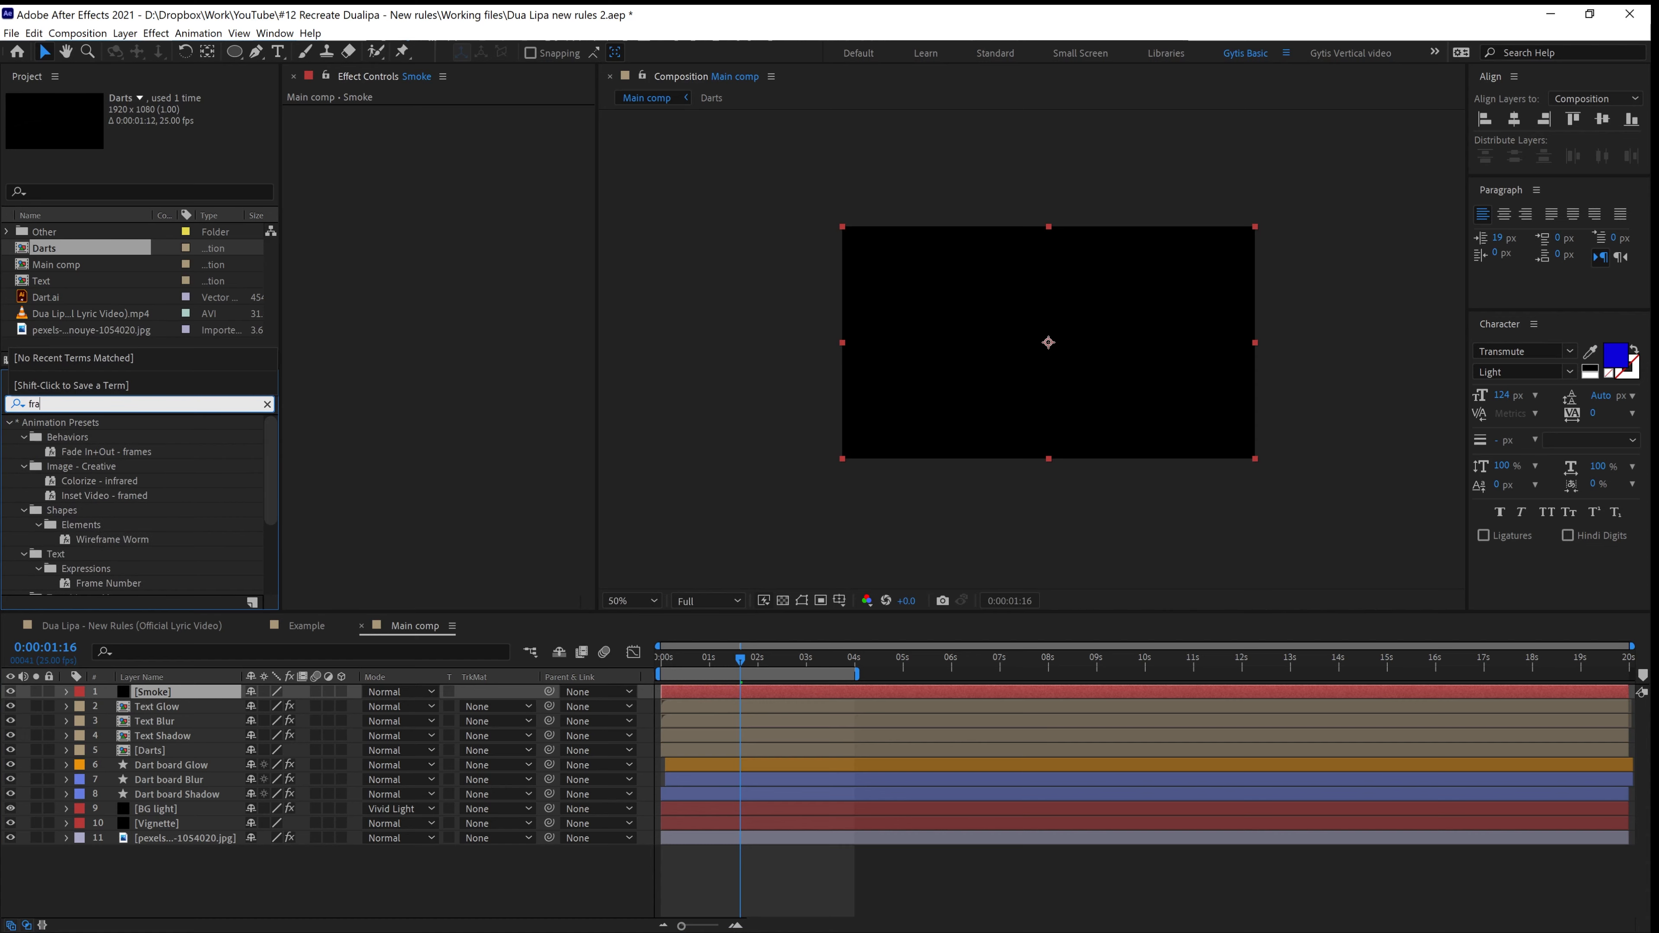
{"action": "type", "text": "c"}
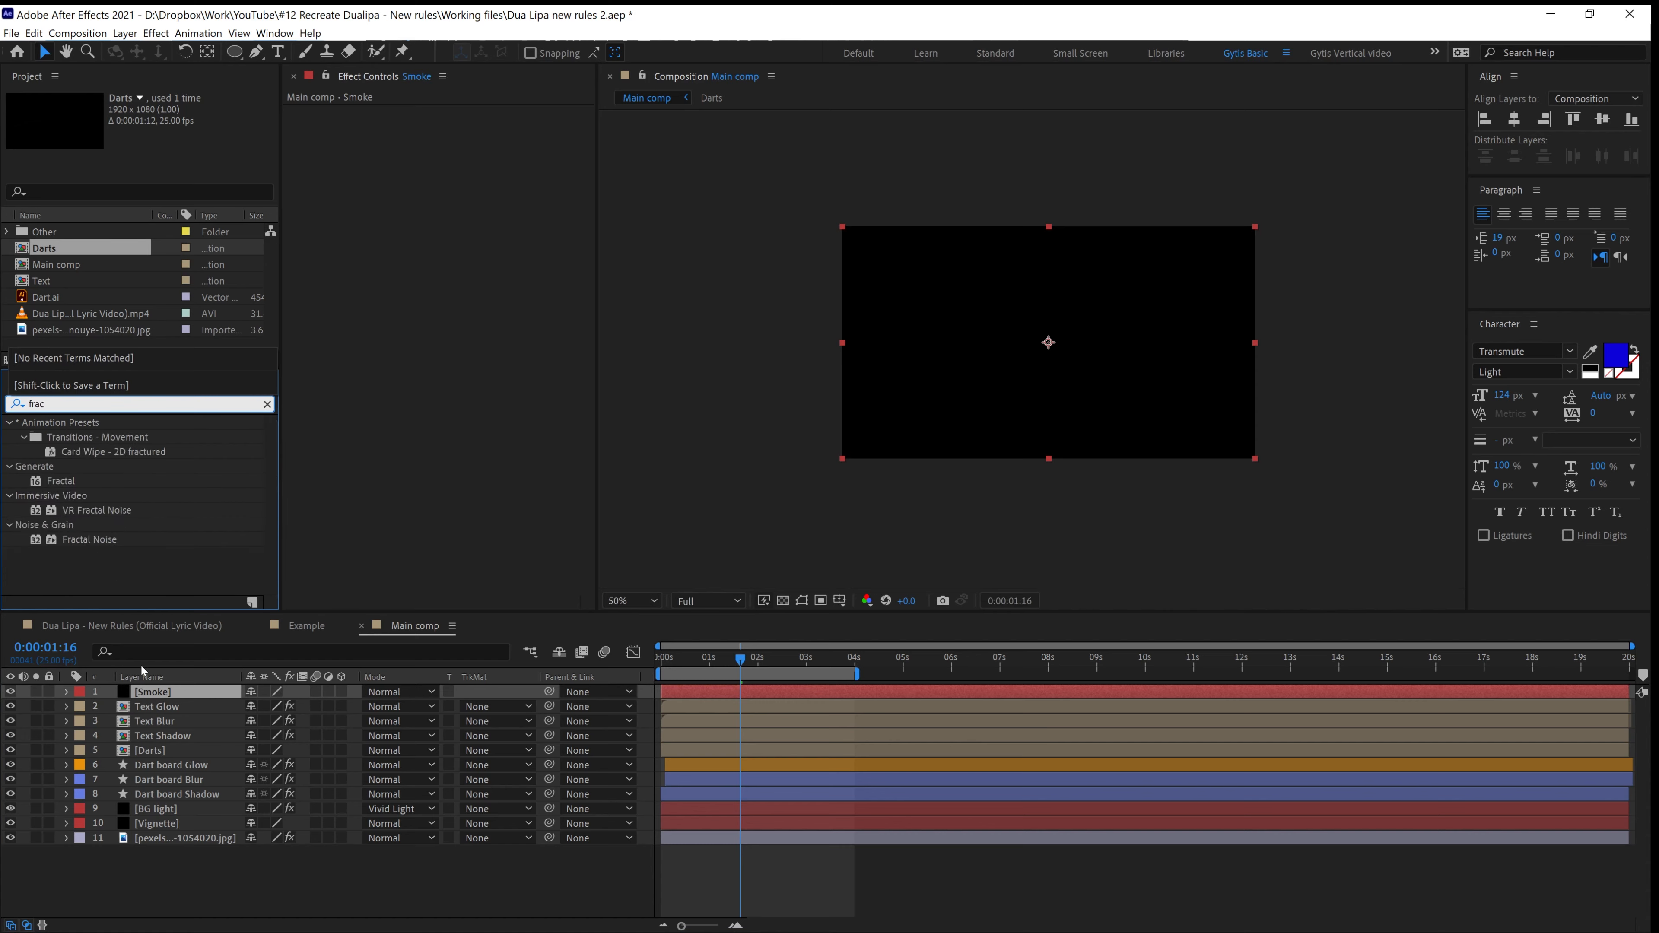
{"action": "double_click", "coordinate": [91, 538]}
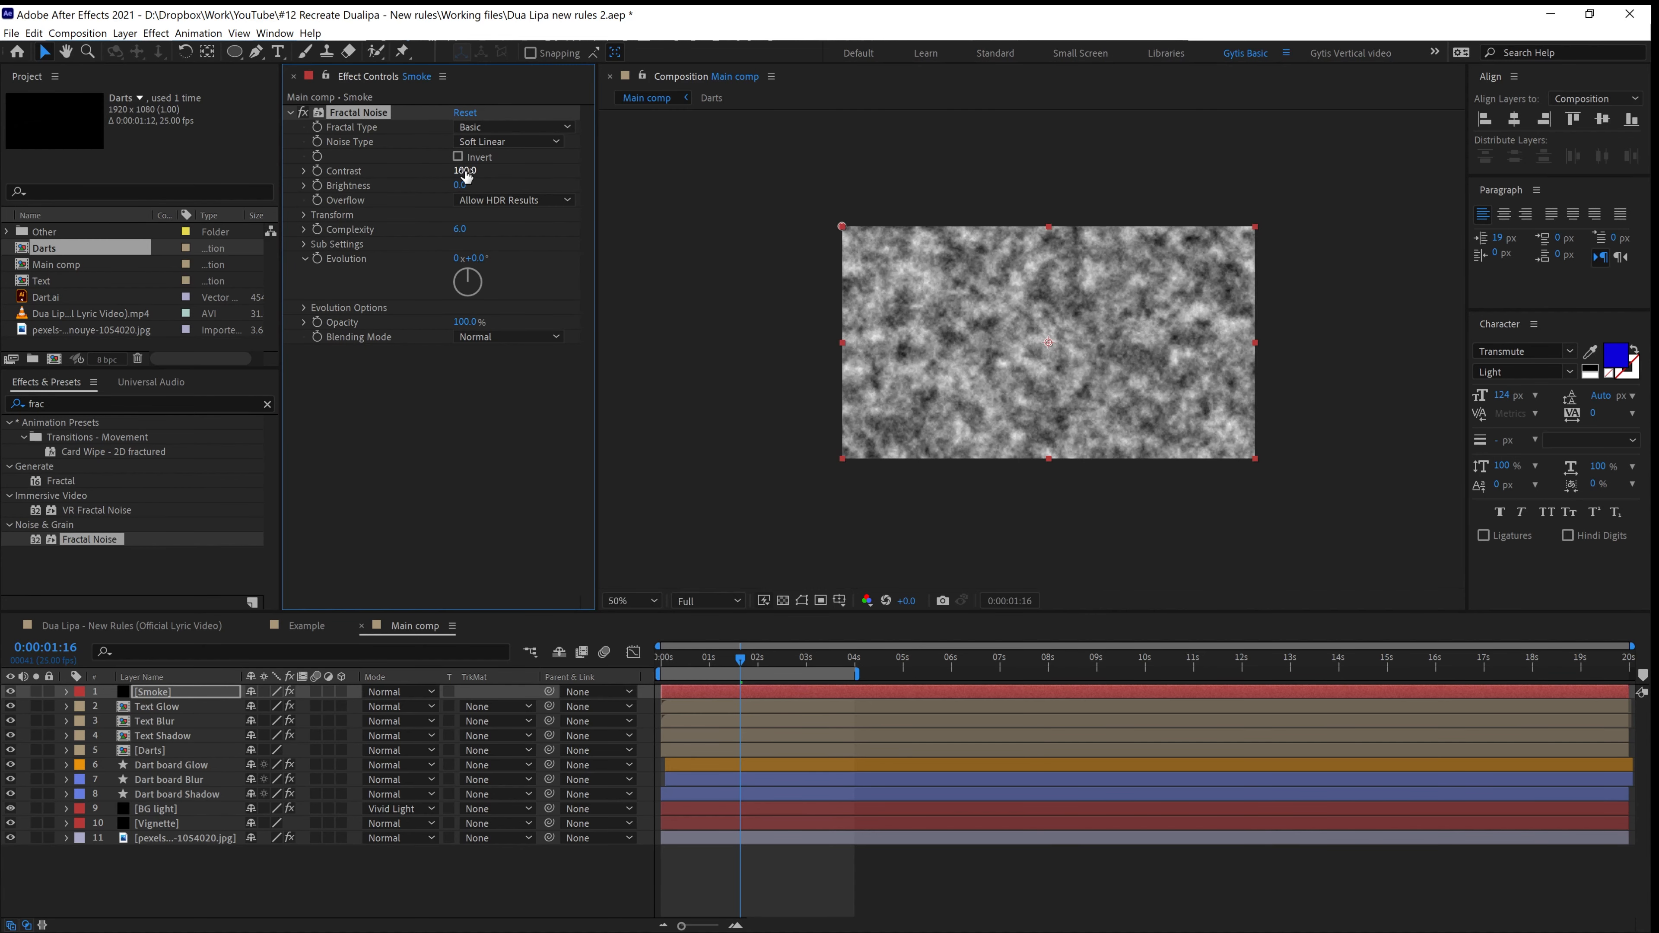
Set the Smoke layer's Fractal Noise contrast to 511 and brightness to -31, and invert the noise
{"action": "left_click_drag", "start_coordinate": [465, 175], "coordinate": [824, 192]}
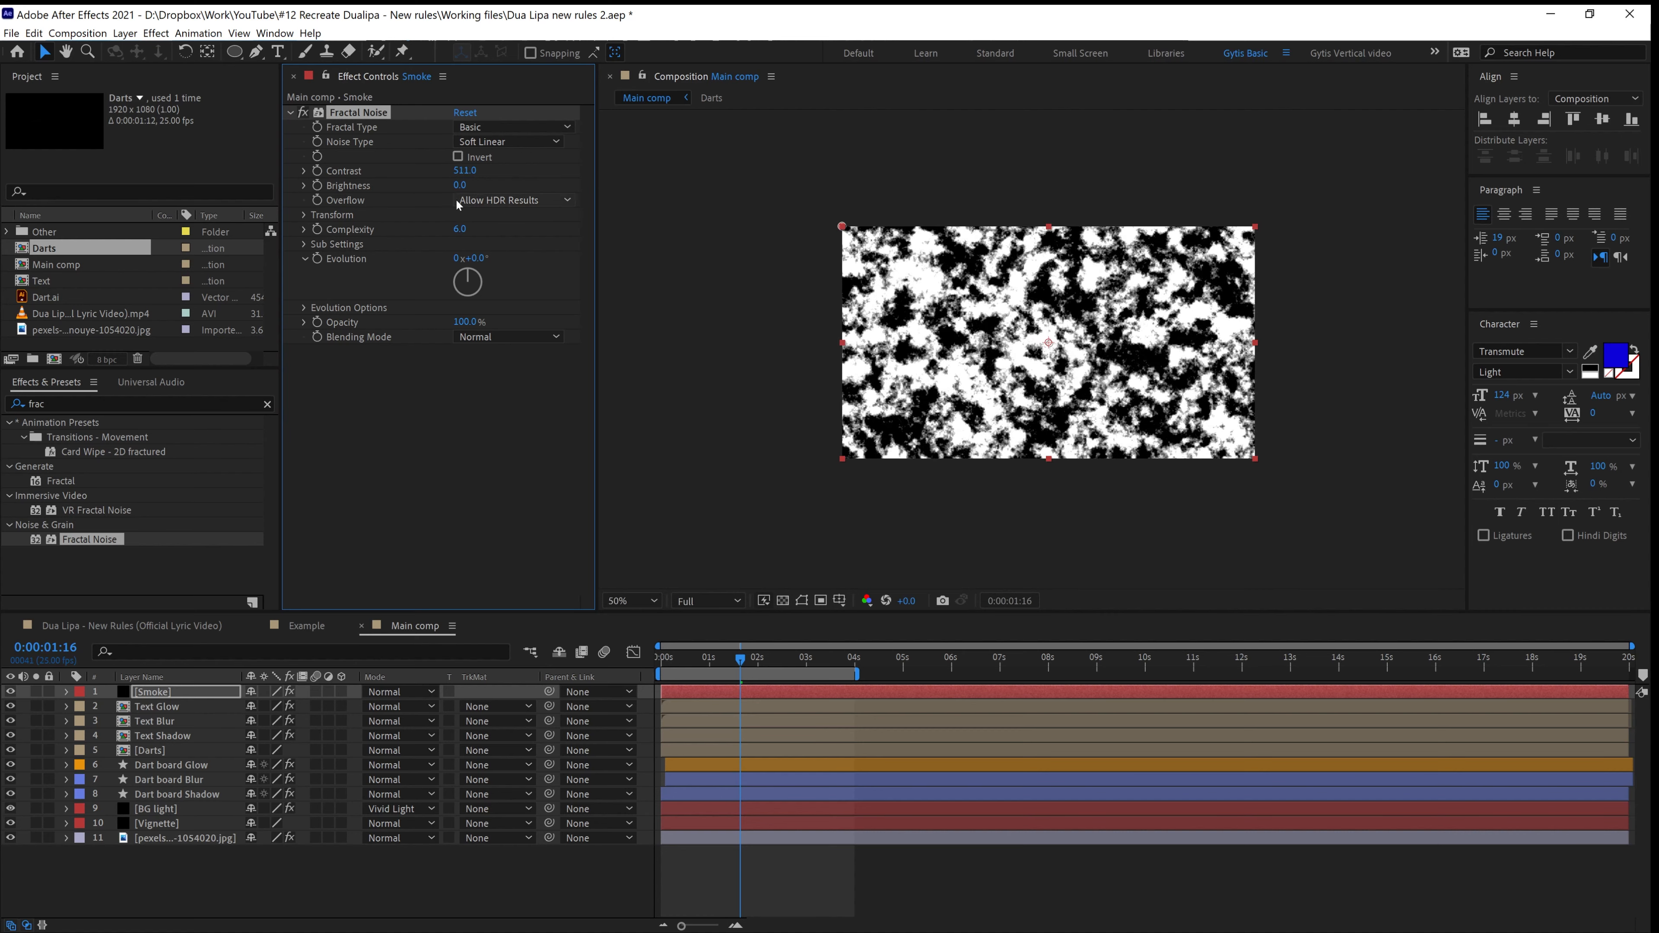
{"action": "left_click_drag", "start_coordinate": [460, 185], "coordinate": [441, 191]}
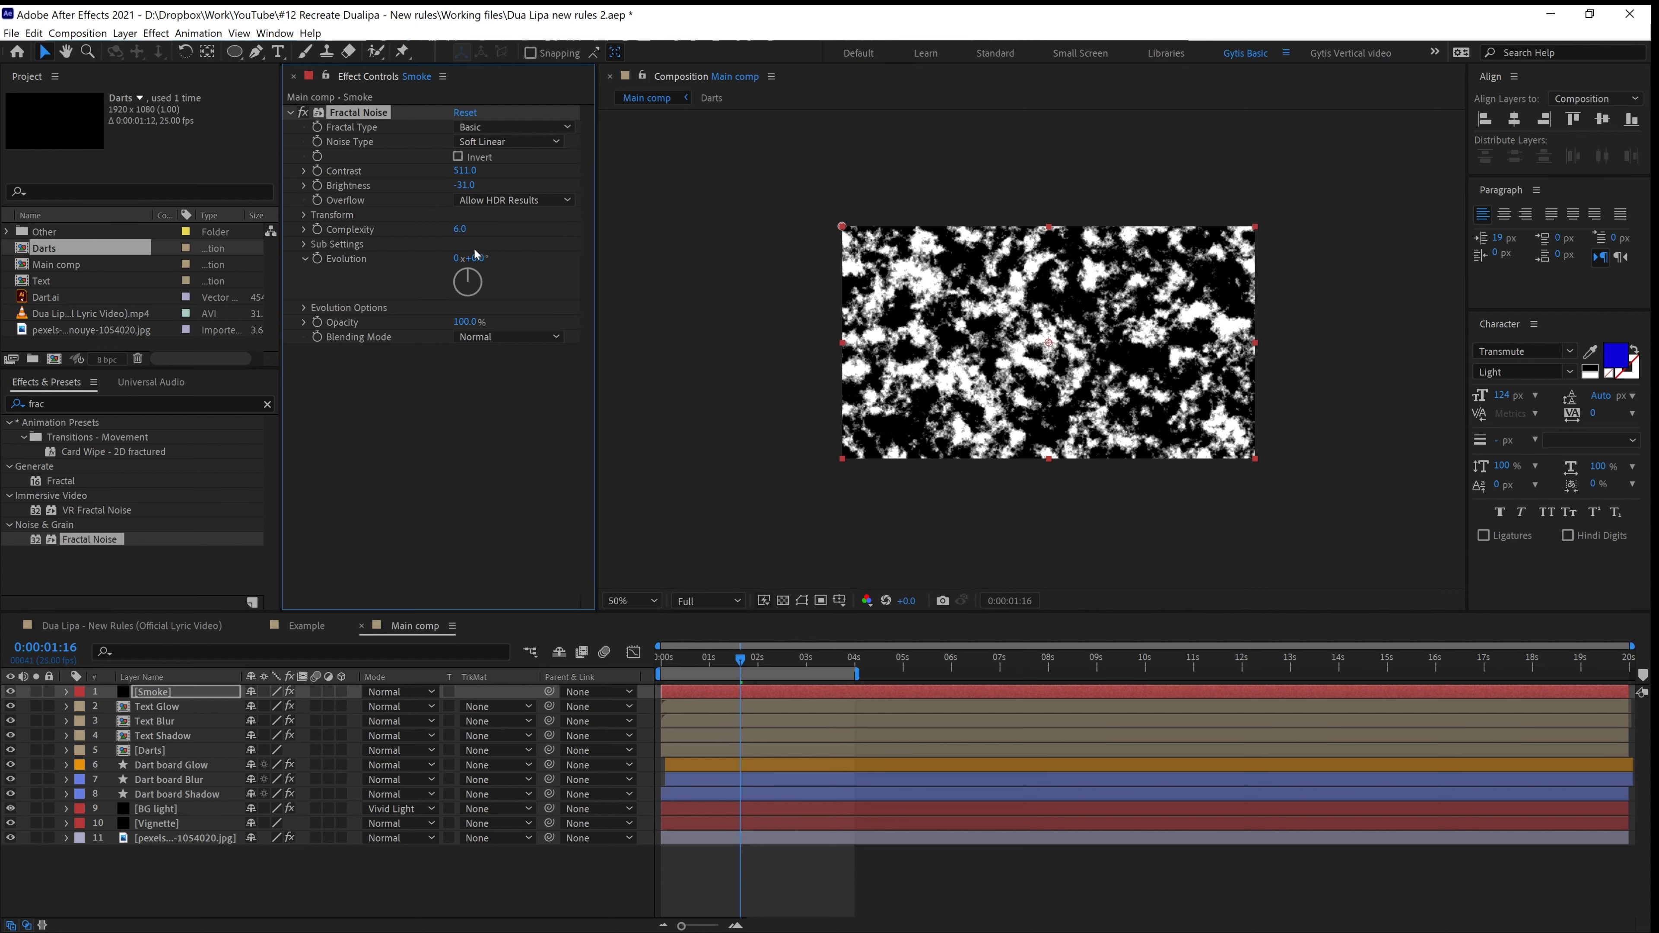
{"action": "left_click", "coordinate": [457, 157]}
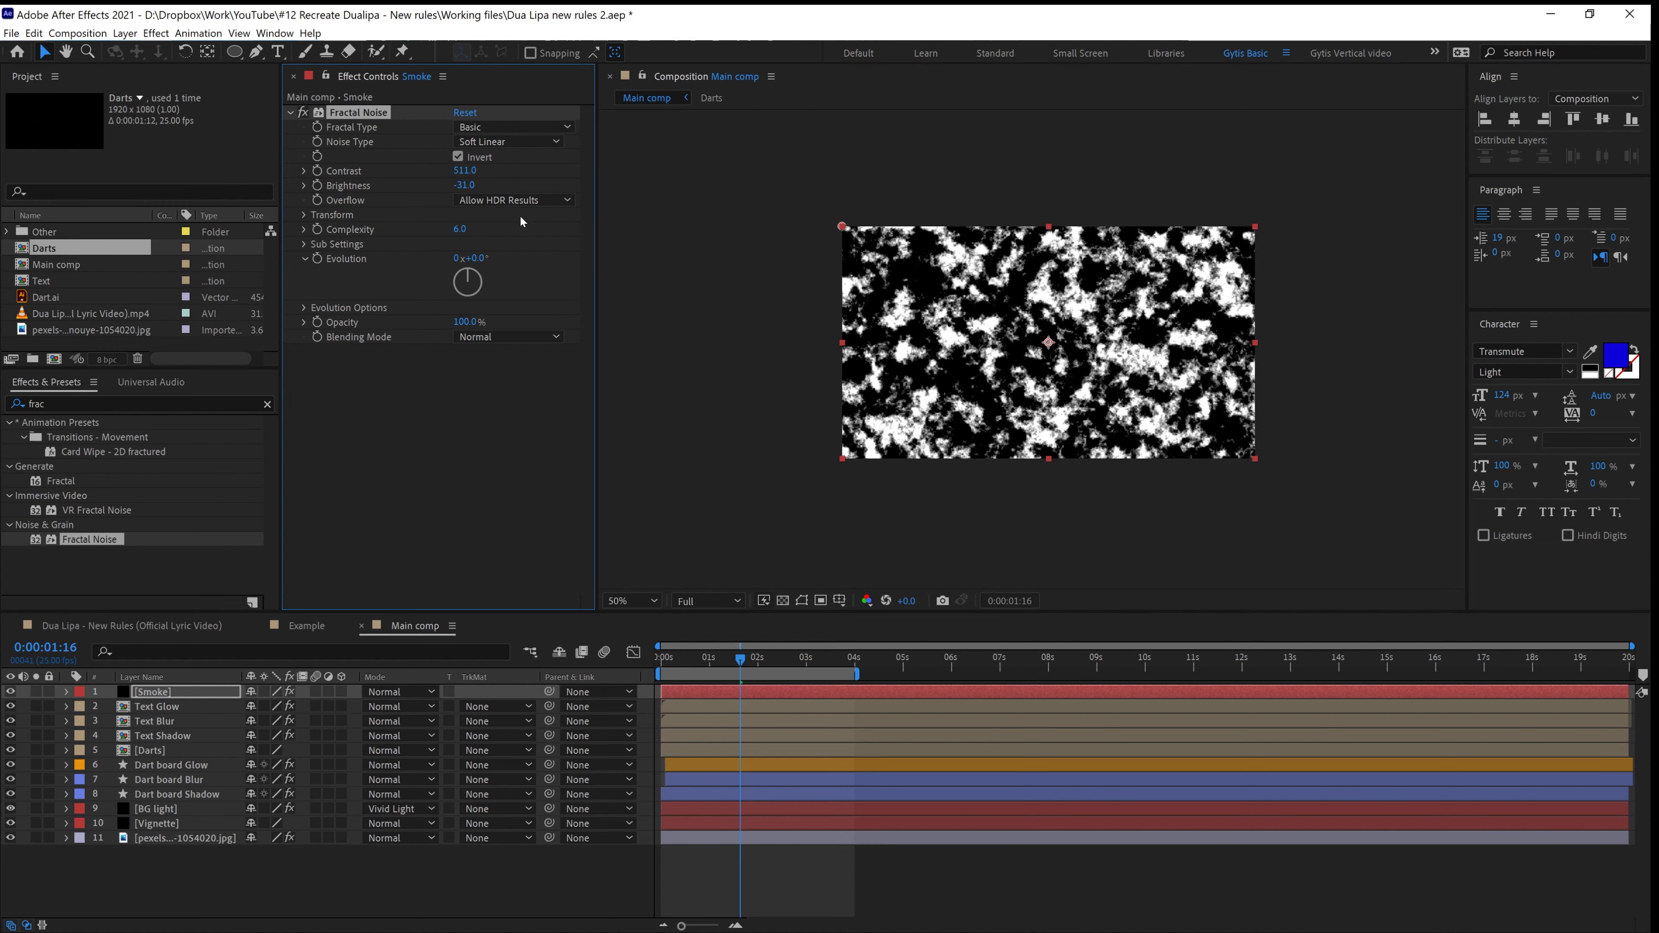
Lower the Smoke layer's opacity to 47%
{"action": "key", "text": "slash"}
{"action": "scroll", "coordinate": [954, 428], "scroll_direction": "down", "scroll_amount": 3}
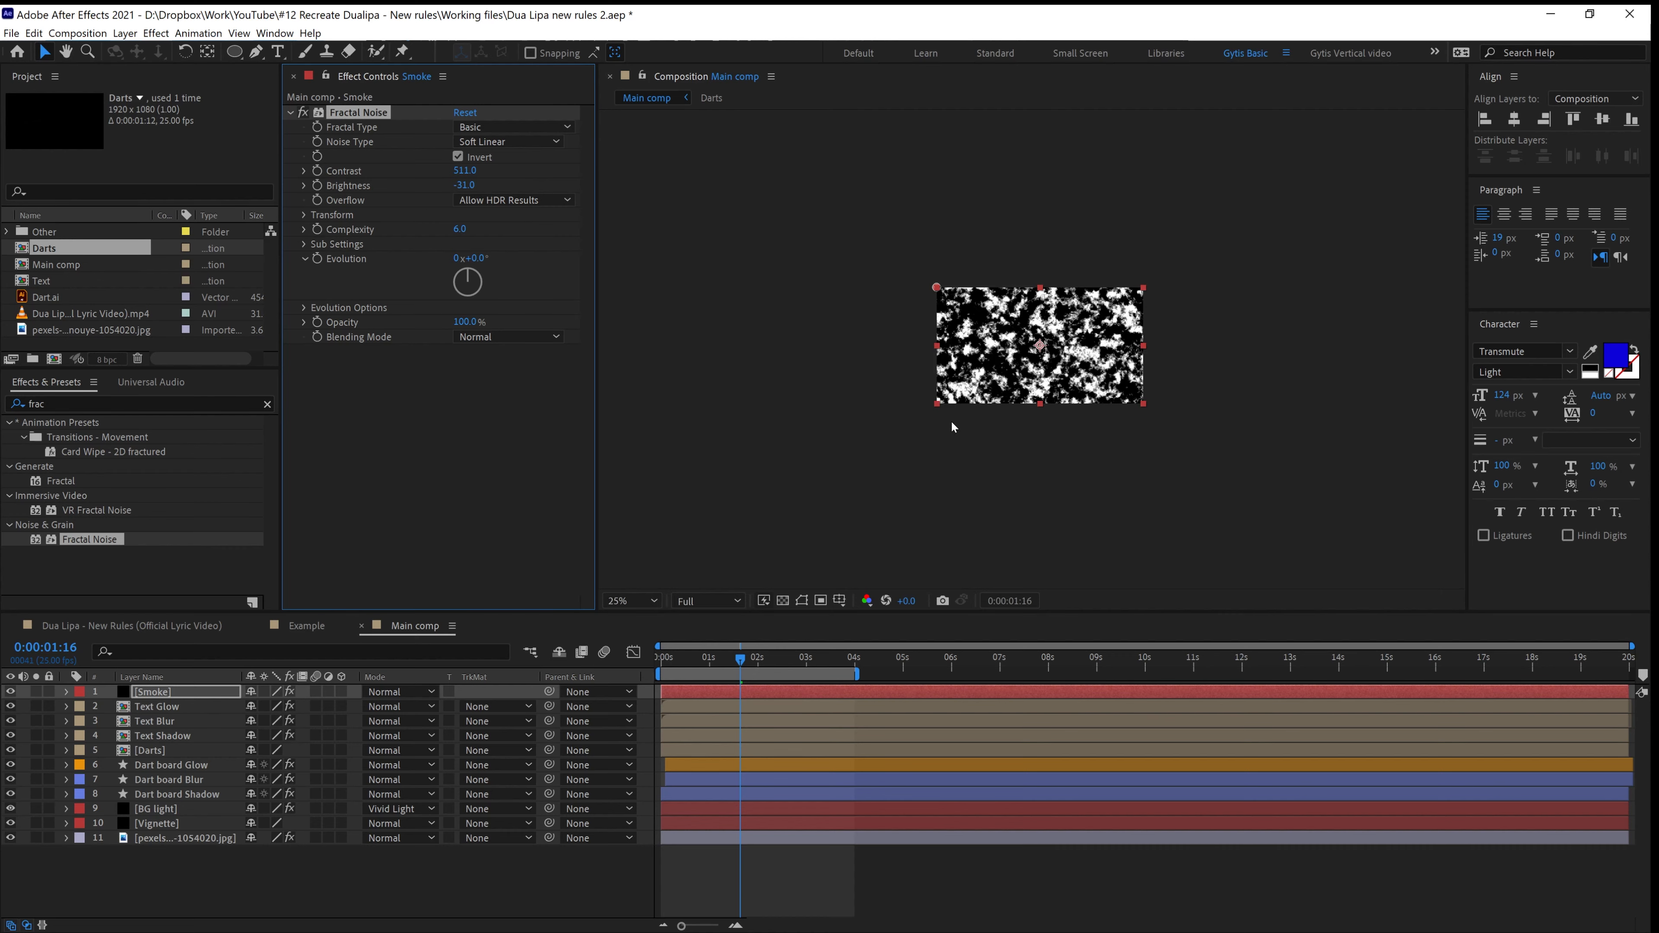
{"action": "scroll", "coordinate": [953, 427], "scroll_direction": "up", "scroll_amount": 2}
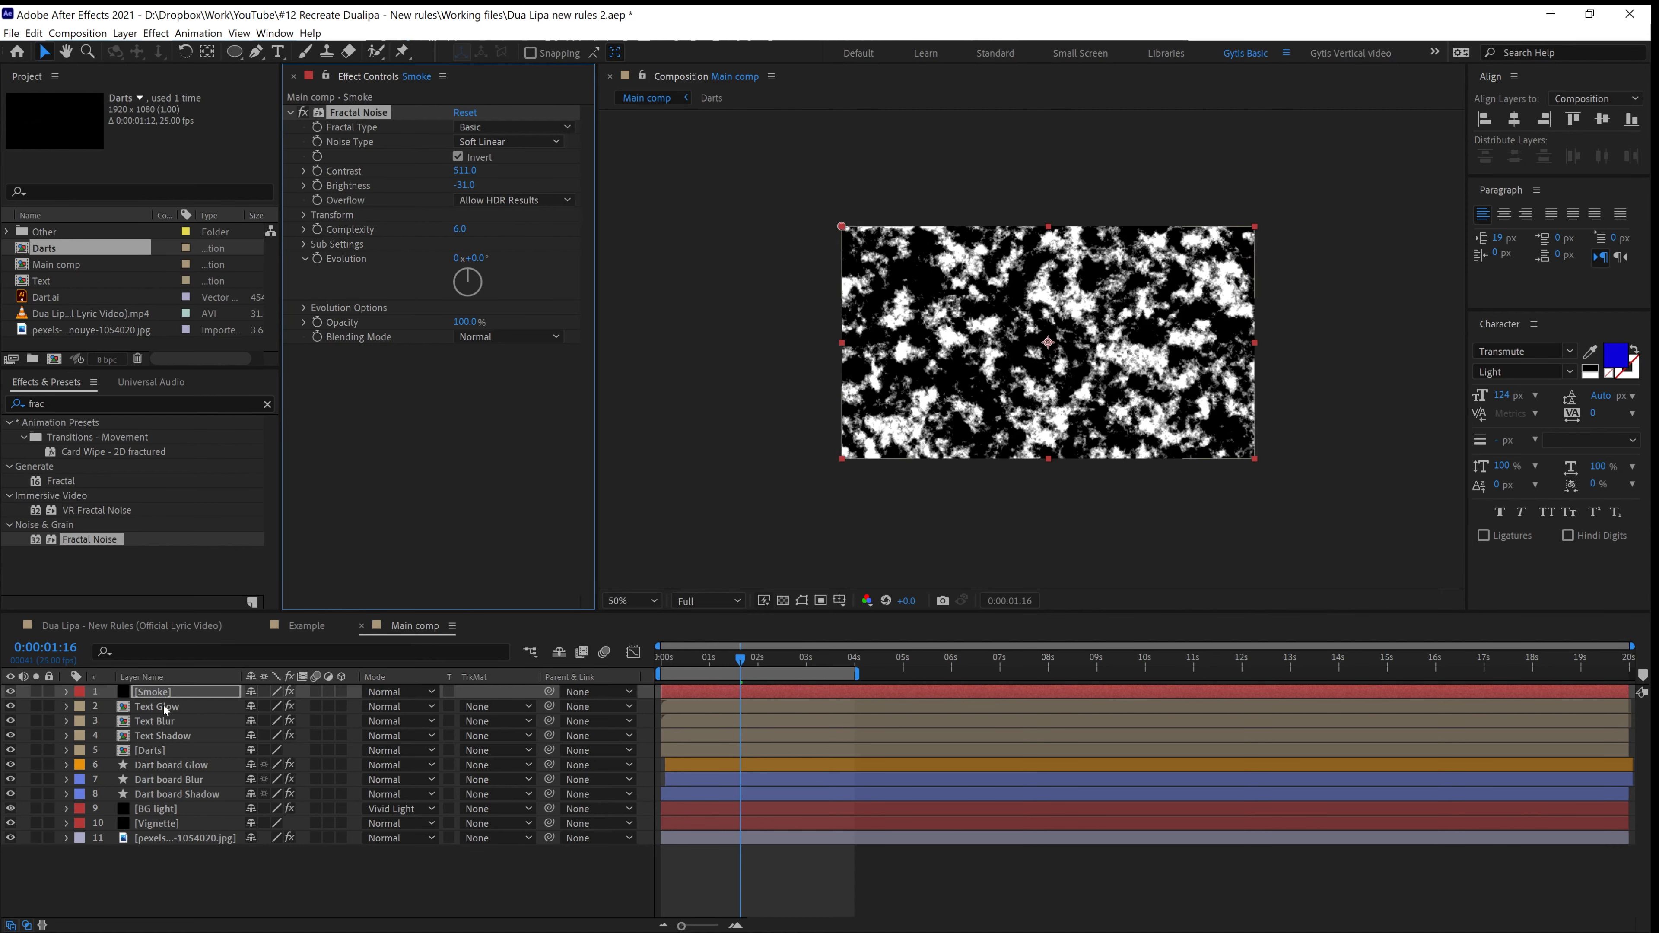
{"action": "key", "text": "t"}
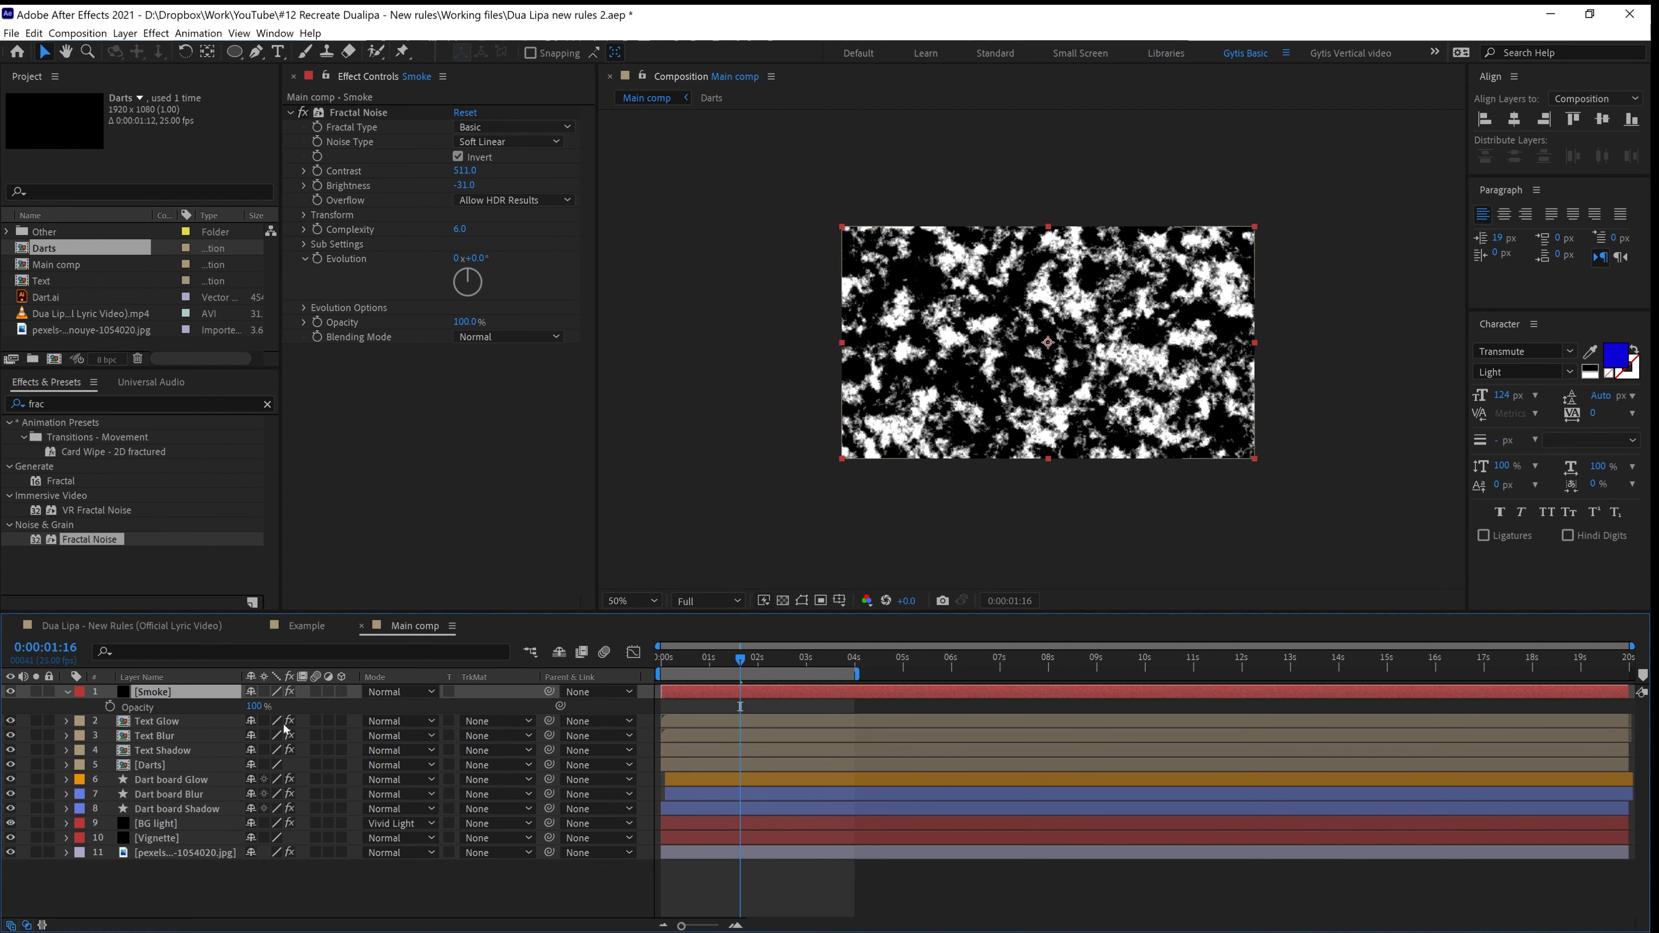
{"action": "left_click_drag", "start_coordinate": [252, 706], "coordinate": [218, 715]}
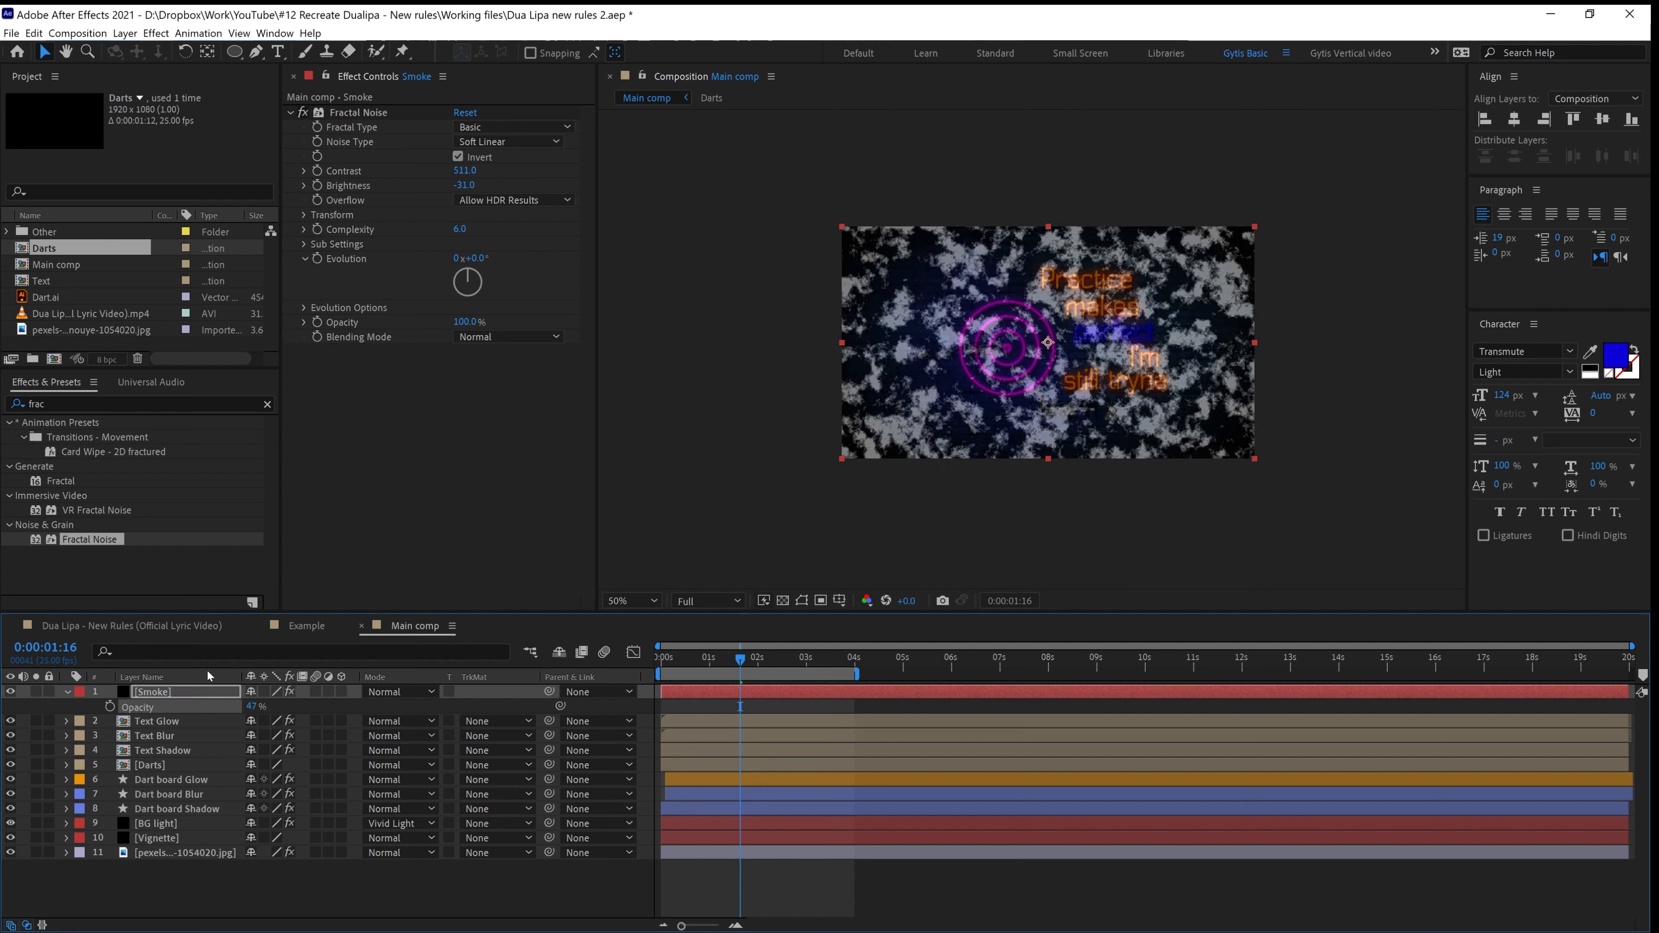
Draw a closed wavy-topped mask with the Pen tool around the lower third of the Smoke layer, extending past the frame edges
{"action": "left_click", "coordinate": [256, 51]}
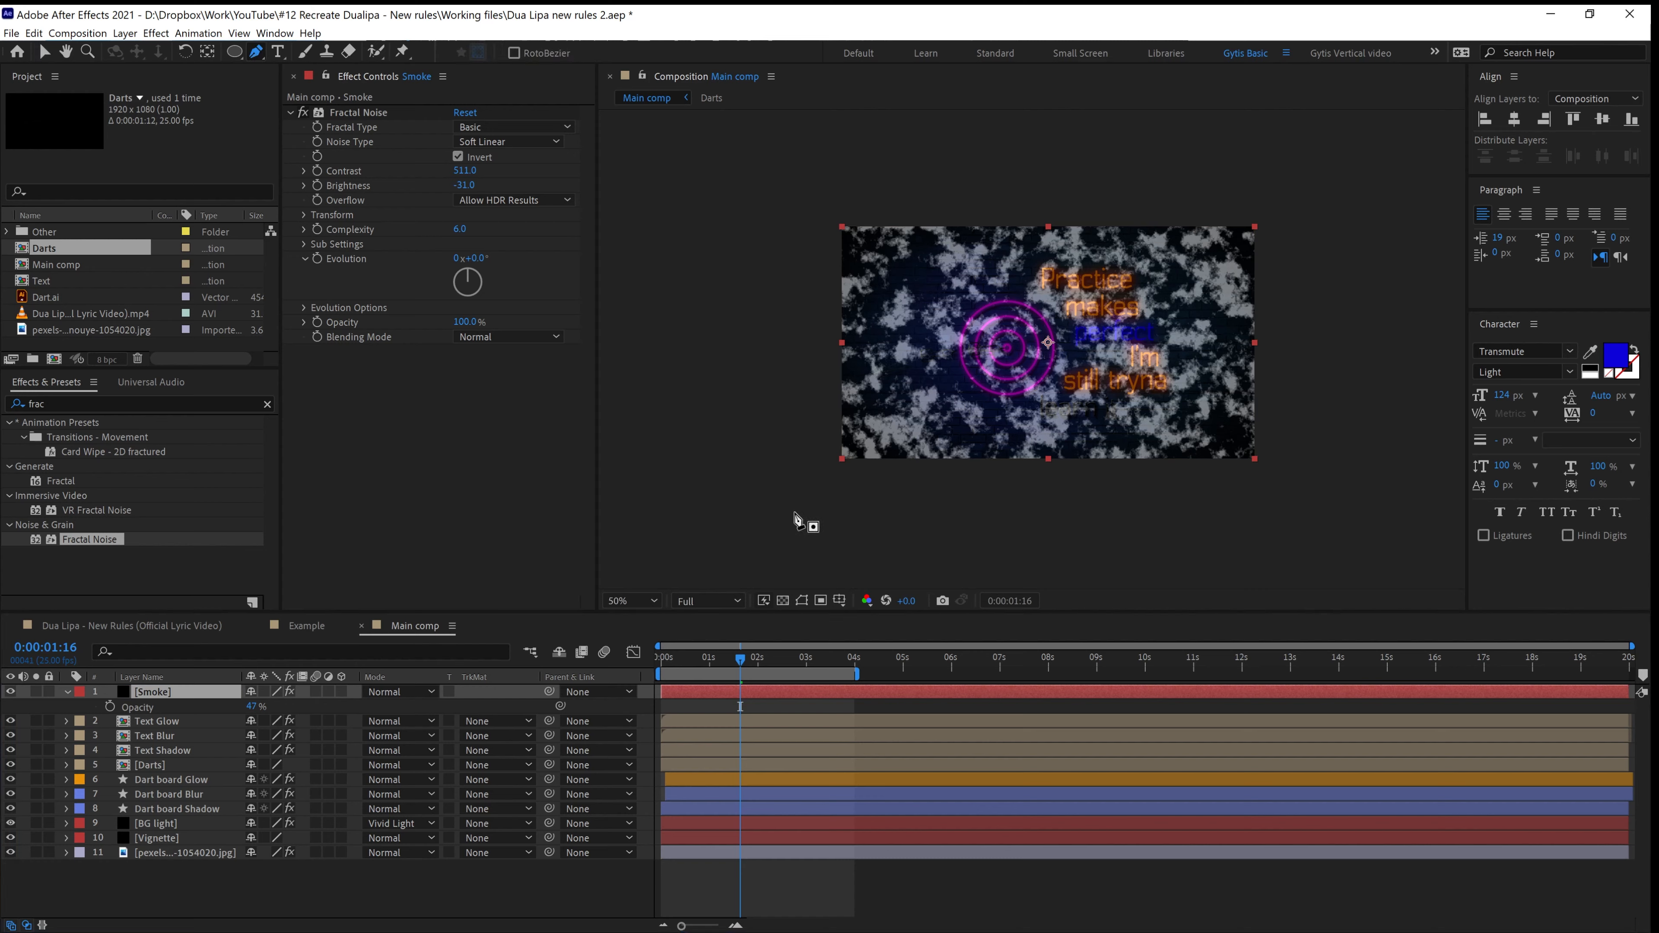
{"action": "left_click", "coordinate": [801, 393]}
{"action": "left_click", "coordinate": [873, 386]}
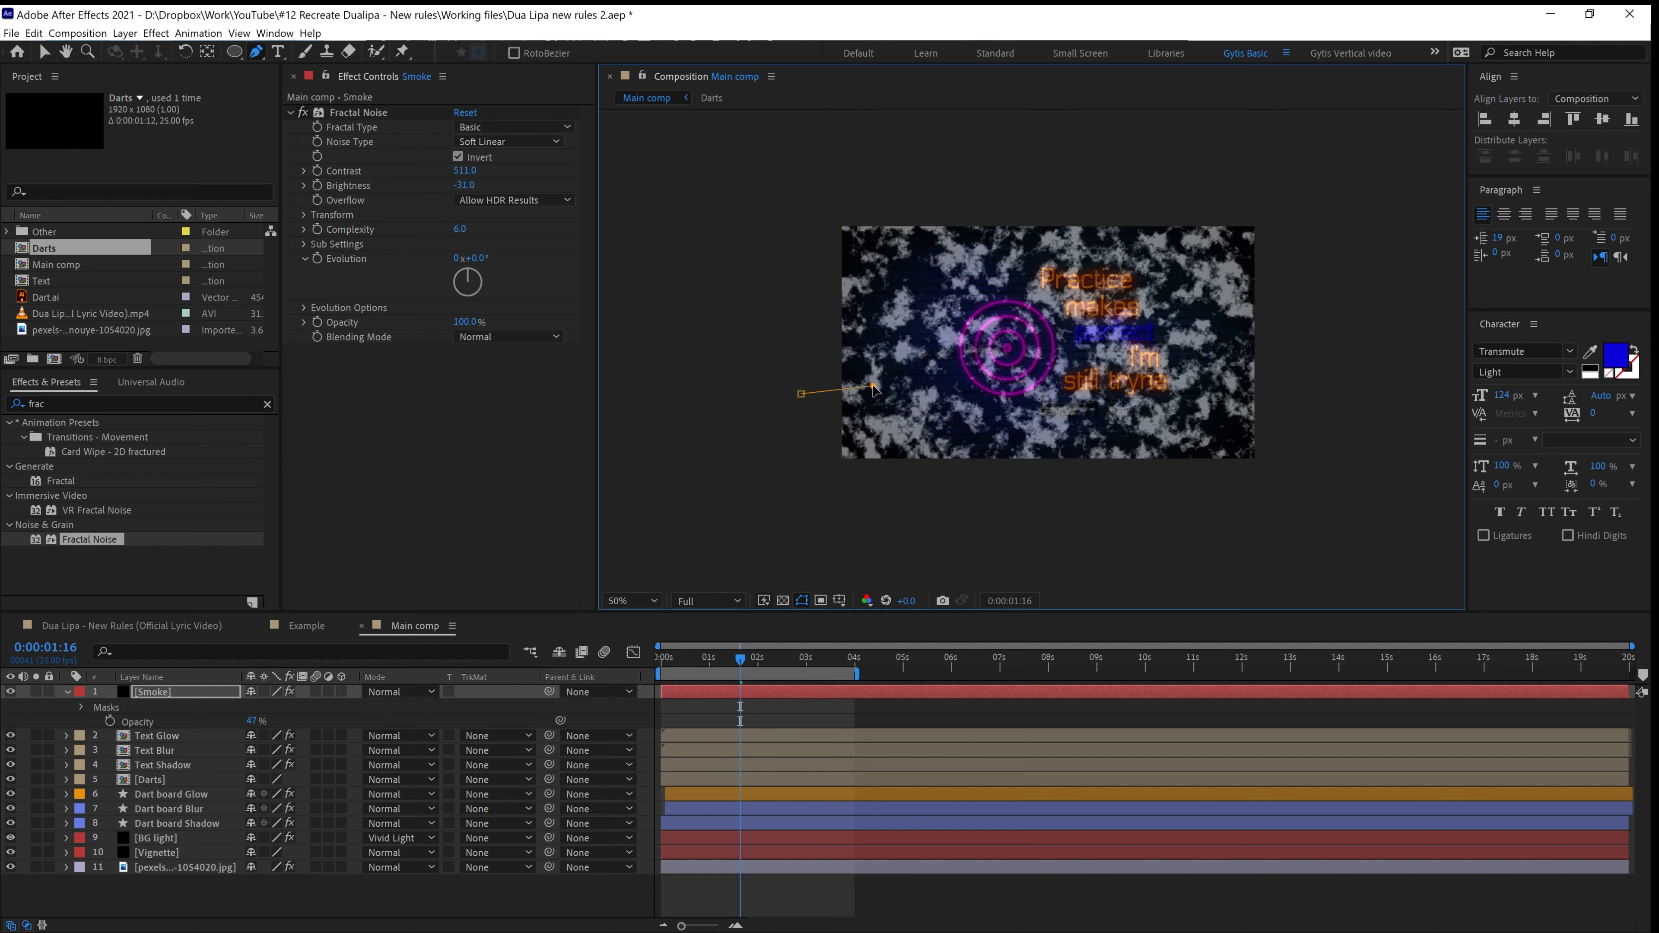
{"action": "left_click", "coordinate": [966, 396]}
{"action": "left_click_drag", "start_coordinate": [1073, 394], "coordinate": [1146, 386]}
{"action": "left_click", "coordinate": [1201, 384]}
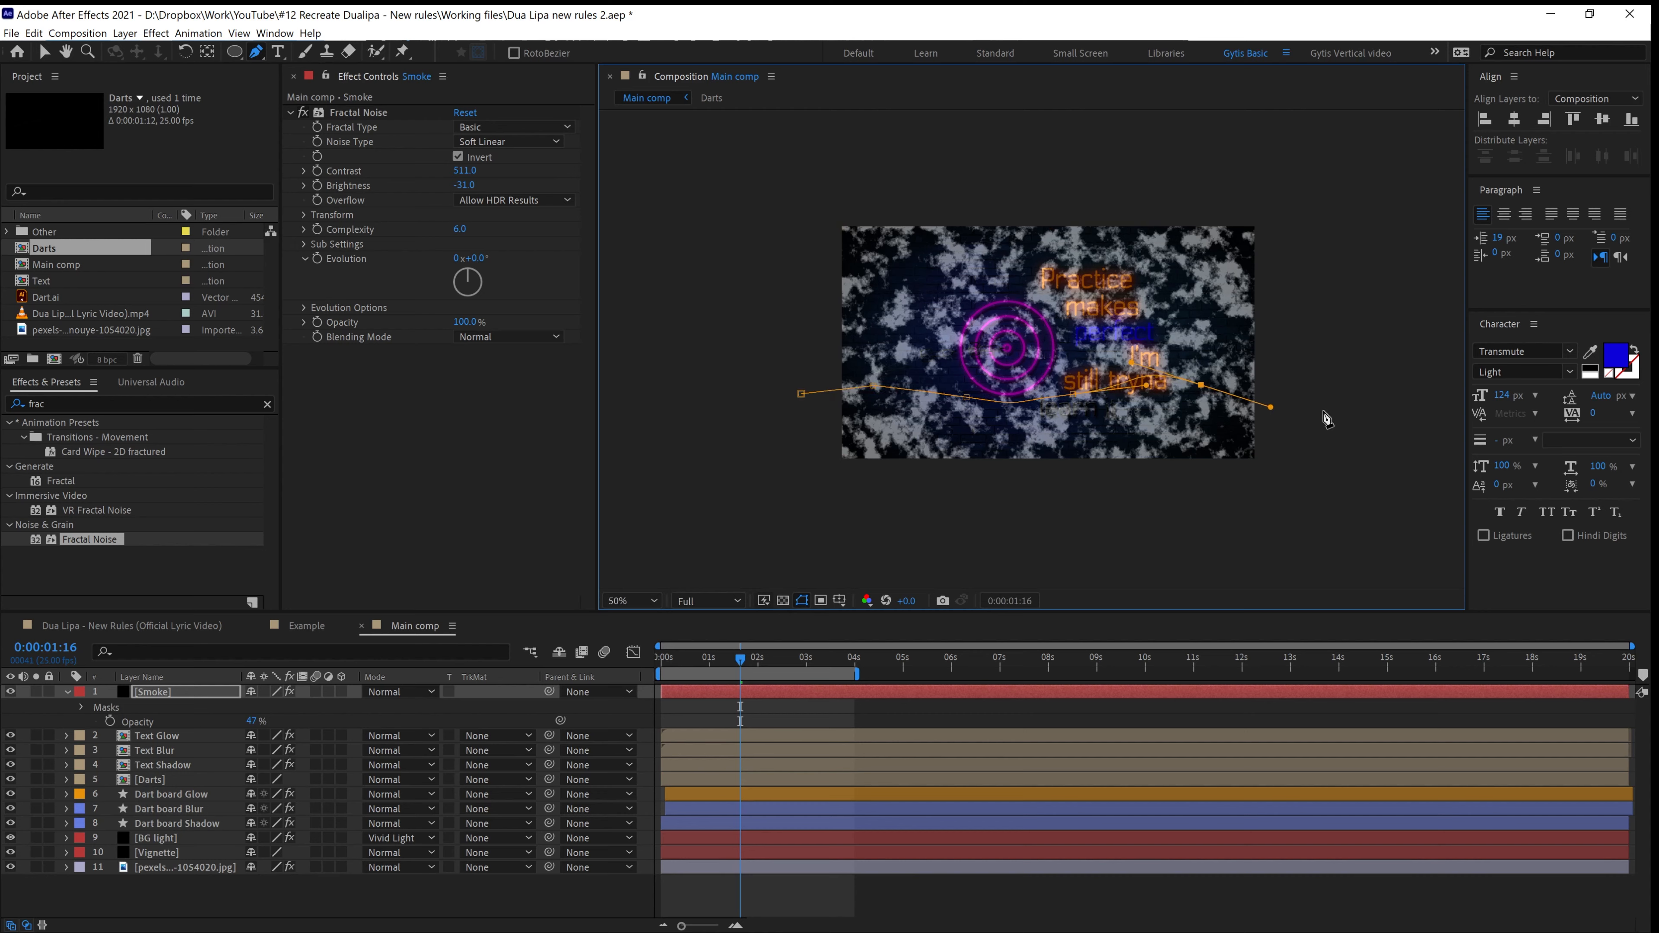
{"action": "left_click_drag", "start_coordinate": [1330, 403], "coordinate": [1362, 406]}
{"action": "left_click", "coordinate": [1333, 505]}
{"action": "left_click", "coordinate": [883, 499]}
{"action": "left_click", "coordinate": [777, 482]}
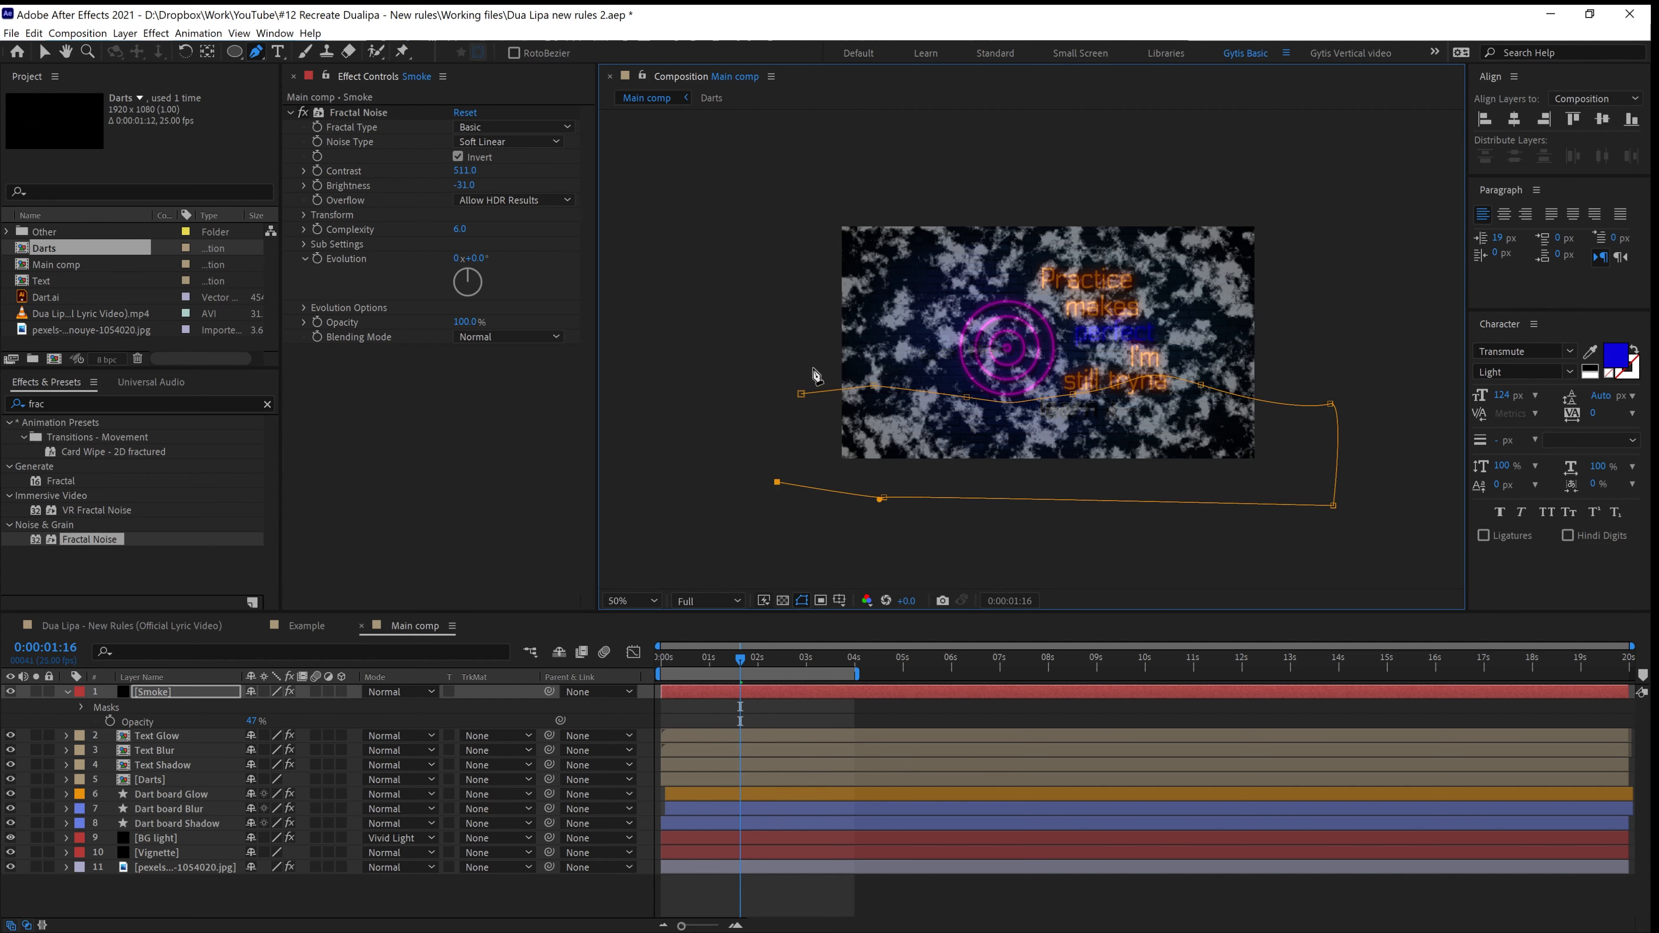
{"action": "left_click", "coordinate": [801, 394]}
{"action": "key", "text": "v"}
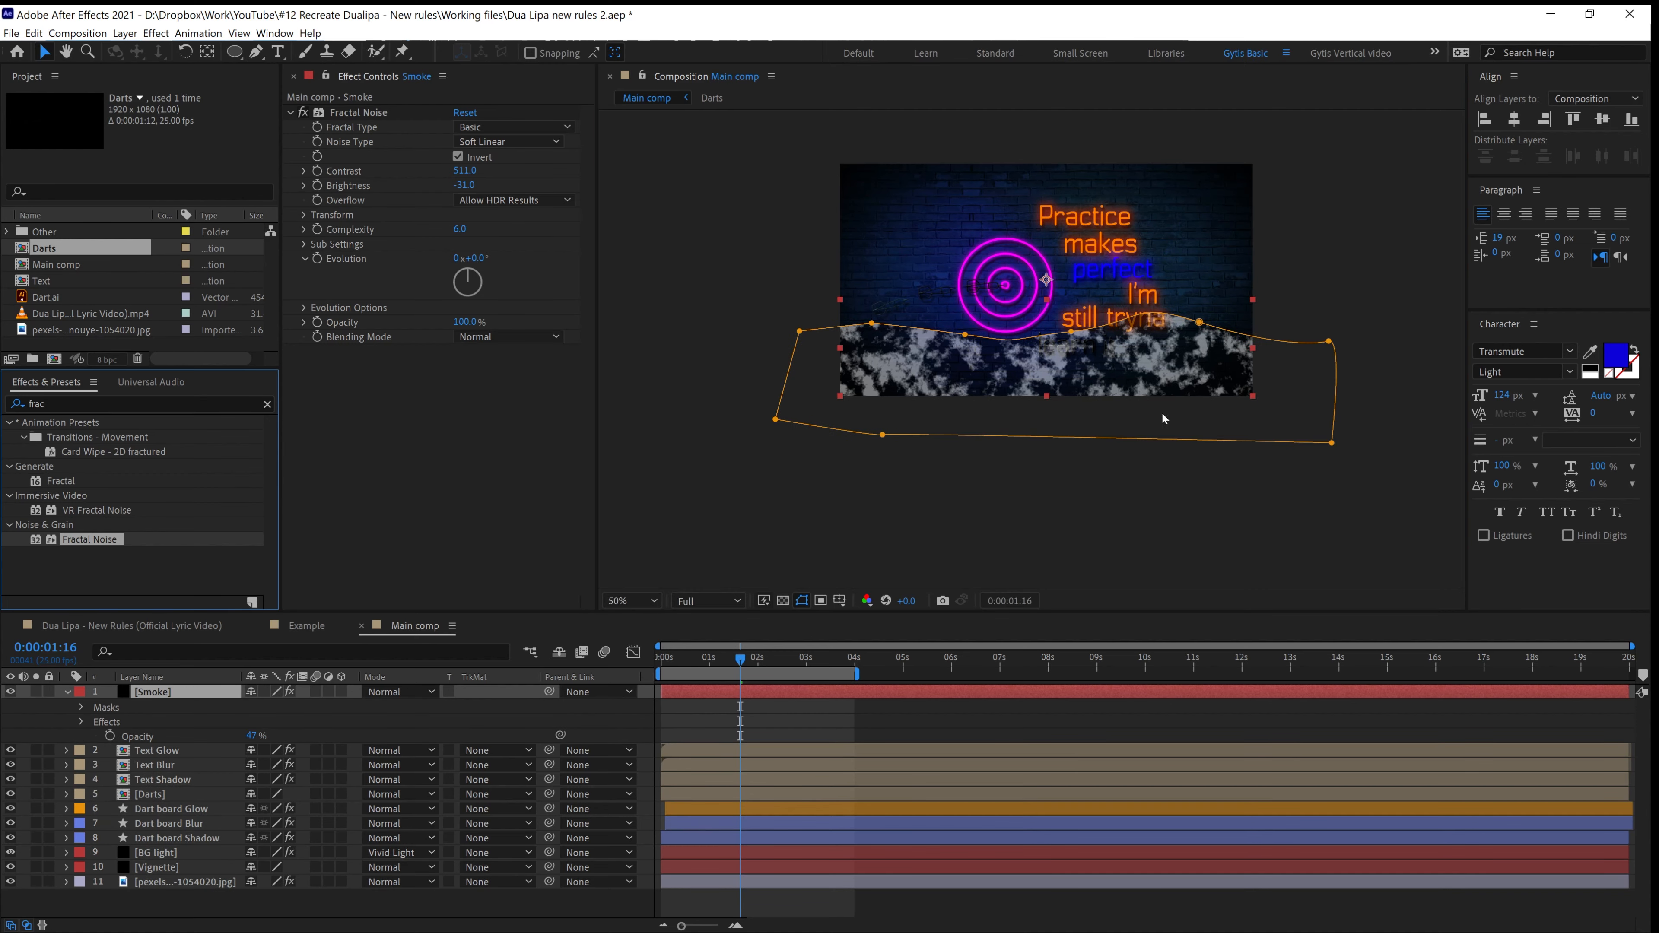
Set the Fractal Noise complexity to 20 and inspect the smoke detail up close
{"action": "scroll", "coordinate": [1035, 473], "scroll_direction": "up", "scroll_amount": 2}
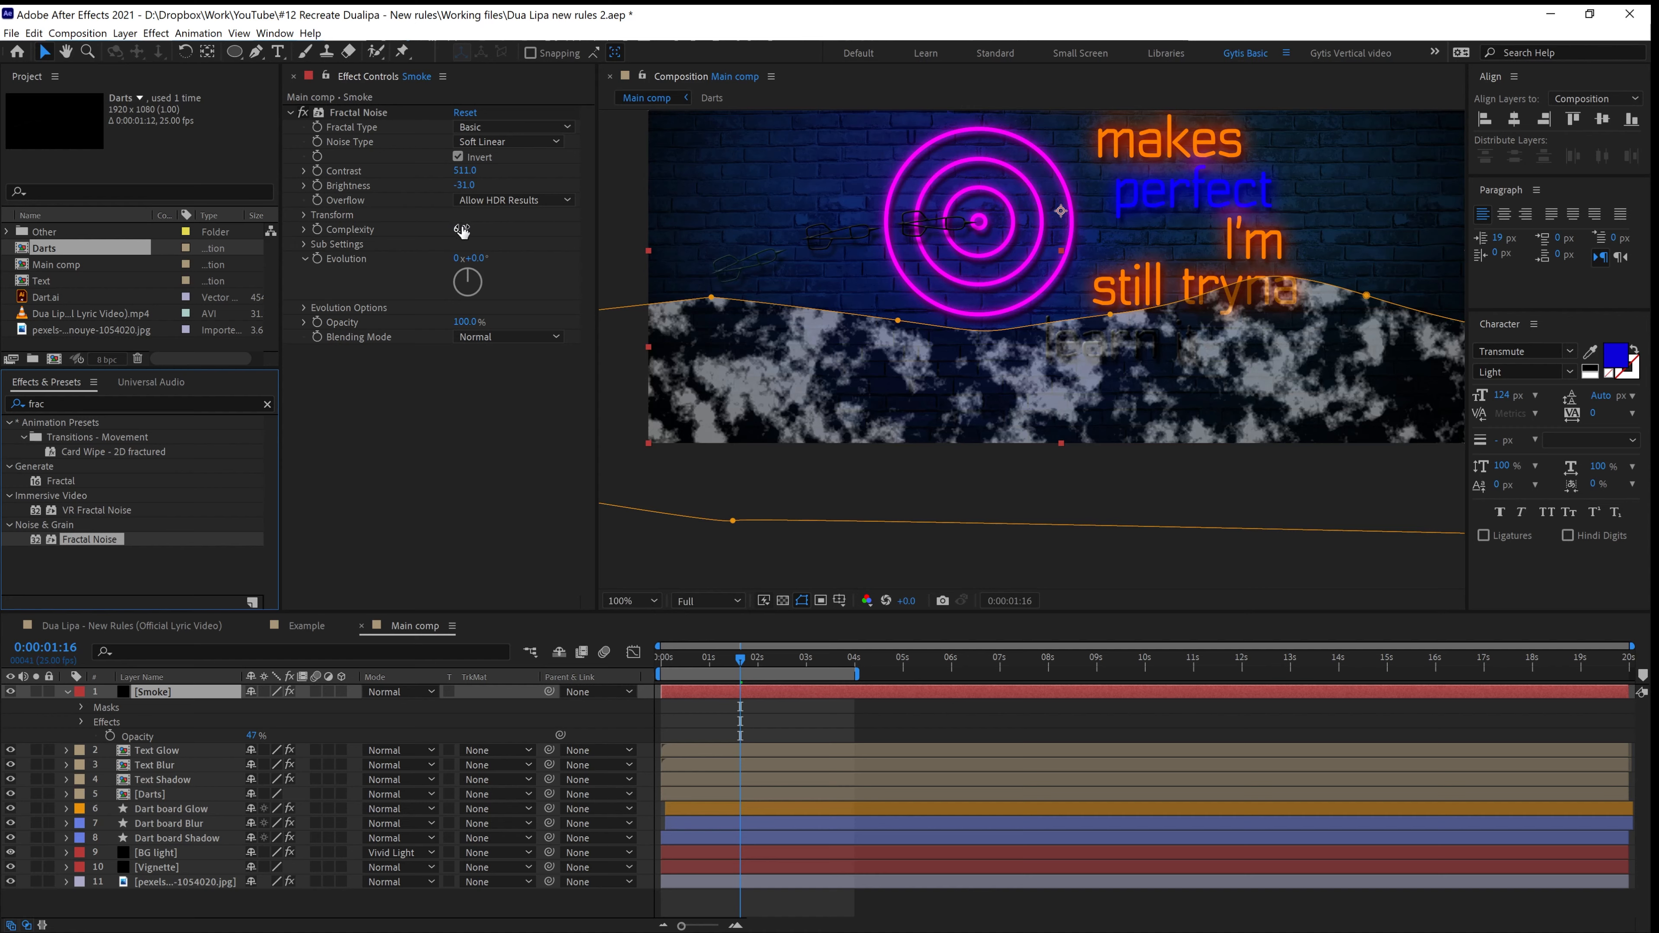
{"action": "left_click_drag", "start_coordinate": [460, 228], "coordinate": [646, 237]}
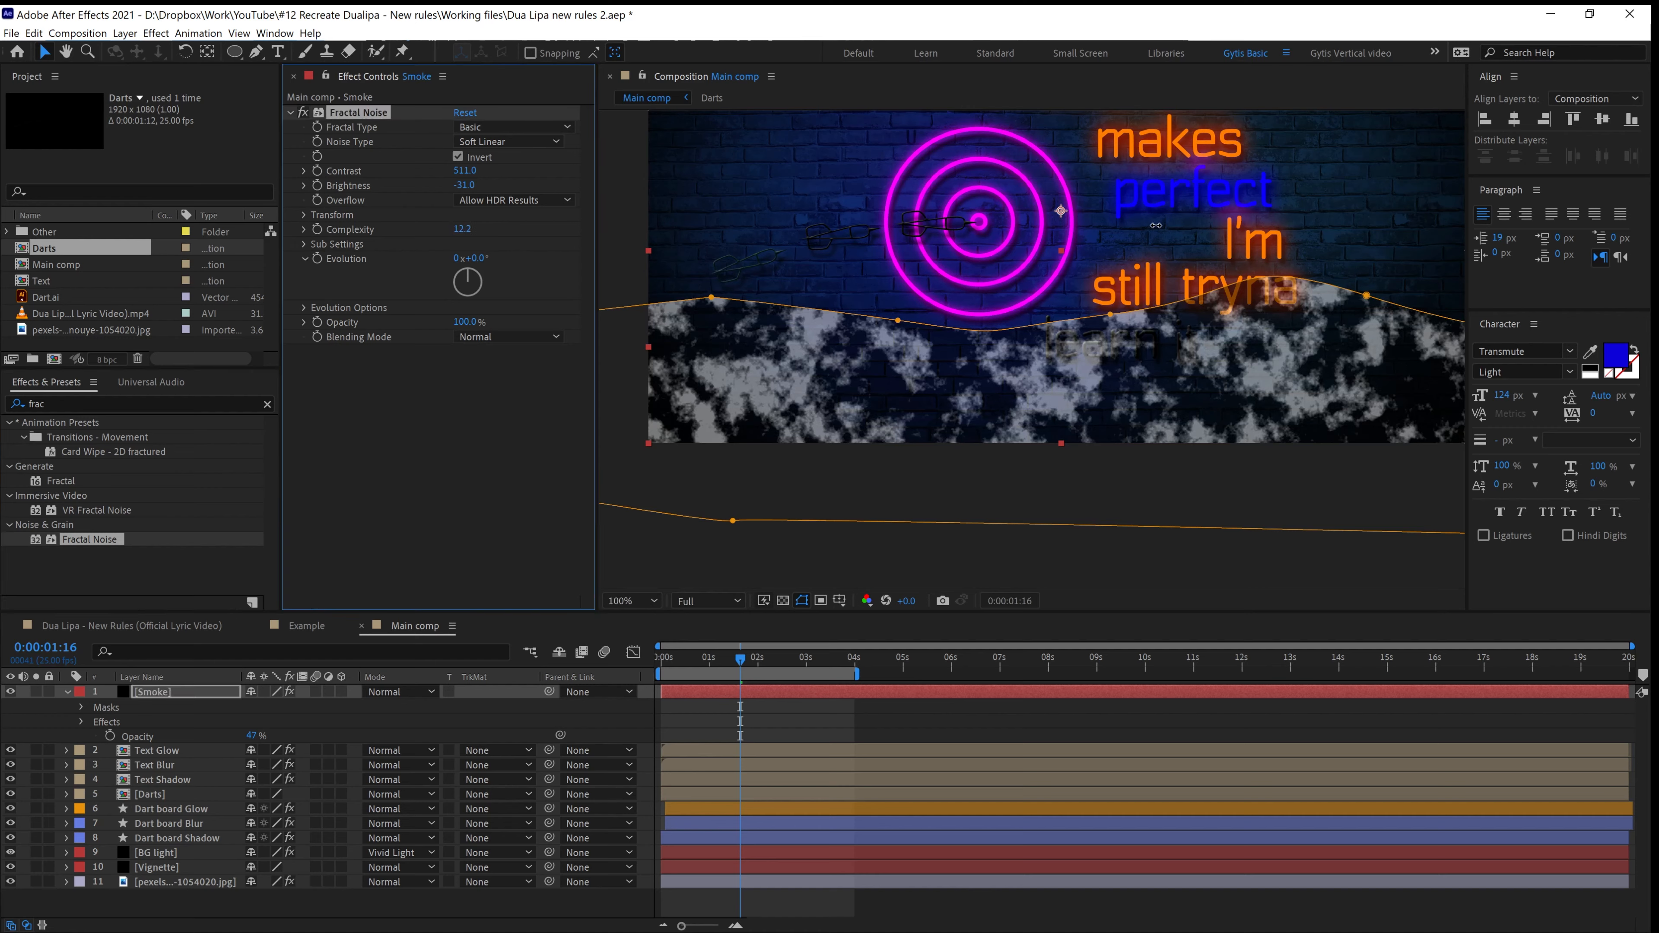
{"action": "left_click", "coordinate": [461, 228]}
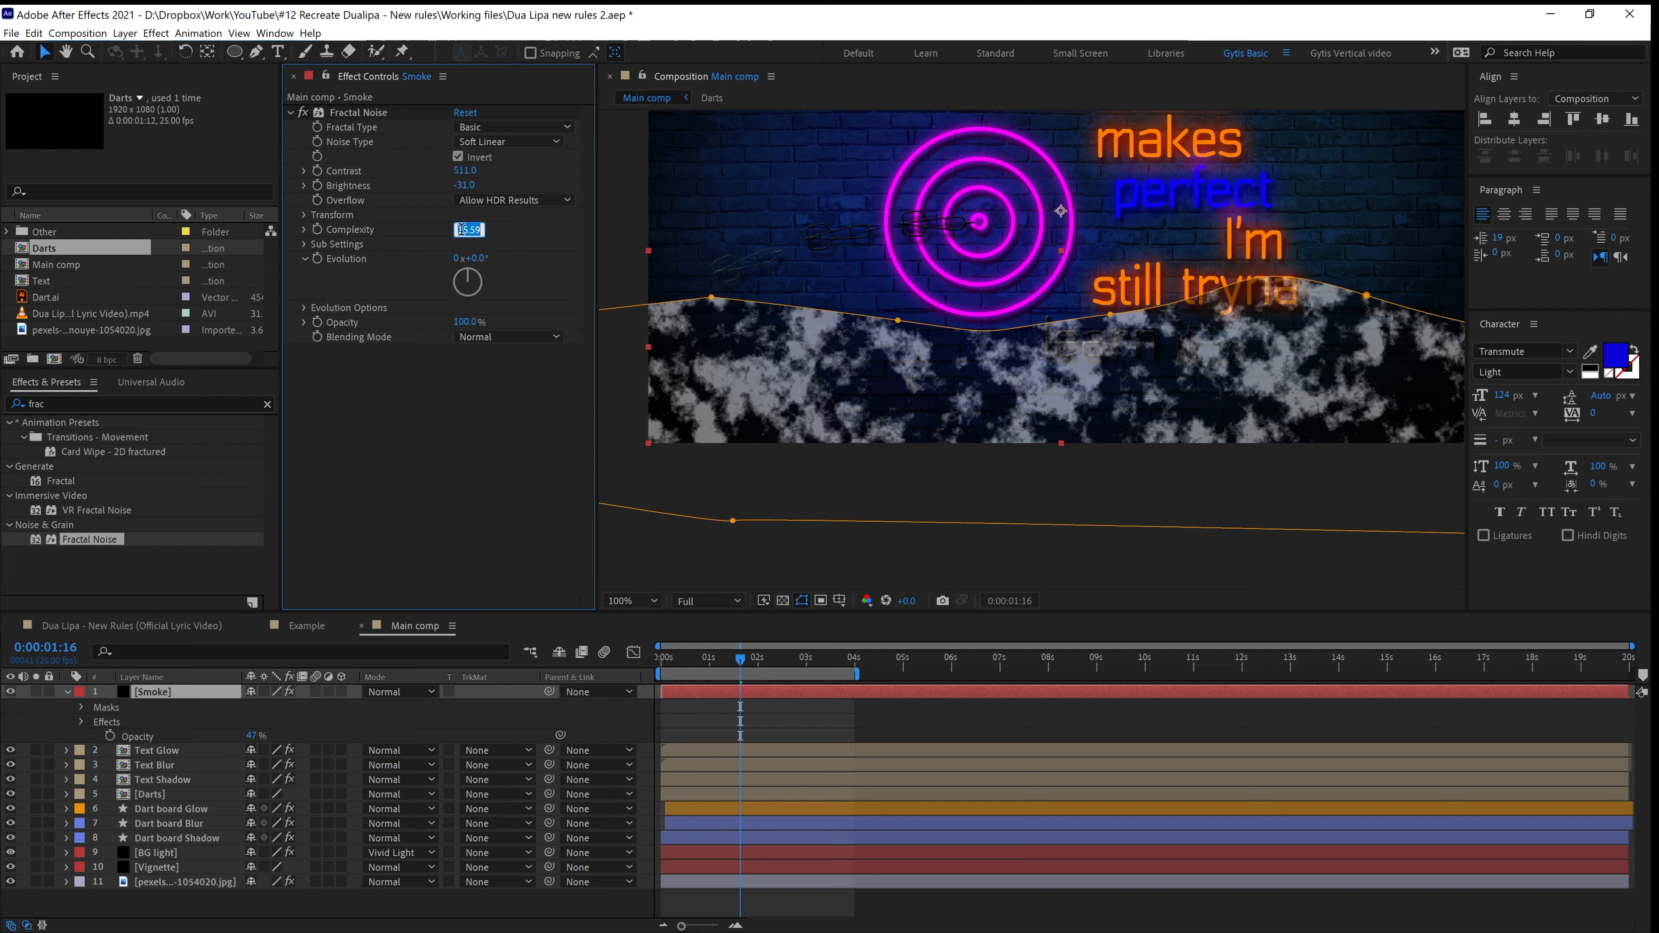
{"action": "type", "text": "20"}
{"action": "key", "text": "Return"}
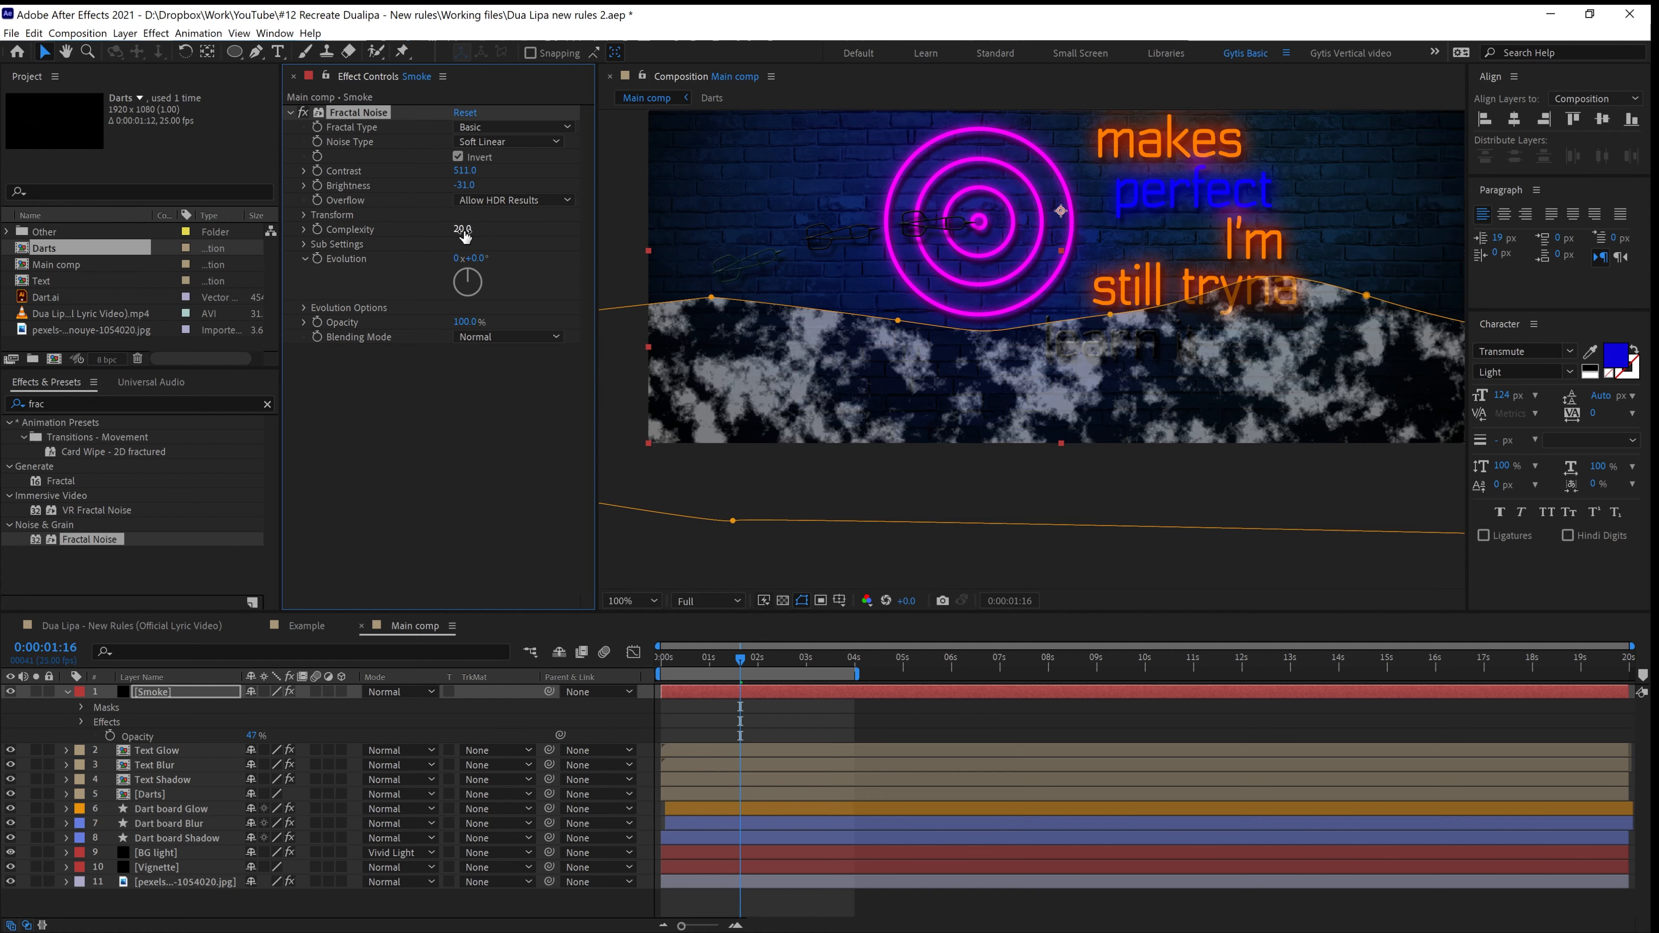
{"action": "scroll", "coordinate": [1036, 389], "scroll_direction": "up", "scroll_amount": 2}
{"action": "scroll", "coordinate": [1038, 387], "scroll_direction": "down", "scroll_amount": 2}
{"action": "scroll", "coordinate": [1038, 387], "scroll_direction": "up", "scroll_amount": 4}
{"action": "scroll", "coordinate": [1078, 376], "scroll_direction": "down", "scroll_amount": 2}
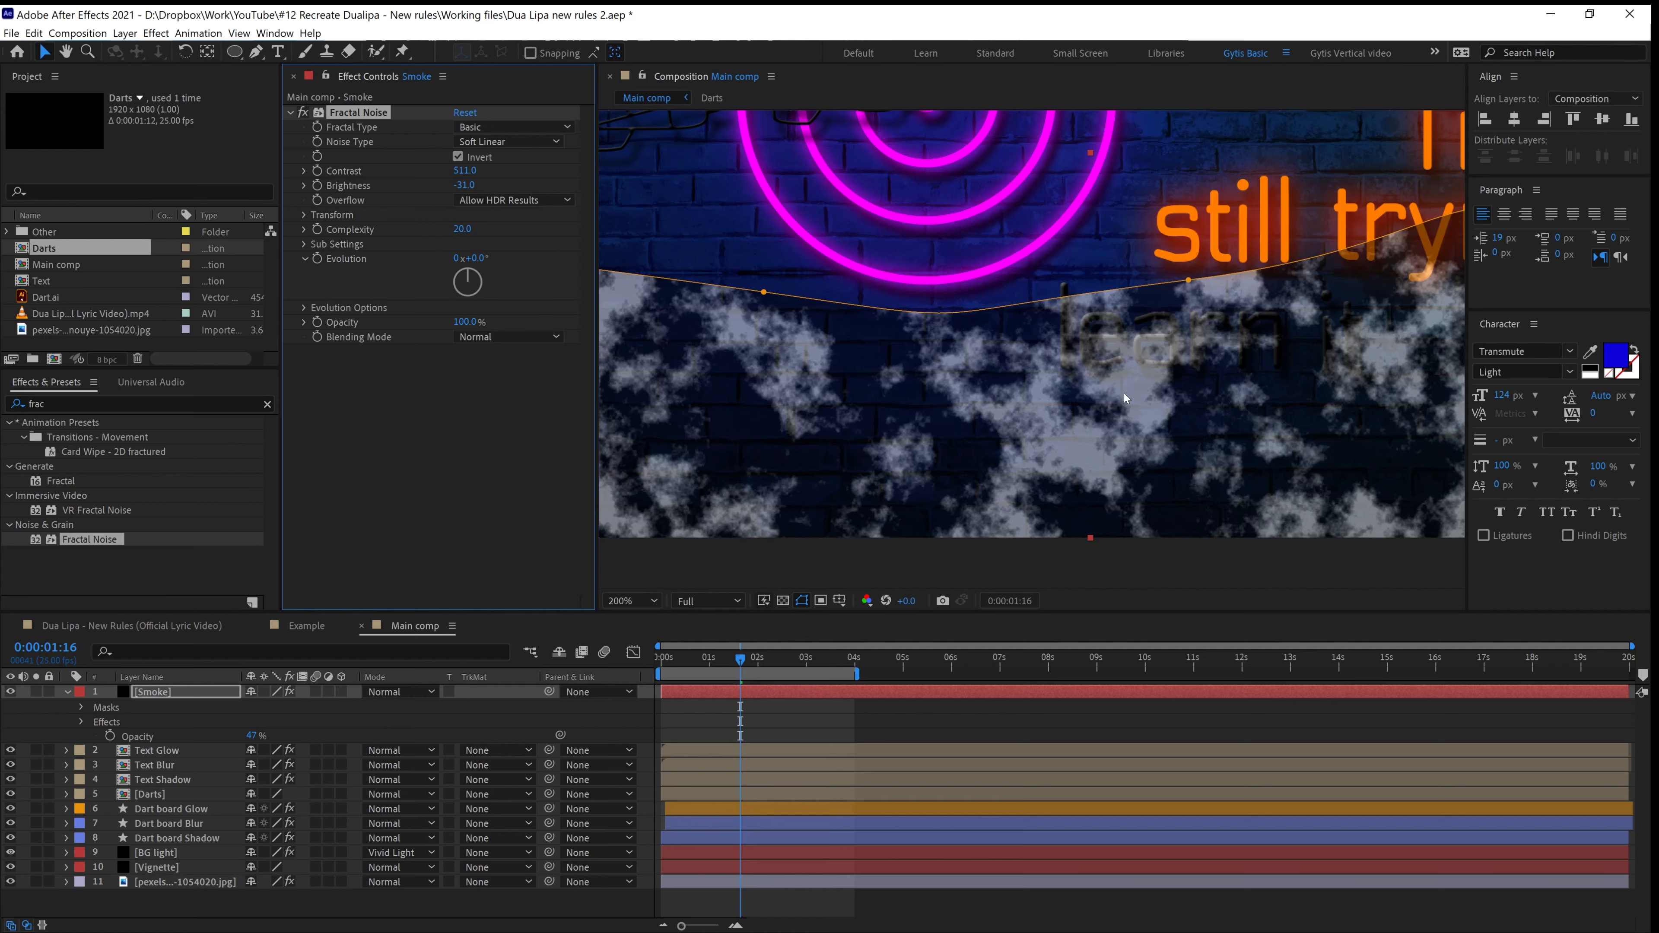
{"action": "scroll", "coordinate": [1125, 385], "scroll_direction": "down", "scroll_amount": 2}
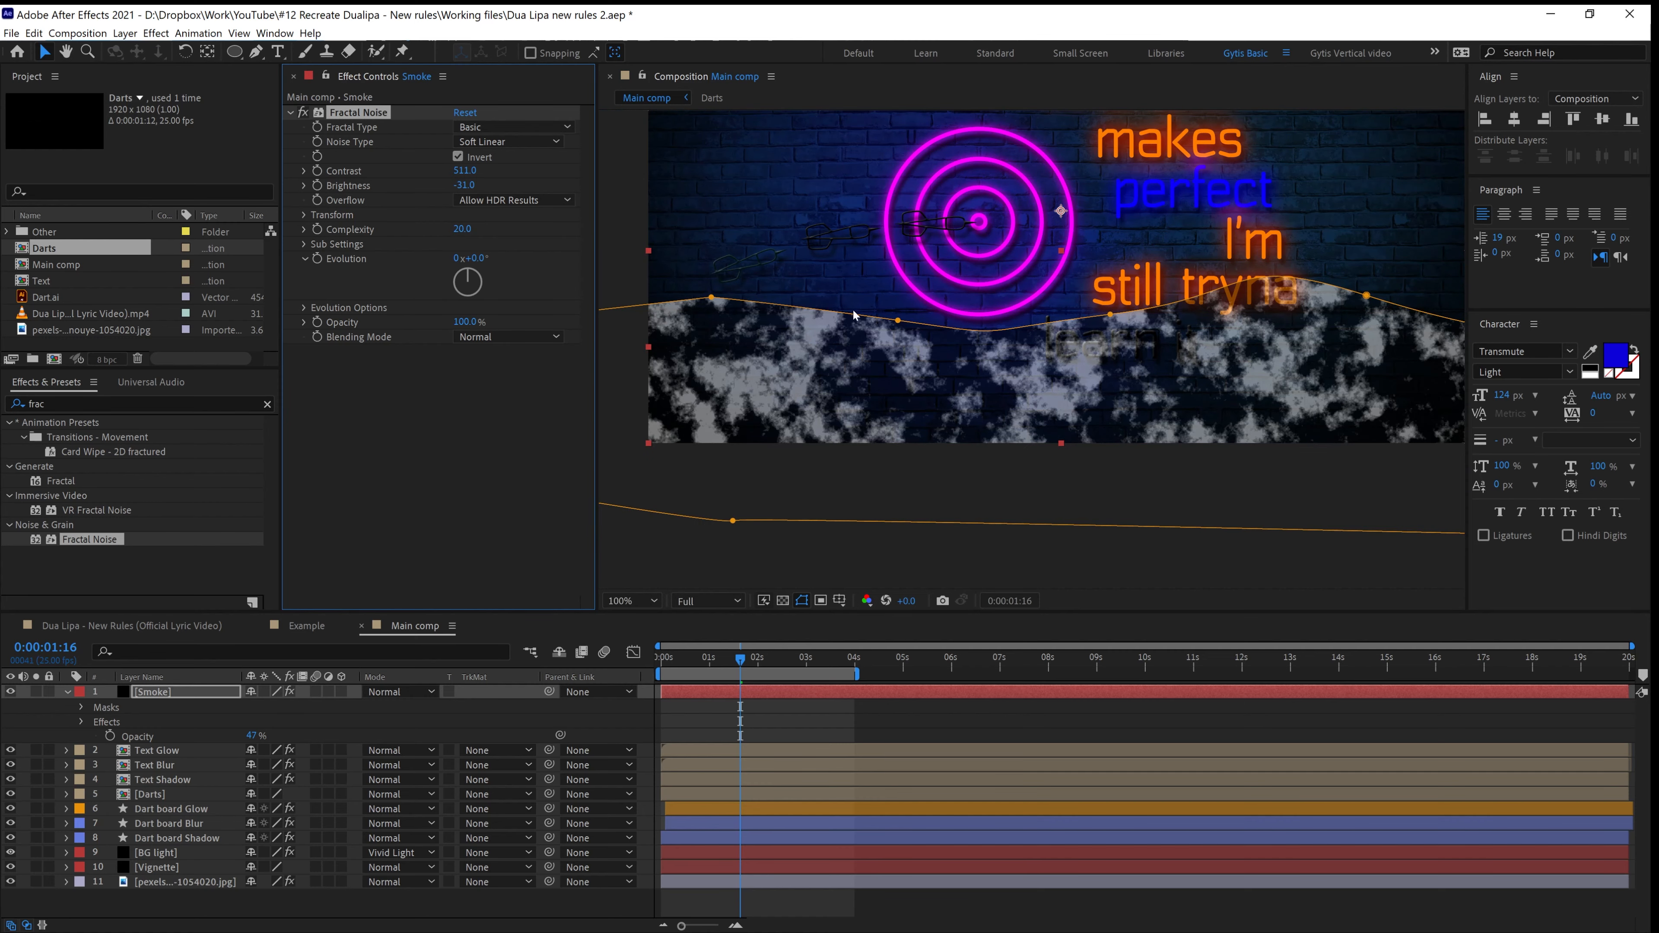
Try a Fractal Noise evolution of 281° on the Smoke layer and undo it
{"action": "scroll", "coordinate": [1097, 396], "scroll_direction": "down", "scroll_amount": 2}
{"action": "scroll", "coordinate": [1094, 398], "scroll_direction": "up", "scroll_amount": 2}
{"action": "left_click_drag", "start_coordinate": [467, 258], "coordinate": [722, 268]}
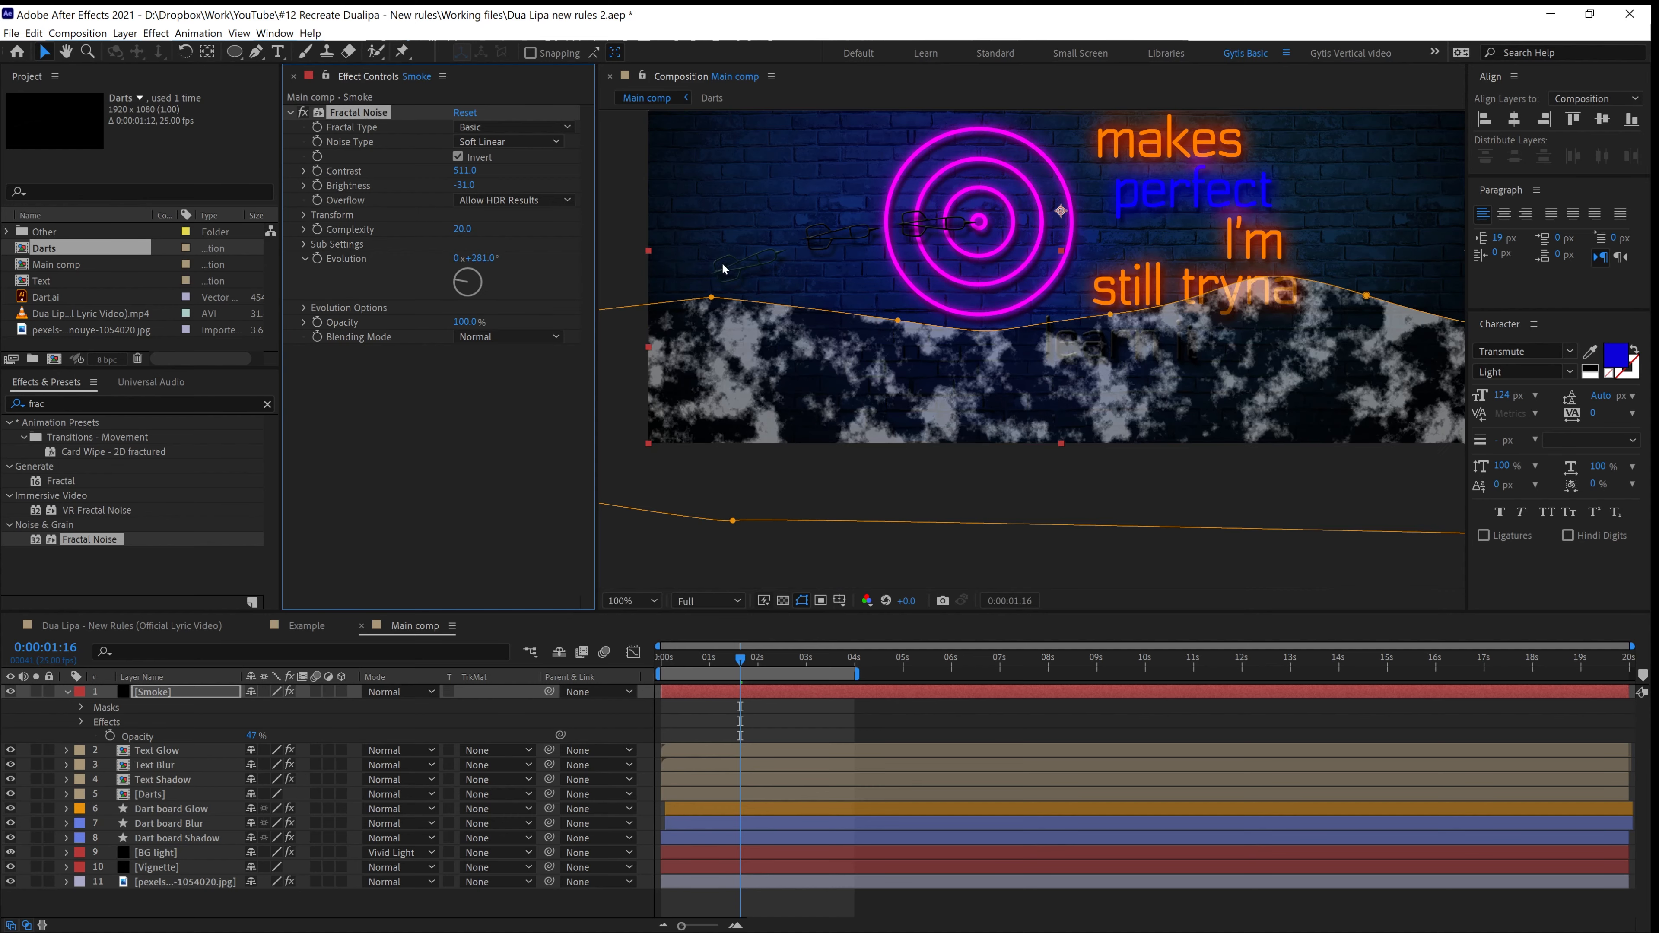
{"action": "key", "text": "ctrl+z"}
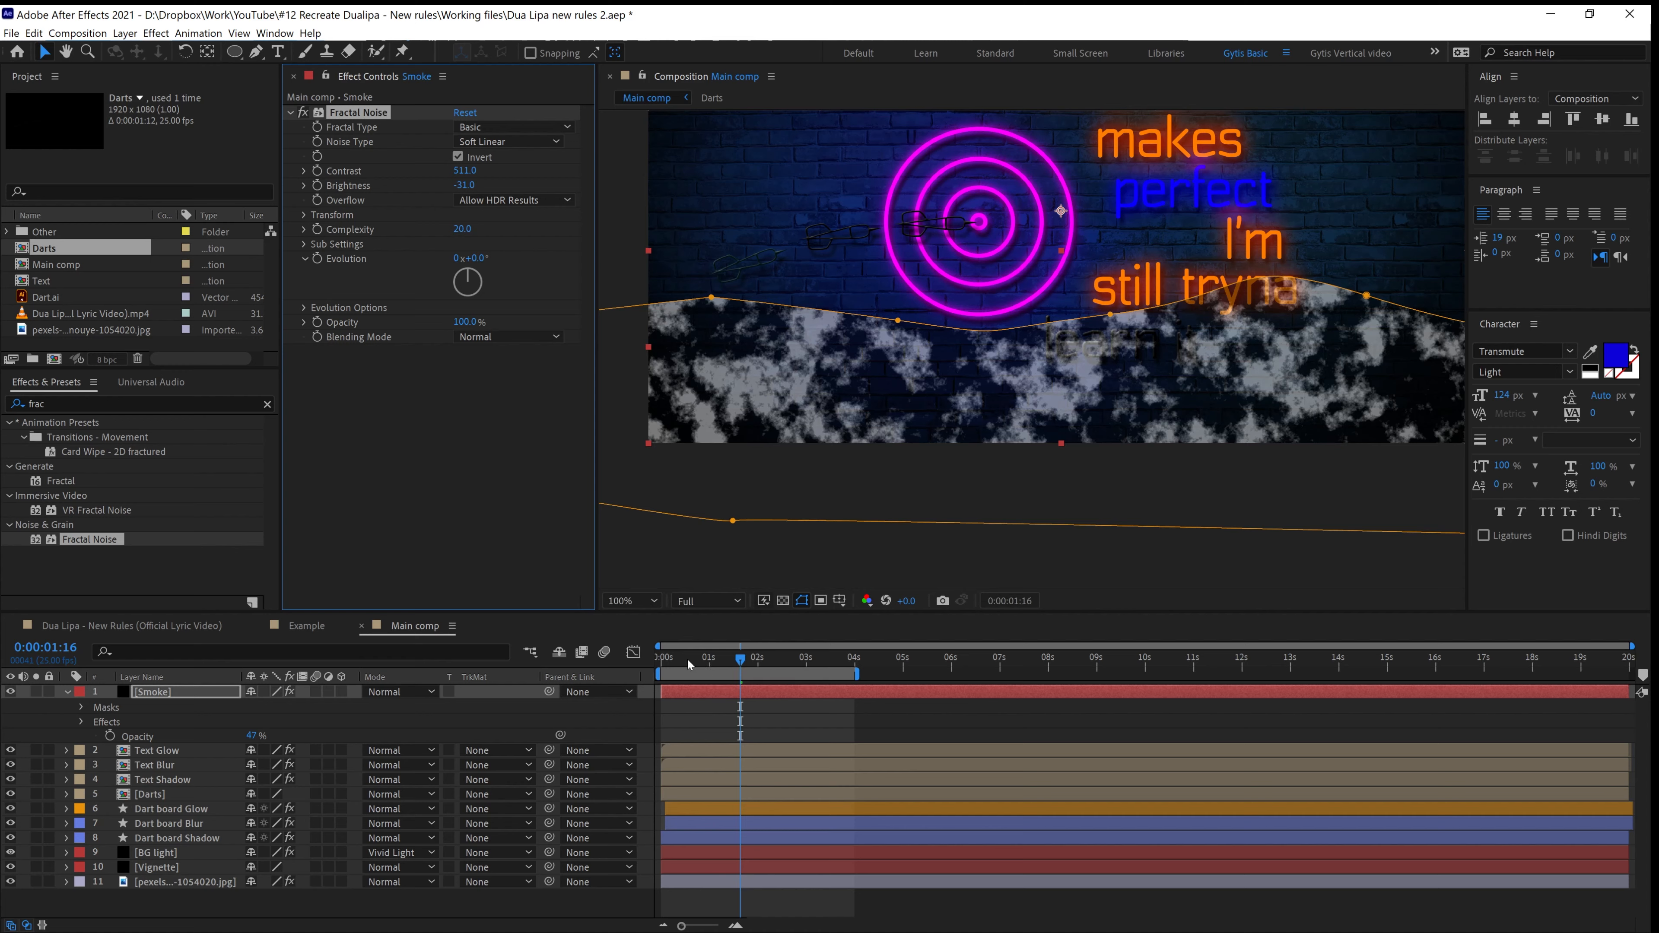
Keyframe the Fractal Noise evolution from 0 at the comp start to 3 revolutions at 0:00:04:06, and scrub through the motion
{"action": "left_click_drag", "start_coordinate": [688, 664], "coordinate": [653, 670]}
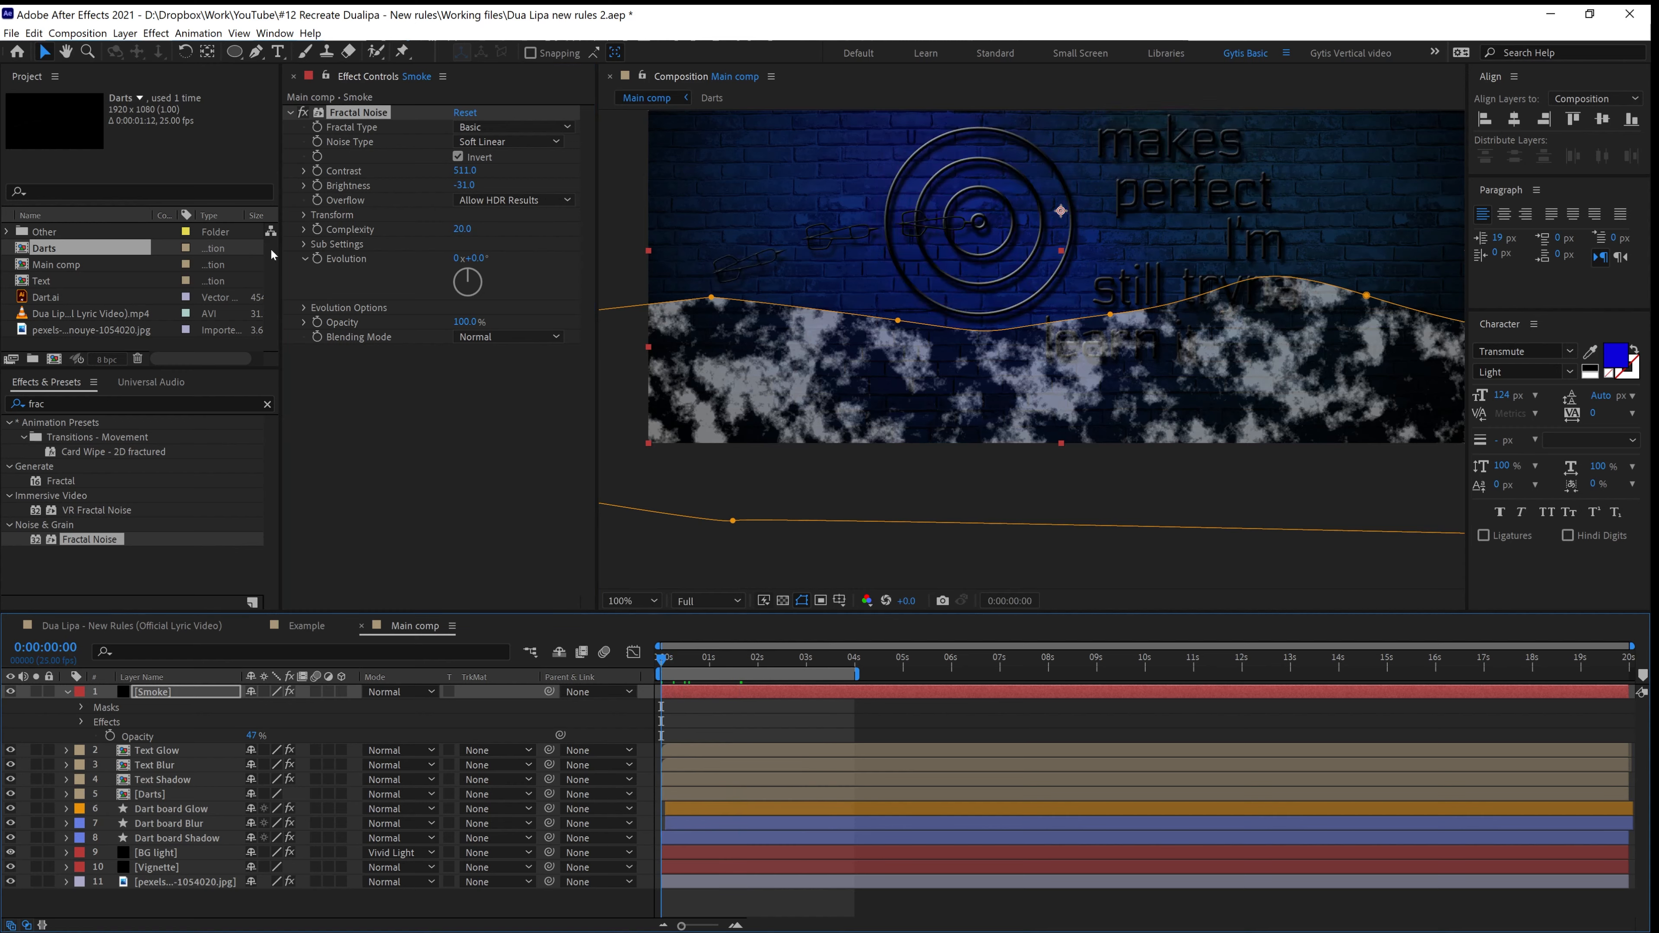
{"action": "left_click", "coordinate": [316, 259]}
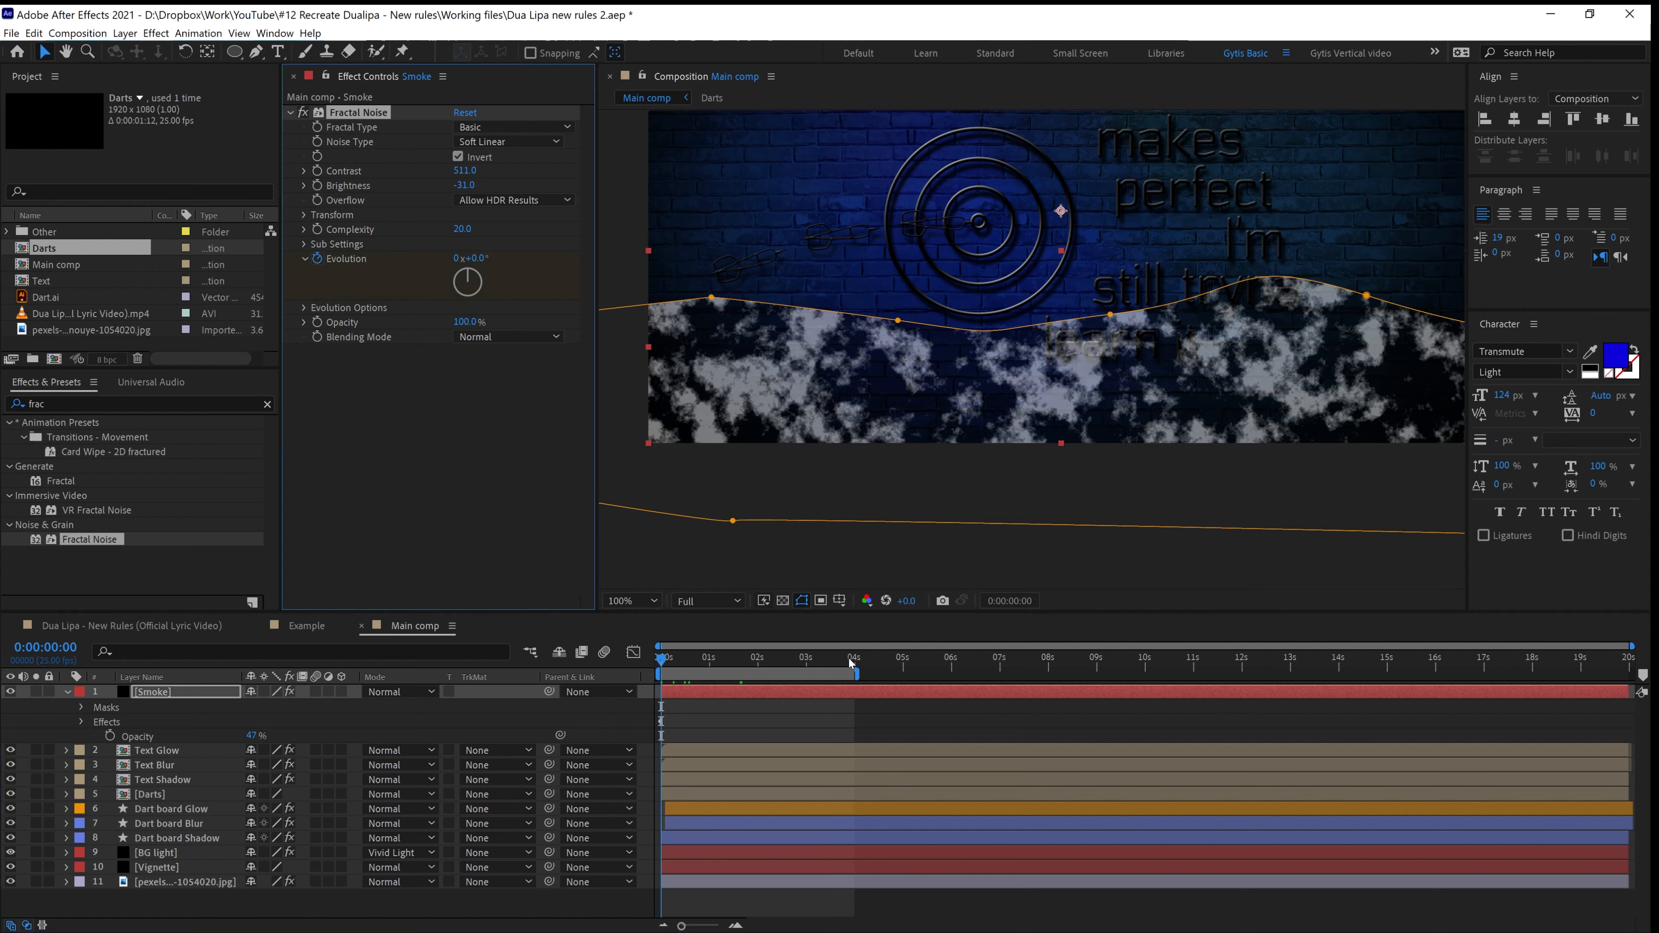
{"action": "left_click_drag", "start_coordinate": [851, 664], "coordinate": [867, 671]}
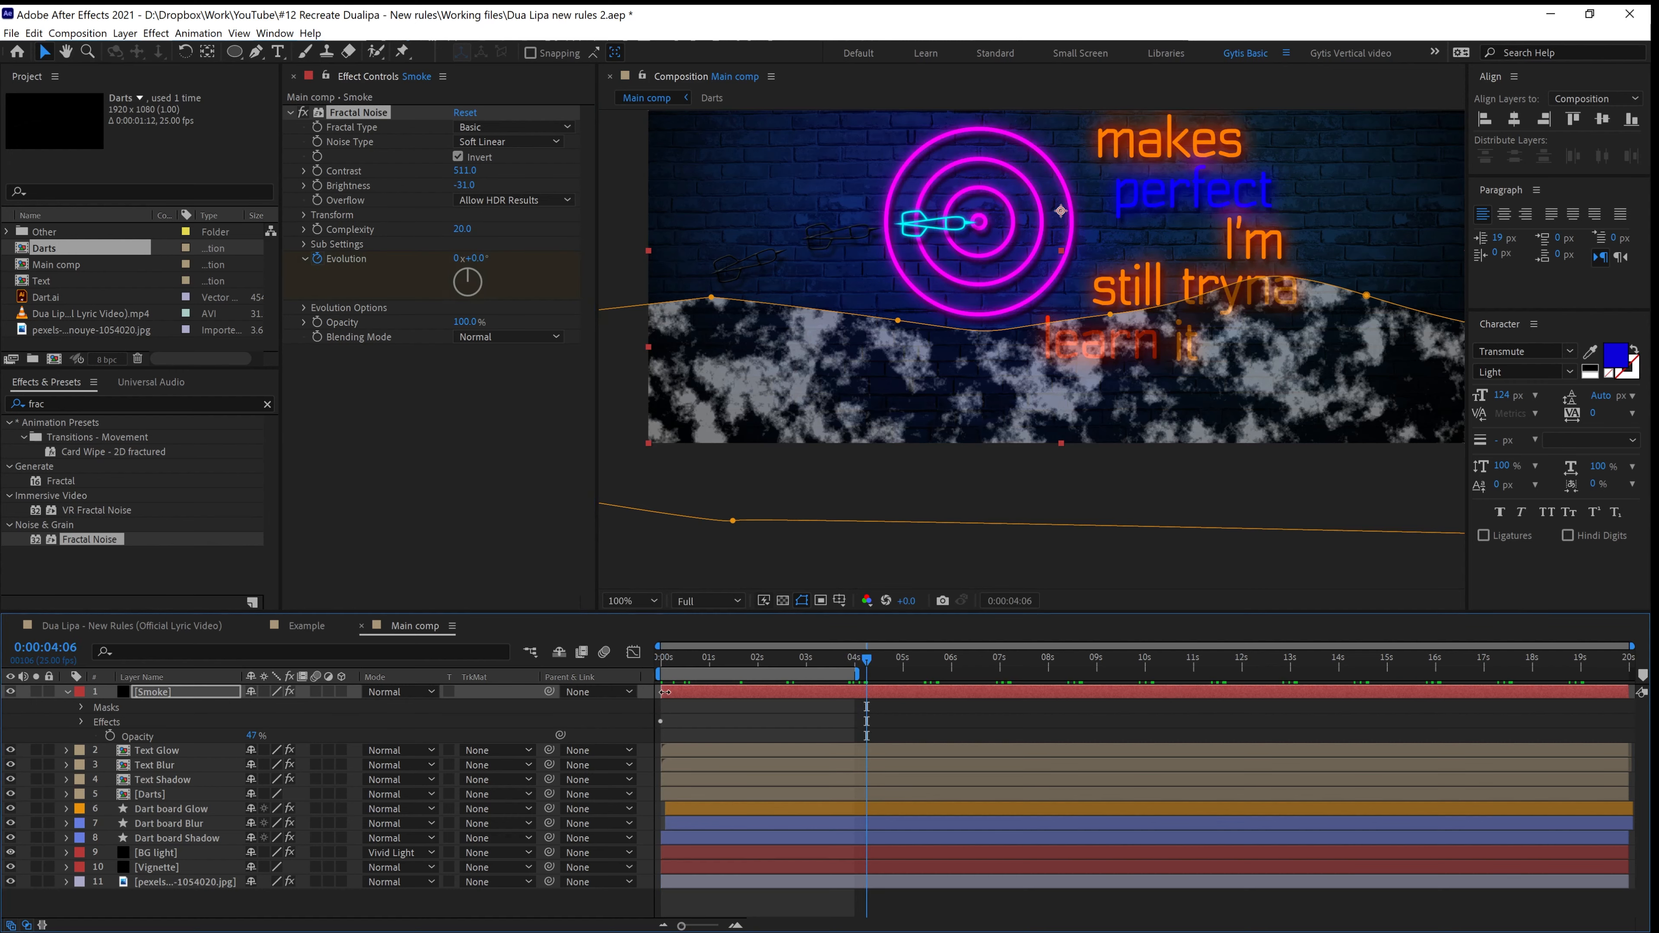
{"action": "left_click", "coordinate": [460, 259]}
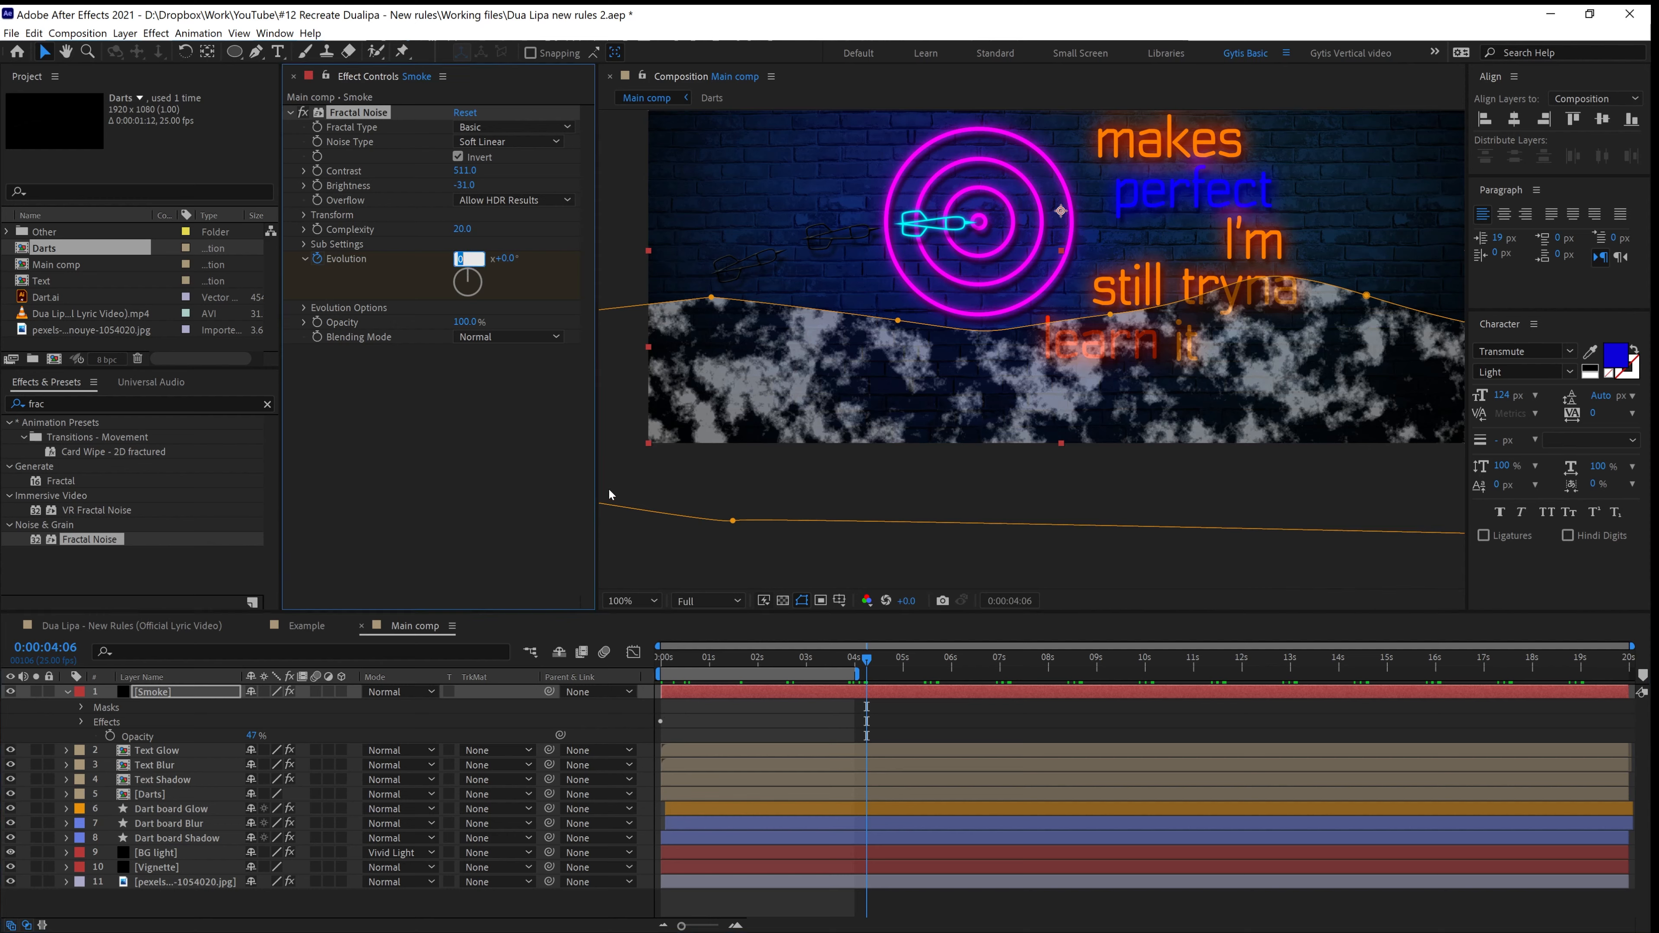
{"action": "key", "text": "Return"}
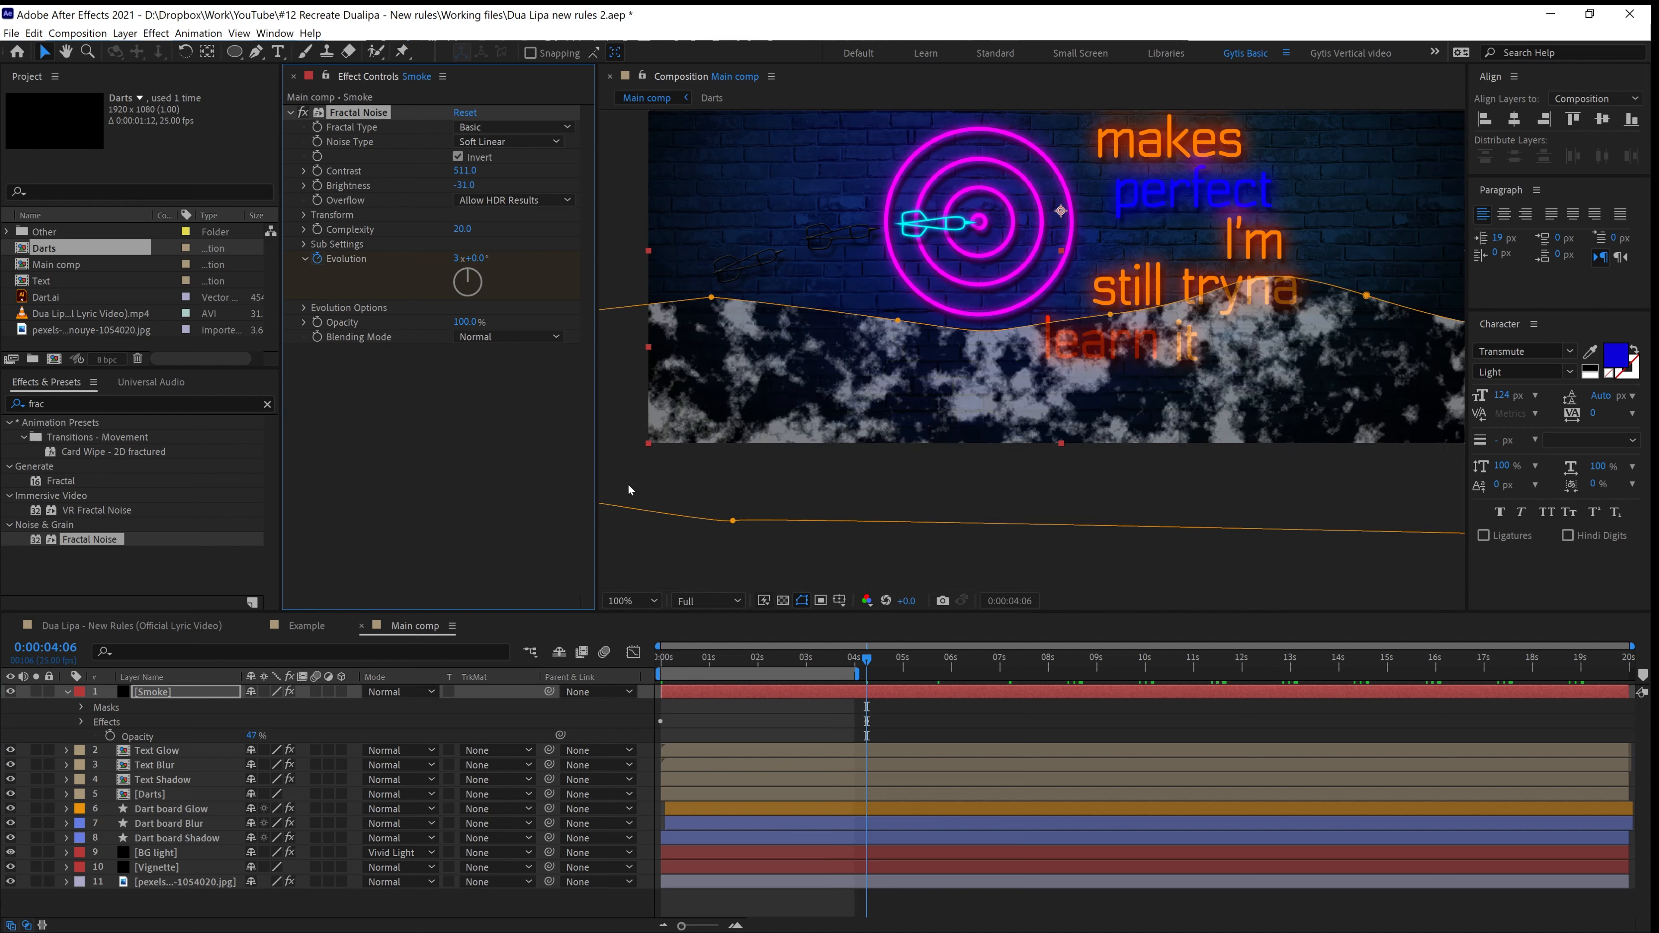
{"action": "left_click_drag", "start_coordinate": [673, 666], "coordinate": [783, 658]}
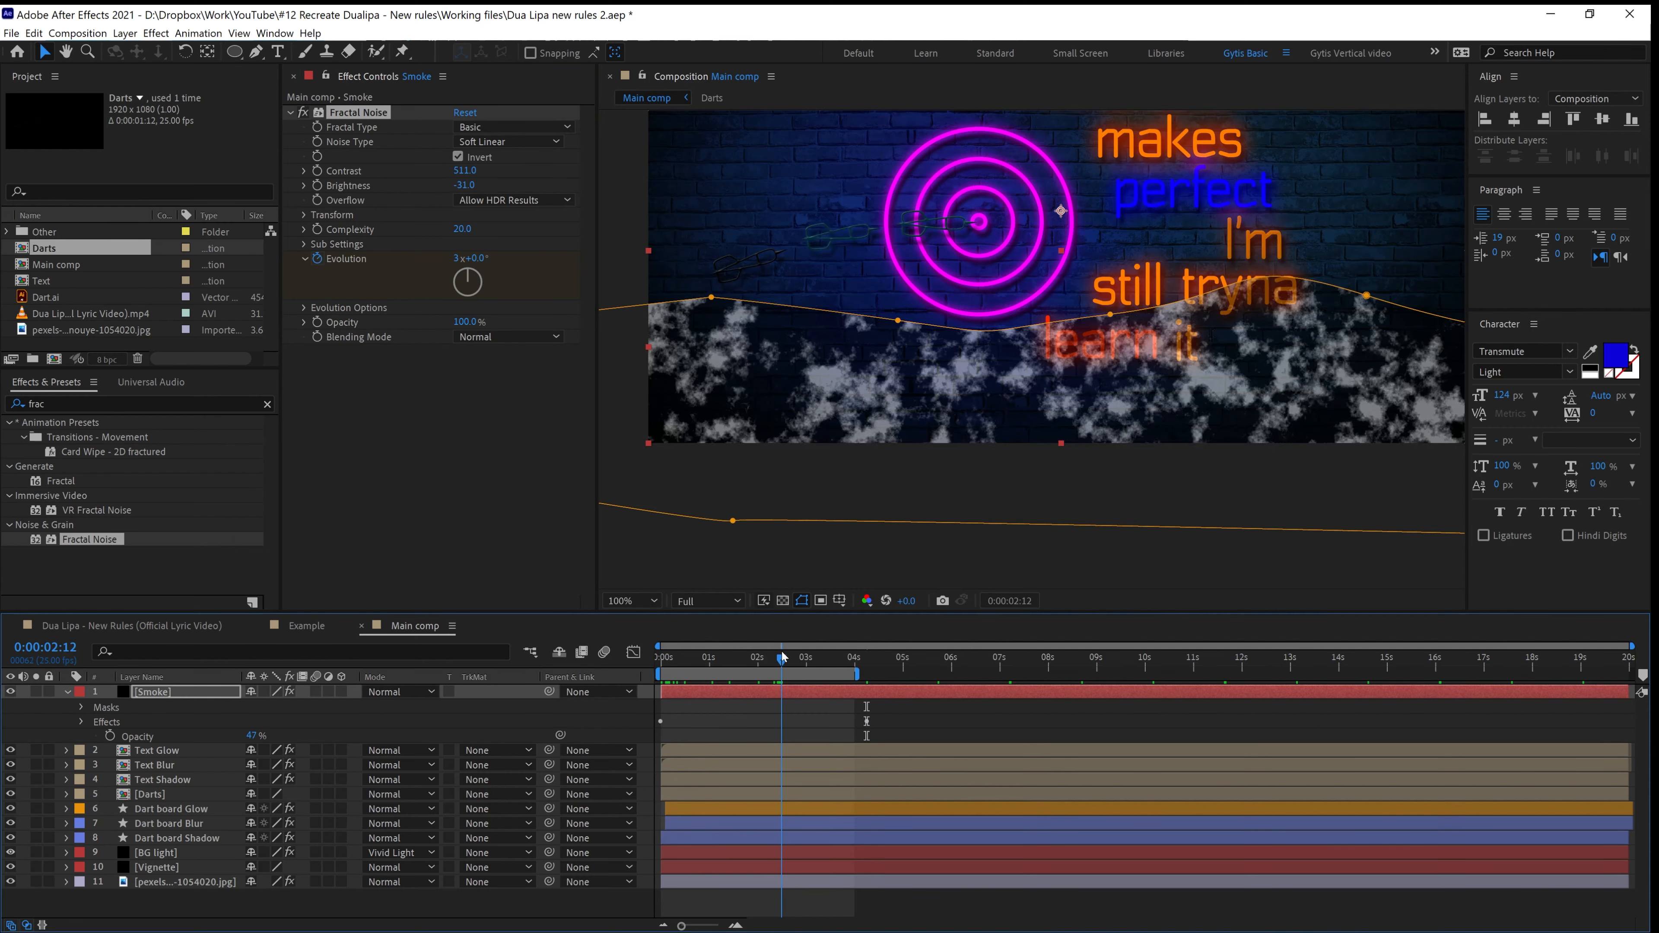
Set the feather of the Smoke layer's mask to 399 pixels
{"action": "left_click", "coordinate": [159, 693]}
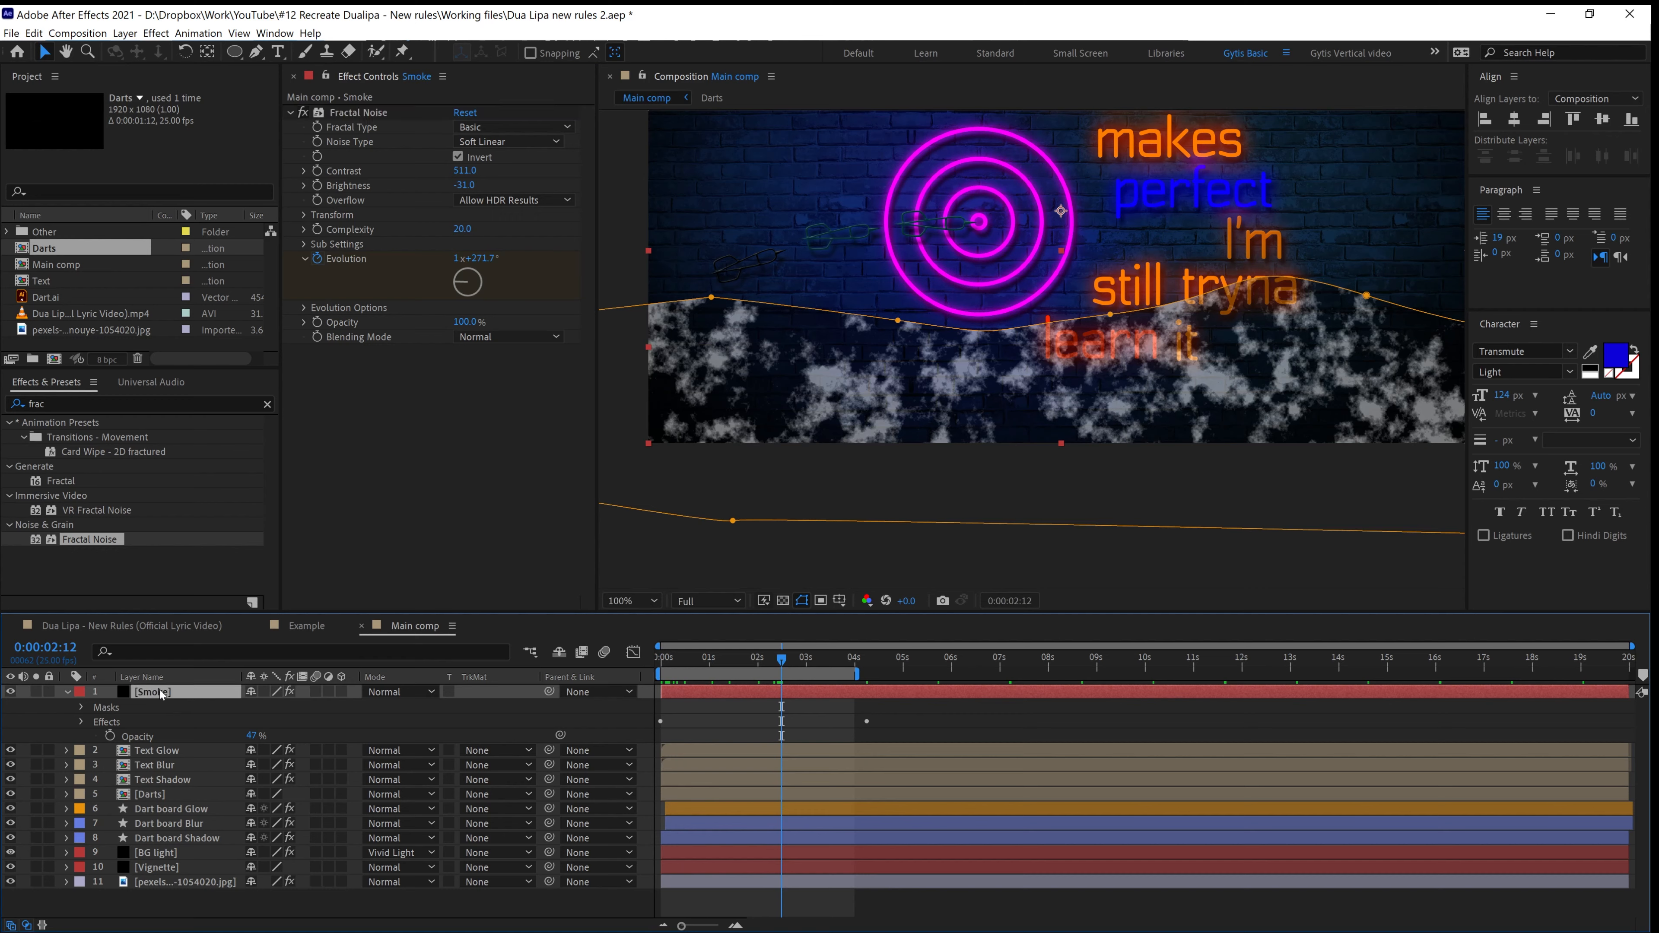
{"action": "key", "text": "f"}
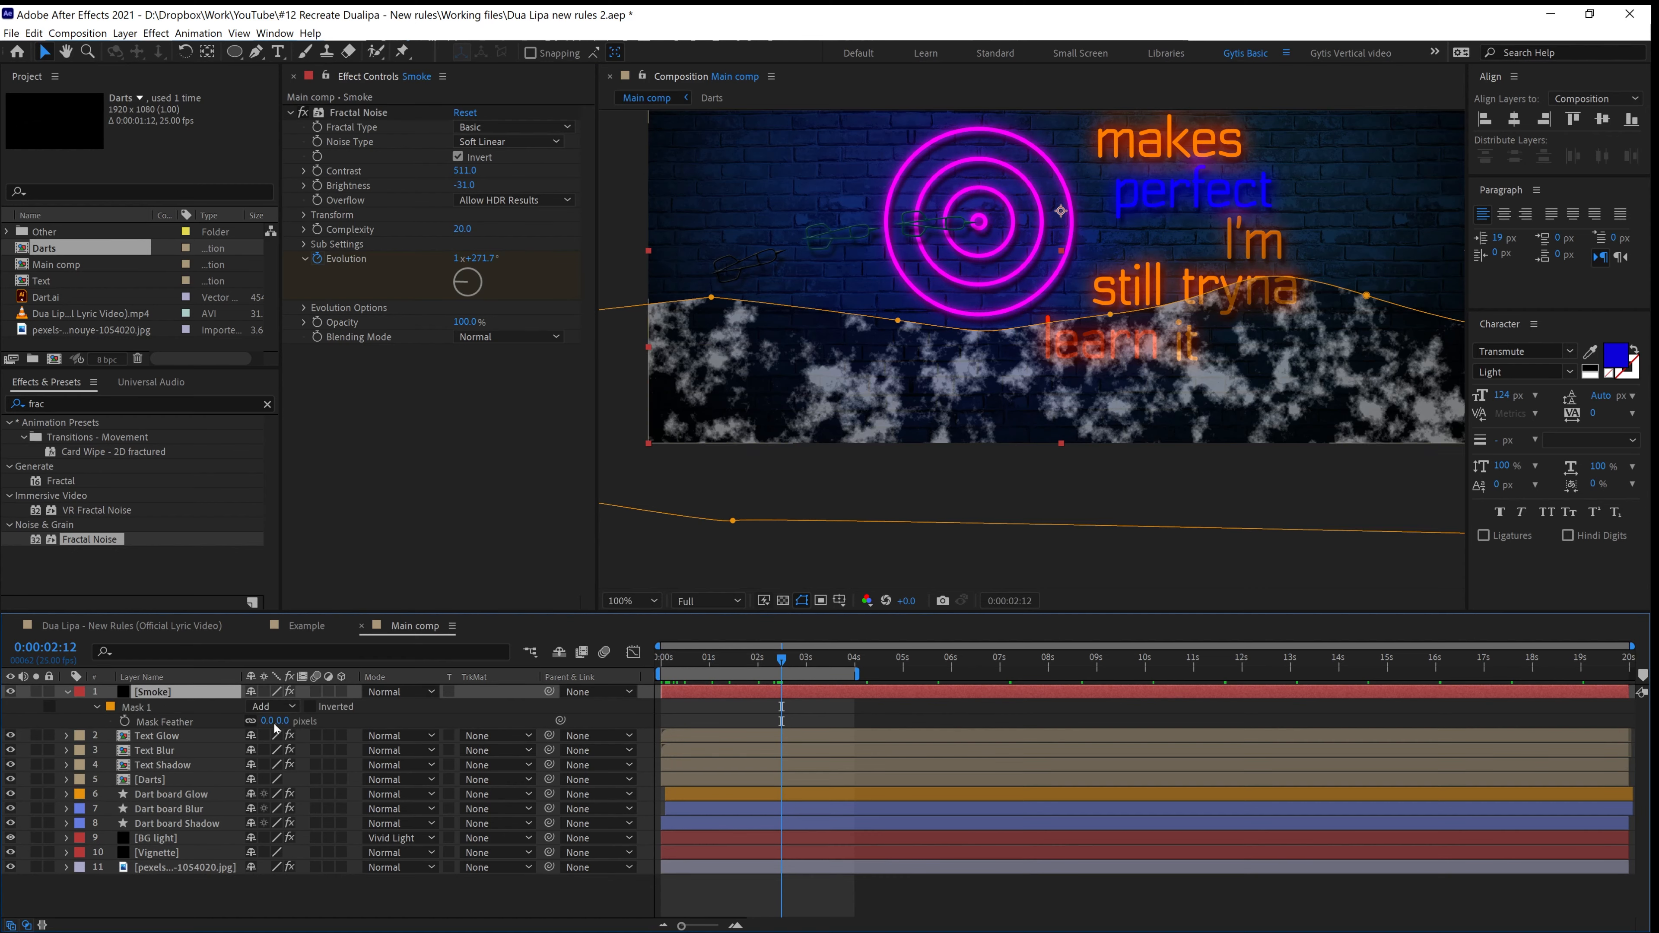
{"action": "left_click_drag", "start_coordinate": [273, 721], "coordinate": [489, 679]}
{"action": "right_click", "coordinate": [489, 679]}
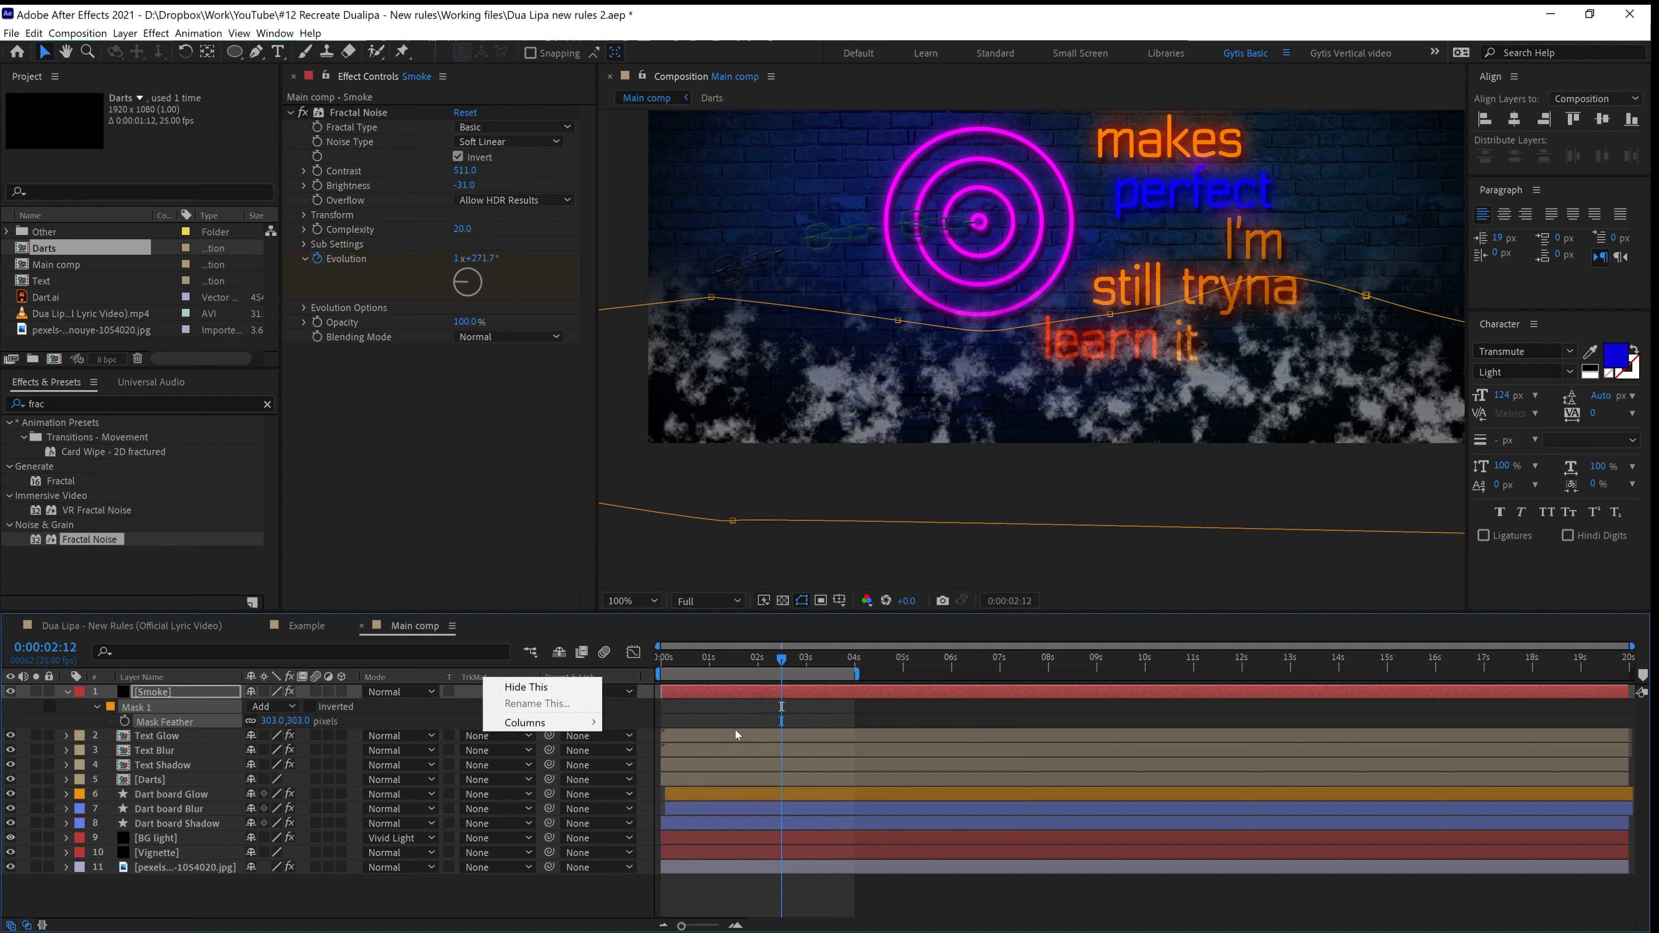
{"action": "left_click", "coordinate": [819, 751]}
{"action": "scroll", "coordinate": [940, 363], "scroll_direction": "down", "scroll_amount": 2}
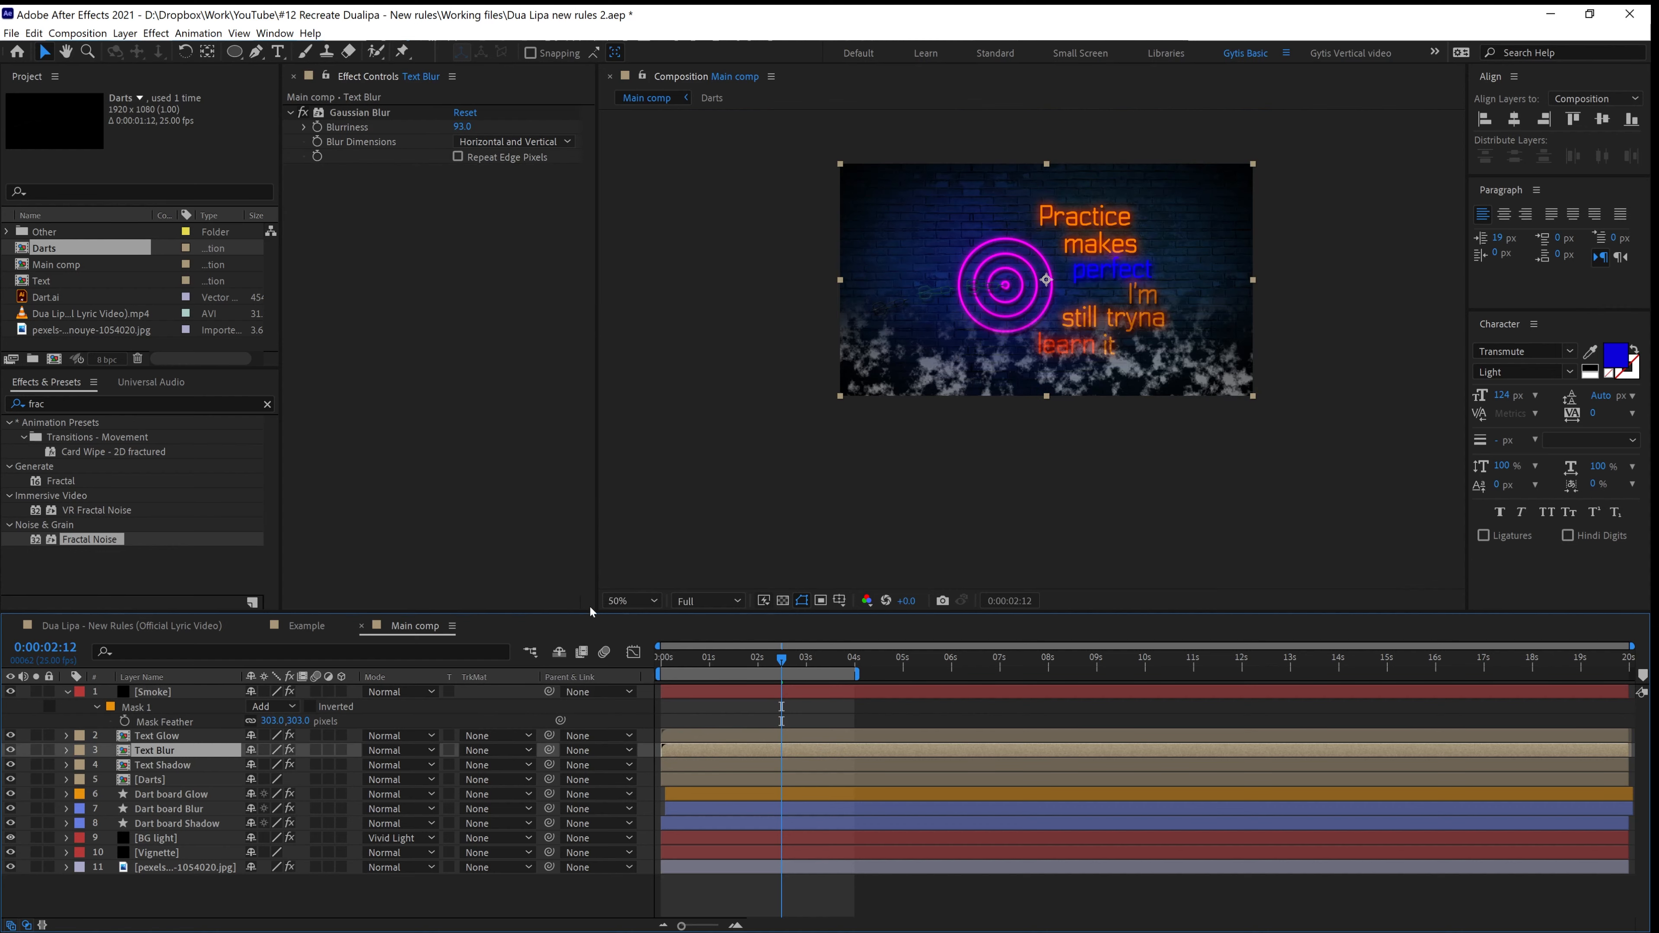
{"action": "left_click", "coordinate": [751, 693]}
{"action": "left_click_drag", "start_coordinate": [270, 721], "coordinate": [317, 719]}
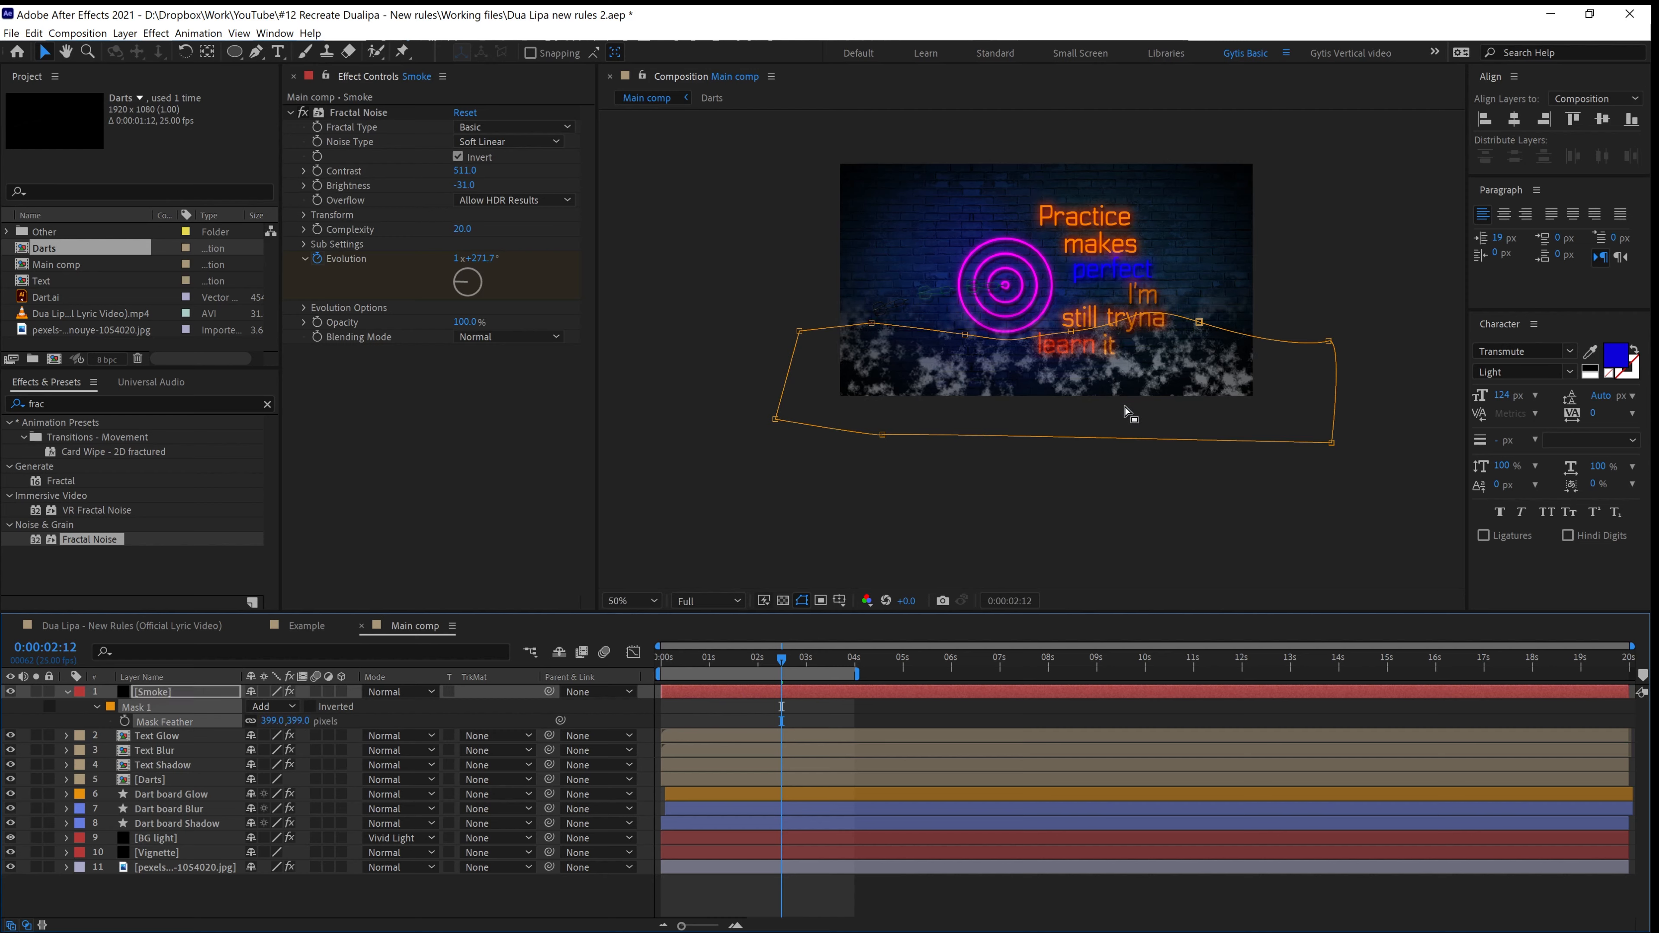
Enable keyframing for the Smoke layer's Fractal Noise Offset Turbulence at the start of the comp
{"action": "scroll", "coordinate": [1121, 417], "scroll_direction": "up", "scroll_amount": 2}
{"action": "left_click", "coordinate": [803, 691]}
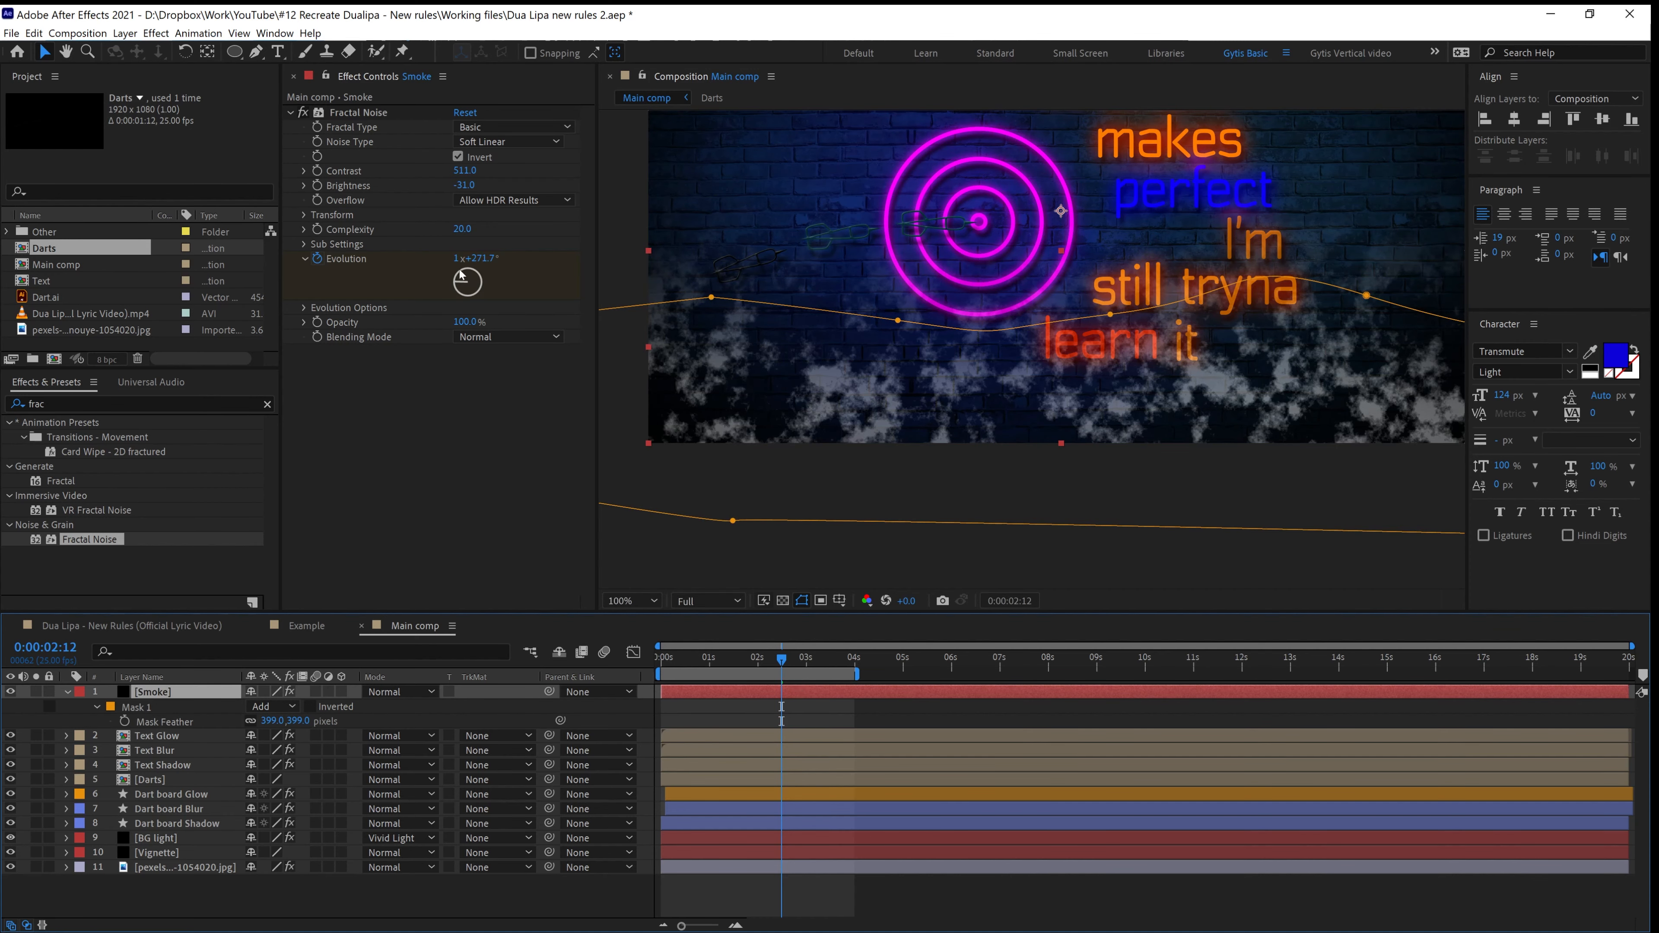
{"action": "left_click_drag", "start_coordinate": [956, 432], "coordinate": [929, 461]}
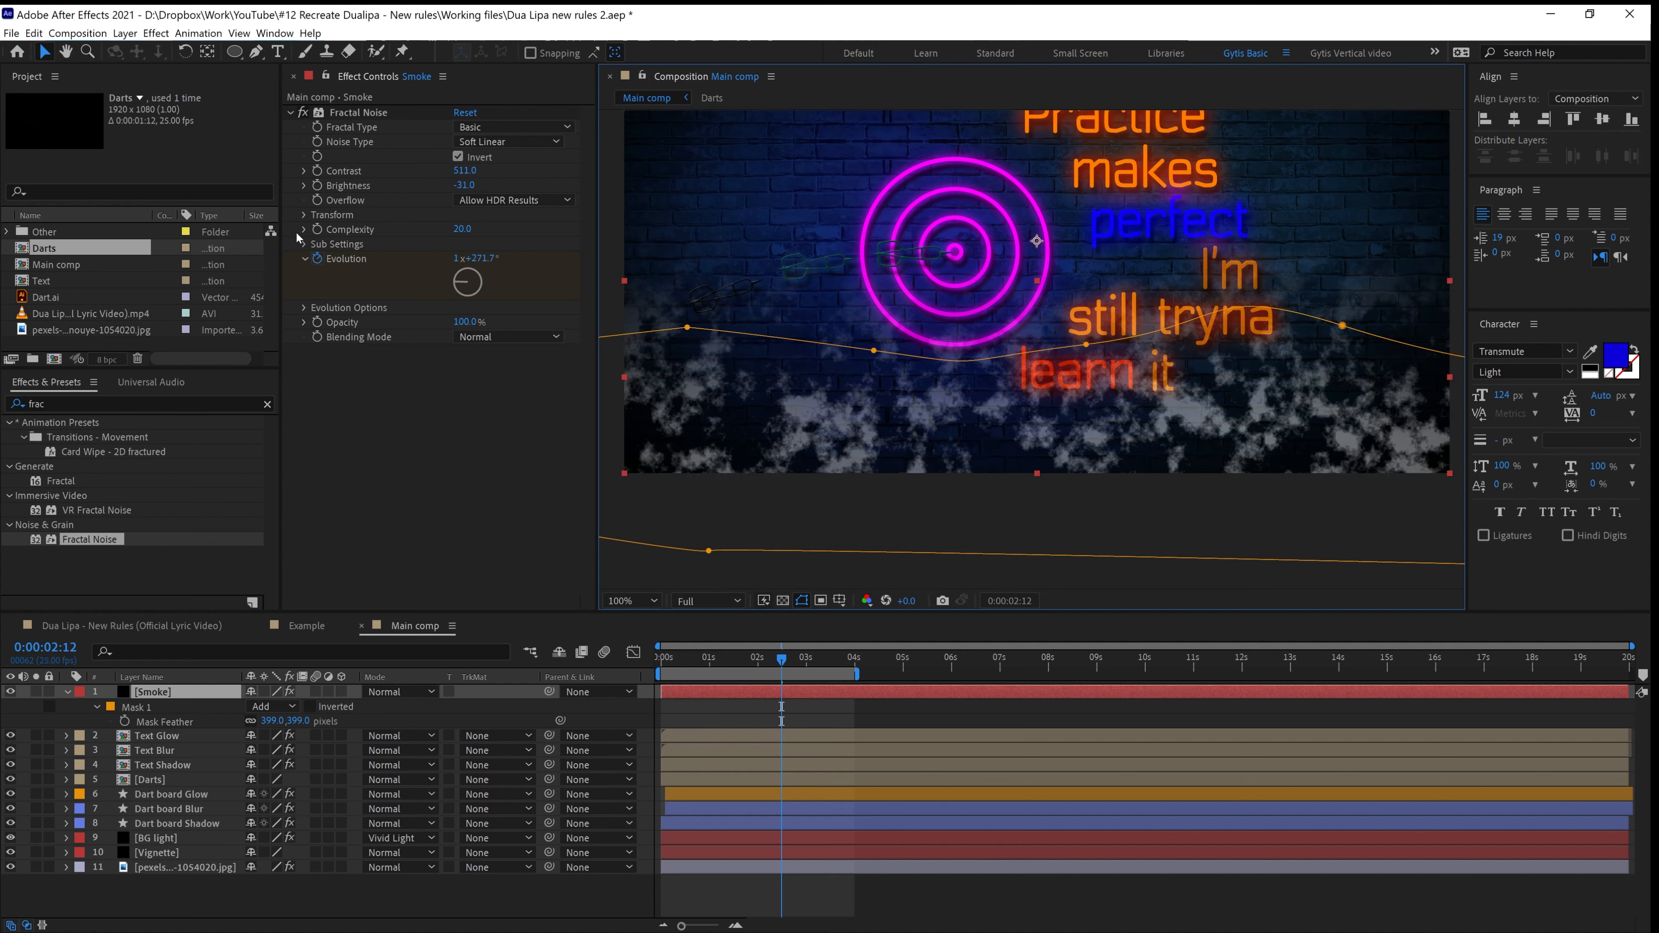
{"action": "left_click", "coordinate": [304, 308]}
{"action": "left_click", "coordinate": [304, 308]}
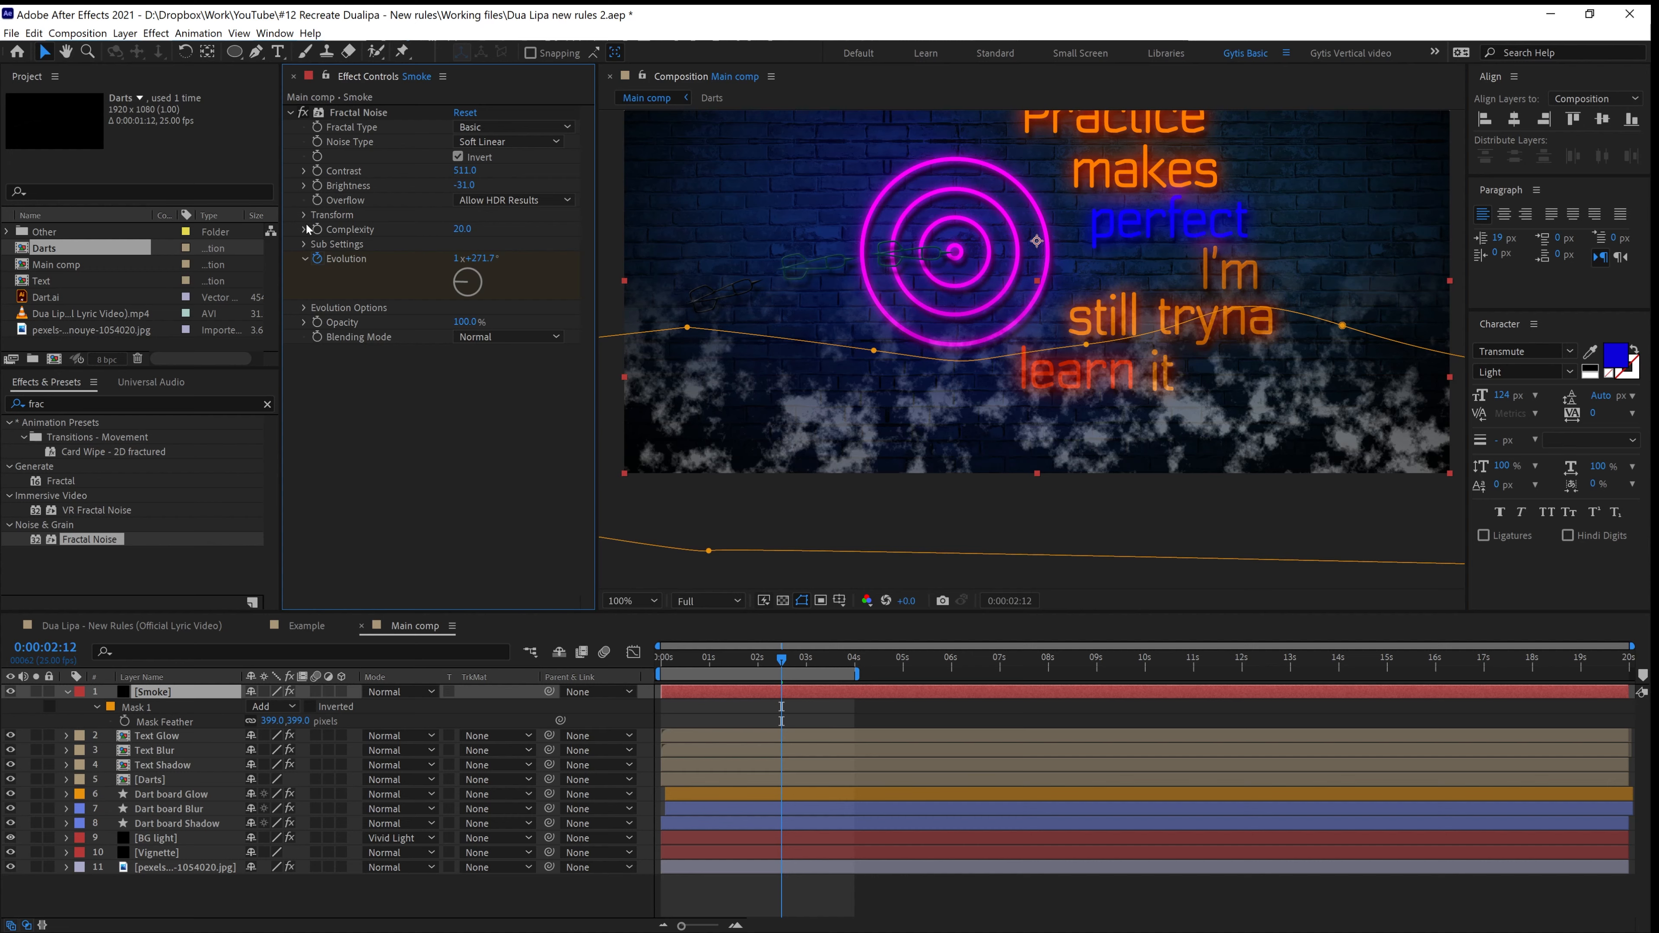
{"action": "left_click", "coordinate": [304, 215]}
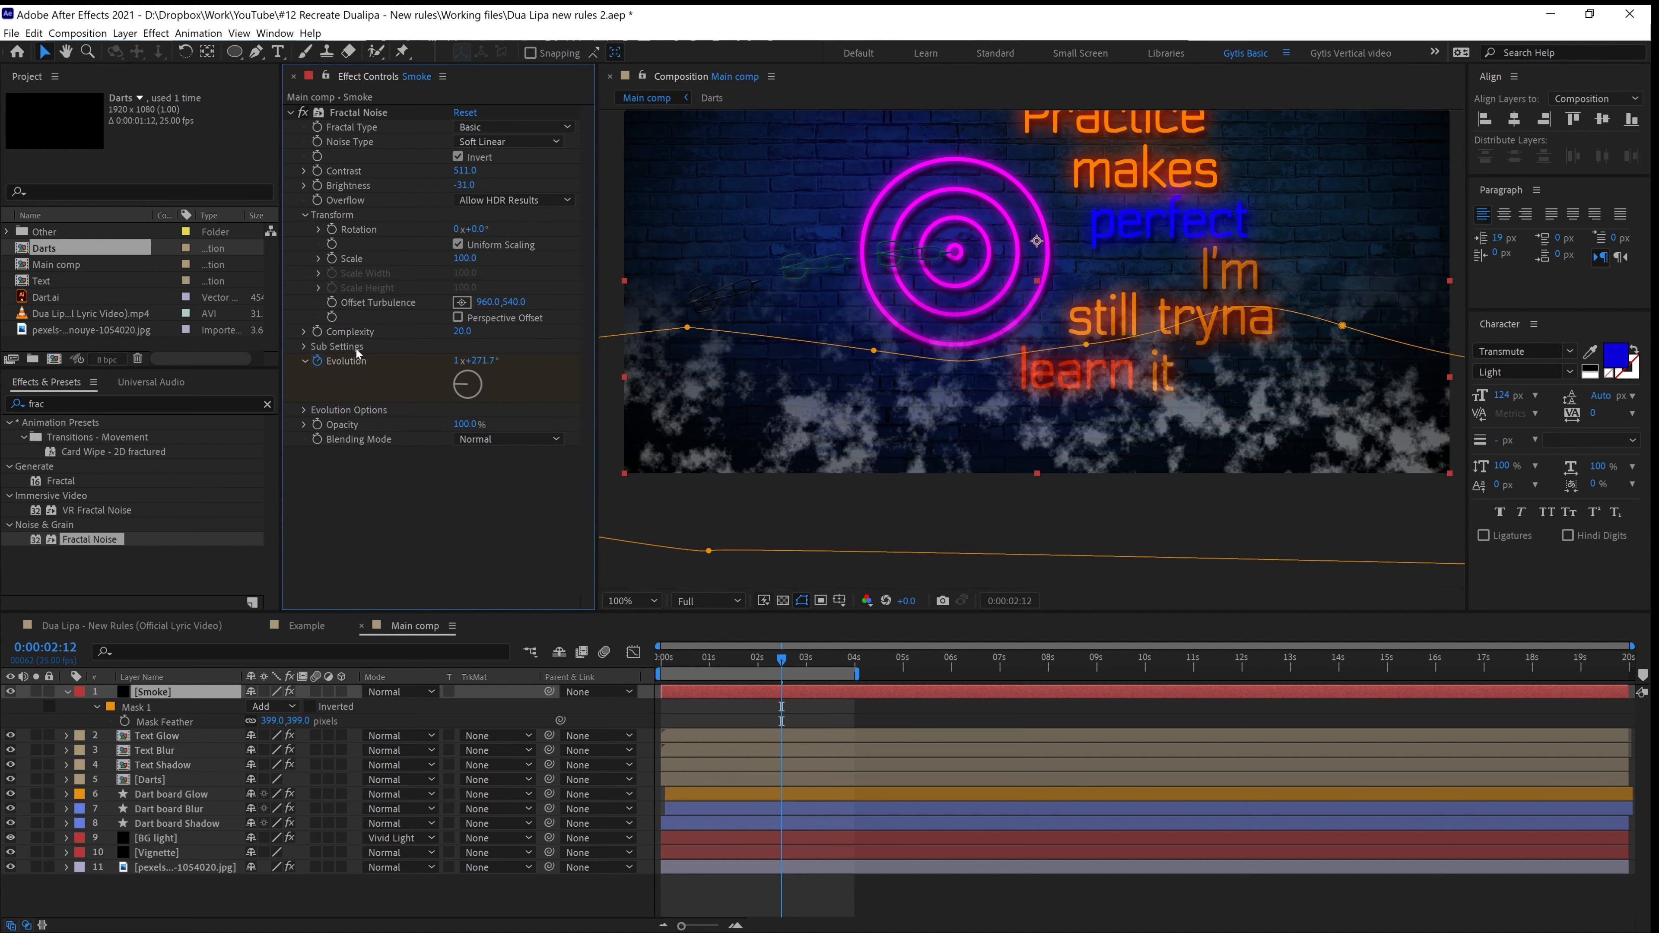
{"action": "key", "text": "Home"}
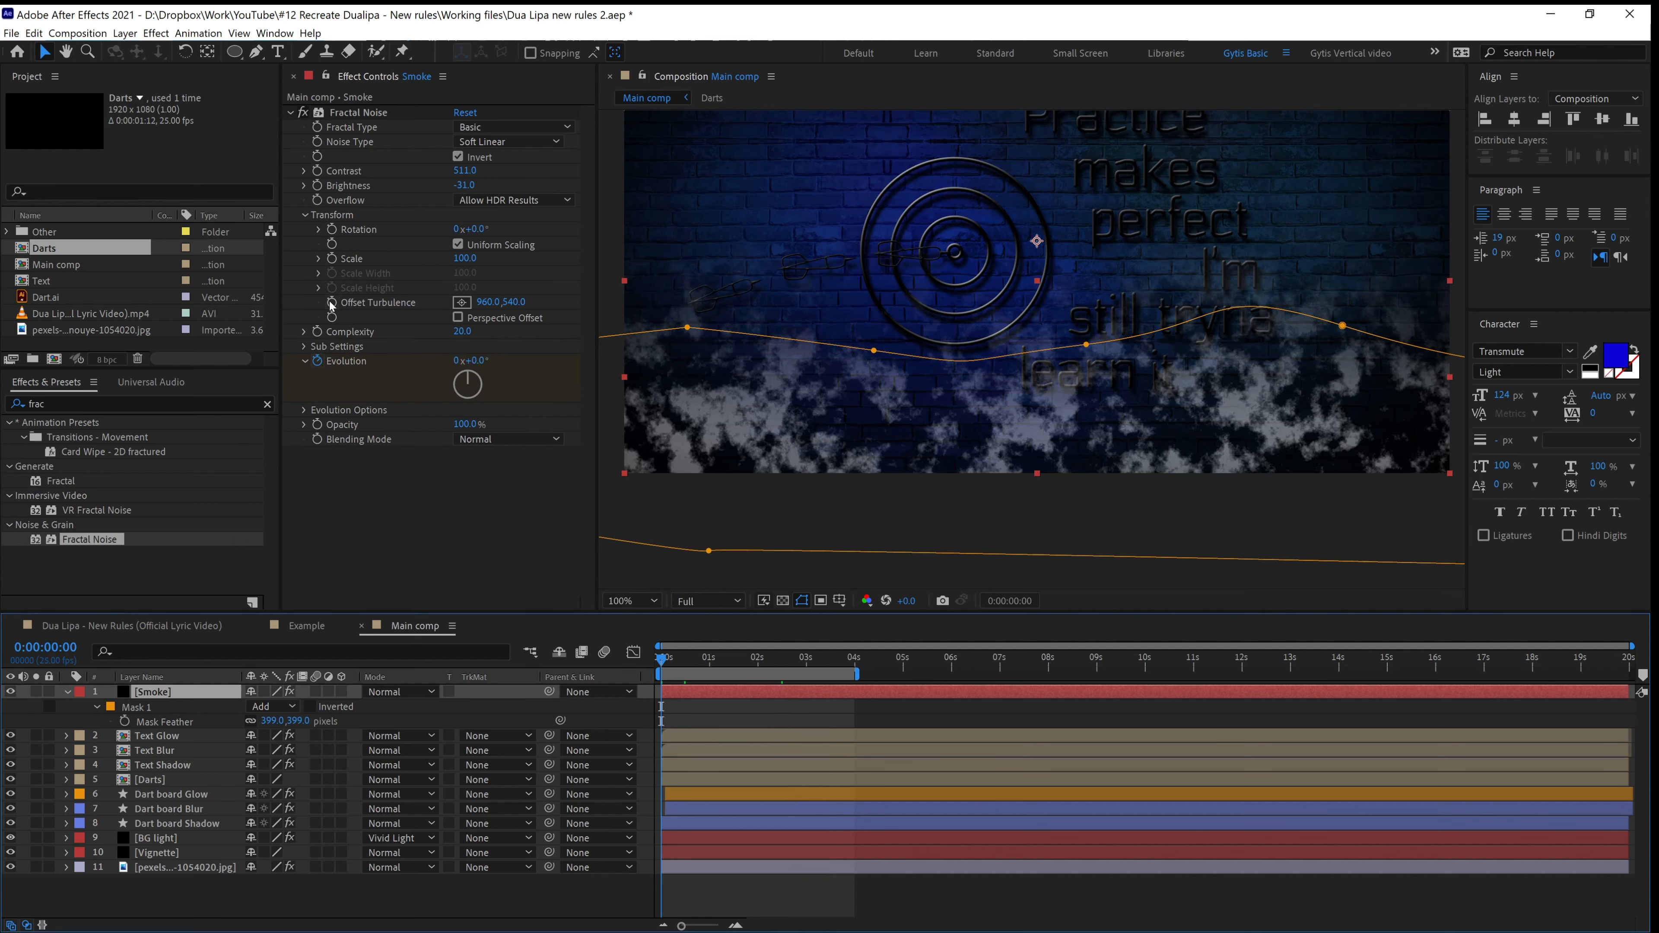
{"action": "left_click", "coordinate": [331, 302]}
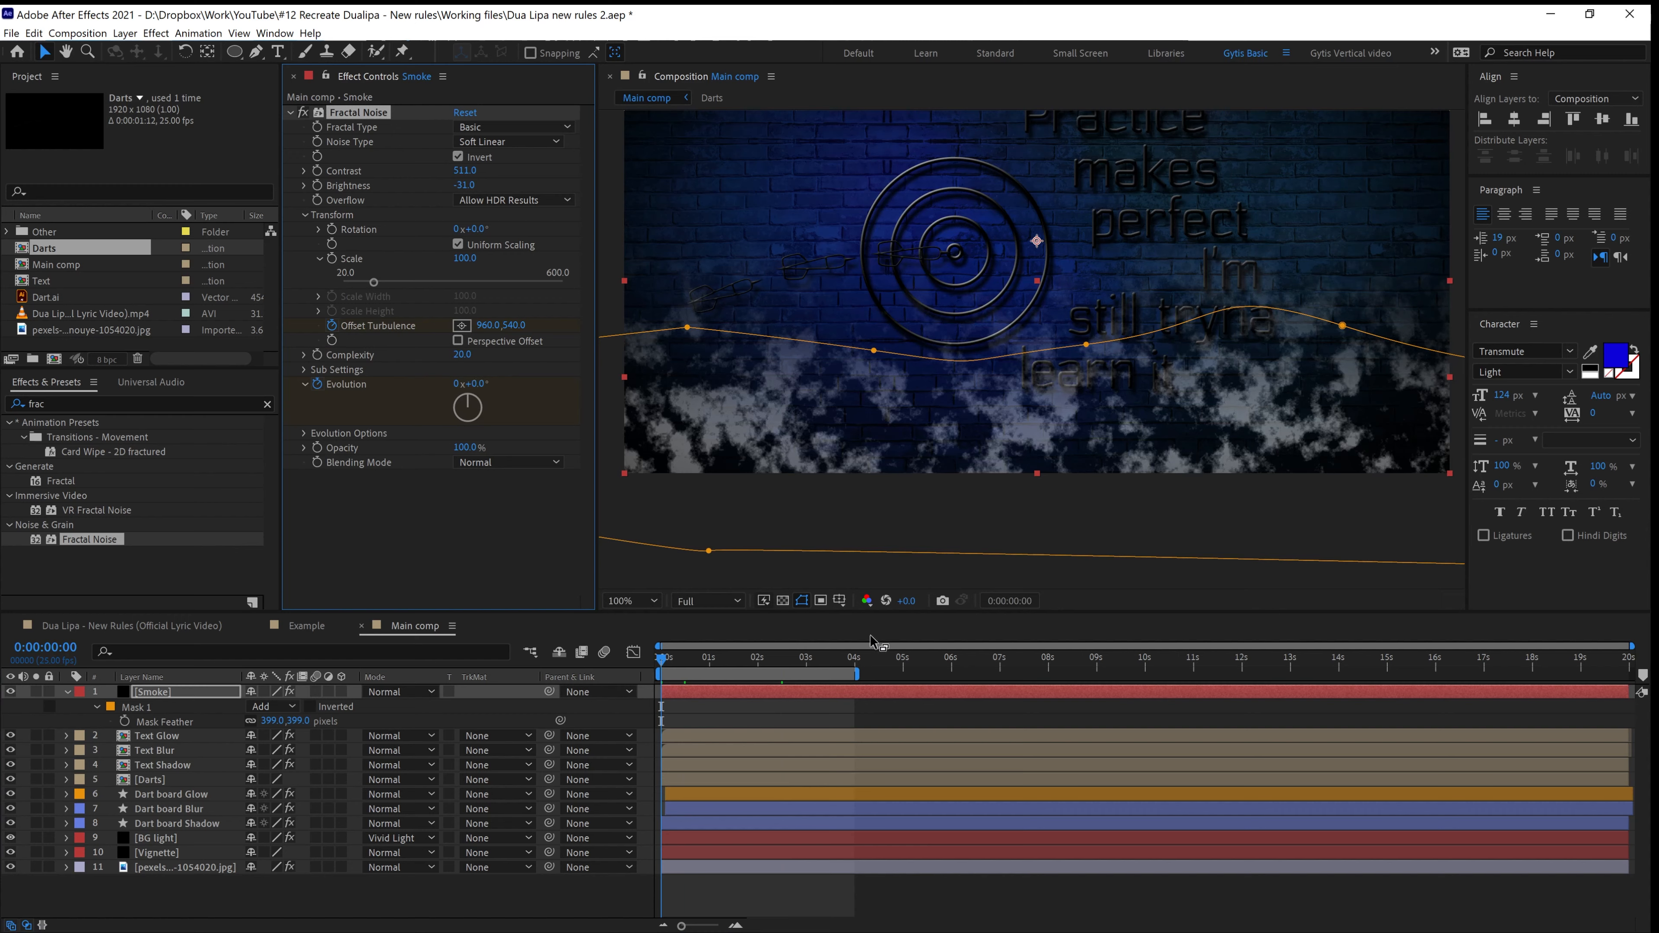
Keyframe the Offset Turbulence to 1123, 441 at 0:00:04:03 and preview the smoke drift from the comp start
{"action": "left_click_drag", "start_coordinate": [771, 658], "coordinate": [861, 659]}
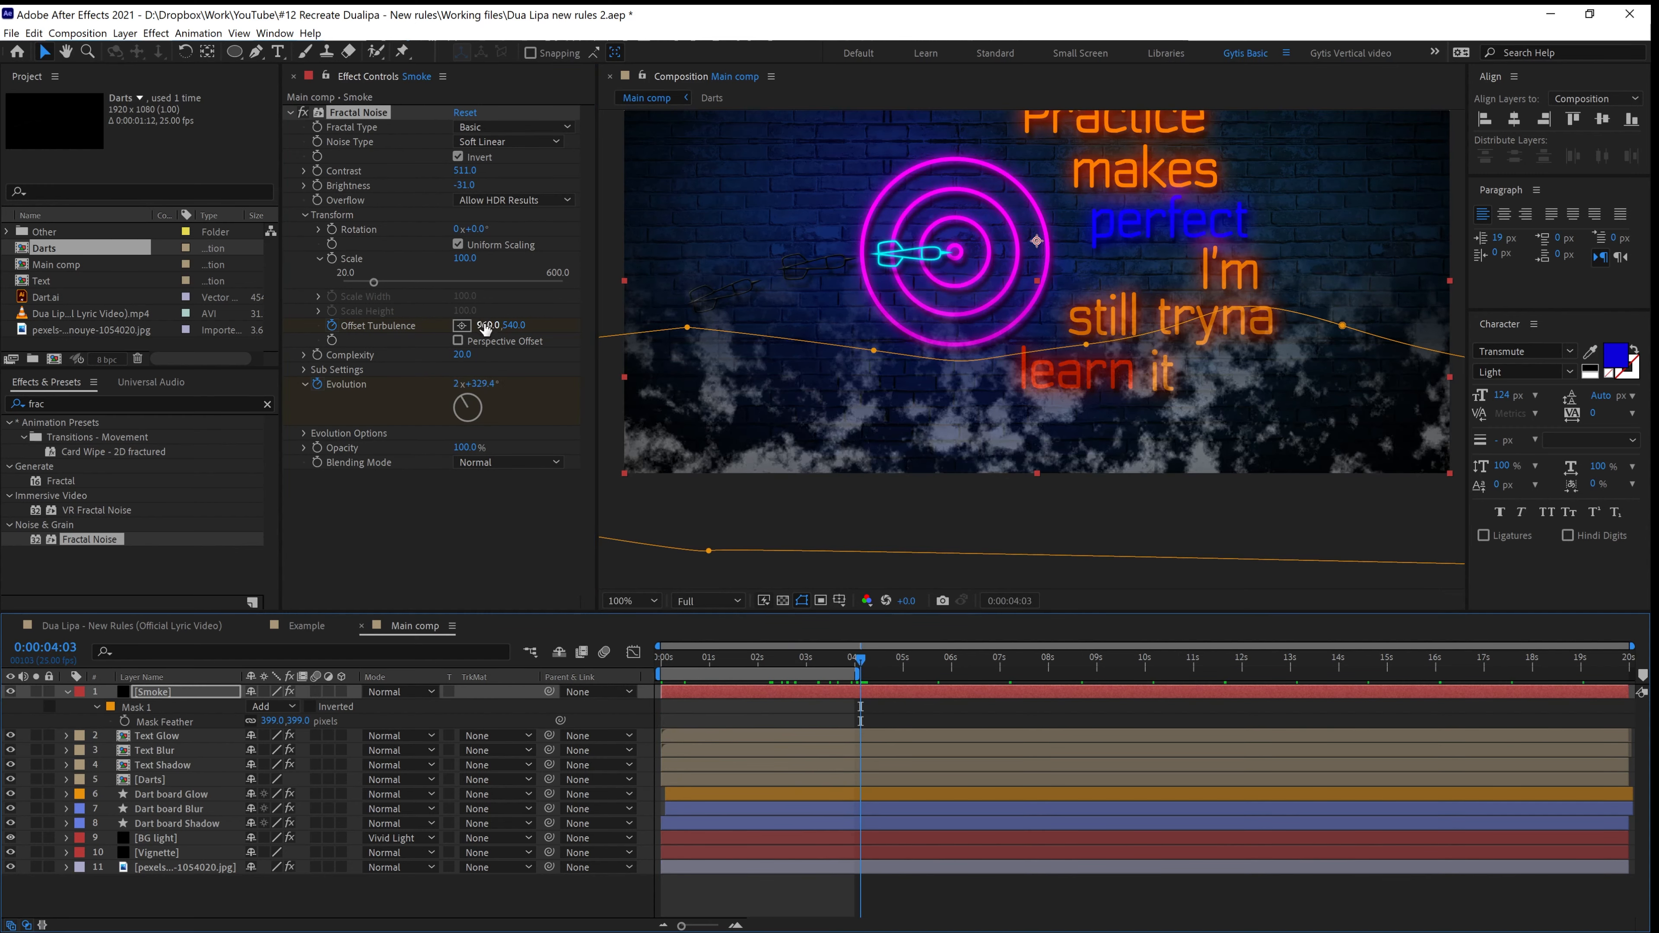
{"action": "left_click_drag", "start_coordinate": [486, 325], "coordinate": [625, 322]}
{"action": "left_click_drag", "start_coordinate": [516, 324], "coordinate": [423, 341]}
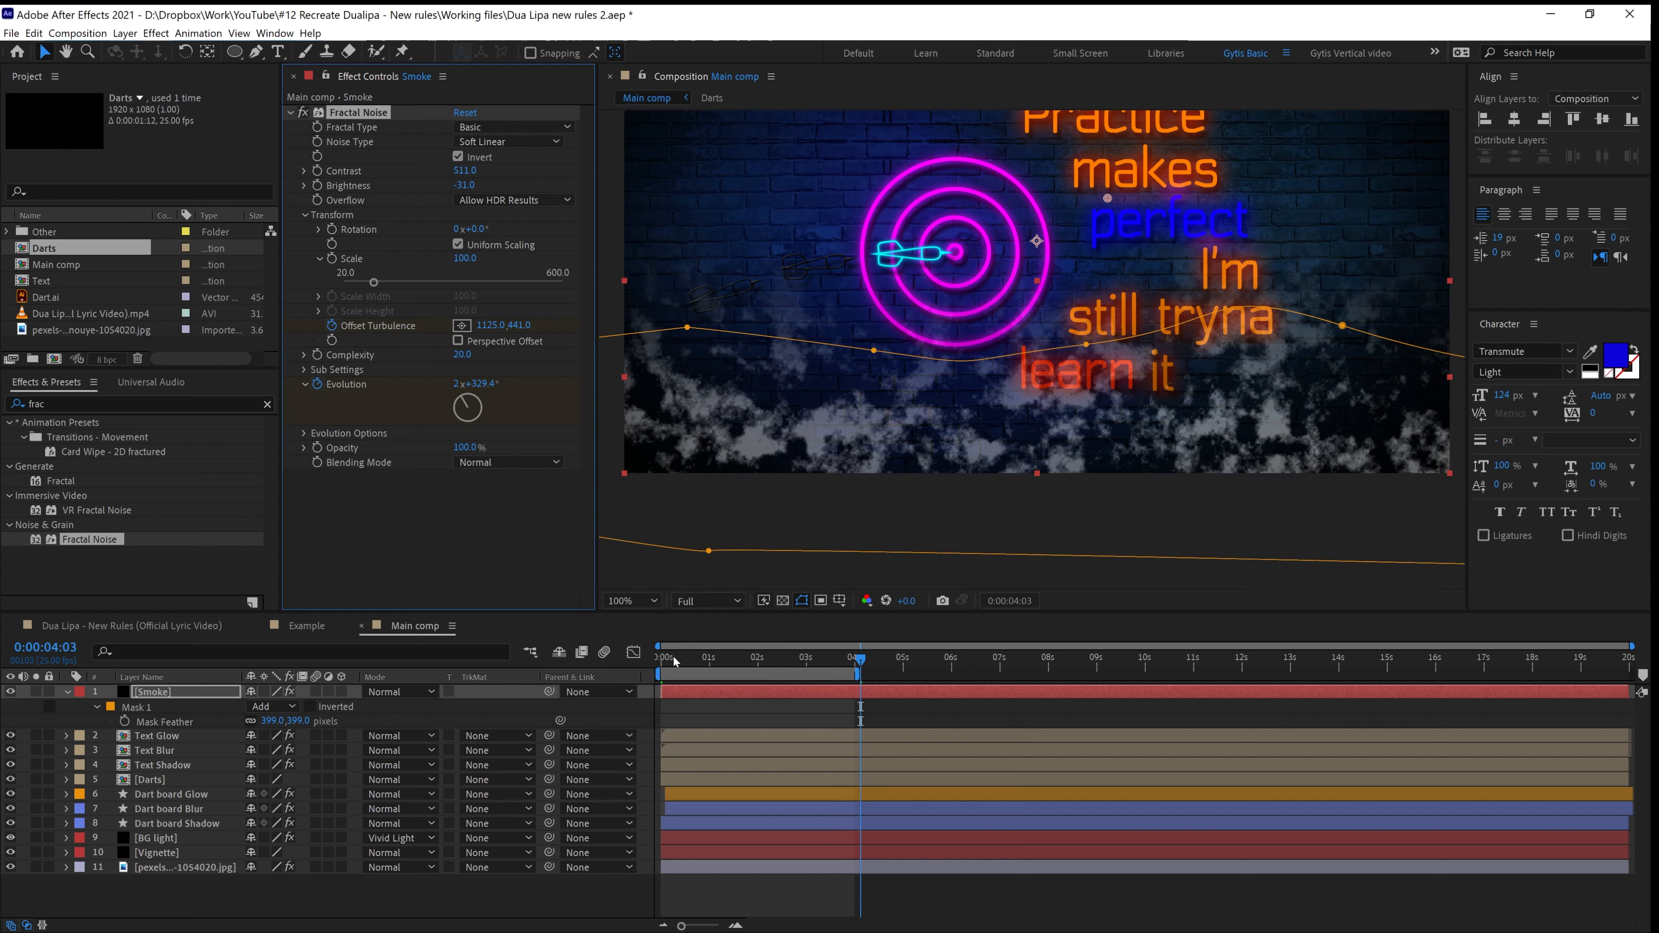
{"action": "left_click_drag", "start_coordinate": [675, 662], "coordinate": [639, 661]}
{"action": "key", "text": "space"}
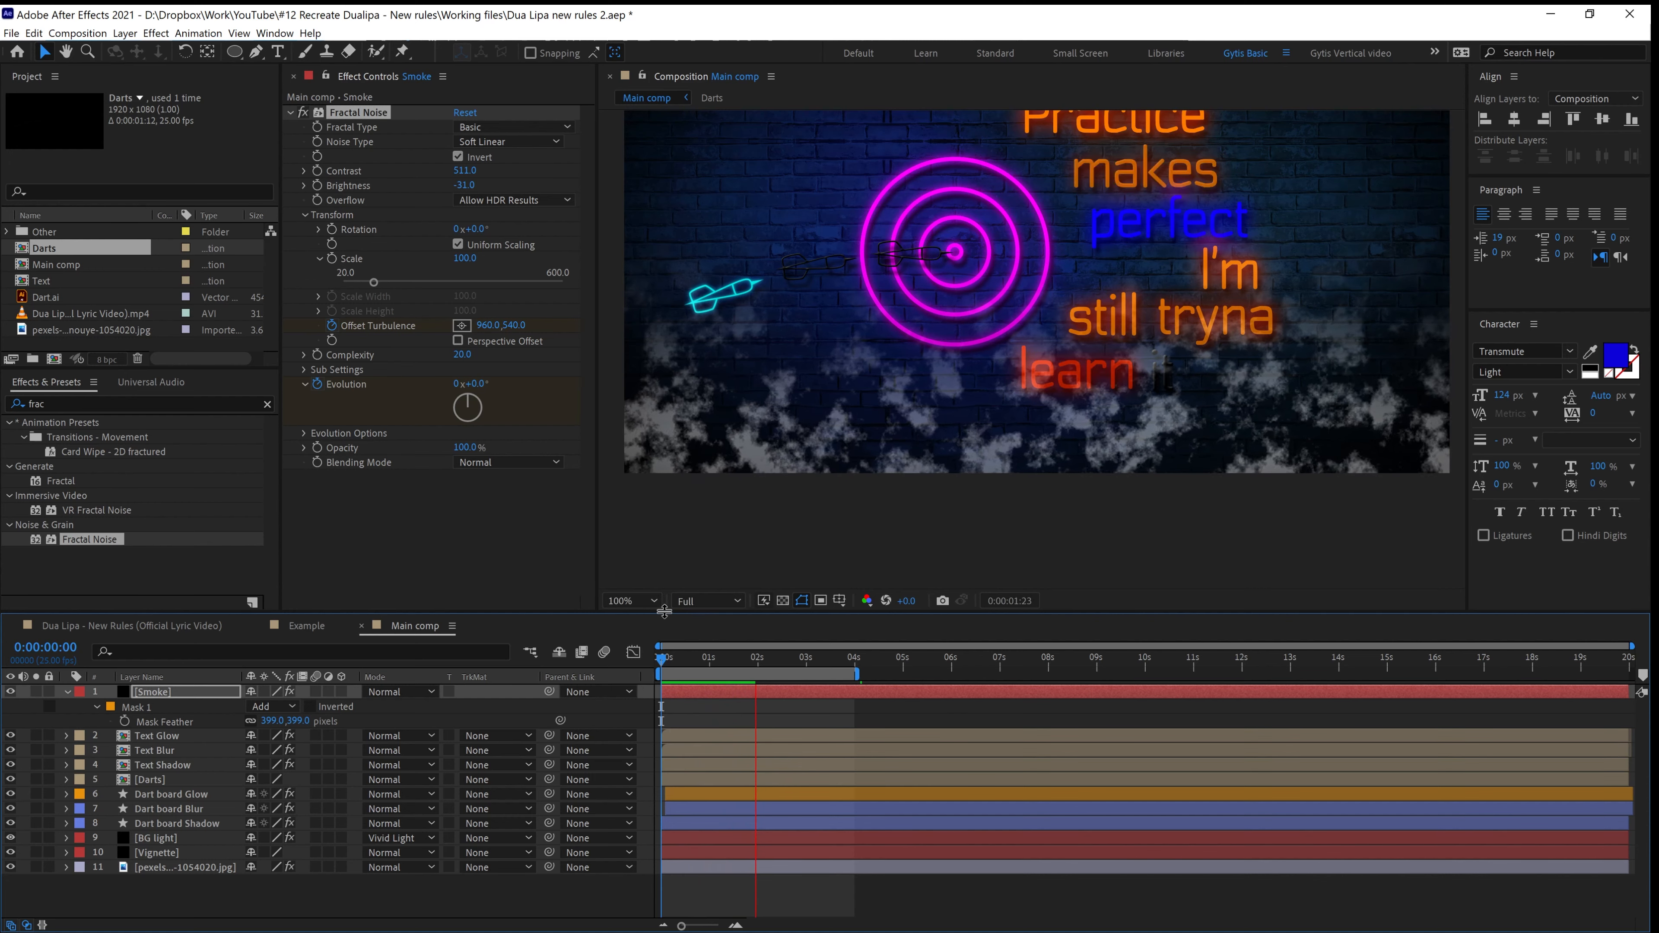
{"action": "key", "text": "space"}
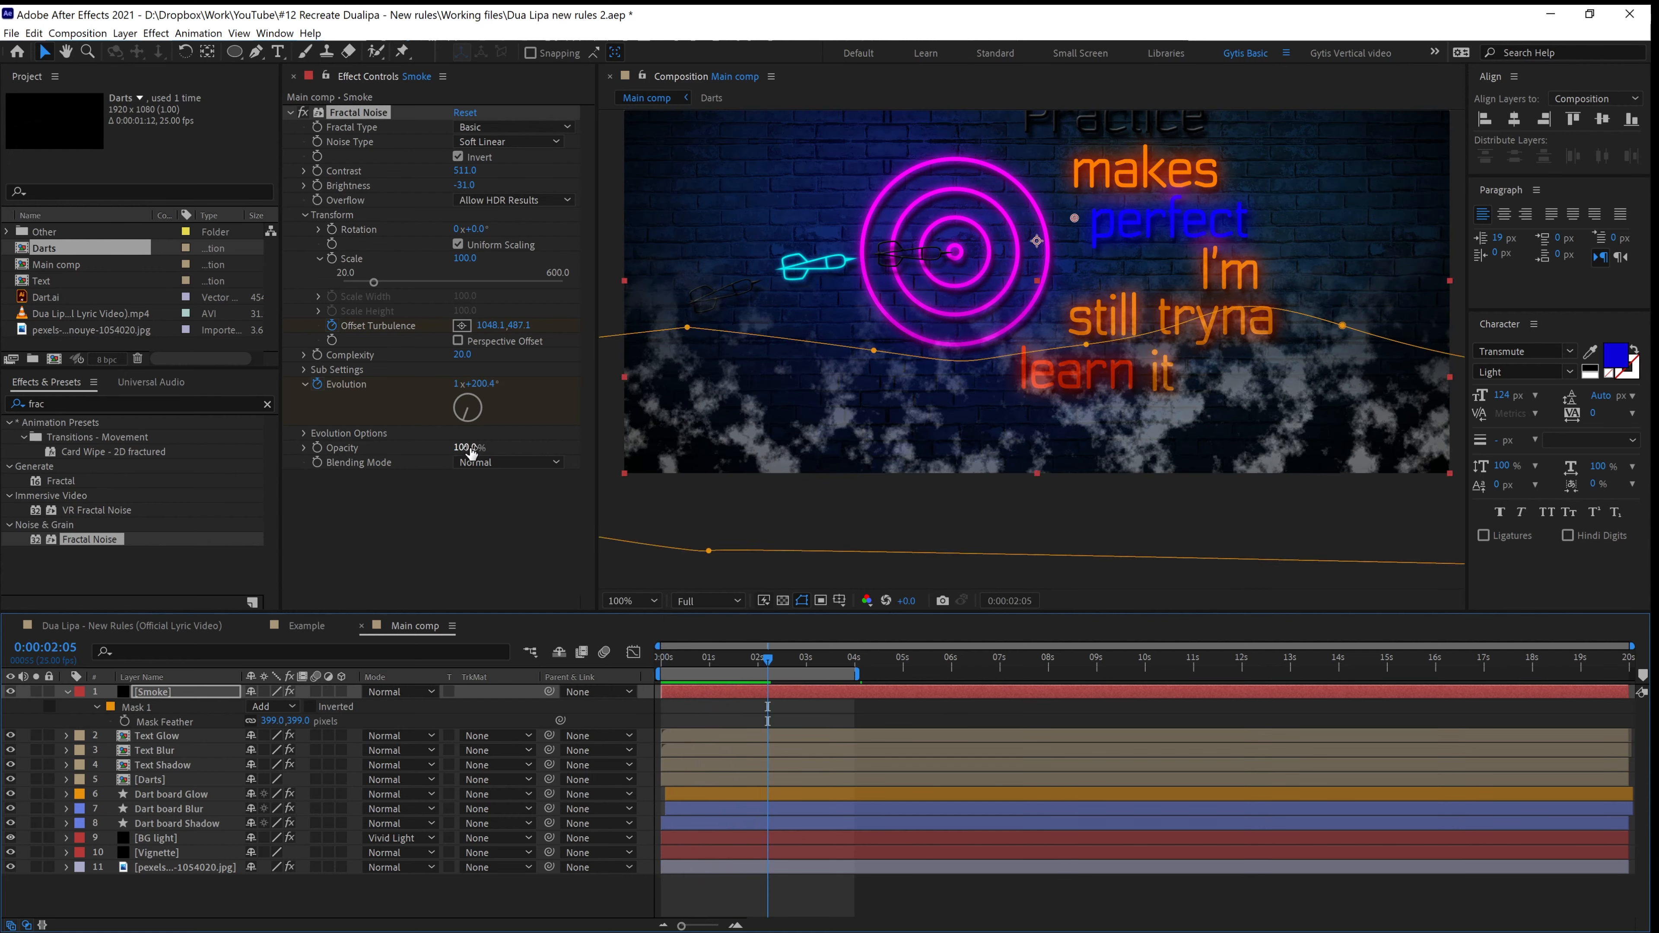
Reduce the Fractal Noise opacity to 33%, set the Smoke layer's blending mode to Add, and check the blend at different times
{"action": "left_click_drag", "start_coordinate": [471, 452], "coordinate": [414, 455]}
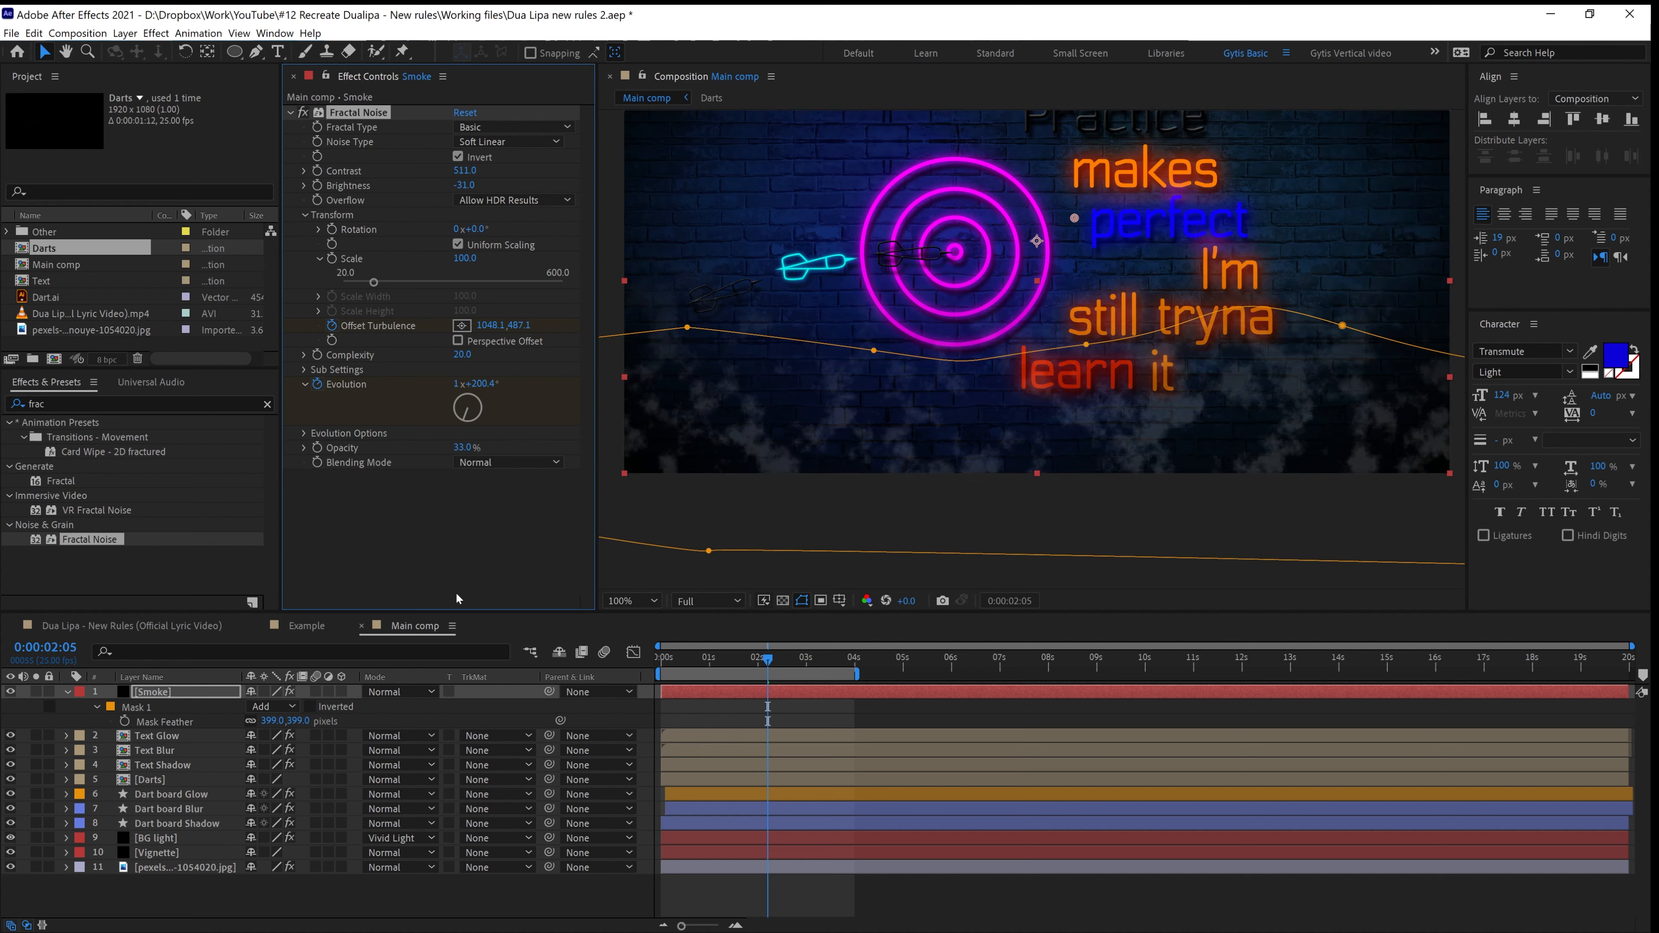
{"action": "left_click", "coordinate": [400, 694]}
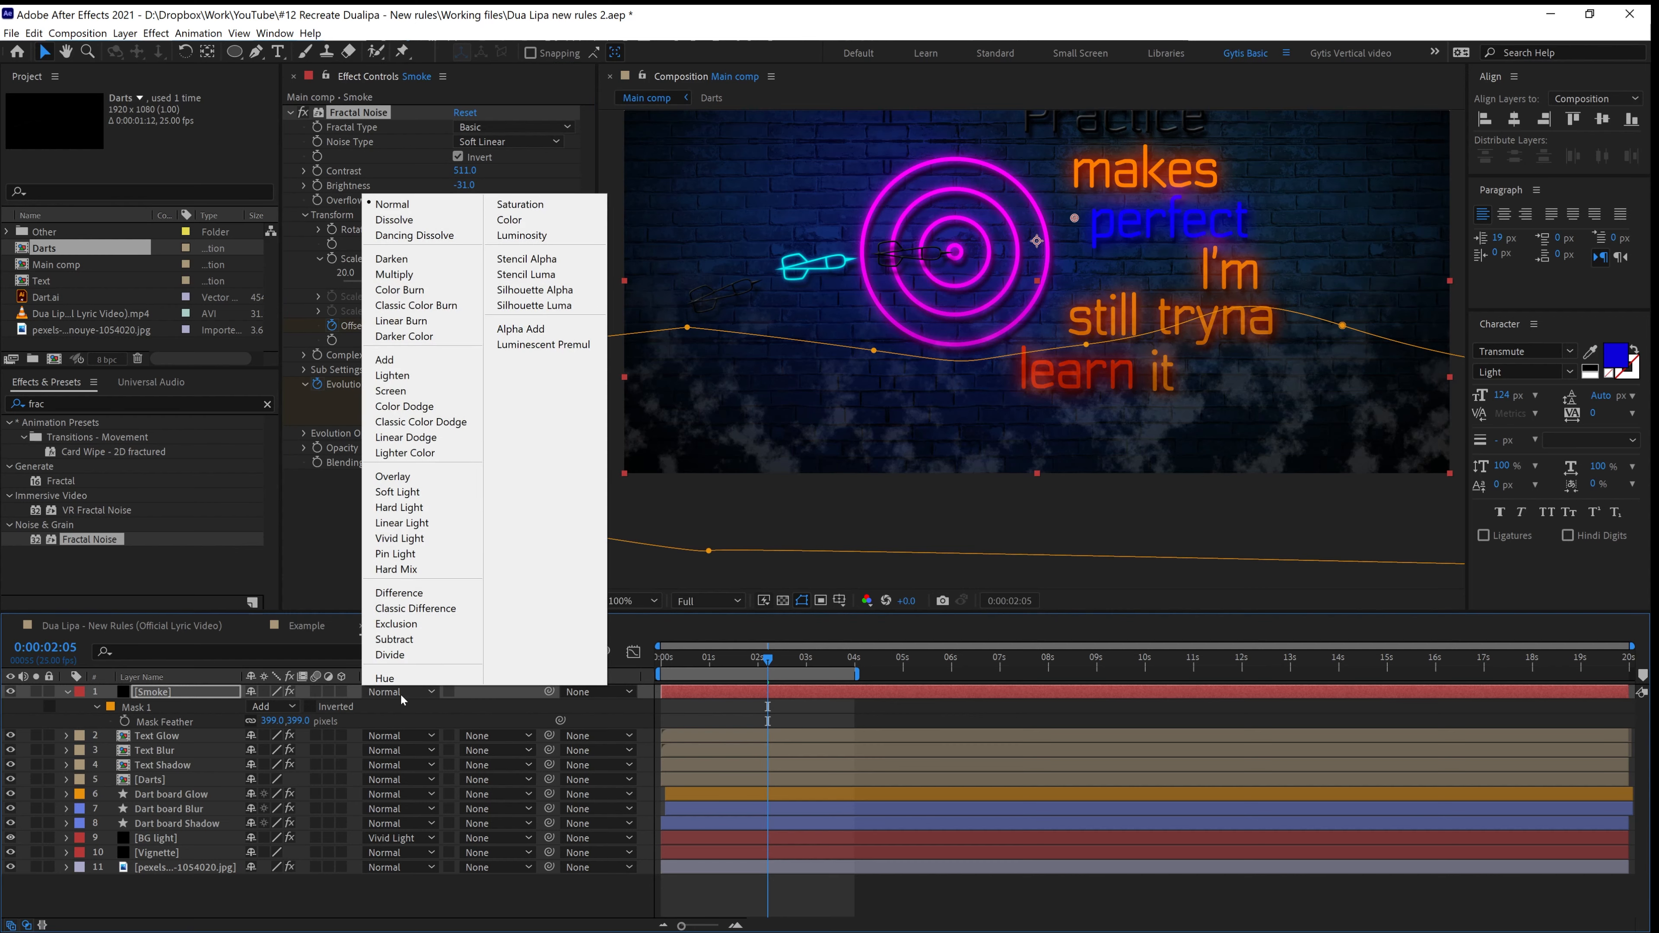
{"action": "left_click", "coordinate": [396, 362]}
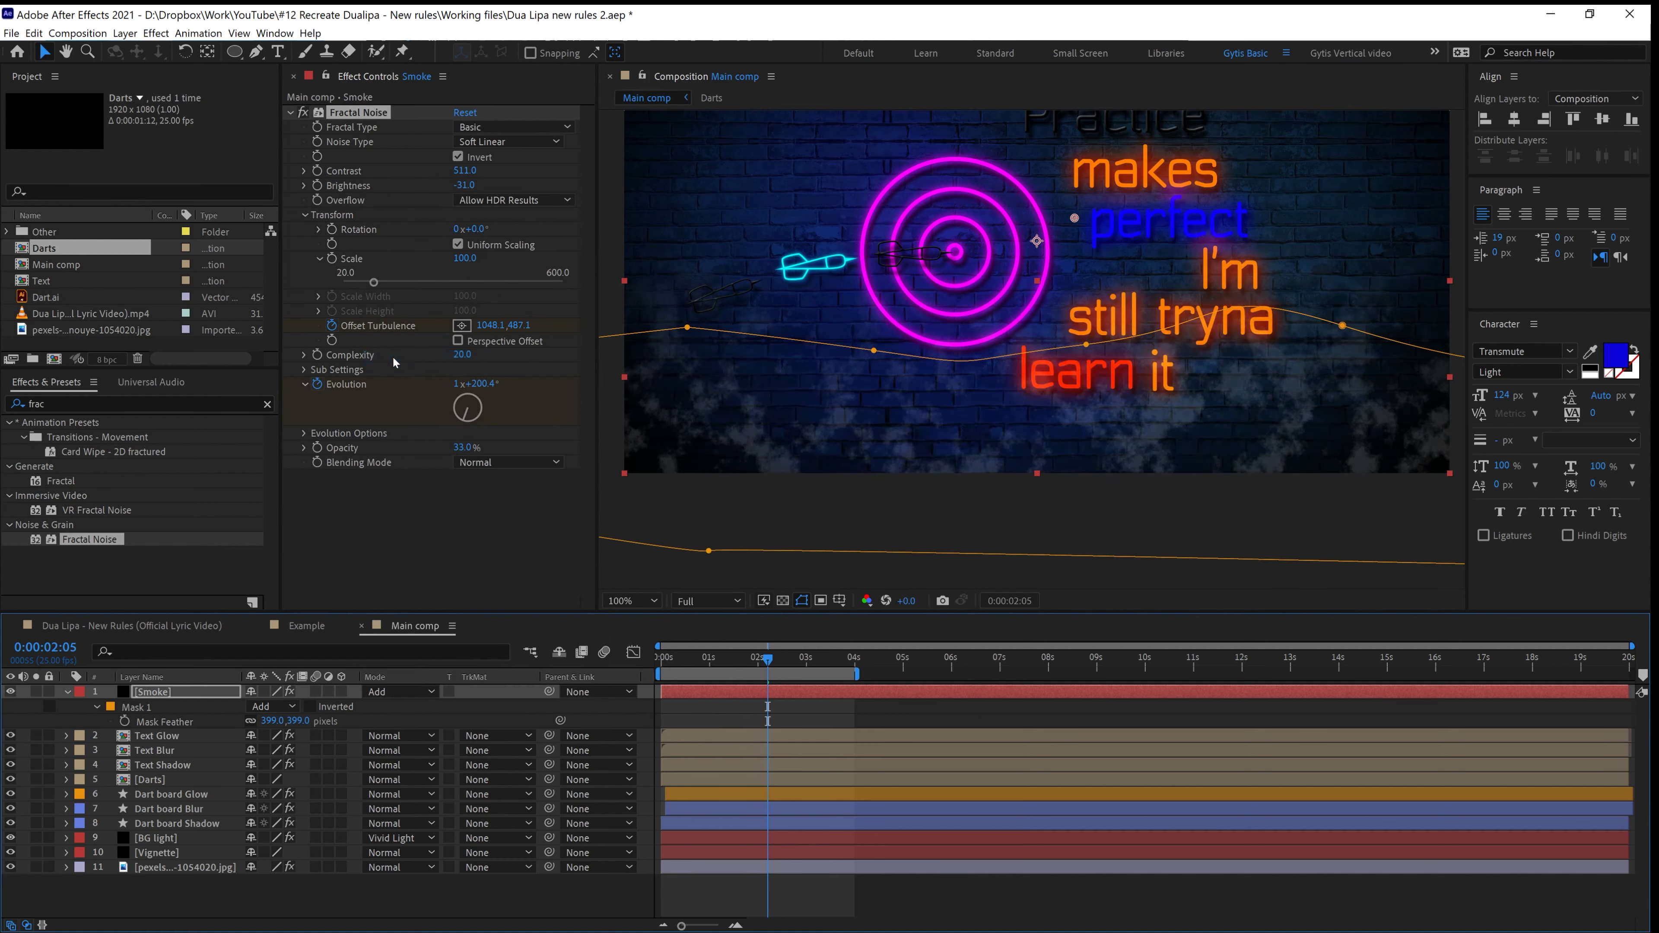
{"action": "key", "text": "comma"}
{"action": "key", "text": "comma"}
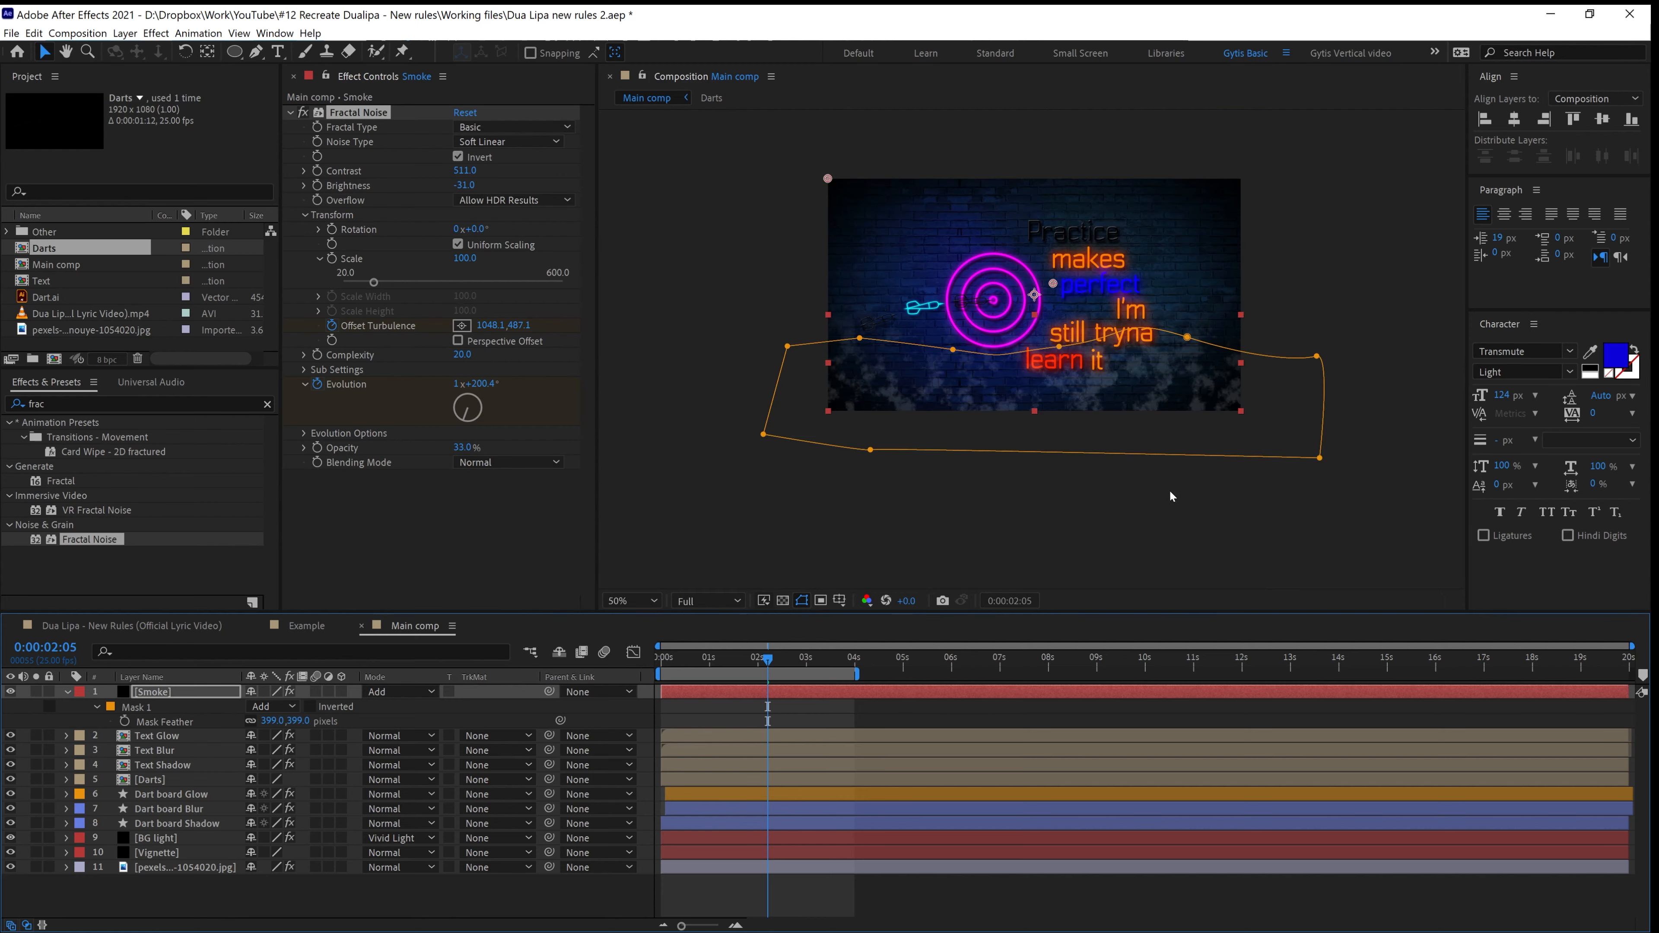
{"action": "key", "text": "period"}
{"action": "key", "text": "period"}
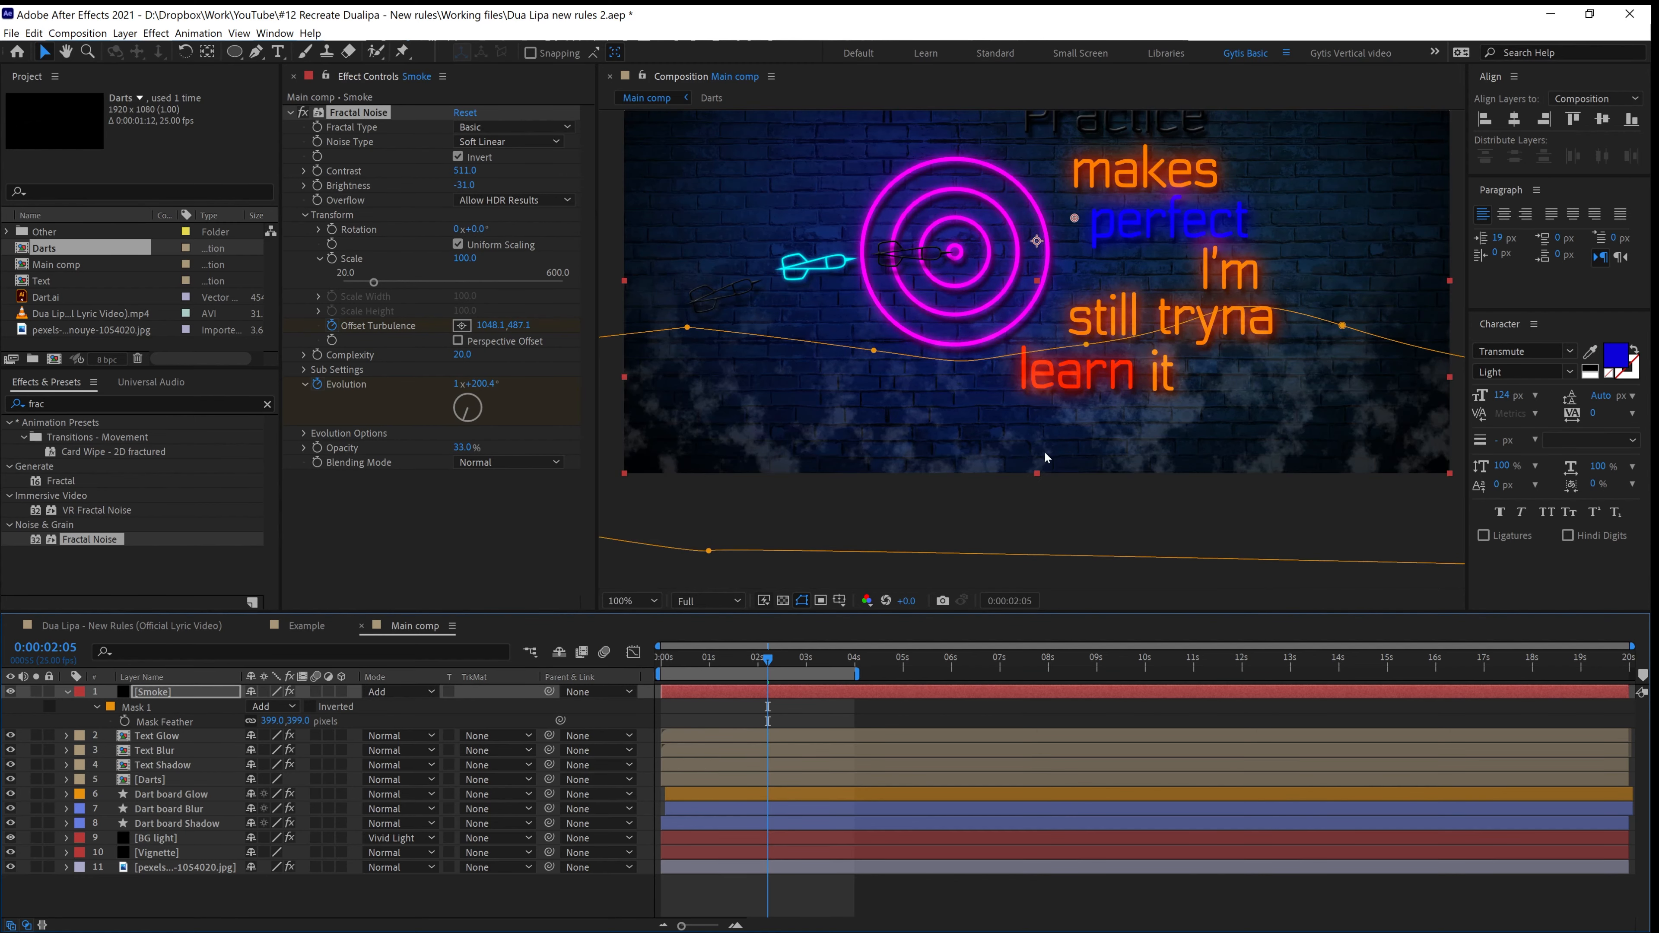
{"action": "left_click_drag", "start_coordinate": [677, 662], "coordinate": [733, 657]}
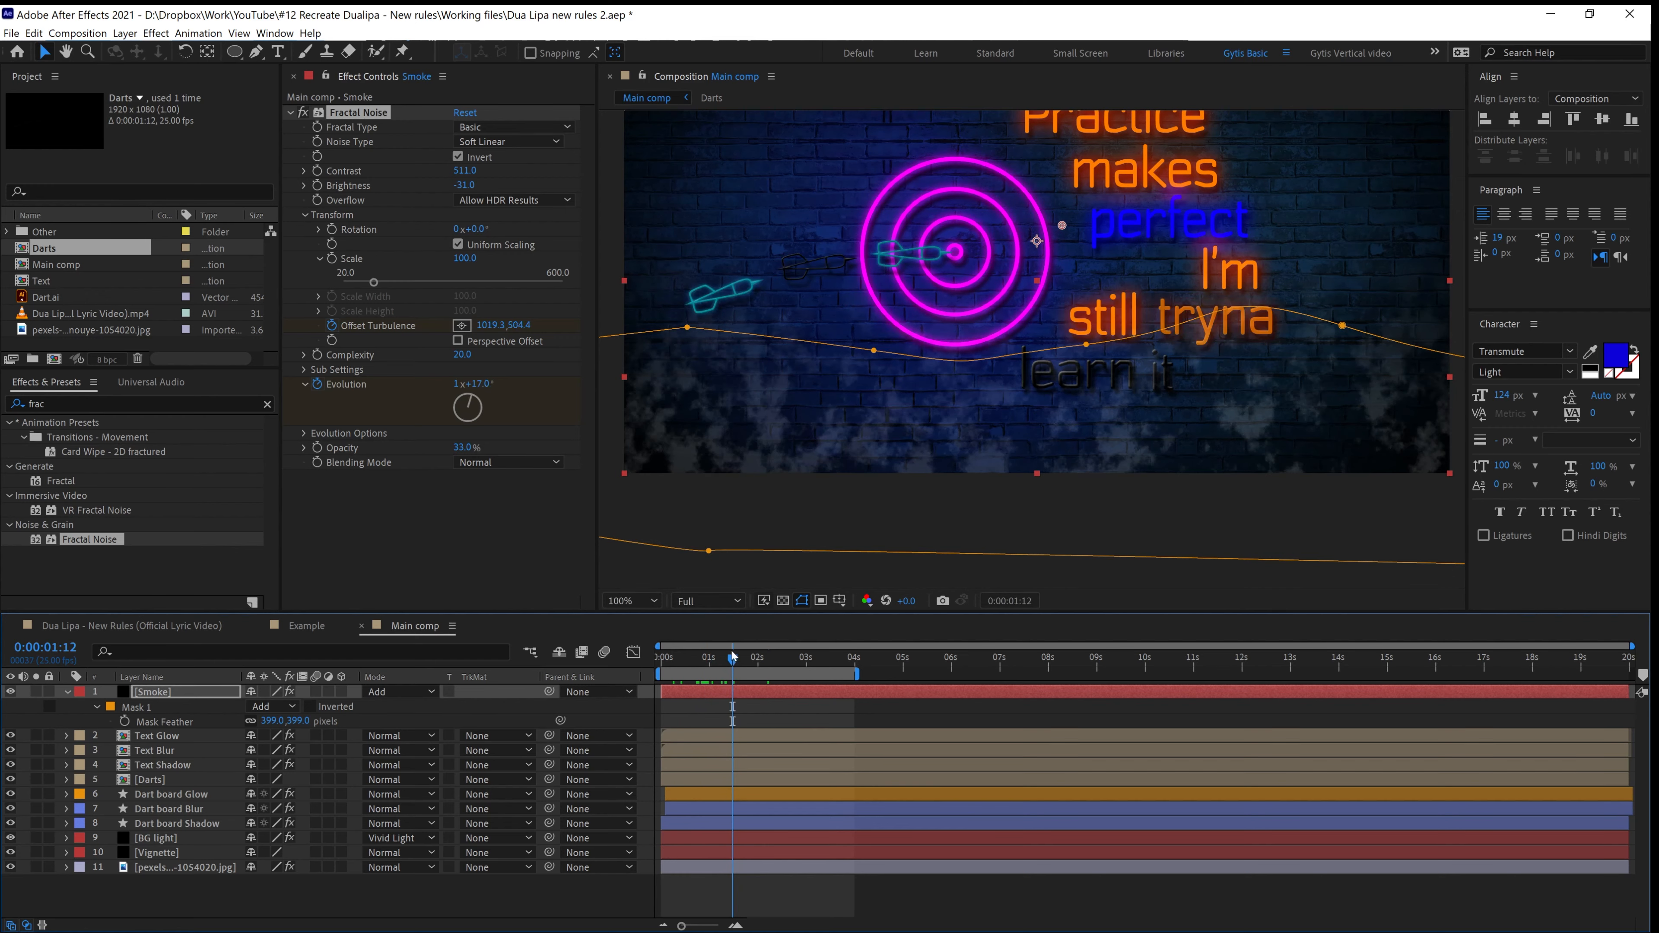
Set the opacity of the Smoke layer itself to 35%
{"action": "left_click", "coordinate": [156, 693]}
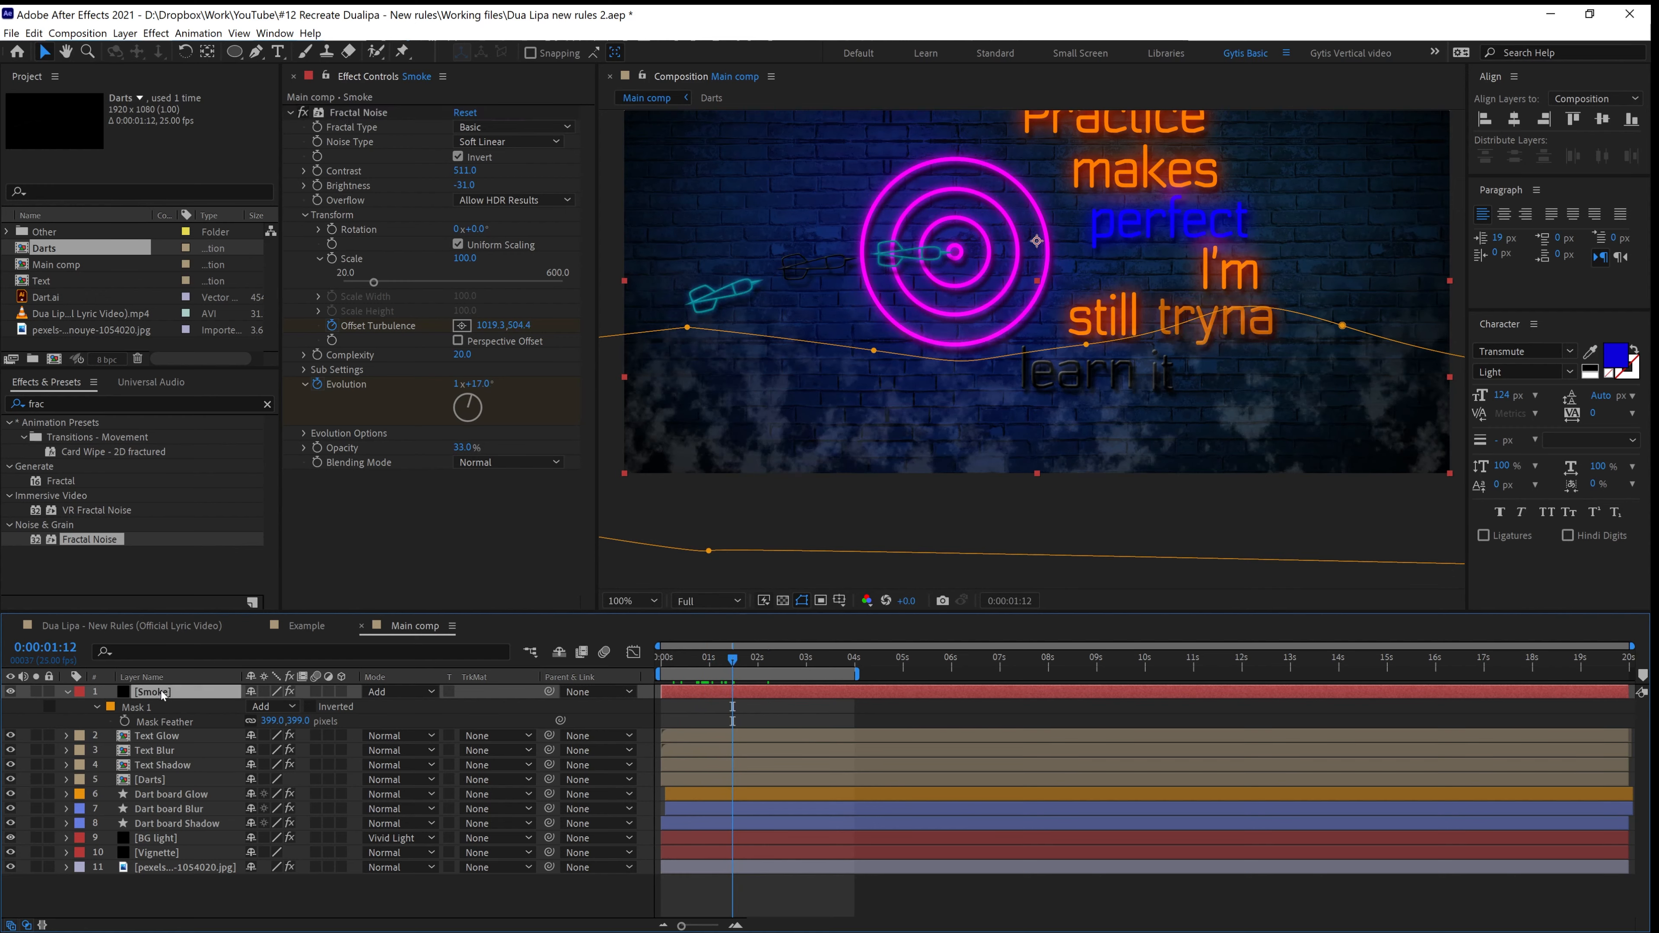
{"action": "key", "text": "t"}
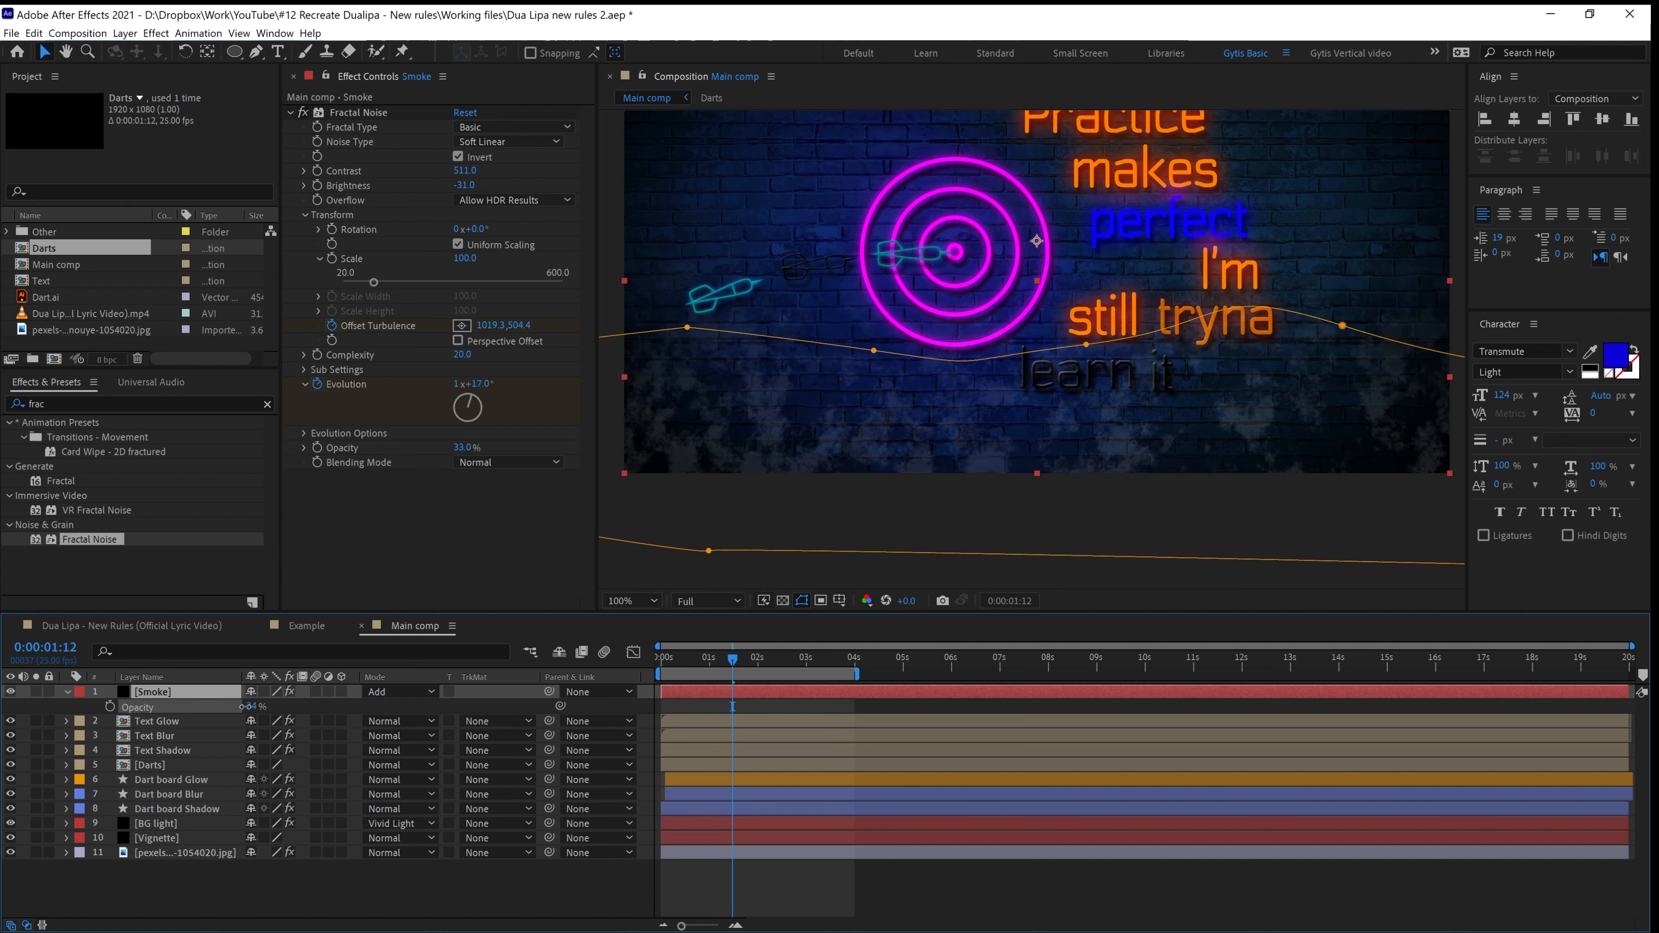
{"action": "left_click", "coordinate": [248, 707]}
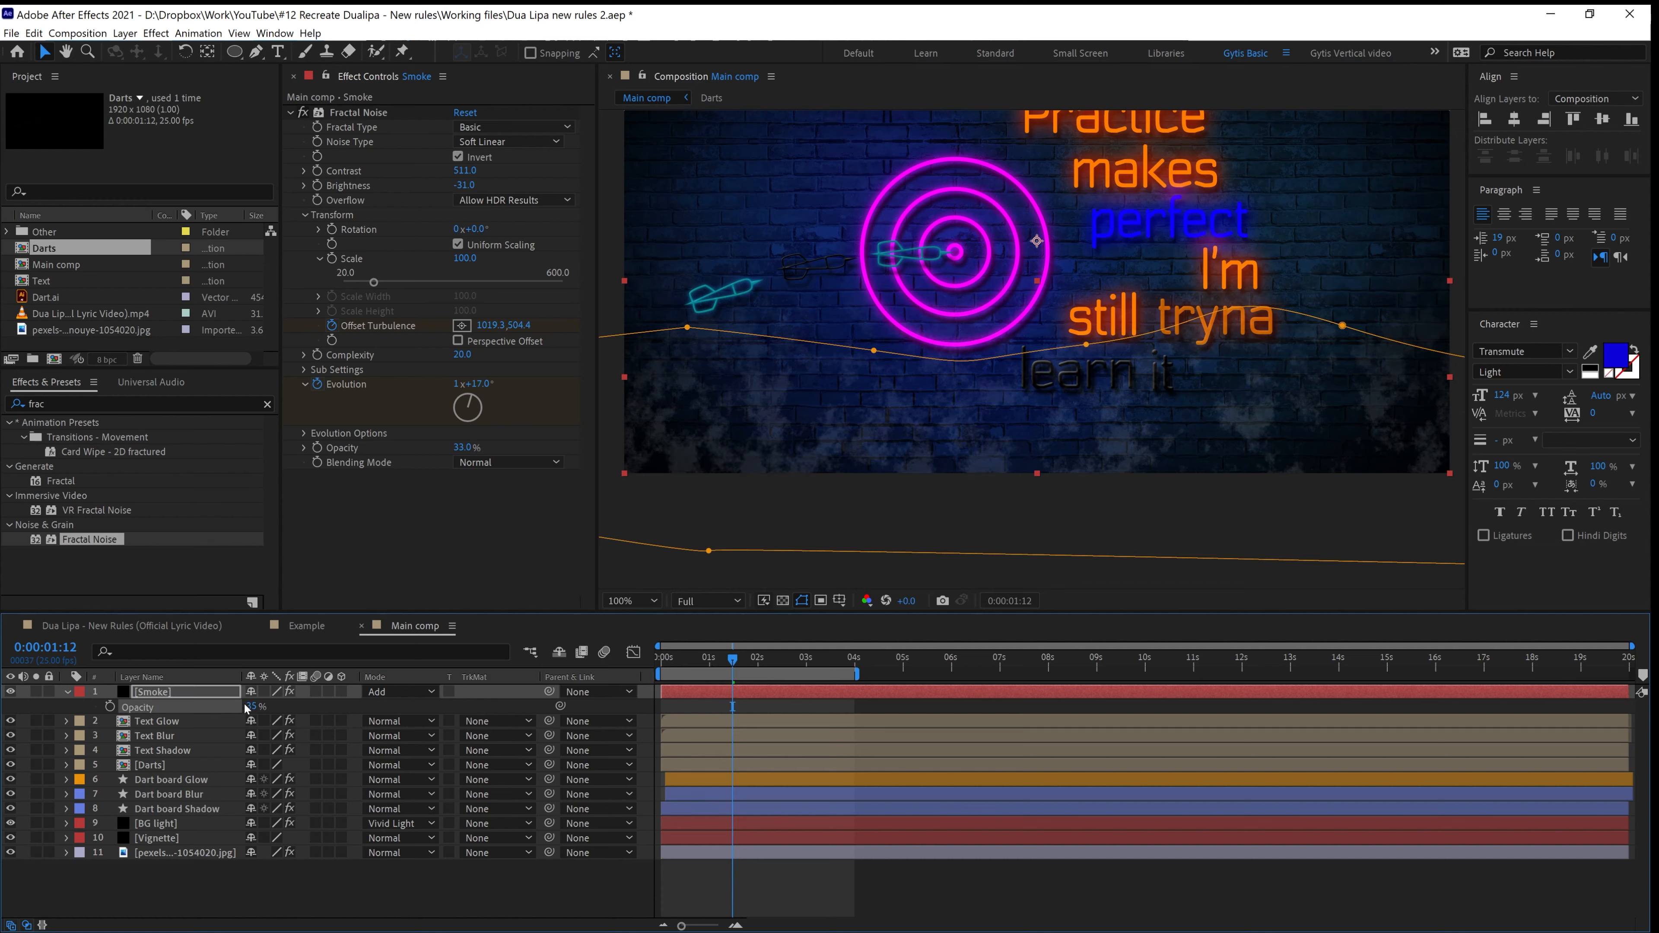
{"action": "left_click", "coordinate": [193, 683]}
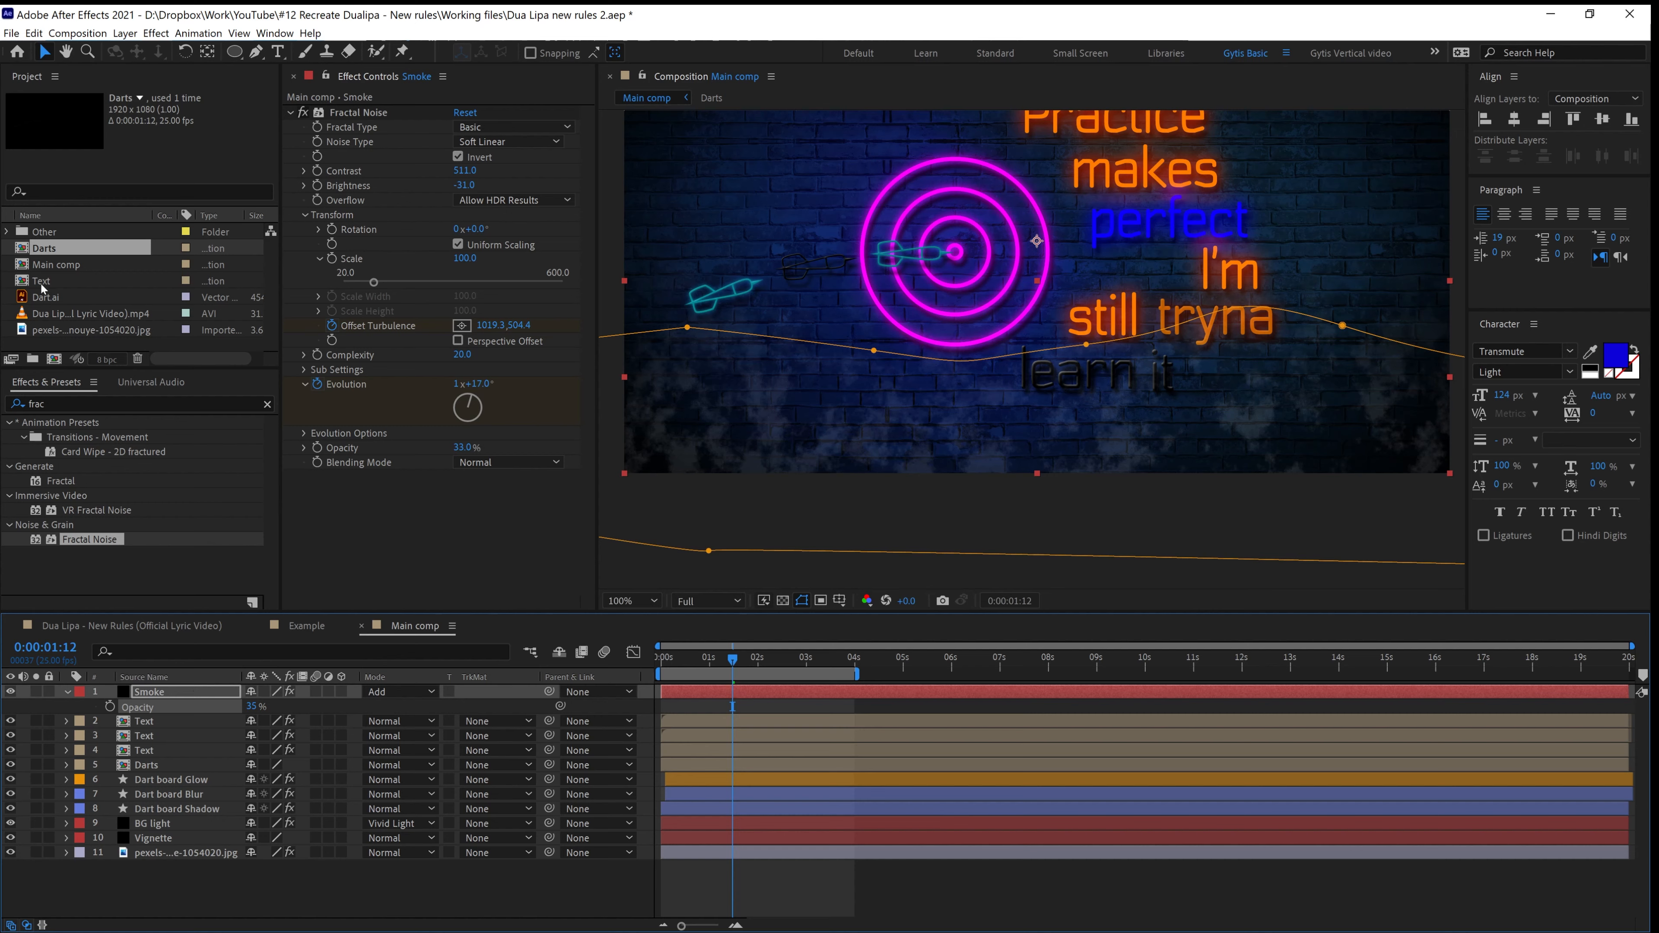
Add a Fill effect to the Smoke layer and place it above Fractal Noise in the effect order
{"action": "left_click_drag", "start_coordinate": [56, 406], "coordinate": [3, 421]}
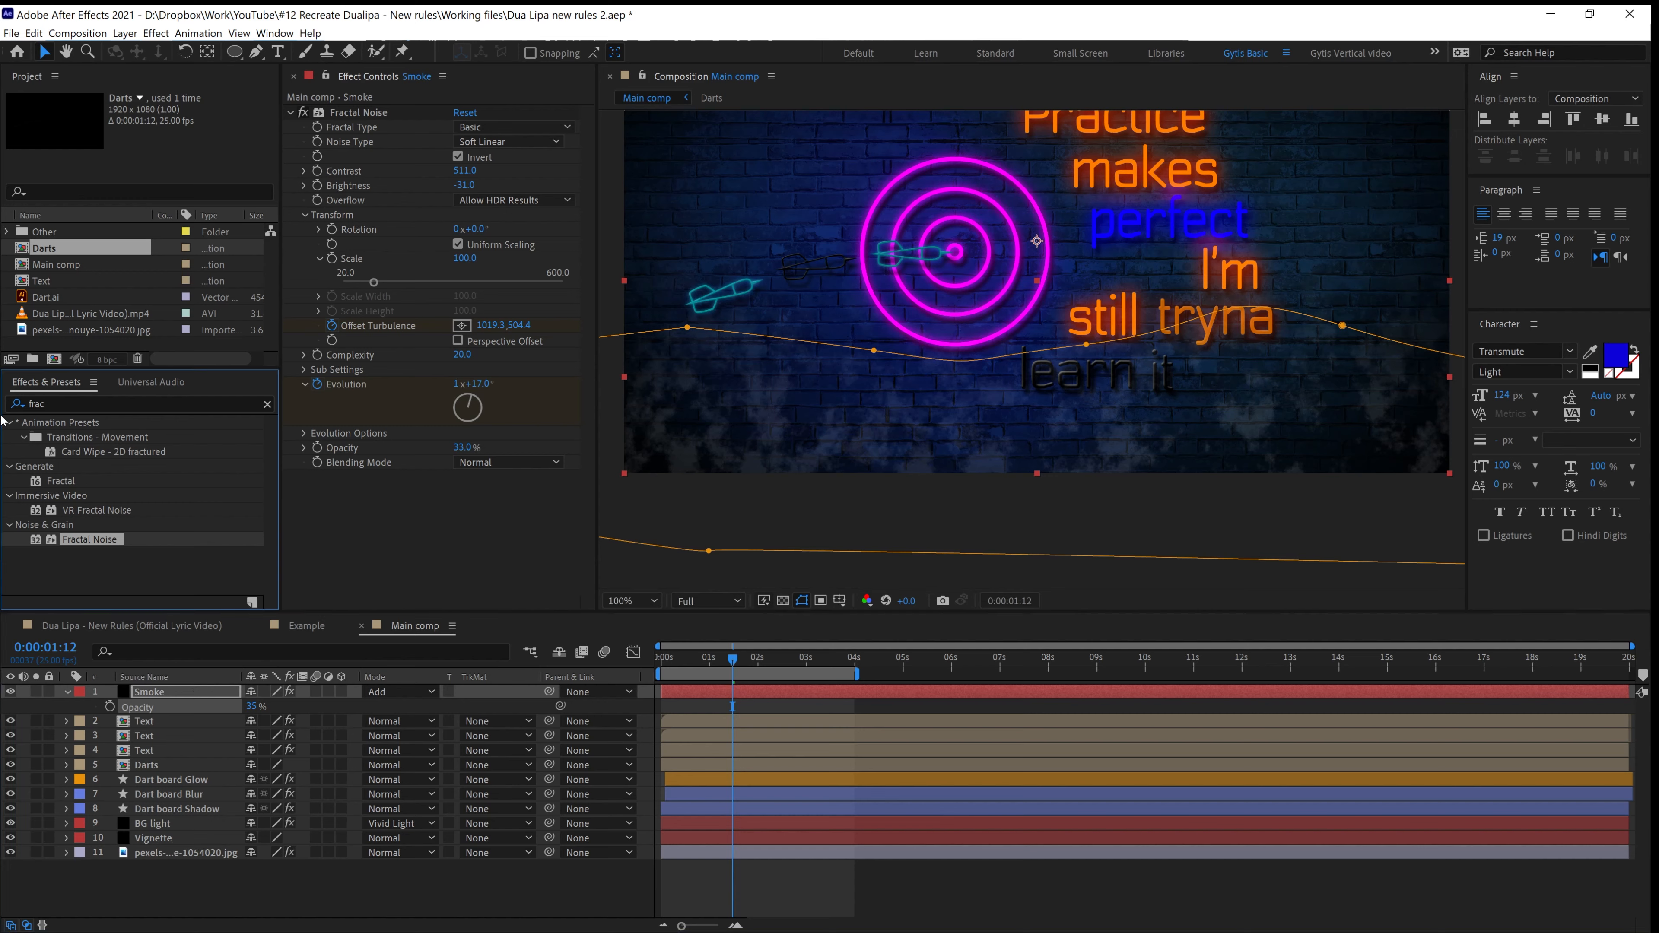
{"action": "key", "text": "BackSpace"}
{"action": "key", "text": "BackSpace"}
{"action": "key", "text": "BackSpace"}
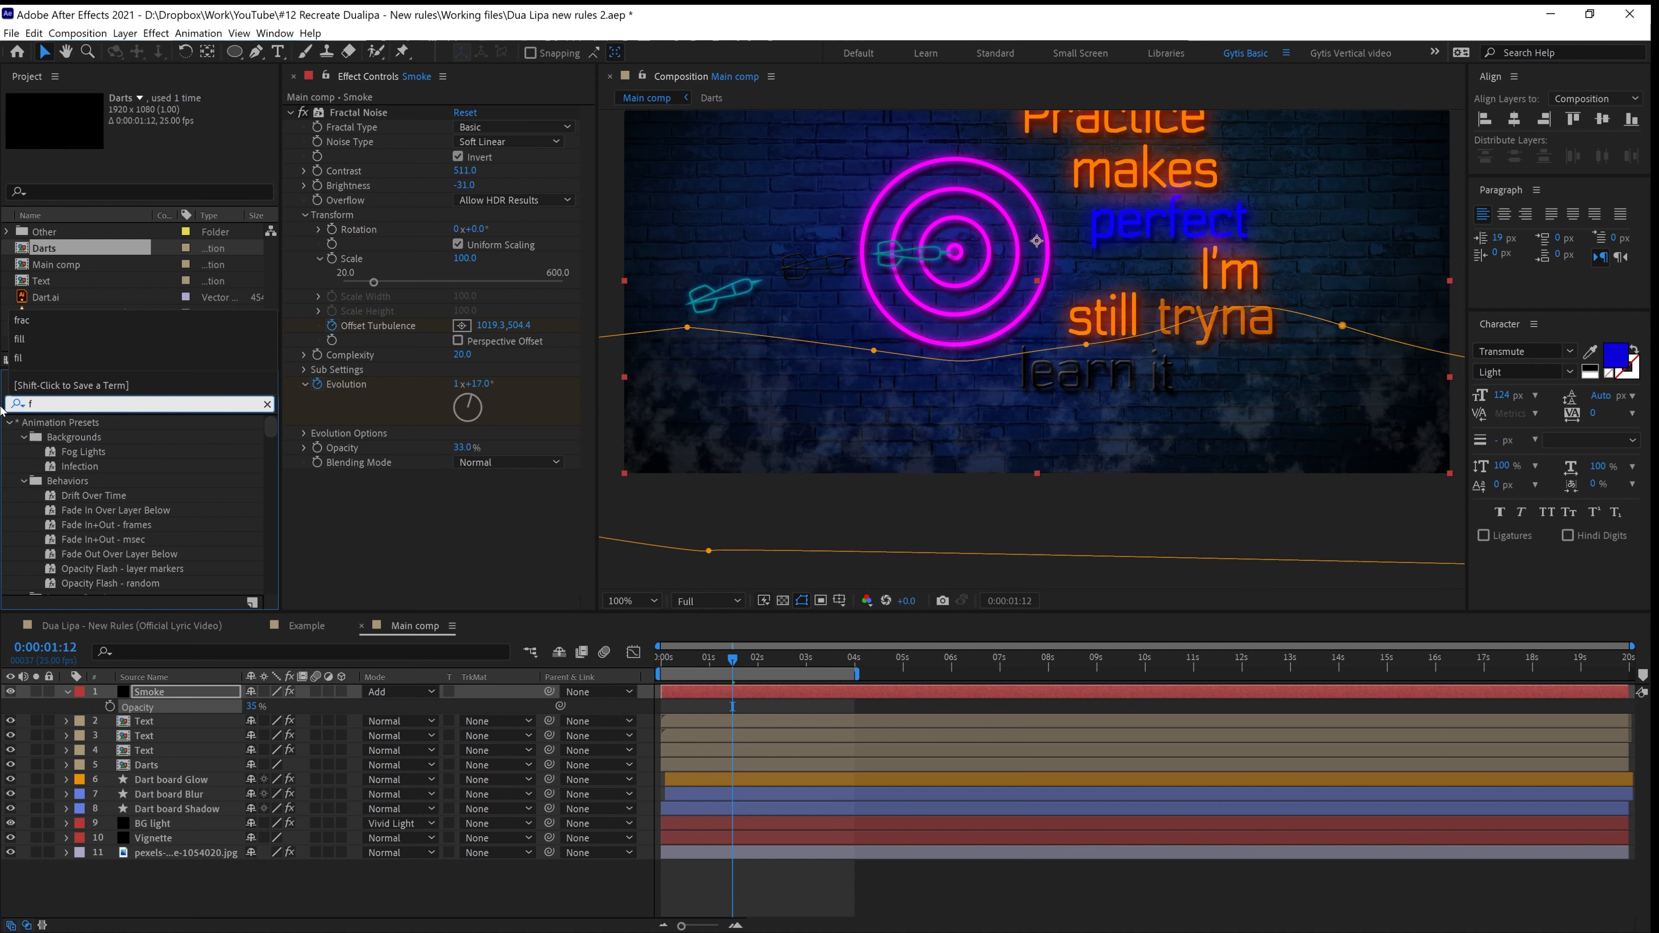
{"action": "type", "text": "ill"}
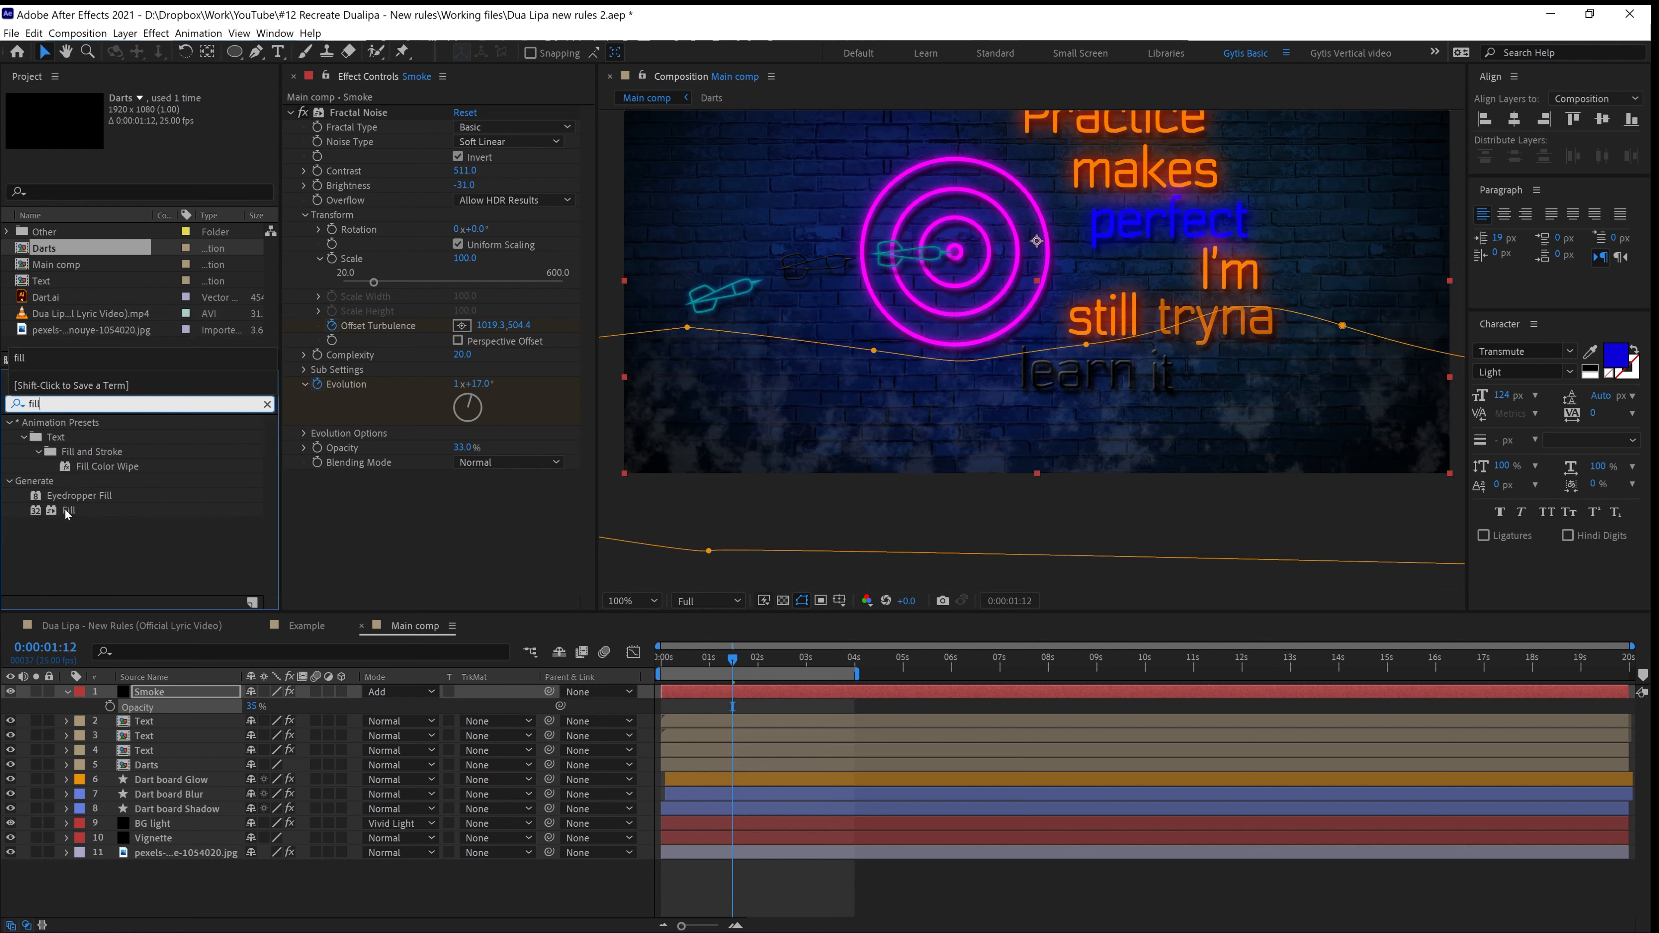
{"action": "double_click", "coordinate": [68, 512]}
{"action": "left_click_drag", "start_coordinate": [341, 482], "coordinate": [347, 110]}
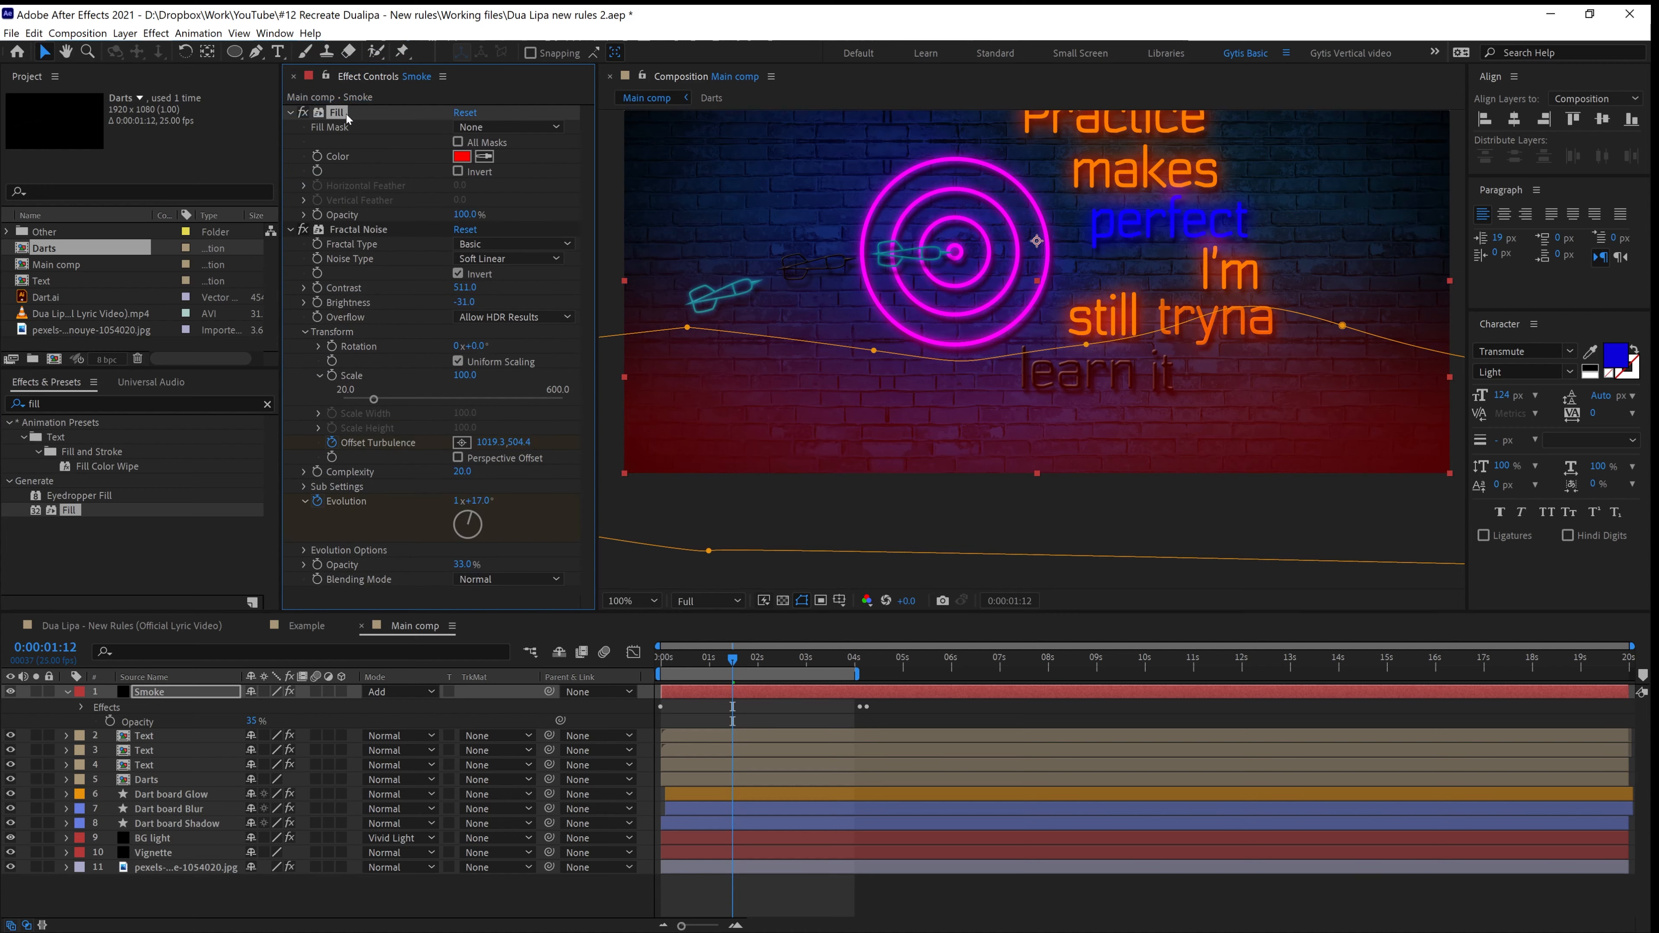
Change the Fill effect's color to grey 8E8E8E and check the tinted smoke around 0:00:02:02
{"action": "left_click", "coordinate": [461, 157]}
{"action": "left_click_drag", "start_coordinate": [1203, 445], "coordinate": [1181, 457]}
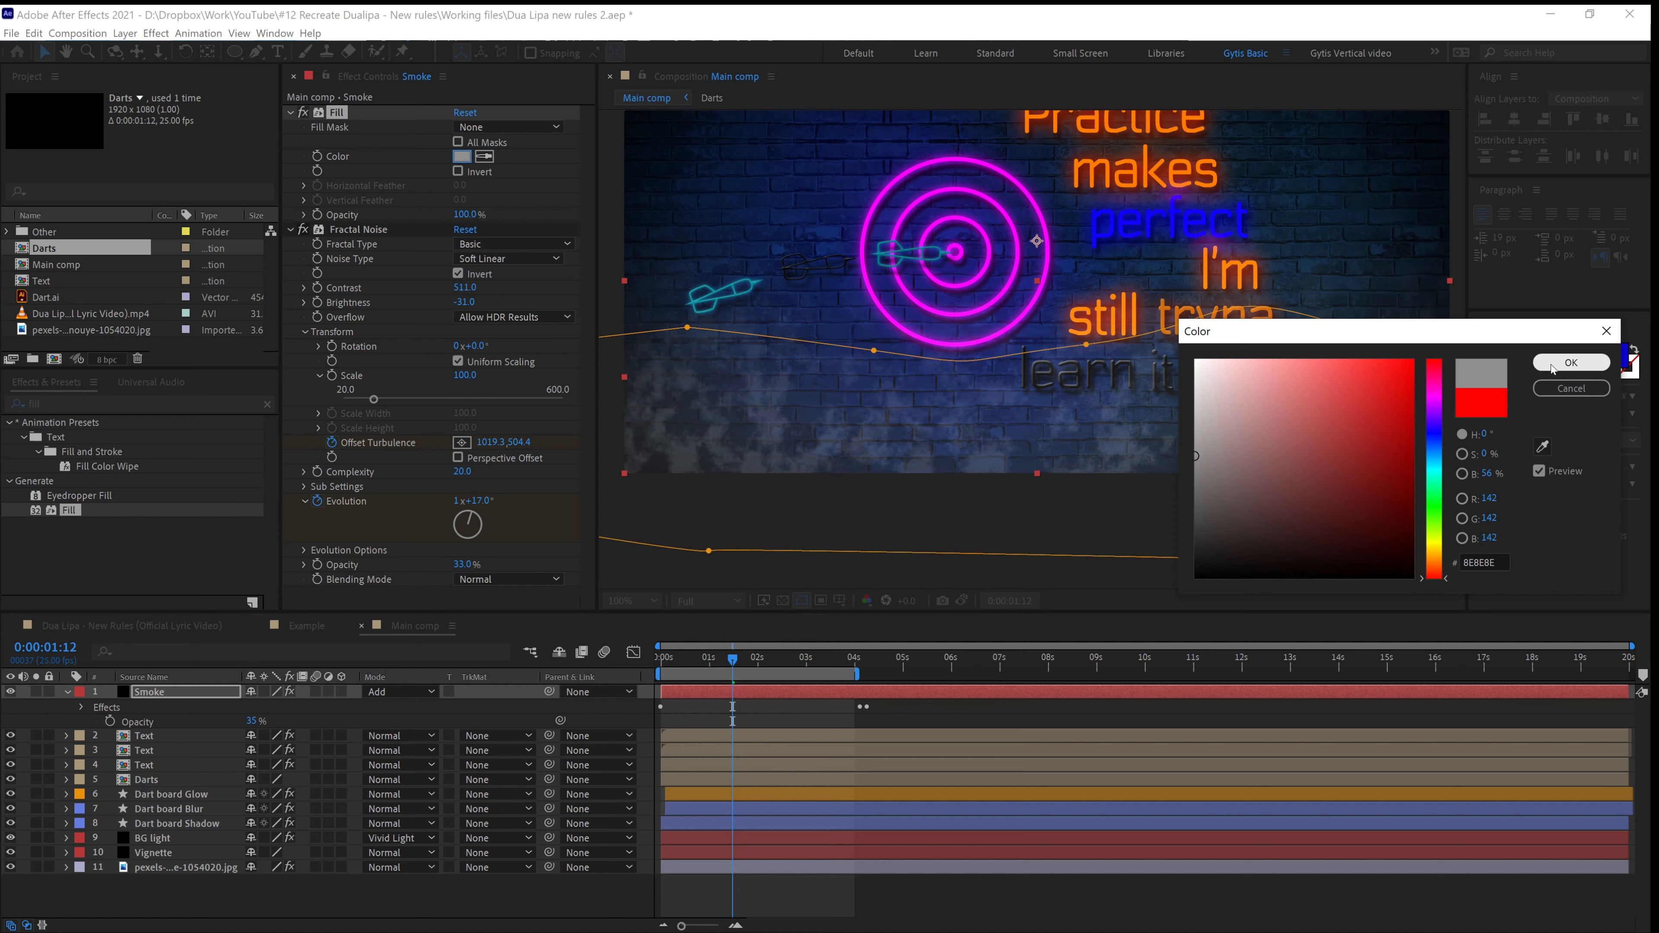
{"action": "left_click", "coordinate": [1572, 362]}
{"action": "left_click_drag", "start_coordinate": [737, 661], "coordinate": [761, 662]}
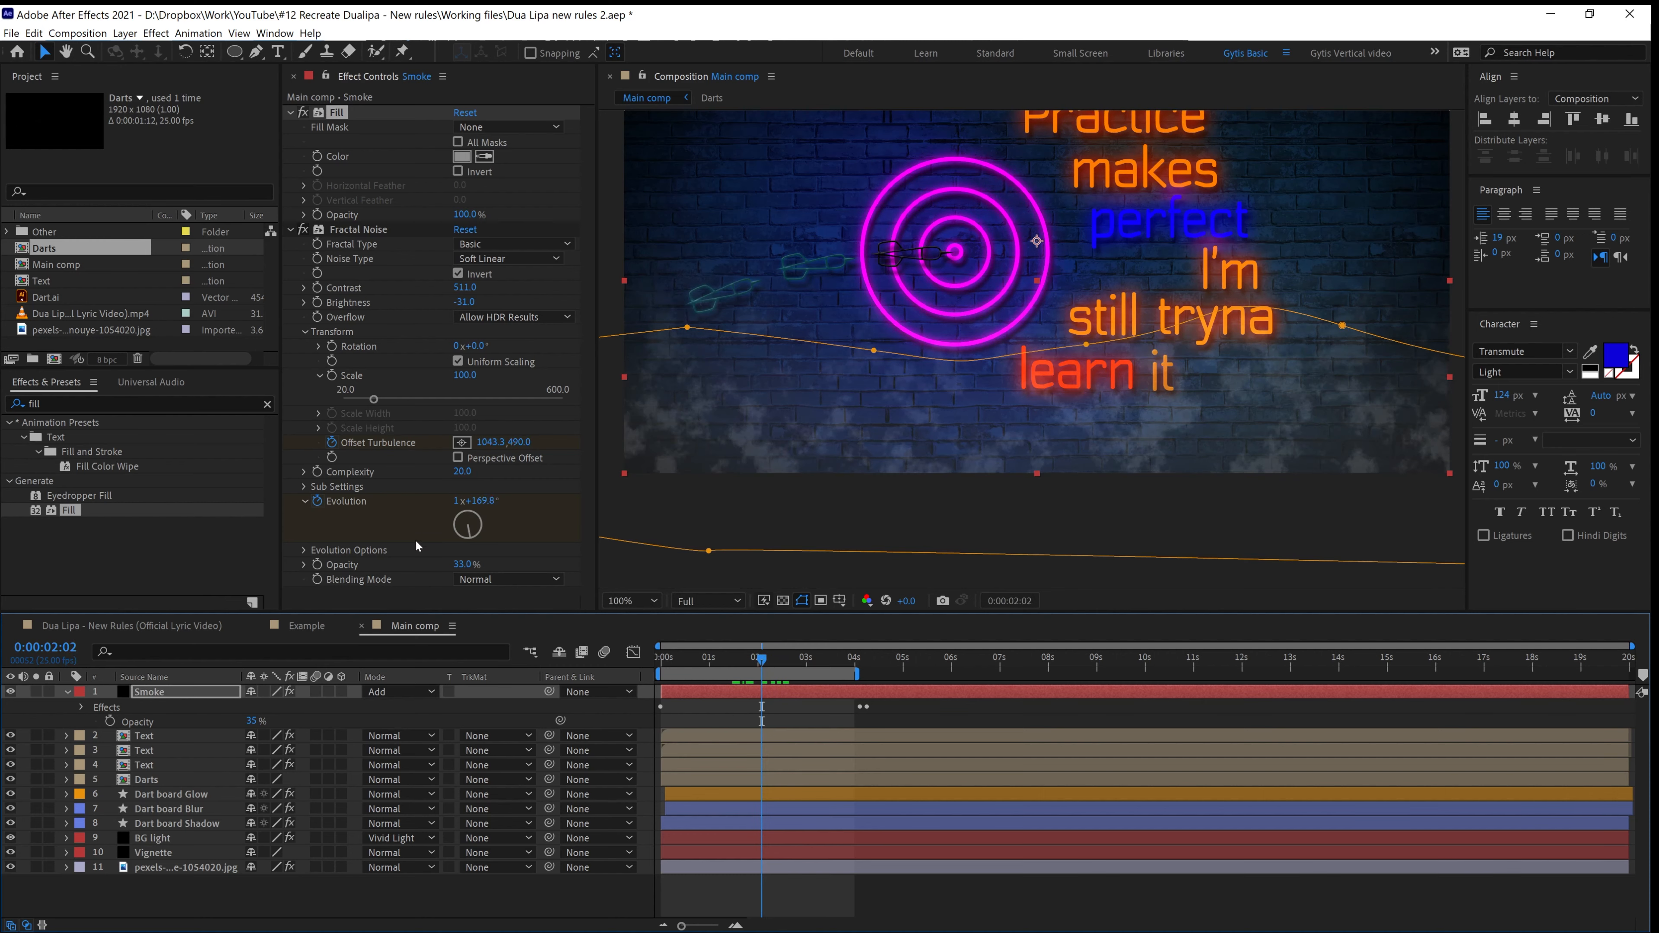
Lower the Fractal Noise opacity to 25% and the Smoke layer's opacity to 26%
{"action": "left_click_drag", "start_coordinate": [462, 564], "coordinate": [457, 563]}
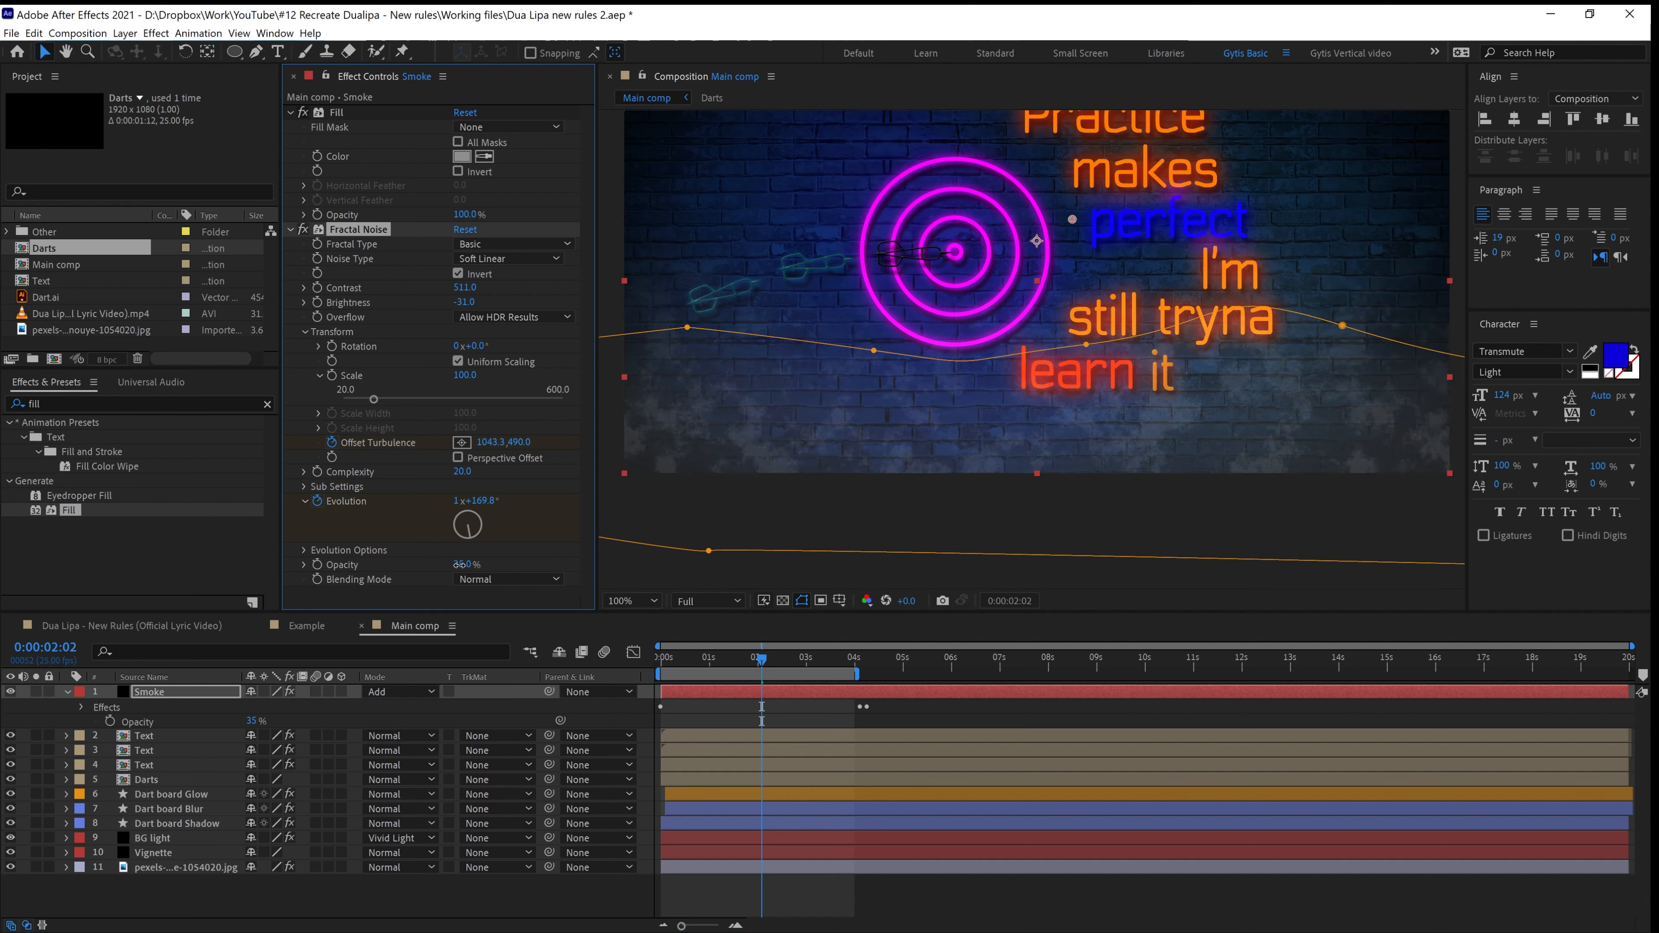
{"action": "left_click_drag", "start_coordinate": [252, 721], "coordinate": [251, 721]}
{"action": "left_click", "coordinate": [1058, 573]}
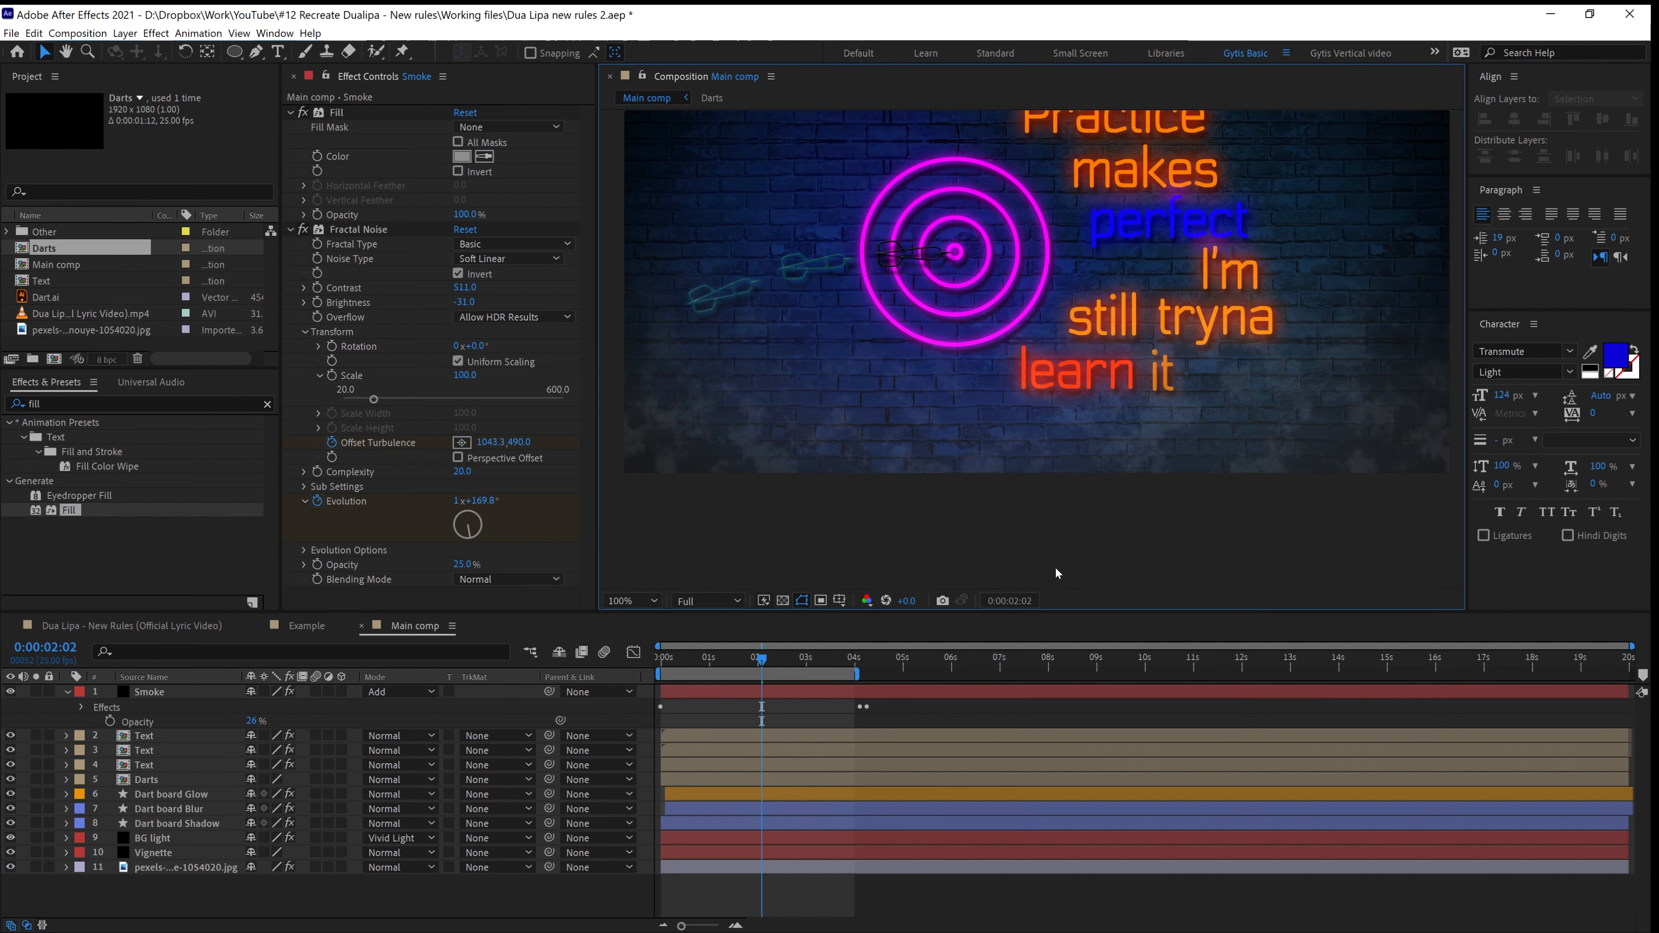
Preview the full scene from the start and inspect the softened smoke along the base of the wall
{"action": "left_click_drag", "start_coordinate": [671, 661], "coordinate": [637, 663]}
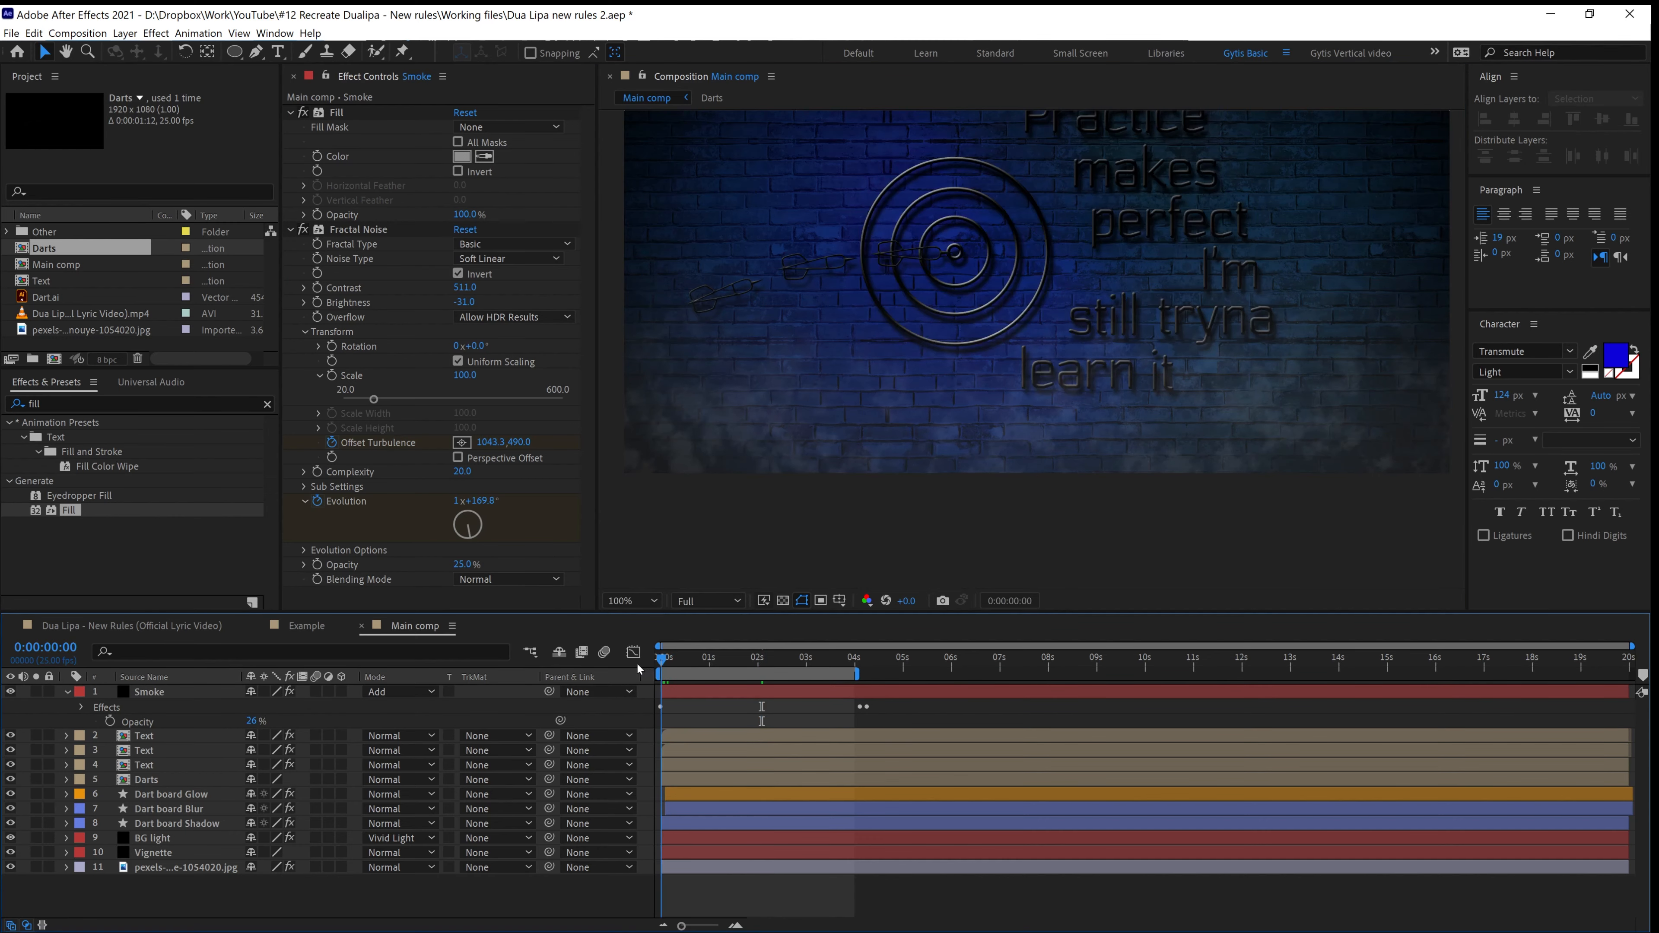
{"action": "key", "text": "space"}
{"action": "scroll", "coordinate": [982, 452], "scroll_direction": "down", "scroll_amount": 2}
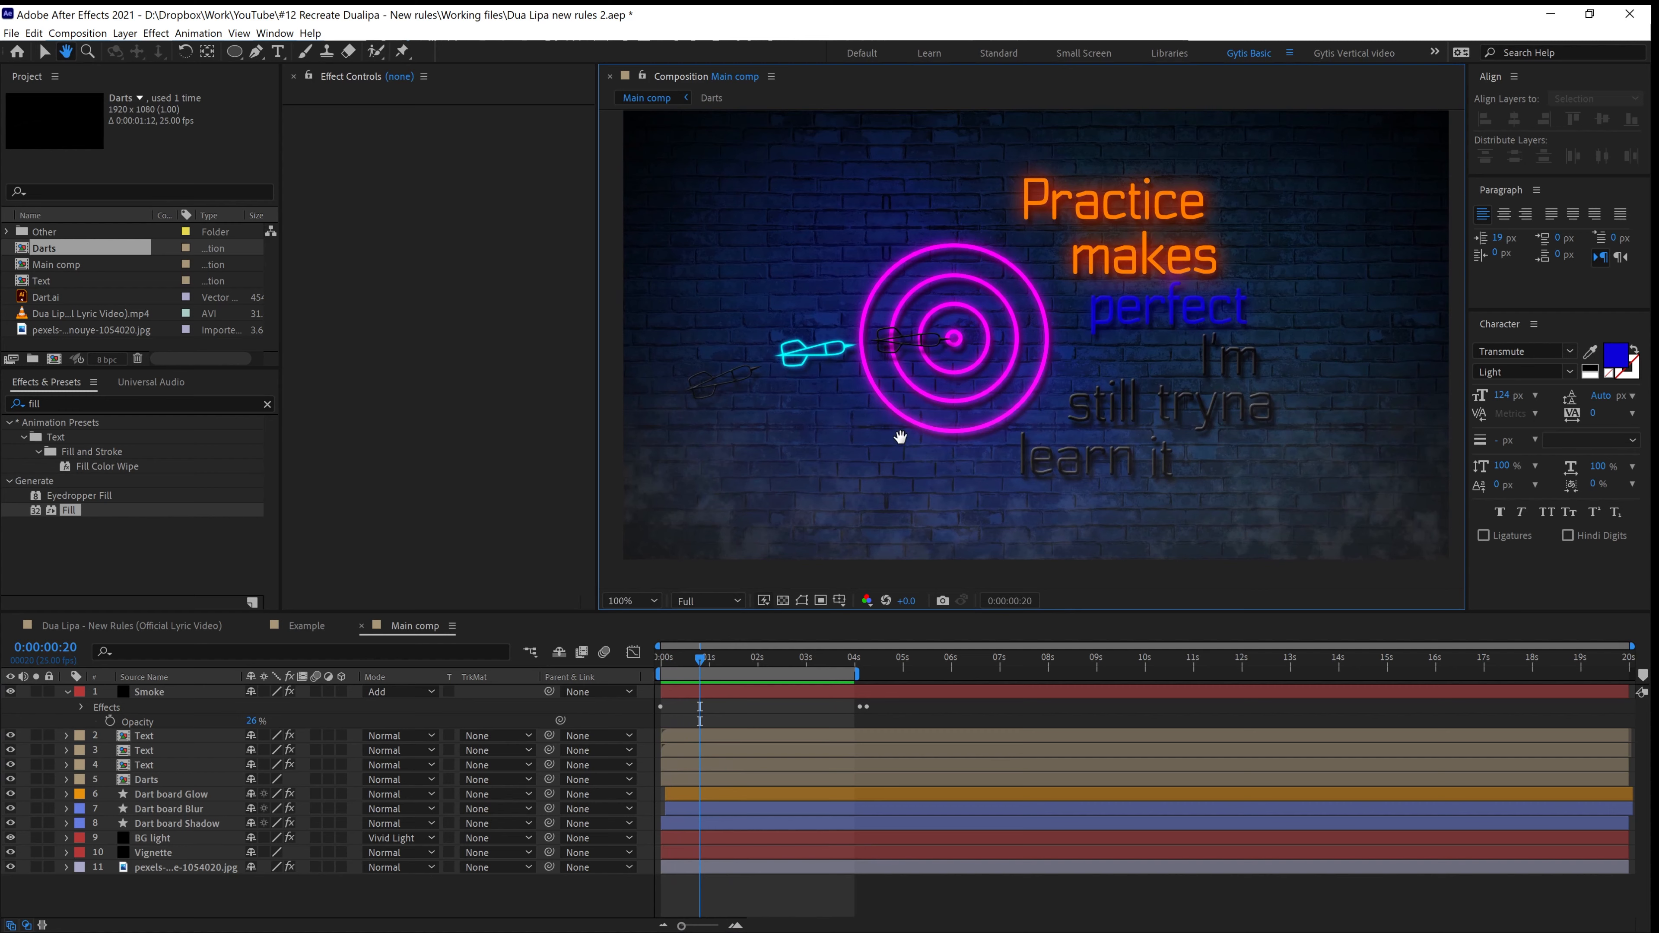
{"action": "left_click_drag", "start_coordinate": [901, 438], "coordinate": [914, 430]}
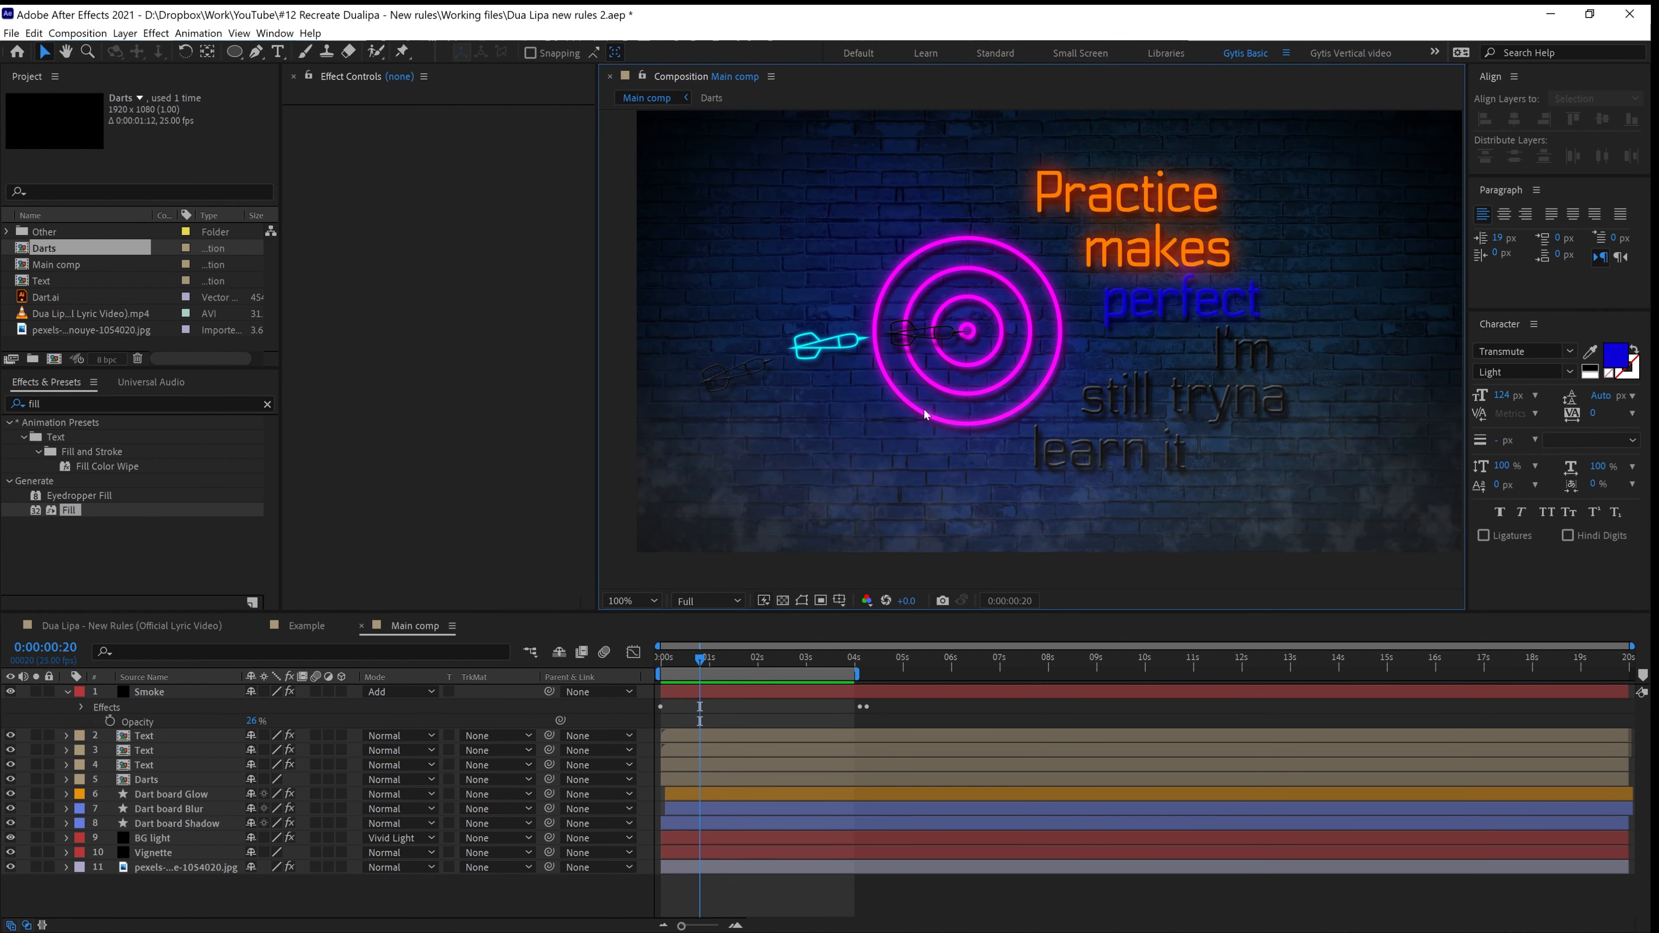
{"action": "scroll", "coordinate": [905, 435], "scroll_direction": "down", "scroll_amount": 2}
{"action": "scroll", "coordinate": [905, 436], "scroll_direction": "up", "scroll_amount": 2}
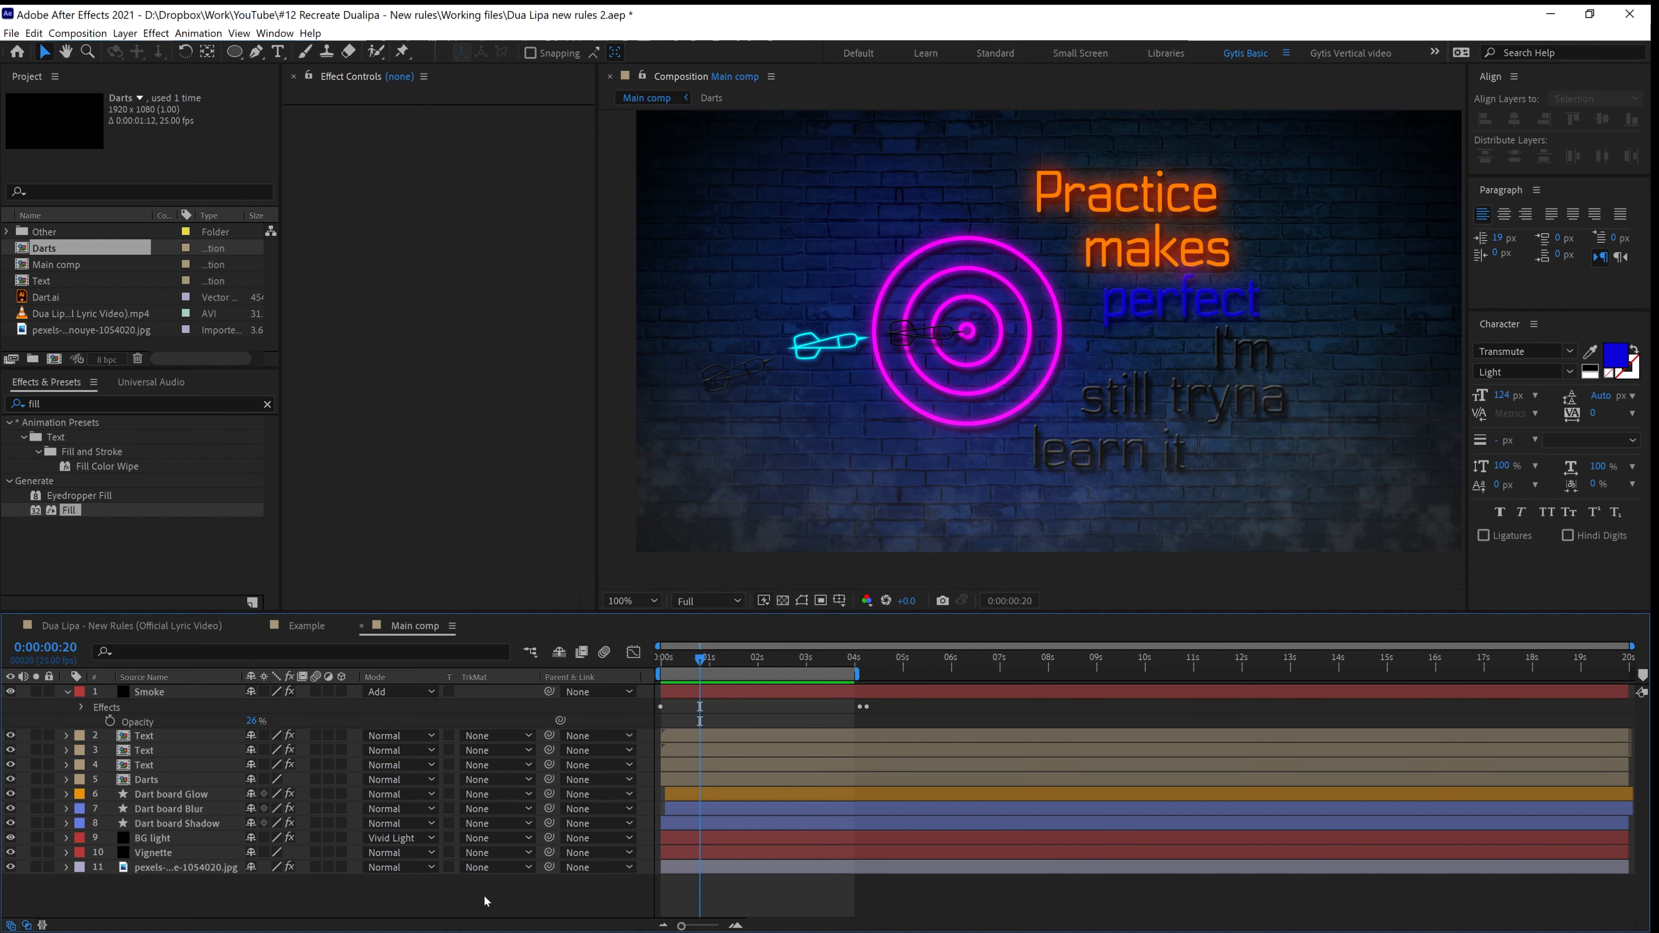
Draw a long winding Pen tool curve from beyond the wall's left edge through the darts and target, looping around the lyrics and exiting below
{"action": "left_click", "coordinate": [256, 52]}
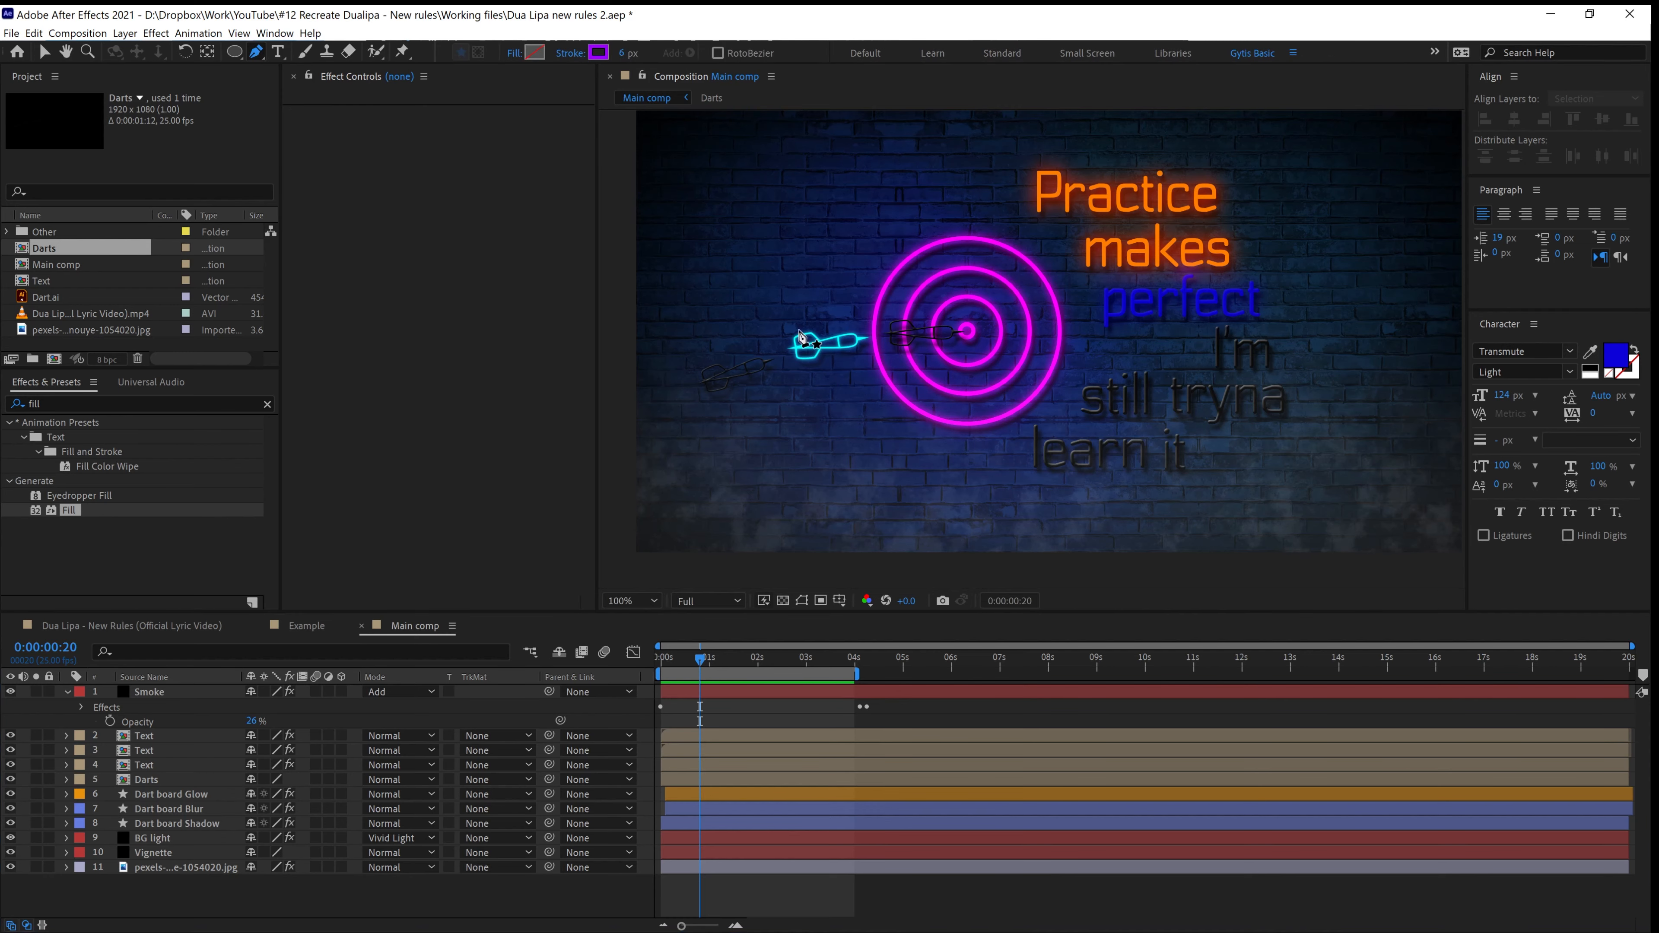
{"action": "left_click_drag", "start_coordinate": [783, 429], "coordinate": [870, 440]}
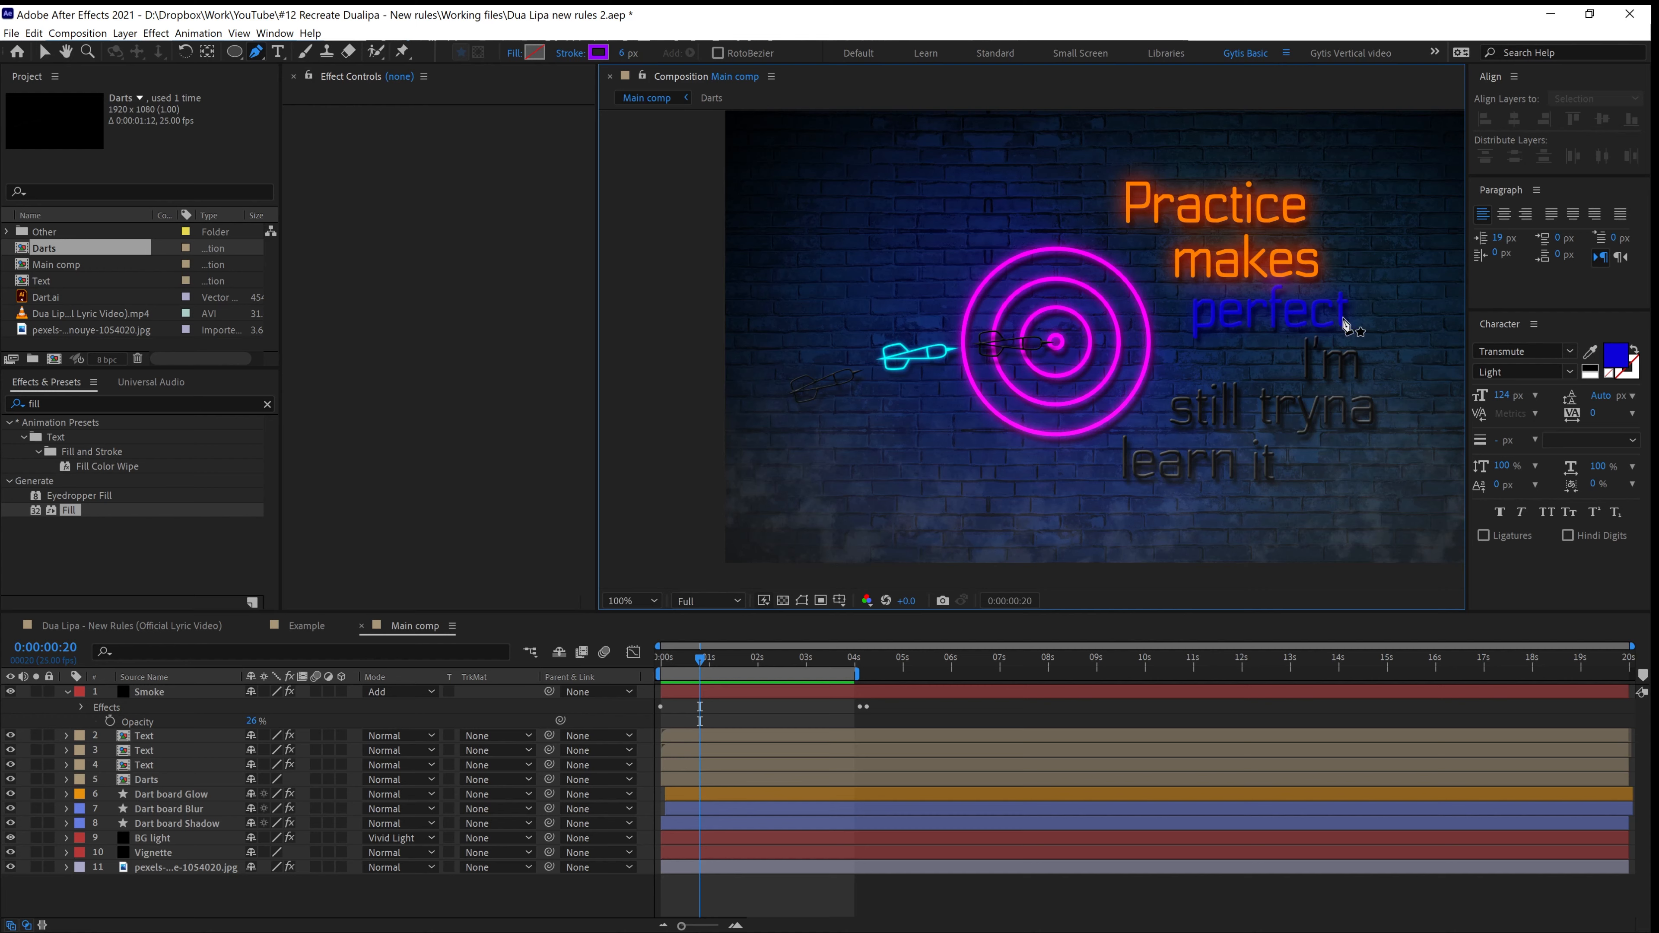
{"action": "left_click_drag", "start_coordinate": [681, 388], "coordinate": [699, 397]}
{"action": "left_click_drag", "start_coordinate": [736, 404], "coordinate": [771, 417]}
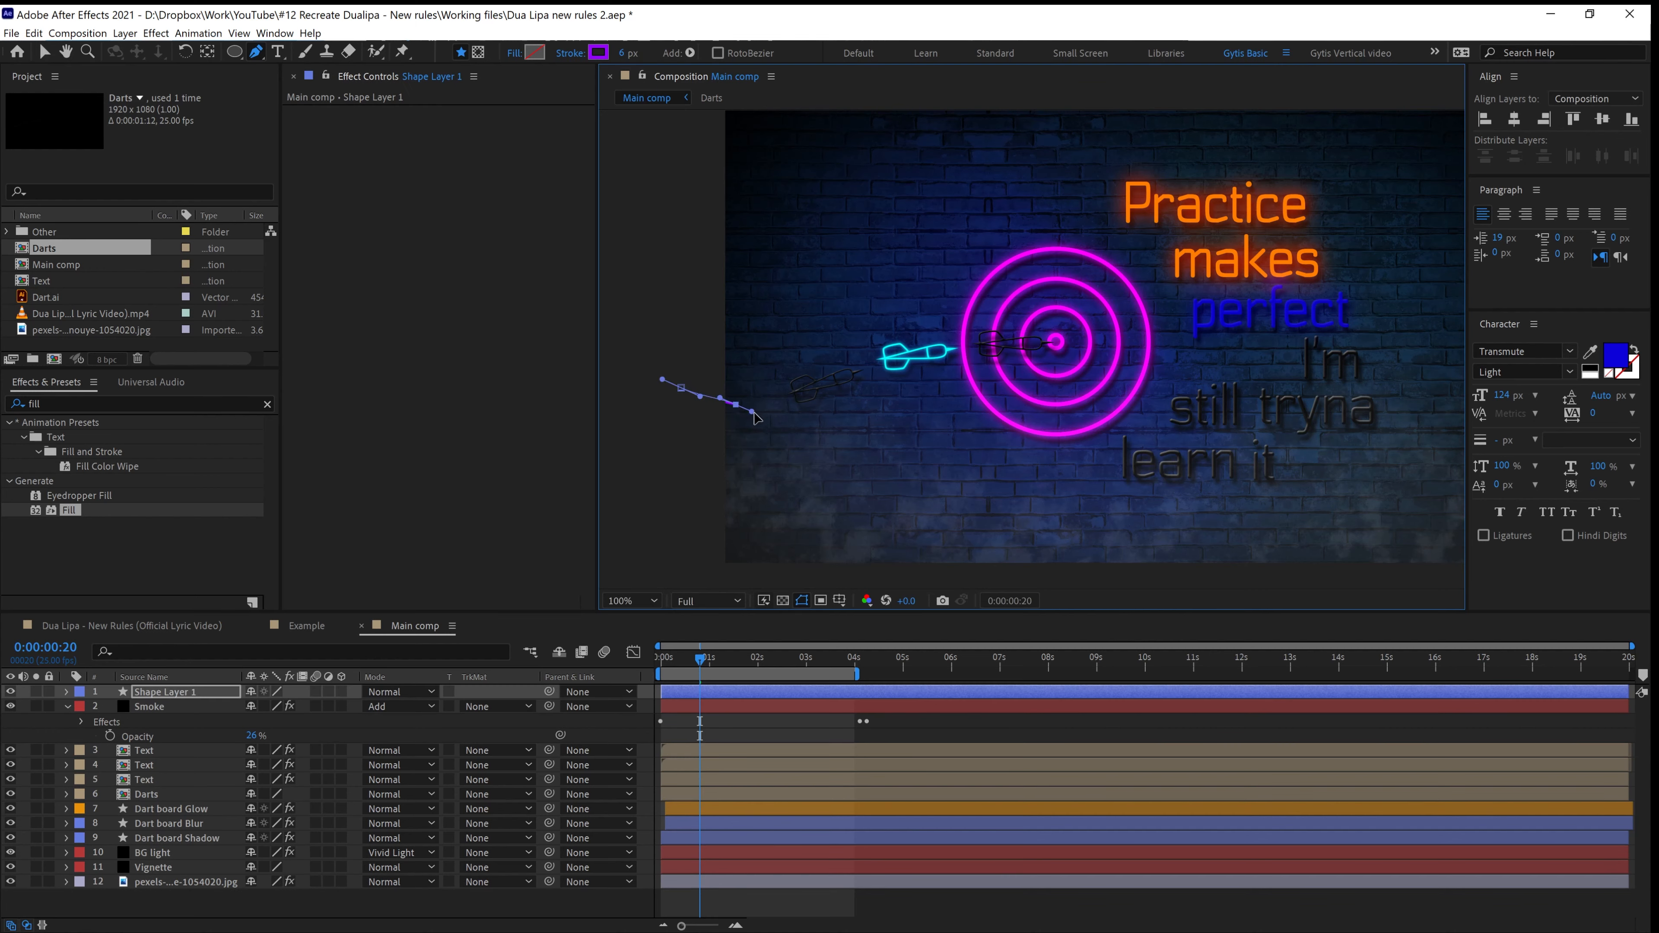
{"action": "left_click_drag", "start_coordinate": [853, 376], "coordinate": [985, 349]}
{"action": "left_click_drag", "start_coordinate": [1052, 347], "coordinate": [1126, 411]}
{"action": "left_click_drag", "start_coordinate": [1149, 350], "coordinate": [1135, 291]}
{"action": "left_click_drag", "start_coordinate": [1087, 260], "coordinate": [1077, 192]}
{"action": "left_click_drag", "start_coordinate": [1212, 201], "coordinate": [1257, 202]}
{"action": "left_click_drag", "start_coordinate": [1297, 210], "coordinate": [1232, 318]}
{"action": "left_click_drag", "start_coordinate": [1335, 309], "coordinate": [1319, 377]}
{"action": "left_click_drag", "start_coordinate": [1174, 366], "coordinate": [1182, 408]}
{"action": "left_click_drag", "start_coordinate": [1380, 409], "coordinate": [1313, 476]}
{"action": "left_click_drag", "start_coordinate": [1095, 466], "coordinate": [1086, 475]}
{"action": "left_click_drag", "start_coordinate": [1048, 542], "coordinate": [1044, 582]}
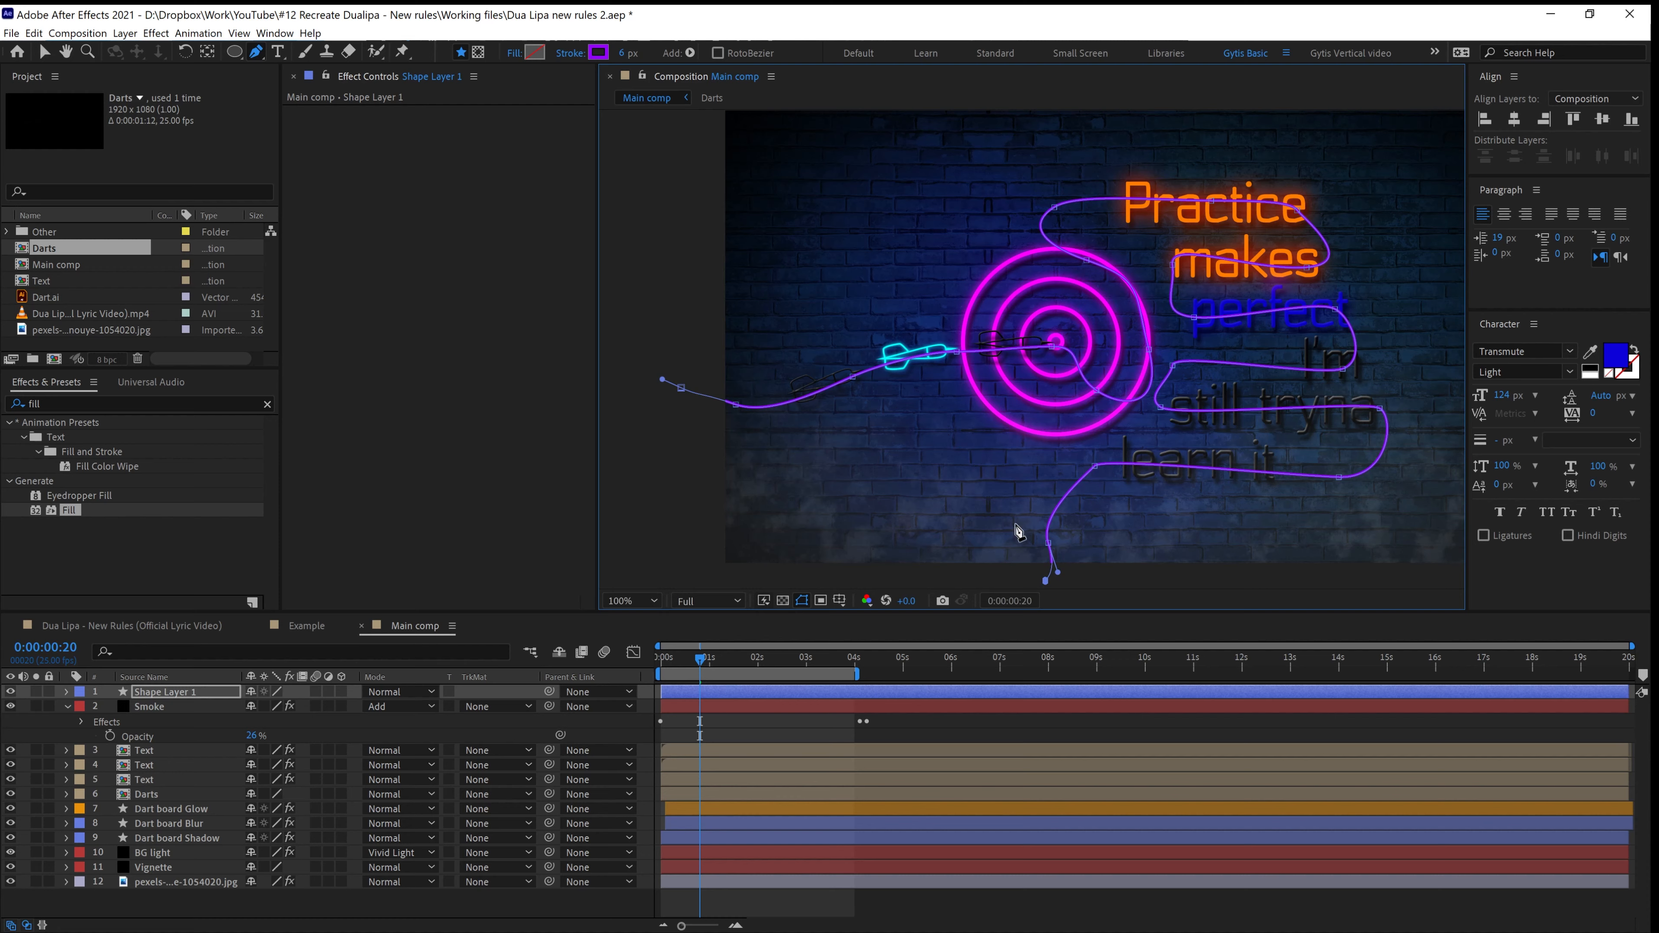
Change the curve's stroke to black at 3 px and hide the path outlines in the composition view
{"action": "left_click", "coordinate": [598, 54]}
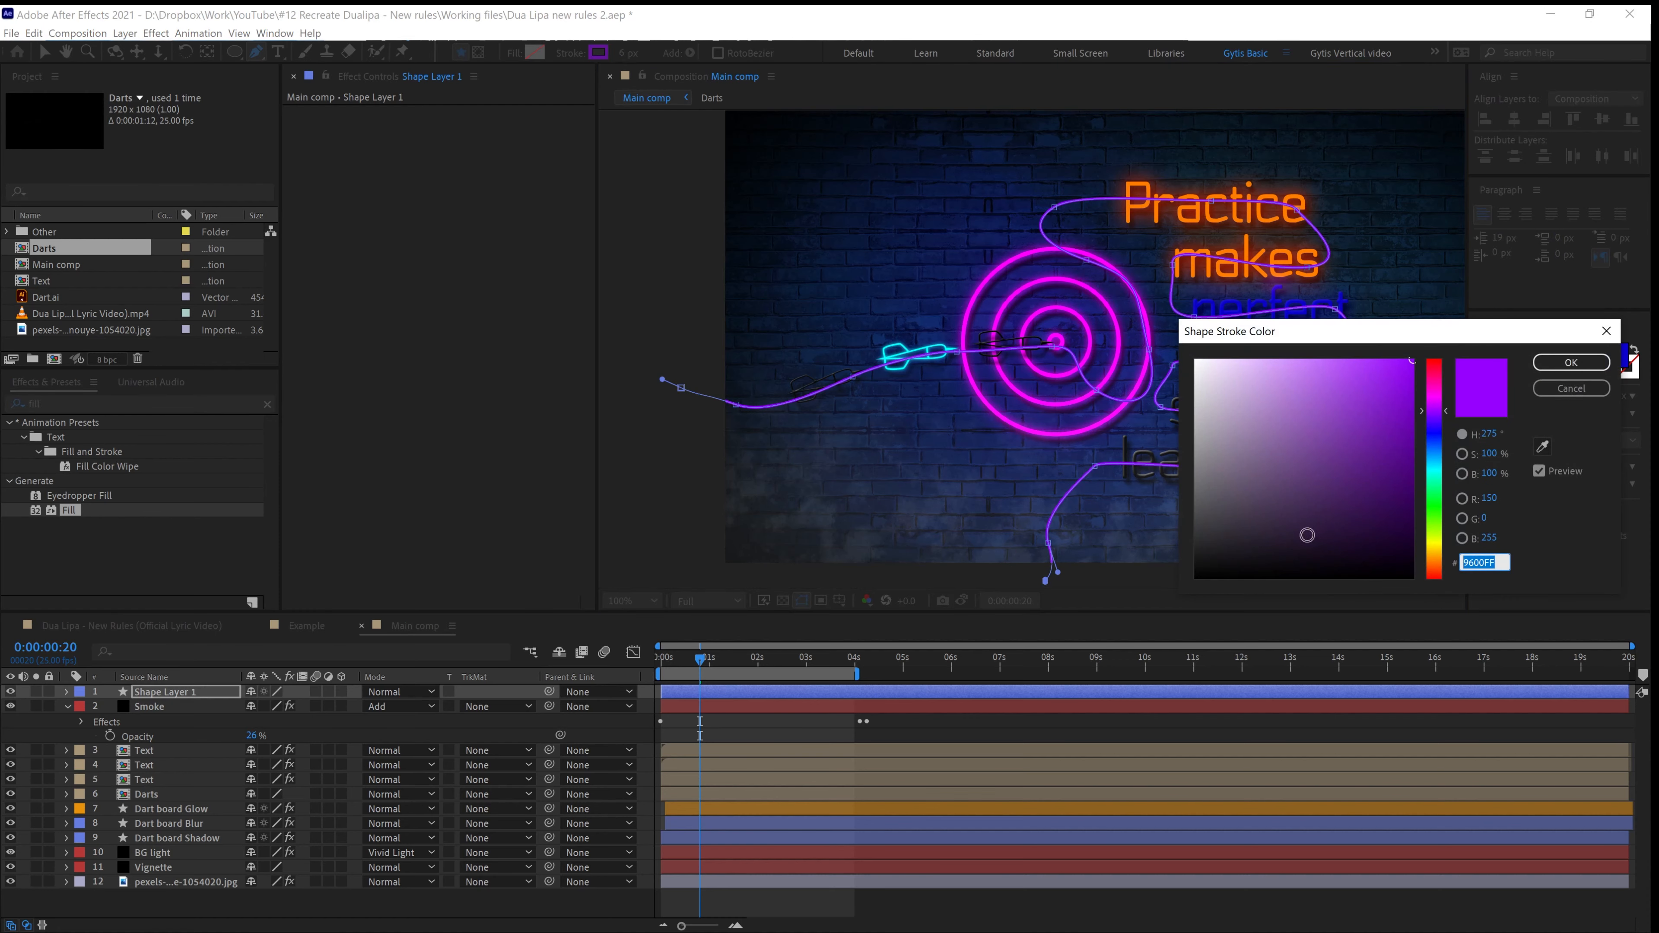
{"action": "left_click", "coordinate": [1196, 577]}
{"action": "left_click", "coordinate": [1572, 362]}
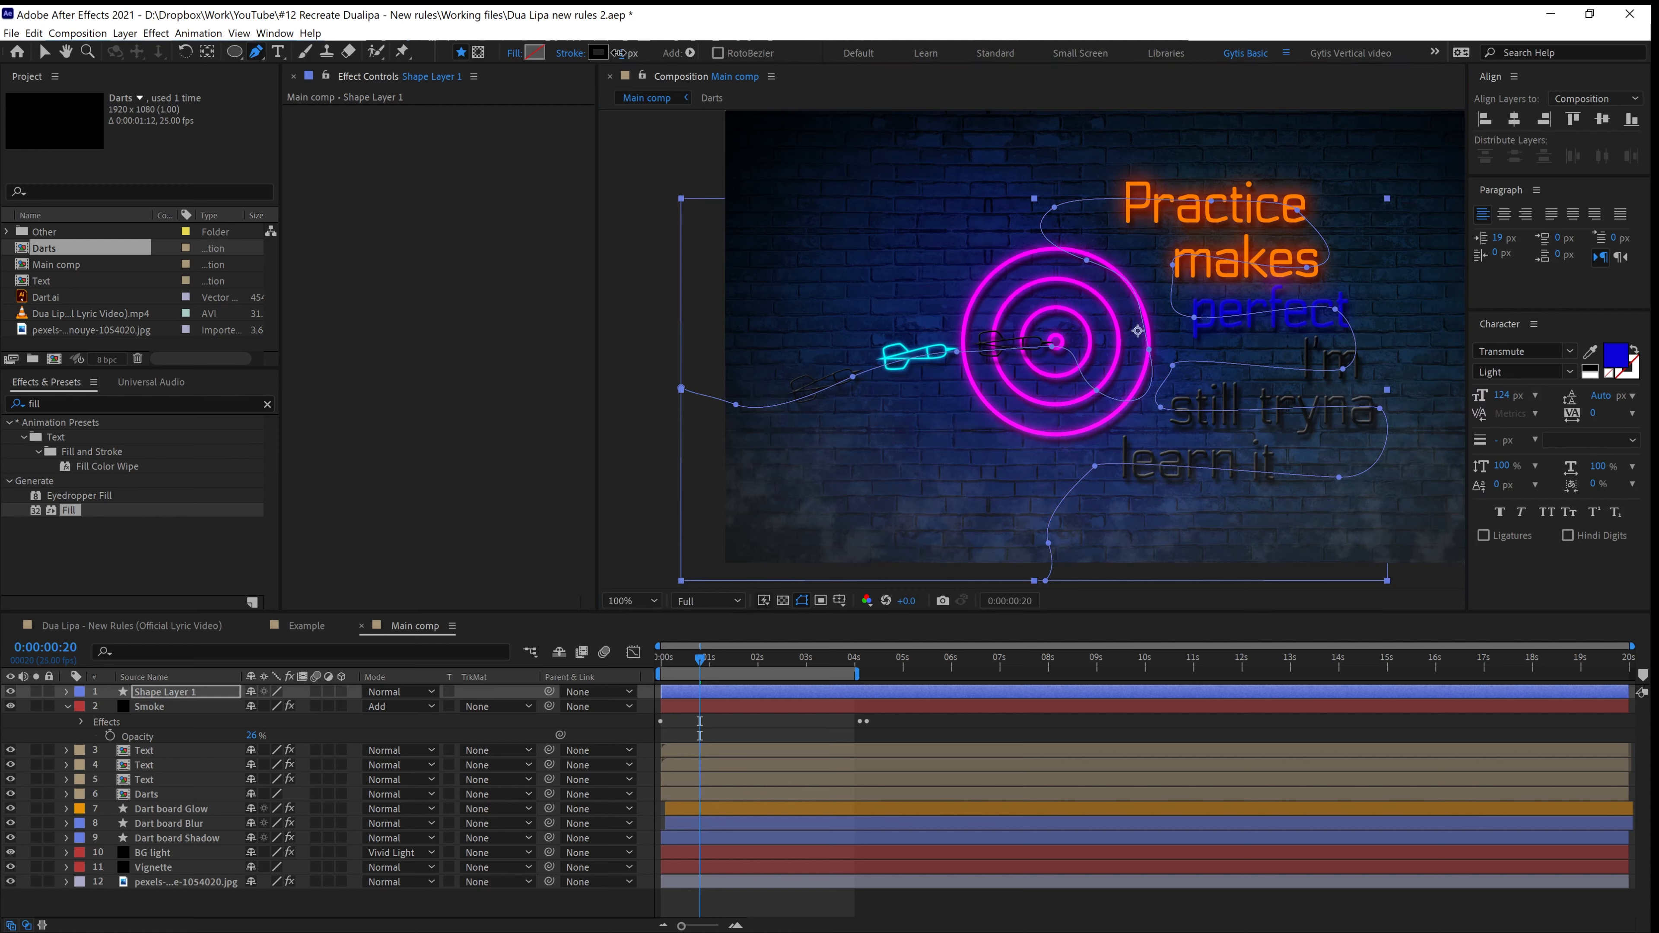
{"action": "left_click", "coordinate": [802, 600]}
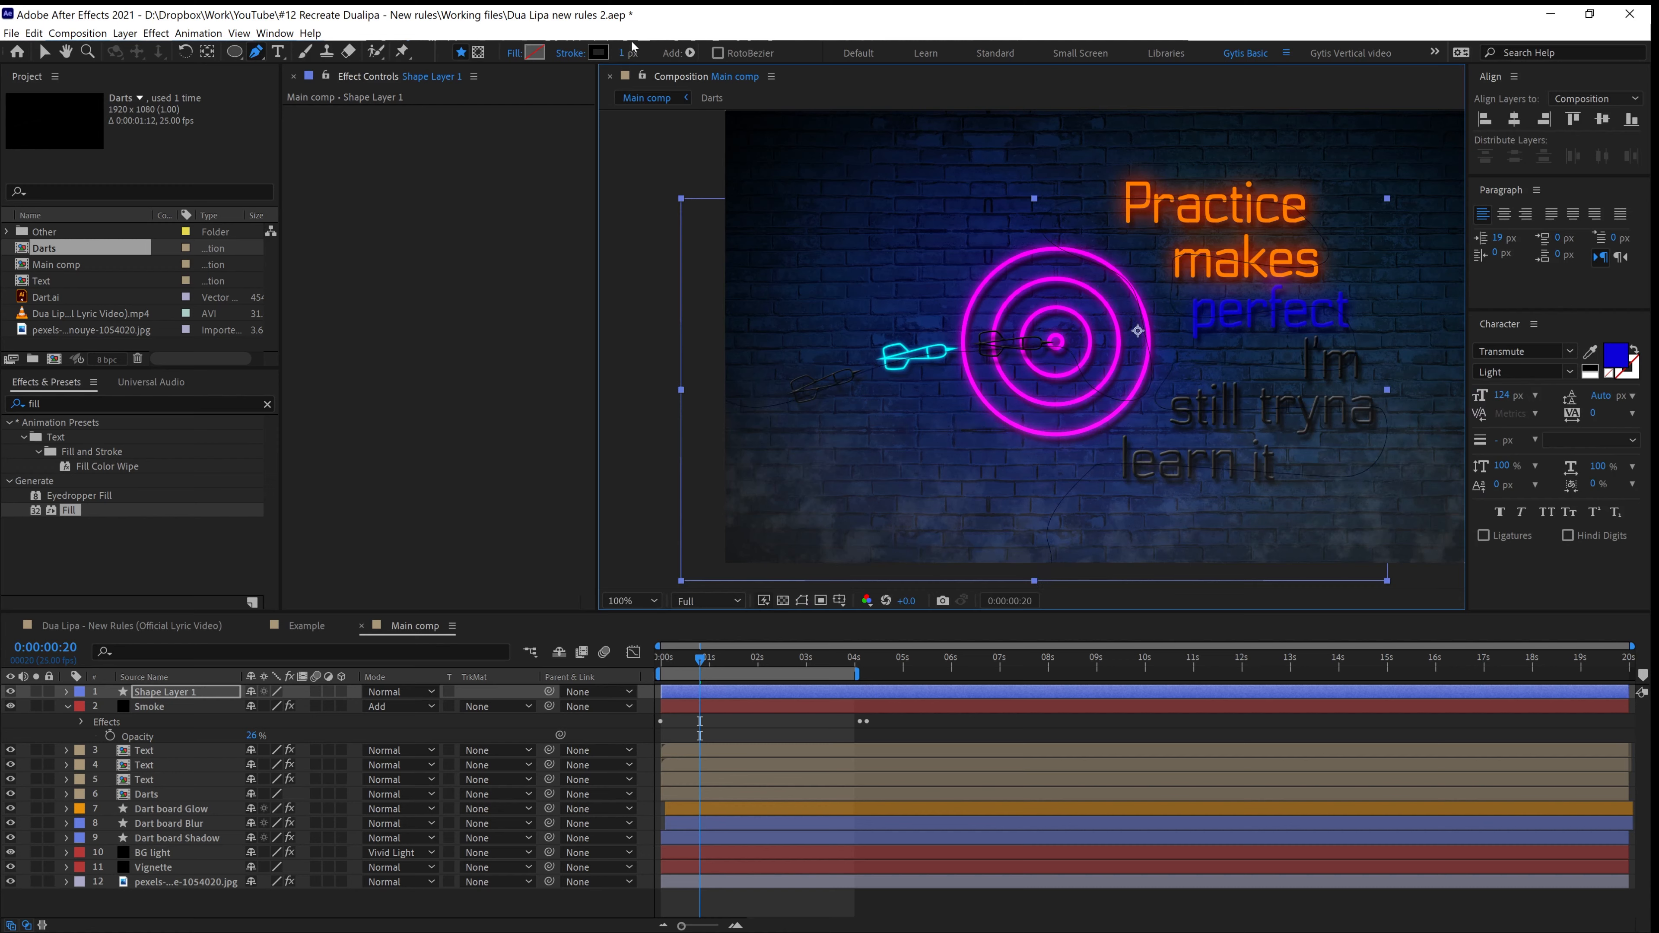
{"action": "left_click_drag", "start_coordinate": [623, 56], "coordinate": [630, 56]}
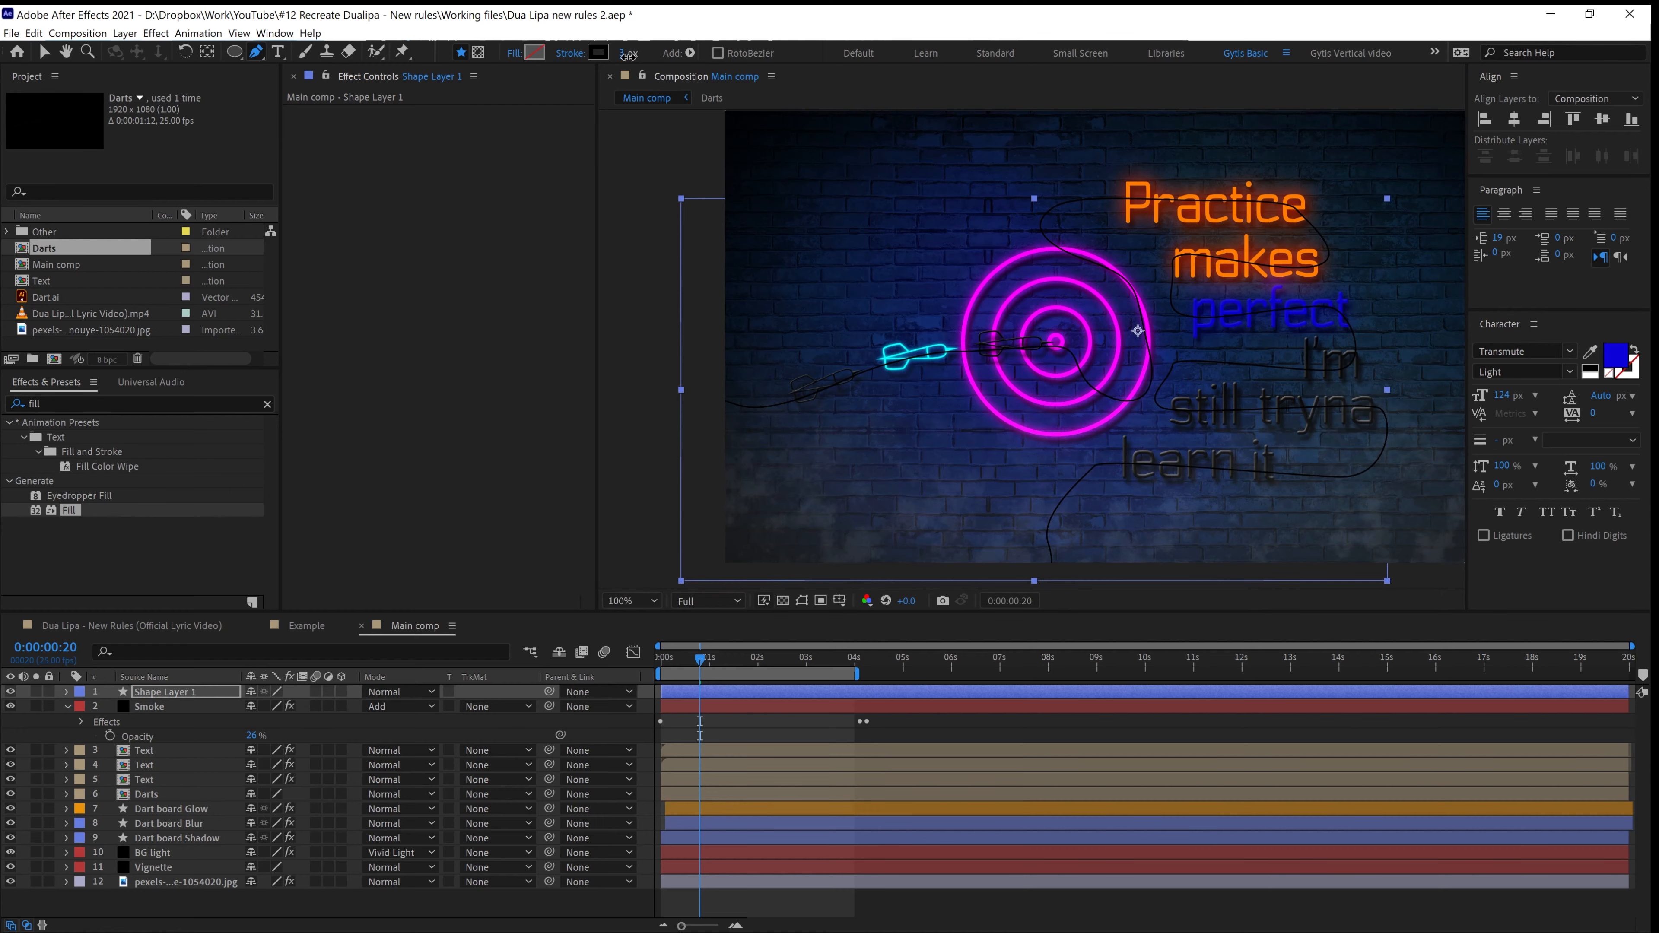
{"action": "scroll", "coordinate": [771, 360], "scroll_direction": "up", "scroll_amount": 3}
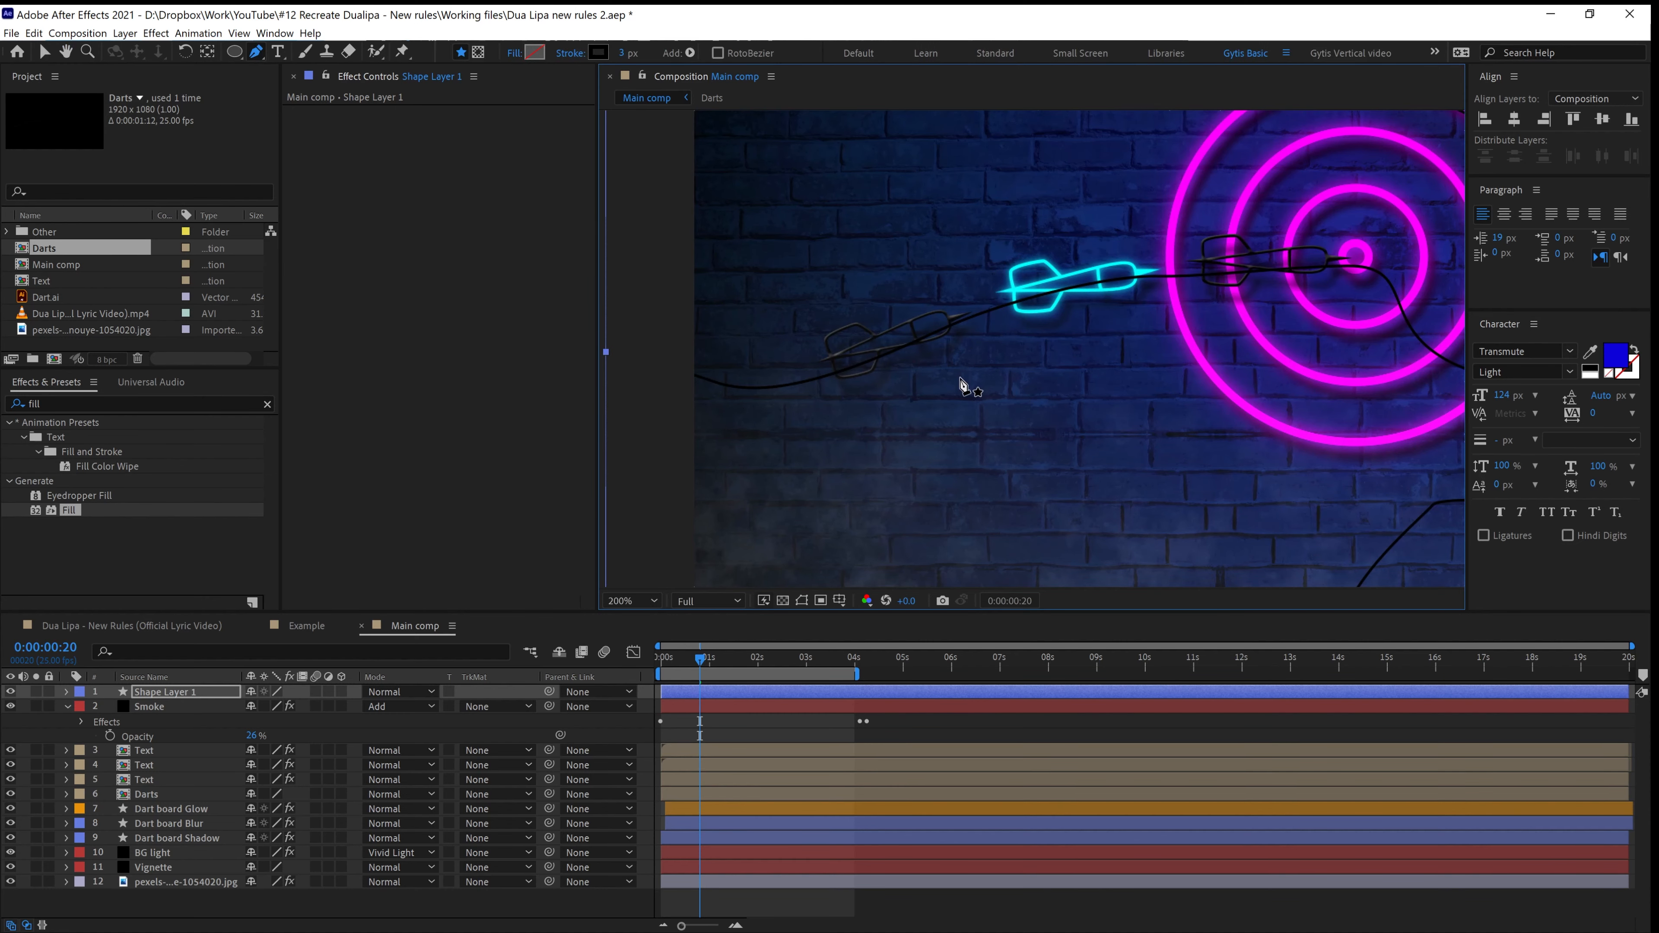
{"action": "scroll", "coordinate": [964, 393], "scroll_direction": "down", "scroll_amount": 3}
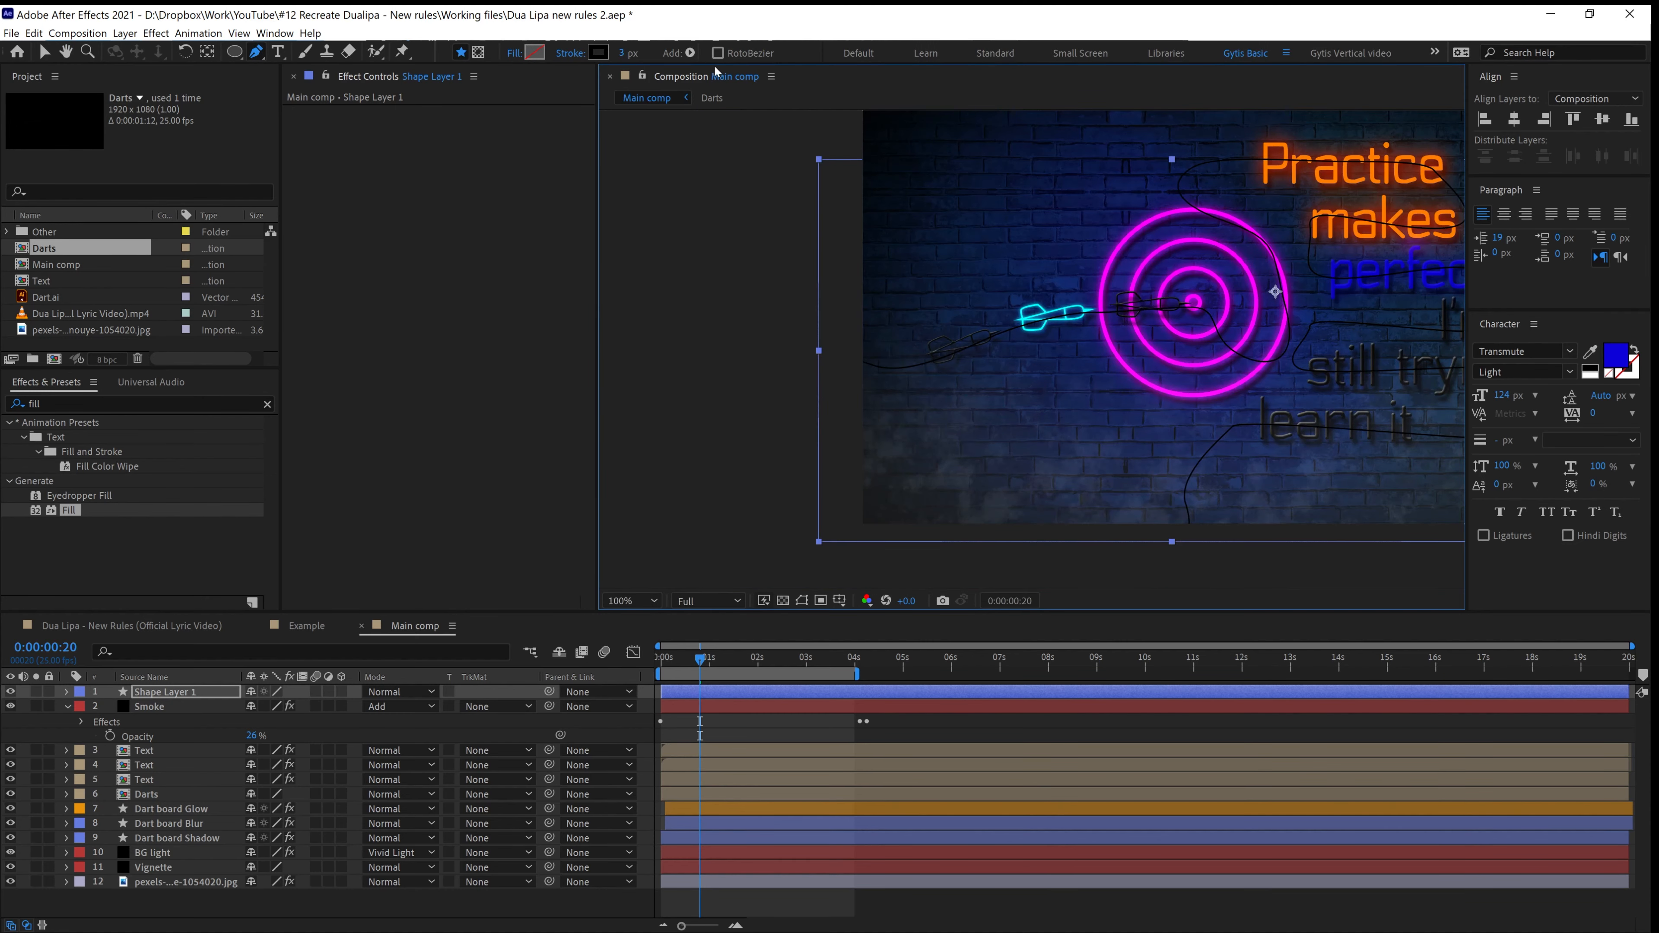
Try a 2 px stroke width on the black curve and return it to 3 px
{"action": "left_click", "coordinate": [622, 53]}
{"action": "type", "text": "2"}
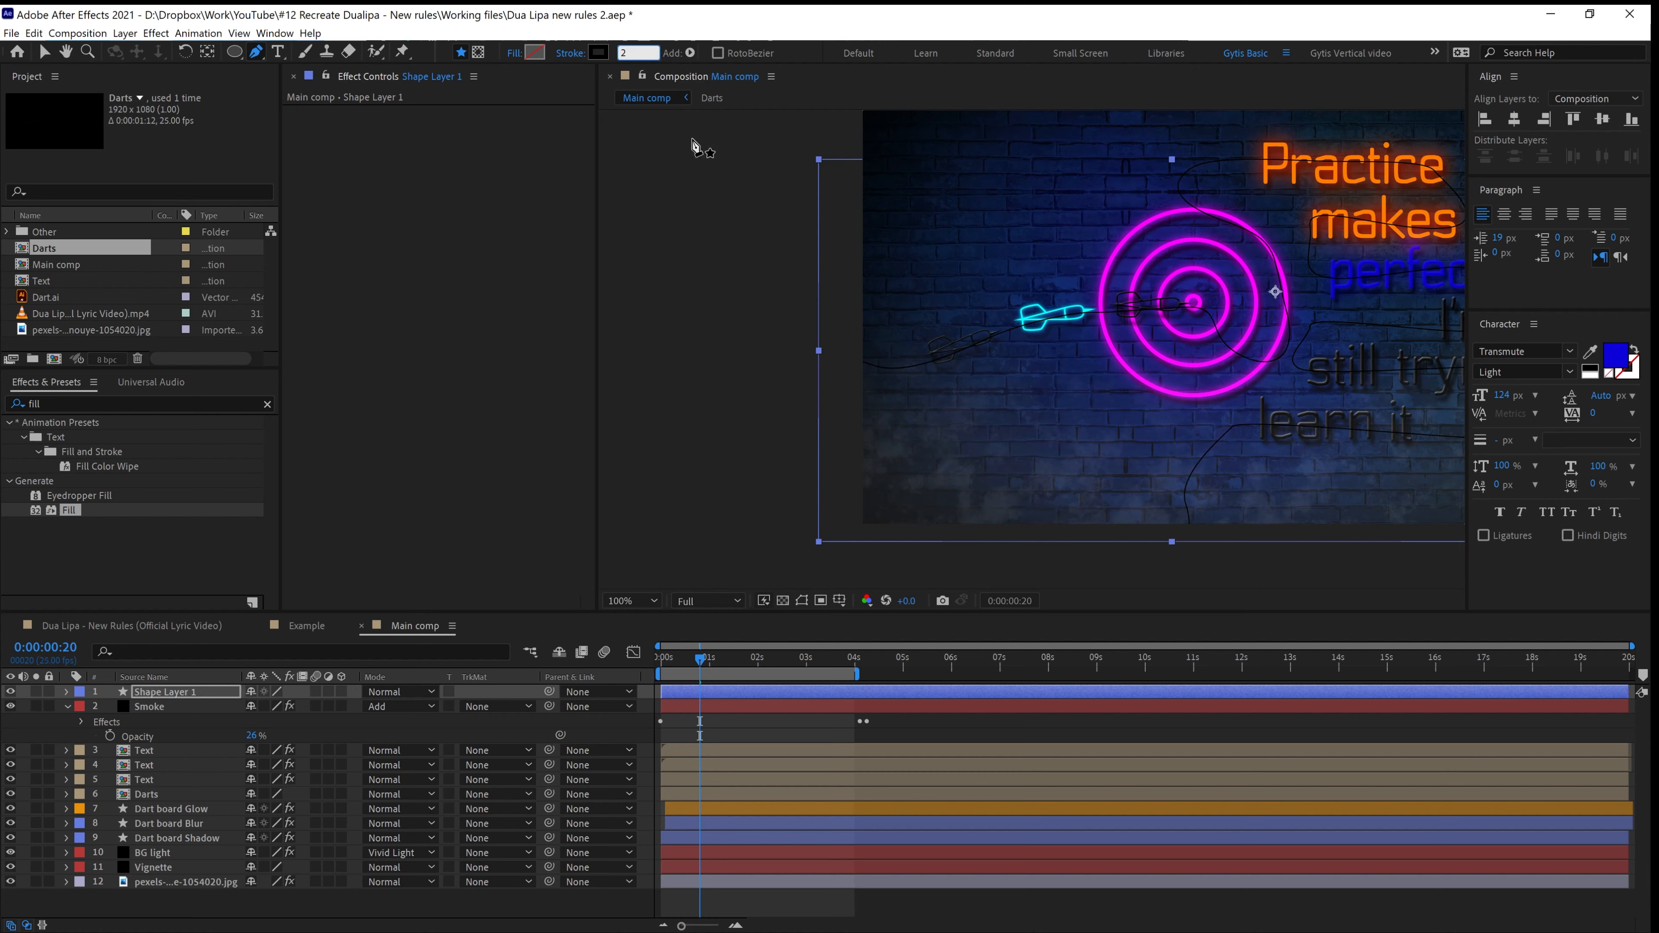
{"action": "left_click", "coordinate": [702, 239]}
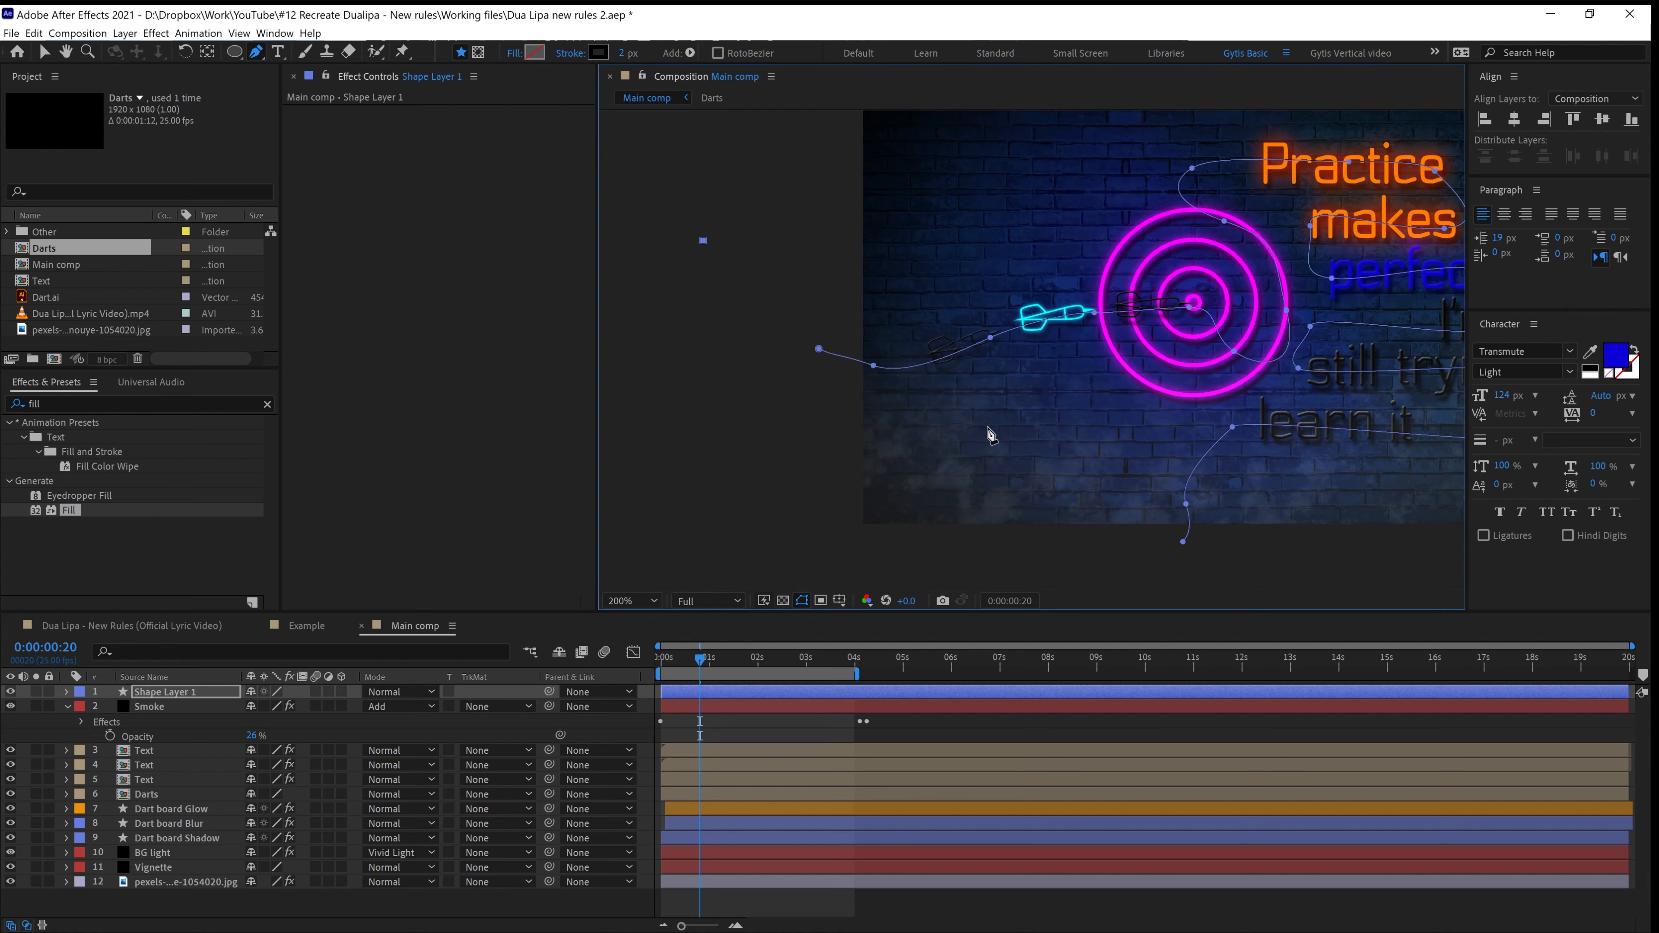
{"action": "scroll", "coordinate": [970, 441], "scroll_direction": "up", "scroll_amount": 1}
{"action": "scroll", "coordinate": [927, 294], "scroll_direction": "down", "scroll_amount": 1}
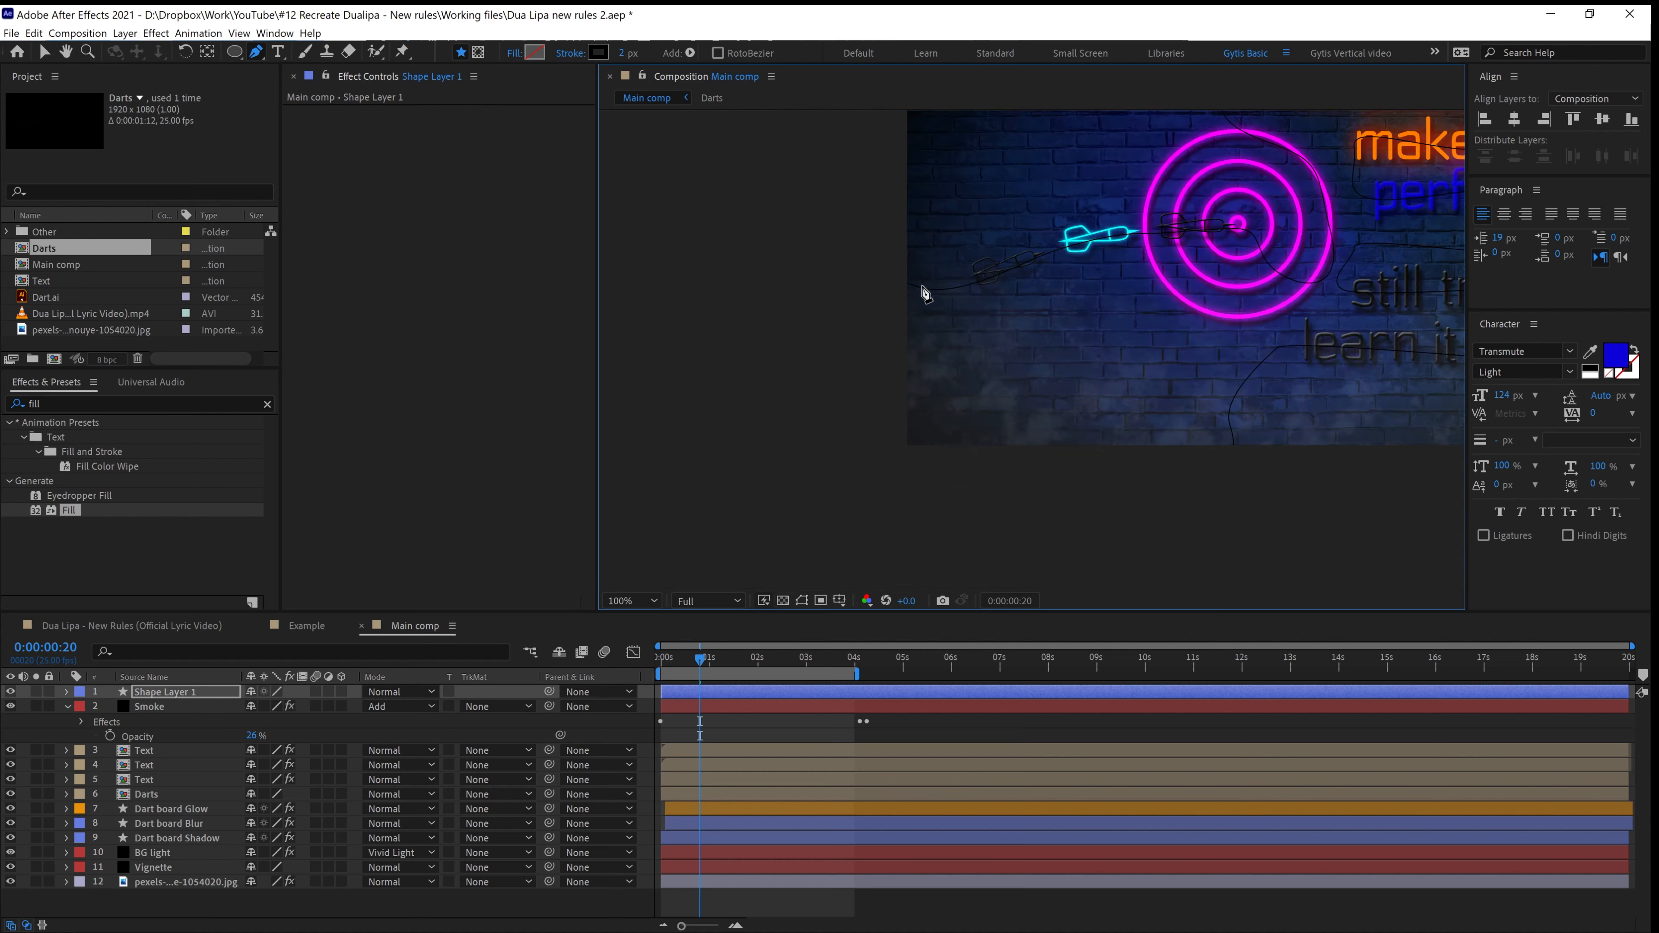
{"action": "left_click_drag", "start_coordinate": [1085, 307], "coordinate": [963, 436]}
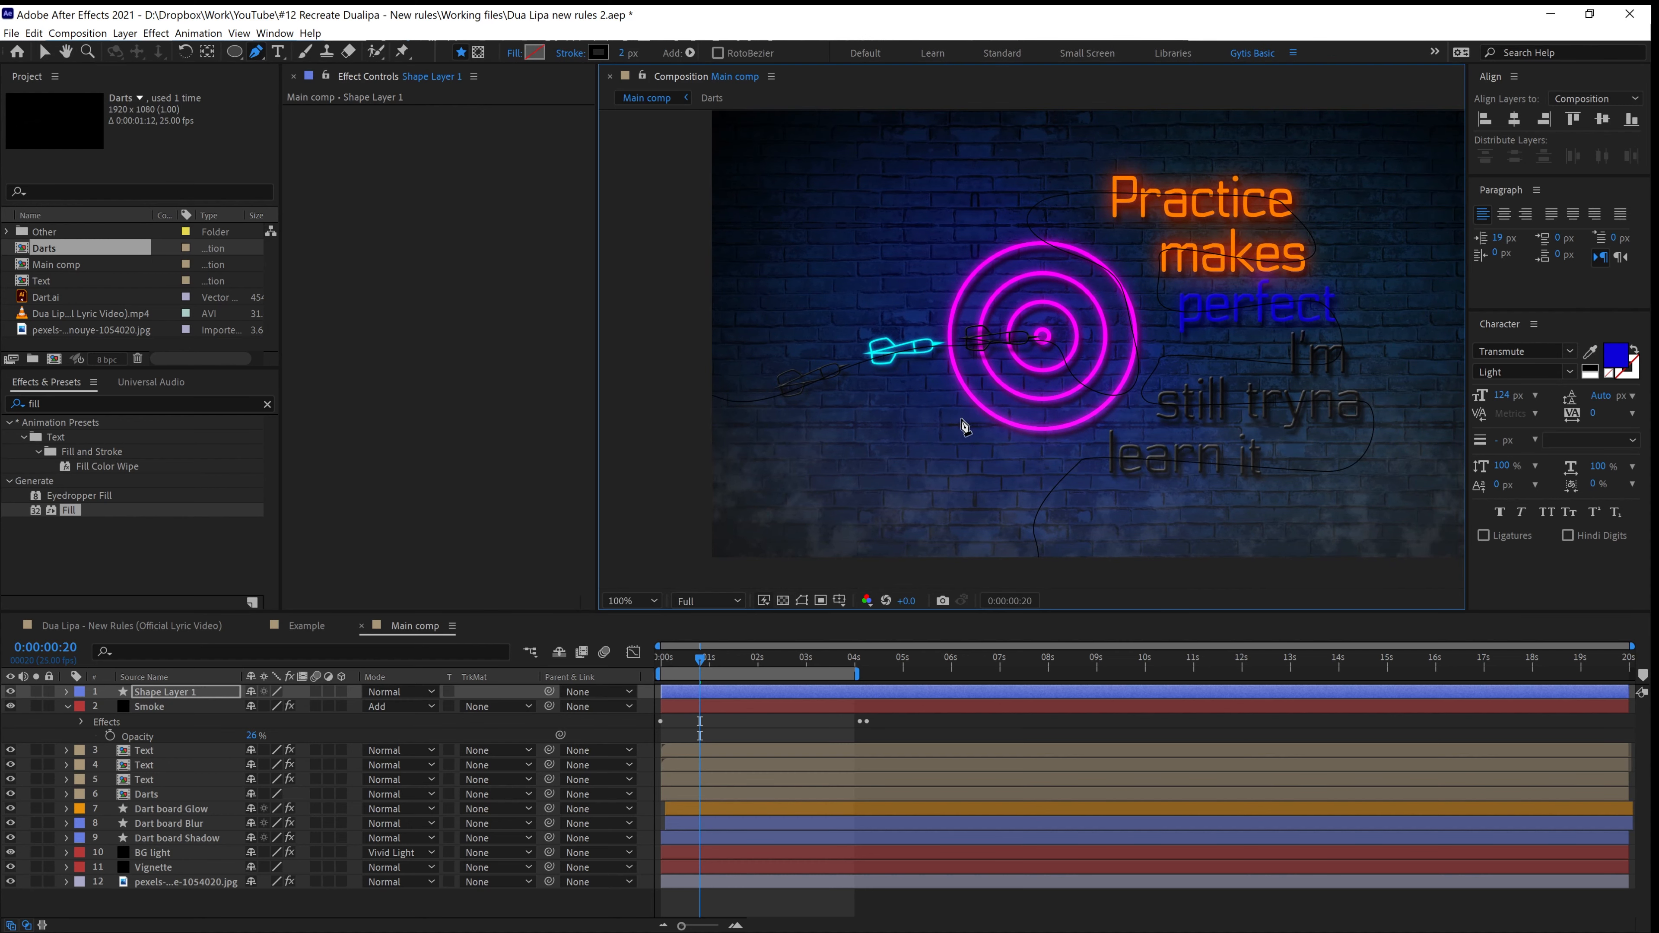
{"action": "left_click", "coordinate": [627, 52]}
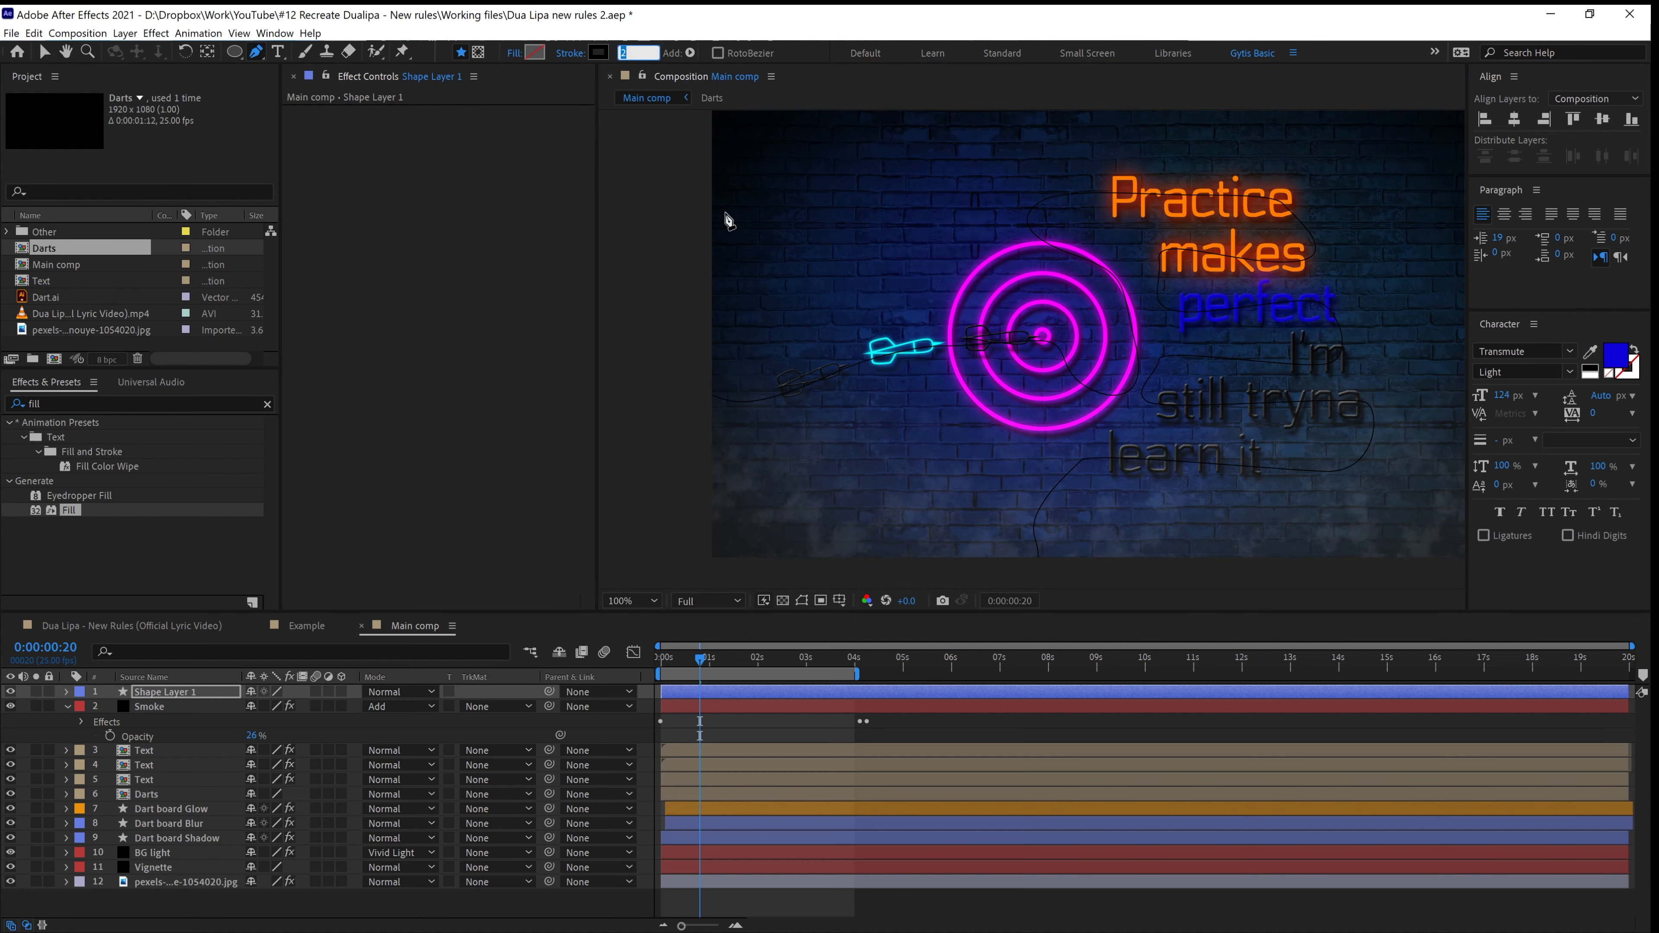
{"action": "type", "text": "3"}
{"action": "key", "text": "Return"}
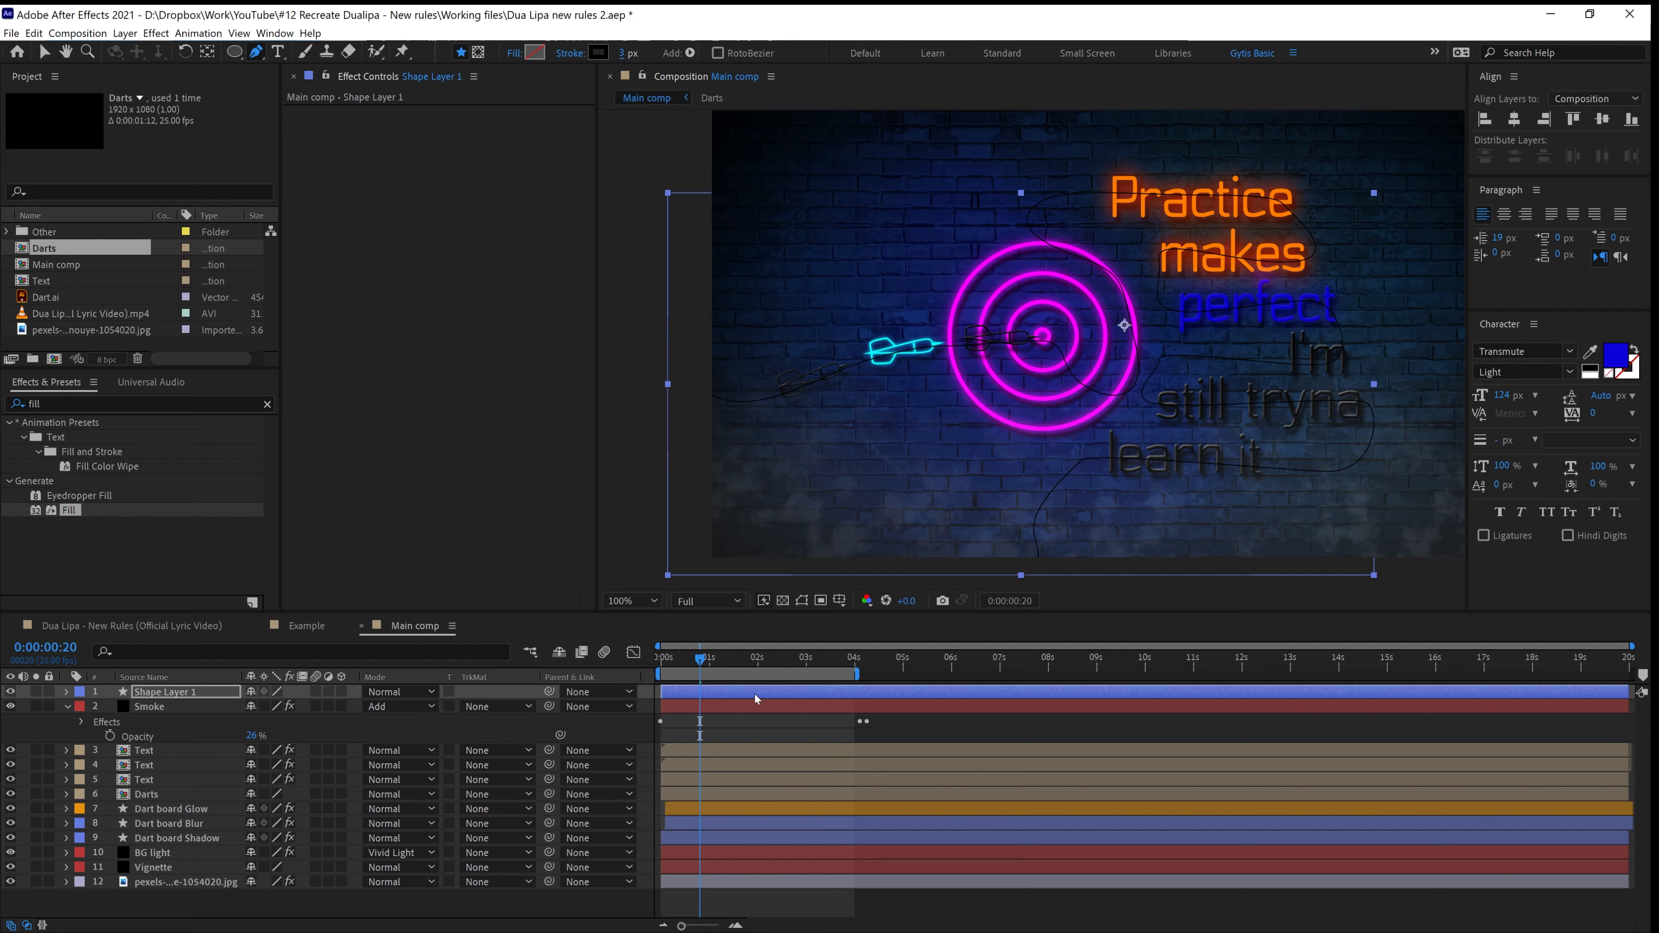
Rename the new shape layer as Wire
{"action": "left_click", "coordinate": [159, 693]}
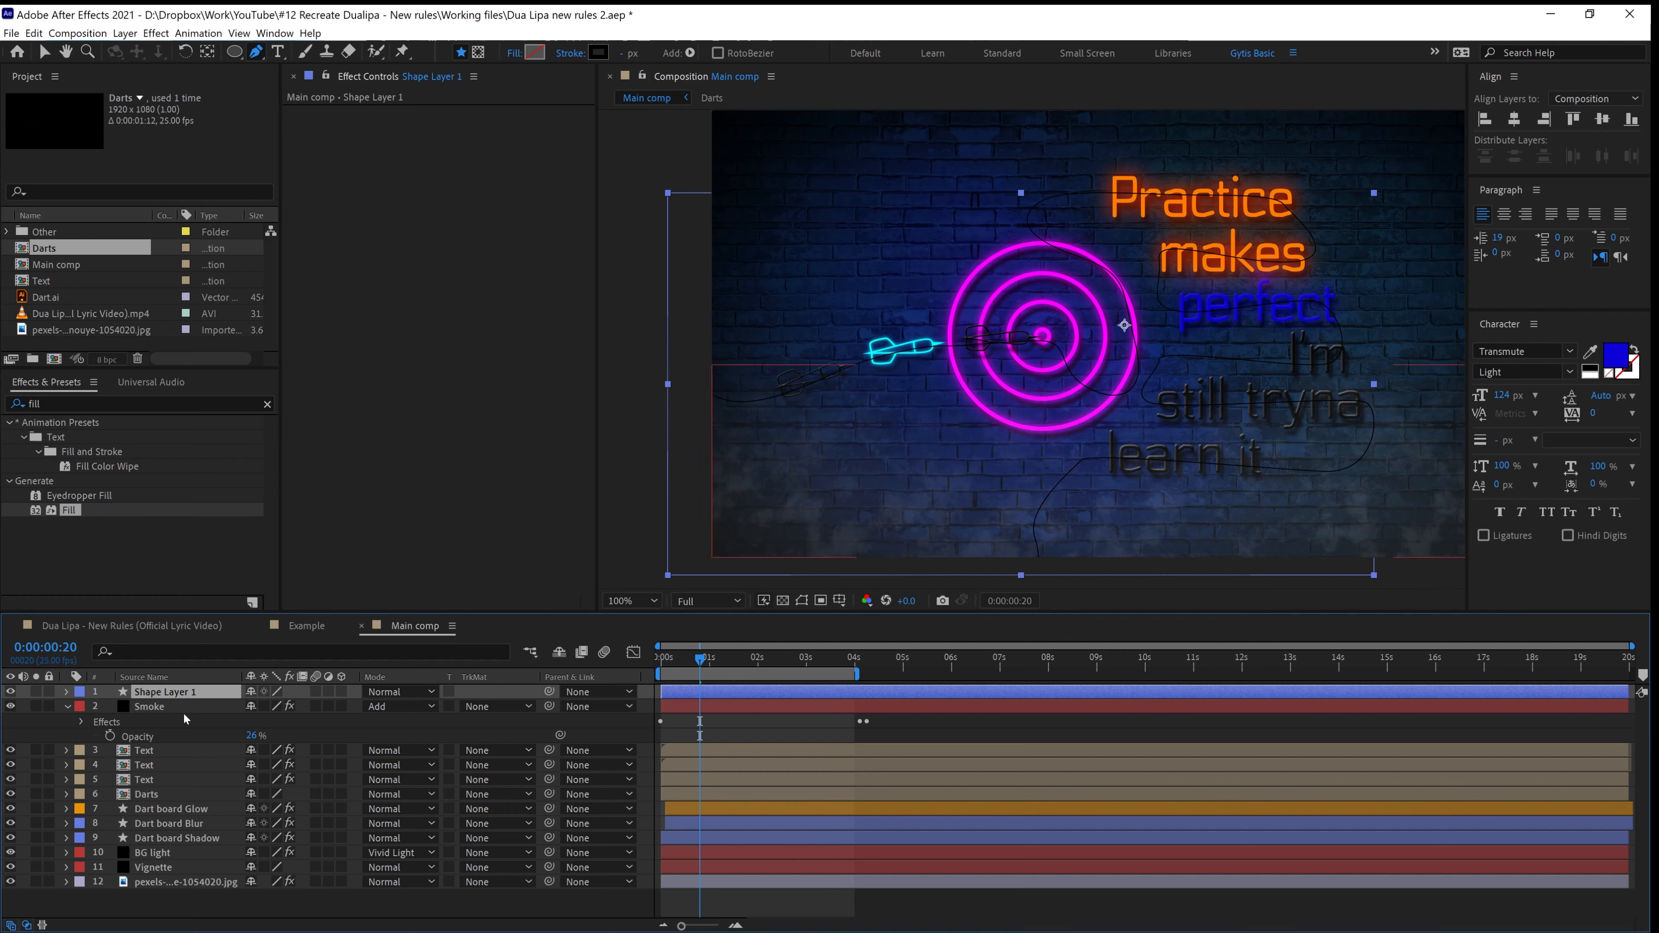
{"action": "key", "text": "Return"}
{"action": "type", "text": "Wire"}
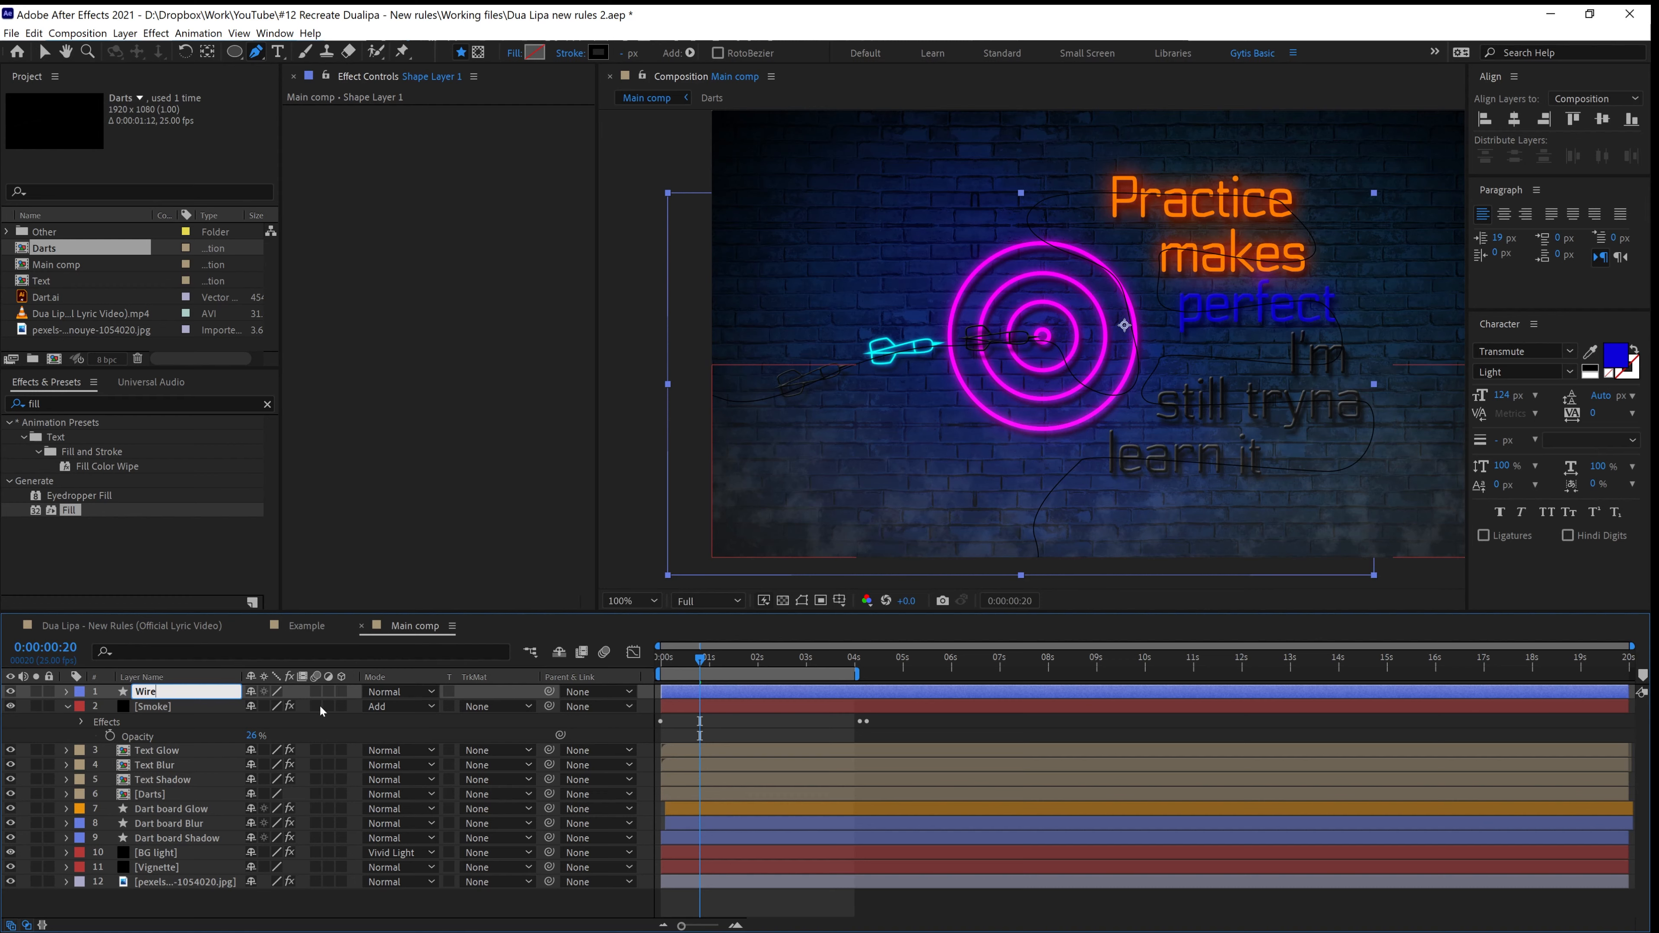
{"action": "left_click", "coordinate": [163, 708]}
Move the Wire layer below Vignette, directly above the brick wall image
{"action": "left_click_drag", "start_coordinate": [144, 691], "coordinate": [150, 740]}
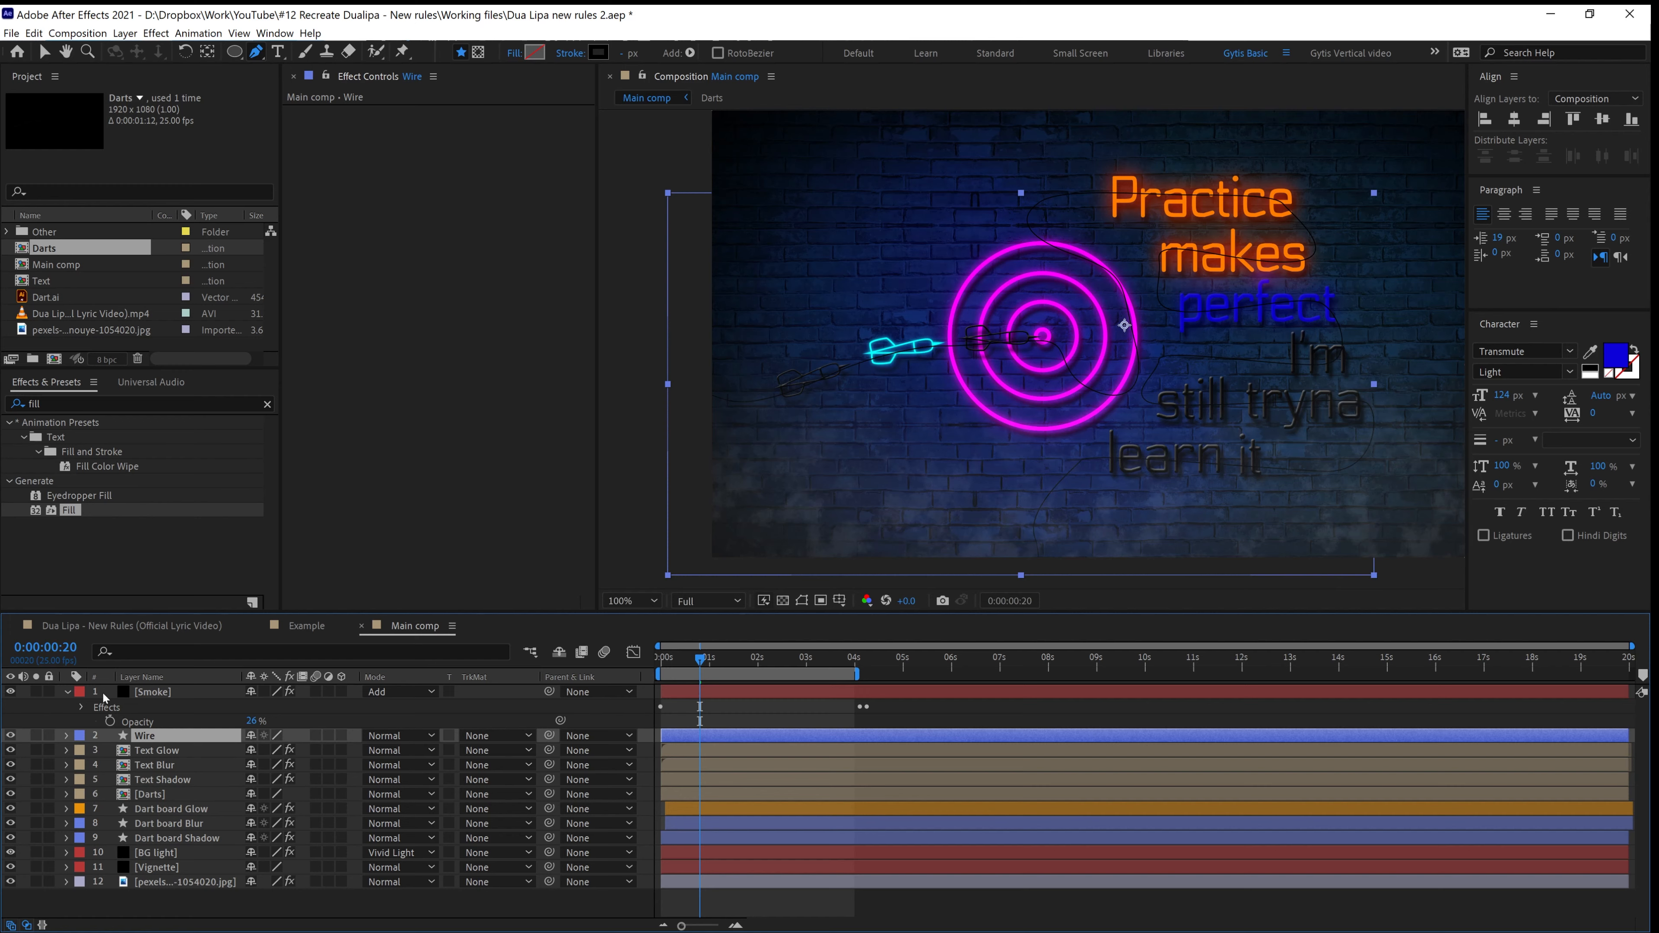
{"action": "left_click_drag", "start_coordinate": [142, 740], "coordinate": [153, 875]}
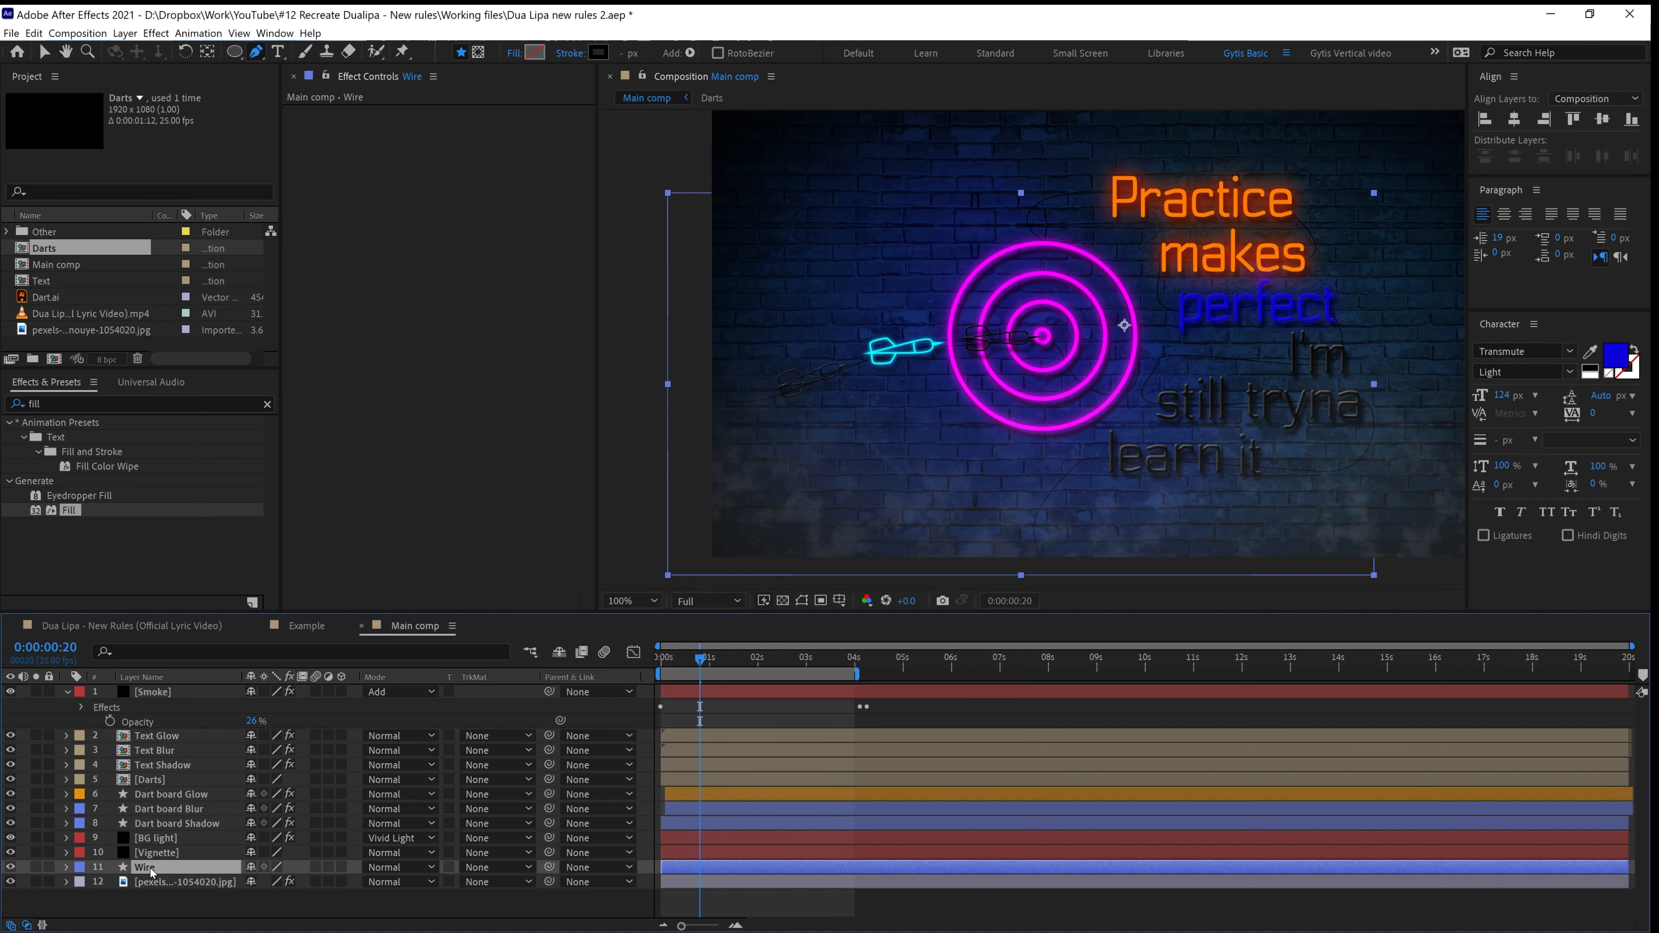
{"action": "key", "text": "period"}
{"action": "left_click_drag", "start_coordinate": [706, 465], "coordinate": [1077, 409]}
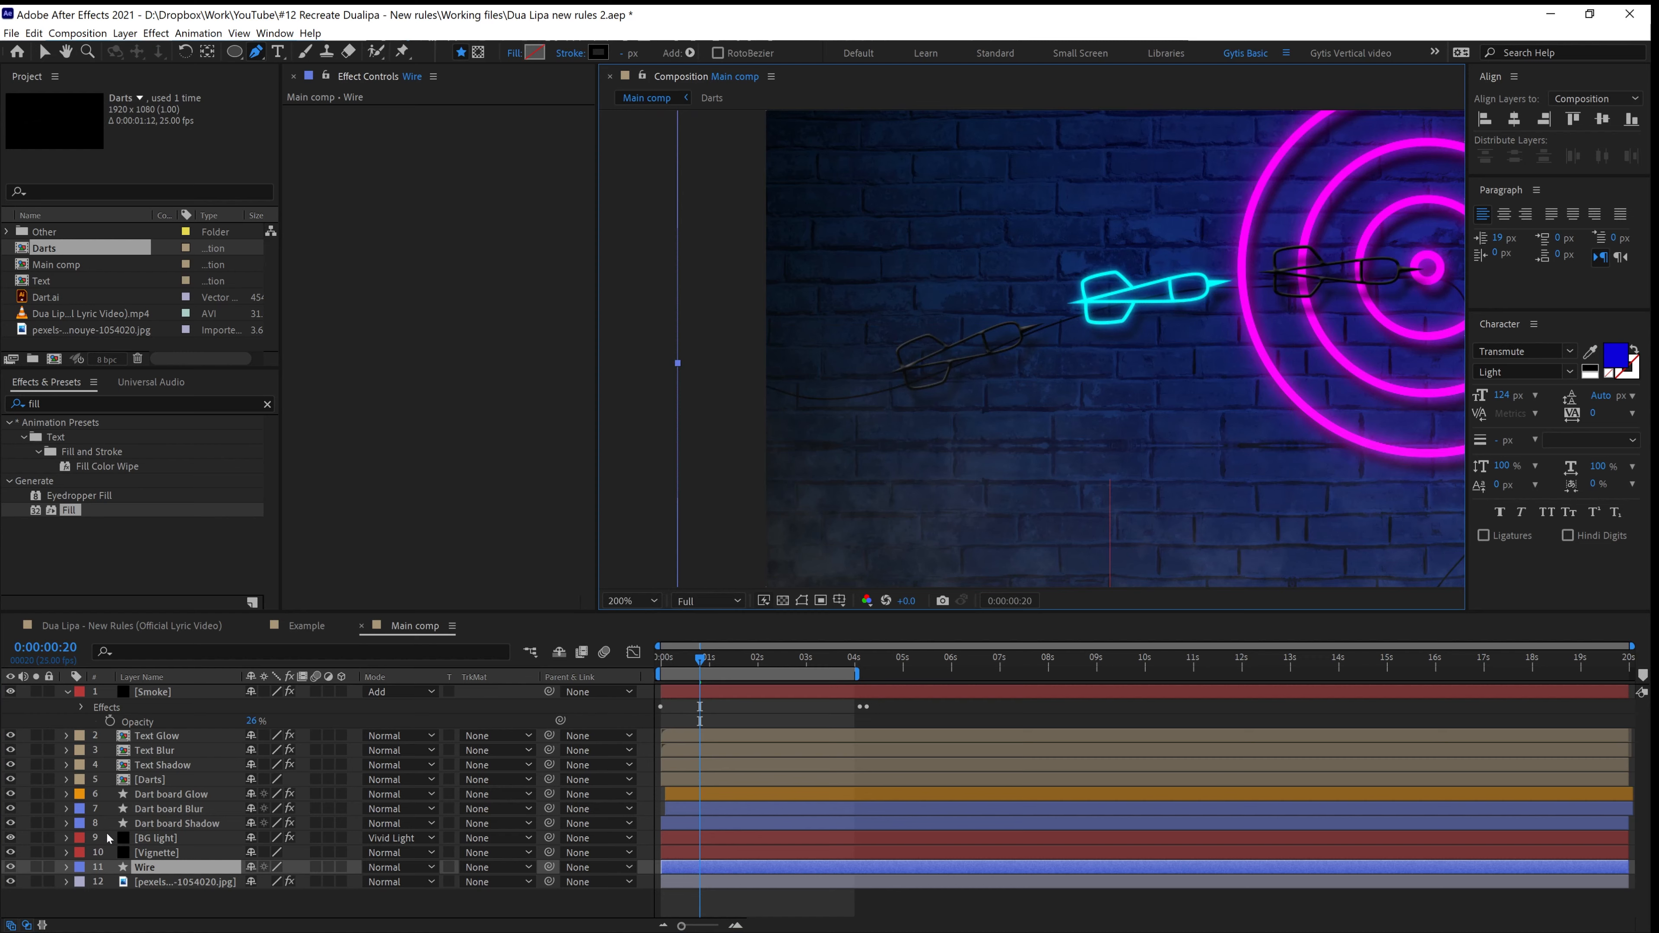
Copy the Drop Shadow and Bevel and Emboss layer styles from Dart board Shadow onto the Wire layer
{"action": "left_click", "coordinate": [152, 854]}
{"action": "left_click", "coordinate": [164, 824]}
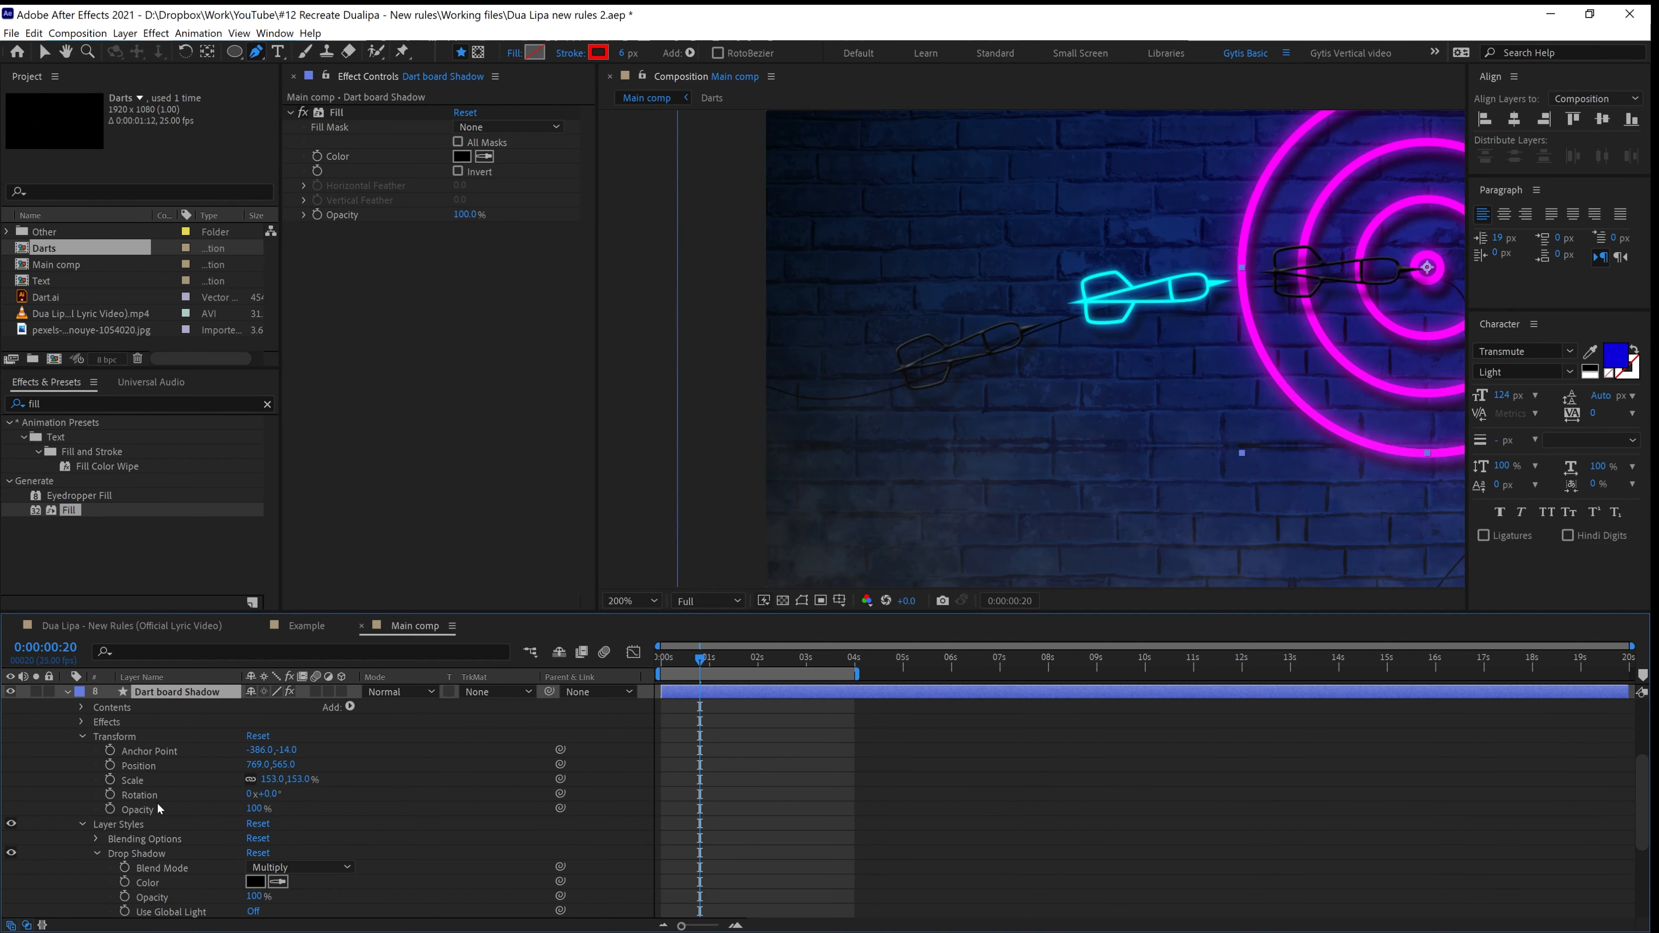
{"action": "scroll", "coordinate": [156, 803], "scroll_direction": "down", "scroll_amount": 5}
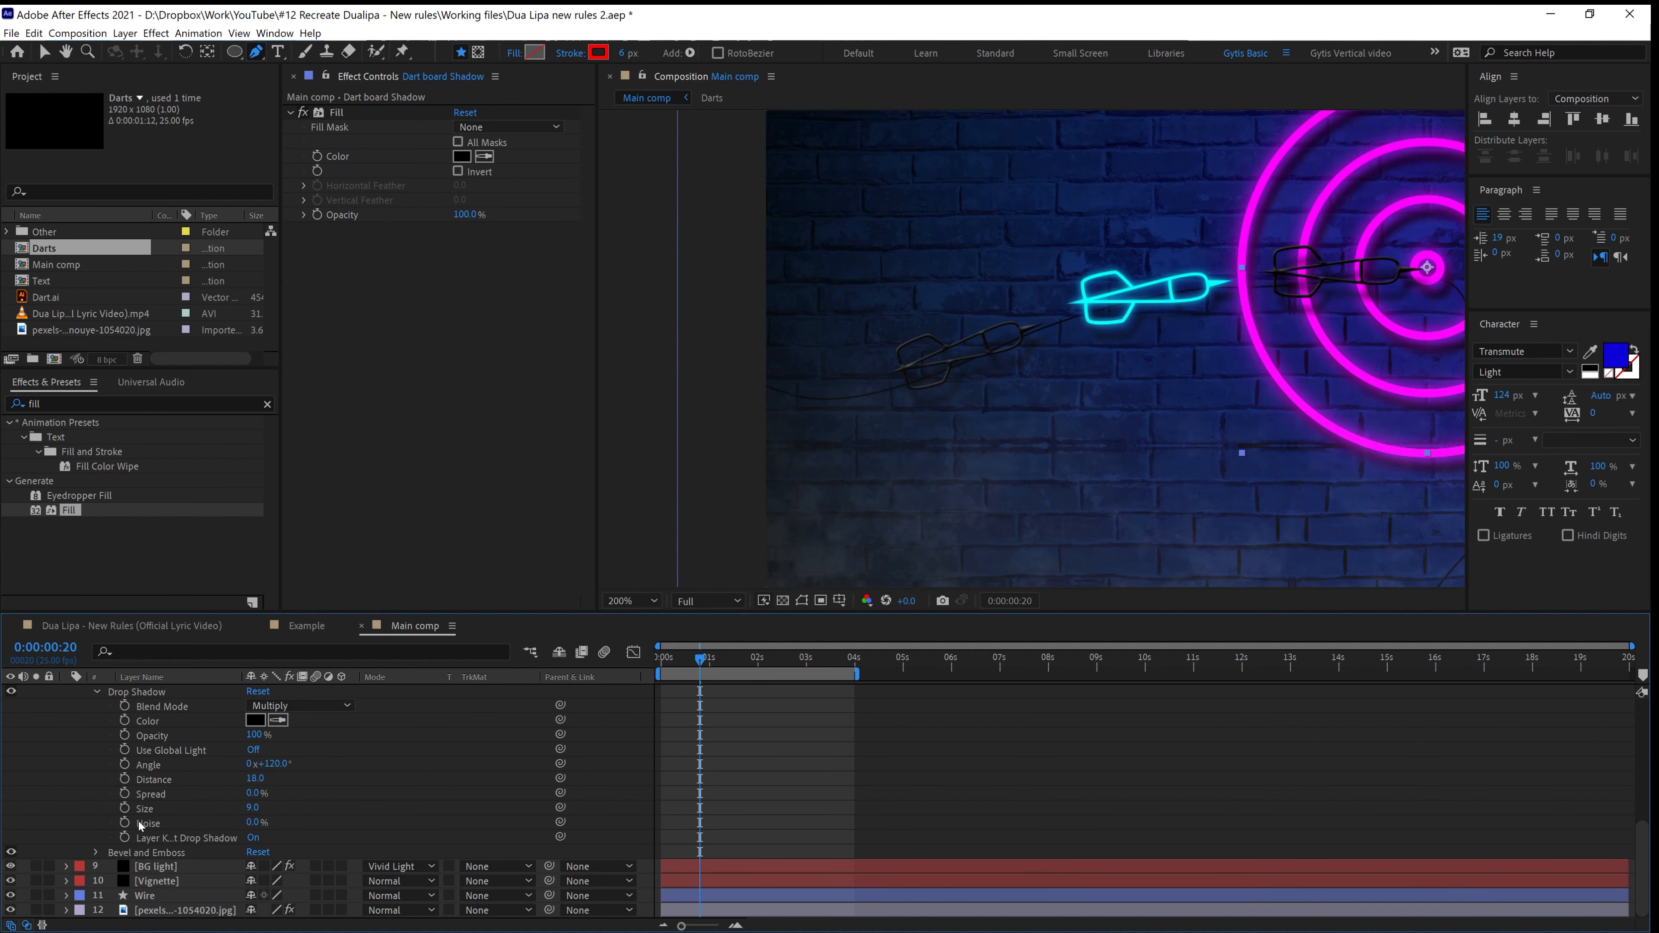
{"action": "left_click", "coordinate": [125, 853]}
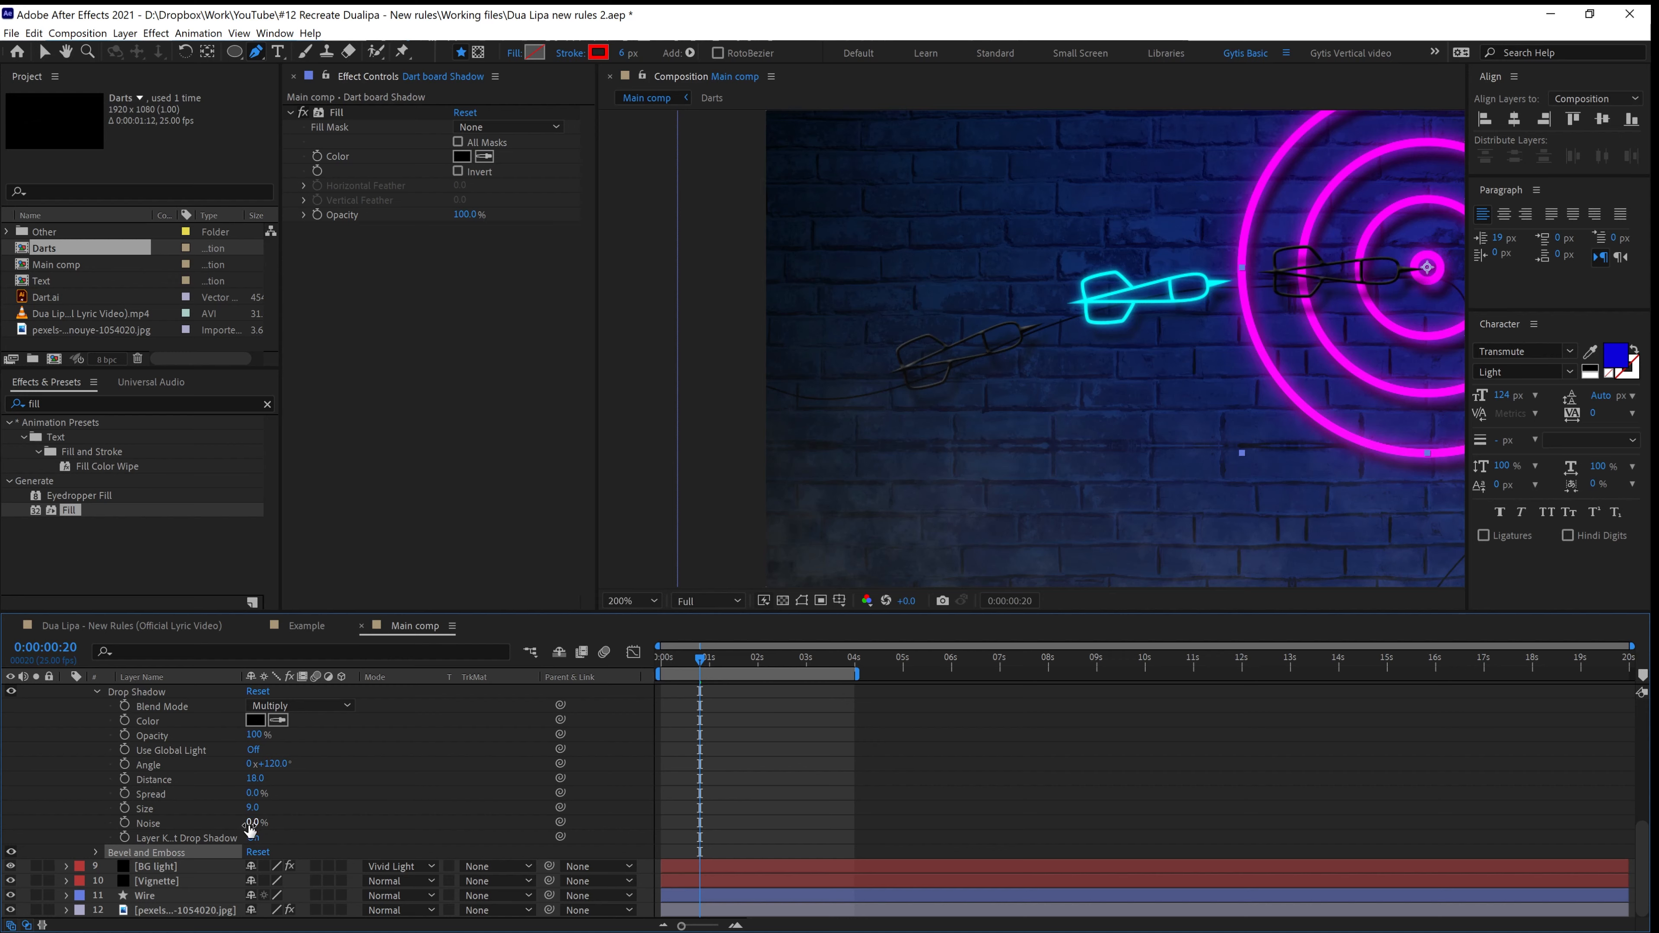
{"action": "scroll", "coordinate": [222, 822], "scroll_direction": "up", "scroll_amount": 2}
{"action": "left_click", "coordinate": [139, 734]}
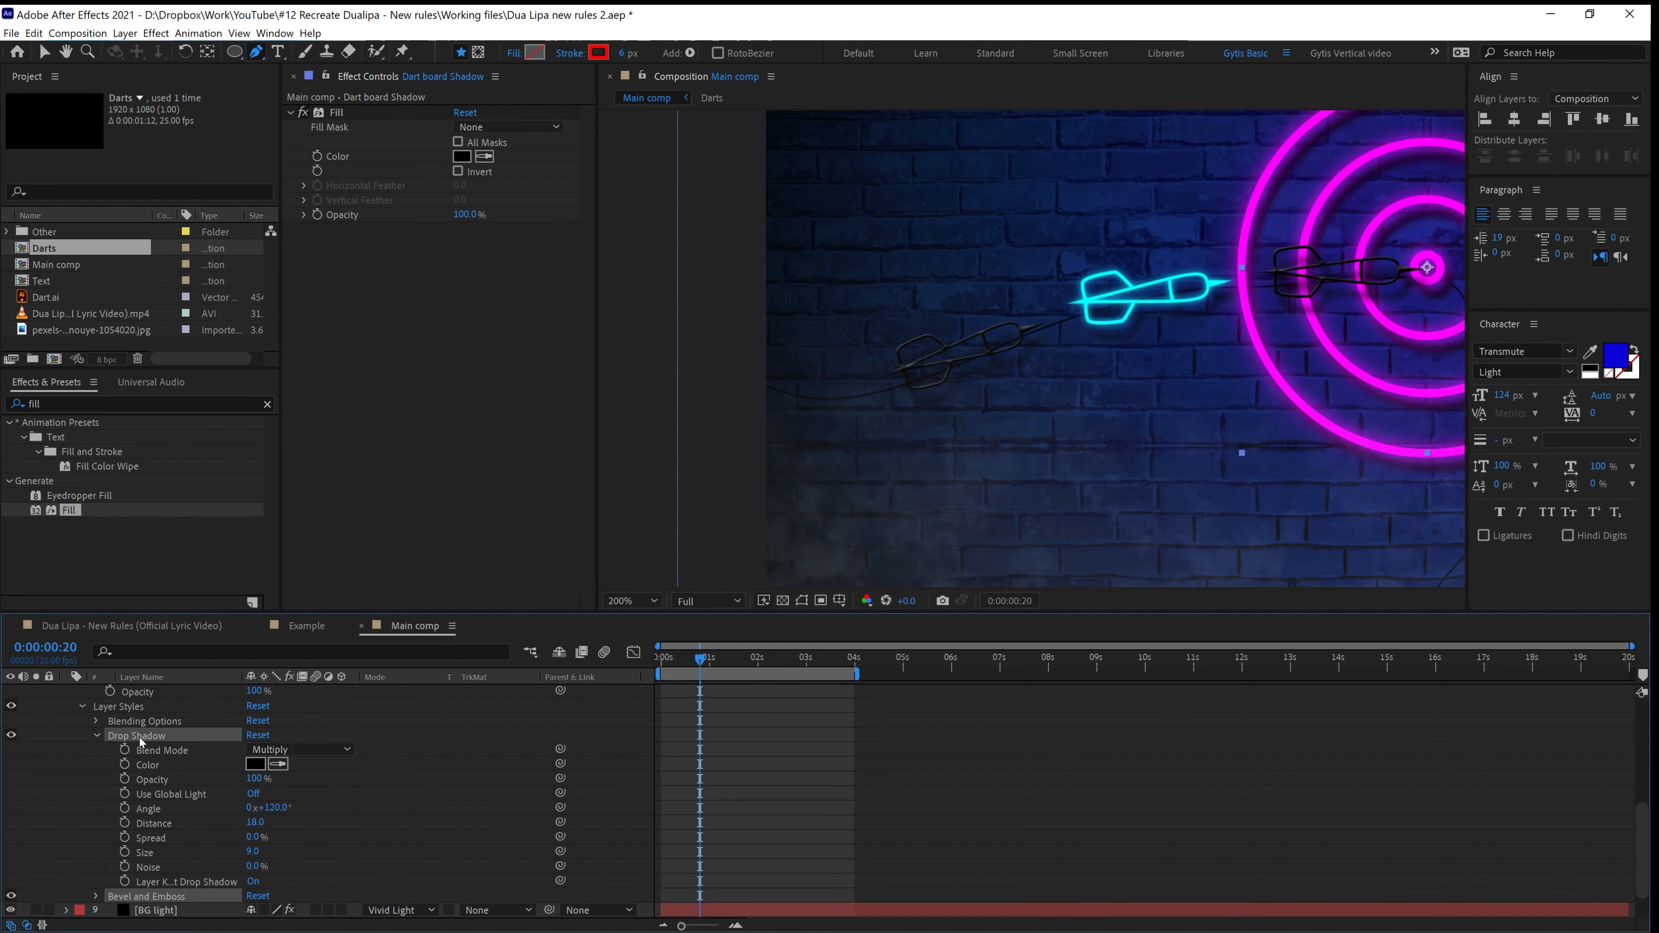
{"action": "scroll", "coordinate": [174, 818], "scroll_direction": "down", "scroll_amount": 2}
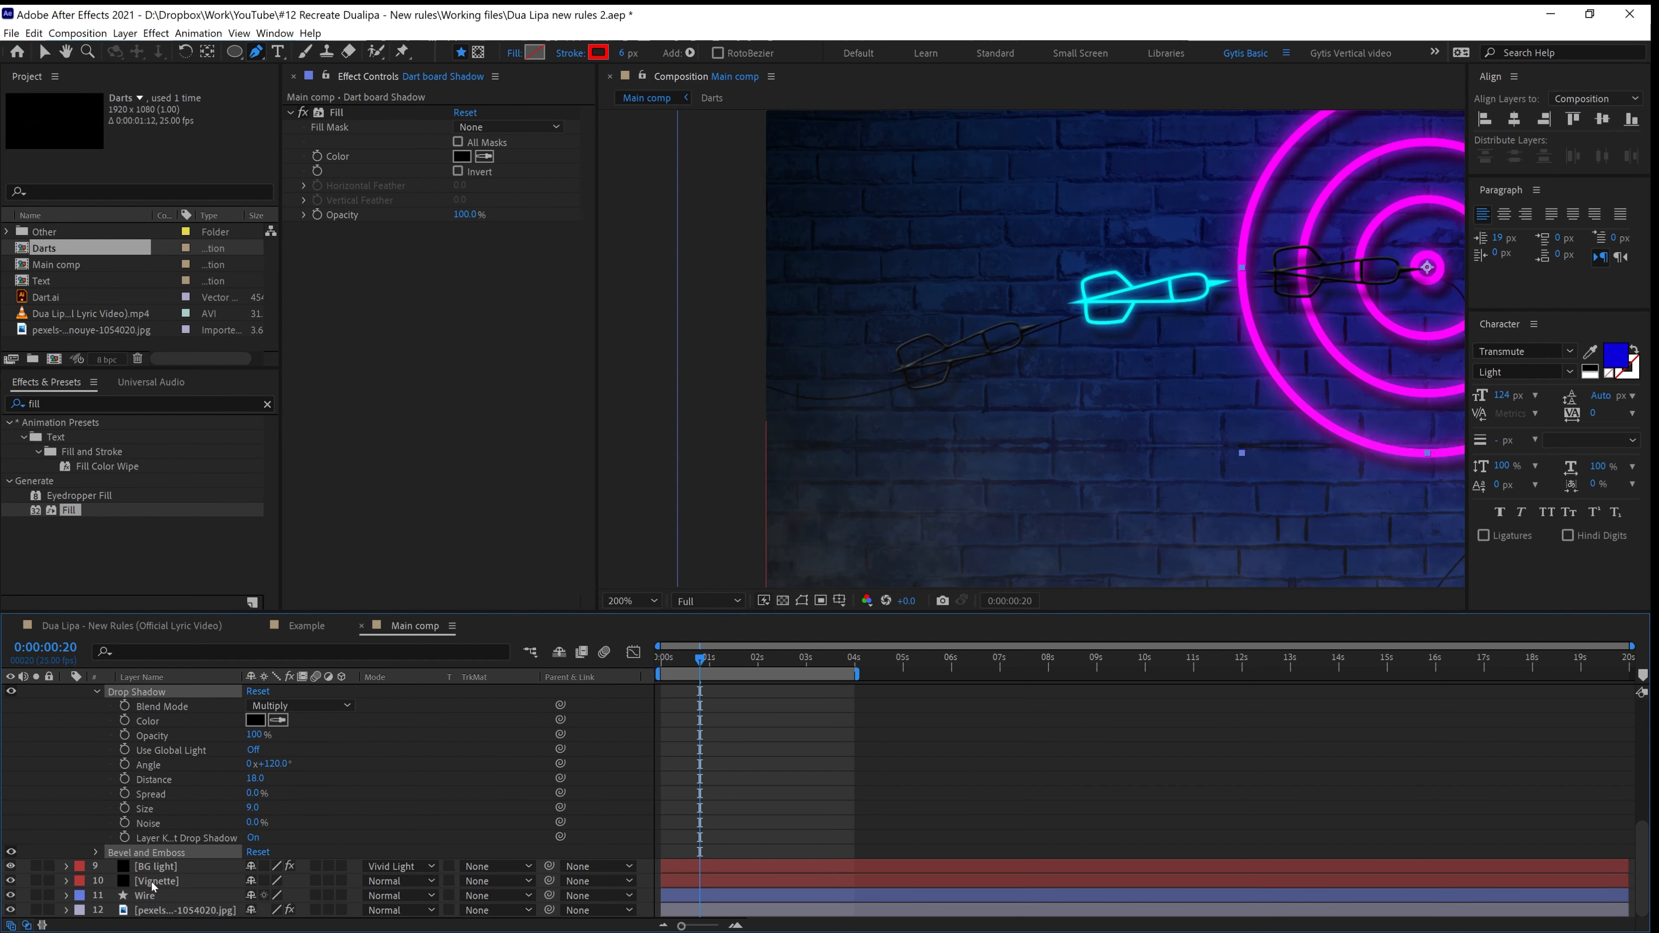
{"action": "left_click", "coordinate": [144, 896]}
{"action": "scroll", "coordinate": [878, 445], "scroll_direction": "down", "scroll_amount": 1}
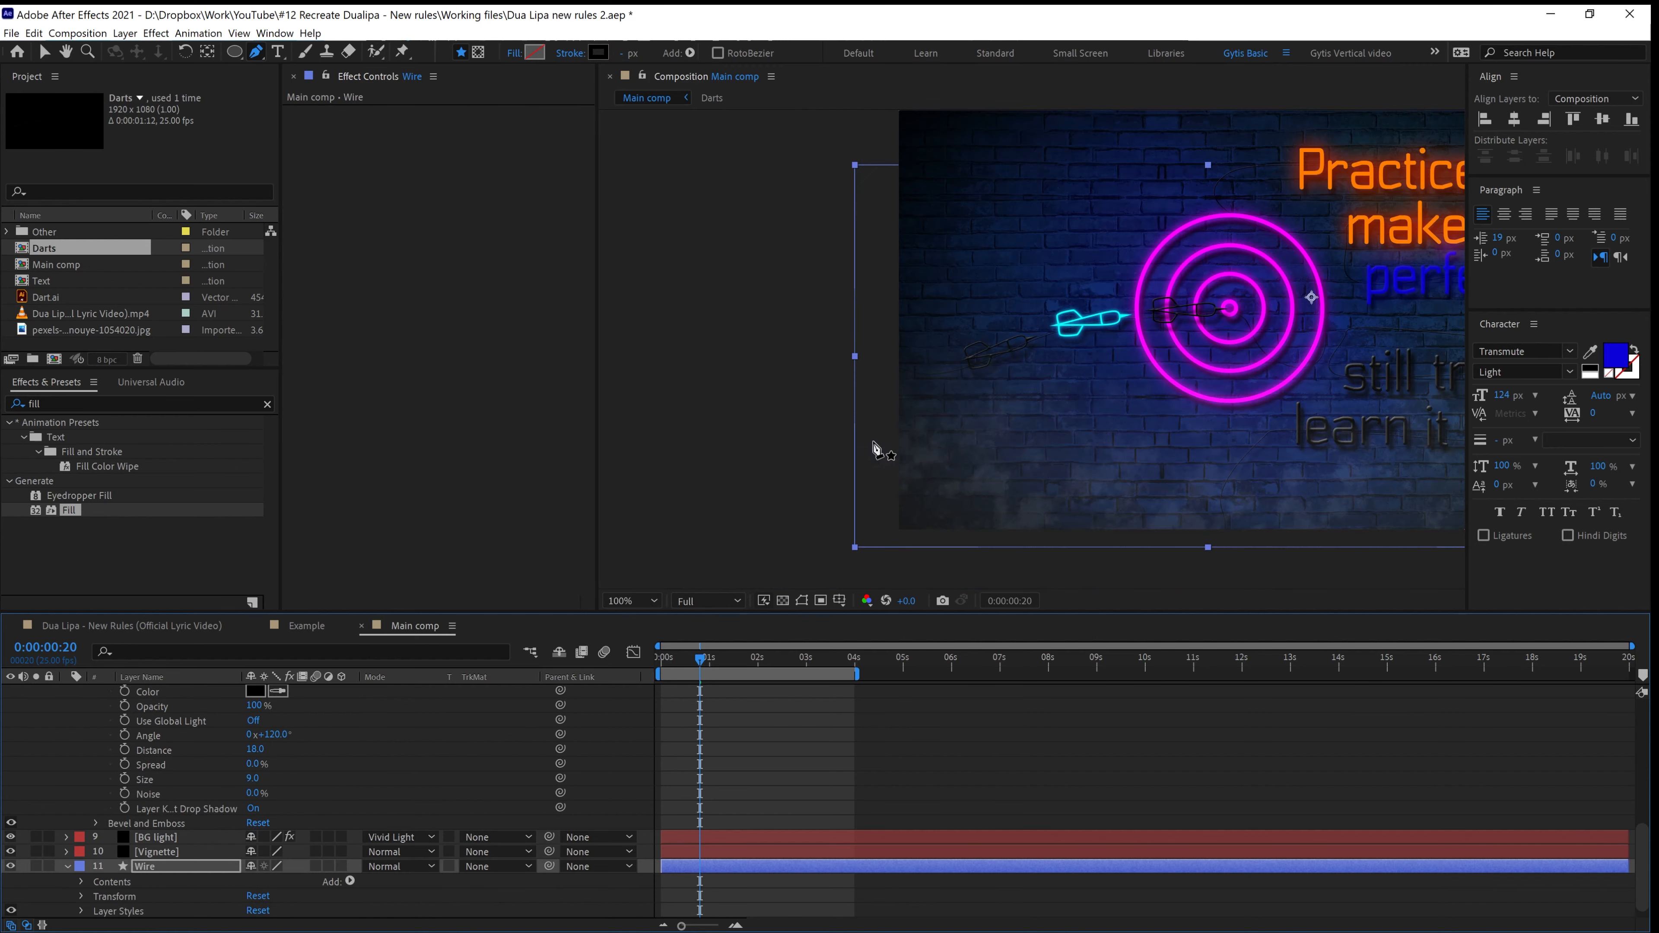
{"action": "scroll", "coordinate": [1000, 400], "scroll_direction": "up", "scroll_amount": 2}
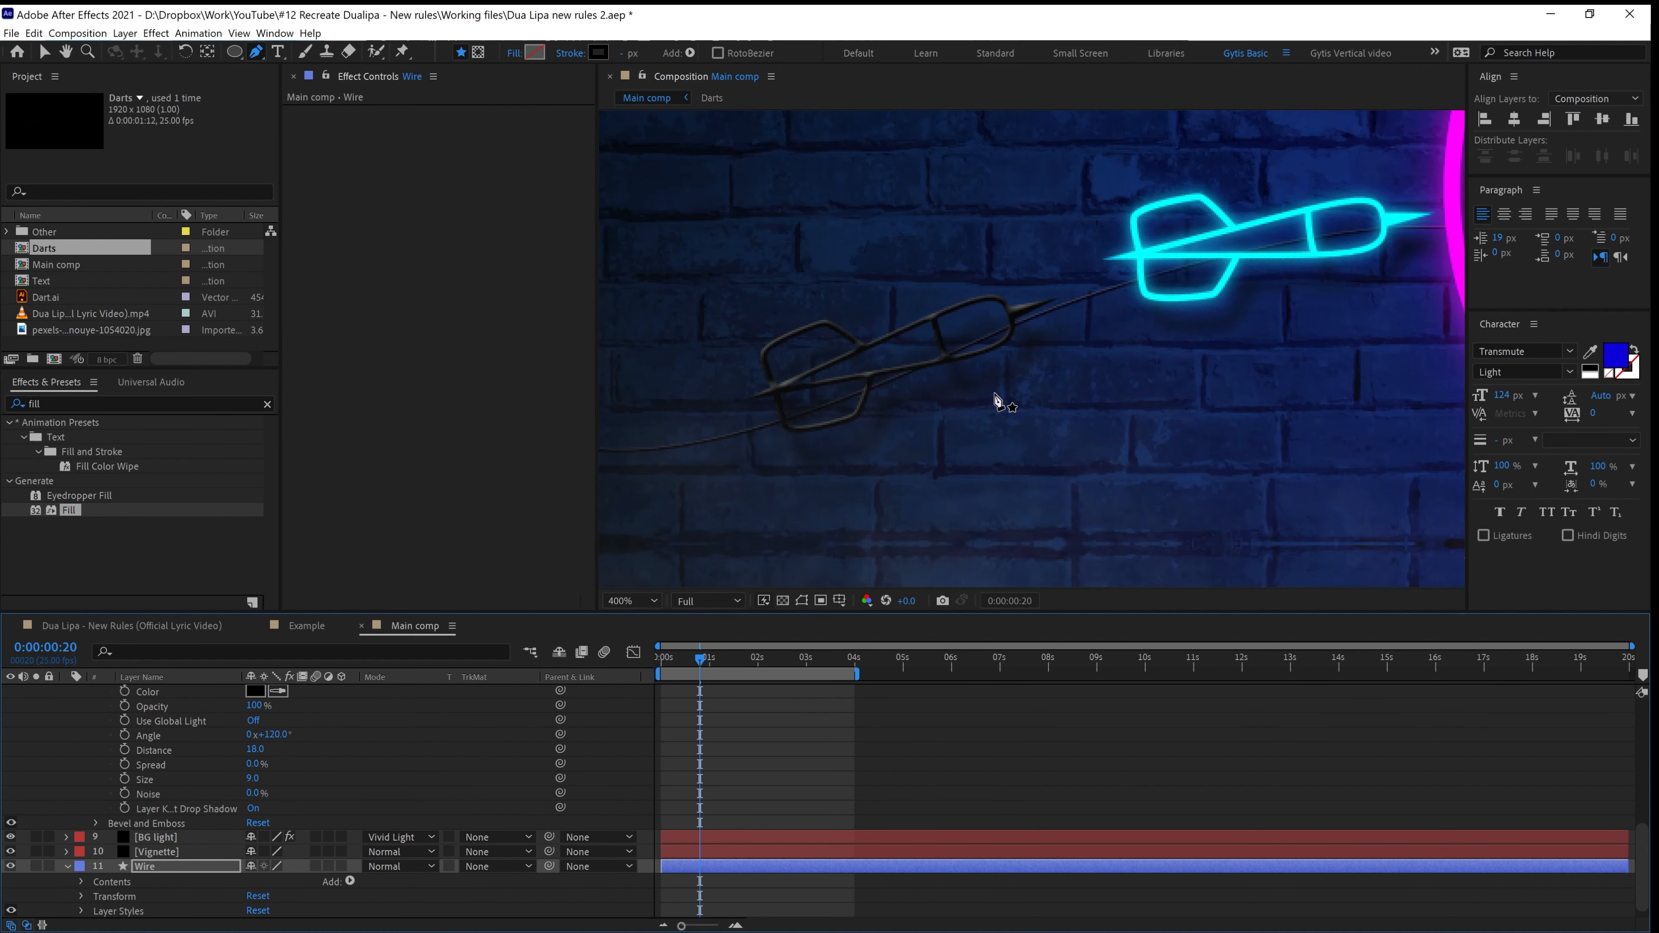
{"action": "scroll", "coordinate": [156, 919], "scroll_direction": "down", "scroll_amount": 1}
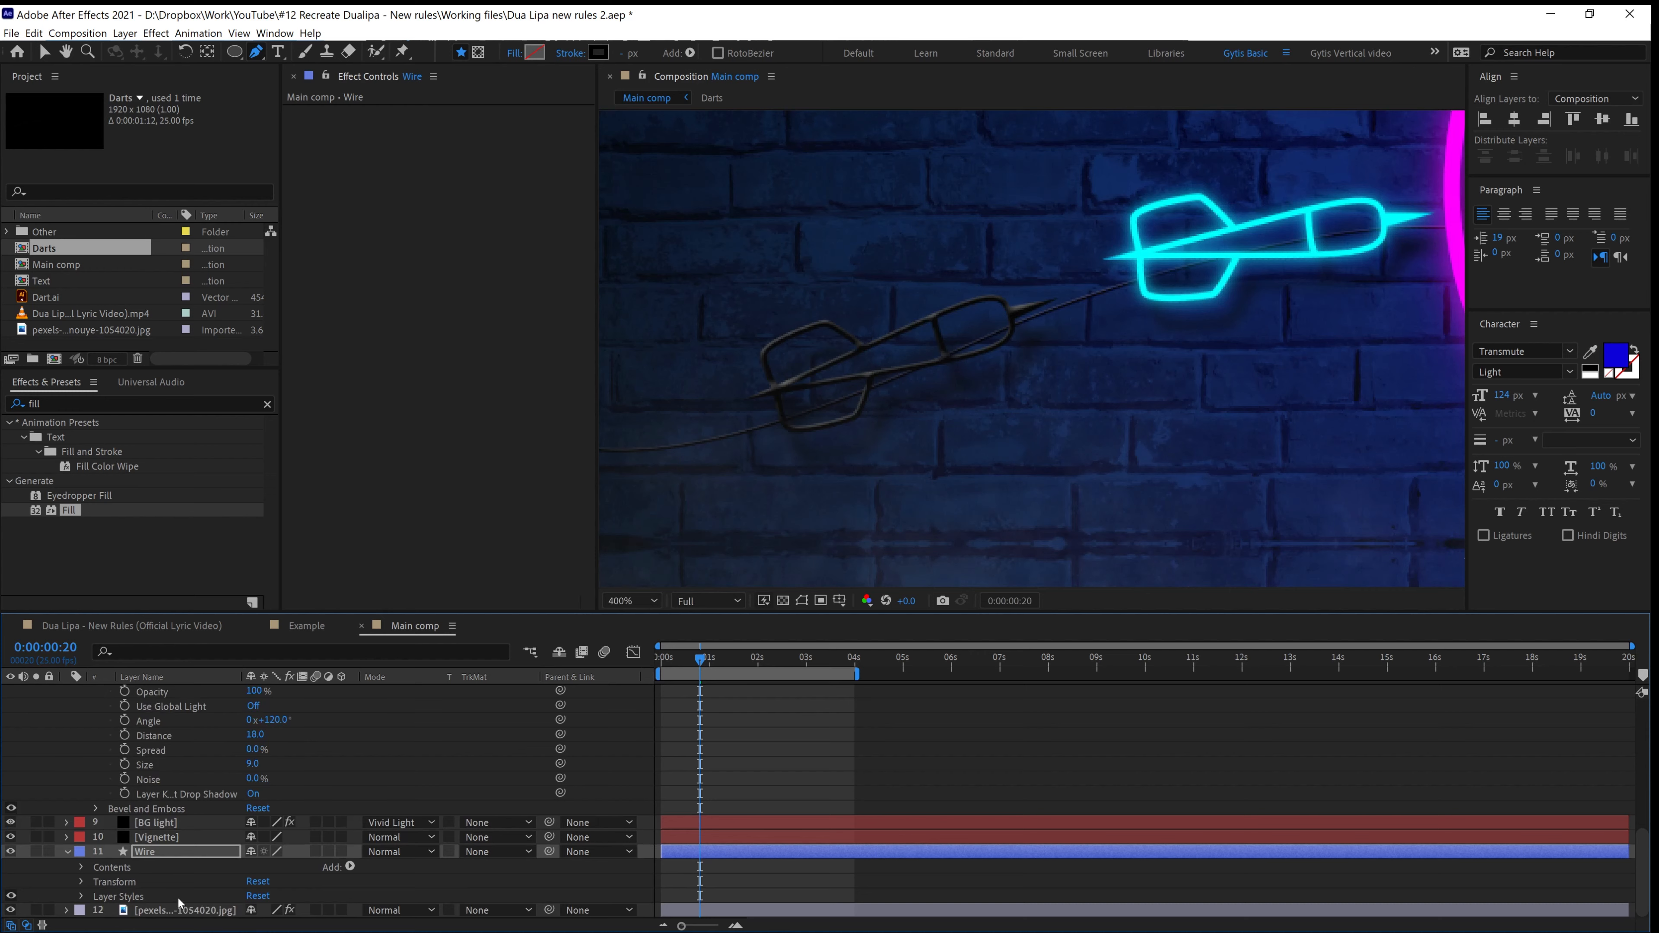
Set the Wire layer's Drop Shadow distance to 5 and size to 1, keeping its angle at 120°
{"action": "left_click", "coordinate": [81, 896]}
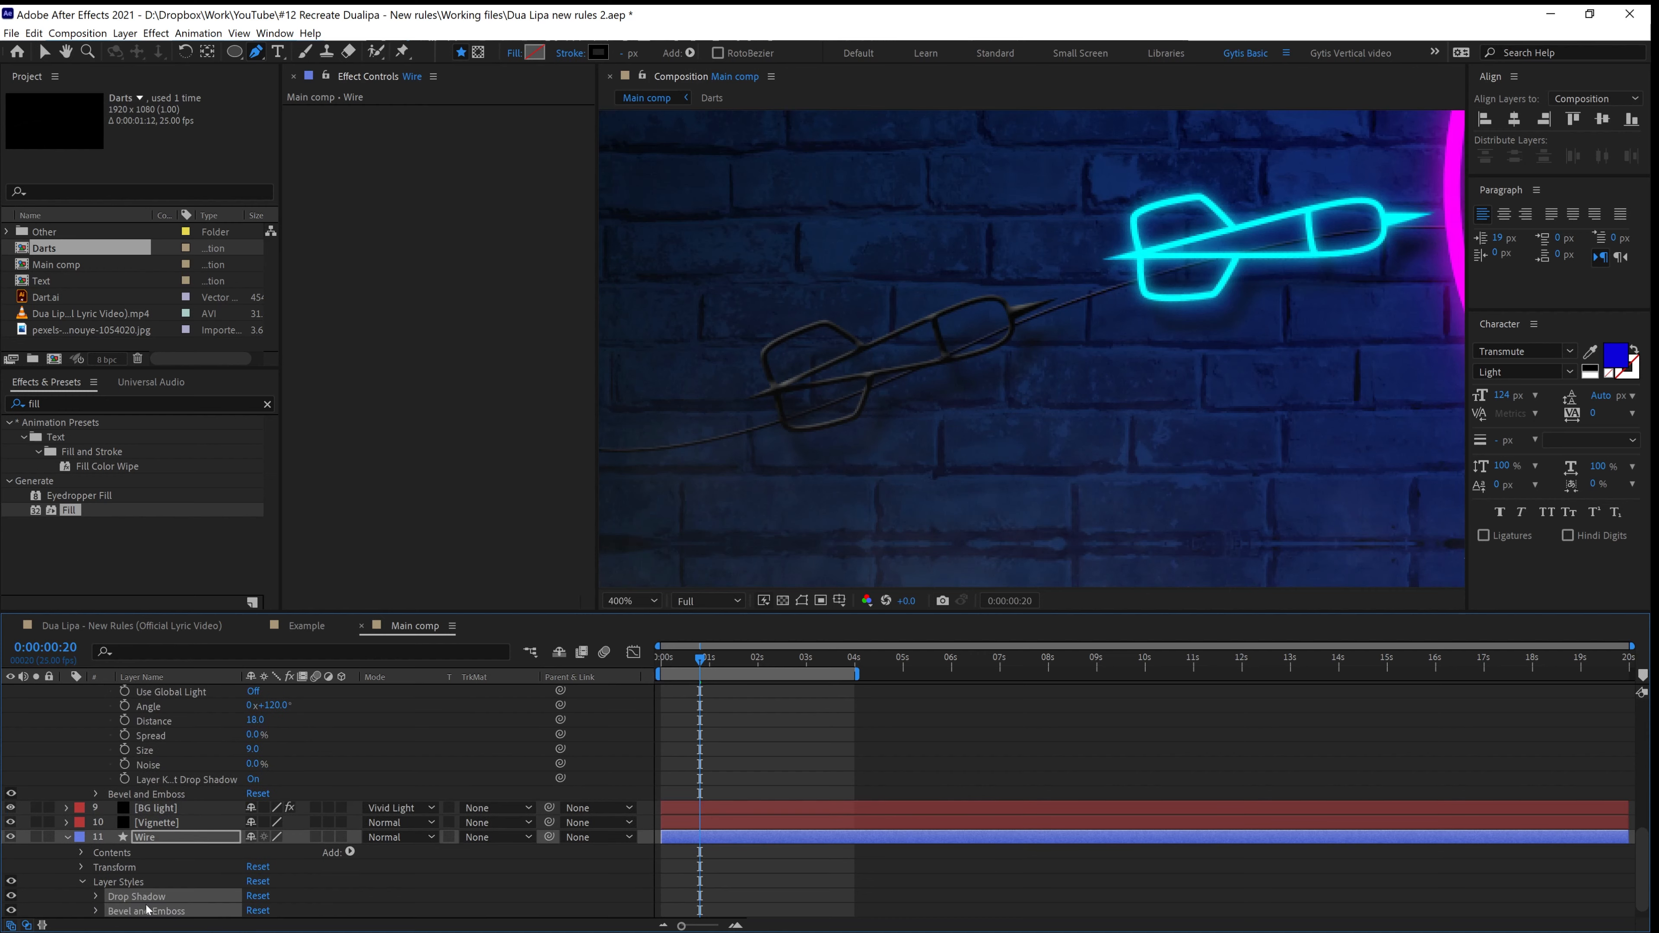
{"action": "scroll", "coordinate": [88, 902], "scroll_direction": "down", "scroll_amount": 2}
{"action": "left_click", "coordinate": [109, 893]}
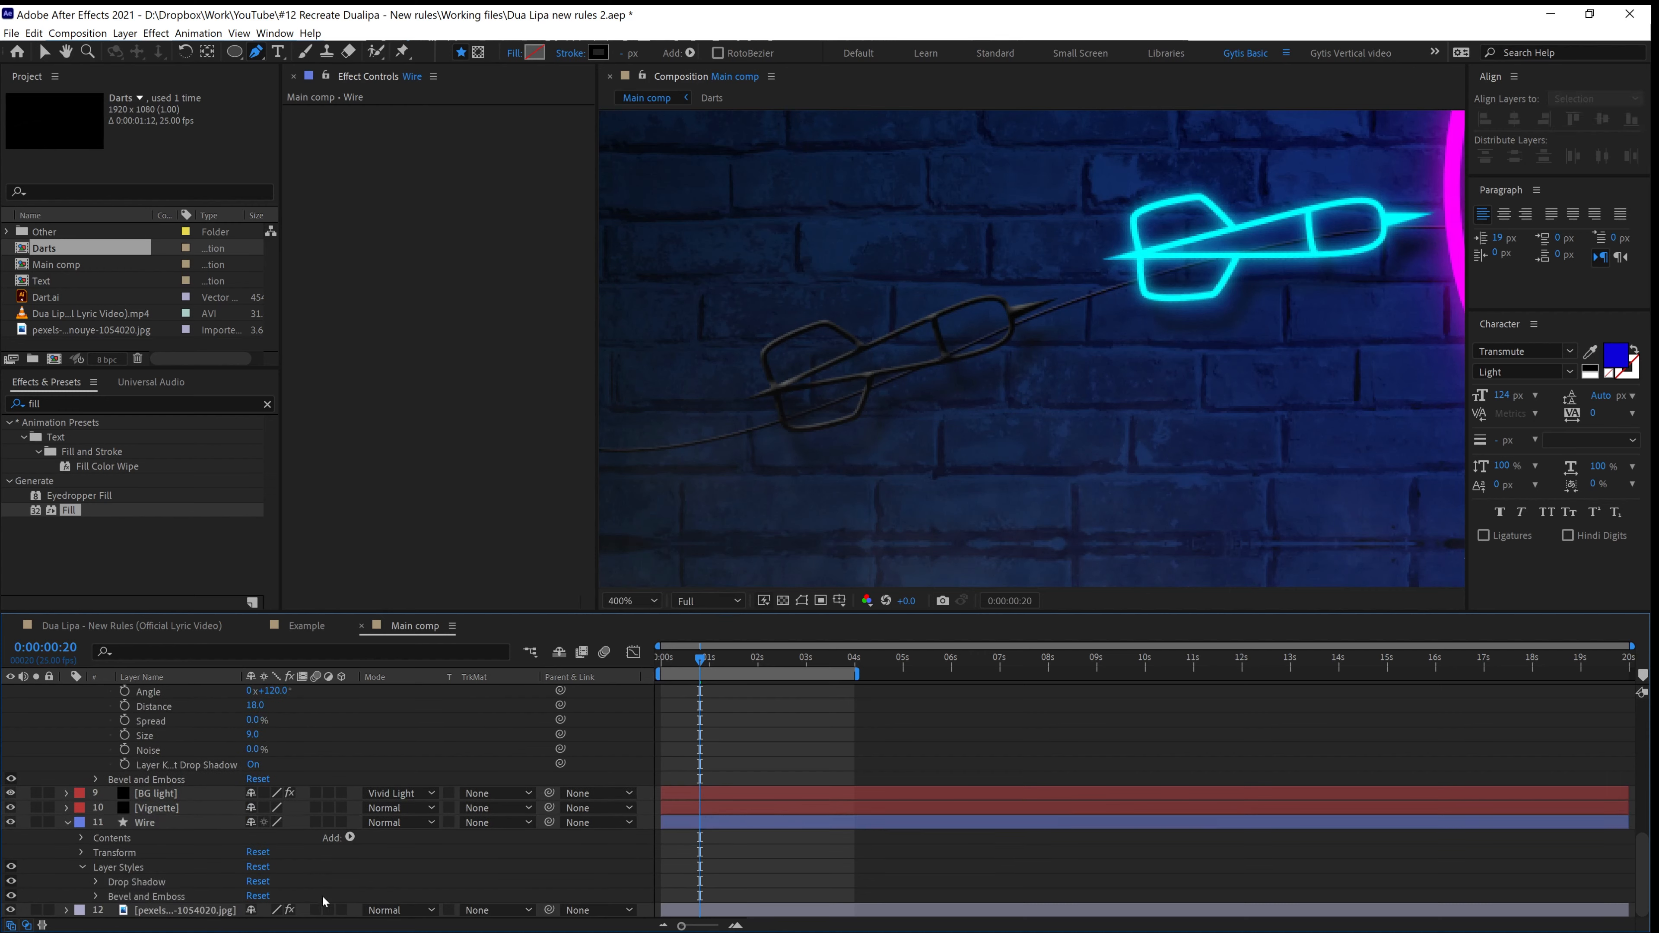
{"action": "left_click", "coordinate": [96, 882]}
{"action": "scroll", "coordinate": [97, 884], "scroll_direction": "down", "scroll_amount": 8}
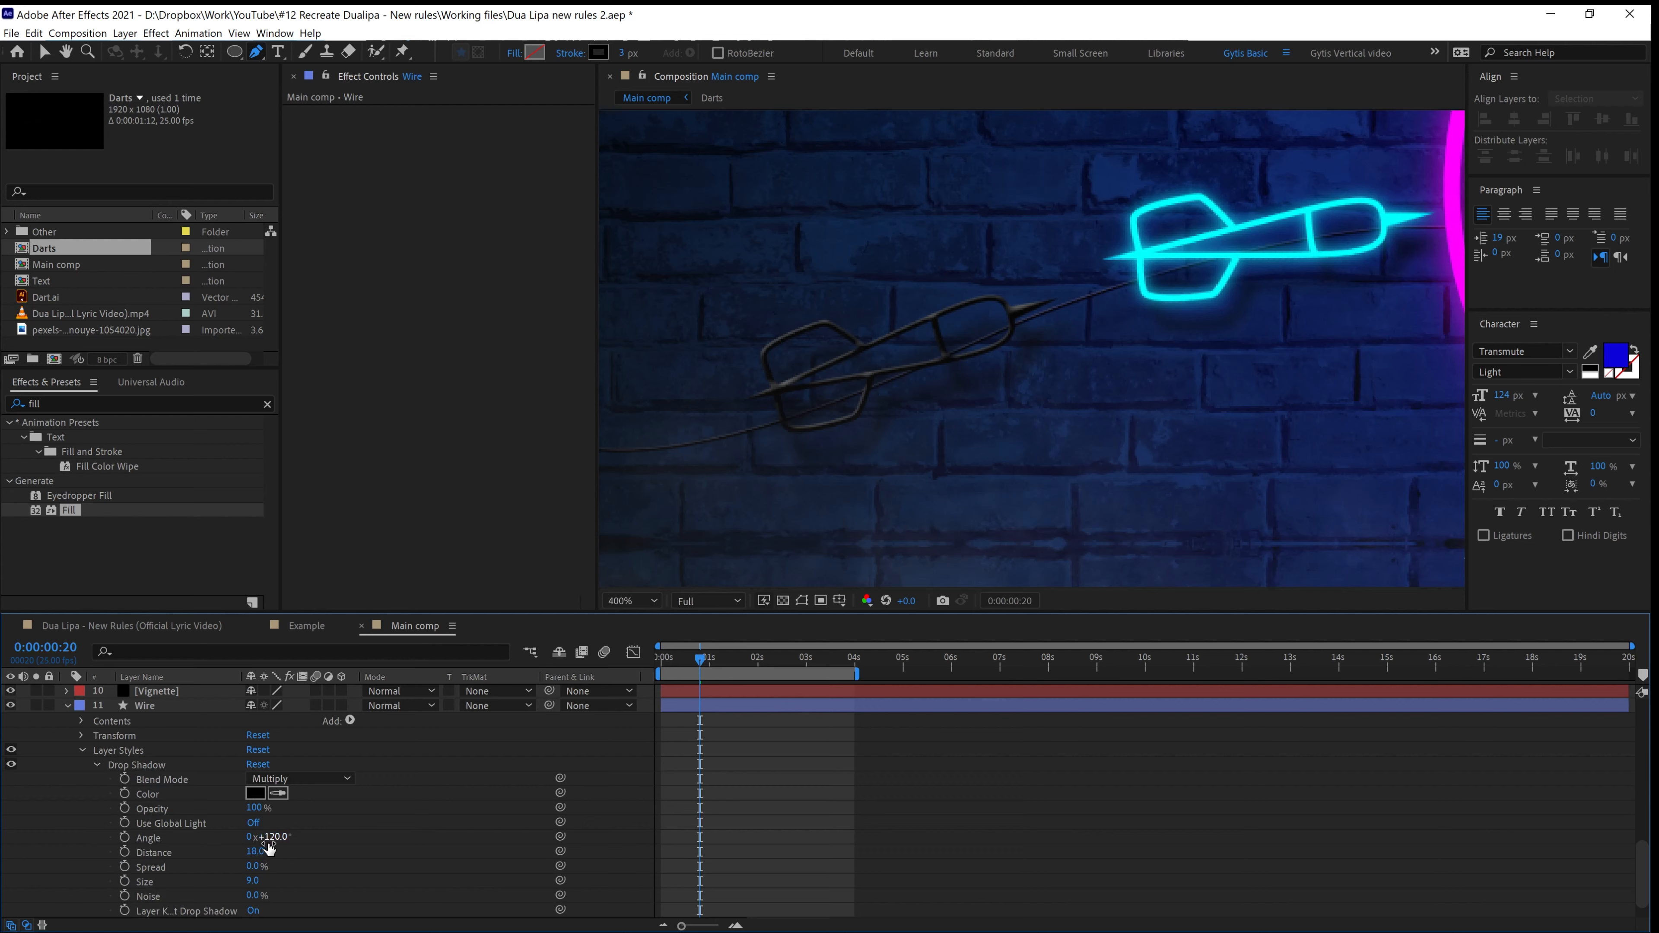
{"action": "mouse_move", "coordinate": [274, 838]}
{"action": "left_mouse_down"}
{"action": "mouse_move", "coordinate": [302, 836]}
{"action": "mouse_move", "coordinate": [287, 839]}
{"action": "left_mouse_up"}
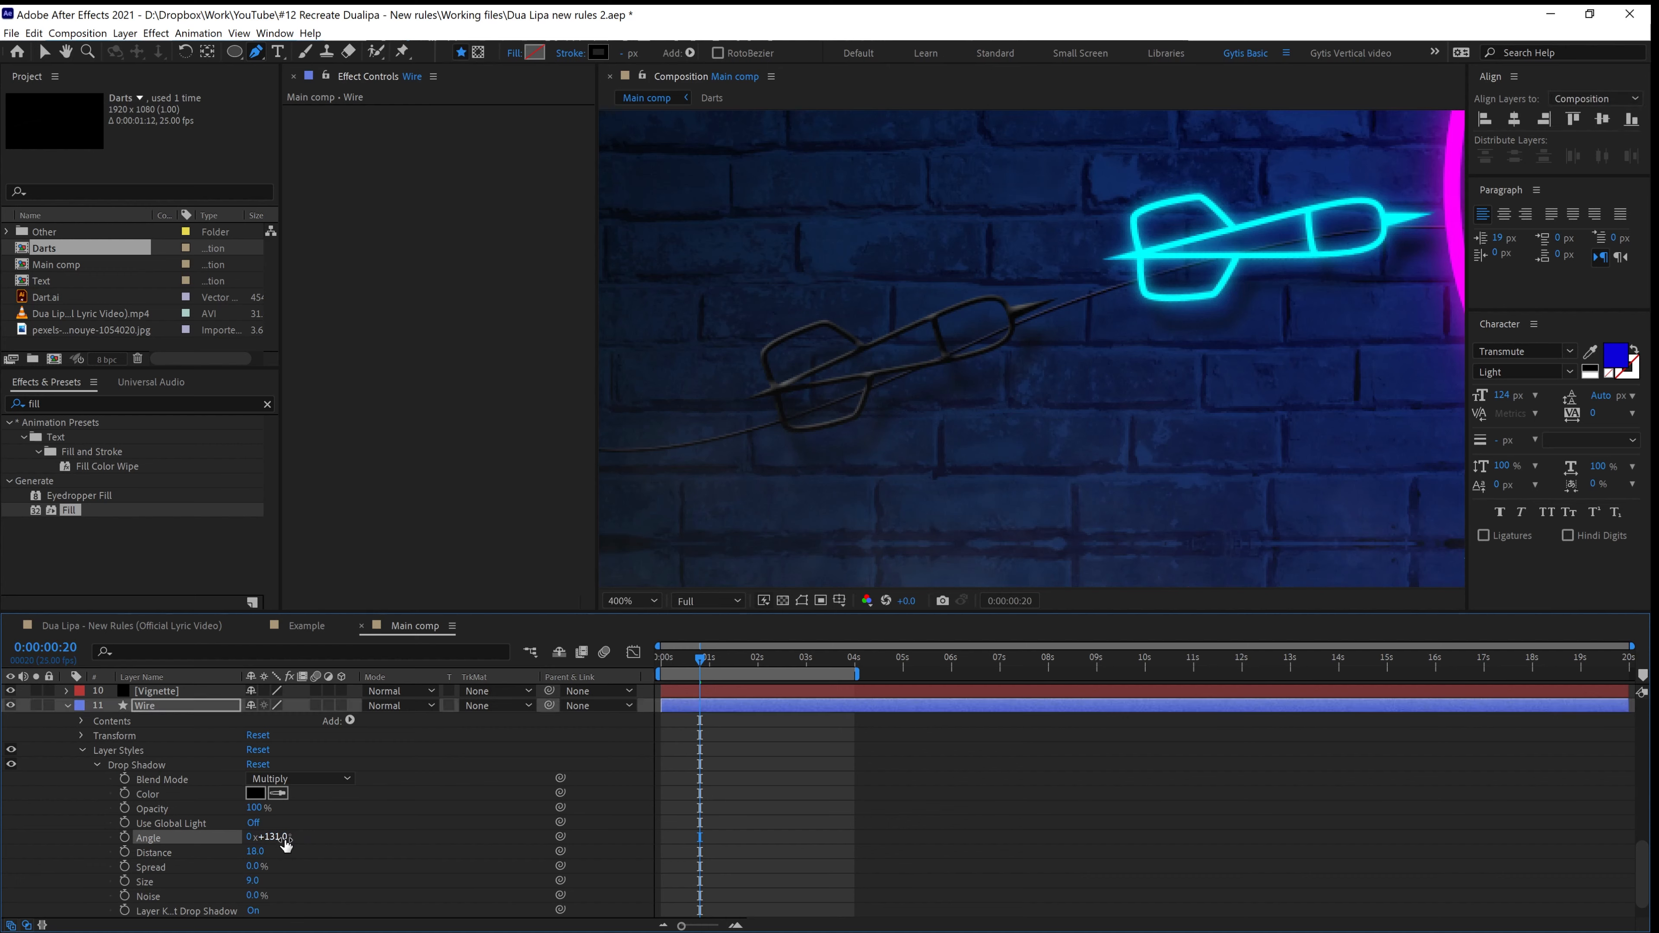
{"action": "key", "text": "ctrl+z"}
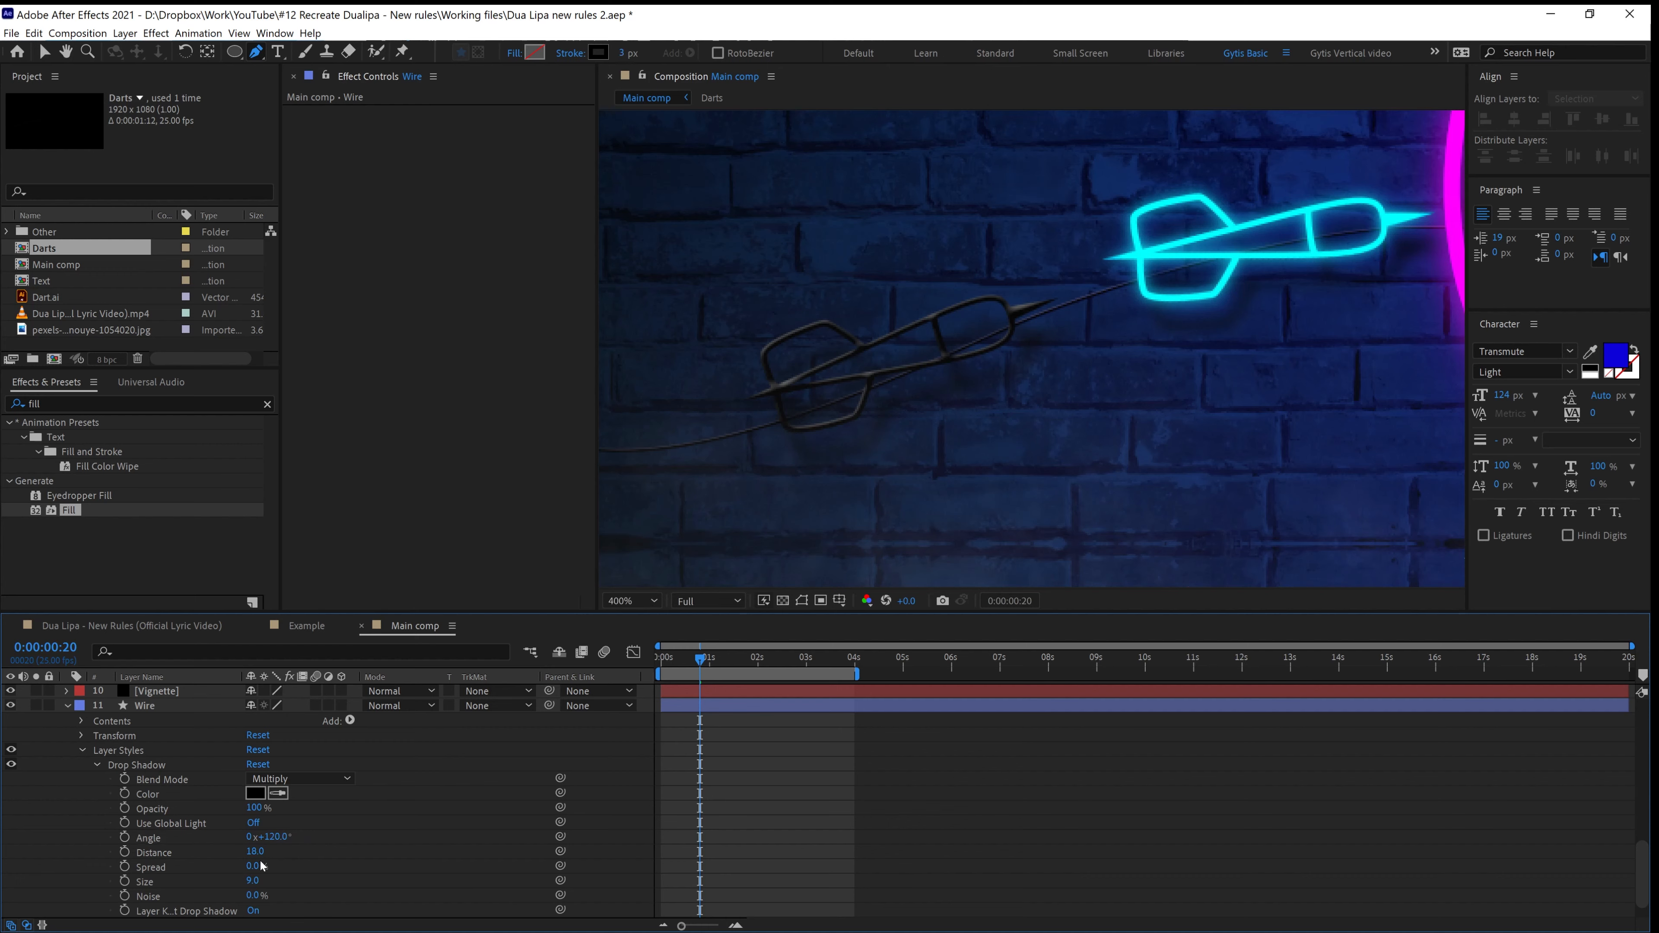
{"action": "left_click_drag", "start_coordinate": [254, 851], "coordinate": [236, 880]}
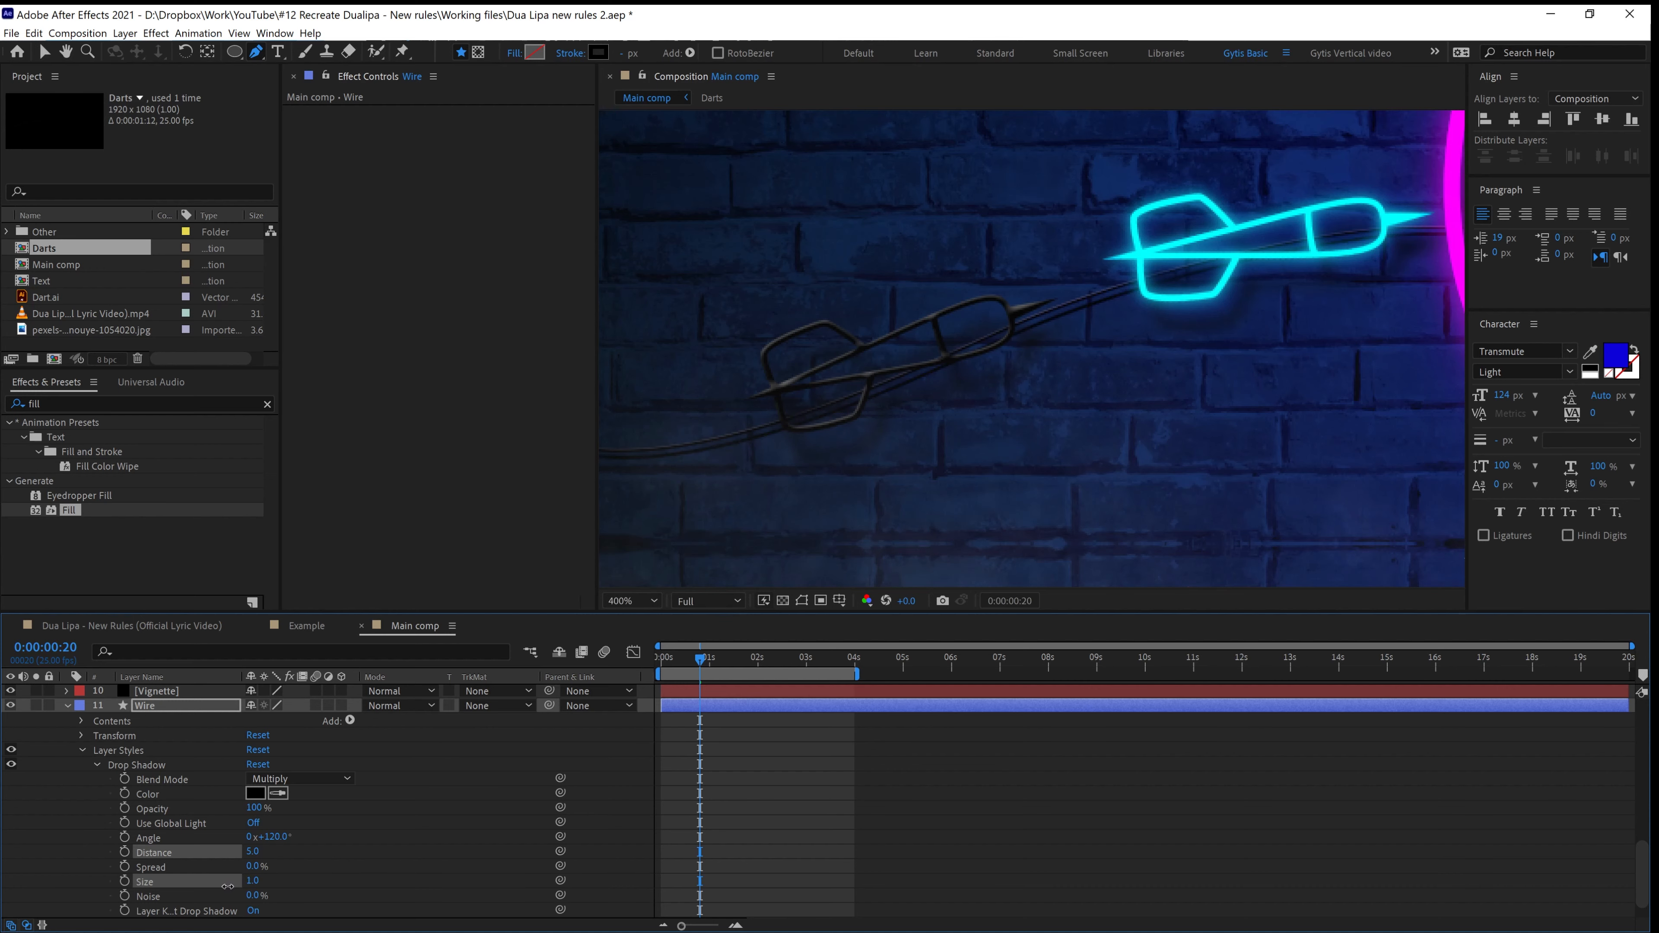
Set the Wire layer's Drop Shadow size to 2.5
{"action": "left_click_drag", "start_coordinate": [247, 881], "coordinate": [255, 882]}
{"action": "scroll", "coordinate": [991, 440], "scroll_direction": "down", "scroll_amount": 1}
{"action": "left_click_drag", "start_coordinate": [1221, 400], "coordinate": [711, 375]}
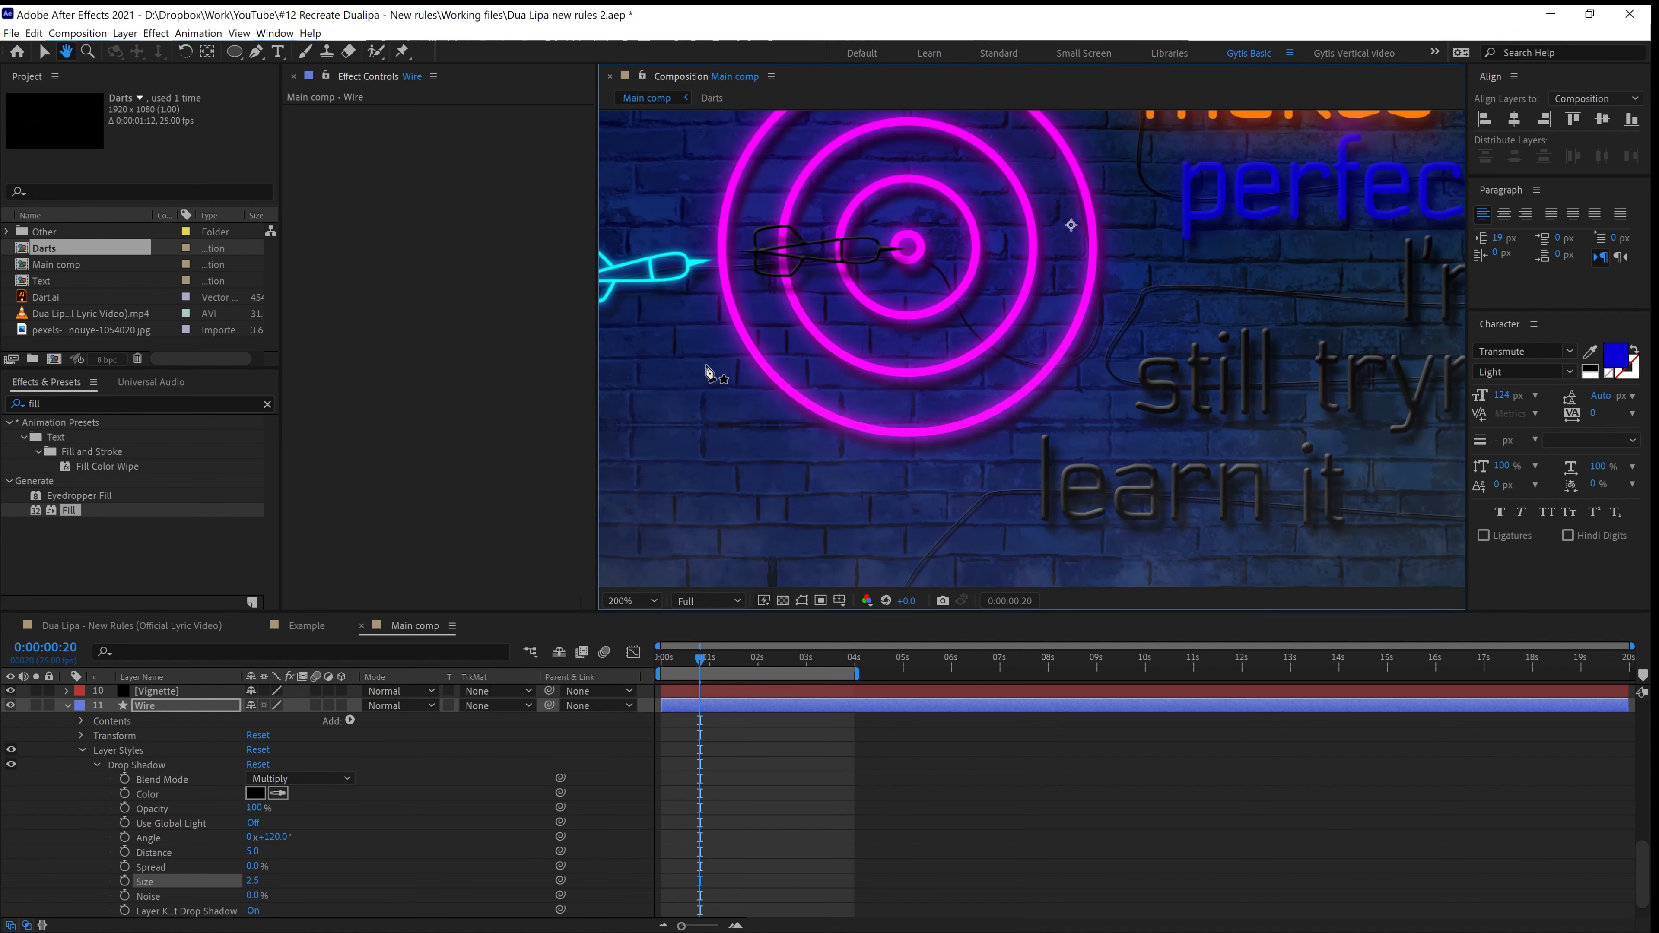
{"action": "key", "text": "comma"}
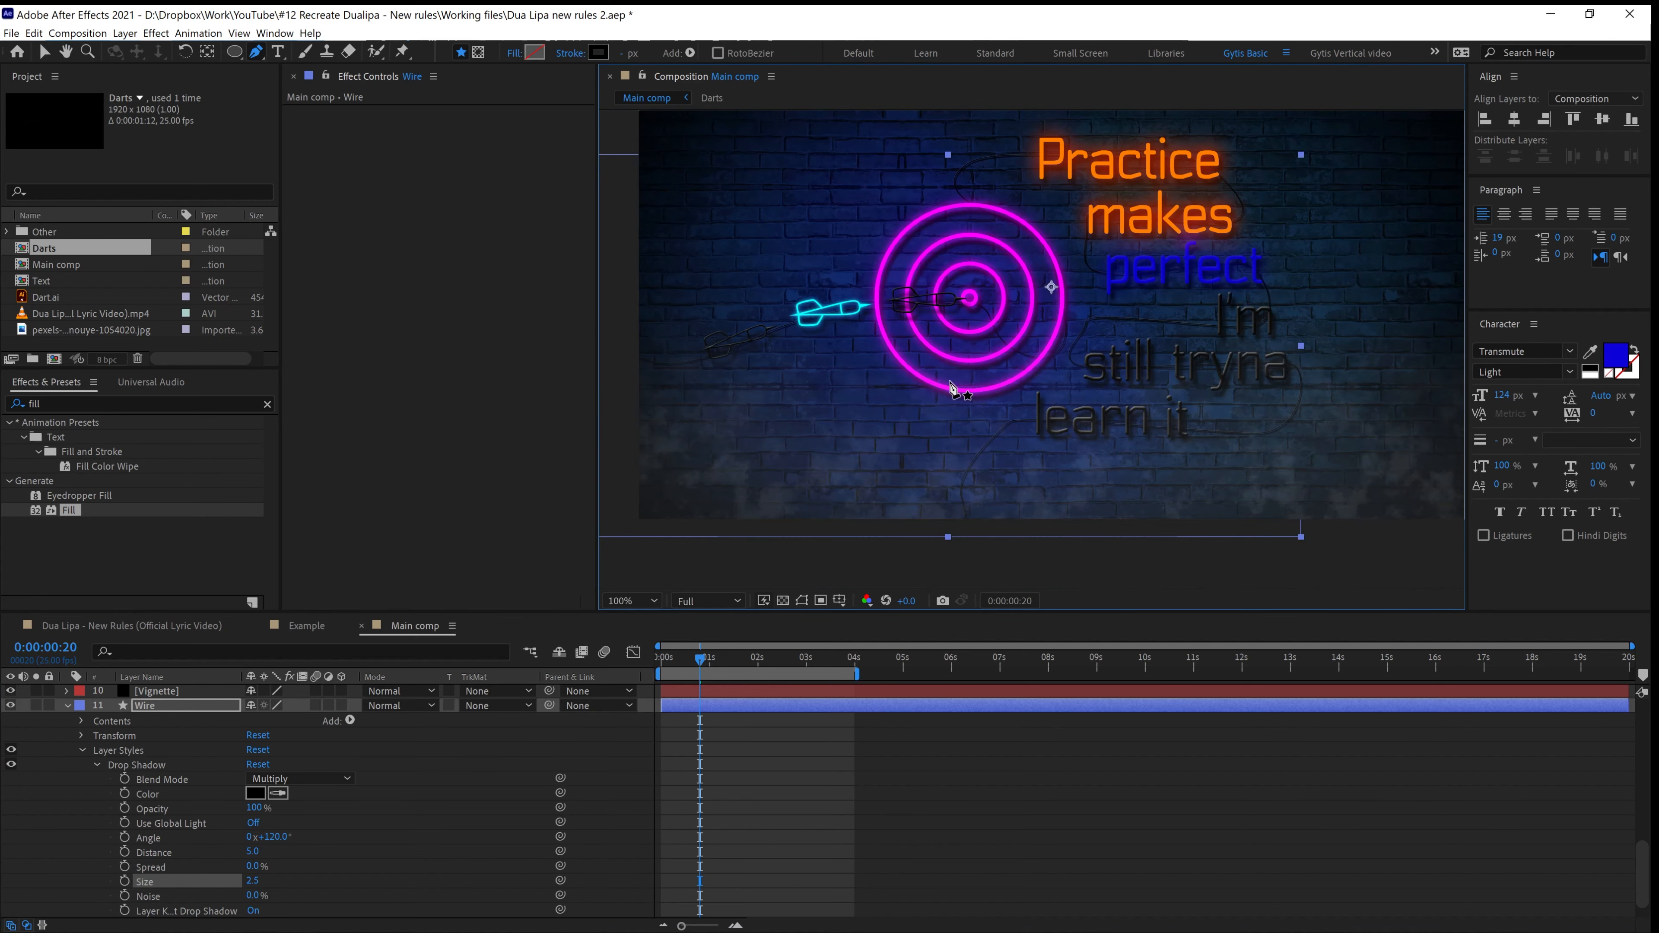
{"action": "key", "text": "period"}
{"action": "left_click_drag", "start_coordinate": [789, 404], "coordinate": [1074, 452]}
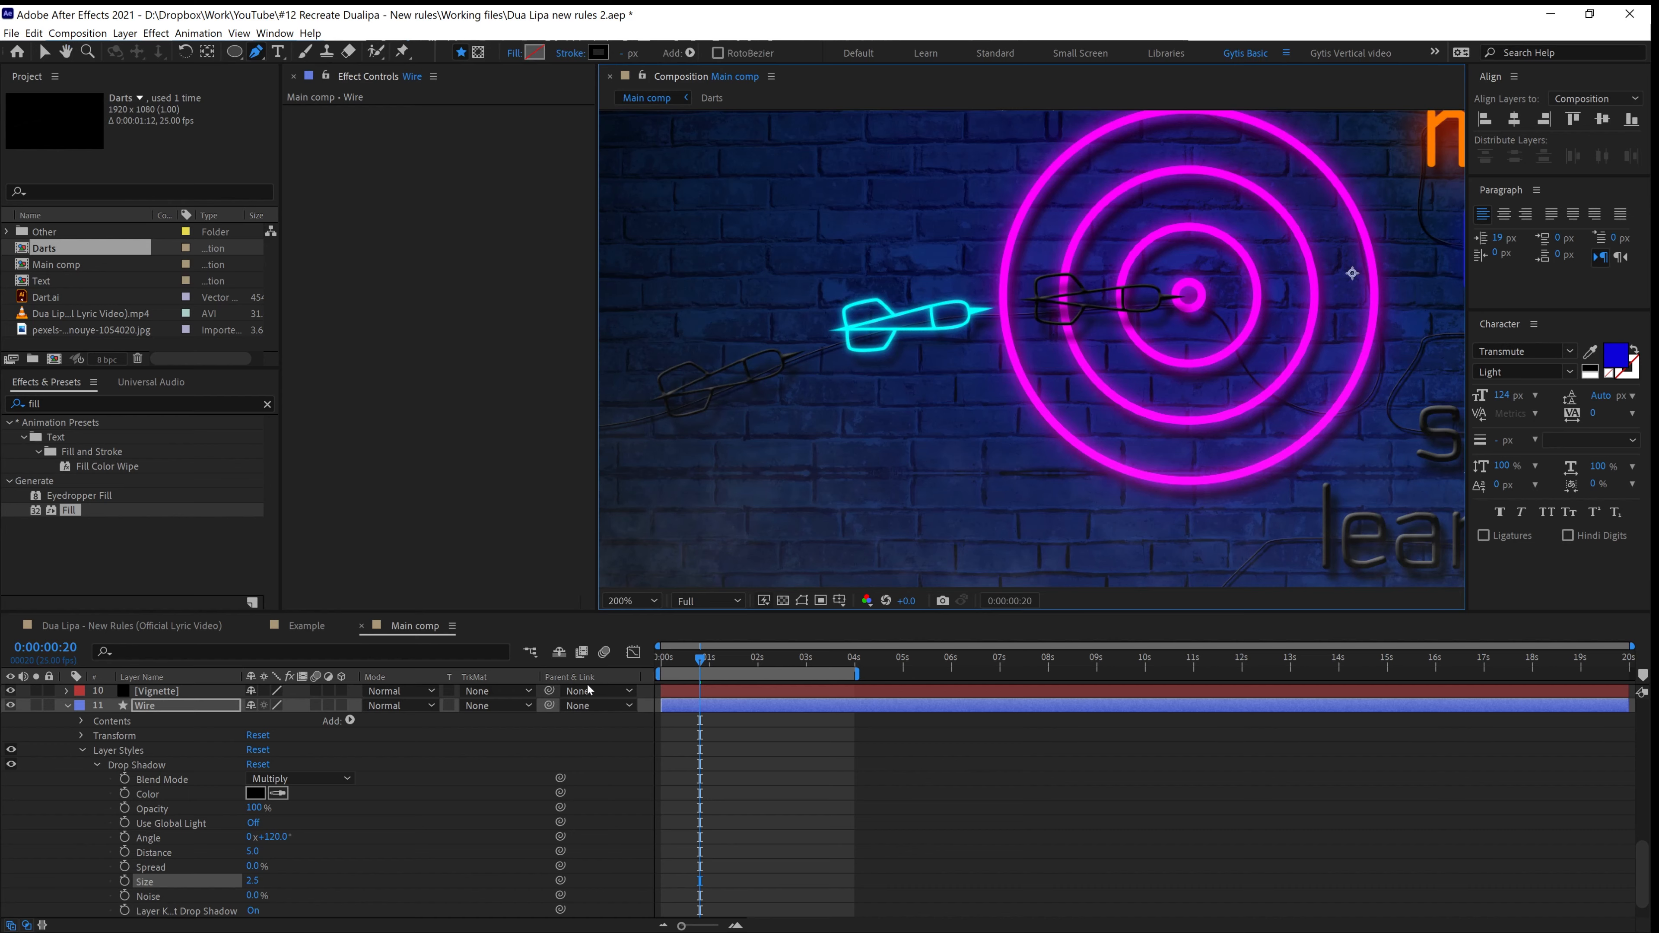
At the first frame, reshape the Wire path's points and curve handles between the dart board and the word "Practice"
{"action": "key", "text": "Home"}
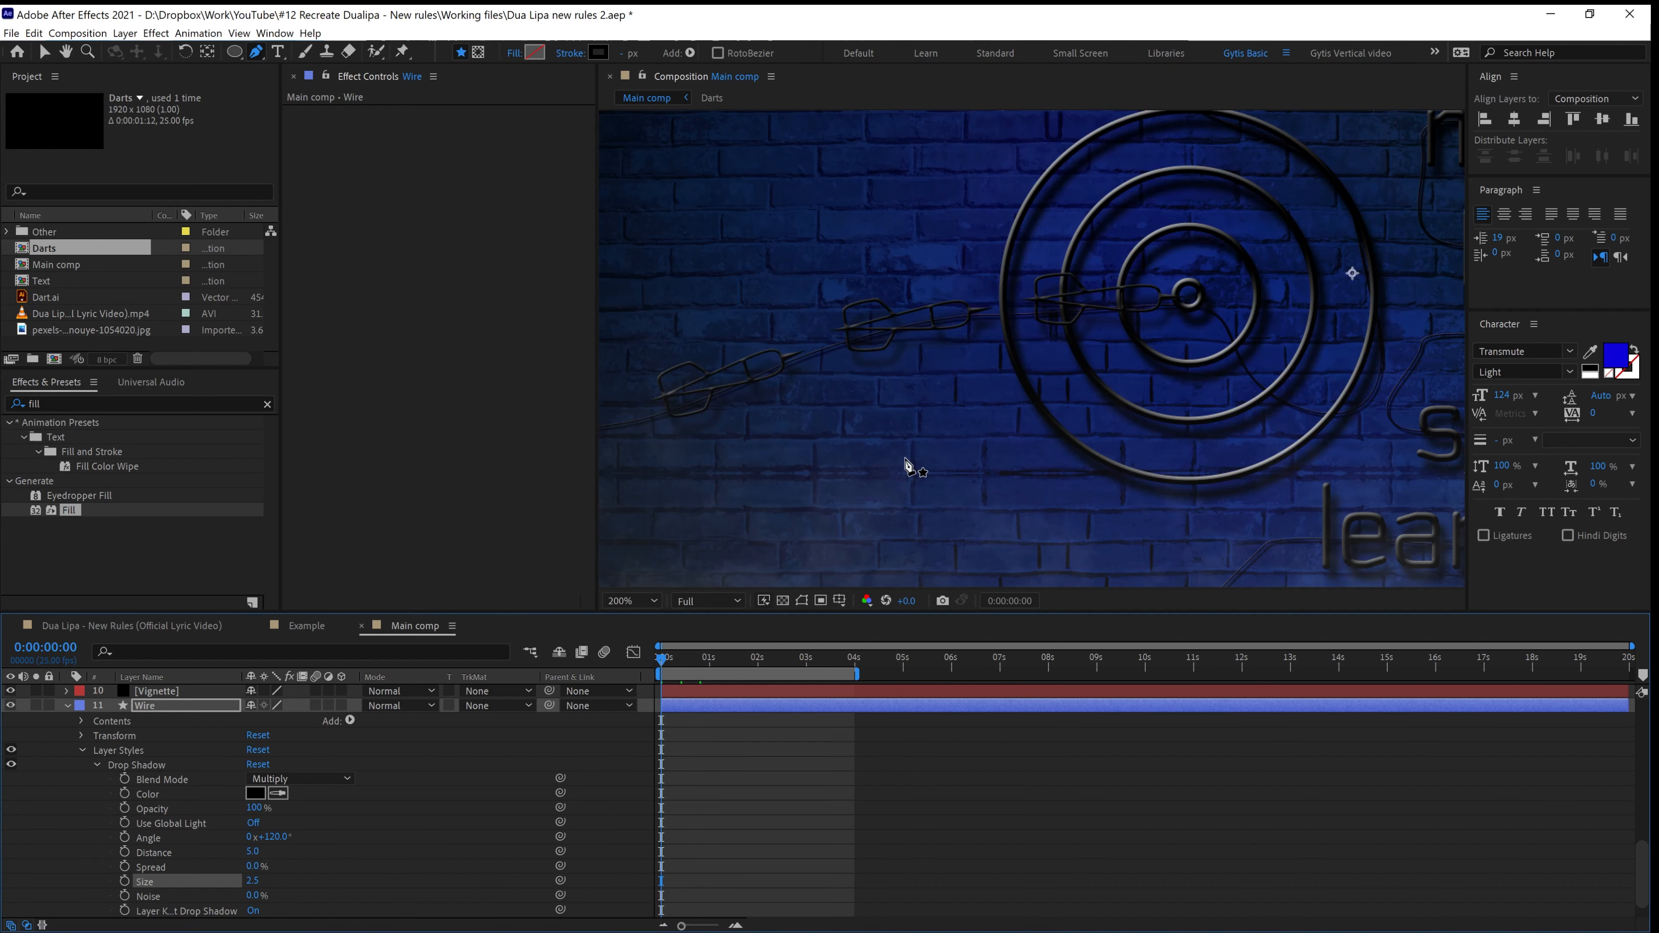
{"action": "key", "text": "comma"}
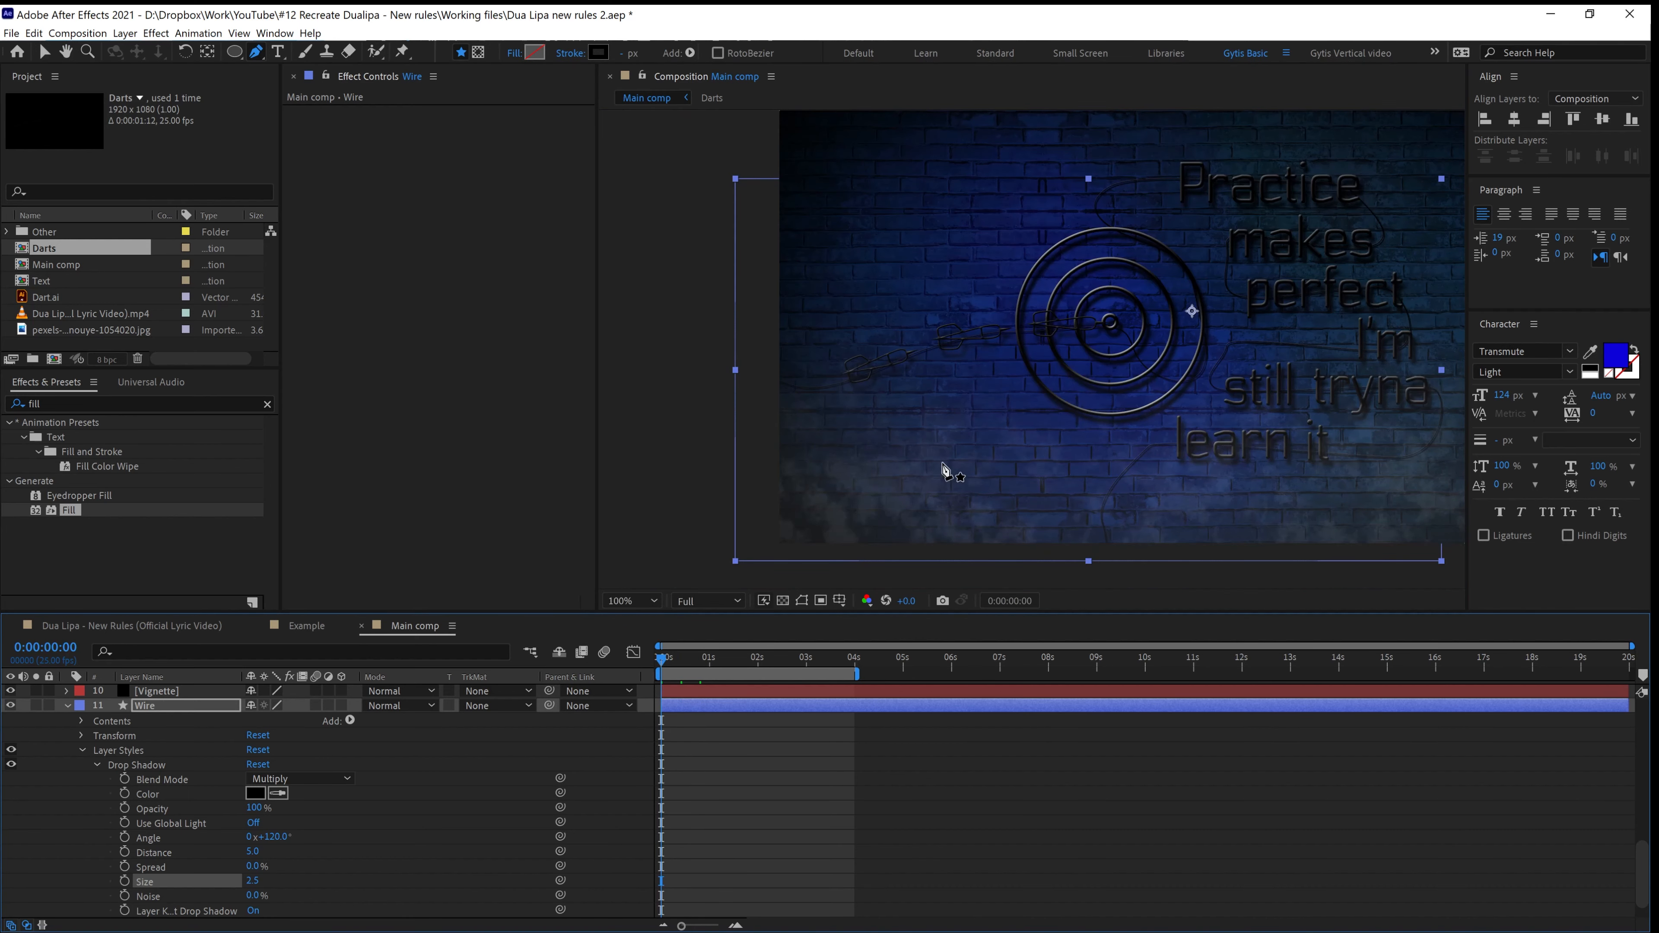
{"action": "left_click_drag", "start_coordinate": [977, 440], "coordinate": [936, 443]}
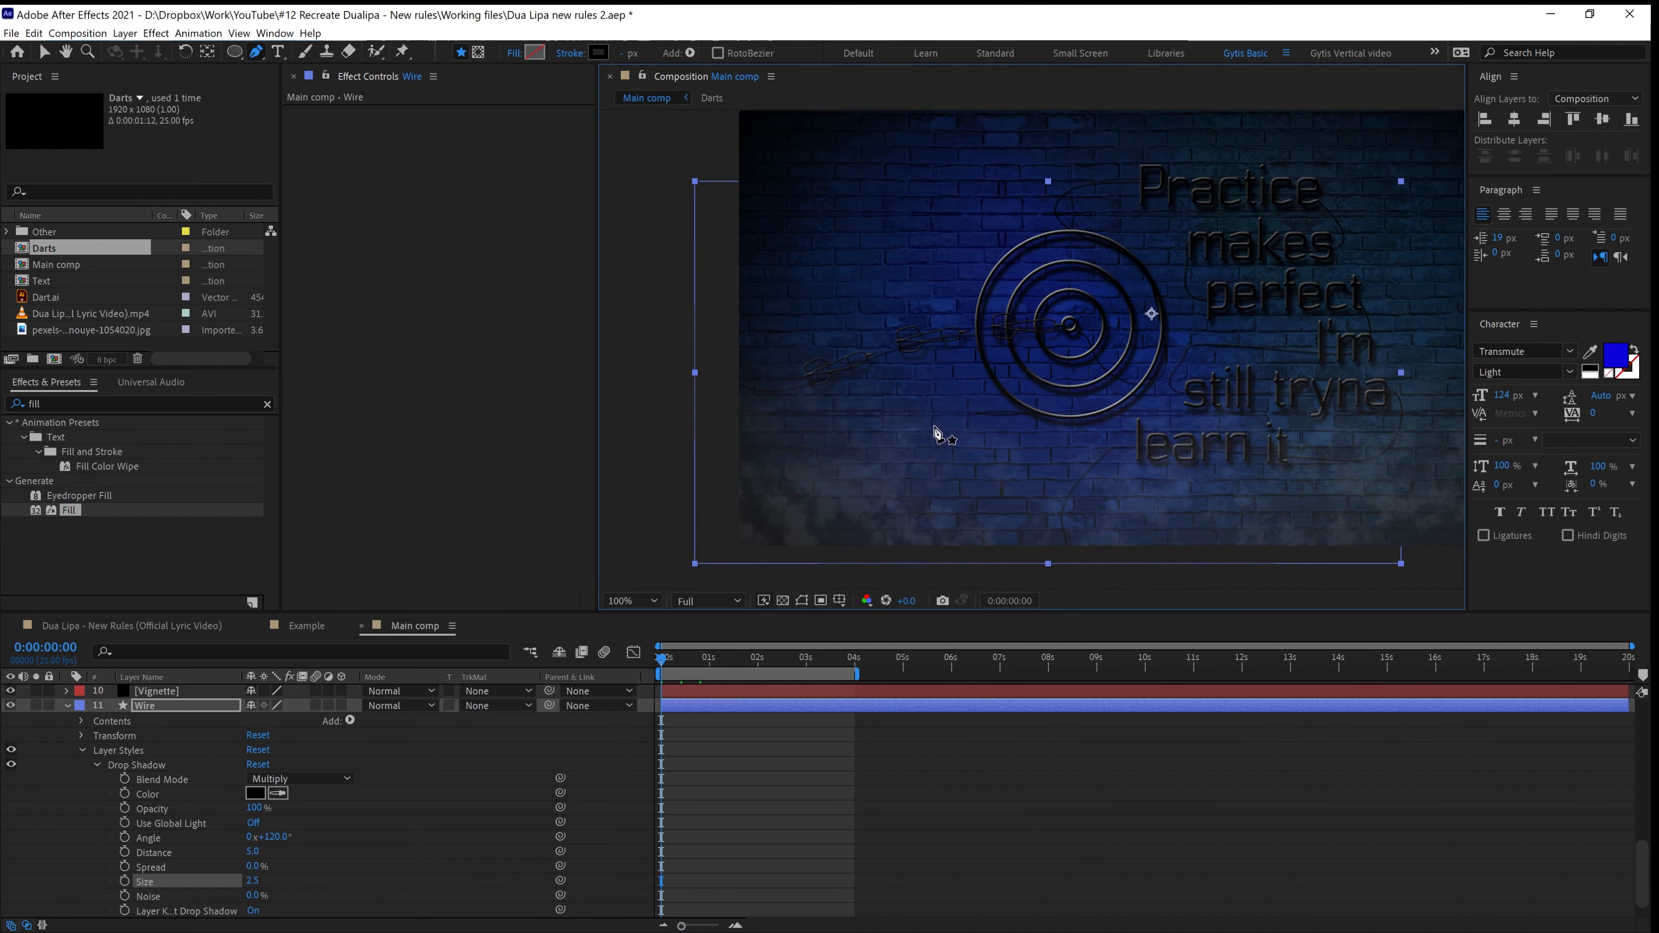
{"action": "left_click", "coordinate": [148, 711]}
{"action": "left_click", "coordinate": [1161, 313]}
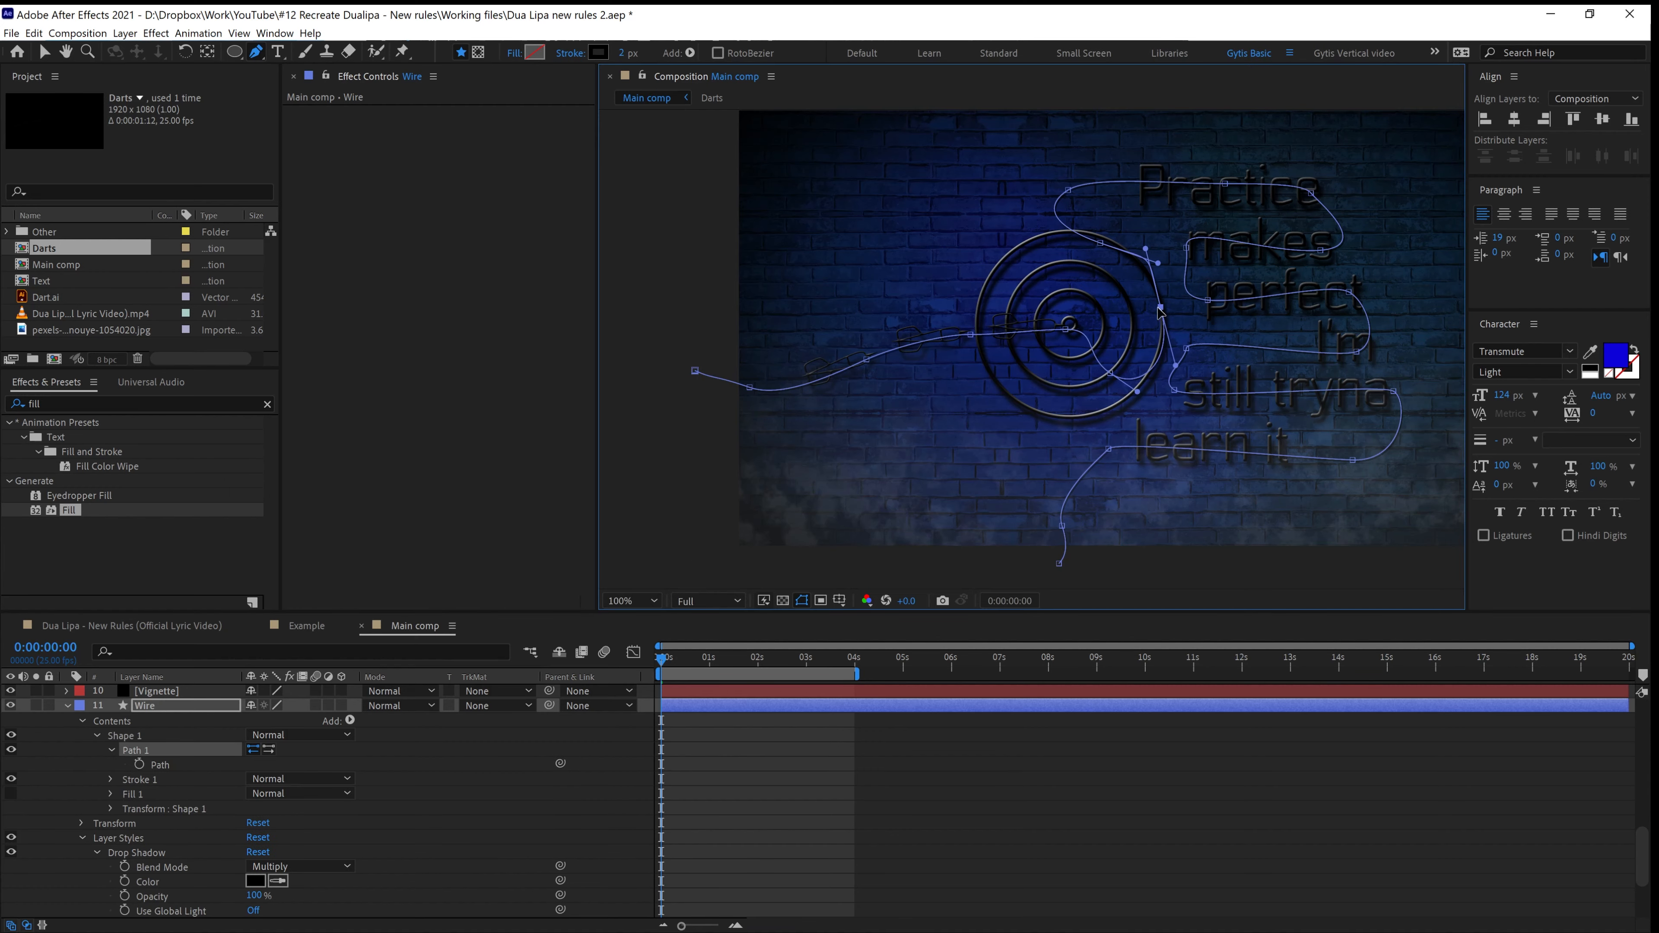
{"action": "scroll", "coordinate": [1161, 312], "scroll_direction": "up", "scroll_amount": 2}
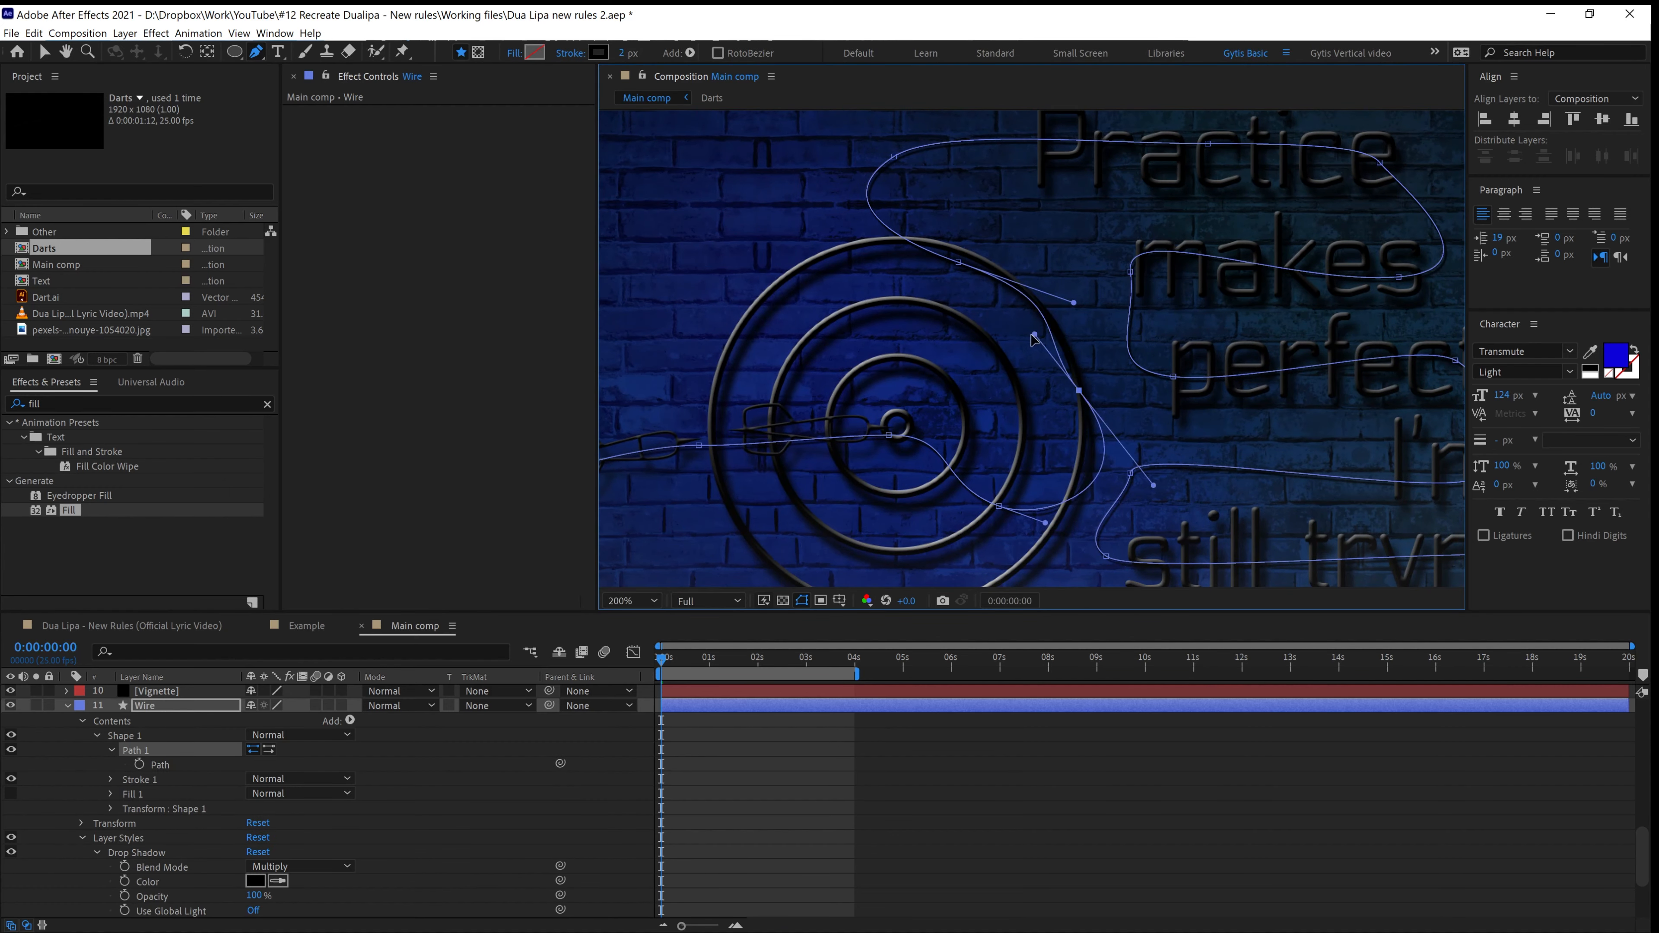
{"action": "left_click_drag", "start_coordinate": [1034, 334], "coordinate": [1061, 366]}
{"action": "left_click_drag", "start_coordinate": [1074, 302], "coordinate": [1032, 299]}
{"action": "left_click_drag", "start_coordinate": [894, 156], "coordinate": [984, 162]}
{"action": "left_click_drag", "start_coordinate": [1380, 162], "coordinate": [1399, 160]}
Refine the Wire path's curves where it winds behind the middle lines of the lyric text
{"action": "left_click_drag", "start_coordinate": [1176, 274], "coordinate": [1013, 311]}
{"action": "left_click_drag", "start_coordinate": [967, 307], "coordinate": [978, 306]}
{"action": "left_click_drag", "start_coordinate": [1011, 413], "coordinate": [955, 400]}
{"action": "left_click_drag", "start_coordinate": [969, 359], "coordinate": [948, 356]}
{"action": "left_click_drag", "start_coordinate": [1293, 397], "coordinate": [1303, 404]}
{"action": "left_click_drag", "start_coordinate": [1309, 516], "coordinate": [1297, 511]}
{"action": "left_click_drag", "start_coordinate": [1176, 497], "coordinate": [1113, 355]}
{"action": "left_click_drag", "start_coordinate": [905, 369], "coordinate": [935, 376]}
{"action": "left_click_drag", "start_coordinate": [939, 348], "coordinate": [970, 366]}
{"action": "left_click_drag", "start_coordinate": [880, 452], "coordinate": [914, 452]}
{"action": "left_click_drag", "start_coordinate": [1319, 454], "coordinate": [1296, 468]}
{"action": "left_click_drag", "start_coordinate": [947, 489], "coordinate": [961, 472]}
Adjust the Wire path's curves around "still tryna learn it" and reposition its tail end below the frame
{"action": "left_click_drag", "start_coordinate": [1129, 475], "coordinate": [1248, 348]}
{"action": "left_click_drag", "start_coordinate": [1326, 463], "coordinate": [1293, 439]}
{"action": "left_click_drag", "start_coordinate": [866, 443], "coordinate": [926, 433]}
{"action": "left_click_drag", "start_coordinate": [758, 554], "coordinate": [657, 434]}
{"action": "left_click_drag", "start_coordinate": [674, 500], "coordinate": [819, 500]}
{"action": "left_click_drag", "start_coordinate": [667, 552], "coordinate": [814, 561]}
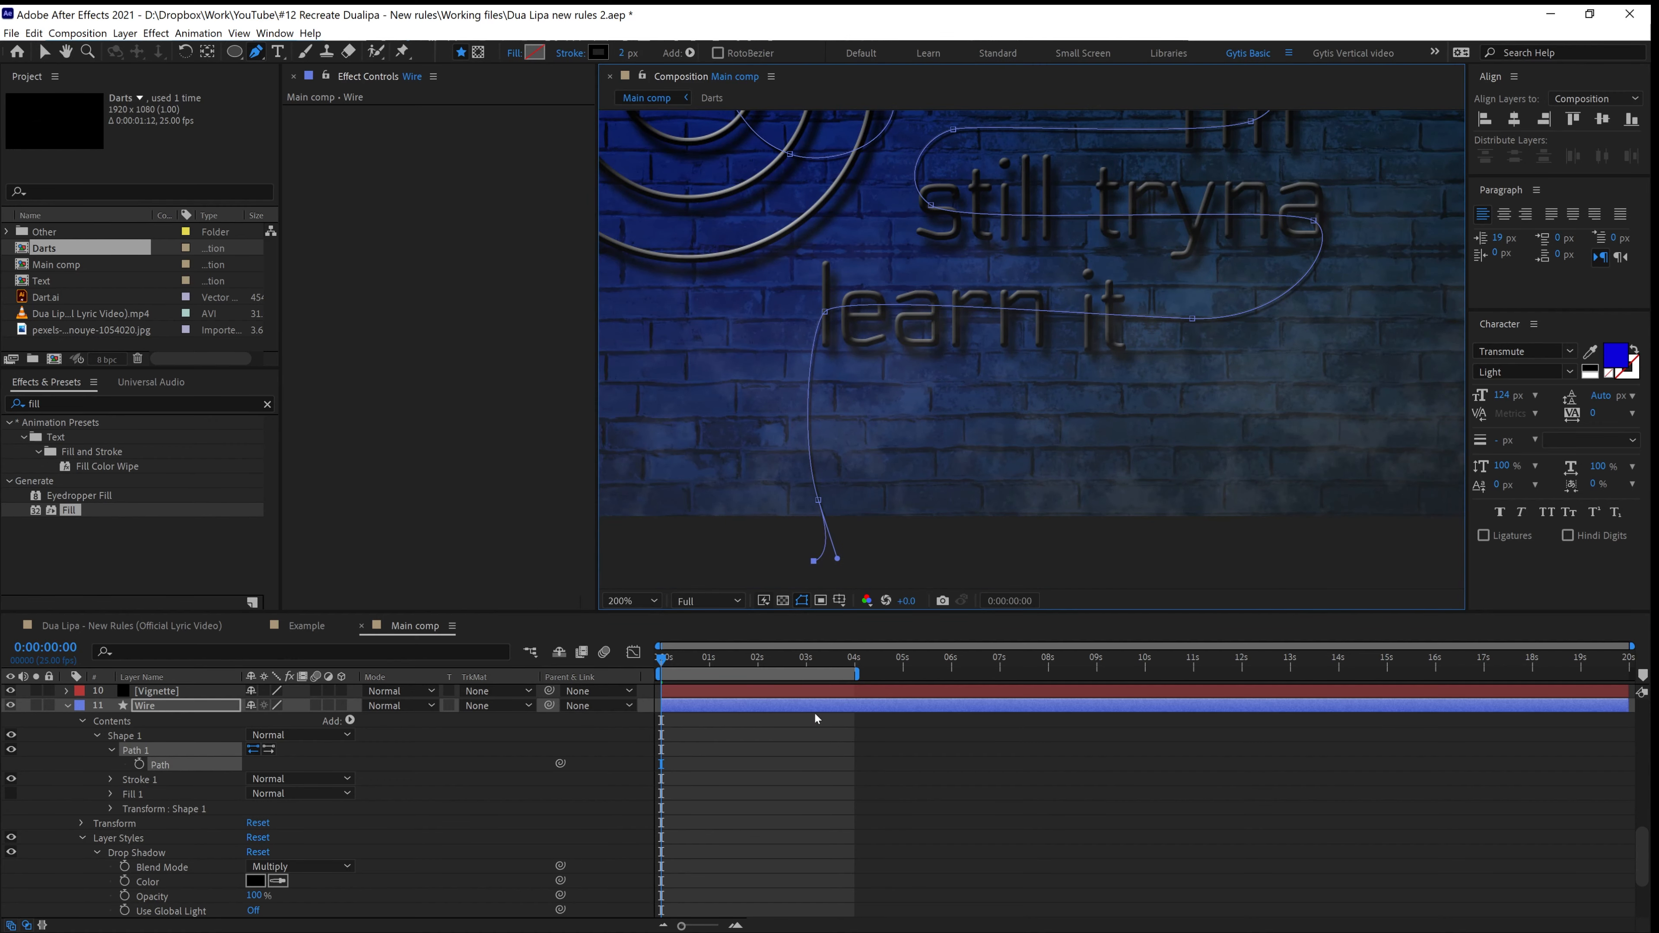
{"action": "left_click", "coordinate": [816, 718]}
Examine the reshaped wire around the darts, the dart board and the lyric text
{"action": "scroll", "coordinate": [889, 385], "scroll_direction": "down", "scroll_amount": 1}
{"action": "left_click_drag", "start_coordinate": [860, 371], "coordinate": [926, 459]}
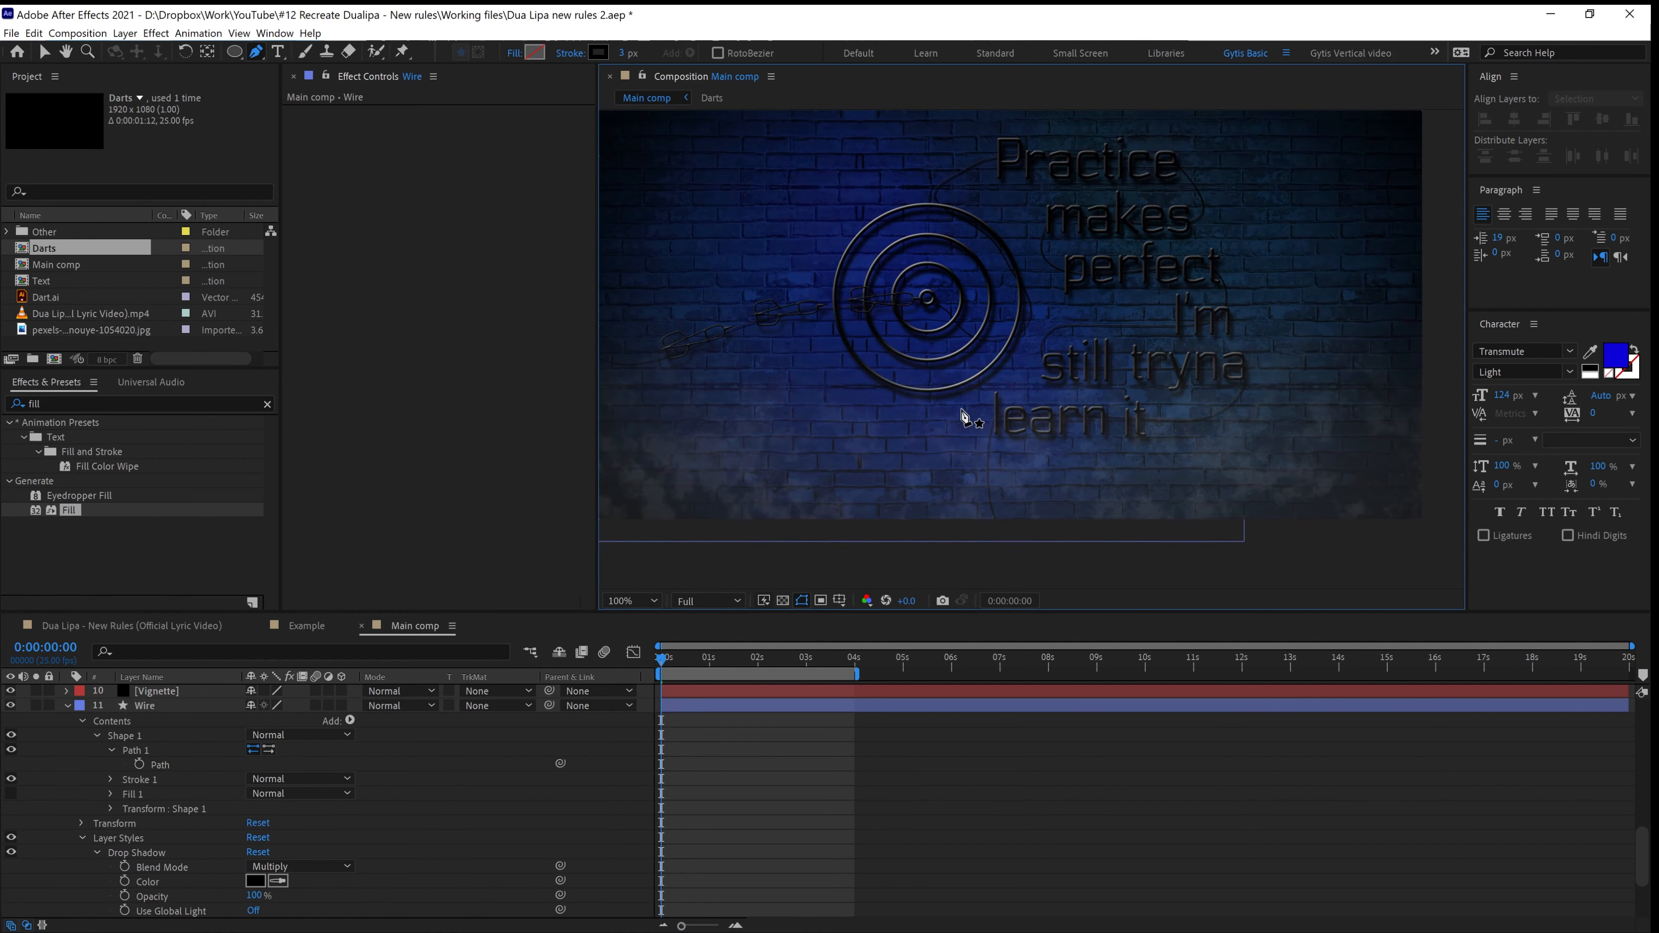
{"action": "left_click_drag", "start_coordinate": [952, 286], "coordinate": [1081, 382]}
{"action": "scroll", "coordinate": [973, 425], "scroll_direction": "up", "scroll_amount": 1}
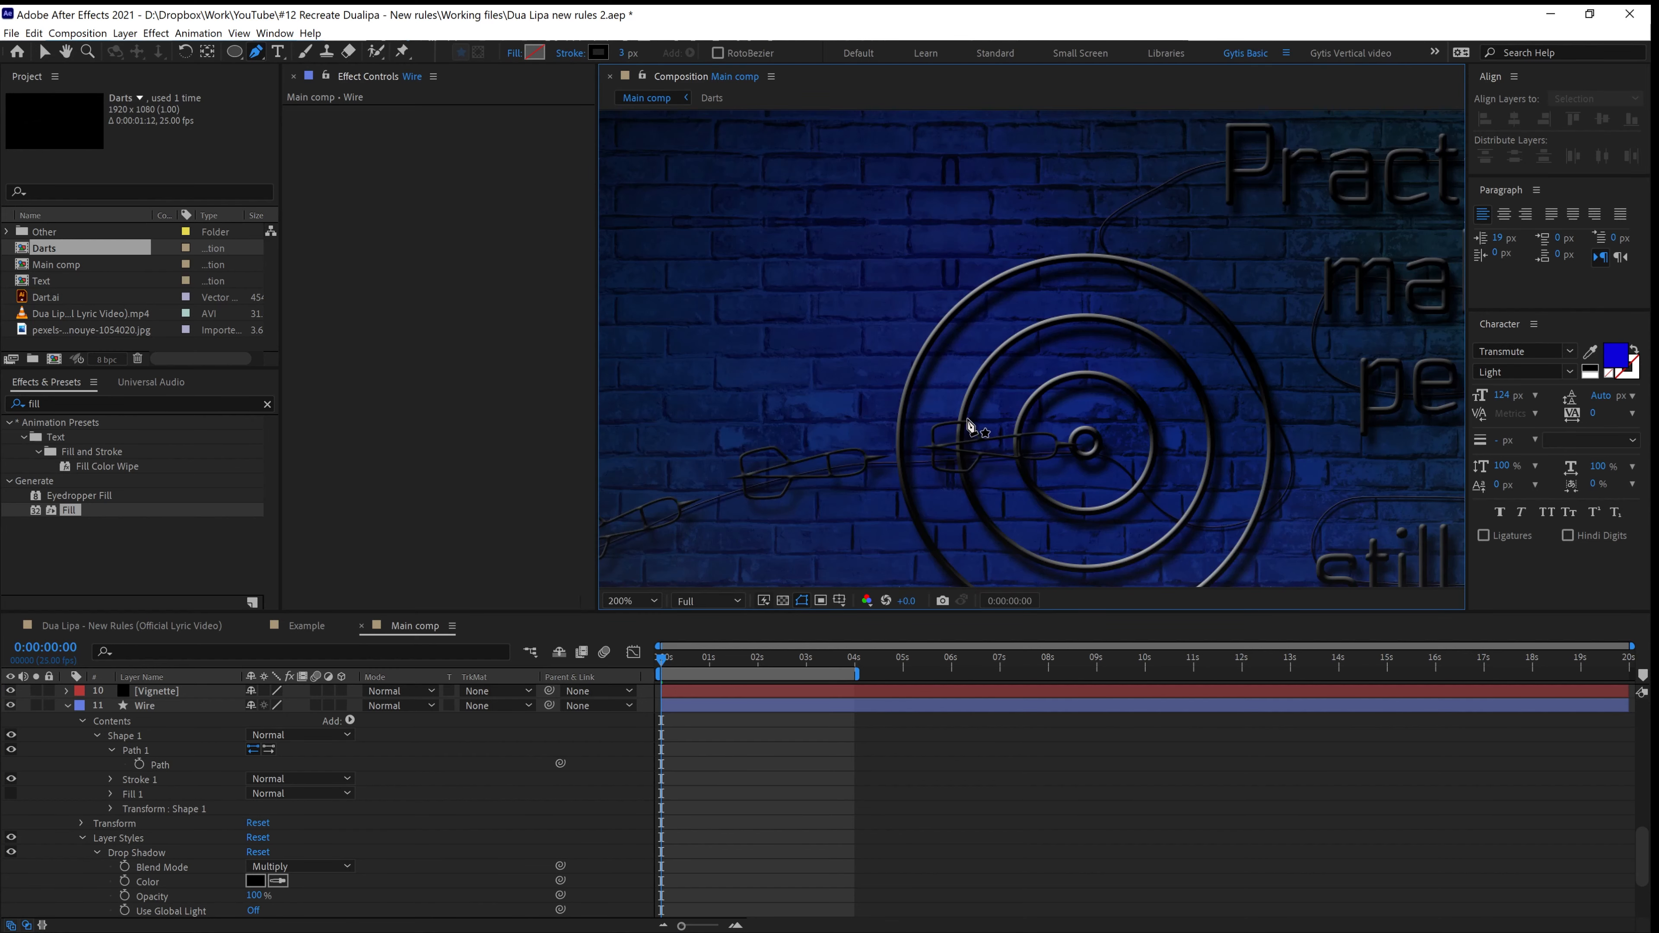
{"action": "scroll", "coordinate": [935, 467], "scroll_direction": "down", "scroll_amount": 1}
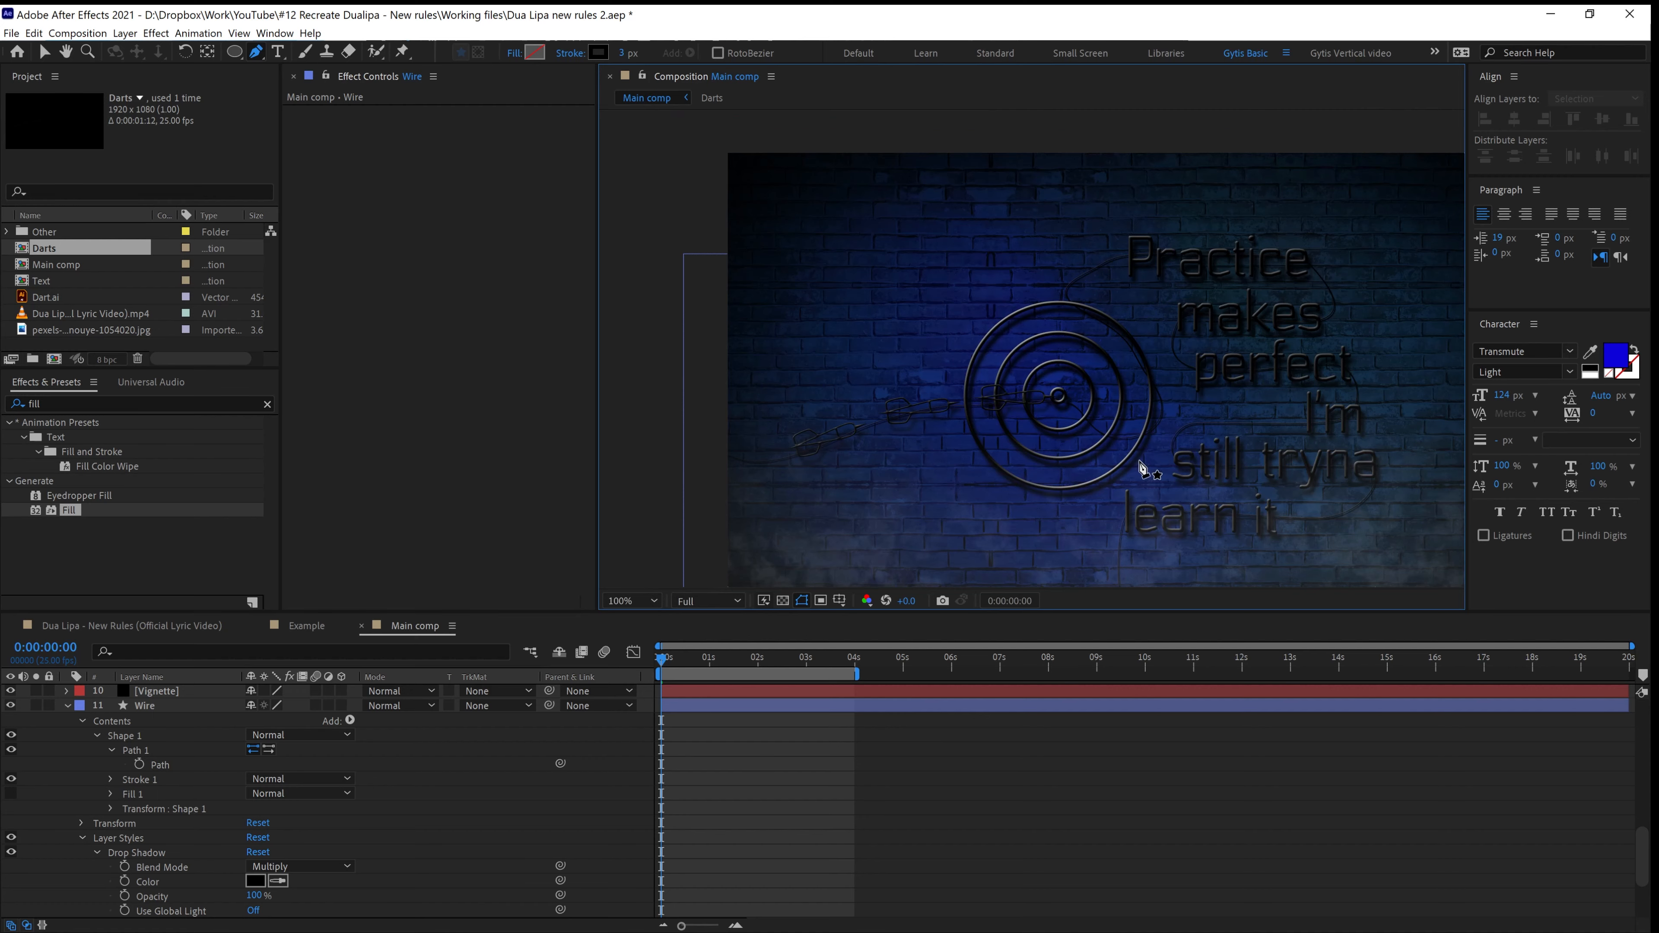
{"action": "left_click_drag", "start_coordinate": [869, 471], "coordinate": [948, 445]}
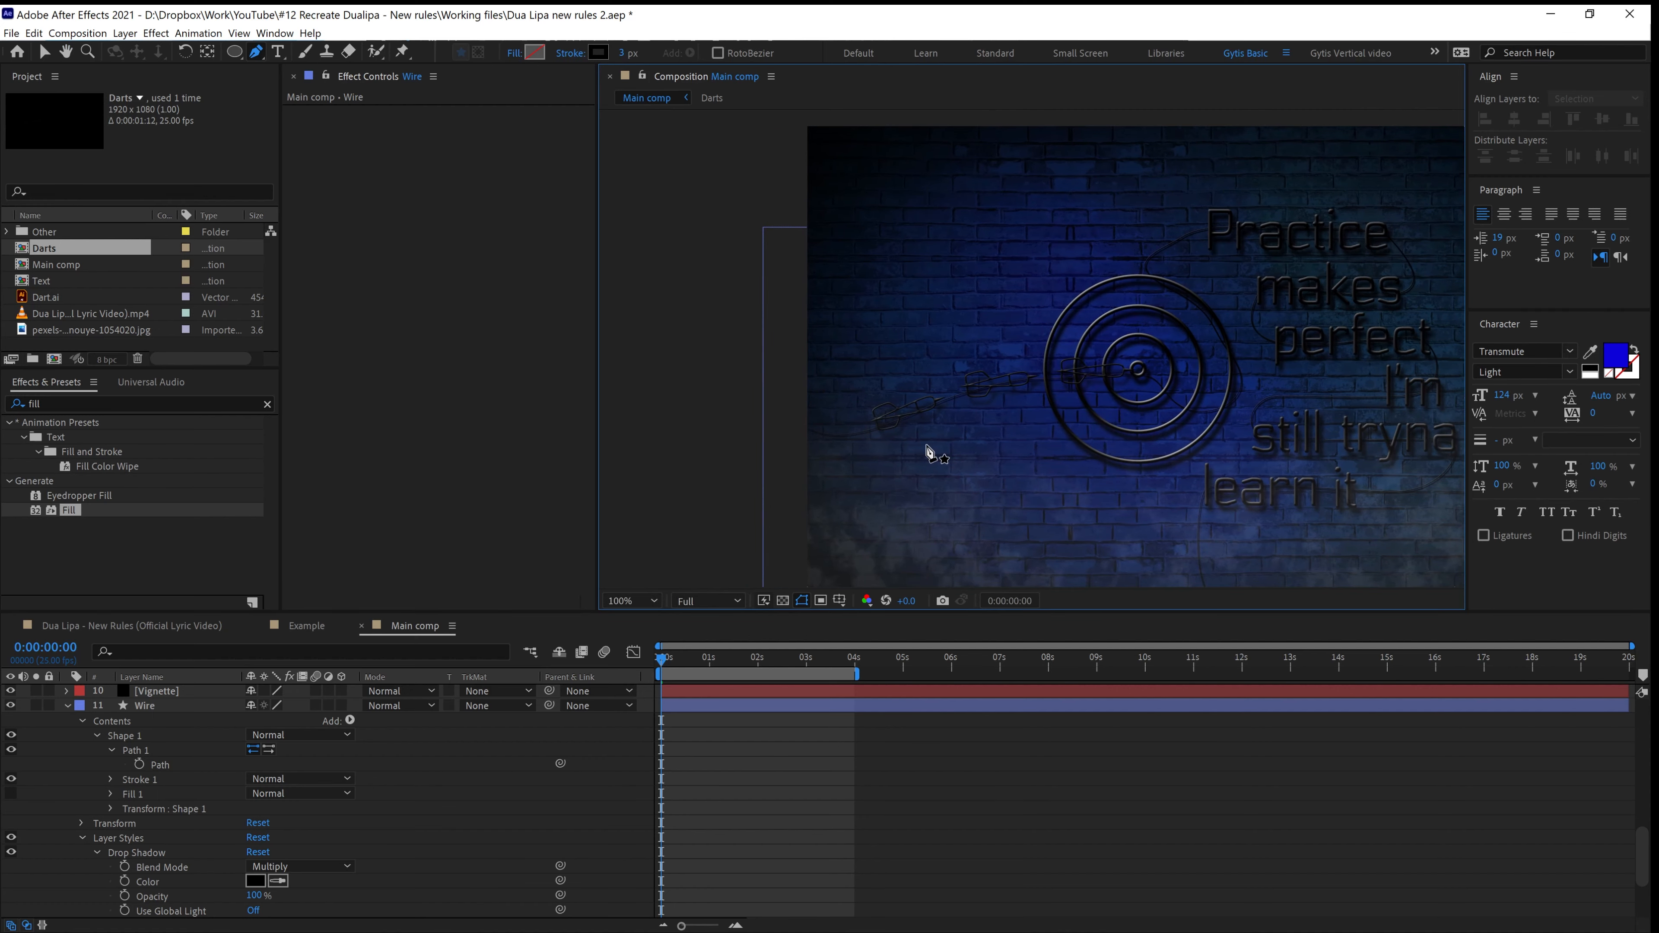
{"action": "scroll", "coordinate": [929, 451], "scroll_direction": "up", "scroll_amount": 2}
{"action": "scroll", "coordinate": [1111, 477], "scroll_direction": "down", "scroll_amount": 1}
{"action": "left_click_drag", "start_coordinate": [1170, 497], "coordinate": [684, 544]}
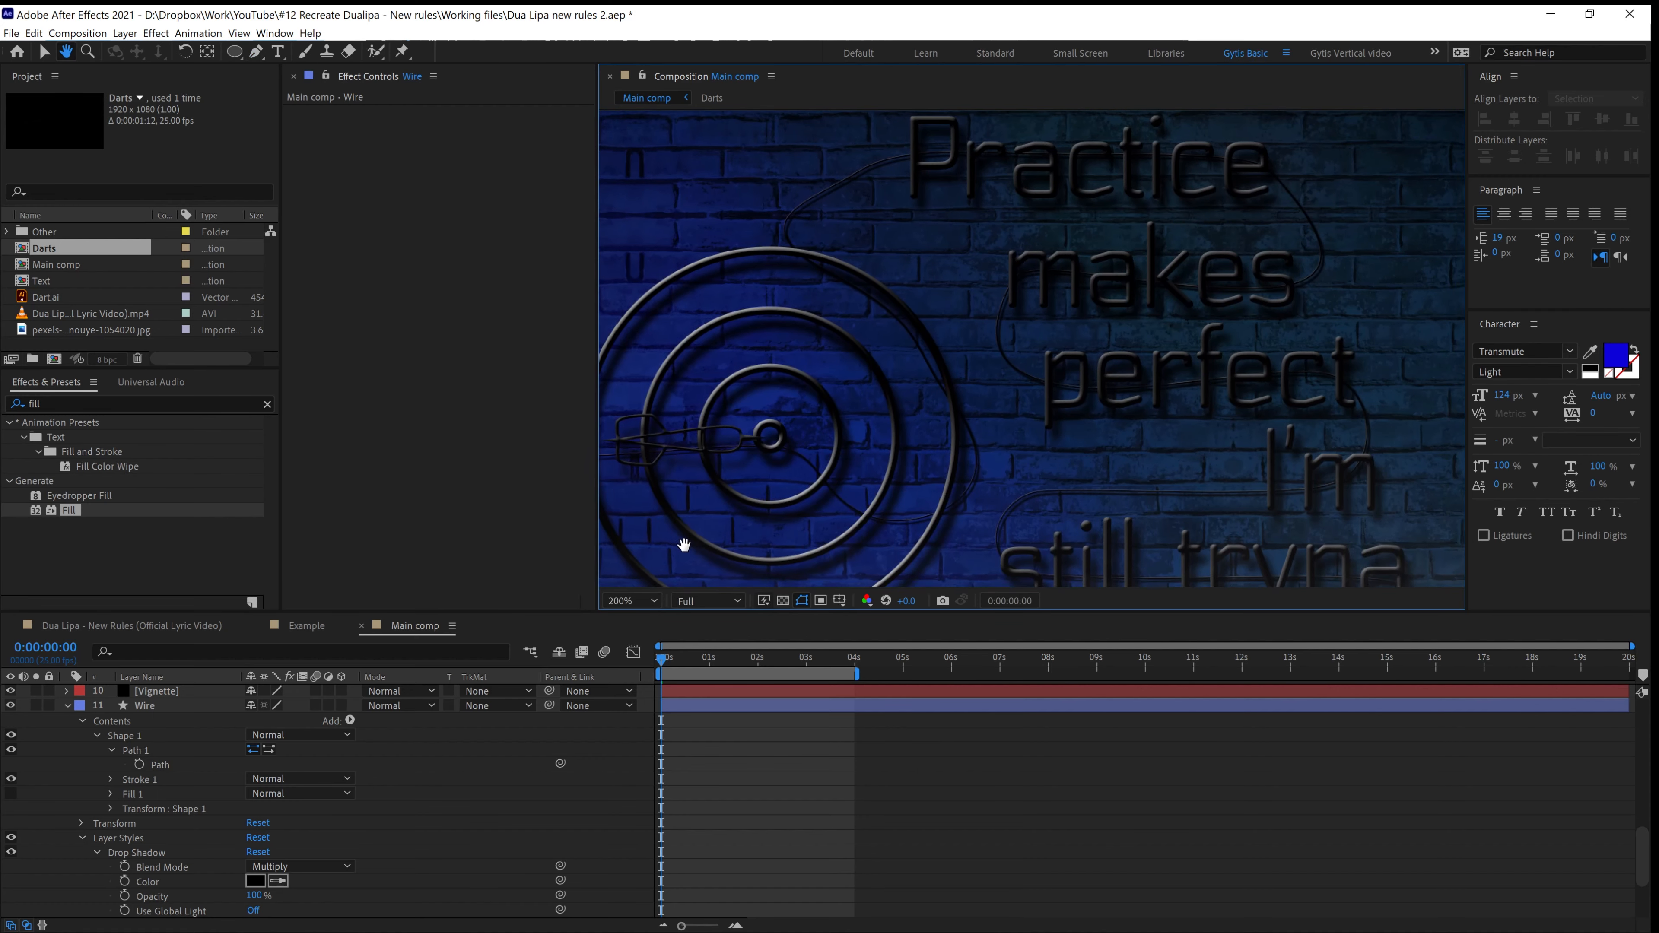
{"action": "left_click_drag", "start_coordinate": [845, 222], "coordinate": [850, 332]}
{"action": "key", "text": "g"}
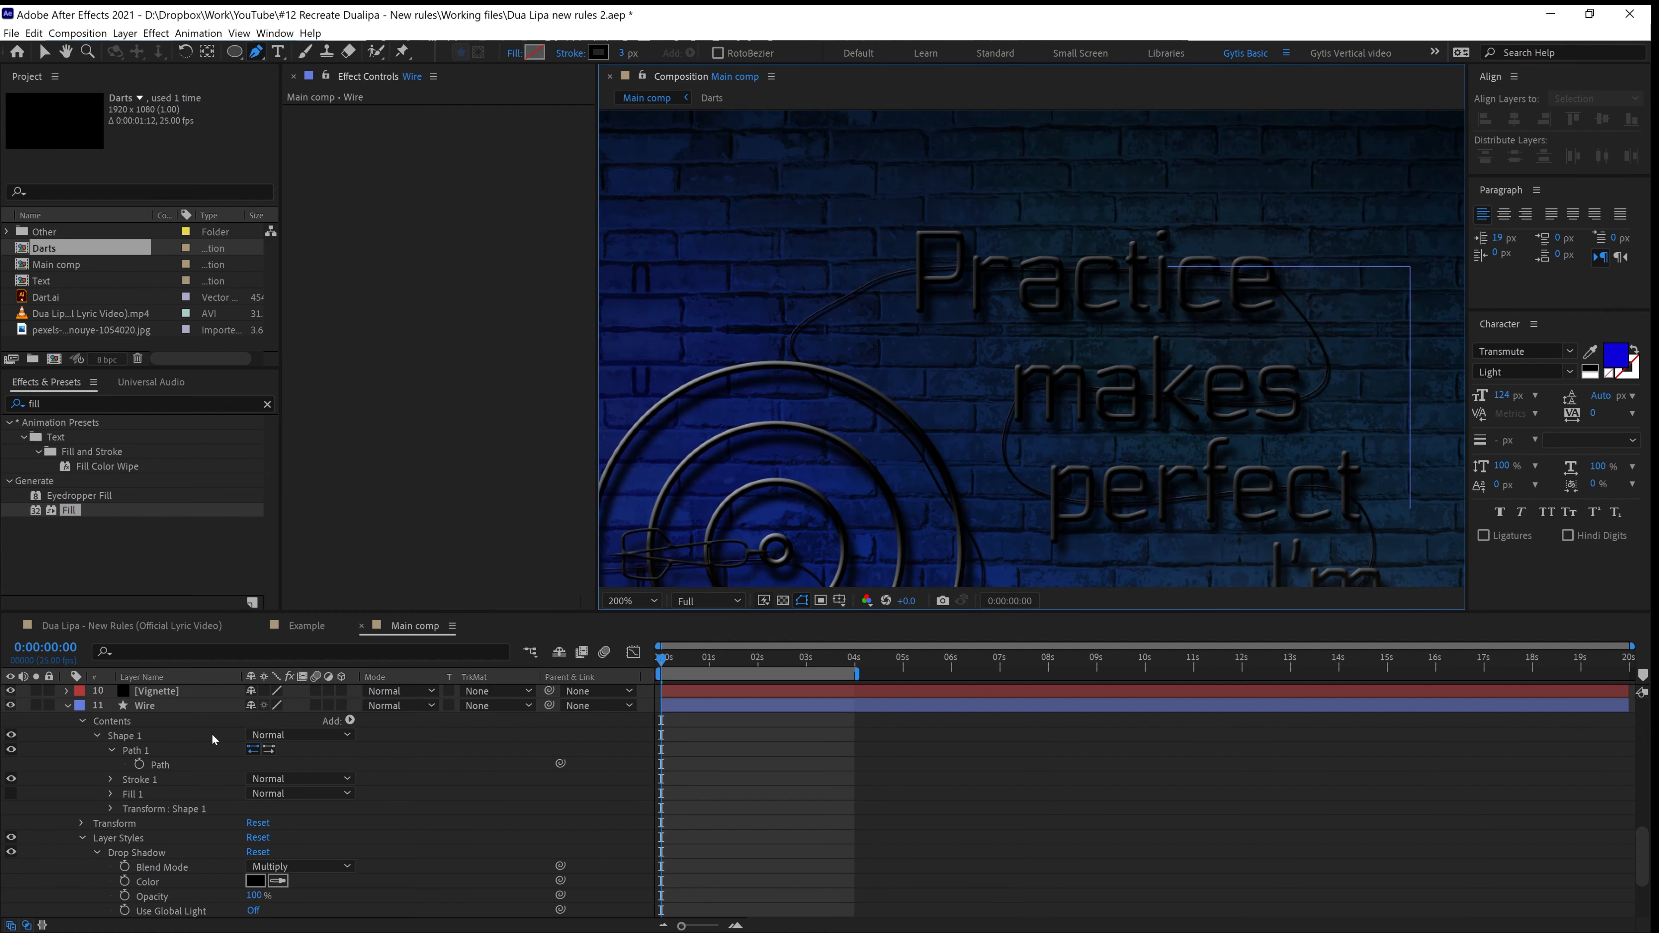
Draw a short diagonal line crossing the wire before the word "Practice" on the Wire layer, with a 15 px stroke
{"action": "left_click", "coordinate": [138, 708]}
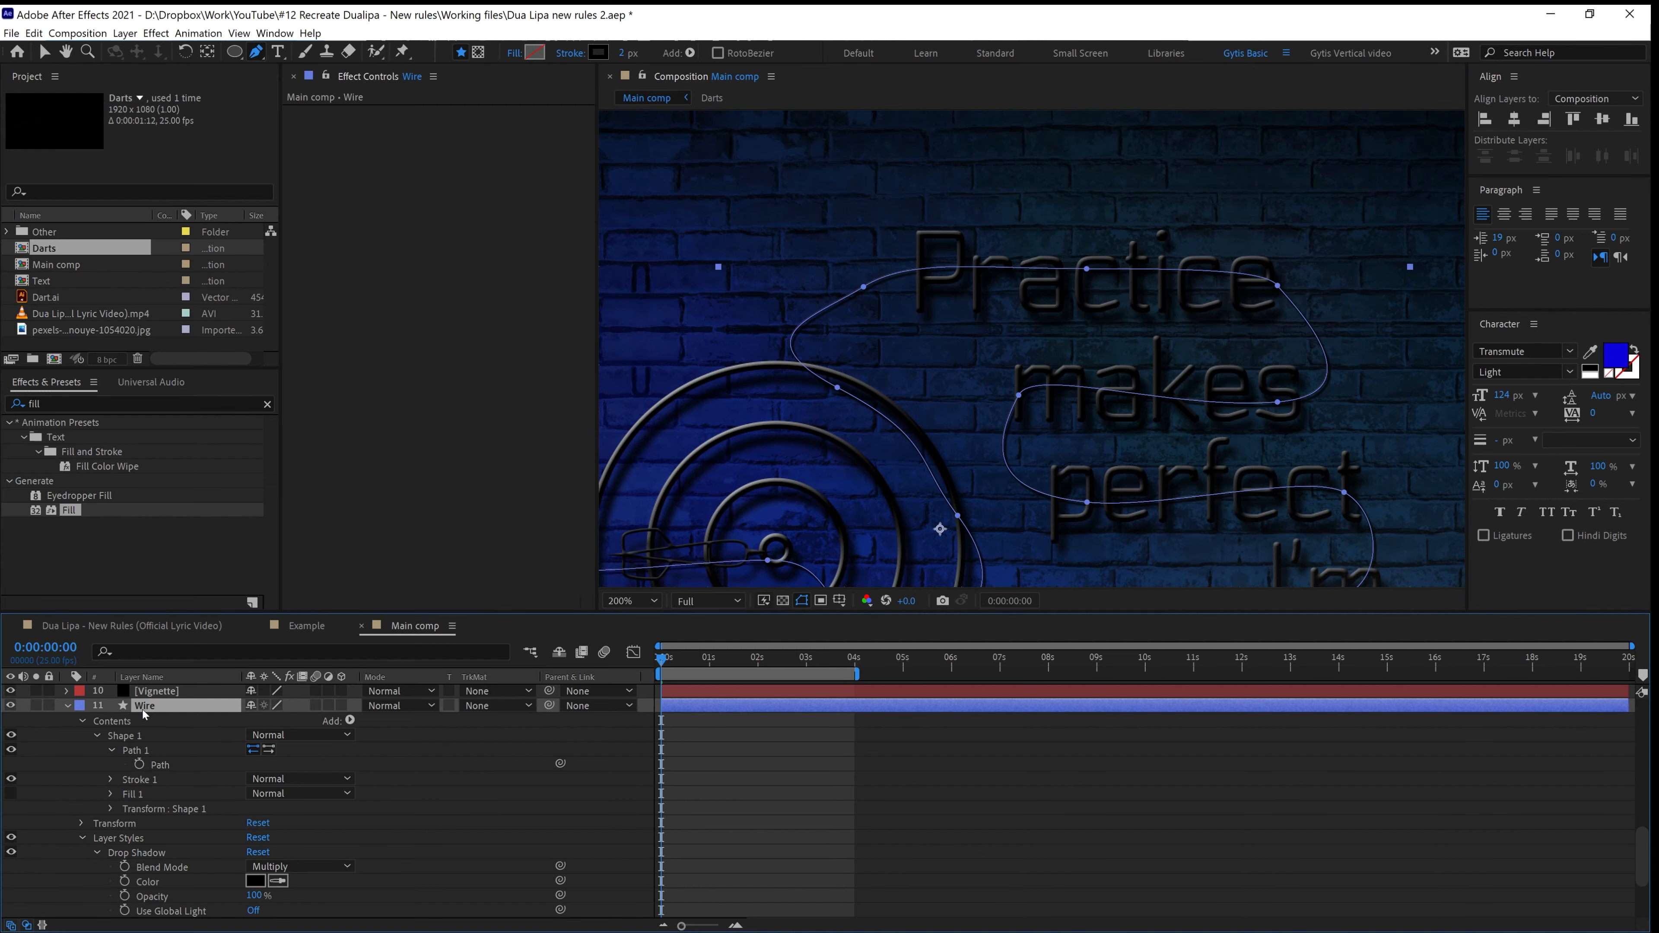
{"action": "scroll", "coordinate": [902, 293], "scroll_direction": "up", "scroll_amount": 2}
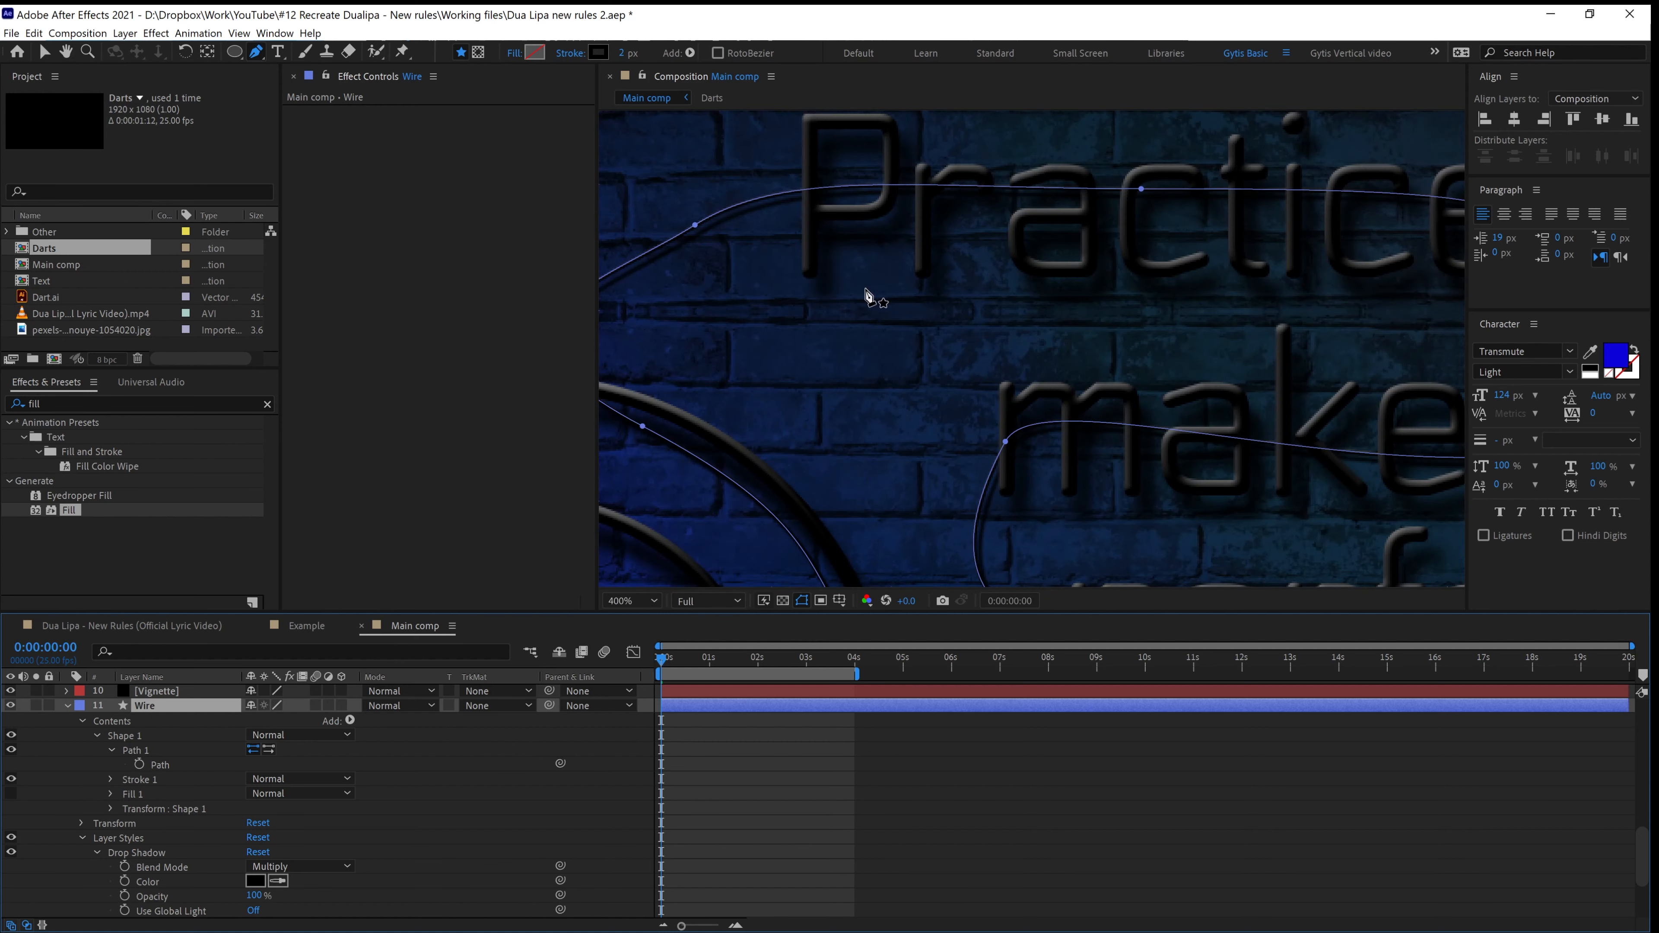
{"action": "left_click", "coordinate": [803, 601]}
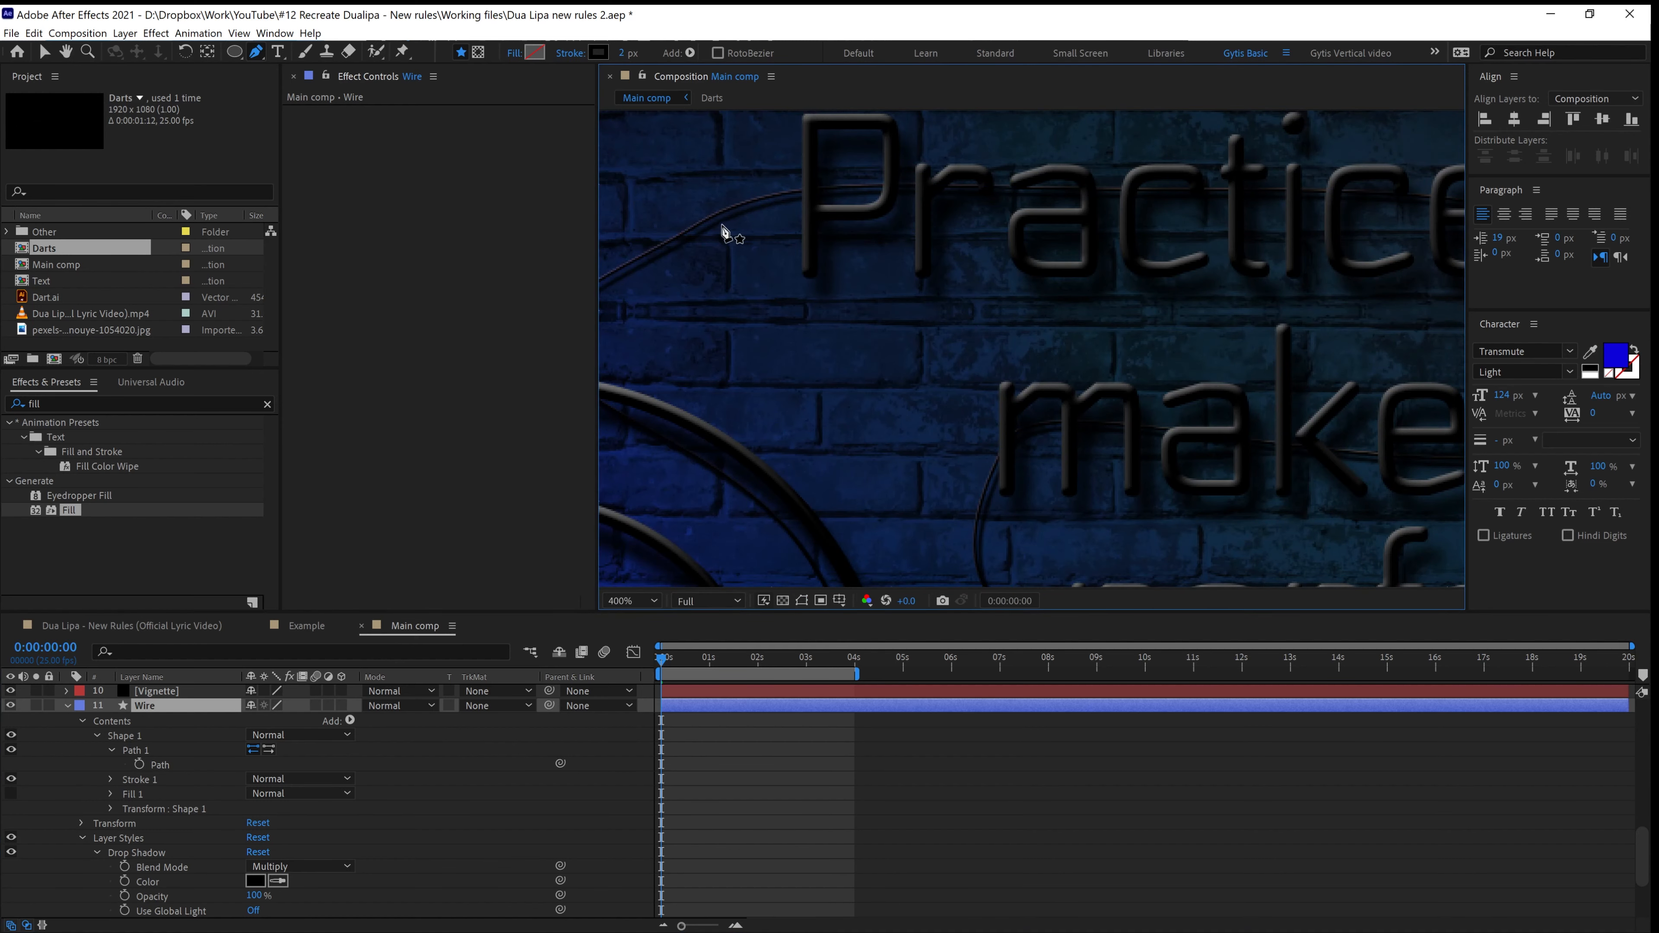
{"action": "left_click_drag", "start_coordinate": [730, 234], "coordinate": [852, 345]}
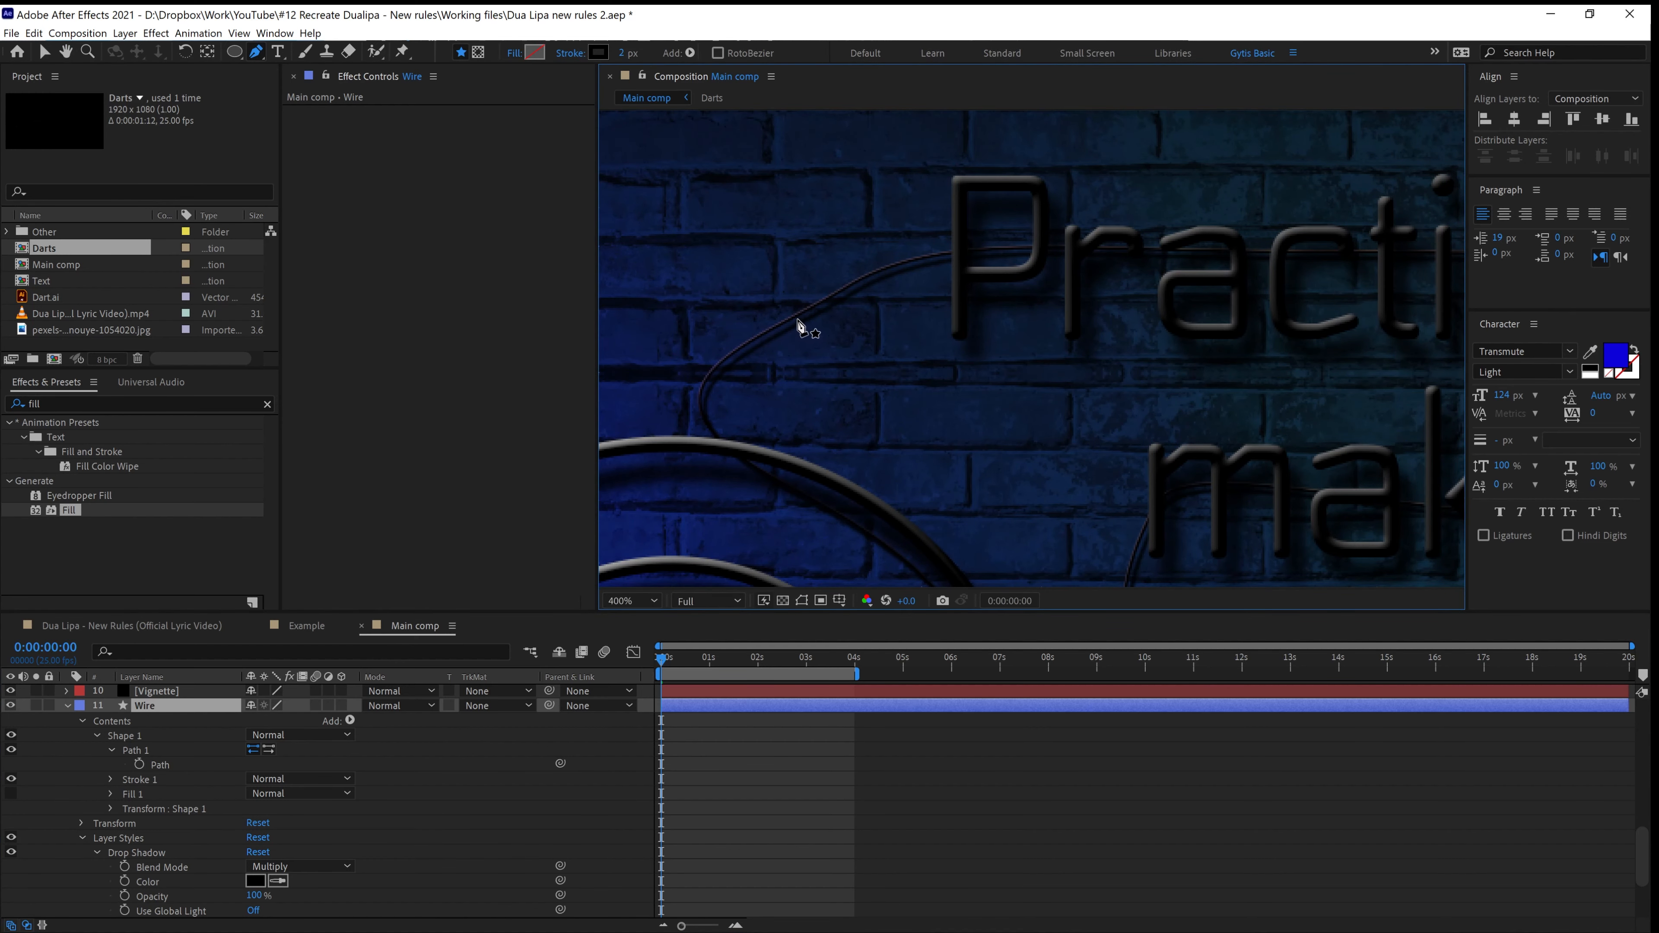
{"action": "left_click", "coordinate": [134, 708]}
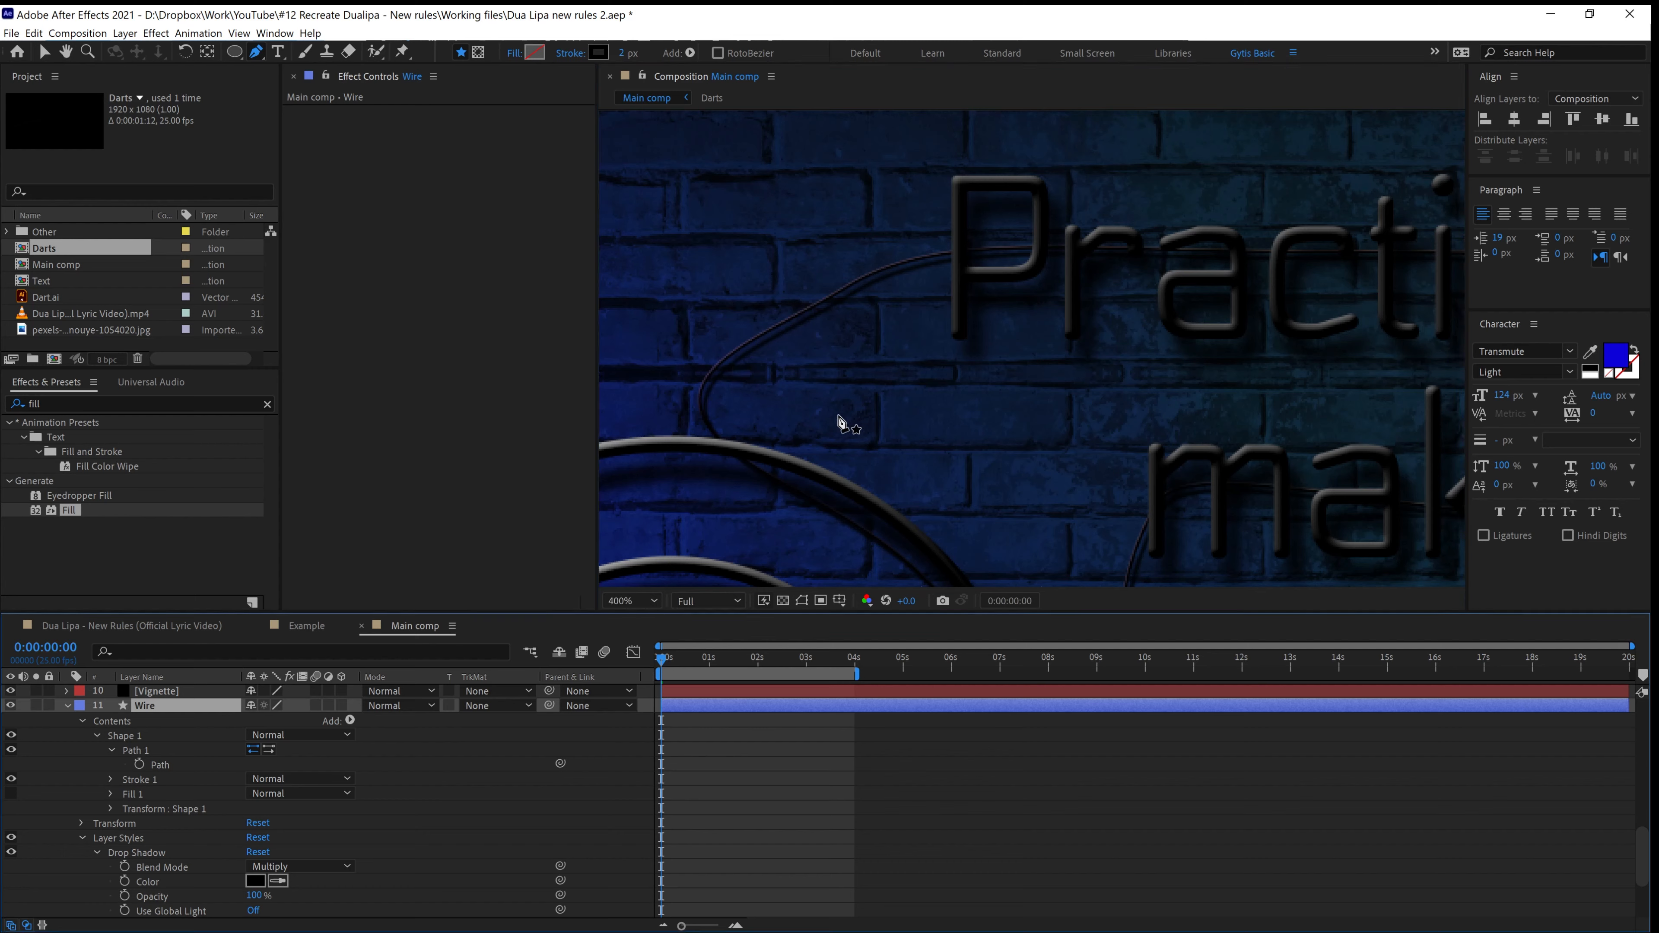
{"action": "key", "text": "ctrl+shift+h"}
{"action": "left_click_drag", "start_coordinate": [790, 286], "coordinate": [829, 335]}
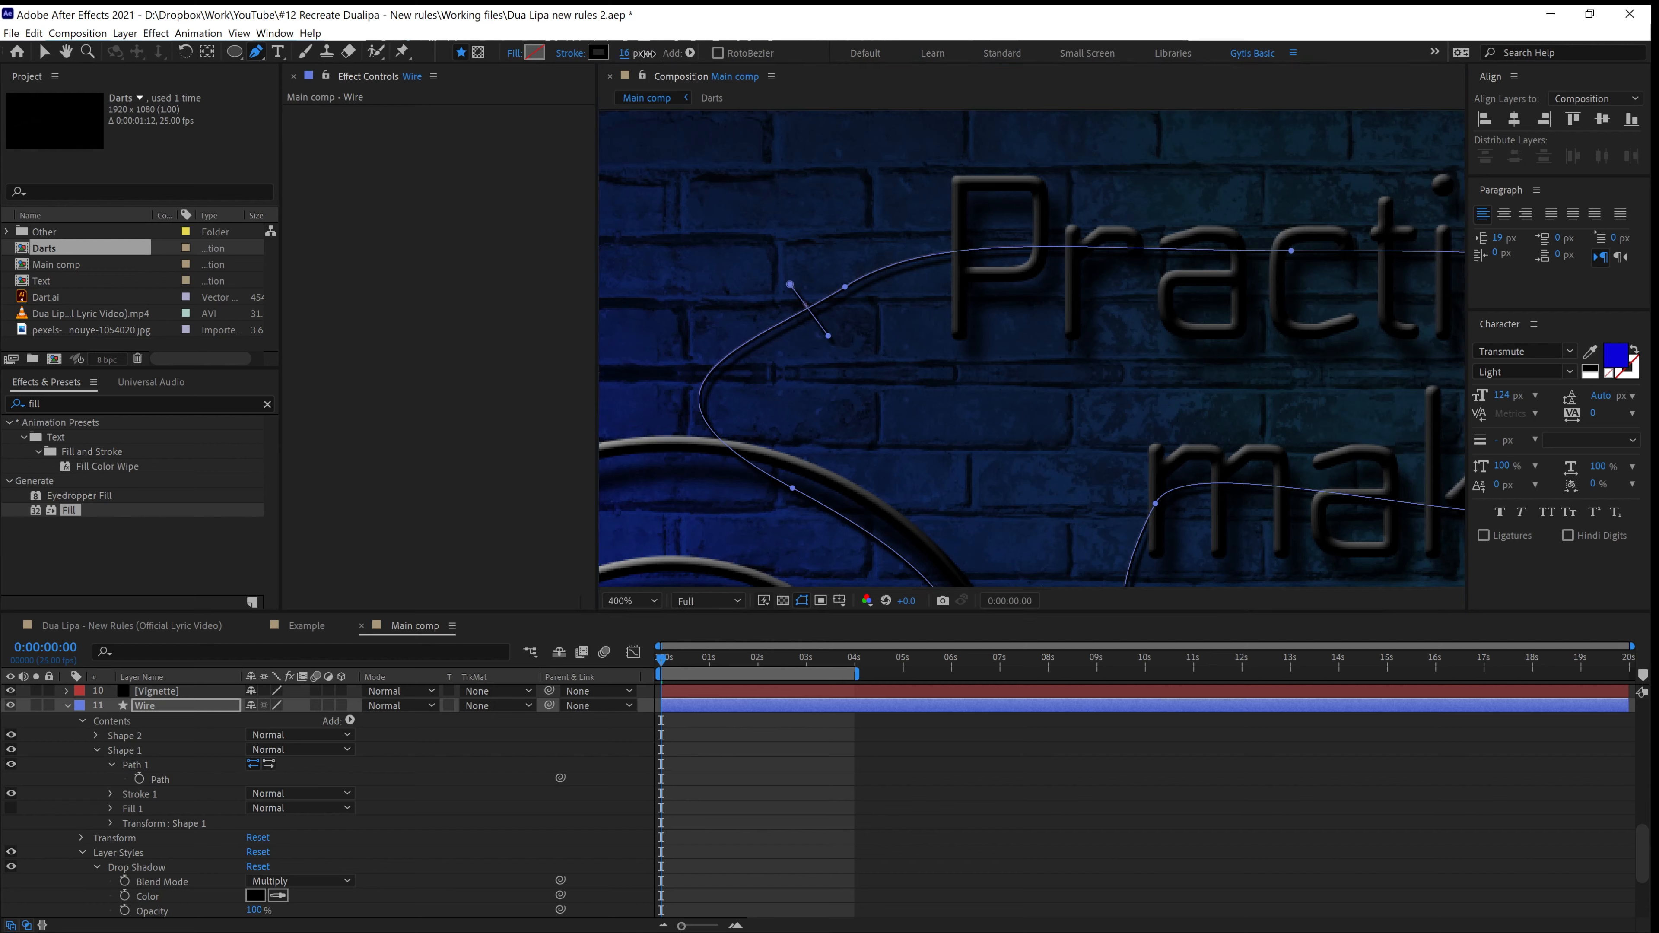
{"action": "left_click_drag", "start_coordinate": [627, 53], "coordinate": [641, 55]}
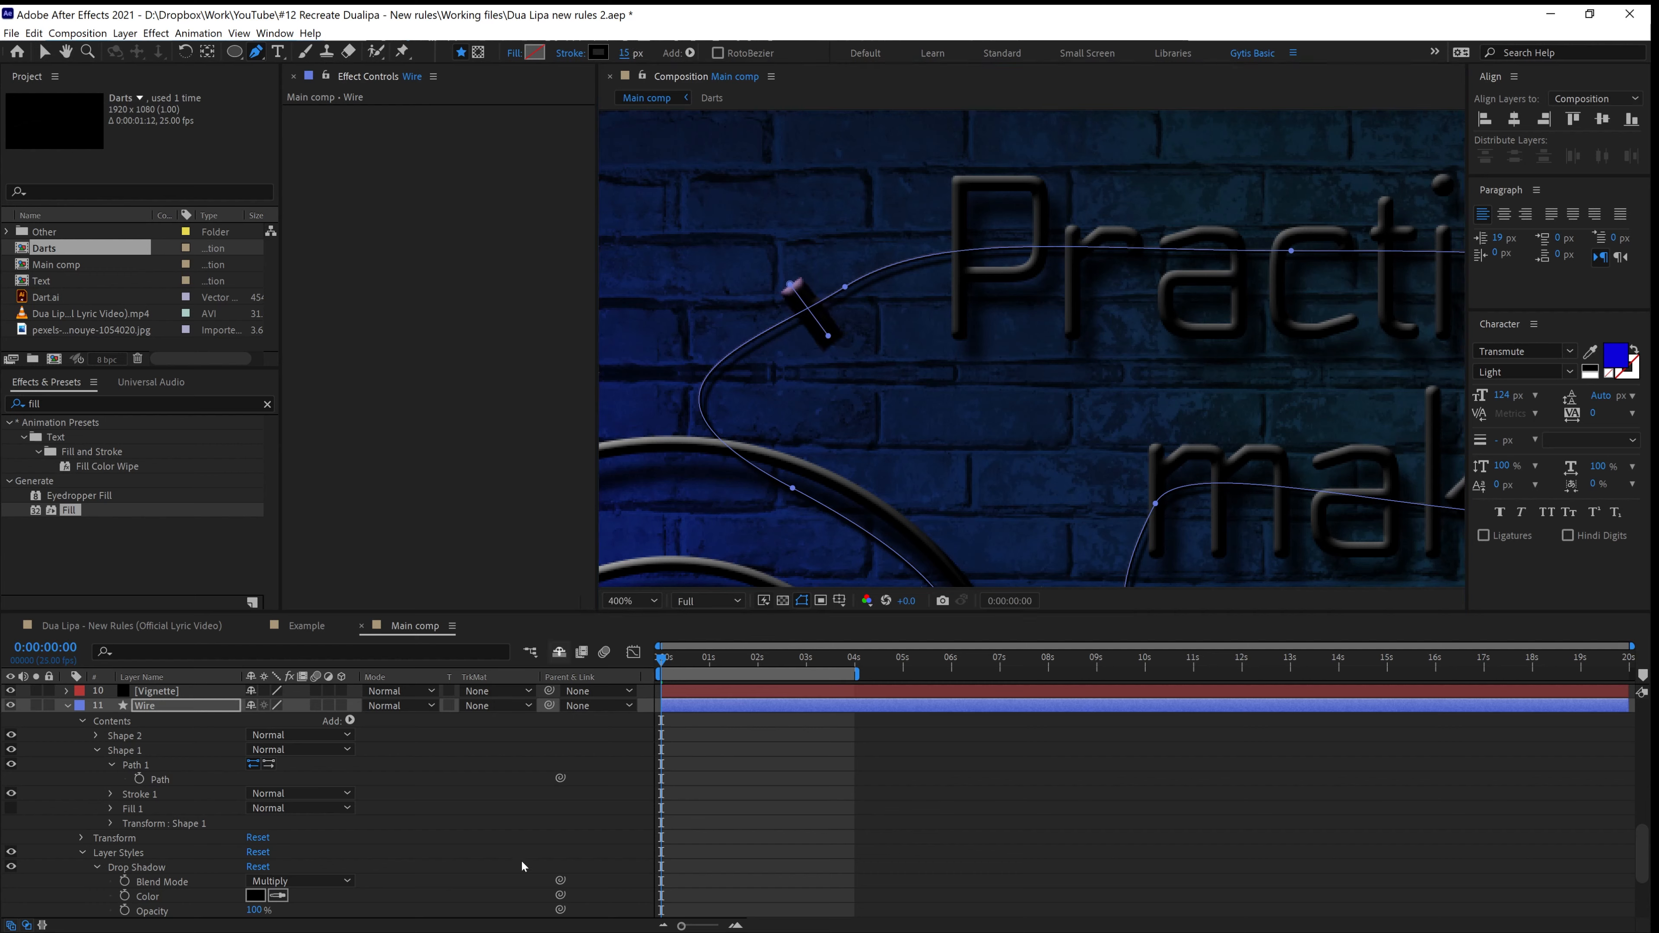
Rename the layer's long path shape as Wire and the short crossing shape as Clipping
{"action": "left_click", "coordinate": [127, 741]}
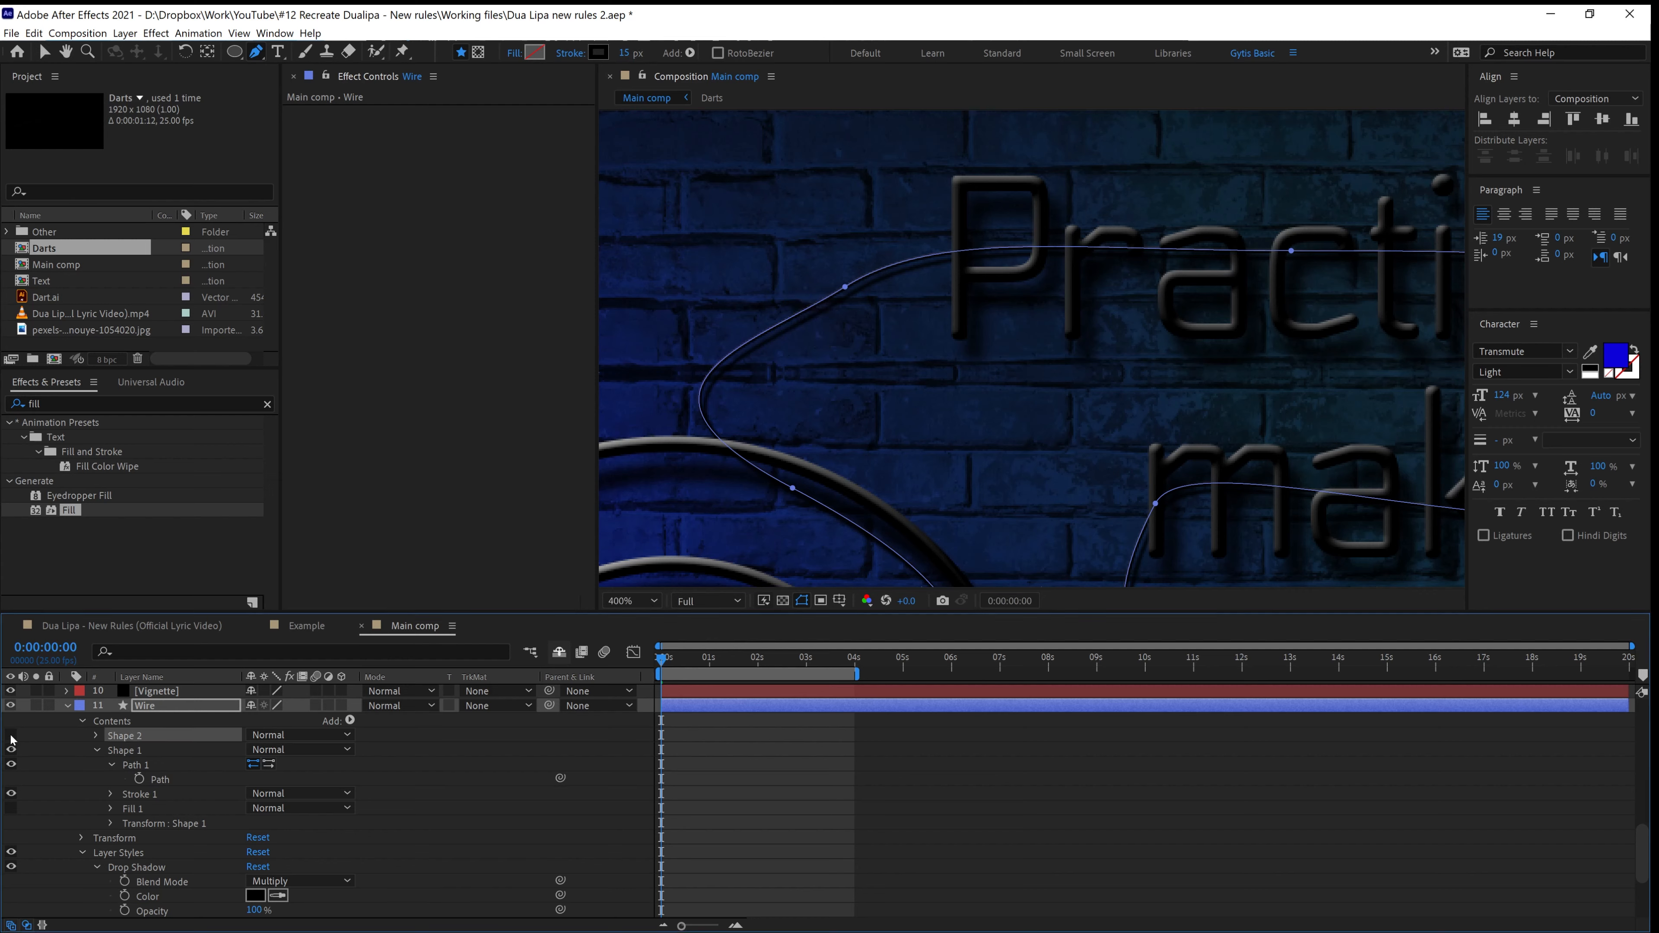
{"action": "left_click", "coordinate": [124, 750]}
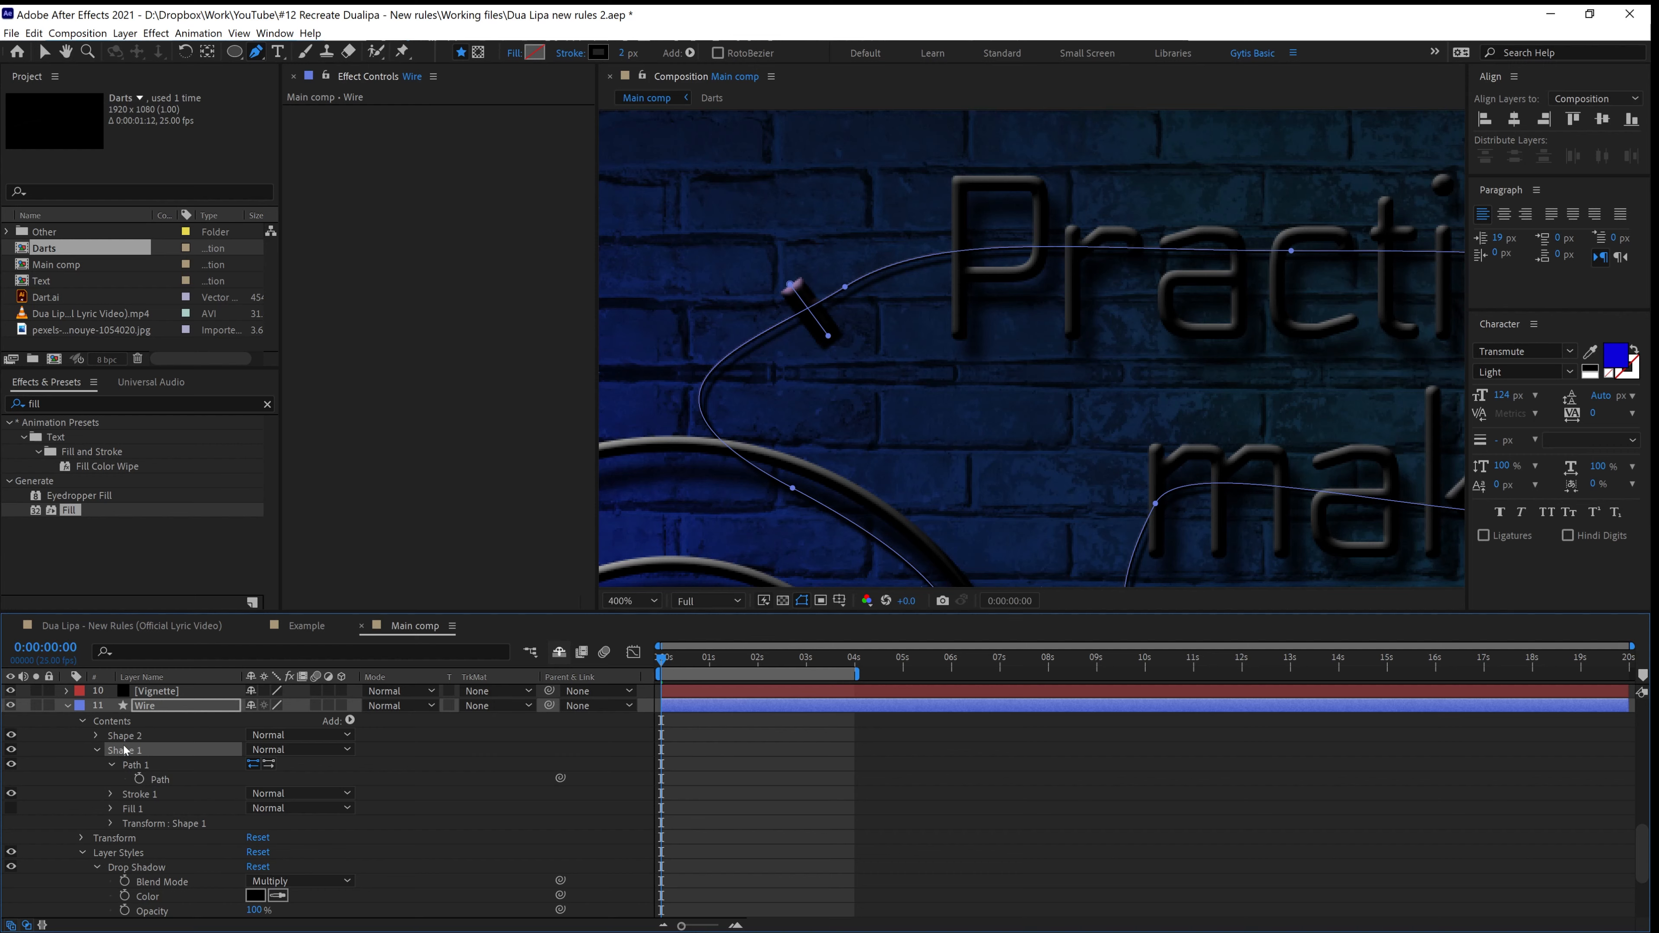
{"action": "key", "text": "Return"}
{"action": "type", "text": "Wire"}
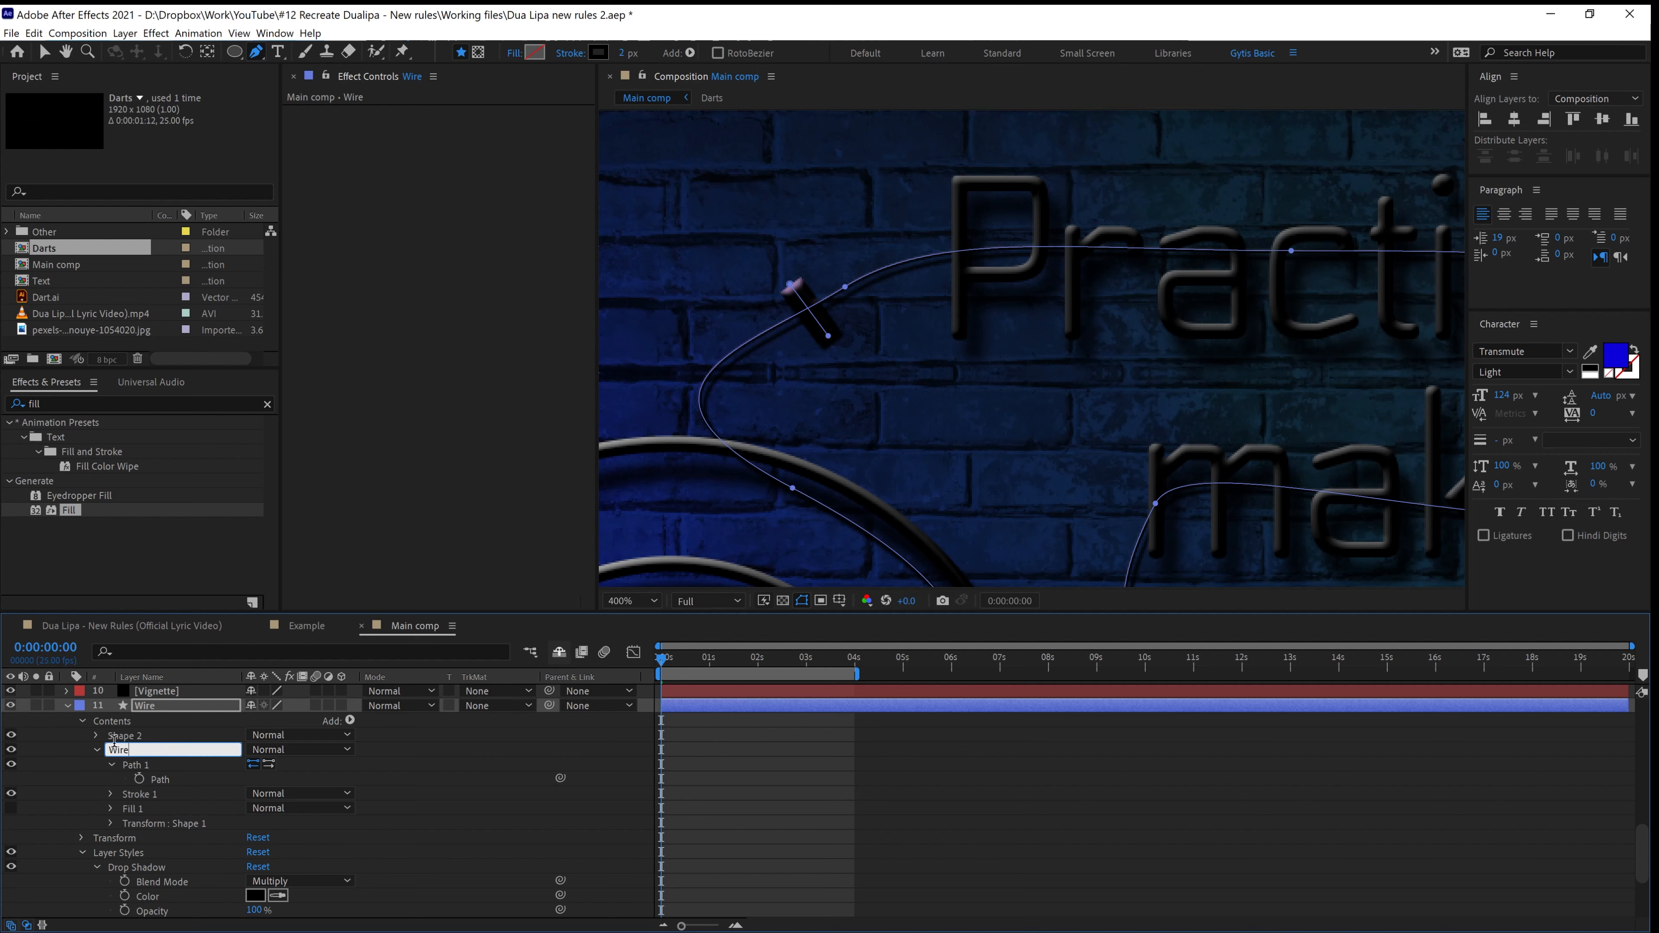
{"action": "left_click", "coordinate": [129, 740]}
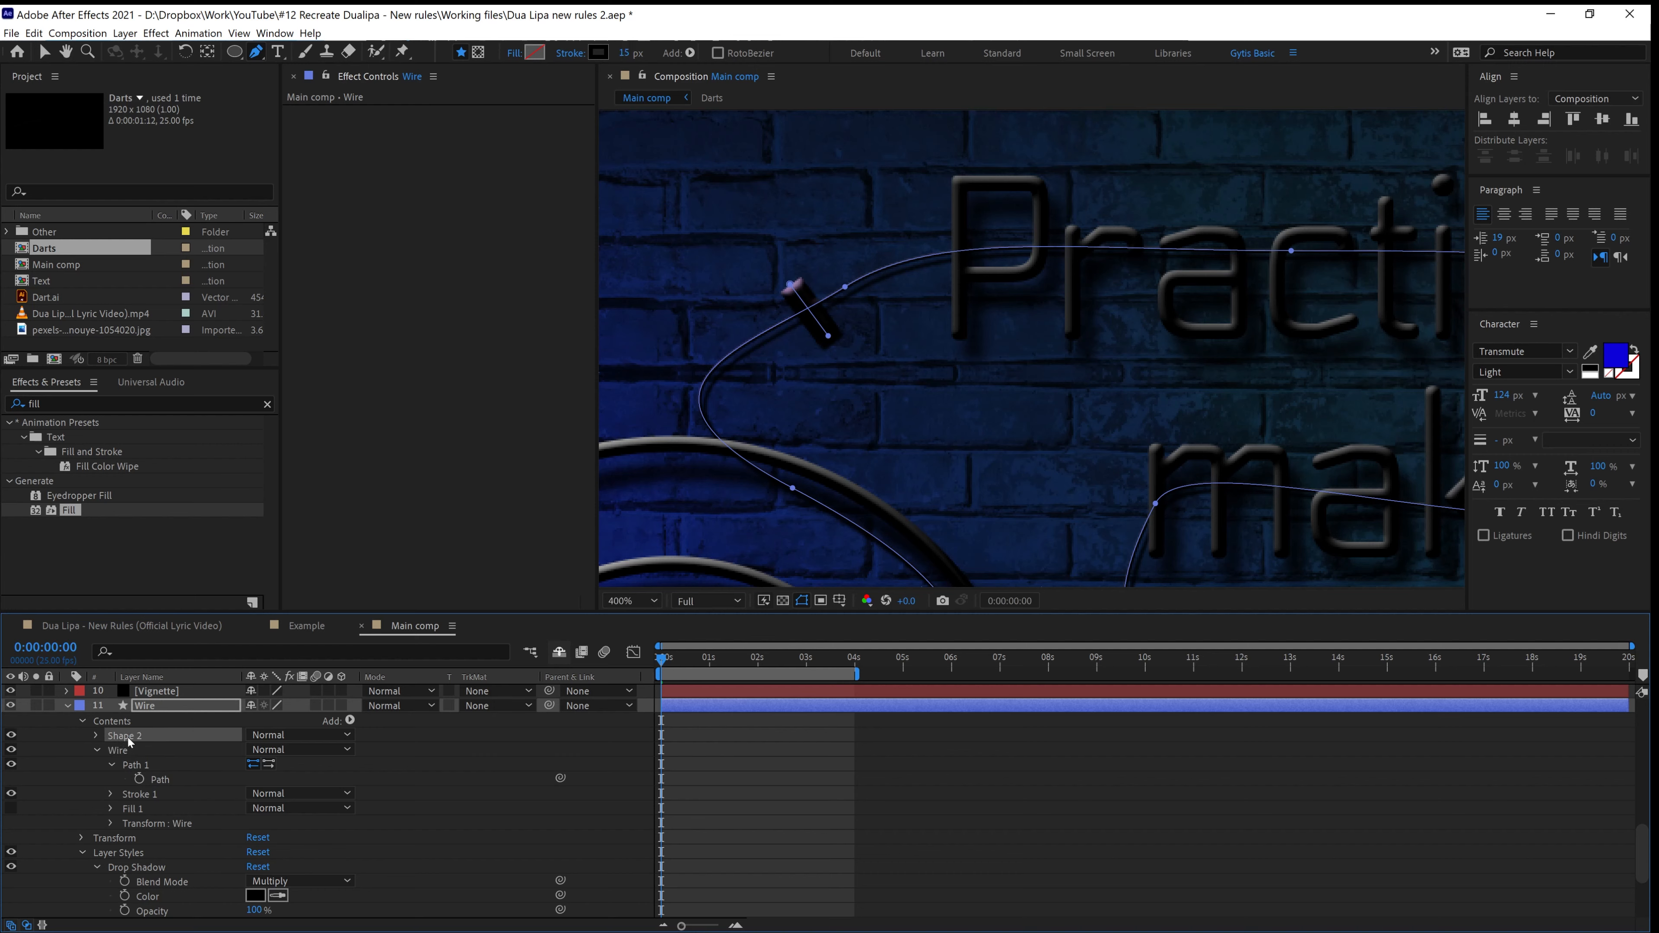
{"action": "key", "text": "Return"}
{"action": "type", "text": "Clipping"}
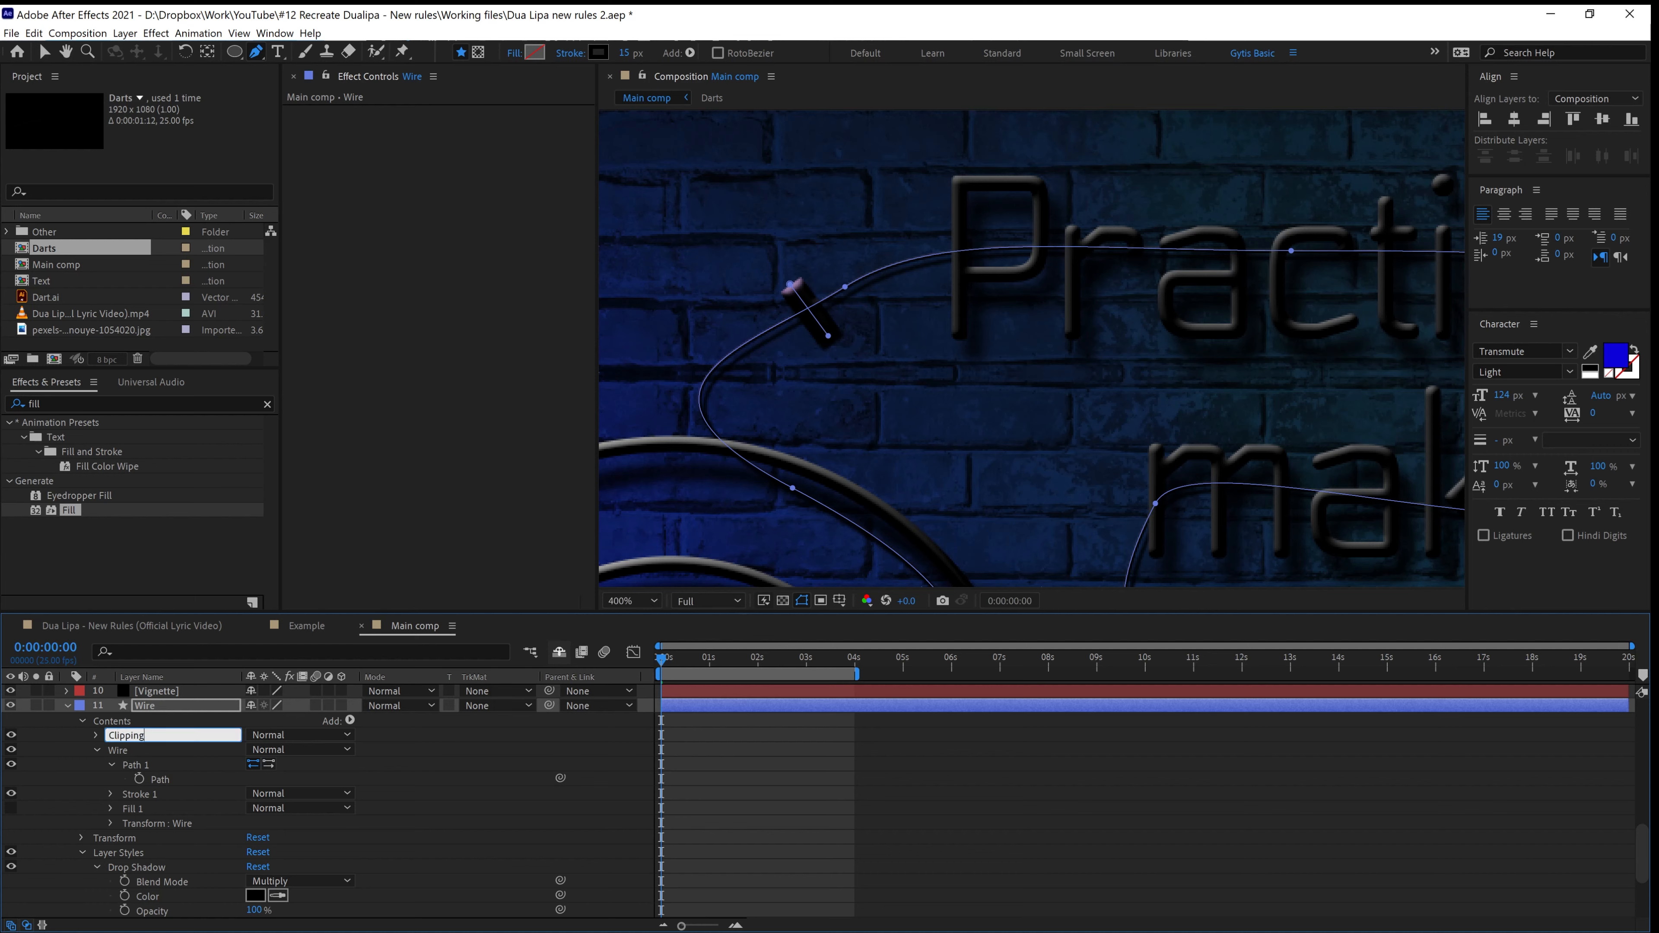
{"action": "left_click", "coordinate": [92, 741]}
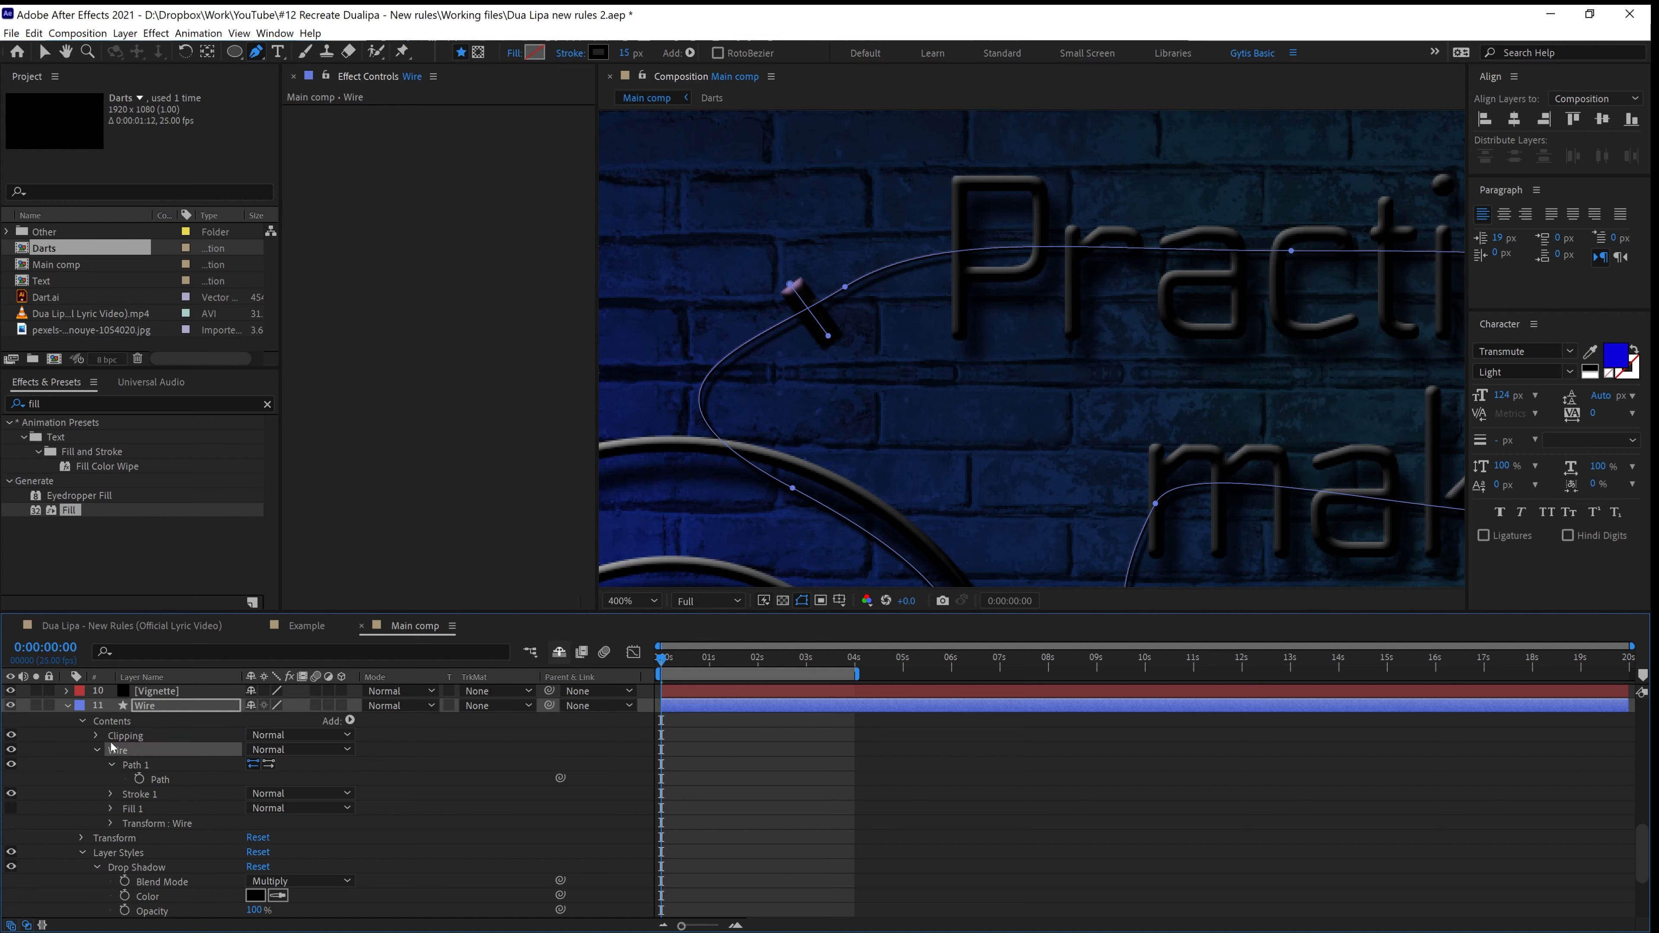
Reveal the stroke settings of the Clipping shape
{"action": "left_click", "coordinate": [96, 735]}
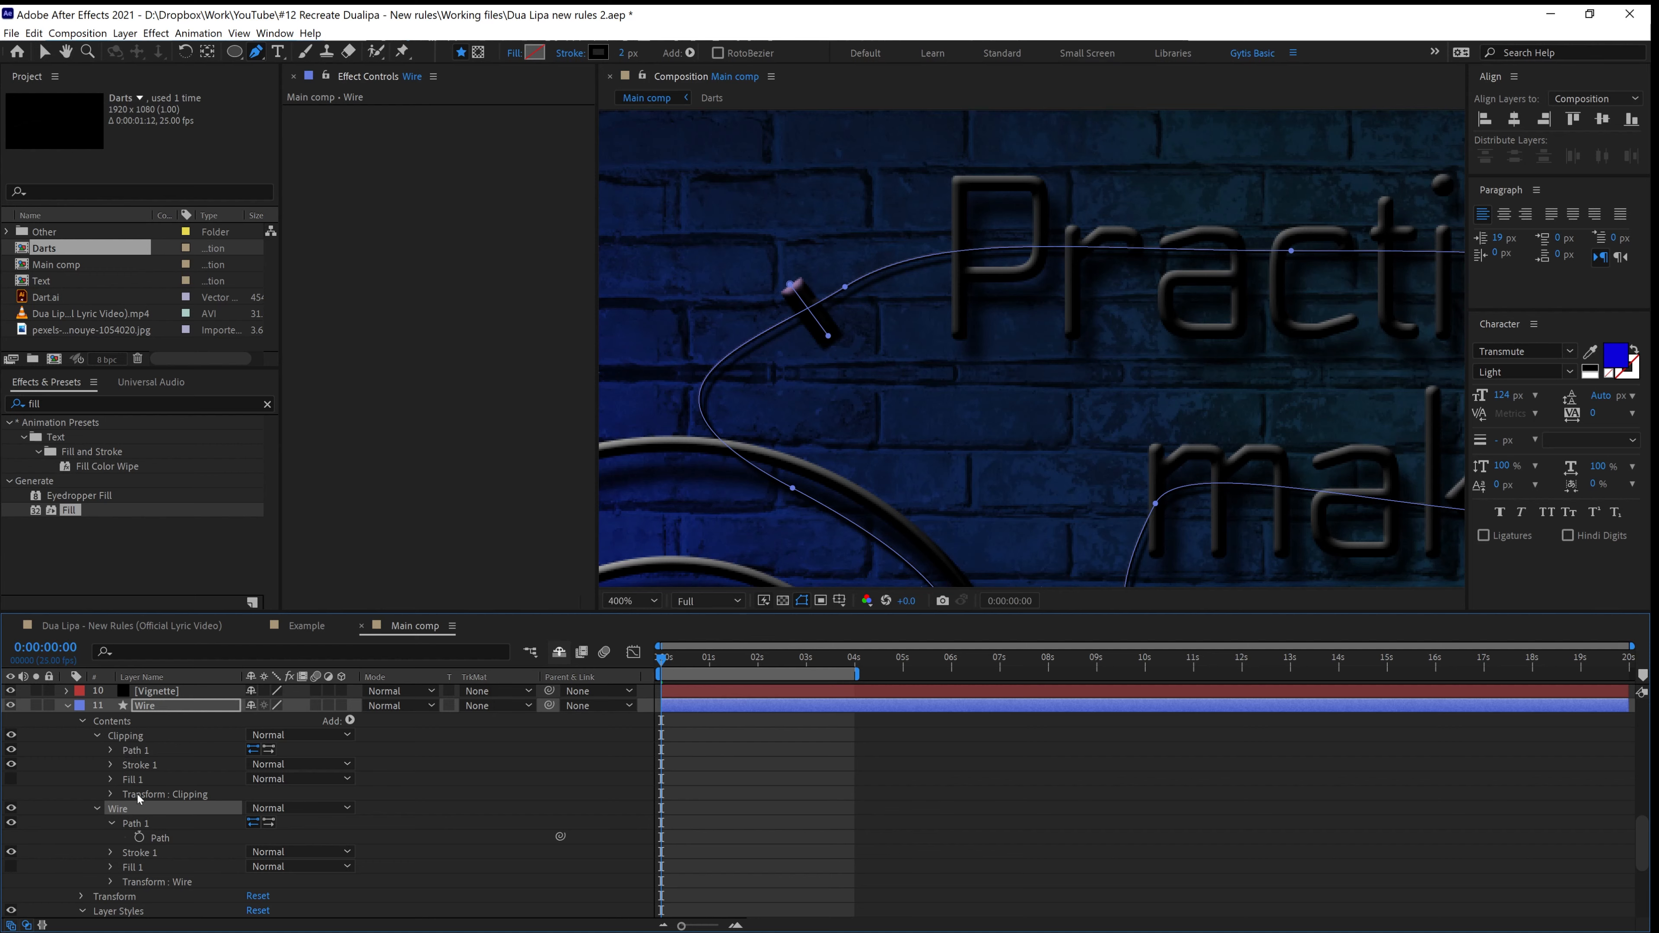
{"action": "left_click", "coordinate": [112, 764]}
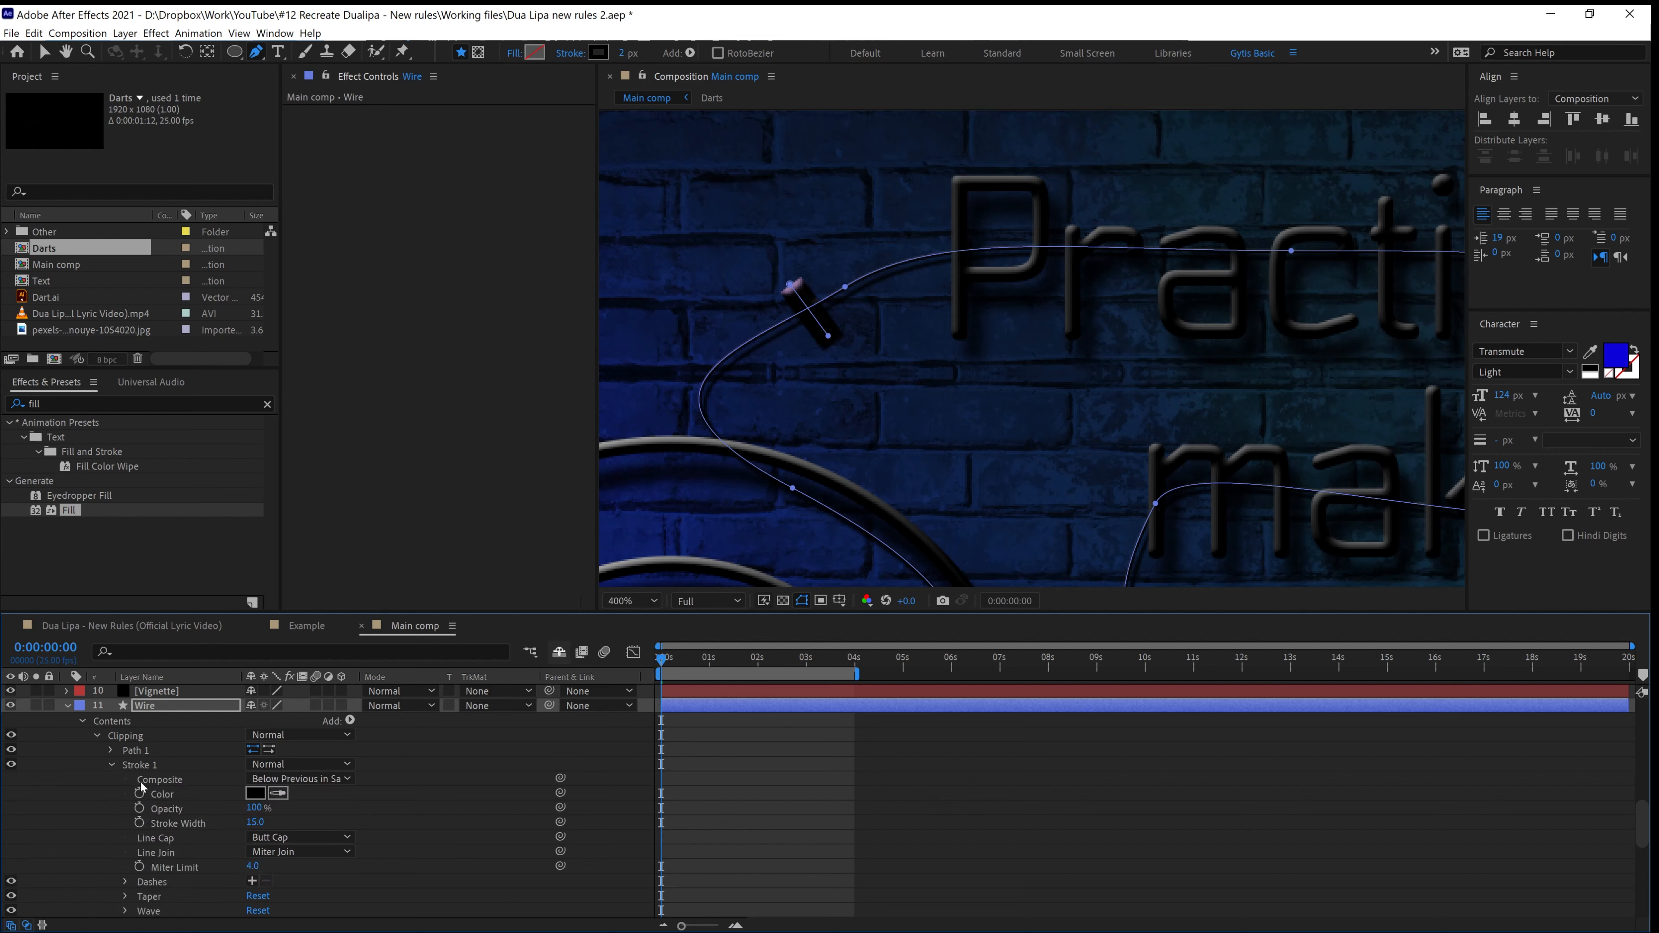
{"action": "left_click", "coordinate": [287, 852]}
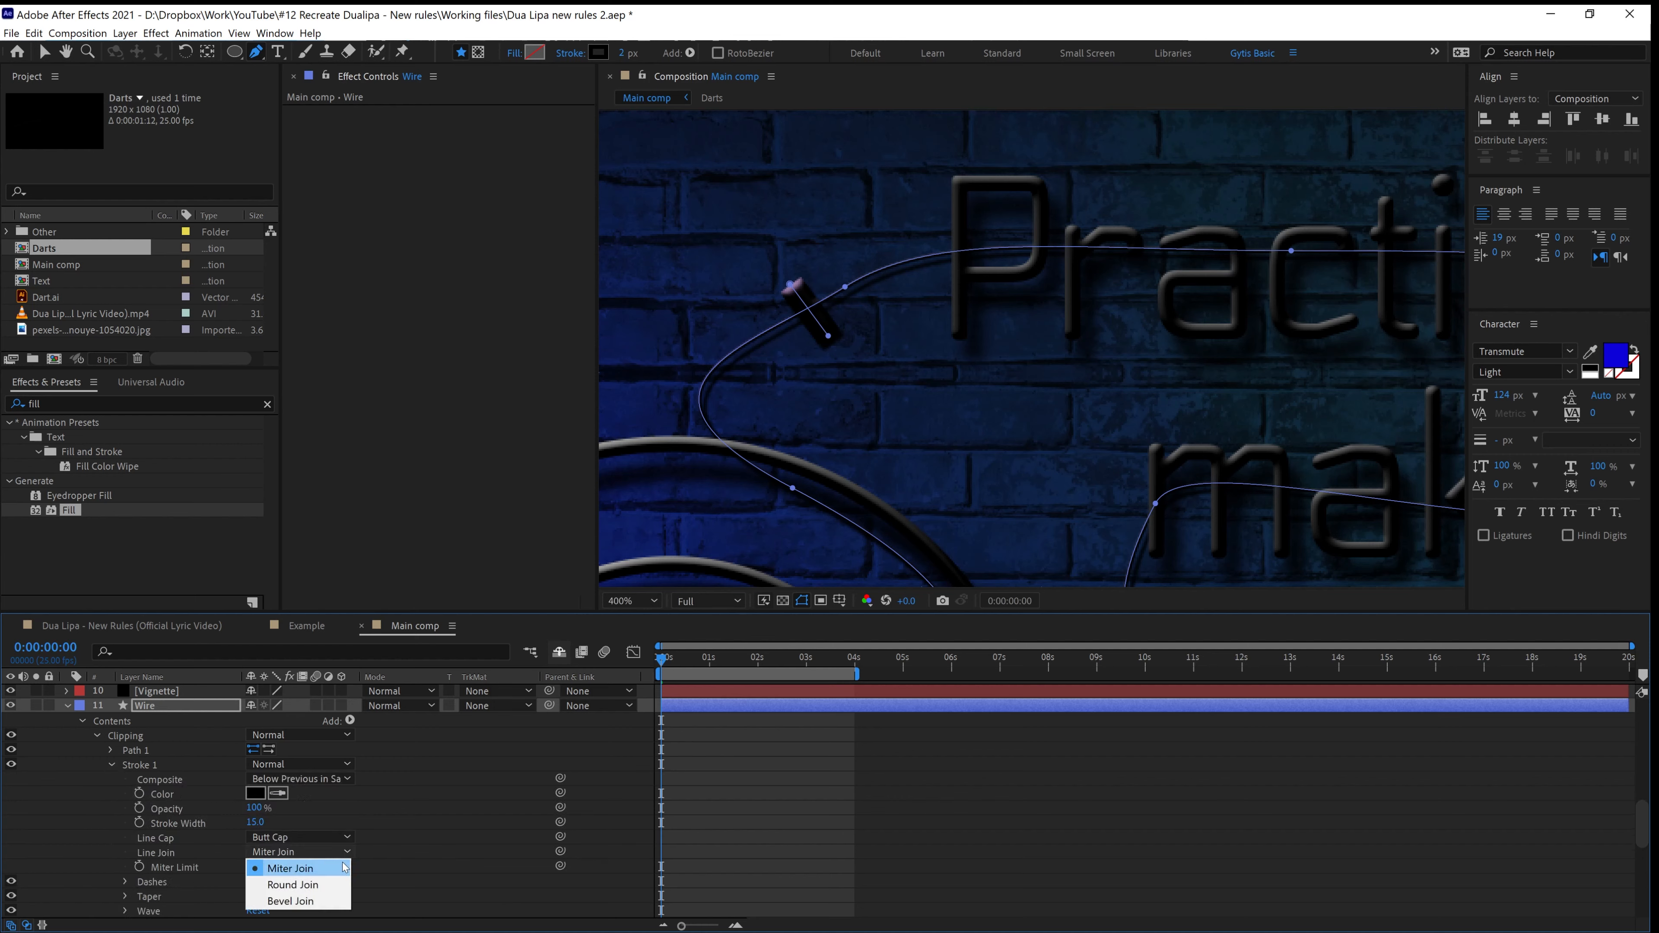
{"action": "left_click", "coordinate": [312, 887]}
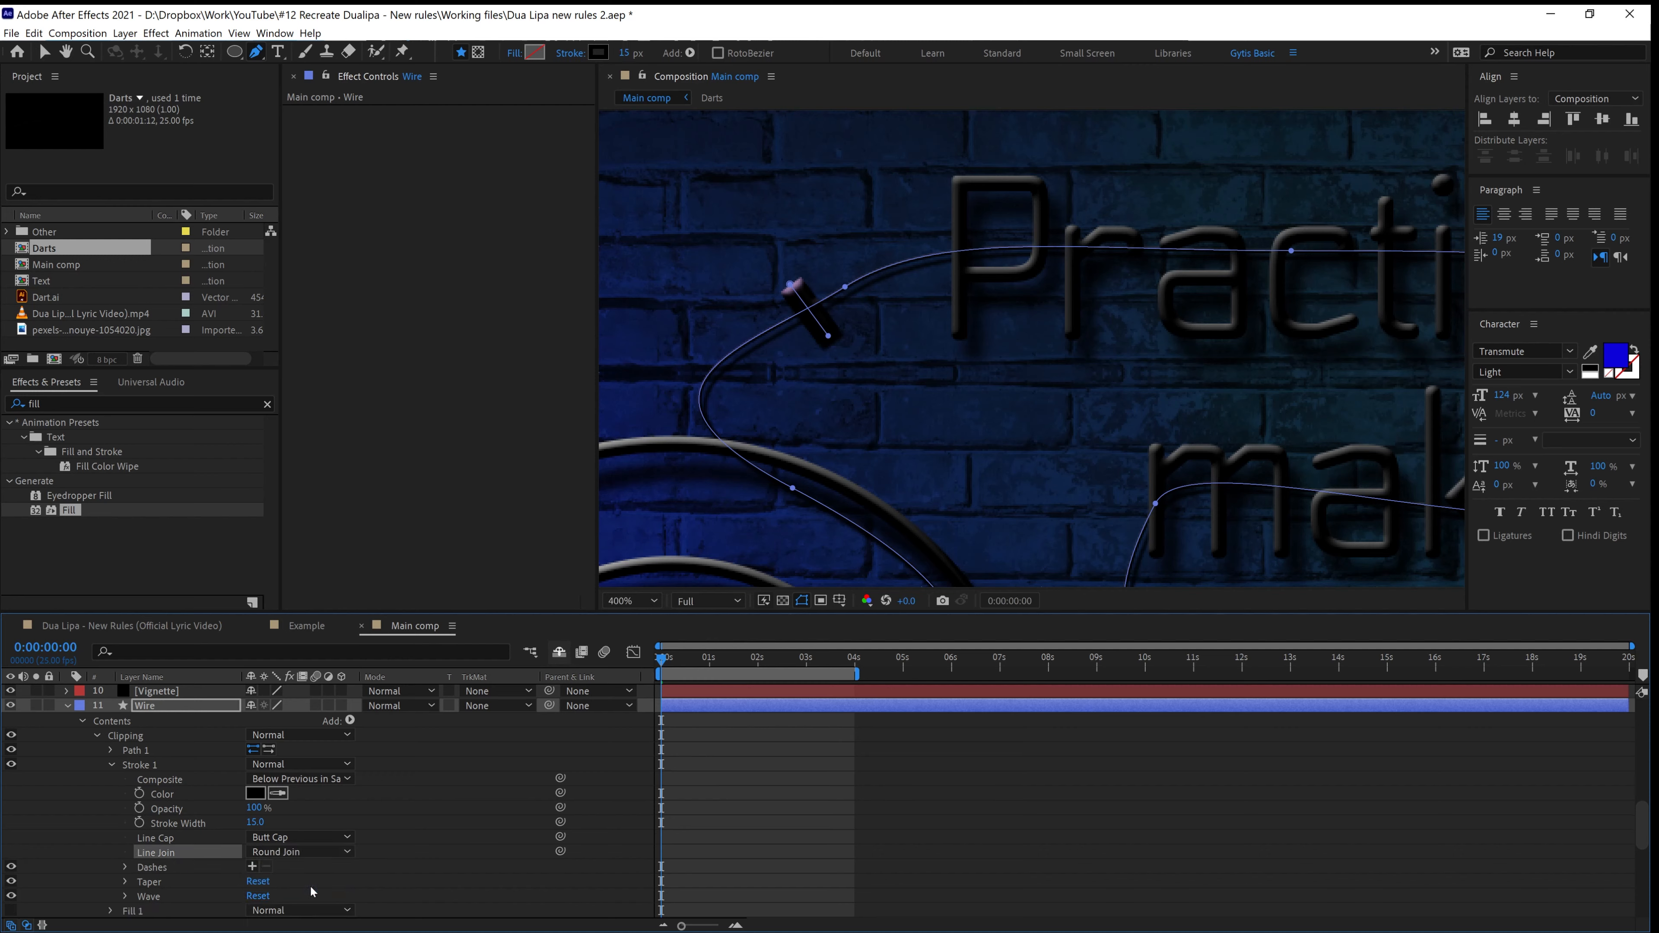
{"action": "left_click", "coordinate": [301, 853]}
{"action": "left_click", "coordinate": [301, 871]}
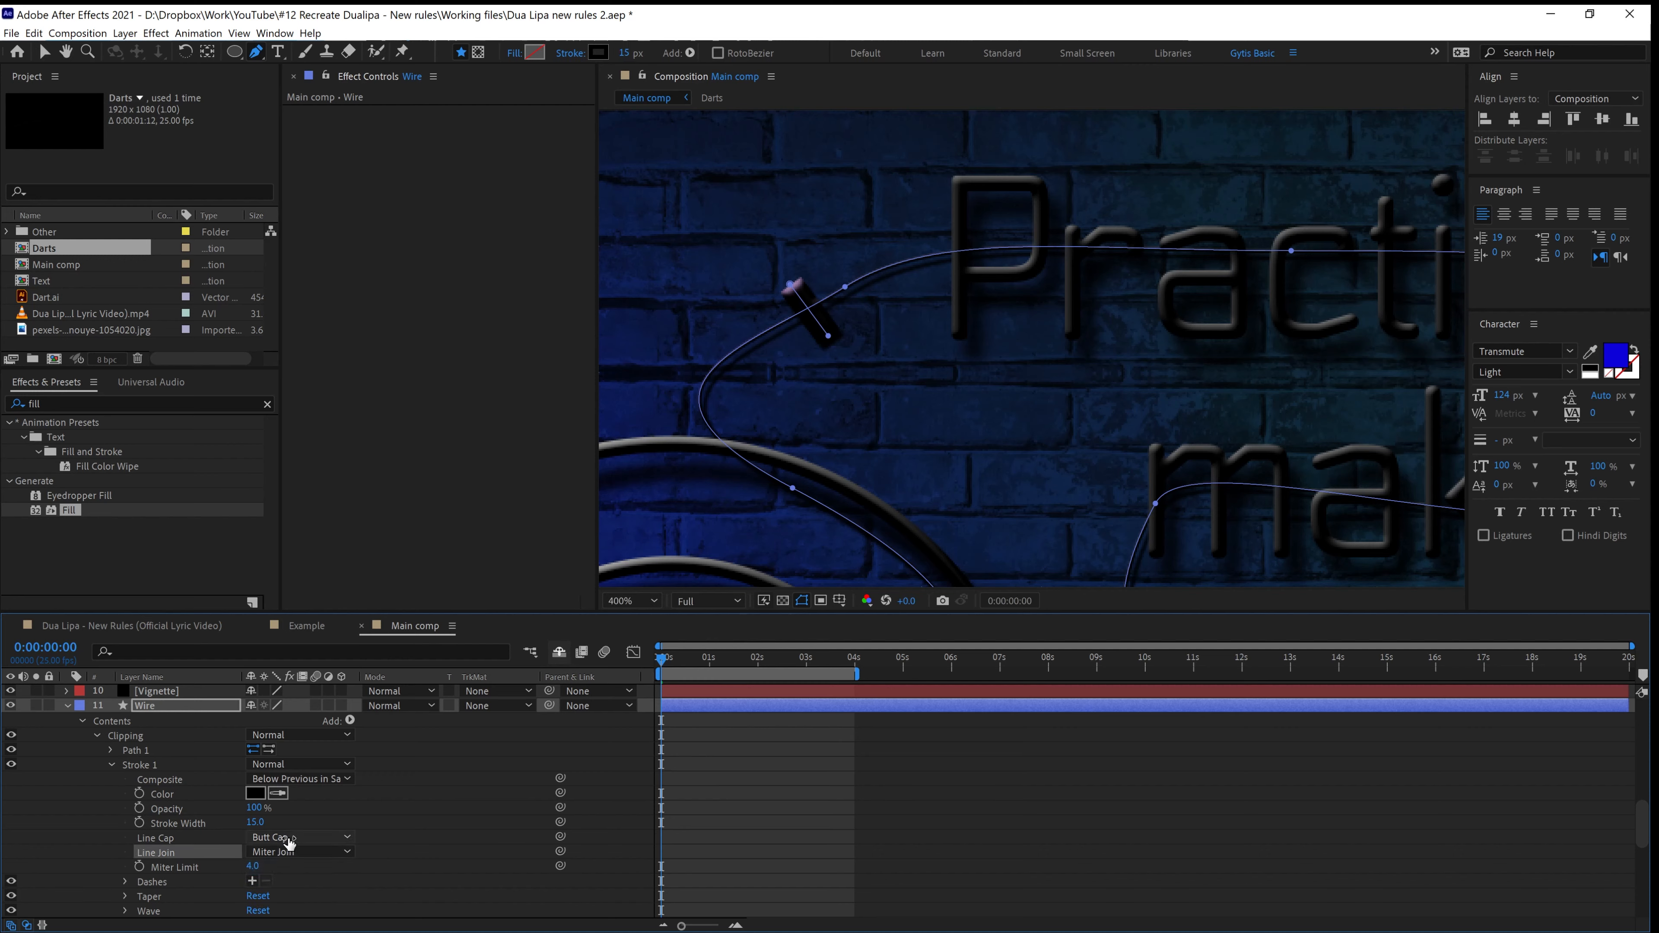
Set the Clipping stroke's line cap to Round Cap and deselect the Wire layer
{"action": "left_click", "coordinate": [287, 838]}
{"action": "left_click", "coordinate": [297, 871]}
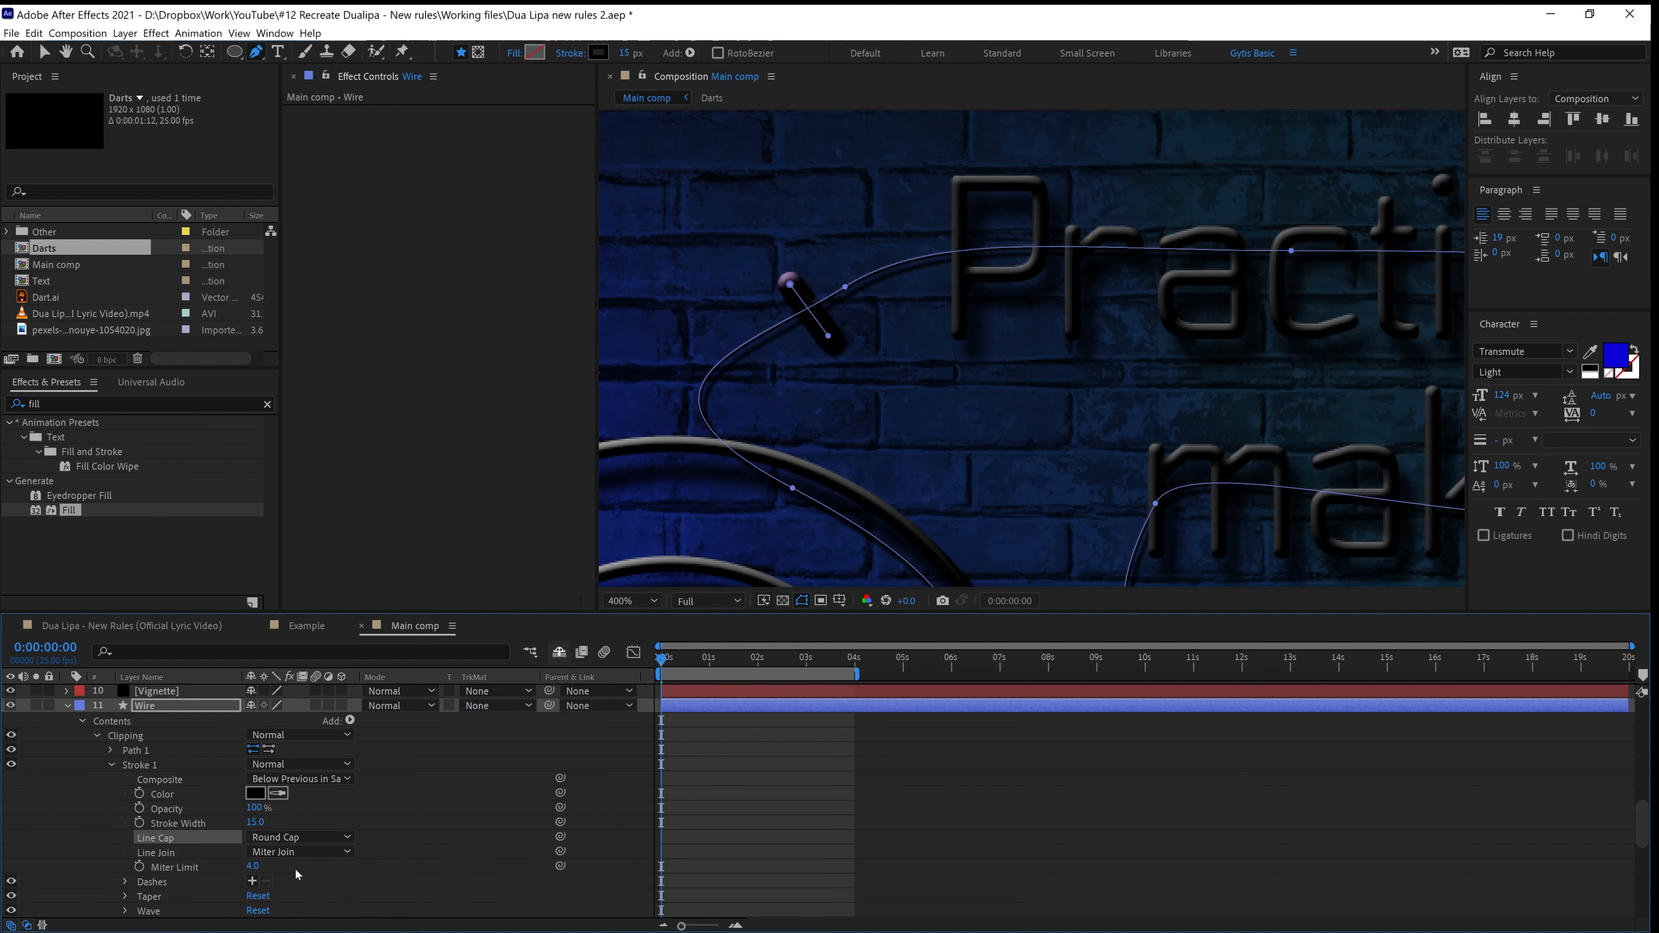
{"action": "left_click", "coordinate": [818, 810]}
{"action": "key", "text": "comma"}
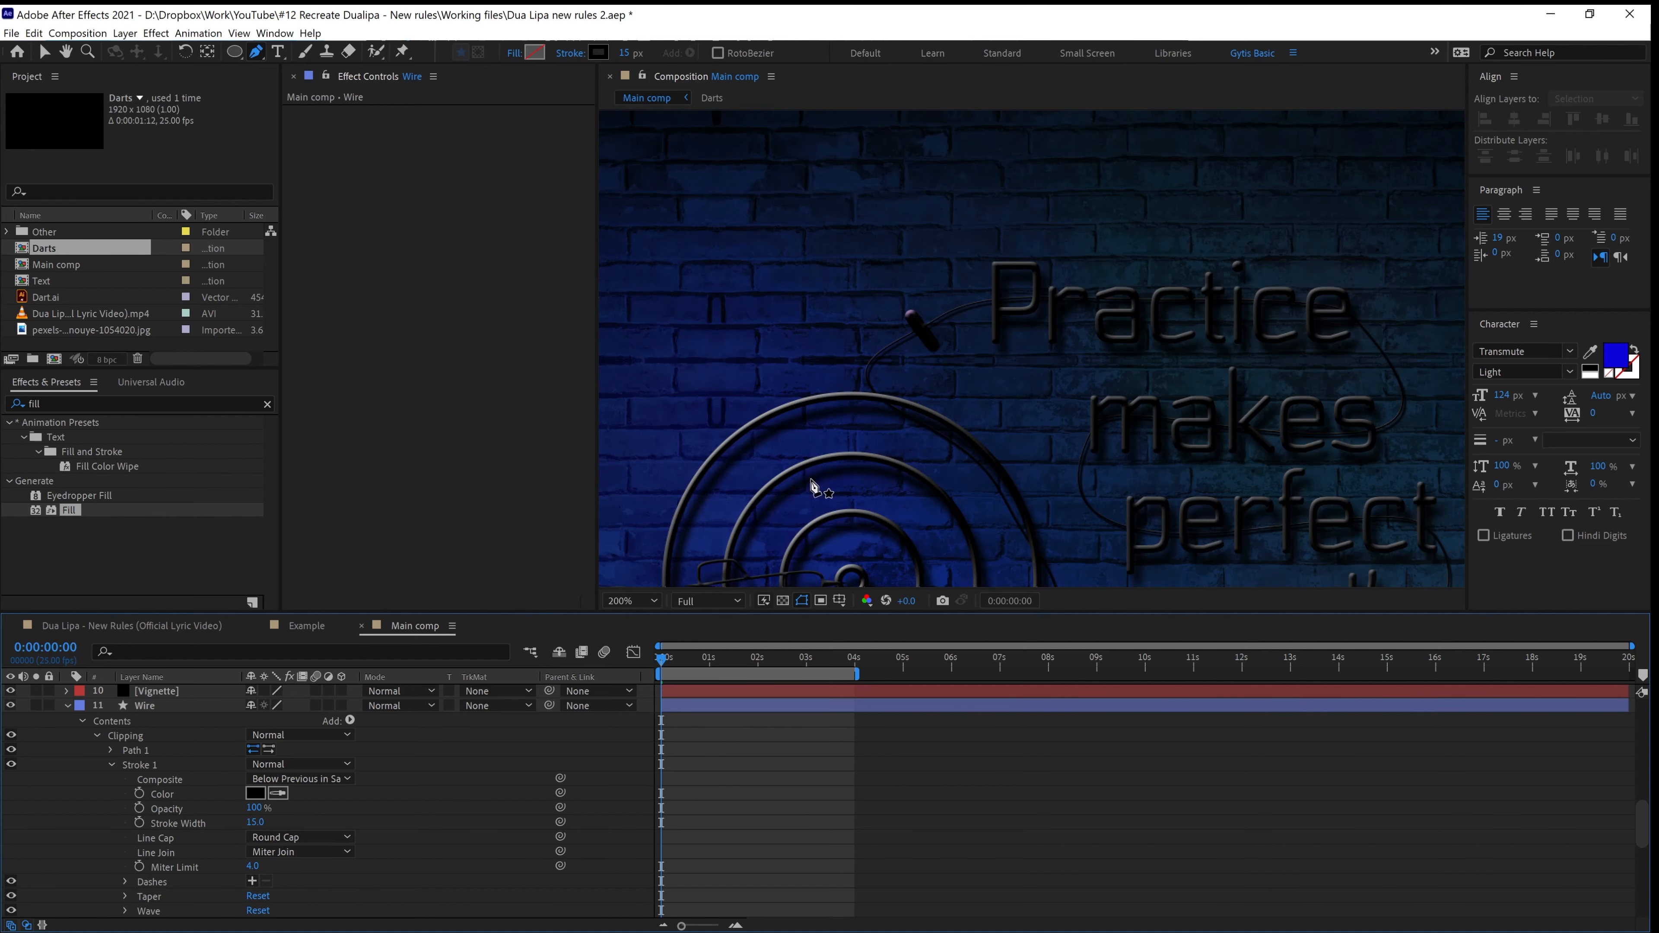
Shorten the diagonal clip line before "Practice" by moving its lower end point closer to the wire
{"action": "scroll", "coordinate": [811, 487], "scroll_direction": "down", "scroll_amount": 2}
{"action": "scroll", "coordinate": [843, 475], "scroll_direction": "up", "scroll_amount": 4}
{"action": "left_click", "coordinate": [139, 706]}
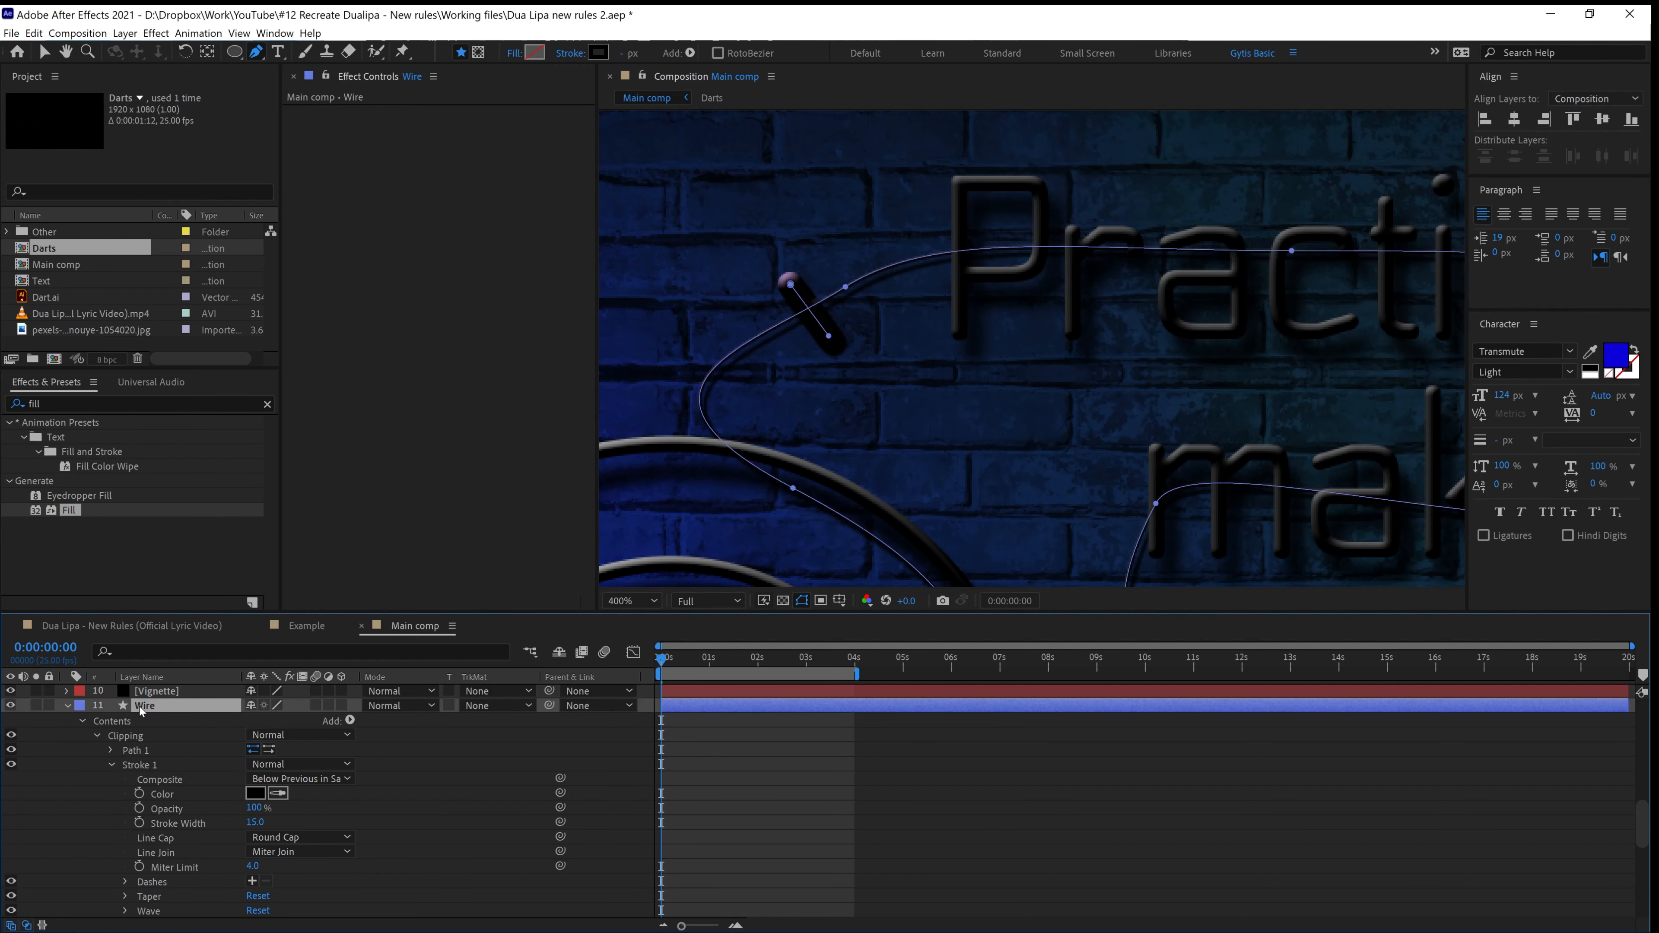
{"action": "left_click", "coordinate": [827, 335]}
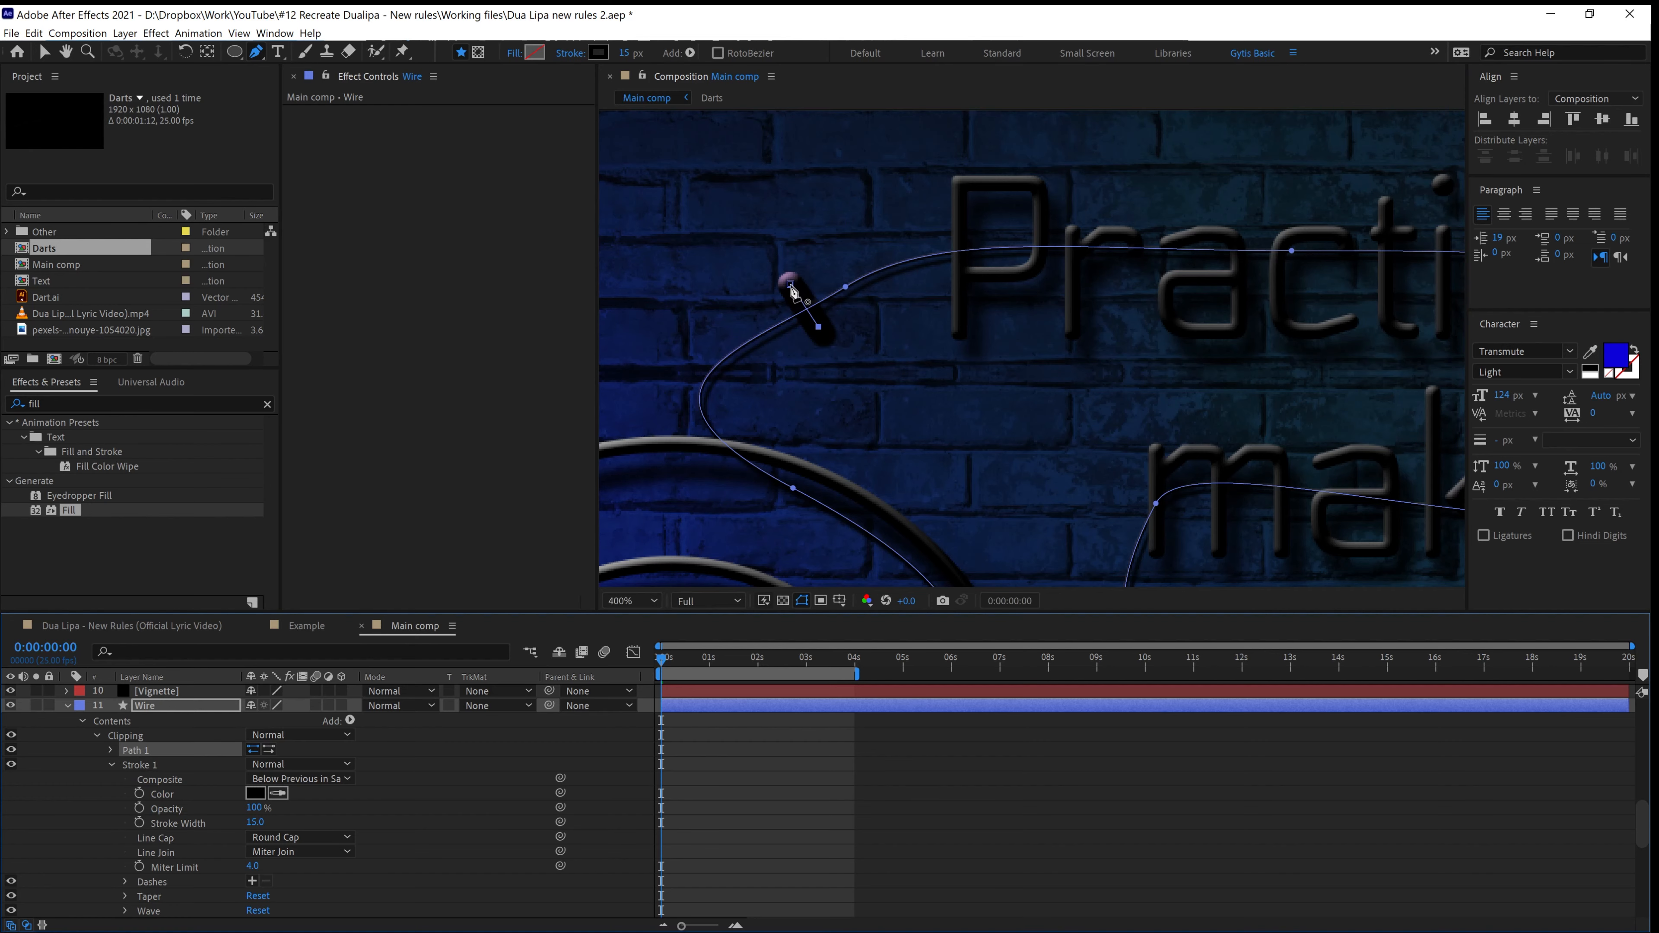
{"action": "key", "text": "v"}
{"action": "left_click", "coordinate": [795, 288]}
{"action": "key", "text": "comma"}
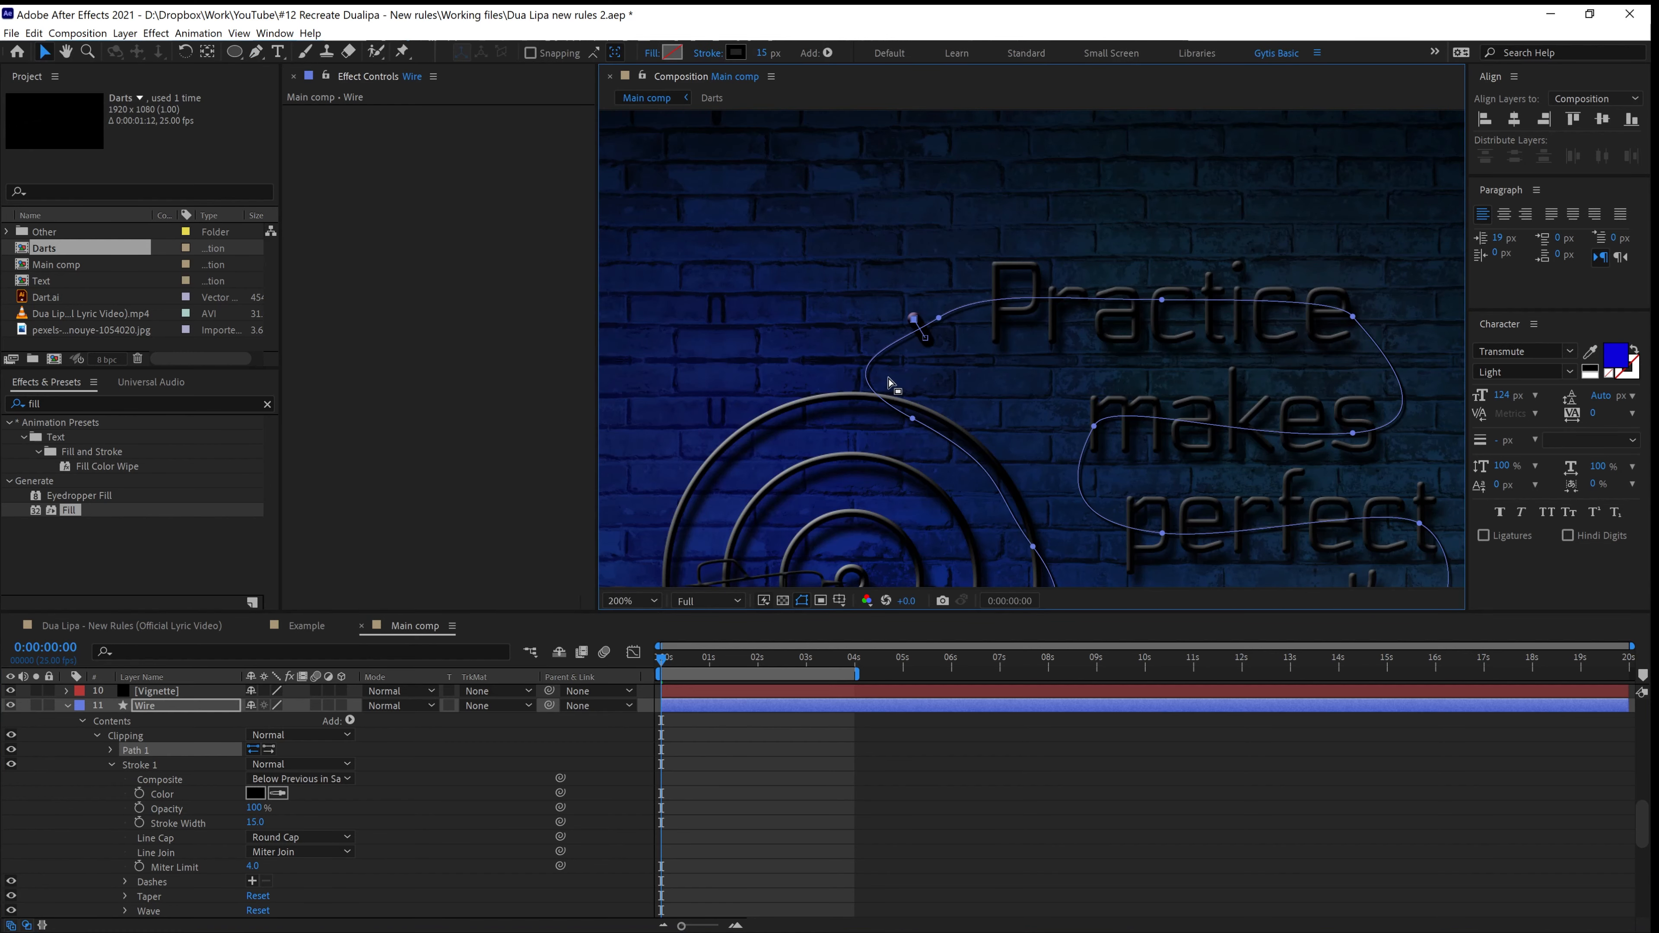
Duplicate the clip path inside Clipping and place the copy on the wire bend after the word "Practice"
{"action": "key", "text": "ctrl+d"}
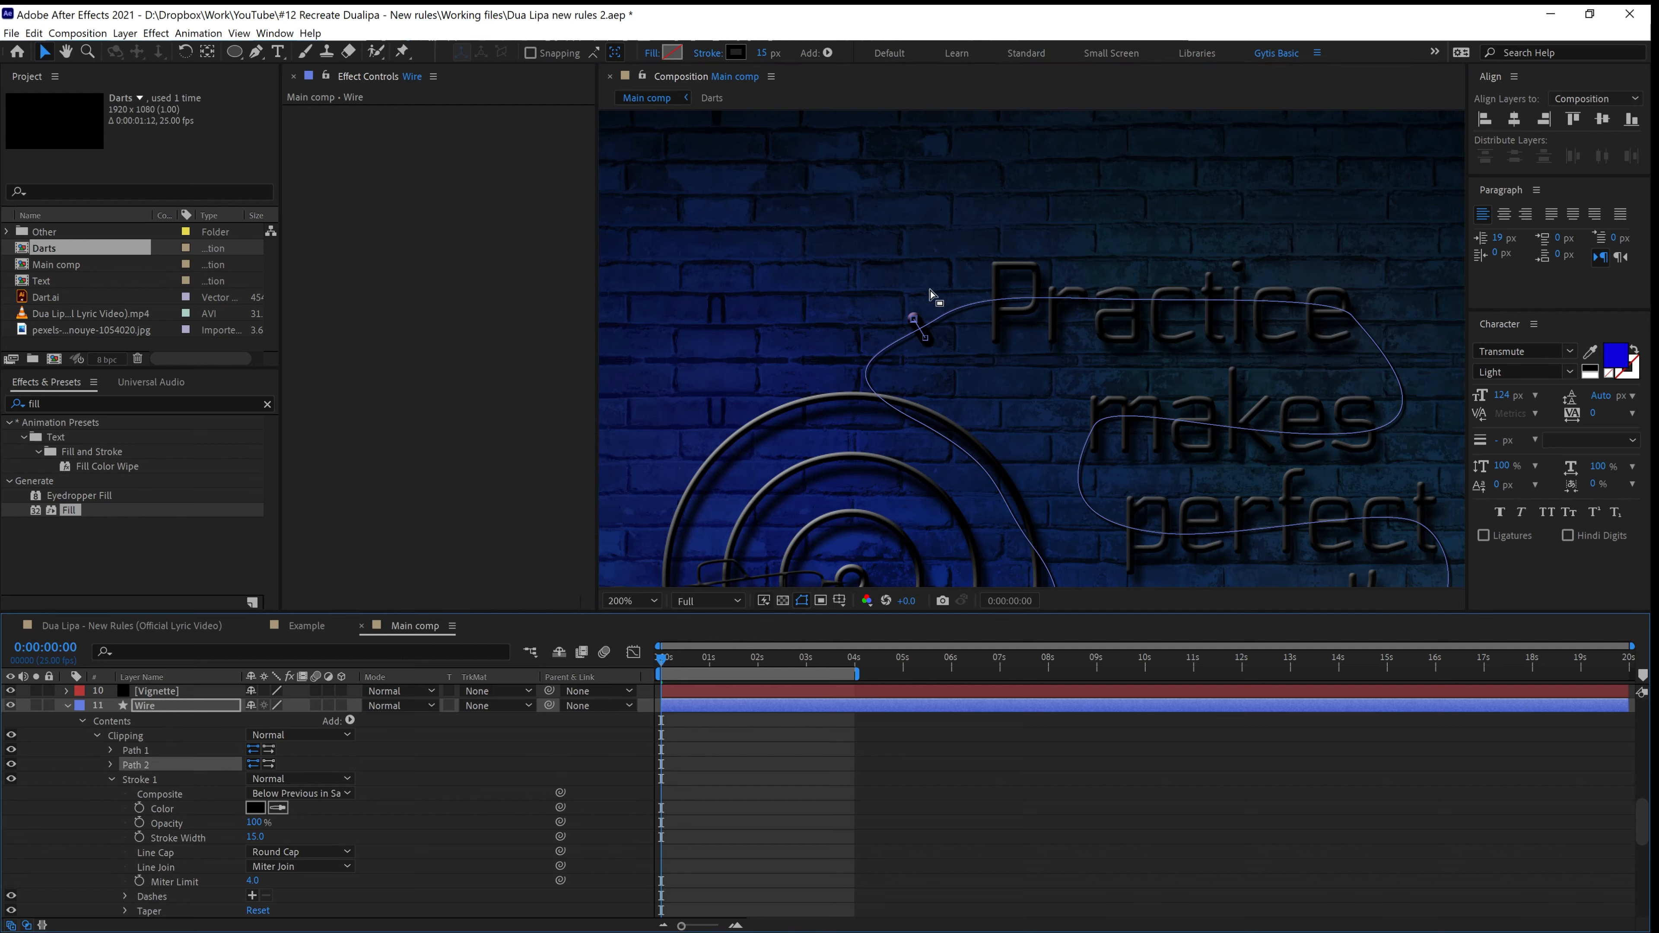
{"action": "left_click_drag", "start_coordinate": [914, 320], "coordinate": [952, 314]}
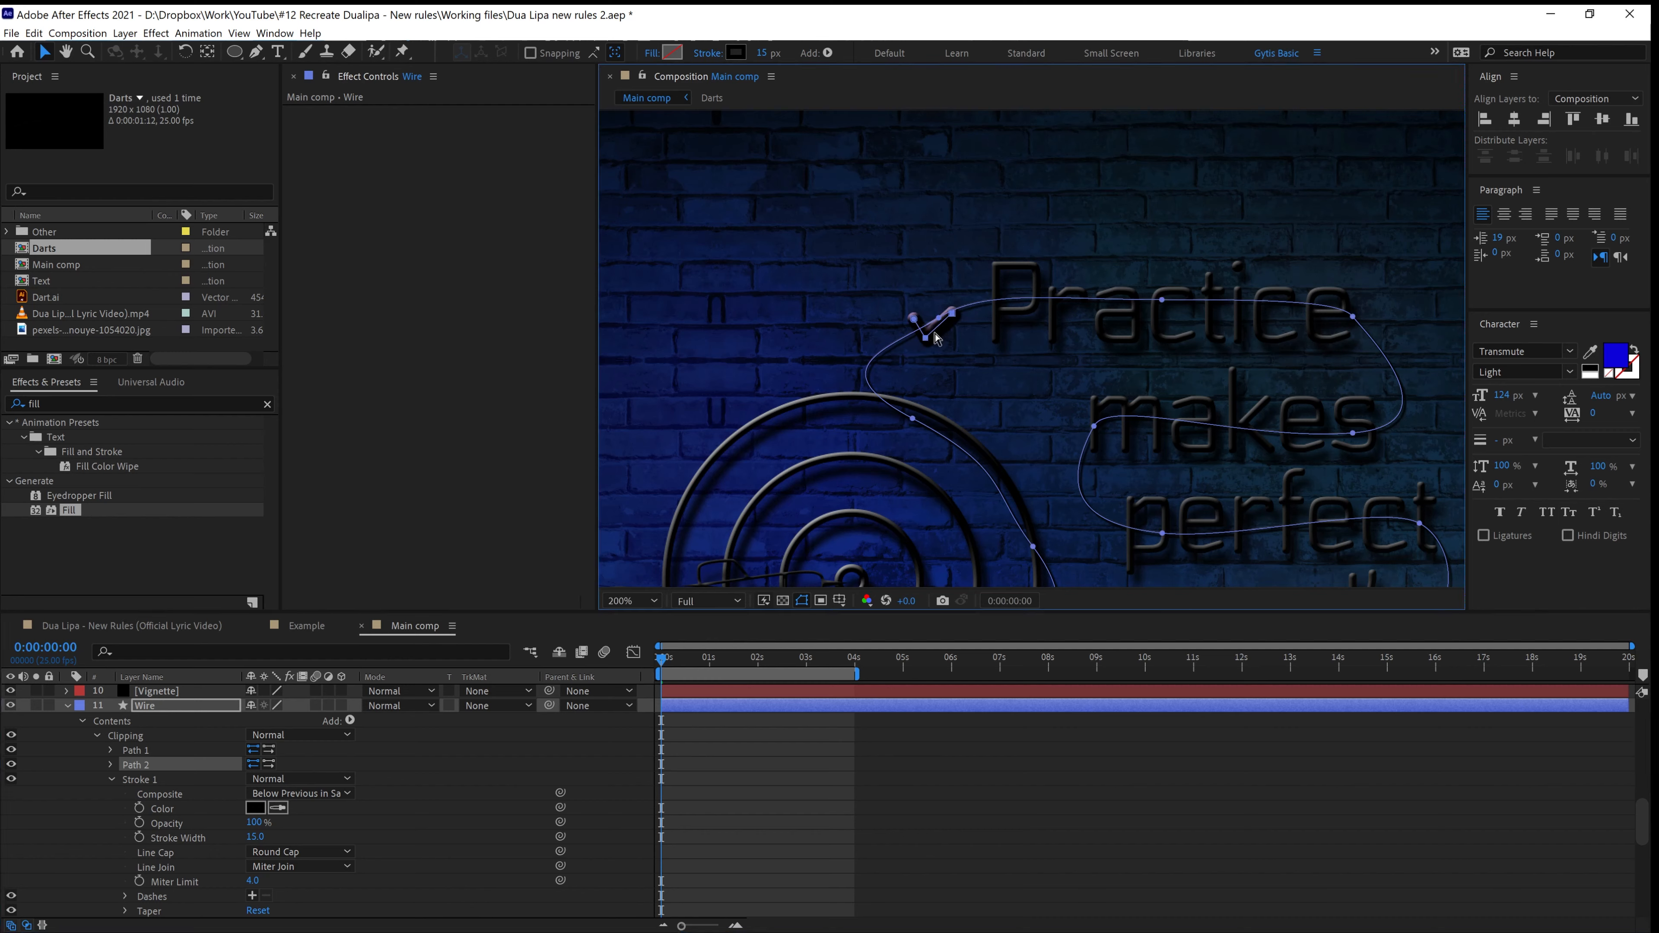
{"action": "key", "text": "ctrl+z"}
{"action": "left_click", "coordinate": [1377, 347]}
{"action": "left_click_drag", "start_coordinate": [1381, 352], "coordinate": [1381, 349]}
Reselect Path 2 in the Clipping shape and reposition its end points so the second clip crosses the wire
{"action": "key", "text": "a"}
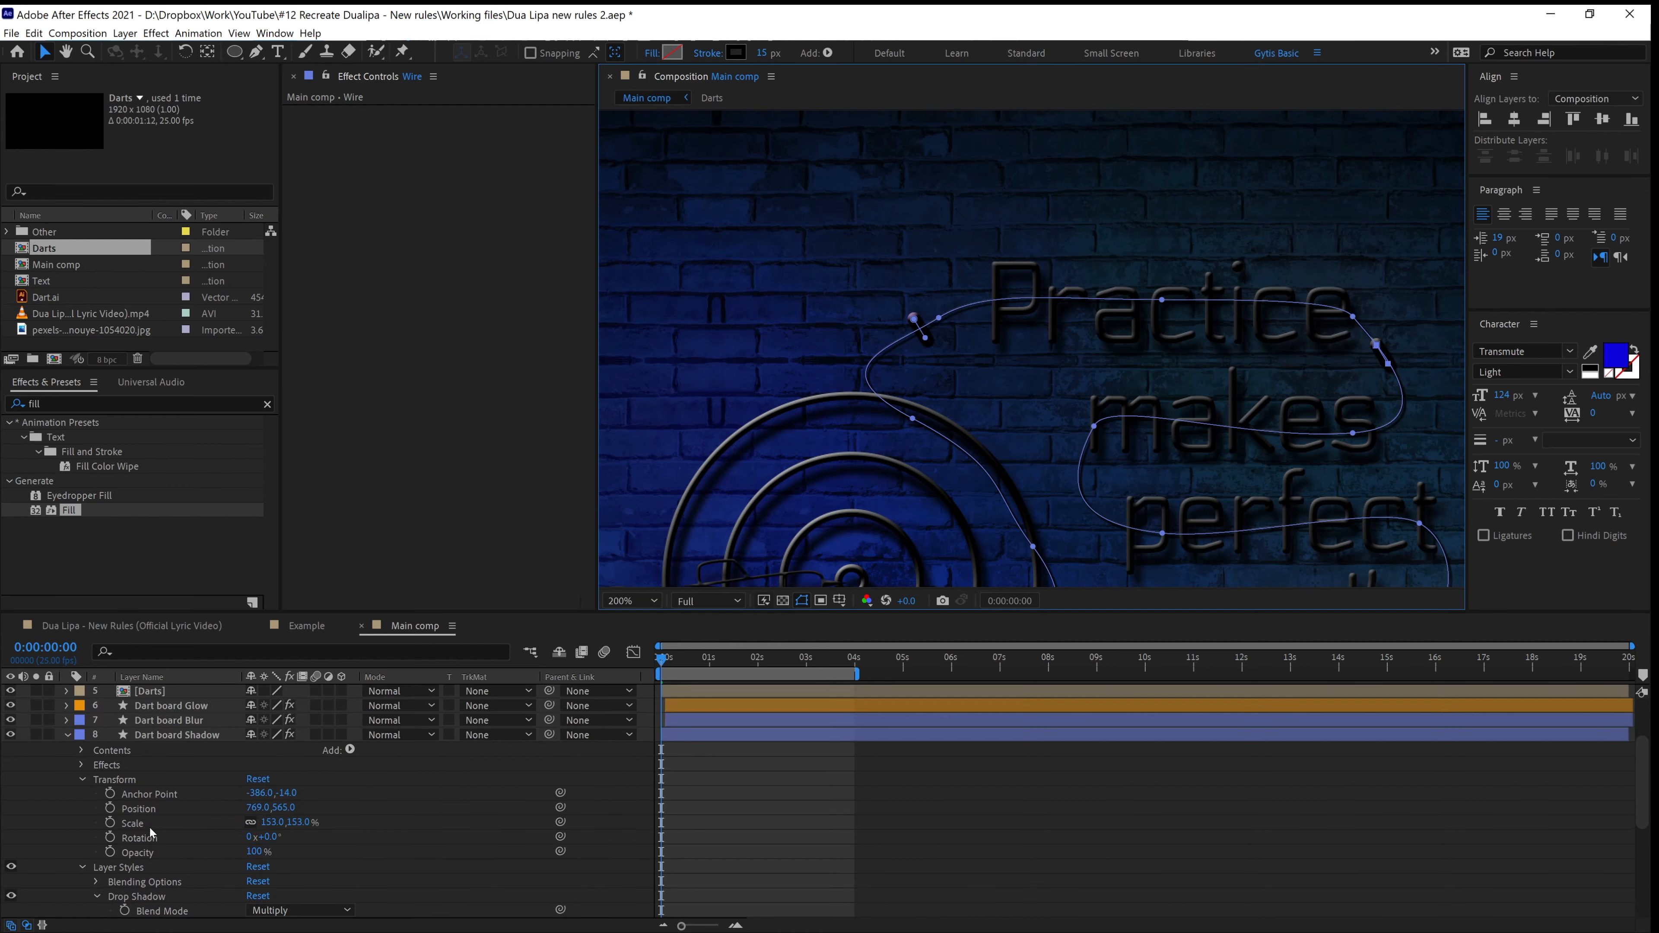
{"action": "left_click", "coordinate": [92, 889]}
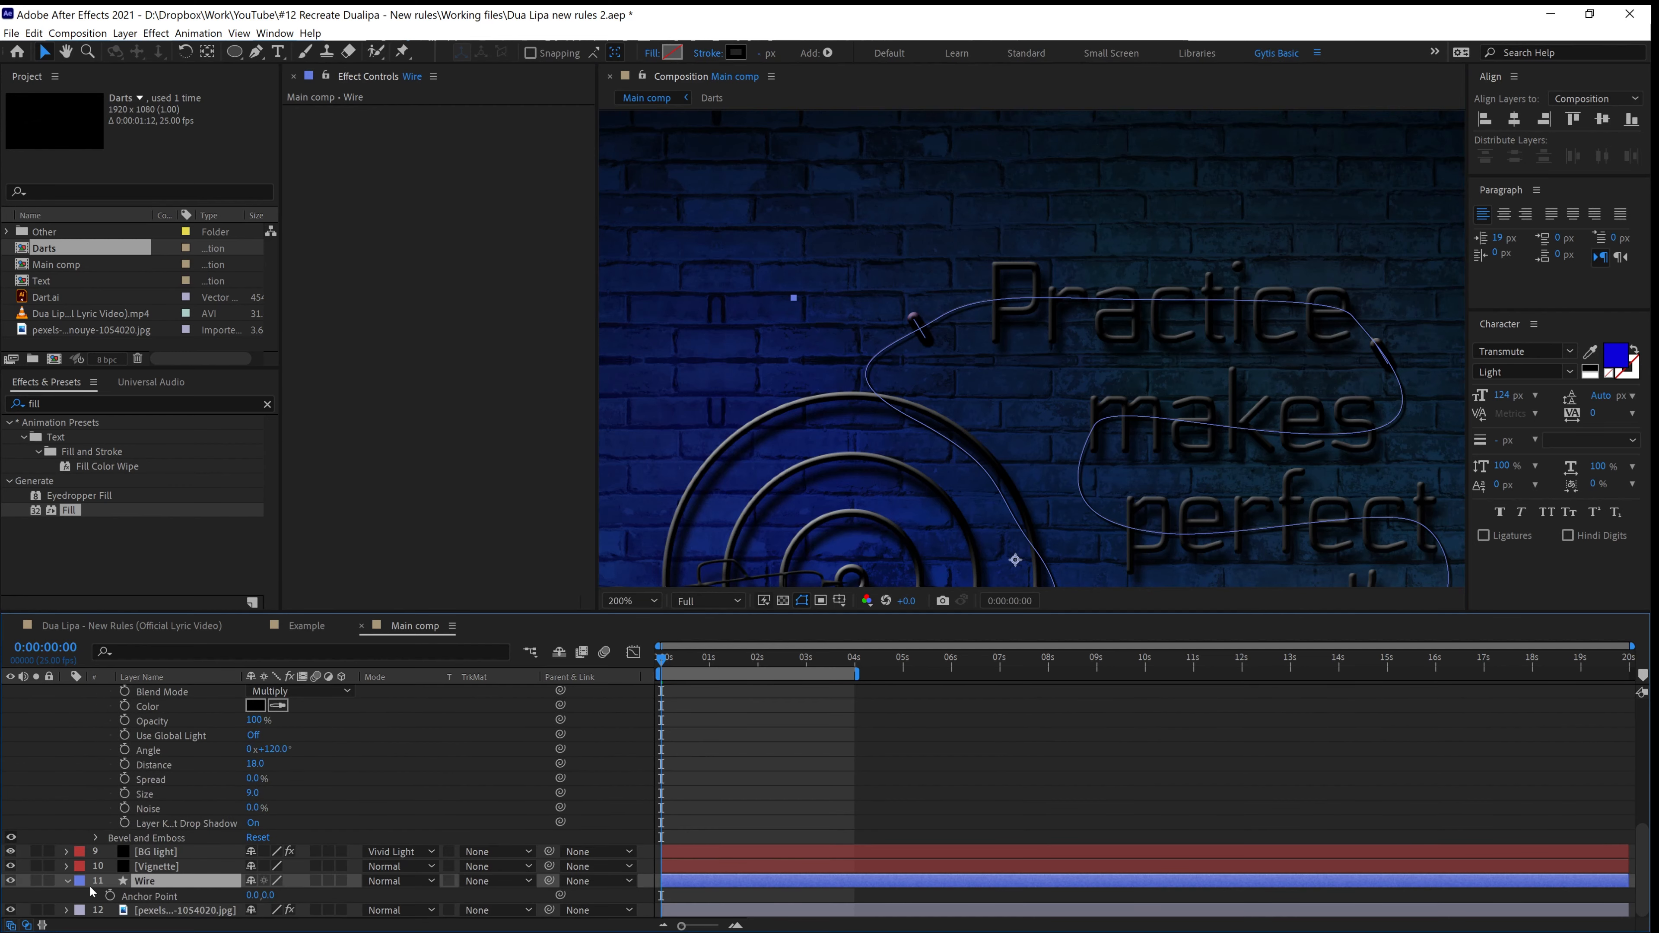
{"action": "left_click", "coordinate": [67, 881]}
{"action": "left_click", "coordinate": [67, 896]}
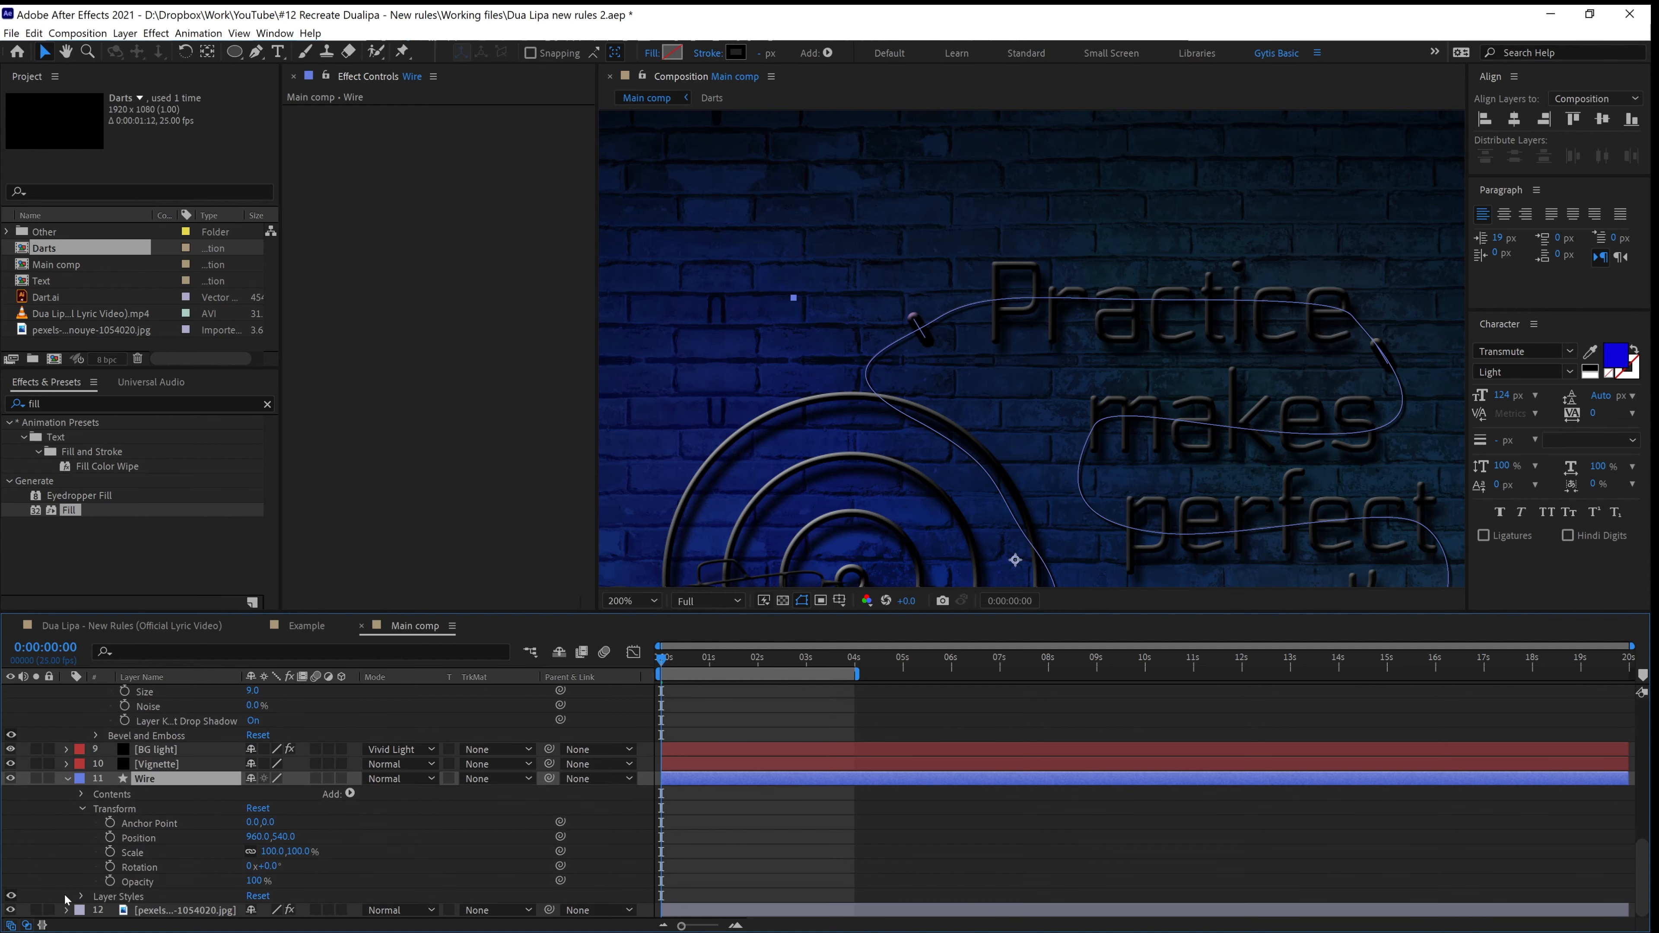
{"action": "left_click", "coordinate": [82, 794]}
{"action": "left_click", "coordinate": [96, 809]}
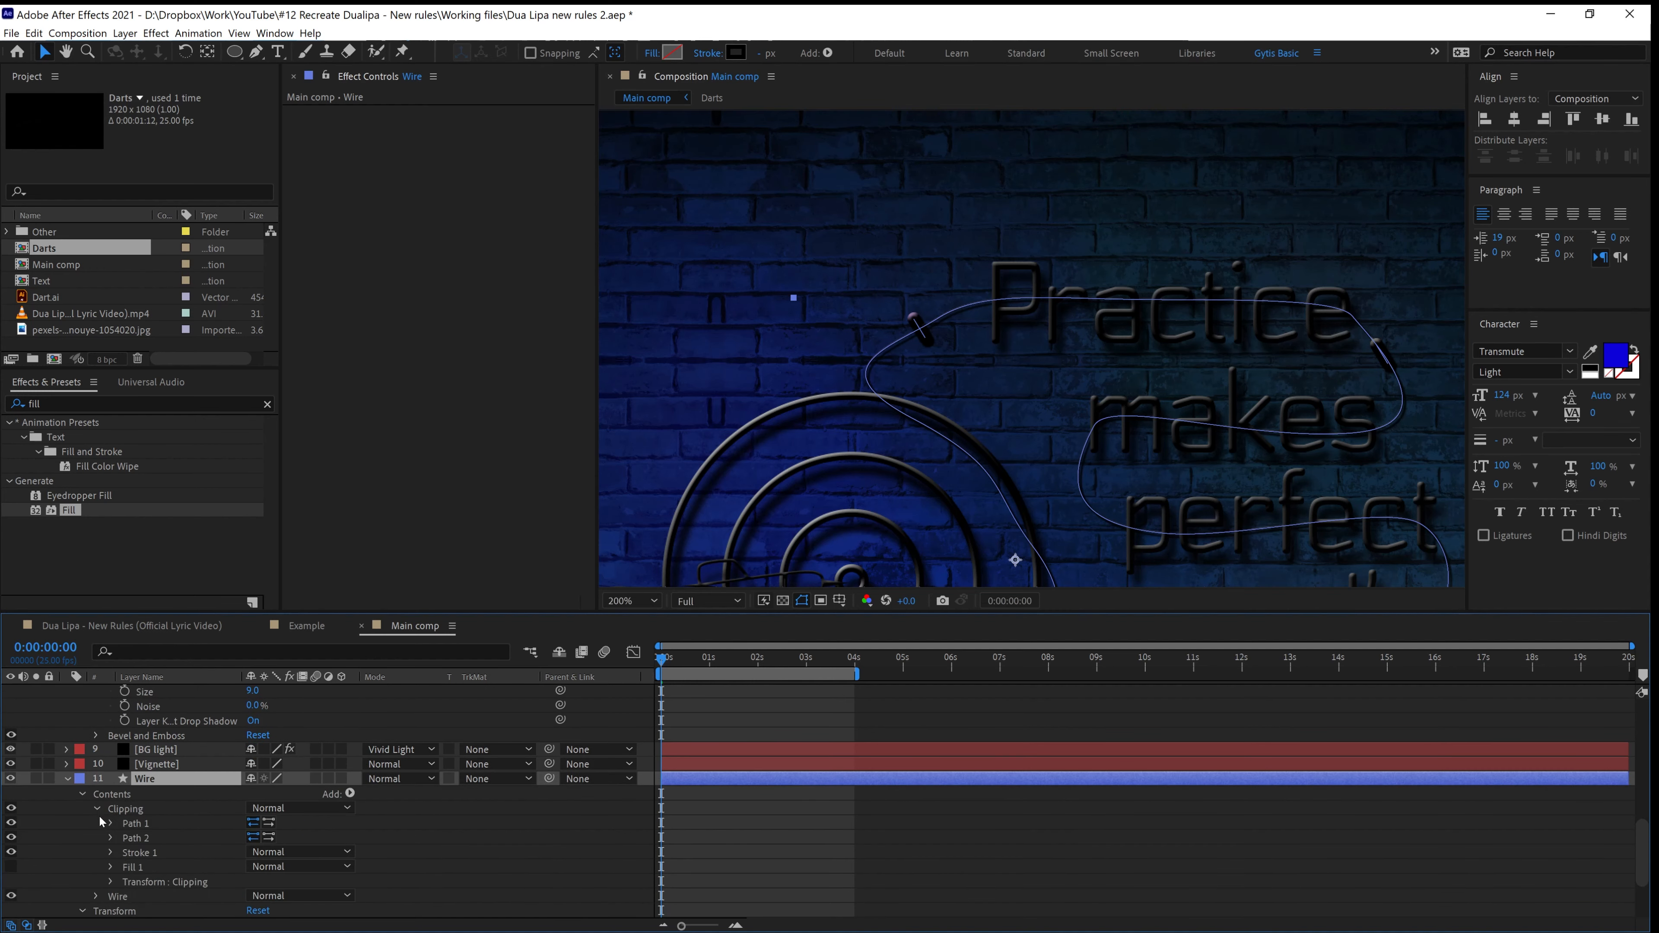
{"action": "left_click", "coordinate": [135, 825]}
{"action": "left_click", "coordinate": [144, 841]}
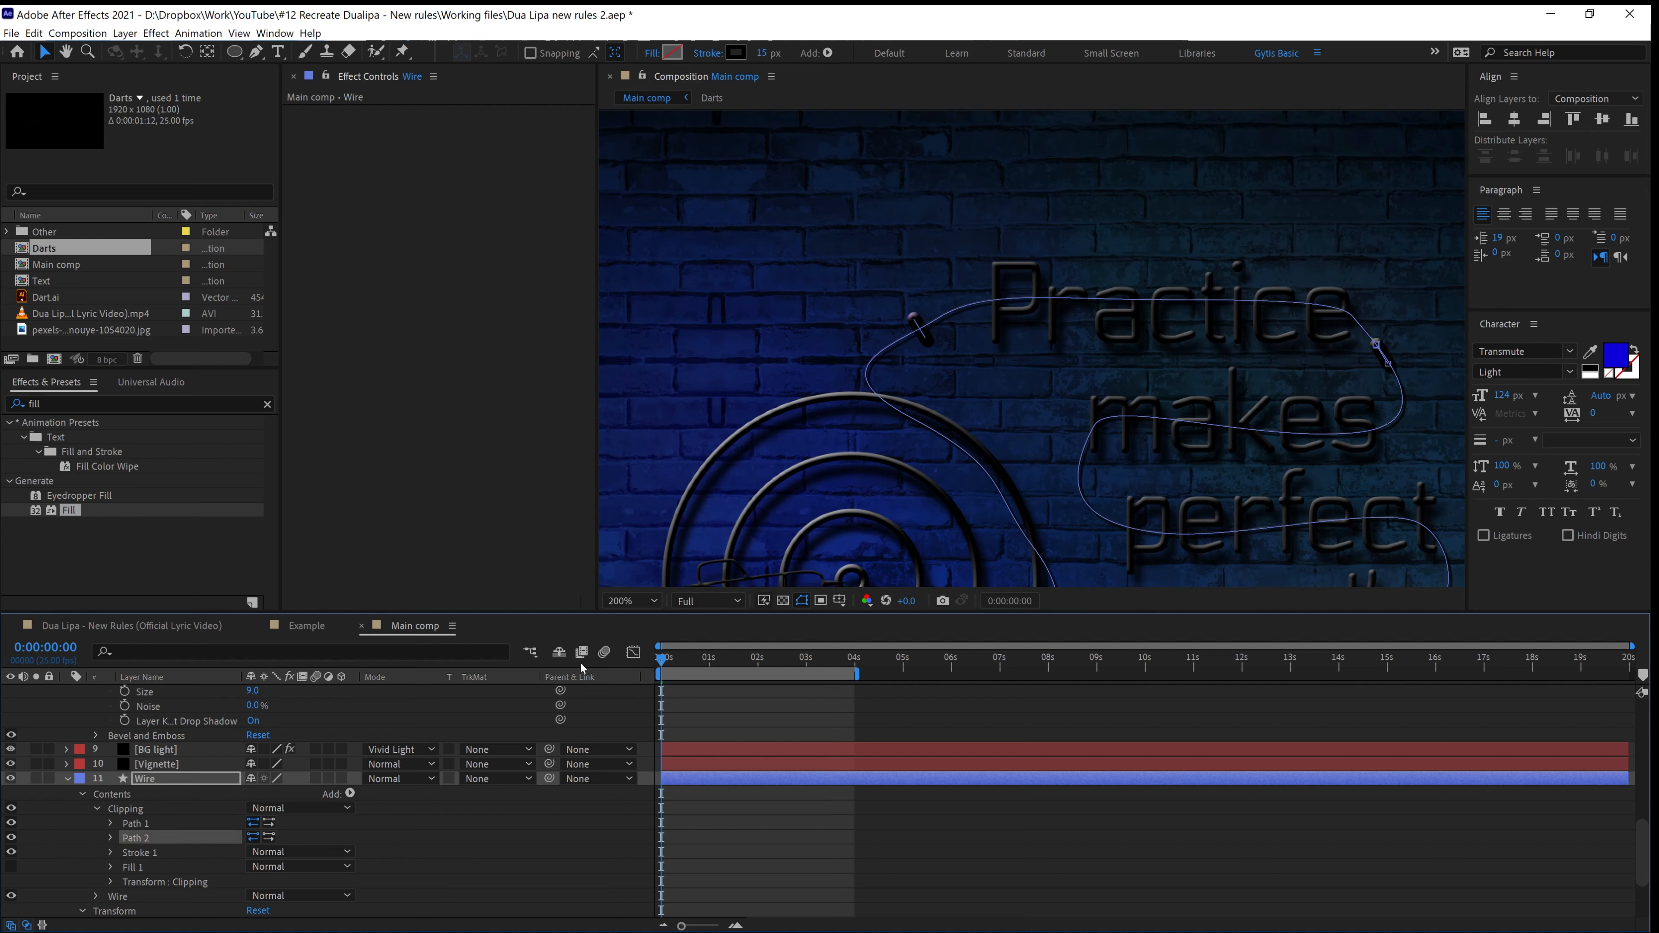
{"action": "left_click", "coordinate": [1376, 343]}
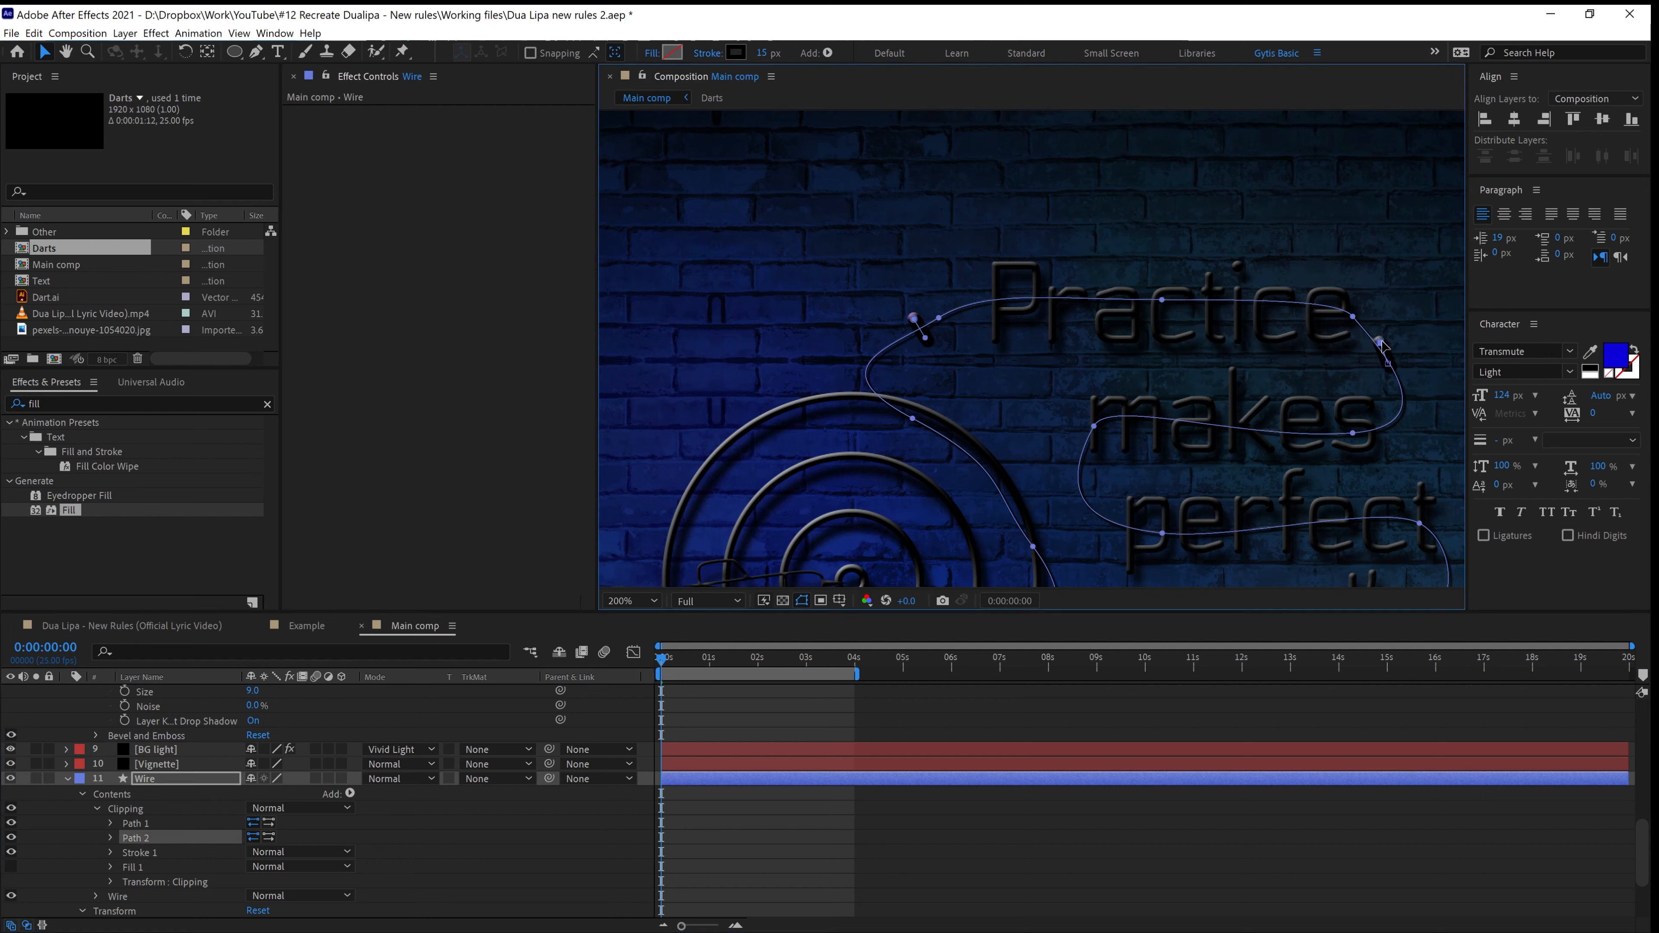
{"action": "left_click_drag", "start_coordinate": [1389, 364], "coordinate": [1378, 361]}
Duplicate Path 2 and place the new clip nearly horizontally across the wire bend between "makes" and "perfect"
{"action": "left_click_drag", "start_coordinate": [1285, 437], "coordinate": [1183, 343]}
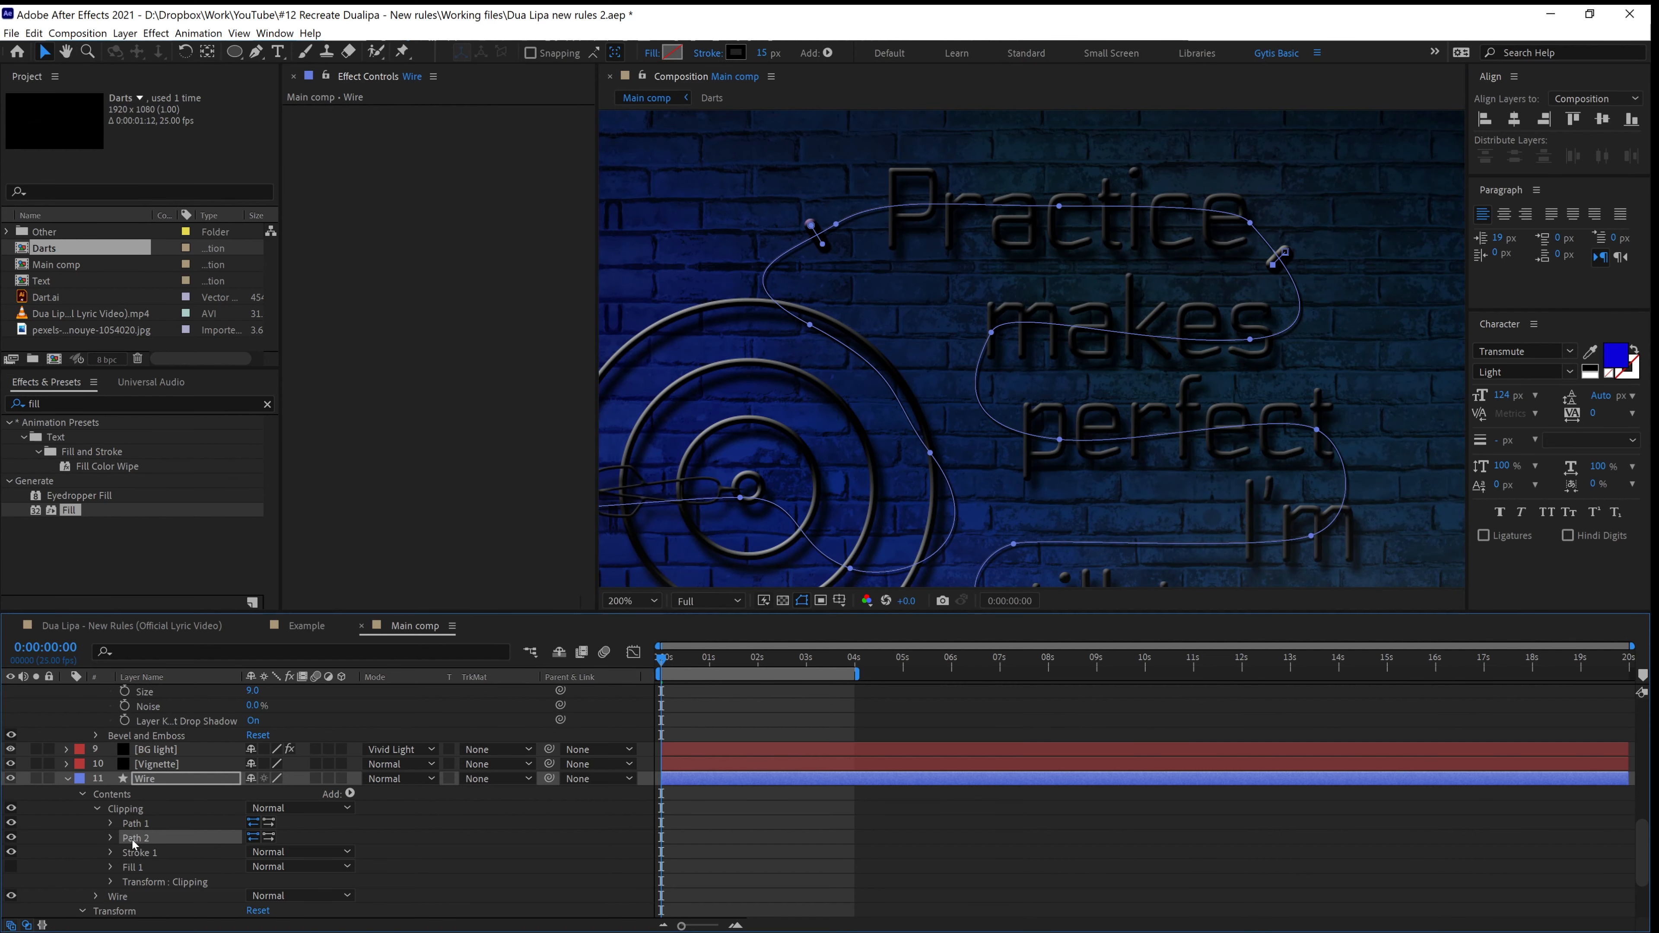
{"action": "key", "text": "ctrl+d"}
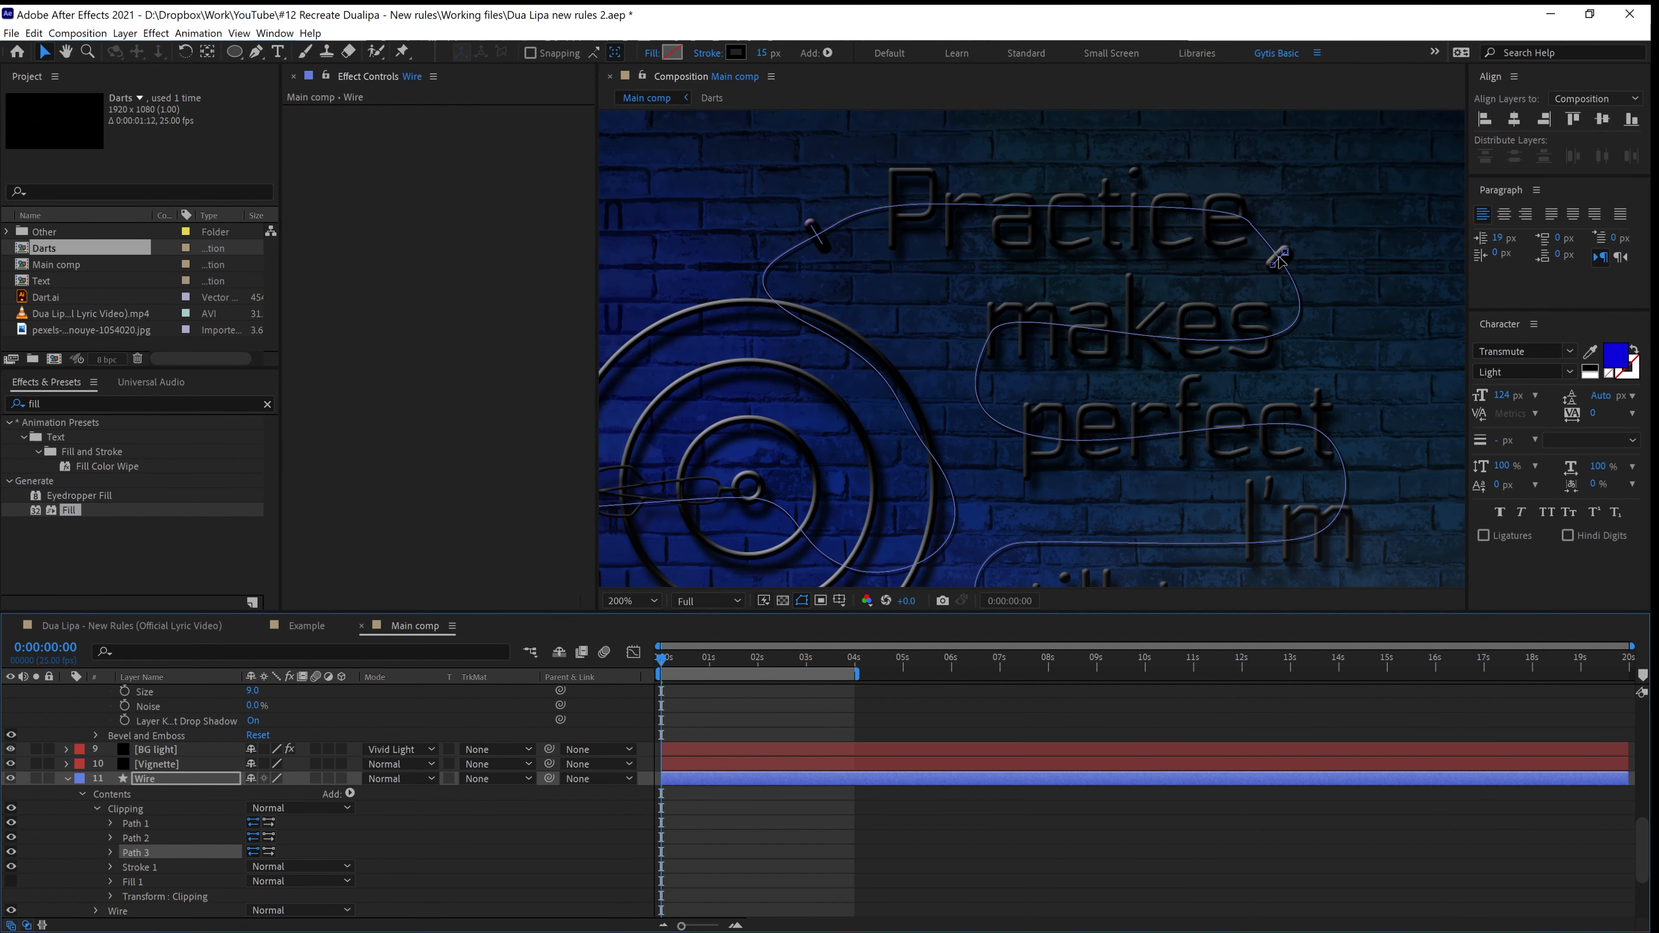
{"action": "left_click_drag", "start_coordinate": [1281, 260], "coordinate": [919, 418]}
{"action": "scroll", "coordinate": [983, 394], "scroll_direction": "up", "scroll_amount": 2}
{"action": "key", "text": "g"}
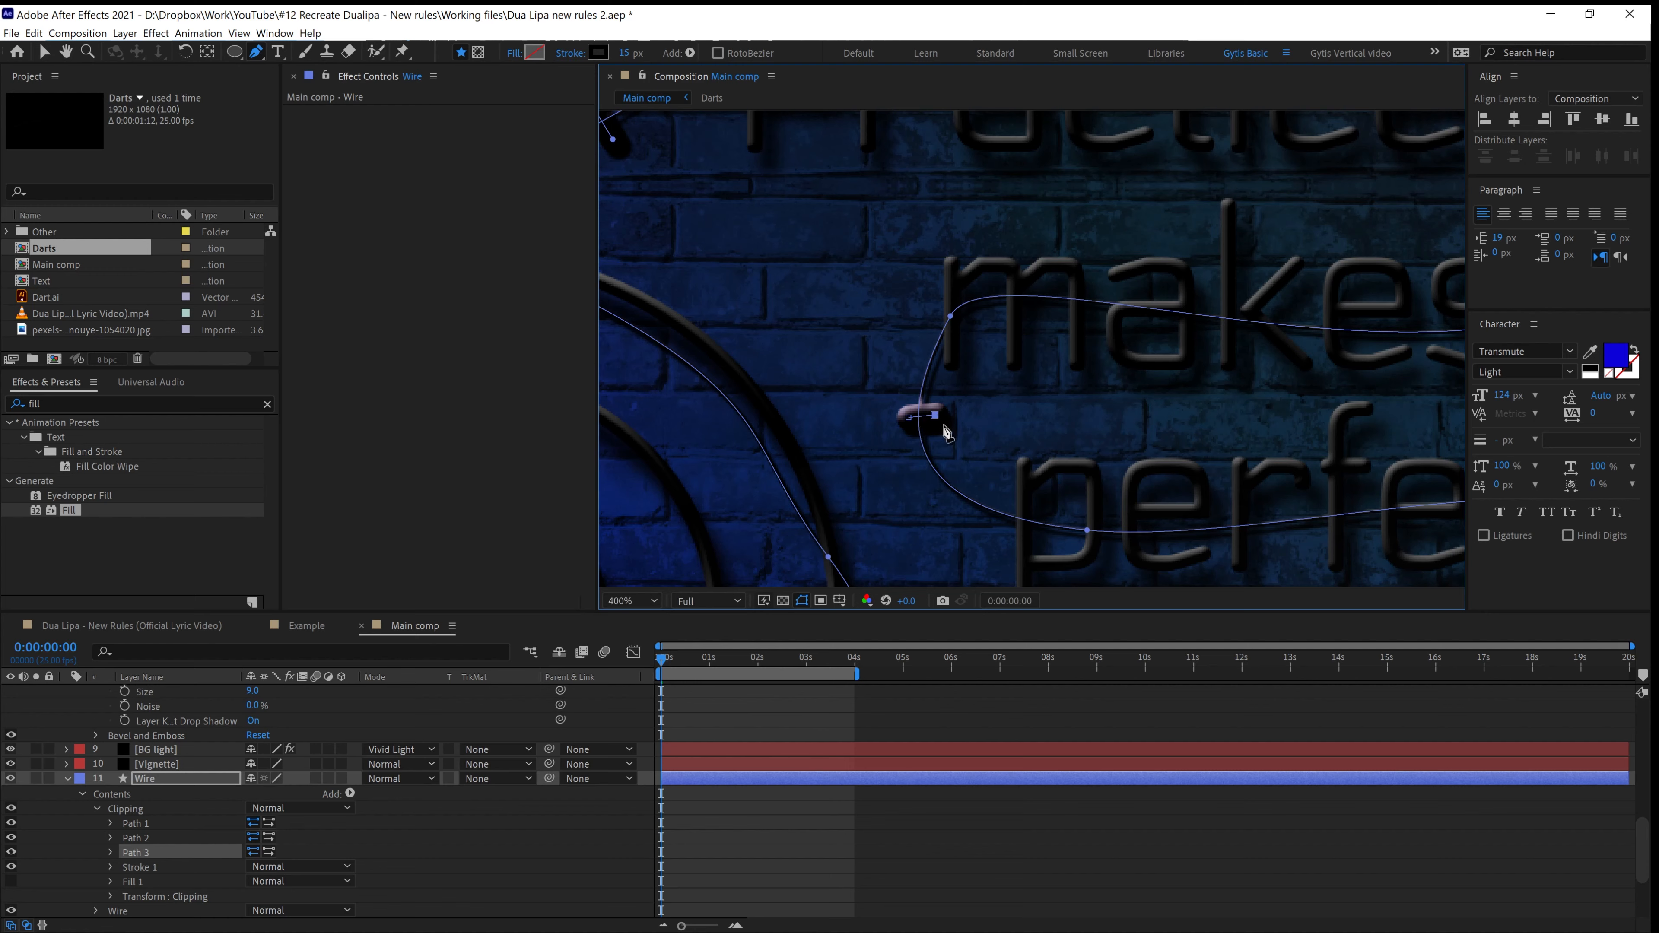
{"action": "key", "text": "v"}
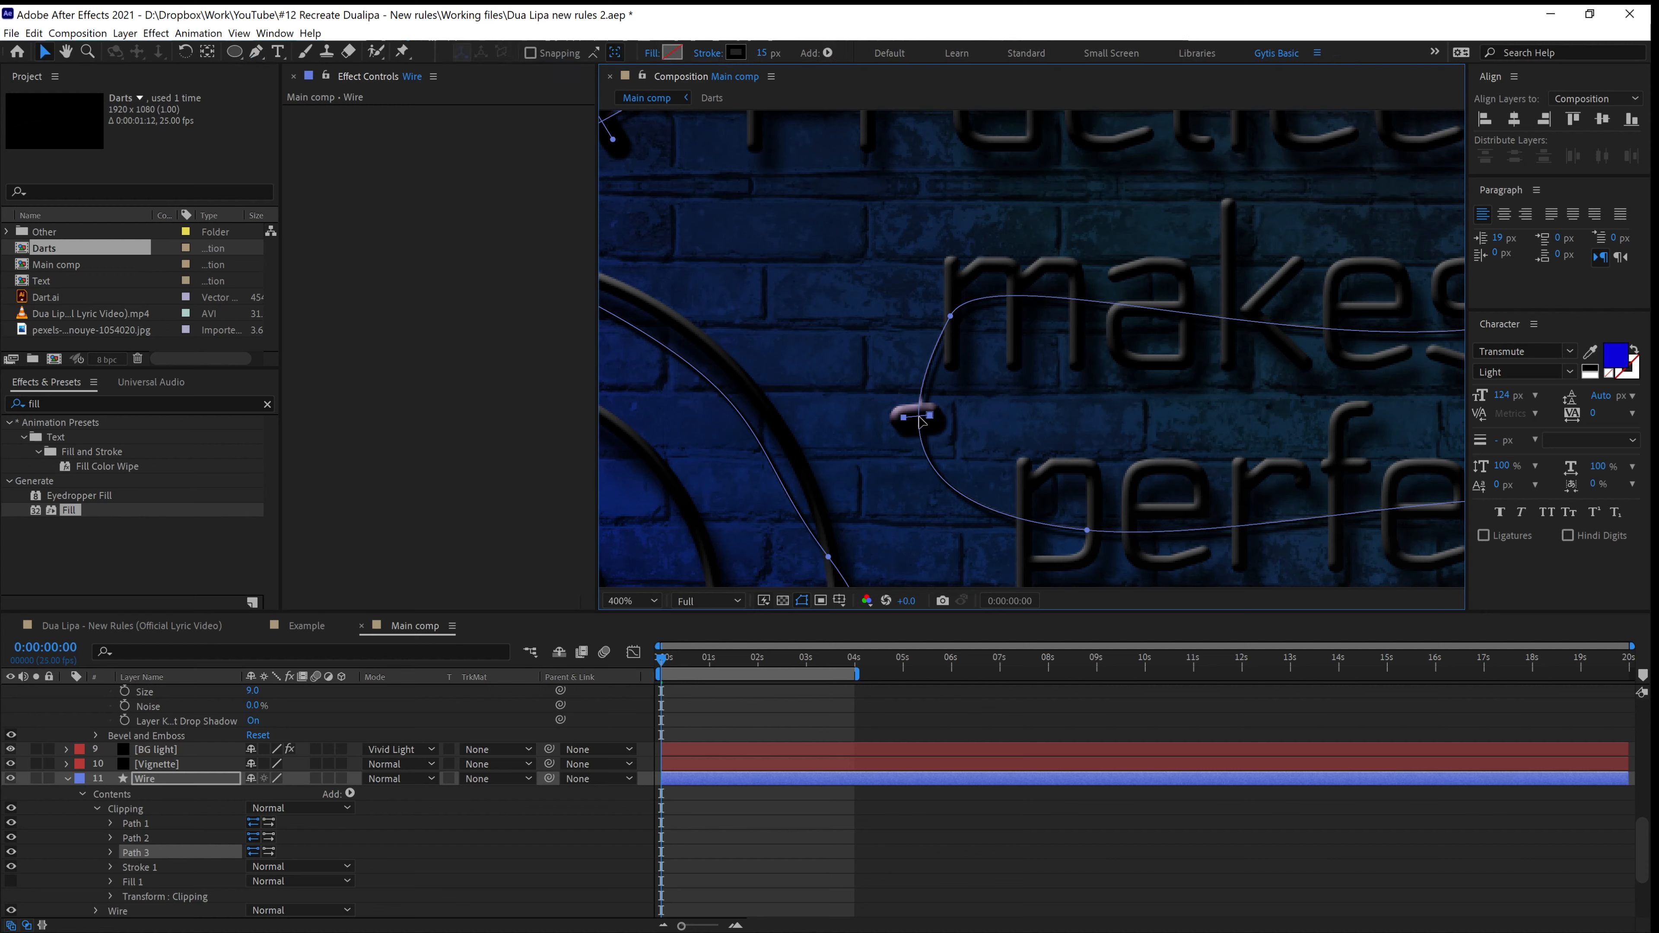
Set the Clipping stroke width to 5.9 and deselect the layer
{"action": "left_click", "coordinate": [150, 865]}
{"action": "left_click", "coordinate": [110, 867]}
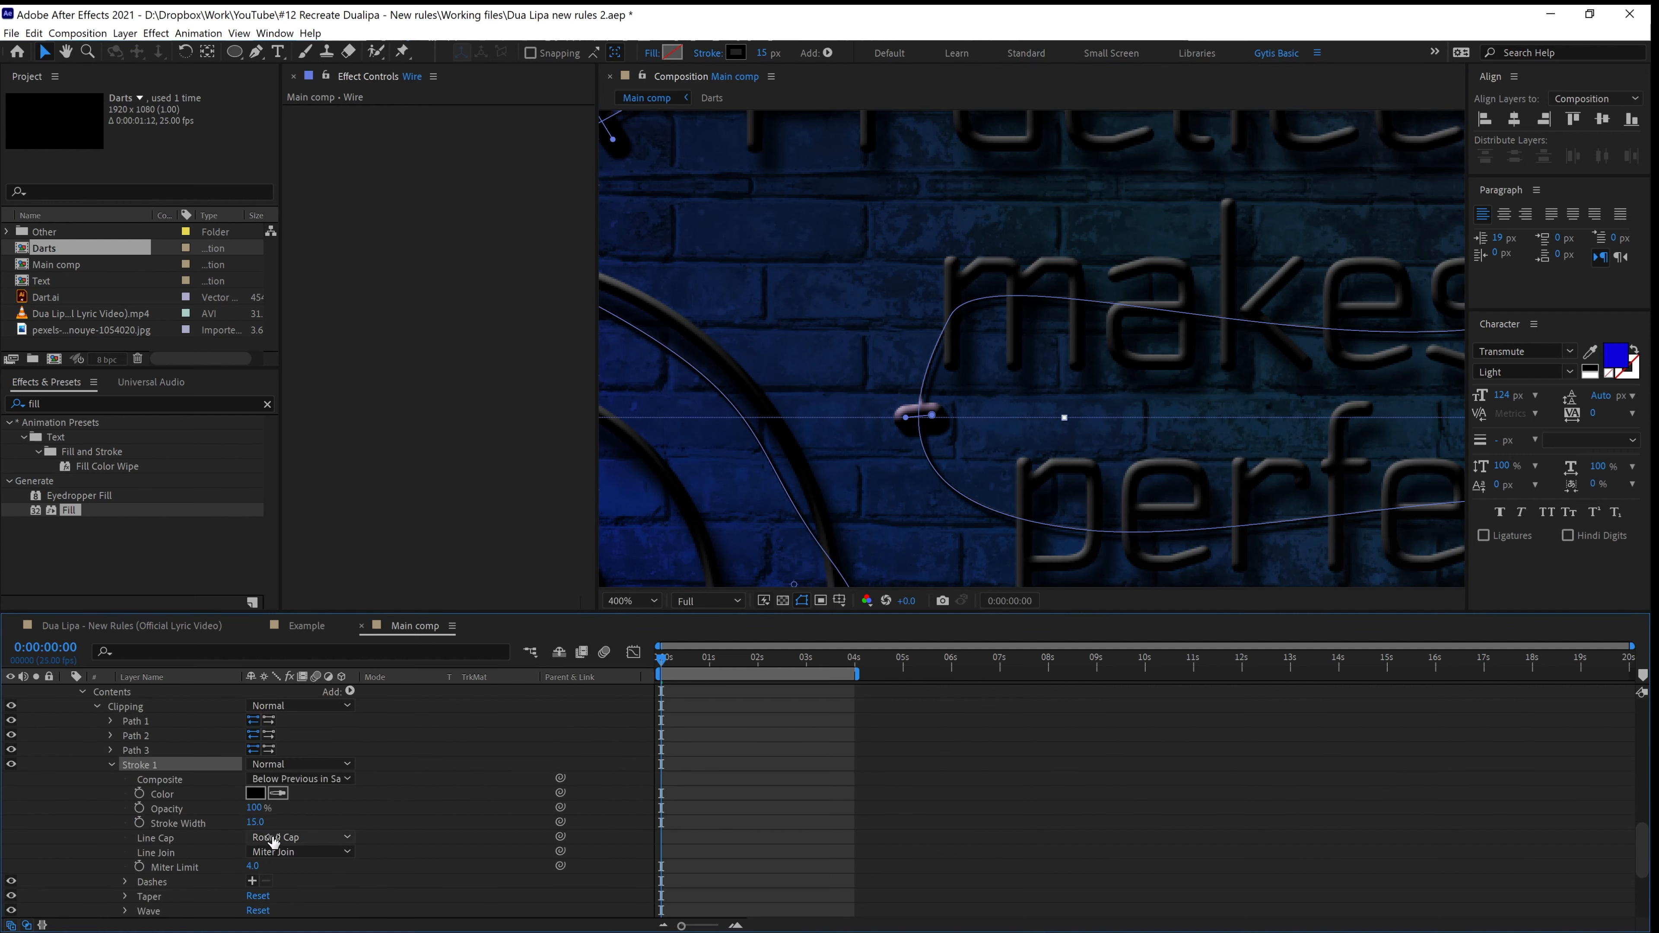
{"action": "left_click_drag", "start_coordinate": [256, 823], "coordinate": [254, 822]}
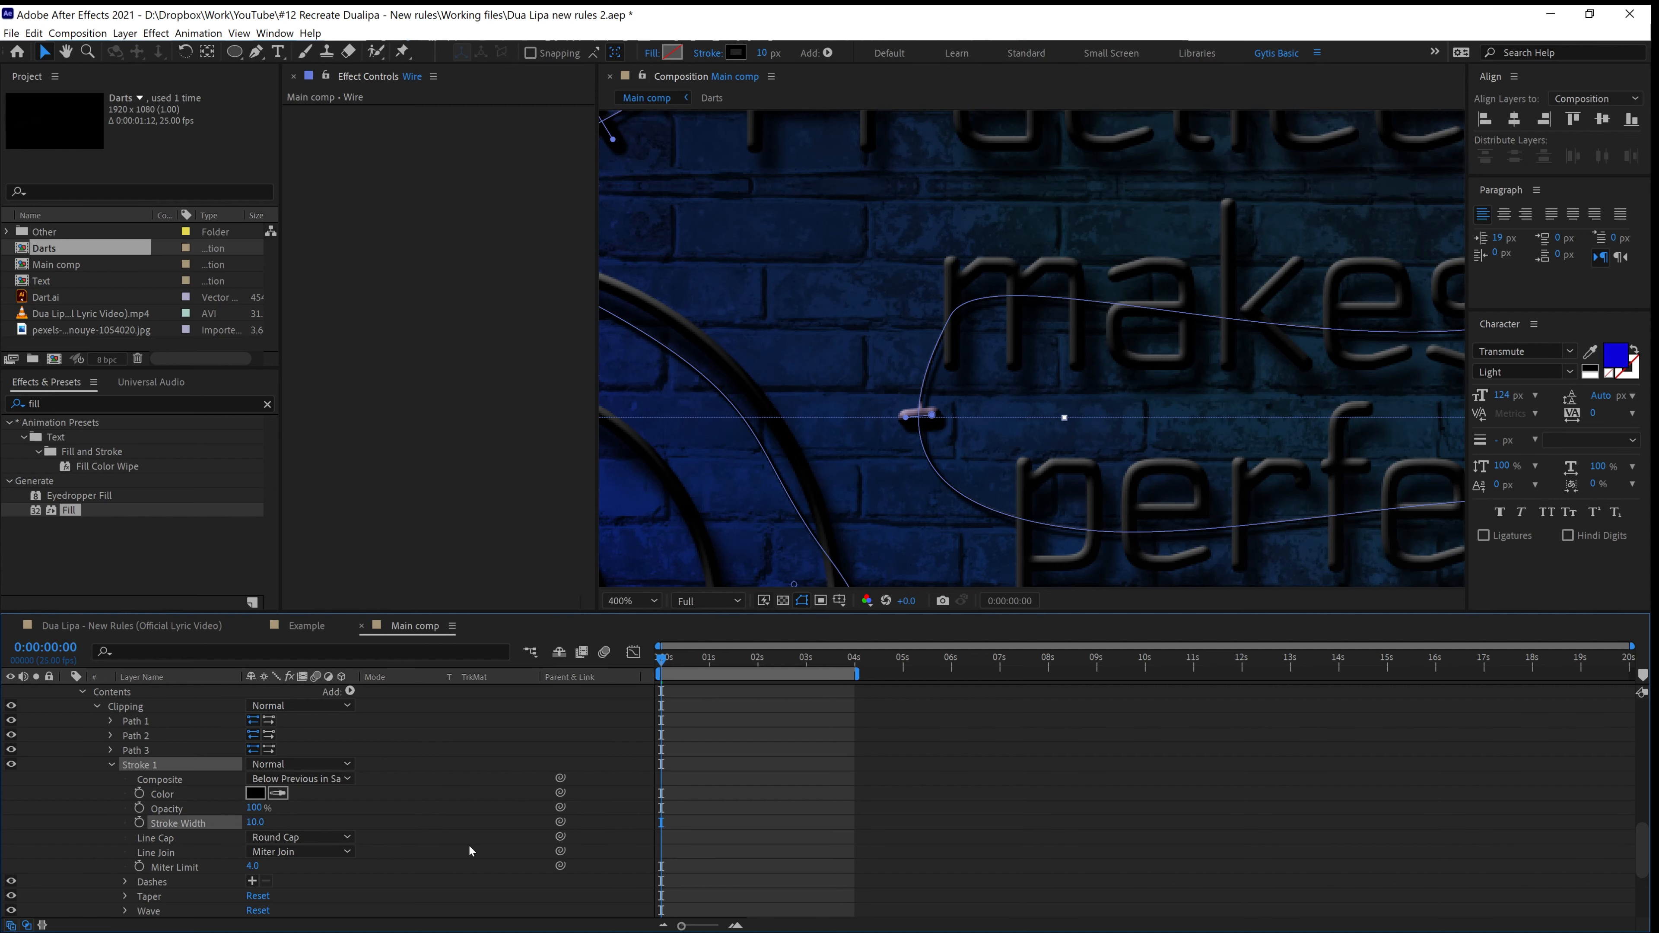
{"action": "left_click", "coordinate": [931, 833]}
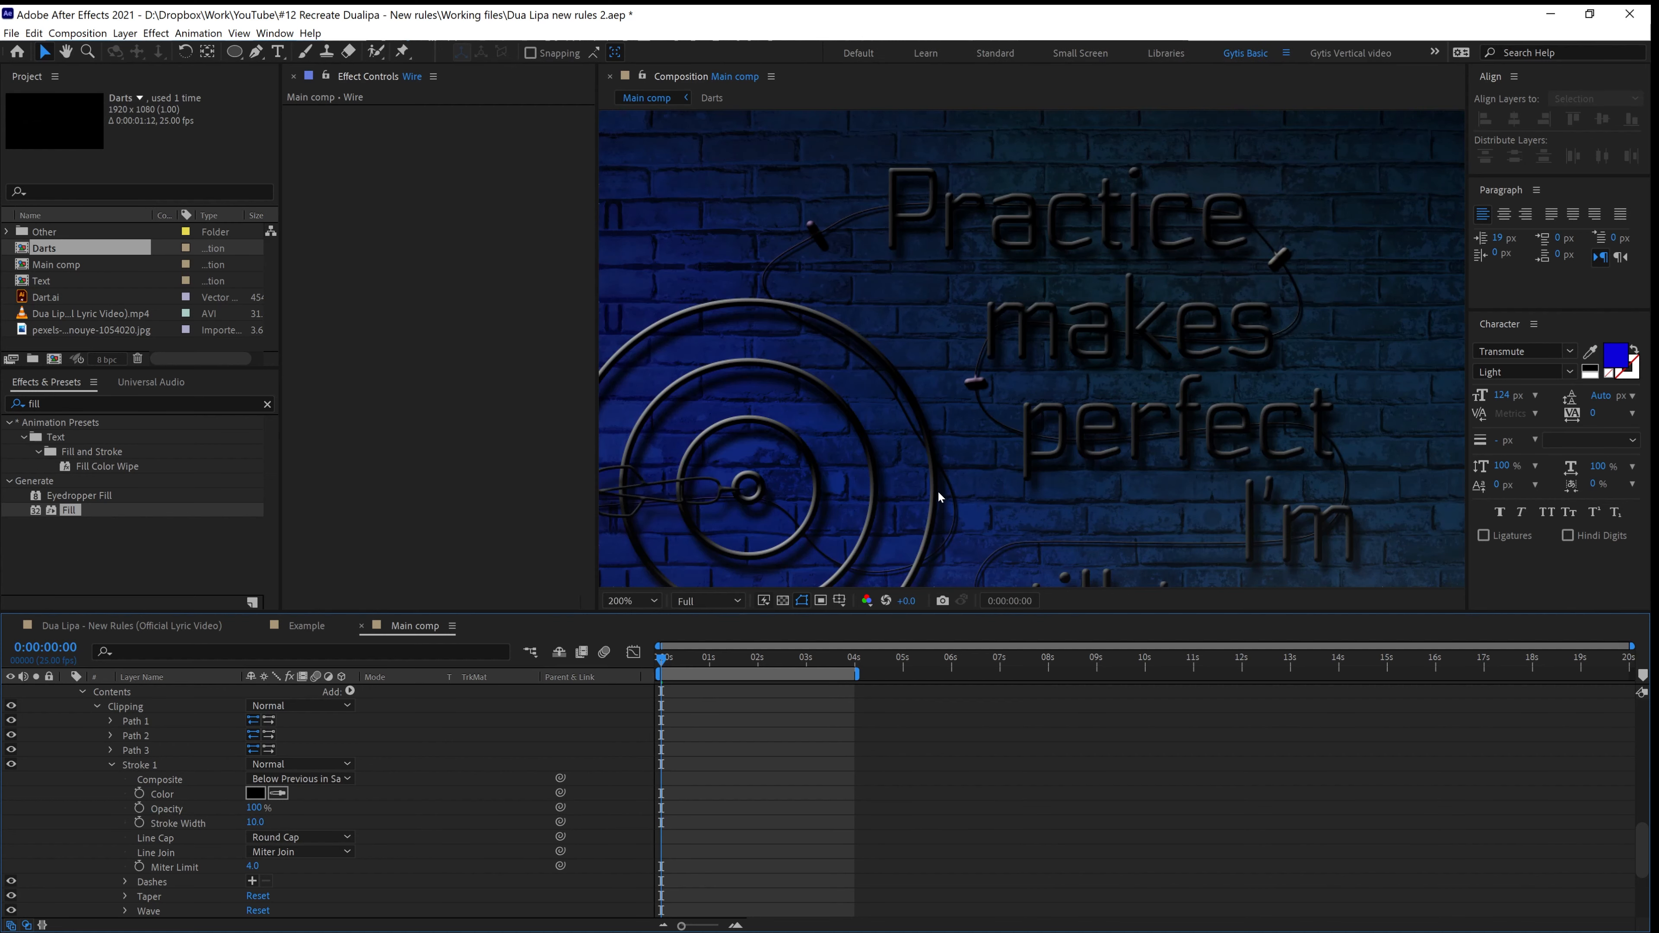
{"action": "key", "text": "."}
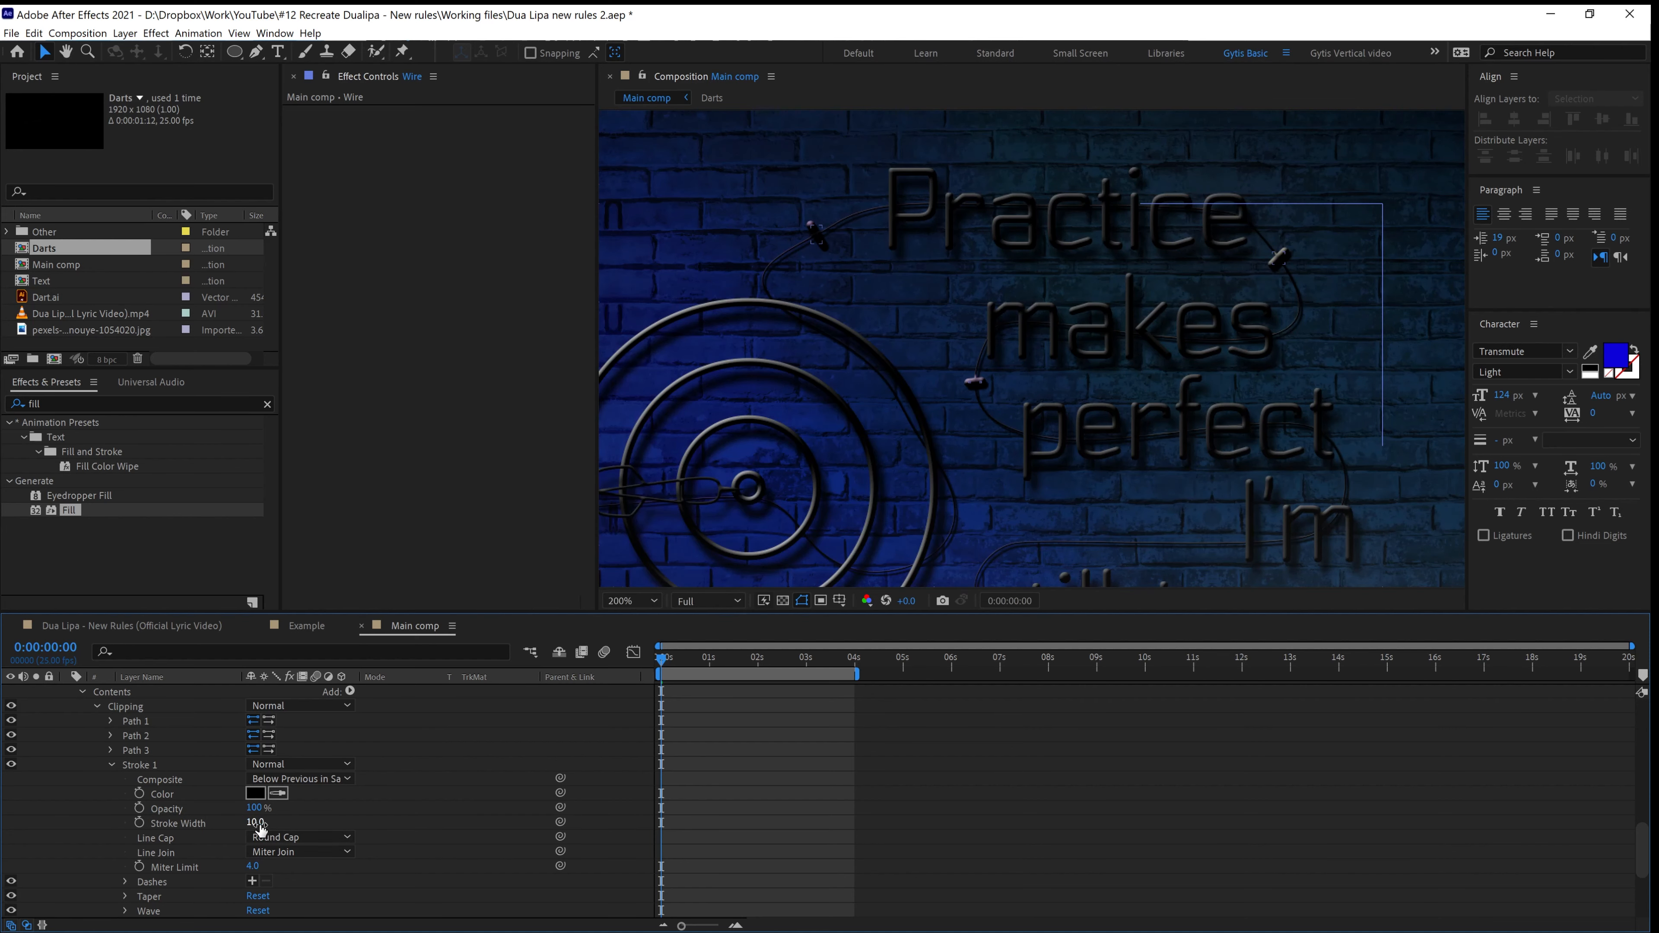
{"action": "left_click_drag", "start_coordinate": [254, 823], "coordinate": [249, 829]}
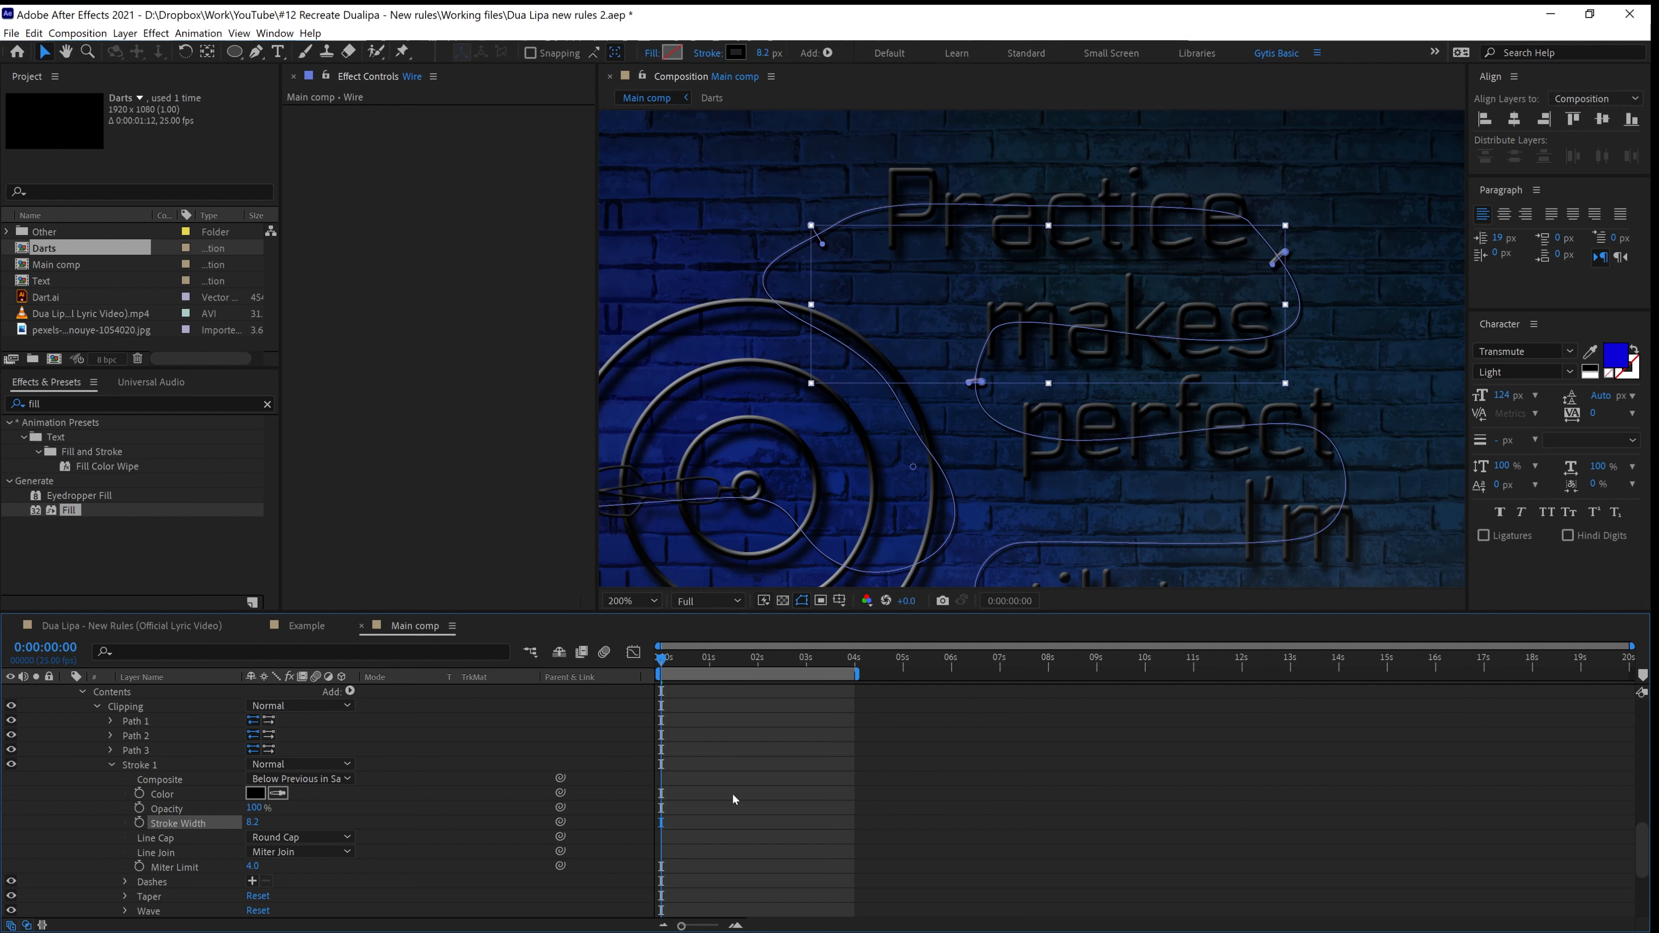
{"action": "left_click", "coordinate": [758, 806]}
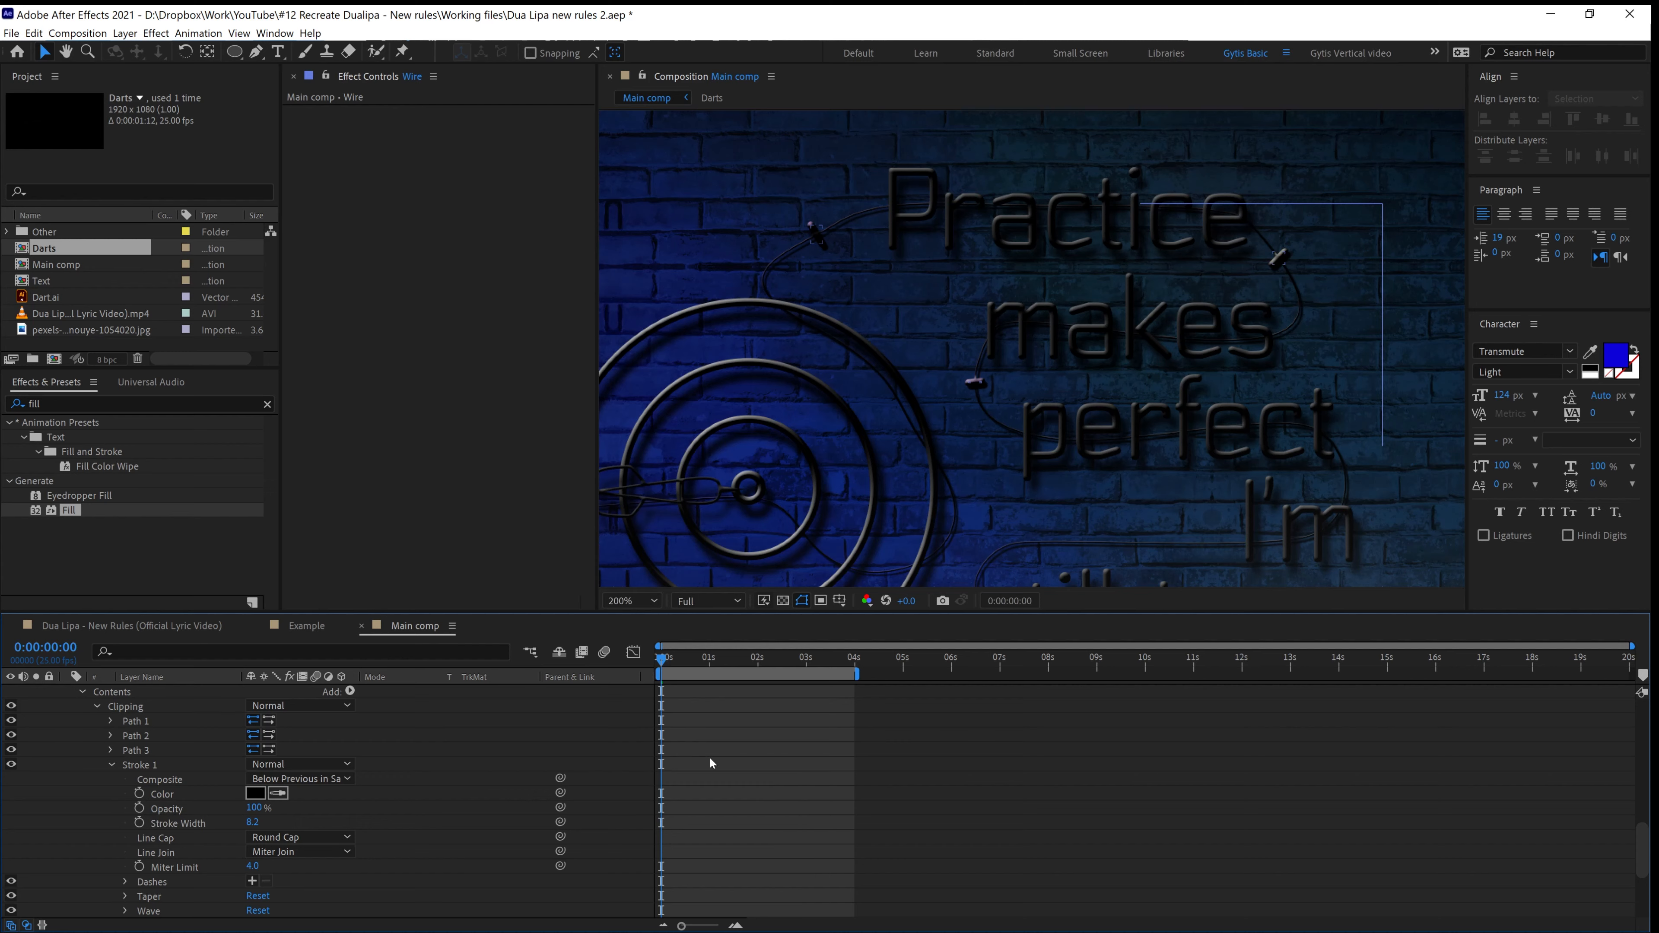
{"action": "left_click_drag", "start_coordinate": [257, 828], "coordinate": [239, 830]}
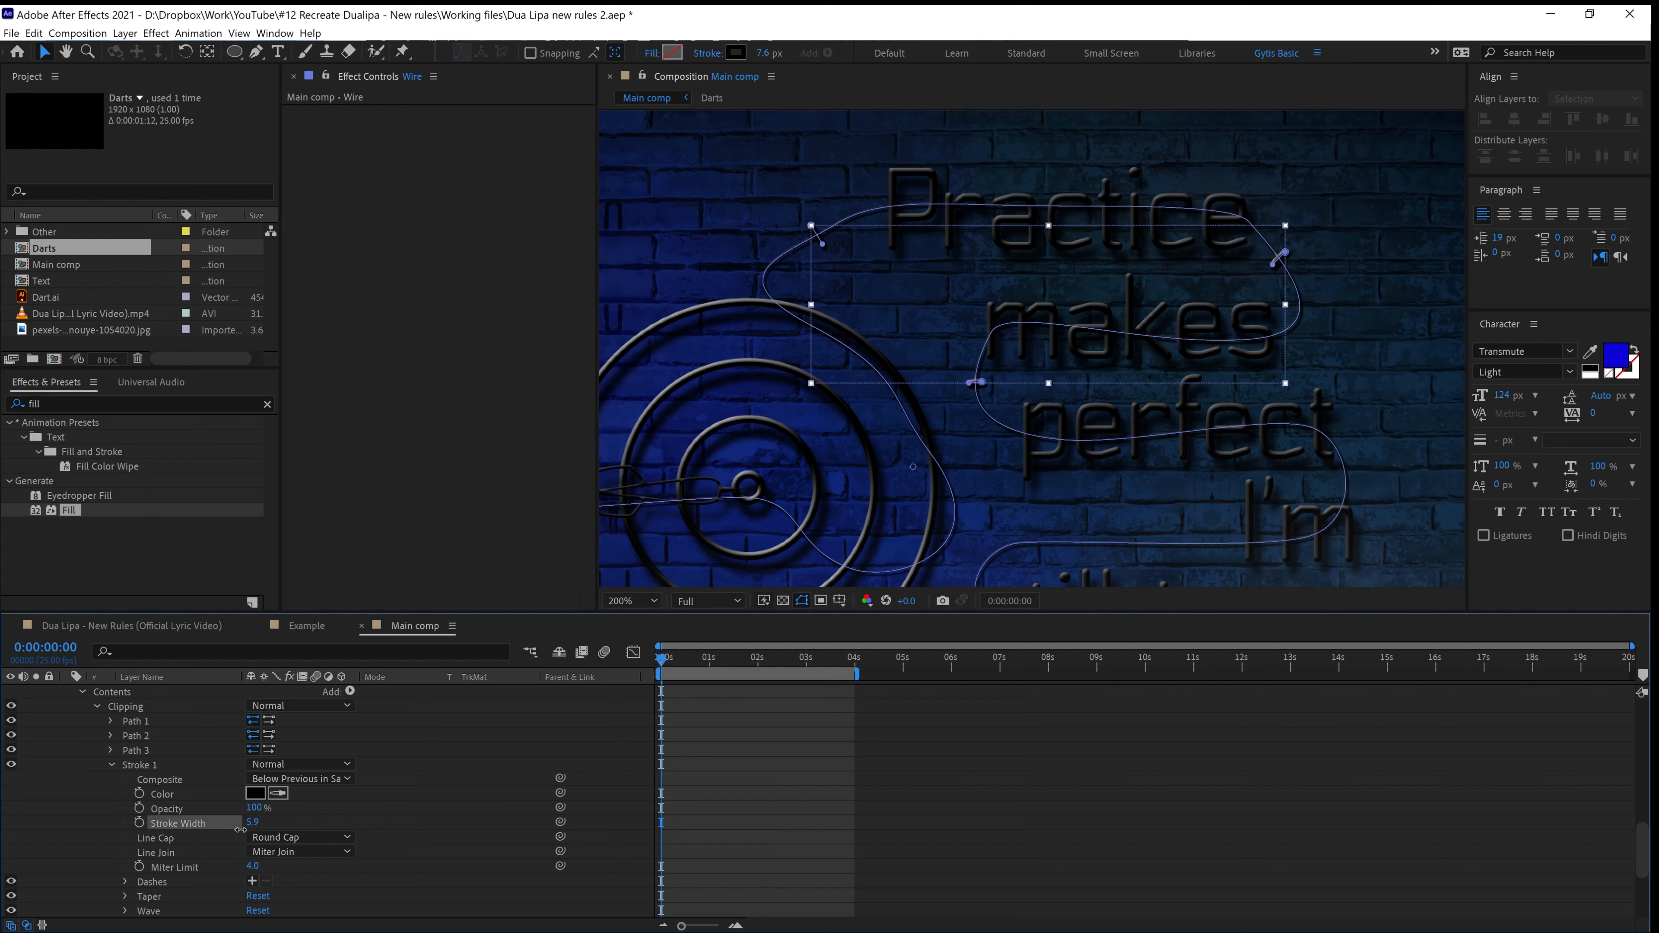
{"action": "left_click", "coordinate": [852, 853]}
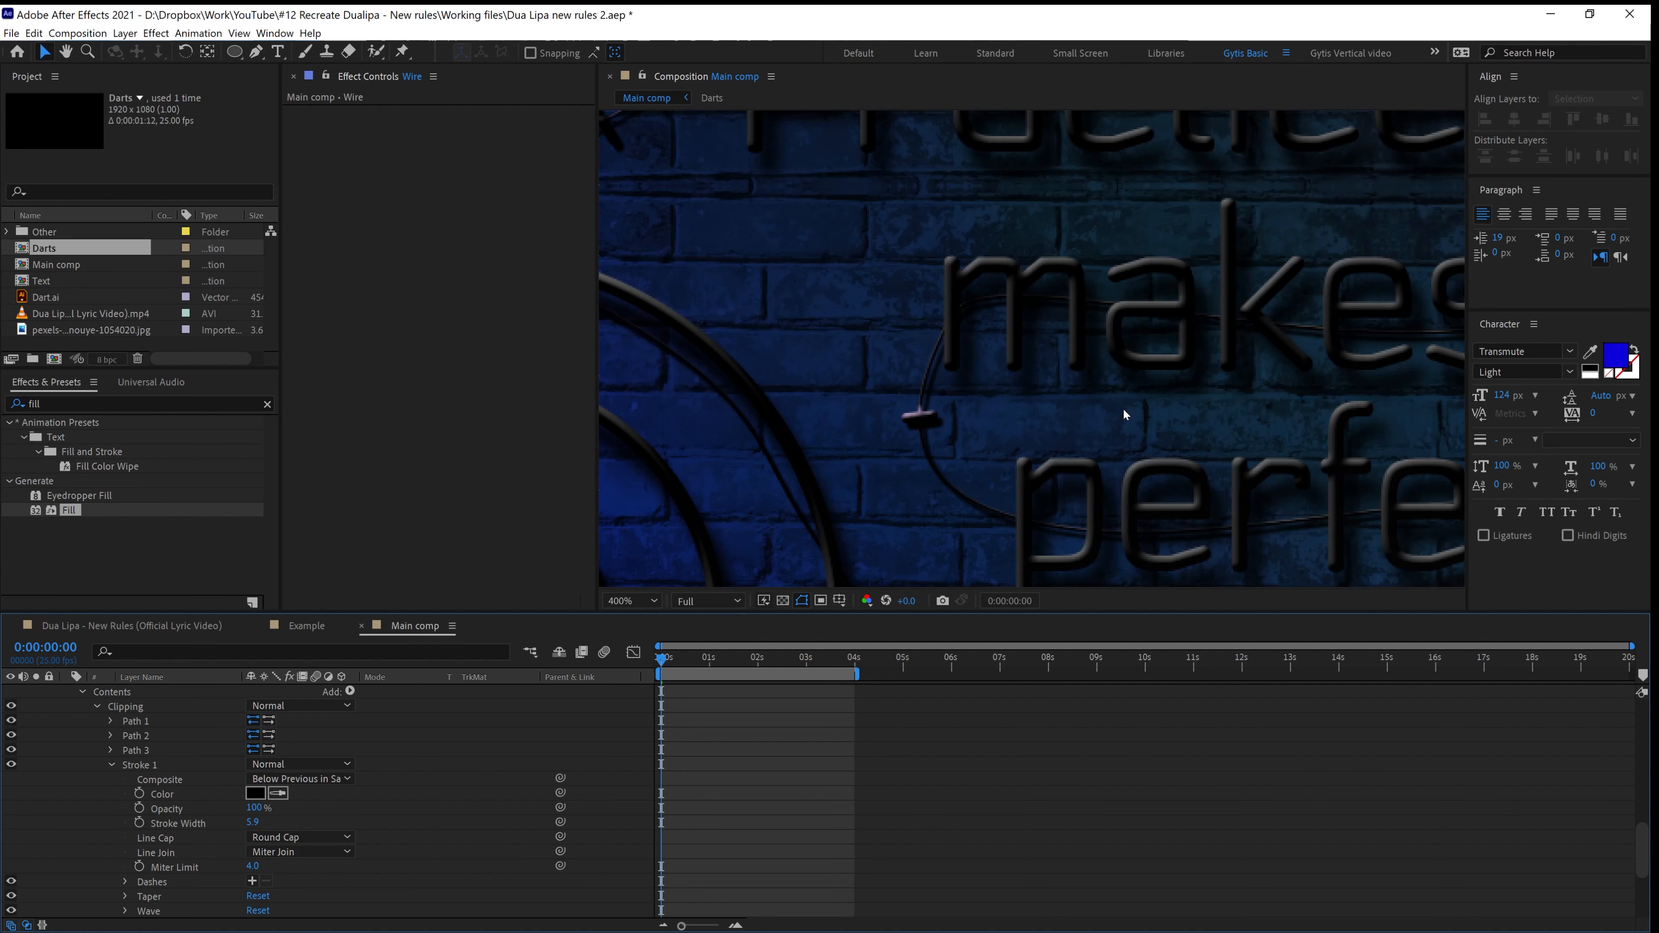
{"action": "scroll", "coordinate": [1123, 415], "scroll_direction": "down", "scroll_amount": 2}
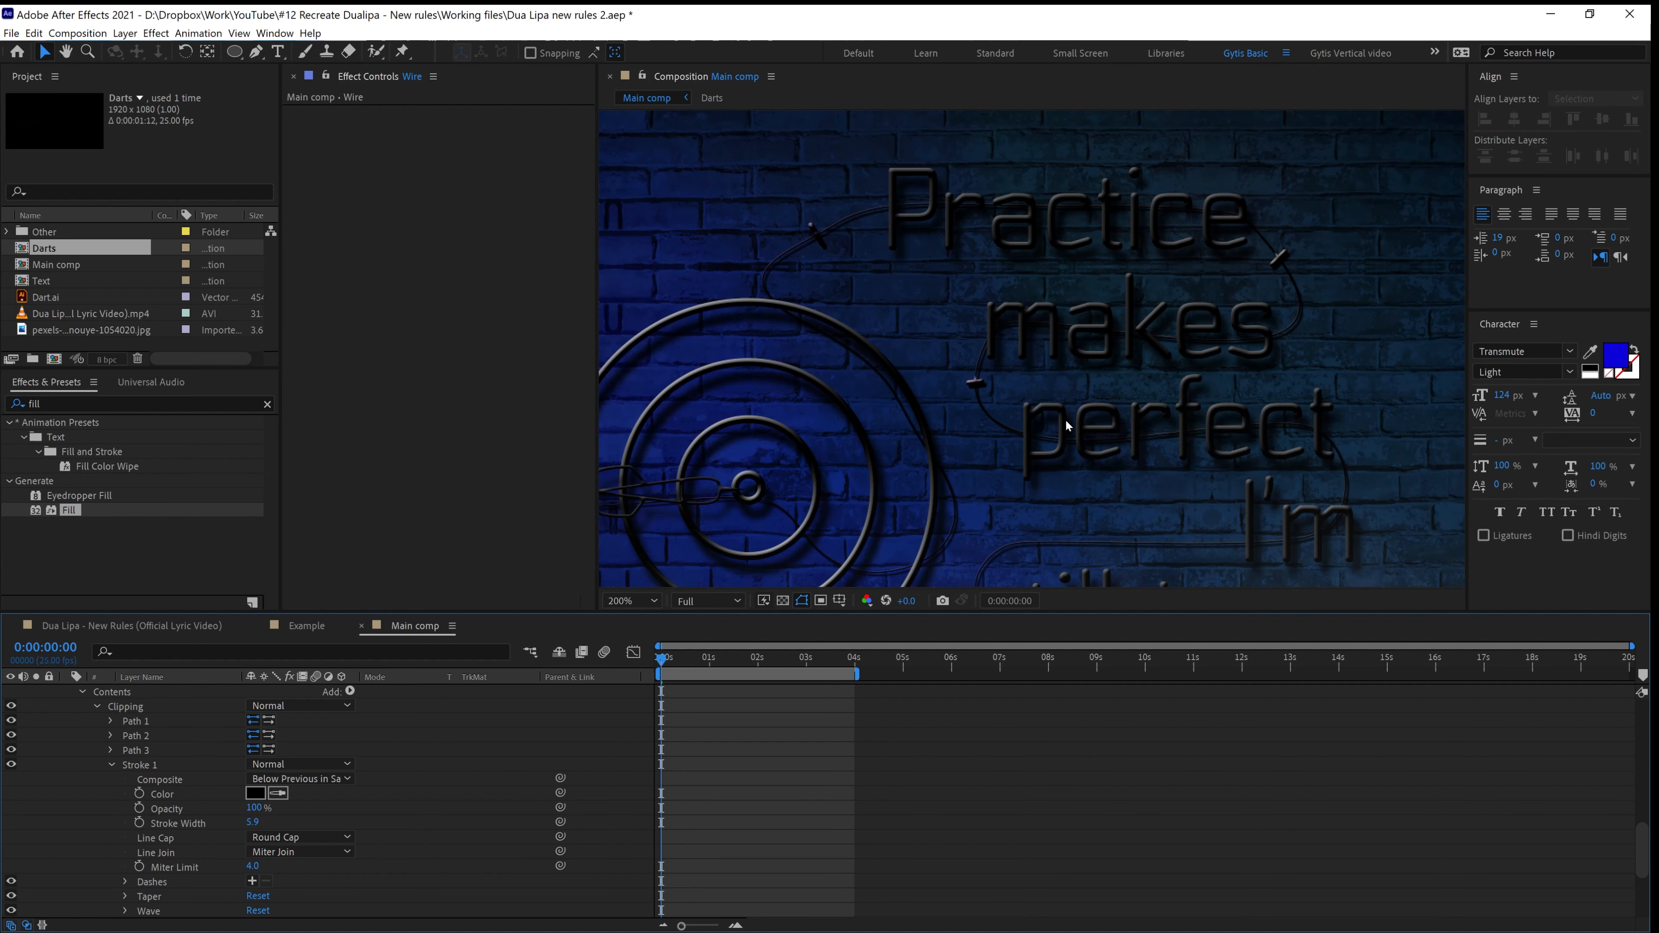
Duplicate Path 3 and place the copy at an angle across the wire bend after "perfect"
{"action": "left_click_drag", "start_coordinate": [1138, 511], "coordinate": [971, 430]}
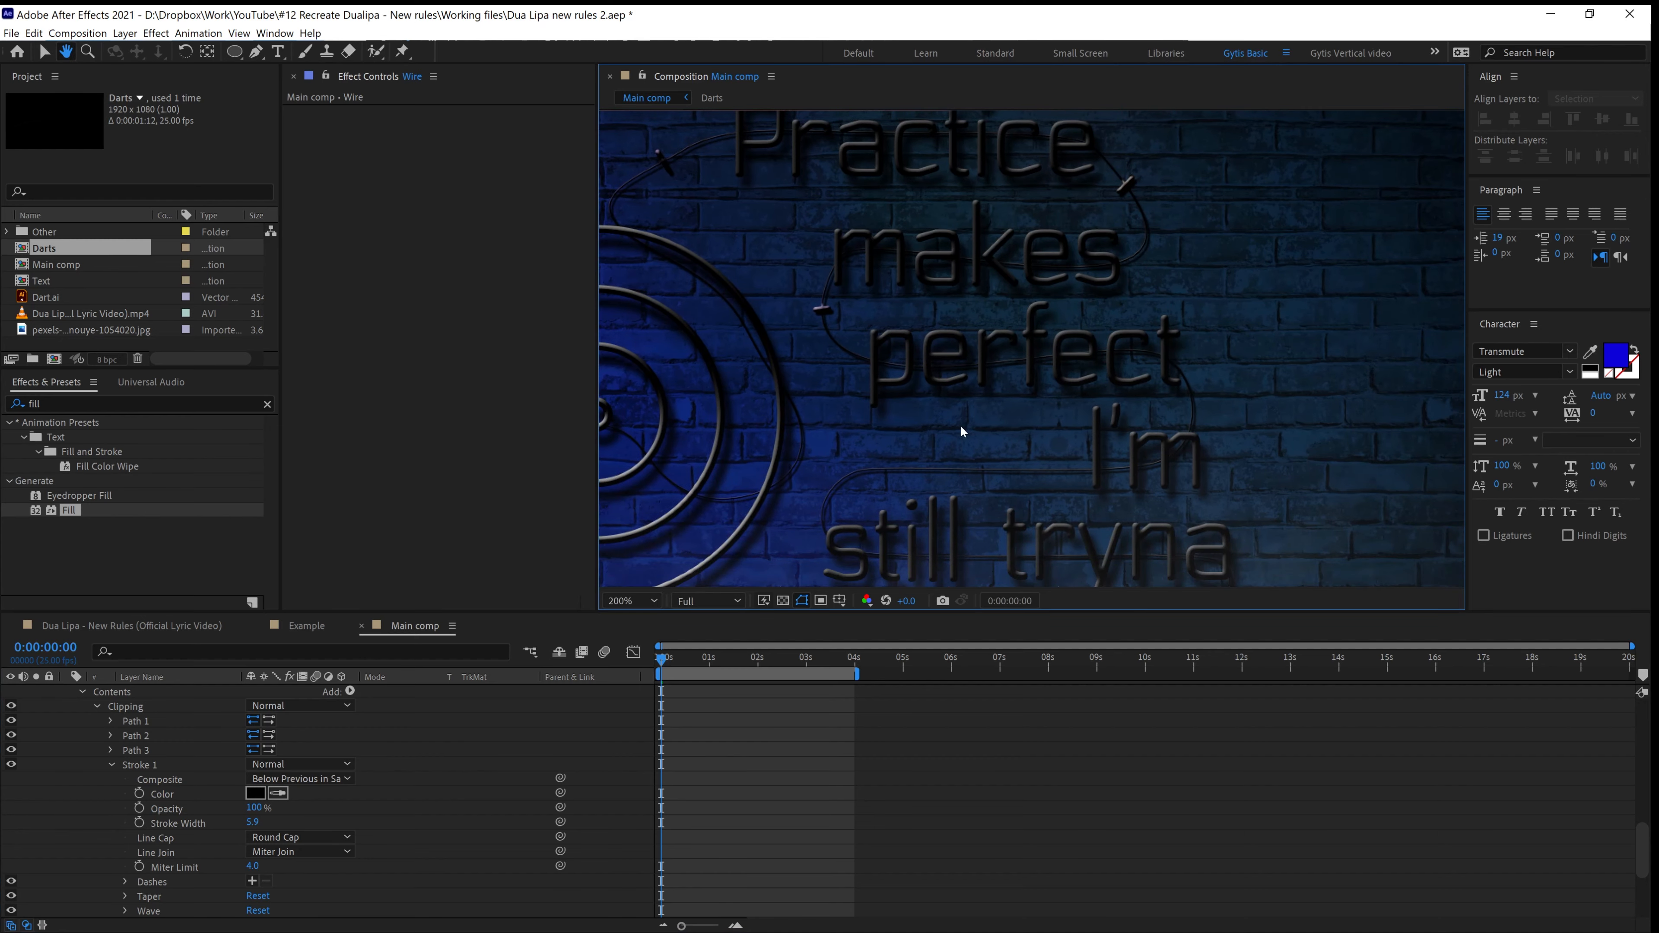
{"action": "left_click", "coordinate": [146, 752]}
{"action": "key", "text": "ctrl+d"}
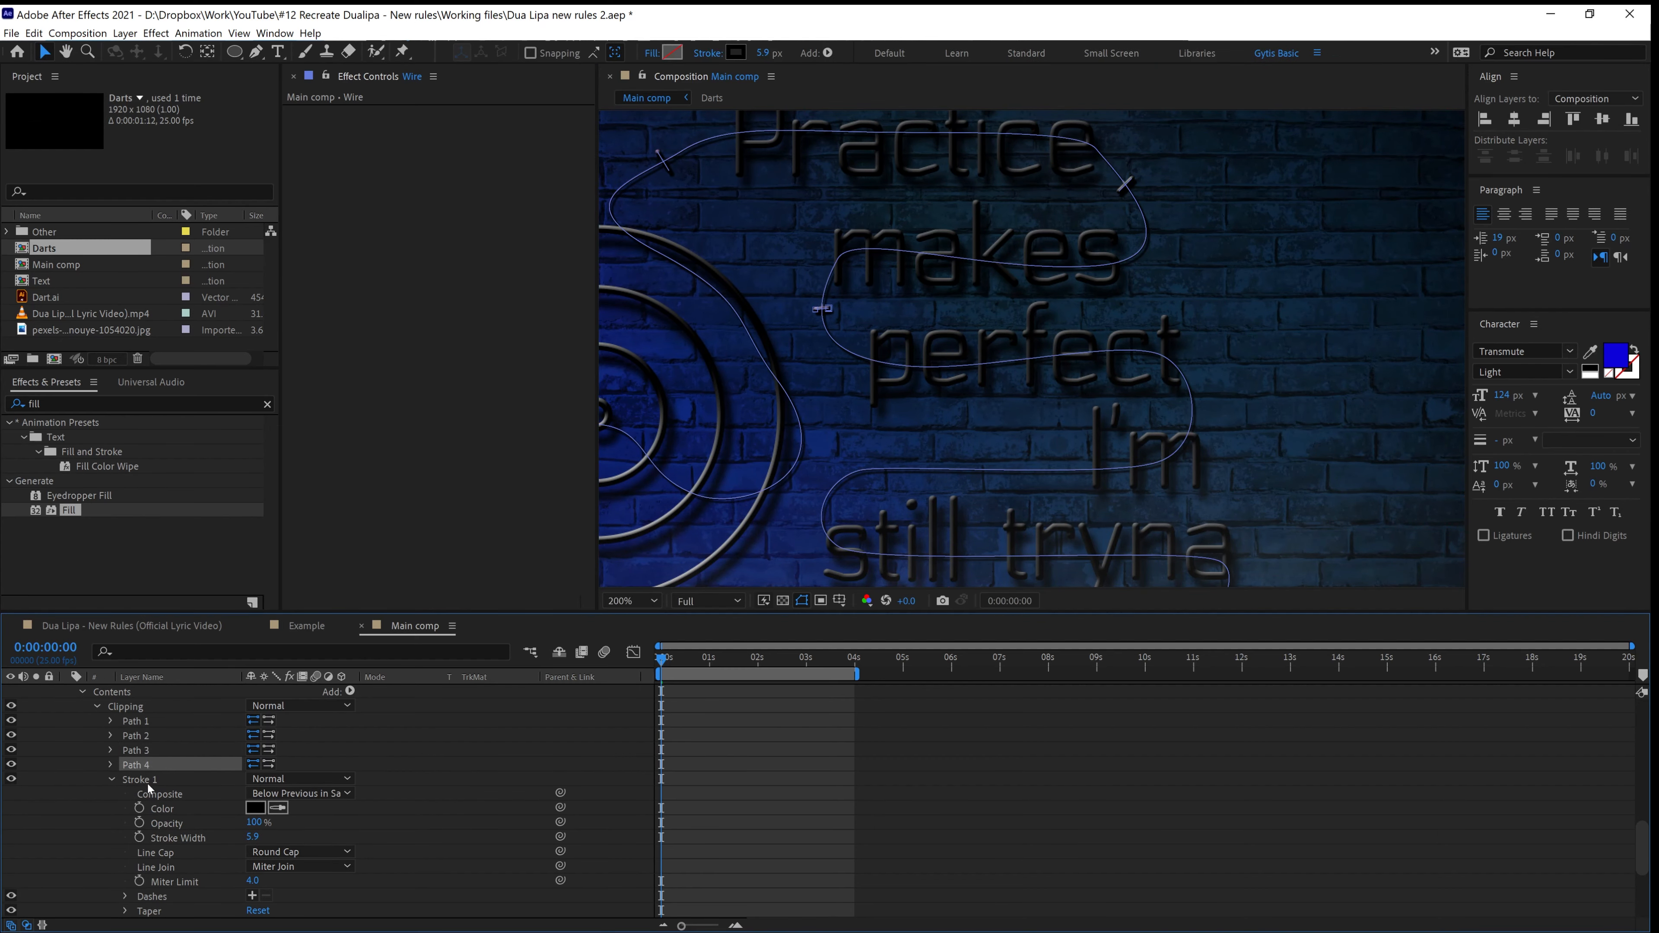
{"action": "left_click", "coordinate": [838, 335]}
{"action": "key", "text": "period"}
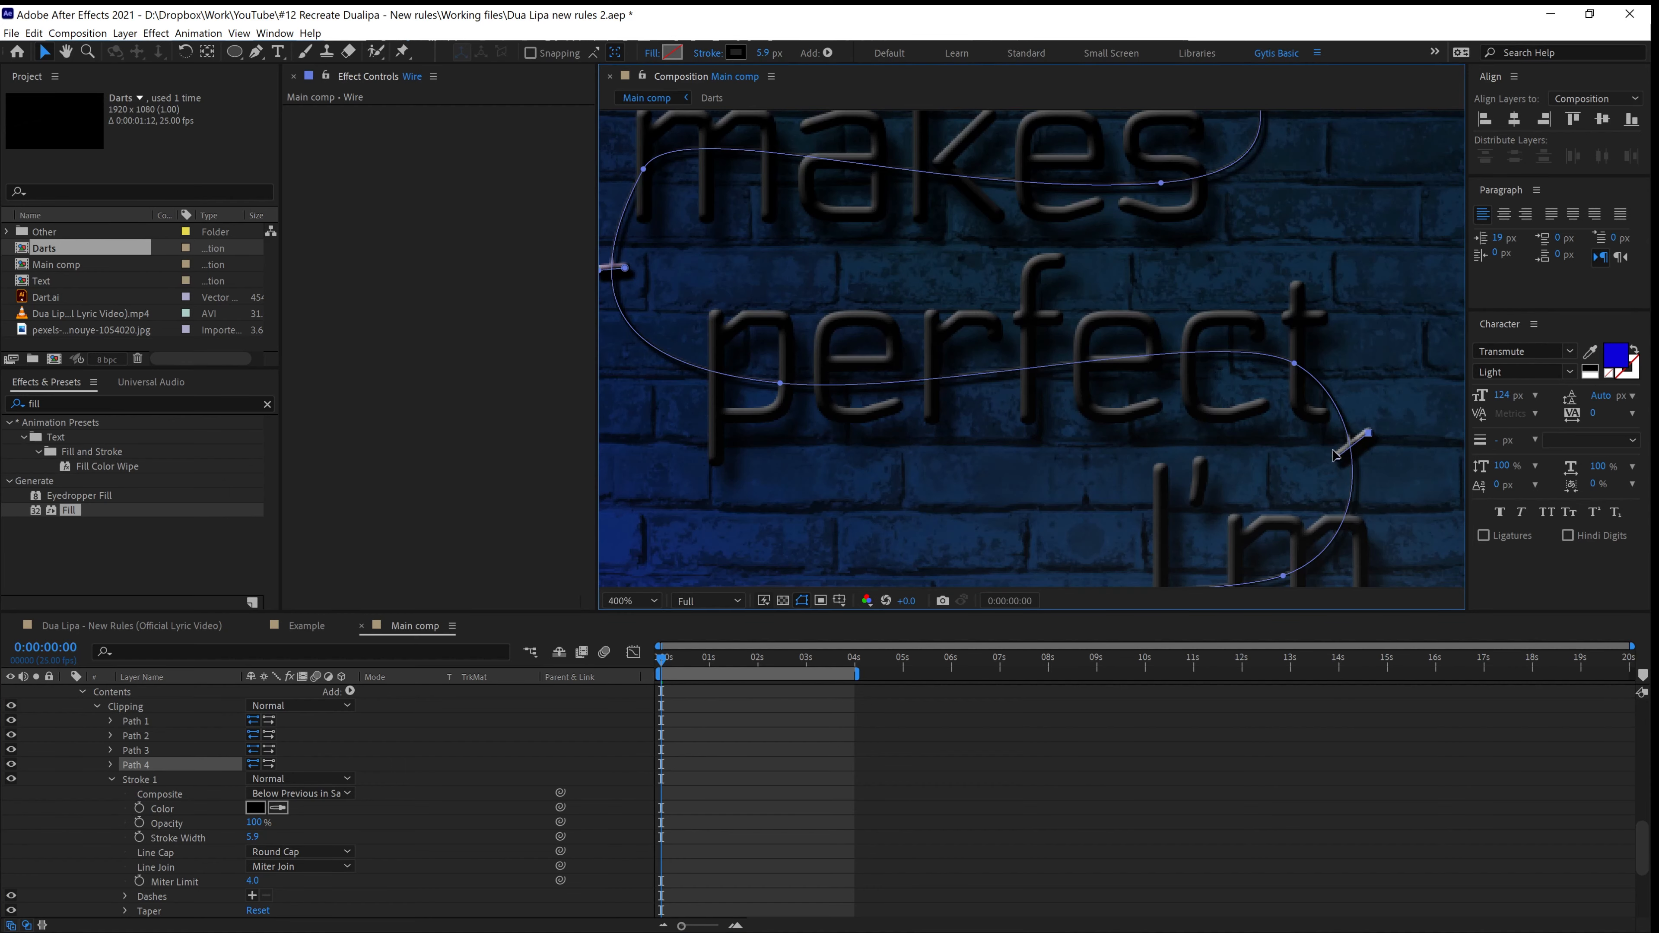
{"action": "key", "text": "g"}
{"action": "key", "text": "v"}
{"action": "left_click_drag", "start_coordinate": [1369, 434], "coordinate": [1363, 450]}
Duplicate Path 4 and set the new clip upright across the straight wire stretch above "still"
{"action": "left_click_drag", "start_coordinate": [1075, 552], "coordinate": [1158, 364]}
{"action": "left_click", "coordinate": [139, 767]}
{"action": "key", "text": "ctrl+d"}
{"action": "left_click_drag", "start_coordinate": [1434, 269], "coordinate": [987, 345]}
{"action": "scroll", "coordinate": [138, 772], "scroll_direction": "up", "scroll_amount": 5}
{"action": "scroll", "coordinate": [140, 772], "scroll_direction": "down", "scroll_amount": 2}
{"action": "left_click", "coordinate": [81, 808]}
{"action": "left_click", "coordinate": [81, 808]}
{"action": "scroll", "coordinate": [81, 808], "scroll_direction": "down", "scroll_amount": 1}
{"action": "key", "text": "period"}
{"action": "scroll", "coordinate": [781, 443], "scroll_direction": "down", "scroll_amount": 2}
{"action": "scroll", "coordinate": [999, 355], "scroll_direction": "up", "scroll_amount": 1}
Duplicate Path 5 and place the copy horizontally across the wire bend before the word "still"
{"action": "left_click", "coordinate": [141, 849]}
{"action": "key", "text": "ctrl+d"}
{"action": "left_click_drag", "start_coordinate": [985, 336], "coordinate": [1011, 354]}
{"action": "left_click_drag", "start_coordinate": [863, 566], "coordinate": [702, 475]}
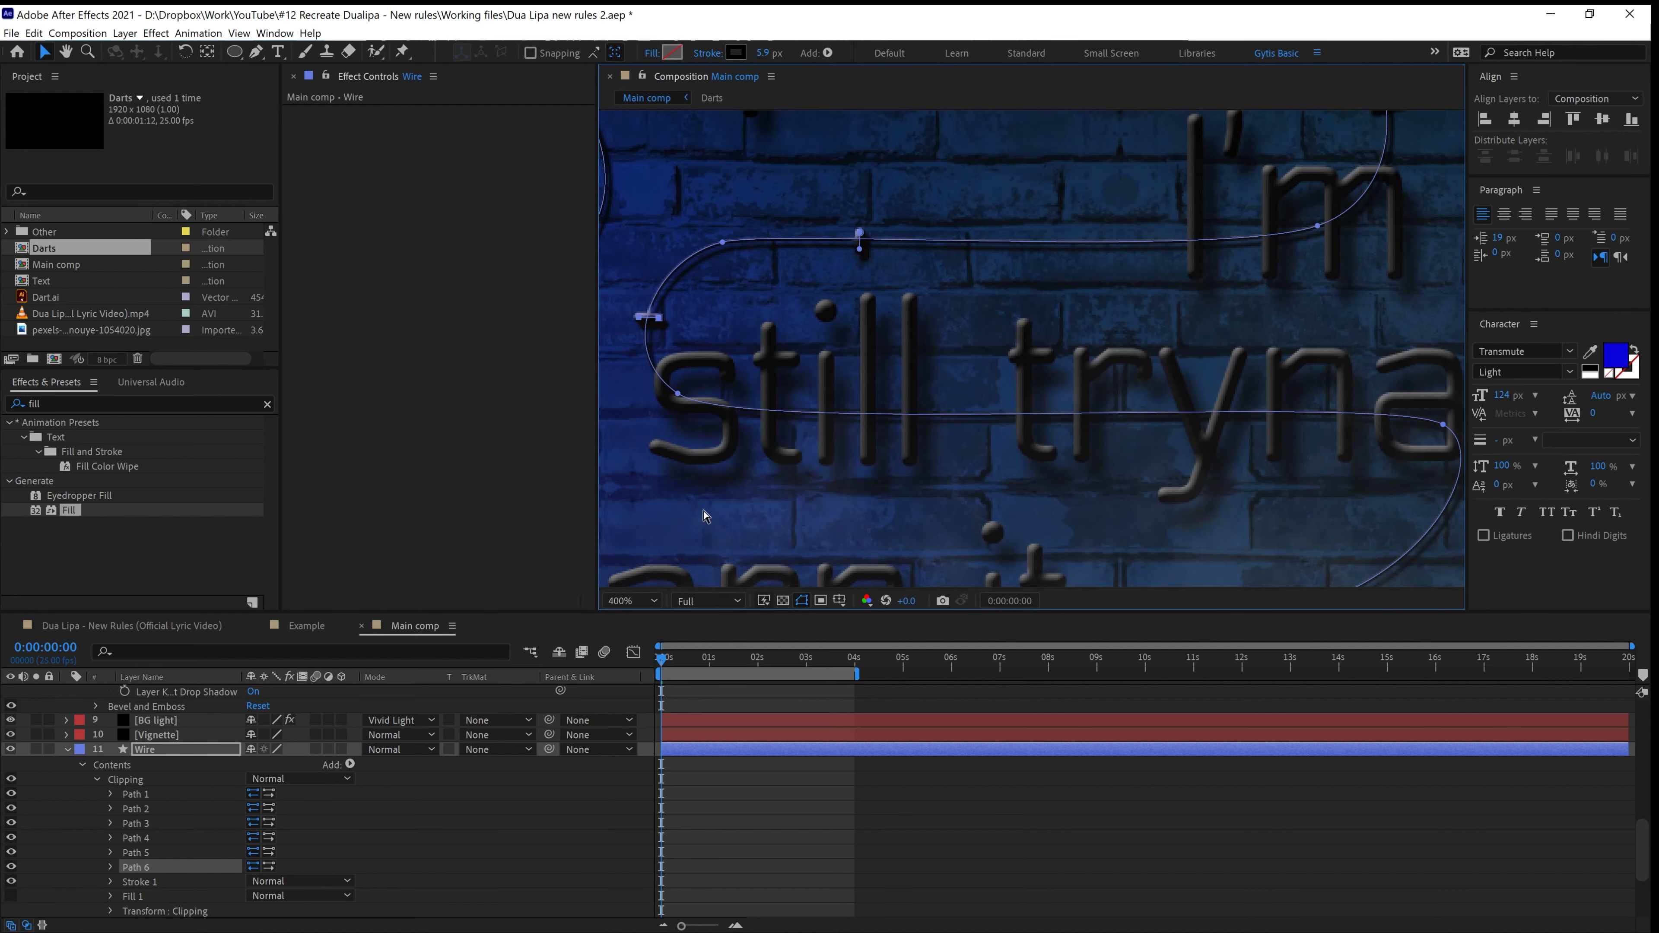
Duplicate Path 6 and place the new clip on the wire curve below the end of "tryna"
{"action": "left_click", "coordinate": [140, 870]}
{"action": "key", "text": "ctrl+d"}
{"action": "left_click", "coordinate": [652, 320]}
{"action": "key", "text": "ctrl+z"}
{"action": "left_click_drag", "start_coordinate": [650, 322], "coordinate": [991, 430]}
{"action": "scroll", "coordinate": [1017, 391], "scroll_direction": "up", "scroll_amount": 1}
{"action": "key", "text": "g"}
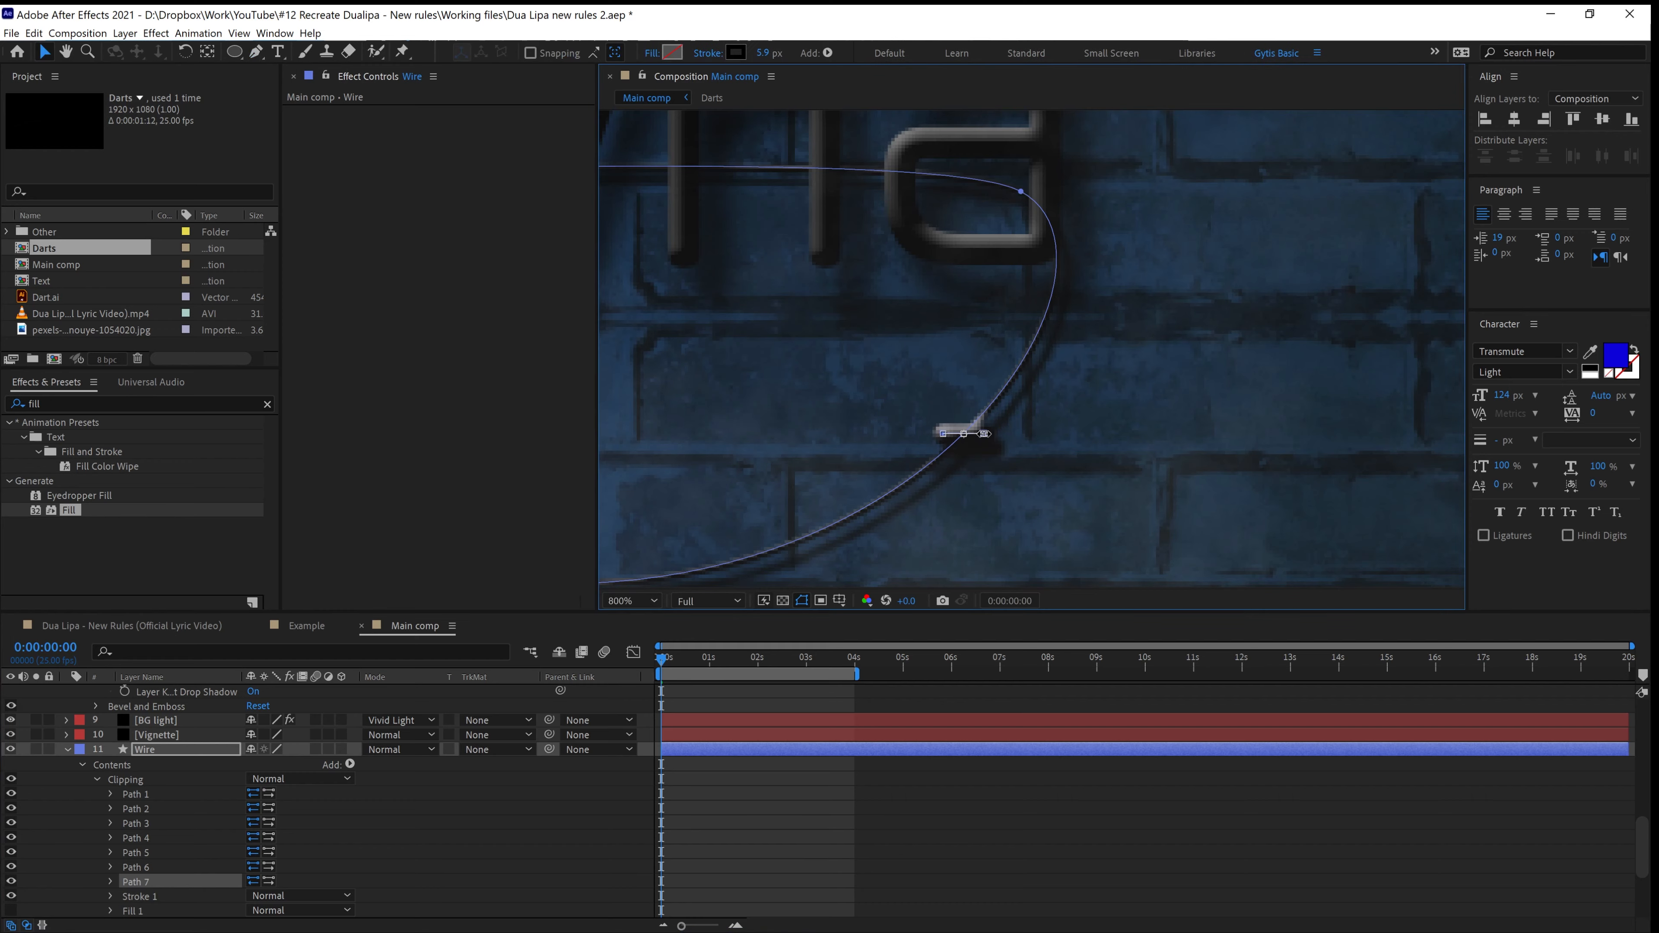
{"action": "key", "text": "v"}
{"action": "key", "text": "comma"}
{"action": "key", "text": "comma"}
Add another copy of the clip path on the vertical wire just below the start of "learn"
{"action": "left_click", "coordinate": [140, 868]}
{"action": "key", "text": "ctrl+d"}
{"action": "left_click", "coordinate": [881, 245]}
{"action": "left_click_drag", "start_coordinate": [786, 390], "coordinate": [782, 410]}
{"action": "scroll", "coordinate": [782, 410], "scroll_direction": "up", "scroll_amount": 1}
{"action": "left_click_drag", "start_coordinate": [782, 410], "coordinate": [1211, 411]}
{"action": "left_click_drag", "start_coordinate": [136, 882], "coordinate": [137, 903]}
{"action": "key", "text": "g"}
{"action": "left_click", "coordinate": [1233, 406]}
{"action": "key", "text": "ctrl+z"}
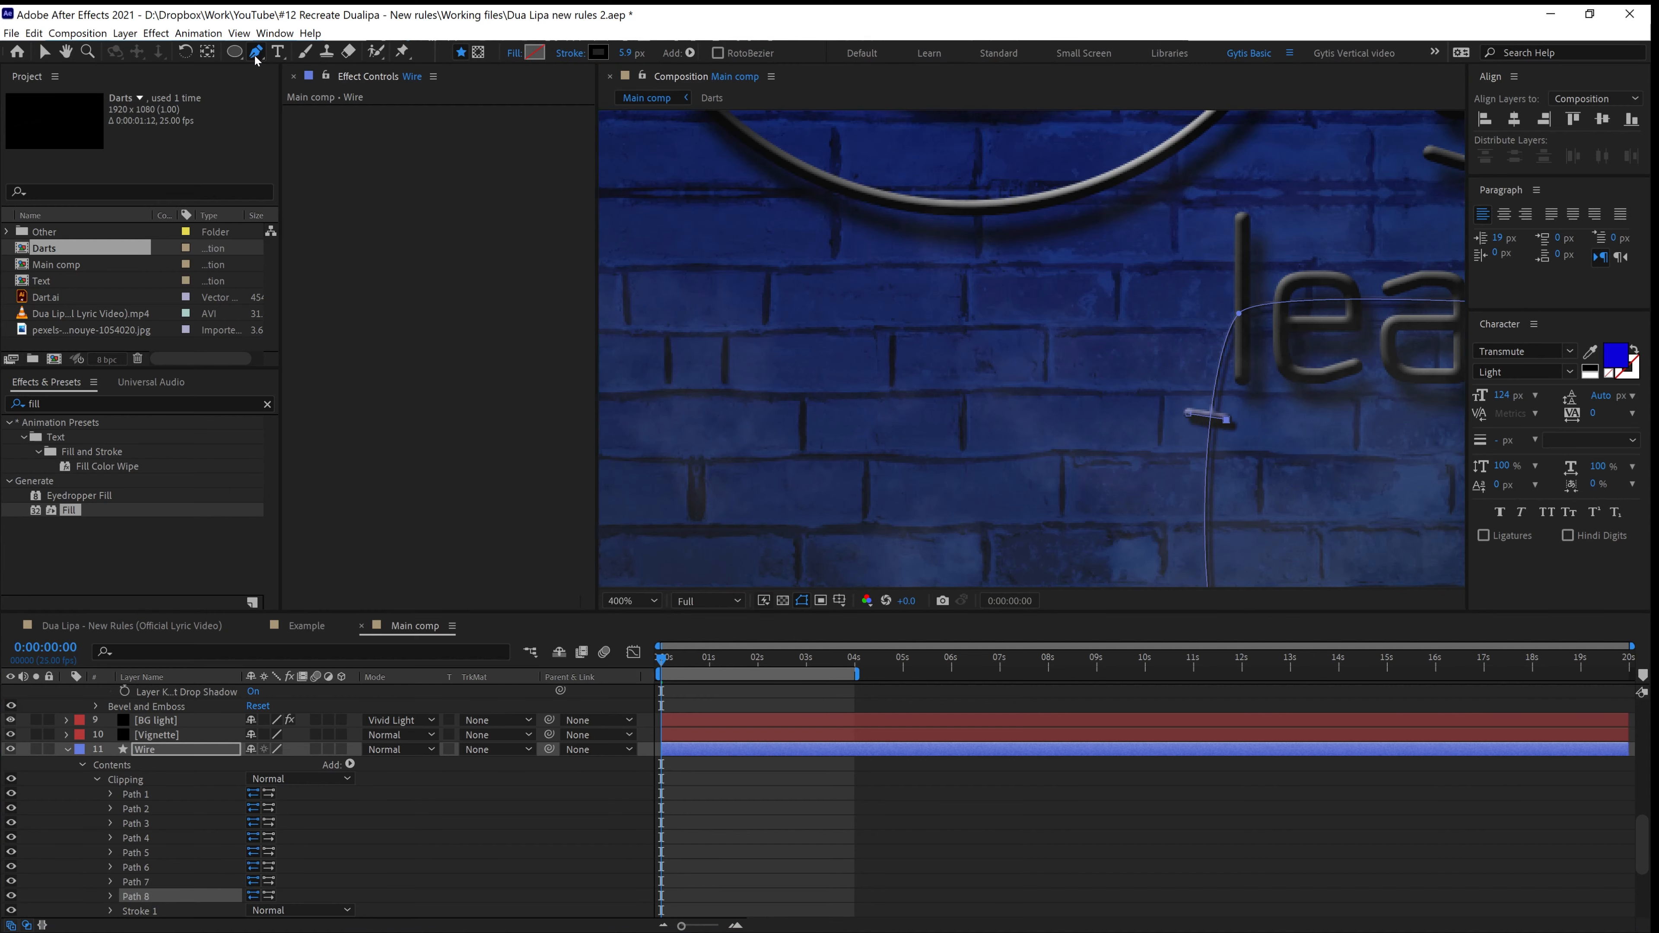
{"action": "scroll", "coordinate": [1212, 419], "scroll_direction": "up", "scroll_amount": 1}
{"action": "left_click_drag", "start_coordinate": [1359, 481], "coordinate": [1055, 352]}
Duplicate Path 8 and place the copy lower on the vertical wire, near the bottom of the scene
{"action": "key", "text": "v"}
{"action": "scroll", "coordinate": [1074, 408], "scroll_direction": "down", "scroll_amount": 2}
{"action": "key", "text": "ctrl+d"}
{"action": "scroll", "coordinate": [980, 313], "scroll_direction": "up", "scroll_amount": 1}
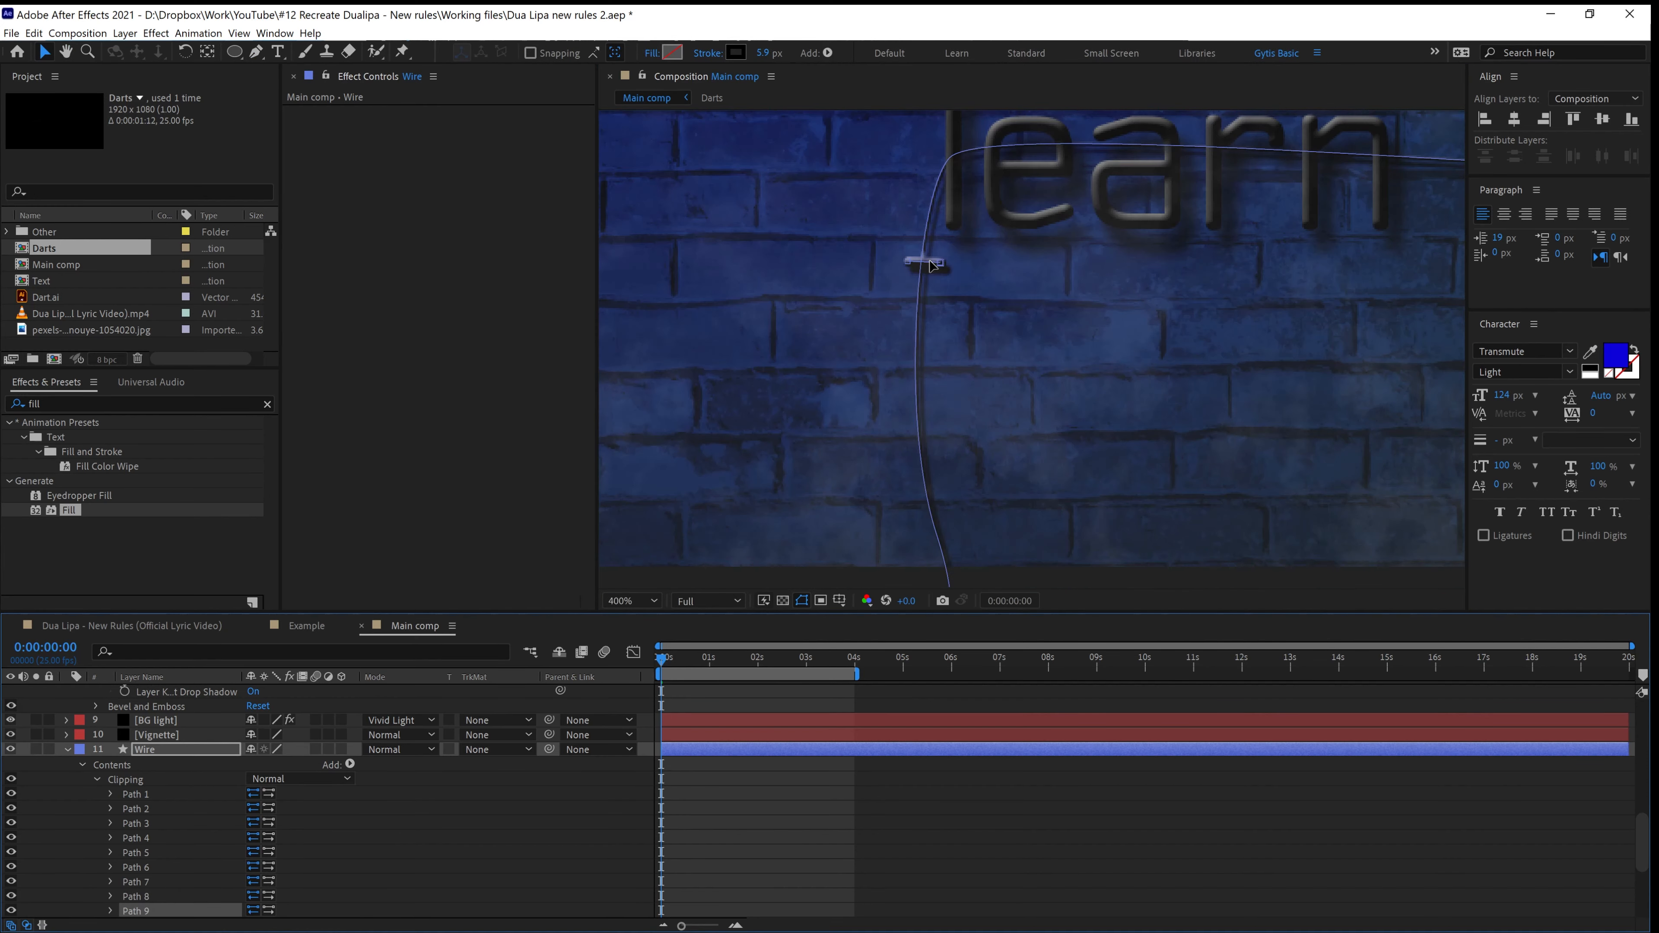
{"action": "left_click_drag", "start_coordinate": [926, 261], "coordinate": [927, 491]}
{"action": "scroll", "coordinate": [1189, 426], "scroll_direction": "down", "scroll_amount": 2}
{"action": "scroll", "coordinate": [1189, 426], "scroll_direction": "up", "scroll_amount": 1}
Duplicate Path 9, turn the copy upright and place it on the wire near the scene's left edge
{"action": "left_click_drag", "start_coordinate": [701, 276], "coordinate": [997, 393]}
{"action": "key", "text": "ctrl+d"}
{"action": "left_click_drag", "start_coordinate": [1274, 537], "coordinate": [626, 249]}
{"action": "scroll", "coordinate": [628, 259], "scroll_direction": "up", "scroll_amount": 1}
{"action": "left_click_drag", "start_coordinate": [628, 259], "coordinate": [962, 361]}
{"action": "key", "text": "g"}
{"action": "key", "text": "v"}
{"action": "key", "text": "ctrl+t"}
{"action": "scroll", "coordinate": [829, 445], "scroll_direction": "up", "scroll_amount": 1}
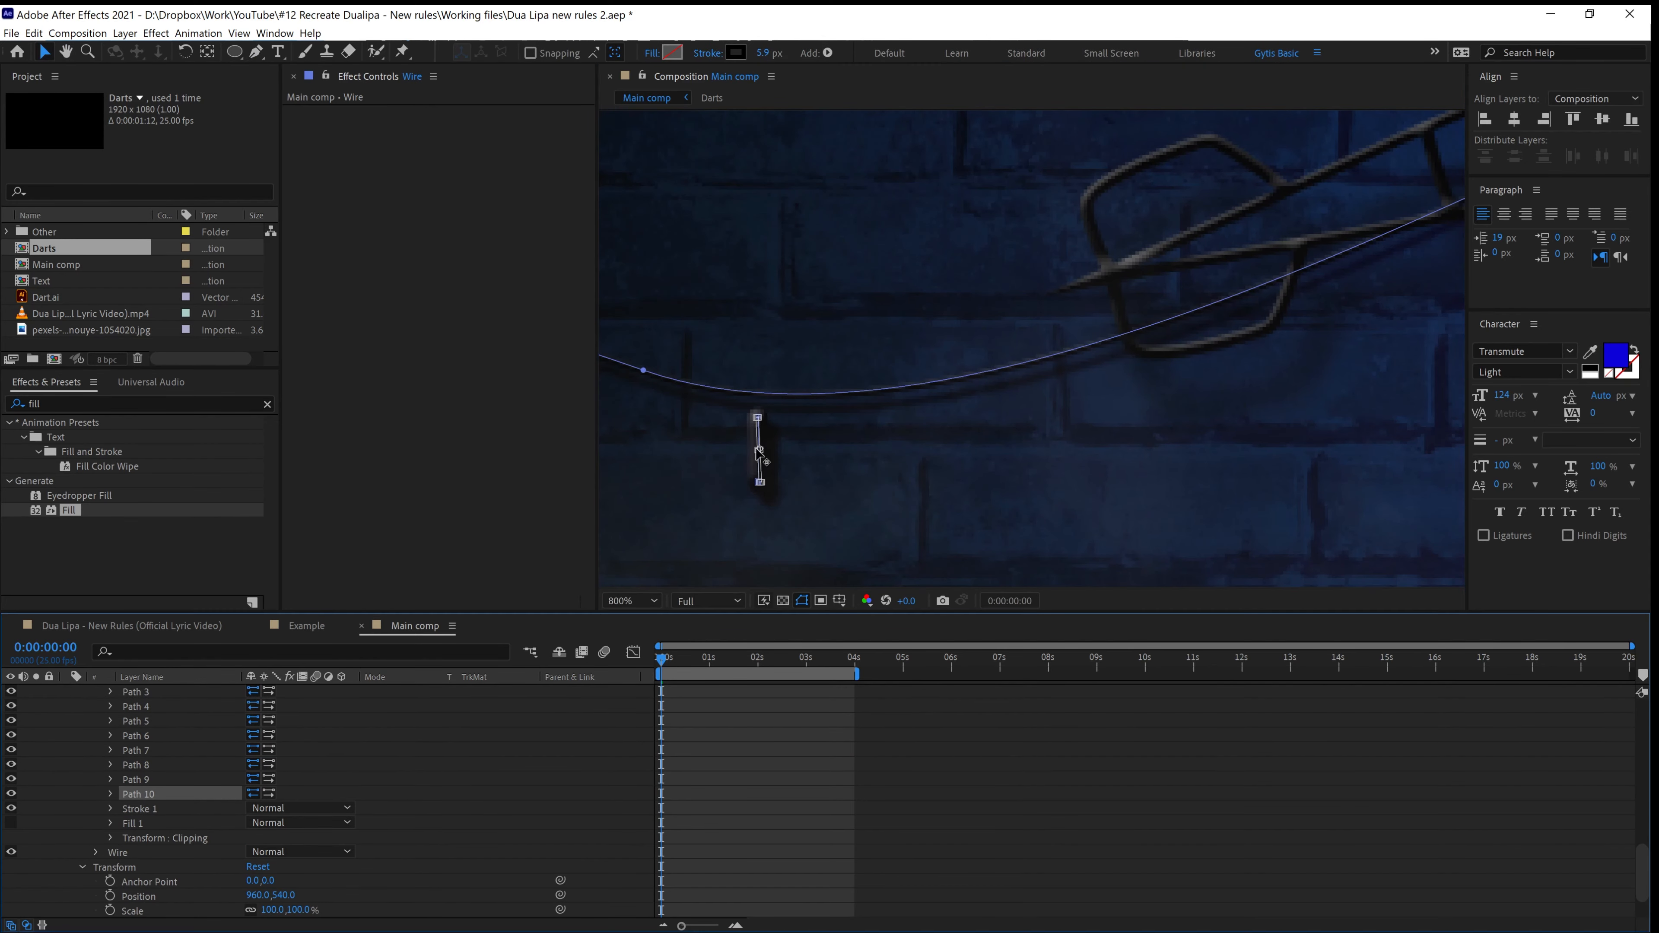
{"action": "left_click_drag", "start_coordinate": [759, 450], "coordinate": [763, 392]}
Duplicate Path 10 and place the new clip farther along the wire, between the left-edge clip and the dart board
{"action": "scroll", "coordinate": [988, 467], "scroll_direction": "down", "scroll_amount": 1}
{"action": "key", "text": "ctrl+d"}
{"action": "left_click_drag", "start_coordinate": [908, 378], "coordinate": [984, 343]}
{"action": "key", "text": "ctrl+a"}
{"action": "left_click", "coordinate": [370, 822]}
{"action": "double_click", "coordinate": [1409, 208]}
{"action": "scroll", "coordinate": [1416, 202], "scroll_direction": "down", "scroll_amount": 1}
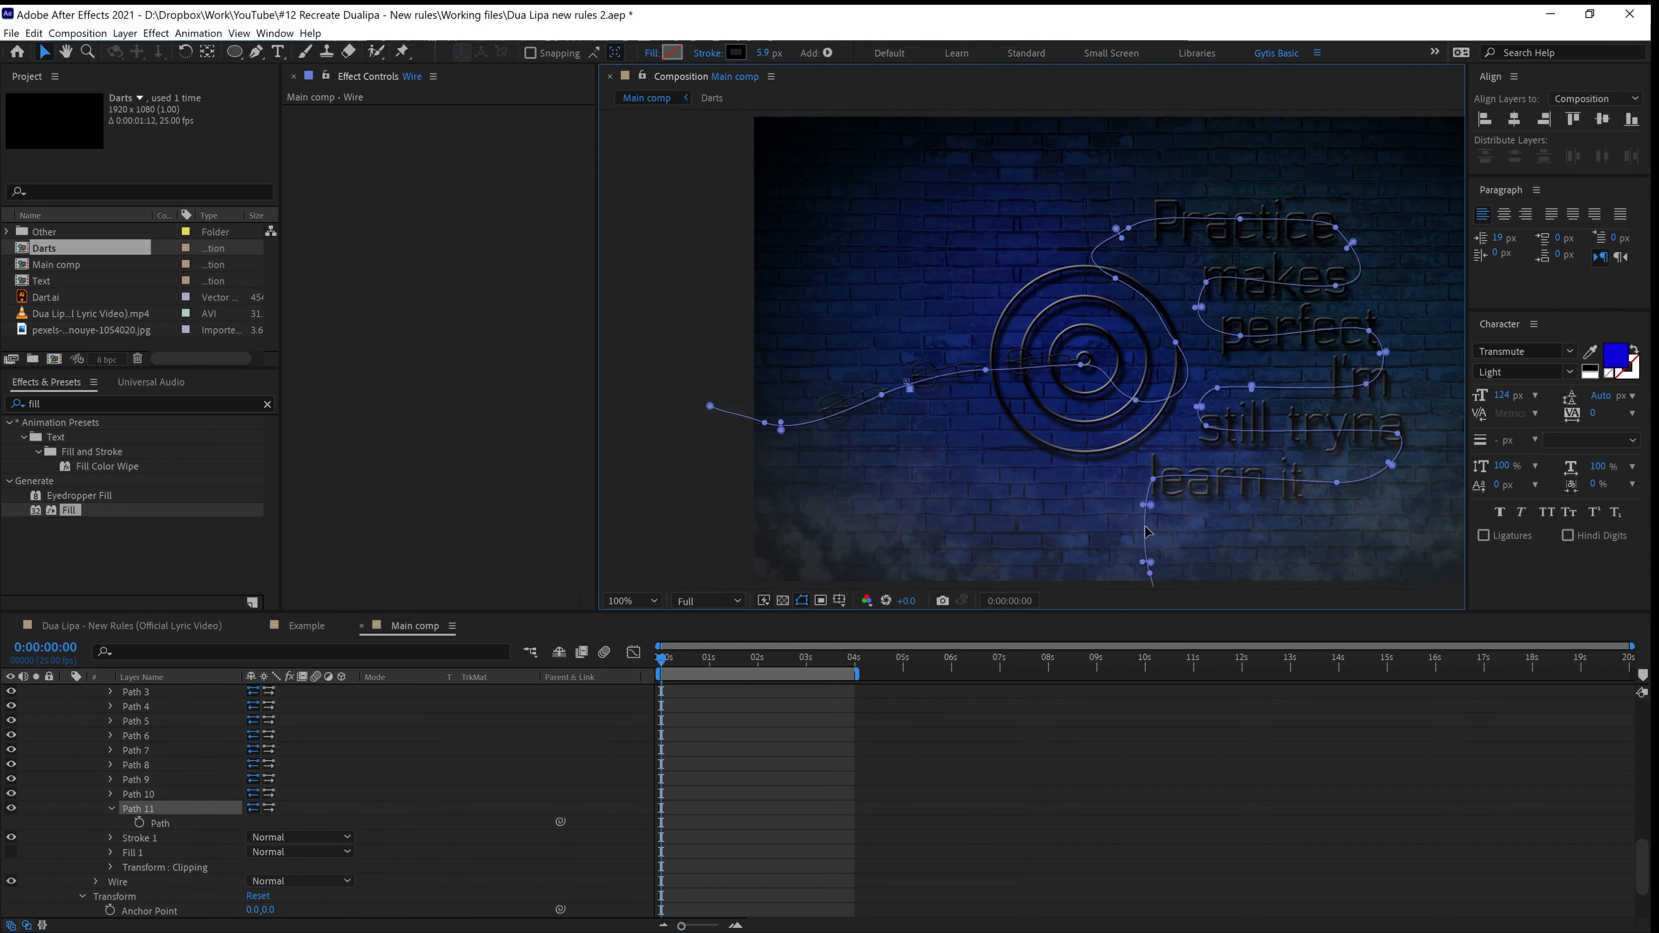
Collapse the expanded Wire and Dart board Shadow layer properties and preview the composition
{"action": "left_click", "coordinate": [1078, 738]}
{"action": "scroll", "coordinate": [1025, 460], "scroll_direction": "down", "scroll_amount": 2}
{"action": "scroll", "coordinate": [162, 819], "scroll_direction": "up", "scroll_amount": 6}
{"action": "scroll", "coordinate": [175, 819], "scroll_direction": "down", "scroll_amount": 2}
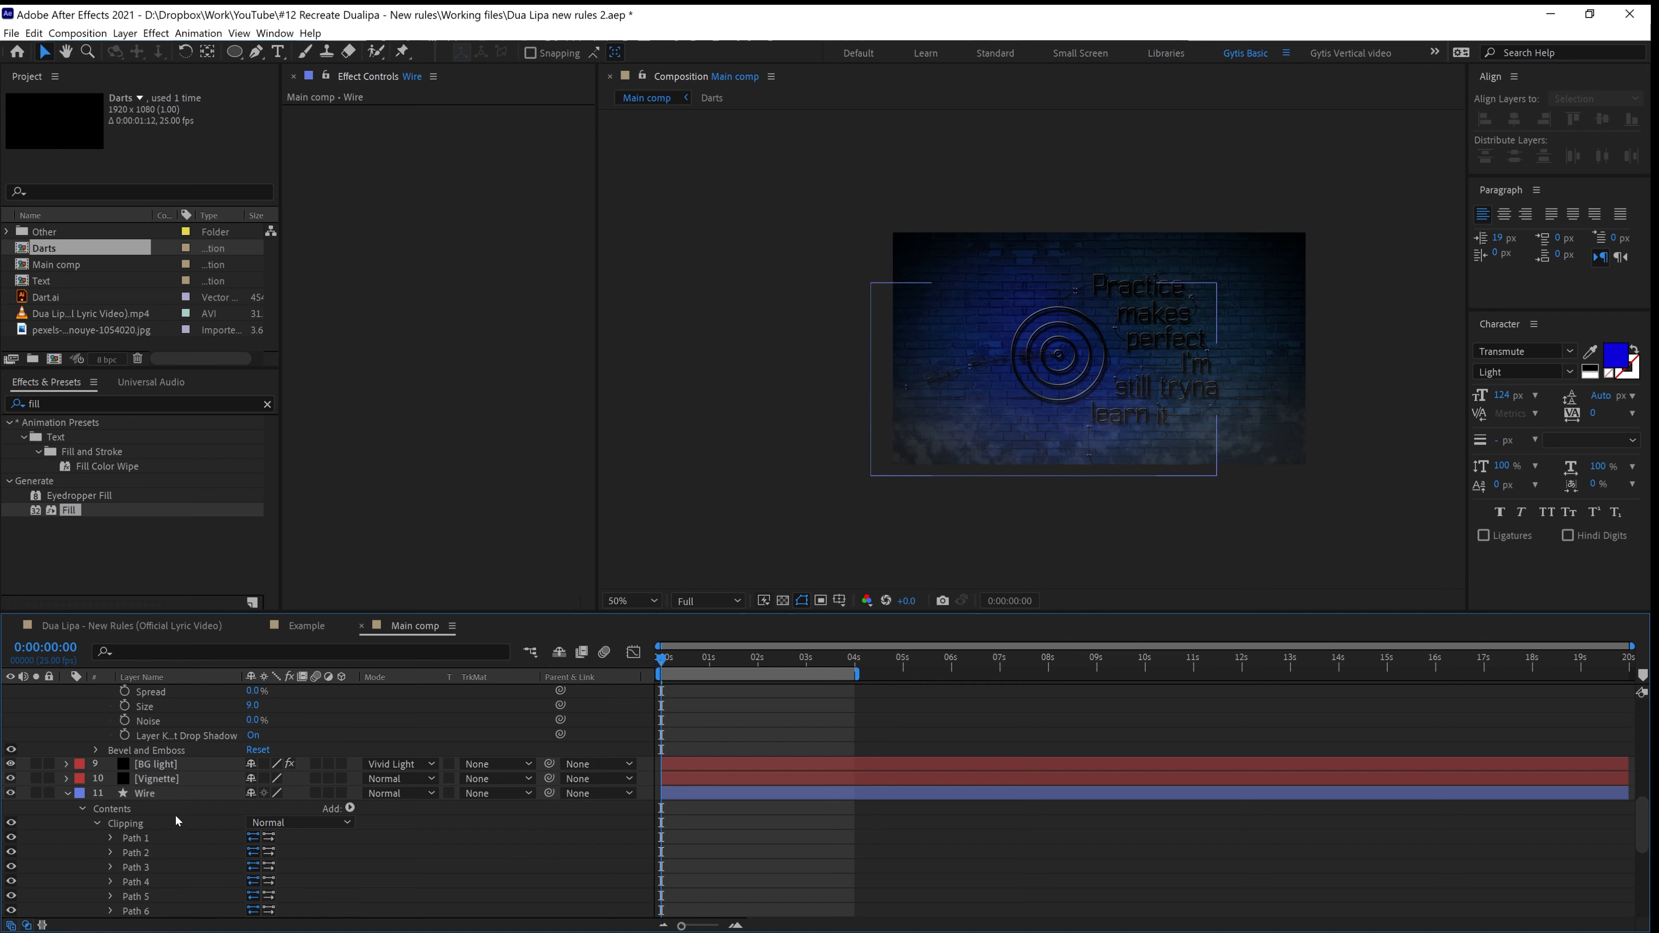
{"action": "left_click", "coordinate": [71, 793]}
{"action": "scroll", "coordinate": [74, 748], "scroll_direction": "up", "scroll_amount": 5}
{"action": "left_click", "coordinate": [67, 793]}
{"action": "left_click", "coordinate": [66, 692]}
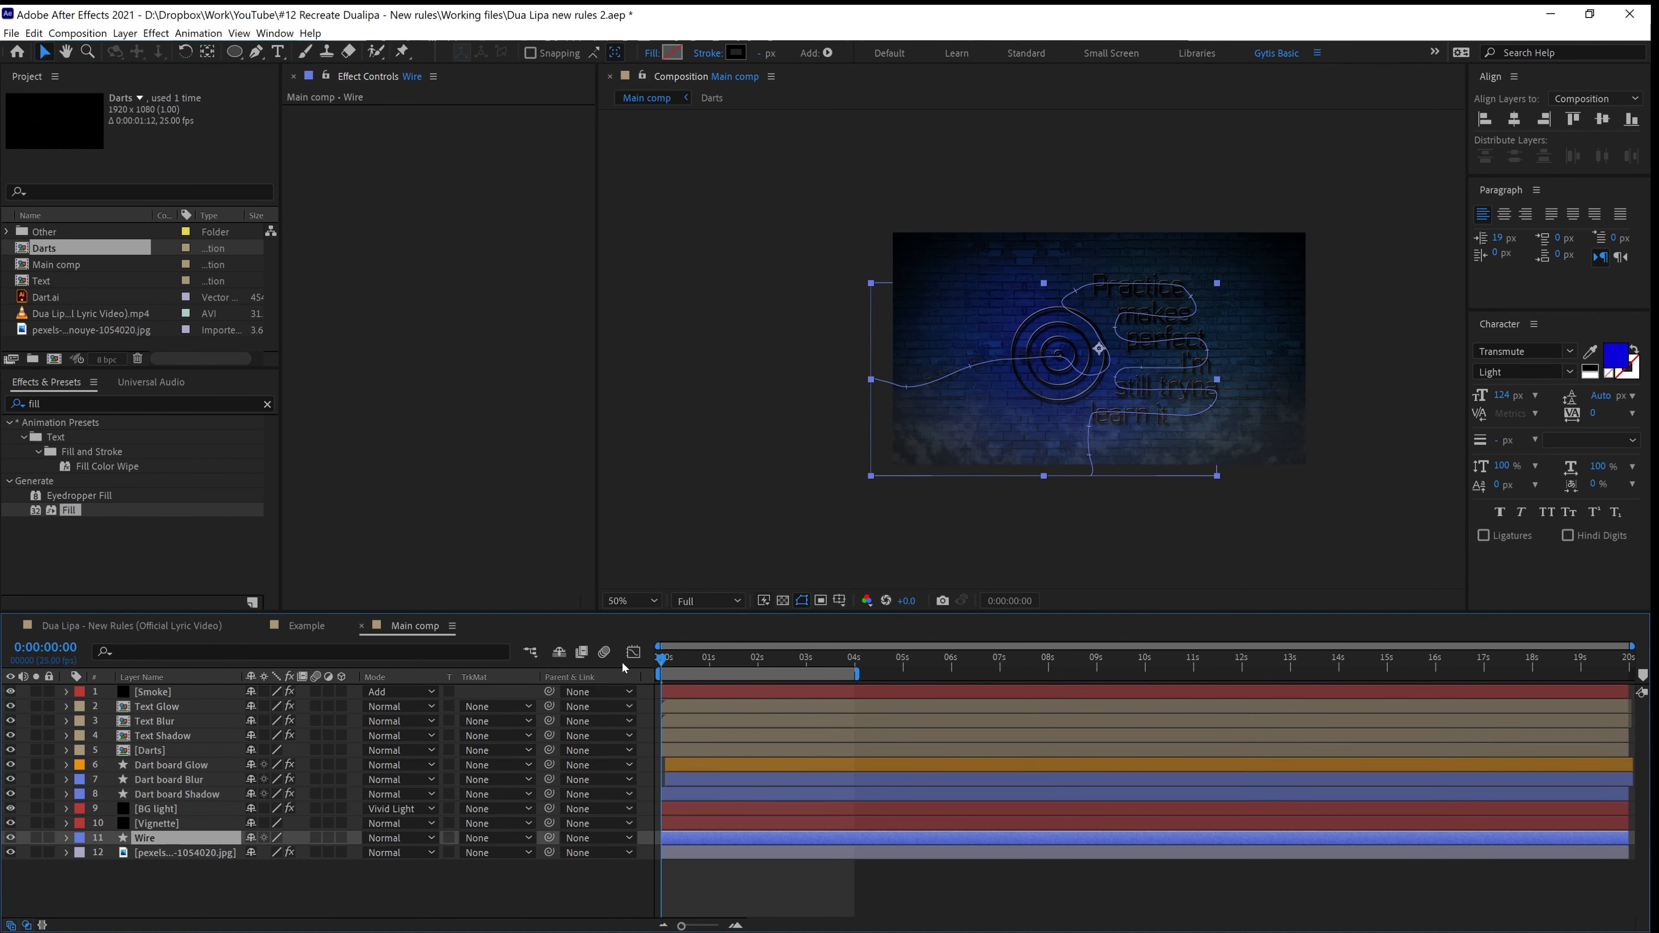
{"action": "key", "text": "space"}
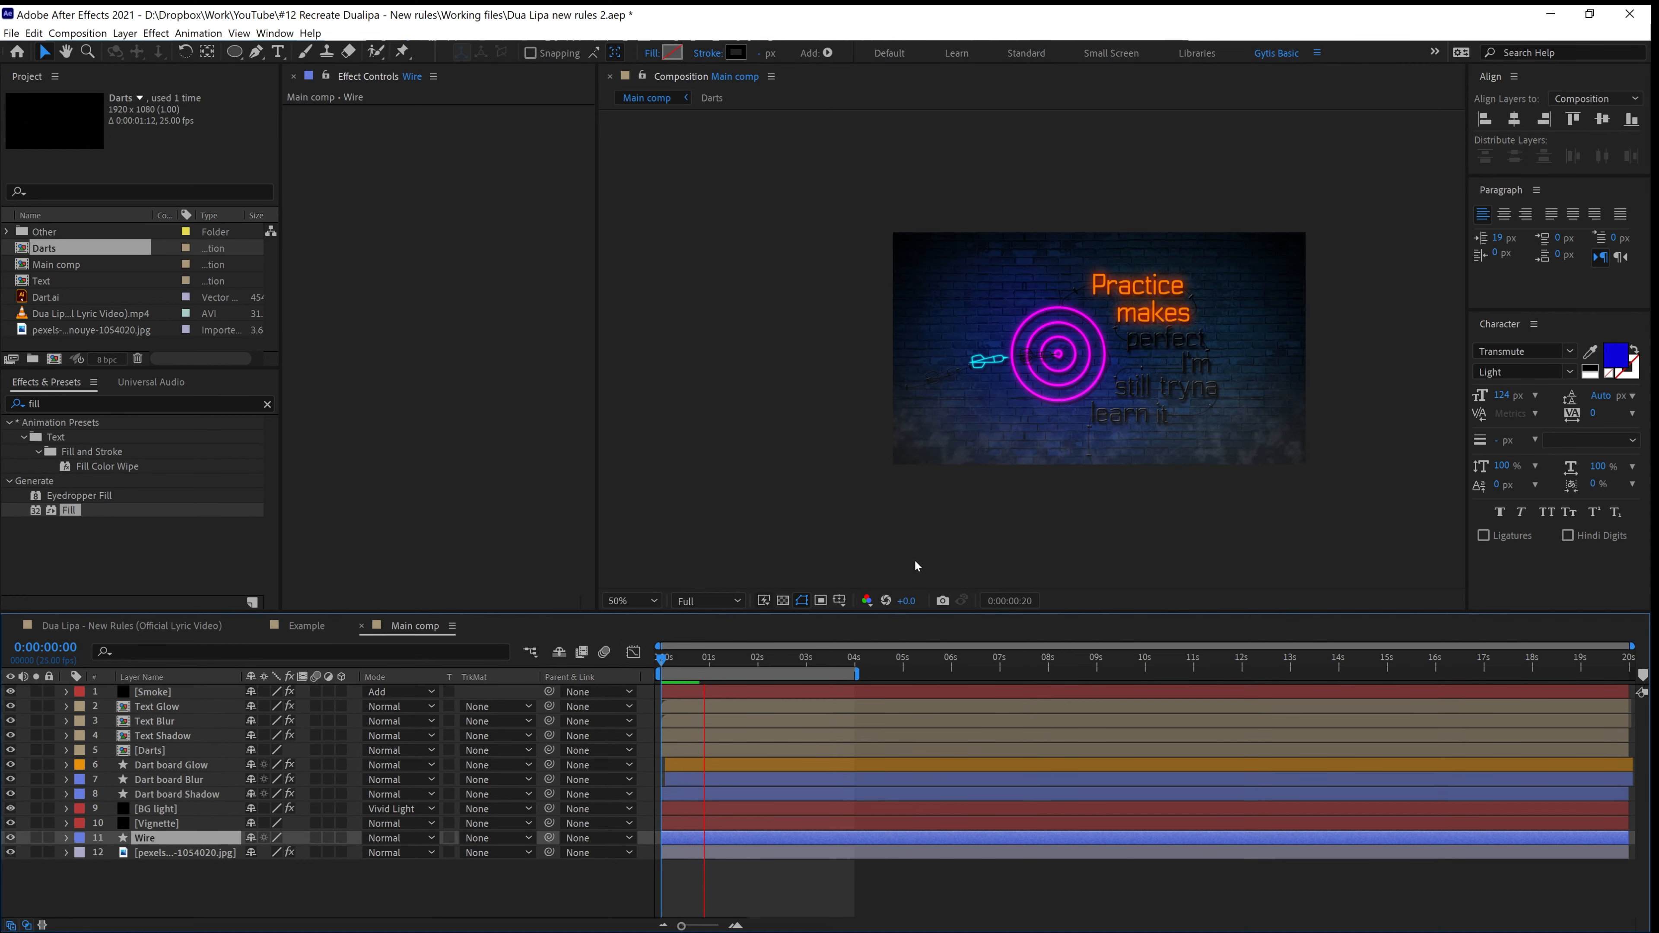